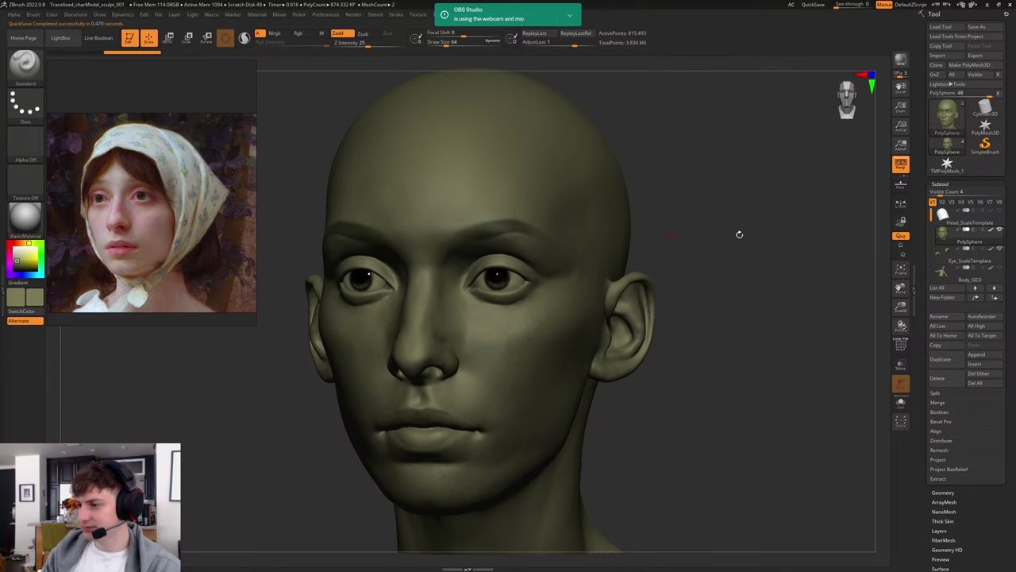
shift+drag(737, 234, 741, 235)
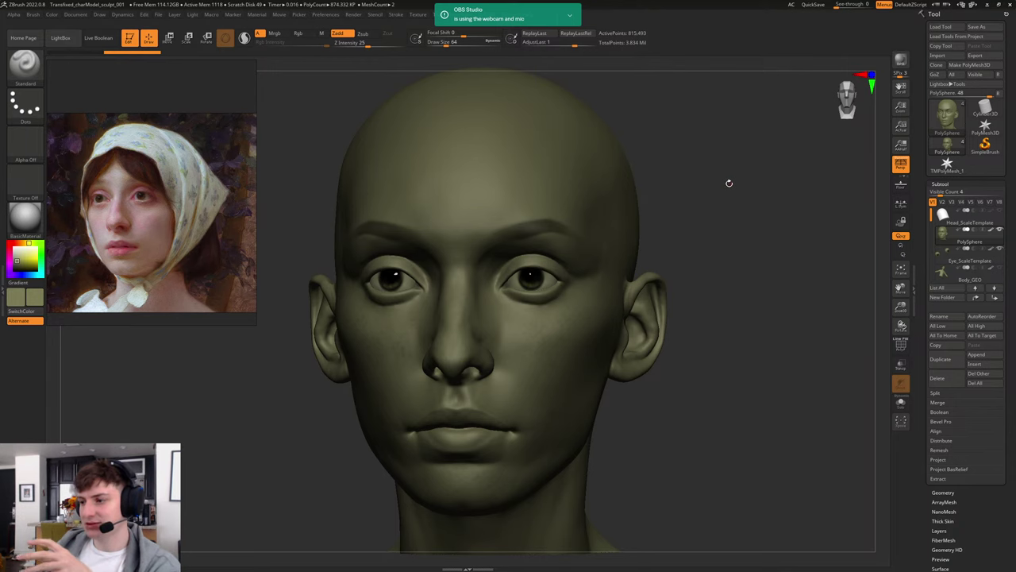
drag(723, 199, 716, 206)
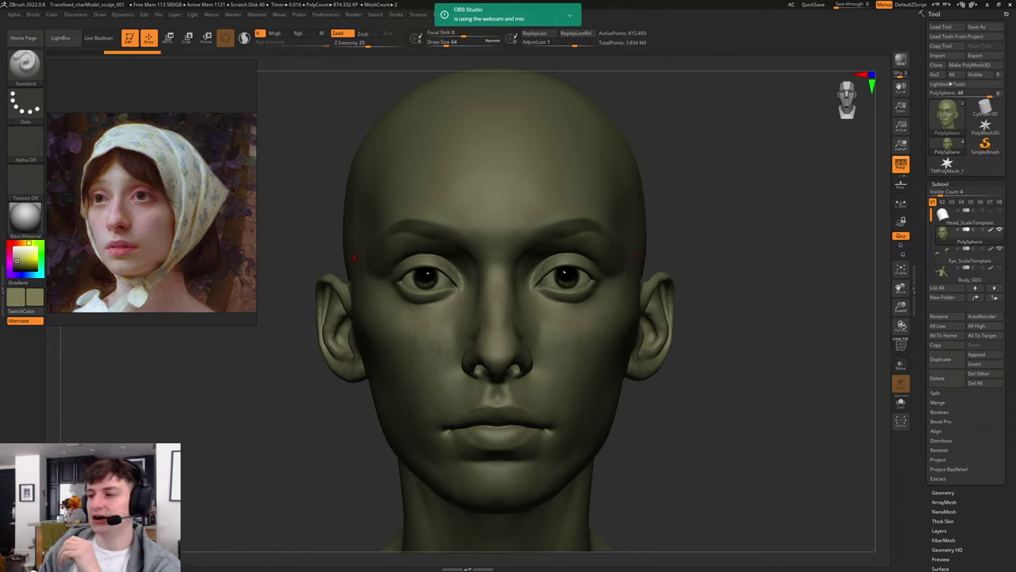
drag(749, 204, 631, 219)
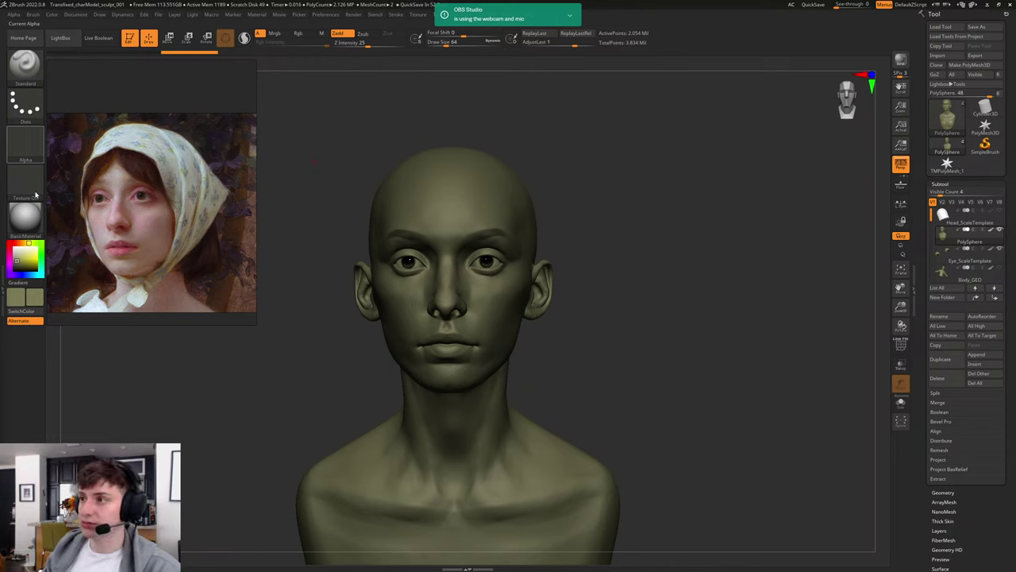
Step: Hide the notification about OBS Studio using the webcam and mic
click(570, 14)
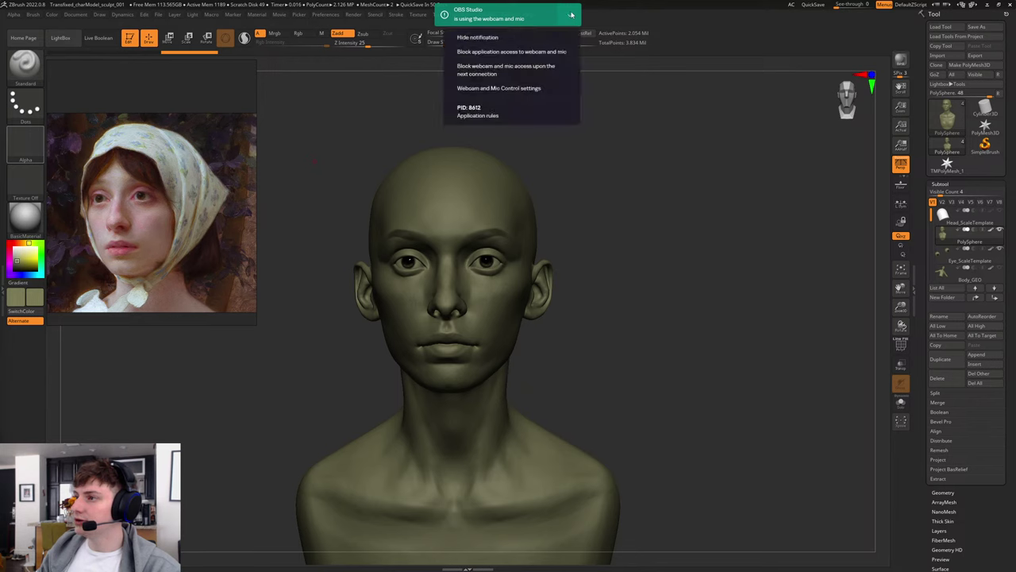
click(475, 38)
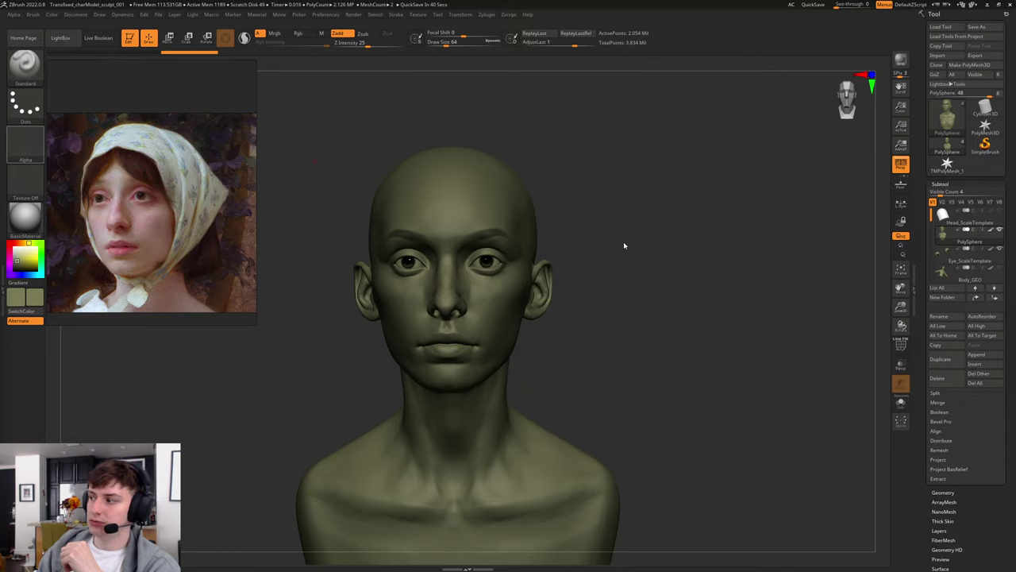
Step: Show the Body_GEO subtool and make it the active subtool
click(999, 271)
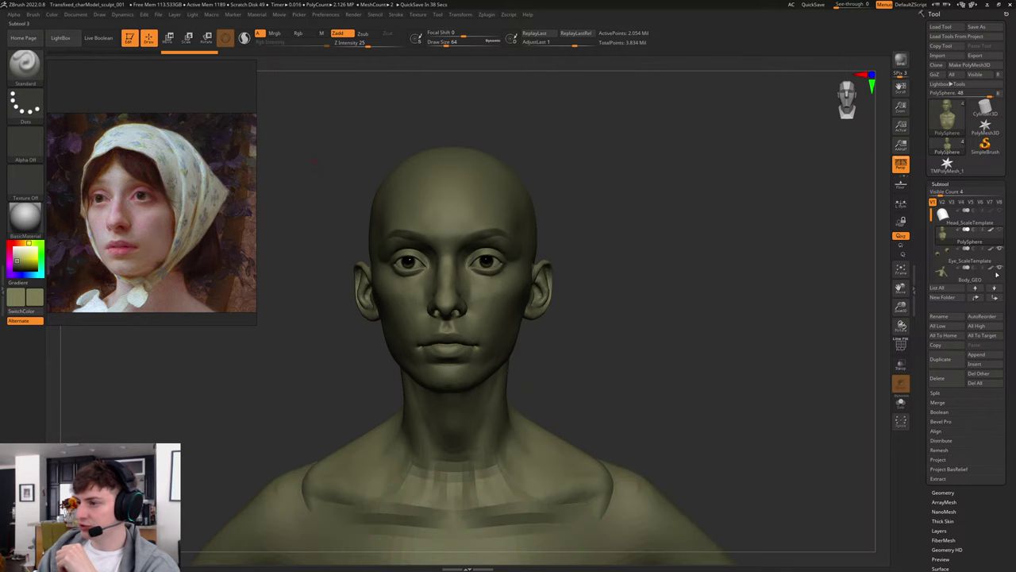
alt+drag(572, 376, 583, 286)
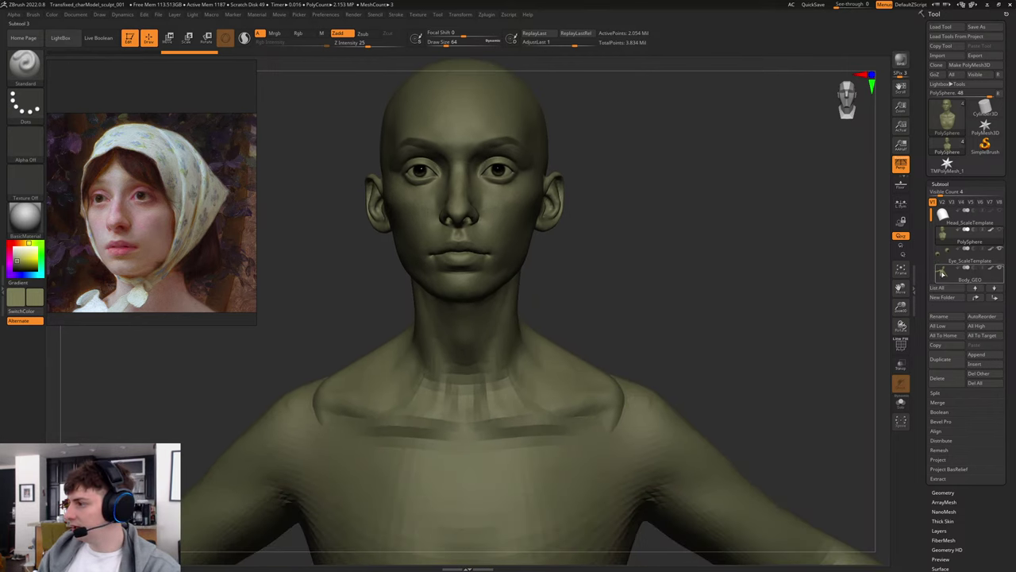
click(942, 275)
mouse_move(680, 305)
mouse_down()
mouse_move(633, 349)
mouse_move(619, 316)
mouse_move(629, 316)
mouse_up()
Step: Examine the wireframe topology of the Body_GEO mesh's face and neck with PolyFrame, leaving the wireframe display off
key(shift+f)
key(shift+f)
key(shift+f)
key(shift+f)
key(shift+f)
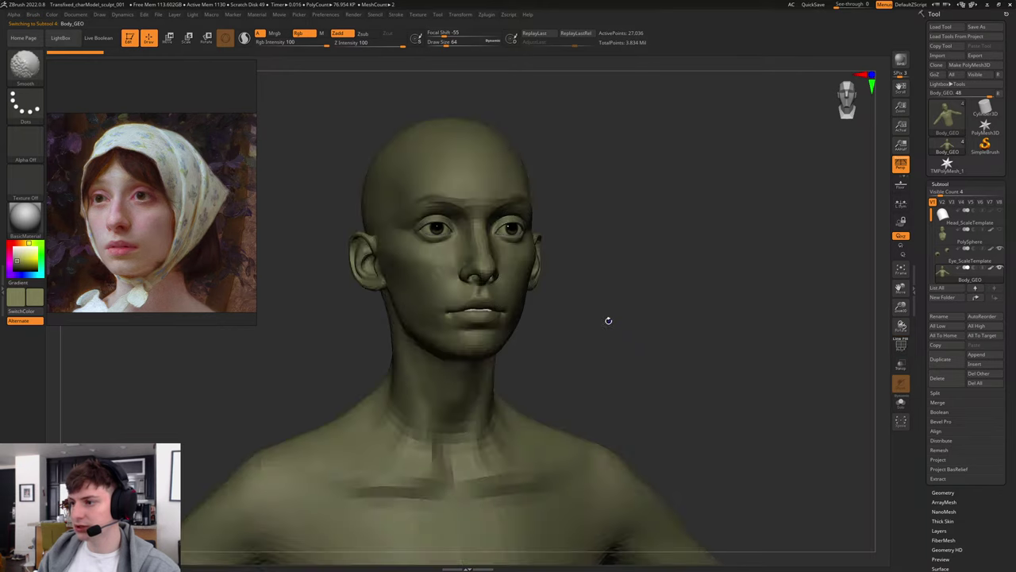
key(shift+f)
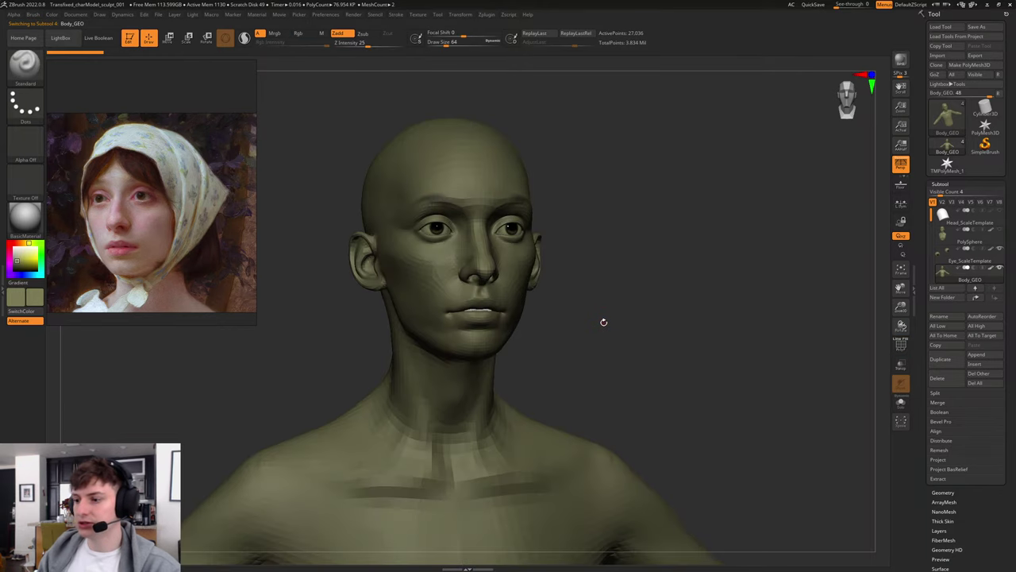
drag(569, 326, 655, 346)
key(shift+f)
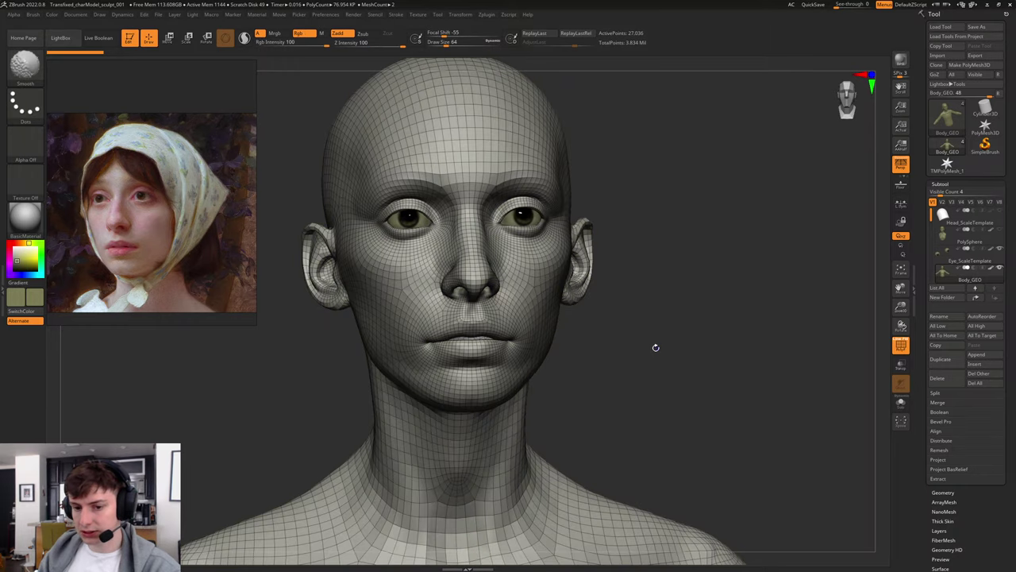
key(shift+f)
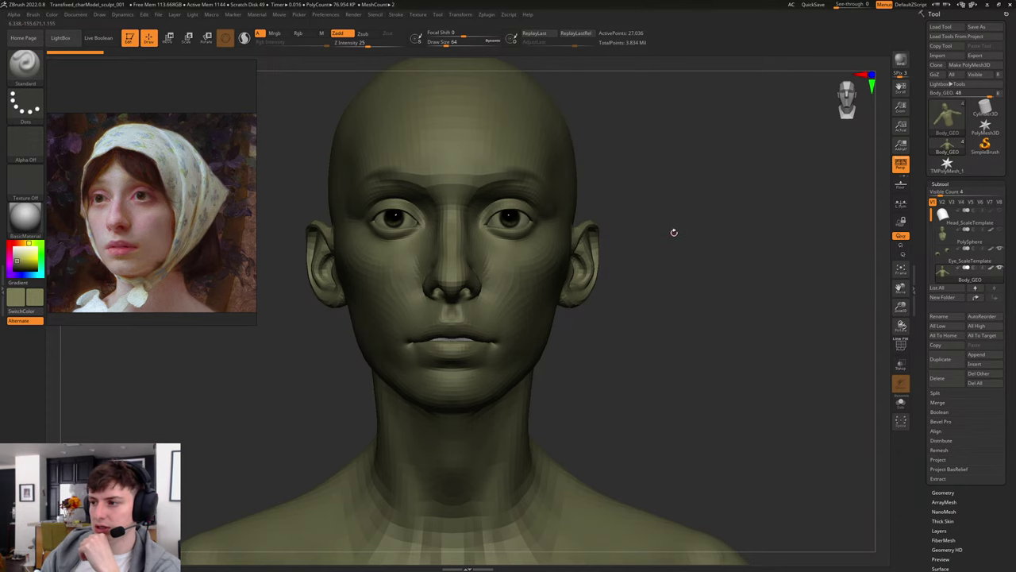
Step: Raise Body_GEO by three subdivision levels and check the smoothed head
mouse_move(671, 230)
mouse_down()
mouse_move(658, 227)
mouse_move(670, 230)
mouse_up()
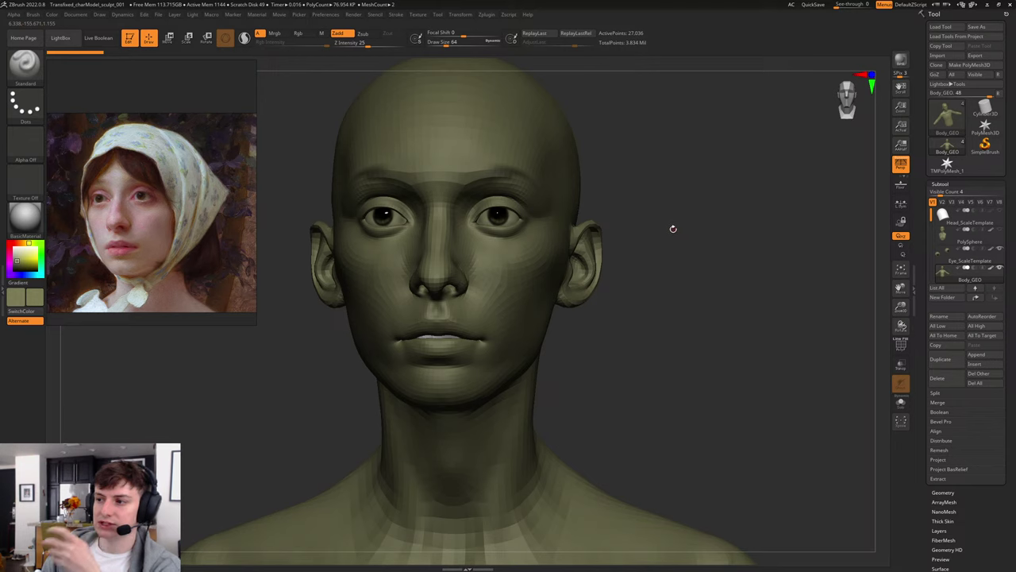
key(d)
key(d)
key(d)
drag(681, 238, 680, 239)
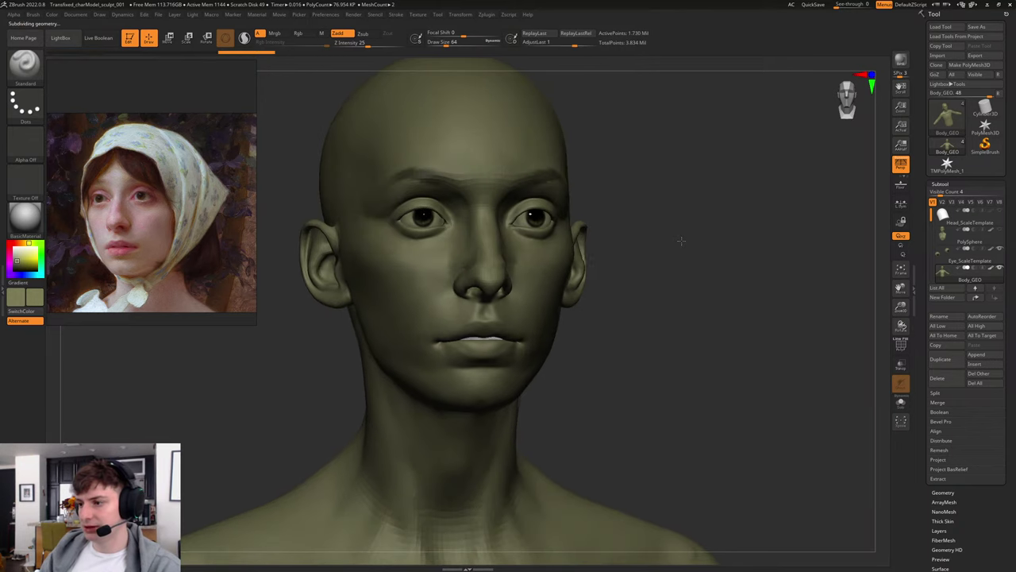
key(shift+f)
key(shift+f)
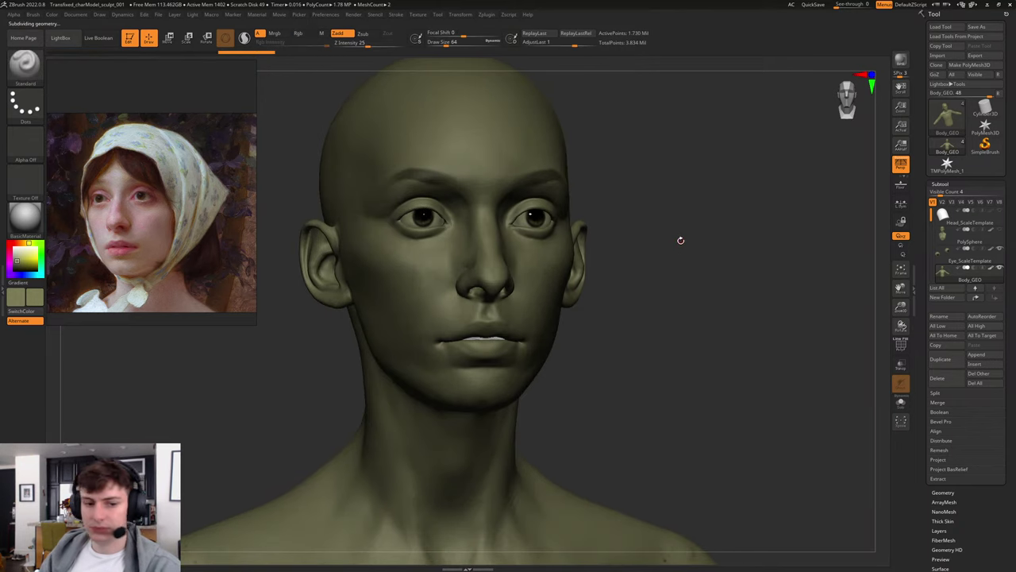
Step: Switch to Maya, move the floating reference image off the workspace and inspect the decimated blockout bust up close
click(985, 5)
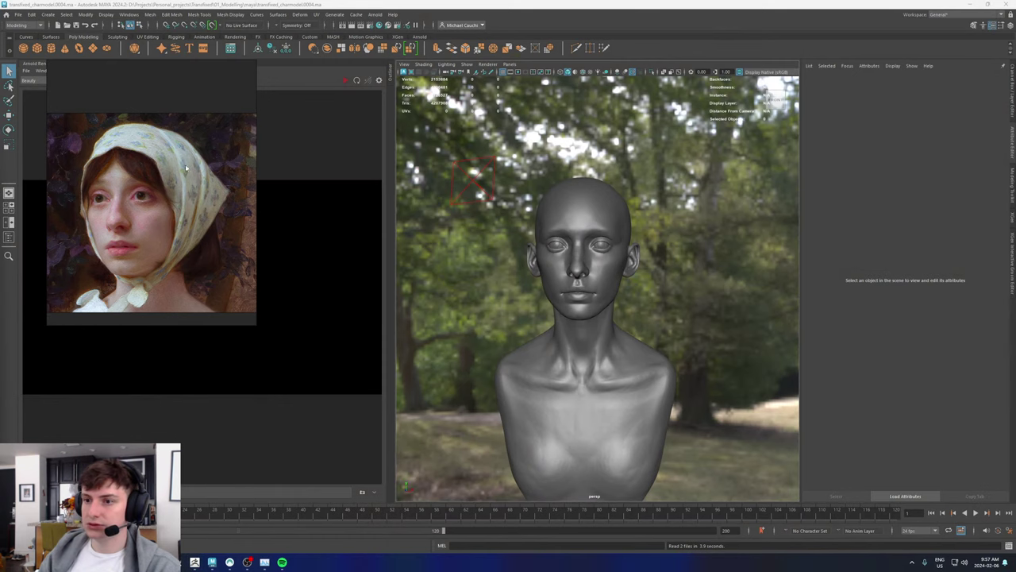
right_drag(168, 173, 1015, 397)
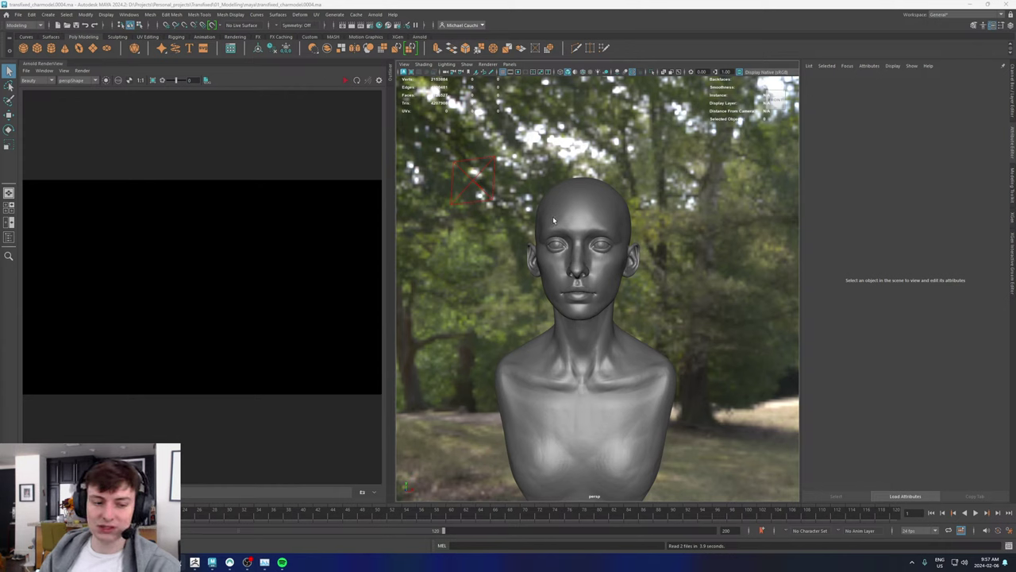
alt+drag(600, 220, 549, 240)
scroll(550, 245, up, 6)
click(501, 274)
alt+middle_drag(498, 274, 545, 303)
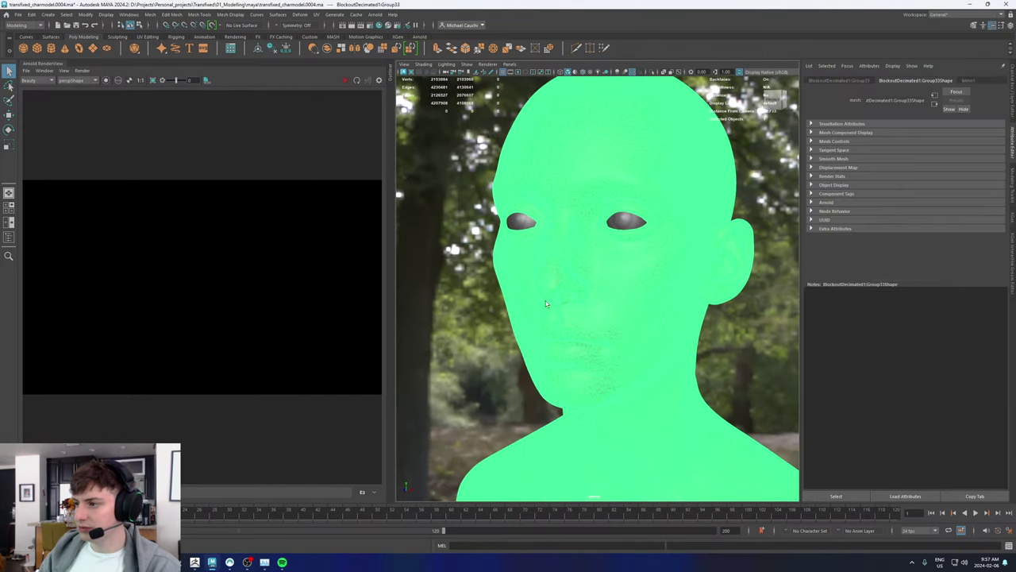
click(773, 200)
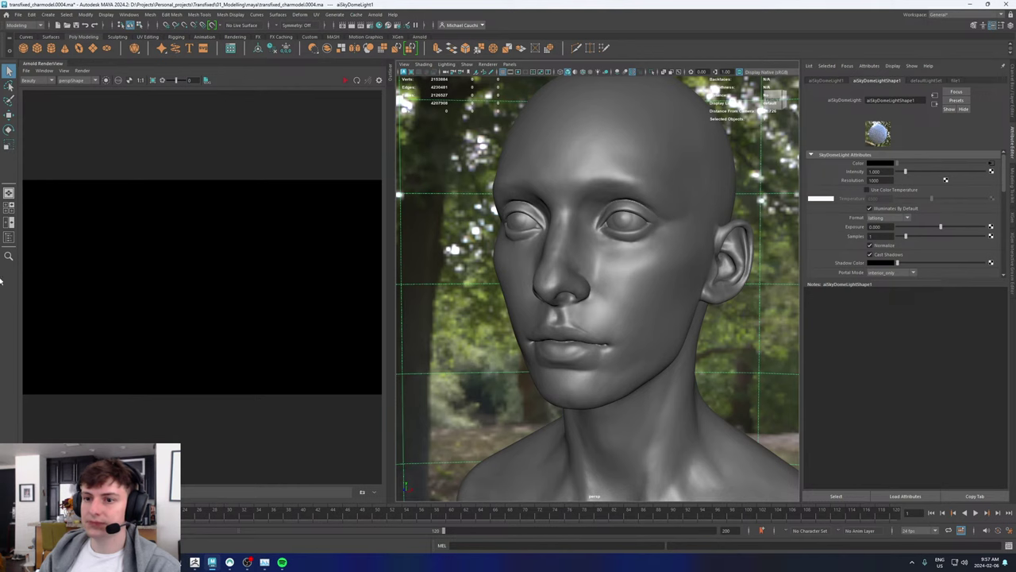
Step: Collapse the Arnold RenderView, expand the Outliner and unhide the Body_GEO_subD0 mesh over the blockout bust
click(66, 64)
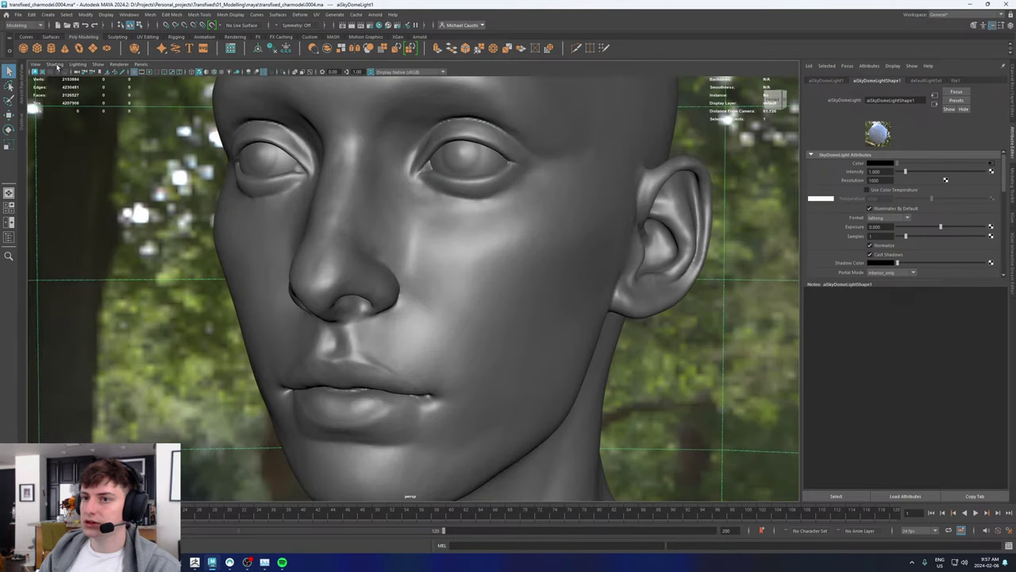
click(22, 122)
click(80, 160)
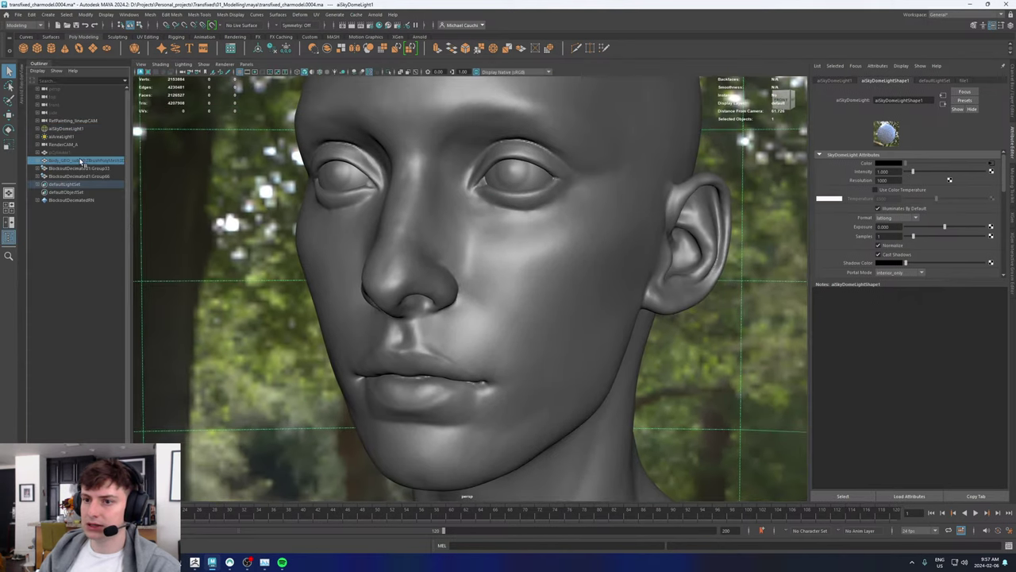
key(h)
alt+right_drag(520, 265, 329, 260)
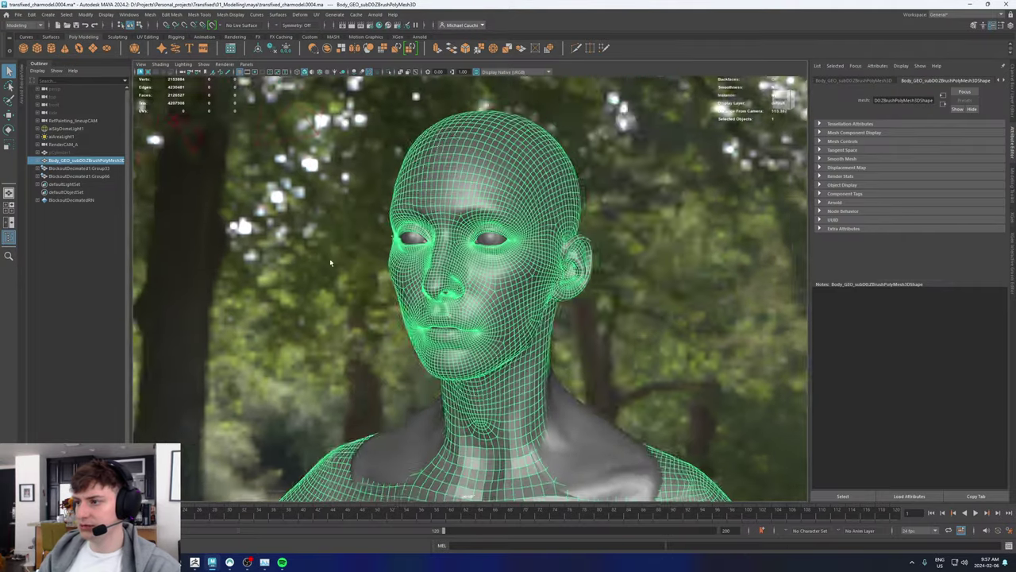
alt+drag(330, 261, 516, 334)
alt+middle_drag(605, 420, 590, 304)
alt+right_drag(590, 305, 461, 316)
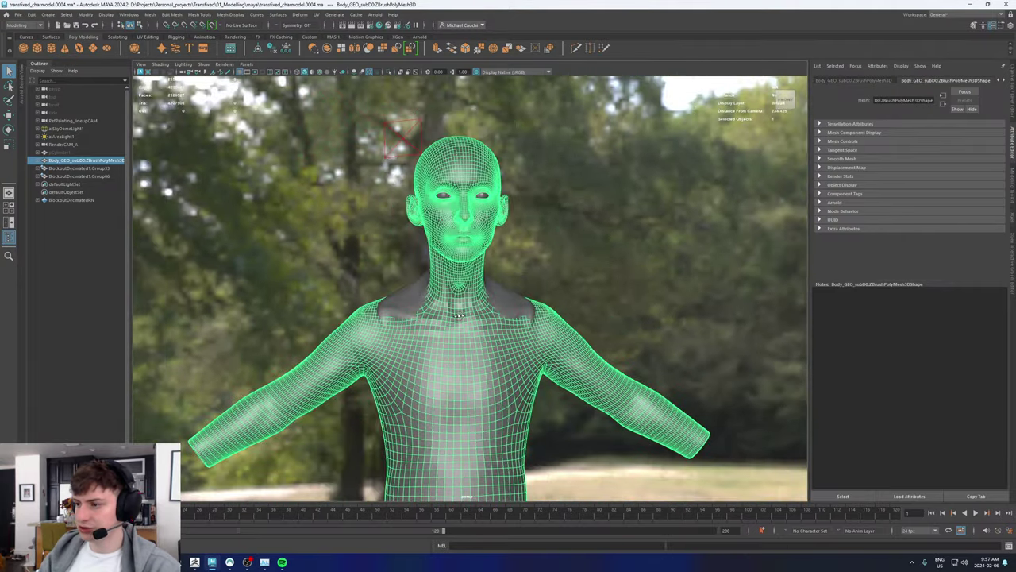
alt+drag(460, 316, 446, 311)
alt+middle_drag(420, 223, 397, 243)
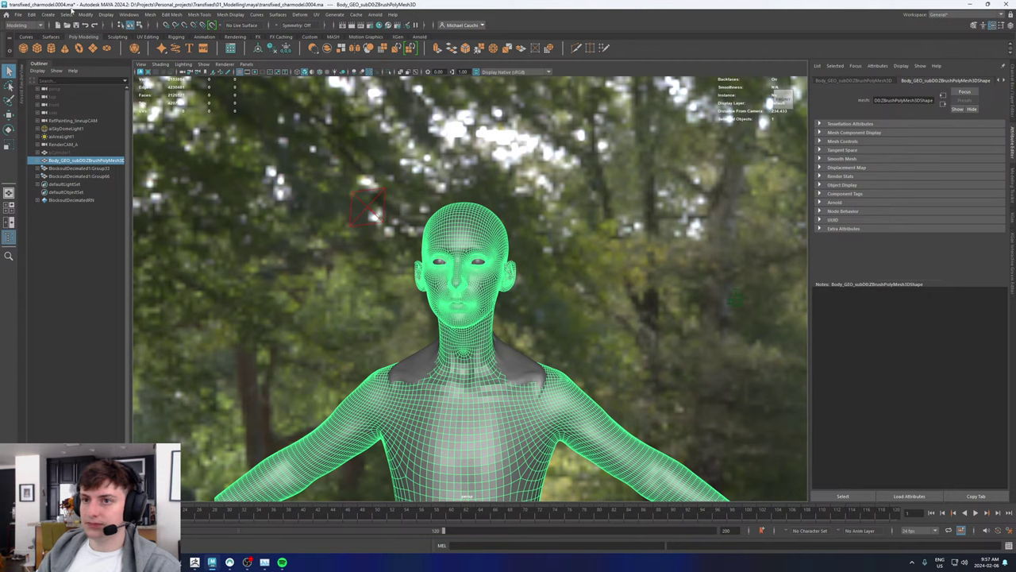
Step: Import charMona_GRP.abc from the Mona project's 01_Modelling/PUBLISH folder into the scene
click(17, 14)
click(33, 105)
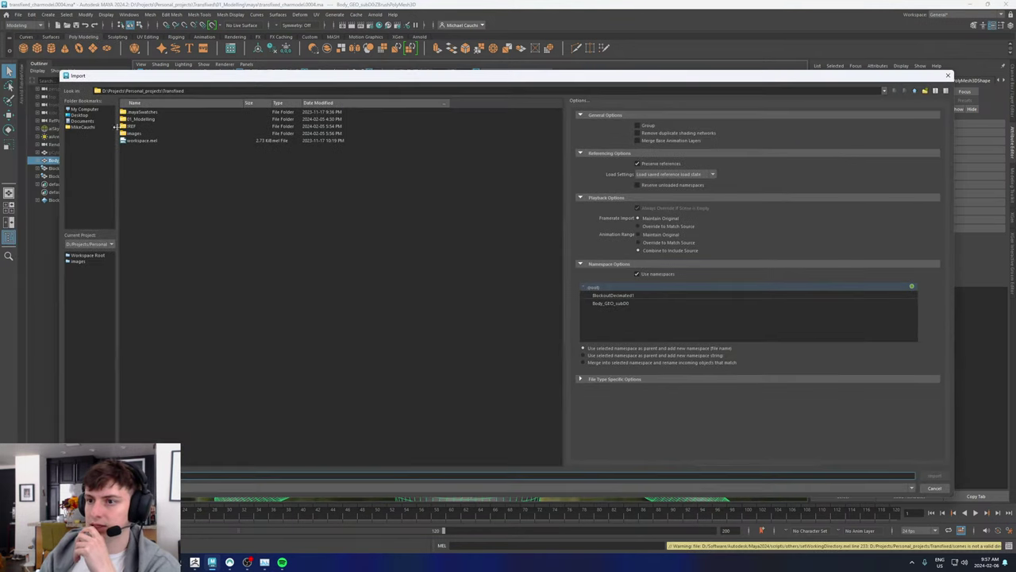
click(916, 92)
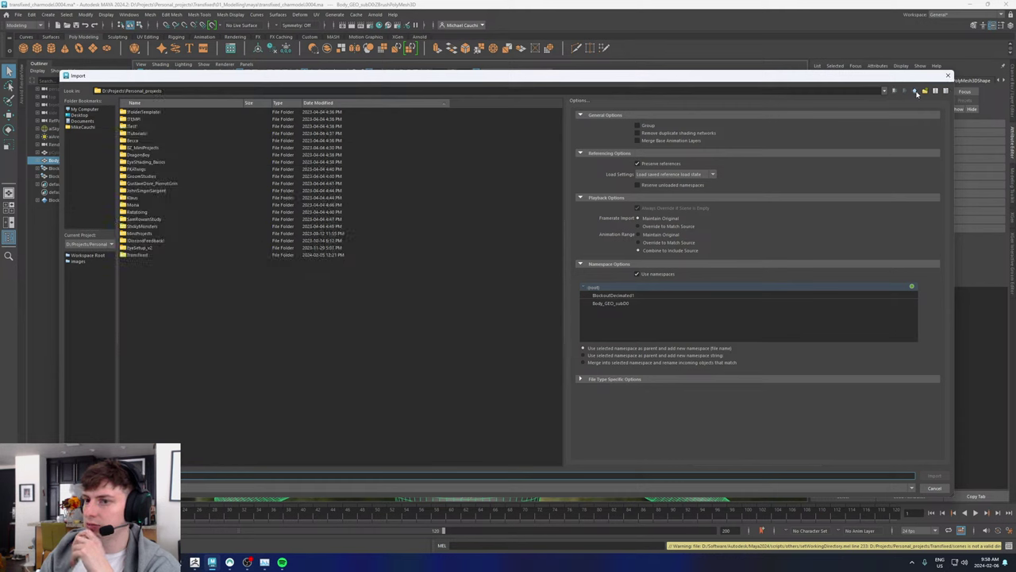
double_click(132, 204)
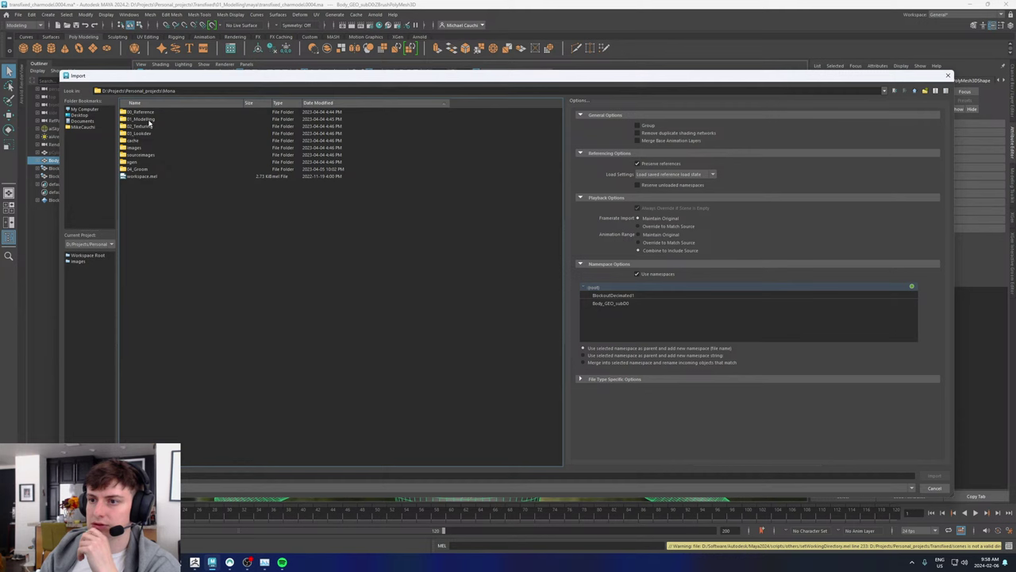
double_click(148, 119)
double_click(149, 116)
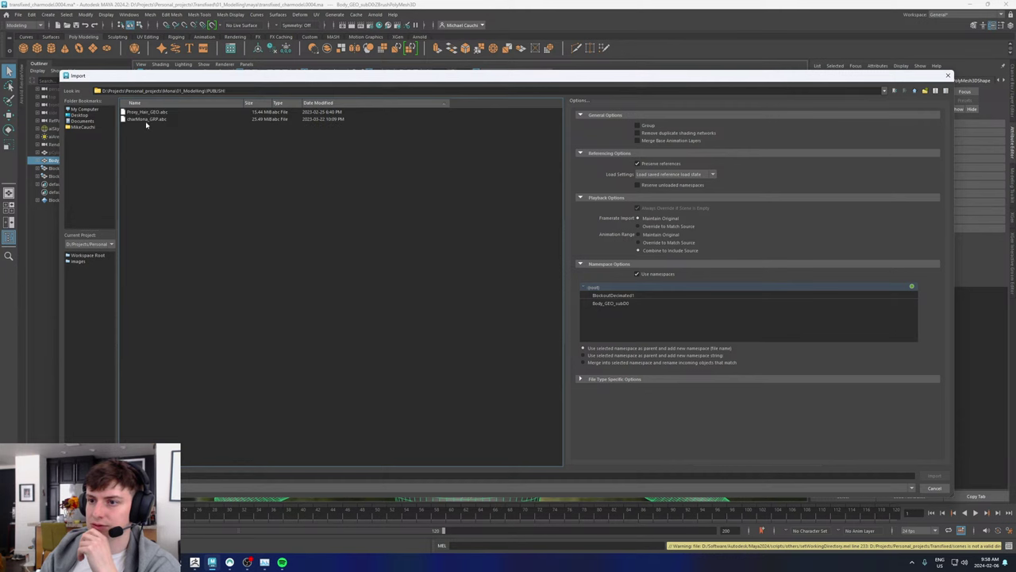
double_click(146, 119)
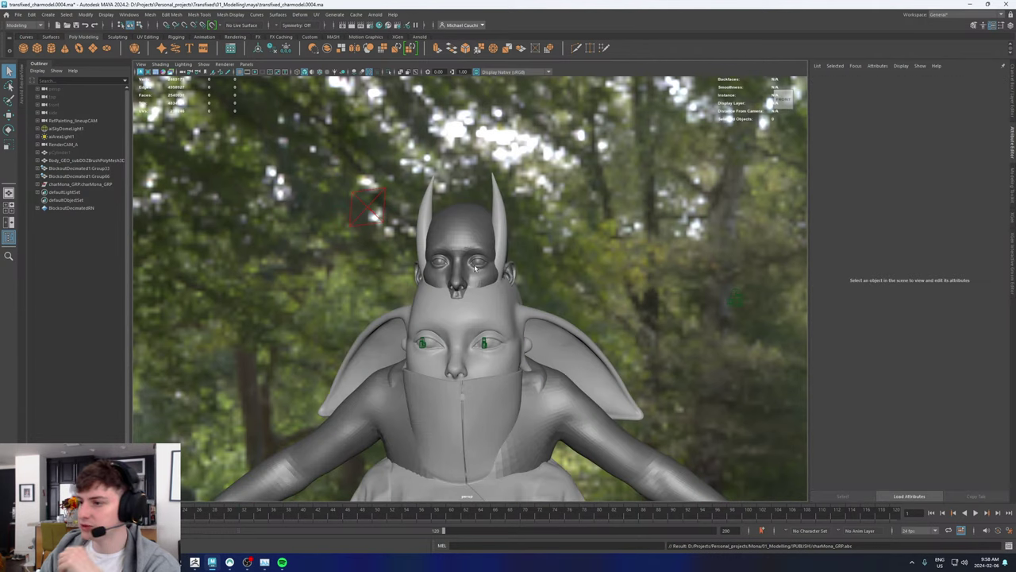
Step: Delete the Clothing_GRP group from the imported charMona_GRP hierarchy
click(493, 304)
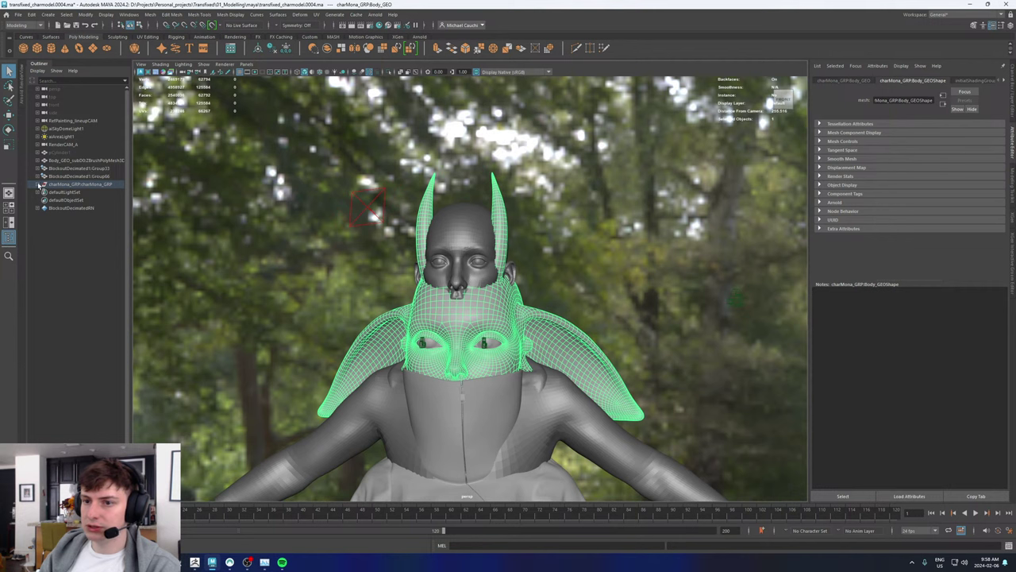
click(39, 184)
click(101, 208)
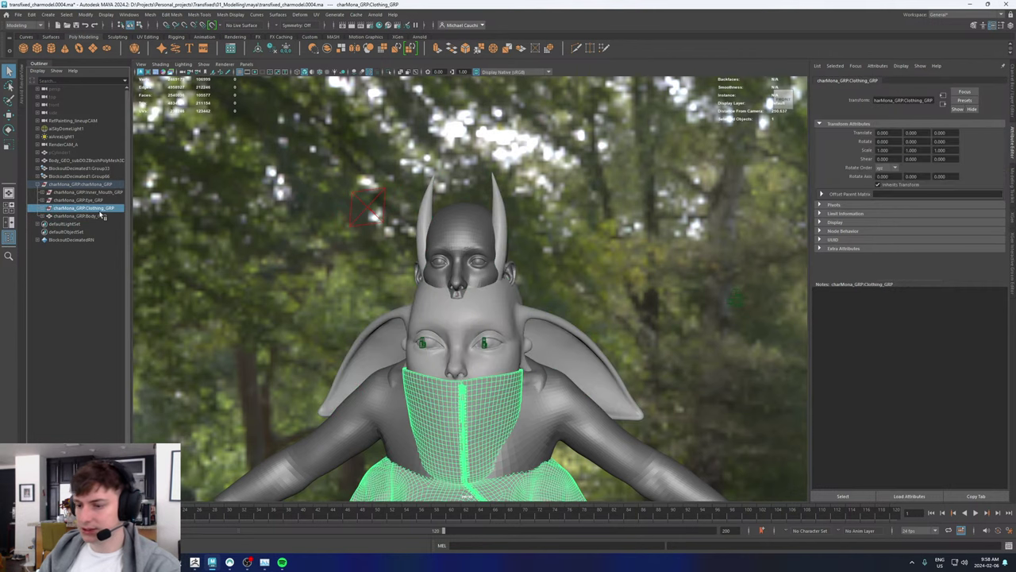
key(Delete)
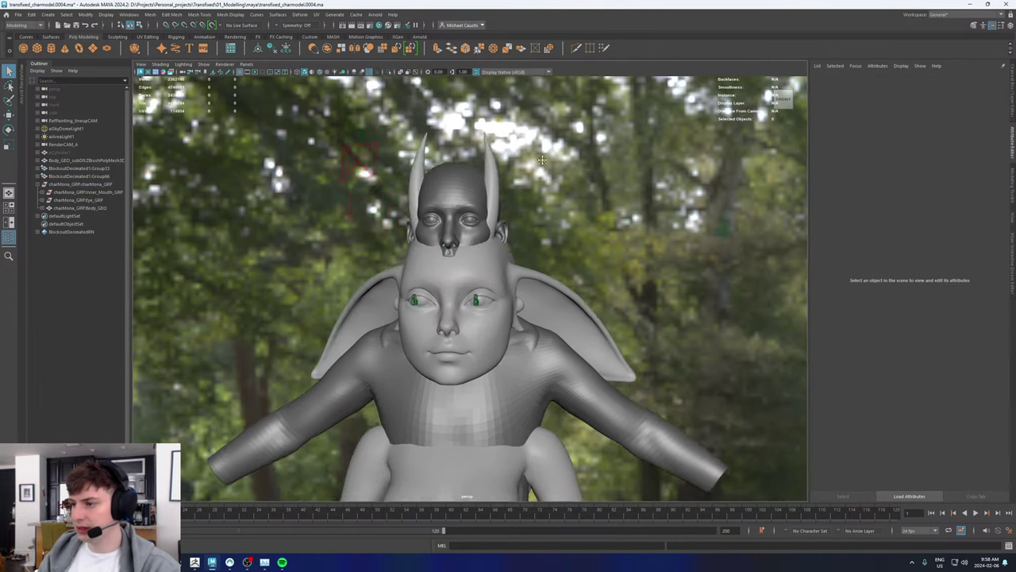
Step: Delete the Eye_GRP group from the imported charMona_GRP hierarchy
alt+middle_drag(542, 161, 540, 27)
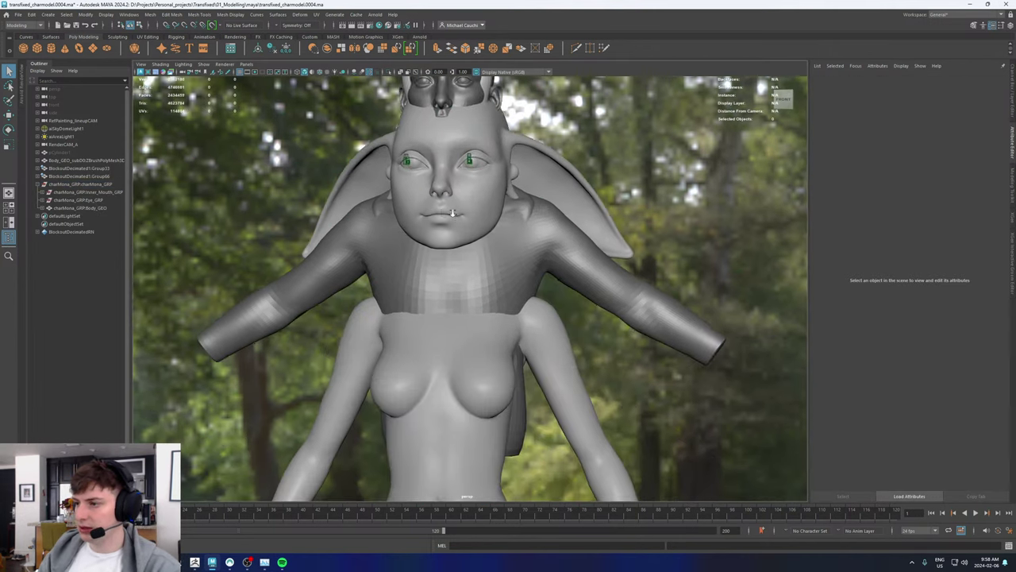
alt+right_drag(449, 211, 555, 238)
alt+middle_drag(492, 215, 476, 305)
click(62, 201)
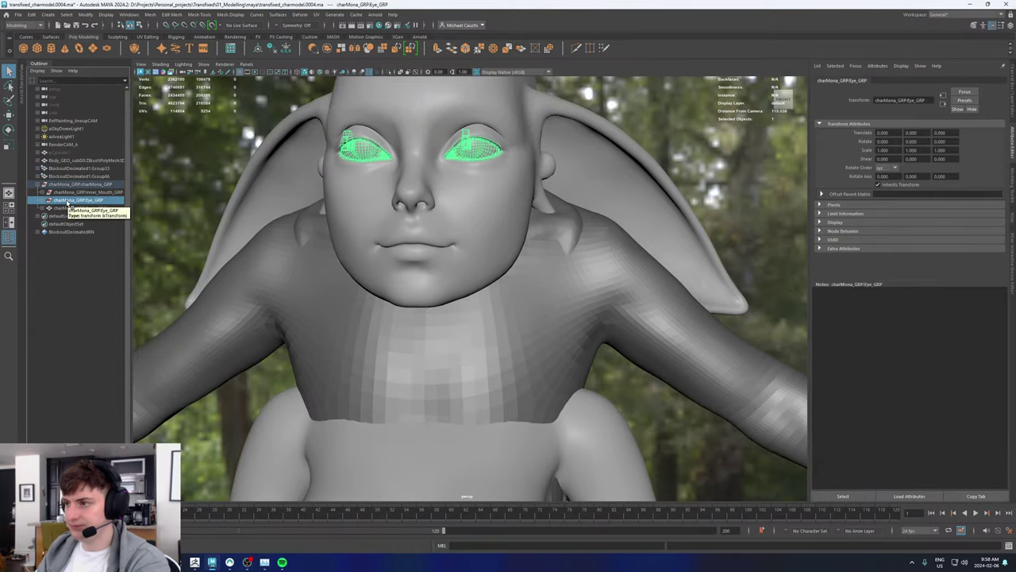
key(Delete)
Step: Select the imported charMona Body_GEO mesh and open its UVs in the UV Editor
click(77, 201)
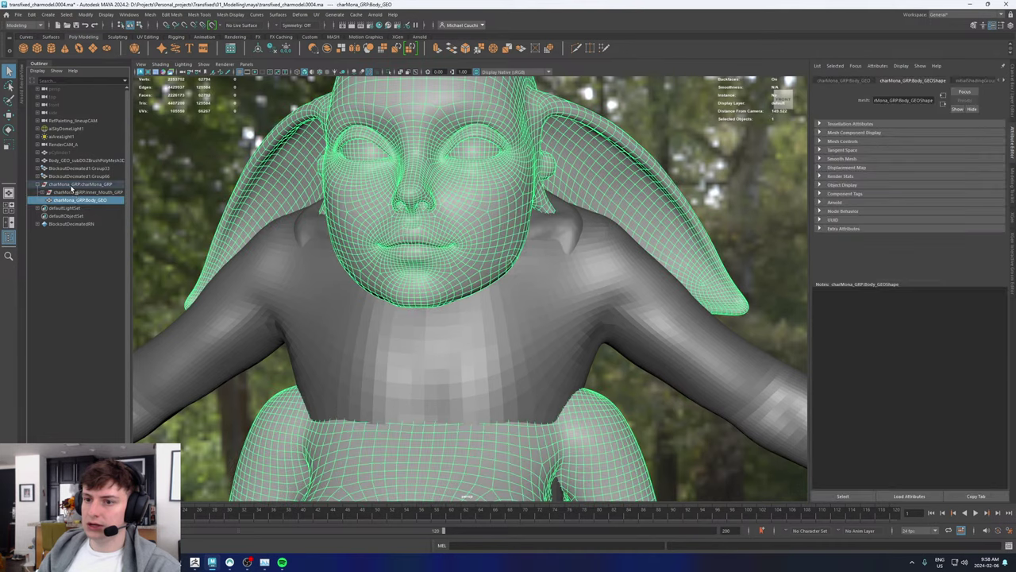
click(72, 193)
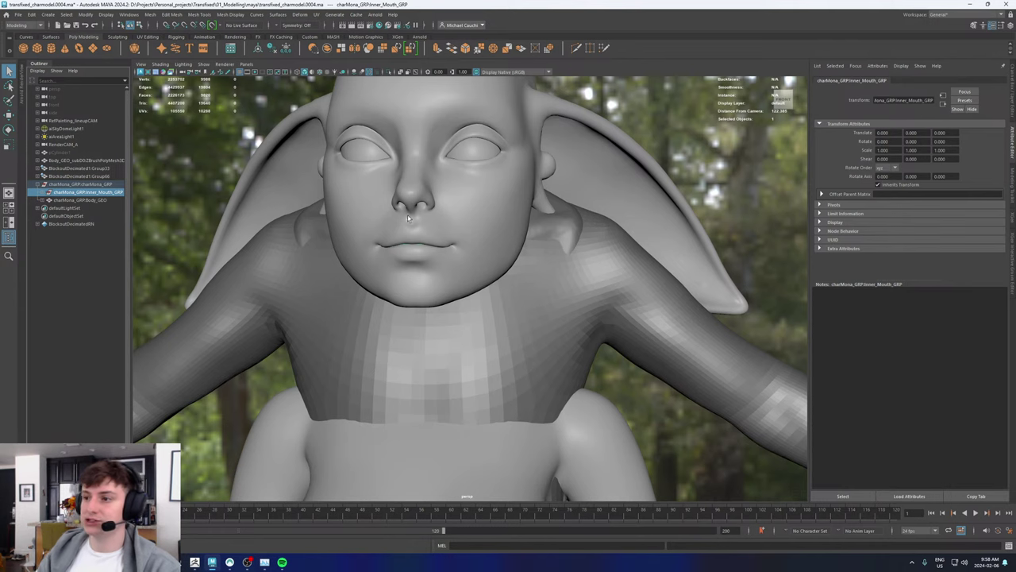
alt+drag(405, 215, 476, 284)
click(389, 274)
alt+drag(389, 274, 448, 288)
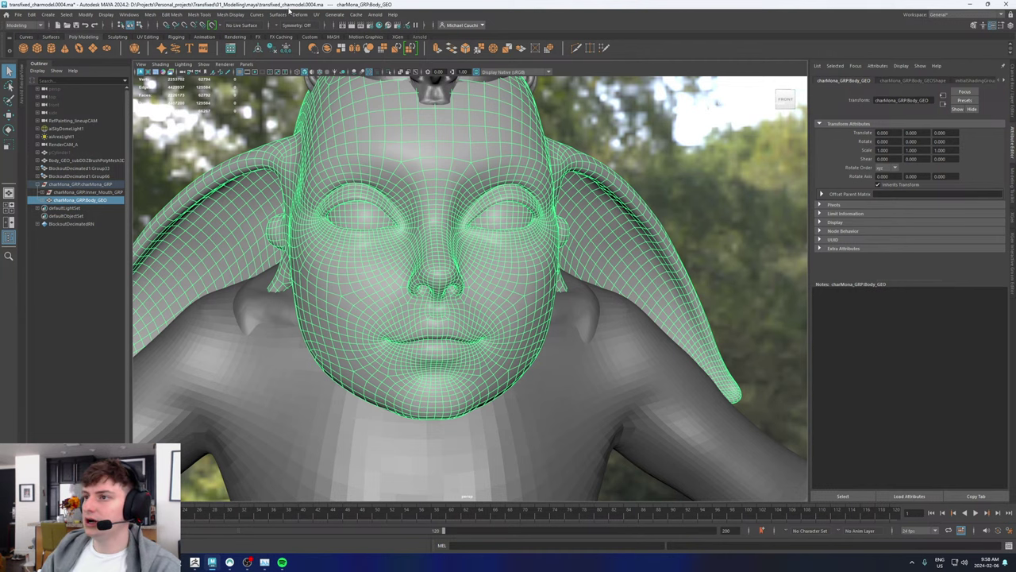
click(315, 14)
click(335, 30)
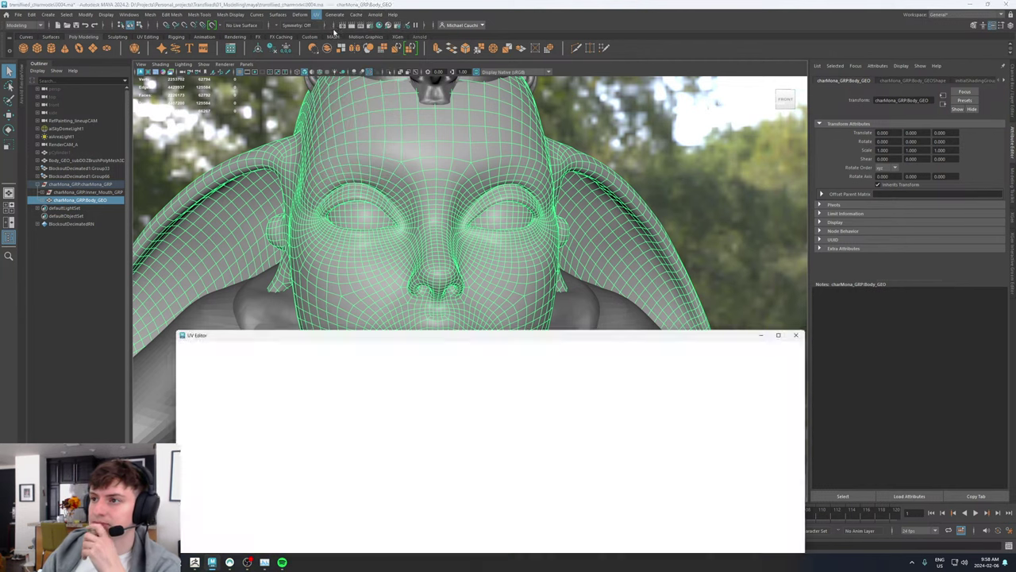
drag(371, 326, 370, 98)
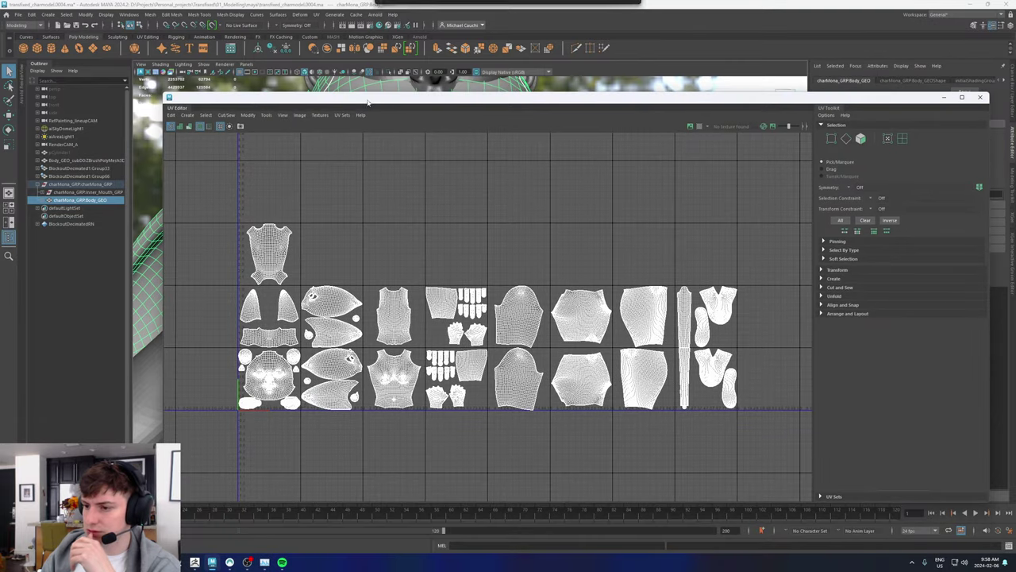
Step: Examine the layout of Body_GEO's UV shells across the UDIM tiles, then minimize the UV Editor
scroll(295, 383, up, 2)
scroll(289, 385, up, 2)
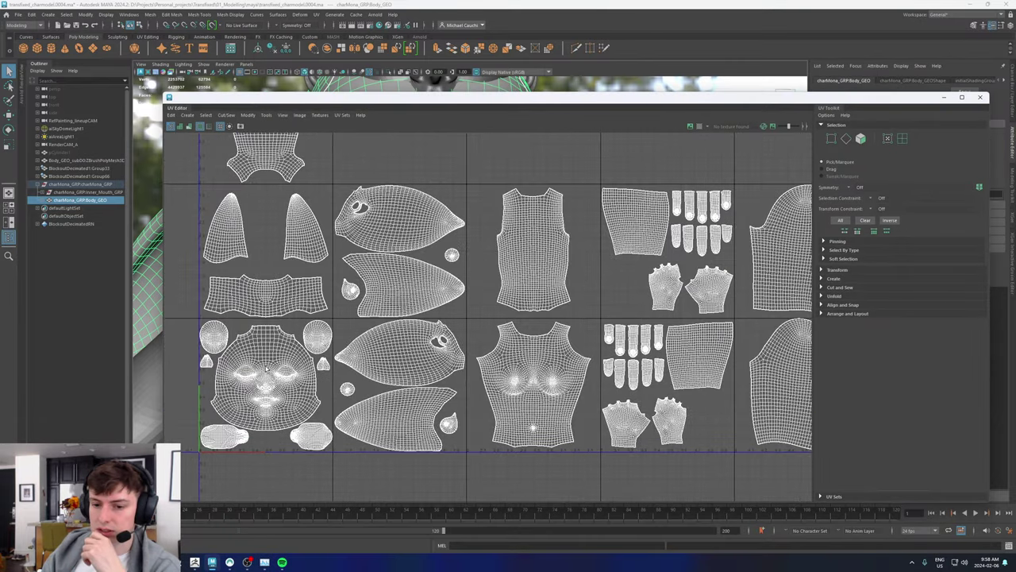
scroll(267, 370, down, 2)
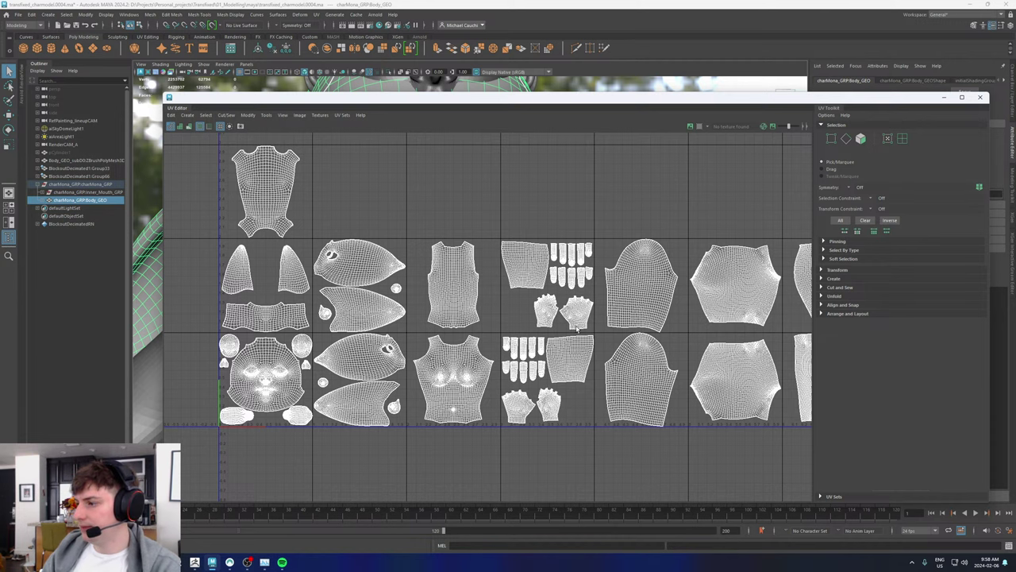
alt+middle_drag(604, 320, 384, 308)
scroll(518, 333, down, 3)
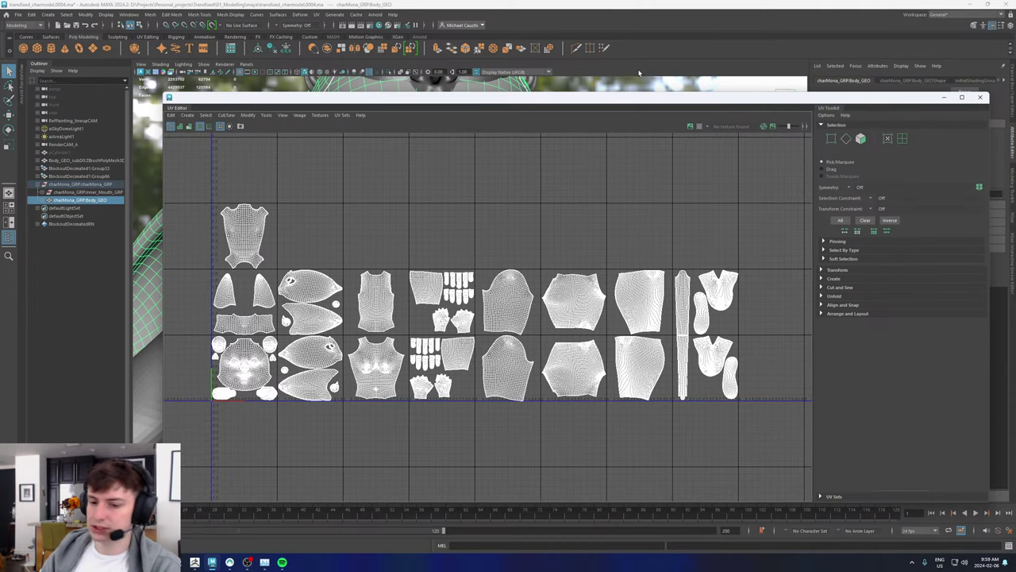
click(943, 97)
Step: Isolate the Inner_Mouth_GRP teeth and gums for a brief look, then restore the full scene view
click(94, 192)
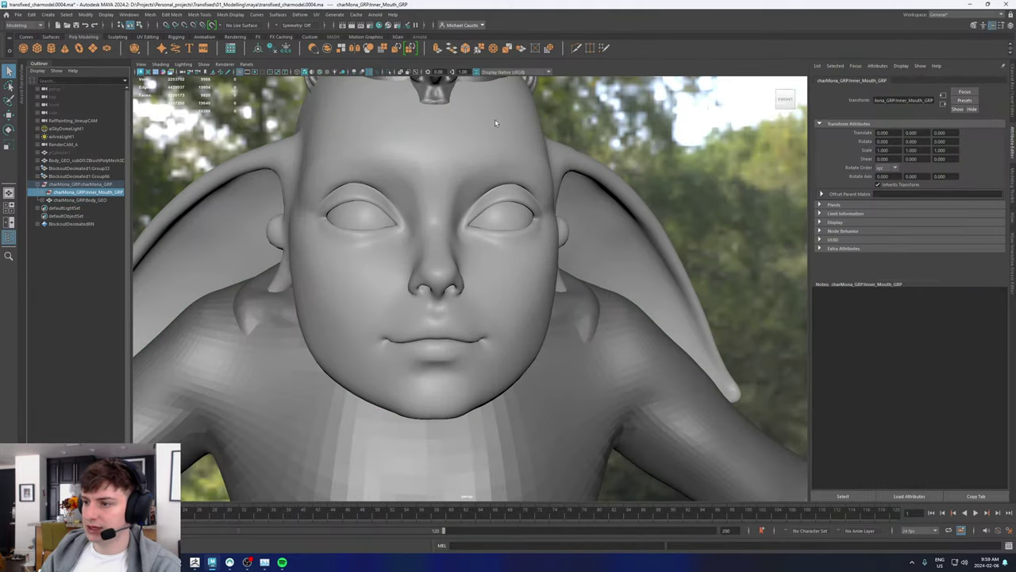
click(389, 72)
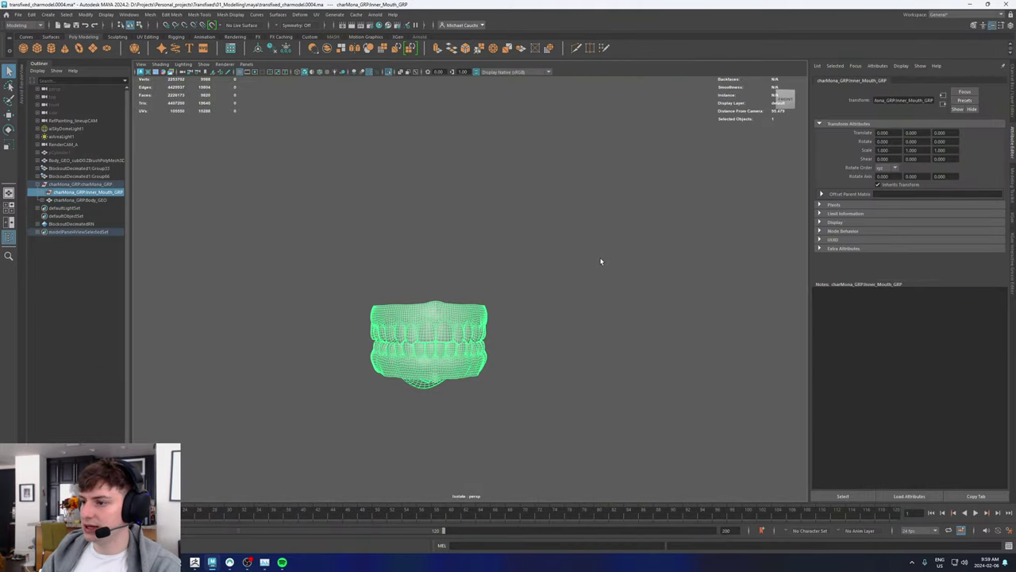
click(389, 71)
Step: Hide the charMona Body_GEO mesh and move Inner_Mouth_GRP out of charMona_GRP to the top level of the scene
click(79, 200)
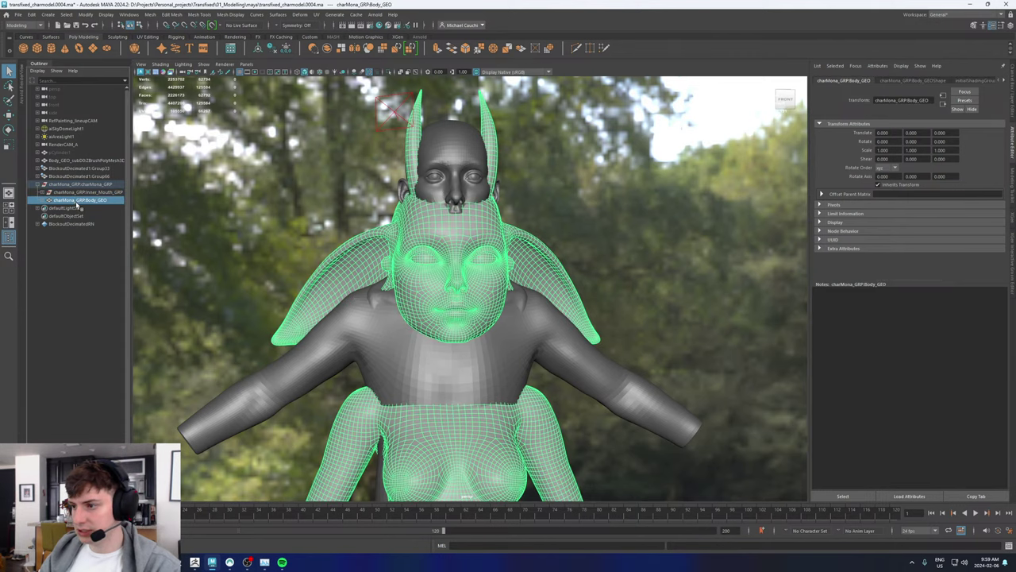
key(h)
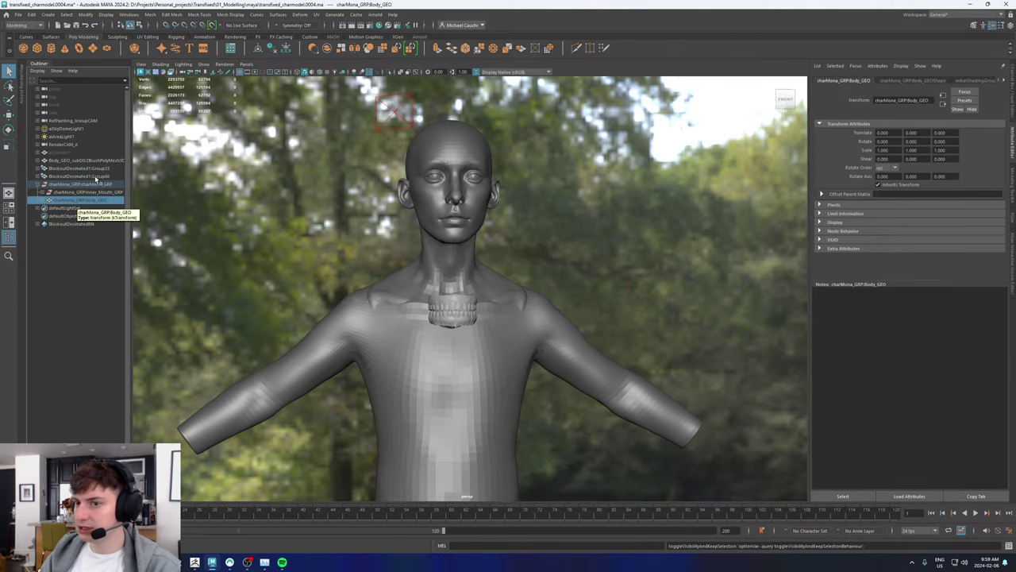
click(85, 194)
alt+drag(551, 245, 618, 257)
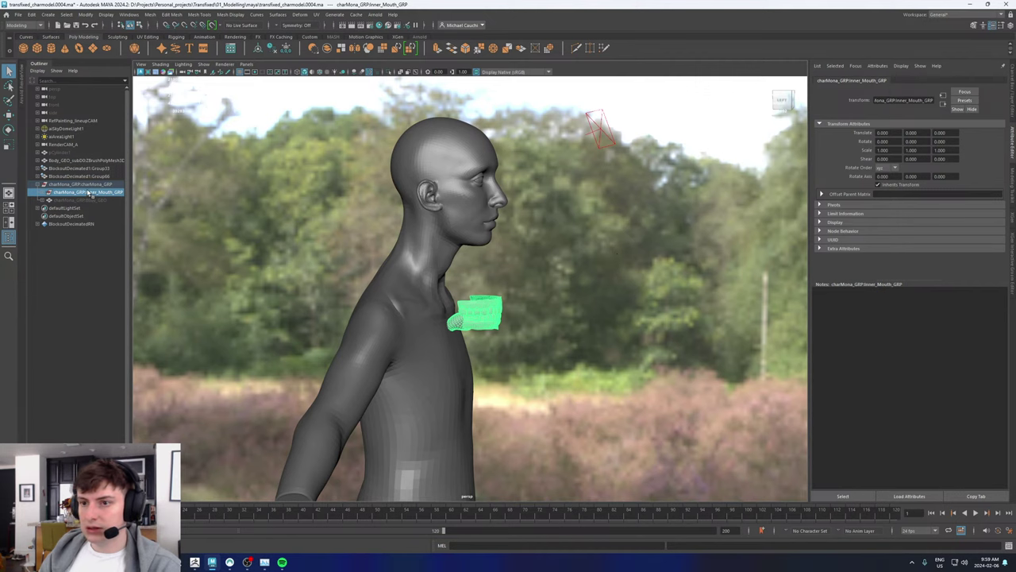
middle_drag(69, 162, 69, 163)
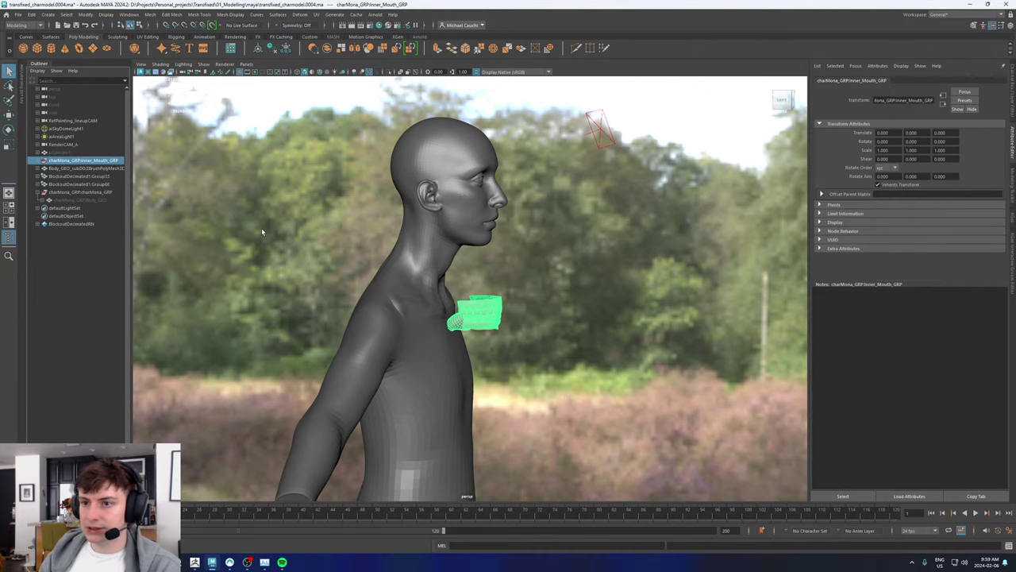
Step: Center the pivot of Inner_Mouth_GRP on its own geometry
key(w)
alt+drag(511, 320, 567, 312)
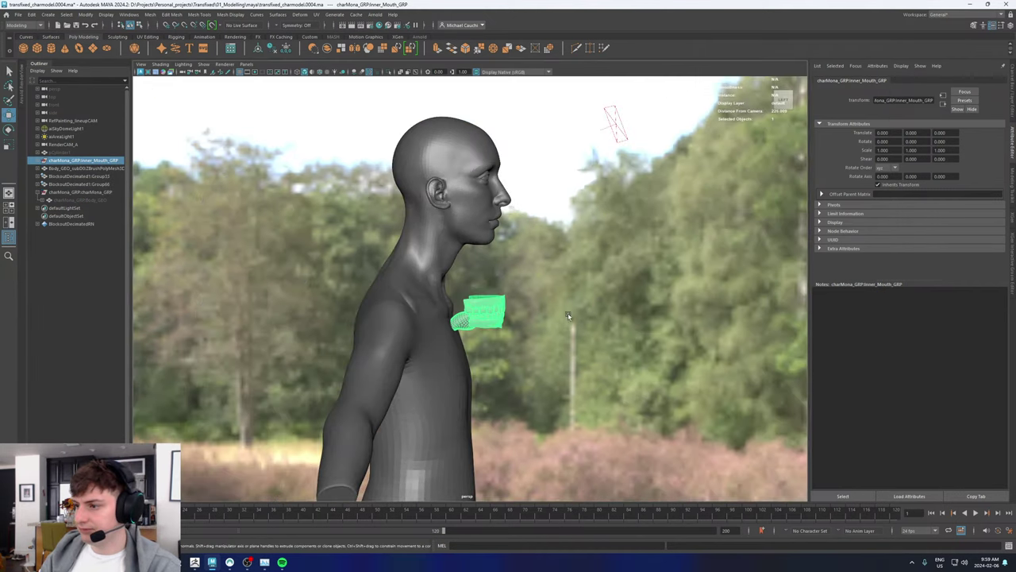
click(83, 15)
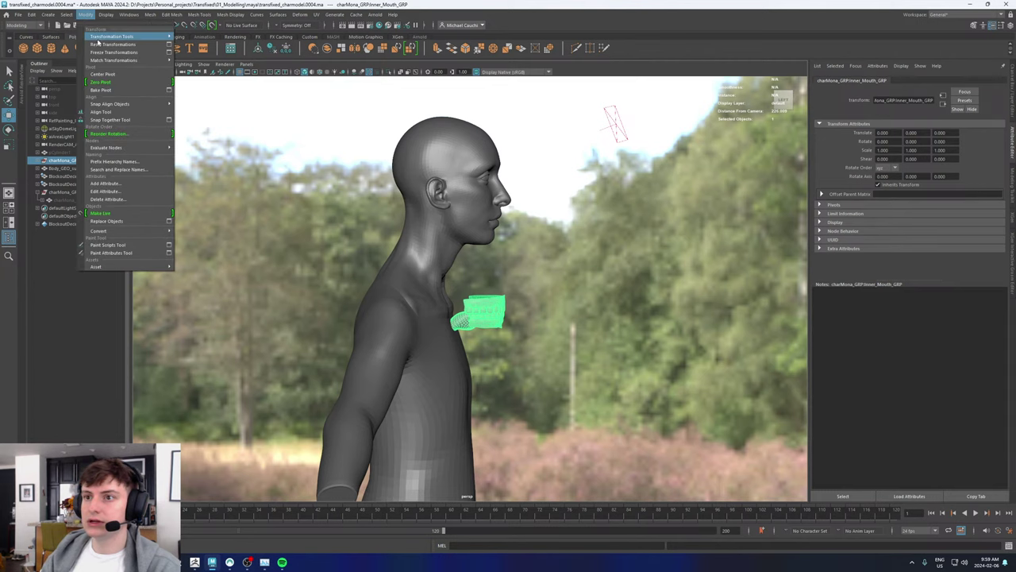
click(101, 75)
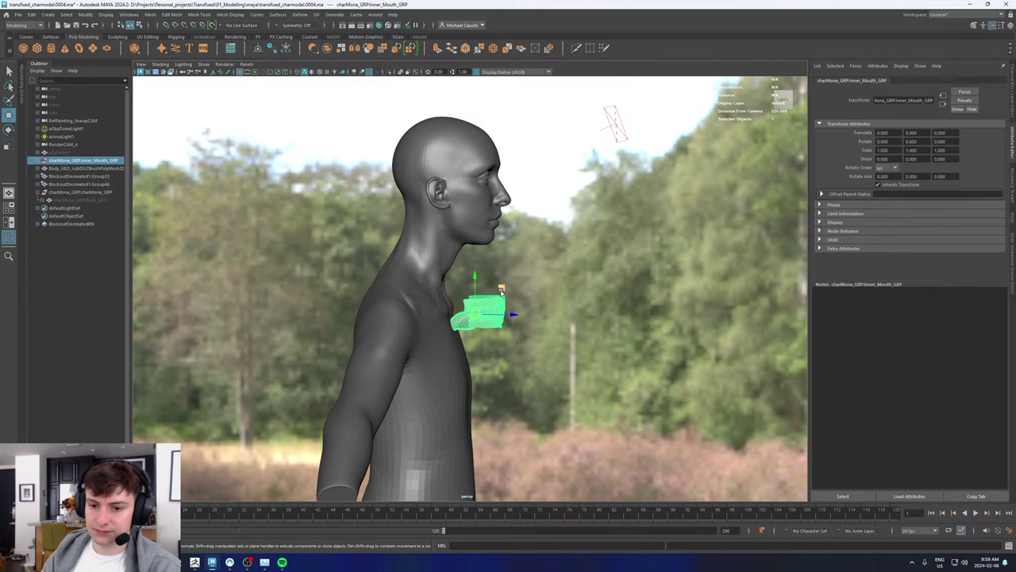
Step: Move Inner_Mouth_GRP up to the blockout head's mouth, at about 13.063 in Y and -0.454 in Z
drag(501, 292, 497, 199)
key(f)
alt+right_drag(662, 241, 637, 257)
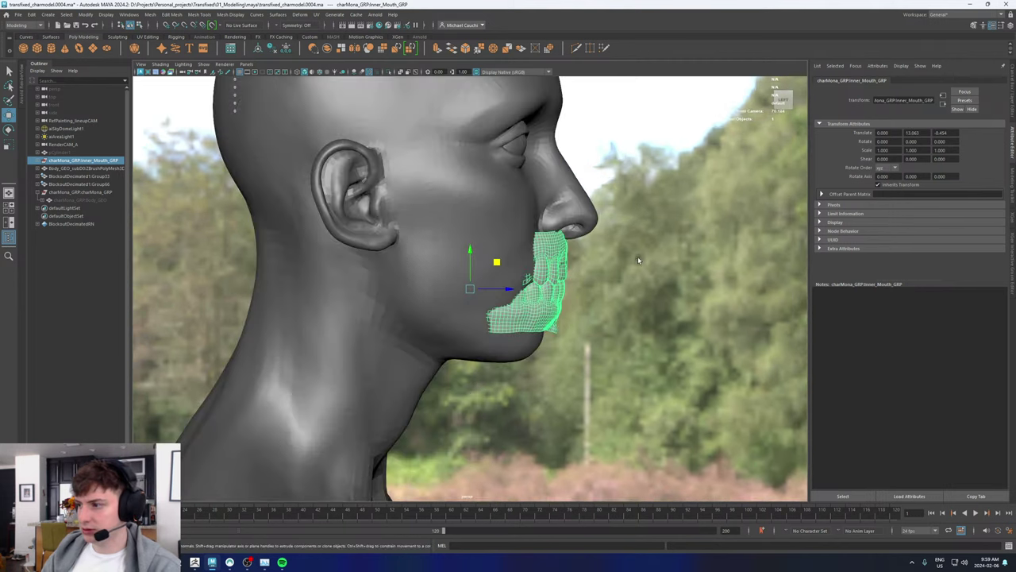
alt+drag(637, 257, 548, 258)
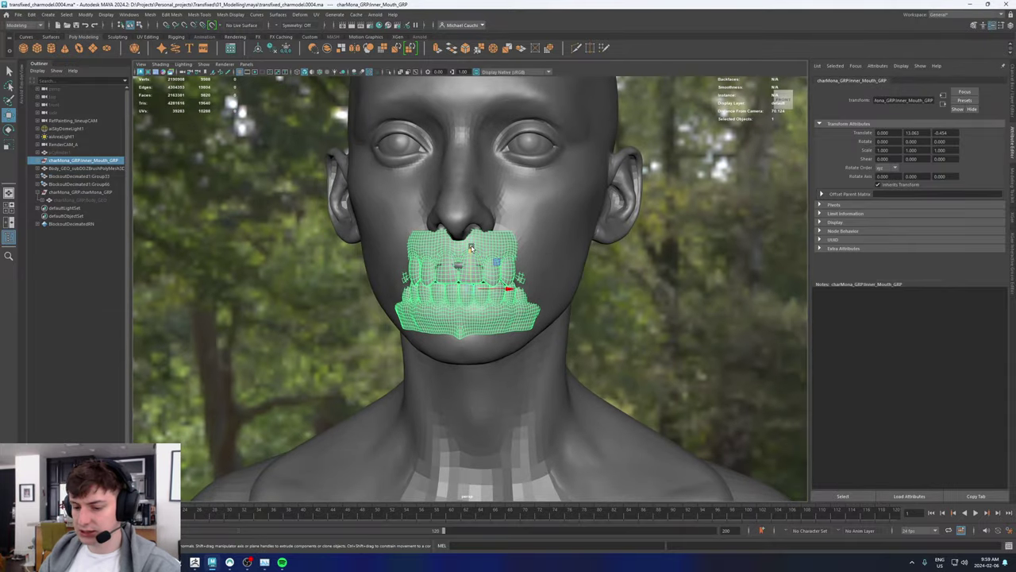
Step: Try scaling Inner_Mouth_GRP uniformly to about 0.79 while viewing the head in wireframe
key(4)
alt+drag(450, 258, 526, 254)
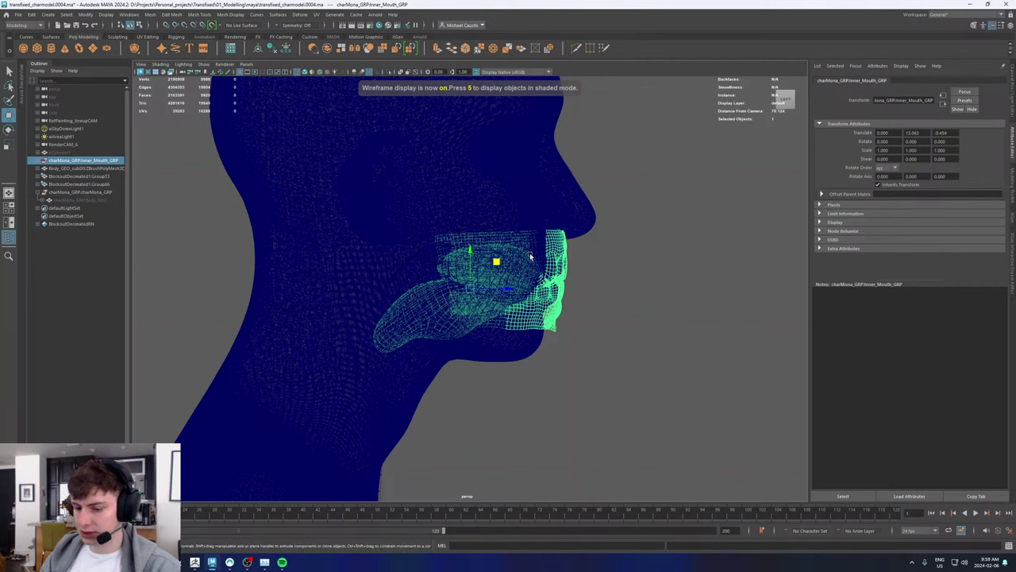
key(r)
drag(469, 288, 517, 298)
key(5)
key(ctrl+z)
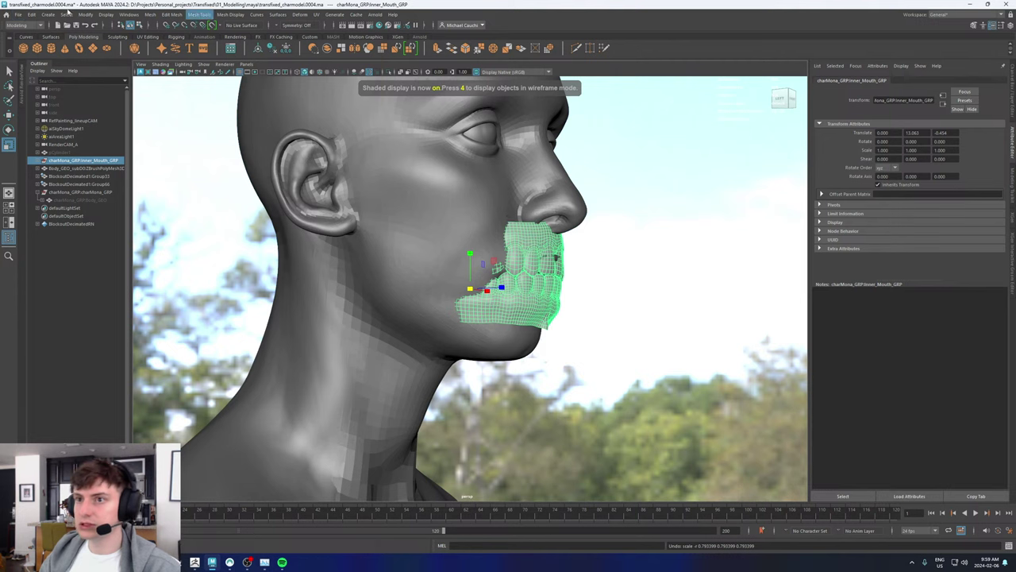
Step: Scale Inner_Mouth_GRP uniformly to about 0.825 and reposition it inside the head at about 13.483 in Y and -0.699 in Z
alt+drag(509, 216, 579, 278)
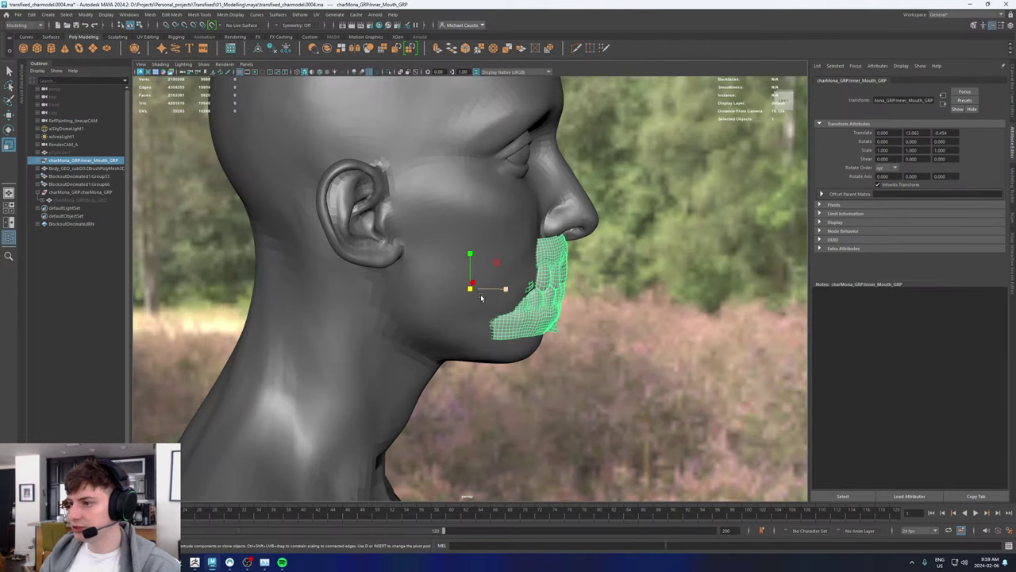
drag(470, 290, 445, 294)
key(4)
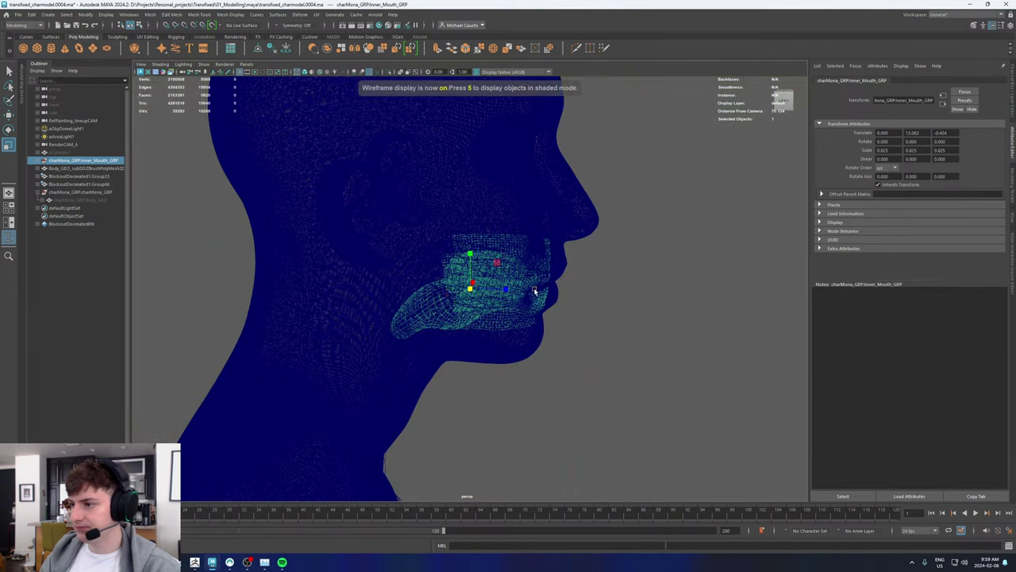
key(w)
drag(469, 250, 466, 242)
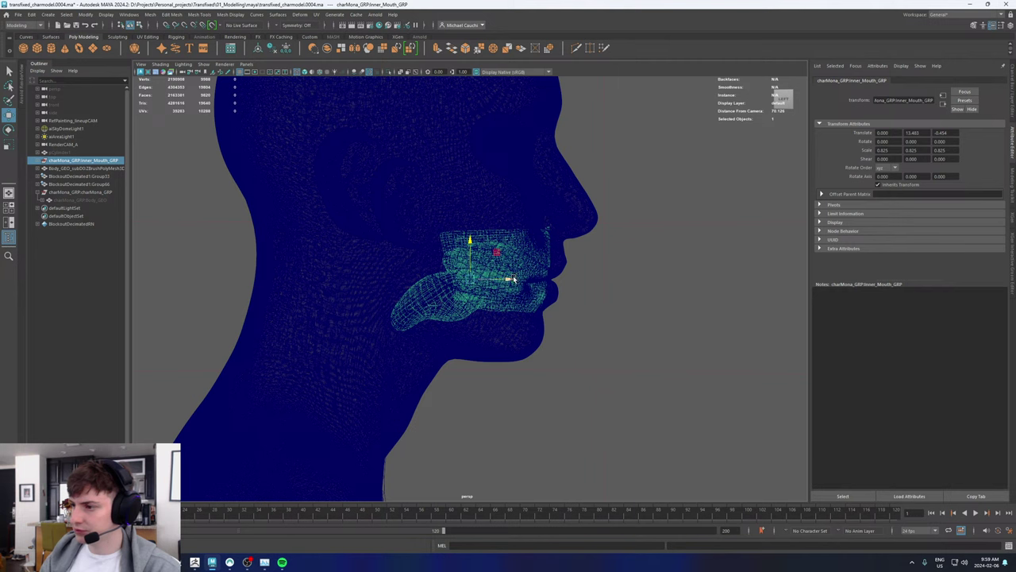
drag(513, 278, 508, 279)
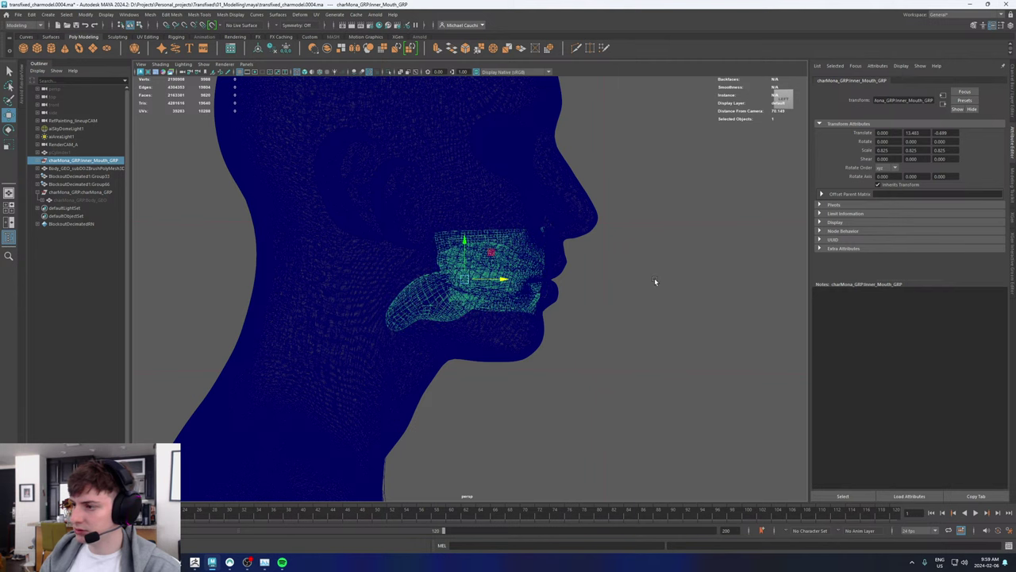
alt+drag(654, 281, 484, 284)
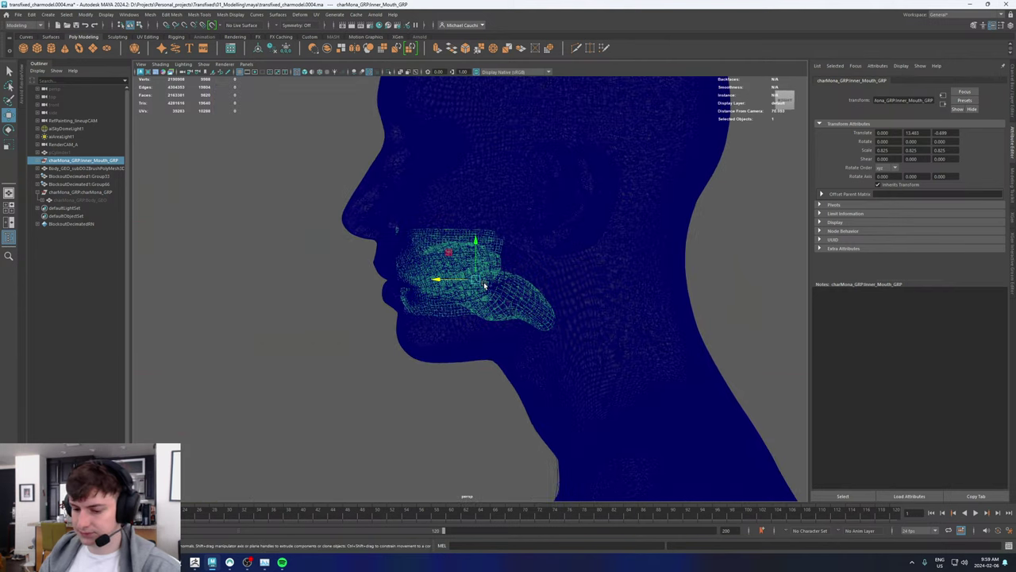
Step: Return the viewport to shaded display and turn on X-Ray shading to see the inner mouth through the head
key(5)
alt+drag(359, 325, 381, 319)
click(365, 310)
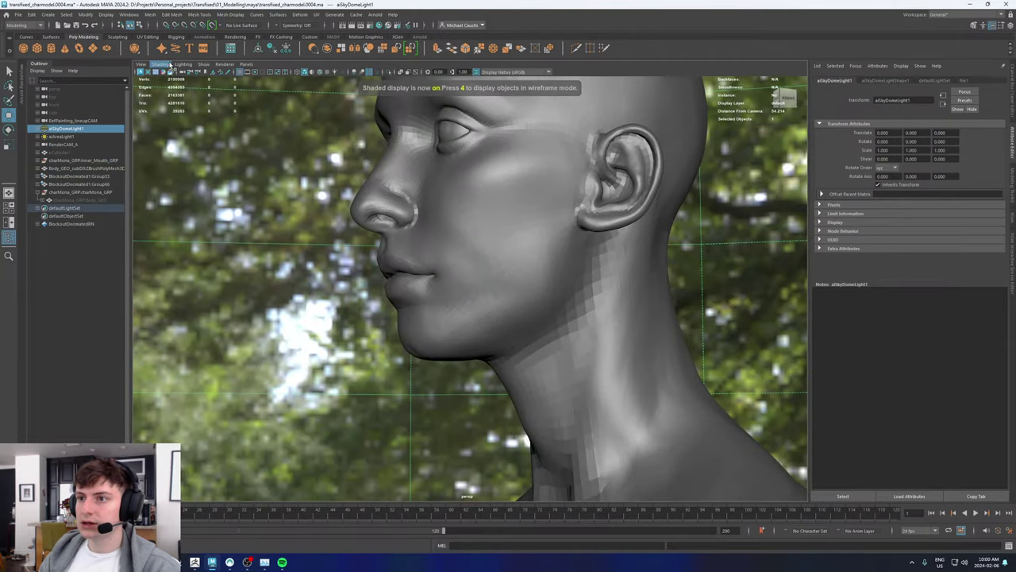
click(169, 65)
click(182, 145)
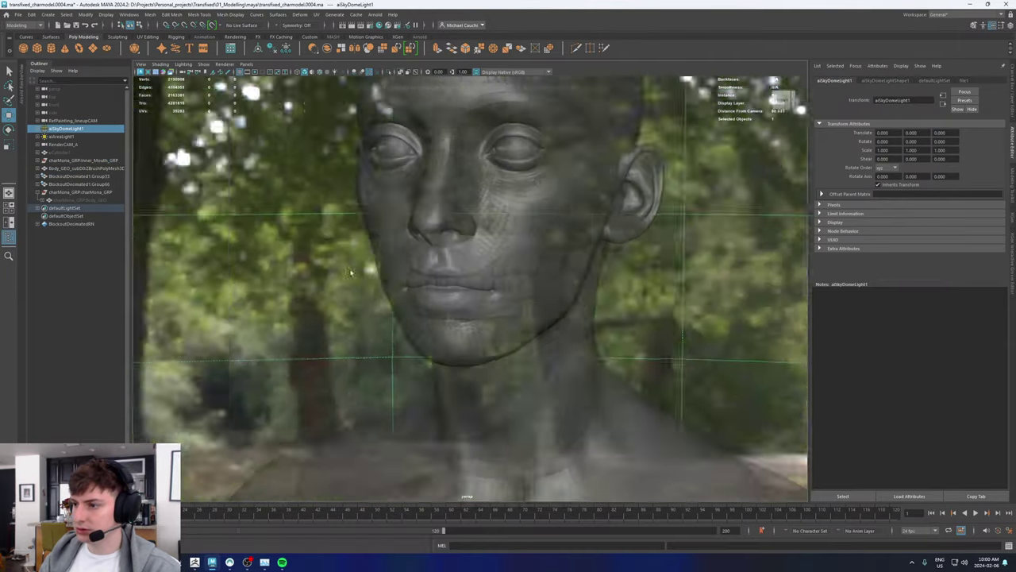
alt+drag(350, 273, 469, 273)
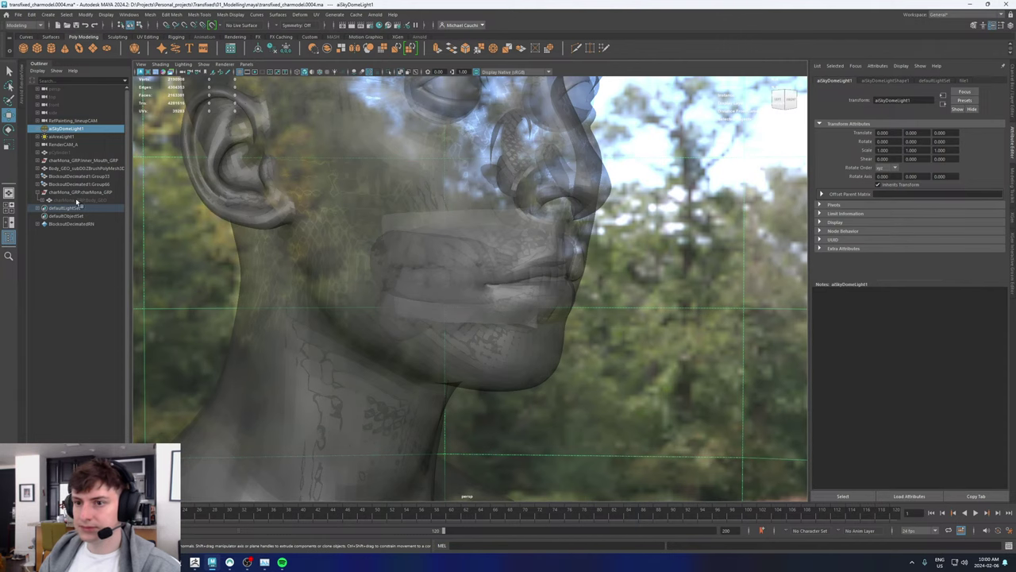
Step: Lower Inner_Mouth_GRP to about 13.106 in Y so the teeth line up with the lips
click(80, 160)
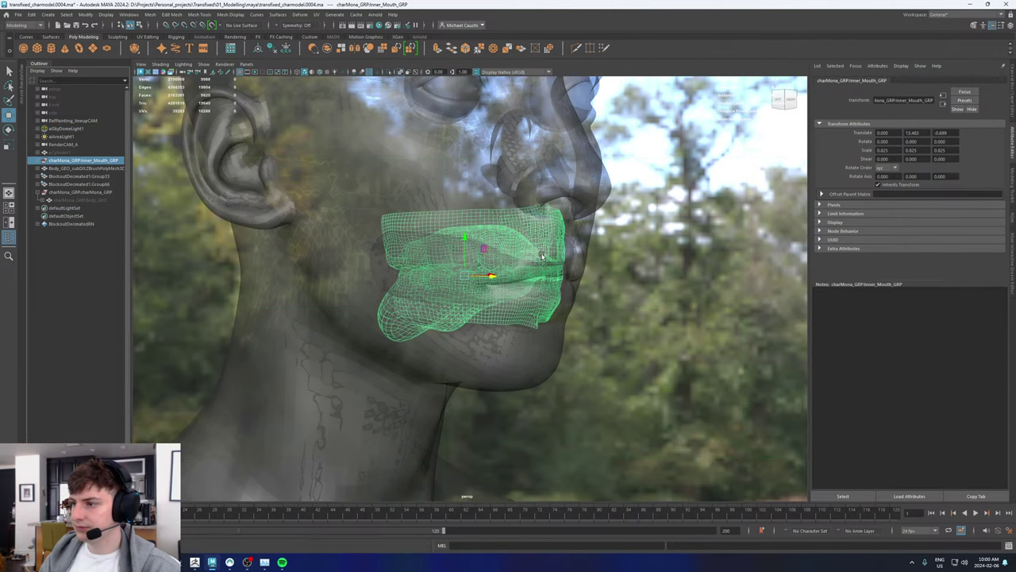
alt+drag(488, 277, 373, 234)
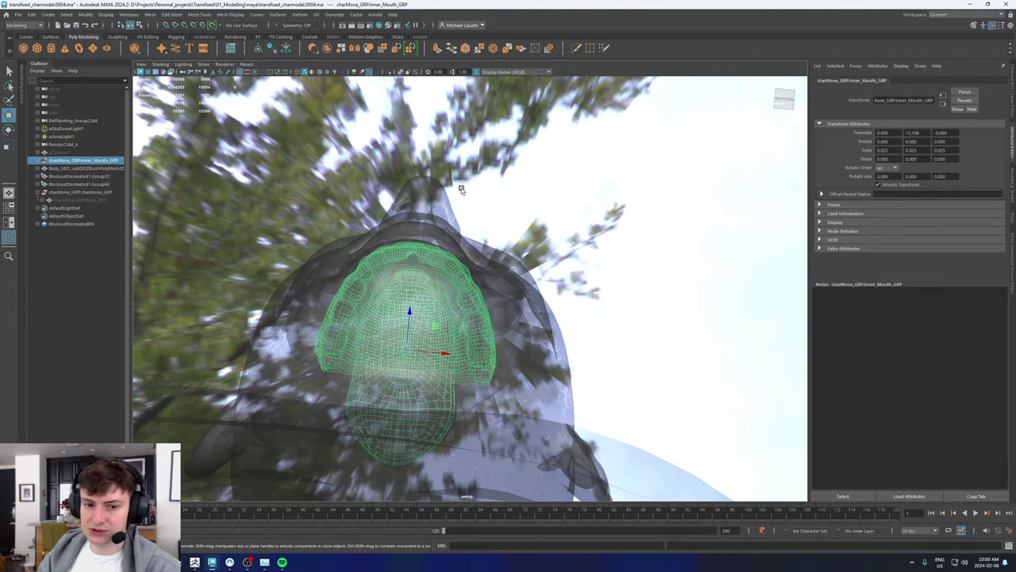
alt+drag(470, 215, 437, 286)
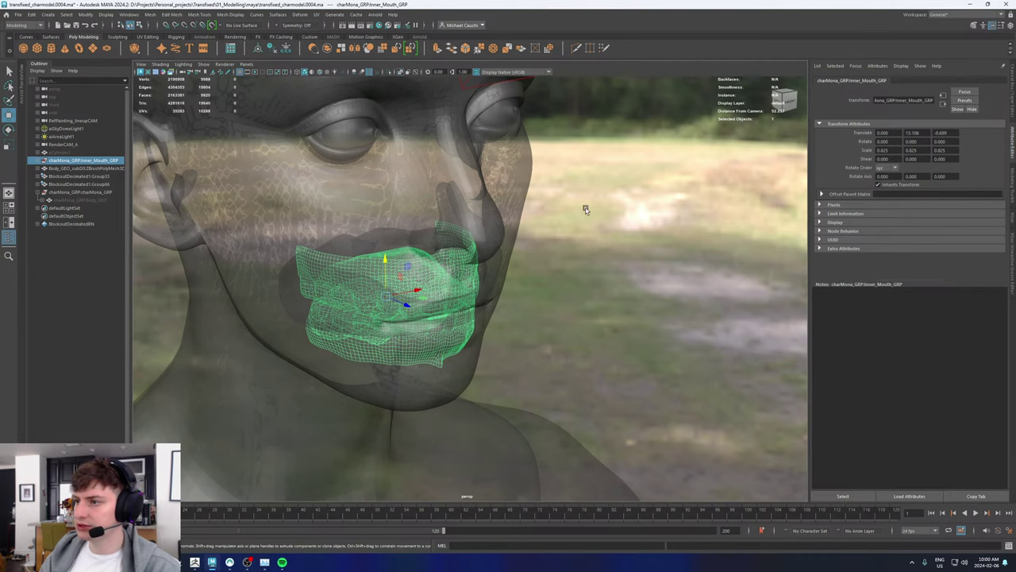
Step: Hide the decimated blockout mesh Group33 that covers the lips and lower face
alt+drag(585, 209, 380, 222)
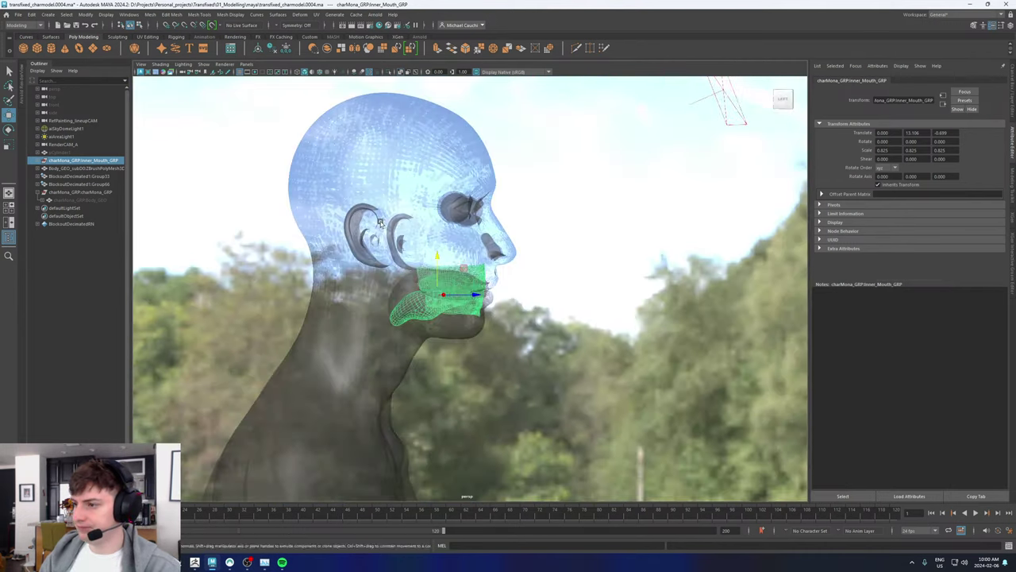
alt+right_drag(380, 223, 566, 288)
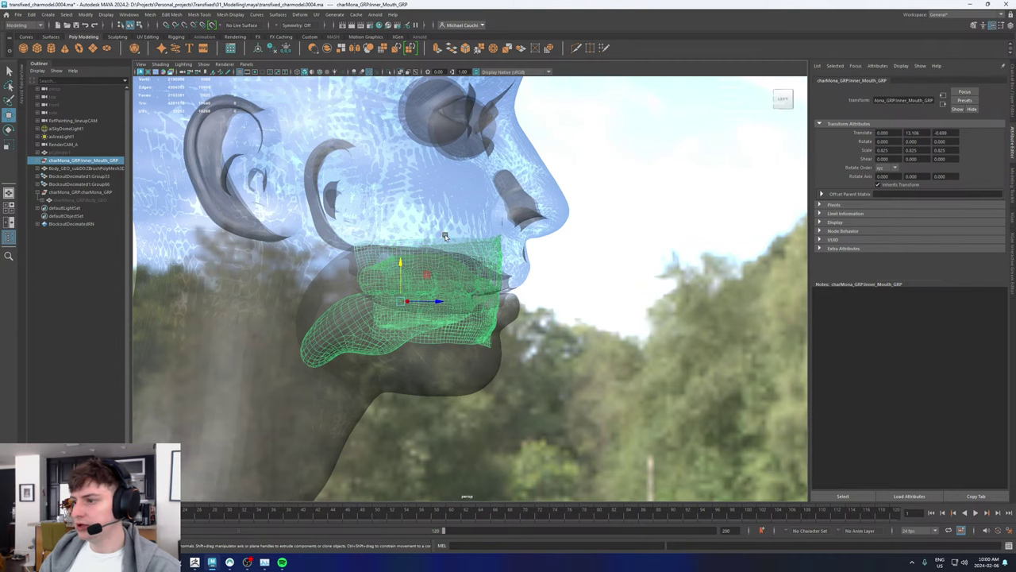
alt+right_drag(445, 235, 591, 290)
click(580, 252)
click(549, 258)
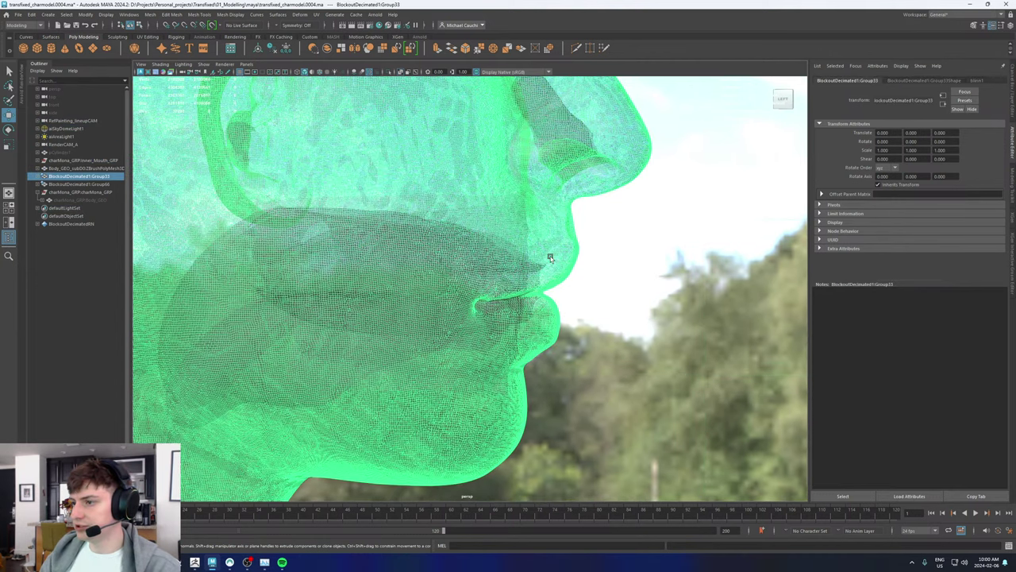
key(h)
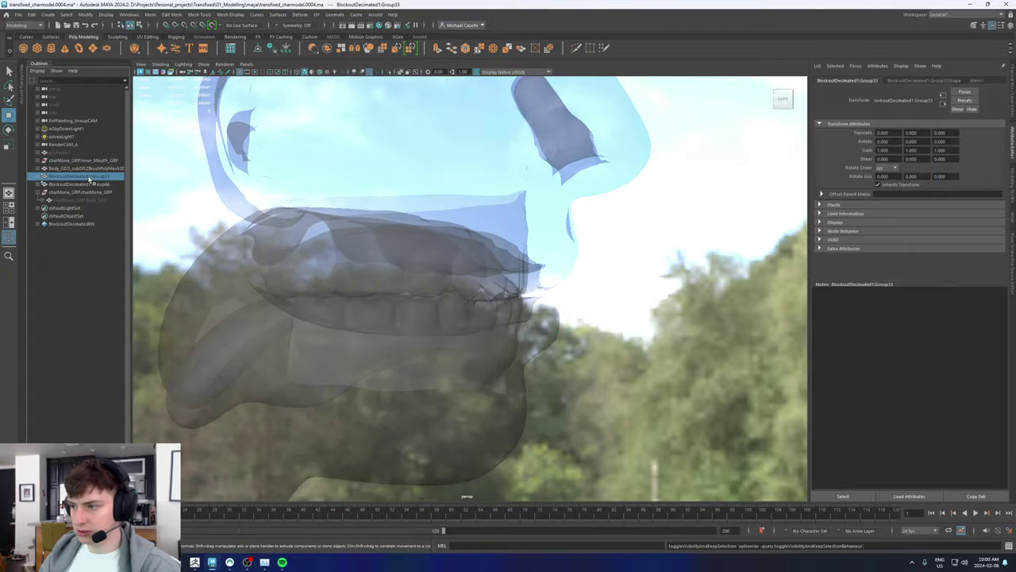
Step: Select the Body_GEO mesh and isolate it in the viewport
click(553, 255)
alt+drag(520, 280, 329, 284)
alt+drag(786, 262, 416, 147)
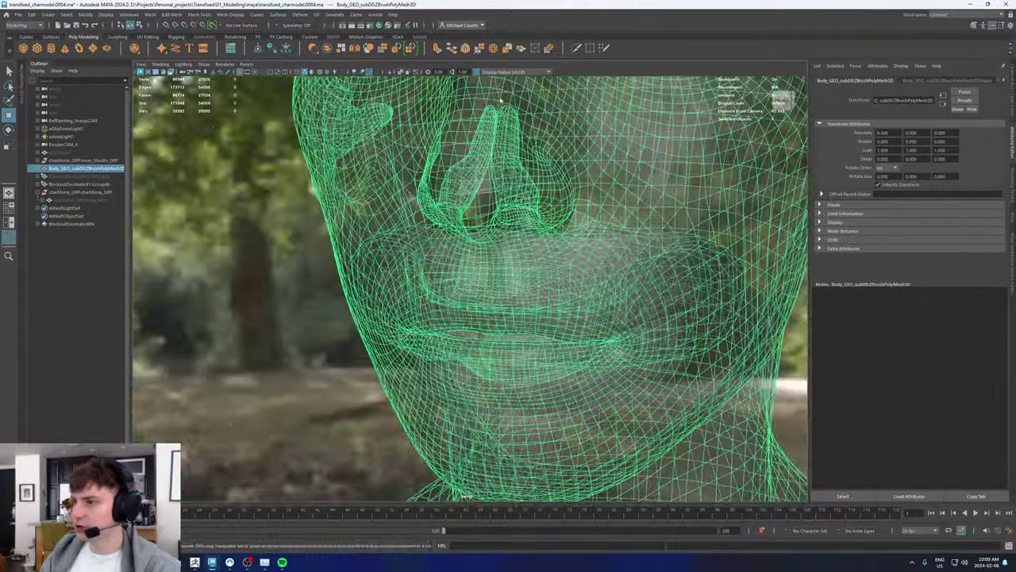
key(ctrl+1)
Step: Try deleting a band of face loops inside the Body_GEO mesh's mouth cavity
alt+right_drag(481, 328, 539, 329)
alt+drag(540, 330, 366, 262)
alt+drag(319, 212, 327, 225)
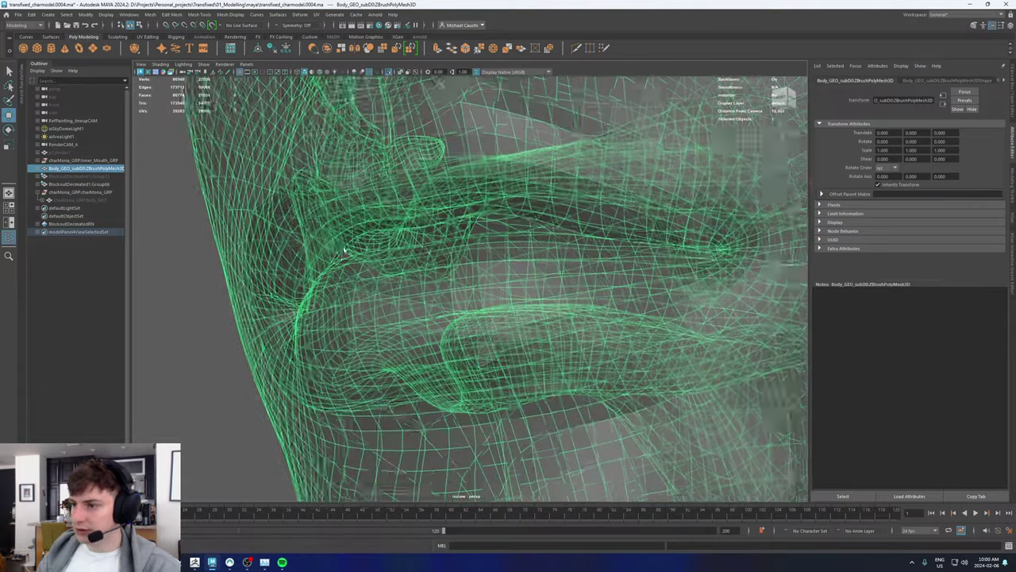
alt+right_drag(327, 238, 394, 247)
alt+drag(394, 247, 348, 323)
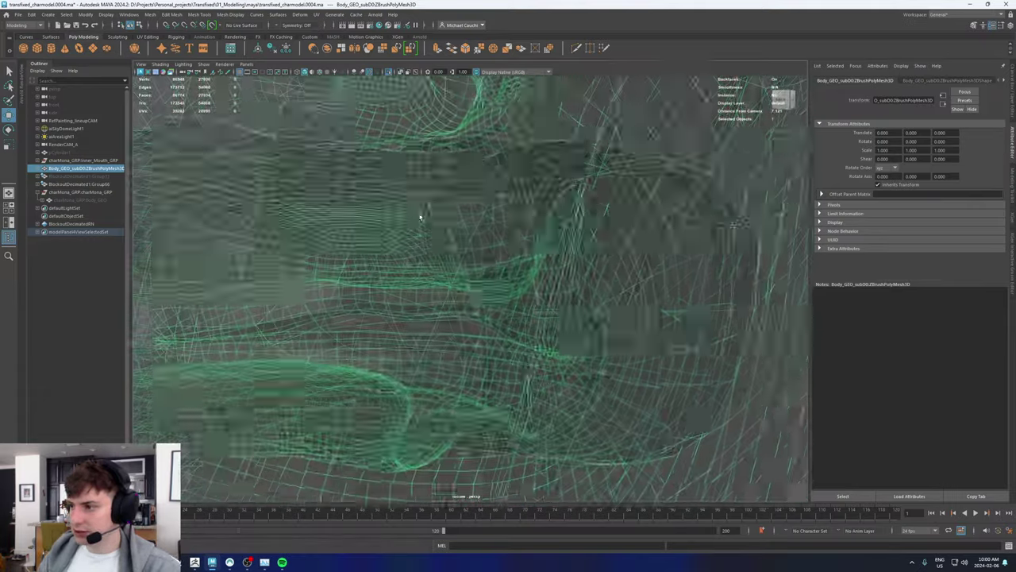
alt+right_drag(420, 214, 497, 242)
alt+drag(497, 243, 489, 223)
alt+right_drag(489, 223, 580, 233)
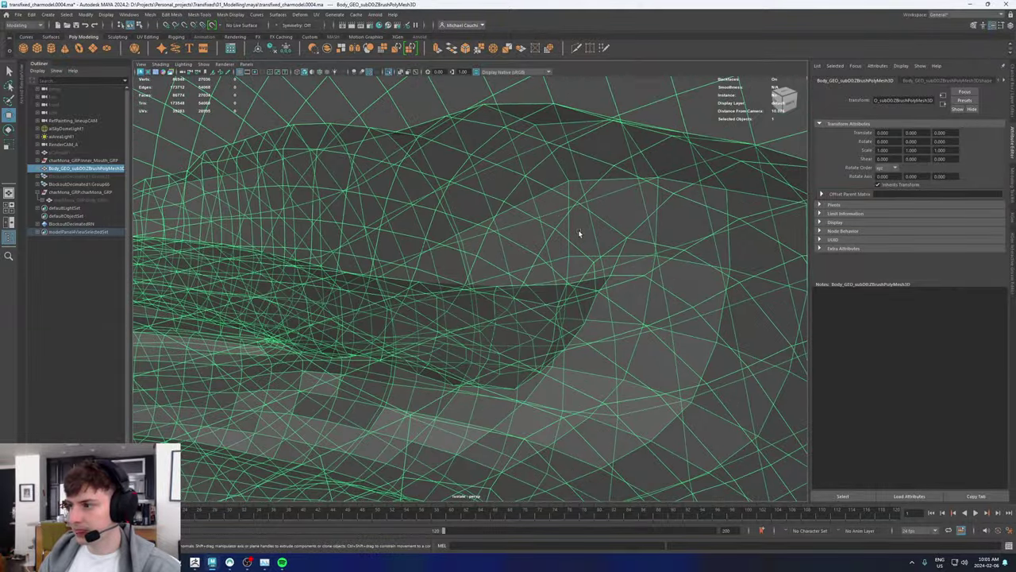
right_click(580, 232)
click(578, 251)
click(594, 229)
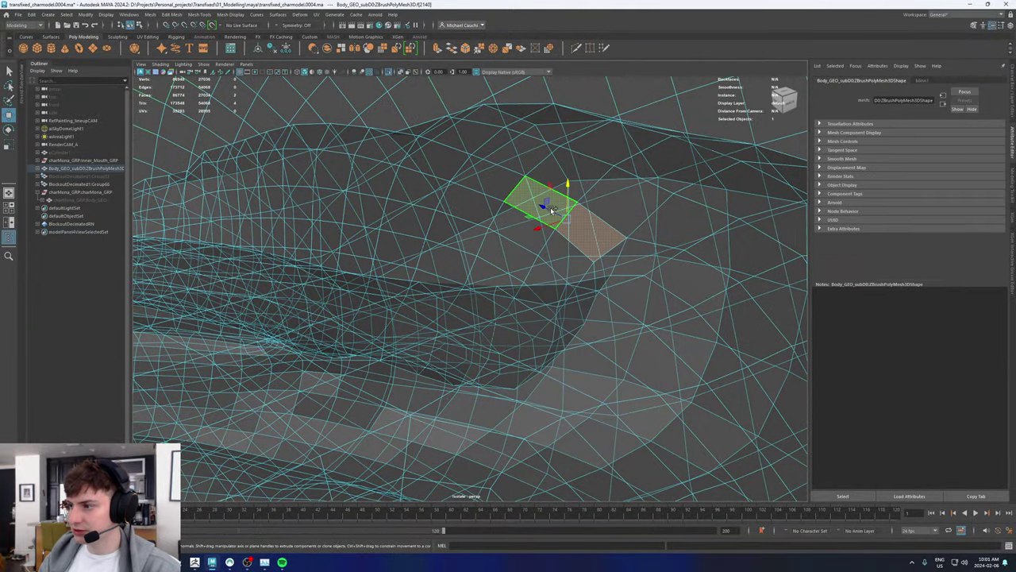
click(468, 238)
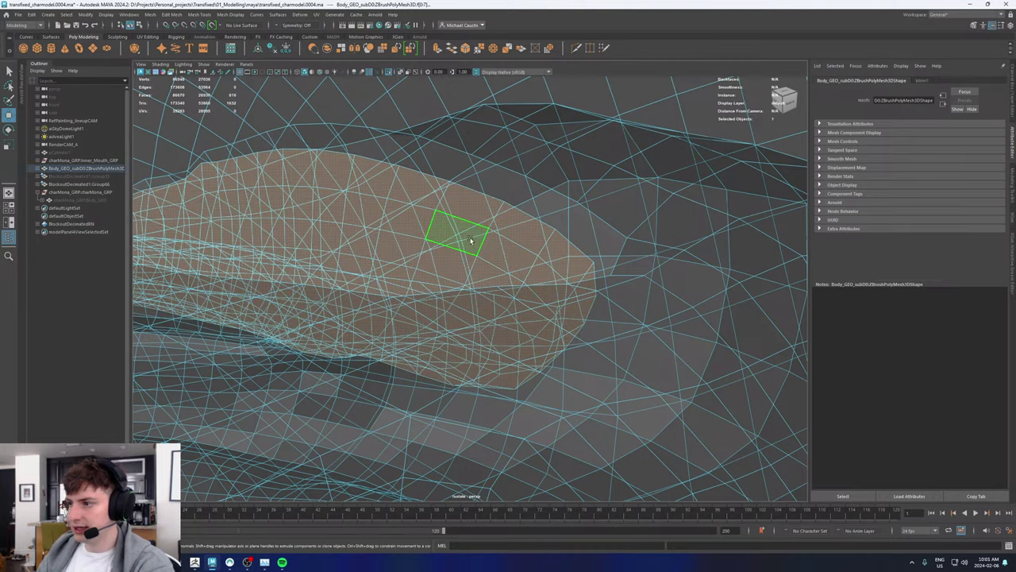
key(Delete)
Step: Undo the deletion of the mouth cavity faces and step back through the face selections
scroll(508, 248, down, 6)
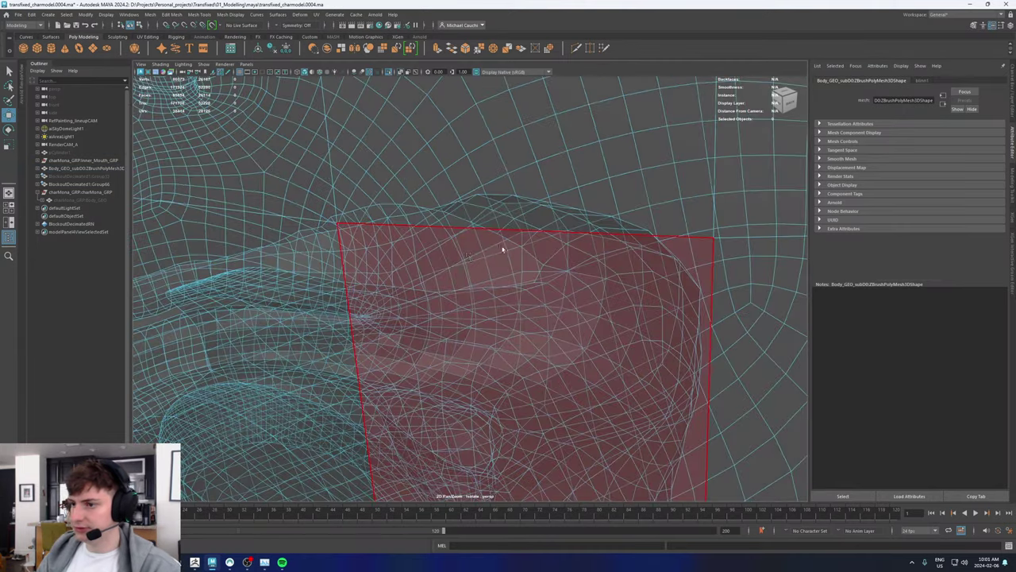
alt+drag(488, 259, 508, 289)
scroll(516, 294, up, 4)
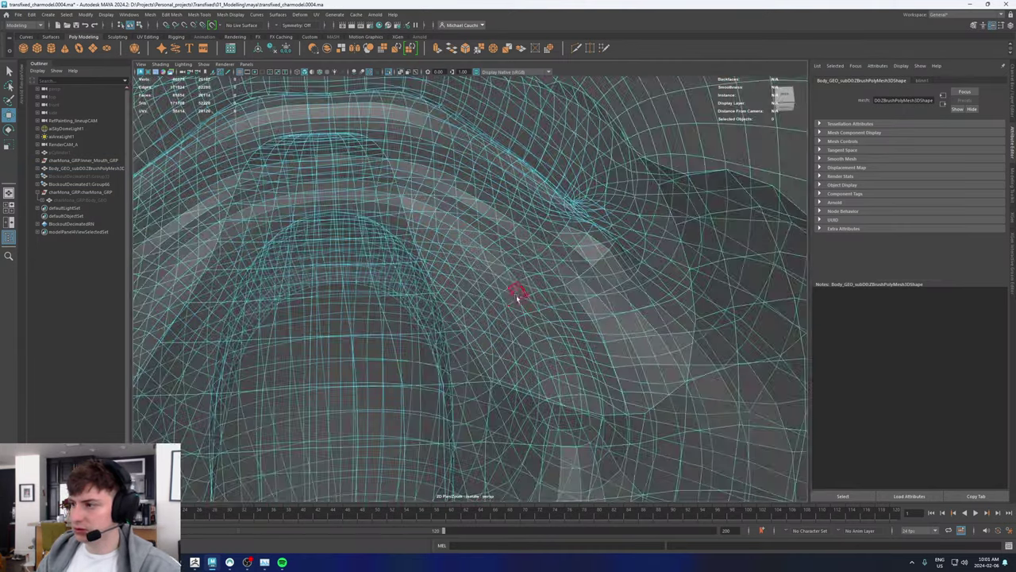
key(ctrl+z)
alt+drag(467, 321, 470, 280)
key(ctrl+z)
key(ctrl+z)
key(ctrl+z)
key(ctrl+z)
key(ctrl+z)
key(ctrl+z)
key(ctrl+z)
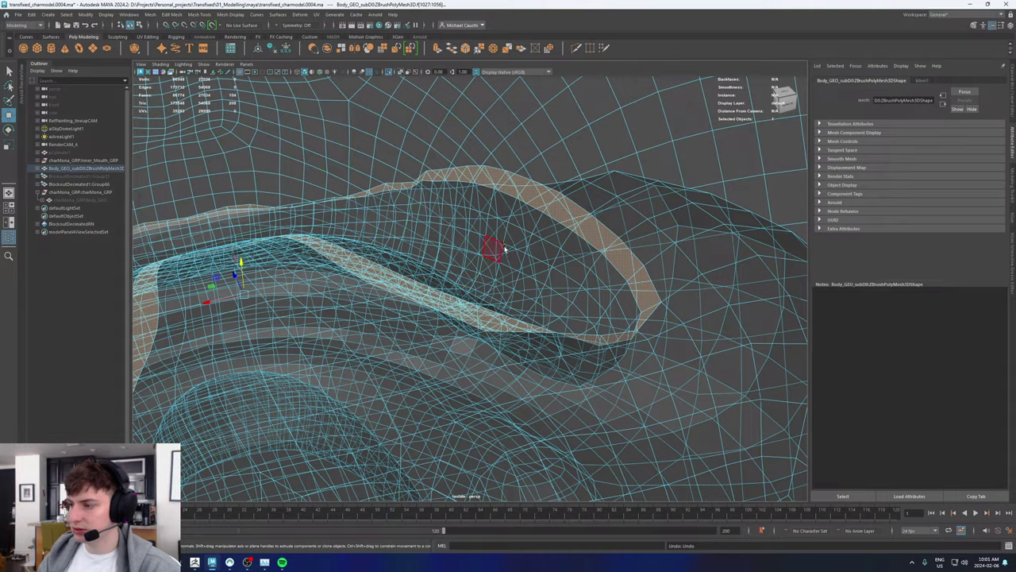
Step: Dismiss the update notification and delete several edge loops around the inside of the Body_GEO mouth cavity
alt+drag(488, 242, 561, 295)
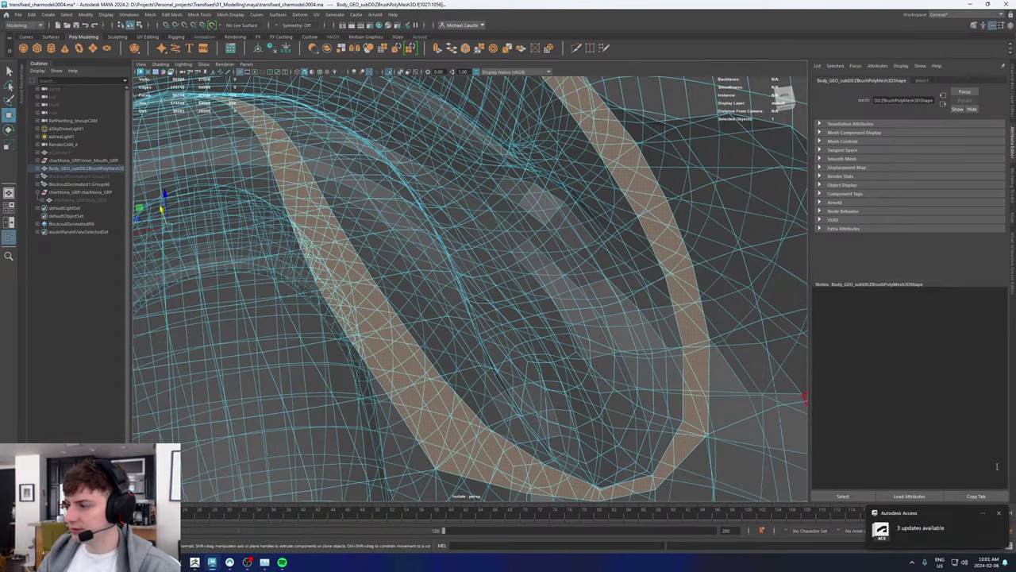
click(1000, 513)
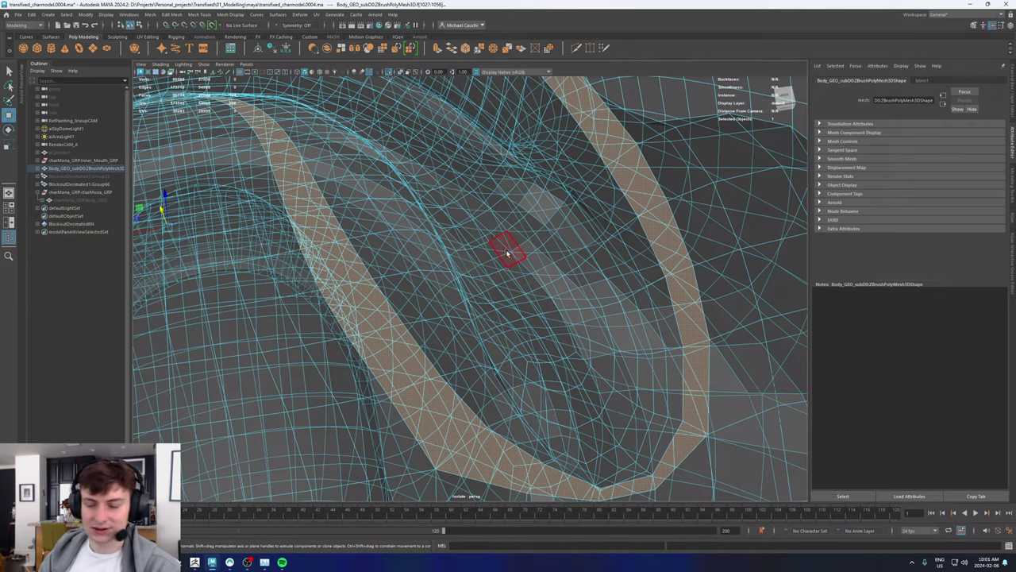
alt+drag(508, 252, 483, 228)
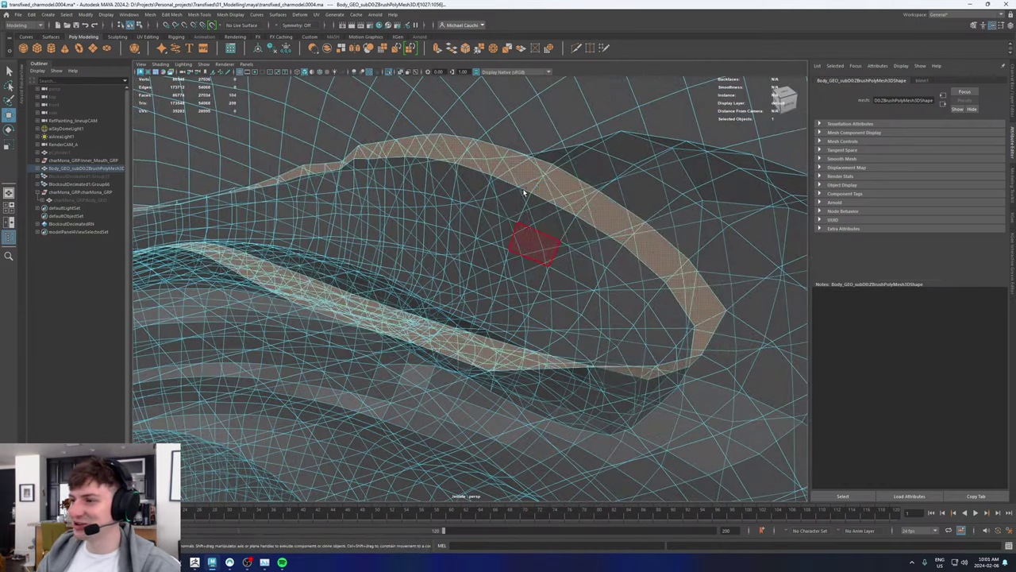
right_drag(523, 192, 522, 181)
double_click(483, 212)
alt+drag(483, 213, 511, 201)
shift+double_click(569, 186)
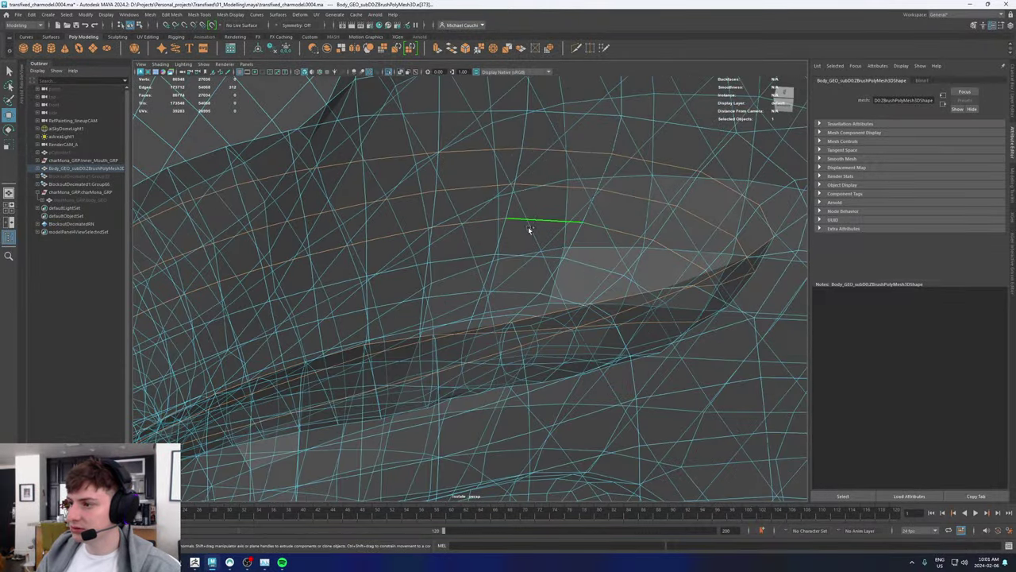
shift+double_click(509, 294)
alt+drag(509, 294, 514, 275)
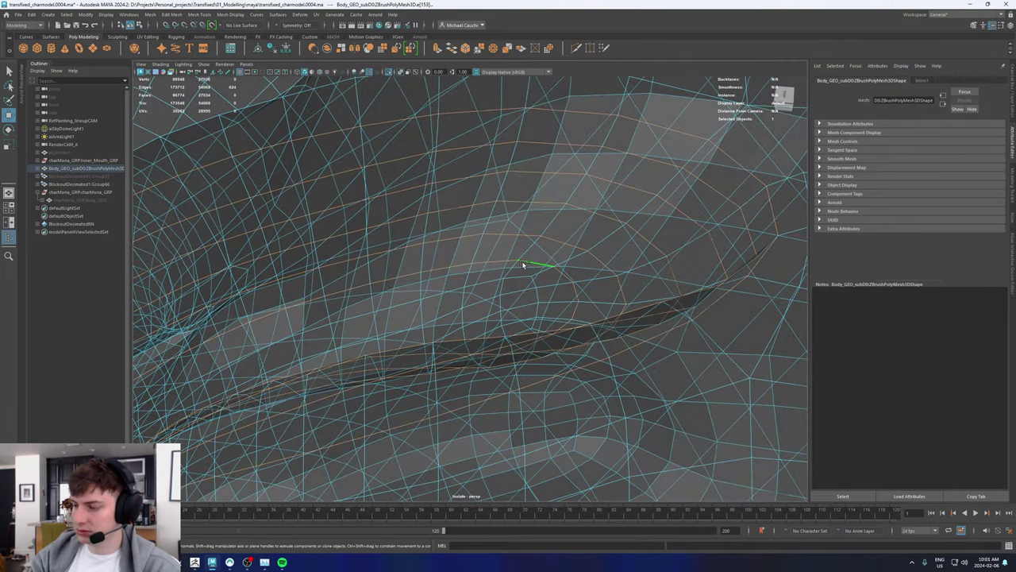
key(Delete)
Step: Remove additional edge loops, with their vertices, along the inner fold of the mouth cavity
alt+drag(466, 257, 507, 317)
shift+double_click(540, 360)
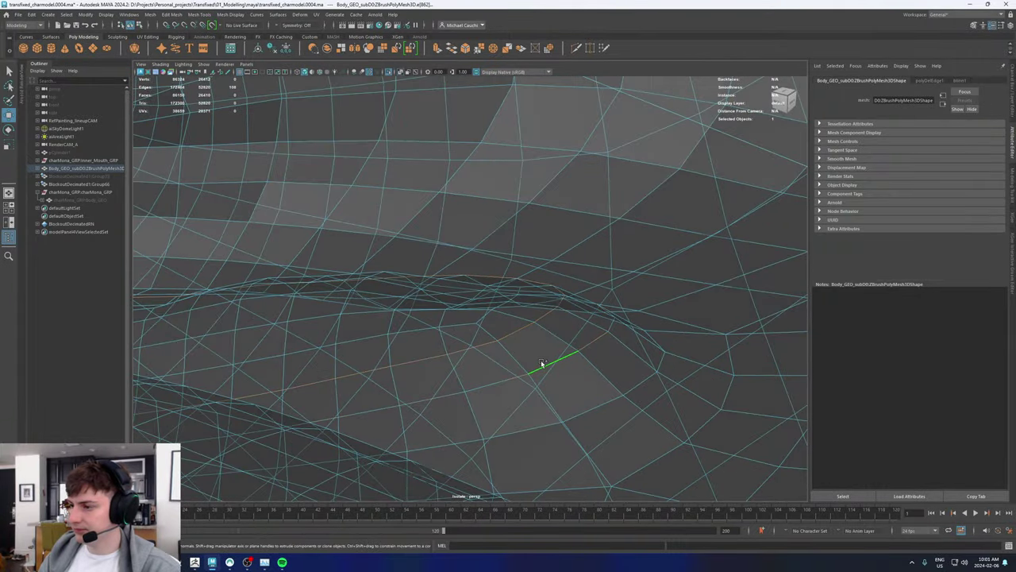
shift+double_click(608, 400)
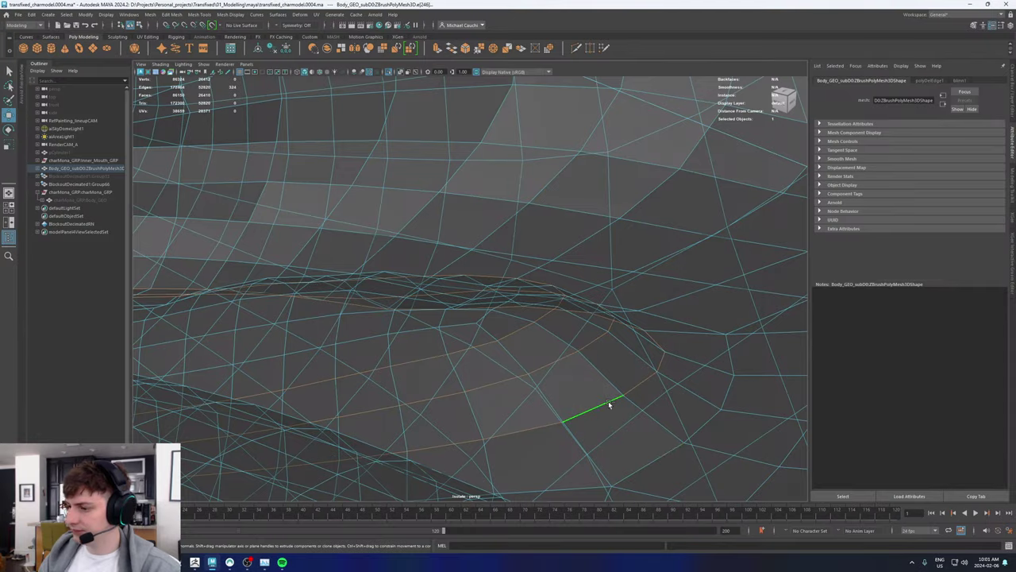
key(ctrl+Delete)
Step: Select the ring of long parallel edges inside the mouth cavity and collapse it
alt+drag(450, 327, 468, 371)
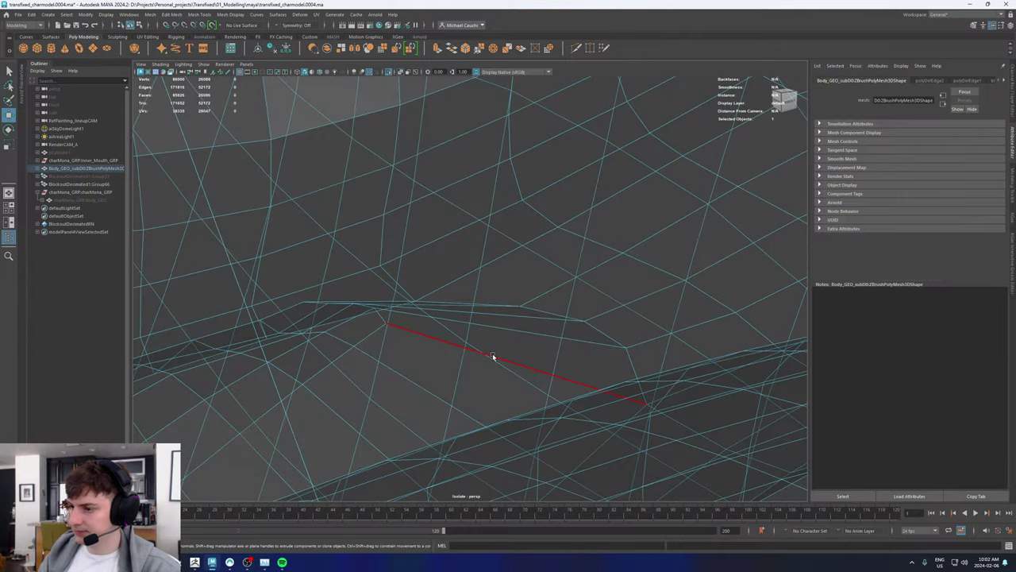
click(492, 359)
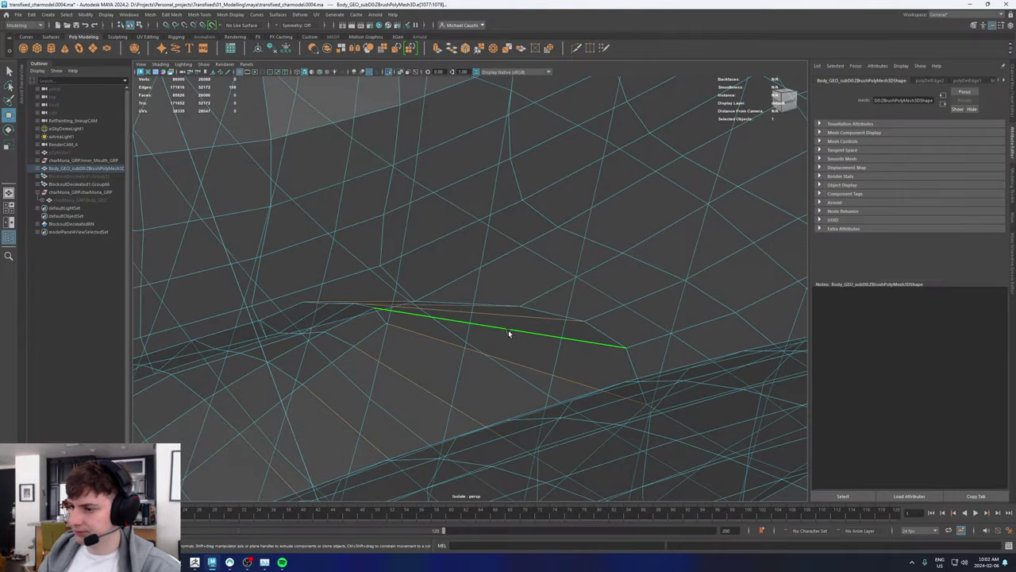
alt+drag(509, 329, 476, 331)
shift+right_drag(469, 343, 511, 312)
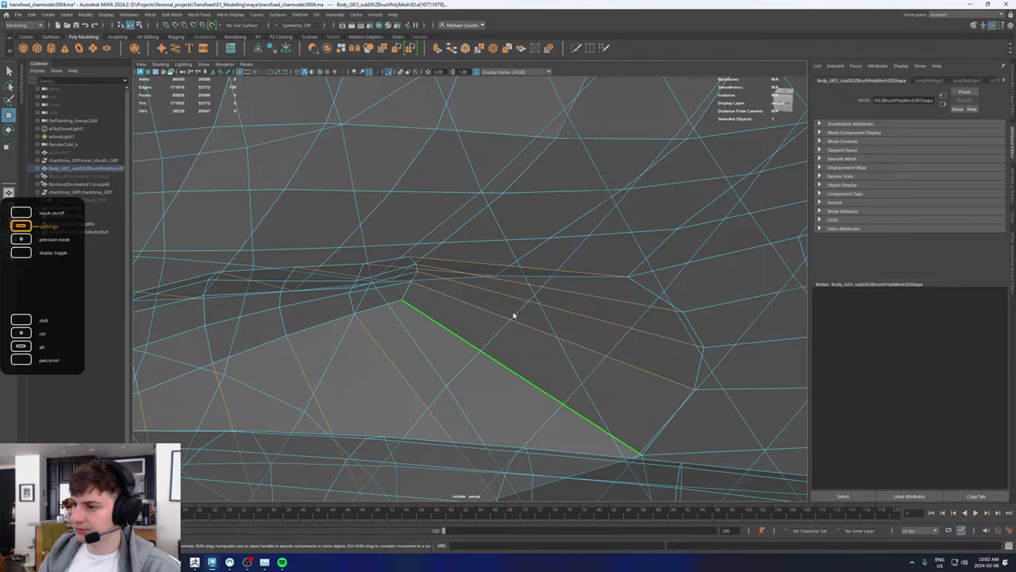
Step: Select another ring of edges across the upper part of the mouth cavity and collapse it with the same operation
alt+drag(511, 312, 473, 316)
alt+right_drag(474, 317, 392, 320)
alt+drag(392, 320, 386, 311)
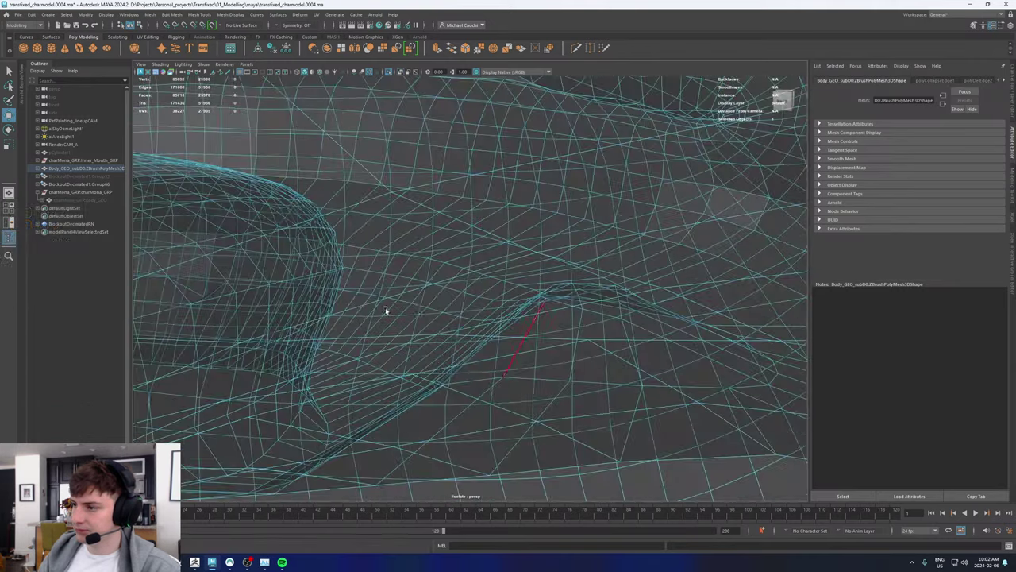
alt+right_drag(386, 310, 340, 302)
alt+middle_drag(340, 301, 439, 384)
alt+drag(478, 306, 482, 175)
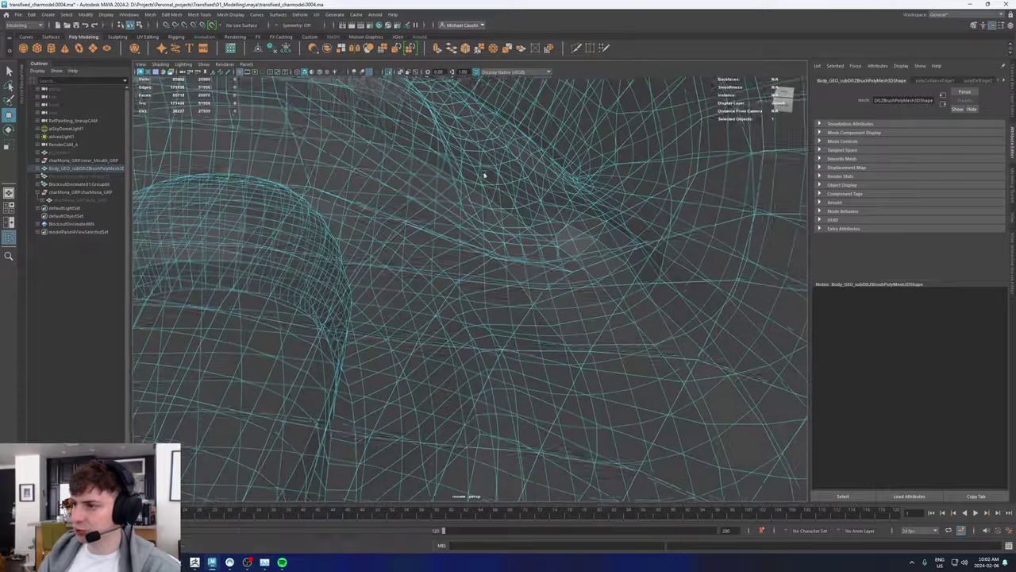
alt+middle_drag(483, 174, 542, 262)
alt+drag(542, 263, 574, 243)
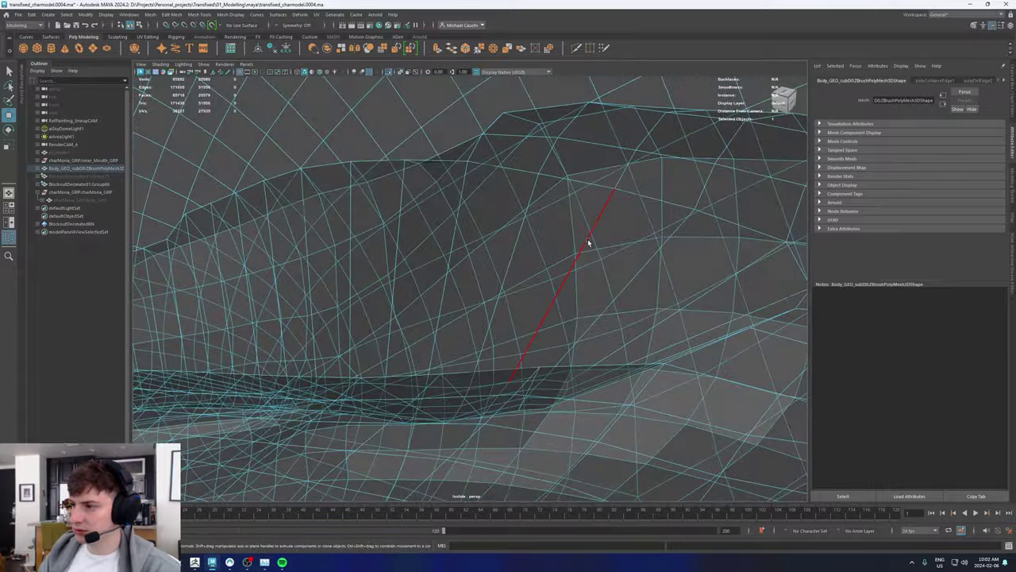
click(554, 238)
click(554, 207)
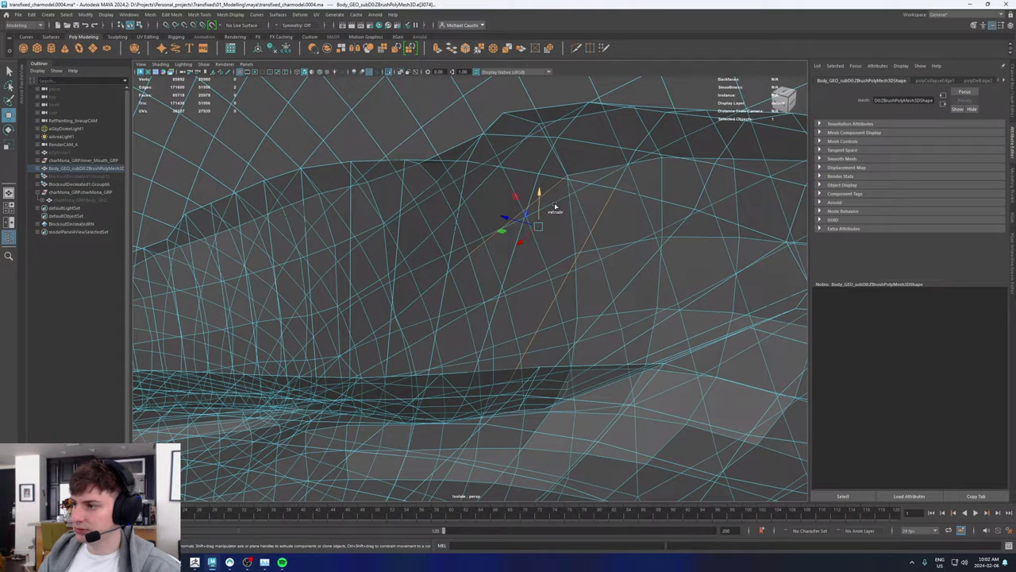
click(594, 223)
shift+double_click(535, 188)
key(g)
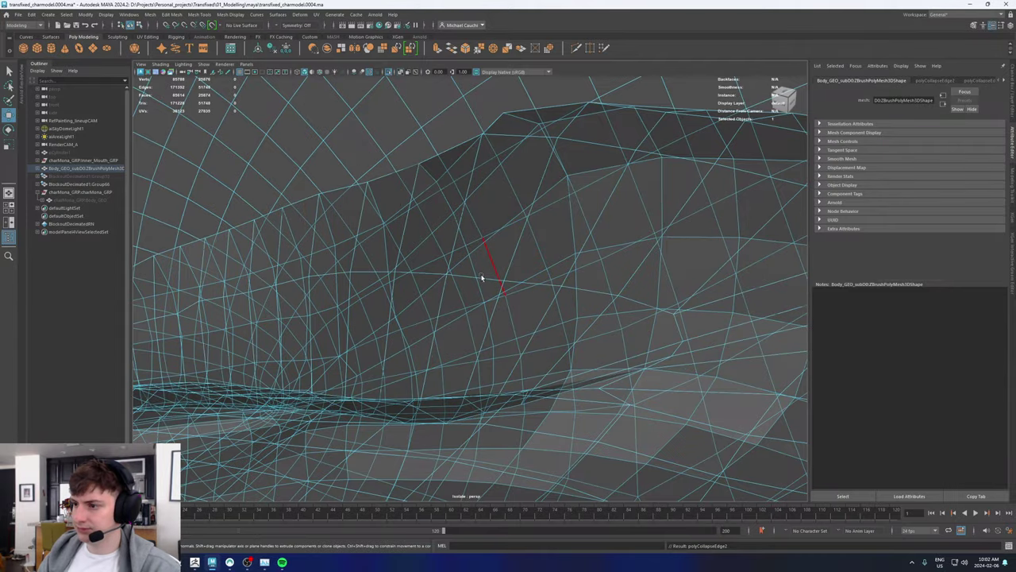
Step: Select the face loops running outward from the mouth corners and along the upper lip of the Body_GEO mesh
alt+drag(481, 277, 415, 290)
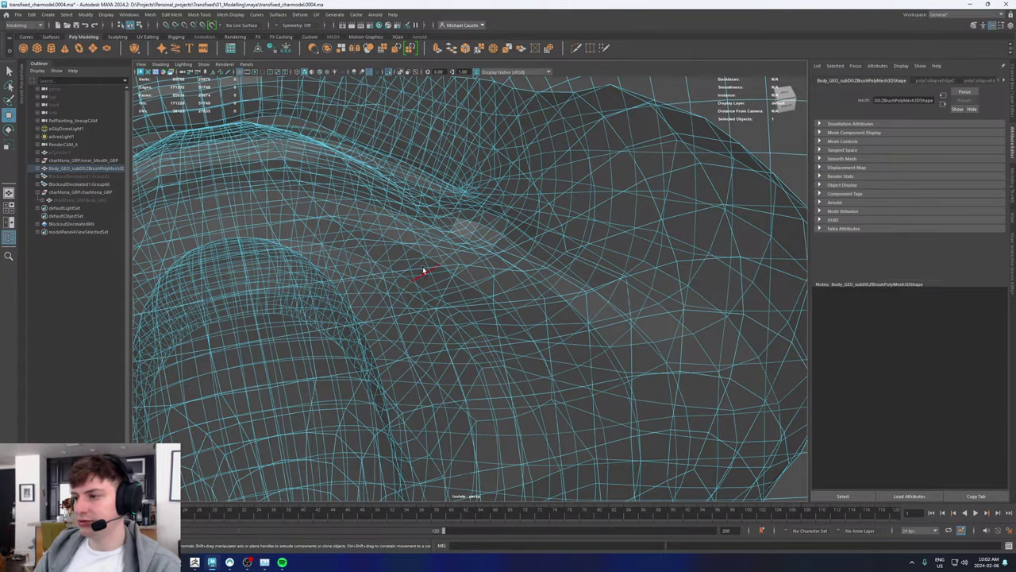
alt+drag(424, 268, 474, 262)
right_drag(386, 196, 386, 217)
alt+drag(387, 219, 459, 247)
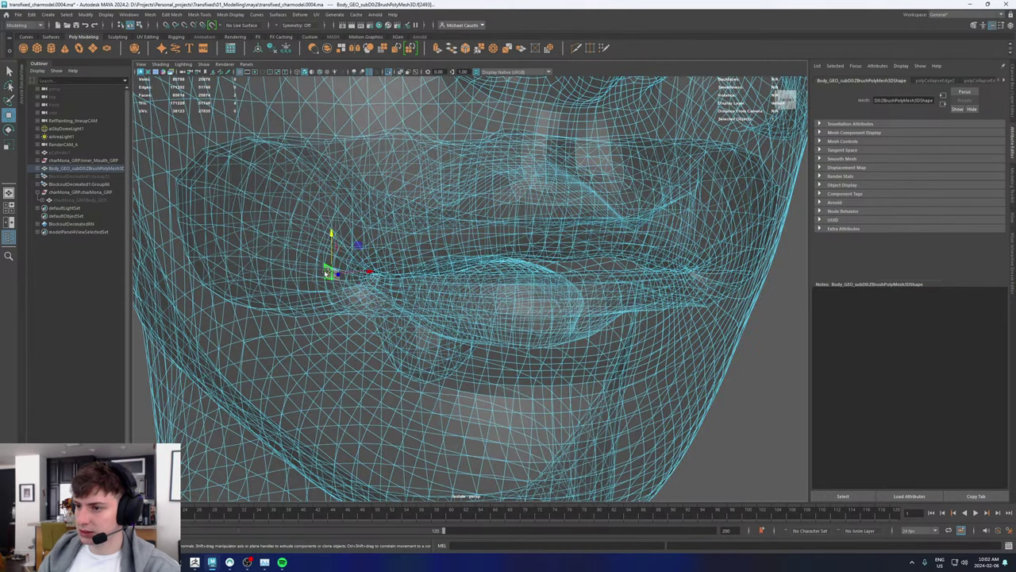
shift+double_click(325, 274)
alt+drag(326, 273, 436, 268)
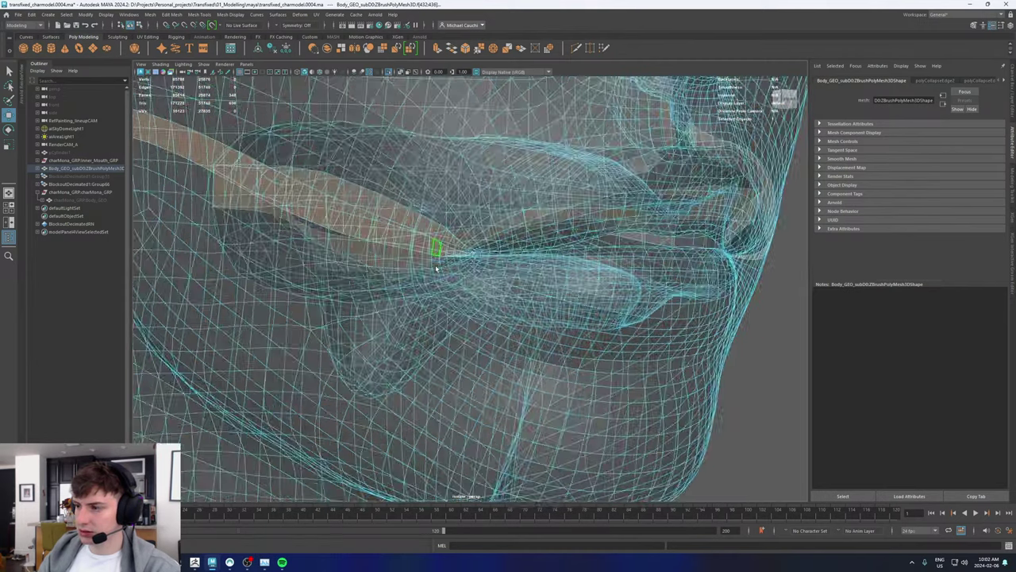
key(w)
click(441, 232)
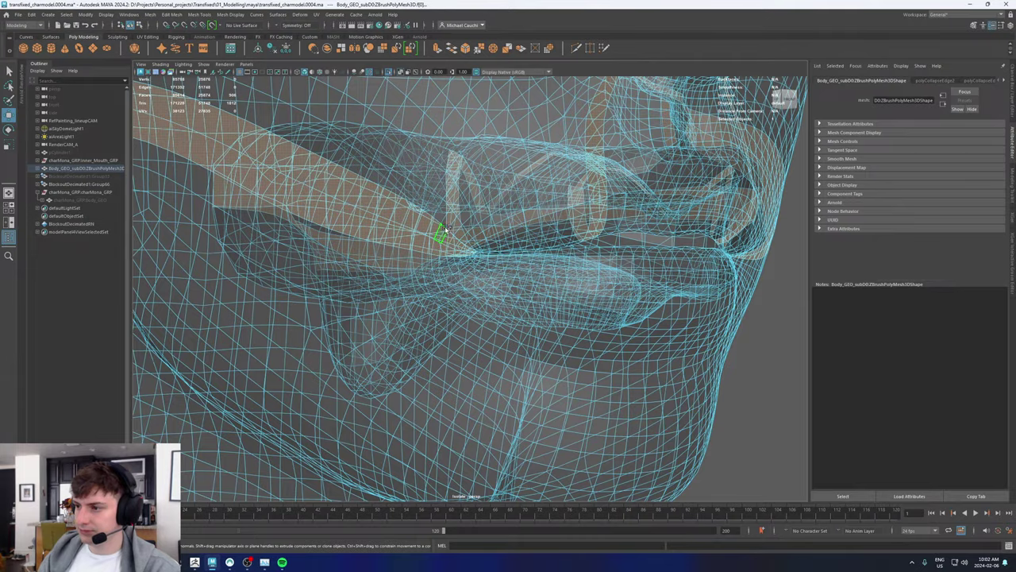
mouse_move(448, 220)
alt+mouse_down()
mouse_move(466, 245)
mouse_move(454, 236)
alt+mouse_up()
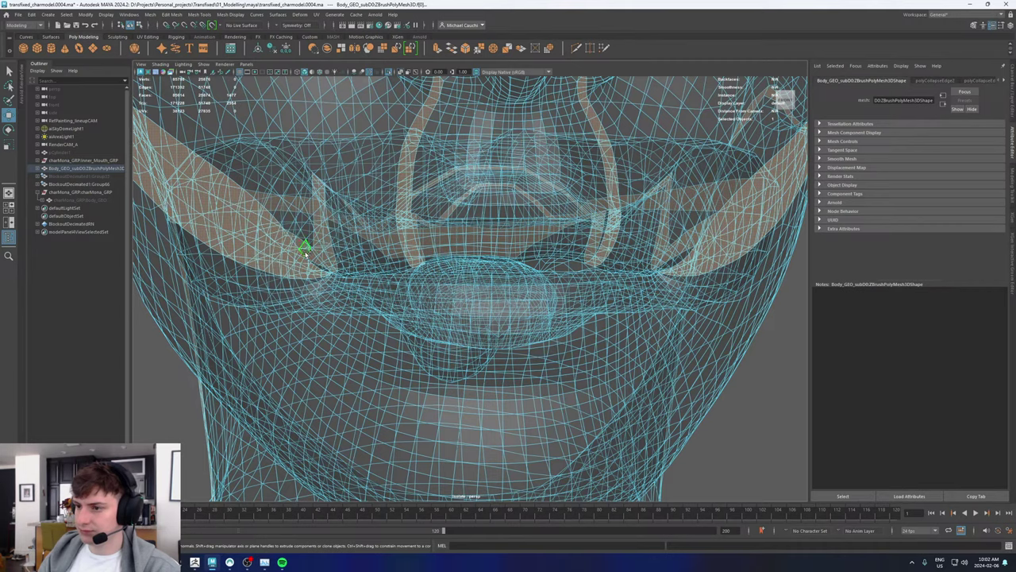
shift+double_click(299, 240)
alt+right_drag(297, 238, 163, 256)
alt+drag(163, 257, 482, 187)
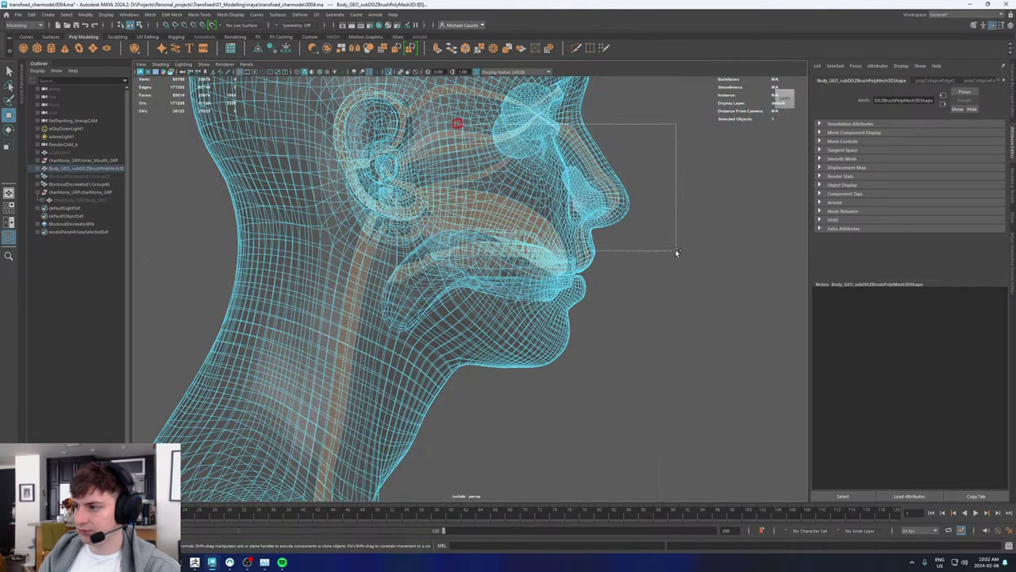
shift+drag(679, 241, 516, 311)
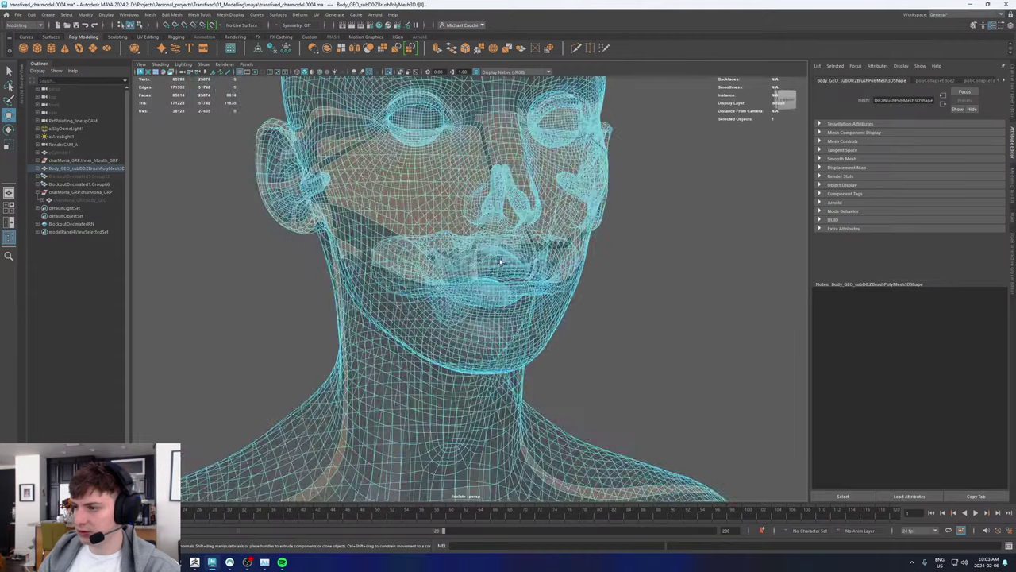
alt+right_drag(516, 311, 640, 318)
click(505, 288)
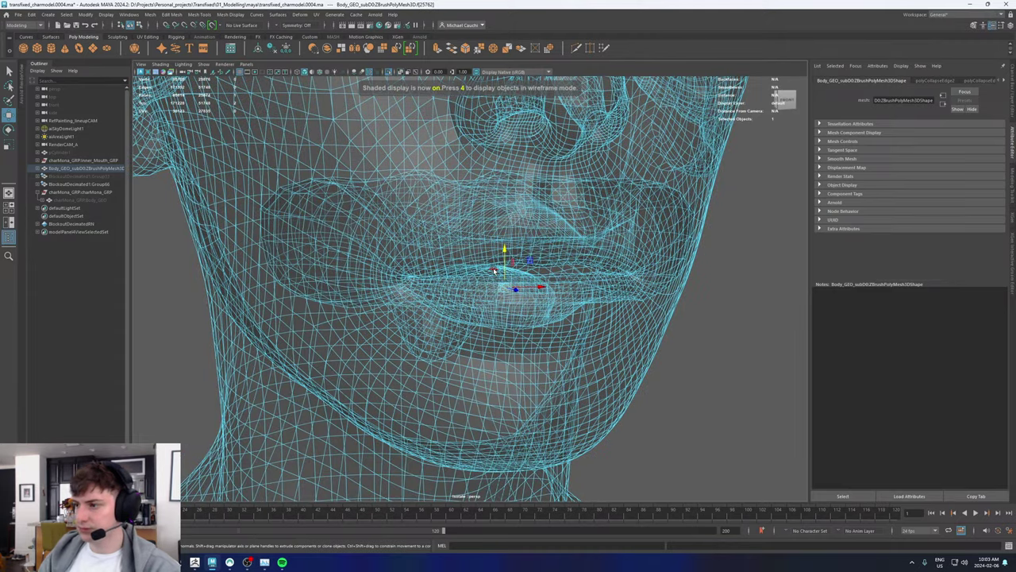
Step: Turn off X-Ray shading so the head mesh is displayed as a solid surface
alt+drag(492, 272, 411, 283)
click(160, 63)
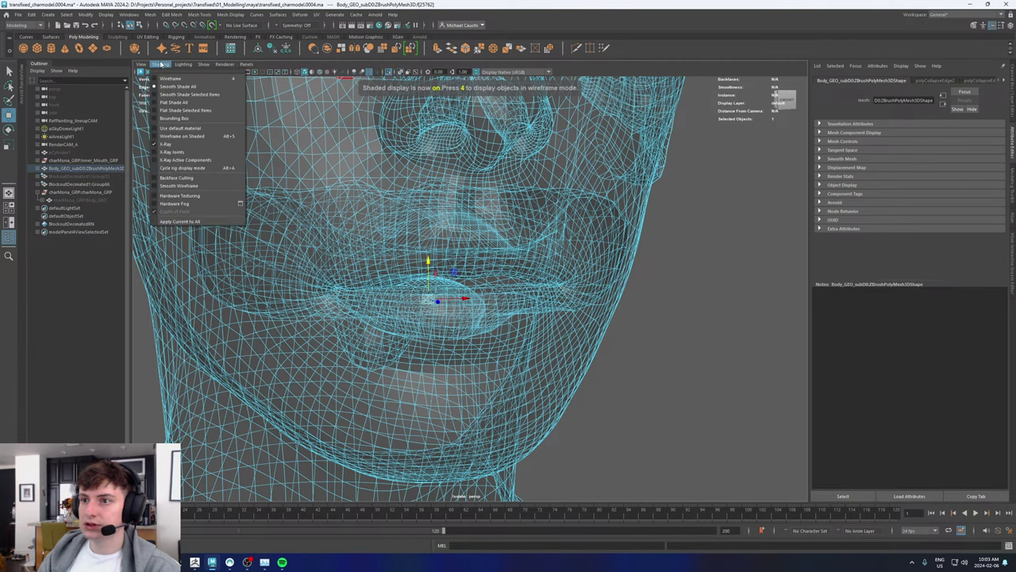
click(173, 148)
alt+drag(659, 306, 532, 333)
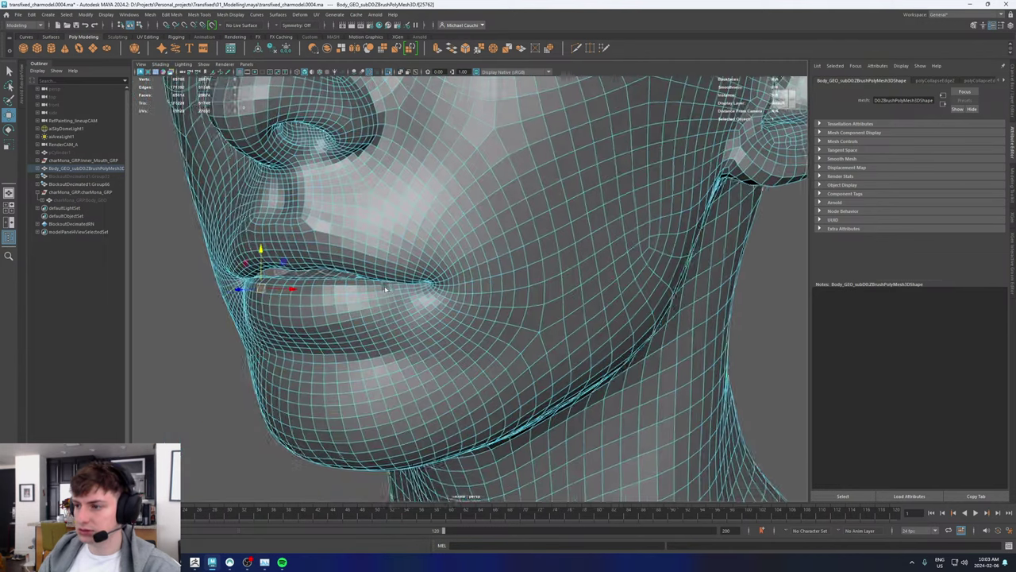
alt+middle_drag(532, 333, 555, 321)
alt+right_drag(577, 310, 667, 373)
mouse_move(667, 373)
alt+mouse_down()
mouse_move(503, 311)
mouse_move(437, 316)
mouse_move(417, 290)
mouse_move(407, 308)
mouse_move(447, 283)
mouse_move(406, 328)
mouse_move(517, 333)
mouse_move(369, 322)
mouse_move(358, 267)
mouse_move(451, 302)
mouse_move(427, 288)
mouse_move(696, 281)
mouse_move(504, 222)
mouse_move(645, 208)
mouse_move(578, 204)
mouse_move(513, 266)
mouse_move(556, 278)
mouse_move(488, 273)
mouse_move(442, 284)
mouse_move(458, 278)
alt+mouse_up()
Step: In a wireframe side view, lasso-select the Body_GEO faces covering the lower jaw and the lower half of the mouth cavity
key(f)
key(4)
scroll(470, 279, down, 15)
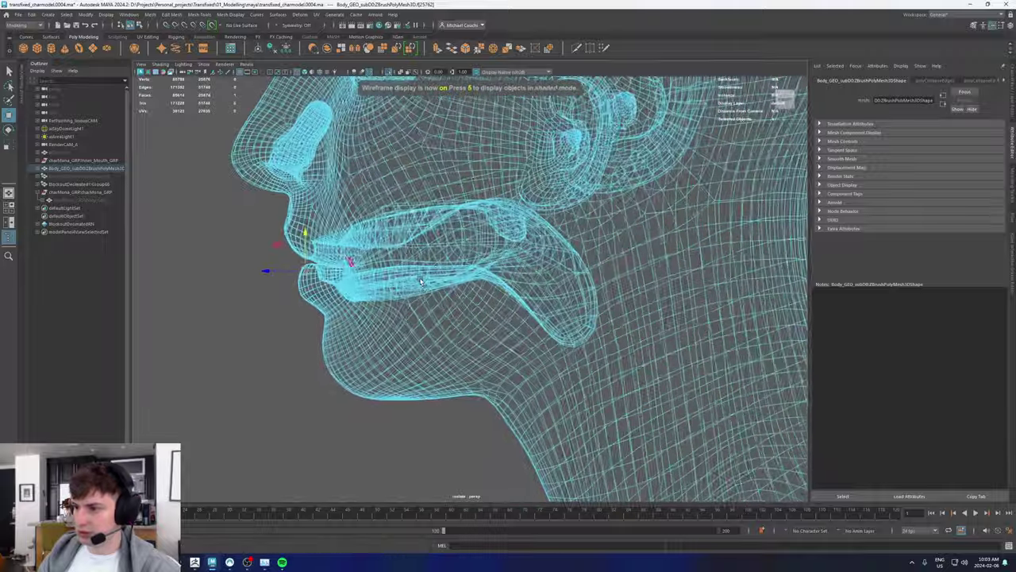
scroll(458, 278, up, 3)
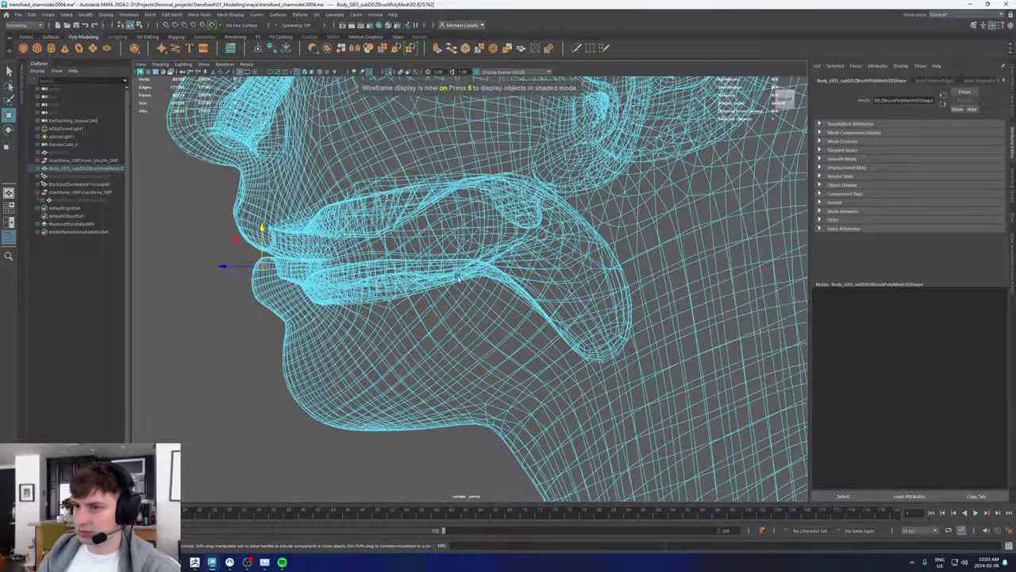
click(9, 87)
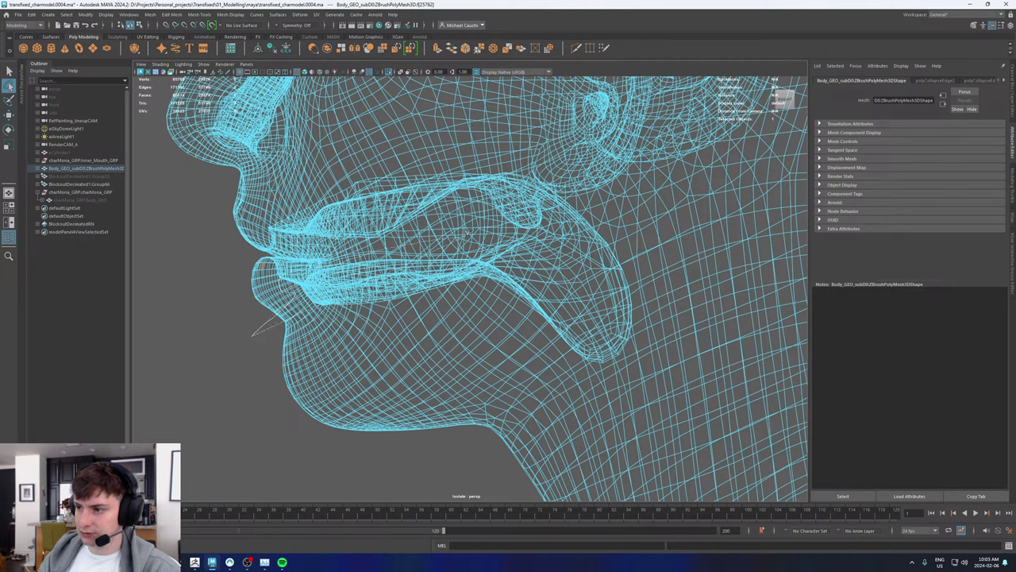
mouse_move(556, 262)
mouse_down()
mouse_move(611, 365)
mouse_move(272, 424)
mouse_move(229, 403)
mouse_up()
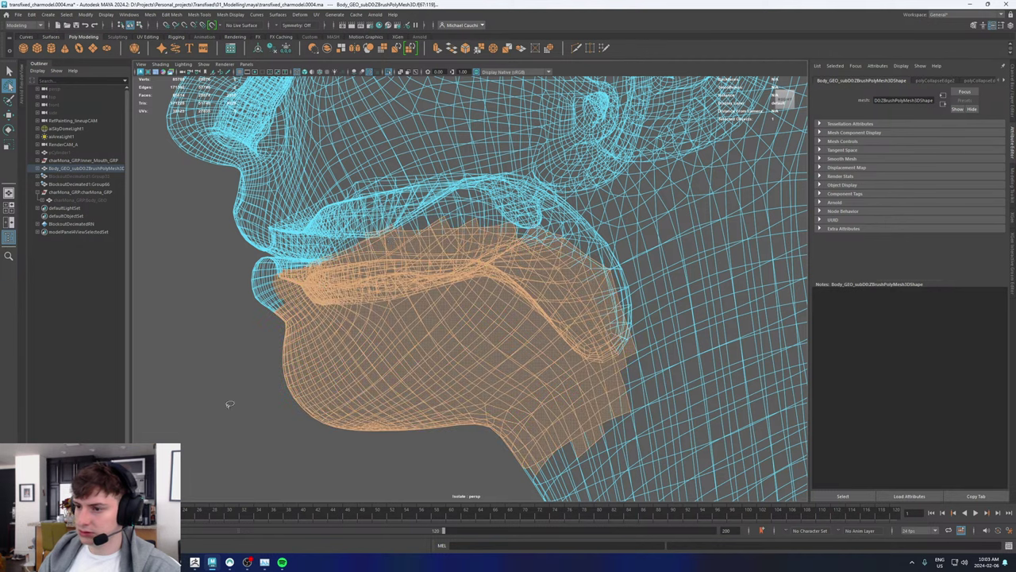
Step: Isolate the selected lower jaw faces and display them shaded, viewed from above the mouth cavity floor
click(388, 72)
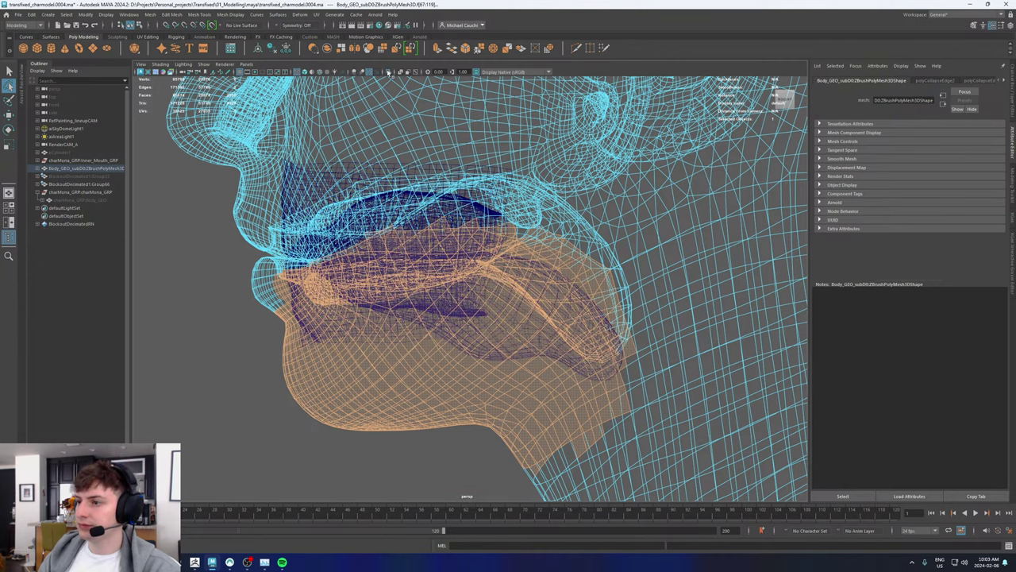
key(5)
alt+drag(429, 210, 379, 257)
alt+middle_drag(430, 232, 353, 259)
alt+right_drag(378, 242, 415, 266)
key(w)
Step: Select the concentric edge loops around the tongue bulge and throat of the mouth cavity floor and delete them with their vertices
right_drag(413, 301, 420, 143)
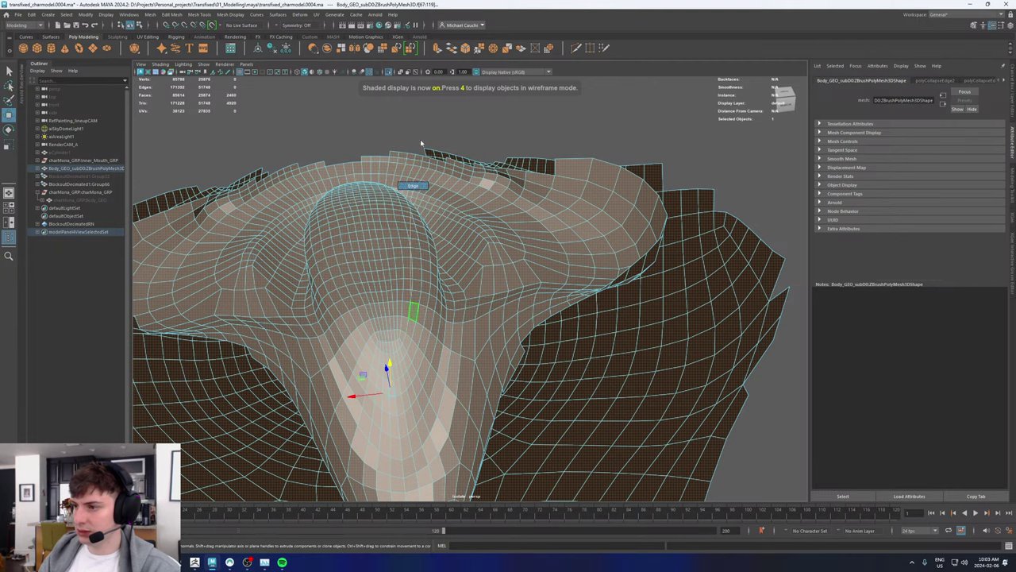
right_drag(415, 230, 465, 140)
click(466, 140)
alt+drag(392, 245, 412, 208)
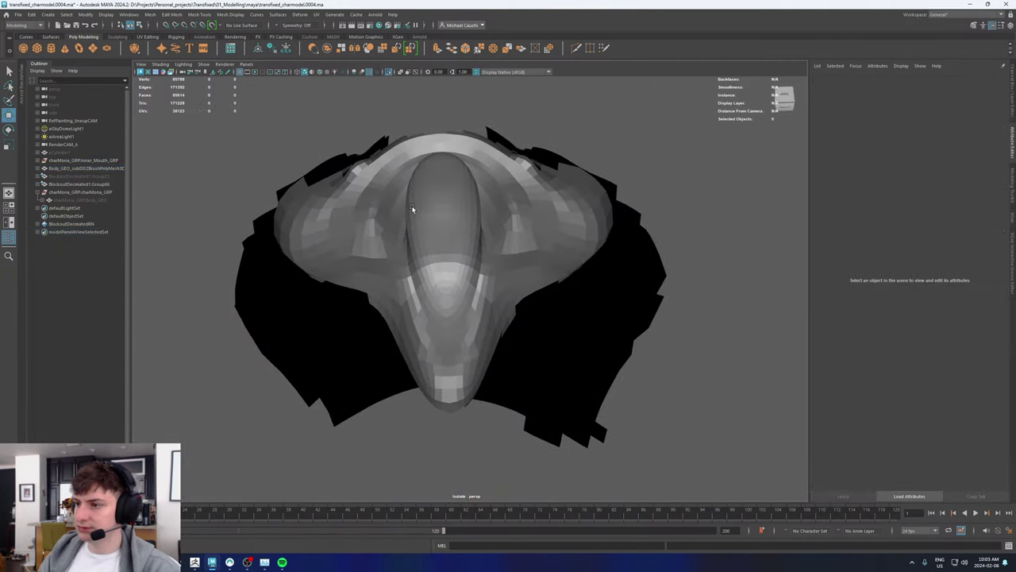
alt+right_drag(413, 208, 419, 249)
click(418, 249)
alt+drag(419, 284, 413, 252)
alt+right_drag(413, 252, 528, 313)
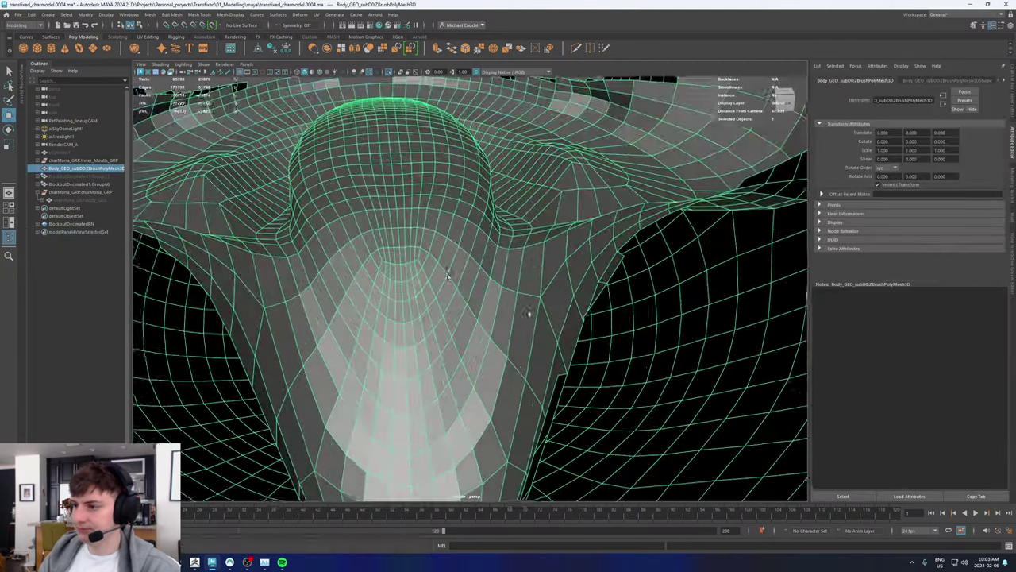
right_drag(409, 311, 396, 232)
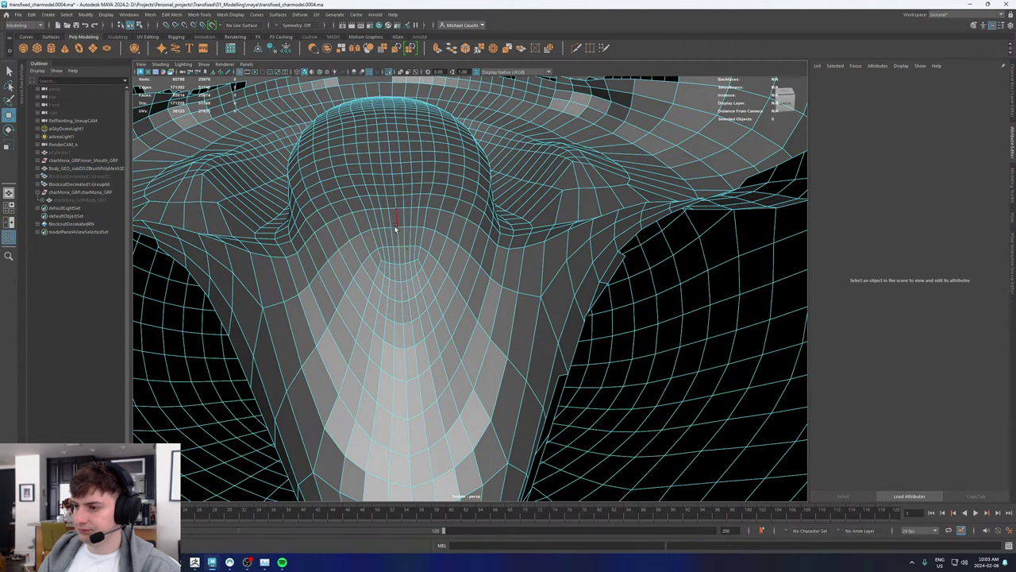
double_click(424, 262)
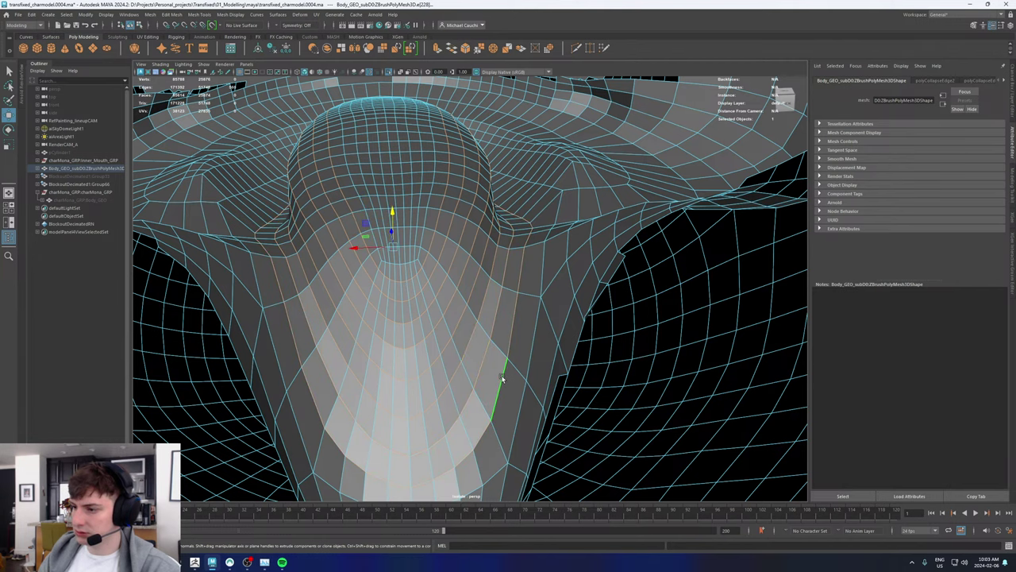
key(ctrl+Delete)
Step: Try to collapse the ring of long edges fanning out from the central strip of the mouth floor, and undo it
alt+drag(385, 180, 408, 209)
click(451, 245)
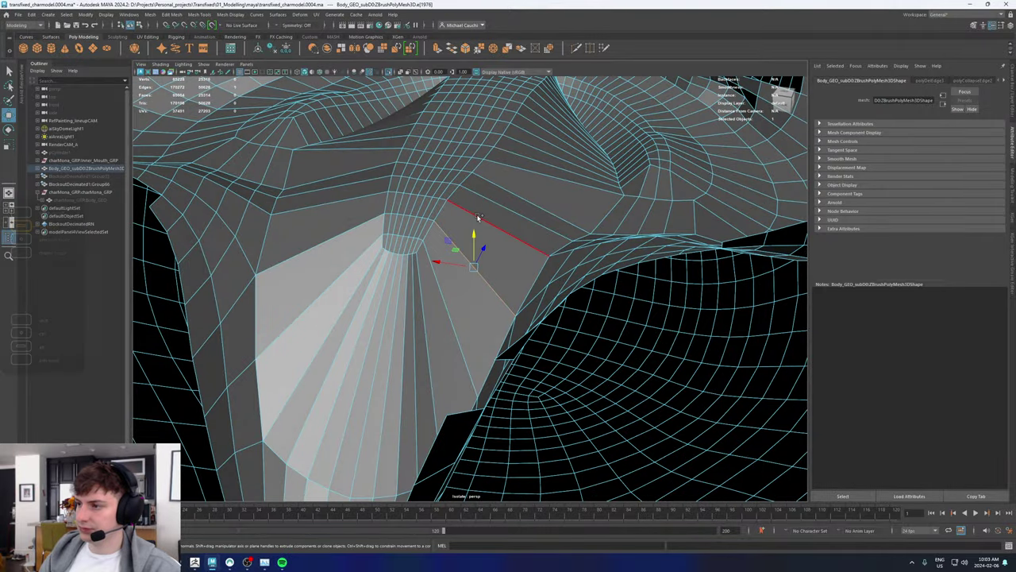
shift+double_click(479, 219)
shift+right_drag(478, 222, 479, 196)
click(480, 173)
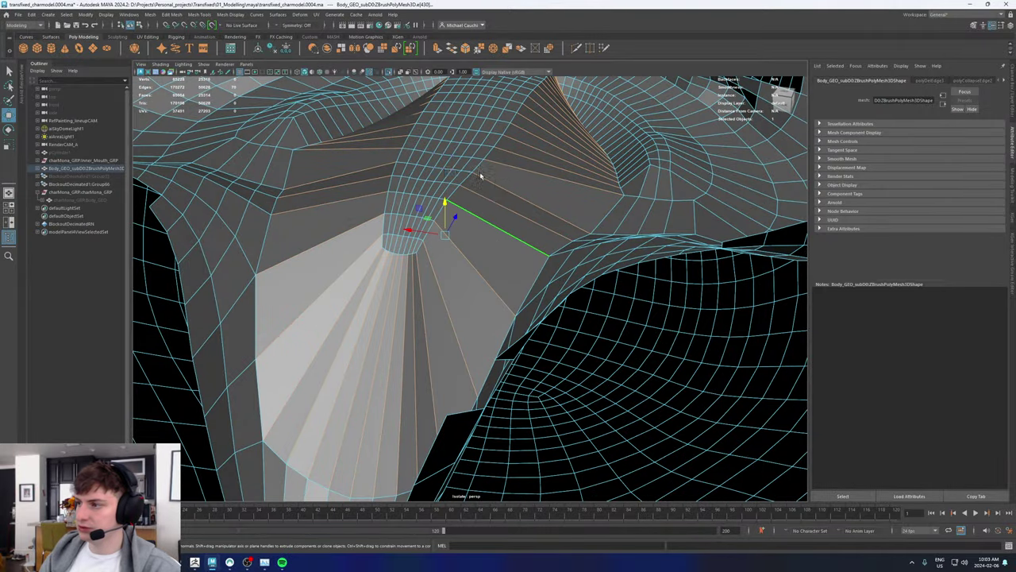
alt+drag(476, 151, 435, 297)
key(ctrl+z)
Step: Turn off the isolated view, switch to wireframe display and clear the selection
key(F8)
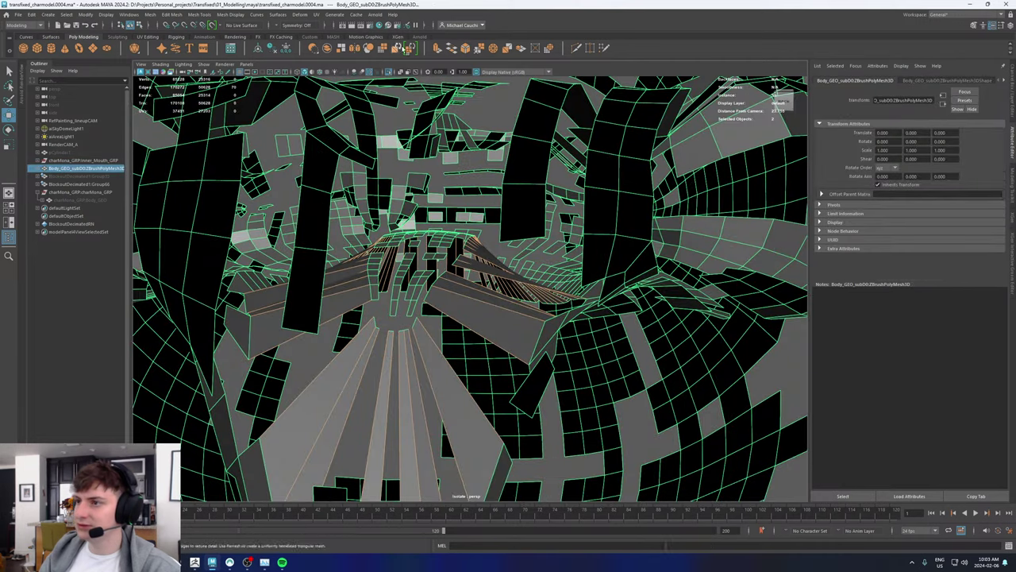
click(389, 72)
alt+drag(408, 202, 479, 199)
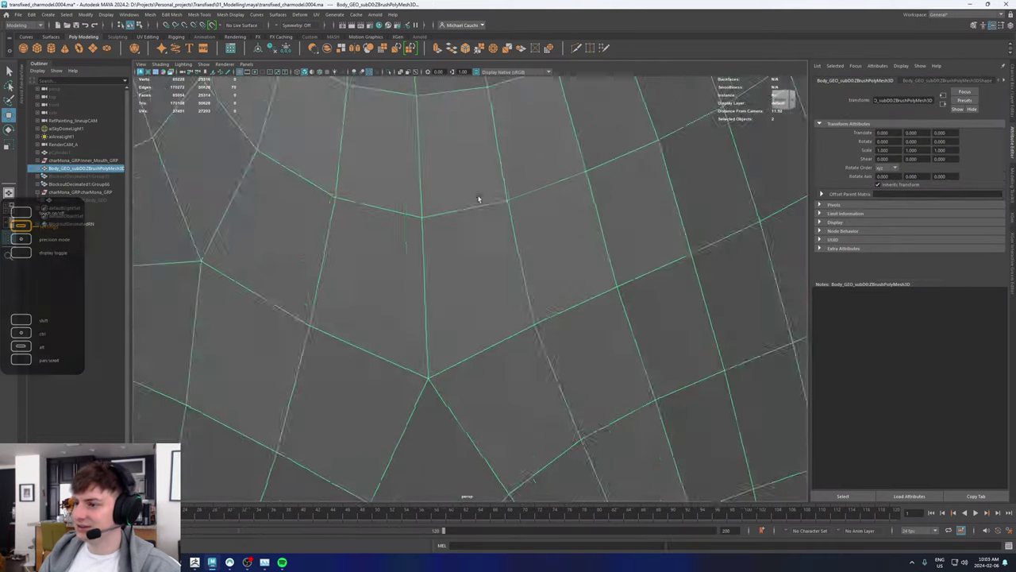
alt+right_drag(478, 199, 292, 207)
alt+drag(373, 216, 471, 225)
key(4)
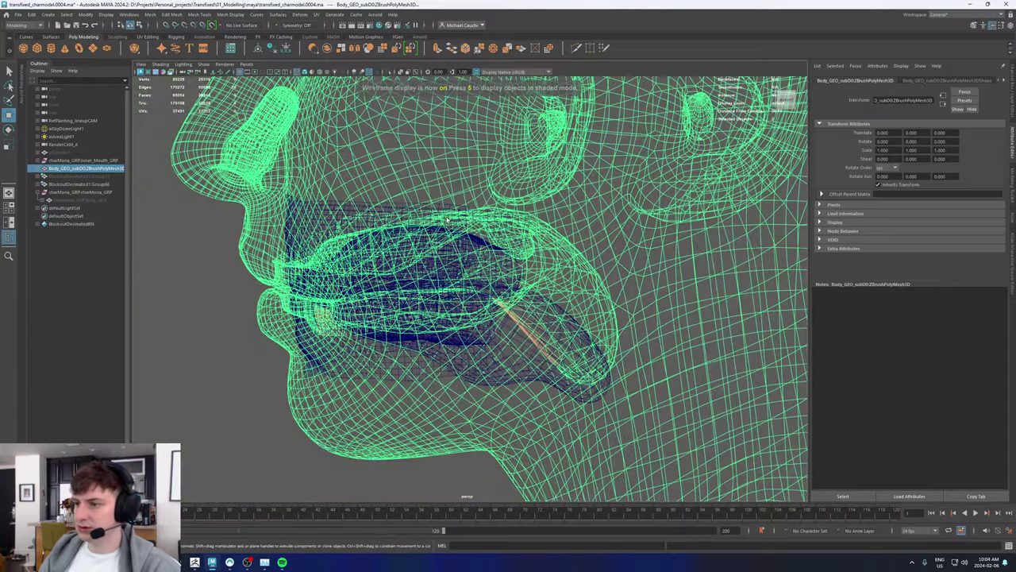
alt+right_drag(446, 221, 390, 283)
click(271, 327)
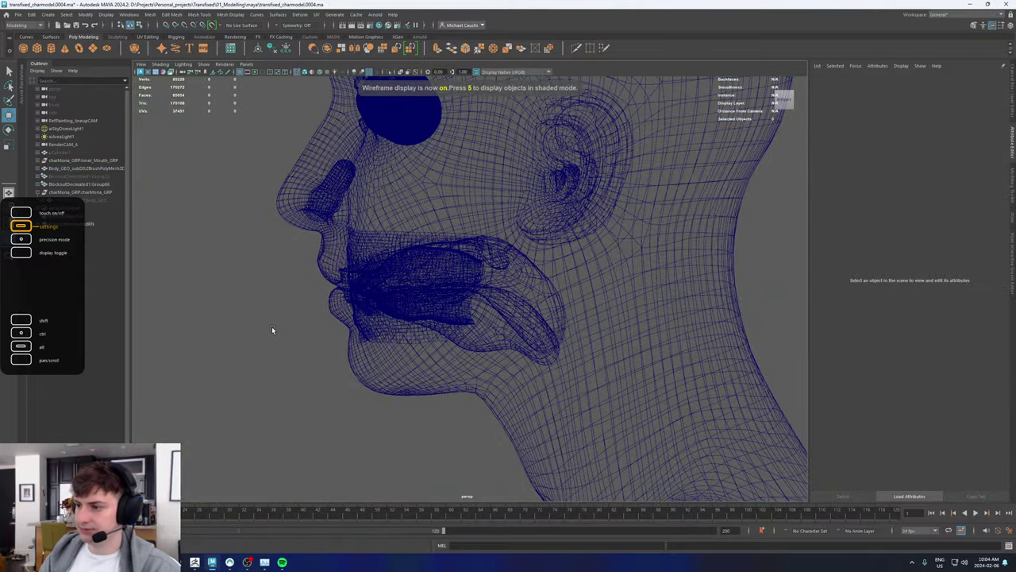
alt+drag(271, 327, 300, 322)
Step: Lasso-select the body mesh's lower lip, jaw and lower mouth cavity faces again and isolate them in shaded display
click(363, 367)
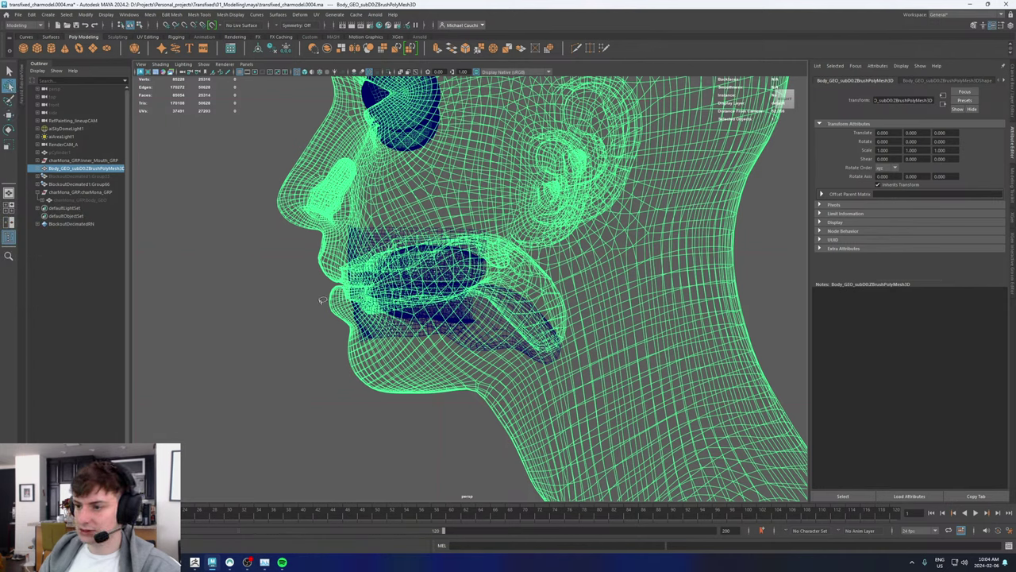
key(w)
right_drag(343, 307, 342, 328)
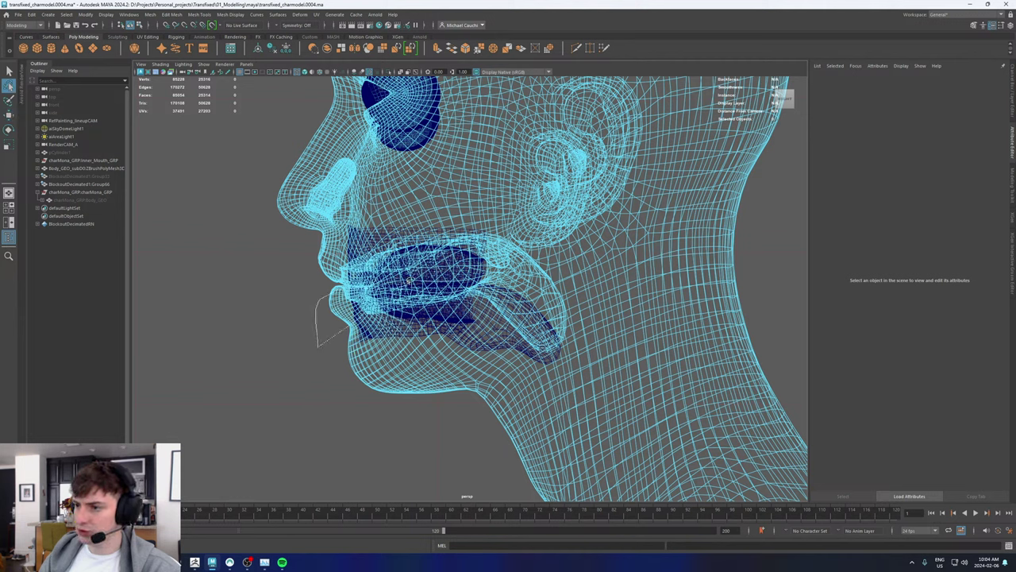
mouse_move(344, 337)
mouse_down()
mouse_move(565, 305)
mouse_move(351, 419)
mouse_move(289, 371)
mouse_up()
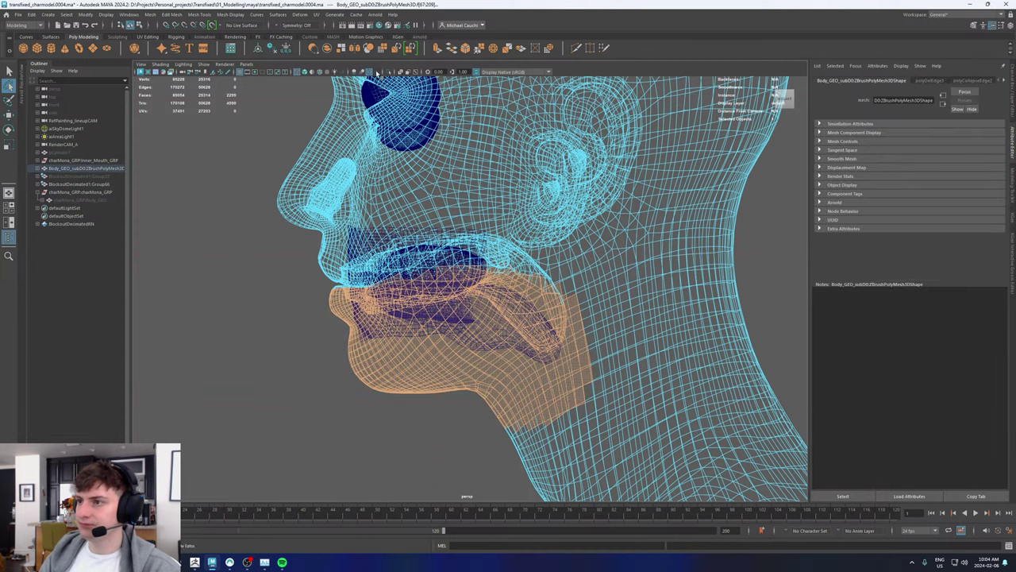
click(390, 72)
alt+drag(517, 257, 435, 270)
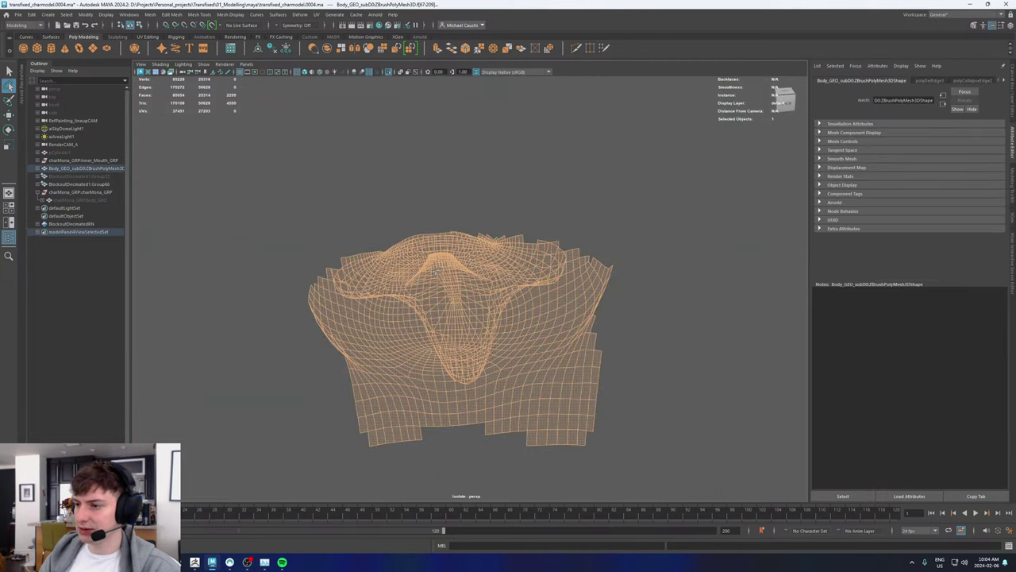
key(5)
scroll(454, 284, up, 6)
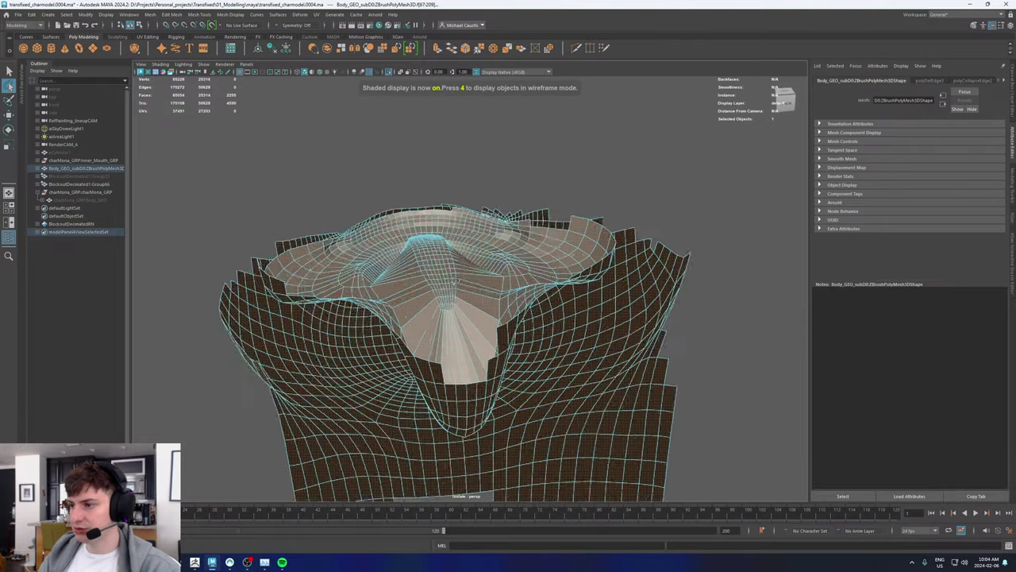
Step: Select the ring of long edges fanning out from the mouth floor's central strip and collapse it
key(w)
alt+drag(430, 307, 408, 306)
click(491, 284)
alt+middle_drag(451, 283, 449, 305)
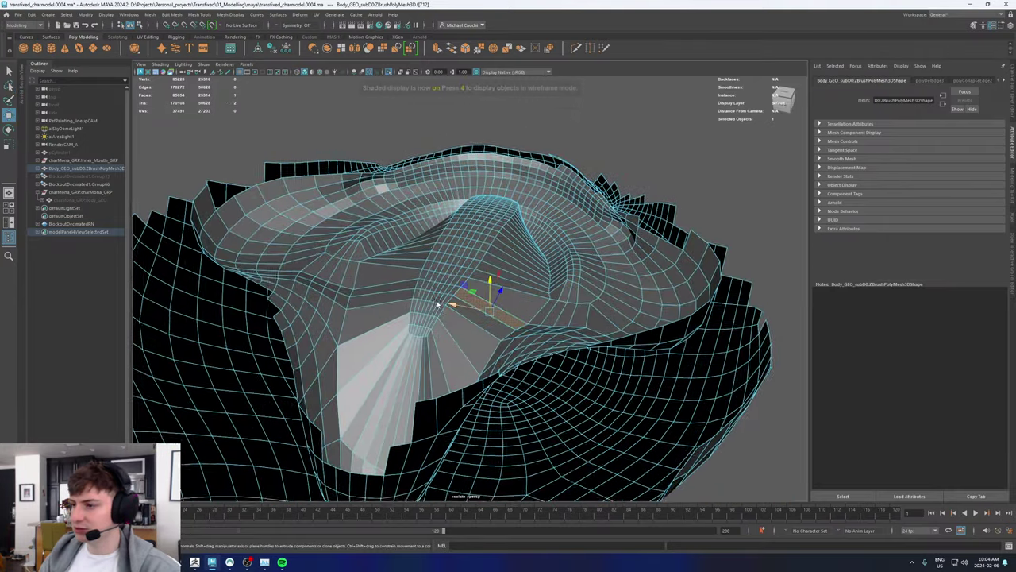
scroll(449, 305, up, 5)
right_drag(538, 320, 545, 290)
click(547, 290)
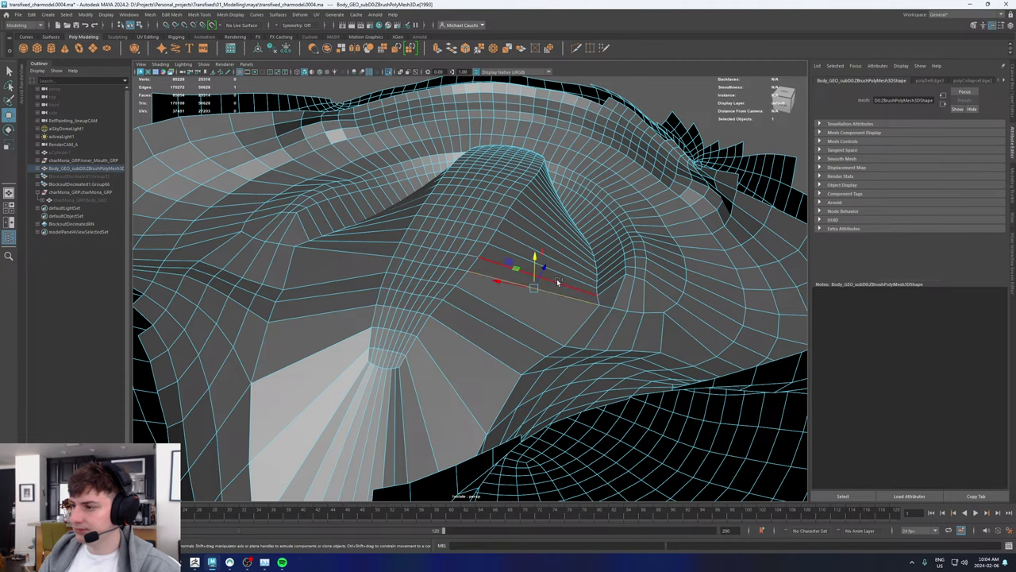
scroll(558, 282, up, 3)
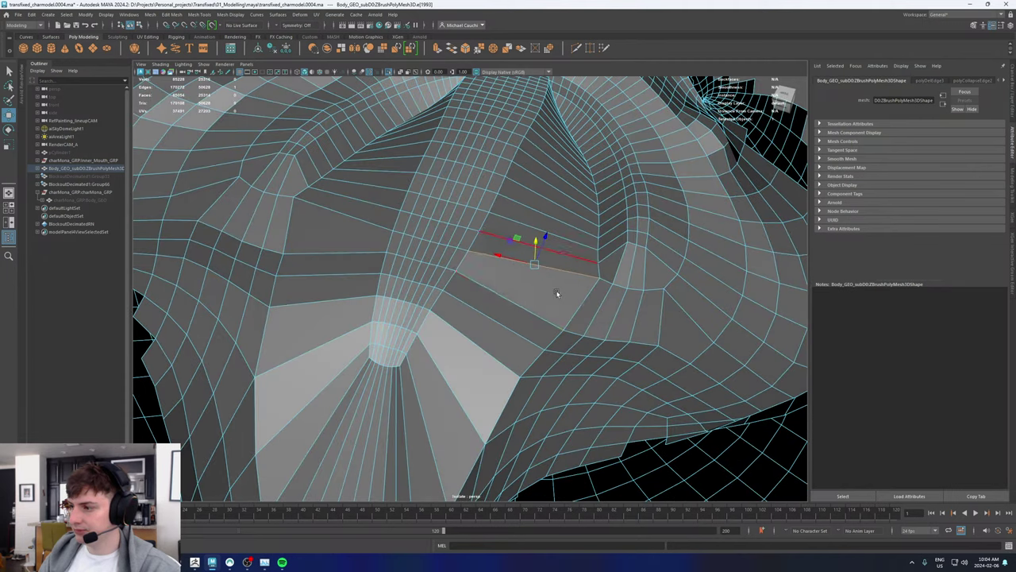
double_click(499, 293)
shift+right_click(499, 293)
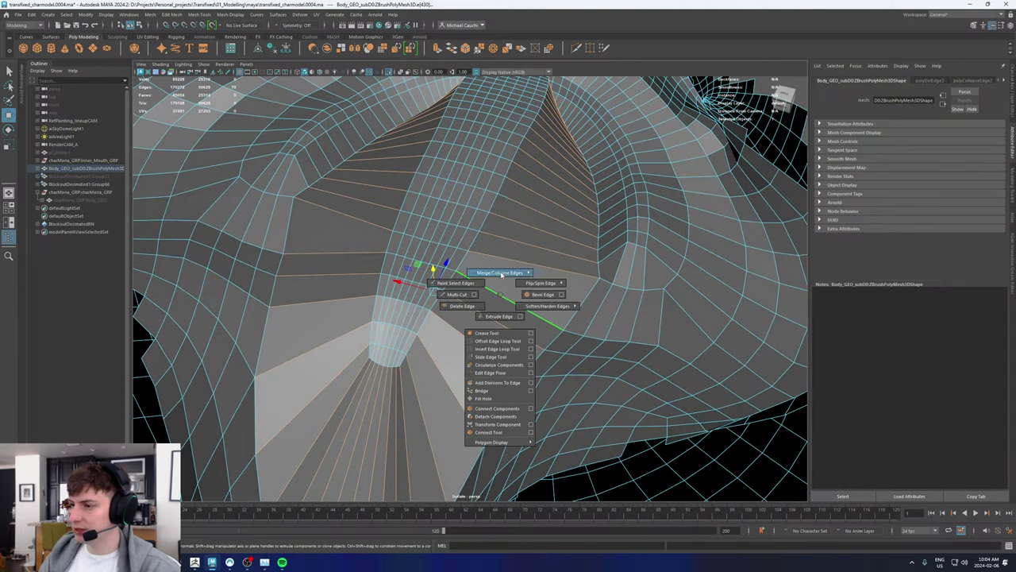
mouse_move(500, 274)
click(555, 273)
Step: Return the body mesh to object mode and activate the sculpting Relax tool on it
alt+drag(483, 310, 429, 307)
right_drag(429, 305, 444, 275)
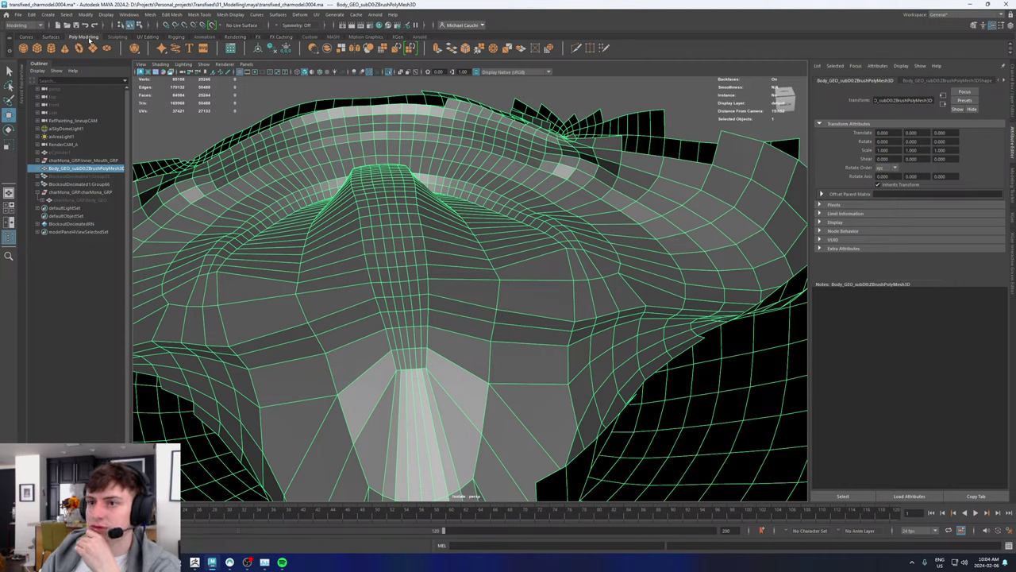
click(116, 37)
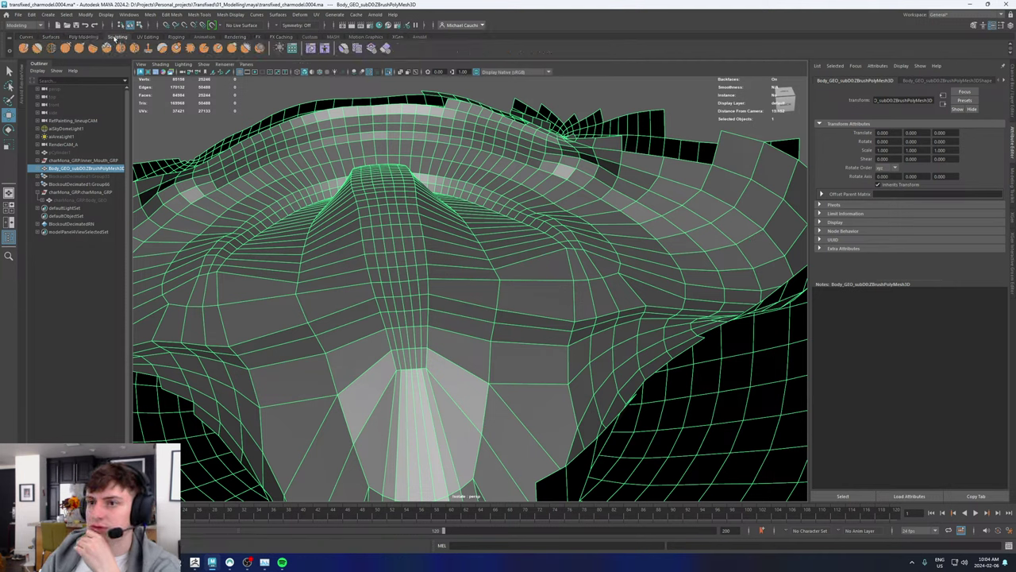
click(52, 48)
alt+drag(408, 232, 411, 275)
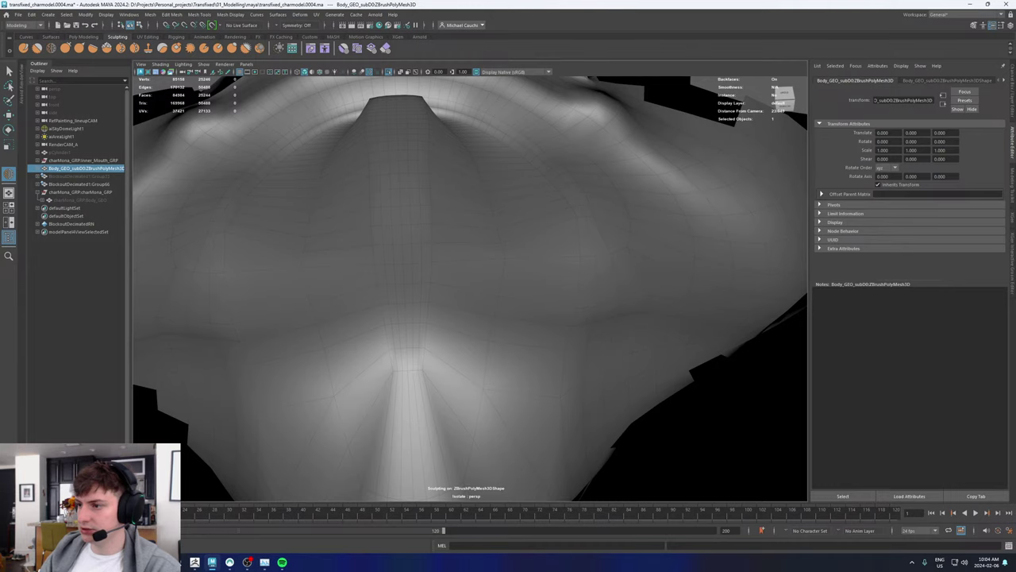
Step: Shrink the Relax brush to about 1.25 and set its symmetry to World X
scroll(481, 280, down, 8)
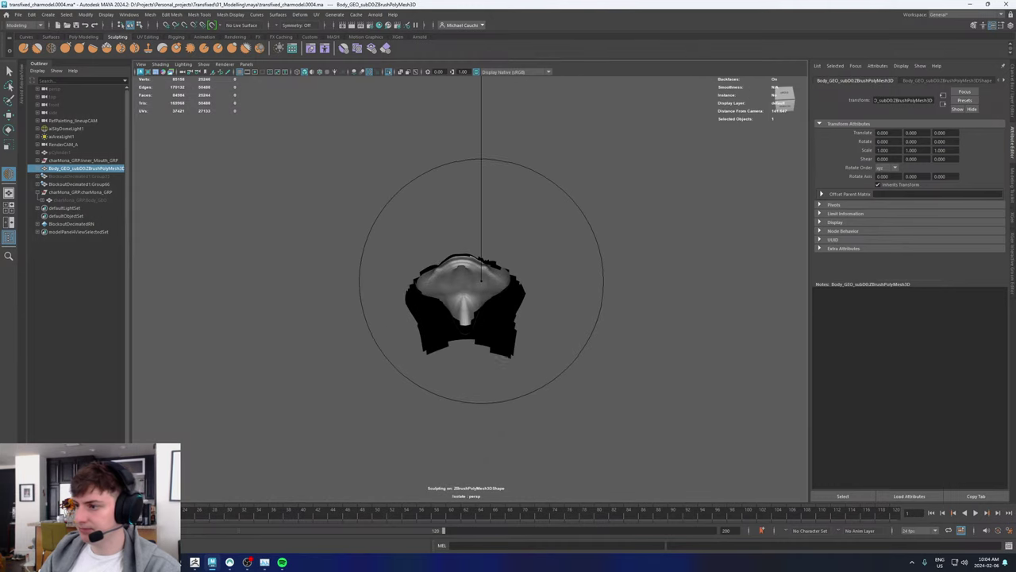
drag(481, 280, 404, 280)
scroll(640, 309, up, 6)
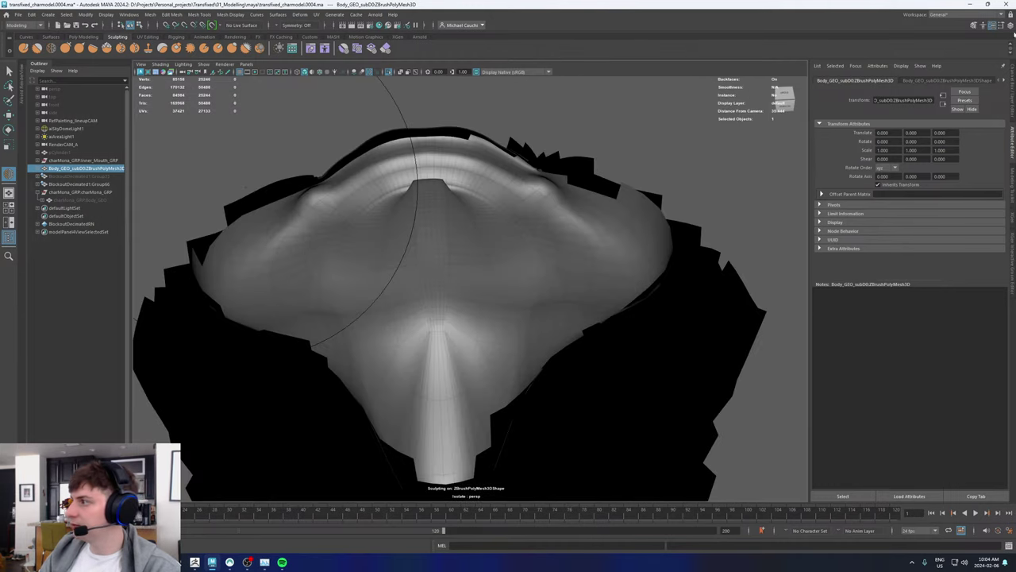
click(1001, 25)
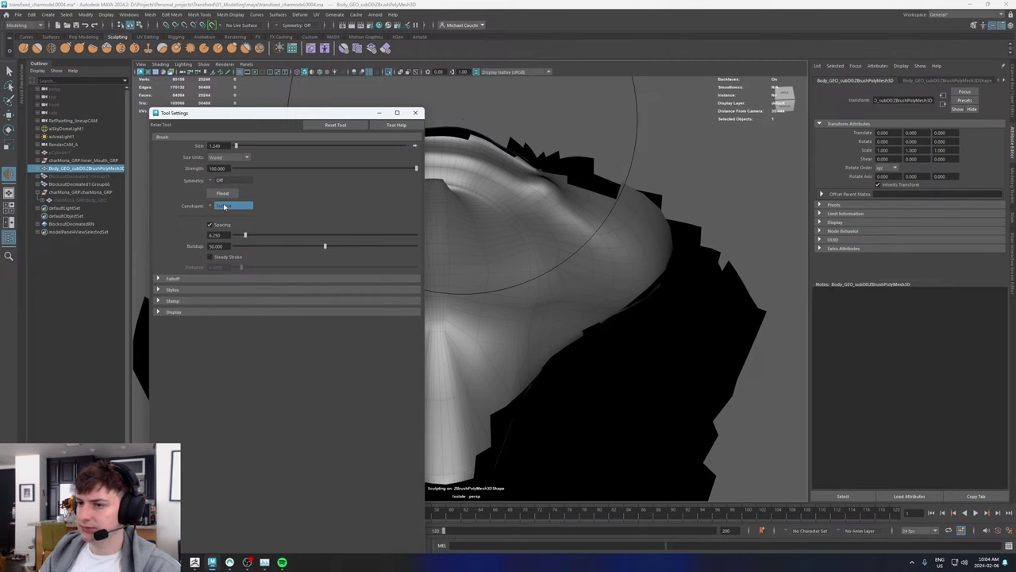
click(210, 183)
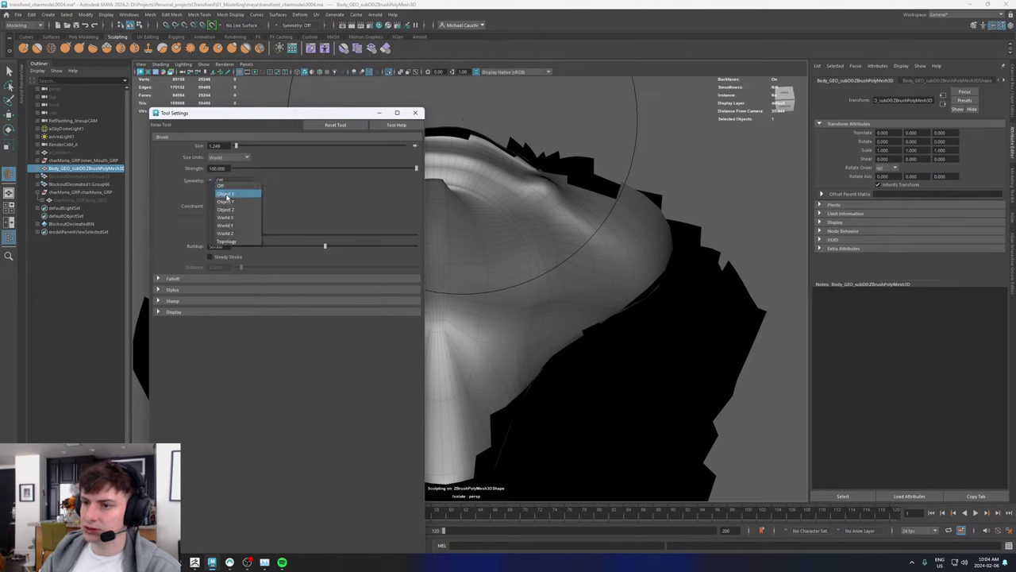
click(233, 219)
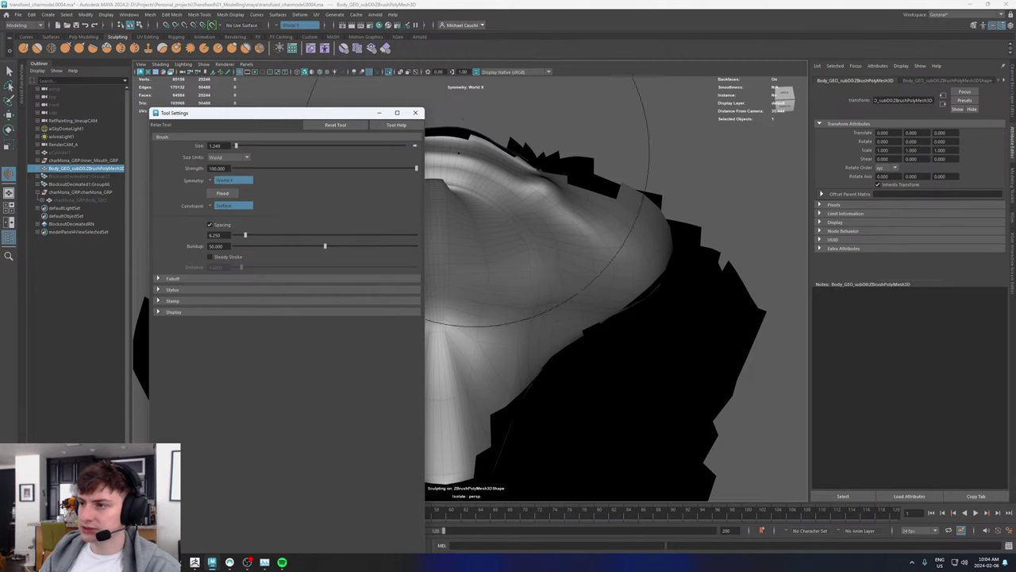
click(416, 112)
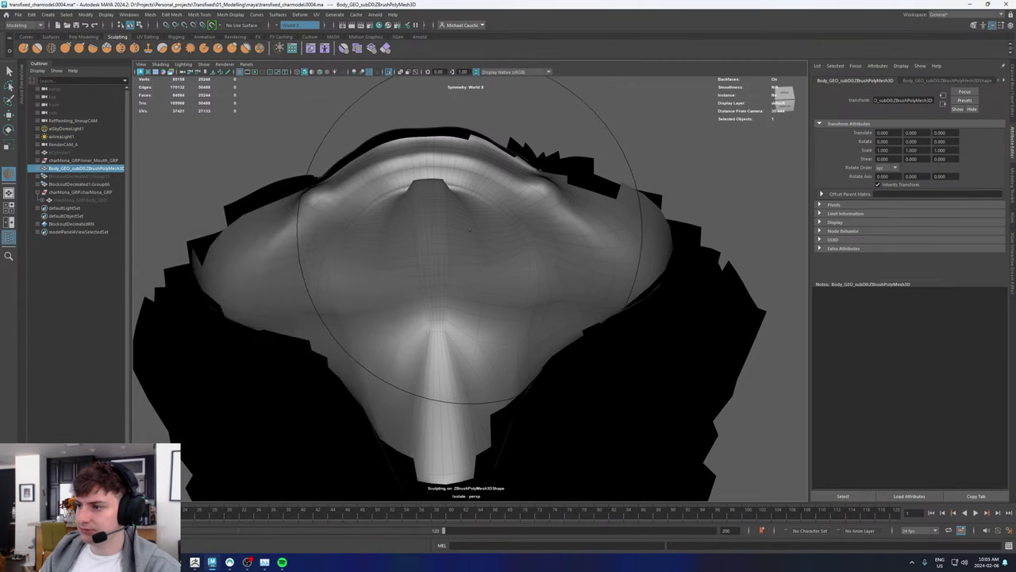
Step: Relax the front end of the mouth floor's central ridge and the edges where it meets the lower lip's inner wall
alt+drag(459, 223, 462, 235)
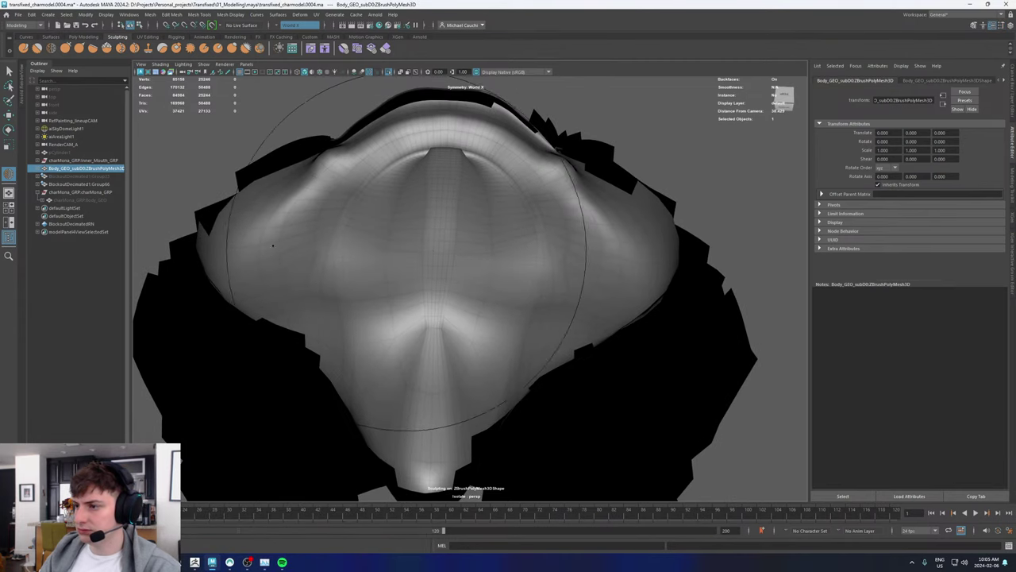
mouse_move(364, 282)
alt+mouse_down()
mouse_move(372, 242)
mouse_move(433, 249)
alt+mouse_up()
alt+right_drag(433, 250, 490, 258)
alt+drag(490, 258, 502, 307)
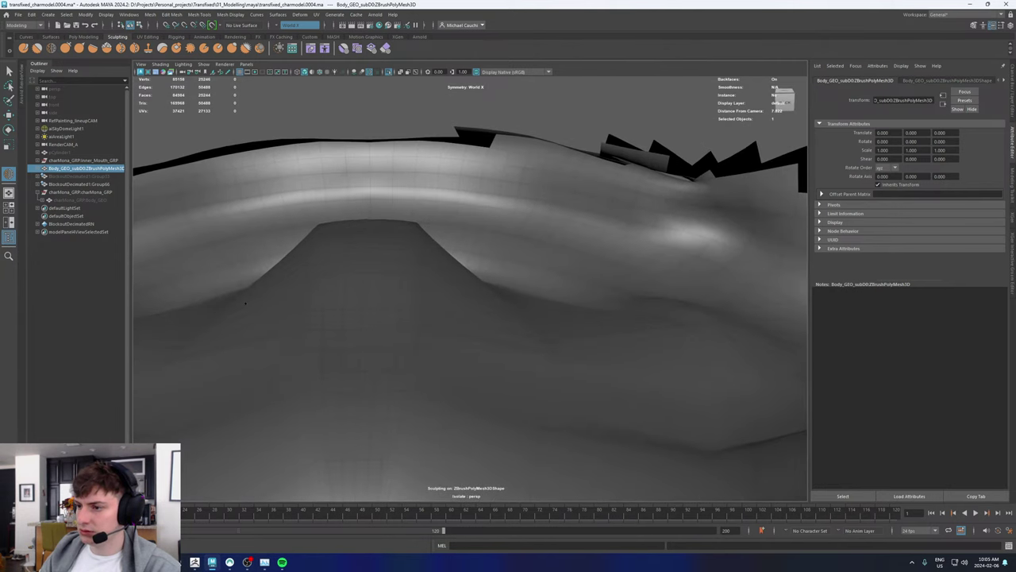
alt+drag(266, 284, 744, 322)
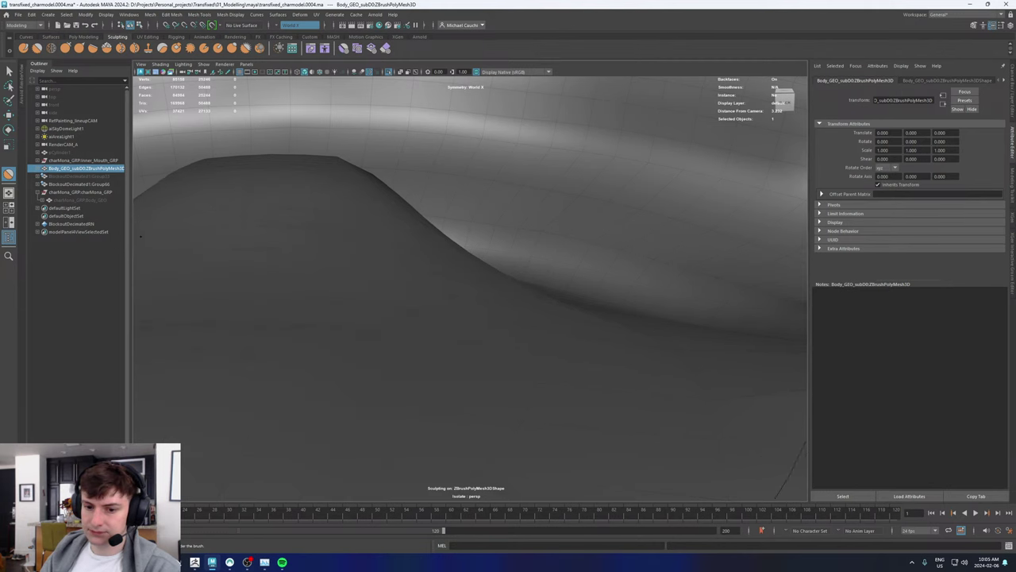
alt+middle_drag(398, 248, 452, 281)
alt+right_drag(451, 281, 464, 283)
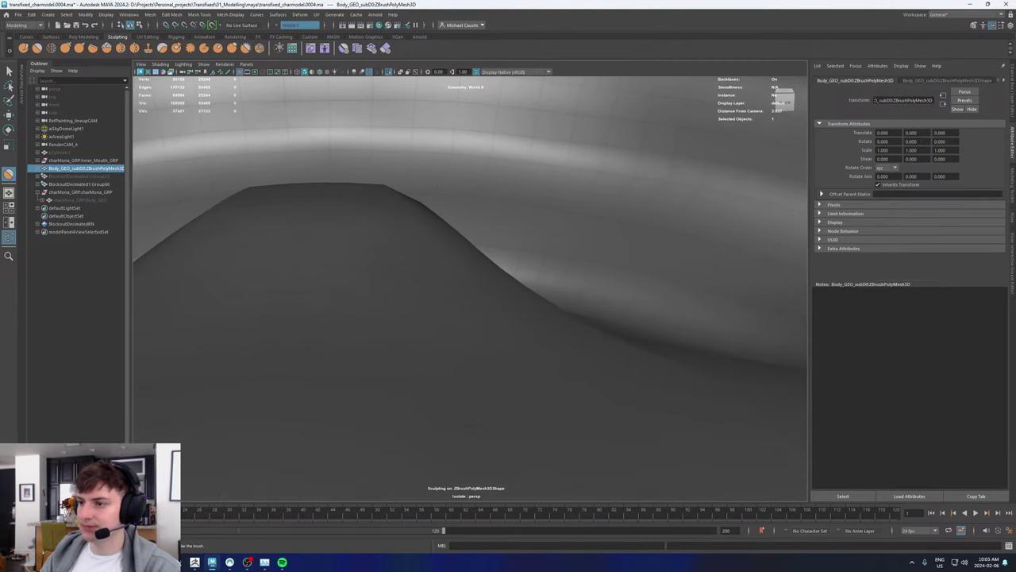
alt+right_drag(433, 227, 272, 286)
alt+drag(272, 286, 293, 227)
mouse_move(511, 270)
alt+mouse_down()
mouse_move(444, 234)
mouse_move(397, 249)
mouse_move(409, 226)
alt+mouse_up()
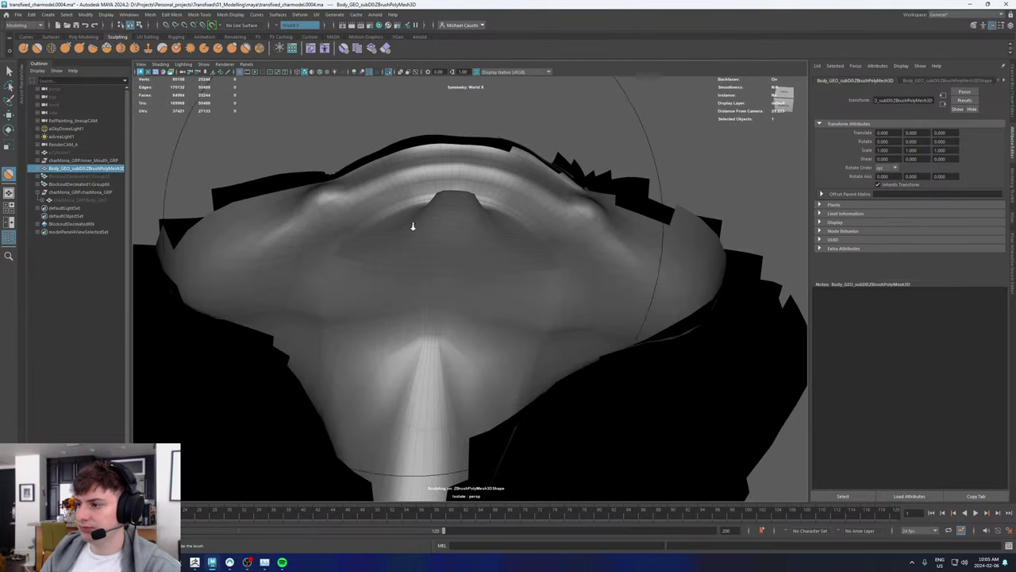
Step: Shrink the Relax brush and smooth the crease running down the side of the central ridge behind the lower lip
alt+right_drag(412, 226, 532, 231)
alt+middle_drag(532, 230, 548, 381)
alt+middle_drag(578, 237, 292, 243)
alt+right_drag(452, 310, 707, 331)
alt+right_drag(512, 342, 766, 370)
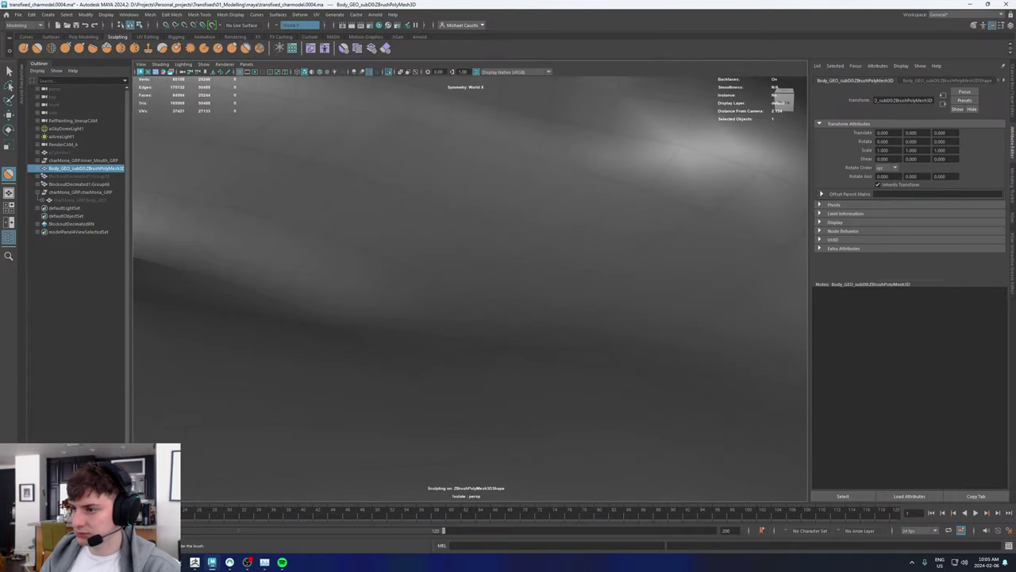
drag(349, 310, 334, 151)
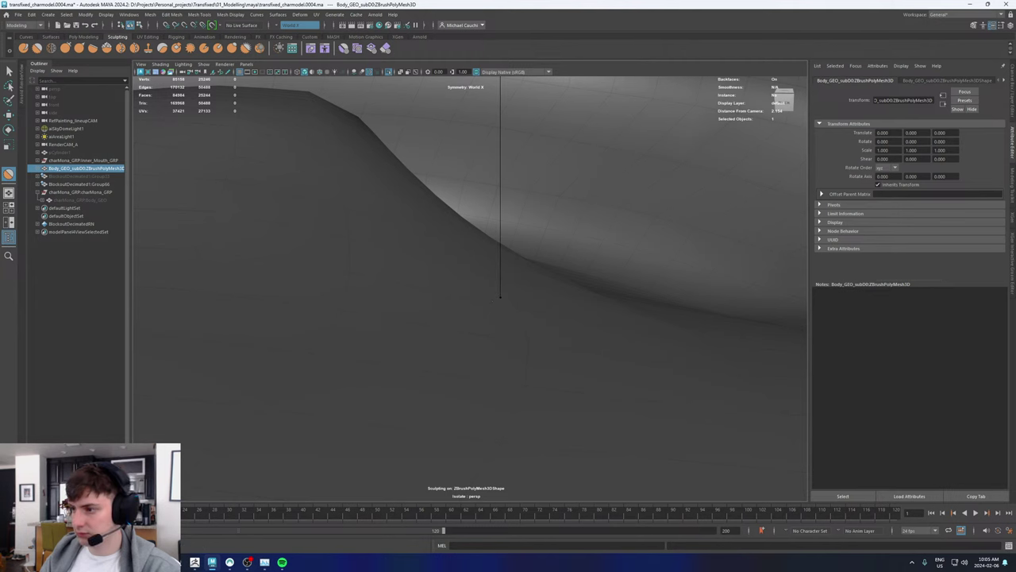
drag(500, 298, 381, 298)
drag(520, 248, 536, 214)
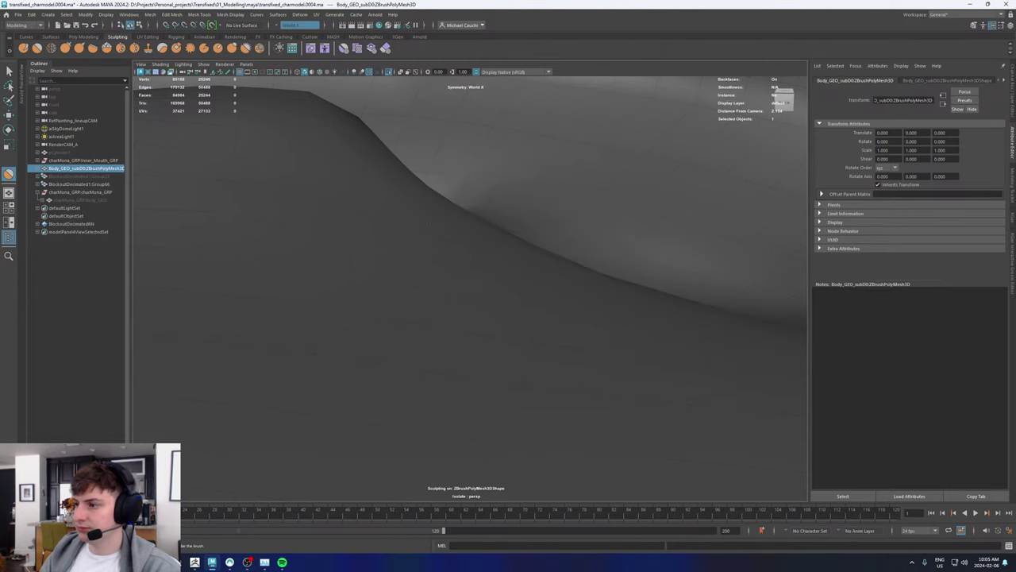
Step: Relax the sharp step and hollow at the outer end of the mouth floor fold
mouse_move(354, 207)
alt+mouse_down()
mouse_move(589, 246)
mouse_move(191, 242)
alt+mouse_up()
alt+drag(558, 90, 156, 147)
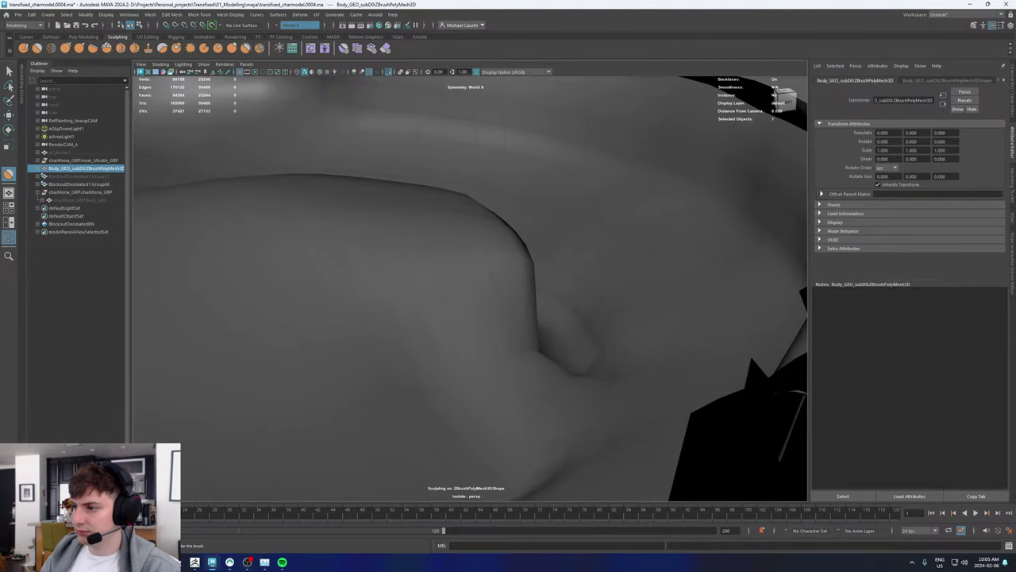
alt+right_drag(611, 314, 799, 328)
mouse_move(567, 238)
shift+mouse_down()
mouse_move(548, 206)
mouse_move(568, 293)
mouse_move(539, 222)
mouse_move(556, 278)
mouse_move(469, 183)
shift+mouse_up()
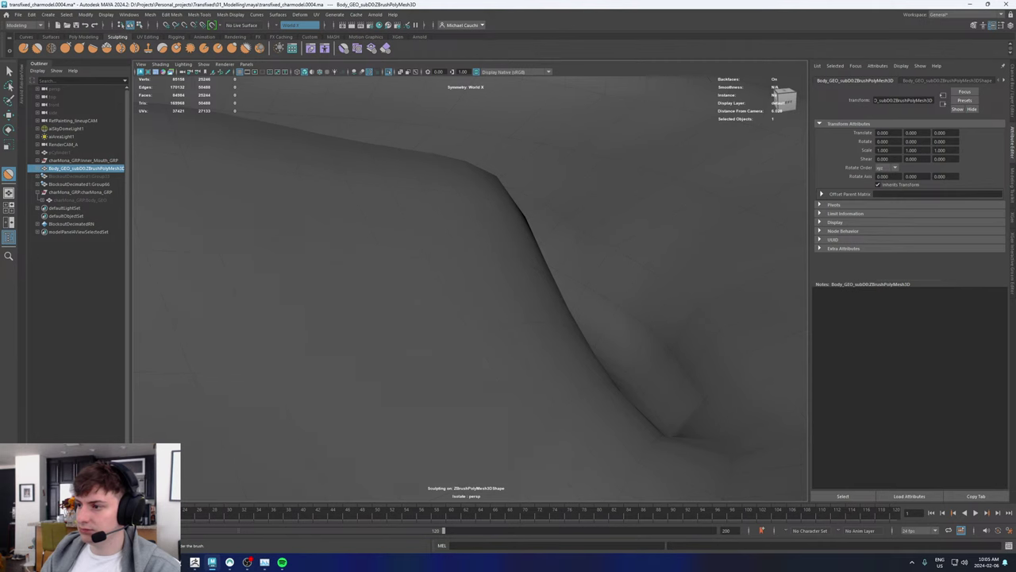
mouse_move(508, 230)
shift+mouse_down()
mouse_move(523, 246)
mouse_move(511, 344)
mouse_move(619, 341)
mouse_move(476, 230)
mouse_move(358, 175)
mouse_move(254, 158)
shift+mouse_up()
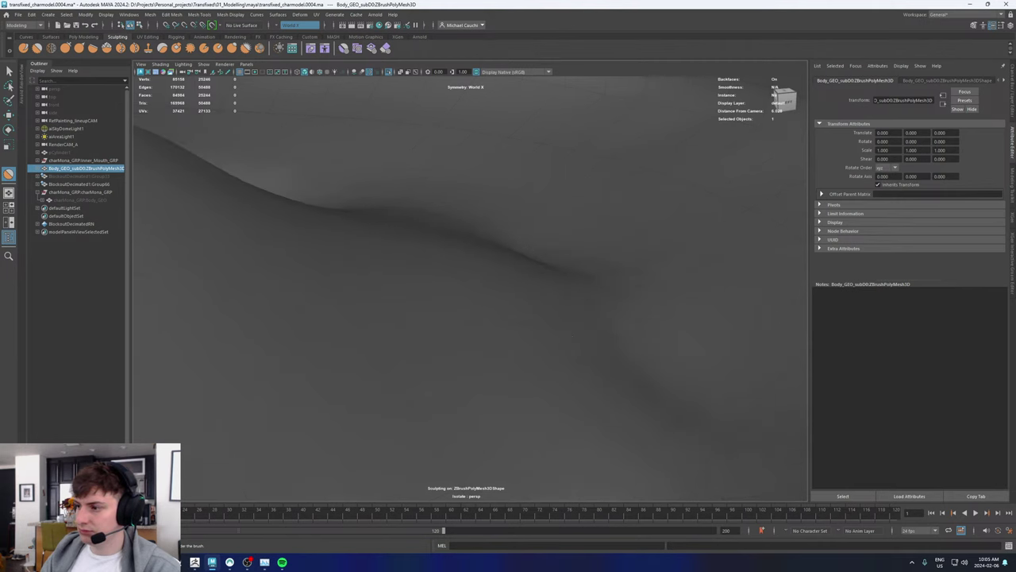
Step: Relax the rest of the fold between the mouth floor and the inner lip wall into an even line
alt+middle_drag(619, 342, 751, 361)
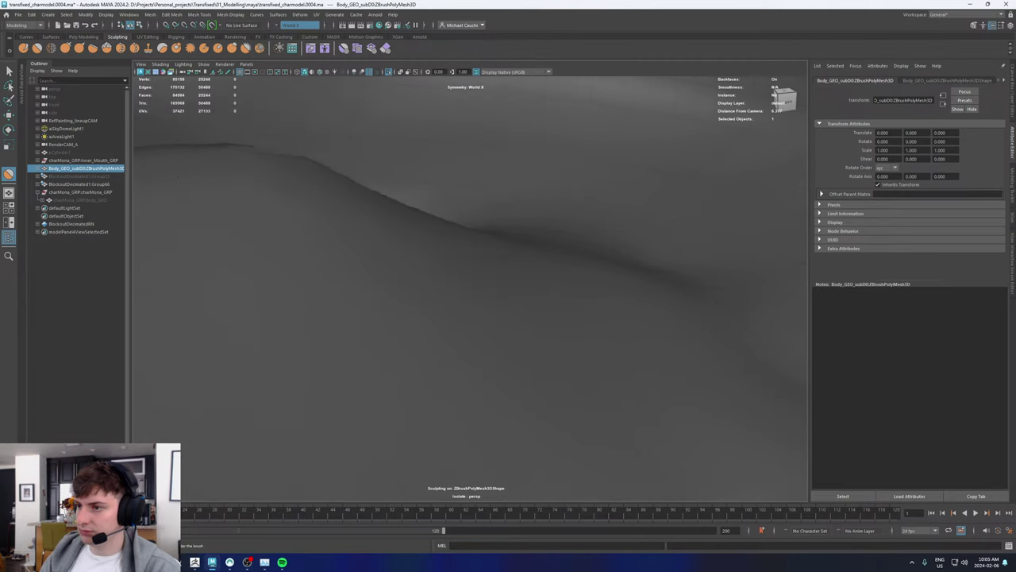
shift+drag(381, 195, 262, 186)
drag(168, 189, 317, 202)
alt+middle_drag(399, 270, 542, 275)
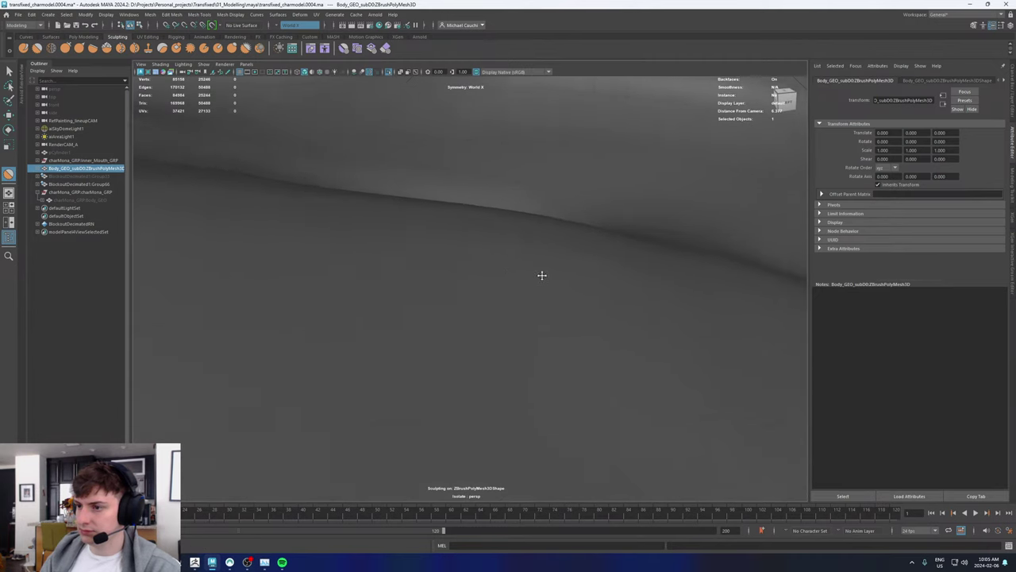
drag(556, 230, 492, 218)
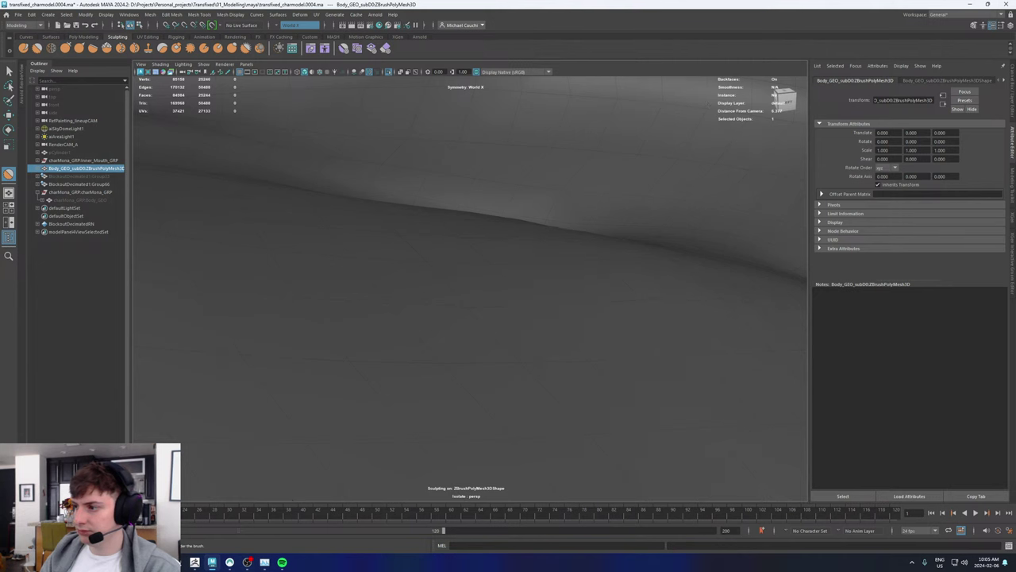
Step: Relax the angular corners of the mouth floor's rim and the sharp fold below the cavity wall
alt+right_drag(568, 279, 404, 283)
alt+right_drag(340, 282, 127, 287)
alt+right_drag(511, 287, 263, 279)
mouse_move(262, 282)
alt+mouse_down()
mouse_move(246, 294)
mouse_move(310, 302)
mouse_move(416, 223)
mouse_move(202, 236)
mouse_move(592, 229)
mouse_move(449, 215)
mouse_move(493, 262)
mouse_move(382, 262)
mouse_move(403, 155)
alt+mouse_up()
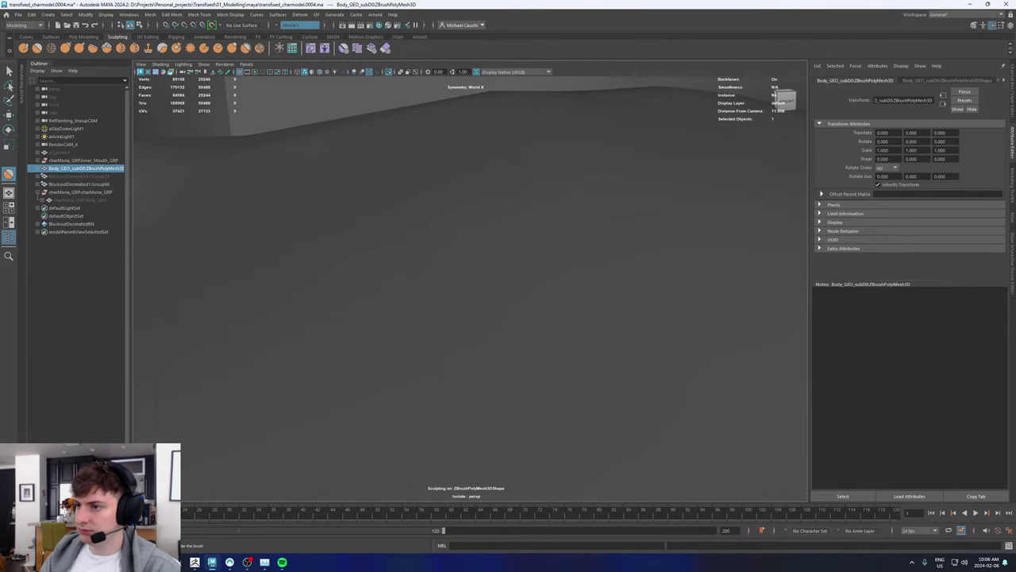
drag(492, 119, 349, 139)
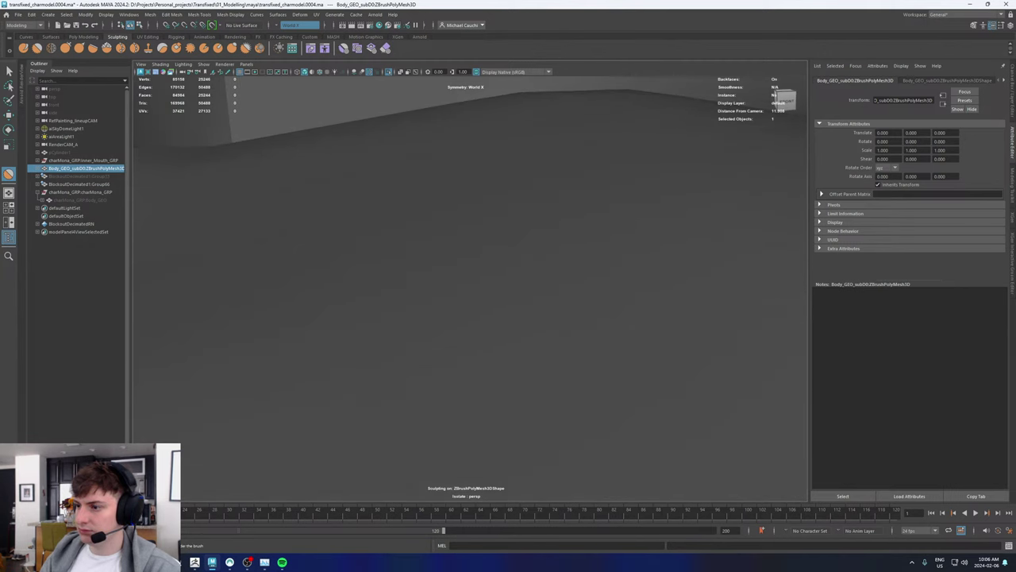
mouse_move(429, 301)
mouse_down()
mouse_move(378, 352)
mouse_move(469, 322)
mouse_move(535, 331)
mouse_up()
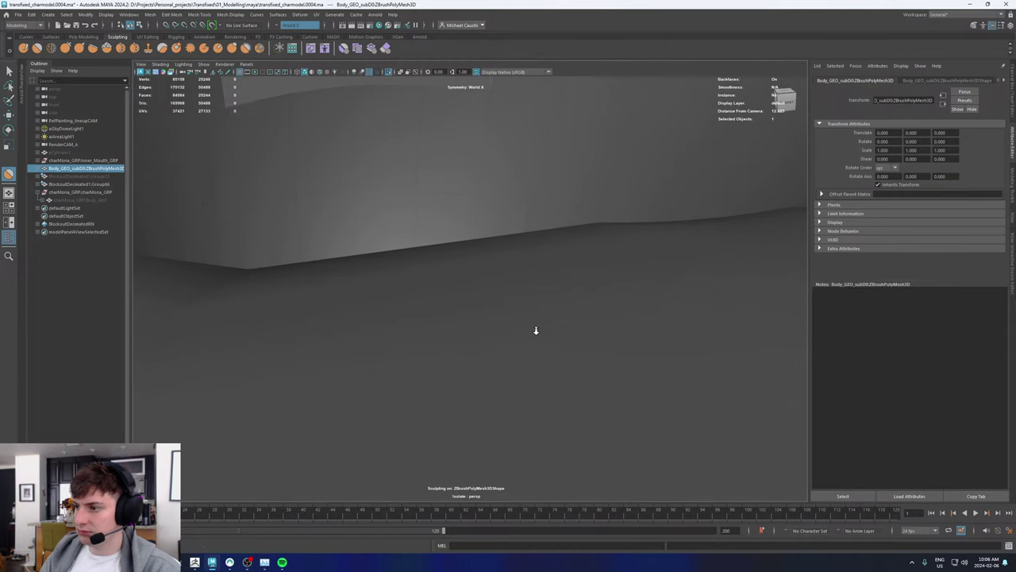
drag(560, 262, 524, 313)
mouse_move(472, 234)
mouse_down()
mouse_move(492, 253)
mouse_move(540, 258)
mouse_move(528, 252)
mouse_move(555, 244)
mouse_up()
scroll(392, 302, down, 8)
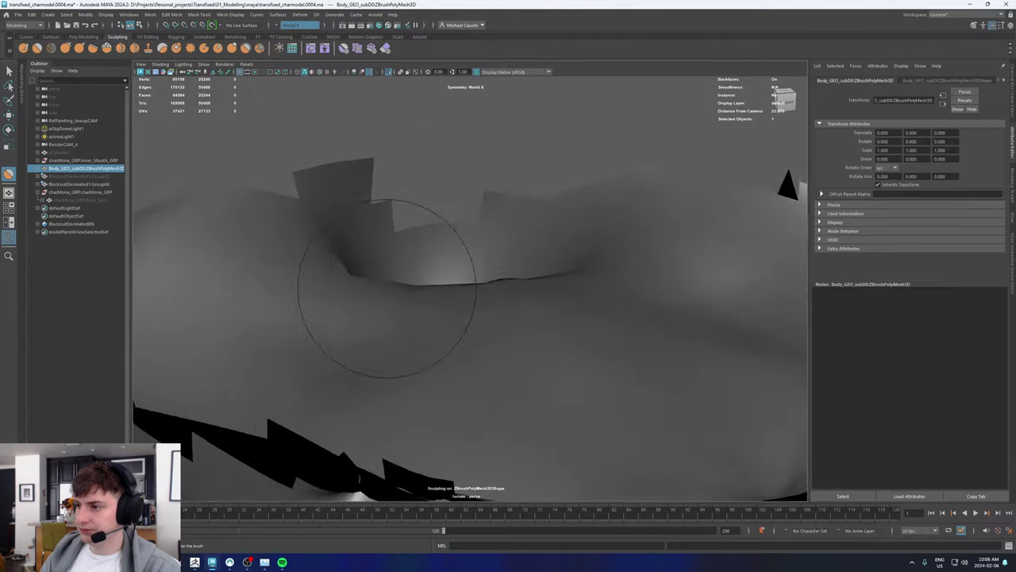
Step: Relax the curved crease around the rounded part of the mouth cavity and undo a stroke
alt+drag(387, 287, 425, 223)
alt+right_drag(245, 255, 916, 325)
alt+middle_drag(483, 168, 508, 318)
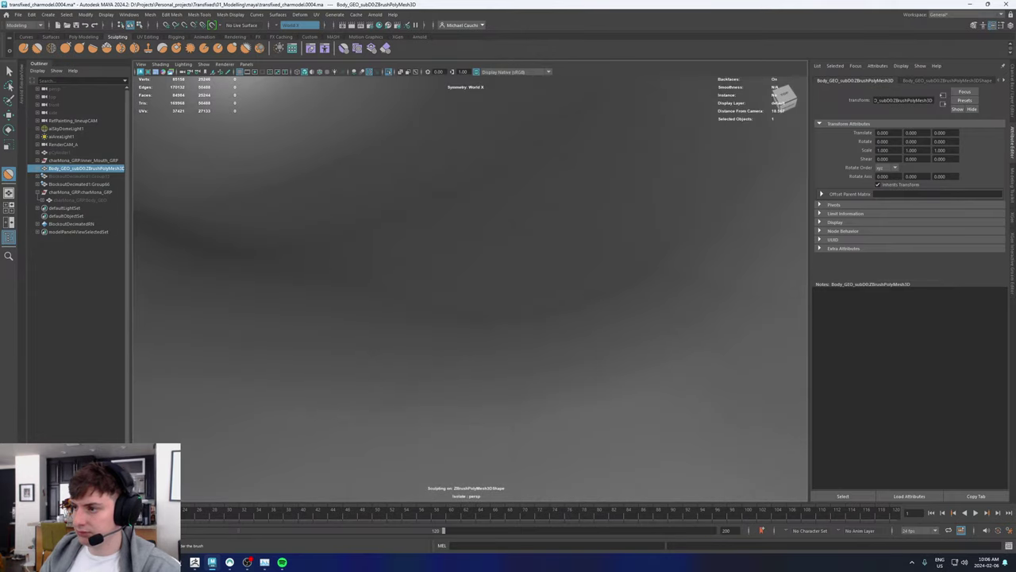
alt+right_drag(508, 317, 585, 236)
mouse_move(585, 235)
alt+mouse_down()
mouse_move(506, 261)
mouse_move(508, 190)
alt+mouse_up()
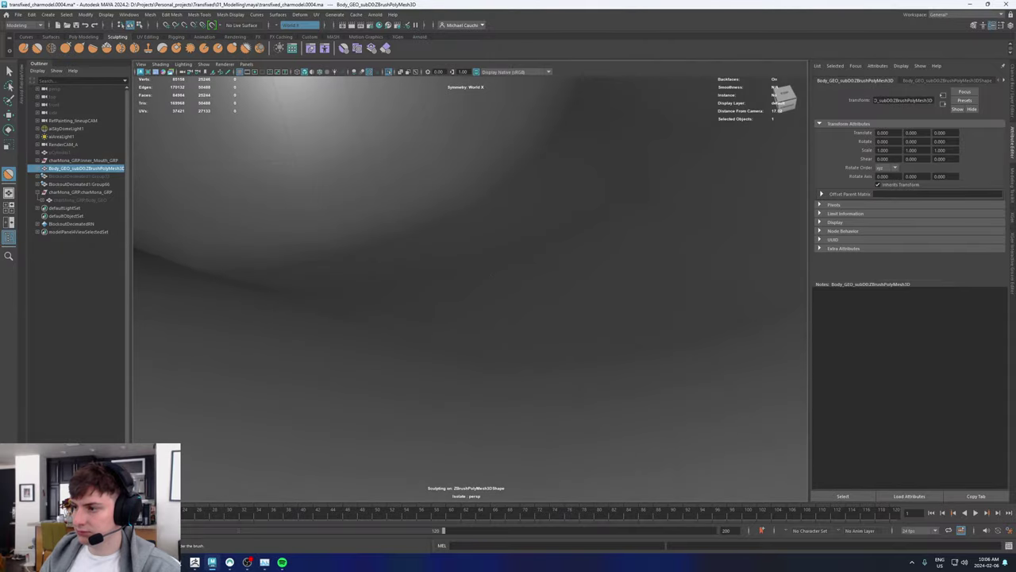
key(ctrl+z)
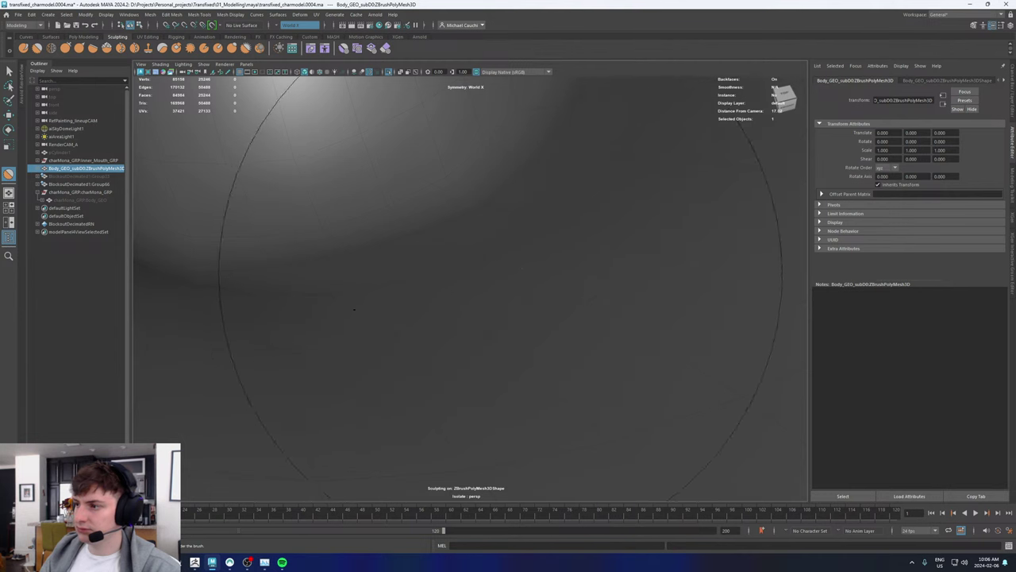
Step: Select the perspective view's camera and set its focal length to 35
alt+right_drag(500, 274, 347, 283)
mouse_move(347, 283)
alt+mouse_down()
mouse_move(468, 287)
mouse_move(399, 309)
alt+mouse_up()
alt+middle_drag(336, 291, 542, 297)
alt+right_drag(542, 297, 758, 343)
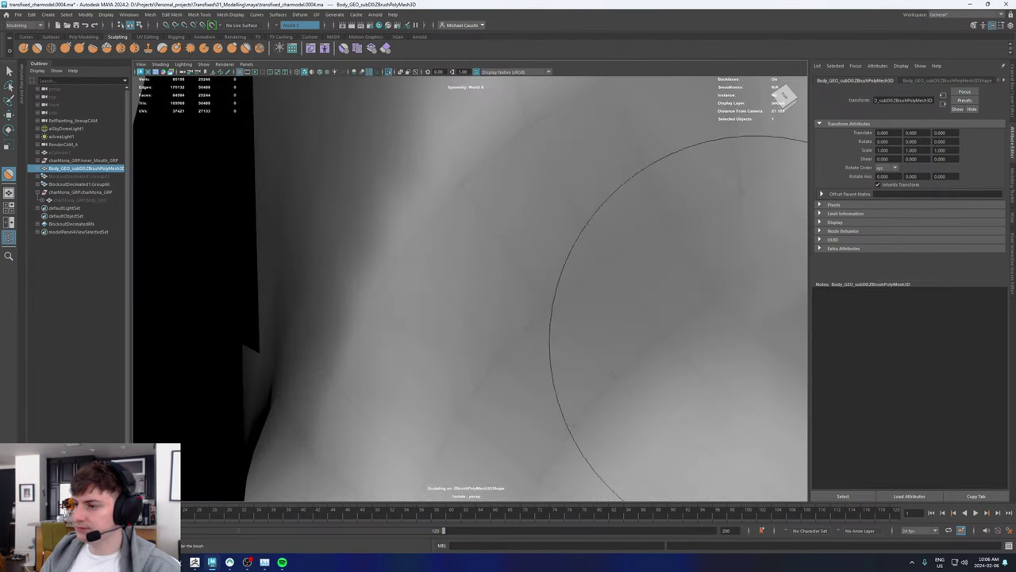
alt+drag(759, 345, 441, 225)
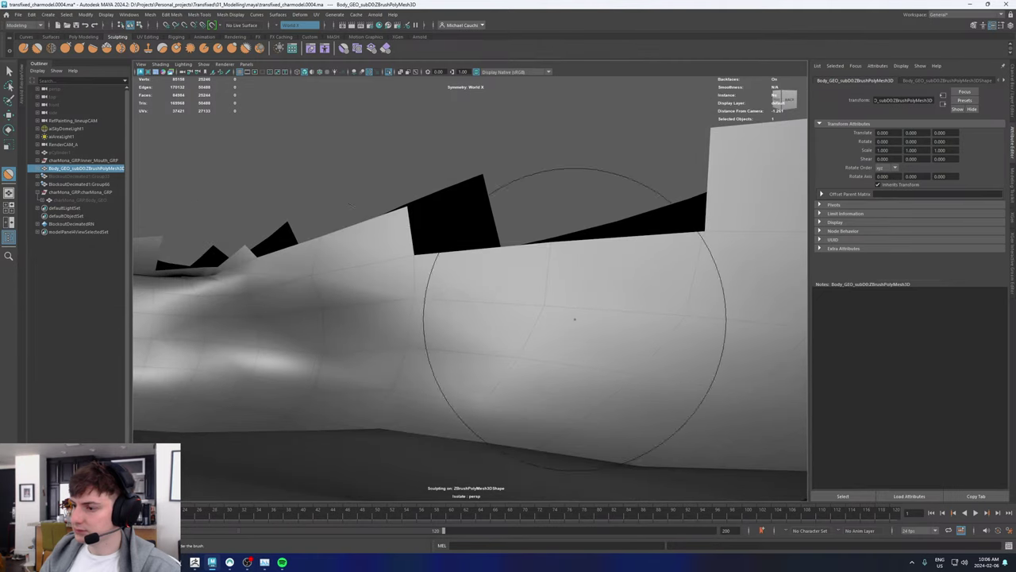
click(182, 72)
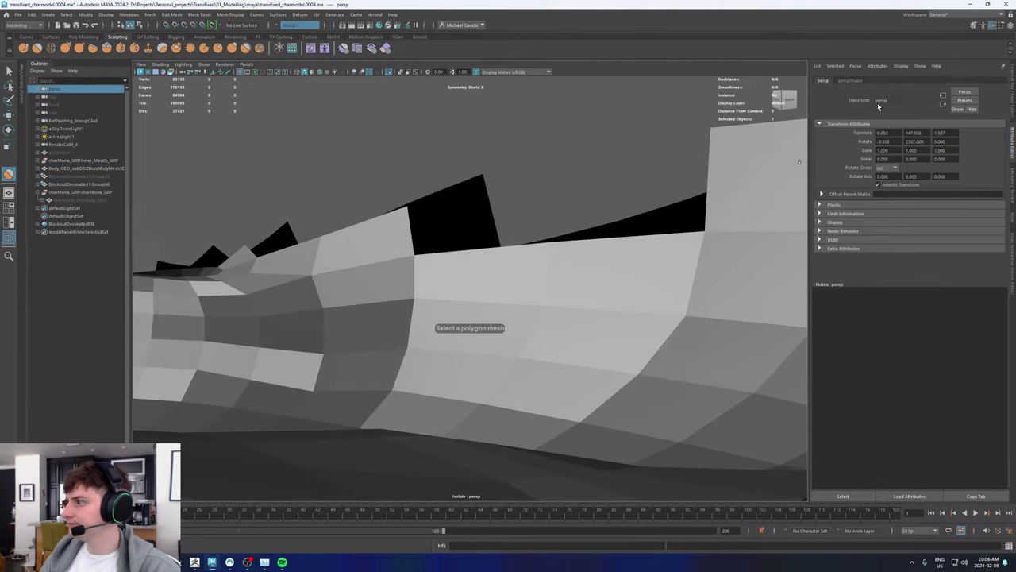
click(847, 82)
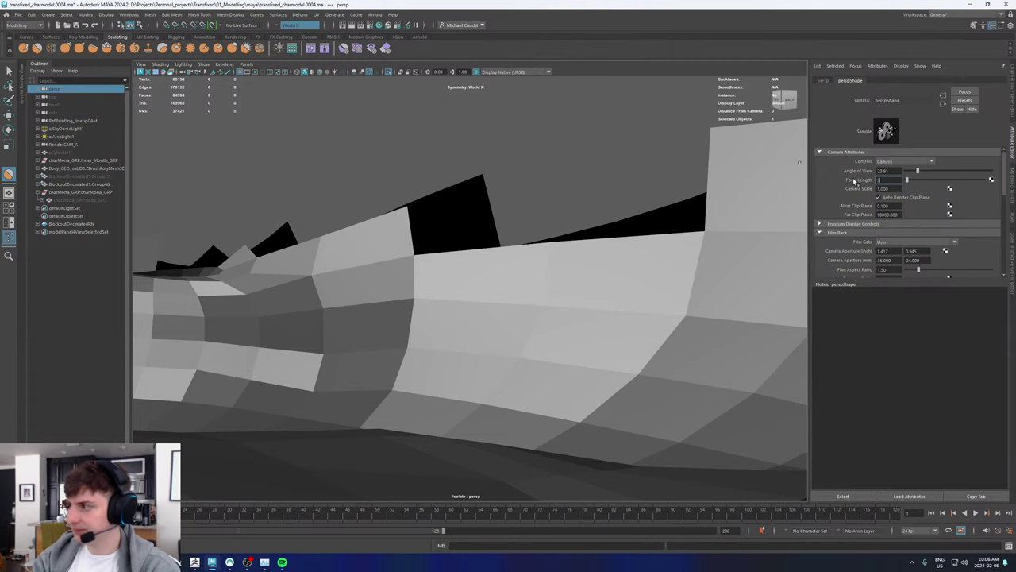
key(Return)
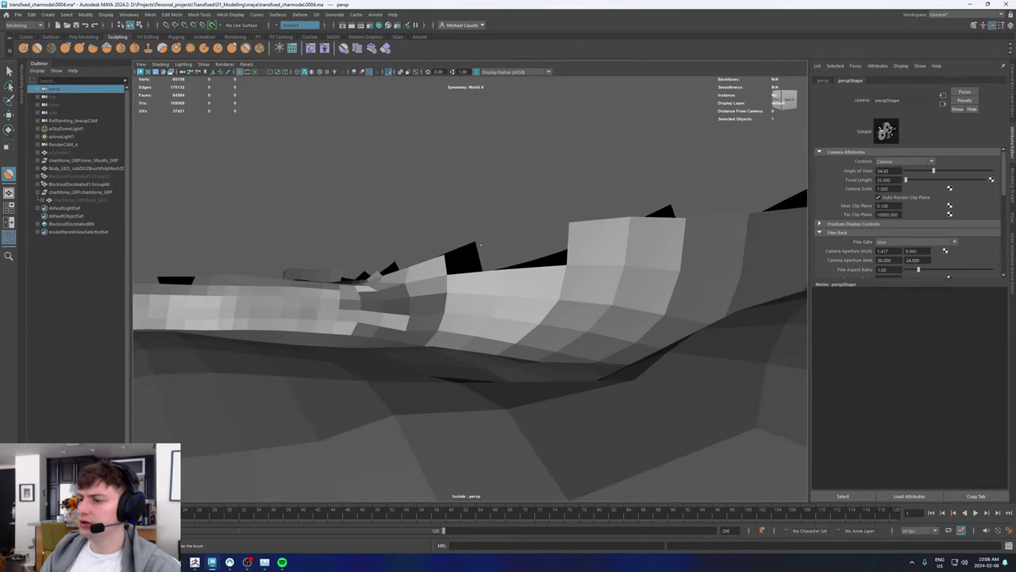
Step: Select the body mesh and relax the fold along the mouth floor and the lower inner lip wall
alt+drag(480, 245, 423, 281)
alt+middle_drag(423, 281, 434, 266)
key(w)
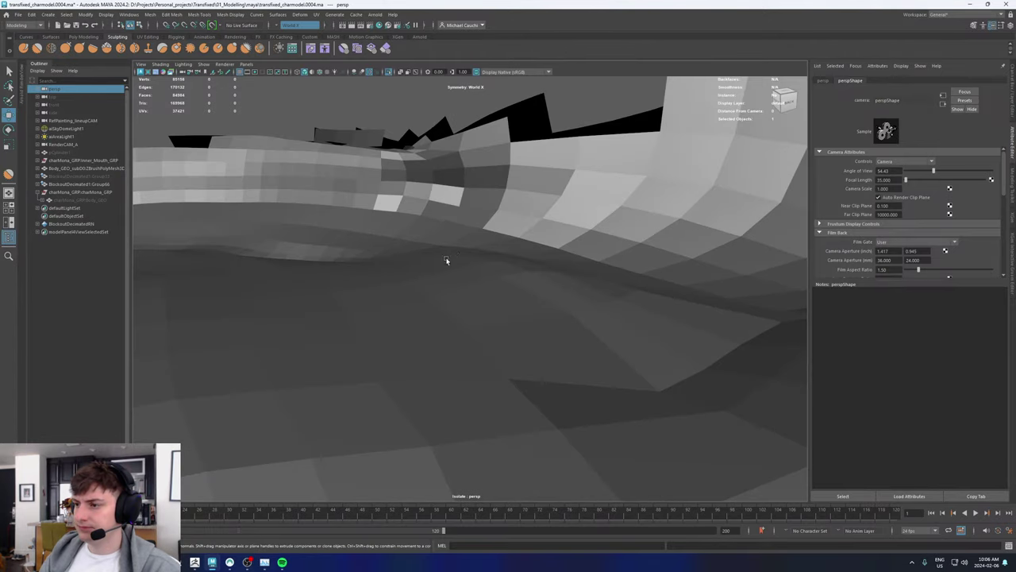
click(416, 227)
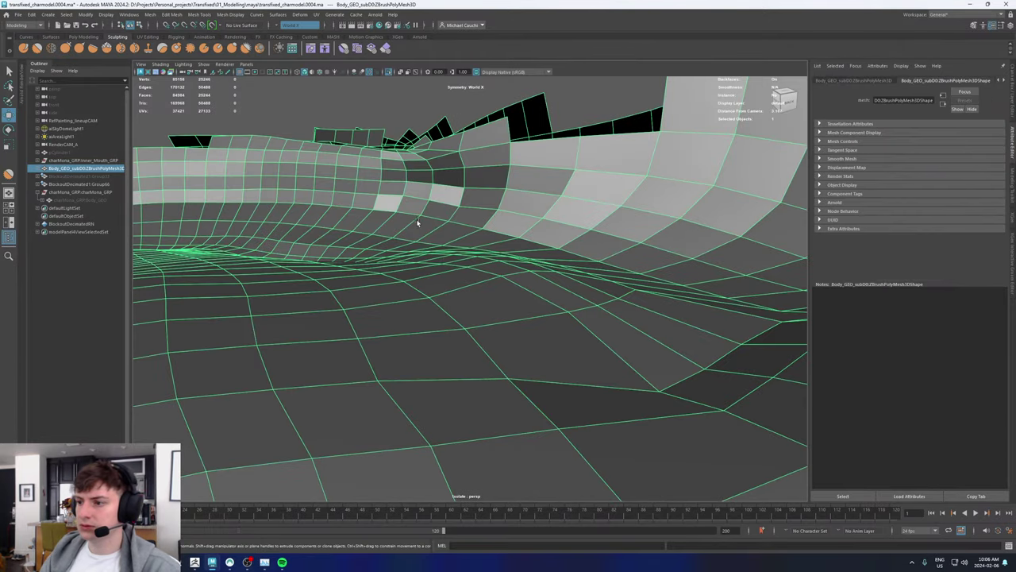
key(y)
alt+middle_drag(417, 224, 470, 175)
mouse_move(469, 174)
alt+mouse_down()
mouse_move(503, 219)
mouse_move(540, 242)
alt+mouse_up()
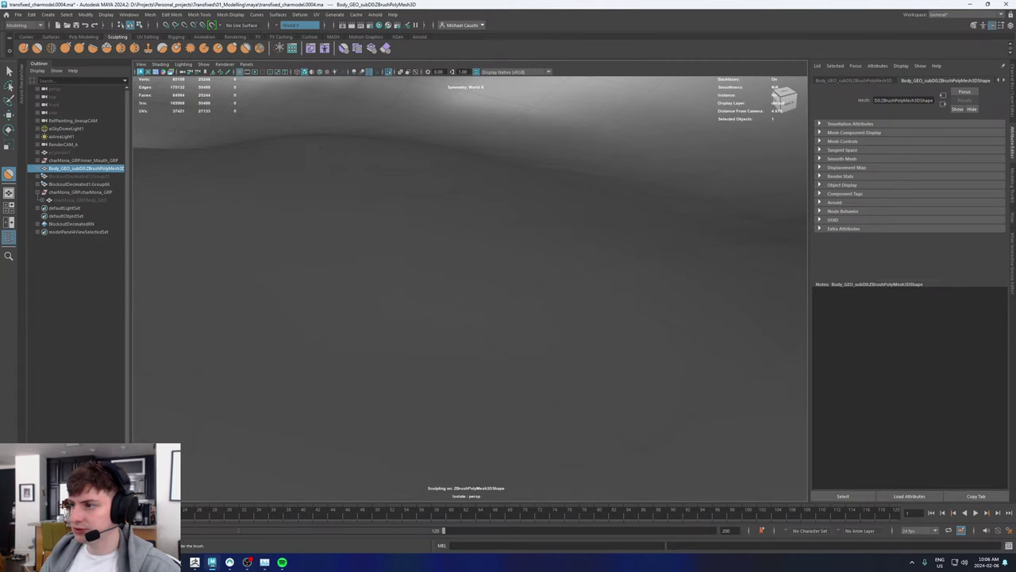
mouse_move(574, 210)
alt+middle_down()
mouse_move(605, 243)
mouse_move(616, 277)
alt+middle_up()
drag(447, 215, 226, 178)
alt+drag(625, 256, 449, 249)
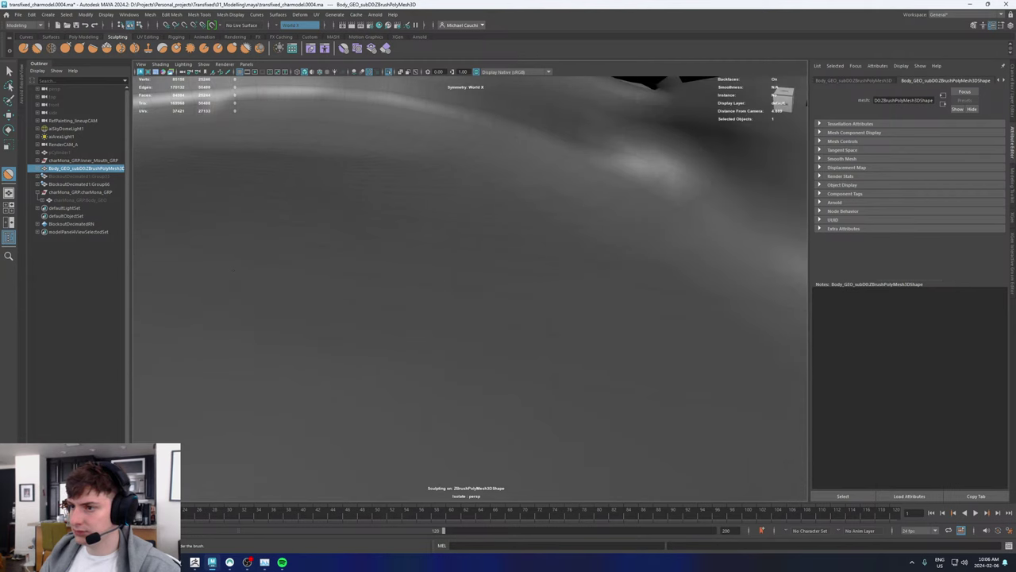
alt+drag(250, 283, 453, 295)
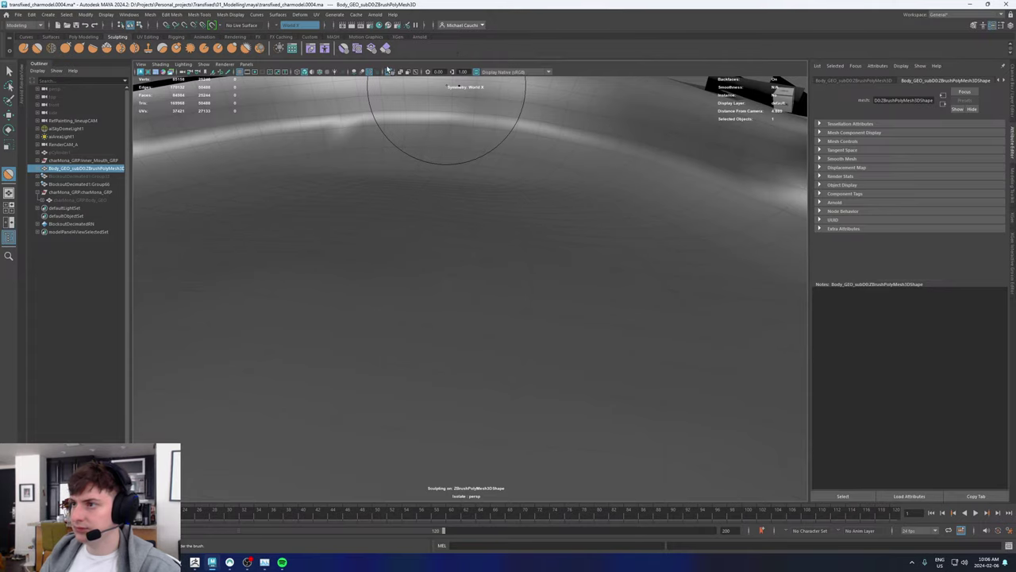
Step: Leave sculpting, isolate the body mesh again at the front of the face, and deselect it
alt+drag(393, 88, 483, 170)
alt+right_drag(483, 170, 344, 177)
mouse_move(344, 177)
alt+mouse_down()
mouse_move(408, 161)
mouse_move(405, 219)
alt+mouse_up()
key(w)
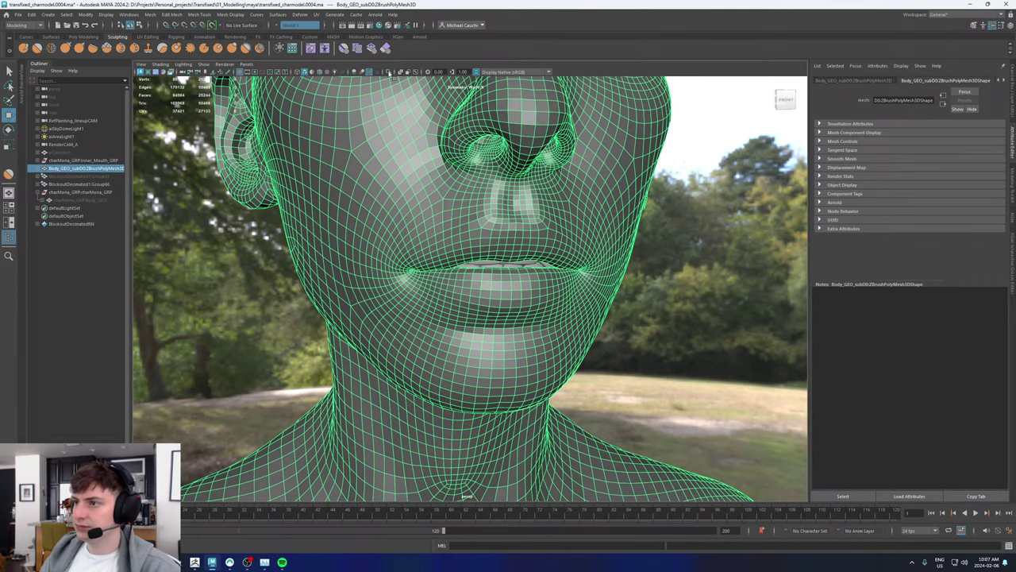
click(389, 72)
click(670, 296)
alt+drag(670, 297, 397, 222)
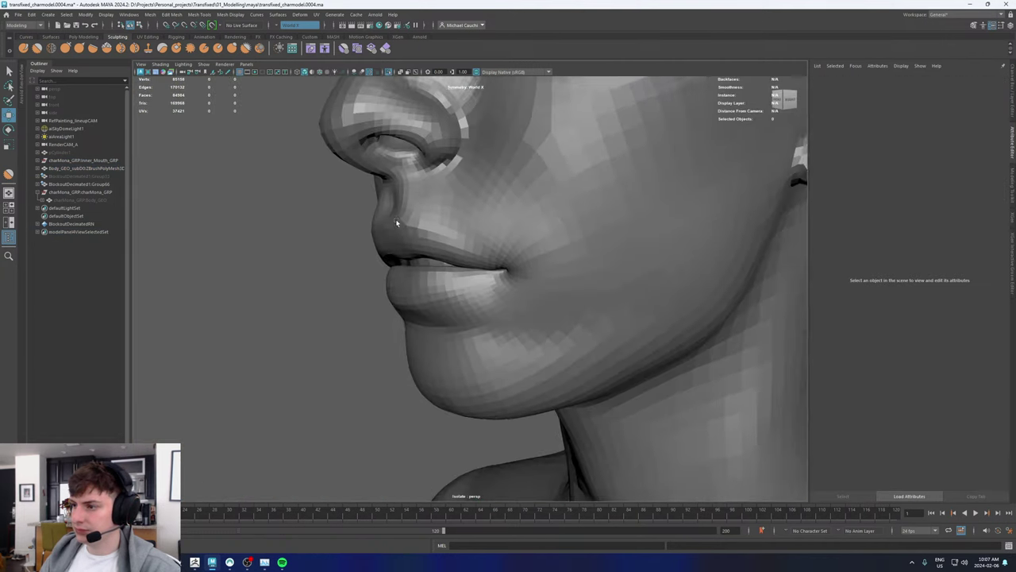
Step: Select the body mesh and use the Smooth brush on the sharp folds above the upper inner lip wall
alt+right_drag(397, 223, 625, 271)
alt+drag(624, 272, 528, 270)
alt+right_drag(529, 270, 469, 316)
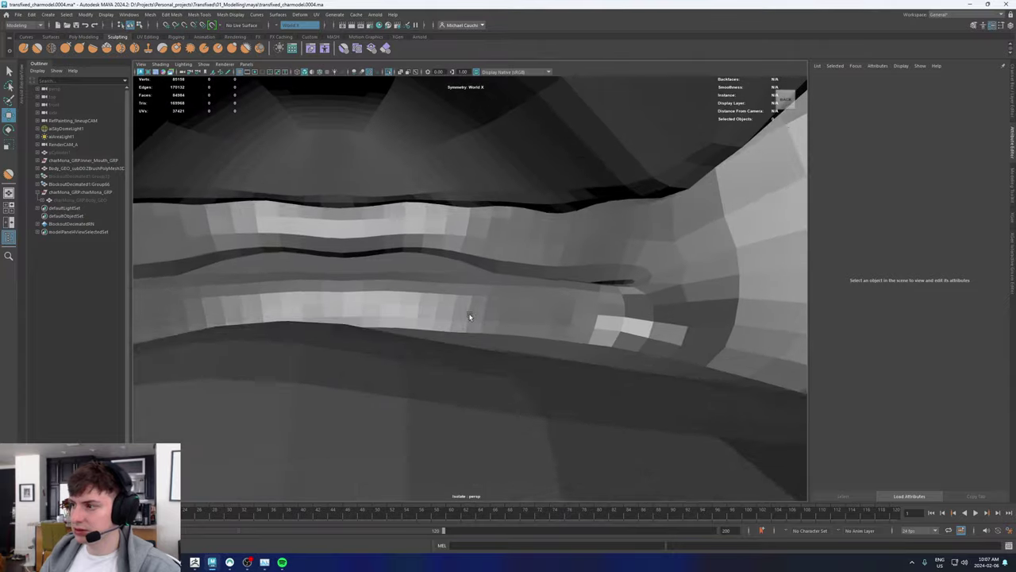
alt+drag(469, 317, 470, 297)
click(502, 176)
mouse_move(535, 197)
alt+mouse_down()
mouse_move(547, 198)
mouse_move(515, 200)
mouse_move(532, 203)
alt+mouse_up()
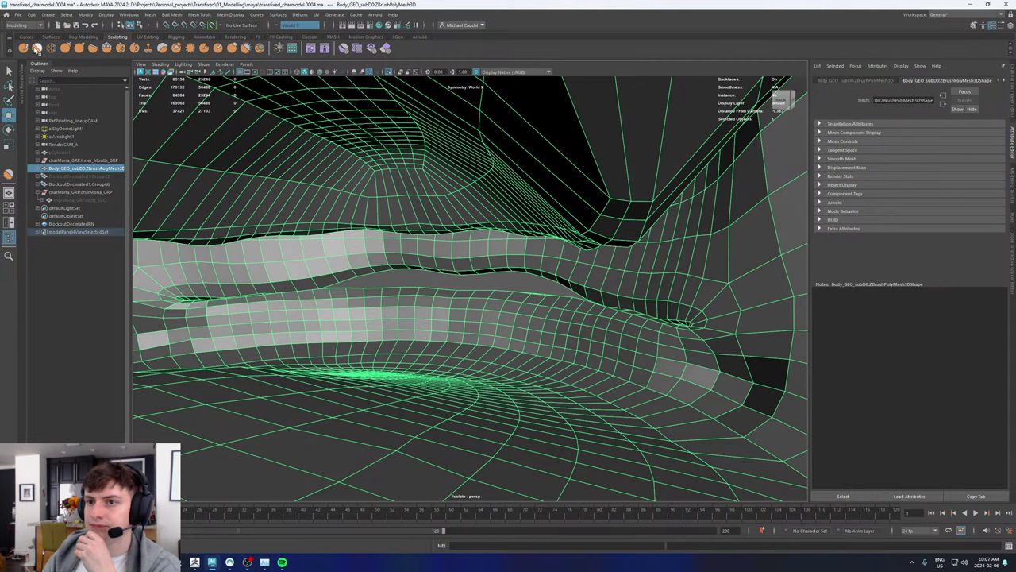
click(37, 48)
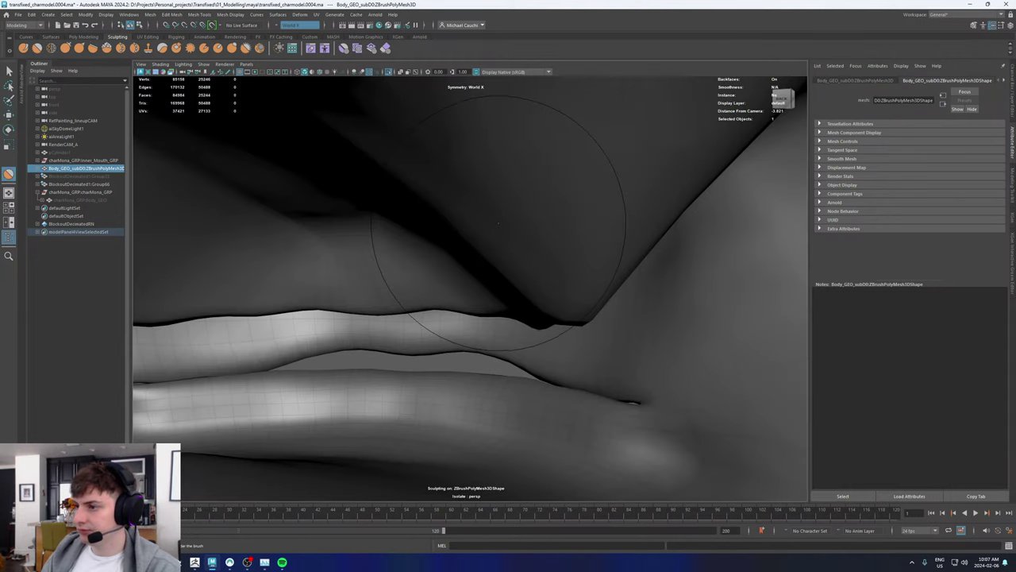
scroll(498, 223, up, 1)
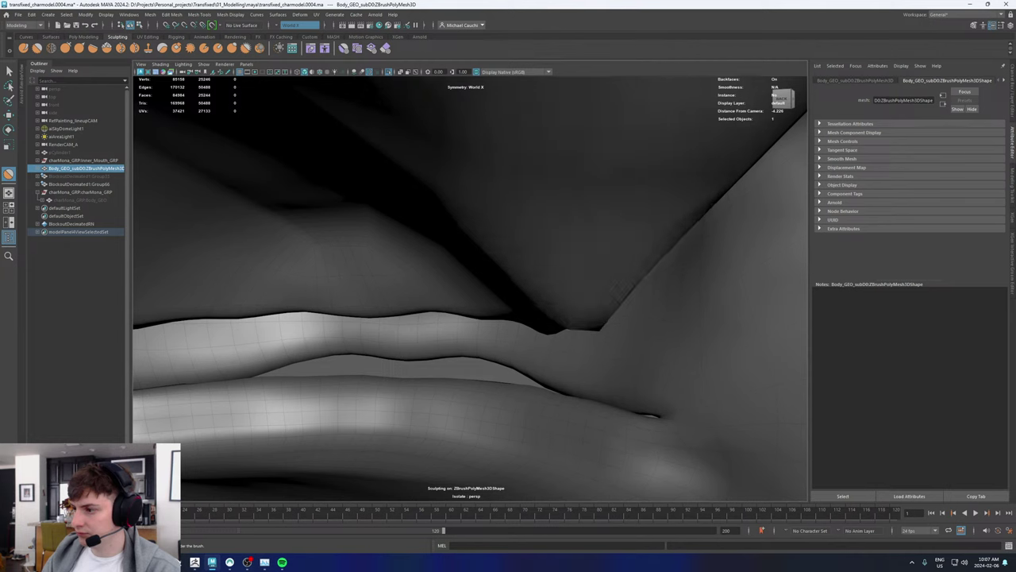
mouse_move(651, 258)
mouse_down()
mouse_move(524, 313)
mouse_move(374, 298)
mouse_up()
mouse_move(341, 210)
mouse_down()
mouse_move(317, 214)
mouse_move(424, 194)
mouse_up()
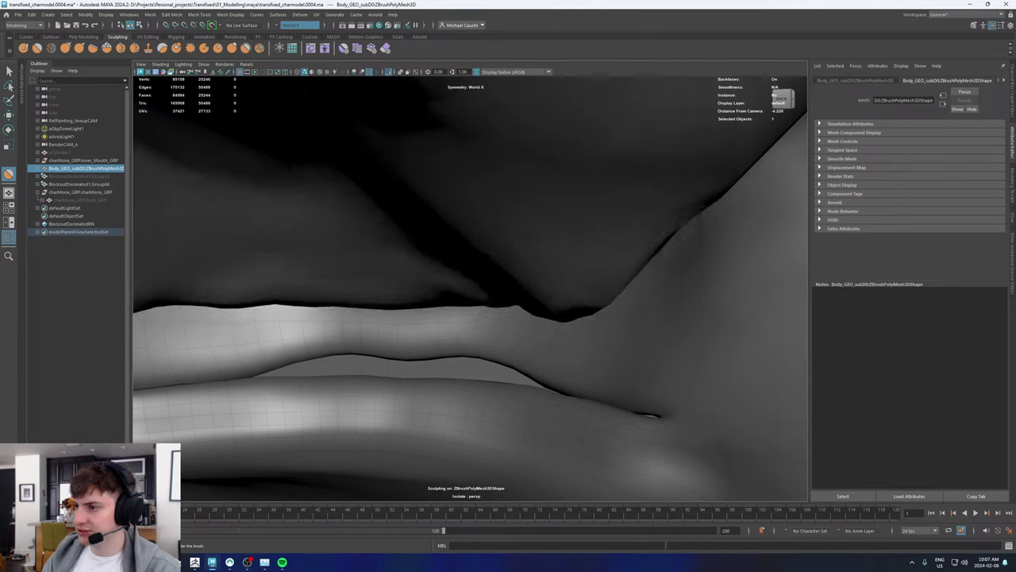
Step: Smooth the jagged border where the mouth cavity's roof meets the upper inner lip wall
mouse_move(556, 333)
alt+mouse_down()
mouse_move(565, 263)
mouse_move(595, 261)
mouse_move(481, 316)
mouse_move(339, 334)
alt+mouse_up()
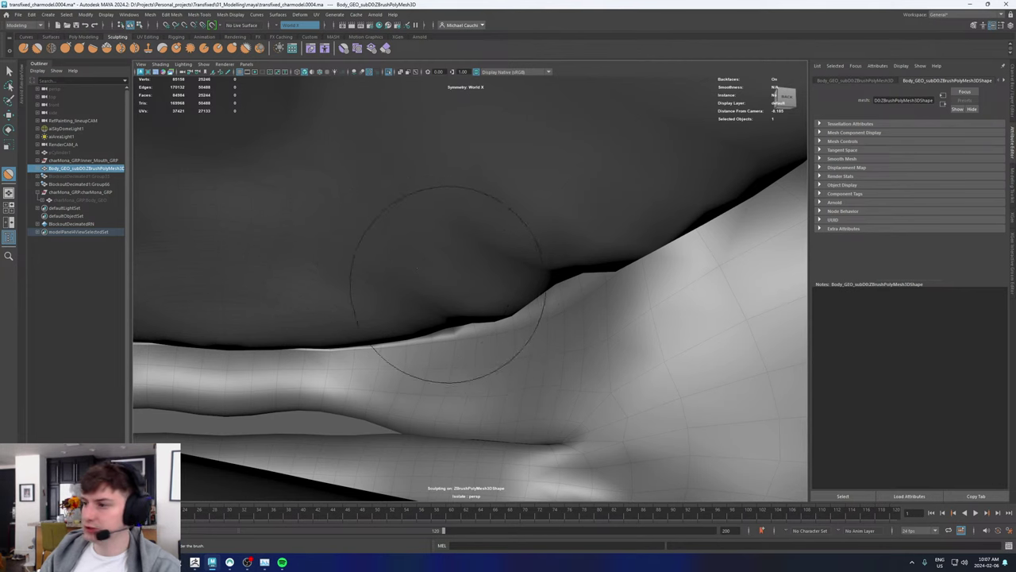
drag(447, 285, 643, 238)
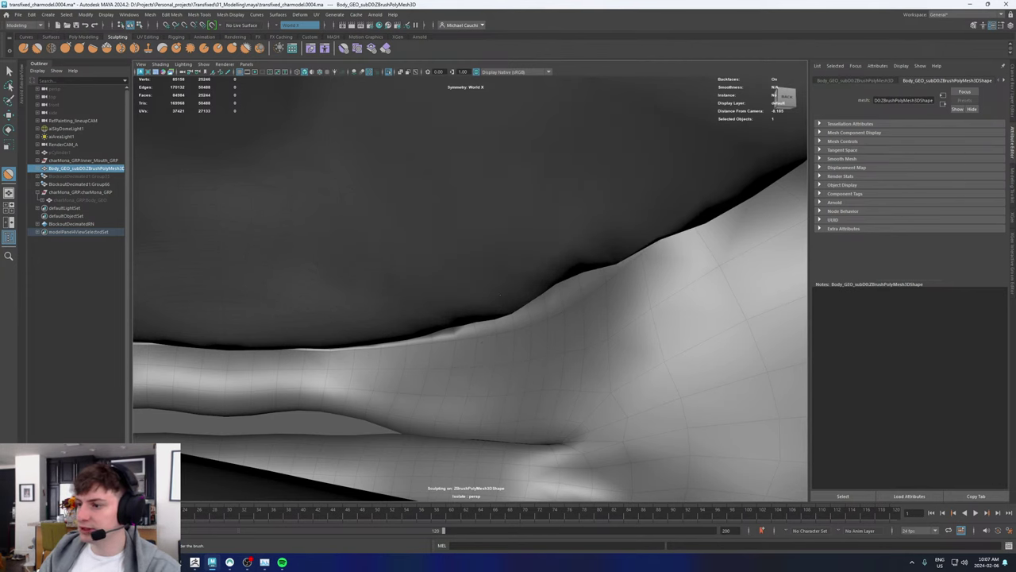
mouse_move(506, 296)
mouse_down()
mouse_move(520, 289)
mouse_move(486, 302)
mouse_up()
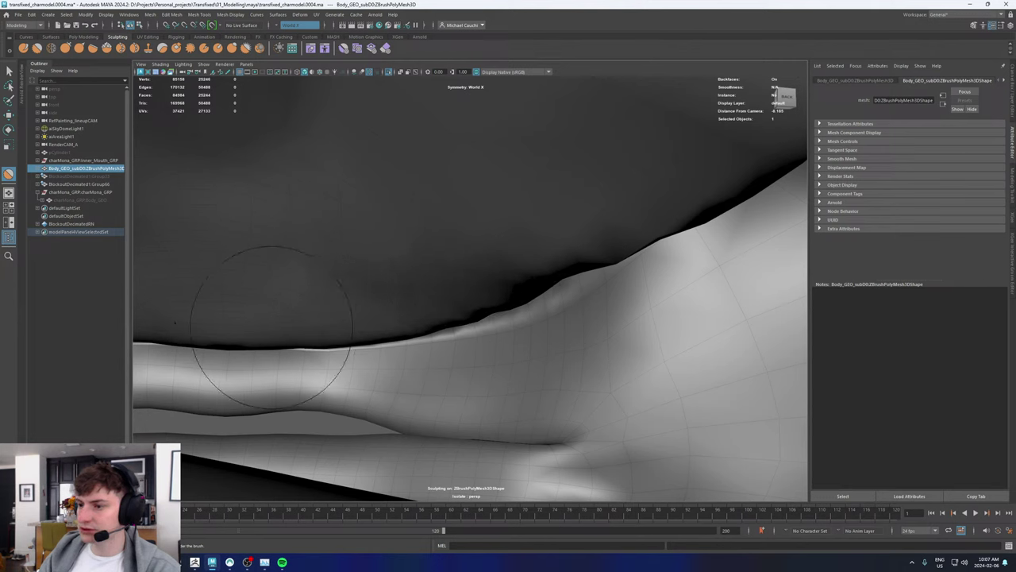
drag(271, 327, 278, 324)
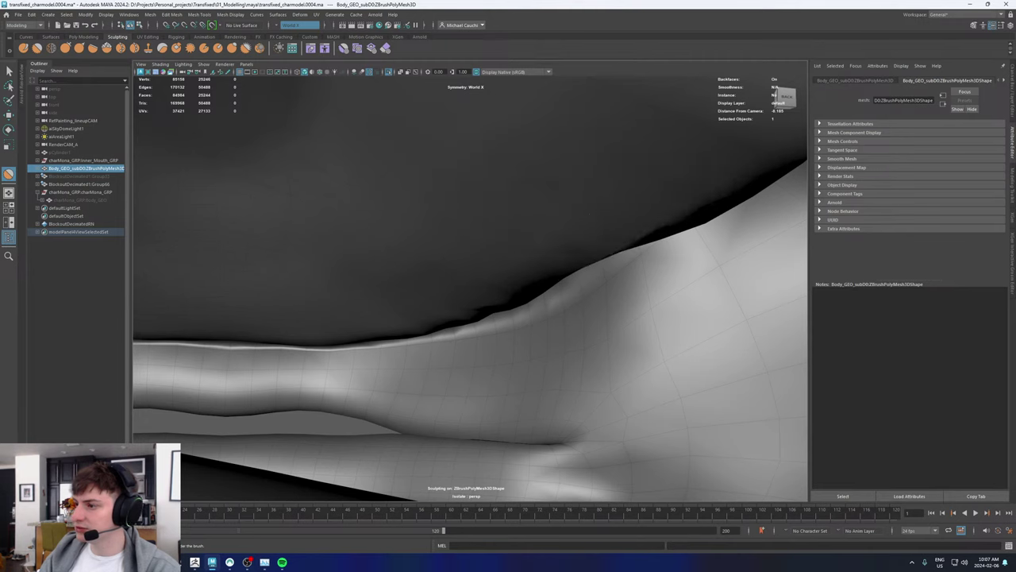
Step: Smooth the deep fold above the mouth corner, between the cavity's roof and the inner cheek
mouse_move(589, 227)
alt+mouse_down()
mouse_move(465, 215)
mouse_move(504, 208)
mouse_move(512, 234)
alt+mouse_up()
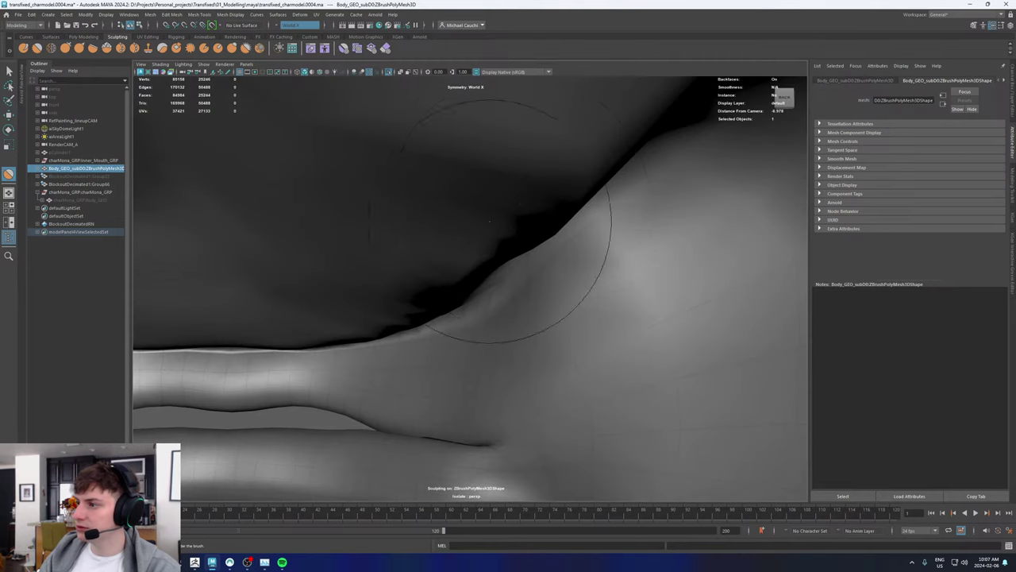
alt+middle_drag(578, 208, 463, 229)
drag(489, 228, 465, 226)
drag(413, 266, 266, 234)
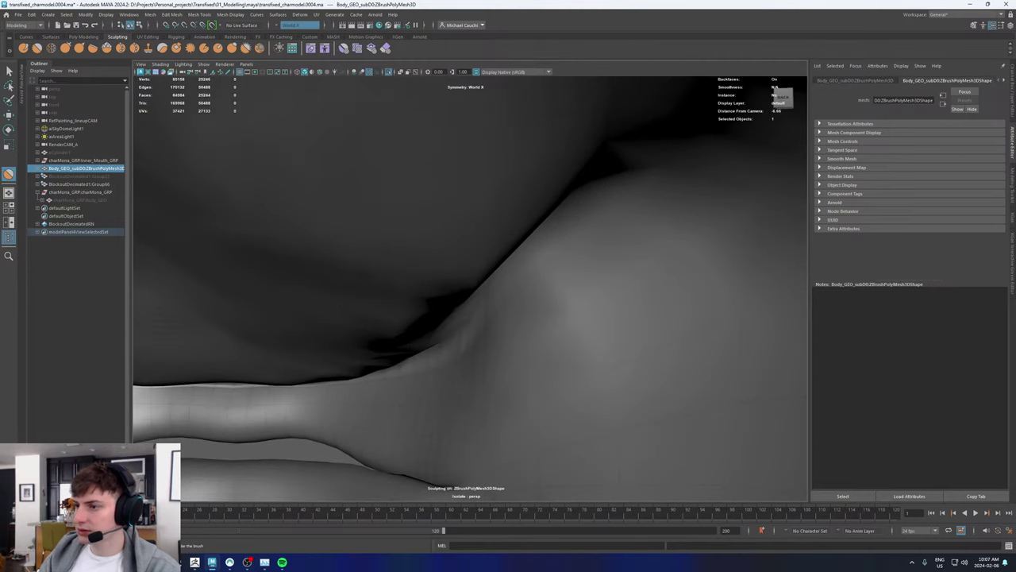
mouse_move(425, 286)
mouse_down()
mouse_move(480, 269)
mouse_move(556, 191)
mouse_move(397, 337)
mouse_up()
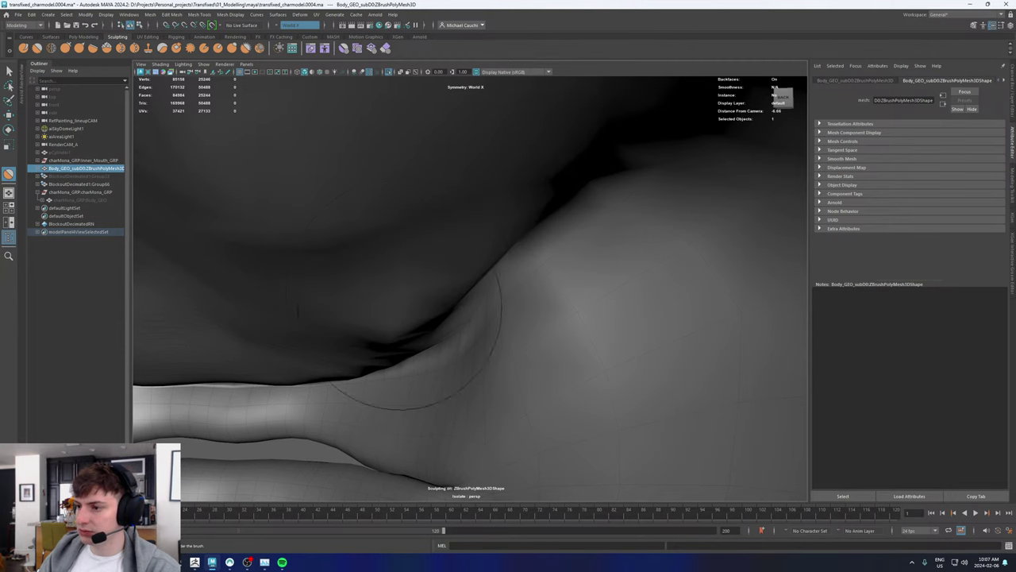
Step: Smooth the upper rim of the inner lip wall and the adjoining ridges on the cavity's roof
alt+drag(413, 300, 458, 295)
alt+middle_drag(458, 294, 517, 320)
mouse_move(517, 320)
alt+mouse_down()
mouse_move(512, 349)
mouse_move(456, 292)
alt+mouse_up()
drag(163, 424, 369, 426)
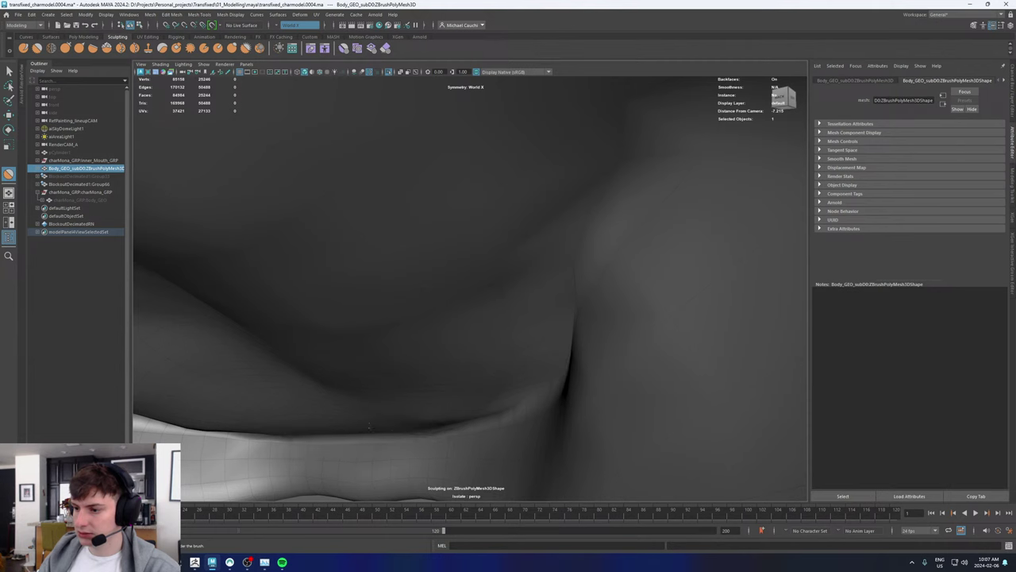
drag(404, 361, 326, 281)
mouse_move(238, 321)
mouse_down()
mouse_move(210, 293)
mouse_move(203, 262)
mouse_up()
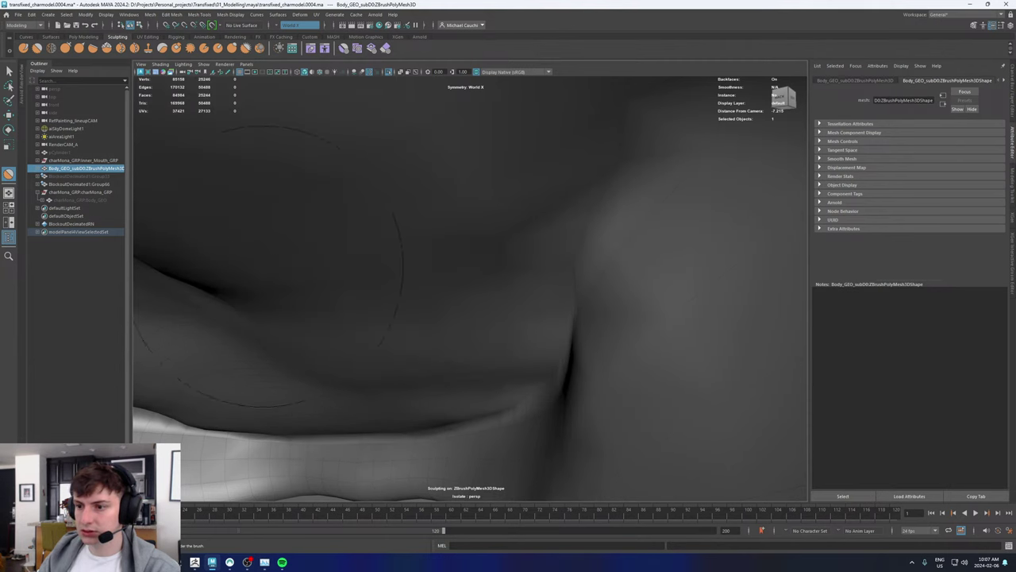
Step: Smooth the middle of the cavity's roof and continue along the lip wall's rim on the opposite side
alt+middle_drag(268, 247, 538, 251)
drag(362, 245, 317, 127)
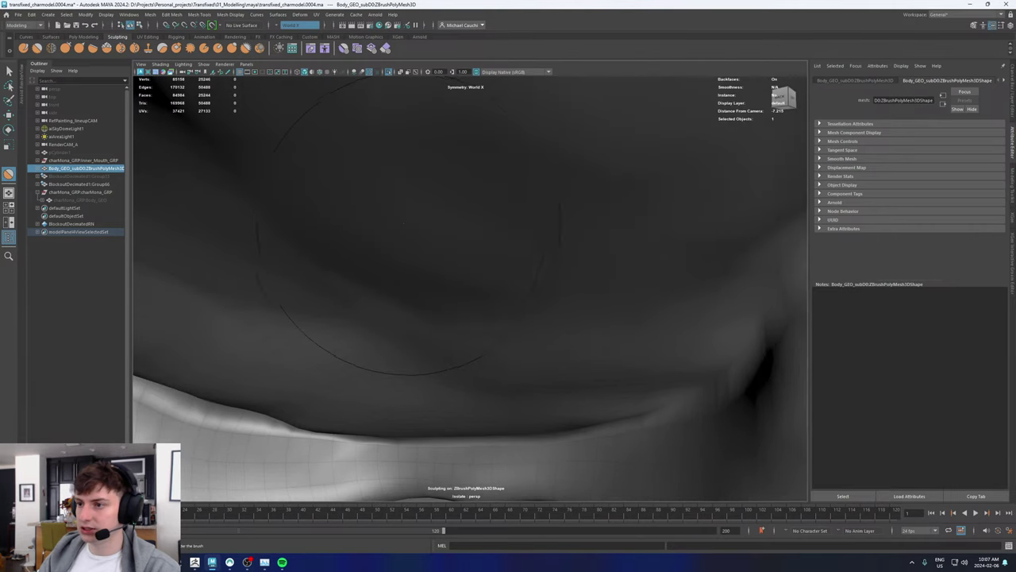
alt+drag(409, 223, 609, 264)
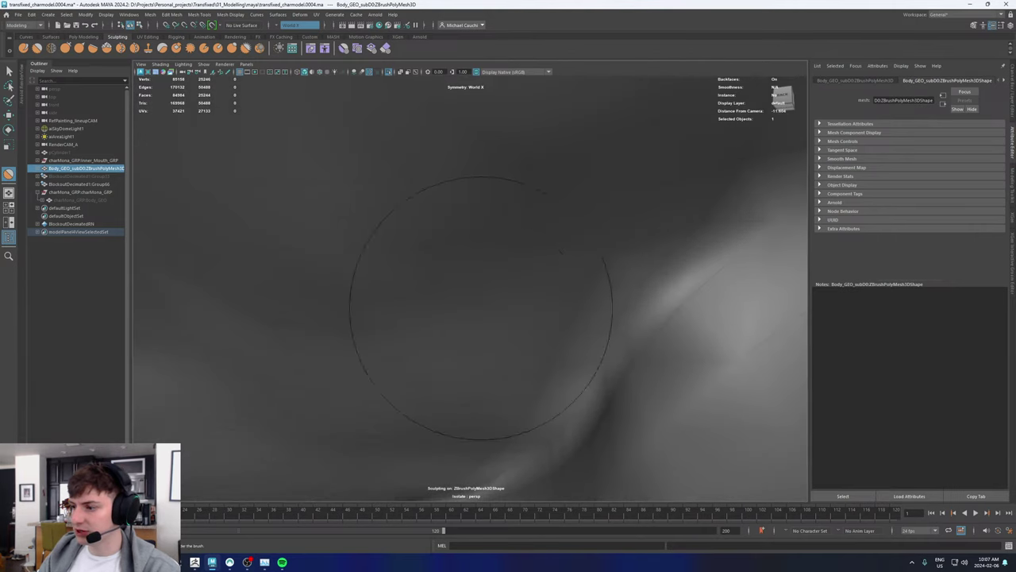
alt+drag(481, 308, 738, 283)
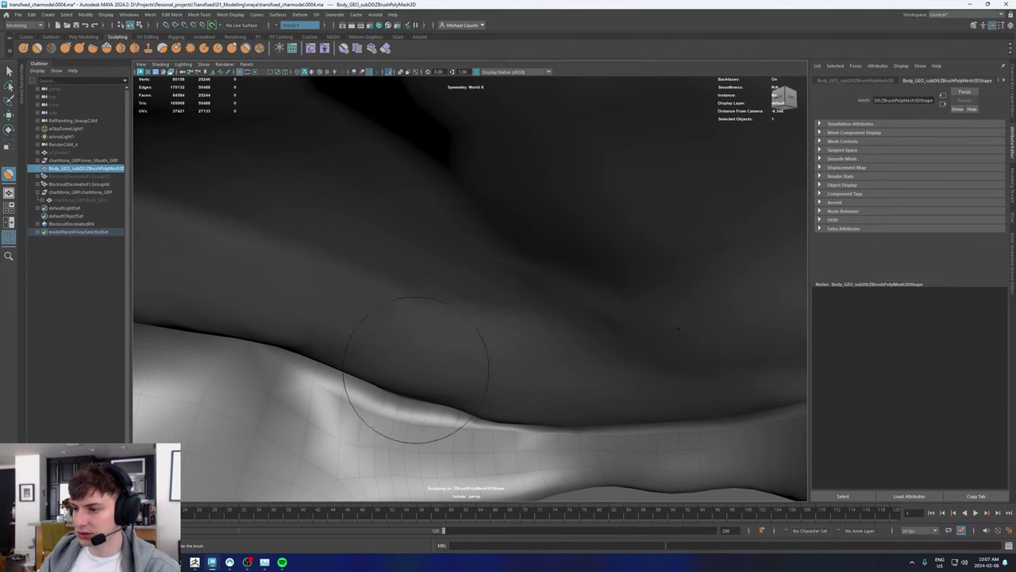
mouse_move(416, 370)
mouse_down()
mouse_move(429, 174)
mouse_move(627, 246)
mouse_up()
Step: Smooth the crease above the upper inner lip wall into a soft transition toward the inner cheek
mouse_move(301, 324)
alt+mouse_down()
mouse_move(397, 294)
mouse_move(461, 225)
mouse_move(471, 261)
alt+mouse_up()
scroll(470, 261, up, 3)
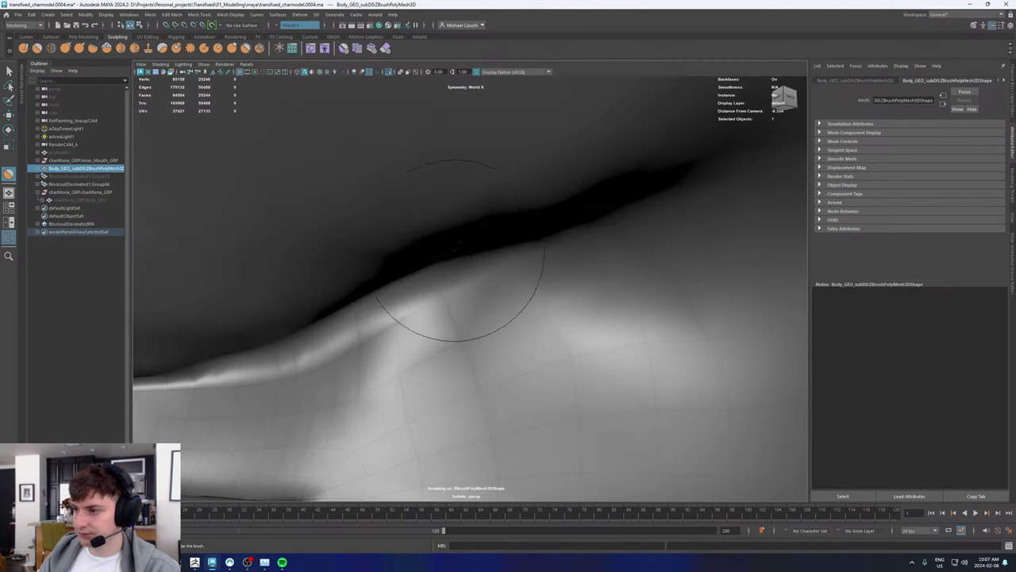
mouse_move(341, 341)
mouse_down()
mouse_move(236, 365)
mouse_move(366, 344)
mouse_move(323, 370)
mouse_up()
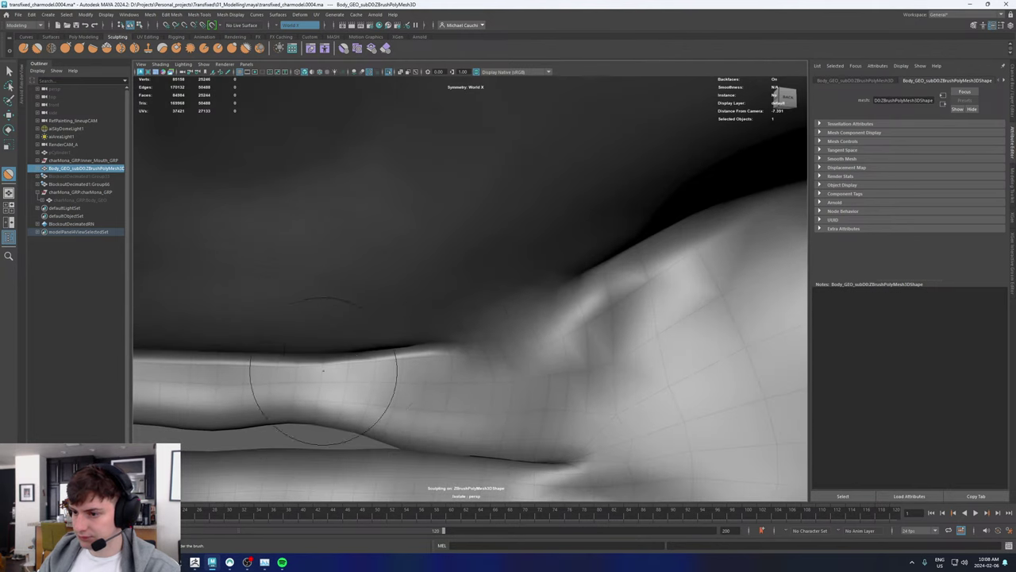
mouse_move(231, 350)
mouse_down()
mouse_move(470, 345)
mouse_move(389, 350)
mouse_move(419, 350)
mouse_up()
drag(529, 290, 746, 192)
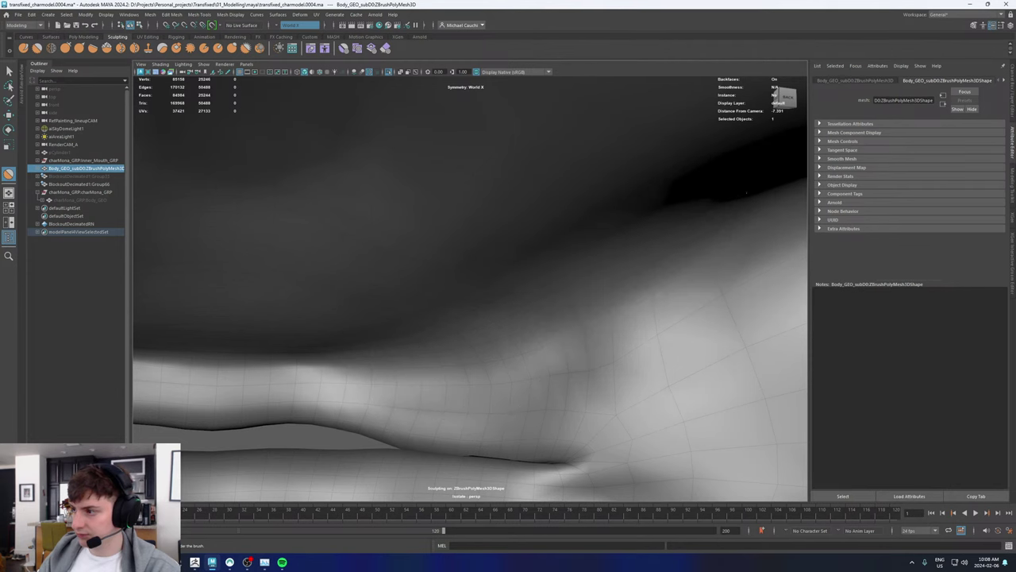
Step: Smooth across the rest of the mouth cavity's roof and resize the sculpt brush
alt+drag(541, 307, 635, 304)
drag(230, 250, 556, 278)
alt+drag(555, 301, 630, 318)
alt+drag(532, 329, 451, 299)
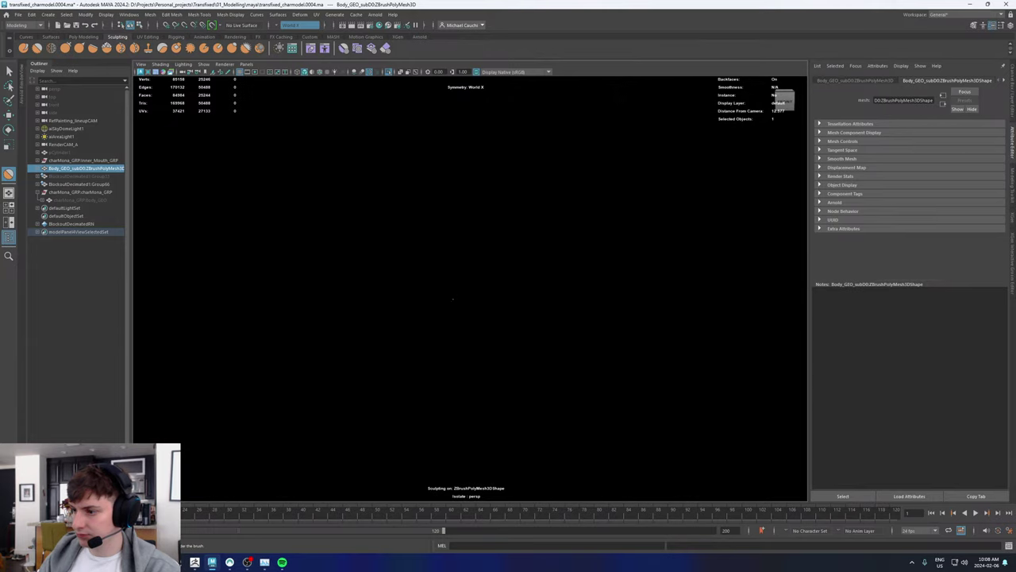
alt+right_drag(540, 324, 676, 343)
mouse_move(540, 310)
alt+mouse_down()
mouse_move(465, 347)
mouse_move(410, 281)
mouse_move(336, 341)
mouse_move(352, 330)
alt+mouse_up()
key(b)
drag(382, 339, 310, 348)
alt+right_drag(544, 277, 47, 278)
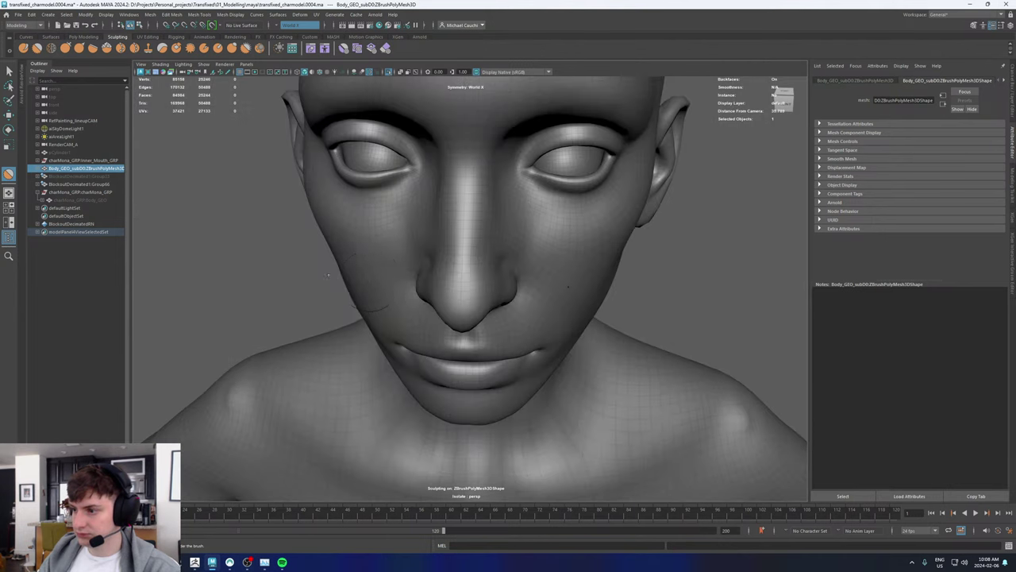
Step: Leave sculpting, deselect the body mesh, and examine the face and lips from several angles
mouse_move(341, 293)
alt+mouse_down()
mouse_move(452, 254)
mouse_move(465, 236)
alt+mouse_up()
key(w)
click(644, 306)
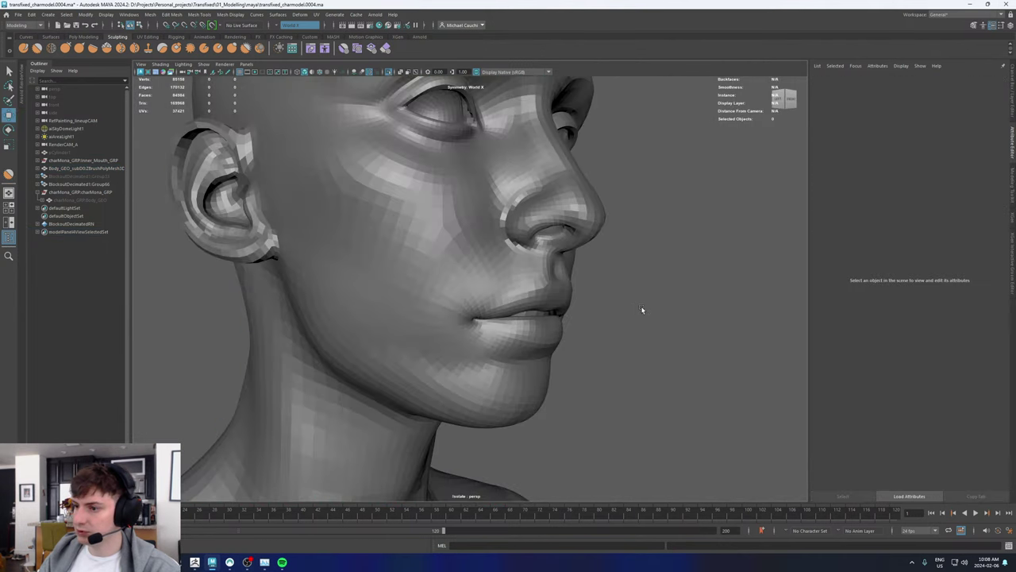
alt+right_drag(642, 310, 519, 312)
alt+drag(520, 311, 467, 315)
click(461, 287)
click(667, 188)
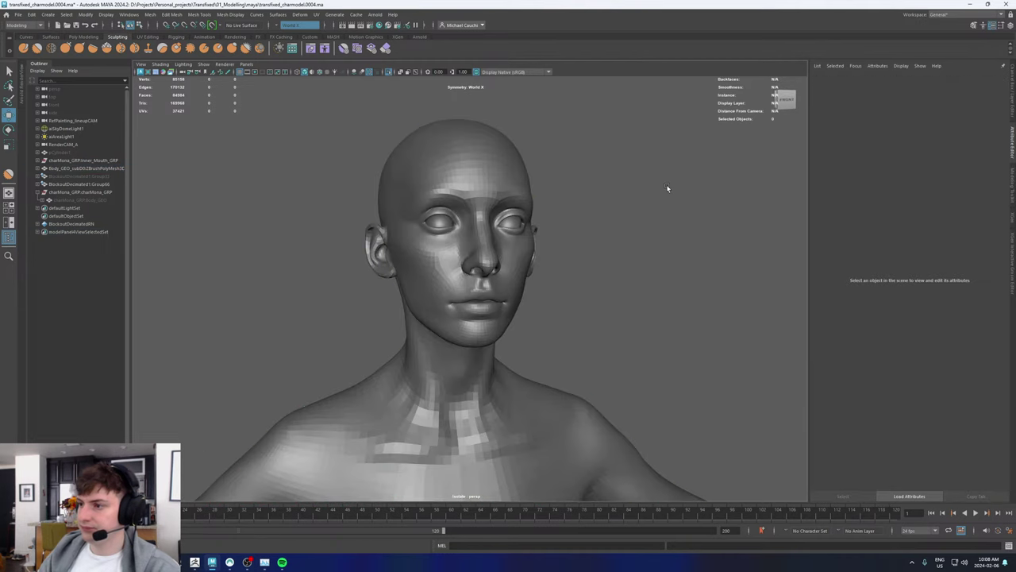
alt+drag(578, 193, 522, 206)
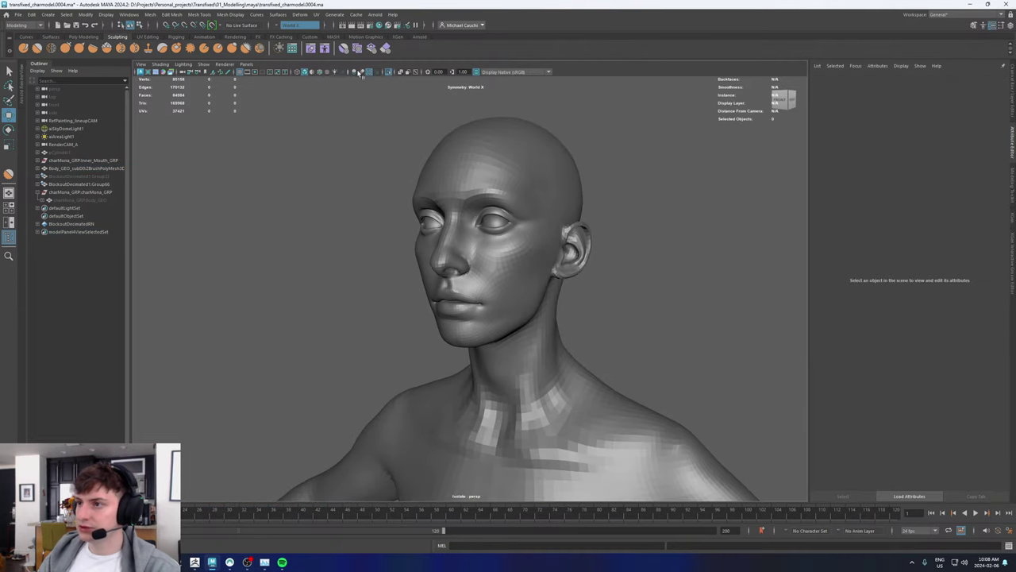
Step: Turn off the body mesh isolation and examine the teeth through the gap between the lips
click(388, 73)
alt+drag(413, 183, 439, 186)
alt+right_drag(439, 186, 517, 292)
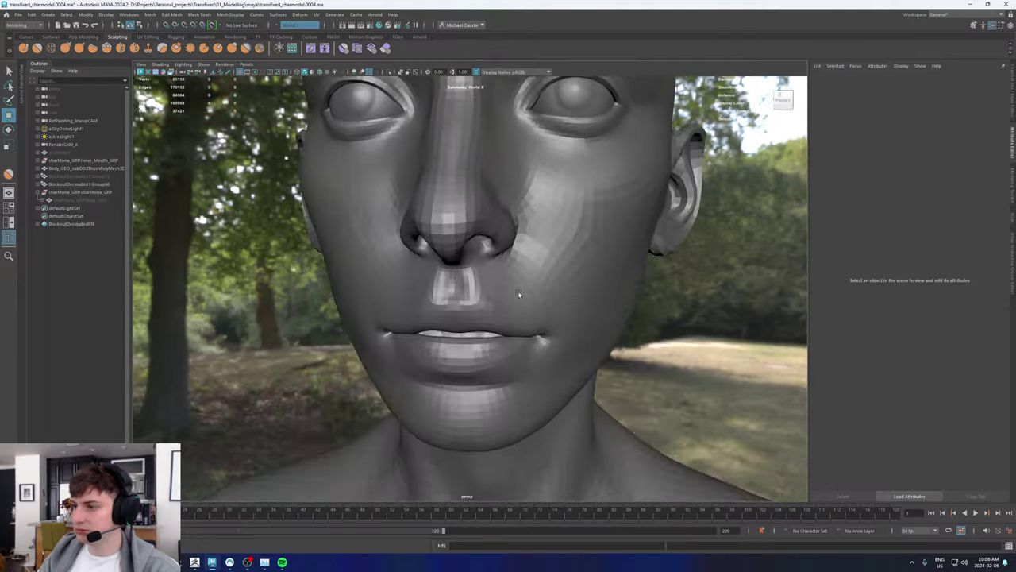
alt+drag(410, 286, 464, 283)
alt+right_drag(465, 284, 521, 328)
alt+drag(522, 327, 506, 328)
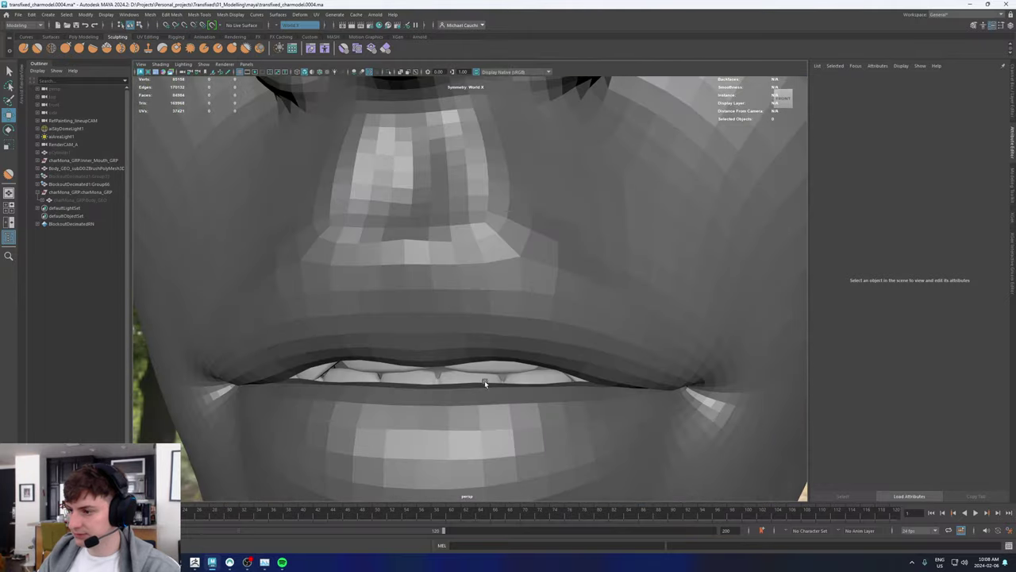
Step: Select the upper teeth mesh and examine it closely through the gap between the lips
click(490, 371)
alt+drag(489, 370, 488, 335)
alt+right_drag(488, 336, 707, 372)
alt+drag(556, 361, 412, 358)
alt+right_drag(413, 358, 500, 342)
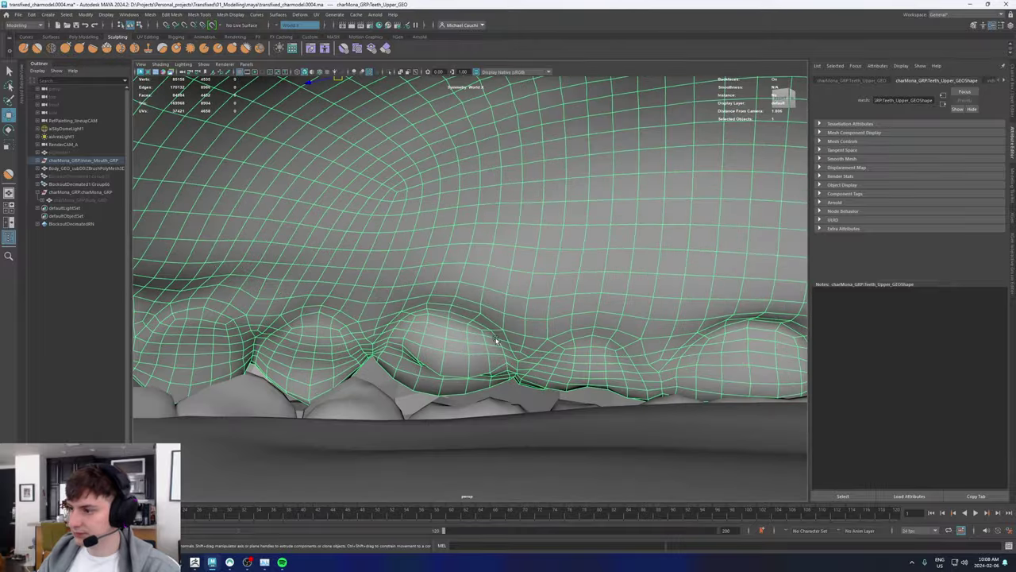
alt+drag(500, 342, 512, 346)
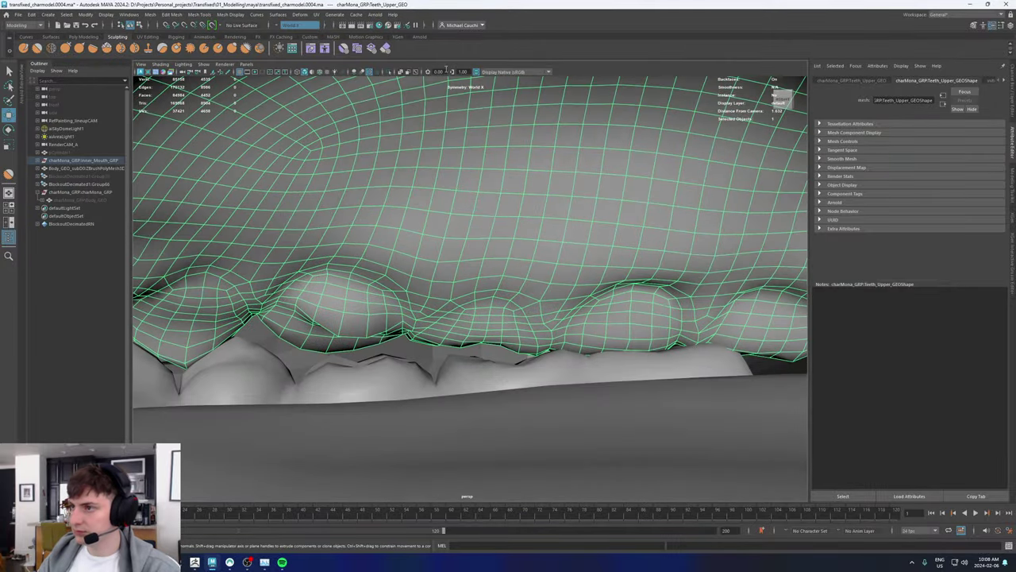
Step: Isolate the upper teeth to examine them from the side and front, and turn the isolation off again
click(389, 72)
alt+right_drag(349, 226, 252, 238)
alt+drag(252, 238, 604, 258)
alt+right_drag(603, 258, 208, 268)
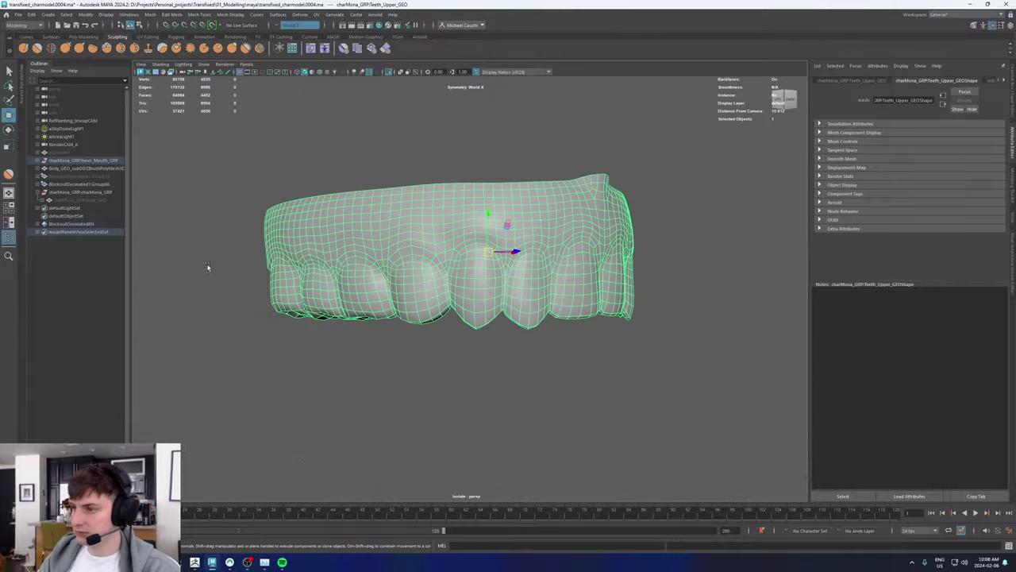
click(659, 369)
alt+drag(659, 369, 546, 322)
click(515, 299)
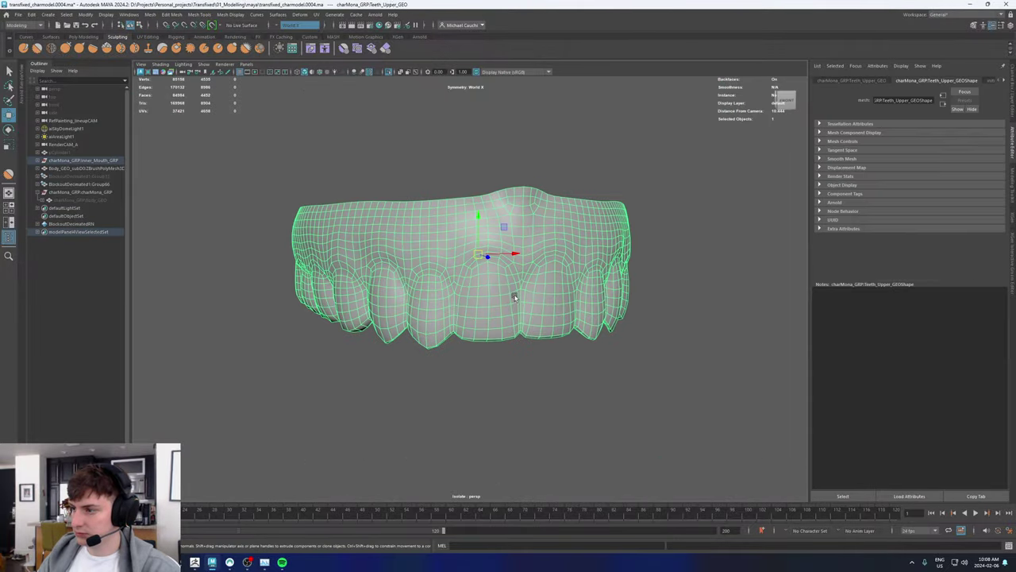
click(389, 72)
Step: Select the upper teeth, lower teeth and tongue meshes of the inner mouth group together, and finish by clearing the selection
alt+drag(158, 273, 627, 299)
shift+click(424, 321)
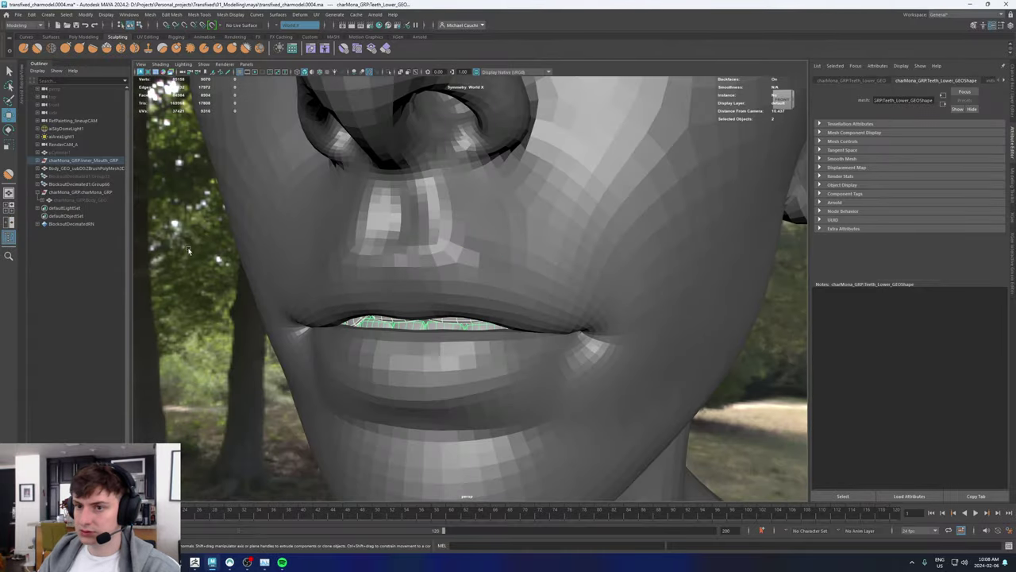
click(38, 161)
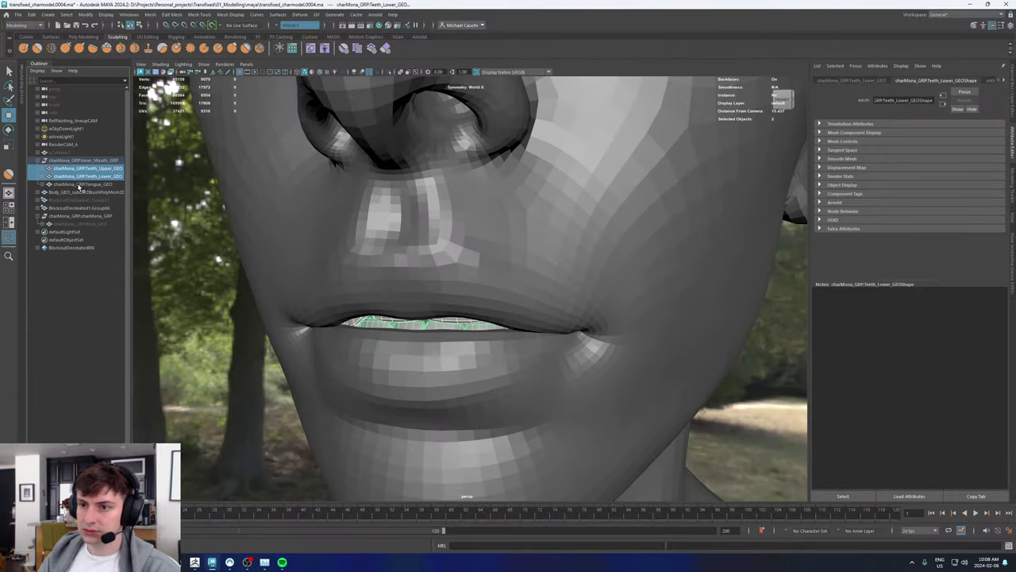
ctrl+click(80, 184)
right_click(83, 182)
click(423, 321)
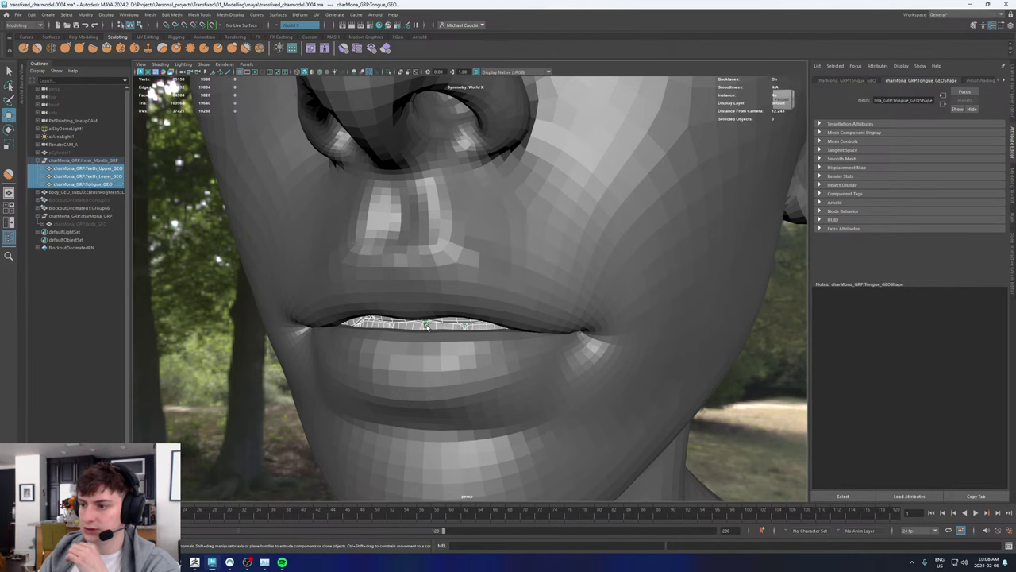
click(94, 169)
shift+click(93, 184)
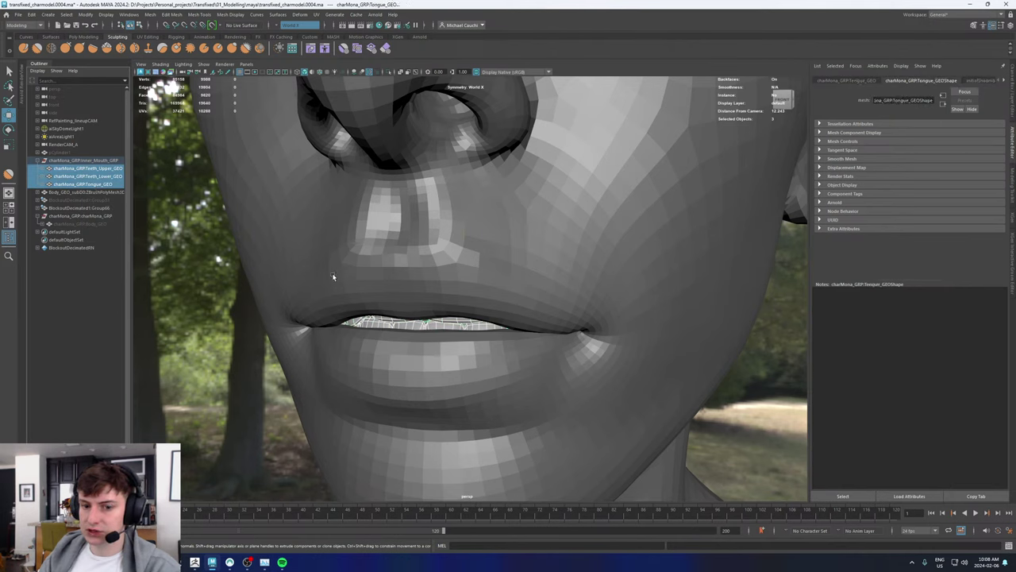
right_drag(447, 322, 539, 520)
click(236, 365)
Step: Apply Set to Face to the body mesh's normals and soften all its edges for smooth shading
scroll(427, 313, down, 6)
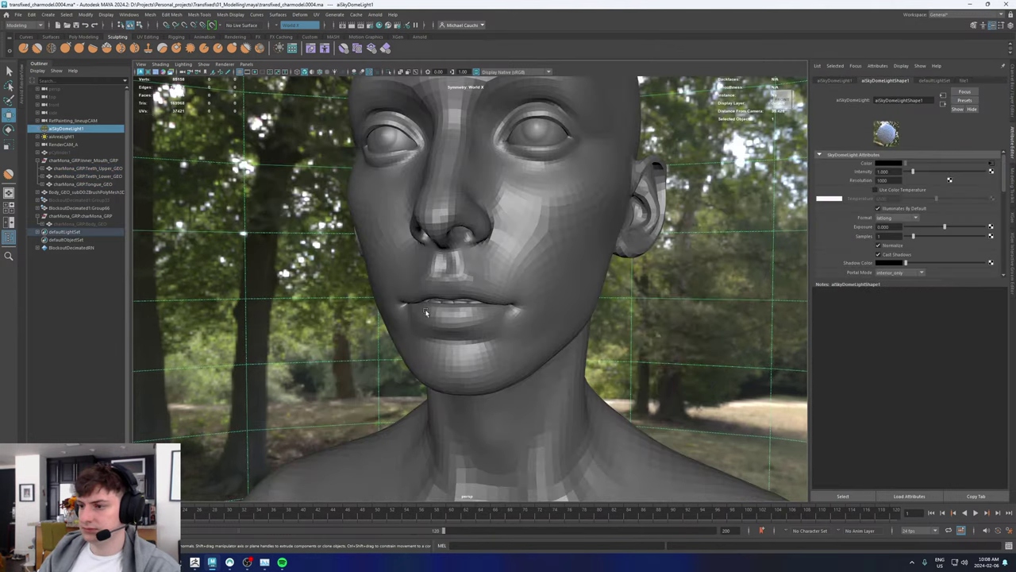
click(522, 254)
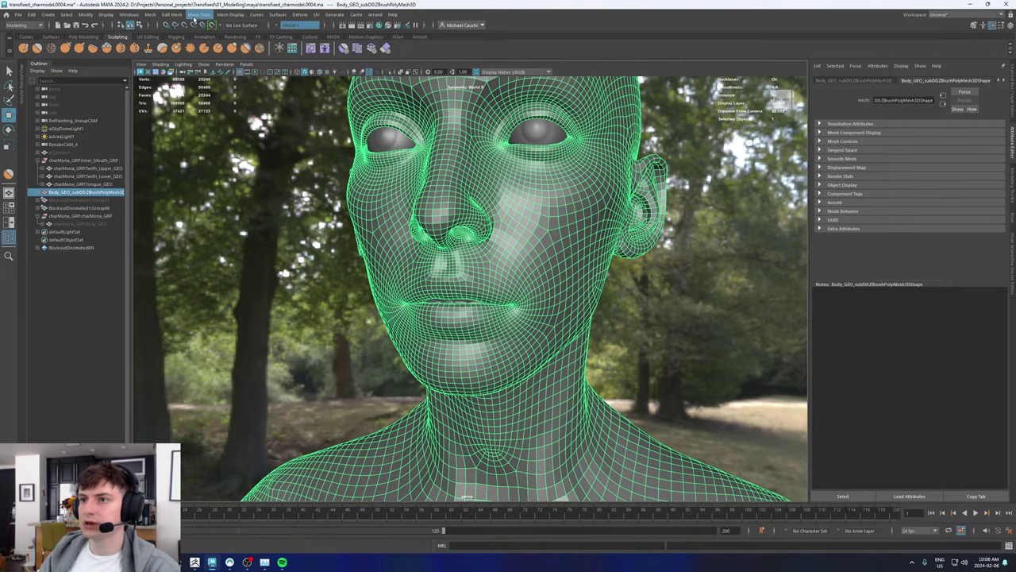
click(231, 15)
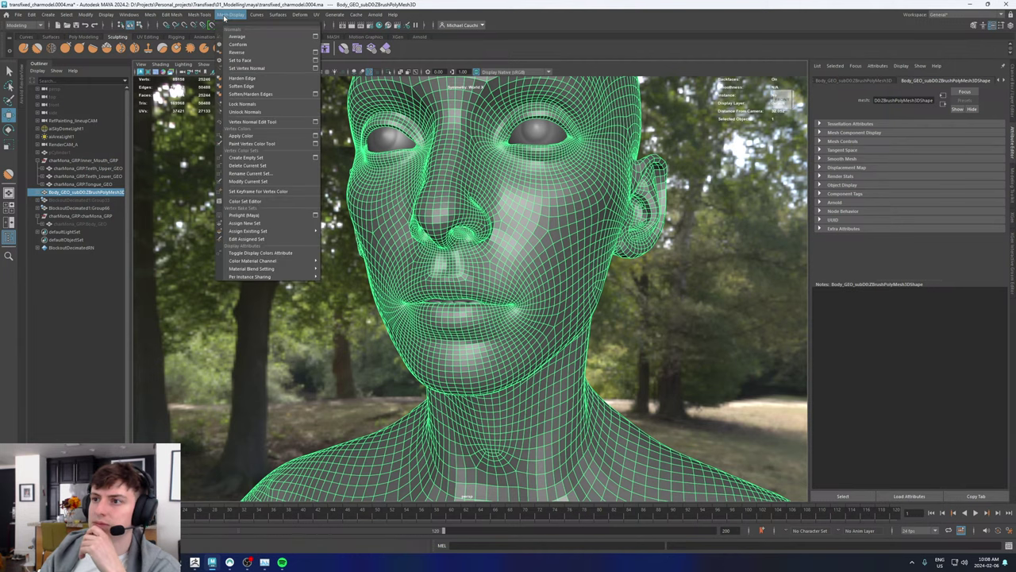
click(240, 61)
click(230, 14)
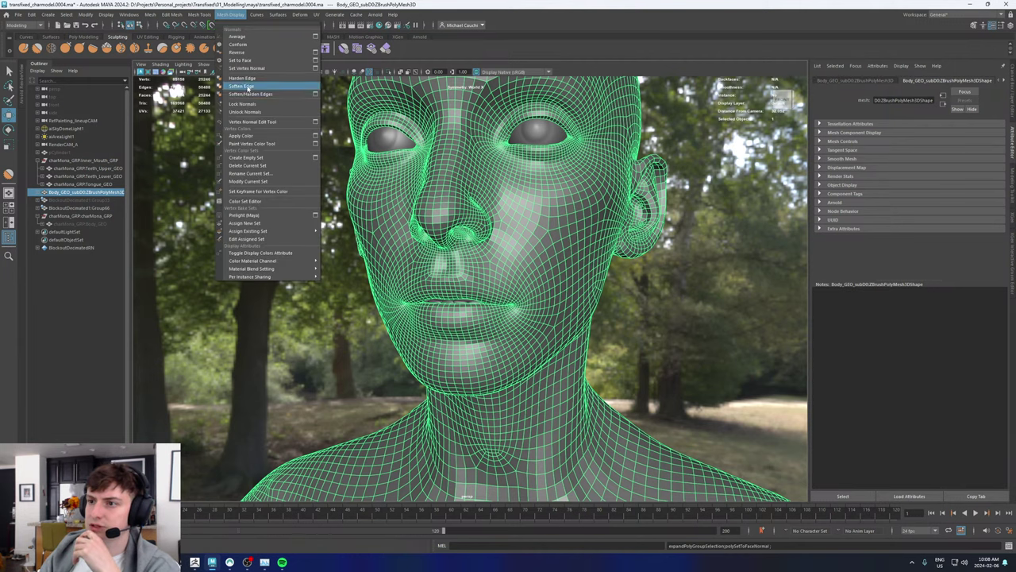
click(249, 87)
click(654, 288)
alt+drag(489, 250, 578, 254)
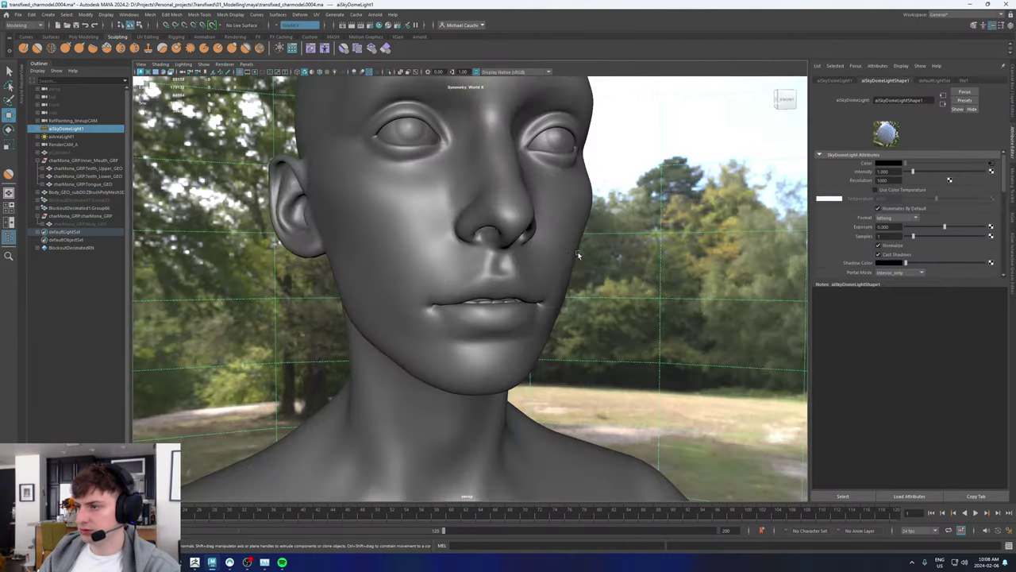
alt+right_drag(578, 254, 528, 259)
alt+drag(528, 259, 447, 260)
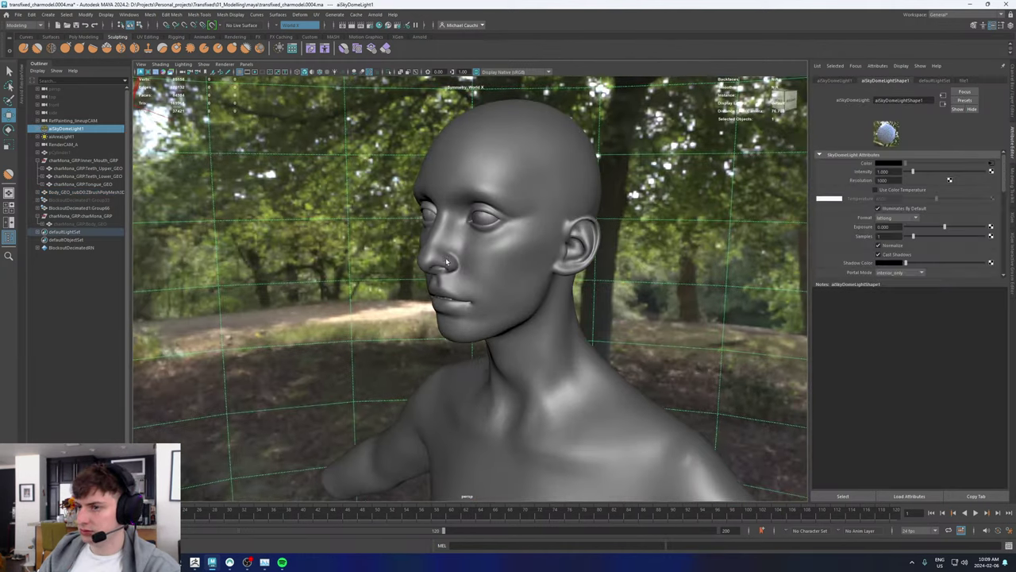
click(83, 200)
key(h)
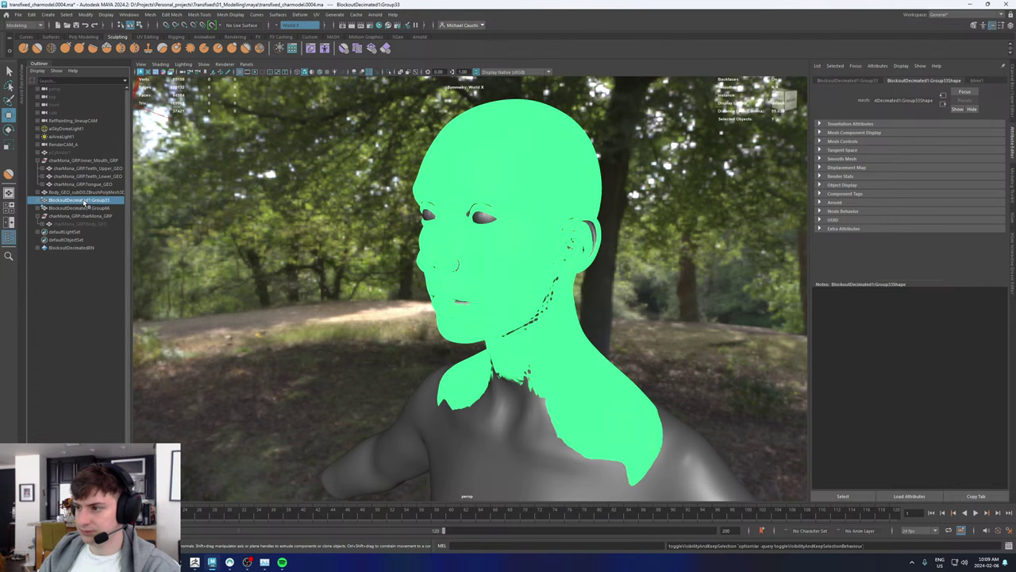
key(h)
Step: Unhide the Mona body mesh and view its torso, arms and hands beside the new body
click(86, 224)
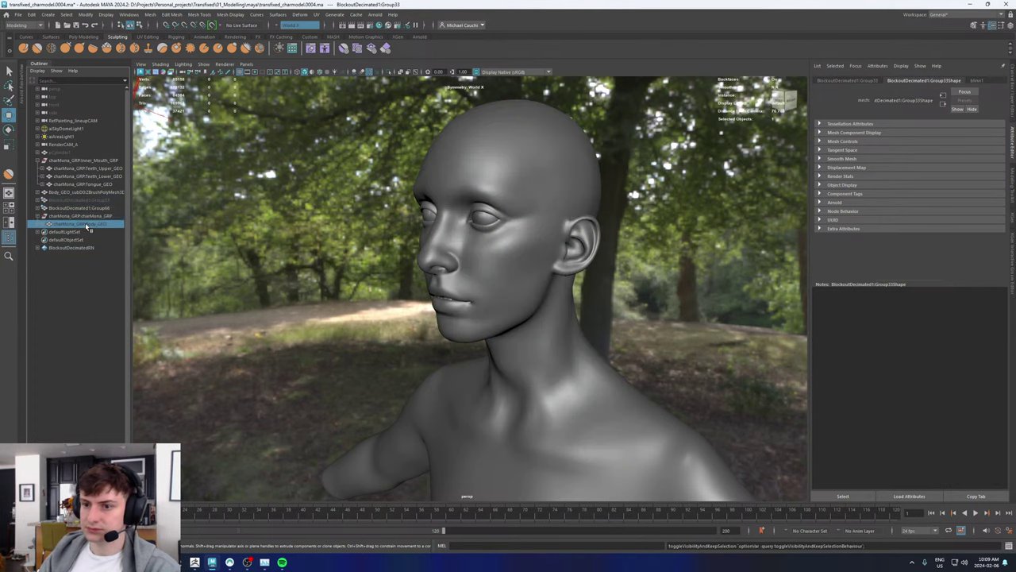
key(h)
alt+drag(490, 289, 592, 290)
alt+right_drag(591, 290, 542, 381)
alt+middle_drag(542, 381, 525, 192)
alt+drag(524, 191, 471, 236)
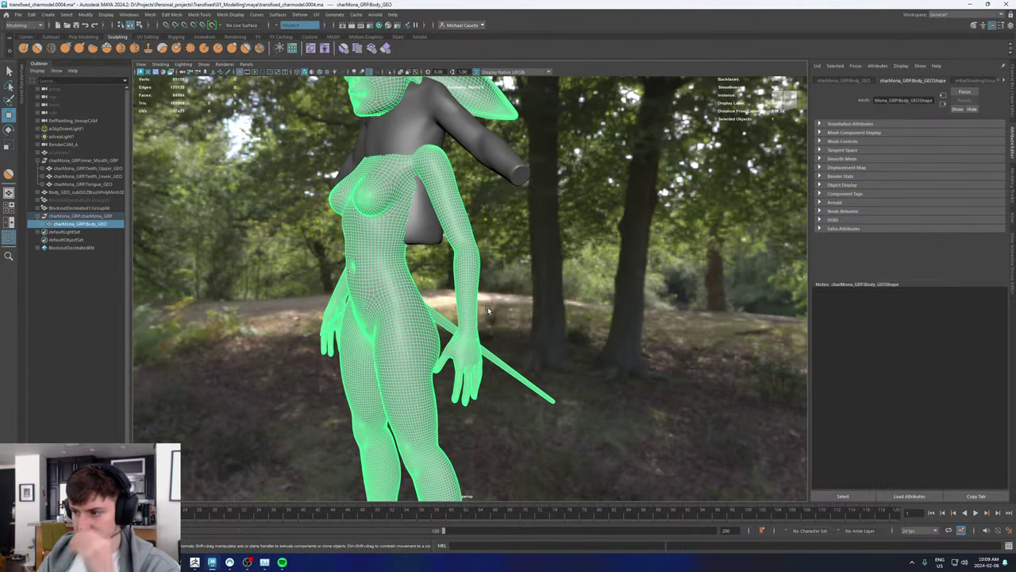
Step: Select the edge loop near the cut end of the new body's forearm
click(512, 170)
alt+drag(524, 156, 477, 182)
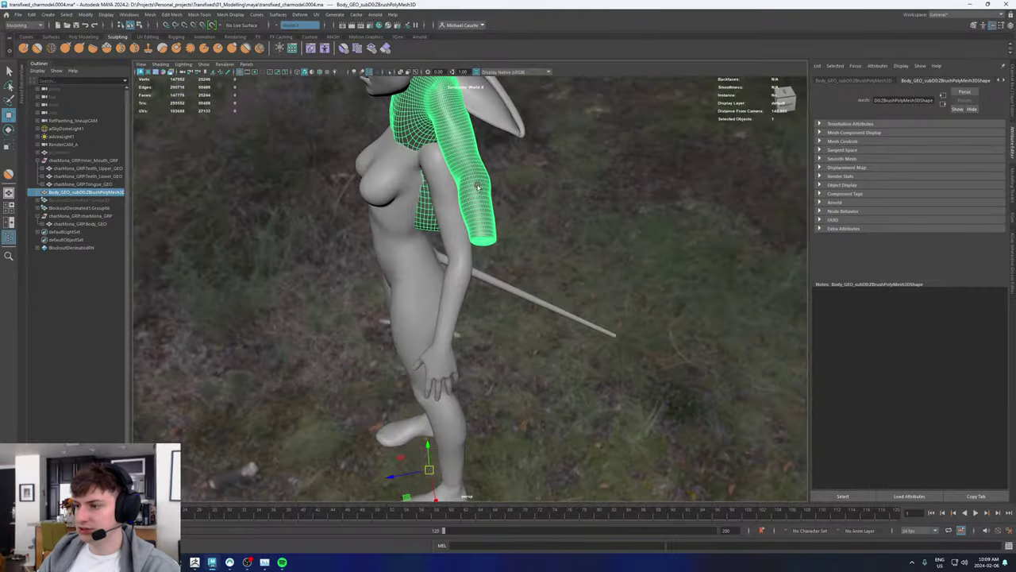
alt+right_drag(477, 182, 508, 179)
alt+middle_drag(462, 163, 456, 234)
alt+right_drag(456, 233, 361, 215)
key(F10)
click(512, 245)
alt+drag(360, 215, 467, 203)
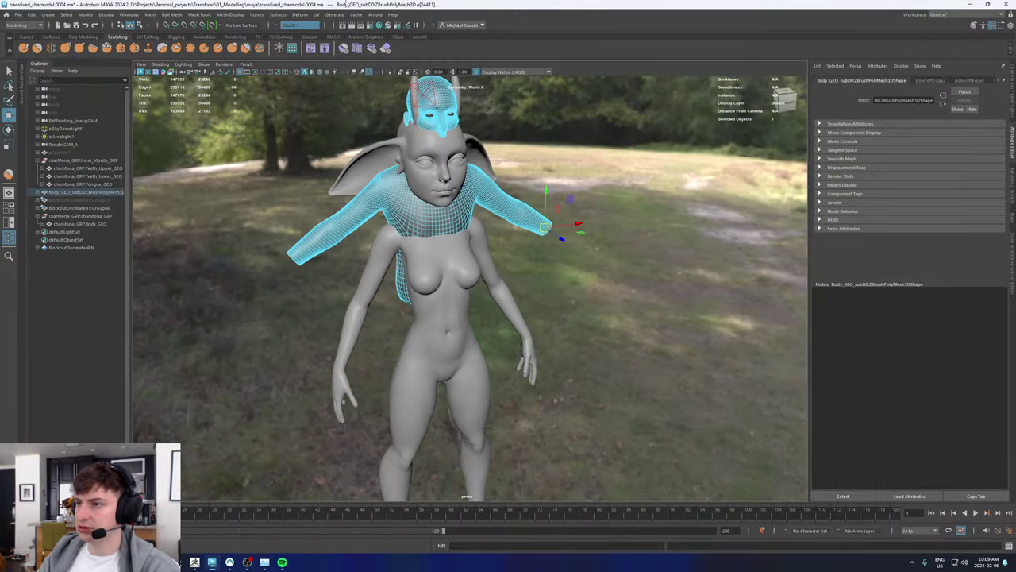
Step: Turn off selection symmetry and select a single edge loop just above the forearm's cut end
click(282, 25)
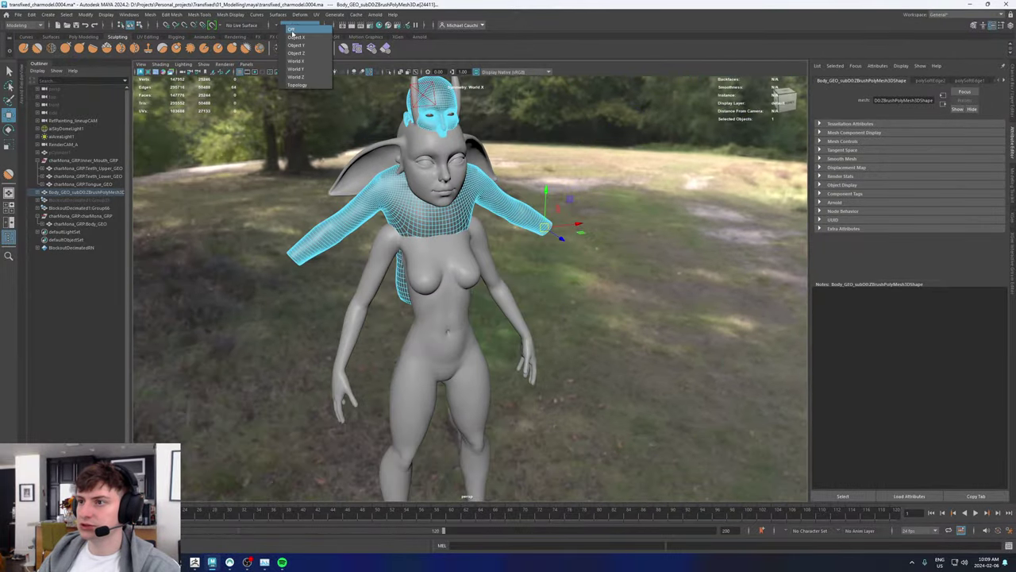
click(296, 31)
alt+drag(548, 176, 429, 173)
alt+right_drag(429, 174, 574, 186)
alt+middle_drag(574, 186, 476, 274)
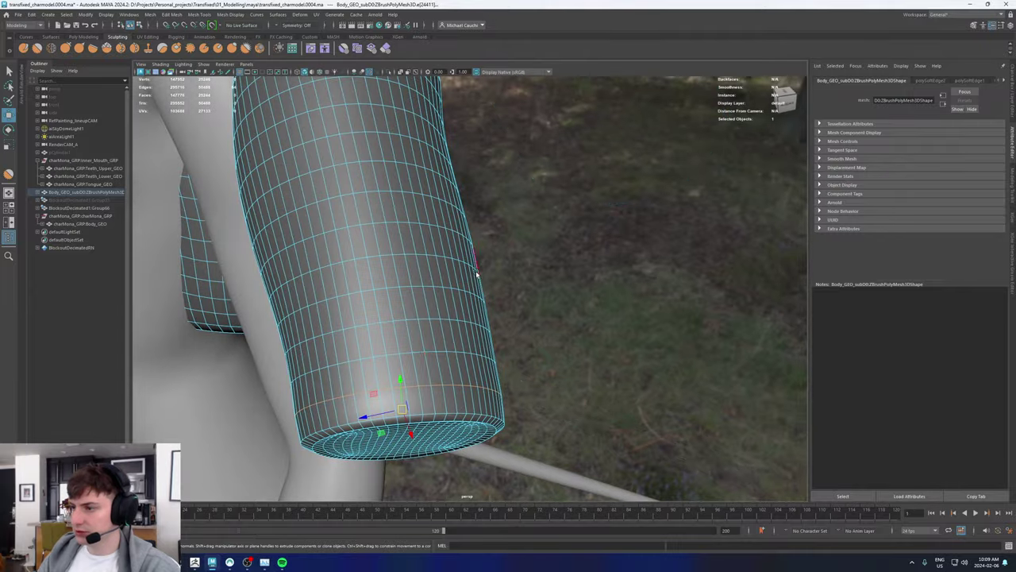
double_click(421, 351)
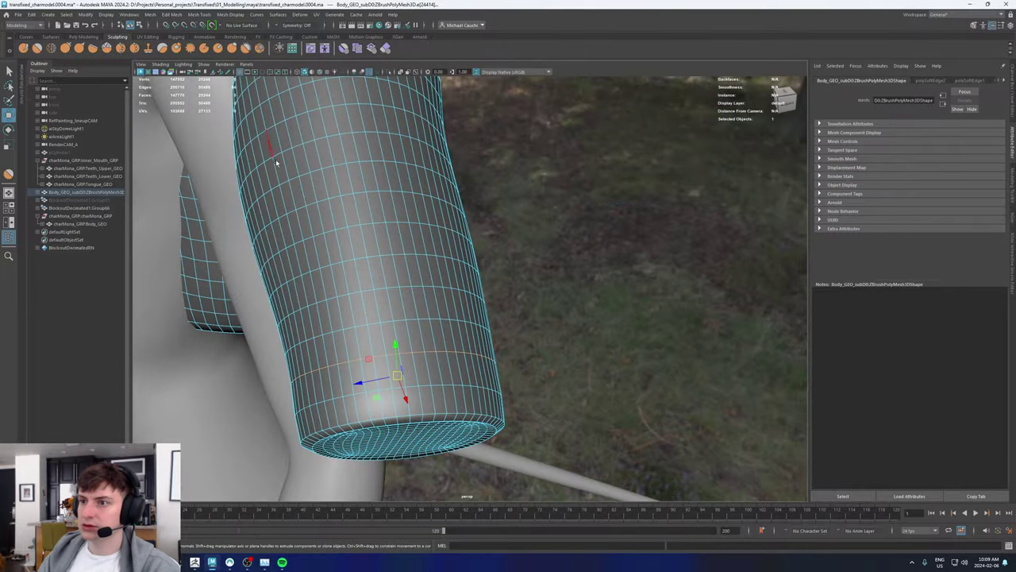
Step: Select the edge loop around the Mona body's wrist to check its edge count
scroll(358, 237, down, 5)
alt+drag(317, 272, 400, 289)
scroll(491, 223, up, 3)
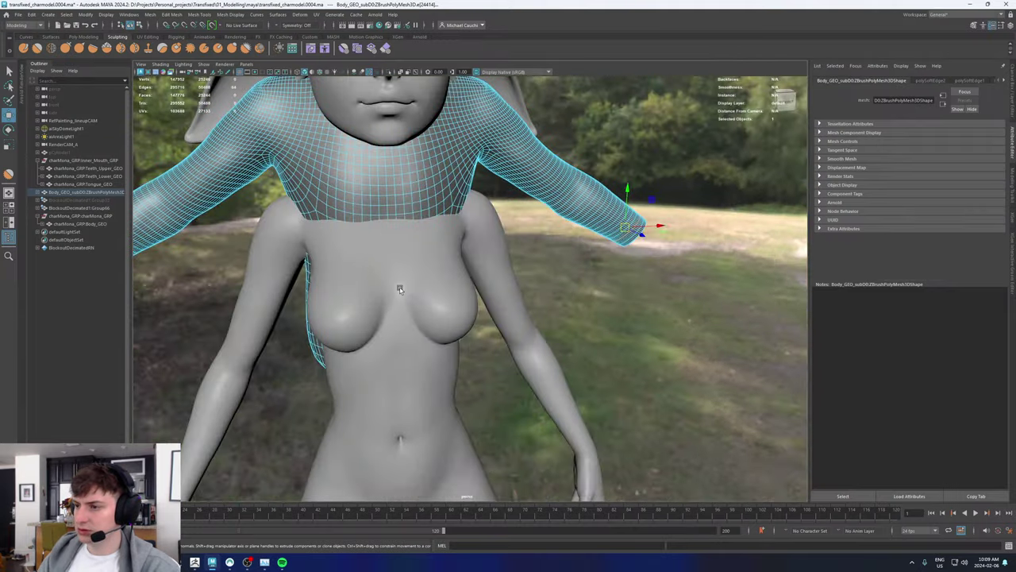
right_drag(476, 208, 524, 193)
alt+drag(591, 265, 469, 293)
alt+middle_drag(468, 292, 392, 189)
alt+drag(391, 189, 403, 295)
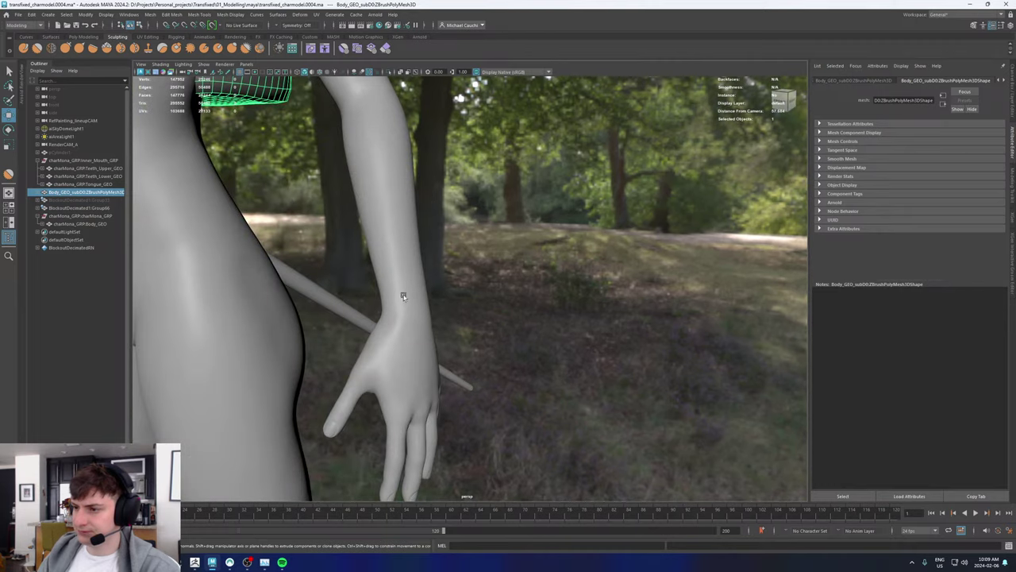
key(F8)
click(404, 295)
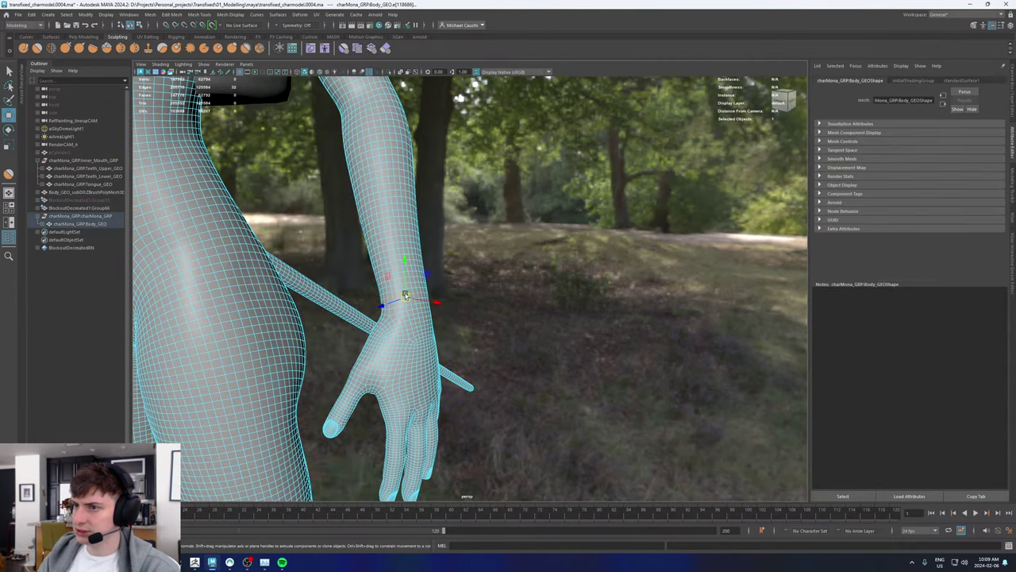
Step: Reselect the new body's forearm edge loop and compare its edge count with Mona's wrist
alt+right_drag(470, 189, 445, 181)
alt+middle_drag(444, 181, 418, 382)
click(430, 244)
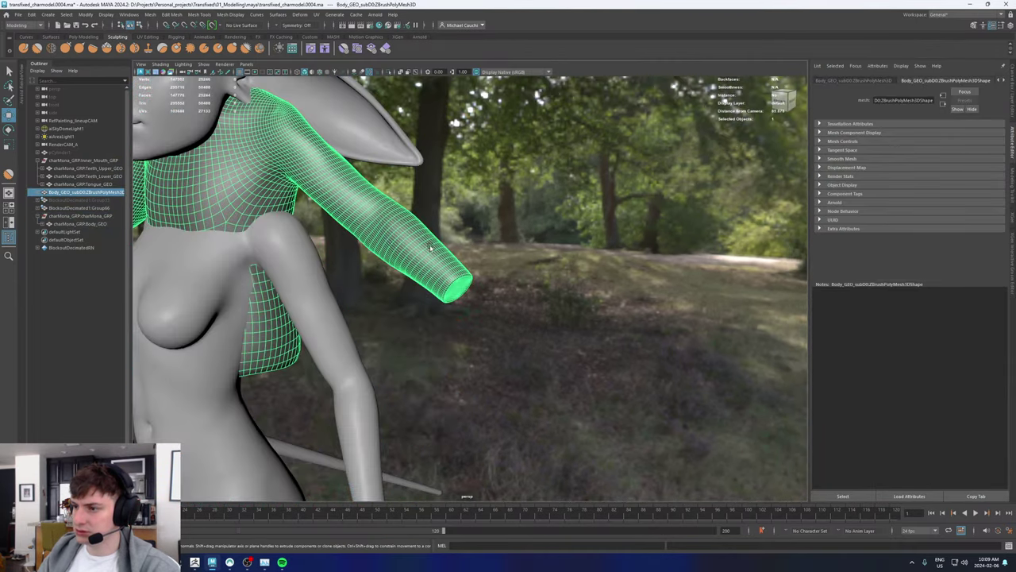
alt+right_drag(386, 237, 589, 302)
alt+drag(588, 302, 457, 245)
key(F8)
click(474, 246)
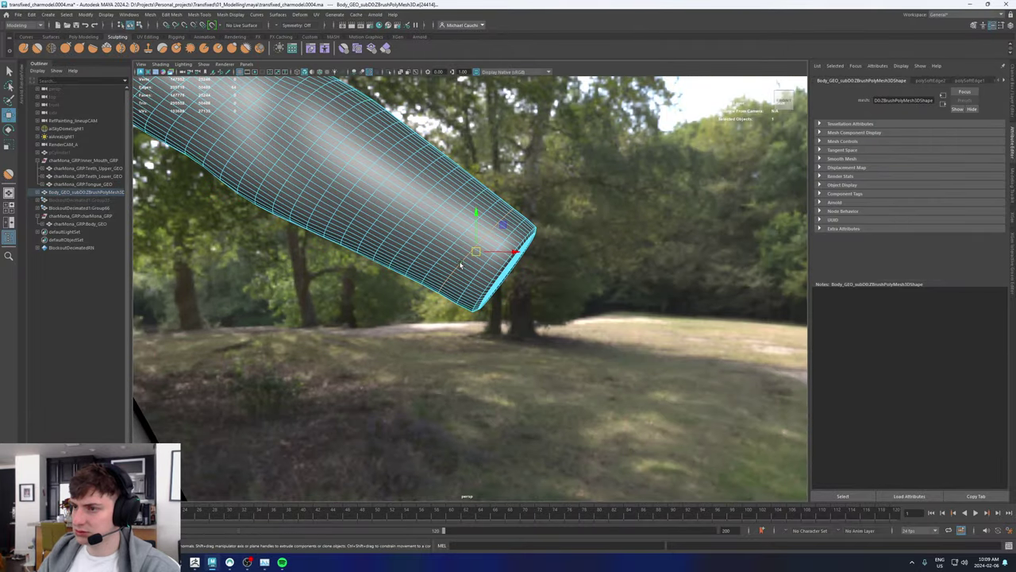
scroll(467, 222, down, 3)
alt+right_drag(467, 222, 352, 217)
alt+middle_drag(351, 216, 592, 226)
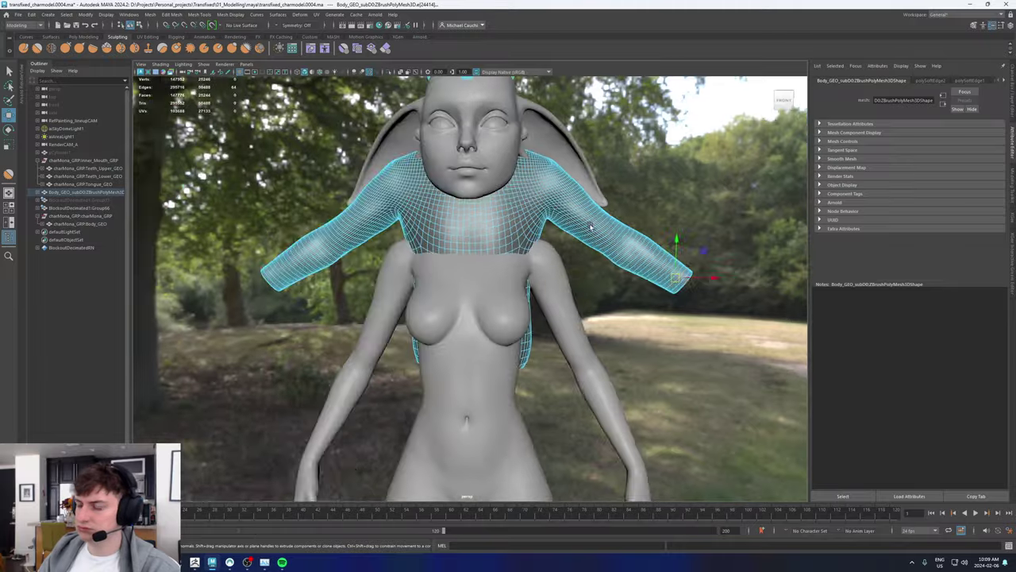
Step: Select the Mona body mesh and examine its hand and arm topology from several angles
alt+right_drag(592, 226, 472, 230)
alt+middle_drag(533, 289, 401, 135)
alt+right_drag(401, 135, 433, 190)
click(399, 213)
alt+drag(400, 212, 250, 218)
alt+middle_drag(250, 218, 300, 259)
alt+right_drag(397, 266, 658, 291)
alt+drag(395, 229, 445, 223)
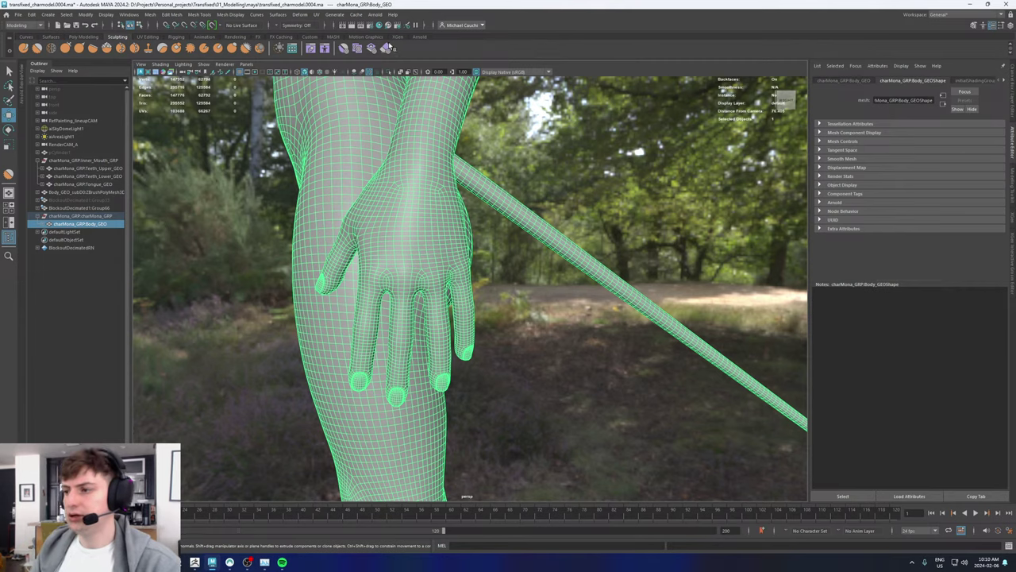
alt+drag(415, 220, 294, 236)
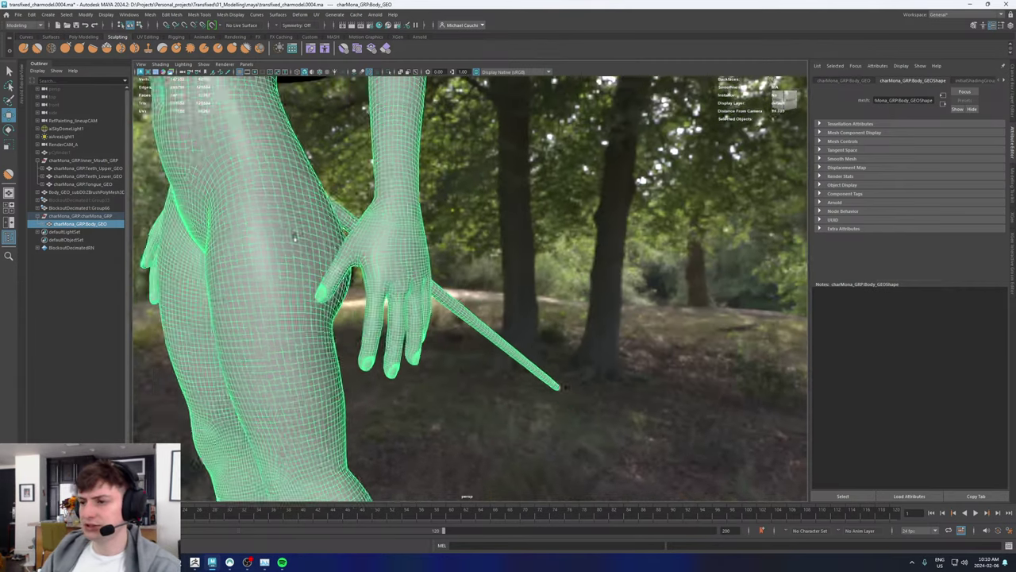
alt+right_drag(294, 238, 164, 237)
alt+middle_drag(362, 184, 432, 327)
alt+drag(404, 236, 443, 238)
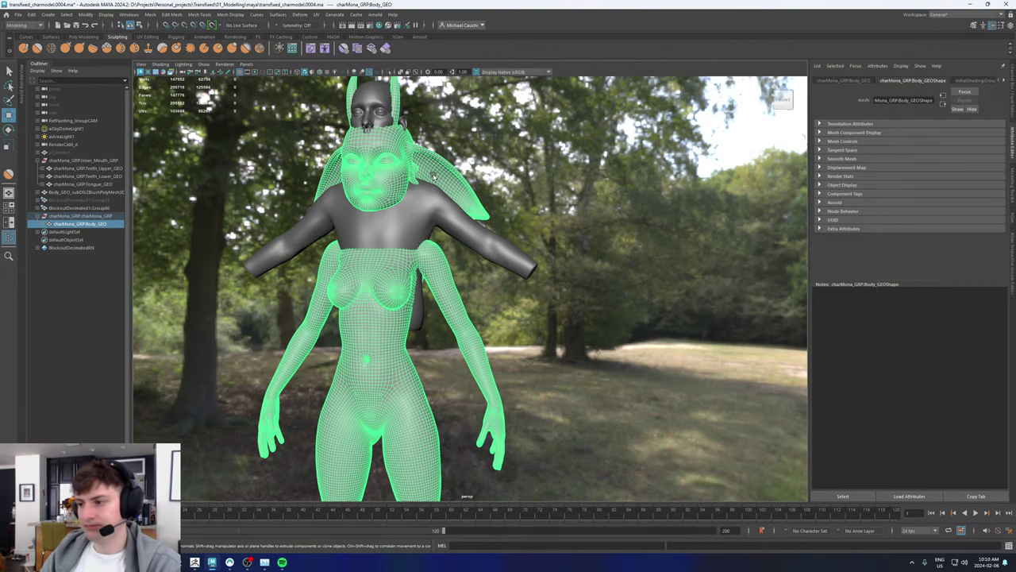
Step: Compare the Mona body's proportions and shoulder position with the new body from several angles, ending on the full figure
alt+drag(375, 272, 550, 297)
alt+middle_drag(551, 298, 519, 353)
click(519, 352)
click(387, 326)
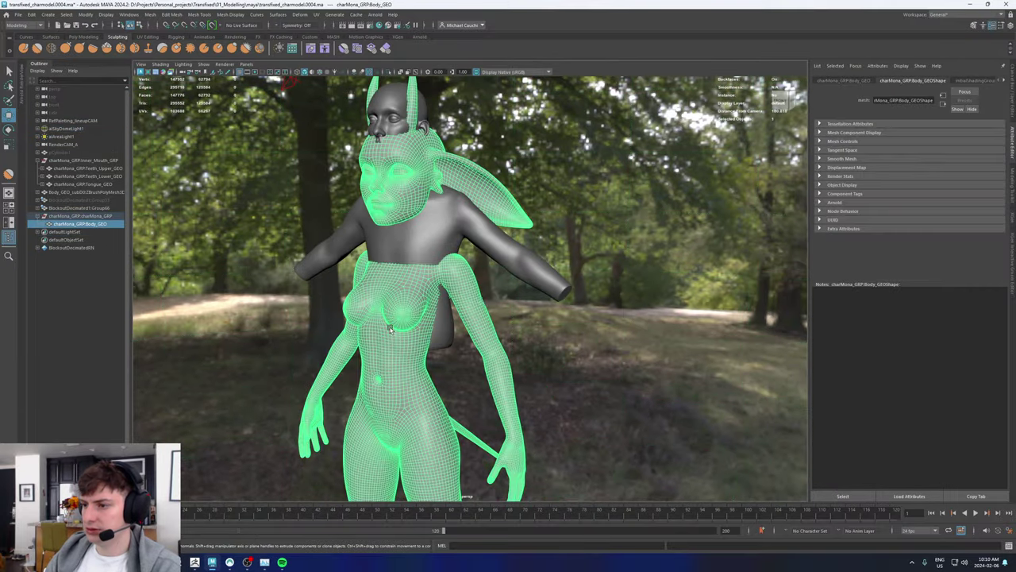
alt+drag(492, 293, 511, 283)
click(434, 249)
alt+drag(439, 268, 460, 310)
click(422, 351)
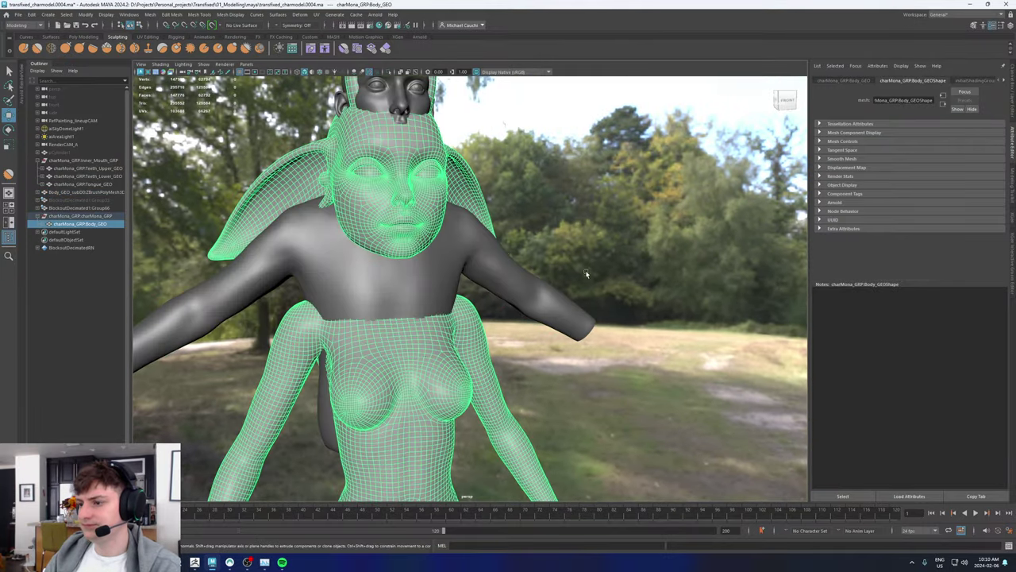
alt+right_drag(587, 274, 447, 281)
alt+drag(447, 281, 438, 280)
scroll(421, 282, down, 5)
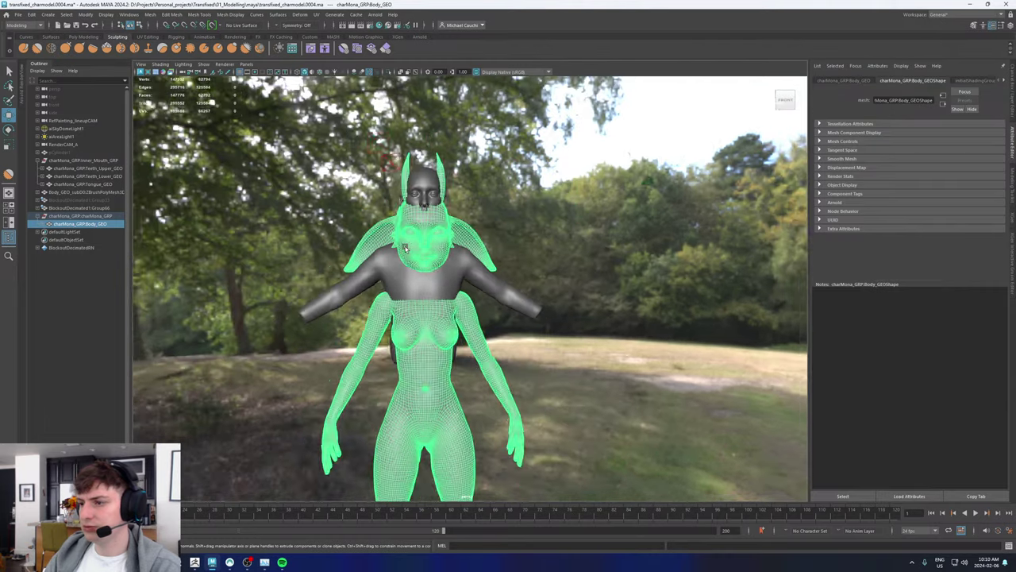
alt+drag(417, 389, 441, 431)
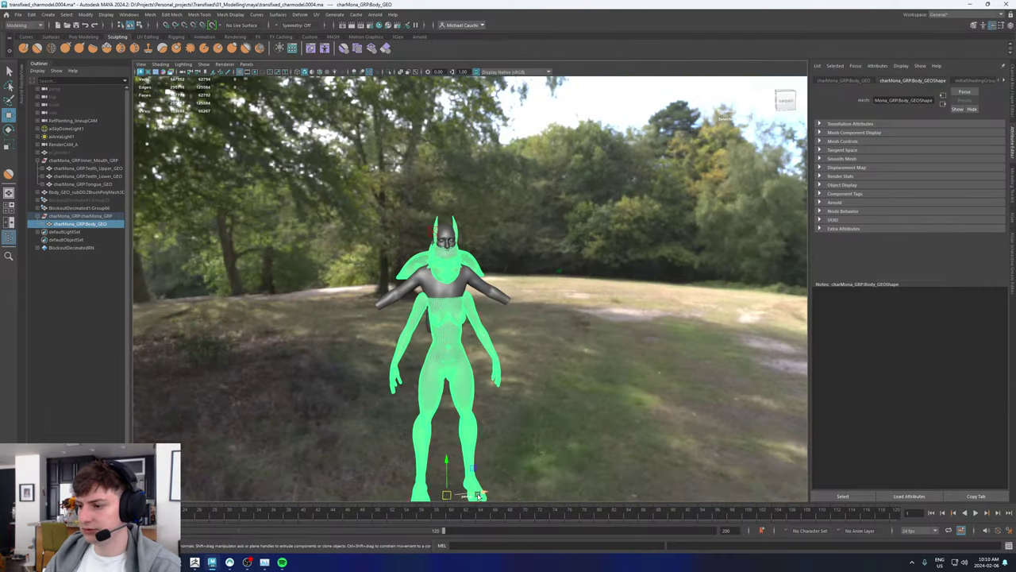
Step: Isolate the Mona body mesh and select edges around its neck to examine the neck topology
click(387, 73)
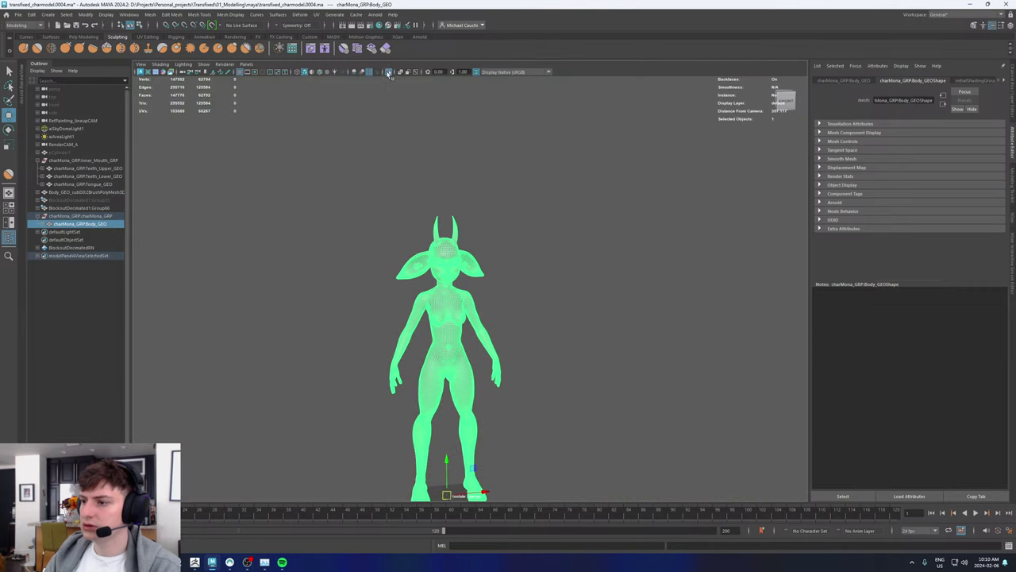
scroll(675, 322, up, 10)
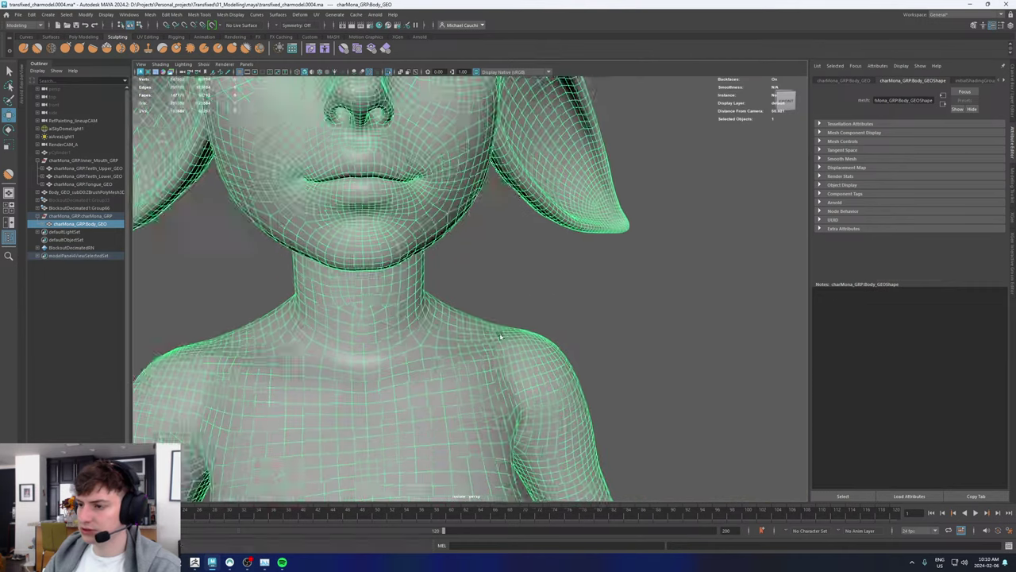
alt+drag(500, 337, 392, 304)
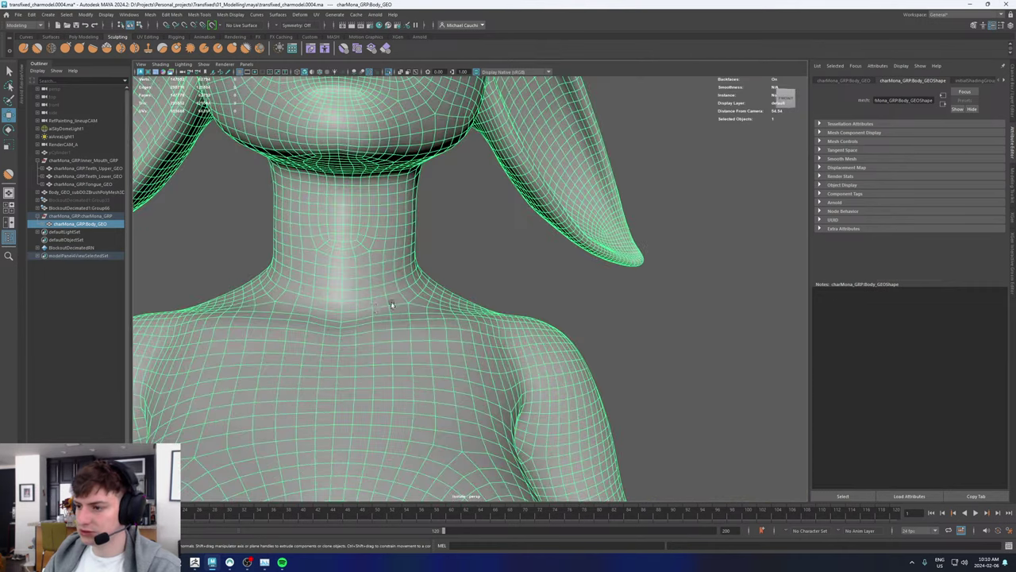
alt+drag(343, 238, 420, 195)
right_drag(420, 196, 421, 191)
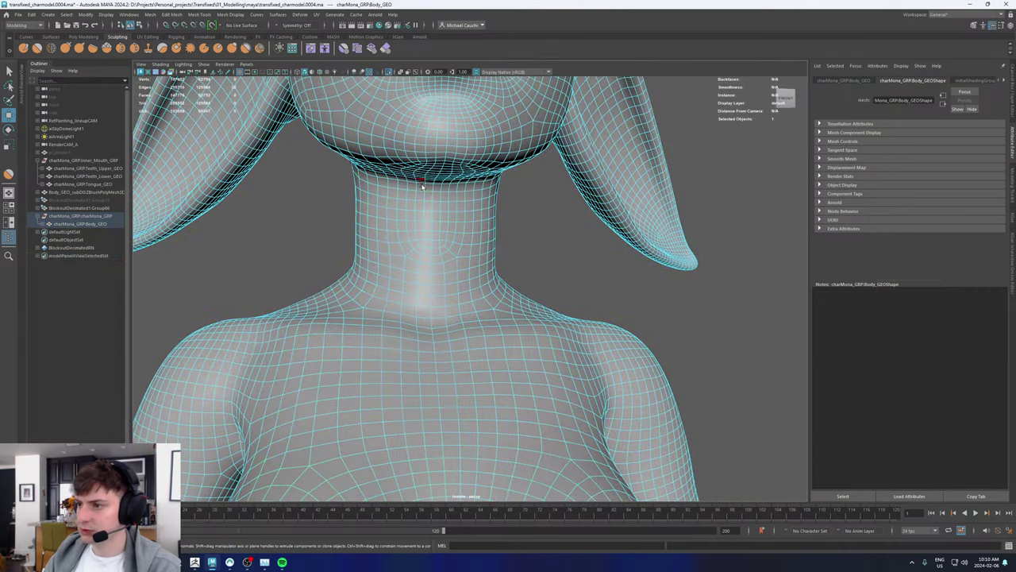
click(421, 192)
key(w)
alt+drag(397, 215, 543, 175)
click(569, 192)
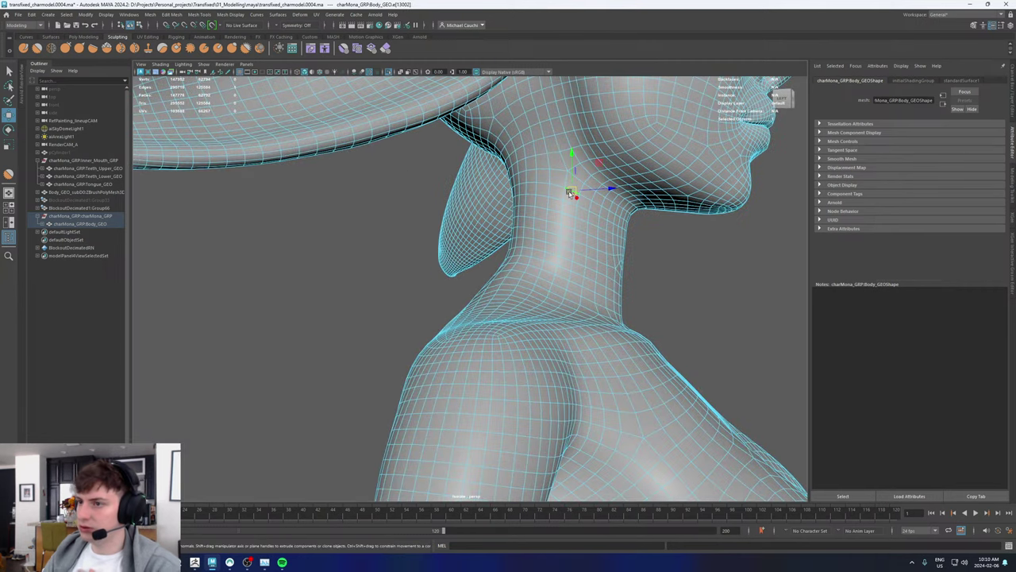
alt+drag(584, 206, 517, 210)
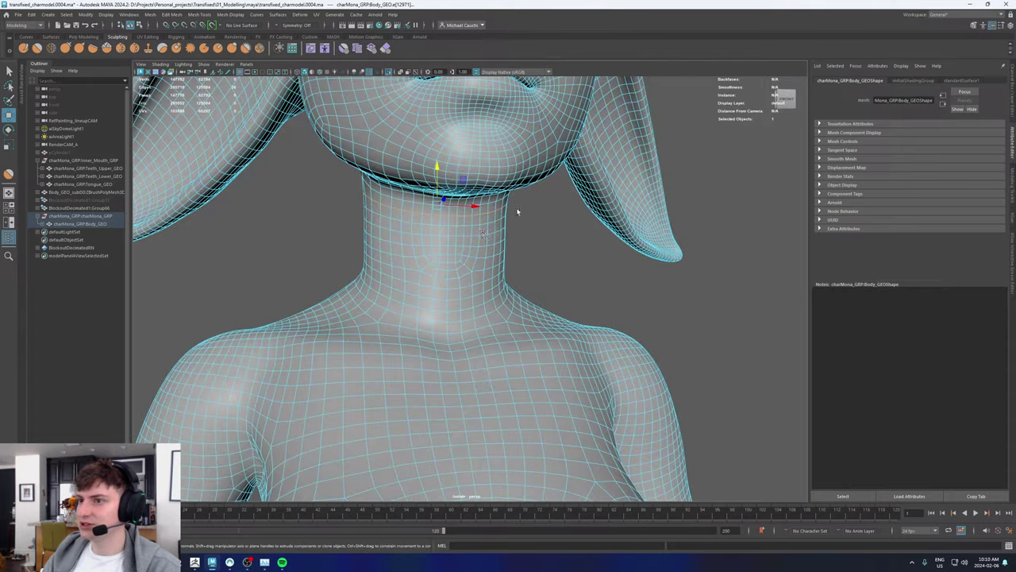
right_drag(510, 223, 610, 155)
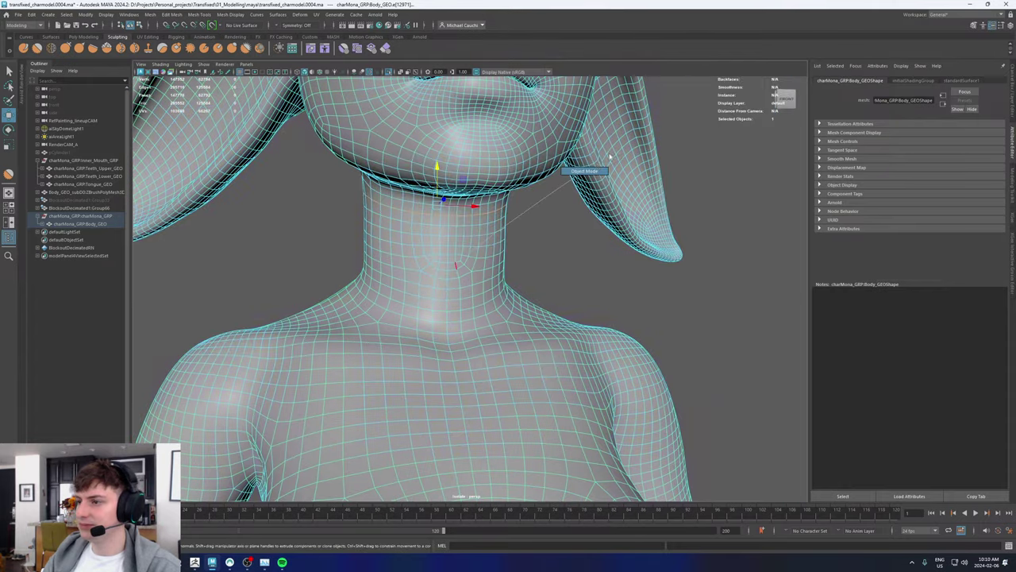
Step: Isolate the new body mesh and select an edge loop around its upper neck to check the edge count
click(389, 73)
alt+right_drag(476, 239, 375, 253)
click(373, 253)
alt+middle_drag(351, 214, 354, 272)
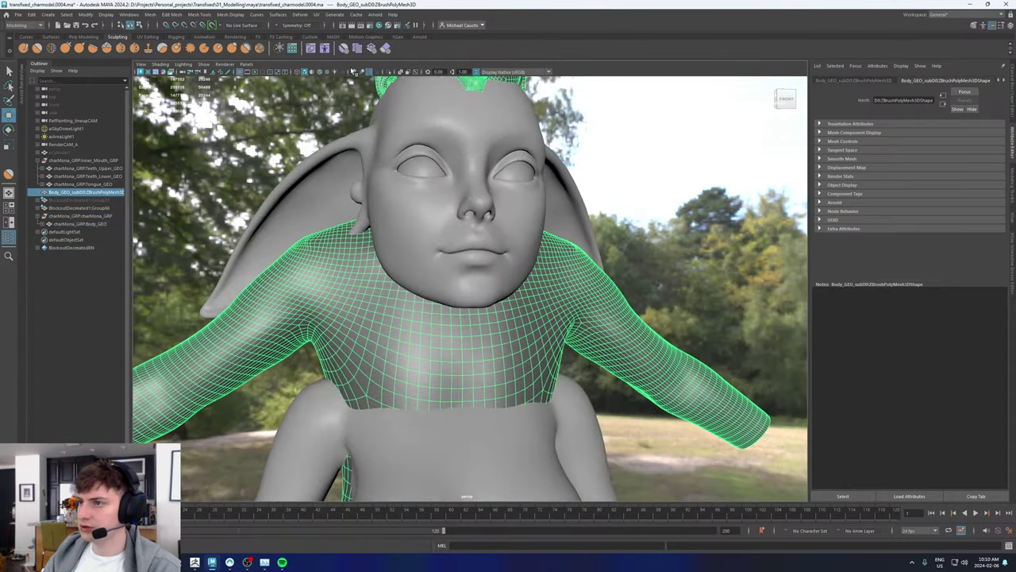
click(389, 72)
alt+middle_drag(434, 184, 429, 260)
alt+right_drag(433, 263, 518, 275)
right_drag(418, 241, 418, 149)
click(411, 205)
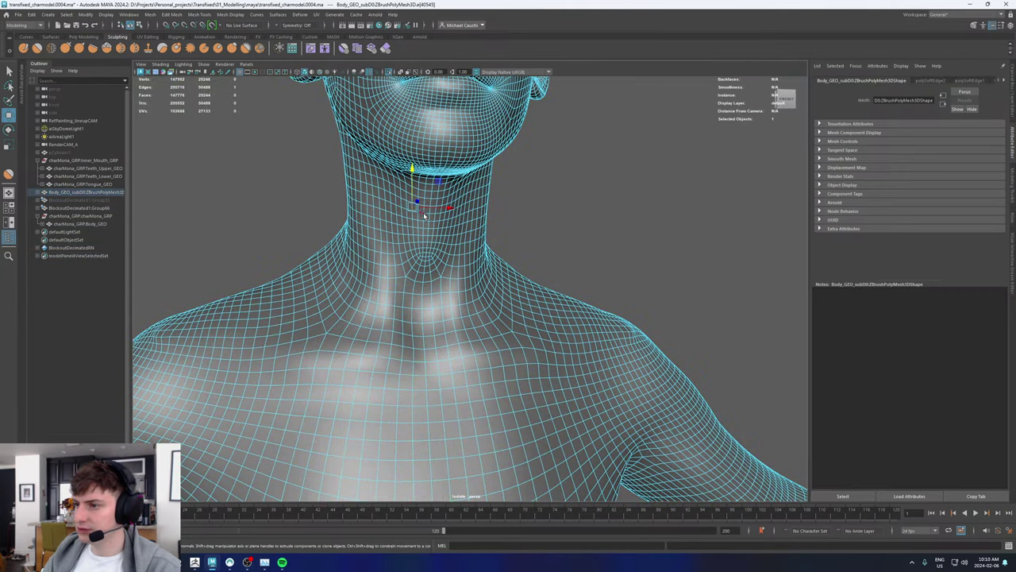
double_click(427, 208)
key(q)
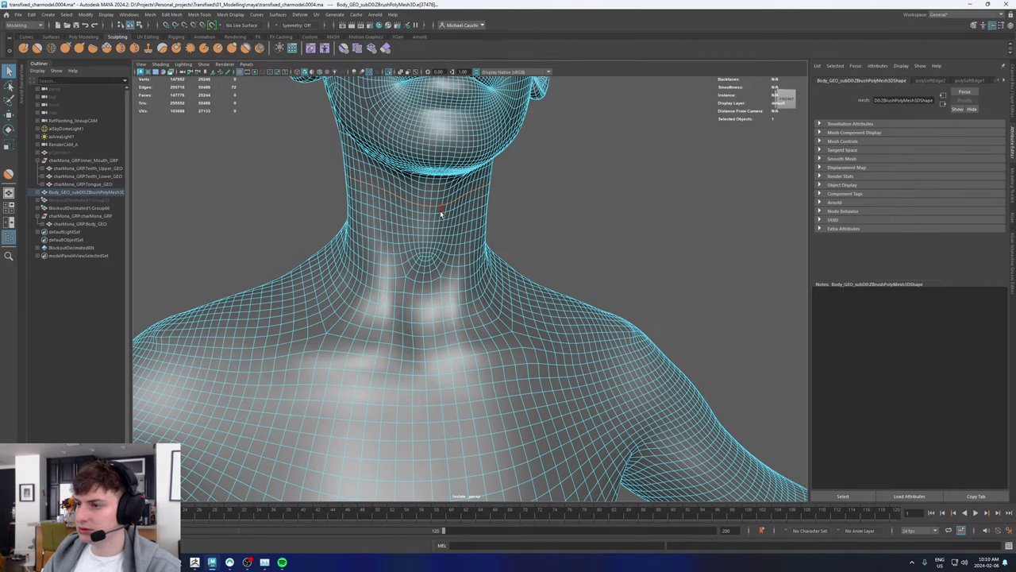
Step: Check an edge loop around the base of the new body's neck from both sides, then show the whole scene in object mode
alt+drag(441, 213, 453, 307)
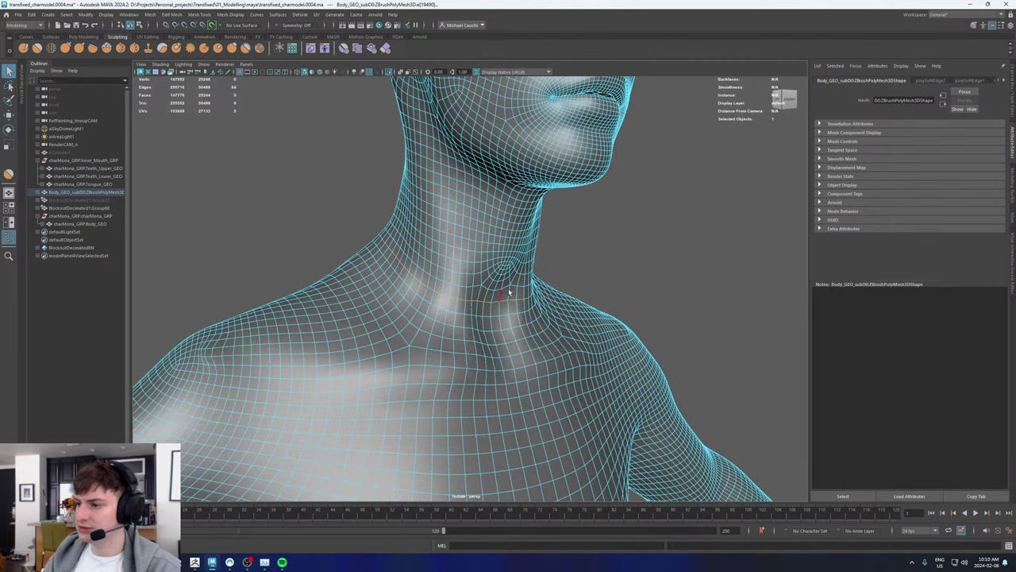
alt+drag(551, 242, 493, 247)
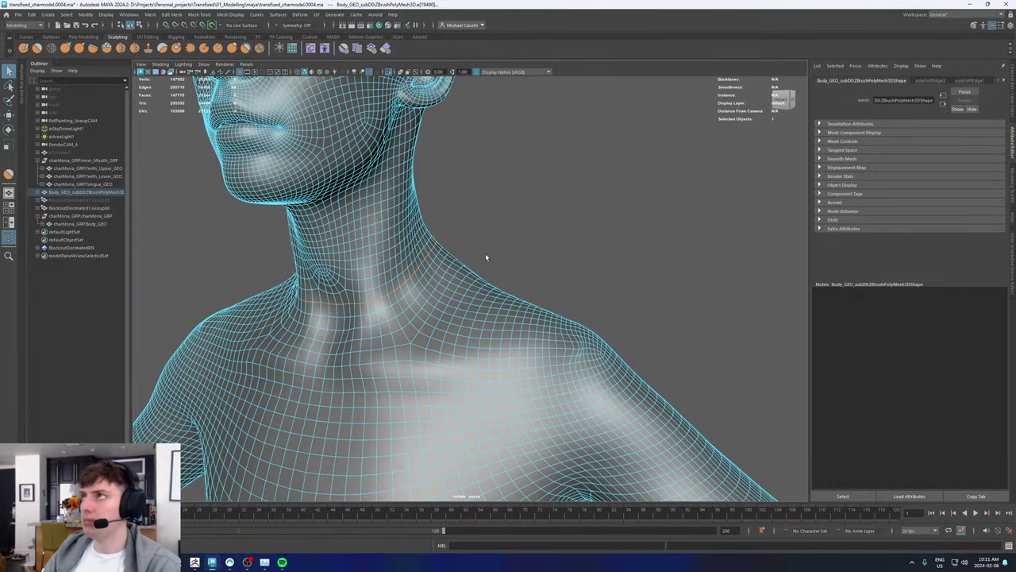
alt+drag(393, 235, 422, 241)
alt+right_drag(422, 241, 357, 272)
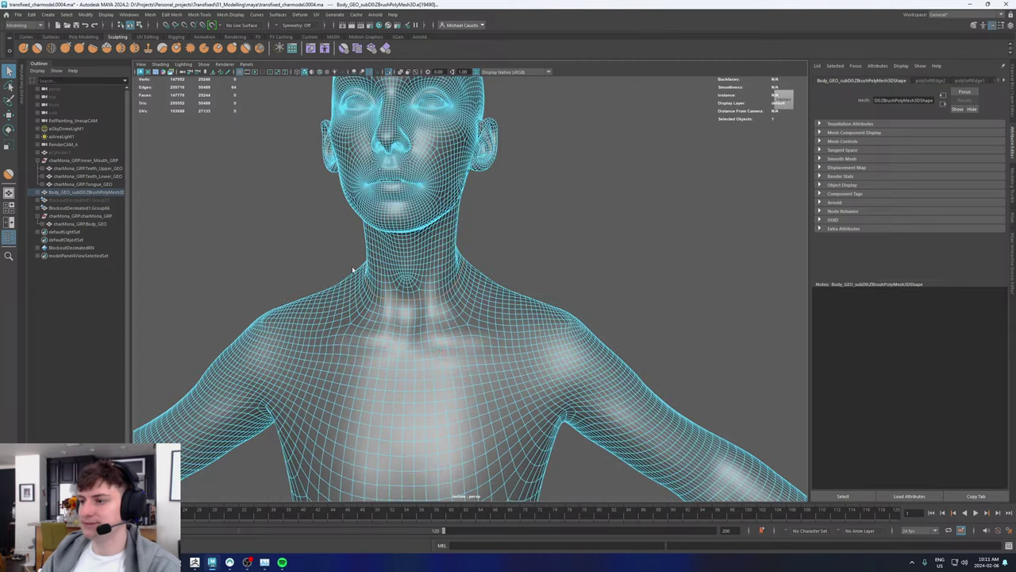
key(w)
key(F8)
click(391, 72)
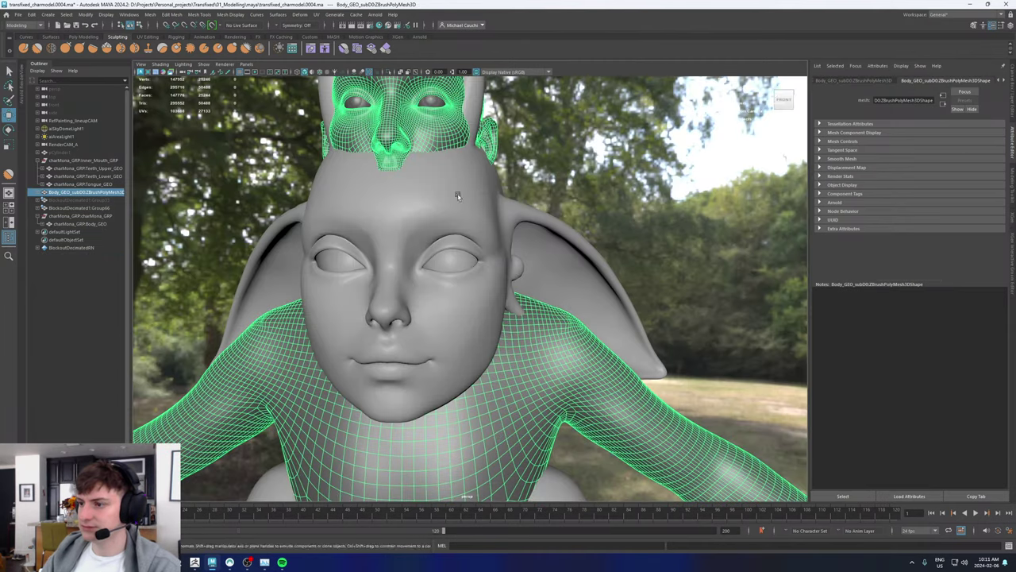
Step: Isolate the Mona body mesh and select a face at the base of its neck in face mode
scroll(467, 294, down, 3)
click(472, 309)
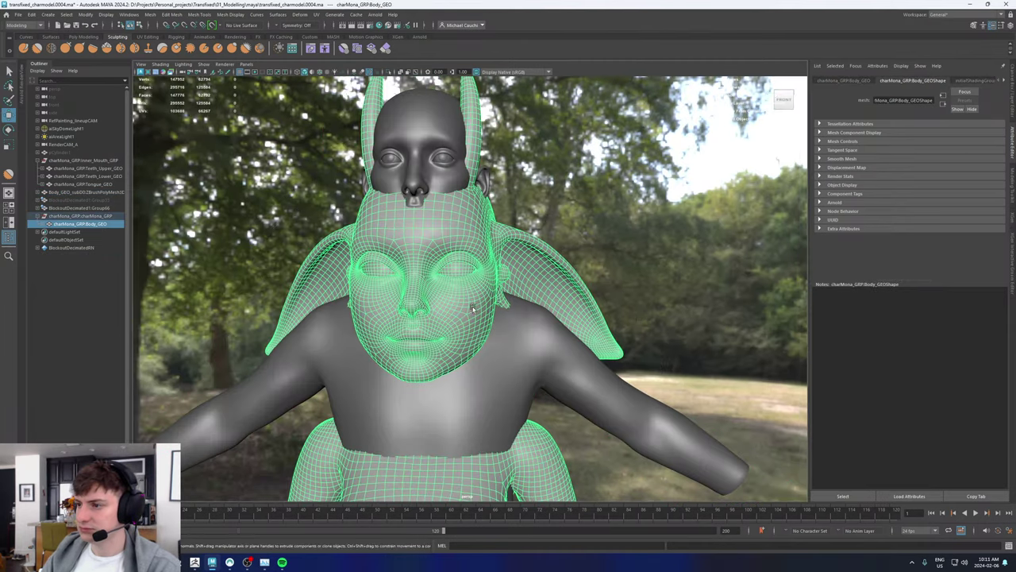
click(391, 72)
alt+middle_drag(441, 318, 464, 195)
scroll(468, 208, up, 4)
right_drag(459, 205, 455, 235)
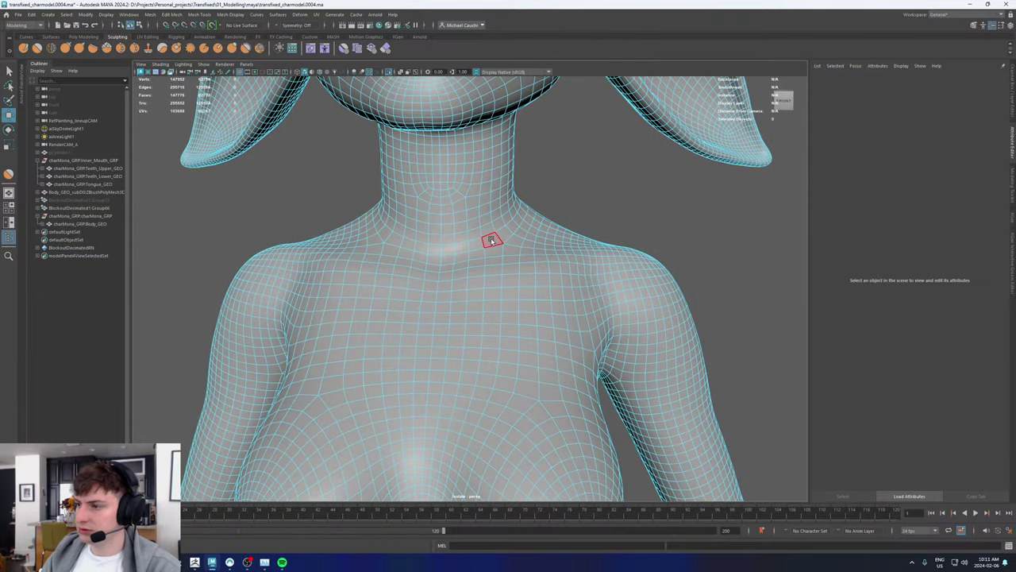
click(504, 235)
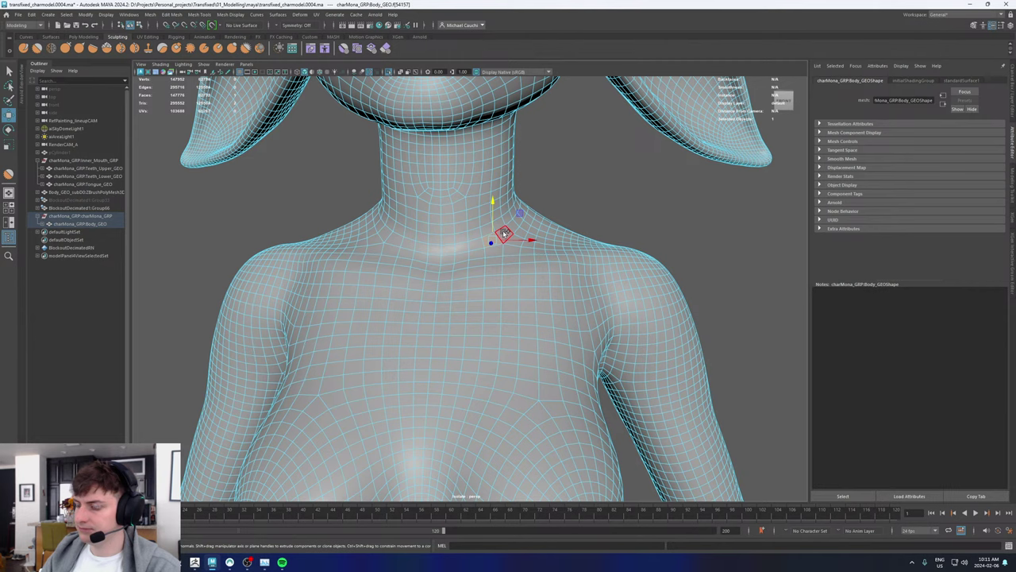
Step: Select the face loop running beneath Mona's jaw and up behind it, and delete it
alt+middle_drag(483, 186, 449, 233)
alt+drag(448, 233, 448, 194)
alt+middle_drag(423, 136, 403, 227)
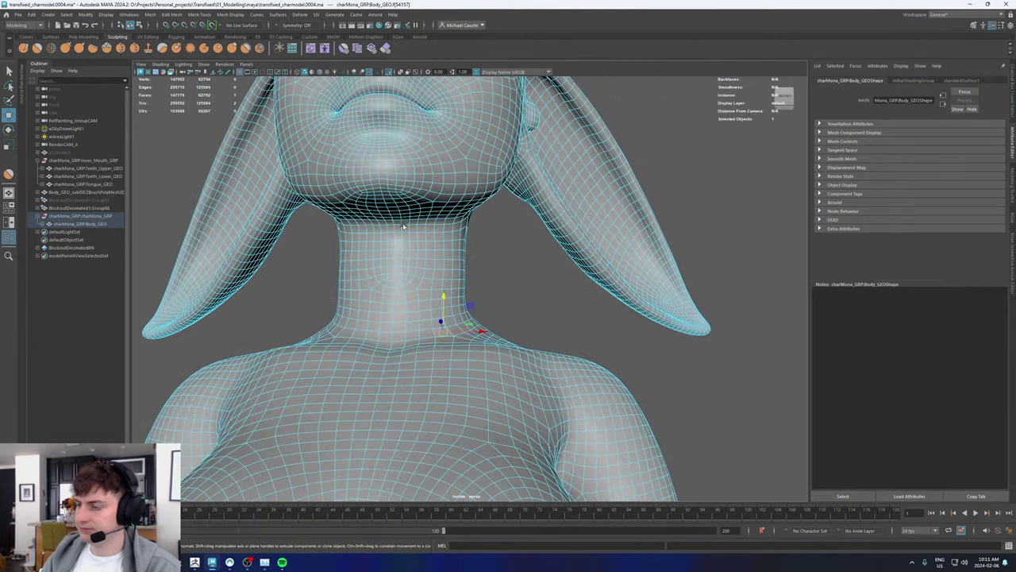
alt+drag(403, 226, 394, 226)
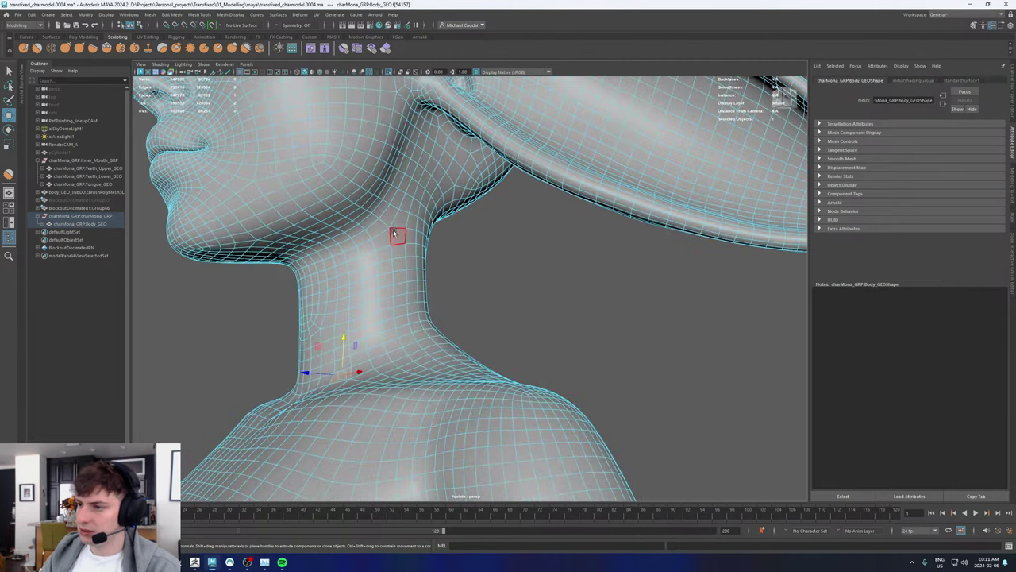
click(379, 227)
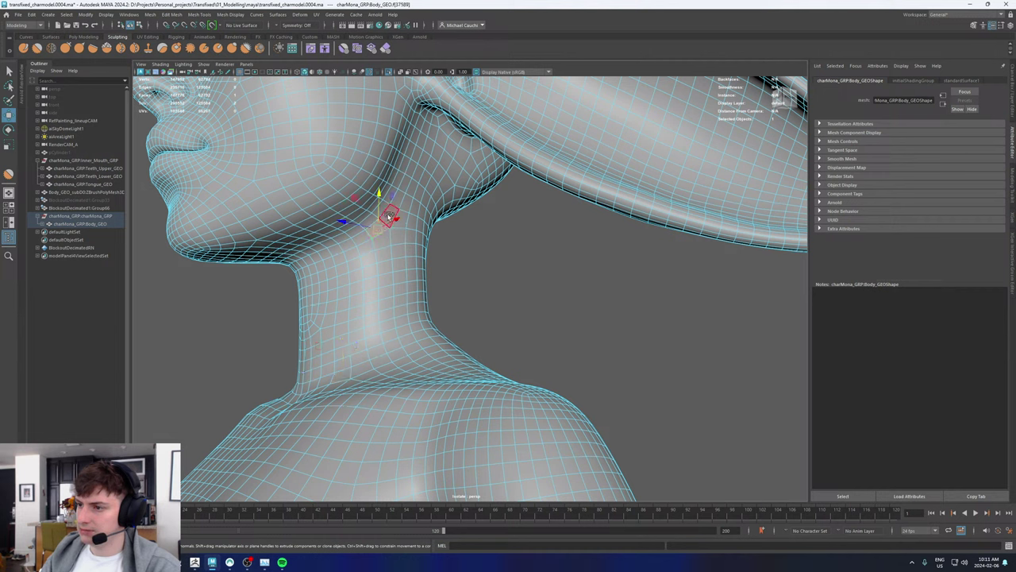
shift+double_click(388, 217)
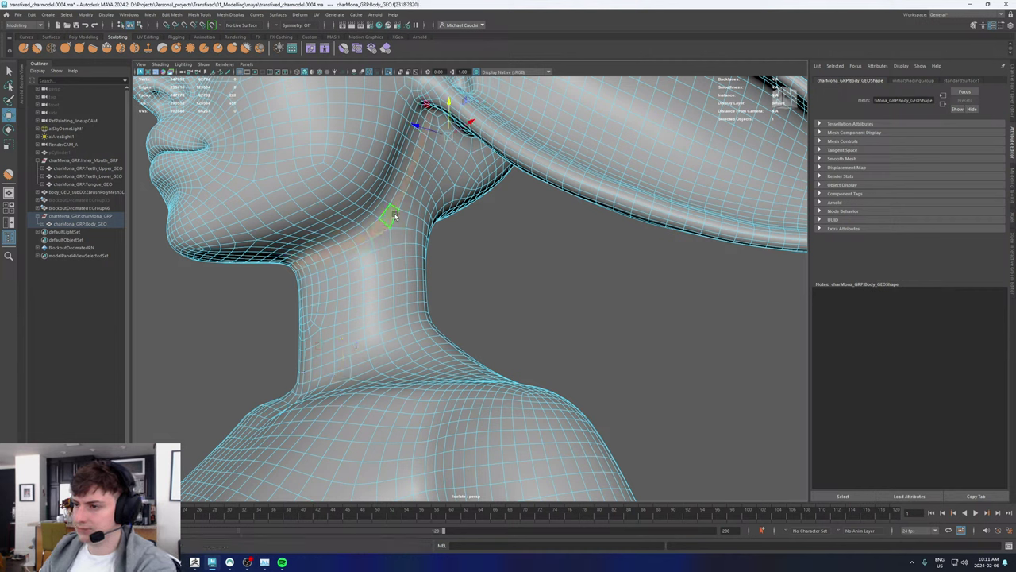
key(Delete)
Step: Delete the face loop around the top of Mona's neck, then remove the detached head
click(401, 221)
shift+double_click(413, 227)
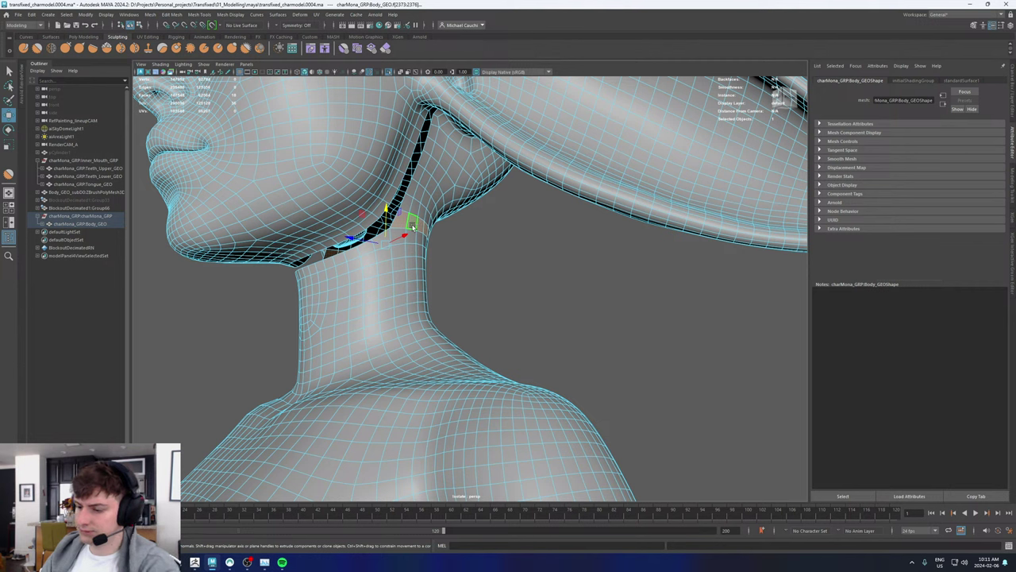
shift+double_click(430, 195)
key(Delete)
double_click(362, 180)
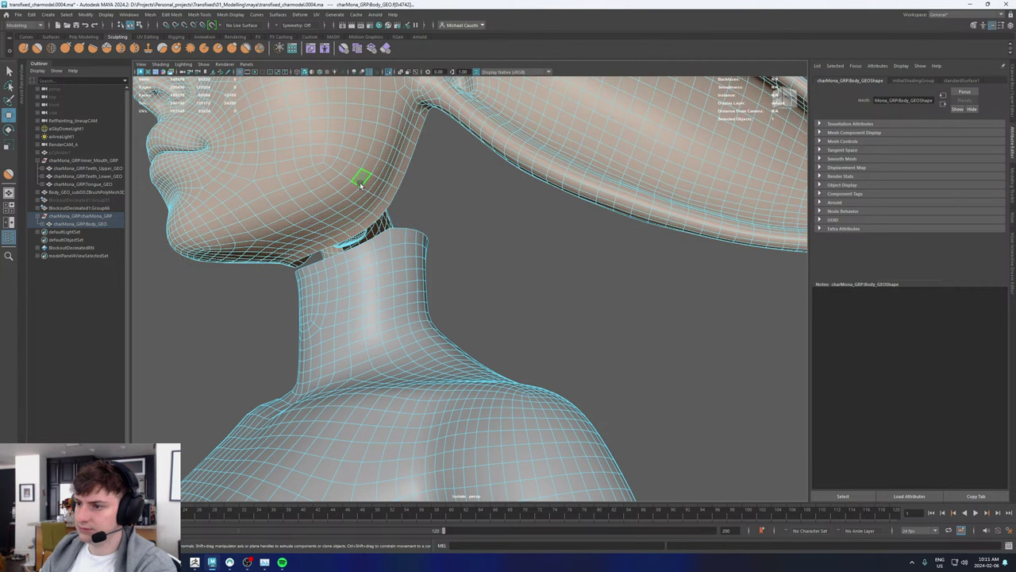
key(Delete)
Step: Select the edge loop near Mona's open neck border to check its edge count, then return to object mode
alt+right_drag(458, 188, 426, 209)
alt+drag(411, 312, 445, 319)
right_drag(423, 327, 509, 234)
scroll(407, 278, up, 4)
right_drag(406, 279, 396, 240)
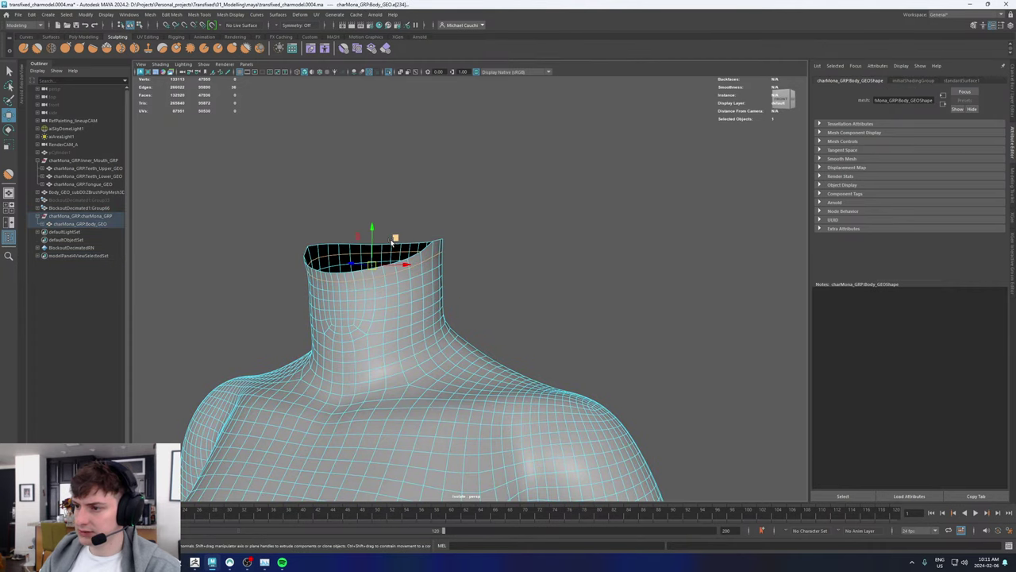
double_click(386, 244)
key(F8)
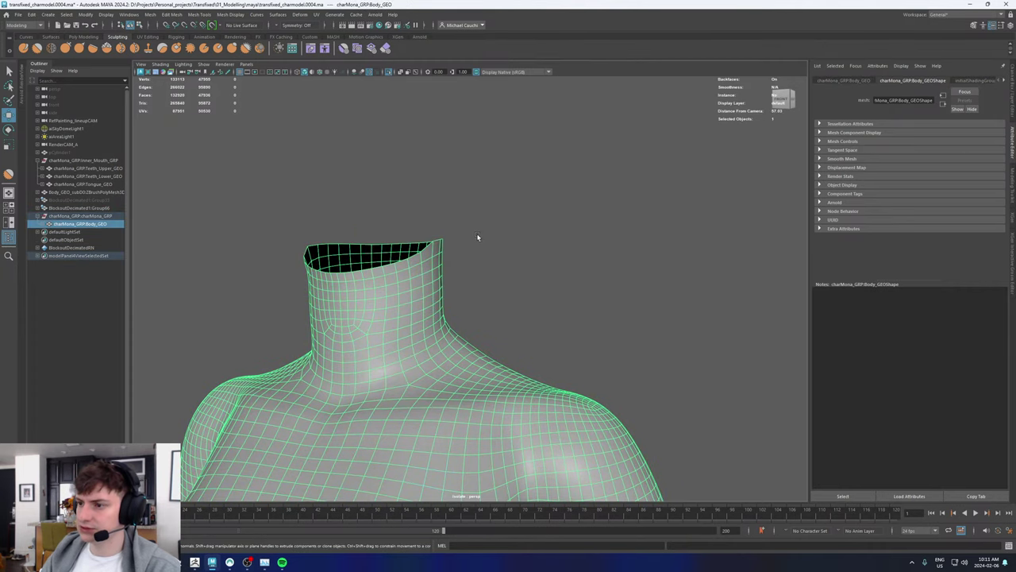
Step: Delete the face loop around the new body's neck just beneath the jaw
click(430, 170)
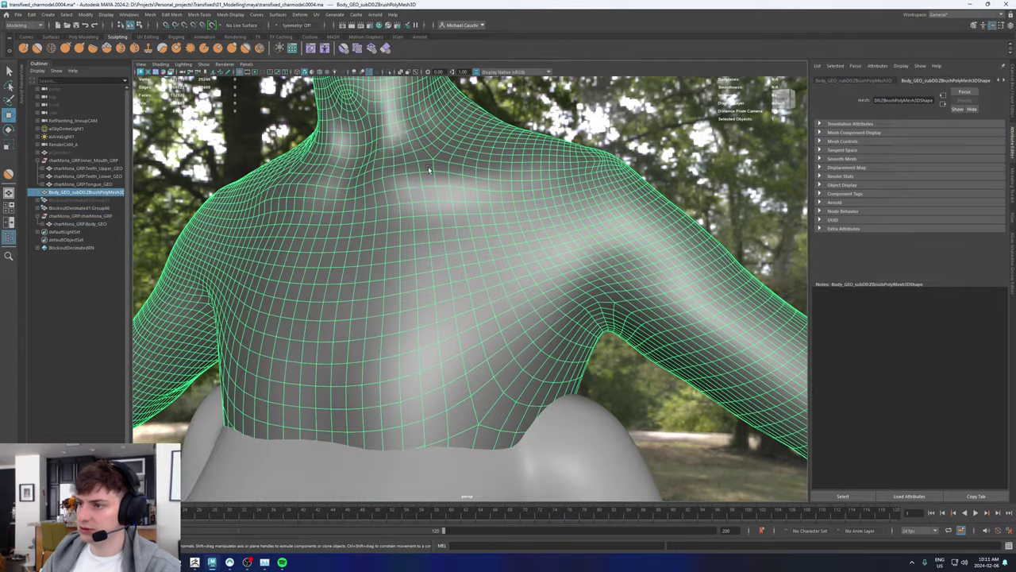
alt+middle_drag(398, 134, 397, 256)
alt+drag(400, 262, 364, 250)
scroll(364, 251, up, 2)
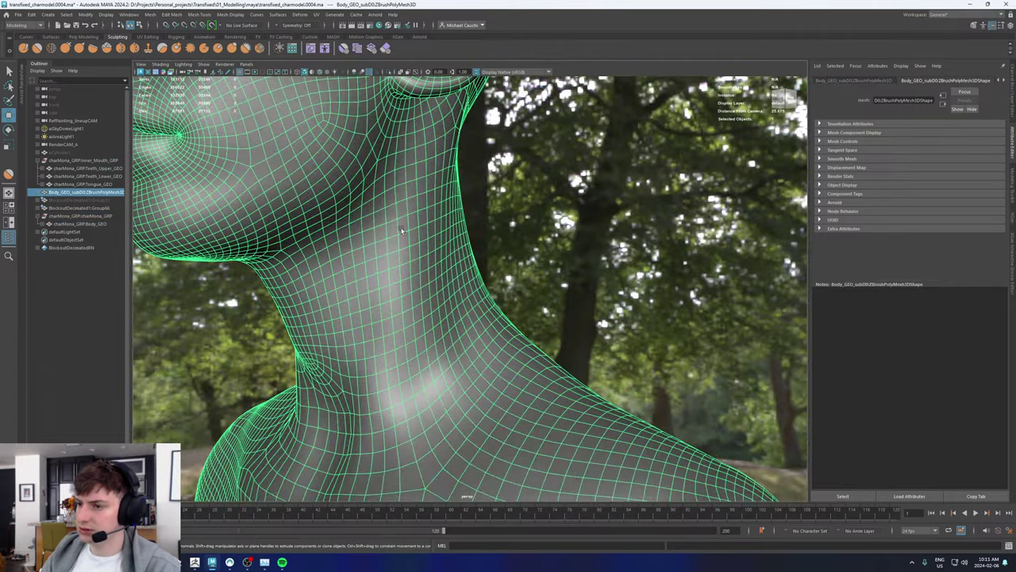
right_drag(398, 232, 401, 249)
alt+drag(362, 251, 355, 228)
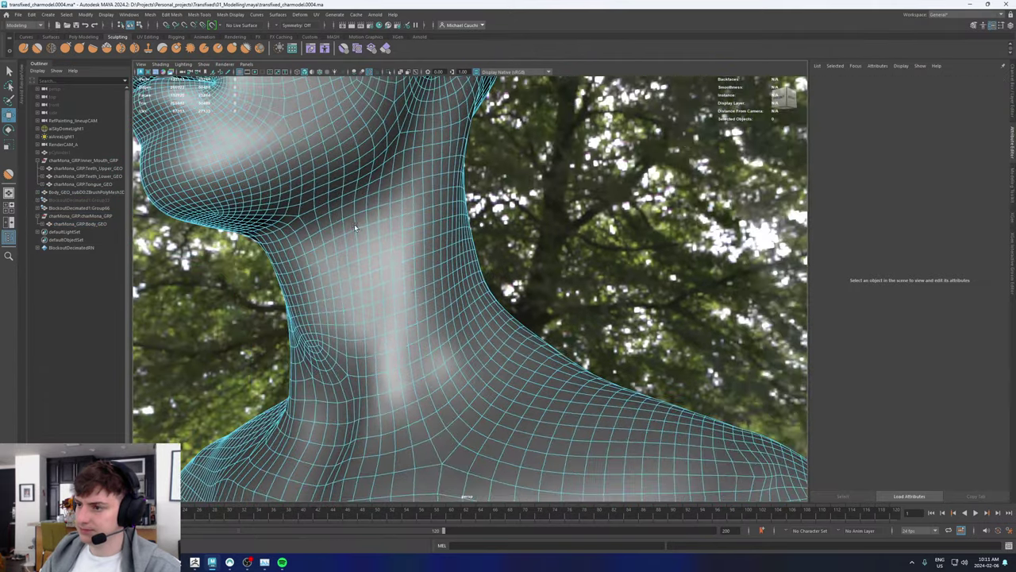
click(370, 203)
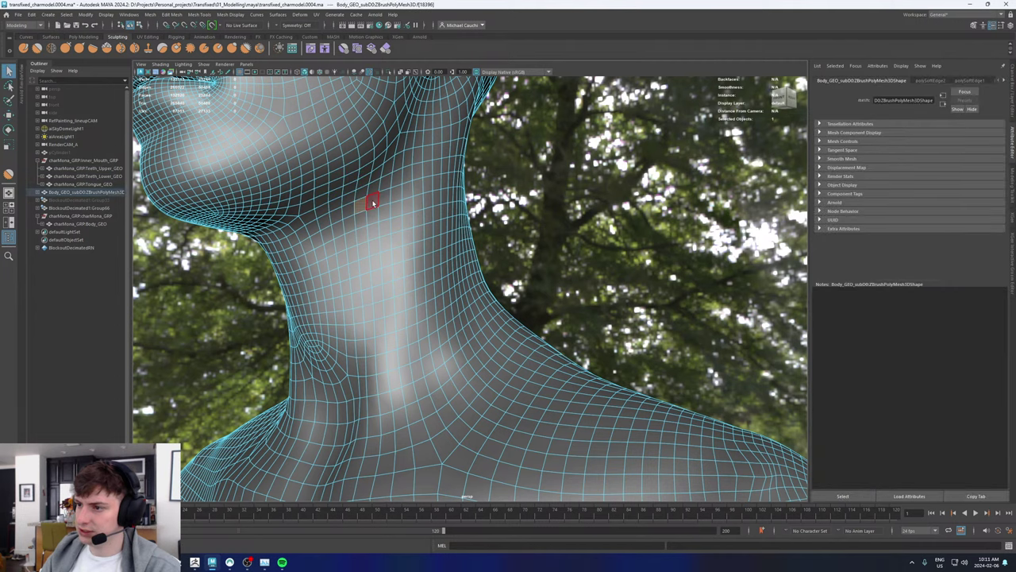
shift+double_click(374, 202)
alt+drag(340, 215, 357, 229)
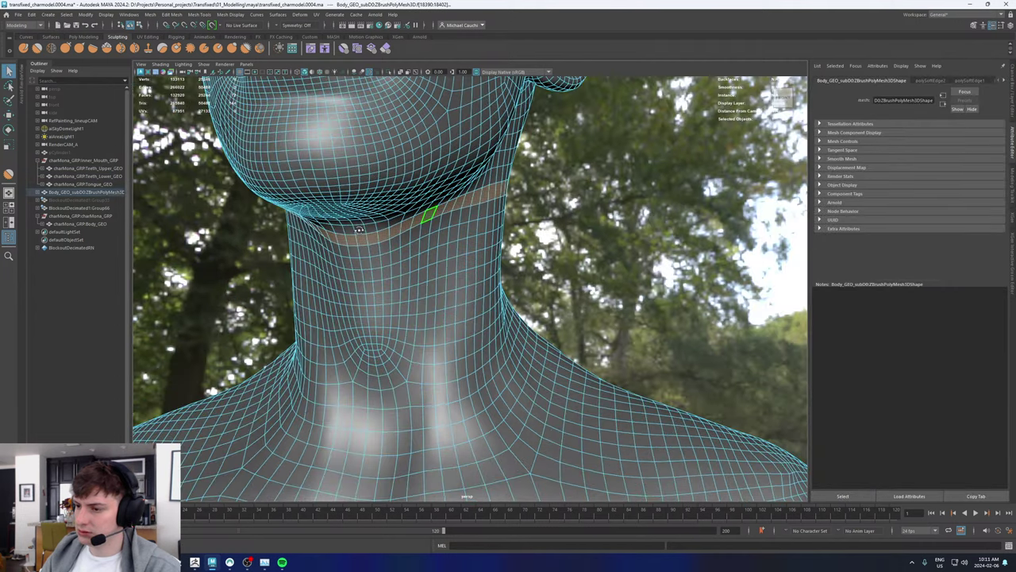
key(Delete)
Step: Delete the new body's detached neck and torso, then inspect the remaining head in isolation
double_click(438, 267)
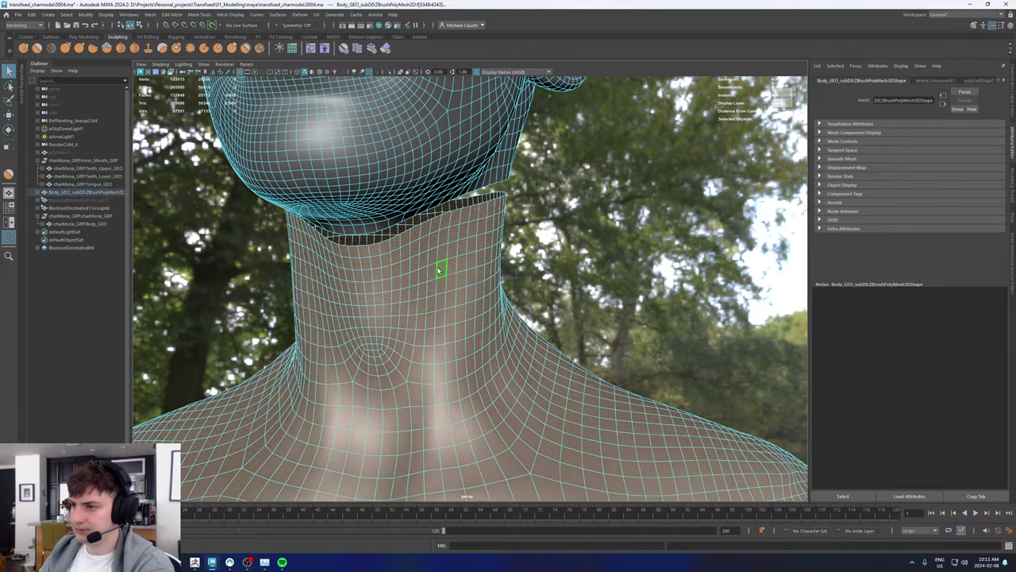
key(Delete)
alt+drag(428, 268, 324, 163)
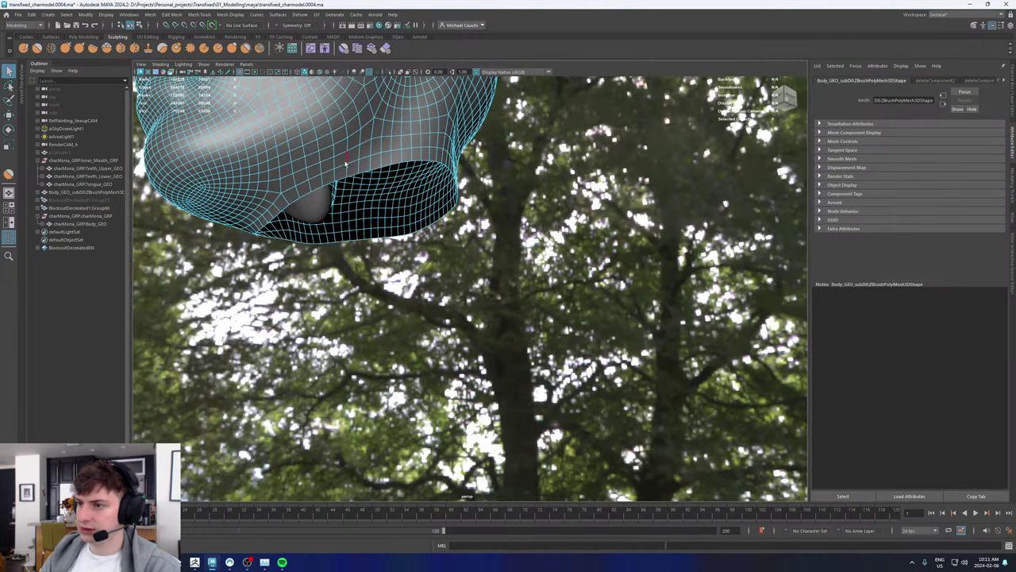
click(341, 181)
key(w)
key(F8)
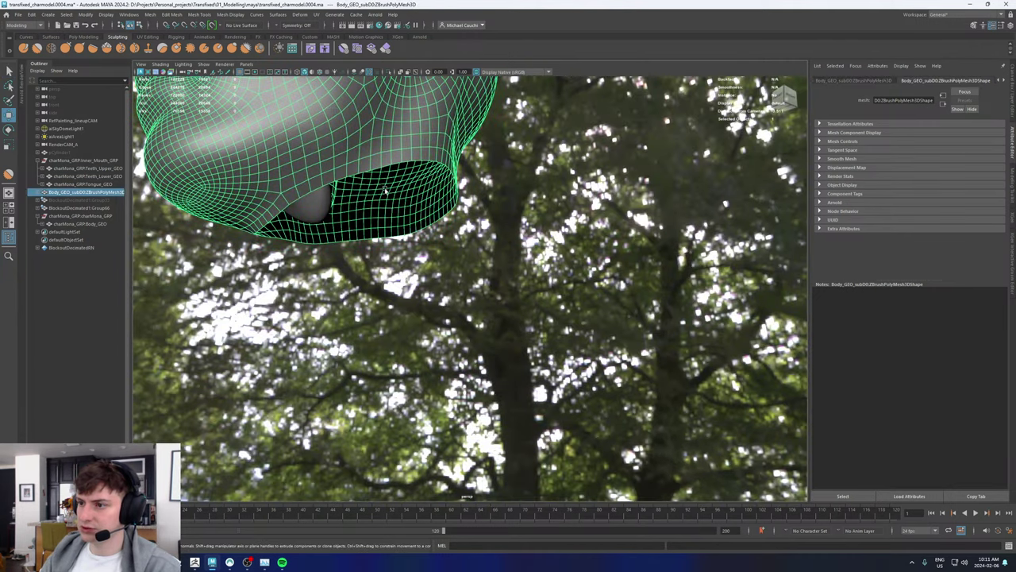
click(388, 73)
alt+drag(398, 252, 414, 303)
click(388, 72)
Step: Select the headless Mona body and examine its torso, hips, tail and arms from front and back
scroll(387, 102, down, 5)
click(445, 424)
alt+middle_drag(444, 424, 449, 190)
alt+drag(422, 199, 451, 199)
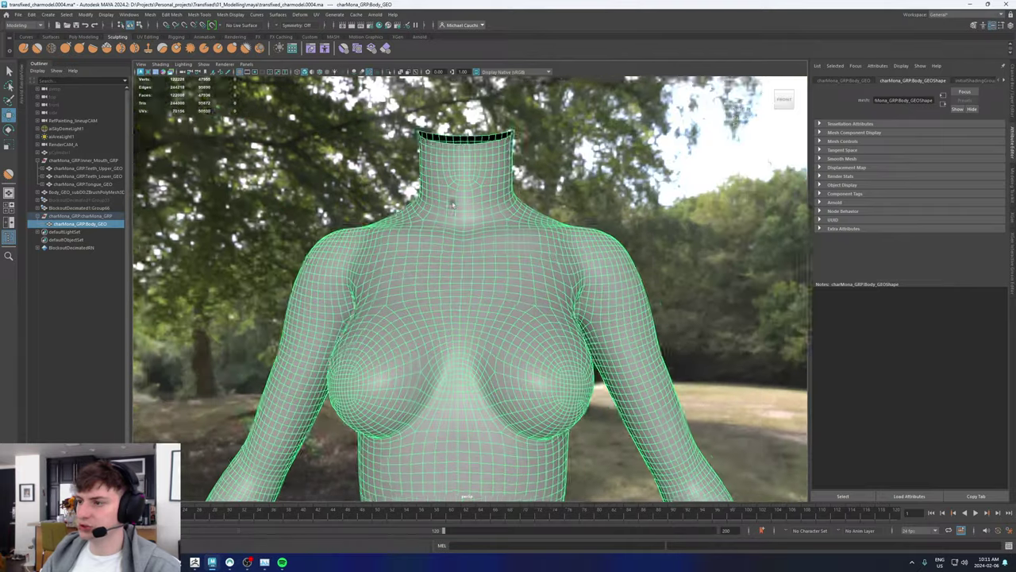
alt+middle_drag(452, 199, 447, 322)
scroll(446, 322, down, 3)
alt+drag(481, 269, 511, 219)
alt+right_drag(512, 220, 428, 228)
alt+drag(436, 227, 421, 266)
alt+middle_drag(477, 337, 427, 243)
alt+right_drag(427, 243, 488, 259)
alt+drag(454, 258, 396, 267)
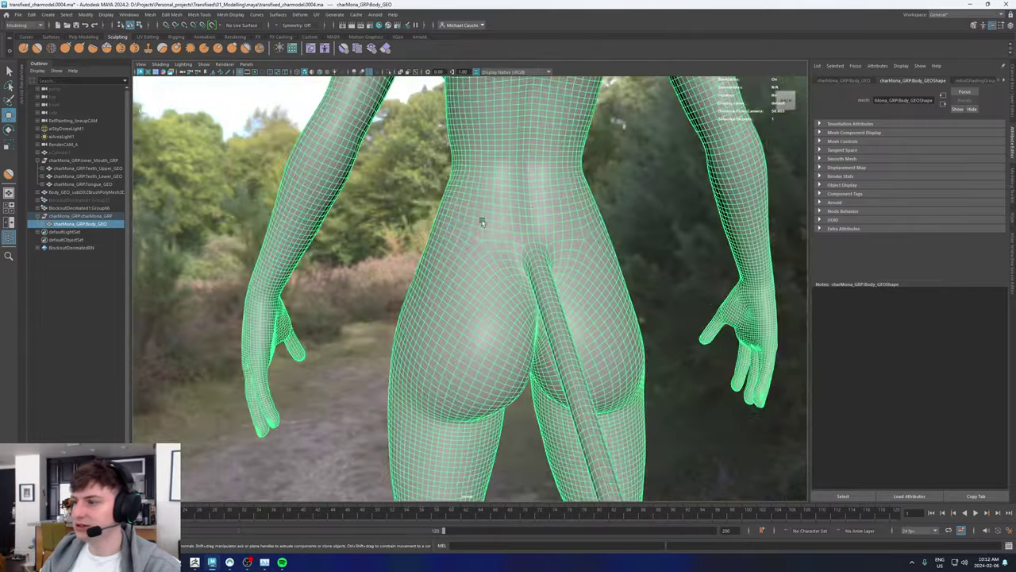
Step: Delete the tail from Mona's body by removing the face loop at its base and the detached remainder
alt+middle_drag(481, 219, 375, 251)
alt+right_drag(381, 252, 385, 274)
click(378, 260)
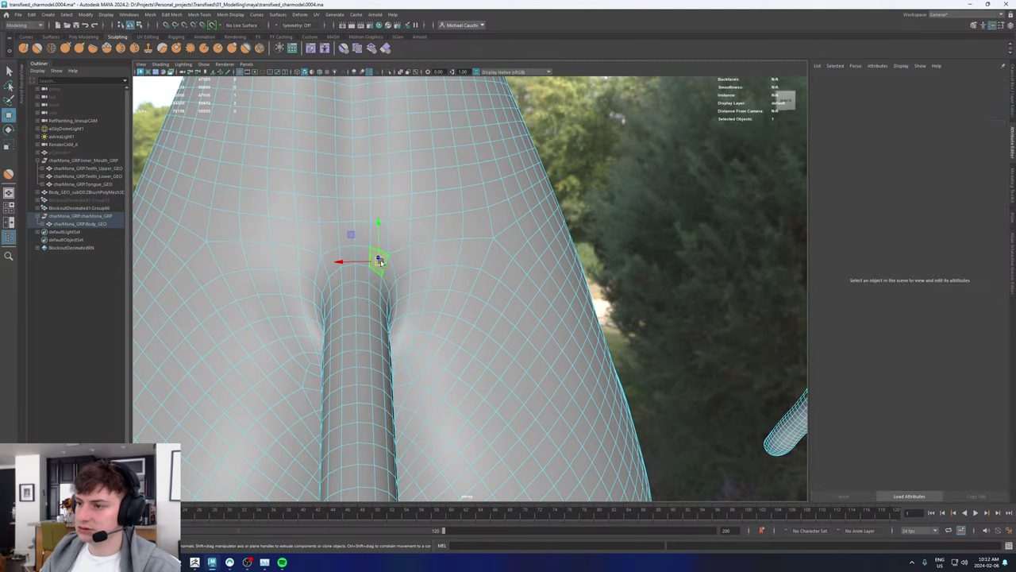
shift+double_click(389, 274)
key(Delete)
double_click(376, 326)
key(Delete)
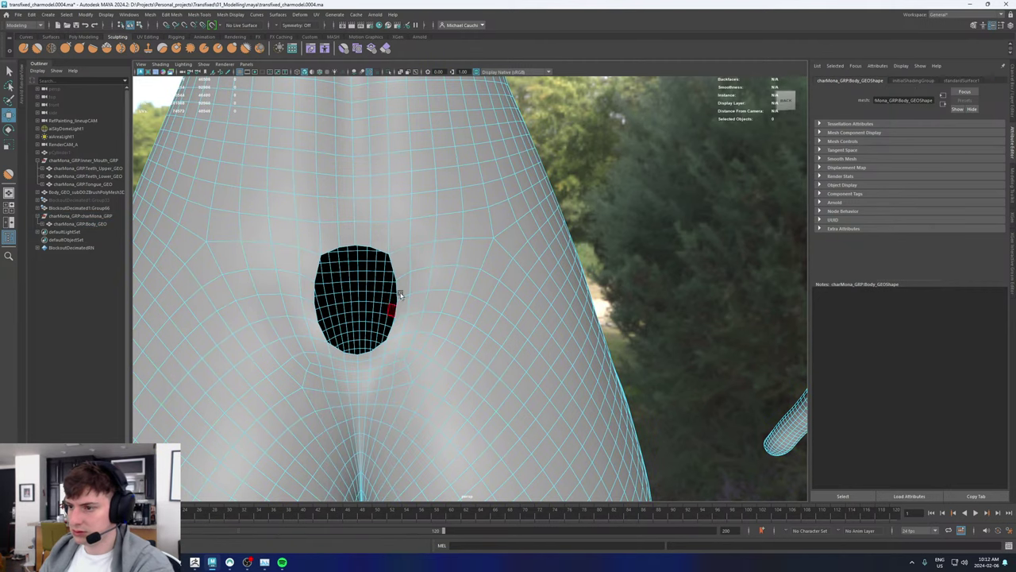
Step: Fill the open hole left at the tail's base on the lower back
alt+middle_drag(420, 266, 456, 228)
alt+right_drag(457, 229, 481, 235)
right_drag(400, 227, 373, 321)
click(389, 219)
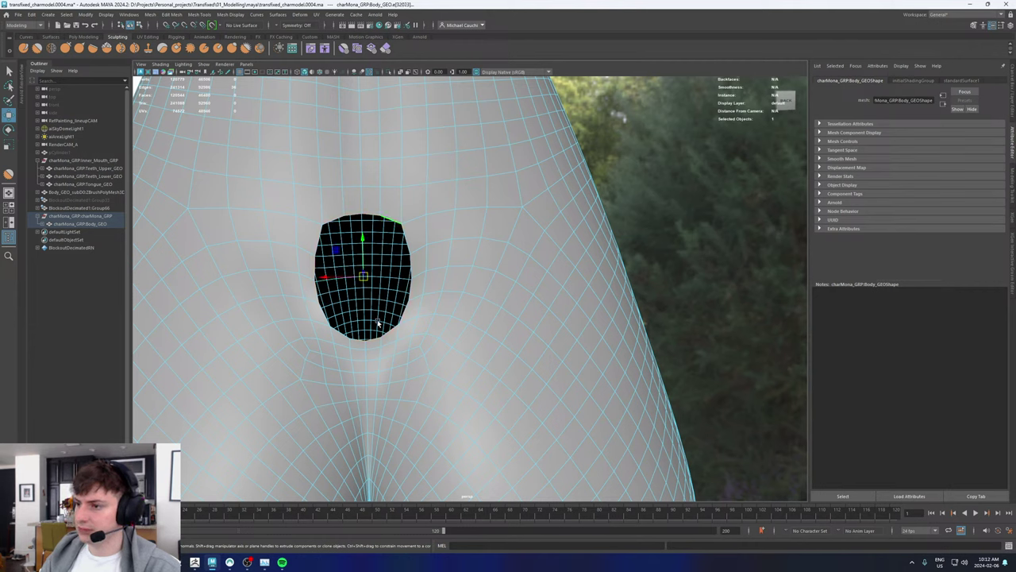
shift+right_drag(370, 214, 322, 213)
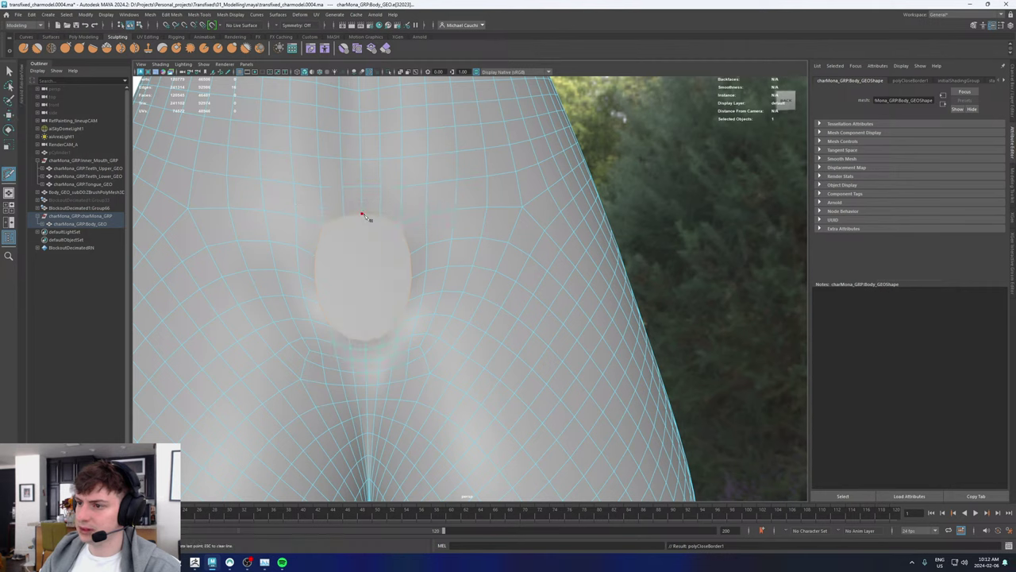
Step: Cut vertical and horizontal edges across the filled patch with Multi-Cut to connect the surrounding loops, then return to object mode
click(363, 214)
click(369, 343)
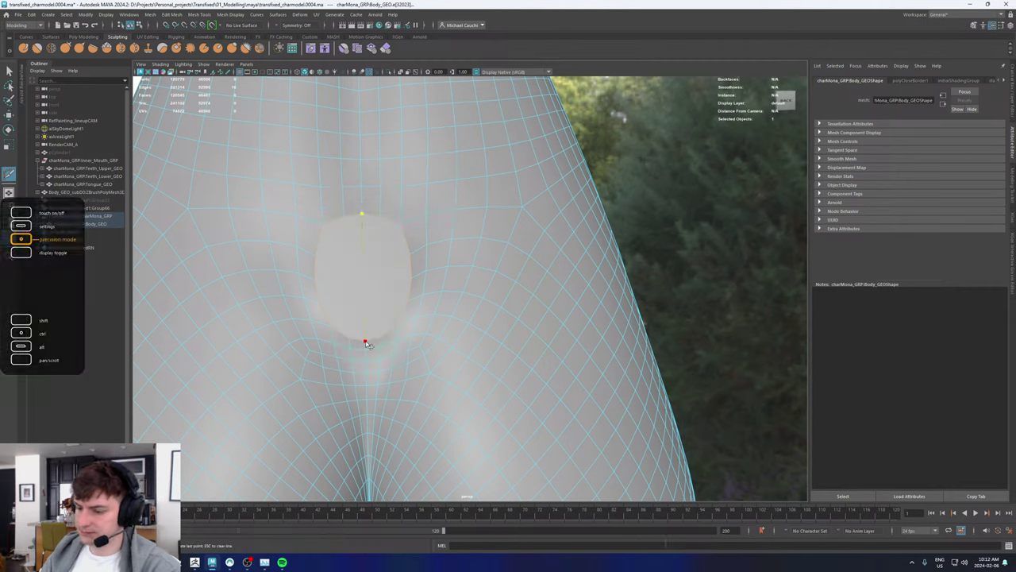
key(Return)
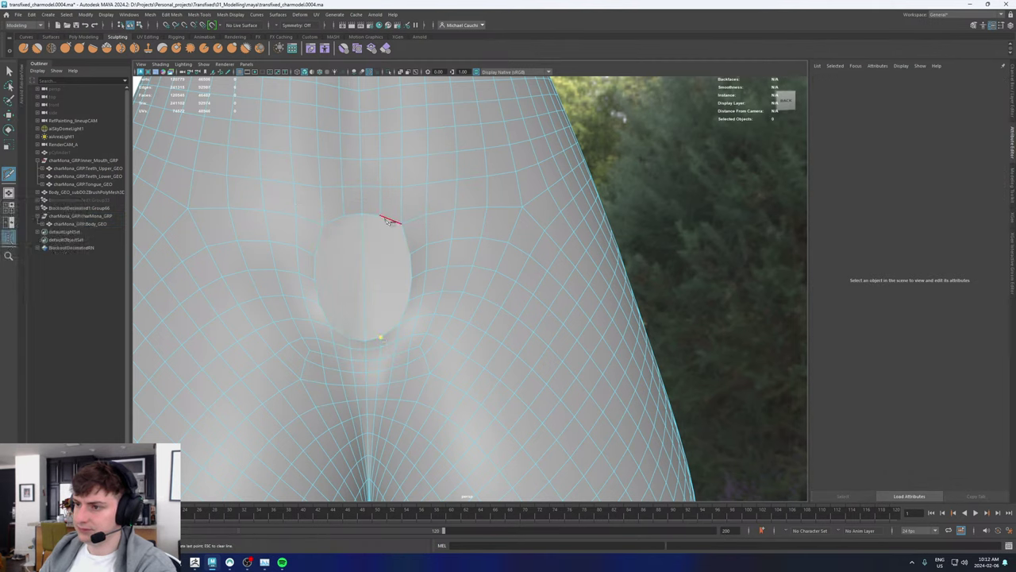
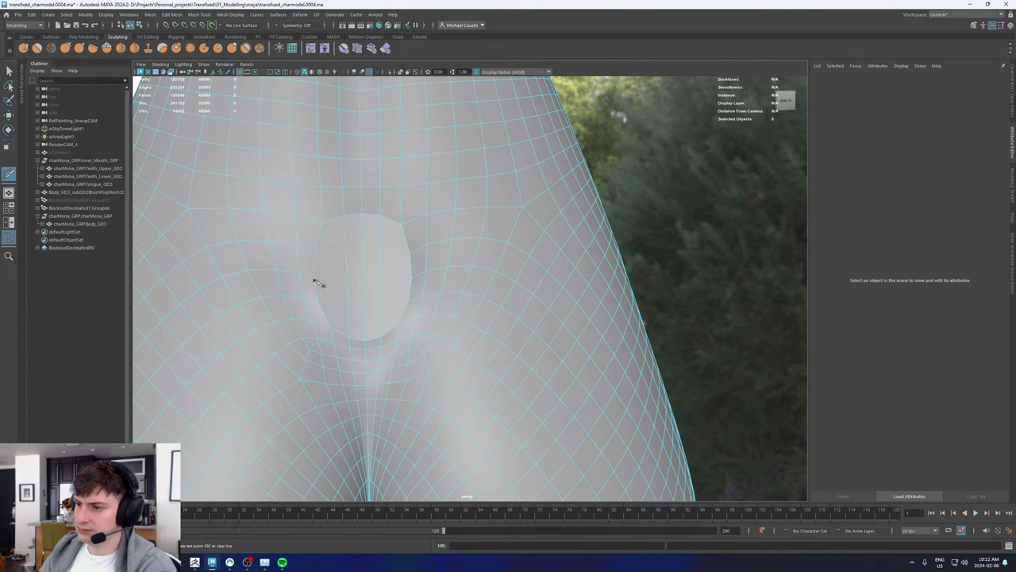
click(412, 279)
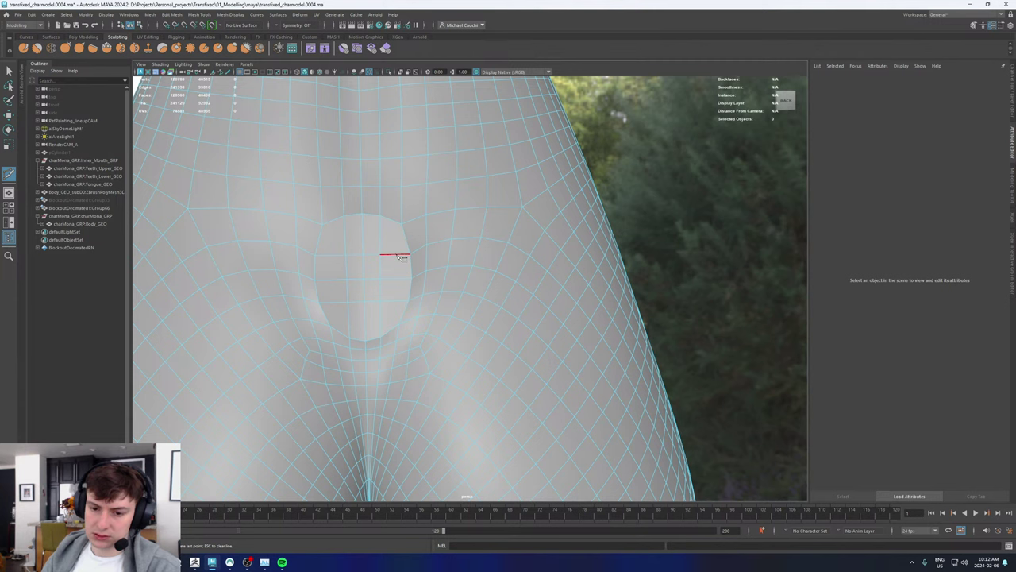
alt+drag(364, 255, 386, 281)
key(w)
right_drag(288, 343, 381, 259)
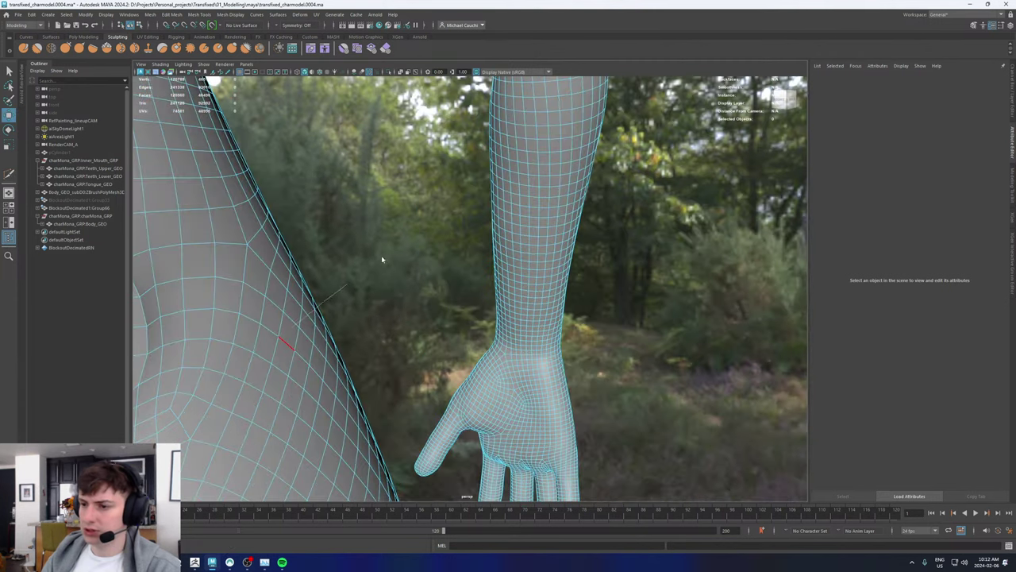
scroll(342, 297, down, 12)
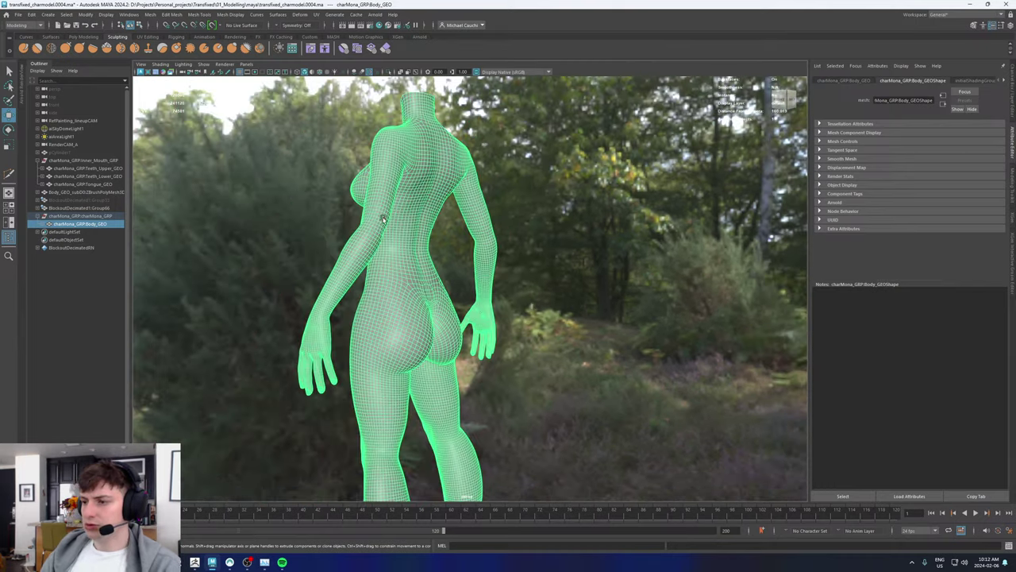
Step: Relax the patched tail area with the Relax sculpting brush, using World X symmetry
alt+middle_drag(382, 219, 383, 294)
alt+drag(383, 295, 327, 294)
alt+middle_drag(404, 343, 408, 270)
alt+right_drag(408, 270, 517, 302)
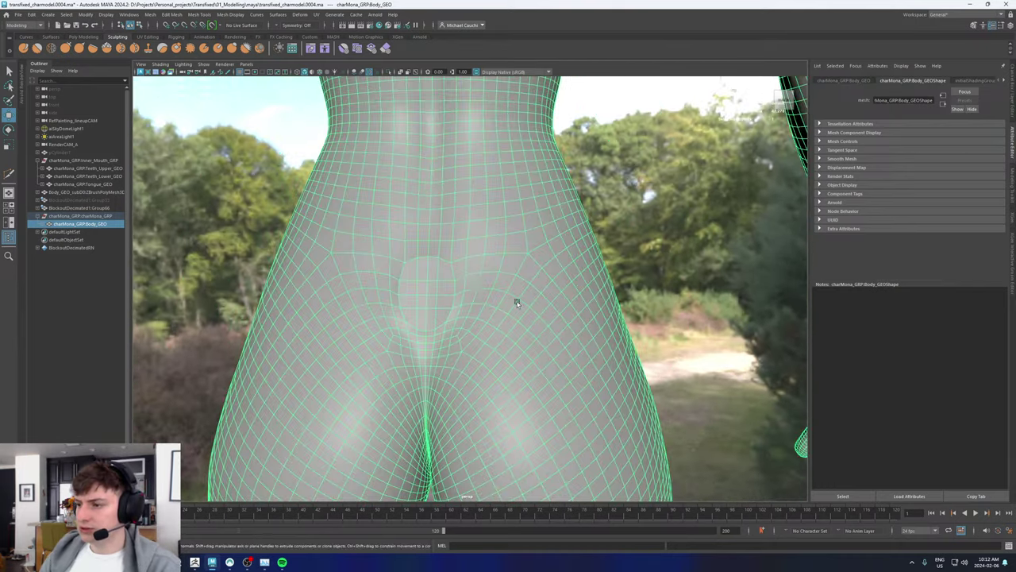
alt+right_drag(449, 270, 548, 298)
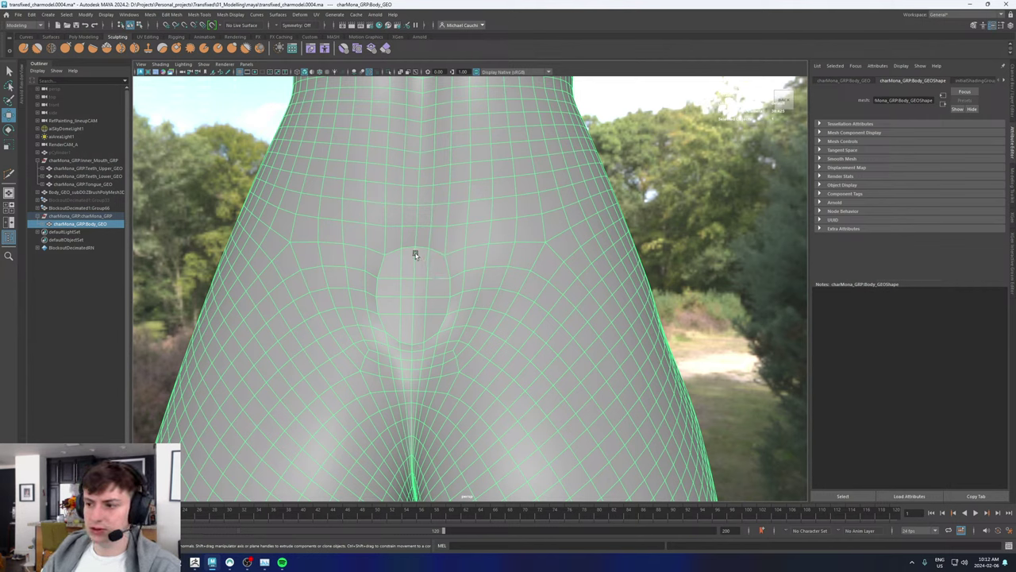
click(51, 48)
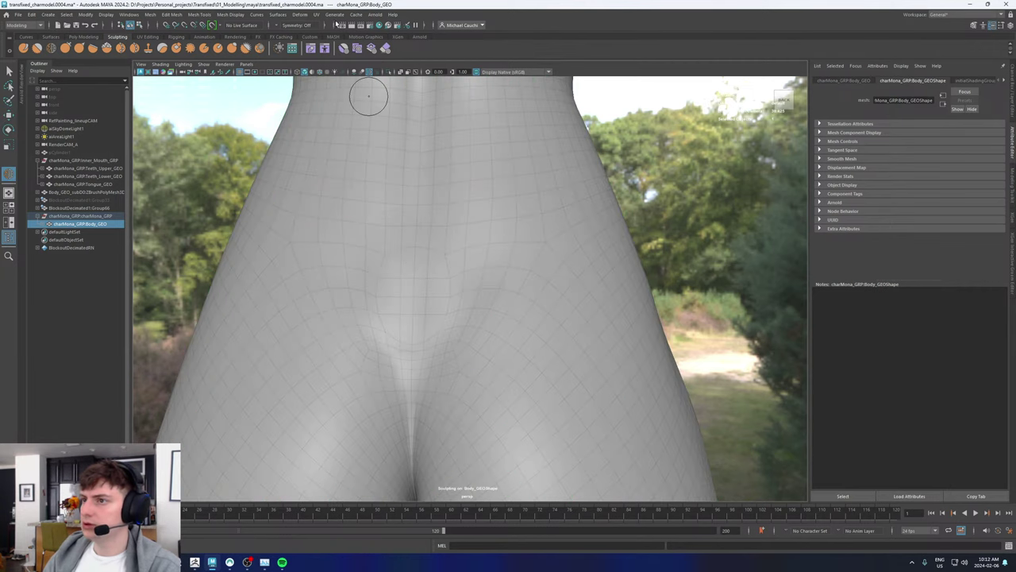
click(290, 25)
click(302, 69)
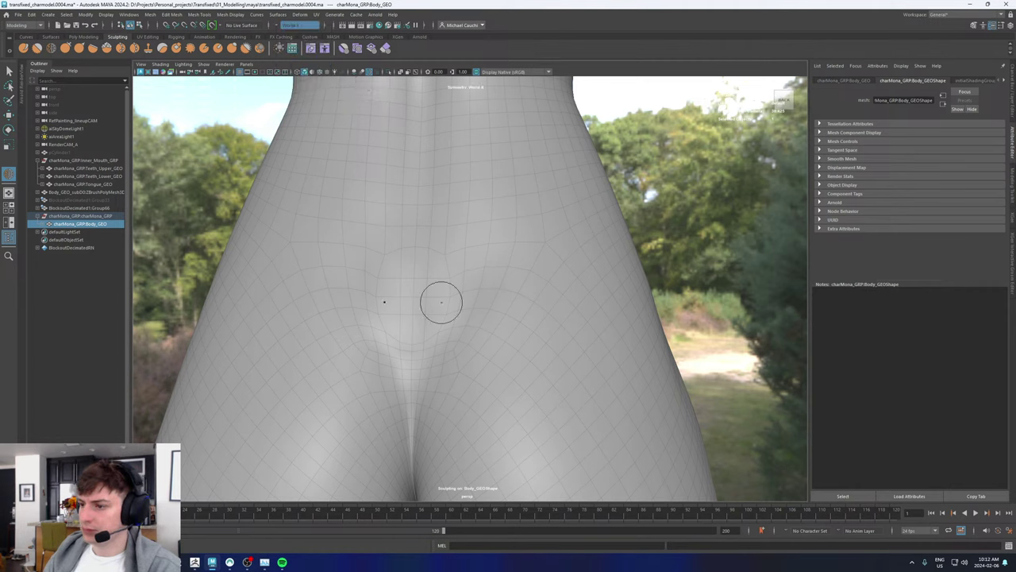
drag(431, 253, 424, 289)
Step: Resize the Relax brush, even out the mesh on the lower back around the patch, and leave sculpting
key(b)
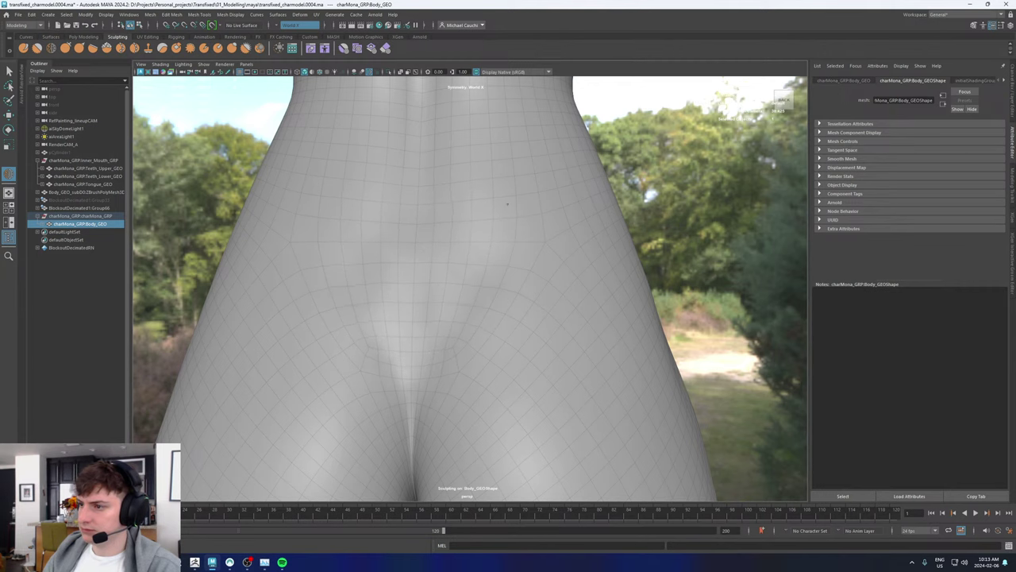
drag(465, 156, 508, 170)
alt+right_drag(524, 175, 422, 177)
alt+middle_drag(422, 176, 421, 274)
drag(421, 274, 451, 197)
drag(452, 197, 458, 291)
key(w)
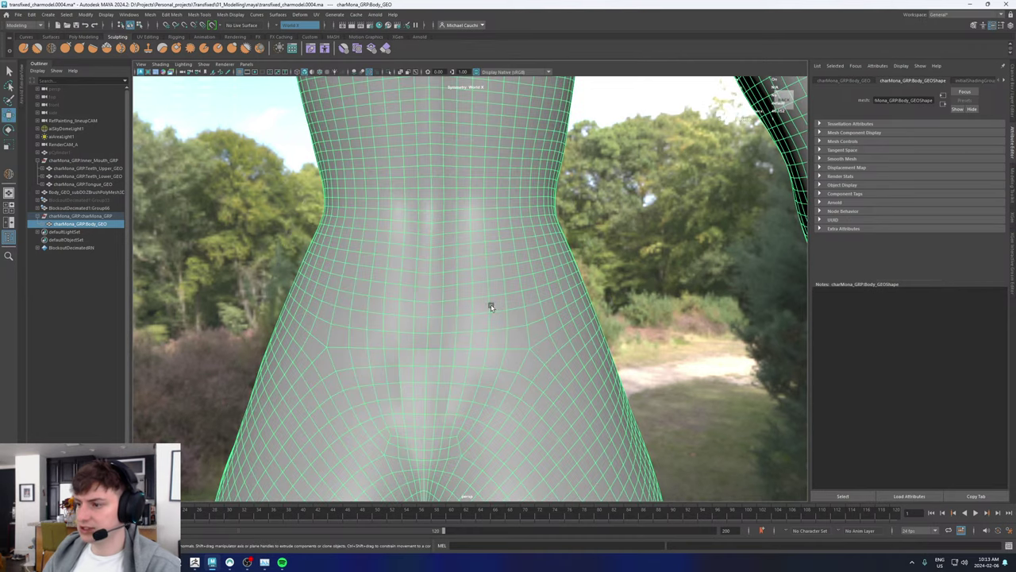
Step: Reselect the headless body and examine its torso, arms and legs alongside the separated head
alt+drag(513, 281, 446, 319)
click(558, 210)
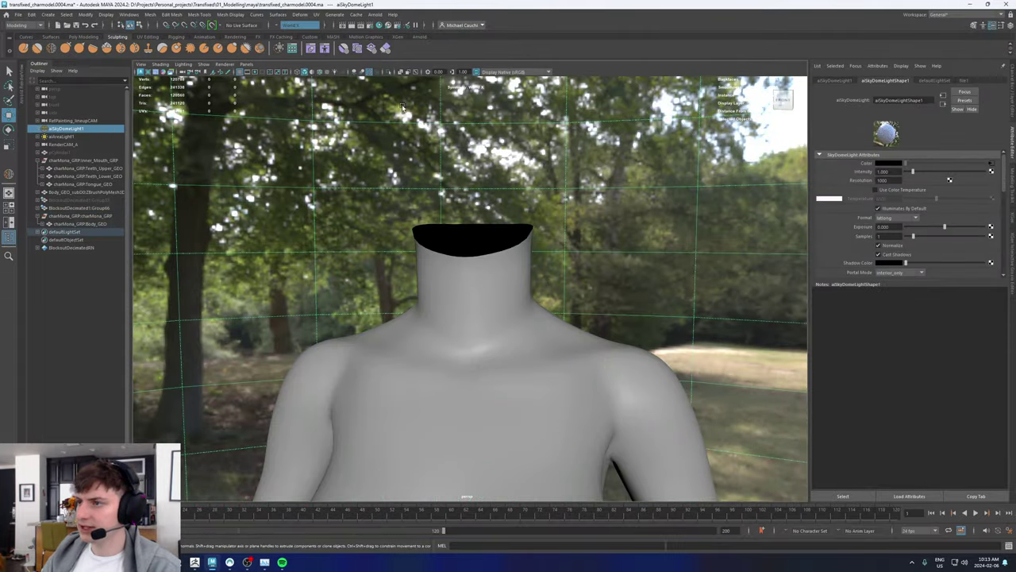
click(485, 318)
scroll(531, 334, down, 8)
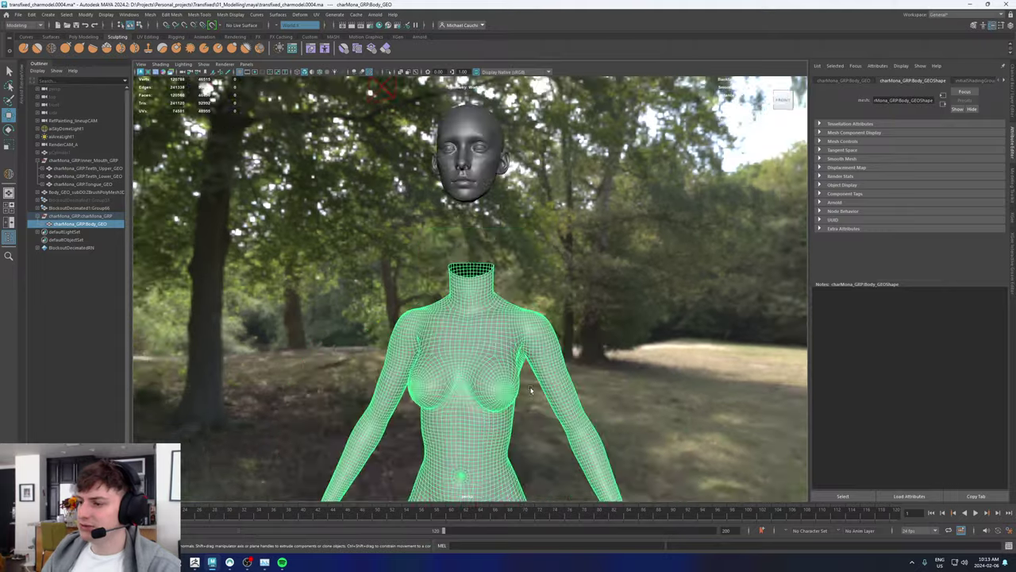
alt+middle_drag(531, 386, 447, 322)
alt+drag(447, 323, 423, 340)
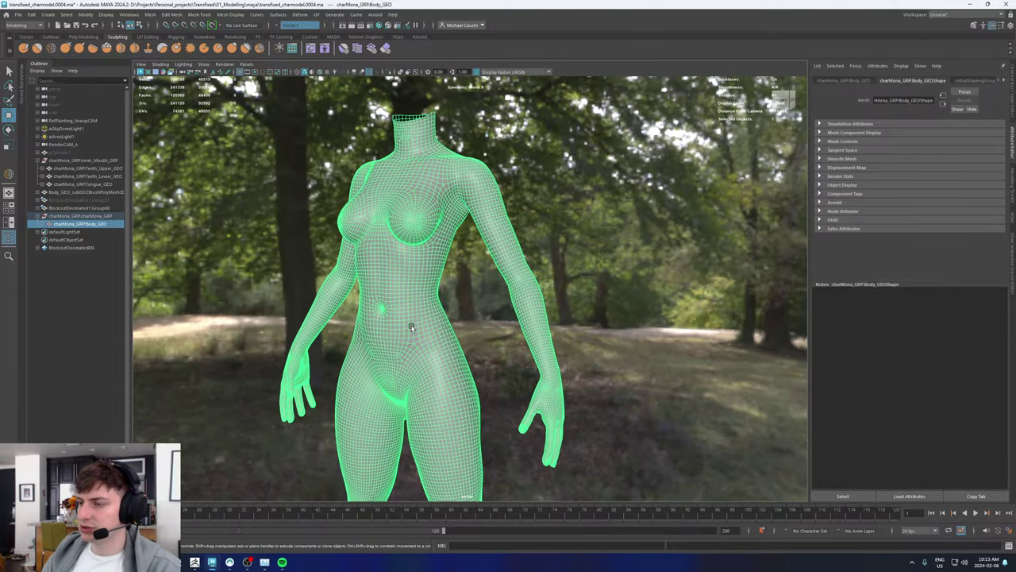
alt+middle_drag(413, 308, 486, 107)
scroll(398, 270, up, 6)
scroll(436, 386, down, 7)
alt+drag(478, 324, 474, 335)
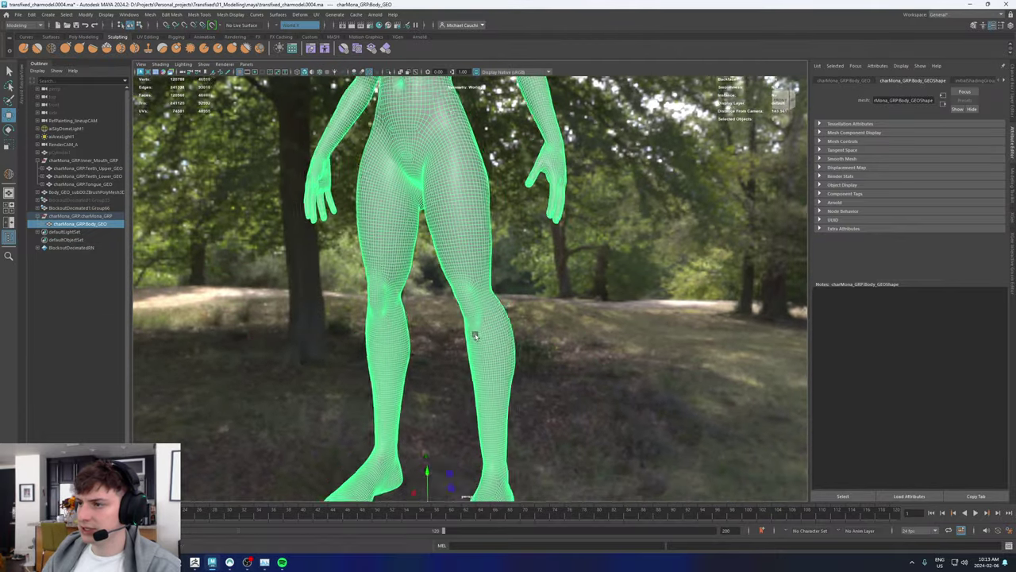
alt+middle_drag(474, 335, 479, 486)
alt+drag(419, 214, 424, 222)
alt+middle_drag(423, 222, 448, 337)
alt+right_drag(448, 338, 530, 331)
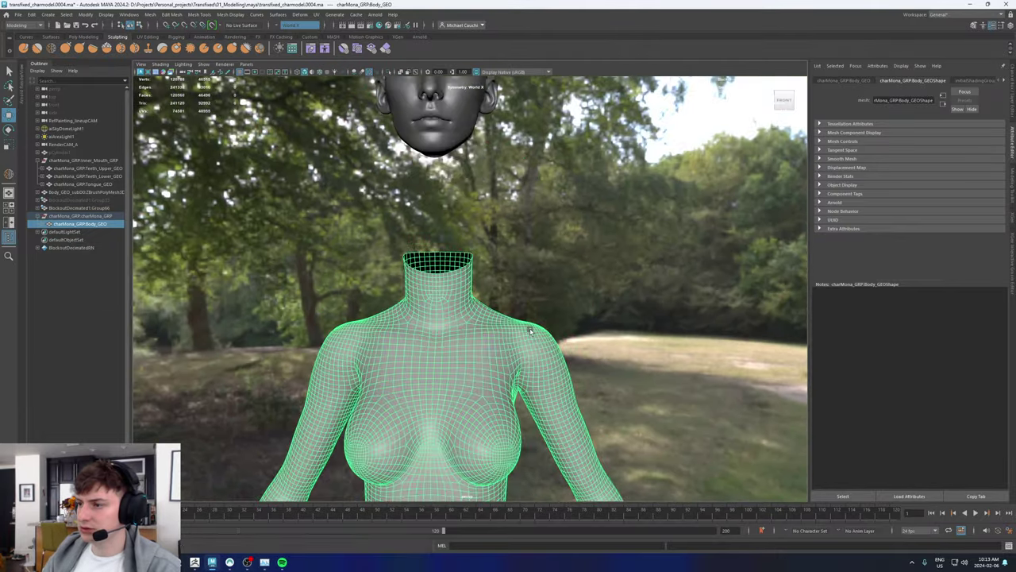
Step: Examine the body's open neck border and compare its position and size with the head from several angles
scroll(516, 325, up, 2)
alt+drag(456, 294, 429, 298)
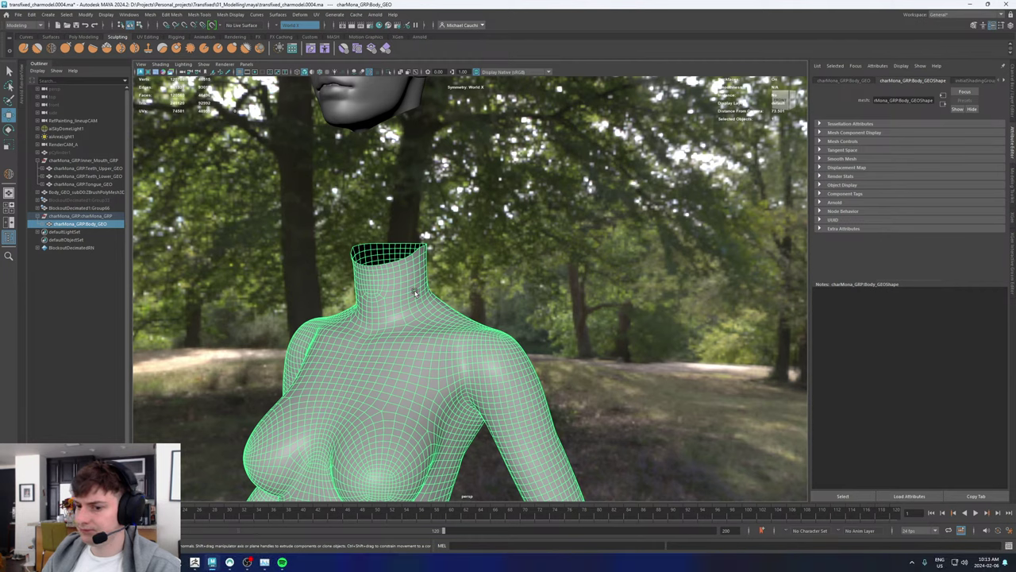
alt+middle_drag(370, 280, 426, 280)
alt+right_drag(427, 281, 508, 307)
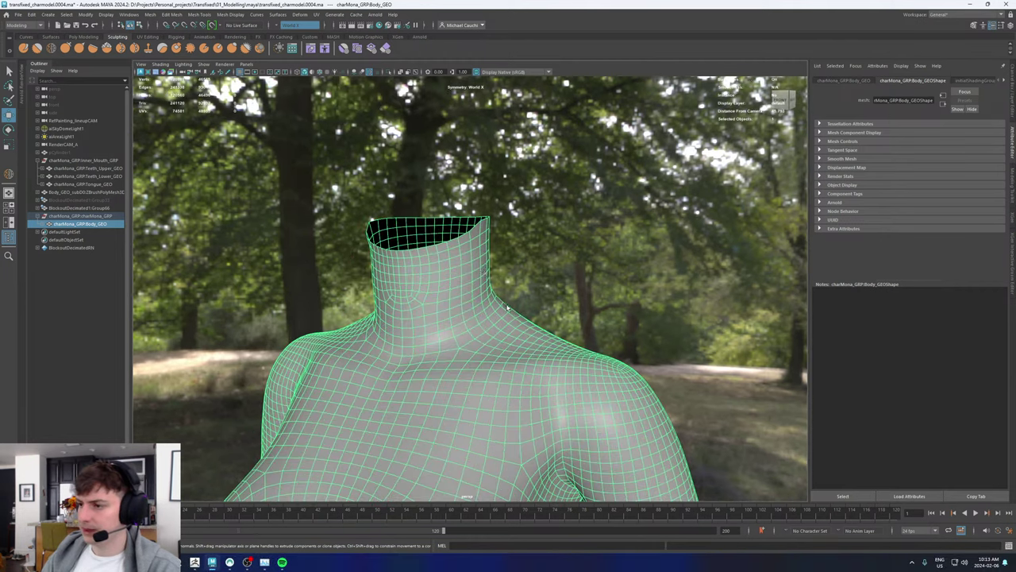
alt+drag(487, 235, 437, 219)
alt+middle_drag(444, 218, 503, 356)
alt+right_drag(503, 356, 440, 366)
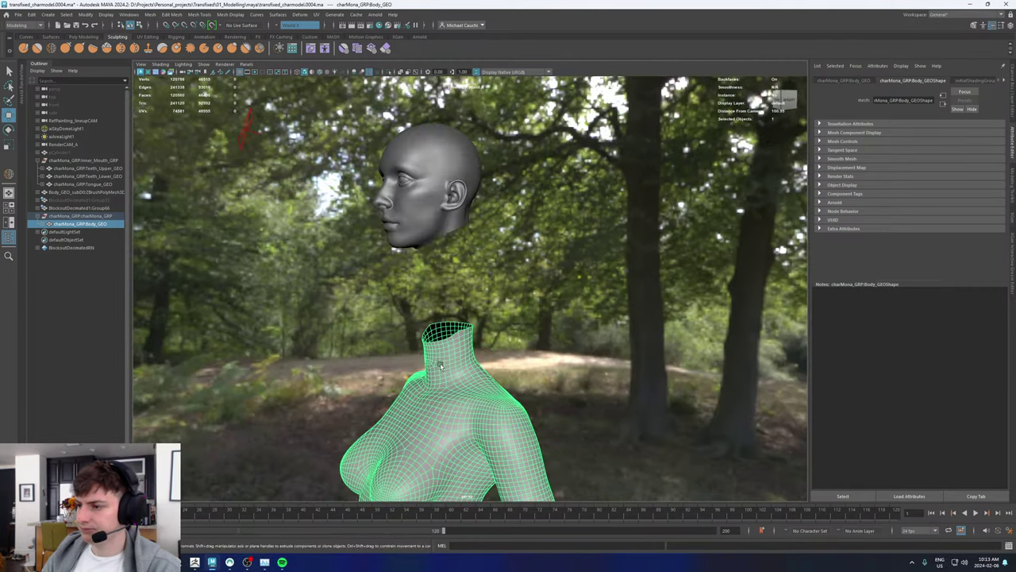
alt+drag(515, 326, 534, 329)
alt+right_drag(533, 329, 470, 340)
alt+middle_drag(470, 340, 463, 243)
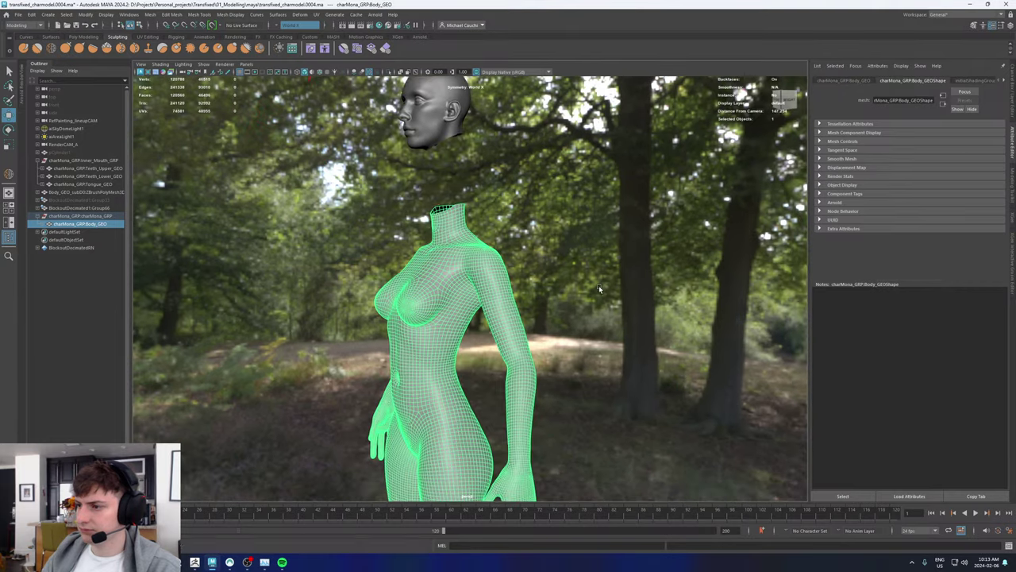
Step: Try scaling the whole body up uniformly by about 1.1 toward the head, then undo the scale
alt+right_drag(599, 285, 469, 299)
alt+drag(468, 300, 462, 373)
key(r)
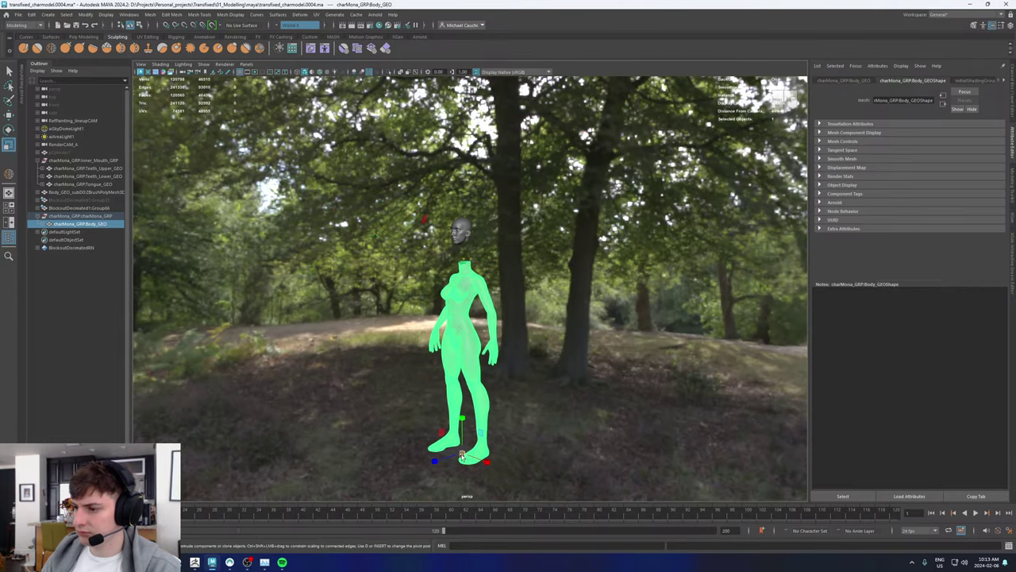
drag(462, 457, 487, 357)
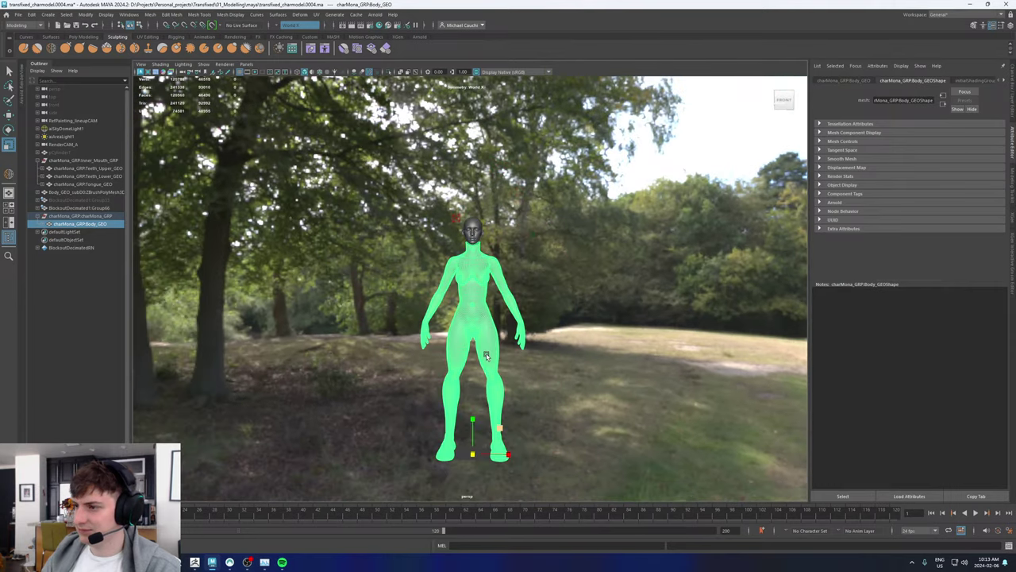
key(ctrl+z)
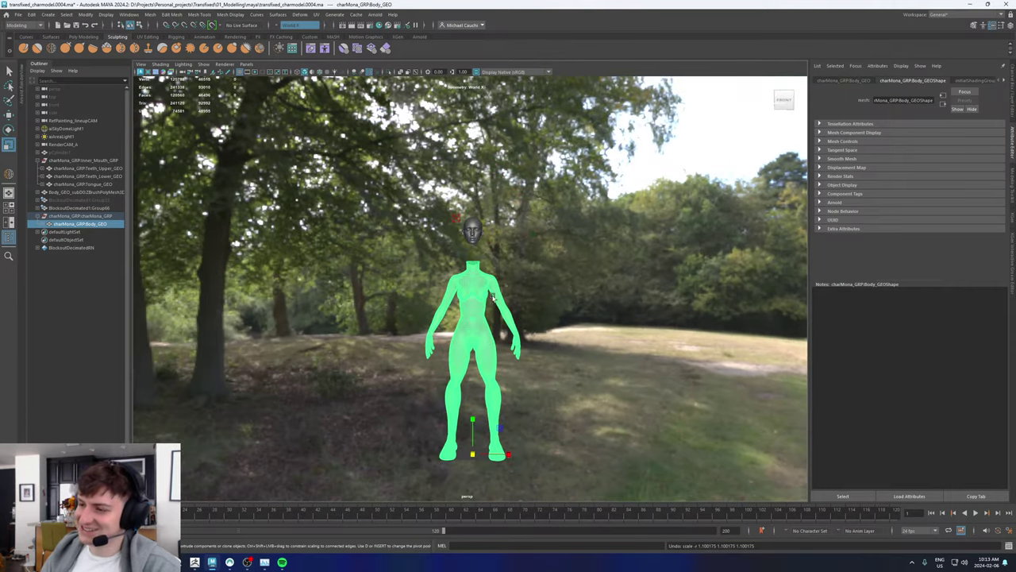
Step: Center the pivot of Mona's body, then move the body upward until its neck meets the underside of the head
alt+middle_drag(491, 294, 481, 345)
alt+right_drag(481, 345, 489, 288)
alt+drag(489, 288, 414, 288)
alt+right_drag(414, 287, 623, 376)
alt+middle_drag(490, 375, 546, 214)
alt+right_drag(437, 312, 409, 312)
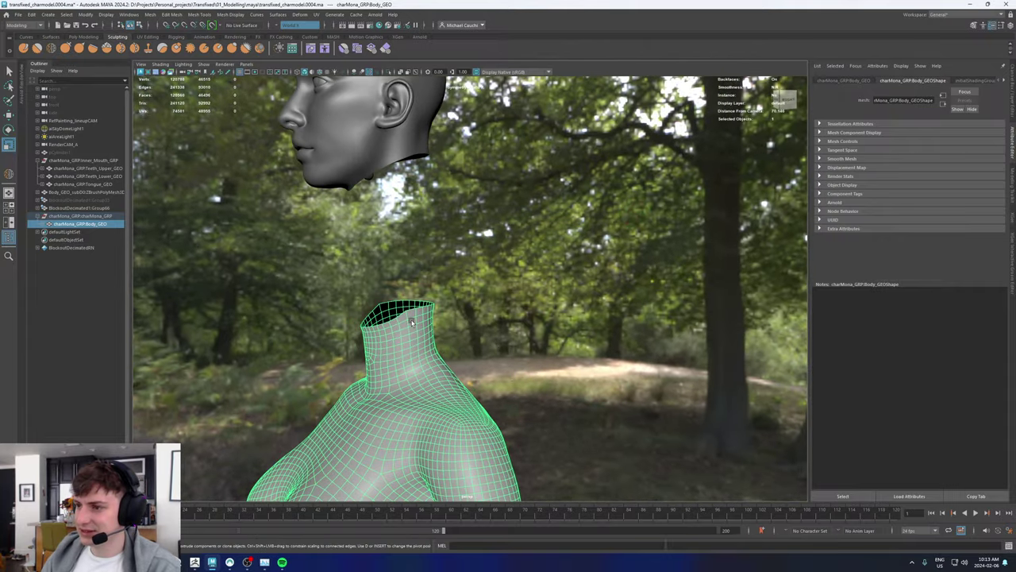
key(w)
scroll(404, 308, down, 8)
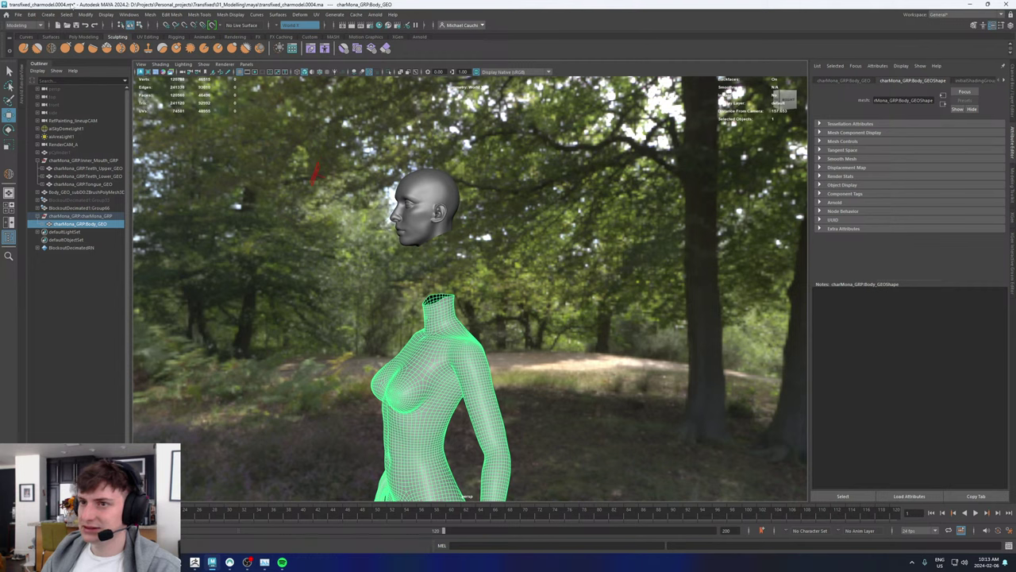
click(84, 15)
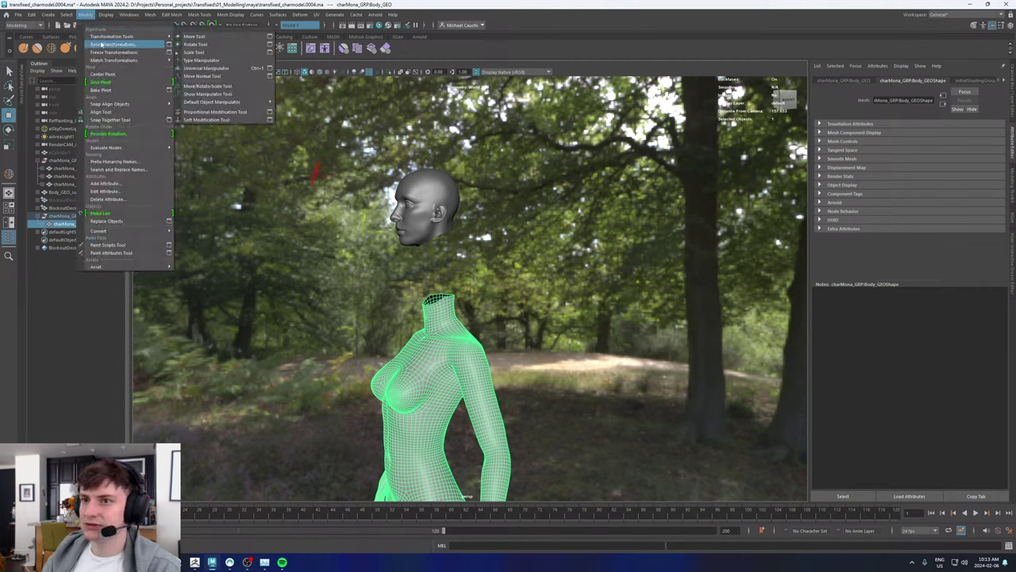
click(102, 76)
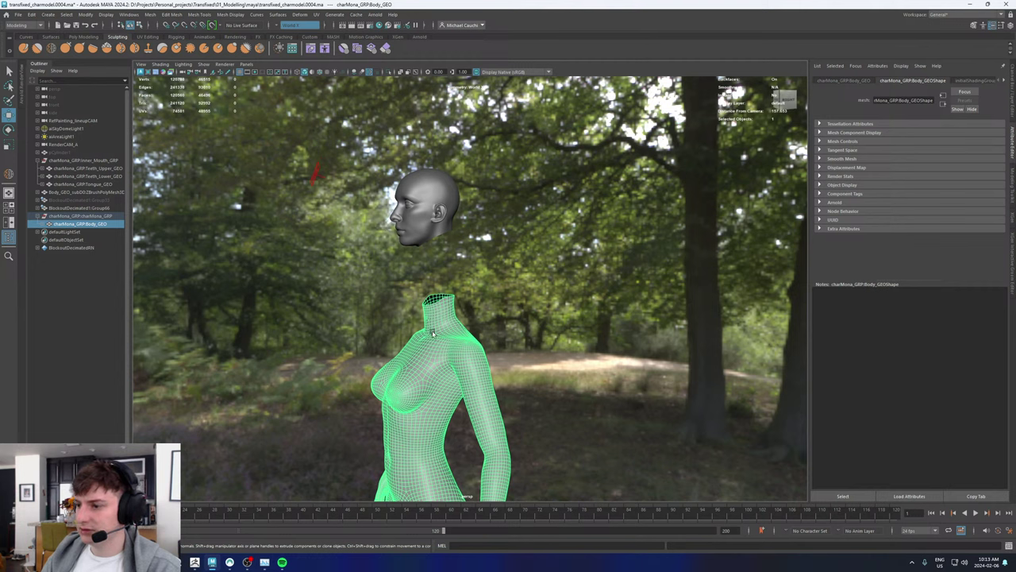
scroll(516, 321, down, 5)
drag(441, 412, 456, 349)
Step: Edit the body's pivot and raise it to the height of the neck opening
key(d)
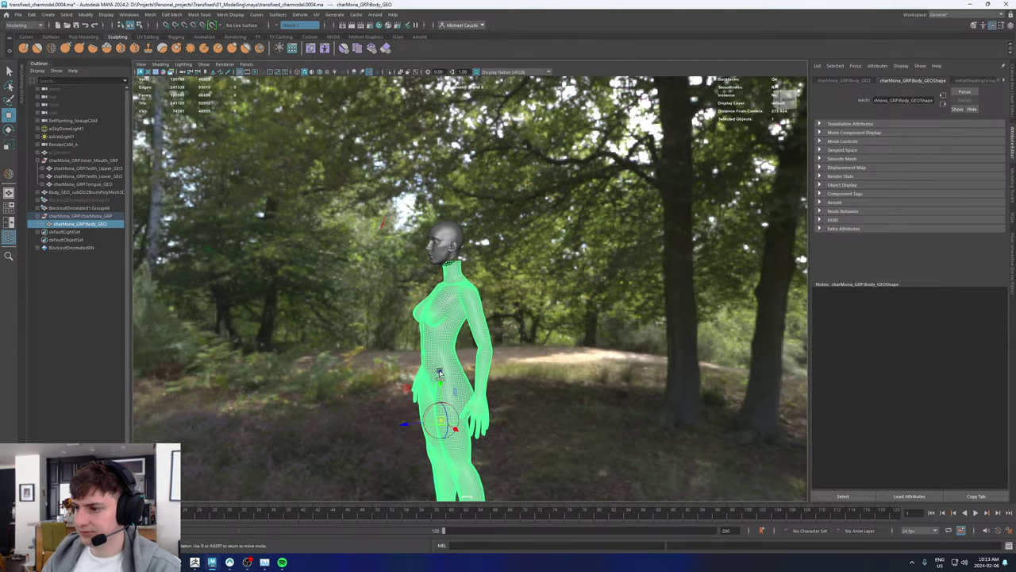
drag(440, 383, 440, 229)
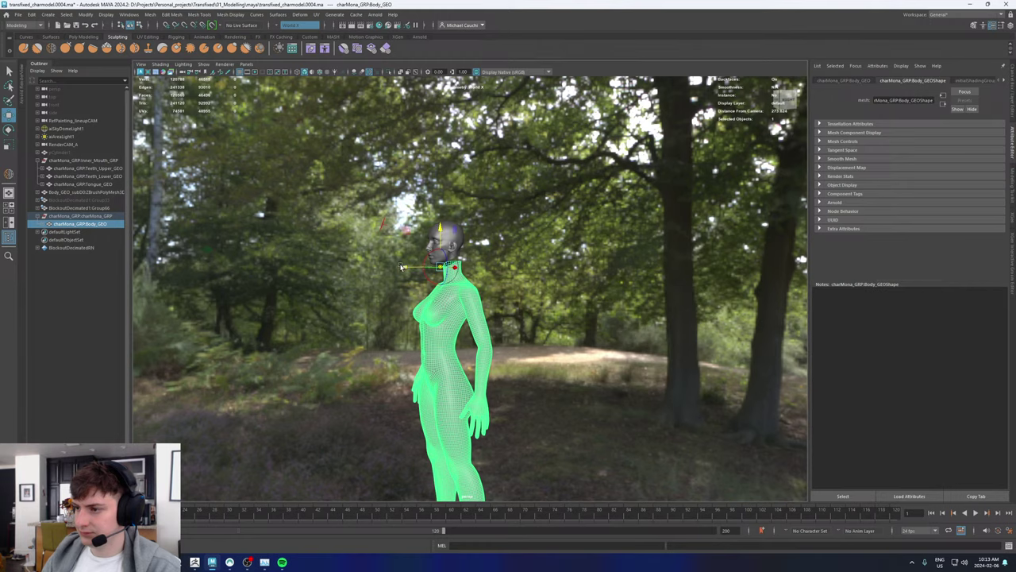
scroll(567, 294, up, 2)
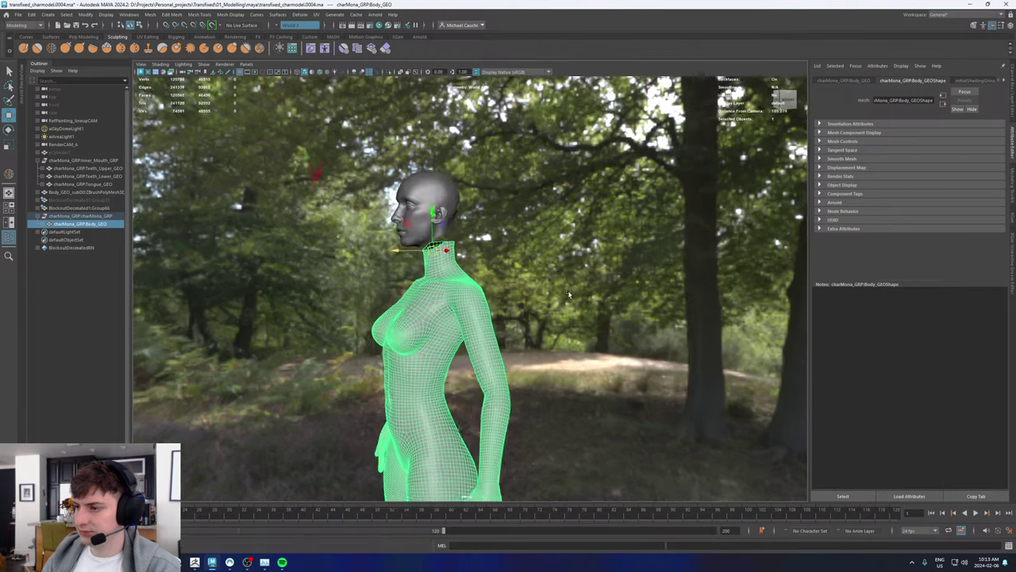
Step: Examine how the body's neck opening lines up with the underside of the head from behind and along the back
alt+drag(409, 290, 510, 280)
alt+middle_drag(481, 274, 463, 344)
scroll(431, 350, up, 6)
alt+drag(431, 347, 219, 359)
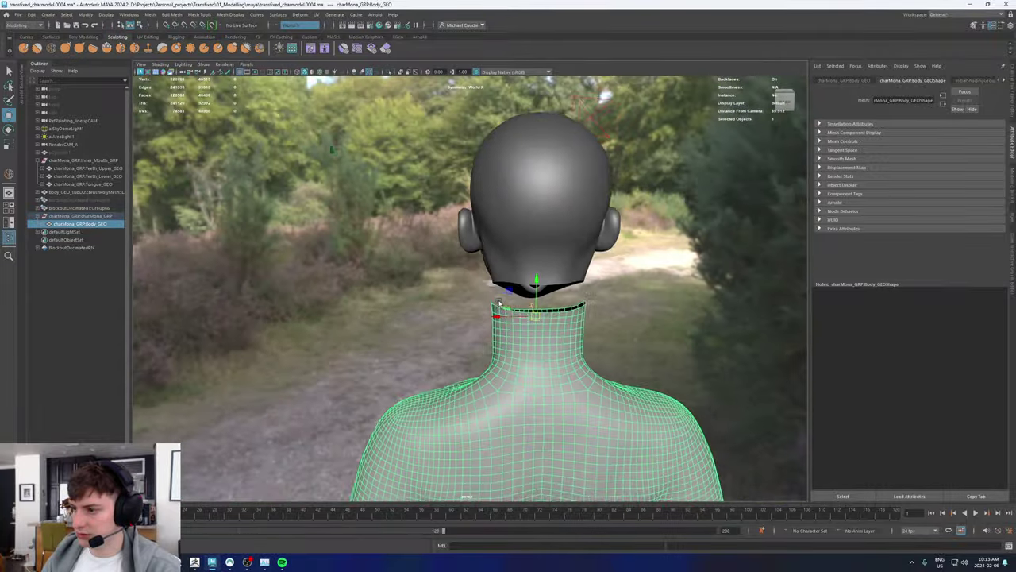
alt+right_drag(548, 369, 742, 382)
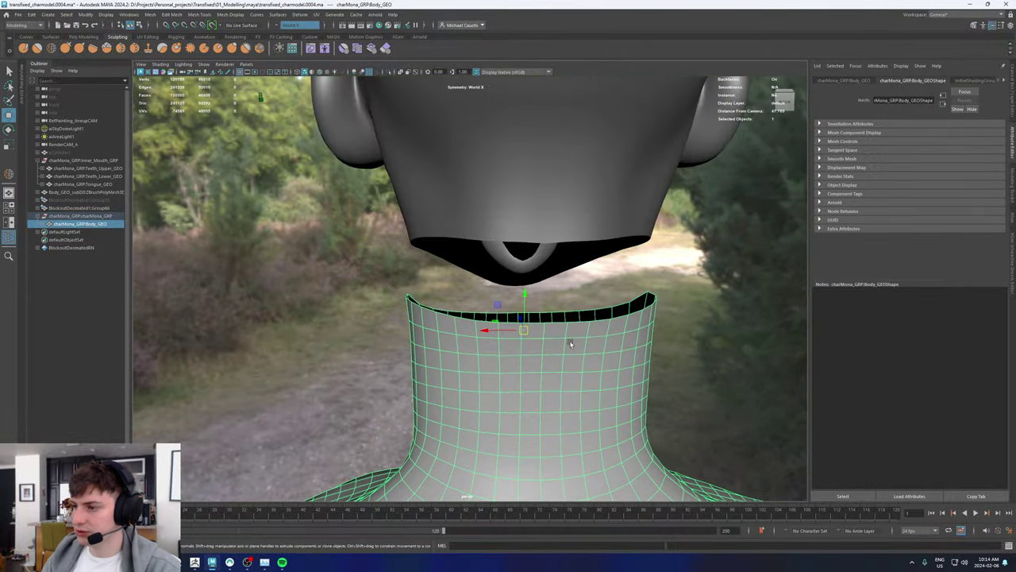
alt+right_drag(570, 344, 479, 360)
key(q)
alt+right_drag(675, 308, 601, 315)
click(601, 315)
alt+middle_drag(500, 396, 473, 253)
alt+drag(474, 254, 531, 232)
click(394, 289)
alt+middle_drag(395, 270, 427, 221)
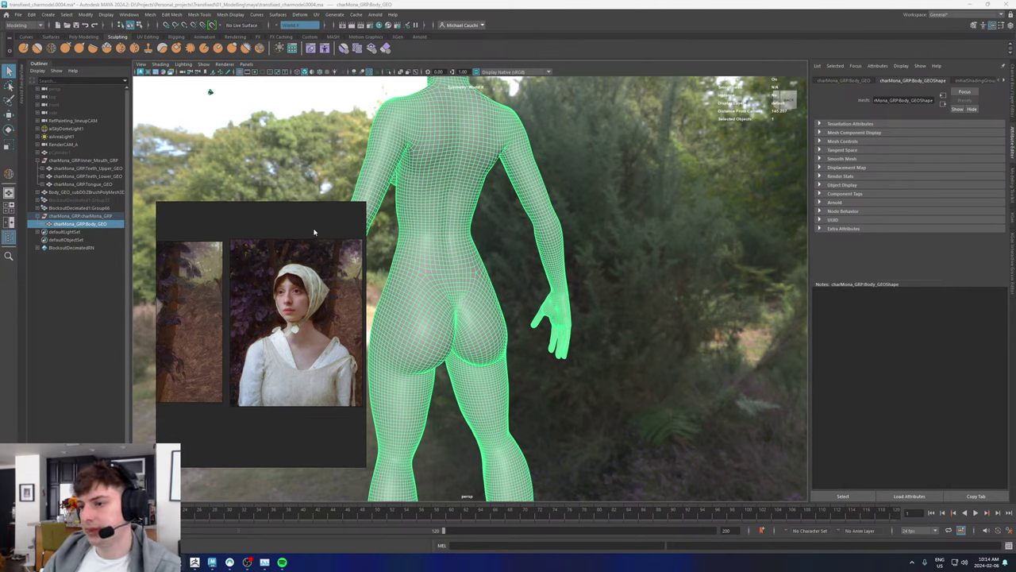
Step: Move the reference images away from the model and examine the topology of the hand, legs and torso
right_drag(315, 232, 0, 246)
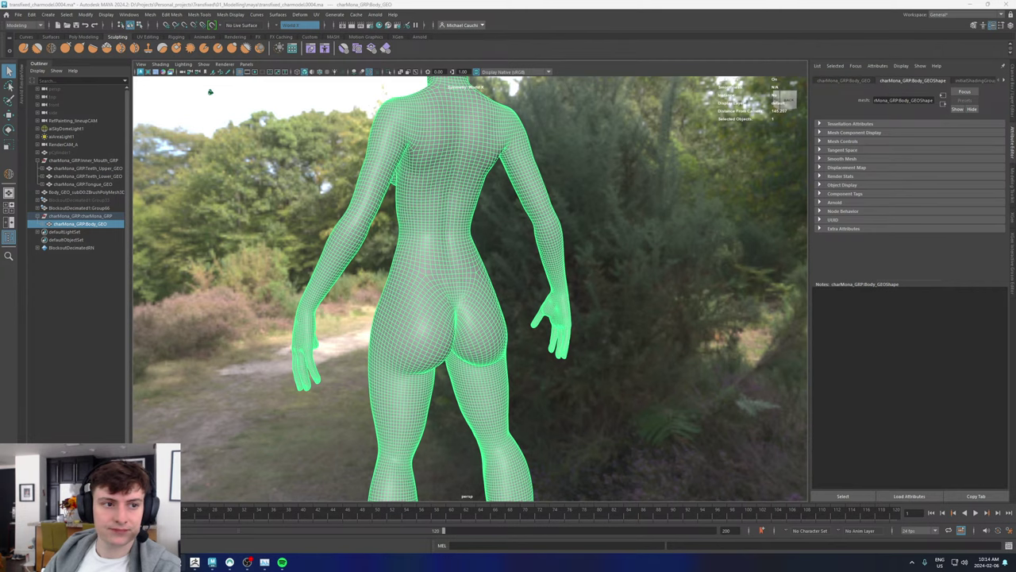
alt+drag(343, 235, 444, 294)
alt+middle_drag(445, 294, 435, 244)
alt+right_drag(435, 244, 522, 272)
key(w)
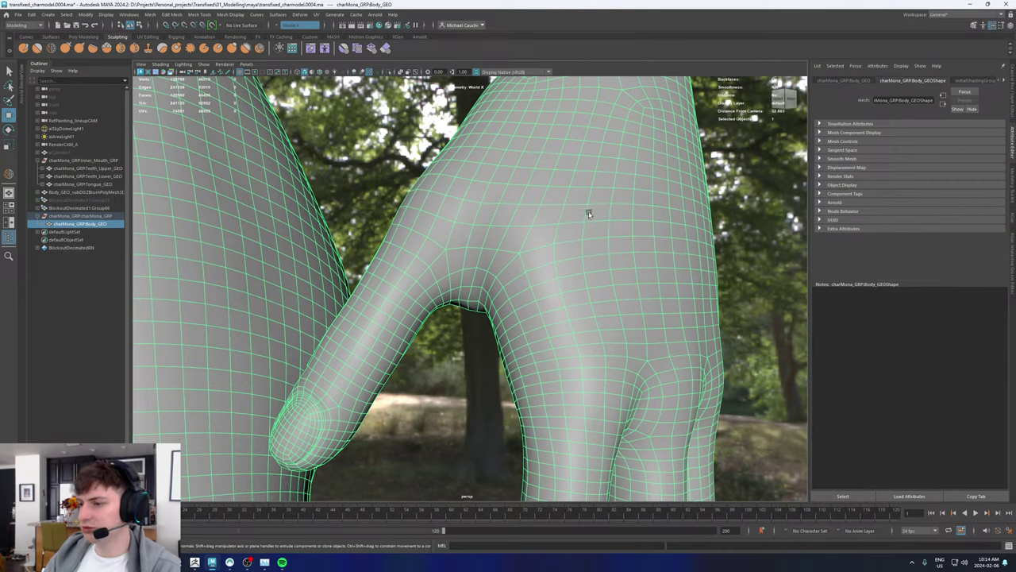
scroll(589, 214, down, 10)
mouse_move(383, 326)
alt+middle_down()
mouse_move(383, 314)
mouse_move(396, 326)
alt+middle_up()
alt+drag(397, 326, 429, 252)
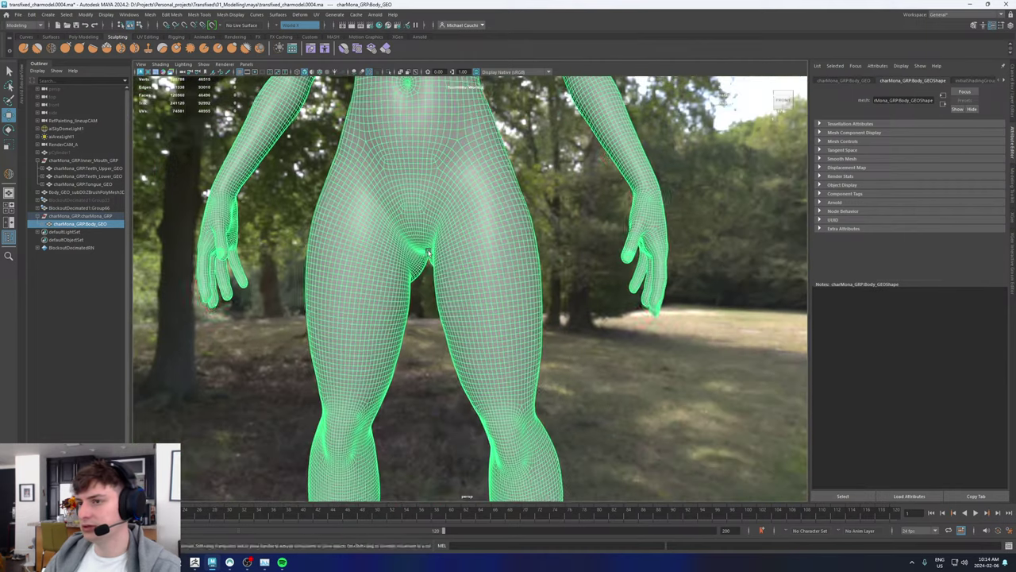
mouse_move(429, 252)
alt+middle_down()
mouse_move(411, 318)
mouse_move(411, 254)
alt+middle_up()
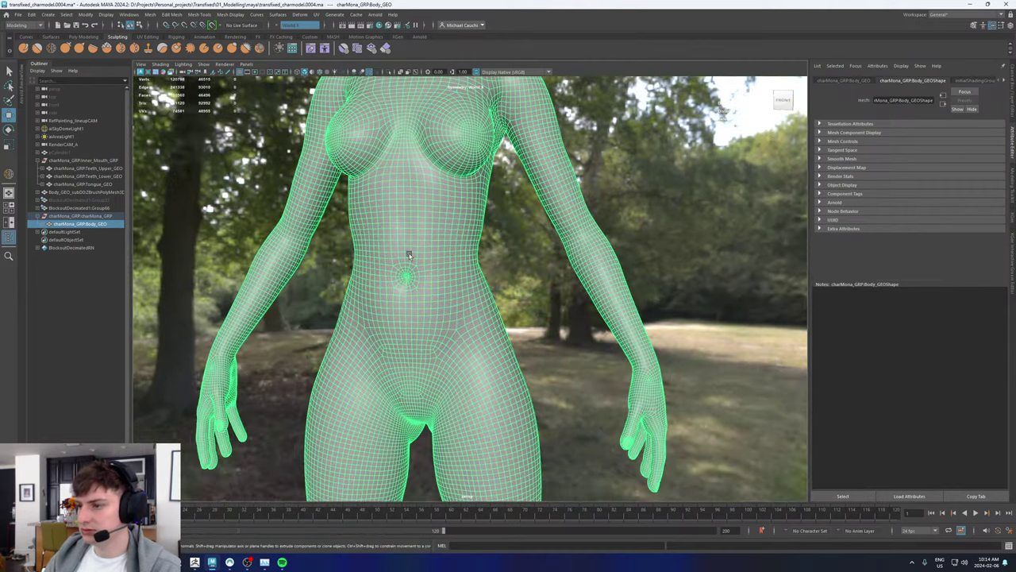
scroll(415, 257, up, 2)
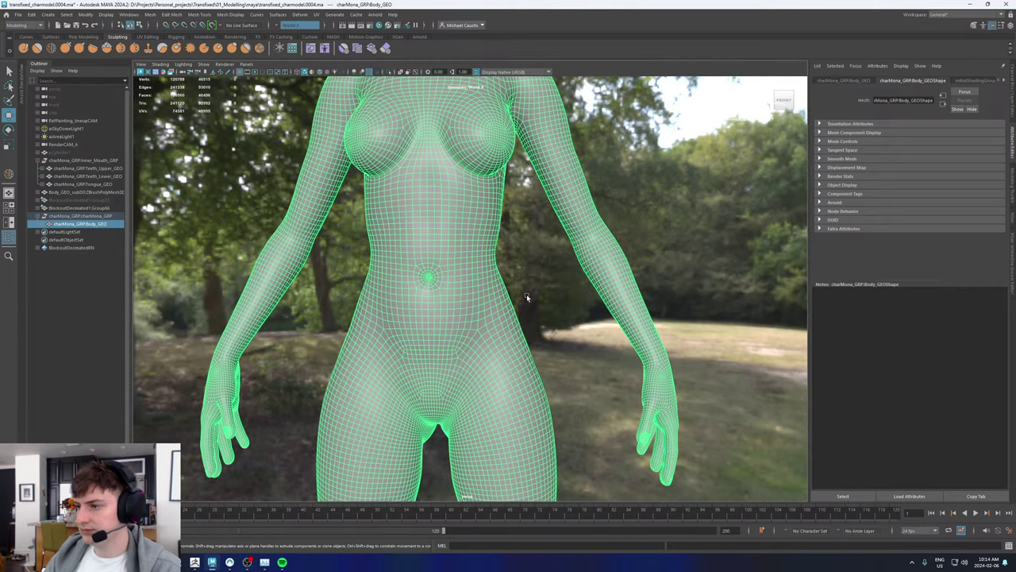
Step: Delete the ring edge loops around the navel on the body mesh
click(526, 296)
alt+drag(413, 278, 431, 277)
alt+right_drag(431, 277, 702, 369)
click(579, 308)
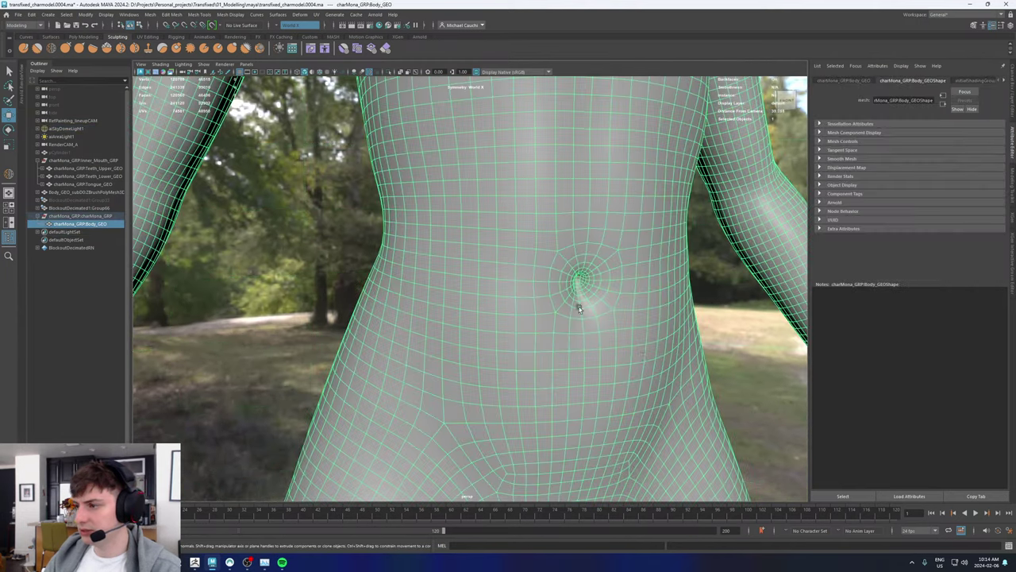
alt+drag(644, 357, 384, 291)
alt+middle_drag(385, 291, 386, 320)
alt+right_drag(385, 320, 389, 272)
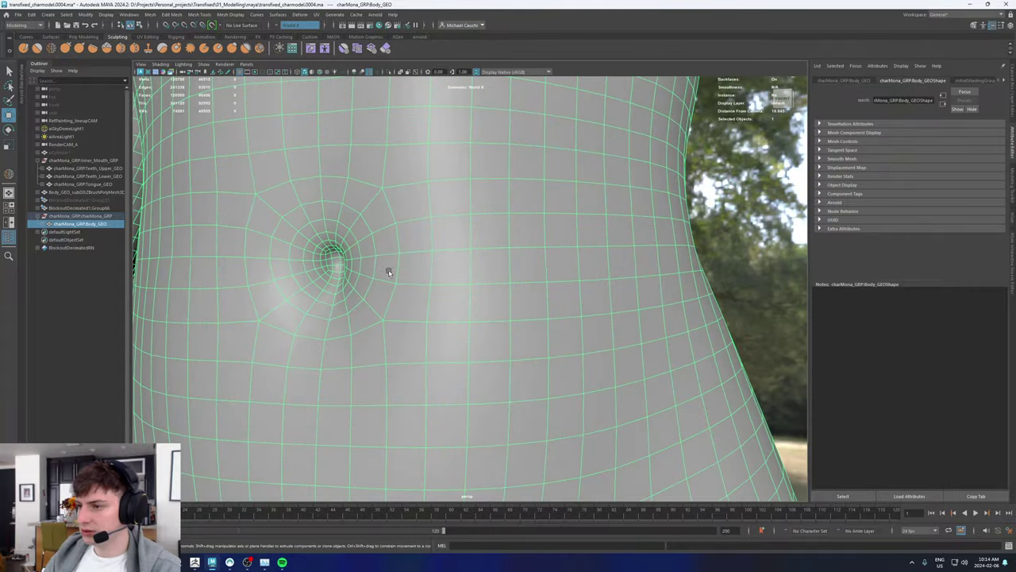
right_drag(331, 209, 365, 209)
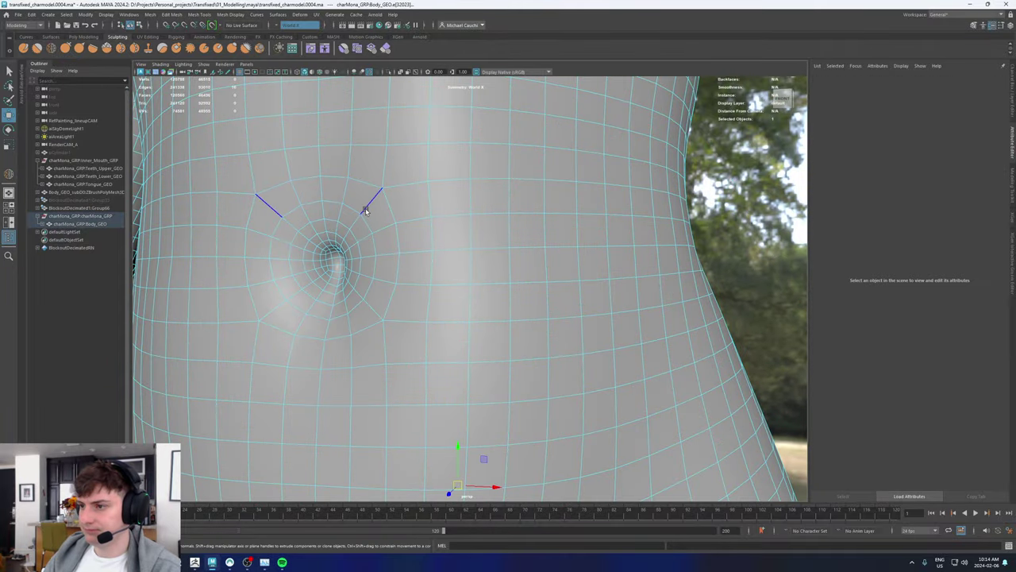
click(363, 222)
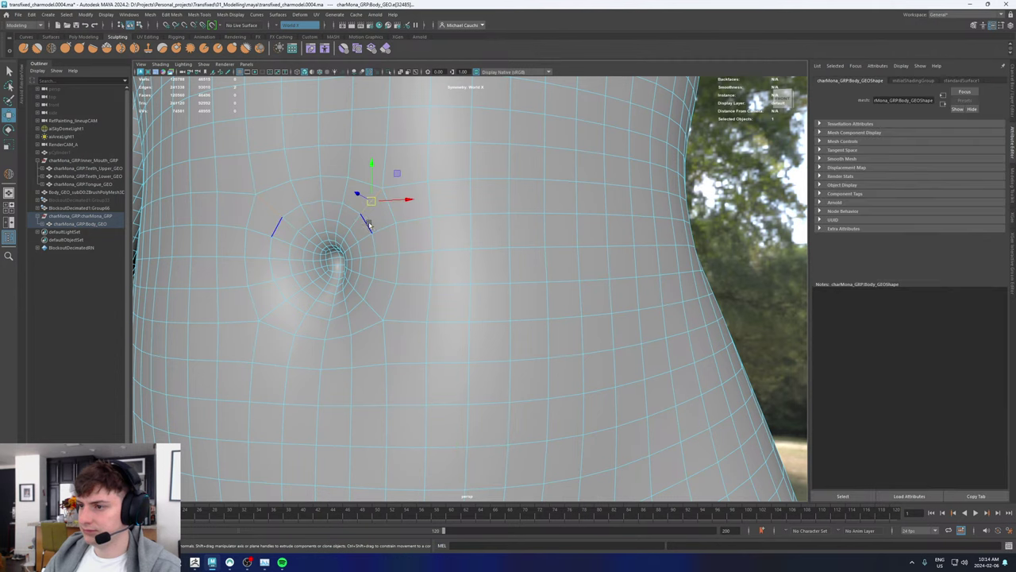
alt+drag(338, 257, 374, 227)
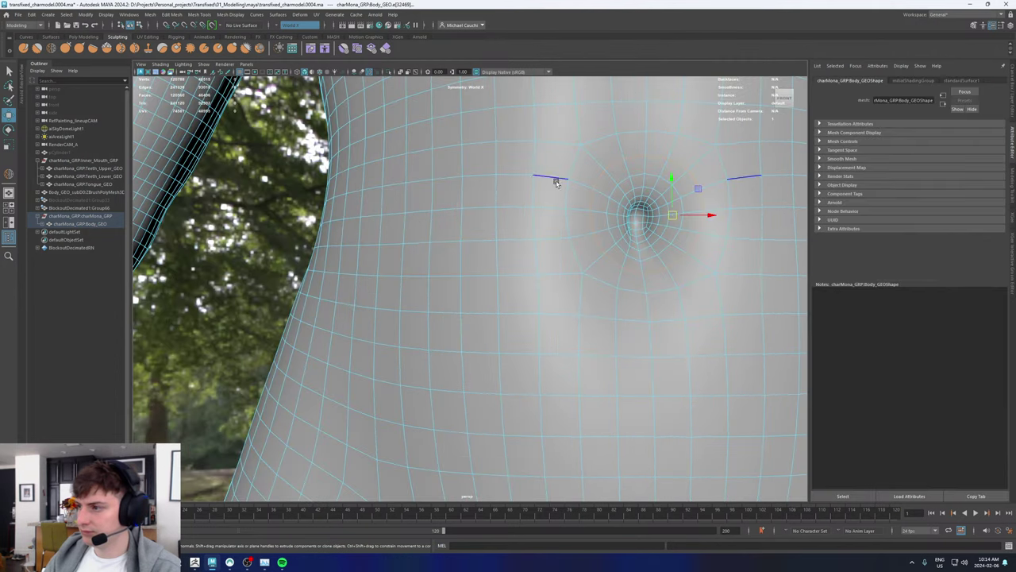
key(q)
click(625, 180)
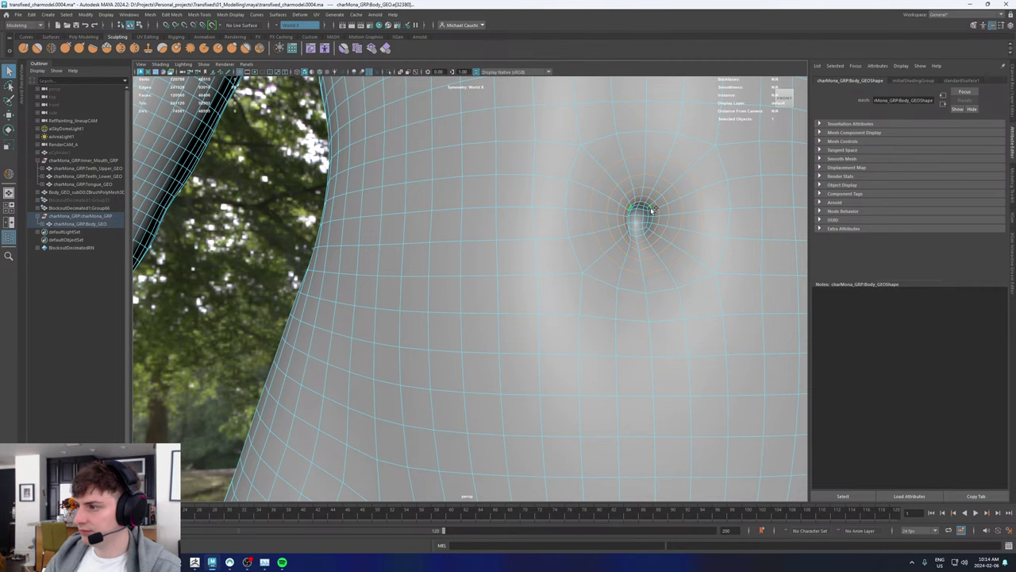
key(ctrl+Delete)
Step: Sculpt over the navel with a smoothing brush until its centre is flat with the stomach
alt+middle_drag(652, 209, 399, 274)
alt+middle_drag(312, 324, 384, 279)
right_drag(419, 258, 449, 254)
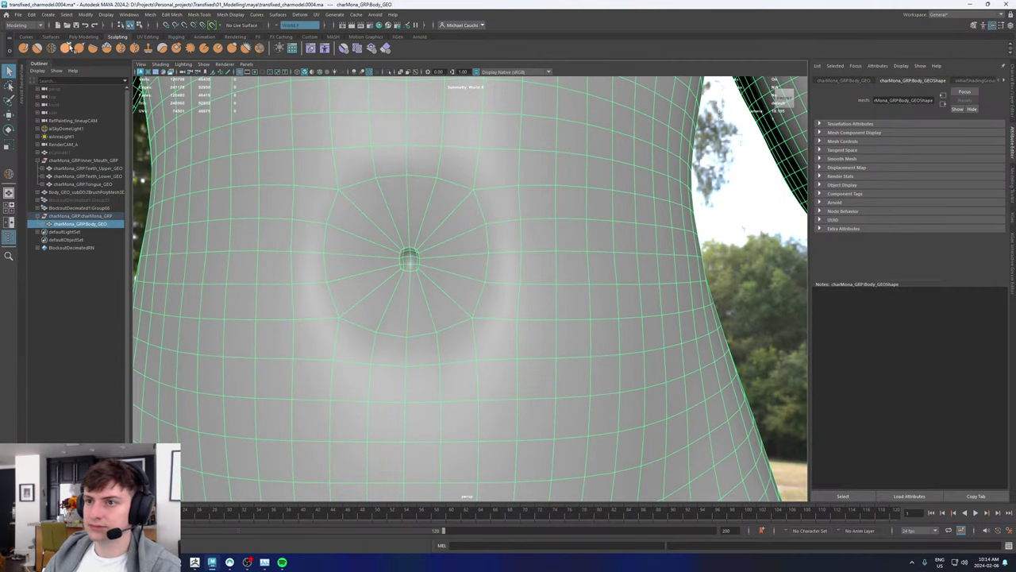
mouse_move(412, 250)
mouse_down()
mouse_move(411, 261)
mouse_move(416, 242)
mouse_move(428, 269)
mouse_up()
key(w)
key(F10)
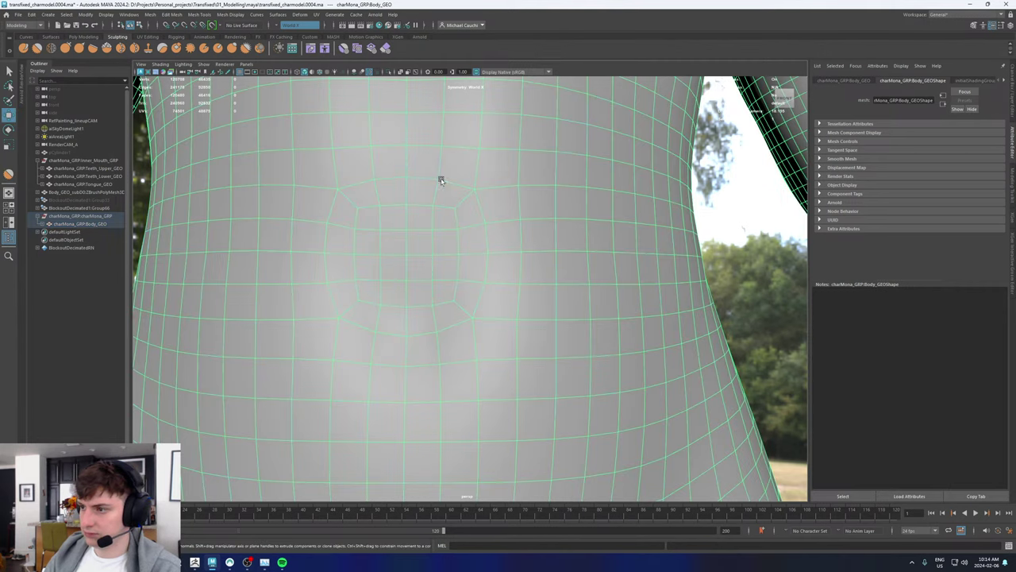
Step: Remove the diagonal corner edges at the top of the former navel ring and prepare a sculpting brush for smoothing the area
click(466, 202)
shift+right_drag(478, 228, 513, 200)
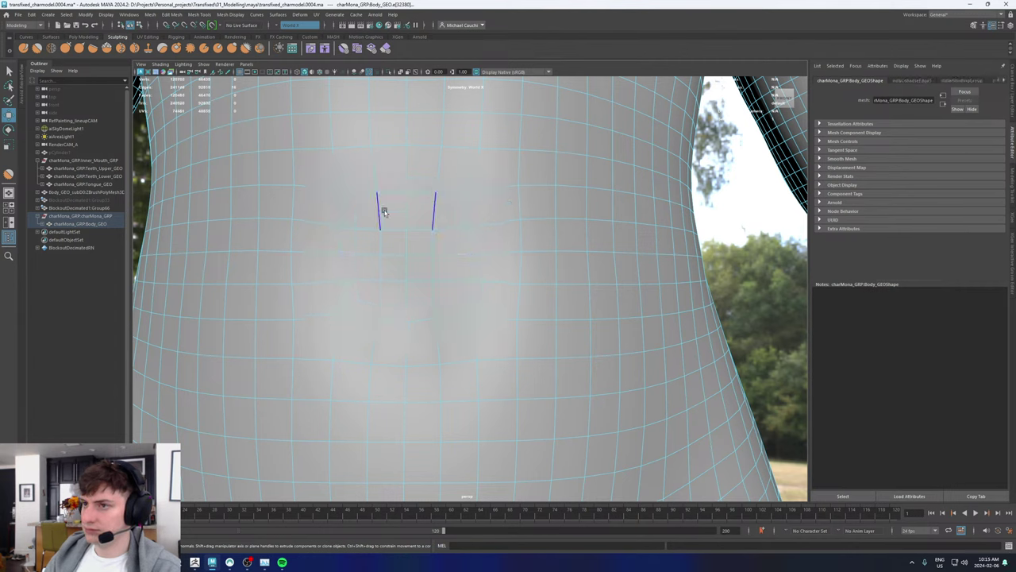
key(ctrl+z)
click(51, 48)
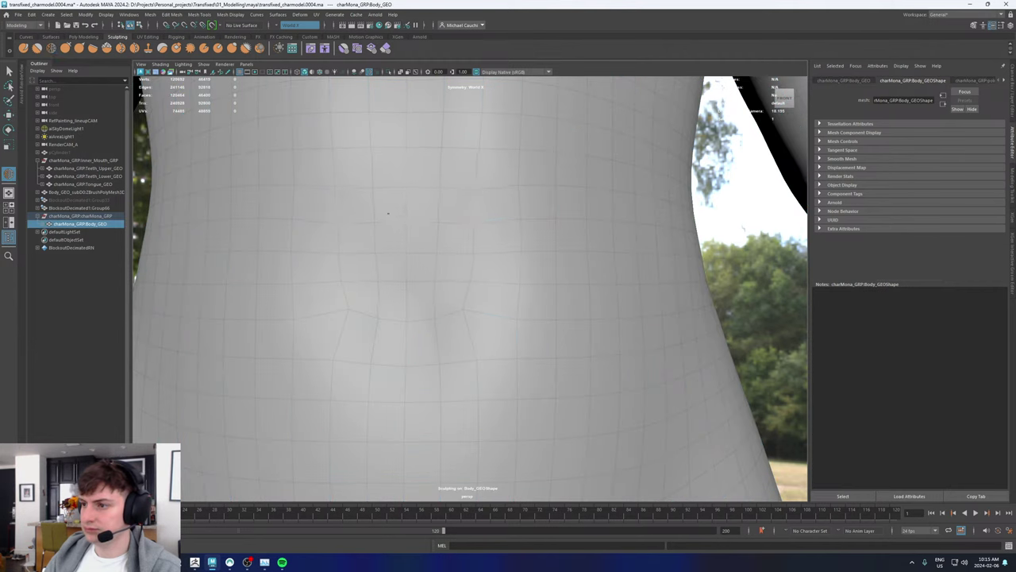
Step: Examine the cleaned stomach, the chest and the neck of the body mesh from several angles
alt+right_drag(563, 294, 452, 295)
alt+drag(452, 295, 511, 291)
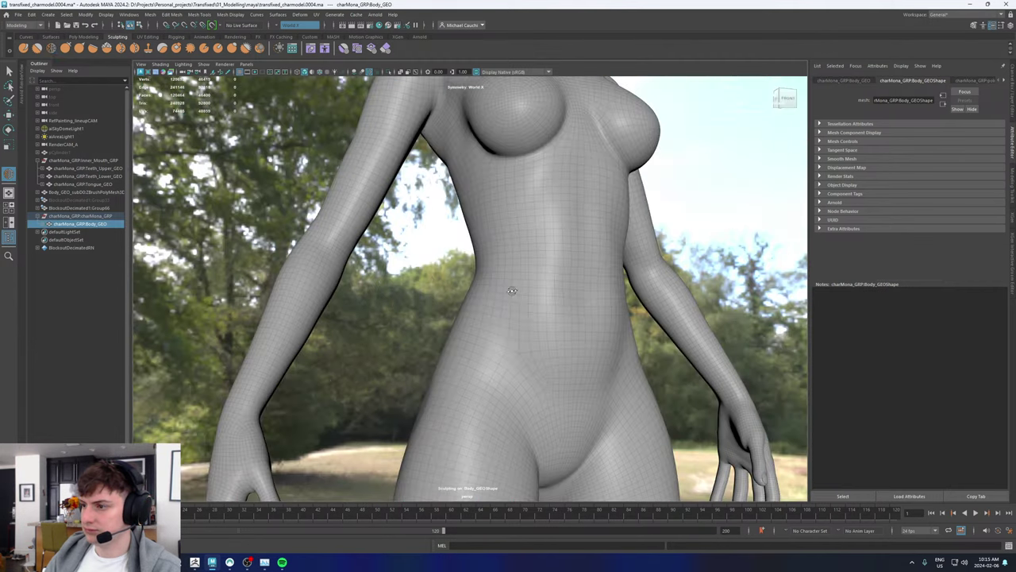
alt+middle_drag(548, 288, 478, 288)
alt+drag(479, 288, 452, 314)
key(w)
scroll(474, 251, down, 6)
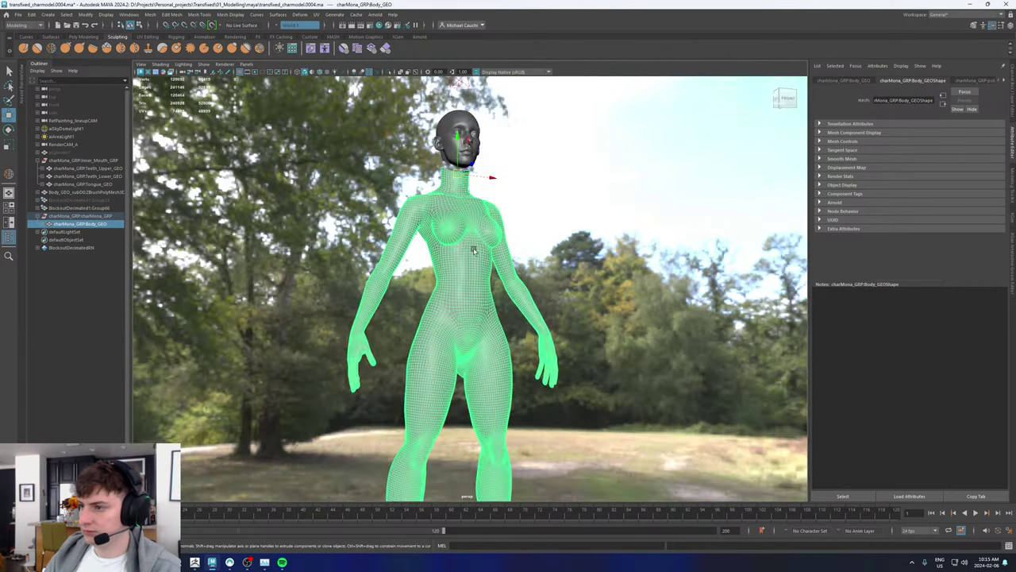
scroll(465, 253, up, 6)
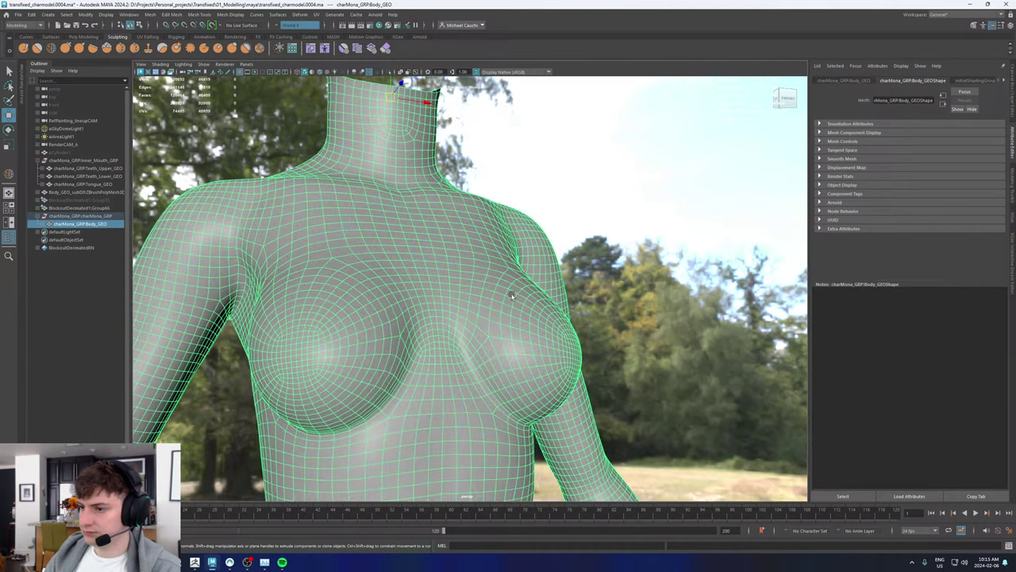
alt+drag(512, 296, 345, 281)
alt+middle_drag(345, 281, 500, 344)
alt+drag(500, 344, 413, 292)
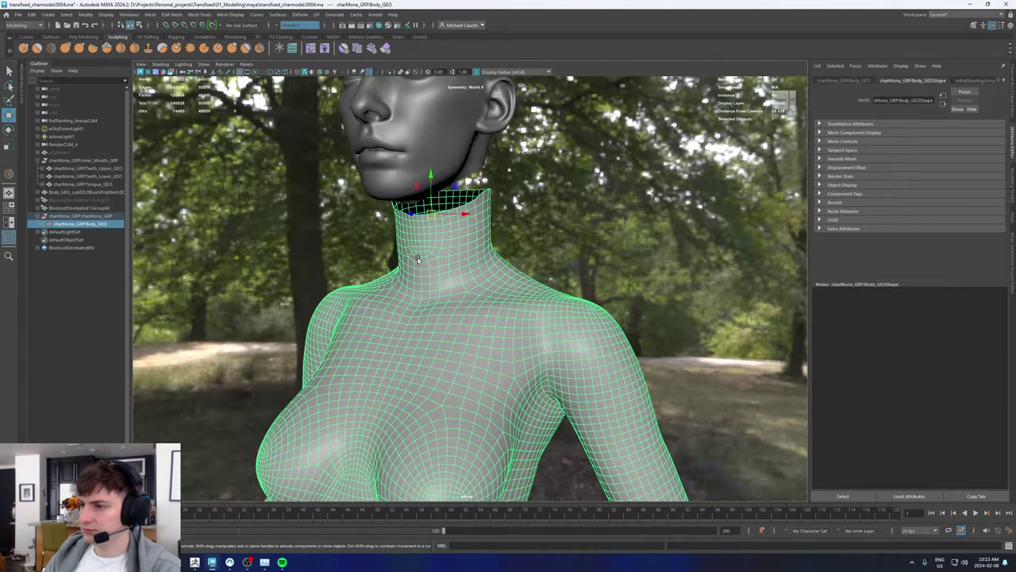
alt+middle_drag(404, 216, 444, 334)
Step: Compare the head's open lower border with the body's neck border up close, checking the head's edges
scroll(444, 333, up, 5)
alt+drag(444, 333, 465, 322)
right_drag(460, 332, 462, 274)
alt+drag(406, 196, 319, 190)
alt+middle_drag(306, 213, 340, 259)
click(321, 208)
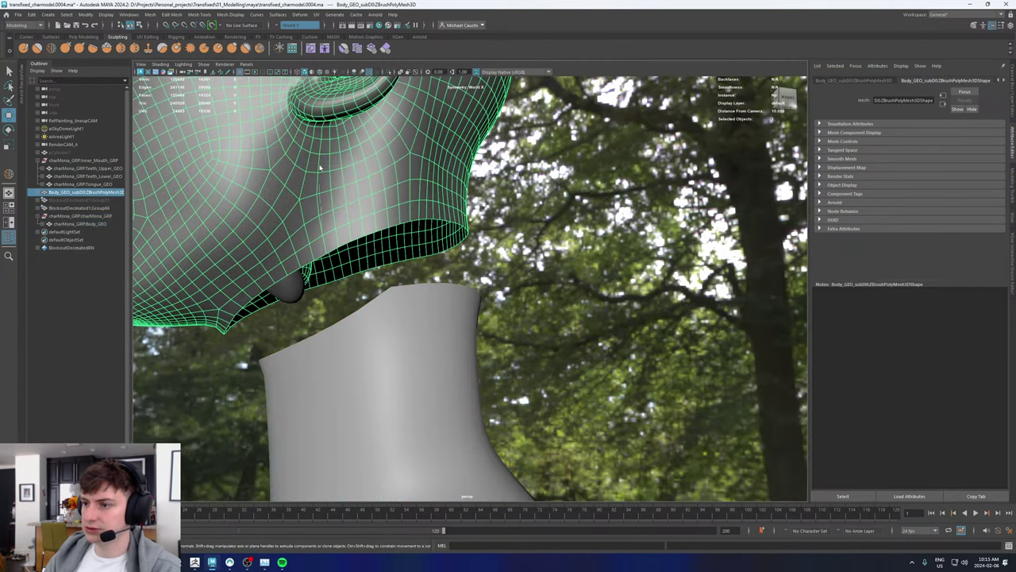
key(F10)
click(351, 246)
alt+drag(396, 319, 378, 290)
key(F8)
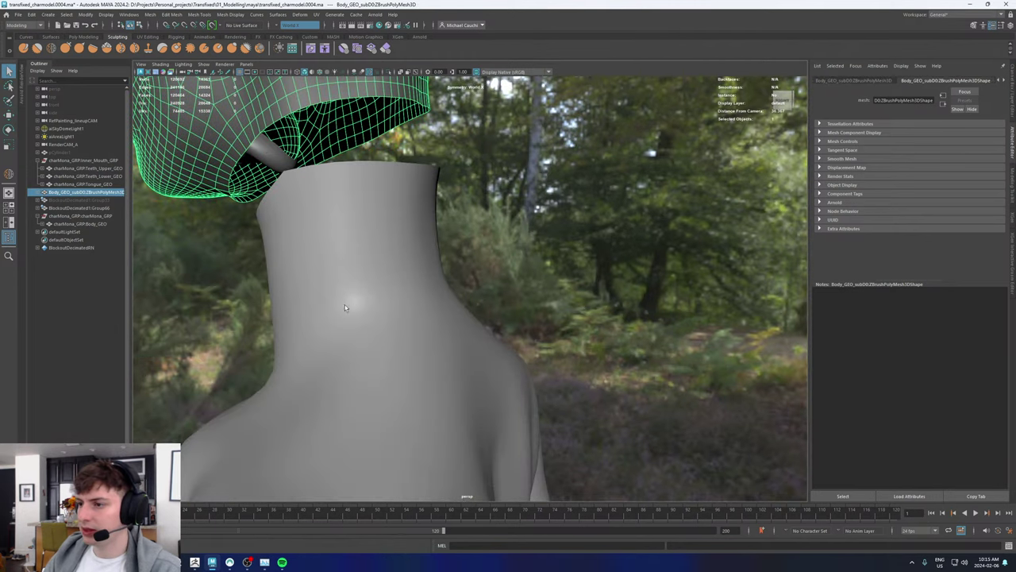
Step: Smooth the body mesh with one division level to bring its density closer to the head's
click(361, 263)
shift+right_drag(362, 263, 345, 310)
alt+middle_drag(333, 206, 364, 262)
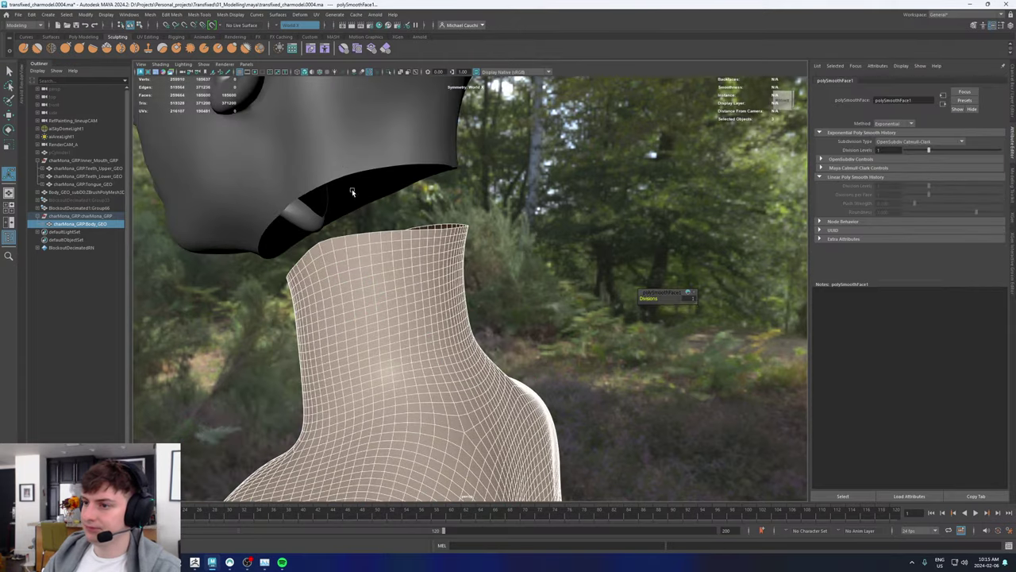
Step: Select the head and body together and compare their wireframe density around the neck gap
click(337, 153)
shift+click(365, 278)
alt+drag(357, 282, 560, 306)
alt+right_drag(561, 305, 405, 300)
alt+drag(405, 300, 442, 304)
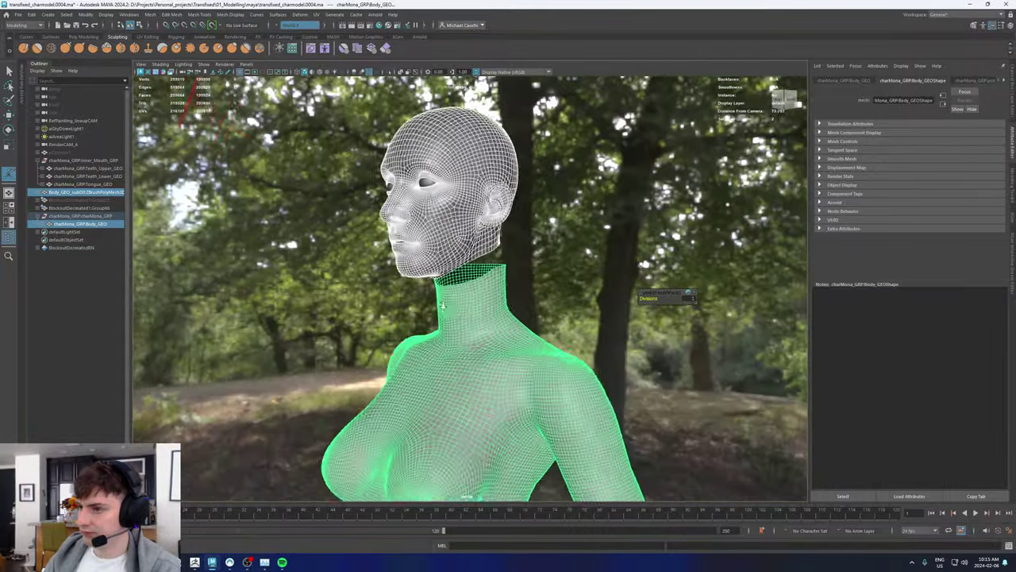
alt+right_drag(443, 304, 469, 379)
click(441, 410)
shift+click(429, 229)
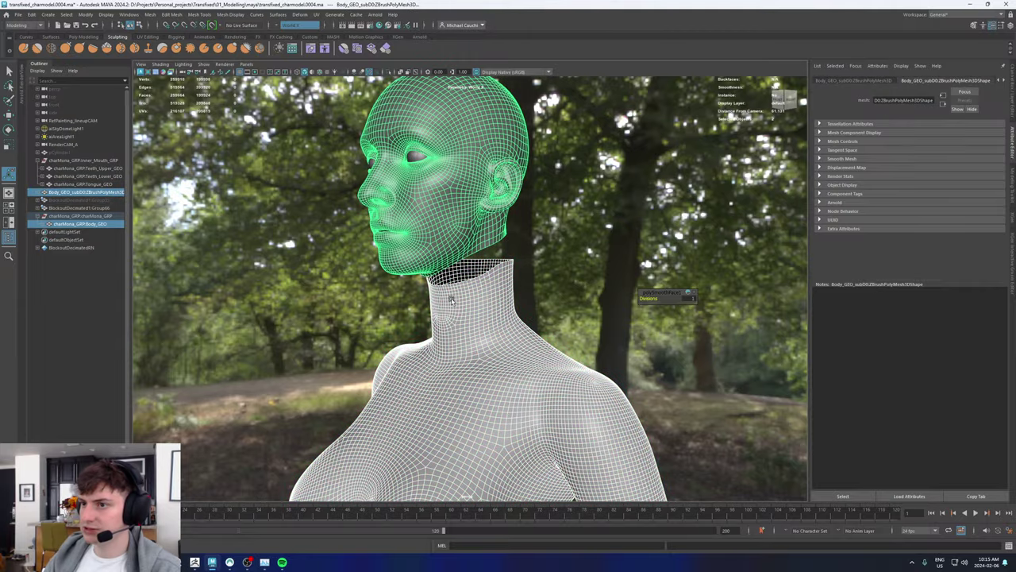
alt+drag(453, 300, 462, 355)
alt+middle_drag(463, 356, 440, 276)
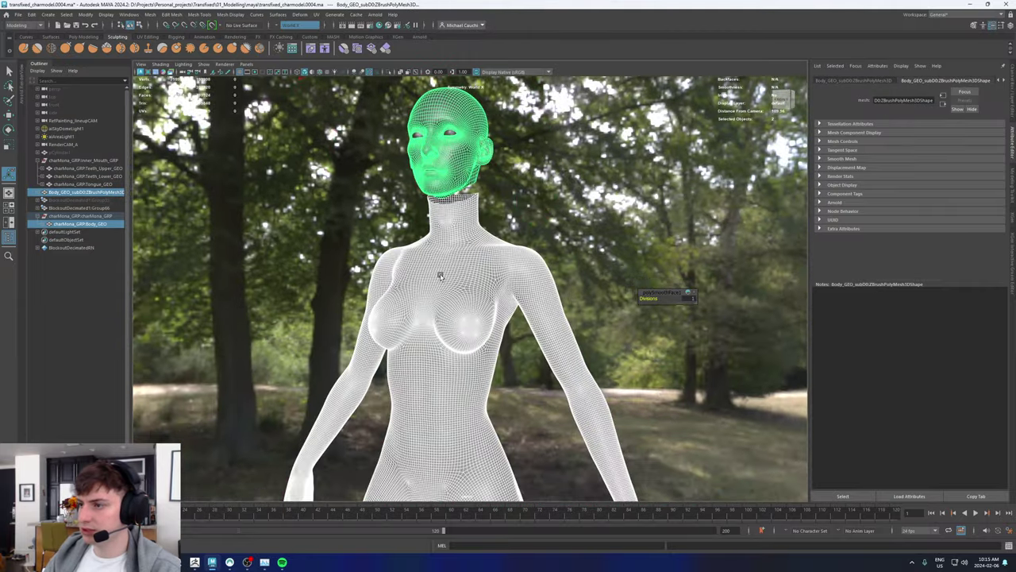
alt+drag(441, 277, 373, 246)
alt+right_drag(280, 216, 348, 239)
scroll(321, 223, down, 6)
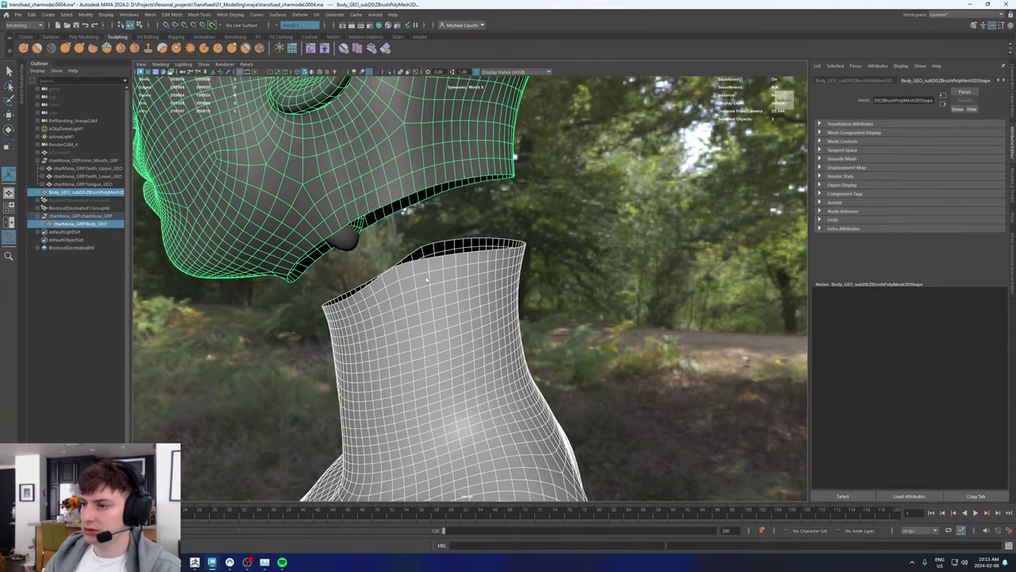
Step: Combine the body and head into a single mesh and delete its construction history
right_drag(427, 280, 419, 252)
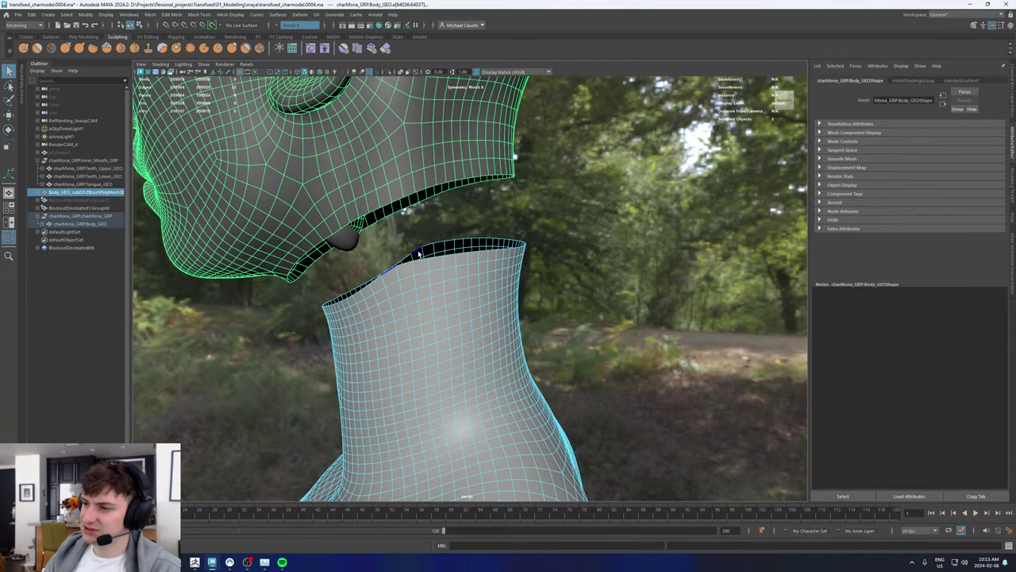
click(420, 264)
alt+drag(355, 268, 390, 320)
right_drag(390, 320, 477, 255)
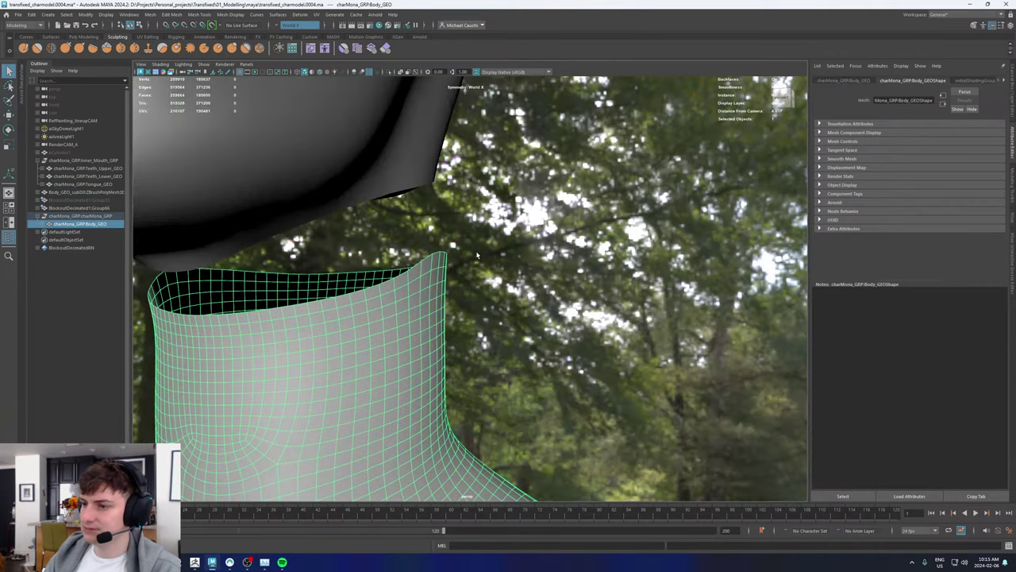
shift+click(384, 165)
shift+right_drag(384, 166, 177, 346)
key(alt+shift+d)
Step: Bridge the border edges at the front centre of the neck between the head and the body
alt+drag(177, 346, 315, 261)
alt+middle_drag(343, 201, 359, 230)
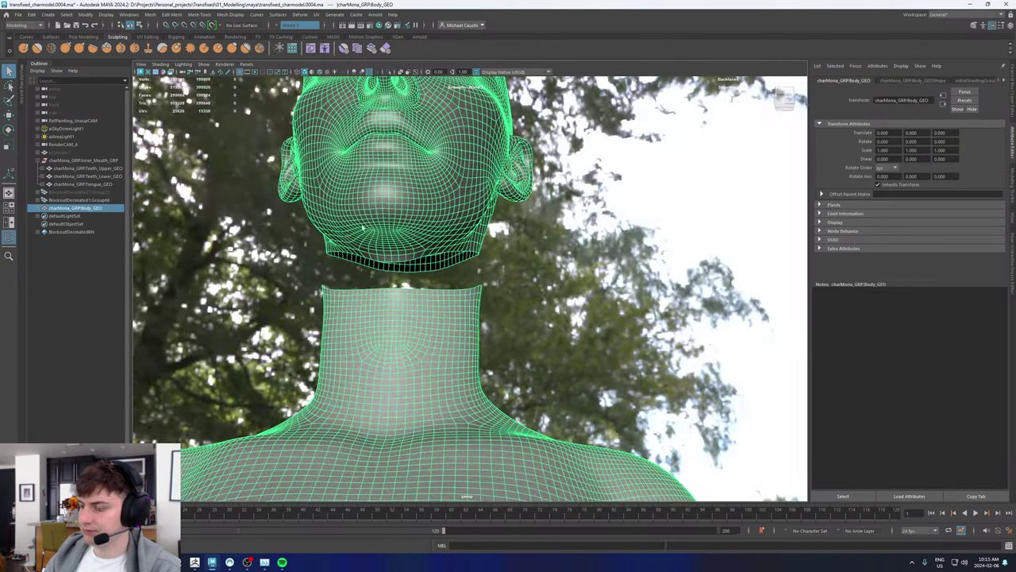
alt+right_drag(359, 230, 379, 327)
alt+drag(323, 291, 433, 293)
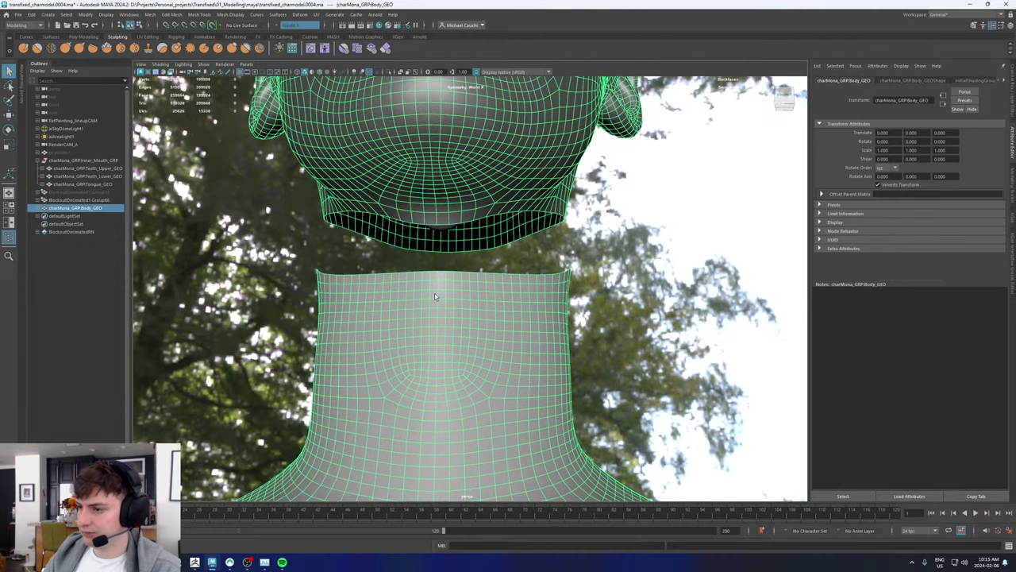
mouse_move(455, 310)
right_down()
mouse_move(456, 528)
mouse_move(536, 524)
right_up()
click(669, 279)
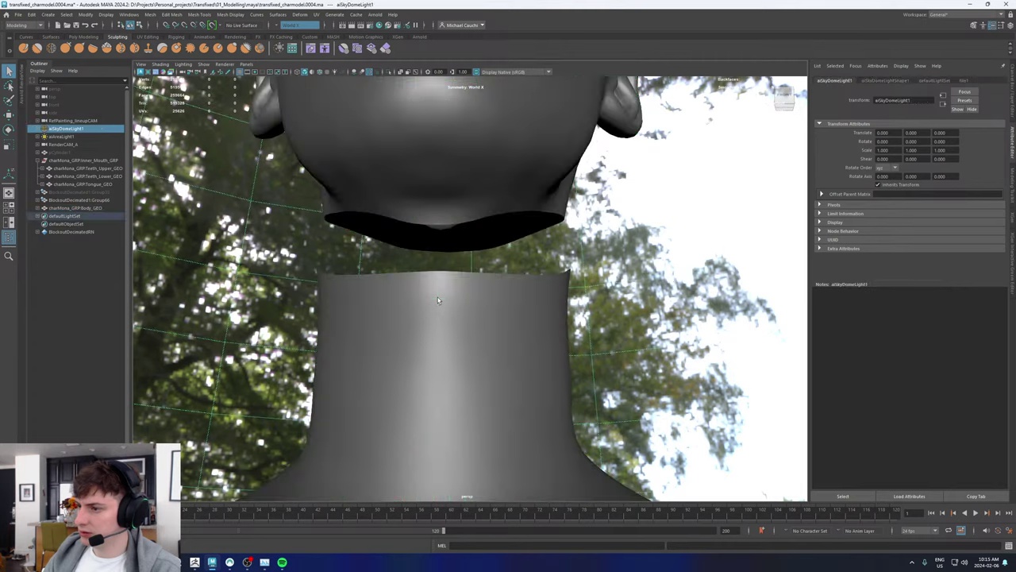
click(437, 297)
mouse_move(438, 297)
right_down()
mouse_move(437, 206)
mouse_move(431, 324)
mouse_move(433, 314)
right_up()
double_click(442, 251)
key(g)
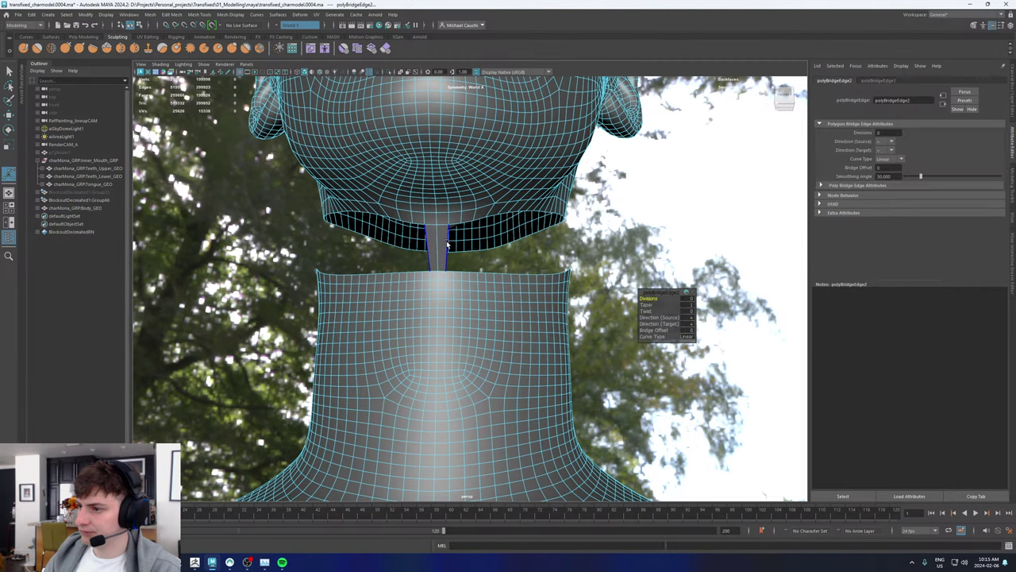
Step: Bridge the remaining border edges all around the neck between head and body, and return to object selection
click(447, 246)
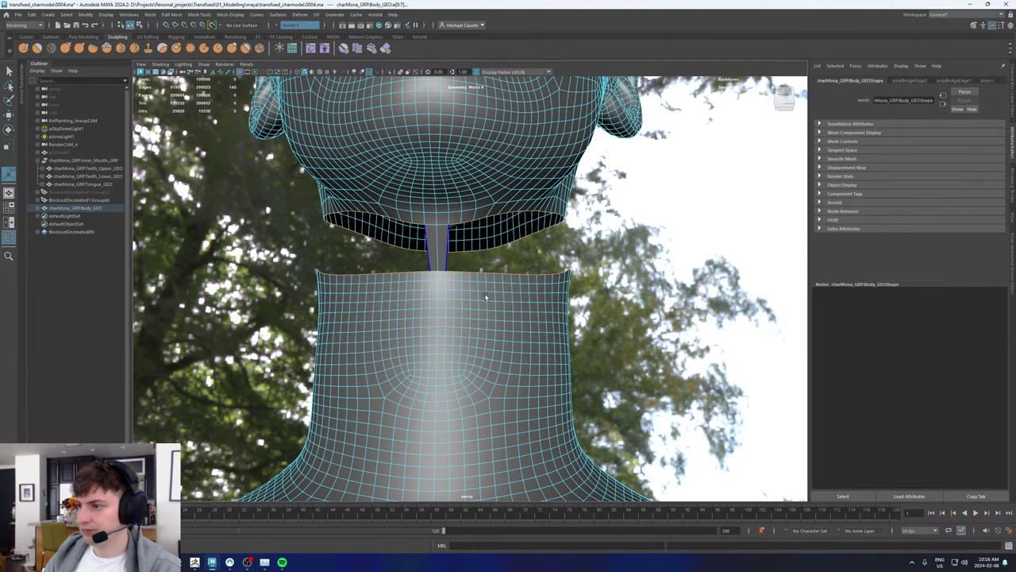
key(g)
alt+drag(519, 316, 447, 333)
key(w)
right_drag(481, 299, 500, 358)
alt+drag(468, 353, 554, 363)
click(609, 333)
alt+right_drag(604, 336, 485, 353)
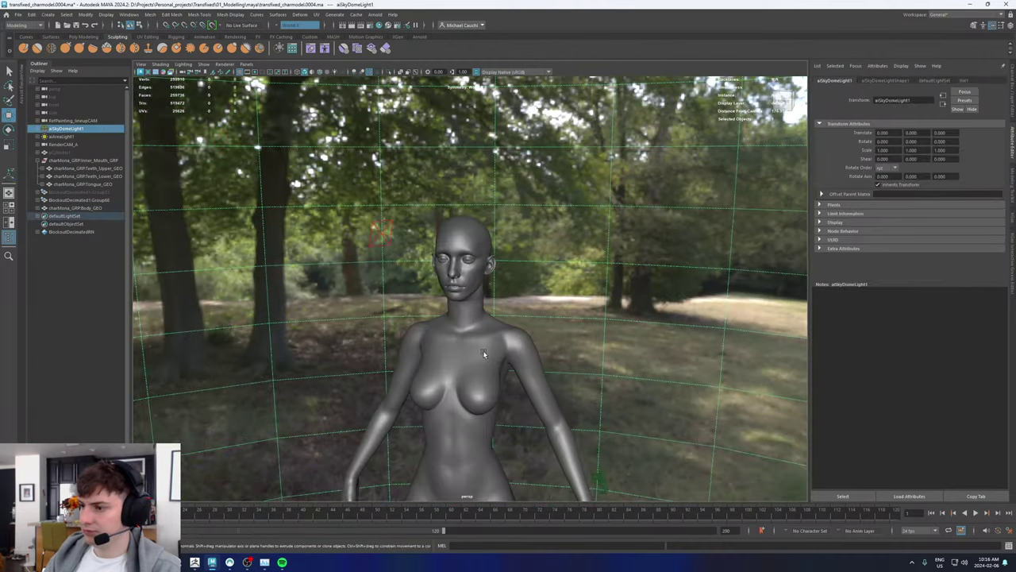
Step: Inspect the bridged neck strip and the mesh density of the combined body from the front, back and sides
alt+drag(484, 354, 511, 347)
alt+middle_drag(512, 347, 453, 312)
alt+right_drag(453, 312, 474, 231)
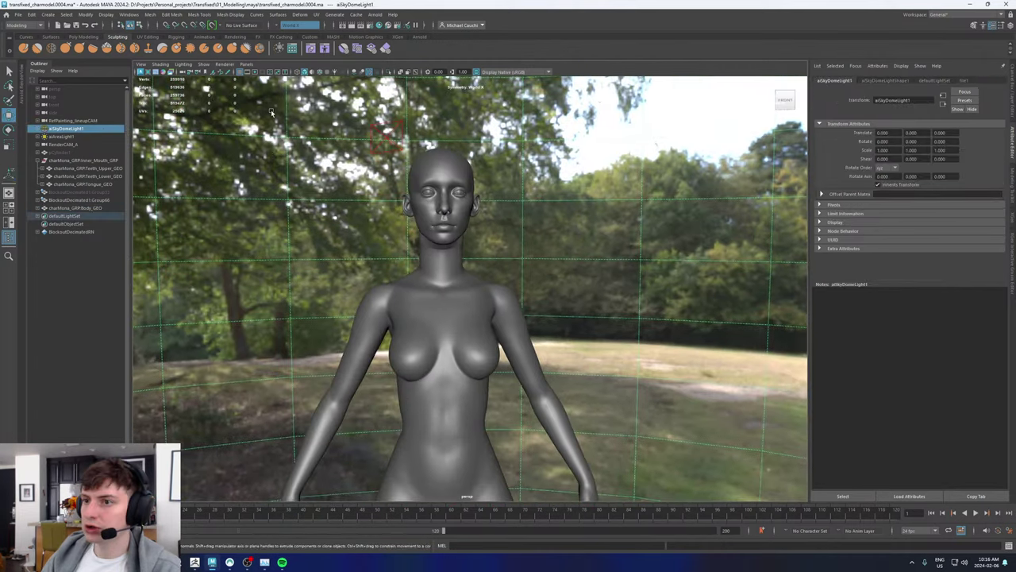
click(460, 306)
alt+drag(460, 306, 393, 337)
alt+middle_drag(393, 337, 399, 306)
alt+right_drag(400, 306, 453, 324)
alt+drag(454, 324, 485, 334)
alt+right_drag(485, 334, 433, 302)
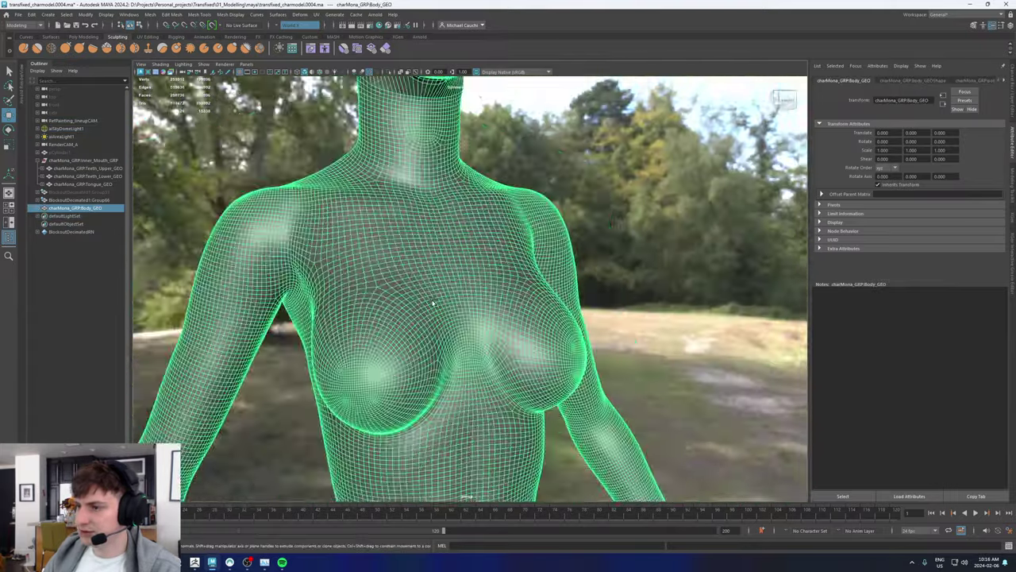
mouse_move(433, 303)
alt+mouse_down()
mouse_move(453, 325)
mouse_move(509, 342)
mouse_move(666, 232)
mouse_move(555, 333)
mouse_move(413, 311)
mouse_move(437, 304)
alt+mouse_up()
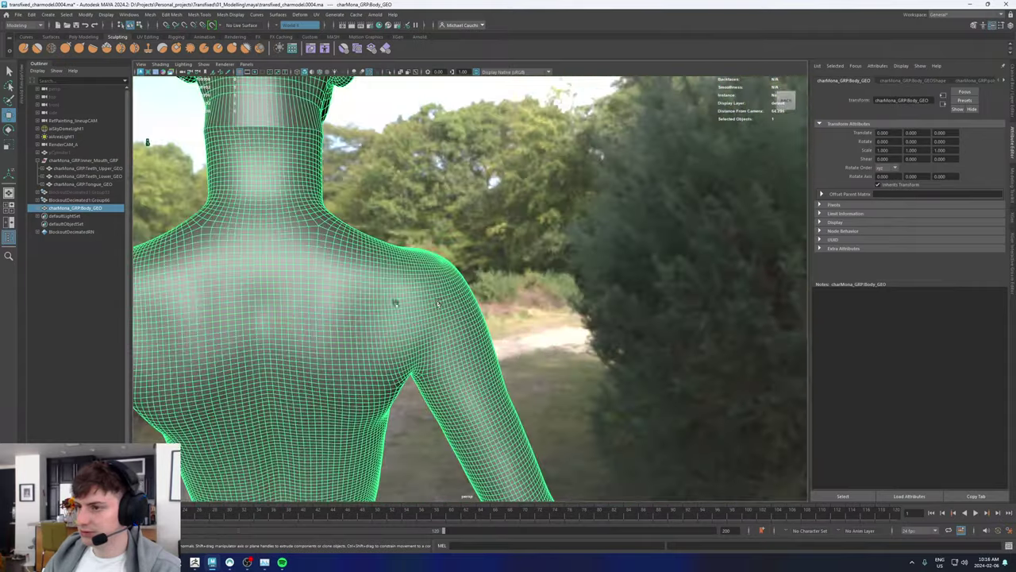
alt+right_drag(494, 295, 272, 301)
alt+middle_drag(396, 283, 433, 342)
alt+right_drag(433, 342, 578, 342)
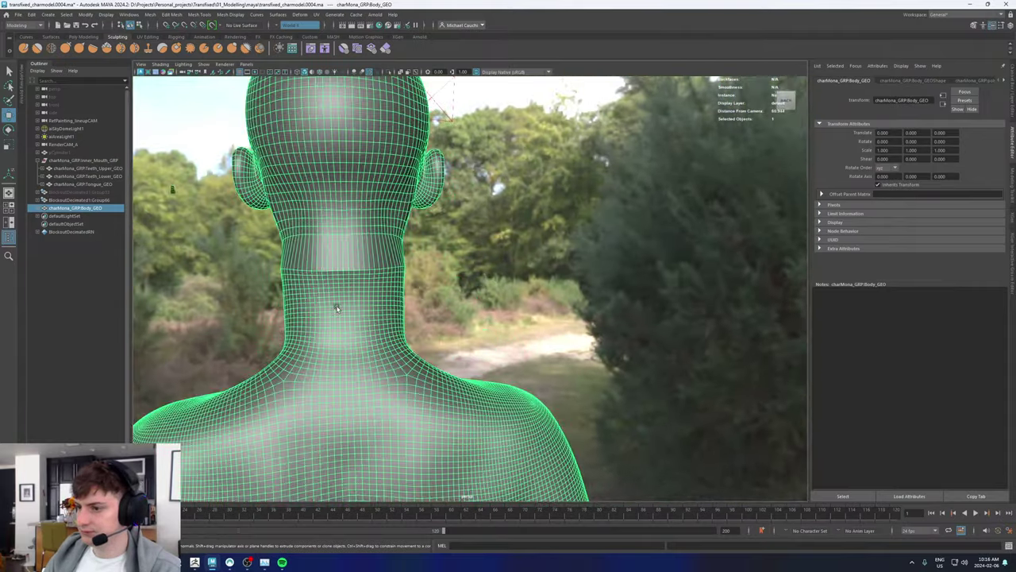
alt+drag(336, 308, 599, 304)
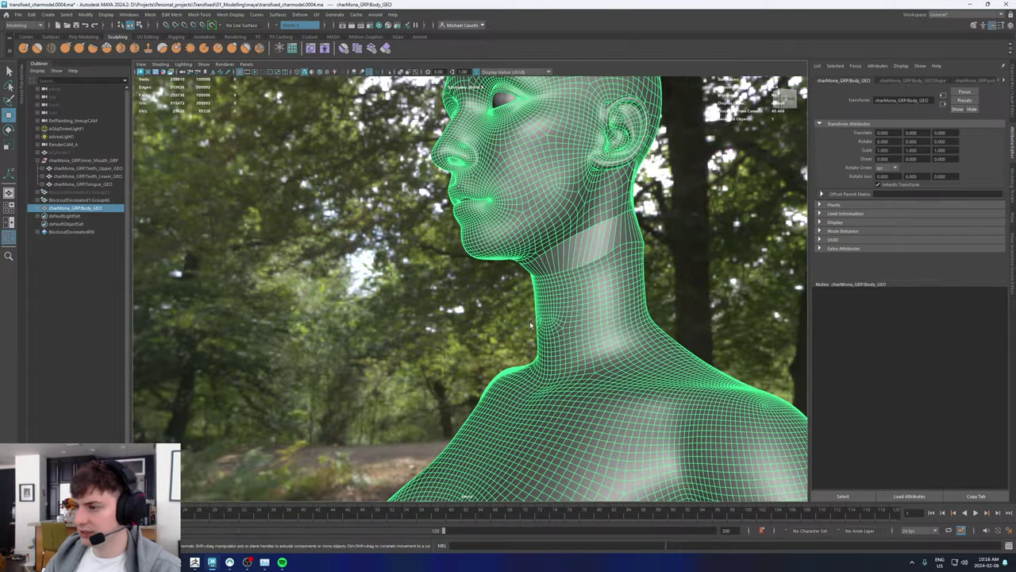
alt+drag(530, 324, 512, 326)
alt+right_drag(383, 292, 514, 292)
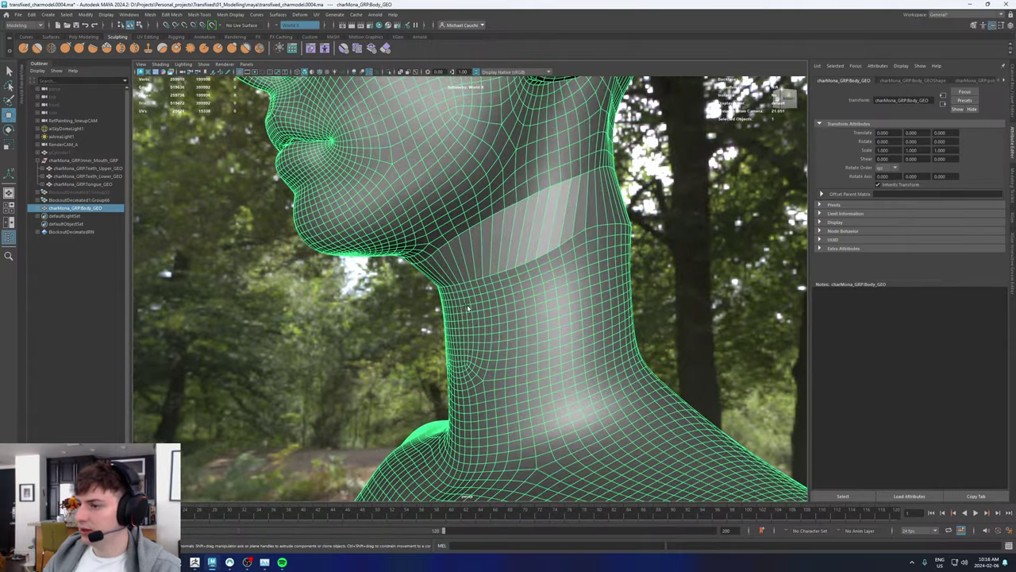
alt+drag(469, 306, 588, 310)
alt+right_drag(545, 313, 435, 308)
alt+drag(435, 308, 390, 306)
alt+middle_drag(413, 306, 394, 279)
Step: Unhide the BlockoutDecimated1:Group33 mesh as a reference for the head and shoulder proportions
click(91, 191)
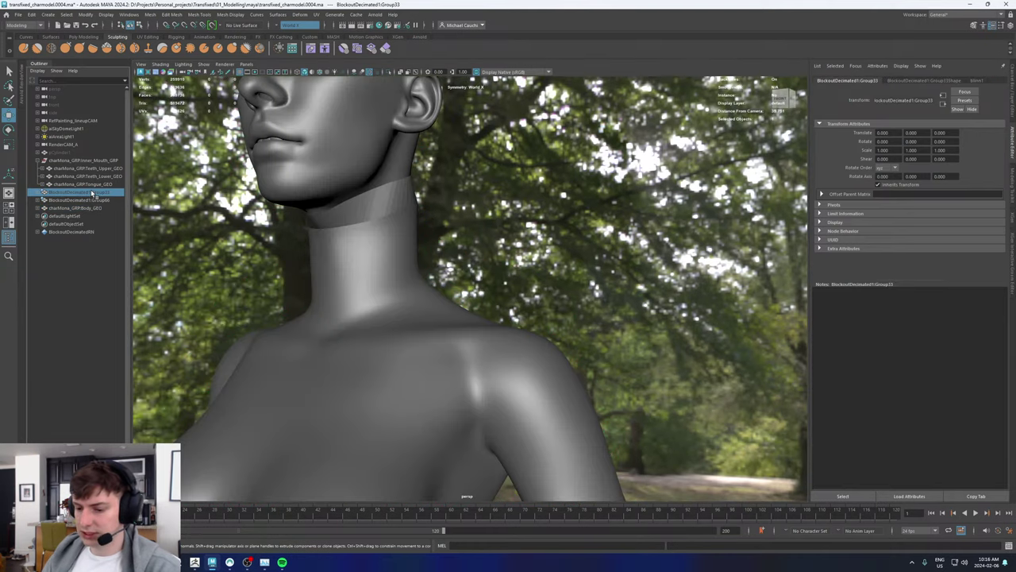
key(shift+h)
scroll(317, 290, down, 3)
alt+drag(195, 295, 364, 323)
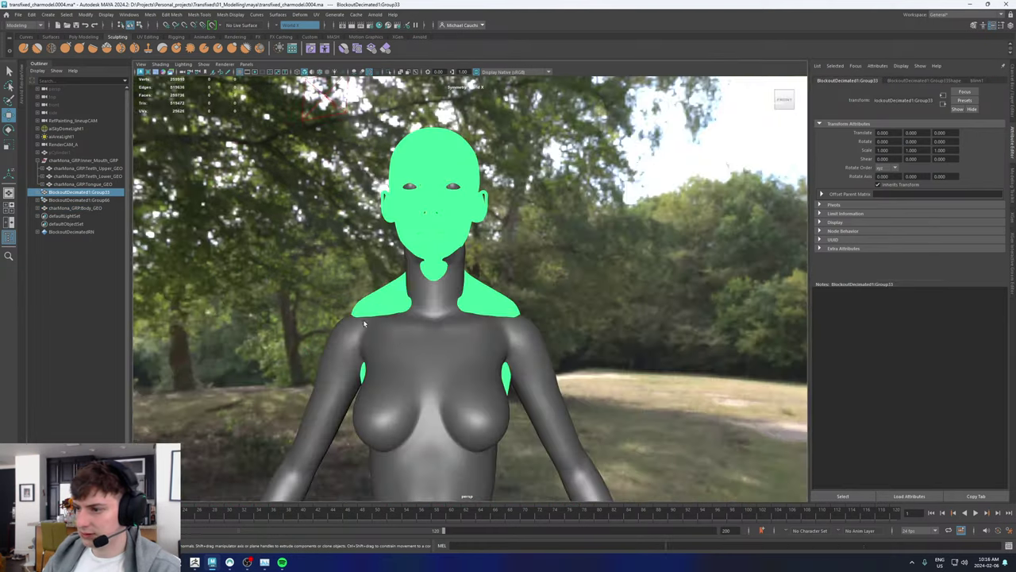
Step: Start face selection on the combined mesh and select the faces of the whole body below the head
click(434, 333)
right_drag(434, 333, 434, 350)
alt+drag(435, 349, 455, 196)
alt+right_drag(456, 195, 320, 365)
alt+middle_drag(320, 365, 298, 215)
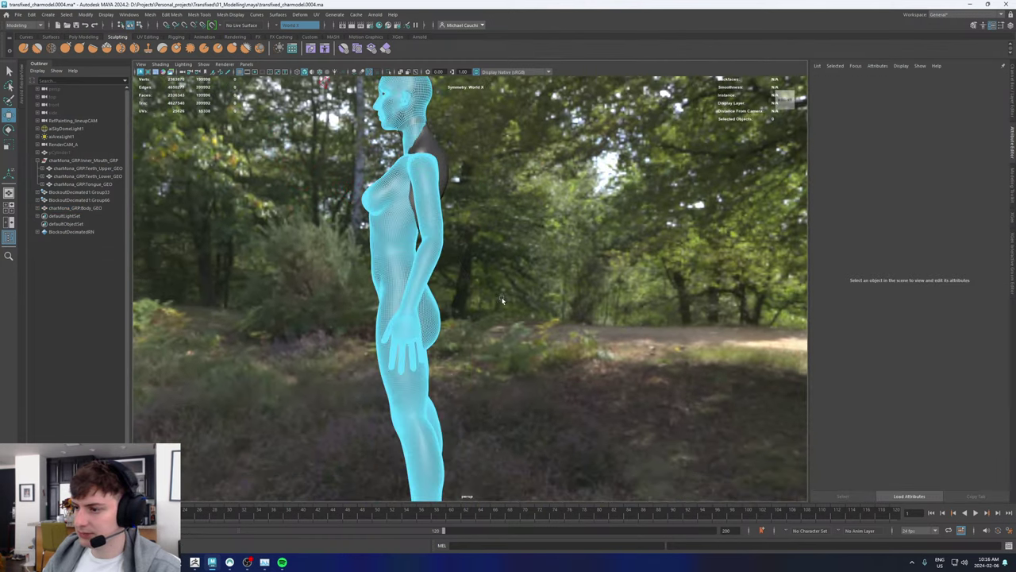
scroll(501, 300, down, 3)
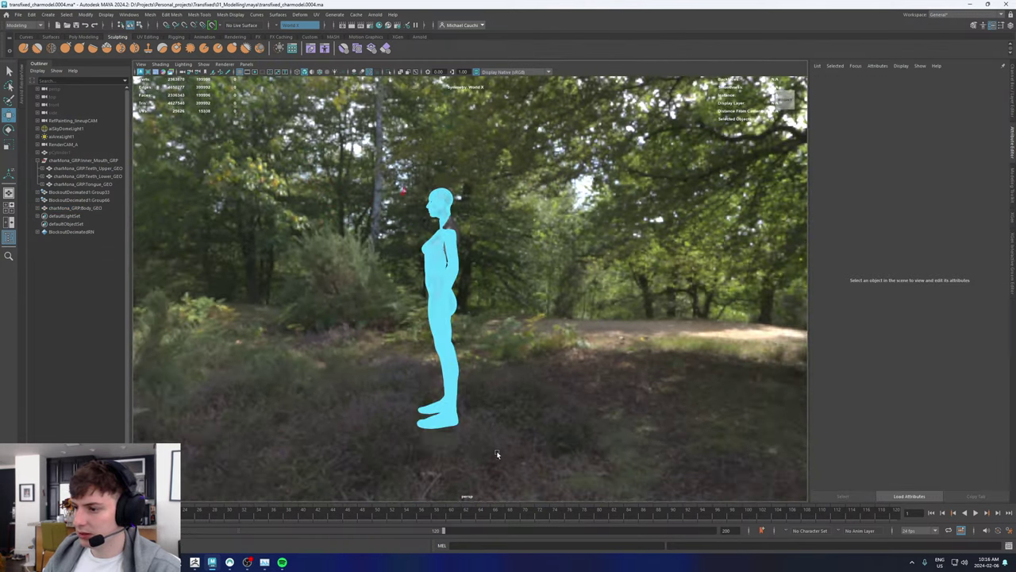
drag(497, 453, 340, 221)
scroll(485, 361, up, 8)
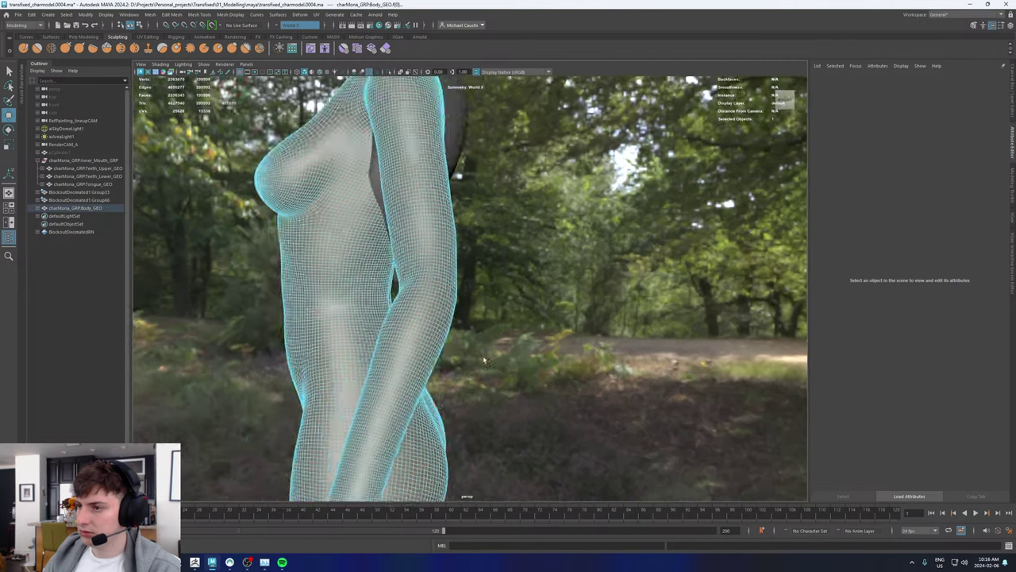
Step: Add the upper neck faces to the selection and leave out the bridged face strip under the head
alt+middle_drag(484, 361, 508, 477)
alt+middle_drag(432, 230, 435, 294)
alt+right_drag(435, 294, 544, 309)
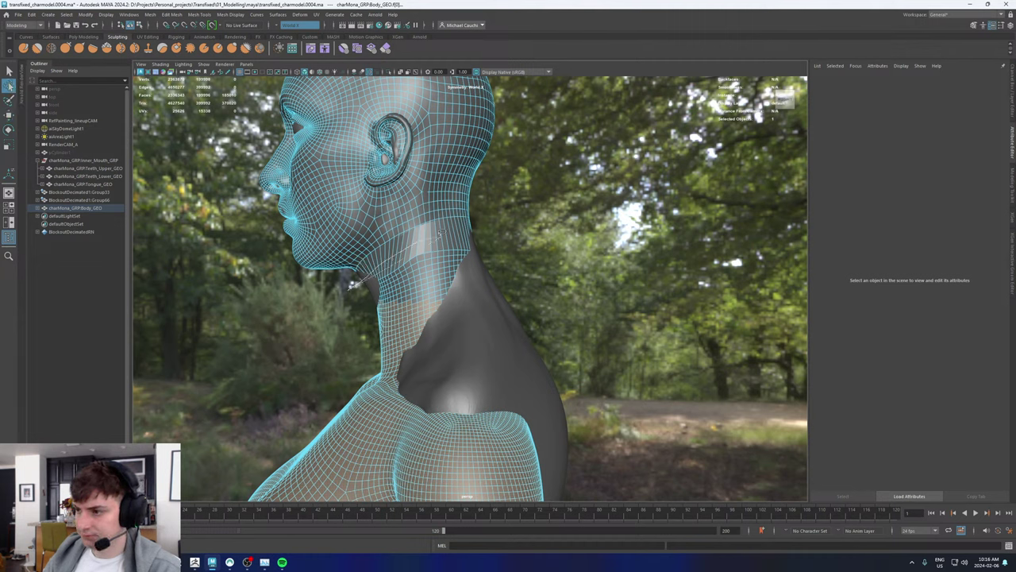
mouse_move(441, 235)
ctrl+shift+mouse_down()
mouse_move(549, 351)
mouse_move(325, 340)
ctrl+shift+mouse_up()
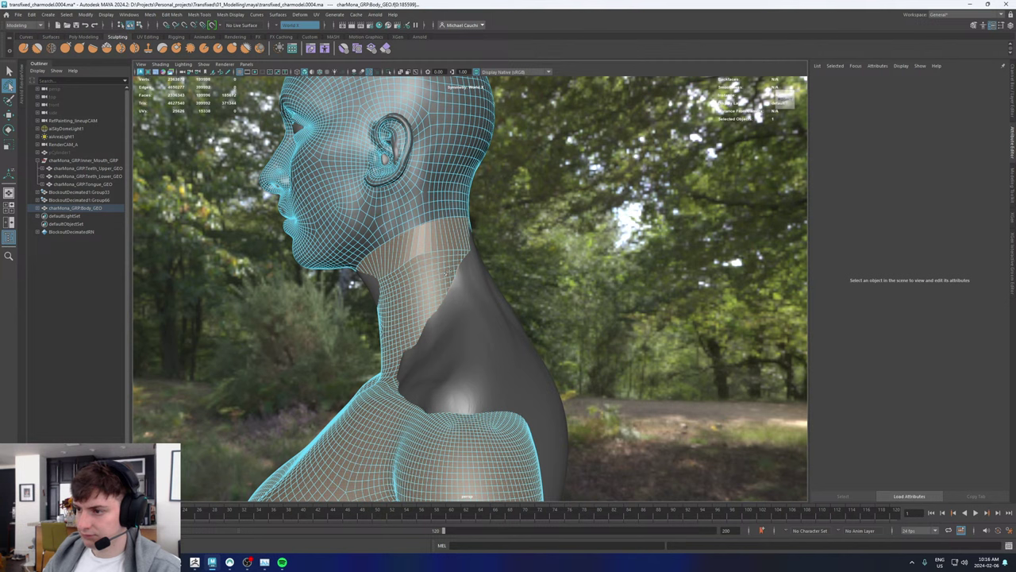
key(w)
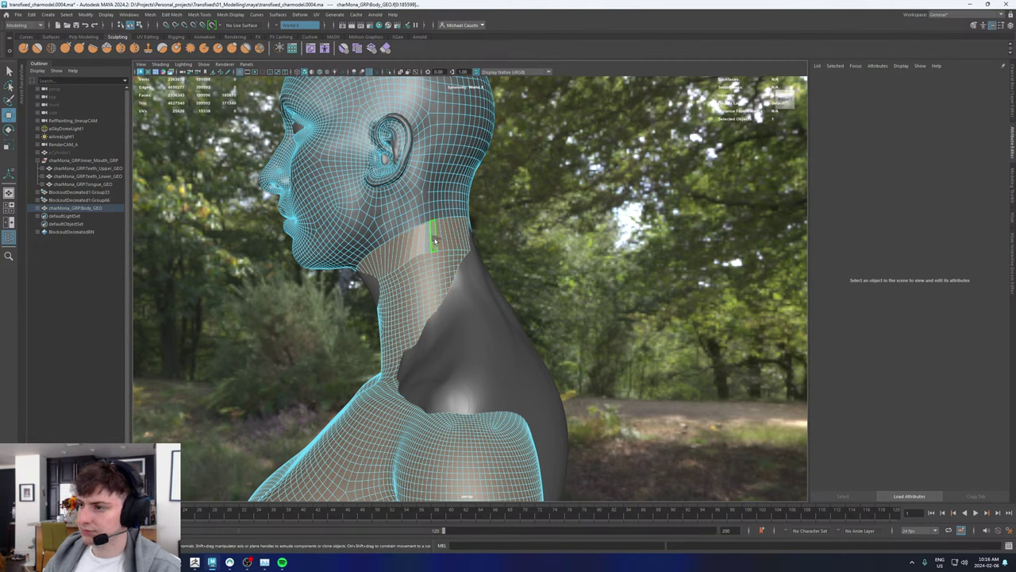
ctrl+double_click(434, 240)
Step: Turn symmetry off and move the selected body and neck faces slightly up towards the head
alt+drag(377, 303, 449, 319)
scroll(452, 324, down, 5)
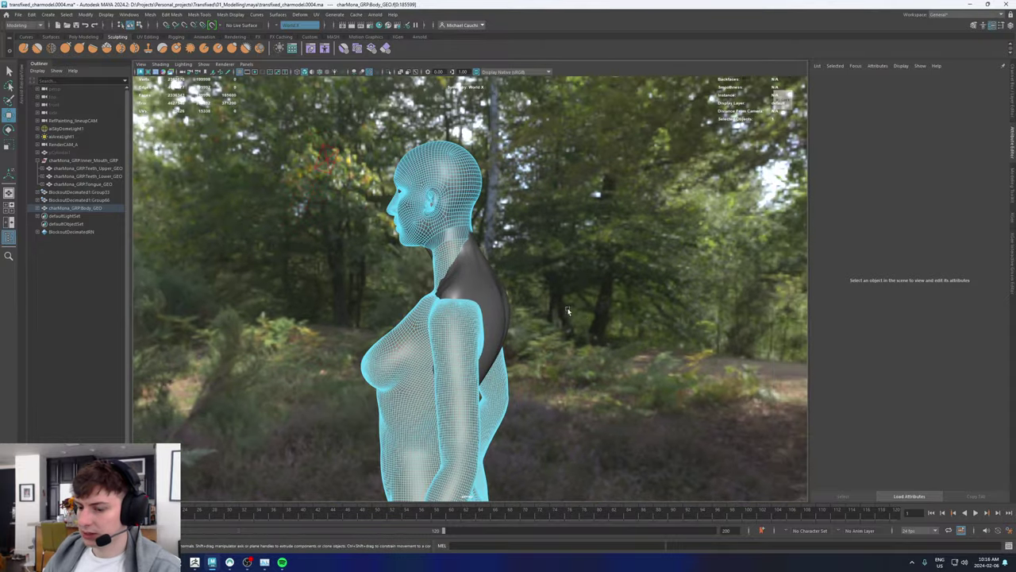
alt+right_drag(568, 311, 411, 323)
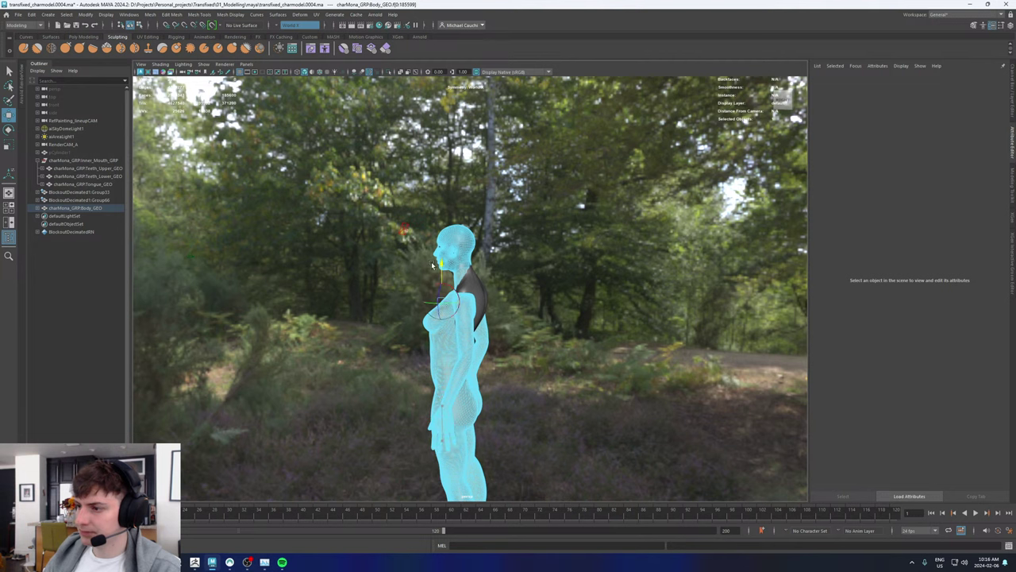
scroll(408, 296, up, 8)
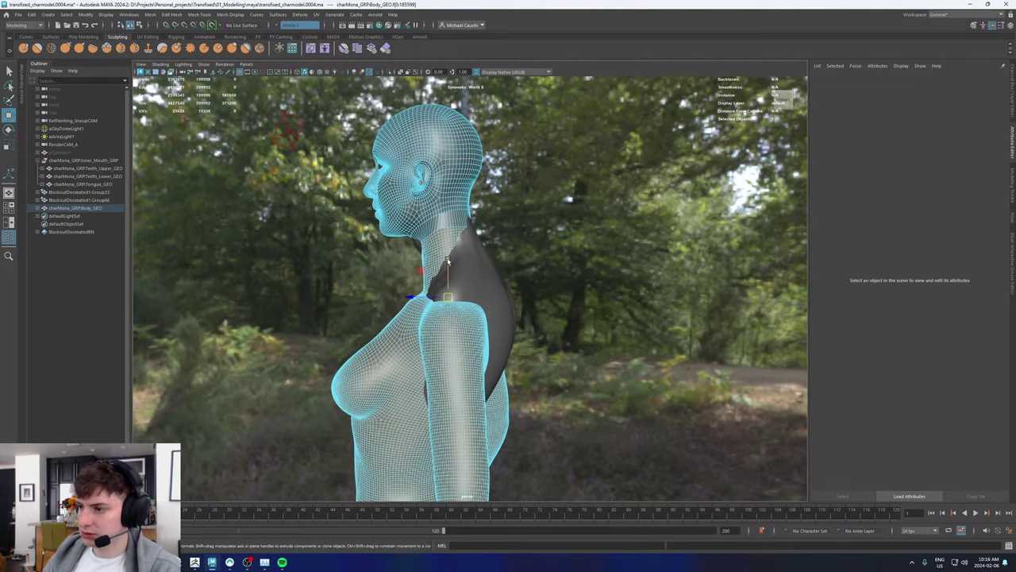
drag(448, 260, 445, 253)
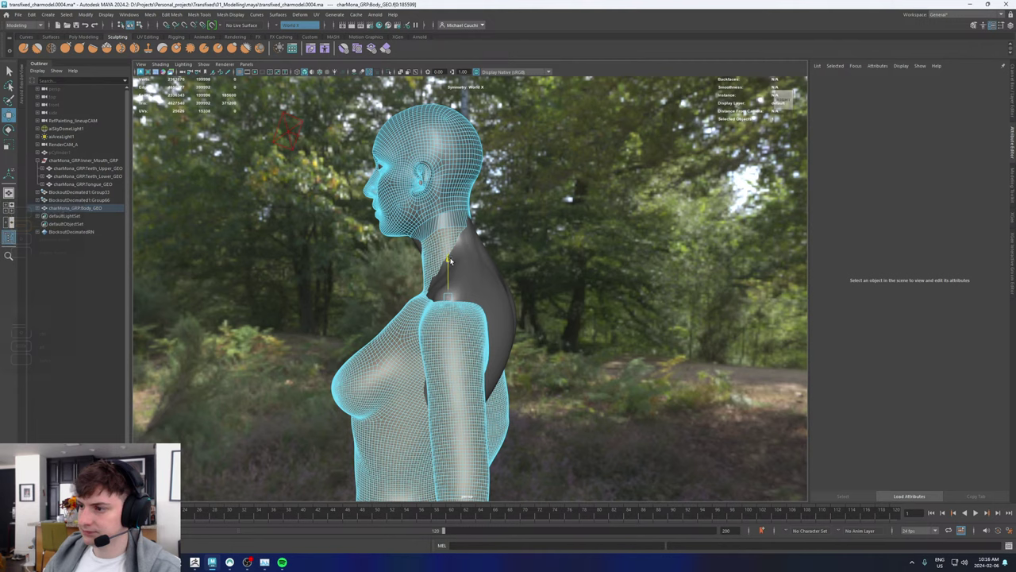
mouse_move(449, 260)
mouse_down()
mouse_move(449, 251)
mouse_move(486, 262)
mouse_move(454, 268)
mouse_up()
click(279, 25)
click(290, 29)
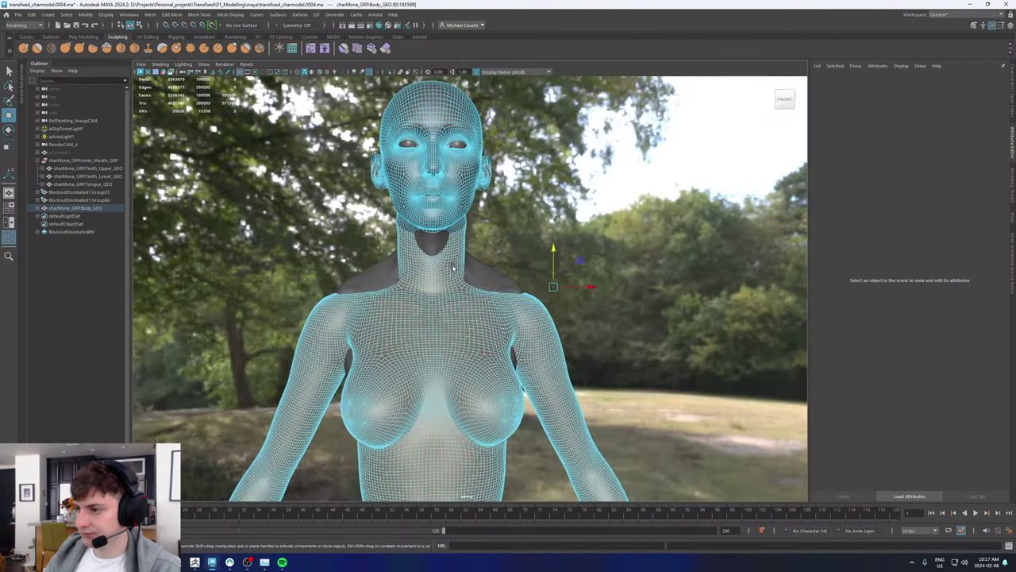
drag(553, 247, 553, 242)
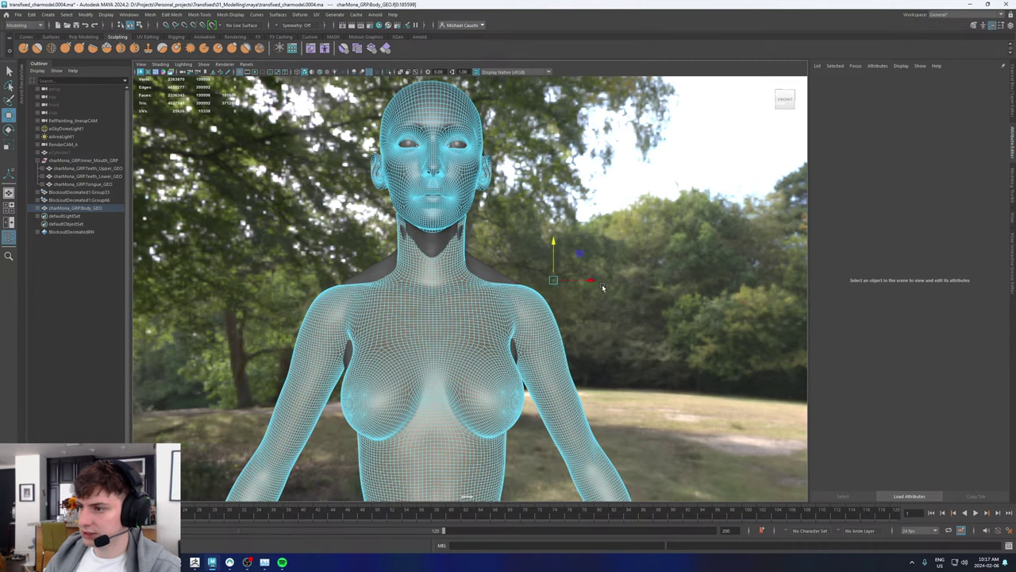
Step: Leave face editing, compare the raised body with the blockout, and hide the blockout mesh again
alt+drag(603, 288, 512, 294)
drag(429, 292, 522, 318)
scroll(432, 308, down, 5)
click(508, 265)
scroll(481, 296, down, 5)
scroll(472, 302, up, 10)
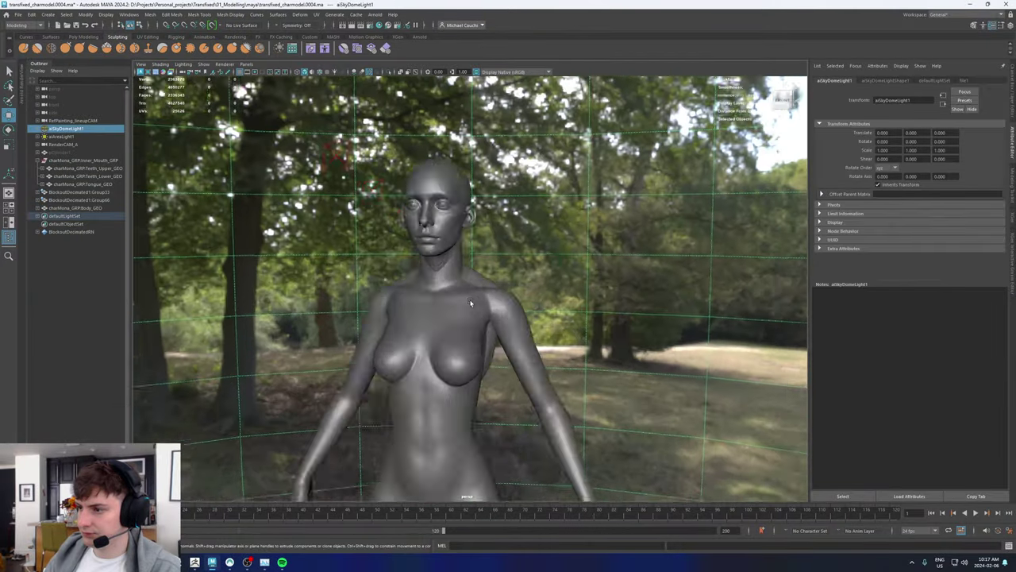
scroll(471, 302, up, 6)
click(487, 269)
alt+drag(475, 285, 389, 288)
key(h)
Step: Delete the edge loop along the lower seam of the bridged strip around the upper neck
click(386, 225)
alt+middle_drag(384, 215, 493, 302)
scroll(497, 300, up, 5)
alt+drag(496, 299, 451, 293)
right_drag(452, 292, 456, 248)
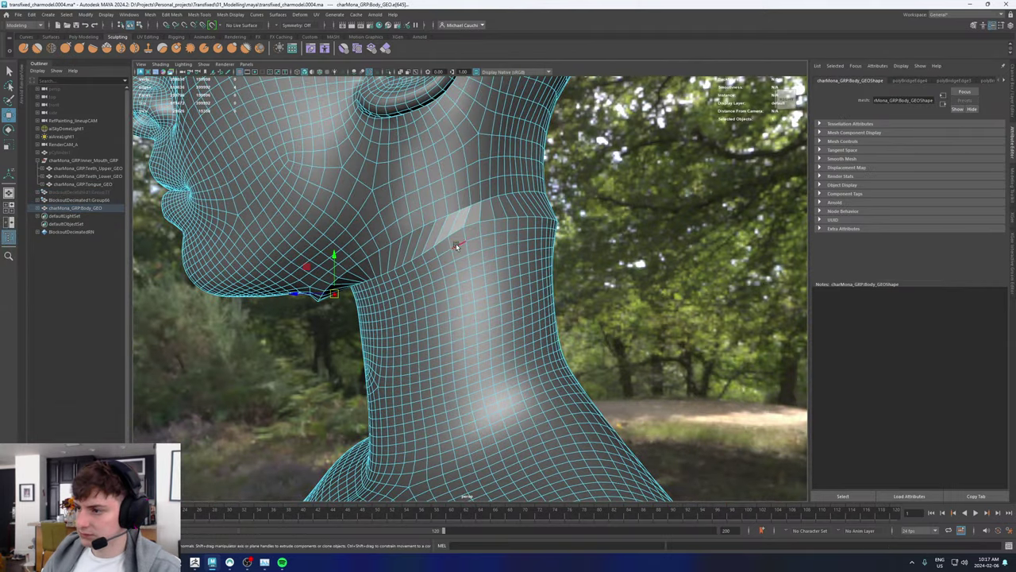
click(456, 243)
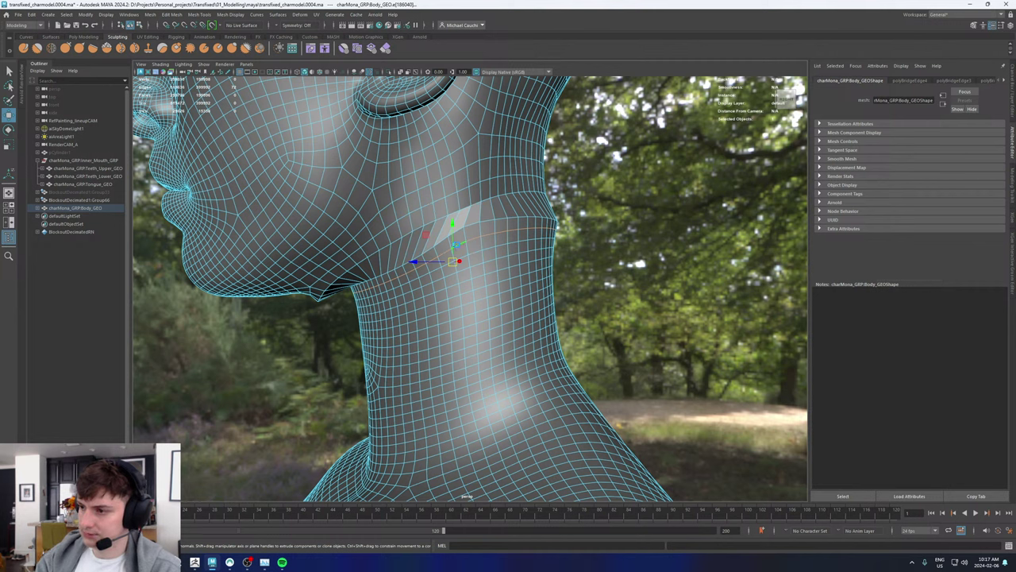
key(Delete)
Step: Delete every other horizontal edge loop down the neck to thin out its density
click(465, 273)
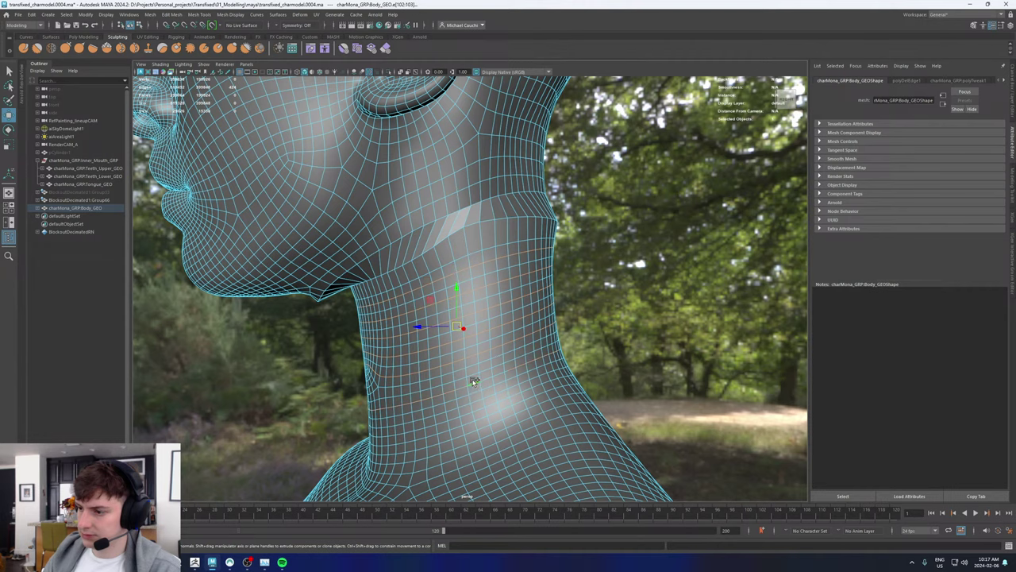
alt+middle_drag(485, 388, 485, 339)
key(ctrl+z)
shift+double_click(474, 274)
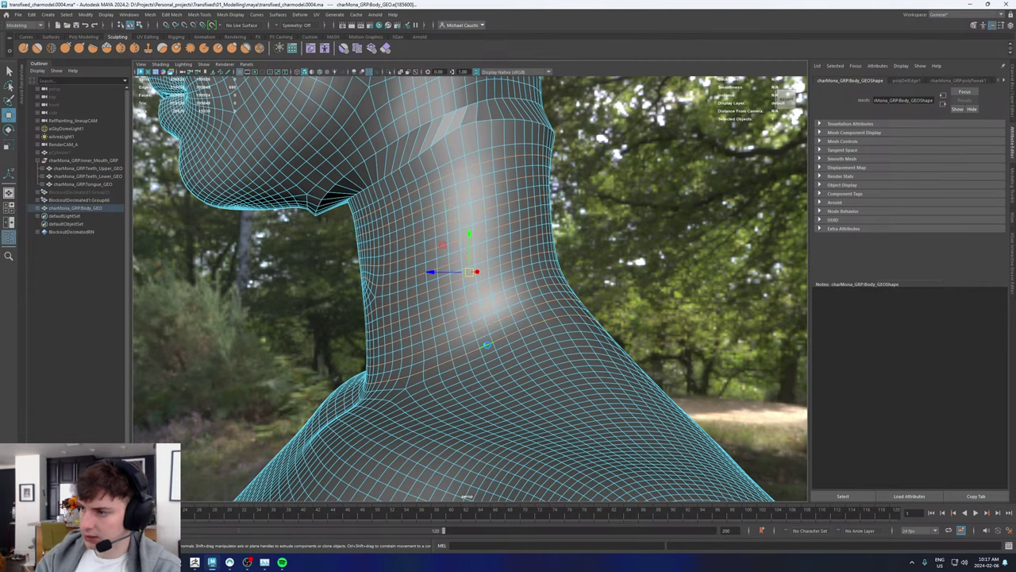
key(ctrl+Delete)
Step: Examine the neck's edge flow and spacing against the head, chest and shoulders from several angles
mouse_move(467, 267)
alt+mouse_down()
mouse_move(396, 267)
mouse_move(475, 267)
alt+mouse_up()
alt+right_drag(475, 266, 167, 275)
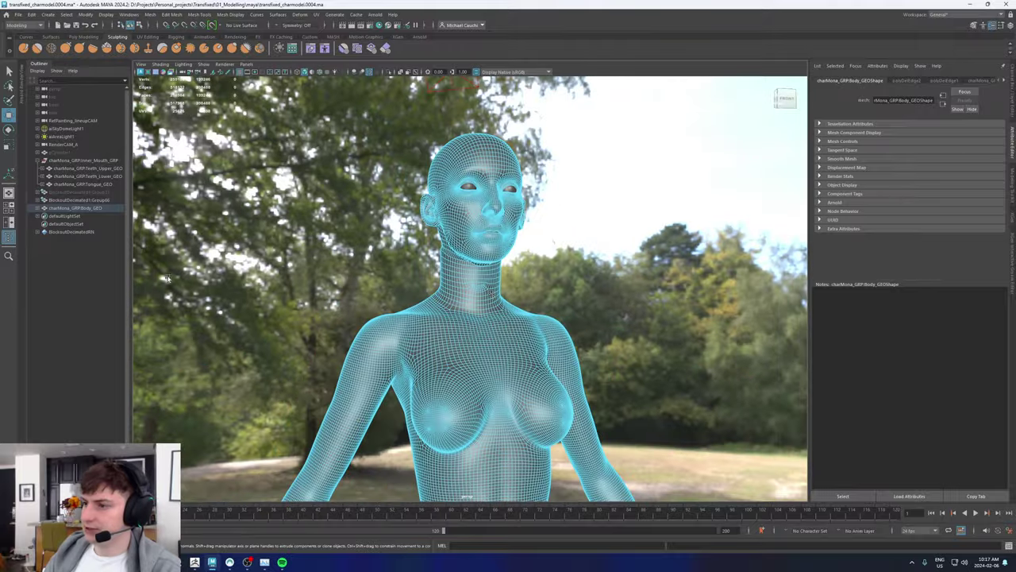
alt+drag(491, 292, 499, 212)
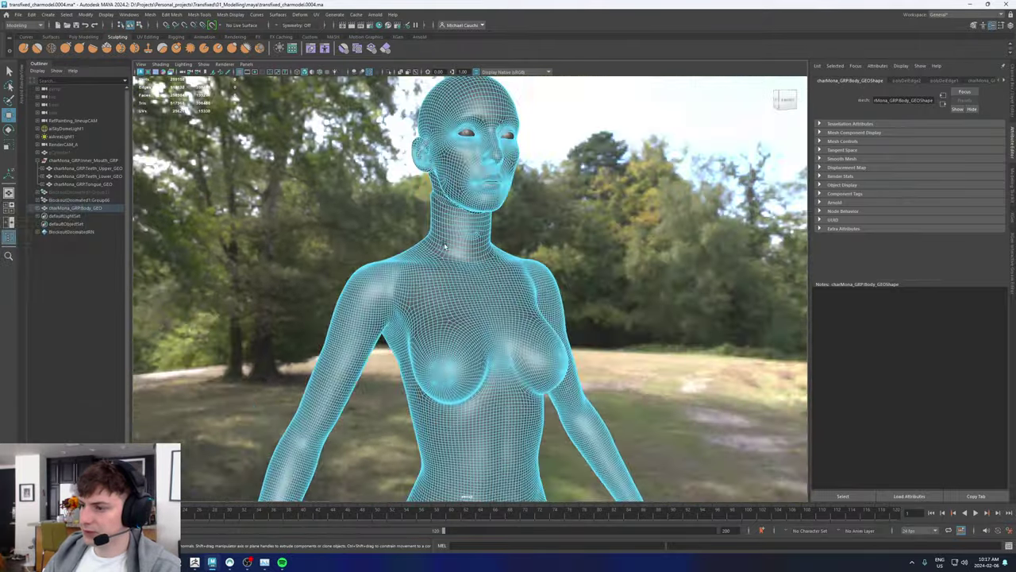
alt+middle_drag(462, 283, 463, 229)
alt+drag(364, 225, 349, 242)
alt+right_drag(335, 224, 342, 256)
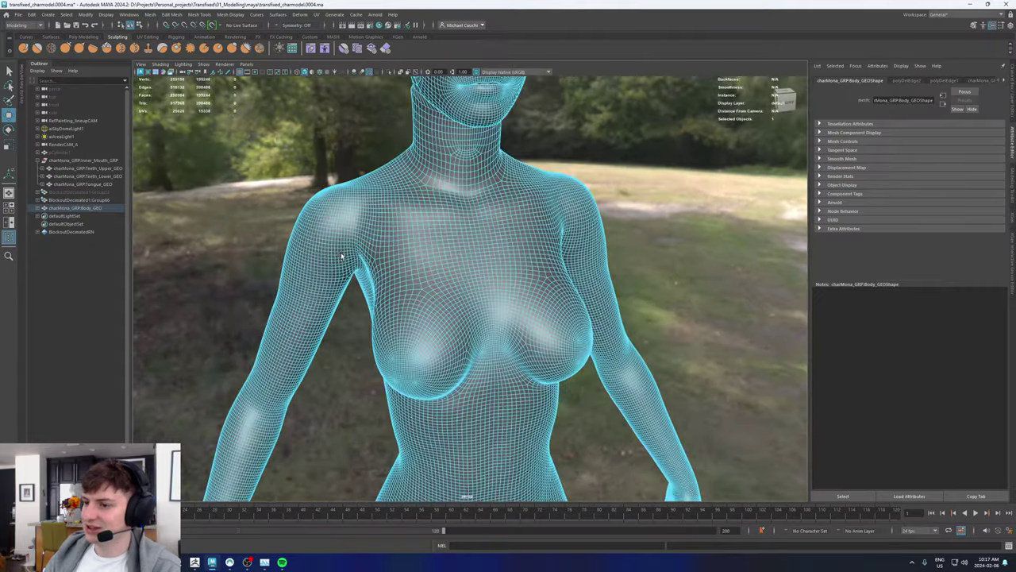
alt+drag(342, 257, 475, 221)
alt+middle_drag(473, 173, 470, 308)
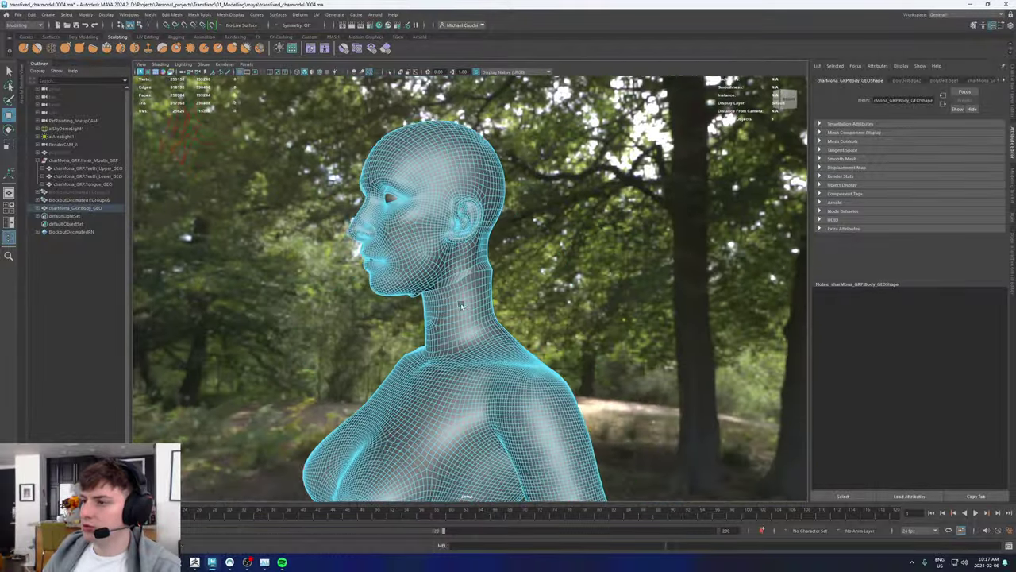
alt+right_drag(470, 308, 699, 340)
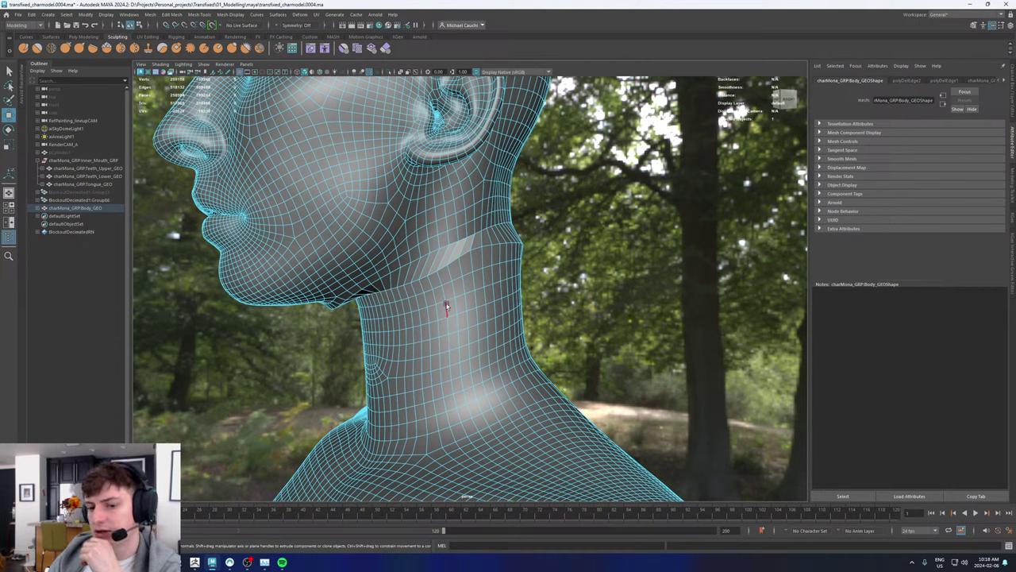
scroll(393, 247, down, 5)
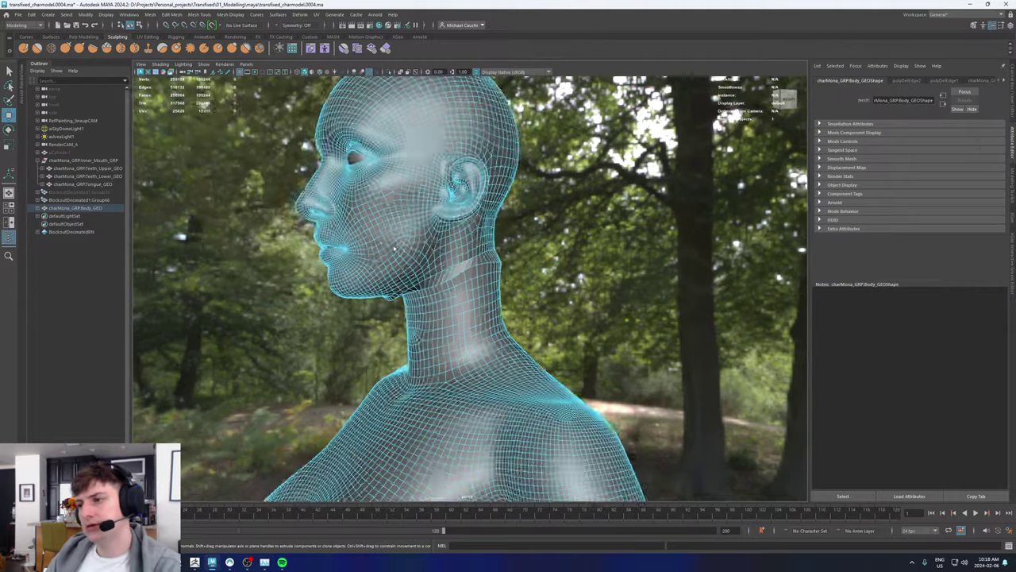
alt+drag(418, 277, 475, 312)
alt+middle_drag(473, 319, 459, 251)
alt+drag(459, 251, 406, 248)
scroll(409, 223, up, 5)
alt+middle_drag(410, 217, 447, 279)
alt+drag(403, 254, 464, 275)
Step: Delete the two horizontal edge loops directly below the head seam around the upper neck
key(ctrl+z)
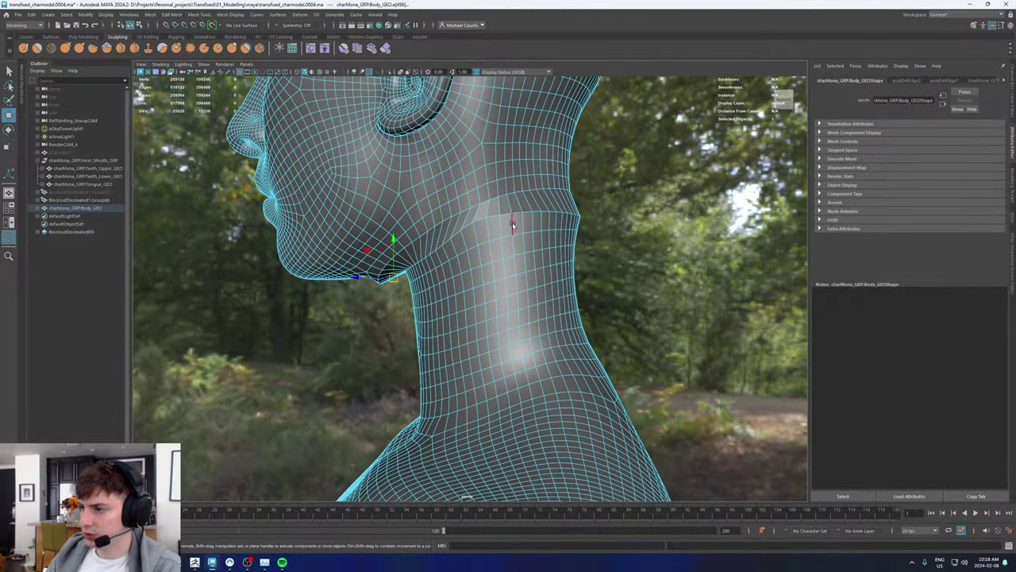
click(517, 235)
double_click(518, 255)
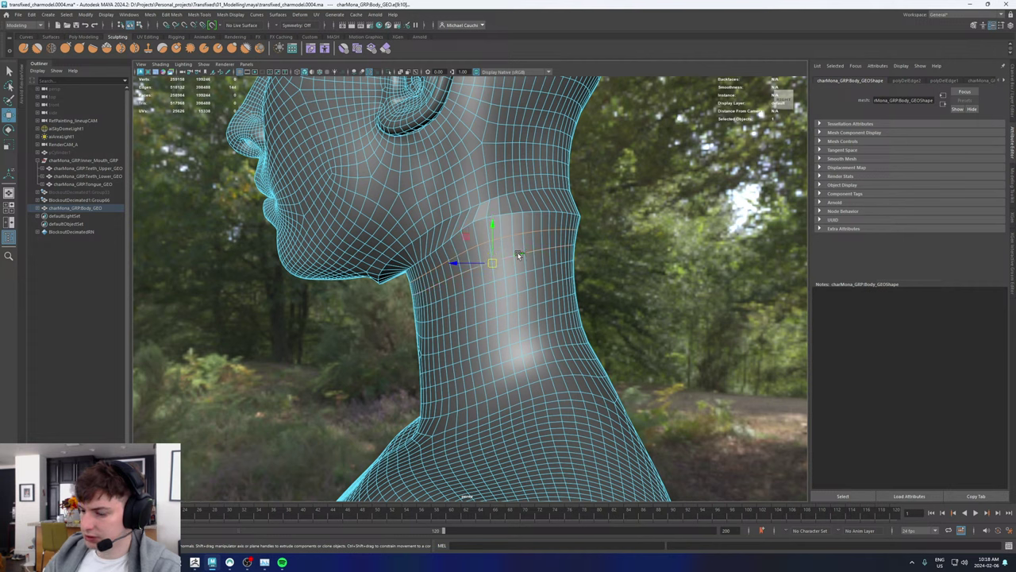
Step: Apply Edit Edge Flow to the seam edge loop running around the upper neck below the jaw
double_click(494, 215)
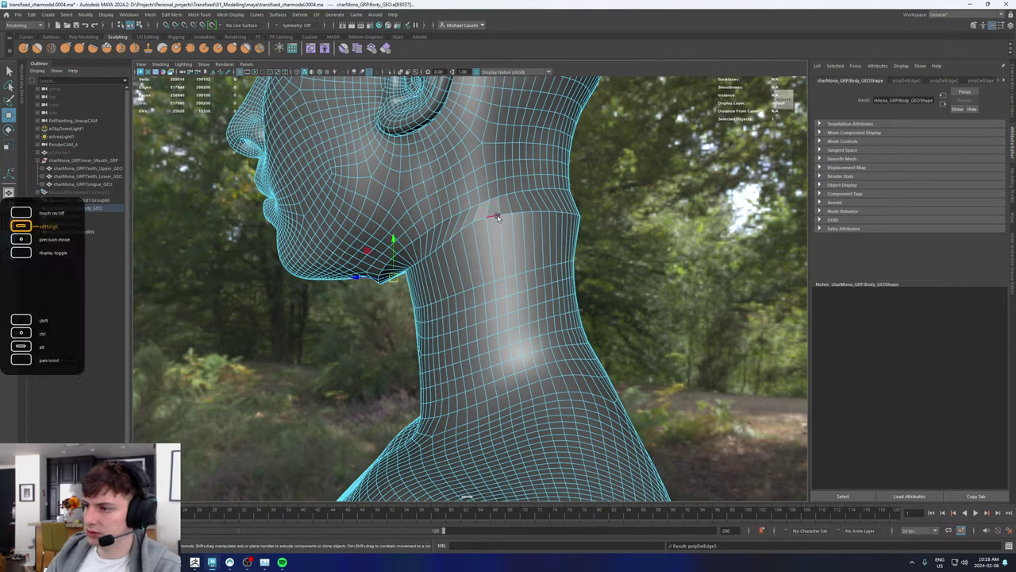
right_drag(496, 216, 488, 298)
alt+drag(448, 266, 477, 257)
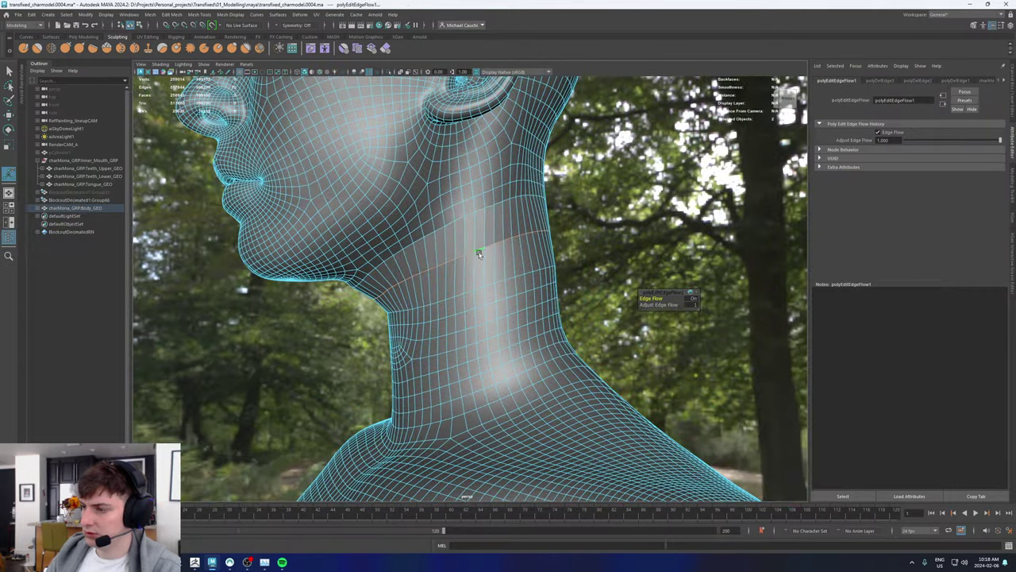
Step: Bevel the seam edge loop around the upper neck into two loops with a fraction of 0.46
shift+right_drag(479, 252, 516, 246)
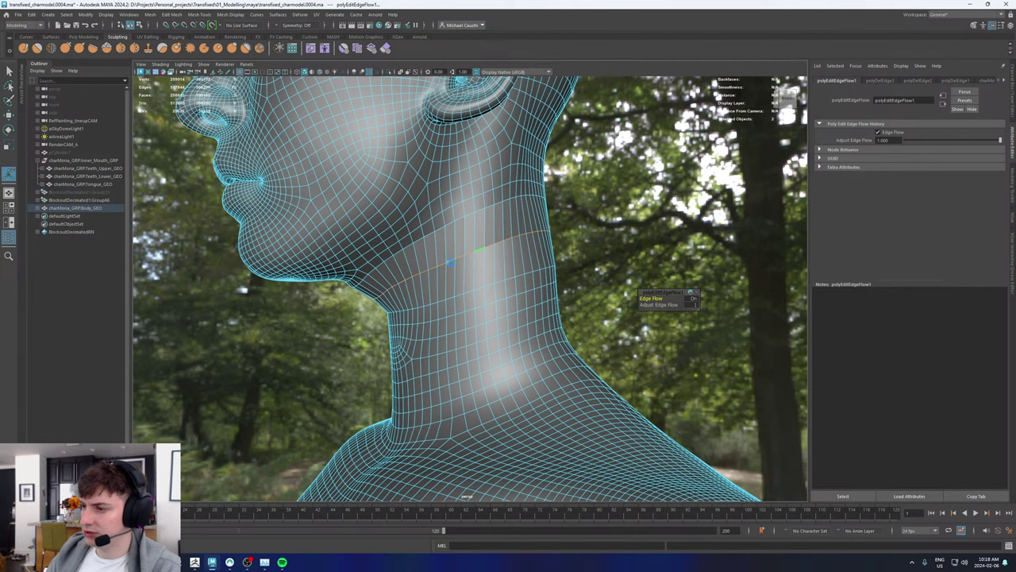
key(ctrl+b)
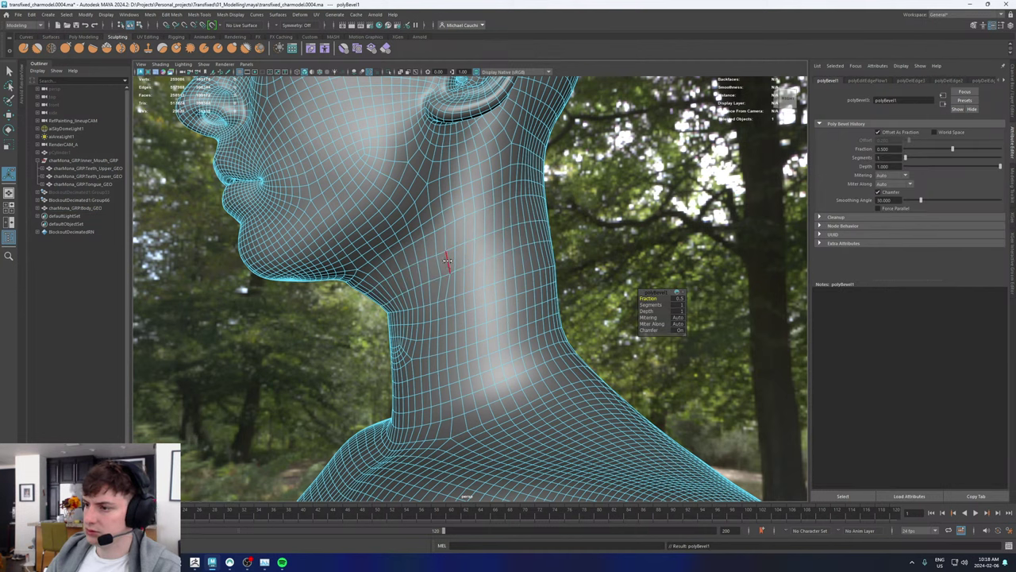
middle_drag(462, 262, 464, 262)
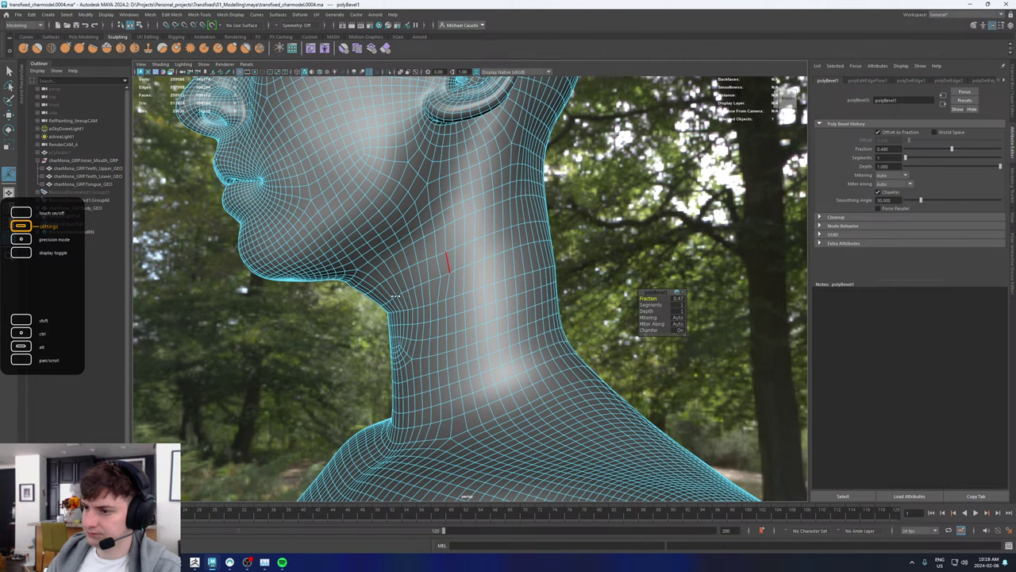
key(w)
Step: Smooth the curvature of the edge loop just under the jawline with Edit Edge Flow
alt+drag(395, 296, 374, 272)
click(378, 263)
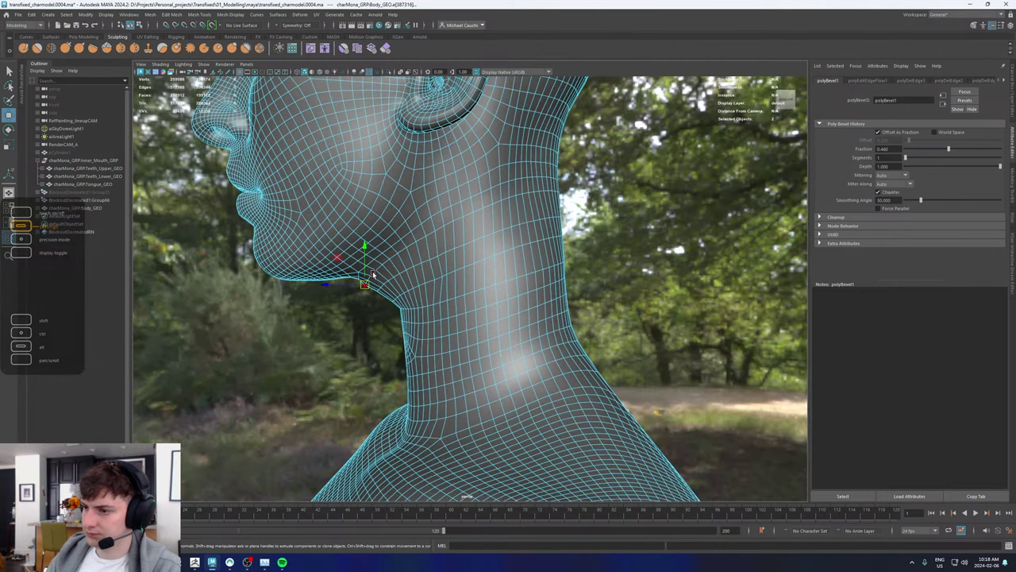
shift+right_drag(373, 274, 360, 350)
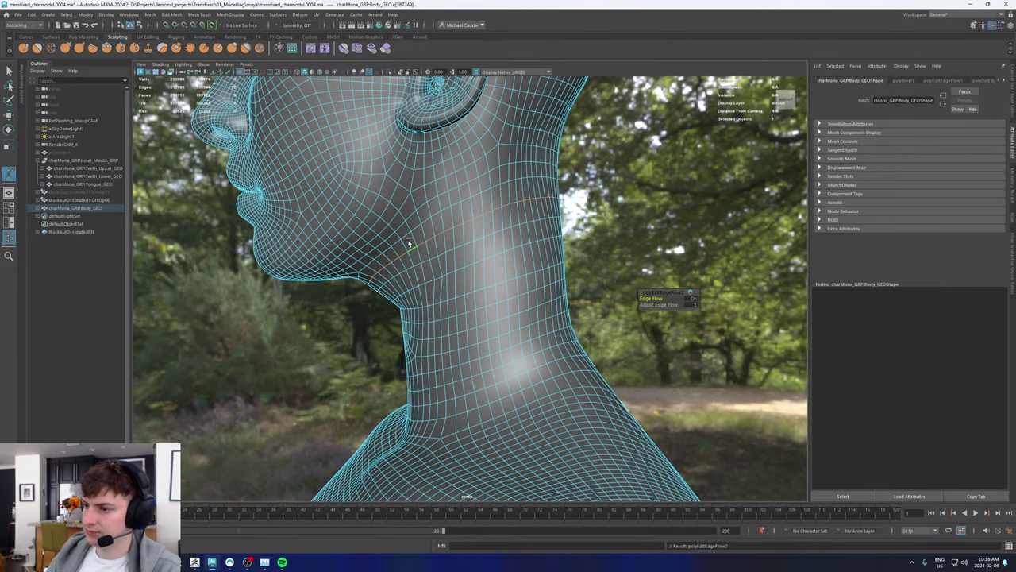
Step: Insert an additional edge loop around the upper neck below the jawline
alt+drag(471, 230, 473, 274)
alt+right_drag(473, 274, 446, 249)
ctrl+click(495, 251)
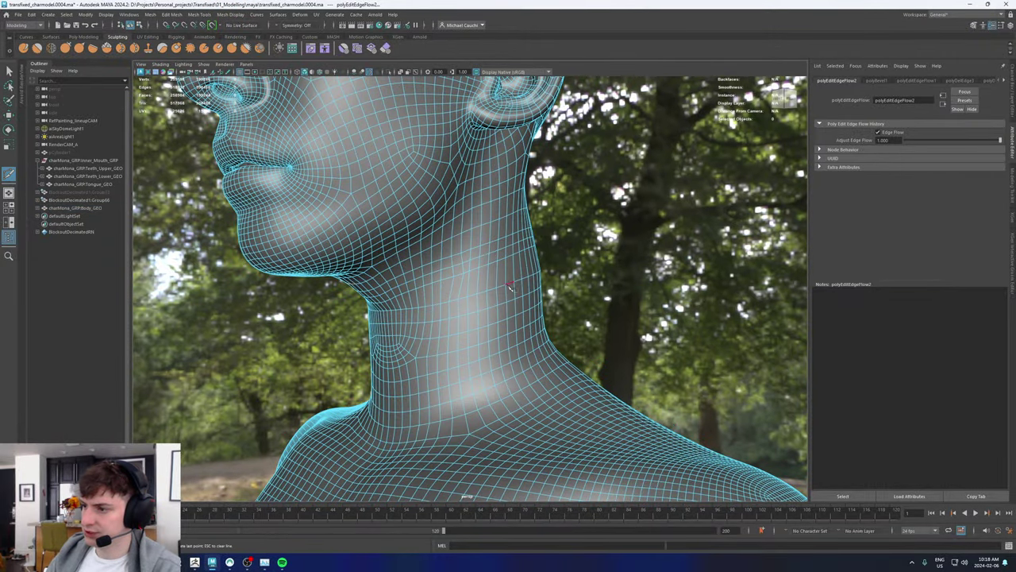
Step: Return to object selection on the body mesh and delete its construction history
key(w)
right_drag(465, 295, 494, 274)
key(alt+shift+d)
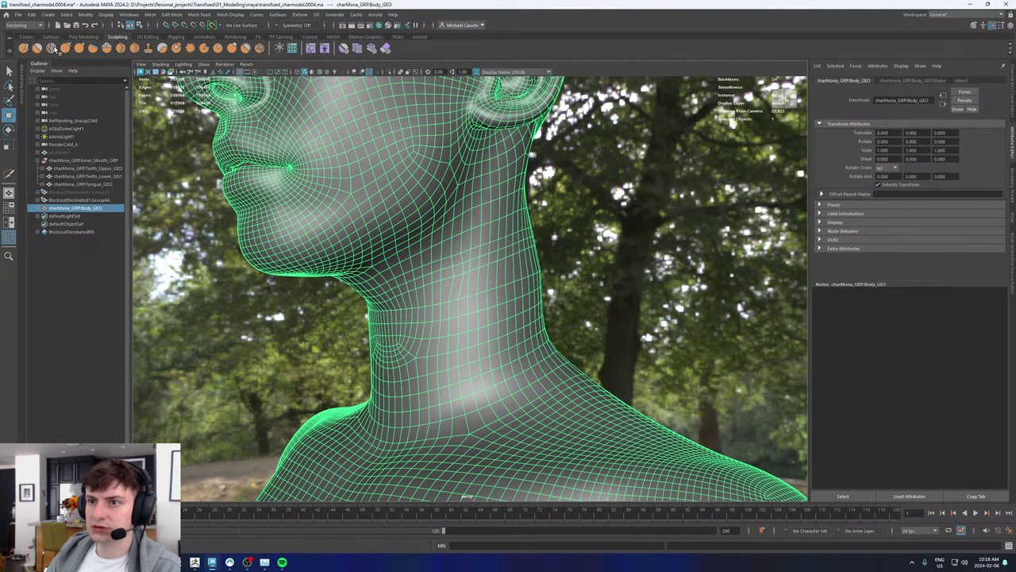
Step: Activate the Relax sculpting tool on the body mesh, face the front of the neck, and open the symmetry options
click(53, 49)
alt+drag(520, 271, 404, 307)
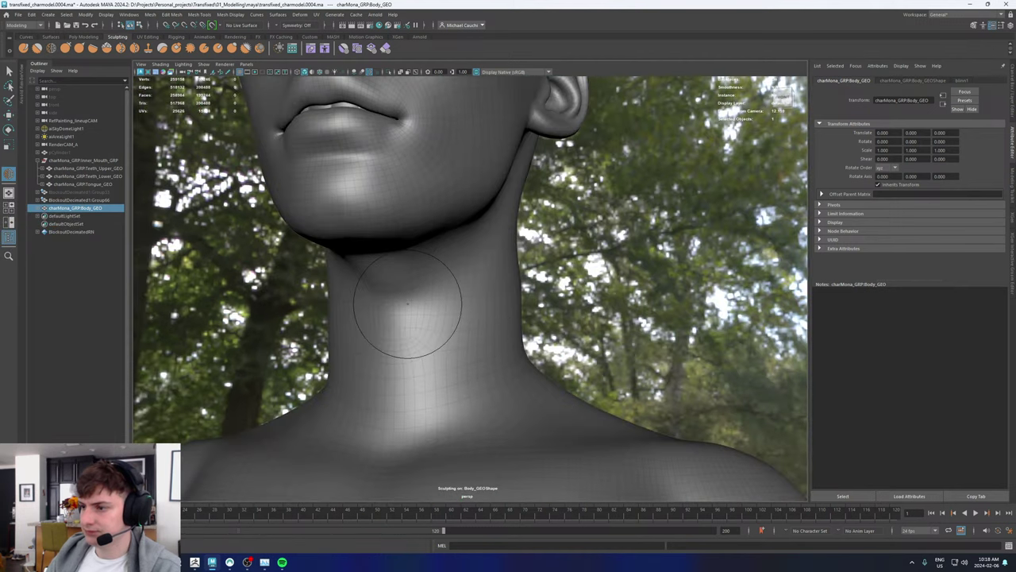
click(280, 26)
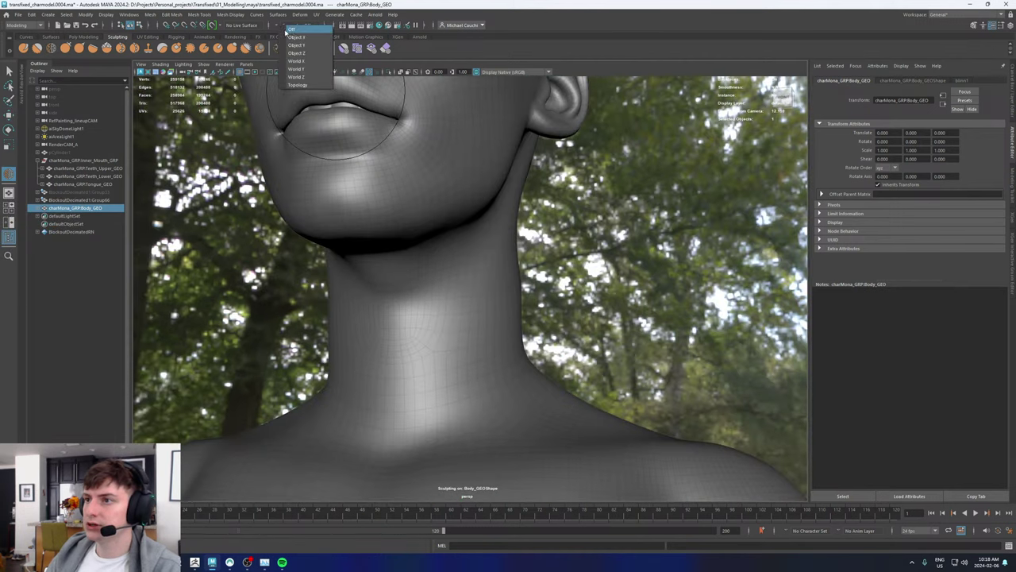
Step: Set the modelling symmetry to World X
click(302, 60)
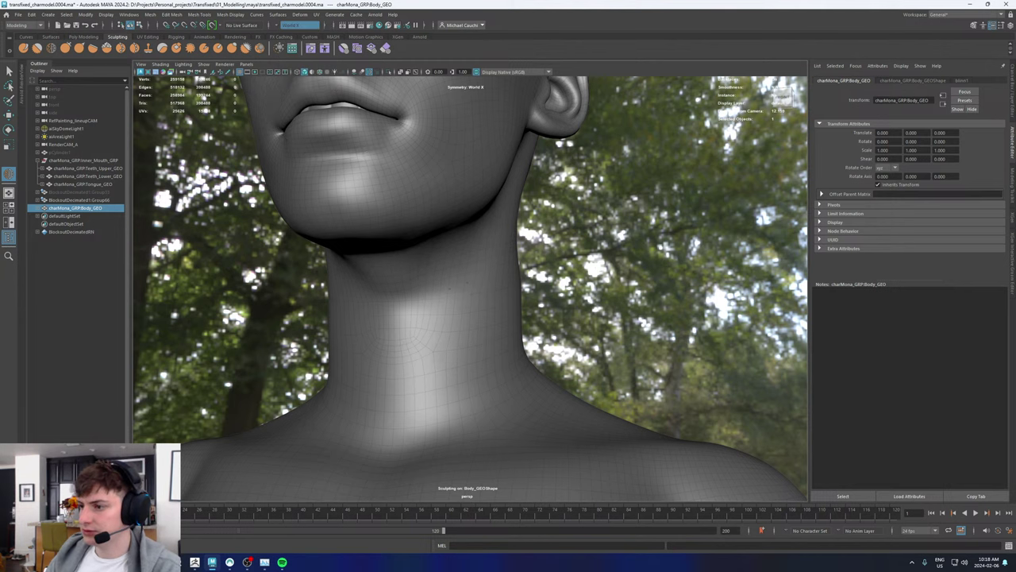
Step: Examine the neck, upper back and shoulders of the body mesh from the front, side and rear
alt+drag(486, 297, 401, 298)
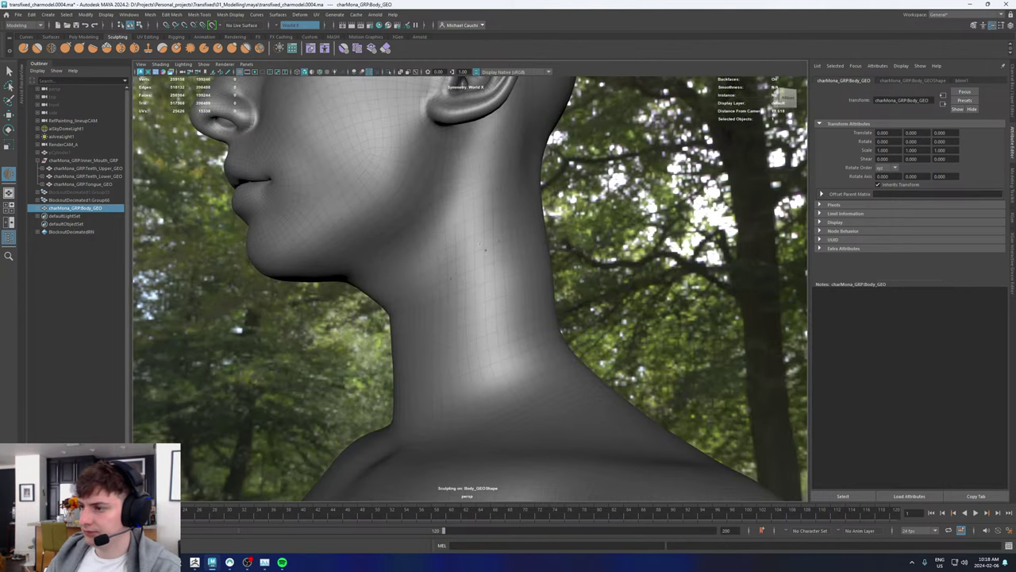
alt+drag(450, 276, 561, 249)
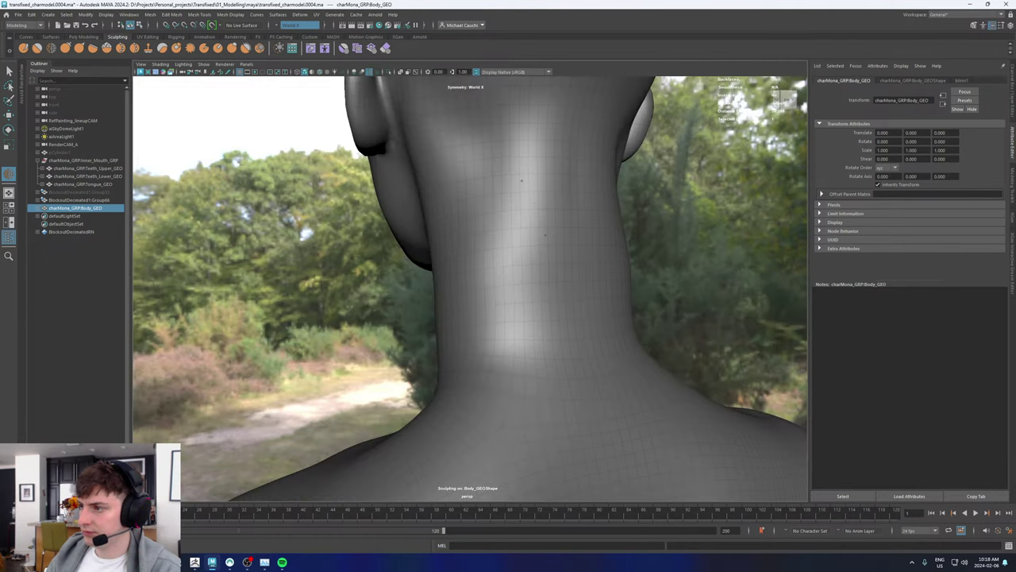
alt+drag(476, 261, 509, 231)
mouse_move(425, 279)
alt+mouse_down()
mouse_move(455, 259)
mouse_move(422, 297)
alt+mouse_up()
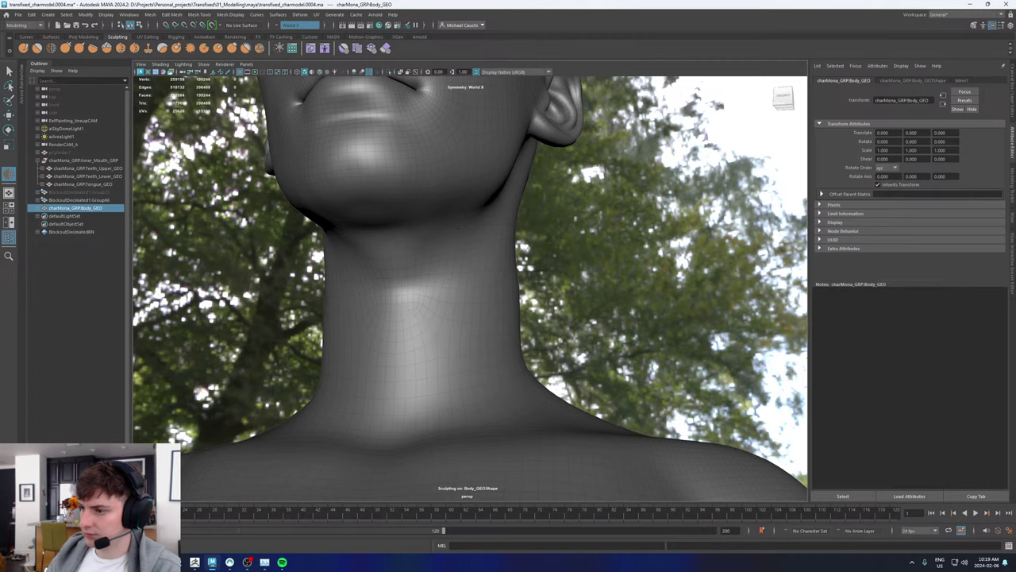
mouse_move(477, 287)
alt+mouse_down()
mouse_move(503, 317)
mouse_move(470, 307)
alt+mouse_up()
alt+right_drag(544, 328, 437, 338)
alt+drag(436, 337, 515, 353)
alt+middle_drag(514, 354, 476, 290)
key(m)
mouse_move(445, 308)
mouse_down()
mouse_move(432, 309)
mouse_move(454, 317)
mouse_move(445, 277)
mouse_up()
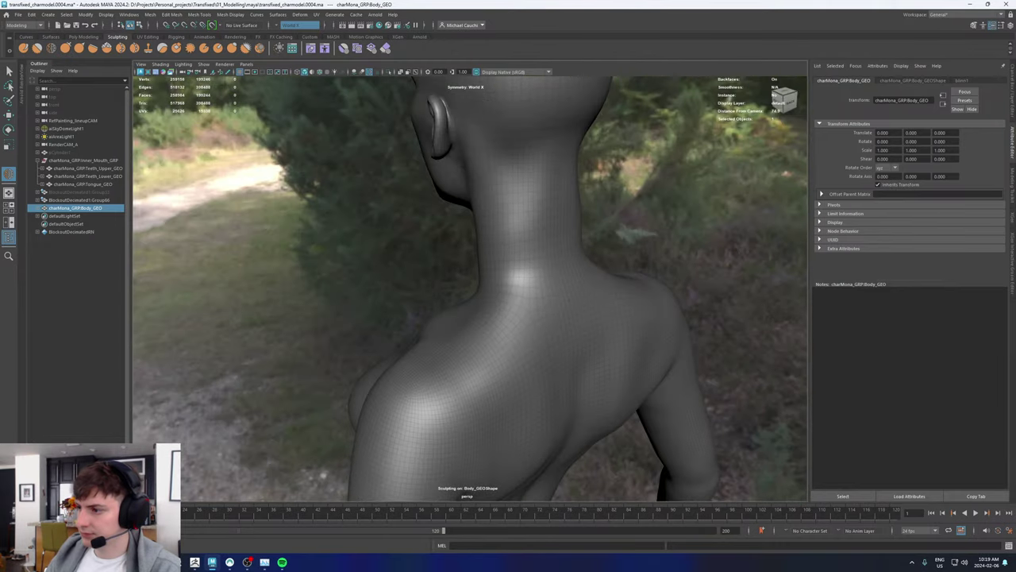
alt+drag(397, 374, 501, 367)
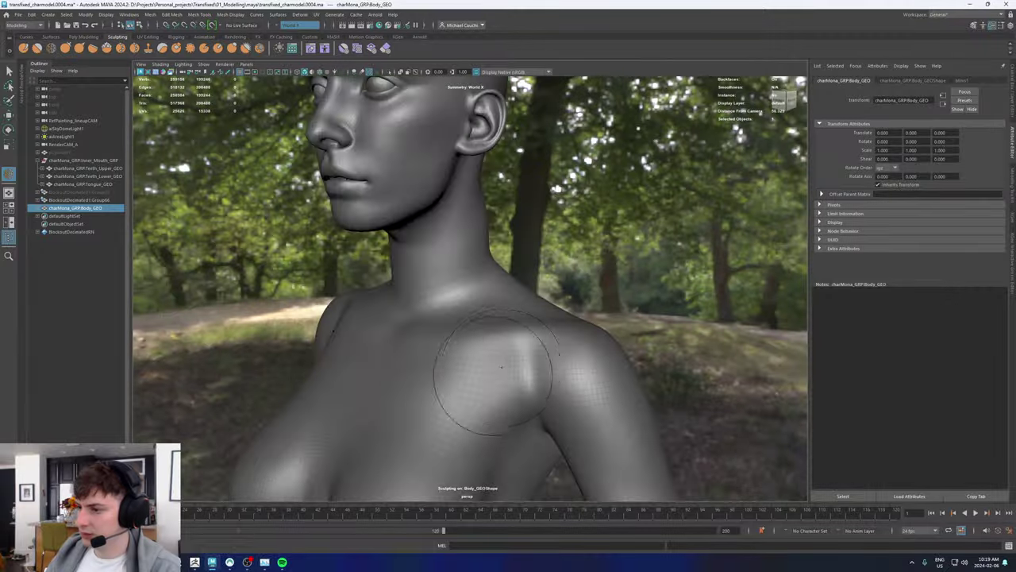
Step: Leave sculpting for the Move tool and put the body mesh into edge selection mode at the shoulder
key(w)
scroll(550, 312, down, 8)
click(568, 287)
alt+middle_drag(420, 324, 413, 208)
click(424, 265)
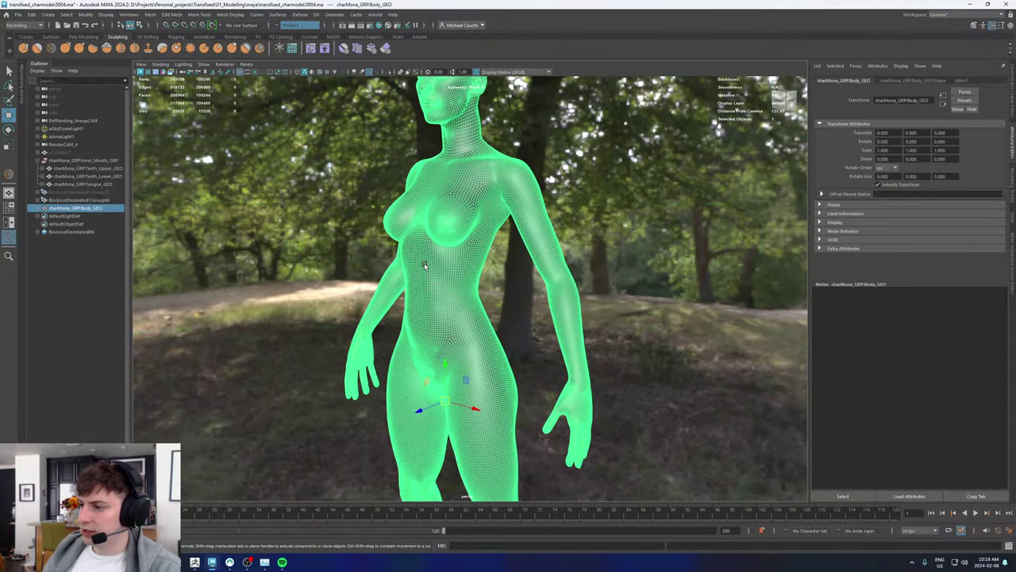
alt+middle_drag(487, 204, 447, 254)
alt+right_drag(447, 253, 616, 345)
alt+middle_drag(413, 180, 430, 246)
alt+drag(361, 238, 390, 234)
scroll(443, 299, up, 4)
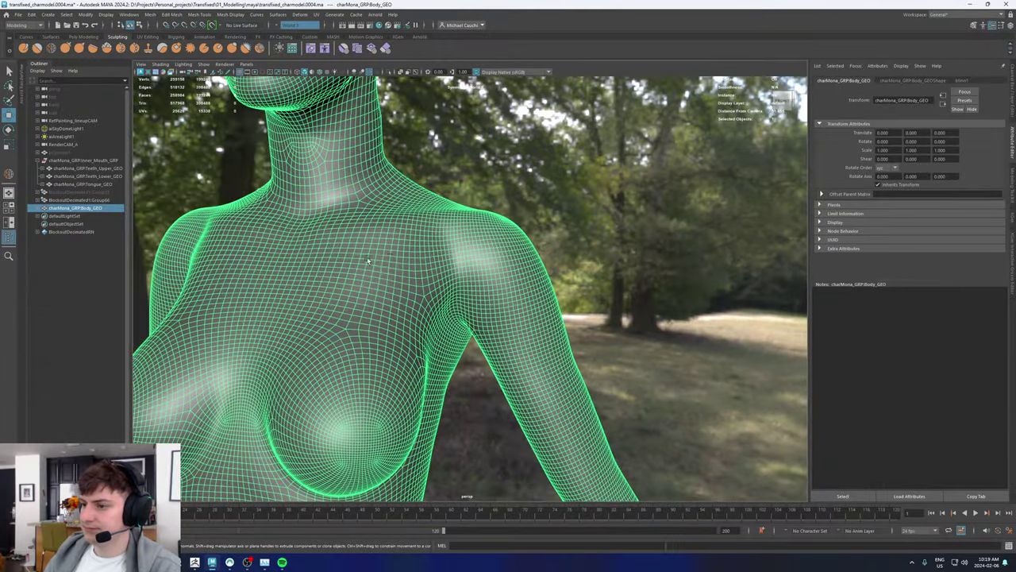
right_drag(442, 299, 452, 273)
Step: Select every other edge loop running from the armpit across the upper chest and front of the shoulder
double_click(450, 280)
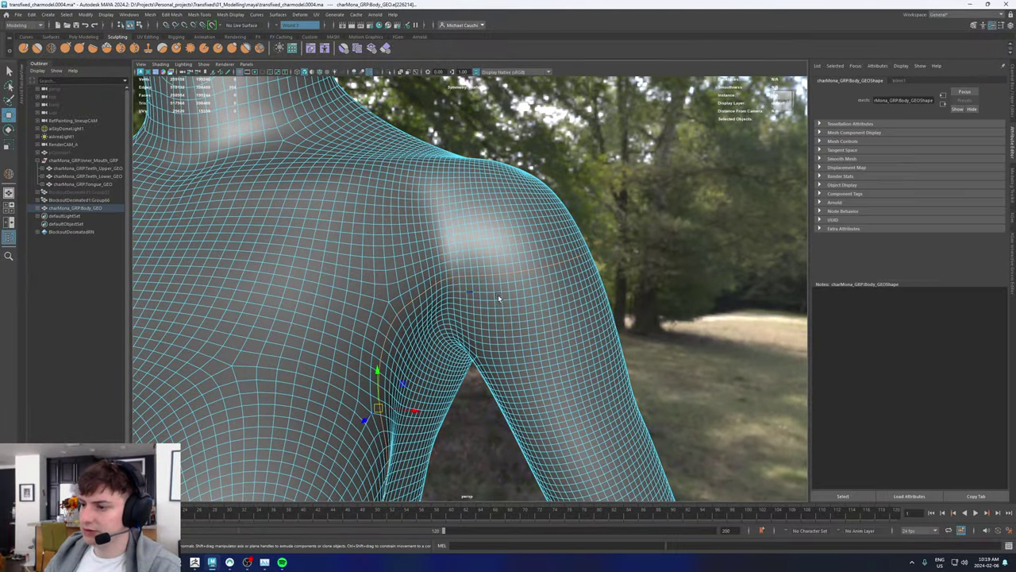
alt+drag(497, 295, 453, 248)
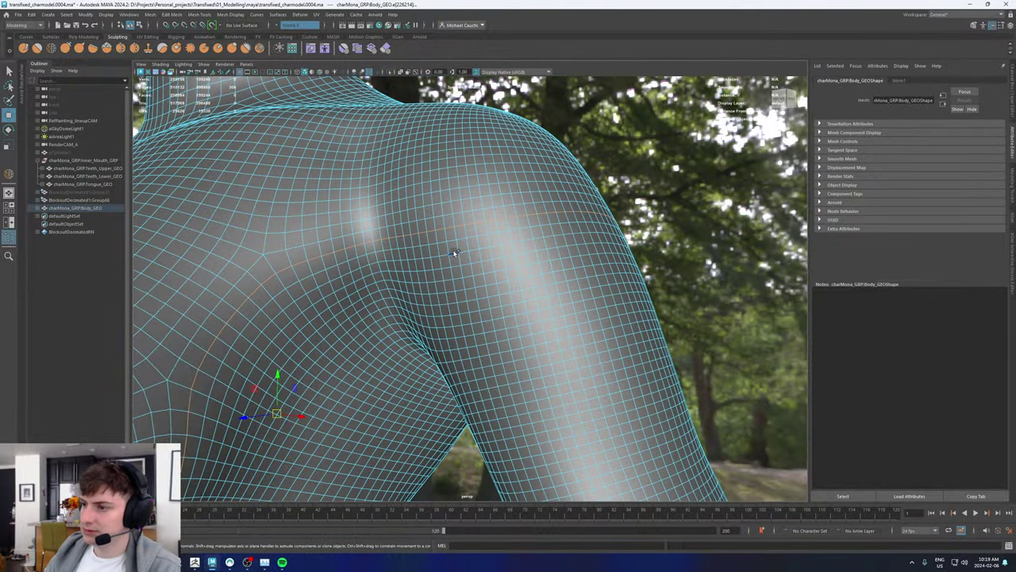
shift+double_click(454, 252)
shift+double_click(410, 211)
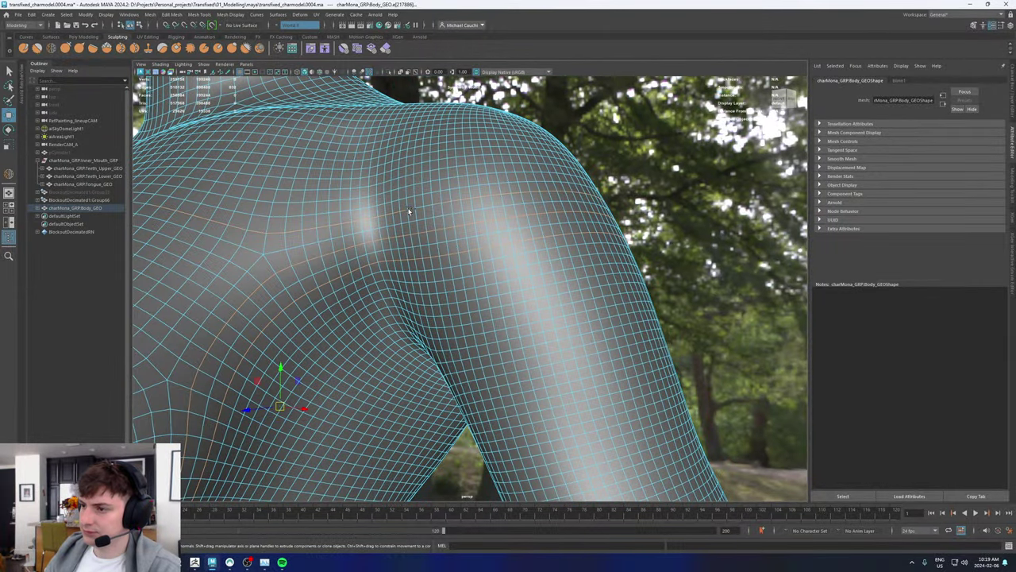
alt+drag(517, 215, 445, 260)
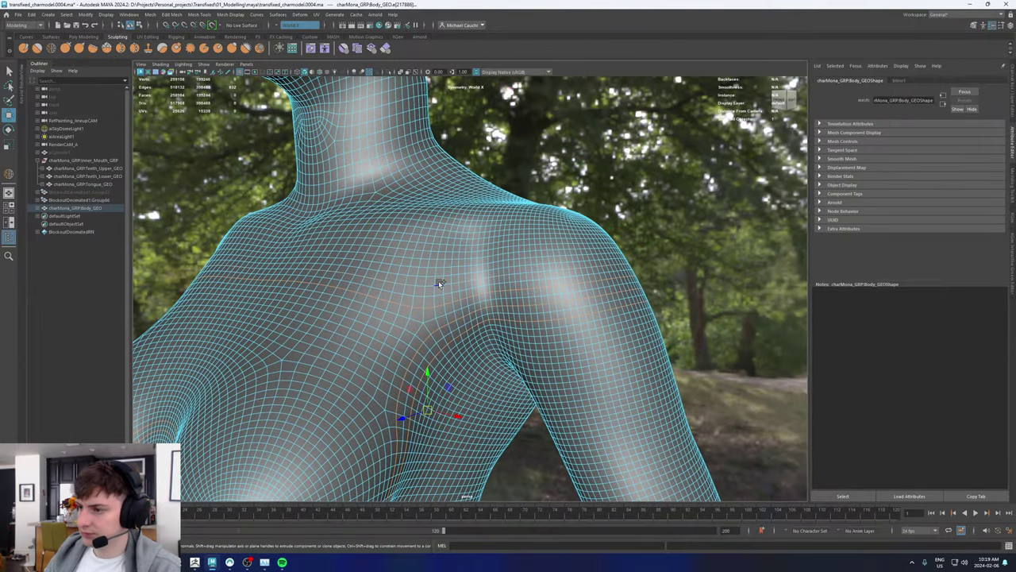
shift+double_click(441, 265)
shift+double_click(443, 251)
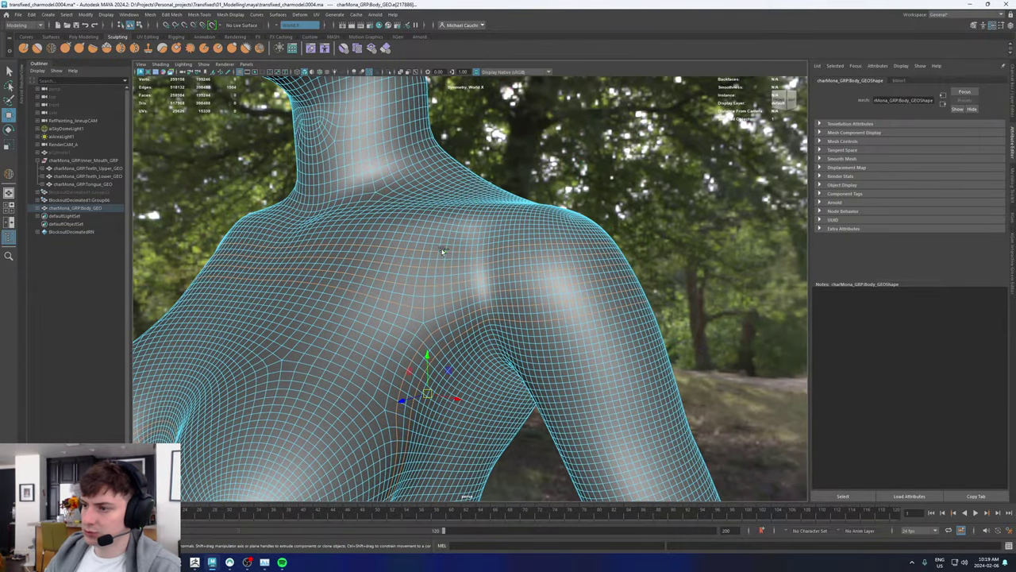
Step: Add the next alternate edge loops up toward the collarbone and shoulder top to the selection
shift+double_click(445, 240)
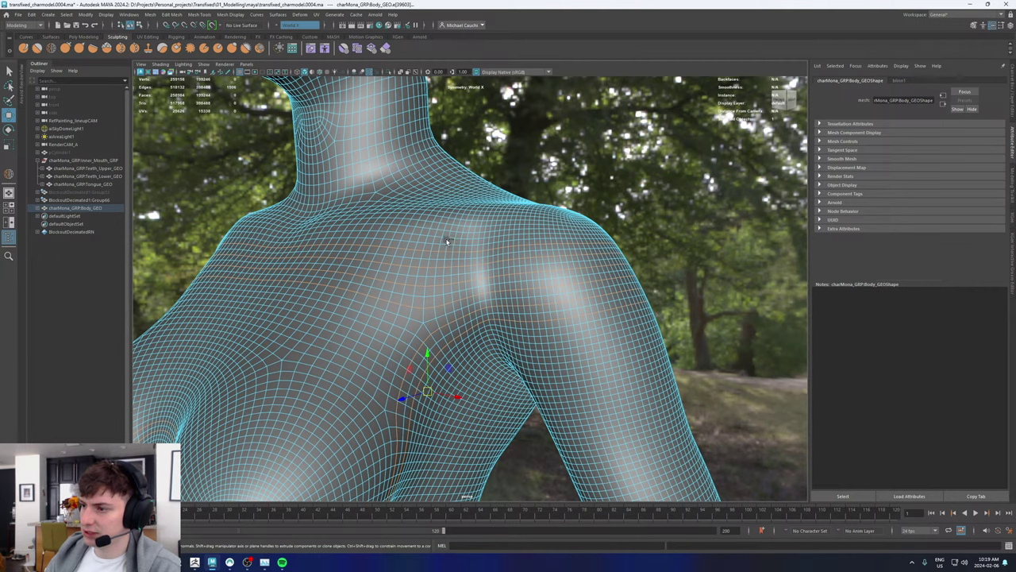
shift+double_click(446, 237)
shift+double_click(446, 235)
alt+drag(454, 224, 412, 248)
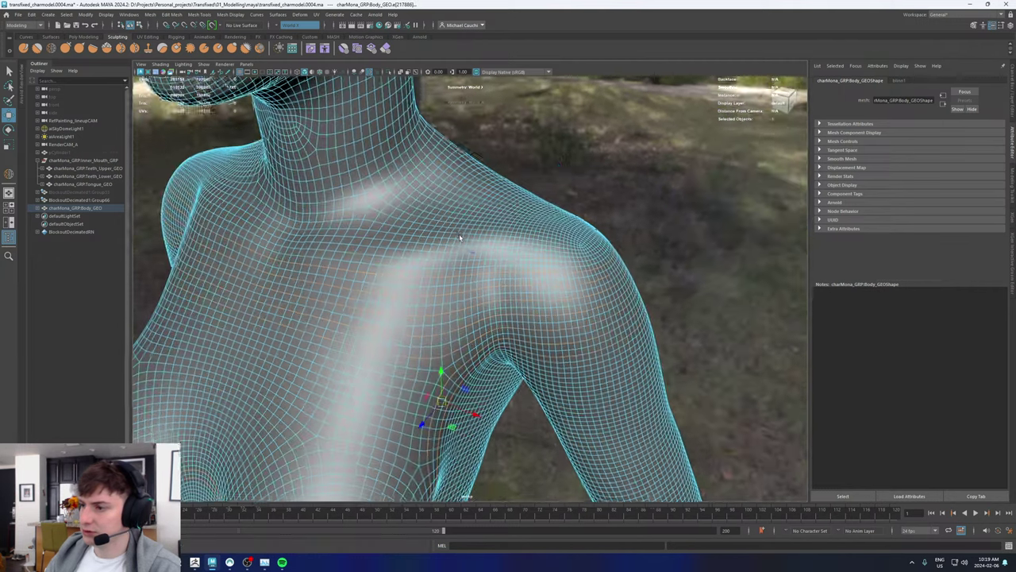
alt+right_drag(413, 247, 512, 276)
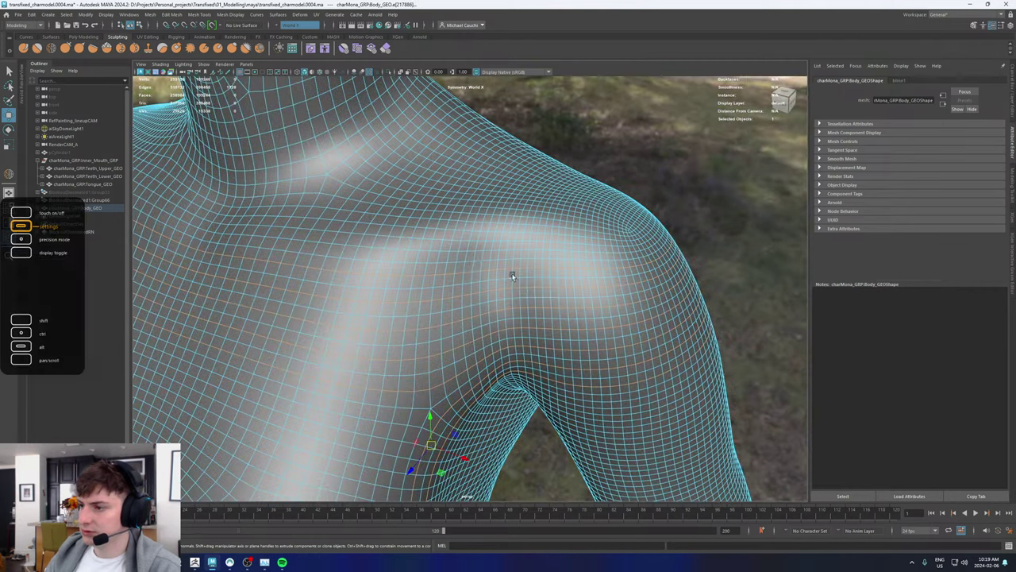
shift+double_click(474, 251)
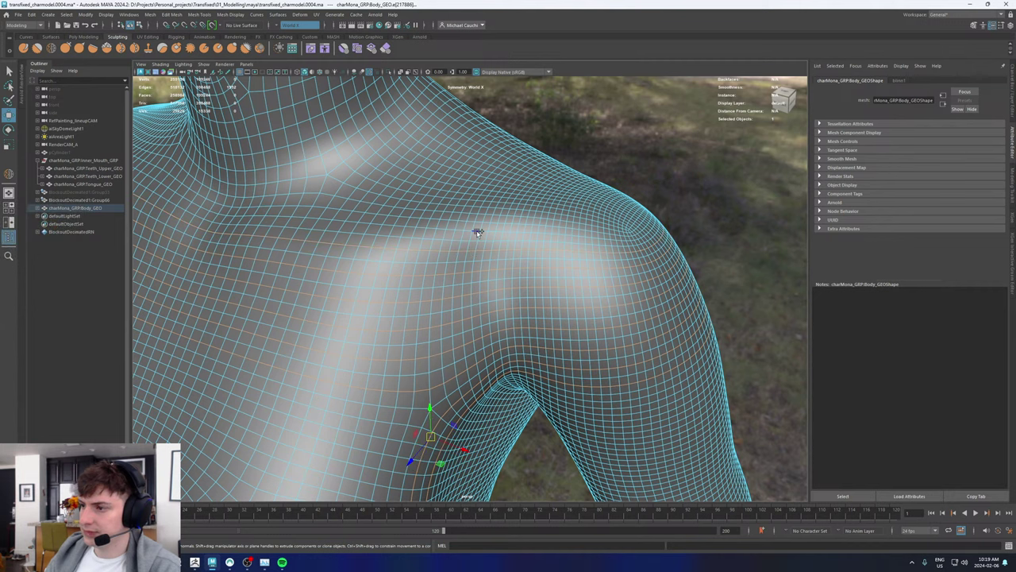
shift+double_click(477, 233)
Step: Complete the alternate-loop selection near the shoulder tip and delete the selected edge loops
alt+right_drag(692, 406, 517, 258)
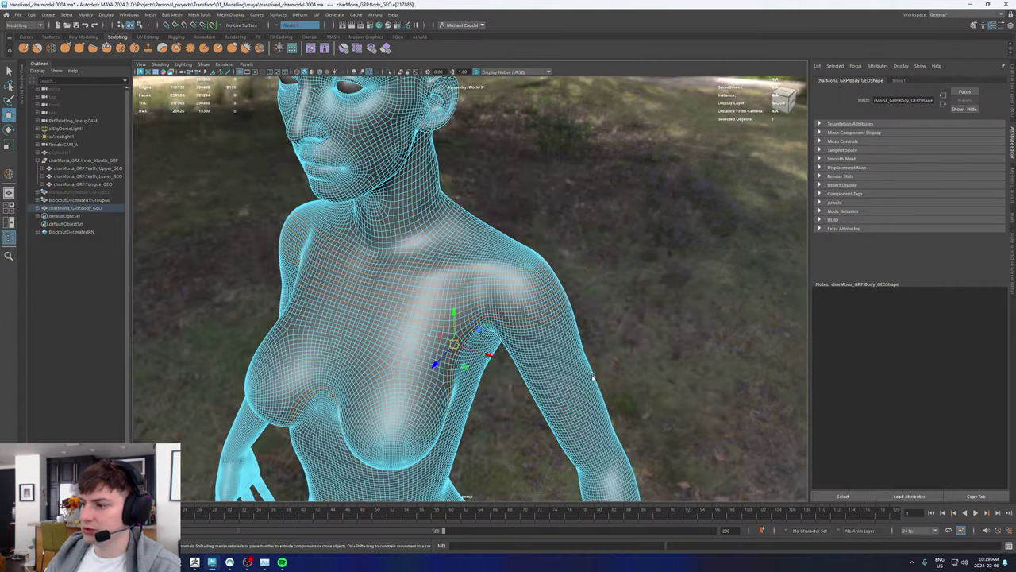
alt+middle_drag(517, 258, 509, 226)
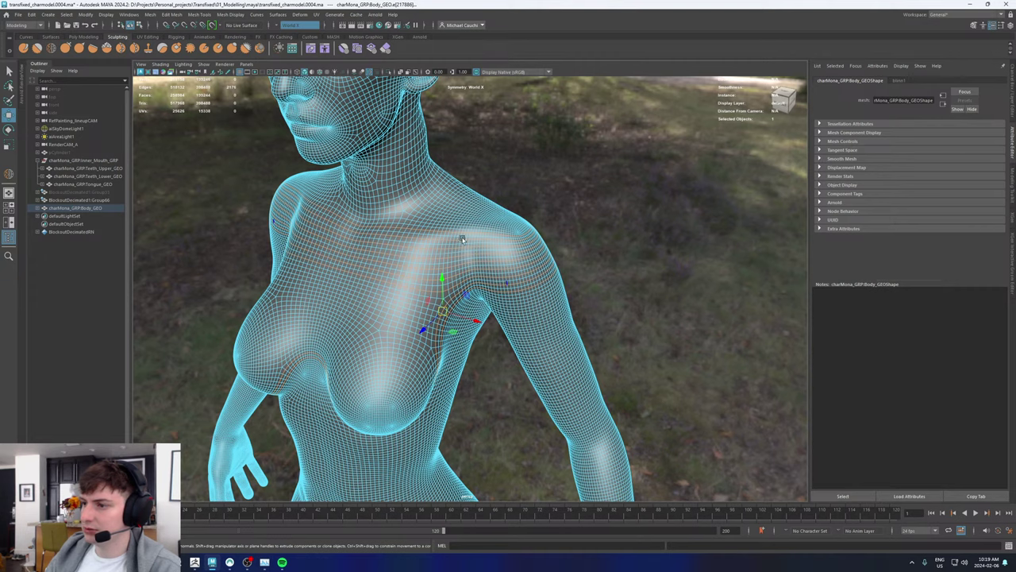
scroll(463, 238, up, 3)
alt+drag(554, 163, 532, 215)
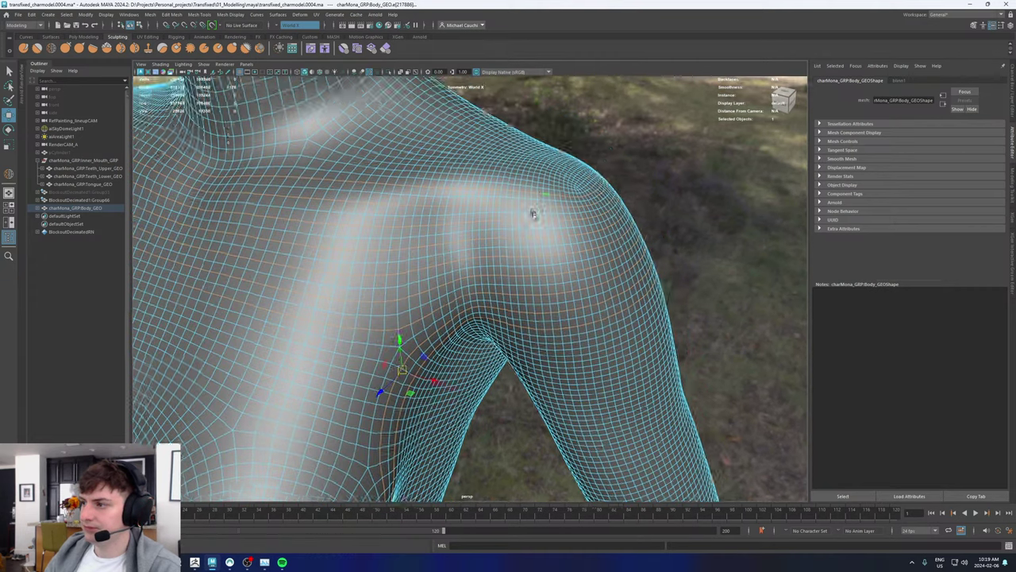
alt+middle_drag(533, 215, 545, 342)
alt+right_drag(544, 342, 653, 375)
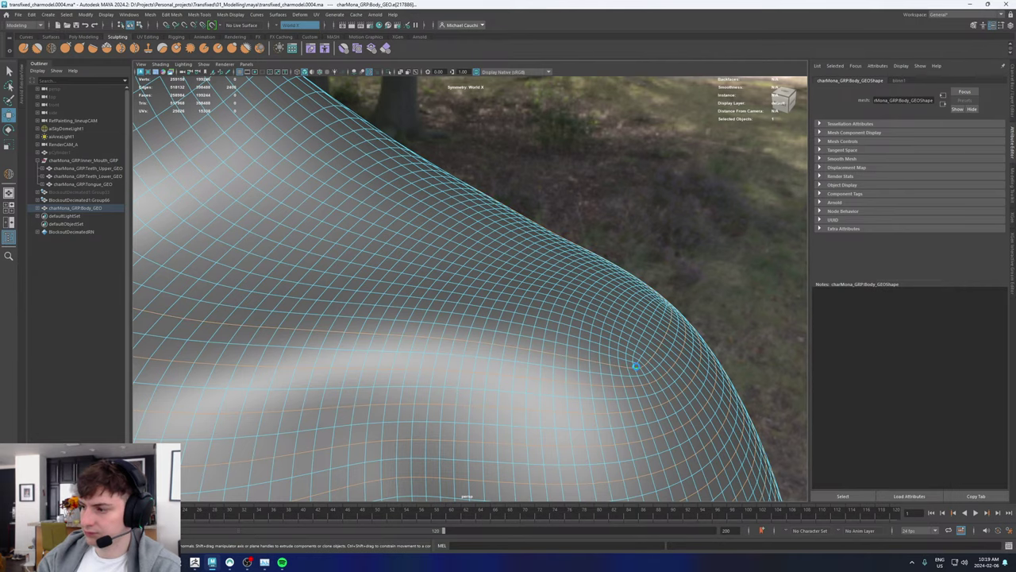
alt+right_drag(612, 307, 172, 312)
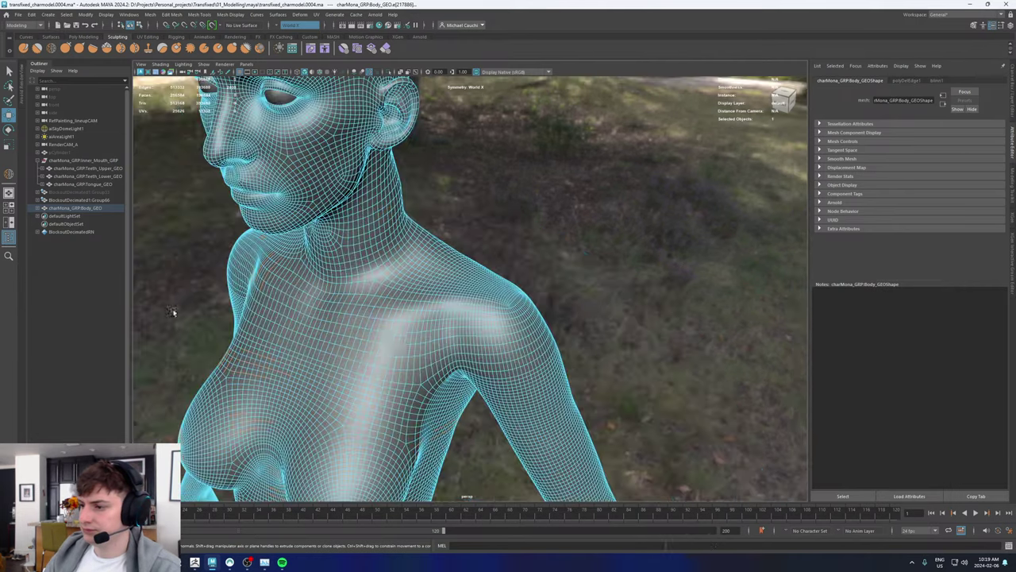
Step: Select alternate edge loops running from below the armpit across the side of the chest and breast
alt+middle_drag(399, 346, 426, 267)
alt+drag(426, 268, 356, 288)
scroll(486, 325, up, 3)
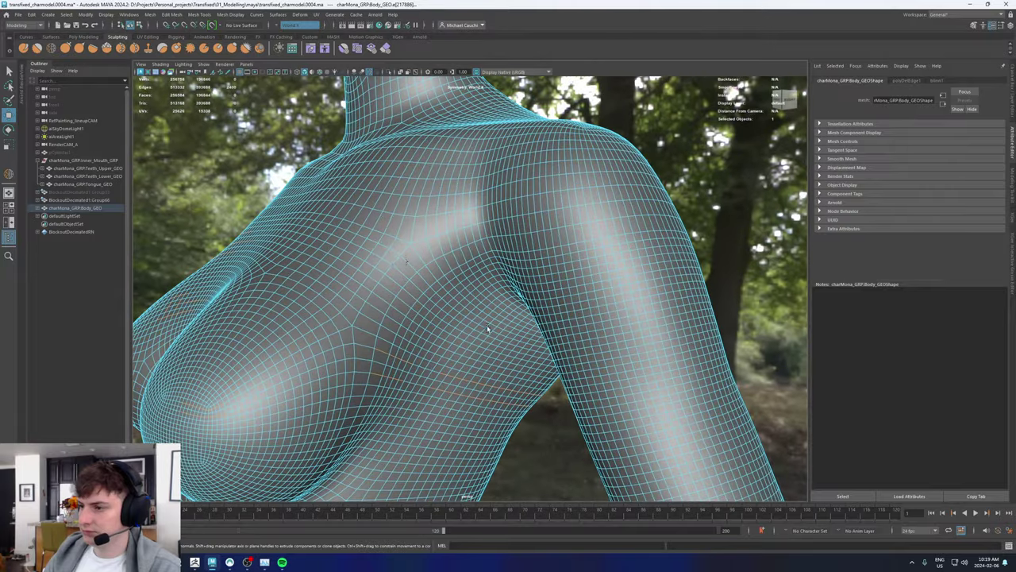
click(398, 287)
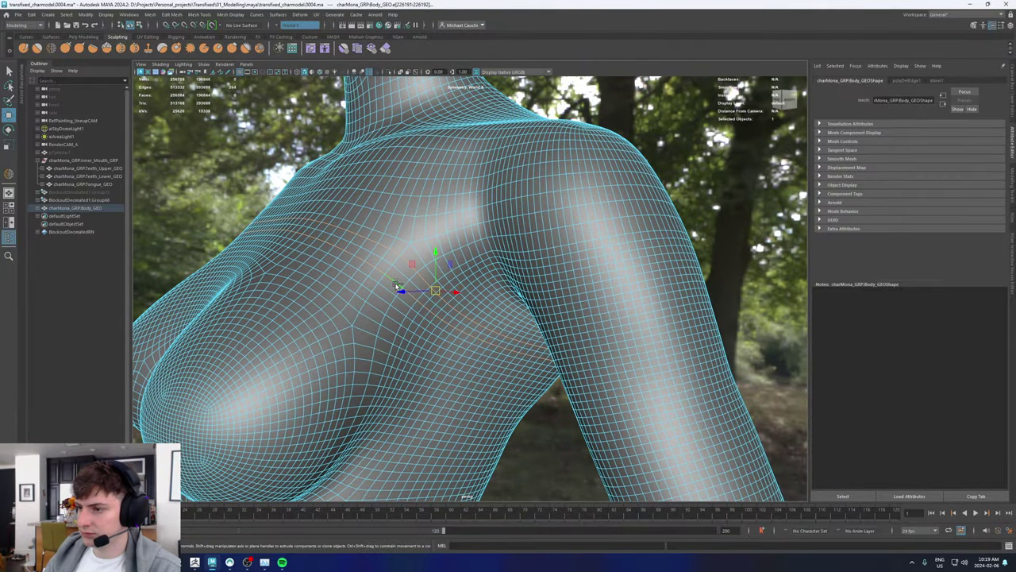
shift+double_click(384, 302)
shift+double_click(372, 316)
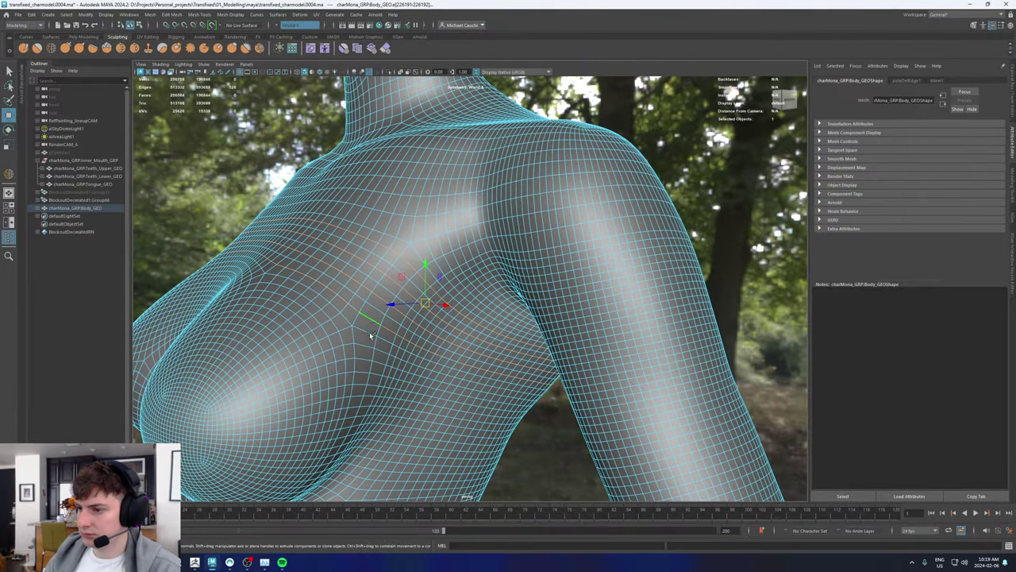
shift+click(365, 347)
alt+drag(366, 347, 467, 266)
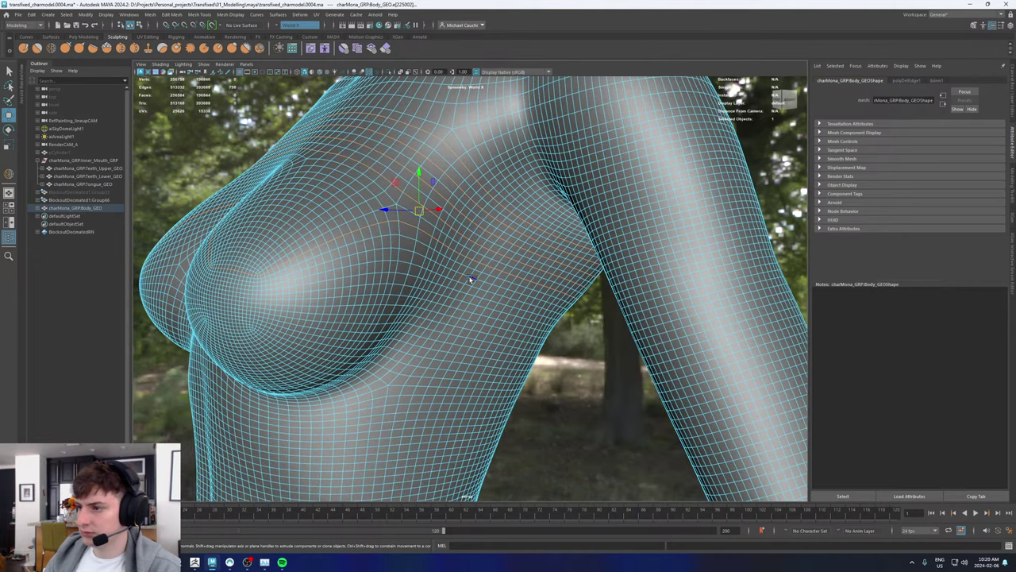
shift+click(468, 277)
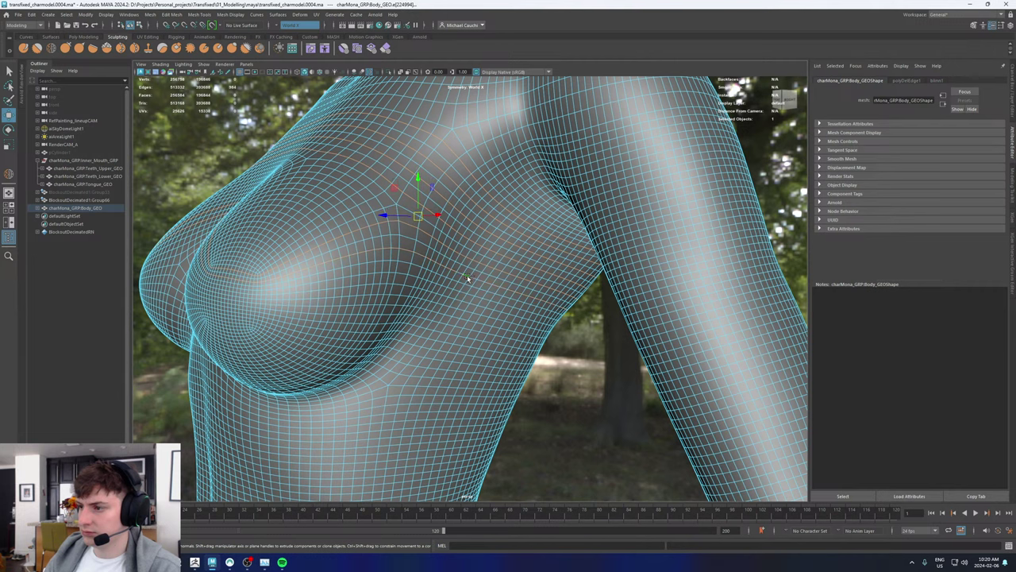
Step: Extend the alternate-loop selection down the side of the ribcage and delete the selected edge loops
alt+drag(497, 289, 470, 294)
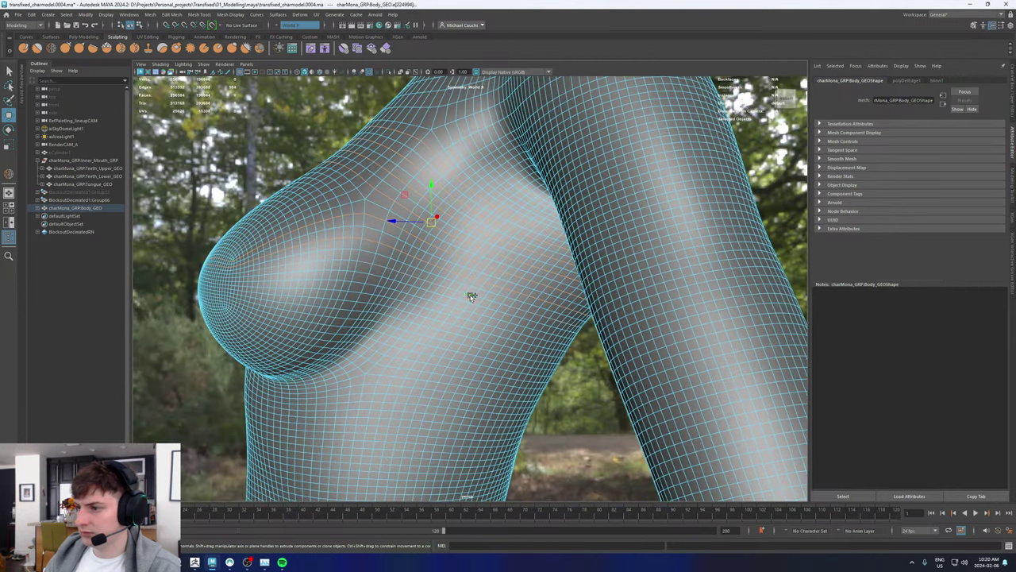
shift+click(463, 309)
shift+click(451, 326)
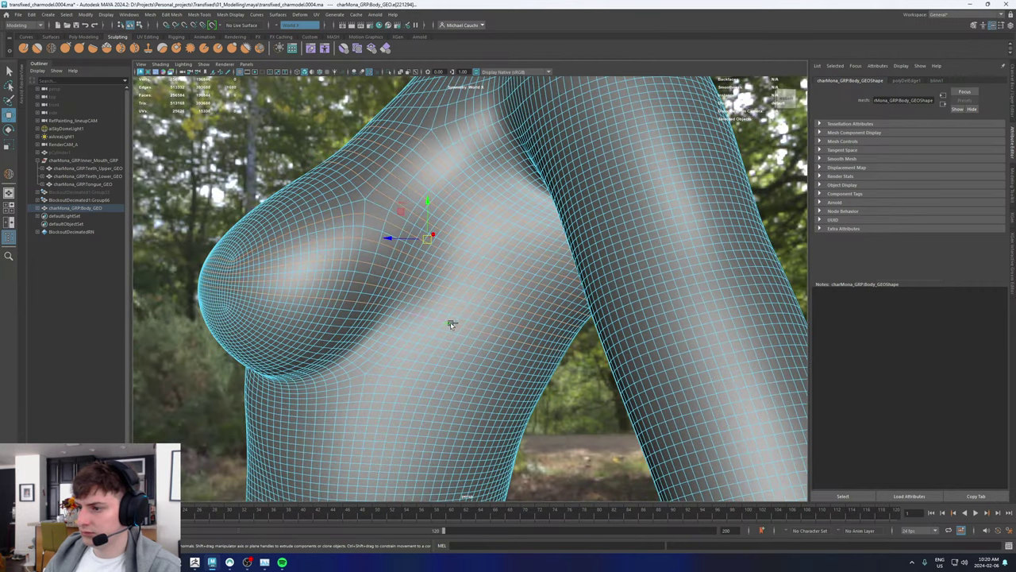
shift+click(447, 341)
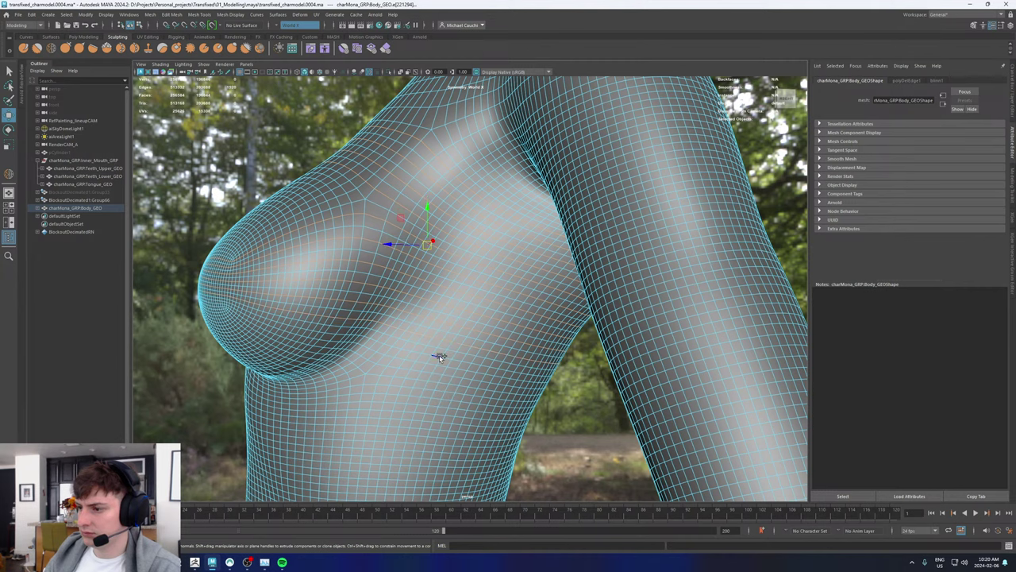
shift+click(440, 357)
alt+middle_drag(438, 354, 453, 241)
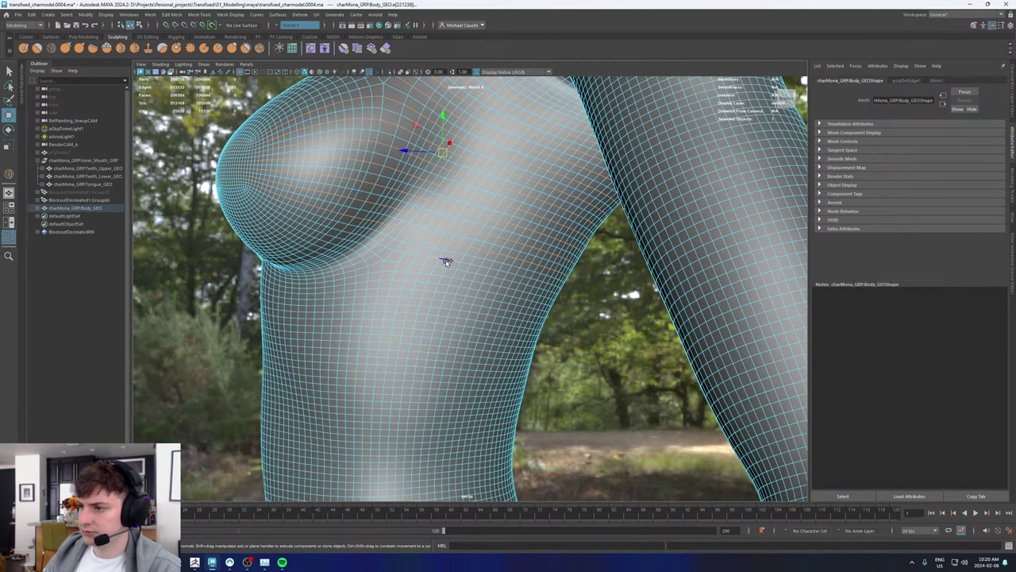
shift+click(447, 261)
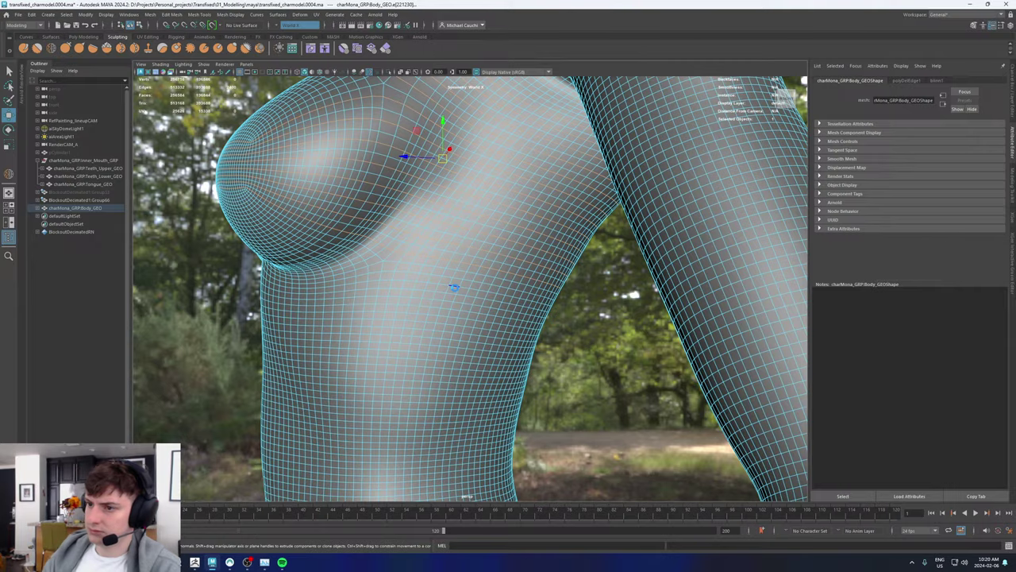
key(ctrl+Delete)
Step: Select alternate edge loops around the ribcage just below the breast and delete them
alt+drag(356, 159, 408, 170)
alt+right_drag(408, 170, 466, 233)
alt+drag(467, 233, 390, 183)
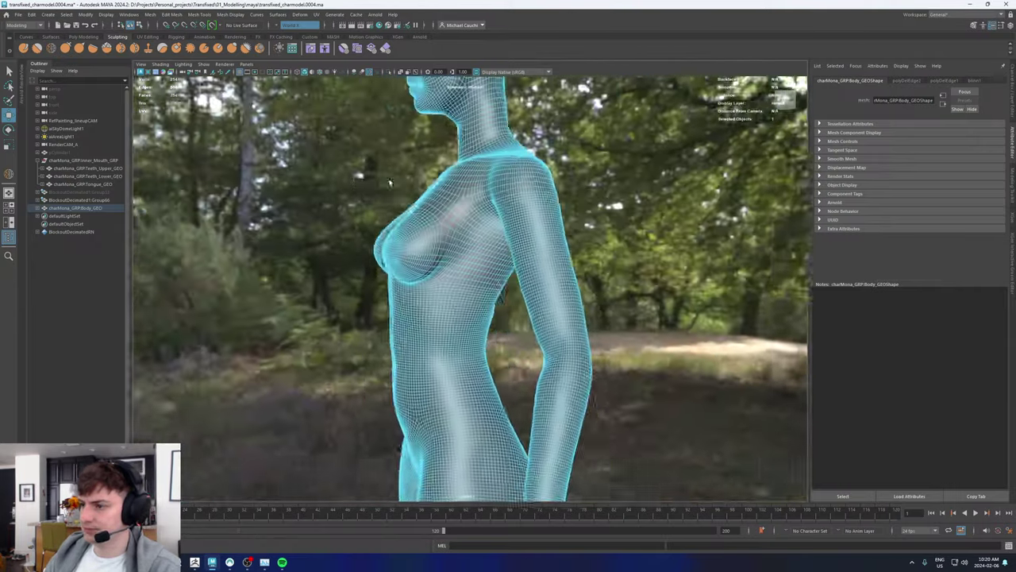
alt+right_drag(390, 182, 727, 284)
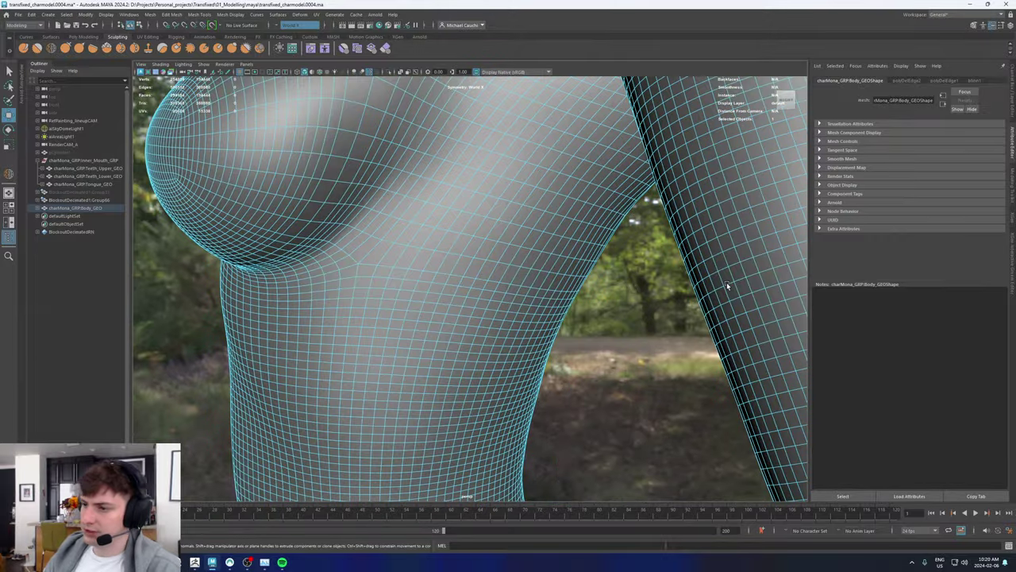
click(409, 282)
mouse_move(408, 277)
alt+mouse_down()
mouse_move(444, 279)
mouse_move(420, 266)
alt+mouse_up()
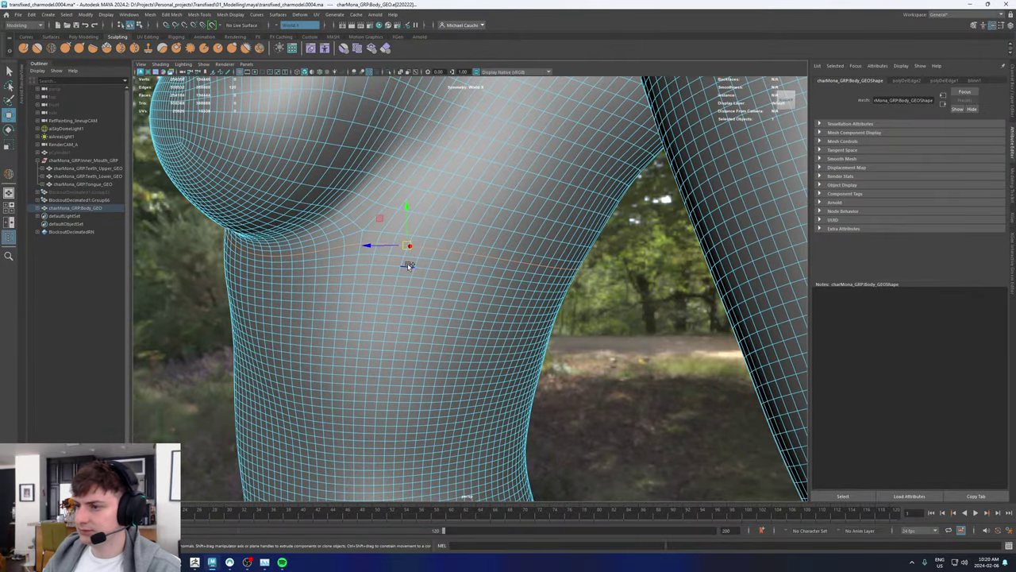
shift+double_click(408, 268)
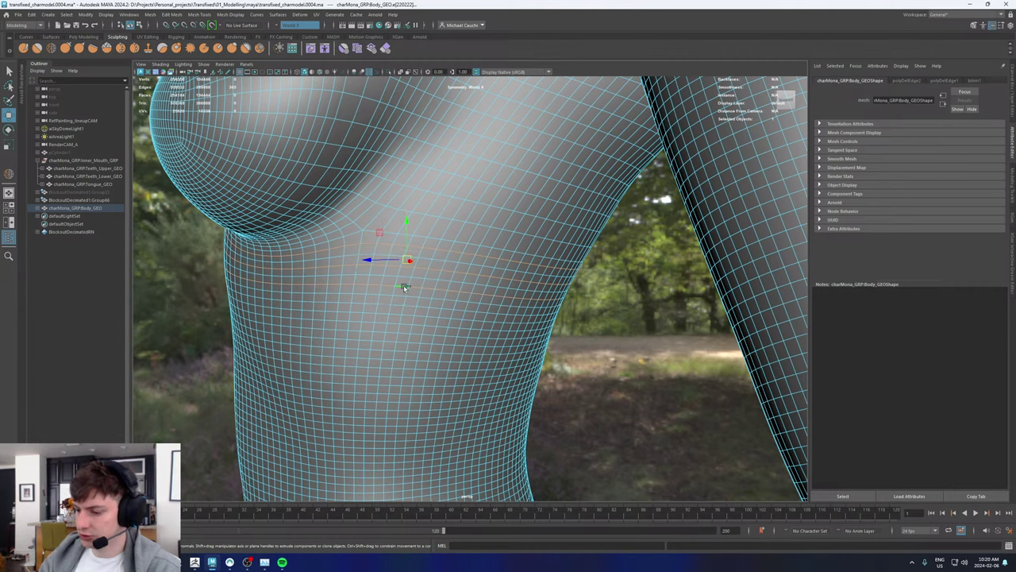
key(Delete)
Step: Return the body mesh to object mode and save the scene incrementally as transfixed_charmodel.0005.ma
key(F8)
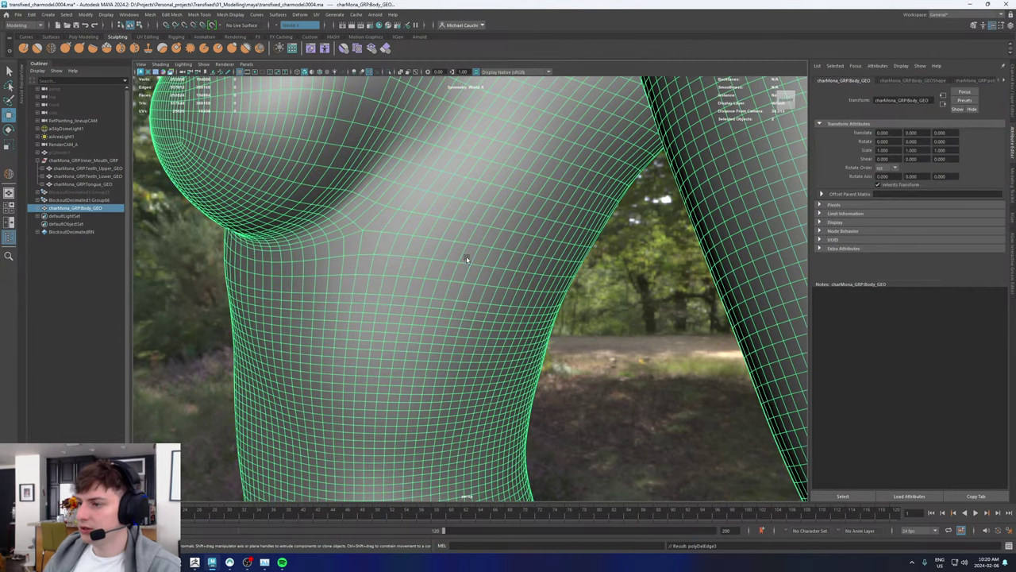
alt+right_drag(573, 246, 188, 258)
key(ctrl+alt+s)
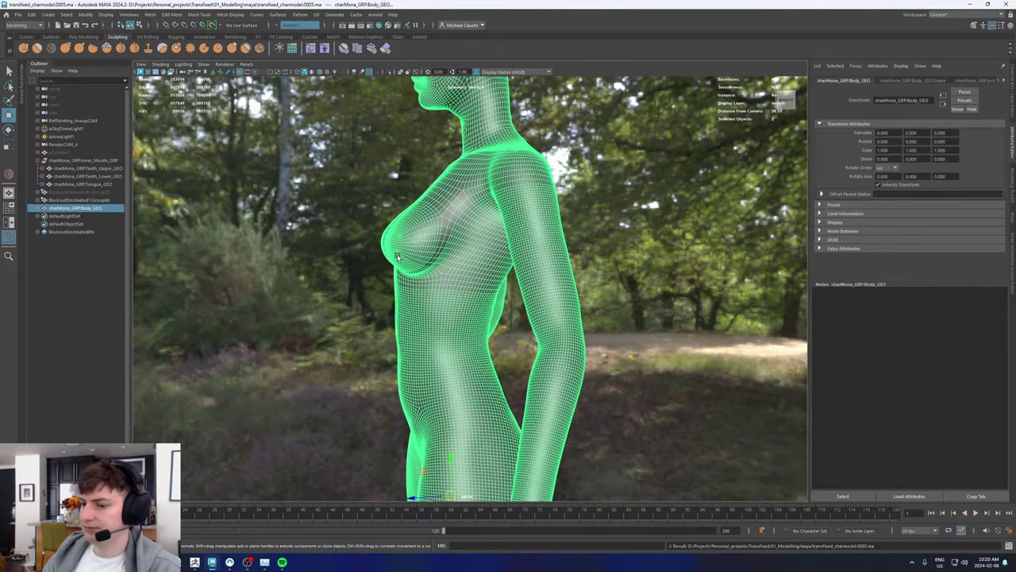
Step: Return to edge selection and select alternate edge loops around the lower ribcage below the thinned area
alt+right_drag(398, 257, 516, 324)
alt+right_drag(389, 291, 430, 321)
alt+middle_drag(430, 321, 465, 274)
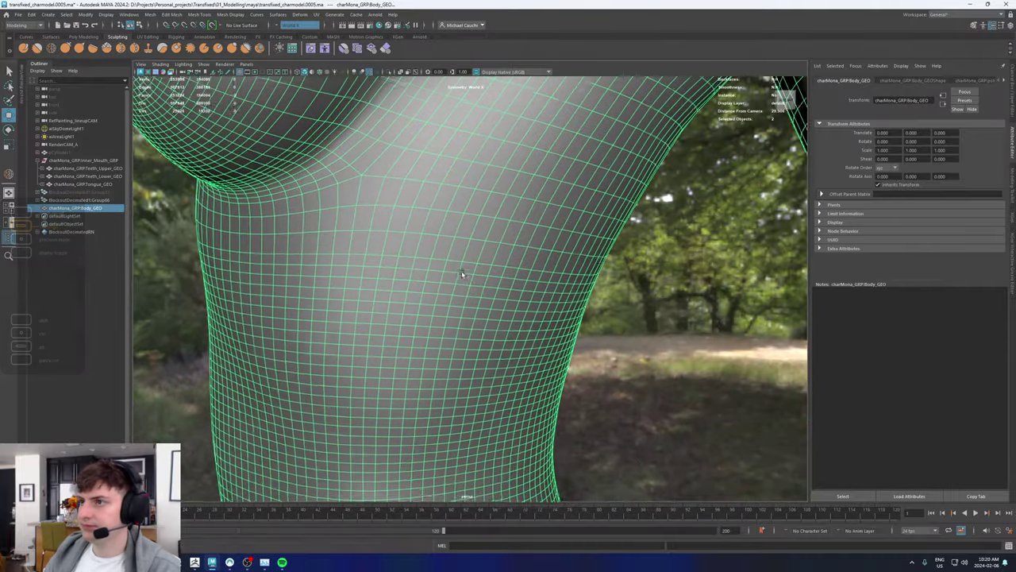
right_drag(419, 268, 420, 228)
click(422, 271)
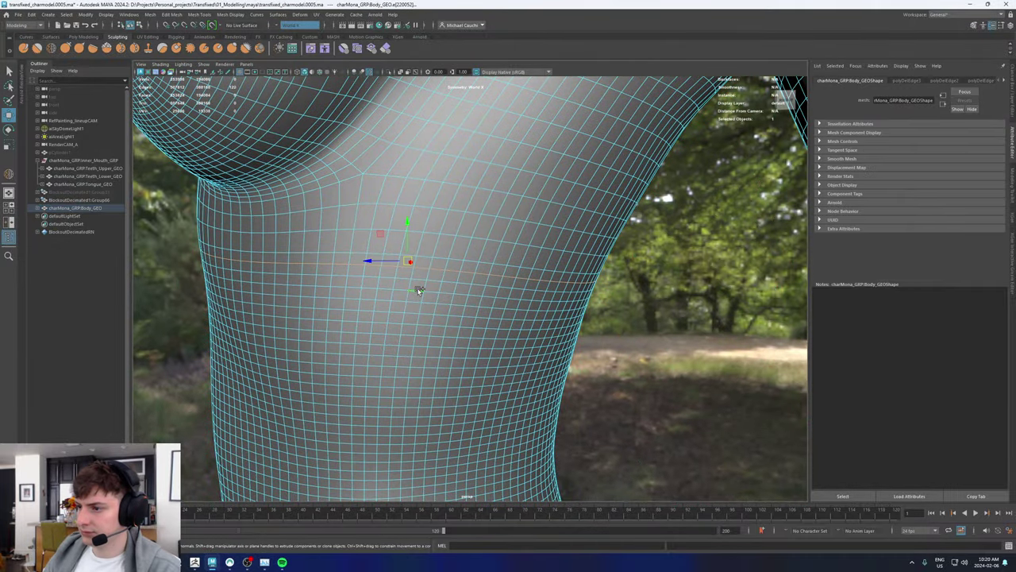
key(Down)
key(Down)
key(Down)
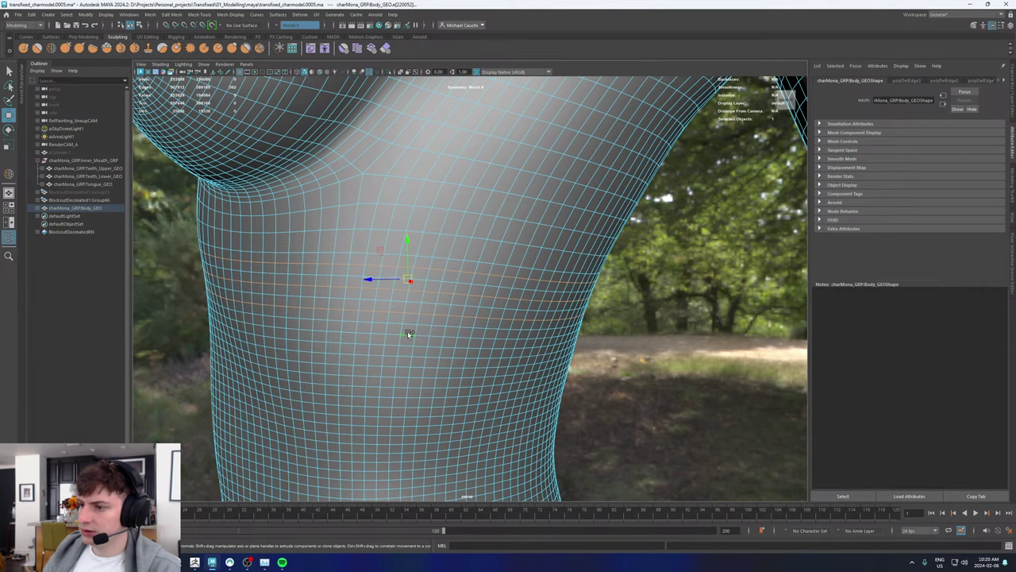
Step: Extend the alternate-loop selection down the torso from the lower ribs to just above the waist
alt+middle_drag(408, 334, 433, 202)
alt+right_drag(433, 202, 373, 252)
alt+drag(374, 253, 476, 246)
alt+right_drag(476, 246, 421, 277)
alt+middle_drag(421, 278, 434, 138)
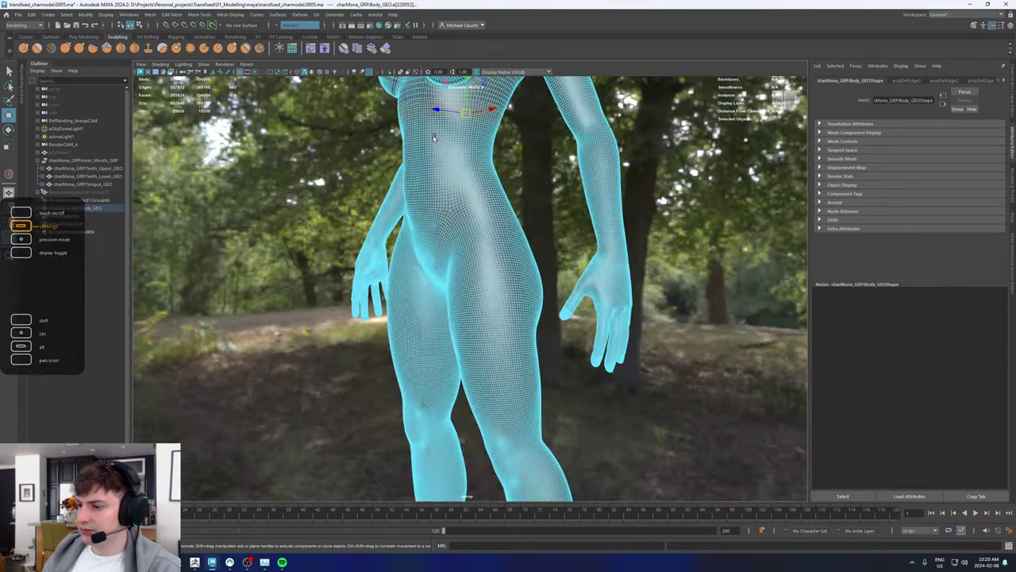
alt+drag(509, 431, 466, 315)
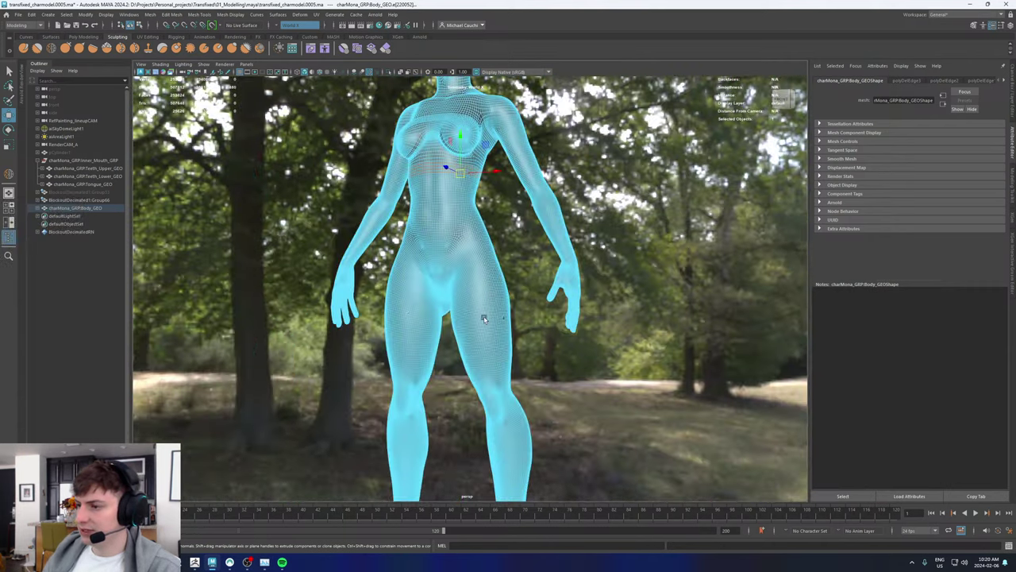
alt+drag(474, 233, 449, 284)
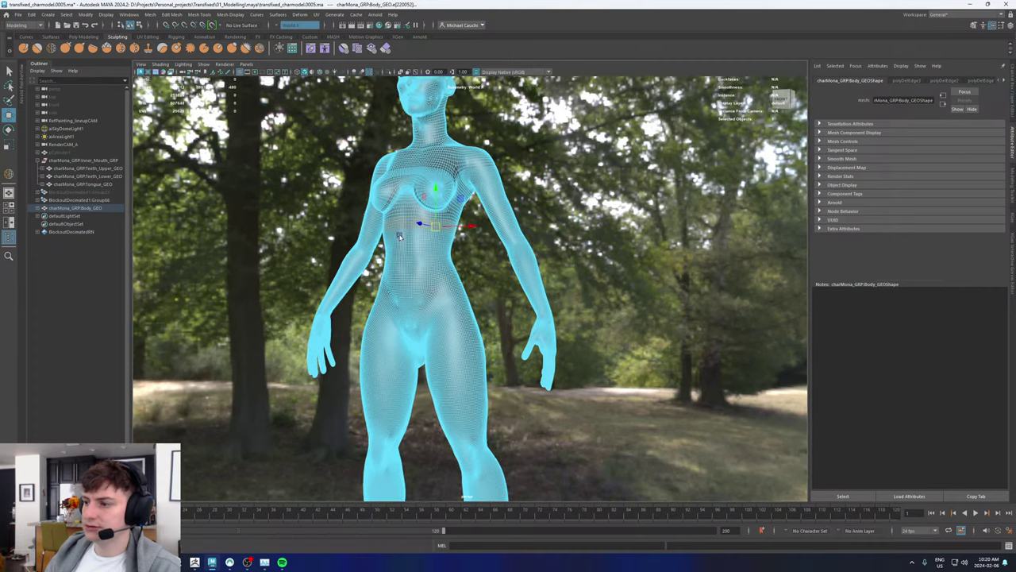
alt+right_drag(442, 251, 654, 299)
alt+middle_drag(378, 189, 384, 293)
alt+right_drag(385, 293, 547, 307)
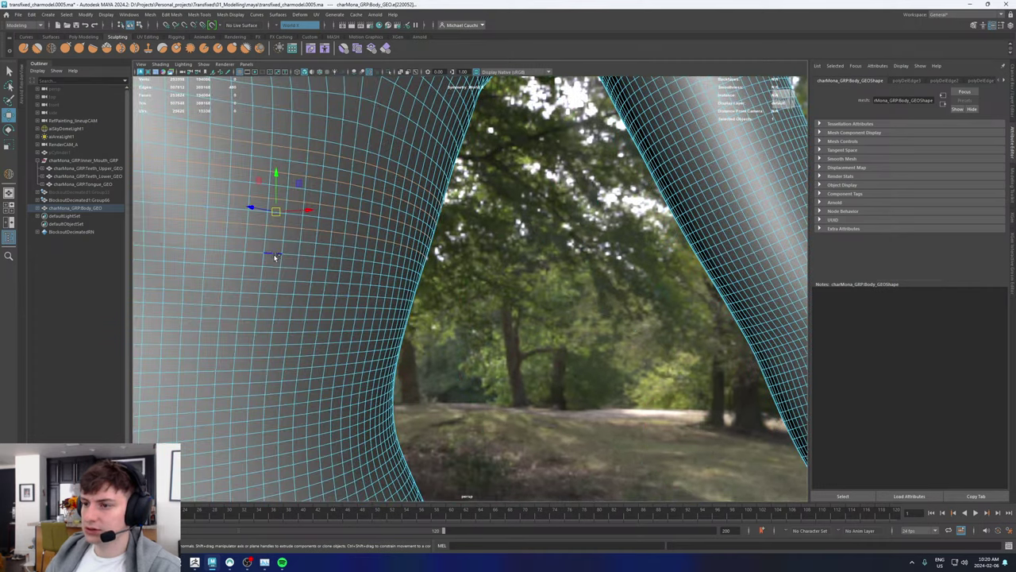
drag(275, 258, 271, 275)
alt+middle_drag(270, 283, 335, 257)
drag(321, 252, 318, 292)
alt+middle_drag(317, 304, 374, 229)
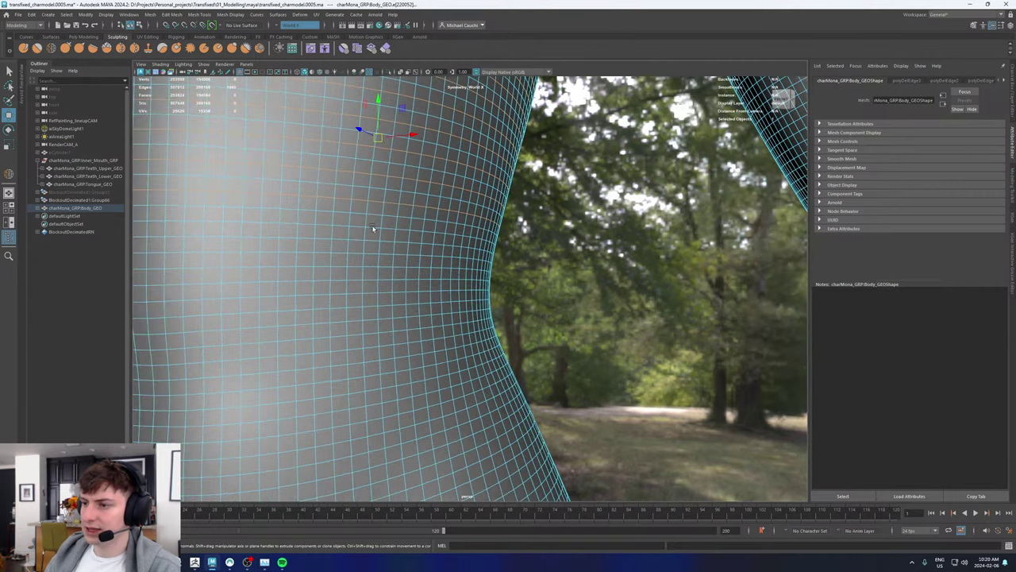
shift+double_click(389, 228)
Step: Switch to the reference image window, examine the portrait of the woman in the white headscarf, and return to Maya
key(alt+Tab)
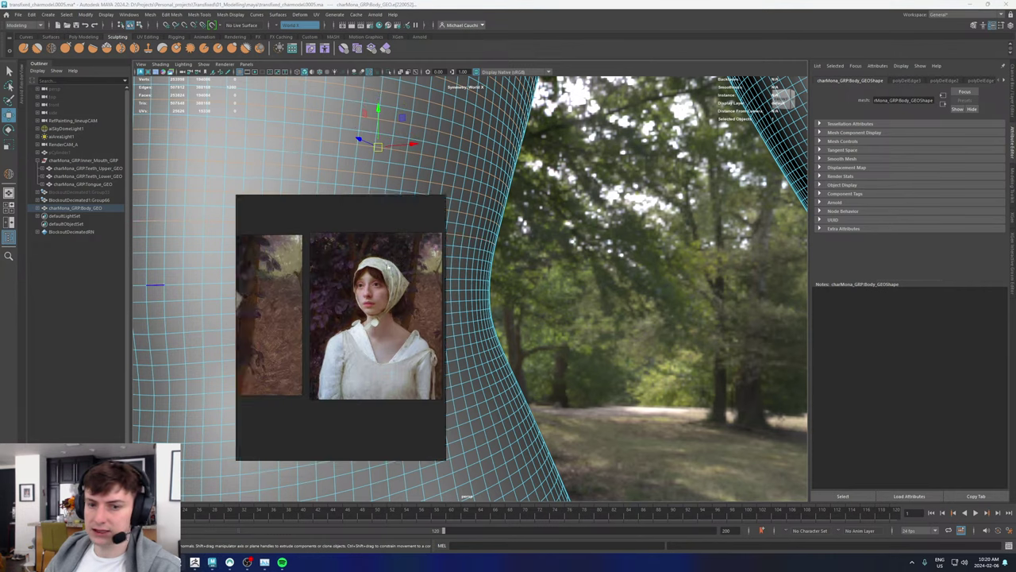
right_drag(374, 321, 566, 307)
scroll(566, 309, down, 5)
scroll(586, 319, up, 5)
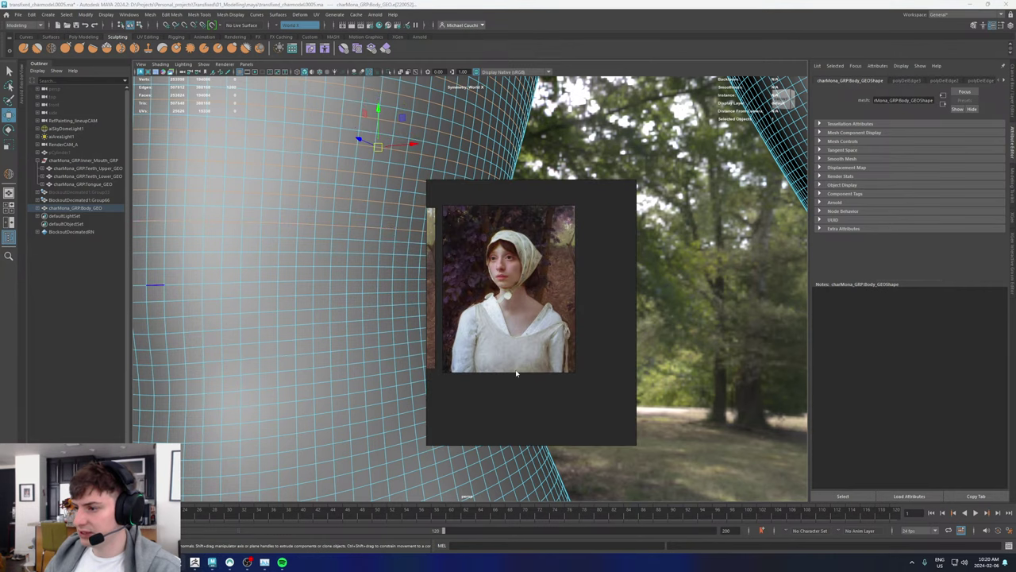
right_drag(610, 230, 595, 234)
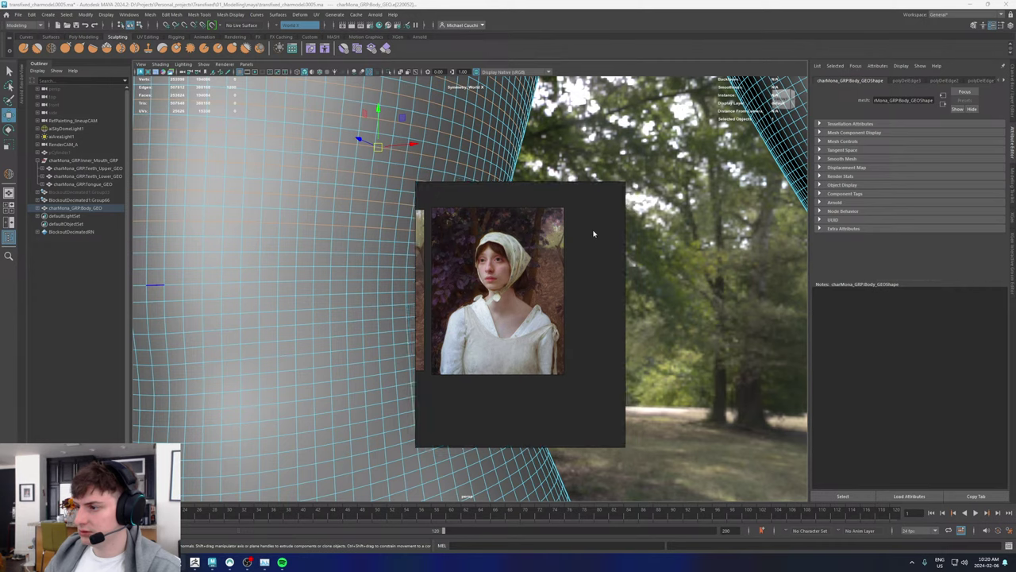
key(alt+Tab)
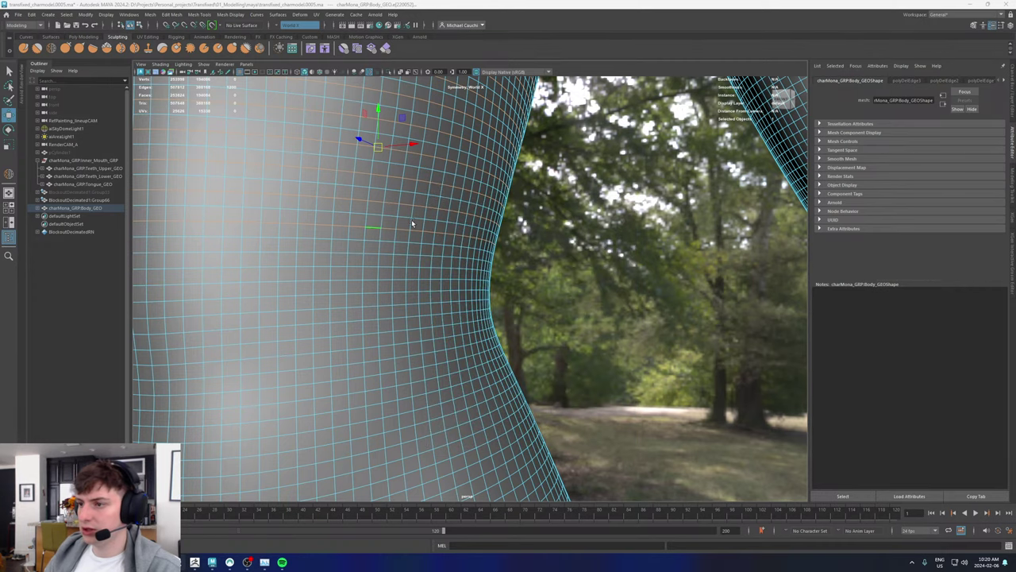
Step: Add alternate edge loops through the waist down to the upper abdomen and delete all selected loops
shift+double_click(374, 253)
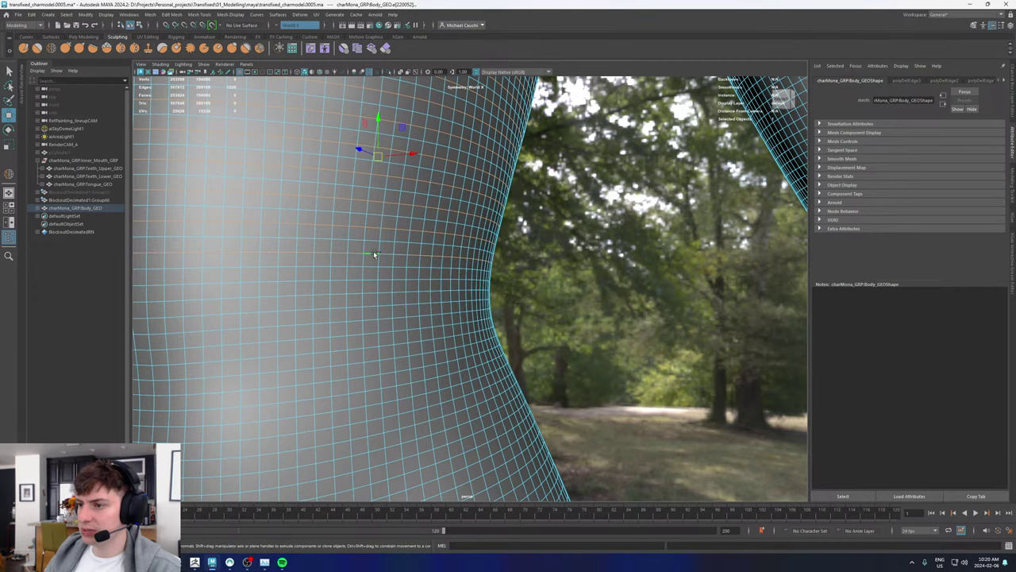
shift+double_click(370, 295)
shift+double_click(372, 321)
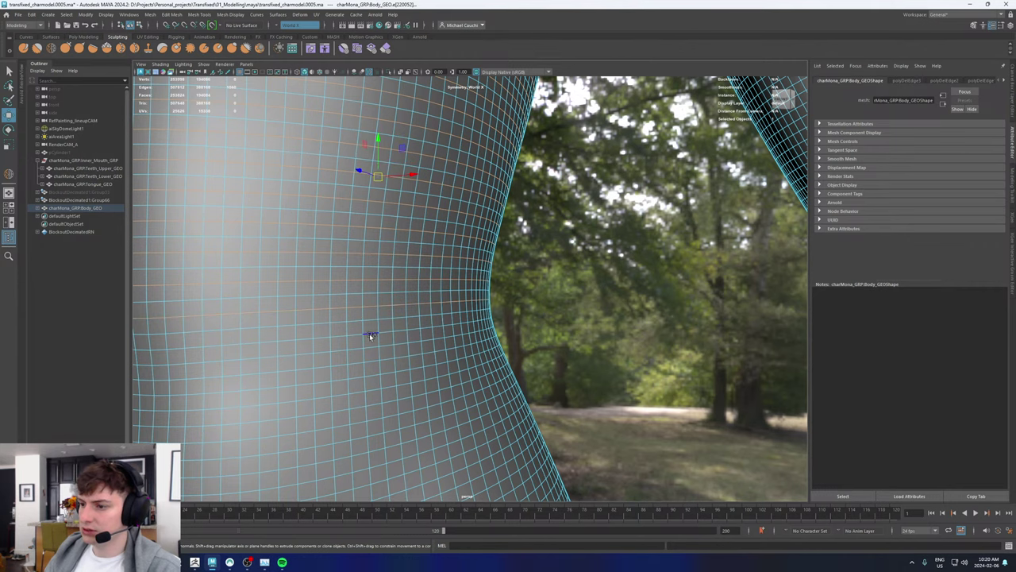
shift+double_click(370, 334)
shift+double_click(373, 360)
alt+middle_drag(354, 333, 389, 143)
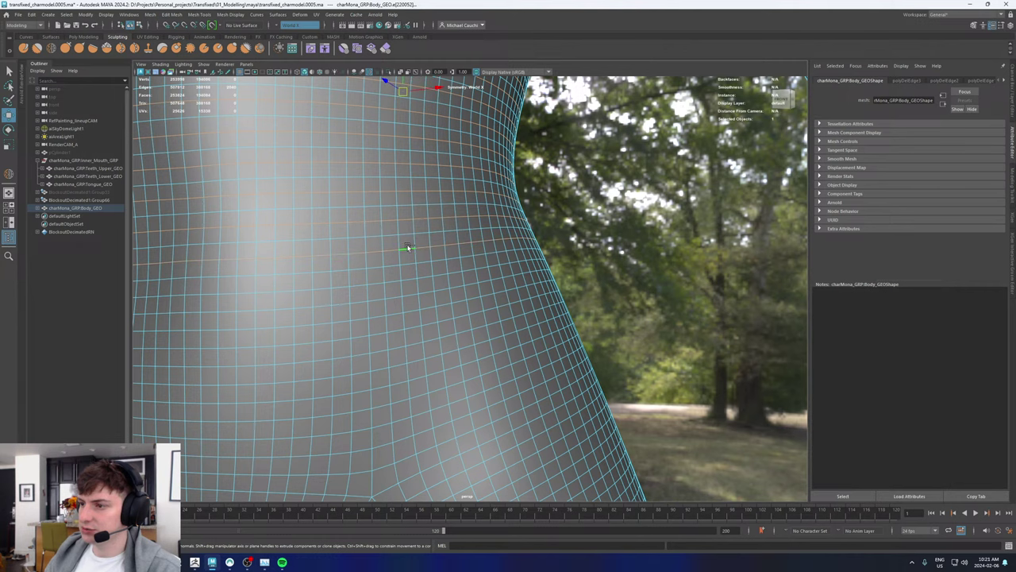
key(ctrl+Delete)
Step: Select alternate edge loops across the lower abdomen and hips down to the top of the pelvis and delete them
alt+right_drag(395, 183, 439, 251)
click(432, 258)
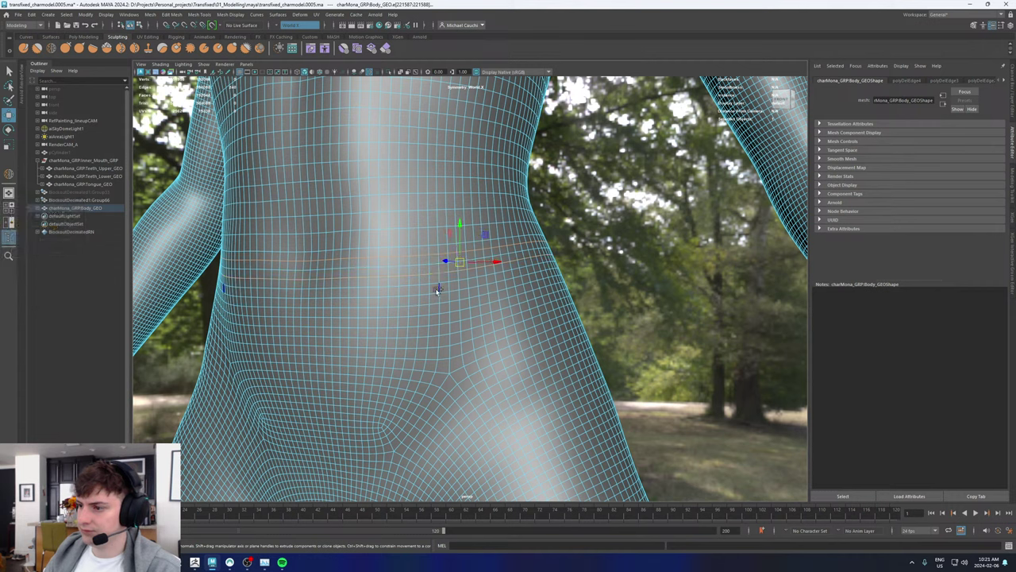
shift+double_click(437, 291)
shift+double_click(433, 314)
shift+double_click(434, 335)
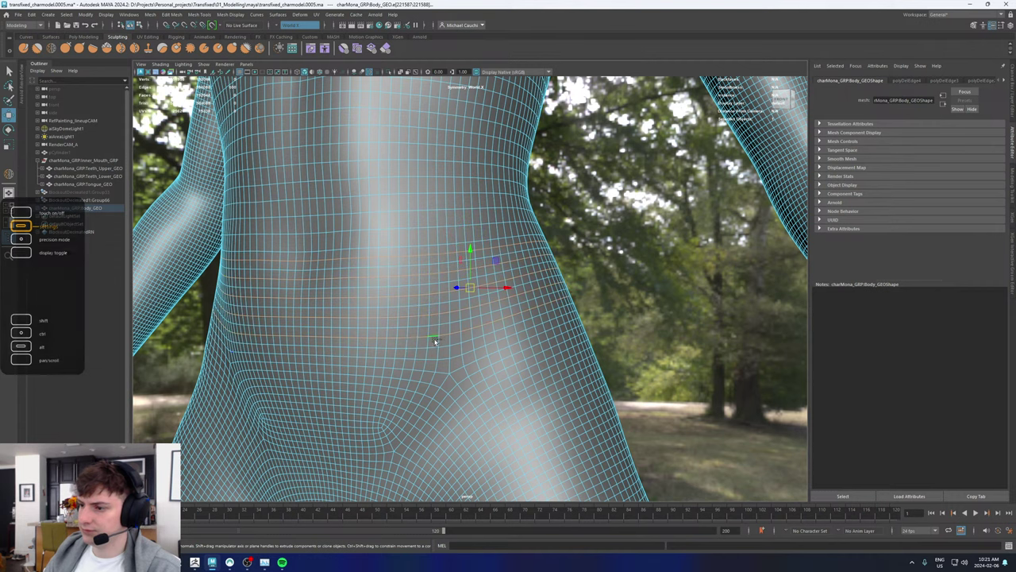
shift+double_click(434, 358)
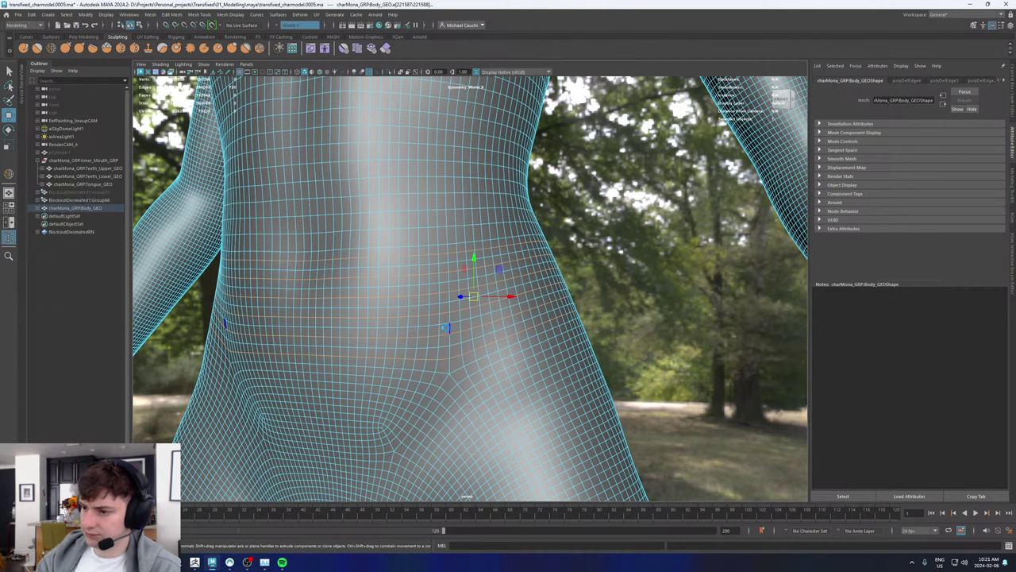
key(ctrl+Delete)
Step: Select alternate edge loops across the upper back at the shoulder blades and delete them
alt+right_drag(533, 337, 355, 325)
scroll(356, 325, down, 5)
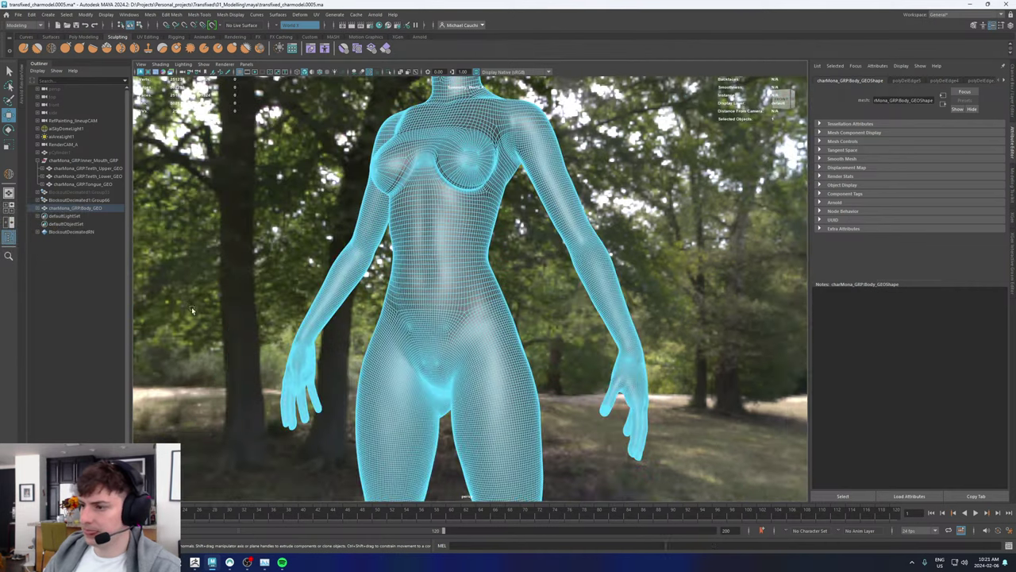
alt+drag(447, 253, 301, 227)
alt+right_drag(476, 301, 627, 333)
alt+middle_drag(516, 331, 395, 278)
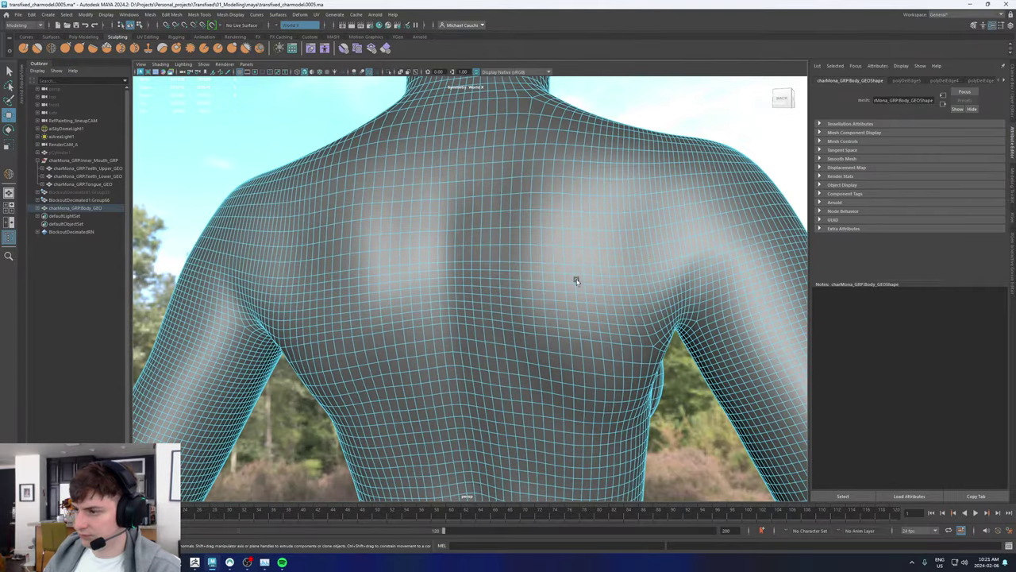
double_click(571, 290)
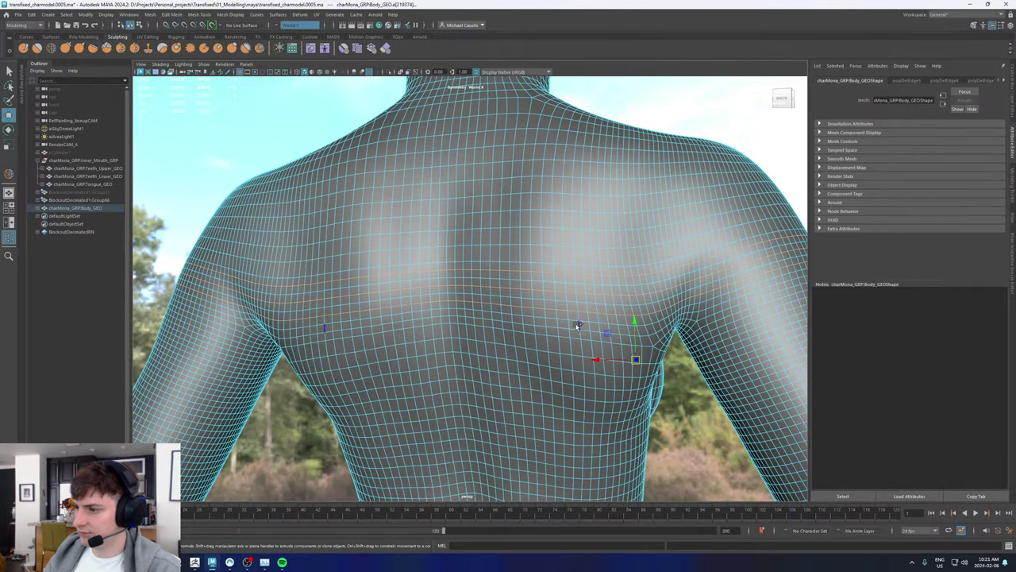
double_click(572, 324)
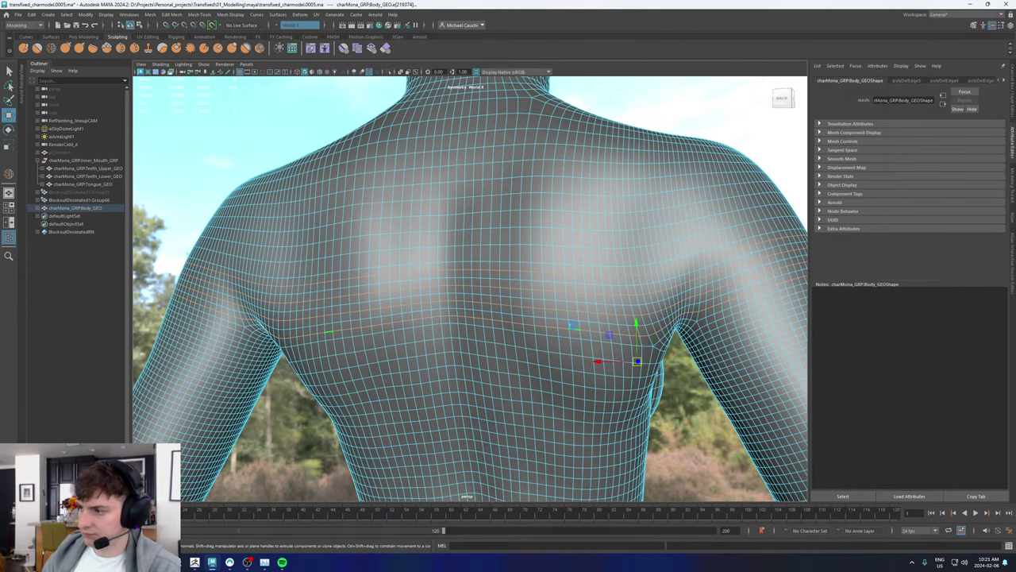
key(ctrl+Delete)
Step: Select alternate edge loops around the upper arm beside the armpit
alt+right_drag(680, 284, 348, 288)
alt+drag(348, 288, 376, 300)
alt+middle_drag(330, 308, 365, 242)
alt+right_drag(365, 213, 363, 170)
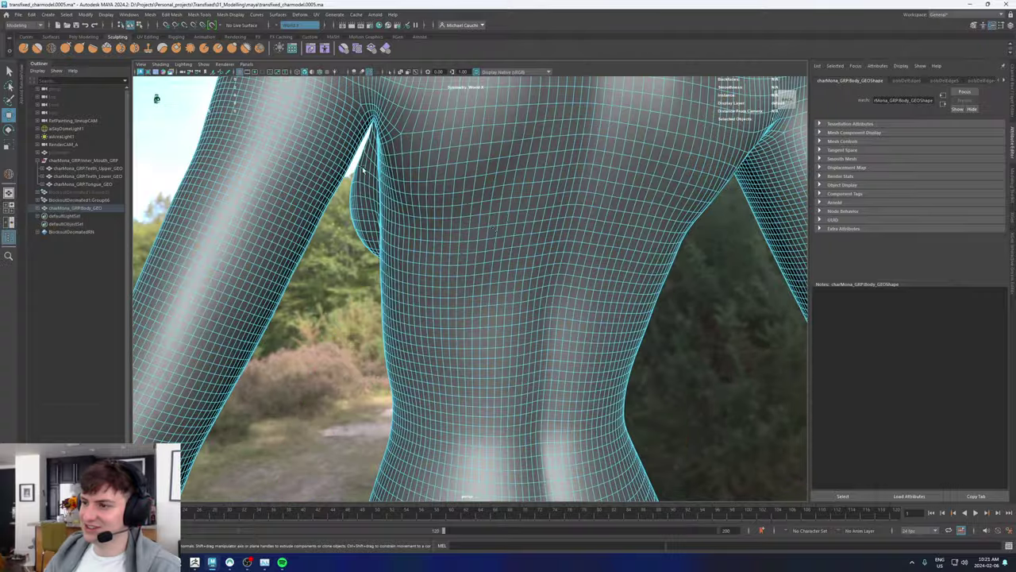
alt+middle_drag(362, 169, 392, 295)
alt+drag(392, 296, 379, 291)
alt+right_drag(351, 311, 451, 347)
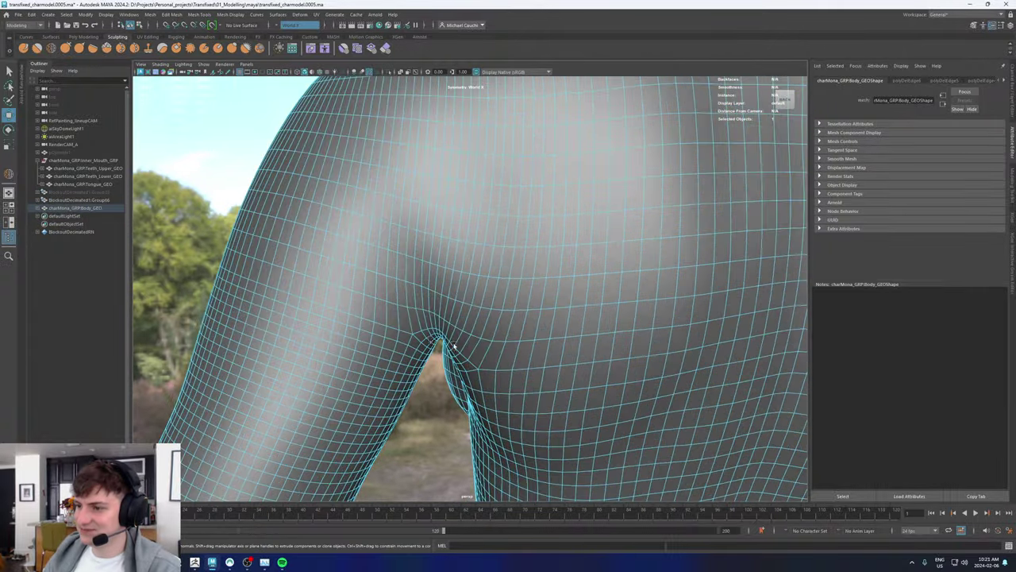
alt+middle_drag(451, 347, 489, 296)
double_click(409, 279)
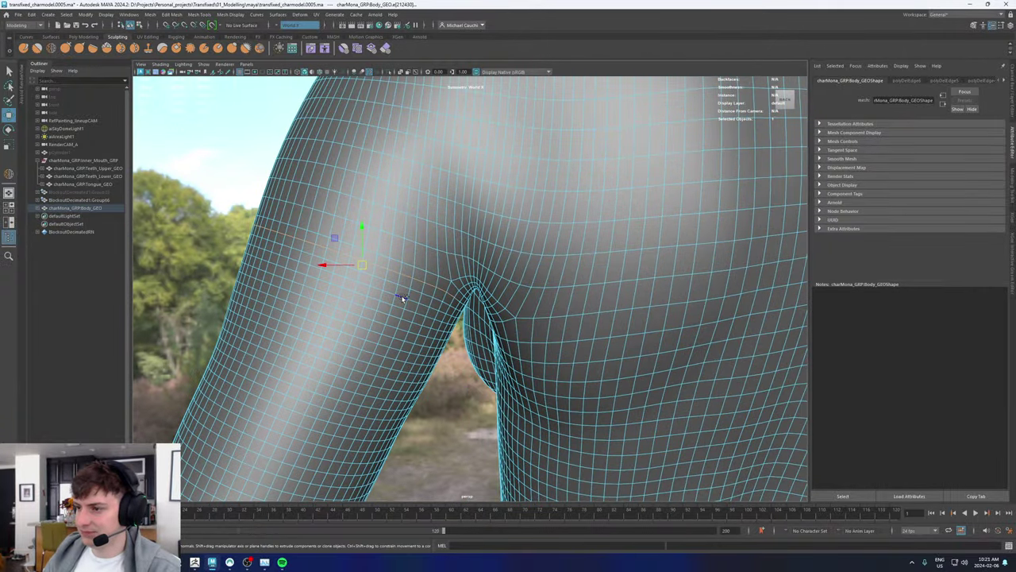
shift+double_click(404, 297)
Step: Extend the alternate-loop selection down the upper arm and delete the selected edge loops
alt+right_drag(595, 276, 357, 190)
alt+right_drag(322, 160, 613, 323)
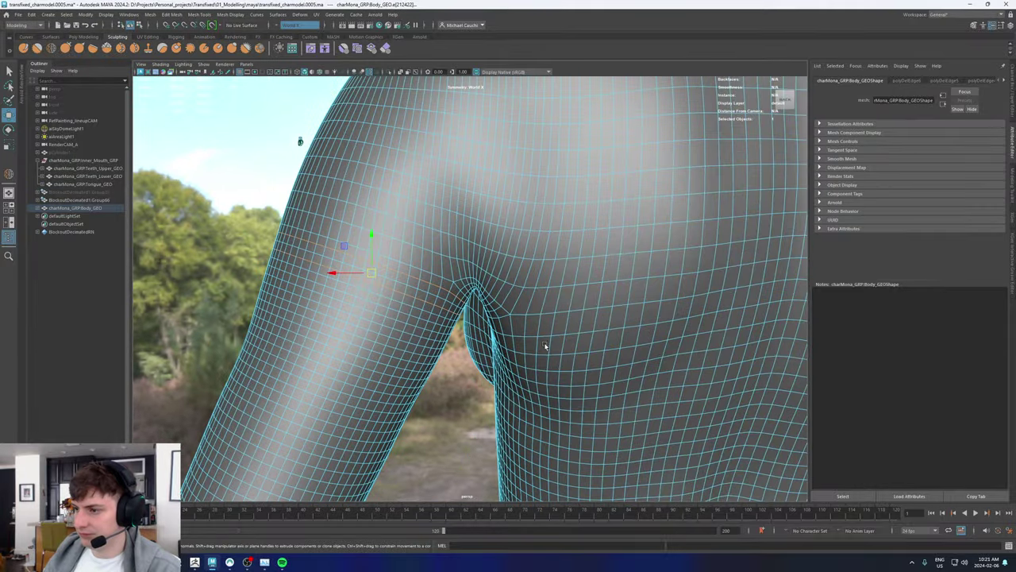
shift+double_click(392, 307)
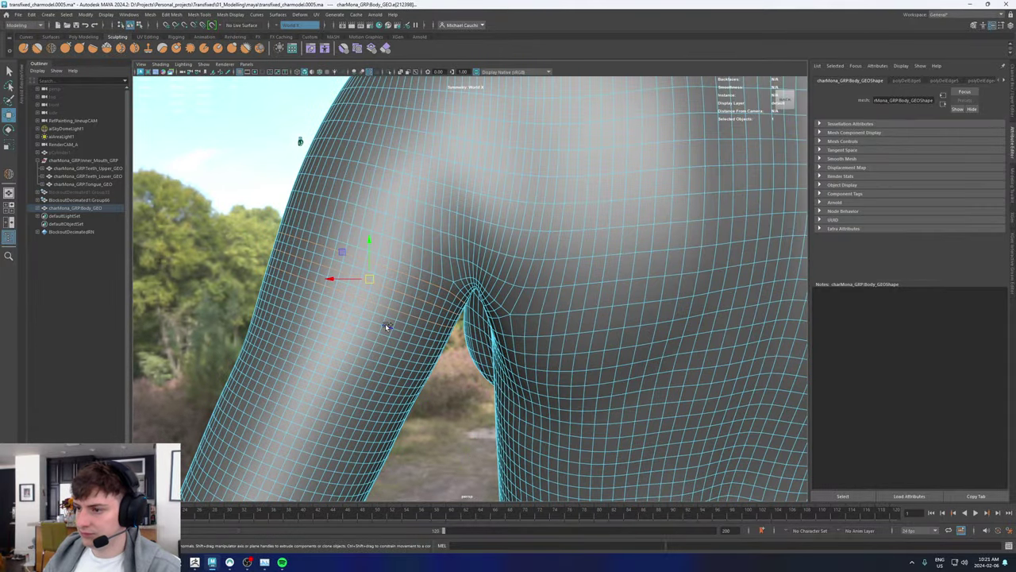
alt+middle_drag(390, 320, 461, 181)
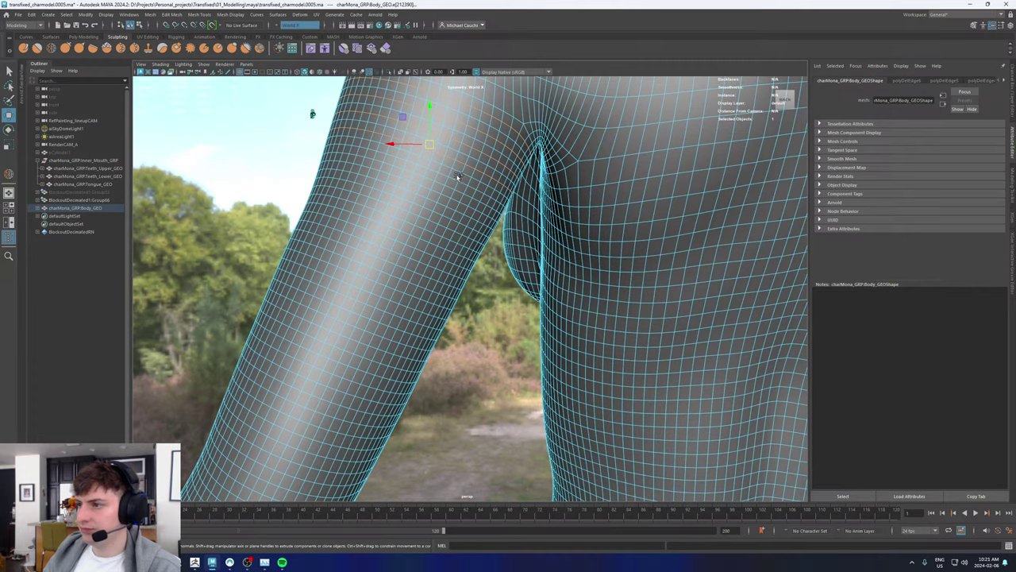
shift+double_click(451, 178)
key(ctrl+Delete)
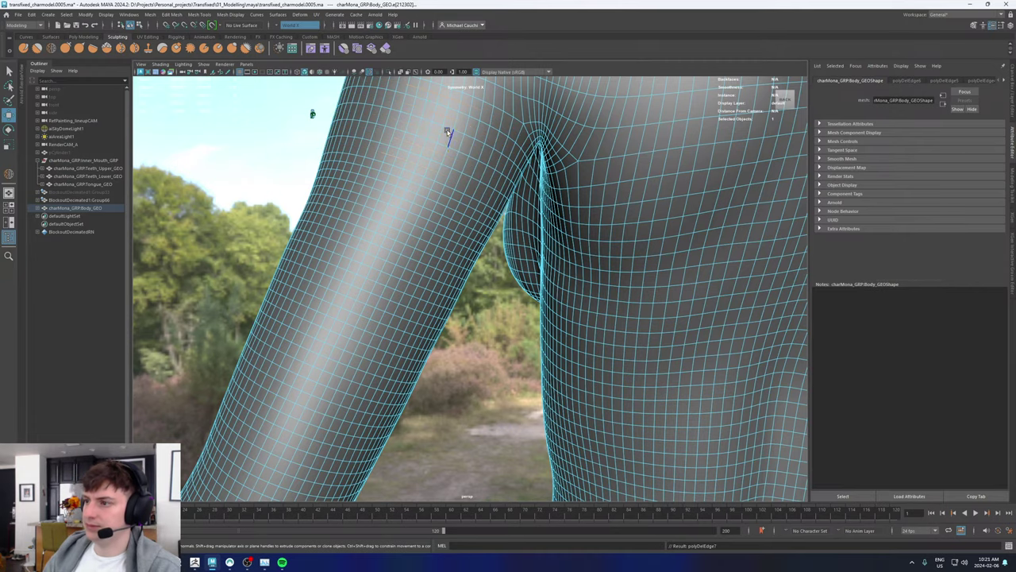
Step: Select alternate edge loops around the upper arm, from below the armpit down to mid-arm
alt+right_drag(501, 199, 342, 218)
alt+drag(270, 216, 488, 209)
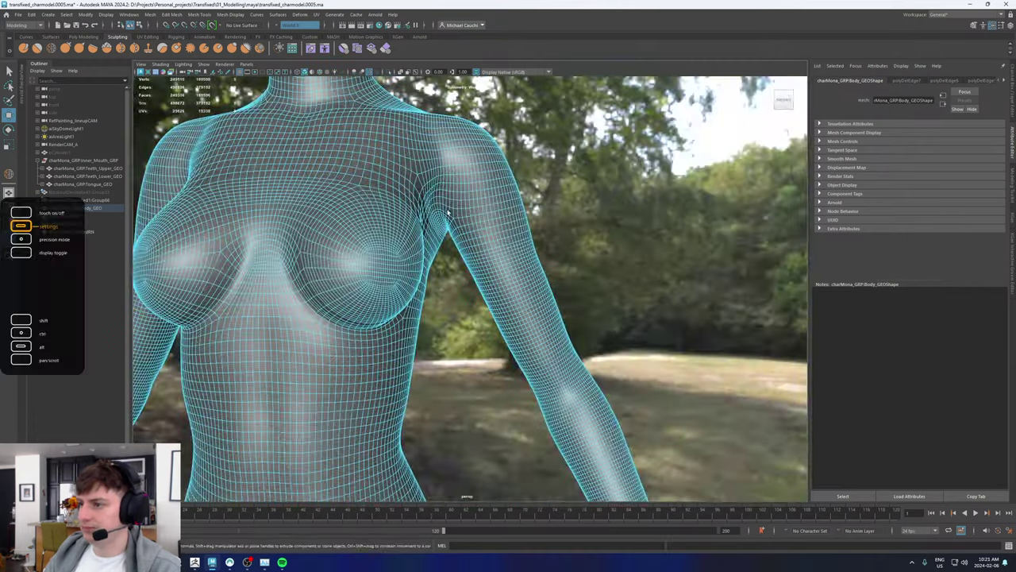
alt+middle_drag(488, 209, 450, 223)
alt+right_drag(450, 223, 664, 331)
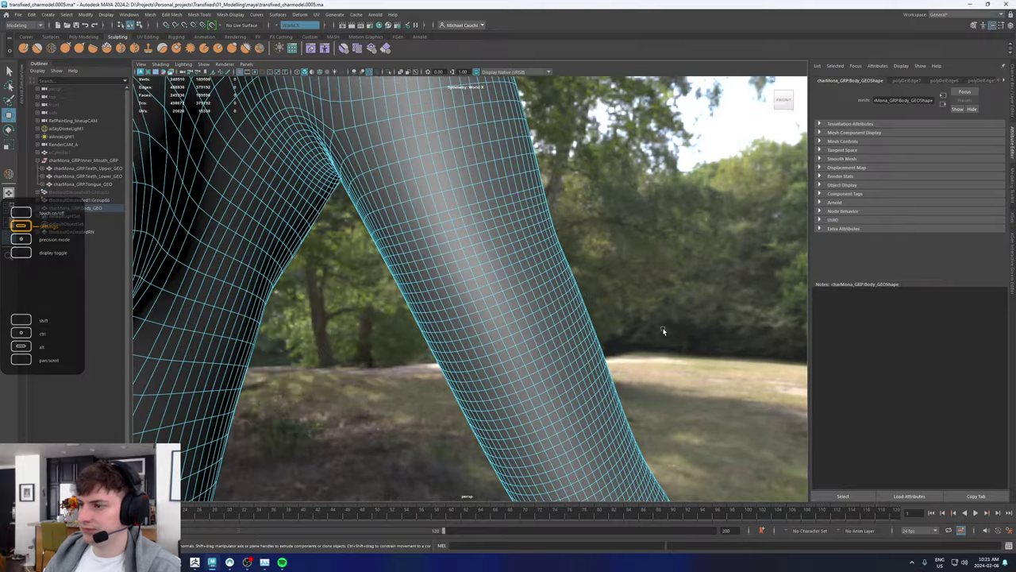
click(452, 230)
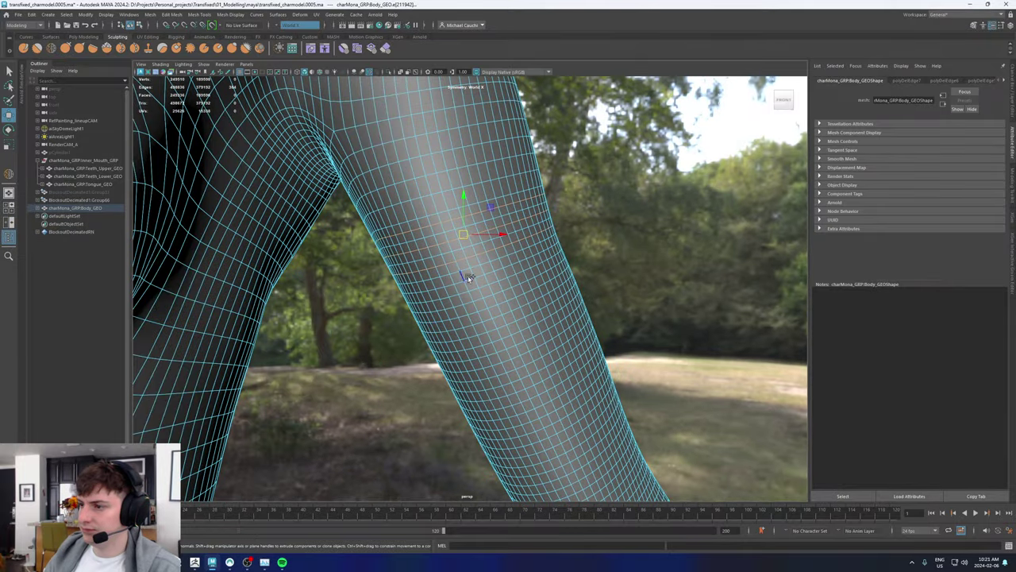
click(479, 295)
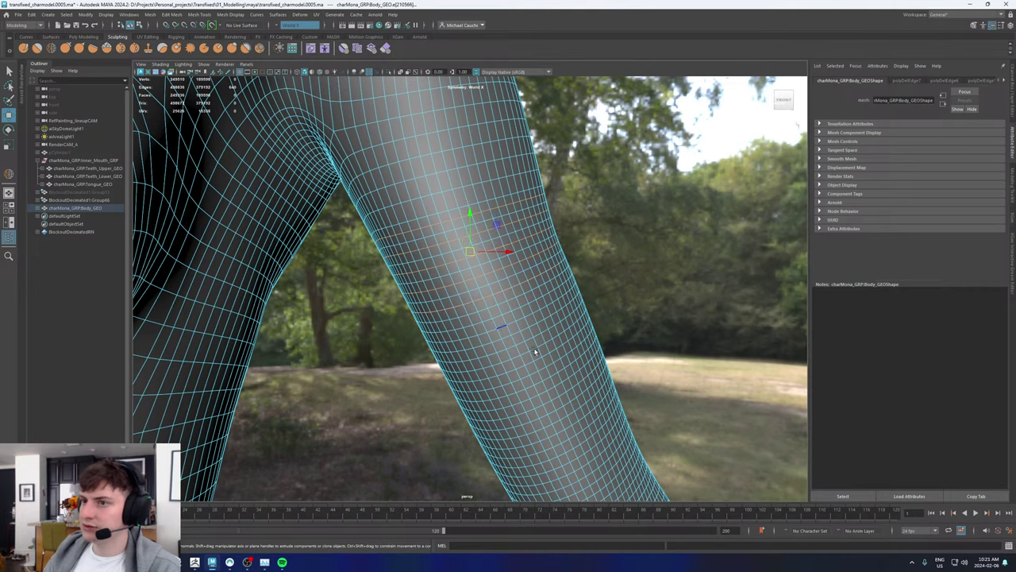
alt+middle_drag(535, 352, 490, 283)
click(445, 243)
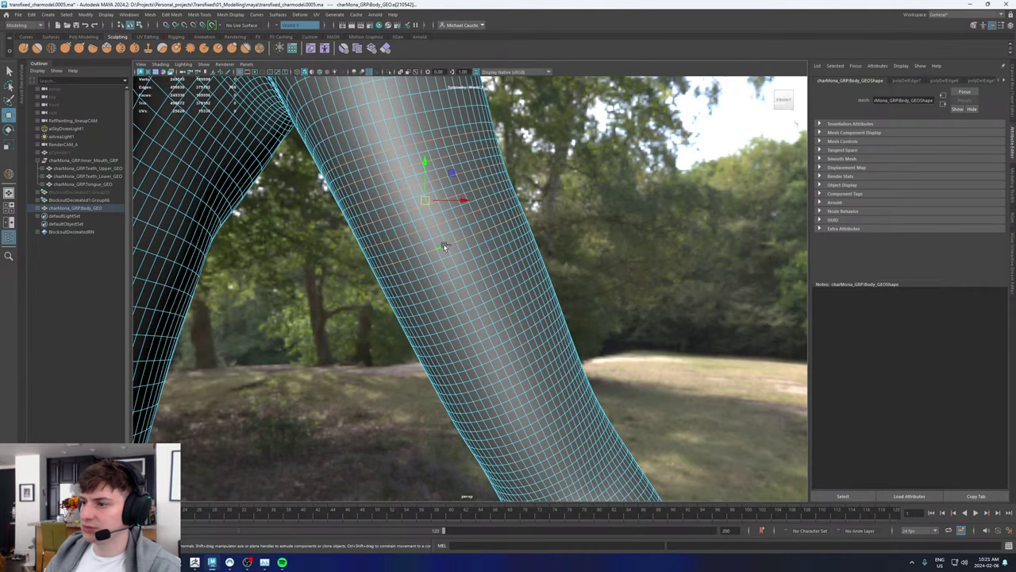
click(461, 286)
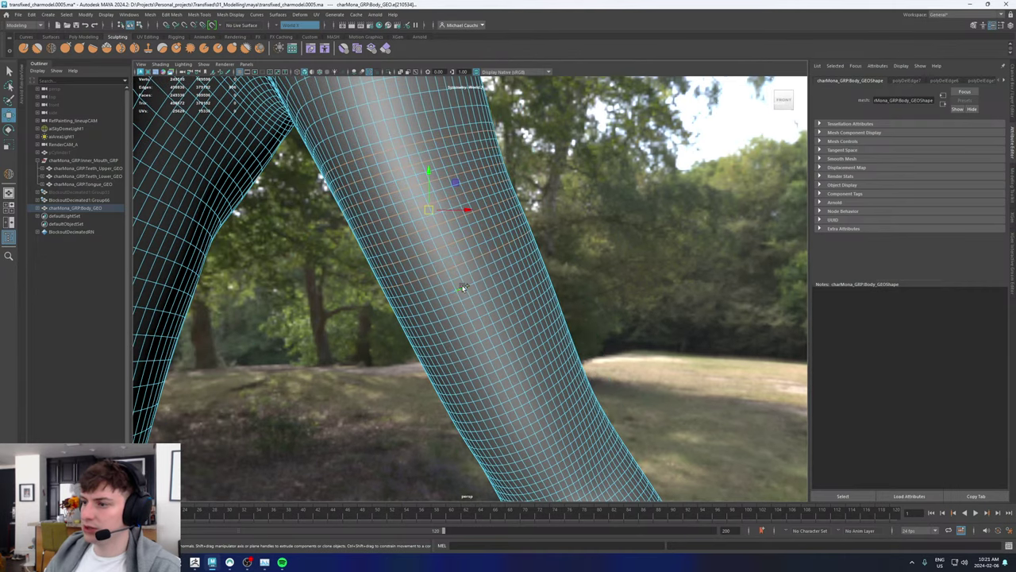
click(465, 292)
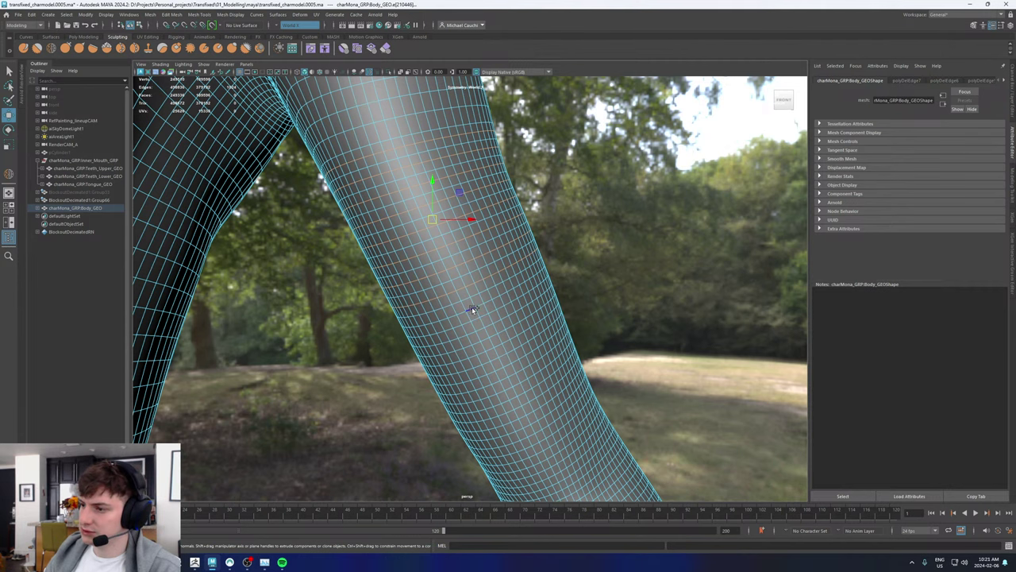
click(472, 307)
click(479, 329)
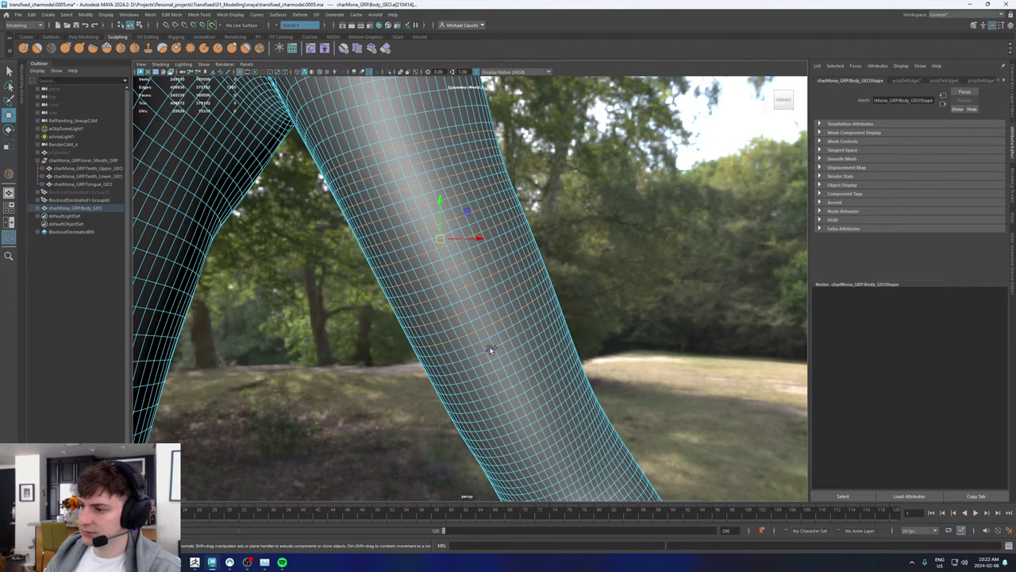
shift+double_click(491, 349)
Step: Extend the alternate-loop selection down to just above the elbow and delete the selected edge loops
alt+middle_drag(506, 320, 470, 271)
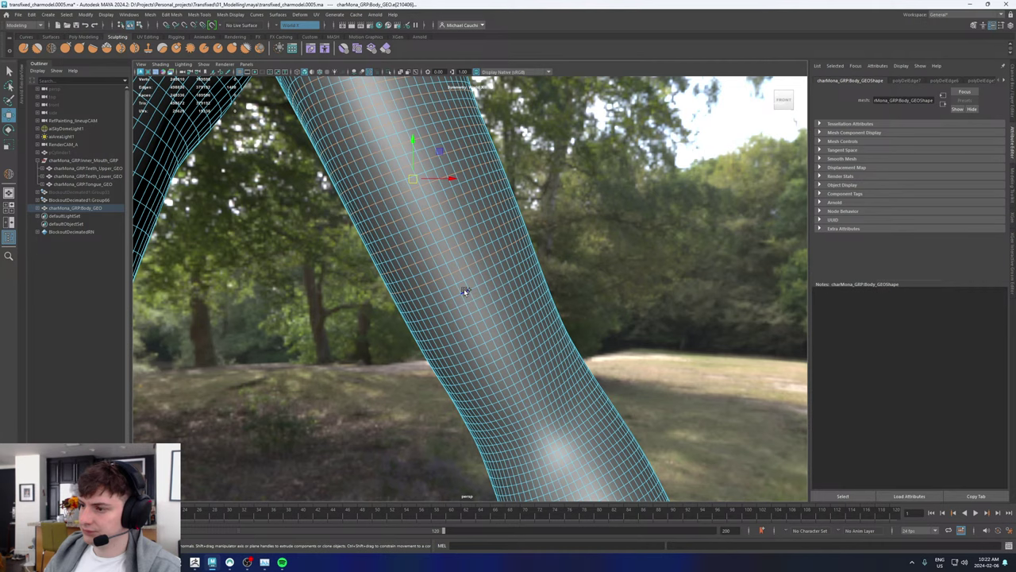
click(467, 293)
click(497, 354)
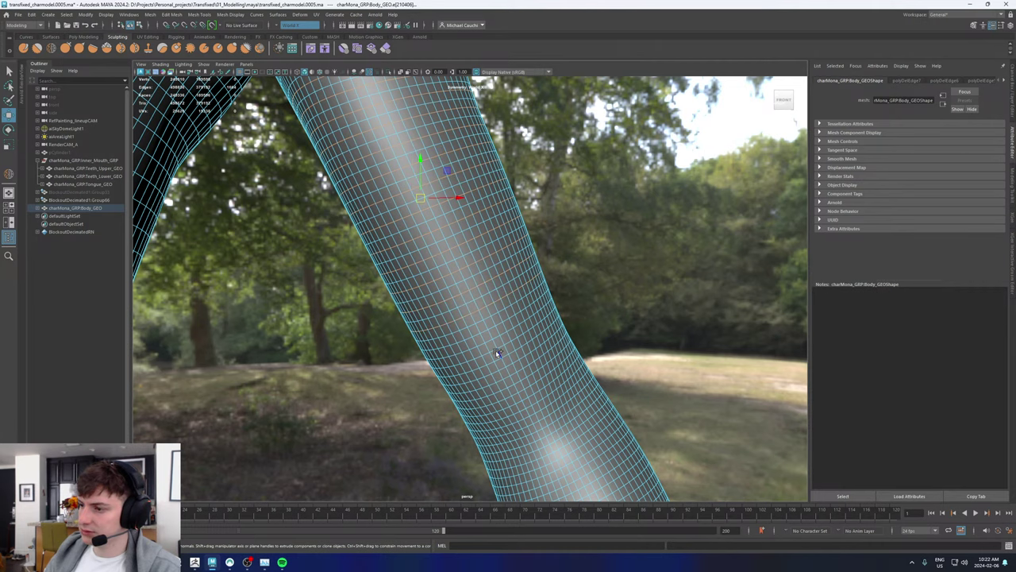
shift+double_click(483, 333)
alt+middle_drag(518, 351, 498, 269)
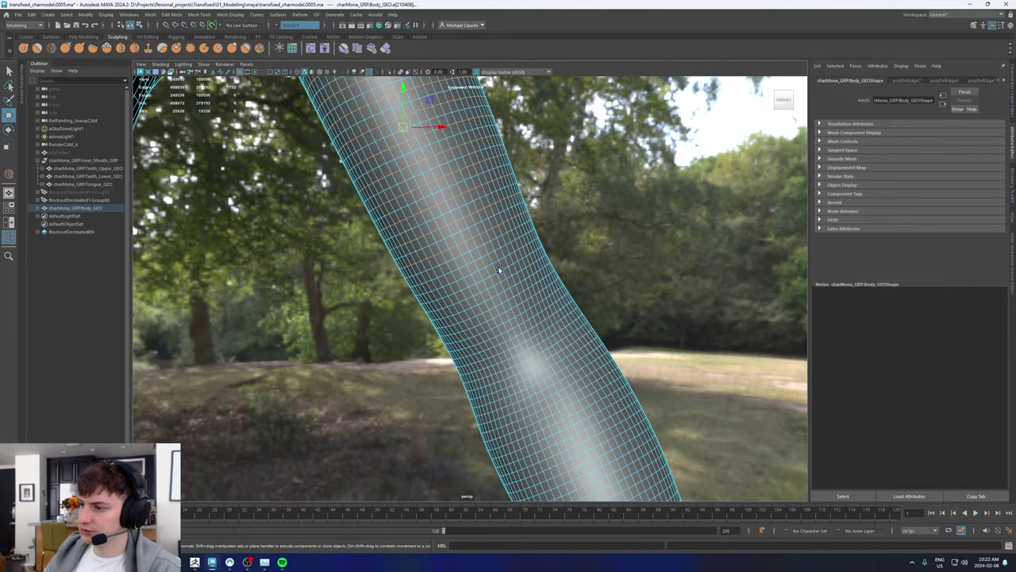
click(473, 263)
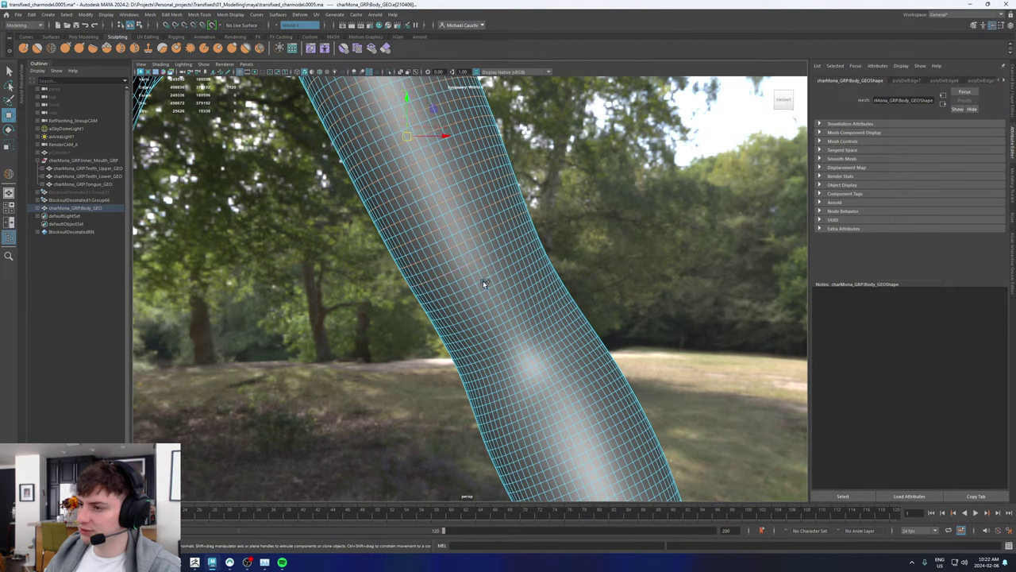
click(480, 284)
click(487, 299)
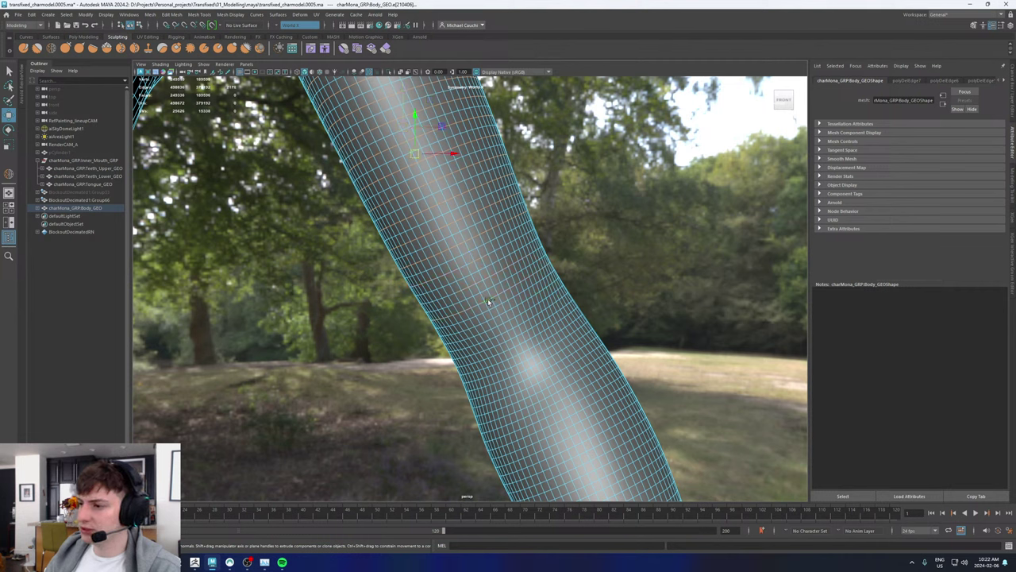
click(500, 322)
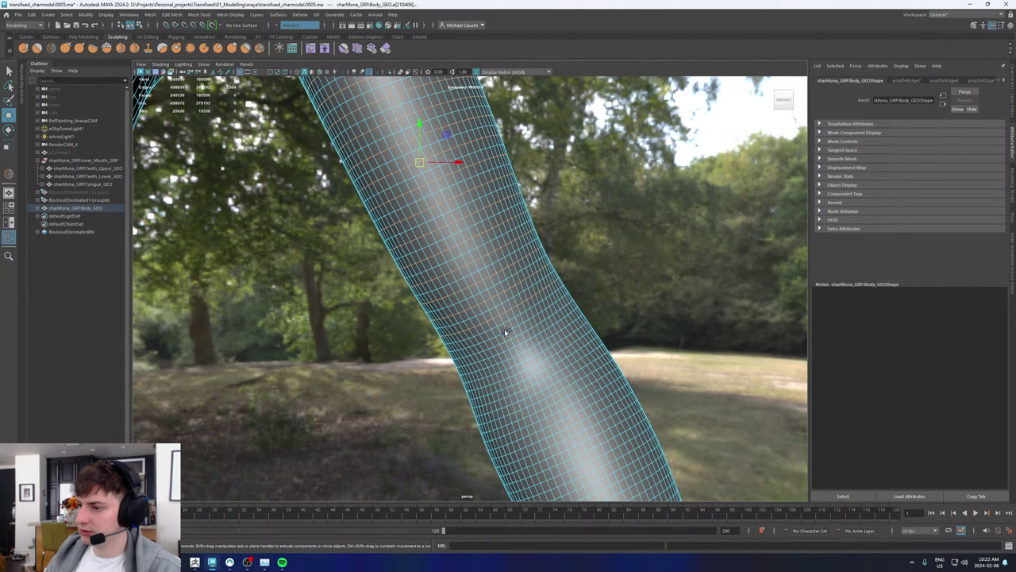
click(504, 332)
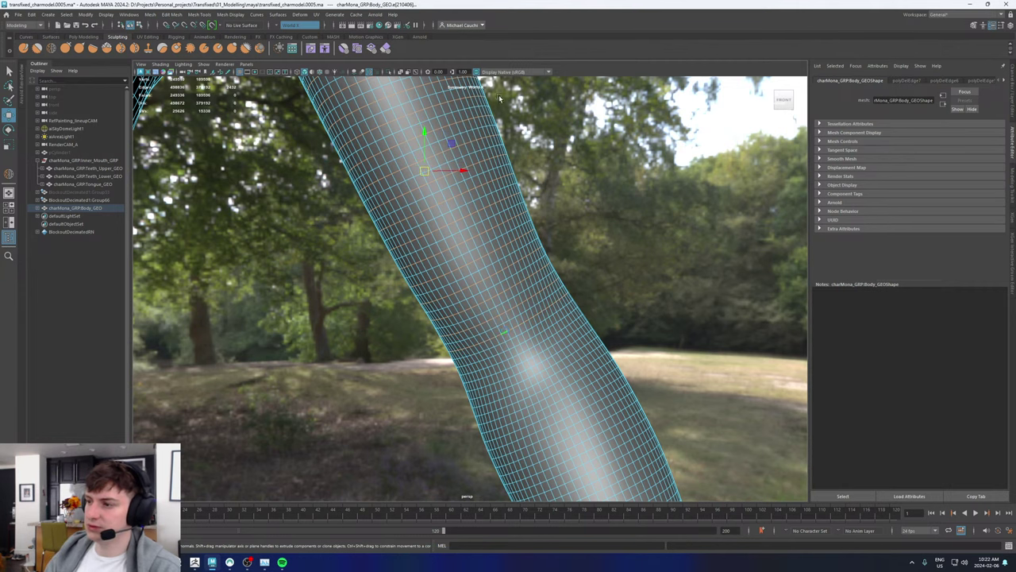
key(Delete)
Step: Select alternate edge loops from the elbow down along most of the forearm and delete them
alt+middle_drag(572, 271, 465, 155)
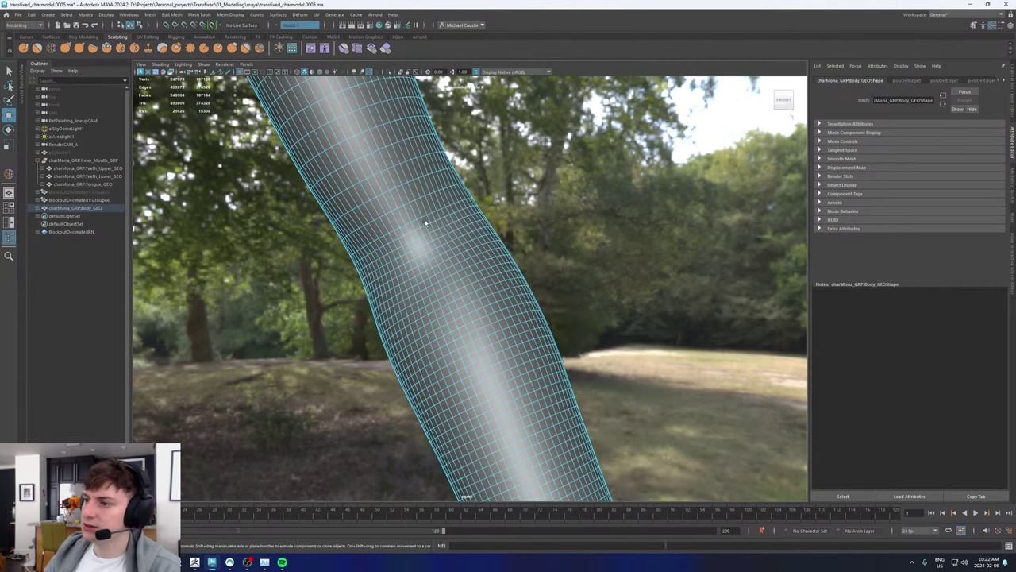
click(428, 226)
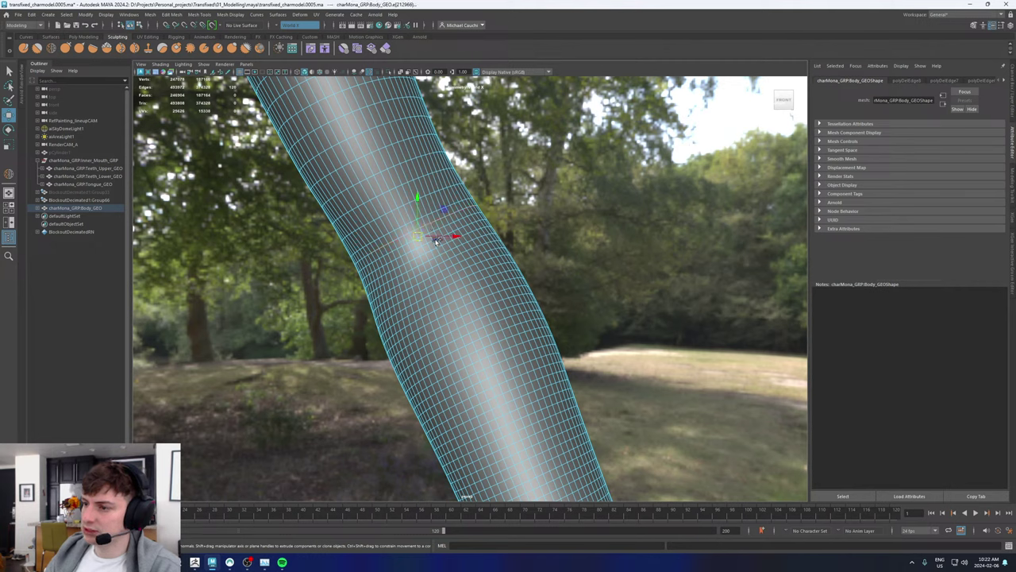
shift+double_click(442, 255)
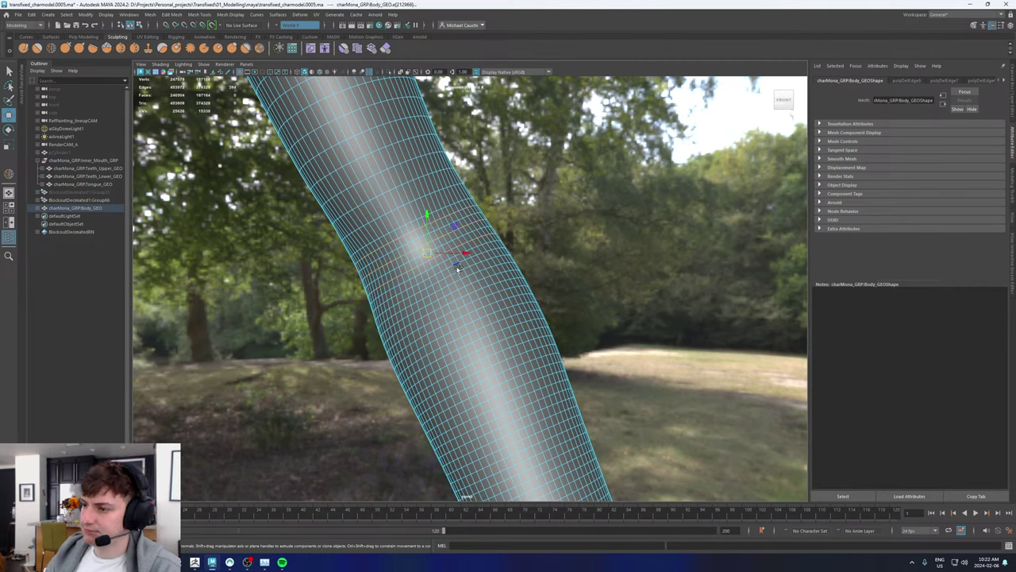
key(q)
alt+drag(451, 269, 442, 244)
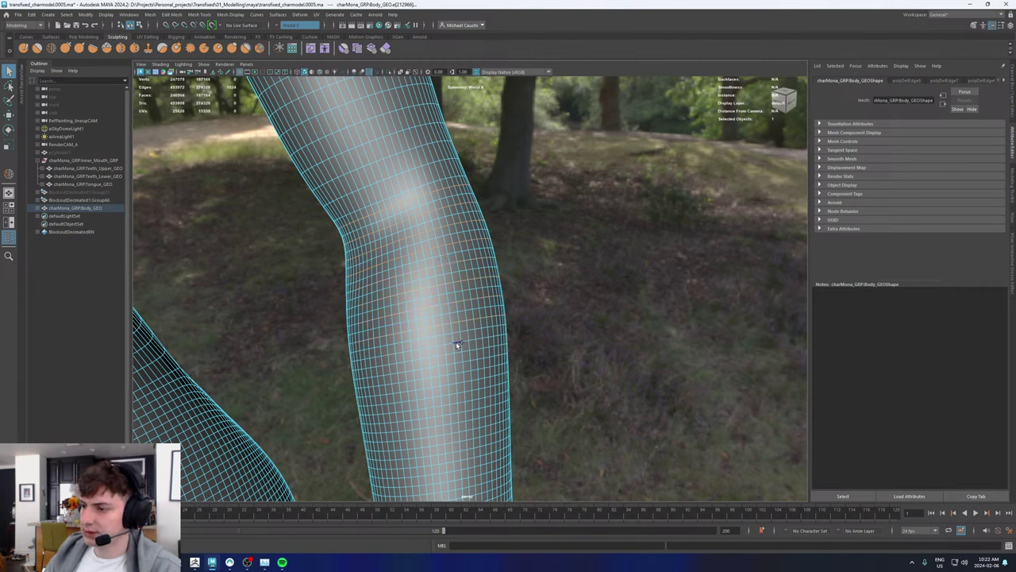
alt+drag(468, 378, 466, 249)
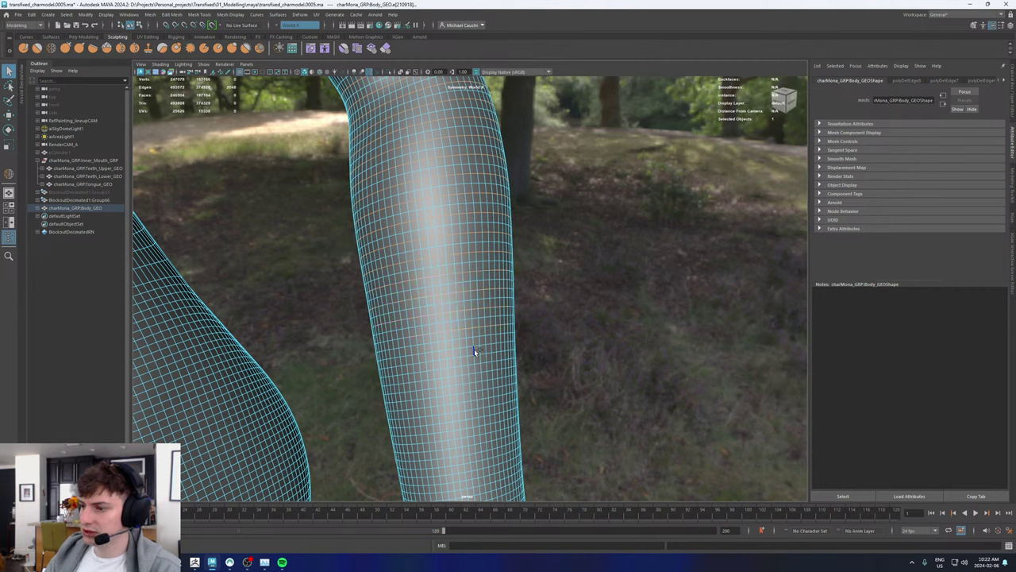
alt+drag(471, 345, 461, 254)
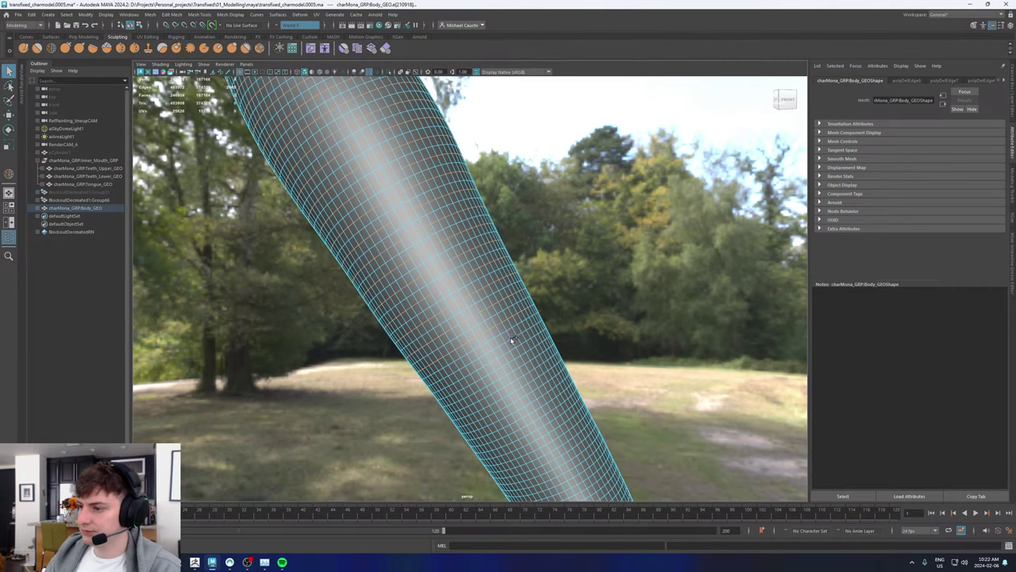
alt+drag(509, 338, 462, 251)
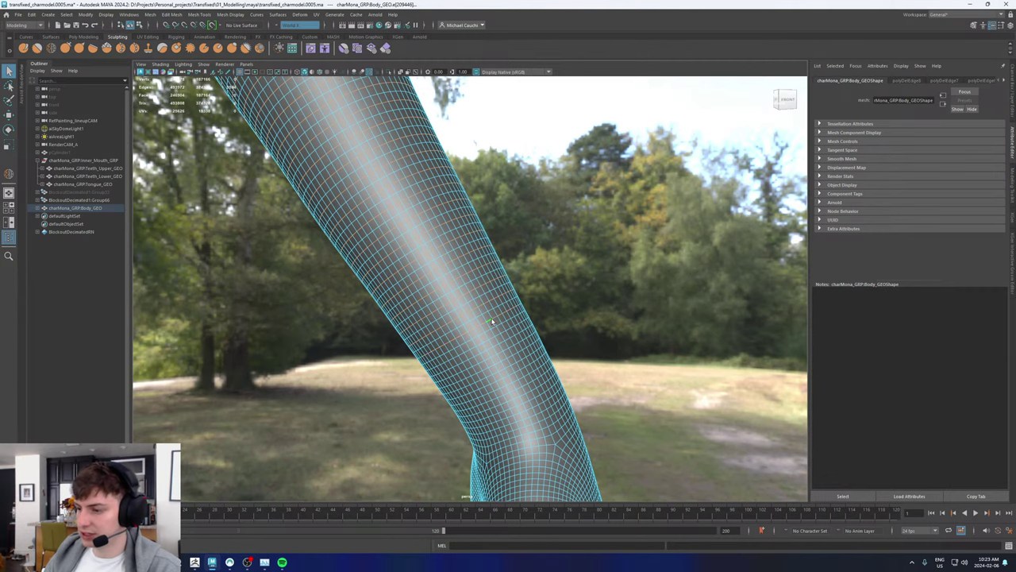
key(Delete)
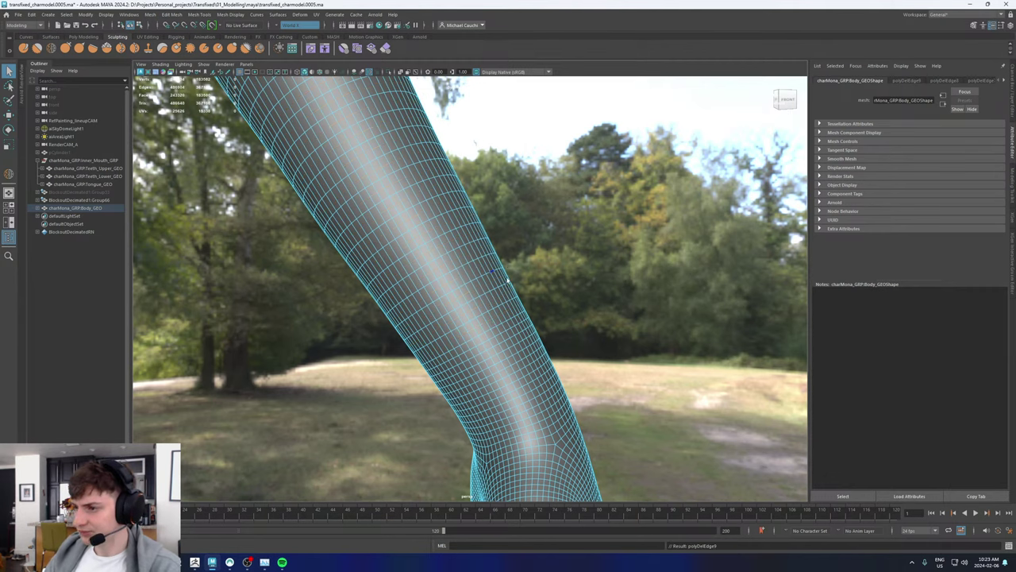
Step: Select alternate edge loops on the lower forearm down to the wrist and delete them
alt+middle_drag(509, 279, 474, 185)
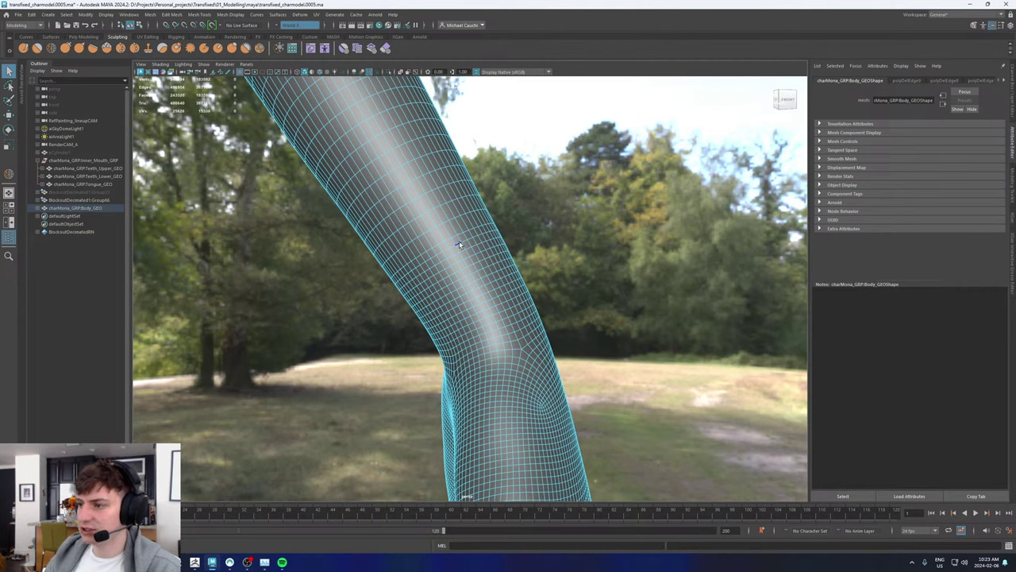
click(459, 245)
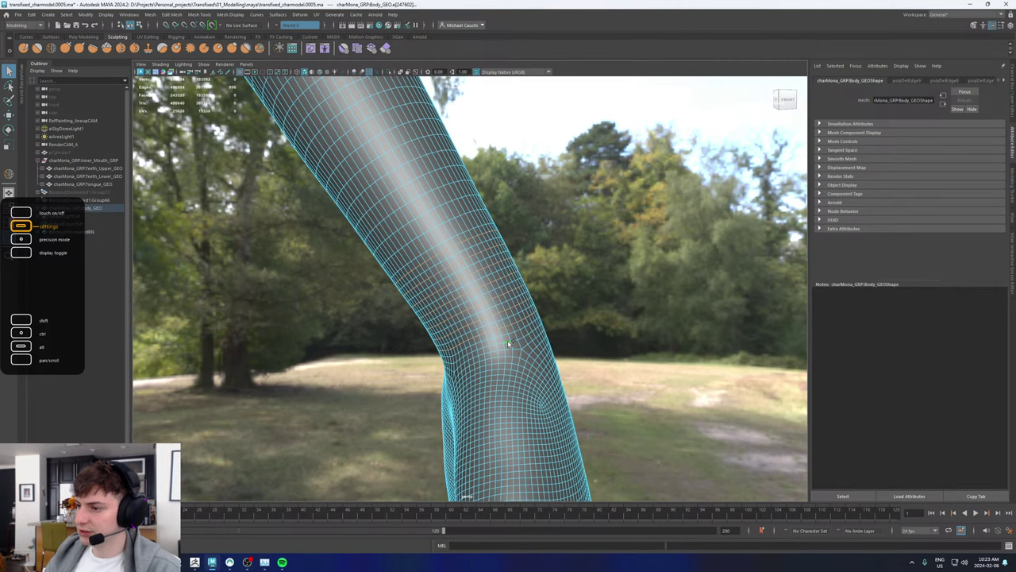
click(508, 342)
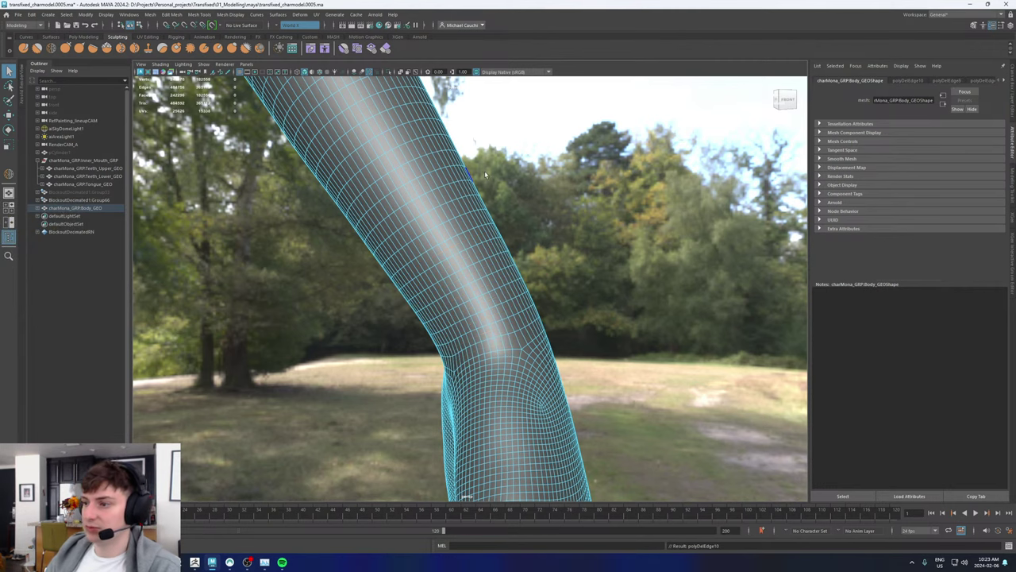
Step: Inspect the mesh density around the hand, wrist, arm and shoulder
alt+right_drag(485, 174, 230, 258)
alt+drag(229, 258, 433, 310)
alt+middle_drag(432, 310, 428, 278)
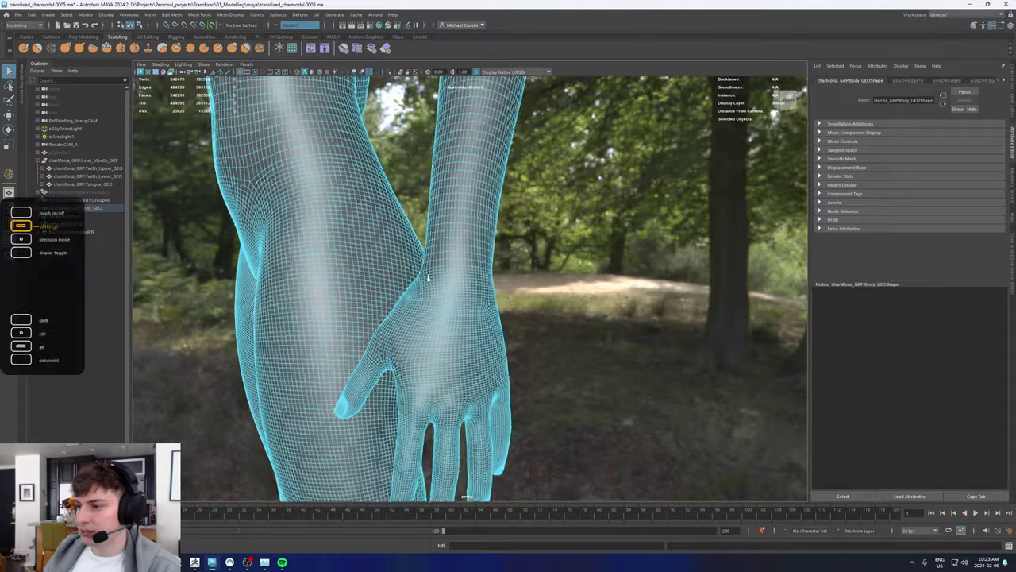
alt+drag(428, 278, 502, 277)
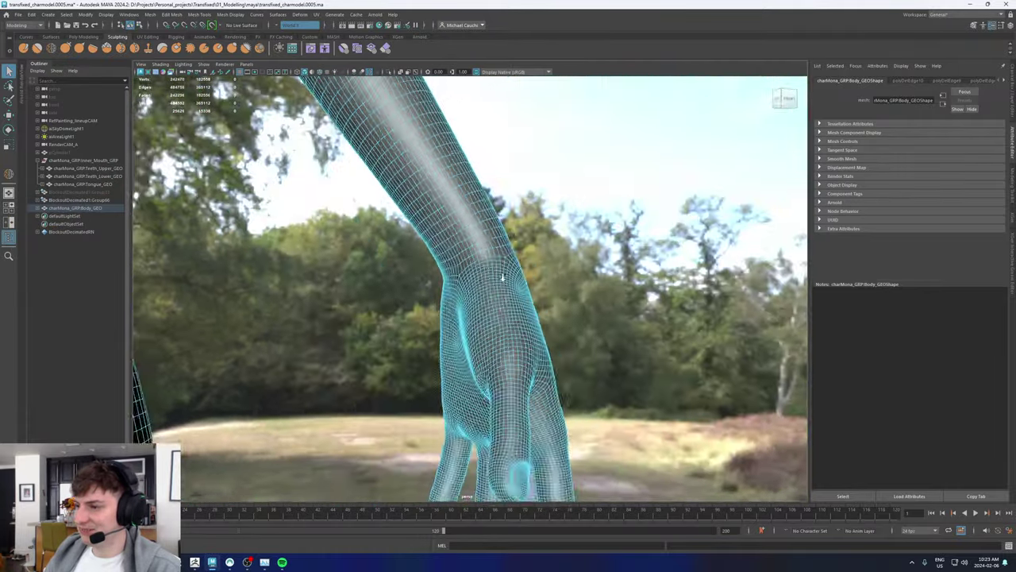
alt+right_drag(502, 277, 437, 264)
alt+middle_drag(387, 230, 450, 328)
alt+drag(513, 282, 457, 285)
alt+middle_drag(252, 197, 342, 295)
alt+right_drag(342, 294, 387, 291)
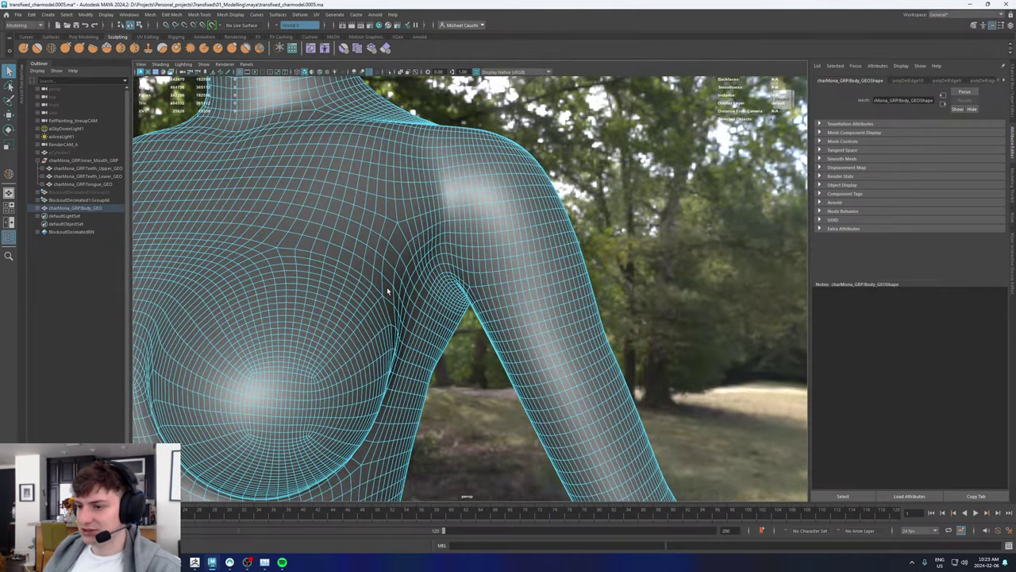
Step: Select alternate edge loops running over the front of the shoulder into the armpit and delete them
scroll(386, 288, down, 3)
alt+drag(415, 277, 258, 251)
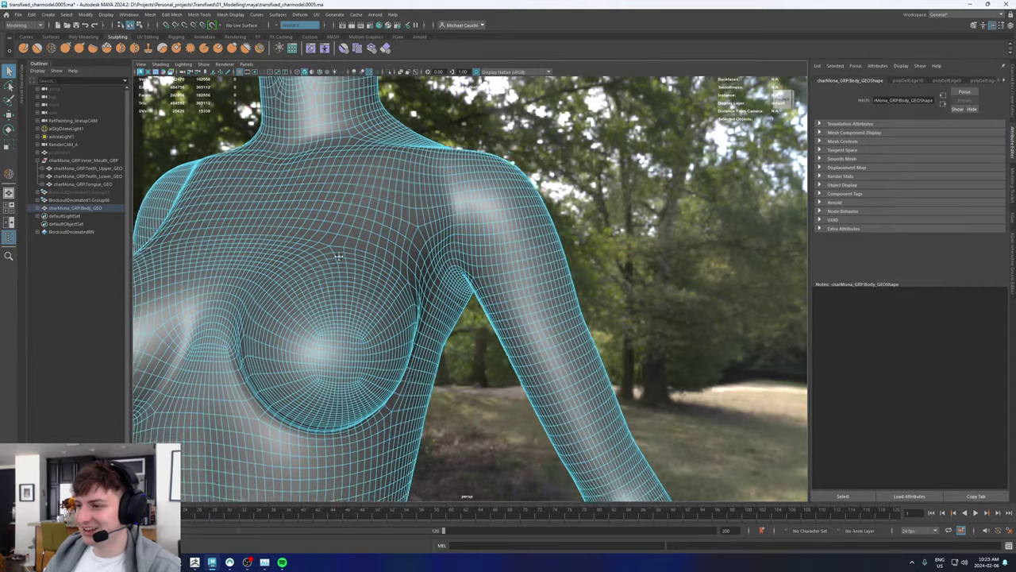
alt+middle_drag(413, 274, 409, 311)
alt+drag(419, 337, 413, 322)
scroll(414, 321, up, 4)
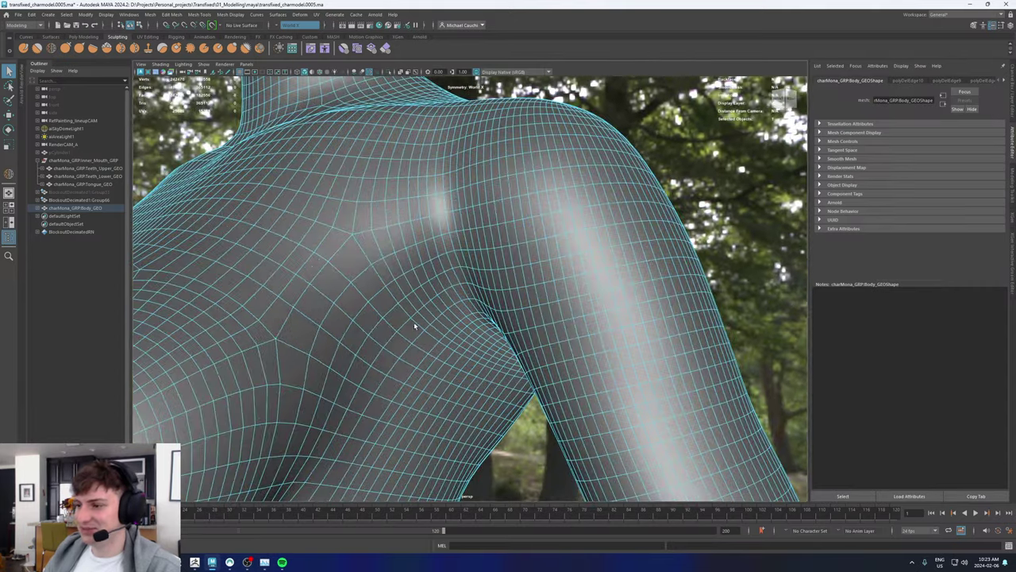
click(426, 318)
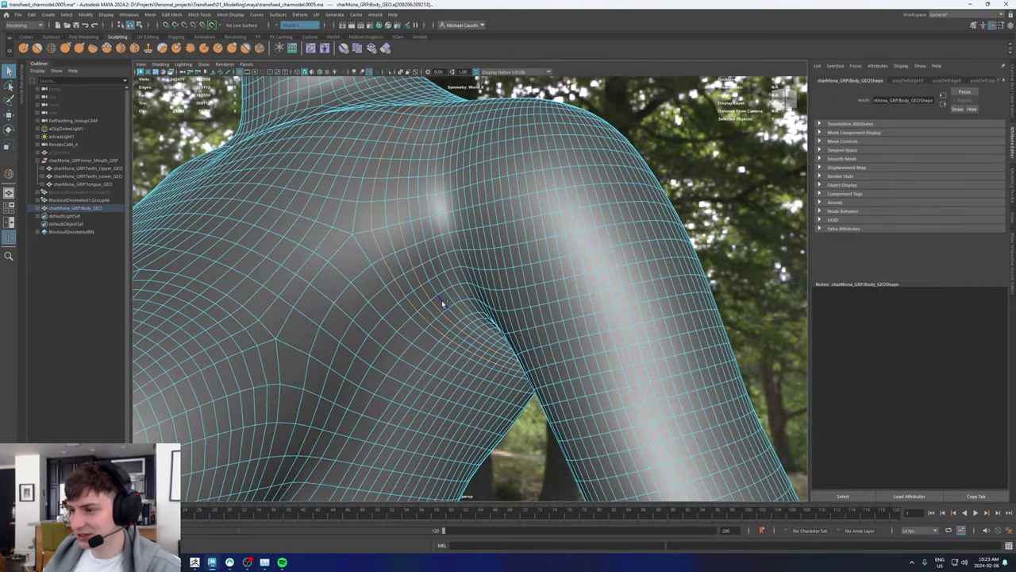
alt+drag(446, 296, 451, 316)
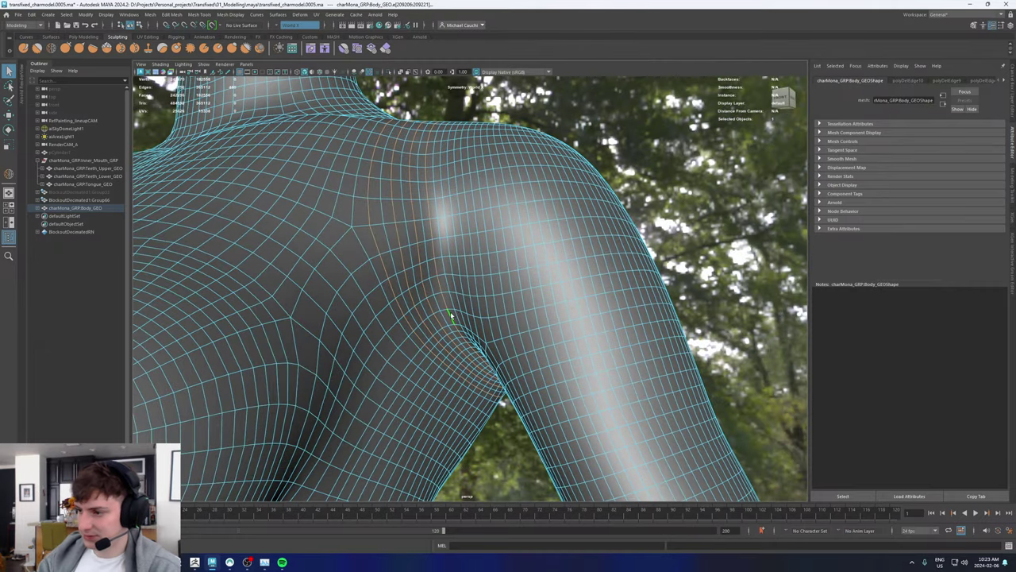
key(ctrl+Delete)
Step: Delete one more edge loop where the upper arm meets the shoulder, just above the armpit
alt+drag(481, 282, 450, 322)
click(447, 324)
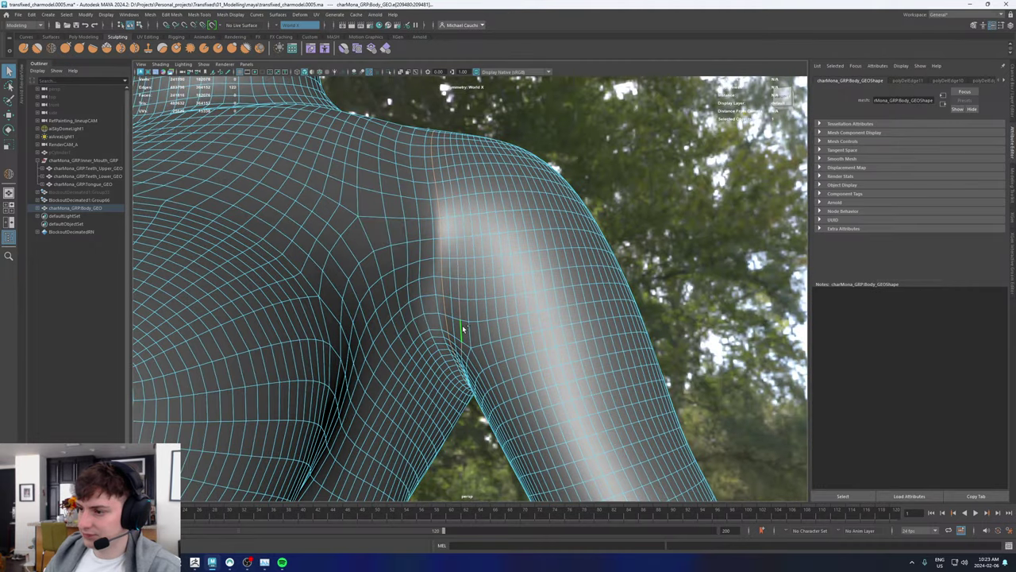
key(ctrl+Delete)
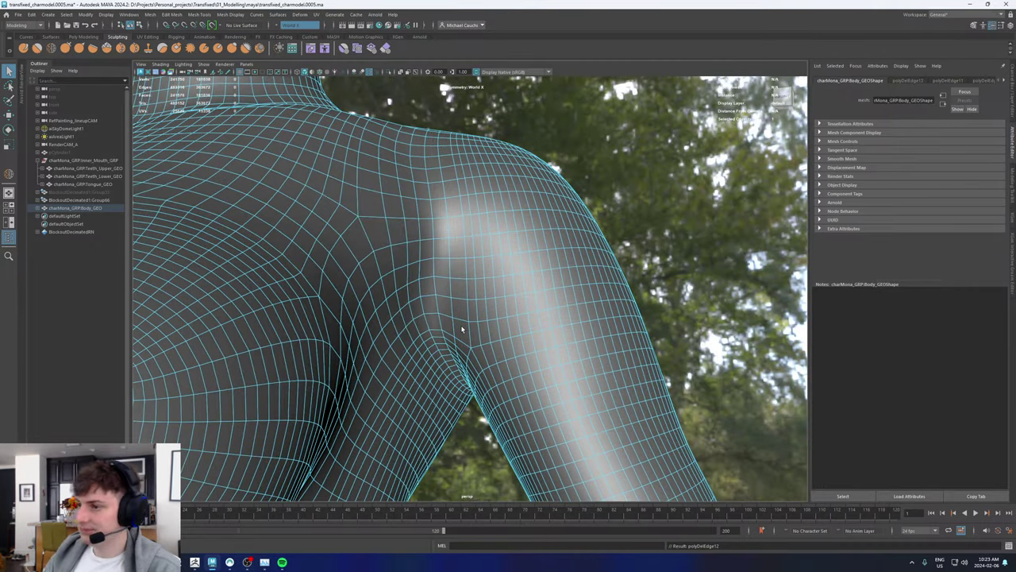
Step: Select three alternate edge loops running vertically down the upper chest beside the front of the shoulder
alt+right_drag(490, 264, 450, 259)
alt+drag(450, 258, 493, 252)
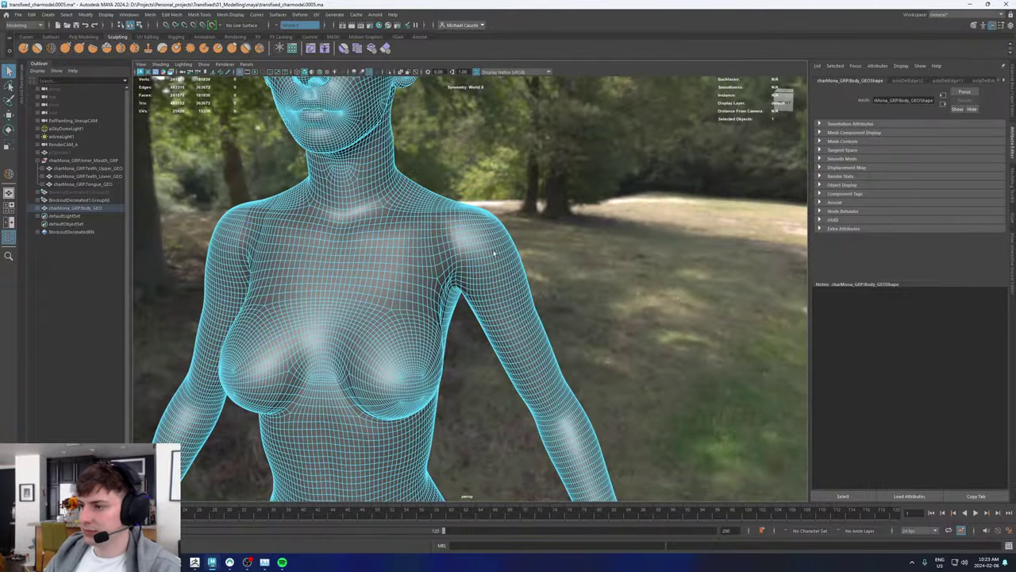
alt+right_drag(375, 268, 492, 272)
alt+drag(468, 254, 444, 259)
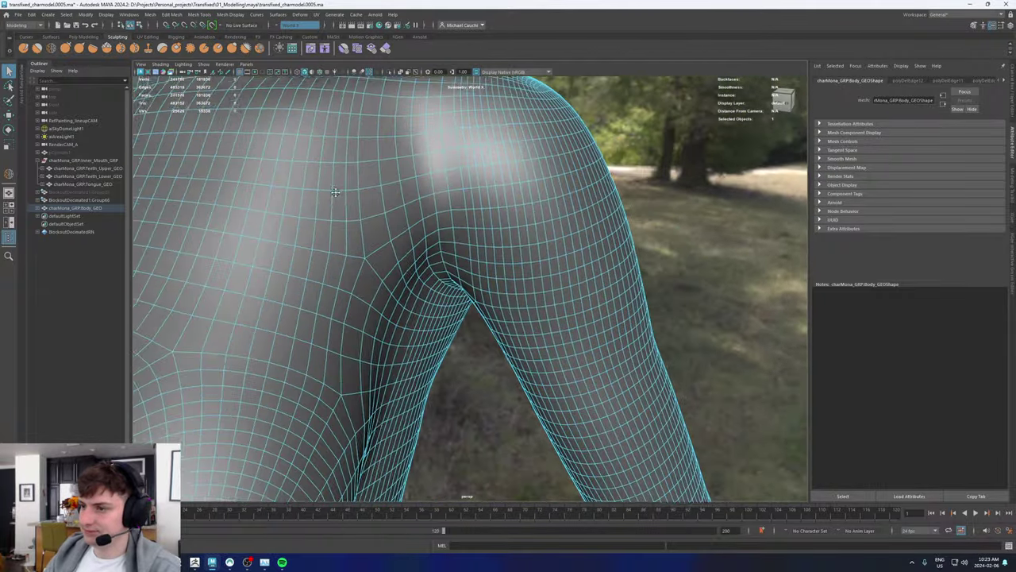
alt+middle_drag(396, 182, 445, 303)
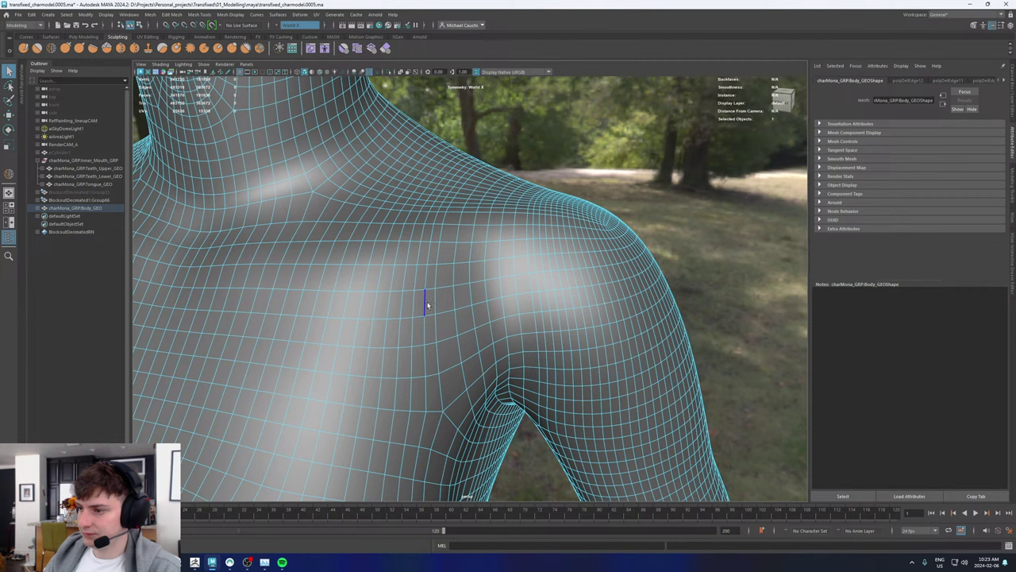
double_click(427, 305)
shift+double_click(403, 303)
shift+double_click(376, 302)
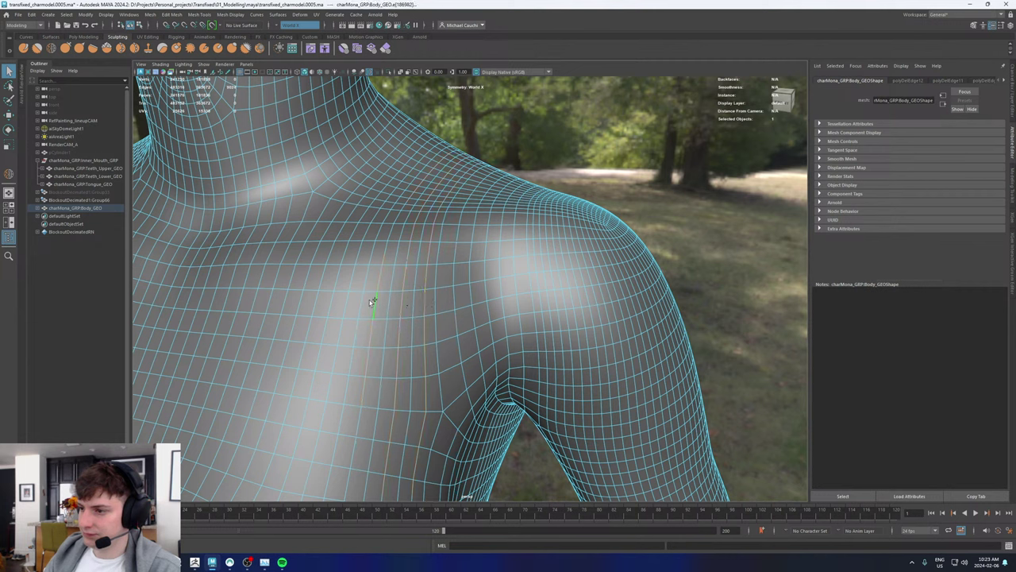
click(348, 300)
click(329, 299)
click(320, 299)
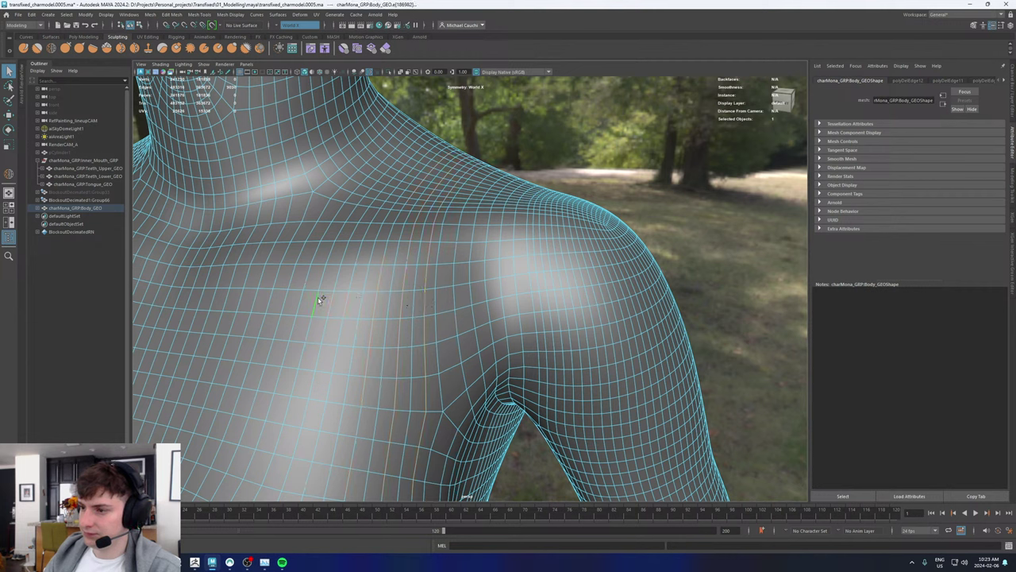
key(ctrl+z)
key(ctrl+z)
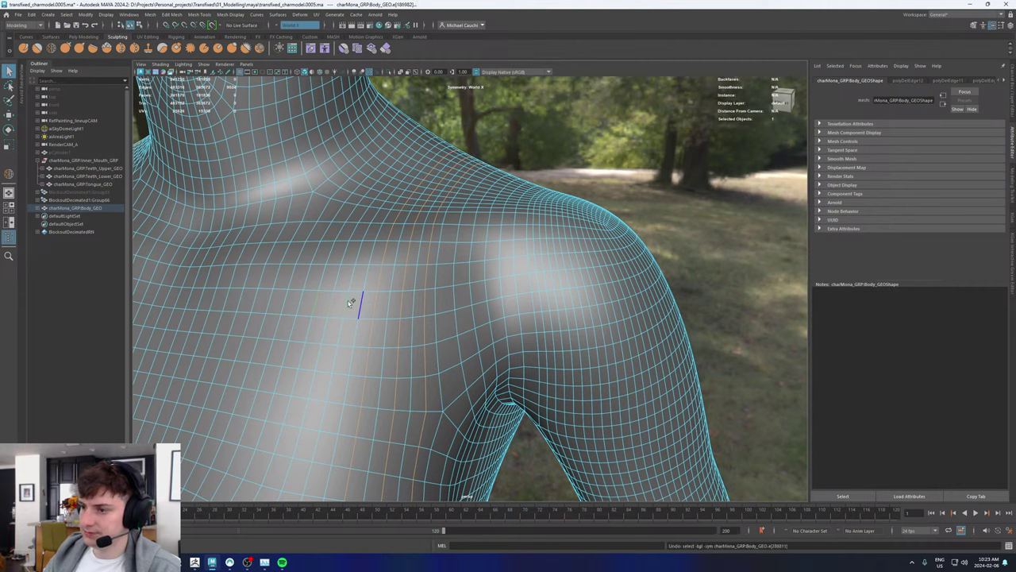
key(ctrl+z)
key(ctrl+z)
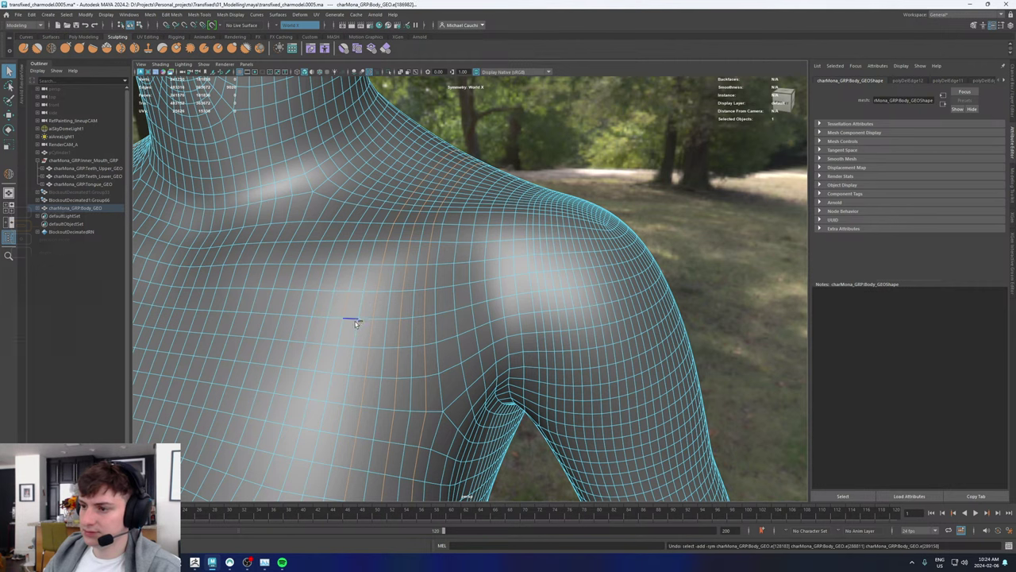
key(ctrl+z)
click(346, 330)
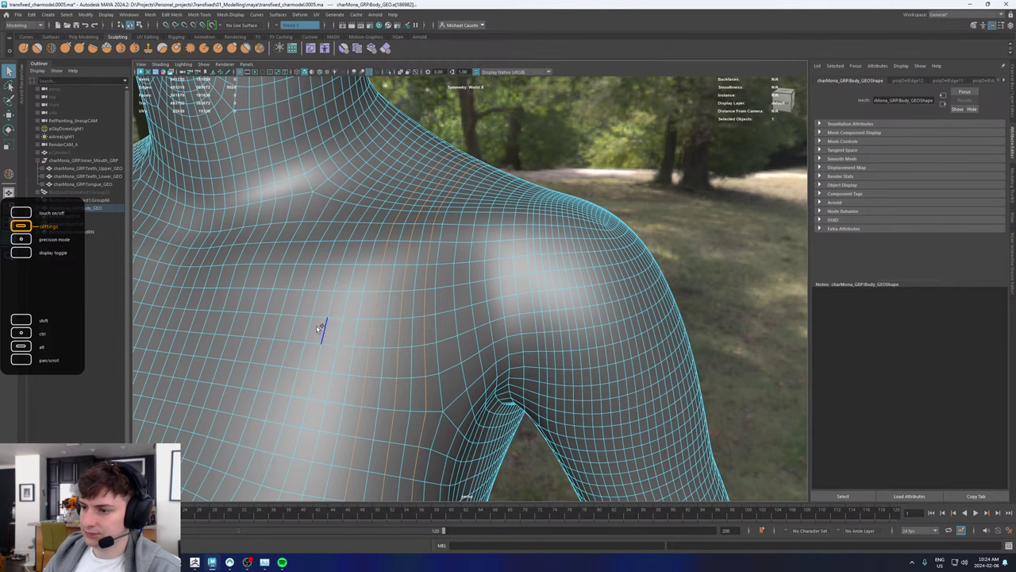
alt+drag(356, 302, 381, 284)
key(ctrl+z)
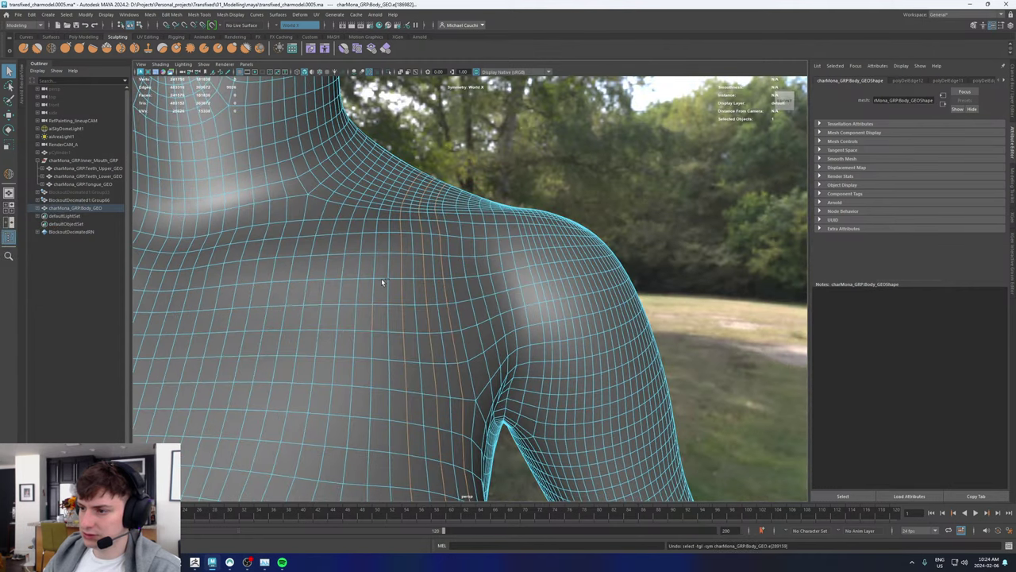
Step: Check the course of the selected chest loops down the legs in wireframe display and delete them
key(4)
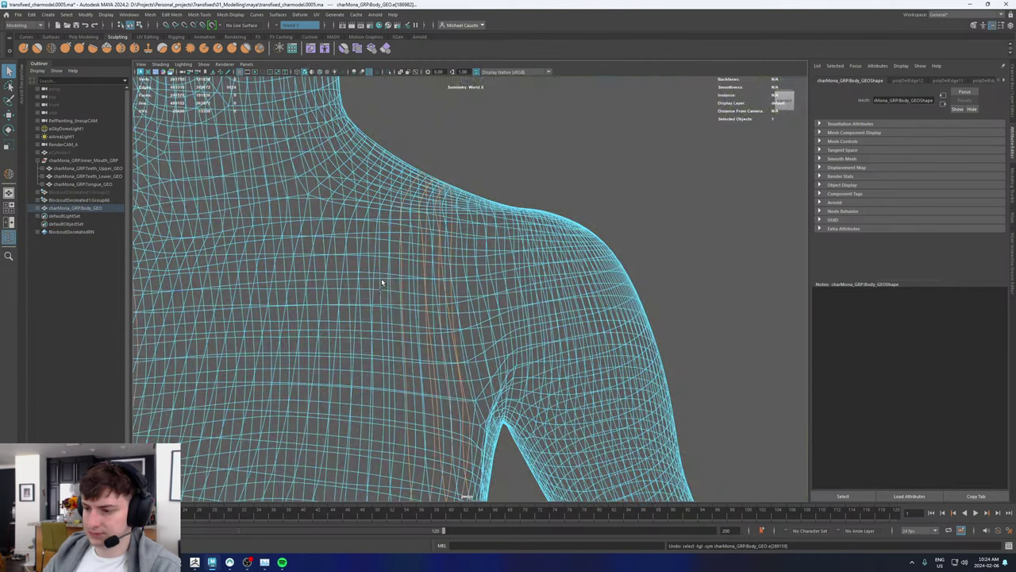
scroll(381, 282, down, 6)
scroll(415, 303, down, 5)
alt+drag(800, 304, 381, 315)
alt+middle_drag(381, 315, 382, 139)
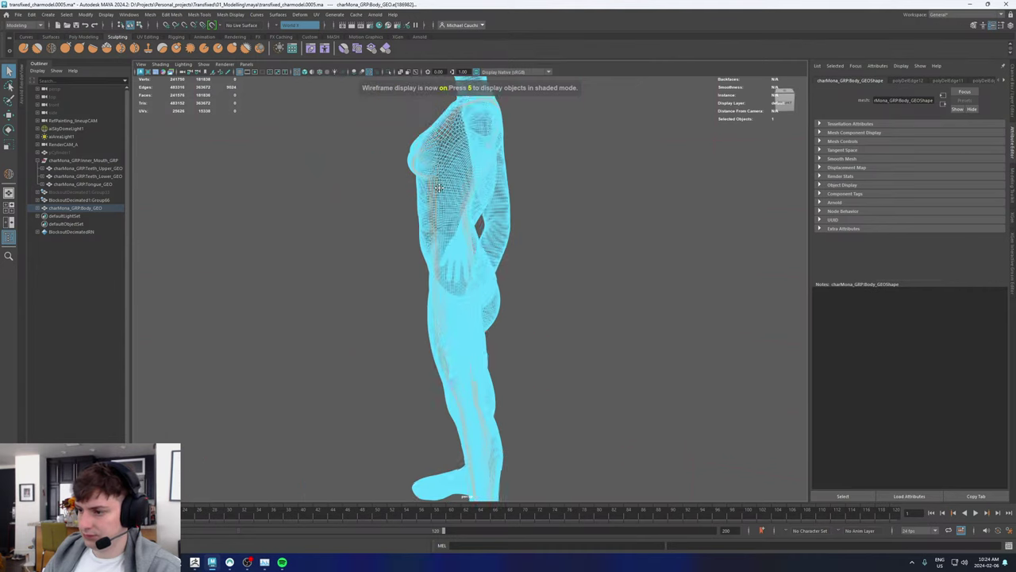
alt+drag(674, 270, 472, 306)
alt+middle_drag(471, 306, 470, 101)
alt+drag(481, 277, 382, 309)
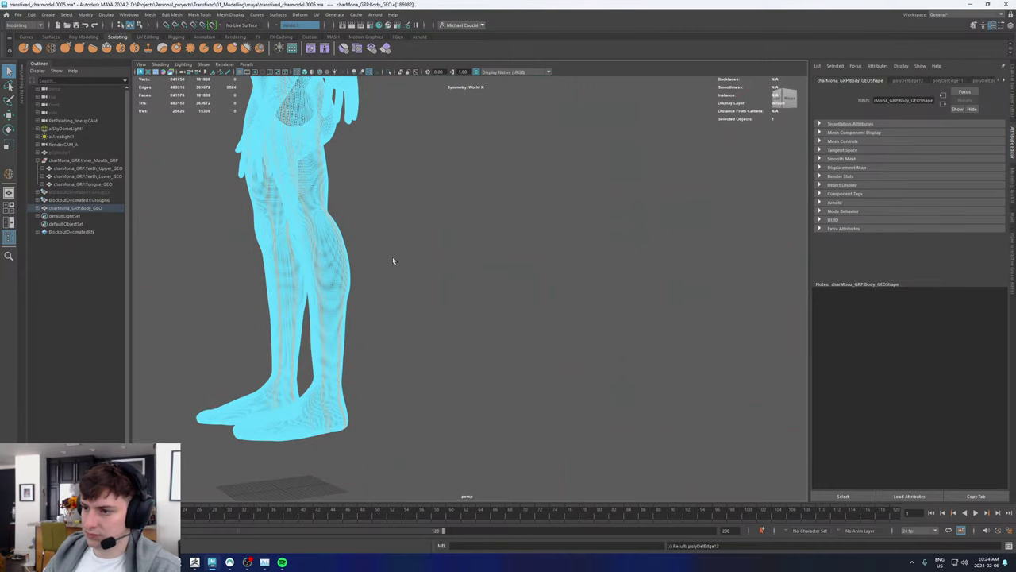
key(5)
Step: Select the next three alternate vertical edge loops on the upper chest, closer to the neck, and delete them
alt+middle_drag(375, 206, 389, 268)
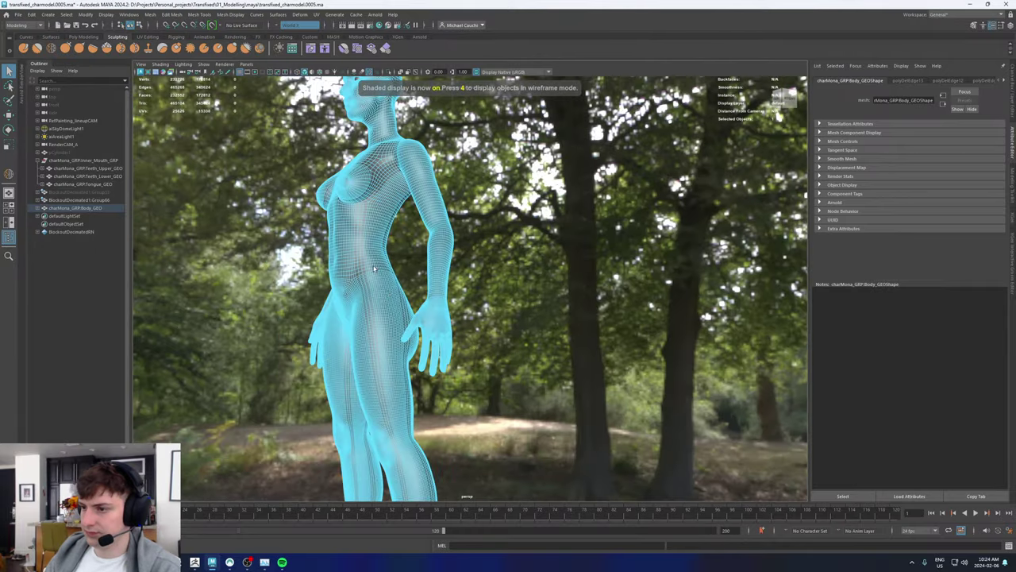
alt+drag(389, 268, 453, 270)
alt+middle_drag(453, 270, 476, 306)
alt+right_drag(476, 306, 640, 316)
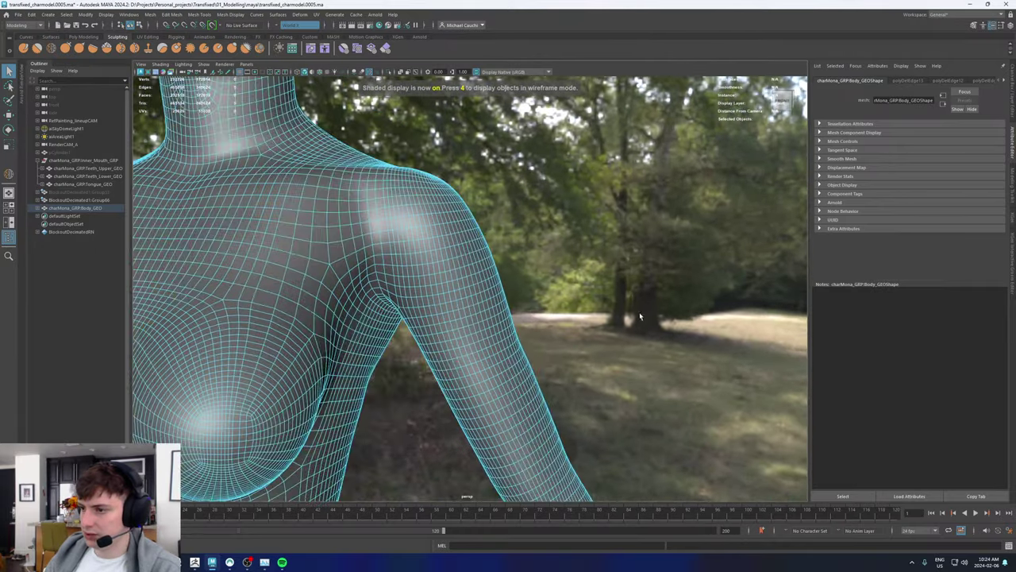
alt+drag(640, 316, 730, 350)
alt+middle_drag(428, 331, 394, 281)
alt+right_drag(394, 281, 496, 335)
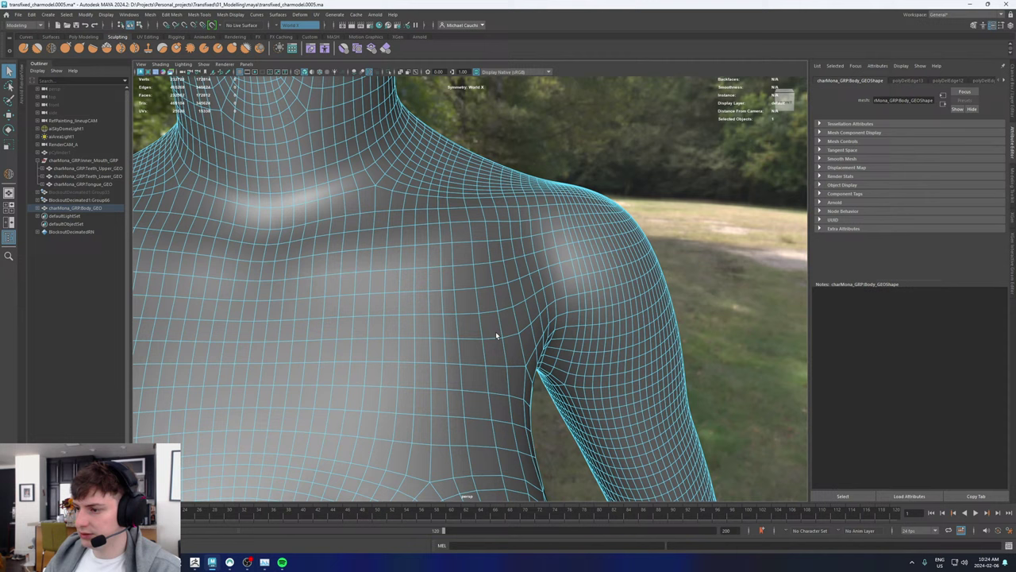
double_click(441, 258)
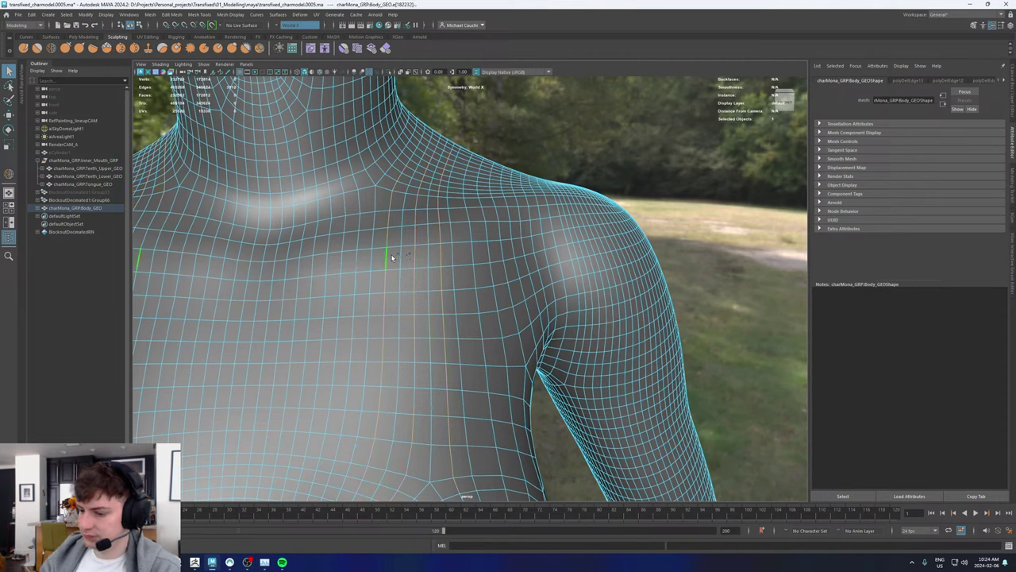
key(ctrl+Delete)
Step: Examine the mesh density of the chest, arms and torso from the front and side
alt+right_drag(392, 256, 220, 289)
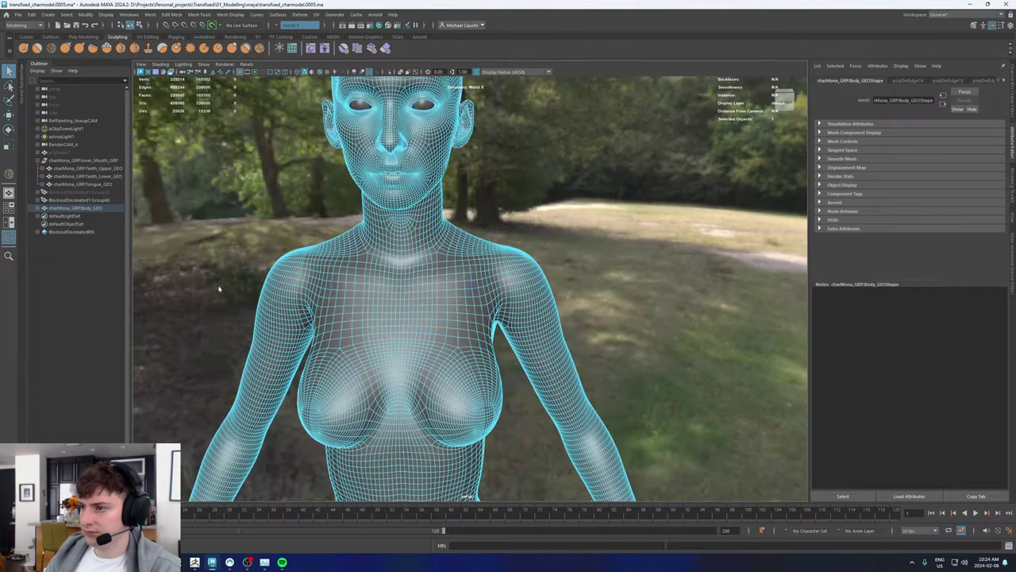
alt+drag(404, 273, 282, 245)
alt+middle_drag(399, 195, 435, 321)
alt+right_drag(435, 321, 569, 352)
alt+drag(569, 352, 467, 327)
alt+right_drag(489, 326, 412, 315)
alt+middle_drag(425, 317, 410, 155)
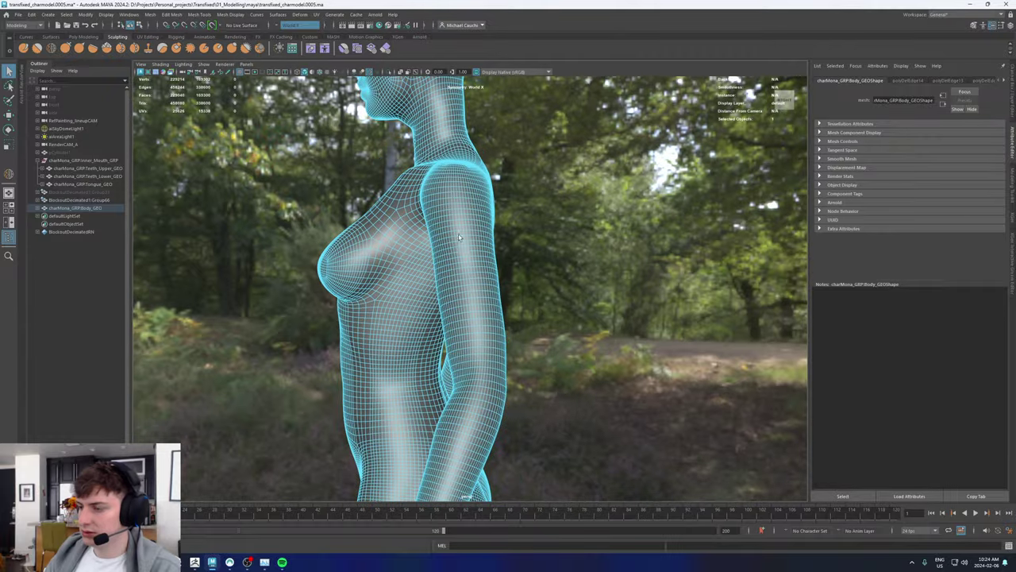
alt+drag(411, 155, 469, 206)
alt+drag(454, 282, 529, 269)
alt+middle_drag(430, 357, 453, 289)
alt+drag(422, 290, 484, 262)
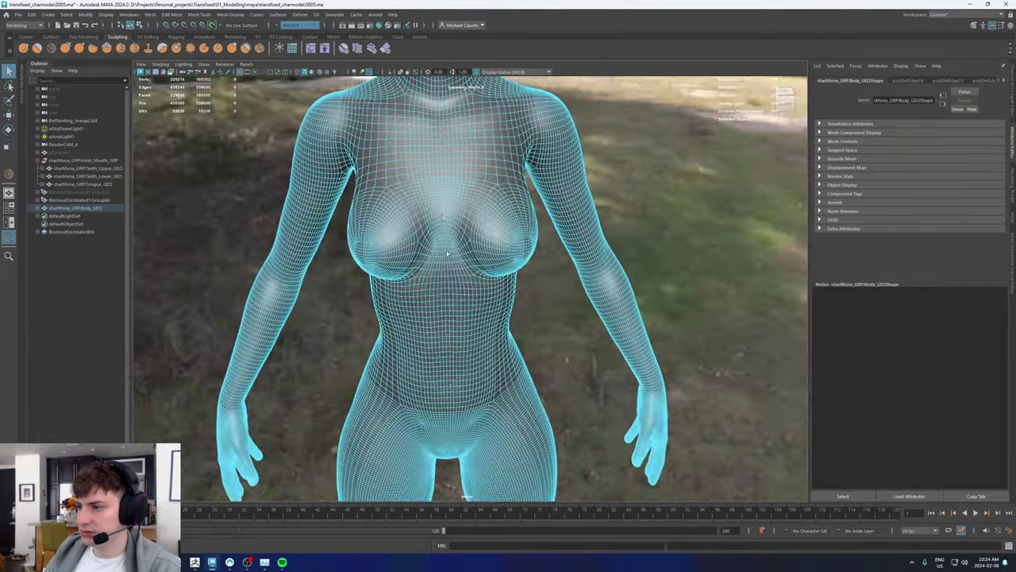
Step: Select alternate edge loops arching across the chest over the tops of both breasts and delete them
alt+middle_drag(392, 209, 374, 288)
alt+right_drag(373, 289, 549, 322)
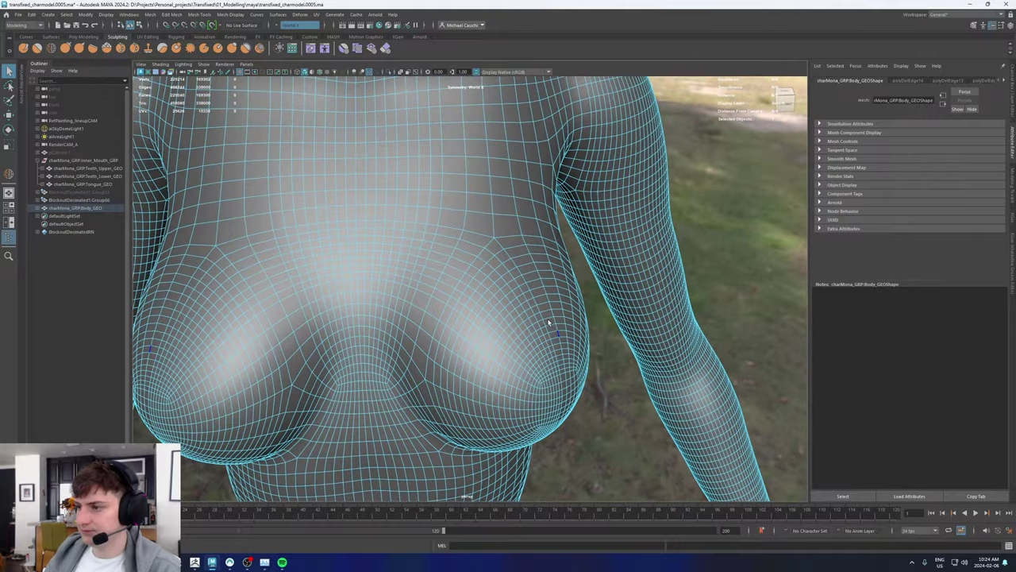
double_click(488, 249)
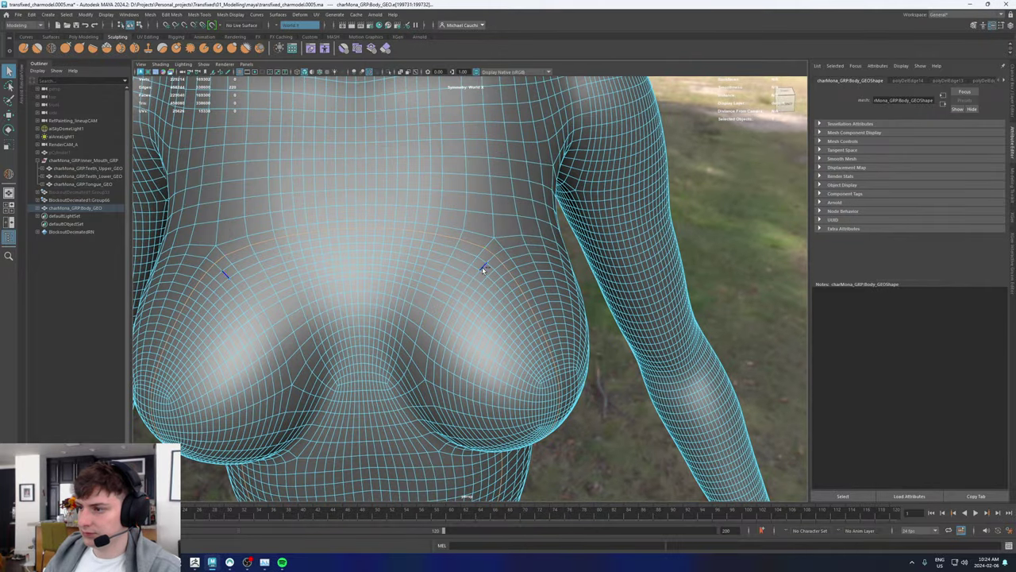
shift+double_click(478, 269)
shift+double_click(467, 283)
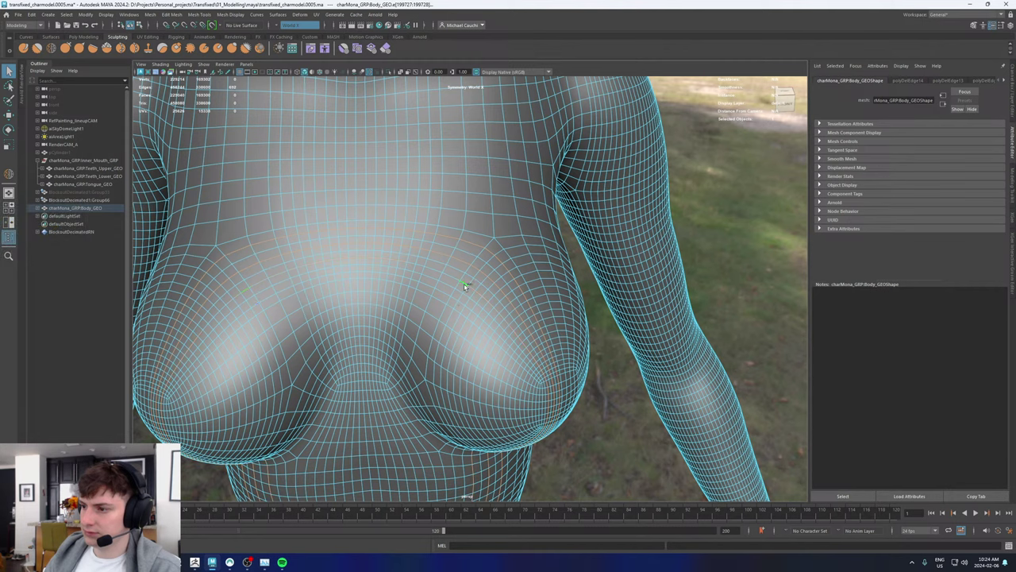
alt+drag(465, 296, 450, 316)
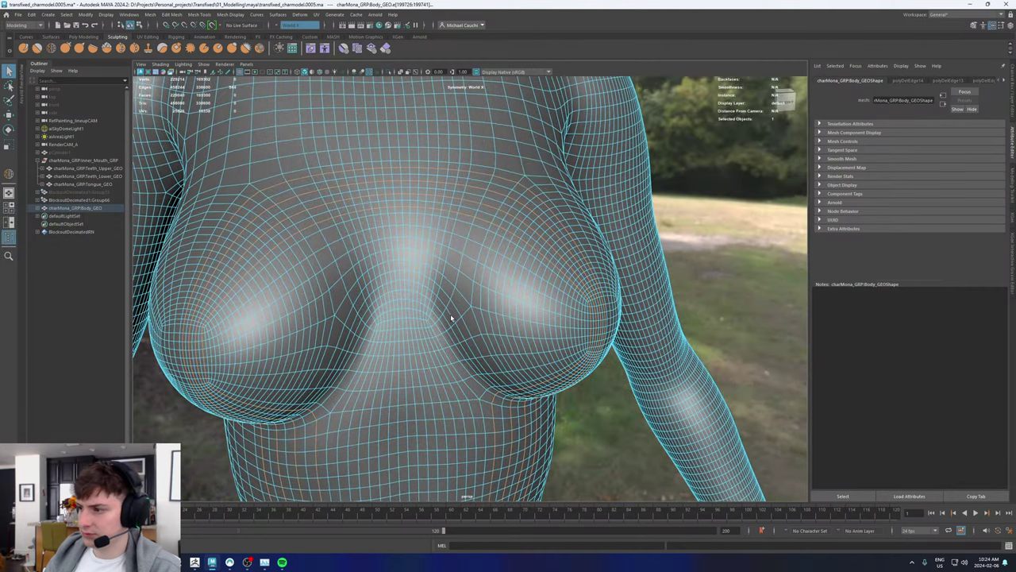
key(Delete)
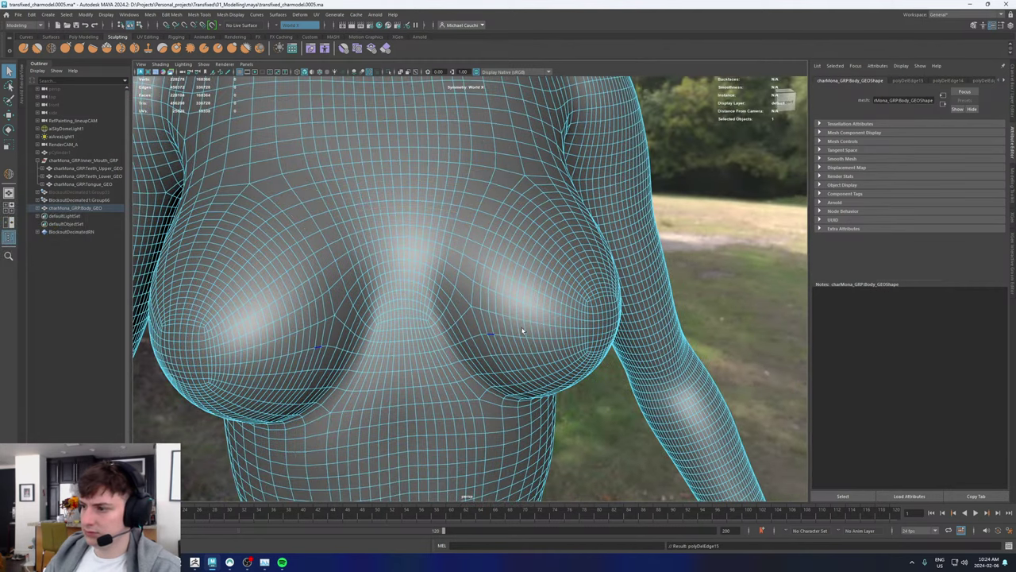
Step: Select alternate concentric edge loops around the breasts, from the outer ring towards the tip, and delete them
alt+right_drag(522, 331, 458, 331)
alt+drag(459, 330, 380, 225)
alt+middle_drag(381, 225, 400, 245)
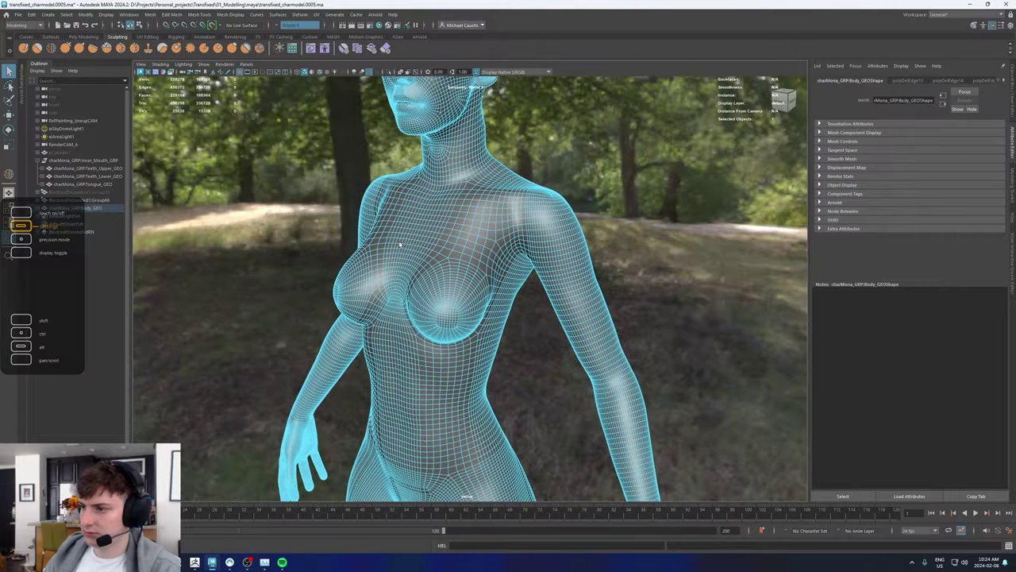
alt+right_drag(418, 291, 453, 308)
alt+drag(453, 308, 412, 282)
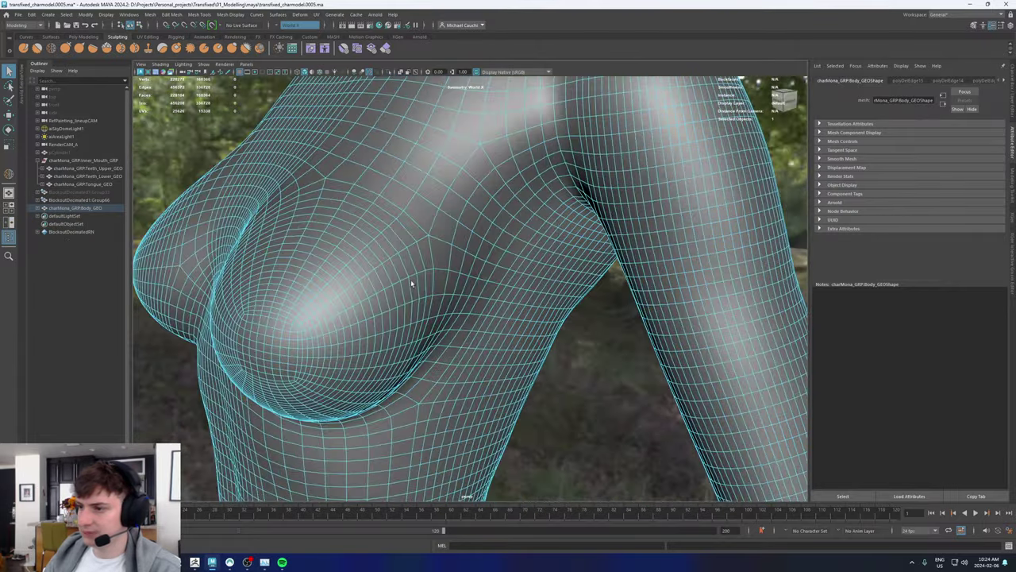
double_click(404, 224)
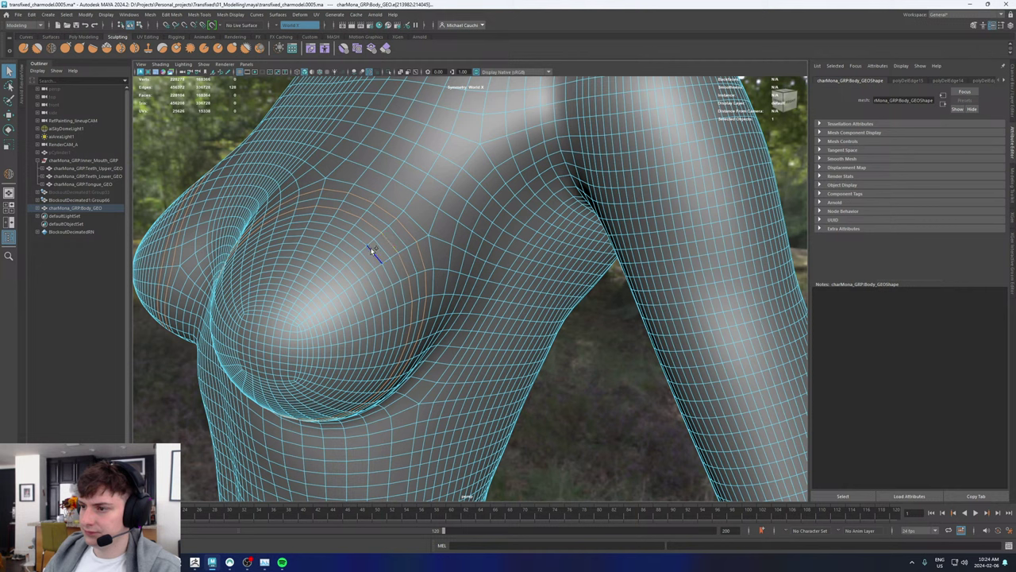
shift+double_click(305, 319)
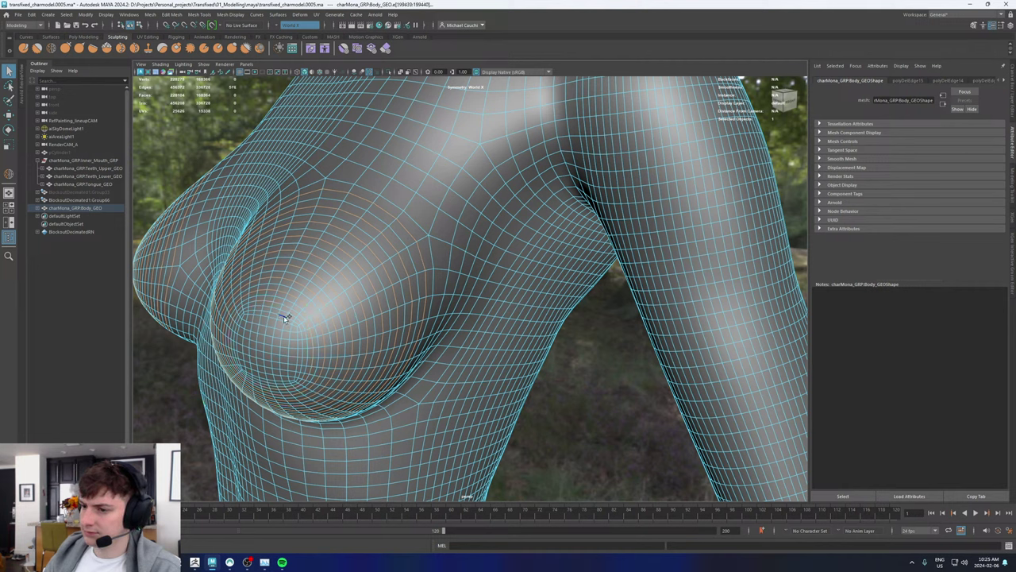
key(ctrl+Delete)
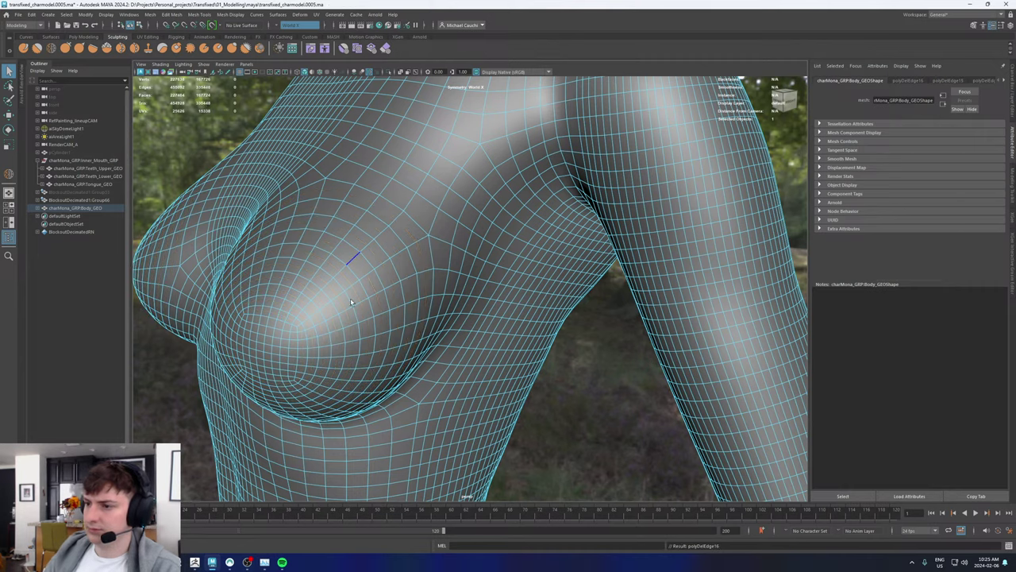
Step: Select alternate edge loops arching across the lower abdomen and over the hips on both sides, and delete them
scroll(333, 302, down, 6)
alt+drag(331, 302, 469, 281)
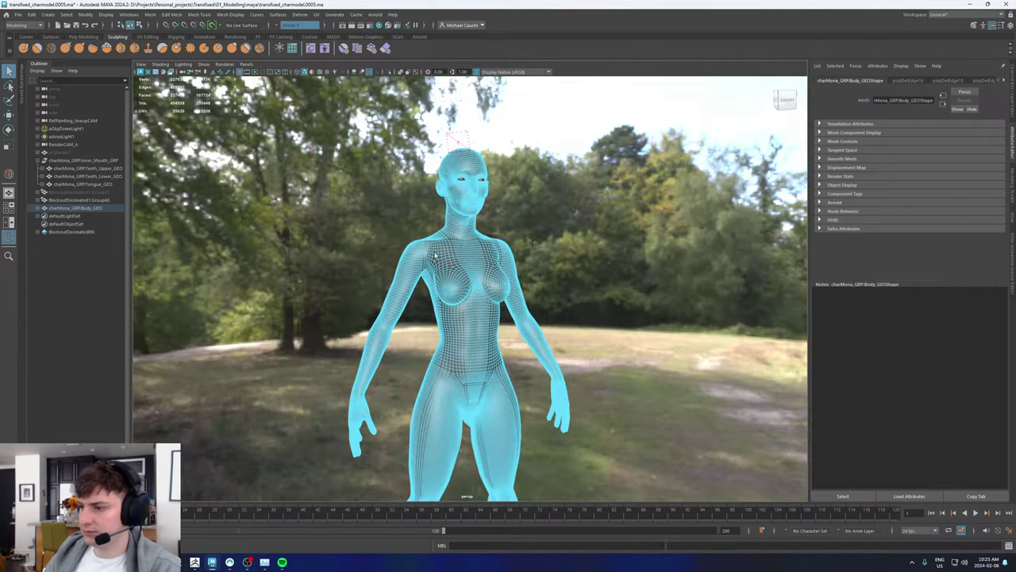
alt+middle_drag(471, 307, 468, 155)
alt+right_drag(468, 159, 646, 302)
alt+drag(535, 256, 506, 244)
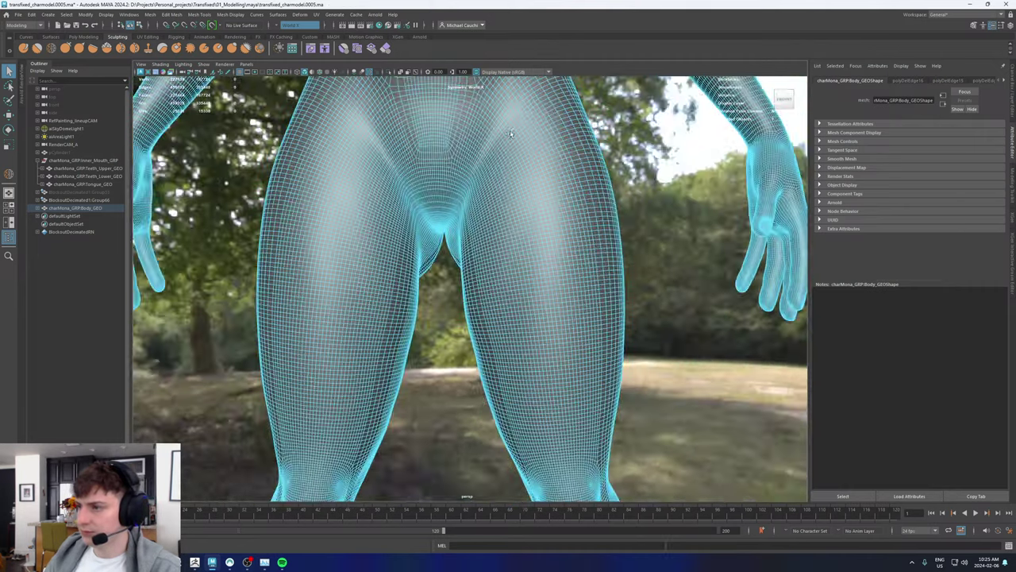
alt+middle_drag(510, 134, 499, 318)
scroll(494, 304, up, 5)
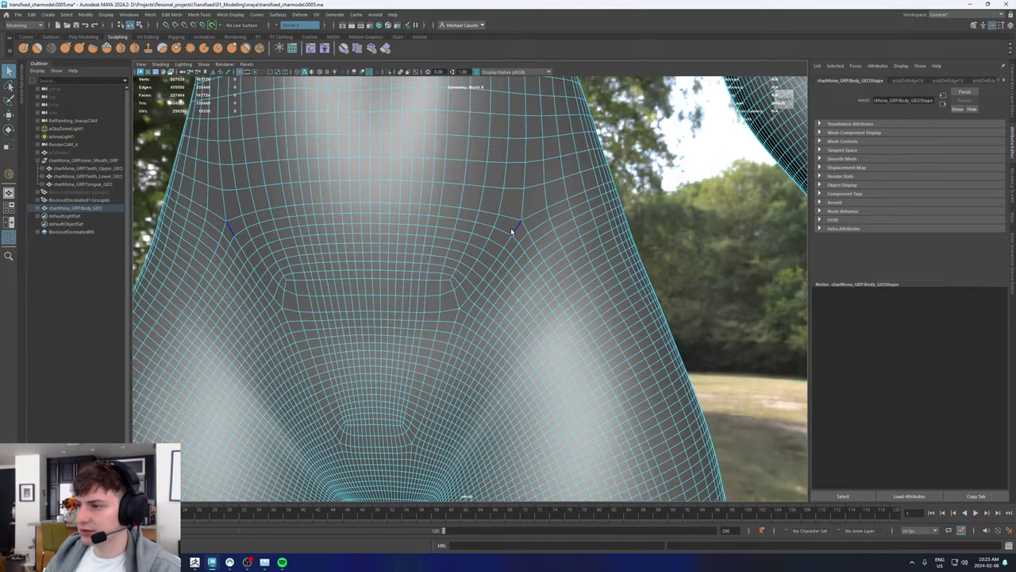
double_click(506, 228)
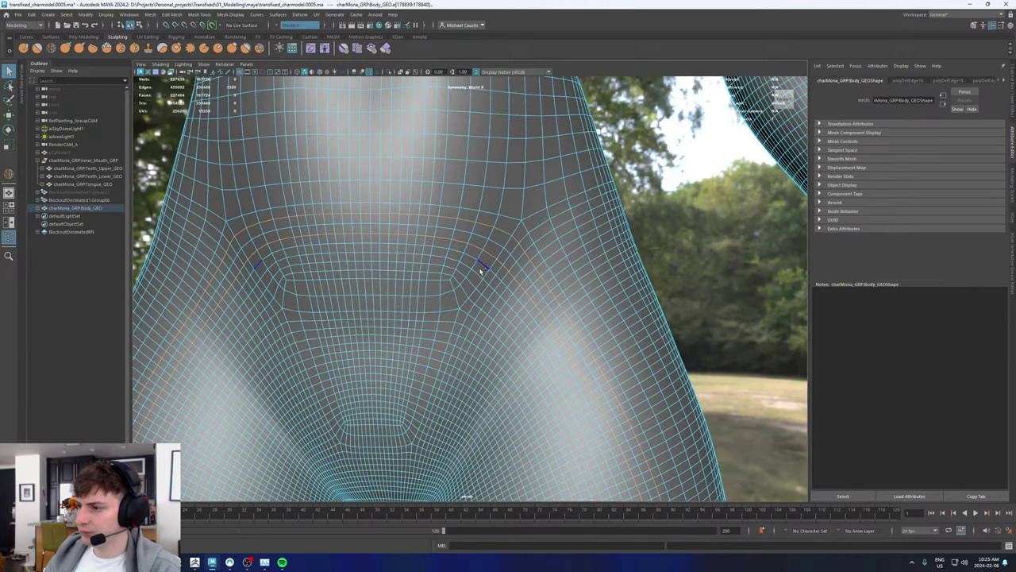
shift+double_click(478, 272)
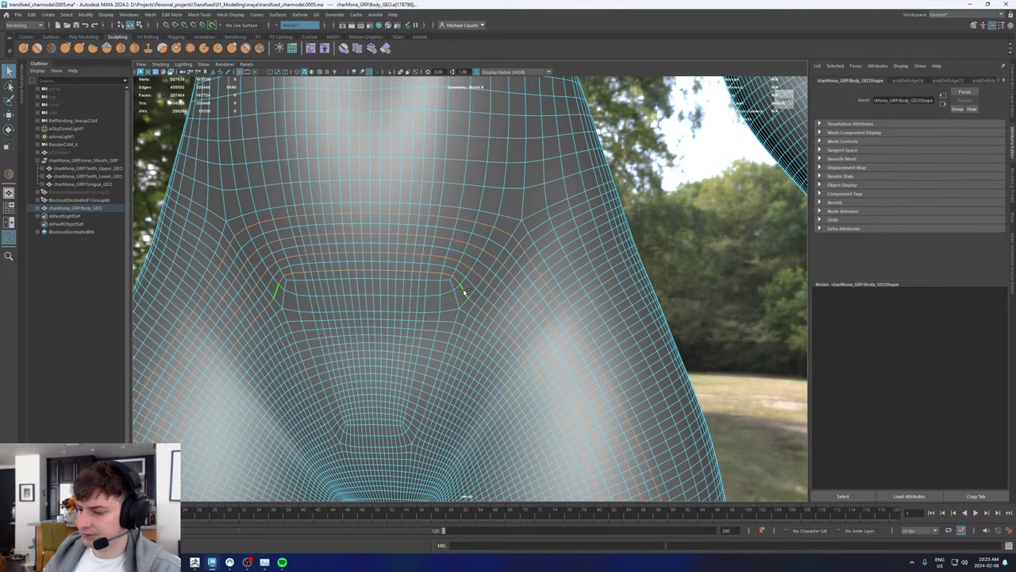
alt+right_drag(569, 284, 337, 286)
alt+drag(656, 279, 470, 281)
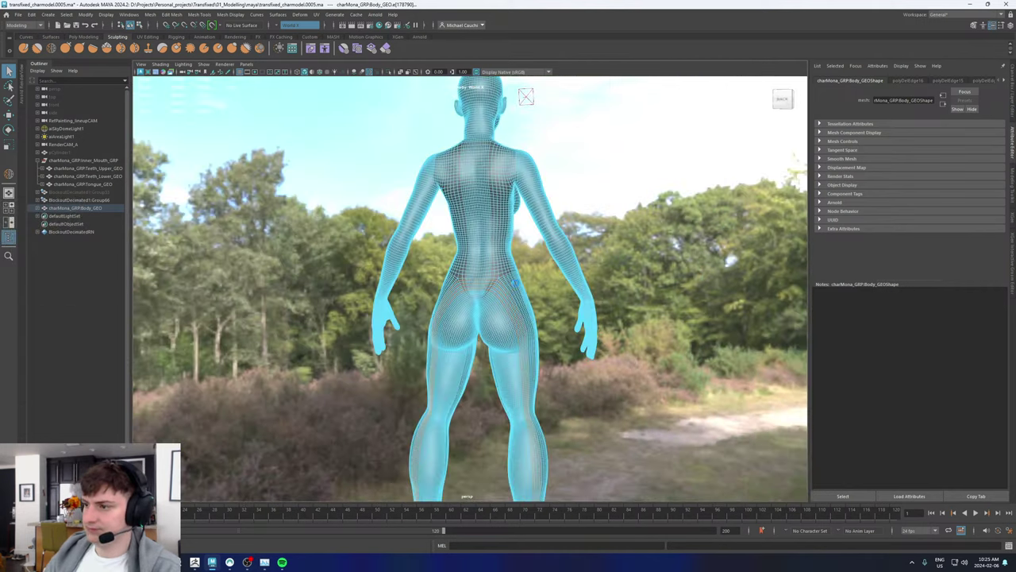
scroll(509, 284, up, 5)
alt+drag(497, 280, 520, 278)
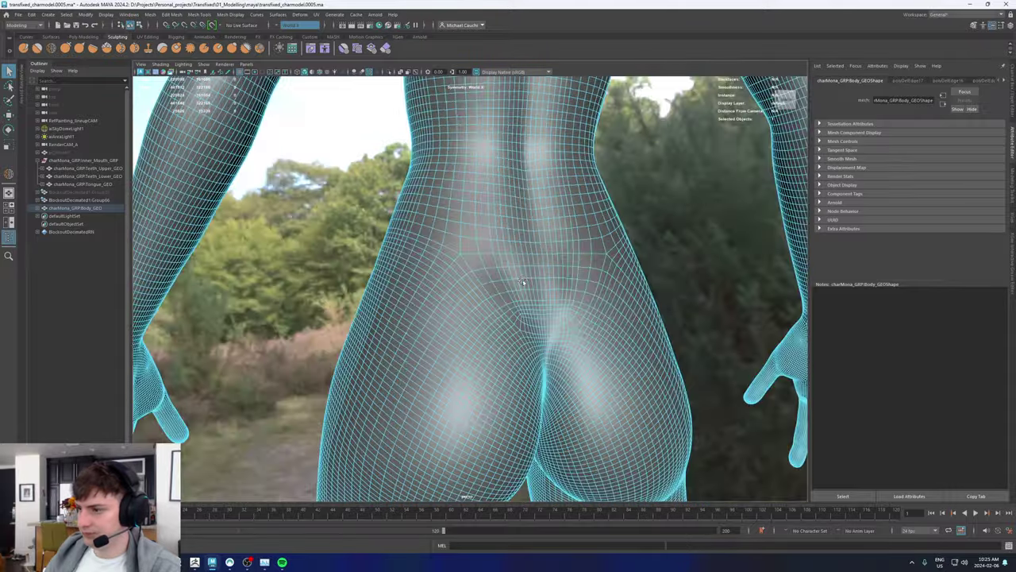
Step: Select alternate edge loops running from the back of the hips around to the groin and delete them
scroll(520, 279, up, 3)
key(F10)
double_click(458, 259)
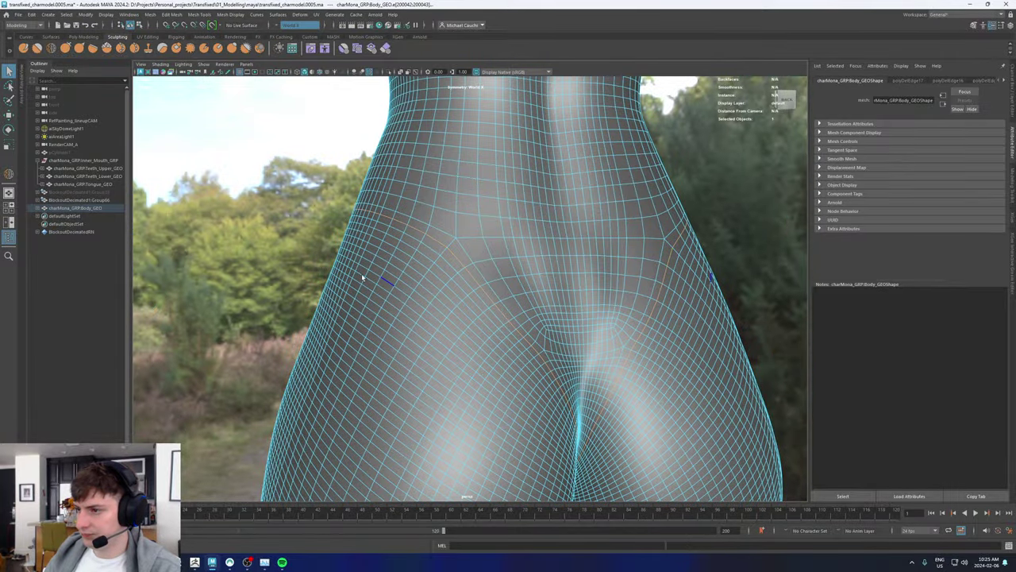
alt+drag(361, 273, 508, 262)
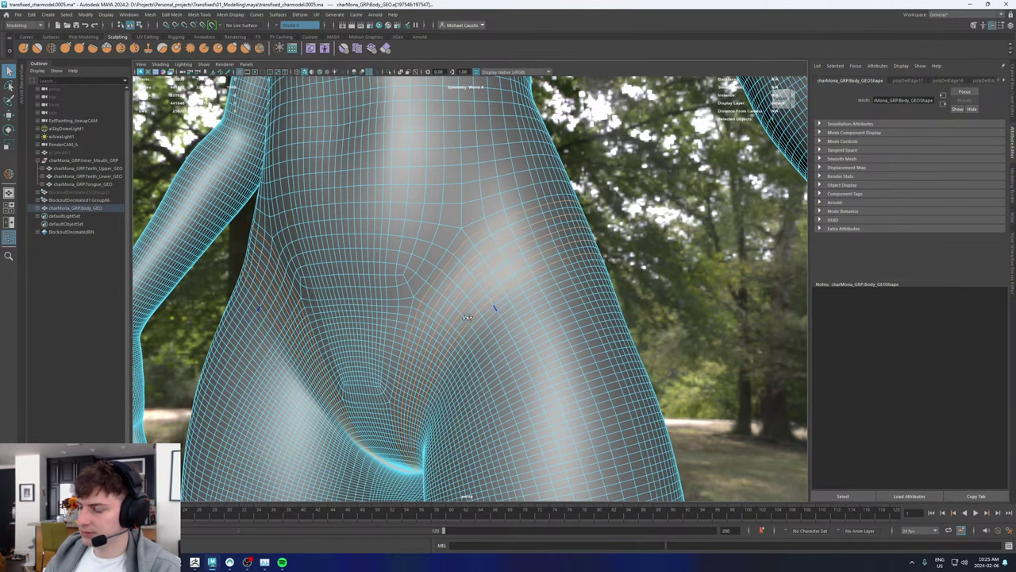
alt+drag(472, 316, 508, 305)
alt+middle_drag(509, 305, 461, 242)
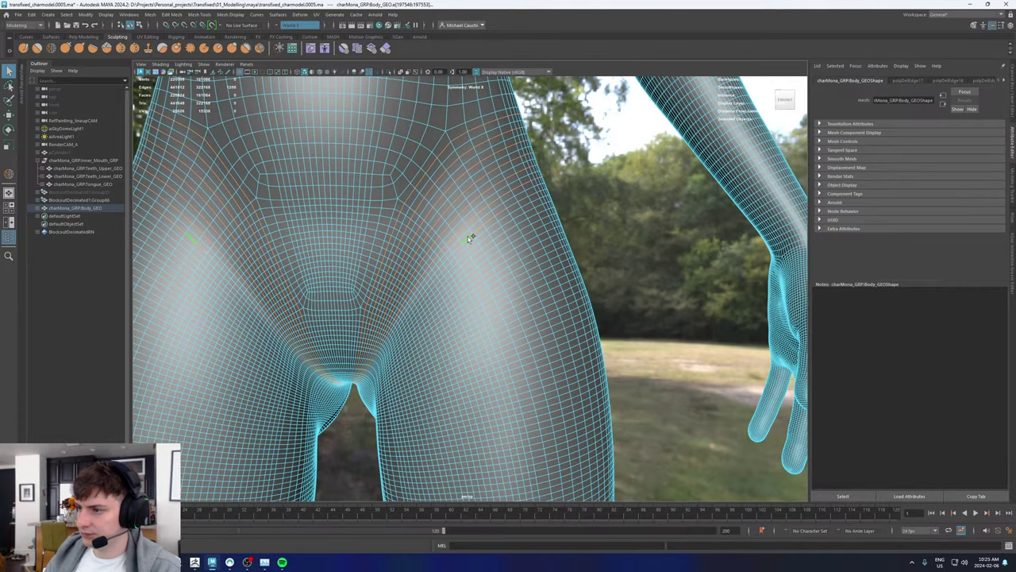
key(ctrl+Delete)
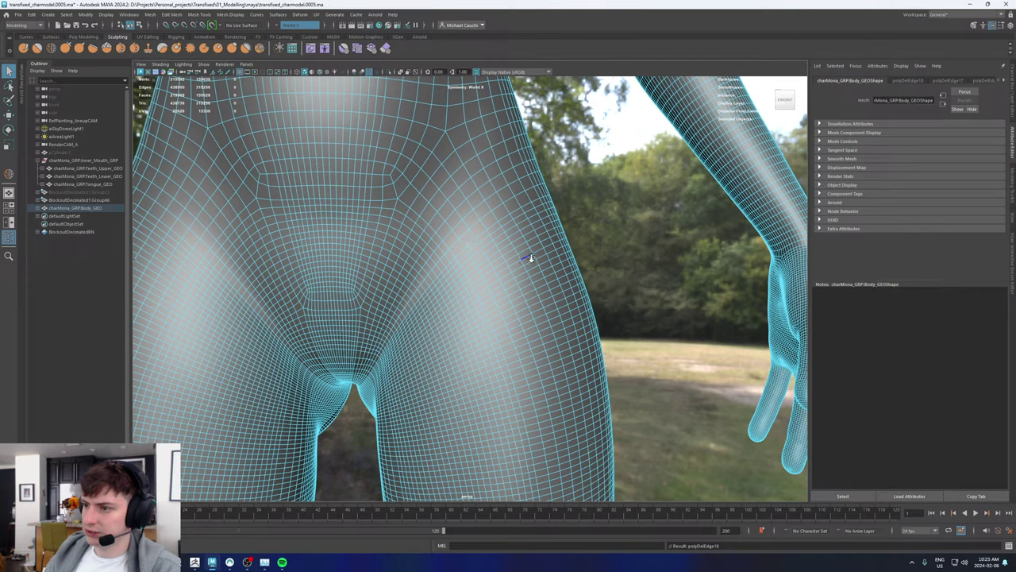
Step: Examine the mesh density of the thighs, wrists, shoulders, upper back and chest from several angles
alt+right_drag(531, 256, 417, 264)
alt+middle_drag(523, 154, 532, 255)
alt+drag(532, 255, 485, 248)
alt+middle_drag(474, 357, 411, 231)
alt+right_drag(397, 226, 461, 208)
alt+drag(474, 235, 542, 231)
alt+middle_drag(595, 148, 451, 292)
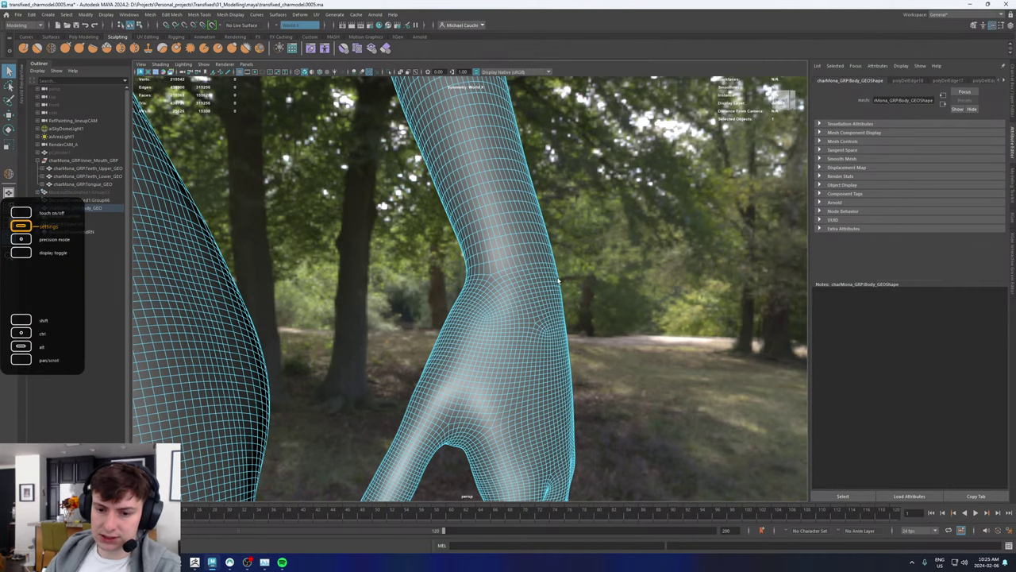
alt+right_drag(531, 259, 453, 223)
alt+middle_drag(453, 223, 529, 366)
alt+right_drag(530, 365, 758, 383)
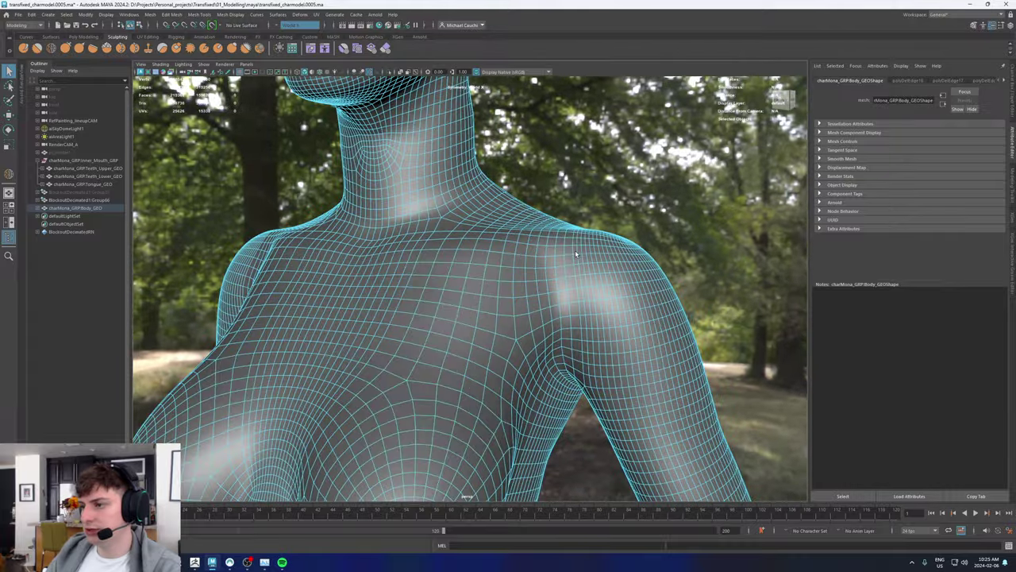
alt+drag(575, 250, 376, 245)
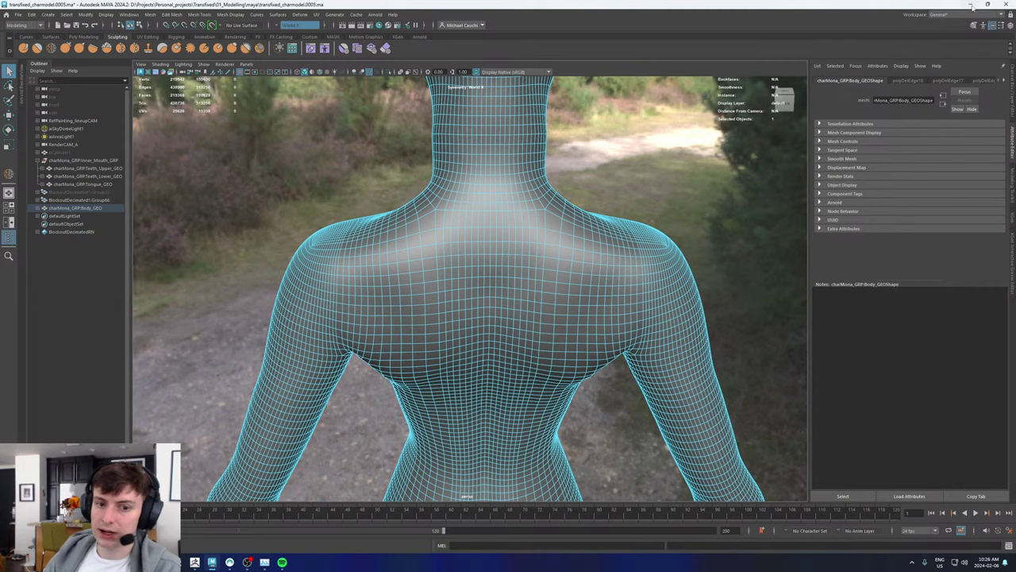
click(422, 265)
alt+drag(505, 246, 548, 280)
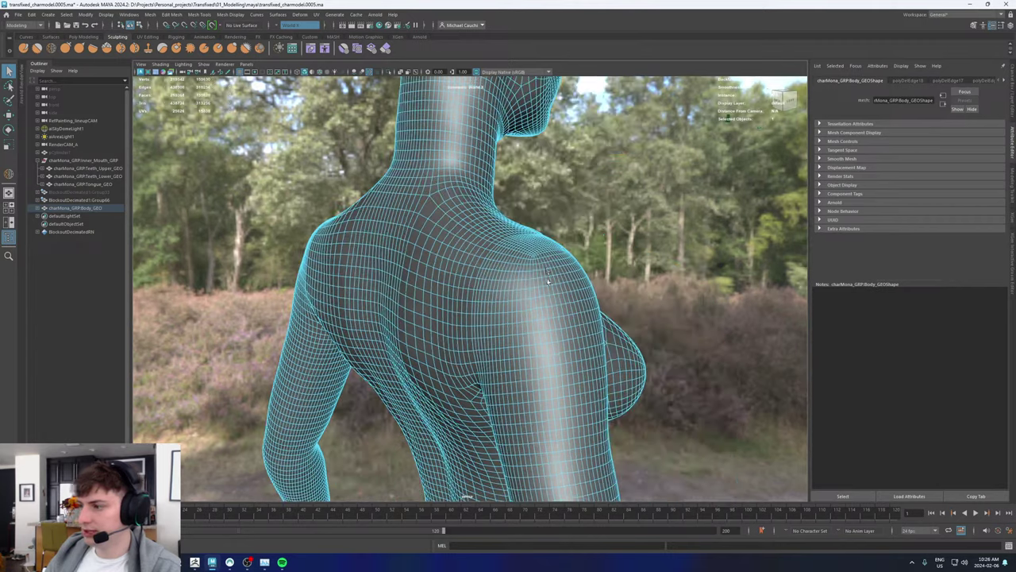
alt+drag(556, 205, 460, 266)
alt+middle_drag(460, 266, 470, 281)
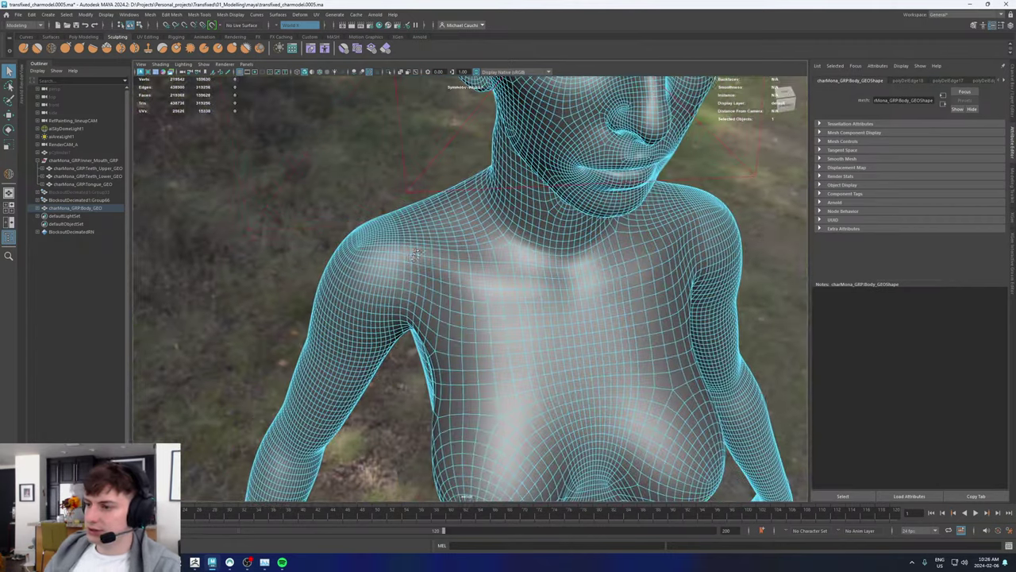
alt+right_drag(470, 280, 512, 313)
Step: Select an edge loop on the shoulder and follow its path down the arm and around the body
click(324, 224)
alt+drag(328, 222, 528, 266)
alt+right_drag(528, 266, 238, 278)
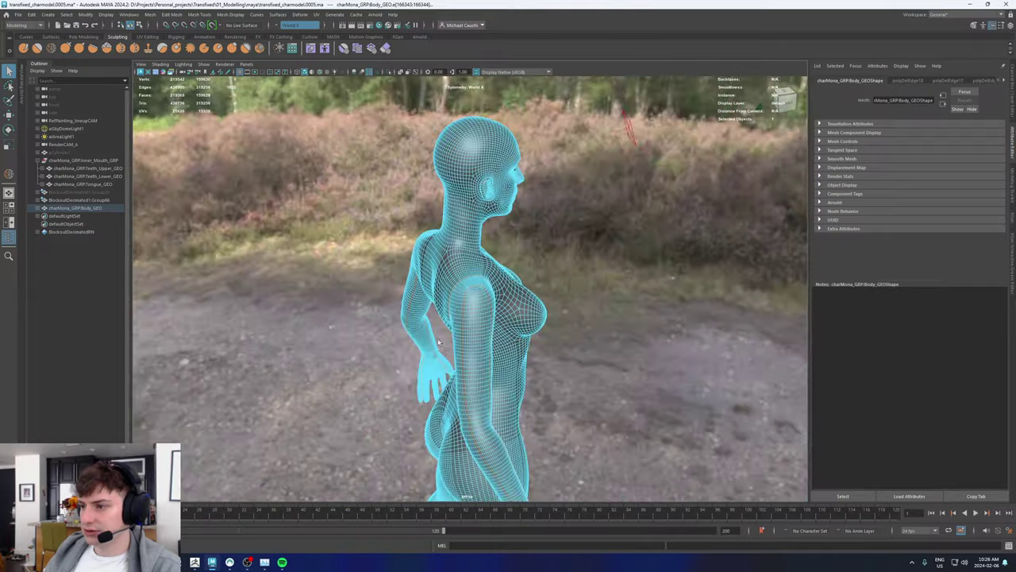
alt+drag(238, 277, 331, 266)
alt+middle_drag(331, 265, 263, 147)
alt+right_drag(263, 147, 604, 335)
alt+drag(603, 336, 190, 271)
alt+right_drag(191, 271, 71, 266)
alt+middle_drag(560, 172, 441, 313)
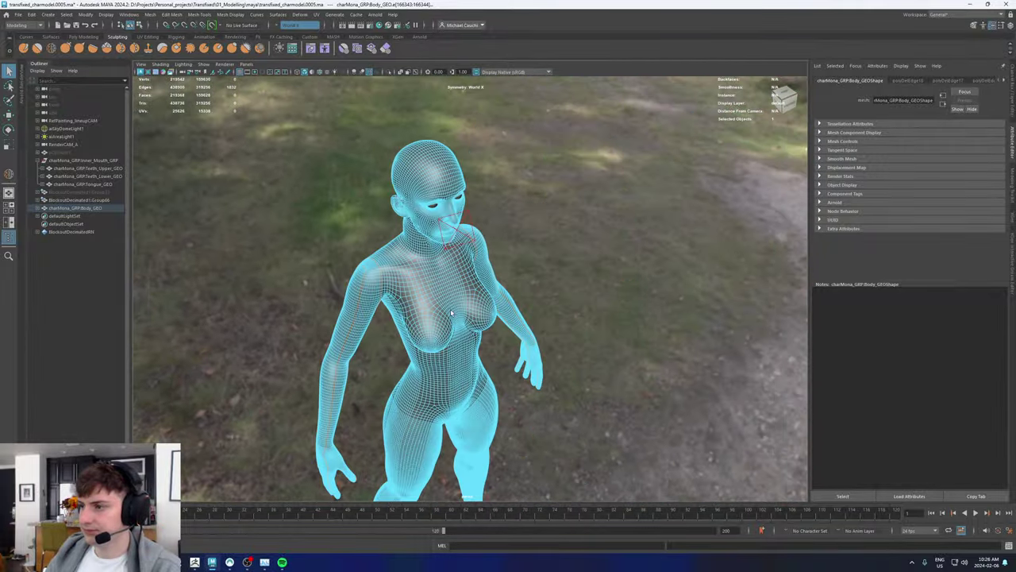
Step: Return to object mode, select the body mesh and examine its edge density across the torso, hips and legs
key(w)
right_drag(441, 313, 562, 200)
click(562, 200)
alt+drag(531, 318, 446, 278)
click(446, 278)
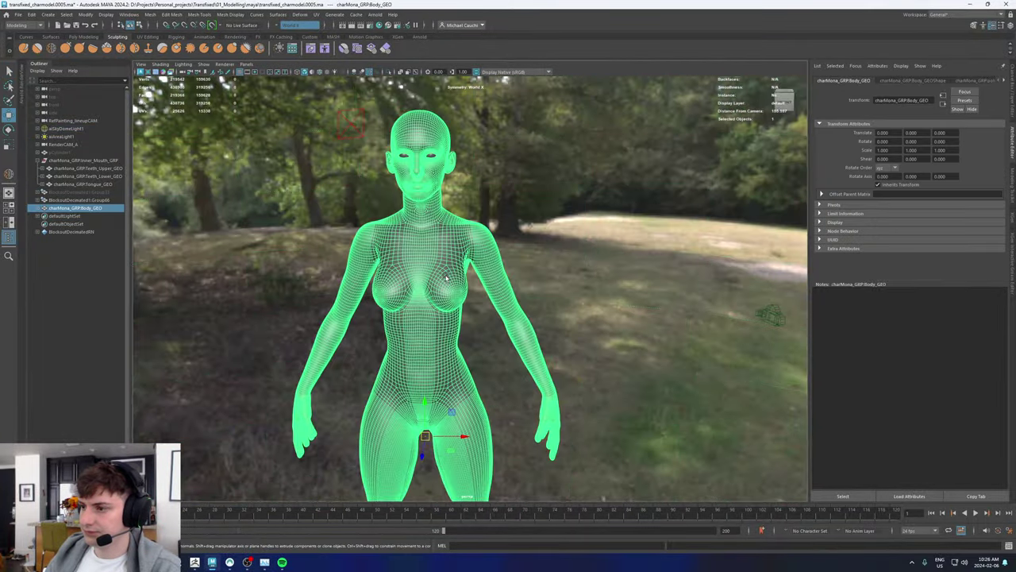
alt+drag(516, 281, 466, 241)
alt+middle_drag(507, 268, 518, 206)
alt+right_drag(519, 207, 437, 207)
alt+drag(476, 341, 424, 352)
alt+right_drag(424, 352, 862, 463)
alt+drag(449, 381, 544, 372)
alt+middle_drag(500, 361, 495, 261)
scroll(471, 297, down, 3)
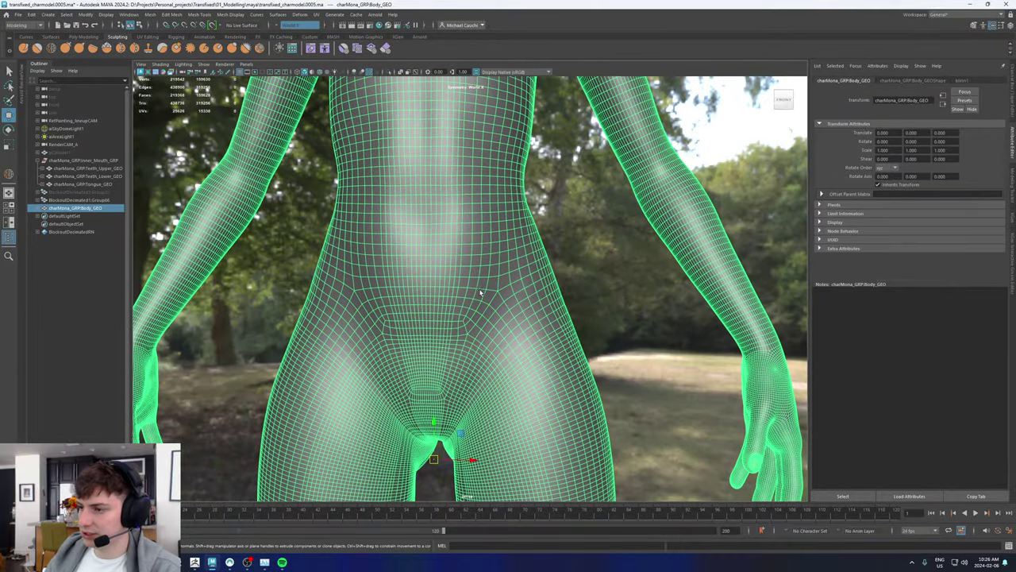
Step: Select the loop of faces around the hips and delete it to separate the torso from the lower body
right_drag(451, 281, 452, 303)
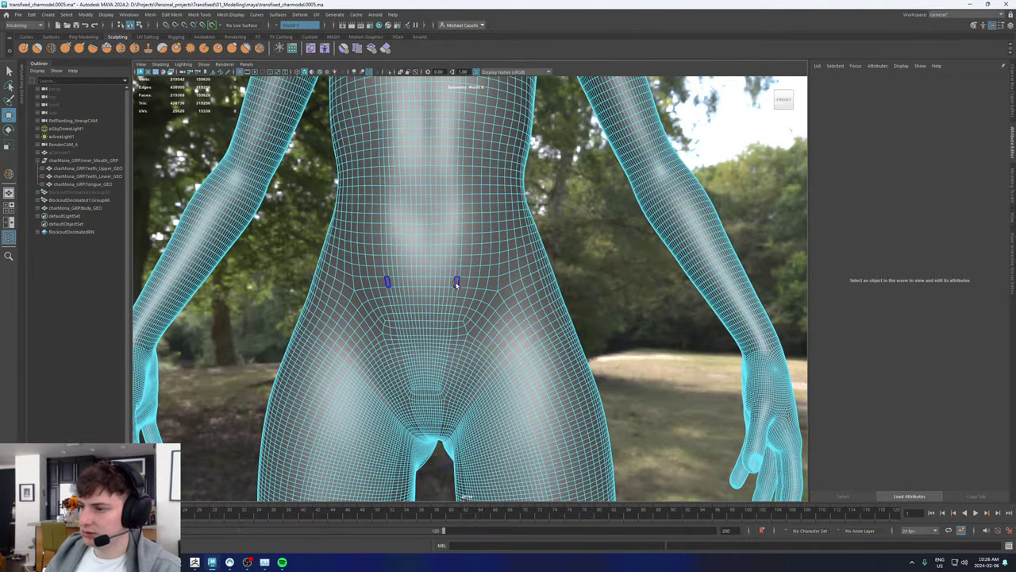
click(456, 283)
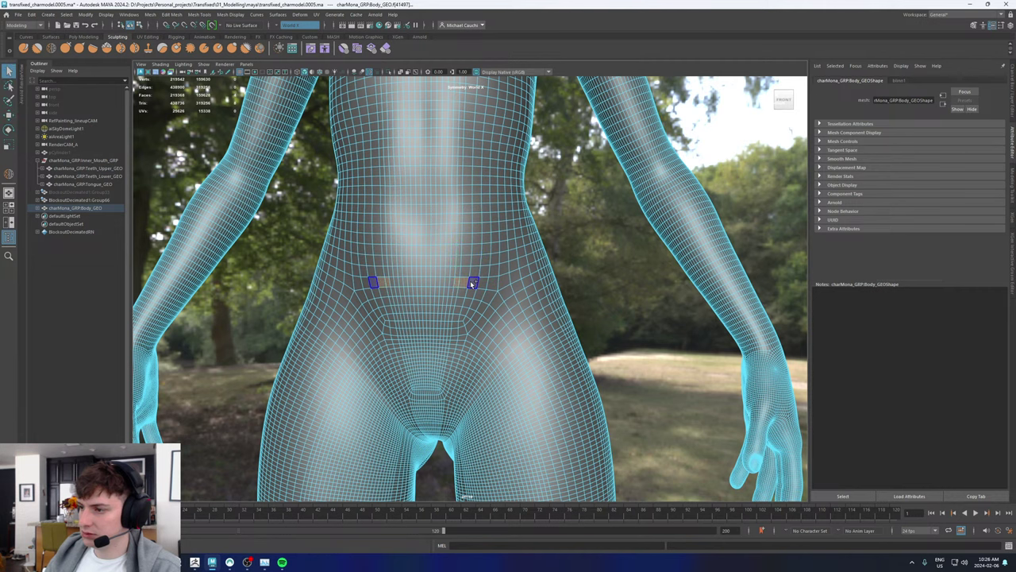
double_click(465, 284)
key(Delete)
Step: Select all faces of the separated lower body, delete them and return to object mode
double_click(482, 342)
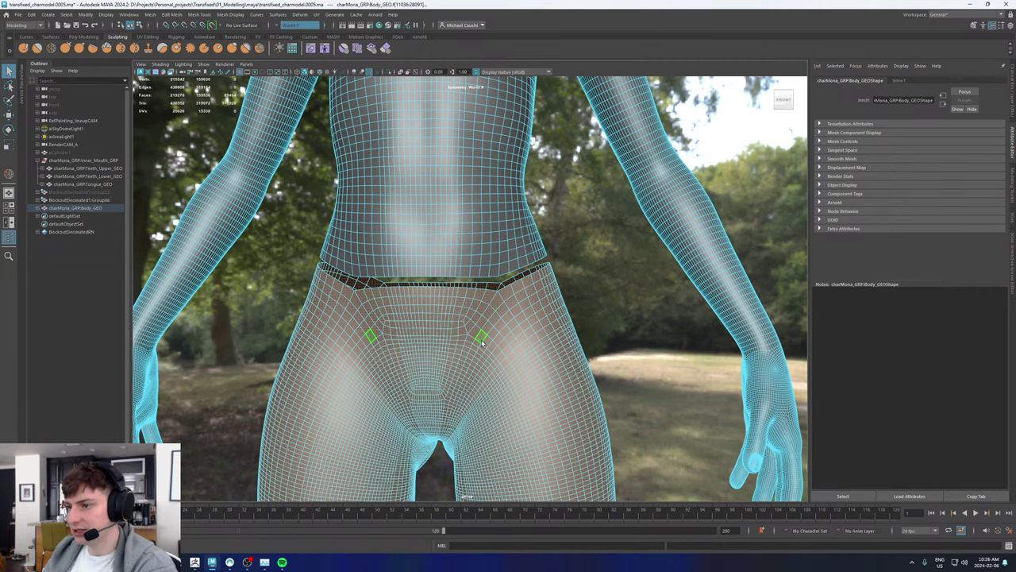
key(Delete)
right_drag(439, 250, 532, 204)
scroll(538, 201, down, 5)
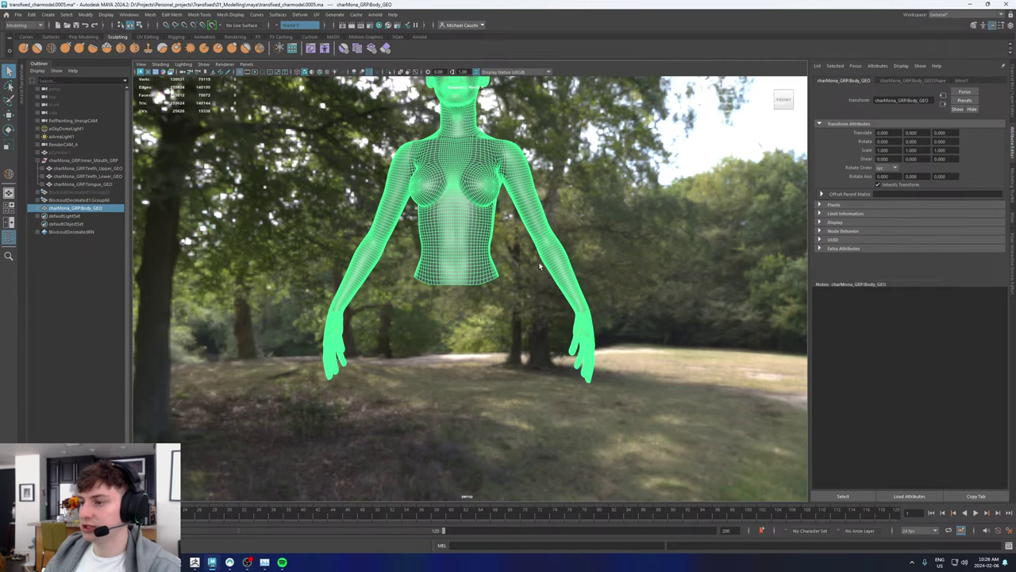
Step: Activate the Relax sculpting tool and even out the mesh spacing across the chest and shoulders
alt+drag(540, 267, 439, 257)
alt+middle_drag(448, 226, 450, 274)
alt+right_drag(473, 250, 512, 228)
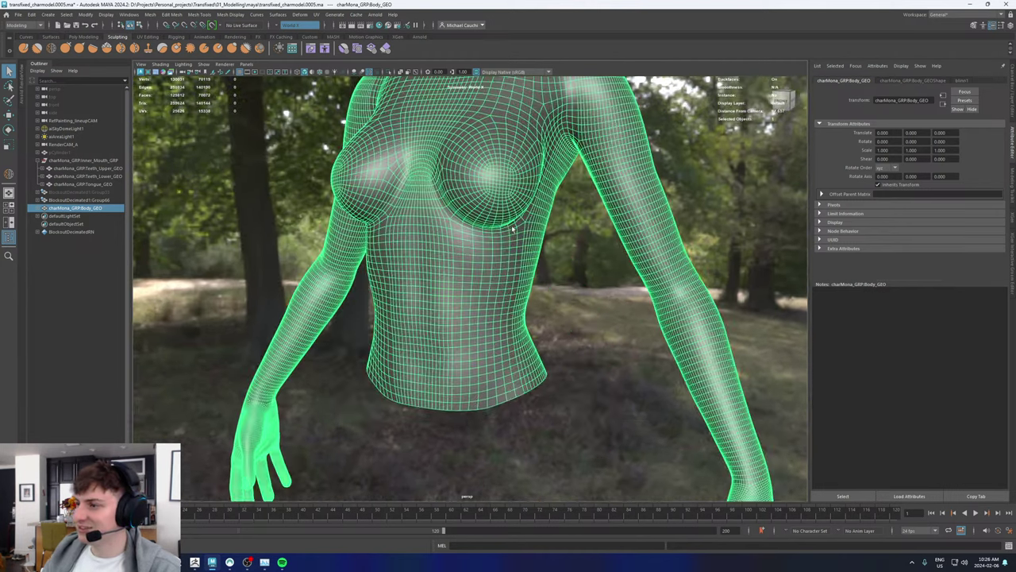
alt+drag(513, 228, 432, 242)
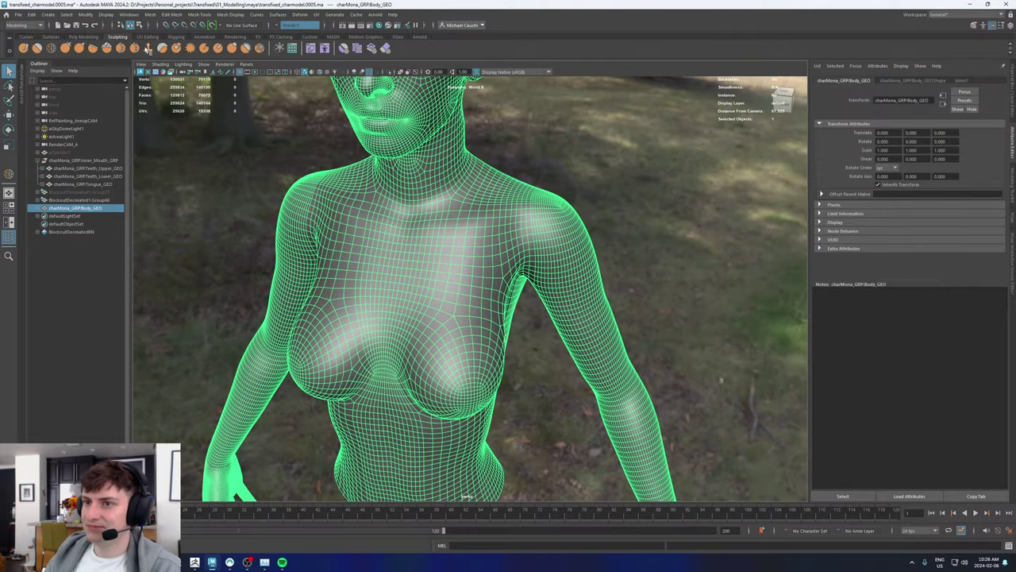
click(51, 50)
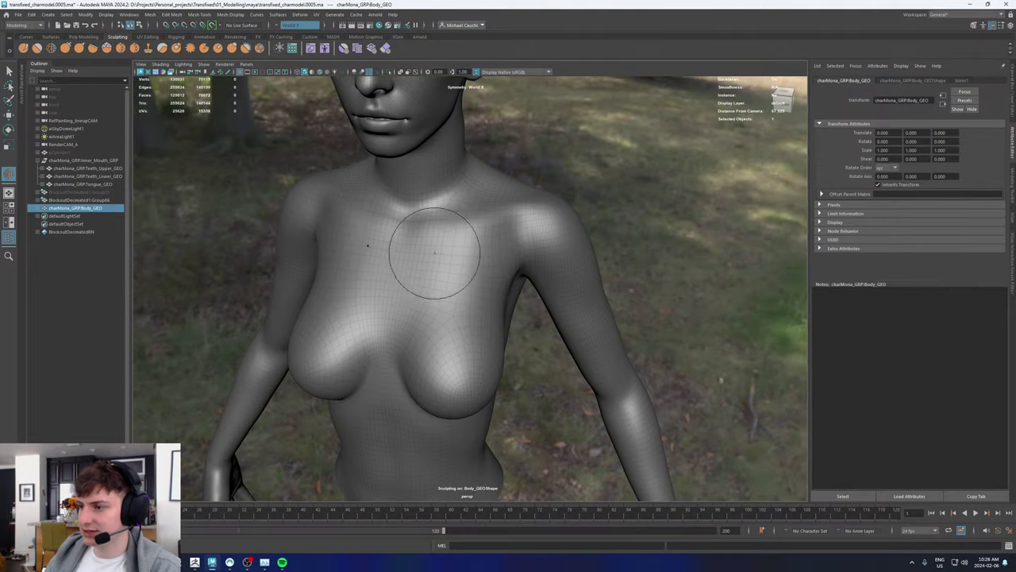
alt+drag(442, 280, 437, 254)
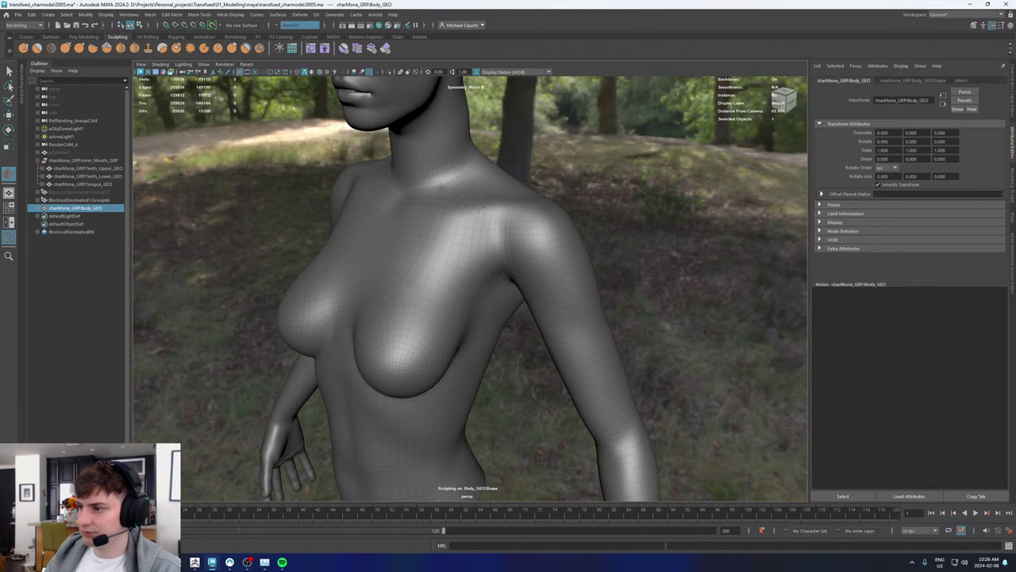
alt+drag(432, 234, 443, 267)
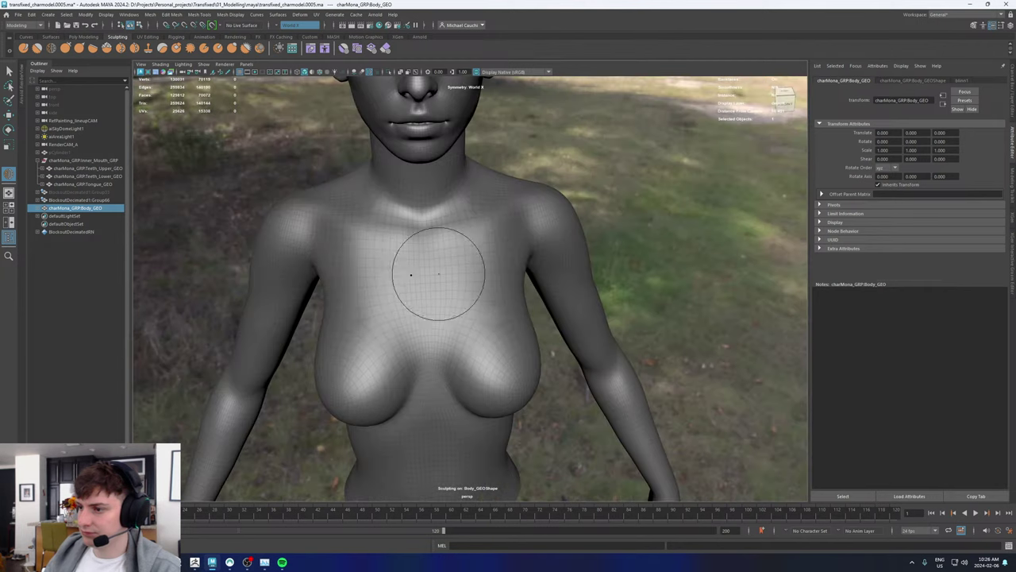
Step: Relax the mesh spacing across the abdomen and around the side of the waist
alt+drag(431, 339, 419, 273)
alt+middle_drag(442, 373, 436, 248)
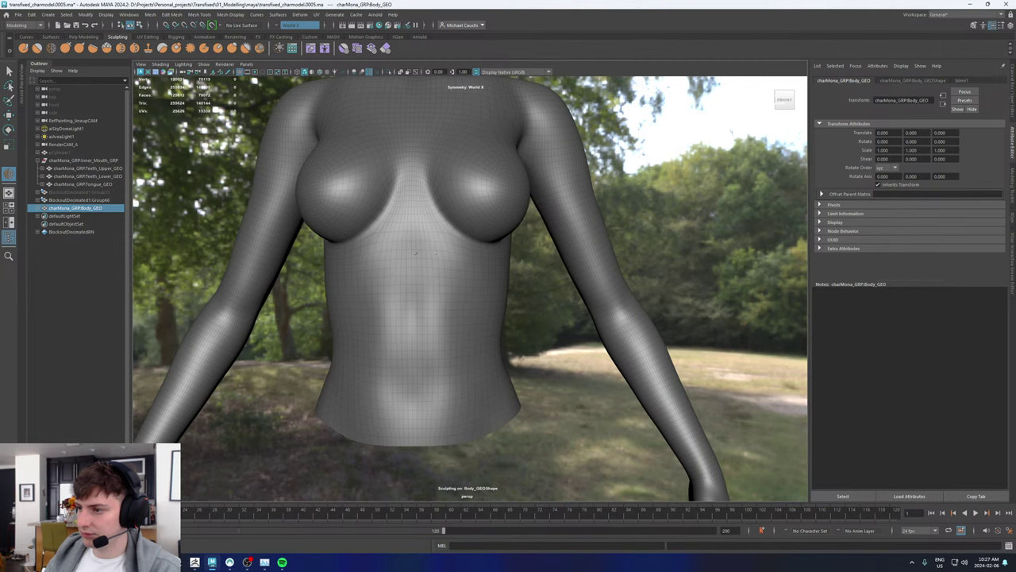
alt+drag(415, 252, 436, 266)
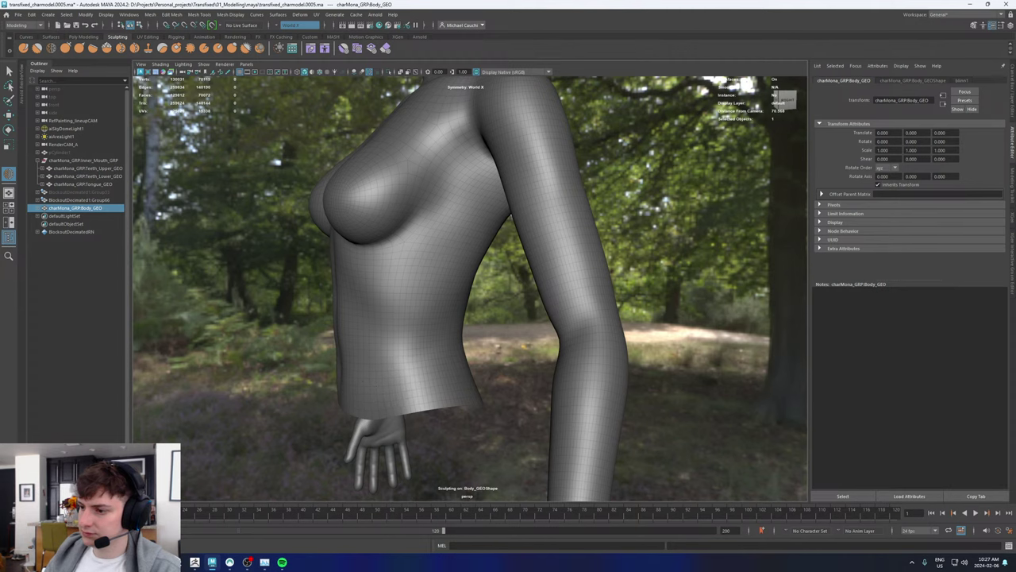
alt+drag(397, 283, 476, 243)
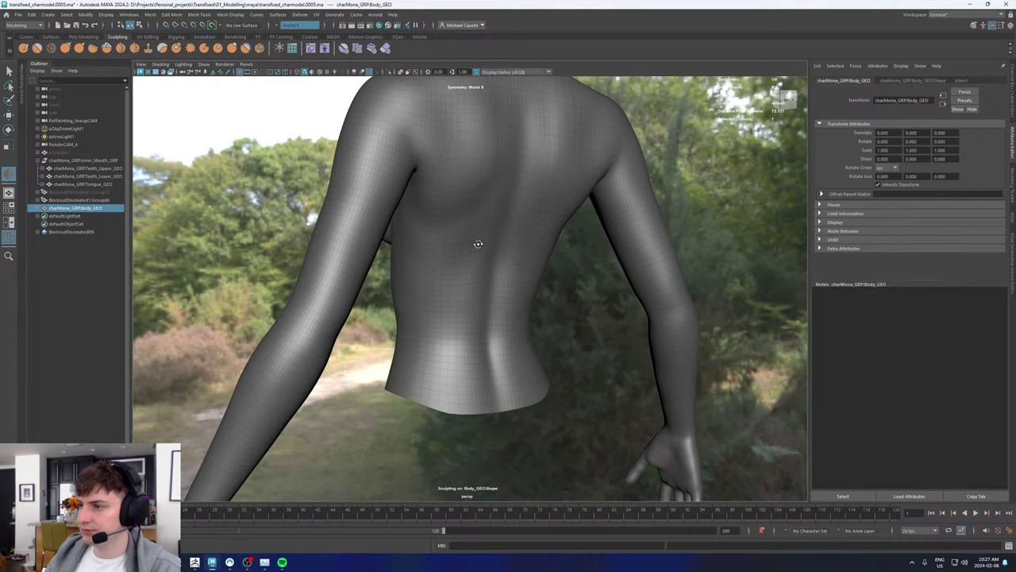
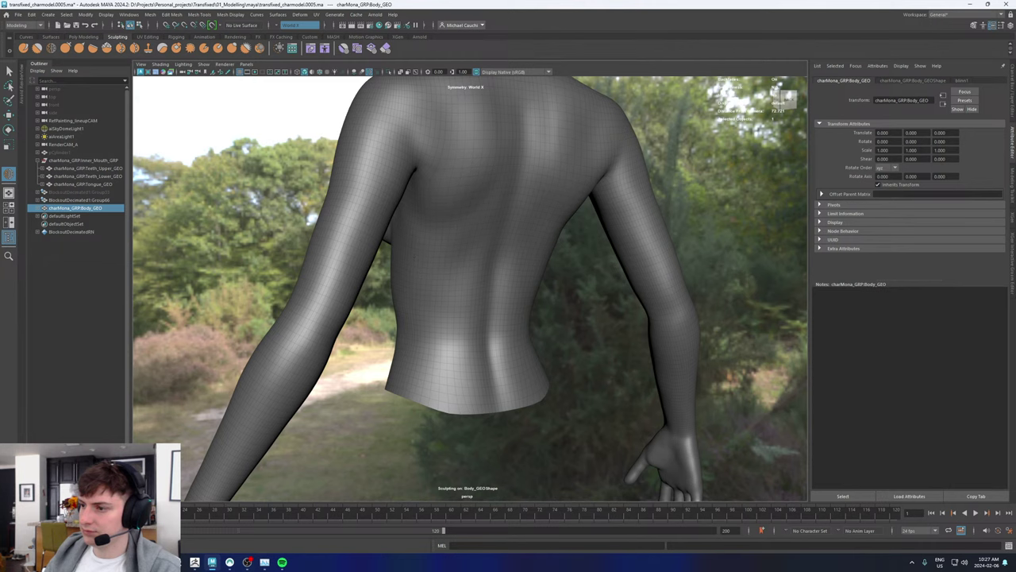
Step: Even out the mesh spacing across the upper back and shoulder blades with the Relax brush
alt+middle_drag(472, 177, 469, 241)
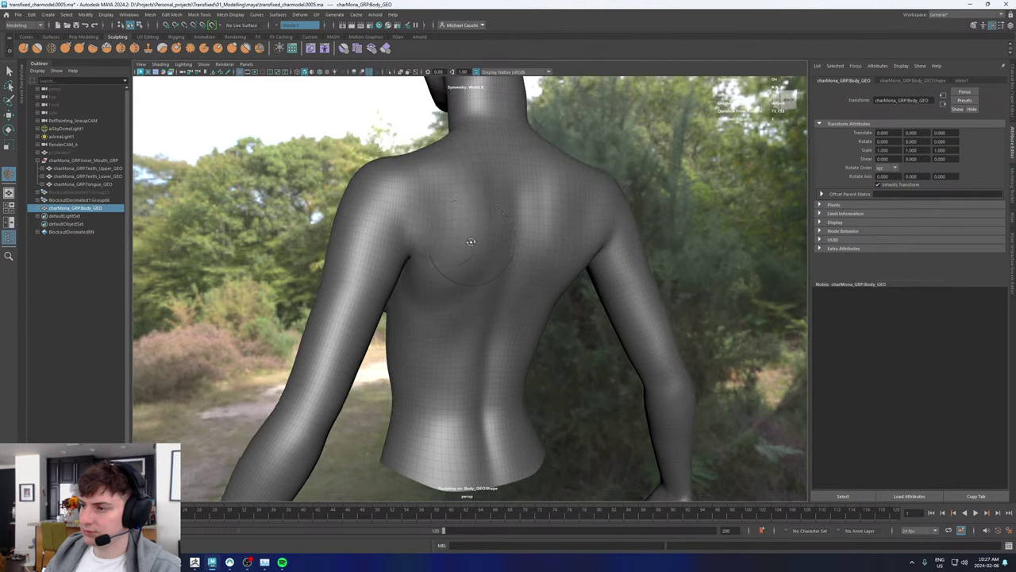
alt+drag(470, 240, 468, 258)
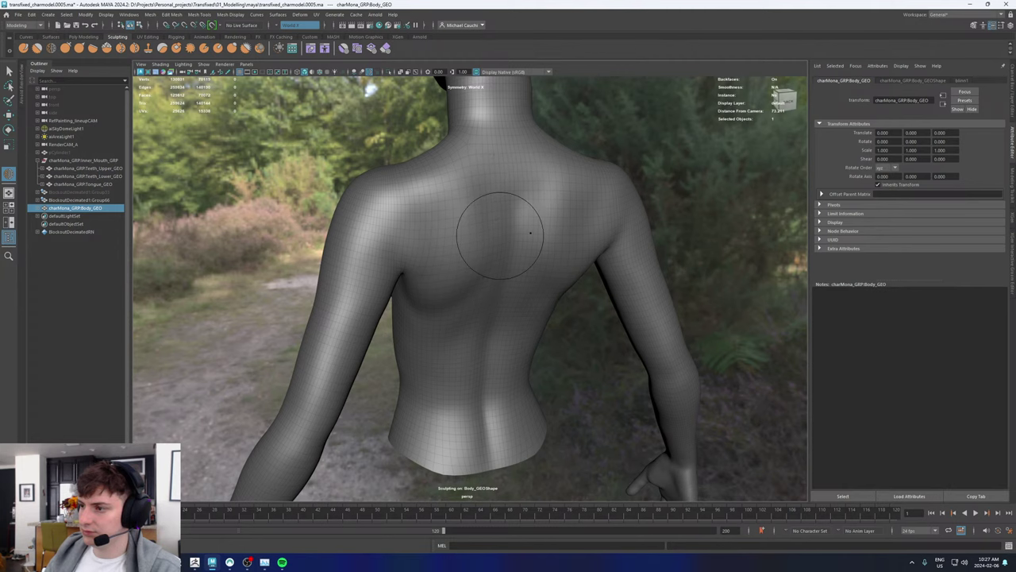
mouse_move(500, 235)
alt+mouse_down()
mouse_move(489, 228)
mouse_move(503, 247)
mouse_move(538, 232)
alt+mouse_up()
key(b)
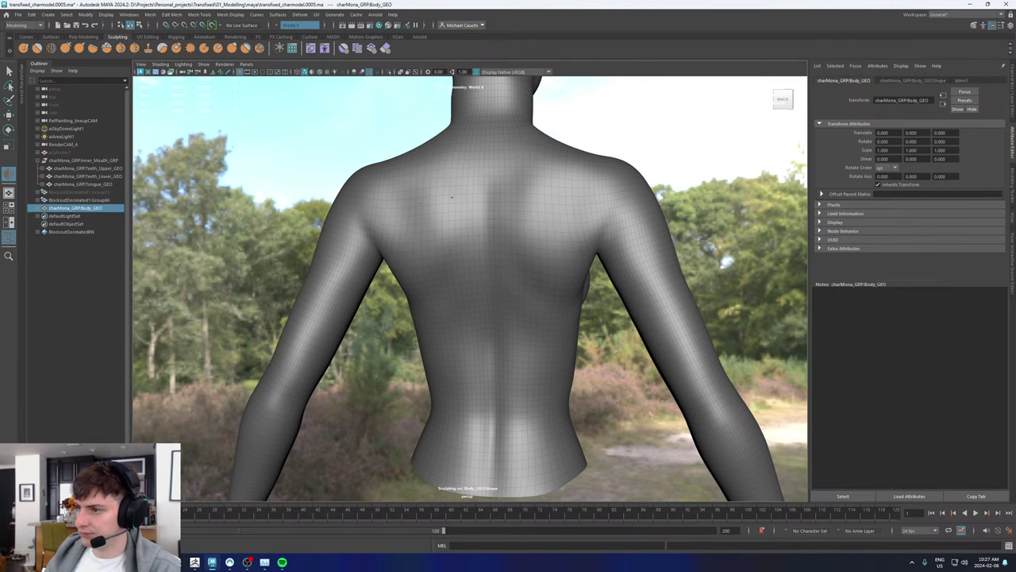
Step: Adjust the Relax brush size and smooth the edge flow over the lower back, flanks and front of the waist
alt+drag(452, 197, 496, 215)
alt+middle_drag(530, 277, 515, 190)
alt+drag(514, 191, 501, 224)
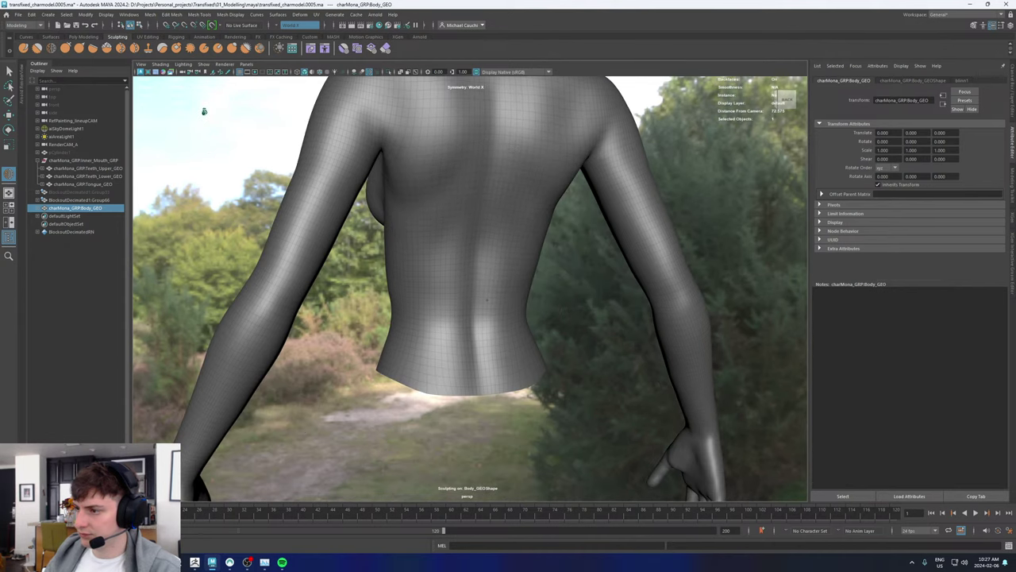
alt+drag(522, 306, 483, 294)
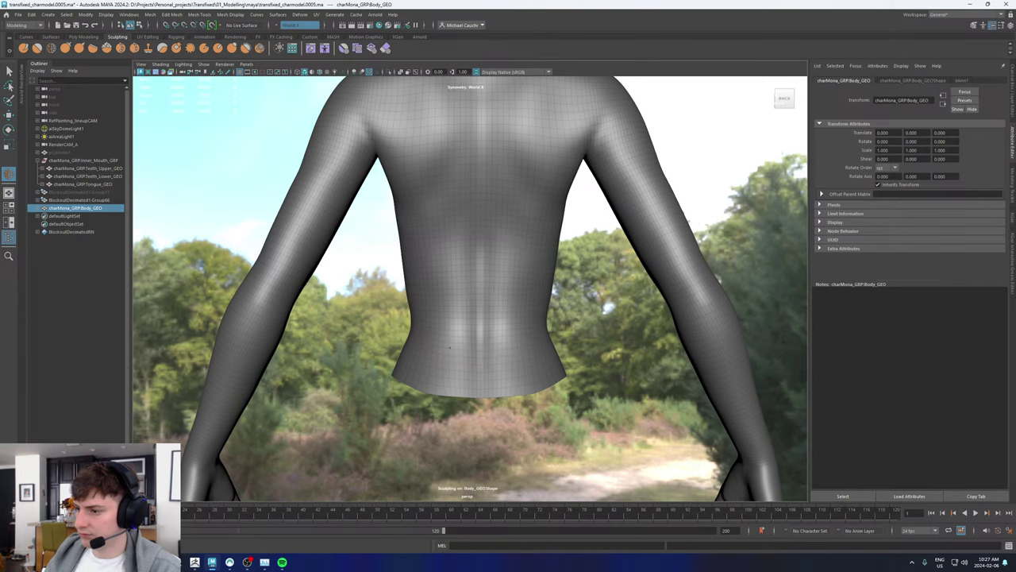
alt+drag(317, 290, 419, 300)
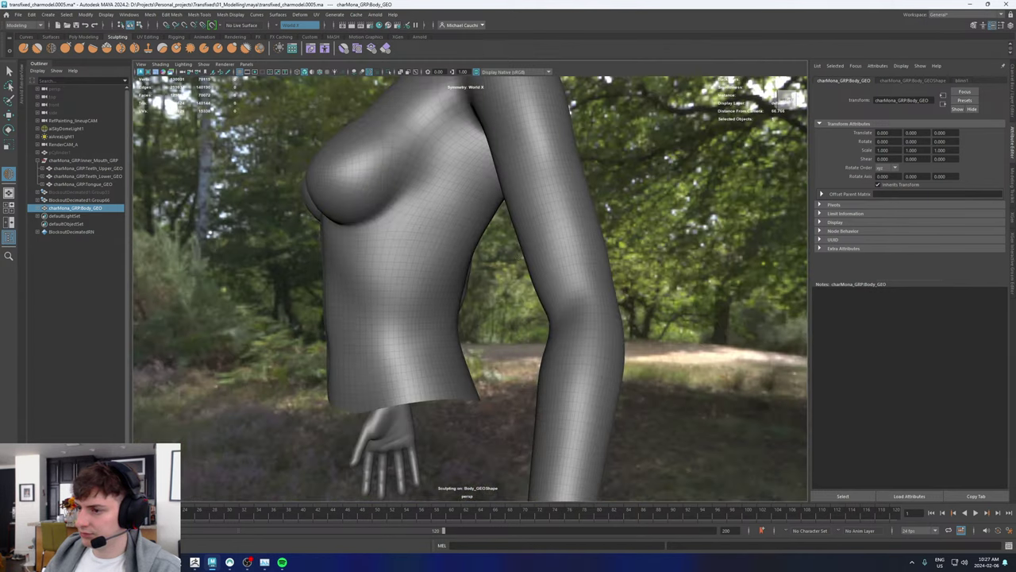
alt+drag(367, 370, 517, 373)
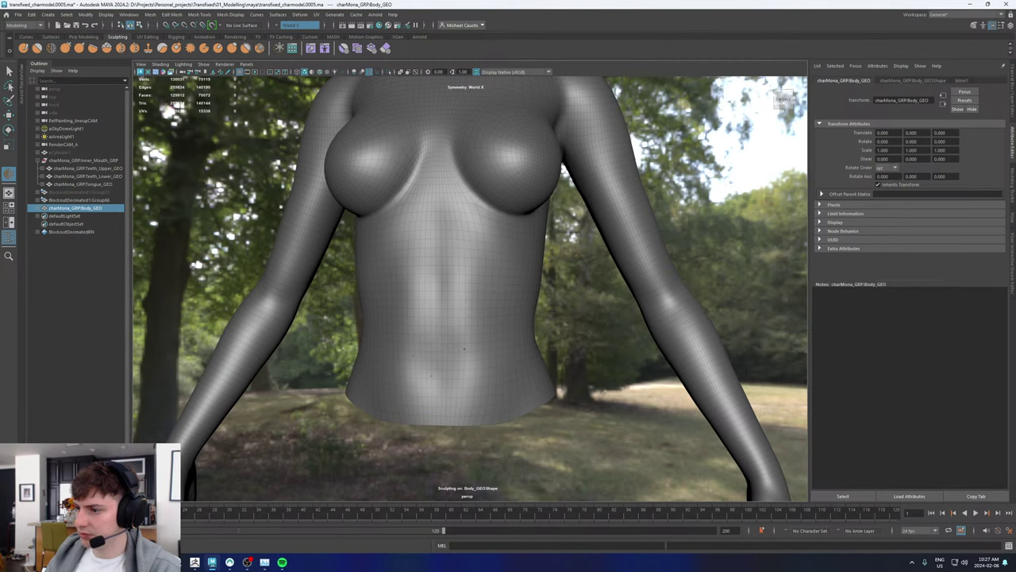
alt+drag(453, 373, 431, 363)
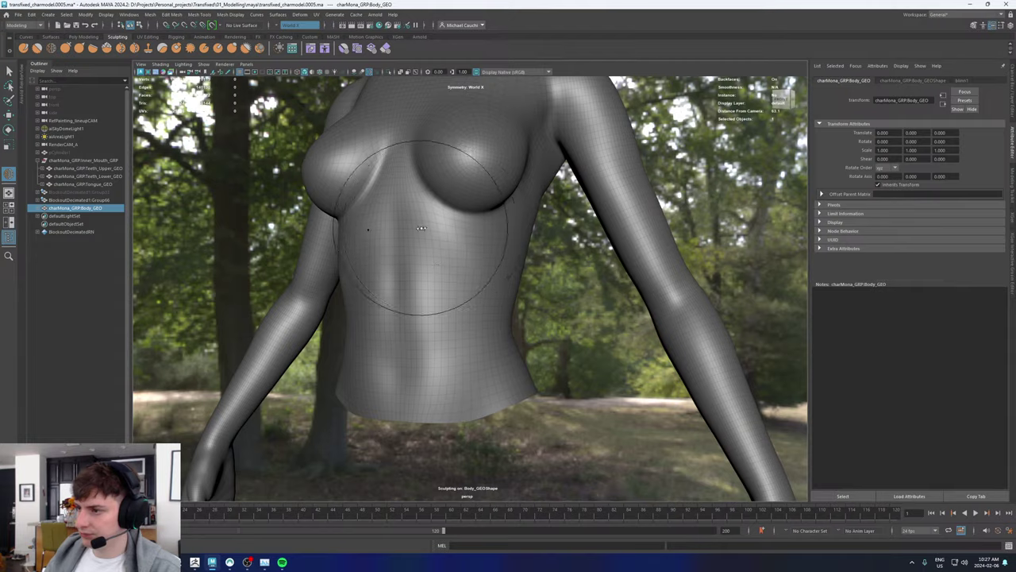
Step: Relax the mesh around the chest, ribcage side and underarm
alt+drag(437, 265, 502, 215)
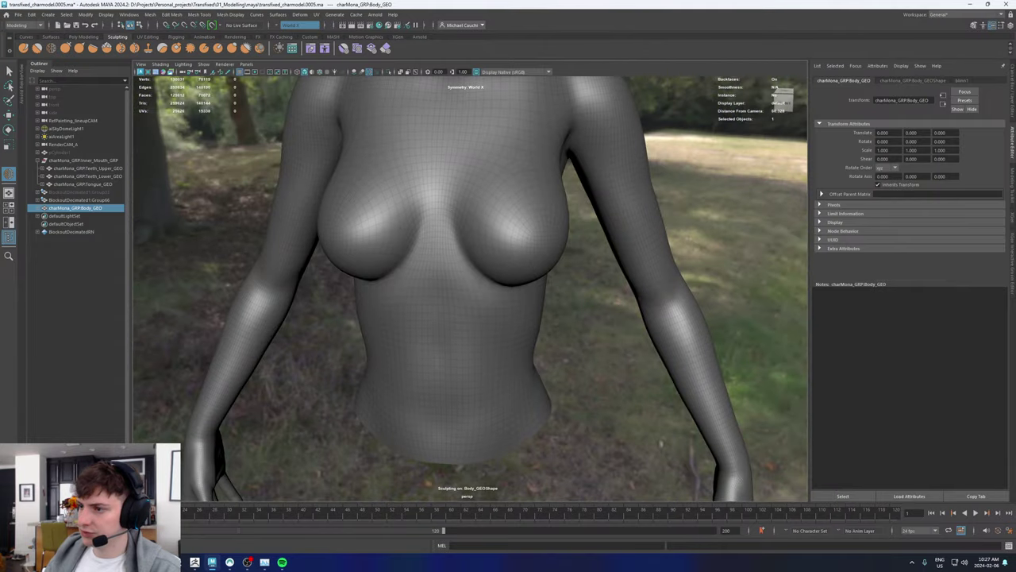
mouse_move(453, 249)
alt+mouse_down()
mouse_move(466, 209)
mouse_move(419, 249)
alt+mouse_up()
alt+middle_drag(376, 155, 408, 260)
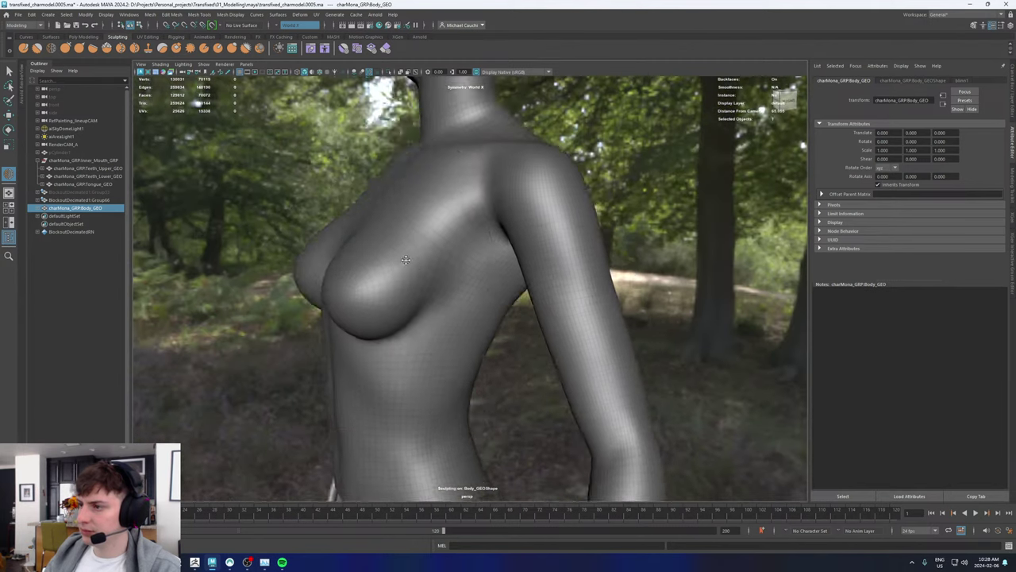
alt+drag(408, 260, 451, 242)
mouse_move(449, 323)
alt+mouse_down()
mouse_move(467, 198)
mouse_move(373, 190)
mouse_move(441, 194)
alt+mouse_up()
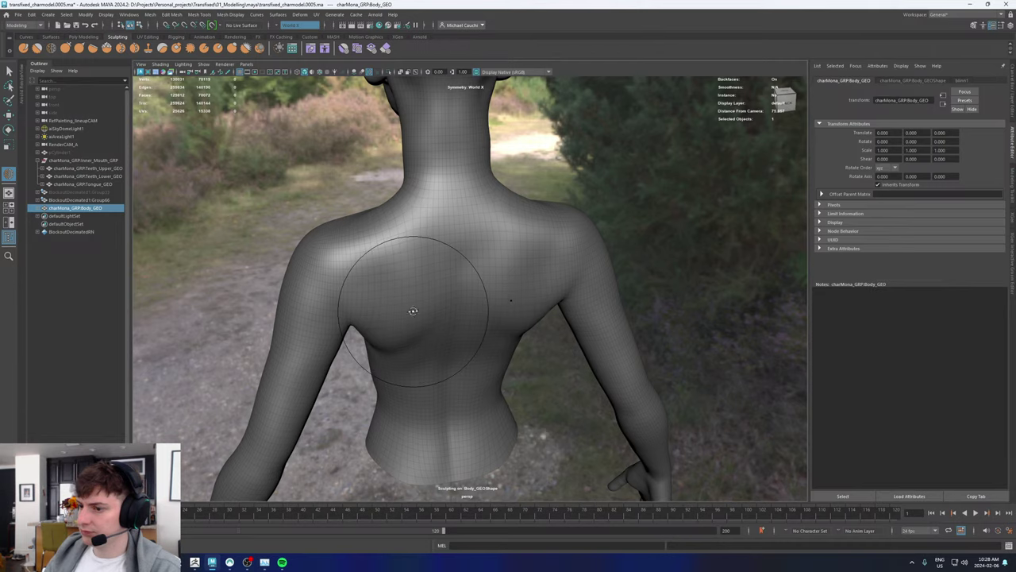
Step: Leave the sculpting tool, deselect the body mesh and turn on wireframe on shaded
alt+drag(408, 309, 518, 294)
alt+right_drag(519, 295, 420, 296)
alt+drag(421, 295, 615, 270)
key(w)
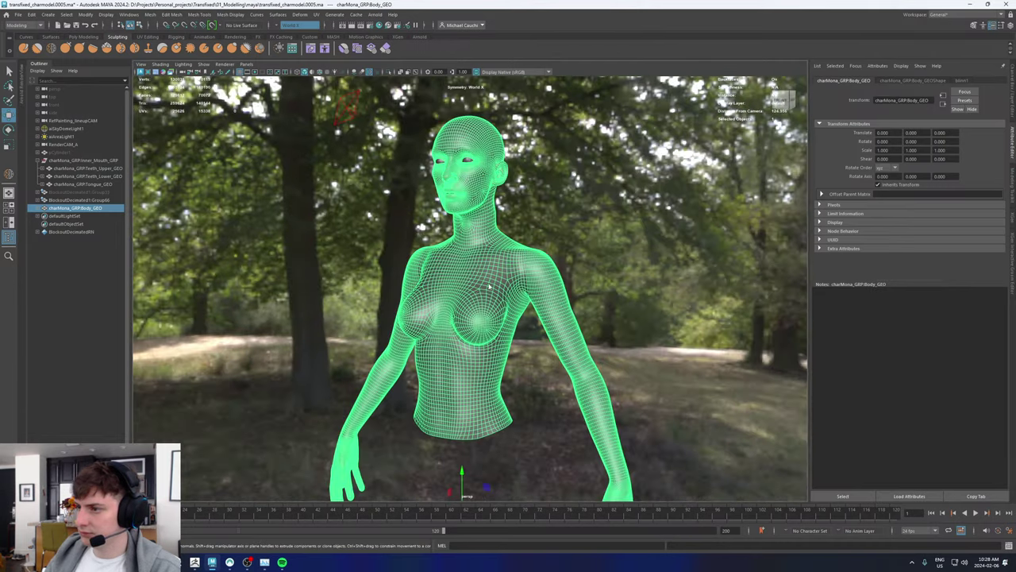
click(586, 259)
alt+right_drag(587, 259, 507, 295)
alt+right_drag(522, 295, 691, 279)
alt+drag(690, 279, 660, 278)
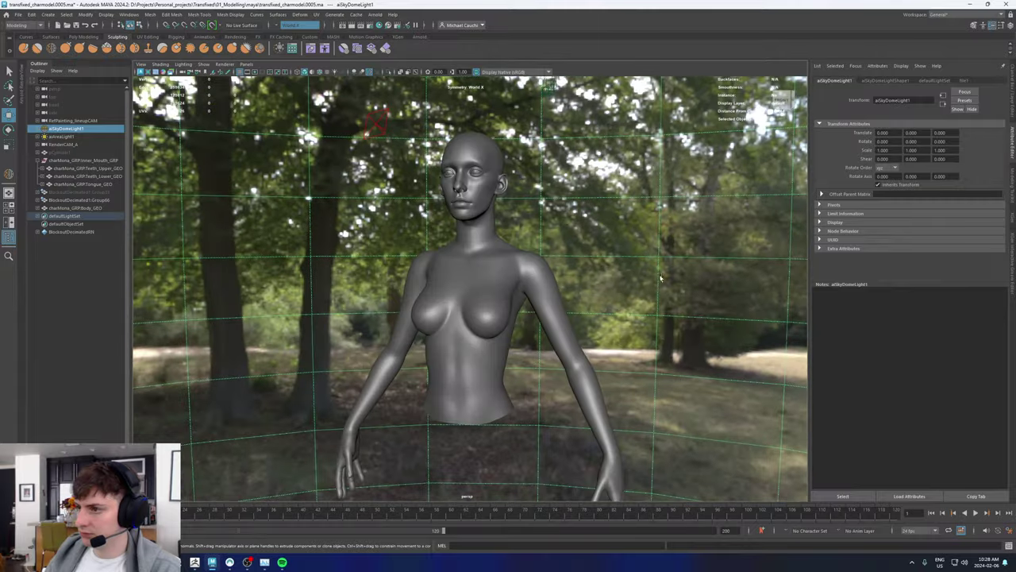
click(319, 72)
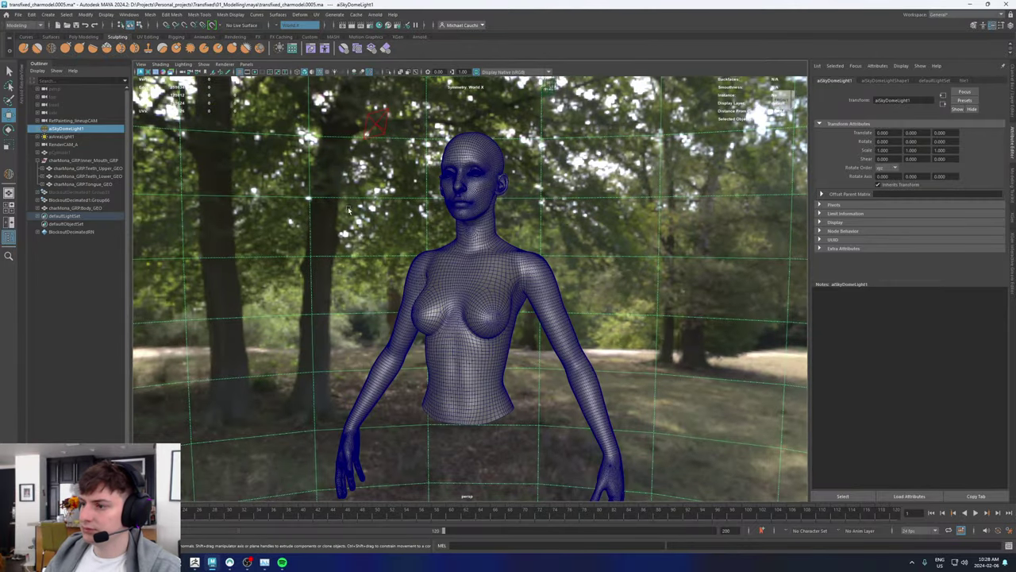
Step: Activate the Relax tool on the body mesh, adjust the brush size and even out the edges around the front shoulder and armpit
alt+drag(413, 278, 496, 287)
alt+right_drag(468, 293, 543, 300)
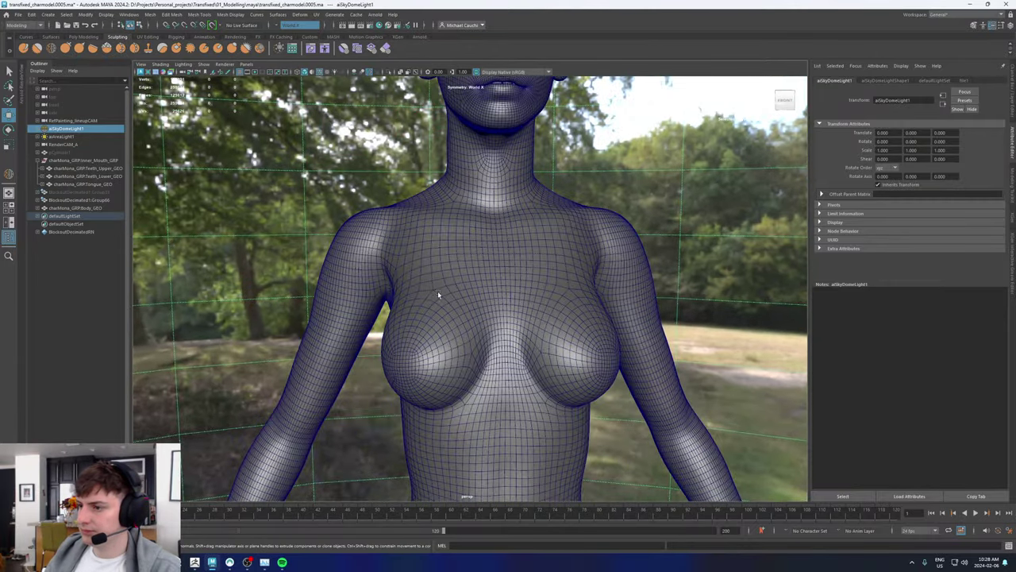
alt+drag(377, 289, 447, 297)
alt+right_drag(294, 252, 357, 242)
alt+middle_drag(357, 242, 437, 254)
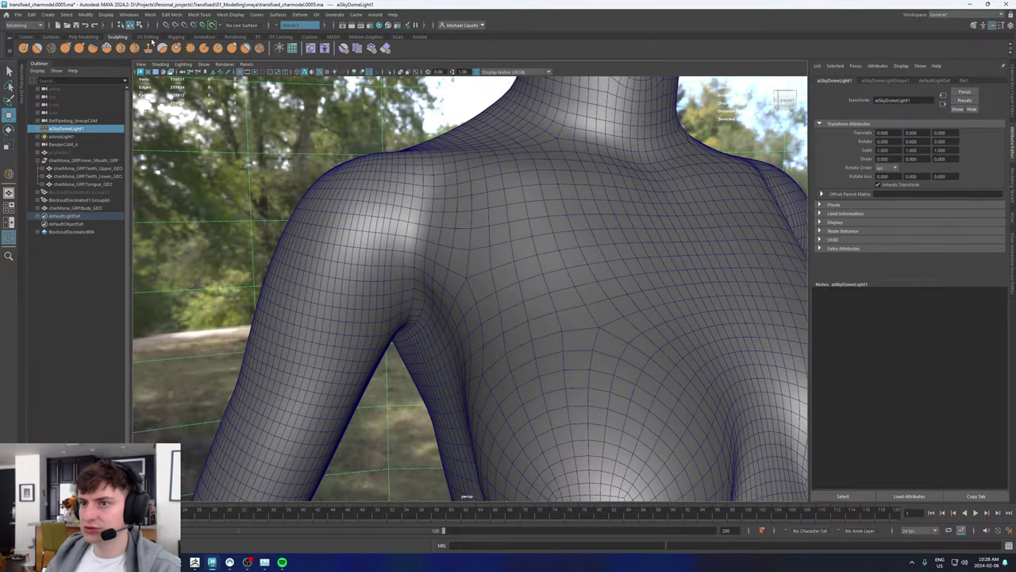
click(52, 49)
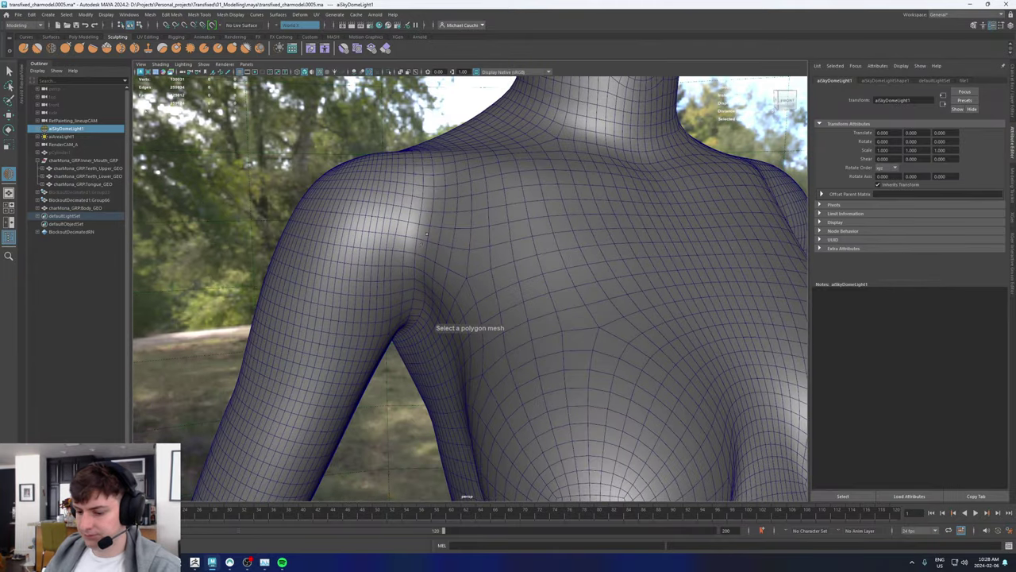
click(377, 228)
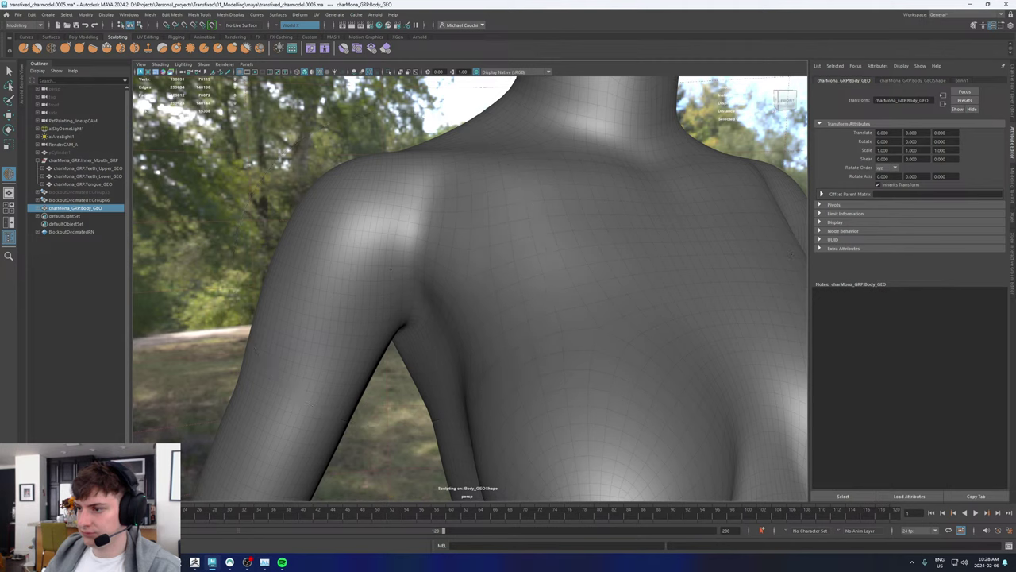
key(b)
mouse_move(399, 261)
mouse_down()
mouse_move(337, 261)
mouse_move(377, 277)
mouse_up()
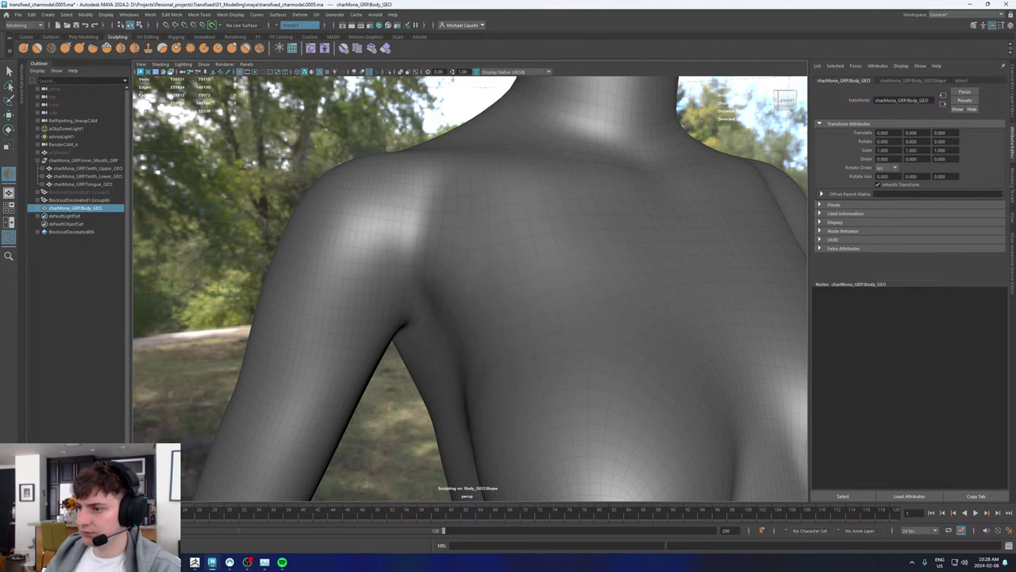
mouse_move(402, 232)
mouse_down()
mouse_move(387, 208)
mouse_move(390, 267)
mouse_move(365, 248)
mouse_move(378, 226)
mouse_move(466, 270)
mouse_up()
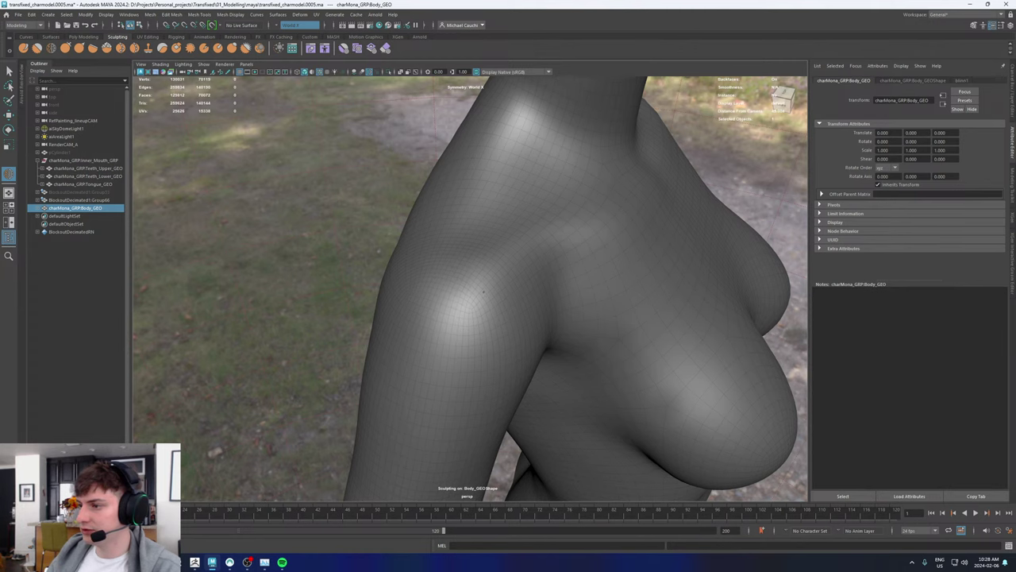
Step: Relax the mesh over the top and back of the shoulder
alt+drag(466, 335, 454, 307)
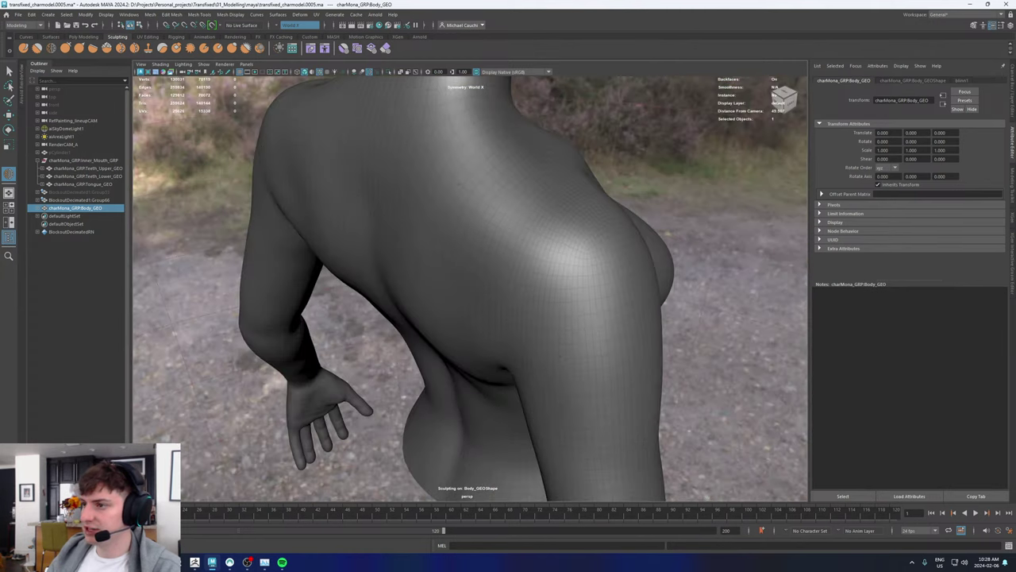
alt+drag(474, 239, 460, 231)
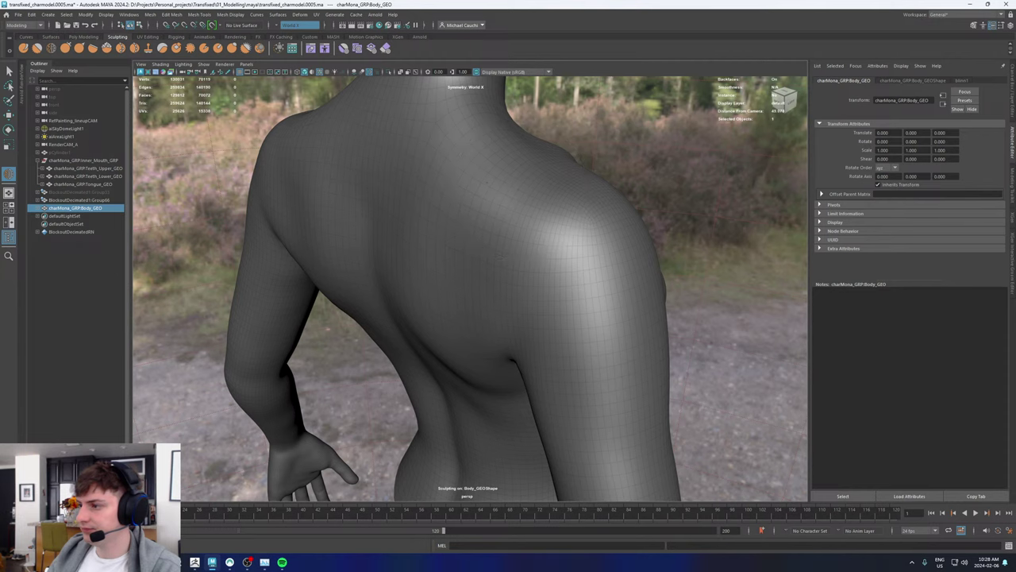
alt+drag(537, 210, 497, 261)
scroll(546, 278, down, 6)
alt+drag(545, 290, 454, 284)
Step: Leave sculpting, deselect the body mesh and examine the edge density along the torso, forearms and hands
key(w)
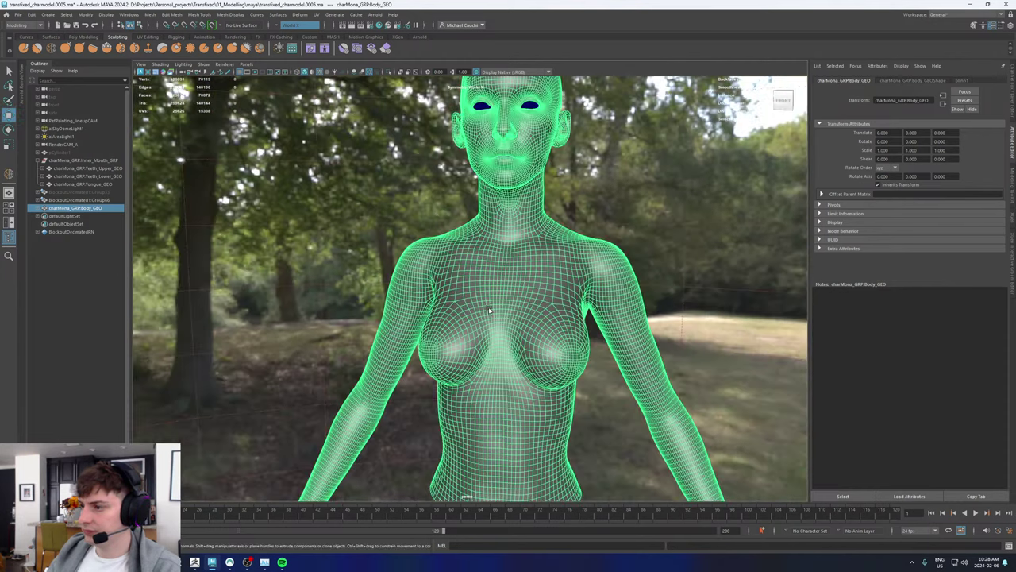
scroll(489, 310, down, 6)
click(596, 240)
alt+middle_drag(551, 324, 482, 294)
alt+right_drag(483, 294, 630, 337)
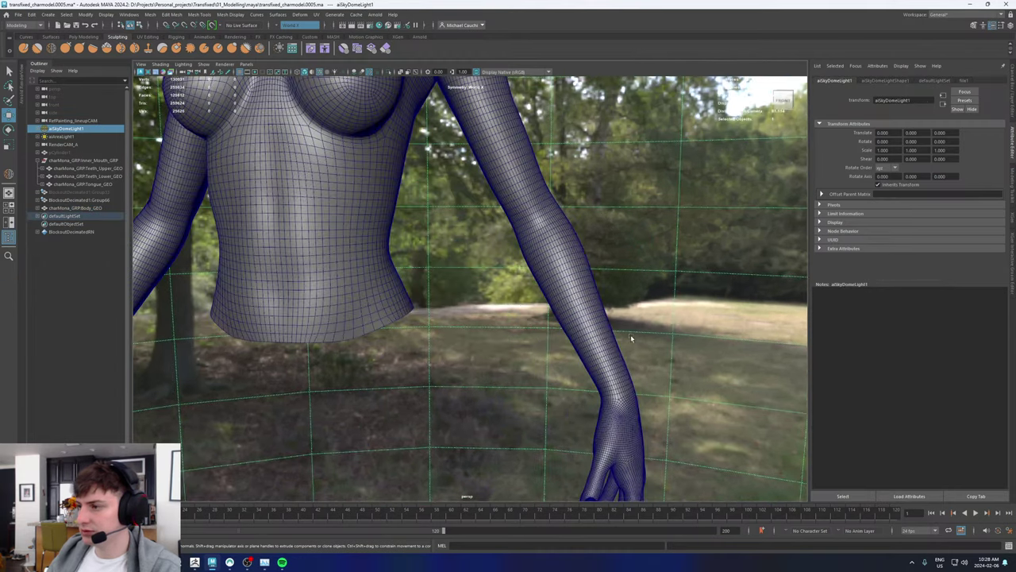
alt+drag(631, 335, 404, 284)
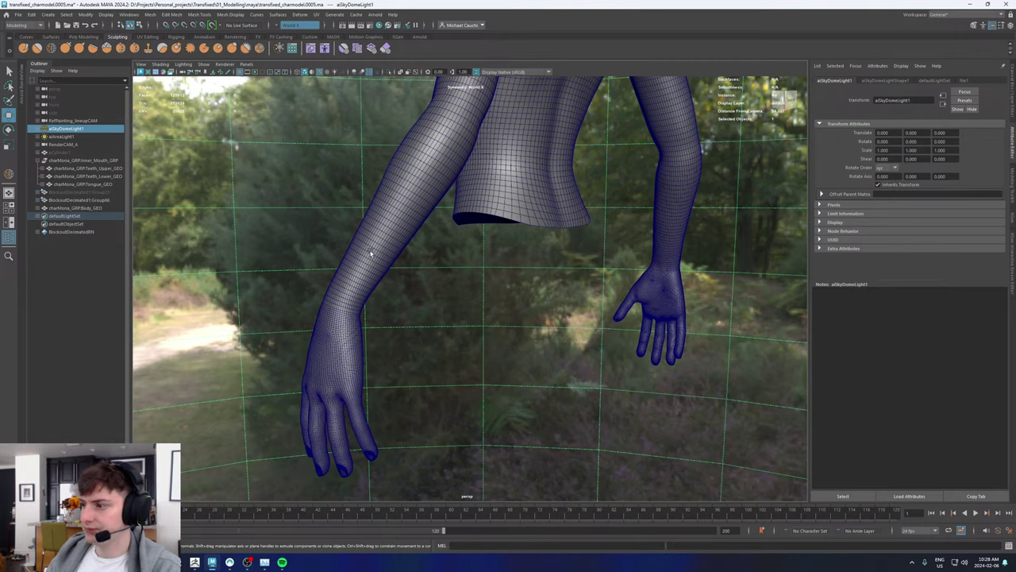
alt+drag(370, 253, 445, 255)
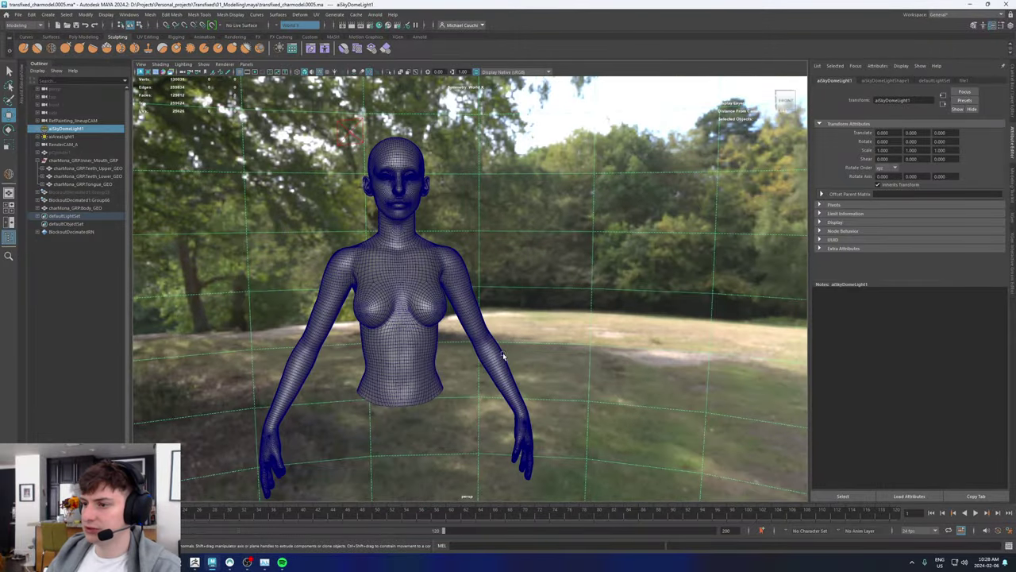
alt+drag(534, 363, 510, 364)
alt+middle_drag(510, 364, 480, 278)
alt+right_drag(492, 349, 624, 432)
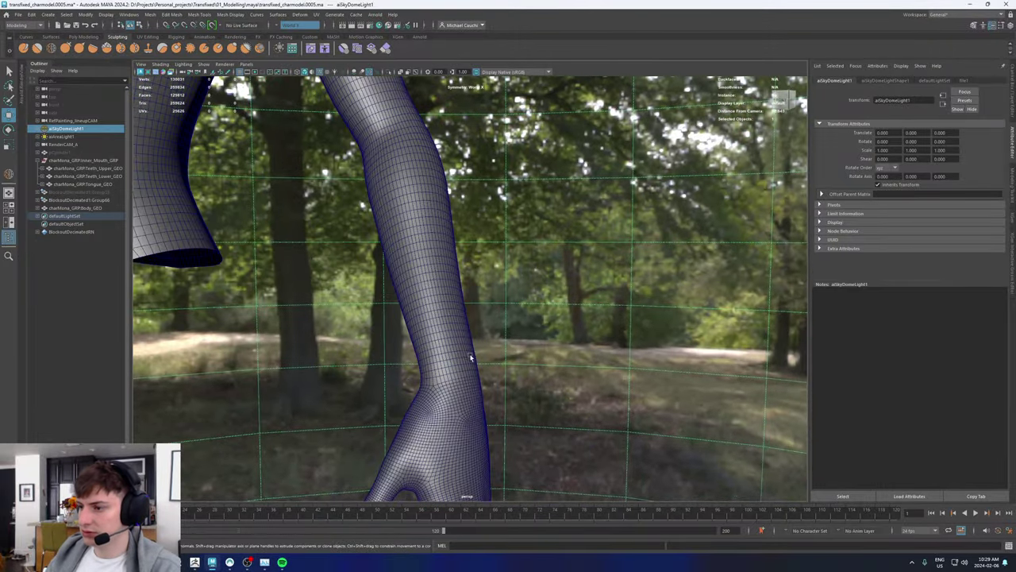
Step: Select the loop of faces around the wrist with symmetry and delete it to separate the hands from the arms
alt+middle_drag(436, 394, 437, 318)
alt+drag(437, 319, 437, 284)
right_drag(437, 293, 437, 308)
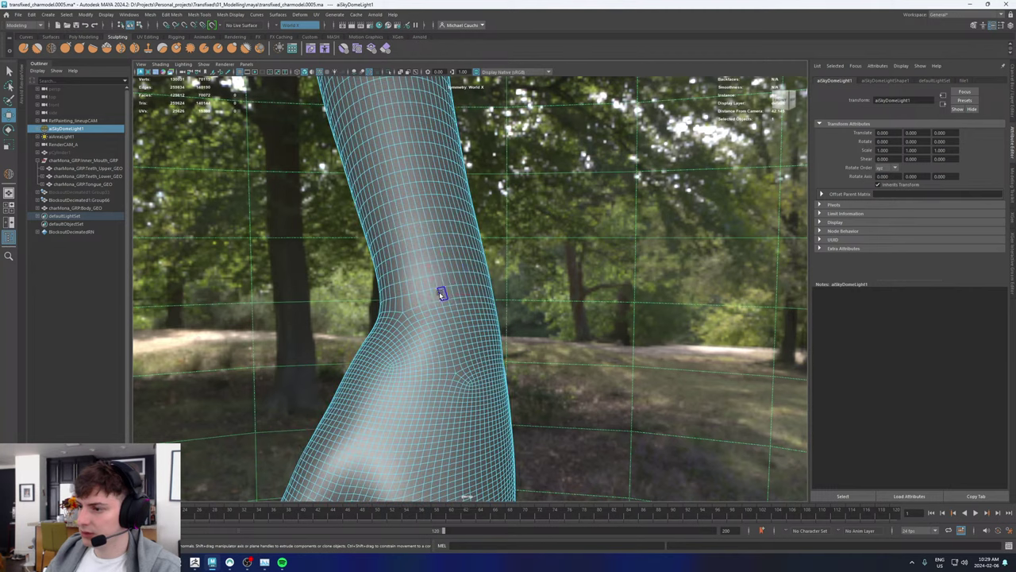
click(449, 292)
shift+double_click(444, 293)
key(Delete)
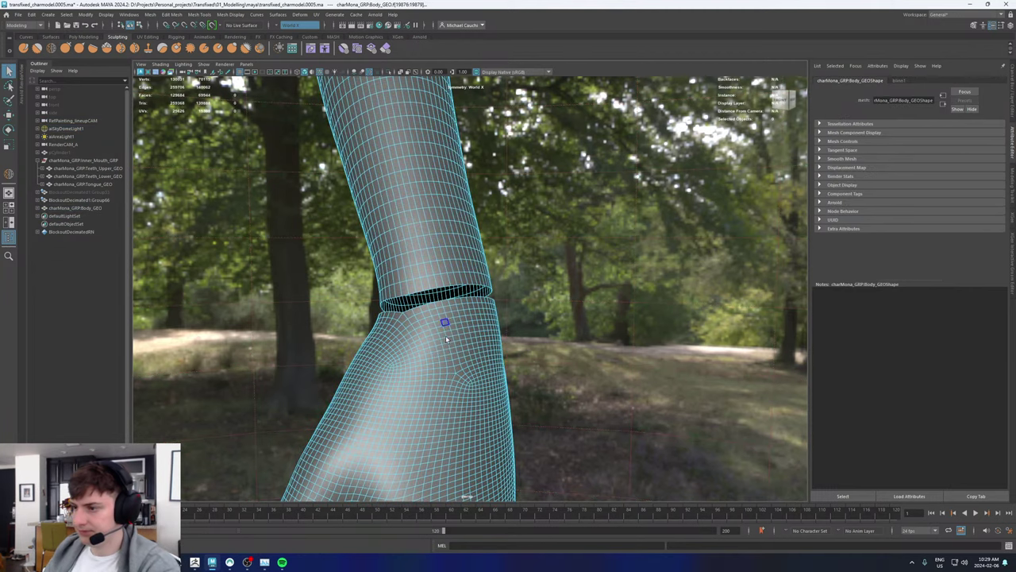
Step: Select all faces of the separated hands, delete them and return to object mode
double_click(442, 360)
key(Delete)
key(f)
alt+drag(440, 356, 449, 284)
alt+right_drag(449, 284, 527, 277)
key(w)
right_drag(336, 325, 344, 317)
alt+drag(345, 324, 338, 315)
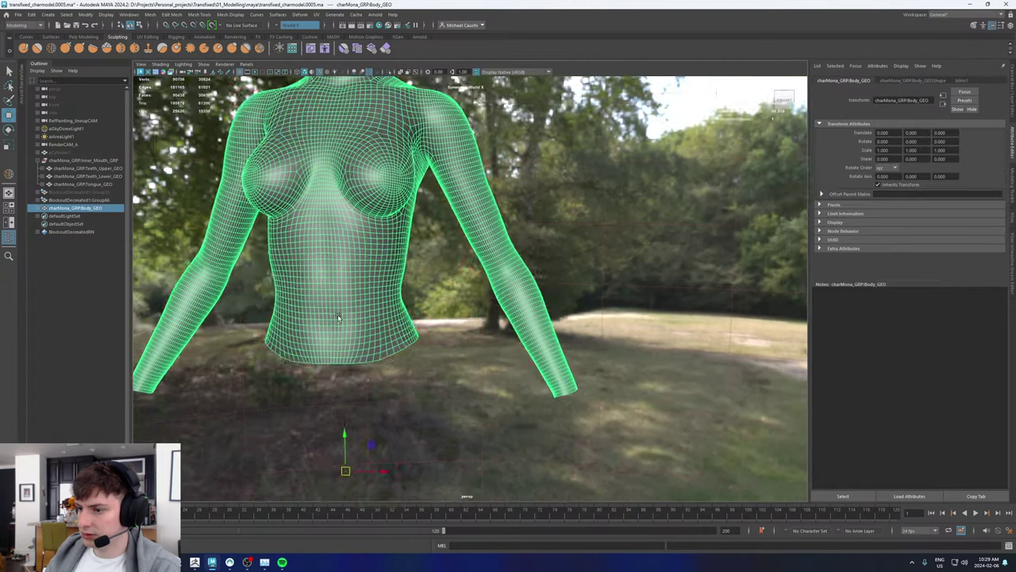
Step: Try deleting the lowest row of faces around the open waist edge of the torso
alt+middle_drag(338, 315, 397, 248)
scroll(397, 247, up, 3)
right_drag(385, 262, 374, 272)
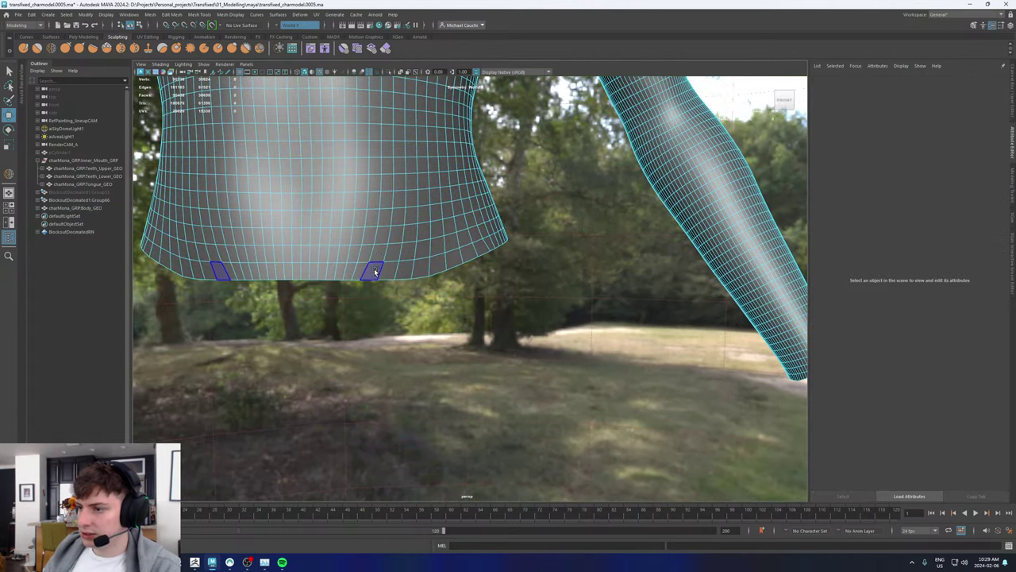
shift+double_click(389, 271)
key(Delete)
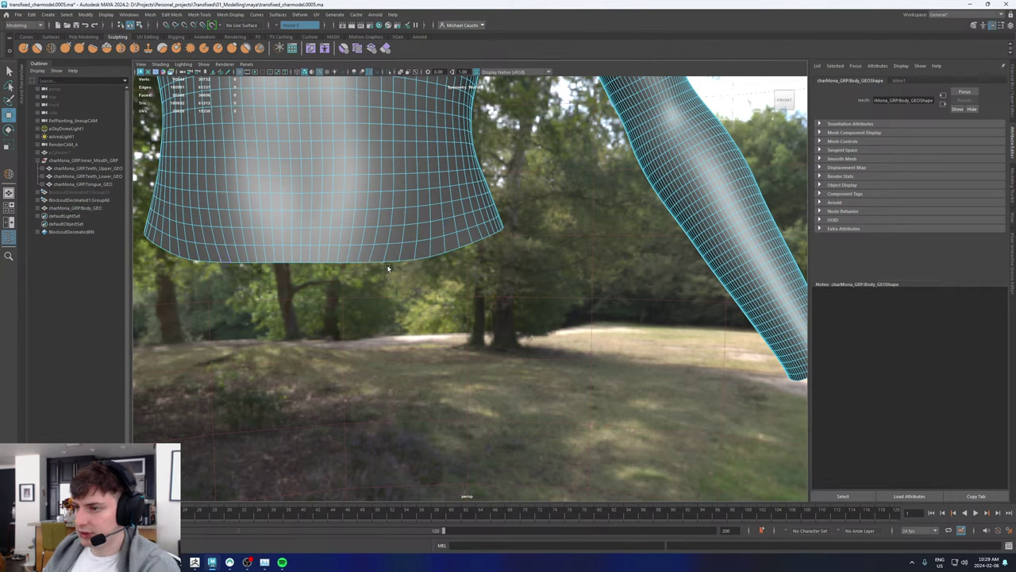
Step: Try Circularize and Edit Edge Flow on the waist border loop, undoing both along with the deletion of the lowest face row
alt+middle_drag(332, 235, 394, 242)
double_click(393, 271)
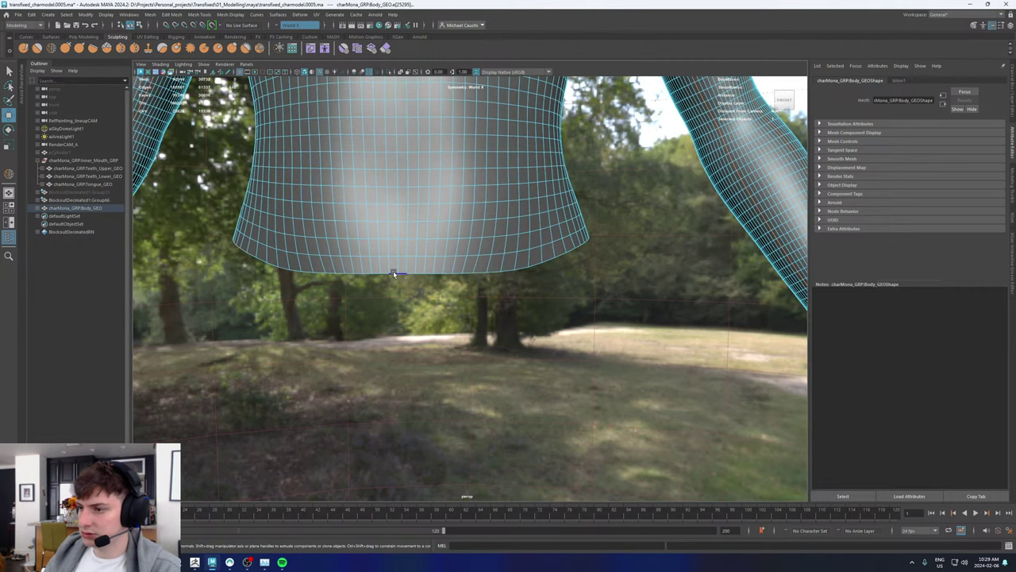
shift+right_drag(394, 274, 375, 349)
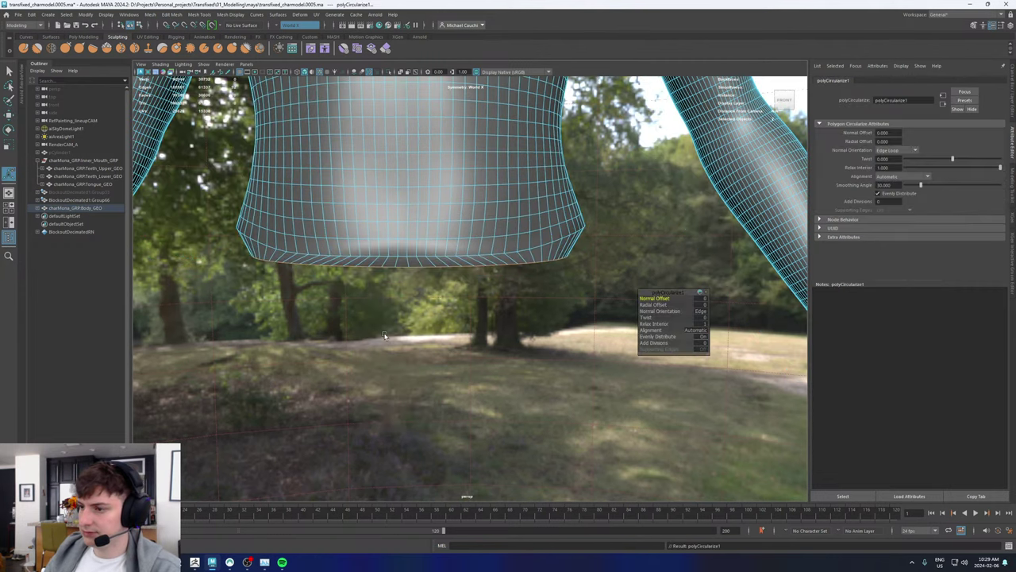
key(ctrl+z)
shift+right_drag(364, 272, 353, 327)
alt+drag(429, 274, 421, 269)
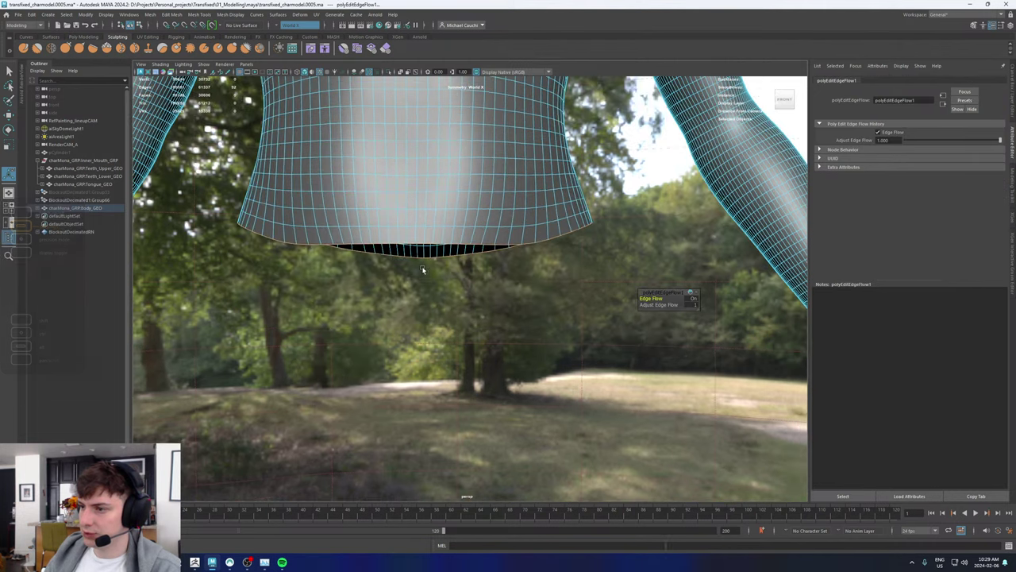
key(ctrl+z)
key(ctrl+z)
key(ctrl+z)
key(ctrl+z)
key(ctrl+z)
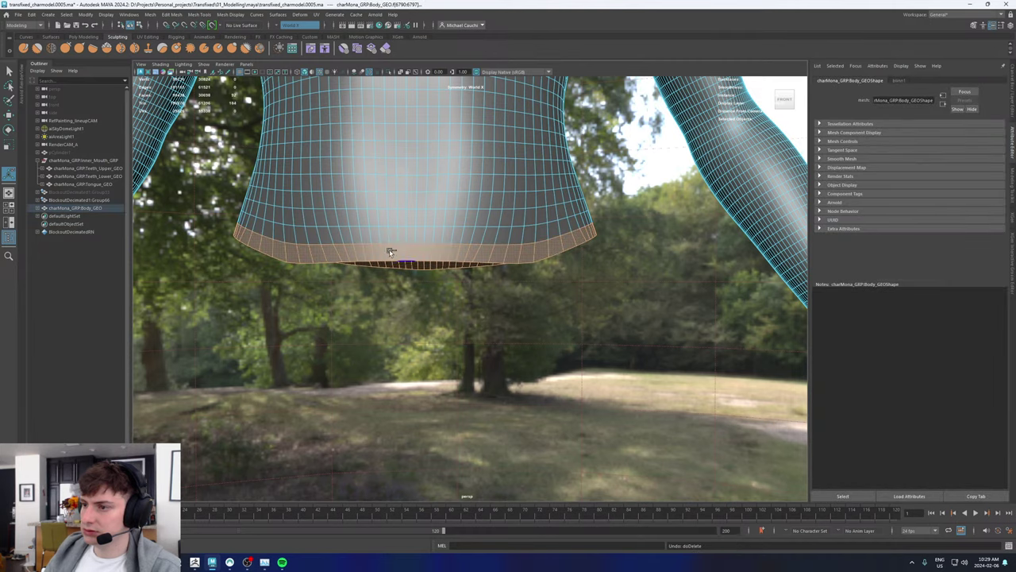
Step: Apply Edit Edge Flow to the horizontal edge loop just above the torso's bottom border
alt+right_drag(389, 250, 500, 282)
alt+middle_drag(396, 203, 435, 256)
key(q)
double_click(446, 287)
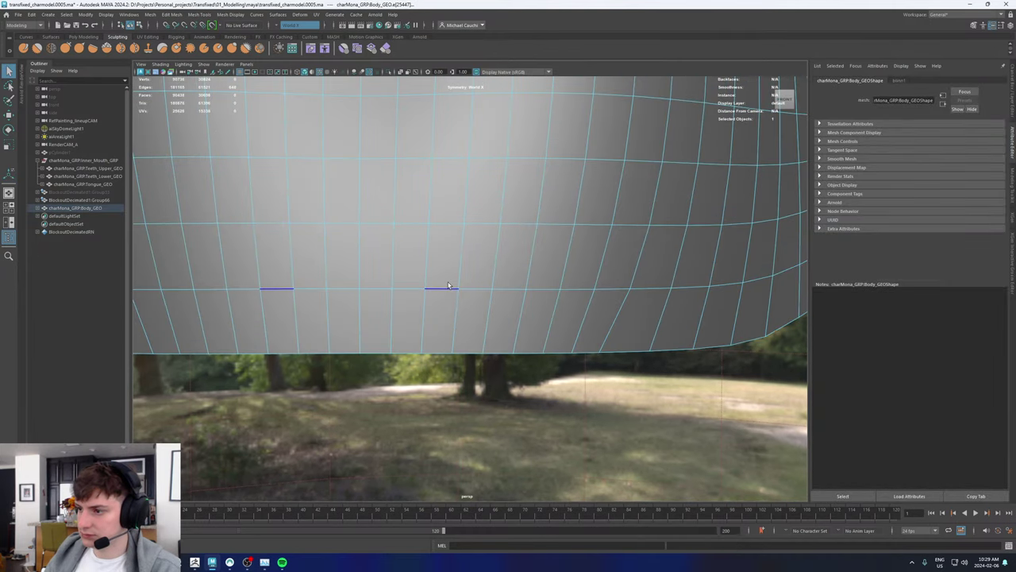
shift+right_drag(448, 286, 443, 361)
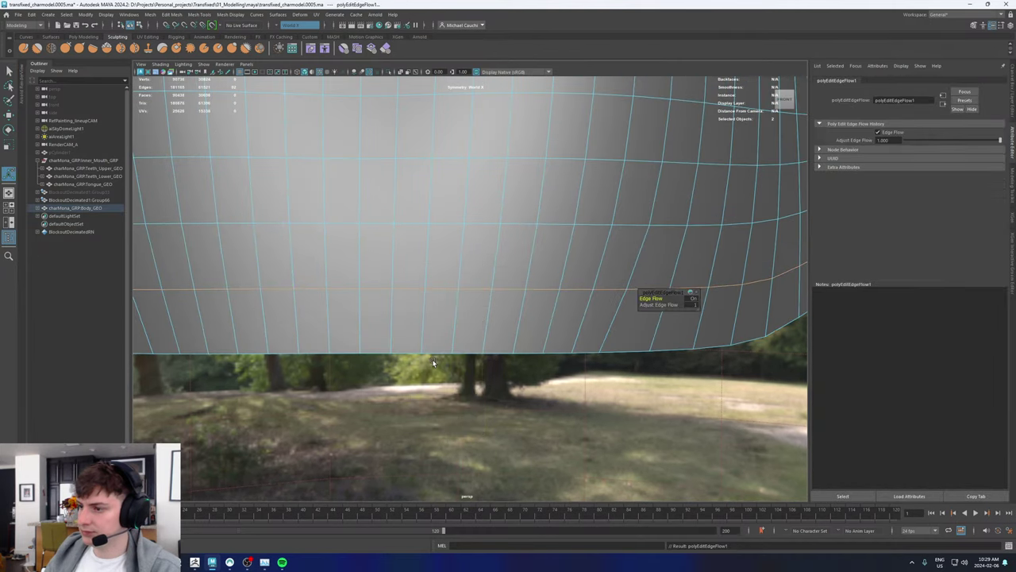
scroll(457, 256, down, 5)
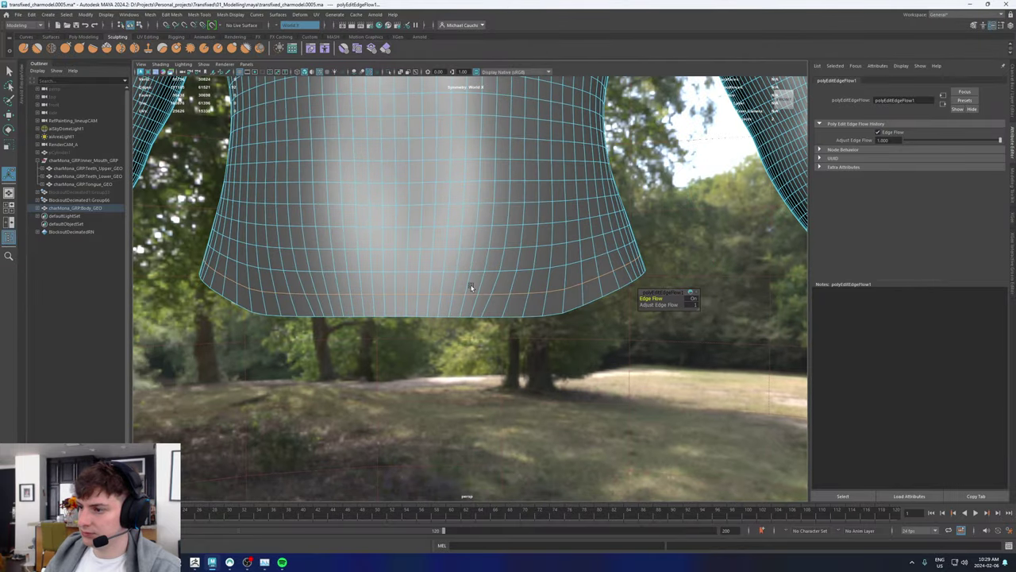
click(497, 316)
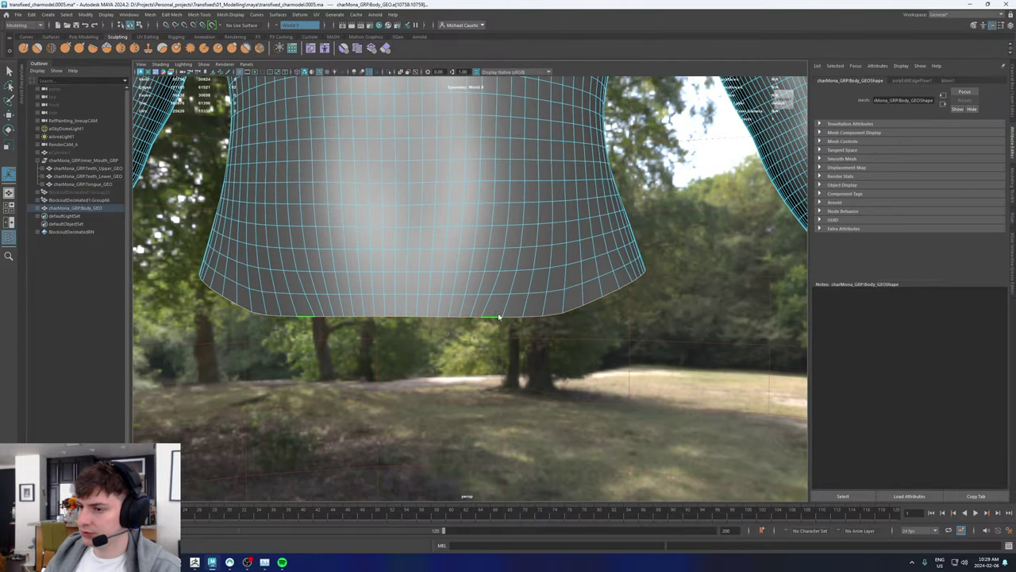
shift+right_click(497, 315)
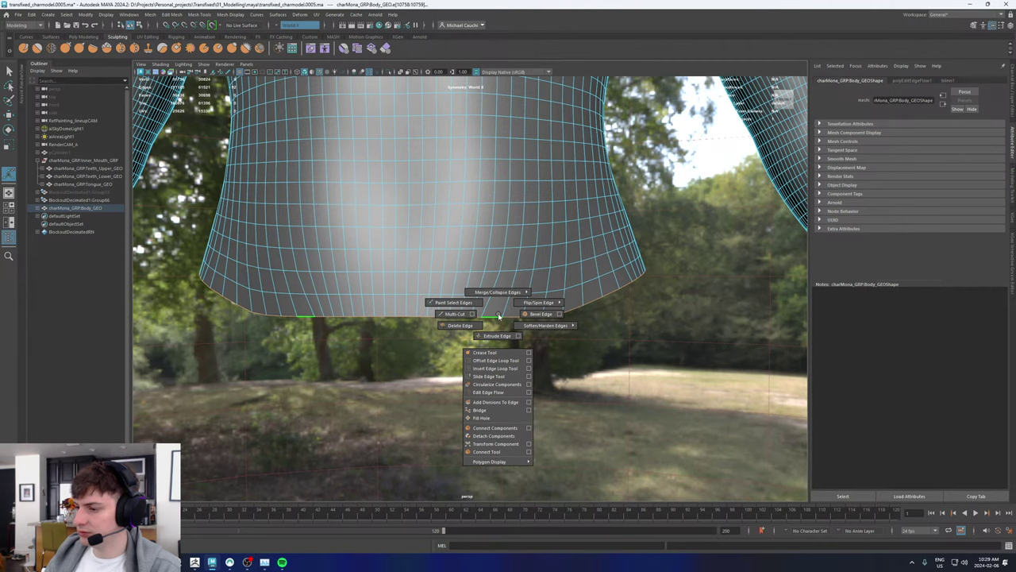
click(498, 316)
click(1009, 545)
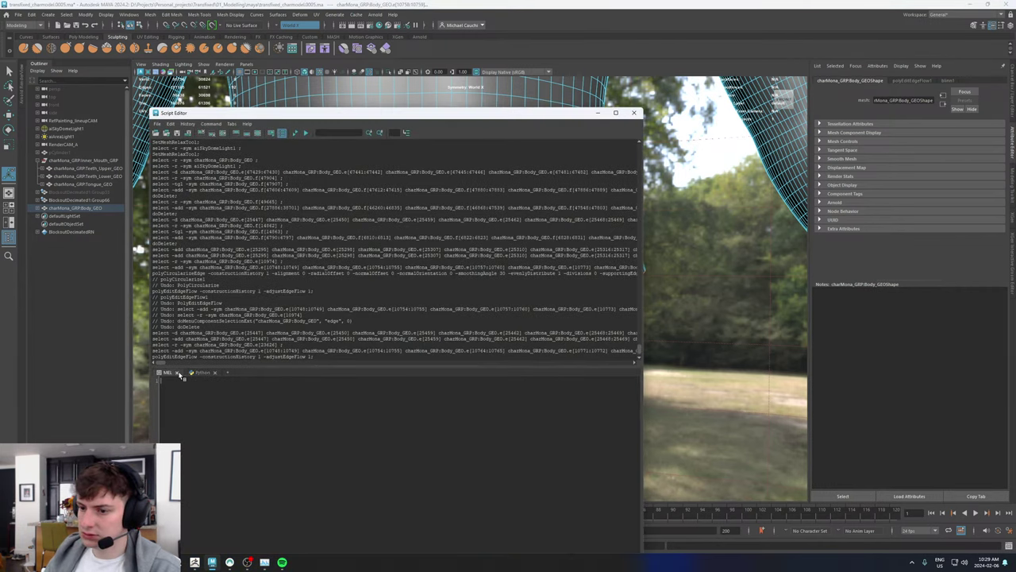
click(196, 373)
click(633, 112)
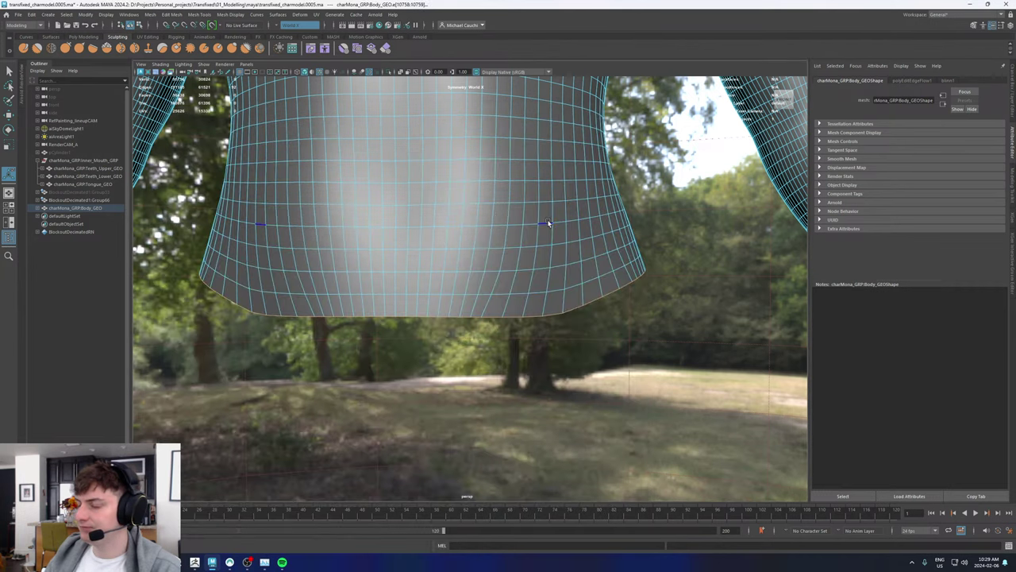
key(w)
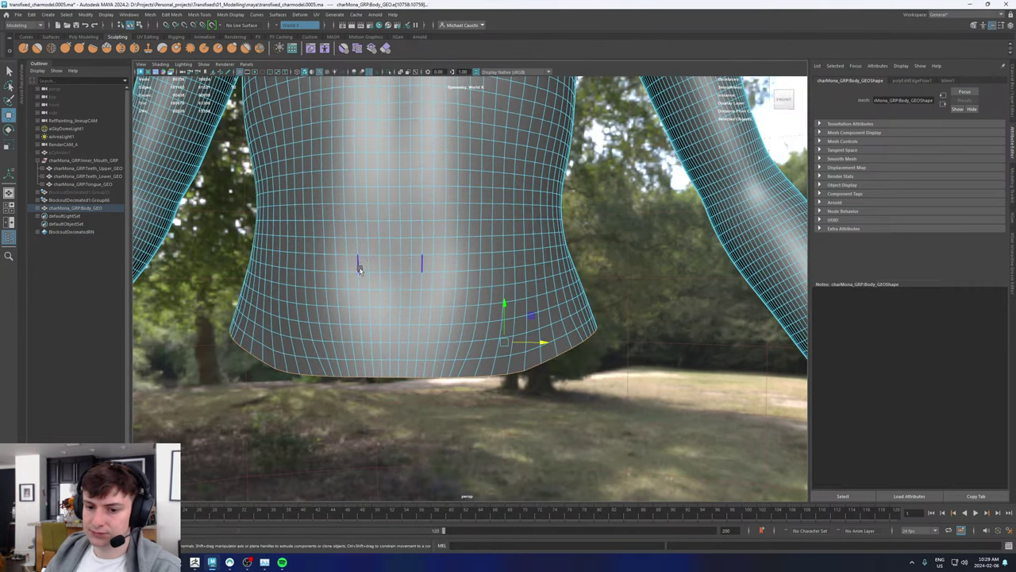
Step: Return to object mode and examine the edge density of the face, jaw and side of the neck
right_drag(357, 265, 447, 204)
scroll(397, 247, down, 5)
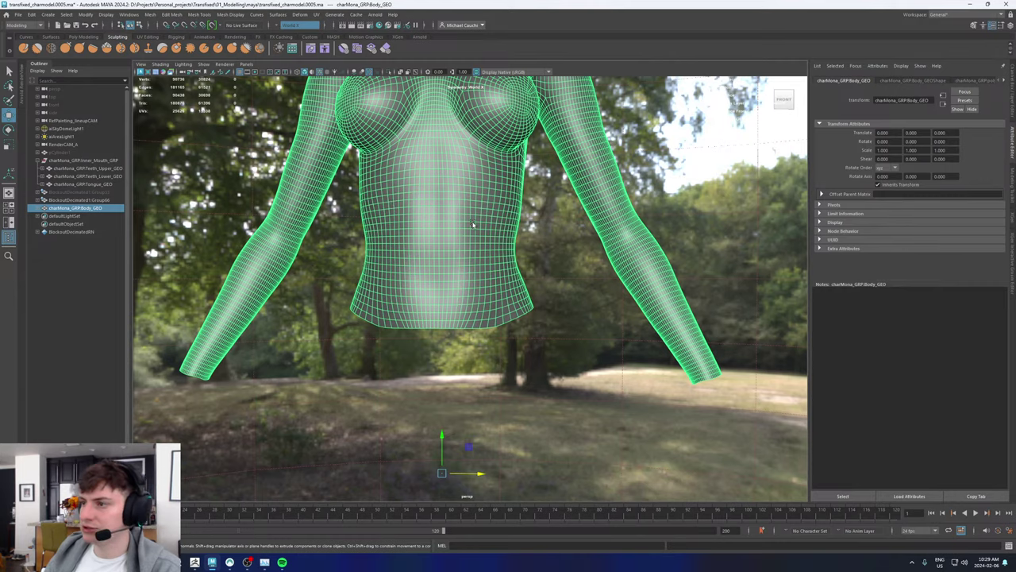
alt+middle_drag(473, 224, 454, 332)
alt+middle_drag(445, 240, 443, 306)
scroll(440, 322, up, 5)
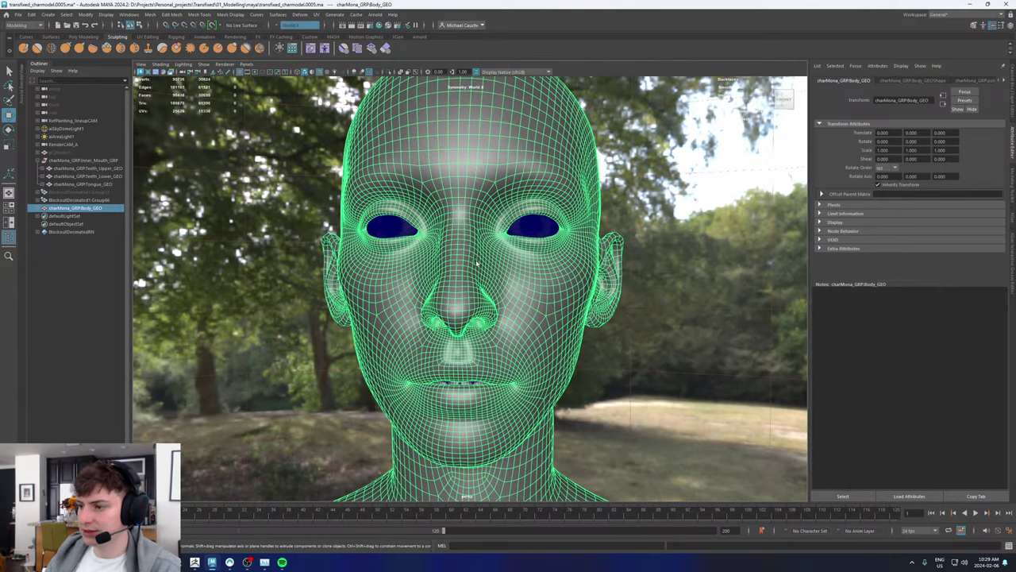
alt+drag(576, 355, 468, 325)
alt+middle_drag(348, 335, 373, 250)
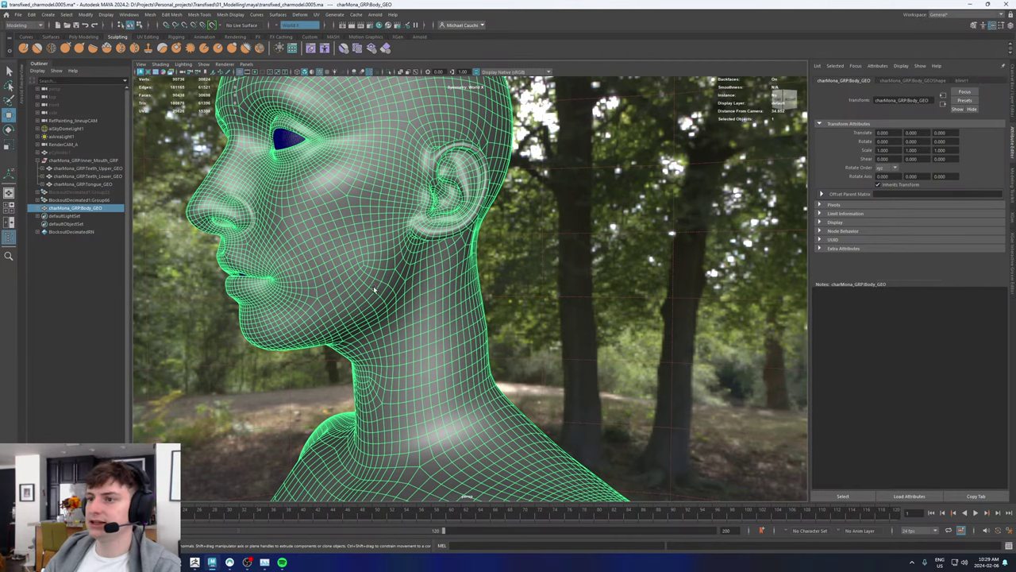
Step: Take the body mesh out of selection and compare the wireframe density across the head, neck, torso and shoulders
click(585, 285)
alt+right_drag(586, 285, 490, 324)
alt+drag(522, 349, 589, 355)
alt+middle_drag(526, 389, 503, 248)
alt+drag(449, 262, 452, 282)
alt+middle_drag(452, 247, 449, 343)
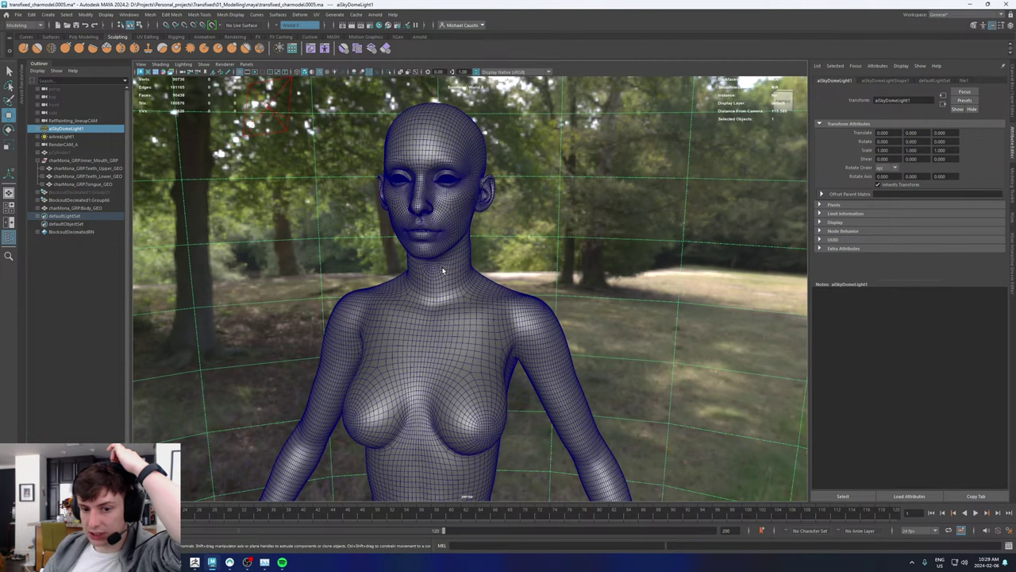
alt+drag(373, 280, 409, 289)
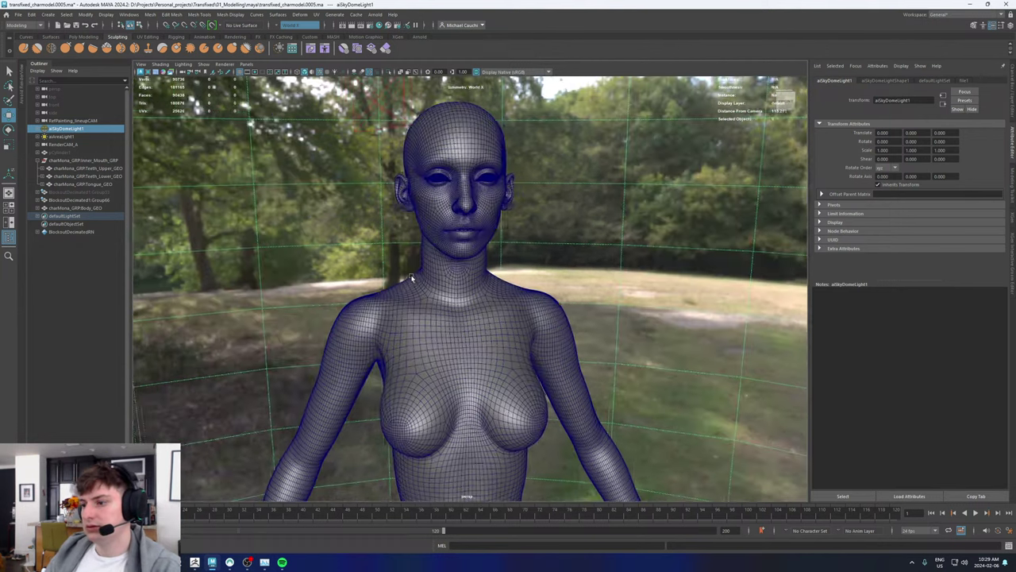
alt+drag(608, 279, 418, 275)
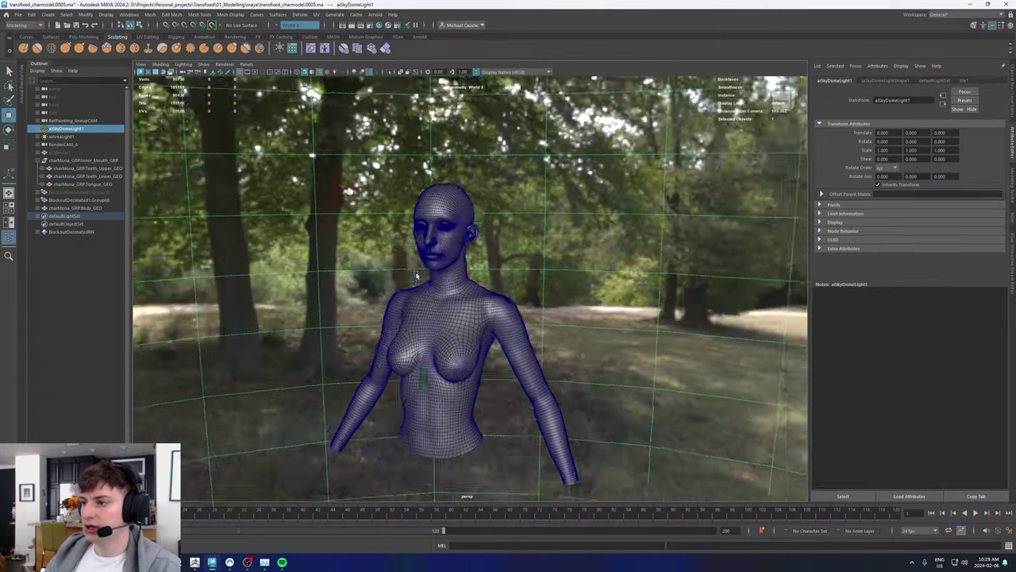
scroll(418, 276, up, 2)
alt+drag(357, 337, 365, 368)
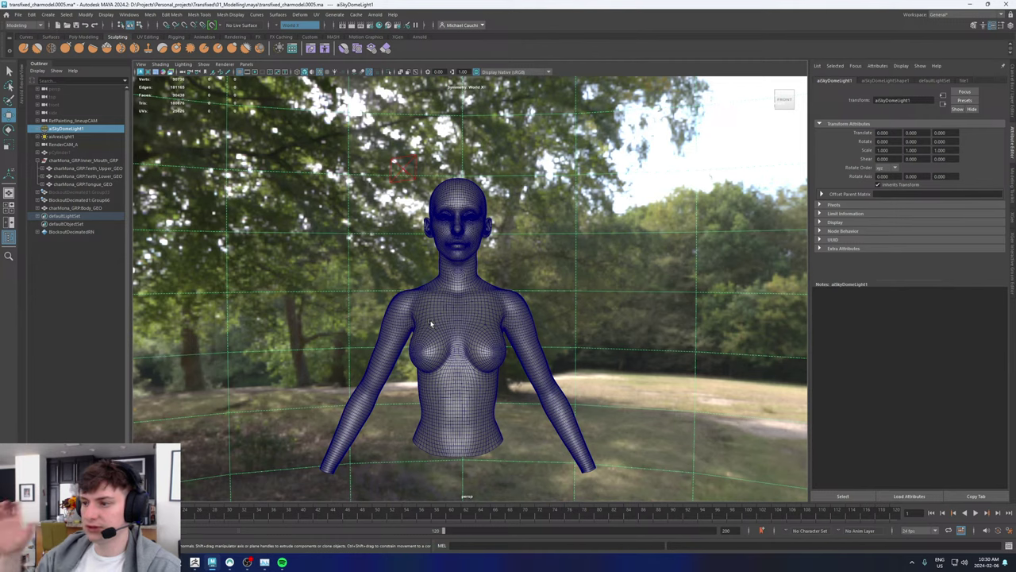
scroll(461, 272, up, 5)
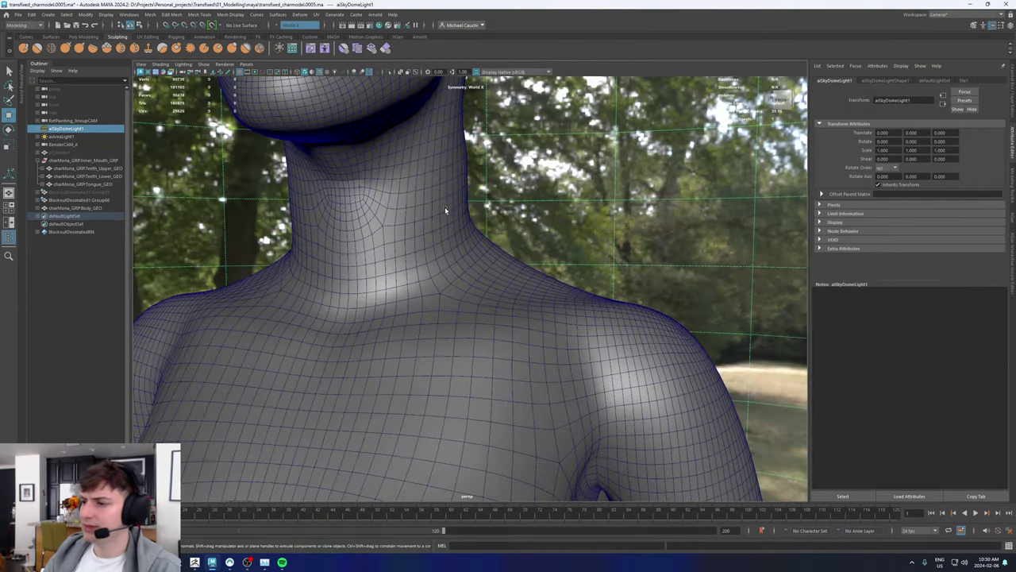
mouse_move(445, 210)
alt+mouse_down()
mouse_move(389, 221)
mouse_move(359, 264)
mouse_move(355, 254)
mouse_move(431, 195)
alt+mouse_up()
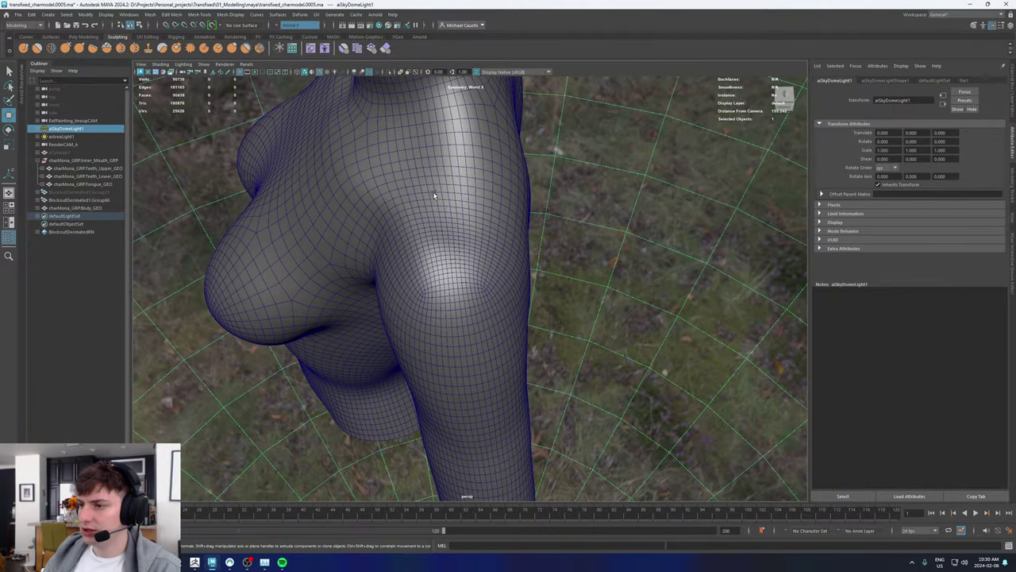
Step: Relax the mesh on the upper front of the shoulder with the Relax sculpting brush, then leave sculpting
click(51, 49)
click(429, 246)
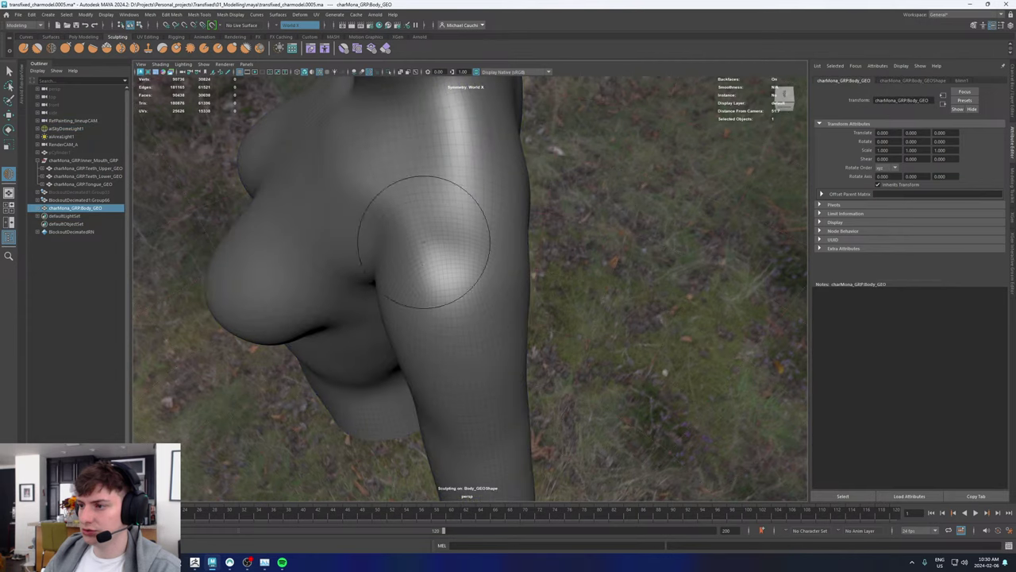
drag(423, 242, 418, 229)
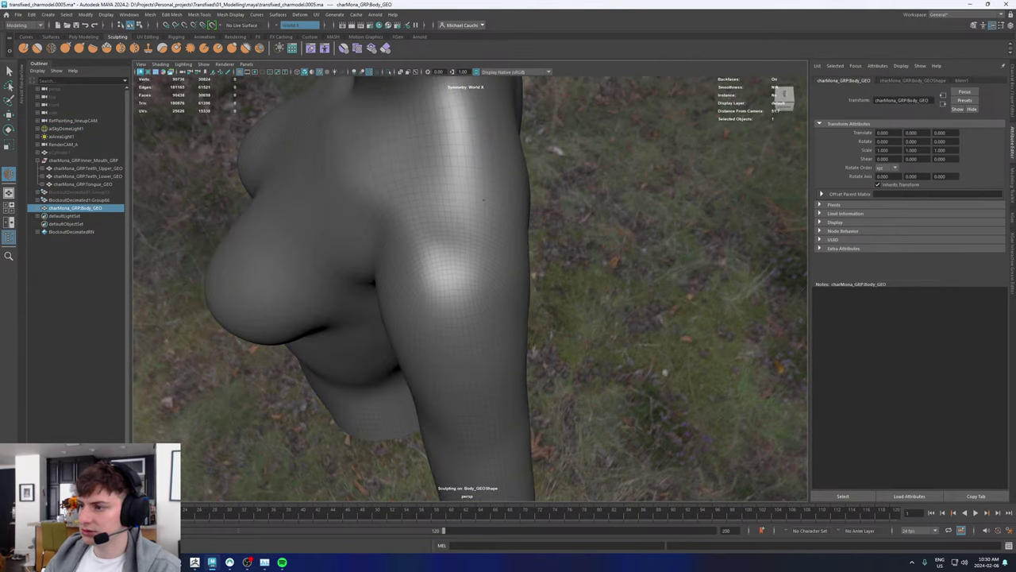
alt+drag(510, 227, 426, 220)
key(w)
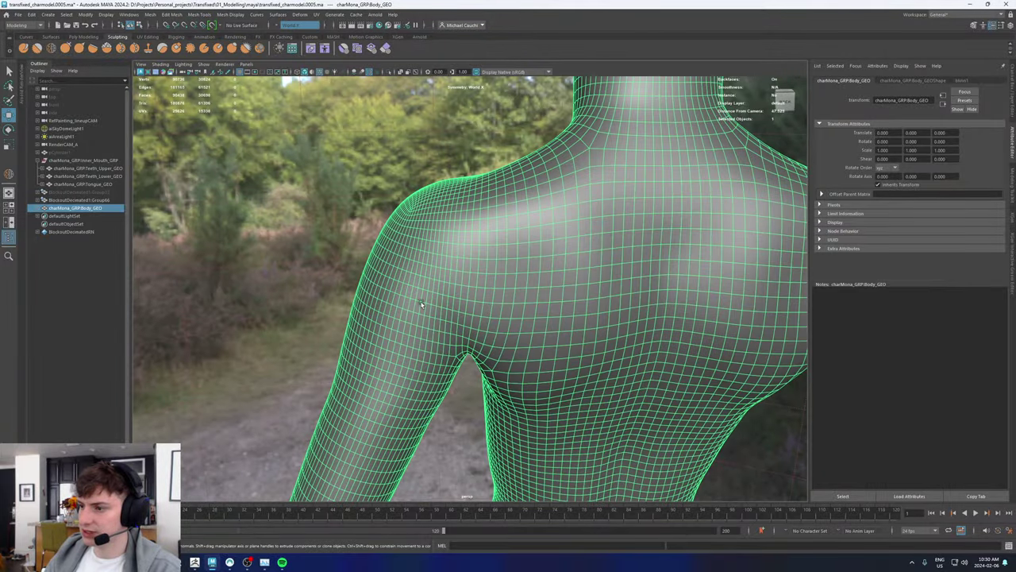
Step: In edge mode, select alternate edge loops running over the shoulder and down the arm with symmetry, and delete them with their vertices
right_drag(437, 232, 438, 202)
alt+drag(453, 208, 443, 176)
alt+right_drag(429, 299, 494, 340)
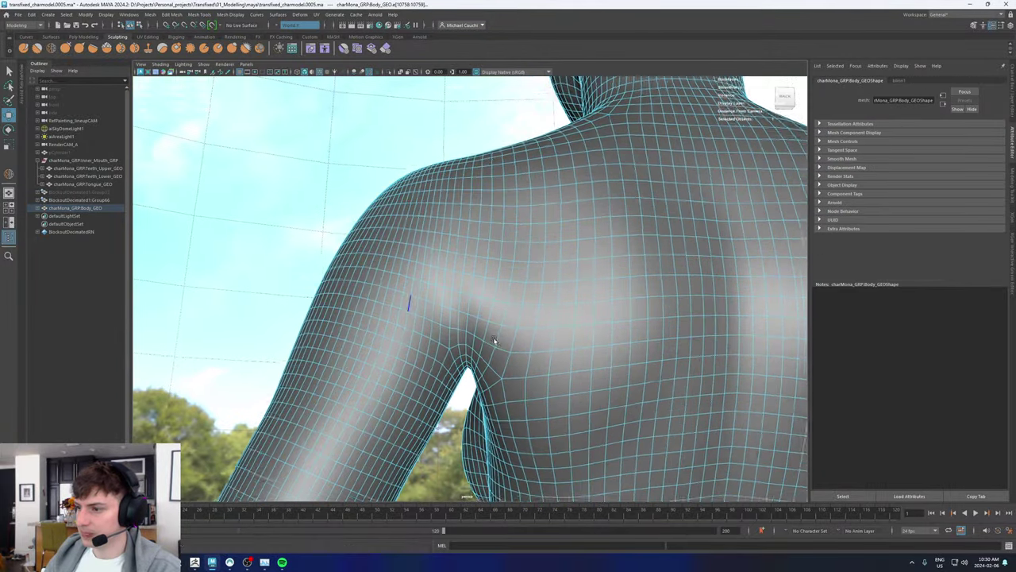
click(447, 337)
alt+drag(494, 341, 431, 274)
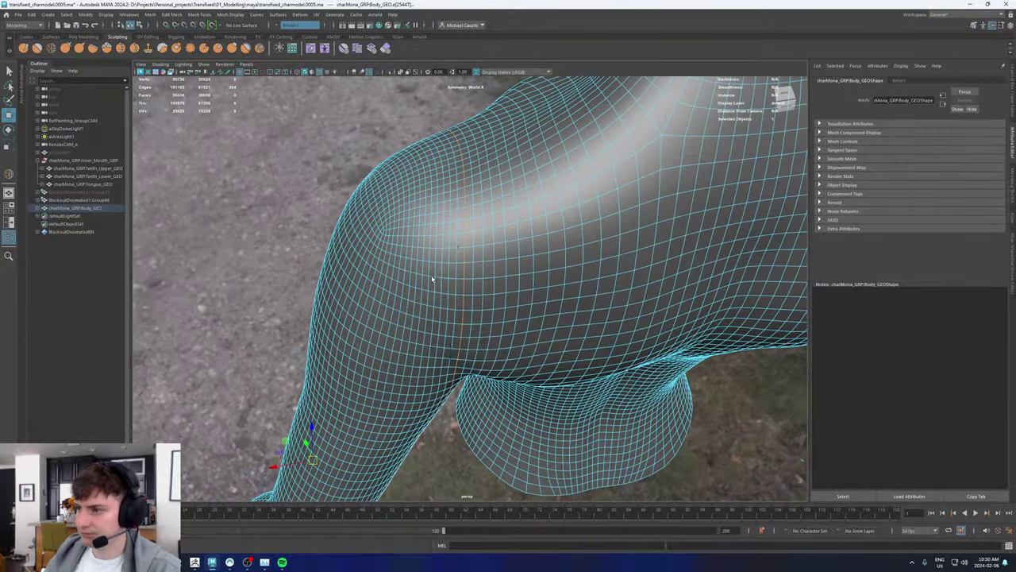
click(459, 224)
shift+double_click(450, 228)
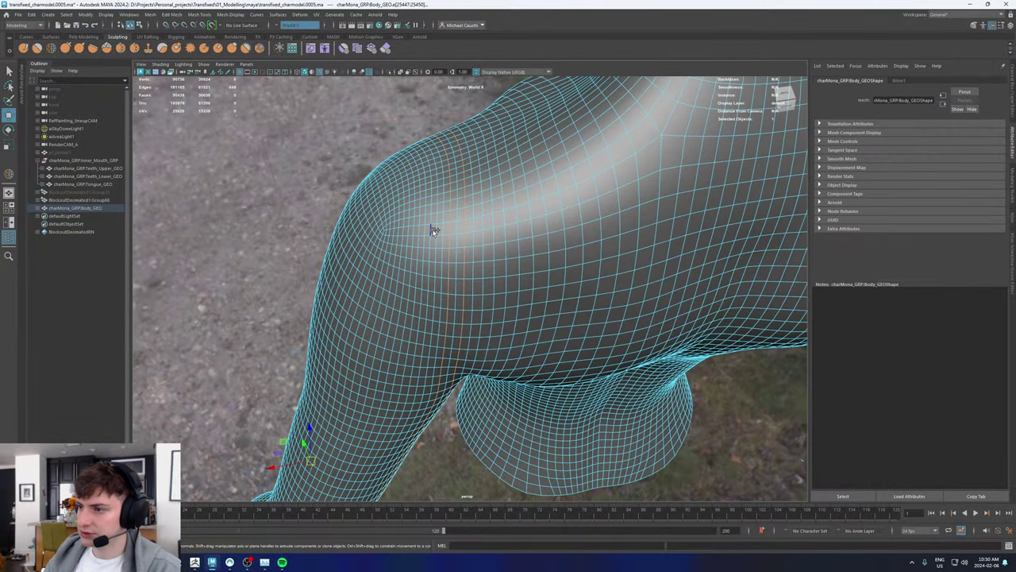
shift+click(434, 230)
shift+click(421, 230)
shift+click(407, 231)
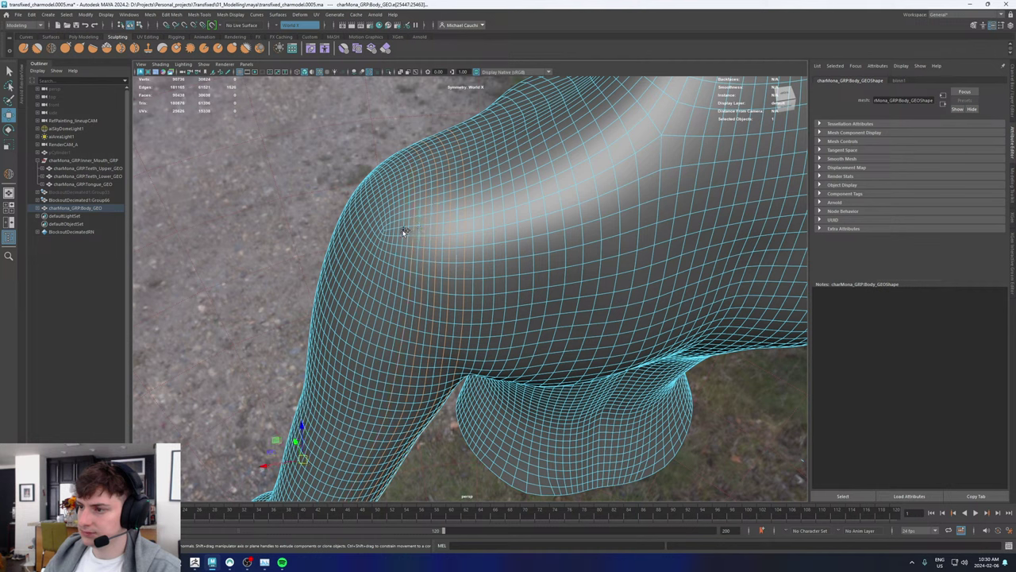
shift+click(397, 232)
shift+click(393, 234)
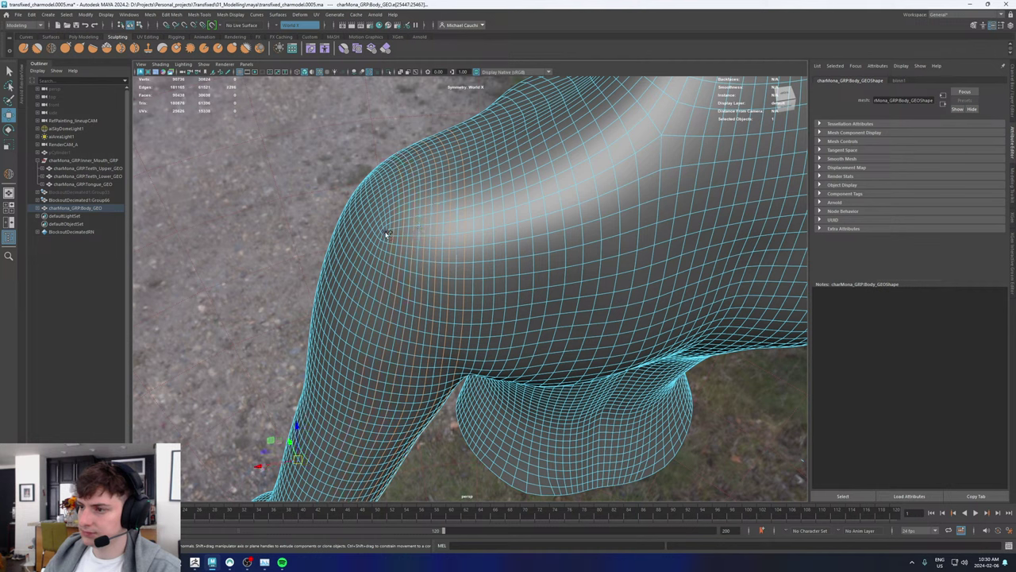
shift+double_click(387, 234)
key(ctrl+Delete)
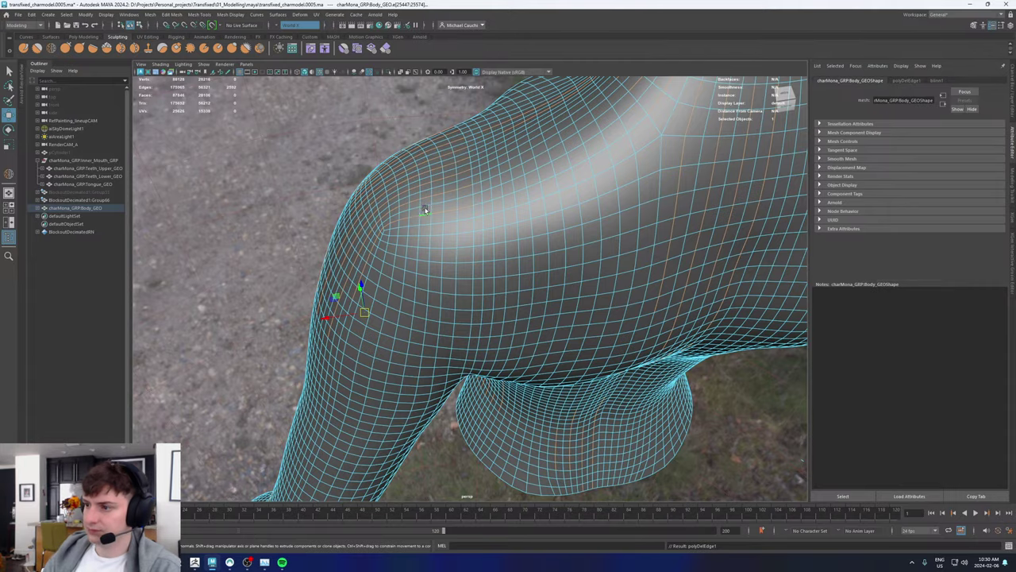
Step: Select alternate edge loops running along the underside of the arm into the armpit with symmetry, and delete them
alt+right_drag(474, 247, 426, 235)
alt+drag(426, 236, 459, 248)
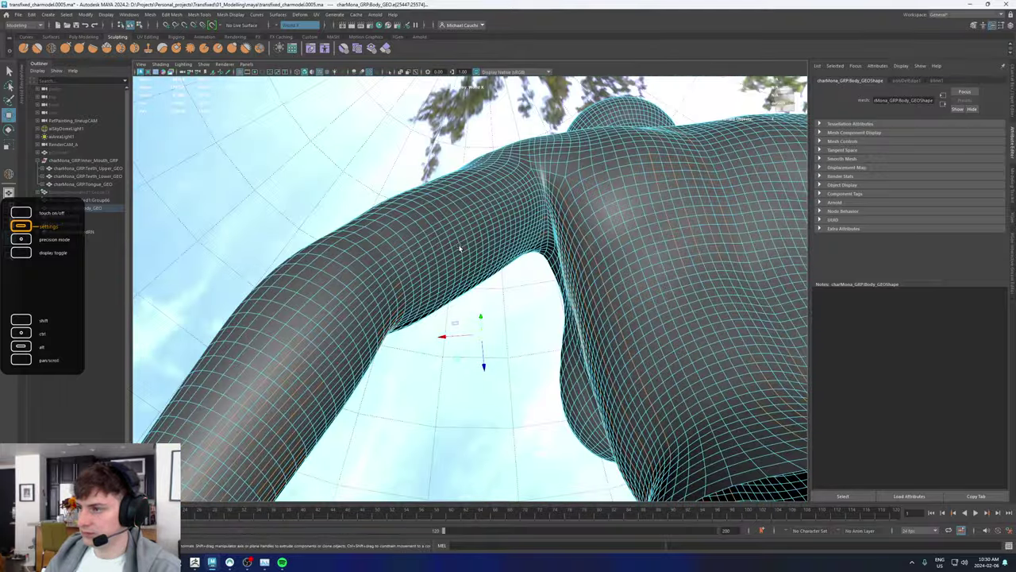
alt+middle_drag(459, 248, 405, 304)
alt+right_drag(406, 304, 559, 285)
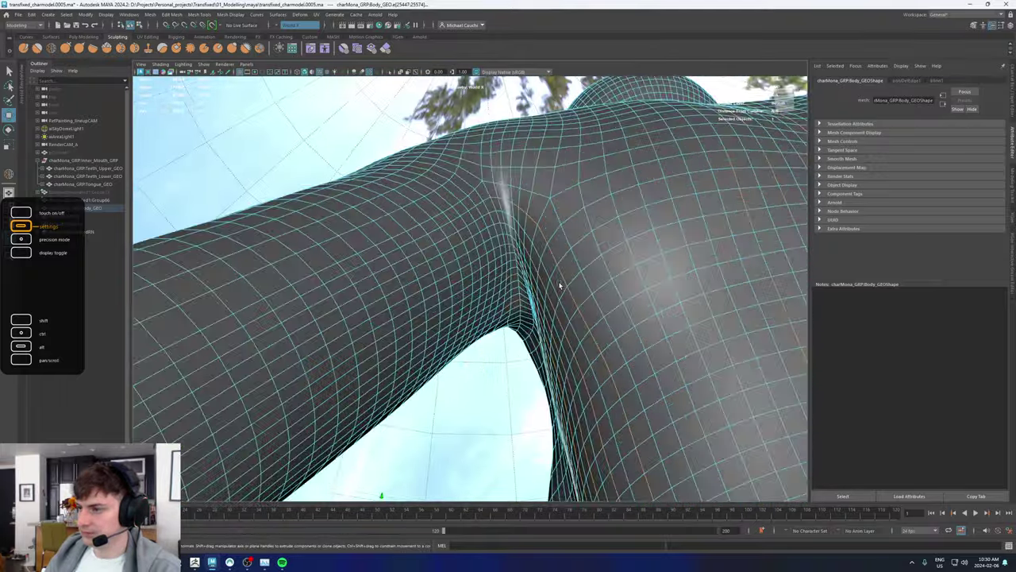
double_click(486, 201)
key(q)
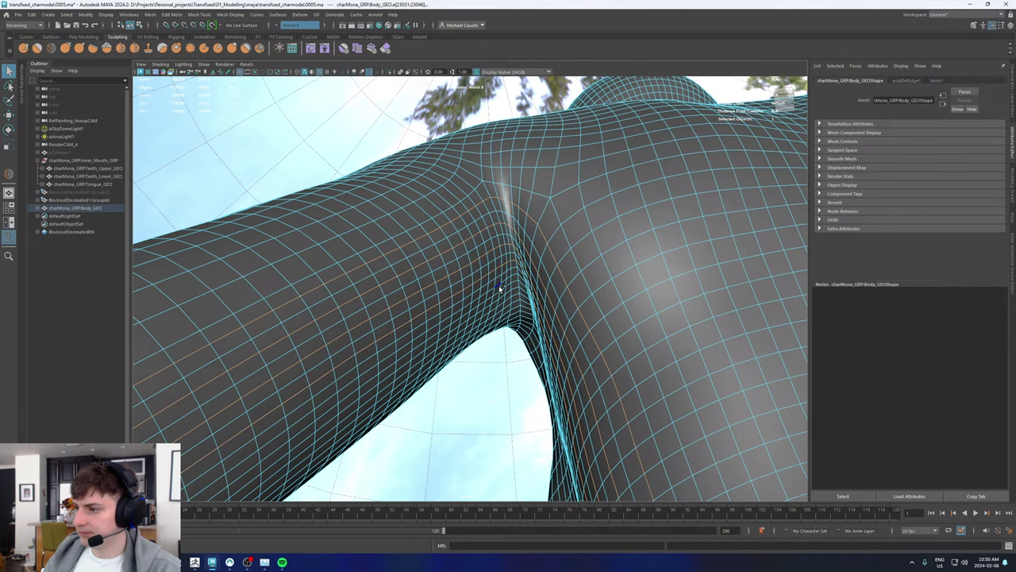
alt+drag(502, 304, 484, 296)
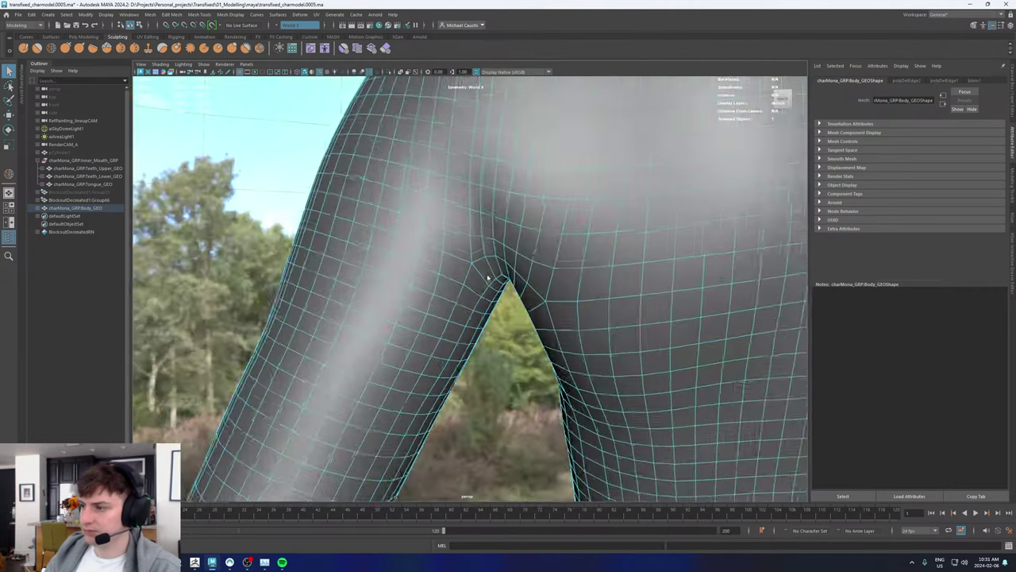
Step: Return to object mode and relax the outer shoulder and the back of the arm down to the wrist with a resized Relax brush
alt+right_drag(488, 278, 396, 258)
alt+drag(395, 258, 487, 277)
key(w)
right_drag(488, 277, 529, 215)
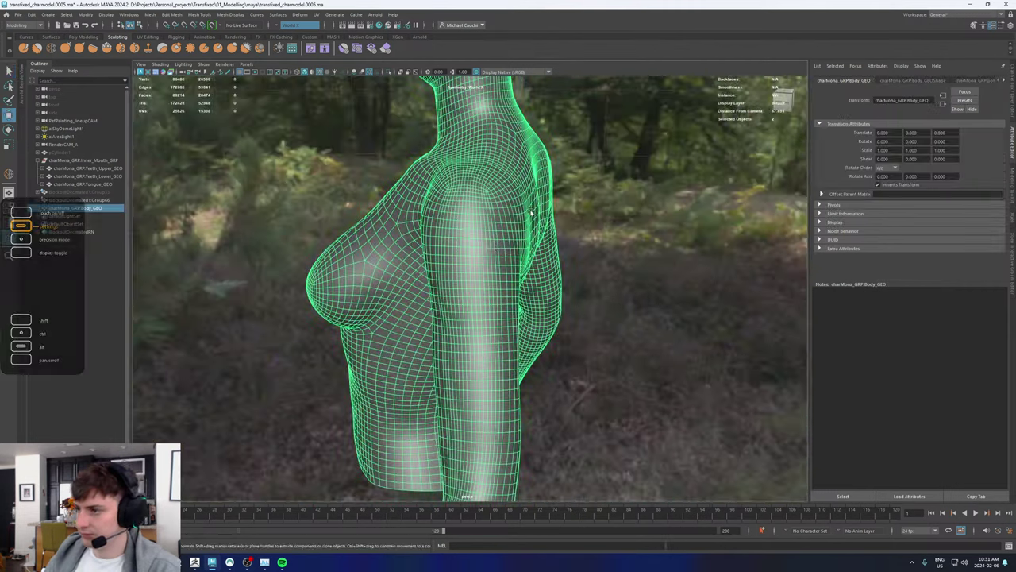
click(52, 50)
mouse_move(401, 176)
alt+mouse_down()
mouse_move(508, 249)
mouse_move(445, 230)
mouse_move(465, 227)
alt+mouse_up()
key(b)
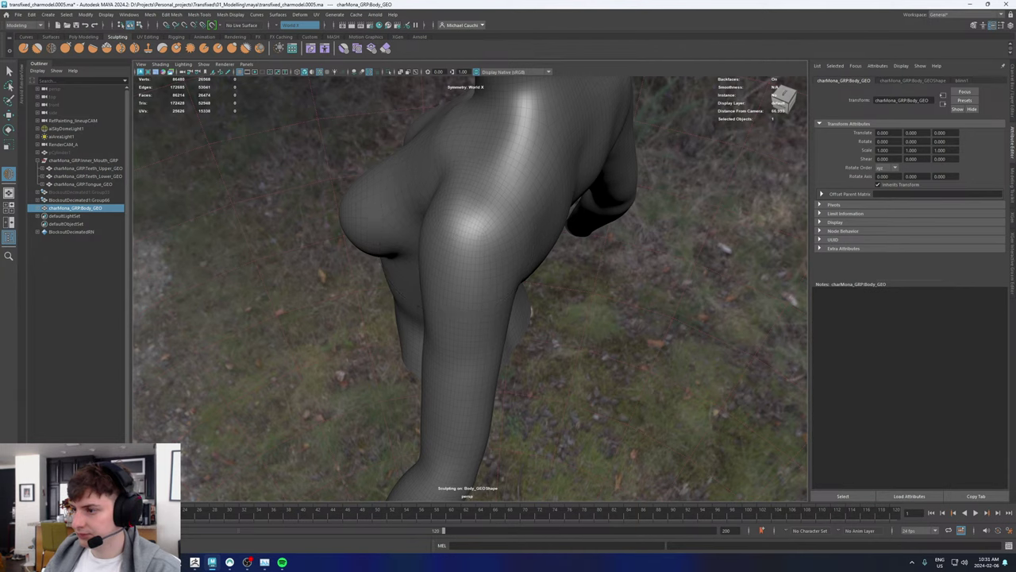
alt+drag(472, 362, 474, 271)
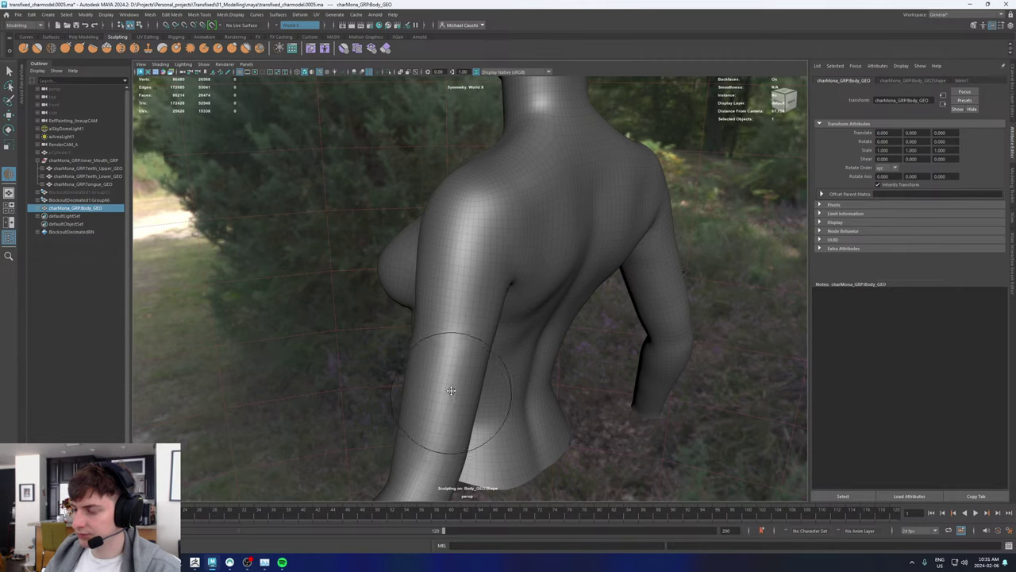
alt+middle_drag(462, 392, 480, 291)
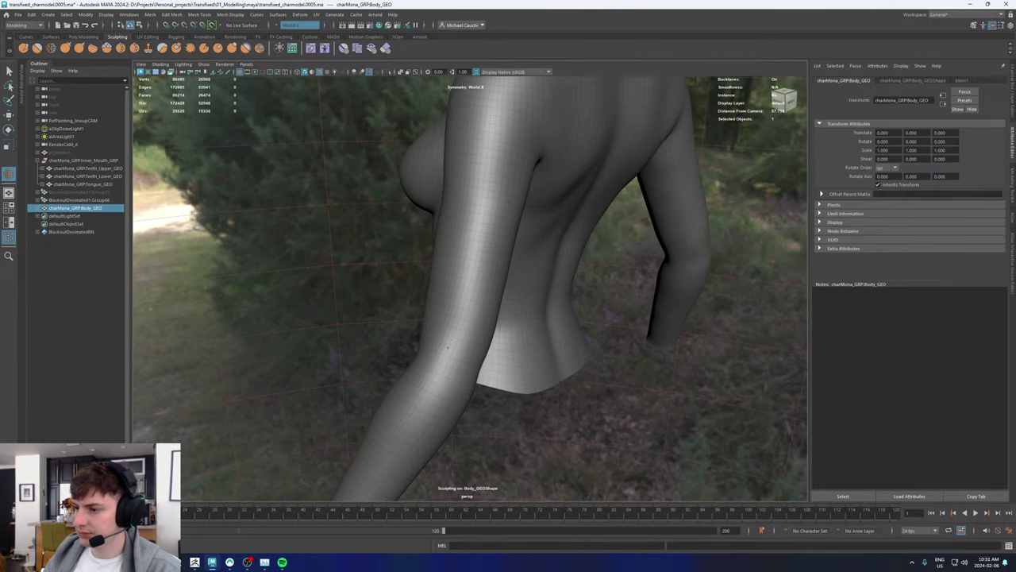
alt+middle_drag(468, 381, 475, 226)
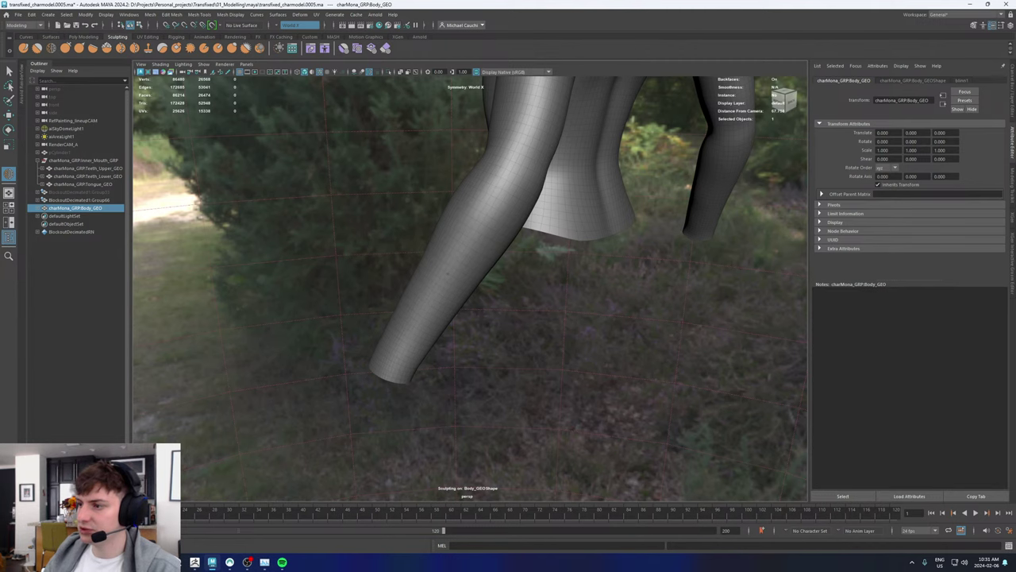
mouse_move(448, 273)
alt+mouse_down()
mouse_move(445, 294)
mouse_move(479, 268)
mouse_move(475, 218)
mouse_move(475, 258)
alt+mouse_up()
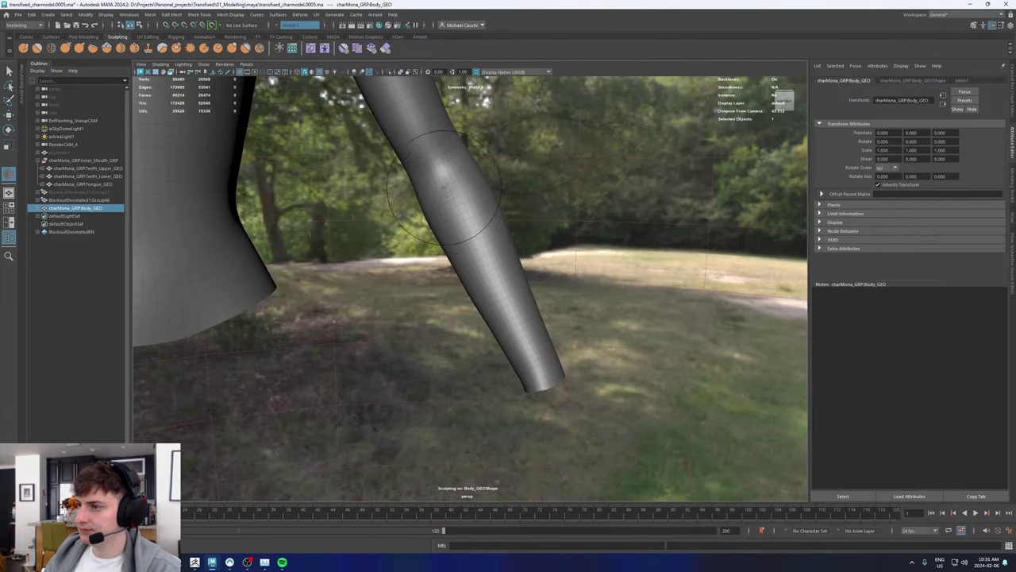
Step: Relax the mesh from the front of the elbow up the upper arm and over the top of the shoulder
alt+middle_drag(470, 183, 488, 295)
alt+drag(488, 295, 462, 288)
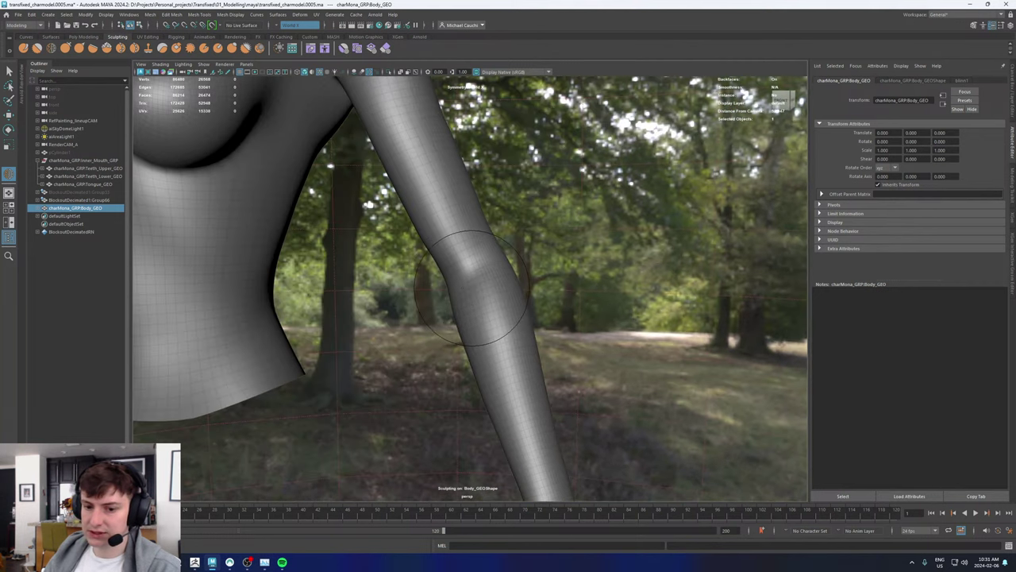
alt+middle_drag(451, 258, 478, 343)
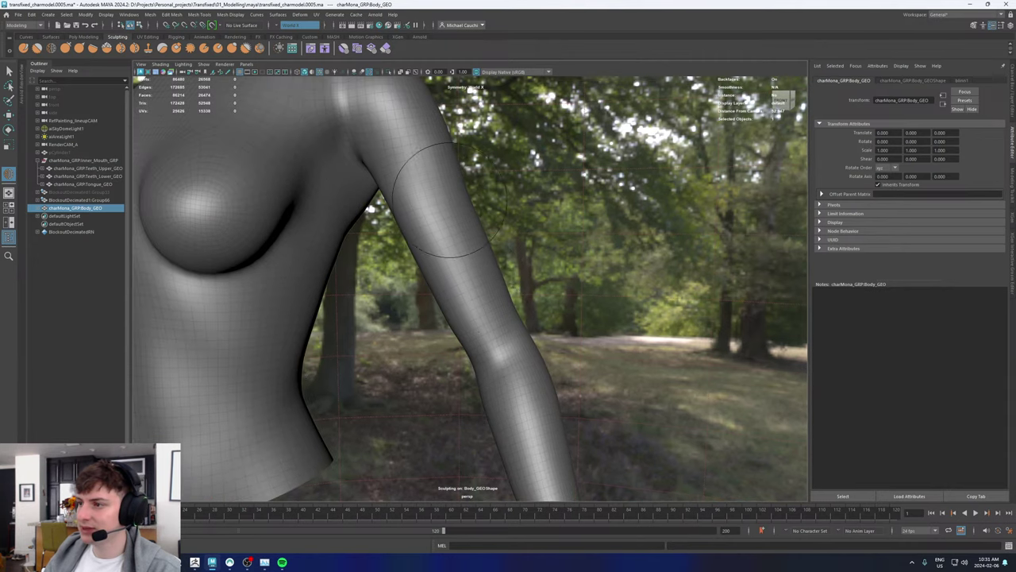
alt+drag(421, 174, 445, 282)
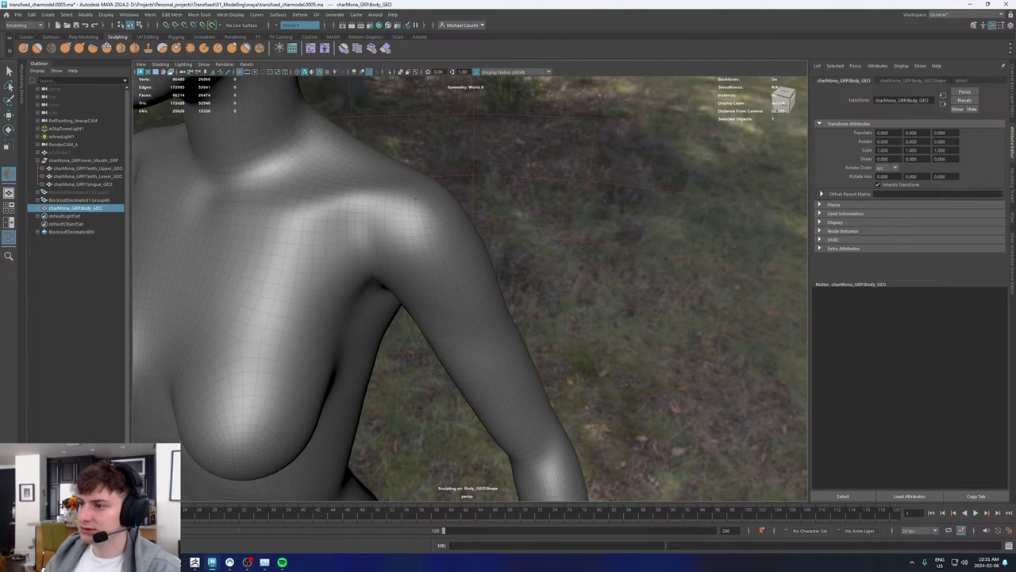
alt+drag(443, 262, 429, 306)
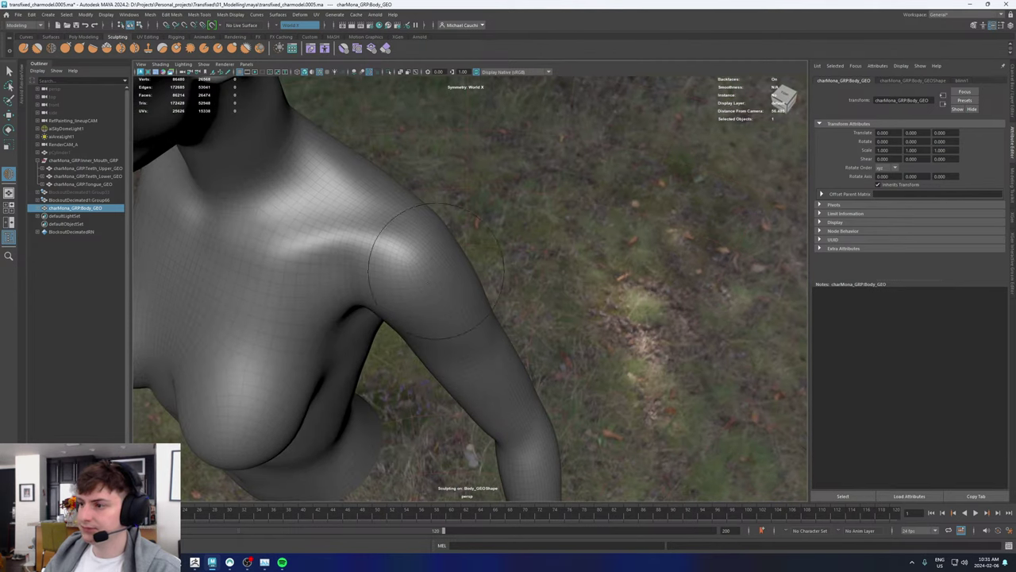
mouse_move(499, 354)
alt+mouse_down()
mouse_move(488, 295)
mouse_move(437, 230)
alt+mouse_up()
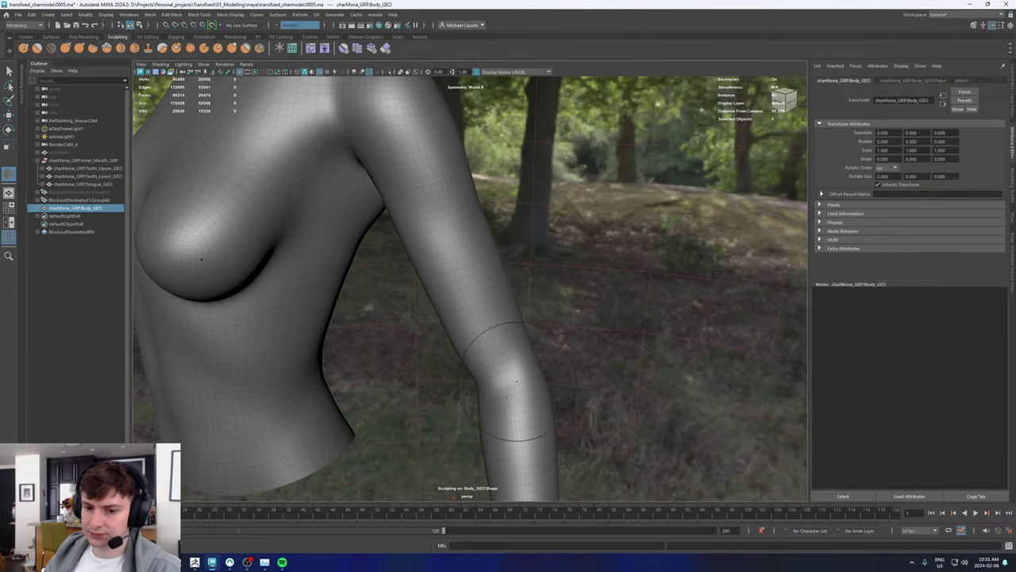
Step: Relax the front of the elbow and the forearm down to the wrist, and even out the upper arm
alt+middle_drag(469, 363, 523, 267)
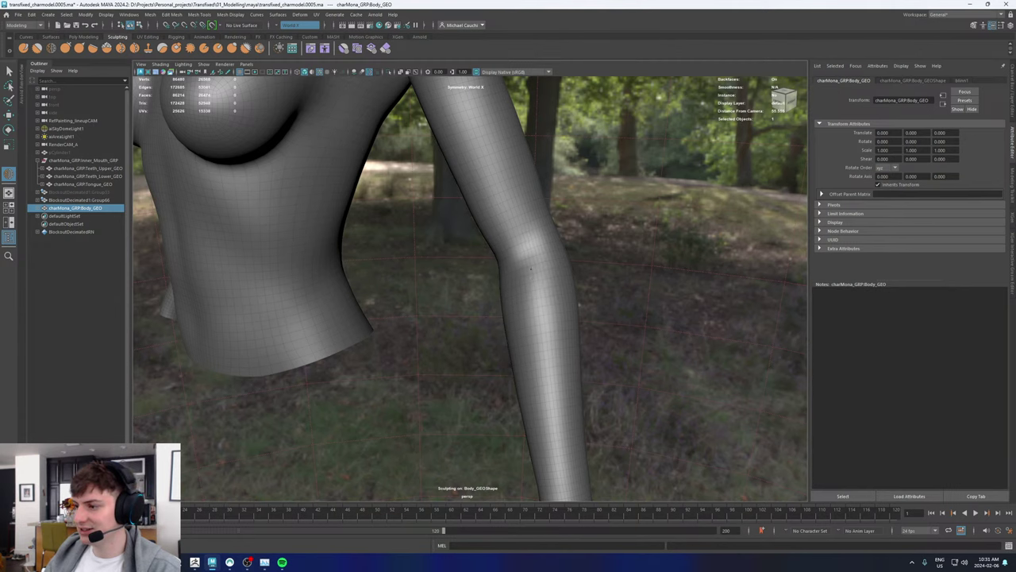
alt+drag(531, 269, 540, 325)
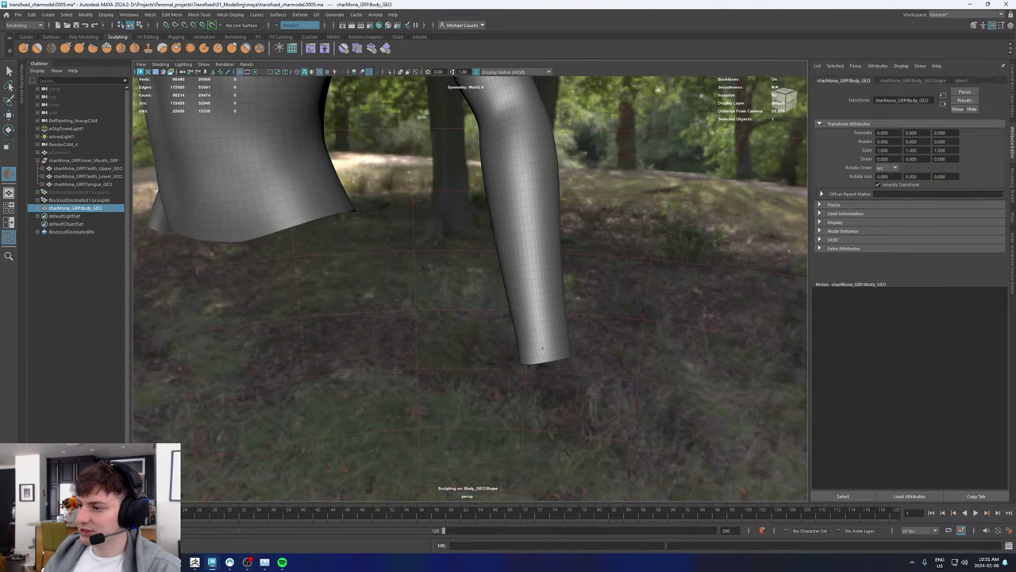
alt+middle_drag(520, 116, 543, 271)
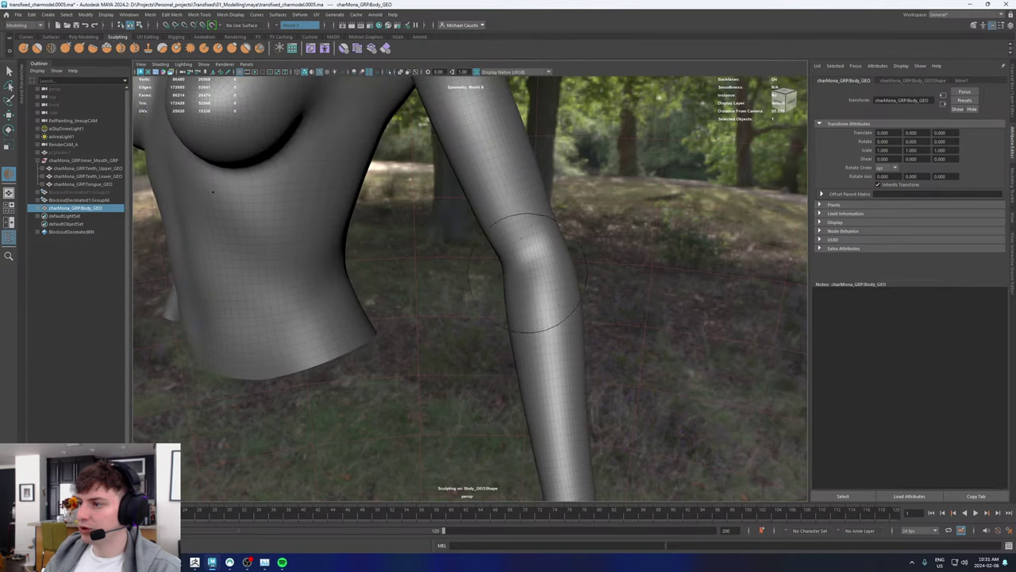
alt+drag(495, 116, 516, 223)
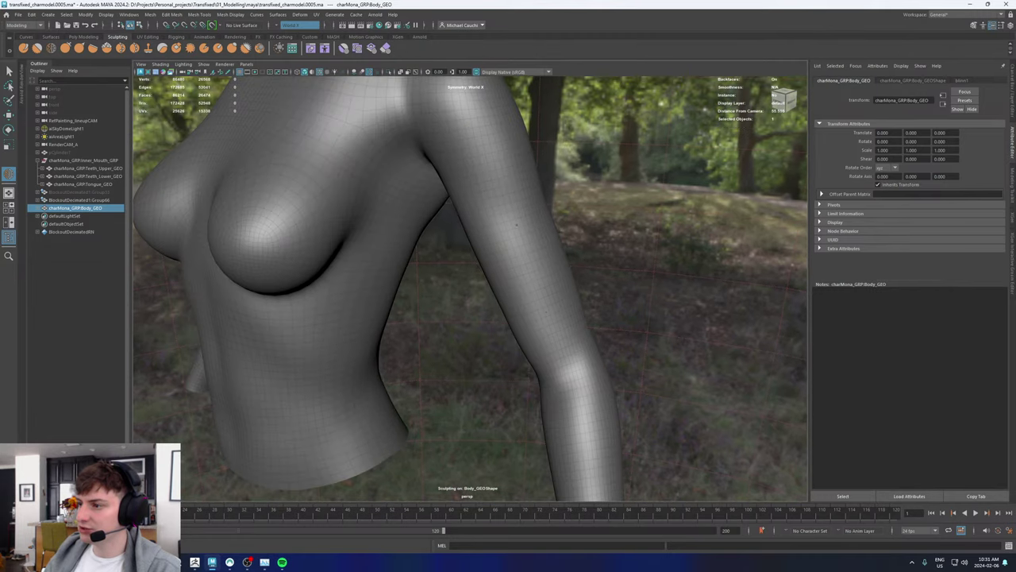
alt+right_drag(545, 295, 404, 261)
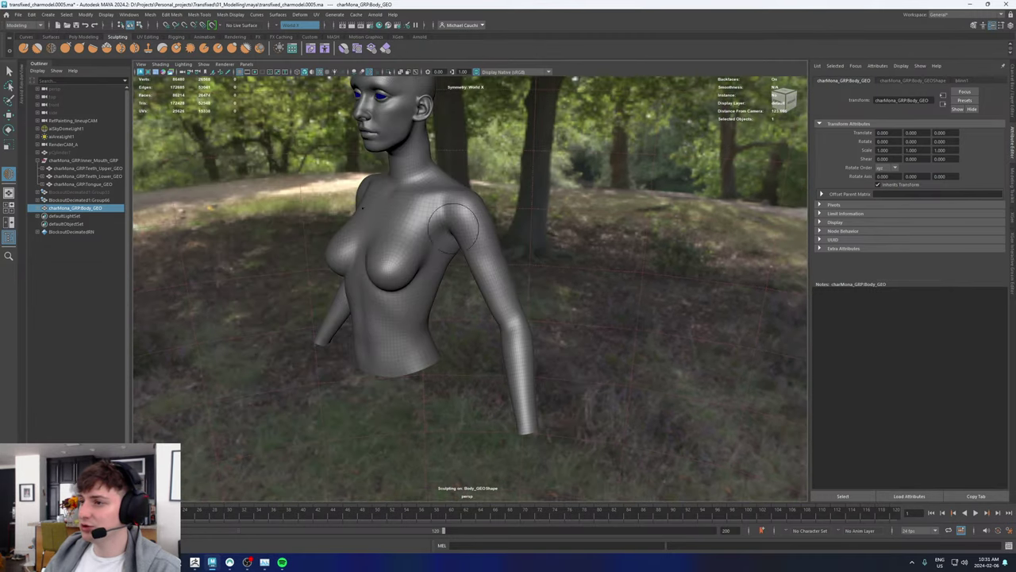
Step: Relax the mesh across the rear of the shoulder, the back of the elbow and the forearm
alt+drag(454, 227, 429, 212)
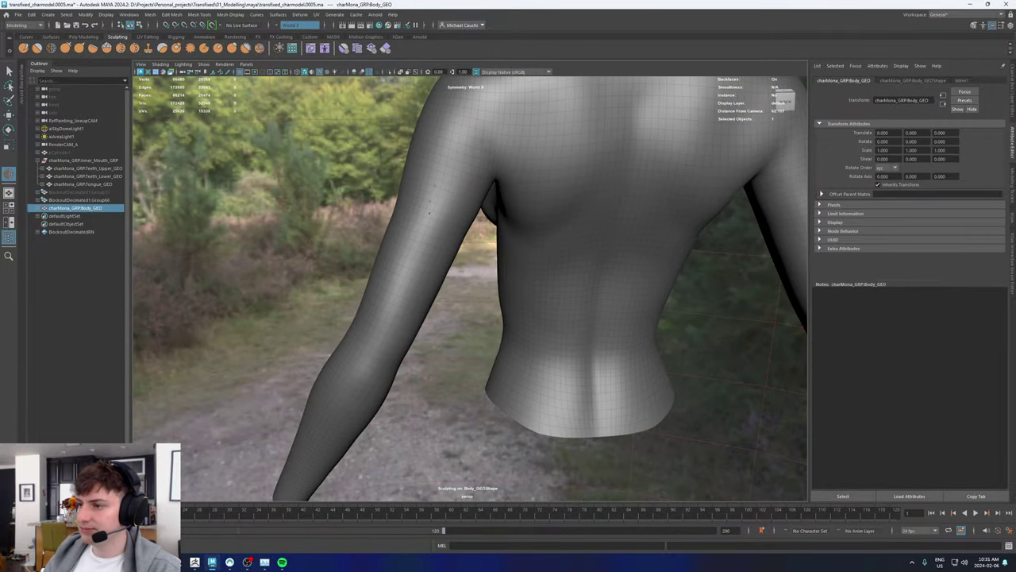
alt+drag(419, 247, 447, 204)
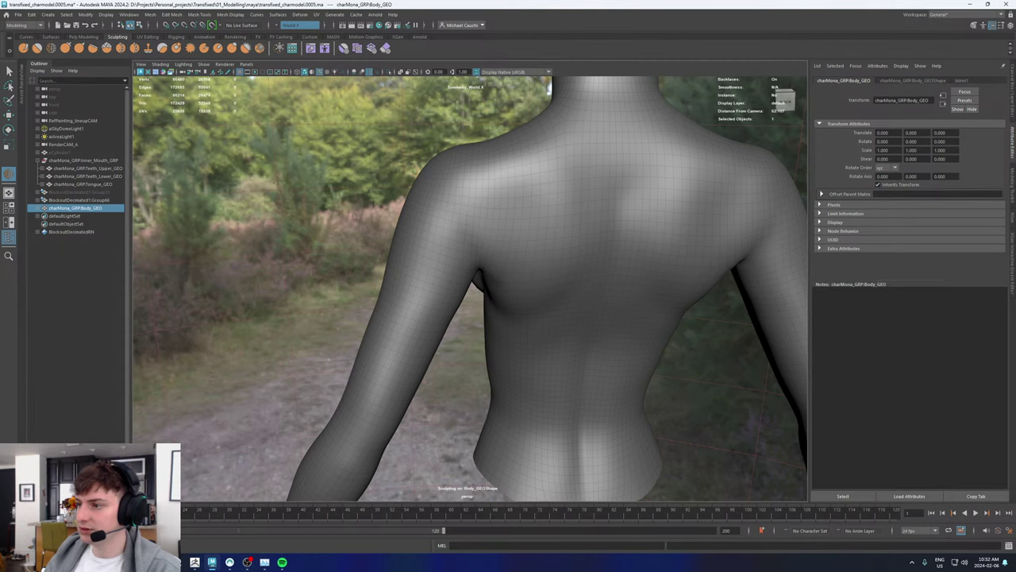
alt+drag(445, 302, 433, 224)
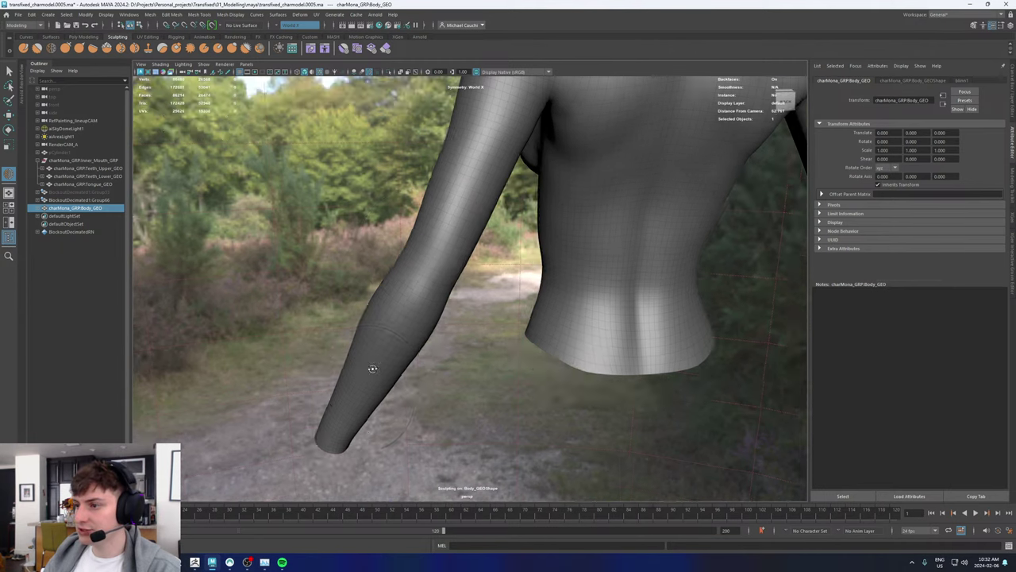
alt+drag(373, 367, 135, 150)
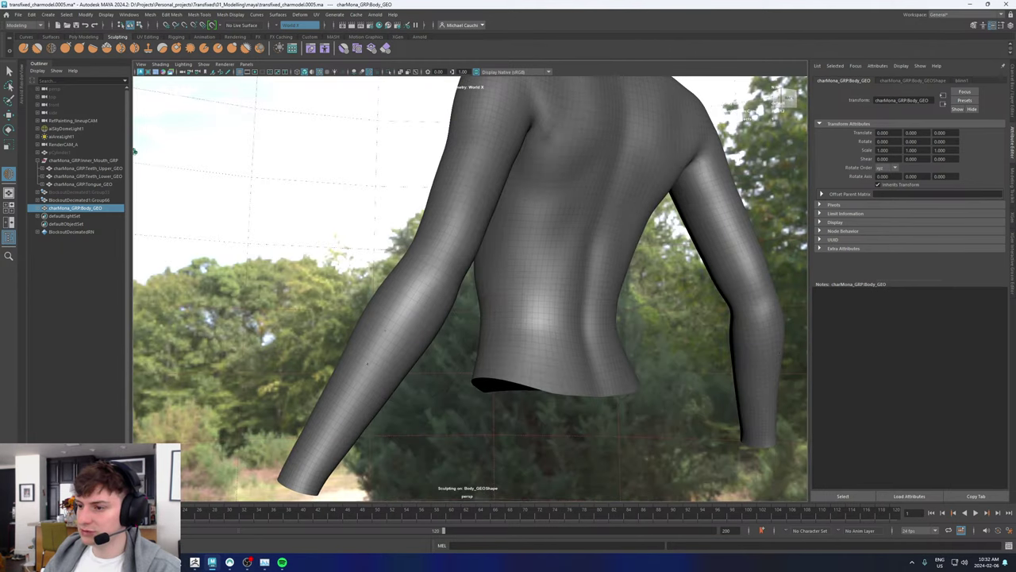
mouse_move(135, 151)
alt+mouse_down()
mouse_move(161, 107)
mouse_move(470, 268)
alt+mouse_up()
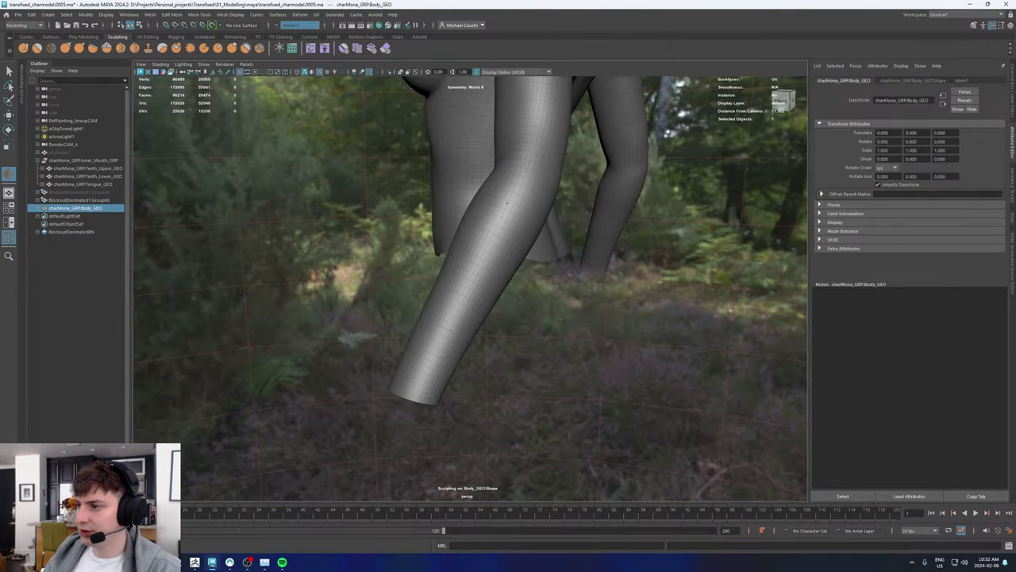
Step: Relax the mesh on the front of the forearm and upper arm up to the shoulder cap
mouse_move(454, 316)
alt+mouse_down()
mouse_move(489, 318)
mouse_move(461, 317)
alt+mouse_up()
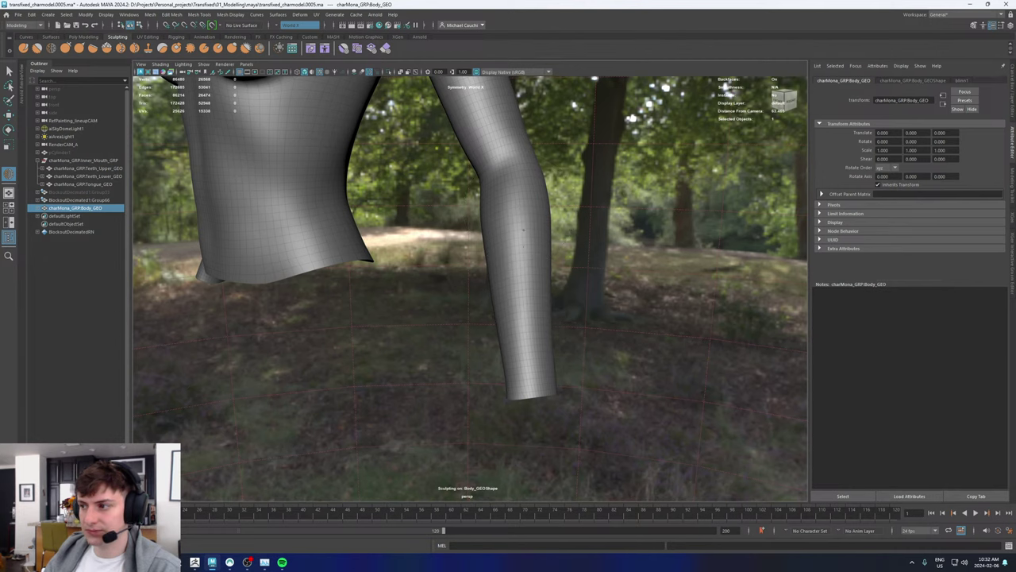
alt+drag(523, 231, 489, 231)
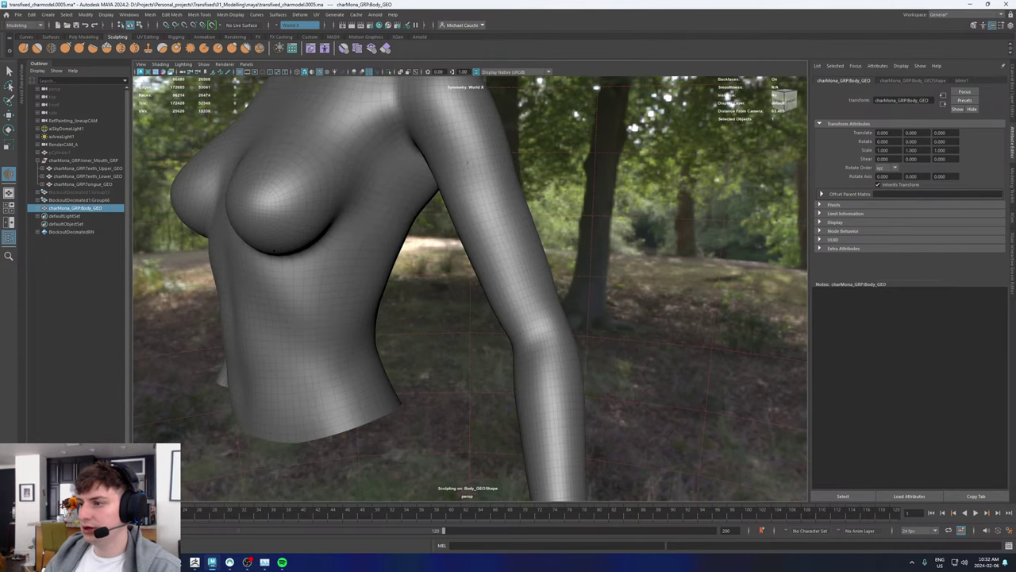
alt+drag(465, 120, 498, 274)
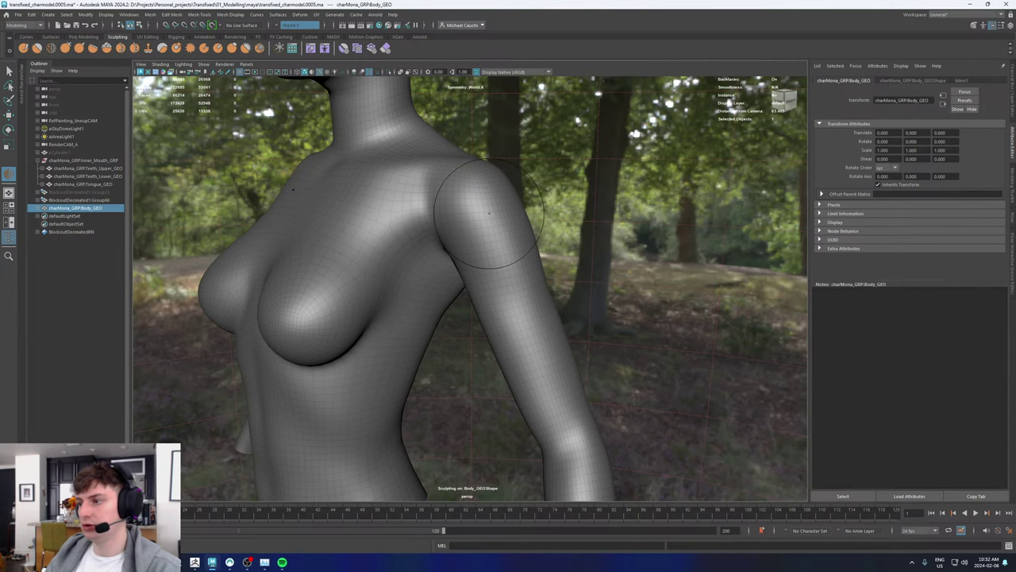
alt+drag(465, 204, 487, 188)
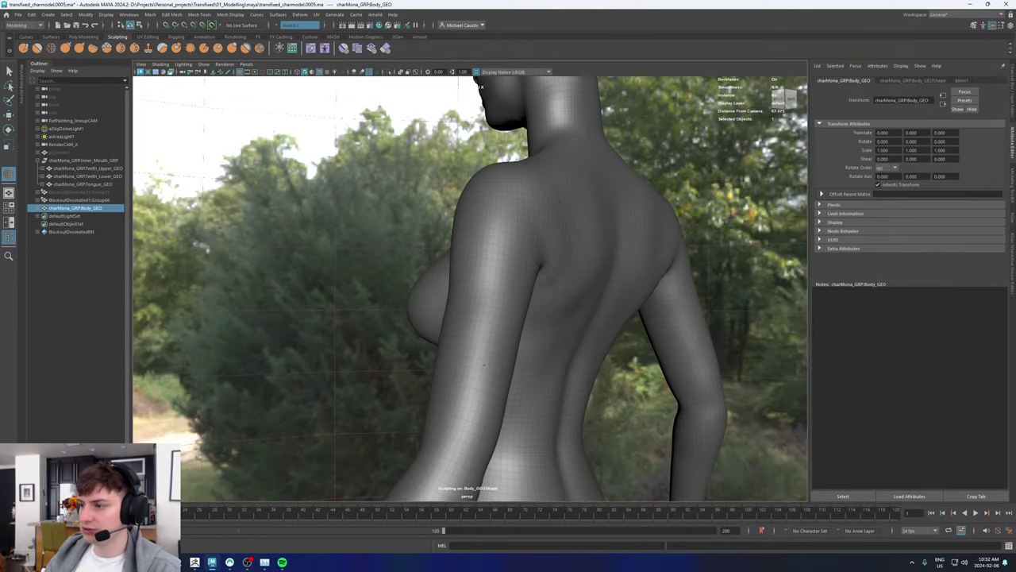
Step: Even out the edge spacing along the back of the upper arm, past the elbow and onto the forearm with the Relax brush
alt+drag(502, 263, 474, 305)
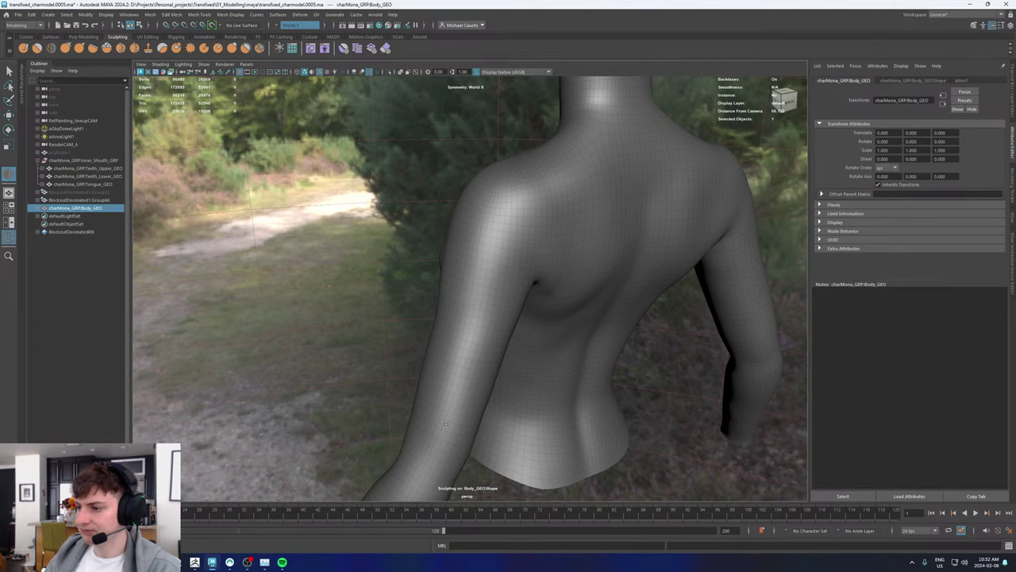
alt+middle_drag(447, 424, 470, 282)
alt+drag(439, 329, 471, 238)
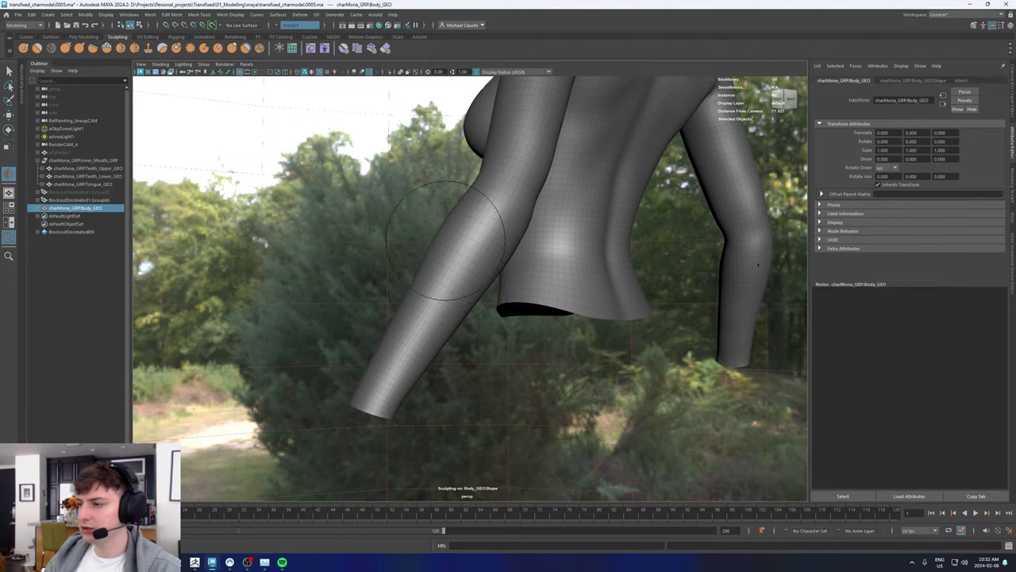
alt+drag(477, 213, 512, 212)
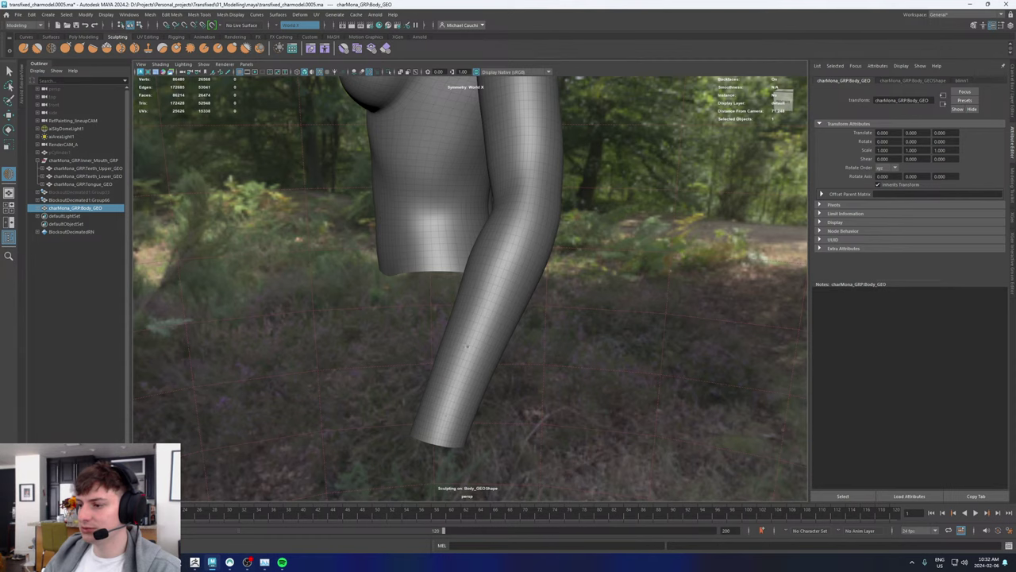
Step: Smooth out the edge flow on the outer forearm, the inner elbow and the front of the upper arm with the Relax brush
alt+drag(467, 346, 506, 271)
alt+drag(492, 154, 461, 192)
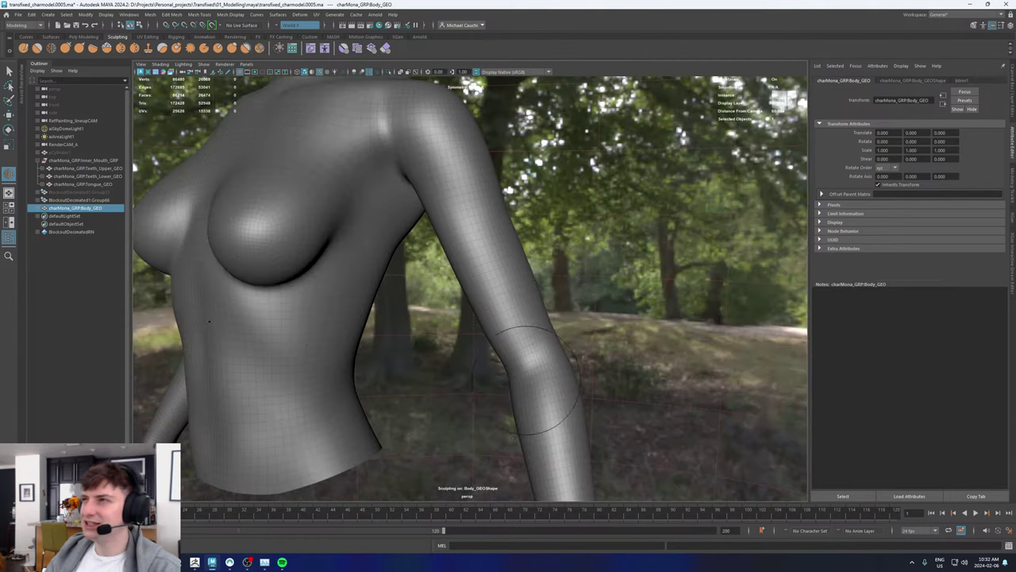
alt+middle_drag(548, 429, 555, 278)
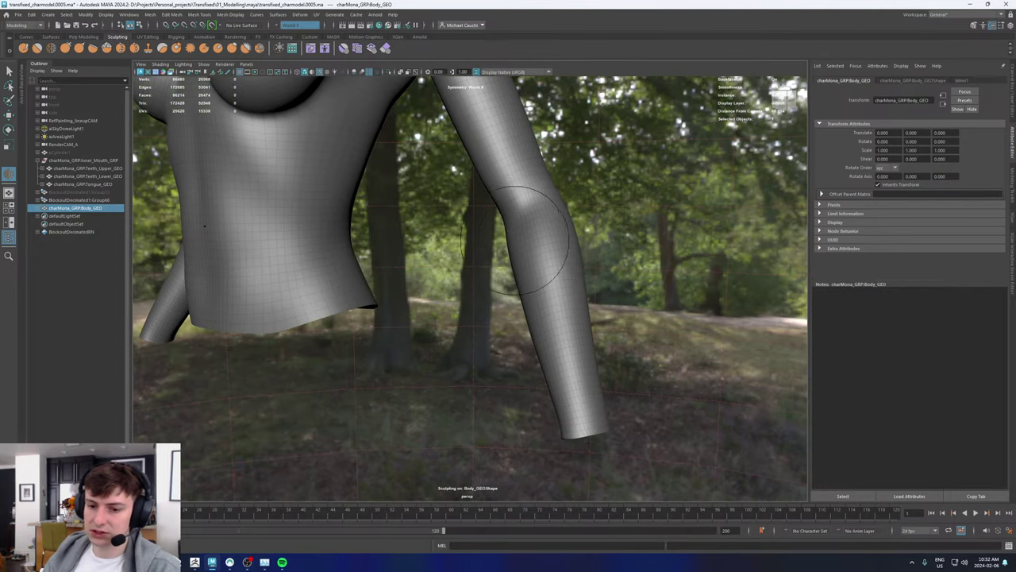
alt+middle_drag(504, 166, 533, 300)
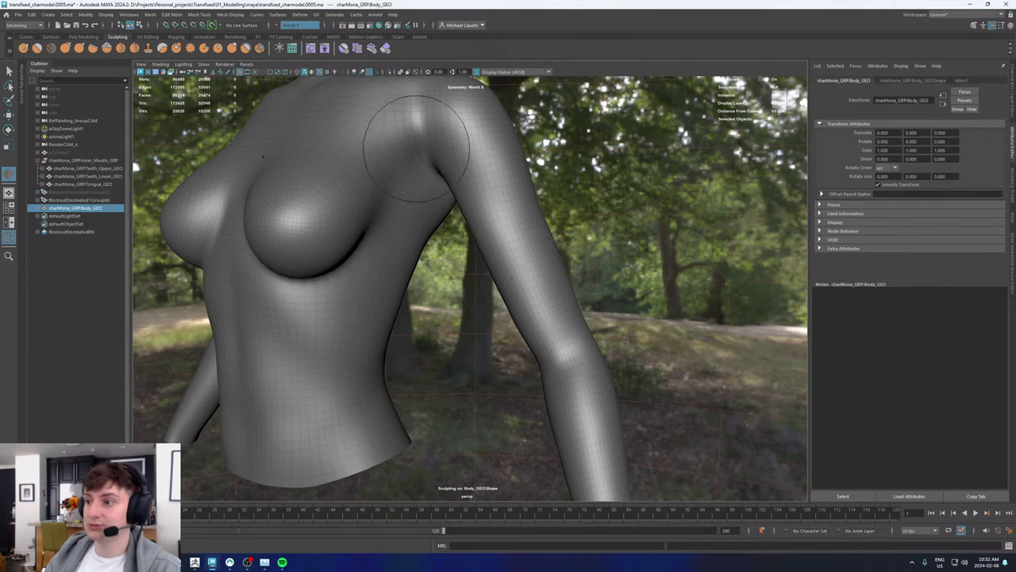
Step: Inspect the relaxed mesh on the chest, shoulders, back, waist and arms from all sides
mouse_move(420, 169)
alt+mouse_down()
mouse_move(484, 295)
mouse_move(520, 252)
alt+mouse_up()
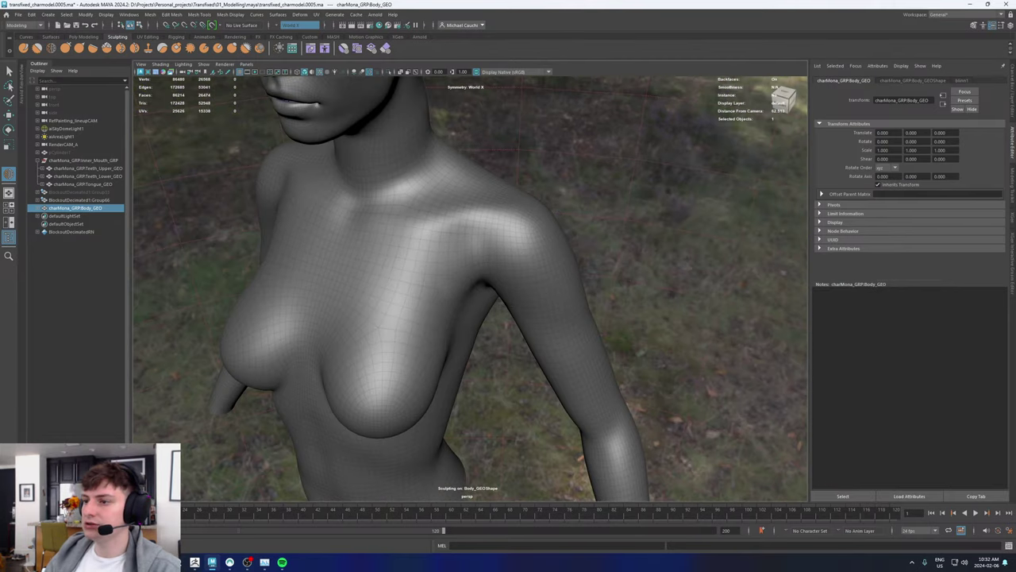
alt+drag(353, 321, 393, 301)
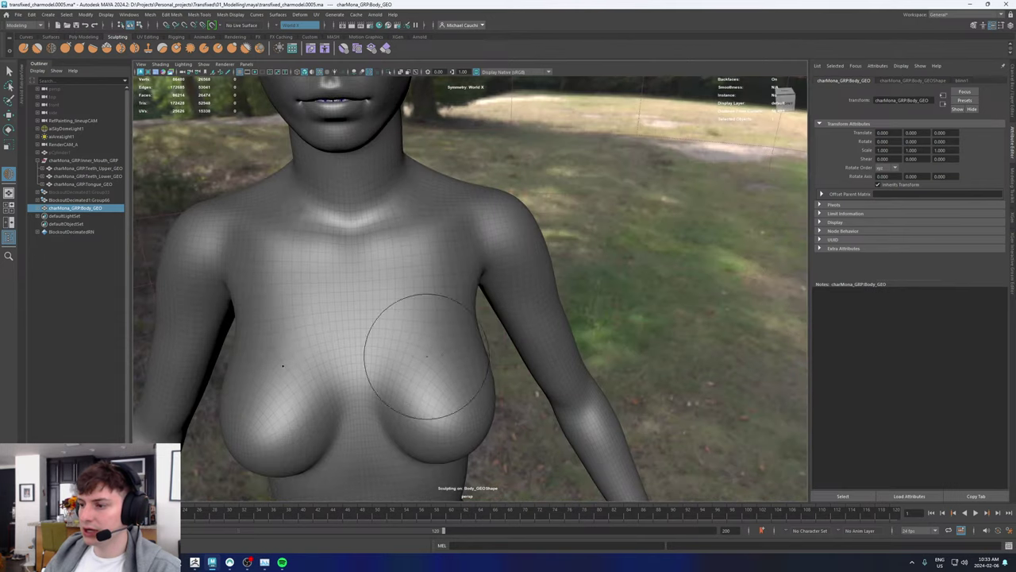
alt+drag(426, 355, 431, 332)
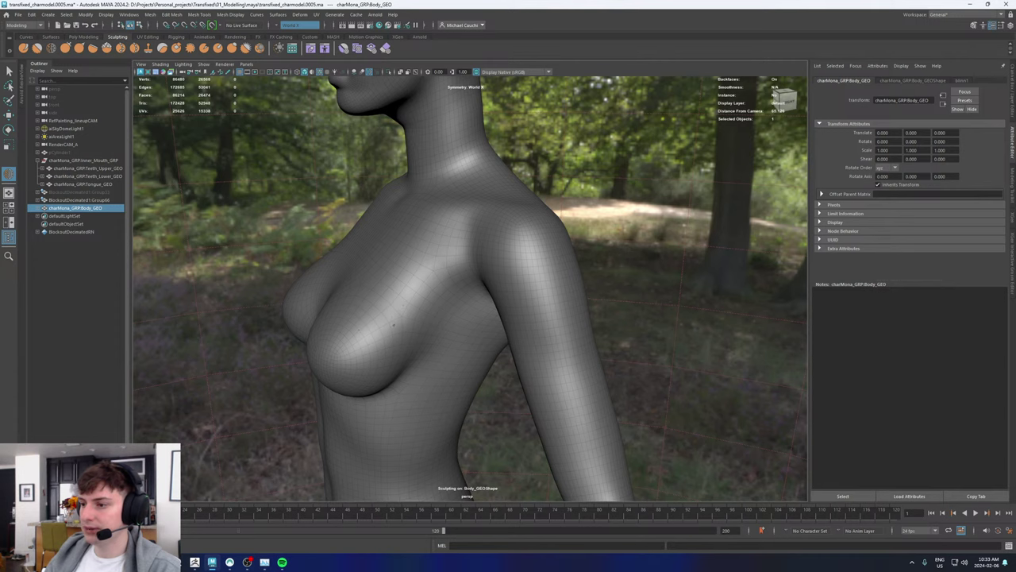
mouse_move(431, 295)
alt+mouse_down()
mouse_move(454, 340)
mouse_move(446, 368)
mouse_move(420, 295)
alt+mouse_up()
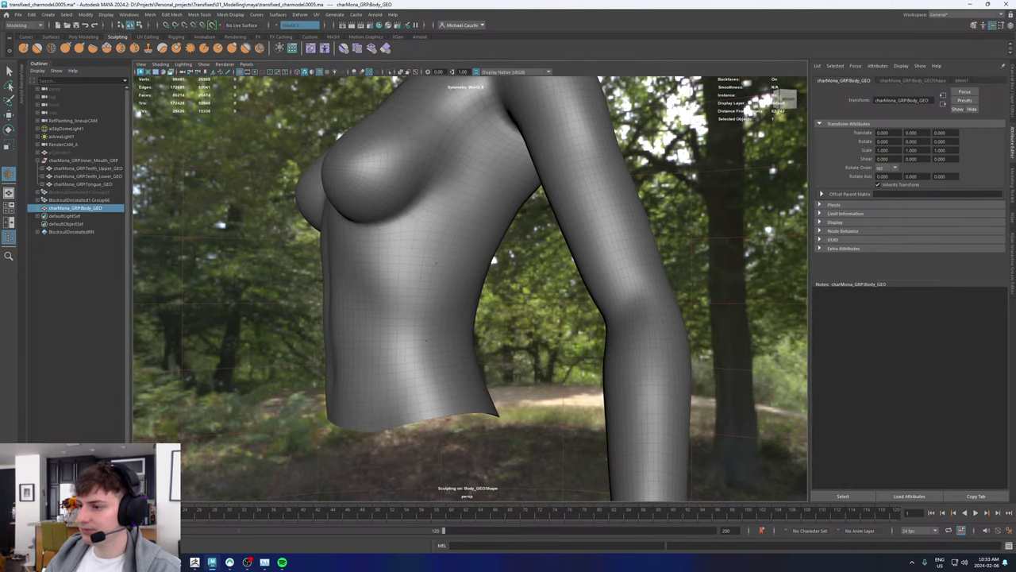
alt+drag(431, 294, 516, 243)
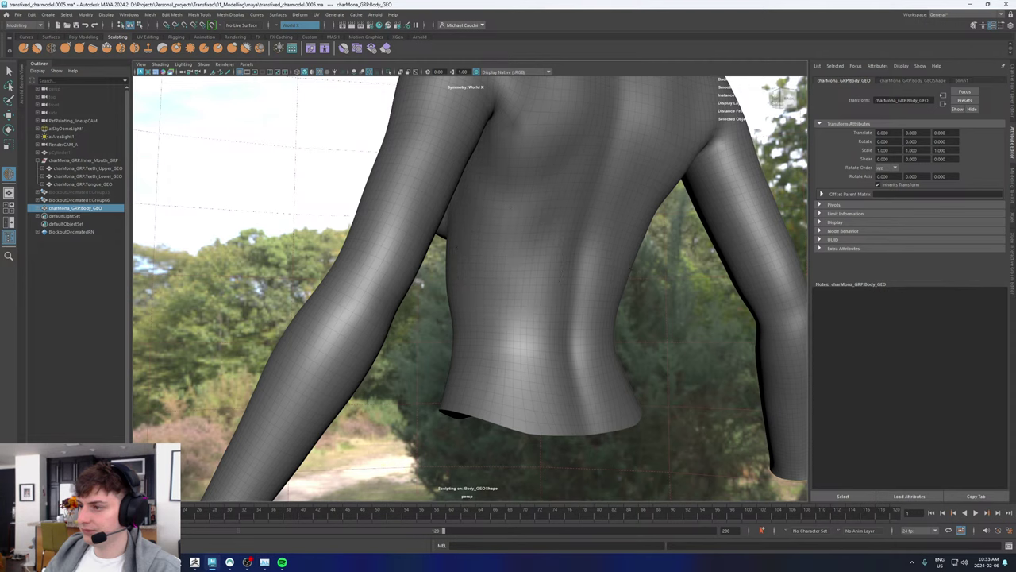
alt+drag(532, 200, 222, 201)
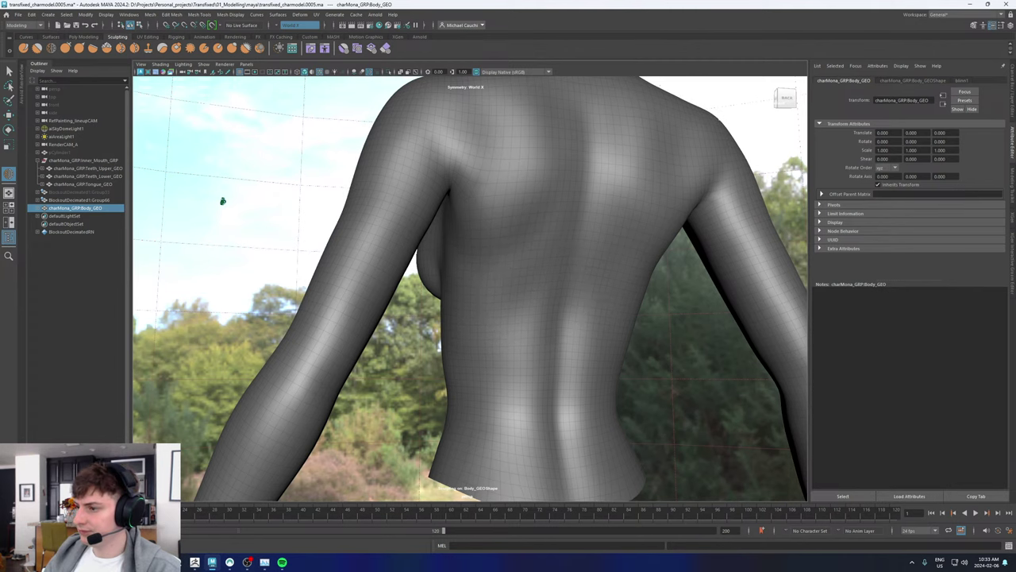
alt+drag(222, 201, 456, 149)
alt+right_drag(527, 334, 493, 238)
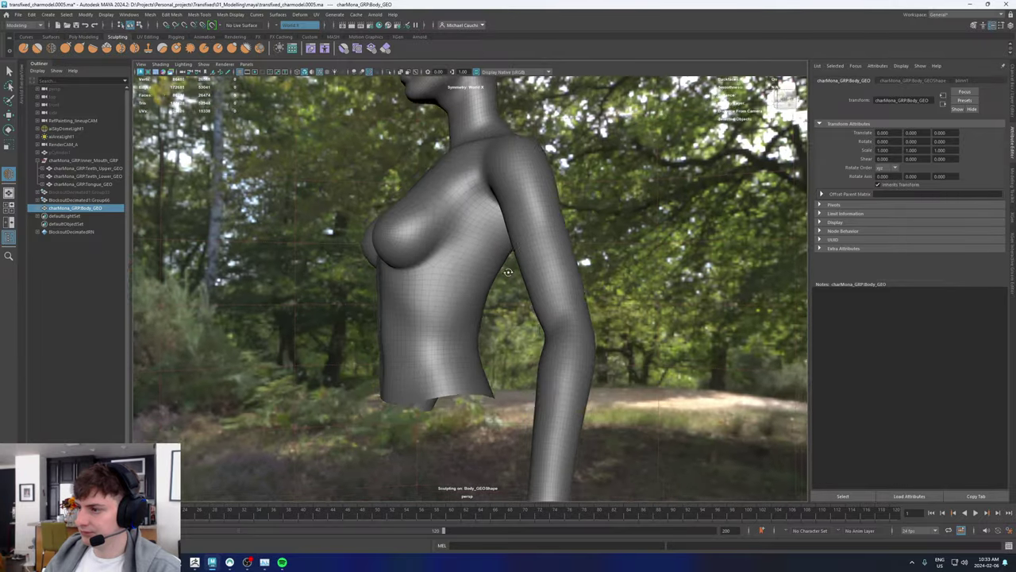
alt+drag(494, 238, 557, 270)
mouse_move(527, 174)
alt+mouse_down()
mouse_move(508, 208)
mouse_move(453, 232)
mouse_move(553, 190)
mouse_move(599, 213)
alt+mouse_up()
alt+middle_drag(424, 205, 436, 302)
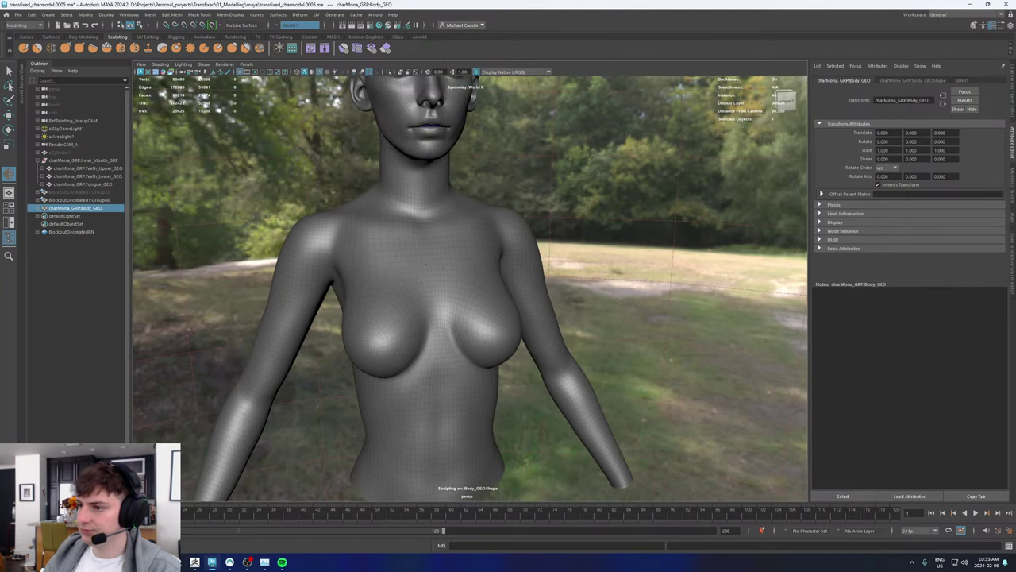
mouse_move(431, 328)
alt+mouse_down()
mouse_move(435, 278)
mouse_move(400, 273)
alt+mouse_up()
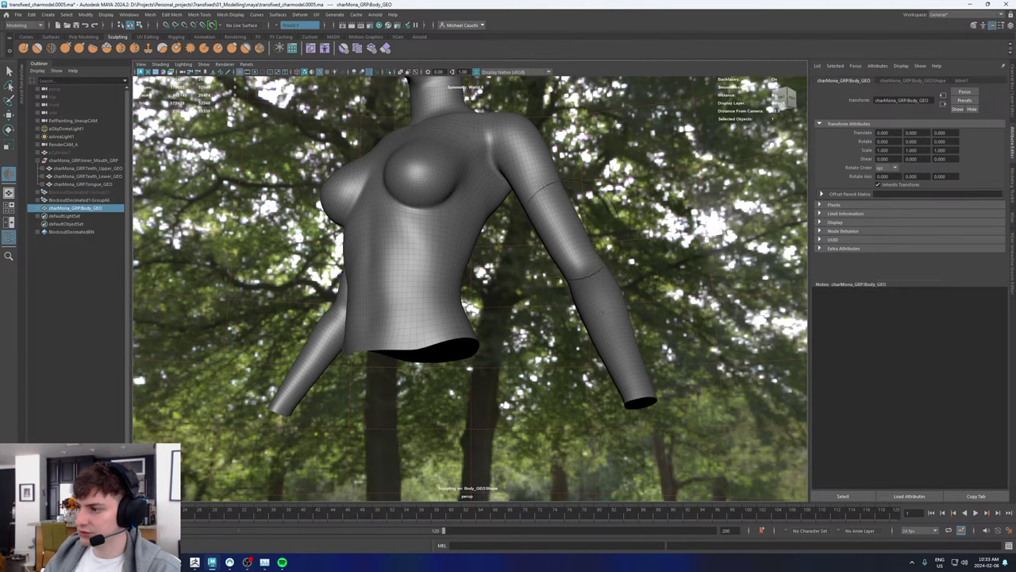
alt+drag(460, 159, 472, 199)
Step: Leave sculpting, select the body mesh and save the scene as the incremented version transfixed_charmodel.0006.ma
key(w)
scroll(626, 227, down, 6)
alt+drag(617, 239, 486, 227)
click(481, 229)
alt+middle_drag(389, 211, 411, 278)
alt+right_drag(411, 278, 535, 315)
alt+drag(535, 315, 501, 315)
alt+drag(496, 400, 412, 347)
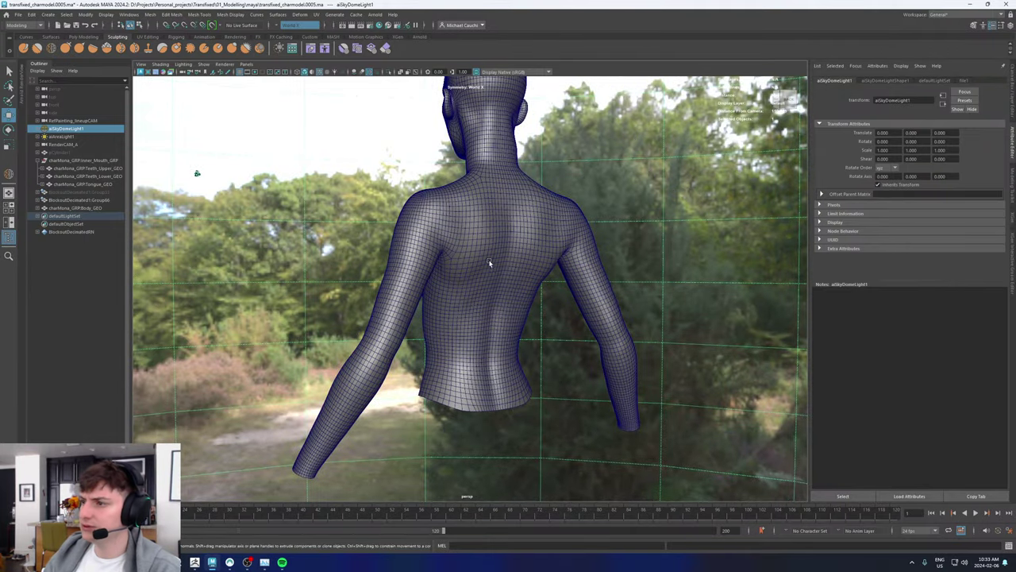
alt+drag(489, 264, 469, 364)
scroll(482, 309, up, 3)
click(467, 300)
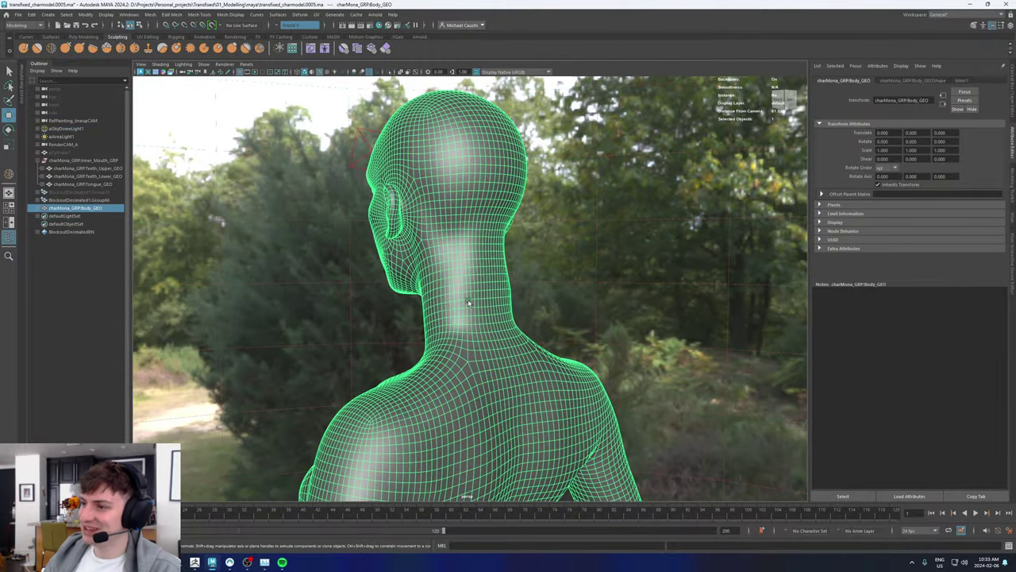
alt+drag(467, 300, 514, 311)
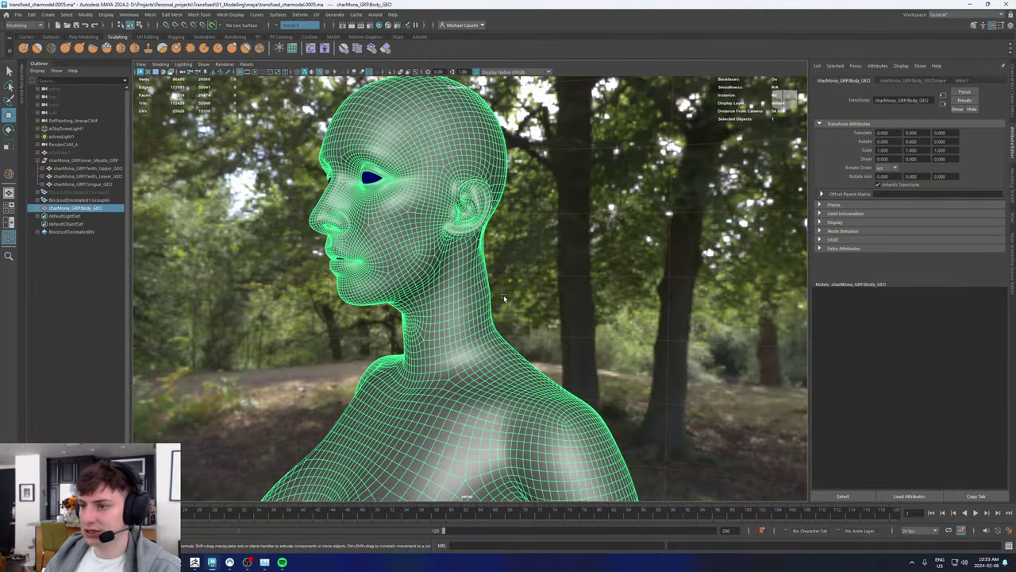
key(ctrl+alt+s)
Step: Examine the body's TextureUVs, GroomUVs and map1 UV sets in the UV Editor
click(313, 16)
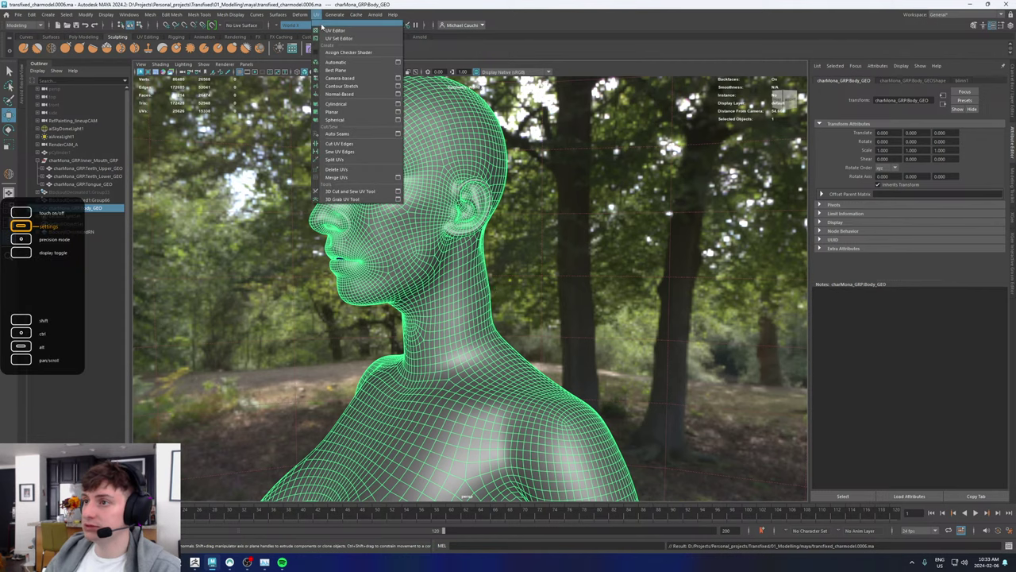
click(337, 29)
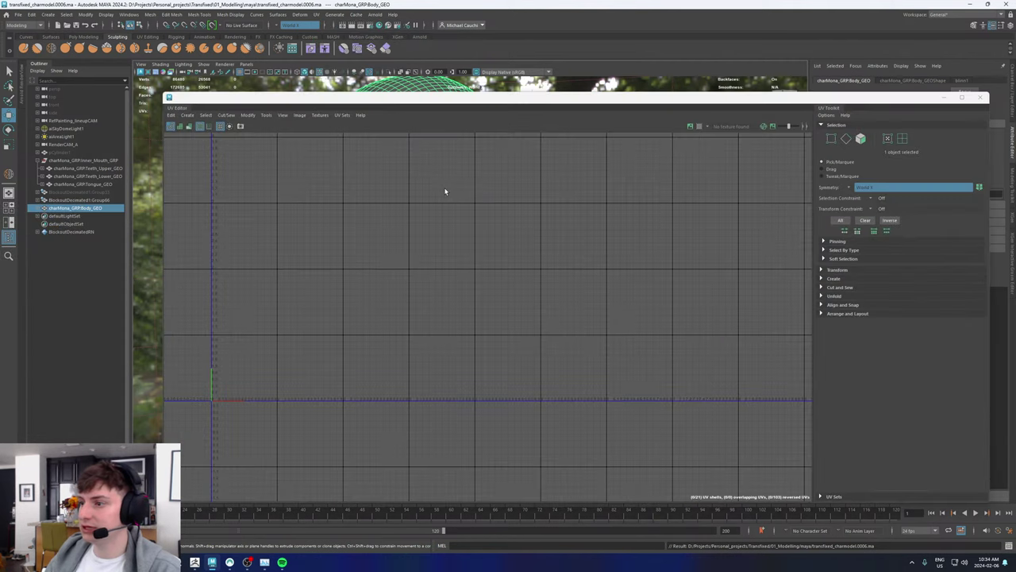
click(342, 115)
click(354, 197)
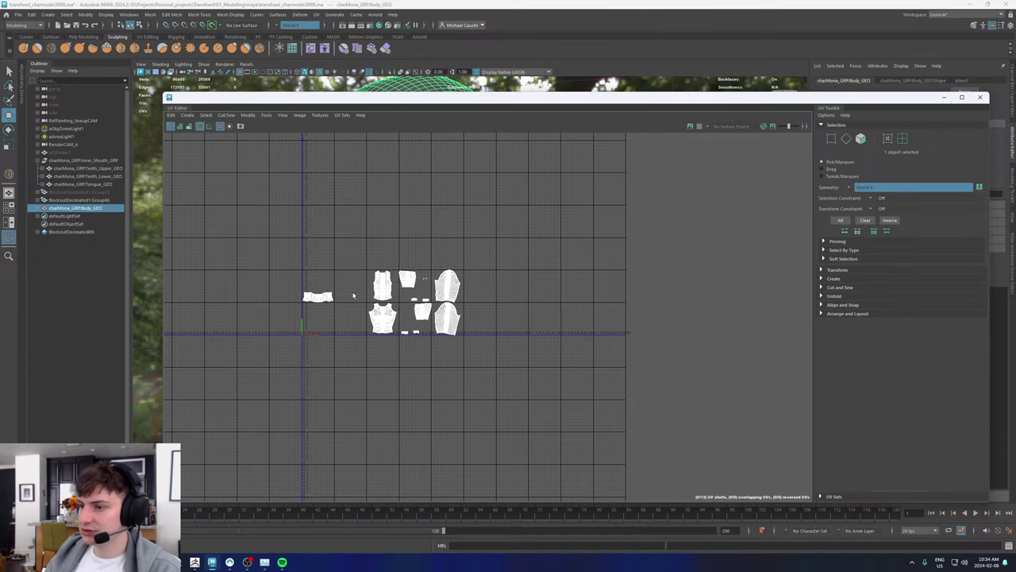
scroll(354, 296, up, 5)
click(342, 114)
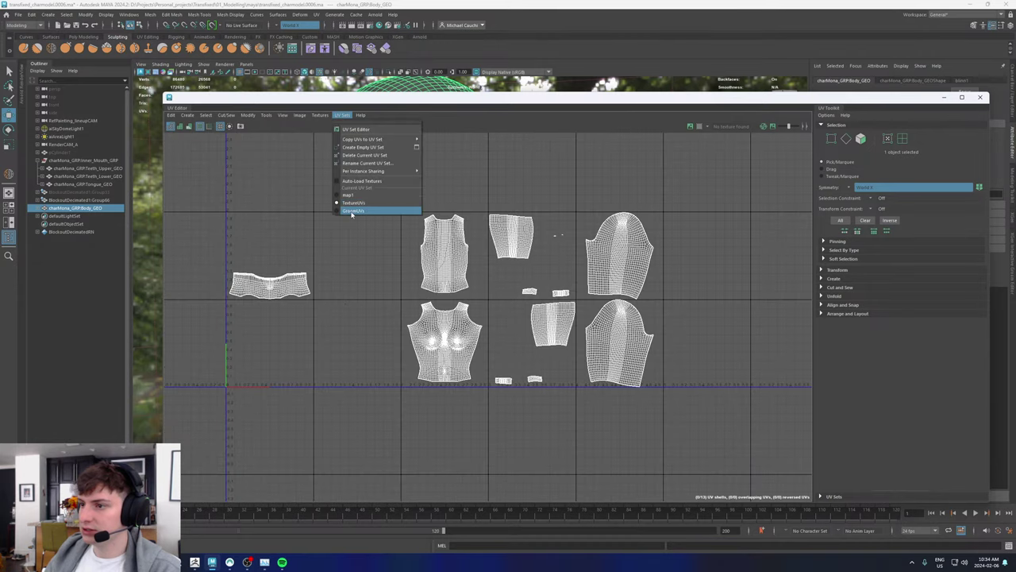
click(351, 211)
click(345, 116)
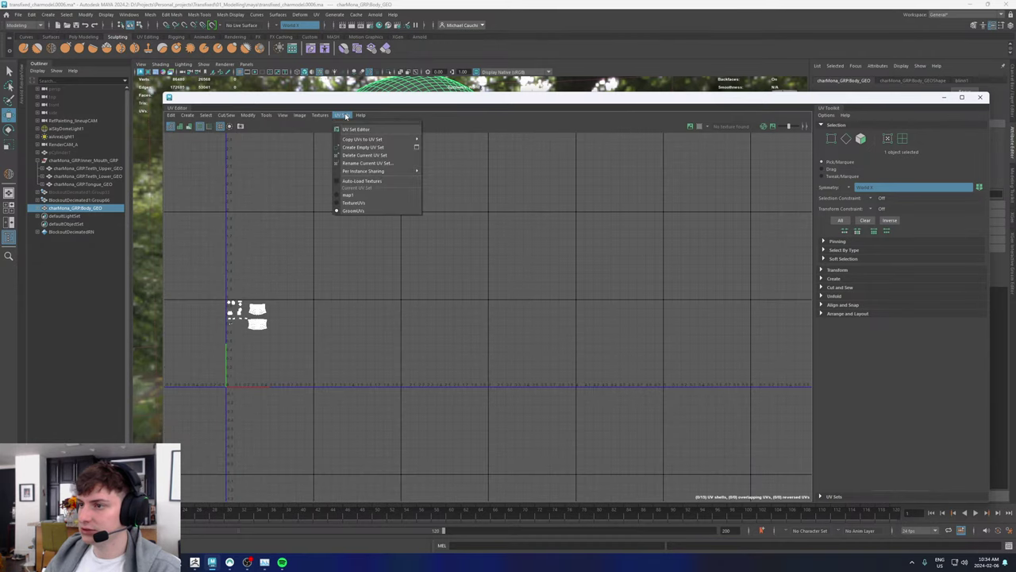
click(350, 194)
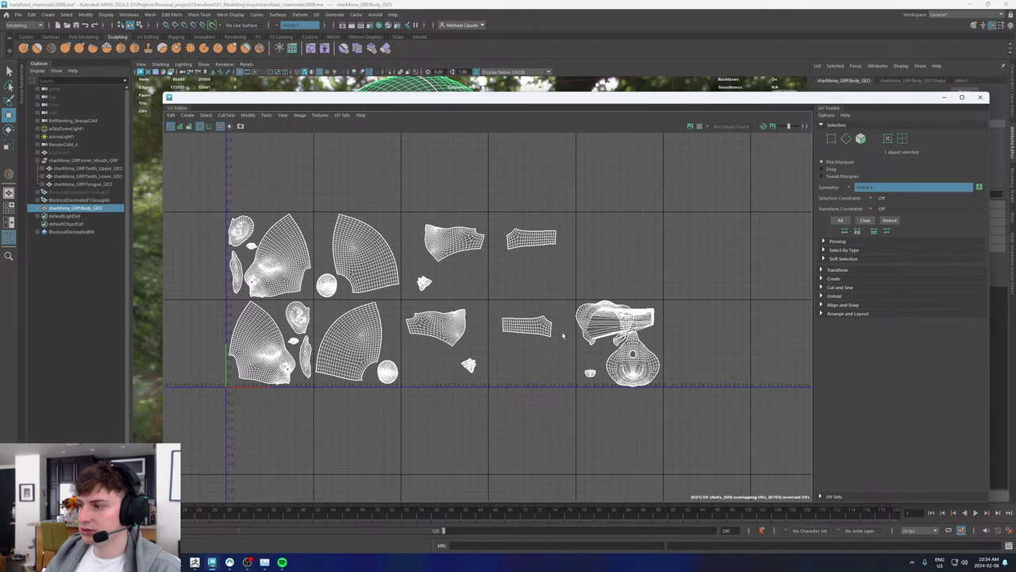
click(980, 96)
Step: Rename the body mesh as body_GEO
alt+drag(334, 253, 424, 300)
click(544, 194)
click(466, 322)
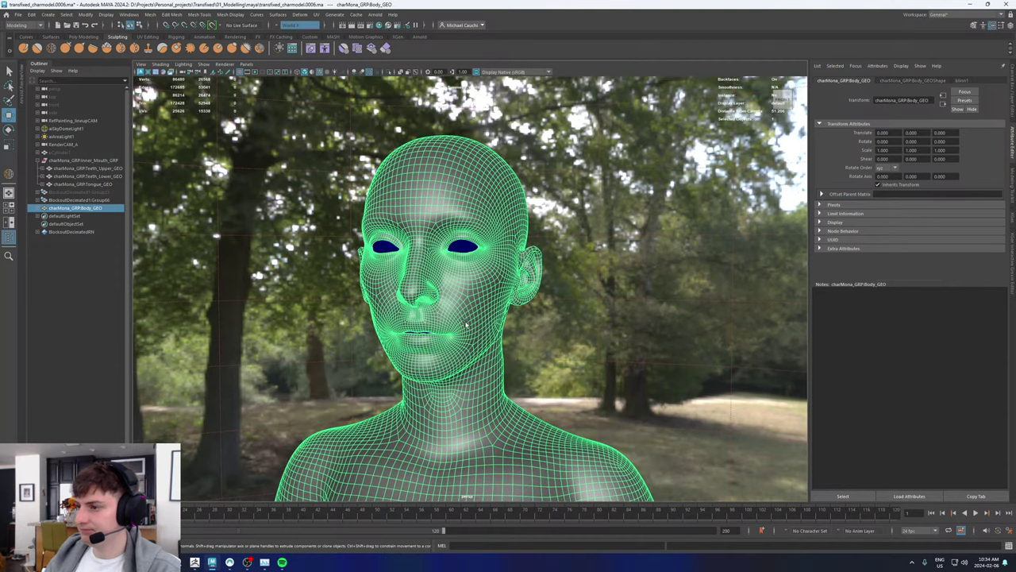
double_click(96, 208)
text(body_)
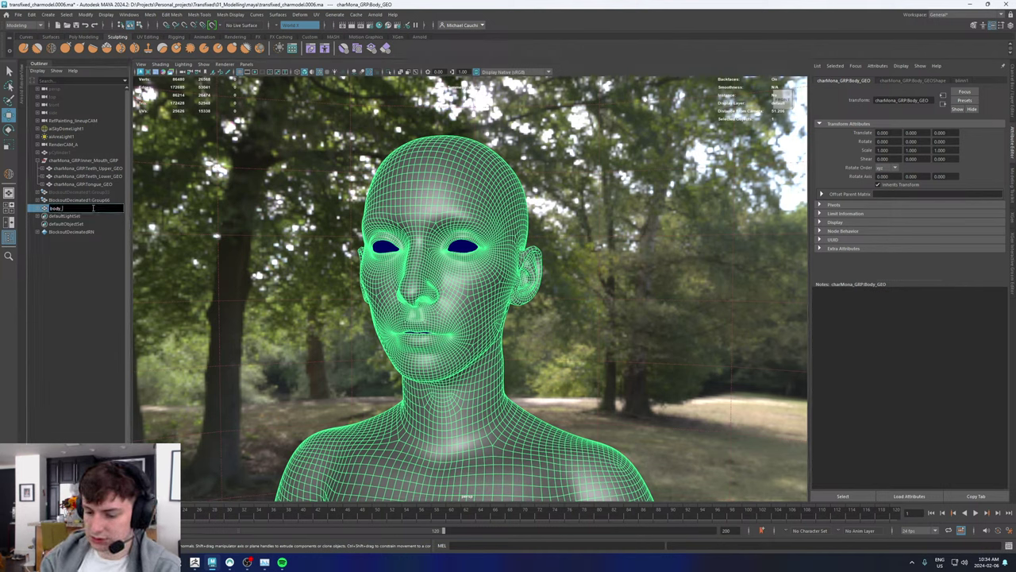
text(GEO)
key(Return)
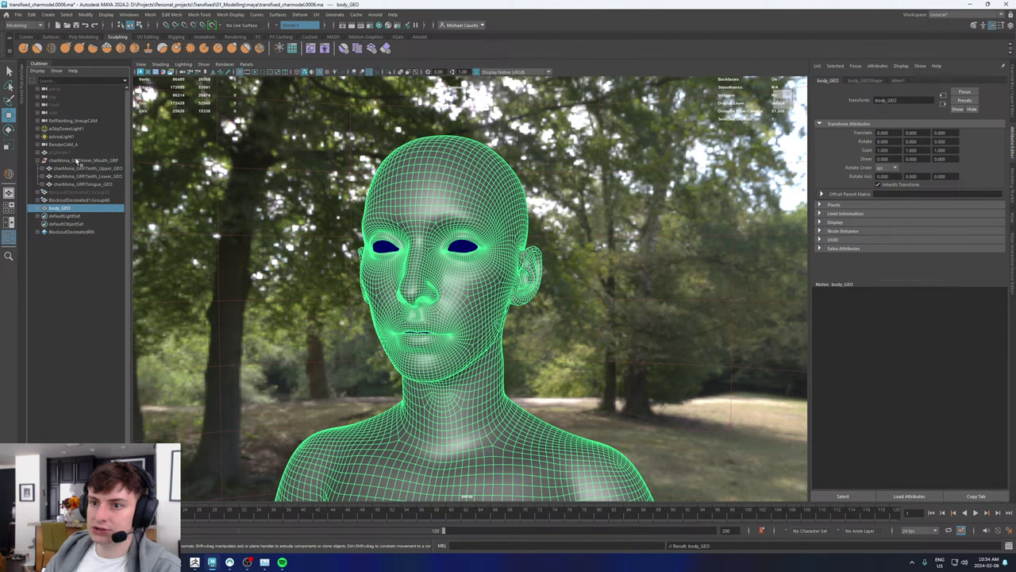
Step: Group body_GEO together with the inner mouth group and name the new group charAllison_GRP
ctrl+click(80, 162)
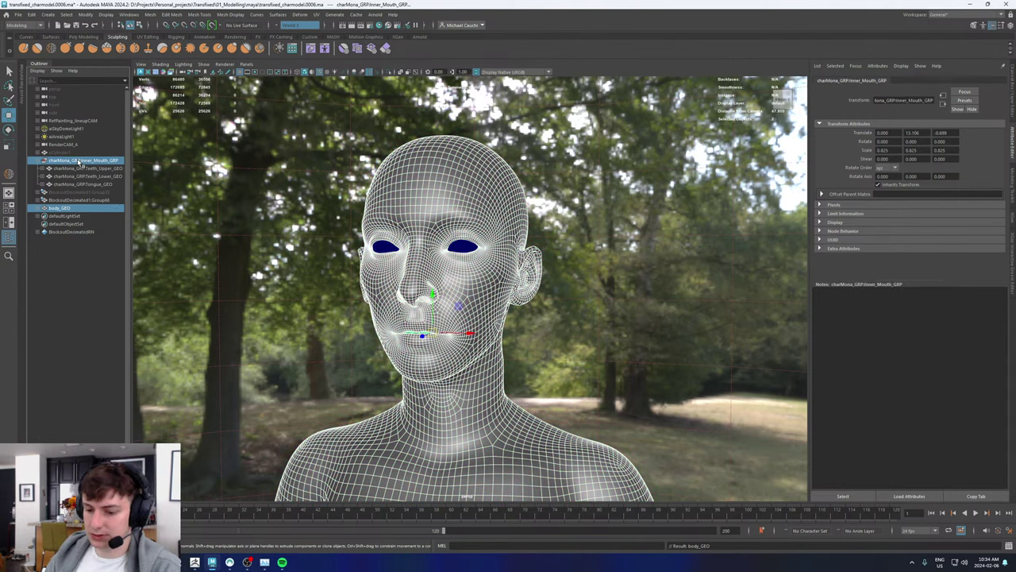
key(ctrl+g)
double_click(59, 176)
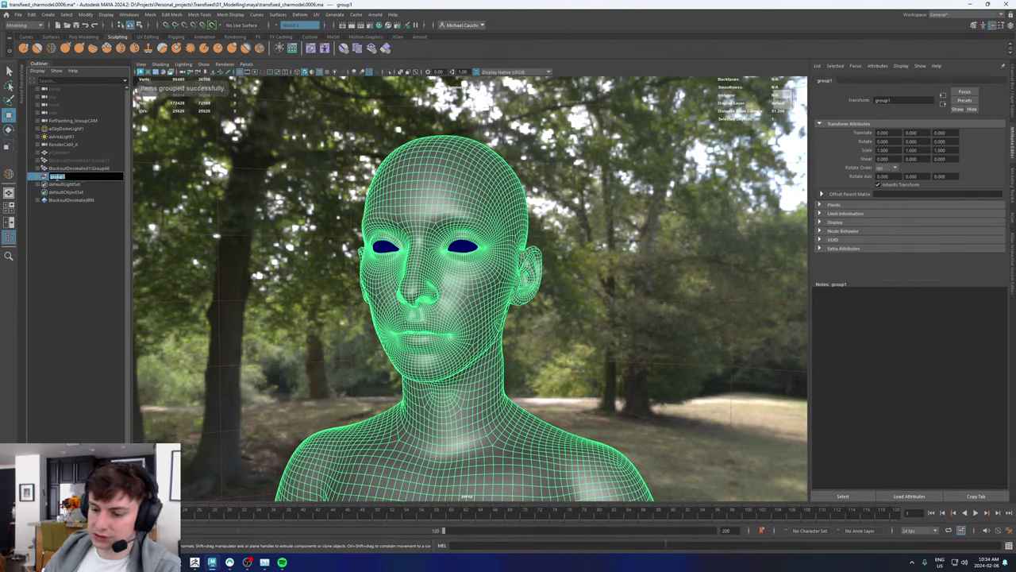
text(transfixed_charModel)
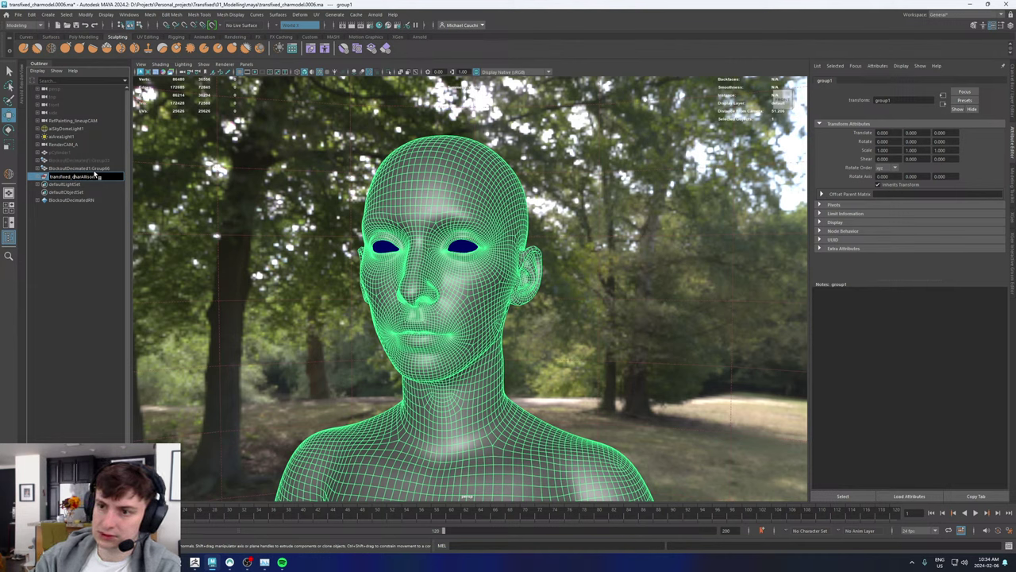
key(BackSpace)
key(BackSpace)
key(BackSpace)
key(BackSpace)
key(BackSpace)
key(BackSpace)
key(BackSpace)
key(BackSpace)
key(BackSpace)
key(BackSpace)
key(BackSpace)
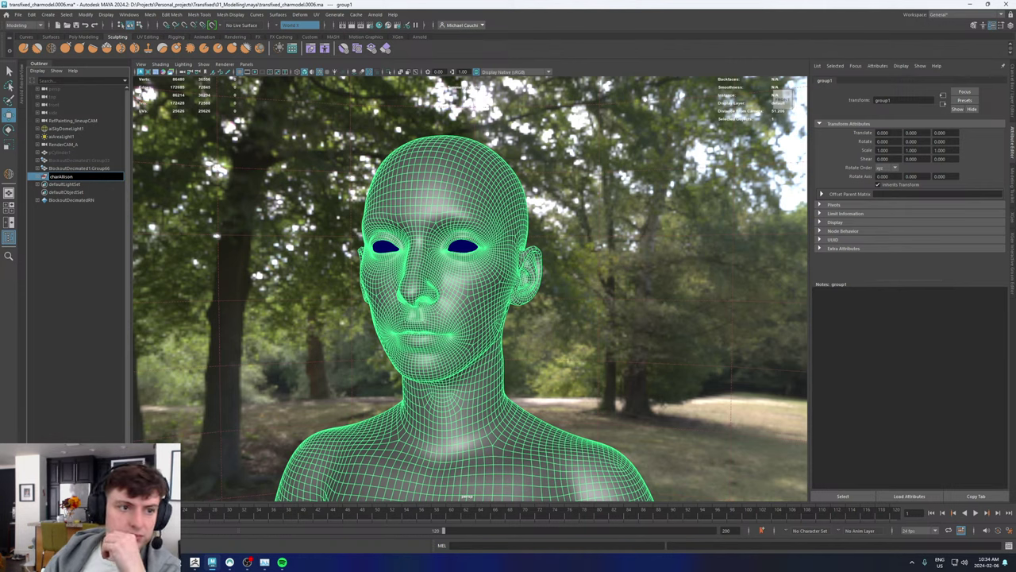
key(Return)
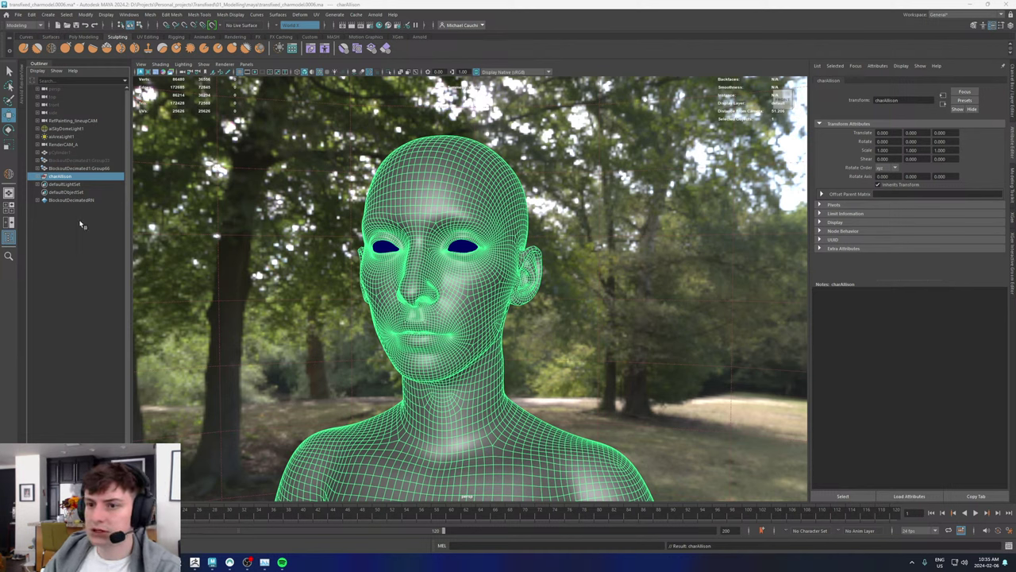
double_click(77, 176)
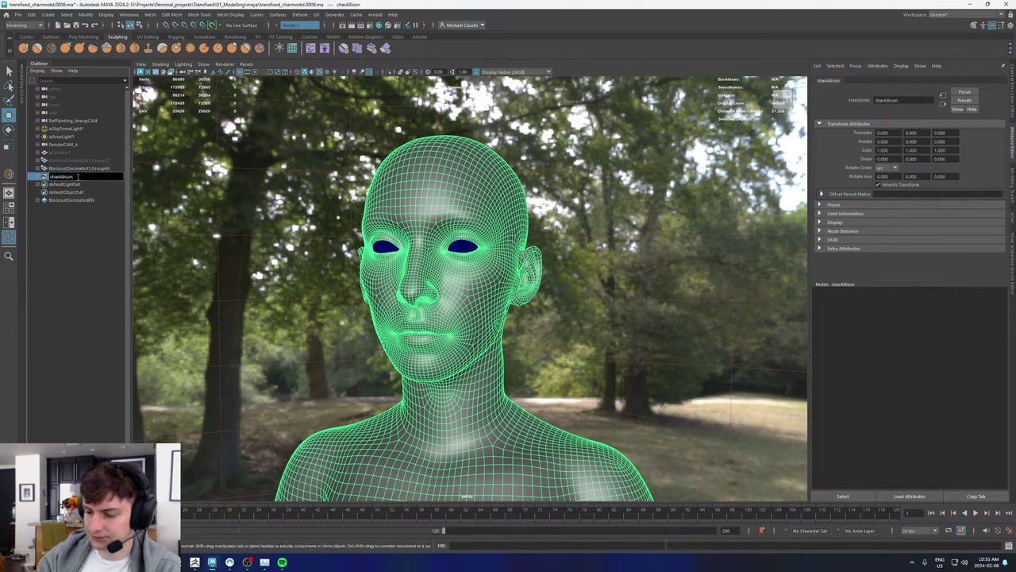
key(Return)
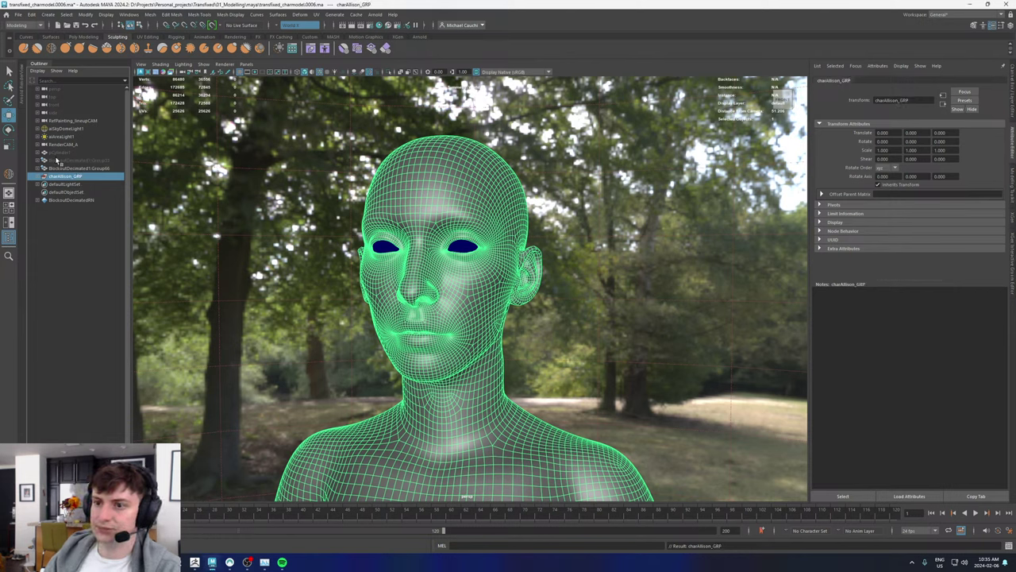
Step: Try renaming the inner mouth group inside charAllison_GRP to Inner_Mouth_GRP by removing its charMona_GRP prefix, and undo the rename
click(41, 177)
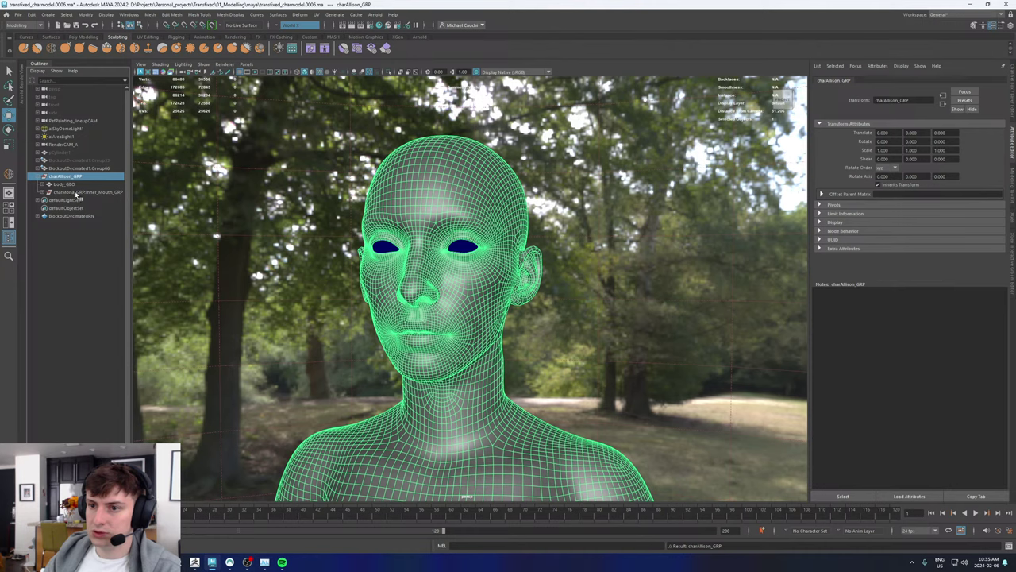
click(77, 193)
click(95, 202)
click(89, 194)
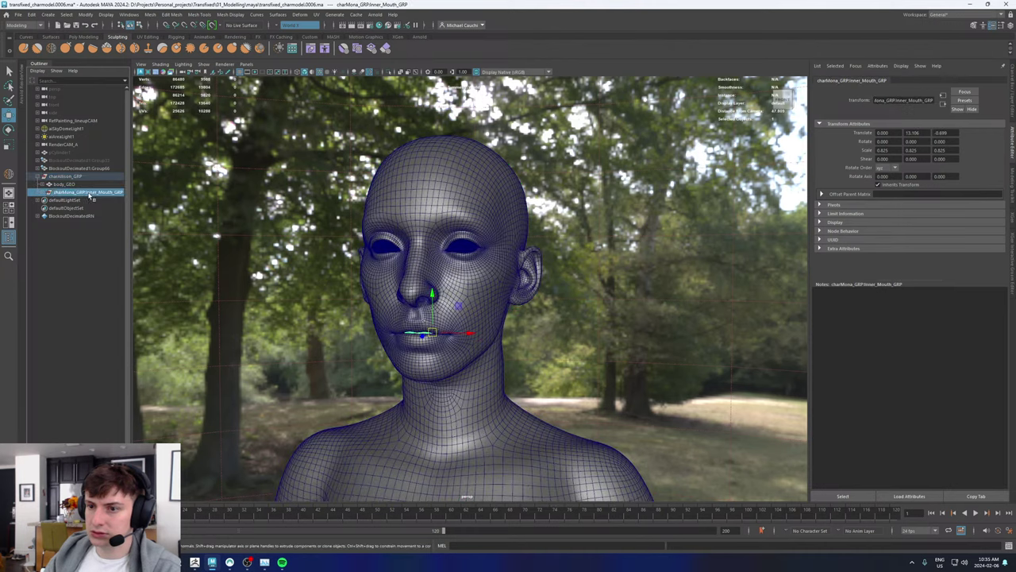
double_click(86, 193)
click(86, 193)
drag(85, 193, 52, 194)
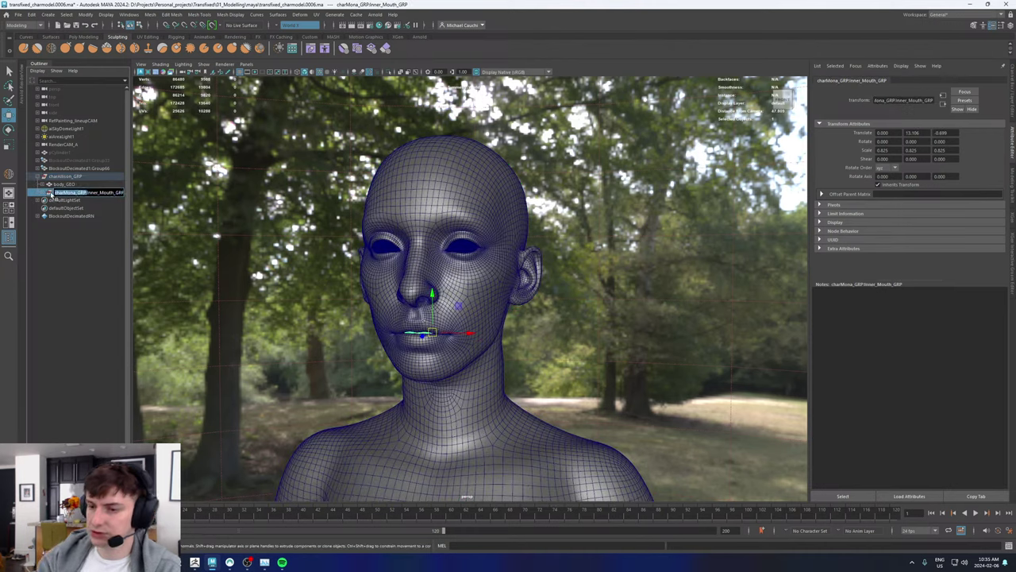
key(BackSpace)
key(Return)
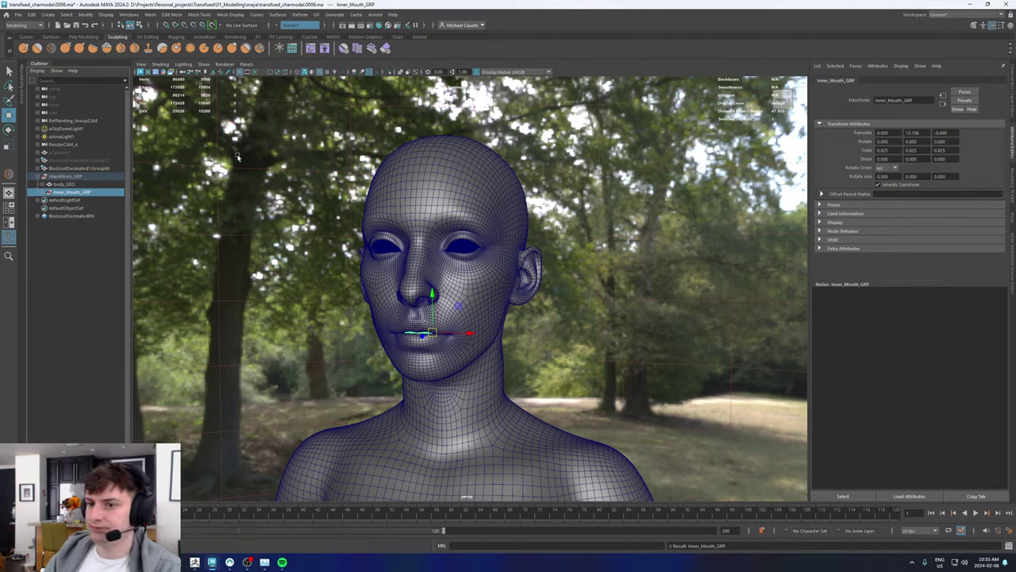
key(ctrl+z)
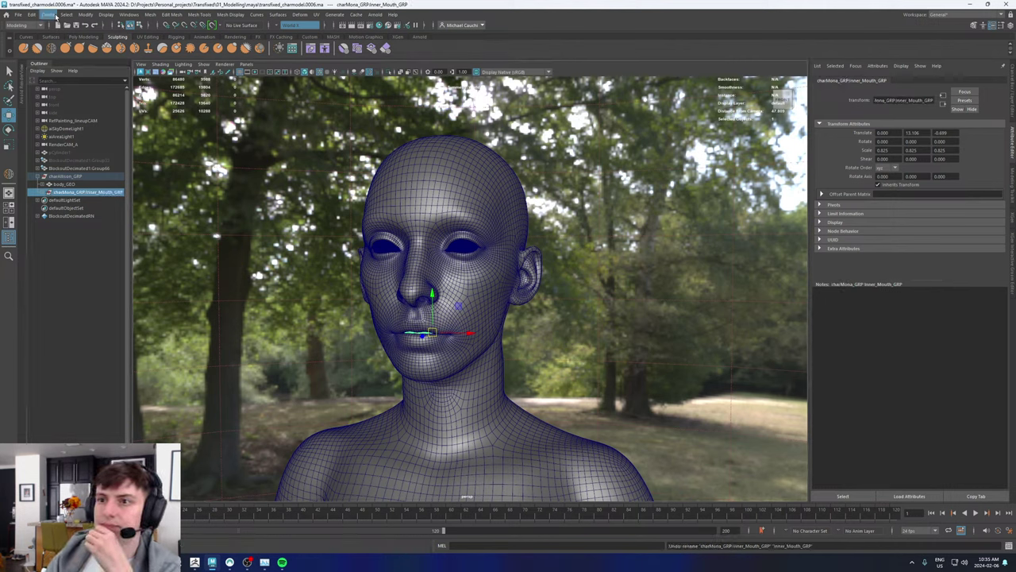
Step: Delete the charMona_GRP namespace, merging its contents with the parent, and check the names inside Inner_Mouth_GRP
click(85, 14)
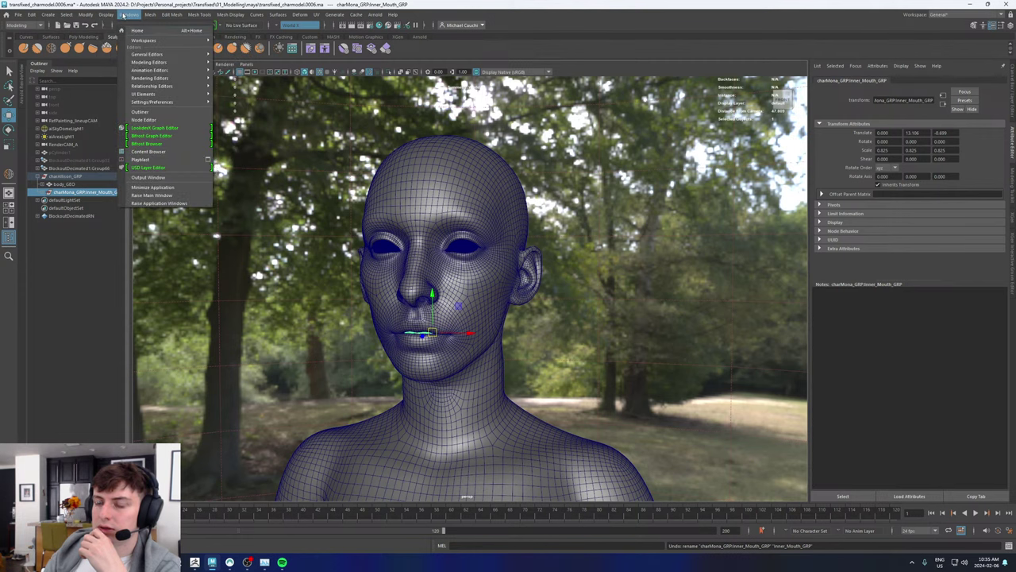
mouse_move(169, 101)
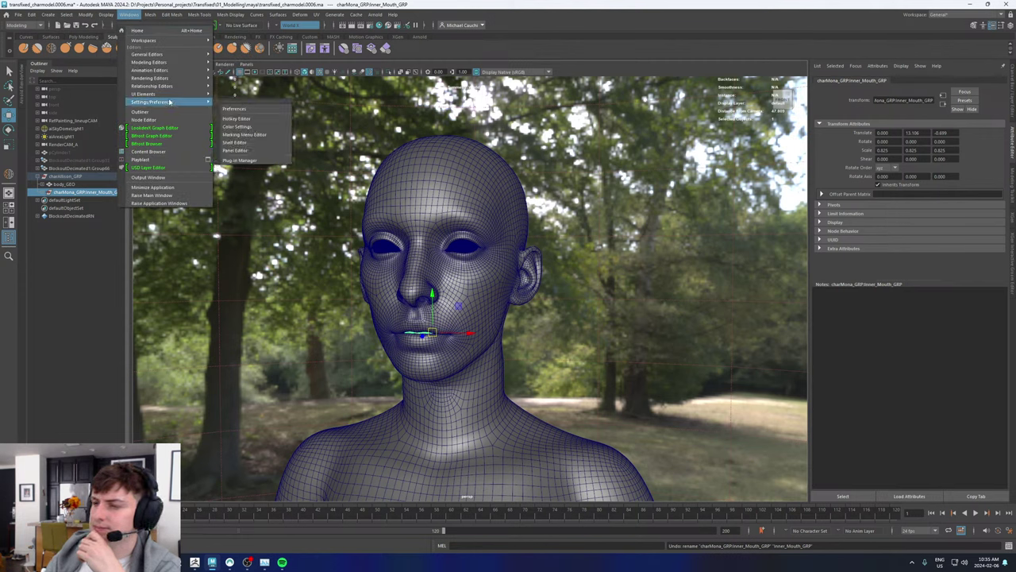
mouse_move(159, 54)
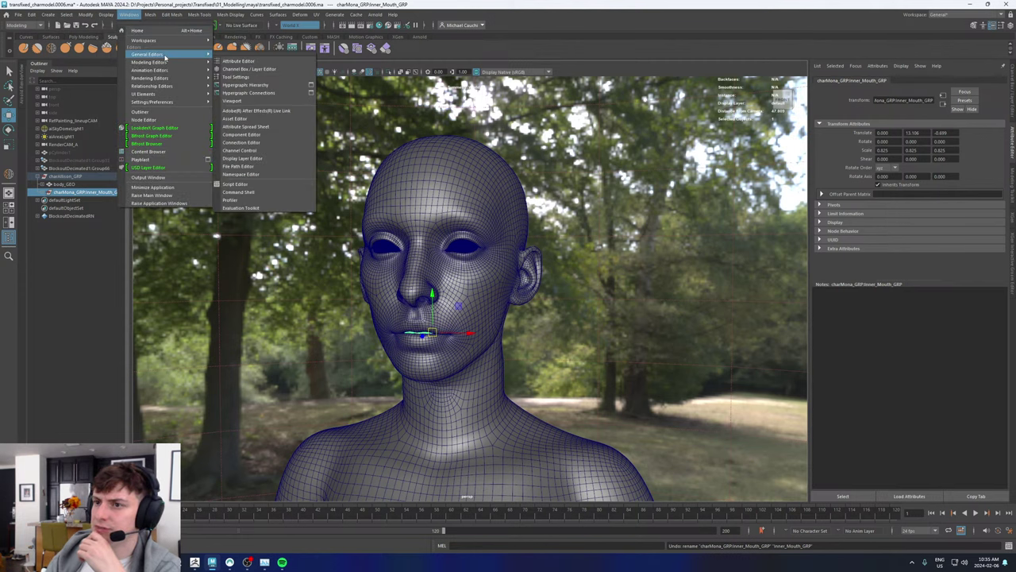
click(246, 174)
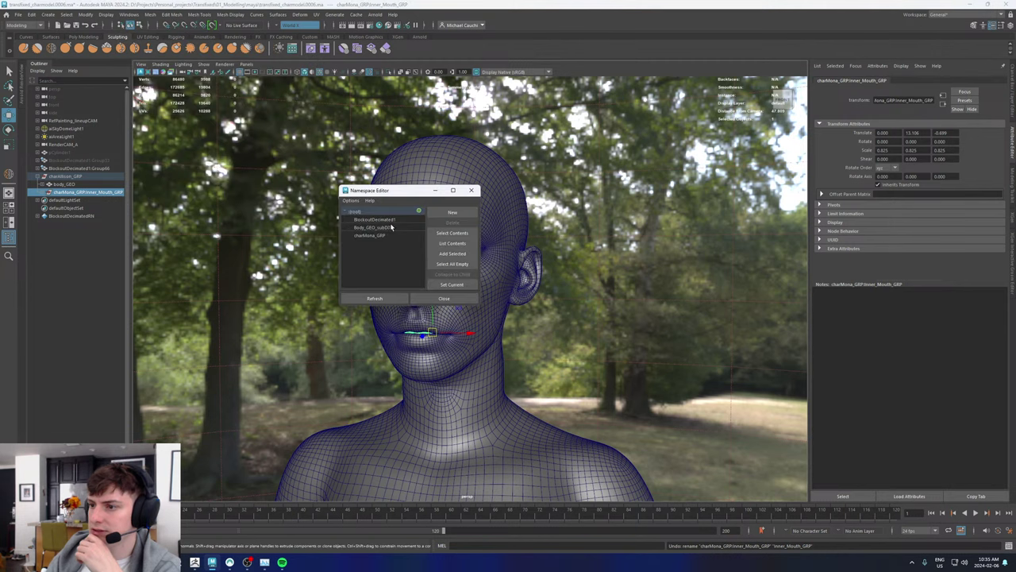
click(377, 237)
click(453, 222)
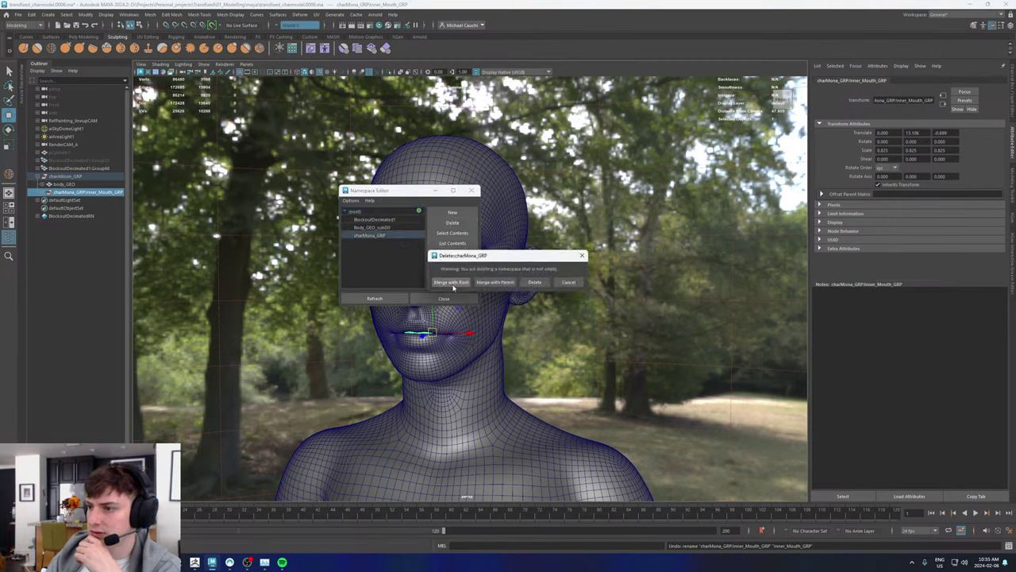
click(494, 283)
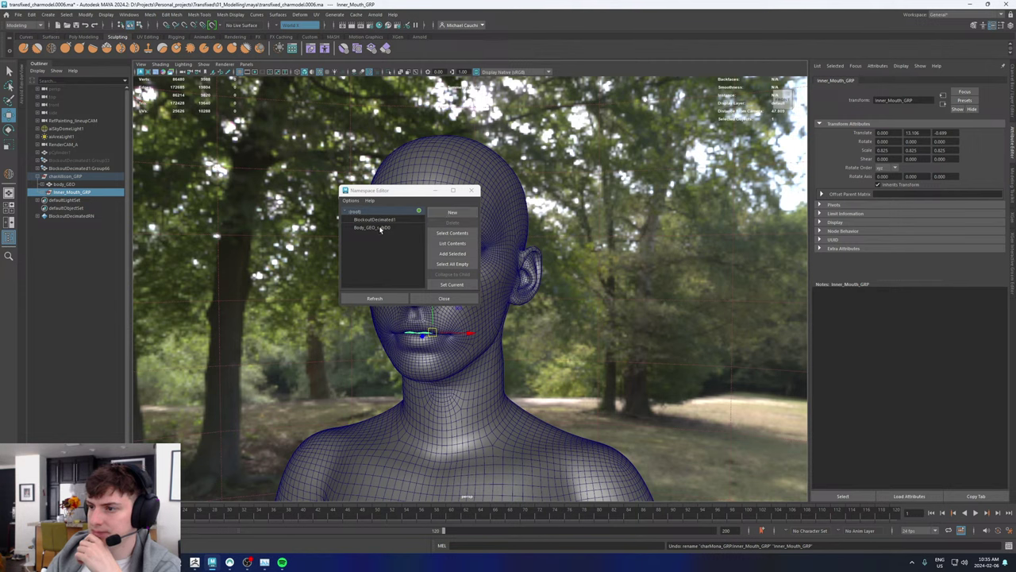
click(472, 190)
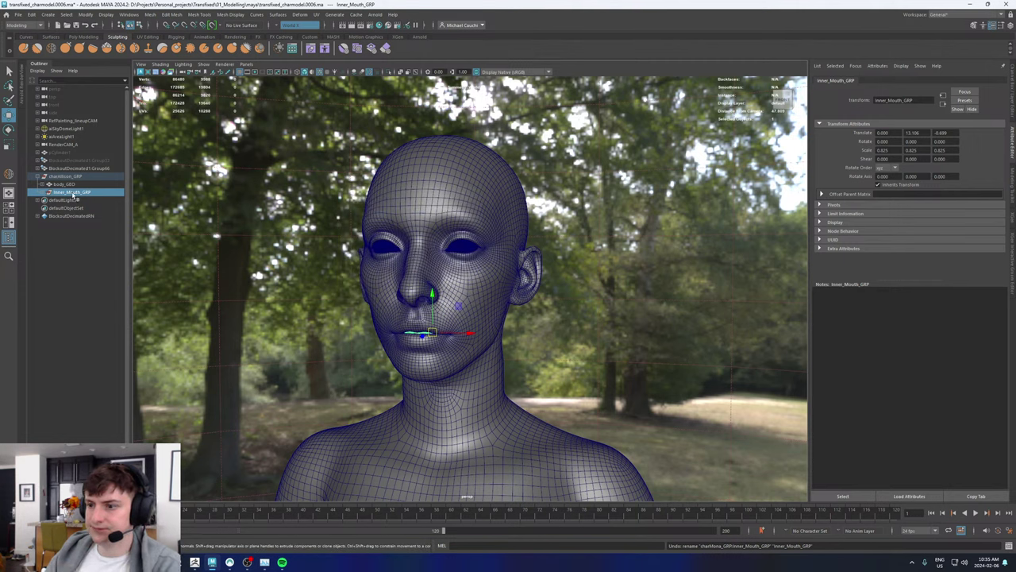
click(45, 192)
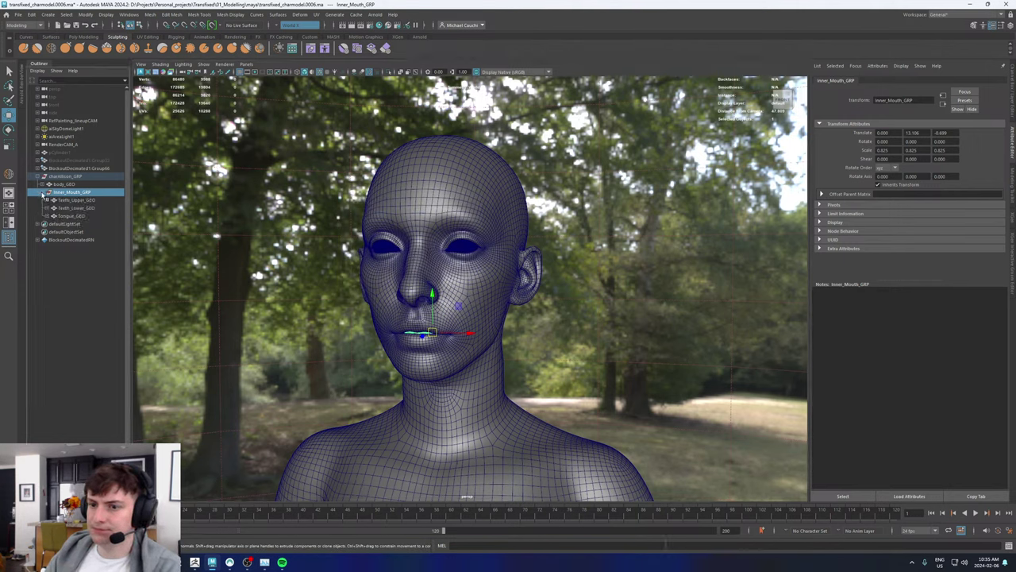
click(45, 193)
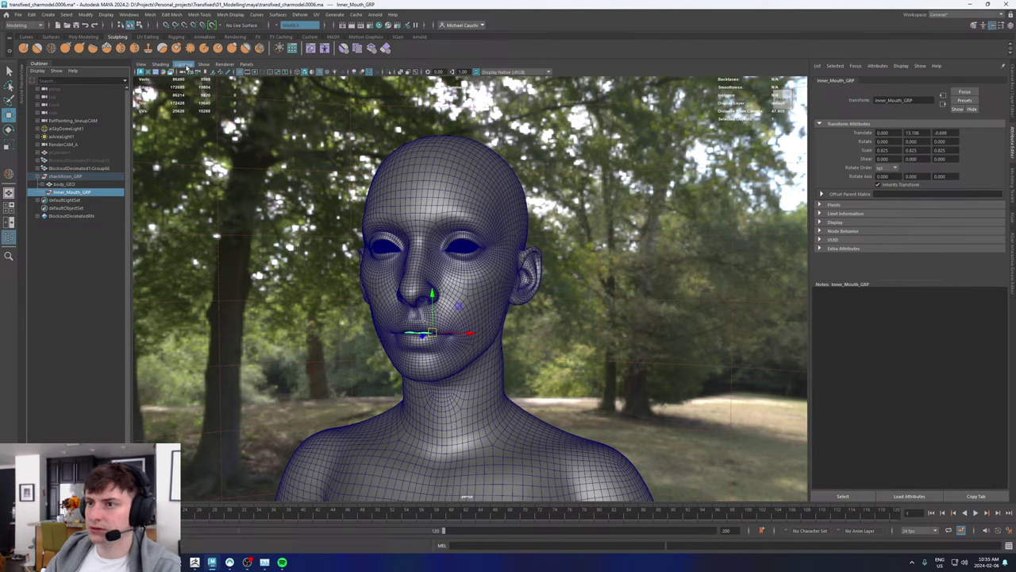
Step: Examine the inner mouth through the head with X-Ray shading, and switch X-Ray off again
click(183, 65)
mouse_move(160, 65)
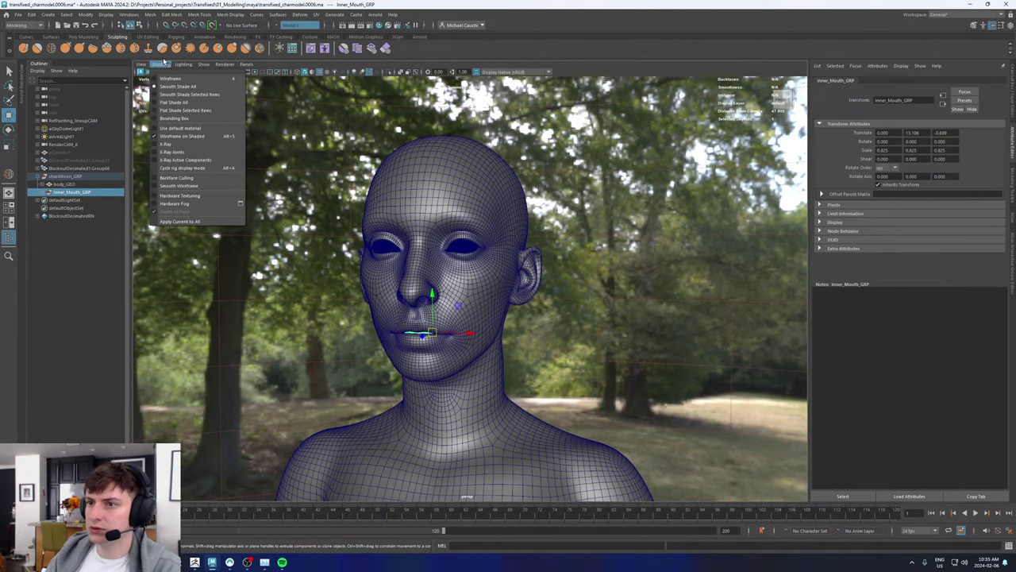
click(167, 145)
mouse_move(543, 247)
alt+mouse_down()
mouse_move(580, 231)
mouse_move(572, 228)
alt+mouse_up()
click(580, 231)
click(572, 227)
alt+drag(506, 212, 467, 219)
alt+right_drag(467, 219, 544, 266)
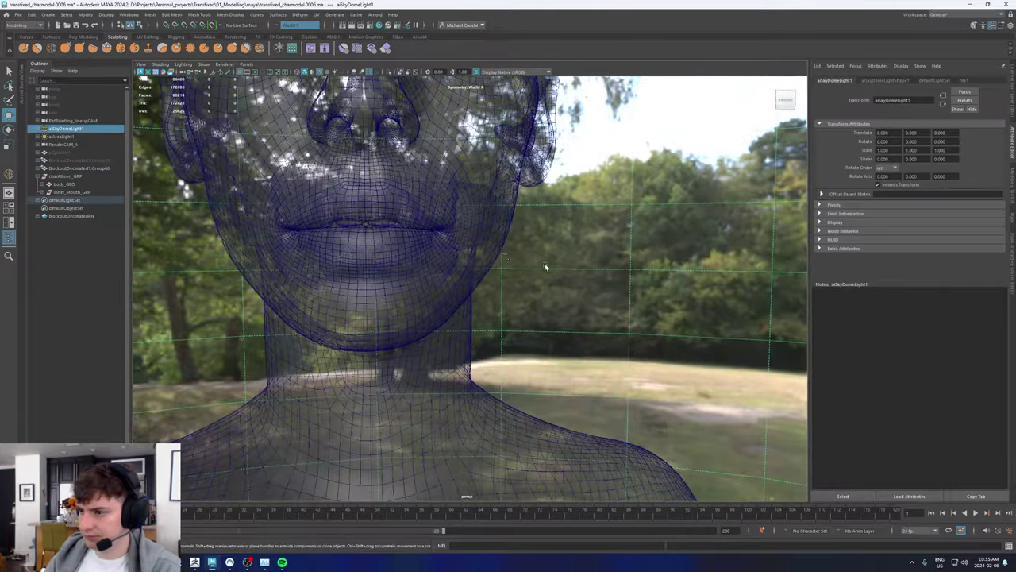
alt+drag(545, 266, 445, 260)
alt+middle_drag(445, 260, 495, 290)
alt+right_drag(494, 291, 417, 260)
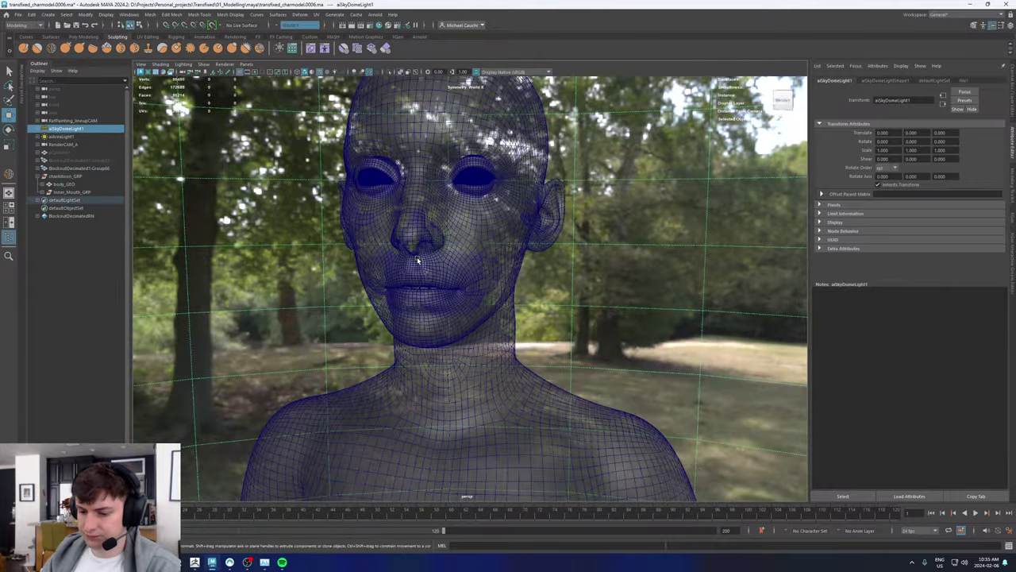
key(5)
alt+drag(467, 183, 467, 231)
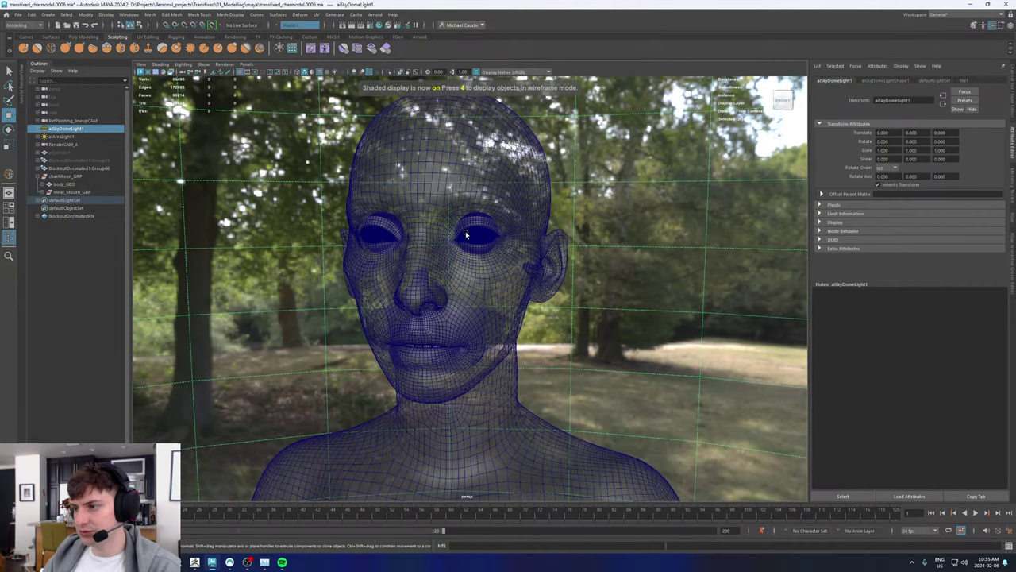
click(183, 63)
click(162, 64)
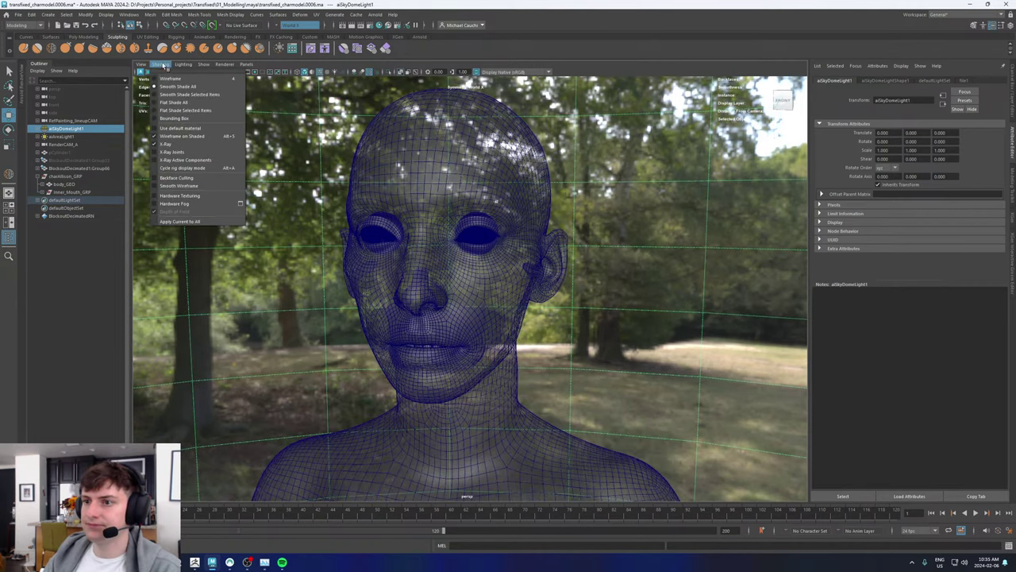
click(168, 144)
Step: Turn off the wireframe overlay on the shaded head and save the scene
alt+drag(612, 256, 631, 252)
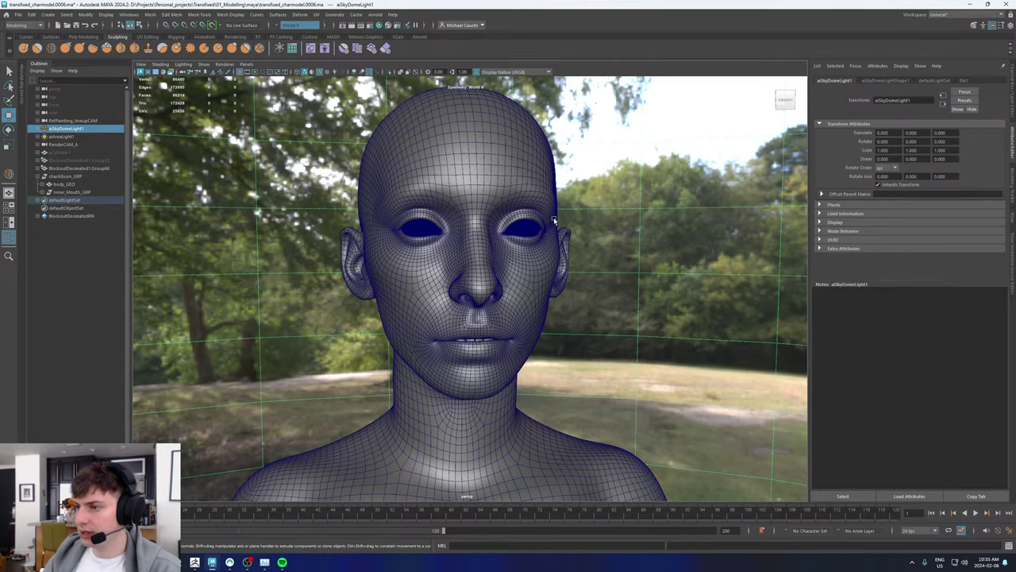
scroll(516, 221, up, 6)
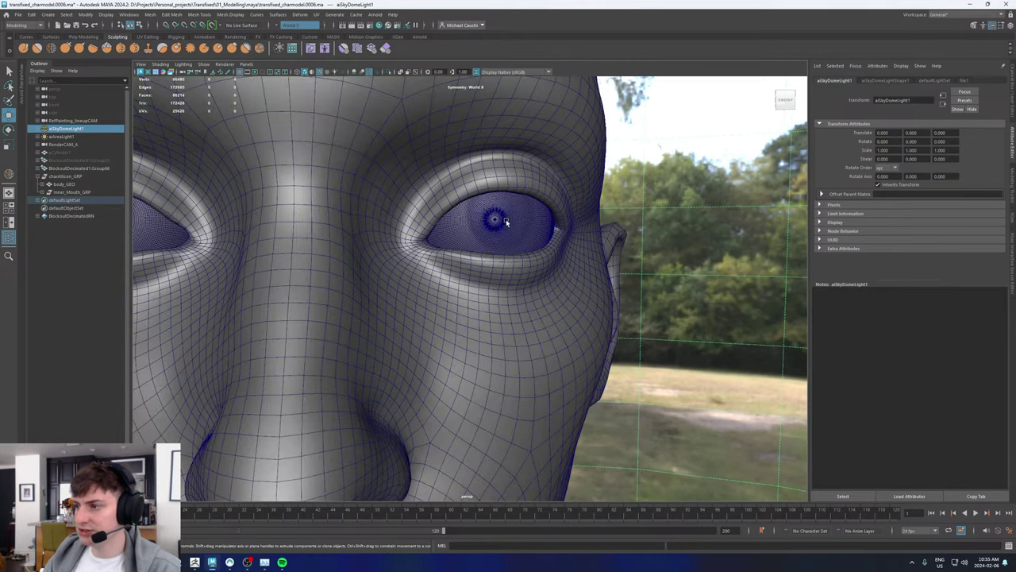
alt+drag(389, 173, 441, 176)
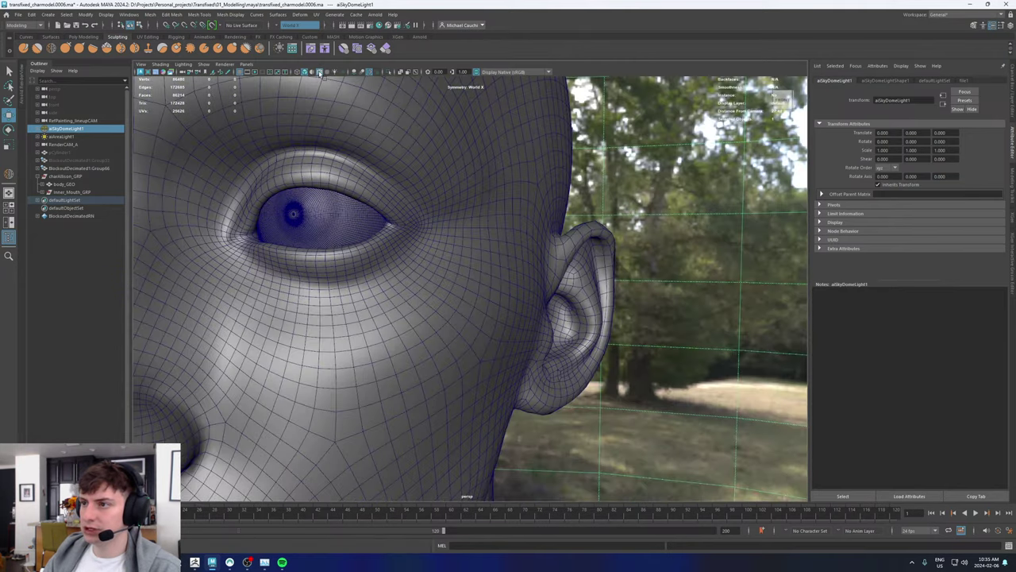
click(319, 72)
scroll(358, 268, down, 10)
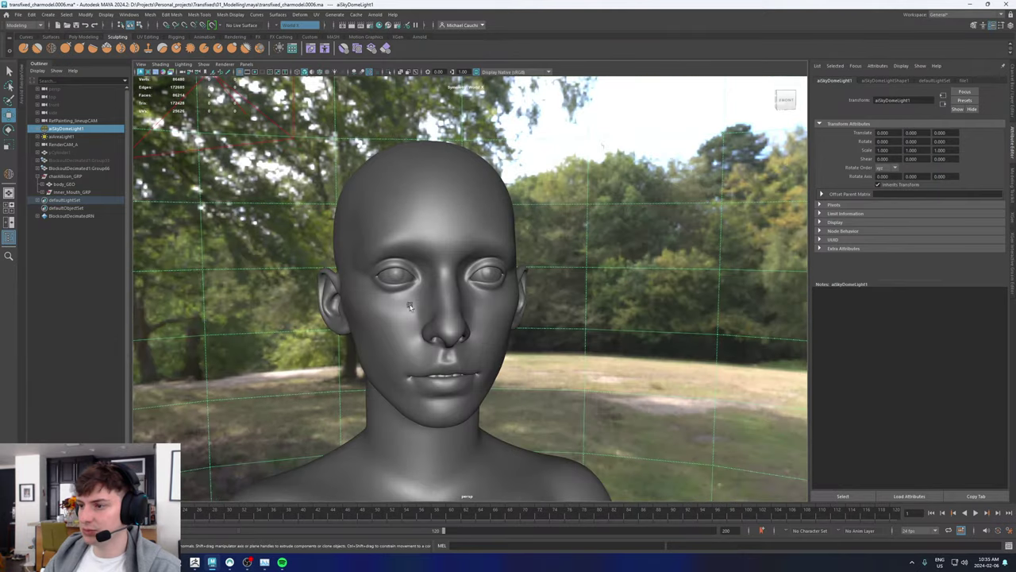
alt+drag(409, 307, 436, 272)
alt+drag(575, 300, 571, 300)
key(ctrl+s)
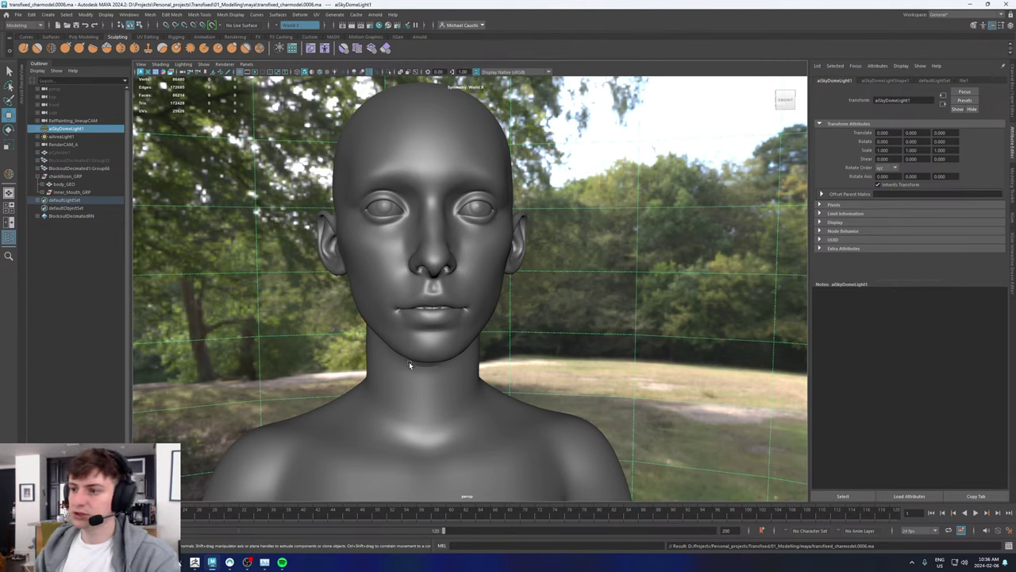
Step: Examine the surface shading and edge flow of the neck below the chin
alt+drag(419, 270, 420, 277)
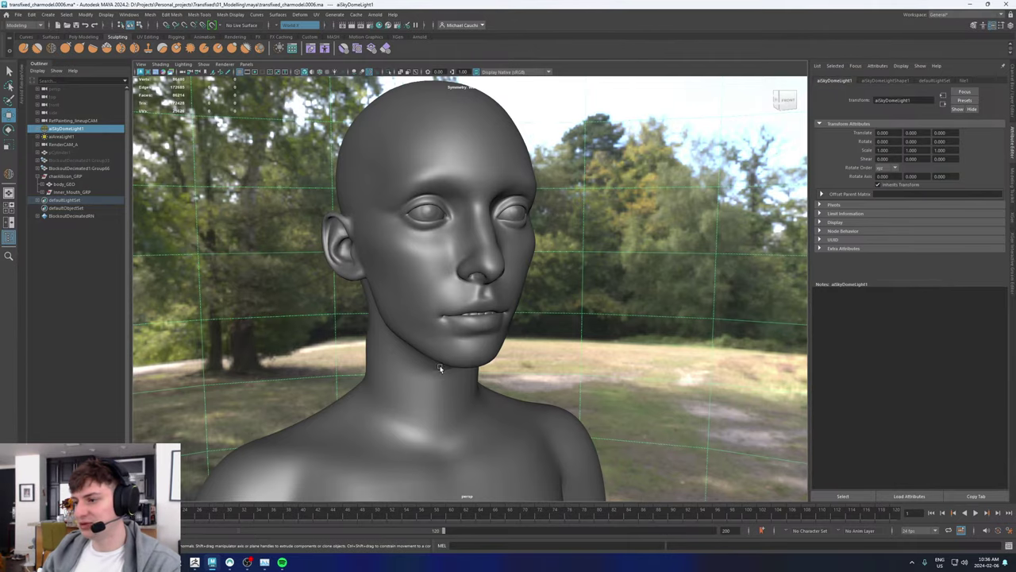
alt+drag(441, 368, 452, 256)
click(408, 343)
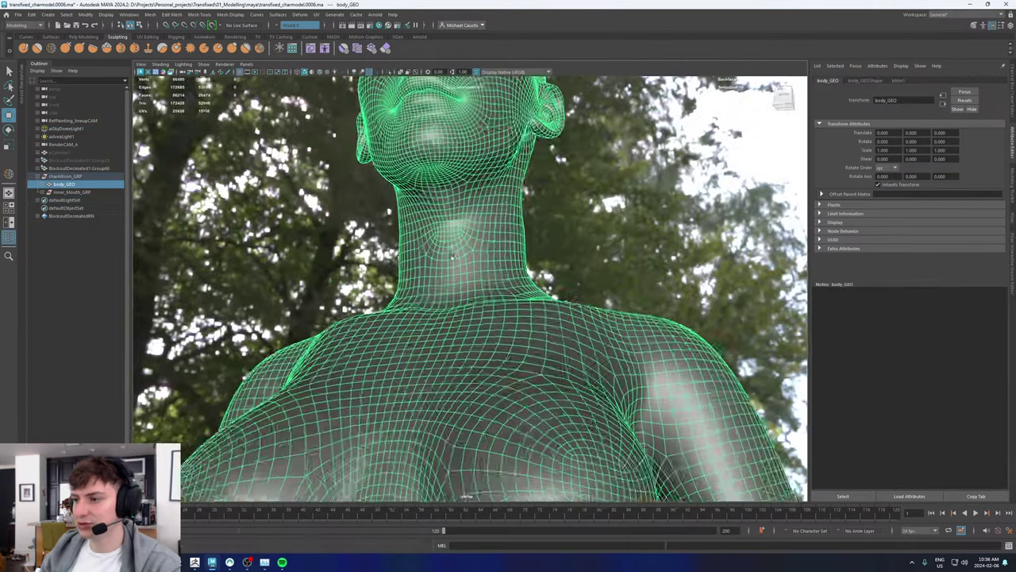
alt+right_drag(452, 256, 548, 273)
alt+drag(451, 206, 373, 202)
alt+right_drag(381, 270, 540, 335)
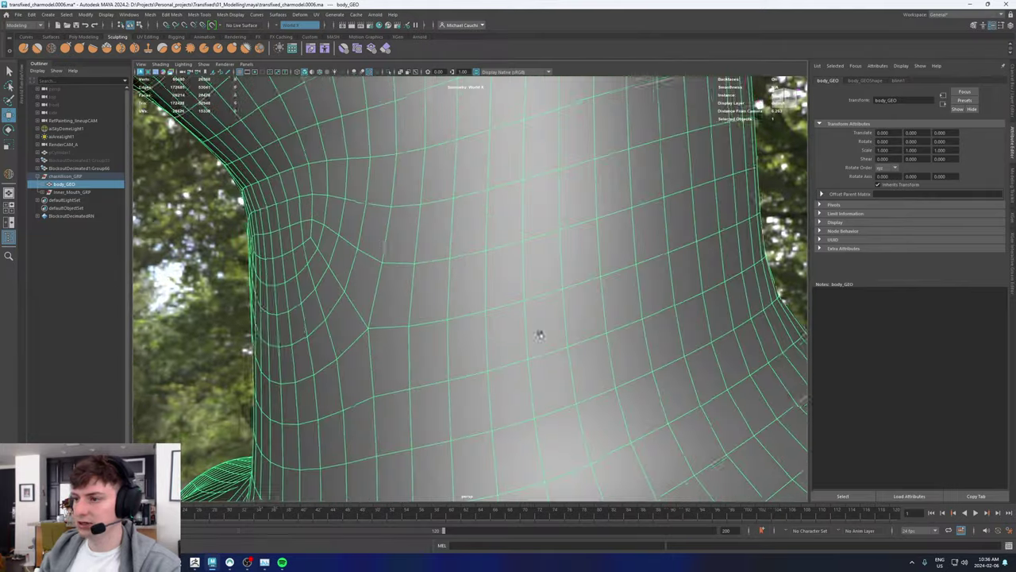
alt+drag(445, 262, 428, 244)
alt+right_drag(428, 243, 342, 270)
click(257, 314)
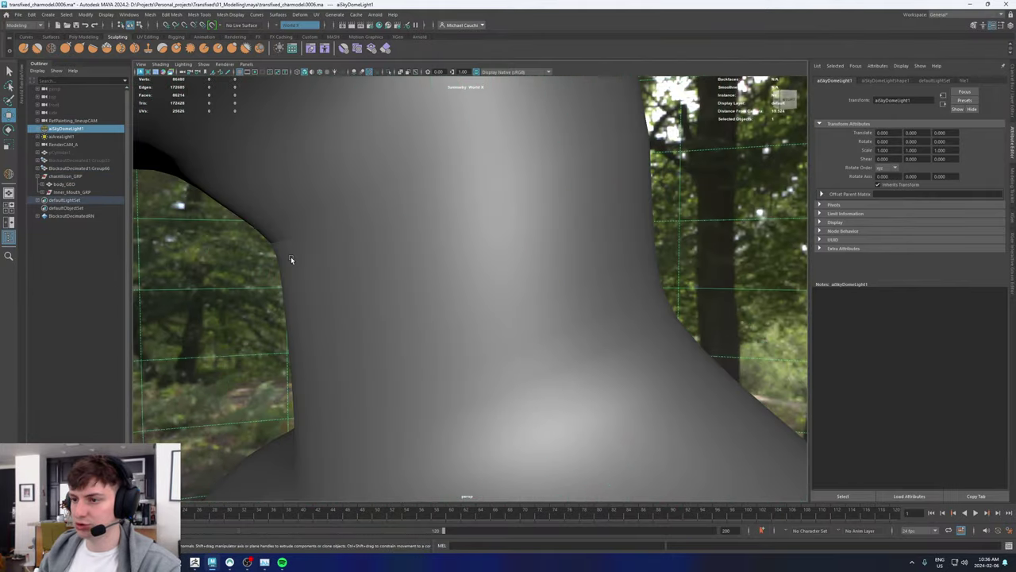
scroll(291, 259, down, 2)
Step: Set the normals of body_GEO to face and soften all of its edges
click(352, 251)
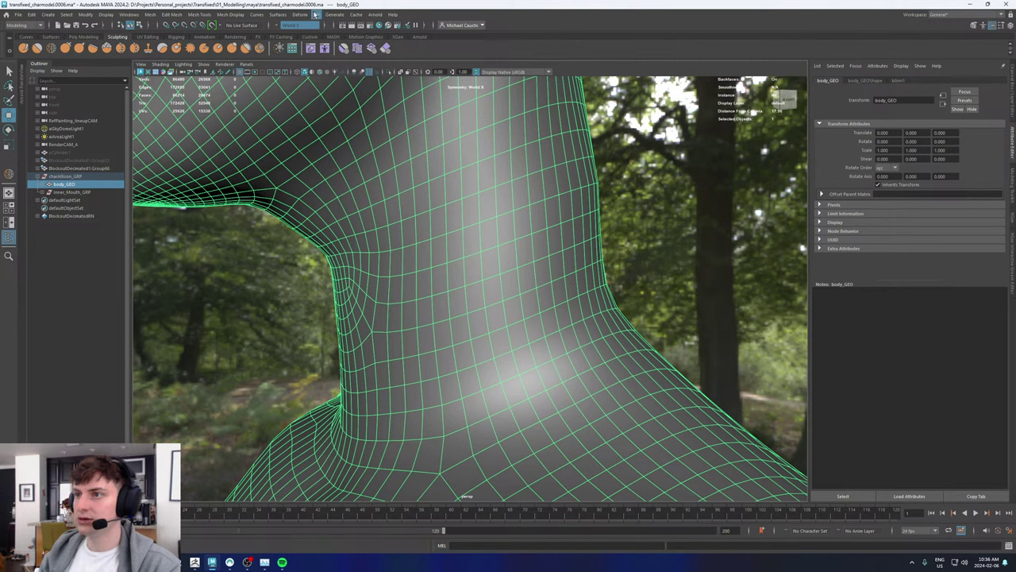
click(231, 15)
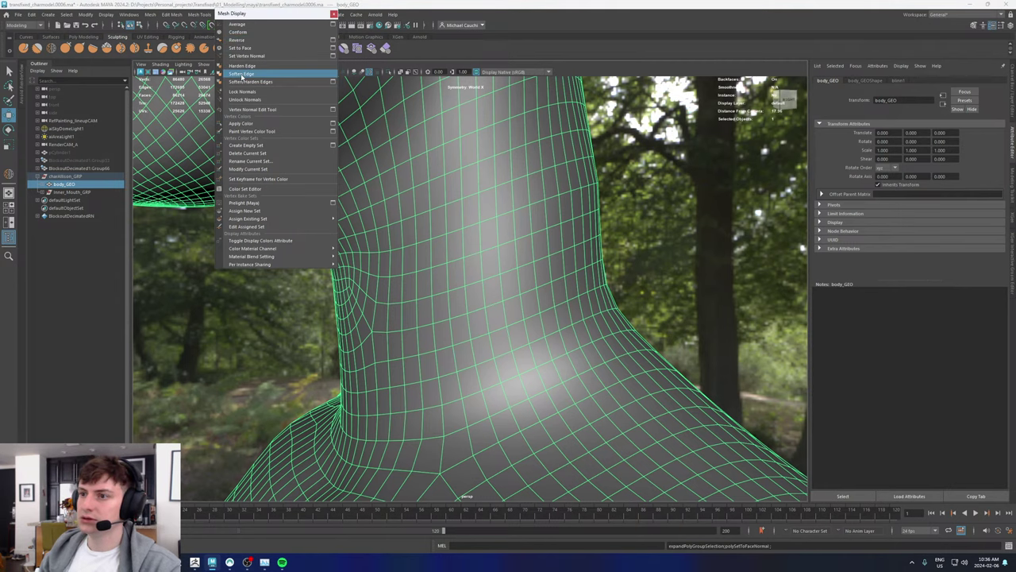
click(242, 73)
click(334, 14)
Step: Check the softened shading from the side and delete the construction history of body_GEO
scroll(492, 190, down, 5)
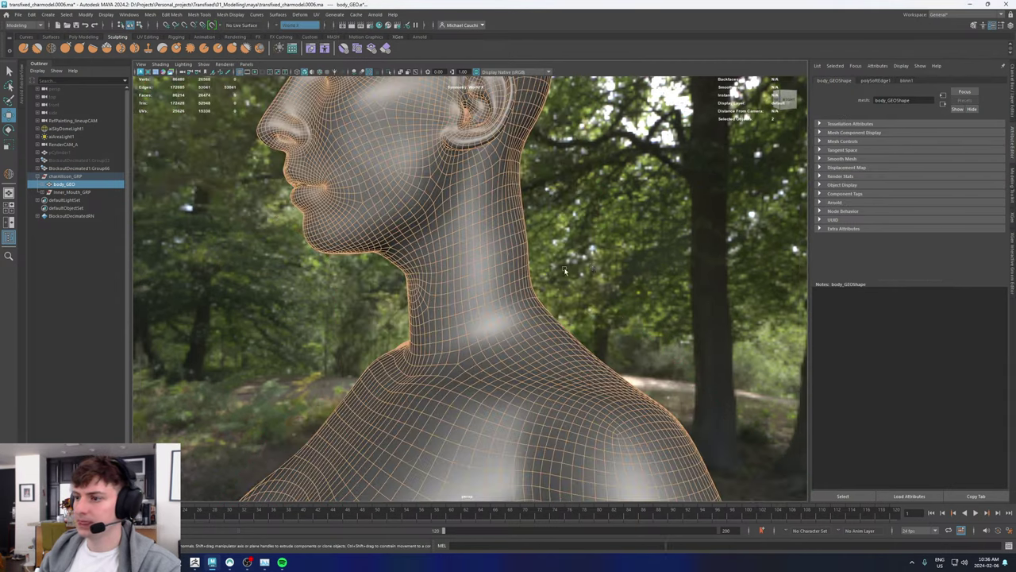
click(469, 227)
alt+drag(468, 228, 418, 230)
click(418, 230)
alt+drag(508, 209, 496, 281)
click(648, 254)
alt+right_drag(649, 253, 527, 266)
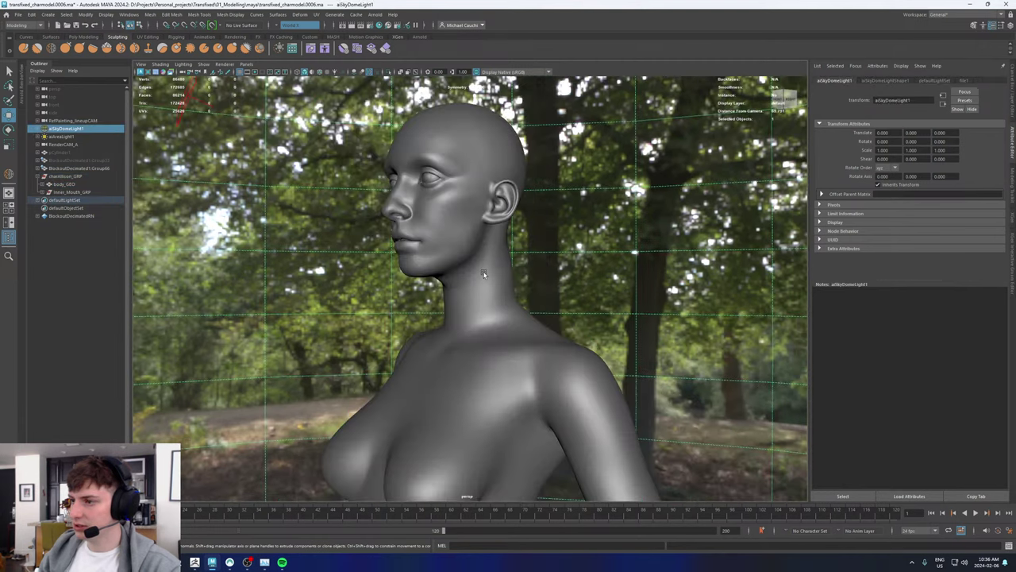
click(484, 274)
key(alt+shift+d)
Step: Delete the lowest ring of faces around the torso's open waist on body_GEO
alt+drag(461, 267, 516, 271)
alt+right_drag(516, 271, 421, 289)
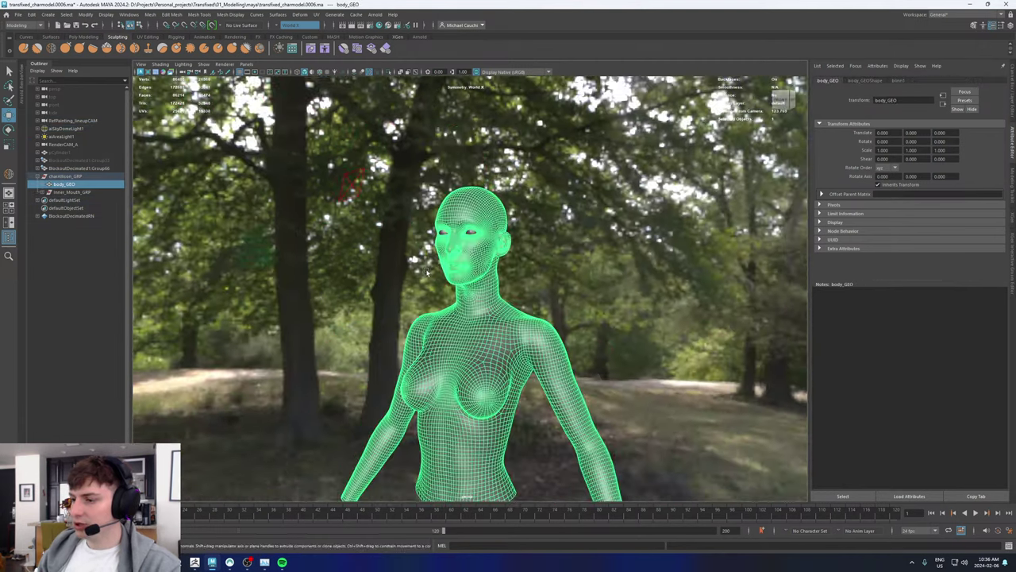
alt+middle_drag(421, 289, 406, 194)
alt+drag(406, 193, 447, 222)
scroll(450, 206, up, 5)
alt+middle_drag(415, 279, 427, 191)
alt+drag(414, 172, 410, 193)
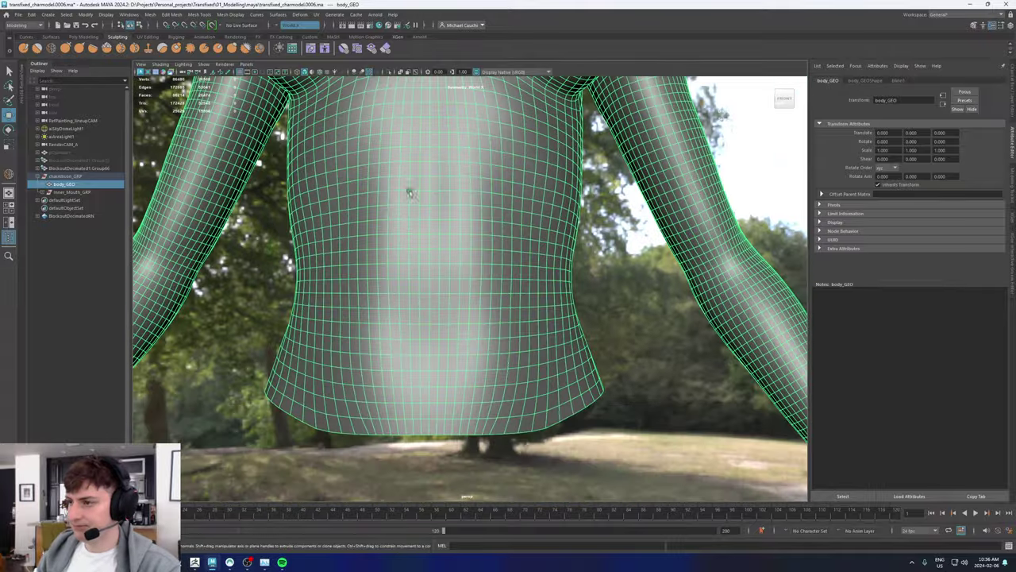
alt+middle_drag(412, 258, 423, 129)
right_drag(418, 205, 417, 223)
click(417, 221)
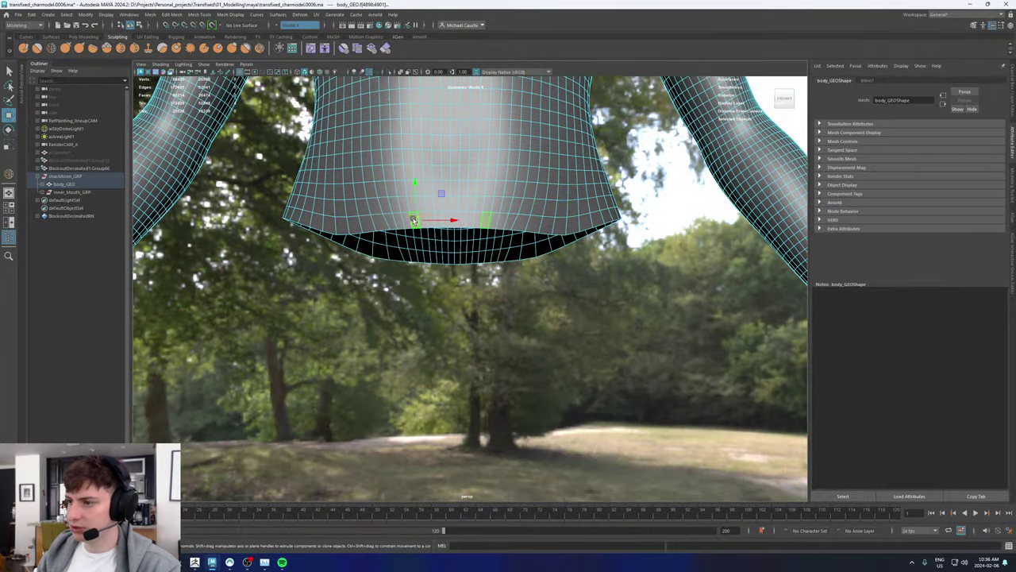
key(q)
click(422, 220)
shift+double_click(413, 220)
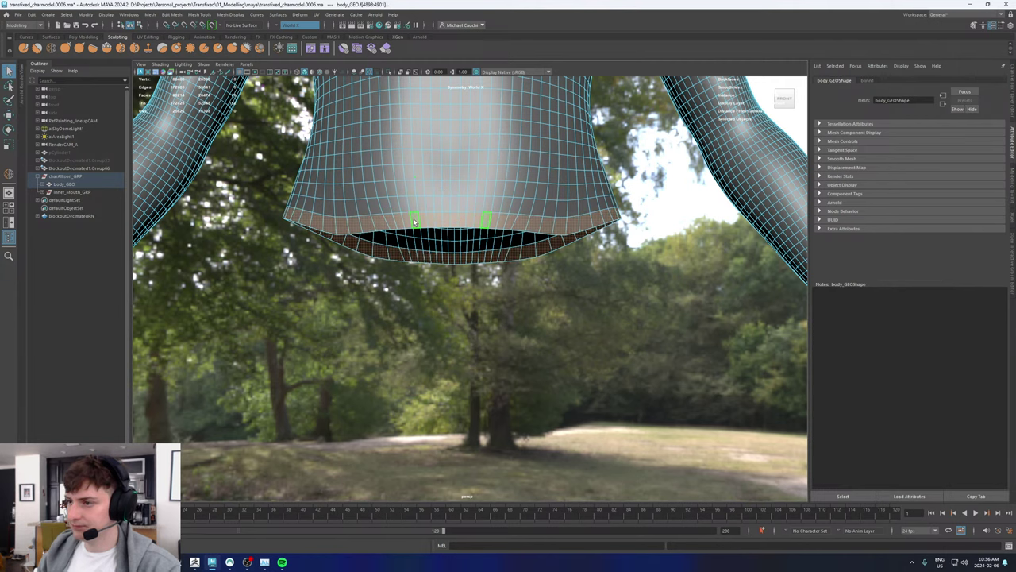
key(Delete)
Step: Select the open border edge loop around the torso's waist on body_GEO and fill the hole
mouse_move(414, 219)
alt+mouse_down()
mouse_move(438, 204)
mouse_move(429, 214)
alt+mouse_up()
alt+right_drag(429, 215, 486, 291)
key(w)
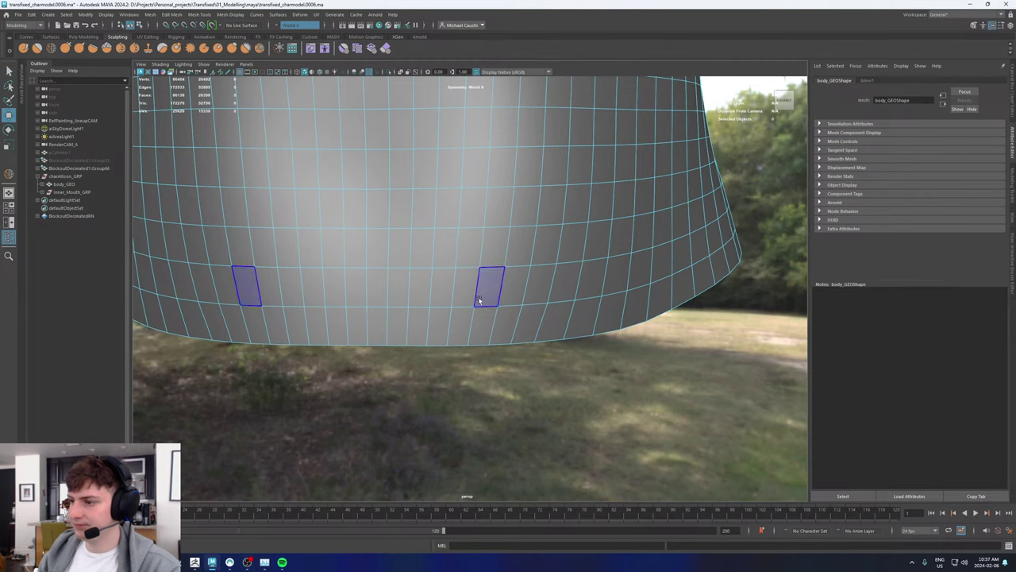
right_drag(422, 287, 566, 195)
scroll(565, 194, down, 8)
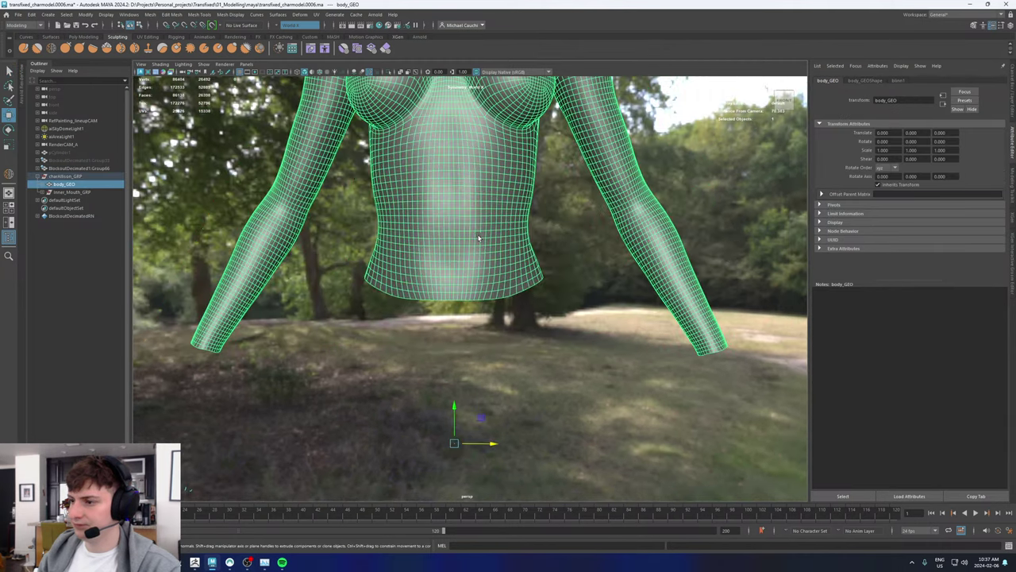
scroll(479, 235, up, 5)
key(F8)
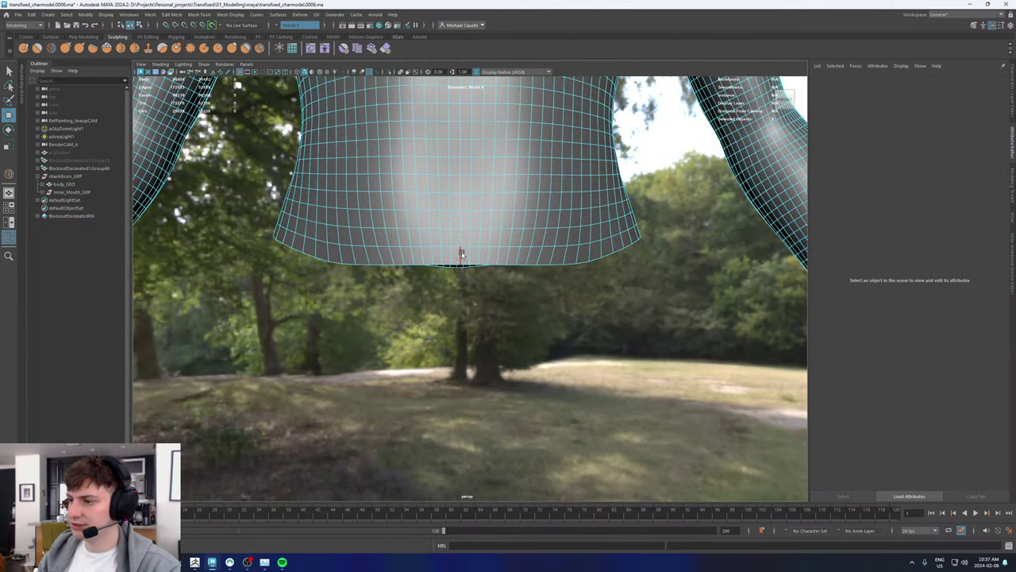
double_click(468, 263)
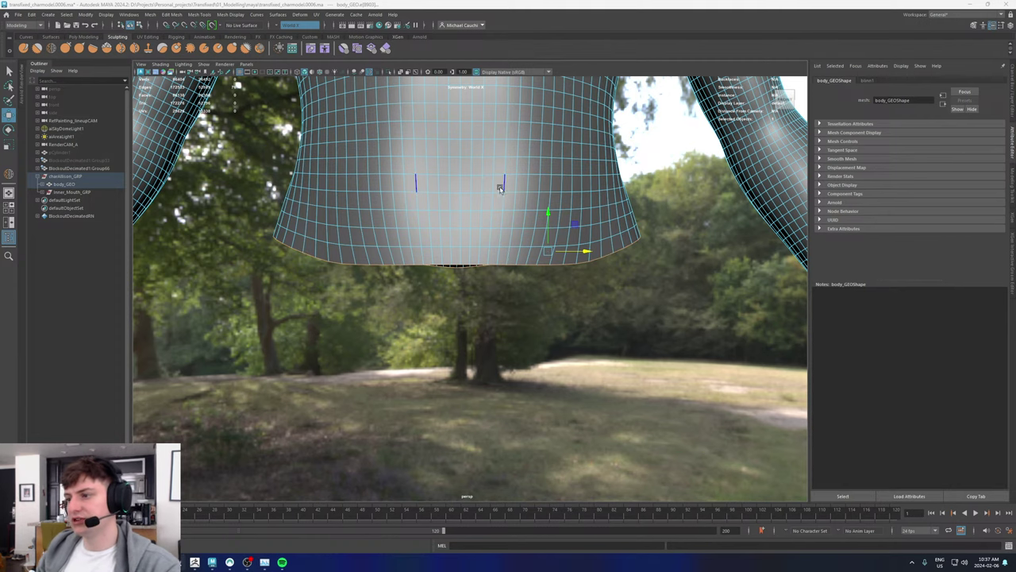
alt+drag(502, 188, 462, 252)
alt+middle_drag(462, 181, 463, 268)
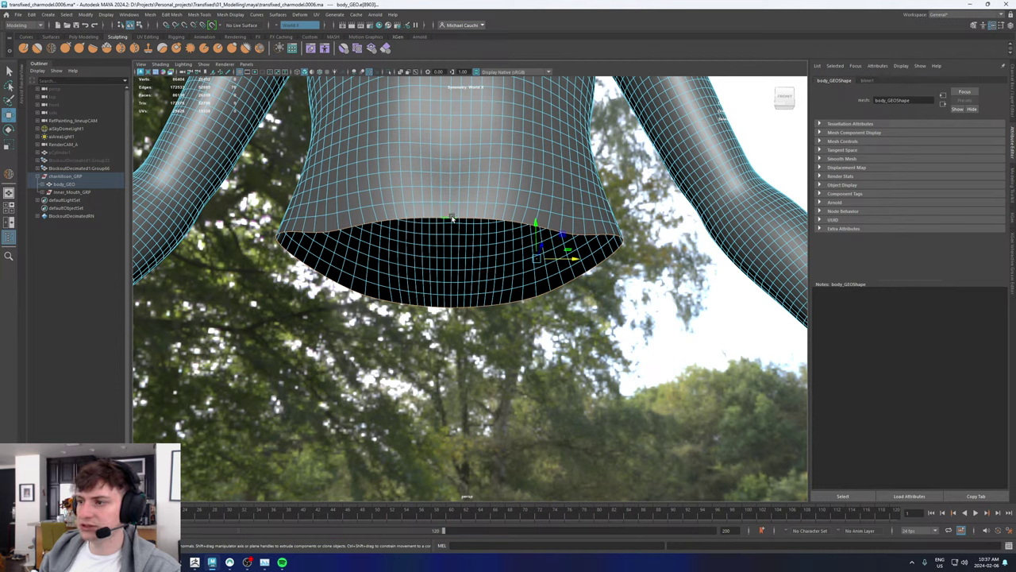
shift+right_drag(453, 219, 435, 321)
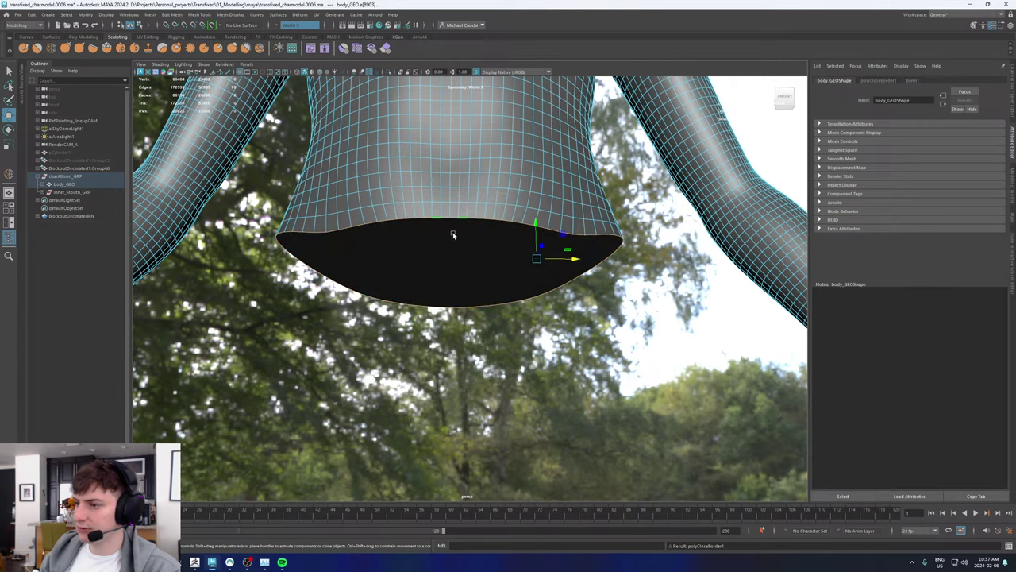
Step: Split the new waist cap with a Multi-Cut edge running from the front centre vertex to the back centre vertex
alt+drag(454, 233, 453, 254)
shift+right_drag(456, 225, 406, 224)
alt+drag(457, 226, 555, 307)
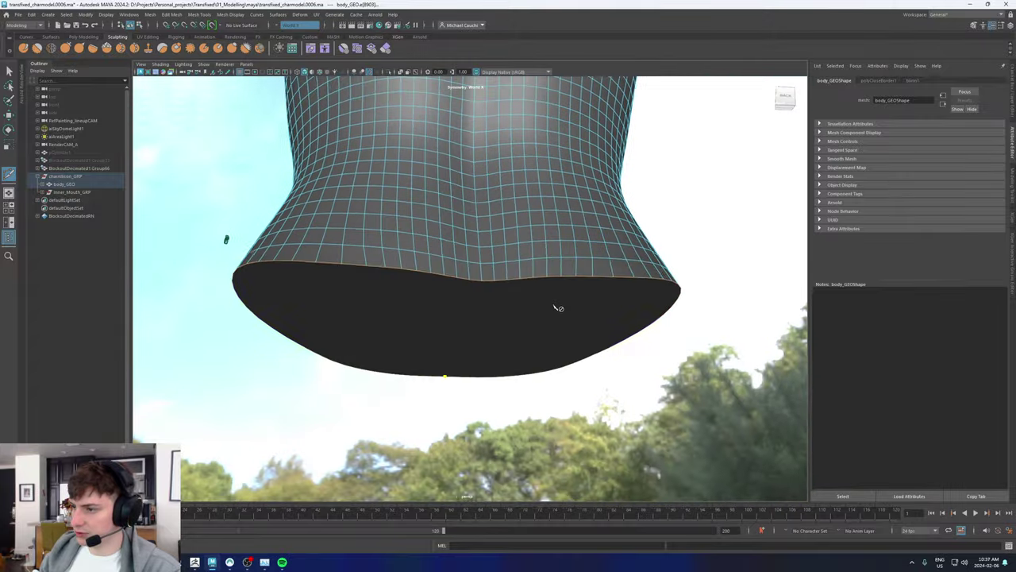
click(482, 282)
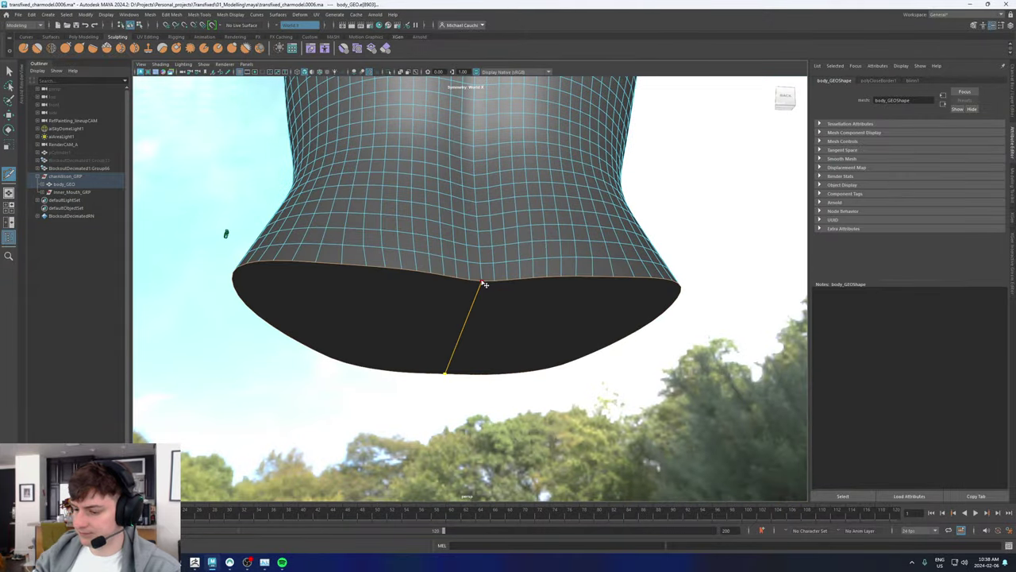
key(Return)
Step: Cut two mirrored pairs of edges from front to back across the waist cap, directly beside the centre line
alt+drag(462, 278, 441, 306)
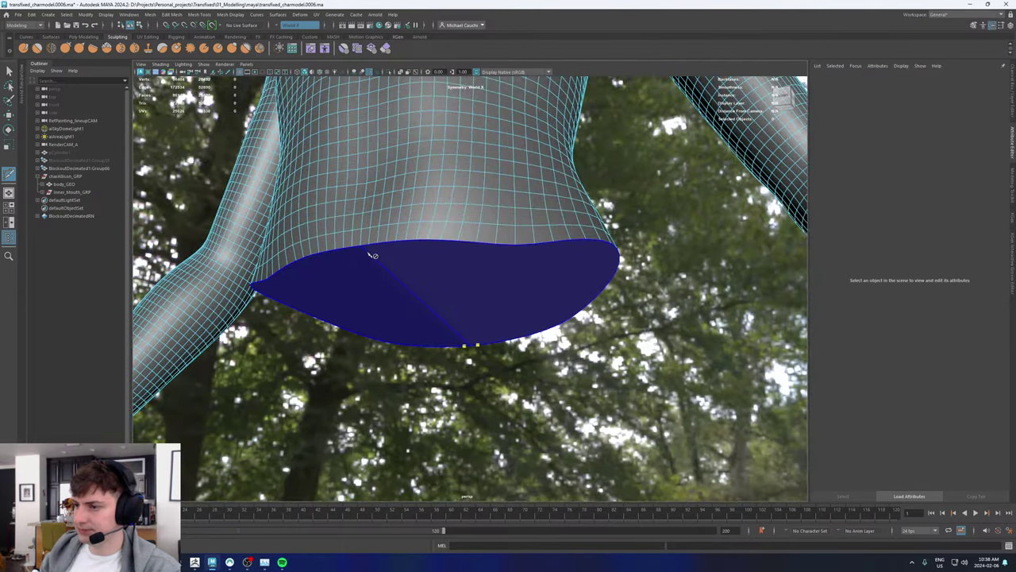
click(369, 245)
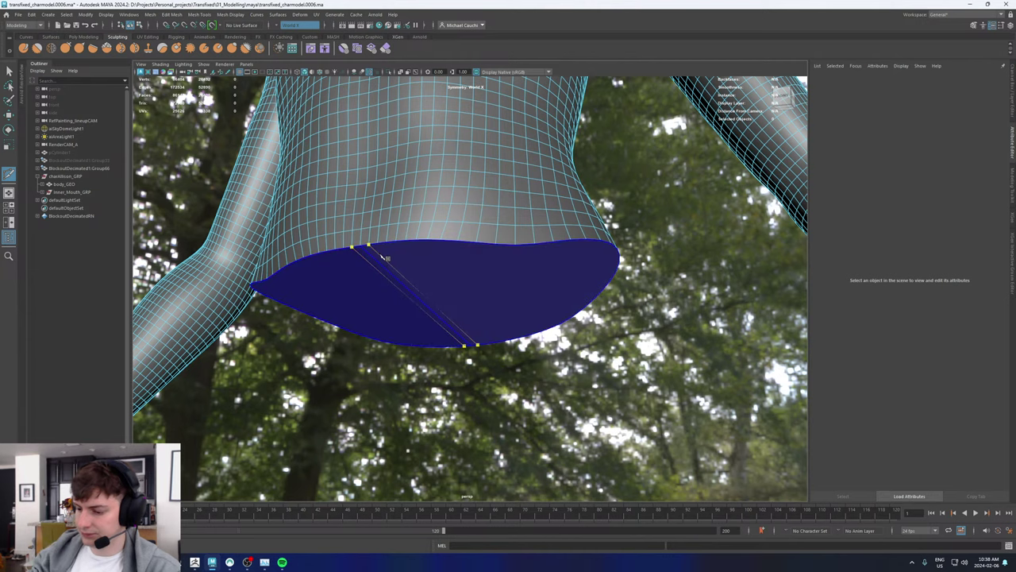
key(Return)
alt+drag(532, 267, 554, 262)
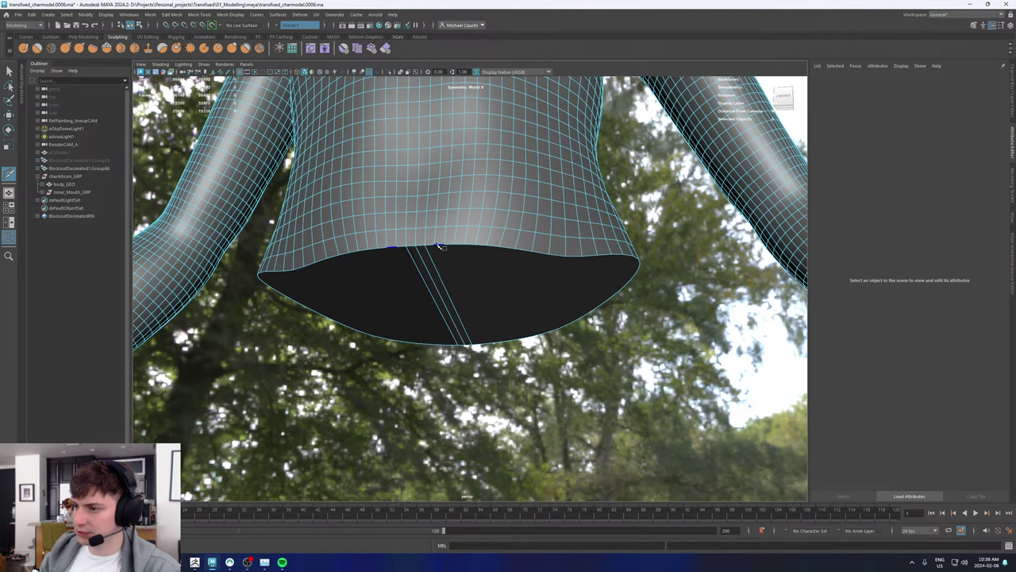
alt+drag(436, 246, 371, 291)
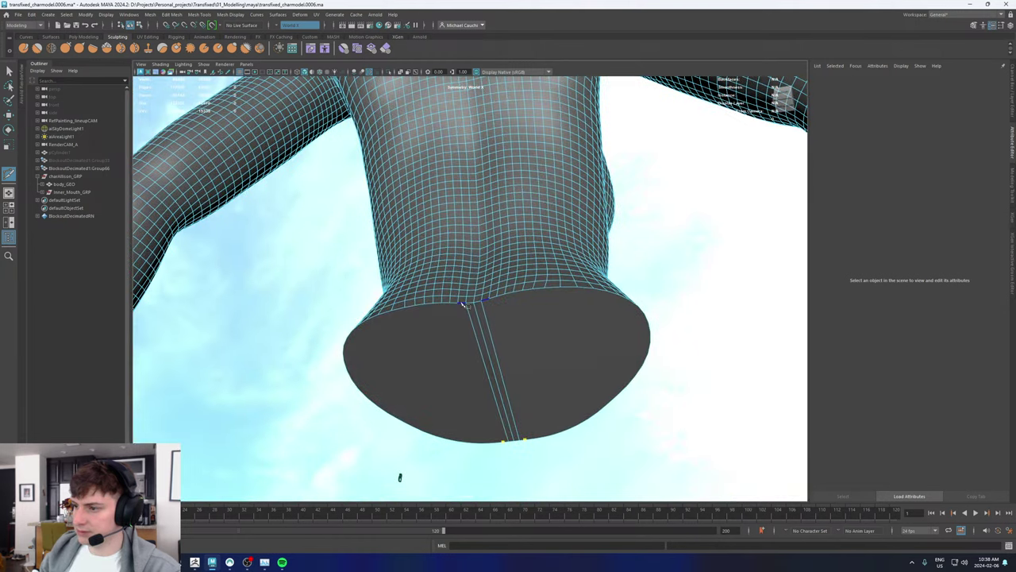
click(458, 303)
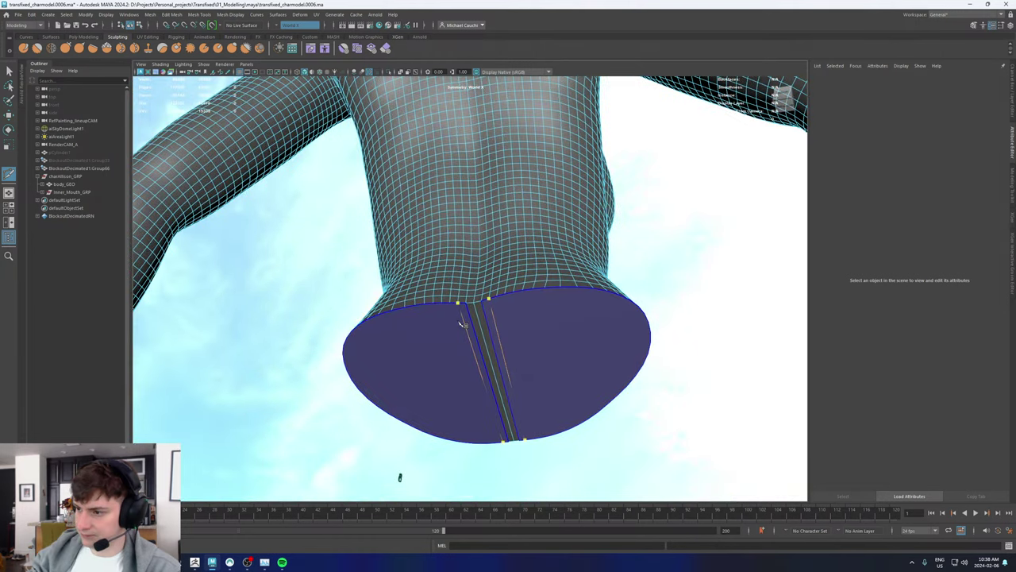
key(Return)
Step: Cut the next two mirrored pairs of edges outward across the waist cap, joining matching front and back border vertices
alt+drag(435, 287, 456, 278)
alt+right_drag(456, 278, 508, 280)
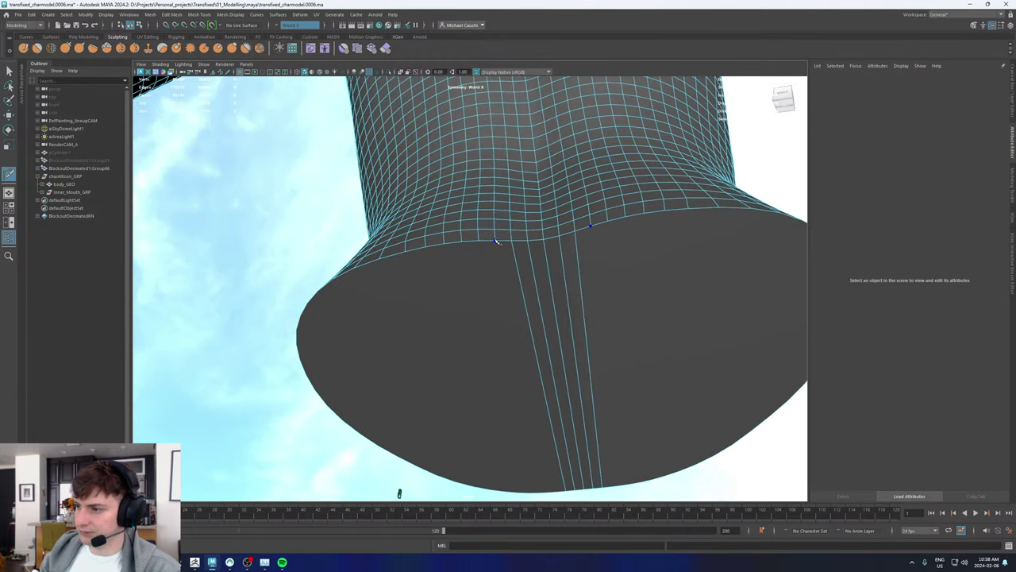
click(495, 241)
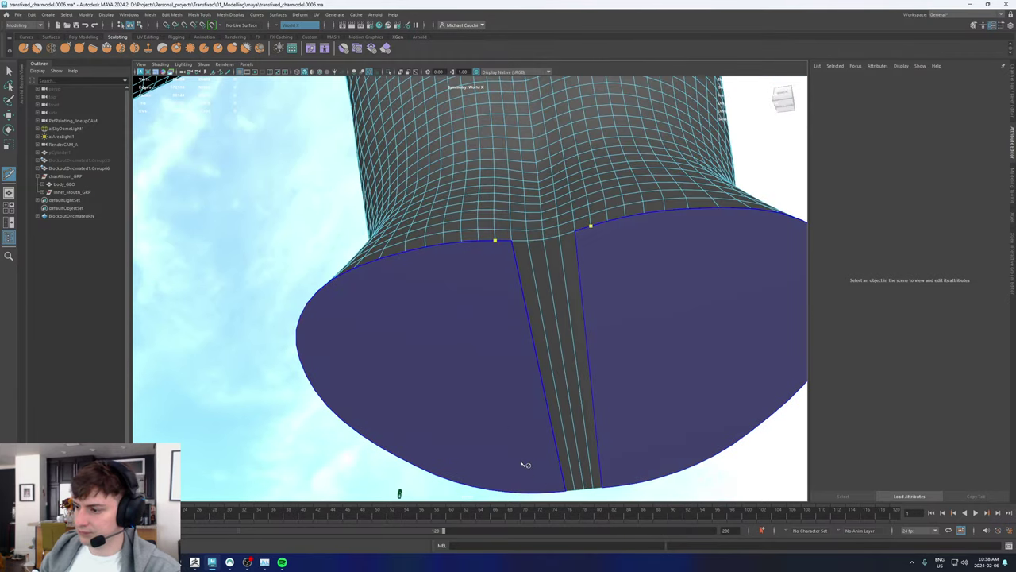
click(558, 492)
key(Return)
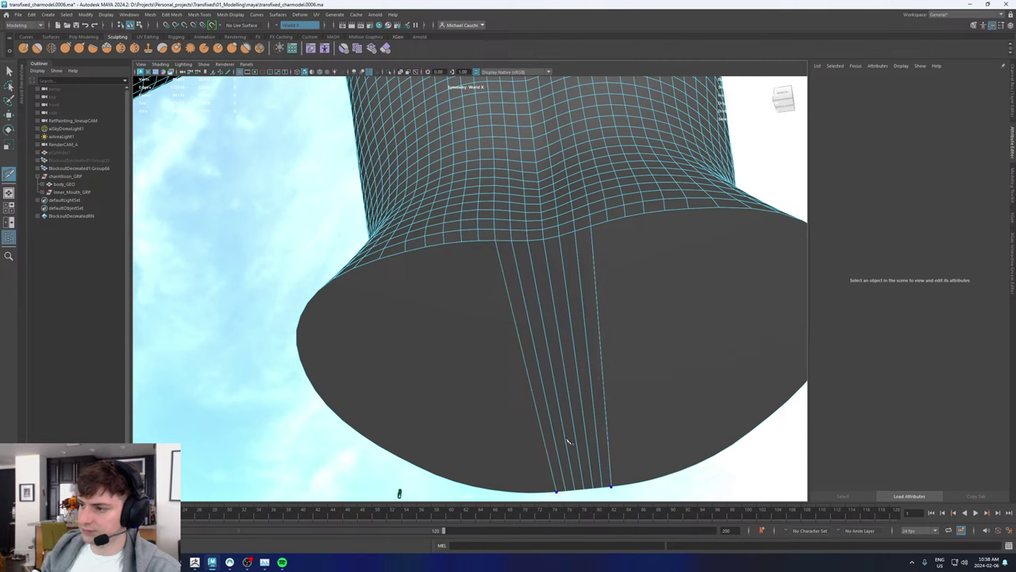
click(495, 241)
key(ctrl+z)
click(479, 241)
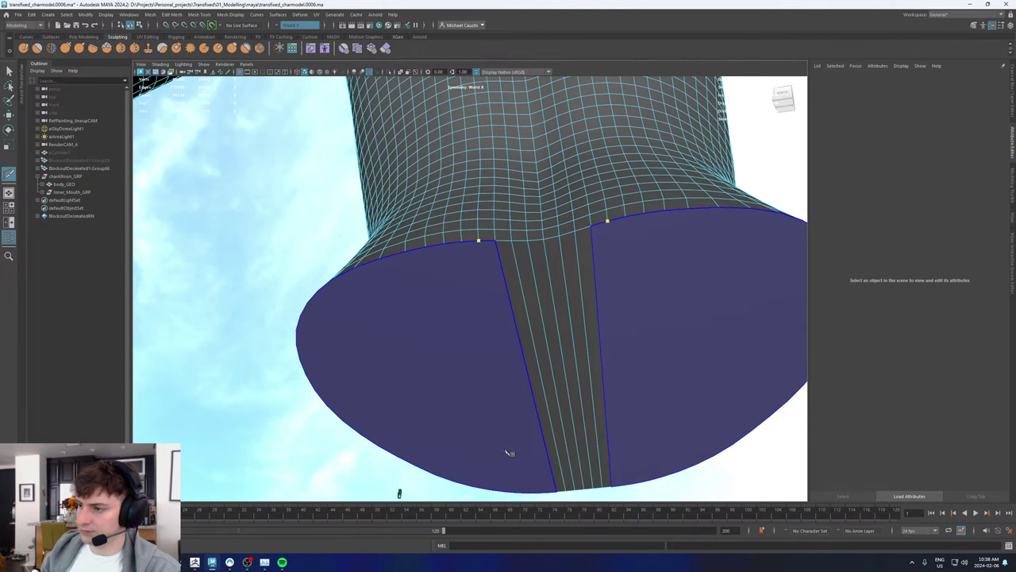
click(556, 484)
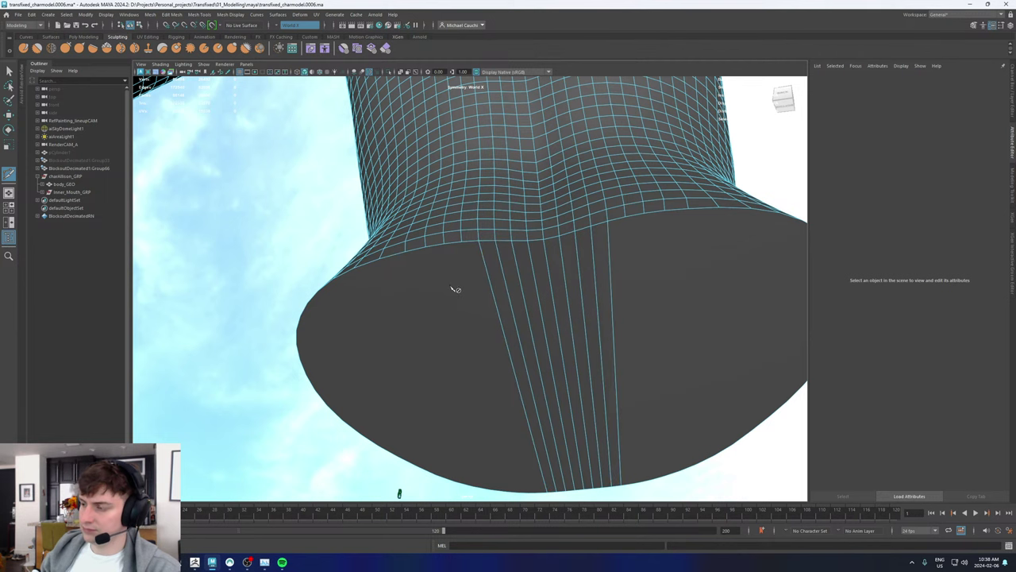
Step: Select all the faces of the waist cap, including the narrow central strips, and extrude them
click(426, 246)
alt+middle_drag(489, 292, 453, 270)
alt+right_drag(453, 270, 408, 287)
key(w)
right_click(409, 265)
click(417, 257)
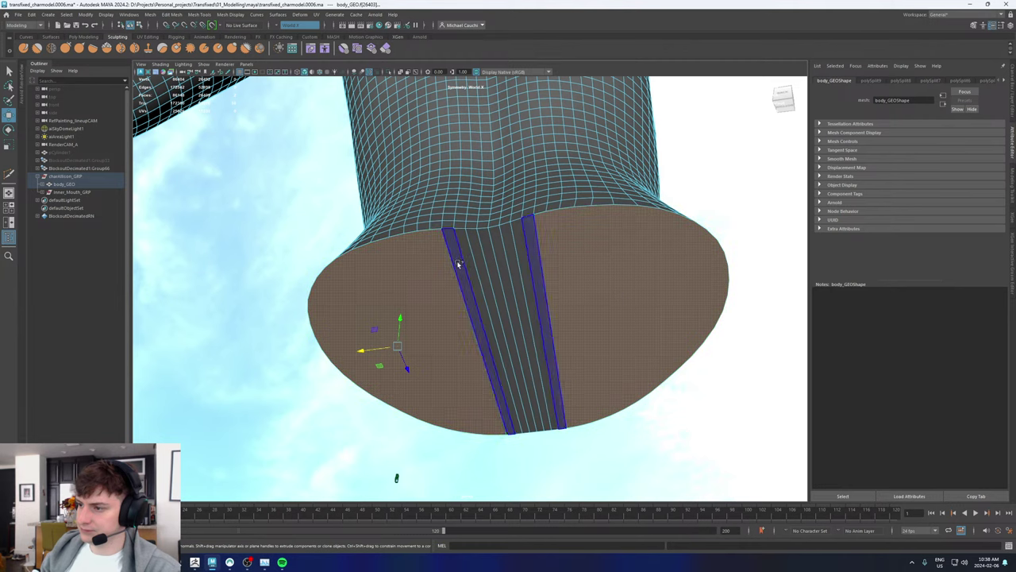
shift+click(458, 263)
shift+click(474, 263)
shift+click(482, 263)
shift+click(495, 265)
shift+right_drag(474, 273, 474, 296)
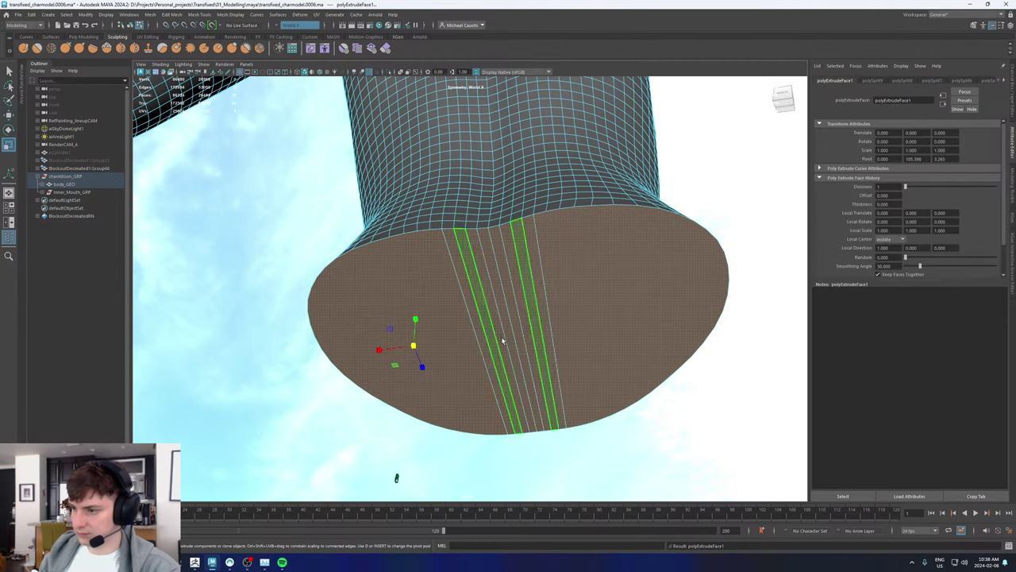
Step: Turn symmetry off and scale the extruded cap faces inward to form a narrow ring of faces around the border
click(276, 25)
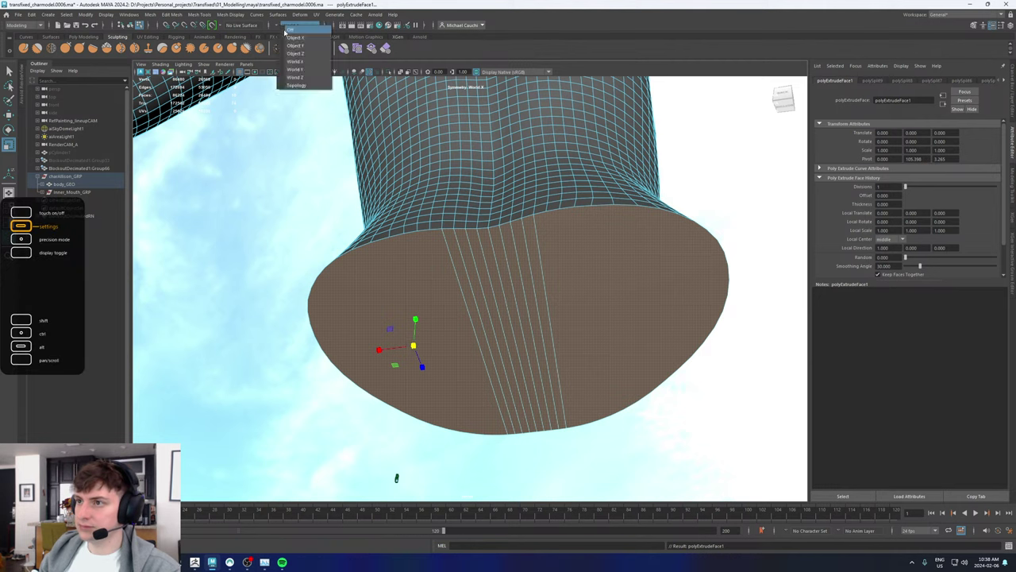
click(293, 31)
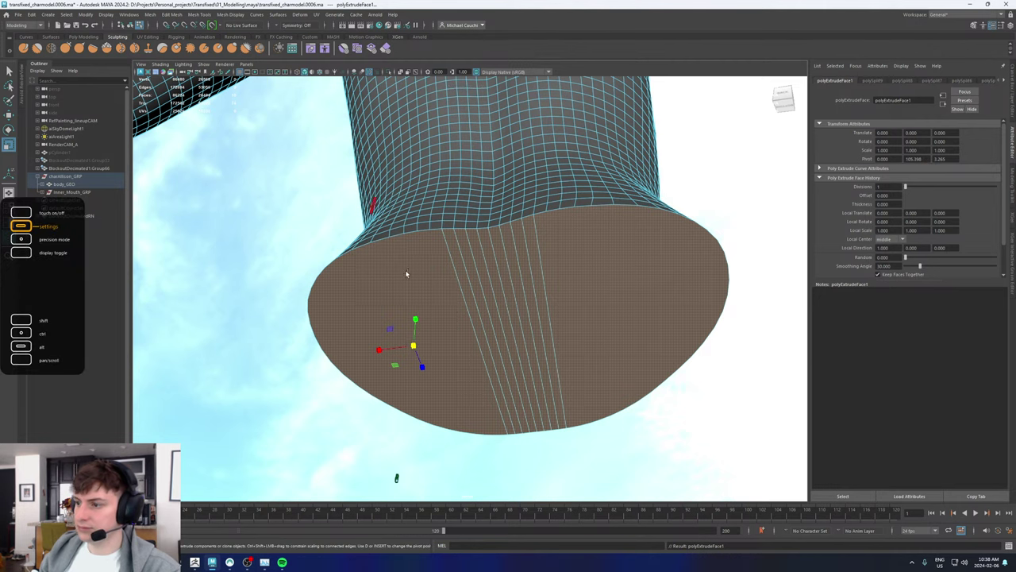
click(476, 313)
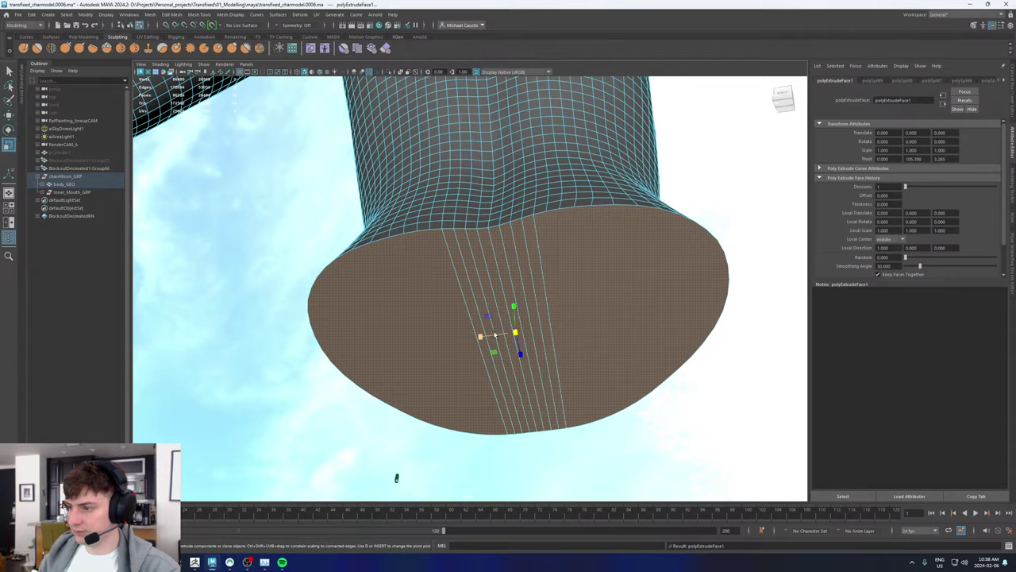
alt+drag(484, 326, 388, 302)
key(w)
drag(408, 260, 443, 238)
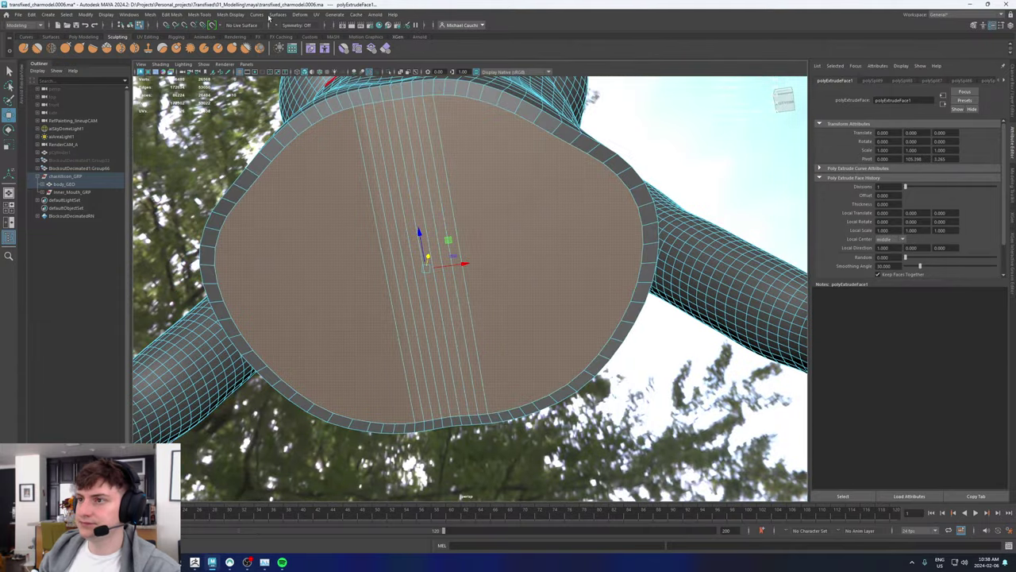
Step: Set symmetry back to World X and cut a mirrored pair of edges across the inset cap beside the existing strips
click(278, 26)
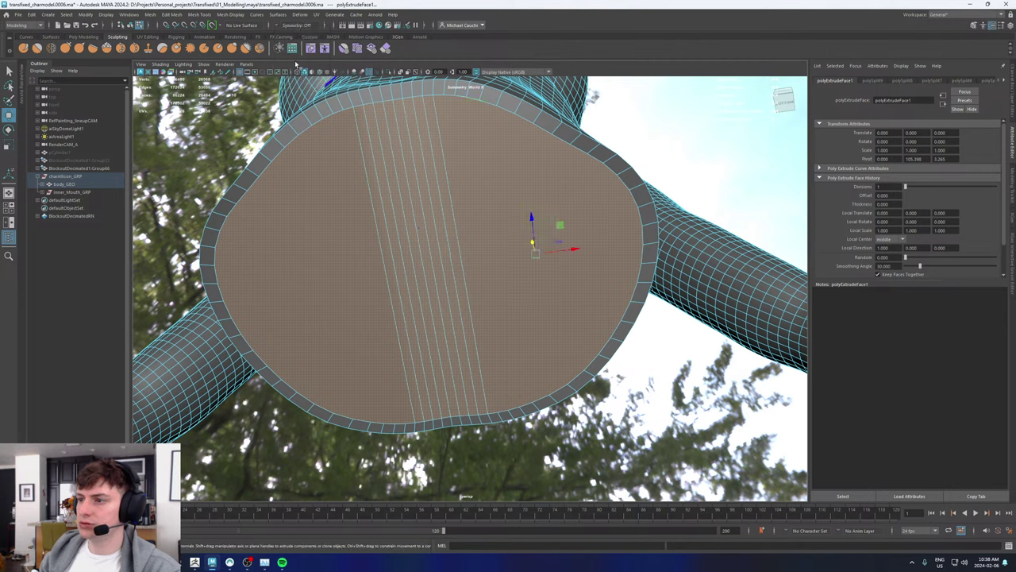
click(297, 67)
alt+middle_drag(459, 122, 447, 164)
shift+right_drag(447, 165, 401, 165)
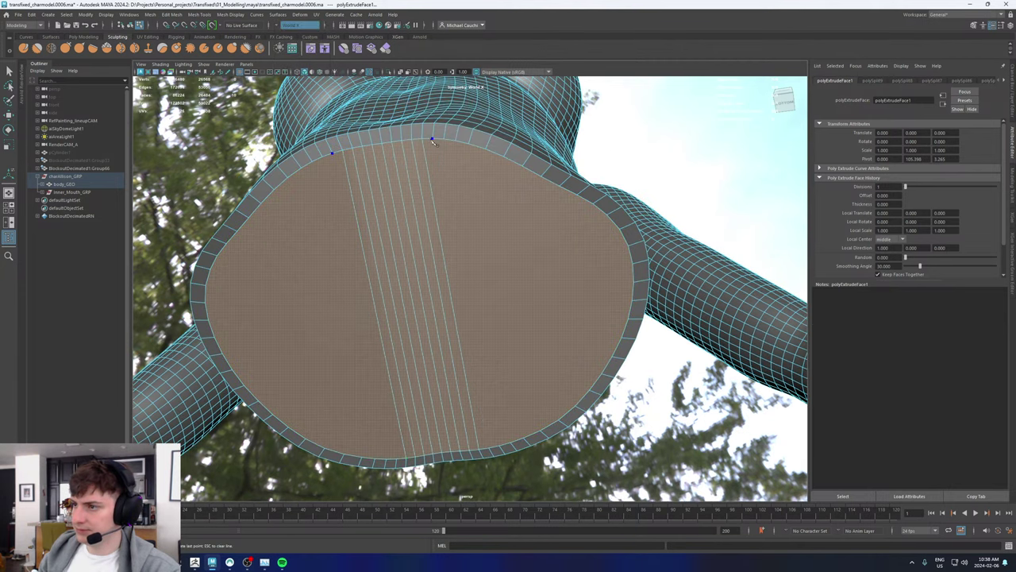
click(489, 450)
key(Return)
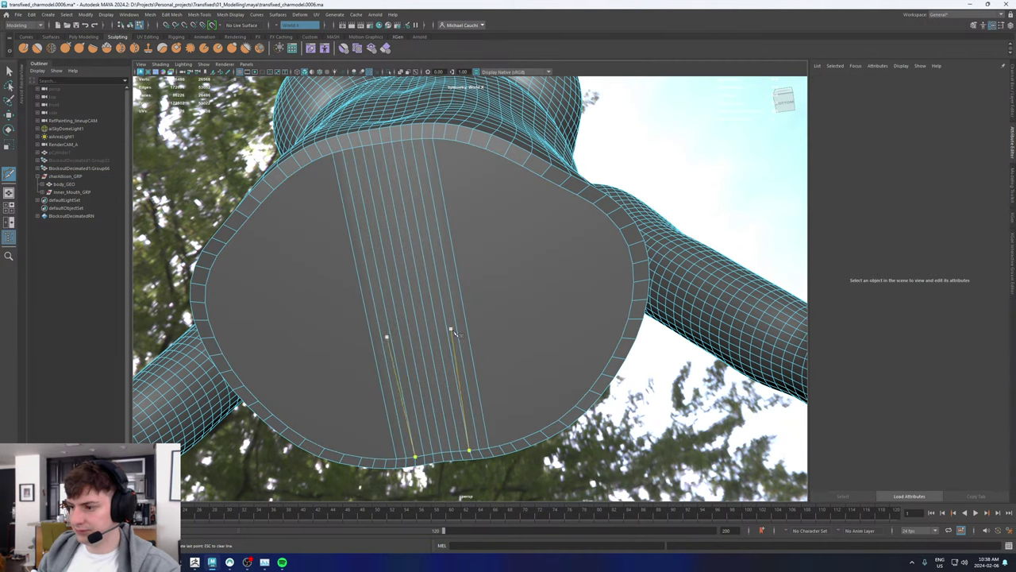
Step: Leave the cutting tool and delete the construction history of body_GEO
key(w)
key(F8)
key(alt+shift+d)
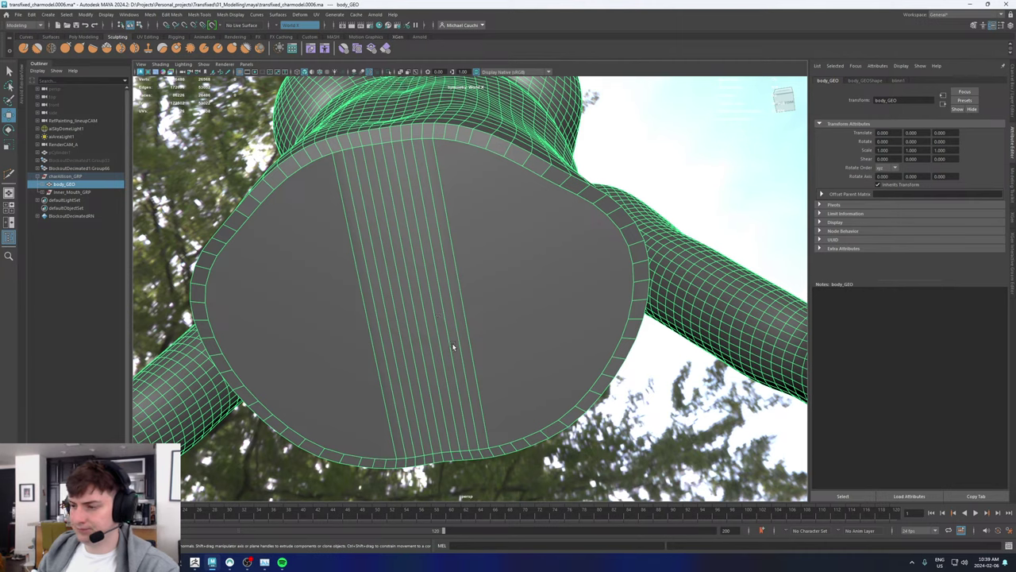
Step: Cut three more mirrored pairs of edges across the waist cap between opposite inner-ring vertices, working outward from the central strips
key(y)
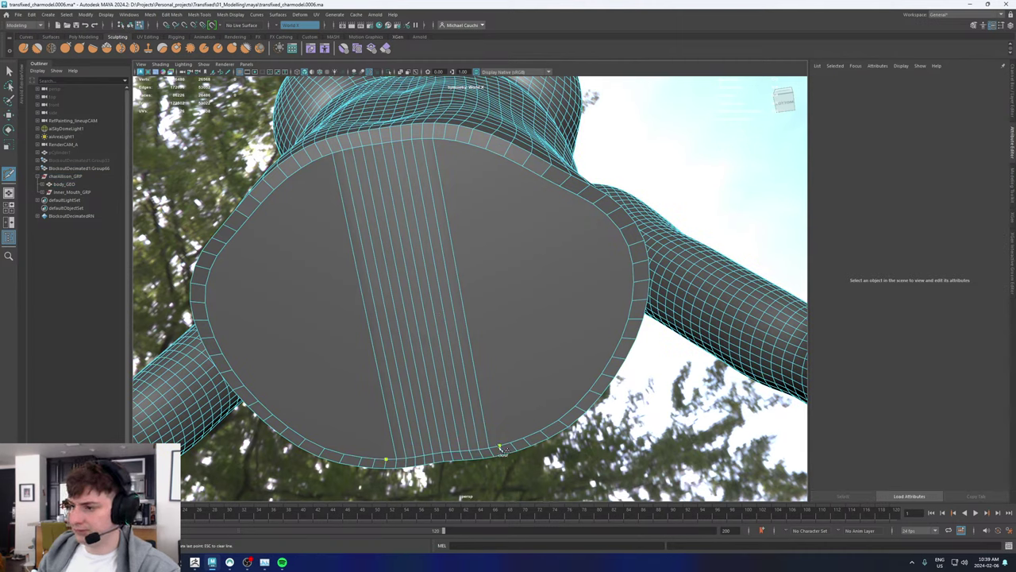
click(444, 139)
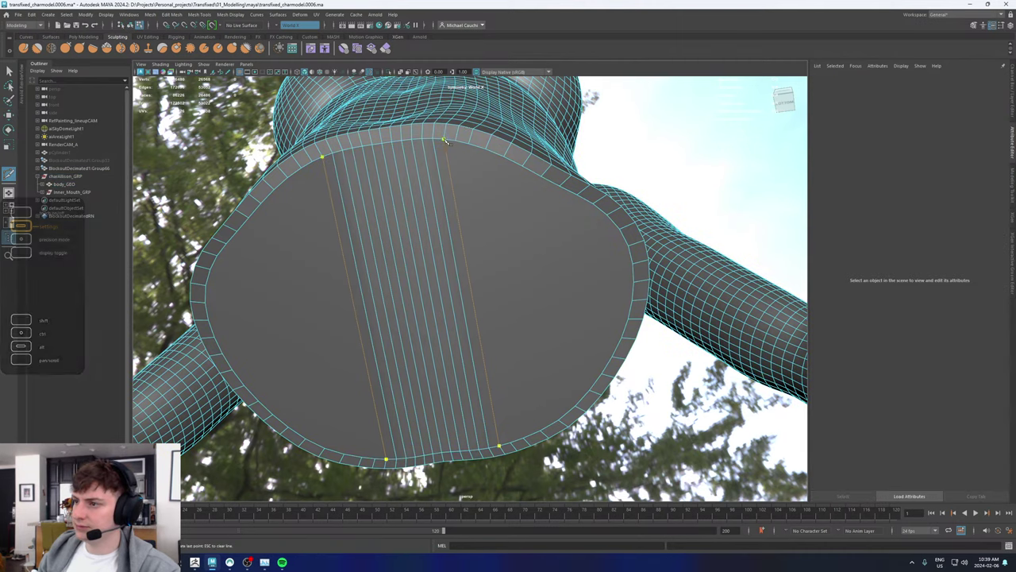
click(445, 141)
key(Return)
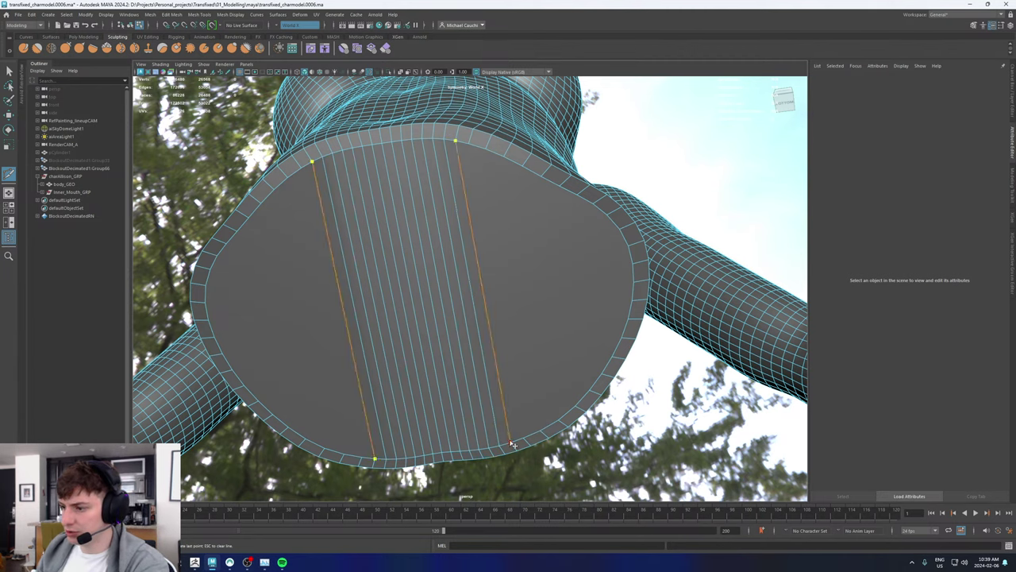
click(470, 145)
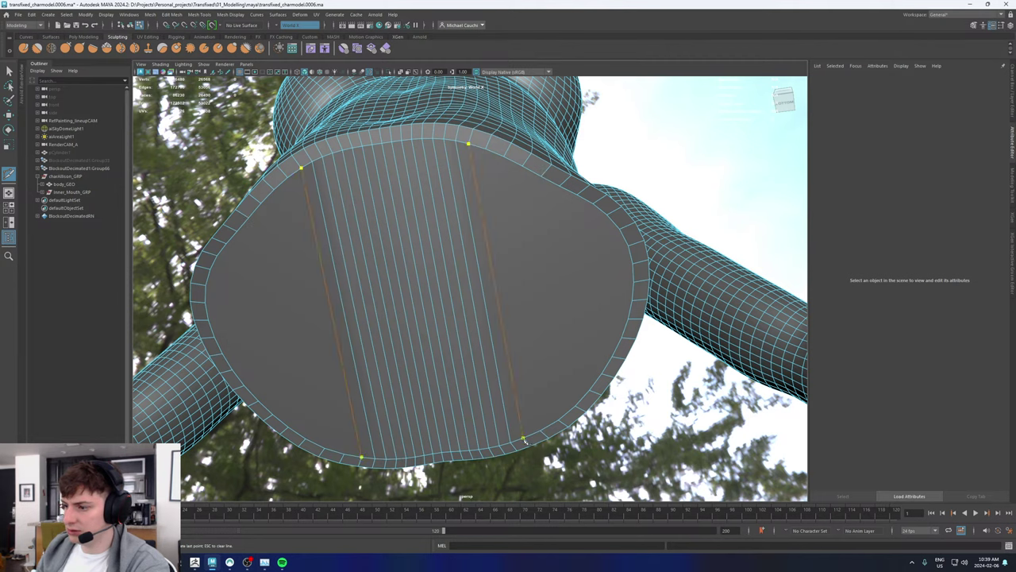
click(524, 439)
key(Return)
Step: Continue the mirrored lengthwise cuts with three further pairs toward the cap's outer sides
click(486, 149)
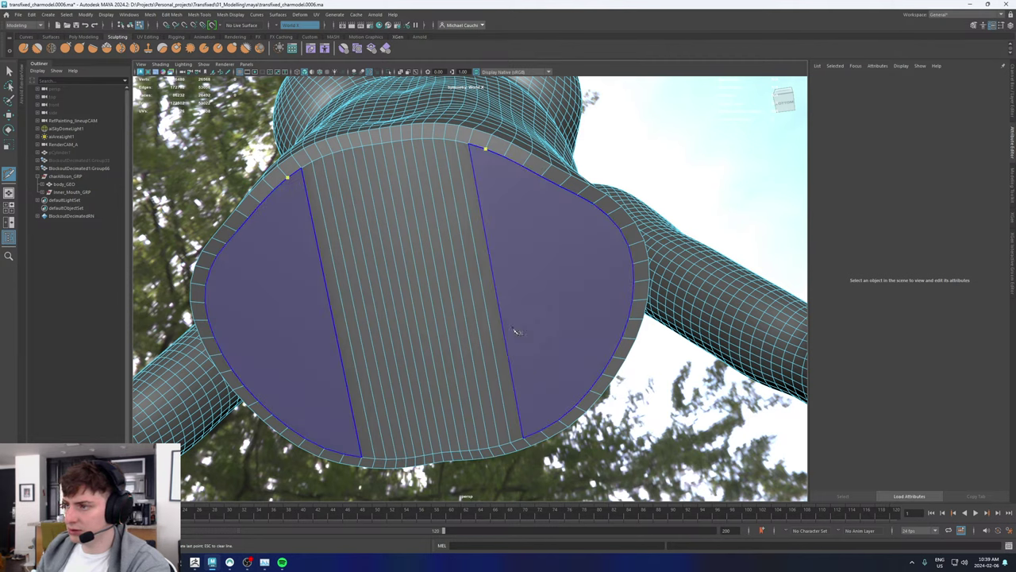
click(539, 433)
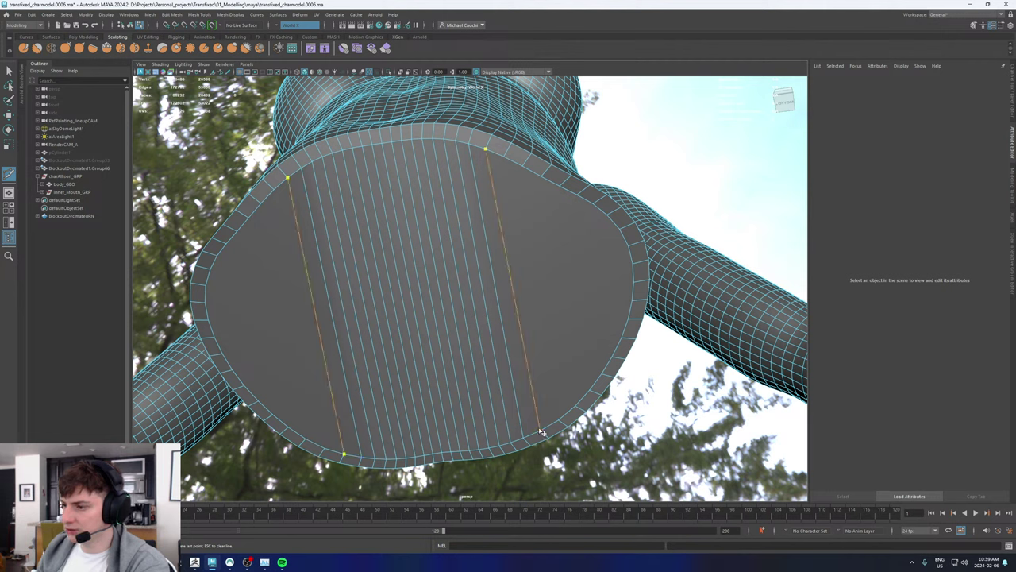
click(504, 158)
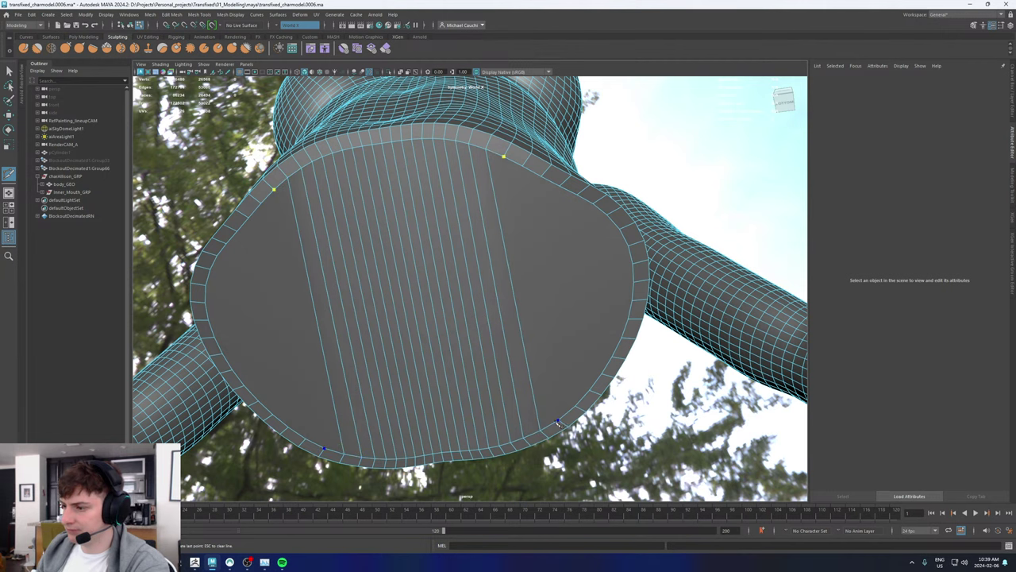
click(559, 421)
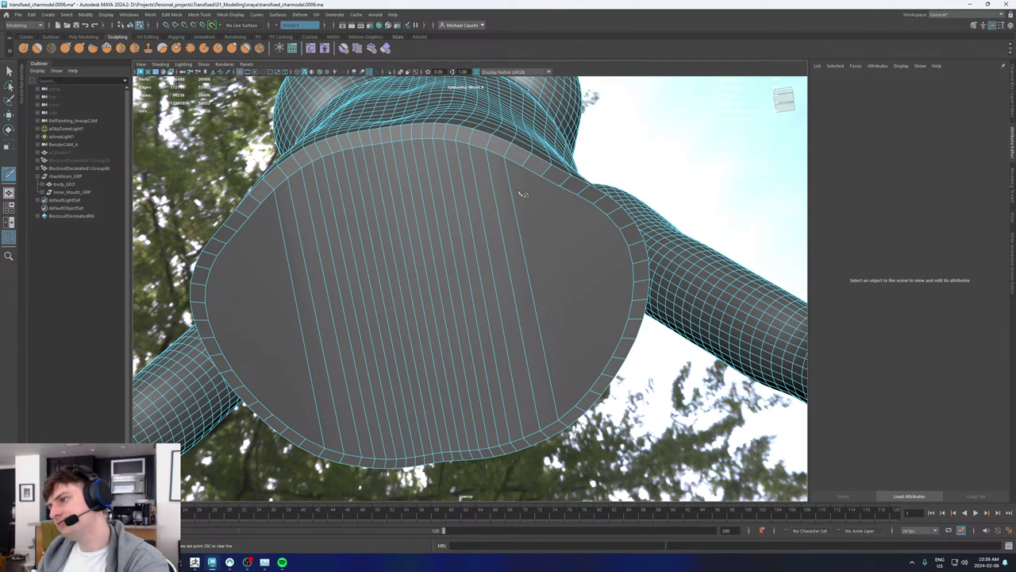
click(578, 407)
key(Return)
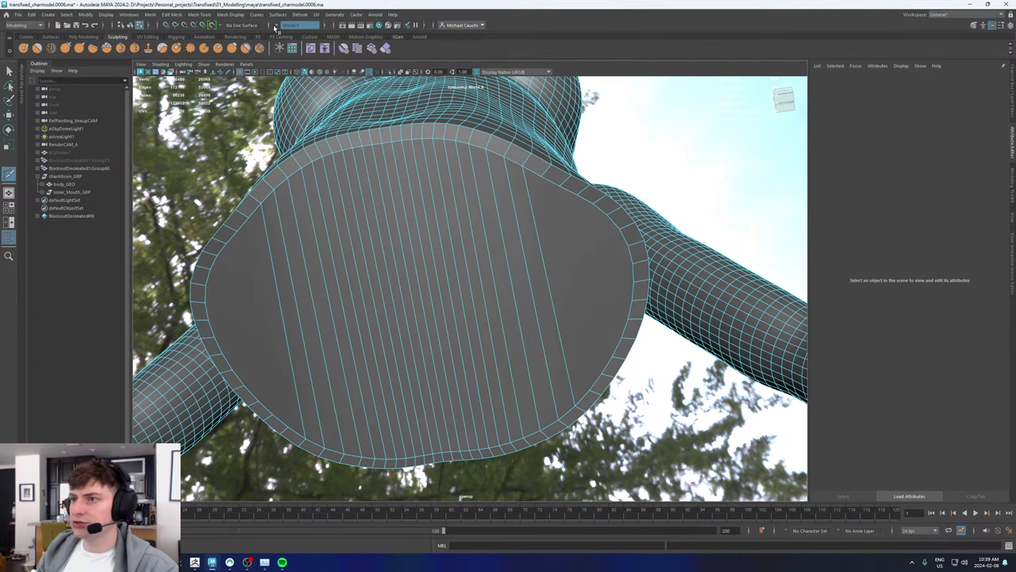
Step: Turn symmetry off and cut two crosswise edges through all the strips, one near each end of the cap
click(285, 25)
click(296, 32)
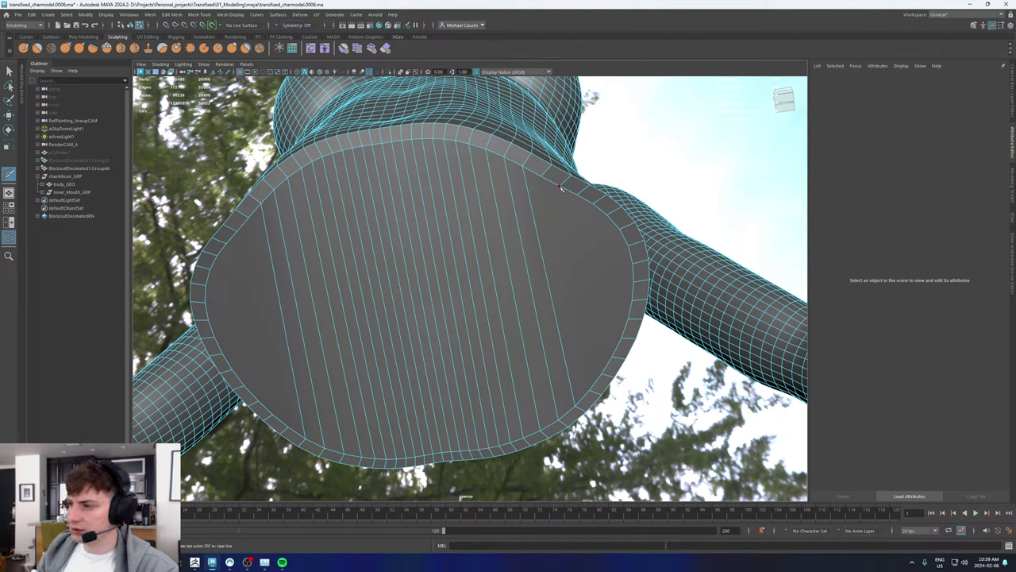
click(238, 232)
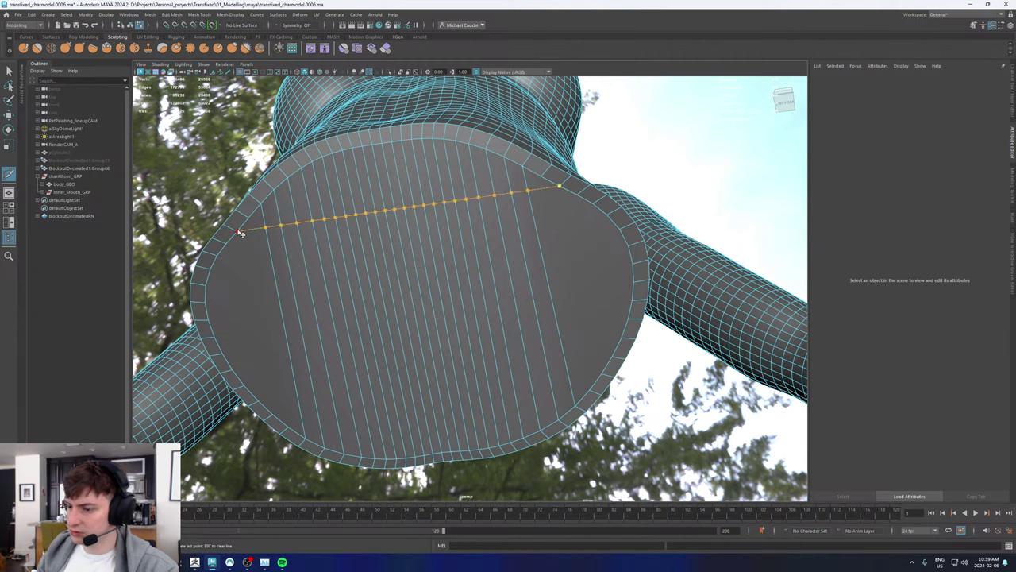
key(Return)
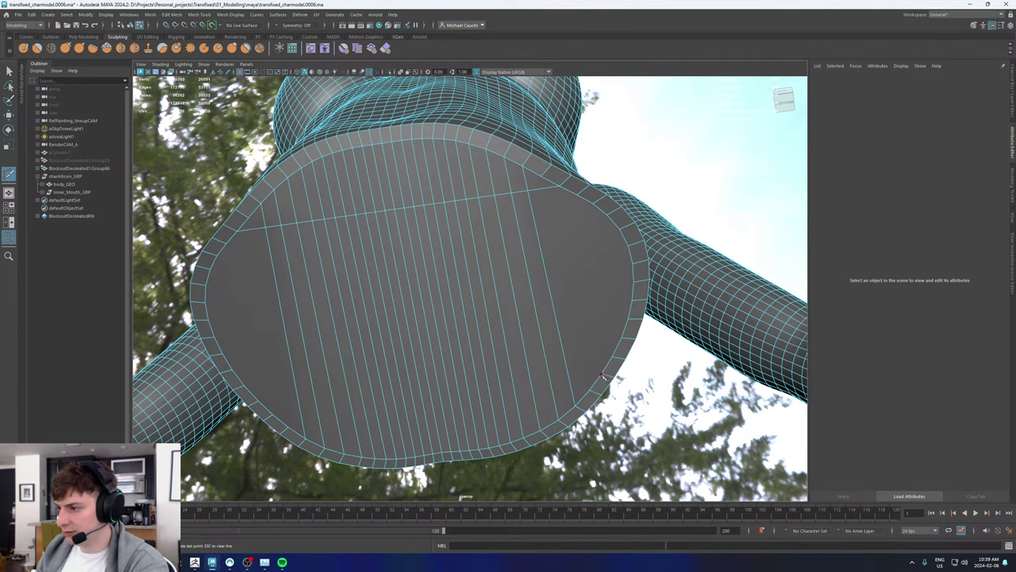
click(602, 375)
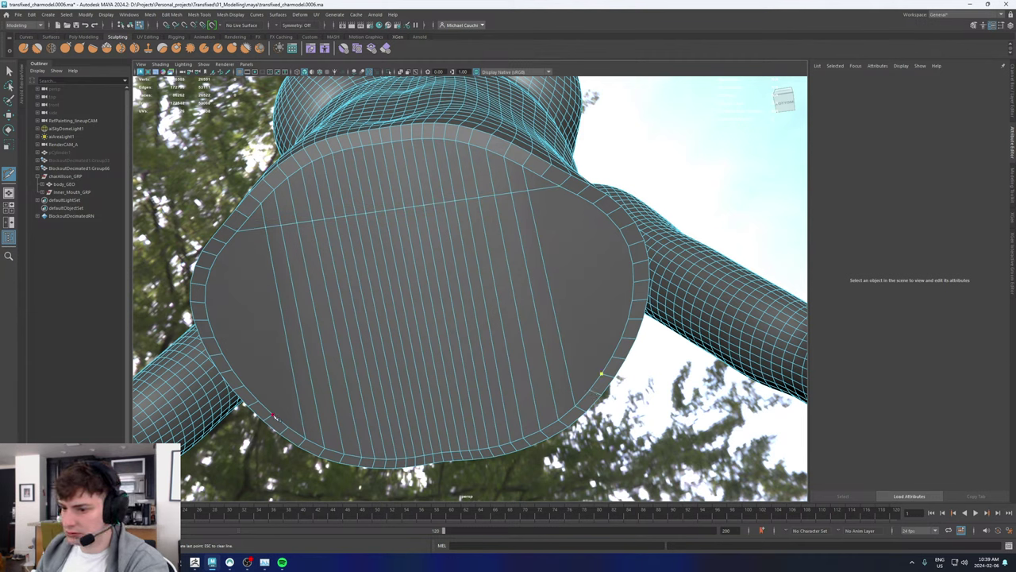
click(272, 414)
key(Return)
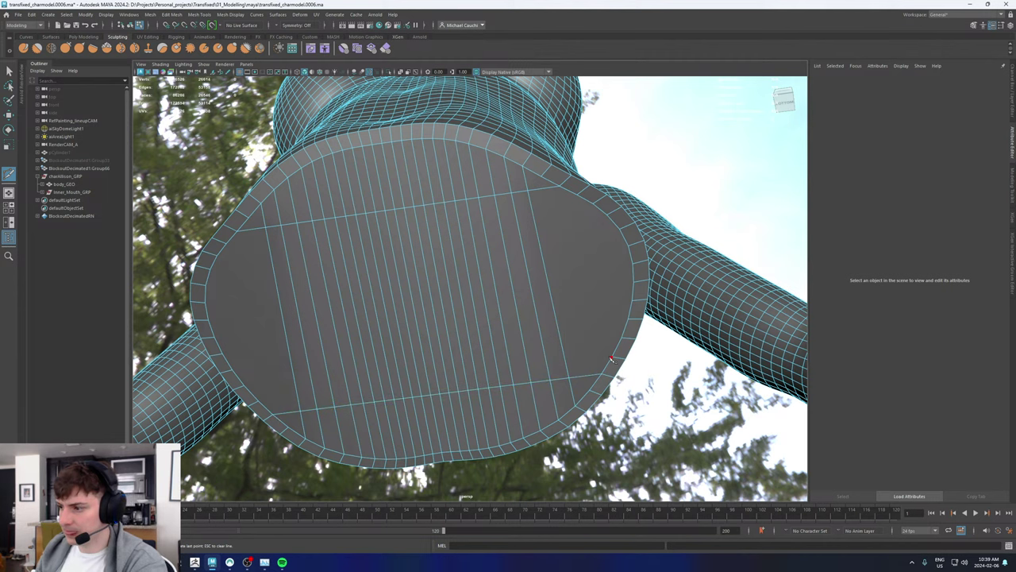
Step: Cut four crosswise edges between matching ring vertices, working from the lower crosswise cut toward the cap's middle
click(612, 358)
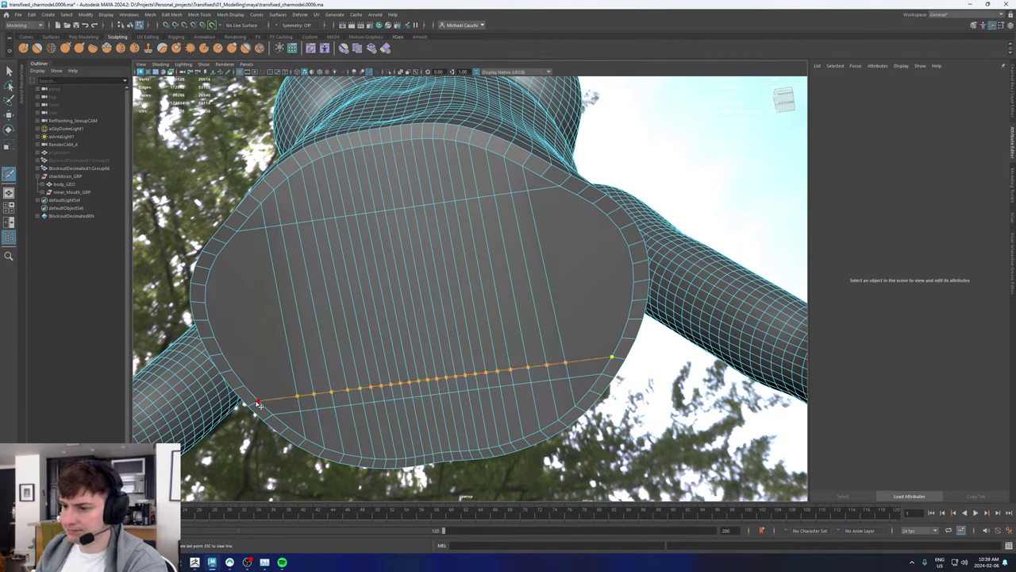
click(262, 387)
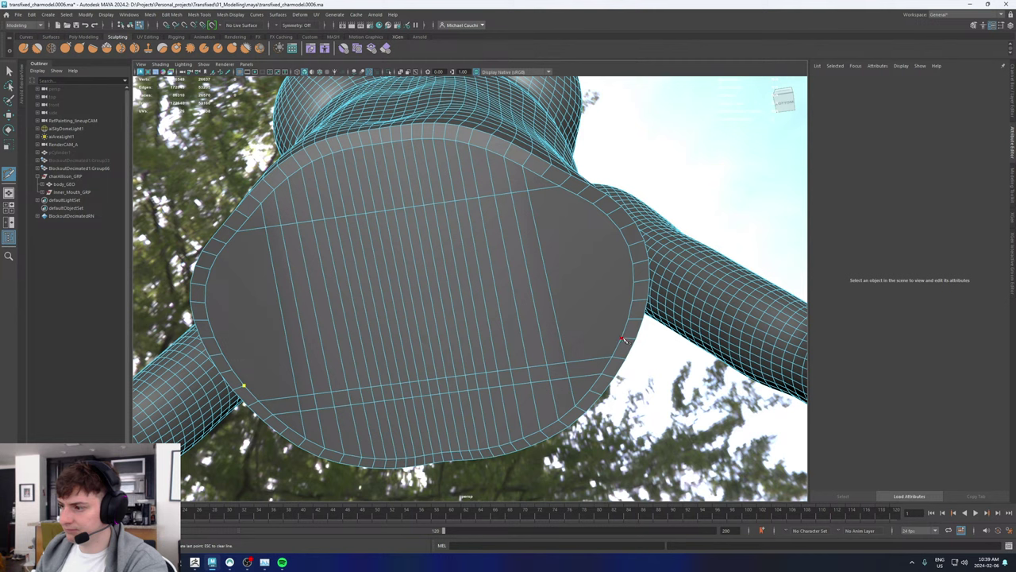
click(623, 339)
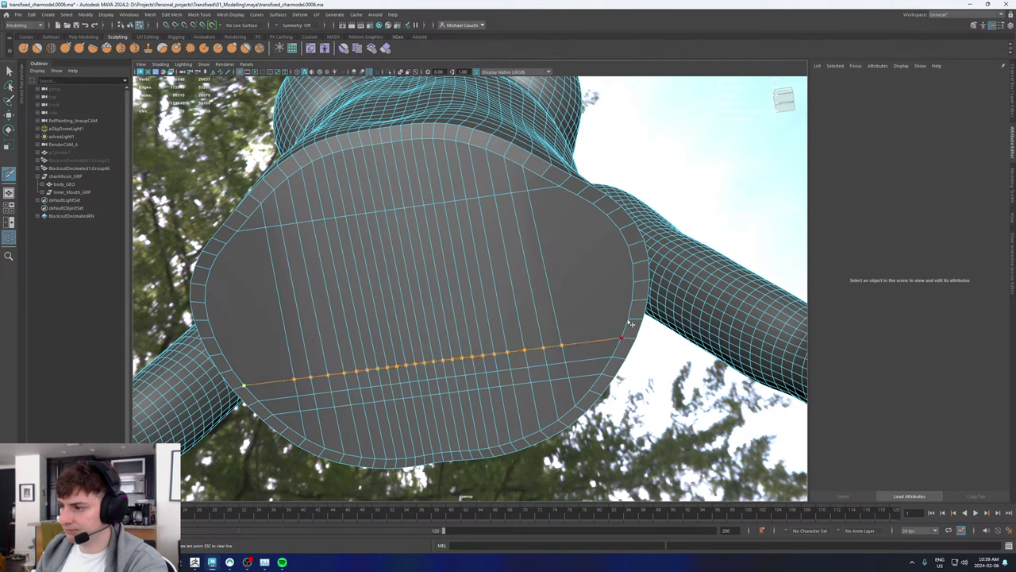
click(232, 372)
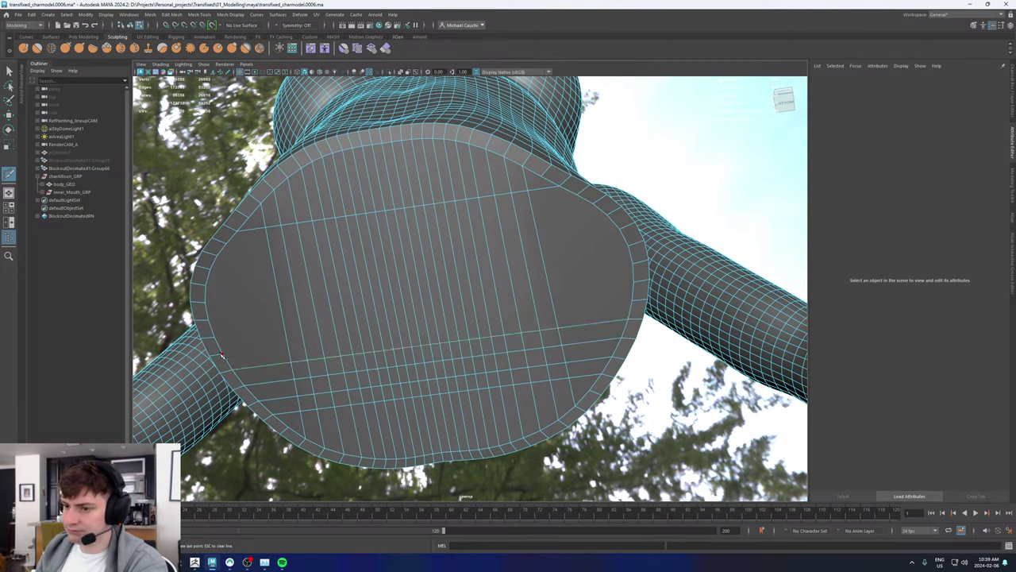
click(223, 355)
click(632, 302)
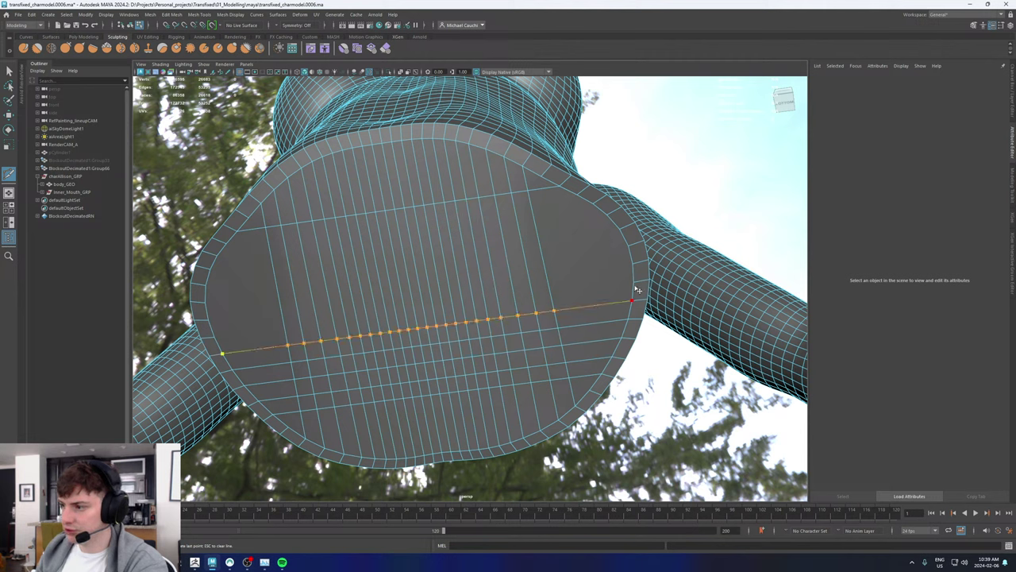
Step: Fill the remaining gap up to the upper crosswise cut with evenly stepped crosswise edges between ring vertices, and leave the cutting tool
click(215, 340)
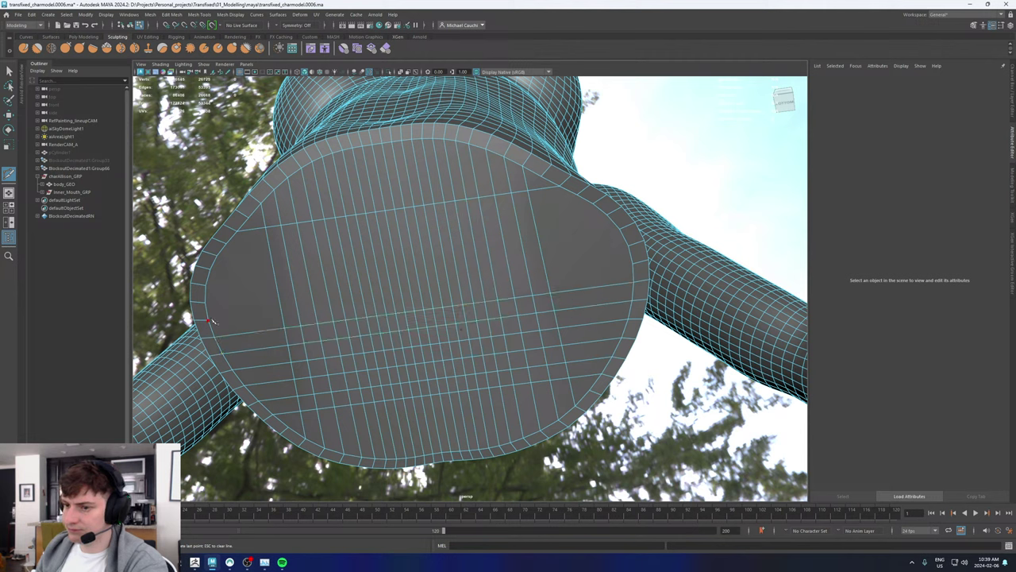
click(633, 266)
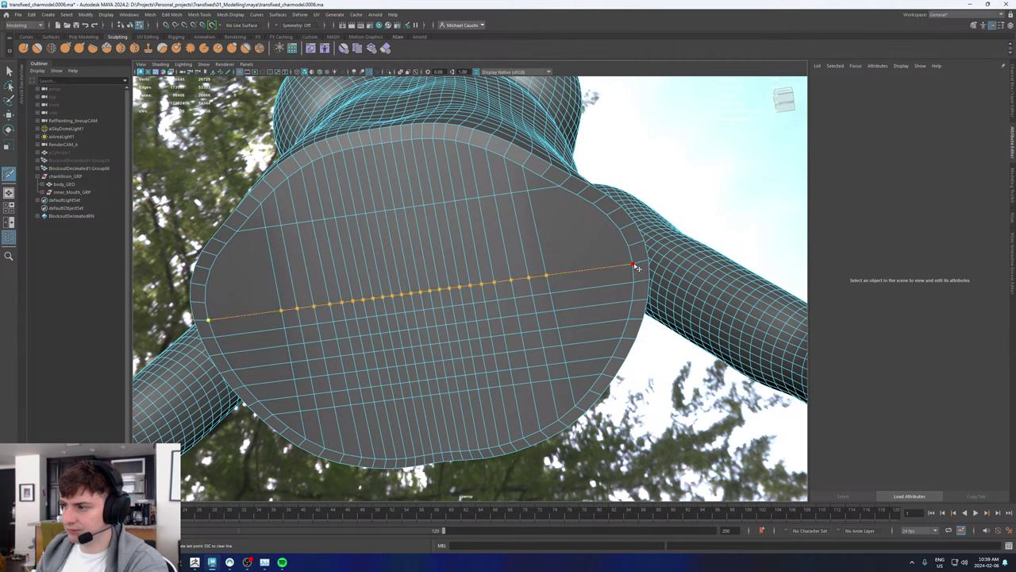
click(205, 302)
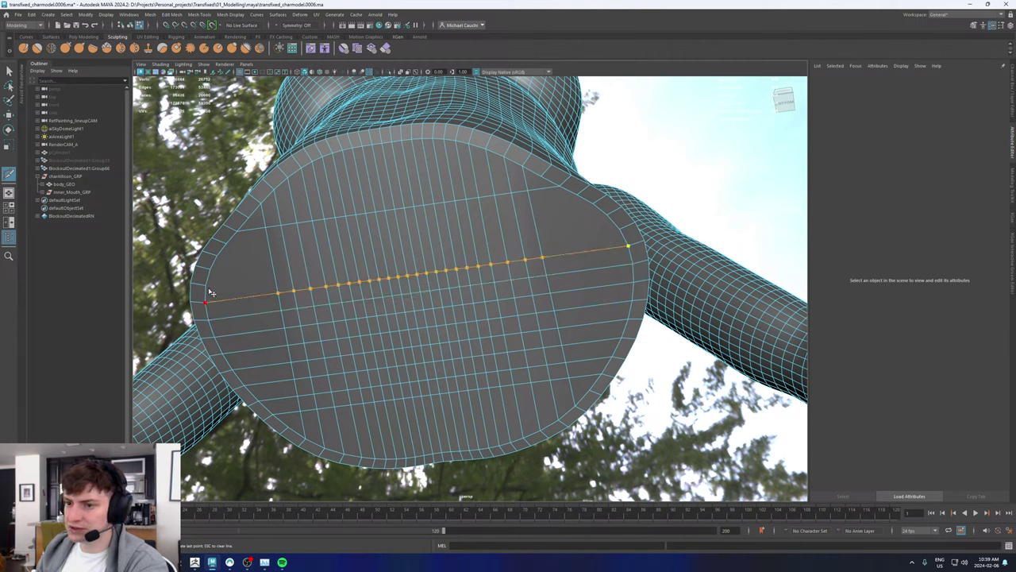
click(620, 230)
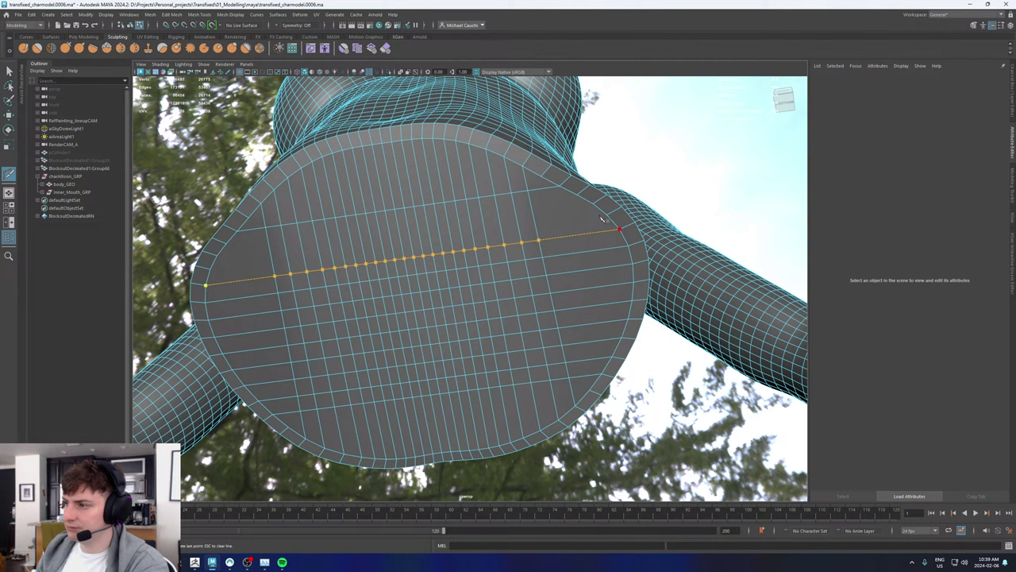
click(213, 269)
click(594, 205)
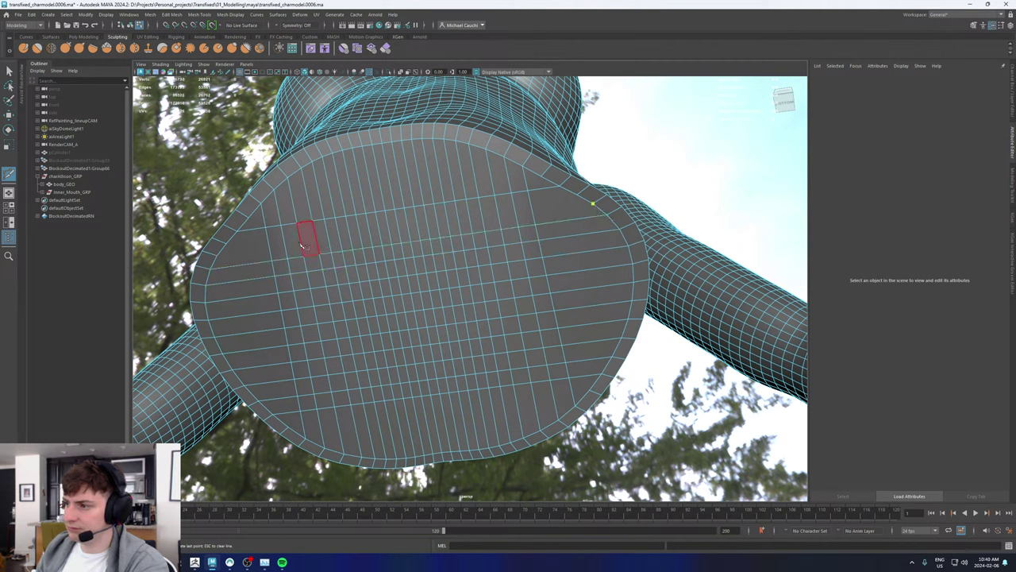
click(219, 255)
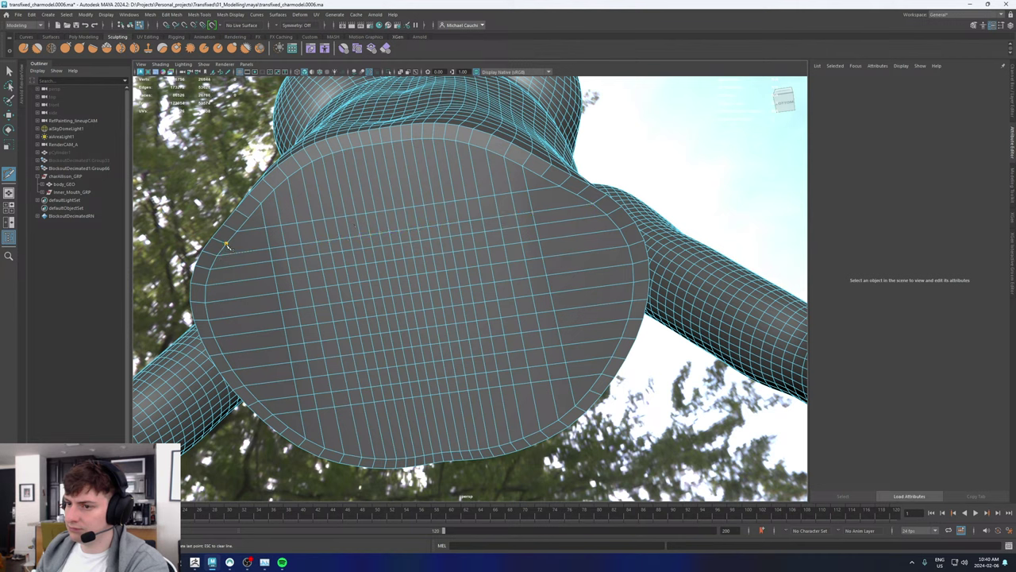
click(578, 195)
key(Return)
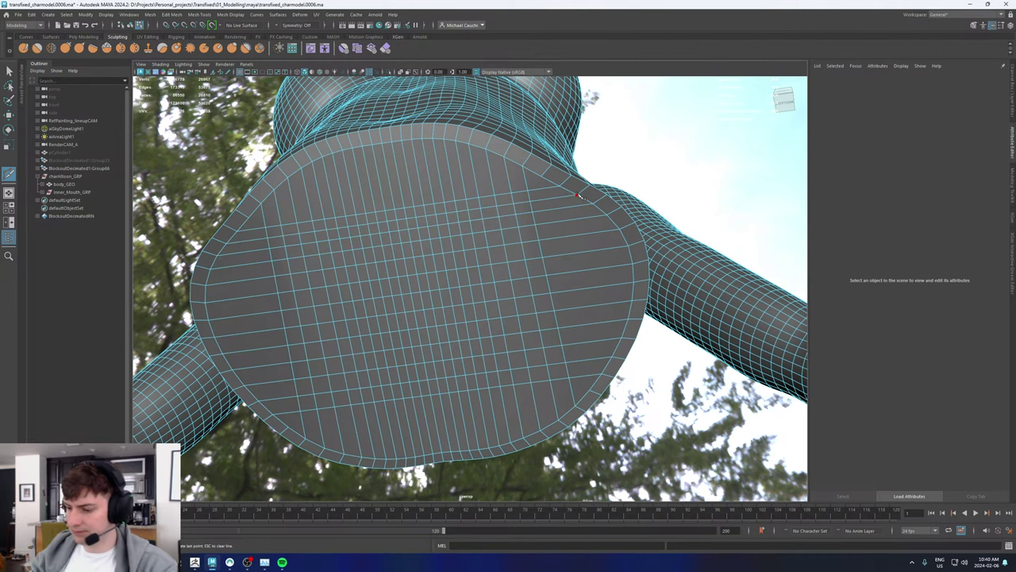
key(w)
right_click(454, 230)
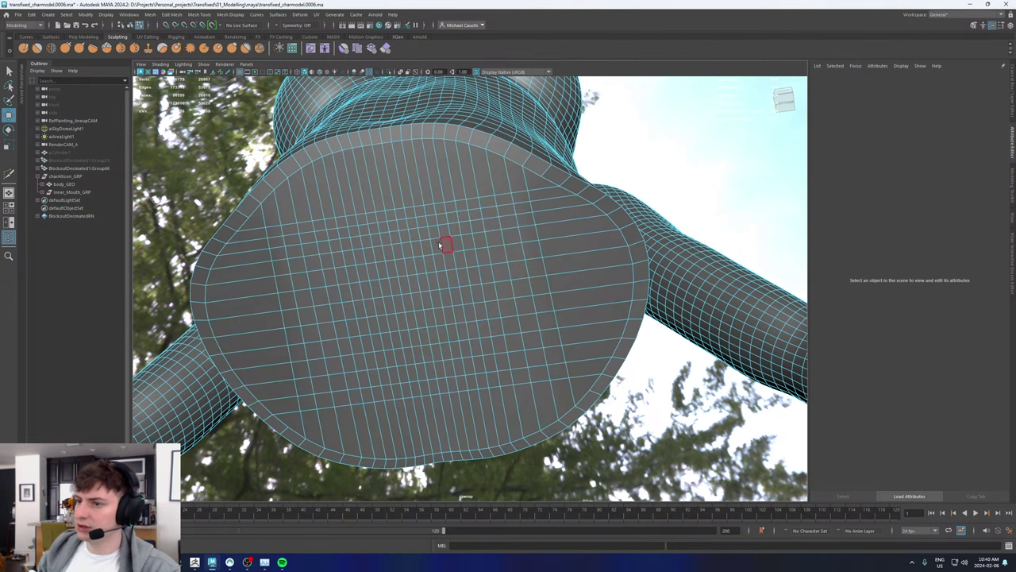
alt+drag(447, 243, 340, 202)
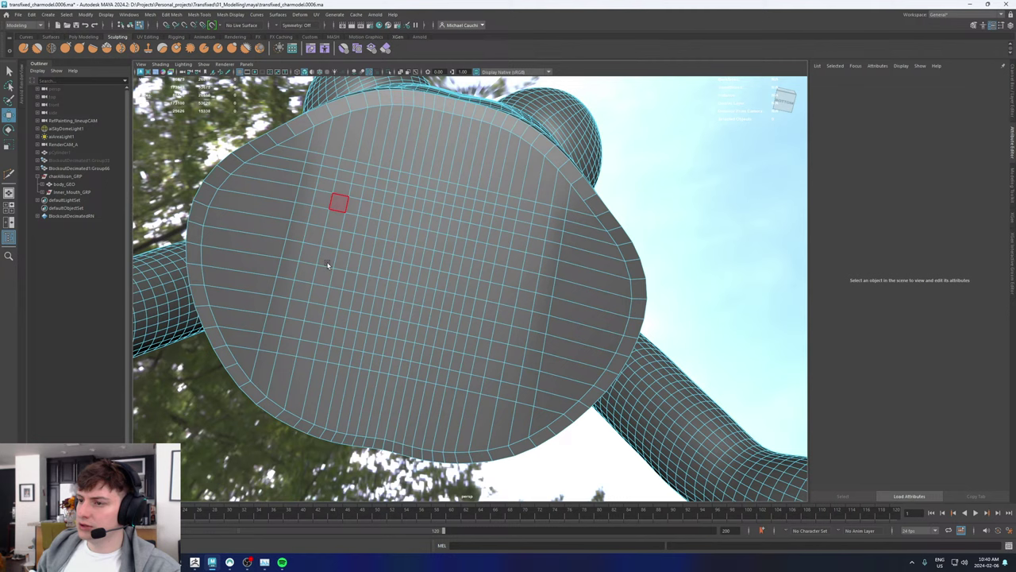
right_click(295, 159)
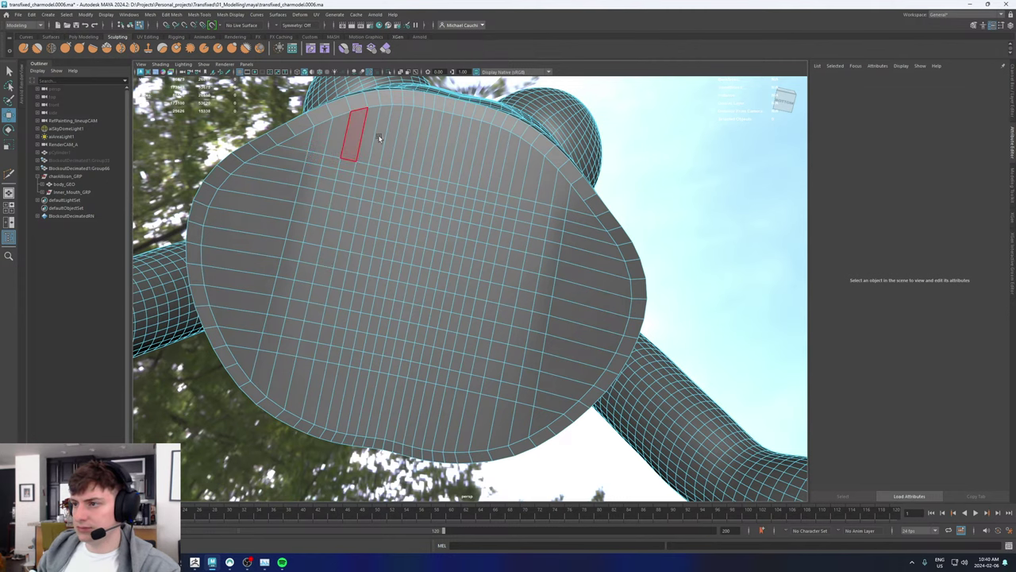
Step: Deselect the face rows around the sides of the lower torso so only the flat bottom cap faces remain selected
alt+drag(379, 138, 221, 281)
scroll(529, 284, up, 3)
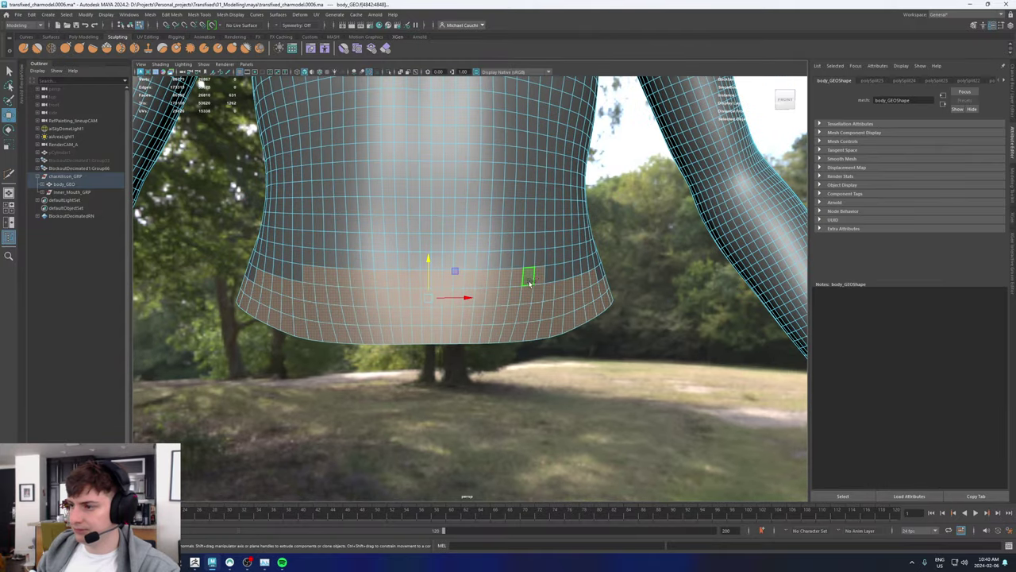
ctrl+click(530, 282)
ctrl+double_click(541, 281)
ctrl+click(542, 296)
ctrl+double_click(545, 301)
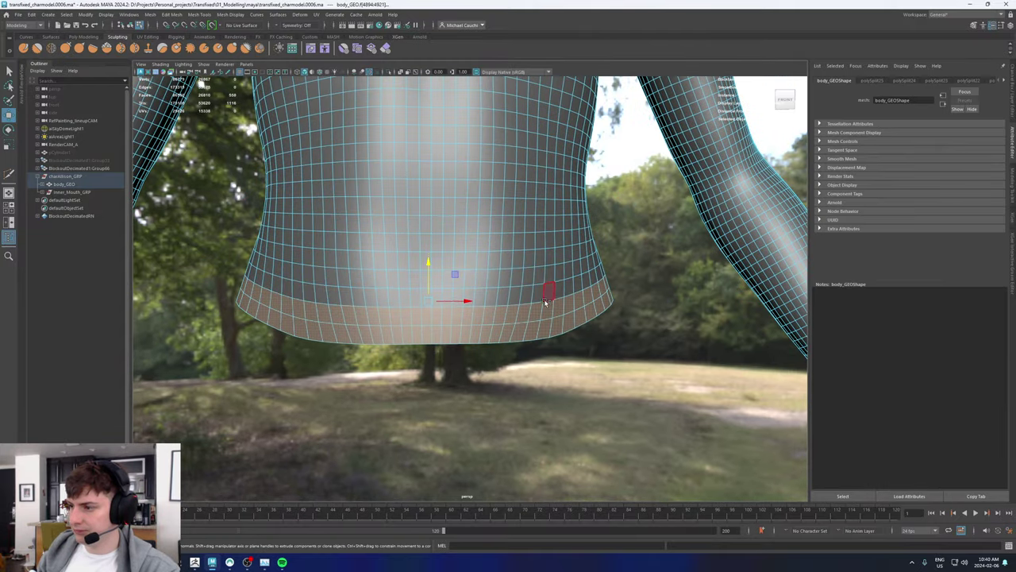
ctrl+double_click(540, 312)
ctrl+double_click(530, 330)
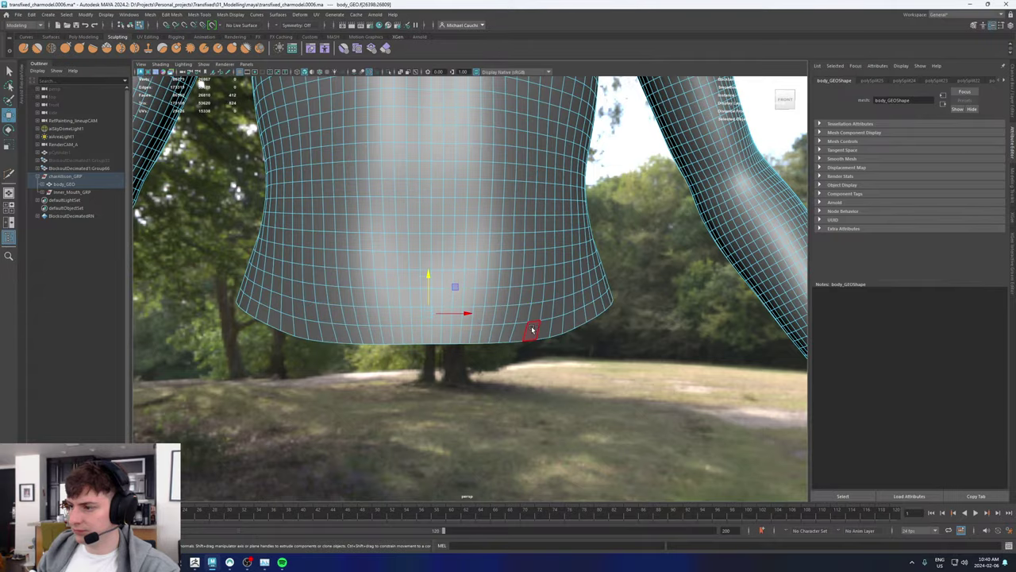
alt+drag(533, 329, 481, 229)
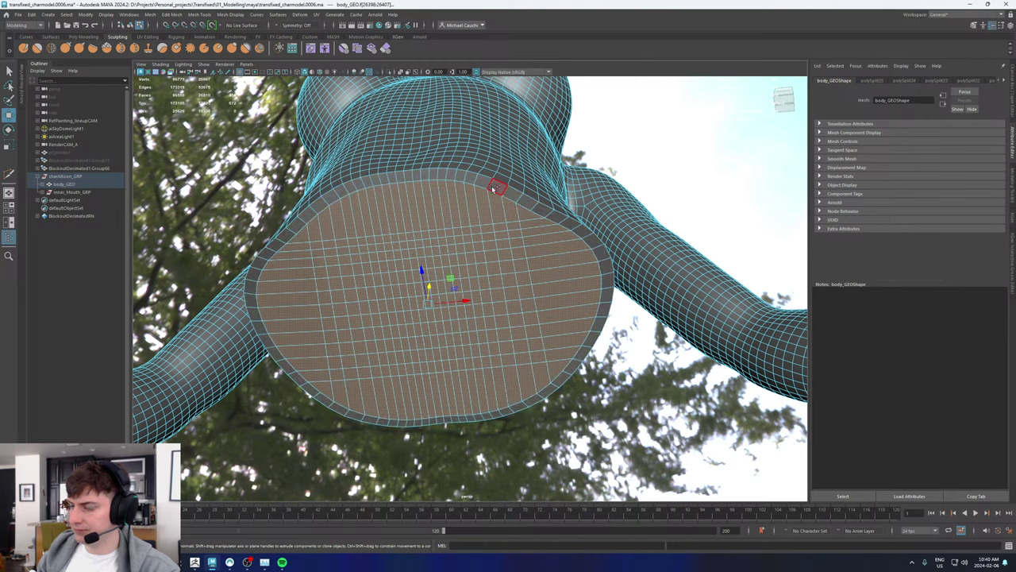
Step: Extrude the torso's bottom cap faces and scale them uniformly inward to form an inner ring
shift+right_drag(496, 189, 492, 210)
drag(442, 418, 345, 405)
key(ctrl+z)
key(r)
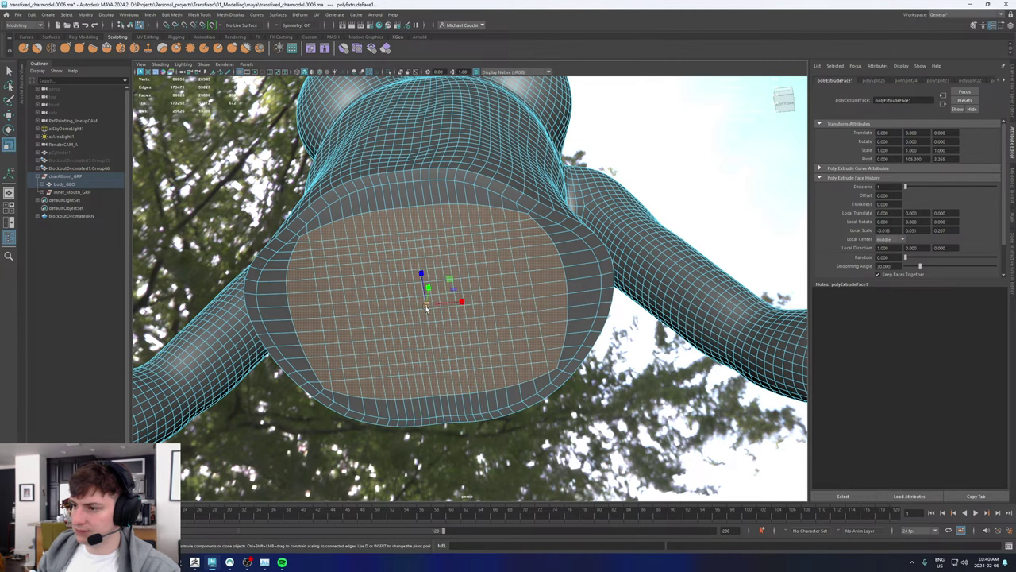
drag(426, 305, 400, 314)
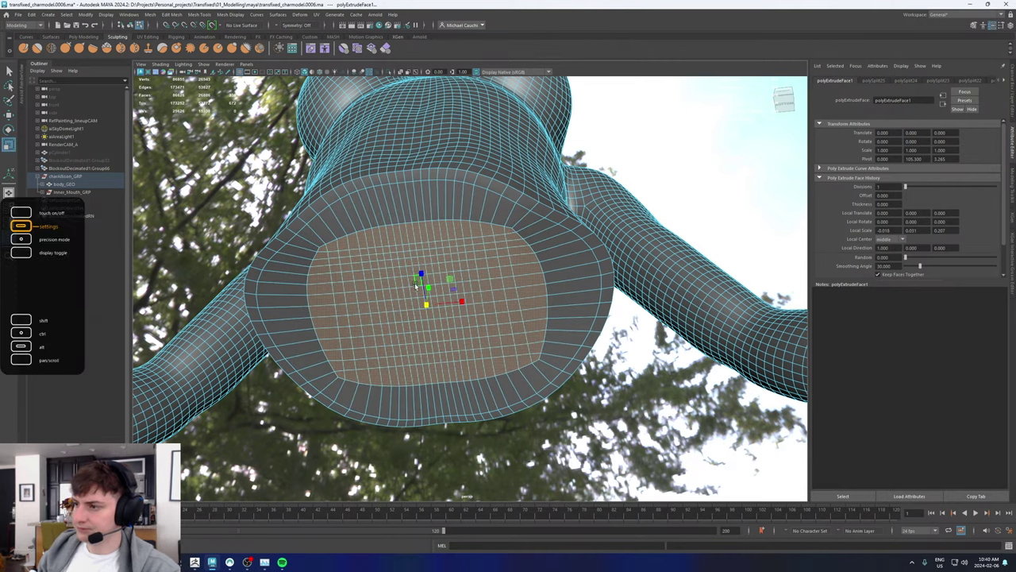
Step: Convert the inner cap face selection to vertices and remove the outermost vertex loop from the selection
alt+drag(458, 227, 432, 231)
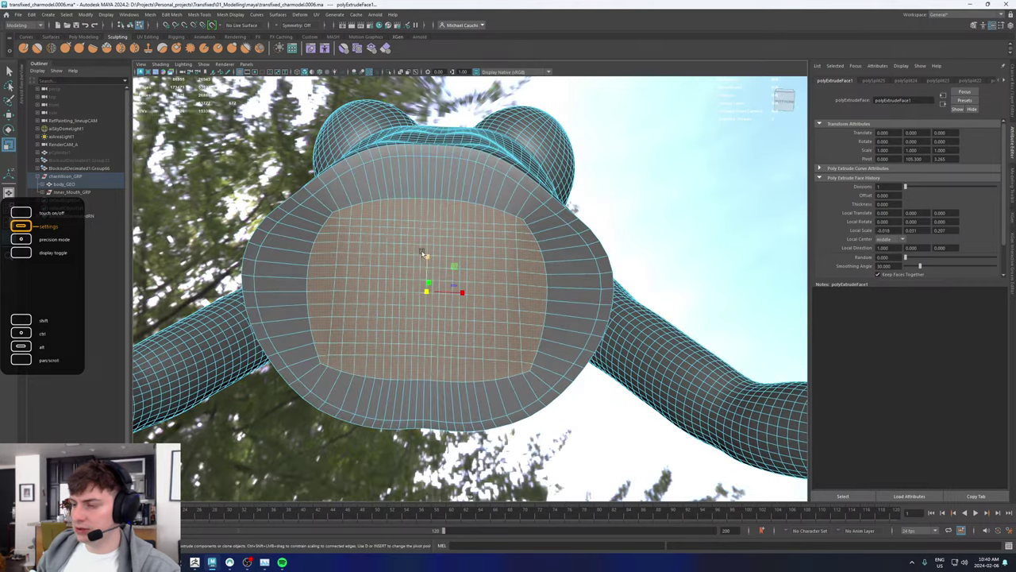
right_drag(431, 231, 339, 232)
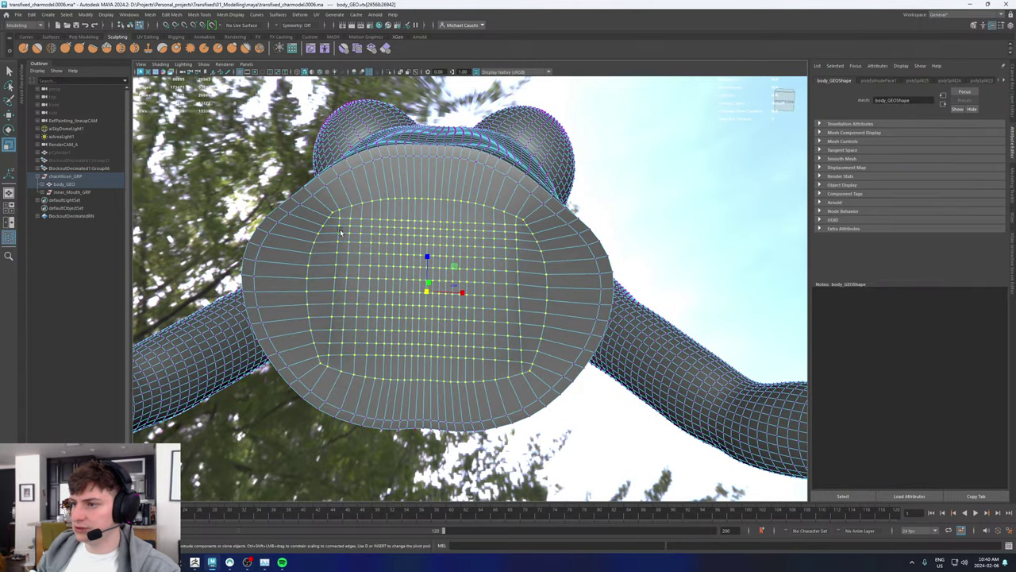
ctrl+double_click(381, 201)
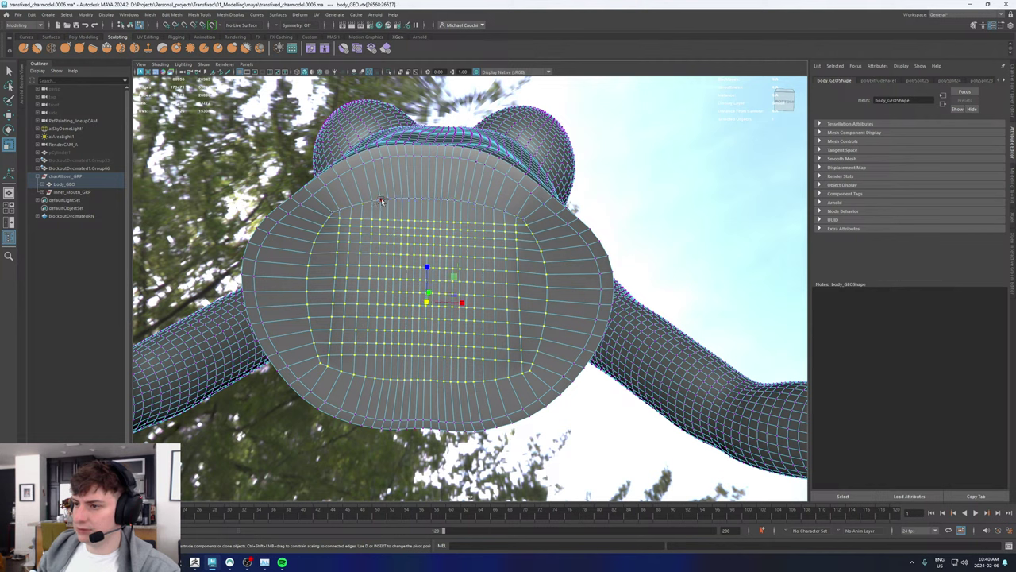
ctrl+double_click(543, 255)
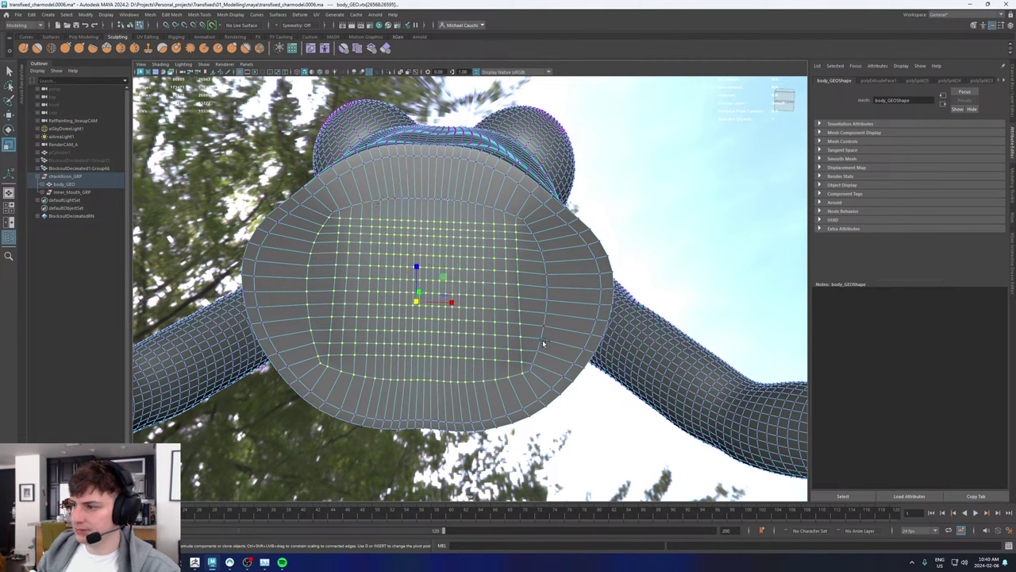
ctrl+double_click(497, 380)
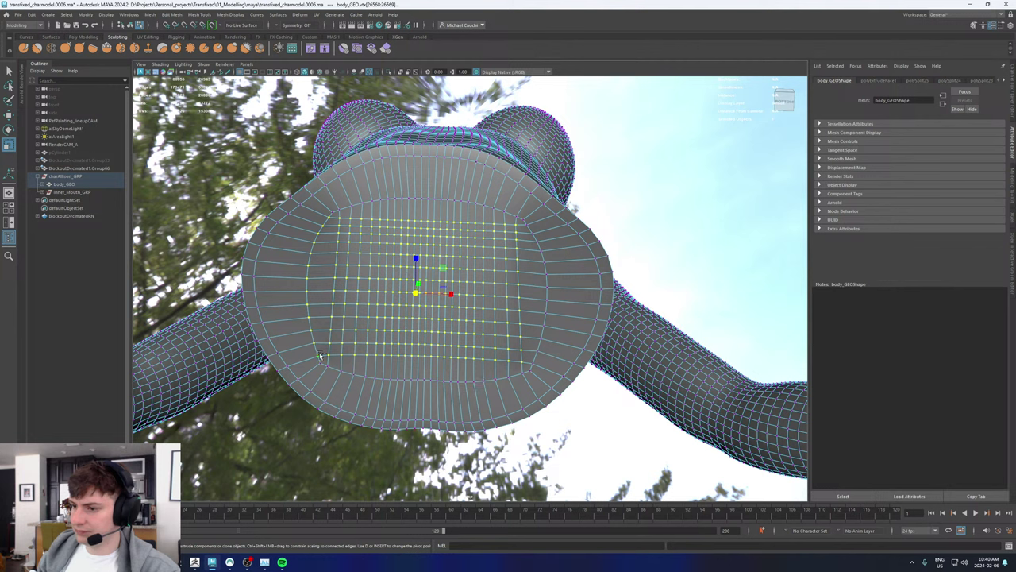
Step: Apply Average Vertices repeatedly to the cap's inner vertices to relax the grid
shift+right_drag(316, 343, 350, 328)
key(g)
key(g)
key(g)
key(g)
key(g)
key(g)
key(g)
key(g)
key(g)
key(g)
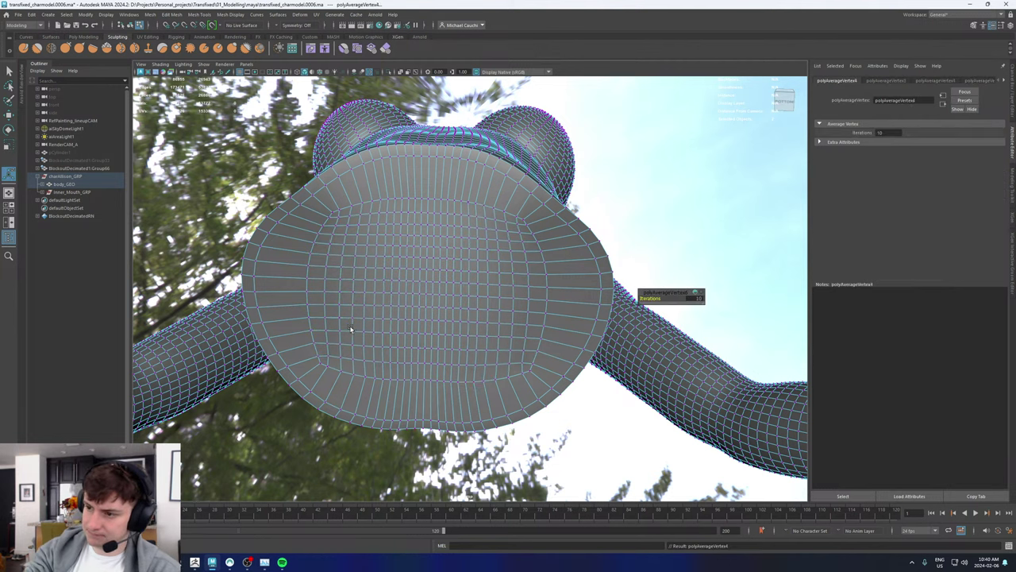
key(g)
key(g)
key(g)
key(g)
key(g)
key(g)
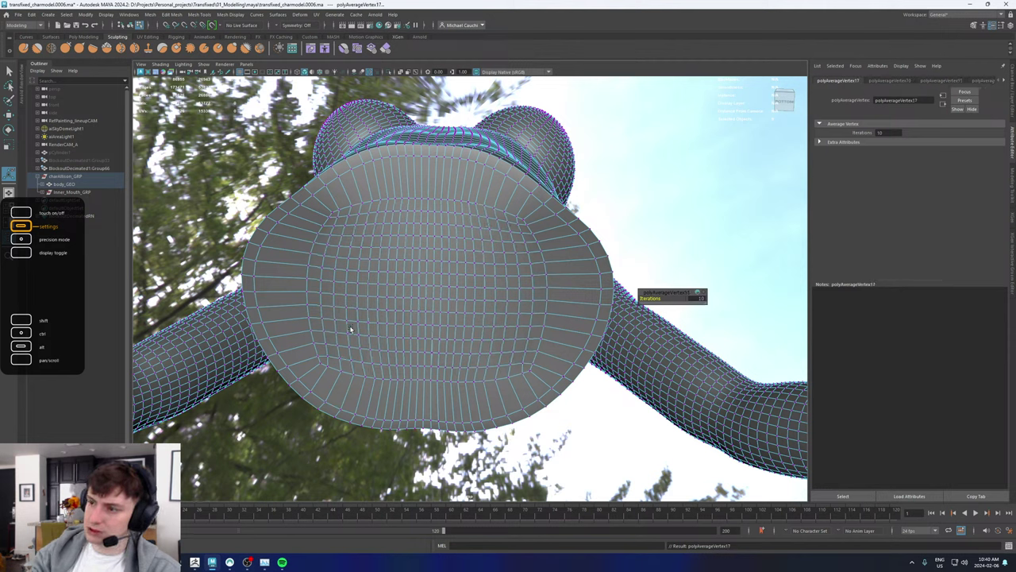
key(w)
Step: Insert additional edge loops in the ring between the torso's bottom rim and the relaxed inner grid
right_drag(363, 246, 387, 191)
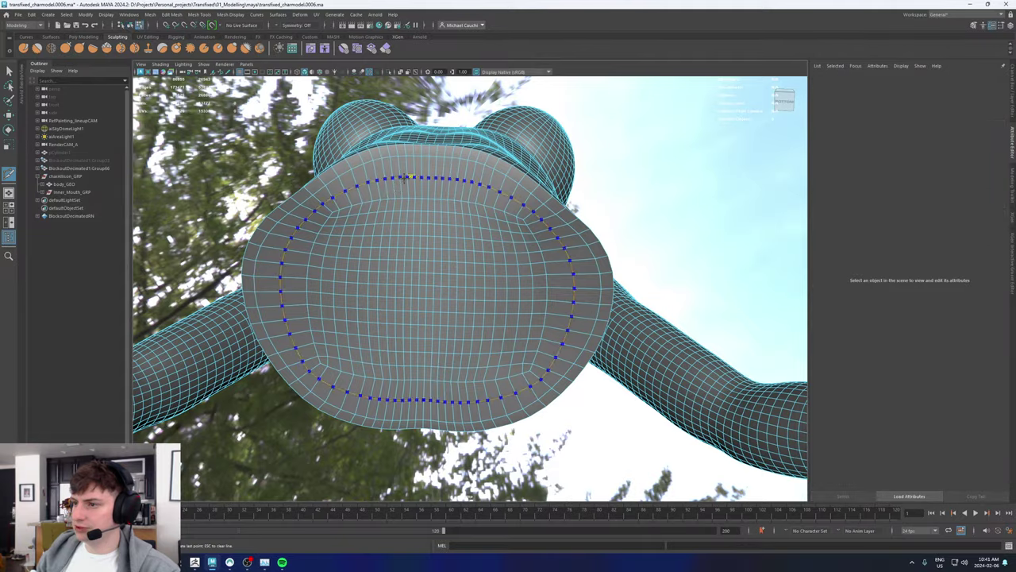
alt+drag(419, 182, 537, 254)
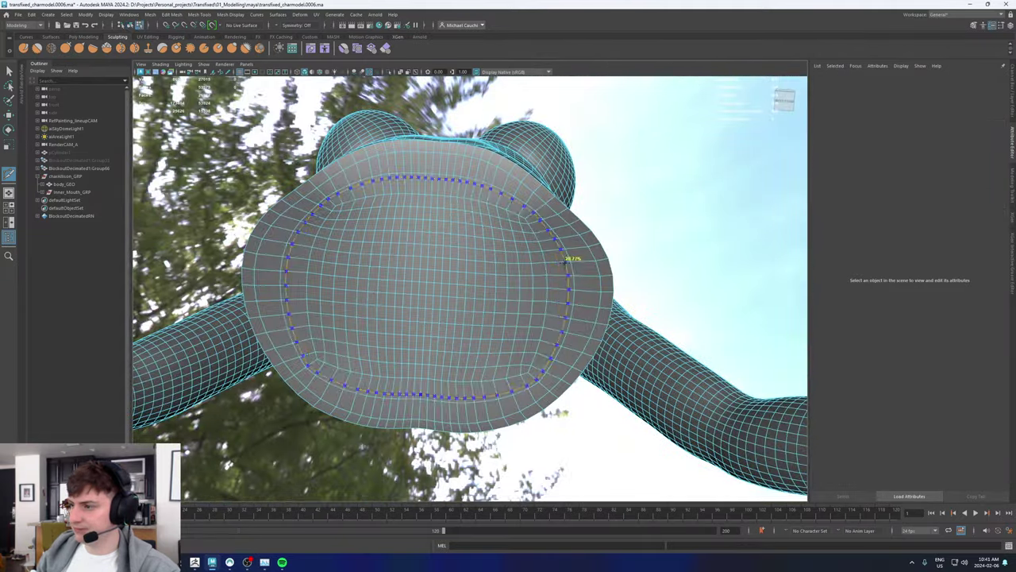
alt+drag(460, 277, 429, 316)
key(w)
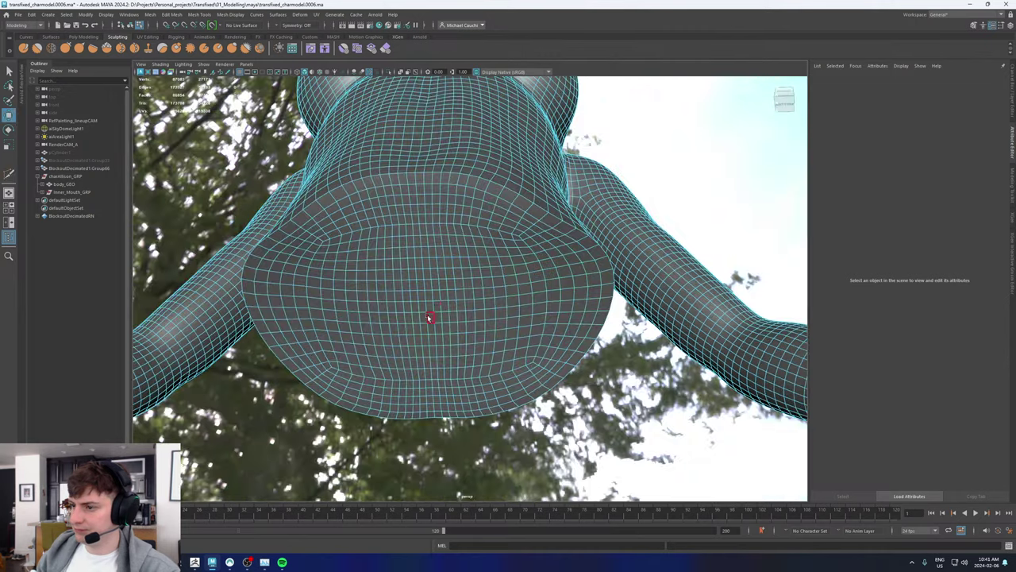
Step: Select the edge loop around the torso's bottom rim and apply Edit Edge Flow to round it
right_drag(429, 316, 530, 233)
alt+drag(462, 252, 458, 288)
alt+middle_drag(458, 288, 426, 263)
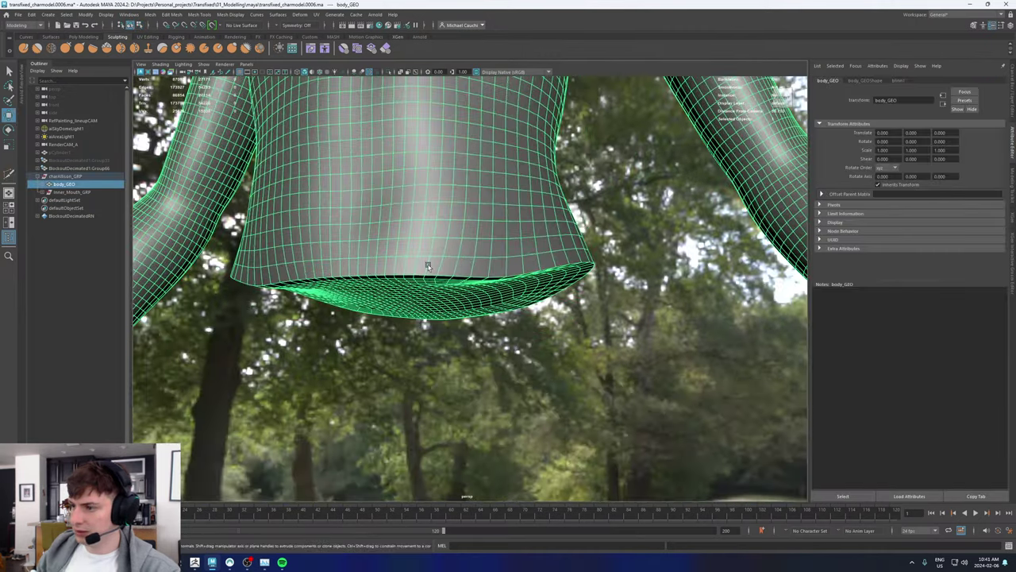
alt+right_drag(426, 262, 466, 348)
double_click(482, 272)
alt+drag(465, 347, 462, 376)
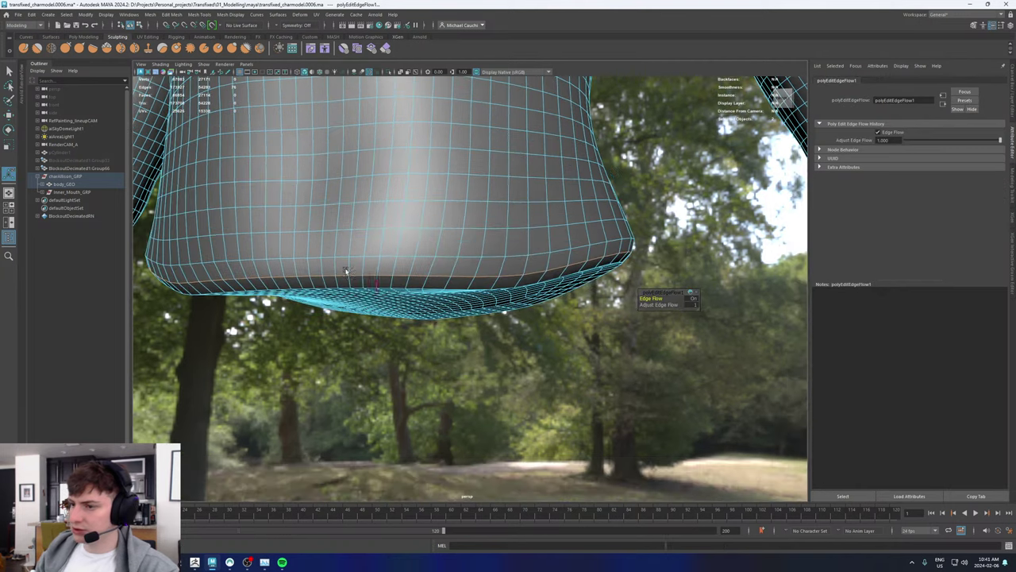
Step: Examine the body mesh around the capped torso bottom and the open ends of the arms
key(w)
right_drag(349, 275, 413, 230)
alt+right_drag(508, 278, 412, 261)
click(586, 237)
alt+drag(586, 237, 588, 260)
alt+right_drag(587, 260, 252, 261)
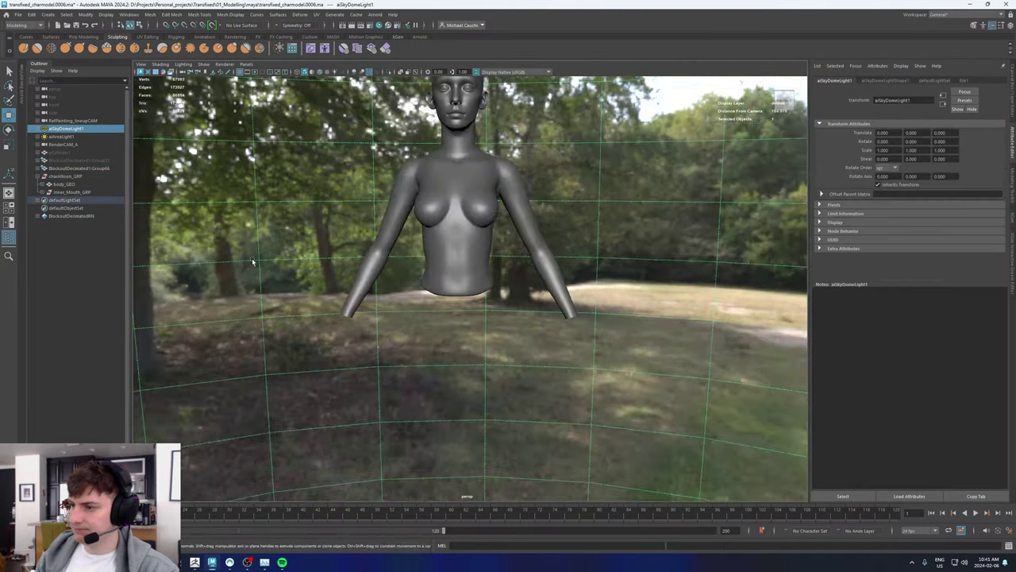
alt+drag(389, 251, 284, 225)
alt+right_drag(285, 224, 545, 283)
click(475, 235)
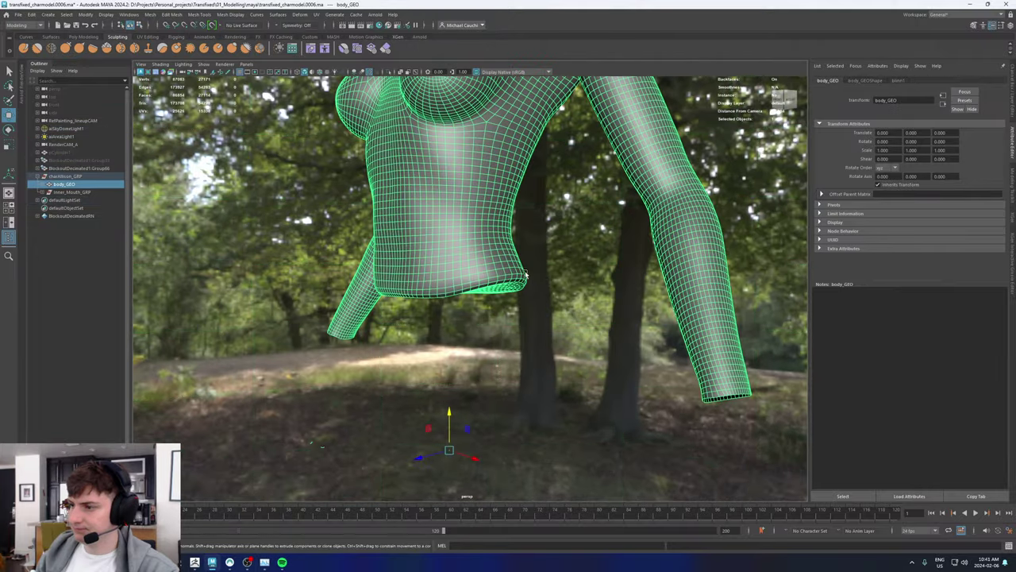
alt+middle_drag(524, 274, 321, 231)
alt+drag(321, 230, 318, 171)
alt+right_drag(317, 171, 436, 187)
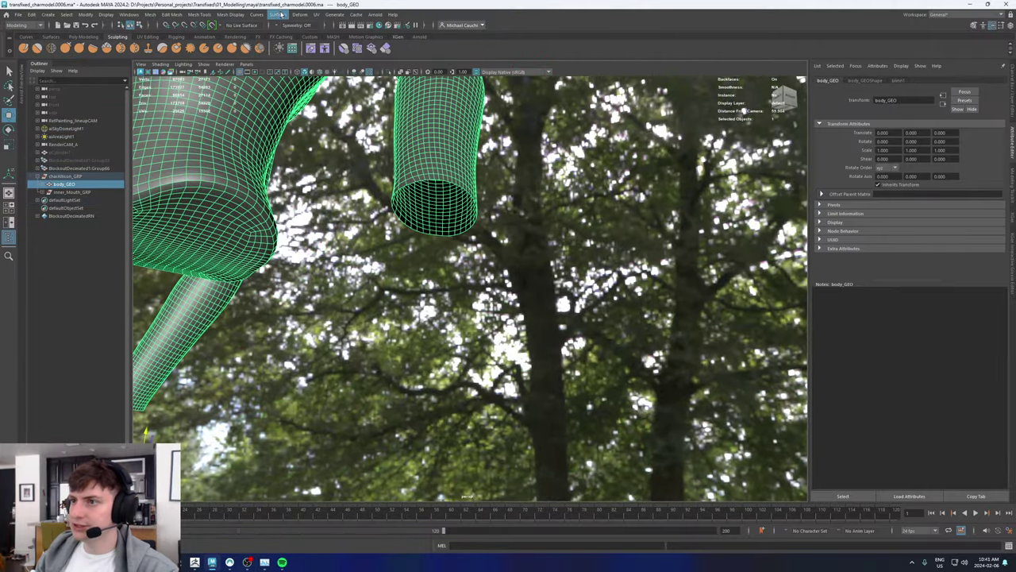
alt+middle_drag(384, 101, 414, 208)
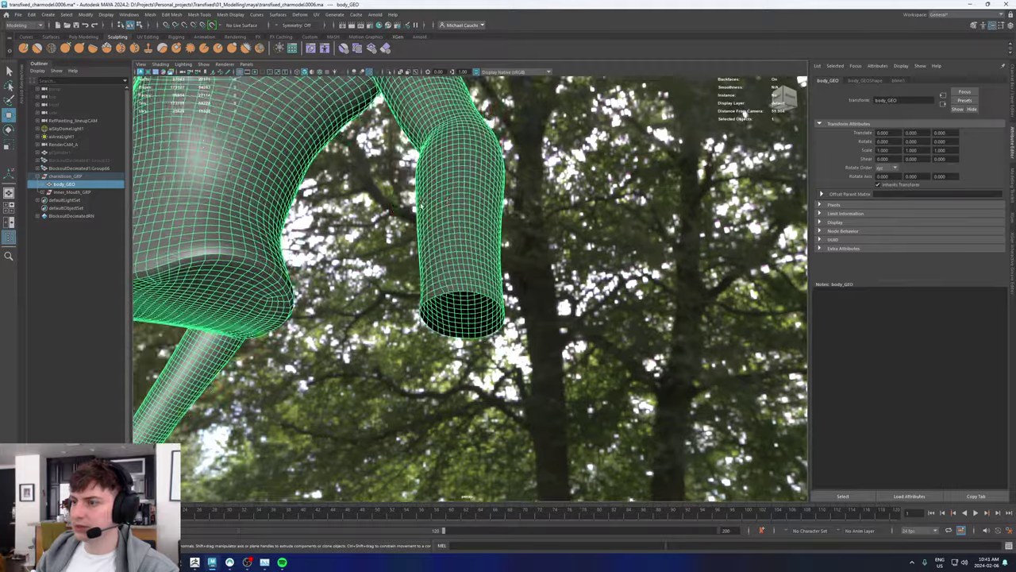
alt+right_drag(415, 208, 507, 260)
alt+drag(507, 261, 536, 260)
alt+right_drag(599, 248, 386, 233)
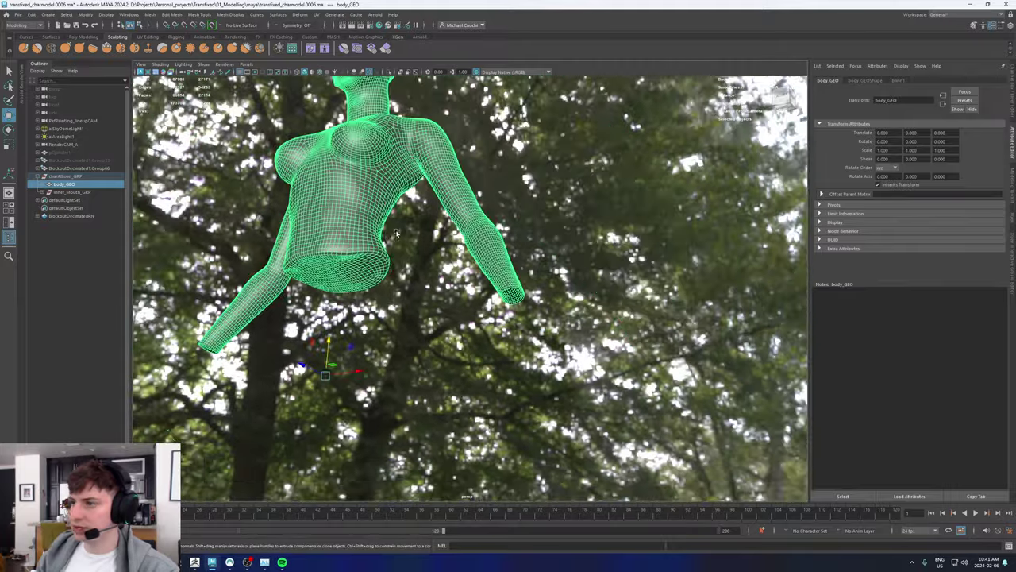
Step: Select the lengthwise edge loop running over the middle of the shoulder and down the arm
alt+drag(397, 232, 429, 268)
alt+drag(464, 182, 470, 237)
right_drag(459, 203, 476, 179)
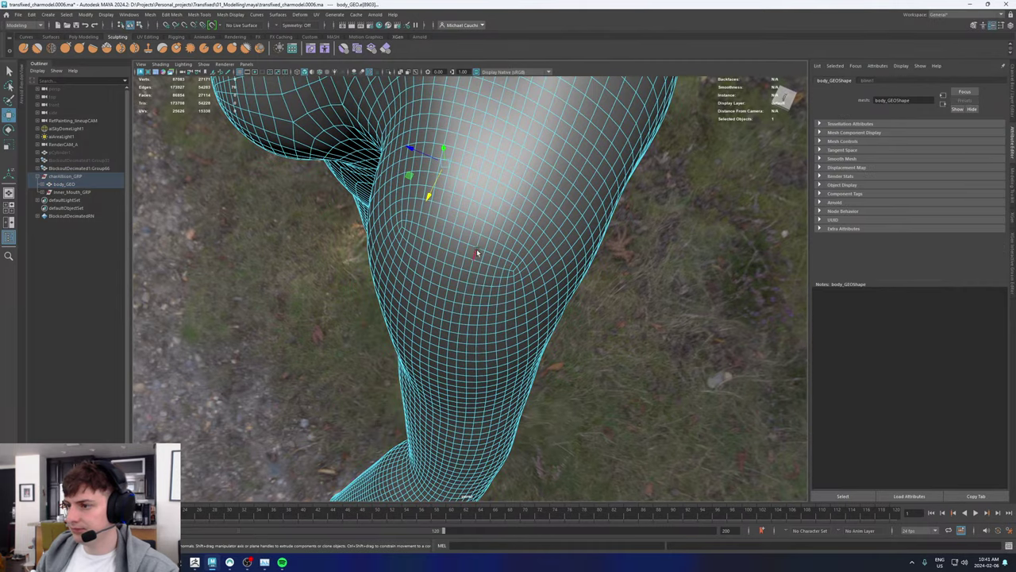
double_click(511, 273)
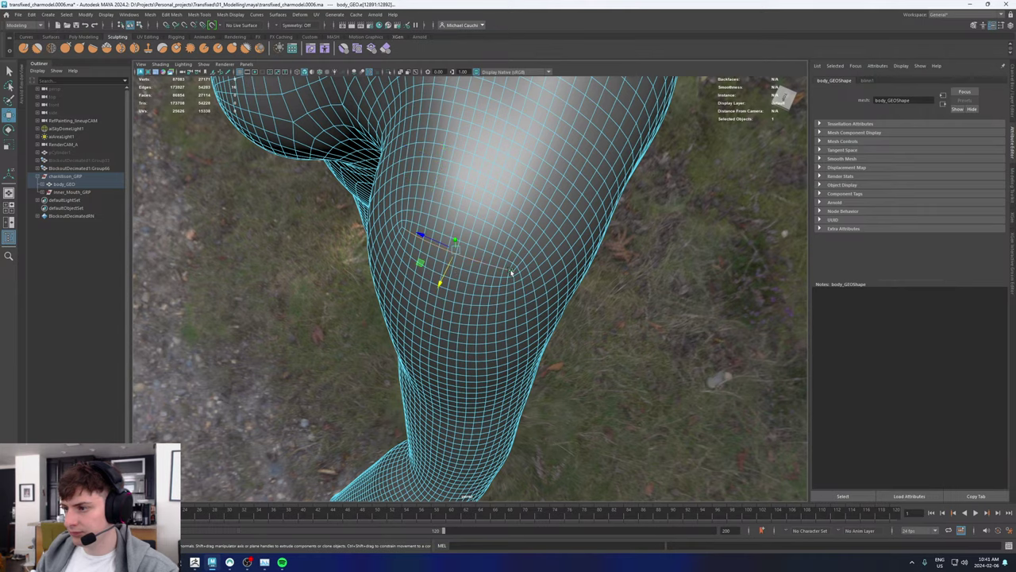
alt+drag(511, 273, 483, 271)
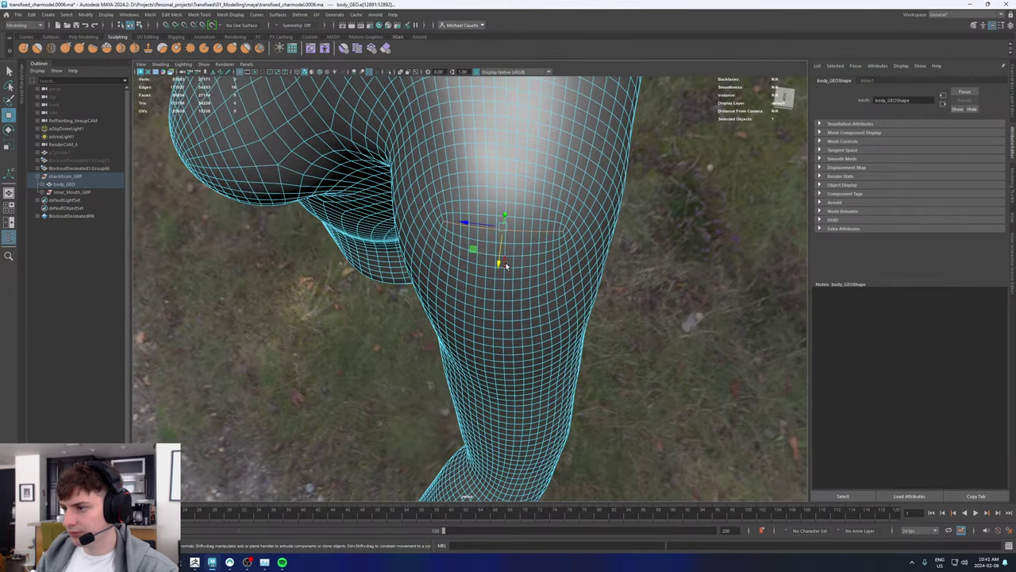
double_click(505, 264)
alt+right_drag(509, 239, 549, 237)
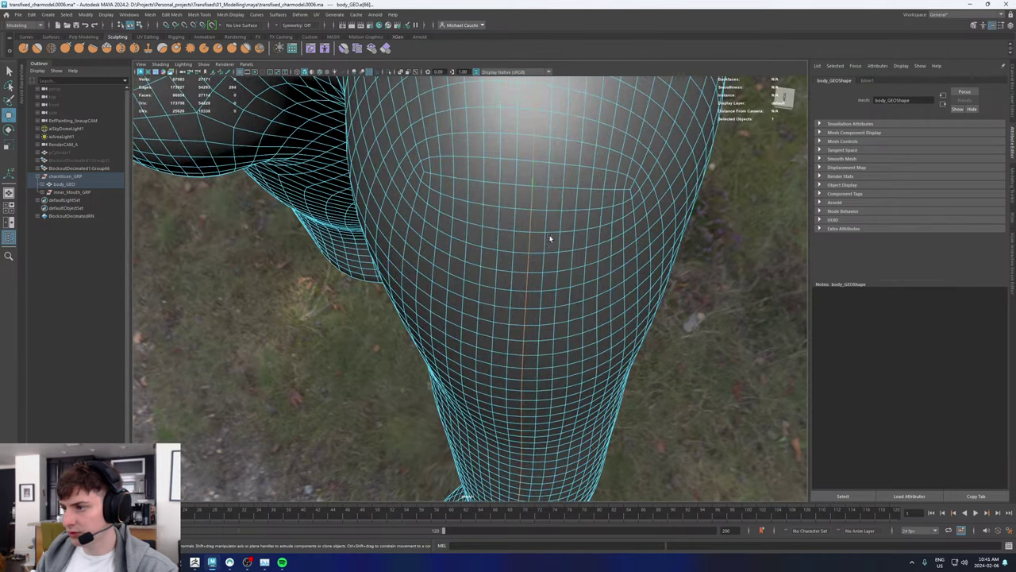
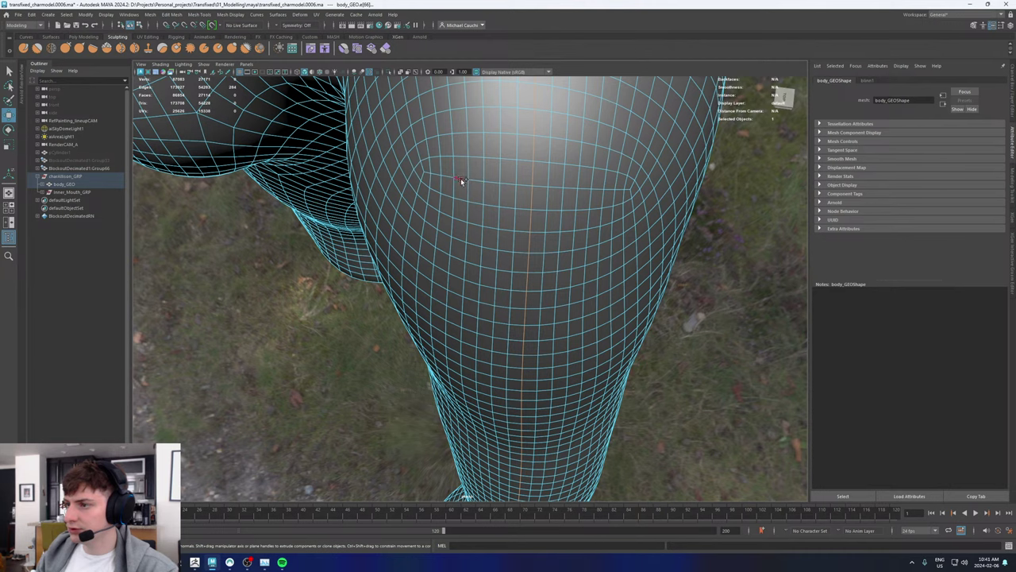
Step: Follow the selected shoulder loop to the wrist opening and pull its end vertex outward as a marker
alt+right_drag(447, 179, 345, 263)
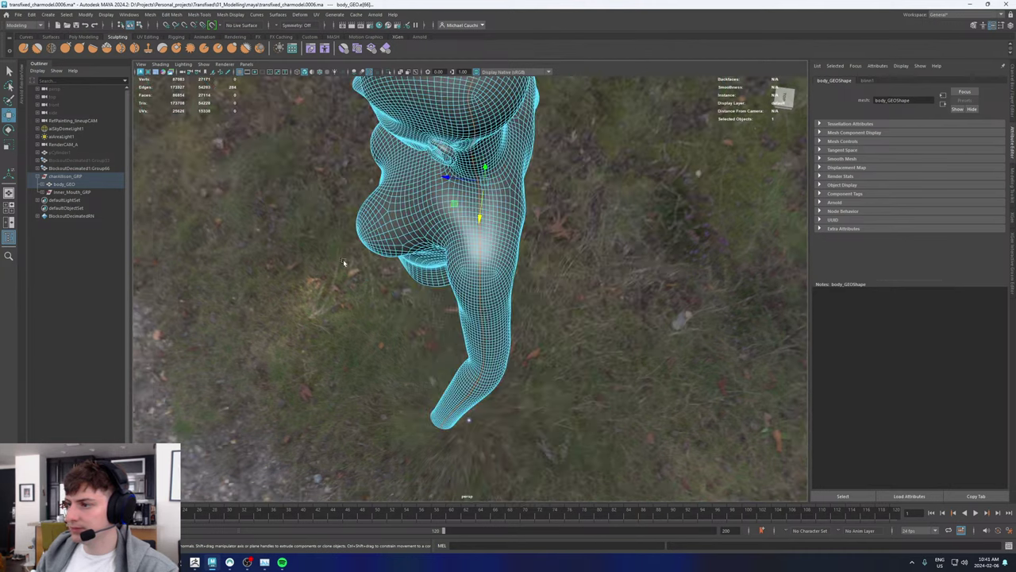
alt+drag(345, 262, 498, 266)
alt+middle_drag(499, 265, 509, 193)
alt+right_drag(510, 193, 742, 381)
alt+middle_drag(463, 371, 466, 302)
alt+right_drag(457, 351, 379, 310)
alt+middle_drag(447, 214, 443, 230)
alt+right_drag(443, 231, 416, 242)
click(443, 254)
alt+drag(449, 260, 435, 359)
Step: Select the lengthwise edge loop on the underside of the arm that starts at the middle of the armpit
alt+drag(429, 292, 440, 294)
alt+right_drag(440, 295, 311, 278)
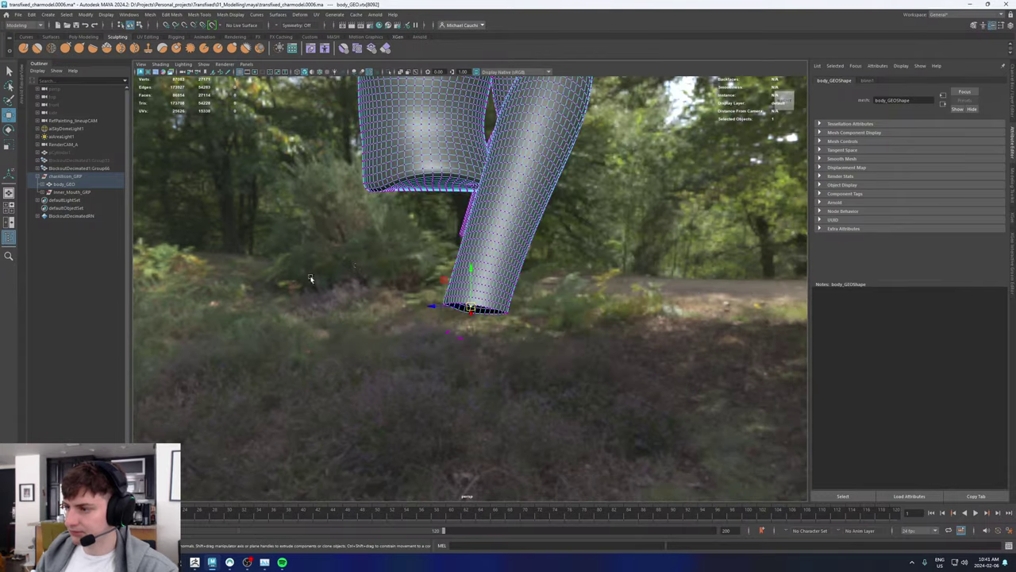
alt+drag(311, 278, 349, 183)
alt+middle_drag(350, 183, 385, 329)
alt+right_drag(386, 328, 450, 351)
alt+drag(449, 351, 458, 222)
click(526, 193)
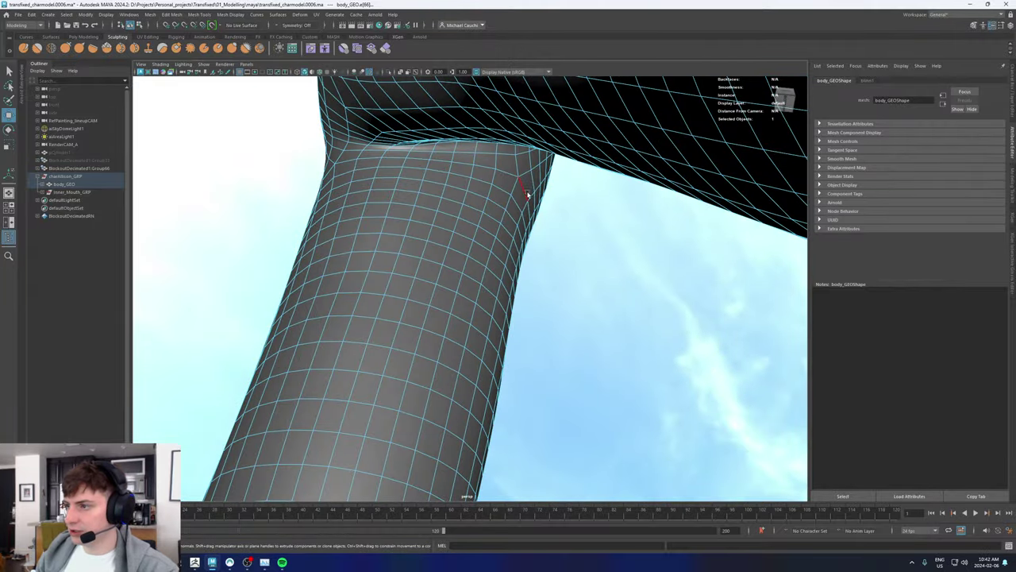
click(426, 162)
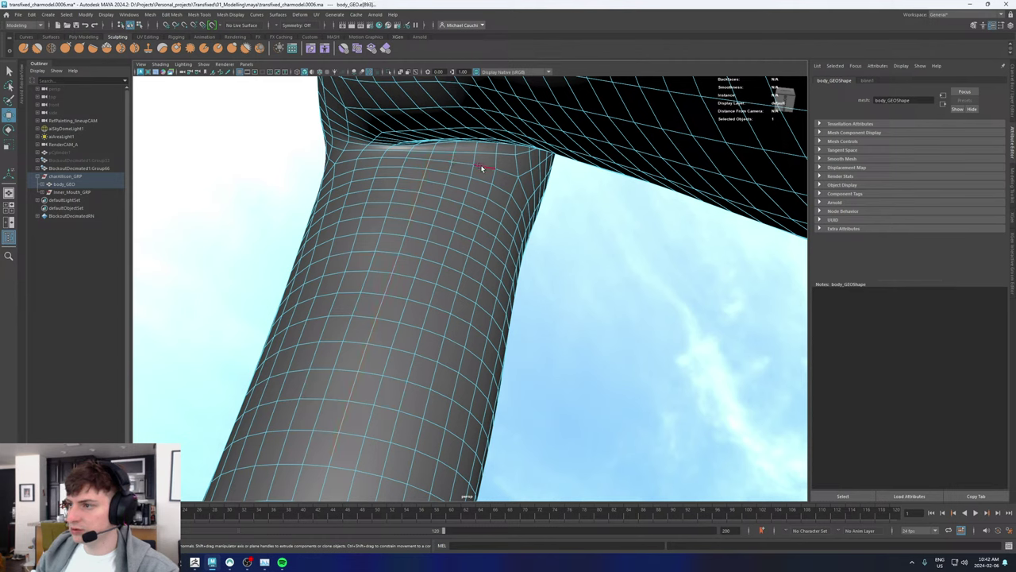
Step: Pull the underside loop's end vertex outward at the wrist opening as a second marker
alt+drag(520, 189, 454, 266)
alt+right_drag(454, 266, 469, 274)
right_drag(447, 199, 447, 179)
click(443, 217)
drag(445, 220, 444, 230)
Step: Select the wrist border edges along one side between the two pulled marker vertices to check their count
alt+right_drag(445, 230, 405, 226)
alt+drag(393, 213, 400, 216)
alt+right_drag(400, 216, 518, 266)
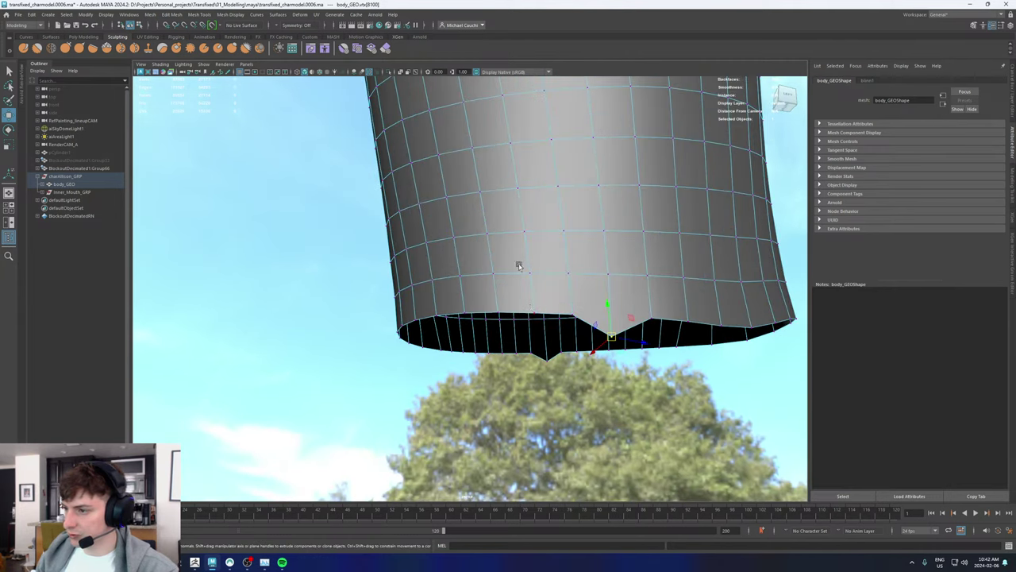
right_drag(527, 209, 526, 190)
click(594, 326)
shift+double_click(540, 357)
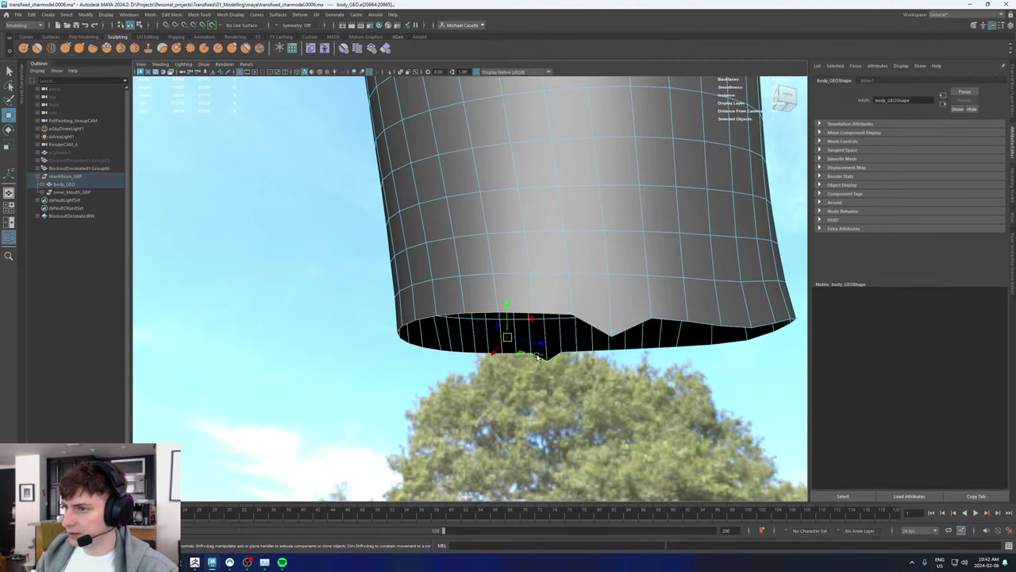
Step: Select the wrist border edges along the opposite side between the two markers to compare the edge count
alt+middle_drag(471, 190, 339, 299)
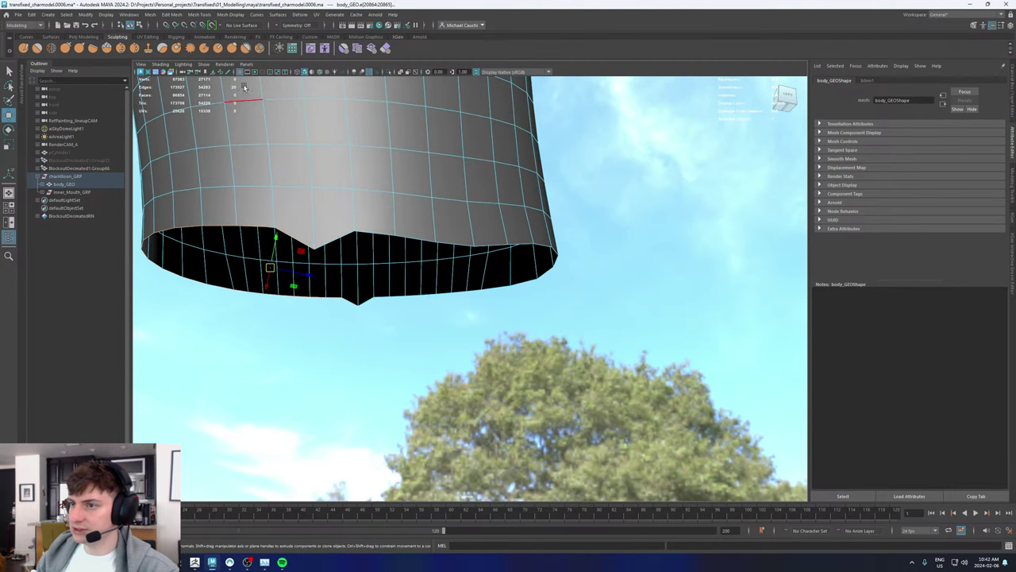
click(368, 302)
shift+double_click(345, 236)
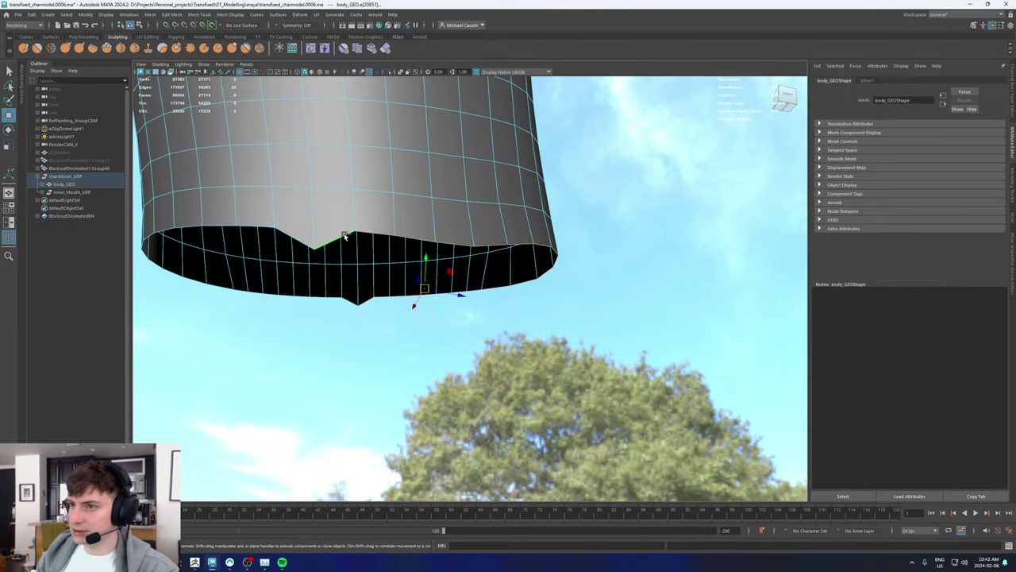
alt+drag(301, 182, 373, 384)
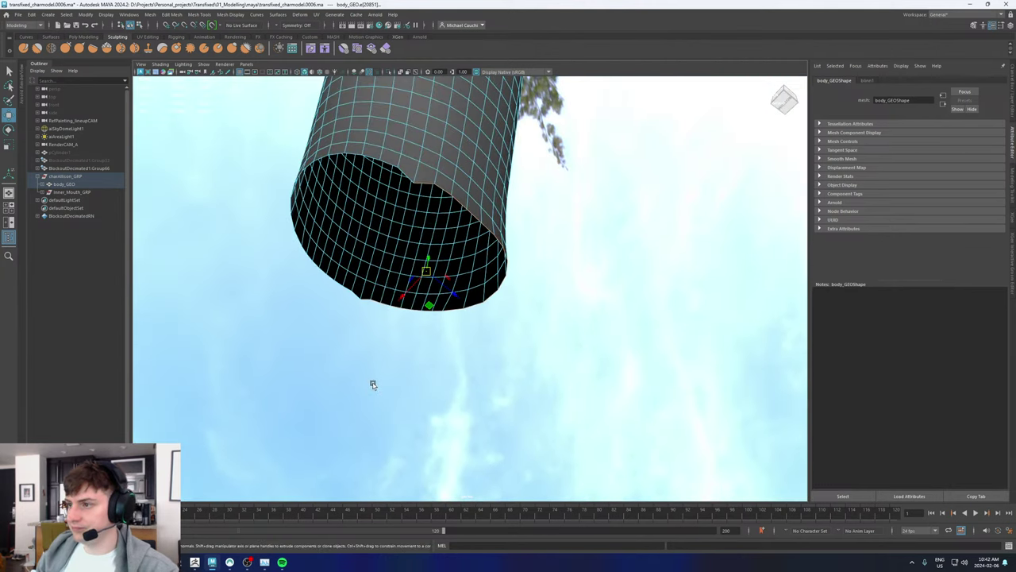
Step: Turn on topology symmetry for the body mesh using an edge on the chest's centre line
alt+drag(389, 285, 368, 237)
scroll(377, 212, up, 2)
click(369, 214)
click(279, 26)
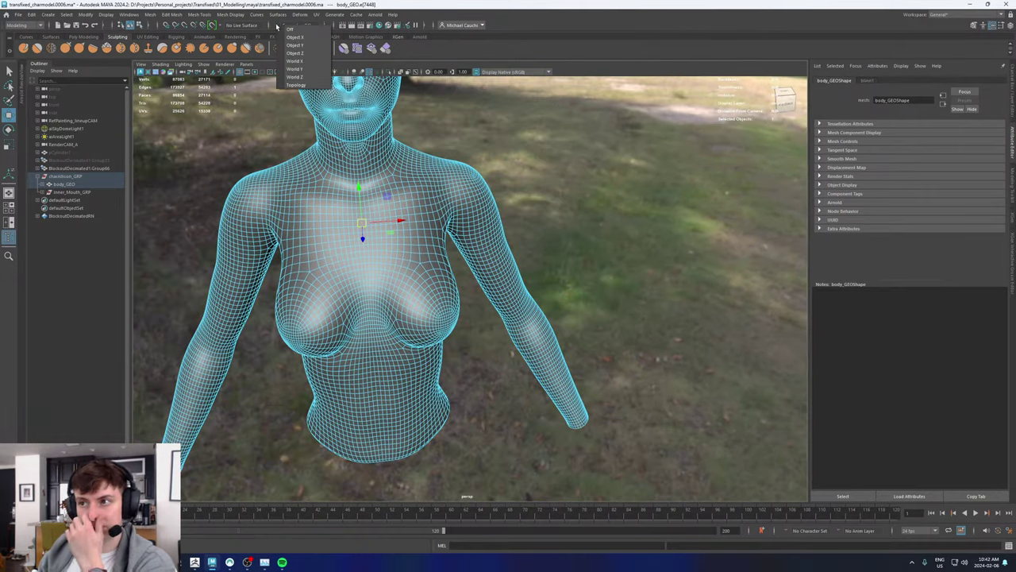
click(295, 86)
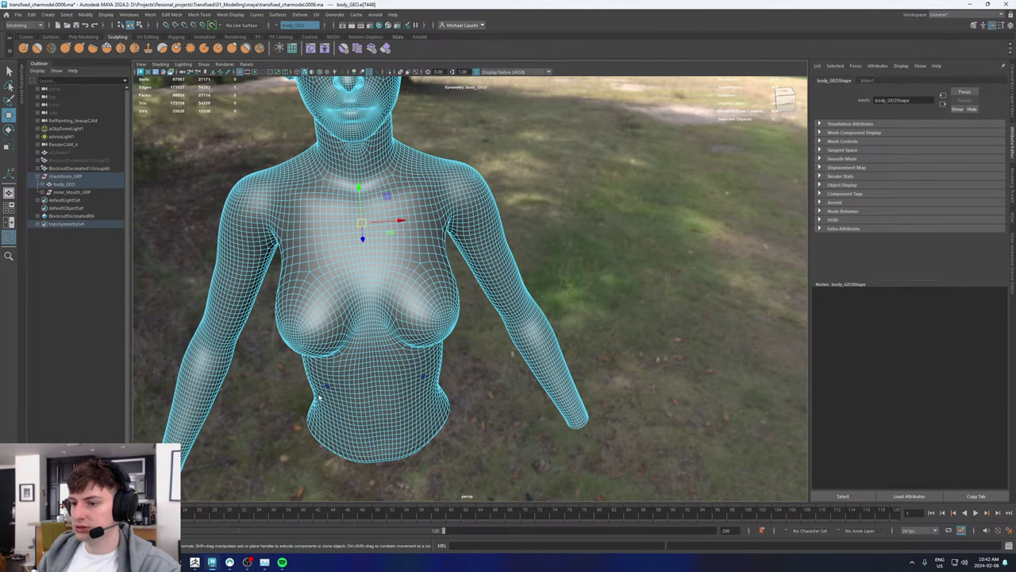
Step: Bridge the border edges beside the upper marker vertex to those beside the lower one across the wrist opening
alt+drag(442, 394, 480, 283)
click(516, 219)
click(481, 201)
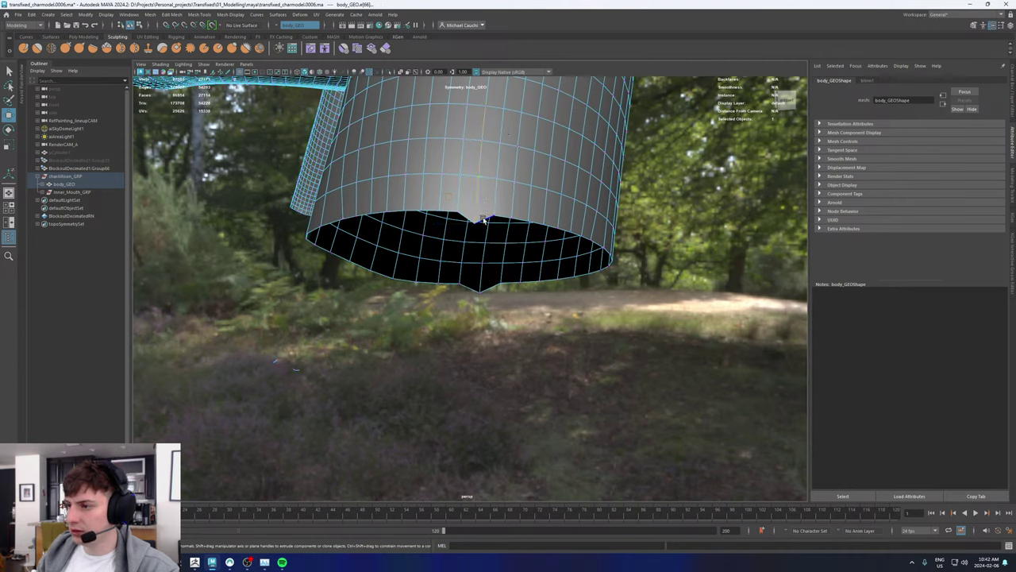
click(484, 220)
shift+click(492, 286)
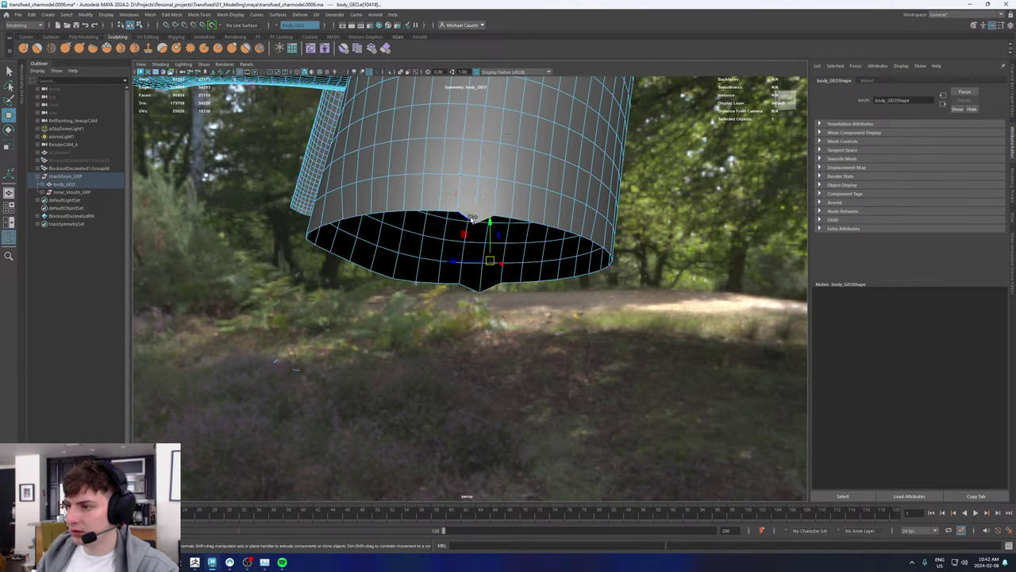
shift+click(471, 219)
shift+click(470, 288)
shift+right_drag(470, 287, 454, 383)
alt+drag(460, 362, 442, 312)
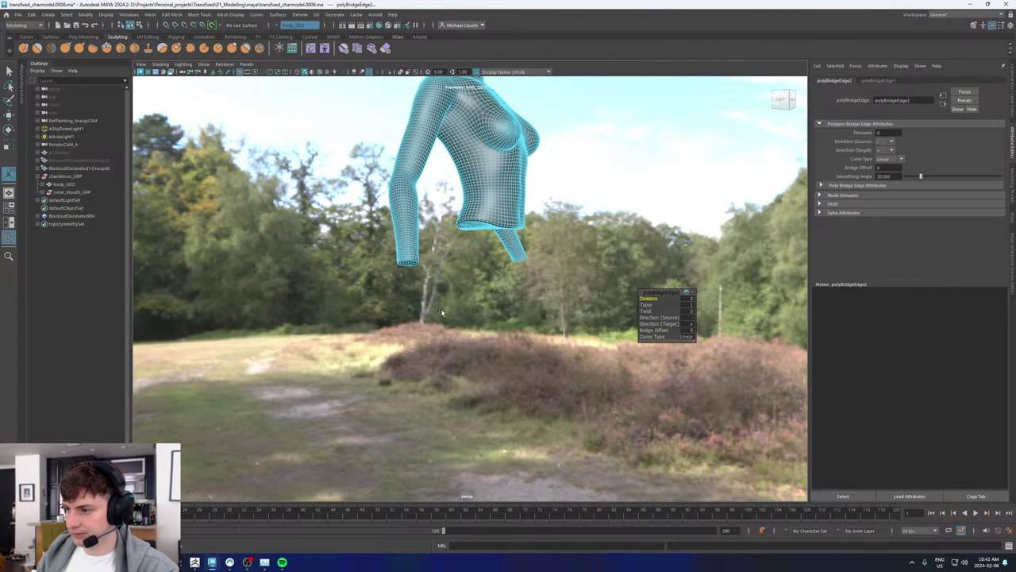
Step: Reselect the body mesh as an object and inspect the strip bridged across the wrist opening
right_drag(441, 312, 439, 329)
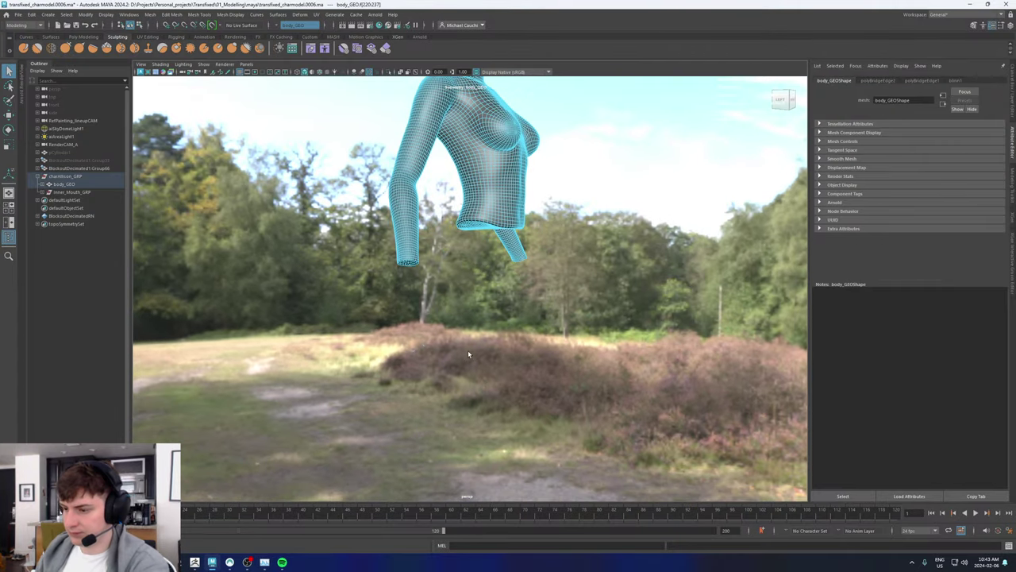
click(658, 409)
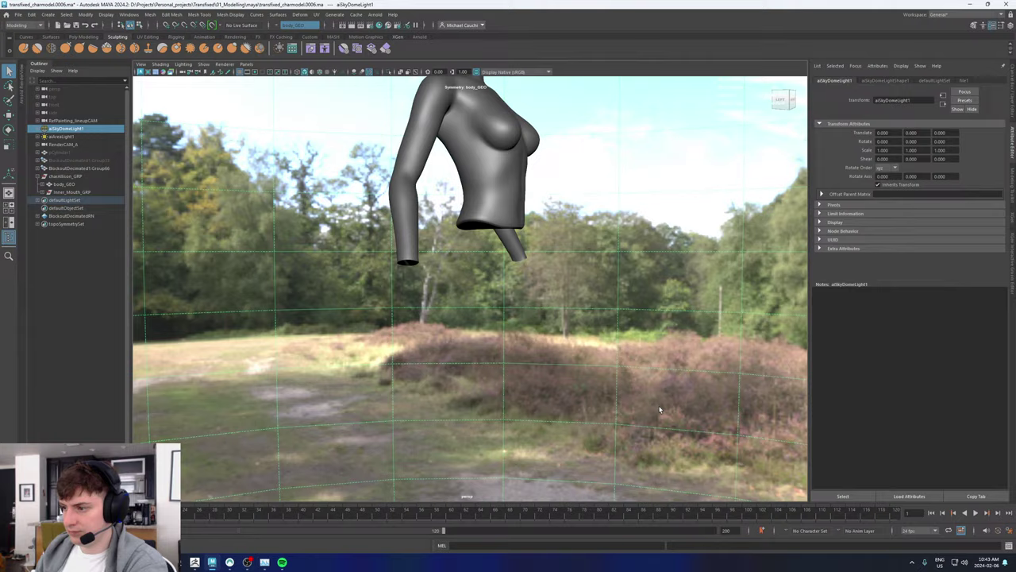
click(528, 200)
alt+drag(553, 146, 429, 171)
alt+right_drag(428, 171, 508, 207)
alt+drag(476, 238, 484, 215)
alt+right_drag(445, 262, 516, 278)
alt+drag(516, 278, 539, 262)
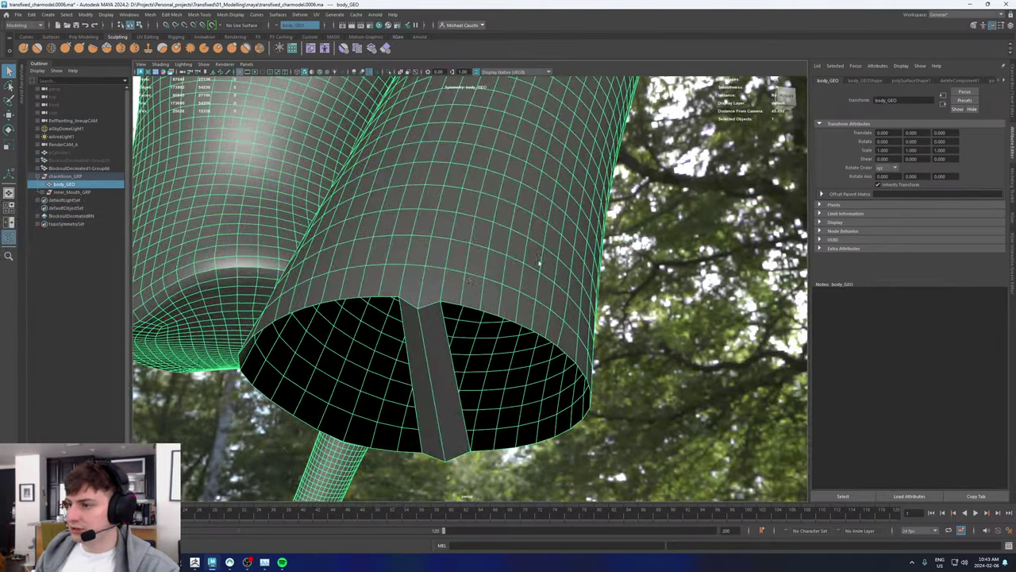
Step: Bridge the next pair of opposing border edges on the outer side of the wrist strip
key(w)
right_drag(450, 289, 444, 223)
double_click(429, 243)
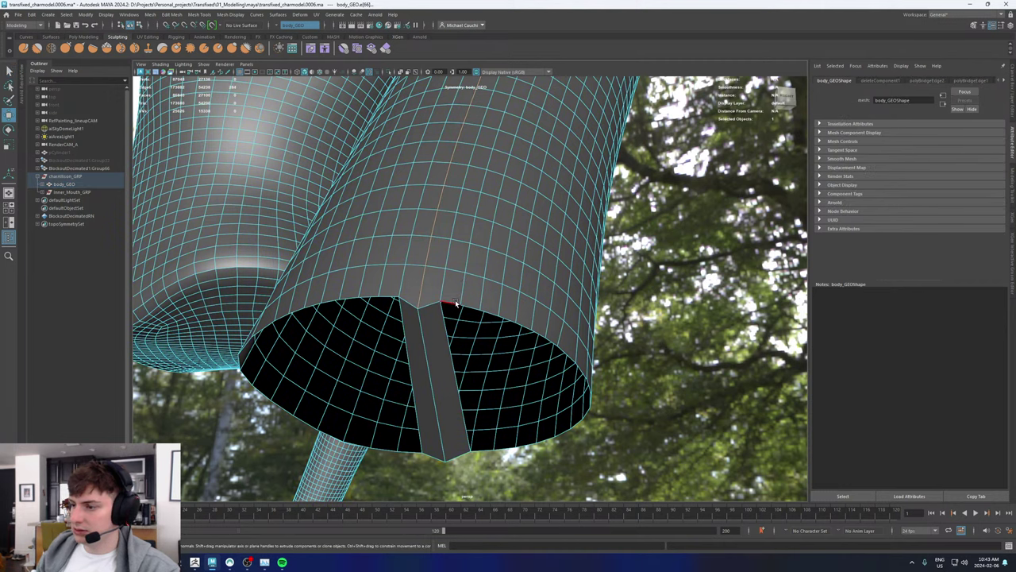
click(453, 303)
shift+click(481, 450)
shift+right_drag(509, 370, 504, 387)
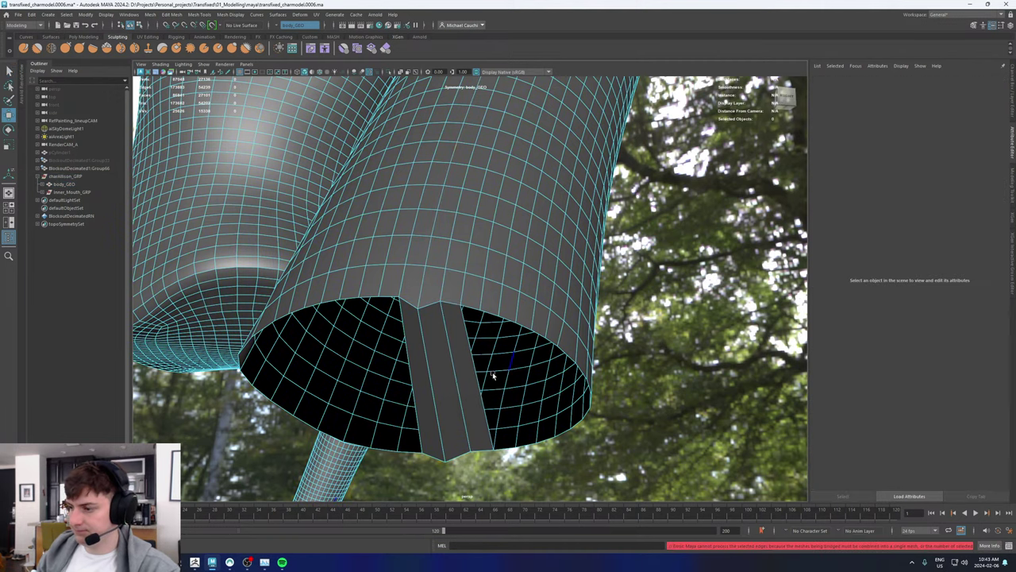
Step: Bridge successive pairs of opposing border edges on the torso-facing side of the strip to widen it
alt+drag(492, 375, 431, 204)
click(399, 141)
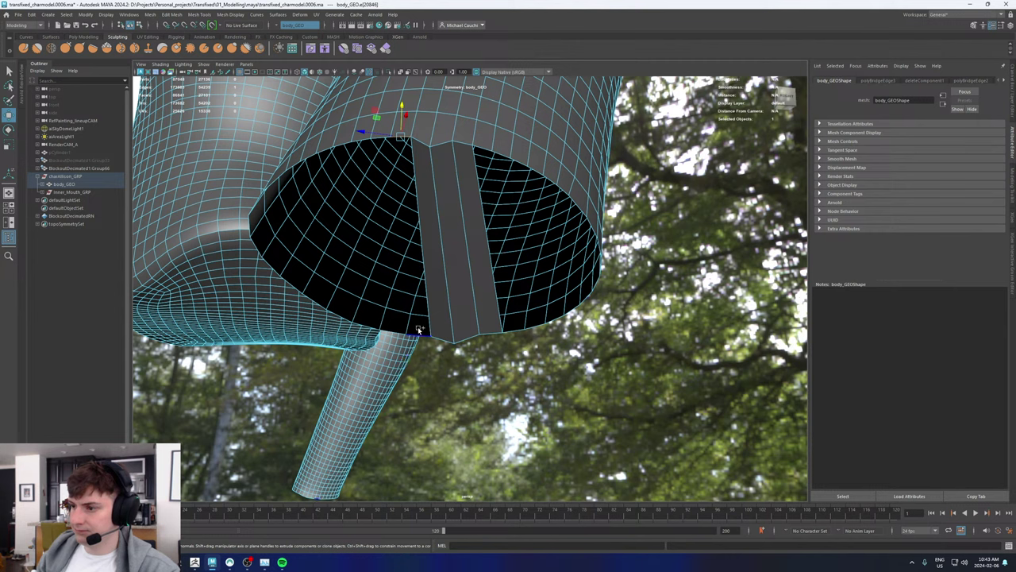
double_click(419, 329)
key(g)
click(384, 330)
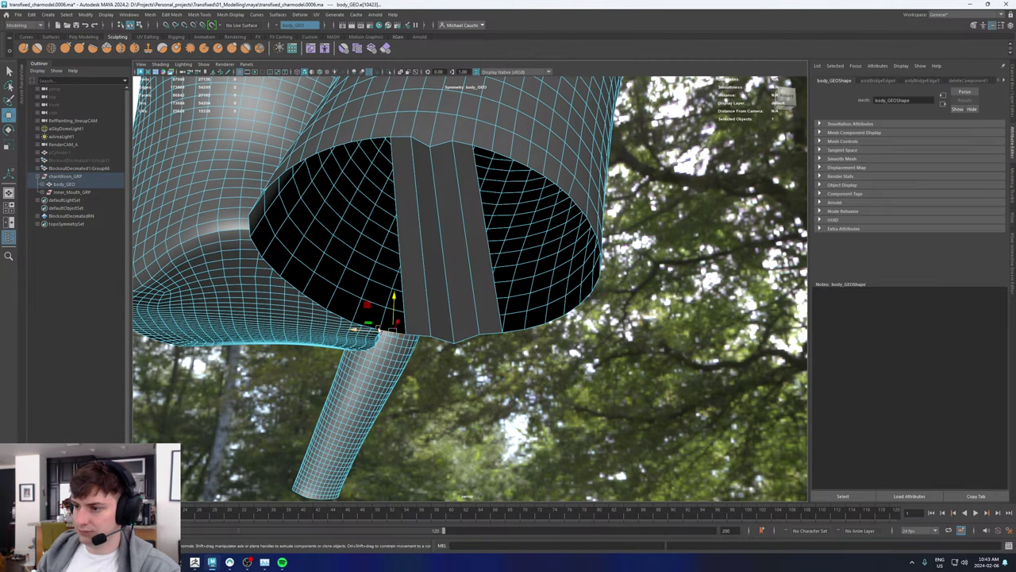
key(q)
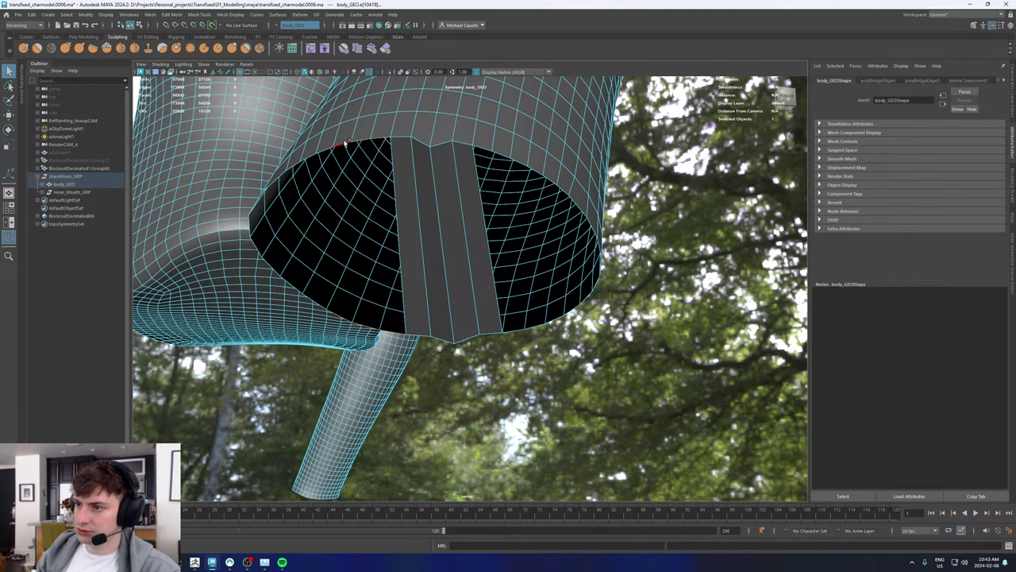
shift+click(344, 143)
key(g)
alt+right_drag(372, 191, 420, 242)
alt+drag(421, 243, 445, 254)
alt+right_drag(445, 254, 456, 188)
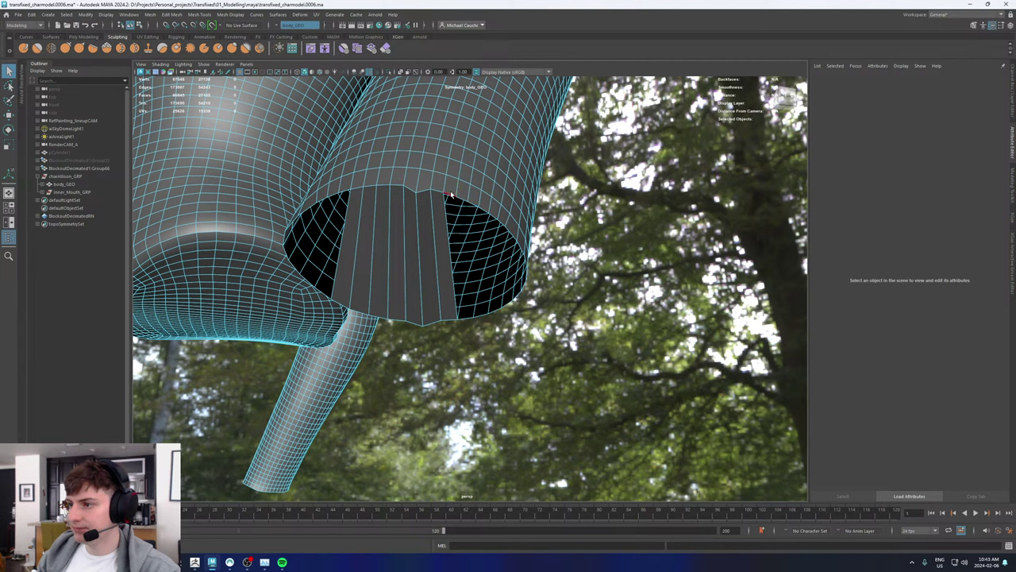
Step: Bridge further pairs of opposing border edges on the outer side to balance the strip's width
click(449, 193)
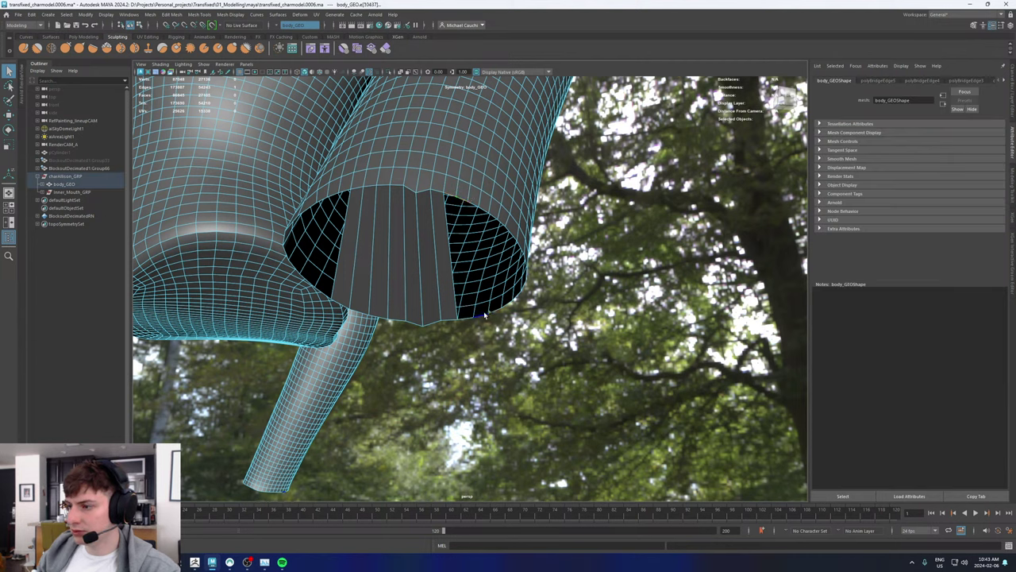
key(g)
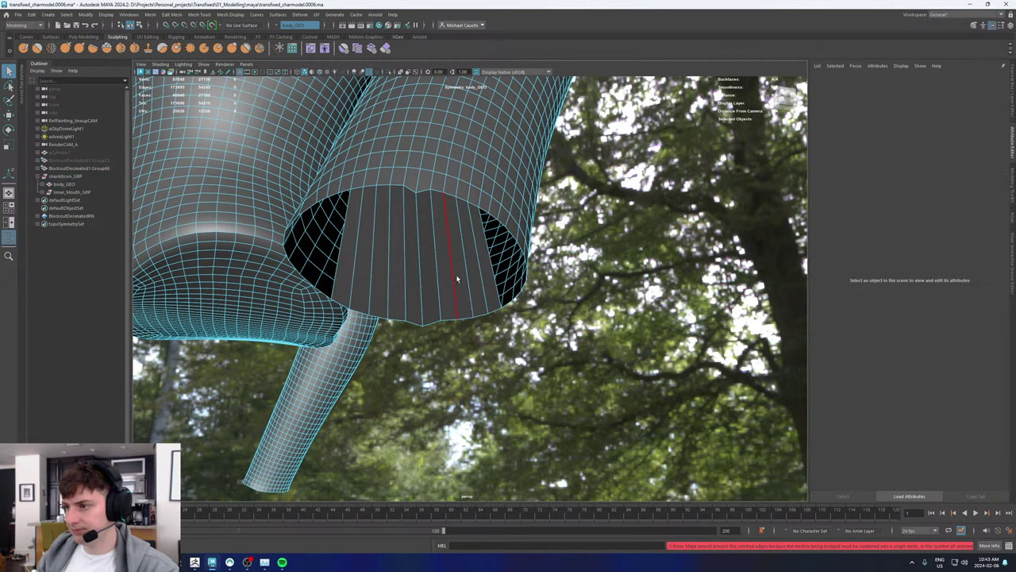
alt+drag(420, 241, 440, 244)
Step: Select the borders of the gaps left beside the bridged strip and fill the holes
double_click(637, 242)
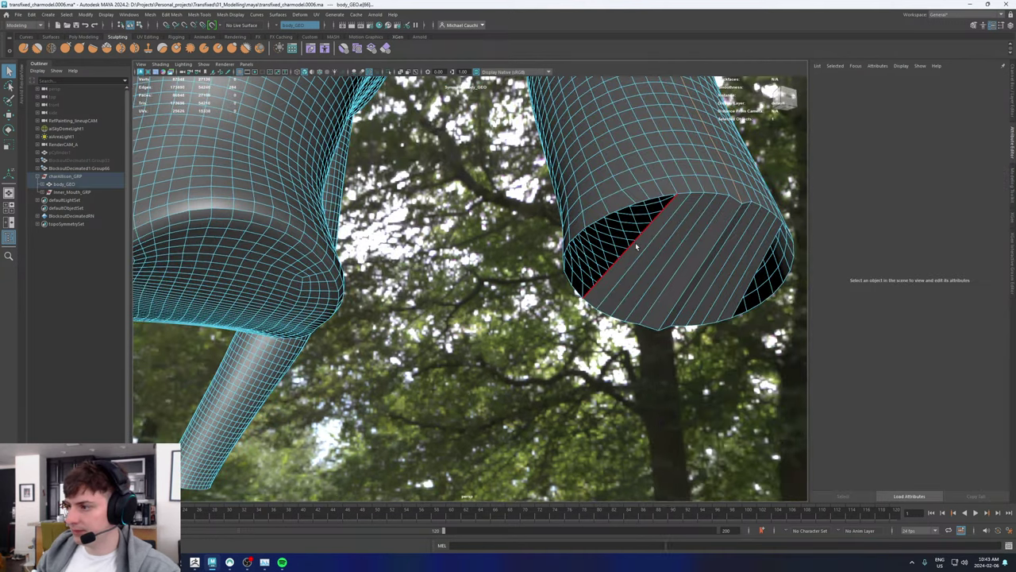
alt+drag(651, 249, 421, 270)
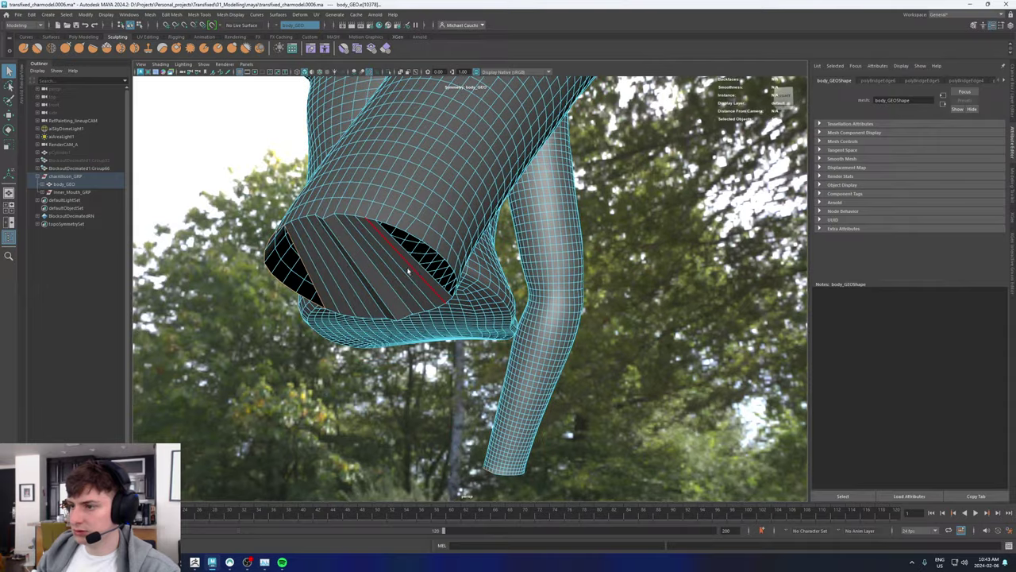
shift+right_drag(421, 270, 419, 371)
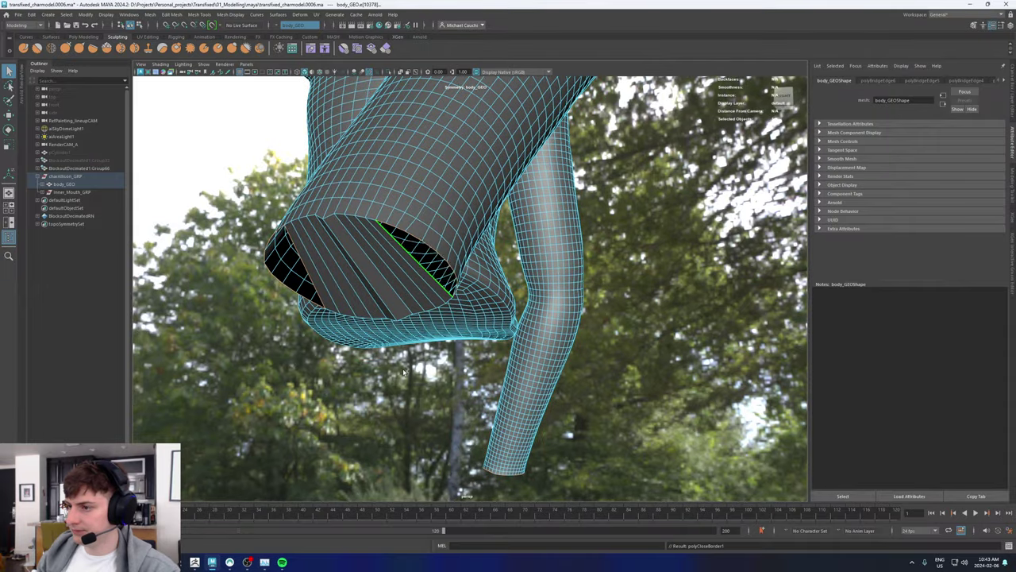
Step: Insert an edge loop across the middle of the bridged wrist faces with the Multi-Cut tool
alt+drag(411, 269, 478, 257)
shift+right_click(474, 249)
shift+right_drag(474, 248, 429, 248)
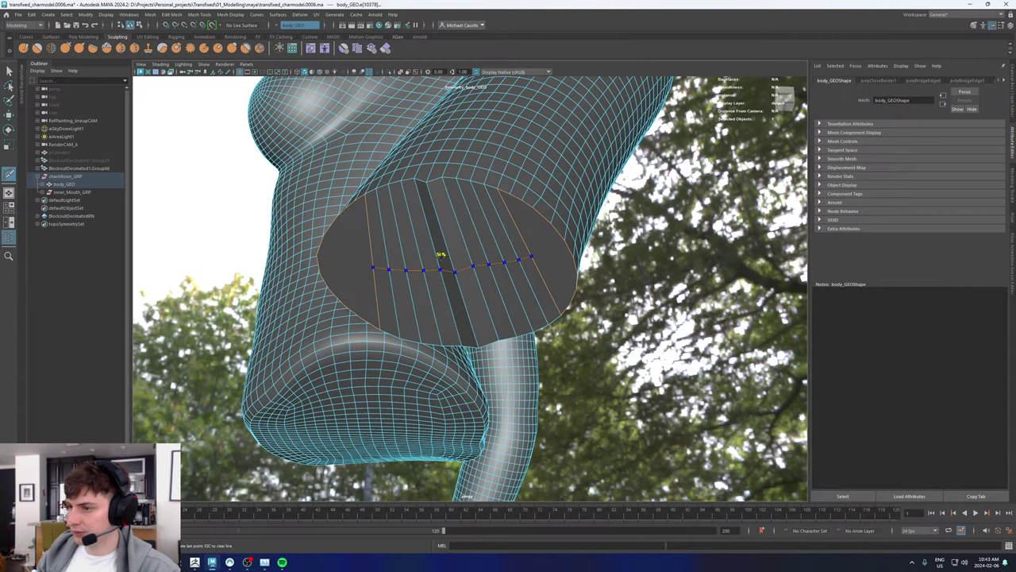
ctrl+click(443, 256)
alt+drag(443, 258, 516, 293)
alt+drag(413, 265, 592, 258)
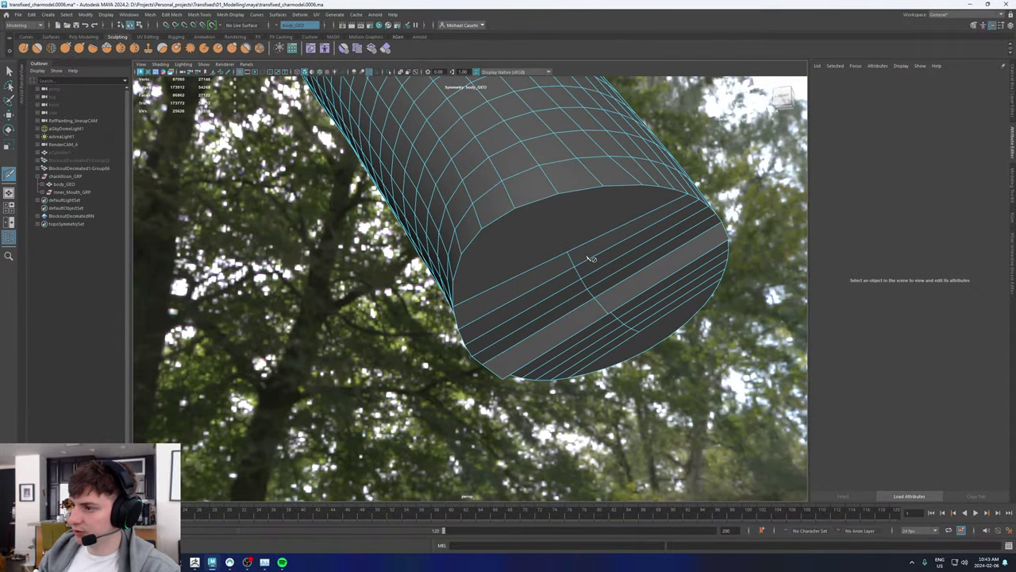
Step: Cut an edge from a wrist border vertex to the end of the new cross loop
click(532, 221)
click(567, 254)
key(Return)
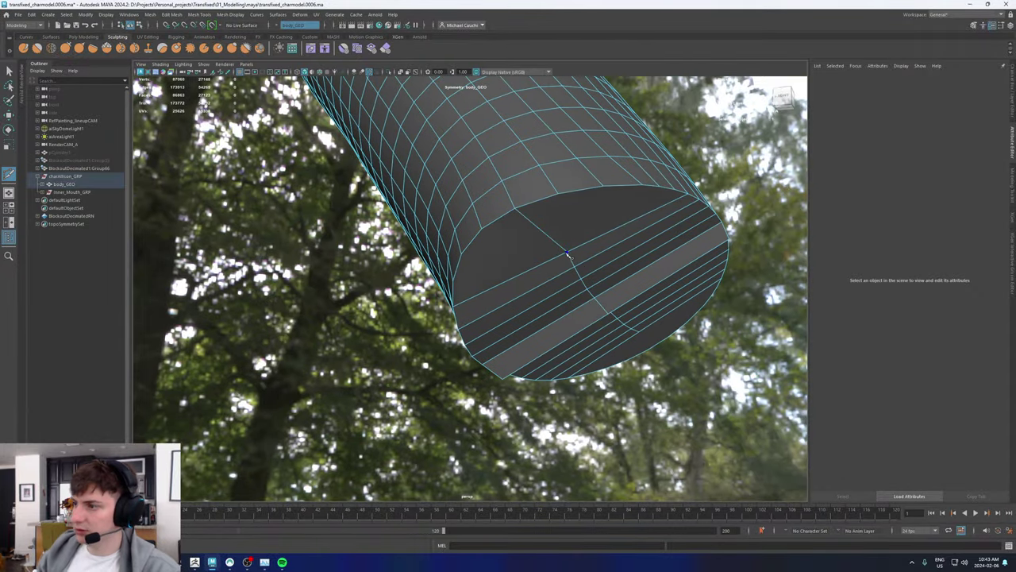
Step: Cut from the cross loop's end to the neighbouring, more central border vertex and delete the first connecting edge
scroll(565, 259, down, 1)
alt+drag(556, 261, 545, 266)
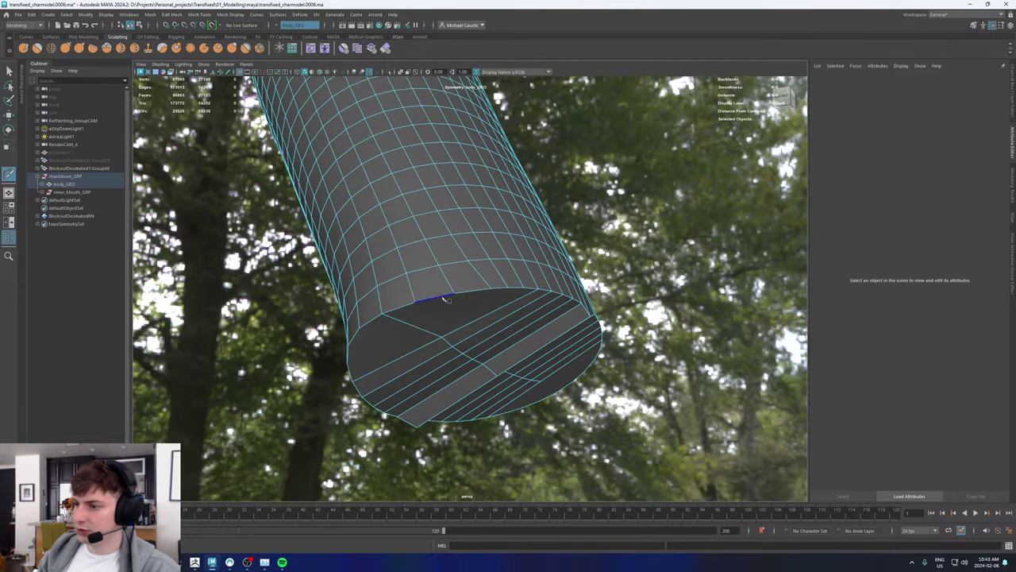
alt+drag(518, 289, 481, 264)
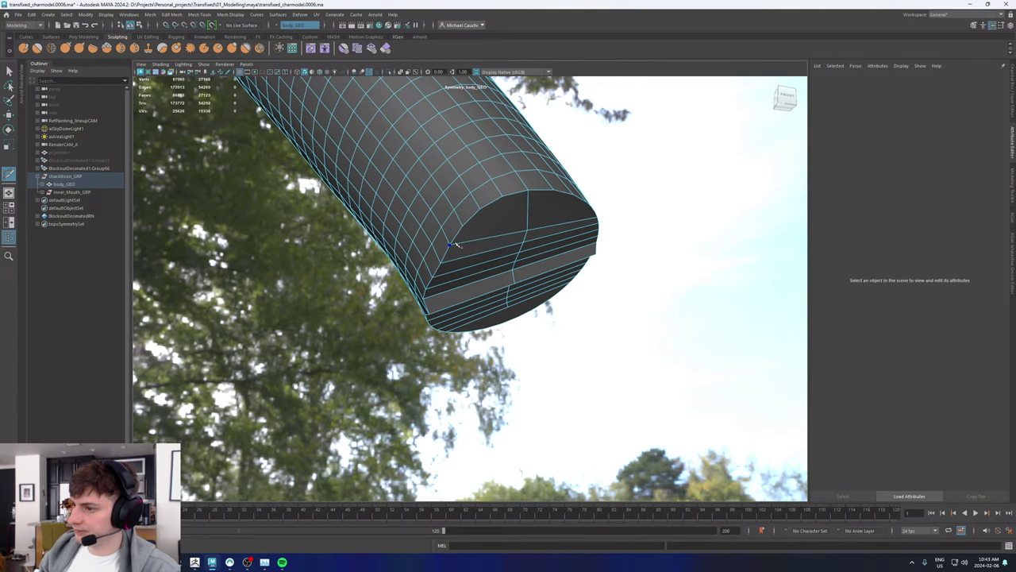
alt+drag(520, 204, 380, 249)
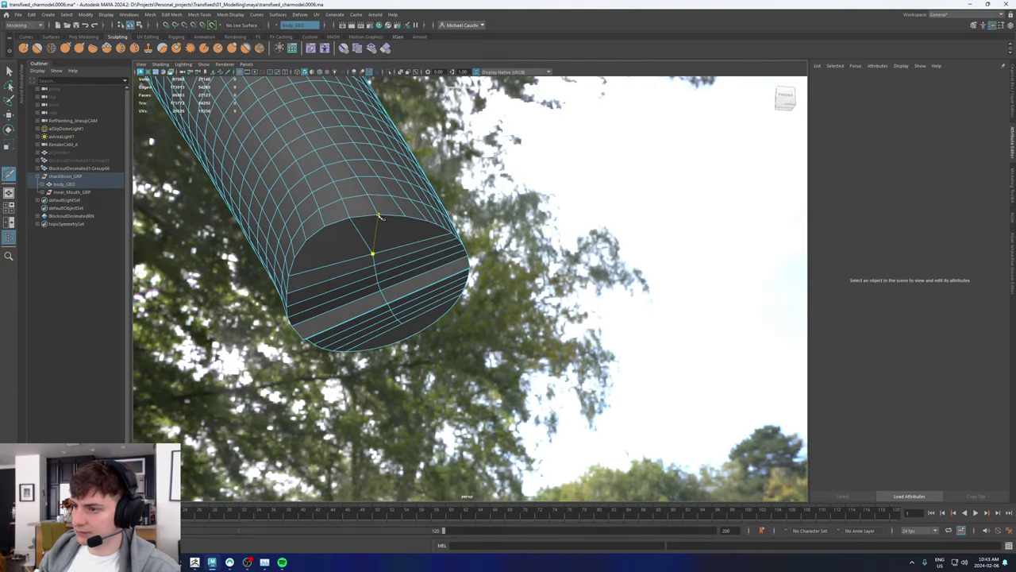
key(w)
right_drag(360, 256, 360, 218)
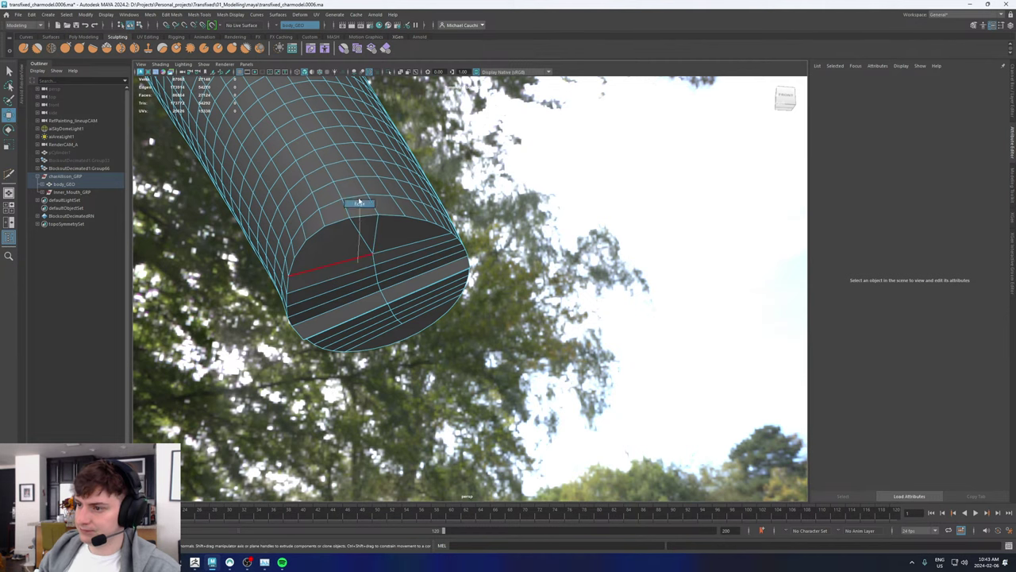
click(359, 233)
key(ctrl+Delete)
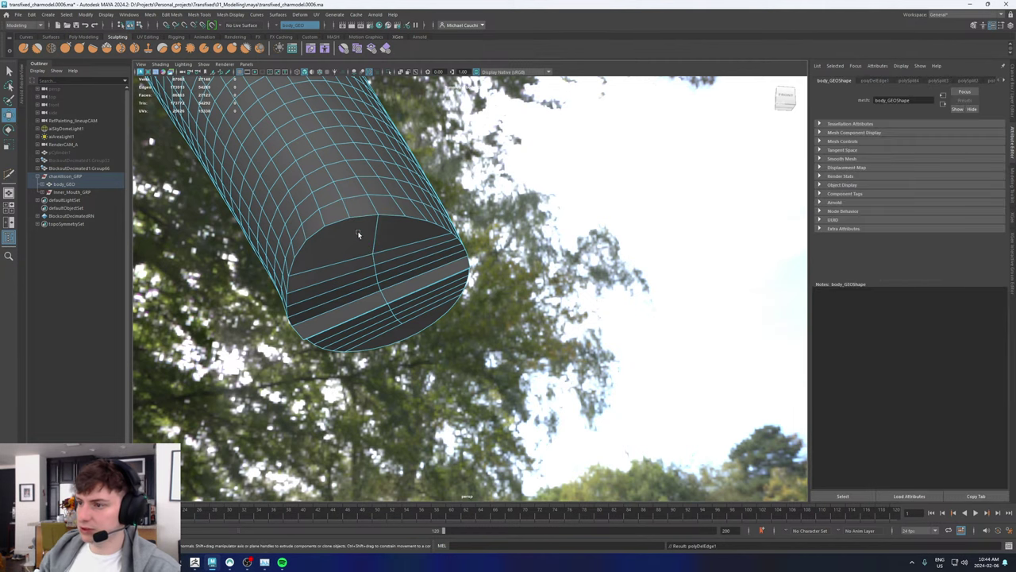
Step: Examine the filled side areas of the wrist cap and how their border vertices align with the central cut
alt+drag(386, 265, 361, 260)
alt+middle_drag(361, 260, 368, 240)
alt+right_drag(367, 241, 390, 254)
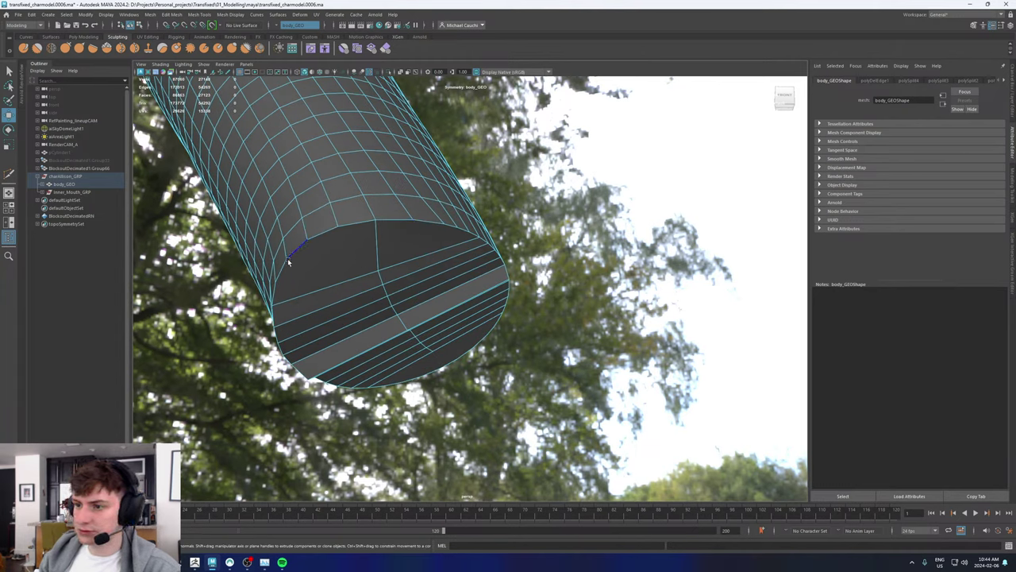
alt+drag(363, 263, 227, 247)
alt+middle_drag(227, 247, 553, 233)
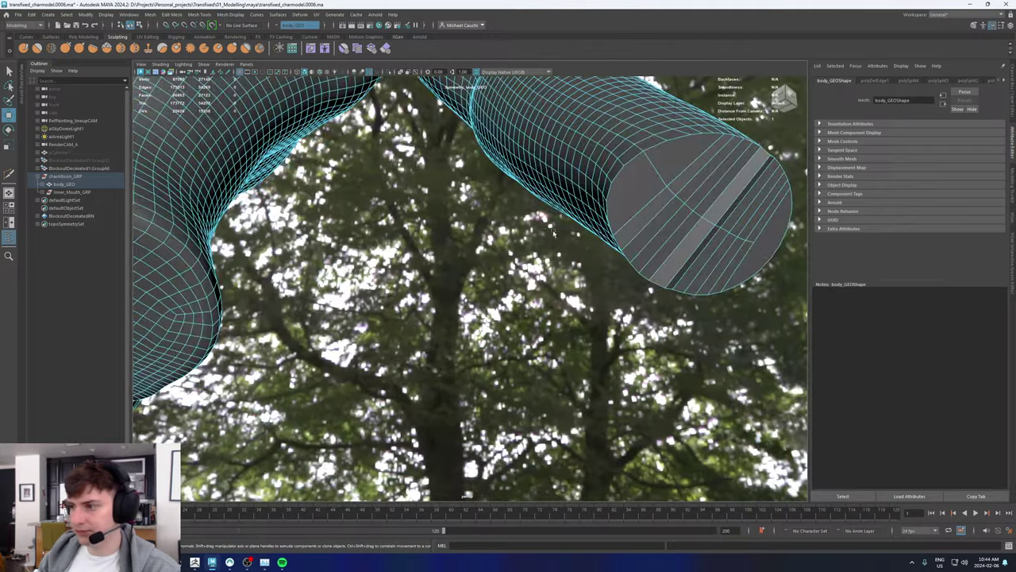
alt+drag(555, 233, 463, 221)
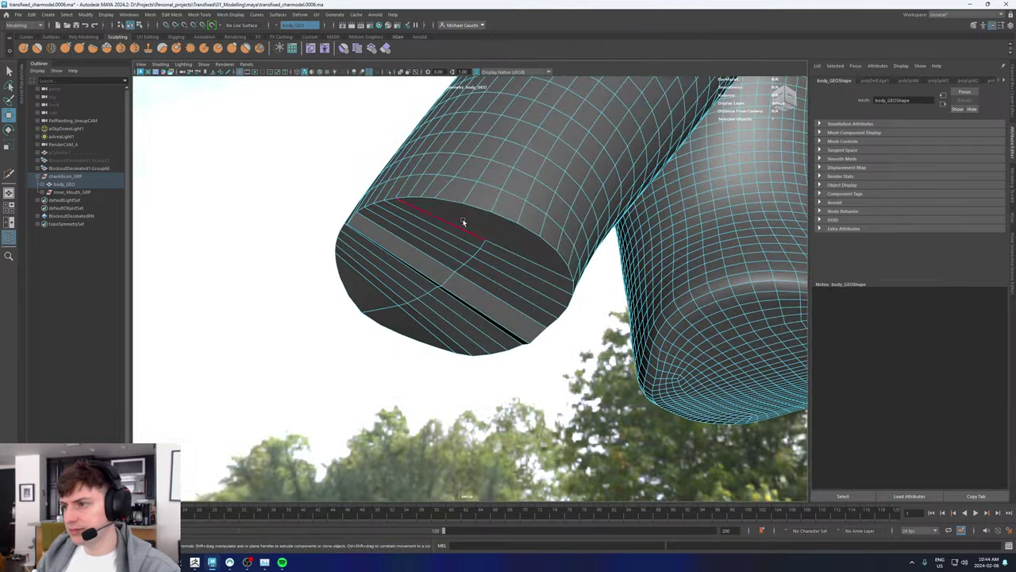
Step: Select the border edges beside the open side area of the wrist cap and examine which border vertex lies midway
click(404, 198)
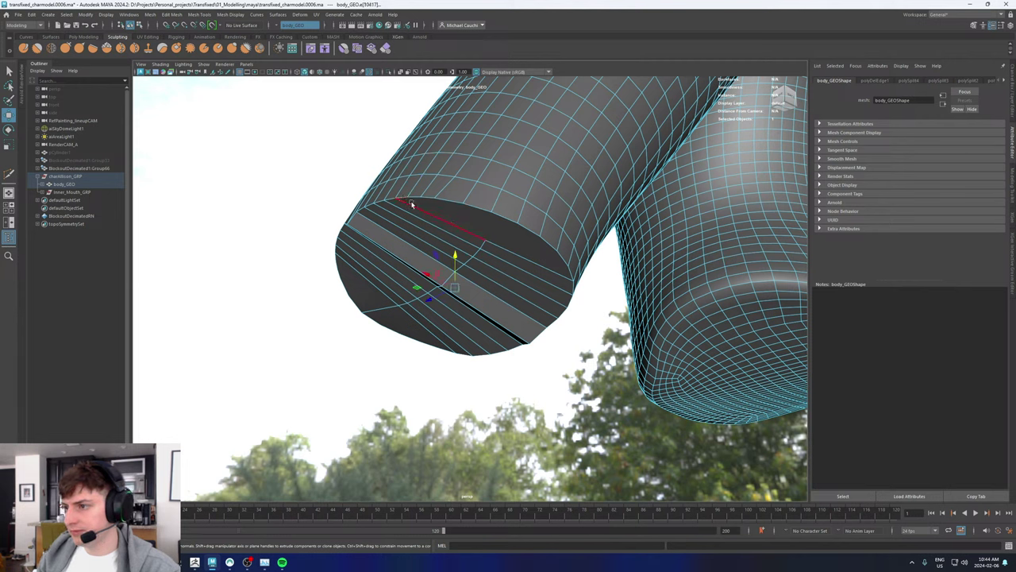
click(404, 198)
key(q)
shift+click(440, 200)
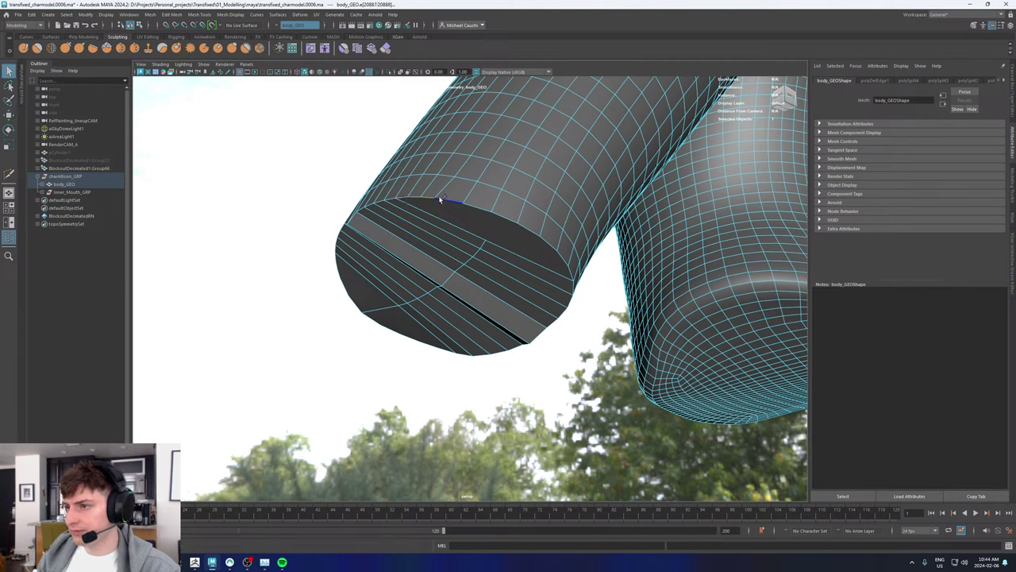
shift+click(555, 249)
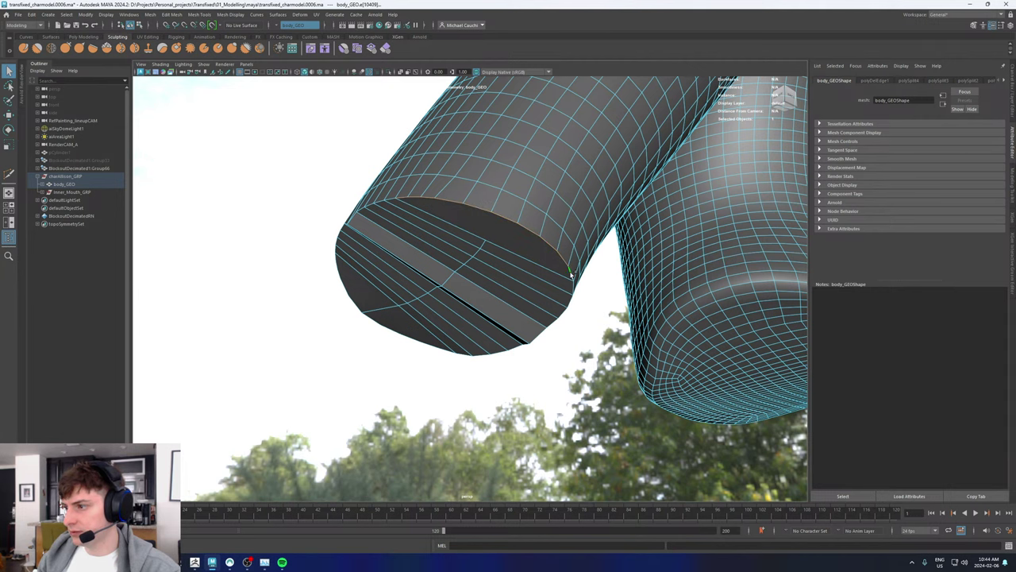
alt+drag(570, 274, 346, 226)
alt+middle_drag(355, 215, 391, 248)
alt+right_drag(391, 248, 469, 243)
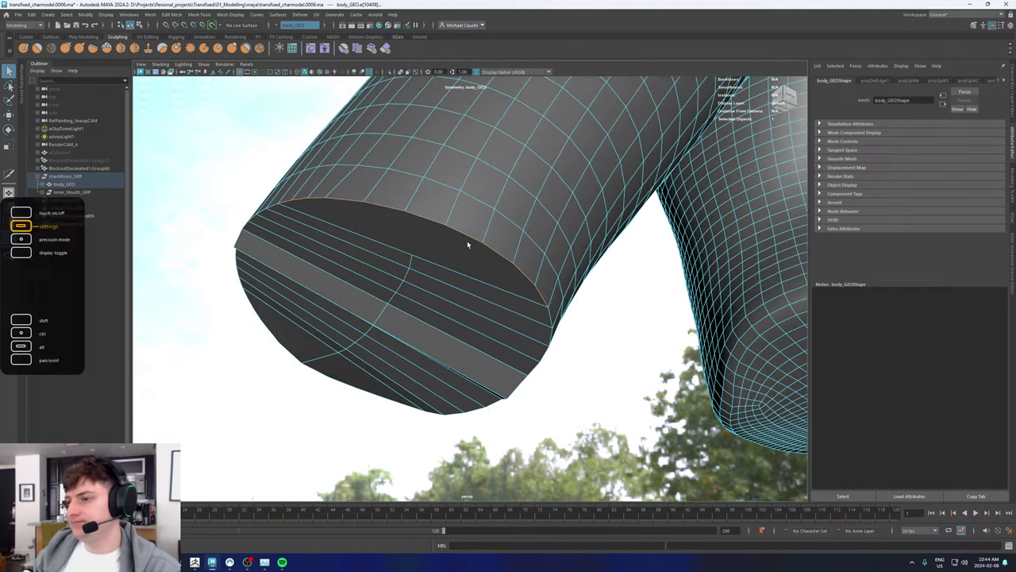
alt+drag(427, 253, 433, 254)
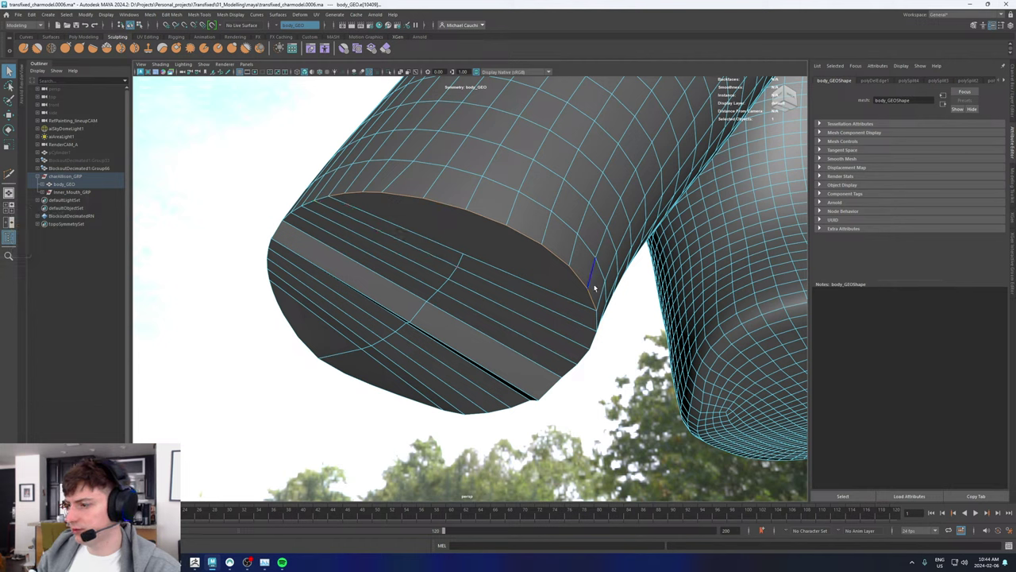
Step: Cut an edge from the cross loop's end to the middle vertex of the wrist border with Multi-Cut, and save the scene
click(465, 248)
key(w)
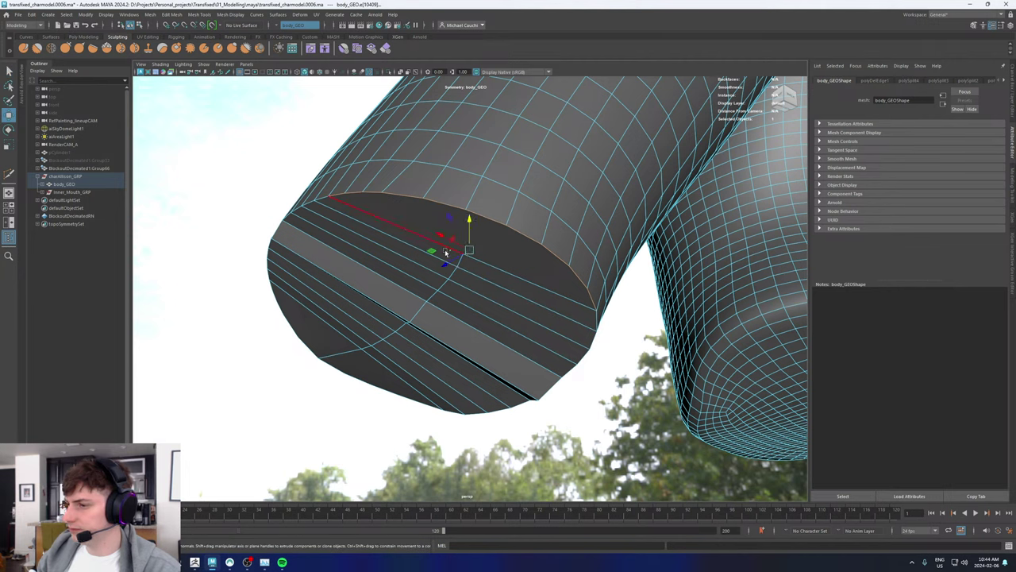
mouse_move(446, 252)
shift+right_down()
mouse_move(443, 261)
mouse_move(452, 254)
shift+right_up()
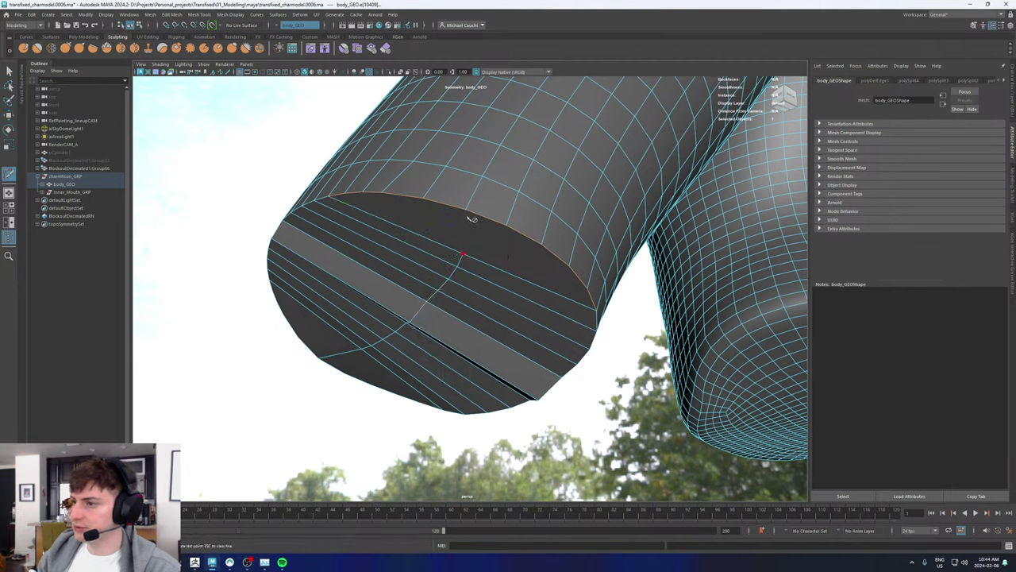
key(Return)
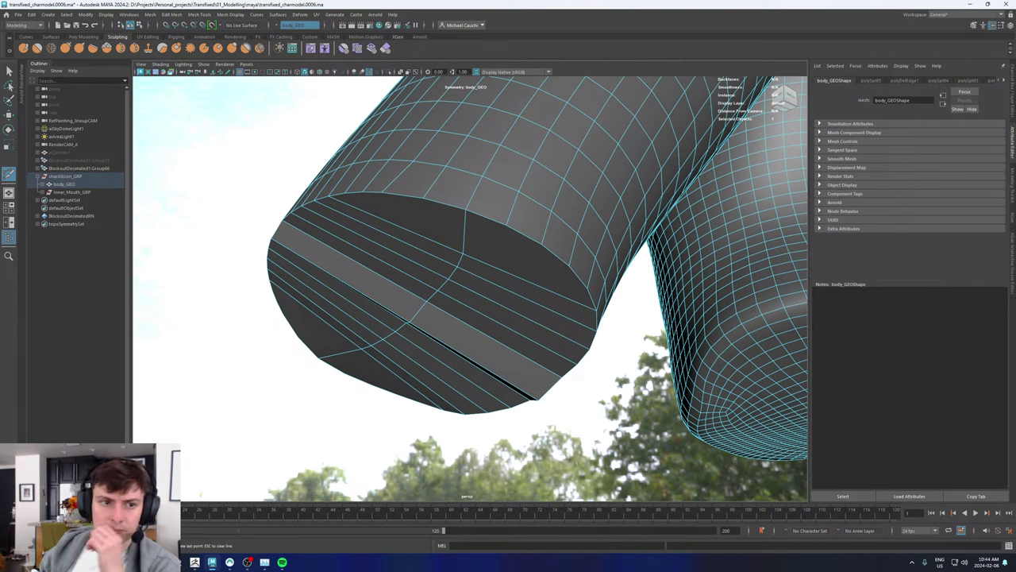
key(ctrl+s)
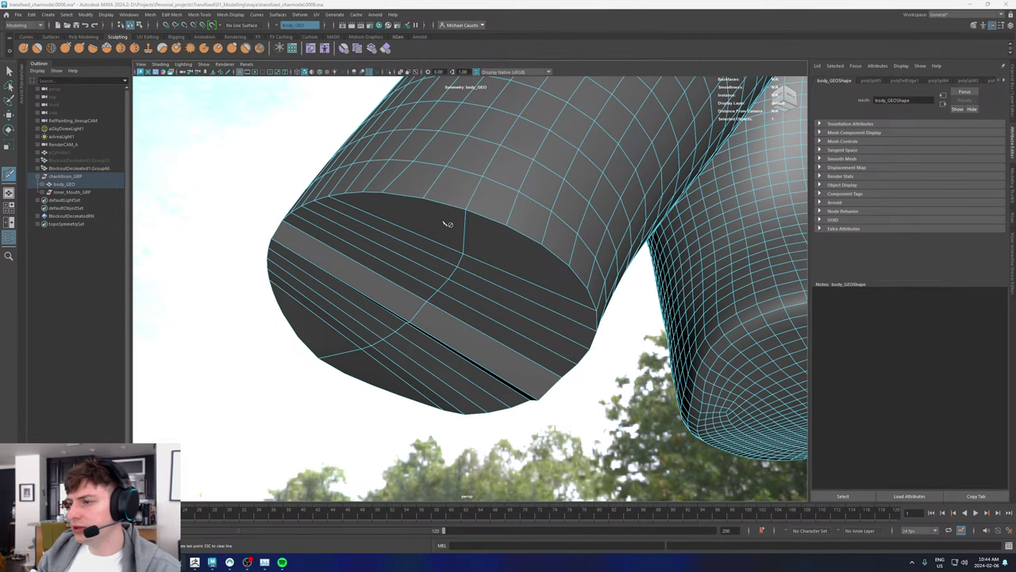
Step: Cut edges across the wrist cap on one side of the cross loop, linking opposite border vertices through the bridged faces
alt+drag(477, 250, 531, 238)
click(602, 176)
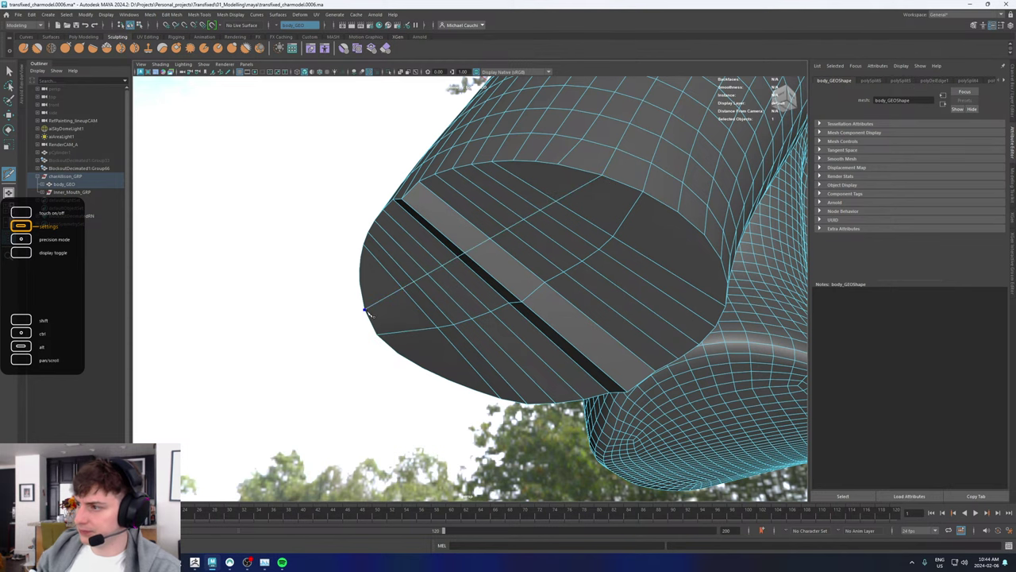
alt+drag(494, 202, 492, 211)
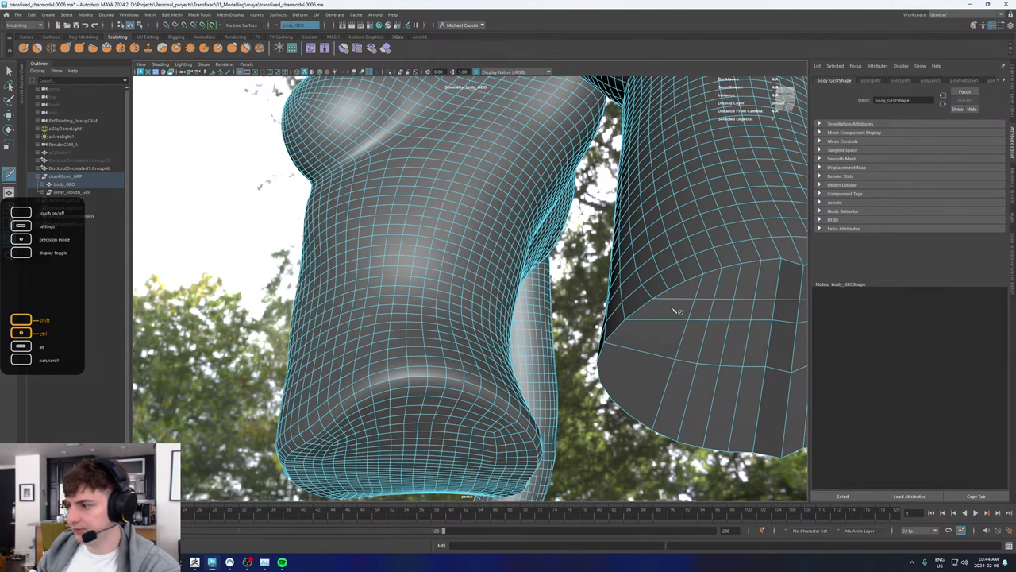
alt+drag(724, 310, 549, 296)
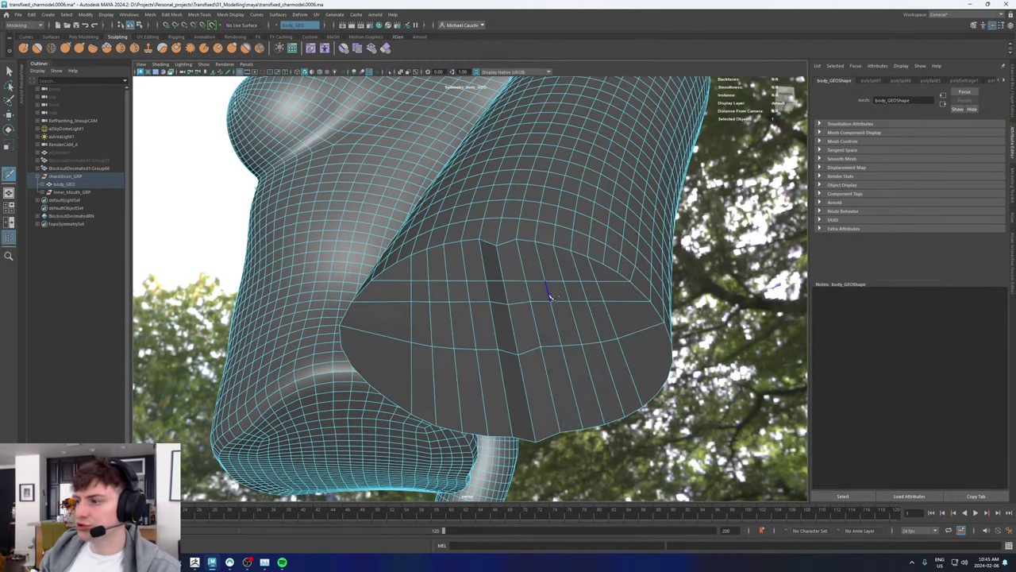
click(383, 272)
click(616, 272)
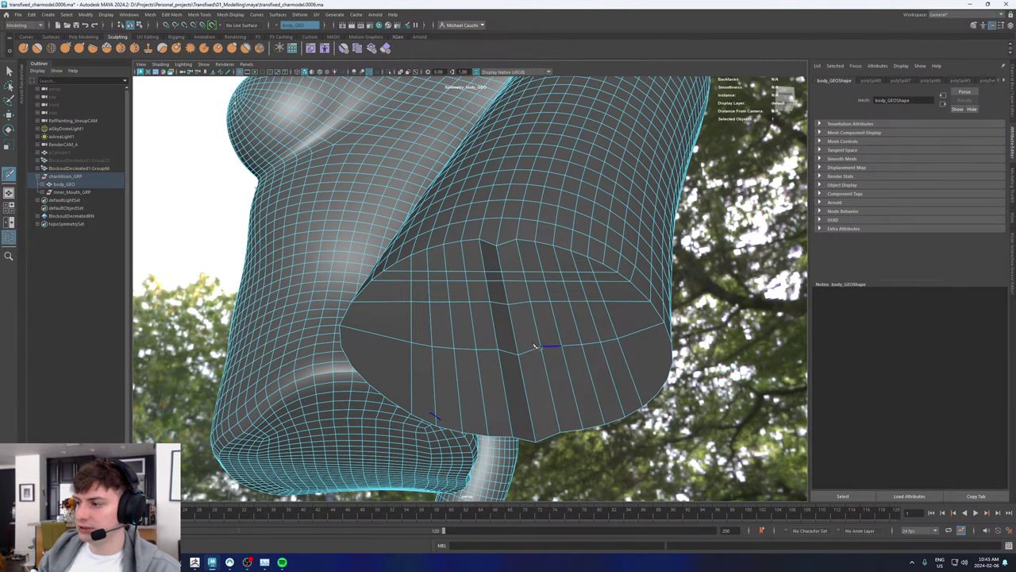
alt+drag(534, 347, 336, 296)
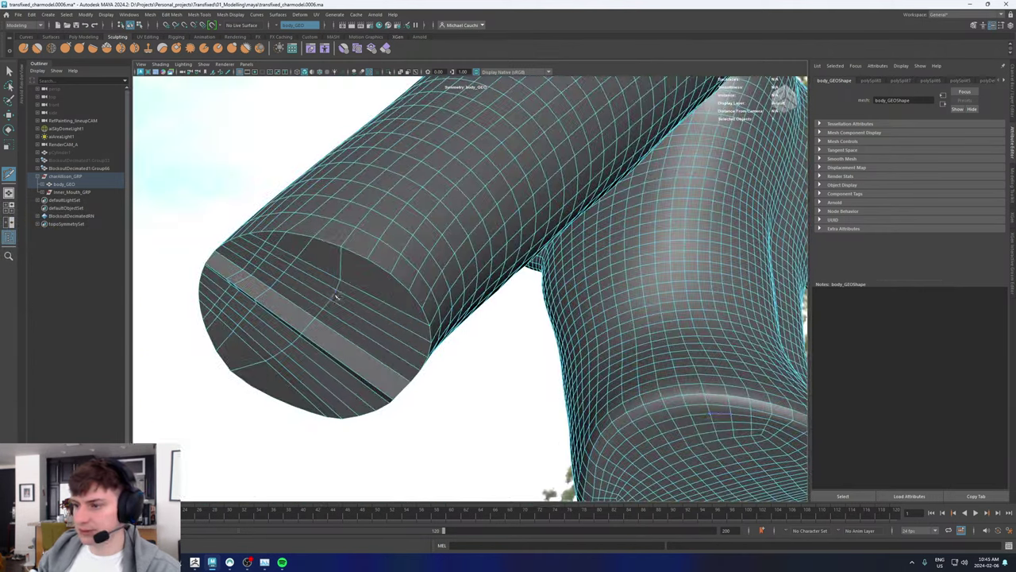
alt+drag(369, 262, 553, 264)
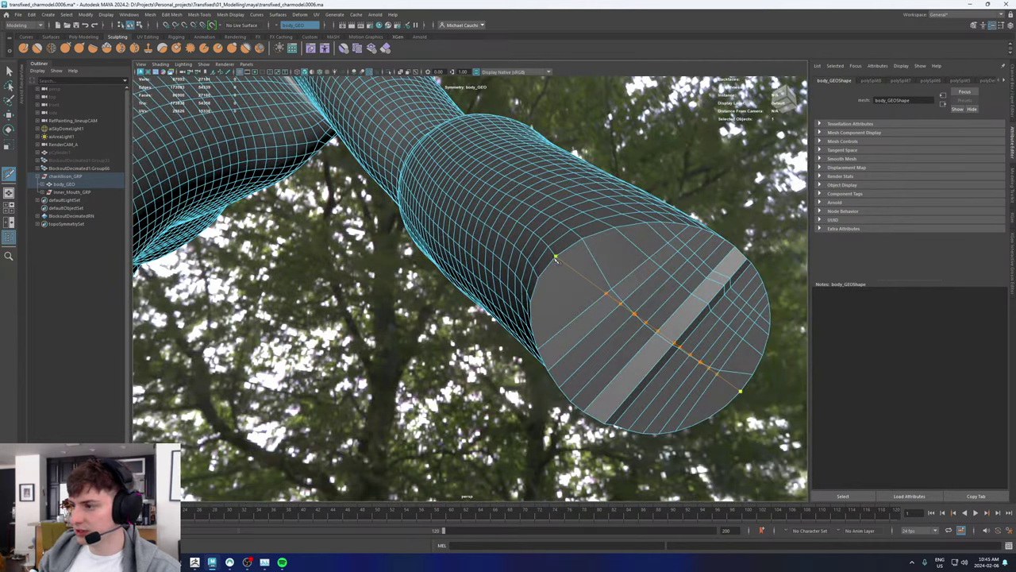
click(555, 258)
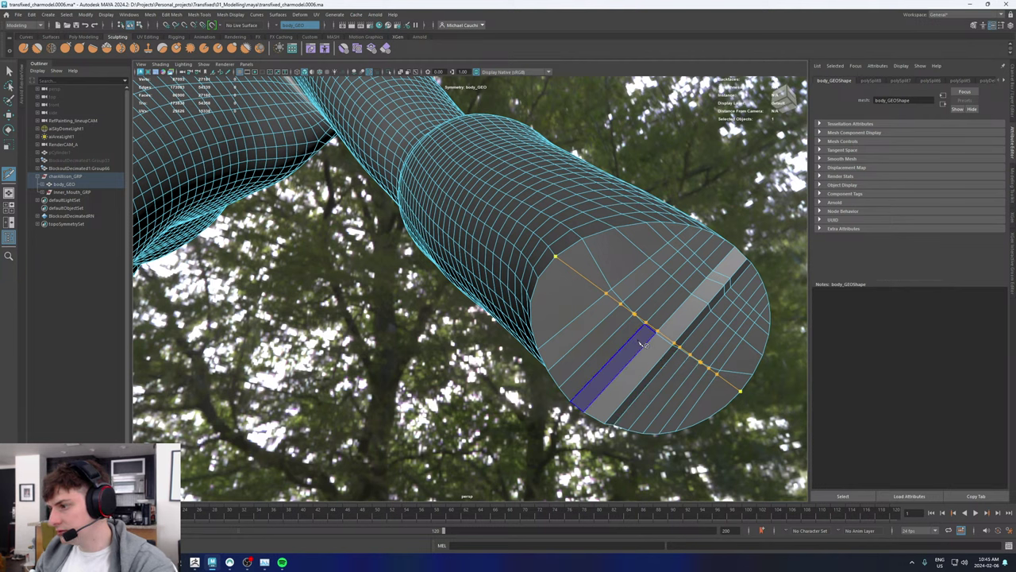
key(ctrl+z)
alt+middle_drag(638, 341, 547, 309)
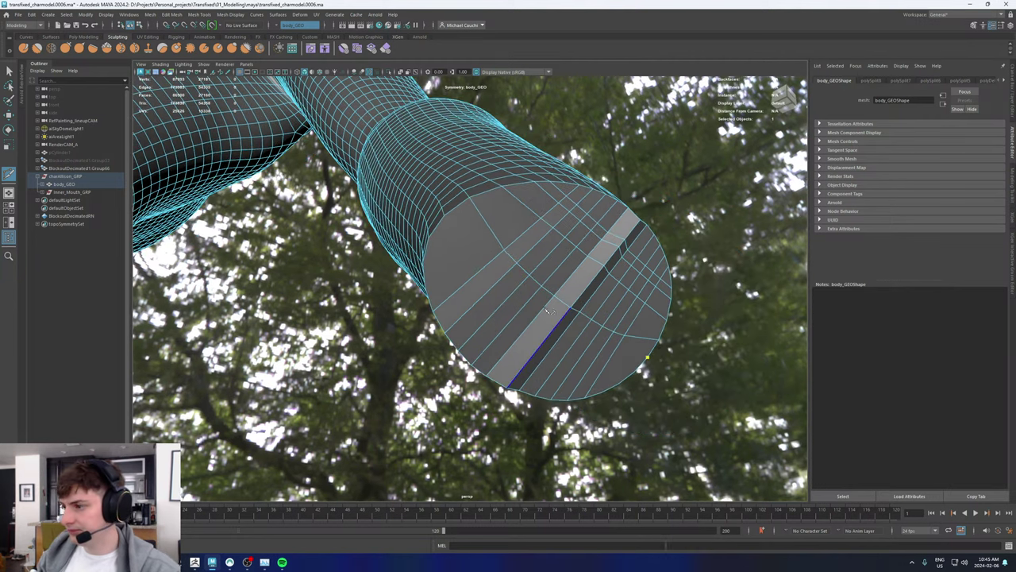
click(444, 215)
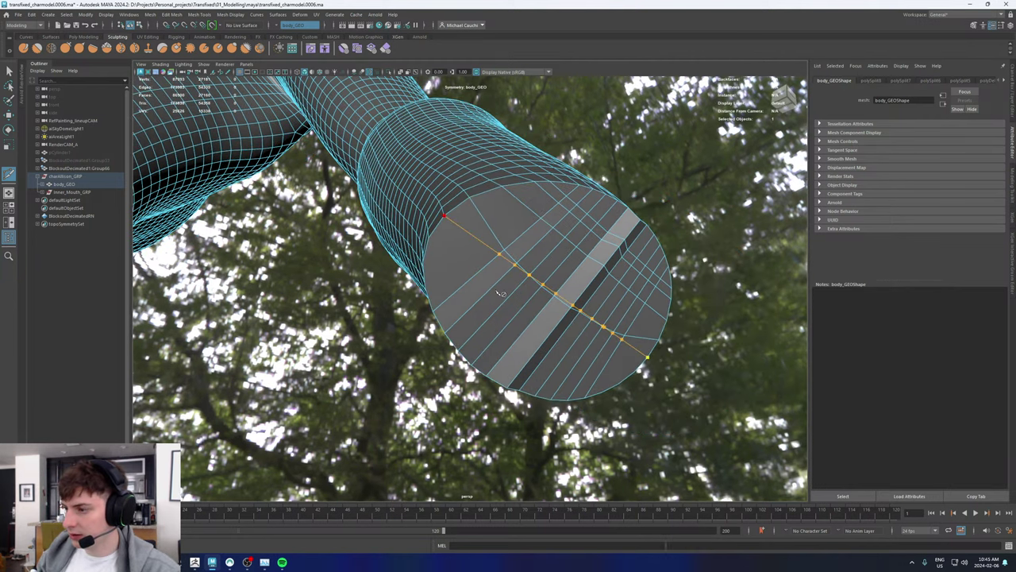
key(Return)
Step: Cut edges across the cap on the other side of the cross loop, bending each at the central strip between opposite border vertices
click(553, 338)
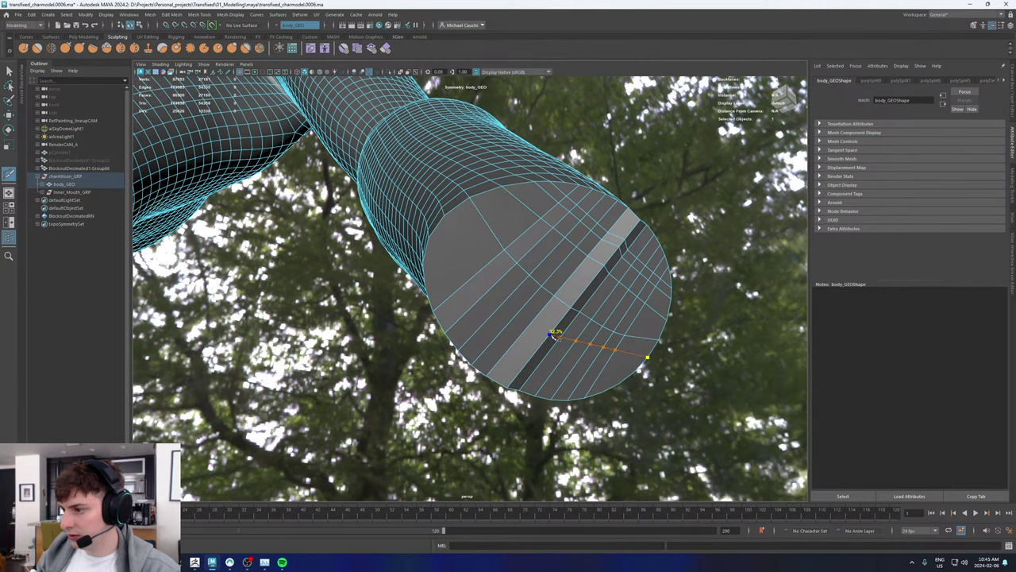
click(445, 215)
key(Return)
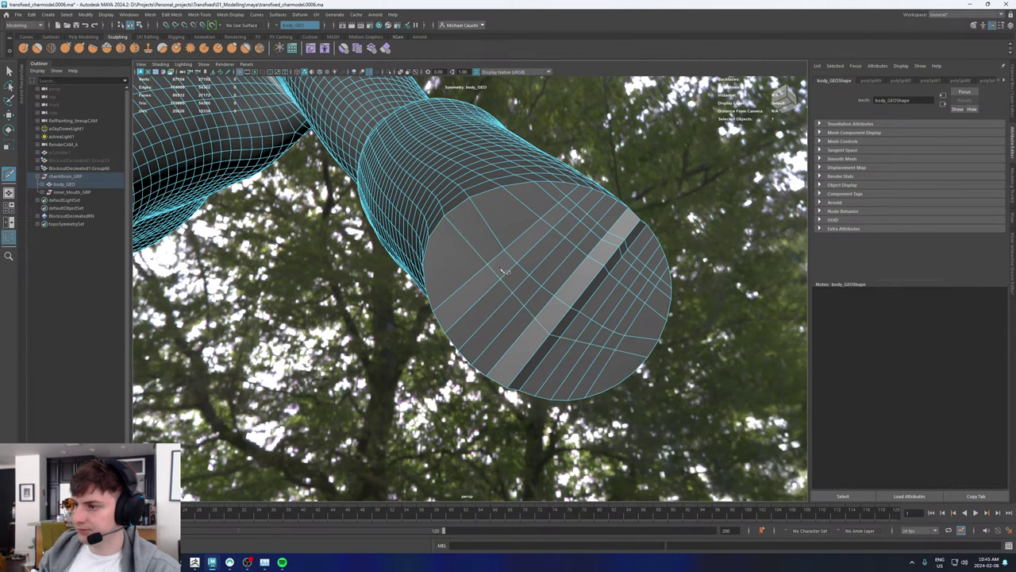
alt+drag(500, 269, 509, 273)
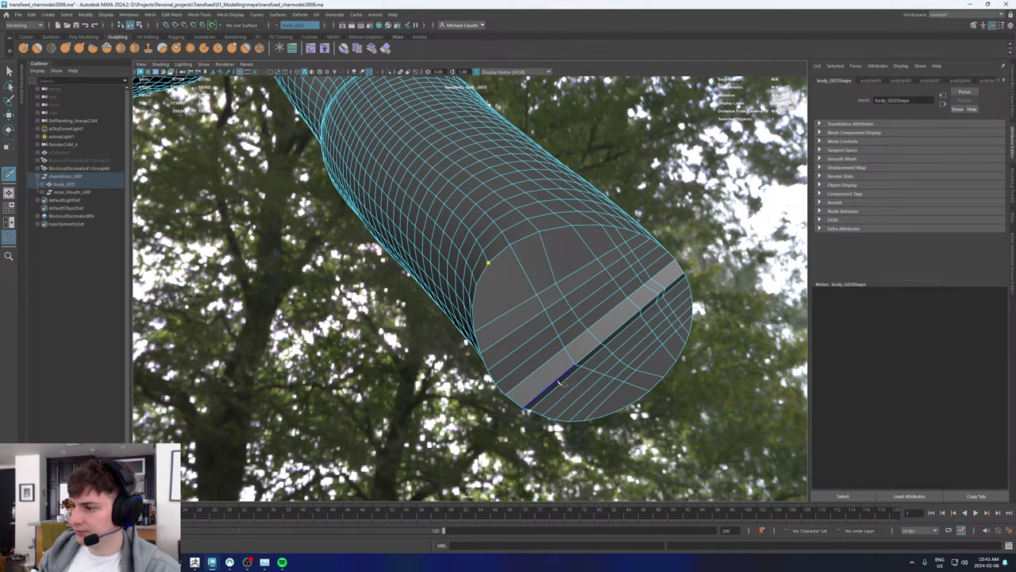
alt+drag(592, 371, 506, 272)
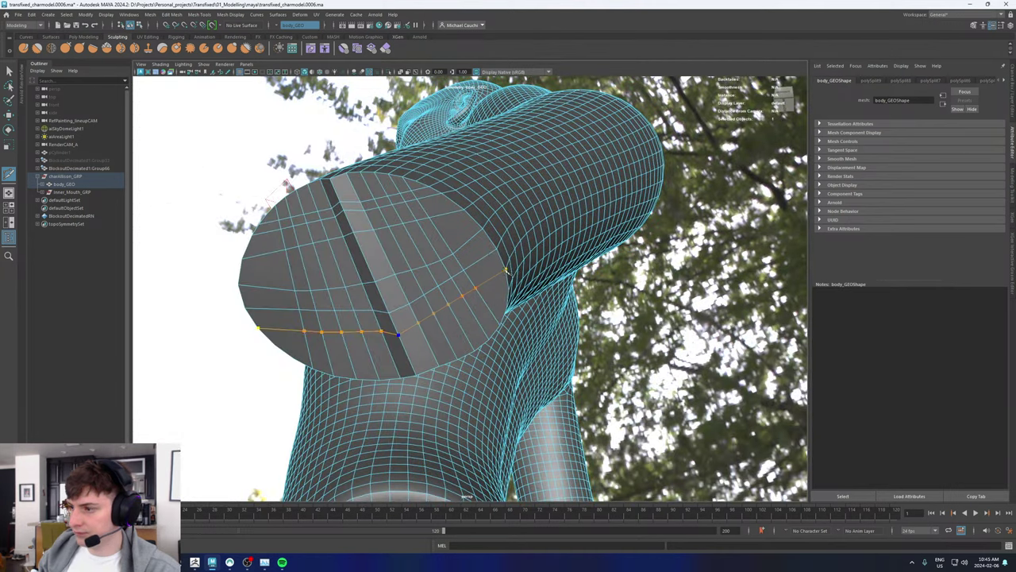
alt+drag(504, 275, 461, 304)
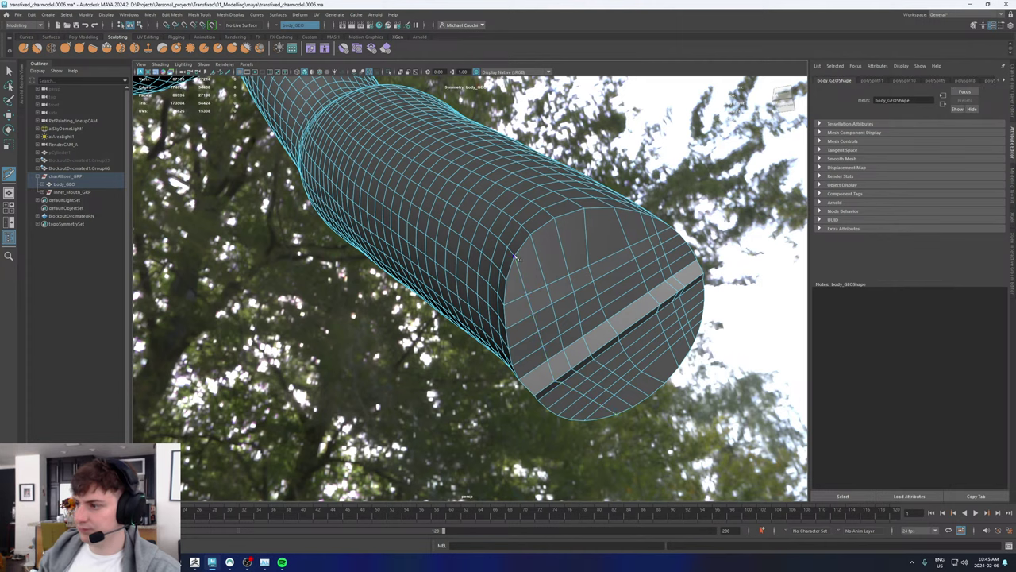
key(w)
right_drag(548, 248, 548, 270)
alt+drag(527, 279, 451, 200)
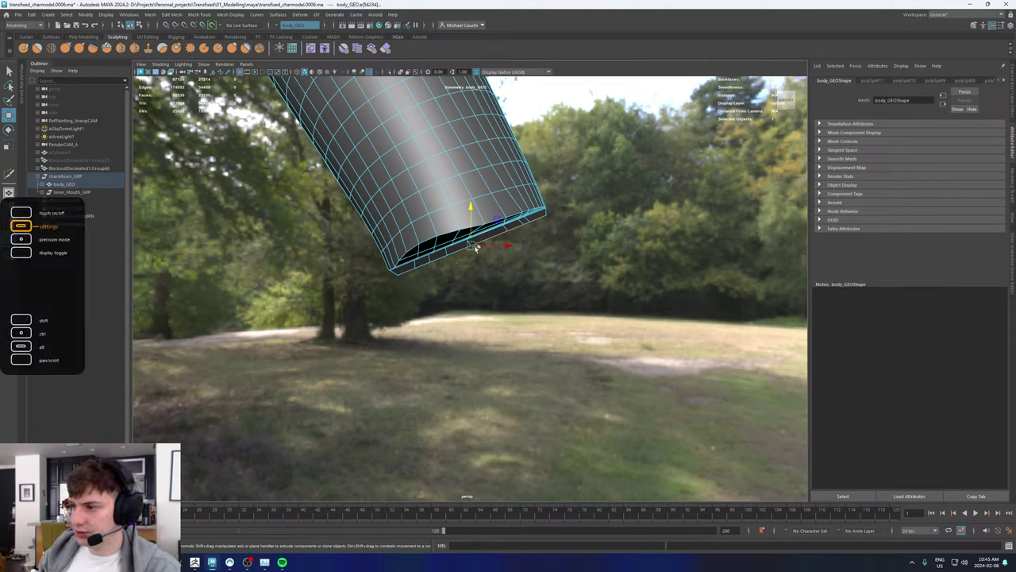
drag(472, 247, 447, 237)
key(ctrl+z)
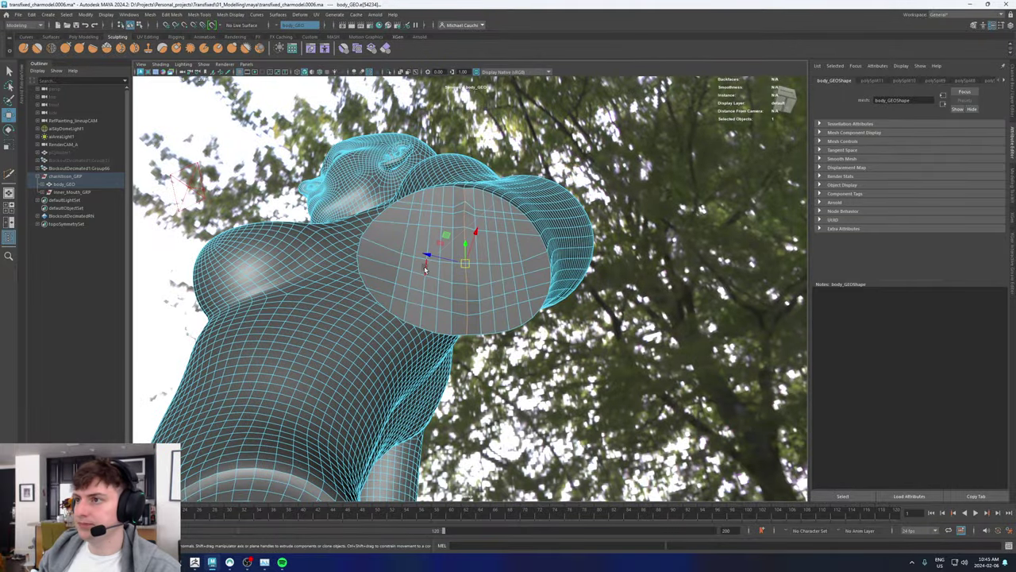
Step: Switch the body mesh to face selection and select the wrist cap together with the adjoining faces at the arm's end
key(F8)
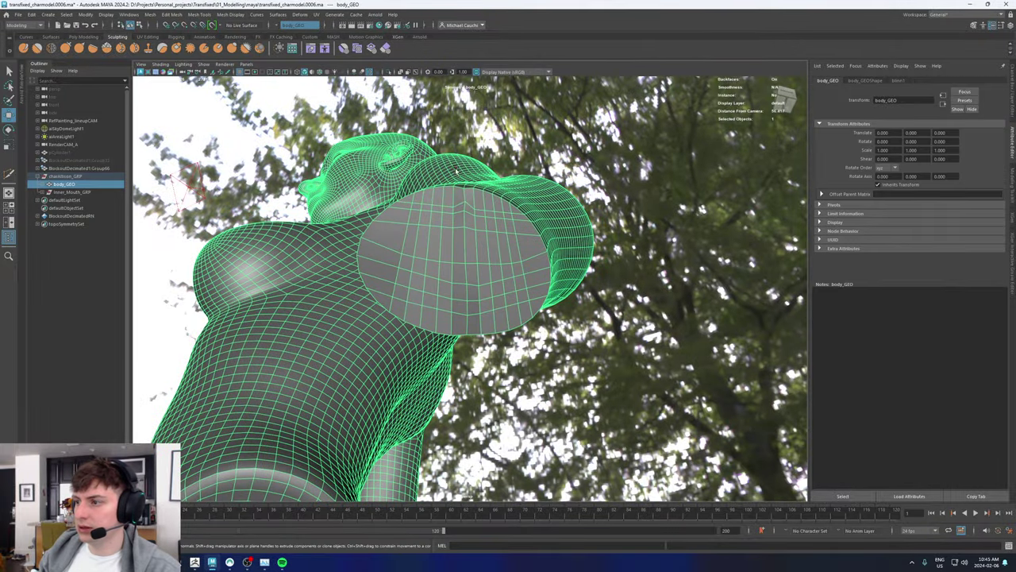
mouse_move(457, 168)
alt+mouse_down()
mouse_move(430, 207)
mouse_move(470, 170)
alt+mouse_up()
right_drag(470, 171, 492, 152)
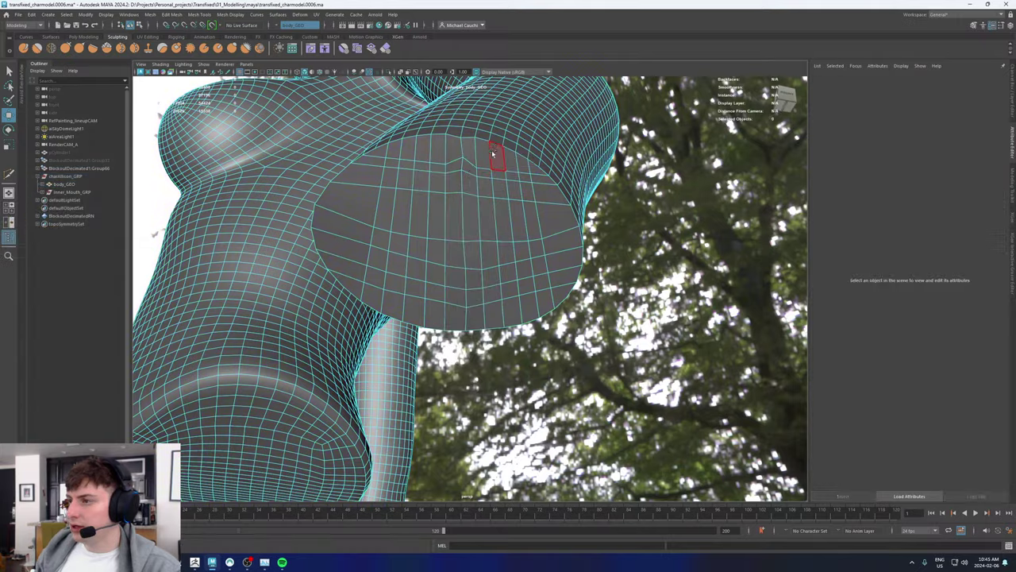
alt+drag(492, 153, 505, 205)
drag(631, 313, 228, 188)
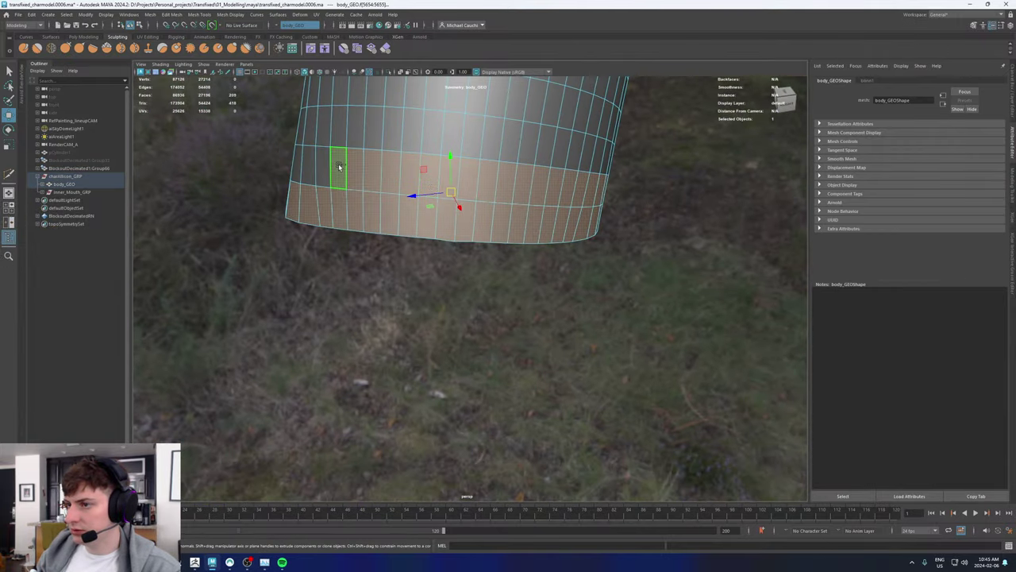
Step: Examine the wrist caps on both arms and compare the arm ends from the front and from below
alt+drag(339, 167, 399, 163)
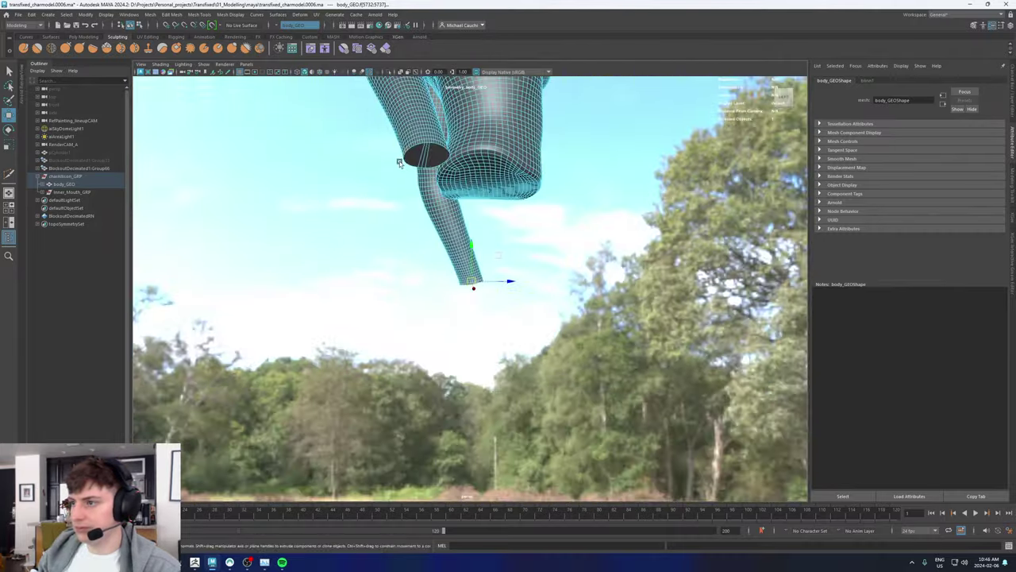
alt+middle_drag(399, 163, 400, 189)
alt+right_drag(399, 189, 423, 167)
alt+drag(420, 159, 395, 170)
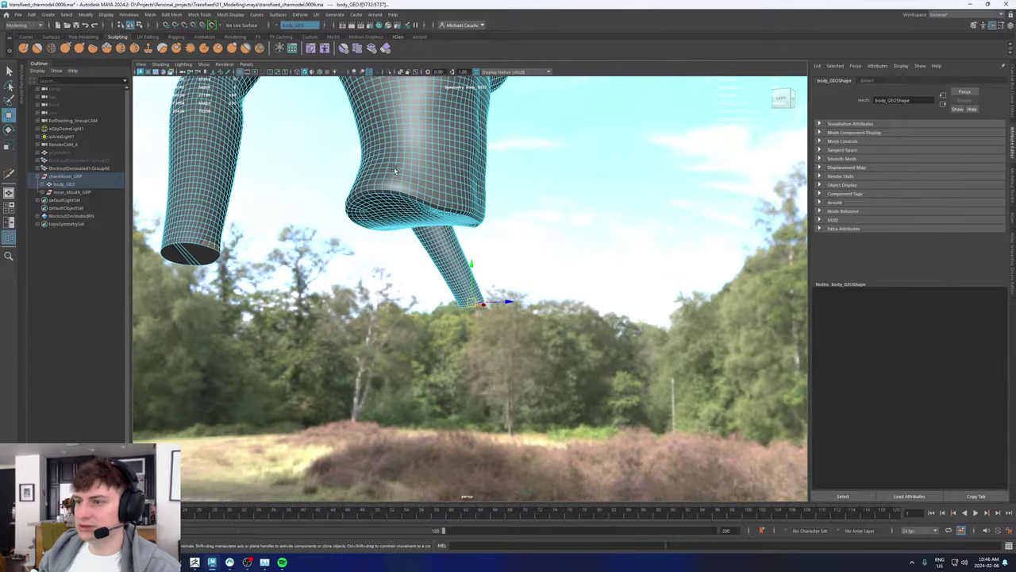
key(F11)
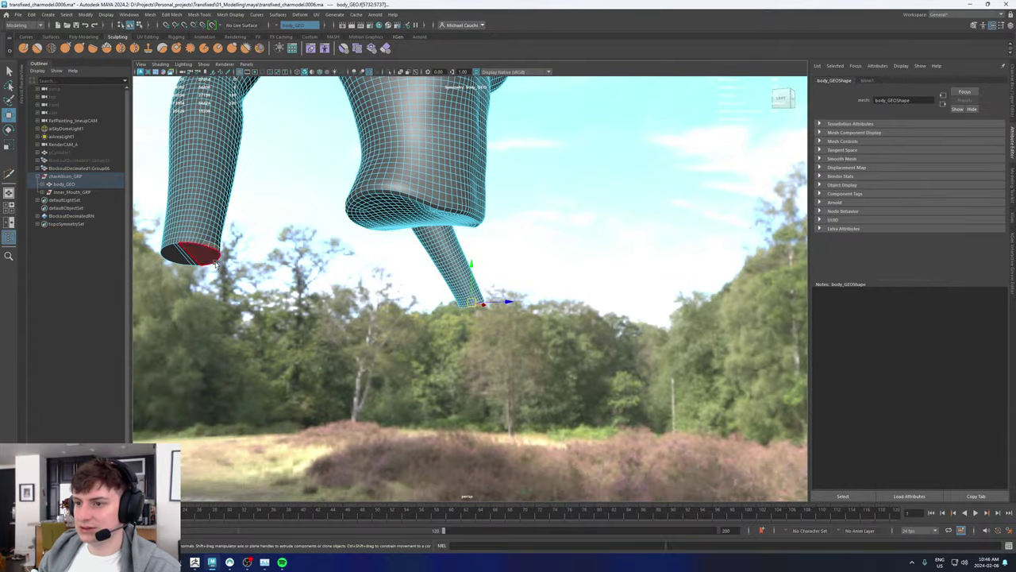
alt+drag(547, 201, 405, 213)
alt+middle_drag(405, 213, 504, 367)
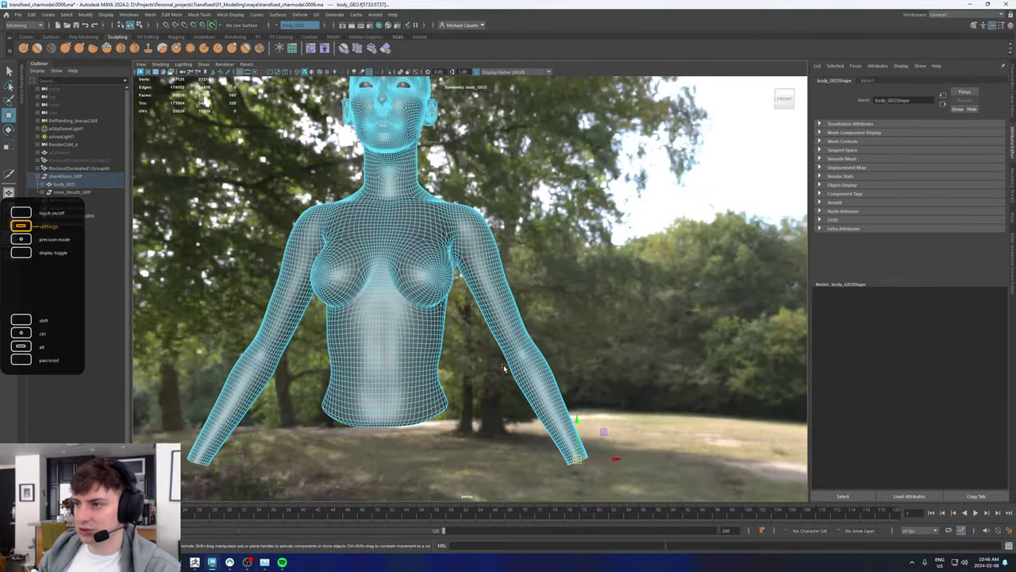
alt+middle_drag(436, 228, 372, 81)
alt+right_drag(372, 82, 500, 159)
alt+drag(508, 342, 552, 266)
alt+middle_drag(552, 266, 471, 224)
alt+drag(471, 223, 605, 278)
alt+drag(448, 156, 440, 317)
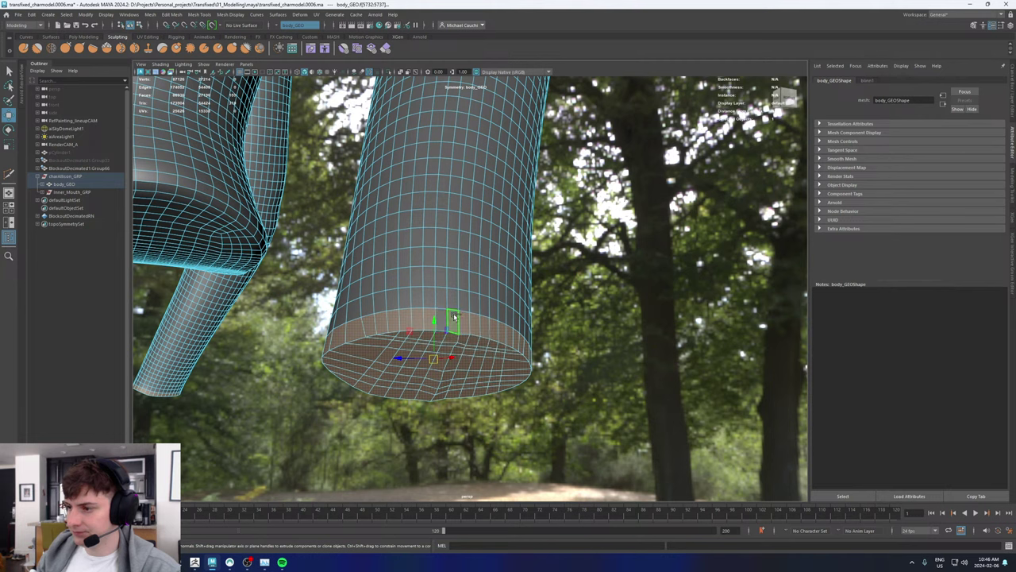
Step: Turn off symmetry, then extrude only the wrist cap faces and scale them inward to form a border ring
click(287, 25)
click(291, 32)
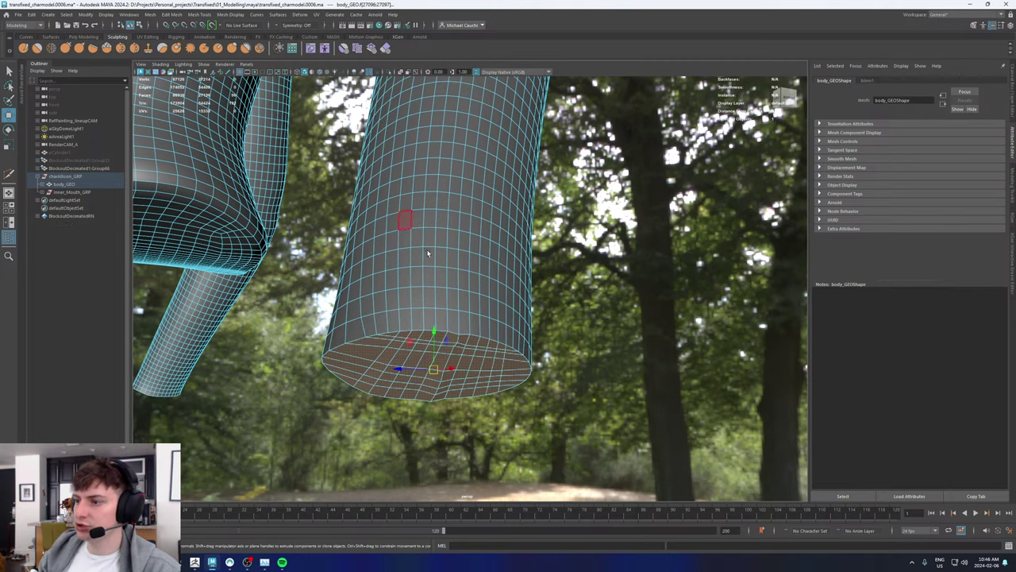
alt+drag(428, 253, 436, 240)
shift+right_click(437, 238)
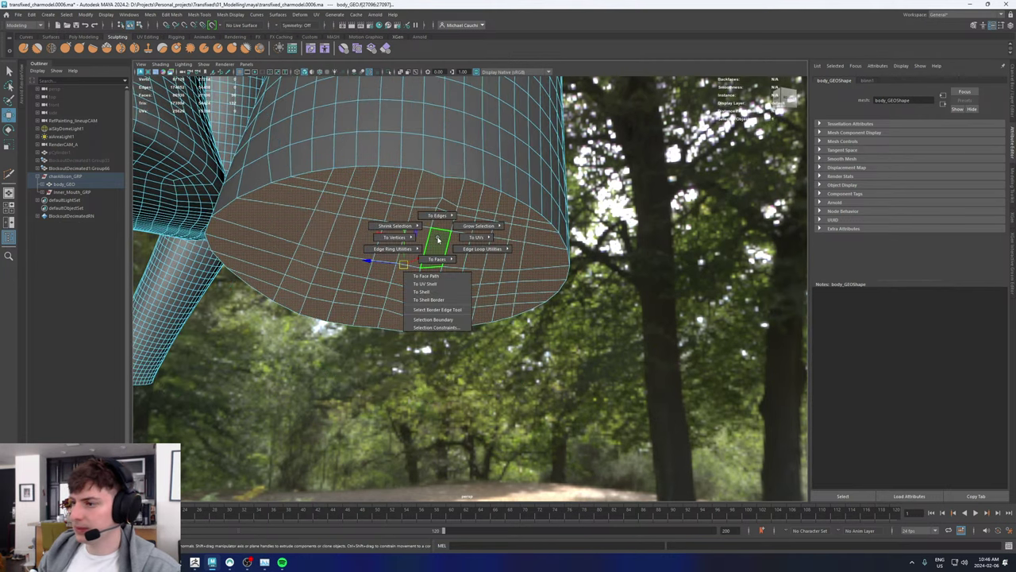
shift+right_click(439, 237)
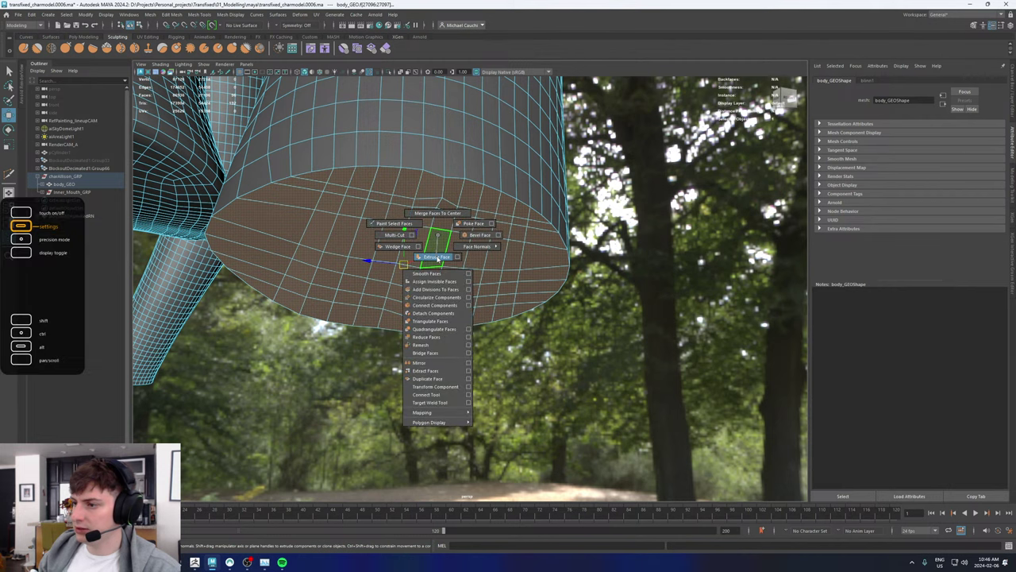
click(438, 258)
mouse_move(404, 265)
mouse_down()
mouse_move(370, 279)
mouse_move(532, 300)
mouse_move(401, 284)
mouse_up()
alt+middle_drag(401, 284, 466, 280)
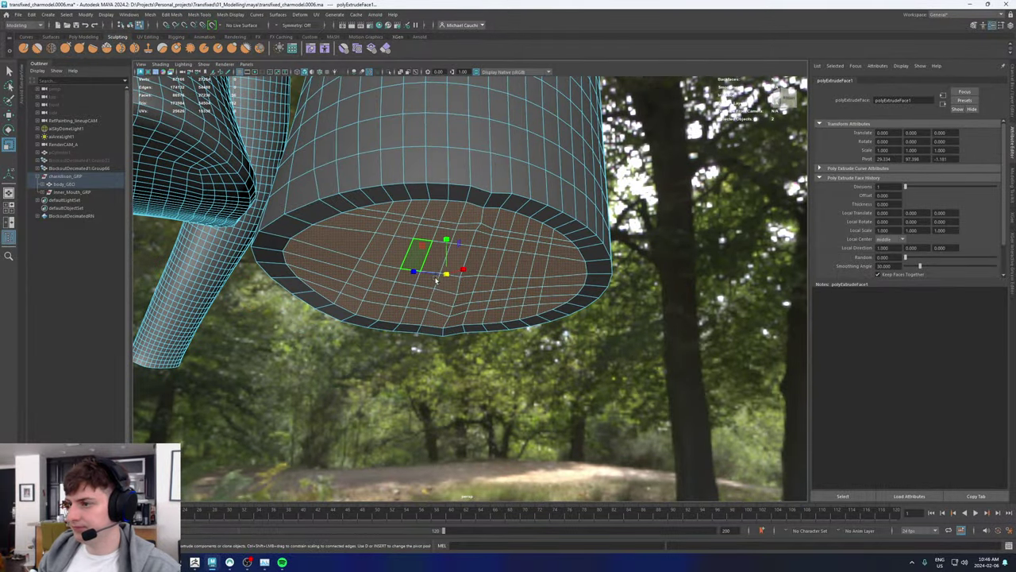
alt+drag(468, 279, 409, 228)
Step: Convert the inner cap selection to vertices, exclude those on its border, and average them repeatedly to even out the grid
ctrl+right_drag(409, 228, 315, 212)
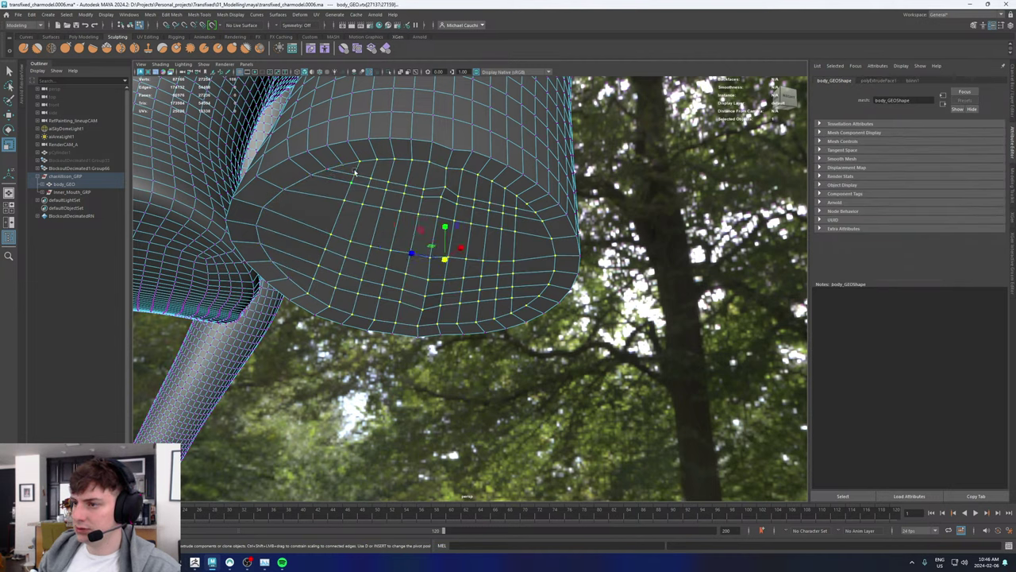
ctrl+click(378, 159)
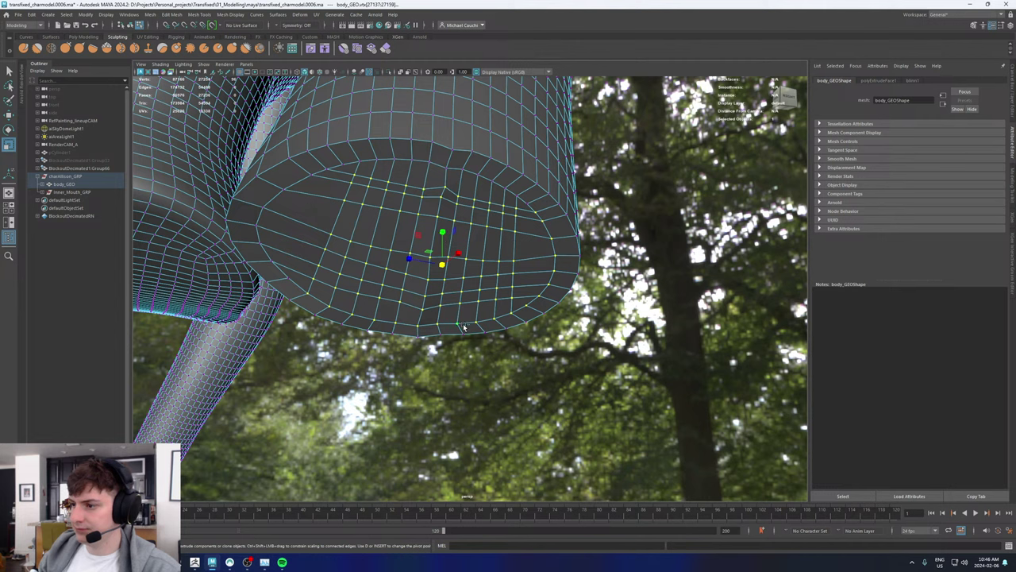
ctrl+click(500, 317)
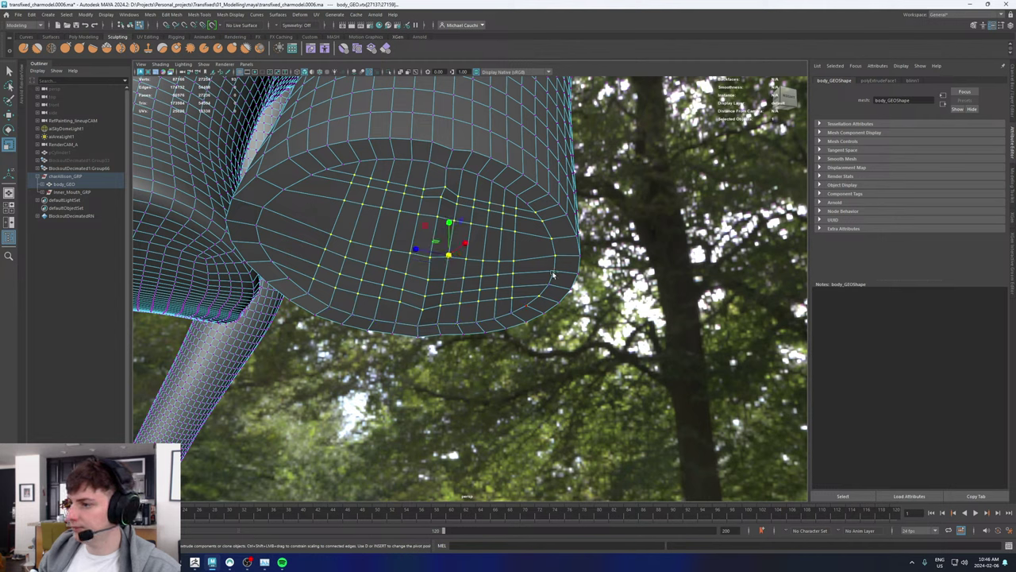
shift+right_drag(476, 243, 512, 233)
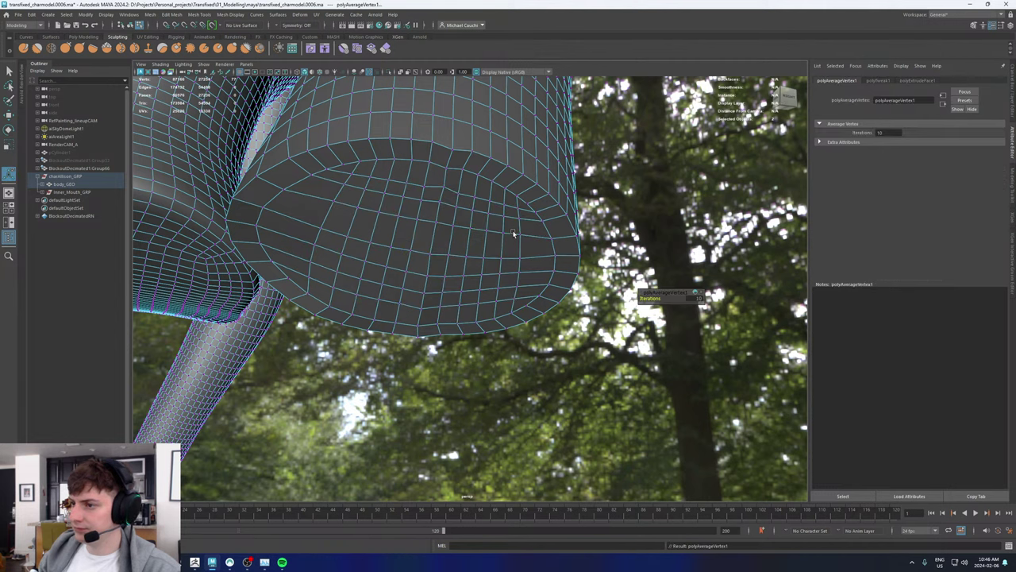
key(g)
key(g)
key(g)
key(g)
key(g)
key(g)
key(g)
key(g)
key(g)
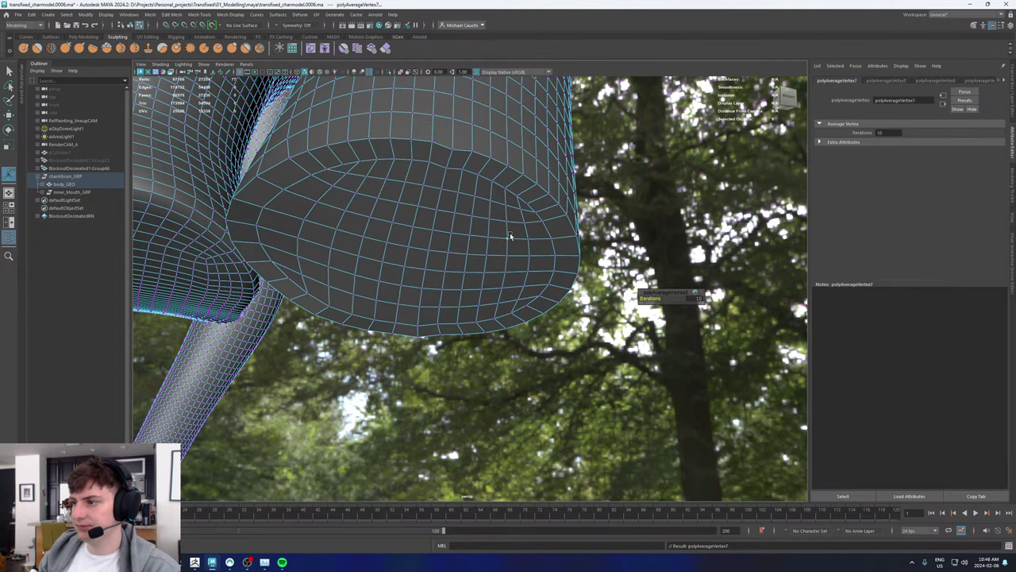
alt+drag(491, 249, 461, 232)
Step: Select all faces of the wrist cap and extrude them again, scaling inward to add another ring inside the border
right_click(429, 218)
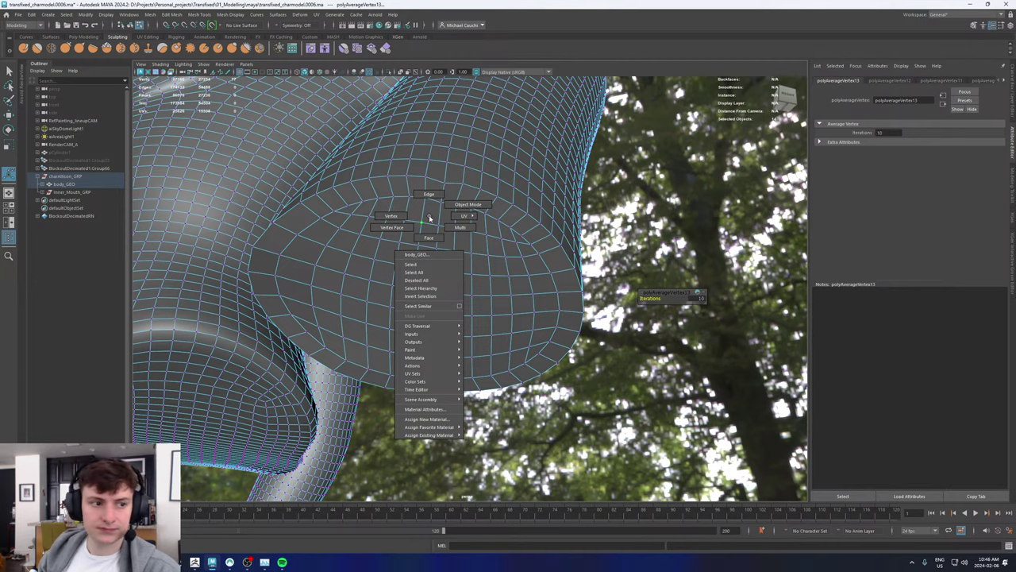
click(430, 230)
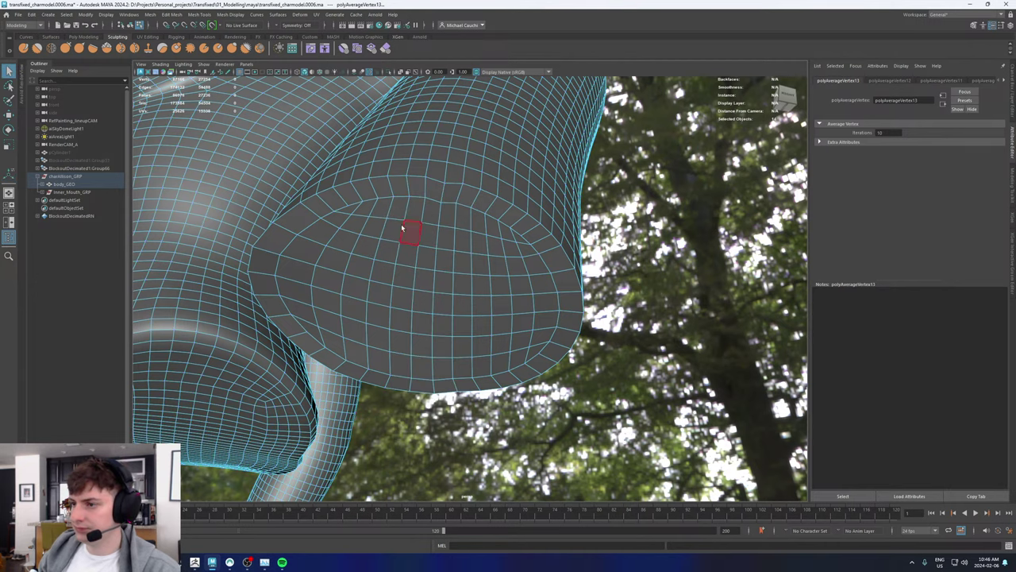
alt+drag(357, 200, 435, 216)
drag(592, 386, 481, 209)
ctrl+click(496, 206)
ctrl+double_click(506, 200)
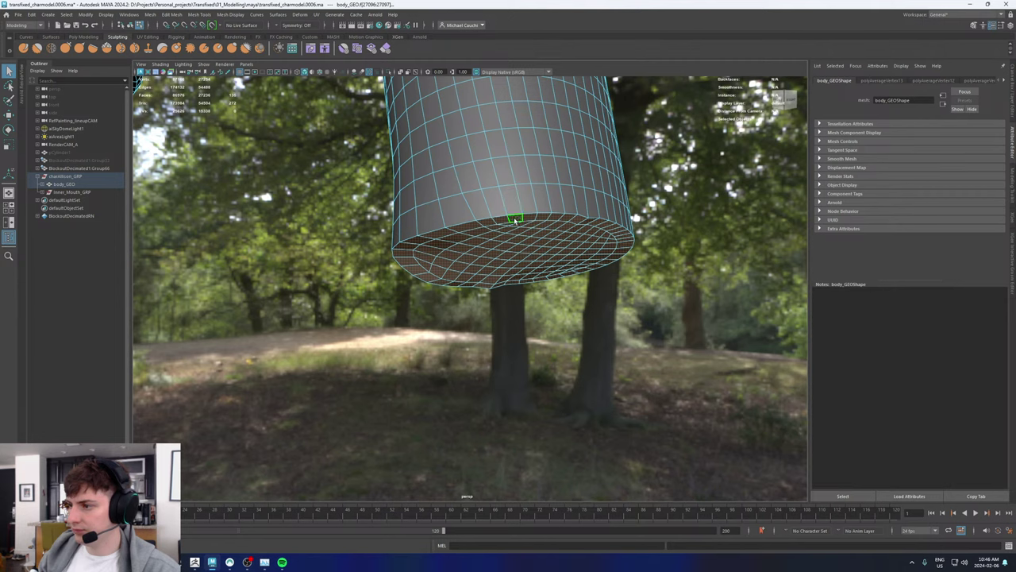
alt+drag(503, 252, 452, 177)
shift+right_drag(452, 176, 447, 200)
key(r)
drag(453, 203, 423, 213)
key(w)
key(F8)
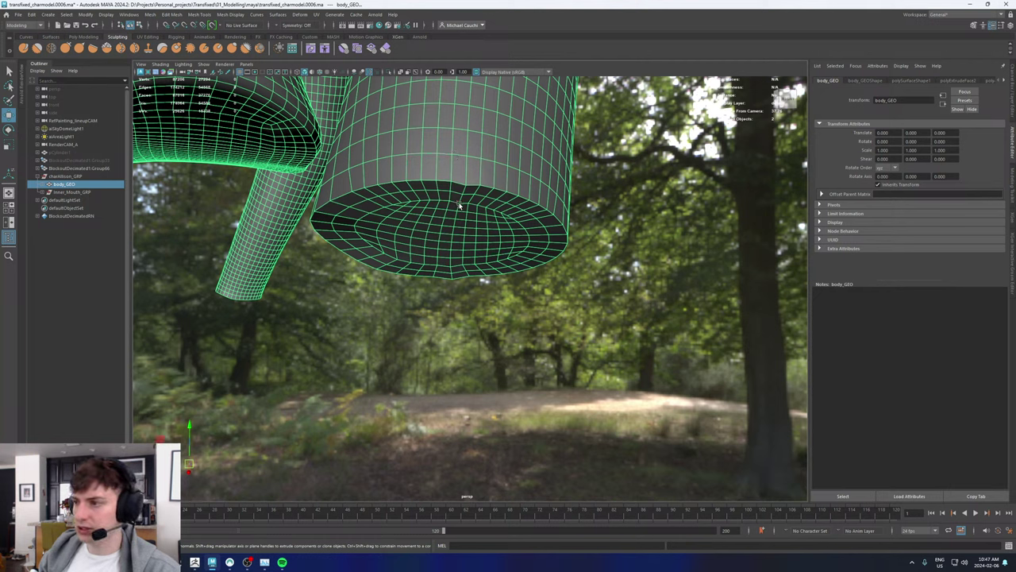
Step: Try deleting the outer edge loop around the wrist cap and undo the deletion
right_drag(457, 201, 457, 183)
double_click(456, 185)
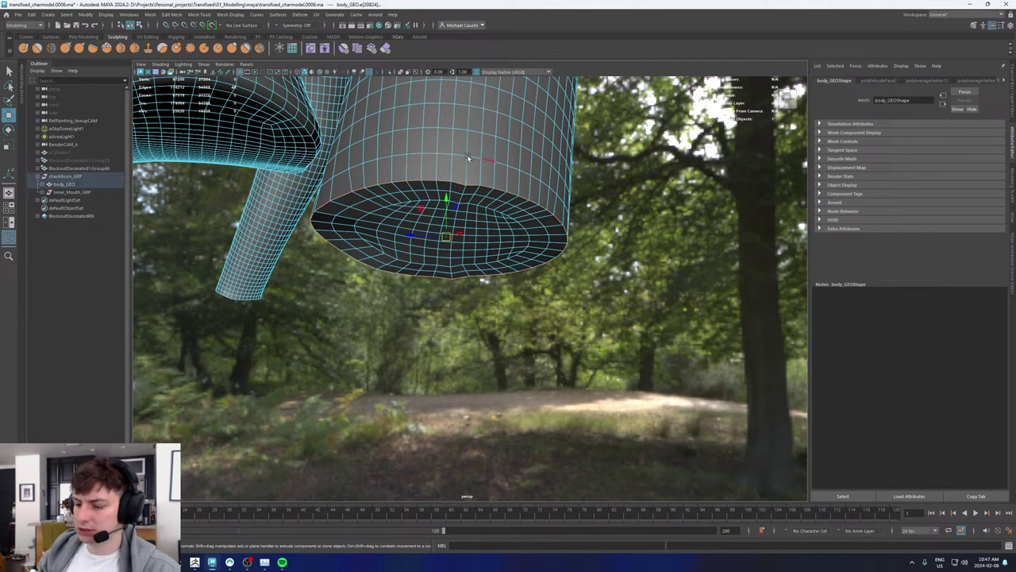
key(Delete)
alt+drag(468, 157, 481, 240)
alt+right_drag(481, 241, 667, 367)
key(ctrl+z)
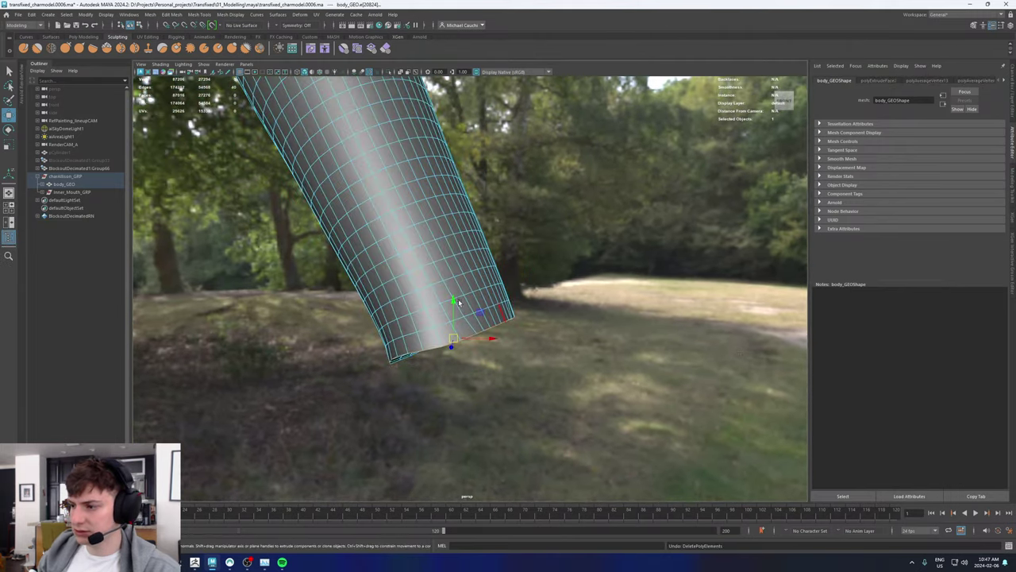
Step: Return the body mesh to object selection and even out the wrist cap with the Smooth sculpting brush
alt+middle_drag(500, 314, 496, 268)
alt+right_drag(468, 274, 533, 306)
shift+right_drag(464, 286, 457, 363)
alt+drag(453, 353, 374, 237)
key(w)
right_drag(374, 237, 385, 192)
alt+drag(385, 215, 381, 239)
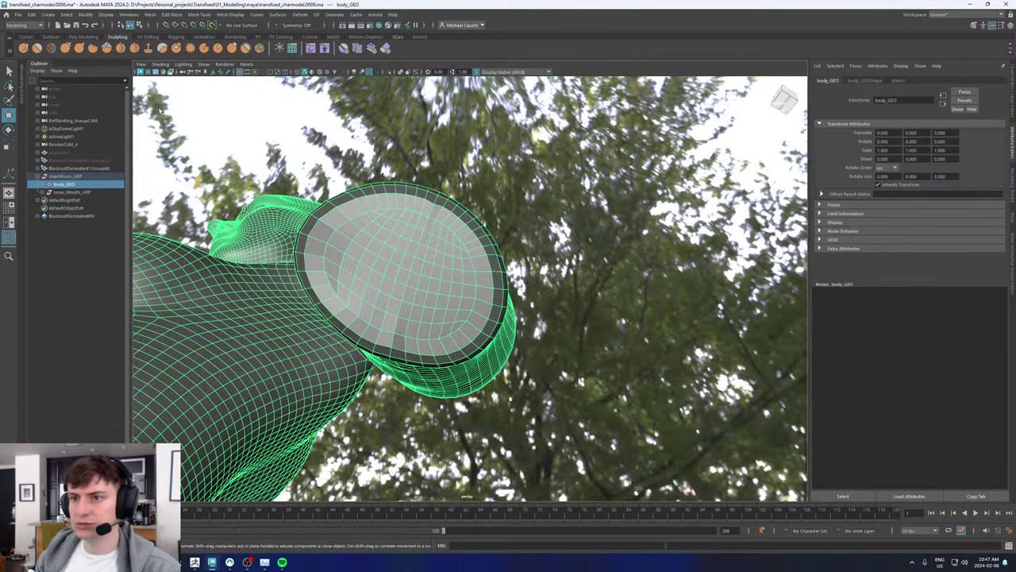
click(37, 48)
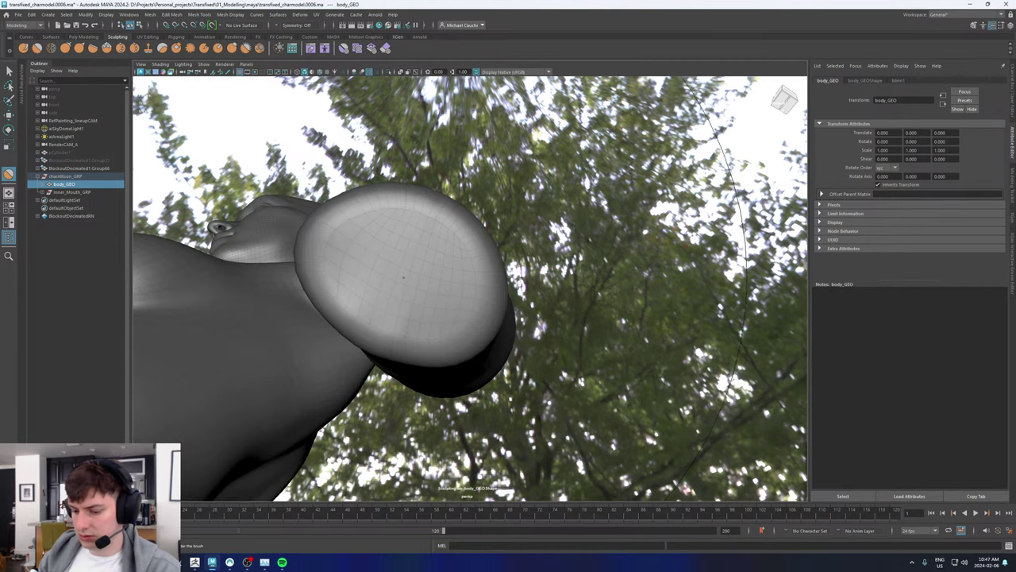
mouse_move(429, 277)
mouse_down()
mouse_move(391, 278)
mouse_move(407, 315)
mouse_up()
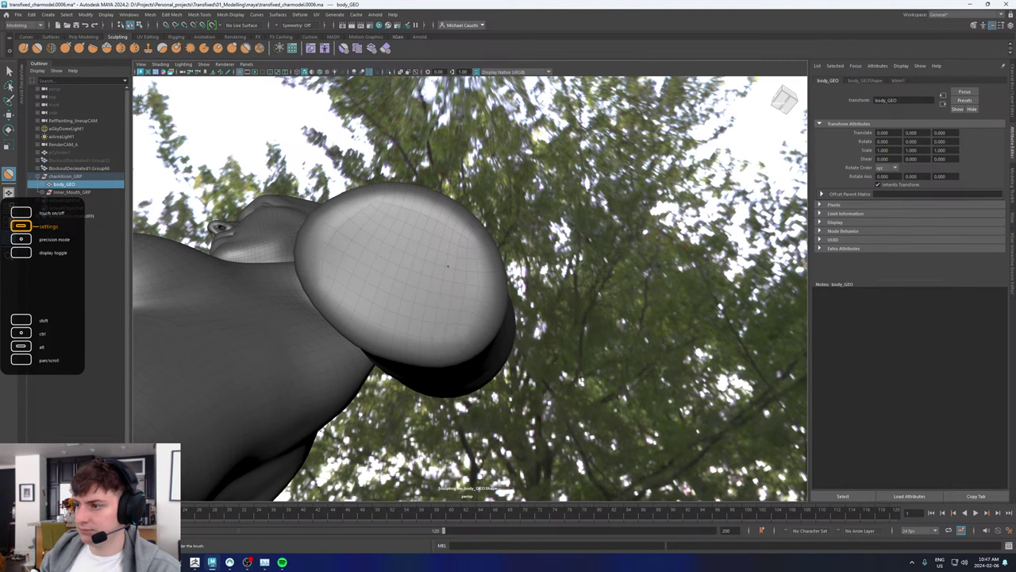
alt+drag(448, 277, 500, 276)
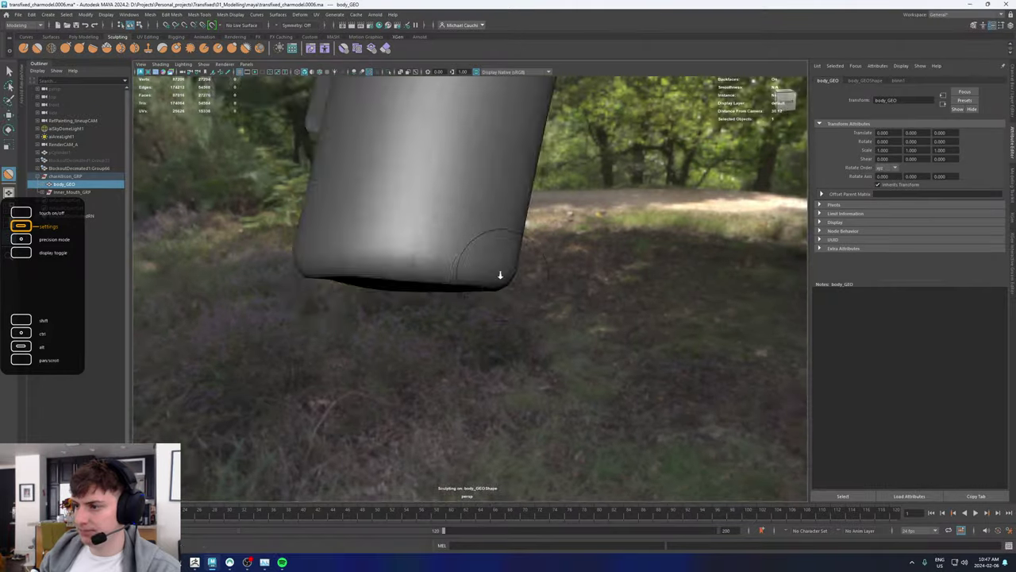
alt+right_drag(500, 275, 423, 258)
key(w)
Step: Delete the column of faces beside the body's centre line to separate the two halves of the mesh
alt+right_drag(575, 223, 545, 243)
click(545, 243)
mouse_move(545, 243)
alt+mouse_down()
mouse_move(503, 228)
mouse_move(455, 242)
alt+mouse_up()
click(455, 243)
key(f)
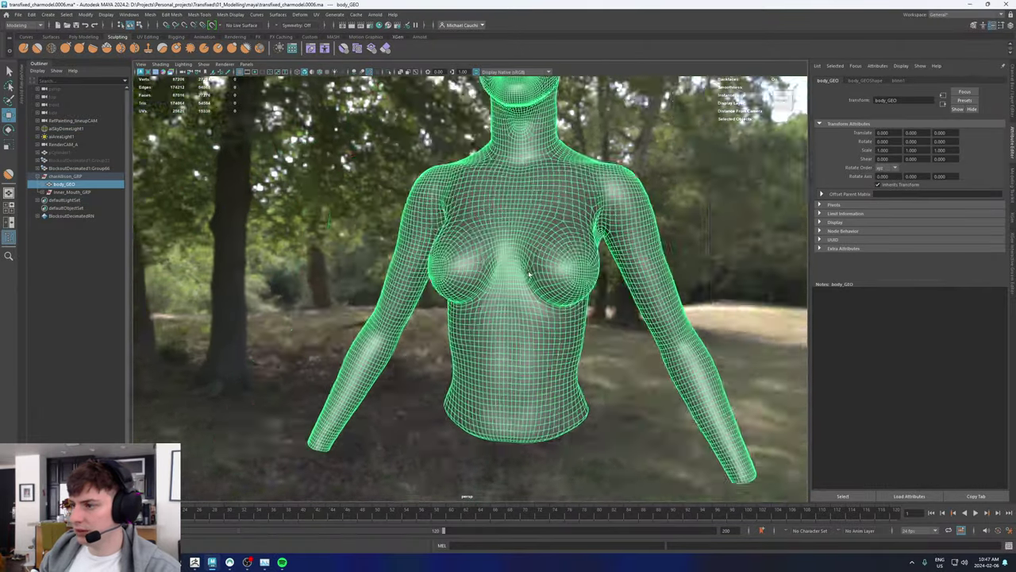
scroll(529, 274, up, 10)
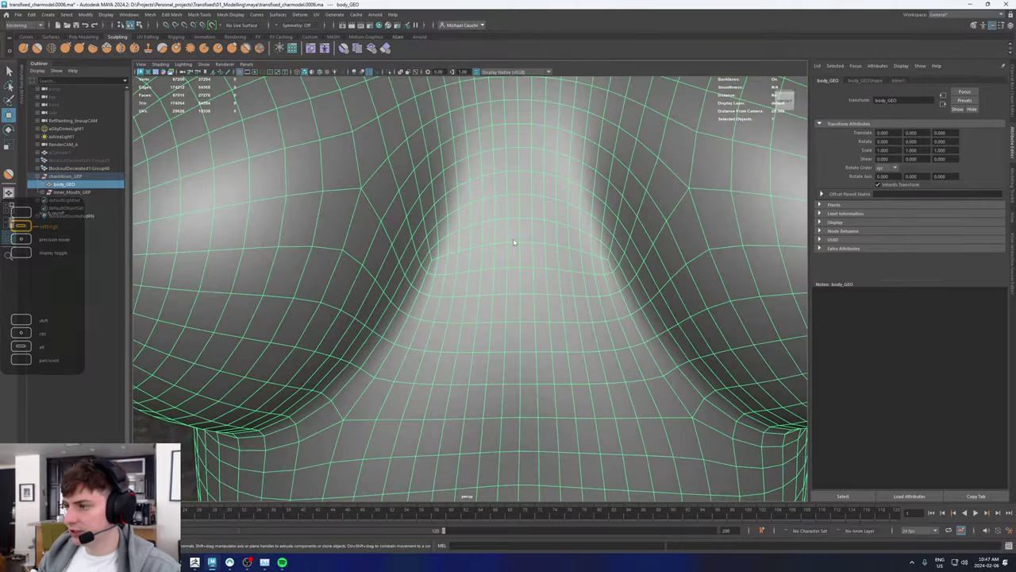
right_drag(513, 242, 514, 265)
click(517, 233)
shift+click(524, 258)
key(ctrl+z)
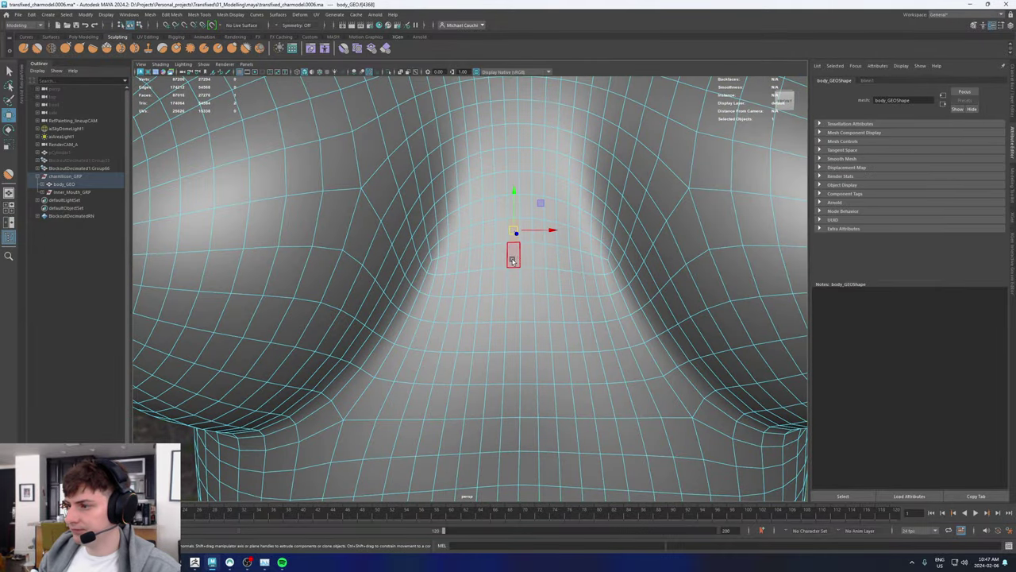
shift+double_click(512, 260)
key(Delete)
Step: Delete the detached half of the body without the reworked wrist cap and return to object selection
double_click(486, 278)
scroll(486, 279, down, 8)
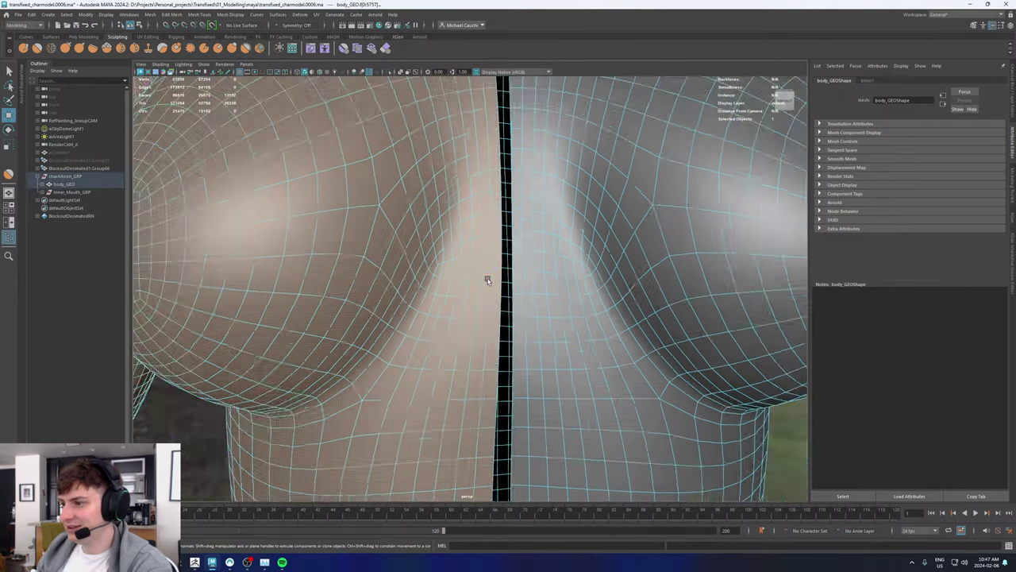
key(Delete)
right_drag(493, 314, 626, 181)
scroll(537, 292, down, 5)
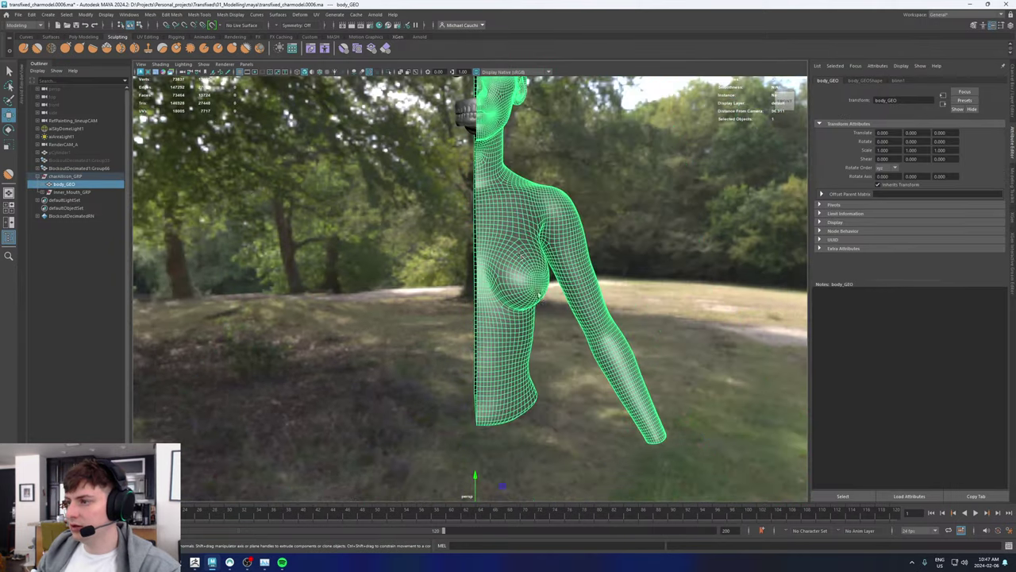
Step: Switch the half body to edge selection and select the open border edge loop along its centre line
alt+middle_drag(512, 251, 479, 274)
scroll(445, 287, up, 4)
right_drag(453, 292, 454, 238)
alt+right_drag(469, 278, 689, 358)
double_click(352, 248)
alt+right_drag(595, 243, 540, 288)
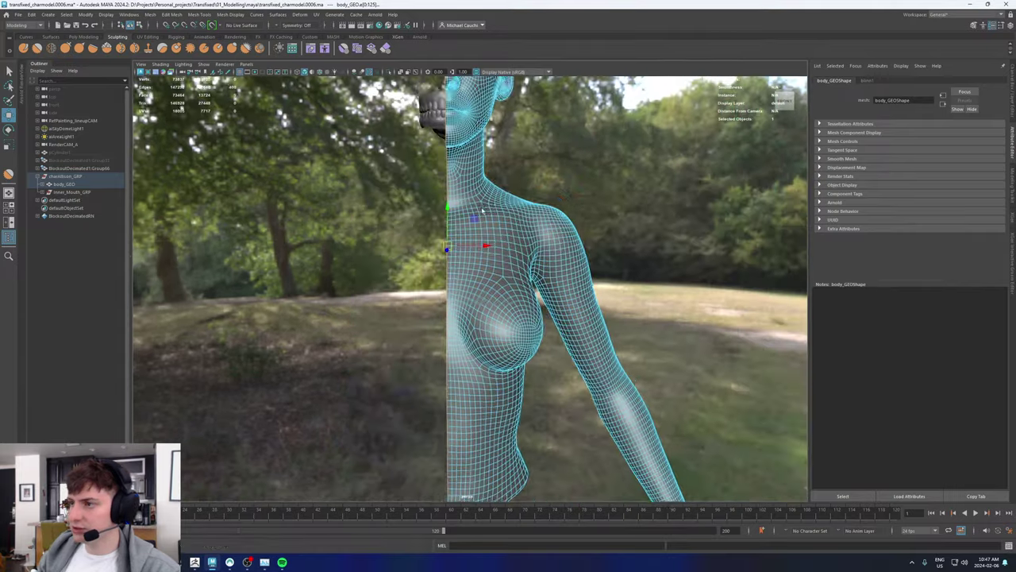
alt+middle_drag(548, 261, 596, 342)
alt+drag(596, 342, 583, 301)
alt+right_drag(548, 298, 601, 295)
alt+drag(601, 295, 635, 292)
alt+right_drag(555, 290, 199, 286)
alt+drag(199, 286, 111, 287)
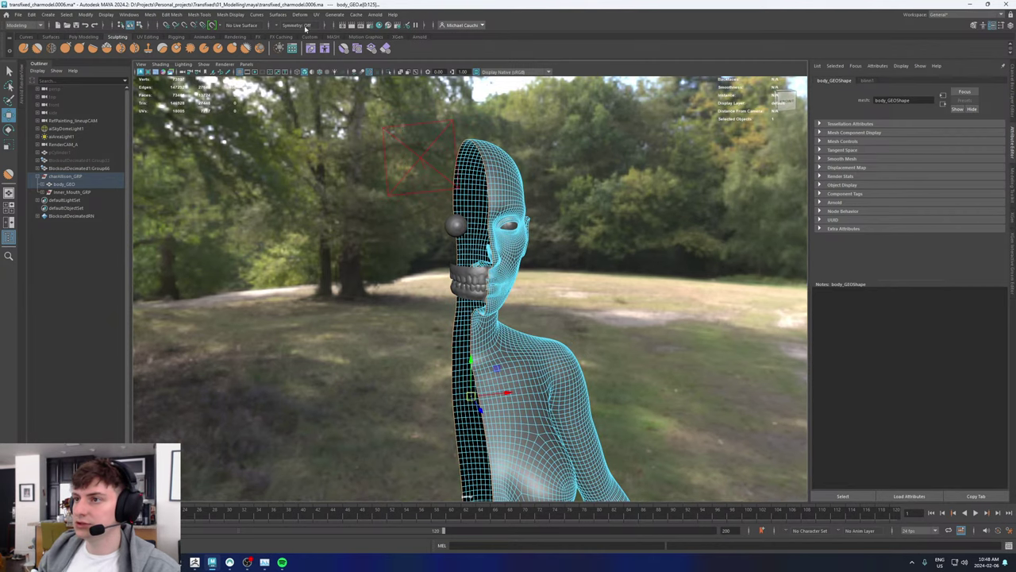
Step: Set the coordinate entry to Absolute transform for the selected centre border edges
click(425, 26)
click(437, 25)
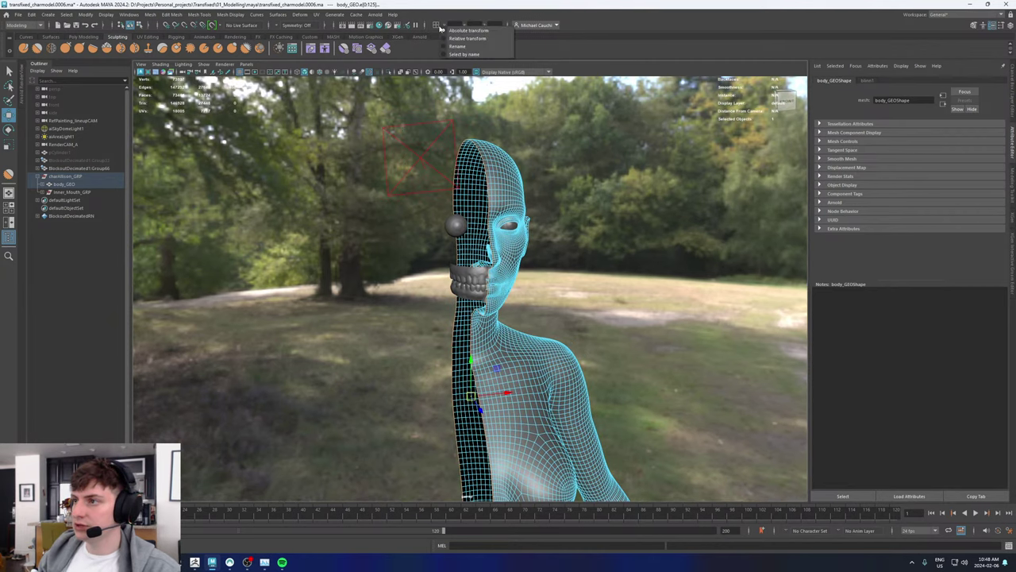
click(460, 32)
click(456, 25)
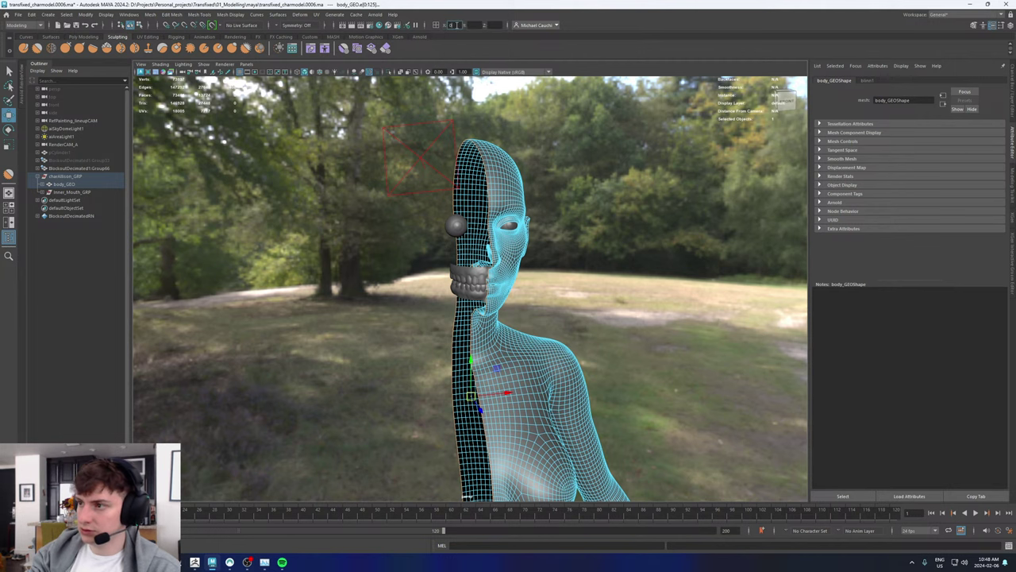
Step: Try aligning the selected centre border edges with an absolute Z coordinate and undo the change
alt+middle_drag(535, 290, 508, 162)
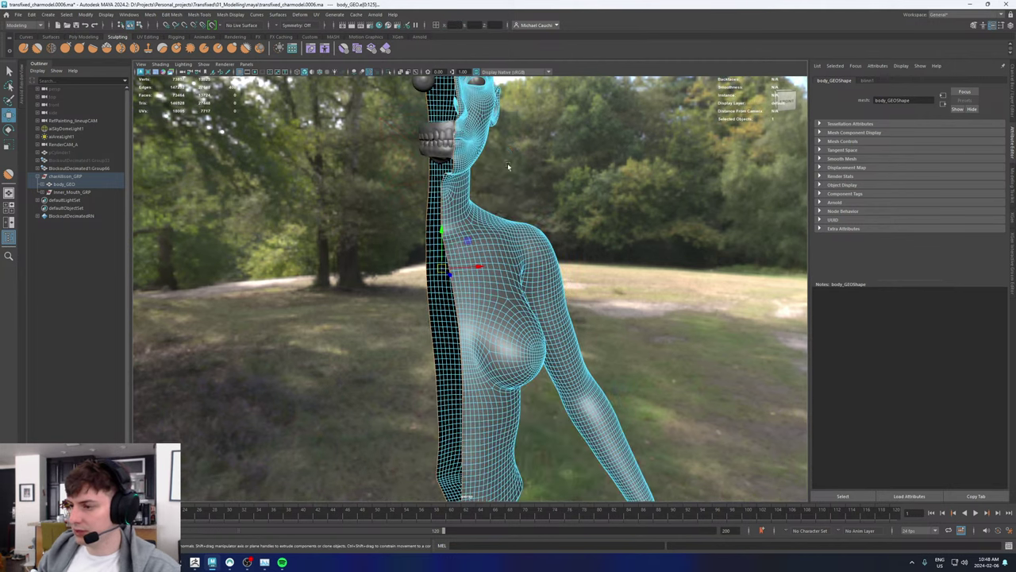
alt+drag(491, 221, 456, 220)
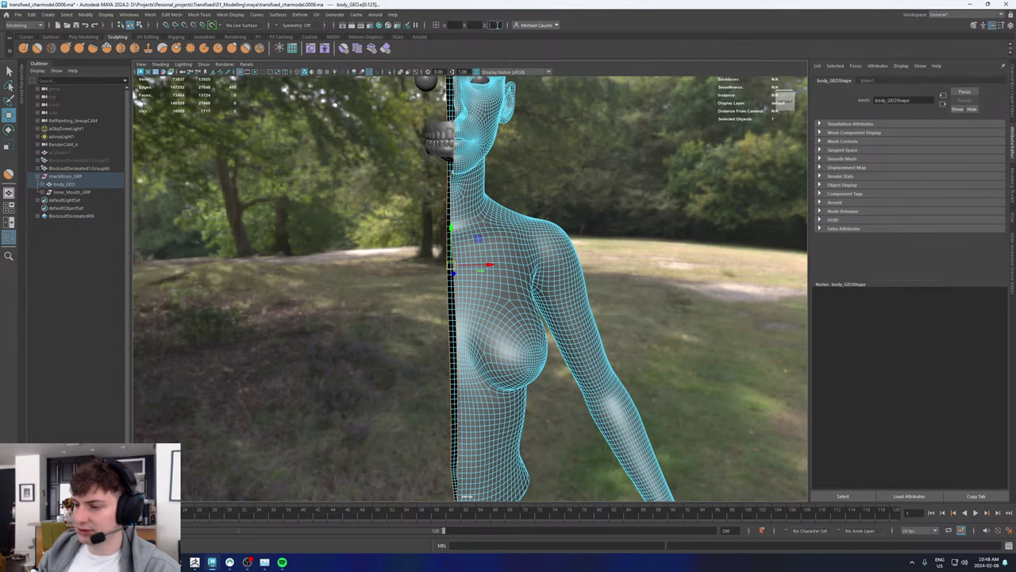
key(Return)
alt+drag(297, 338, 400, 352)
key(ctrl+z)
alt+drag(507, 247, 456, 277)
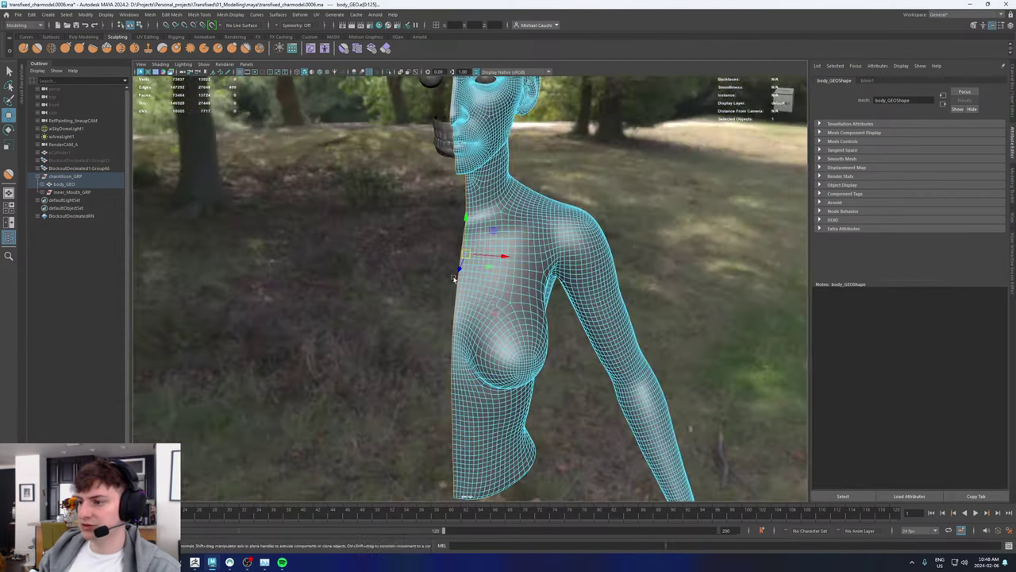
Step: Examine the half body's open centre border and surface topology from the torso up to the face
alt+drag(500, 339, 482, 300)
alt+right_drag(482, 300, 507, 309)
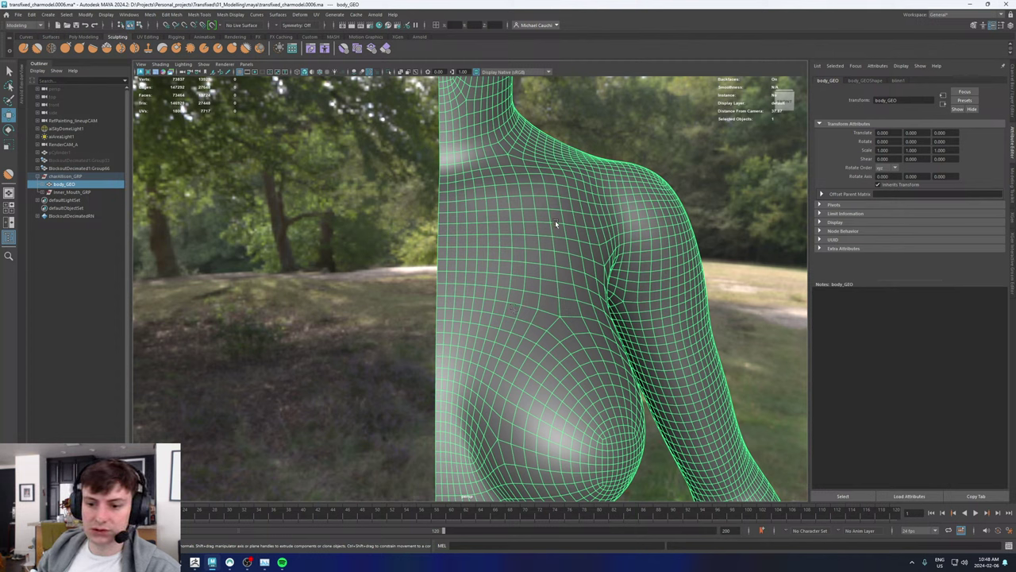
alt+drag(547, 225, 492, 257)
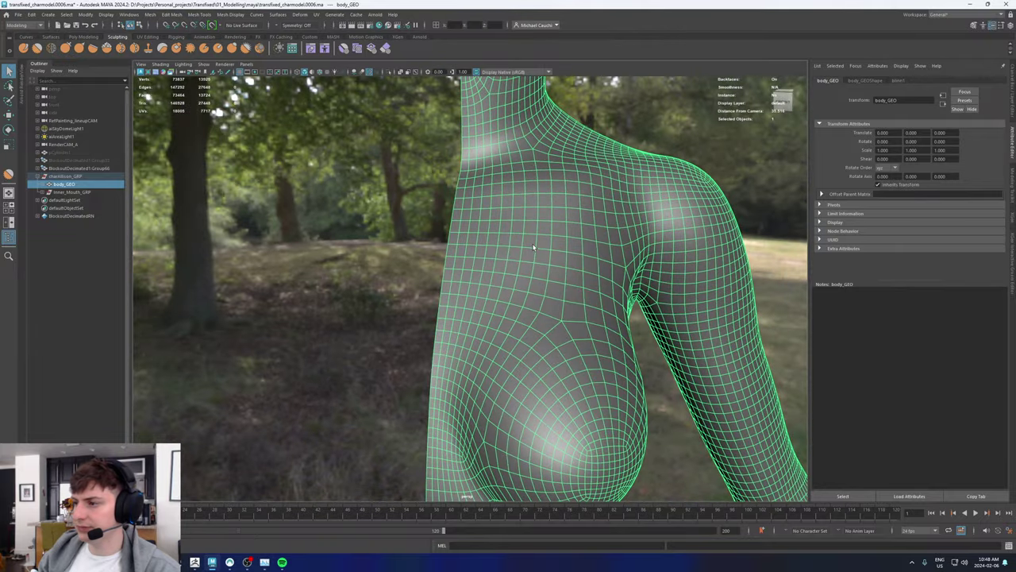
alt+drag(509, 226, 459, 323)
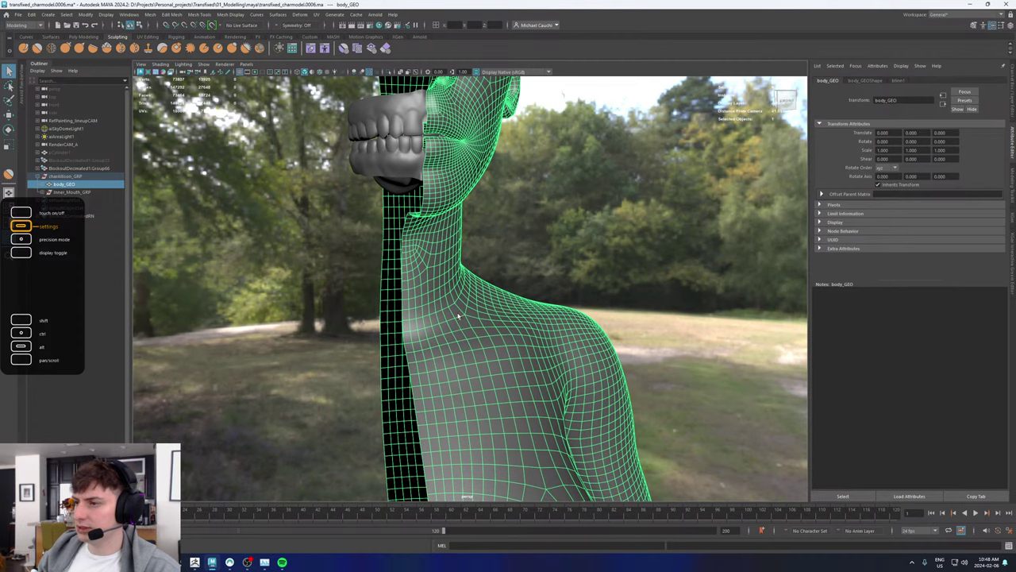
alt+middle_drag(458, 316, 447, 492)
alt+drag(485, 226, 439, 249)
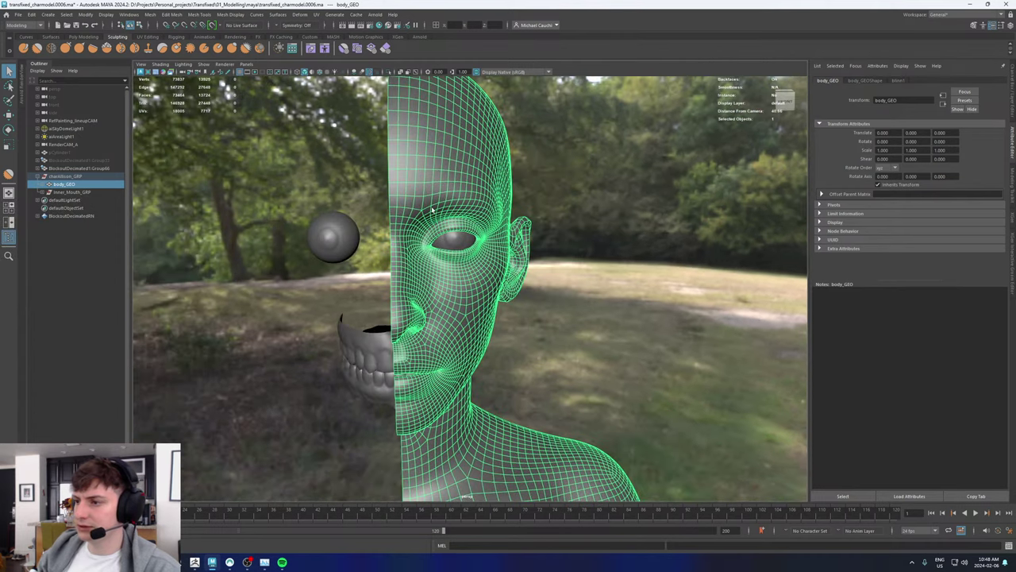
Step: Mirror the half body across the world X axis with Cut Geometry off, combining with the original and merging border vertices
shift+right_drag(423, 166, 460, 267)
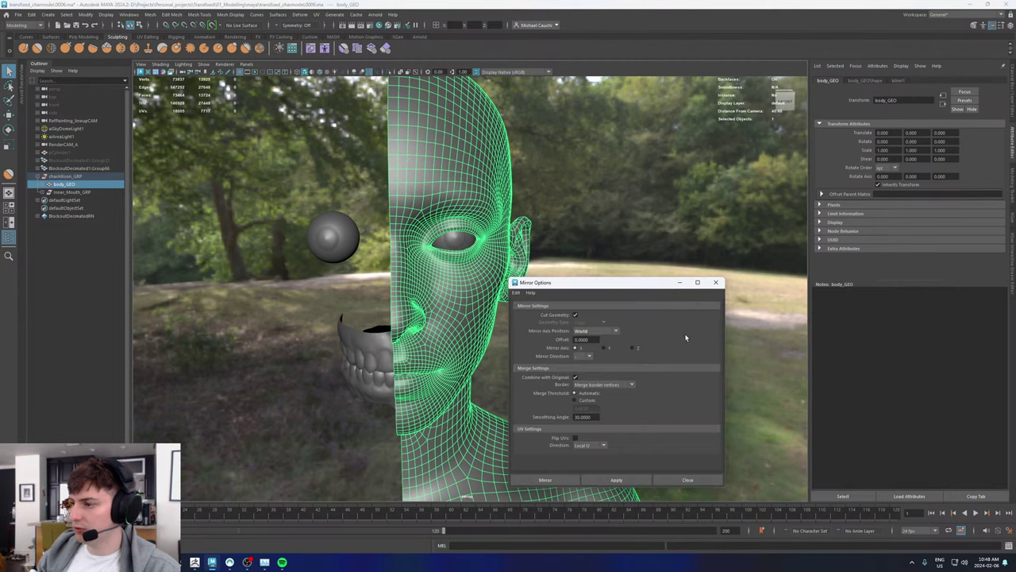
click(575, 315)
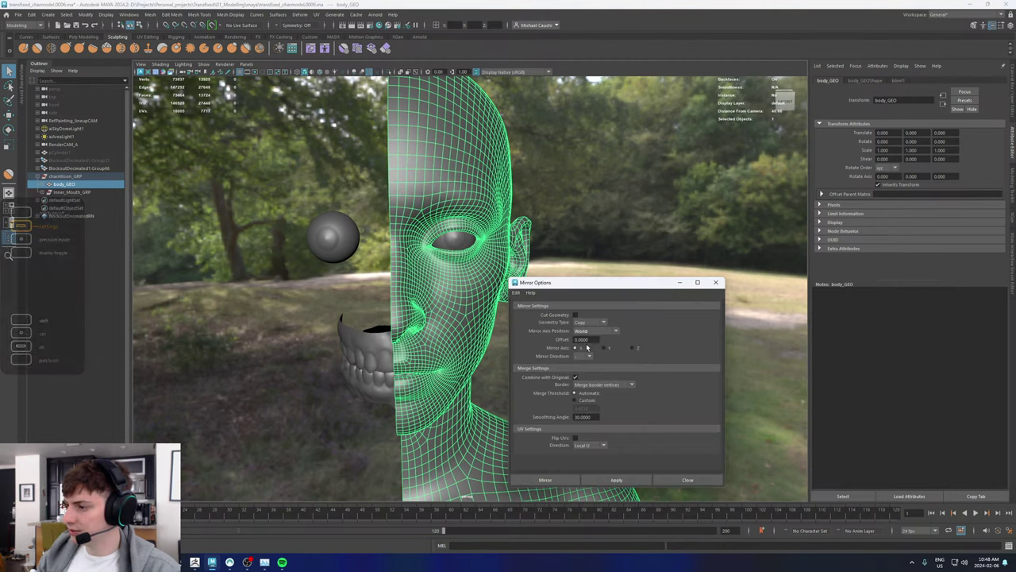
click(616, 479)
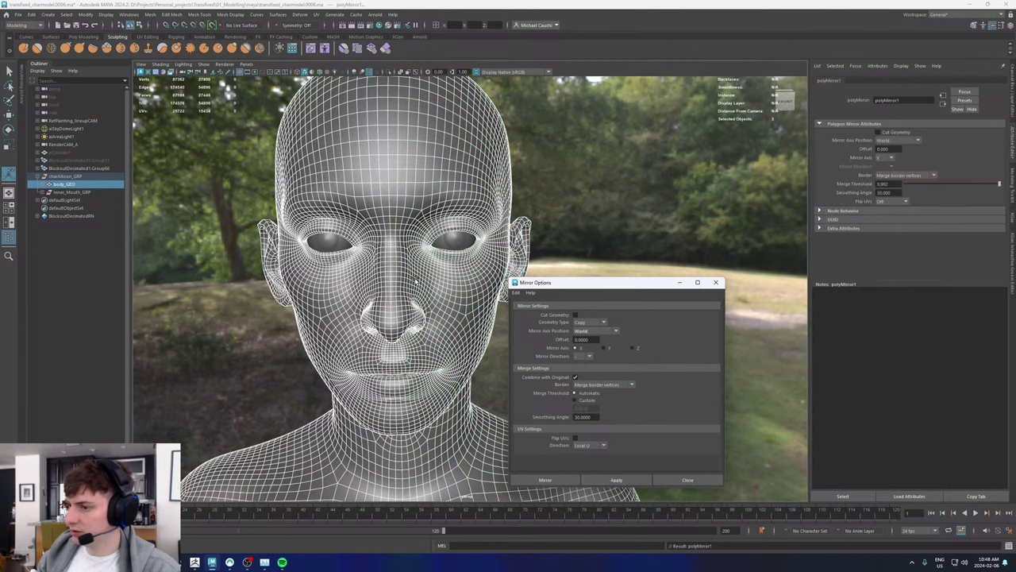
scroll(463, 321, up, 3)
key(3)
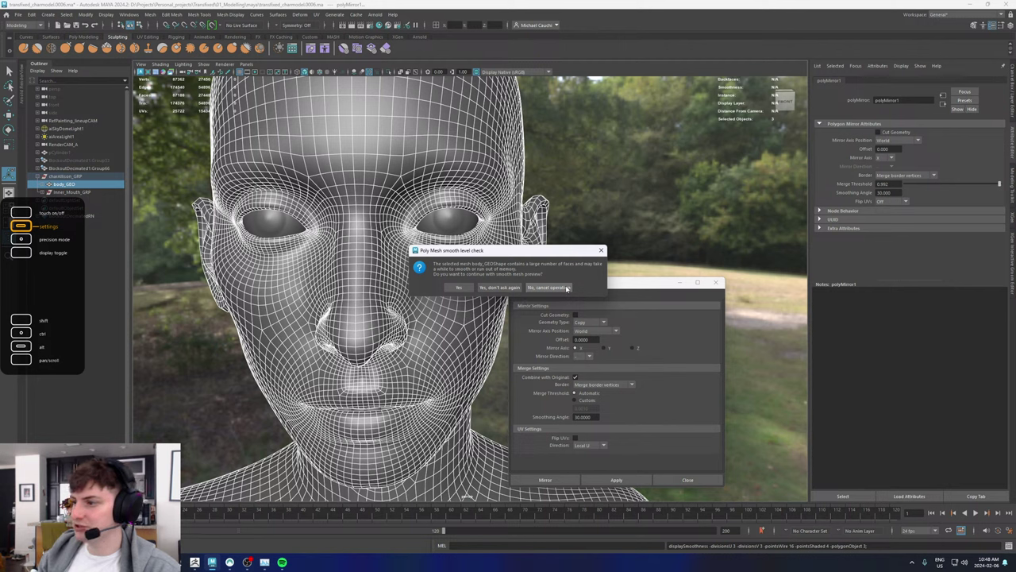
click(564, 287)
click(716, 282)
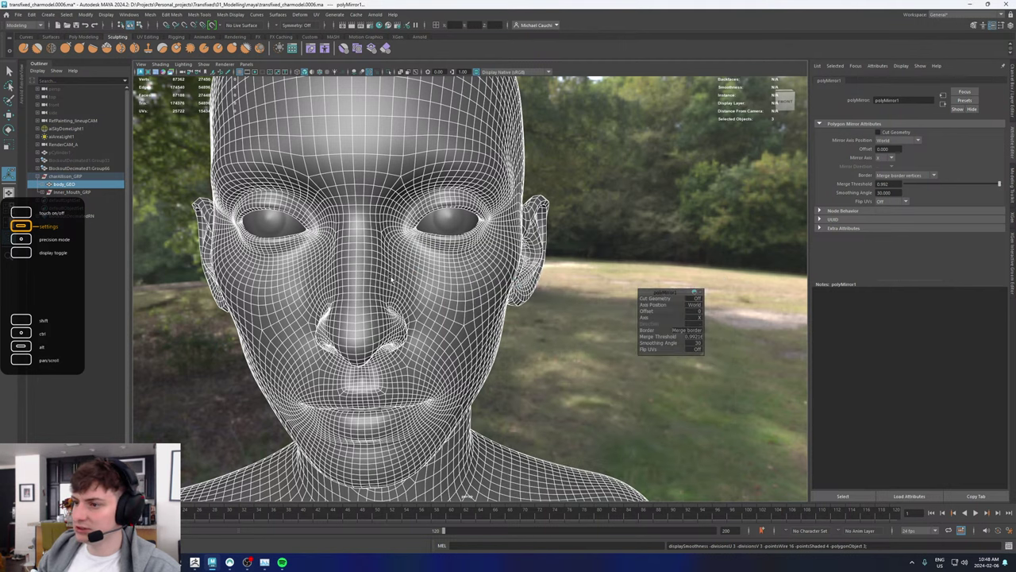
Step: Examine the mirrored body mesh's wireframe around the face, neck, shoulders and torso from several angles
click(414, 297)
alt+right_drag(414, 297, 447, 322)
alt+drag(448, 321, 448, 359)
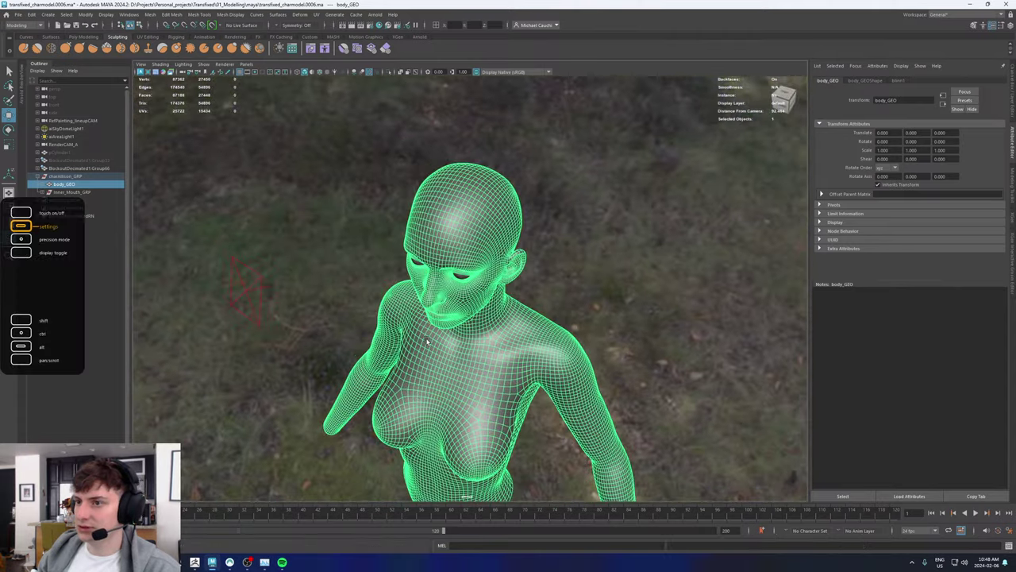
alt+middle_drag(450, 359, 443, 208)
alt+right_drag(446, 248, 434, 272)
alt+drag(435, 274, 417, 266)
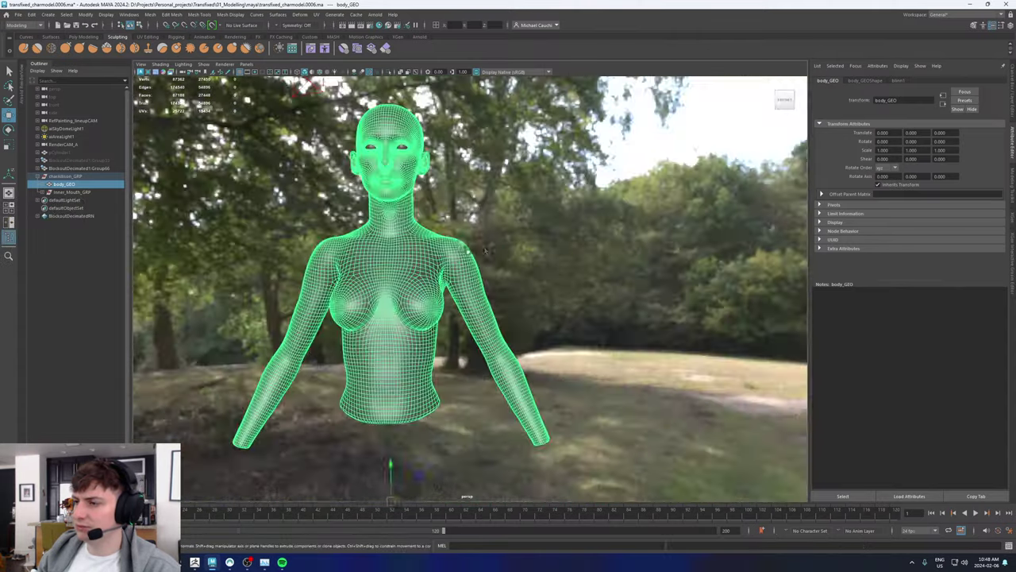
key(q)
click(448, 264)
click(402, 270)
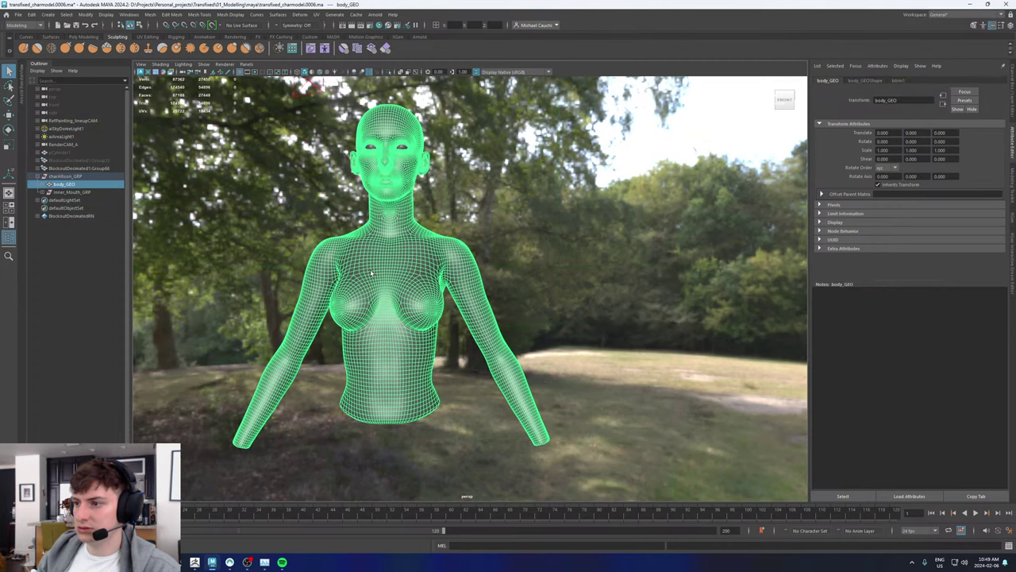
alt+drag(370, 274, 406, 265)
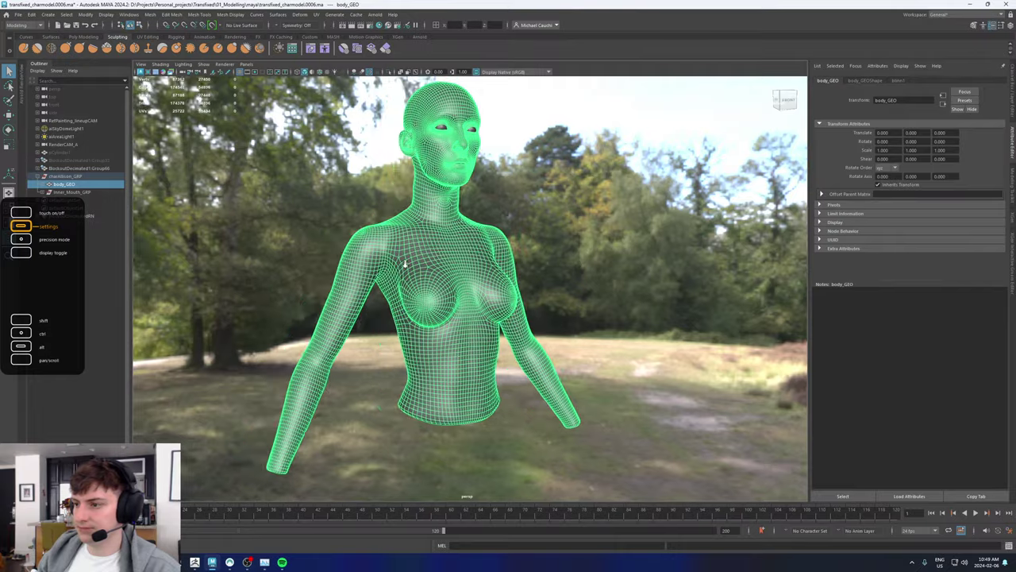
alt+right_drag(404, 264, 473, 294)
alt+drag(473, 294, 401, 295)
alt+middle_drag(536, 189, 434, 393)
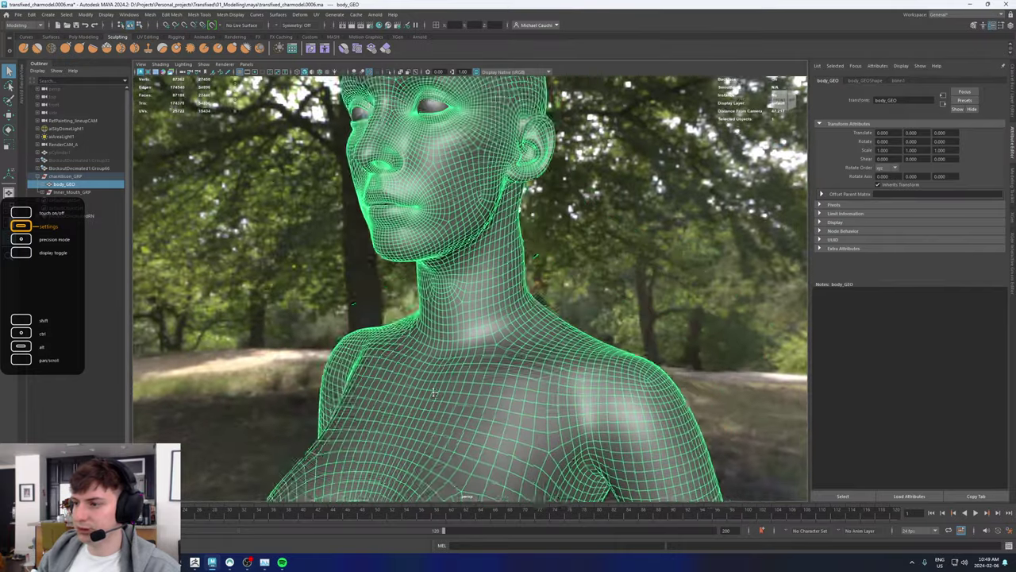
alt+drag(433, 392, 486, 314)
alt+right_drag(486, 320, 485, 322)
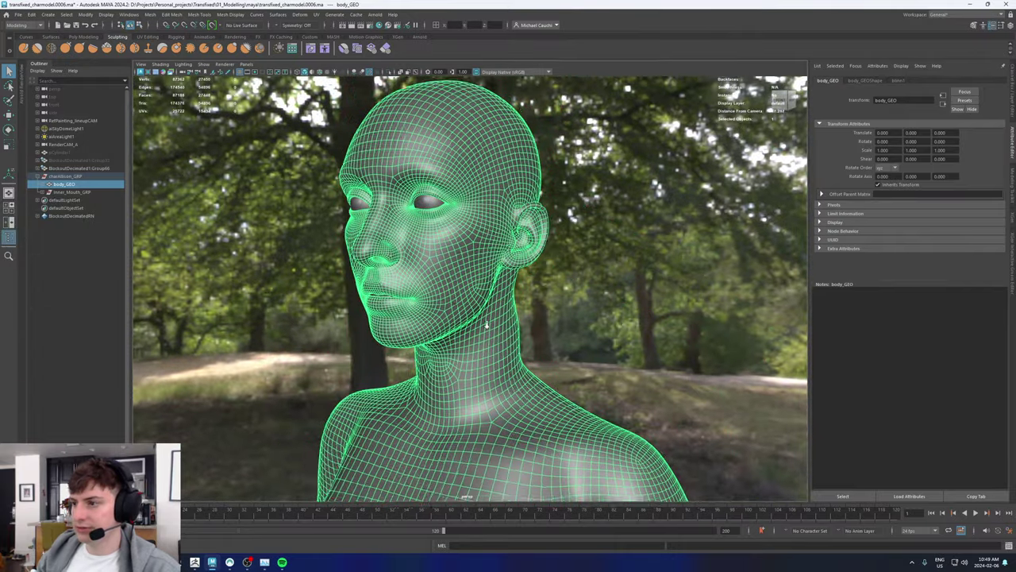
alt+drag(485, 322, 525, 347)
alt+right_drag(525, 348, 513, 357)
alt+middle_drag(513, 356, 512, 326)
alt+drag(513, 325, 546, 352)
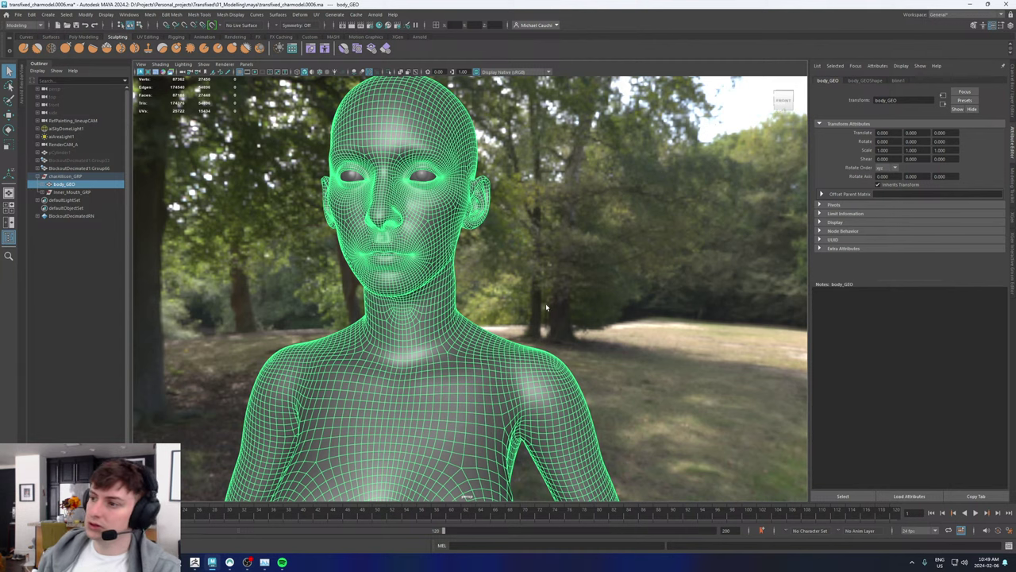
alt+middle_drag(458, 232, 474, 293)
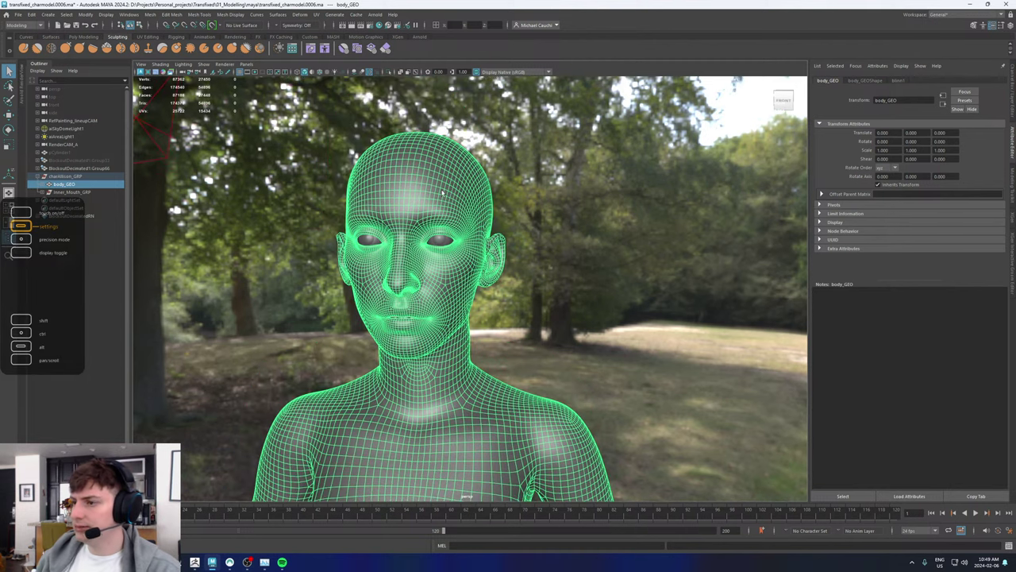
Step: Deselect the body mesh and start an interactive Arnold render of the whole bust from the perspective camera
right_drag(441, 187, 514, 431)
click(566, 325)
alt+right_drag(566, 326, 377, 327)
alt+middle_drag(582, 341, 581, 277)
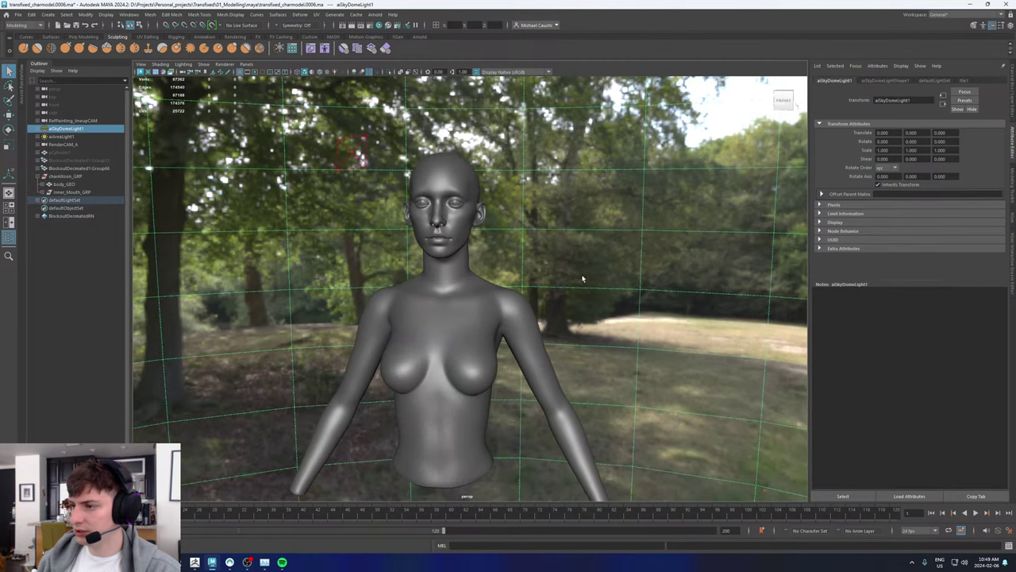
click(22, 95)
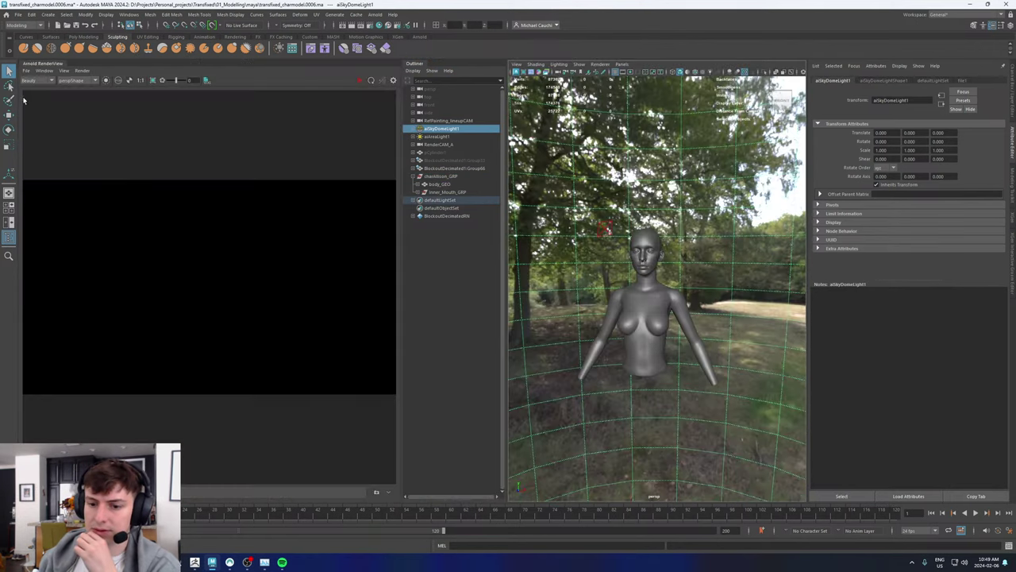
click(359, 81)
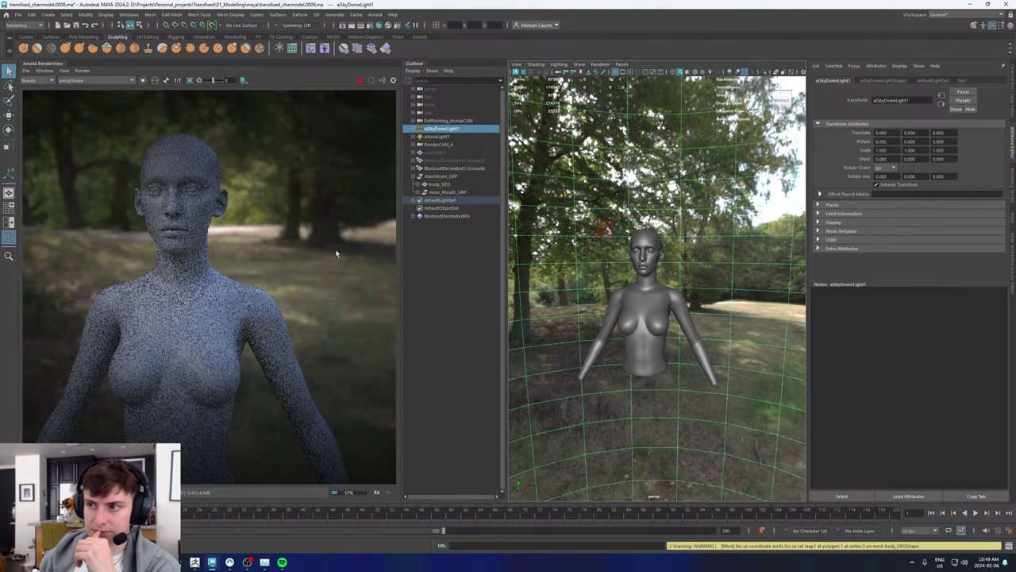
Step: Set the render's view transform to AgX (sRGB) and disable the lens effects imager
click(393, 80)
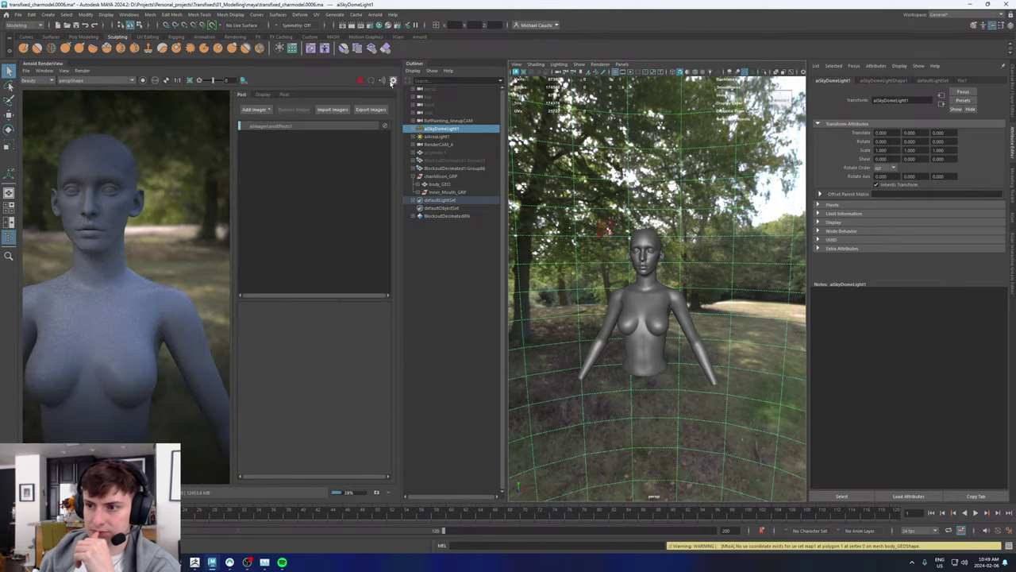
click(262, 94)
click(323, 168)
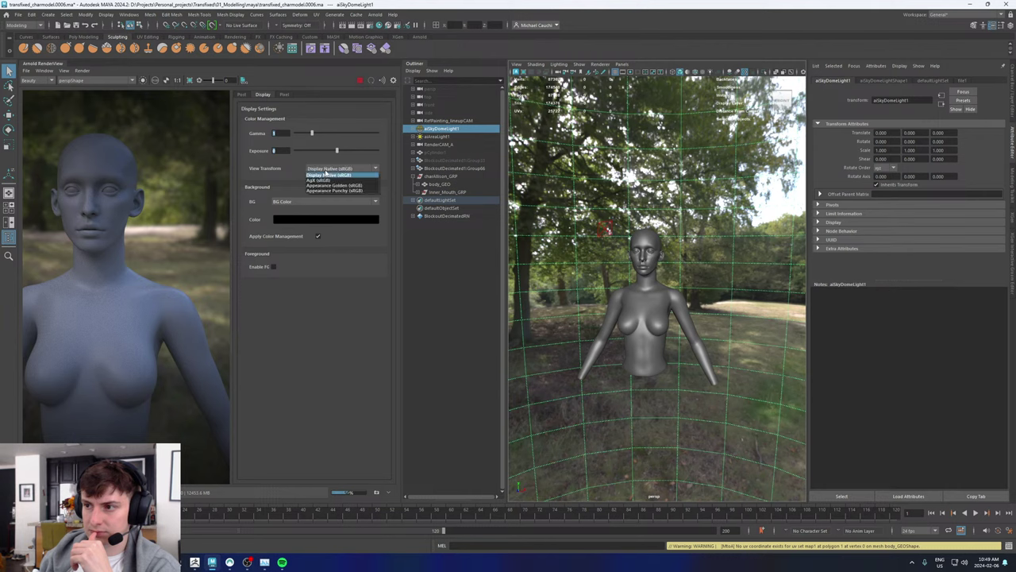
click(334, 183)
click(243, 95)
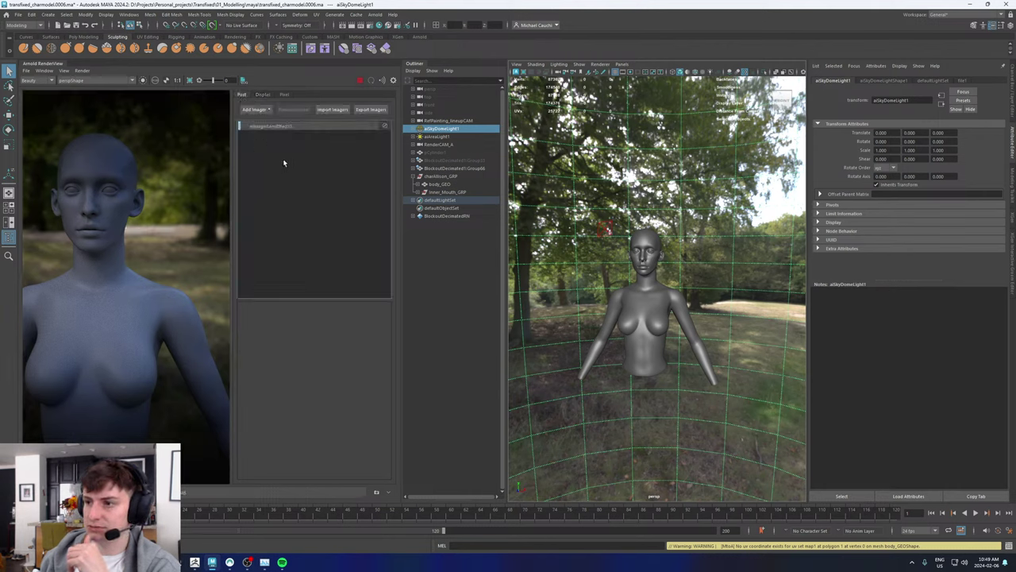
click(269, 127)
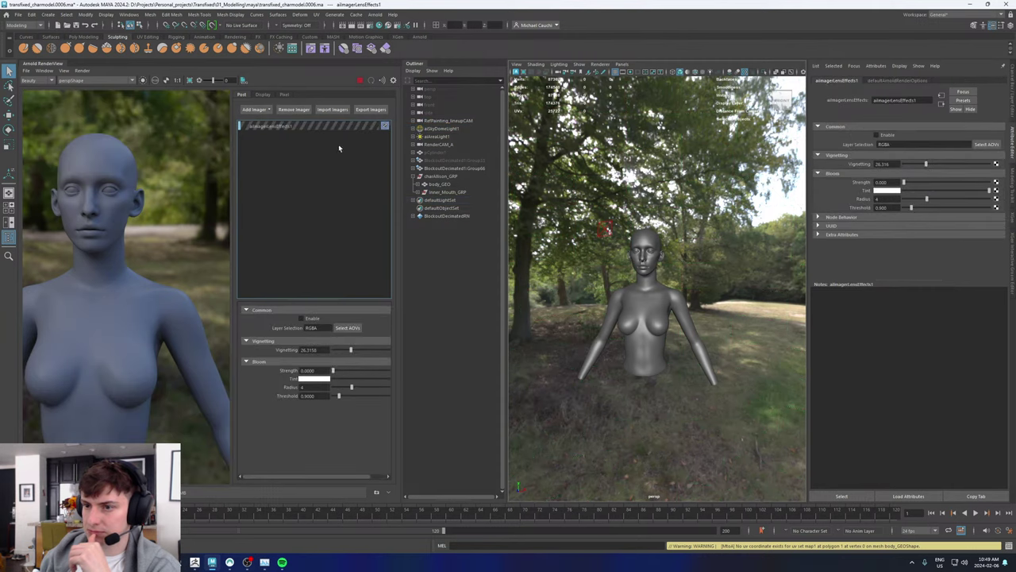
click(393, 81)
Step: Examine the rendered bust's face and torso up close and from the front
middle_drag(165, 282, 220, 234)
scroll(221, 234, down, 2)
scroll(231, 178, up, 3)
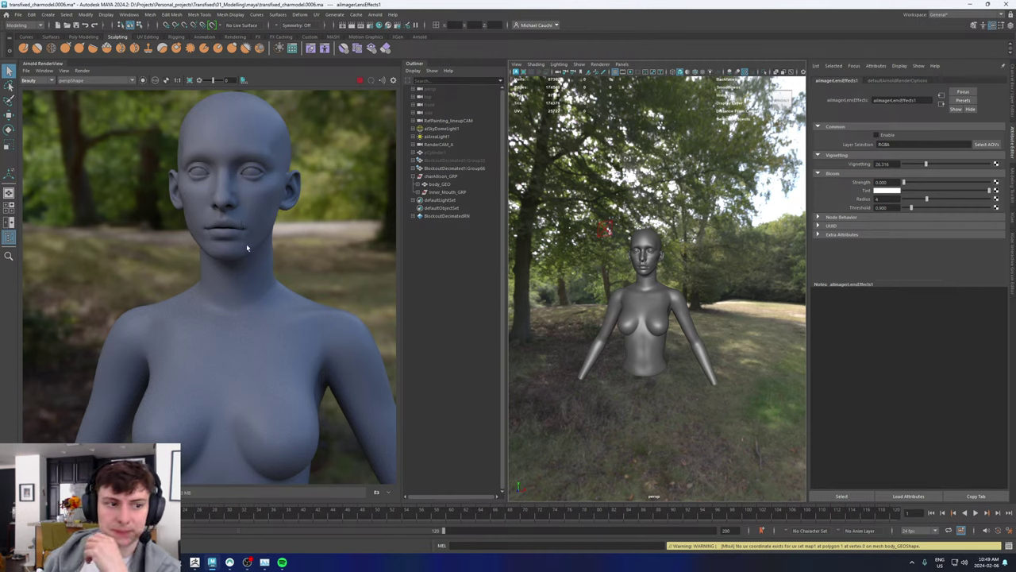
scroll(258, 374, down, 3)
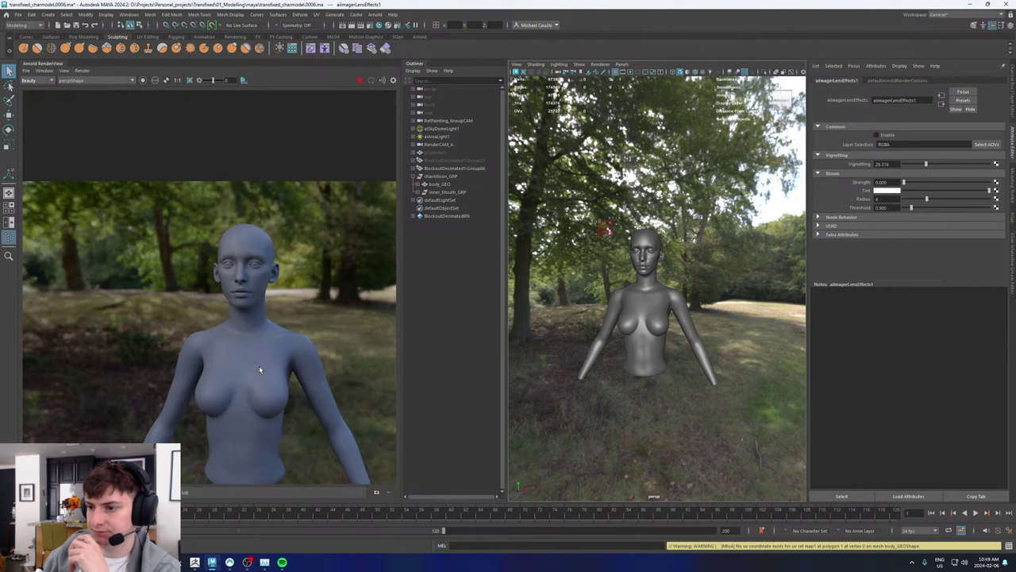
alt+drag(650, 301, 667, 307)
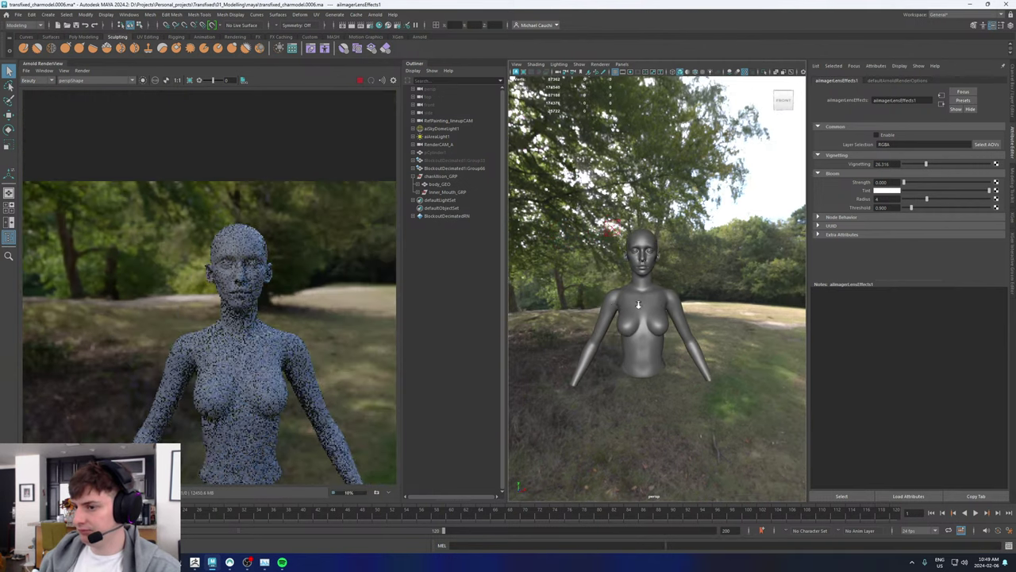
scroll(653, 299, down, 2)
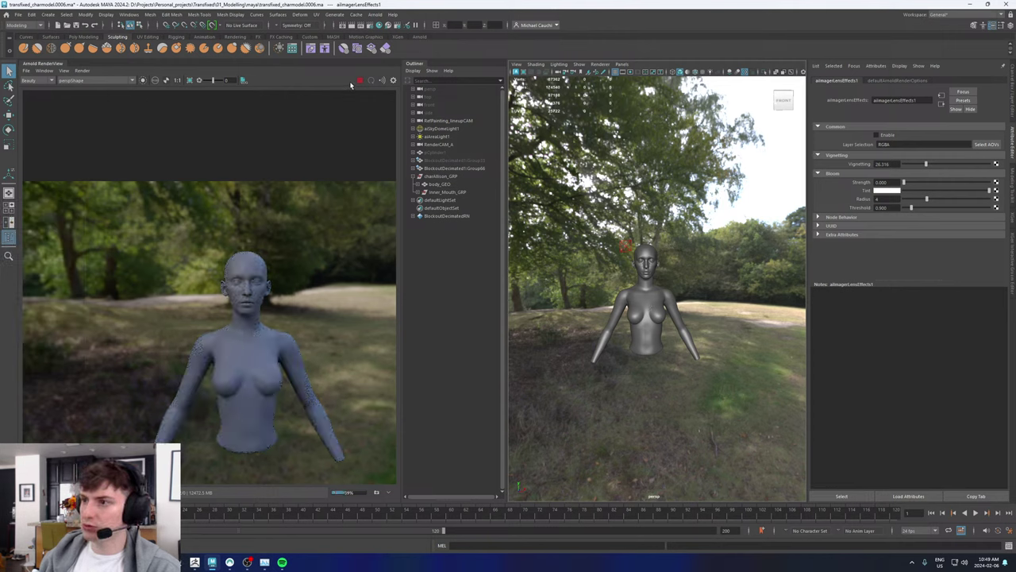
Step: Change the render's Save UI Threads option and put the Arnold RenderView away
click(83, 71)
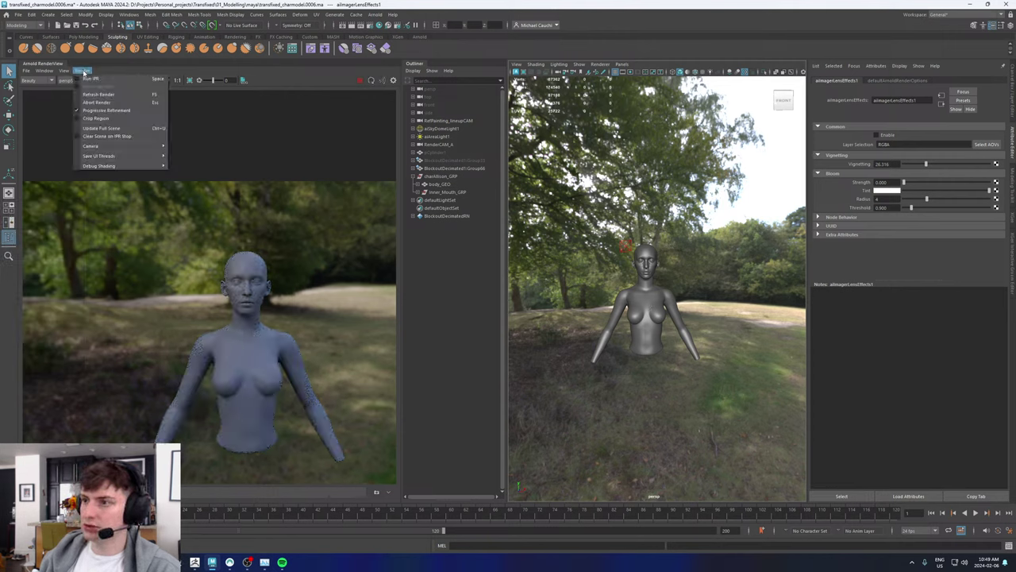
mouse_move(103, 156)
click(191, 181)
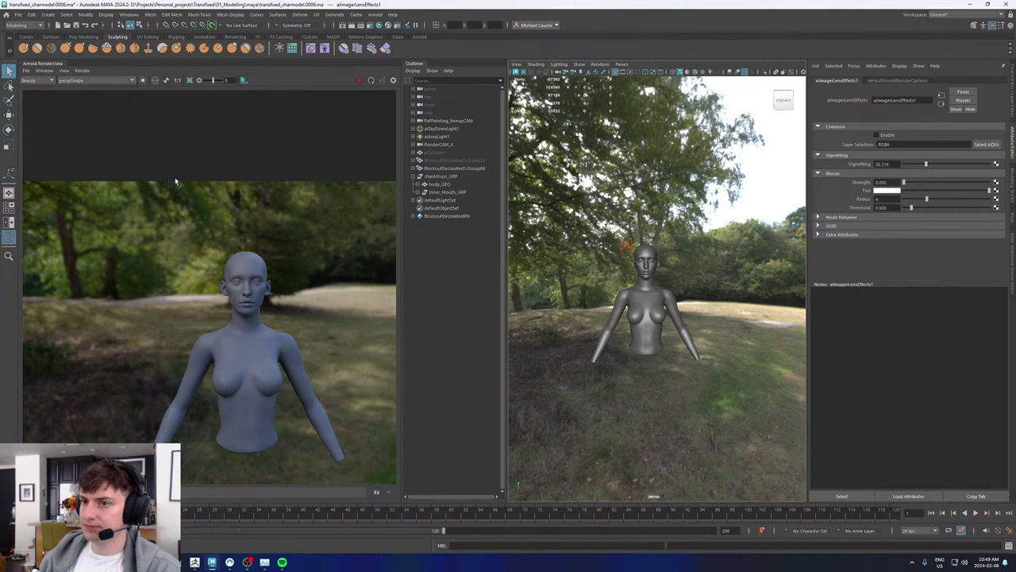
double_click(48, 64)
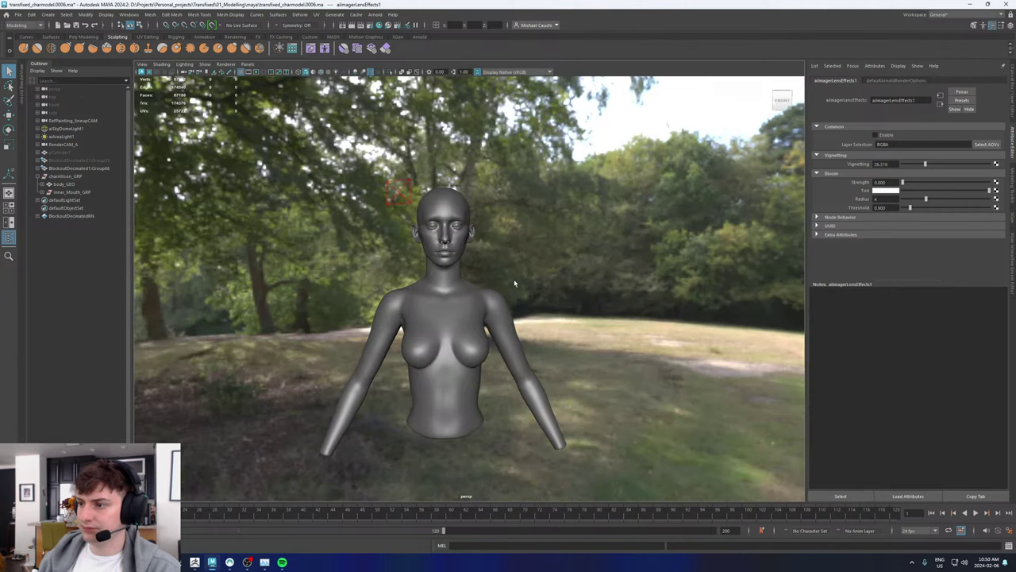
Step: Save the scene as the incremented version transfixed_charmodel.0007.ma
alt+drag(513, 278, 491, 277)
scroll(490, 277, up, 6)
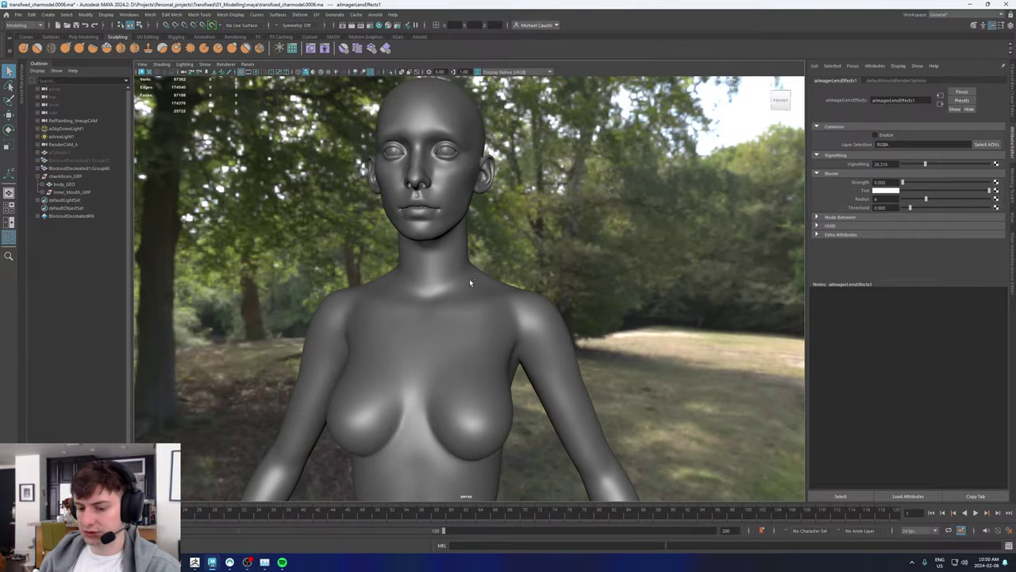
key(ctrl+alt+s)
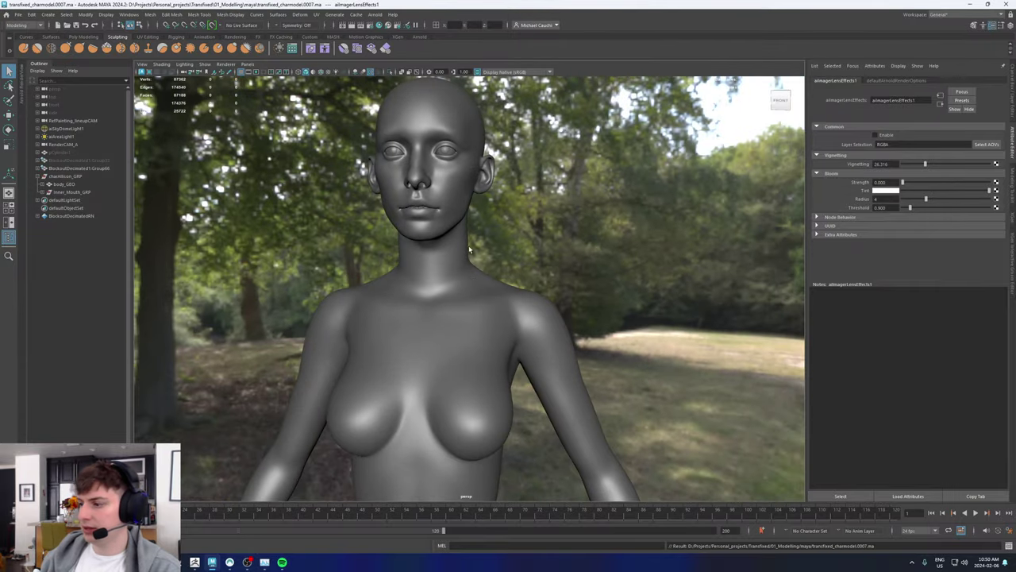
Step: Open the body mesh in the UV Editor and display its GroomUVs set
alt+drag(468, 250, 459, 249)
alt+middle_drag(459, 249, 460, 286)
alt+drag(460, 286, 424, 281)
alt+right_drag(492, 281, 569, 282)
click(476, 224)
alt+drag(603, 270, 519, 265)
alt+middle_drag(391, 198, 423, 281)
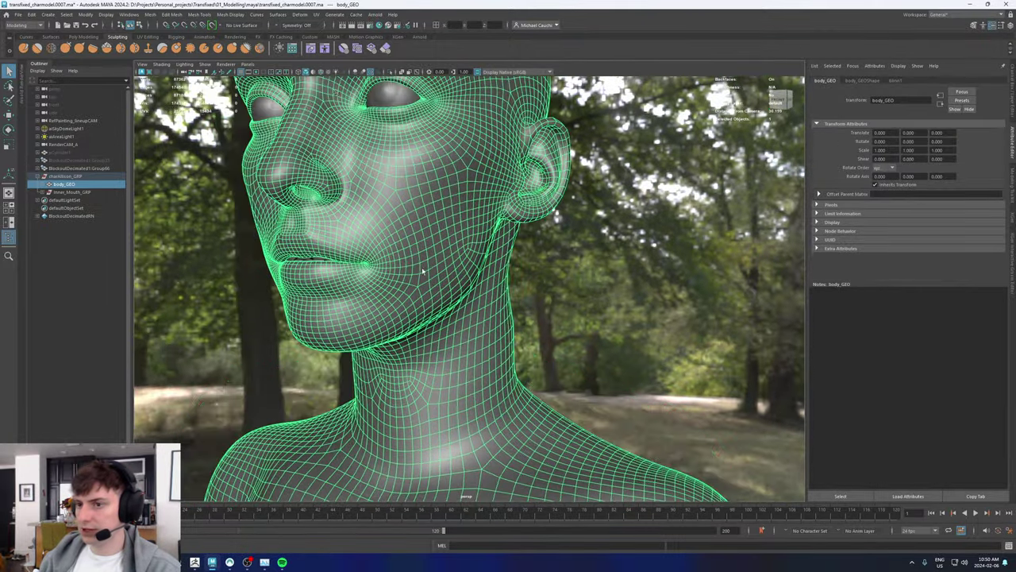
click(318, 14)
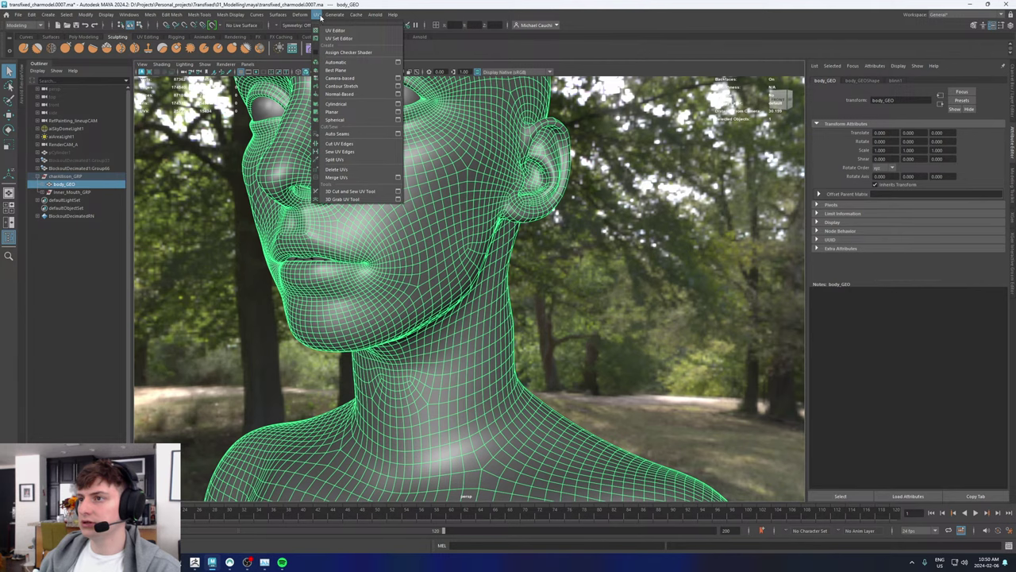
click(335, 31)
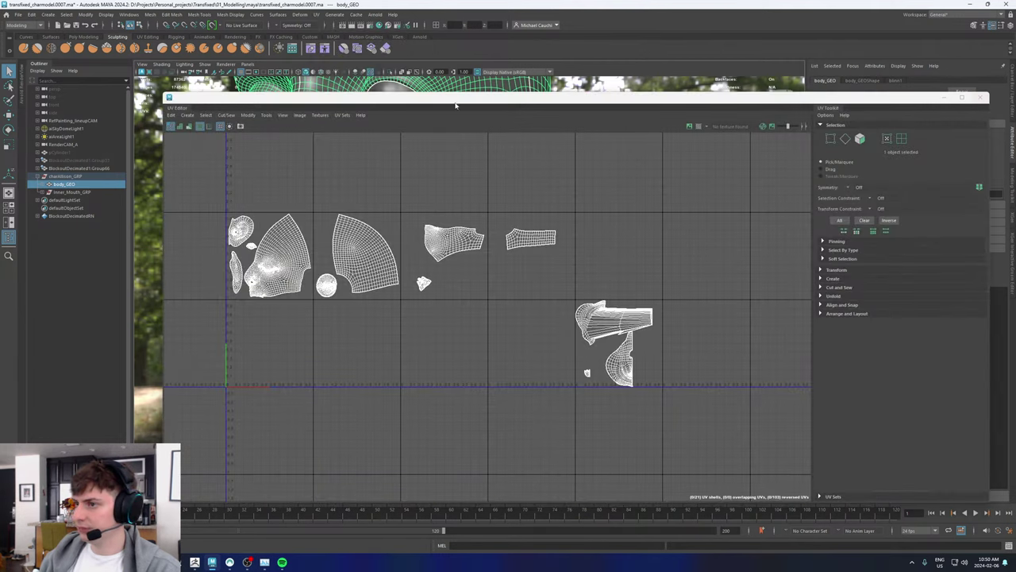
click(340, 115)
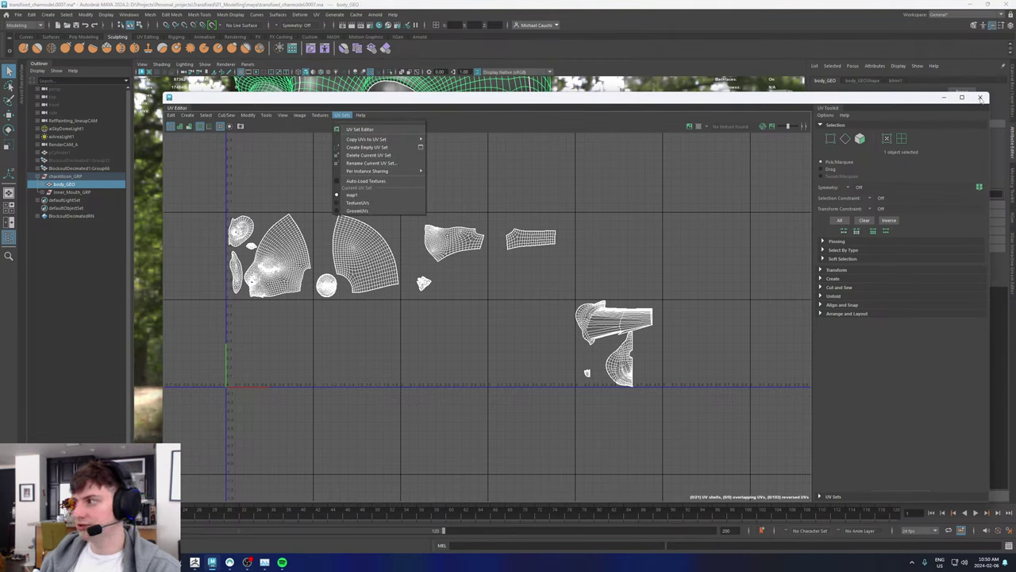
click(361, 211)
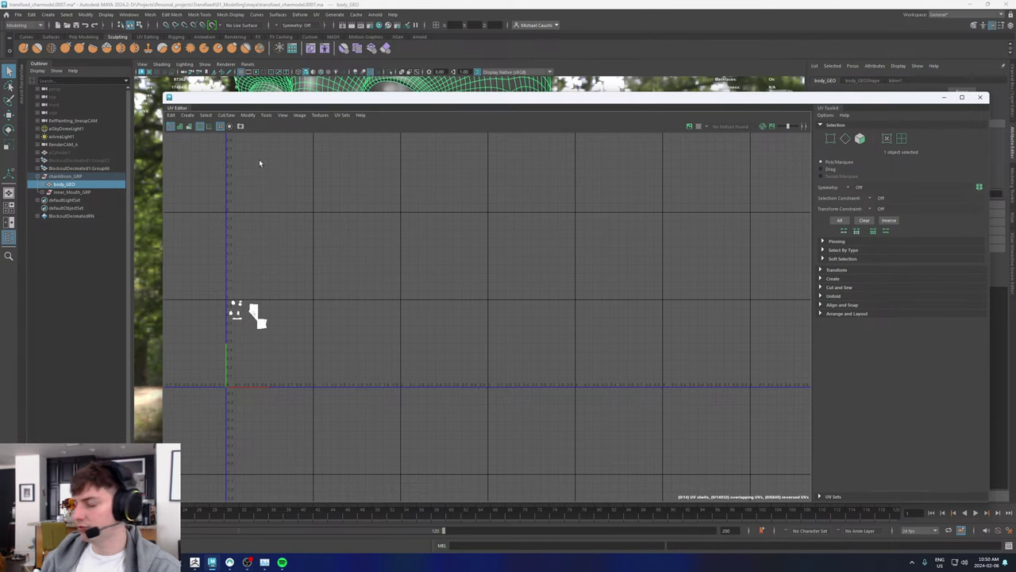
Step: Delete the body mesh's GroomUVs and TextureUVs sets, then put the UV Set Editor and UV Editor away
click(321, 115)
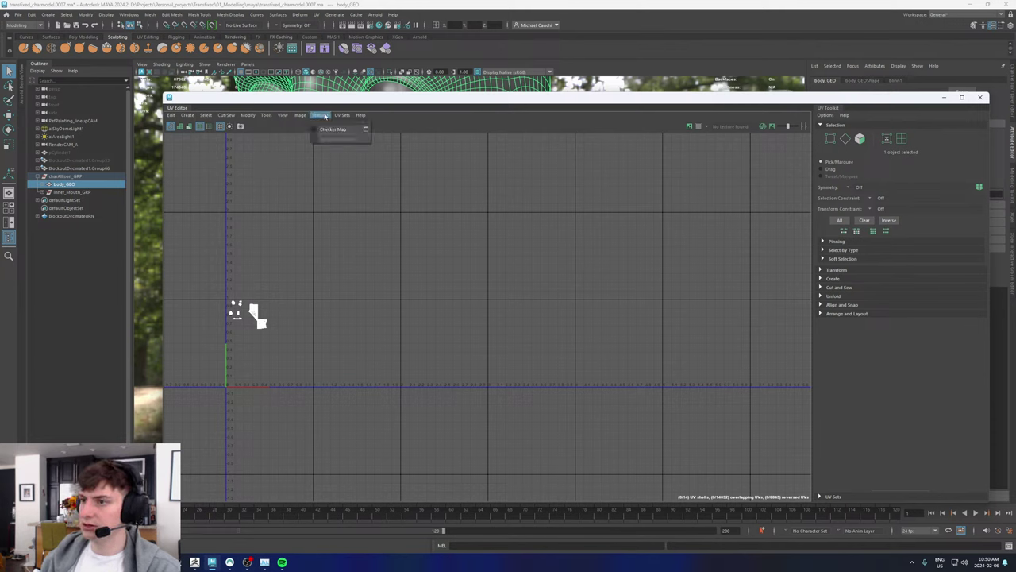
click(357, 129)
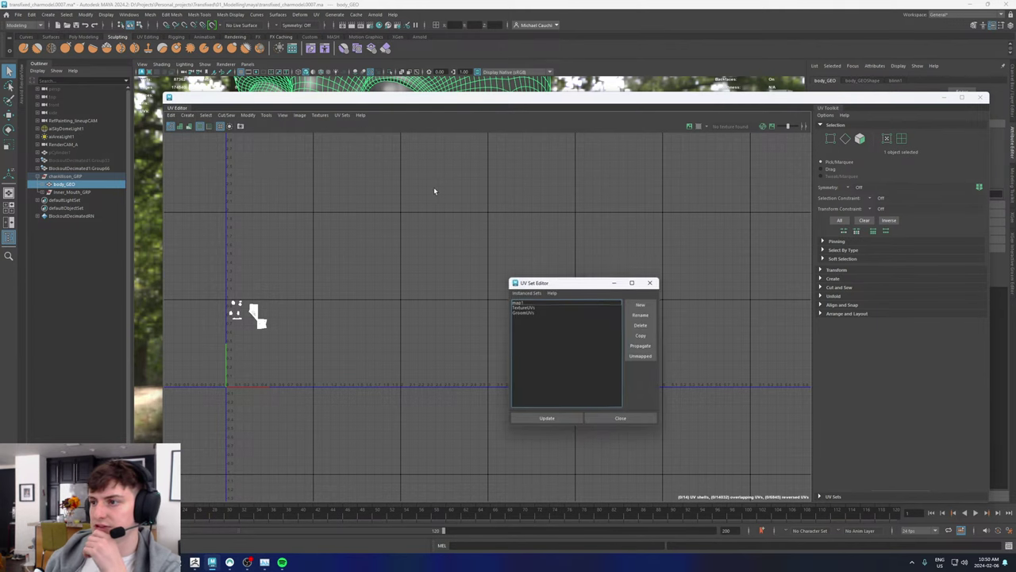
click(523, 312)
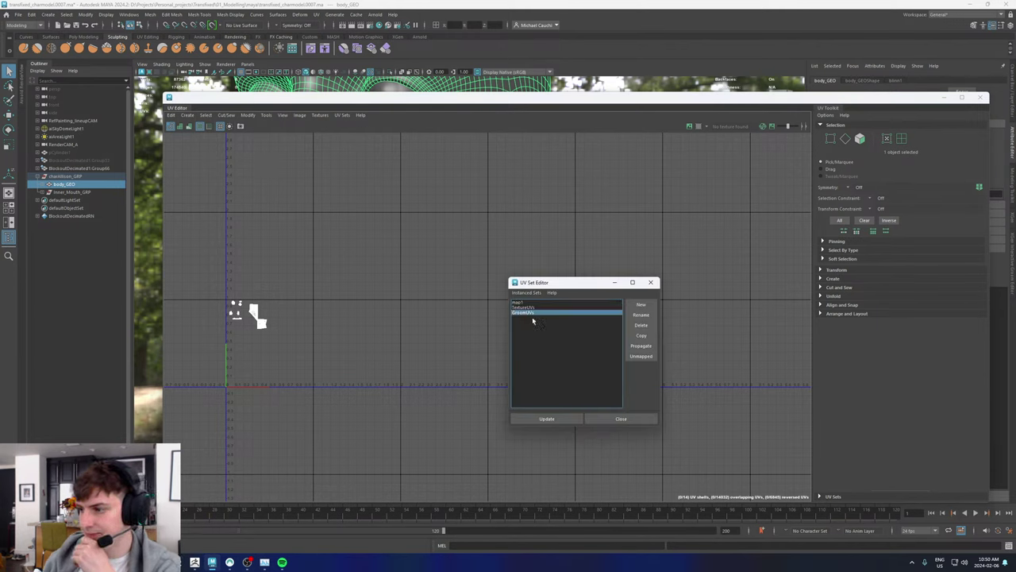
click(642, 325)
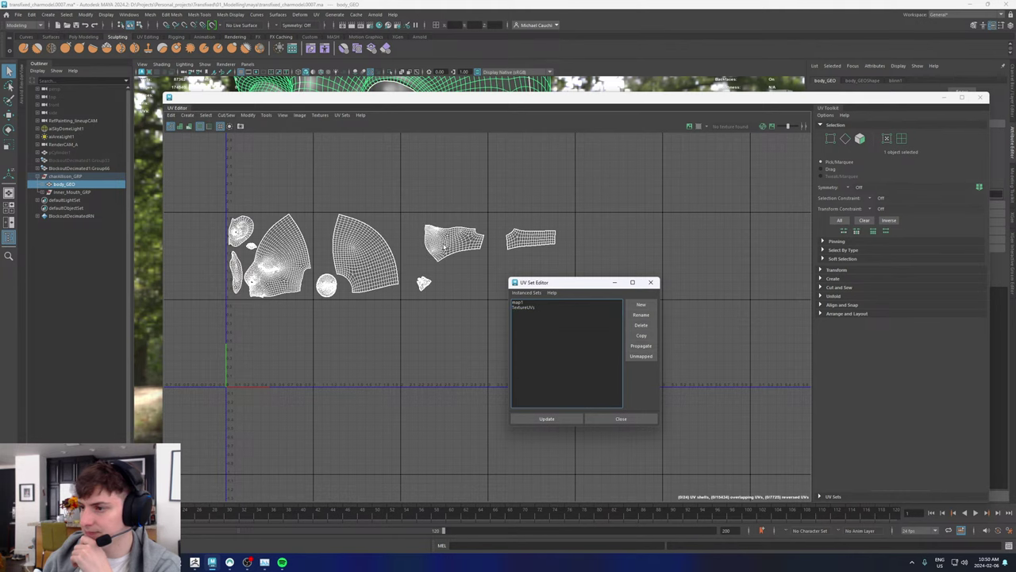
click(521, 307)
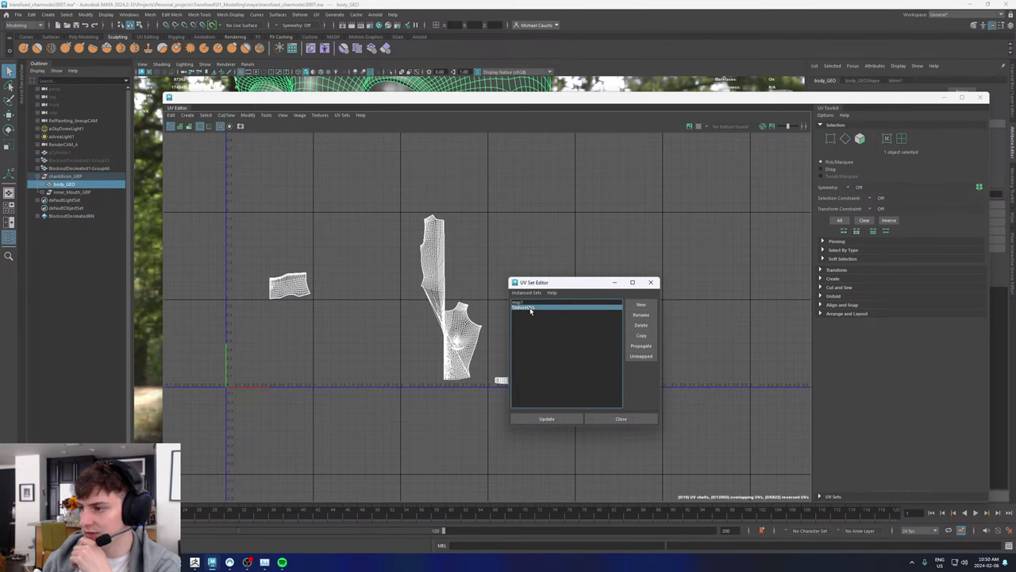
click(640, 325)
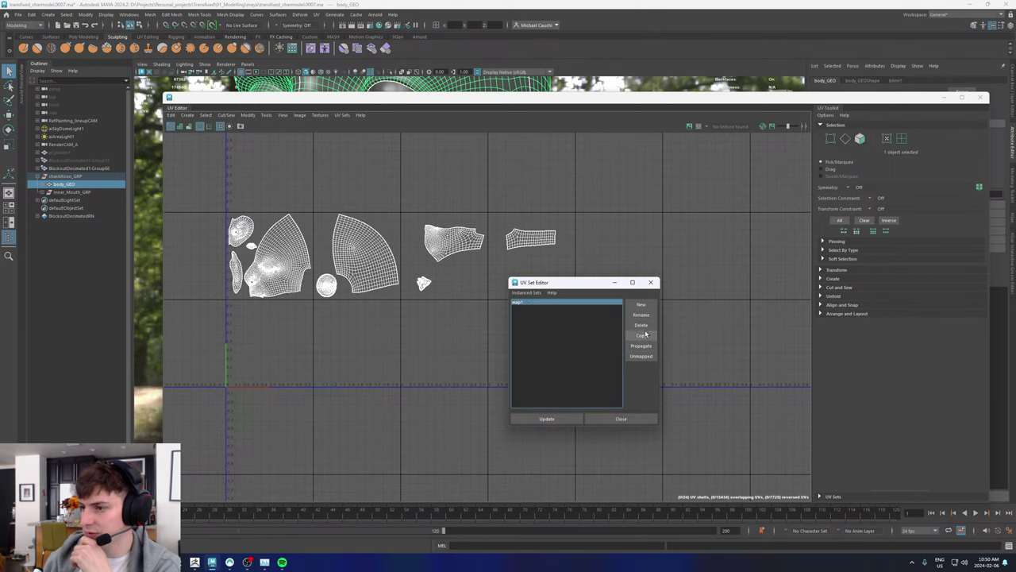
click(650, 283)
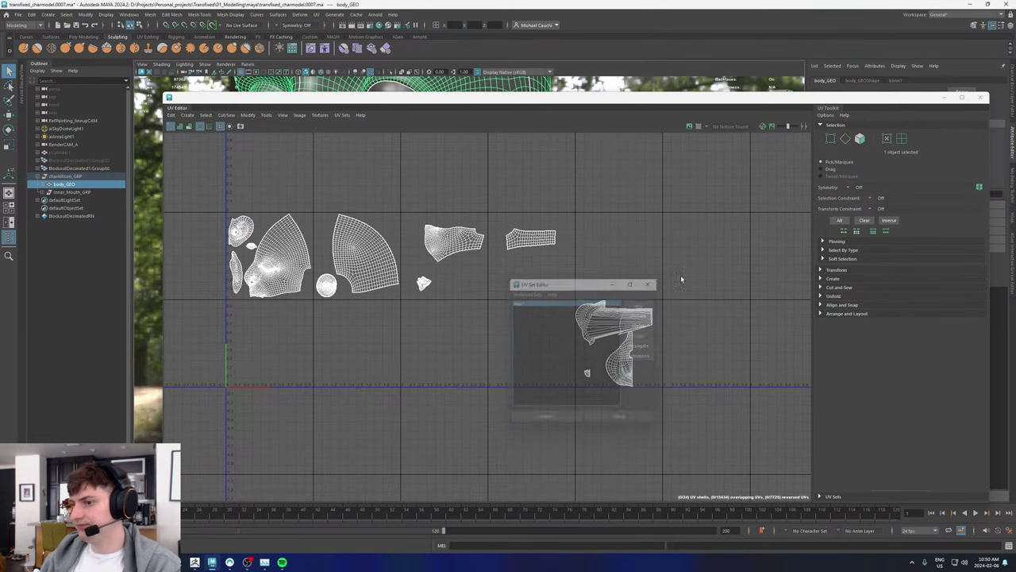
click(981, 97)
Step: Project planar UVs onto the whole body mesh from the Z axis, fitted to its bounding box with the image ratio kept
alt+right_drag(439, 228, 280, 271)
alt+drag(421, 283, 432, 286)
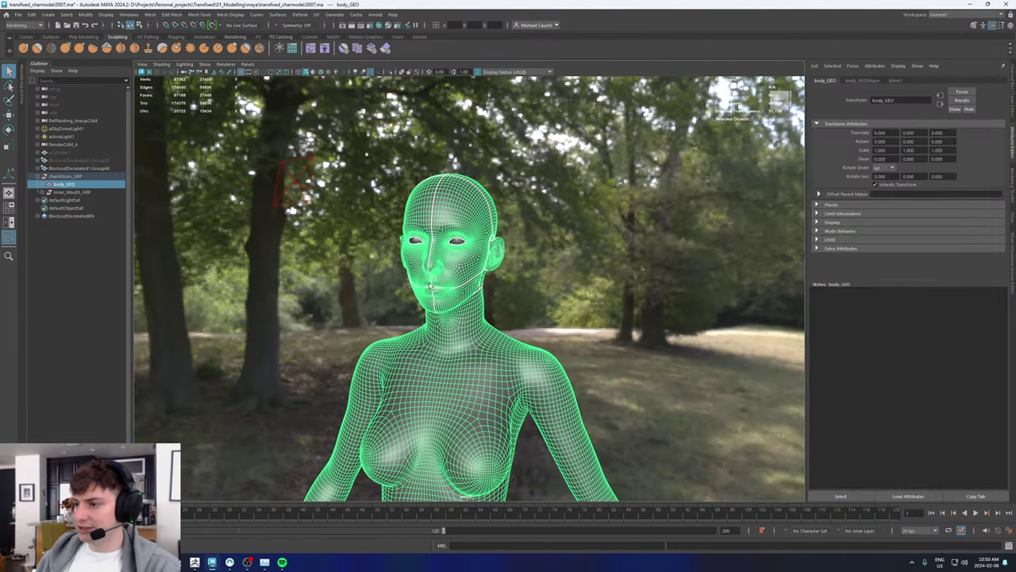
shift+right_click(450, 267)
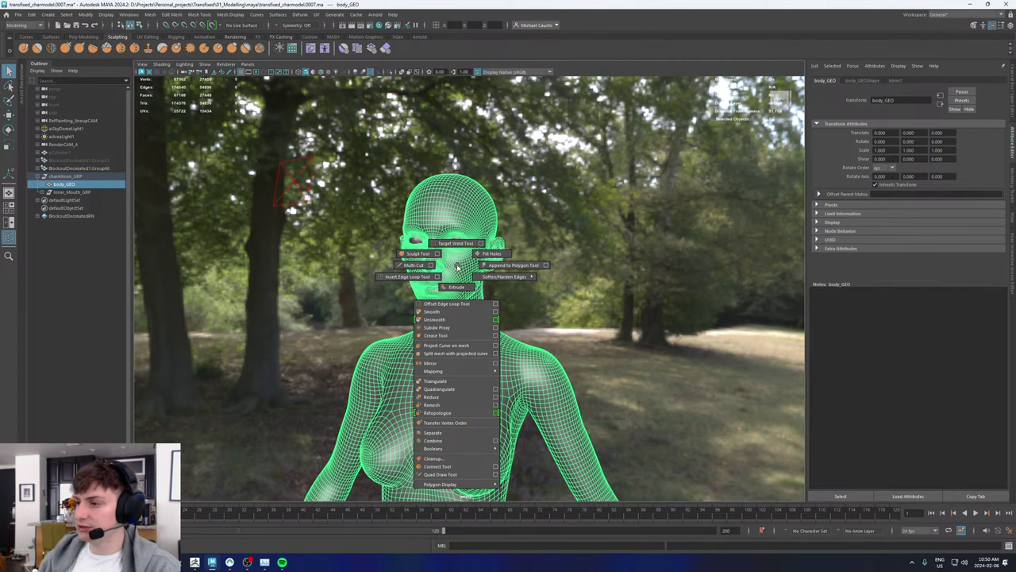
mouse_move(468, 370)
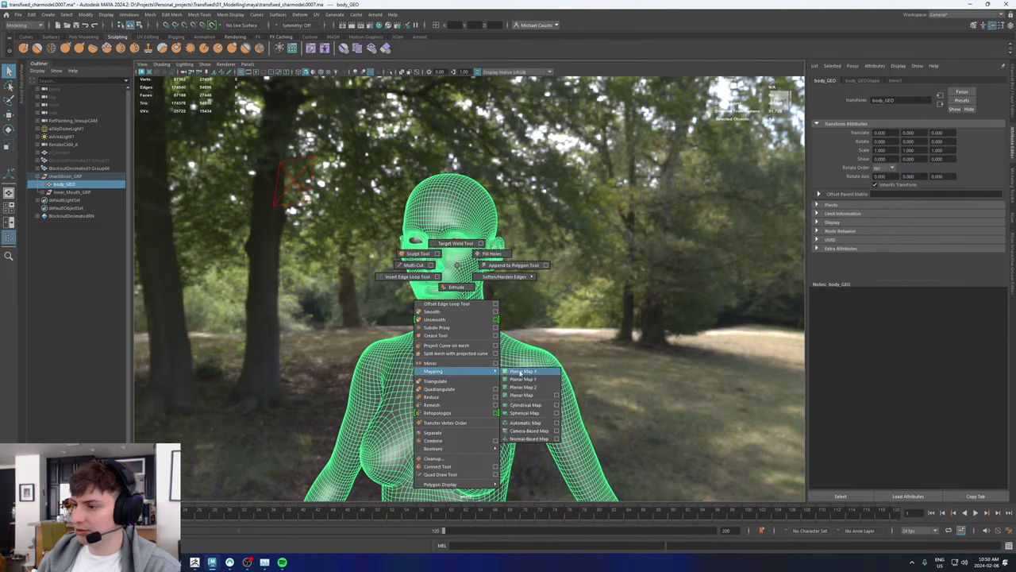
click(556, 395)
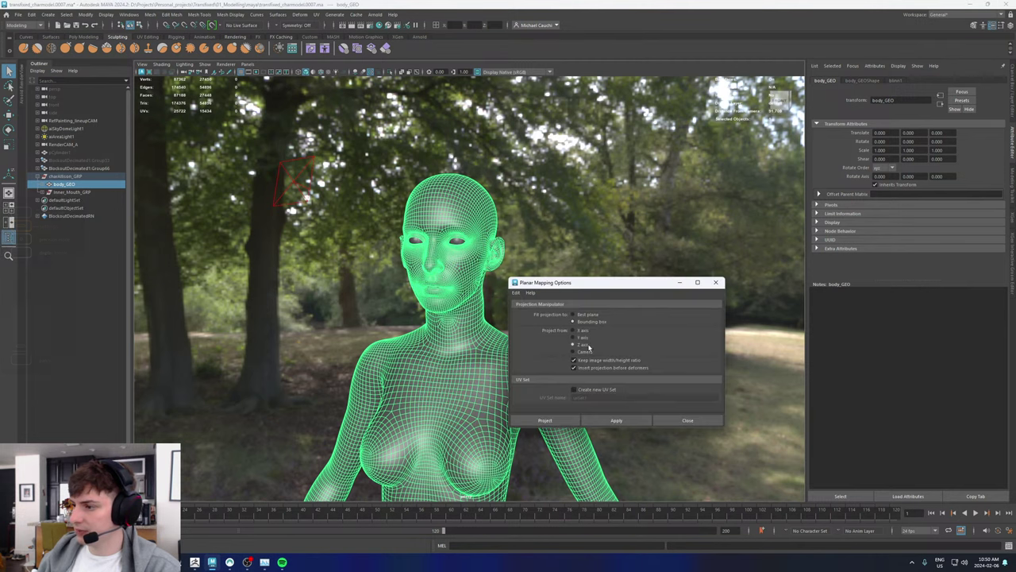
click(616, 420)
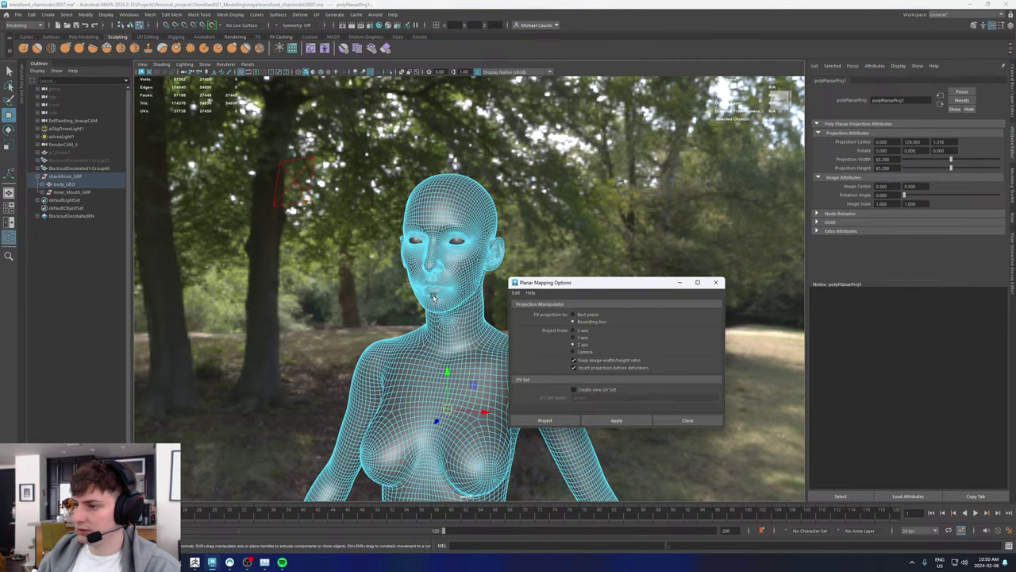
click(461, 274)
Step: Switch to the UV Editing workspace, dismiss the planar mapping options and widen the 3D view
click(970, 14)
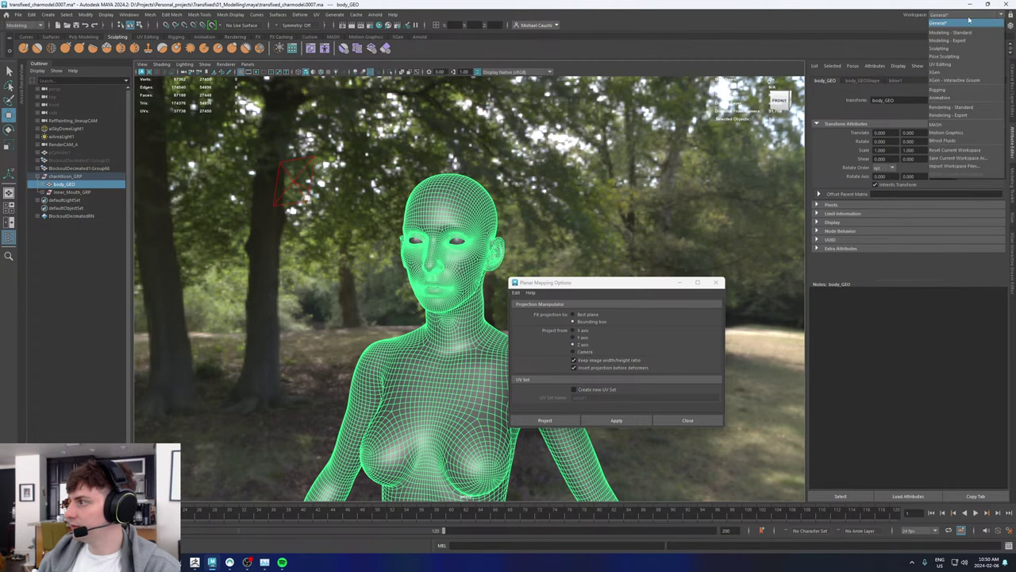
click(941, 64)
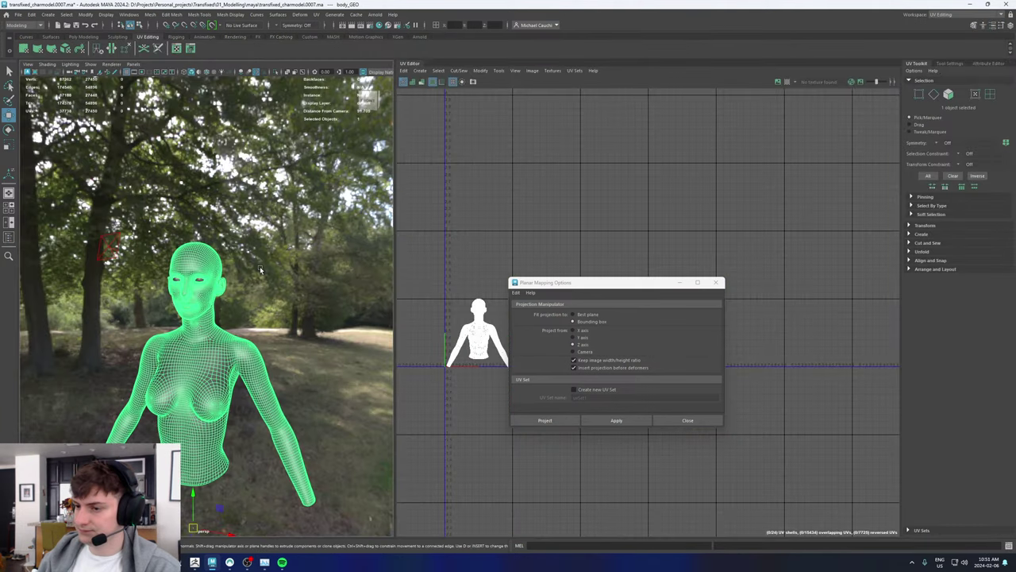
click(715, 282)
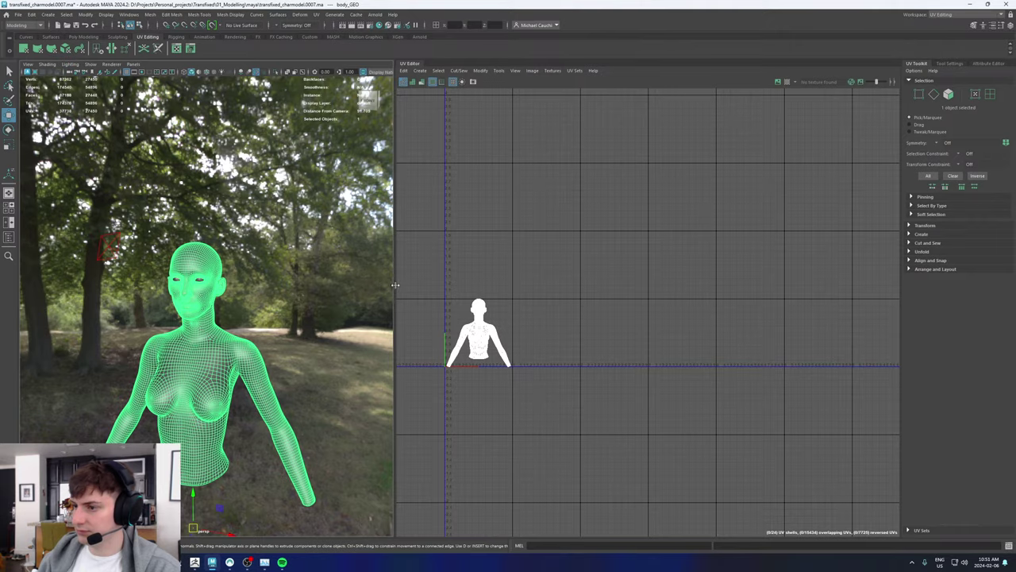
drag(395, 285, 555, 284)
Step: Cut the body's UVs along the horizontal edge loop around the upper neck below the jaw
scroll(384, 175, up, 6)
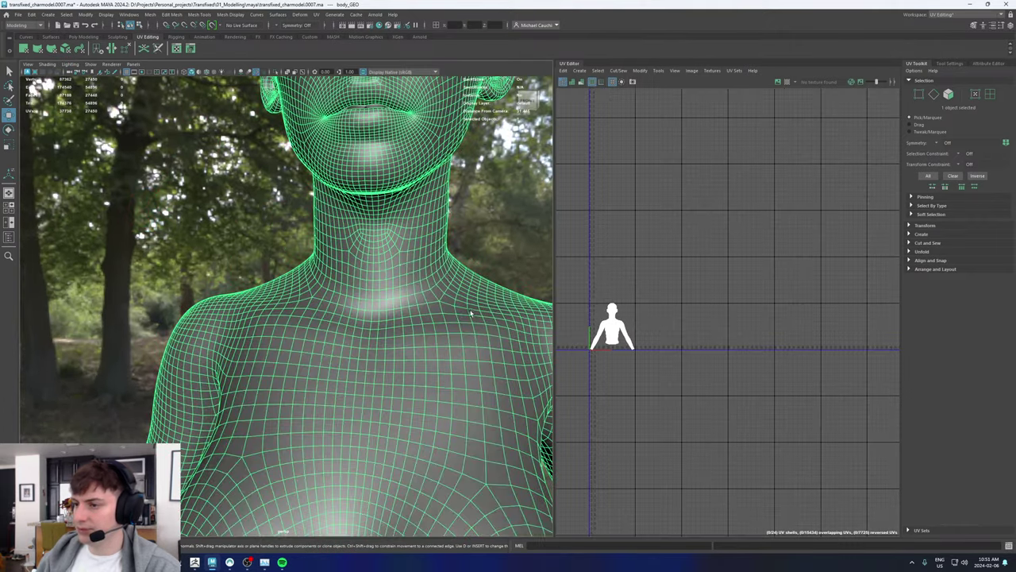
alt+middle_drag(384, 175, 379, 274)
alt+drag(380, 274, 258, 215)
alt+middle_drag(258, 199, 268, 333)
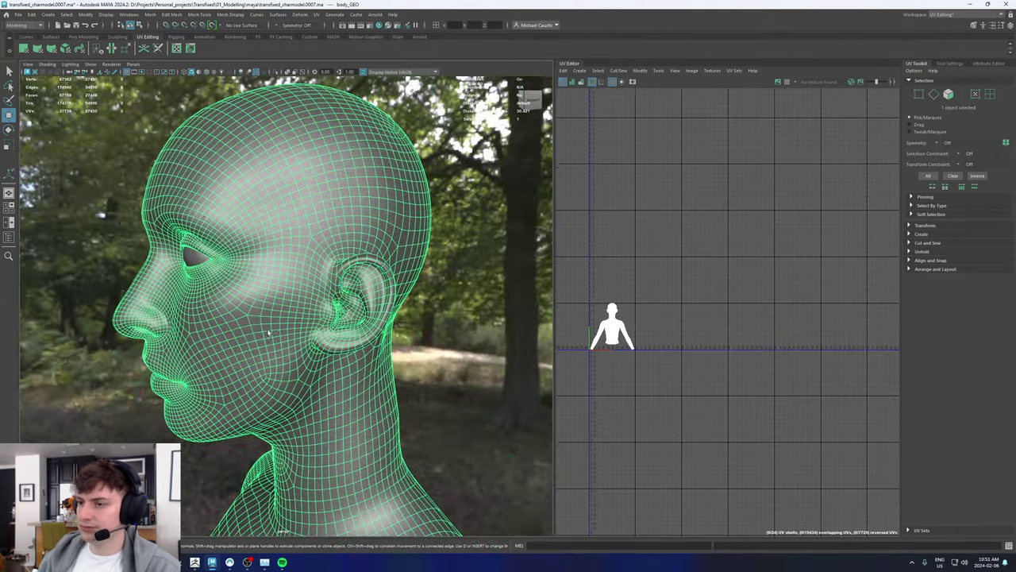
alt+drag(190, 210, 208, 212)
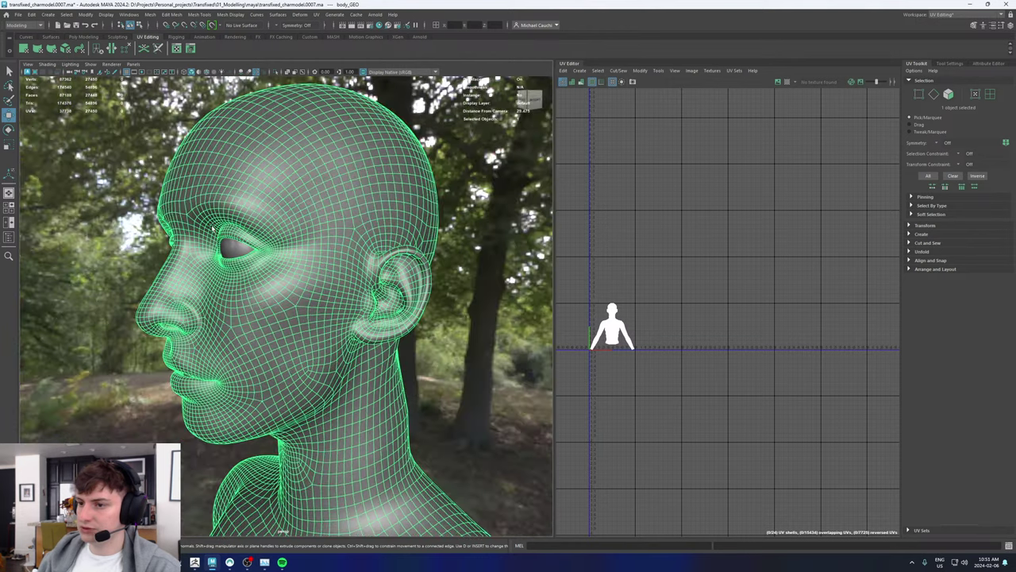
alt+middle_drag(354, 429, 365, 252)
alt+drag(365, 252, 345, 255)
right_drag(348, 299, 333, 271)
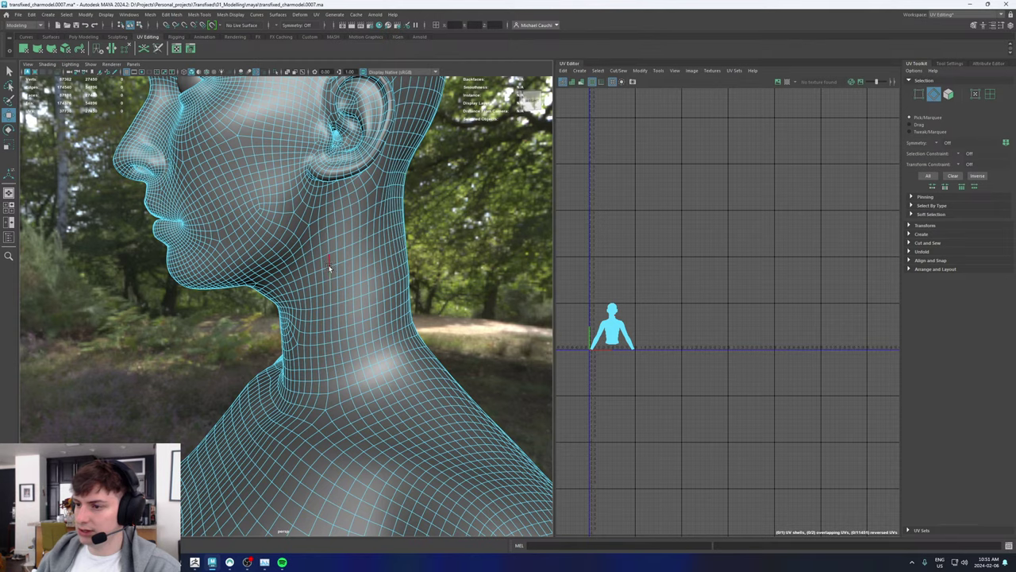
double_click(327, 265)
shift+right_click(669, 255)
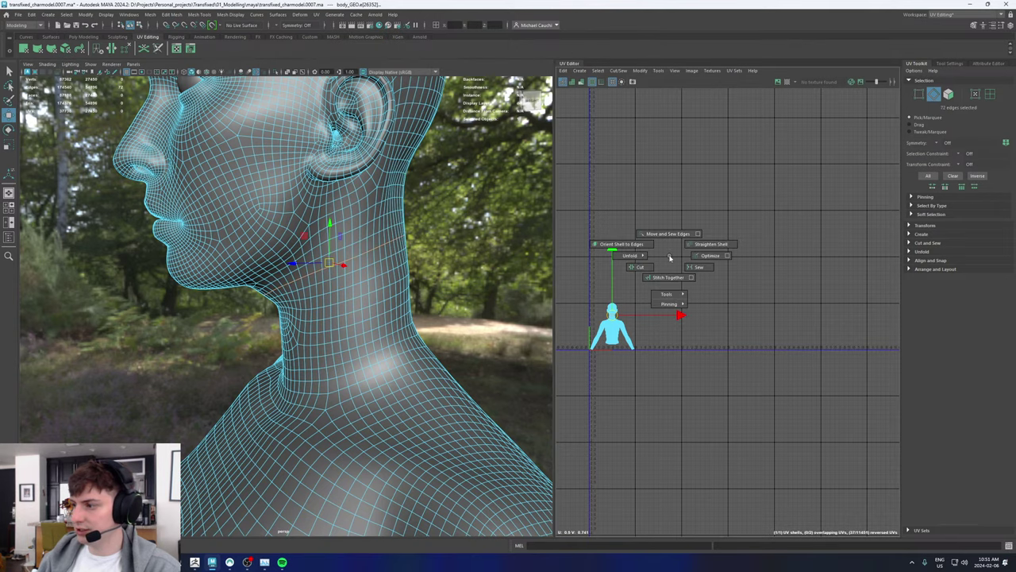
shift+right_drag(669, 256, 641, 268)
Step: Cut the UVs along a higher neck edge loop closer to the jawline and sew the lower neck seam back together
alt+drag(278, 277, 338, 268)
alt+middle_drag(338, 267, 339, 316)
alt+right_drag(342, 309, 417, 297)
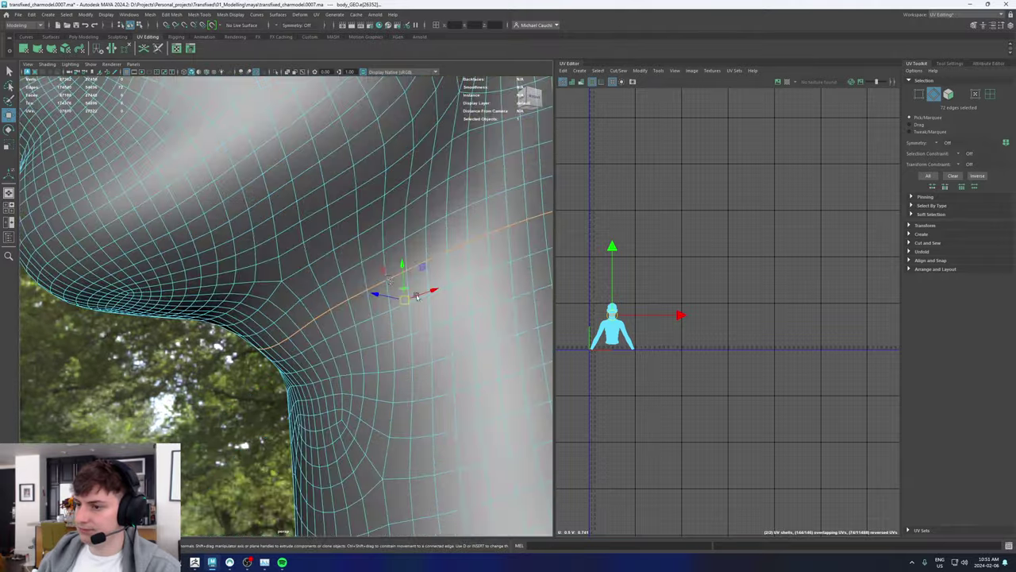
double_click(316, 265)
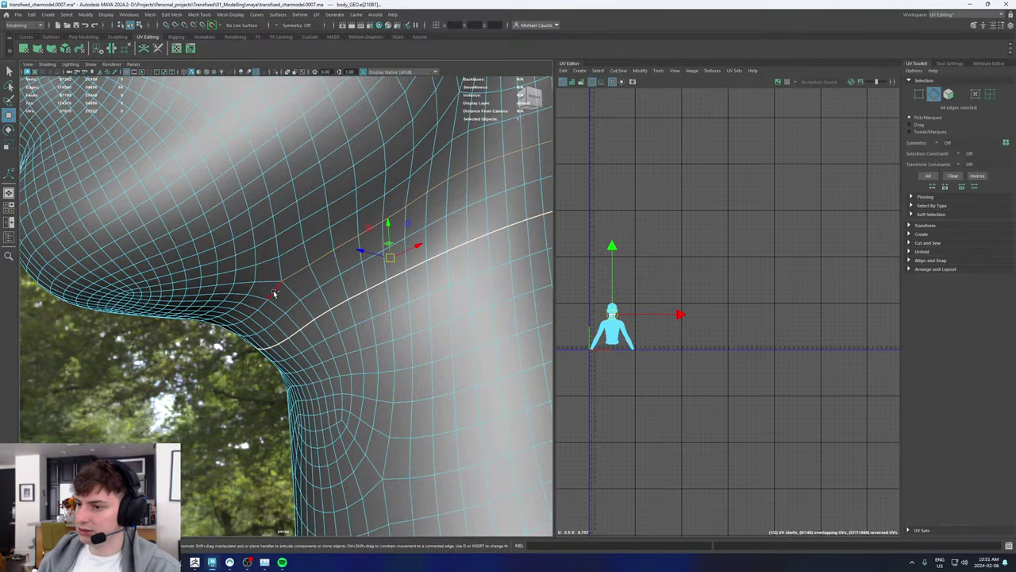
double_click(308, 293)
alt+right_drag(406, 283, 274, 279)
alt+drag(273, 279, 373, 312)
shift+right_drag(687, 255, 663, 268)
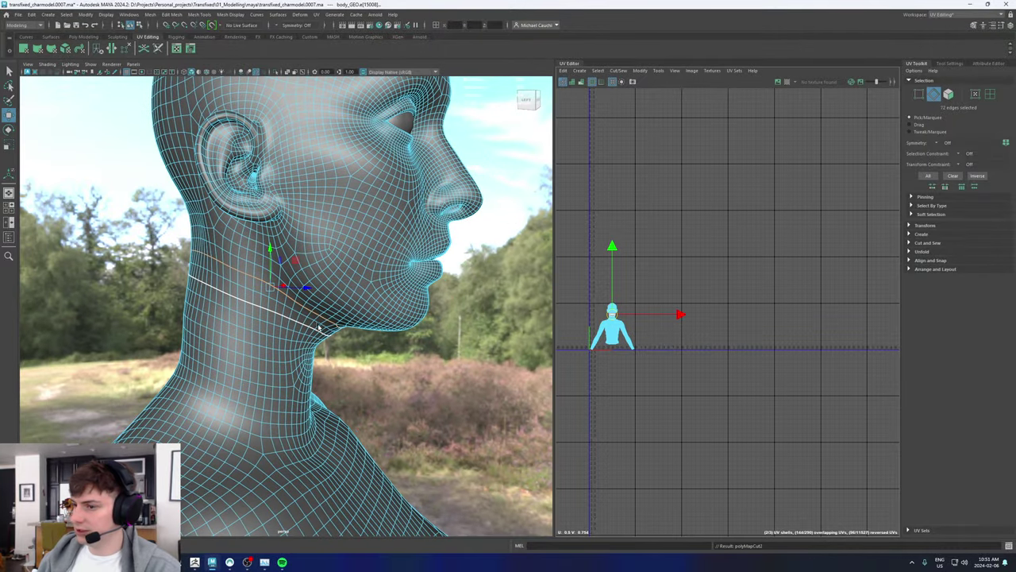
double_click(282, 315)
shift+right_drag(773, 281, 772, 266)
Step: Try to select the body's vertical centre edge loop from the back of the neck while excluding the head's edges
alt+middle_drag(227, 287, 262, 176)
alt+right_drag(262, 176, 304, 298)
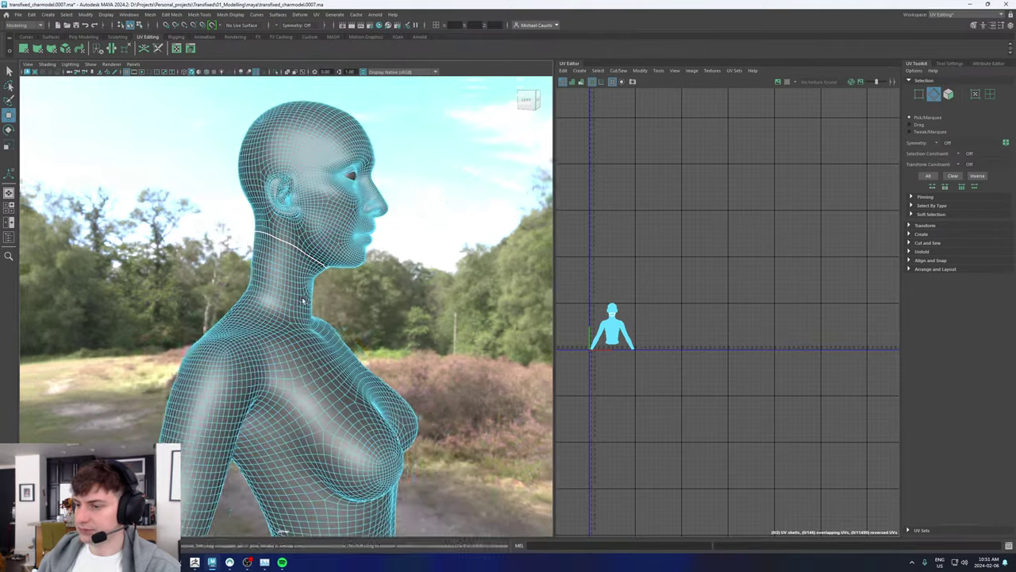
alt+drag(304, 299, 246, 230)
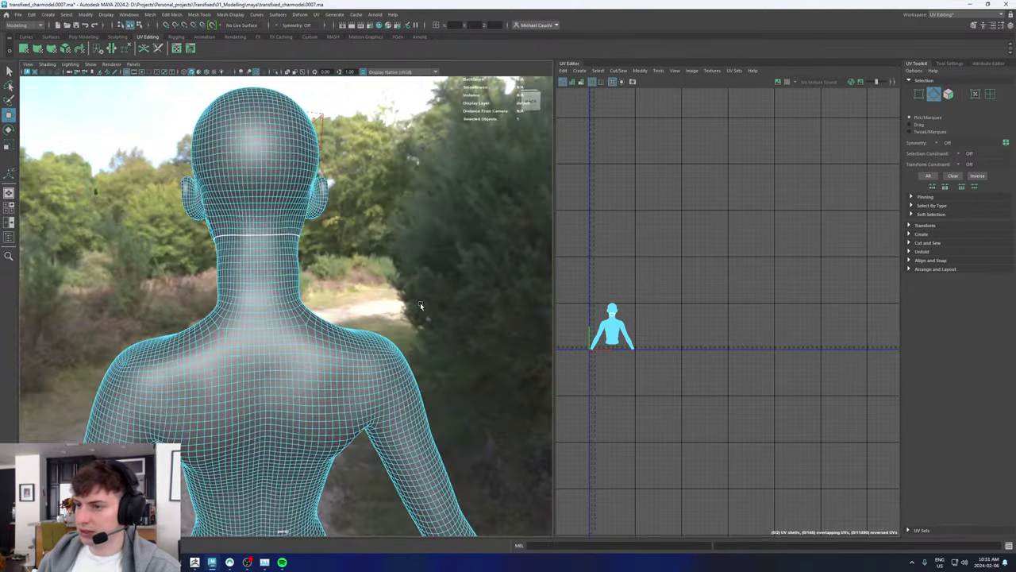
scroll(245, 206, up, 5)
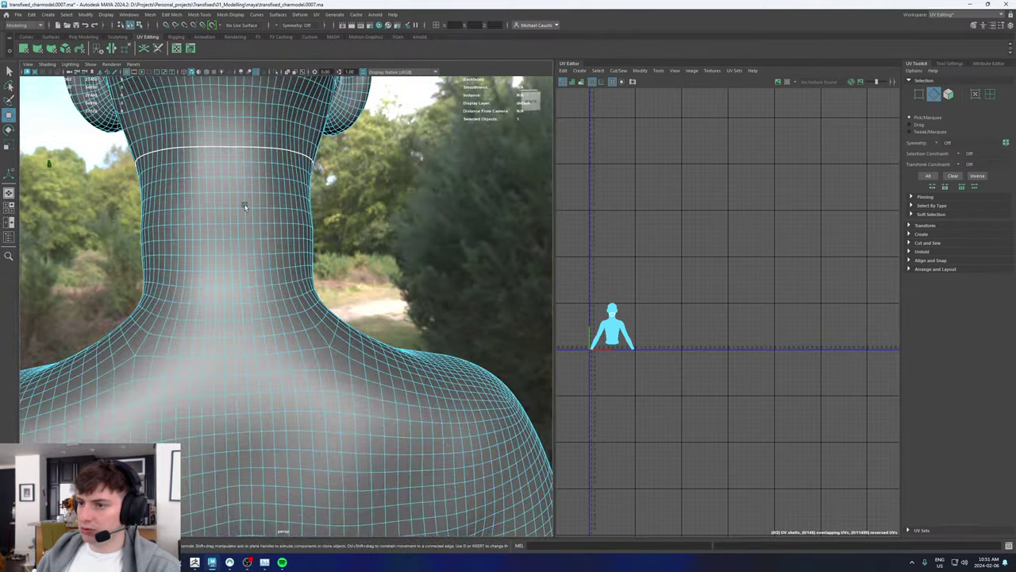
double_click(231, 160)
alt+right_drag(242, 173, 186, 238)
alt+middle_drag(186, 238, 197, 297)
mouse_move(197, 297)
alt+right_down()
mouse_move(267, 308)
mouse_move(226, 295)
mouse_move(183, 300)
alt+right_up()
ctrl+click(276, 289)
alt+drag(183, 301, 376, 275)
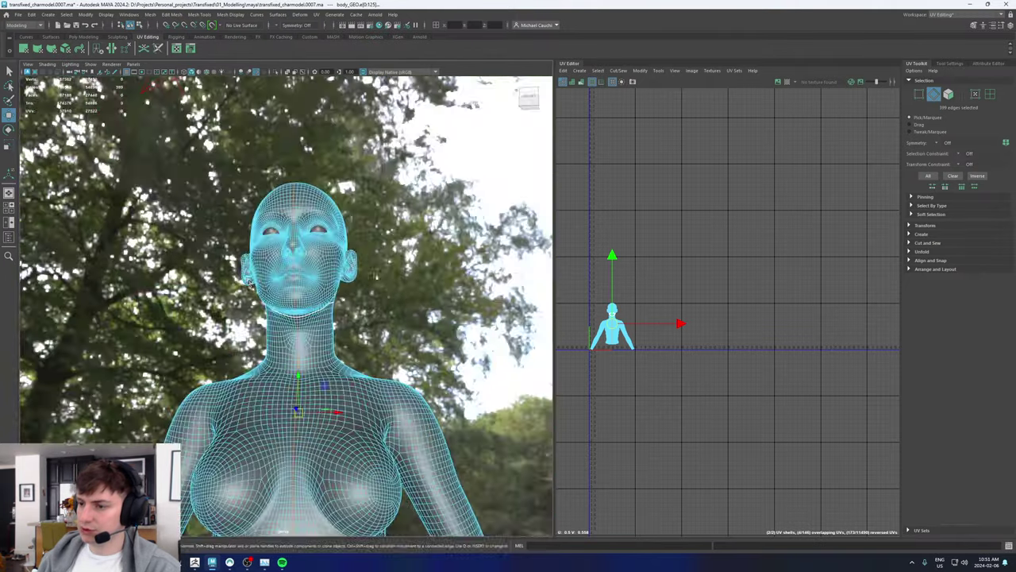
alt+right_drag(376, 276, 413, 330)
alt+drag(326, 350, 310, 309)
ctrl+double_click(329, 315)
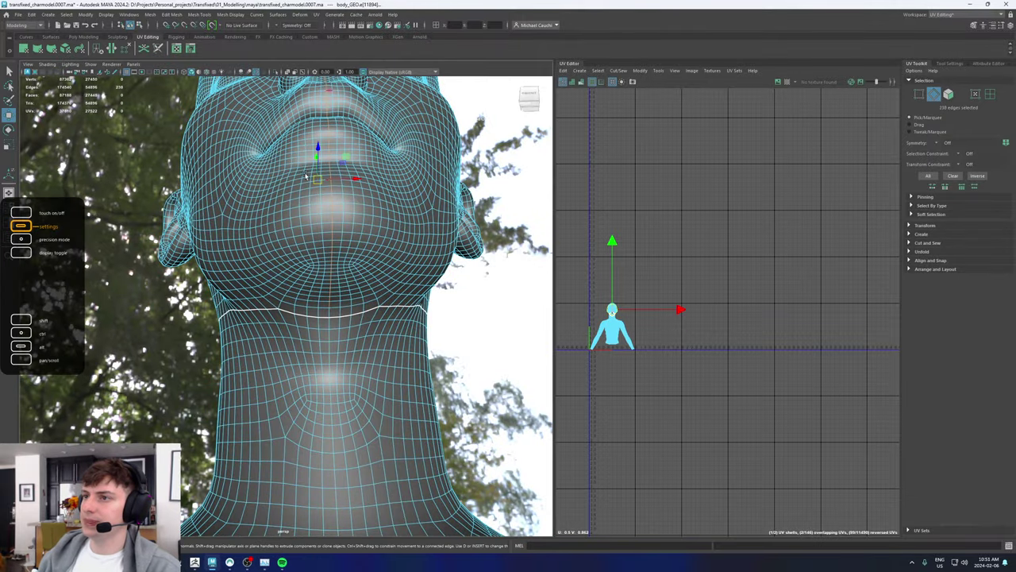
click(330, 322)
alt+right_drag(360, 348, 287, 361)
alt+middle_drag(302, 445, 328, 278)
shift+double_click(309, 273)
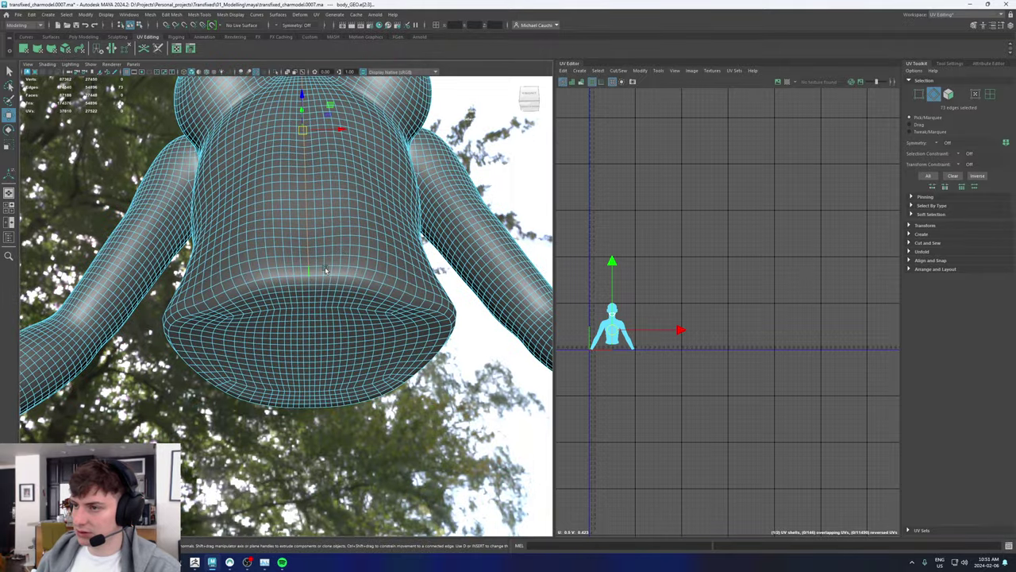
alt+drag(326, 270, 293, 282)
alt+drag(316, 346, 294, 235)
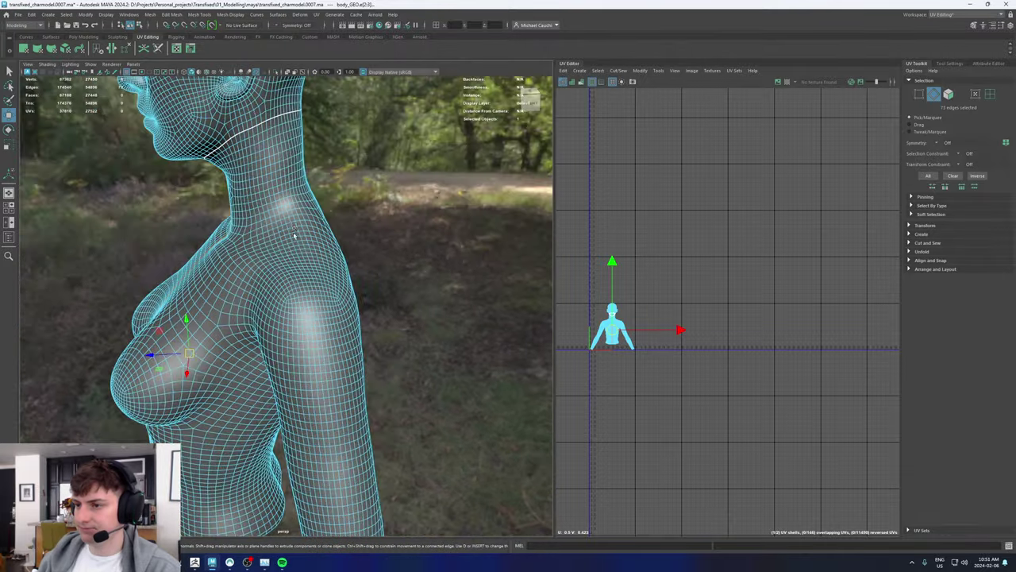
shift+double_click(253, 131)
alt+right_drag(254, 131, 170, 268)
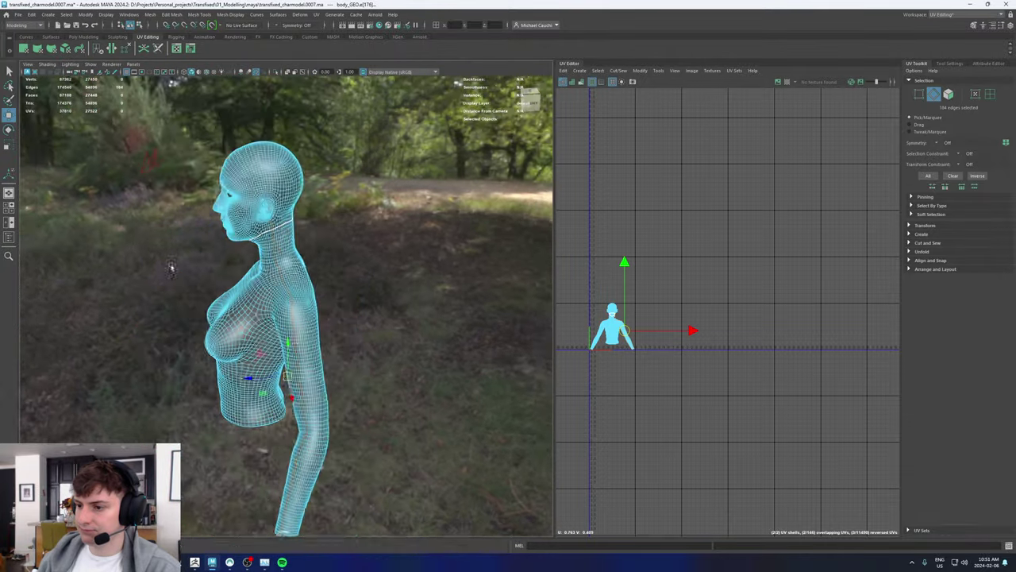
alt+drag(170, 302, 98, 188)
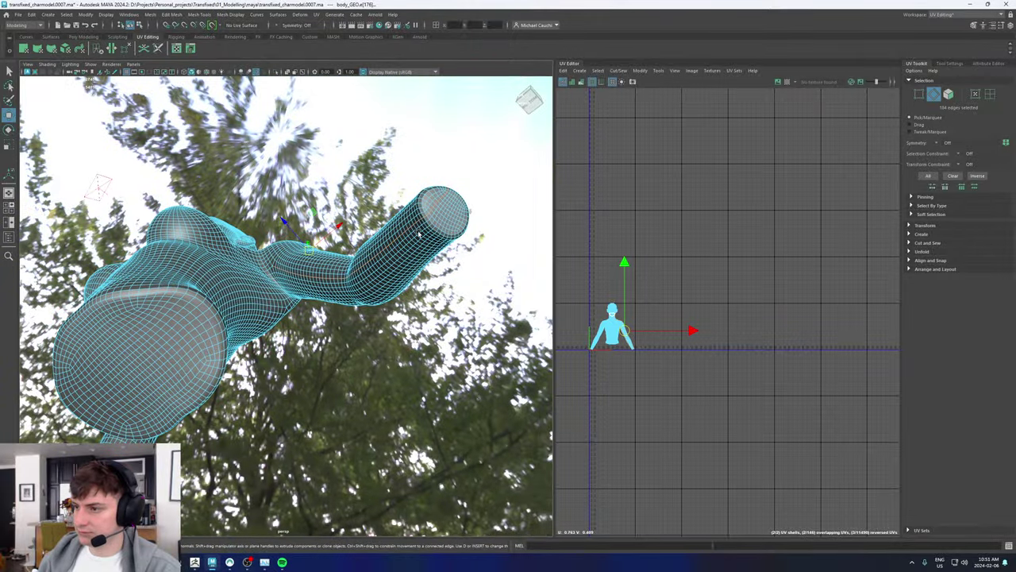
alt+drag(420, 234, 368, 302)
alt+right_drag(249, 294, 424, 370)
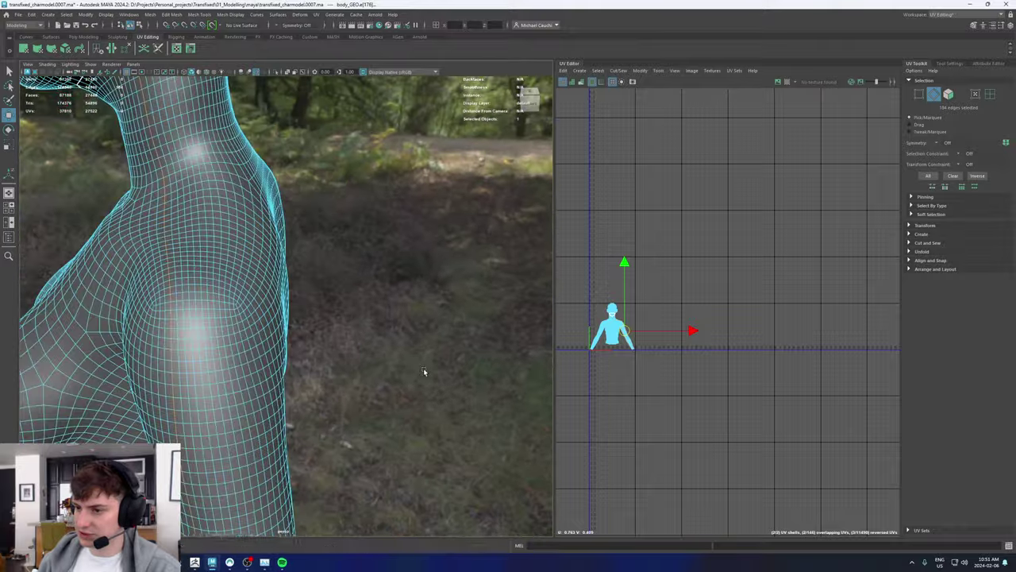
Step: Select the lengthwise edge loop running down the side of the neck, over the shoulder and along the arm
double_click(197, 305)
alt+right_drag(328, 304, 272, 351)
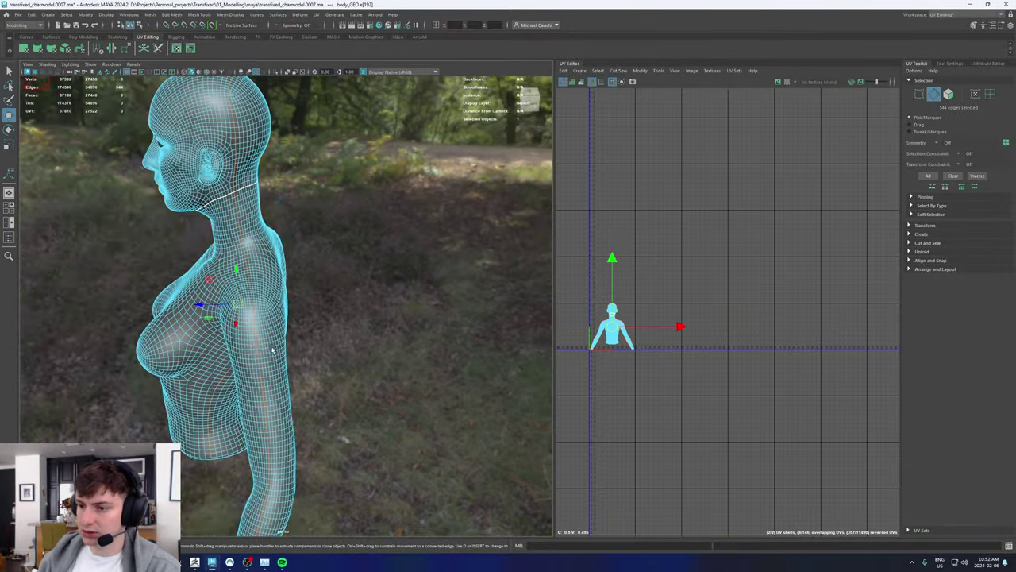
alt+drag(272, 352, 342, 252)
alt+middle_drag(354, 247, 369, 333)
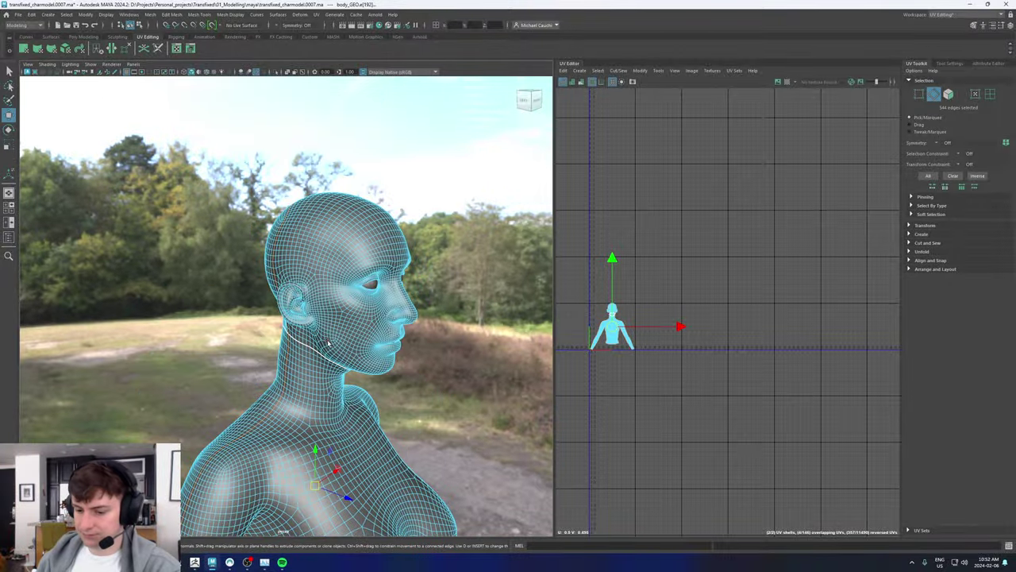
Step: Exclude the head section above the neck seam from the side loop and cut the UVs along the remaining edges
key(4)
alt+right_drag(328, 342, 391, 327)
alt+drag(391, 327, 433, 318)
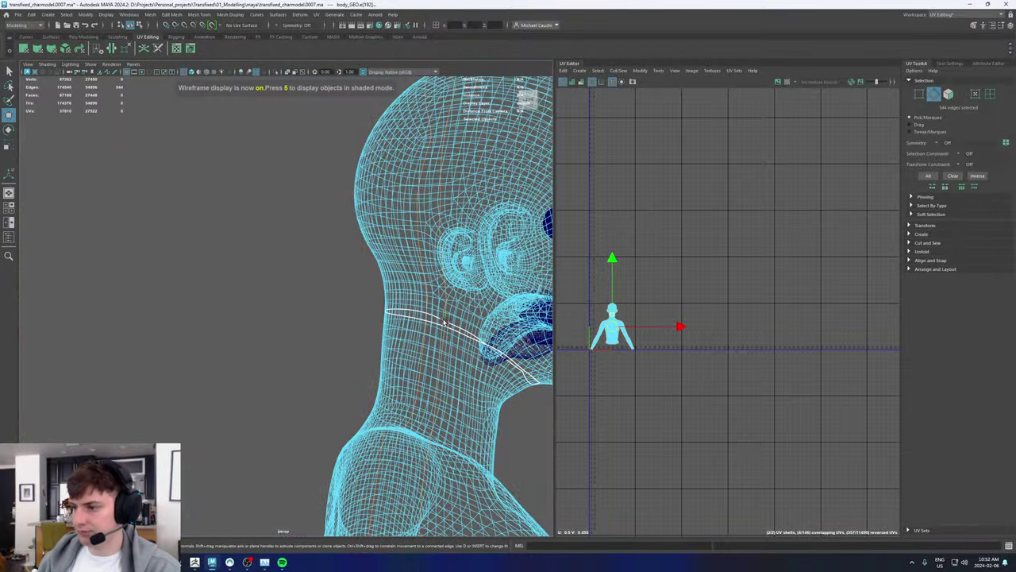
alt+right_drag(366, 299, 305, 301)
mouse_move(548, 299)
alt+mouse_down()
mouse_move(326, 310)
mouse_move(250, 294)
mouse_move(330, 333)
alt+mouse_up()
key(5)
alt+right_drag(330, 333, 320, 285)
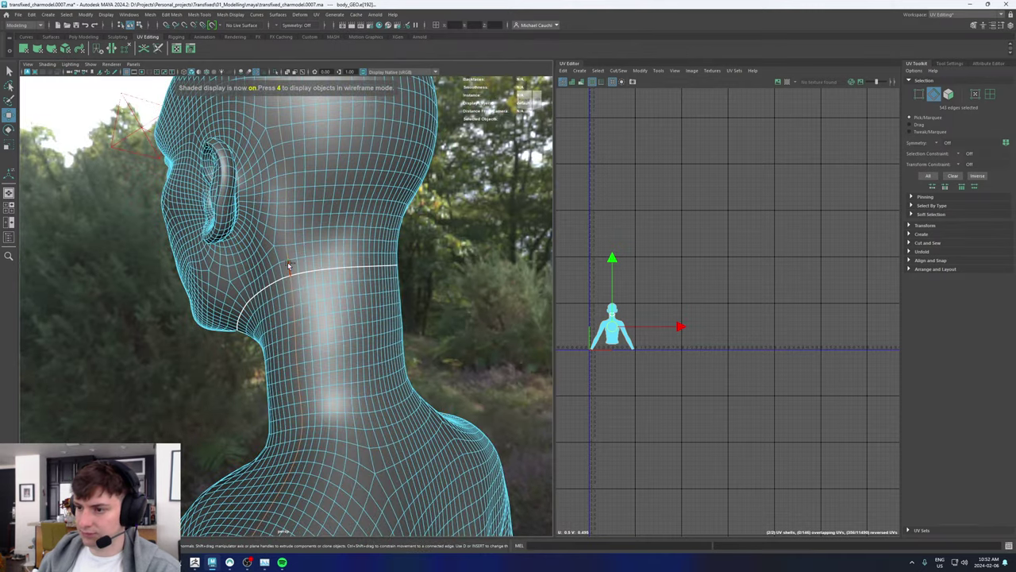
ctrl+double_click(288, 265)
shift+right_drag(681, 293, 651, 304)
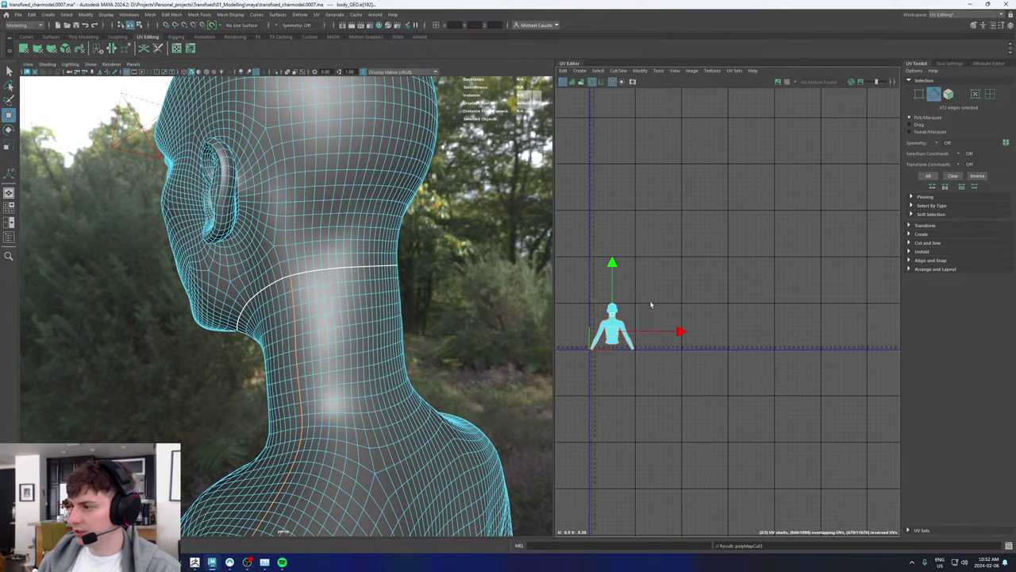
Step: Select the edge loop encircling one shoulder through the armpit, working from the back of the body
alt+right_drag(268, 366, 238, 349)
alt+middle_drag(309, 349, 334, 284)
alt+drag(334, 284, 262, 298)
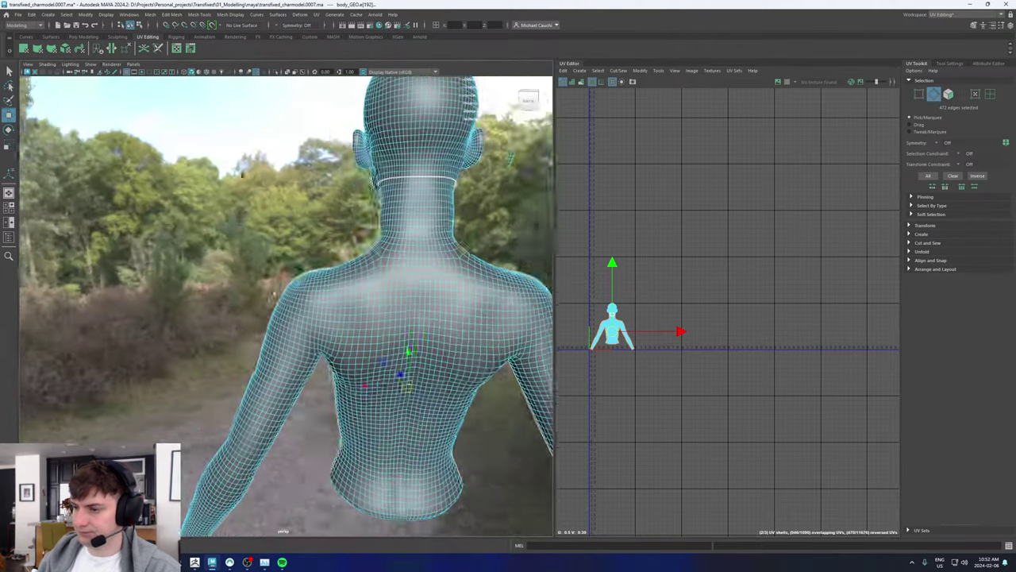
alt+right_drag(278, 317, 349, 332)
alt+drag(348, 333, 308, 276)
double_click(314, 317)
Step: Add the matching loop around the opposite shoulder and cut the UVs along both, separating the arms from the torso
alt+drag(419, 285, 419, 306)
shift+double_click(421, 298)
ctrl+double_click(406, 287)
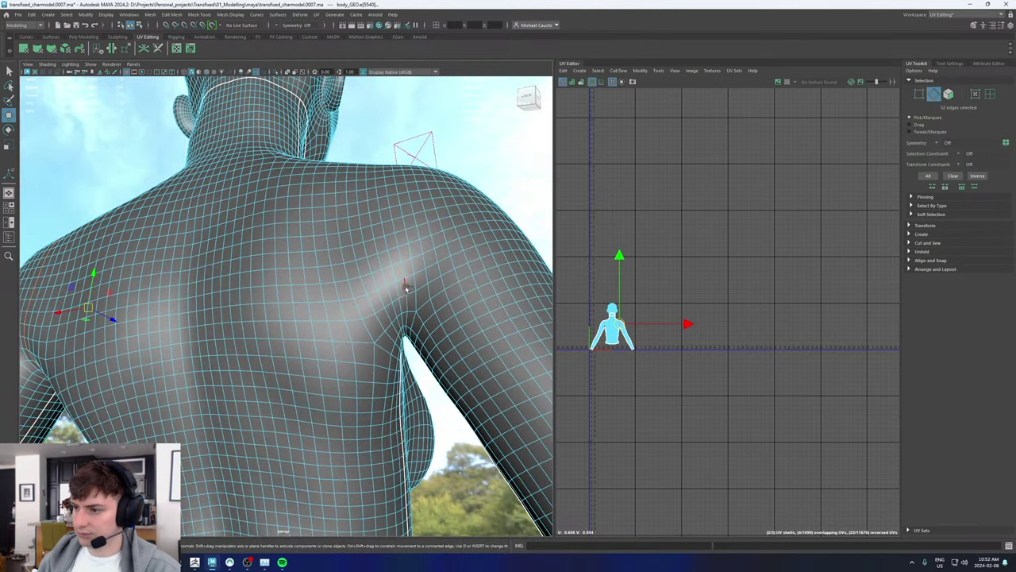
shift+double_click(398, 291)
alt+right_drag(447, 297, 318, 298)
alt+drag(317, 298, 261, 304)
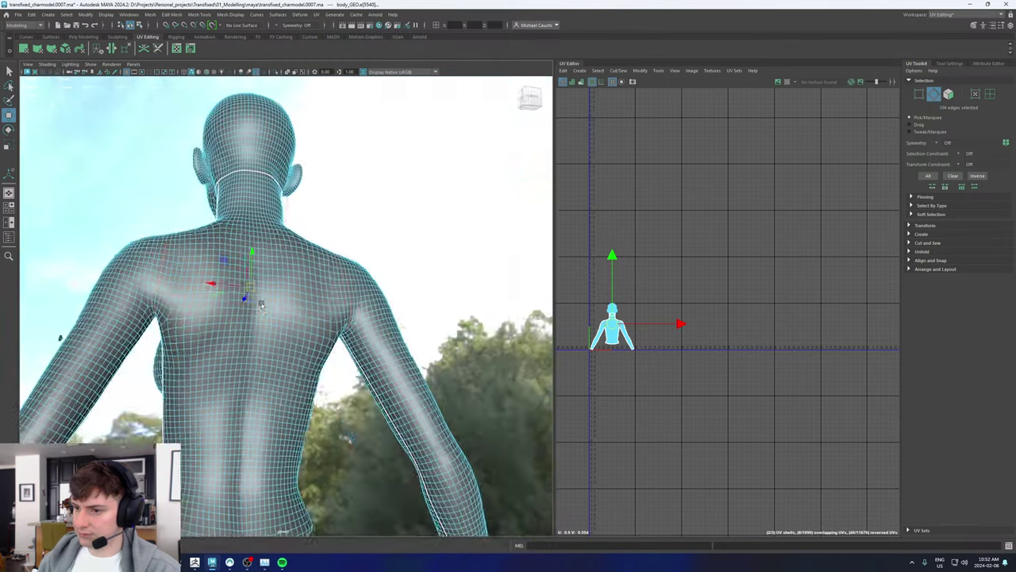
shift+right_drag(635, 243, 605, 252)
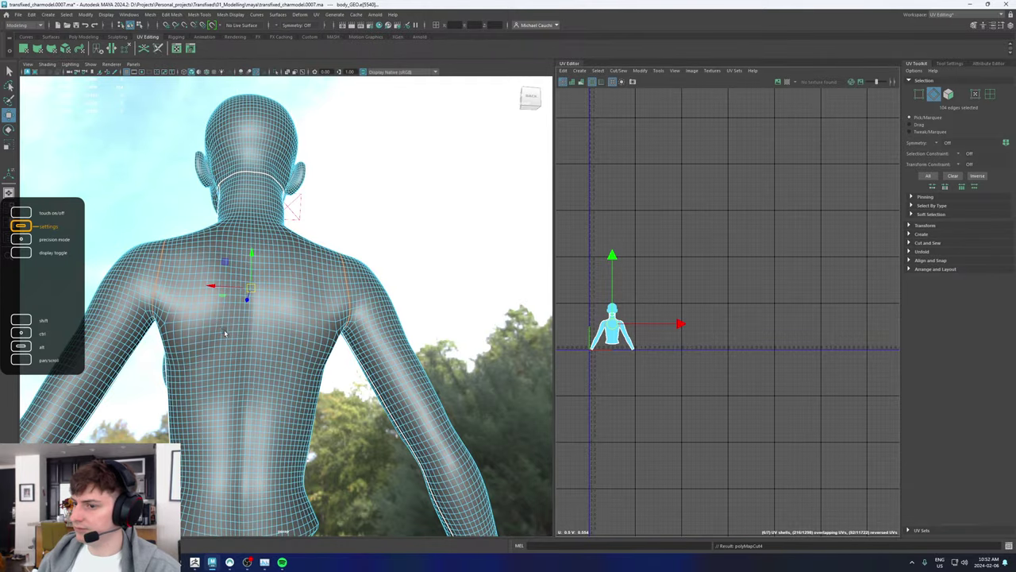
alt+drag(225, 334, 288, 279)
alt+right_drag(288, 278, 307, 320)
alt+drag(188, 292, 201, 239)
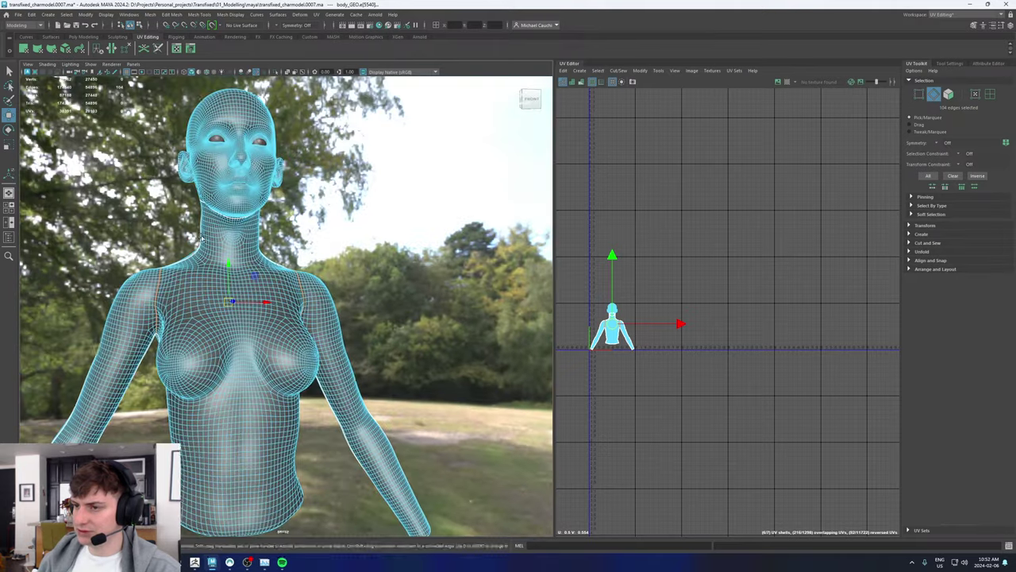
alt+middle_drag(201, 239, 258, 306)
alt+right_drag(258, 306, 353, 297)
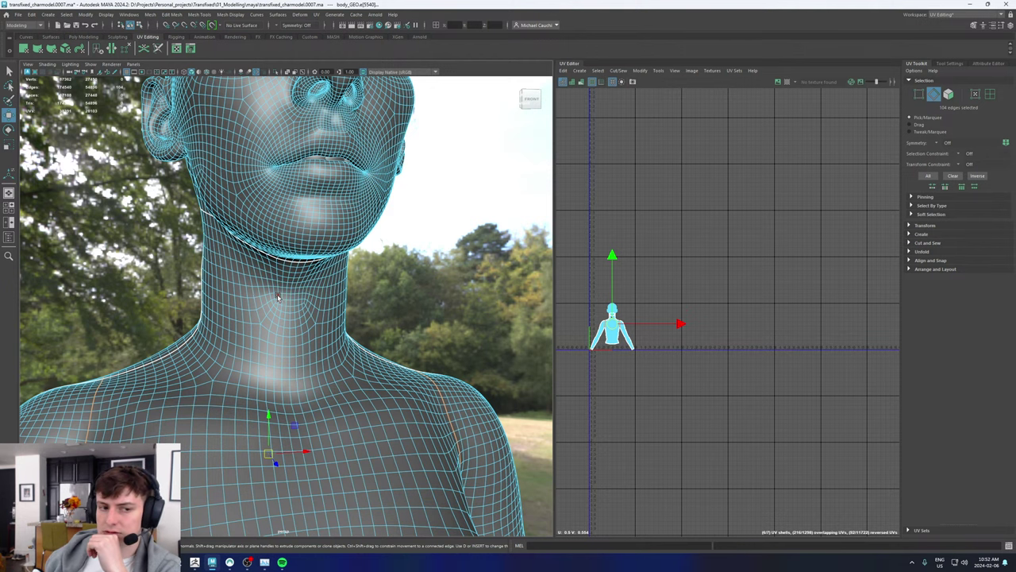
scroll(354, 329, down, 5)
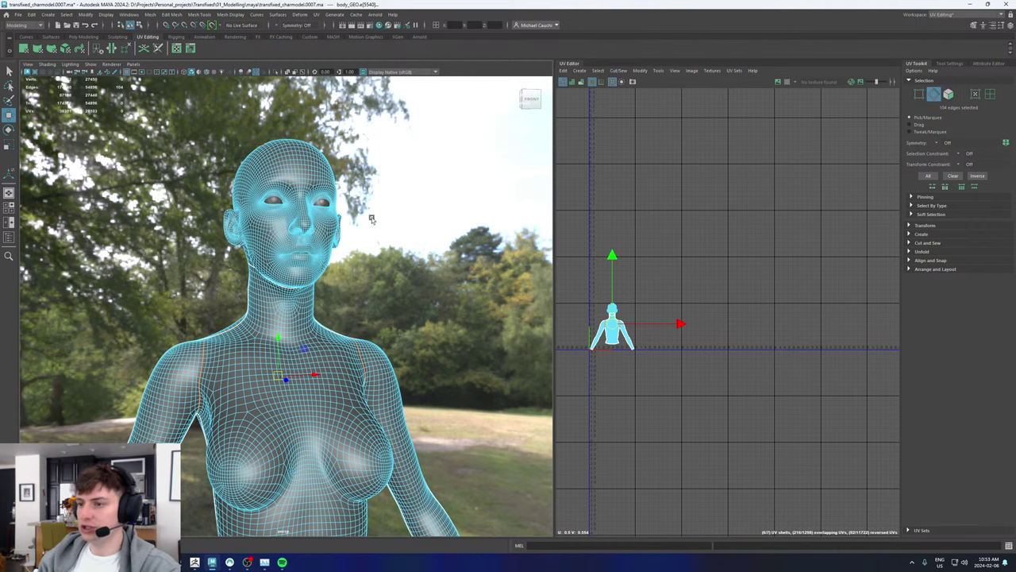
Step: Add the edge loop around the inner eyelid rim of the character's right eye to the selection
scroll(371, 219, up, 10)
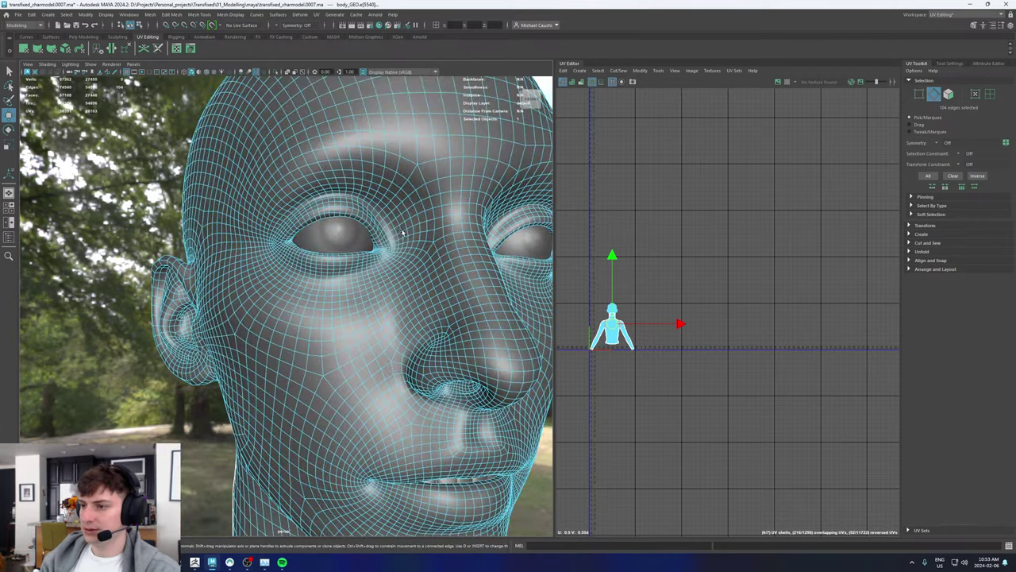
scroll(402, 232, up, 5)
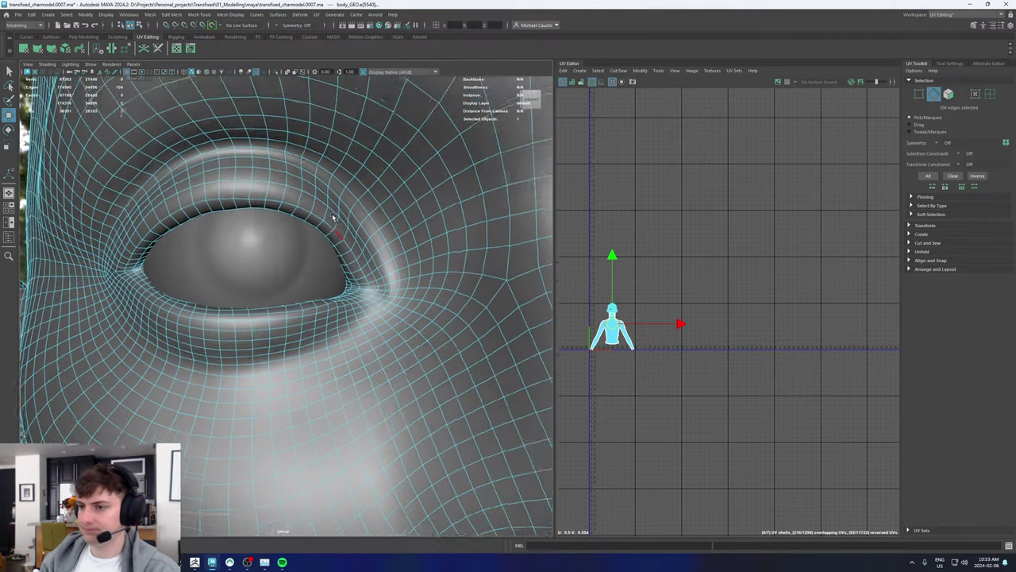
alt+drag(333, 216, 324, 228)
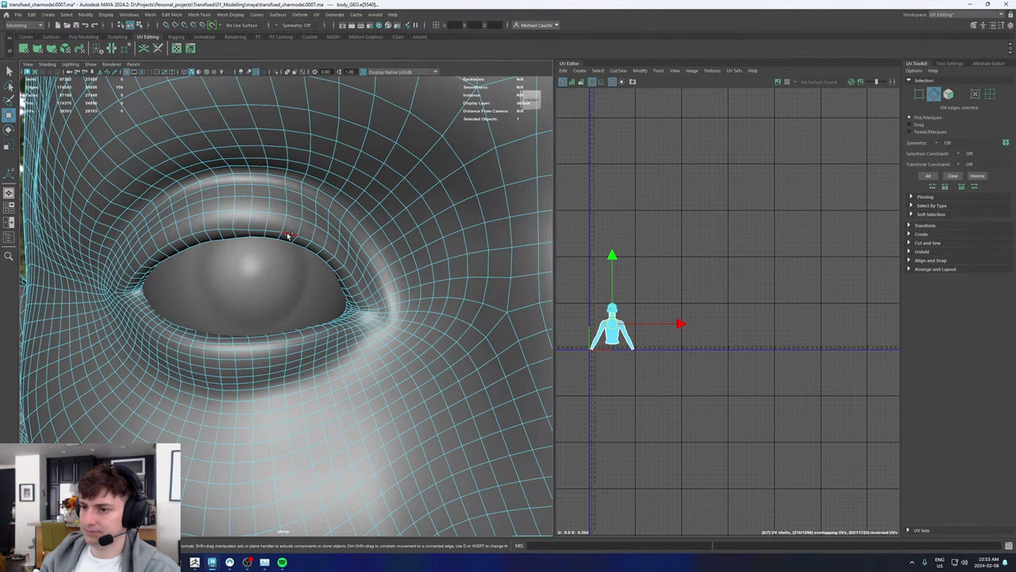
shift+double_click(288, 235)
scroll(289, 236, down, 3)
alt+drag(288, 236, 393, 262)
scroll(387, 273, up, 3)
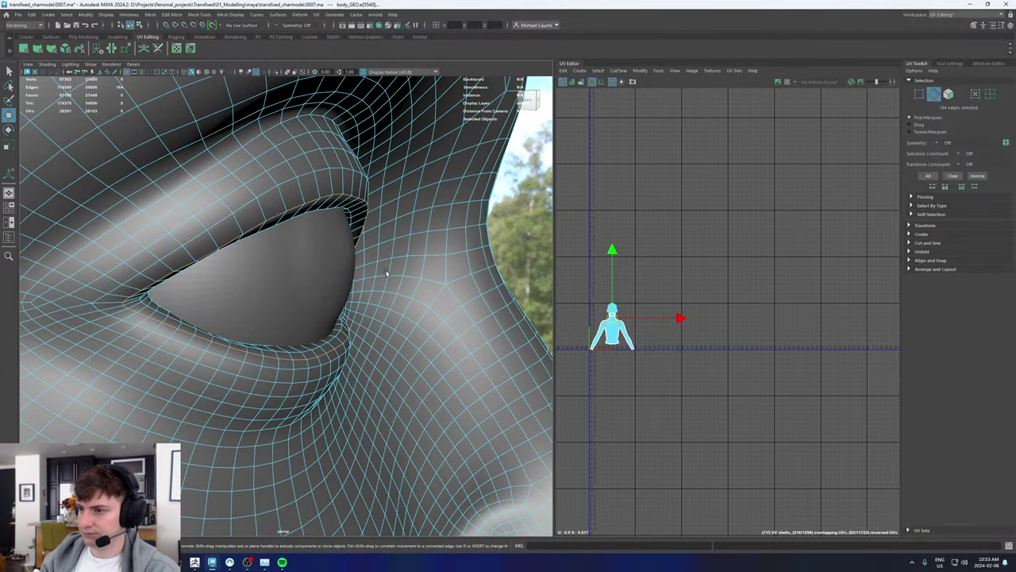
alt+drag(359, 218, 335, 166)
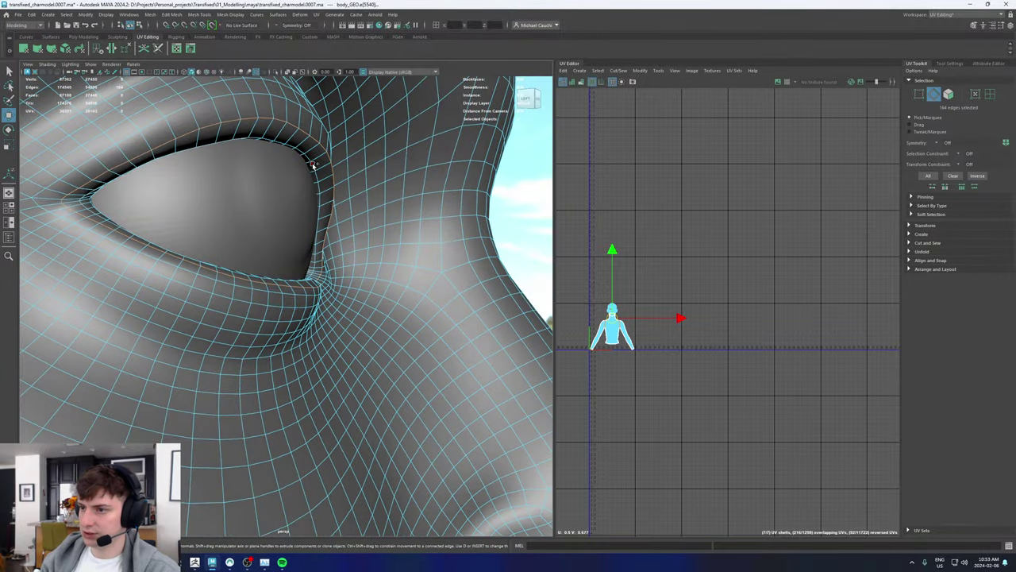
shift+double_click(316, 147)
scroll(399, 246, down, 6)
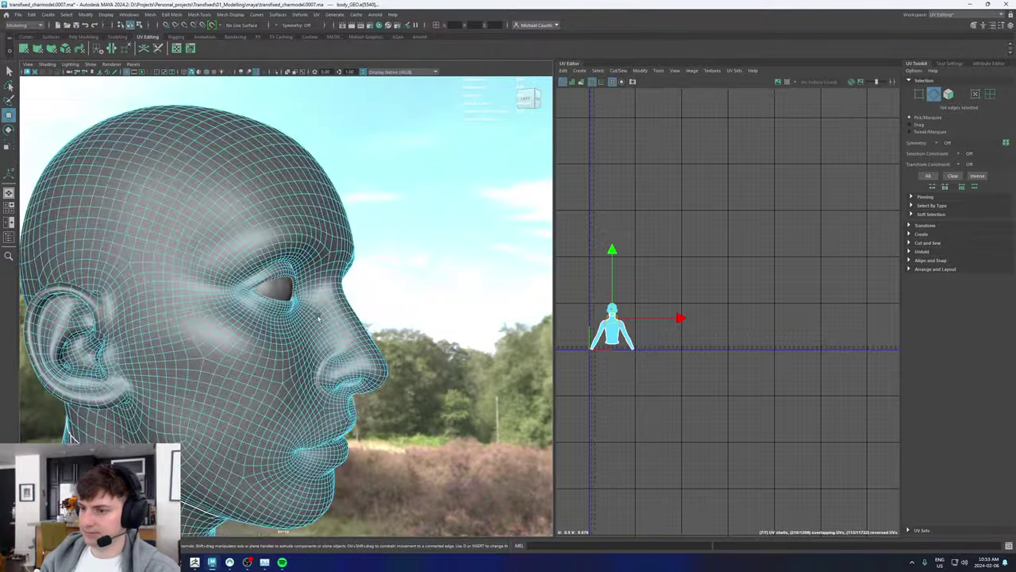
Step: Add the matching eyelid rim loop on the character's left eye and cut the UVs along both eye loops
alt+drag(341, 334, 215, 316)
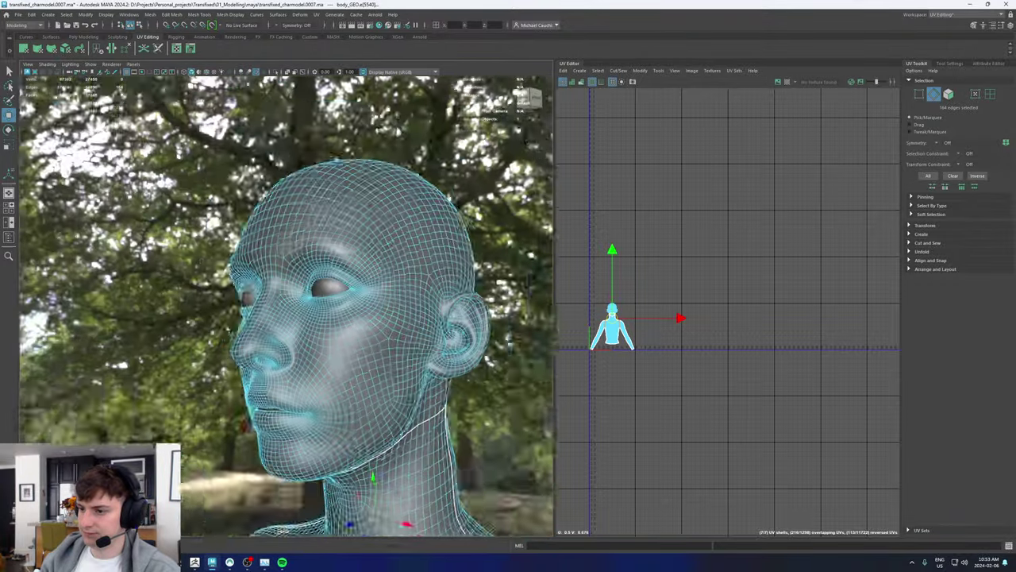
alt+right_drag(317, 313, 510, 313)
alt+middle_drag(418, 189, 395, 209)
alt+drag(395, 209, 345, 238)
alt+right_drag(345, 239, 167, 274)
shift+double_click(337, 218)
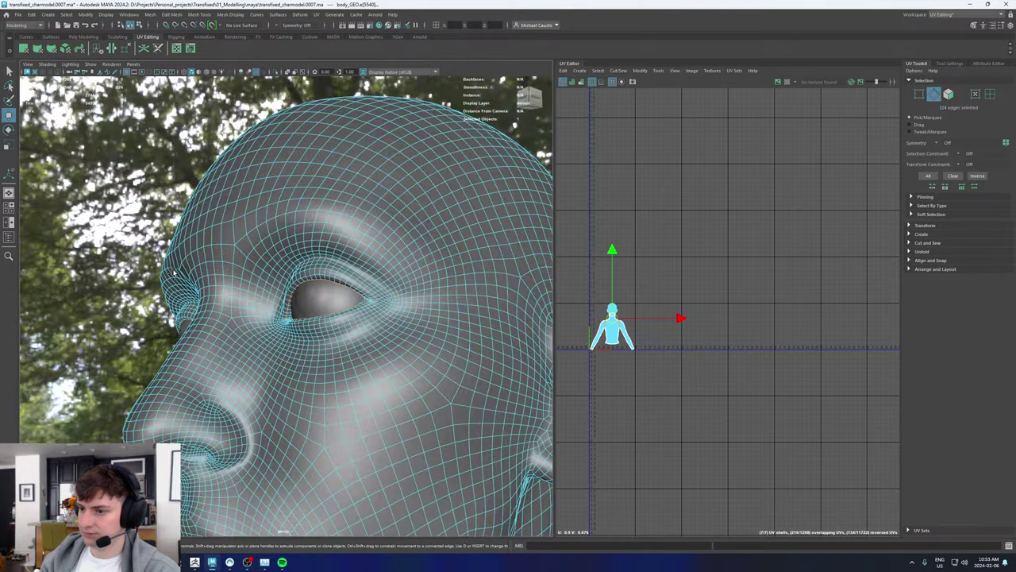
alt+drag(167, 274, 238, 282)
scroll(237, 282, down, 8)
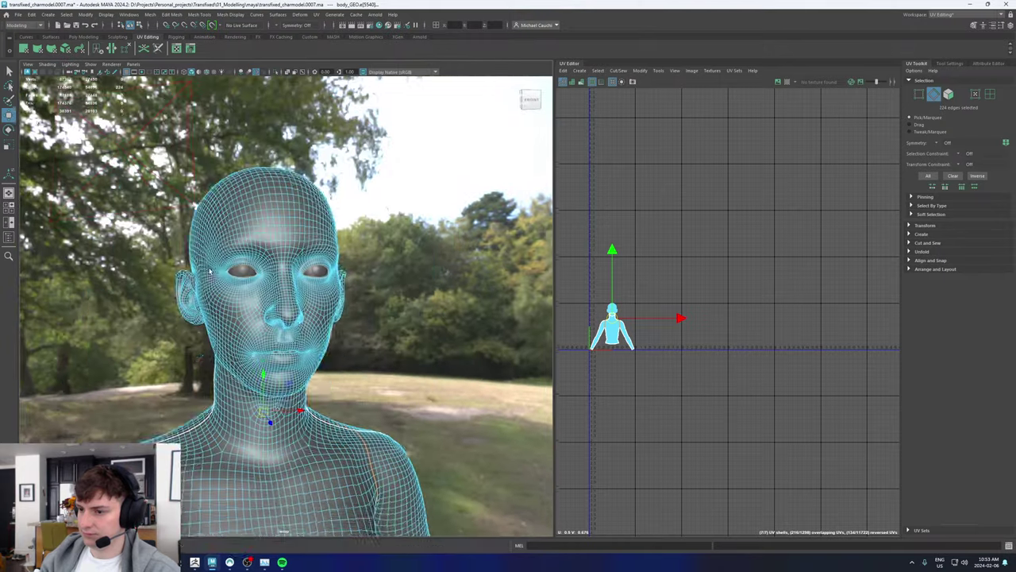
shift+right_drag(699, 282, 672, 292)
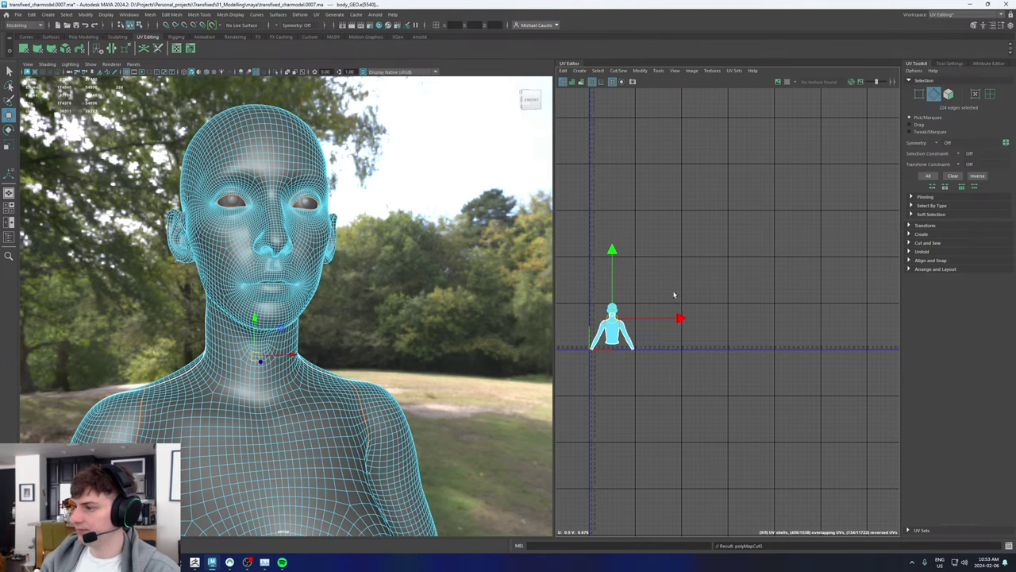
Step: Cut the UVs along the matching edge loops inside both nostrils
alt+middle_drag(272, 197, 289, 234)
scroll(290, 234, up, 12)
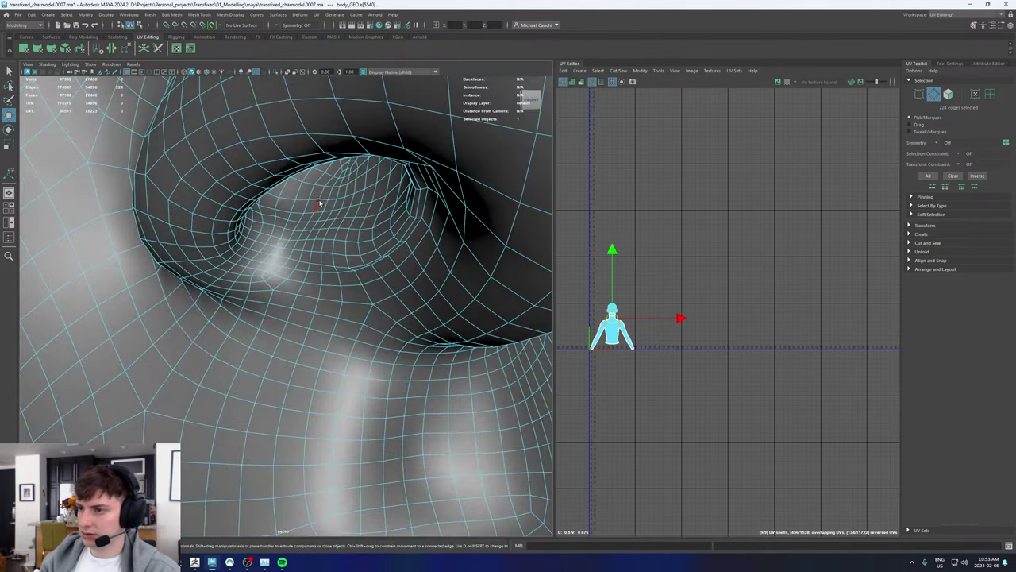
double_click(316, 201)
alt+middle_drag(429, 203, 338, 211)
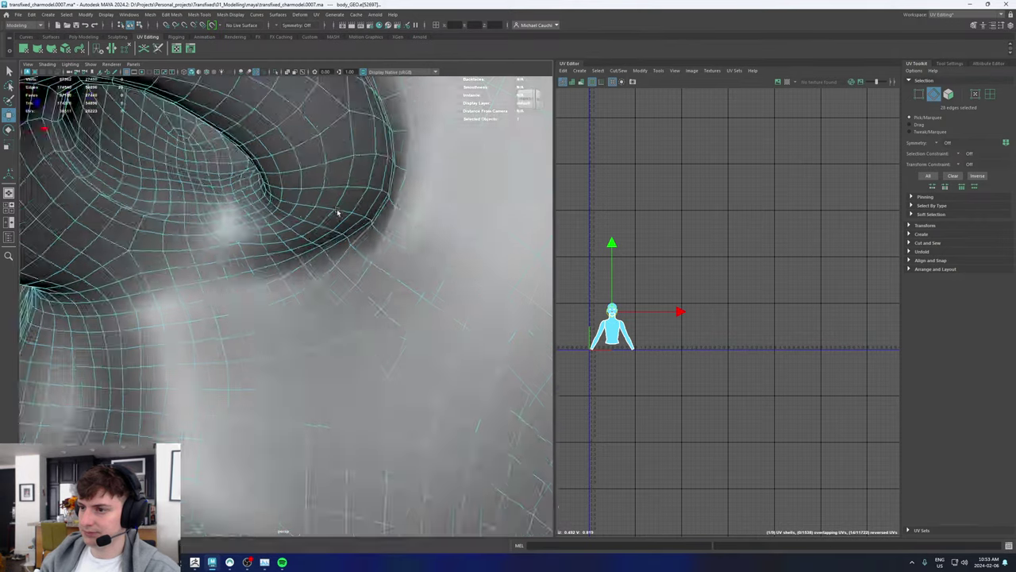
alt+drag(338, 211, 214, 190)
alt+middle_drag(135, 170, 224, 207)
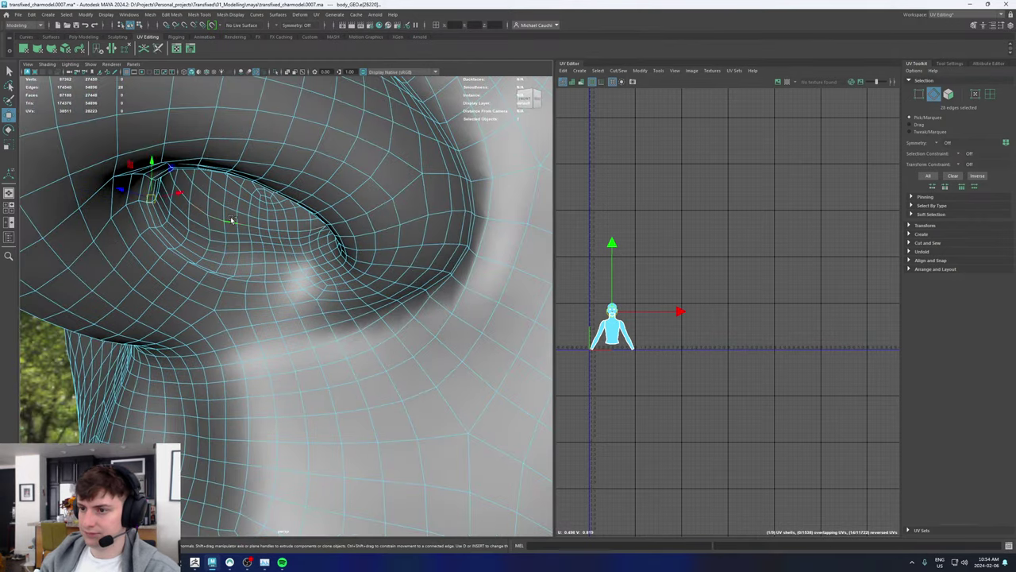
alt+drag(229, 219, 418, 230)
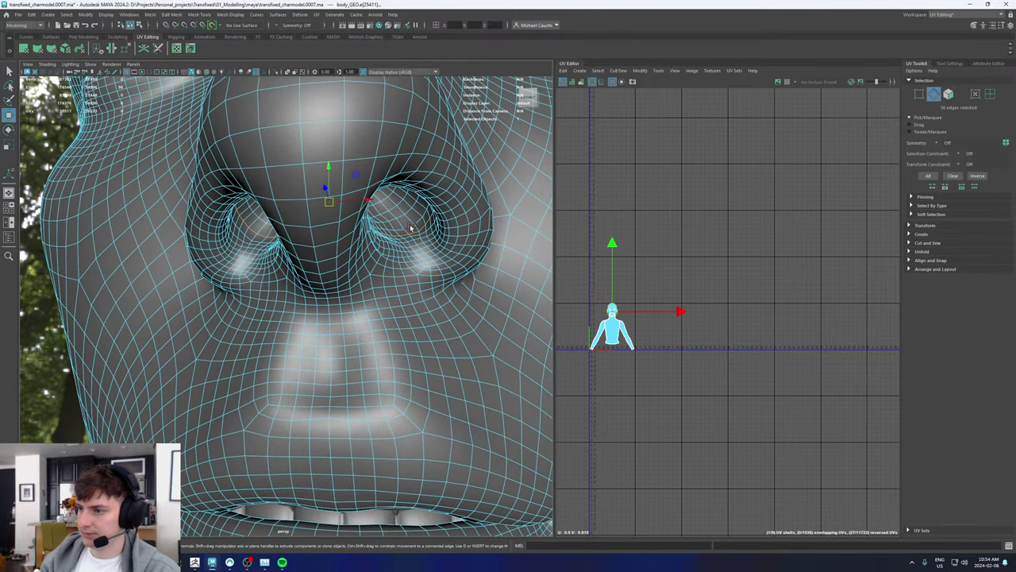
shift+right_drag(714, 218, 687, 226)
Step: Cut the UVs along the edge loop around the inner lips at the mouth opening
alt+middle_drag(396, 372, 386, 290)
alt+drag(385, 290, 293, 264)
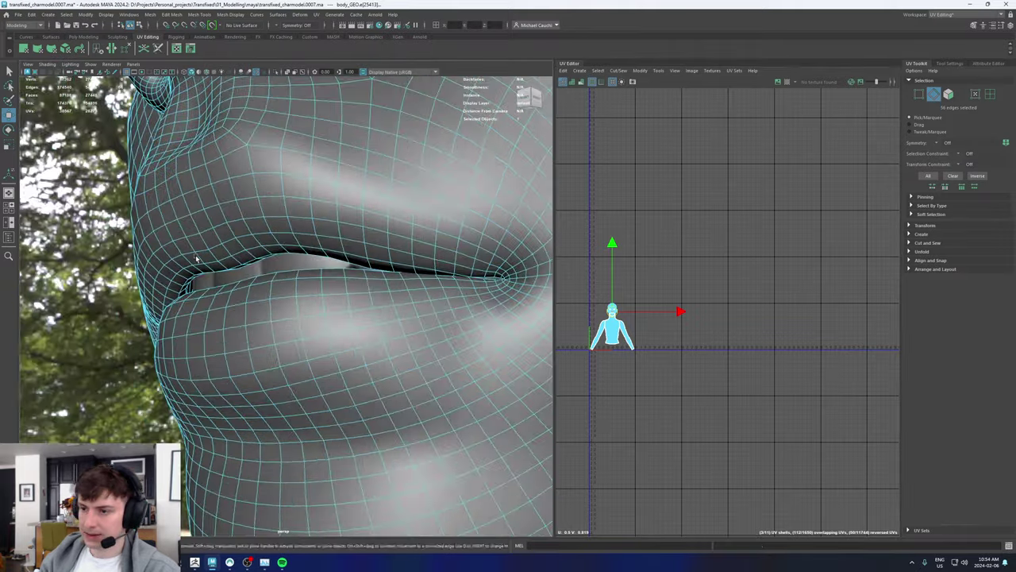
alt+right_drag(198, 268, 278, 283)
double_click(182, 231)
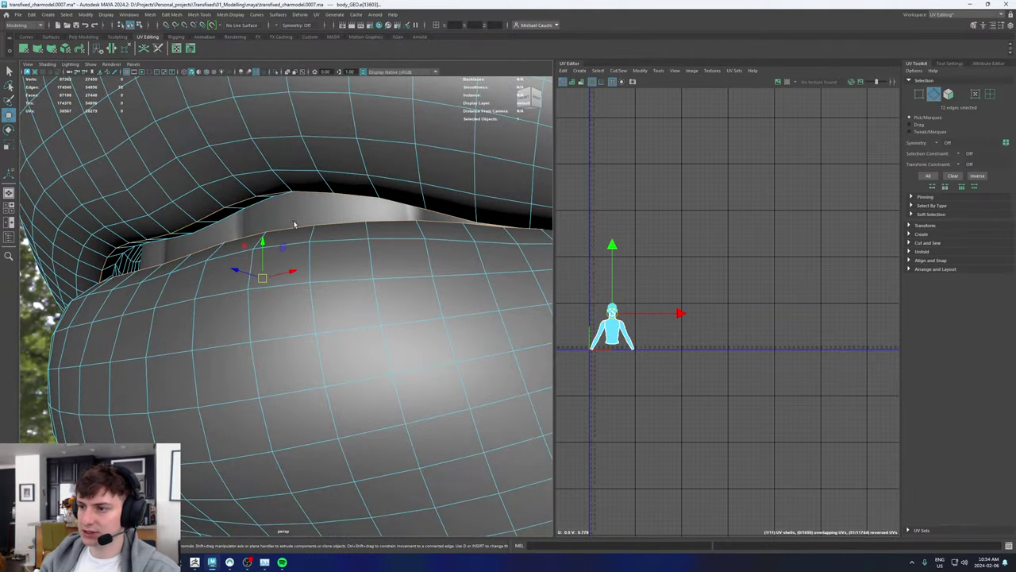
scroll(200, 242, down, 5)
alt+drag(201, 242, 392, 233)
double_click(244, 237)
scroll(413, 254, down, 5)
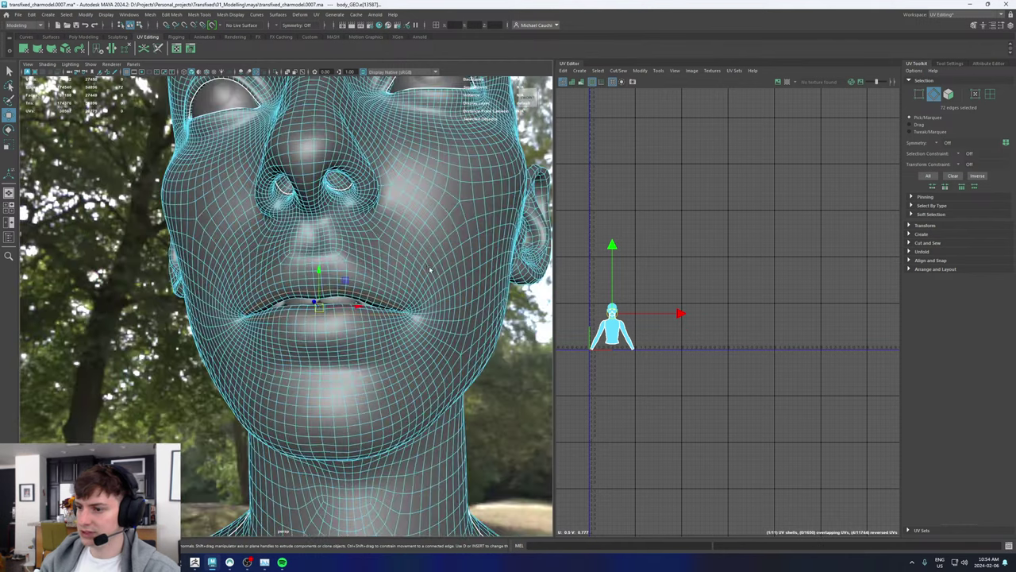
shift+right_drag(655, 271, 632, 280)
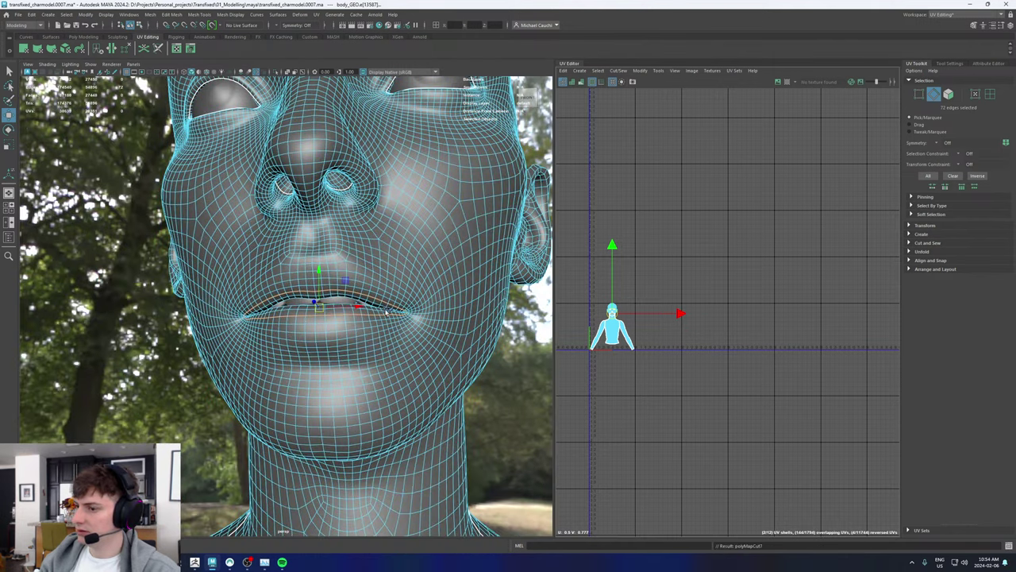
Step: Sew the UV cut along the inner lip loop back together
alt+right_drag(287, 309, 346, 305)
alt+drag(318, 261, 354, 256)
alt+right_drag(325, 274, 444, 290)
shift+right_drag(633, 305, 627, 282)
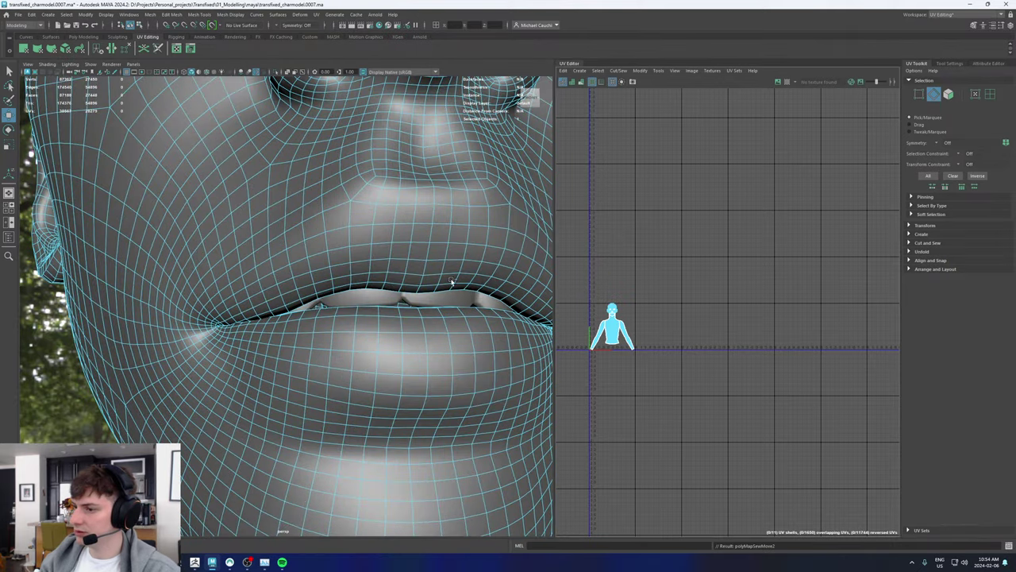
Step: Cut the UVs along the edge loop around the outside of the lips, passing close to both mouth corners
right_drag(379, 246, 378, 211)
double_click(383, 246)
alt+right_drag(456, 251, 328, 235)
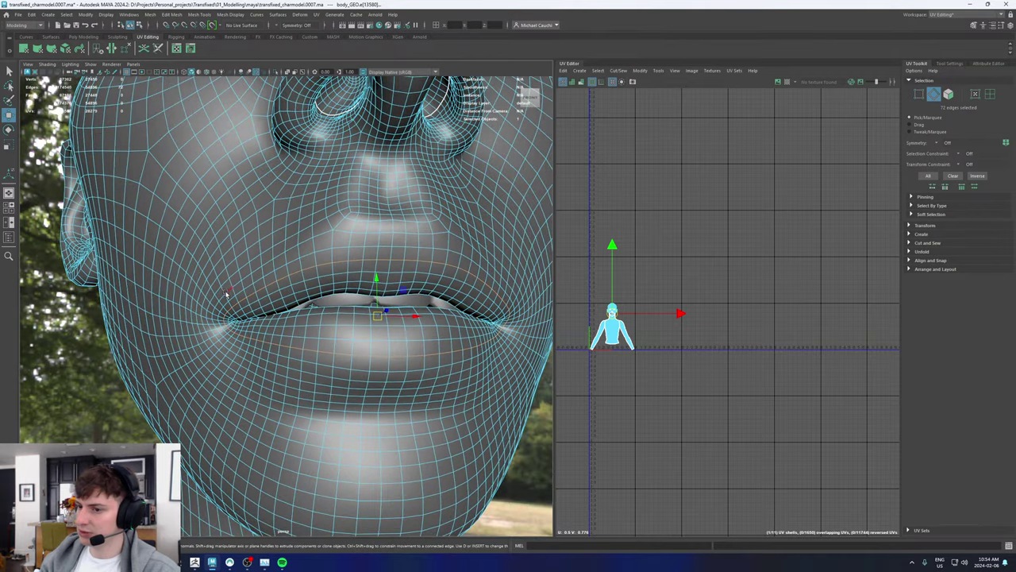
alt+drag(384, 349, 413, 362)
alt+drag(400, 262, 321, 277)
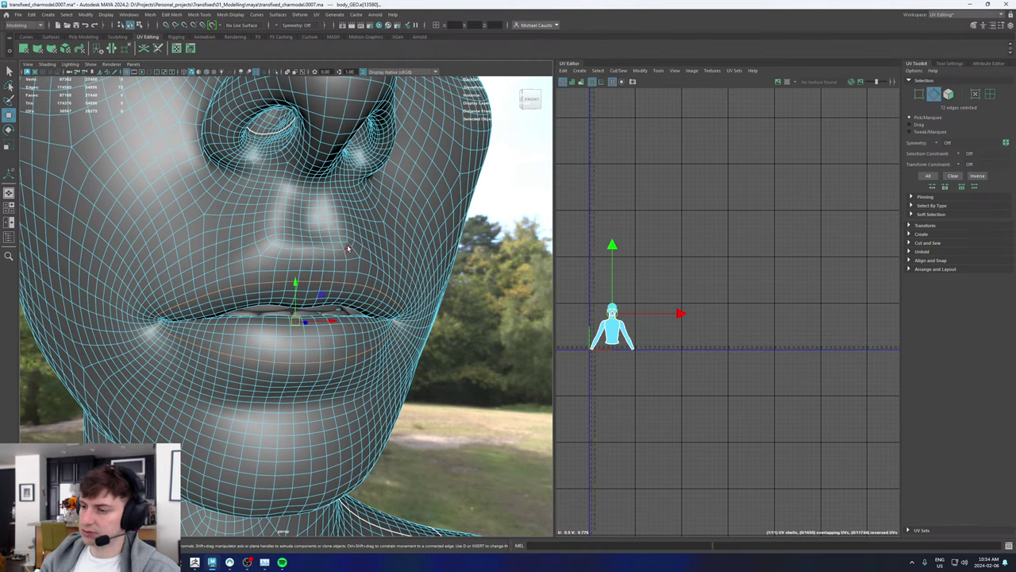
alt+drag(354, 285, 288, 289)
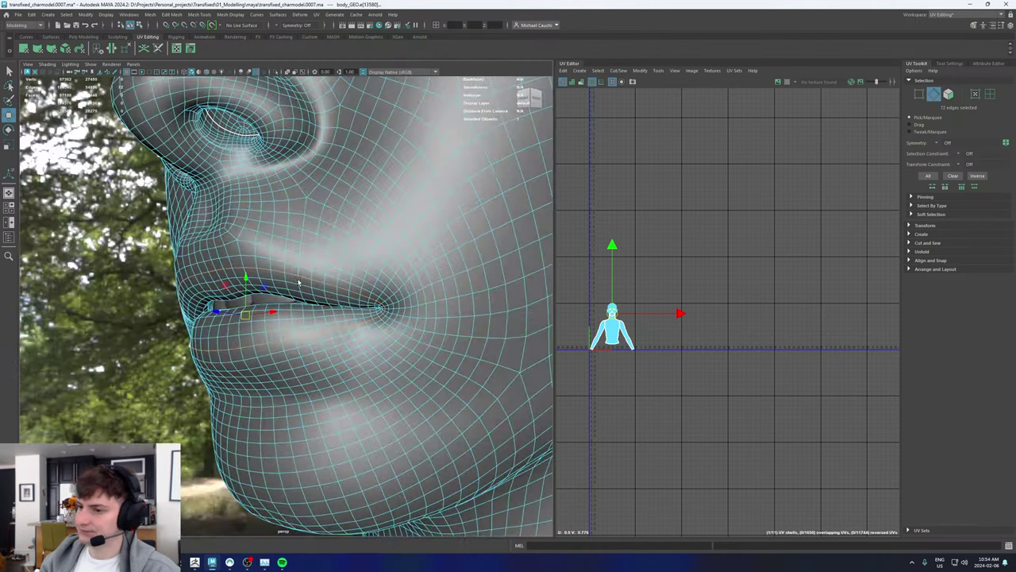
alt+right_drag(287, 289, 417, 335)
alt+drag(416, 335, 238, 418)
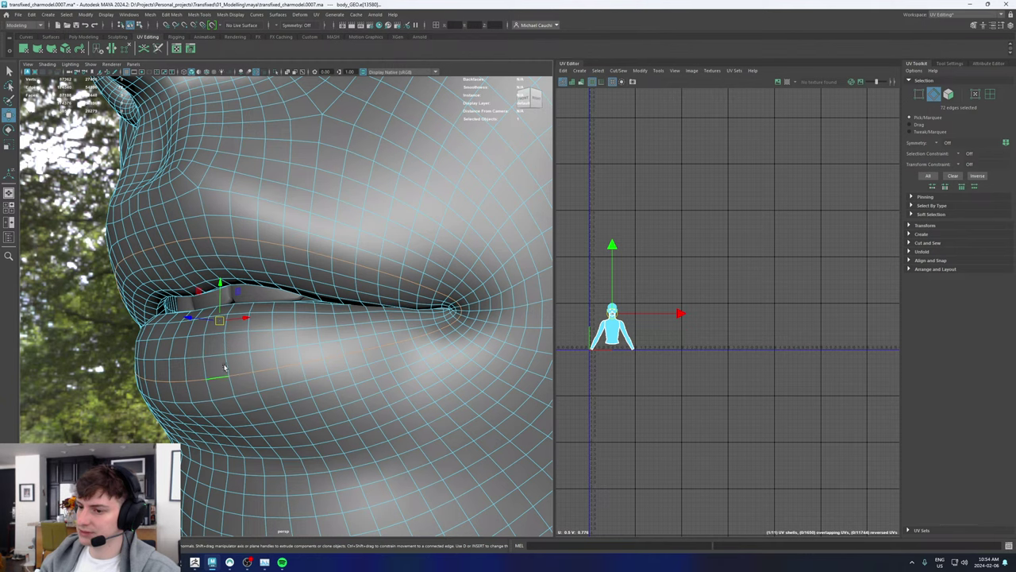
alt+drag(232, 402, 335, 270)
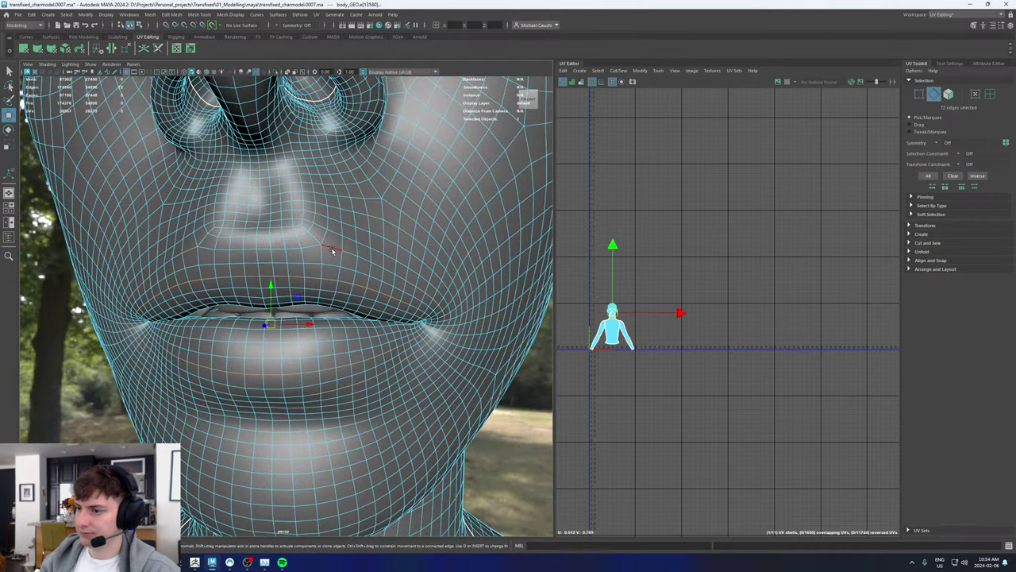
alt+drag(336, 324, 357, 371)
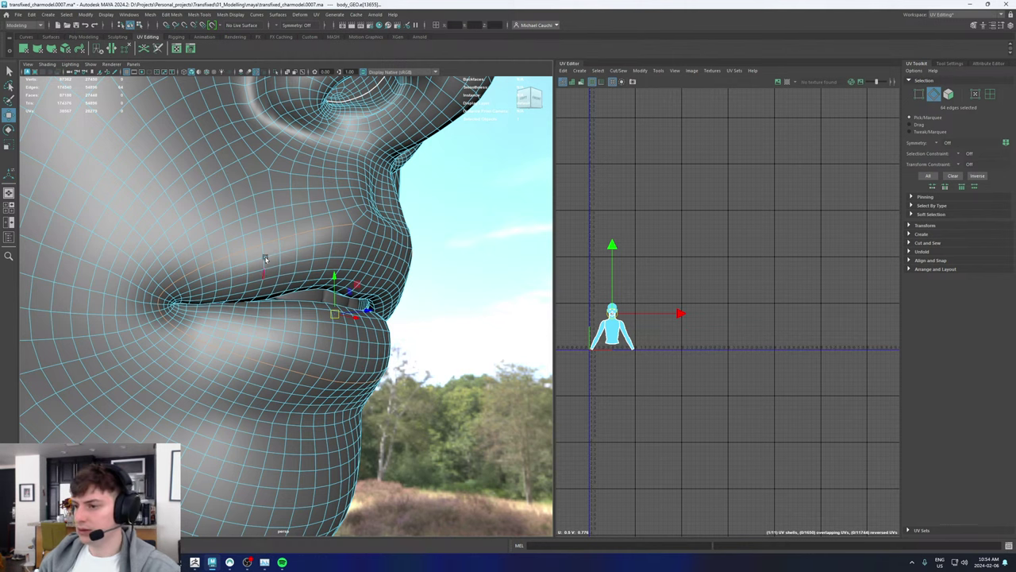
alt+drag(386, 263, 339, 266)
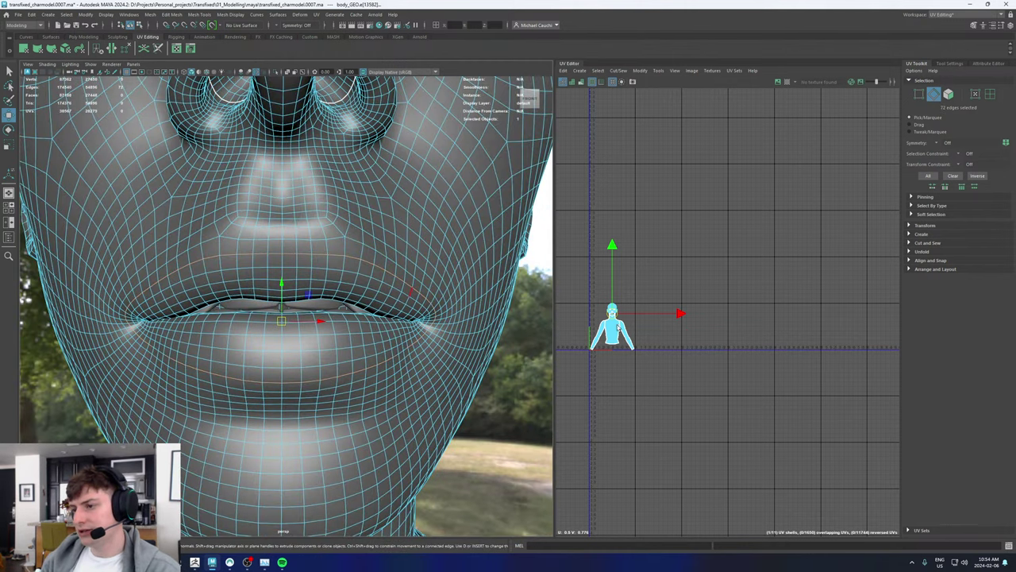
alt+drag(301, 260, 265, 275)
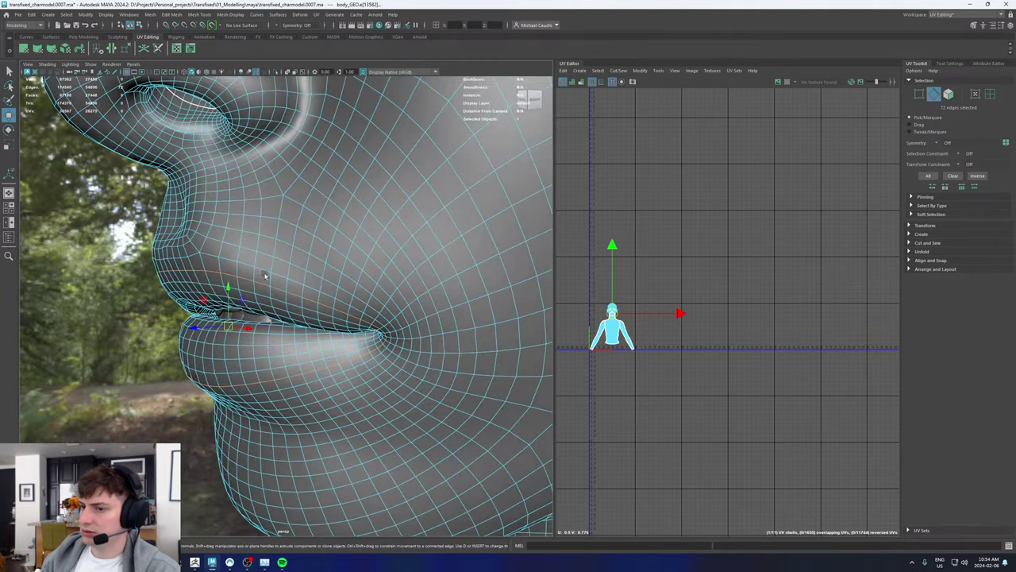
shift+right_drag(650, 281, 620, 292)
Step: Add the edge loop around the base of the character's right ear to the selection
alt+drag(263, 272, 384, 281)
alt+right_drag(385, 281, 281, 256)
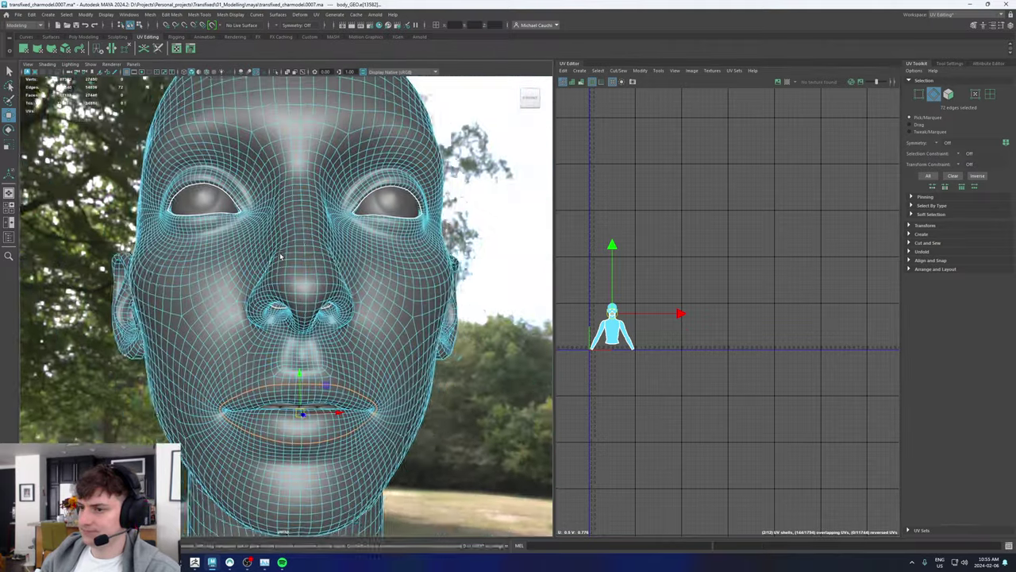
alt+drag(281, 257, 373, 266)
alt+middle_drag(163, 255, 409, 347)
alt+right_drag(409, 348, 278, 262)
alt+drag(278, 262, 306, 258)
alt+middle_drag(234, 333, 259, 303)
scroll(259, 298, up, 4)
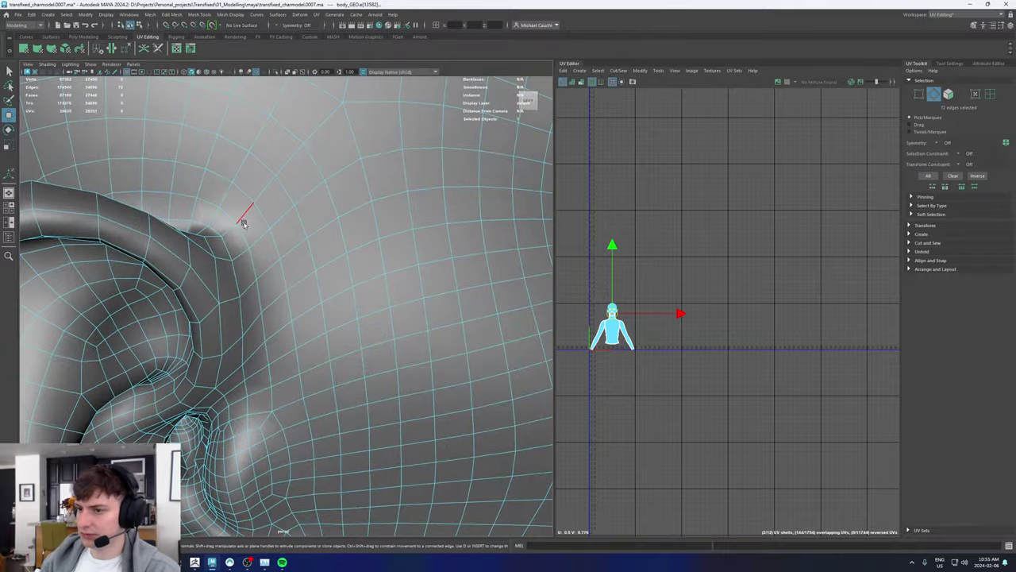
shift+double_click(258, 219)
Step: Add the matching loop around the base of the left ear and cut the UVs along both ear loops
alt+right_drag(310, 227, 220, 268)
alt+drag(220, 267, 150, 253)
alt+right_drag(151, 252, 233, 262)
alt+drag(233, 261, 315, 263)
alt+right_drag(316, 263, 429, 281)
alt+drag(429, 281, 353, 351)
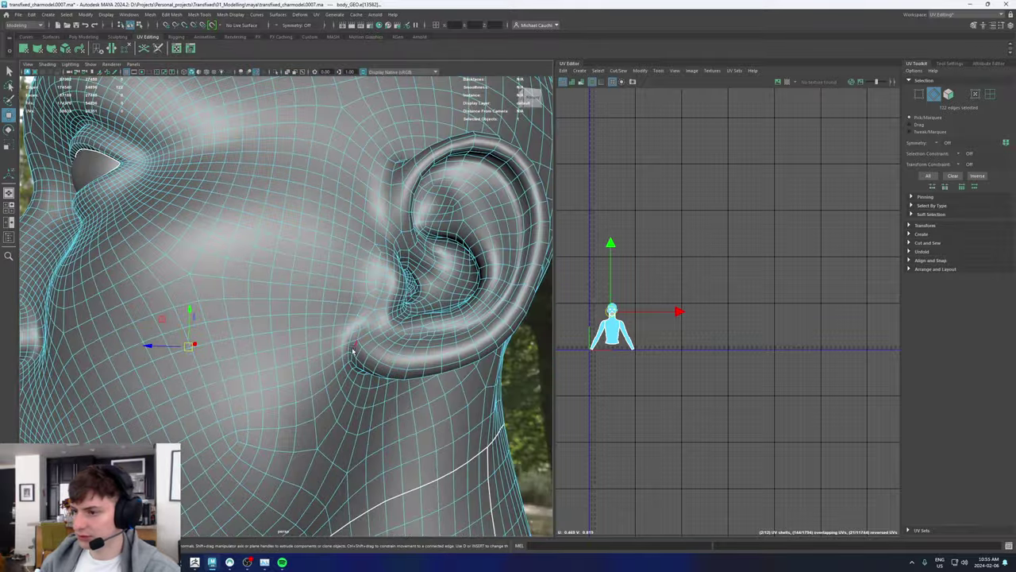
alt+right_drag(344, 333, 104, 354)
alt+drag(104, 354, 361, 310)
shift+right_drag(665, 263, 636, 275)
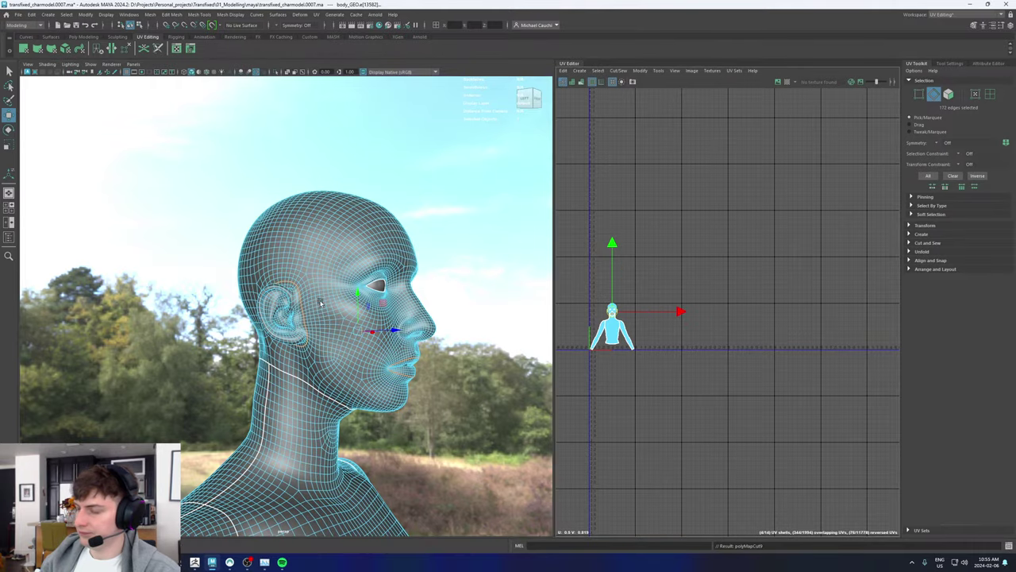
Step: Cut the UVs along the edge loop encircling both eyes, across the forehead, temples, cheeks and nose bridge
alt+drag(320, 296, 291, 257)
alt+right_drag(291, 256, 303, 269)
alt+drag(302, 268, 326, 212)
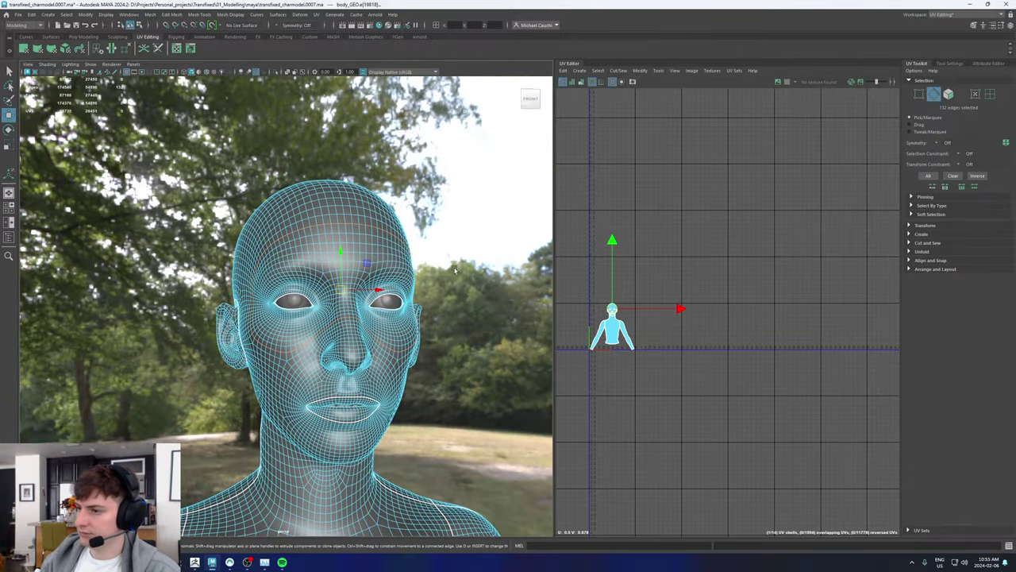
shift+right_drag(666, 268, 633, 281)
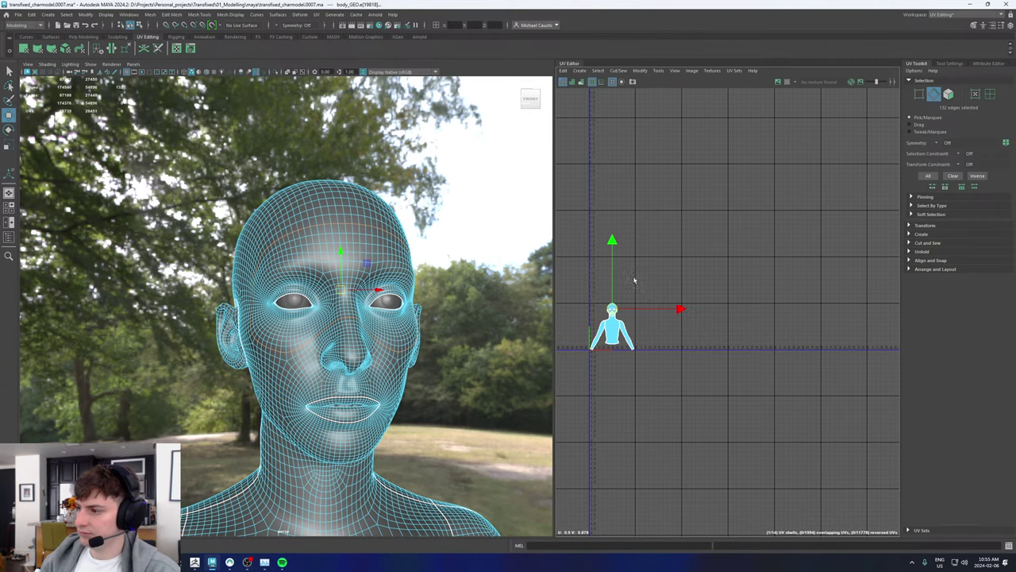
Step: Cut the UVs along a line of edges joining the ear seam to the eye-area seam on both sides of the head
alt+drag(237, 268, 318, 278)
scroll(229, 310, up, 5)
alt+drag(229, 311, 242, 311)
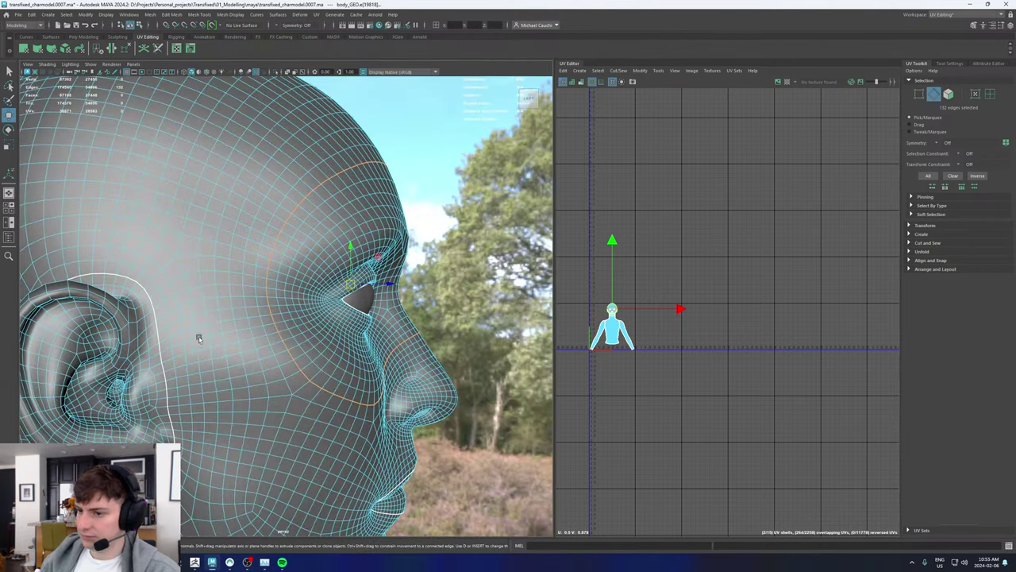
click(164, 361)
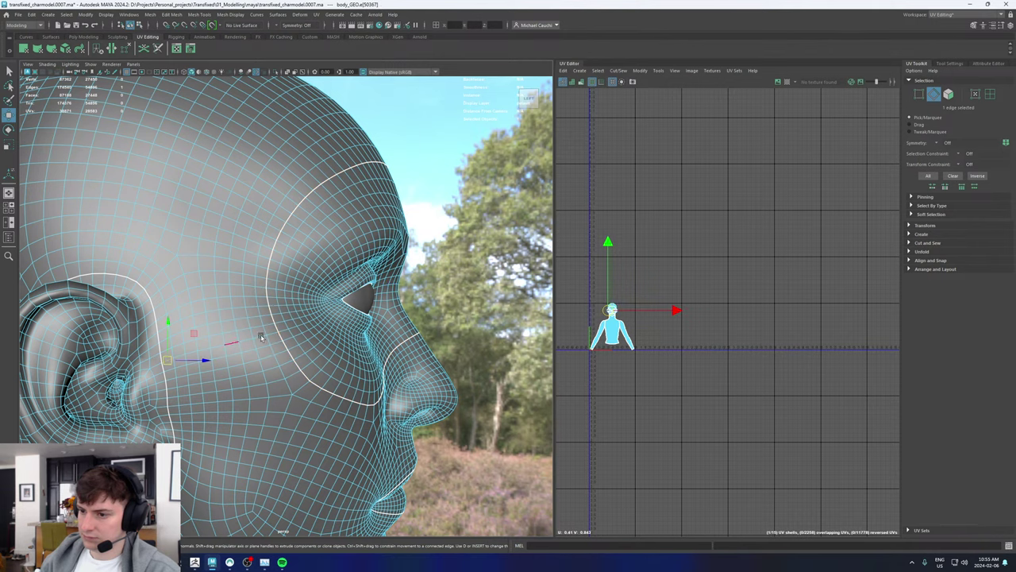
shift+double_click(273, 333)
alt+drag(512, 252, 442, 384)
shift+click(223, 332)
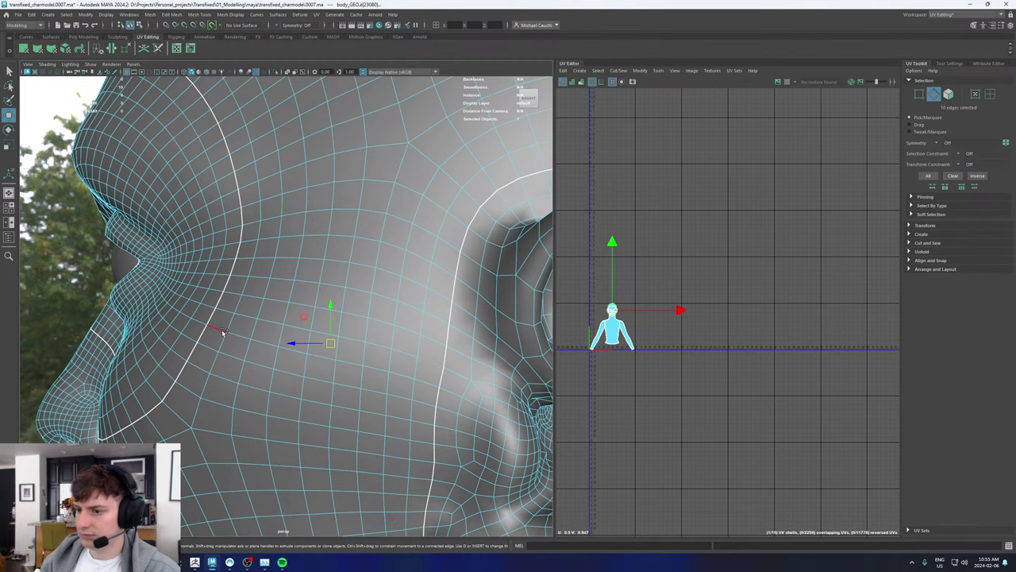
shift+right_drag(754, 254, 714, 268)
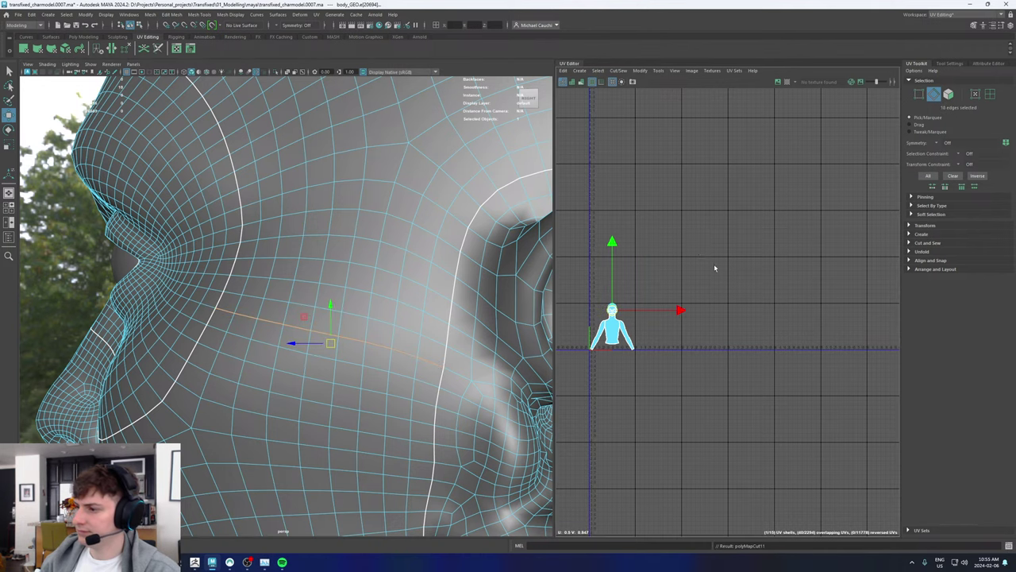
Step: Examine the seams around the left ear, jaw, neck and shoulder
alt+right_drag(320, 302, 246, 306)
alt+drag(247, 305, 317, 318)
alt+right_drag(317, 317, 412, 341)
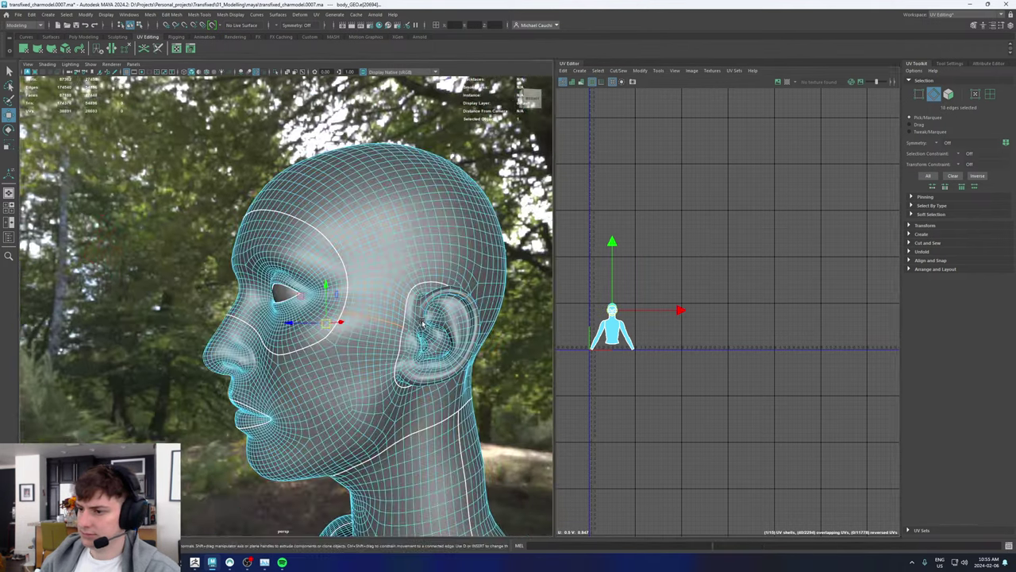
alt+middle_drag(437, 350, 389, 306)
alt+drag(389, 306, 319, 299)
alt+right_drag(319, 298, 380, 305)
alt+drag(380, 305, 364, 311)
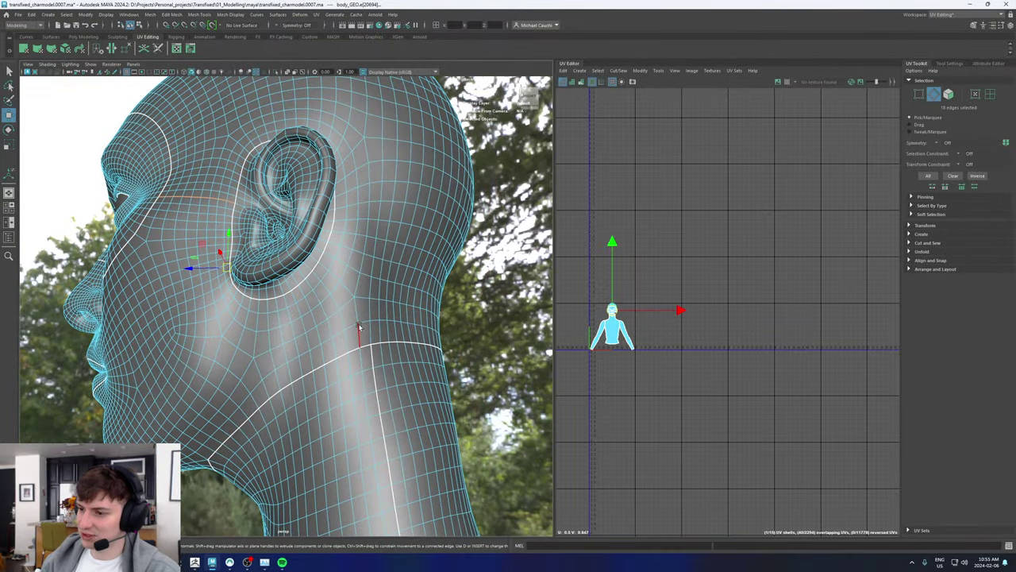
alt+right_drag(330, 281, 268, 319)
alt+drag(269, 320, 335, 313)
alt+middle_drag(337, 335, 334, 191)
alt+drag(334, 190, 342, 198)
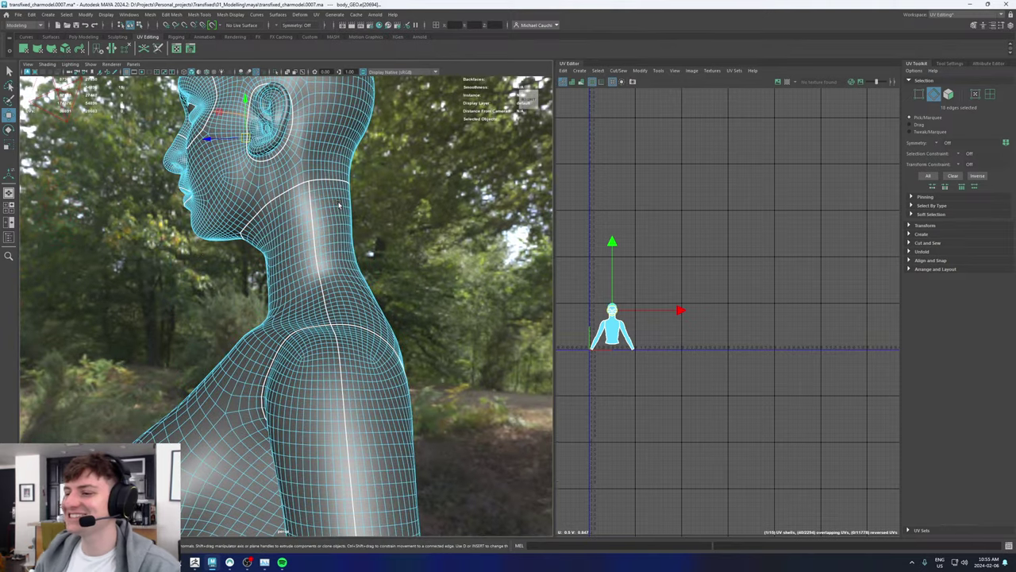
alt+right_drag(339, 205, 370, 254)
alt+middle_drag(370, 254, 349, 373)
alt+right_drag(350, 373, 356, 408)
alt+middle_drag(357, 408, 335, 289)
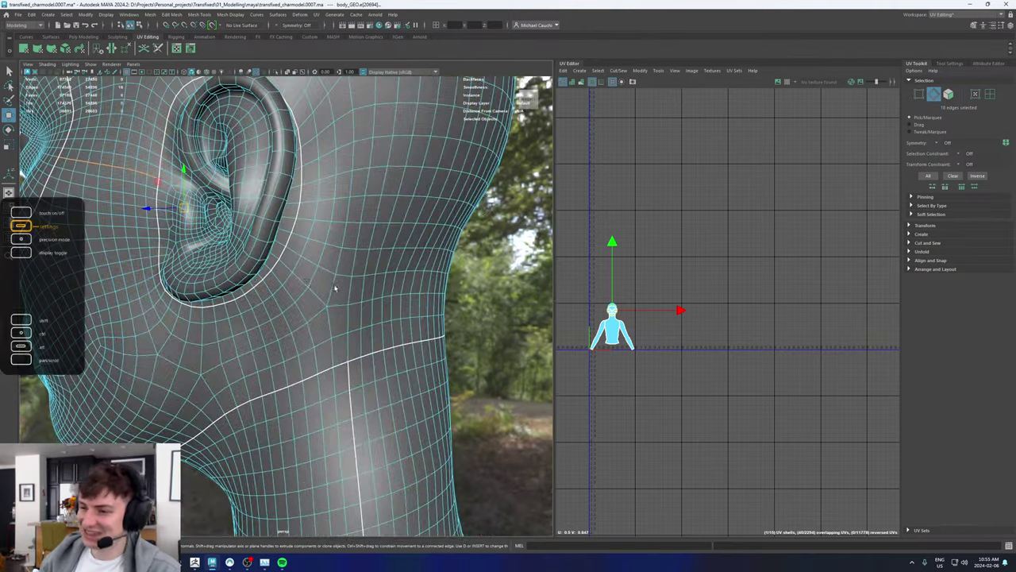
Step: Select the edges running from the seam behind the left ear down to the neck seam
alt+drag(335, 288, 294, 266)
click(292, 264)
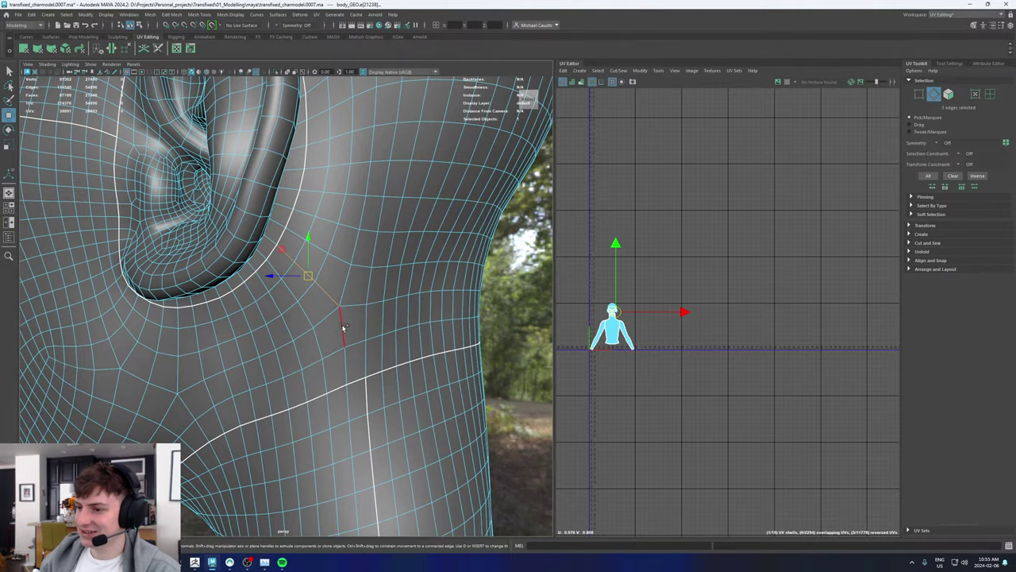
alt+right_drag(355, 361, 254, 321)
alt+drag(254, 322, 302, 313)
alt+right_drag(301, 314, 324, 332)
mouse_move(324, 331)
alt+mouse_down()
mouse_move(302, 354)
mouse_move(238, 349)
mouse_move(325, 365)
mouse_move(262, 349)
mouse_move(268, 337)
mouse_move(311, 345)
alt+mouse_up()
scroll(306, 361, down, 5)
scroll(325, 365, up, 5)
scroll(300, 353, down, 5)
scroll(268, 338, up, 5)
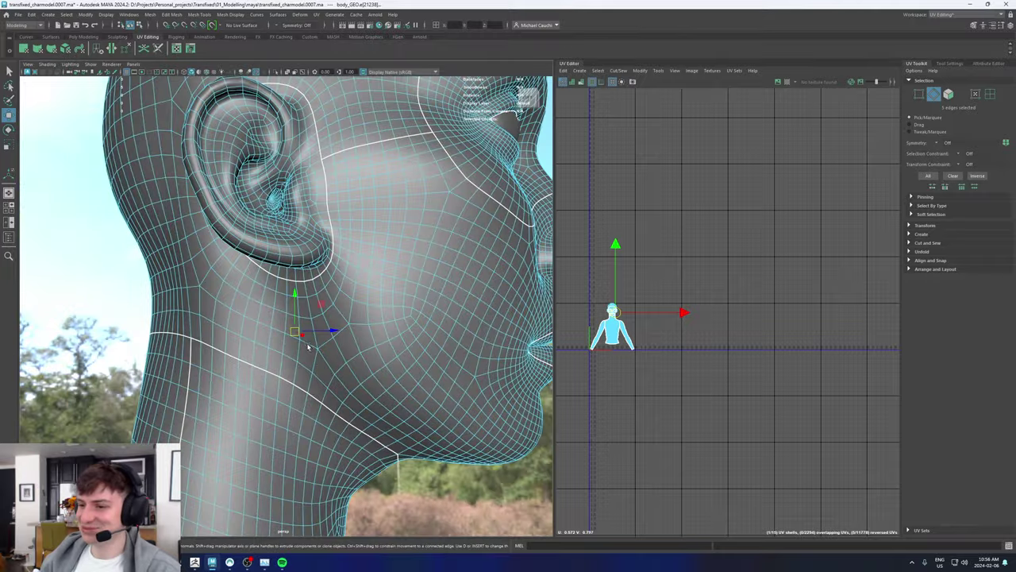
Step: Add the matching edges behind the right ear and cut the UVs along both paths to the neck seam
alt+drag(163, 337, 196, 342)
scroll(196, 342, up, 4)
shift+click(201, 325)
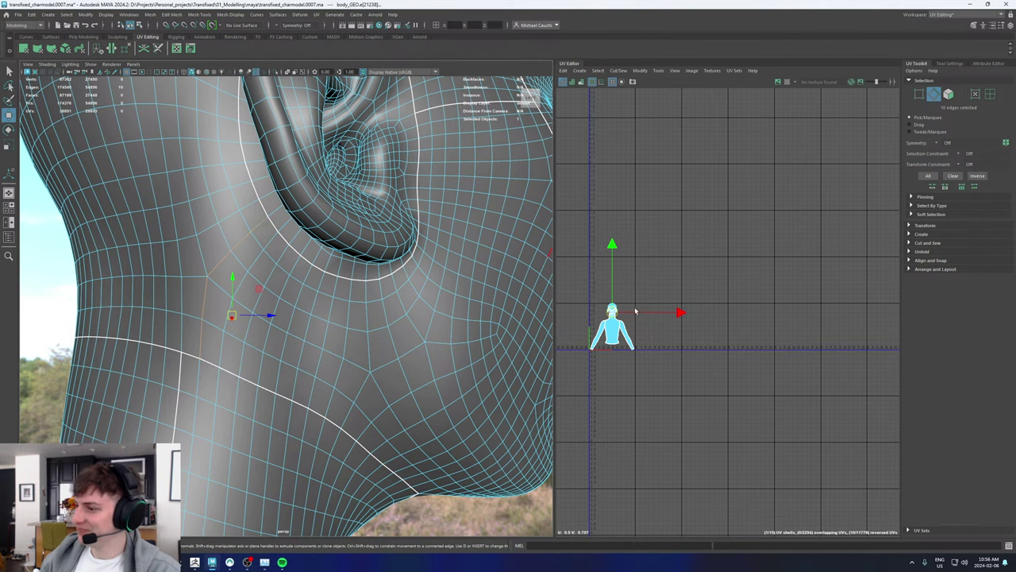
shift+right_click(638, 261)
shift+right_drag(616, 272, 611, 270)
Step: Cut the UVs along the full edge loop that continues from the behind-ear seam down the side of the neck and body
scroll(409, 248, down, 5)
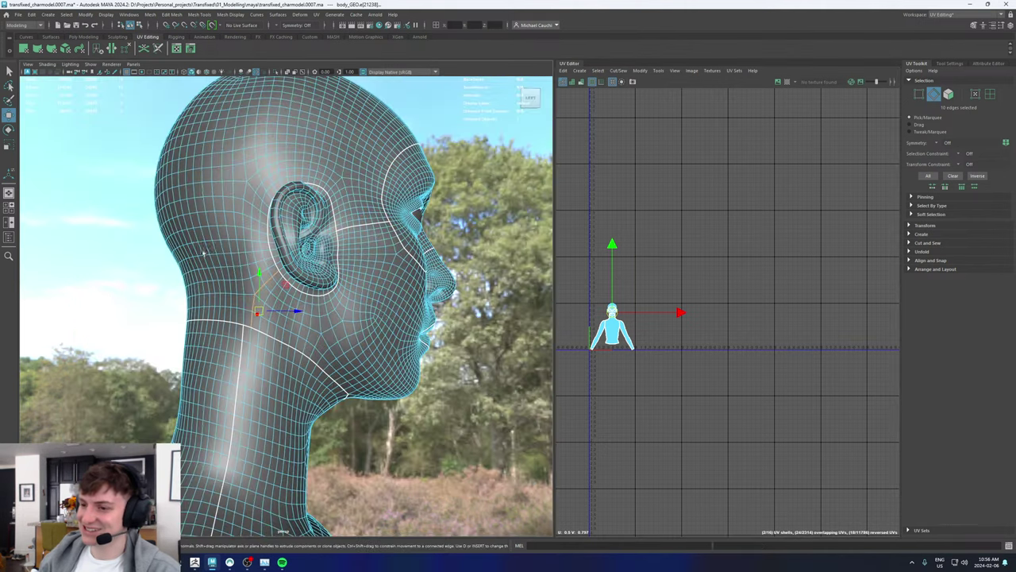
alt+drag(400, 326, 368, 341)
alt+middle_drag(367, 340, 383, 311)
shift+double_click(264, 308)
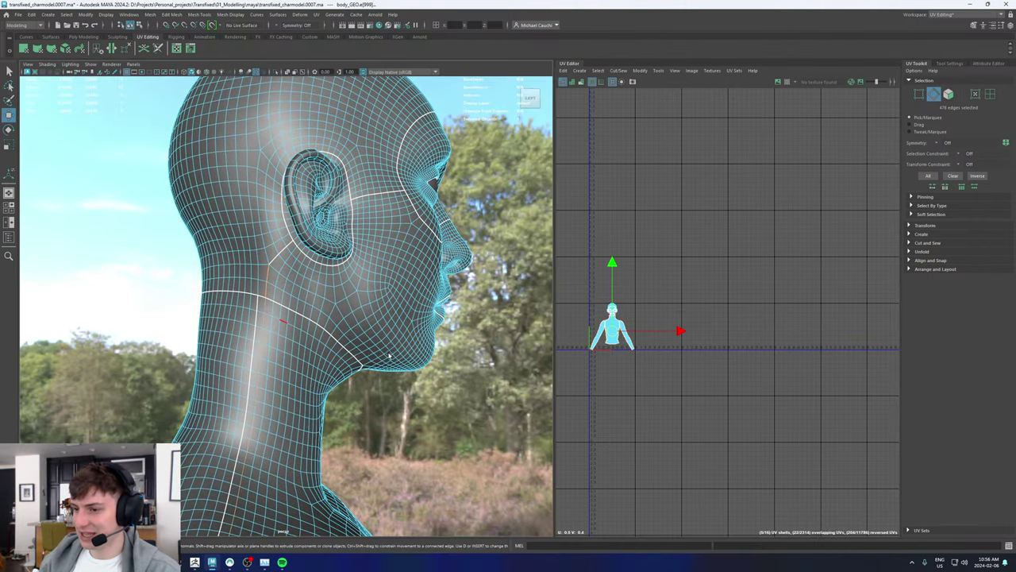
alt+right_drag(389, 354, 260, 364)
alt+middle_drag(260, 364, 297, 171)
alt+drag(282, 367, 468, 343)
alt+drag(386, 256, 388, 311)
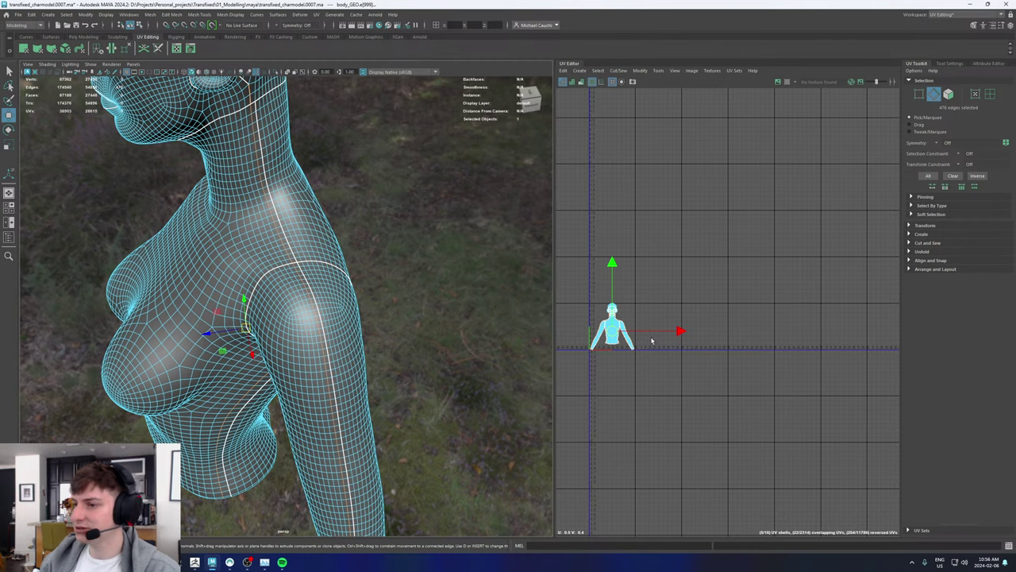
shift+right_click(657, 299)
shift+right_drag(627, 311, 626, 311)
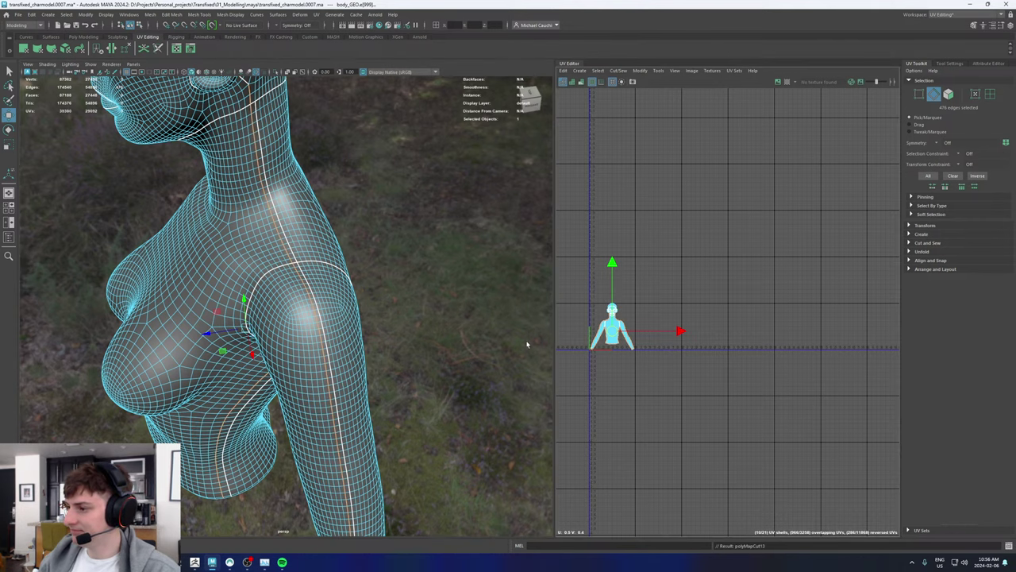
Step: Select the doubled seam loop running down the left side of the neck, arm and torso
scroll(295, 172, up, 3)
alt+middle_drag(296, 173, 284, 248)
click(283, 208)
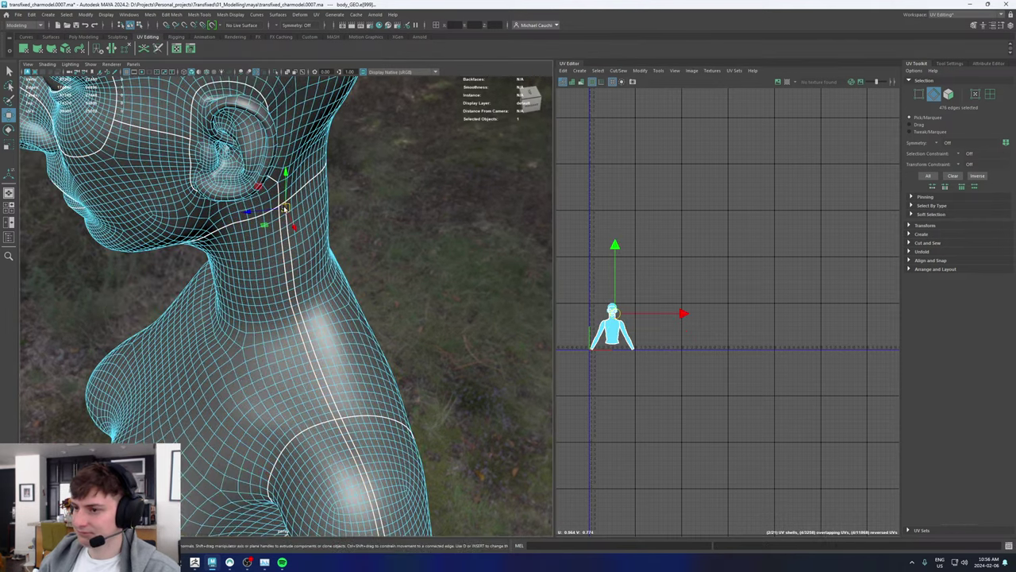
alt+middle_drag(289, 318, 262, 120)
scroll(258, 347, down, 4)
alt+drag(258, 346, 226, 365)
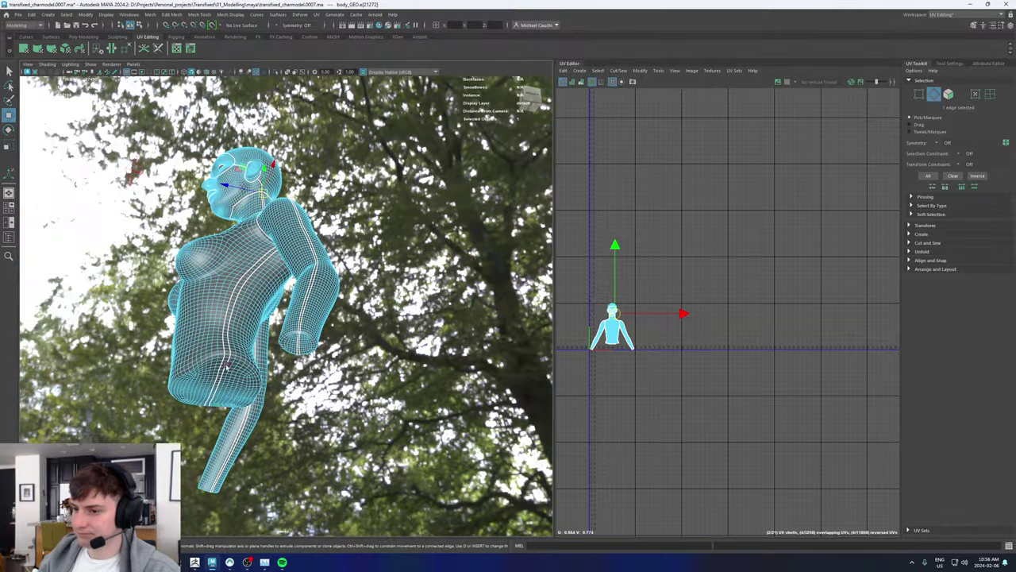
double_click(216, 367)
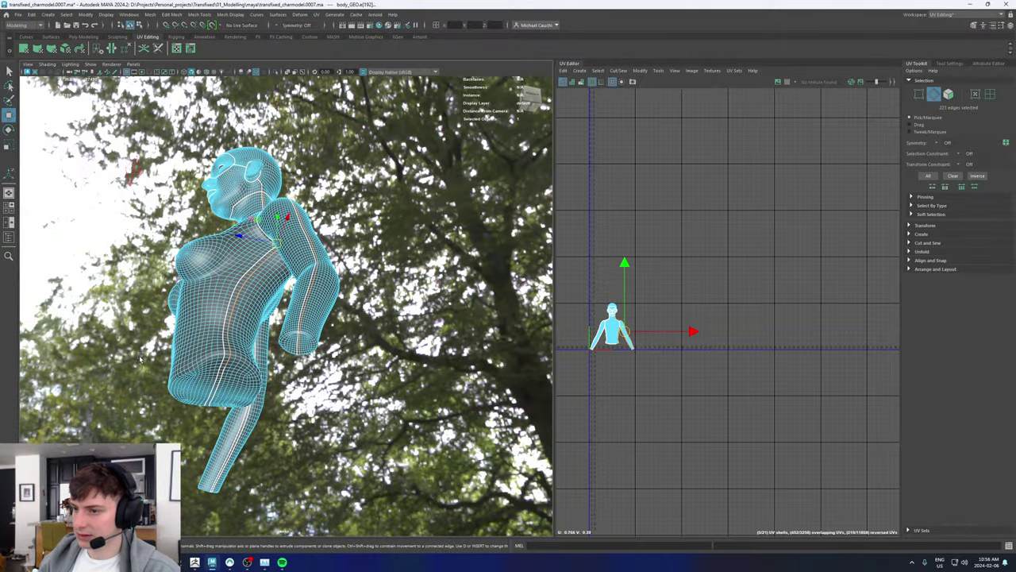
Step: Add the doubled seam loops on the right torso, arm and neck, and move and sew all the selected edges
alt+drag(140, 359, 323, 292)
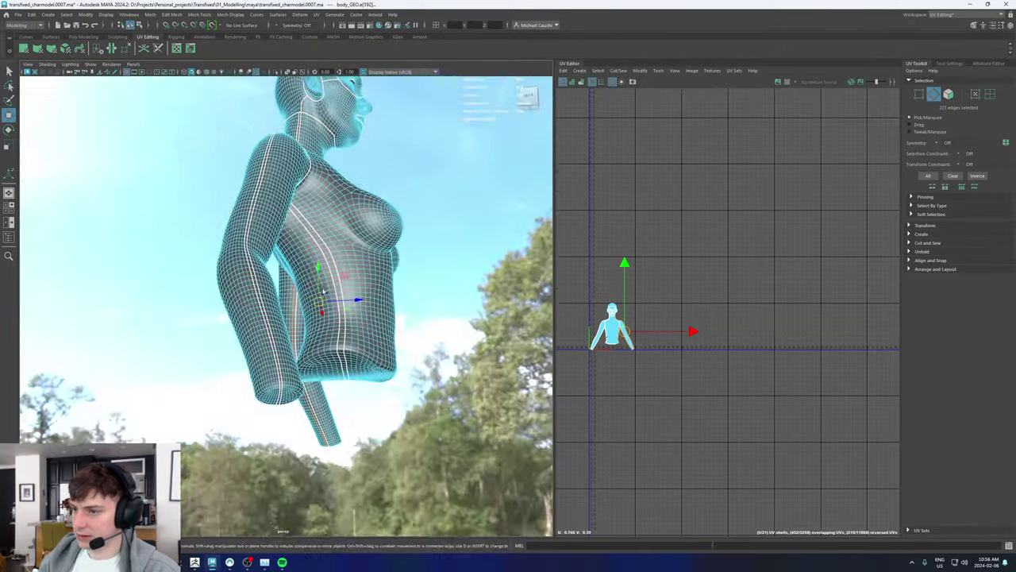
shift+double_click(311, 230)
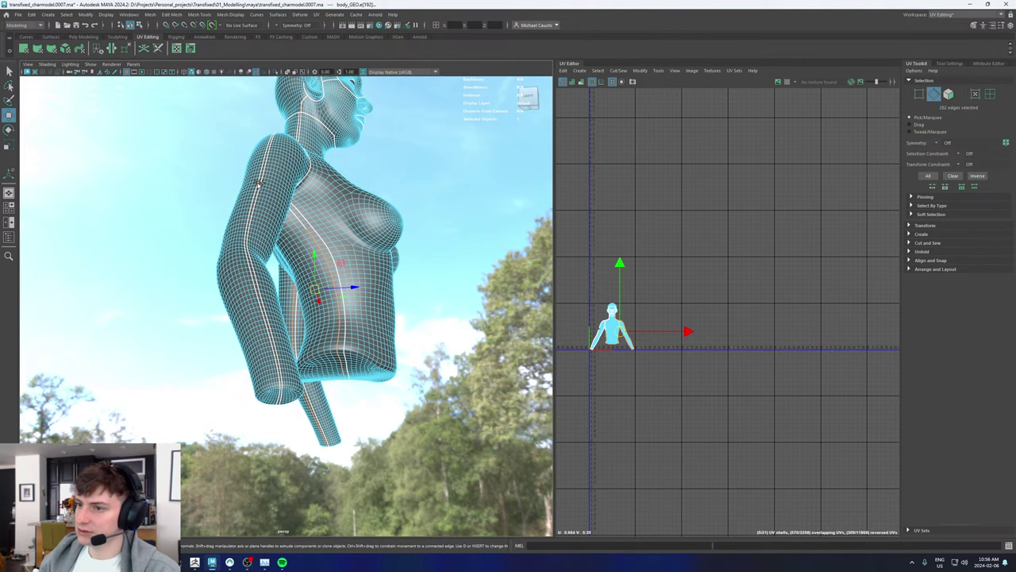
alt+drag(257, 184, 341, 287)
scroll(344, 291, up, 5)
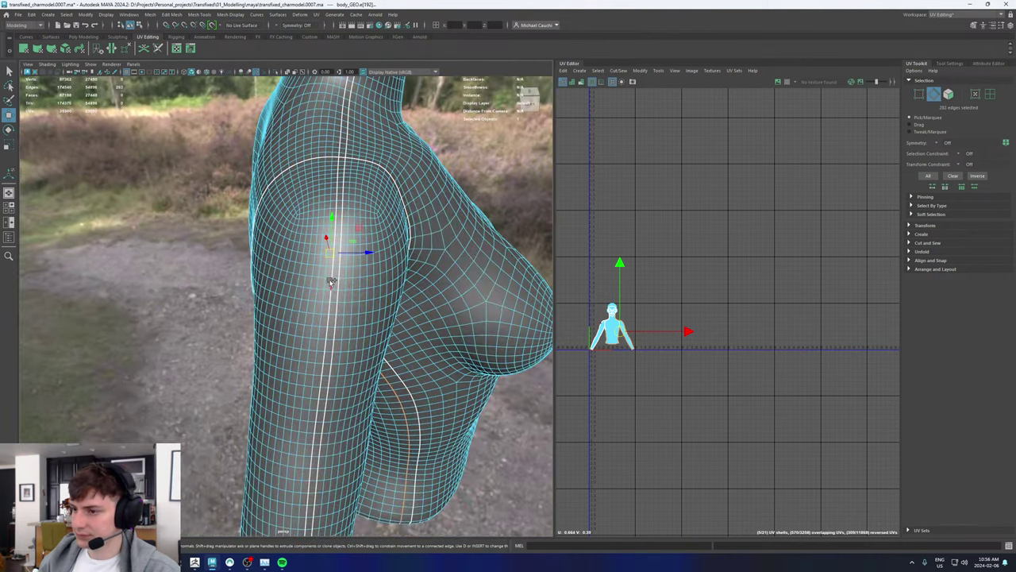
shift+double_click(333, 282)
alt+middle_drag(350, 150, 316, 364)
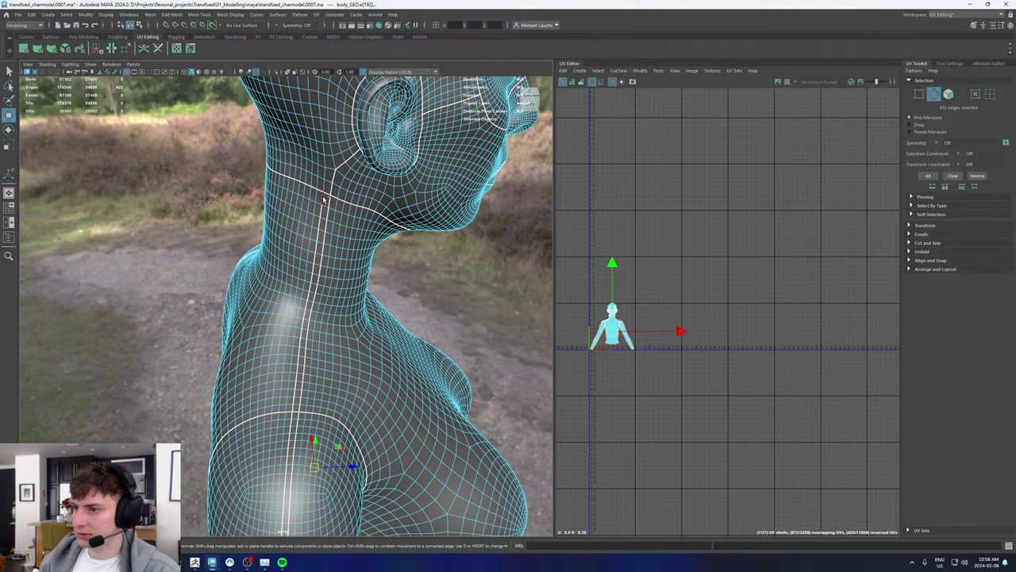
shift+double_click(324, 200)
shift+right_click(665, 280)
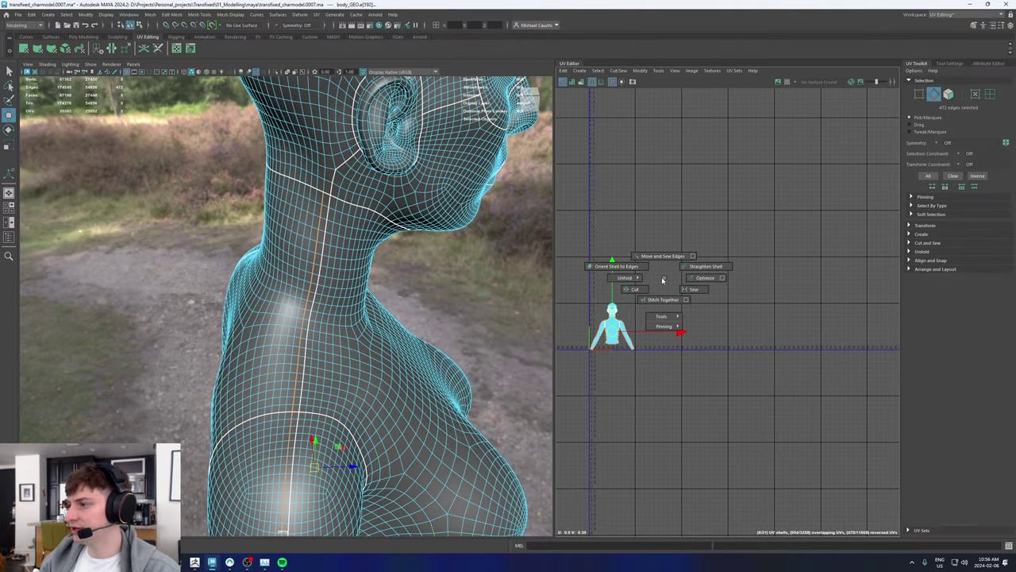
shift+right_drag(663, 280, 664, 258)
Step: Select the edge loop around the bottom rim of the torso
alt+right_drag(356, 347, 313, 361)
alt+drag(313, 360, 187, 318)
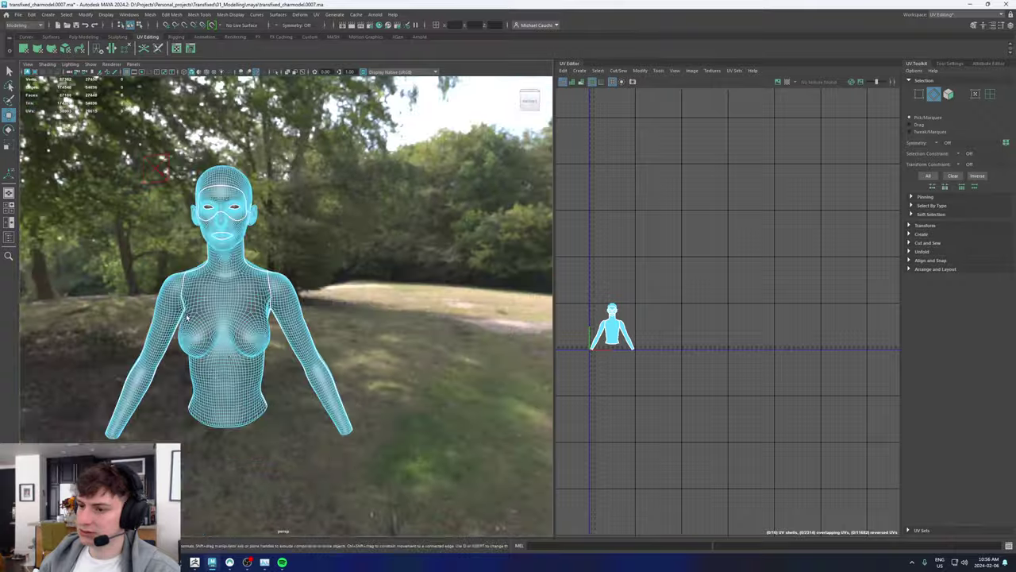
alt+middle_drag(131, 306, 164, 337)
alt+right_drag(164, 337, 298, 387)
alt+drag(255, 375, 206, 353)
alt+middle_drag(238, 460, 320, 286)
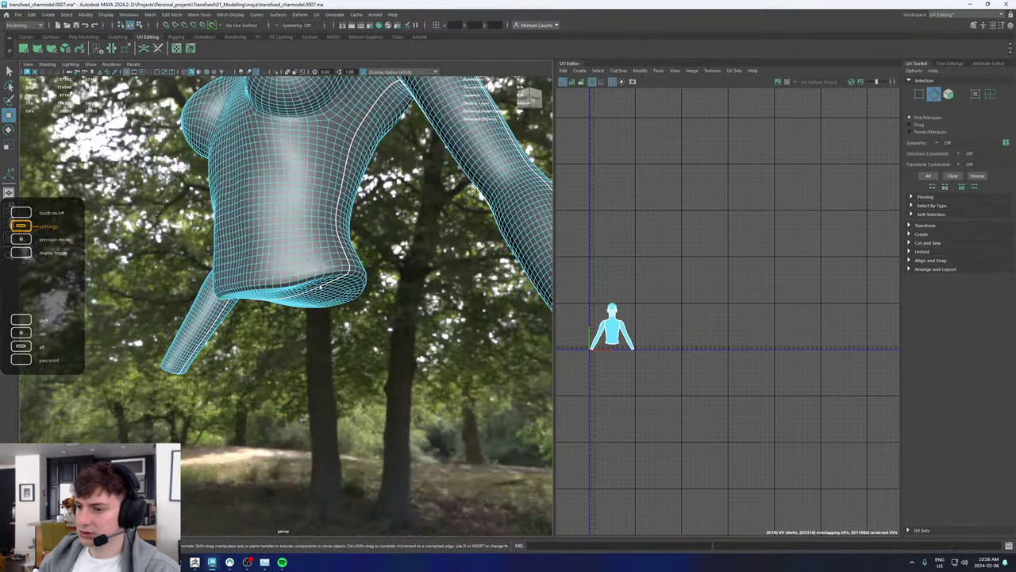
alt+drag(320, 286, 308, 247)
alt+right_drag(268, 247, 306, 250)
key(ctrl+z)
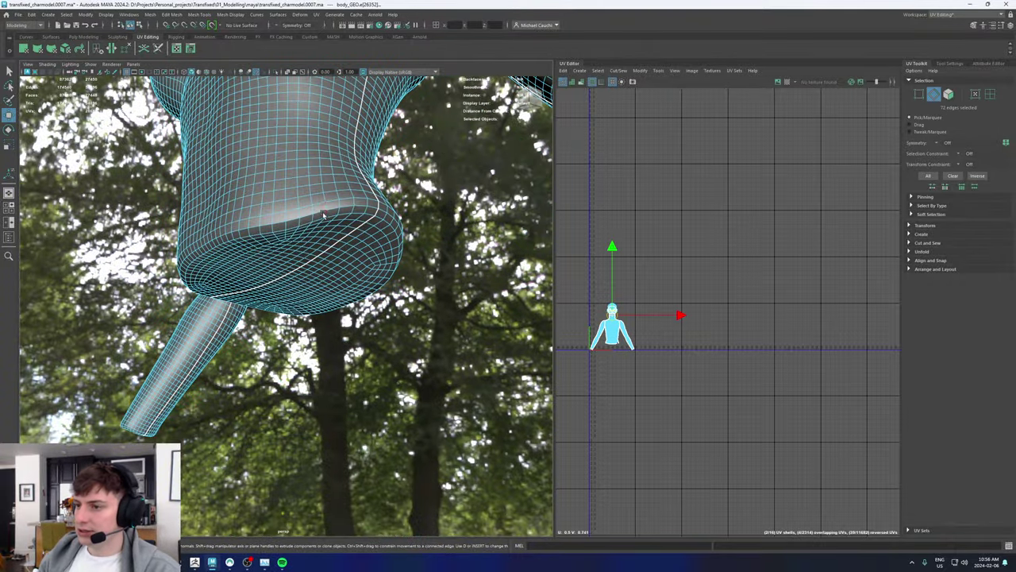
double_click(323, 214)
Step: Add the rim loops at both arm ends and cut the UVs along the torso and arm rims
alt+middle_drag(379, 254, 96, 268)
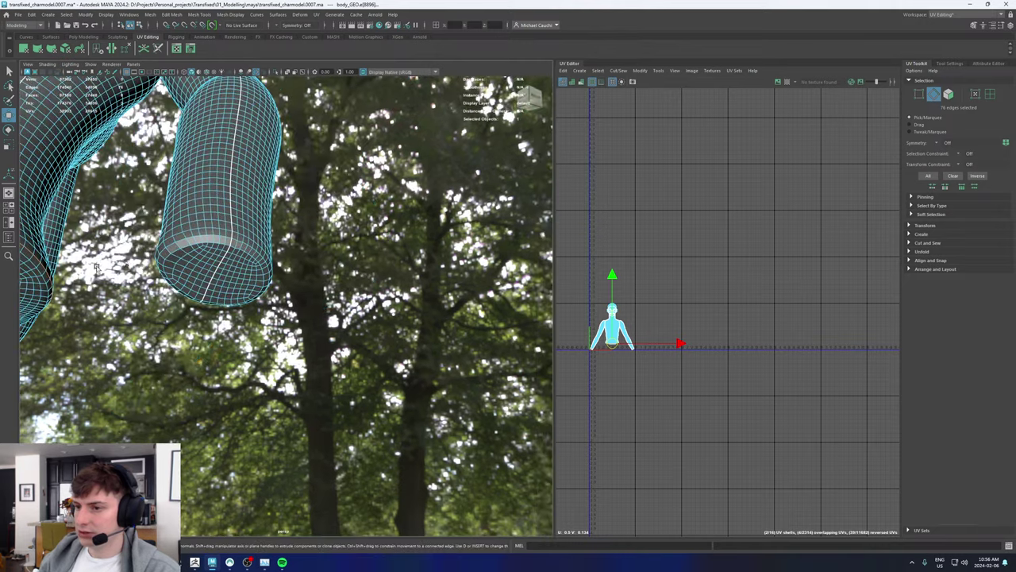
shift+double_click(196, 236)
alt+drag(127, 240, 186, 230)
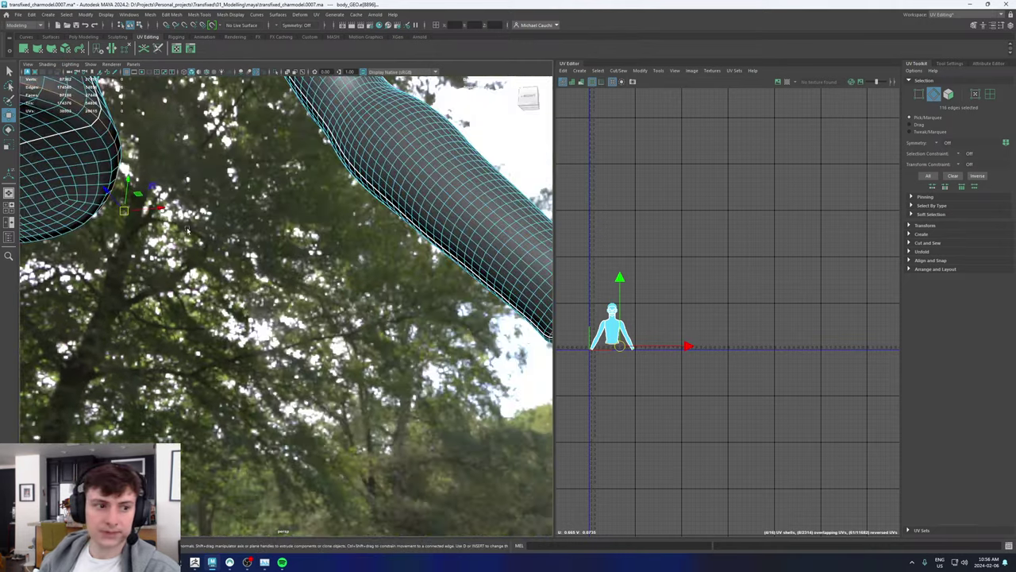
alt+middle_drag(186, 229, 417, 243)
alt+drag(139, 219, 357, 217)
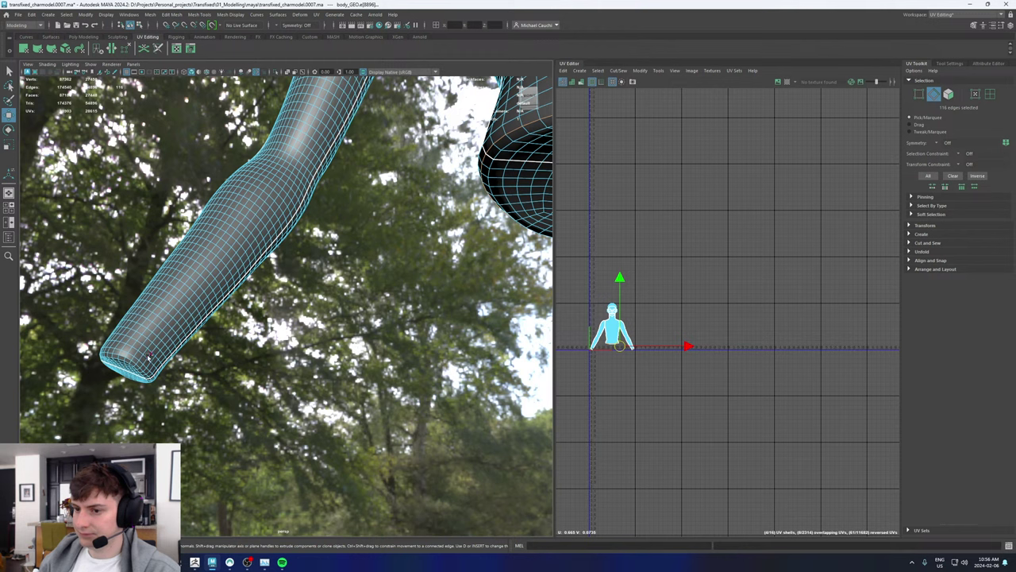
mouse_move(240, 330)
shift+right_down()
mouse_move(208, 339)
mouse_move(243, 307)
mouse_move(242, 328)
shift+right_up()
shift+right_drag(594, 239, 566, 252)
Step: Select the seam crossing the right arm's end cap and move and sew its edges
alt+drag(204, 332, 219, 309)
alt+drag(271, 276, 252, 275)
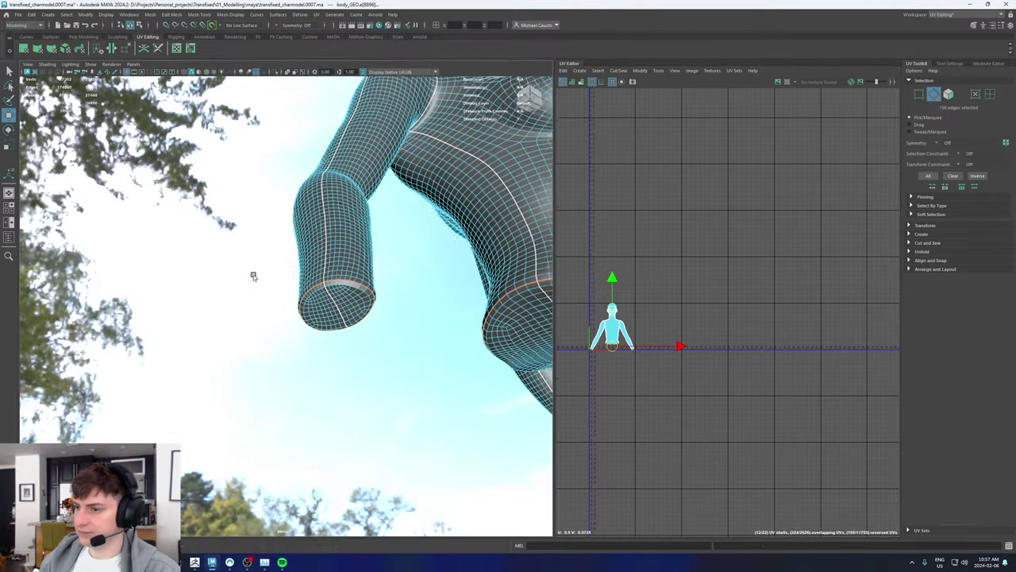
alt+right_drag(252, 275, 348, 319)
click(349, 320)
alt+drag(349, 320, 153, 298)
shift+double_click(104, 268)
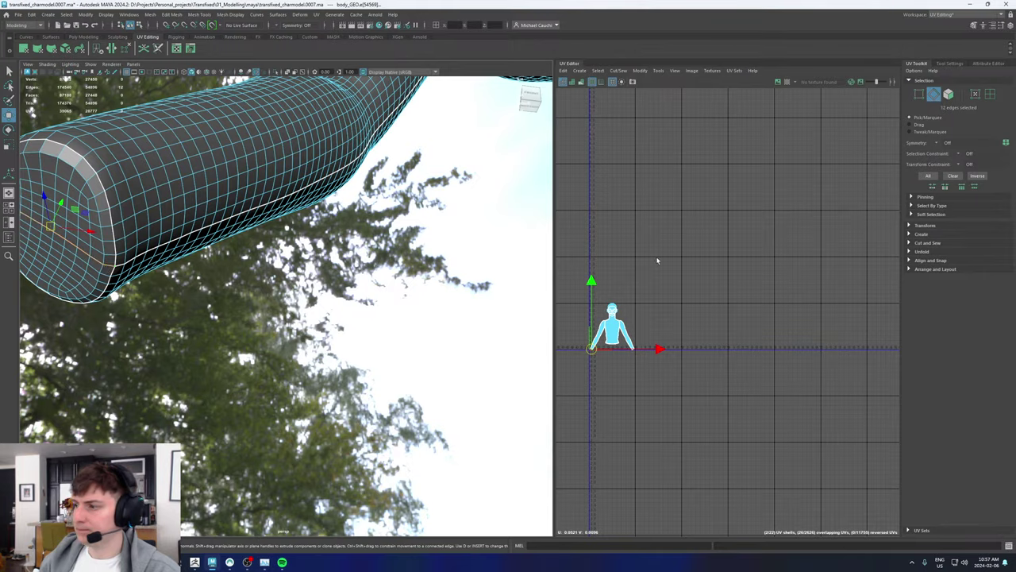
shift+right_drag(658, 259, 655, 226)
Step: Select the seam crossing the underside of the torso and move and sew its edges
alt+right_drag(462, 314, 204, 299)
alt+drag(204, 299, 106, 324)
alt+right_drag(106, 324, 388, 314)
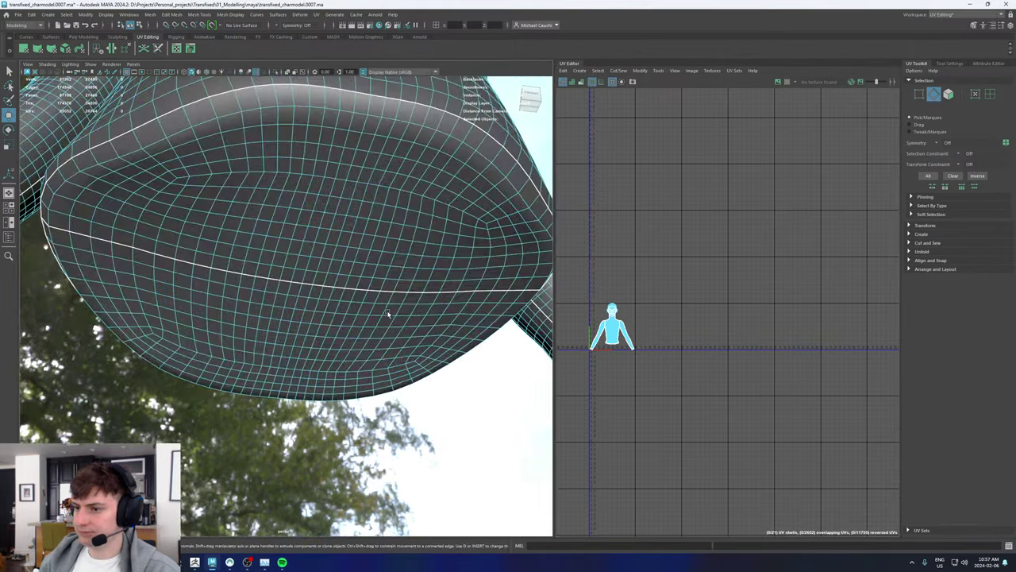
alt+drag(388, 313, 379, 308)
click(194, 251)
alt+drag(195, 251, 264, 291)
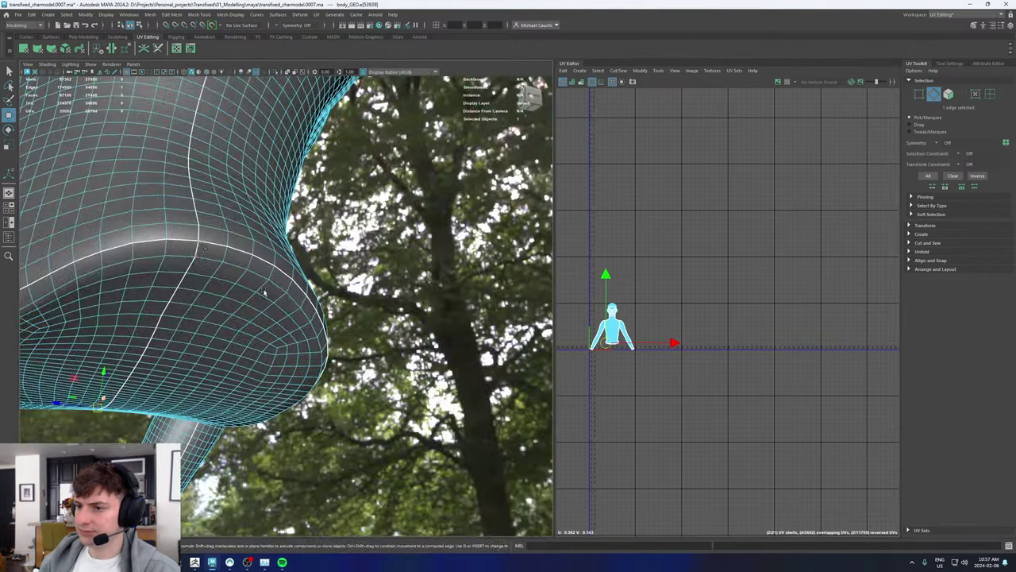
double_click(199, 252)
alt+drag(199, 252, 496, 262)
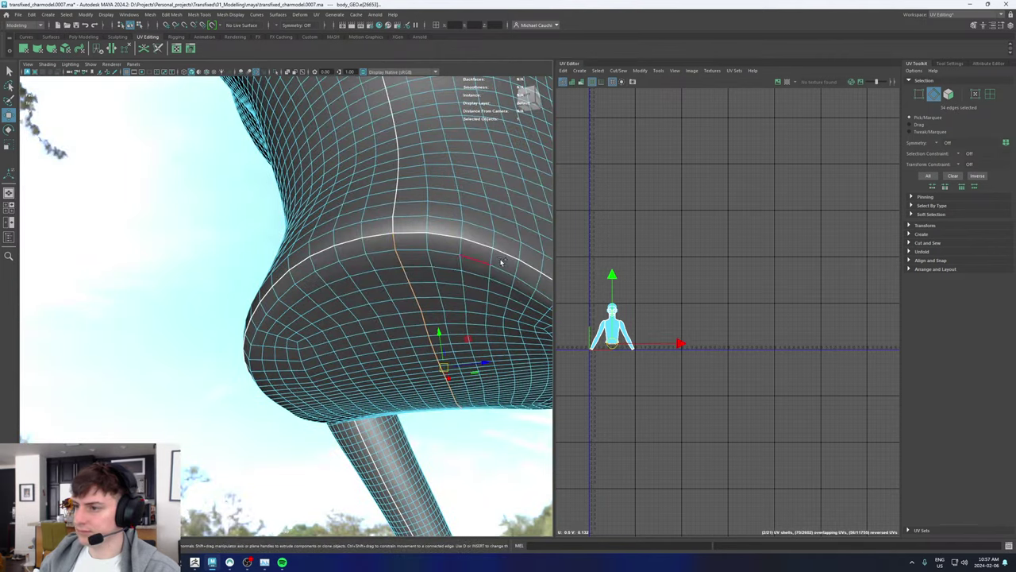
shift+right_drag(711, 249, 712, 232)
Step: Select the seam crossing the left arm's end cap and move and sew its edges
alt+drag(470, 277, 81, 264)
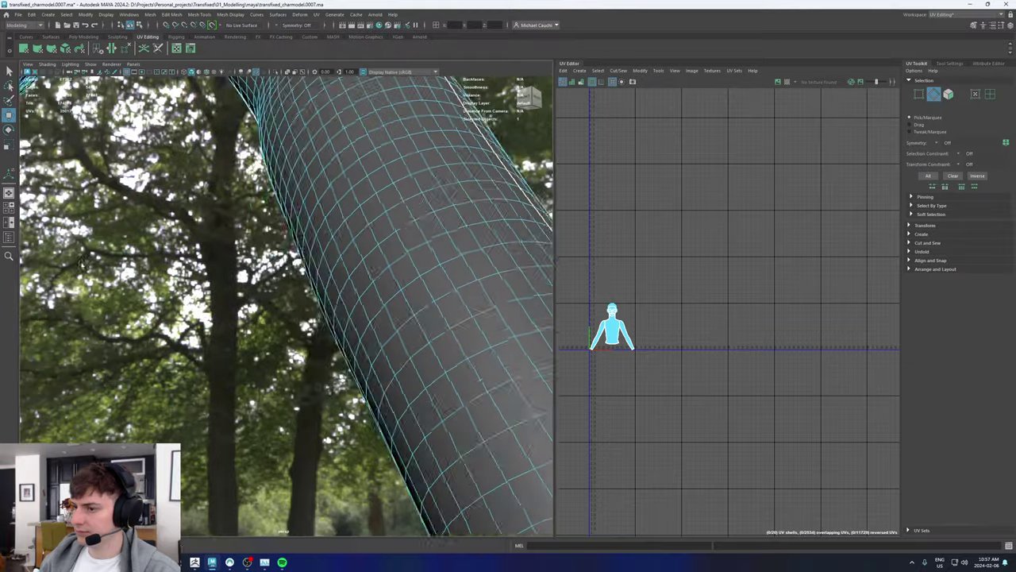
alt+drag(386, 297, 306, 290)
alt+middle_drag(307, 290, 286, 238)
alt+drag(286, 238, 238, 218)
alt+right_drag(215, 221, 280, 215)
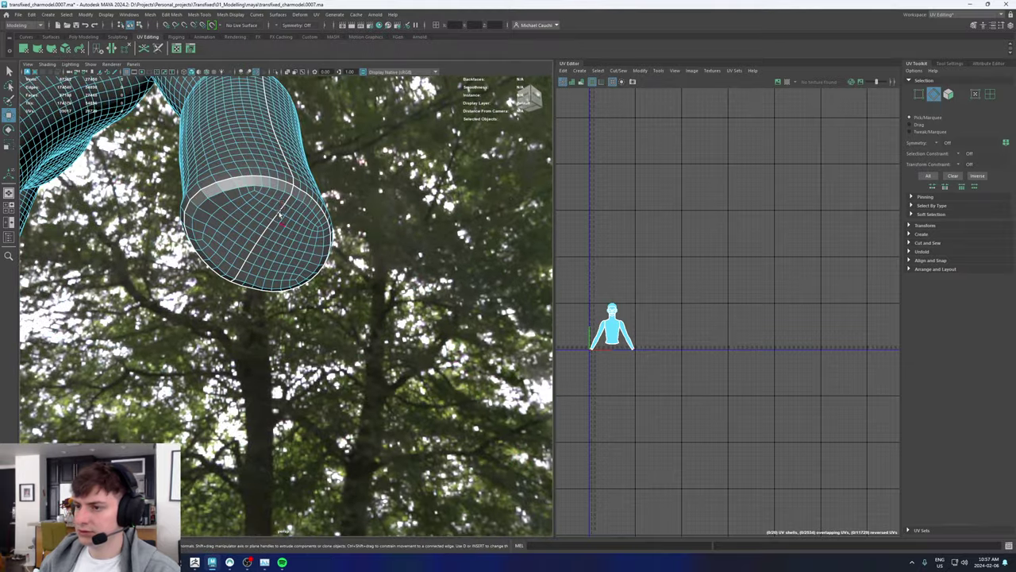
click(289, 194)
alt+drag(289, 194, 362, 213)
shift+double_click(351, 215)
shift+right_drag(693, 243, 693, 226)
Step: Examine the seams across the shoulders, face, lips, ears and neck
alt+right_drag(344, 247, 289, 227)
alt+drag(344, 247, 290, 337)
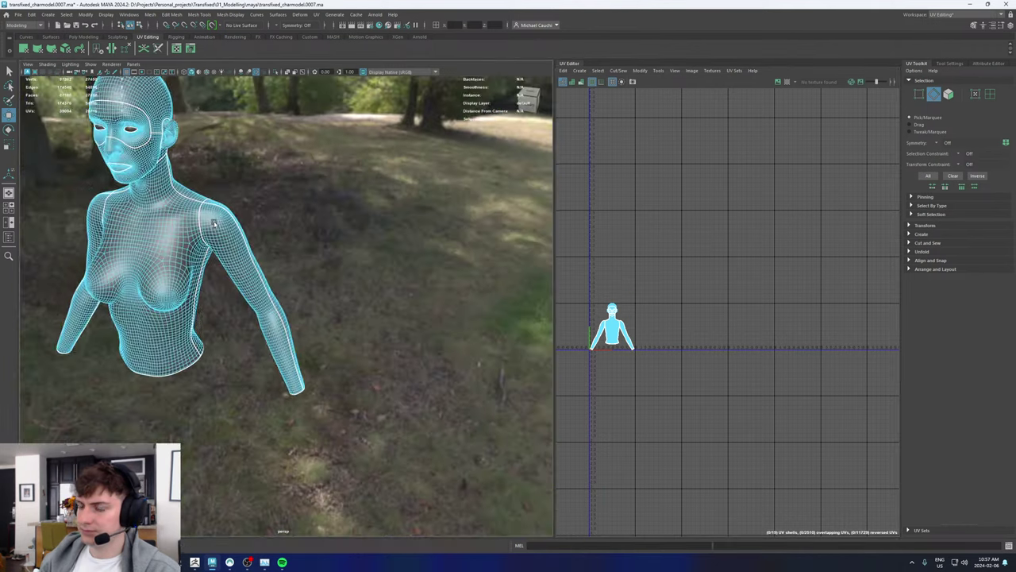
alt+middle_drag(238, 262, 297, 318)
alt+drag(297, 318, 278, 305)
alt+right_drag(278, 306, 363, 309)
alt+drag(353, 311, 273, 238)
alt+right_drag(273, 238, 214, 227)
alt+drag(254, 226, 172, 223)
alt+middle_drag(155, 244, 258, 268)
alt+right_drag(258, 269, 326, 327)
alt+drag(310, 318, 413, 310)
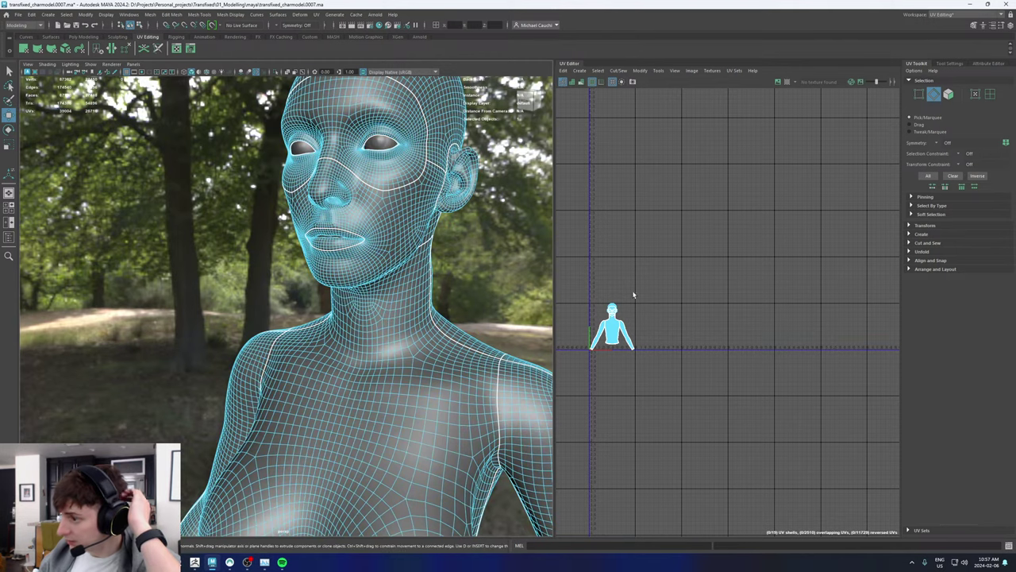
scroll(631, 300, up, 3)
alt+middle_drag(373, 146, 372, 188)
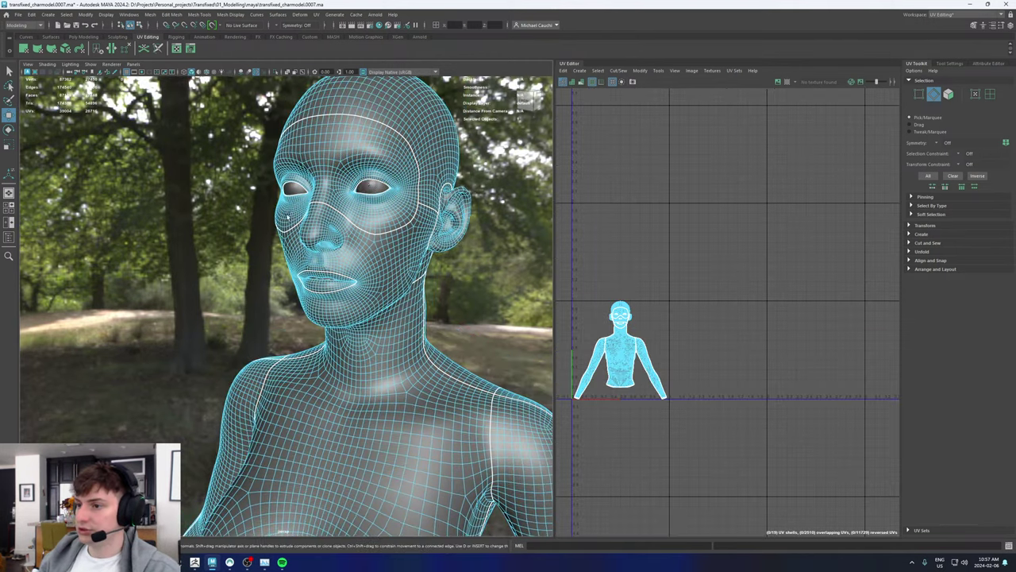
alt+right_drag(372, 187, 460, 181)
alt+middle_drag(461, 181, 311, 264)
scroll(312, 265, down, 9)
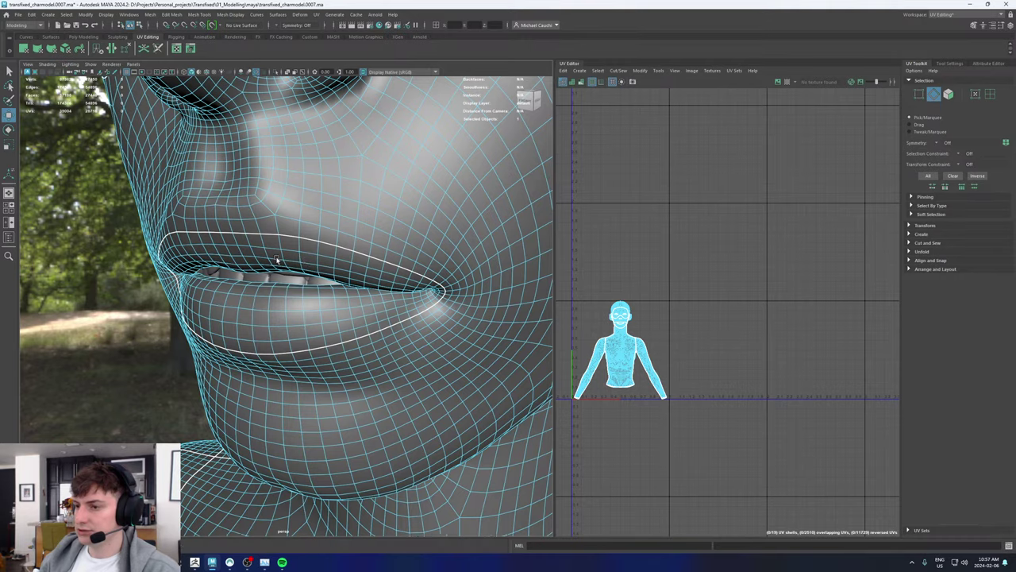
alt+drag(314, 262, 444, 264)
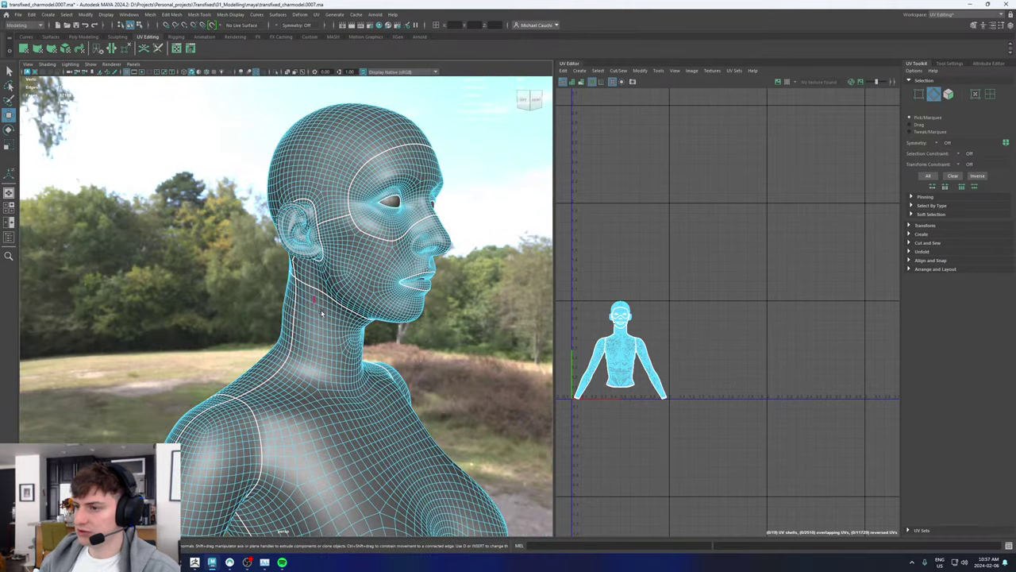
Step: Select all the body's UV shells and unfold them
right_drag(628, 333, 602, 322)
scroll(609, 335, down, 3)
drag(566, 305, 658, 404)
shift+right_drag(678, 319, 593, 317)
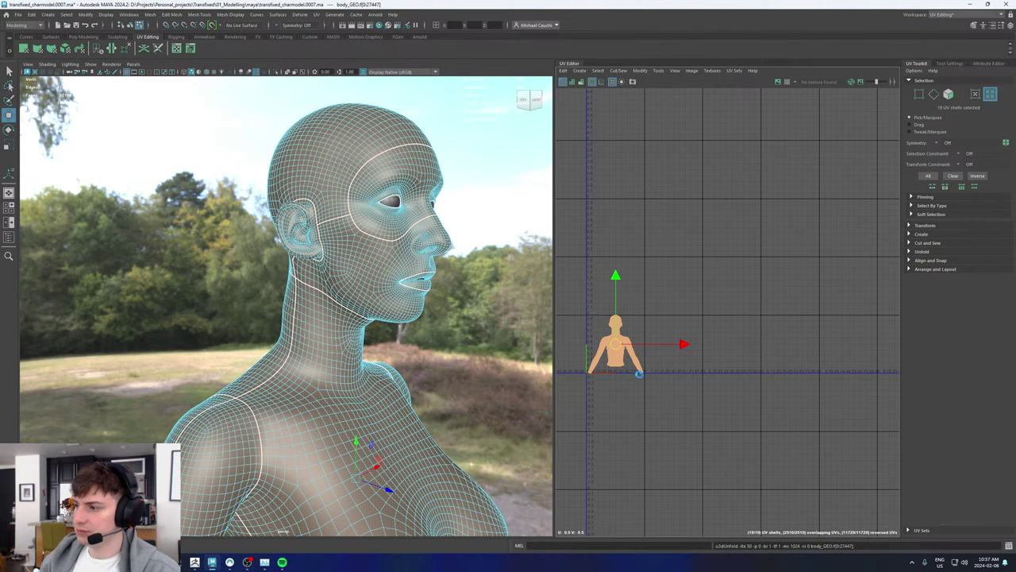
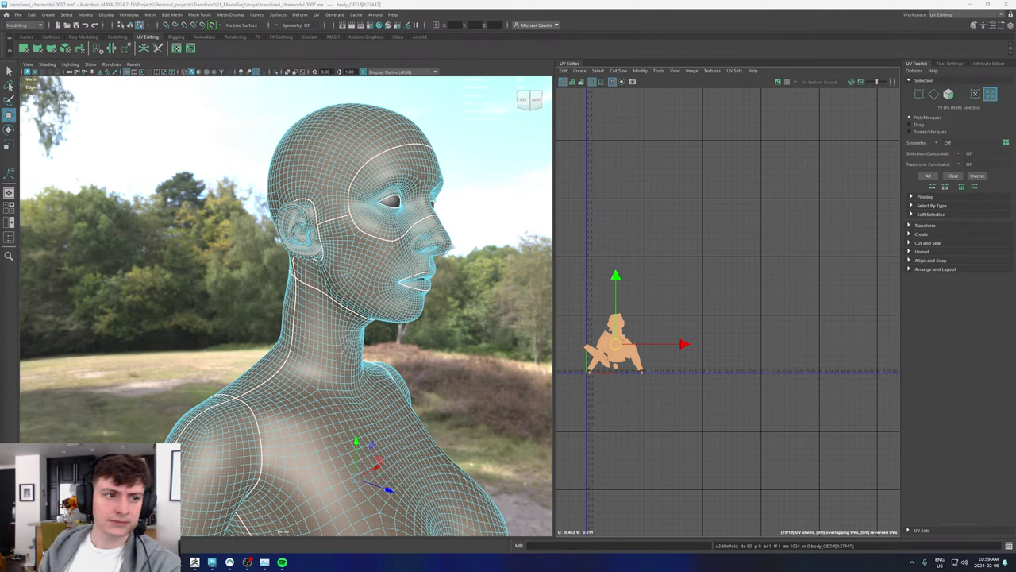
Step: Move the scalp UV shell up, clear of the overlapping head shells
scroll(597, 346, up, 3)
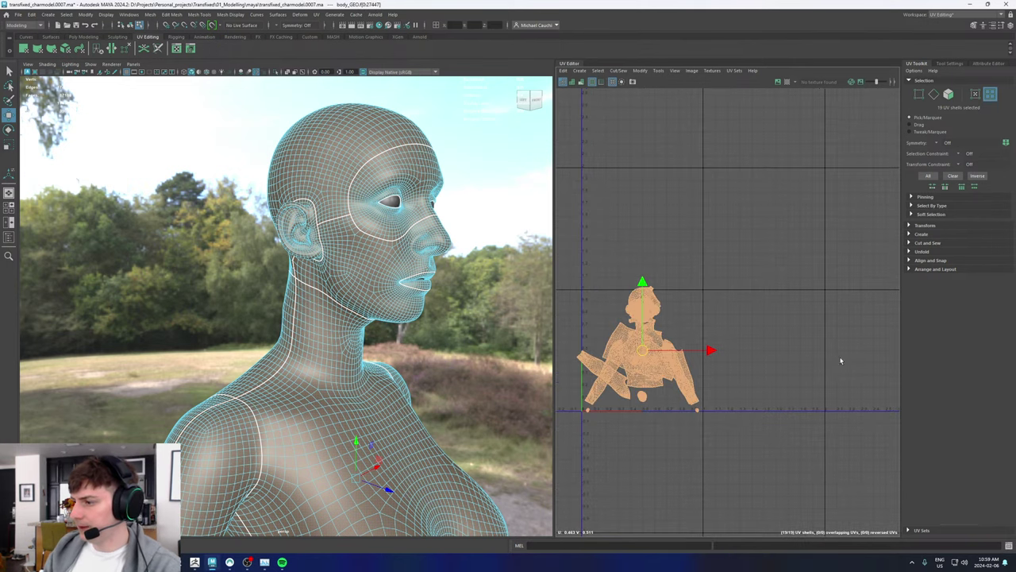
alt+drag(344, 215, 257, 261)
alt+right_drag(256, 261, 712, 364)
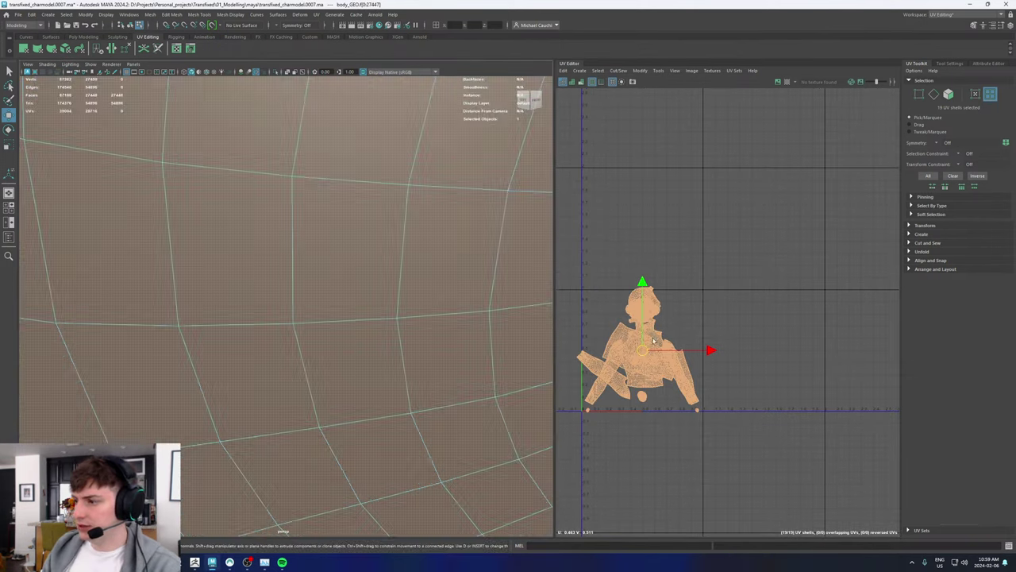
scroll(657, 306, up, 4)
scroll(658, 308, up, 4)
scroll(647, 309, down, 3)
click(644, 304)
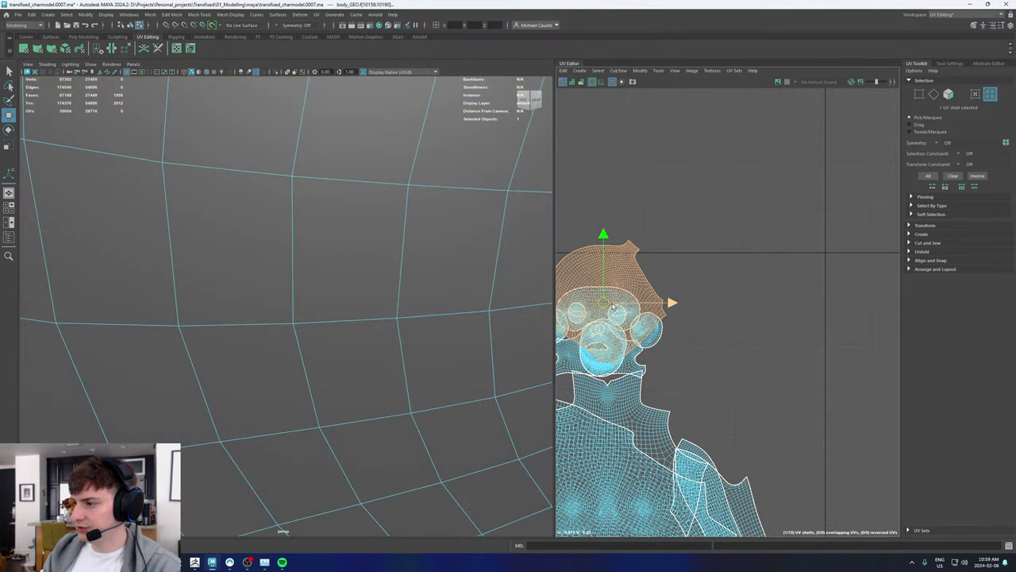
drag(606, 298, 640, 180)
alt+middle_drag(655, 284, 731, 292)
Step: Move the eye-mask shell and the lower-face shell out to opposite sides of the remaining head shells
click(689, 305)
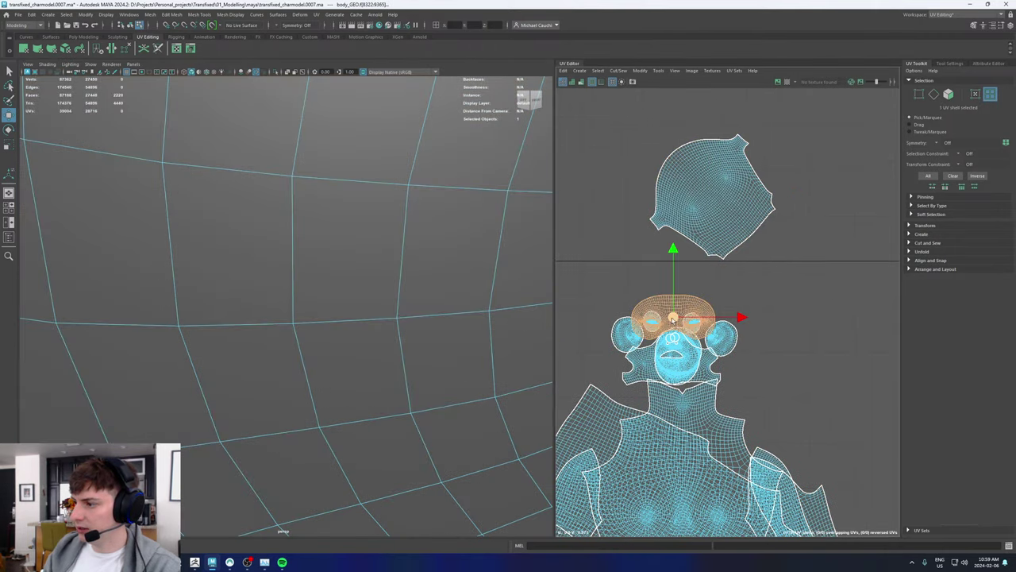
drag(672, 317, 584, 231)
click(675, 357)
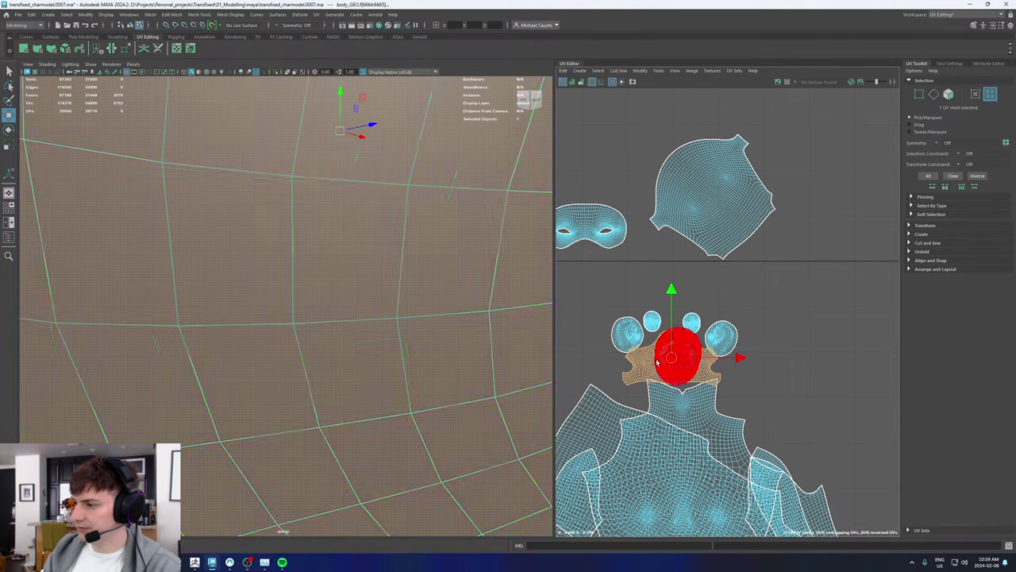
drag(676, 357, 816, 278)
Step: Move the mouth-interior shell to below the eye-mask shell and isolate it in the 3D view
click(675, 356)
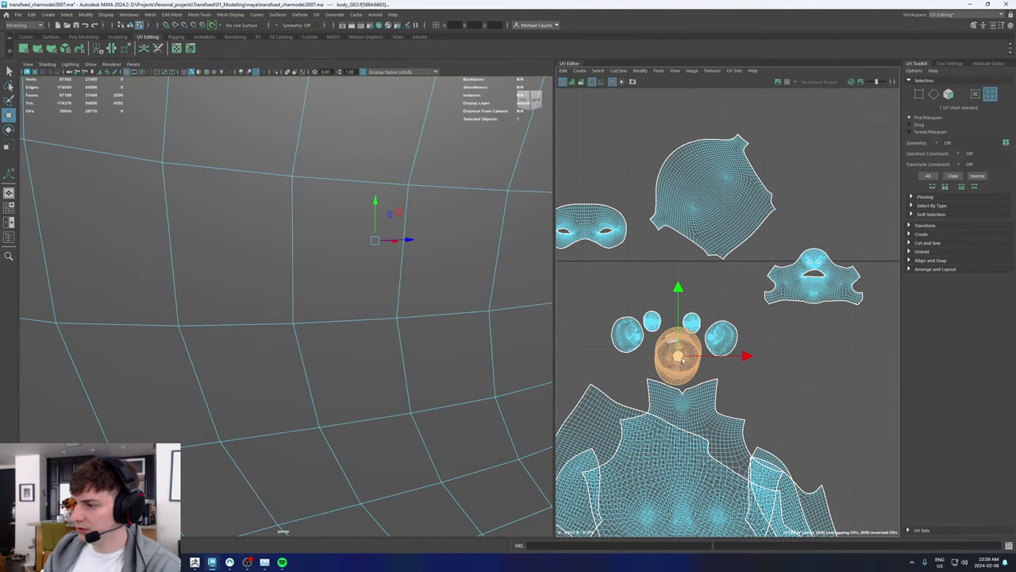
drag(676, 358, 584, 332)
scroll(301, 235, down, 10)
mouse_move(314, 239)
alt+mouse_down()
mouse_move(309, 246)
mouse_move(327, 231)
alt+mouse_up()
click(276, 72)
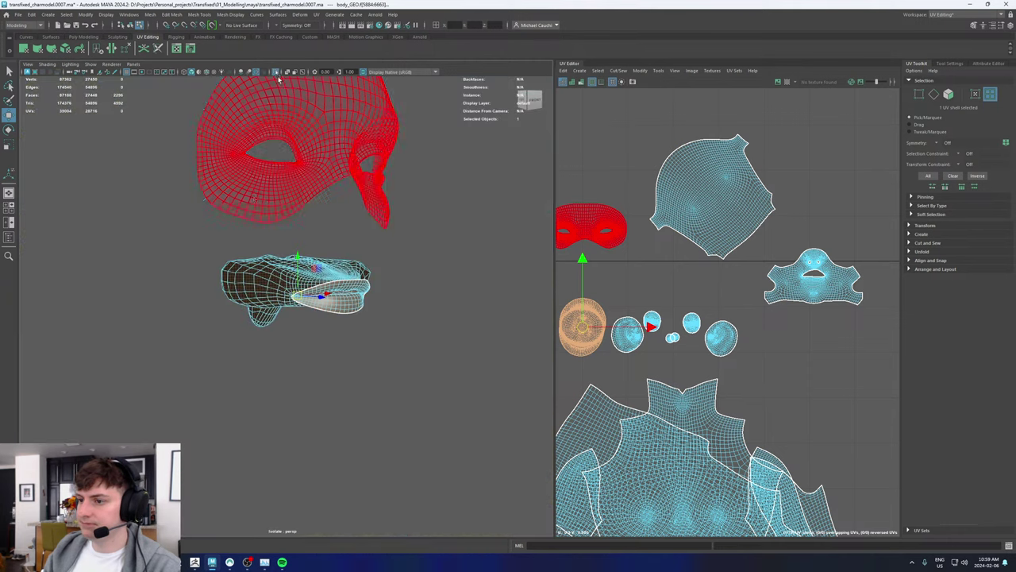
Step: Select the horizontal edge loop running around the mouth interior through the mouth corner, and show the whole body again
alt+right_drag(290, 228, 469, 277)
alt+drag(427, 256, 357, 264)
right_drag(356, 269, 335, 232)
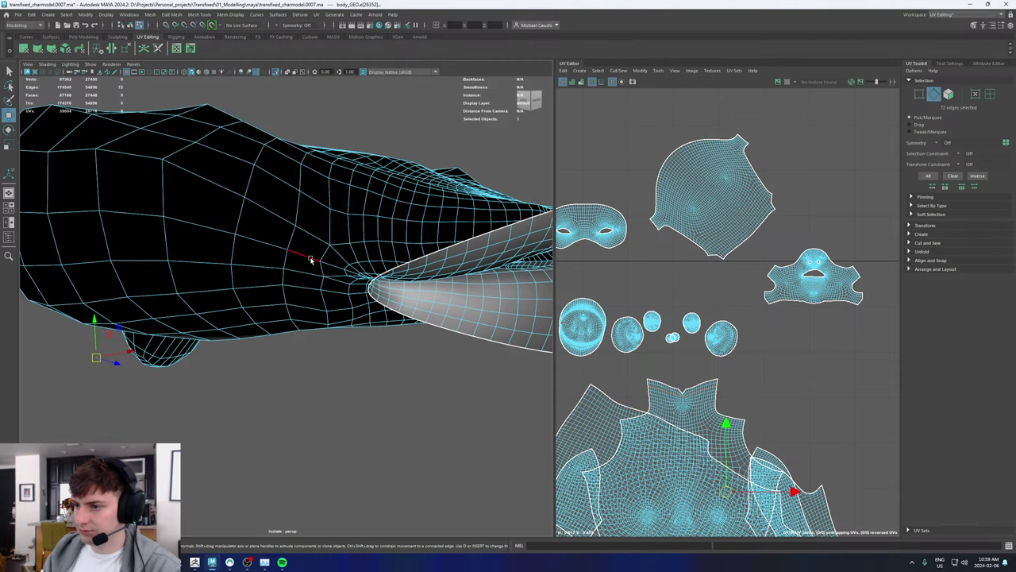
double_click(310, 258)
alt+right_drag(444, 254, 413, 256)
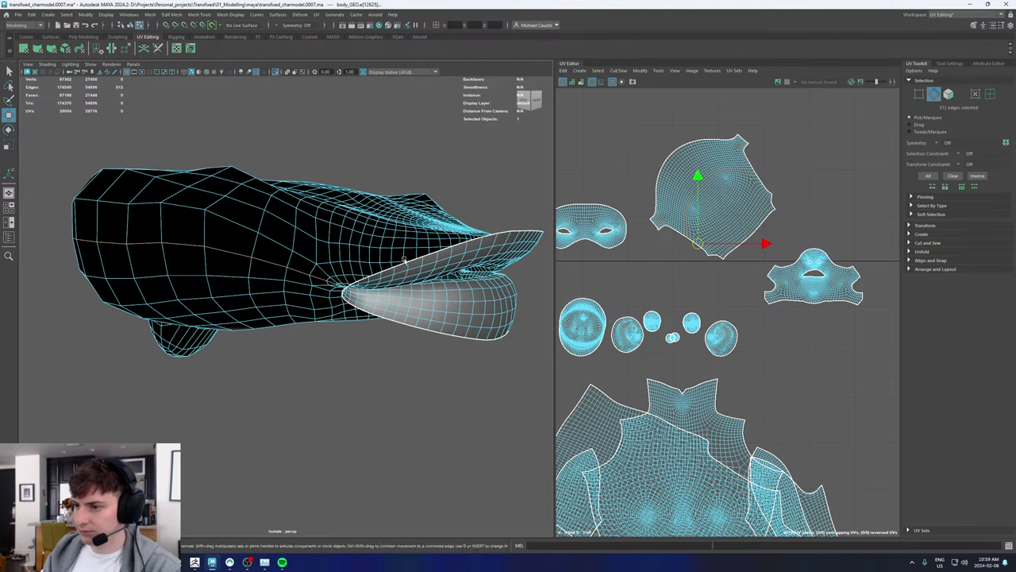
alt+drag(430, 255, 412, 245)
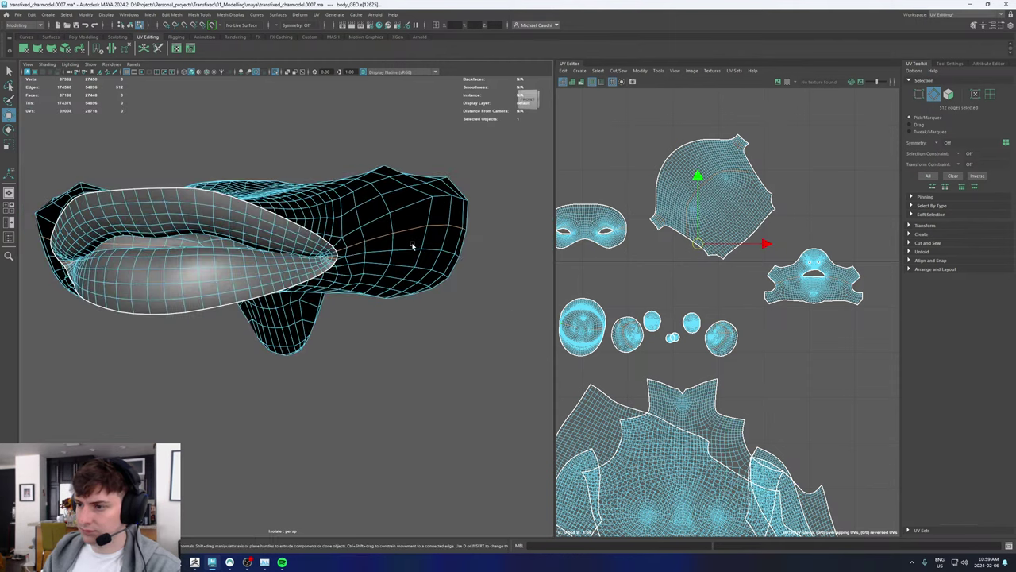
click(275, 72)
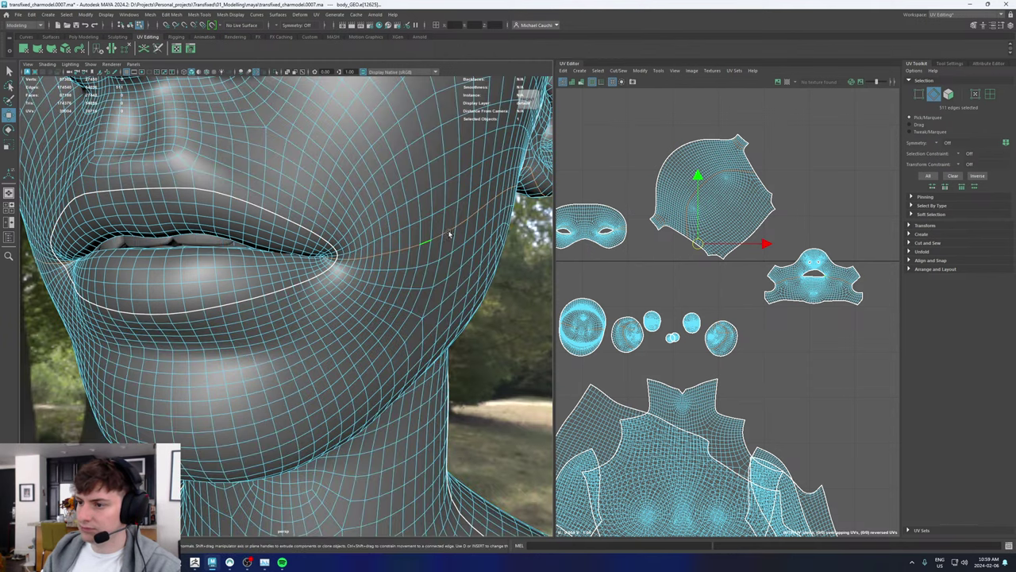
Step: Deselect the loop's edges that run across both cheeks between the mouth corners and the earlobes
alt+drag(448, 233, 262, 222)
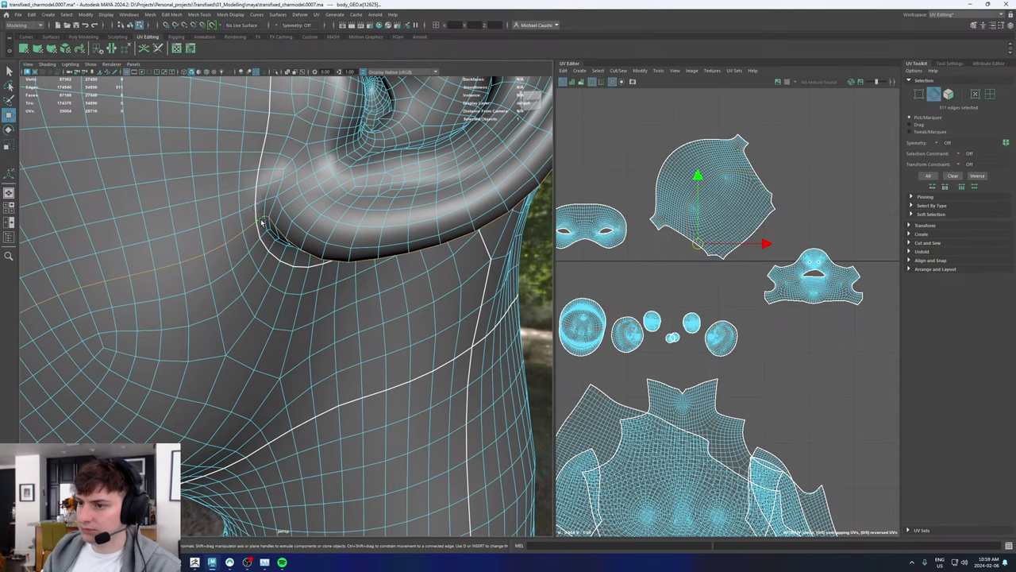
key(ctrl+z)
scroll(370, 193, down, 6)
mouse_move(358, 188)
alt+mouse_down()
mouse_move(307, 207)
mouse_move(438, 239)
alt+mouse_up()
scroll(321, 212, up, 2)
key(4)
scroll(292, 296, up, 5)
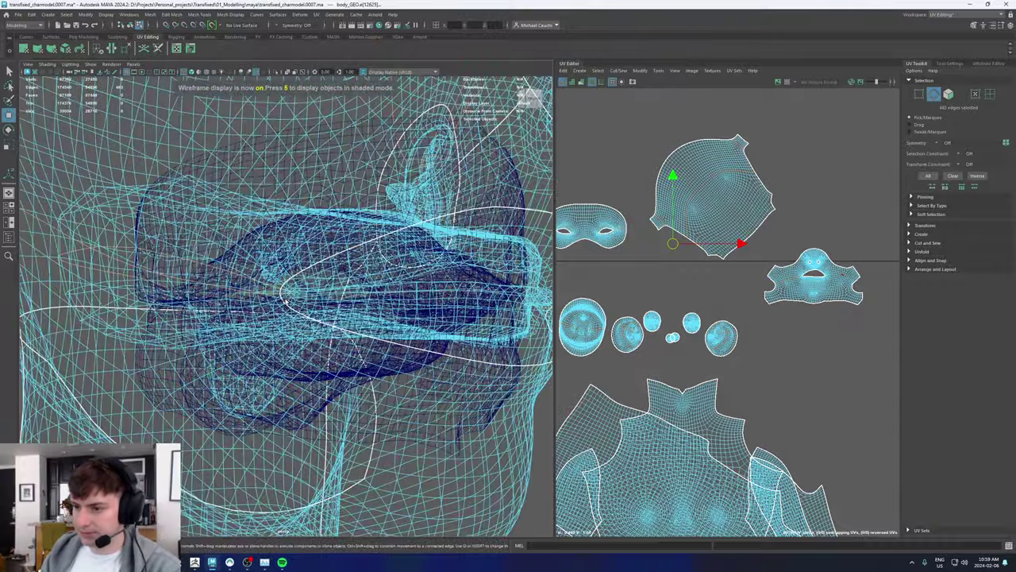
key(5)
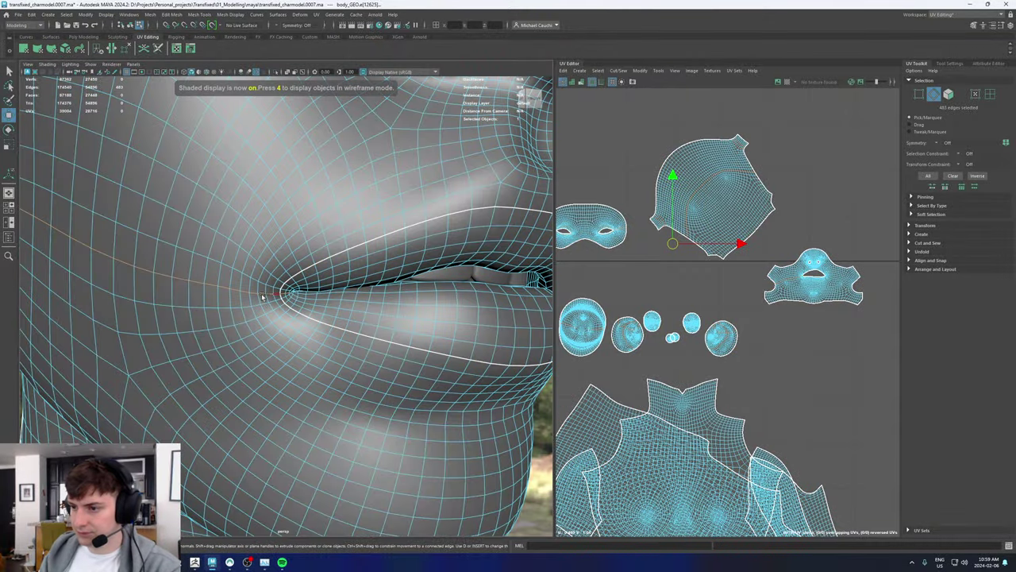
ctrl+click(262, 296)
alt+middle_drag(162, 273, 351, 308)
alt+drag(281, 267, 310, 230)
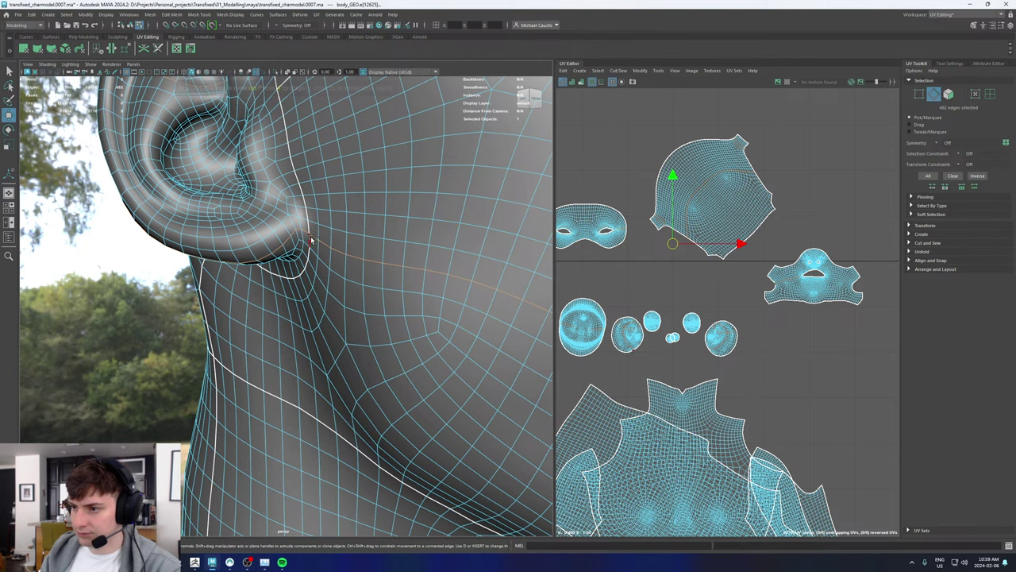
ctrl+double_click(312, 236)
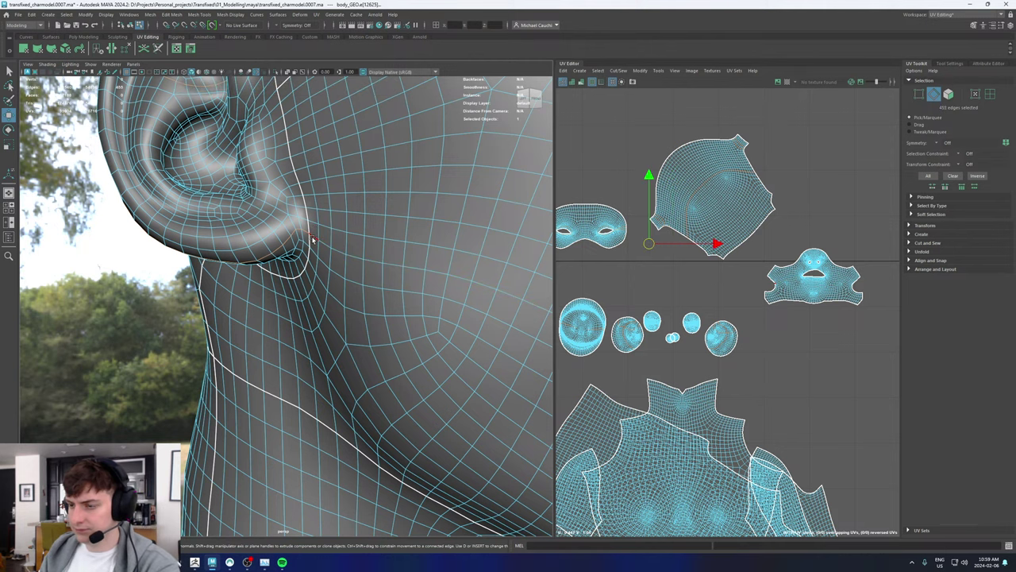
Step: Deselect the loop's remaining edges on the outside of the head in wireframe, keeping only those inside the mouth
key(6)
key(f)
key(4)
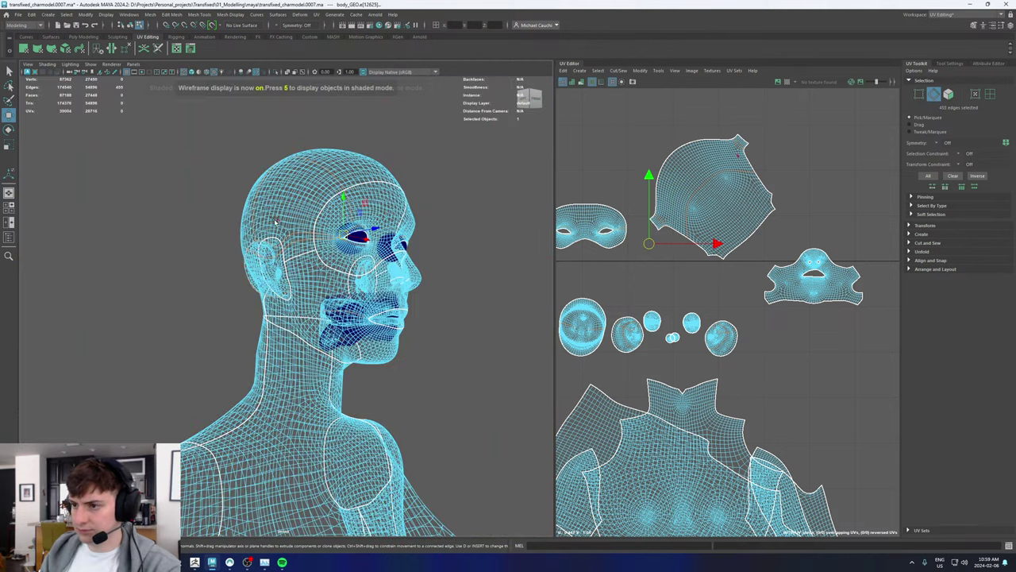
mouse_move(211, 154)
mouse_down()
mouse_move(431, 283)
mouse_move(302, 170)
mouse_up()
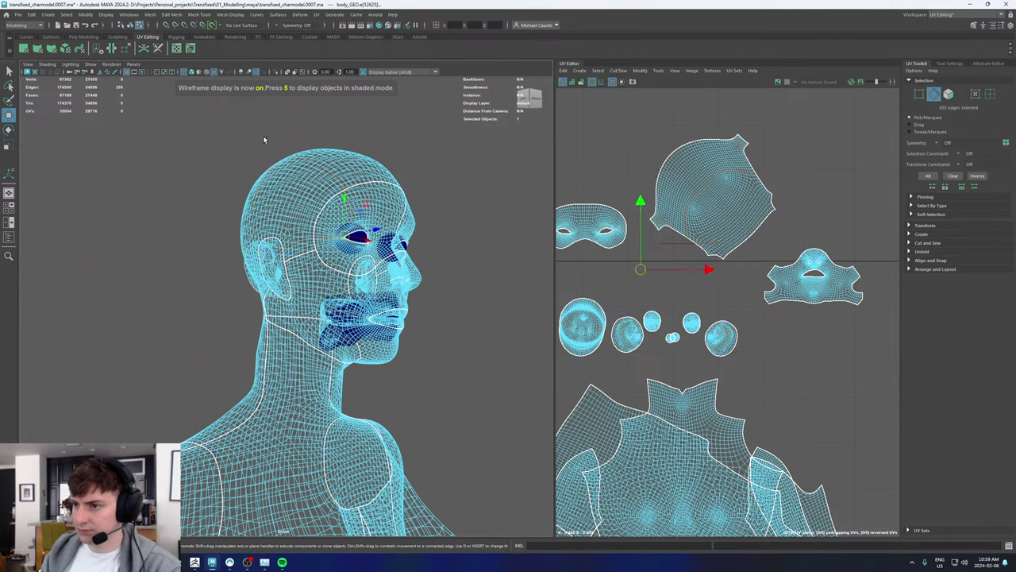
ctrl+drag(264, 139, 364, 213)
alt+drag(373, 252, 330, 302)
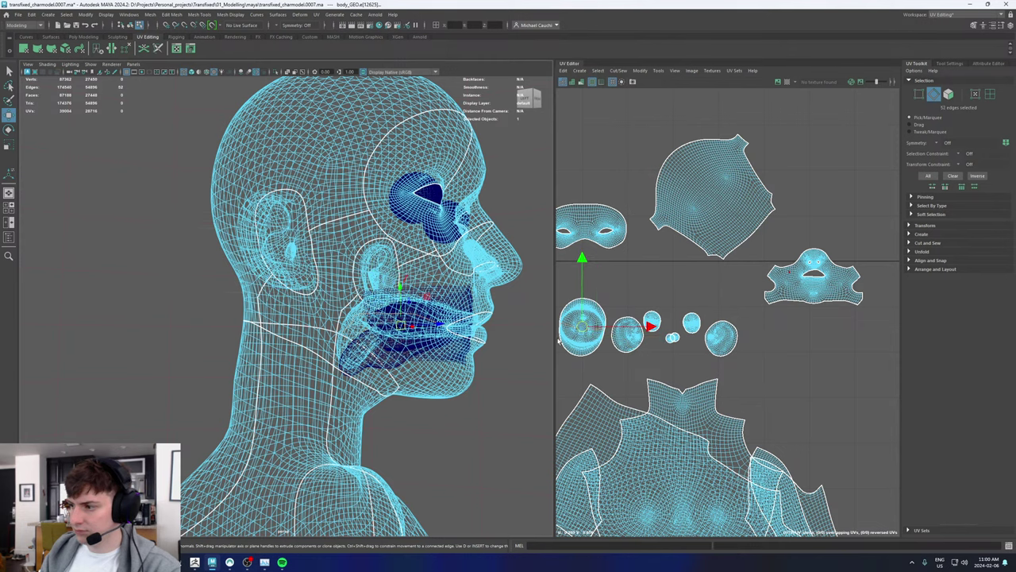
Step: Adjust the edge selection around the back of the mouth interior and cut the UVs along it
alt+drag(441, 279, 418, 313)
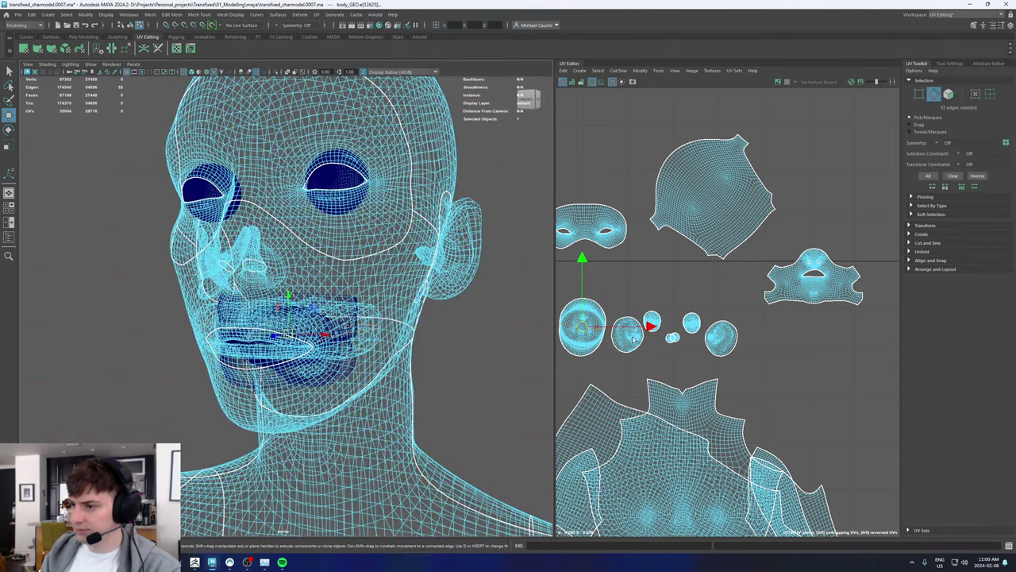
right_click(635, 305)
mouse_move(636, 305)
ctrl+right_down()
mouse_move(614, 310)
mouse_move(636, 305)
ctrl+right_up()
alt+drag(463, 322, 244, 335)
alt+middle_drag(244, 335, 291, 318)
alt+right_drag(290, 318, 373, 311)
alt+drag(342, 306, 249, 262)
alt+right_drag(249, 262, 291, 265)
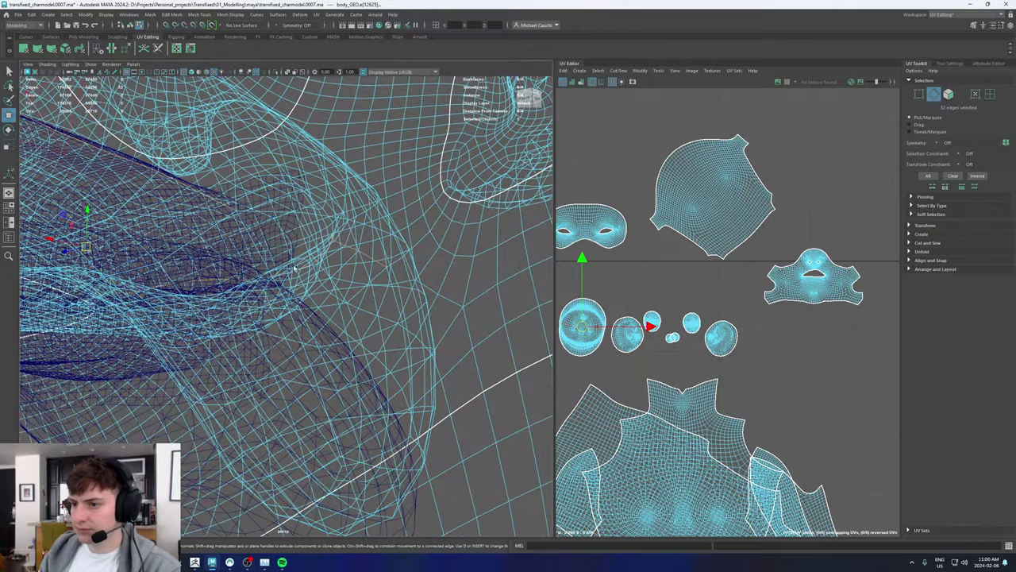
shift+click(242, 228)
alt+drag(294, 312, 308, 351)
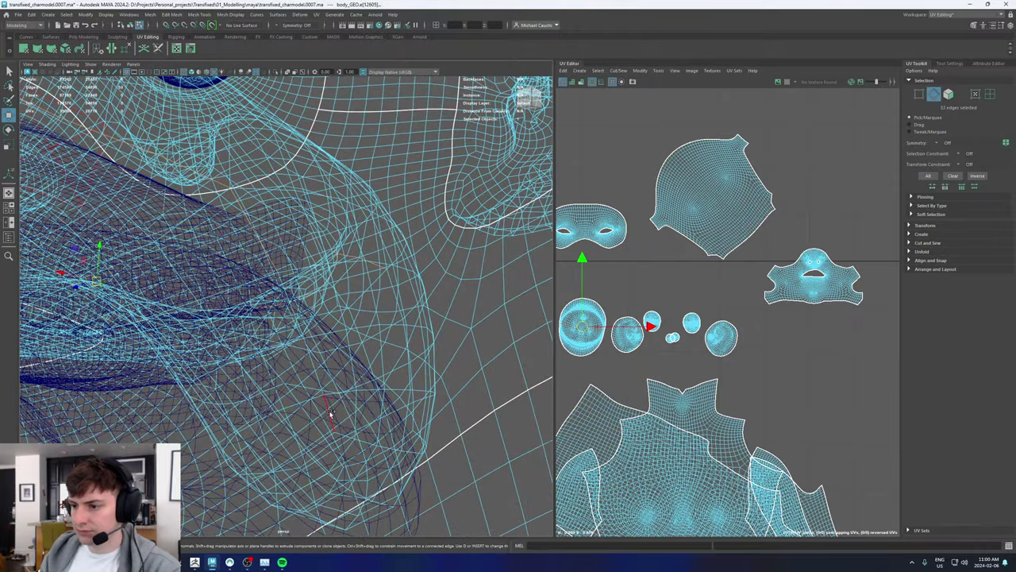
shift+double_click(331, 413)
alt+drag(322, 391, 330, 410)
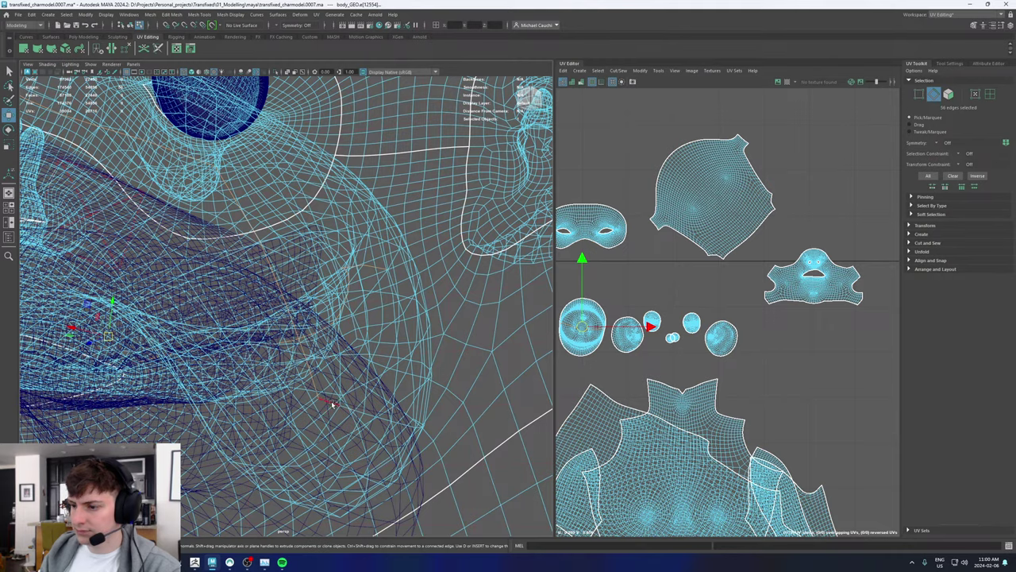
shift+double_click(331, 404)
alt+drag(379, 387, 324, 333)
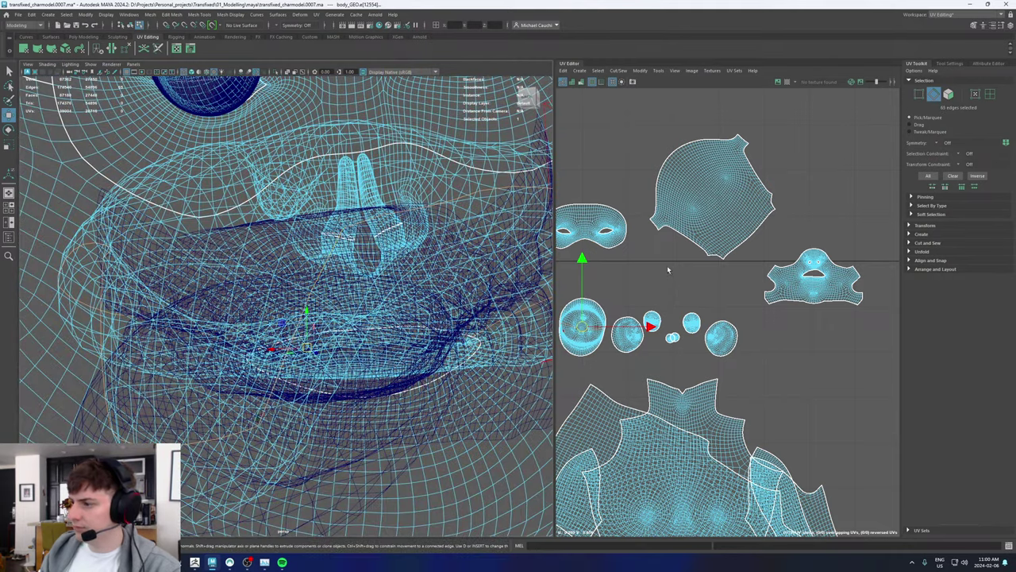
shift+right_drag(668, 270, 637, 278)
scroll(306, 337, down, 5)
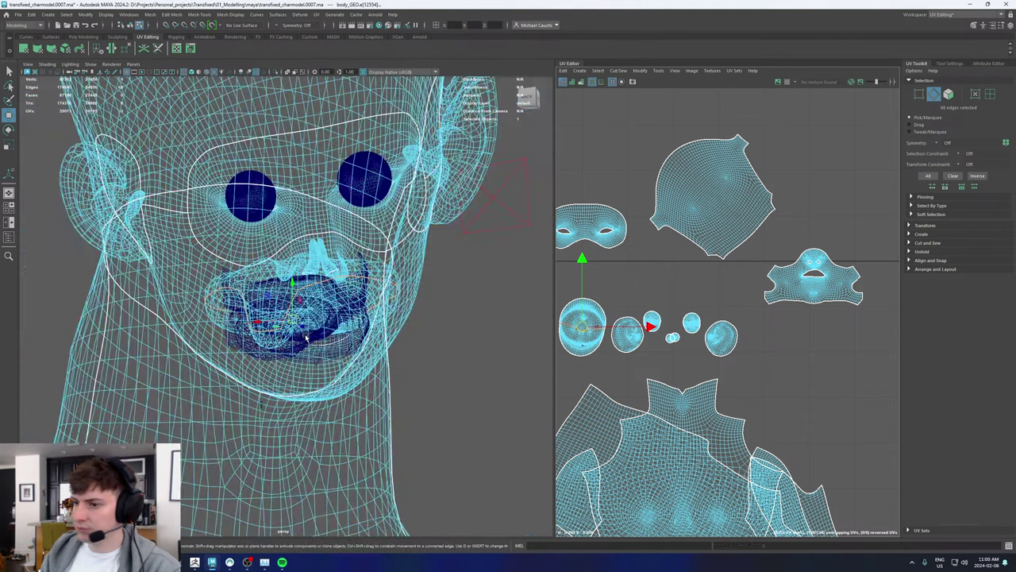
Step: Return to shaded display and select the body mesh in object mode
scroll(306, 338, down, 7)
key(5)
mouse_move(293, 335)
alt+mouse_down()
mouse_move(420, 319)
mouse_move(279, 301)
alt+mouse_up()
key(F8)
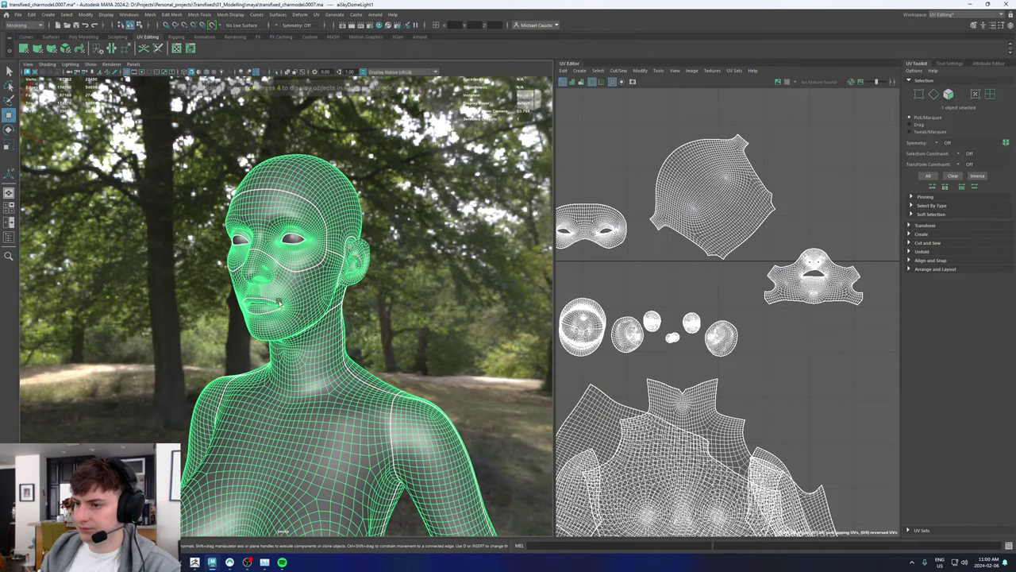
scroll(403, 327, up, 3)
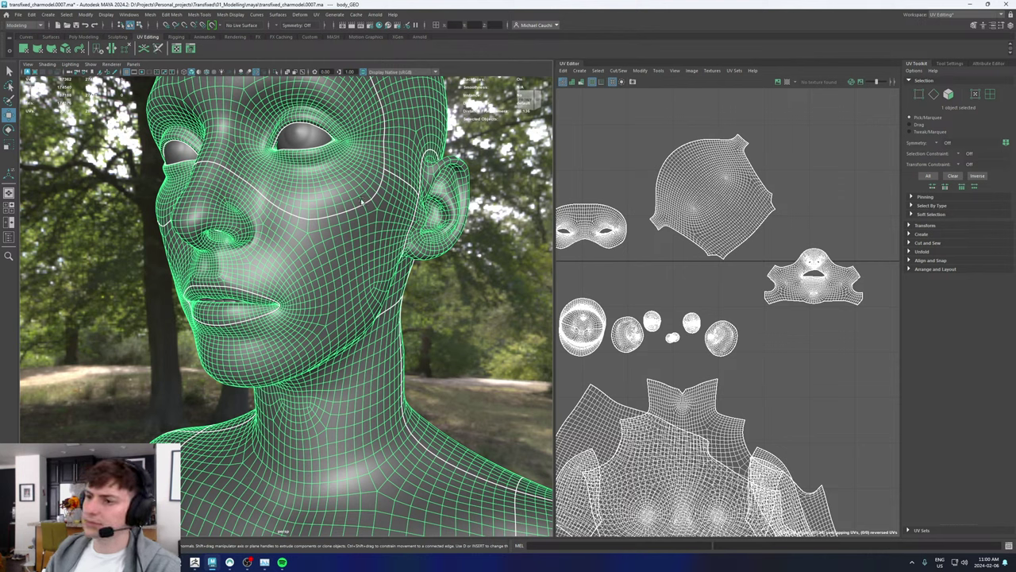
alt+middle_drag(294, 169, 316, 303)
alt+right_drag(272, 213, 383, 238)
alt+drag(308, 207, 361, 259)
scroll(381, 261, up, 6)
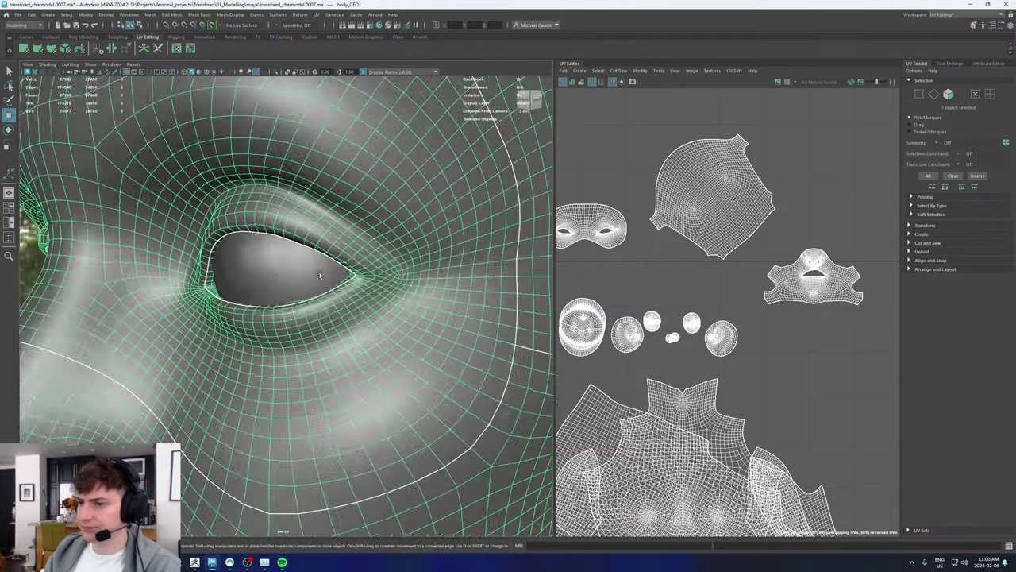
scroll(356, 275, up, 2)
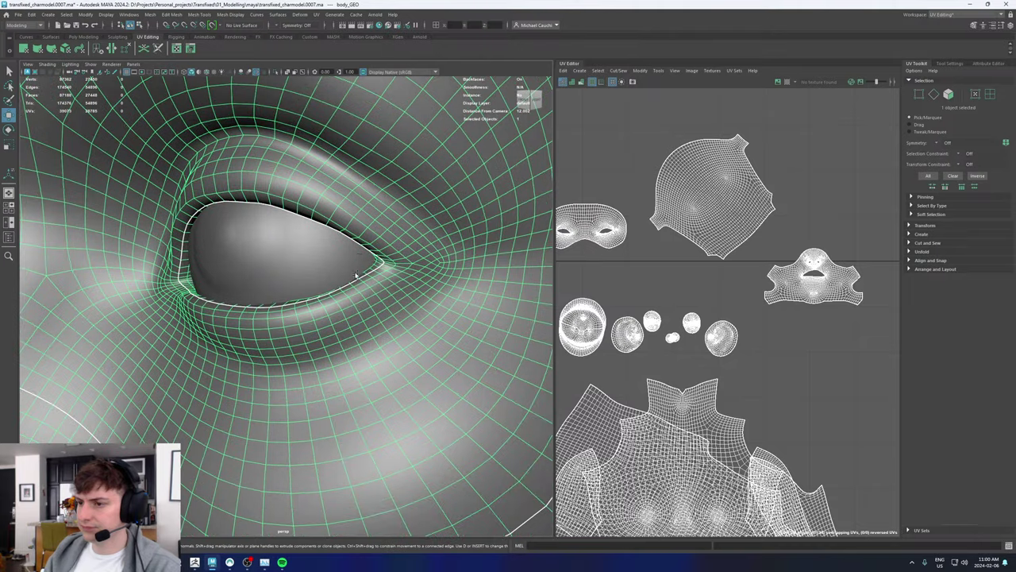
click(368, 256)
key(ctrl+z)
key(ctrl+z)
key(ctrl+z)
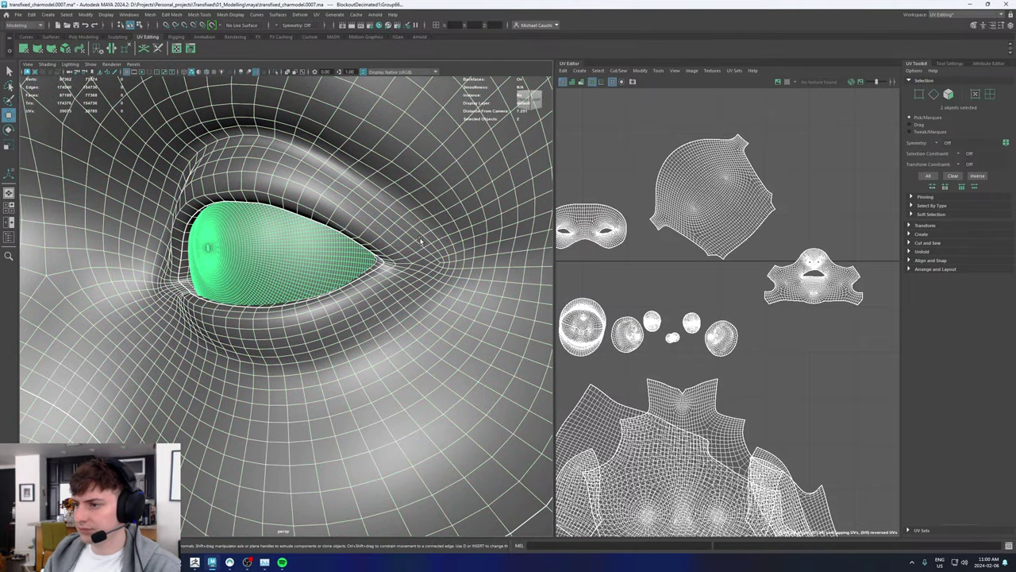
Step: Select the edge loop around the character's left eye that passes through the eyelids just beyond the outer eye corner
double_click(409, 260)
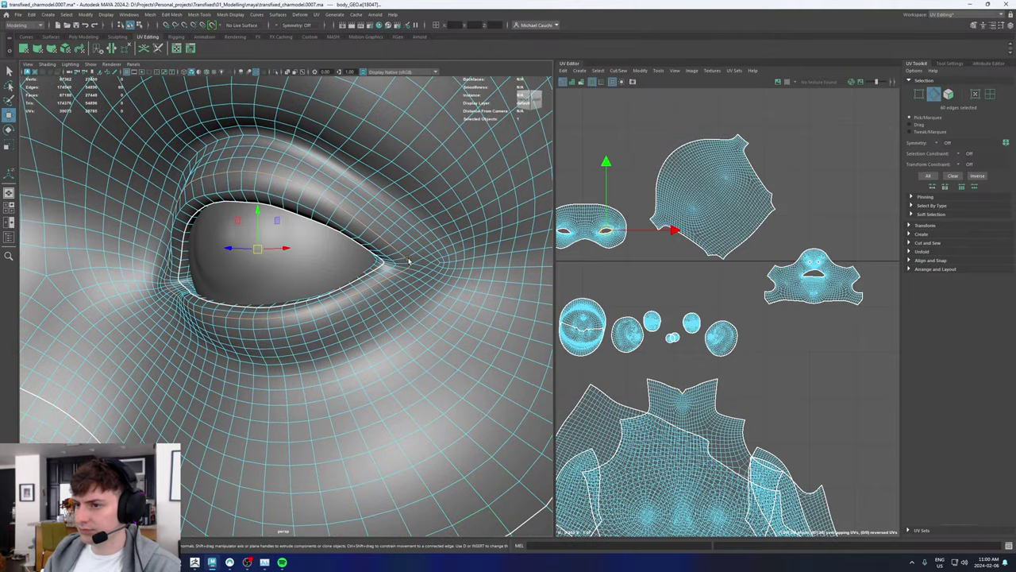
alt+drag(379, 255, 350, 260)
alt+middle_drag(292, 254, 305, 238)
scroll(332, 247, up, 2)
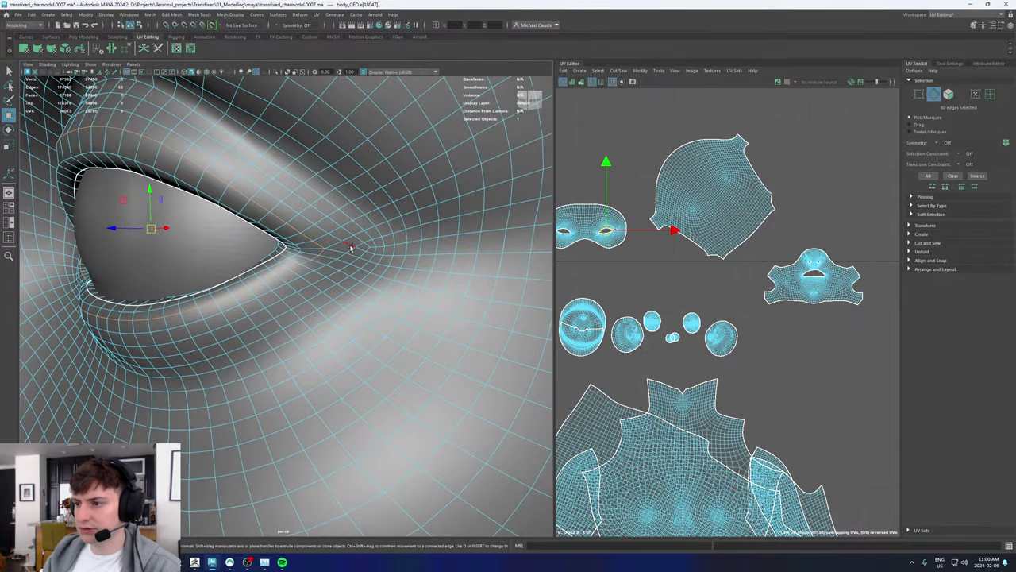
click(350, 247)
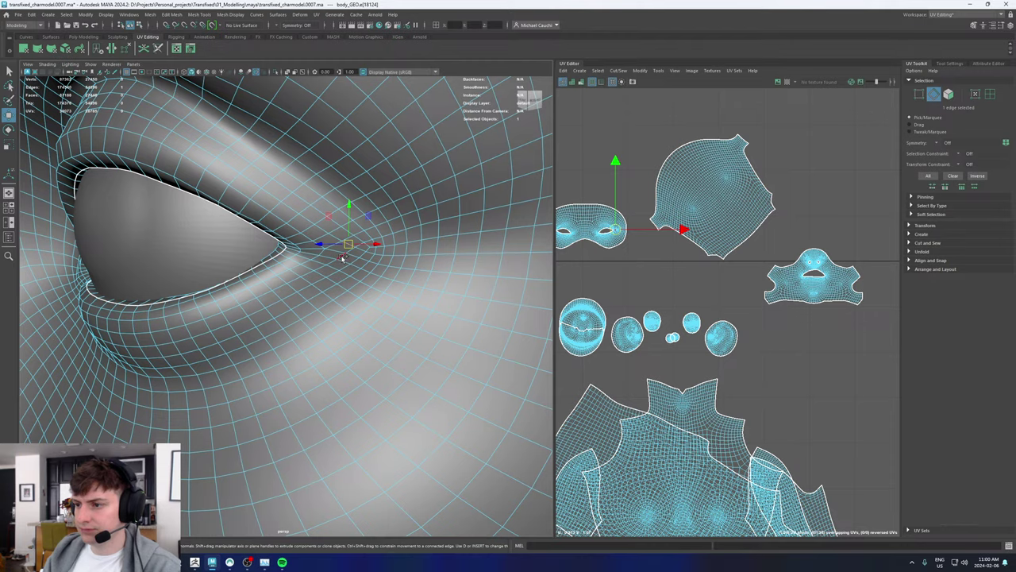
double_click(342, 258)
alt+right_drag(426, 255, 292, 255)
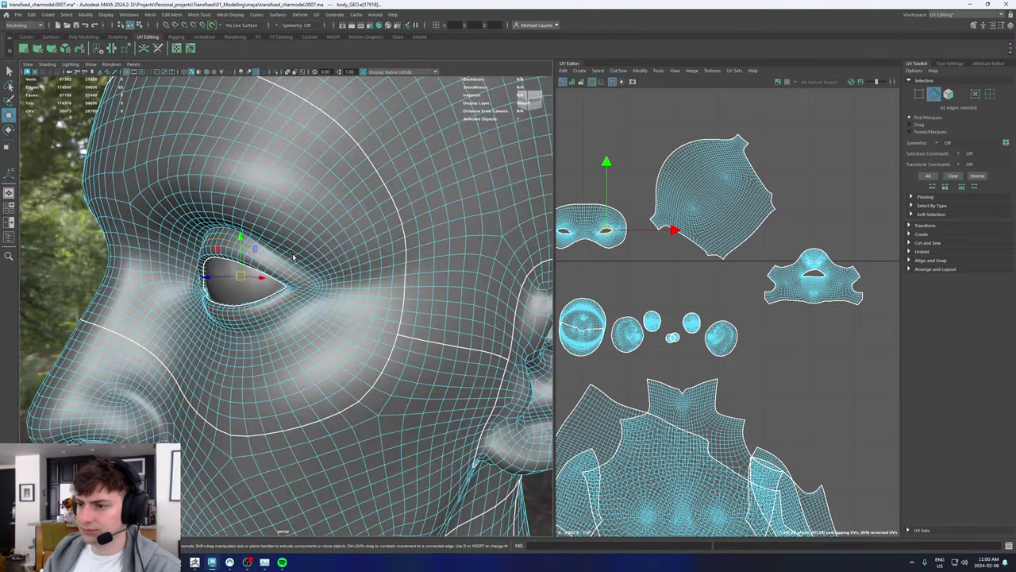
Step: Add the matching eyelid loop around the character's right eye and cut the UVs along both loops
alt+drag(292, 255, 356, 255)
scroll(261, 266, up, 5)
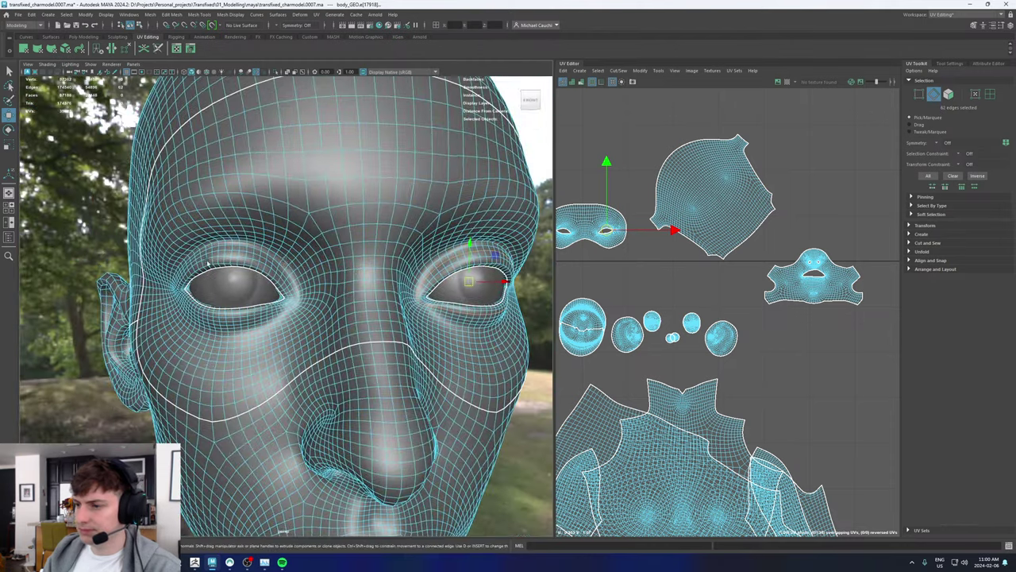
scroll(253, 275, up, 2)
alt+drag(250, 276, 236, 247)
click(214, 246)
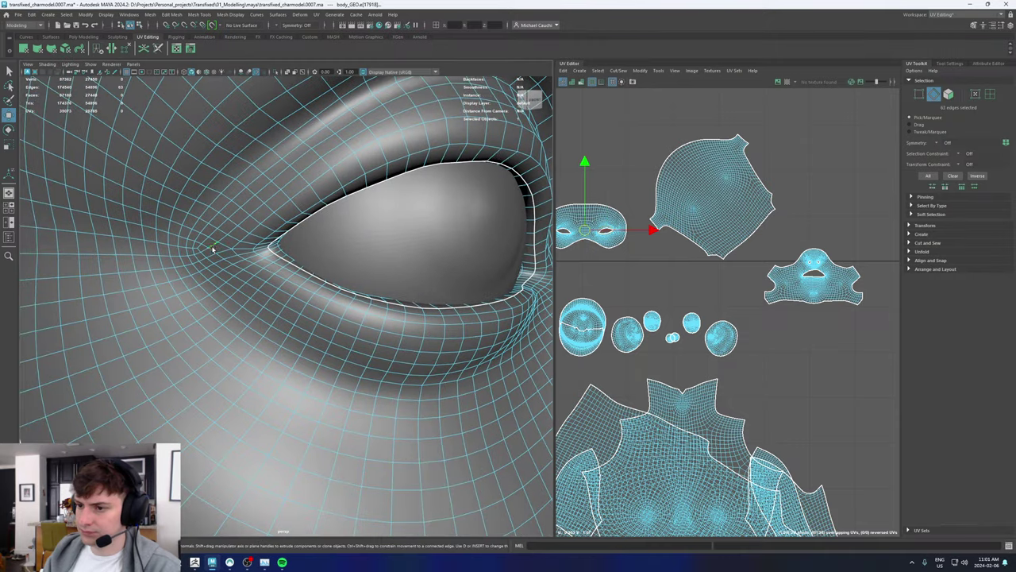
alt+right_drag(400, 248, 172, 256)
alt+drag(172, 256, 323, 260)
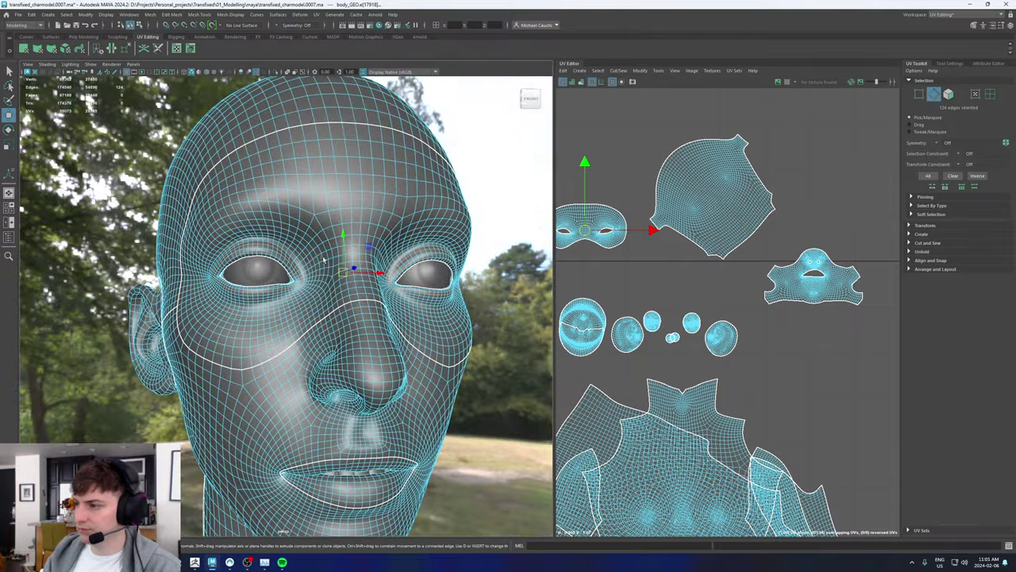
shift+right_drag(646, 266, 612, 277)
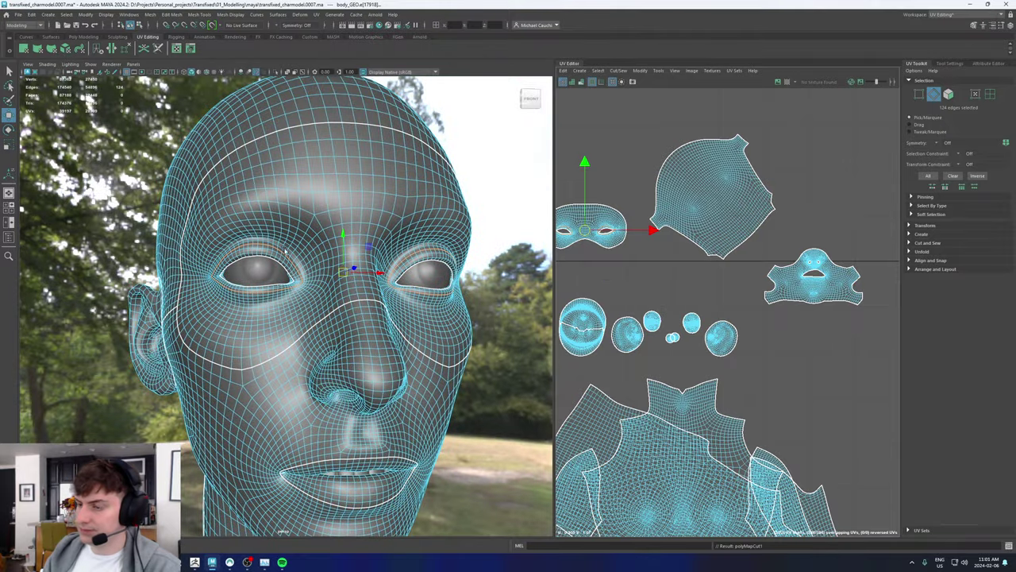
Step: Select the edge path from the character's right outer eye corner to the eye-mask seam
scroll(344, 287, up, 5)
alt+drag(260, 260, 302, 249)
alt+right_drag(304, 248, 278, 305)
click(351, 221)
shift+double_click(172, 226)
Step: Add the matching edge path from the left eye's outer corner to the mask seam and cut the UVs along both paths
alt+drag(436, 252, 341, 254)
alt+right_drag(341, 254, 403, 267)
alt+drag(445, 263, 424, 262)
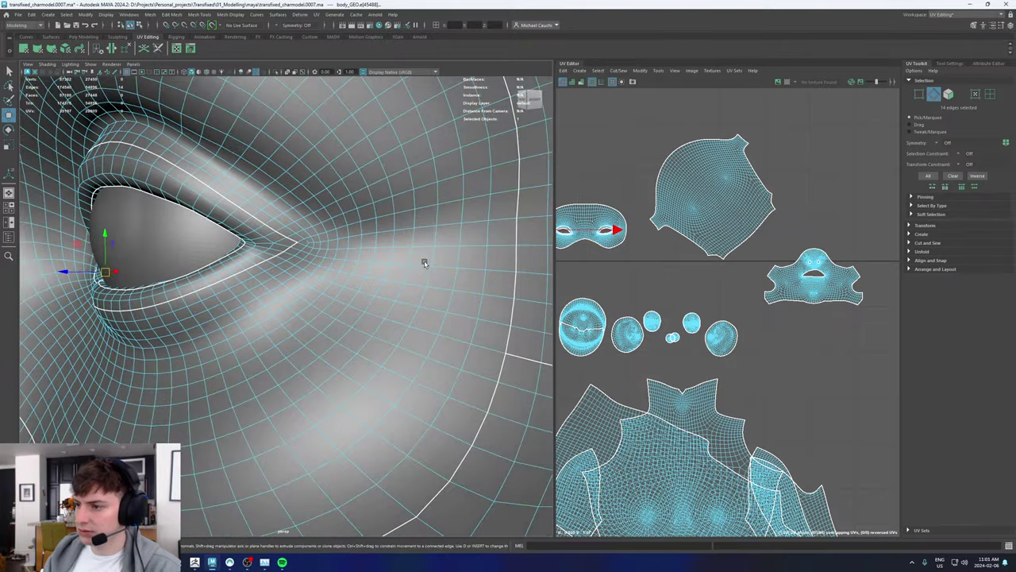
shift+click(303, 244)
shift+click(492, 245)
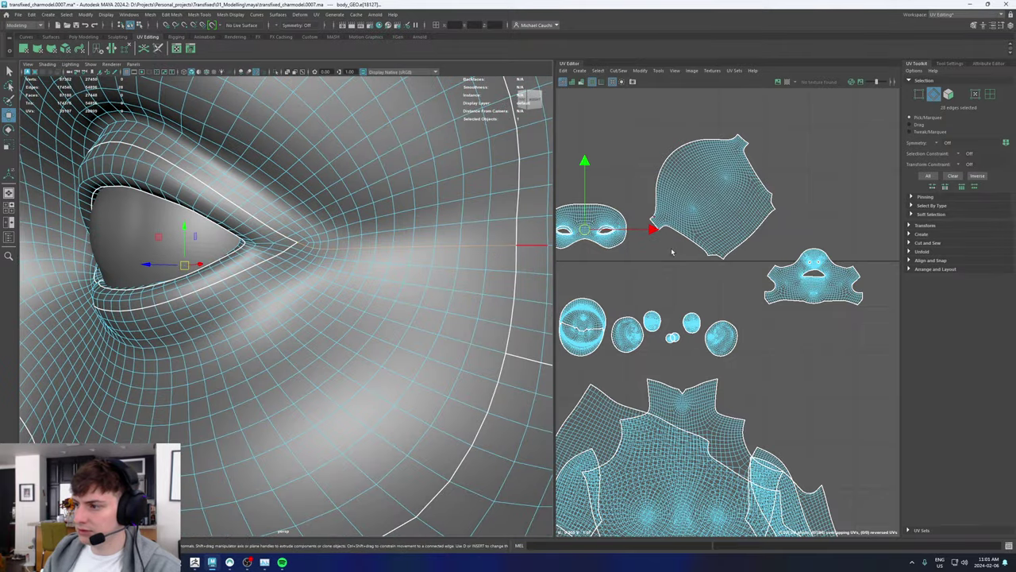
shift+right_drag(621, 264, 586, 274)
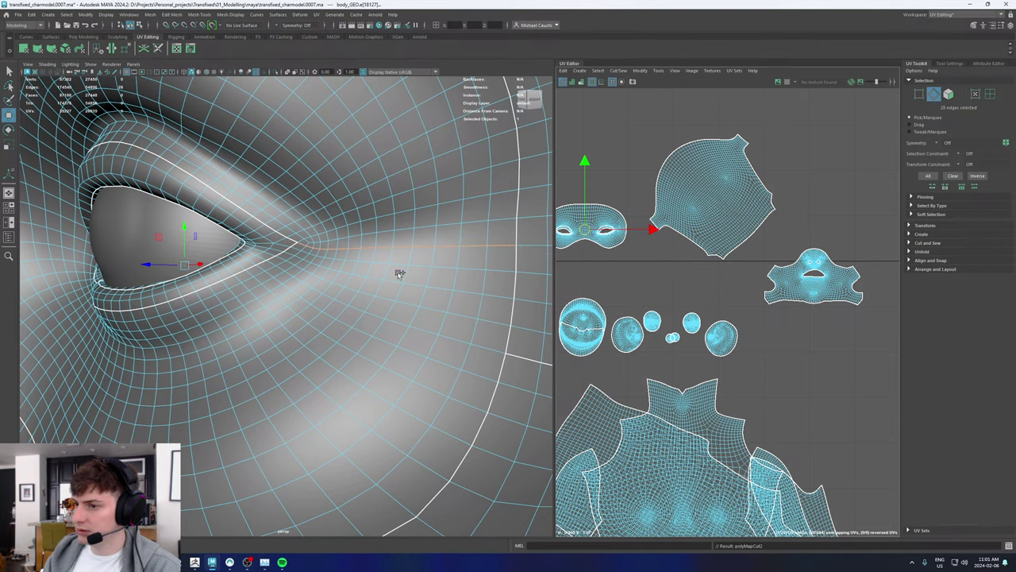
alt+right_drag(399, 275, 256, 272)
alt+drag(257, 271, 359, 271)
scroll(359, 271, up, 4)
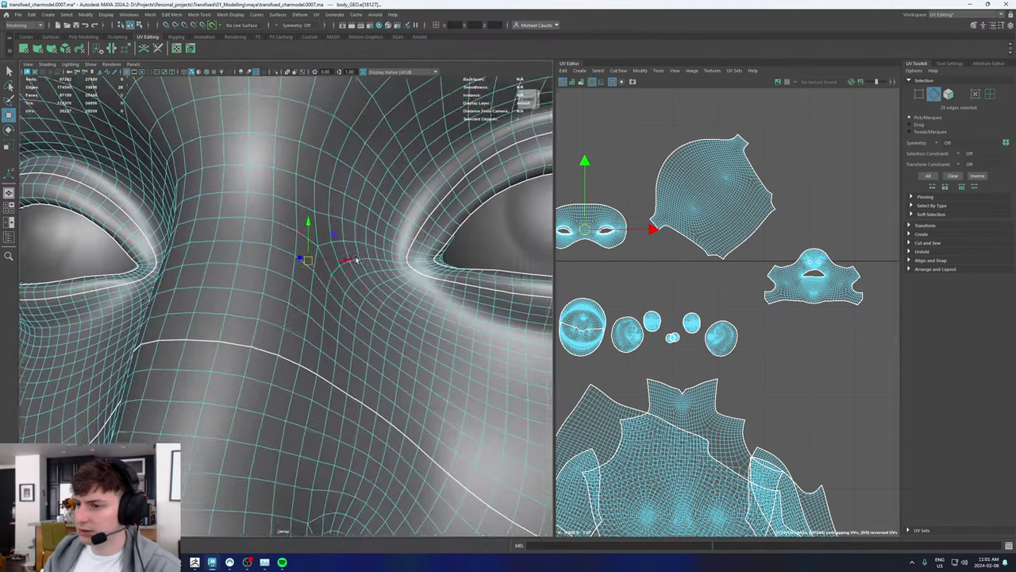
Step: Select the edge path across the nose bridge between both inner eye corners and cut the UVs along it
click(400, 277)
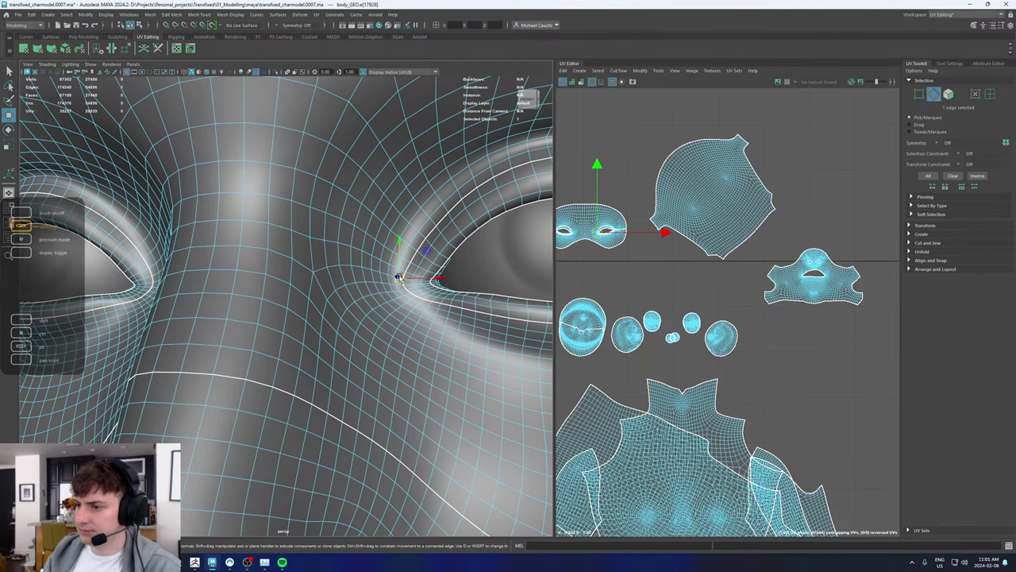
shift+double_click(322, 268)
shift+click(305, 266)
alt+drag(260, 264, 453, 249)
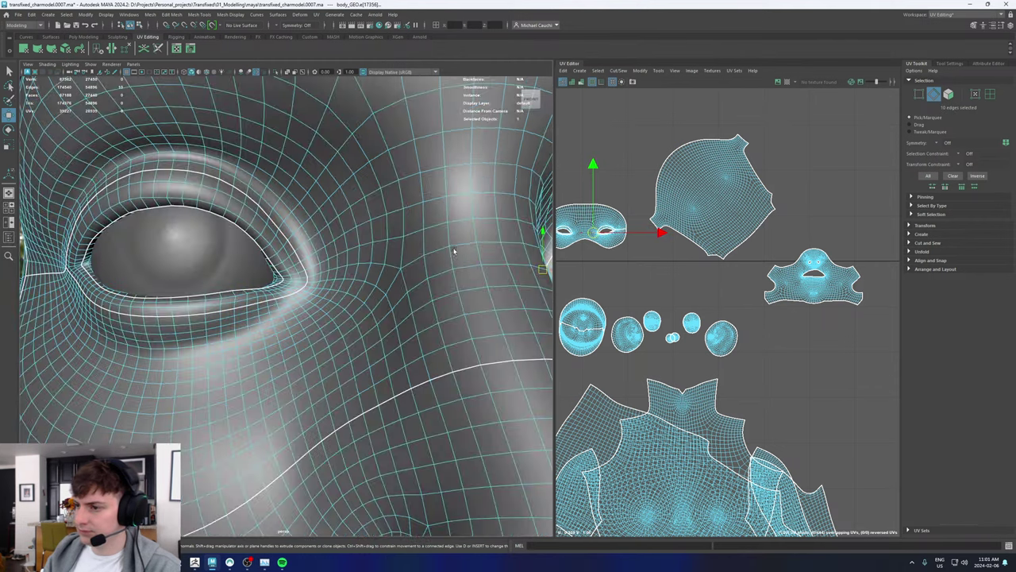
shift+double_click(414, 262)
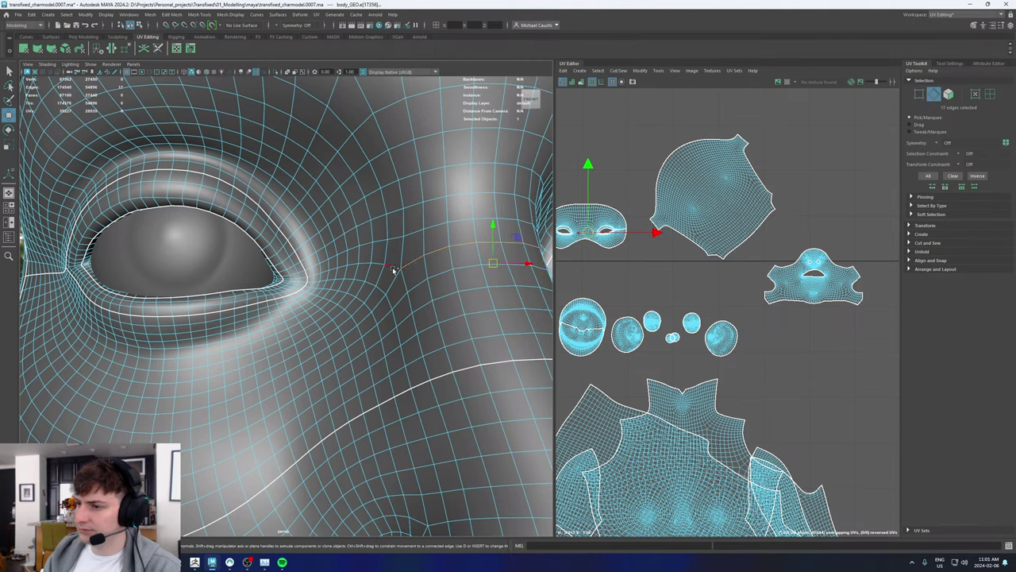
shift+double_click(311, 276)
shift+right_drag(637, 259, 612, 271)
Step: Select the lower eye-mask seam running beneath both eyes and across the nose, and join it with Move and Sew Edges
scroll(262, 318, down, 7)
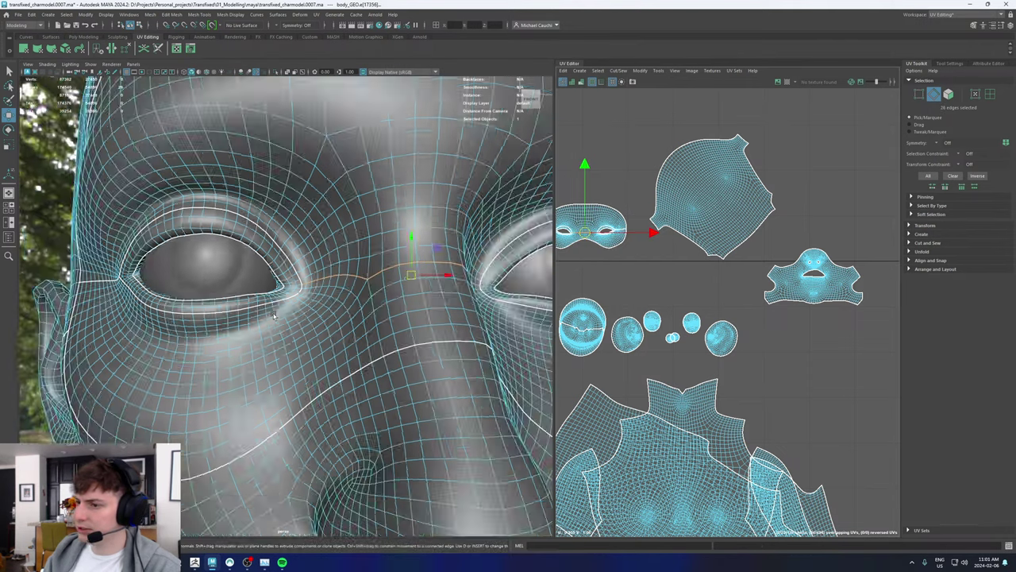
alt+drag(183, 329, 275, 341)
scroll(275, 340, up, 4)
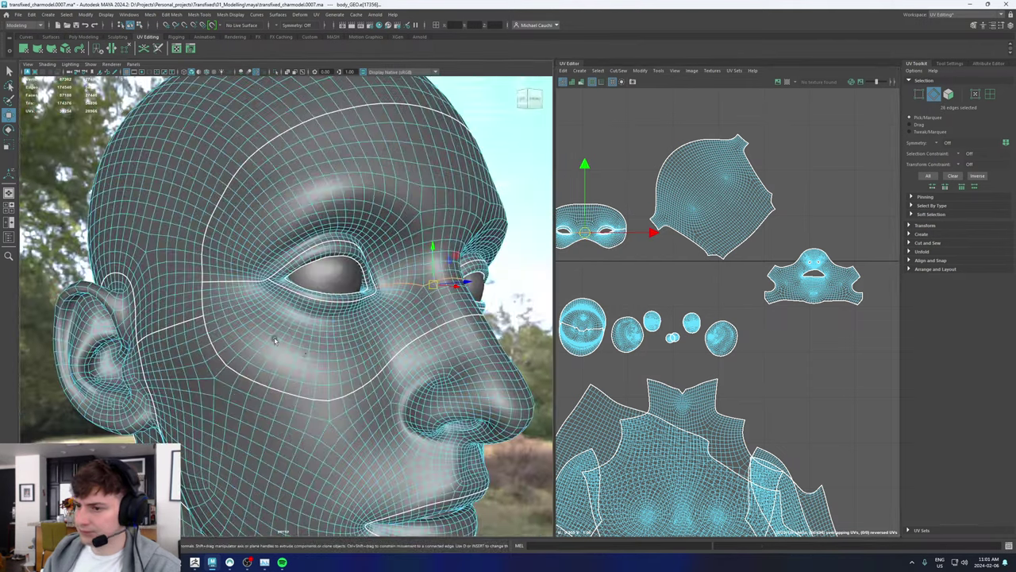
click(205, 319)
alt+drag(468, 319, 340, 315)
shift+double_click(396, 288)
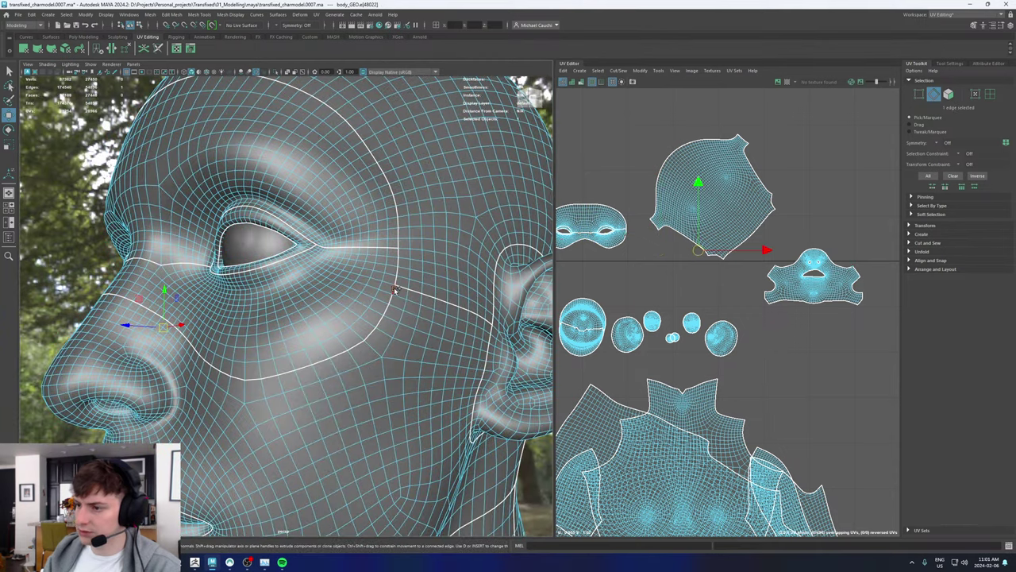
shift+right_drag(696, 280, 693, 260)
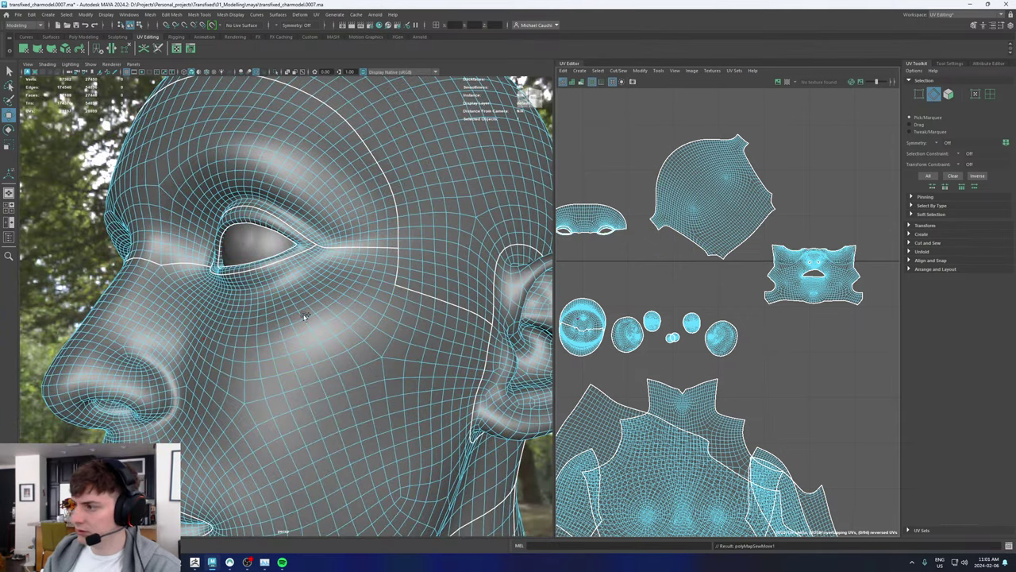
Step: Select the edge path just above the existing nose-bridge seam, from one inner eye corner to the other, and cut the UVs along it
scroll(285, 310, down, 8)
alt+drag(226, 305, 308, 296)
scroll(258, 312, up, 8)
scroll(308, 295, up, 10)
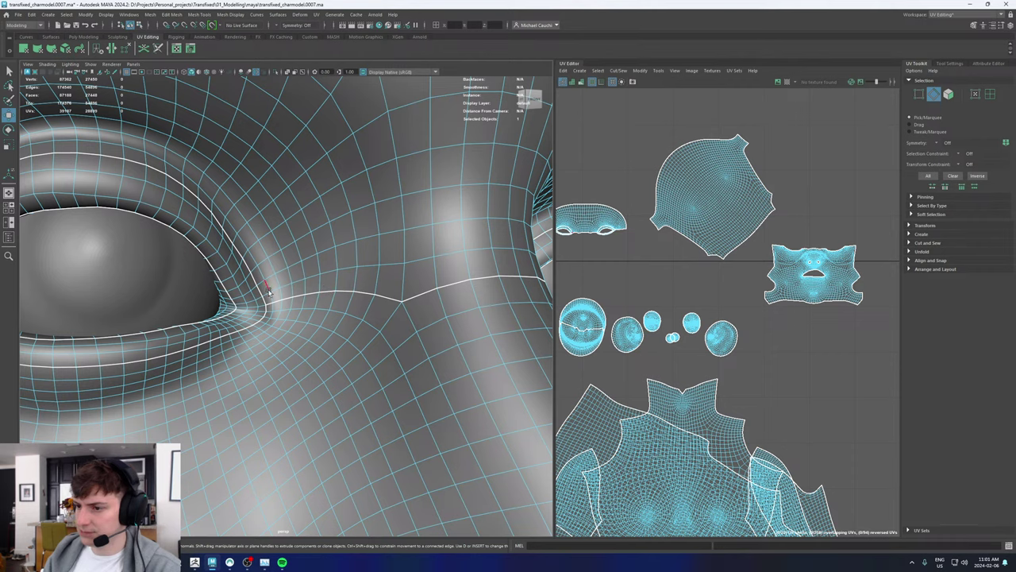
click(270, 293)
alt+drag(270, 293, 250, 308)
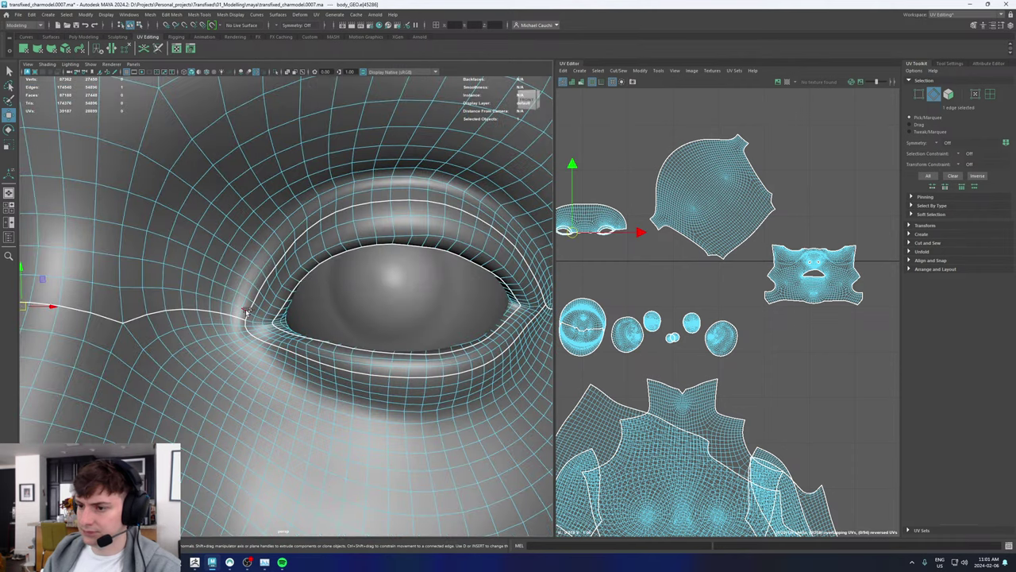
double_click(251, 308)
scroll(250, 308, down, 8)
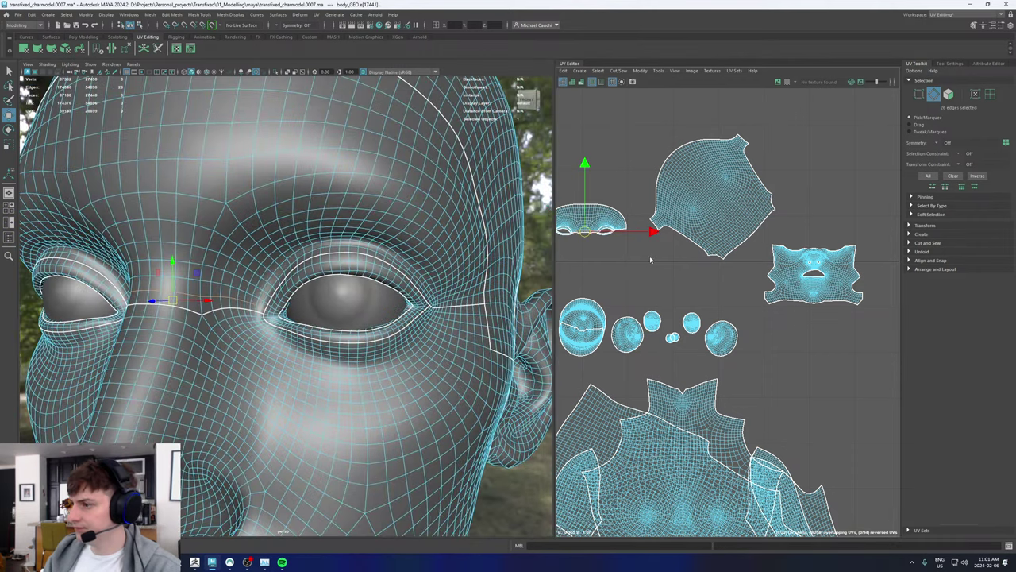
shift+right_drag(649, 258, 620, 271)
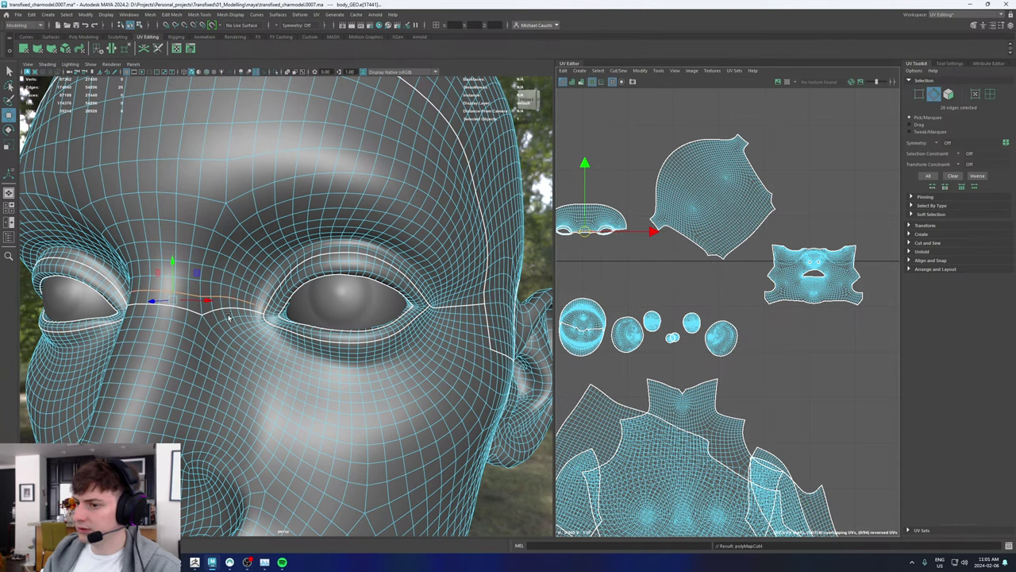
Step: Select the lower of the two nose-bridge seams between the inner eye corners and rejoin it with Move and Sew Edges
alt+right_drag(229, 315, 295, 339)
alt+middle_drag(295, 339, 373, 319)
alt+right_drag(374, 320, 323, 301)
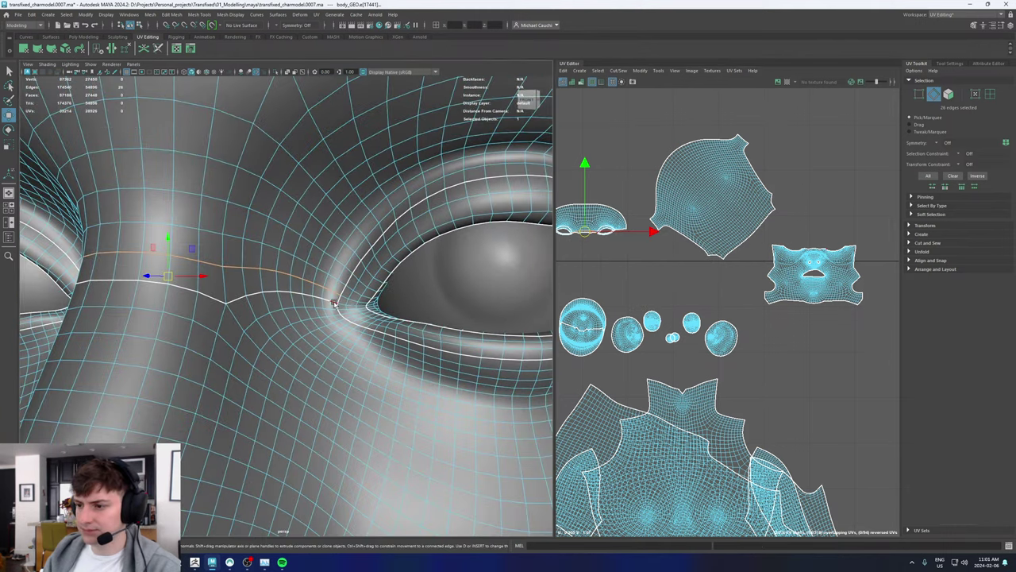
click(332, 300)
shift+double_click(236, 300)
alt+drag(202, 303, 435, 296)
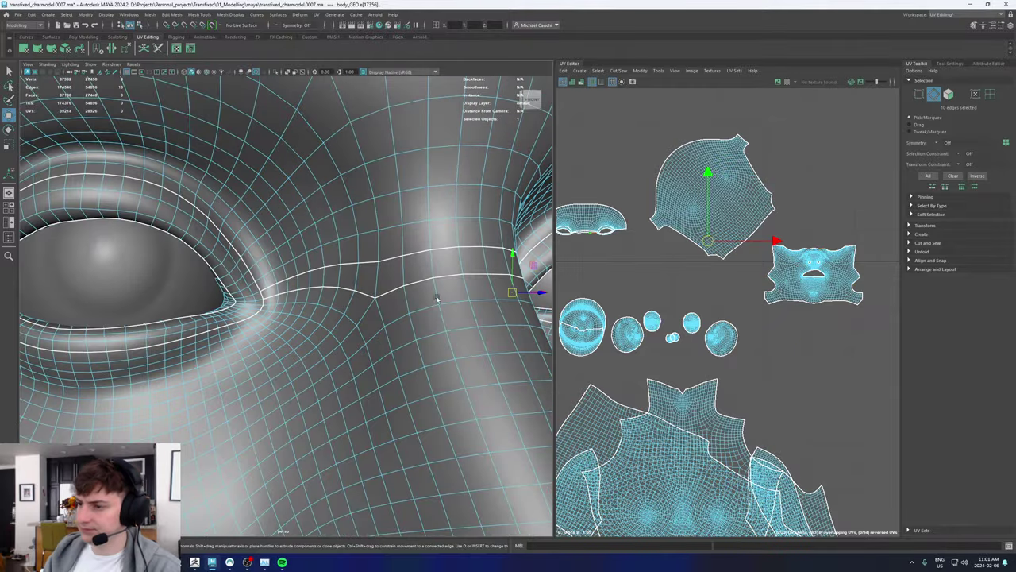
shift+double_click(379, 295)
shift+click(368, 294)
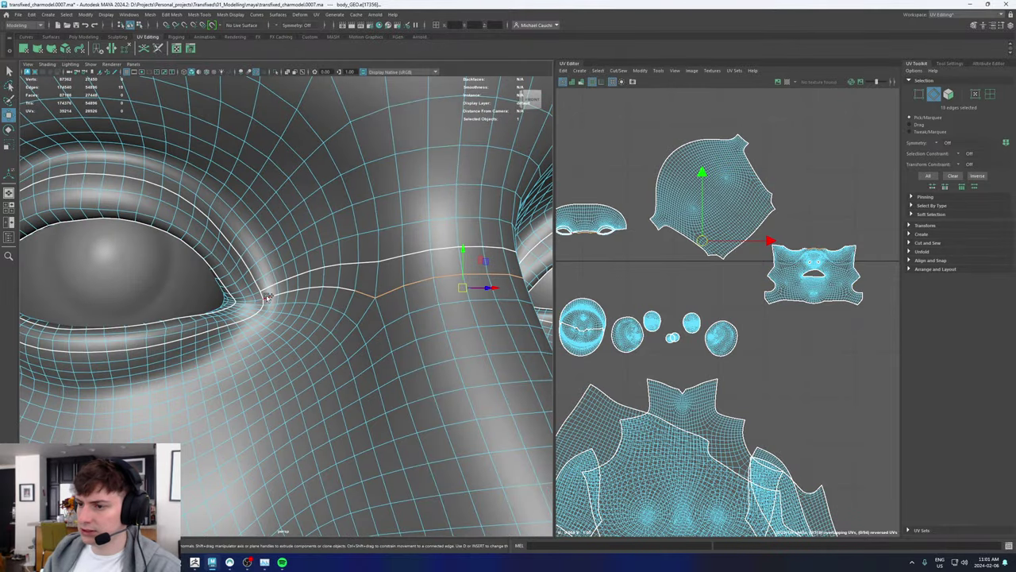
shift+double_click(274, 296)
shift+right_click(669, 272)
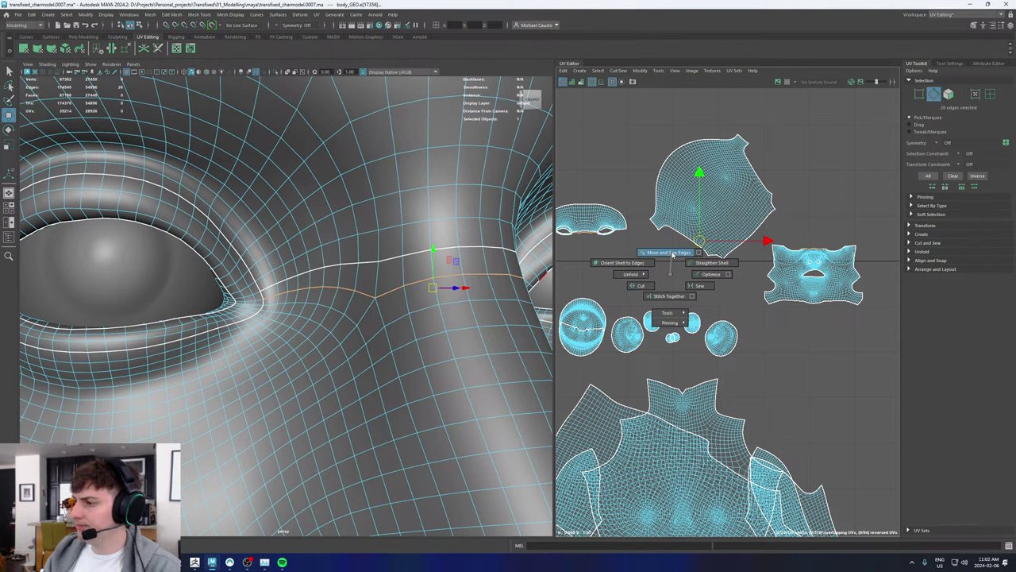
click(640, 285)
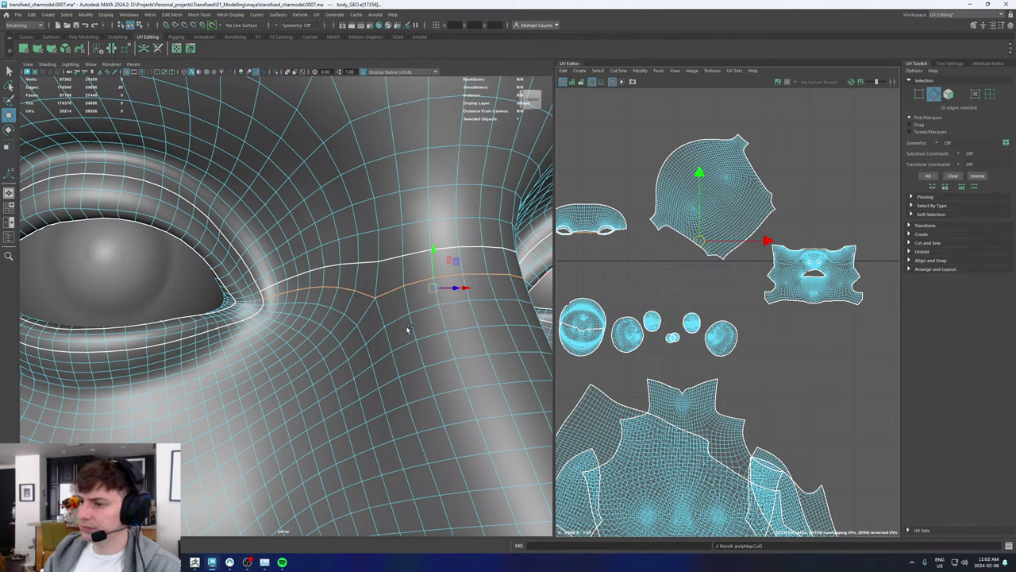
shift+right_drag(678, 268, 673, 243)
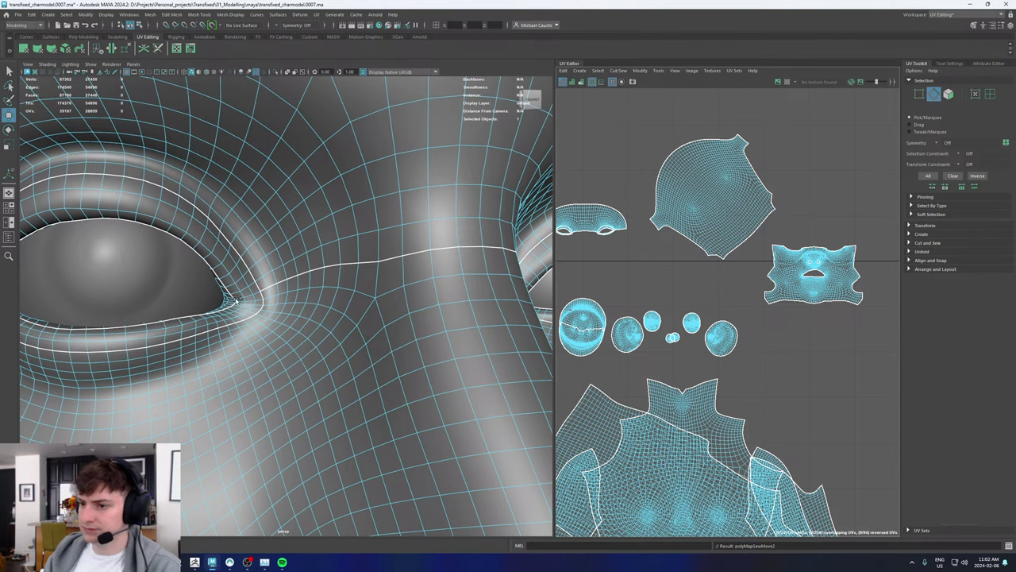
Step: Enable World X symmetry for edge selection
scroll(239, 297, down, 5)
scroll(291, 291, up, 6)
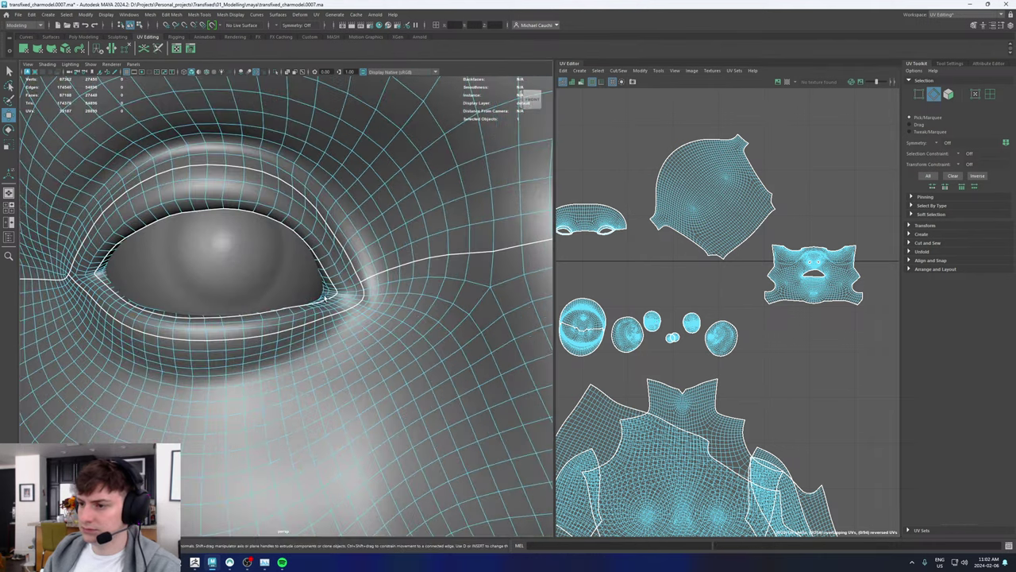
scroll(324, 299, up, 3)
click(407, 284)
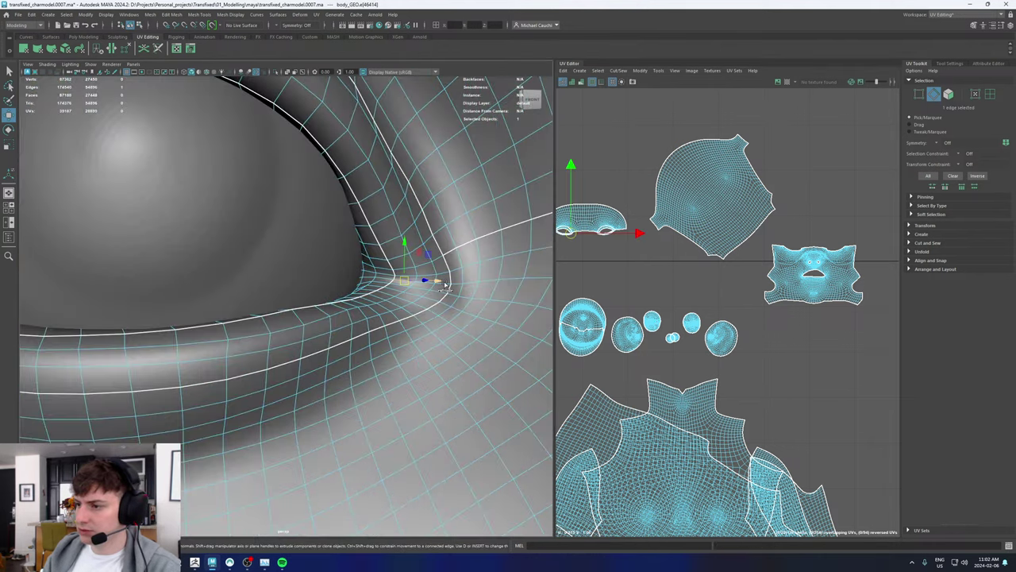
key(q)
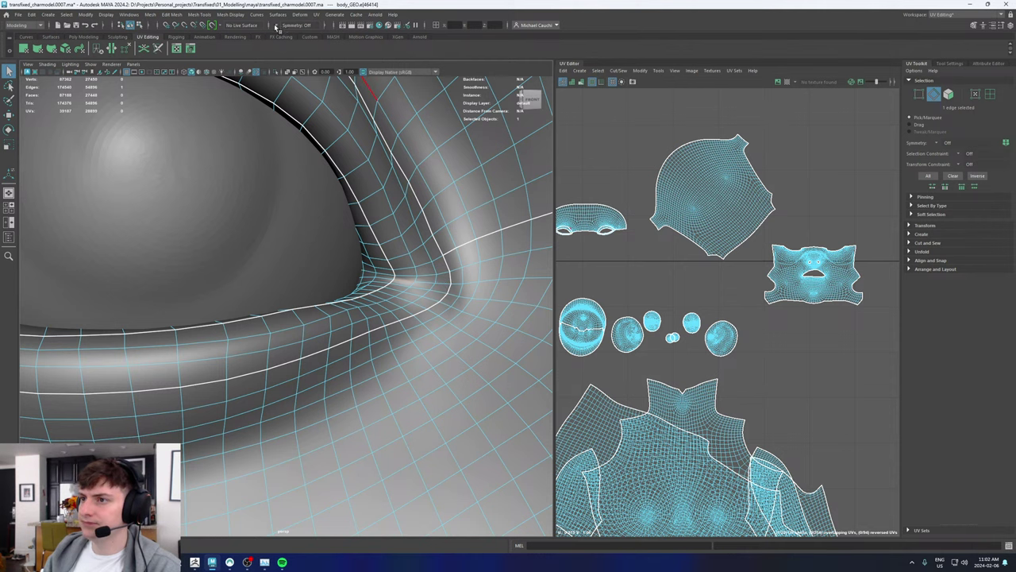
click(278, 26)
click(293, 63)
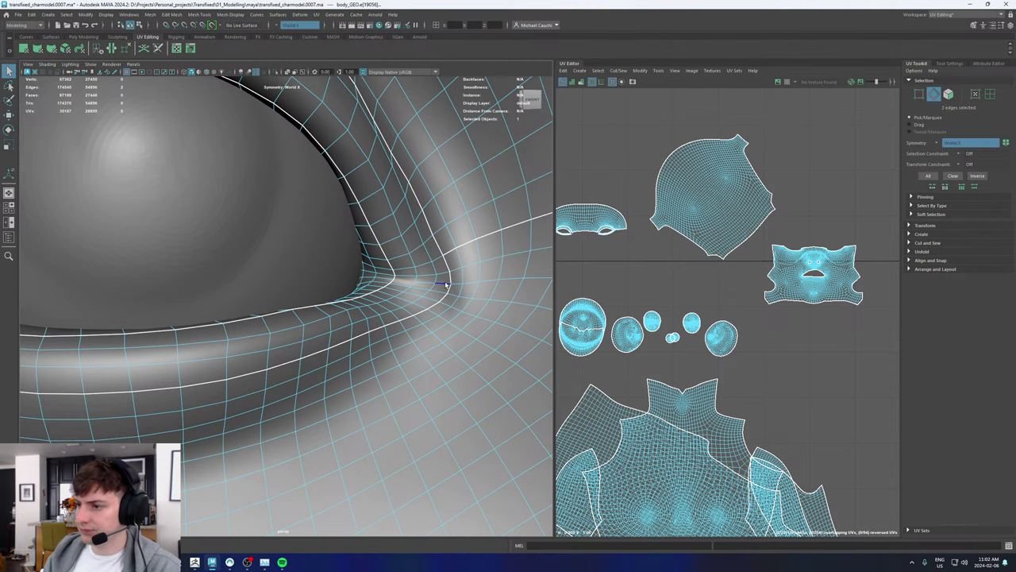
alt+drag(433, 279, 438, 278)
alt+right_drag(439, 278, 318, 281)
alt+drag(318, 281, 360, 284)
alt+right_drag(361, 283, 351, 290)
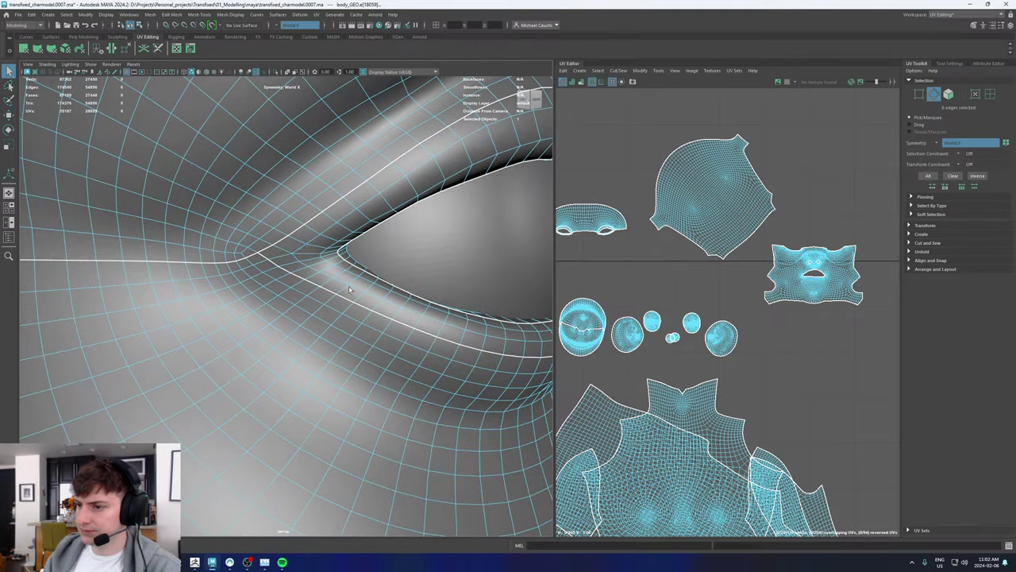
alt+drag(286, 256, 215, 254)
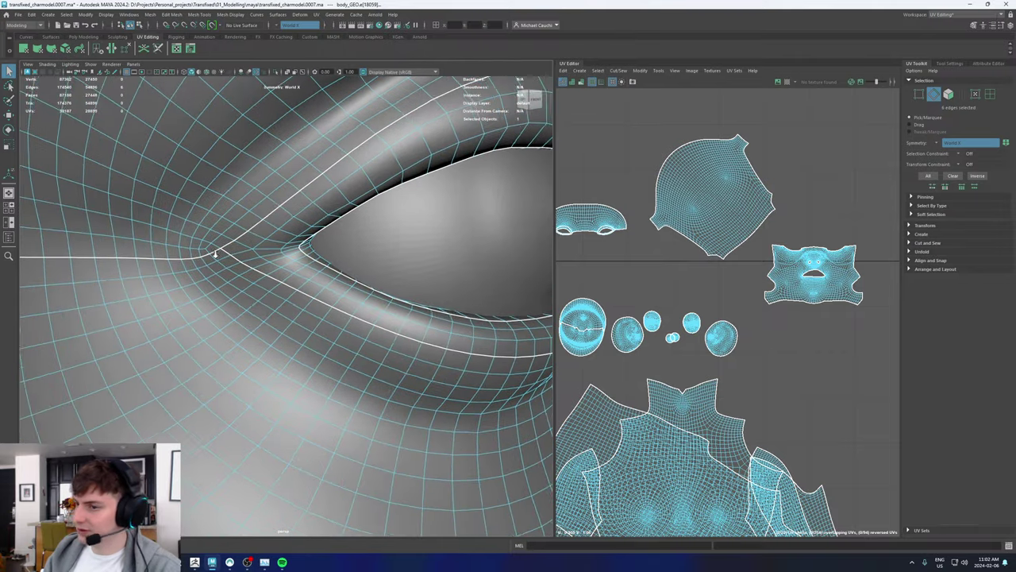
alt+right_drag(216, 254, 268, 250)
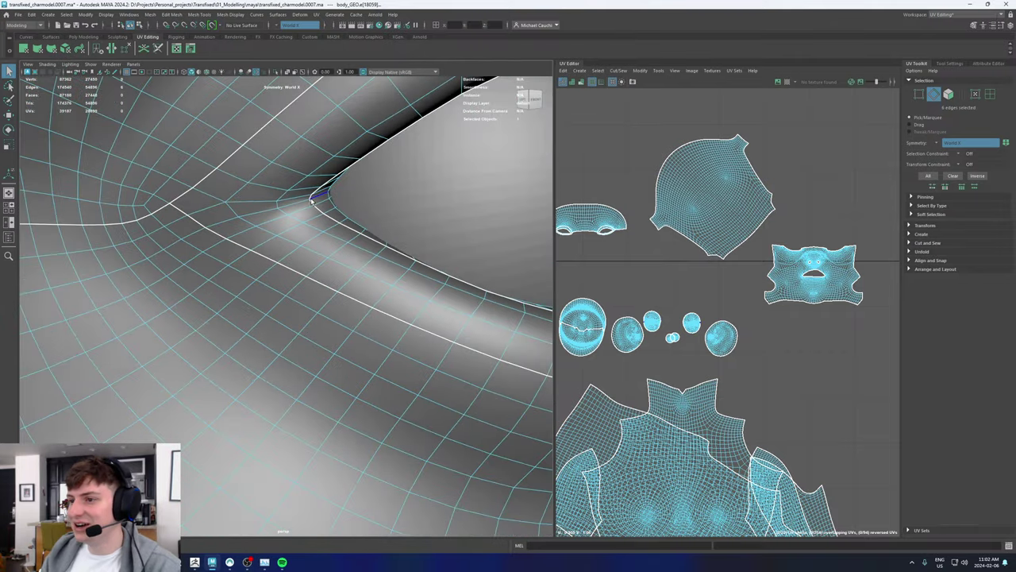
shift+click(302, 197)
shift+click(241, 201)
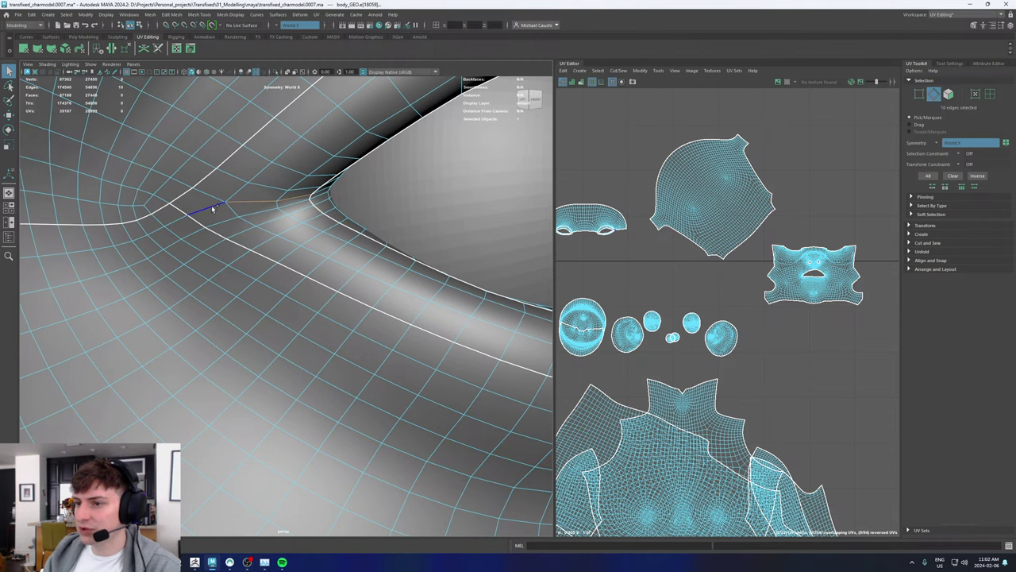
shift+click(212, 209)
Step: Select the short edge path joining the inner and outer eyelid seams at the outer eye corners and cut the UVs symmetrically
alt+right_drag(359, 231, 319, 280)
scroll(235, 198, up, 6)
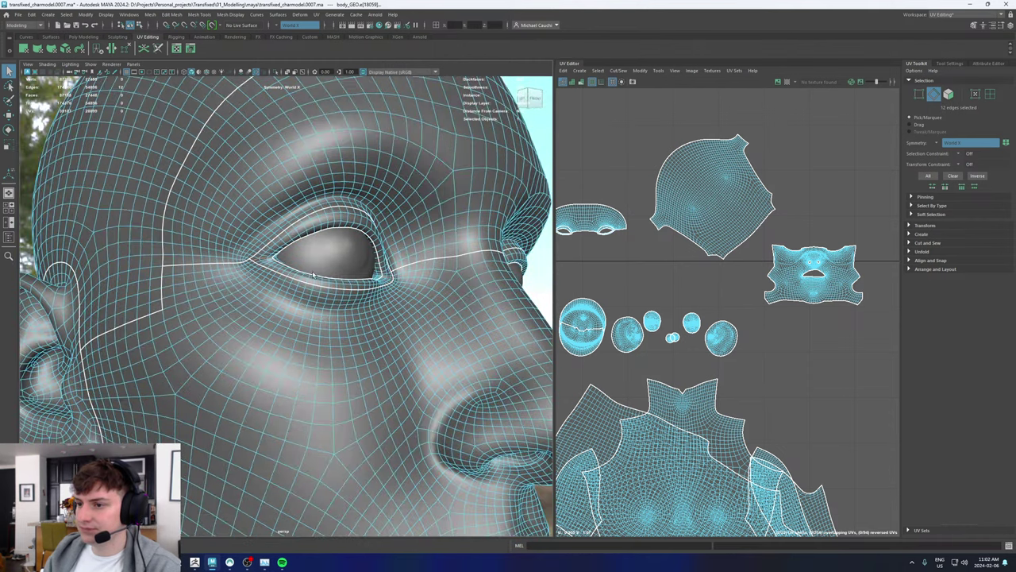
scroll(236, 199, up, 3)
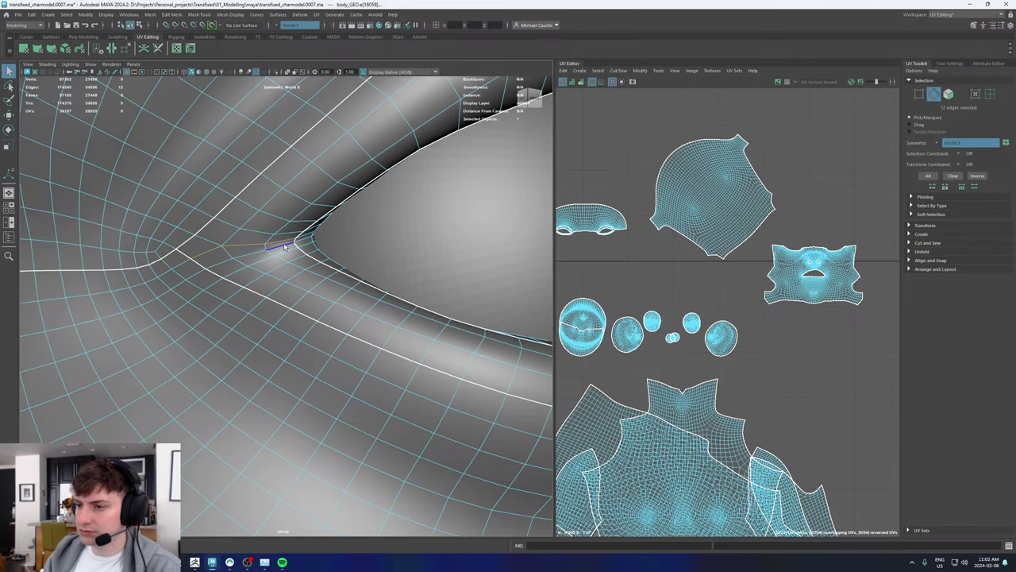
click(237, 257)
shift+click(223, 262)
scroll(354, 247, down, 8)
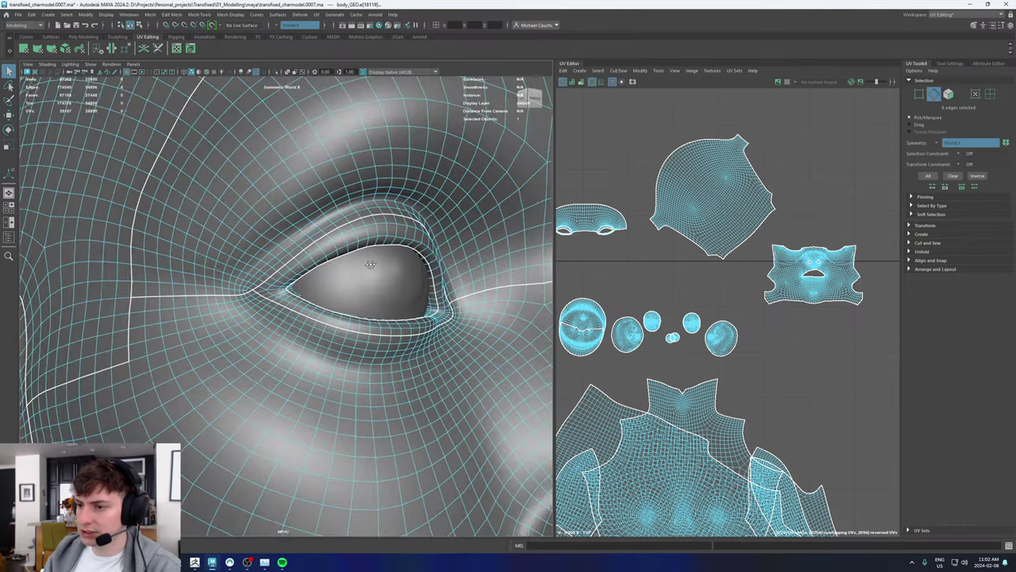
alt+drag(369, 262, 300, 309)
alt+middle_drag(300, 309, 355, 250)
scroll(387, 287, up, 5)
scroll(388, 288, down, 7)
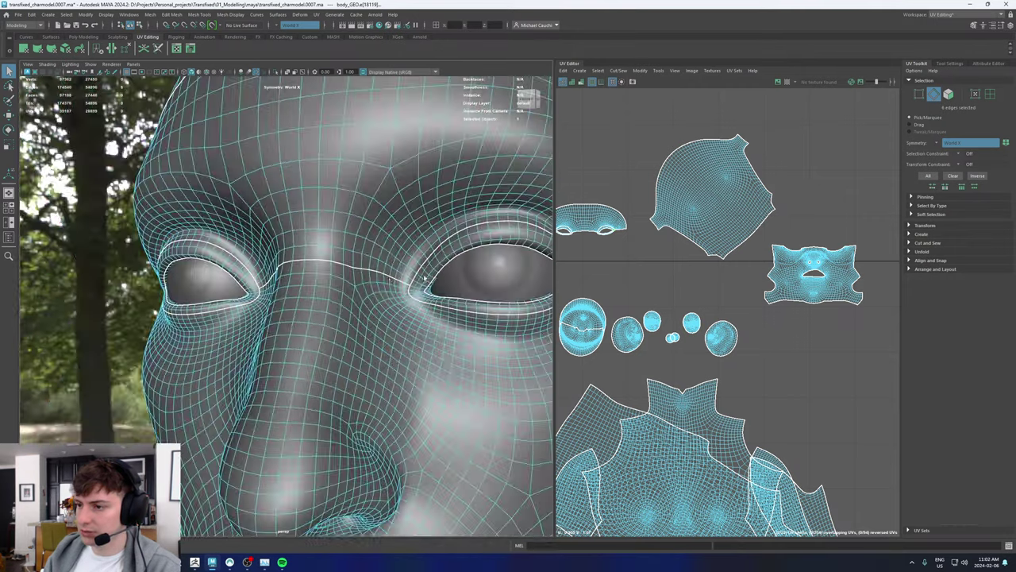
alt+drag(388, 288, 259, 282)
scroll(154, 265, up, 4)
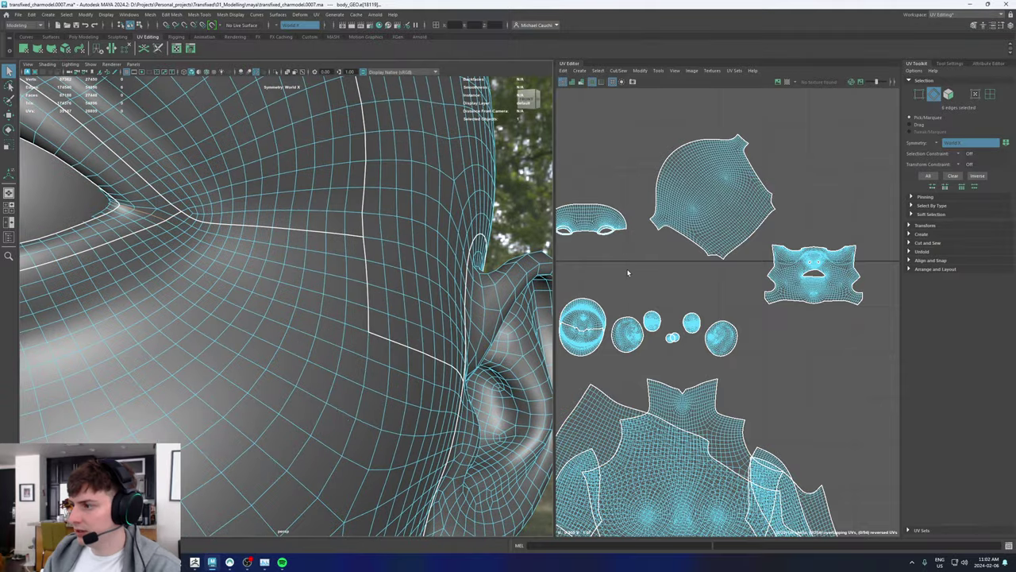
shift+right_drag(627, 273, 597, 287)
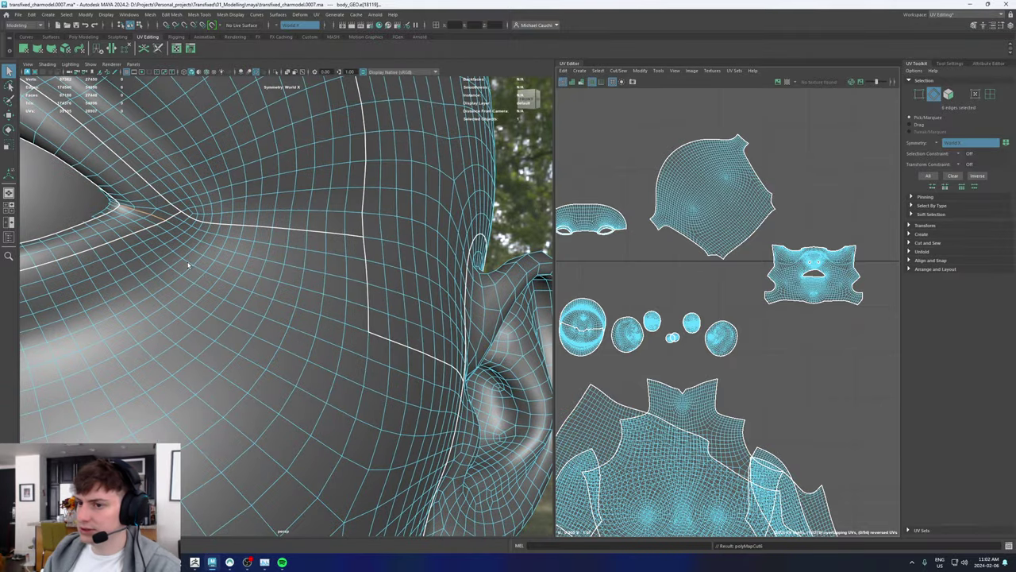
Step: Select the short edge path between the eyelid seams at the inner eye corners and cut the UVs symmetrically
alt+drag(188, 264, 338, 268)
scroll(338, 268, up, 4)
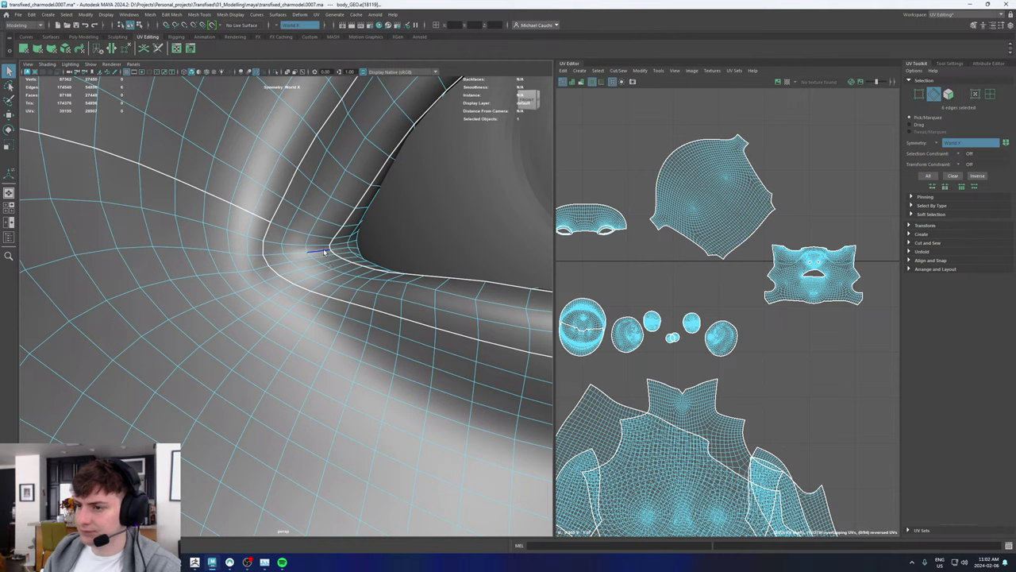
shift+right_drag(659, 284, 637, 294)
alt+right_drag(288, 319, 226, 329)
alt+drag(226, 330, 218, 318)
scroll(219, 318, up, 5)
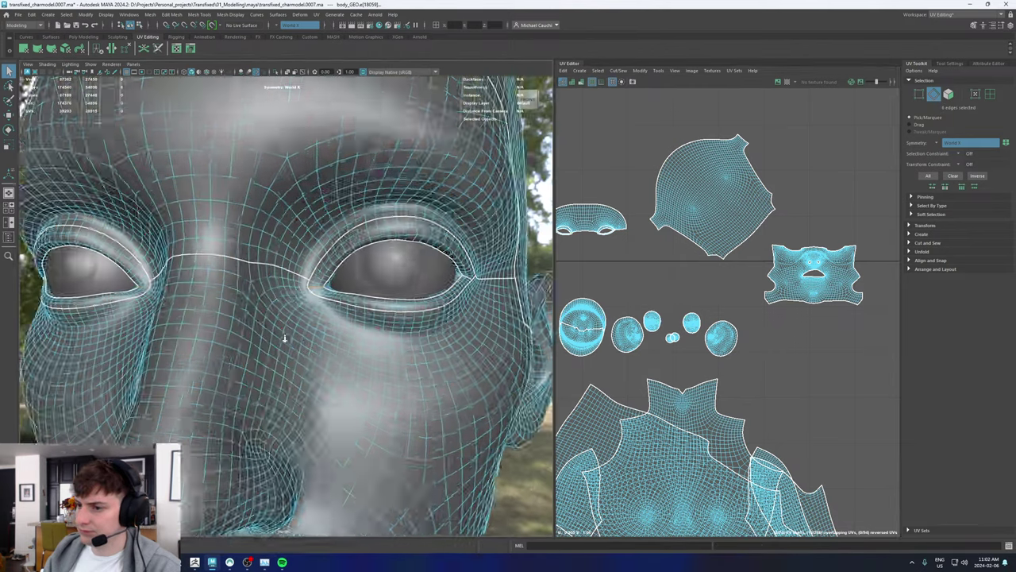
scroll(246, 321, down, 6)
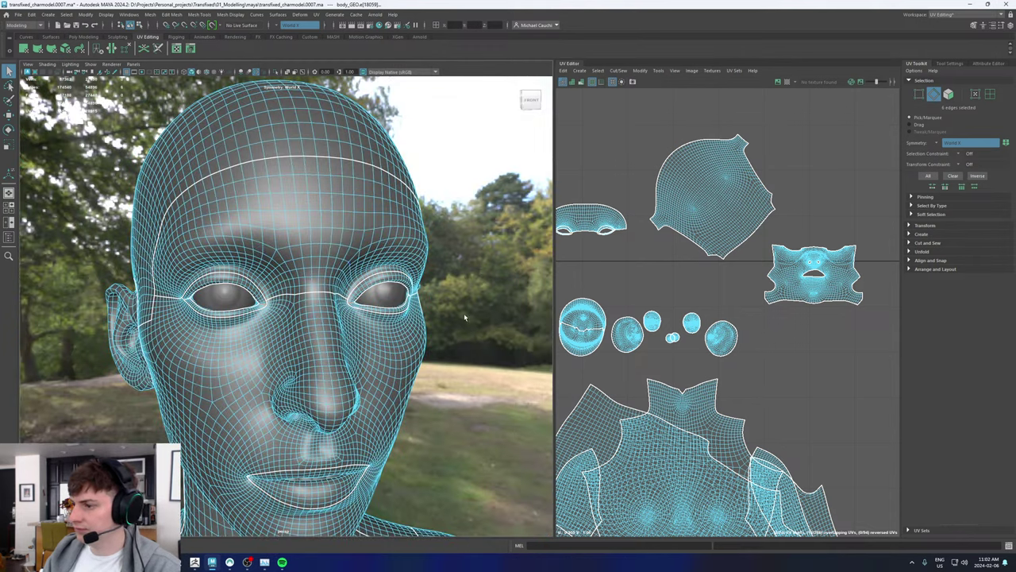
alt+right_drag(282, 265, 206, 273)
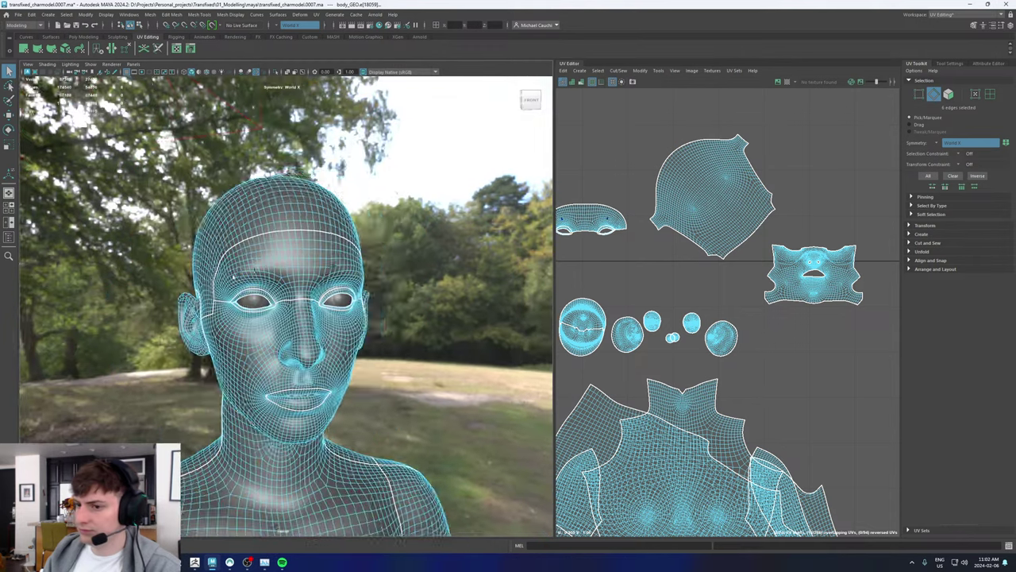
Step: Select the edge path around the earlobe, starting at the ear's border seam in front of the lobe and running along its underside
alt+drag(206, 274, 369, 314)
alt+right_drag(369, 314, 465, 339)
alt+drag(309, 262, 309, 242)
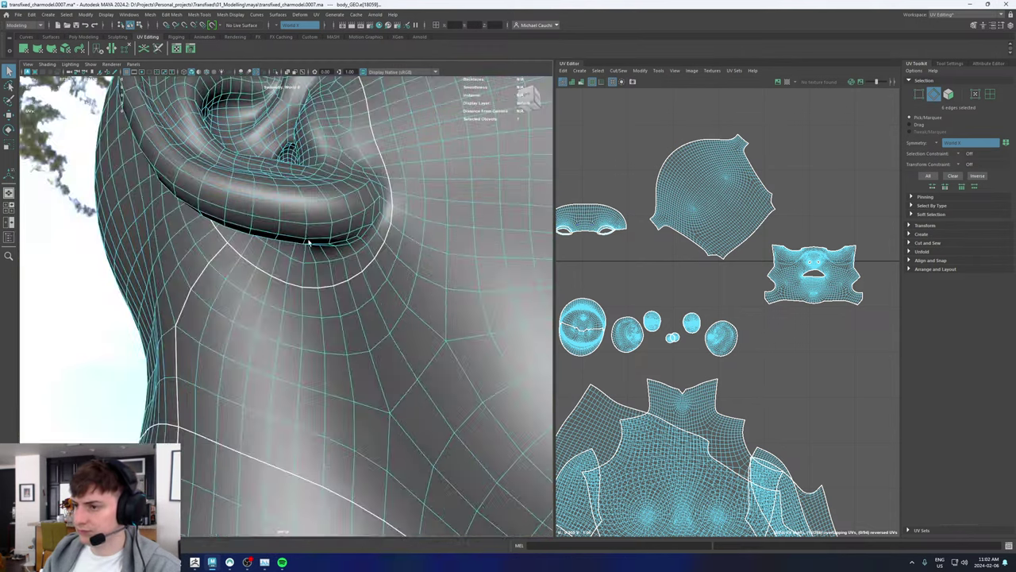
alt+drag(377, 215, 348, 221)
alt+middle_drag(348, 220, 338, 235)
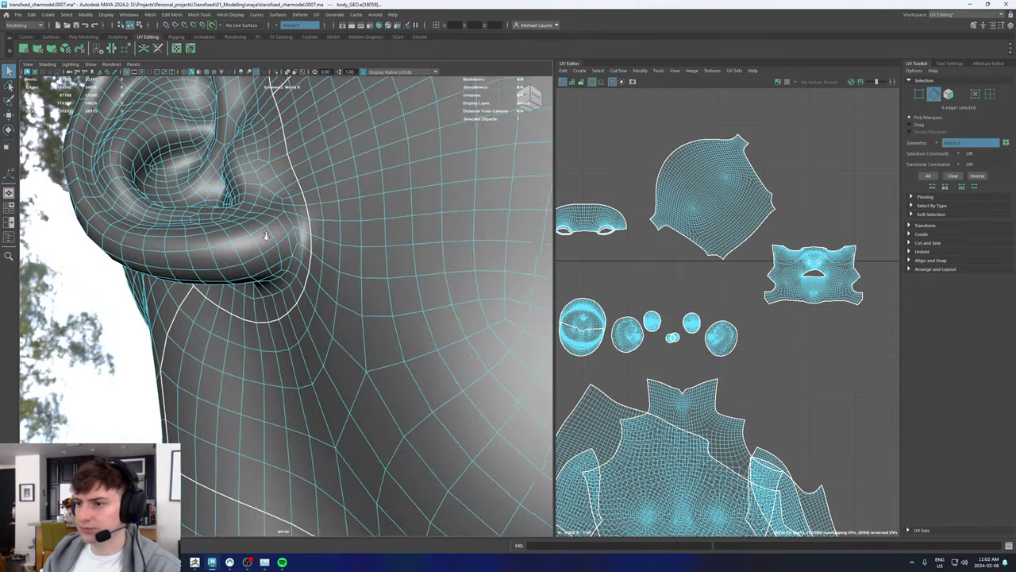
alt+right_drag(338, 235, 246, 234)
alt+drag(258, 246, 278, 266)
alt+right_drag(306, 286, 457, 329)
click(339, 276)
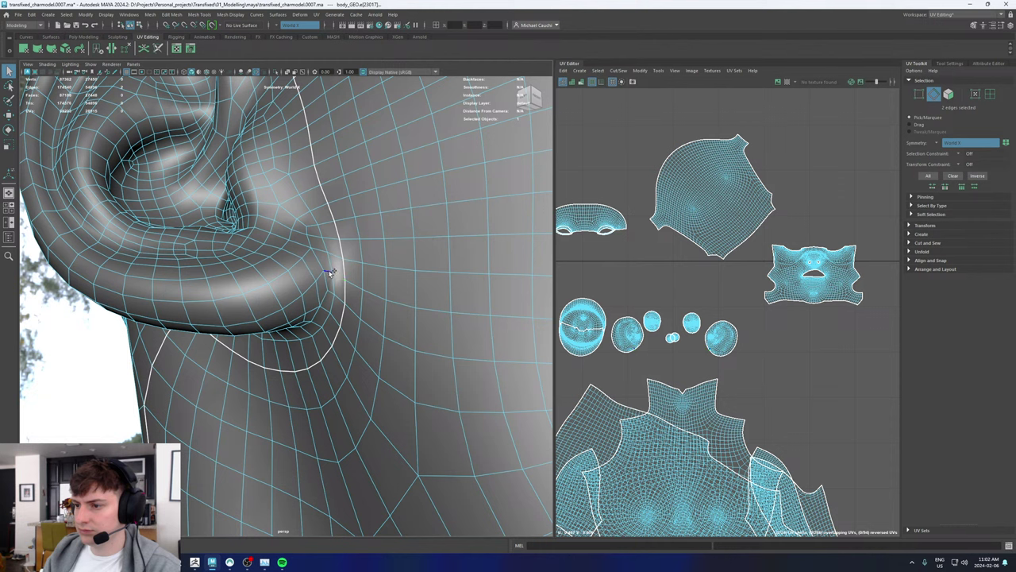
shift+click(140, 320)
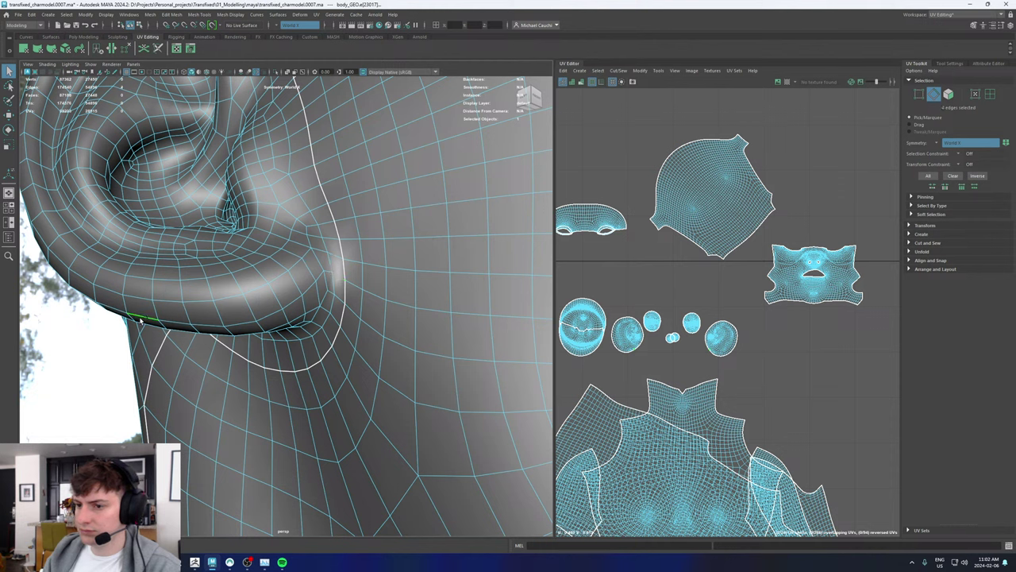
click(338, 279)
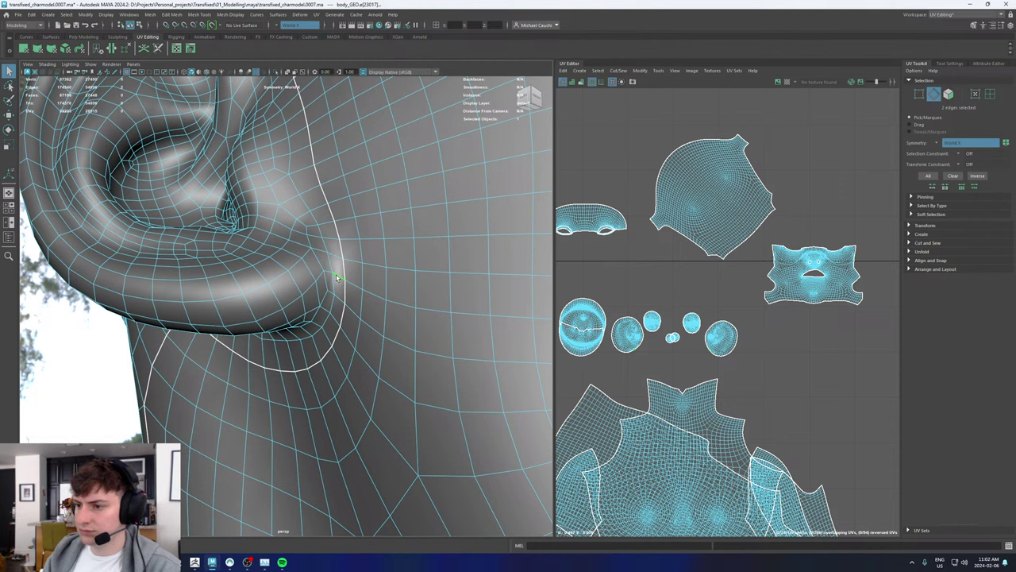
double_click(204, 325)
alt+drag(204, 325, 270, 289)
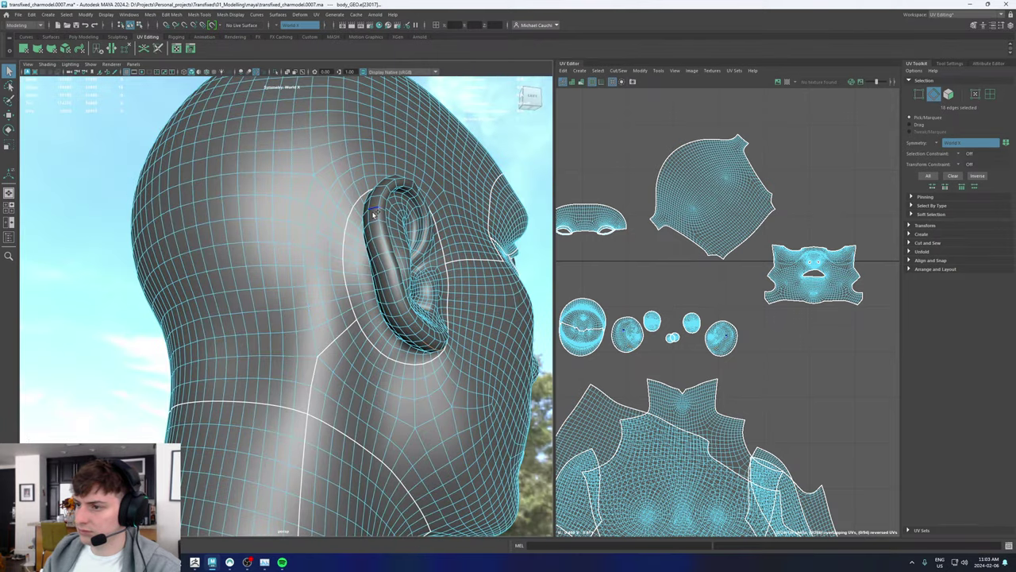
Step: Extend the edge selection up the outer ear rim to the border seam at the upper front of the ear and cut the UVs symmetrically
shift+double_click(368, 214)
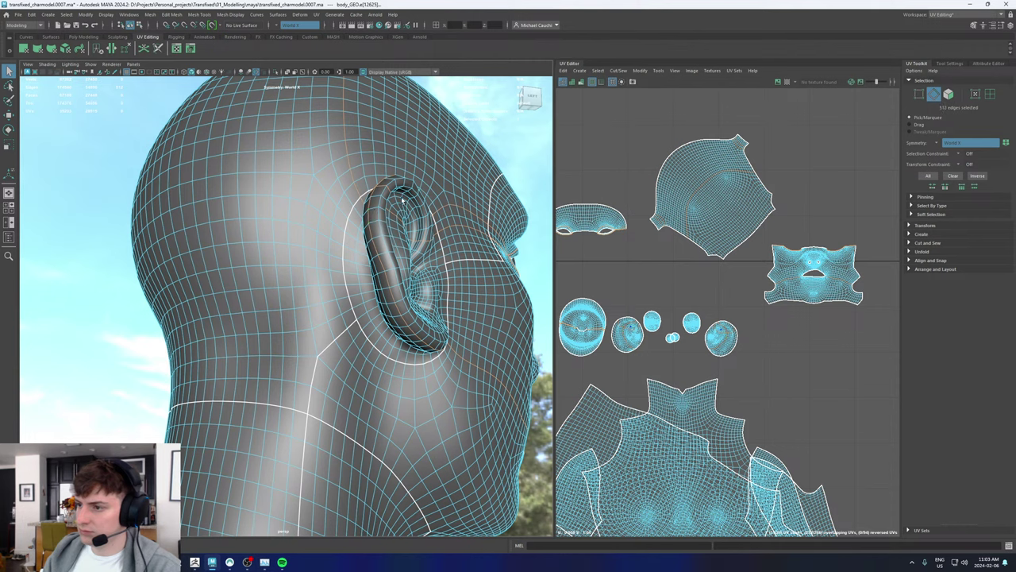
key(ctrl+z)
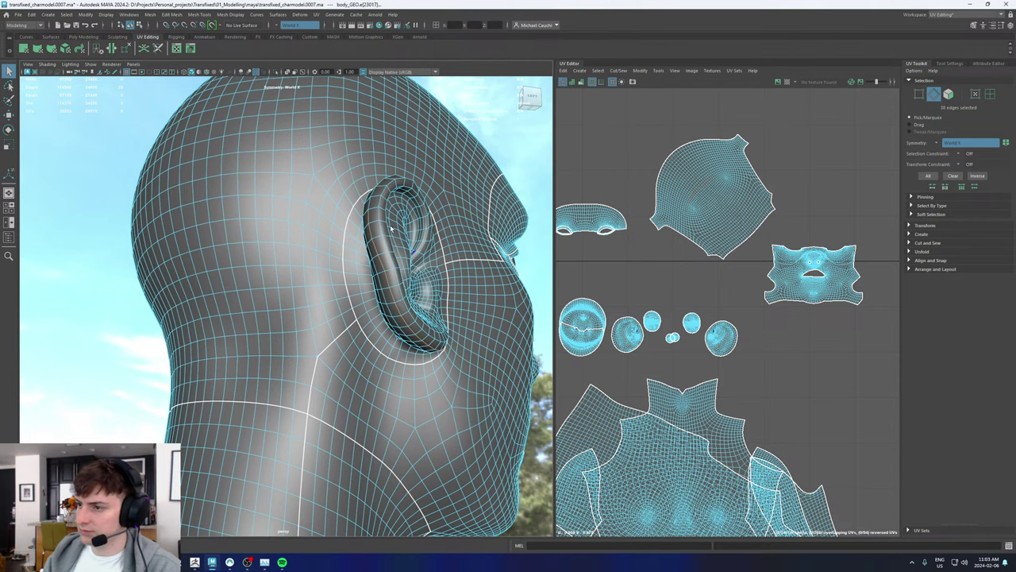
alt+drag(391, 228, 193, 329)
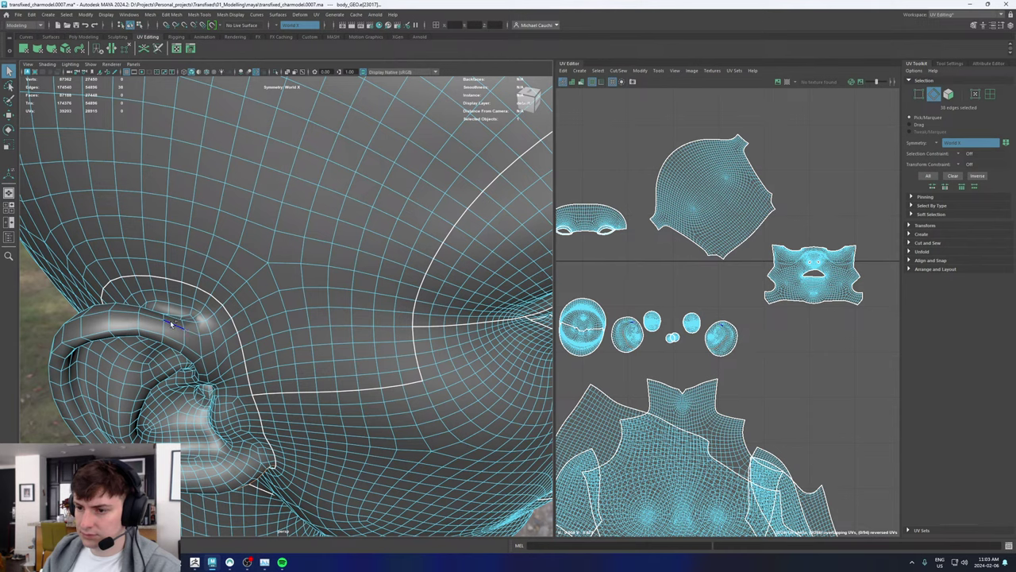
shift+click(192, 329)
shift+click(203, 331)
shift+click(214, 328)
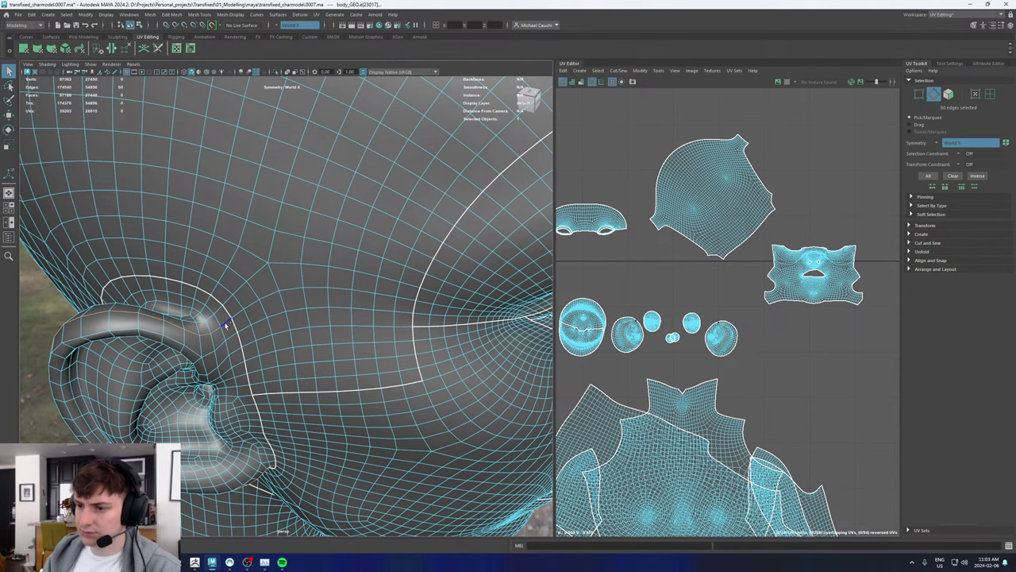
shift+click(226, 323)
shift+right_drag(713, 301, 688, 315)
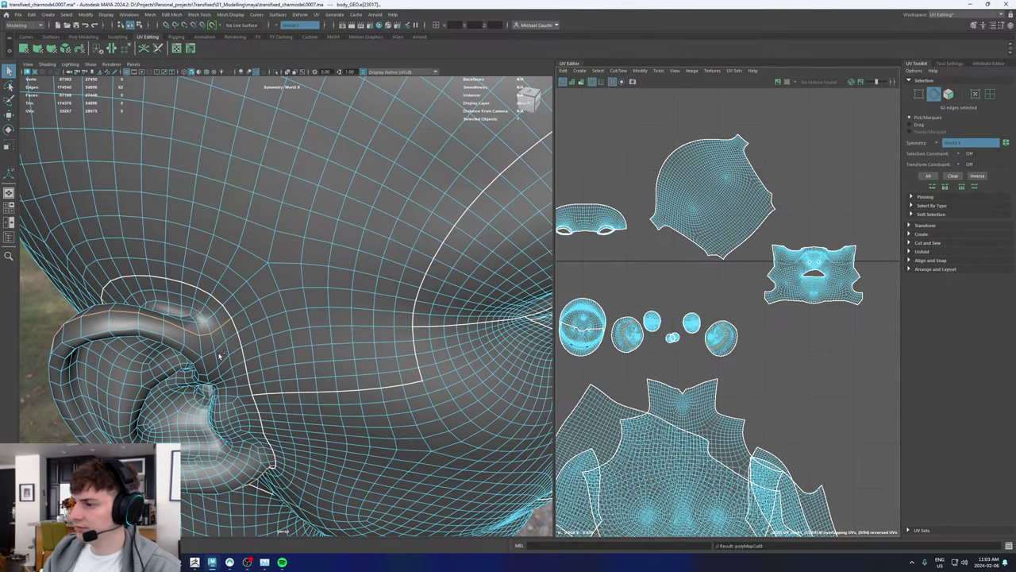
Step: Select the edge loop directly around the ear canal opening and cut the UVs symmetrically
alt+right_drag(293, 337, 212, 346)
alt+drag(212, 345, 294, 350)
alt+middle_drag(294, 349, 308, 346)
alt+right_drag(308, 346, 483, 367)
alt+drag(483, 368, 339, 335)
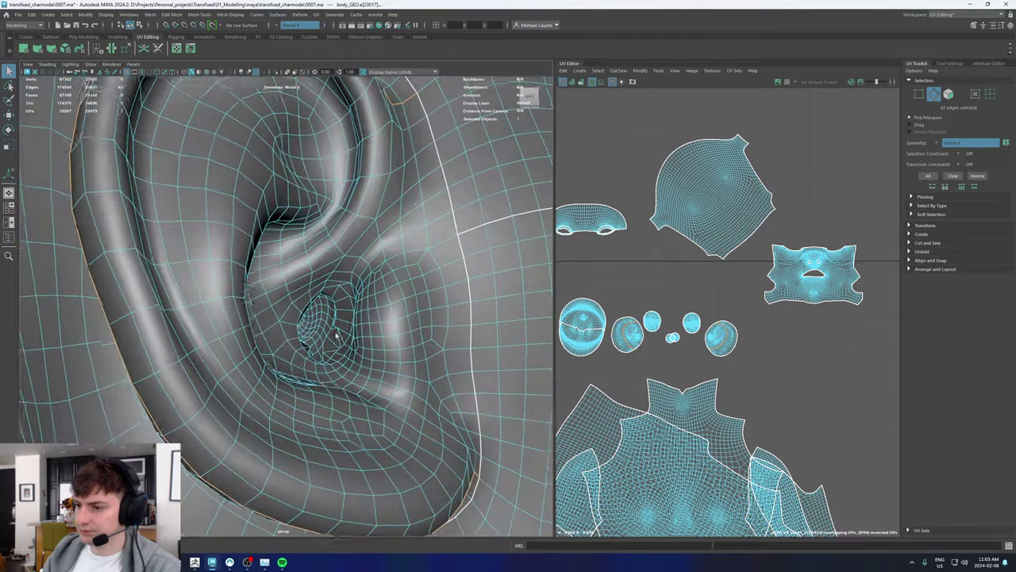
alt+right_drag(338, 335, 406, 351)
alt+drag(406, 351, 336, 352)
alt+right_drag(336, 352, 391, 386)
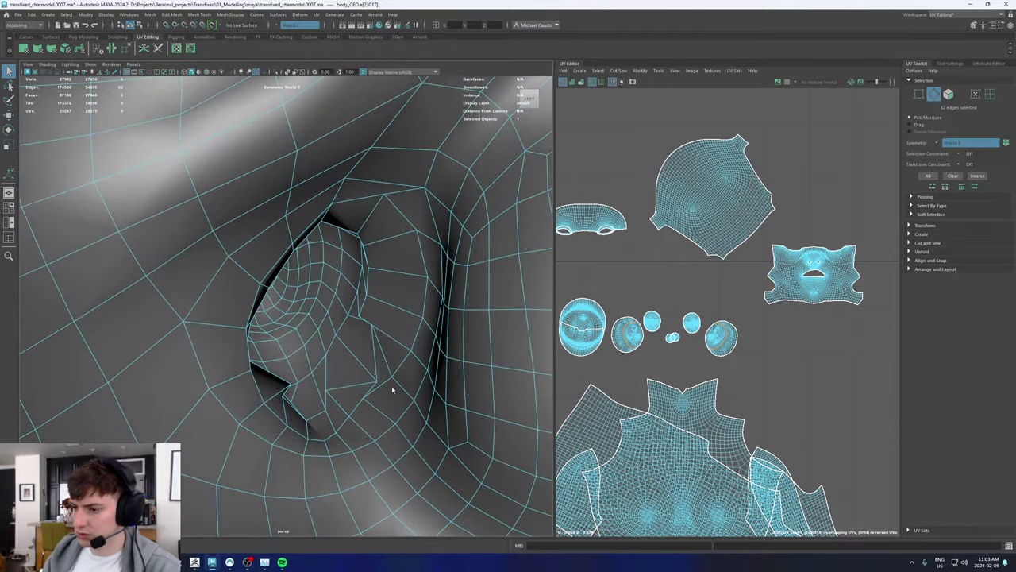
double_click(425, 376)
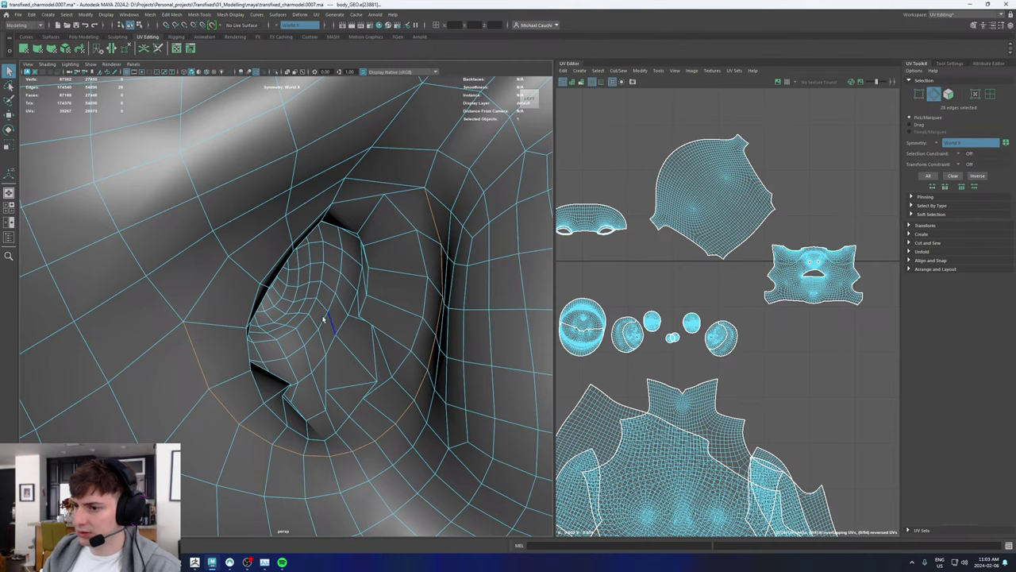
double_click(251, 300)
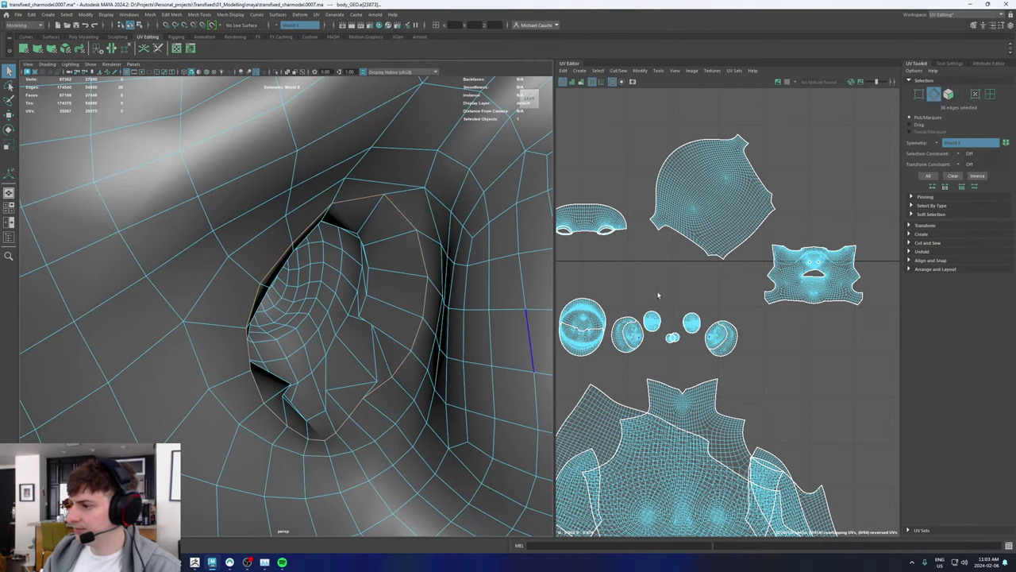
shift+right_drag(657, 296, 627, 306)
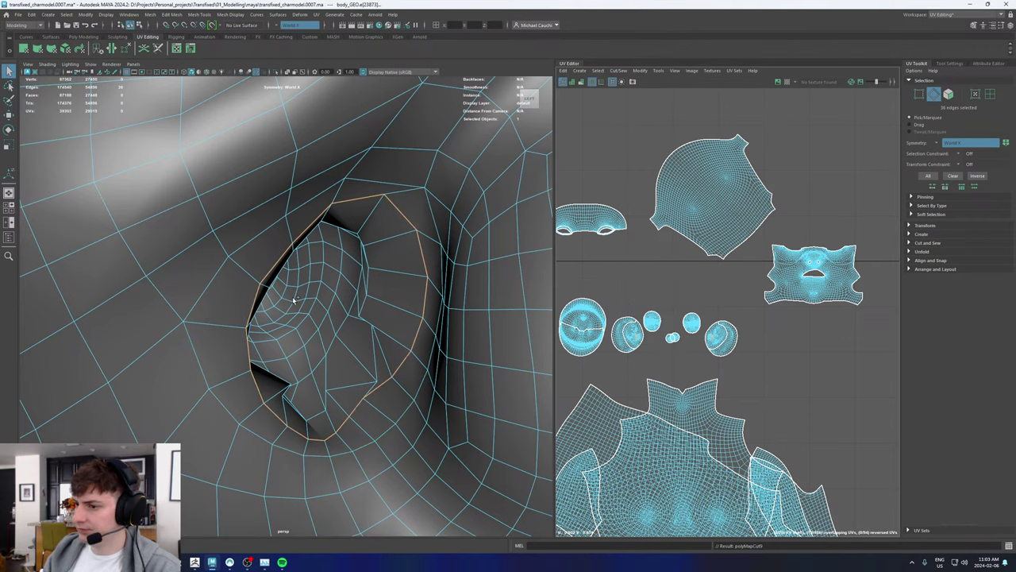
Step: Inspect the cut seams on the whole body mesh, from the ear around to the back of the head and torso
scroll(293, 301, down, 8)
alt+drag(298, 310, 170, 324)
scroll(258, 321, down, 8)
alt+middle_drag(368, 411, 309, 322)
scroll(306, 327, down, 5)
scroll(272, 373, down, 2)
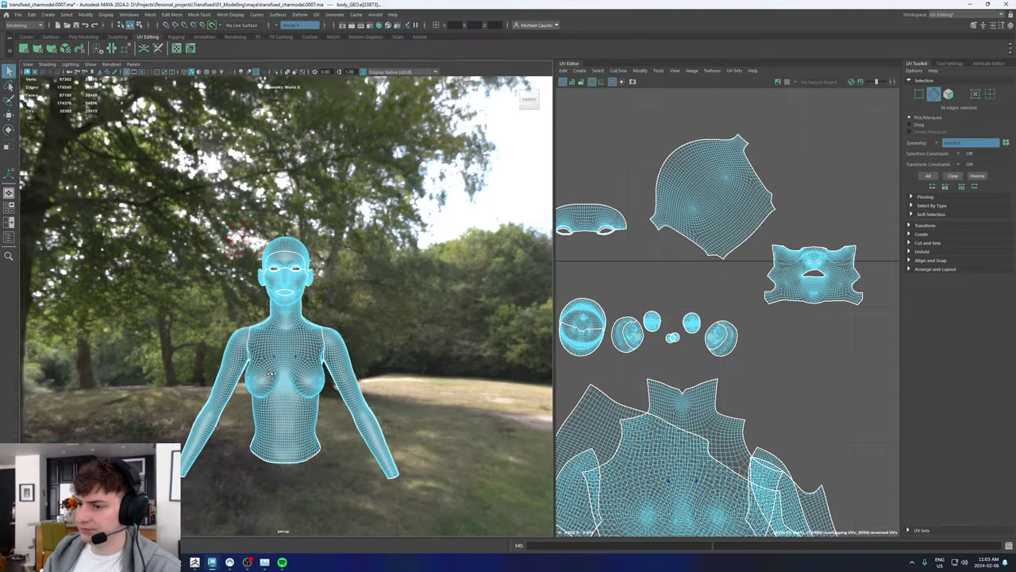
alt+drag(272, 373, 327, 373)
alt+middle_drag(327, 374, 335, 338)
scroll(268, 356, up, 5)
alt+drag(257, 355, 335, 327)
scroll(689, 322, down, 5)
Step: Select all of the body's UV shells and unfold them
right_click(671, 309)
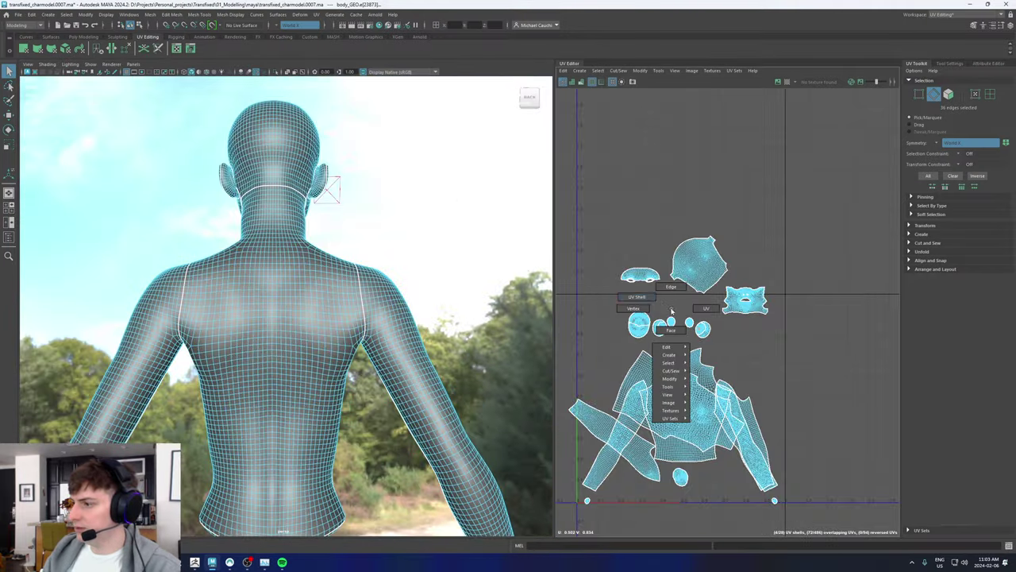
right_drag(672, 310, 640, 299)
scroll(639, 301, down, 5)
drag(590, 254, 757, 433)
shift+right_click(678, 268)
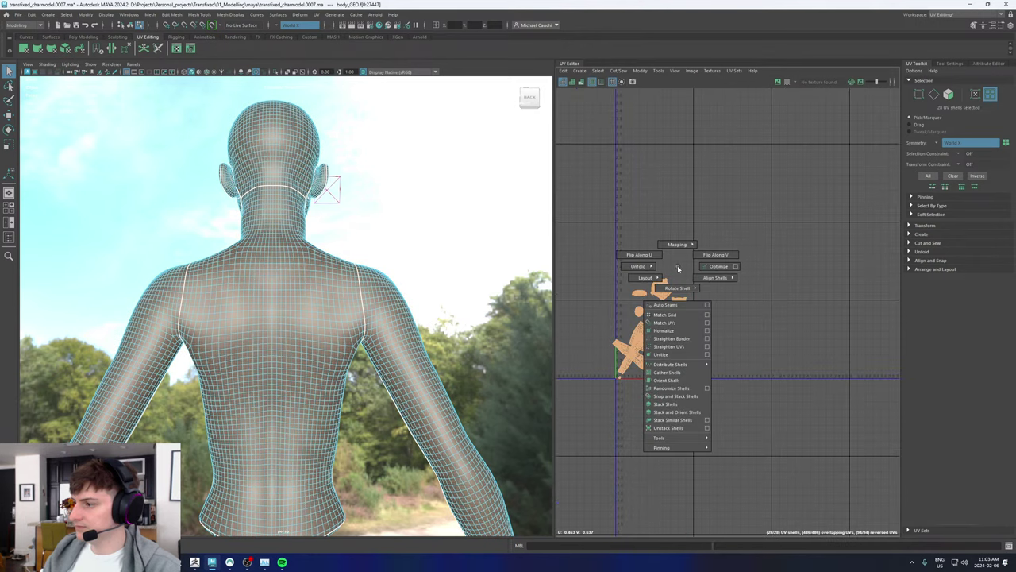
mouse_move(639, 266)
click(594, 265)
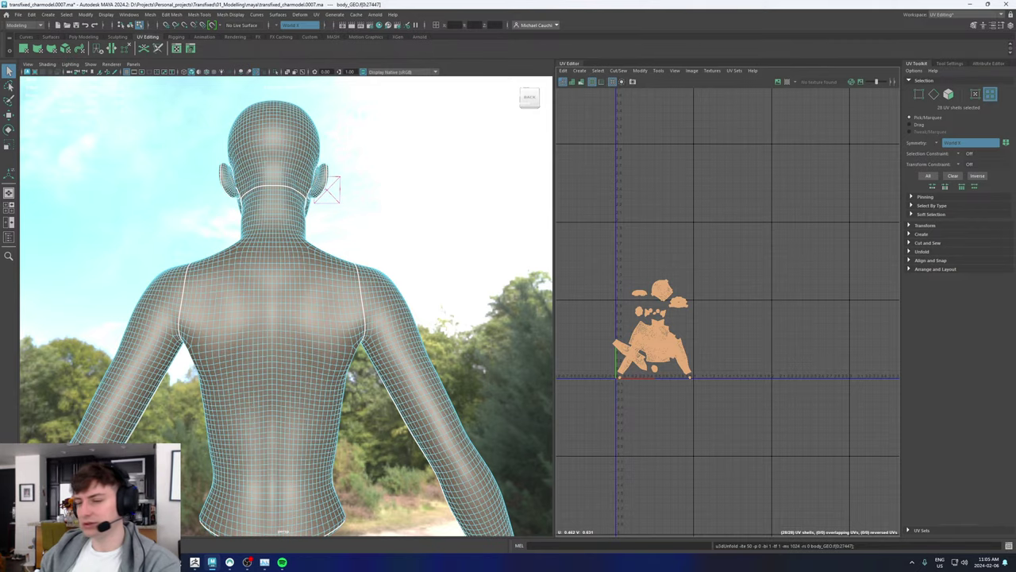
Step: Examine the seam placement around the neck, face and ear and how the mesh regions match their UV shells
alt+drag(275, 348, 442, 349)
alt+middle_drag(307, 311, 294, 323)
alt+right_drag(294, 323, 582, 285)
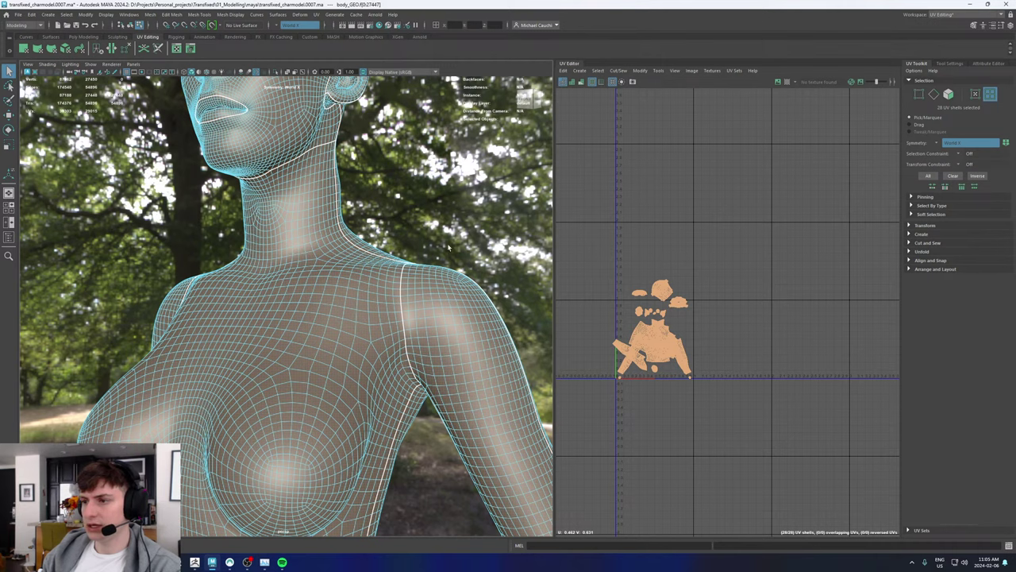
alt+middle_drag(272, 149, 281, 252)
alt+right_drag(281, 252, 320, 243)
alt+middle_drag(290, 213, 355, 273)
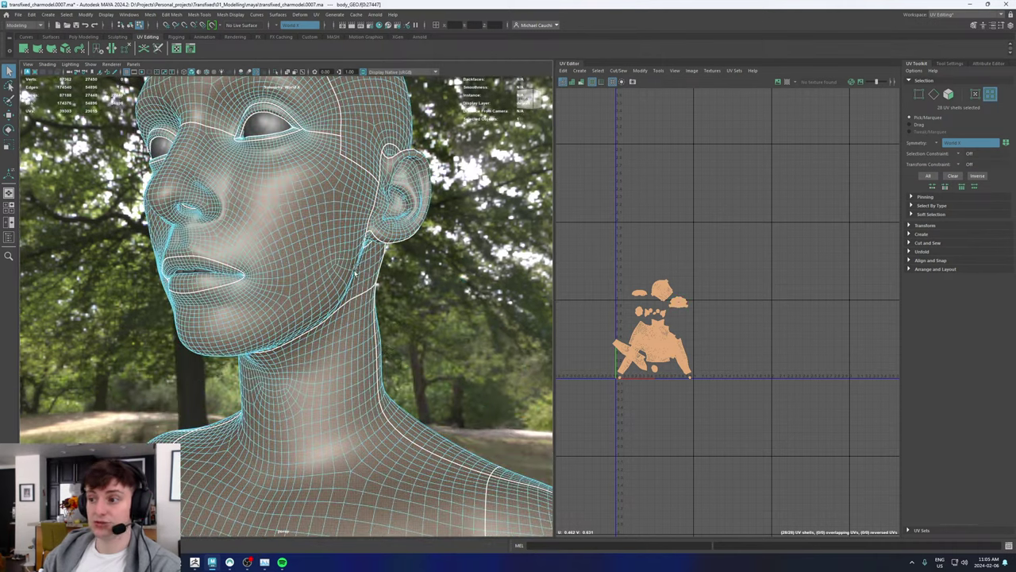
alt+drag(355, 272, 268, 253)
click(268, 252)
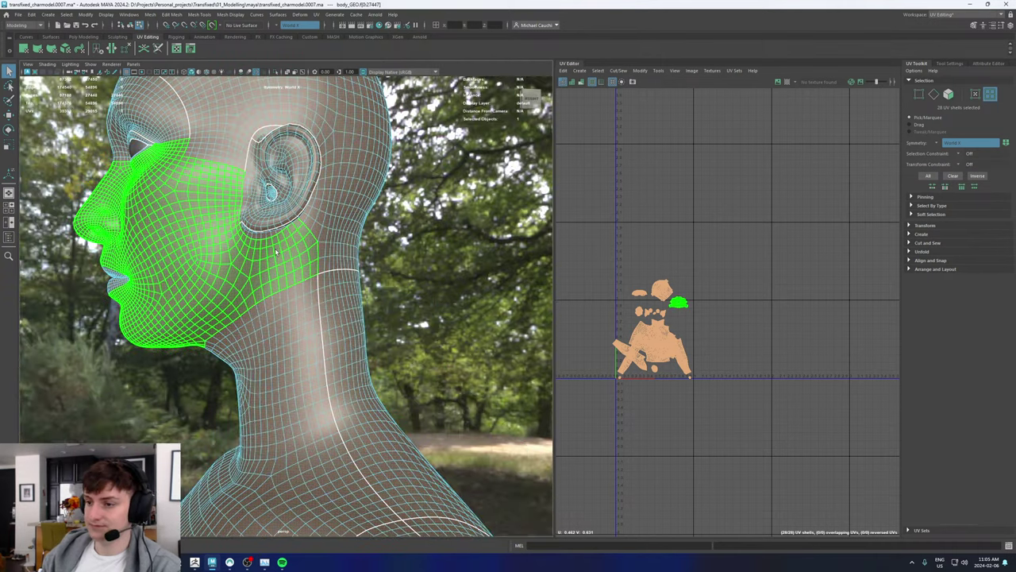
click(260, 232)
click(255, 239)
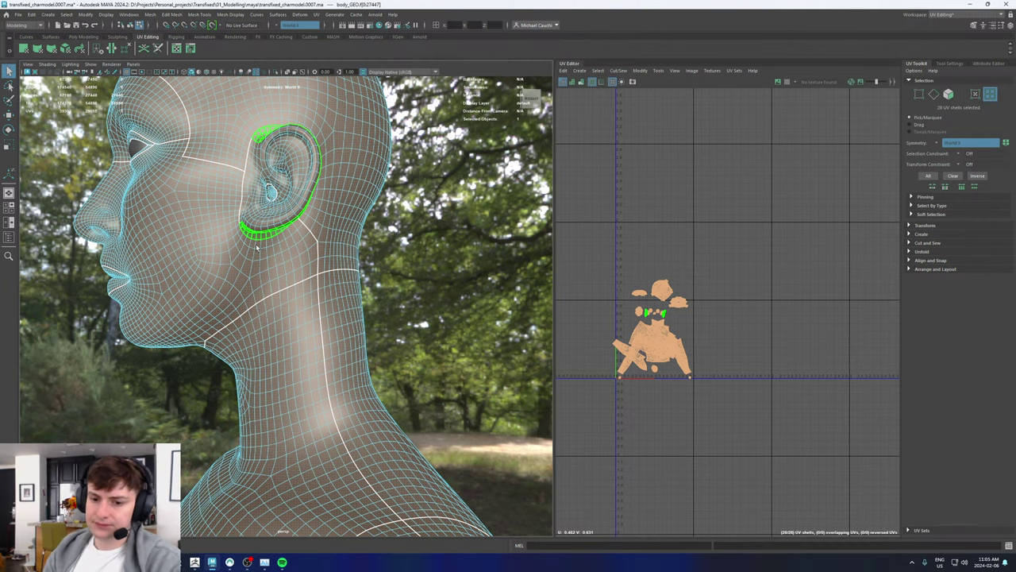
alt+middle_drag(219, 152, 275, 223)
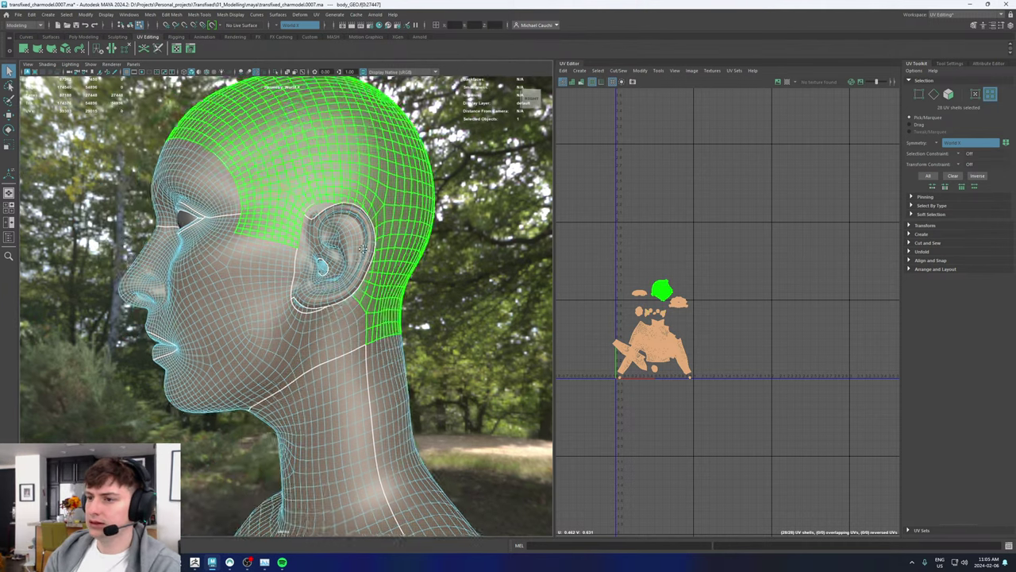
alt+drag(275, 223, 281, 251)
Step: Reselect every UV shell of the body and run Unfold again
key(w)
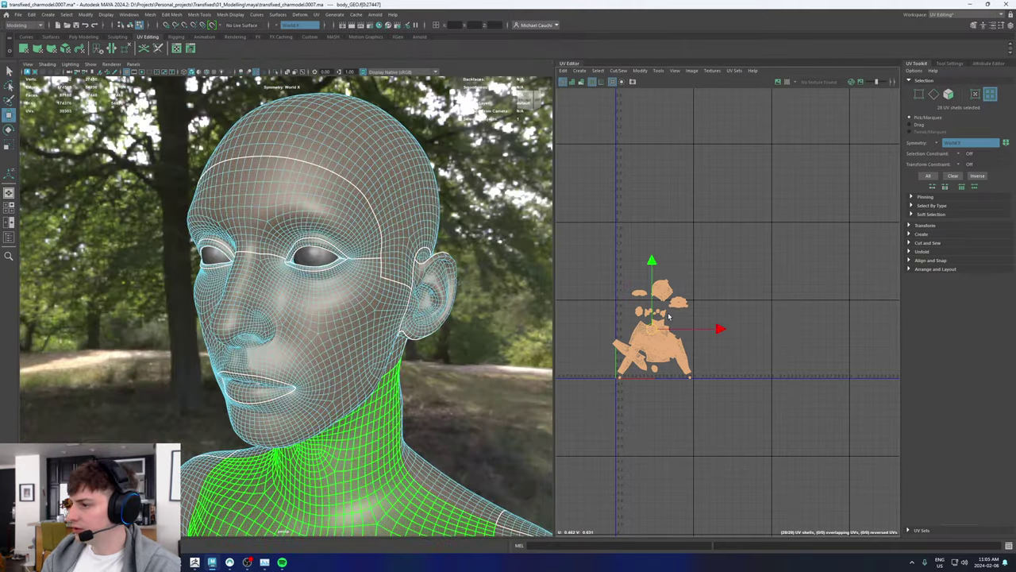
scroll(639, 308, up, 5)
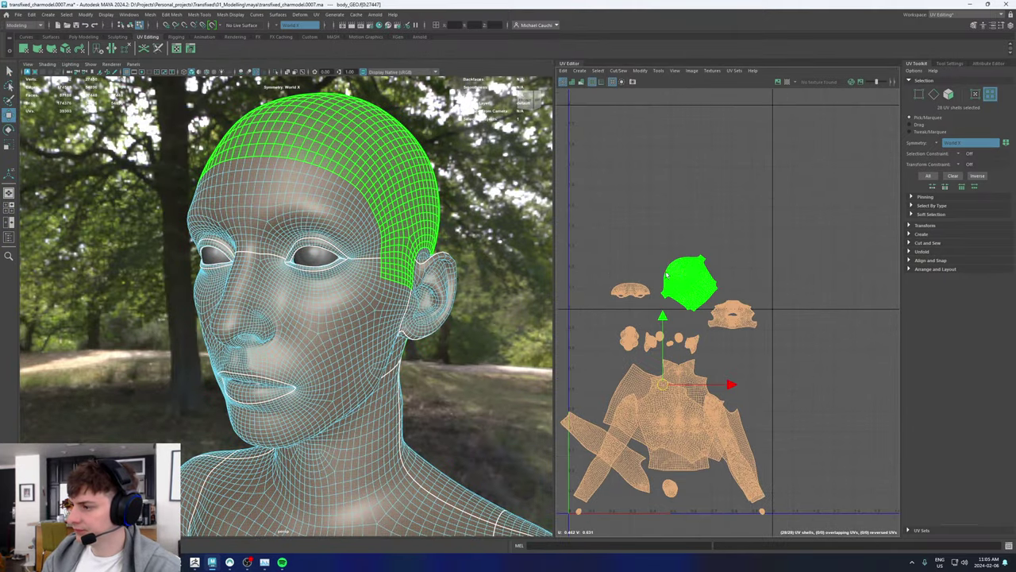
right_drag(685, 274, 653, 266)
scroll(628, 279, down, 5)
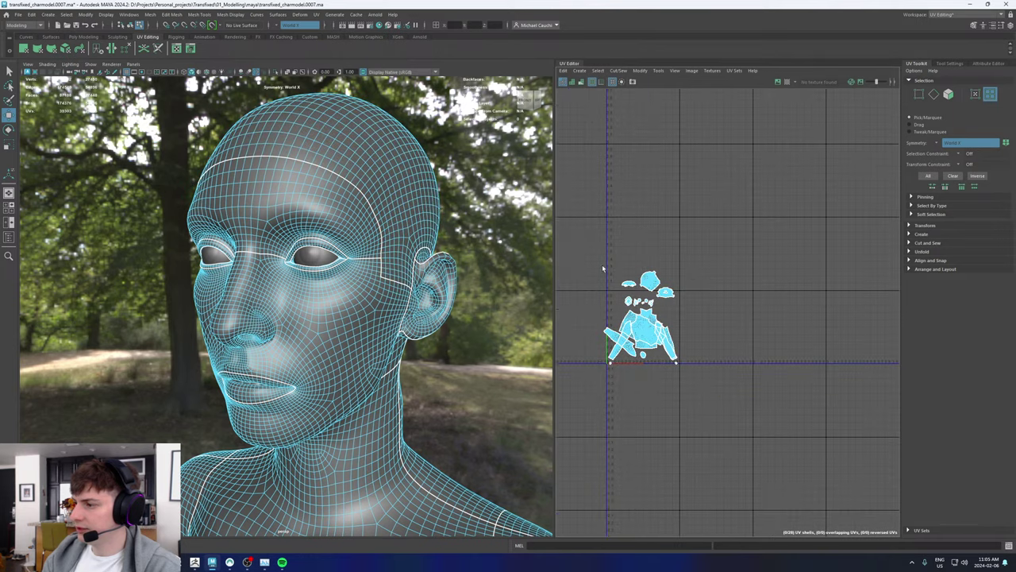
drag(560, 231, 718, 442)
shift+right_drag(641, 268, 564, 267)
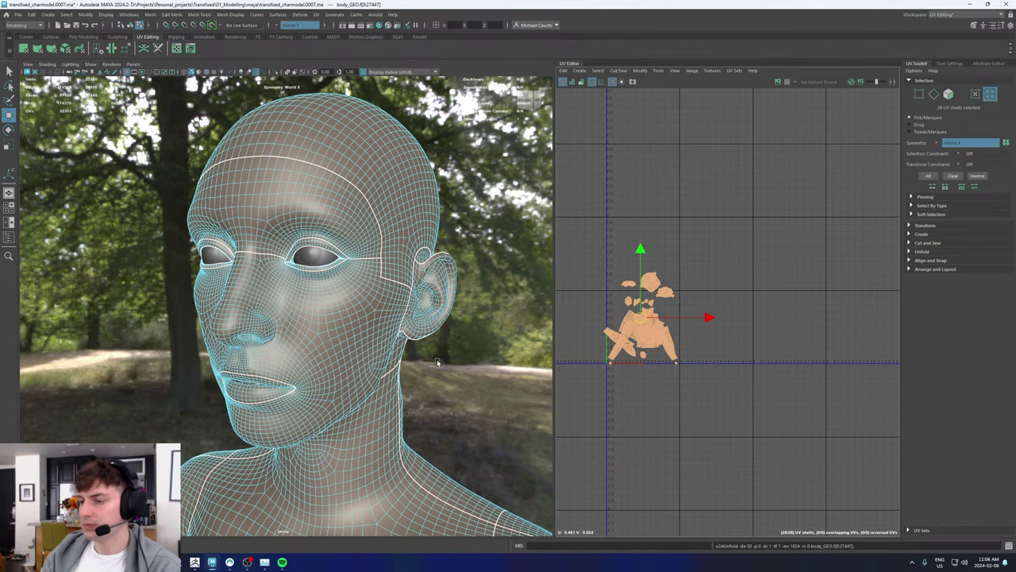
Step: Move the upper-lip mouth shell sideways off the lower-lip shell it overlaps
alt+drag(347, 269, 365, 273)
alt+right_drag(311, 286, 468, 289)
scroll(625, 290, up, 10)
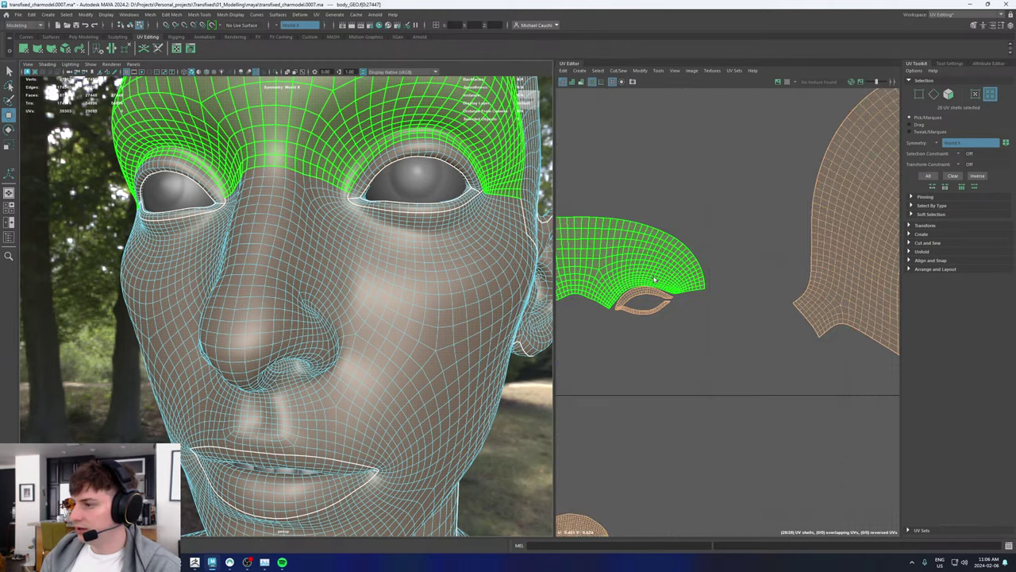
scroll(627, 312, down, 10)
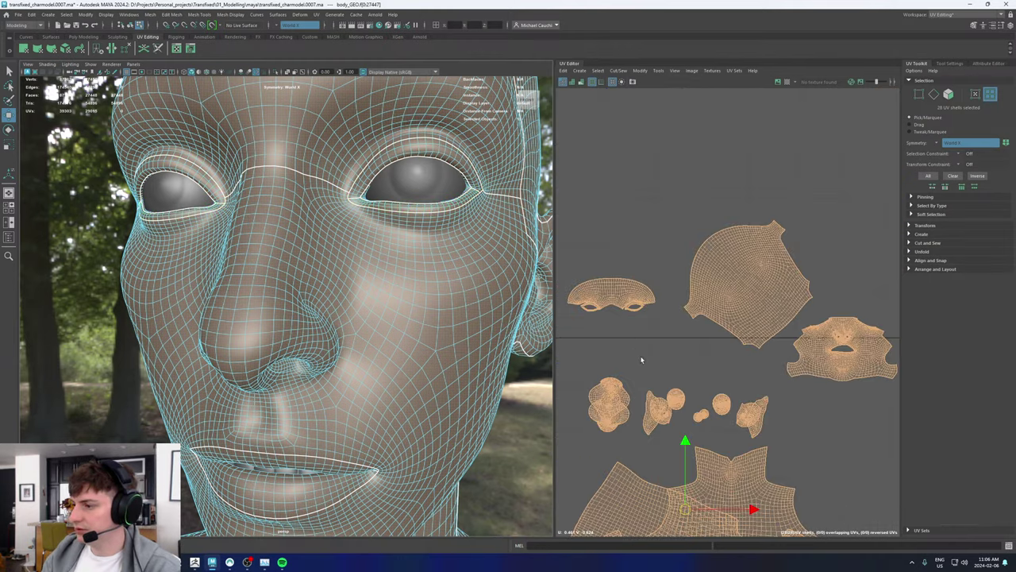
click(615, 401)
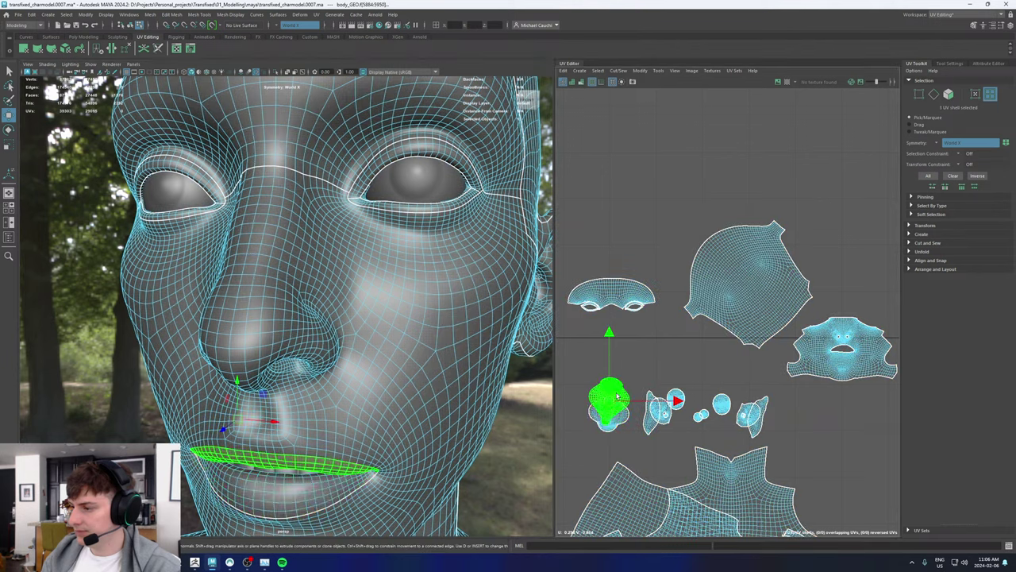
drag(616, 402, 582, 404)
scroll(584, 409, down, 5)
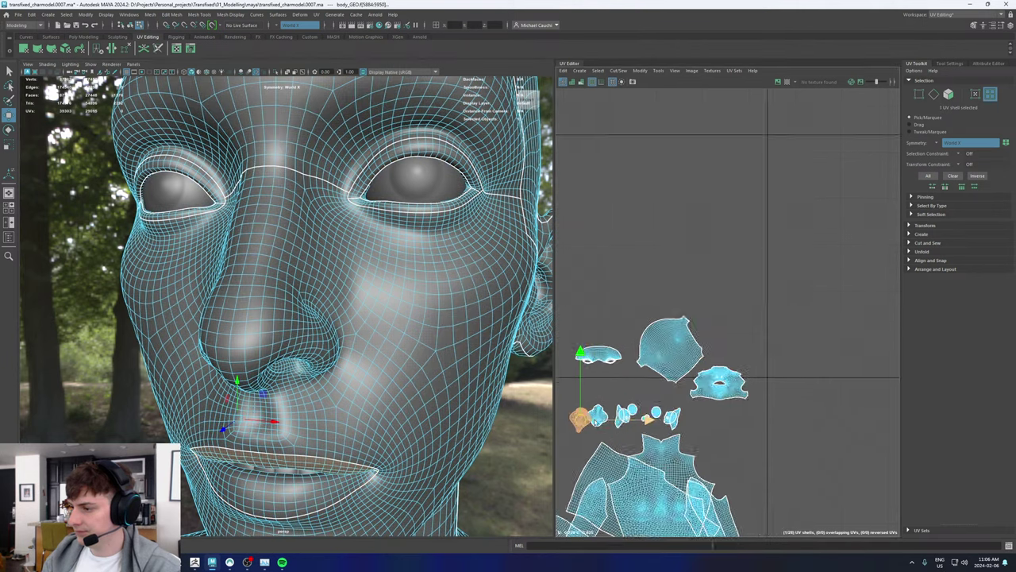
Step: Select the torso, arm, ear and mouth shells, leaving out the scalp, forehead and face shells, and lay them out
alt+middle_drag(676, 492, 722, 314)
drag(784, 424, 587, 233)
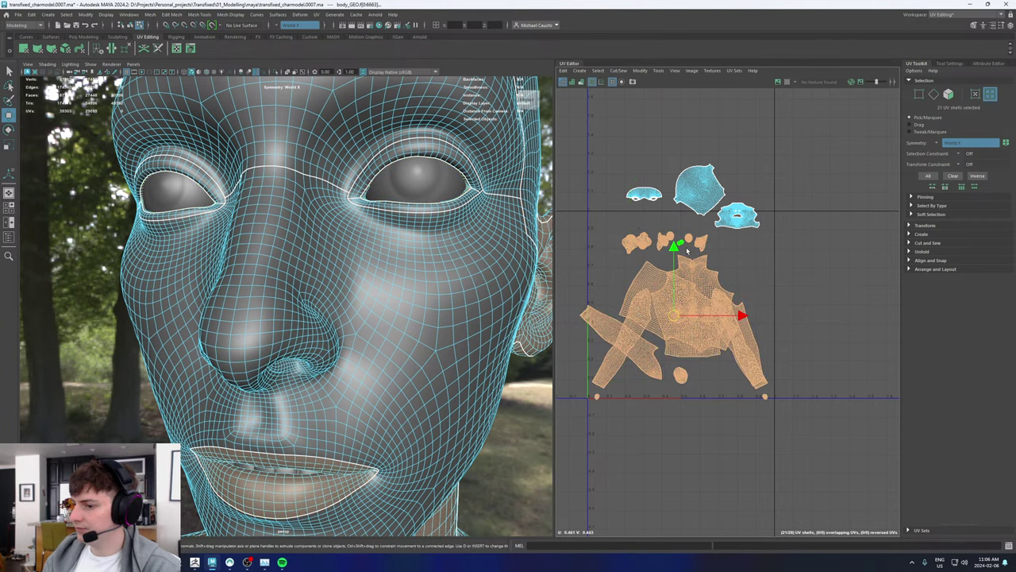
alt+right_drag(357, 286, 218, 303)
alt+middle_drag(333, 346, 362, 270)
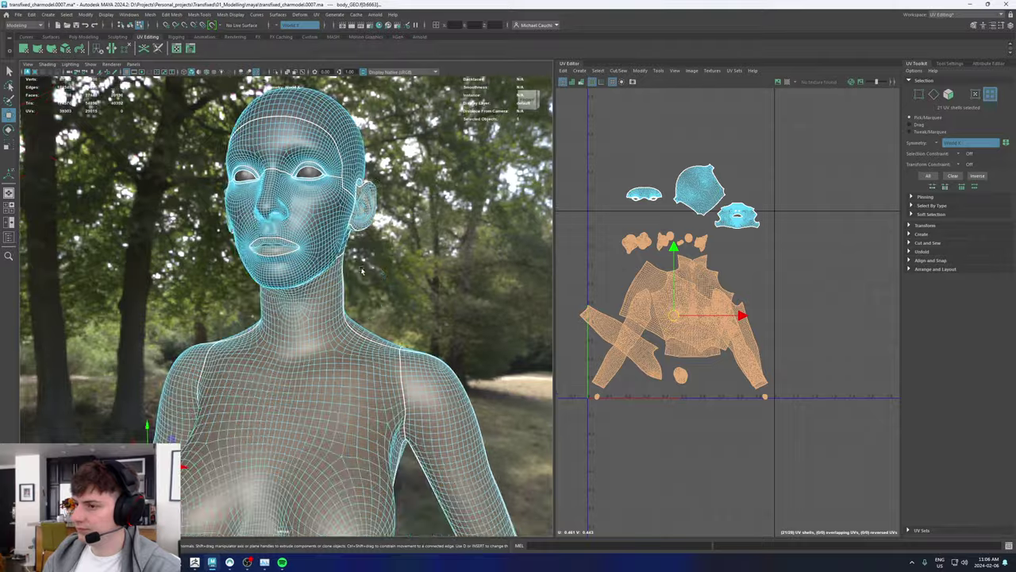
mouse_move(361, 271)
alt+mouse_down()
mouse_move(476, 274)
mouse_move(361, 277)
alt+mouse_up()
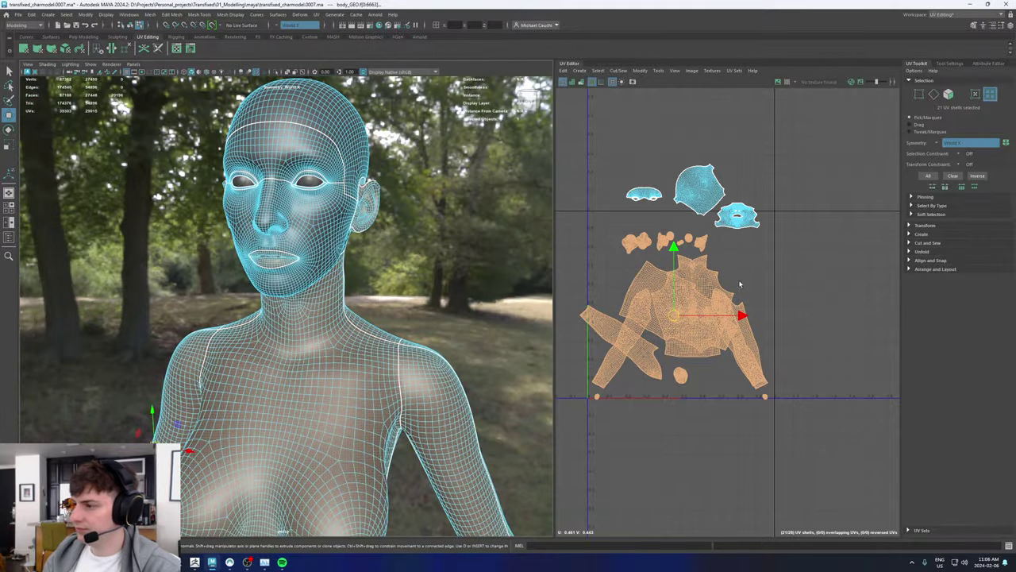
shift+right_drag(740, 284, 665, 307)
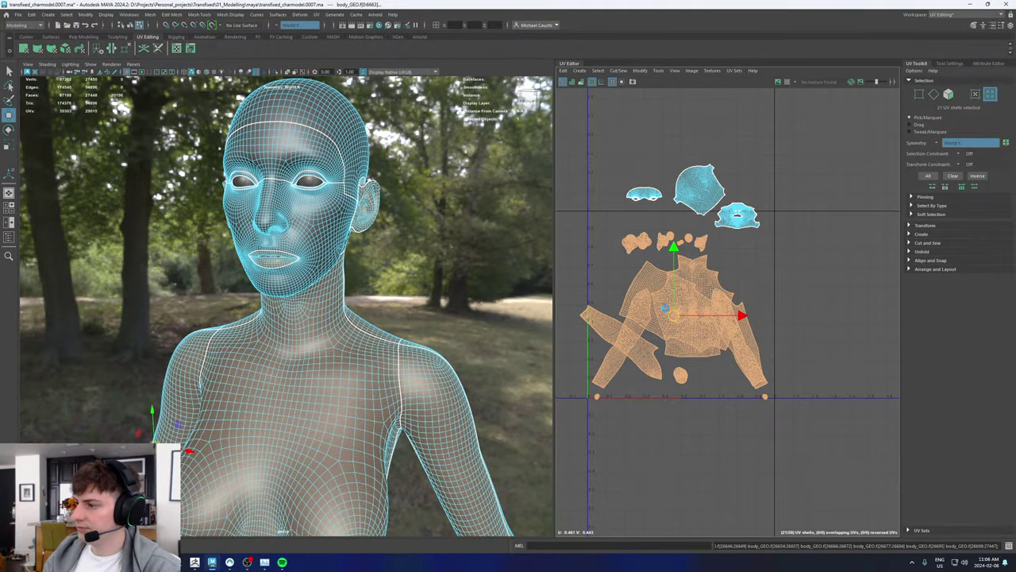
Step: Scale the laid-out shells down uniformly and place them near the UV origin
key(r)
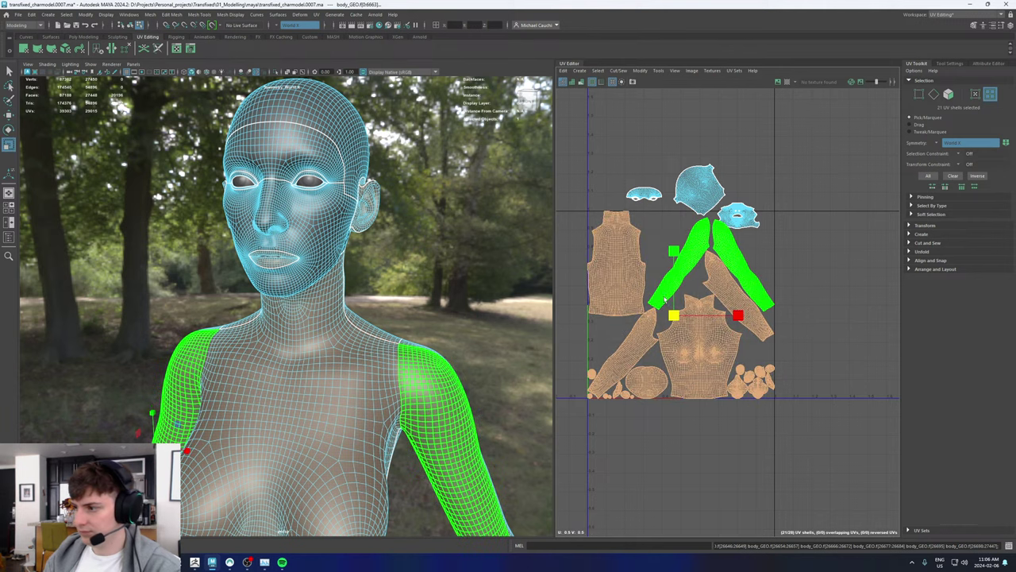
drag(674, 315, 597, 395)
key(w)
scroll(597, 395, up, 5)
scroll(599, 395, up, 4)
key(r)
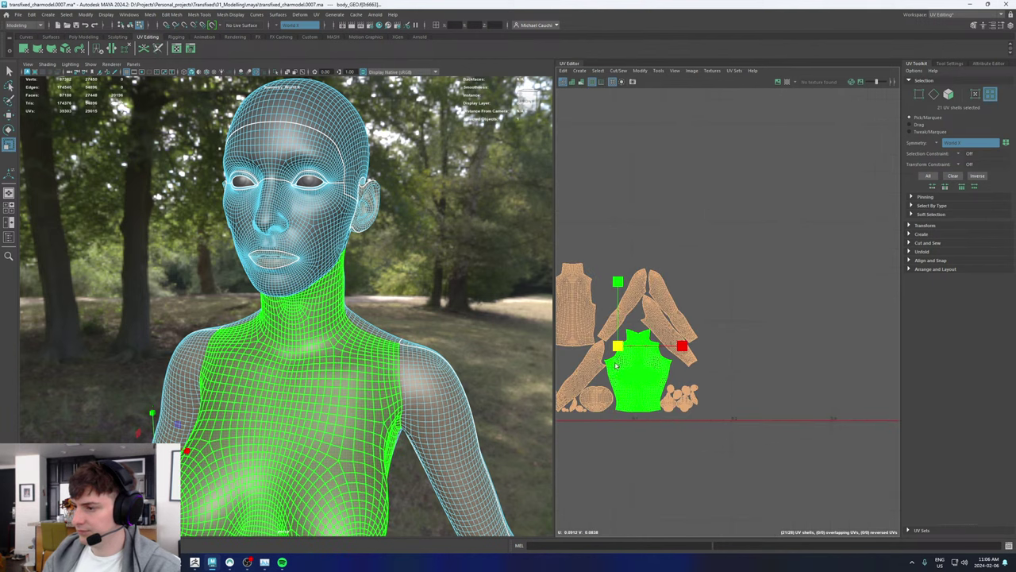
alt+middle_drag(616, 365, 656, 324)
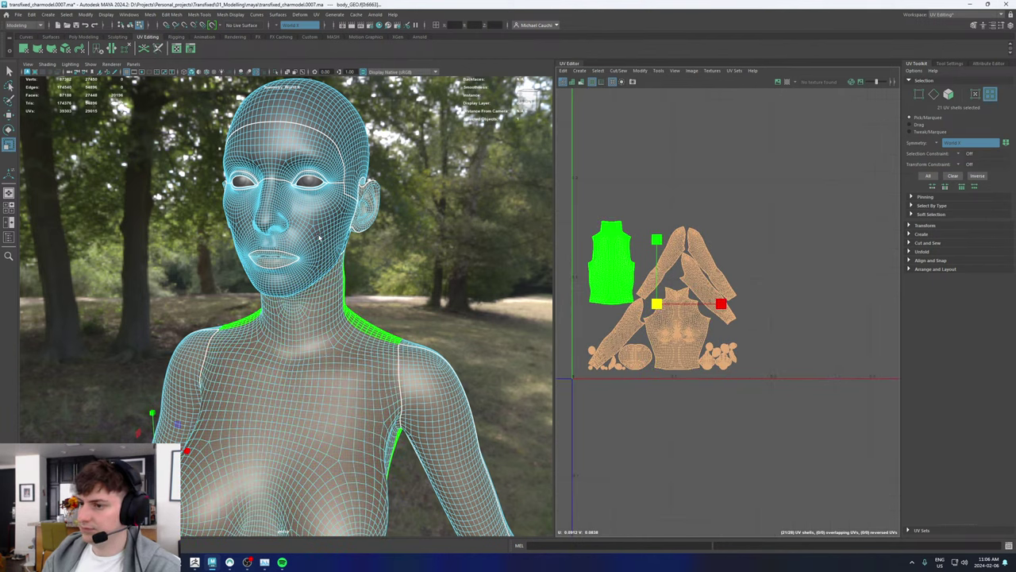
Step: Switch to edge selection and select the edge loop around the base of the neck
alt+drag(274, 333, 292, 324)
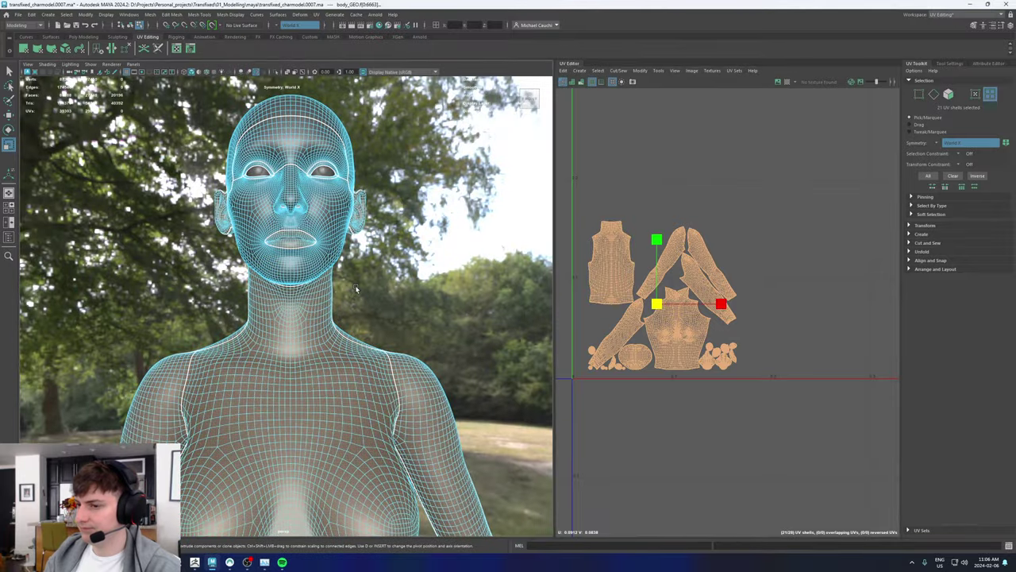
alt+drag(290, 305, 247, 338)
scroll(230, 373, up, 4)
key(w)
right_drag(220, 394, 224, 267)
double_click(221, 375)
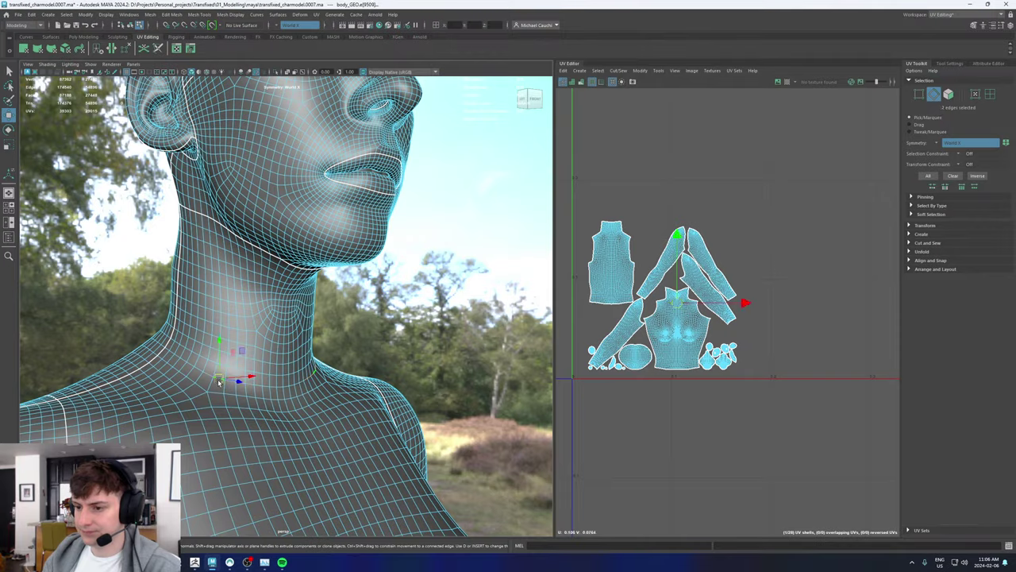
alt+drag(221, 373, 425, 363)
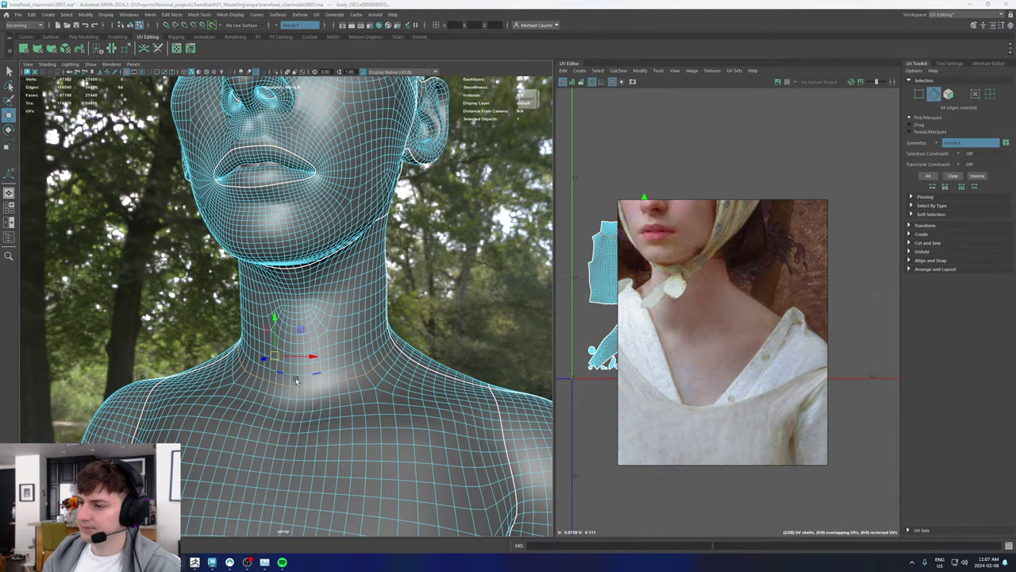
Step: Select an edge below the armpit beside the torso's side seam
scroll(329, 366, down, 2)
scroll(329, 367, down, 5)
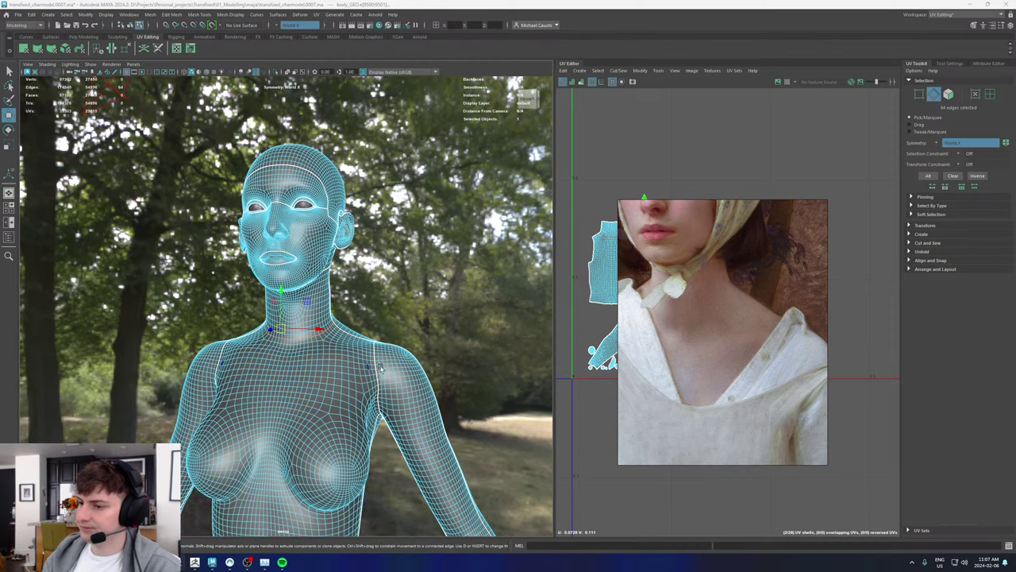
alt+drag(338, 395, 367, 450)
alt+middle_drag(319, 432, 314, 319)
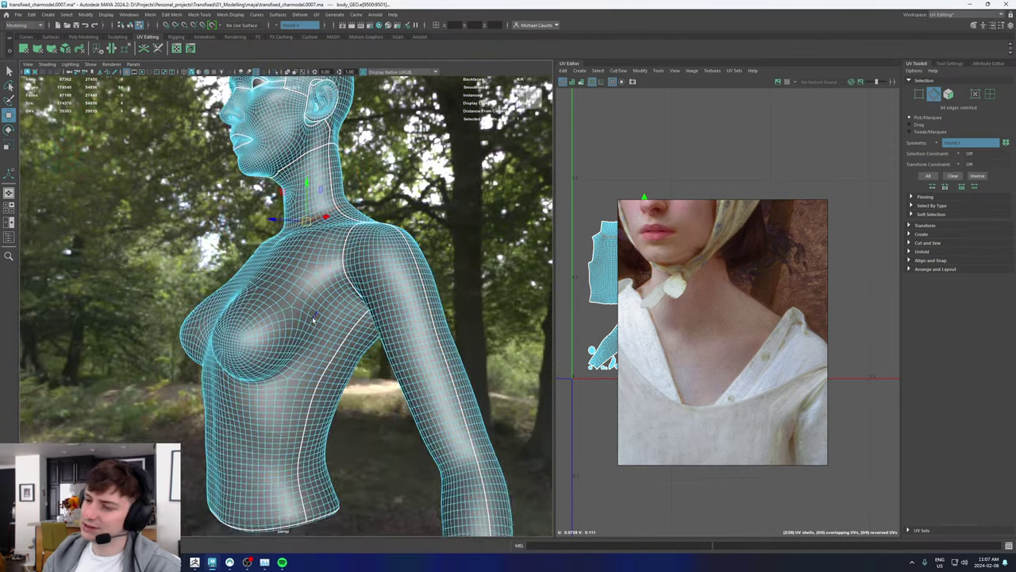
scroll(411, 363, up, 4)
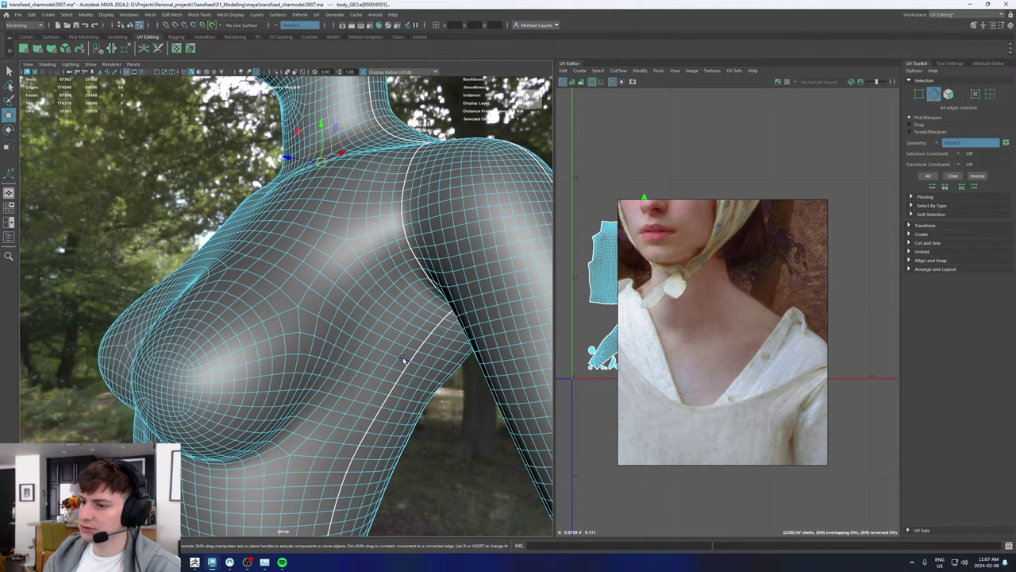
click(405, 359)
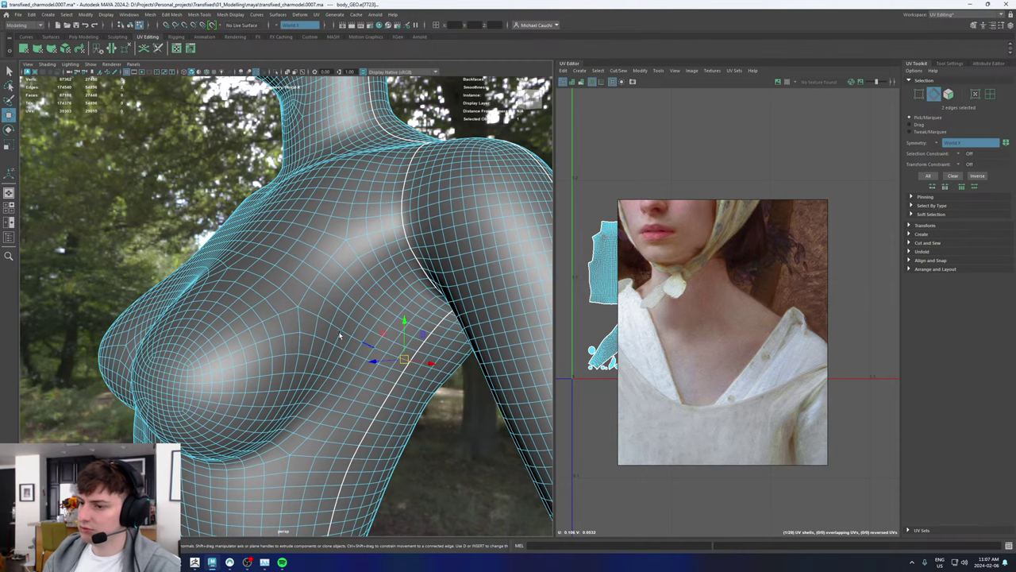
Step: Select the horizontal row of edges across the middle of the upper chest, above the breasts
alt+drag(281, 290, 437, 316)
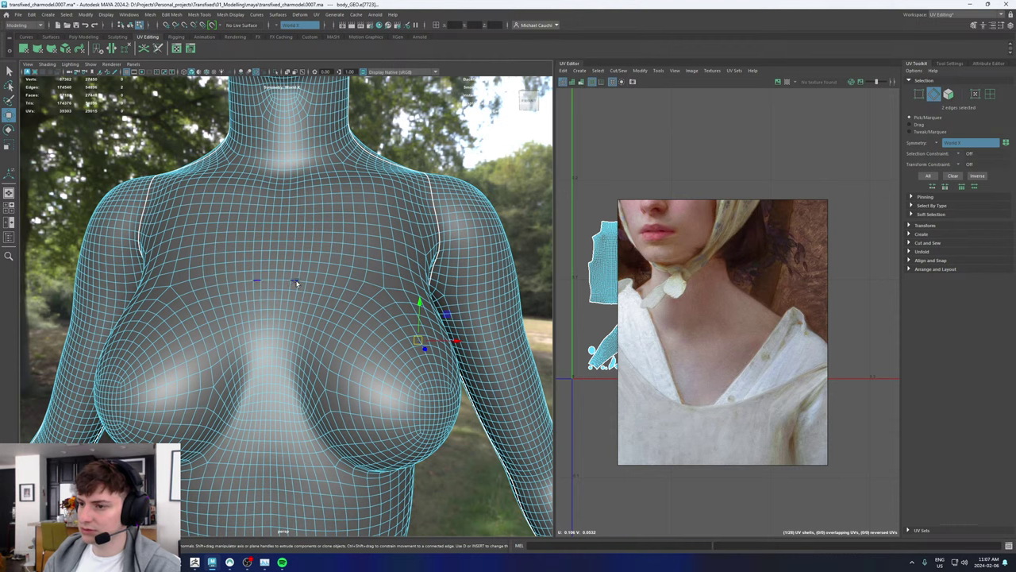
scroll(296, 282, down, 5)
scroll(280, 289, up, 6)
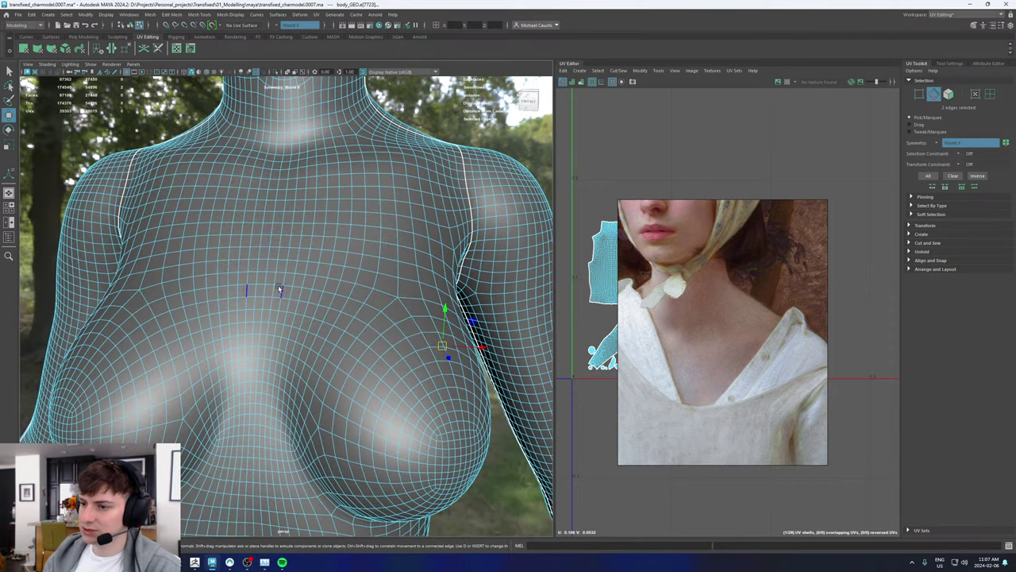
click(267, 285)
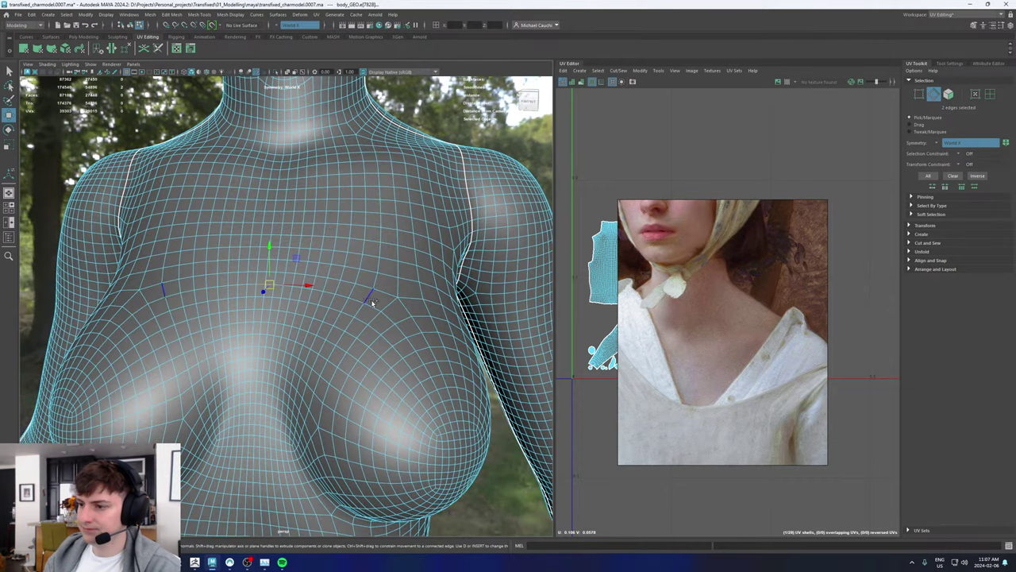
shift+double_click(375, 306)
alt+drag(421, 313, 266, 291)
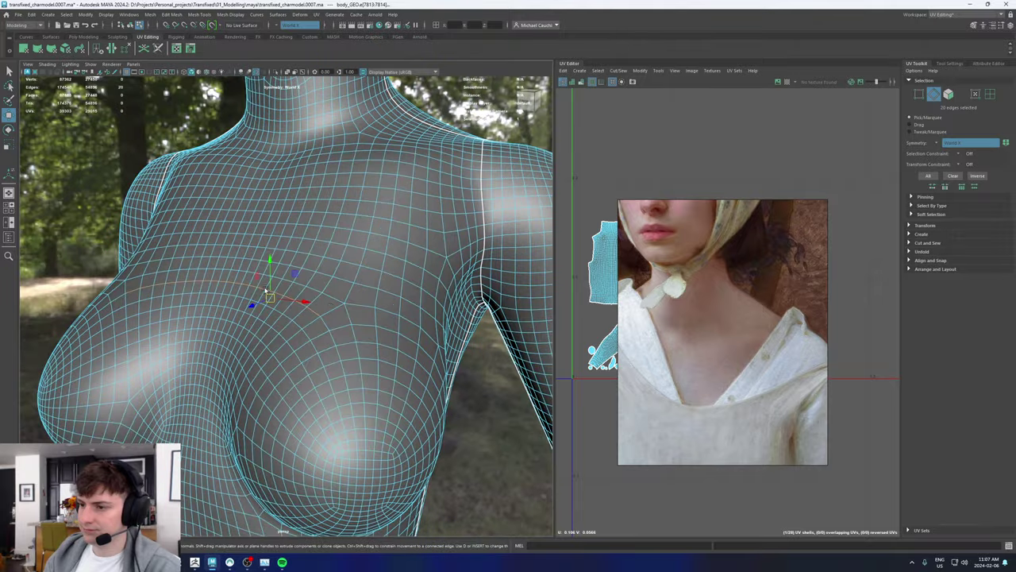
alt+drag(381, 323, 284, 285)
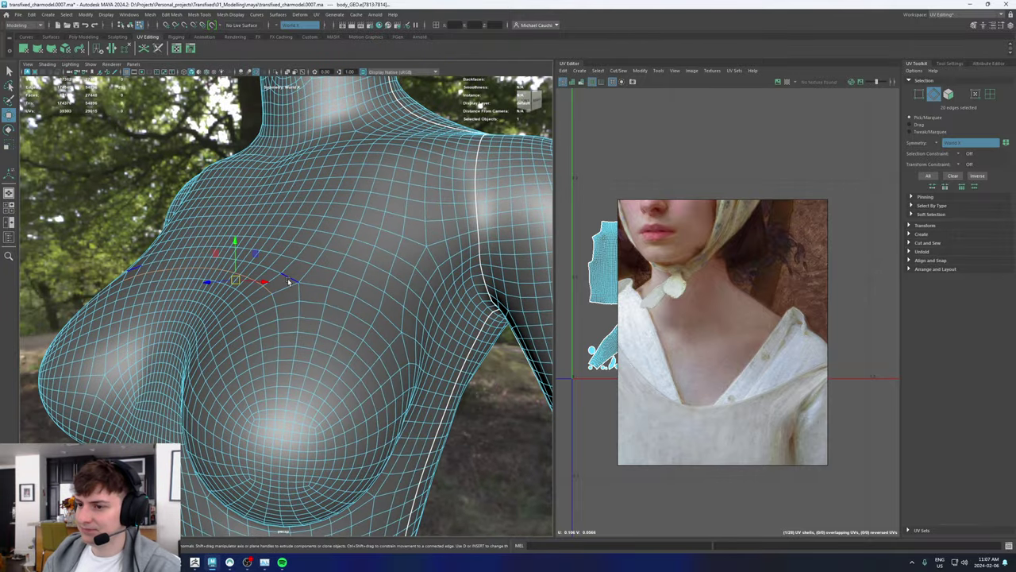
Step: Extend the edge selection from the upper chest over the breasts to the side seams below the armpits, mirrored on both sides
double_click(287, 279)
shift+click(315, 285)
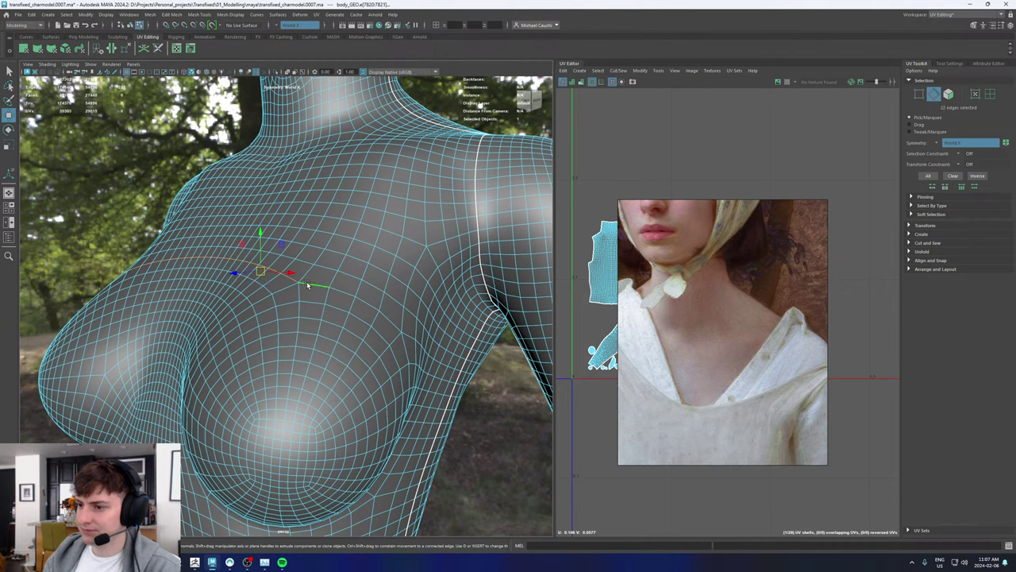
shift+double_click(389, 322)
alt+drag(390, 322, 365, 314)
shift+click(315, 320)
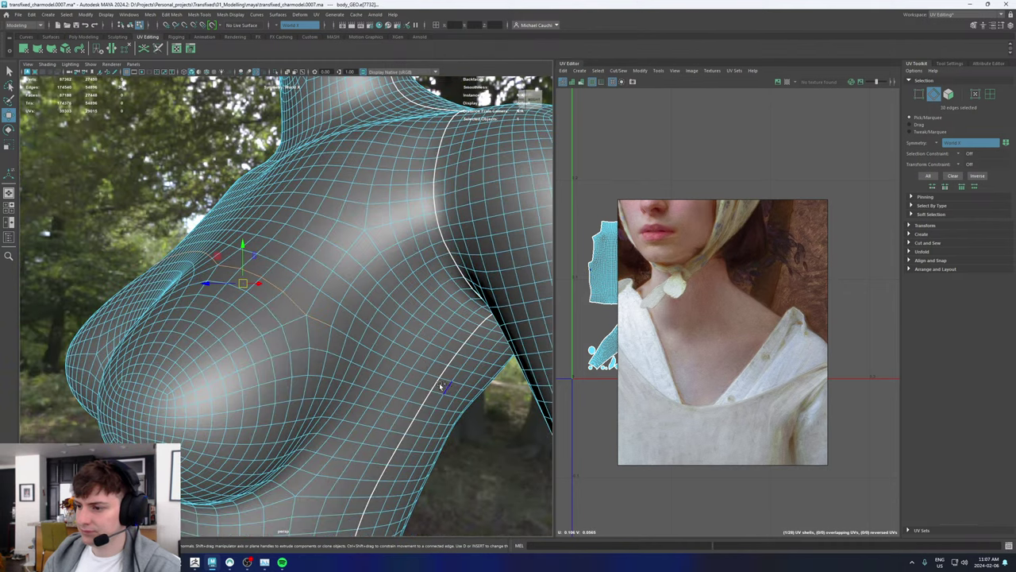
shift+double_click(433, 377)
Step: Cut the UVs along the selected edge line across the chest
alt+right_drag(481, 342, 349, 345)
alt+drag(481, 333, 224, 310)
alt+right_drag(224, 310, 267, 338)
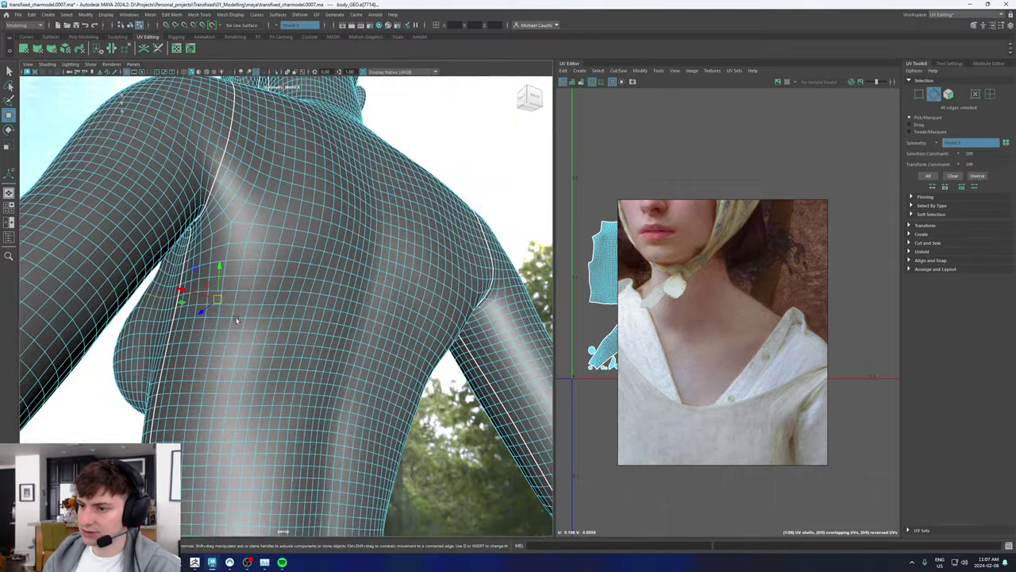
alt+drag(236, 320, 358, 293)
alt+right_drag(358, 293, 219, 298)
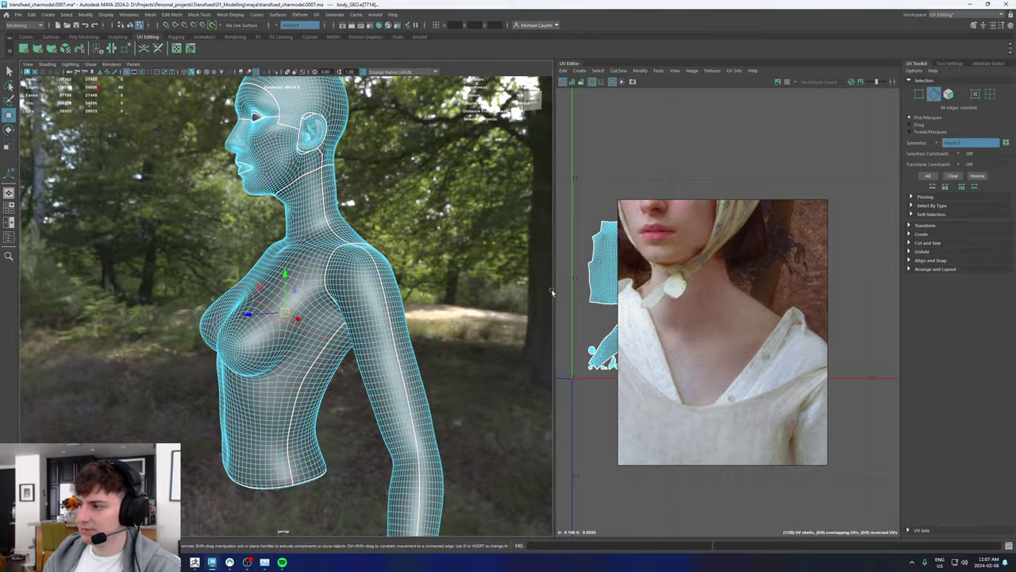
alt+drag(399, 256, 544, 293)
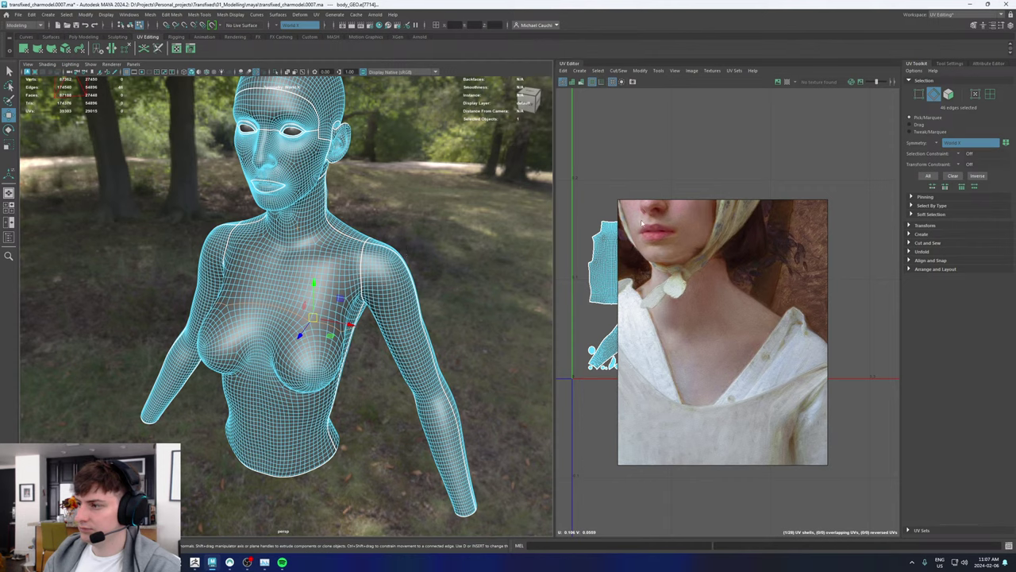
right_click(758, 221)
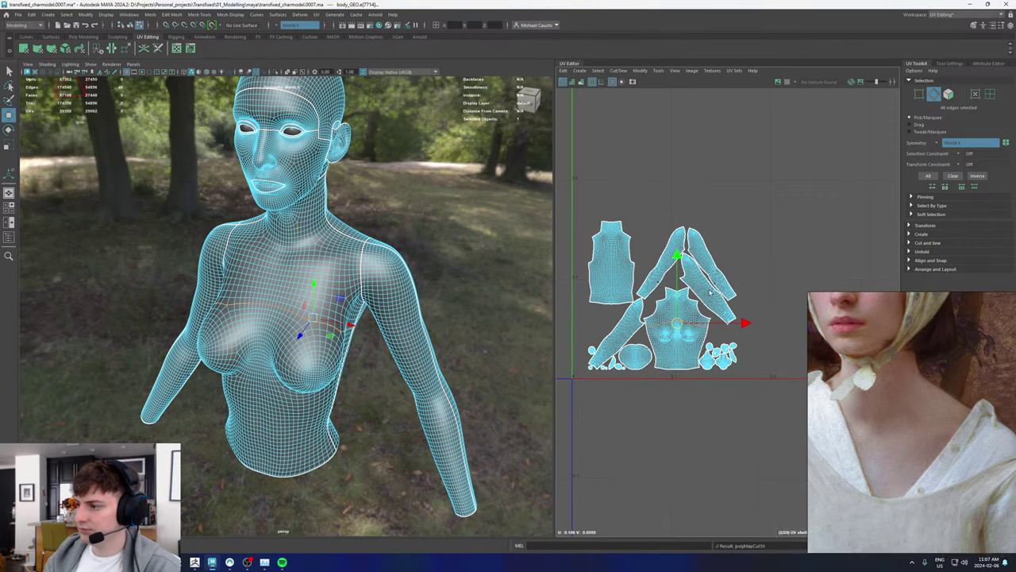
Step: Switch to UV shell selection and move the separated neck and upper chest shell above the other shells
scroll(691, 296, down, 3)
right_click(680, 297)
right_drag(680, 298, 646, 285)
click(687, 302)
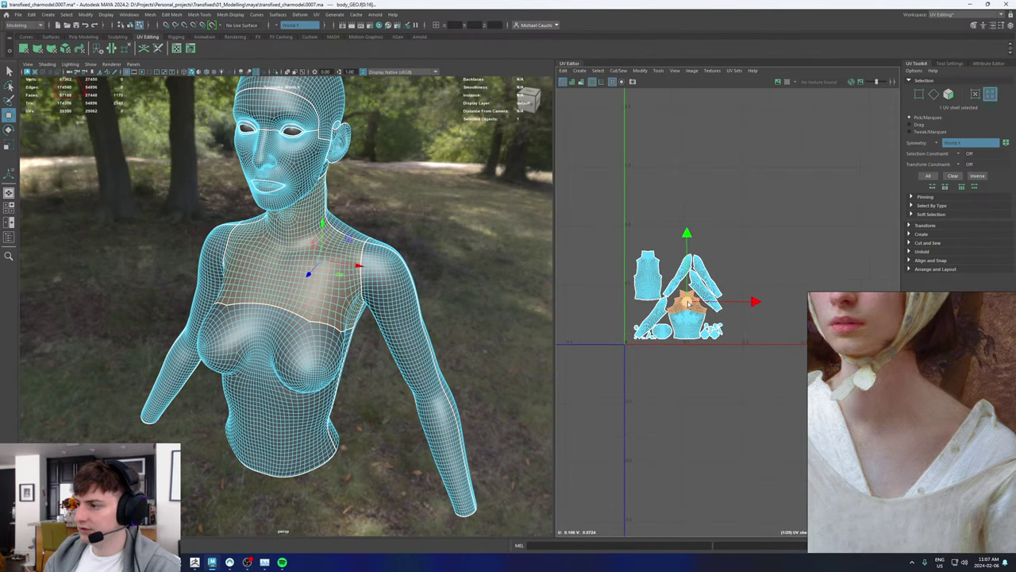
drag(688, 302, 661, 187)
Step: Unfold the lower front torso shell and the neck and upper chest shell
click(695, 320)
shift+right_drag(696, 322, 611, 328)
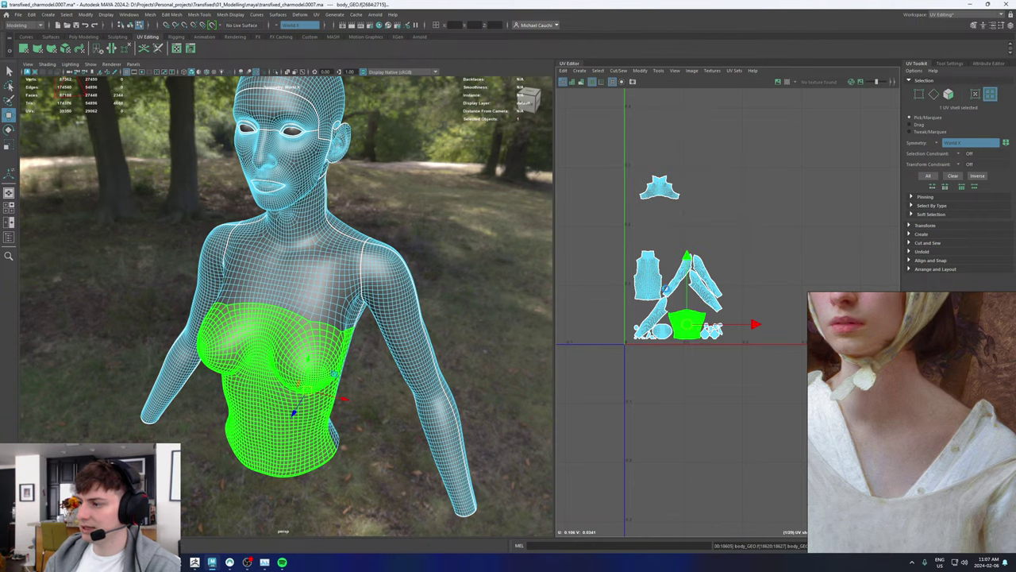
click(659, 187)
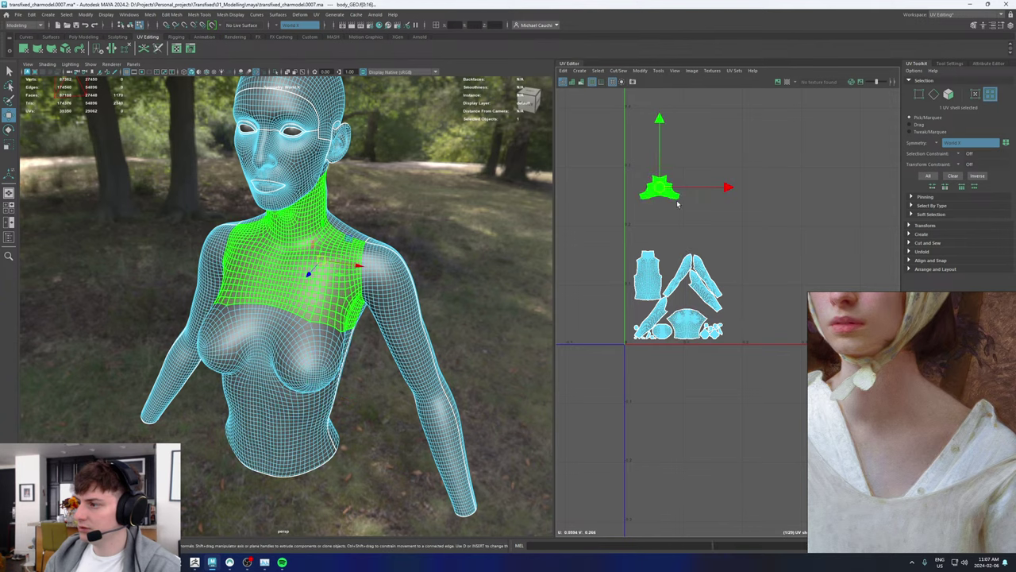
shift+right_drag(660, 188, 614, 188)
alt+middle_drag(652, 167, 666, 222)
scroll(665, 222, up, 5)
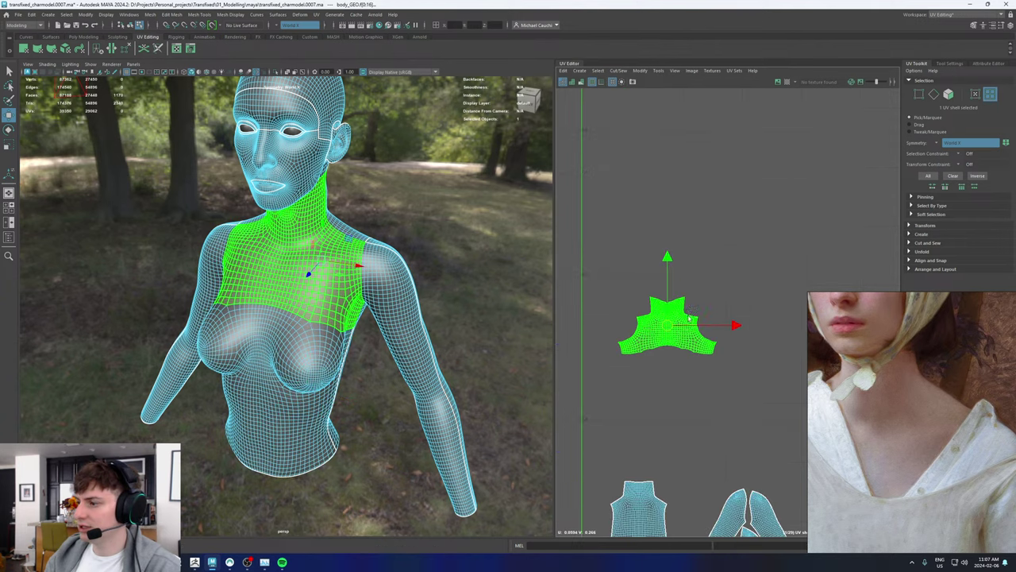
scroll(663, 316, up, 3)
Step: Select the edge loop around the base of the neck and cut the UVs along it
alt+drag(268, 210, 324, 213)
alt+middle_drag(324, 213, 324, 254)
alt+right_drag(324, 254, 397, 270)
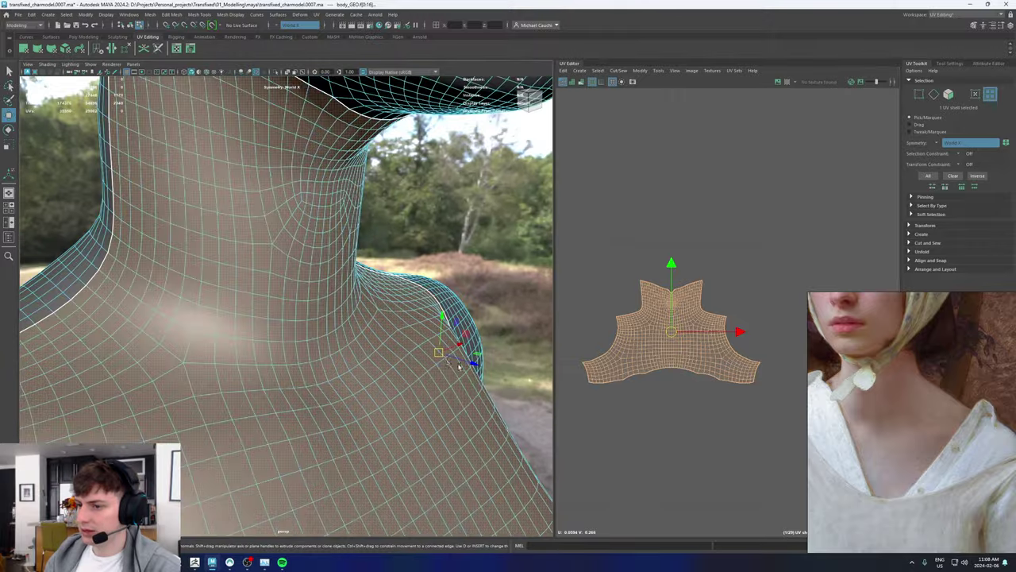
key(F10)
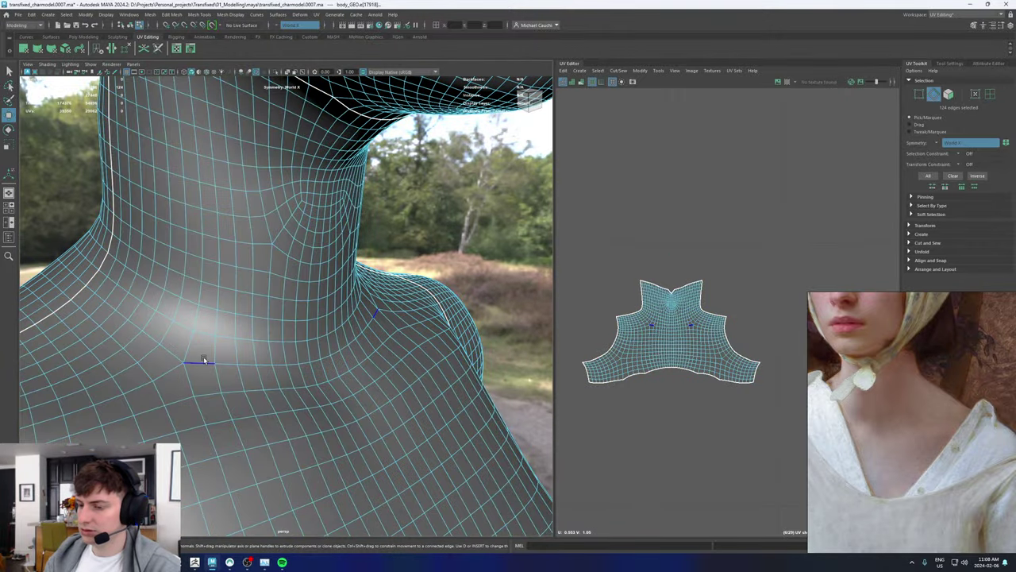
double_click(204, 360)
alt+drag(172, 353, 297, 297)
shift+right_drag(712, 214, 686, 228)
Step: Unfold the upper chest shell and the separated front neck shell
right_drag(671, 335, 580, 332)
click(652, 329)
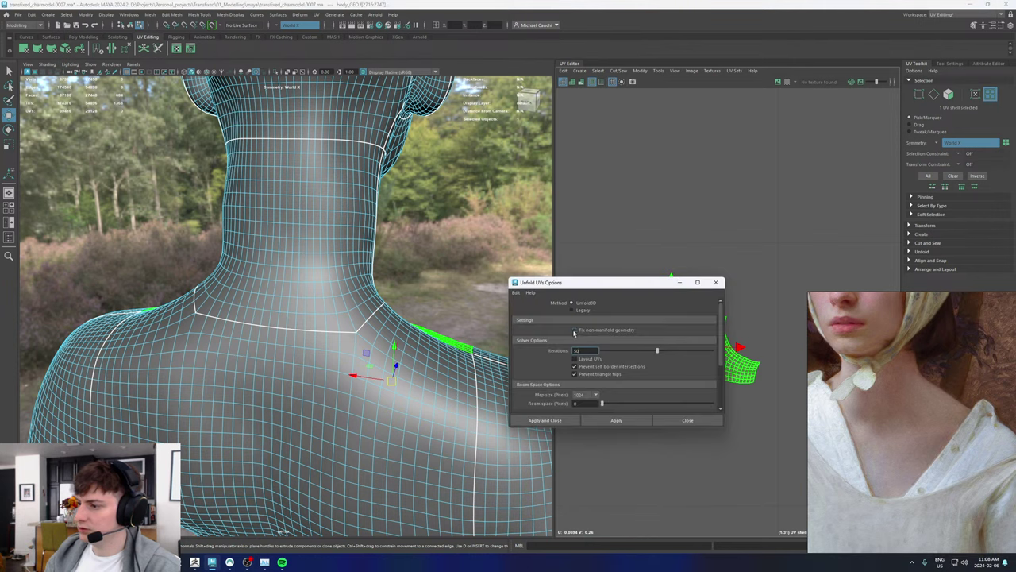
click(715, 285)
shift+right_drag(644, 362, 548, 355)
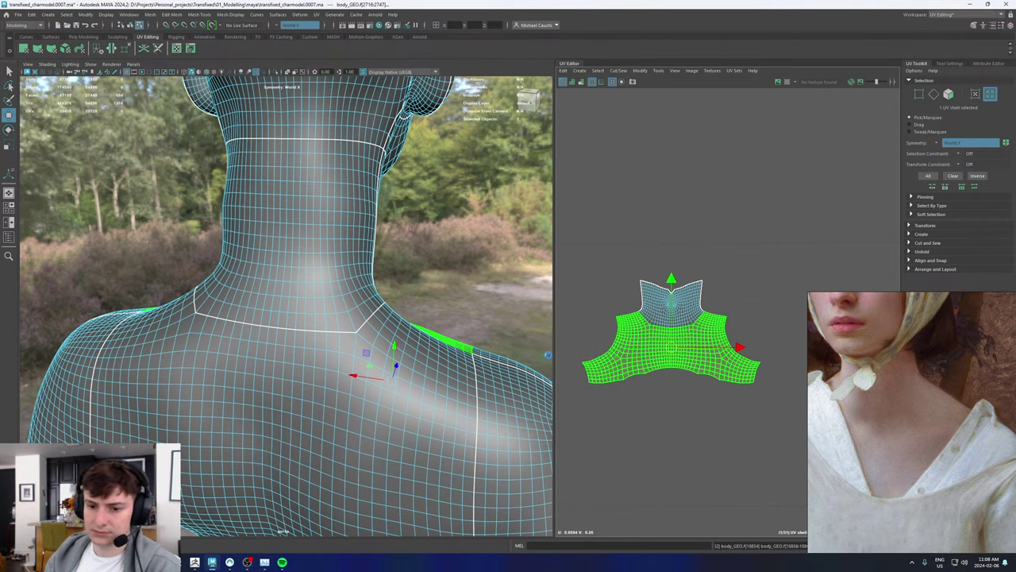
click(645, 301)
scroll(650, 304, down, 5)
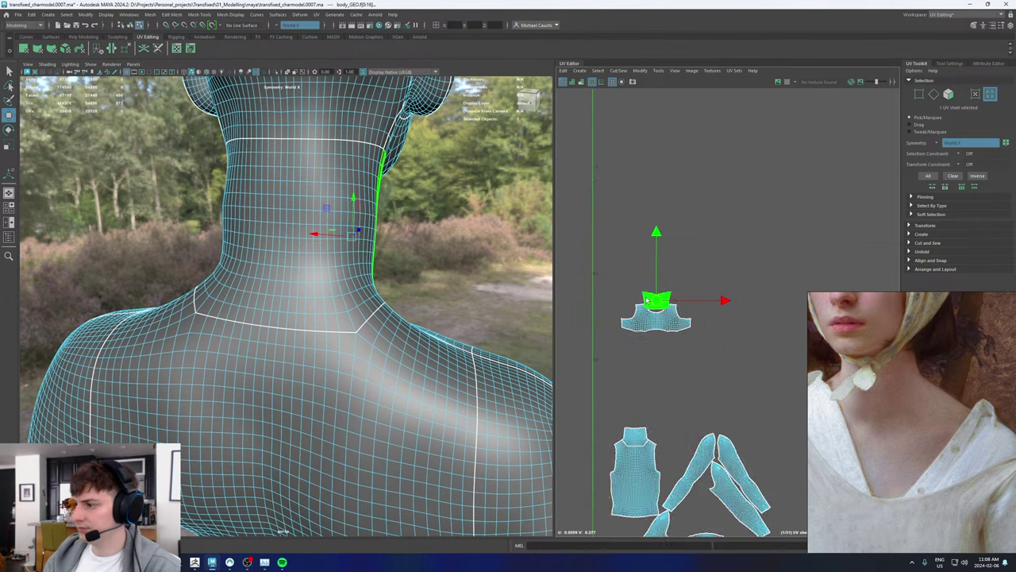
Step: Move the back-of-neck shell above the front neck and chest shells, and unfold the back torso shell
click(643, 350)
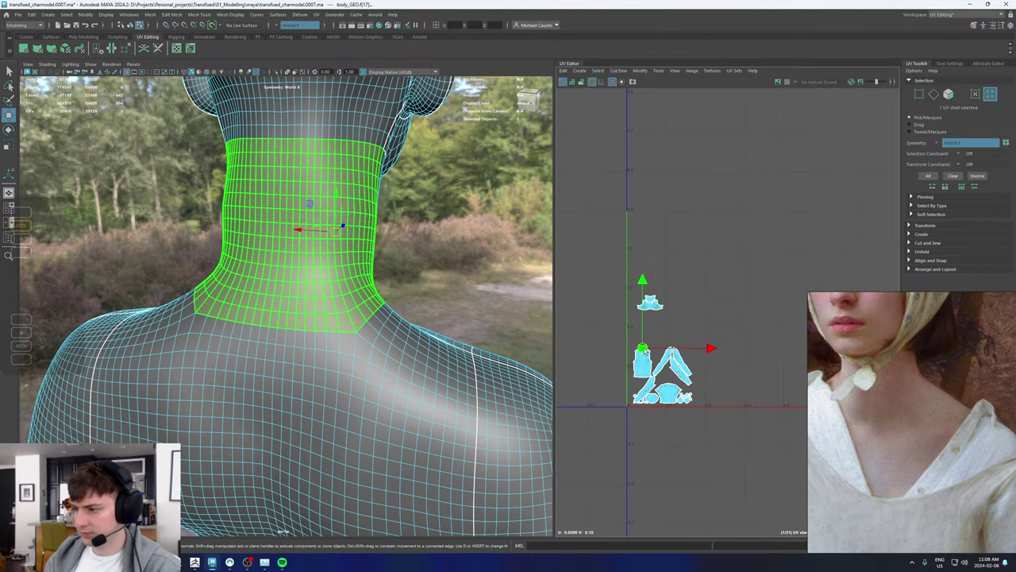
drag(643, 350, 645, 317)
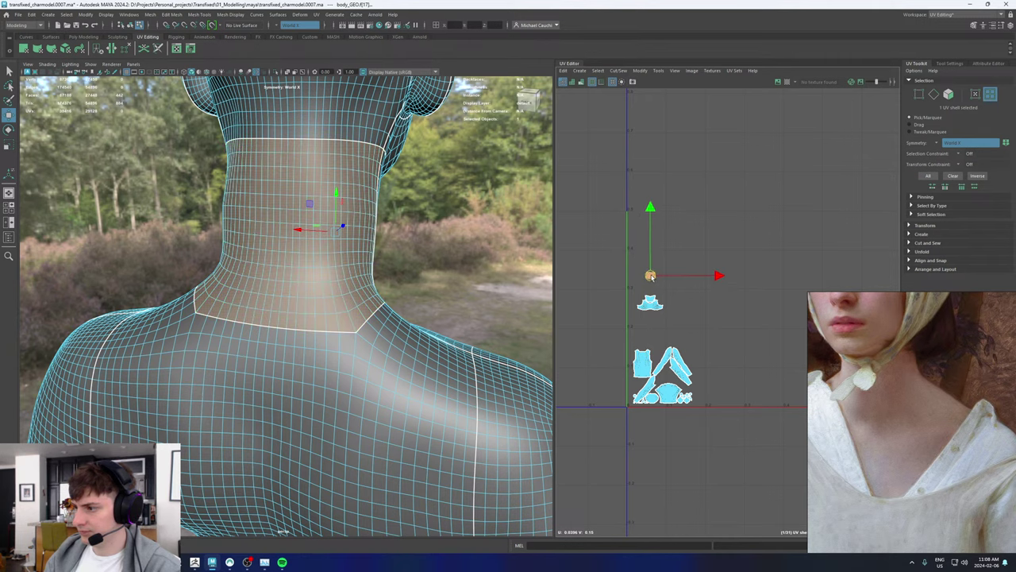
click(643, 362)
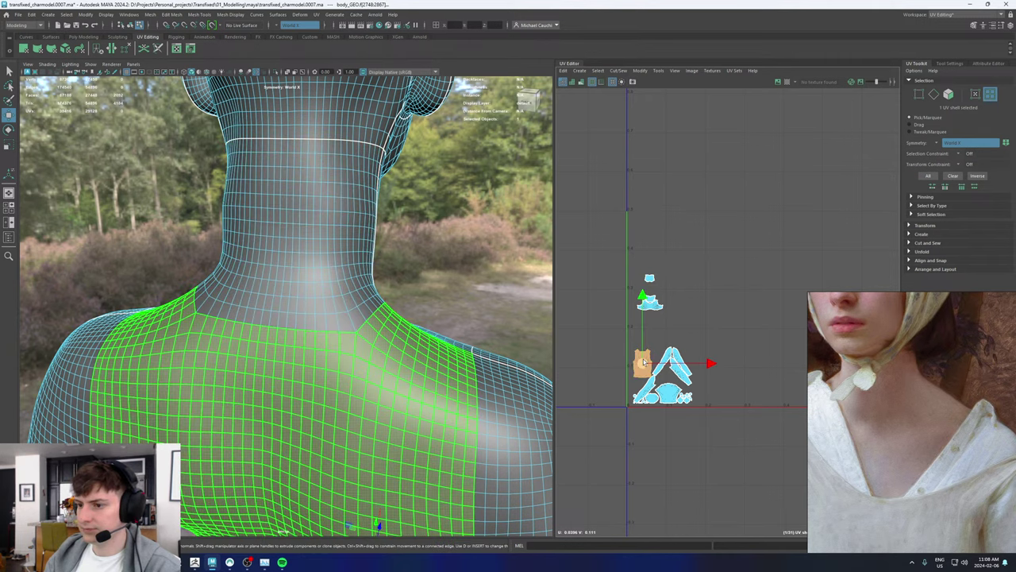
click(645, 363)
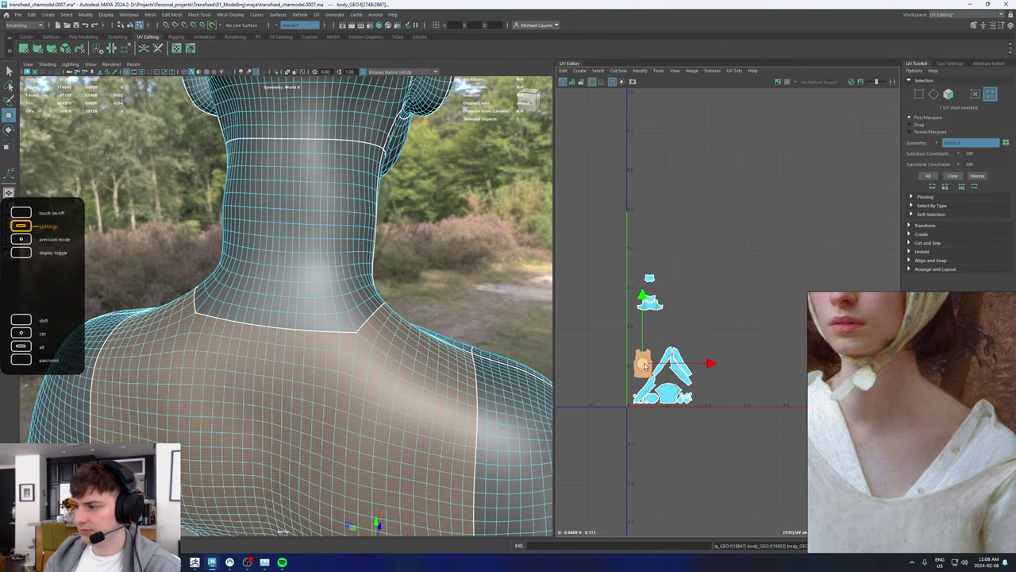
Step: Select the neck and upper chest shells and scale them up uniformly
scroll(706, 311, down, 3)
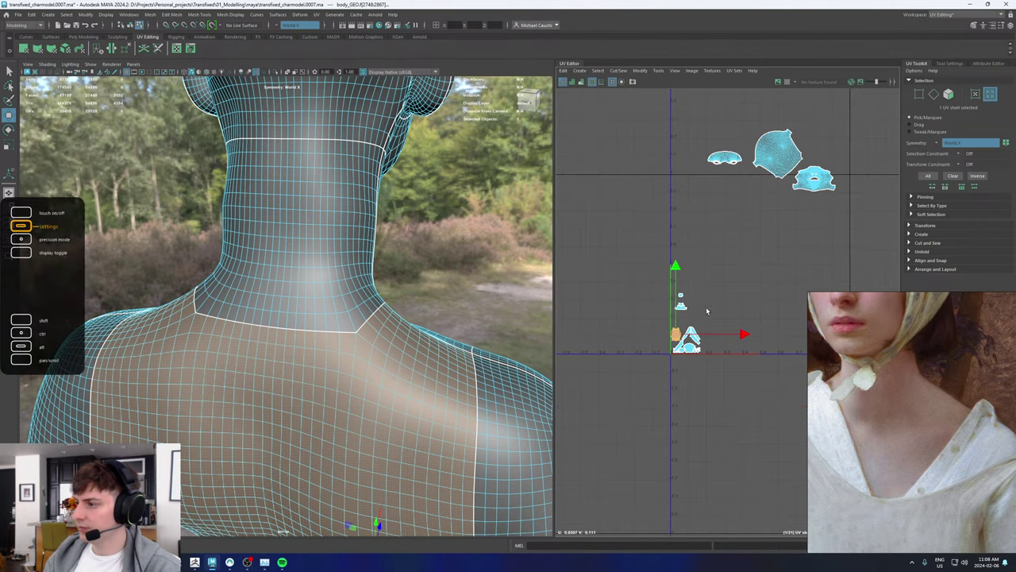
drag(667, 279, 690, 280)
key(r)
key(w)
scroll(696, 334, up, 3)
scroll(696, 337, down, 3)
Step: Turn symmetry off and select a single arm shell on its own
click(683, 302)
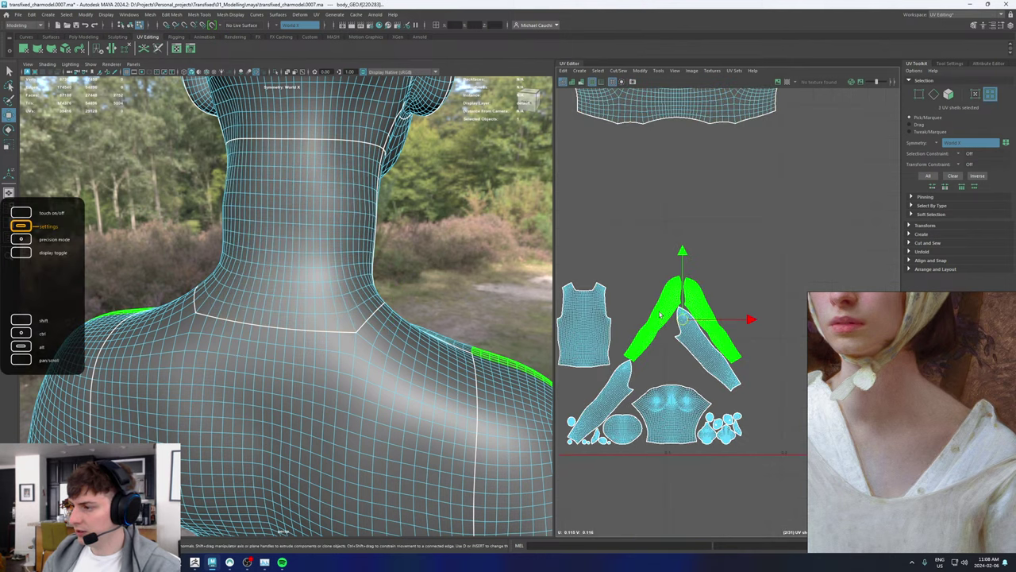
key(e)
click(280, 26)
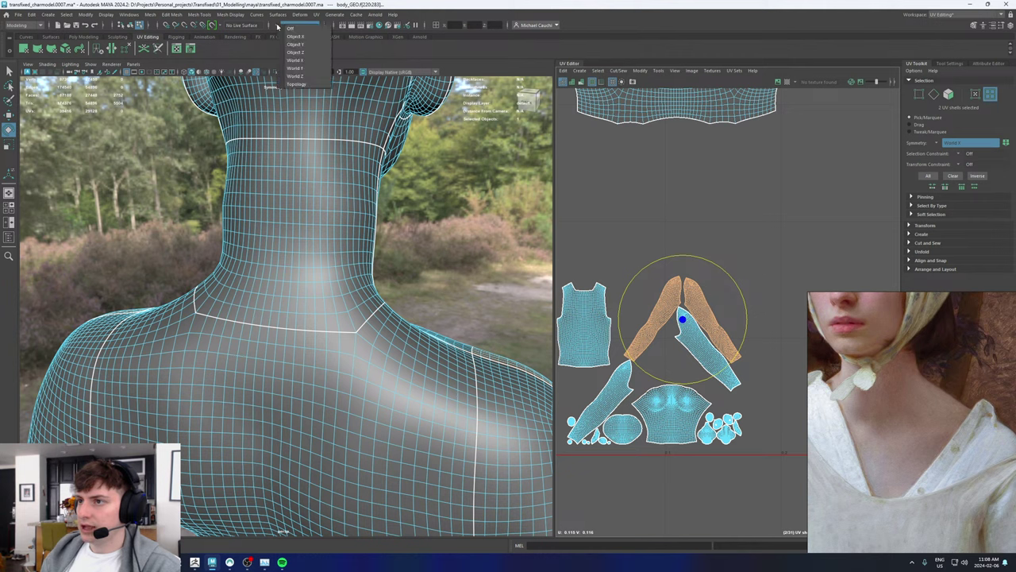
click(291, 30)
click(654, 316)
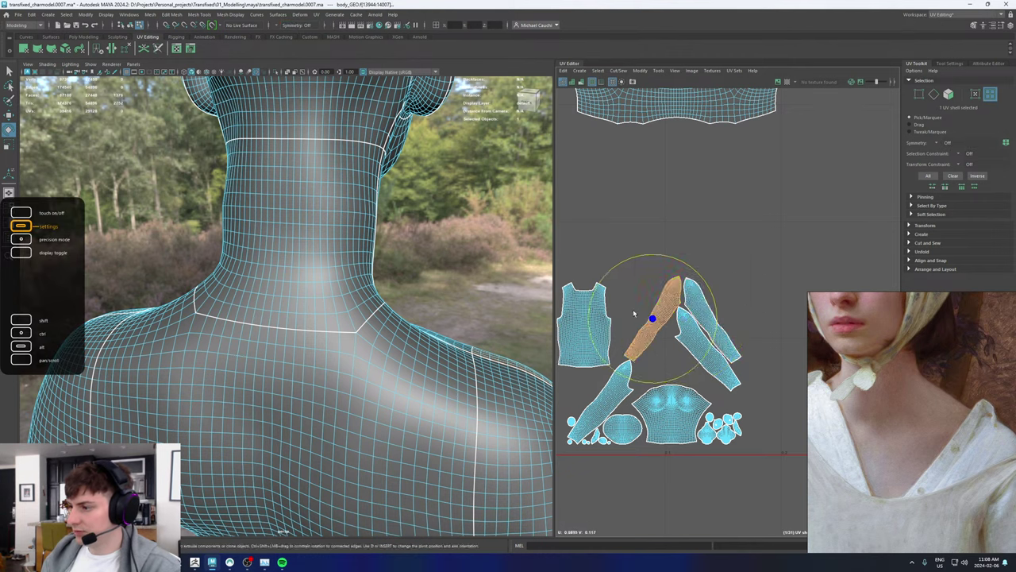
Step: Lay out the torso, arm, ear and mouth shells with the shell pre-rotation set to Vertical, leaving out the neck, upper chest and head shells
scroll(640, 316, down, 3)
right_drag(675, 354, 632, 337)
scroll(627, 335, down, 4)
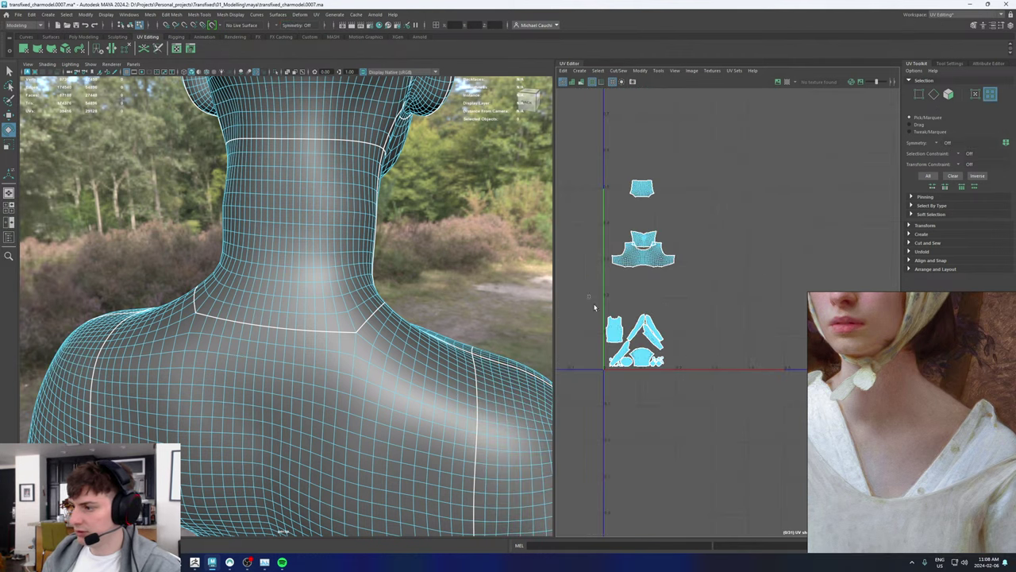
drag(594, 305, 690, 382)
scroll(689, 384, down, 2)
shift+right_click(662, 347)
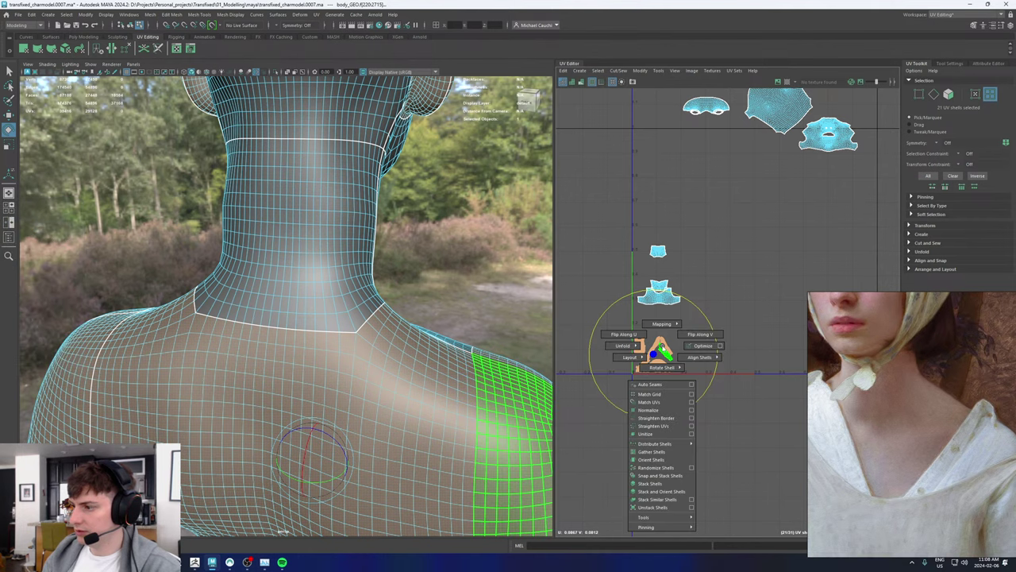
shift+right_drag(627, 353, 609, 372)
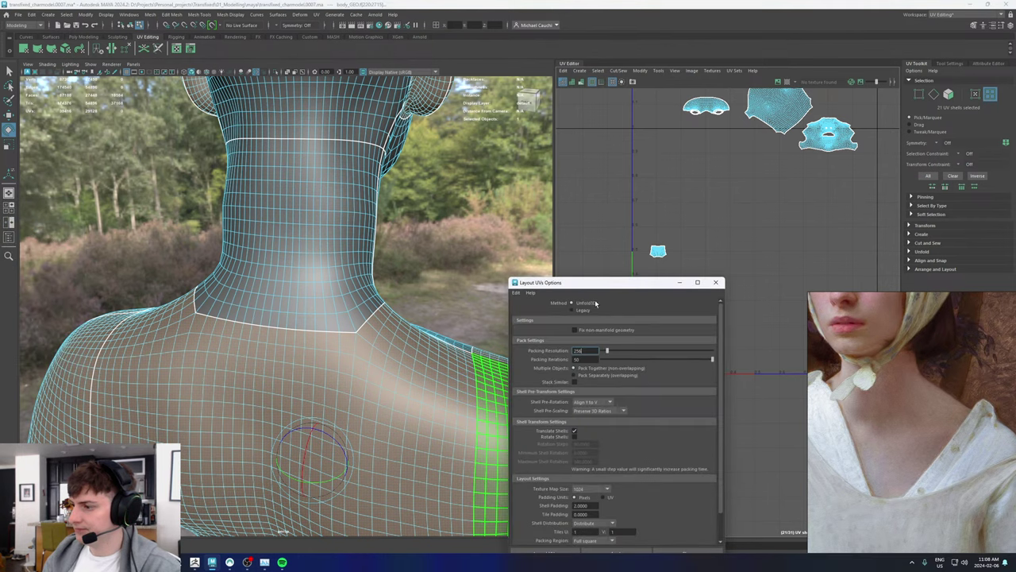
drag(602, 284, 592, 180)
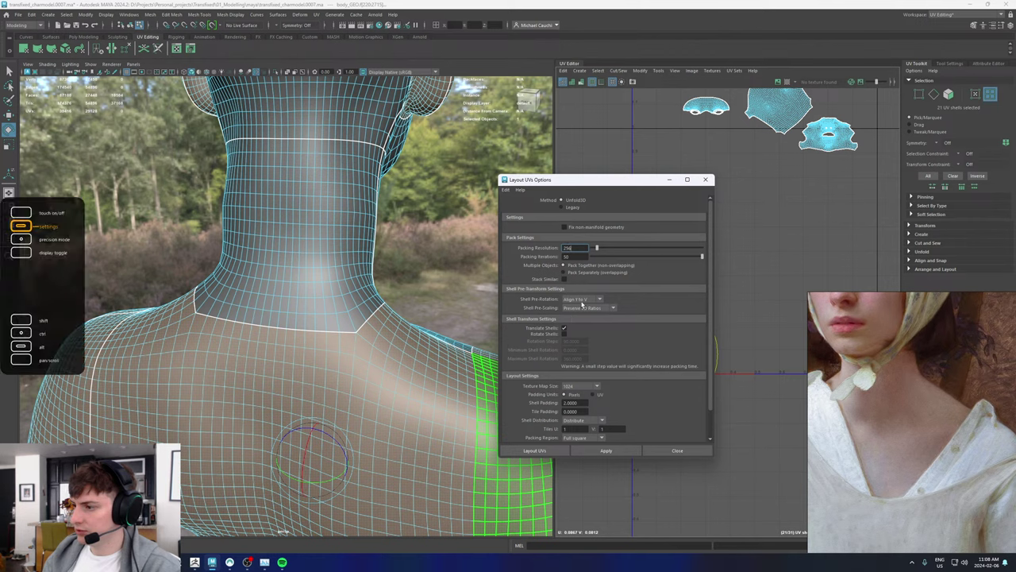
click(586, 299)
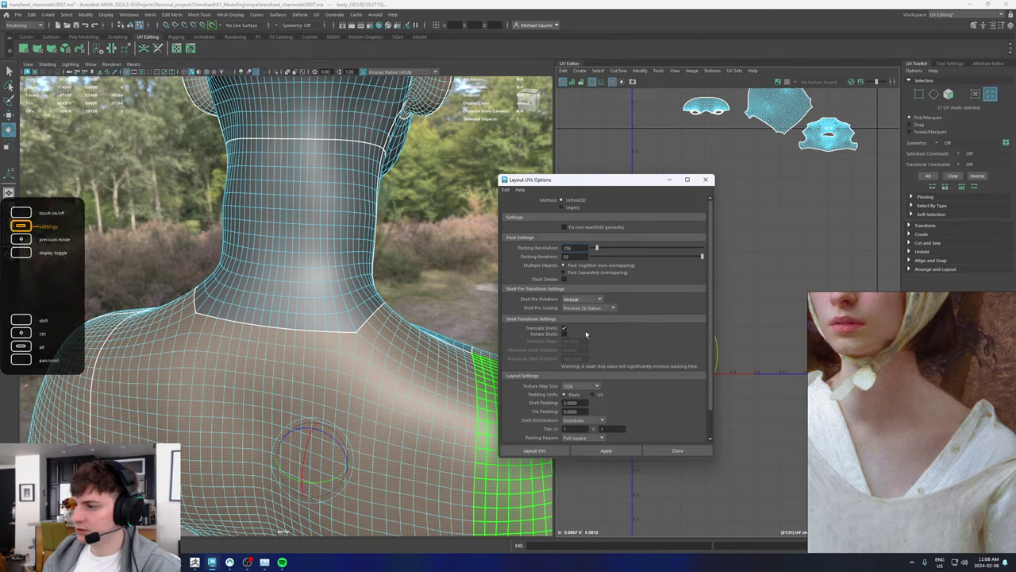
click(607, 450)
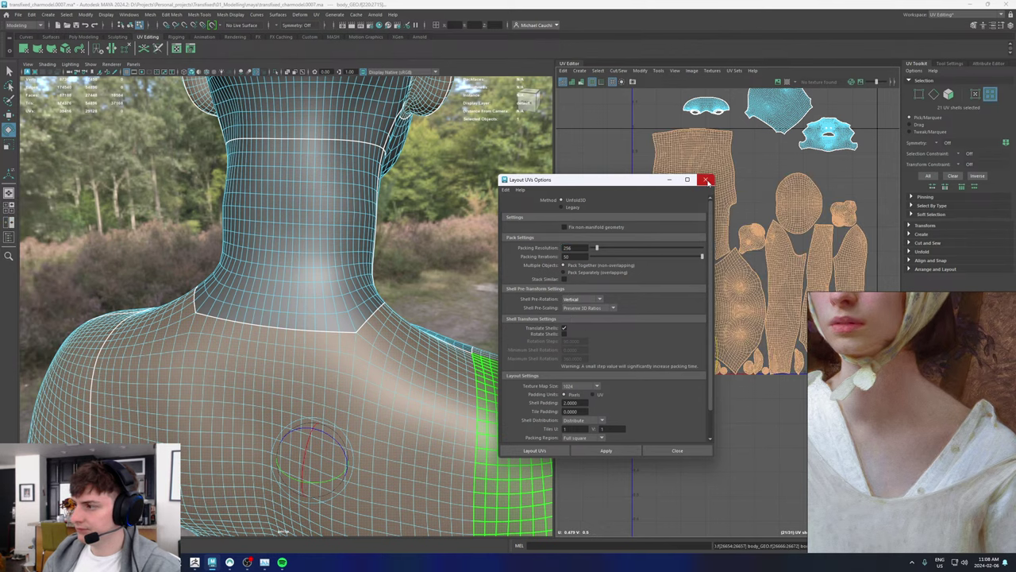
click(705, 180)
Step: Try scaling down the laid-out torso, arm, ear and mouth shells uniformly as one group
click(701, 286)
click(672, 365)
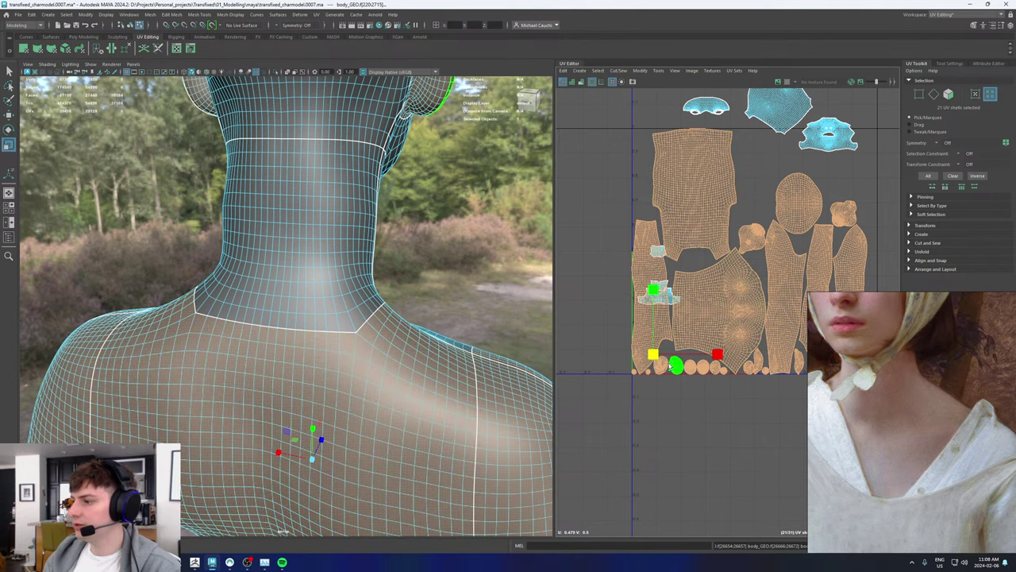
drag(656, 357, 605, 360)
key(w)
alt+right_drag(661, 323, 699, 309)
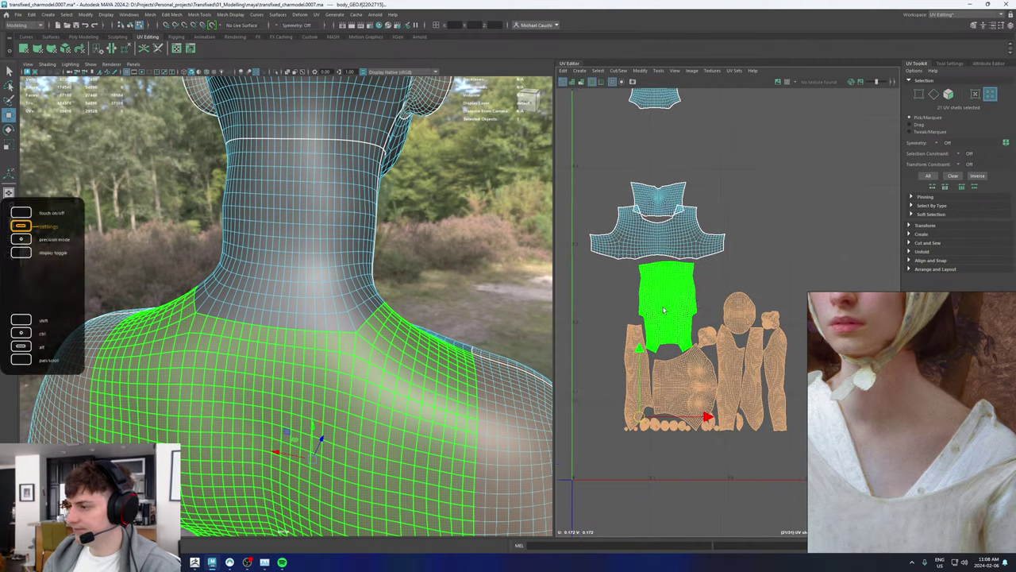
Step: Try moving the laid-out shell group into the UV origin corner, and select the back torso shell on its own
key(ctrl+z)
key(ctrl+z)
key(ctrl+z)
key(ctrl+z)
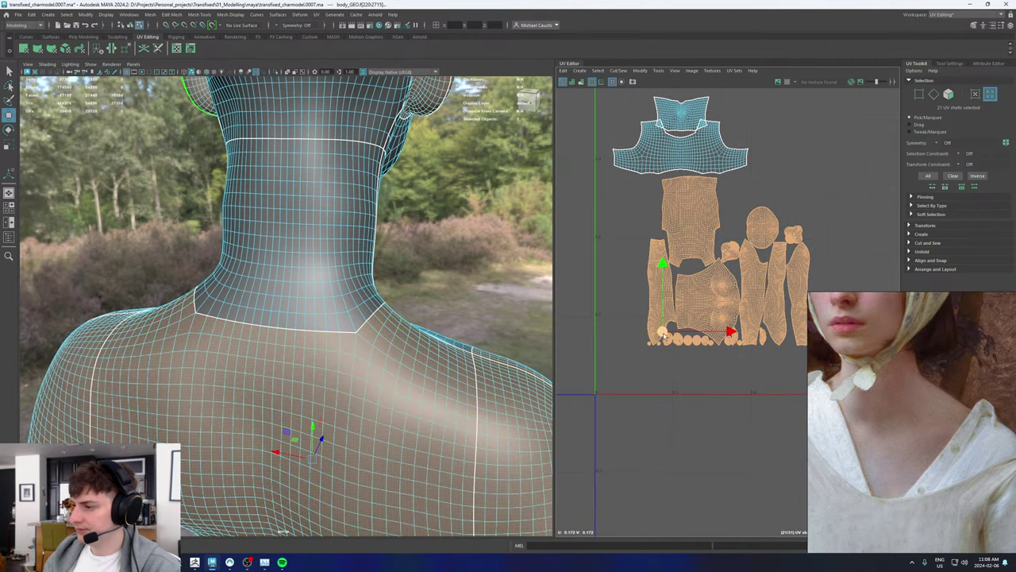
key(ctrl+z)
key(ctrl+z)
key(ctrl+z)
key(ctrl+z)
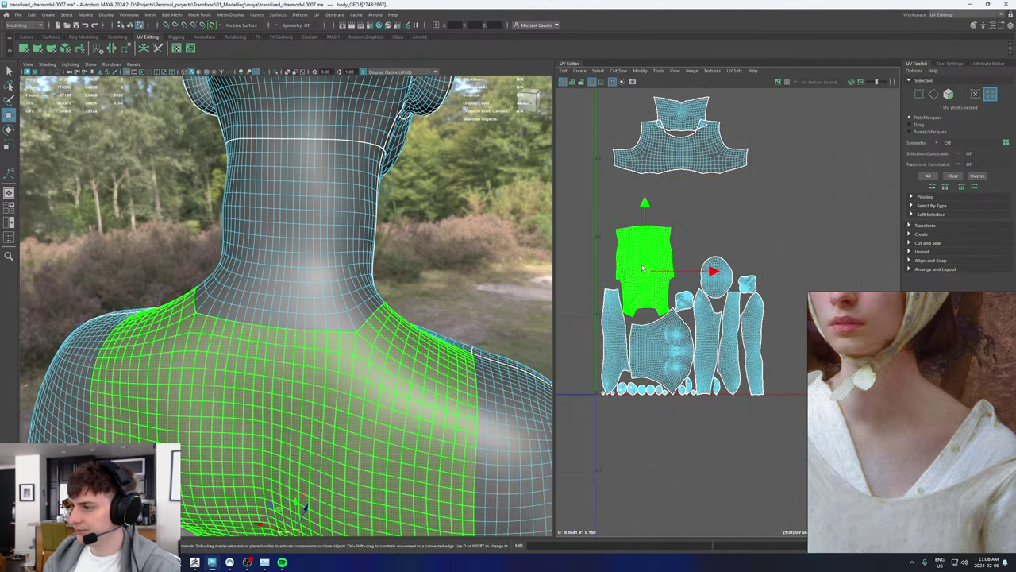
Step: Try rotating the back torso shell and the front torso shell upright within the vertical layout
key(ctrl+z)
key(ctrl+z)
key(ctrl+z)
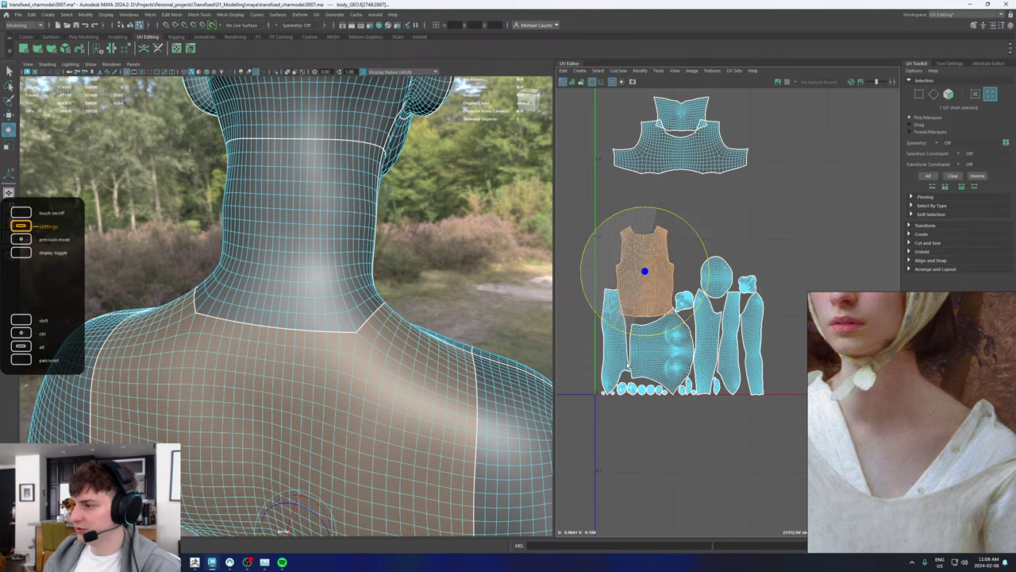
click(674, 343)
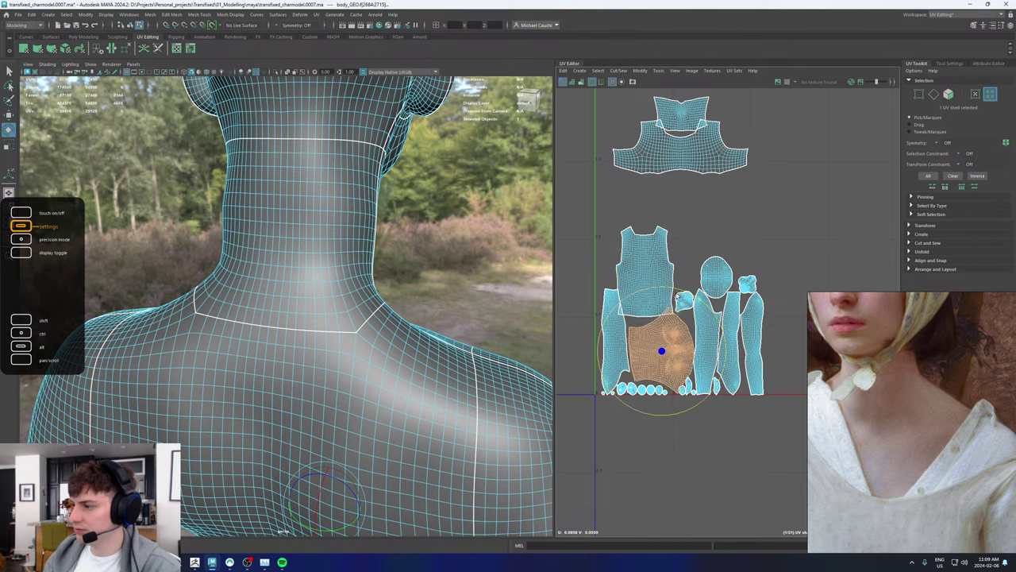
key(ctrl+z)
key(ctrl+z)
key(ctrl+z)
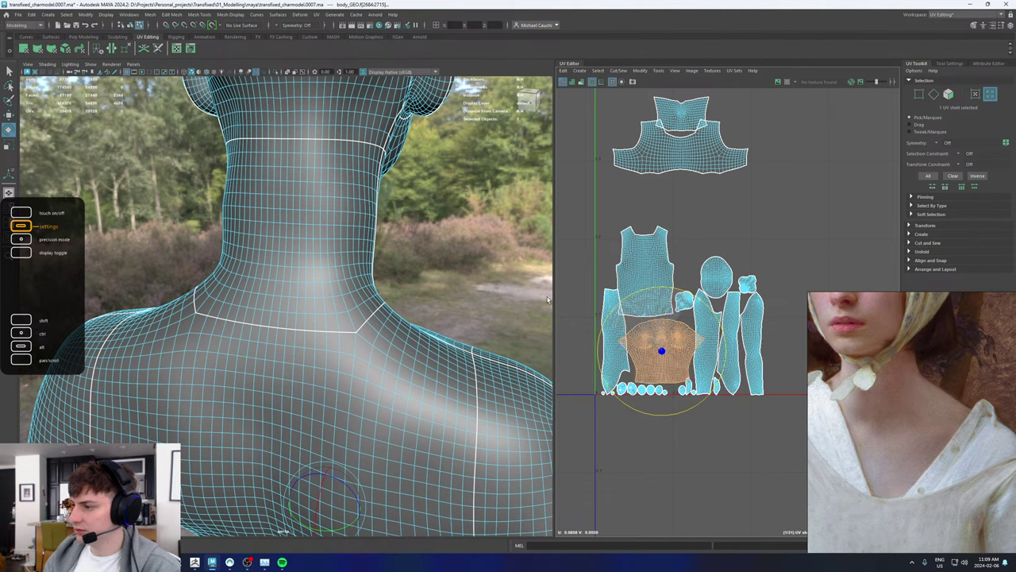
Step: Undo the torso shell rotations, the group move and scaling, and the vertical layout, back to the earlier shell arrangement
key(ctrl+z)
key(ctrl+z)
key(ctrl+z)
key(ctrl+z)
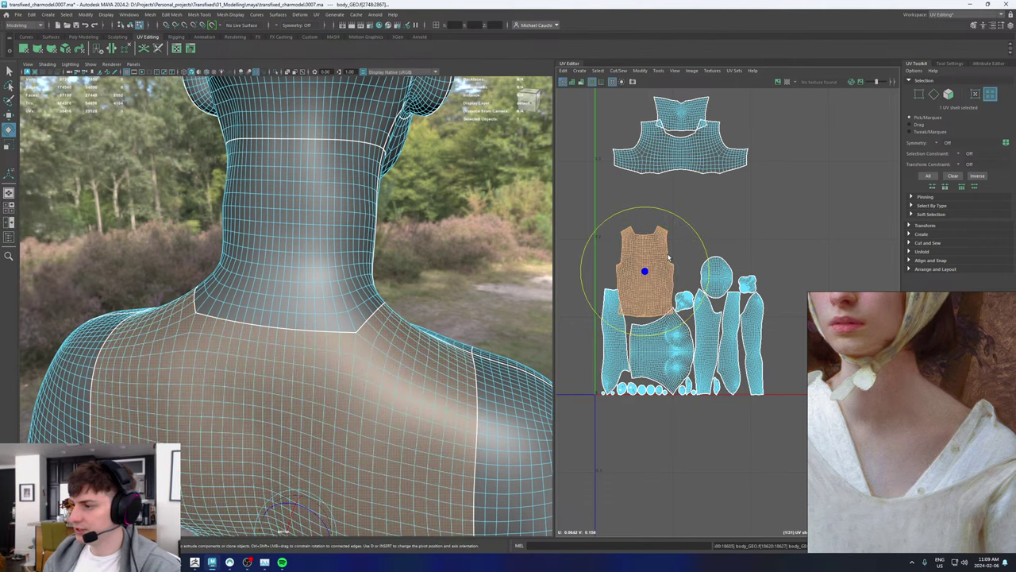
key(ctrl+z)
key(ctrl+z)
key(ctrl+z)
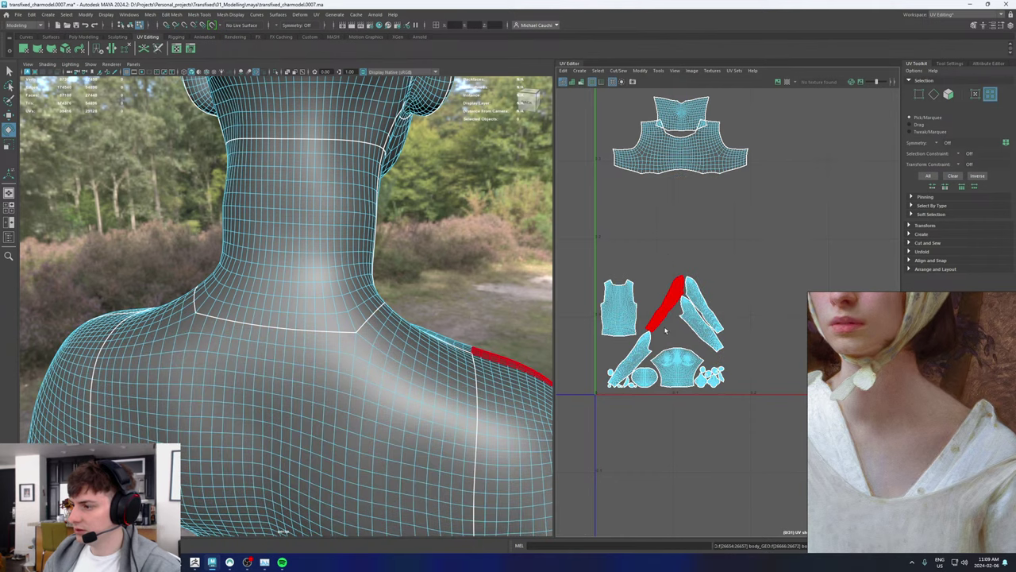
Step: Rotate the two upper slanted arm shells upright and place the second one directly beside the first
drag(667, 242, 629, 240)
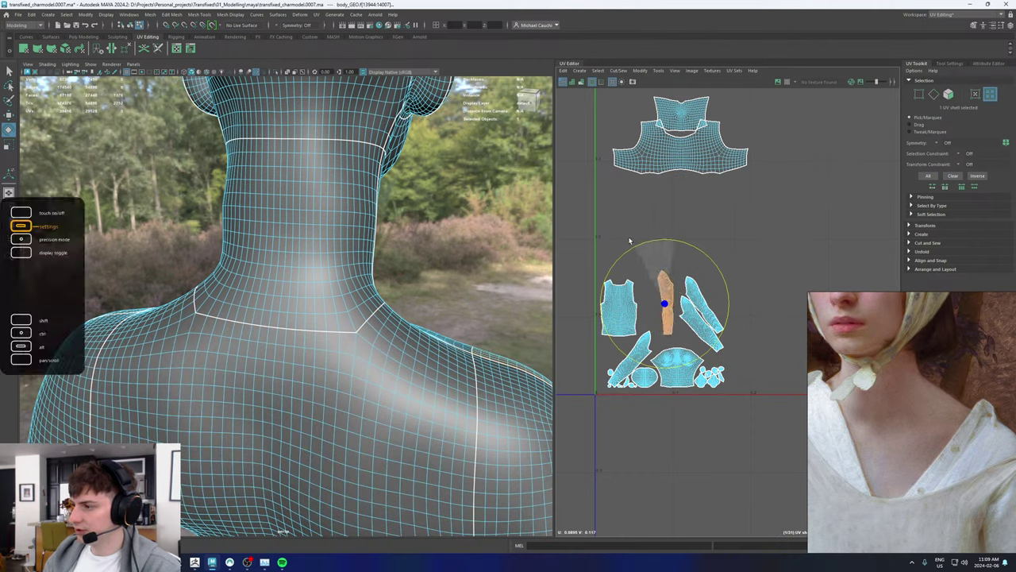
click(746, 281)
click(703, 307)
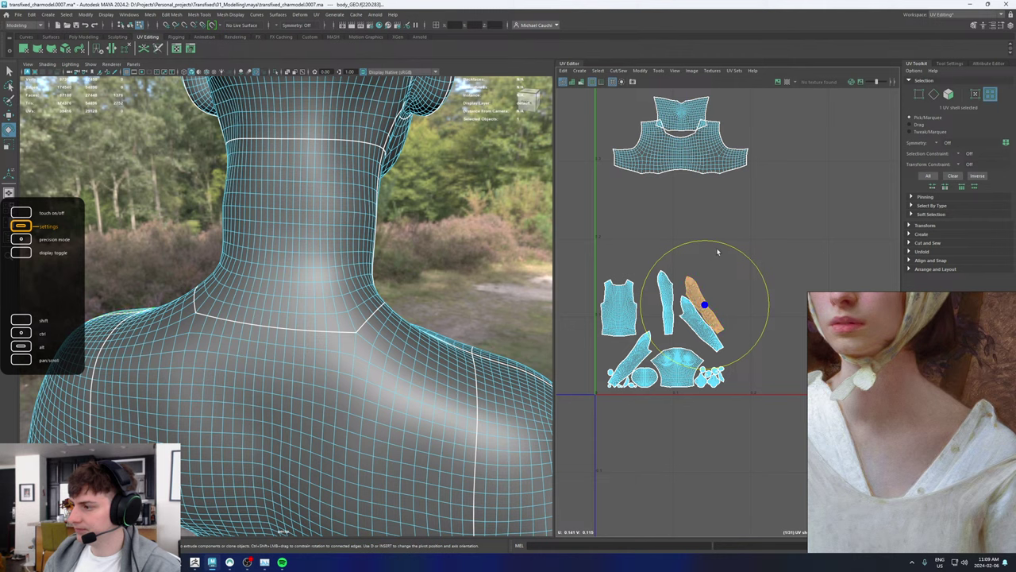
drag(726, 244, 756, 284)
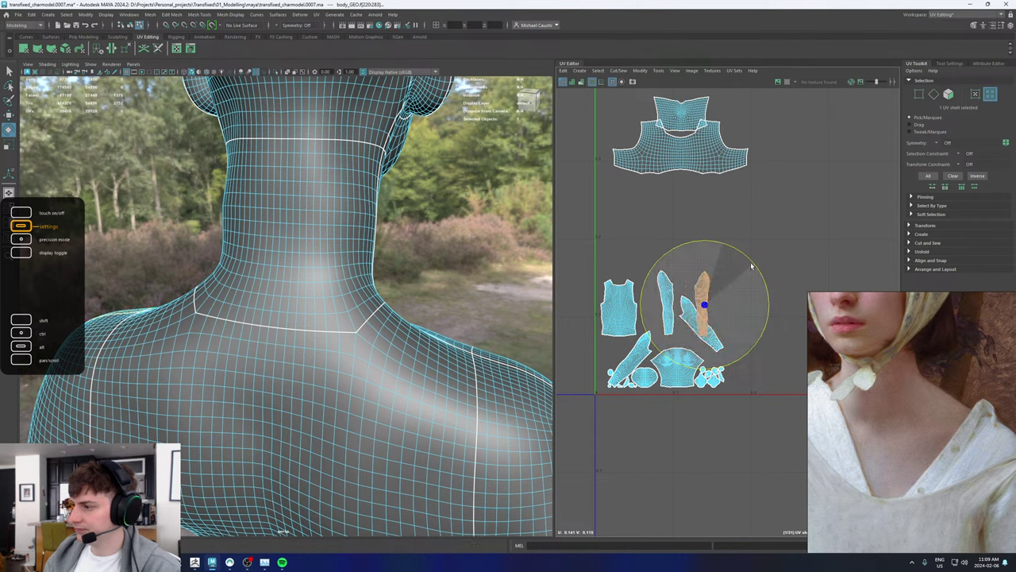
key(w)
drag(704, 306, 691, 304)
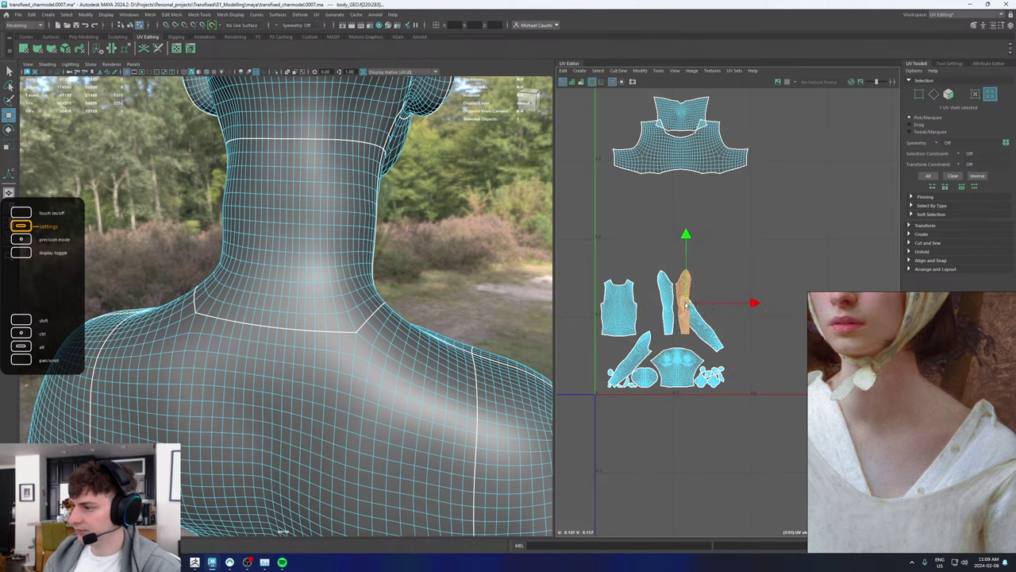
Step: Rotate the third arm shell upright and place it level with the other two, leaving a gap between them
click(704, 323)
key(e)
drag(722, 266, 756, 301)
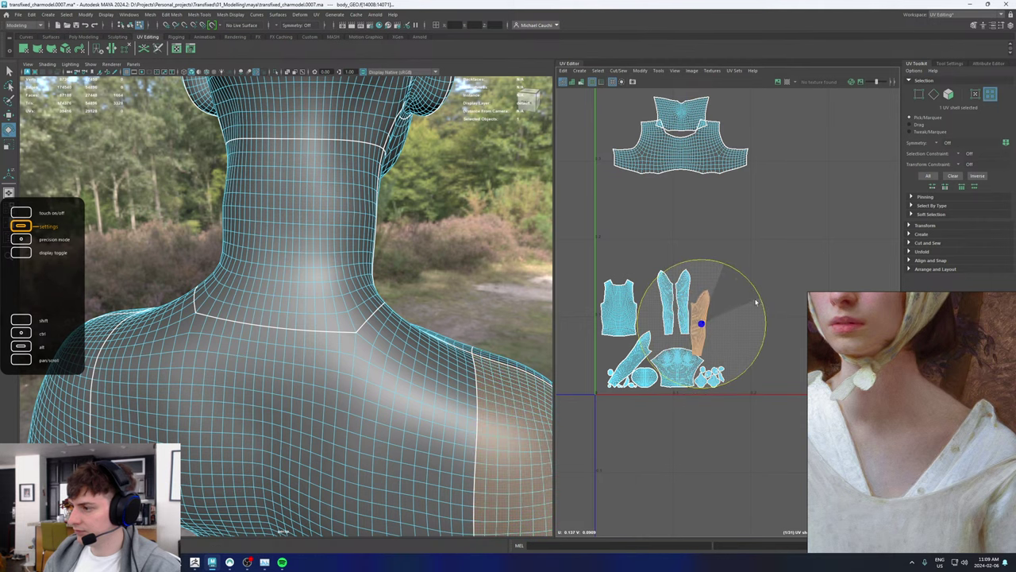
key(w)
drag(702, 327, 577, 289)
Step: Rotate the last arm shell upright beside the back torso shell, and shift the neighbouring arm shells into two pairs
click(647, 346)
key(e)
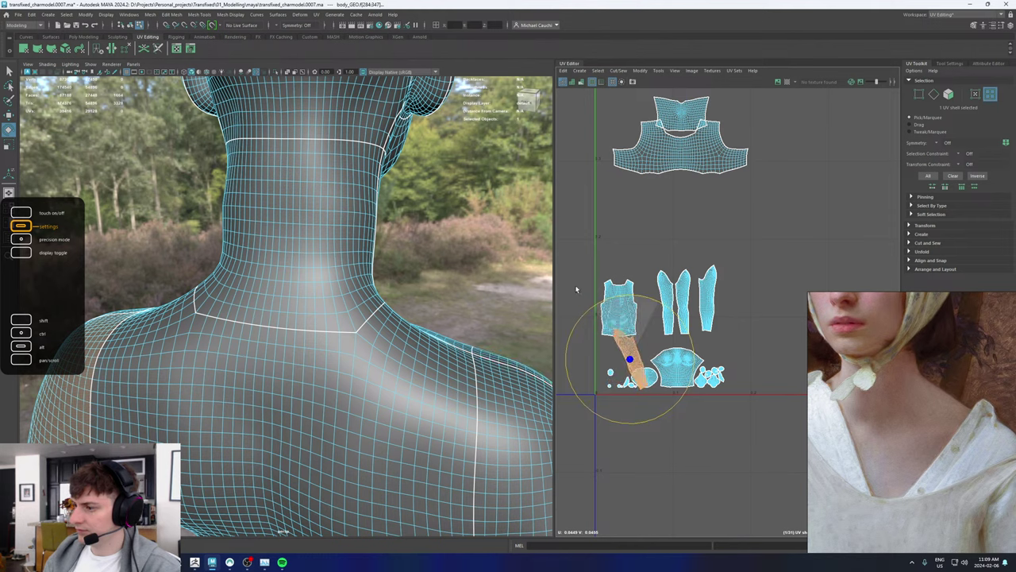
key(w)
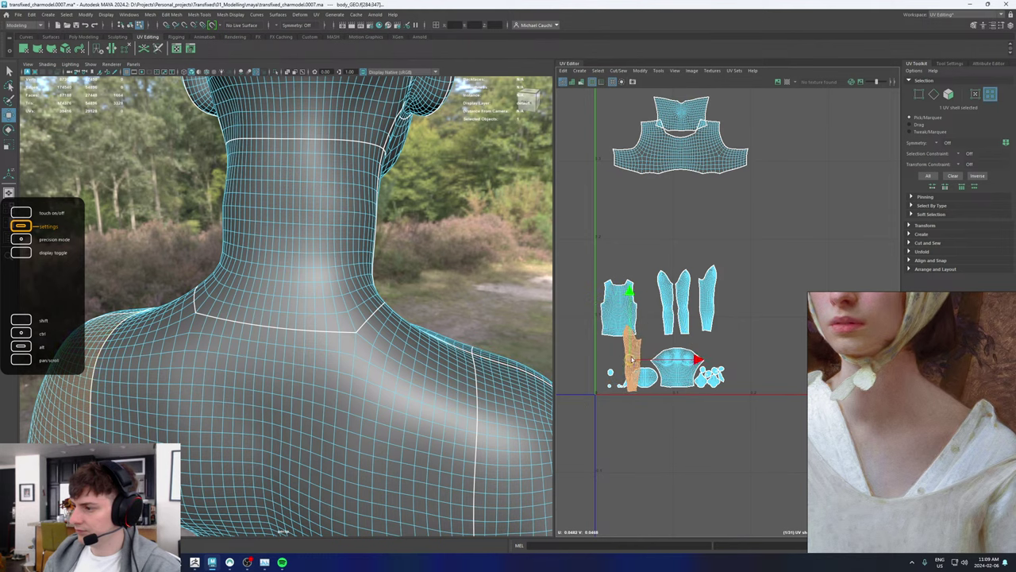
drag(634, 358, 650, 304)
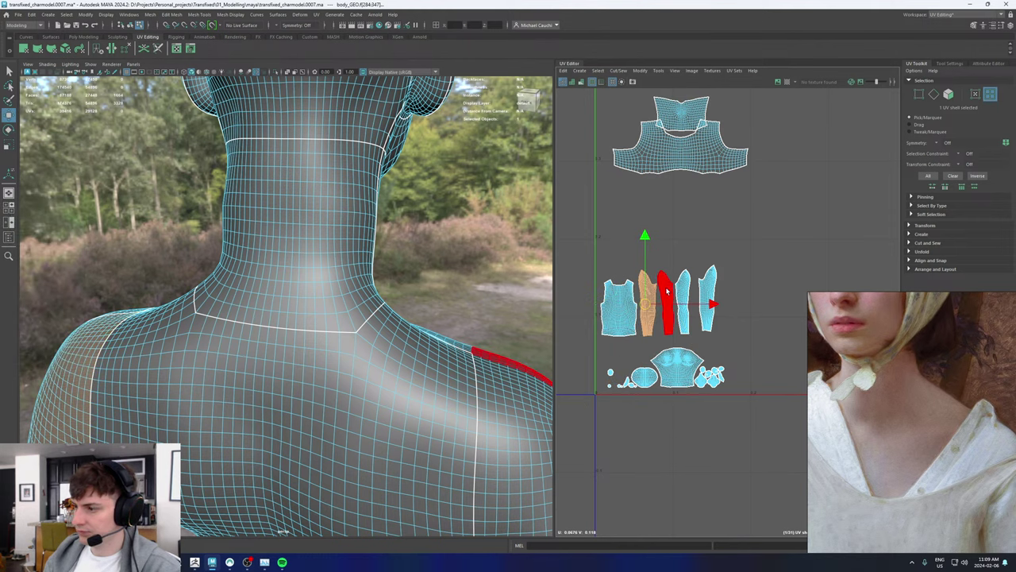
drag(646, 304, 669, 302)
click(754, 279)
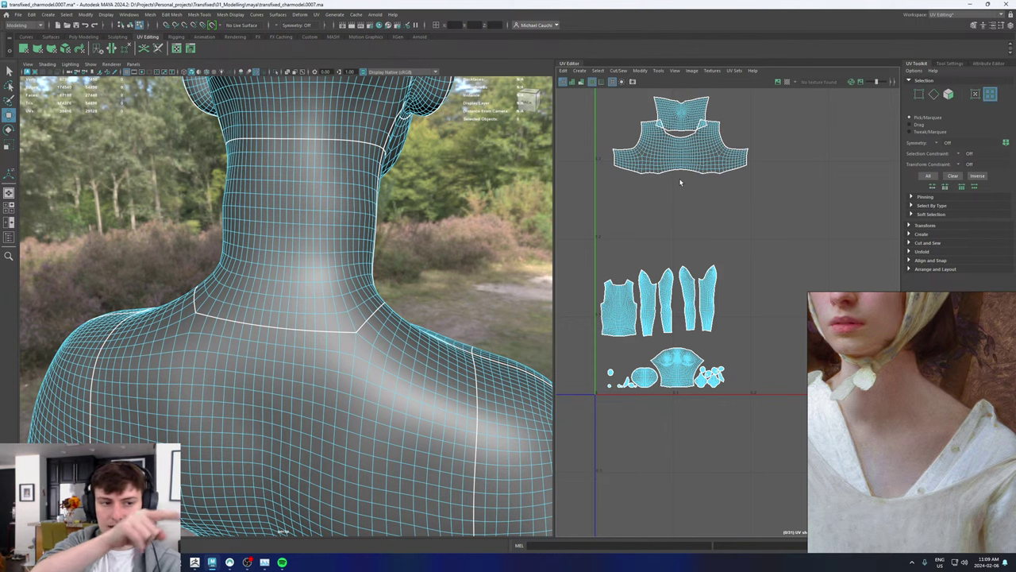
Step: Identify the arm and torso shells on the model, and move the front torso shell directly below the back torso shell
scroll(658, 211, up, 5)
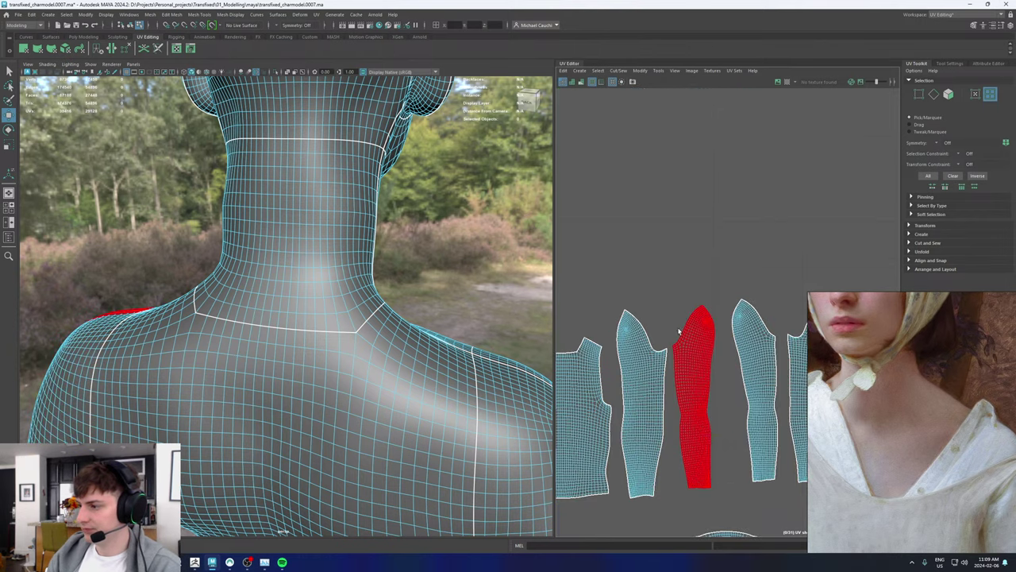
scroll(237, 379, down, 5)
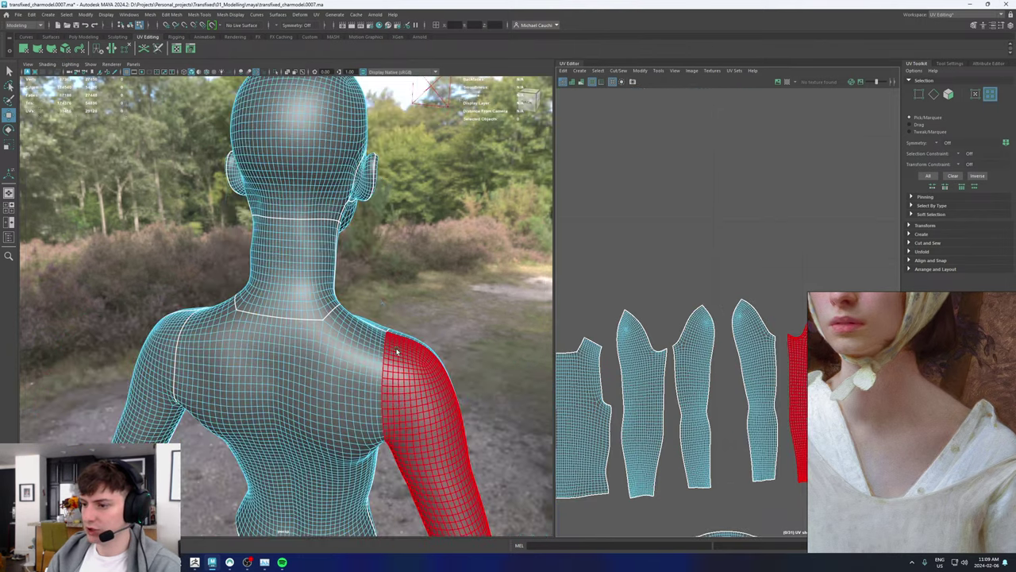
alt+drag(401, 408, 292, 391)
scroll(721, 309, down, 5)
scroll(721, 310, up, 1)
alt+middle_drag(721, 310, 725, 237)
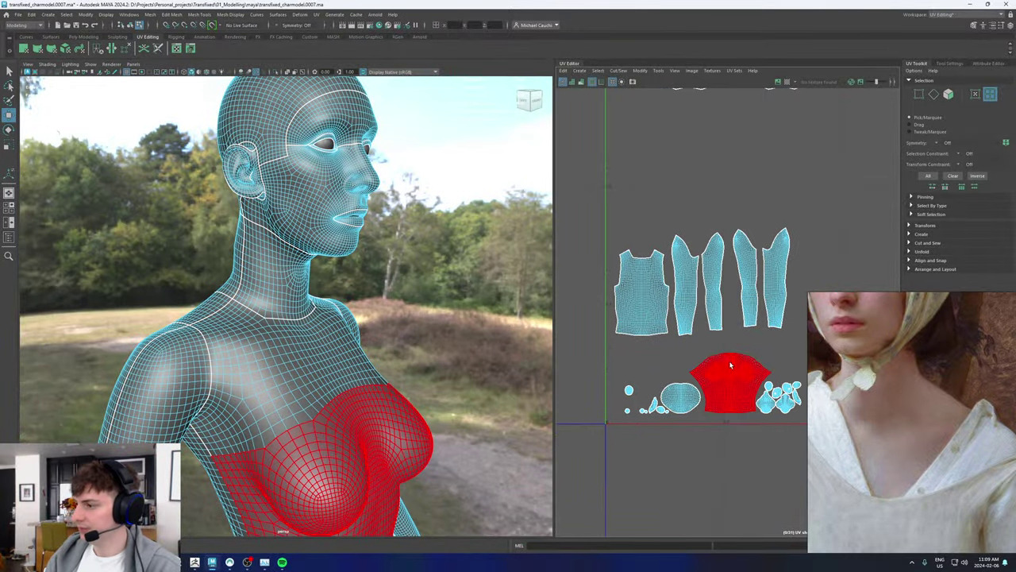
click(730, 367)
drag(728, 383, 596, 370)
Step: Move the oval shell and its small neighbours closer to the arms, and place the seven-shell cluster above them beside the front torso
ctrl+click(625, 364)
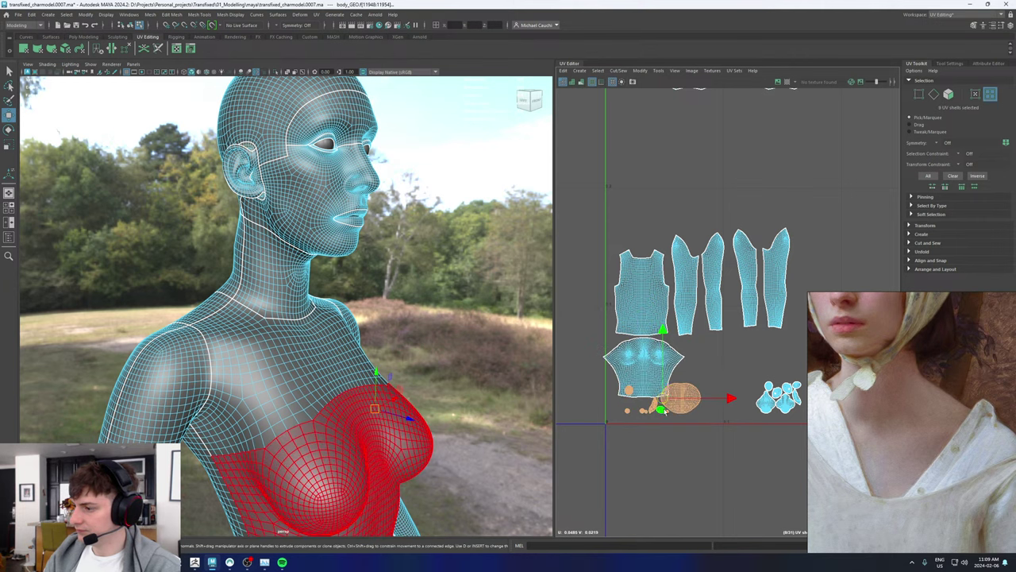
drag(662, 400, 719, 383)
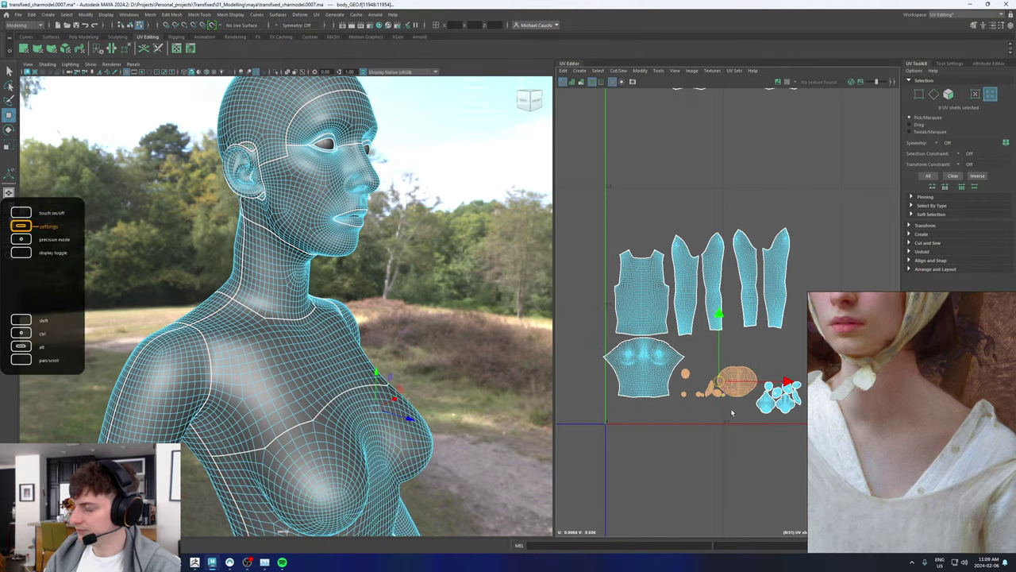
alt+middle_drag(806, 426, 729, 406)
click(699, 374)
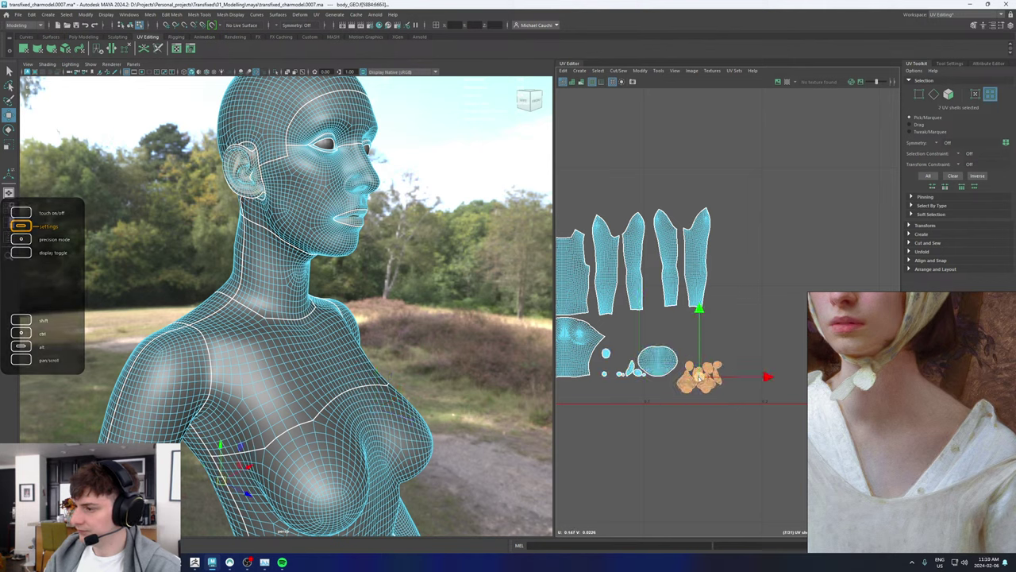
drag(698, 375, 629, 332)
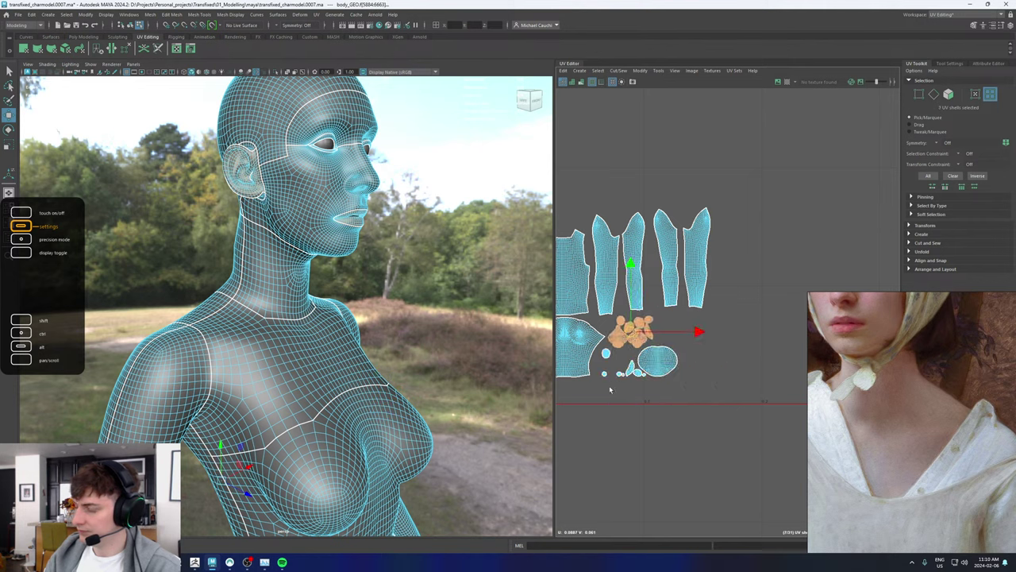
Step: Tuck the oval shell and the tiny shells closely beneath the seven-shell cluster
scroll(610, 389, up, 3)
drag(613, 349, 637, 358)
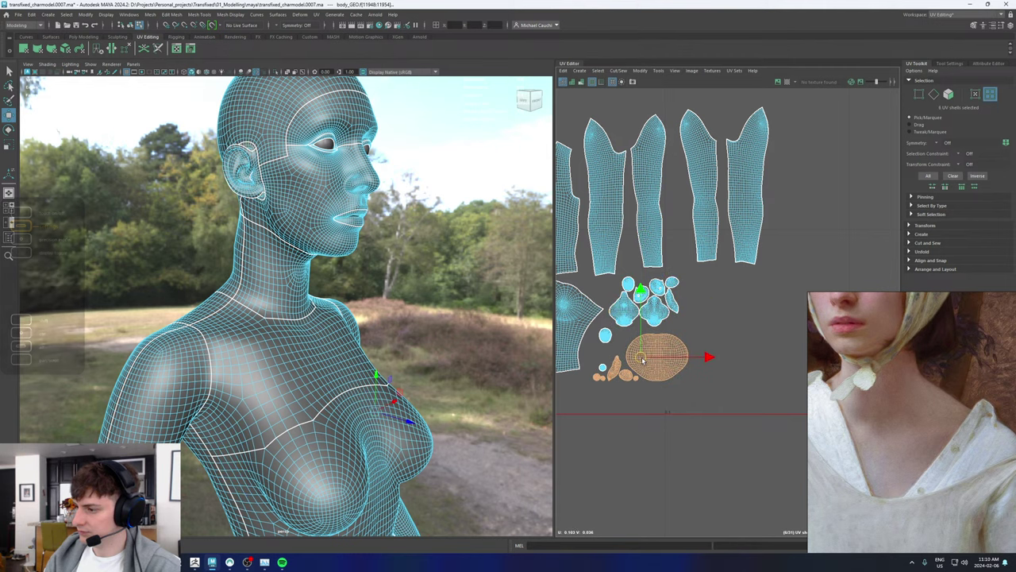
click(667, 383)
click(658, 357)
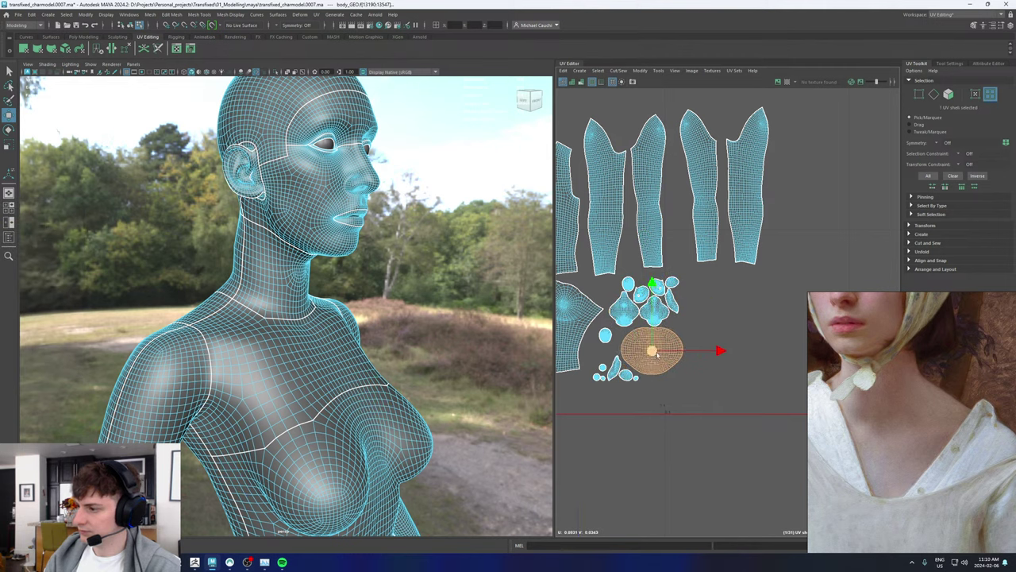
Step: Select all the torso, arm and small shells, scale them down uniformly, and move them into the UV origin corner
scroll(658, 353, down, 3)
scroll(653, 310, down, 4)
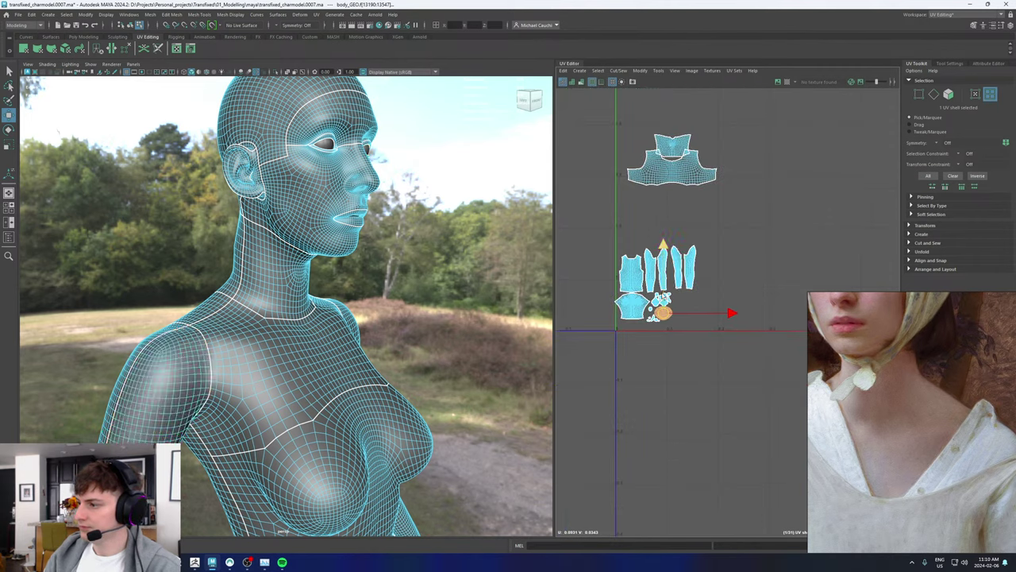
drag(744, 371, 605, 230)
key(r)
drag(655, 283, 646, 304)
key(w)
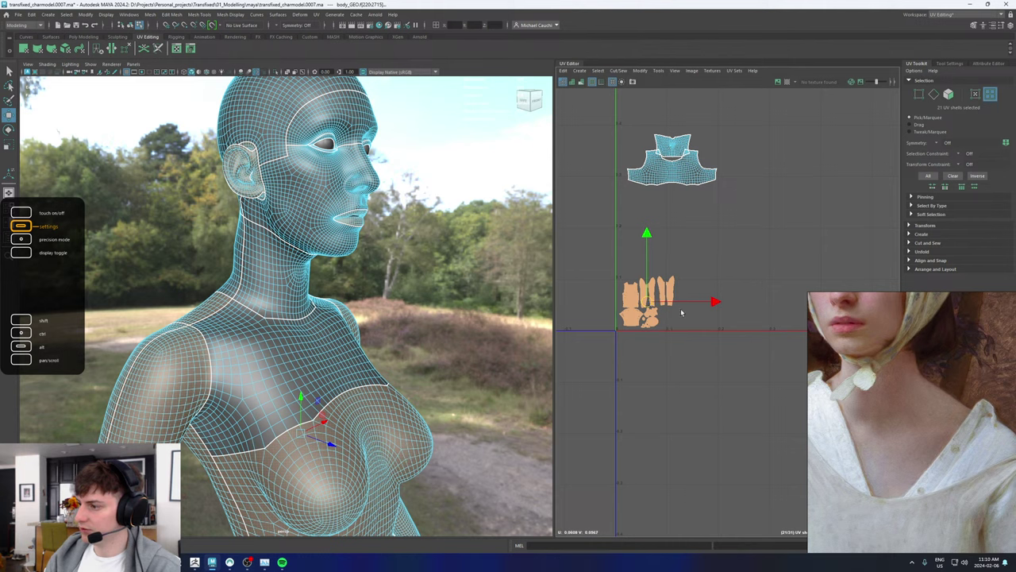
Step: Move the outermost arm shell down beside the small shells, with its lower end near the UV tile's bottom edge
click(680, 311)
scroll(671, 300, up, 4)
click(669, 300)
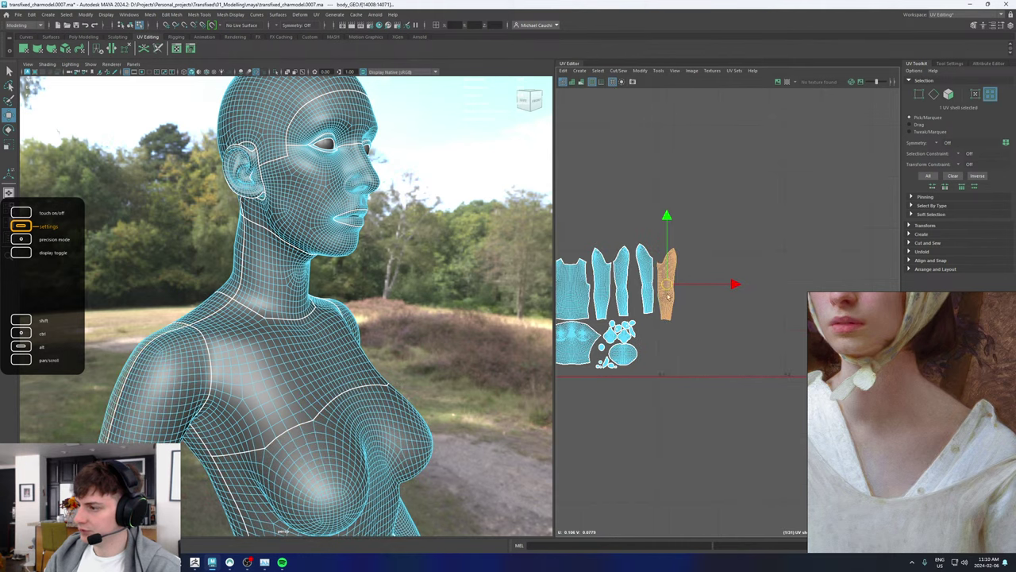
drag(666, 278, 658, 340)
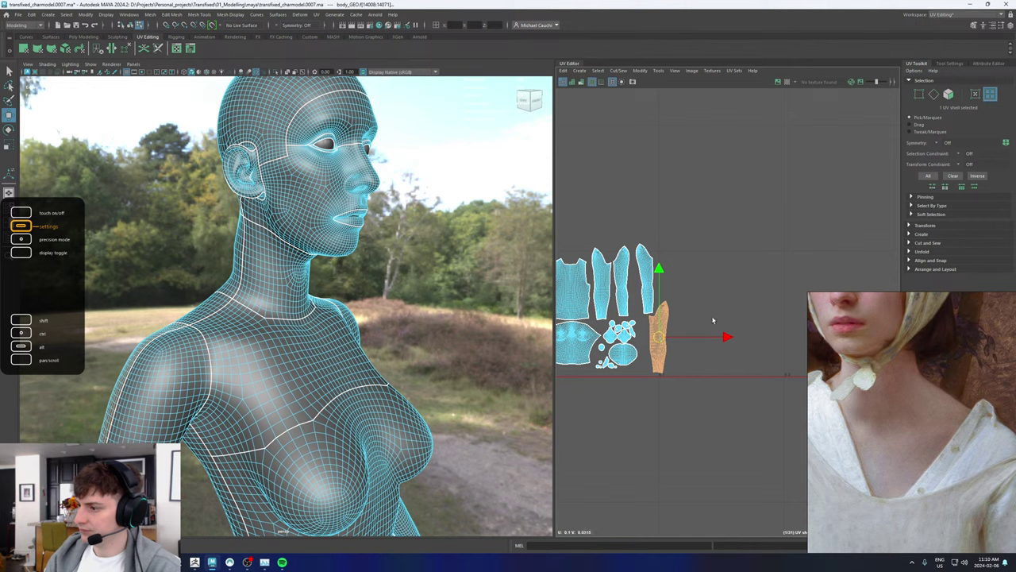
Step: Rotate the large scalp shell until it stands upright and symmetrical, with its rounded end pointing down
scroll(712, 320, down, 5)
scroll(654, 274, down, 3)
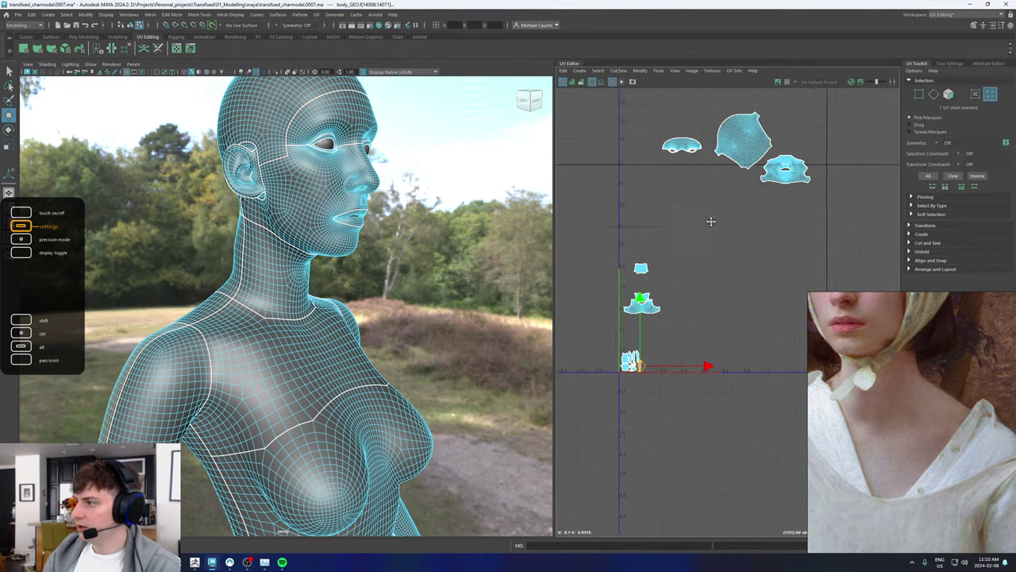
alt+middle_drag(710, 220, 656, 279)
click(681, 205)
key(e)
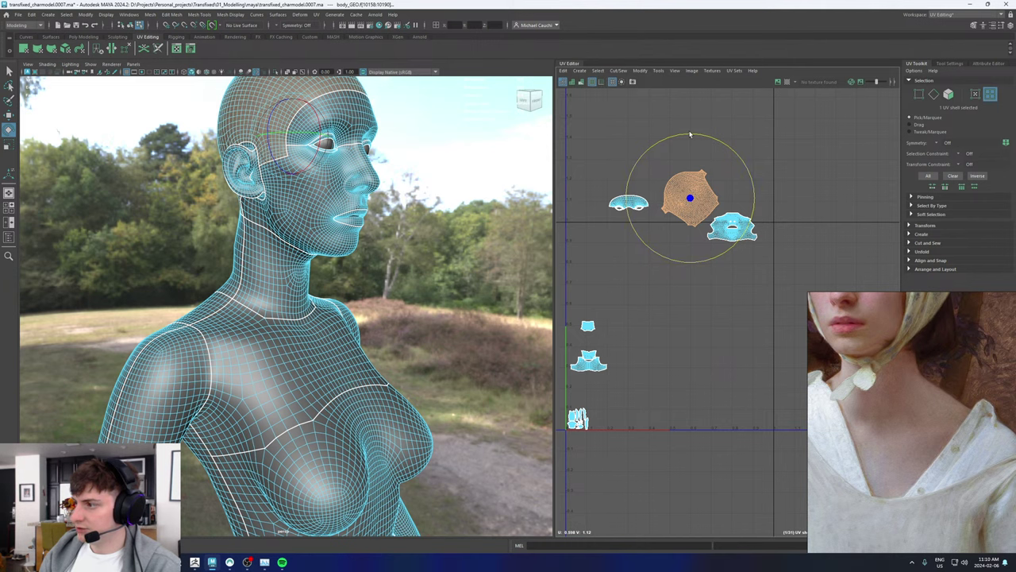
drag(690, 135, 650, 273)
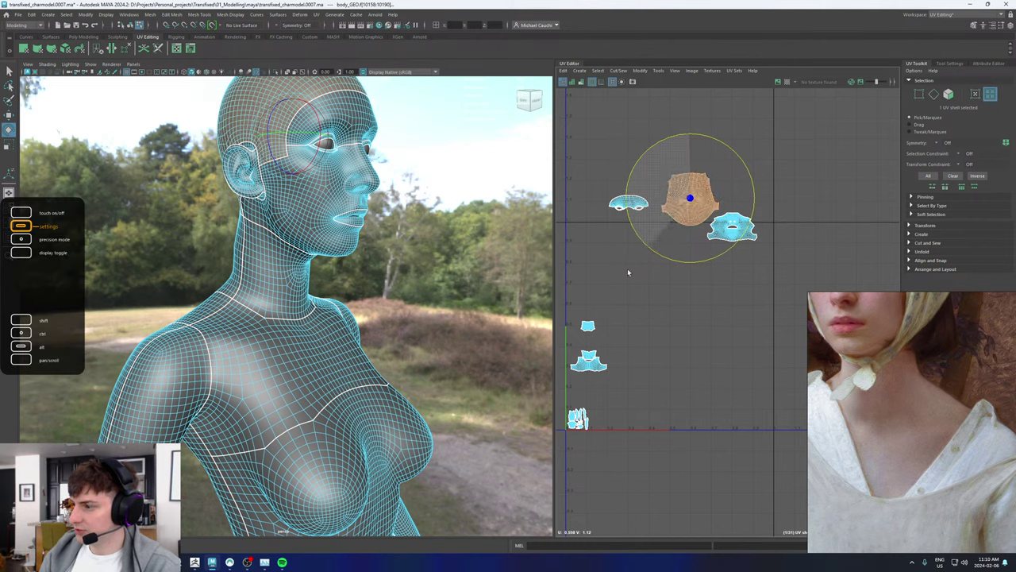
key(w)
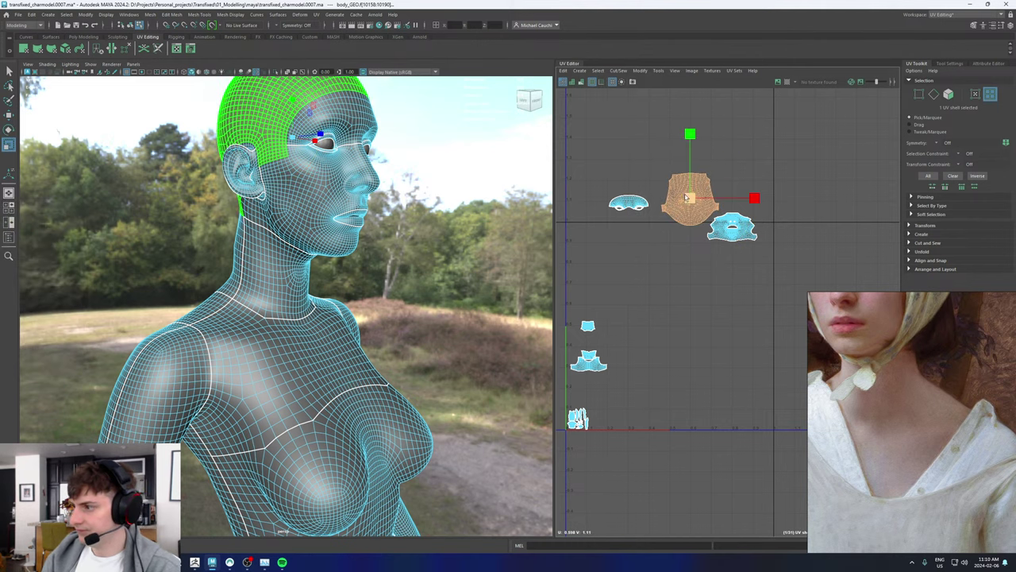
Step: Scale the scalp shell up uniformly and move it down inside the UV tile
drag(687, 197, 775, 212)
key(w)
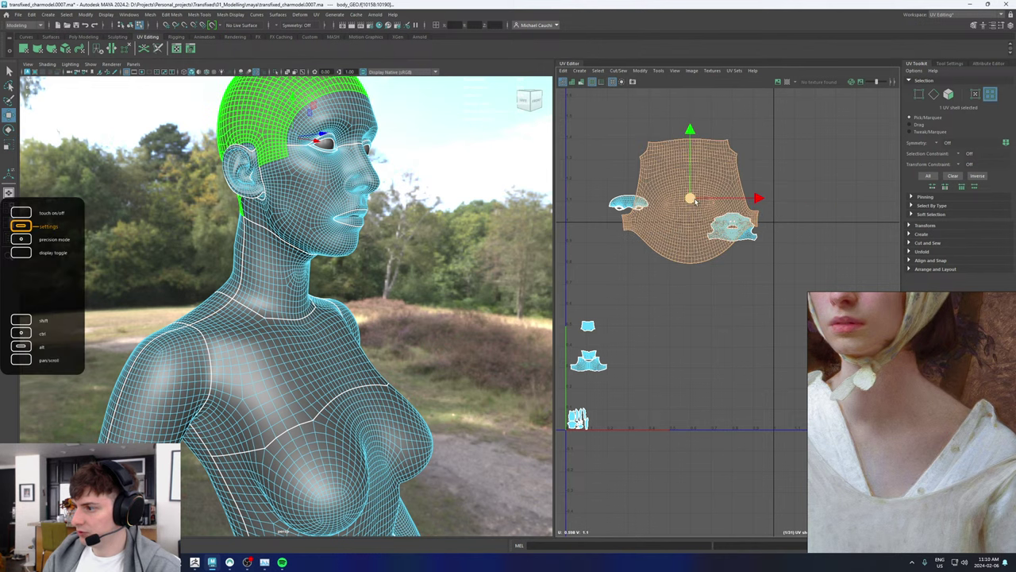
drag(693, 201, 692, 290)
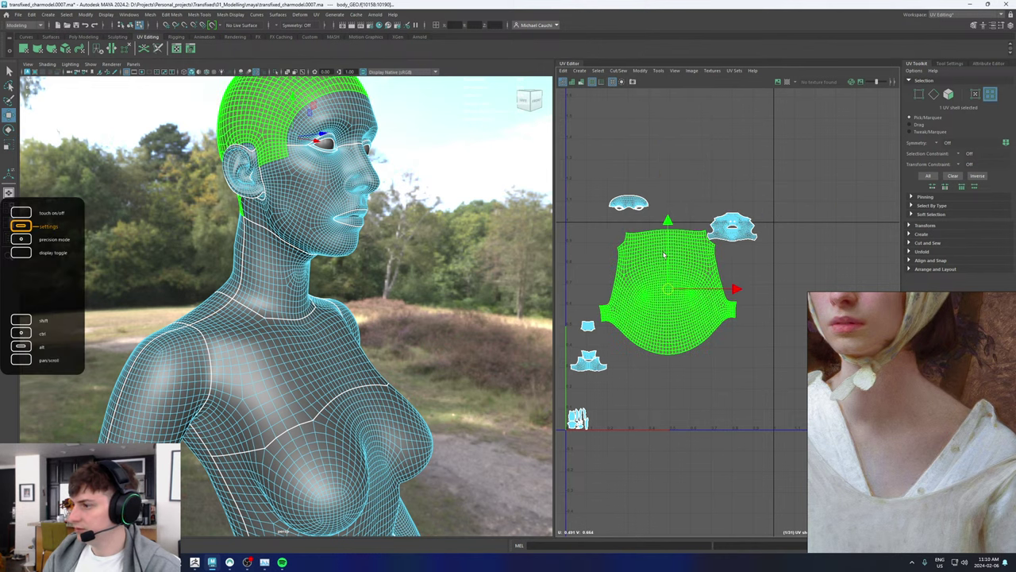
Step: Lay out the scalp shell's UVs with Shell Pre-Rotation set to Align Z to V
shift+right_drag(698, 259, 642, 277)
click(584, 300)
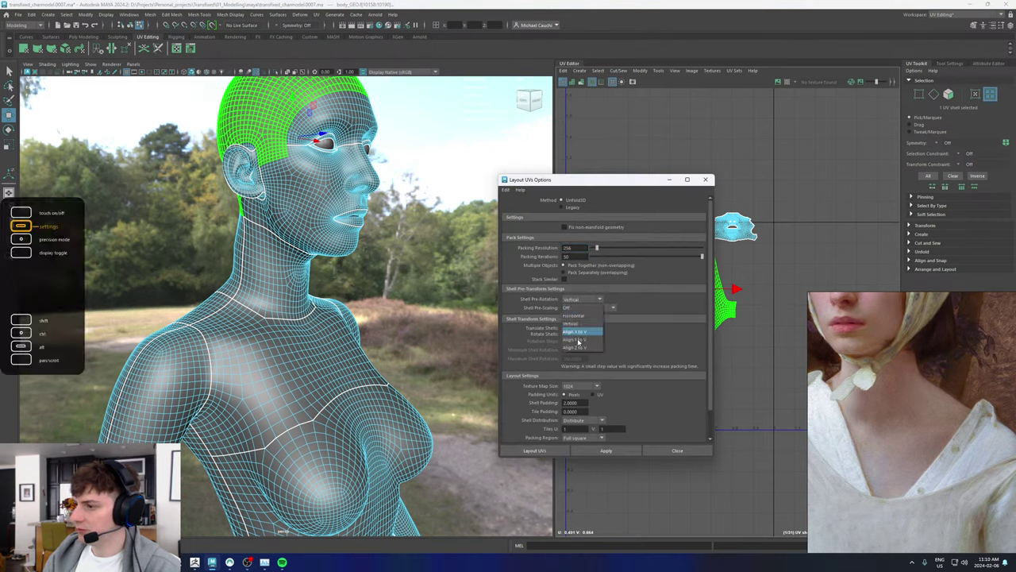
click(583, 348)
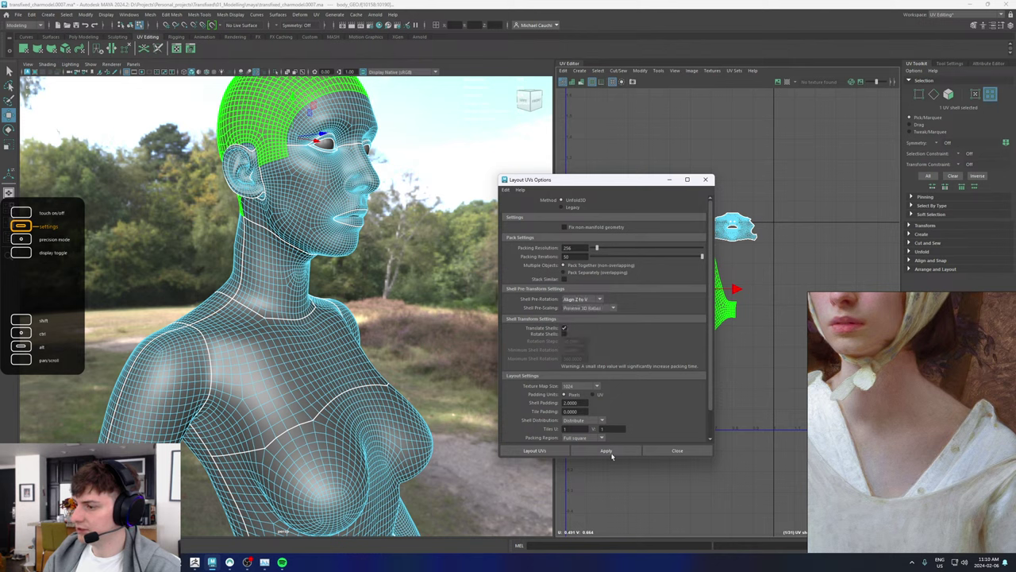
click(605, 450)
click(724, 190)
click(705, 178)
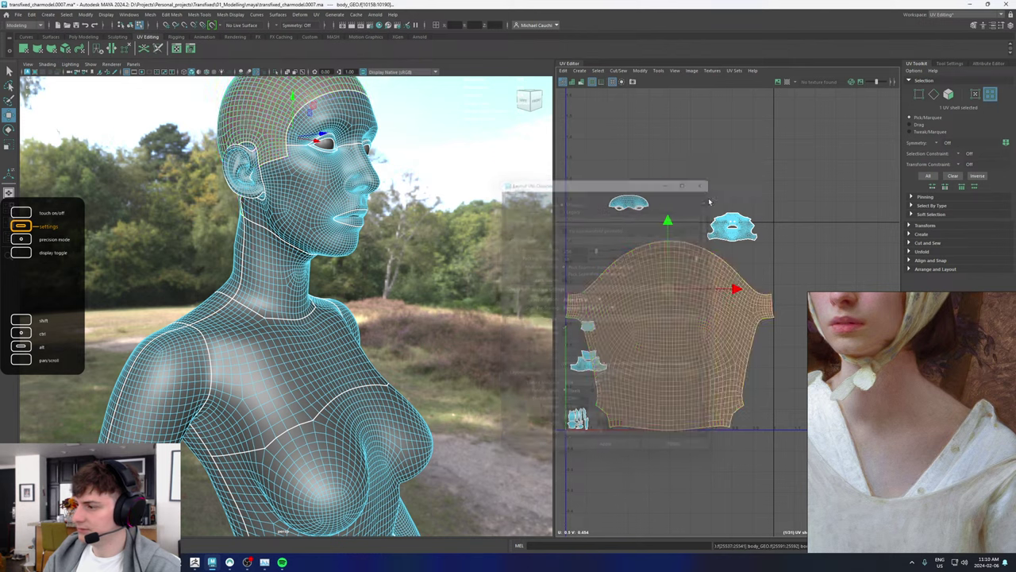
Step: Scale the scalp shell down to about half size, turn its rounded end downward, and place it near the UV tile's upper edge
click(681, 262)
key(r)
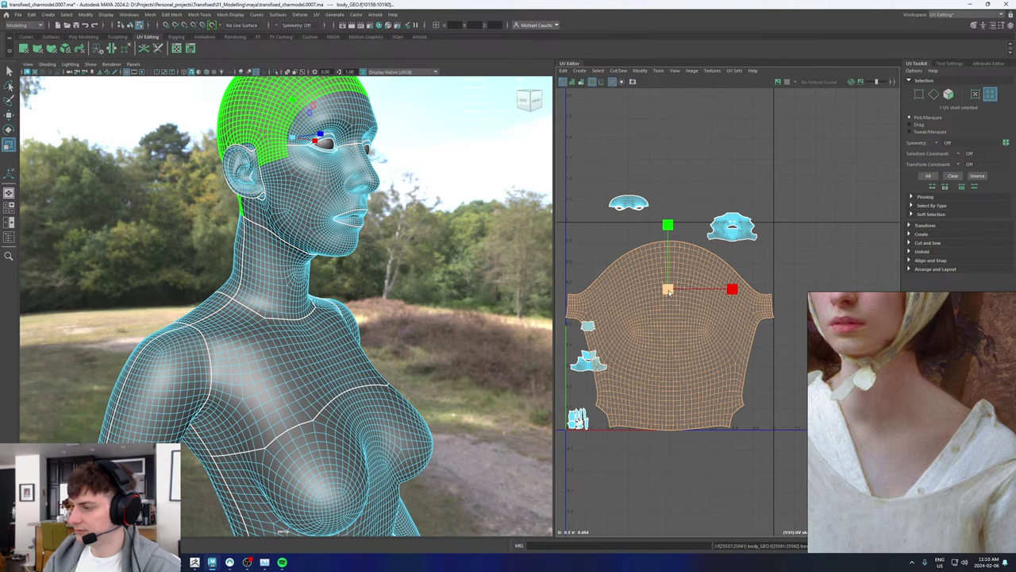
drag(671, 291, 626, 296)
key(e)
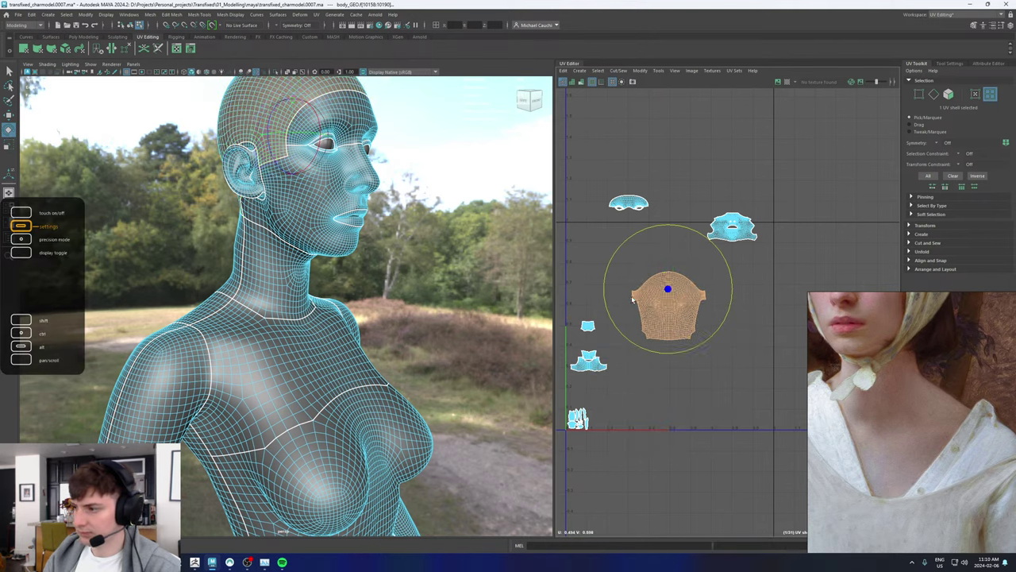
drag(657, 228, 675, 355)
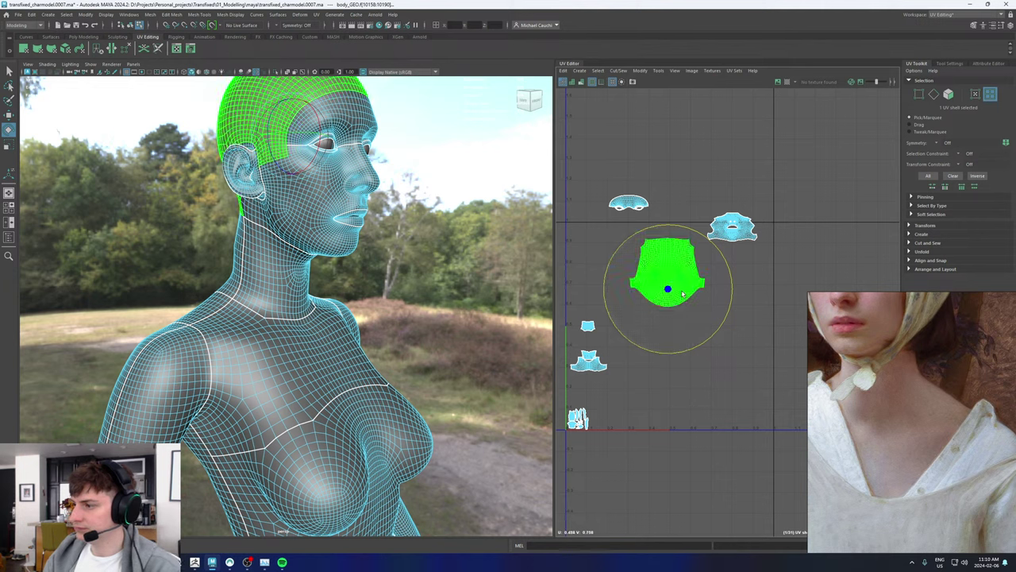
key(w)
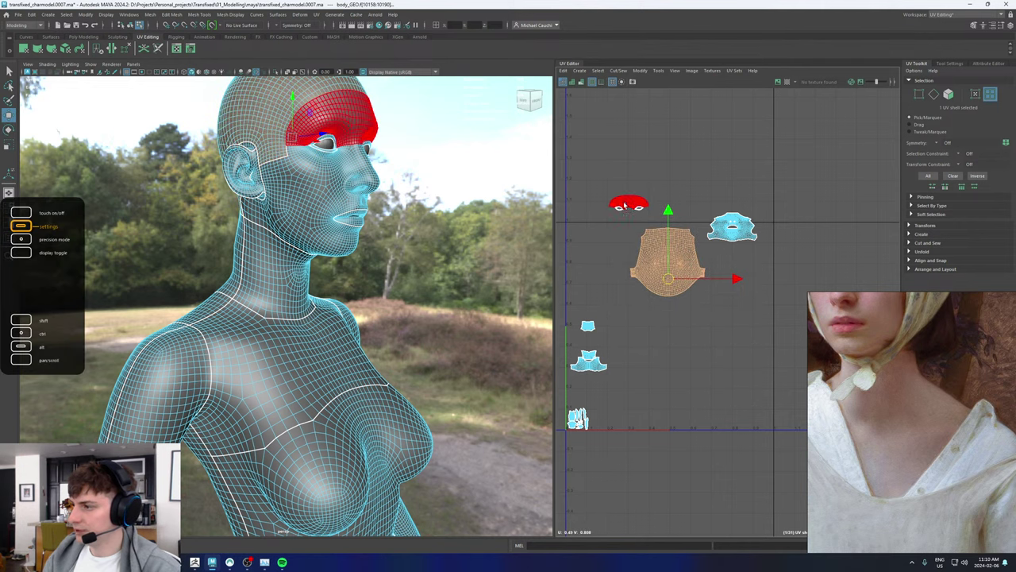
Step: Move the forehead shell directly beneath the scalp shell and enlarge it until it is slightly wider than the scalp
click(627, 204)
drag(627, 204, 741, 337)
key(r)
key(w)
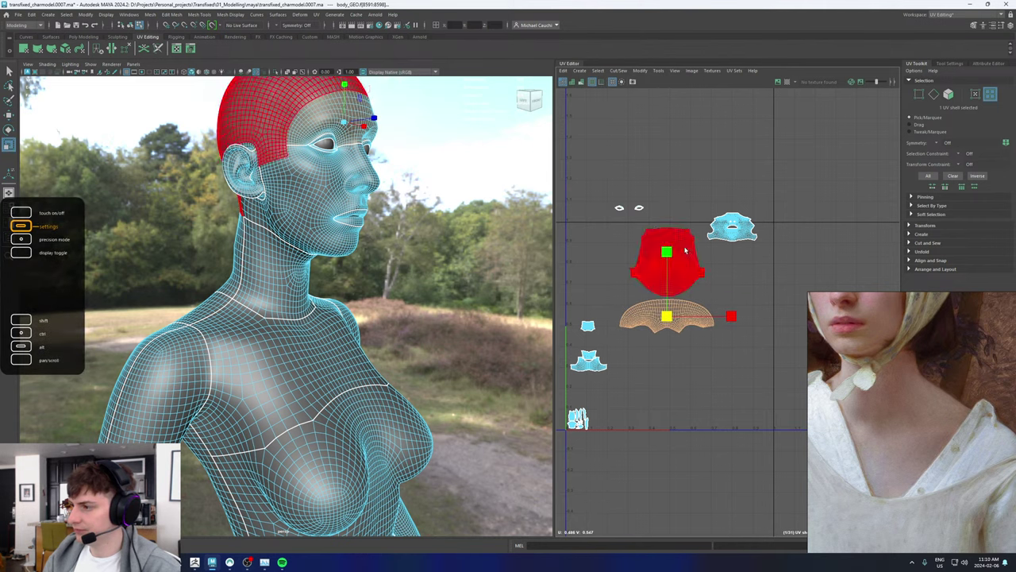
Step: Enlarge the four eyelid shells together, then lower each lower-eyelid strip slightly away from its upper eyelid
drag(600, 189, 937, 245)
shift+right_drag(672, 194, 577, 193)
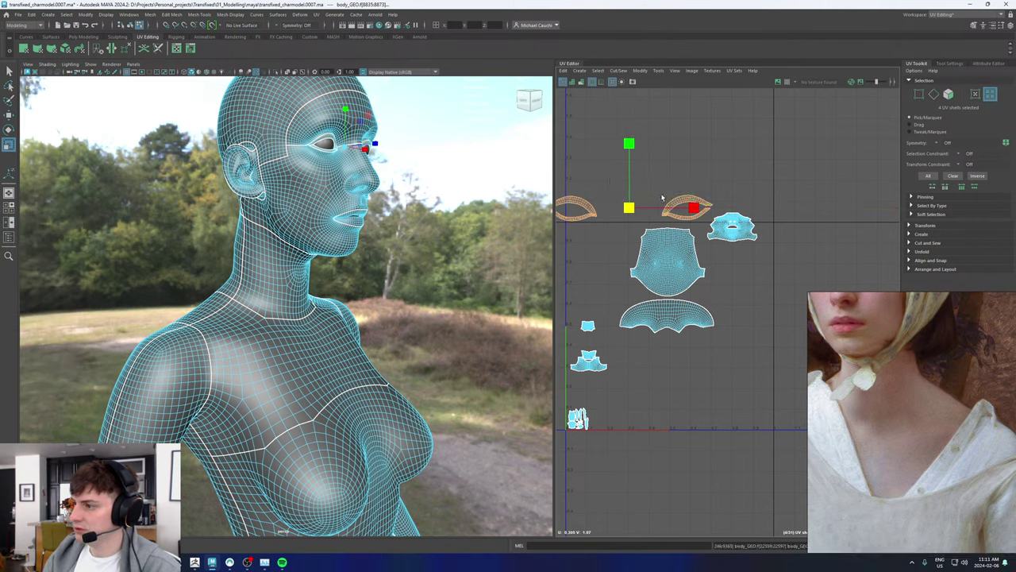
click(578, 219)
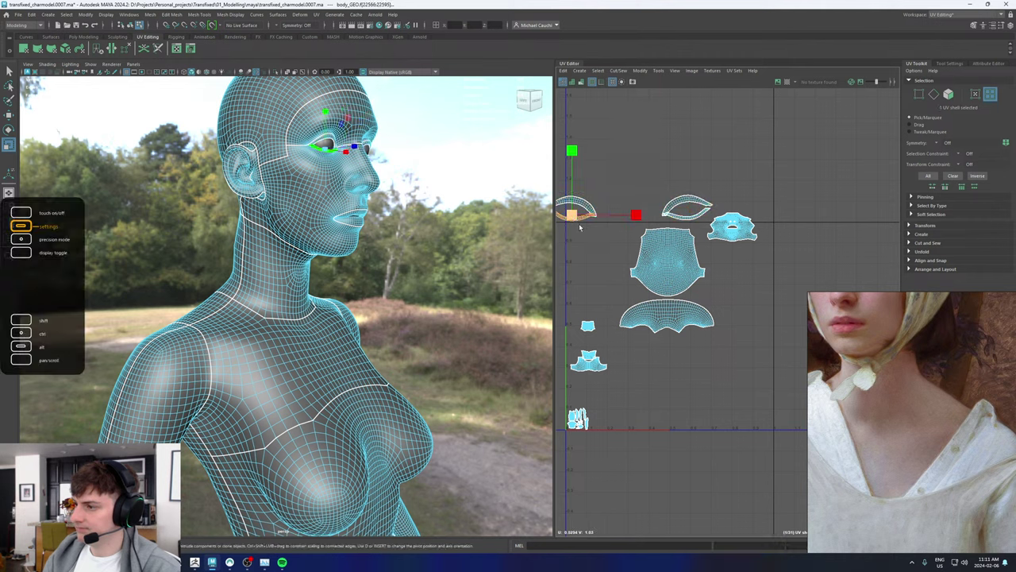
key(w)
drag(573, 217, 575, 229)
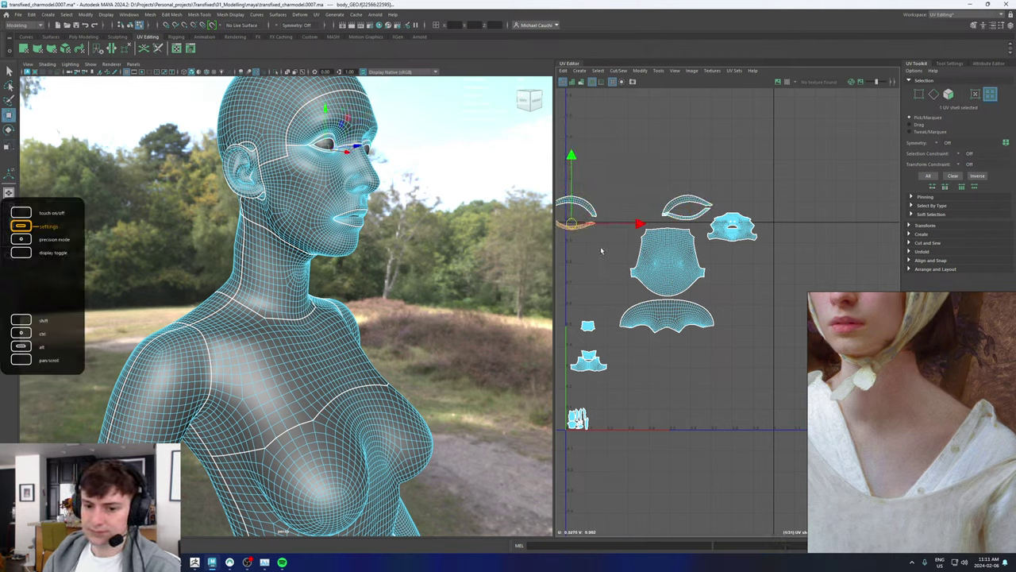
click(686, 210)
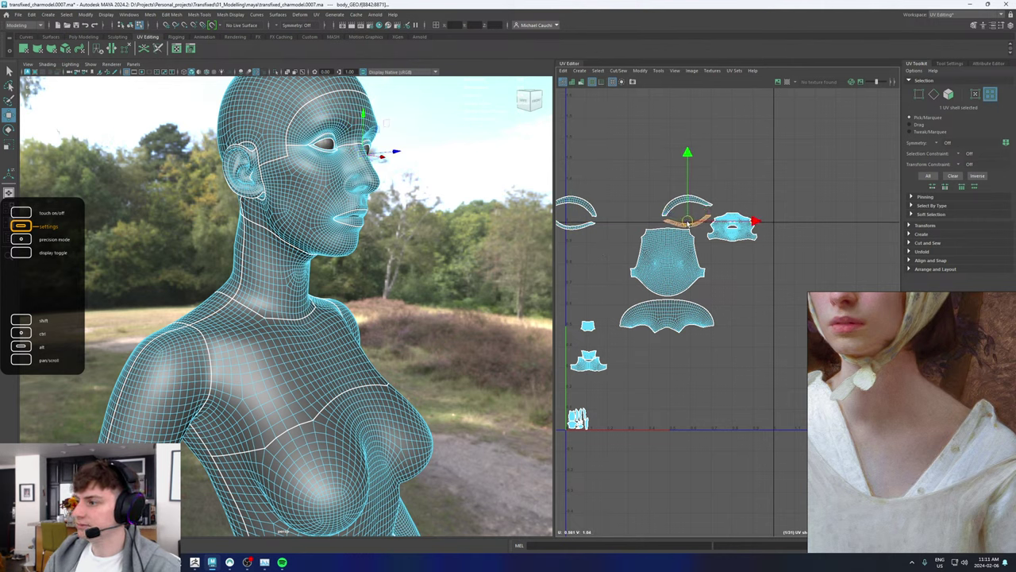
Step: Move both eyelid shell pairs side by side into the UV tile near its bottom edge
drag(579, 223, 583, 234)
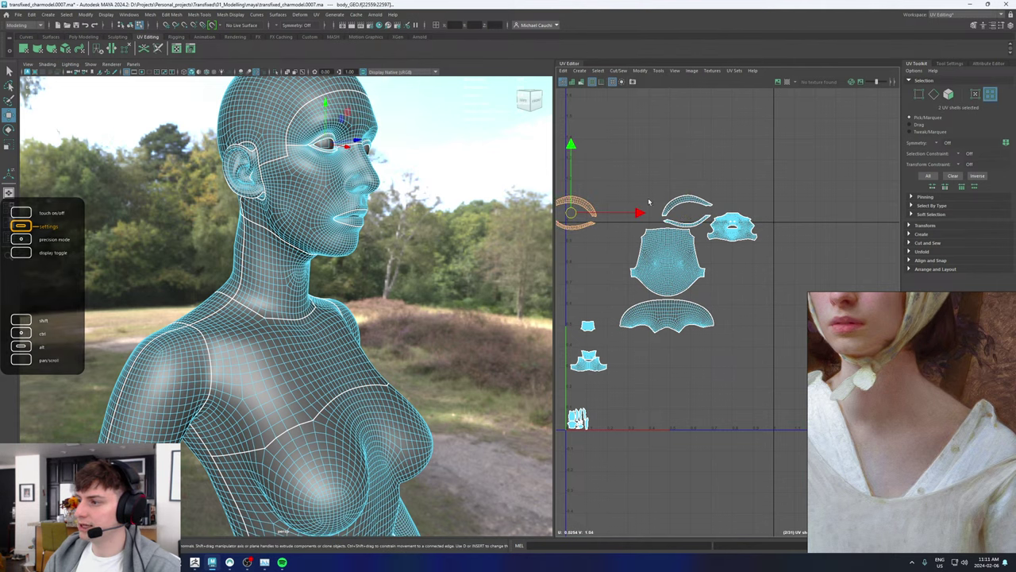
shift+drag(667, 182, 692, 402)
click(675, 369)
click(742, 401)
Step: Stack the back-of-neck and front-of-neck shells in the UV tile's upper corner beside the scalp shell
click(593, 327)
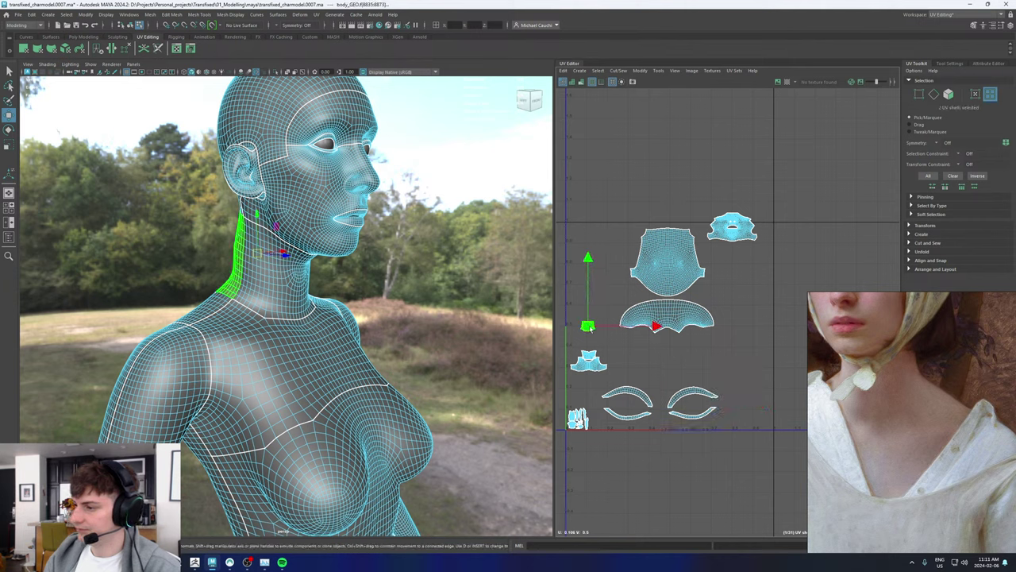
click(589, 359)
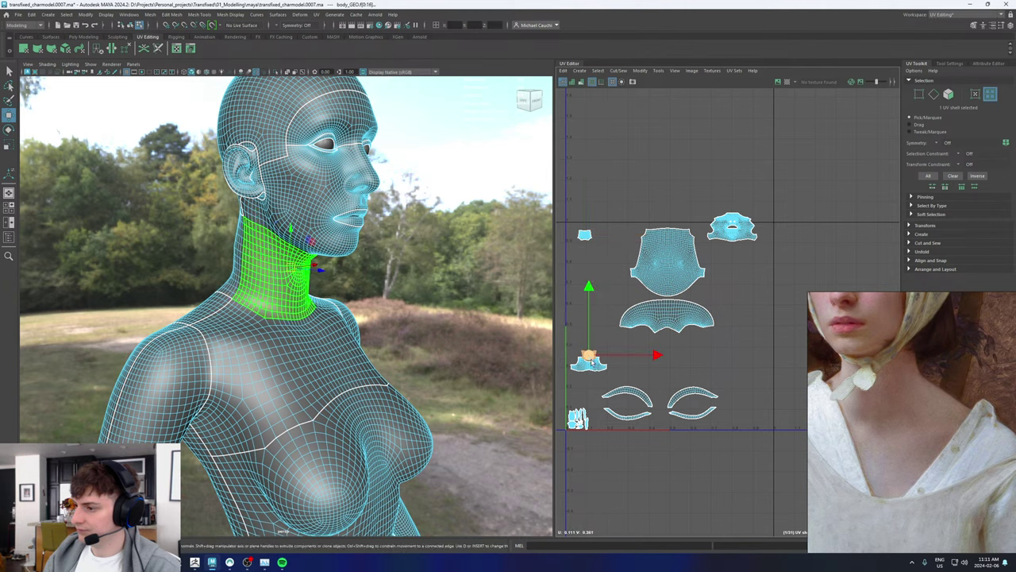
Step: Enlarge the lower-face shell and move it into the UV tile, above and beside the eyelid shells
click(732, 228)
alt+drag(379, 194, 337, 185)
alt+middle_drag(337, 185, 339, 284)
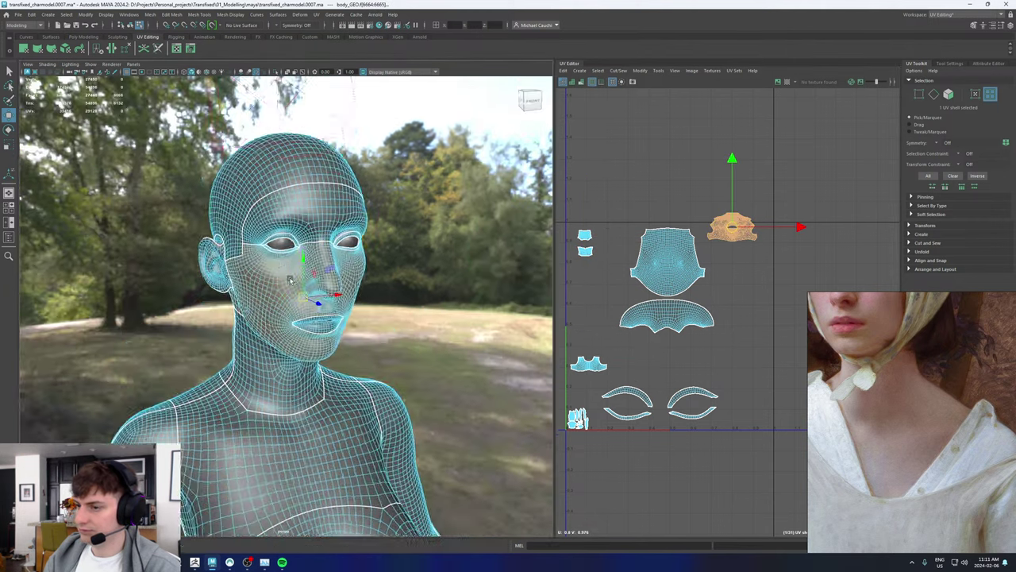
alt+right_drag(339, 284, 439, 305)
alt+drag(424, 294, 424, 273)
alt+right_drag(424, 274, 376, 284)
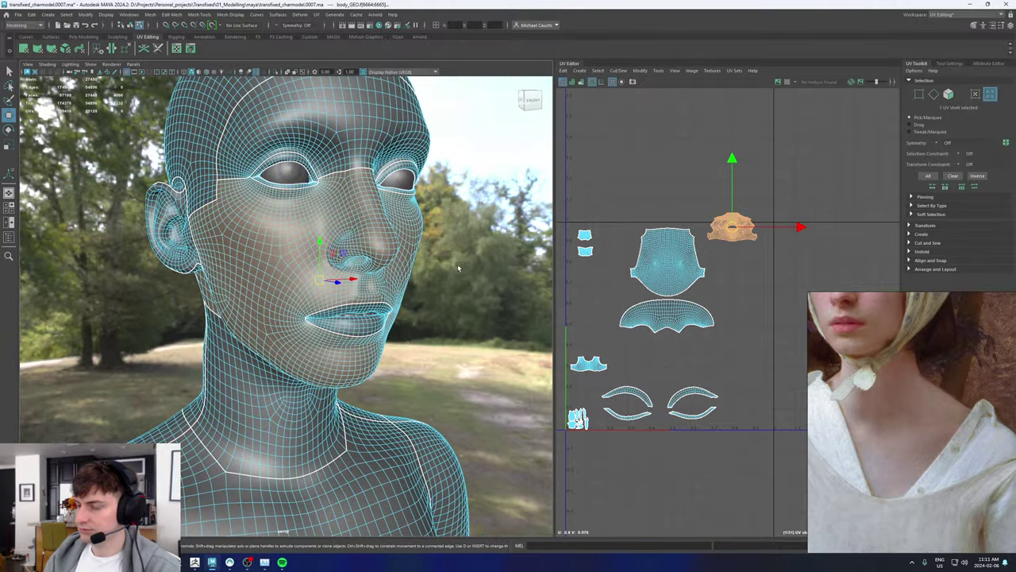
alt+drag(458, 269, 357, 280)
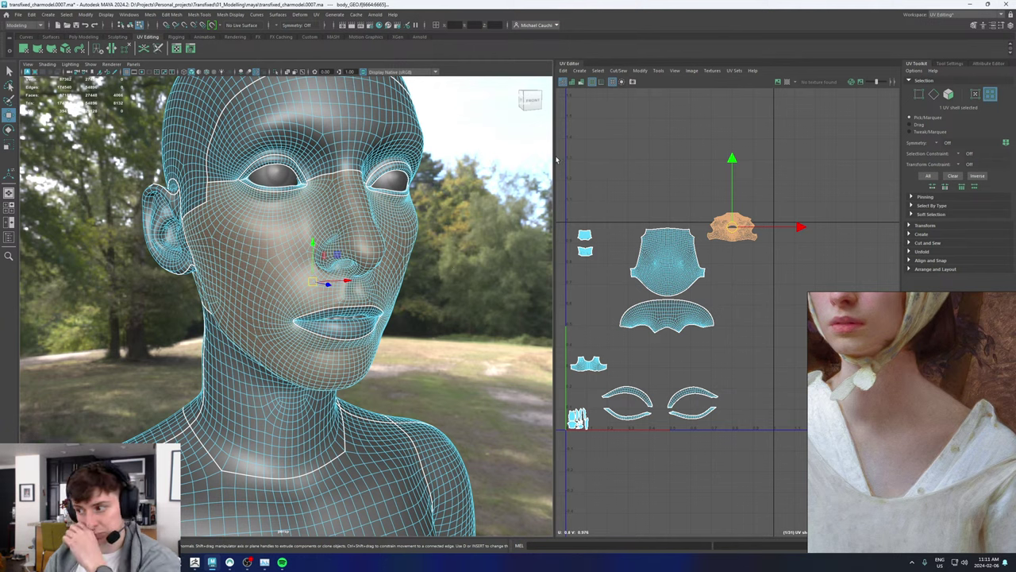
key(r)
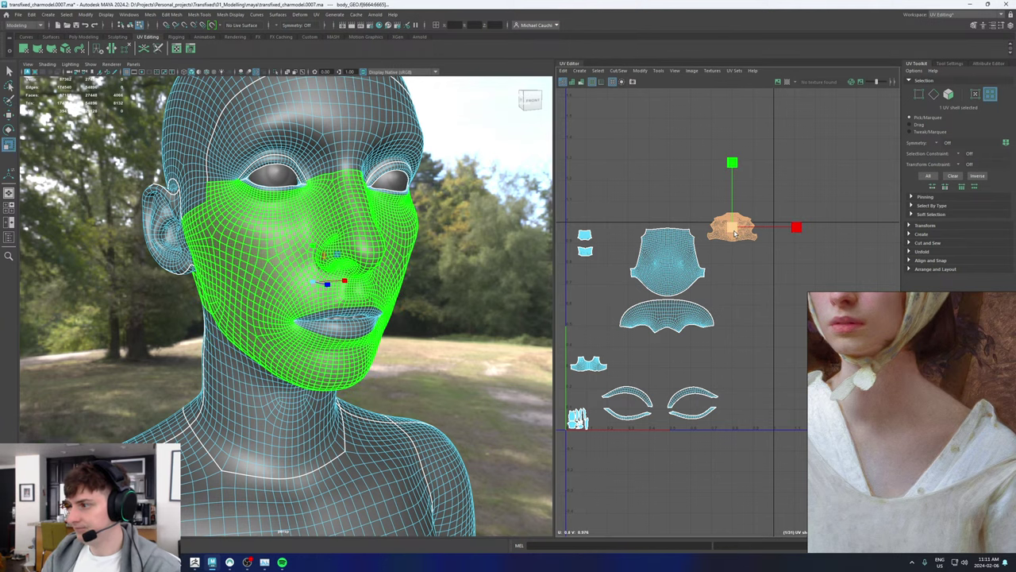
drag(731, 235, 725, 355)
key(w)
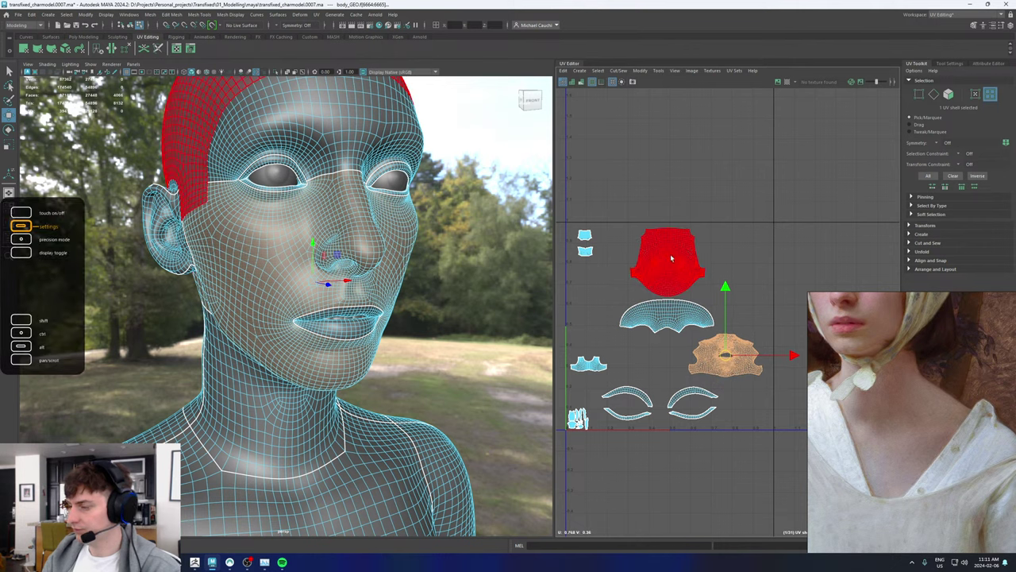
Step: Move the chest shell and the two neck shells into a stack outside the UV tile, above its upper corner
click(670, 258)
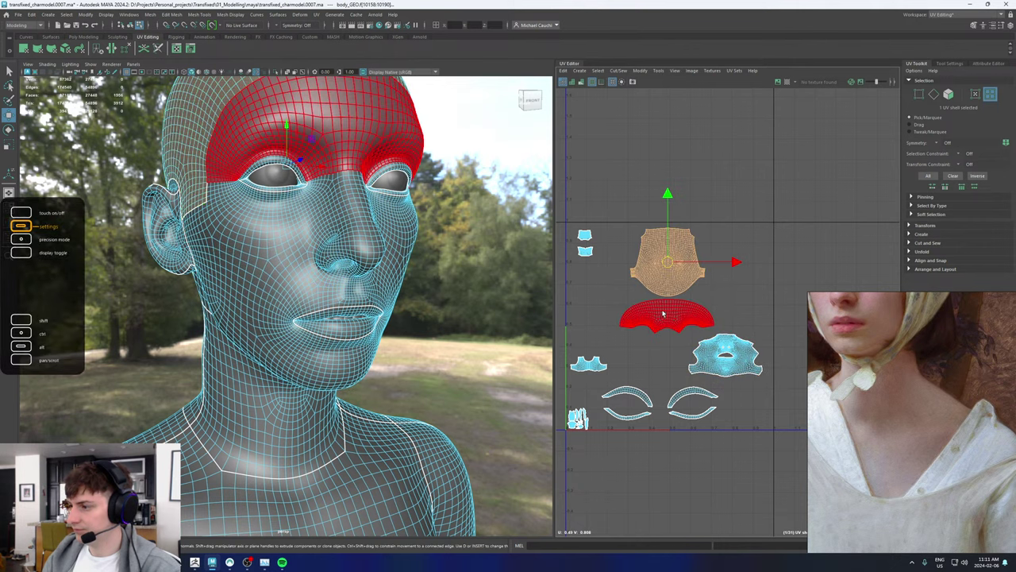
click(667, 315)
click(580, 371)
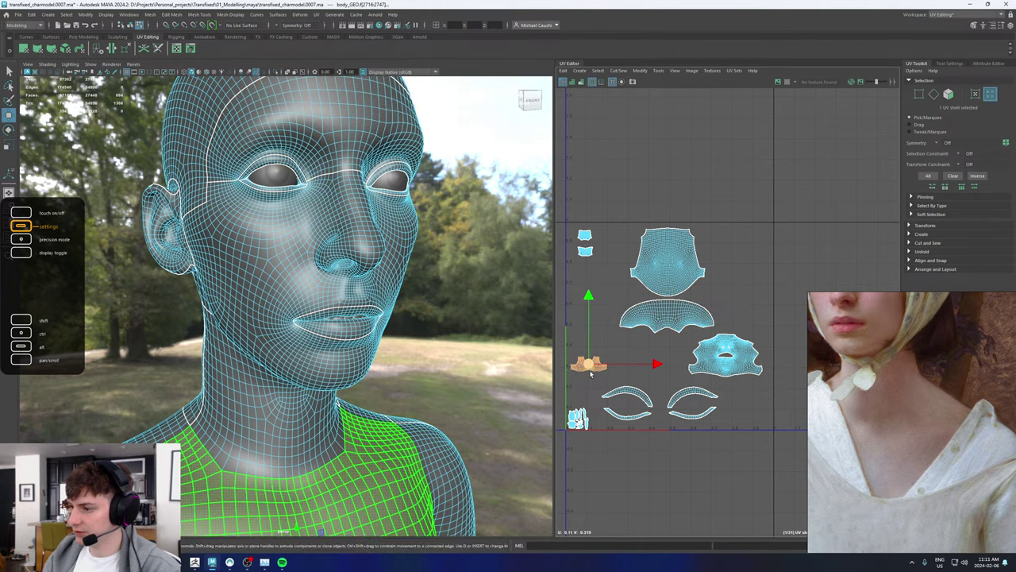
drag(581, 372, 767, 205)
scroll(599, 305, down, 2)
Step: Move the forehead shell down beside the lower-face shell, above the eyelid shells
click(661, 271)
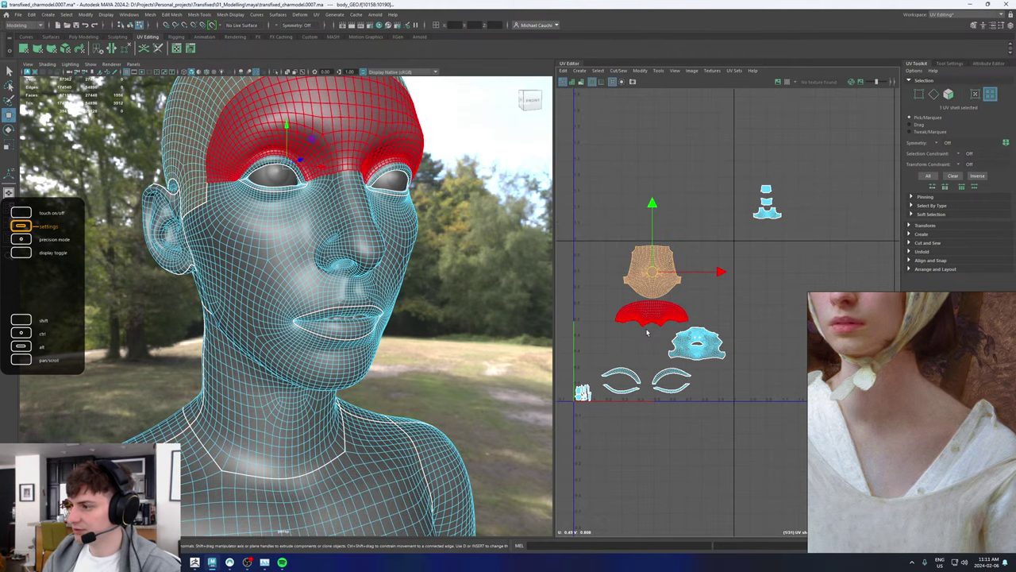
click(648, 326)
drag(652, 313, 628, 353)
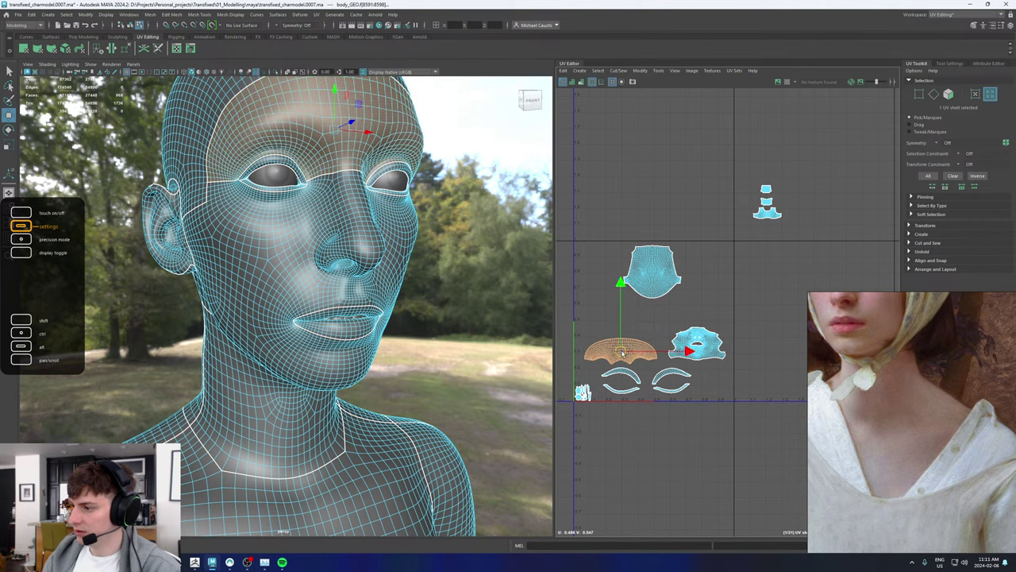
Step: Straighten the lower eyelid shell of the character's left eye into a horizontal strip, using its lengthwise edge loop
click(670, 378)
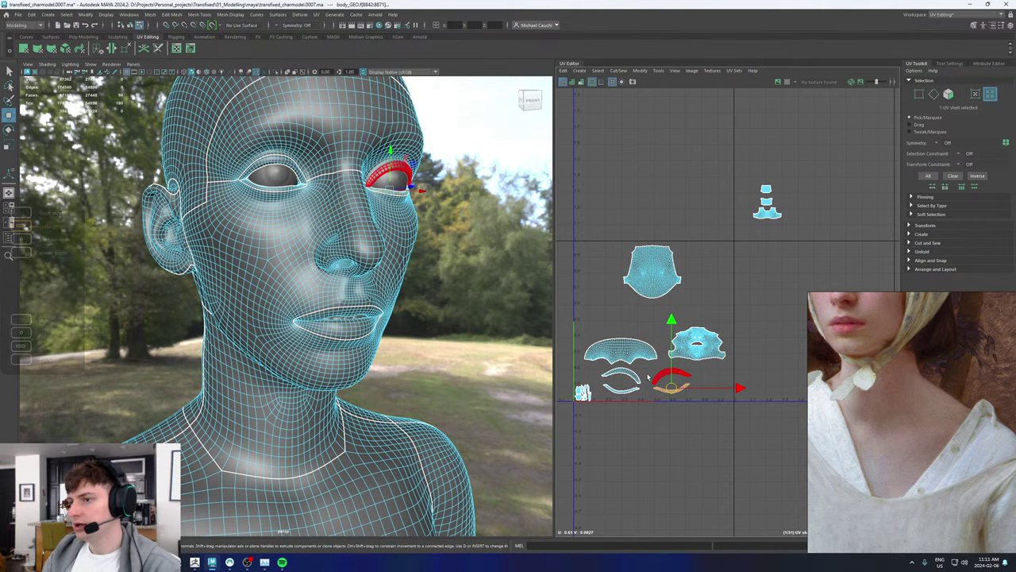
scroll(681, 382, up, 5)
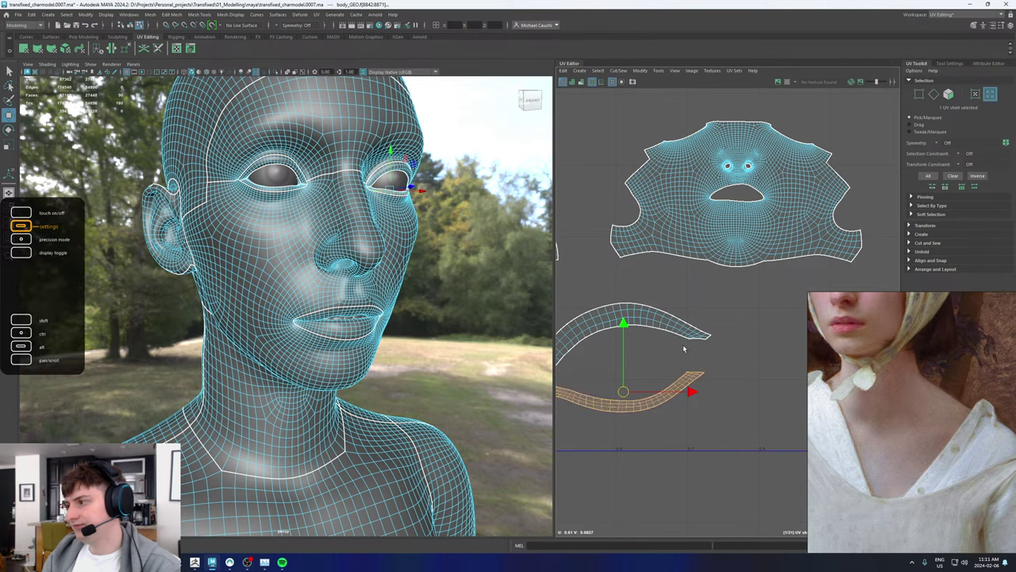
scroll(664, 401, up, 4)
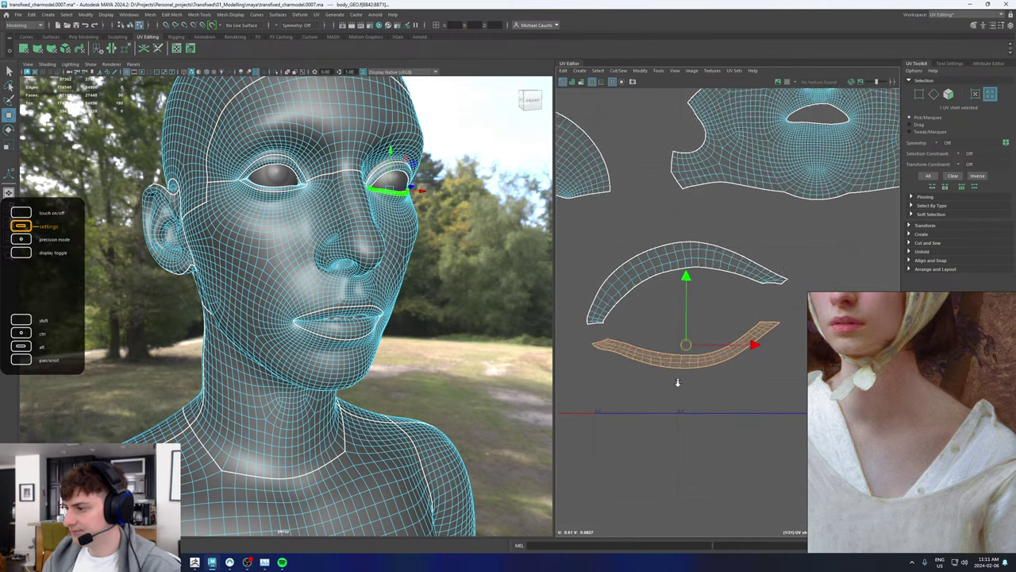
right_drag(662, 366, 654, 353)
key(w)
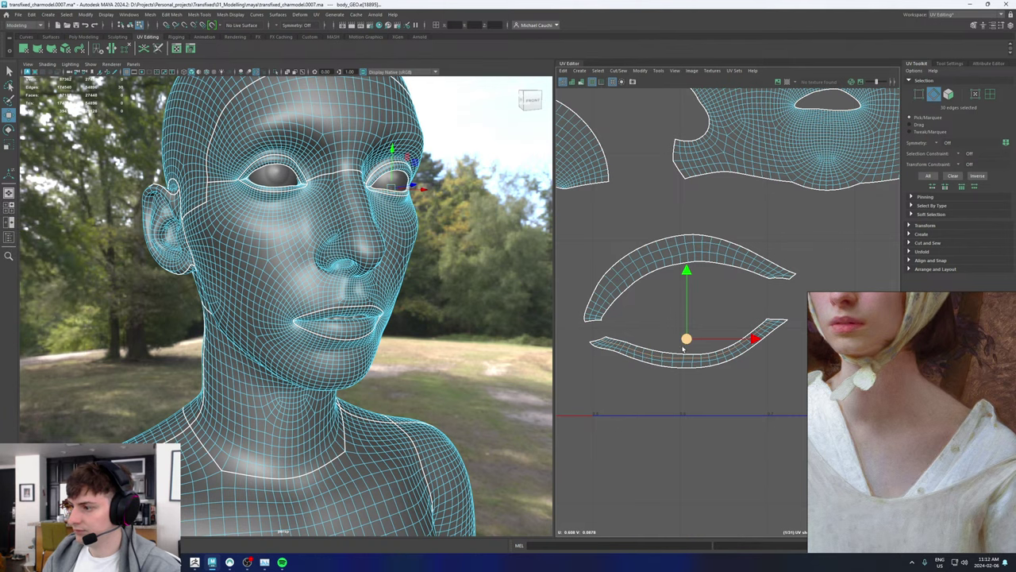
shift+right_click(683, 348)
click(724, 337)
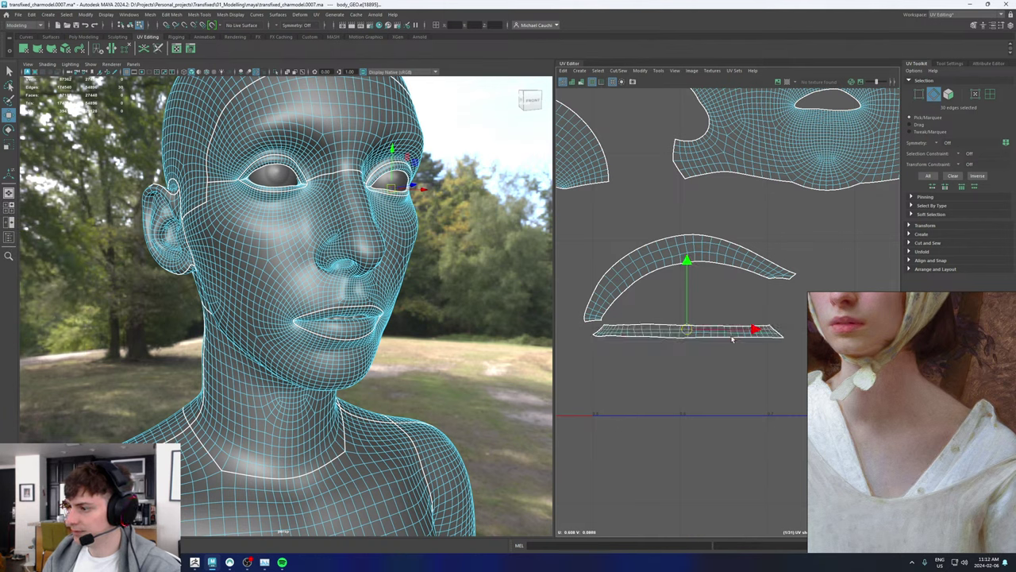
Step: Straighten the upper eyelid shell of the character's left eye into a horizontal strip, using its lengthwise edge loop
click(601, 311)
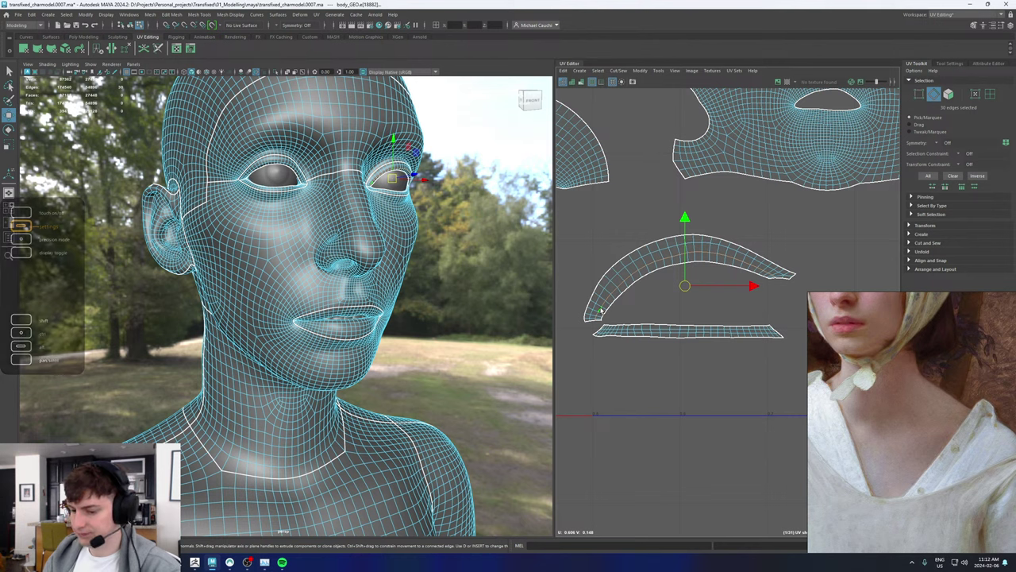
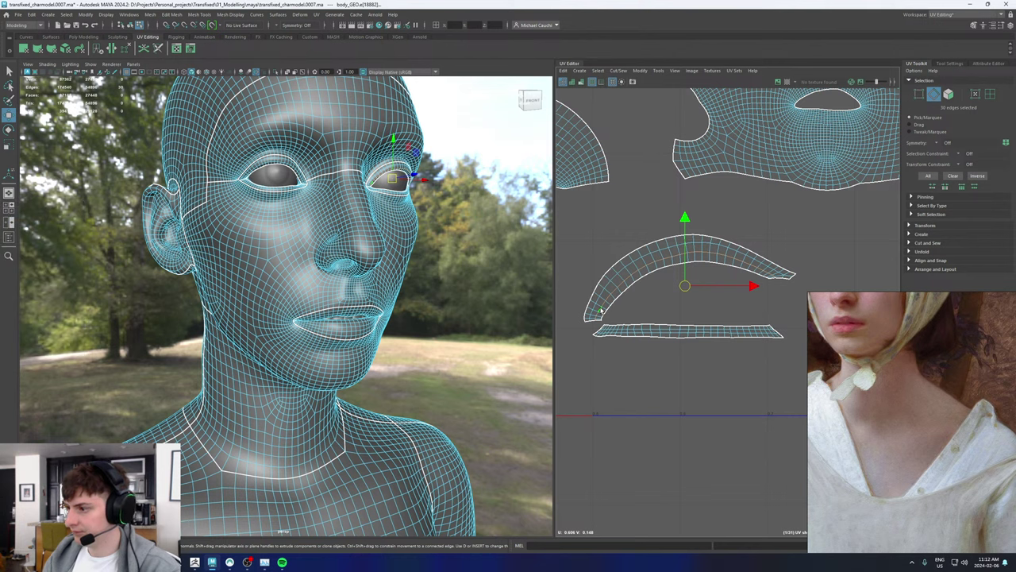
shift+right_click(601, 311)
click(641, 298)
Step: Straighten the upper eyelid shell of the character's right eye into a horizontal strip, using its lengthwise edge loop
scroll(636, 300, down, 2)
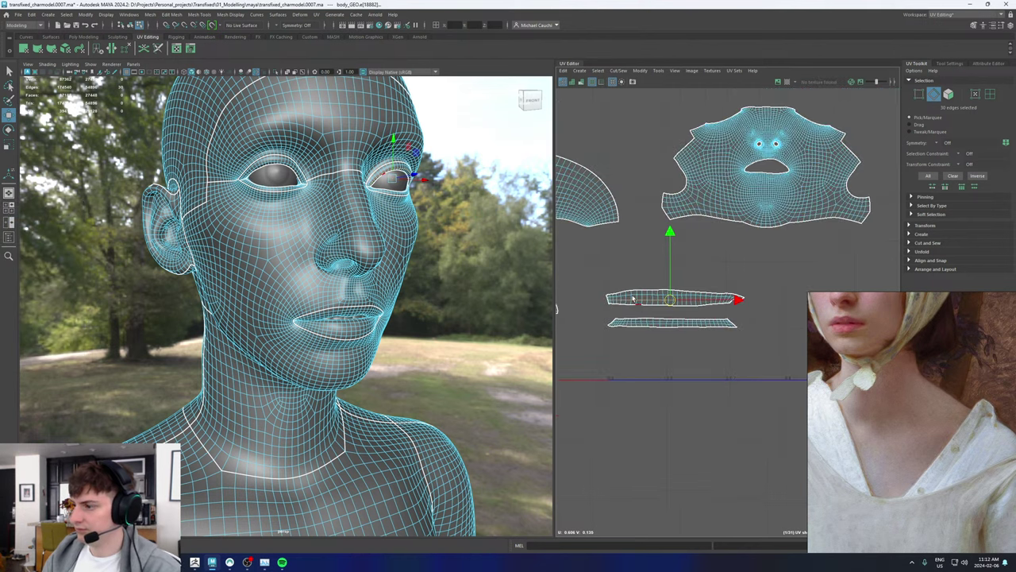
alt+middle_drag(618, 281, 656, 287)
click(601, 305)
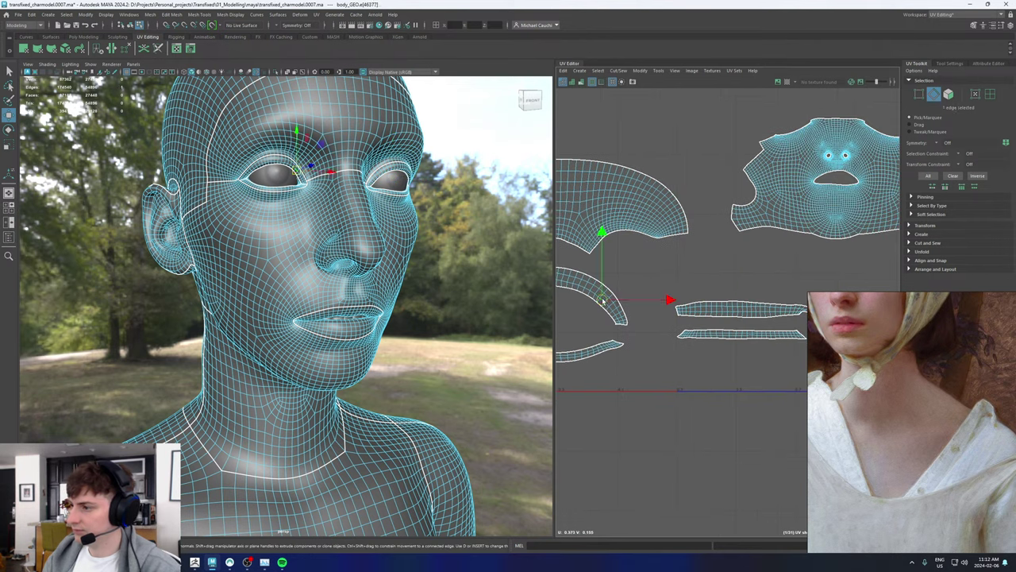
shift+right_click(601, 303)
click(633, 293)
Step: Straighten the lower eyelid shell of the character's right eye into a horizontal strip, redoing the straightening after undoing a skewed attempt
scroll(694, 332, up, 3)
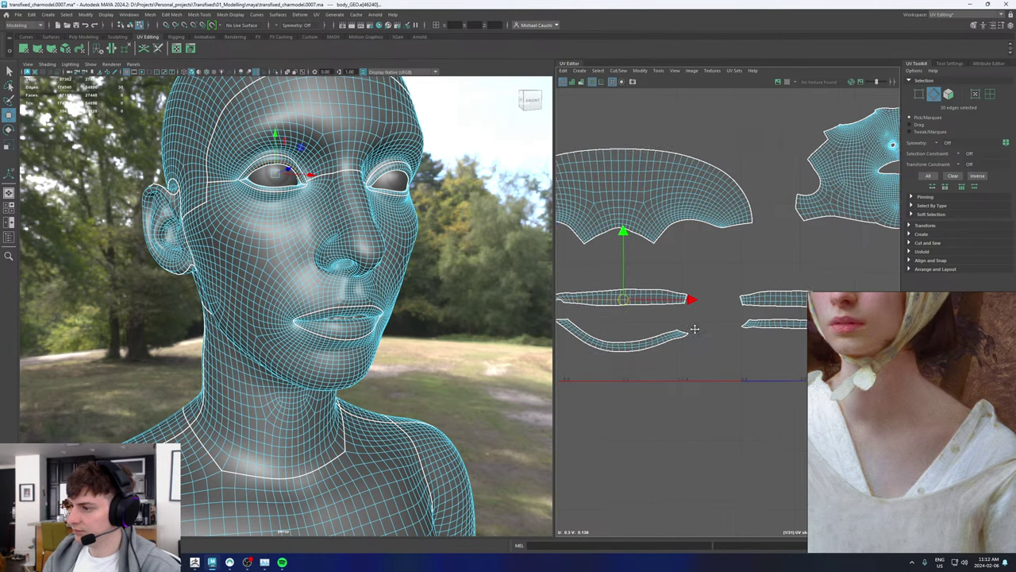
click(699, 338)
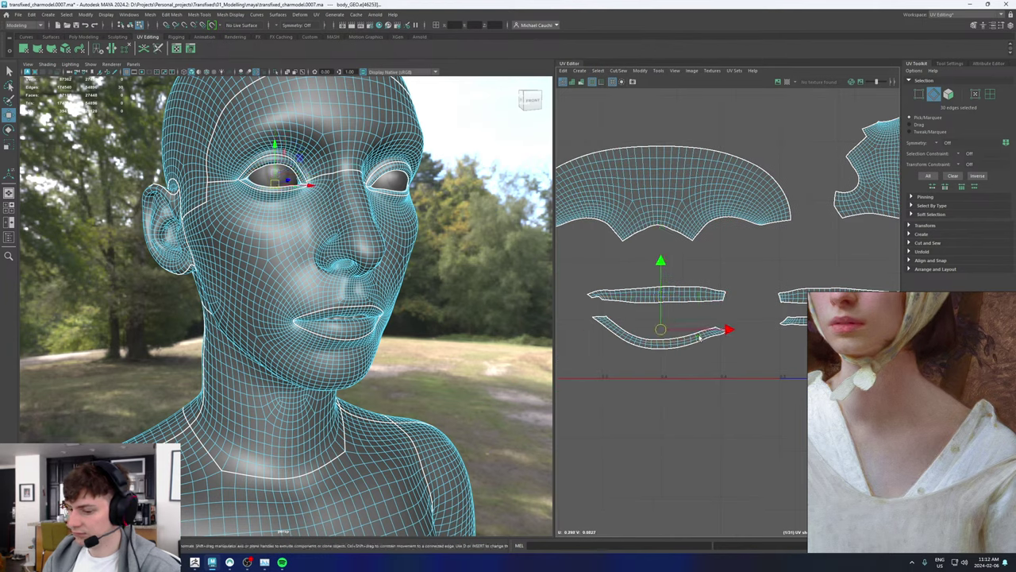
key(g)
middle_drag(711, 352, 698, 347)
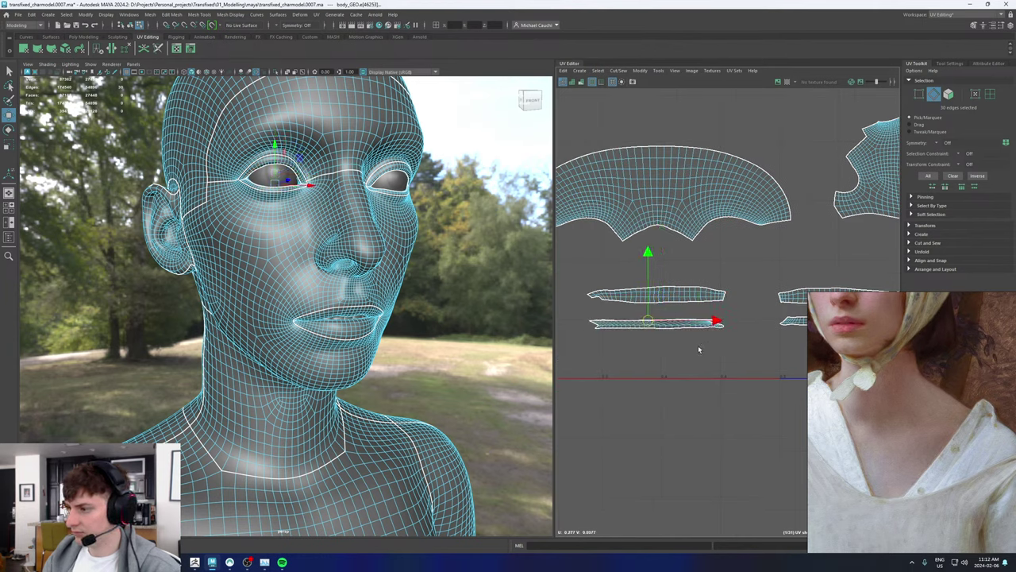
key(ctrl+z)
right_drag(642, 328, 668, 340)
click(633, 327)
right_drag(653, 326, 618, 318)
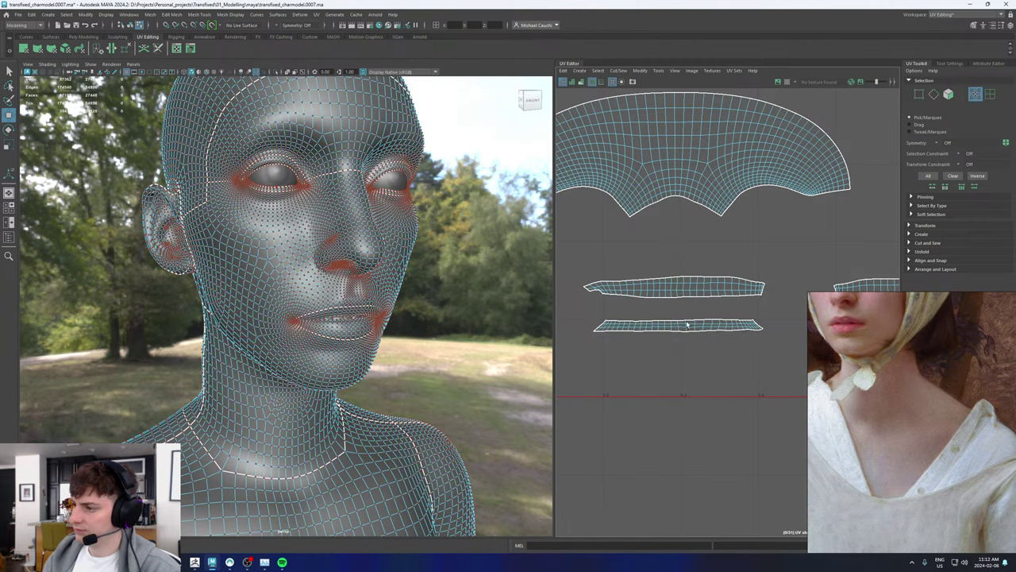
Step: Optimize the UVs of the lower and upper eyelid shells of the character's right eye
drag(585, 310, 790, 364)
shift+right_drag(692, 327, 582, 338)
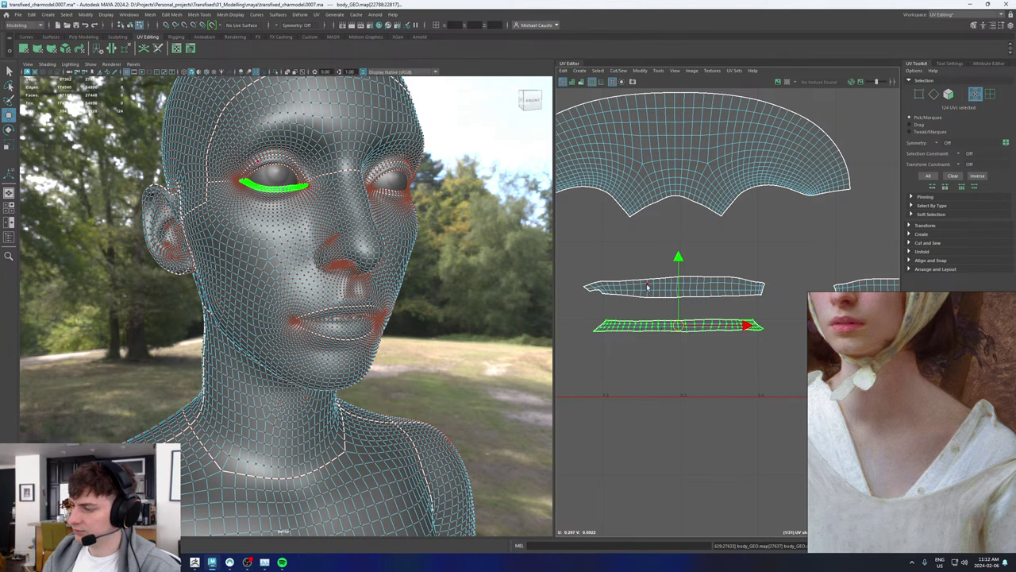
drag(568, 255, 798, 314)
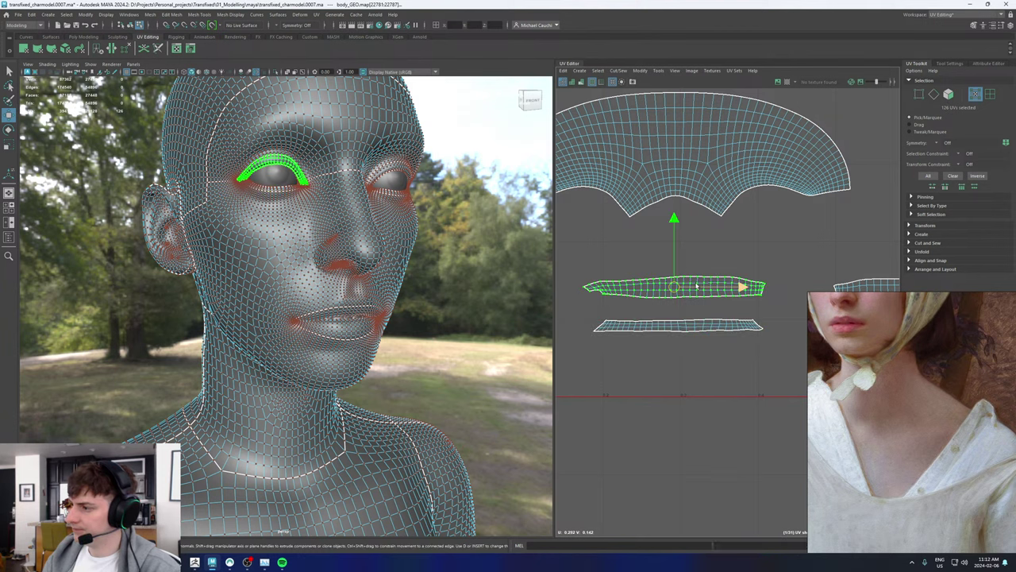
shift+right_drag(675, 287, 592, 295)
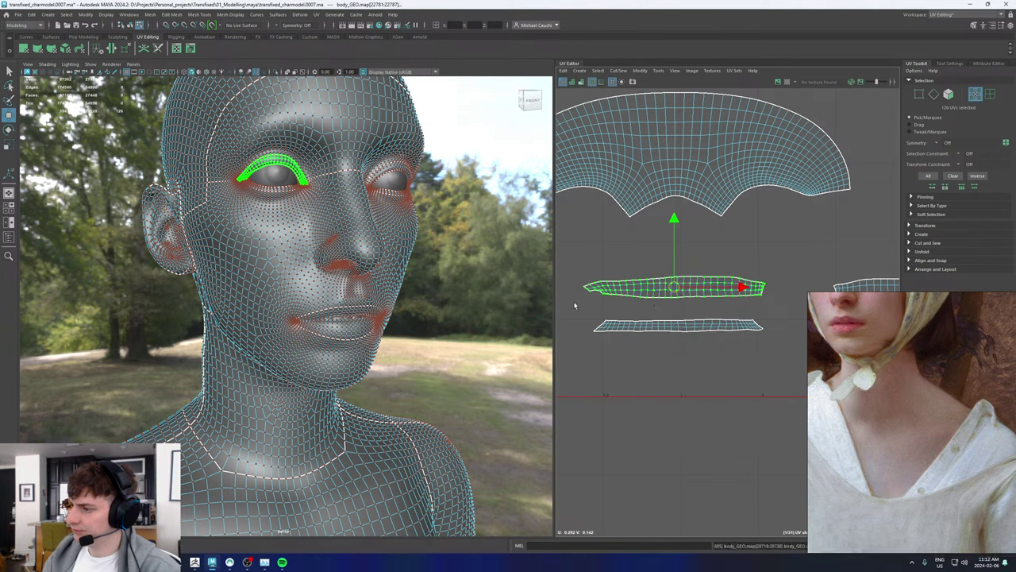
Step: Optimize the UVs of the lower eyelid shell of the character's left eye
alt+middle_drag(703, 306, 550, 293)
scroll(700, 314, down, 3)
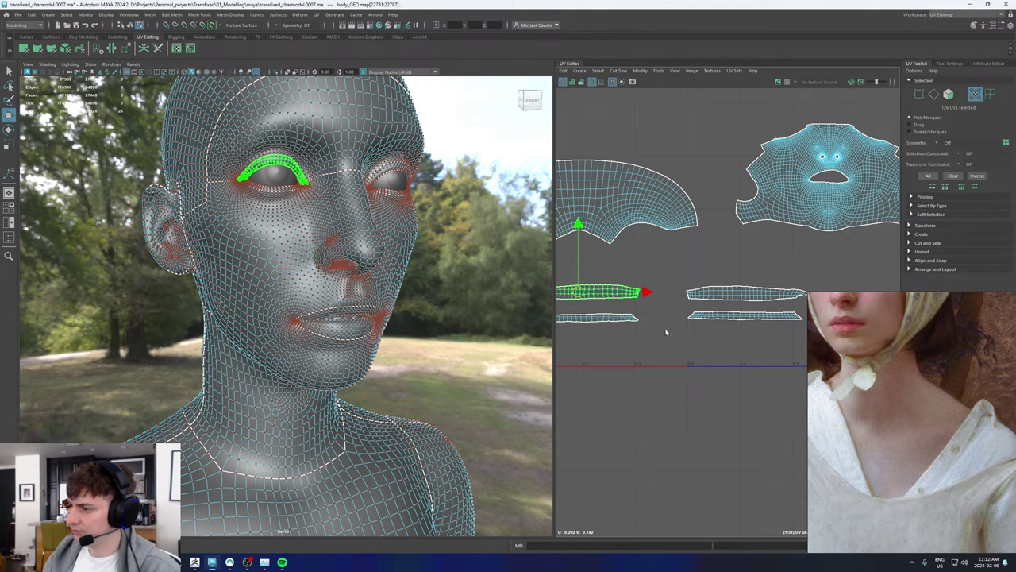
alt+middle_drag(736, 330, 676, 327)
drag(620, 305, 620, 304)
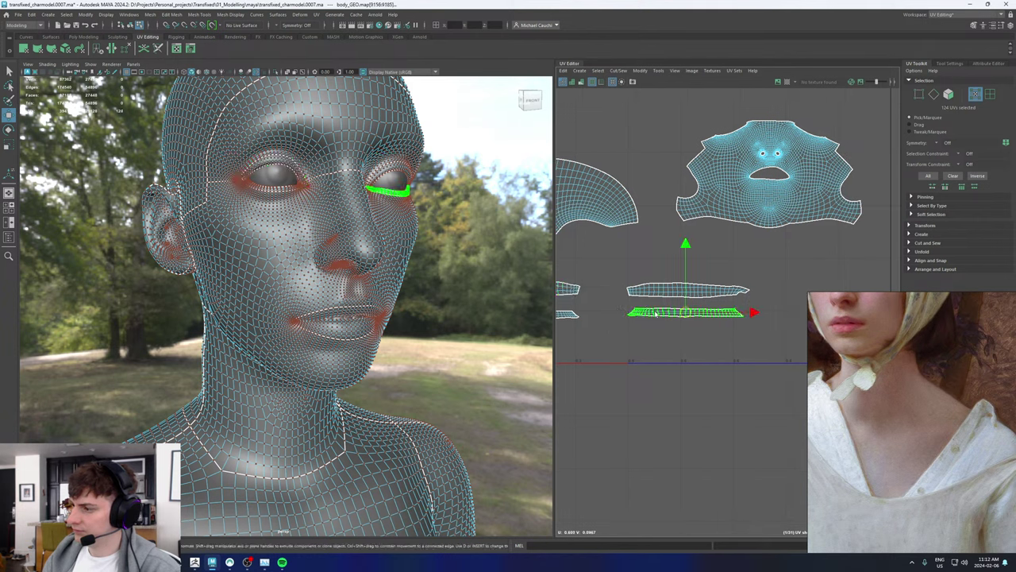
shift+right_drag(653, 309, 564, 321)
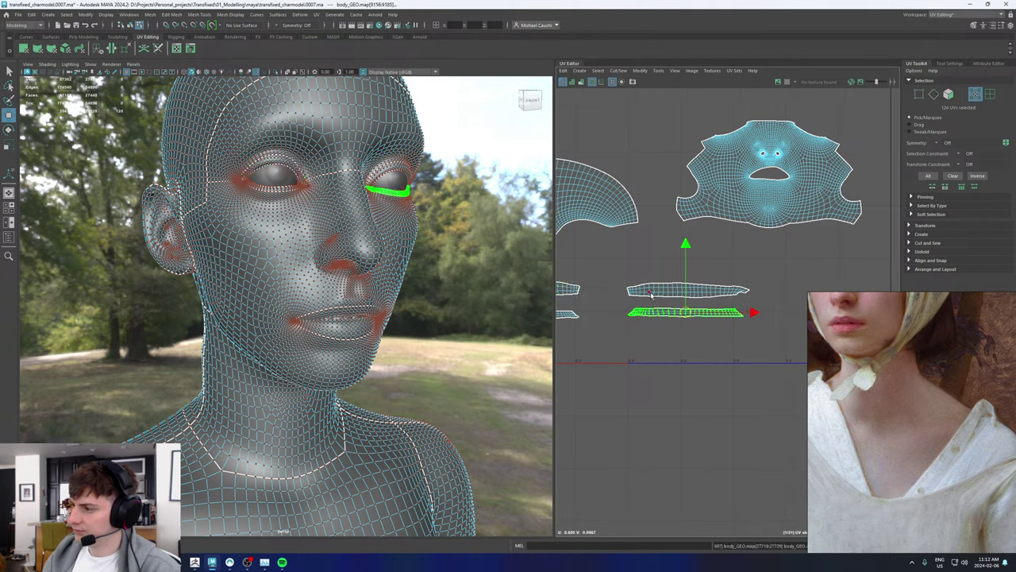
shift+right_drag(639, 308, 557, 294)
Step: Optimize the UVs of the left eye's upper eyelid shell, undoing the first operation that blows it up
drag(619, 258, 762, 305)
shift+right_drag(679, 288, 612, 286)
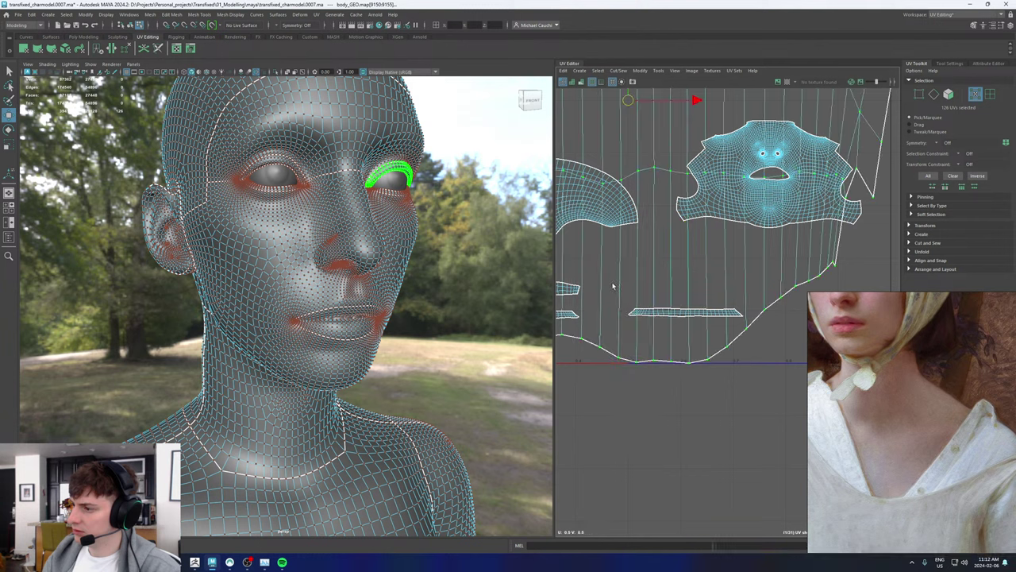
key(ctrl+z)
shift+right_drag(687, 289, 597, 282)
Step: Move the upper eyelid shell of each eye down, close above its matching lower eyelid shell
scroll(658, 307, down, 4)
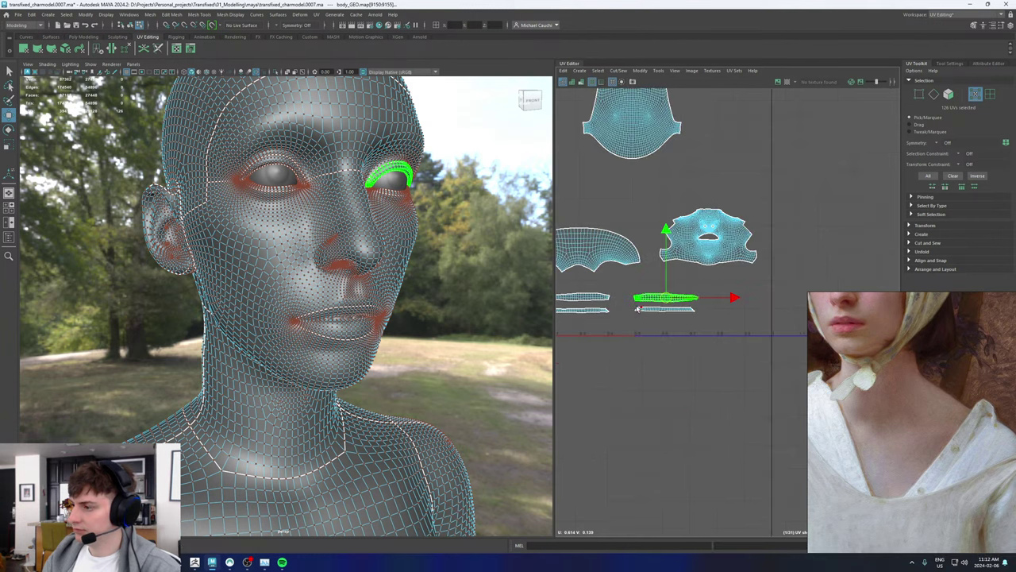
scroll(658, 307, up, 1)
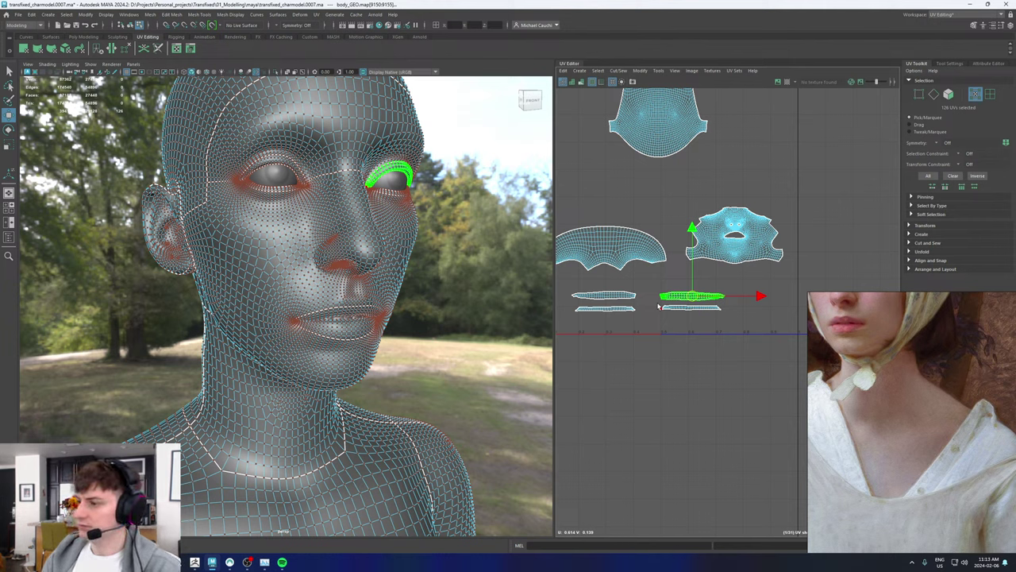
scroll(658, 306, up, 4)
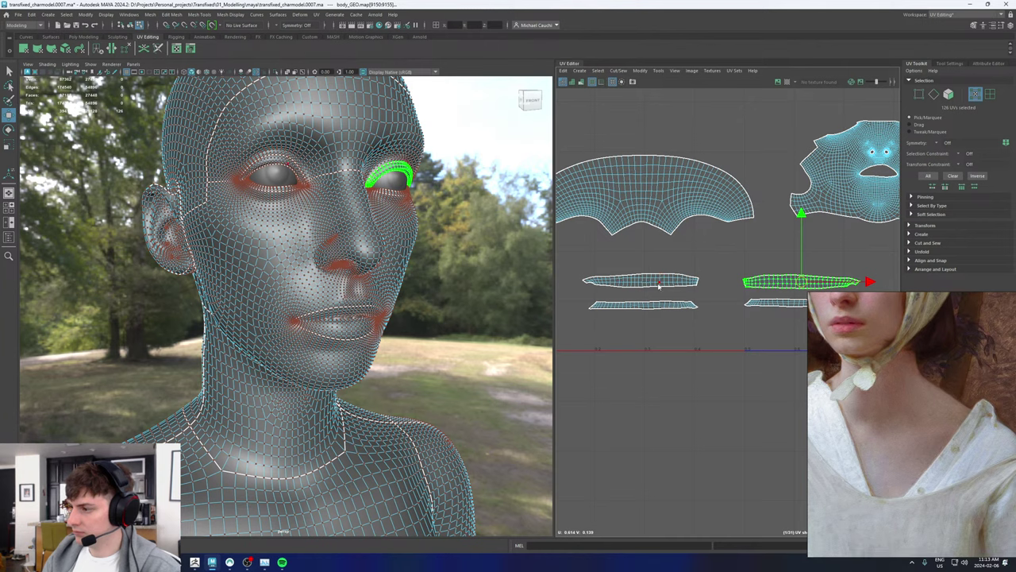
right_drag(658, 286, 631, 274)
click(631, 280)
drag(639, 216, 638, 226)
click(792, 283)
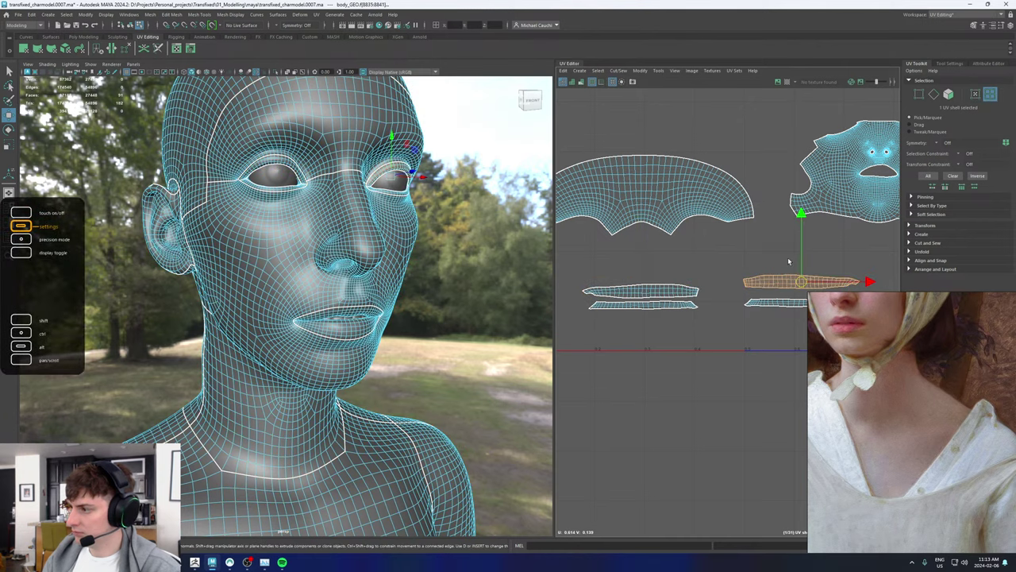
alt+middle_drag(791, 251, 743, 228)
drag(754, 190, 754, 200)
Step: Bring the two eyelid shell pairs close together near the UV tile's lower edge and scale all four shells up
scroll(691, 300, down, 2)
scroll(683, 304, down, 2)
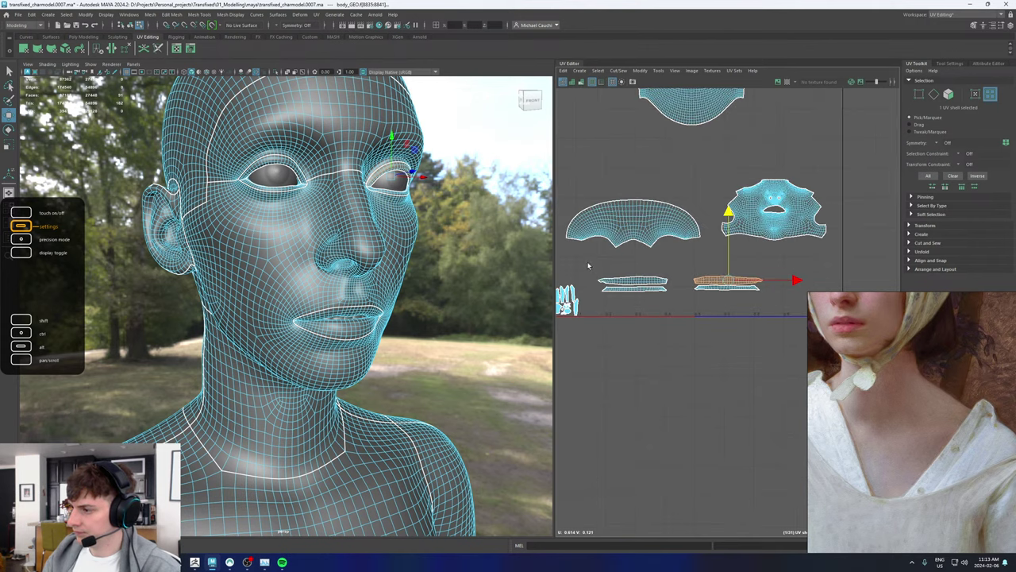
drag(675, 310, 677, 310)
drag(633, 285, 631, 295)
drag(765, 289, 689, 303)
scroll(746, 310, down, 3)
key(r)
key(w)
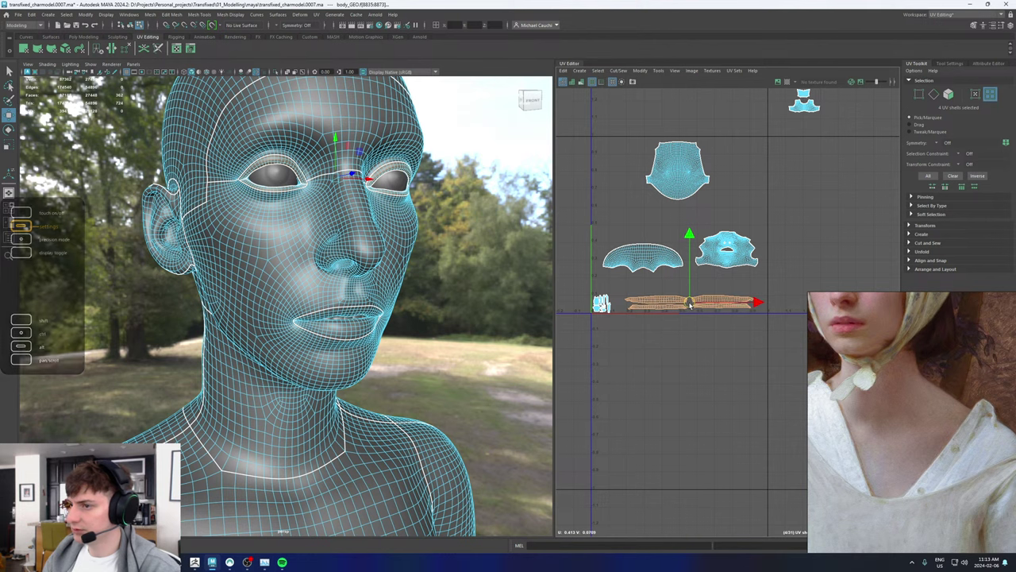
Step: Move the two lower eyelid shells slightly down to widen their gap from the upper eyelid shells
scroll(681, 310, up, 5)
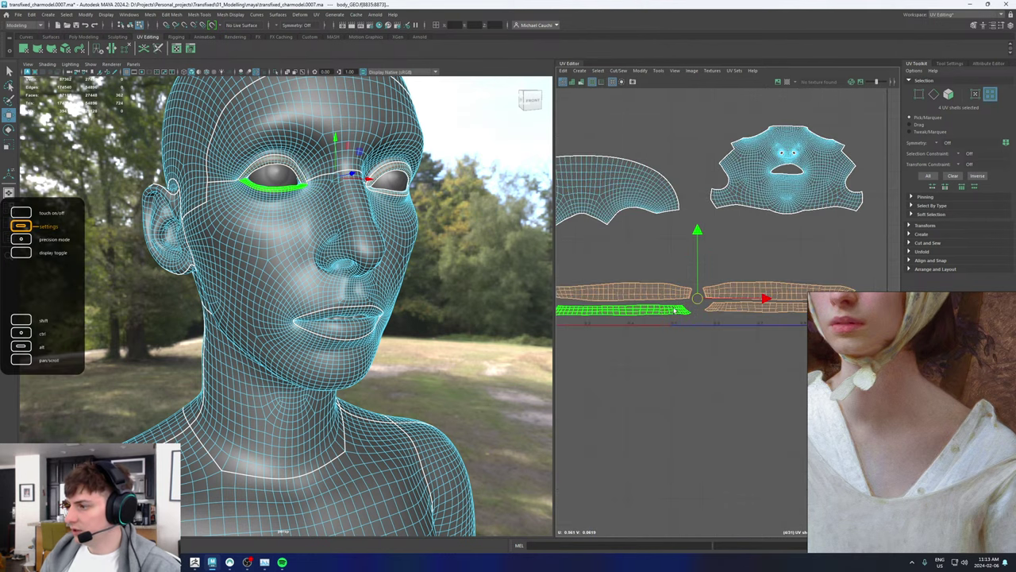
click(683, 309)
shift+click(731, 308)
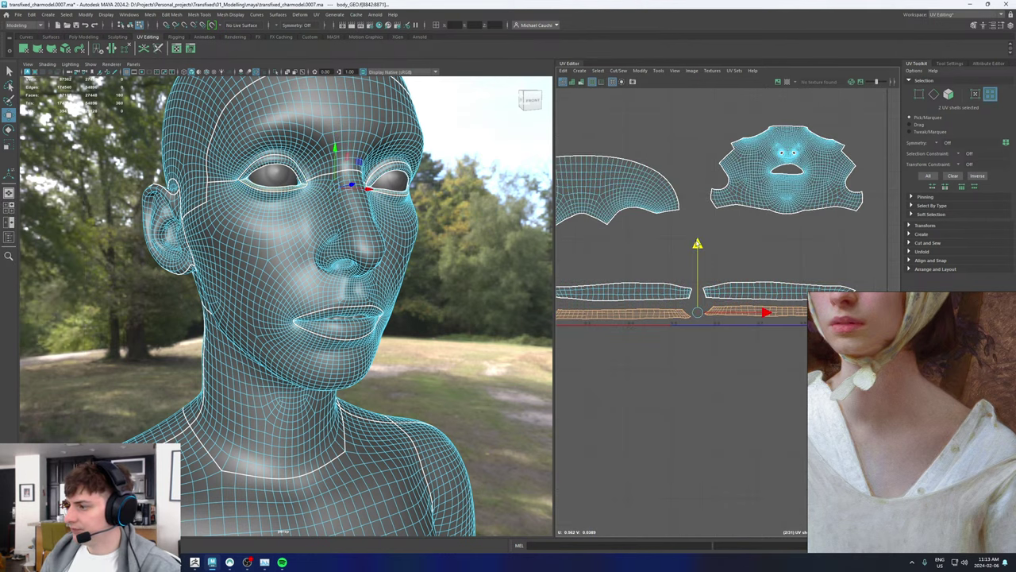
click(743, 246)
Step: Enlarge the scalp shell uniformly and move it down to sit just inside the tile's upper edge
scroll(743, 245, down, 5)
alt+middle_drag(703, 210, 705, 276)
click(703, 279)
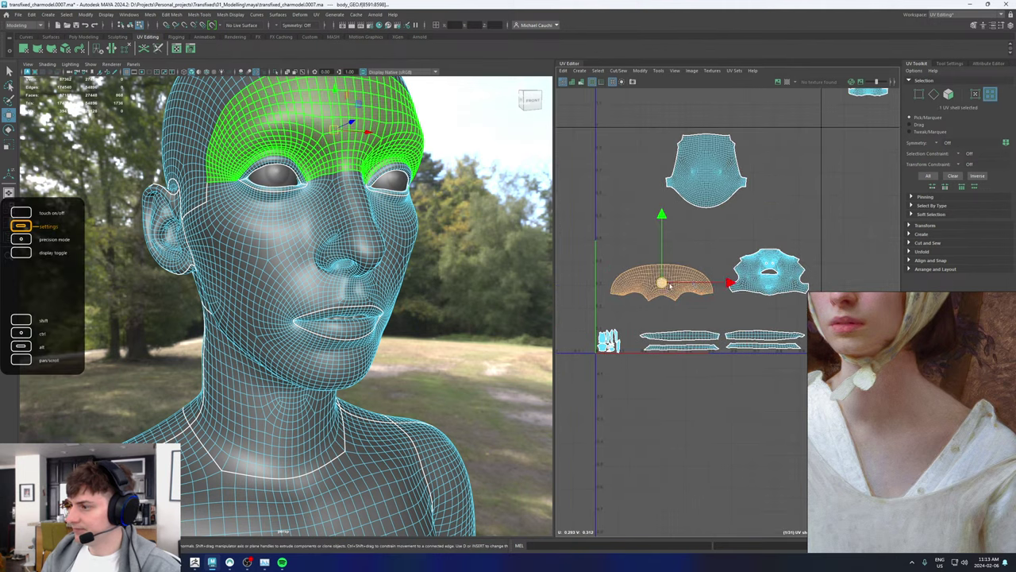
click(711, 174)
key(r)
mouse_move(706, 171)
mouse_down()
mouse_move(772, 217)
mouse_move(706, 165)
mouse_up()
key(w)
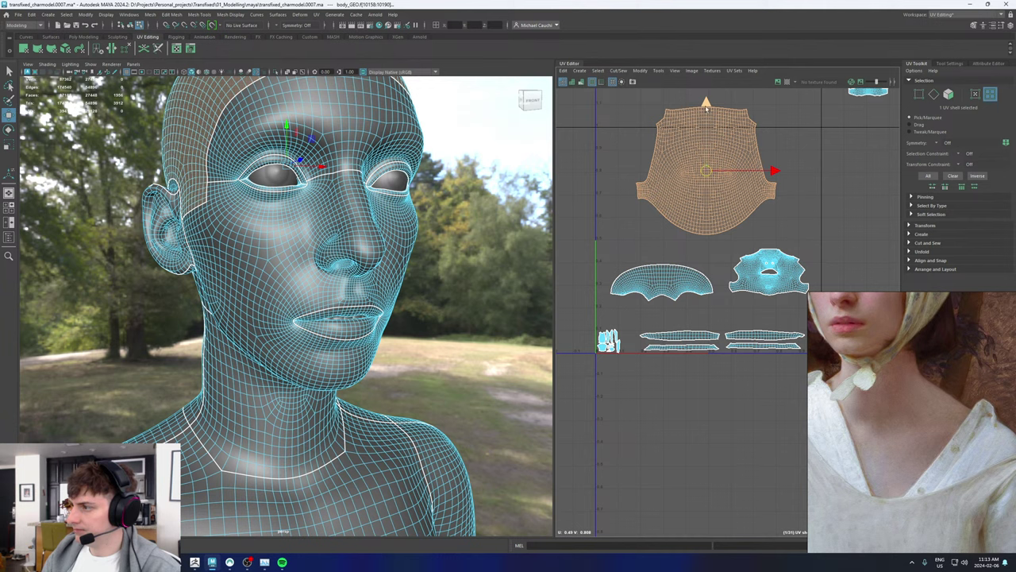
drag(706, 110, 706, 133)
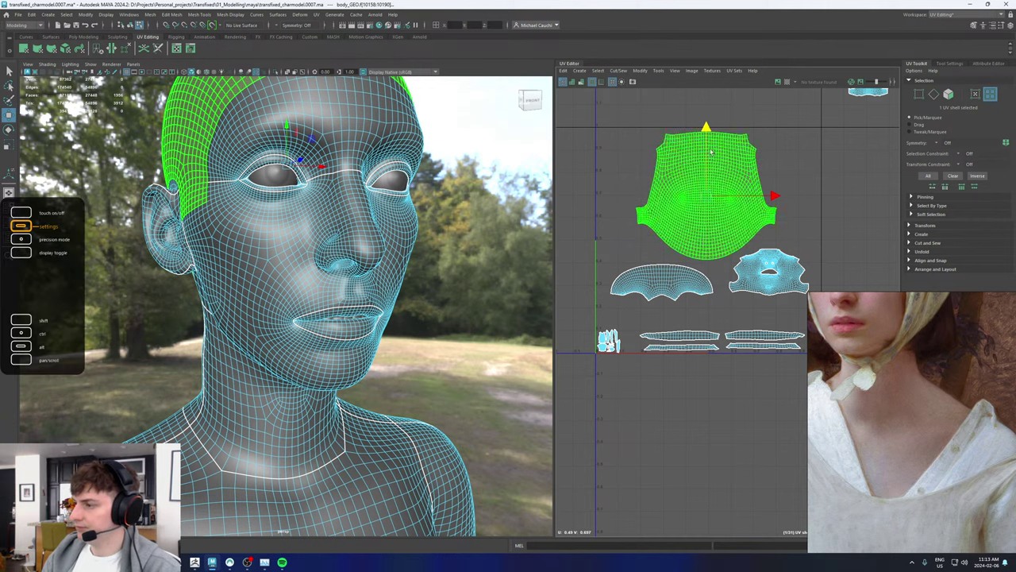
Step: Show the checker map on the mesh, examine the checker scale around the eyes and forehead, and hide it again
click(767, 271)
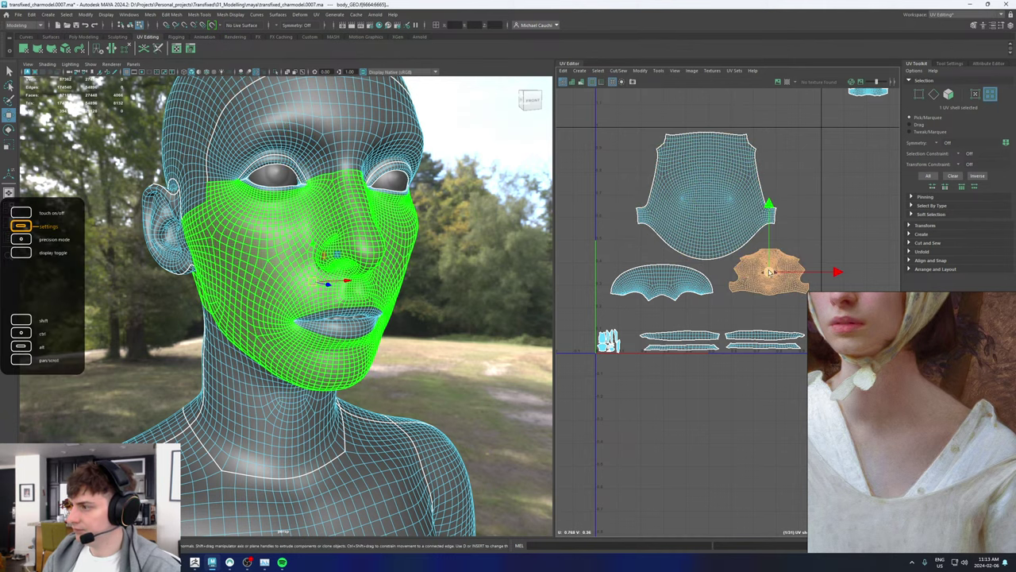
click(786, 83)
alt+drag(348, 137, 339, 214)
alt+right_drag(310, 262, 355, 287)
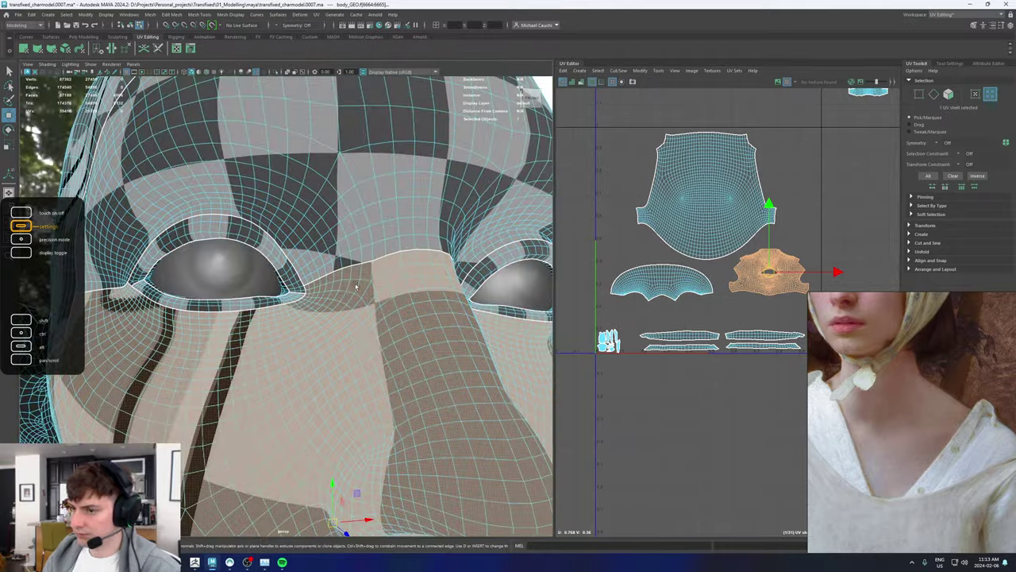
click(788, 83)
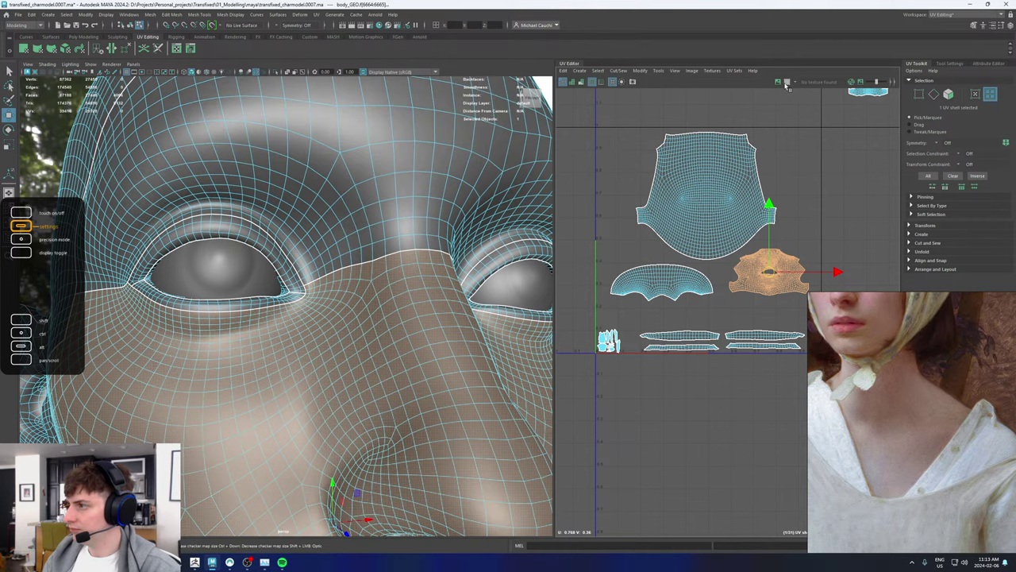
Step: Set the checker map size to 1024 in its options and apply it
click(711, 71)
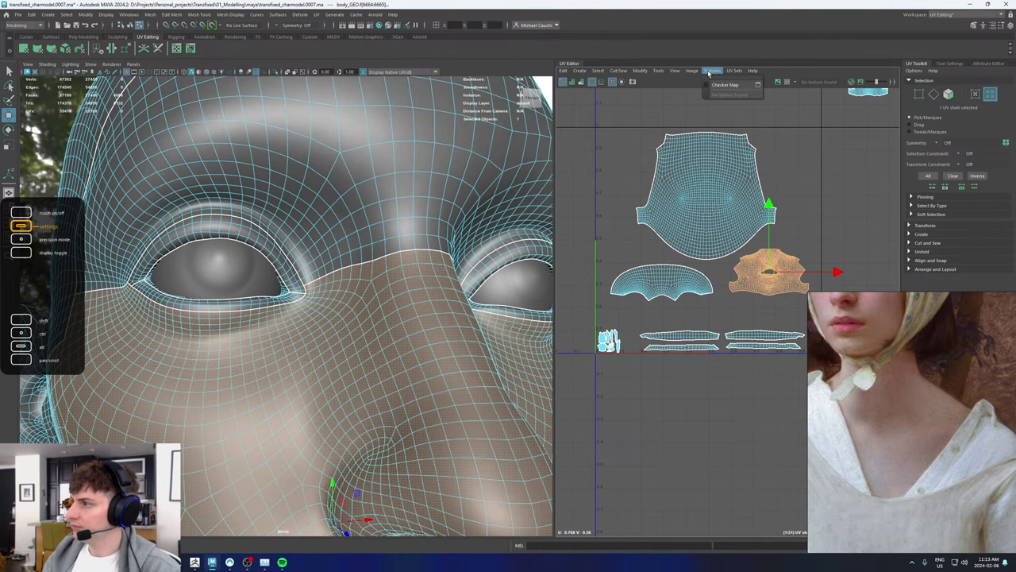
click(757, 84)
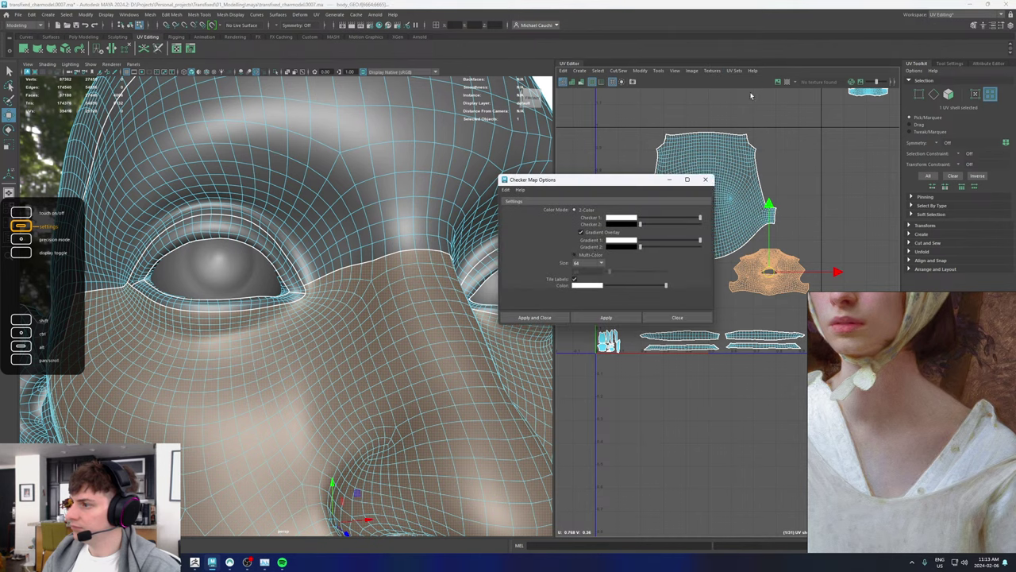
click(583, 265)
click(578, 343)
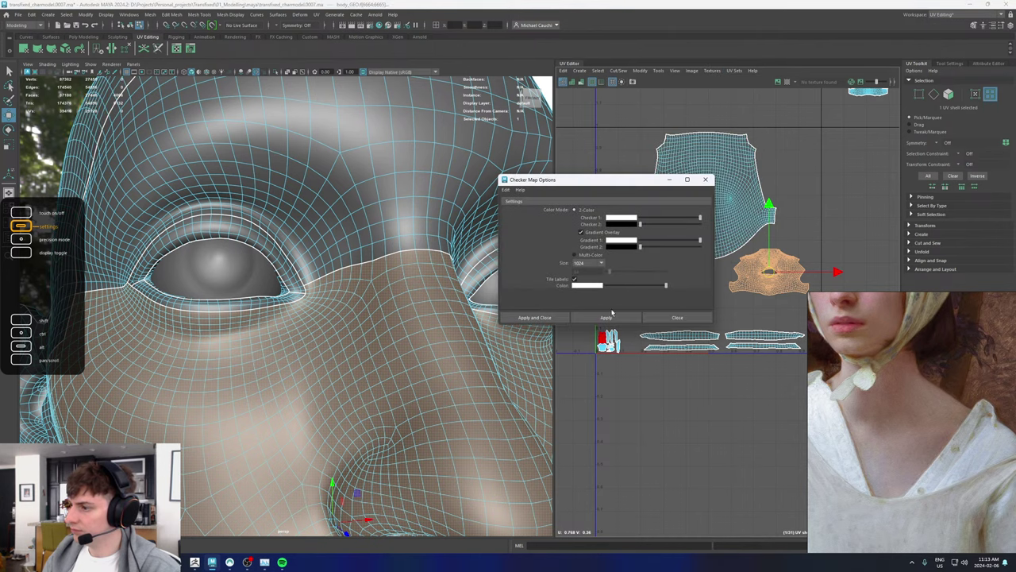
click(605, 318)
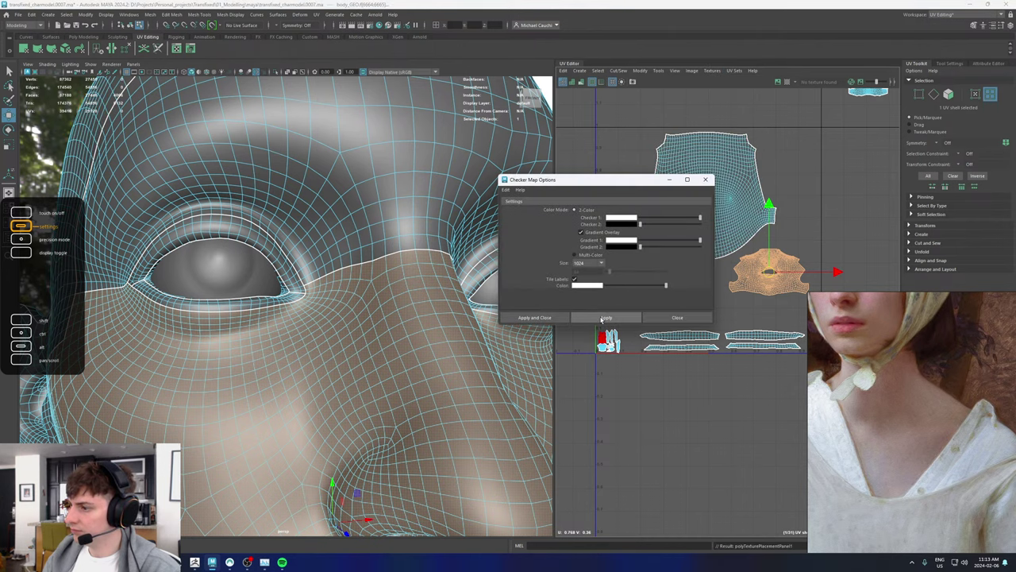
Step: Show the checker map on the mesh, examine it across the forehead and scalp, and reapply and close its options
click(778, 83)
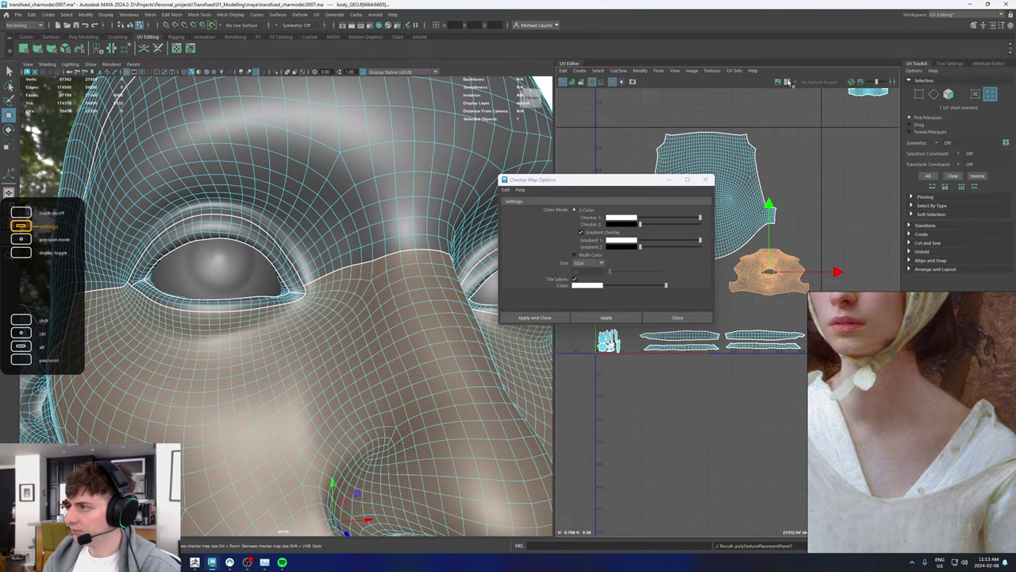
click(789, 83)
alt+drag(342, 220, 429, 246)
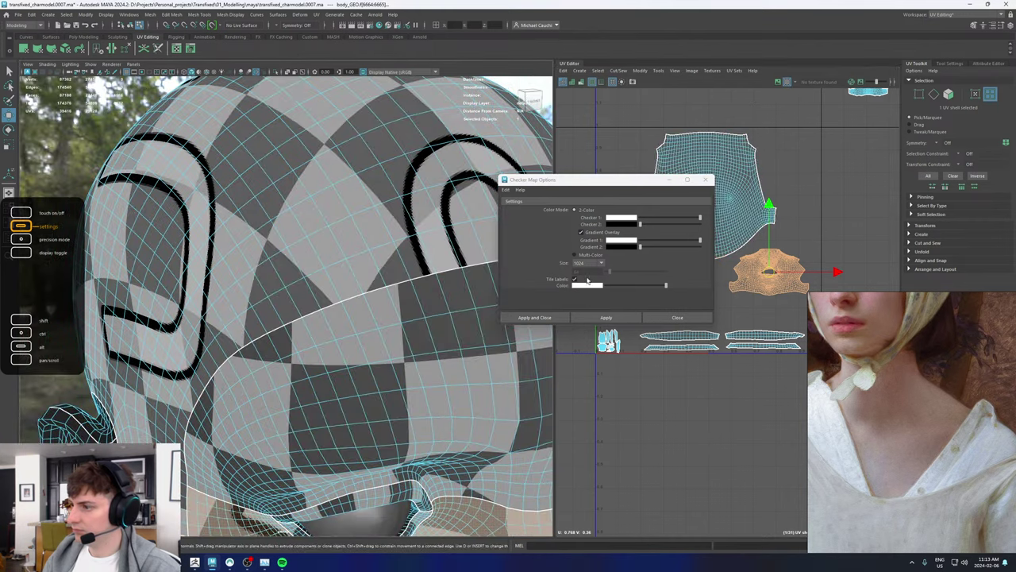
click(606, 317)
click(534, 317)
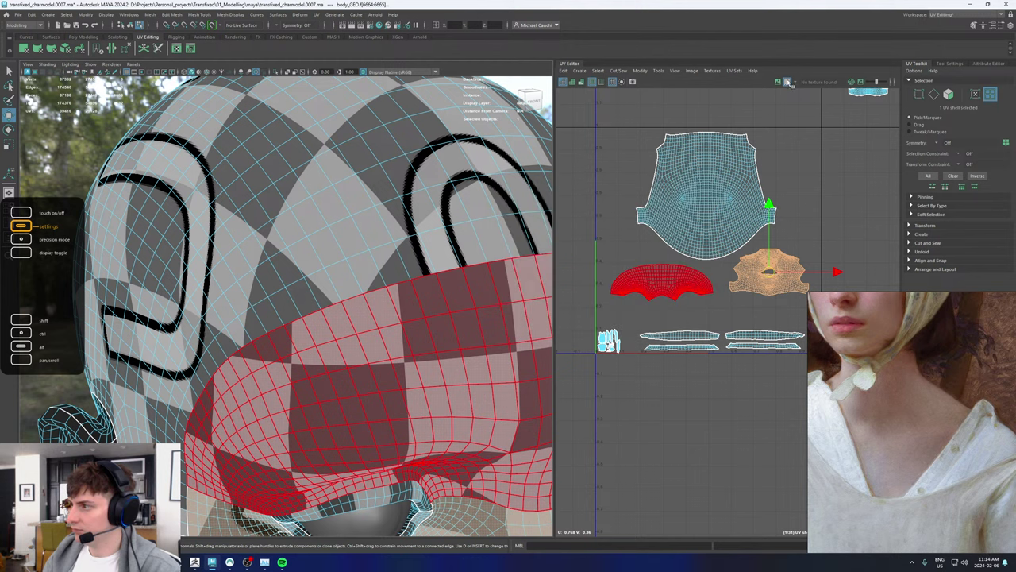
Step: Hide the checker map, show it on the mesh again, and examine the forehead and side of the head
click(787, 82)
click(734, 71)
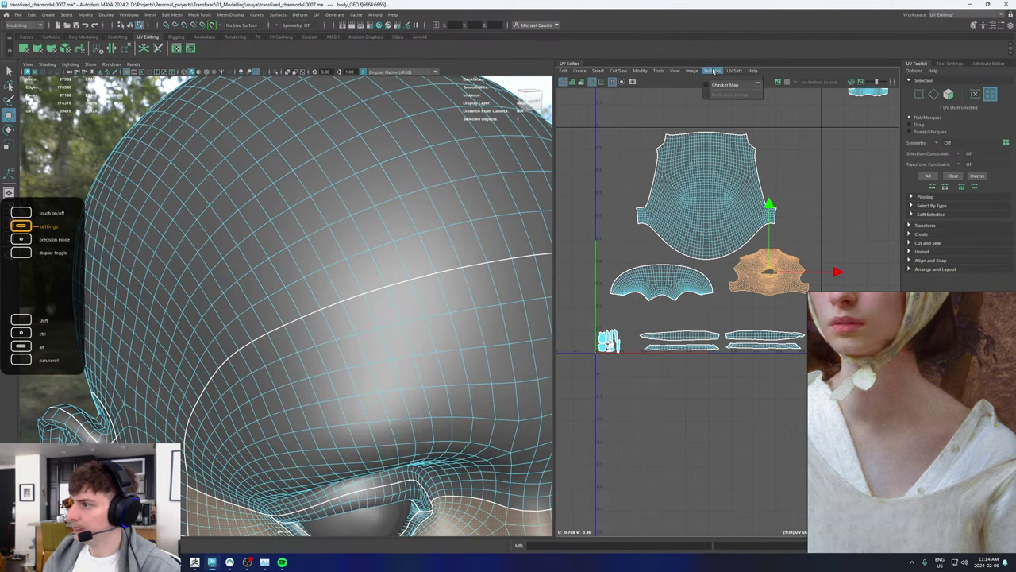
click(718, 84)
scroll(347, 241, down, 5)
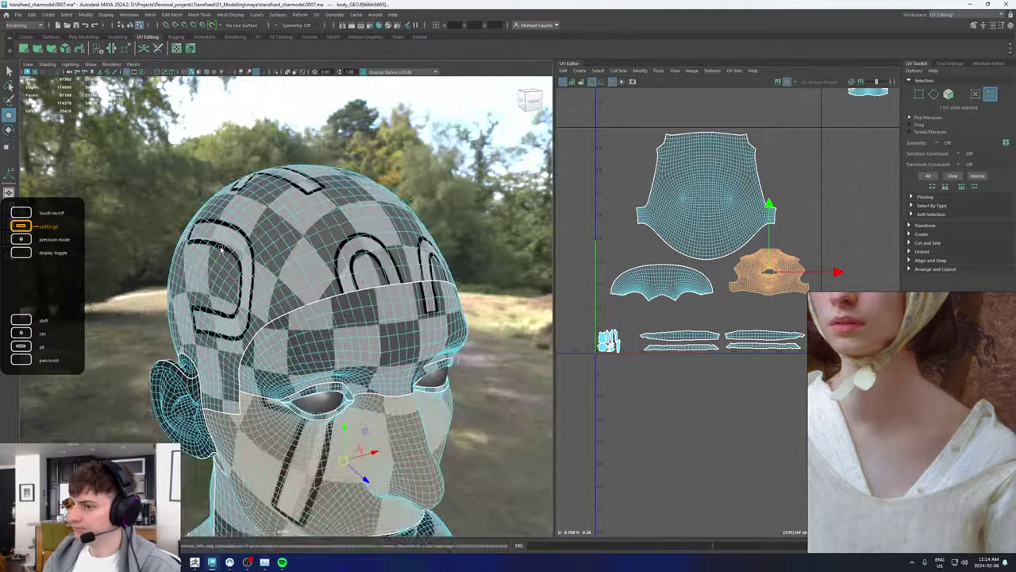
alt+drag(315, 242, 422, 211)
Step: Set the checker map size to 512 in its options, apply it and close the options
click(706, 72)
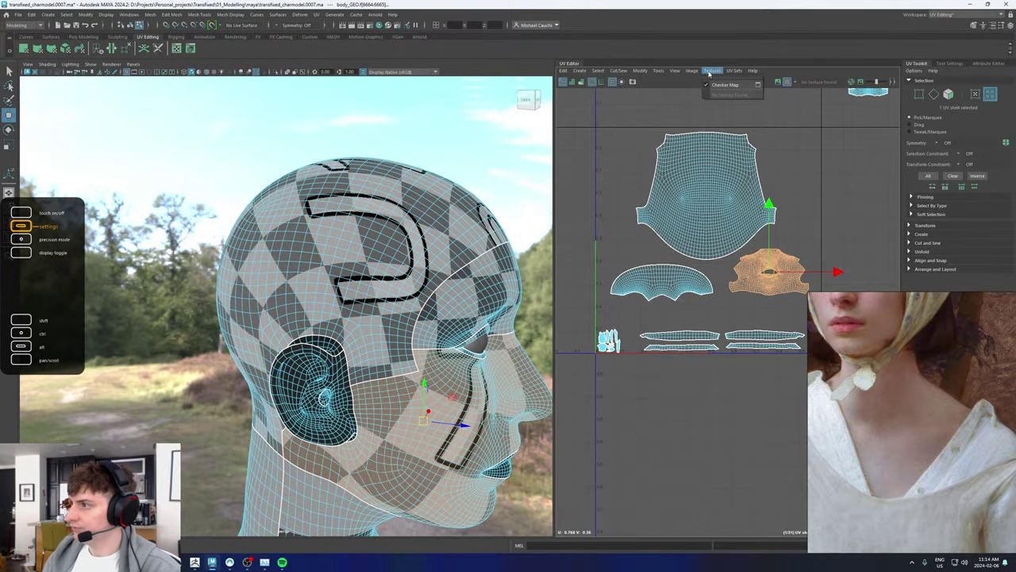
click(762, 88)
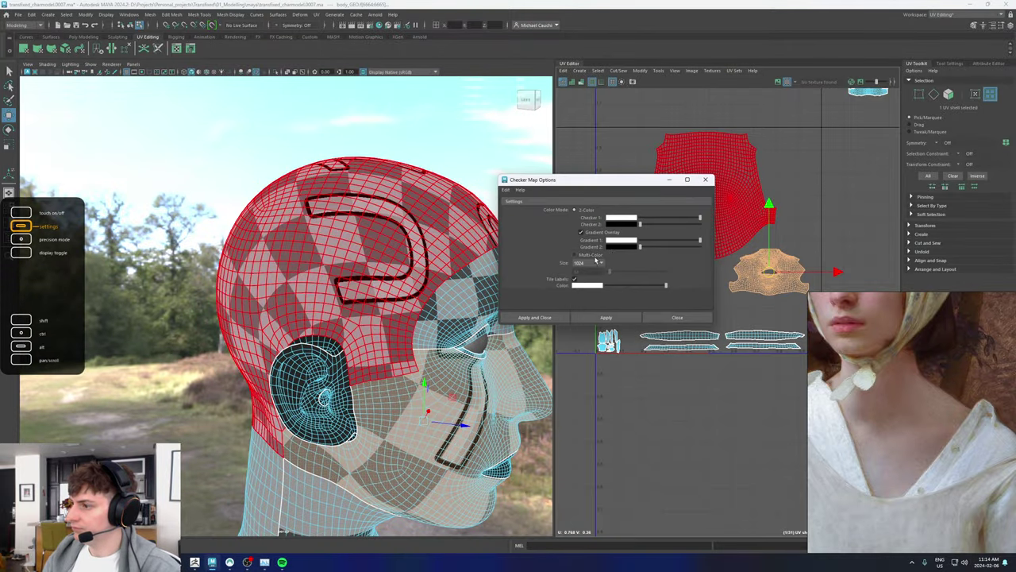
click(587, 263)
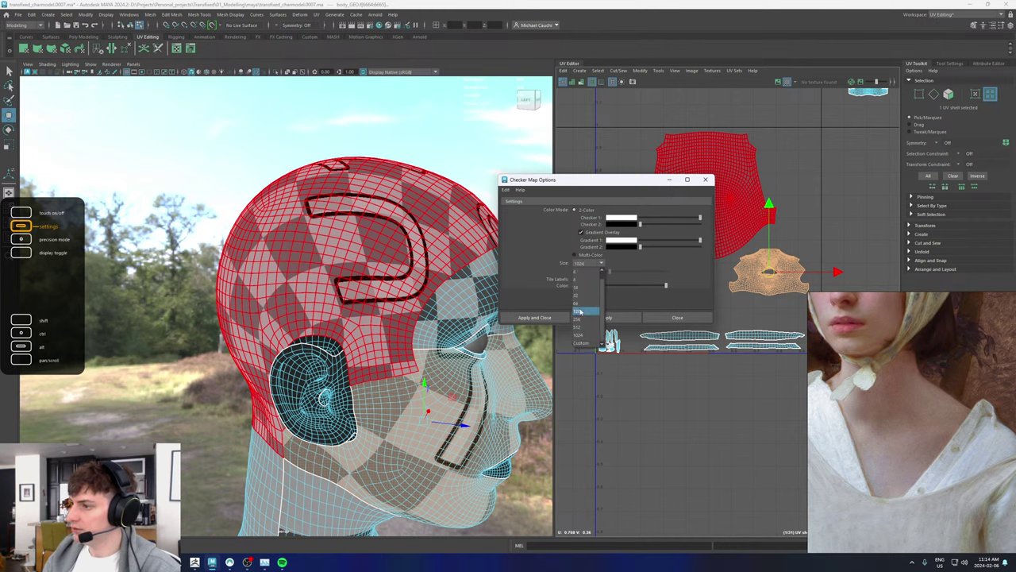
click(581, 337)
click(583, 264)
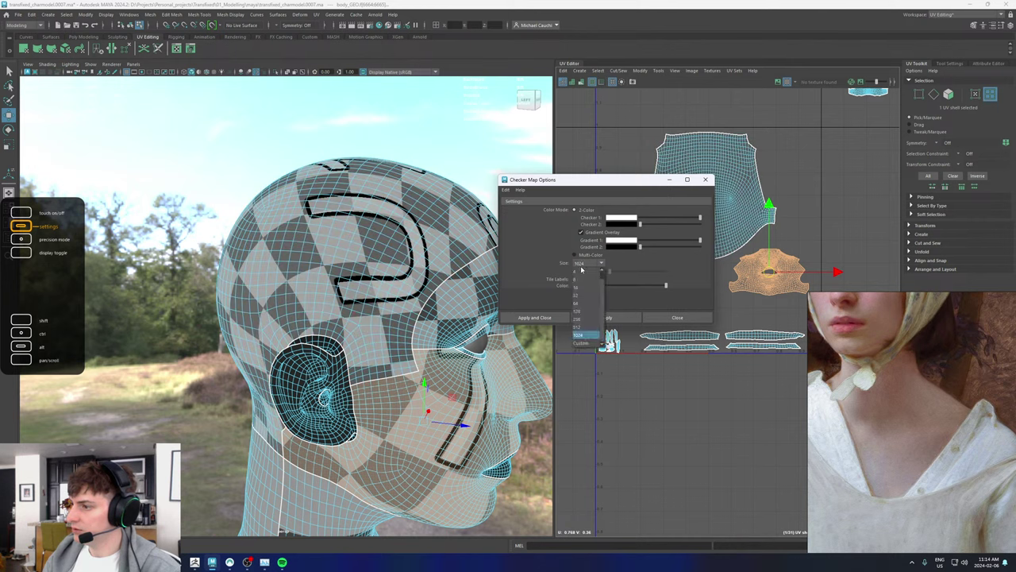
click(577, 281)
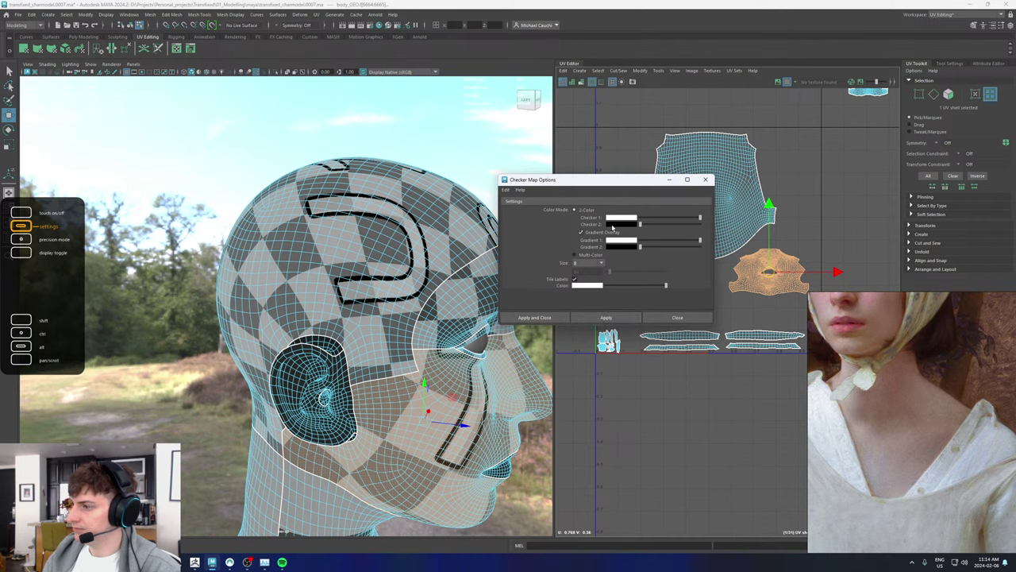
click(582, 231)
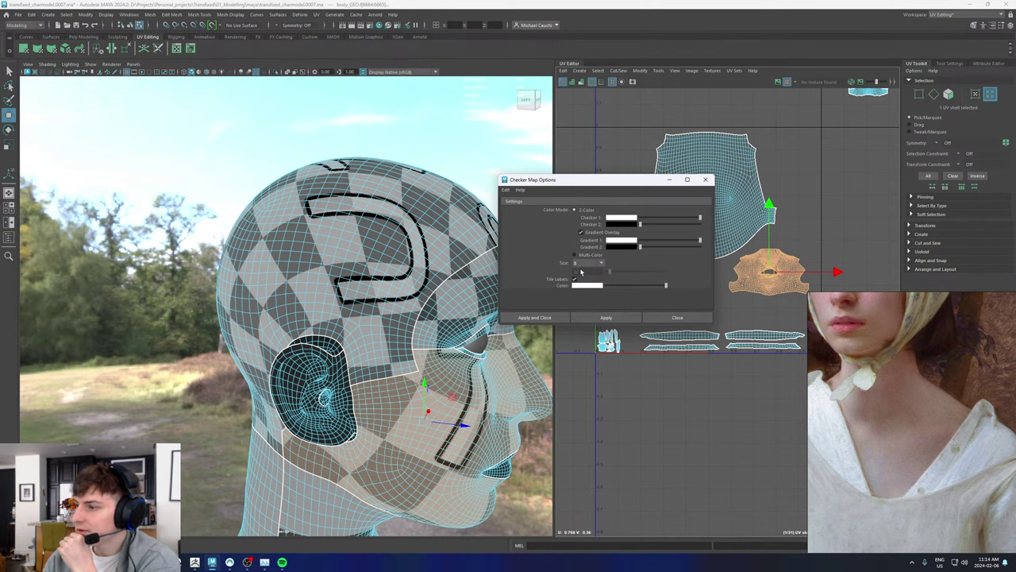
click(583, 264)
click(577, 328)
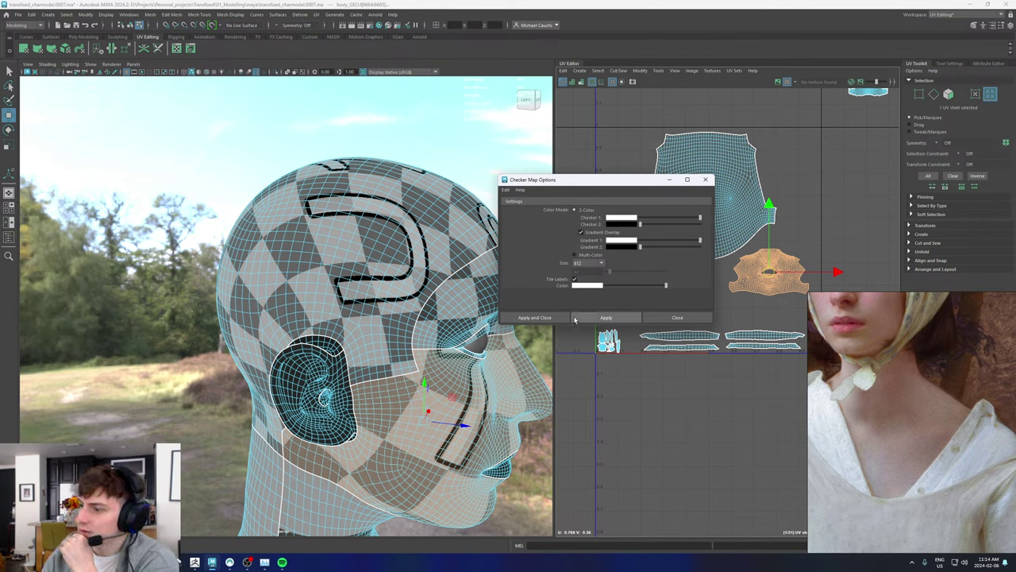
click(534, 318)
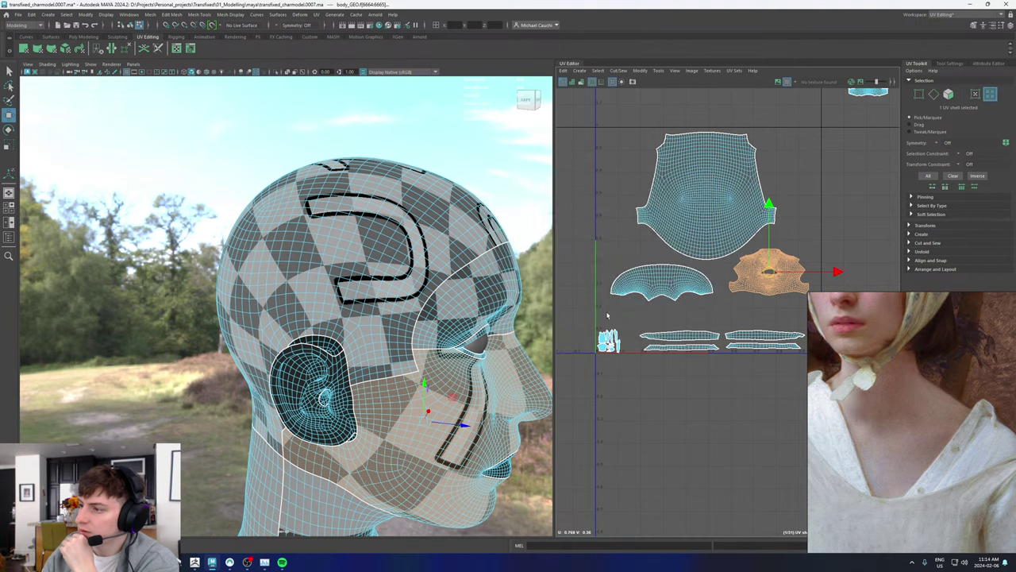
Step: Refresh the checker map on the head and display it behind the shells in the UV Editor
click(788, 83)
key(6)
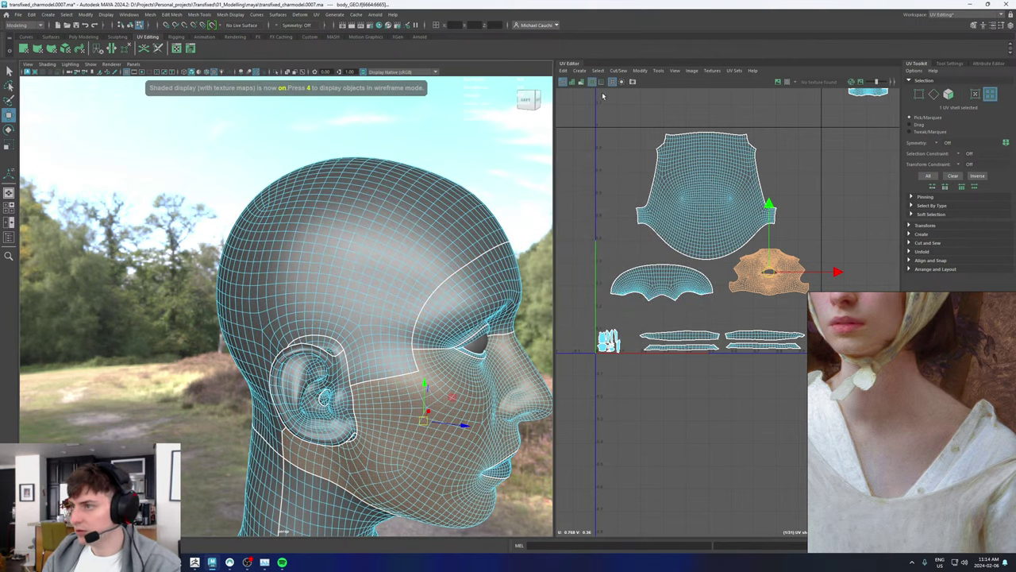
click(695, 72)
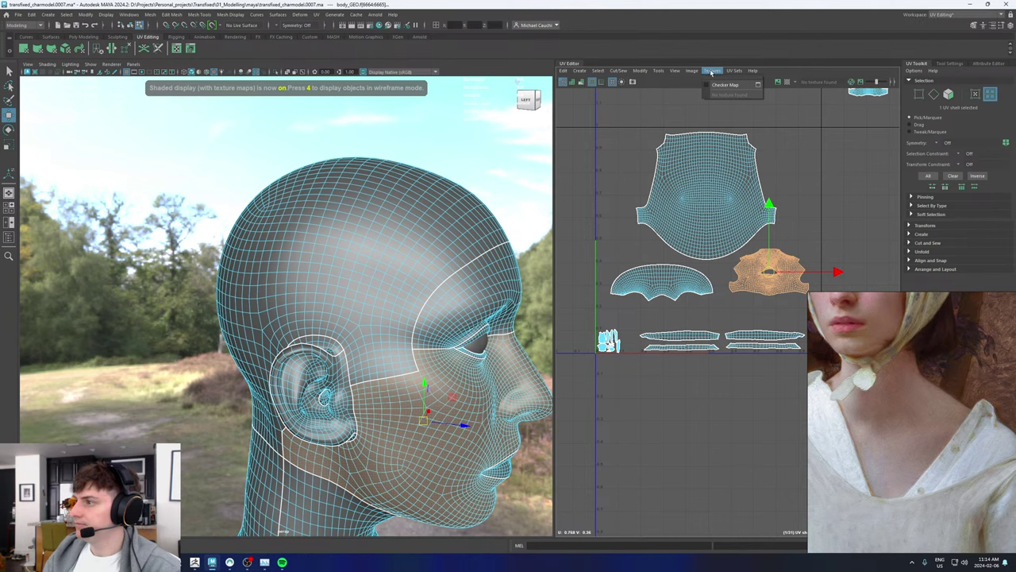
click(719, 86)
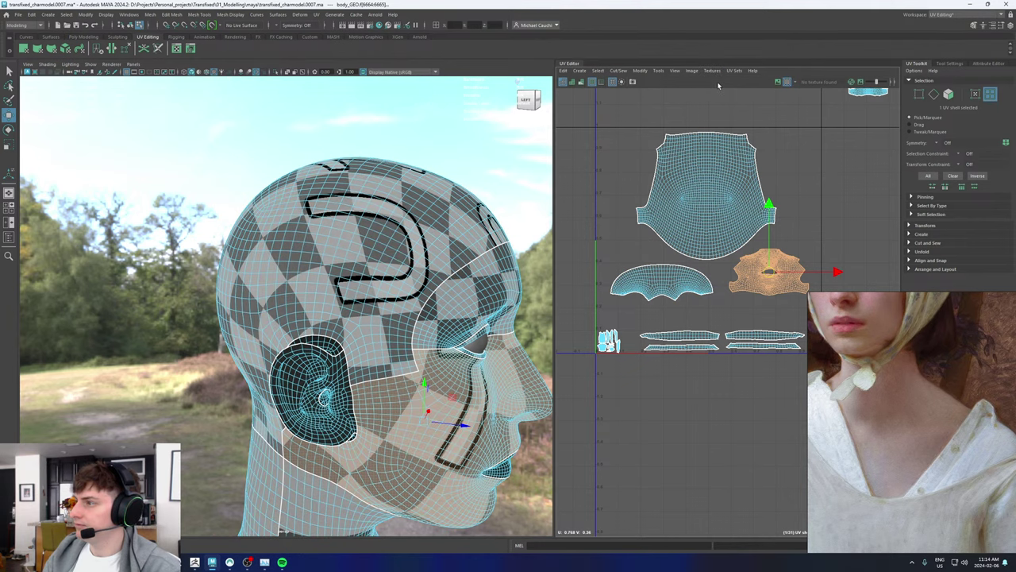
click(785, 83)
click(786, 84)
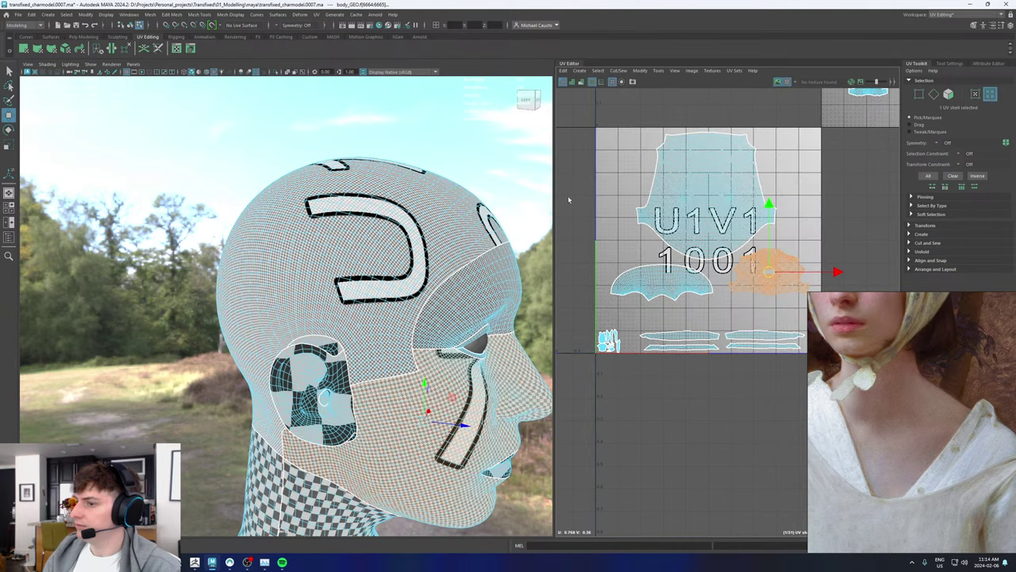
Step: Inspect the checkers around the temple, and set the checker map size to 1024 and apply it
alt+drag(397, 223, 299, 197)
scroll(300, 196, up, 5)
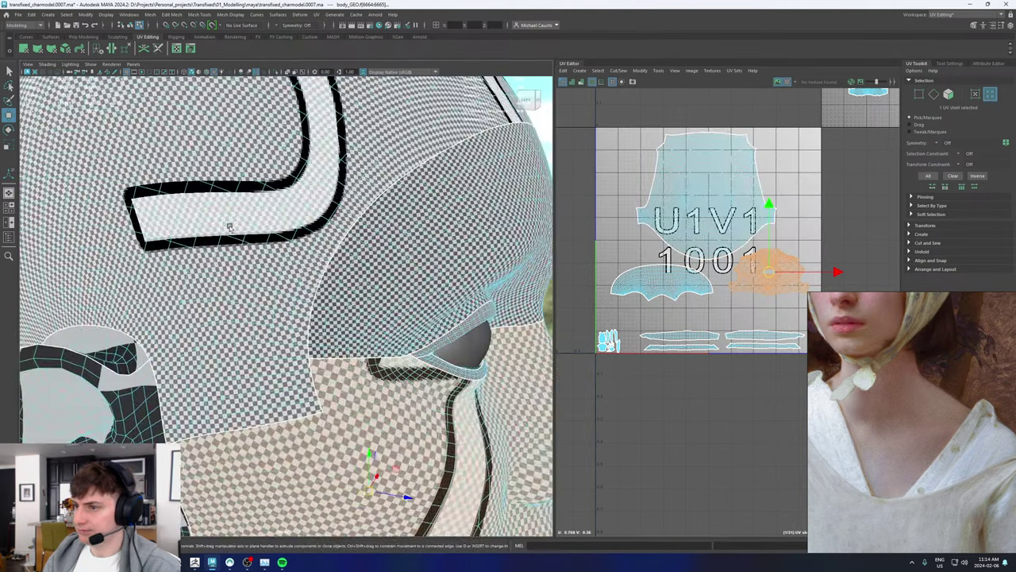
click(343, 93)
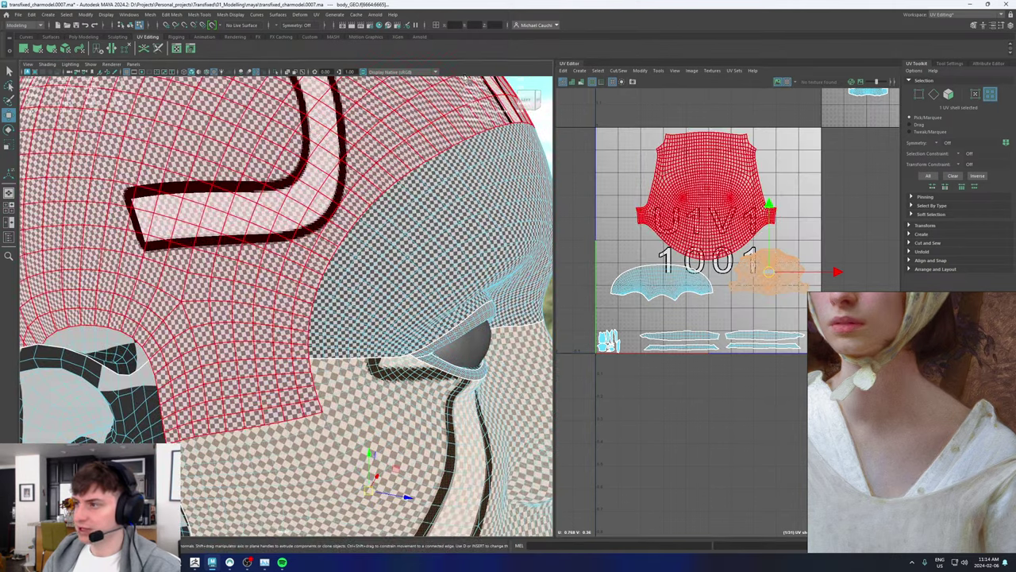
click(712, 71)
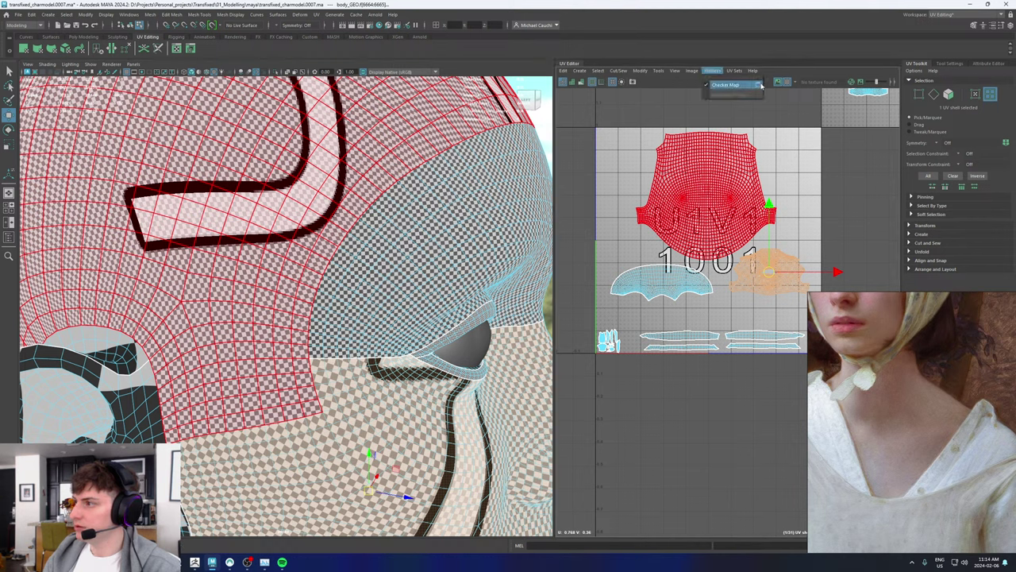
click(758, 84)
click(587, 263)
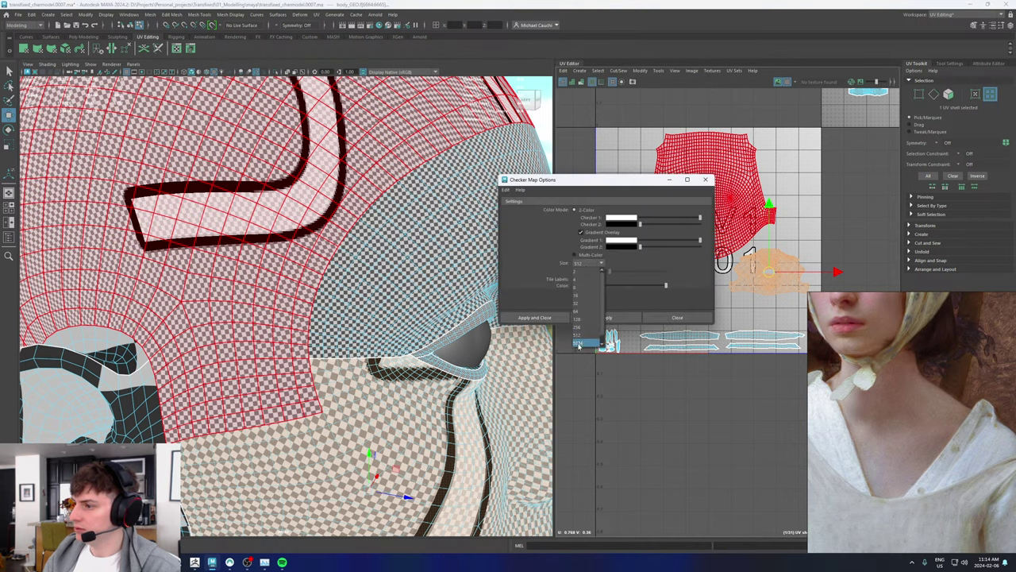
click(579, 343)
click(608, 319)
Step: Compare the checker scale around the eyelids, nose bridge, forehead, cheek and temple on the head
alt+middle_drag(295, 303, 216, 240)
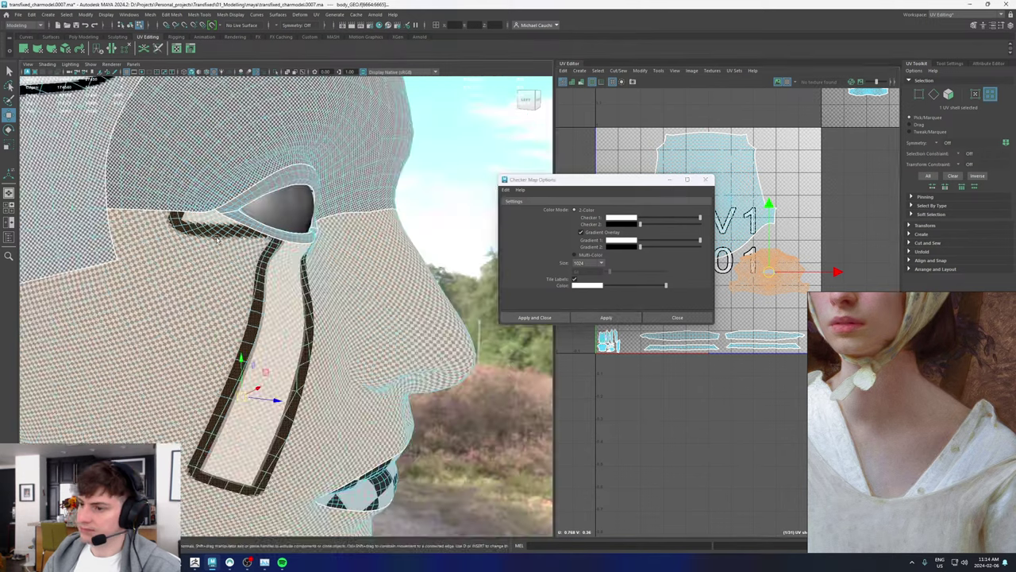
alt+right_drag(217, 240, 274, 214)
alt+middle_drag(274, 214, 274, 255)
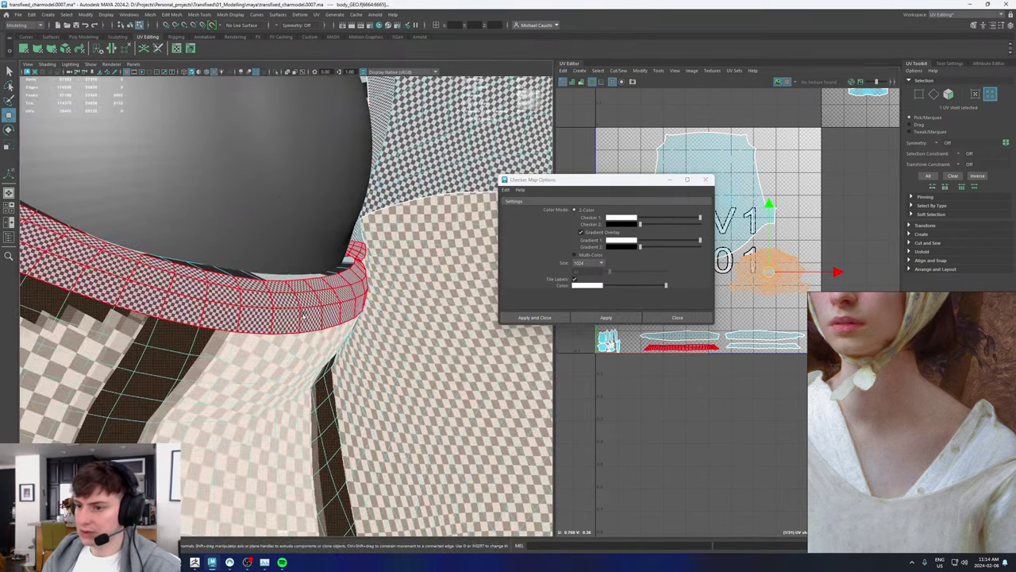
double_click(260, 319)
alt+right_drag(272, 318, 159, 305)
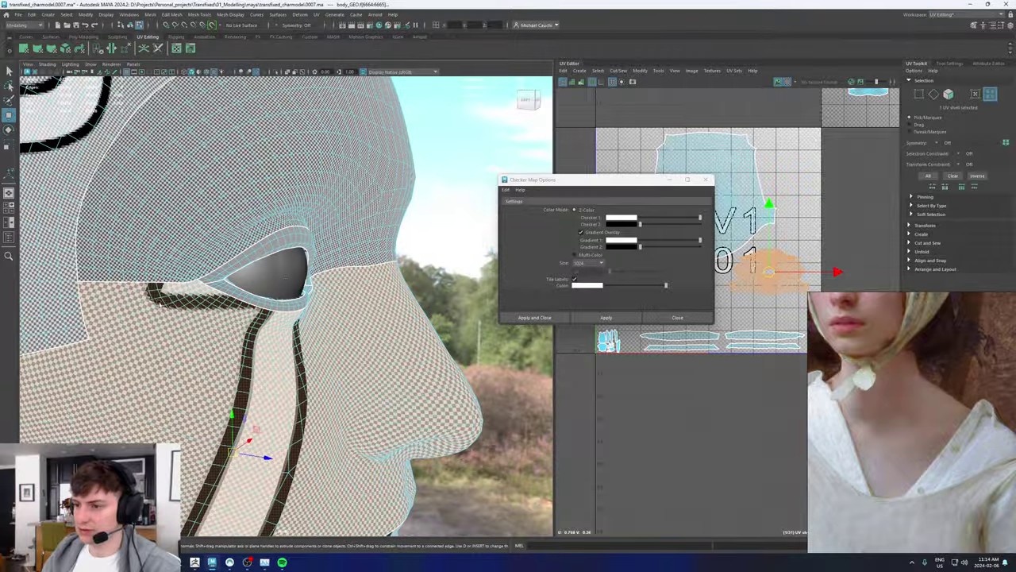
alt+drag(160, 305, 67, 230)
alt+middle_drag(68, 186, 193, 276)
alt+right_drag(193, 276, 199, 263)
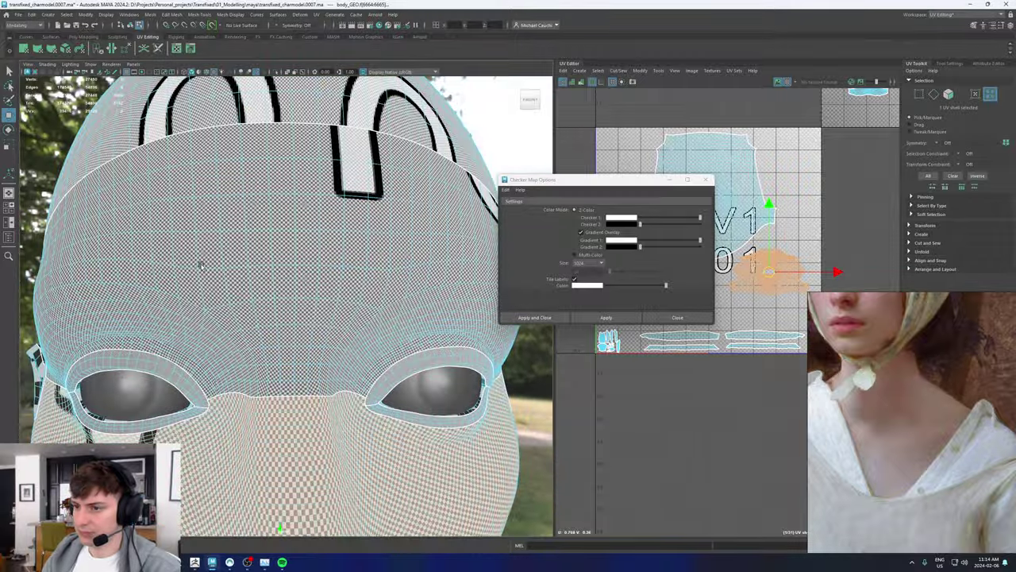
alt+drag(199, 263, 269, 310)
alt+middle_drag(270, 311, 318, 199)
alt+right_drag(170, 286, 192, 291)
alt+drag(192, 290, 252, 218)
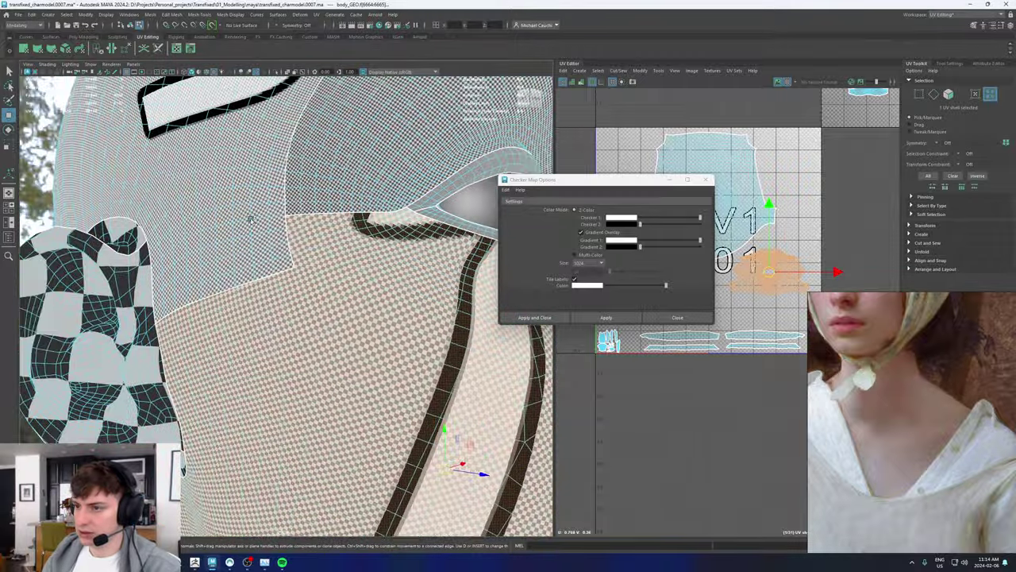
alt+right_drag(252, 218, 180, 209)
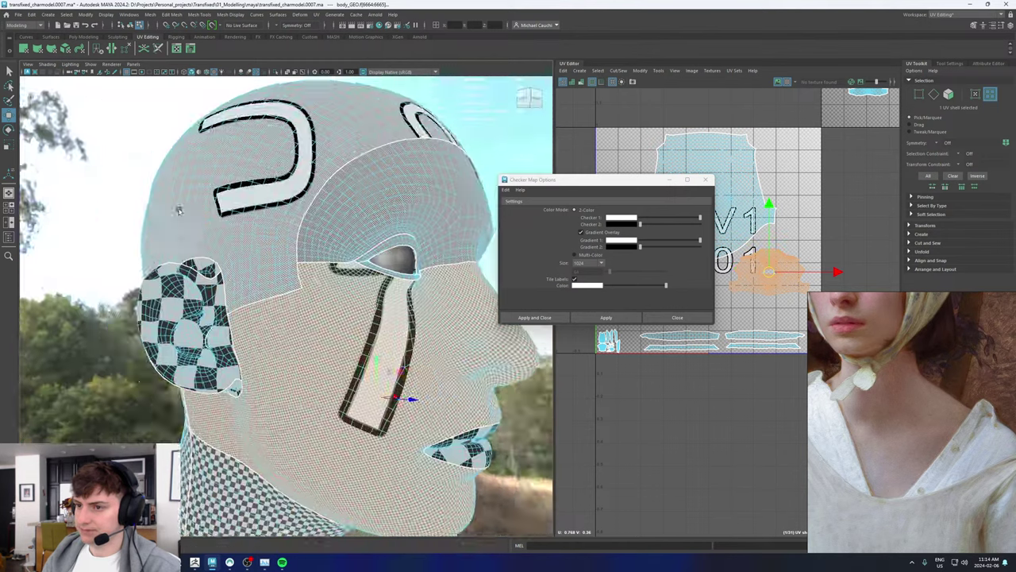
Step: Compare the checker scale on the back of the head, neck, chest and arms, and close the checker map options
alt+drag(179, 209, 252, 222)
scroll(251, 238, down, 5)
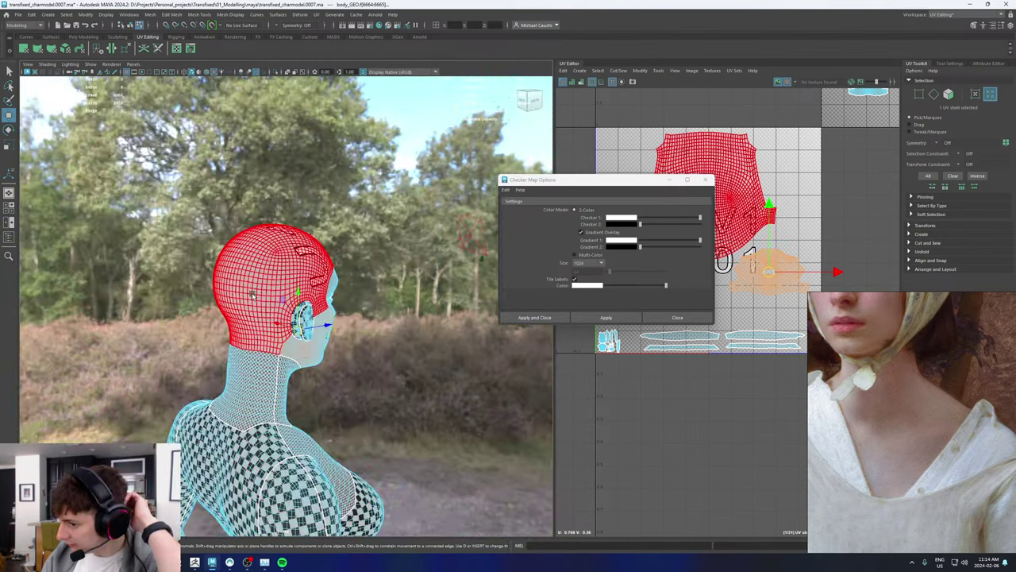
scroll(254, 376, up, 5)
alt+drag(454, 525, 274, 353)
scroll(273, 351, down, 5)
alt+middle_drag(272, 351, 265, 292)
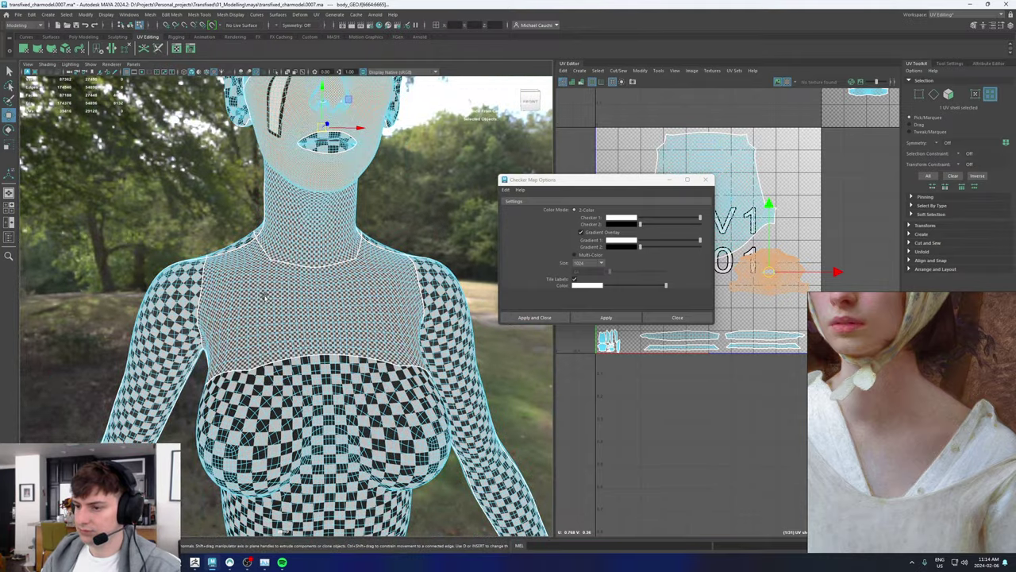
alt+drag(263, 295, 375, 282)
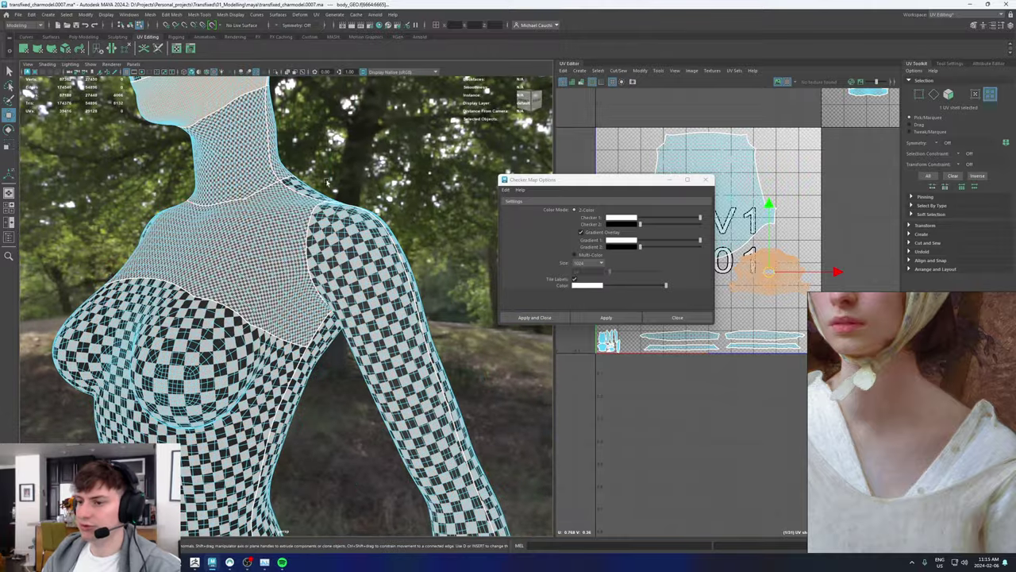
click(370, 266)
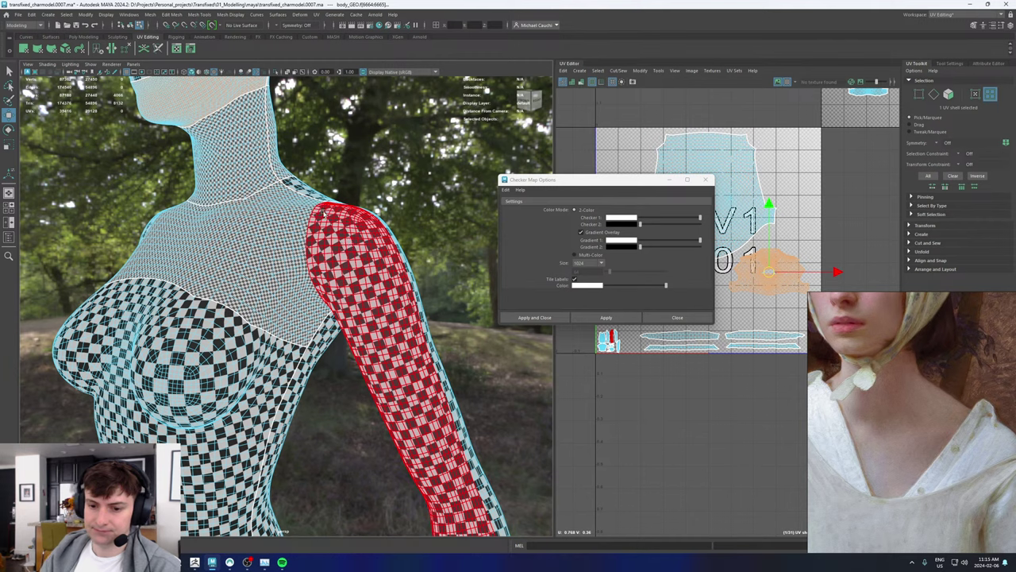
click(159, 267)
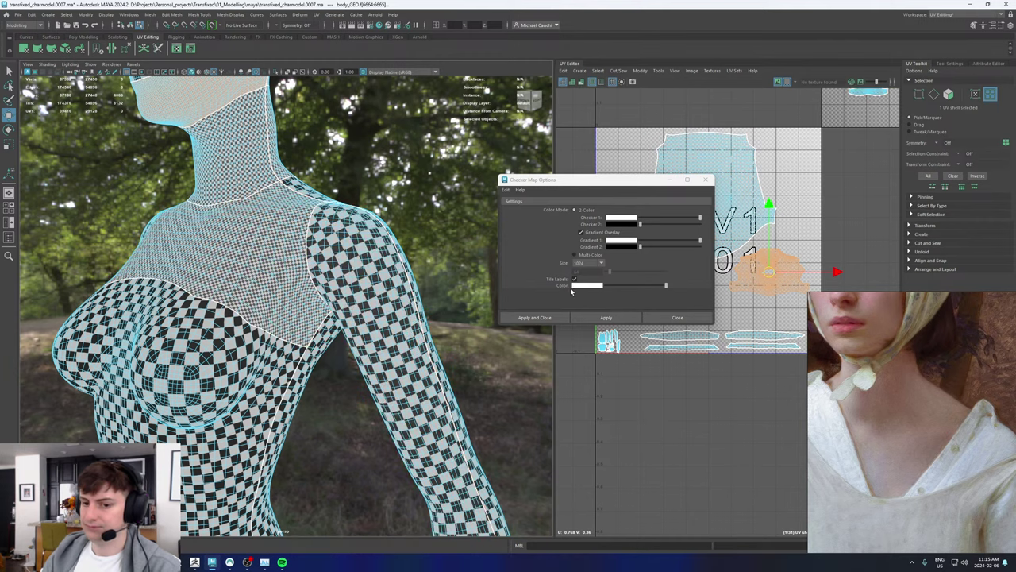
click(707, 183)
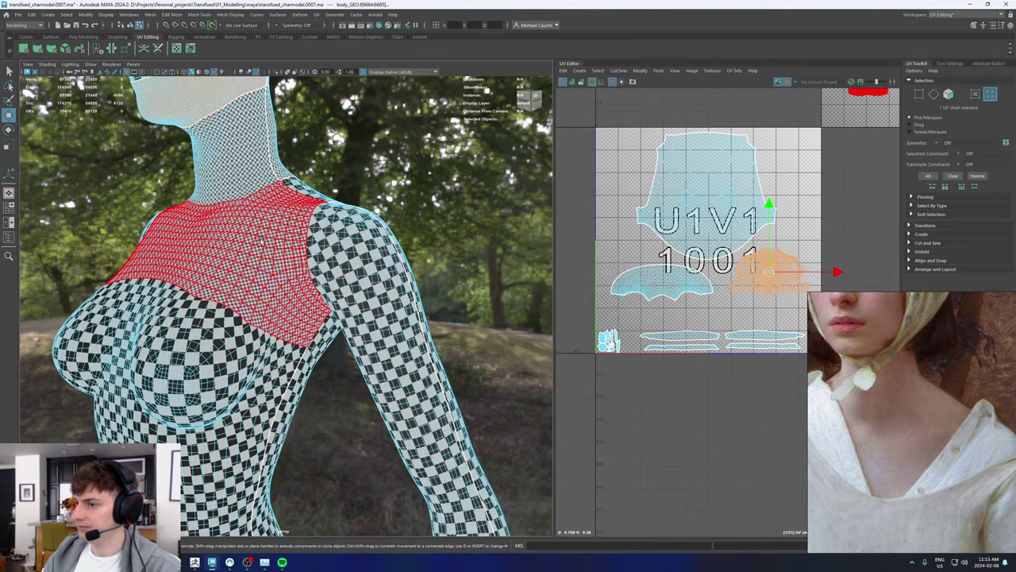
Step: Compare the checker scale on the chest, neck, face and forehead
alt+middle_drag(240, 228, 341, 354)
scroll(669, 283, up, 2)
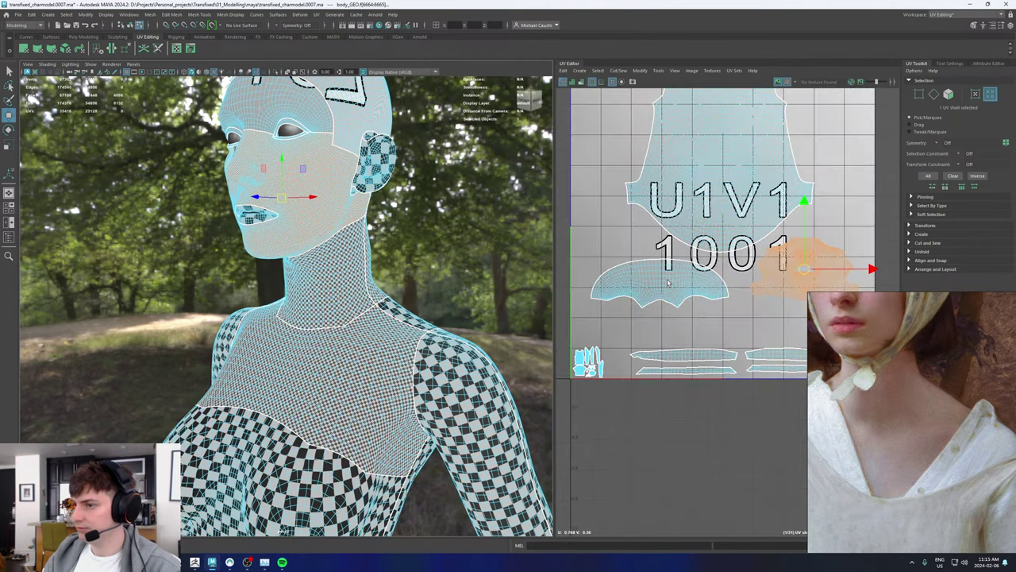
alt+drag(286, 123, 361, 123)
alt+middle_drag(362, 123, 376, 280)
scroll(376, 280, up, 2)
scroll(376, 279, up, 3)
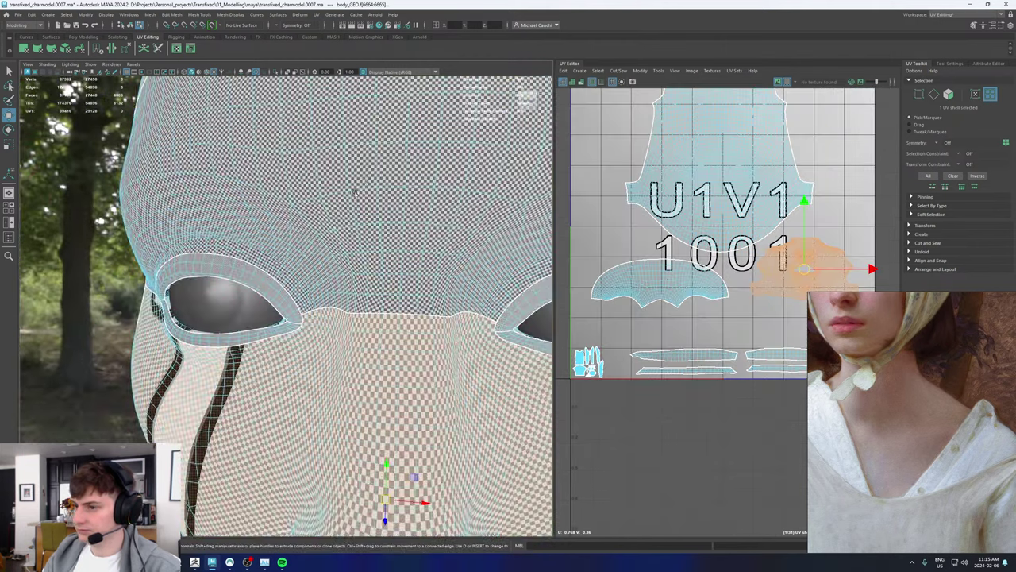
scroll(288, 266, up, 3)
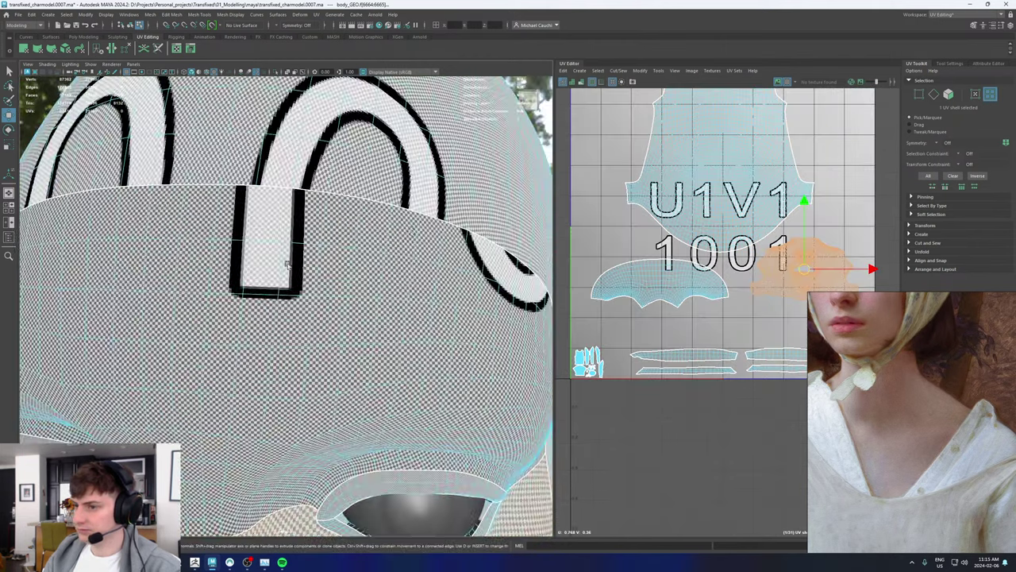
Step: Move the forehead UV shell slightly up and toward the U=0 edge of tile 1001, checking the checkers on the forehead
click(675, 290)
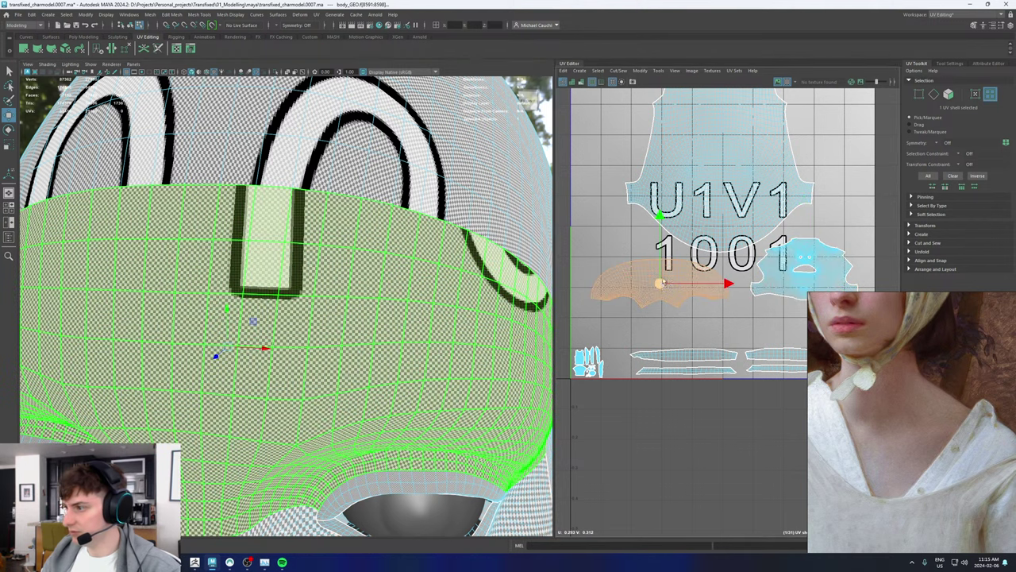
drag(660, 283, 657, 284)
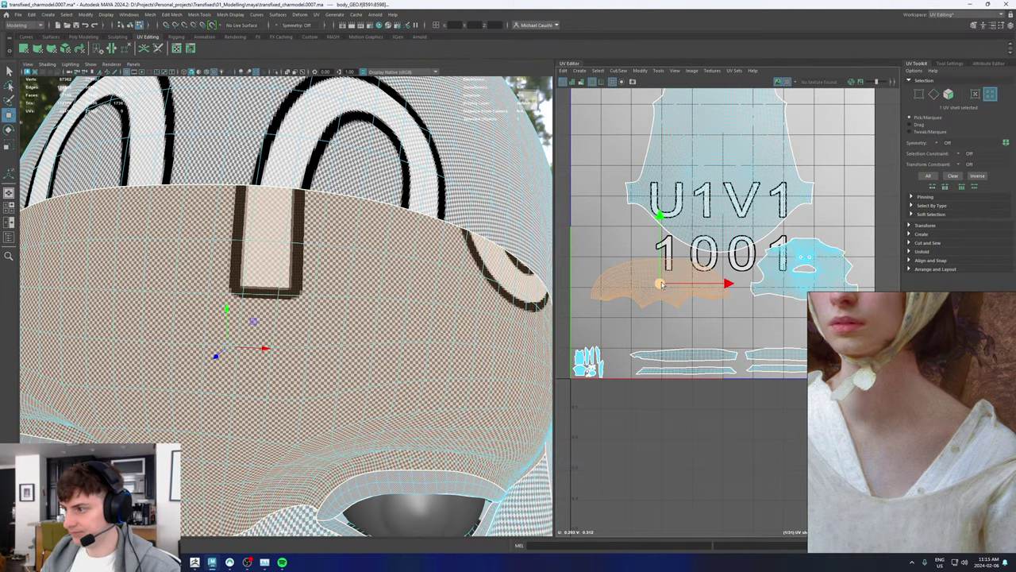
key(r)
alt+right_drag(476, 327, 351, 266)
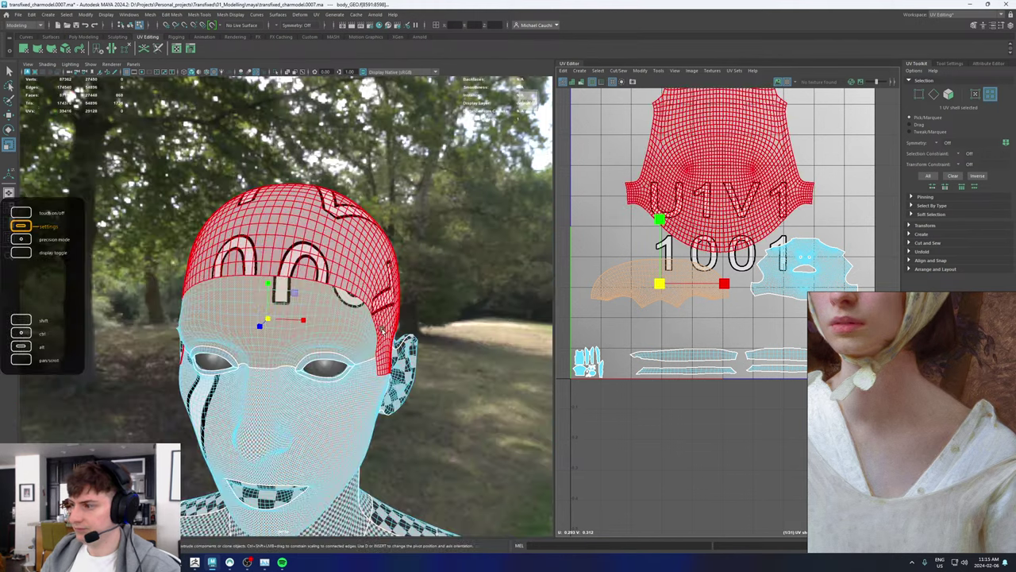
alt+middle_drag(351, 266, 336, 158)
key(w)
drag(662, 286, 644, 274)
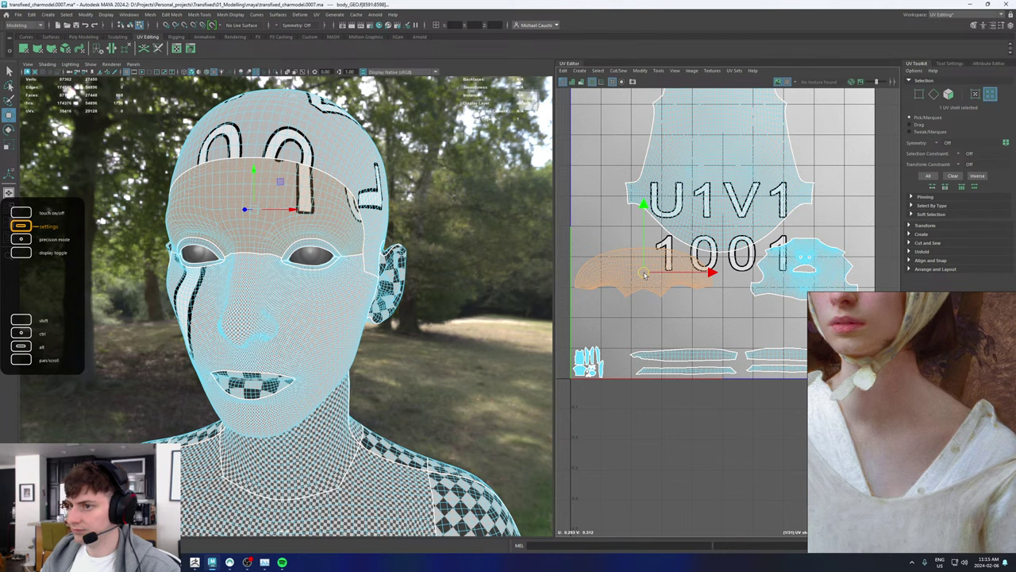
Step: Scale up the face UV shell and reposition it beneath the scalp shell in tile 1001
click(802, 262)
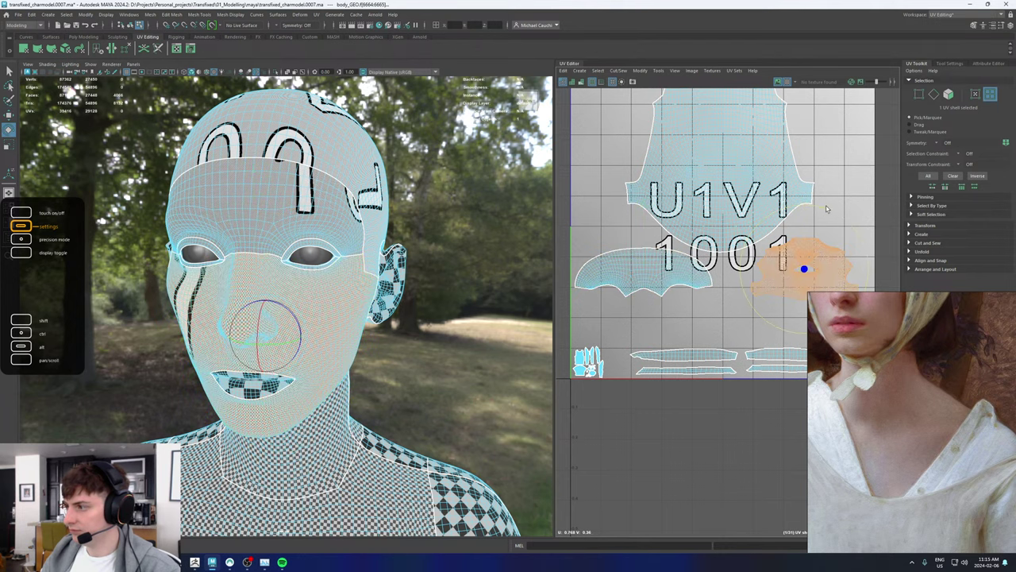
shift+right_drag(810, 251, 715, 248)
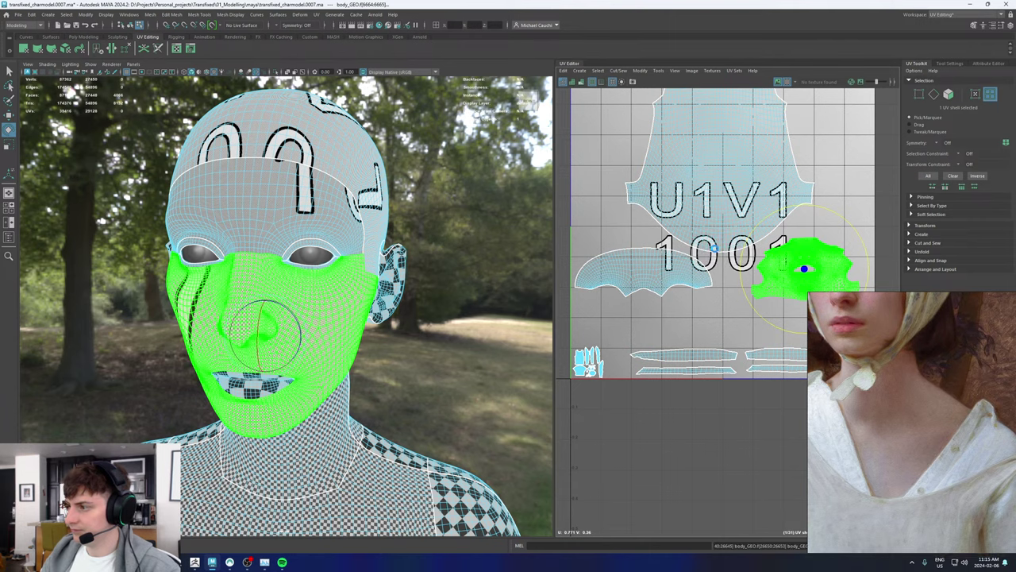
alt+right_drag(340, 317, 441, 294)
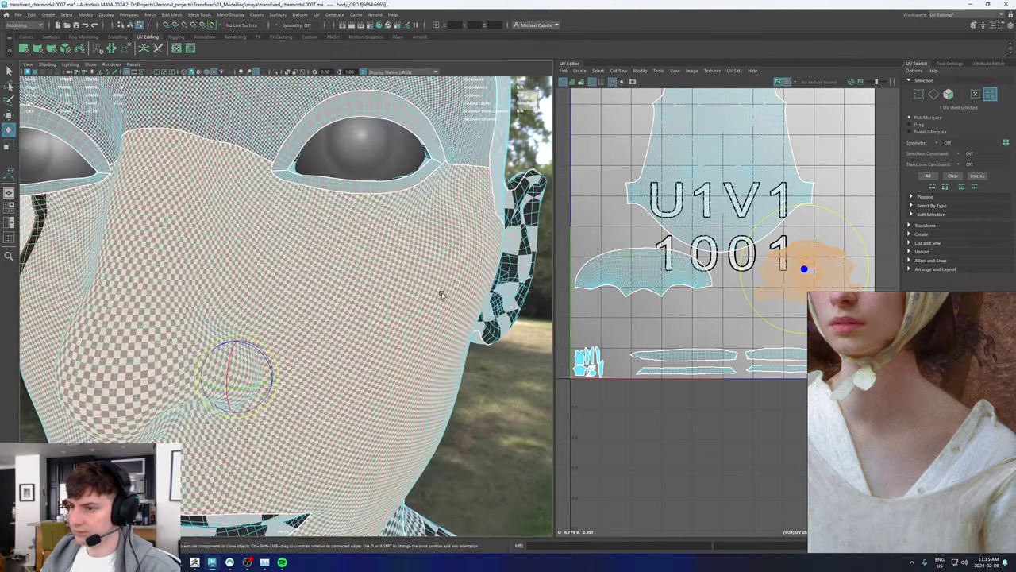
scroll(442, 294, up, 3)
scroll(717, 250, up, 3)
key(r)
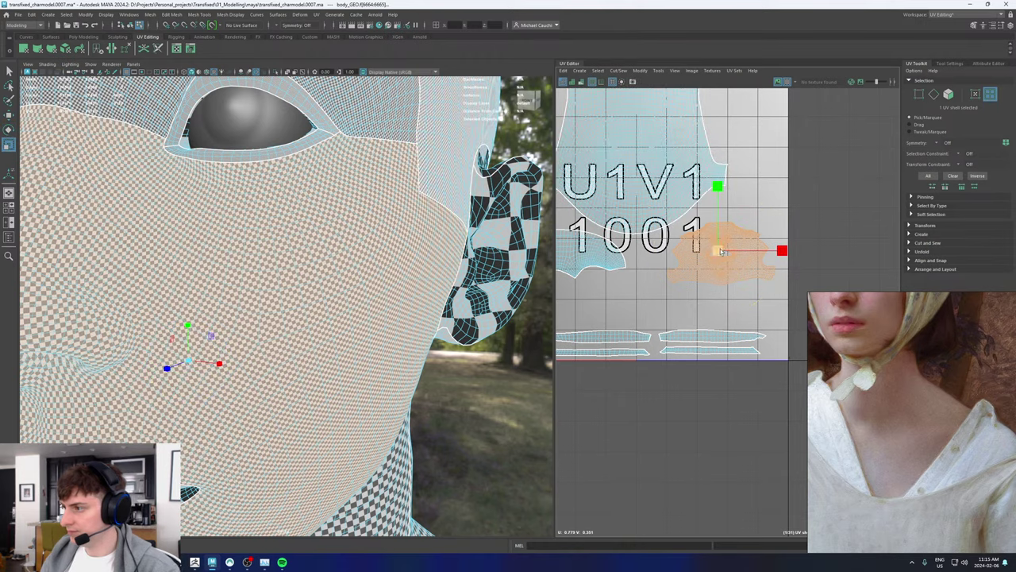
key(w)
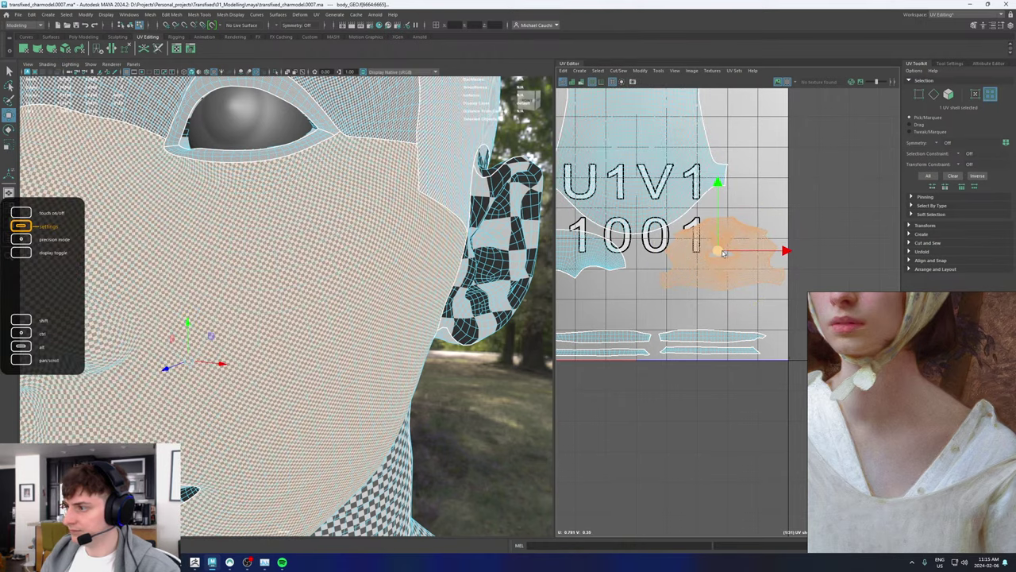
drag(719, 253, 718, 253)
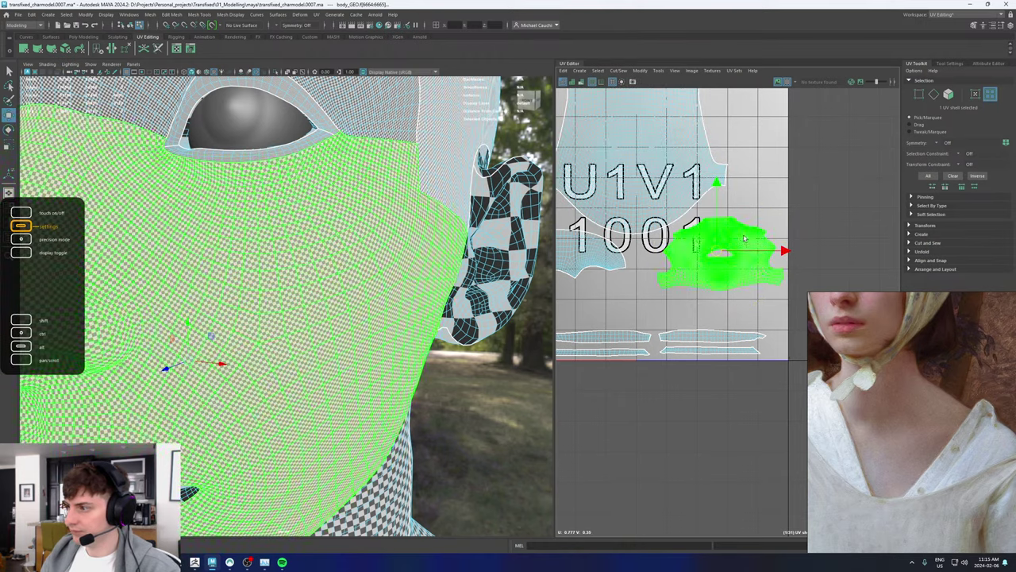
Step: Try a slight rotation of the face shell, inspect the head's checkers, and undo the edit
key(e)
drag(762, 213, 760, 217)
alt+right_drag(336, 304, 314, 300)
alt+drag(287, 249, 361, 272)
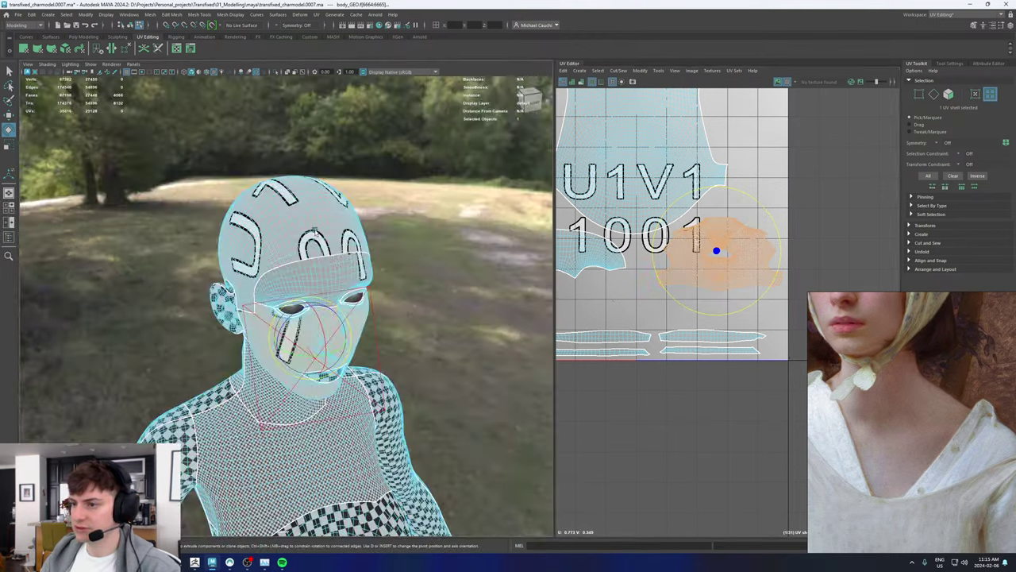
alt+middle_drag(361, 271, 363, 330)
alt+right_drag(363, 331, 425, 336)
scroll(749, 188, down, 3)
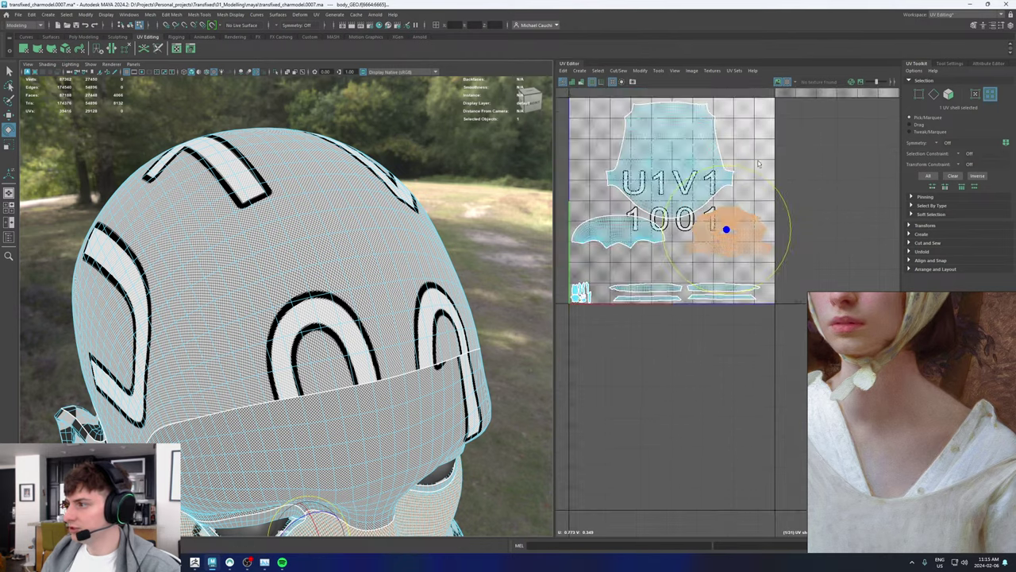
key(ctrl+z)
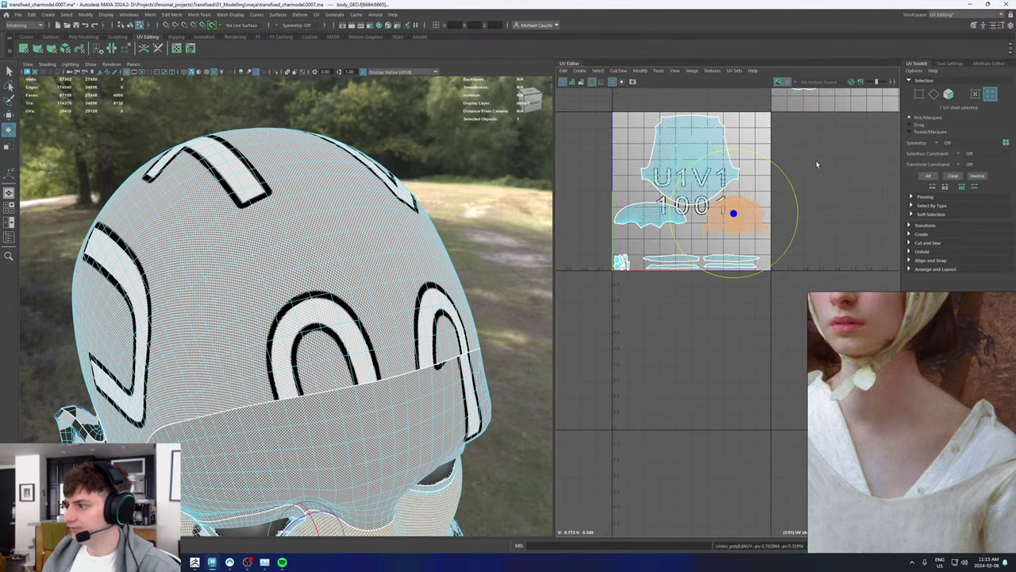
Step: Inspect the neck and chest shells parked in tile 1012, and move the chest shell into tile 1001 beside the scalp shell
alt+middle_drag(817, 164, 808, 248)
click(805, 178)
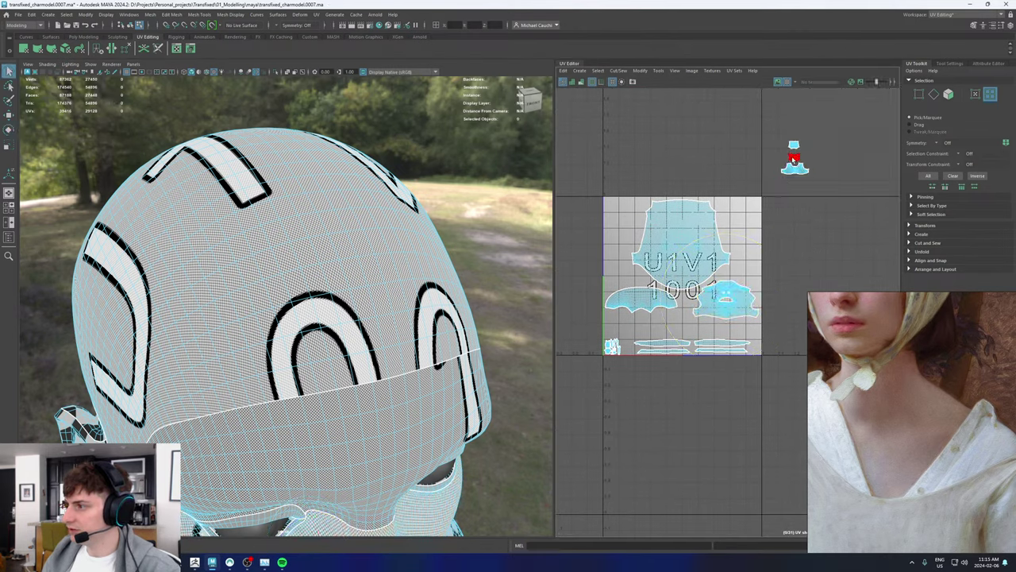
right_drag(794, 160, 765, 148)
drag(777, 123, 816, 190)
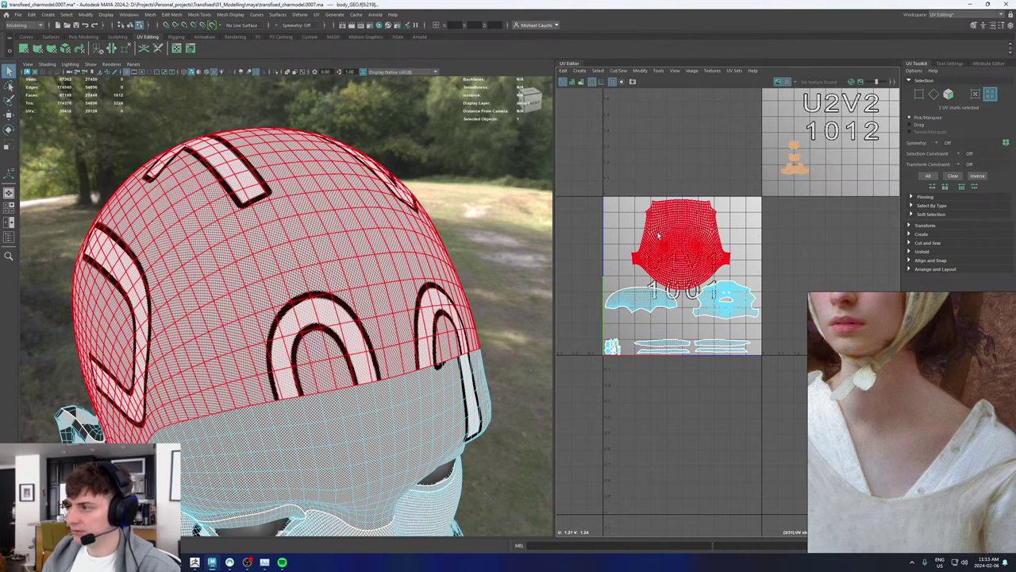
alt+middle_drag(366, 421, 333, 147)
alt+middle_drag(350, 436, 336, 131)
key(r)
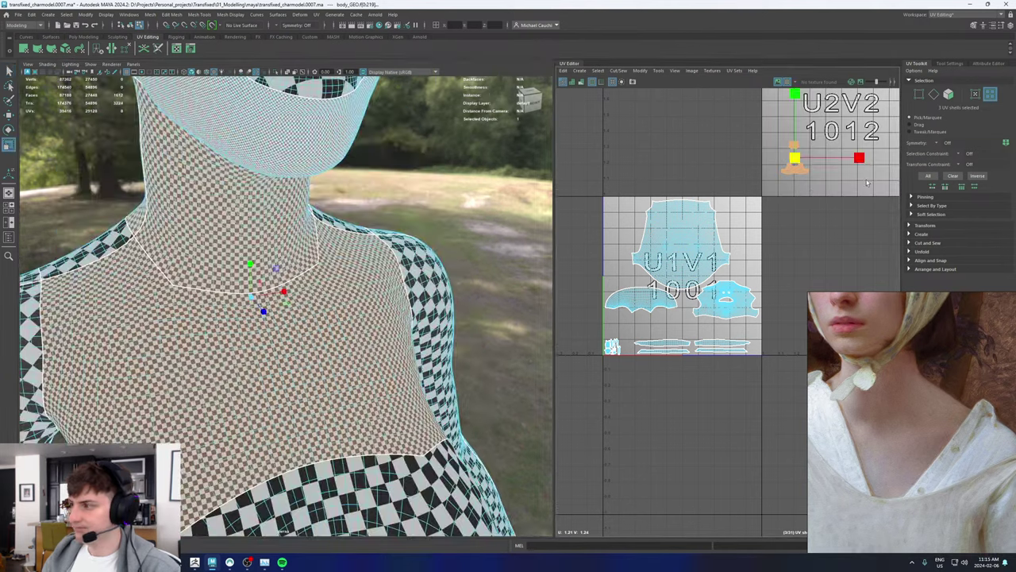
drag(810, 179, 624, 217)
Step: Move the front and back neck shells from tile 1012 into tile 1001, stacked on the scalp shell's free side
click(793, 158)
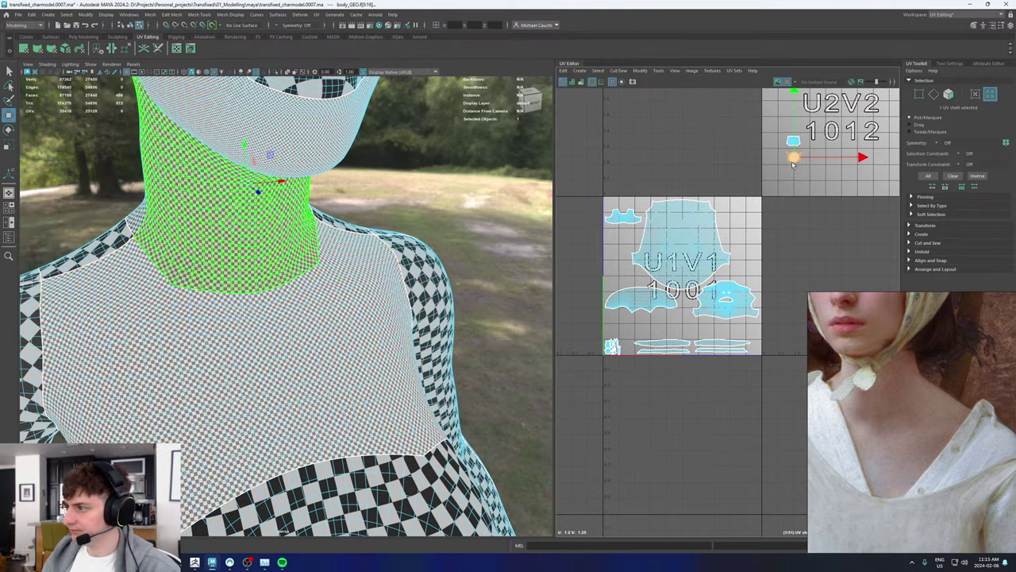
drag(793, 159, 743, 213)
click(793, 143)
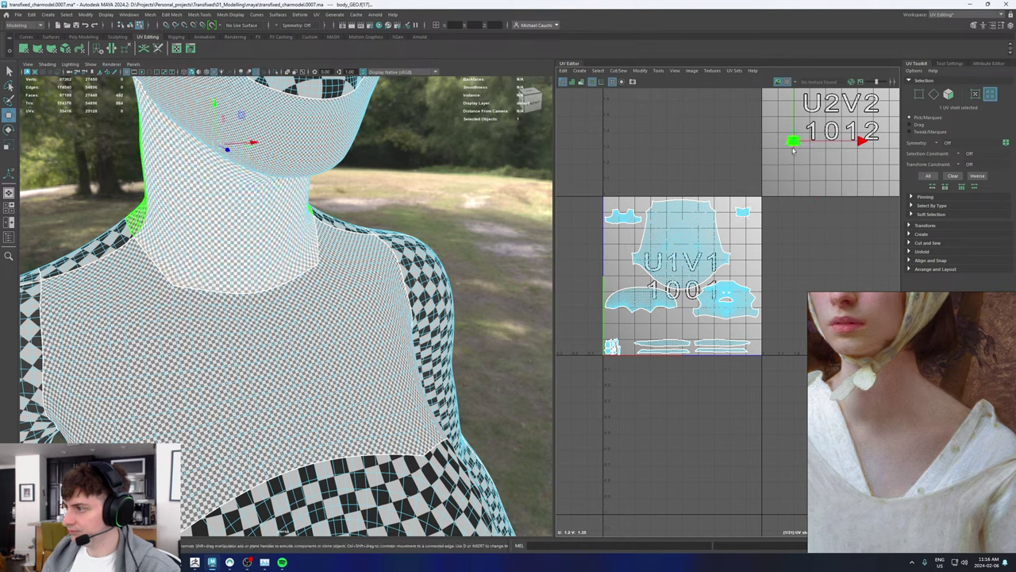
drag(793, 151, 742, 224)
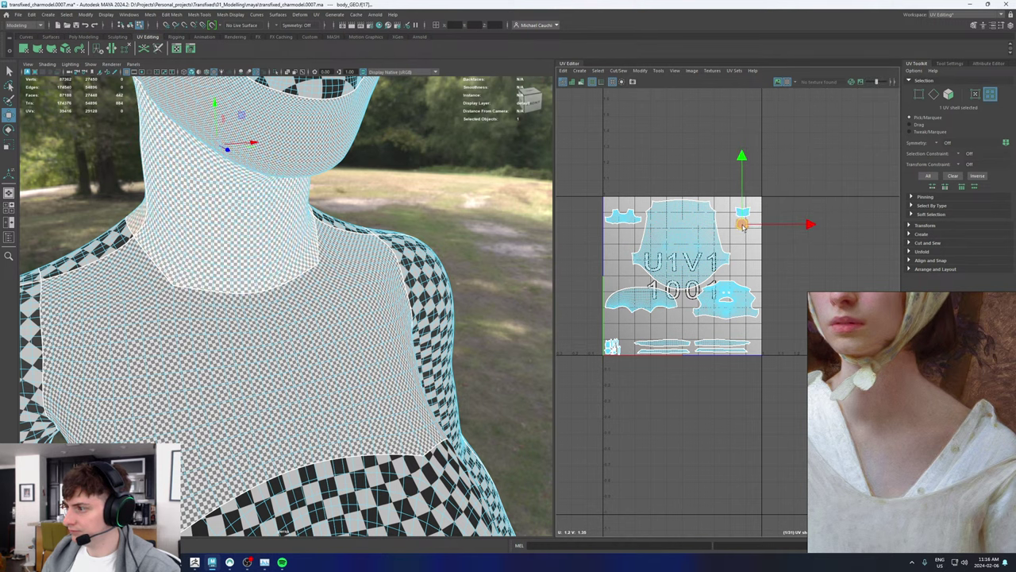
Step: Check which body areas the small chest and neck shells cover, and shift the scalp shell toward the neck shells
click(624, 219)
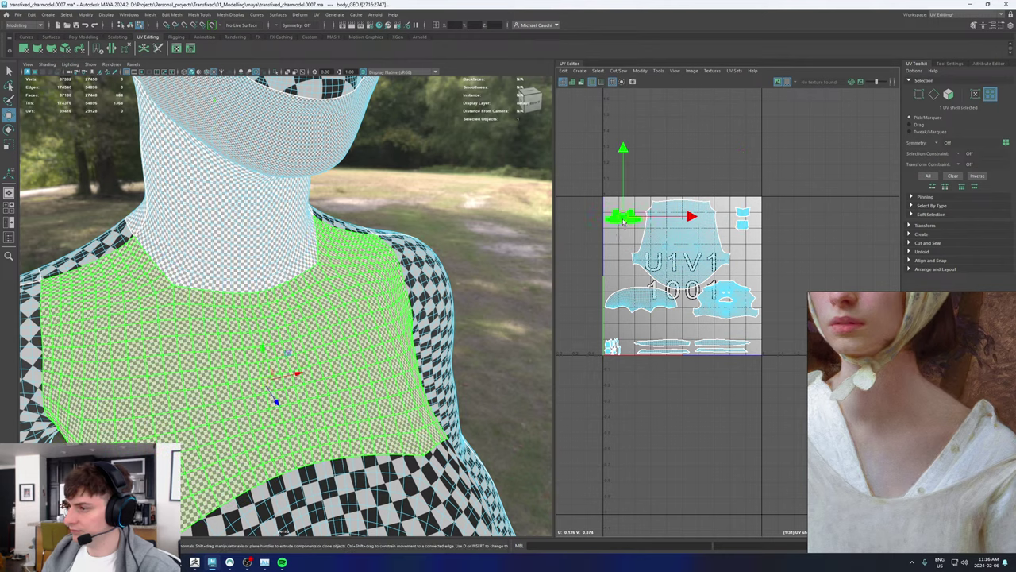
scroll(642, 329, up, 2)
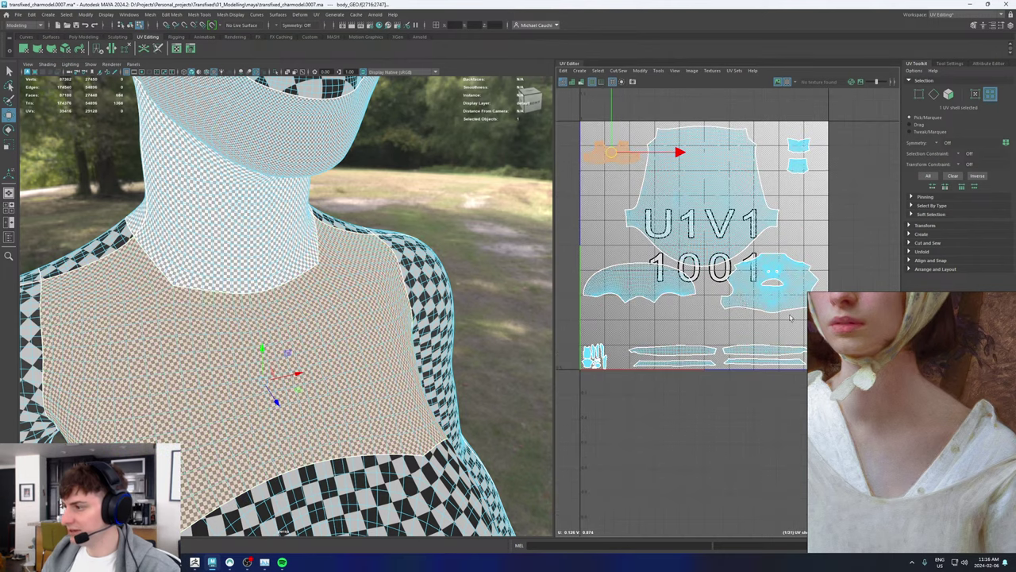
click(797, 147)
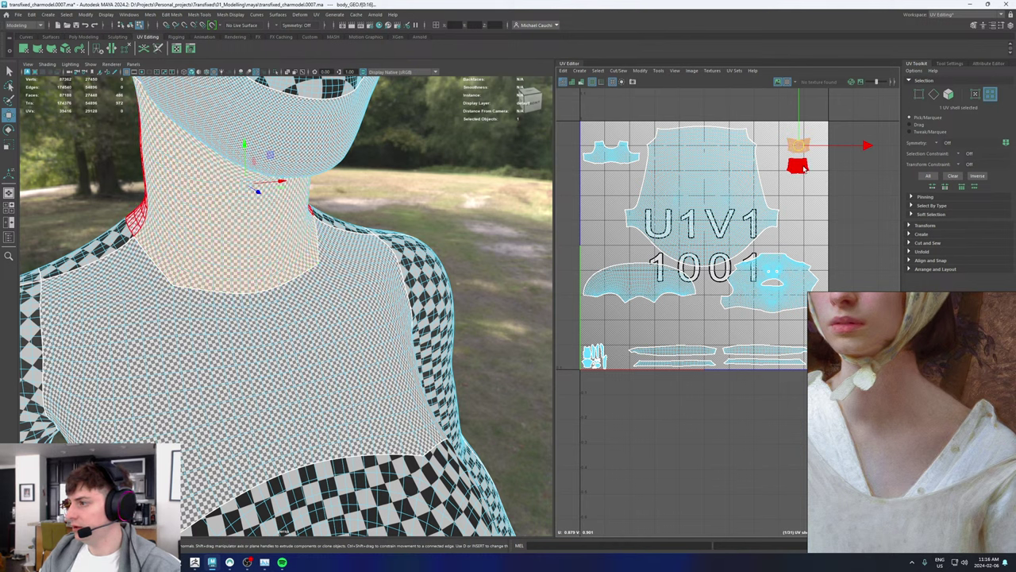
click(704, 200)
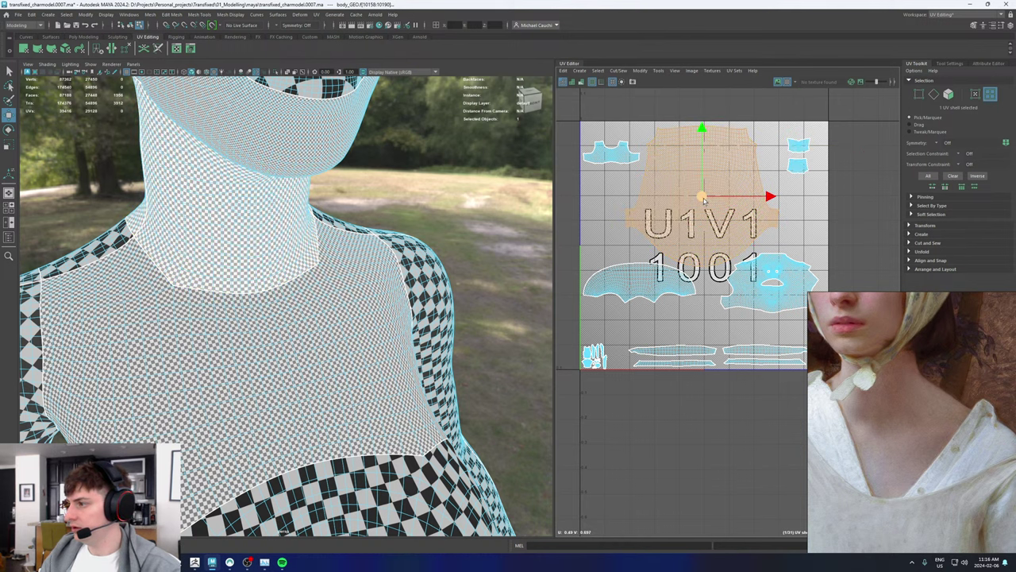
drag(704, 200, 730, 196)
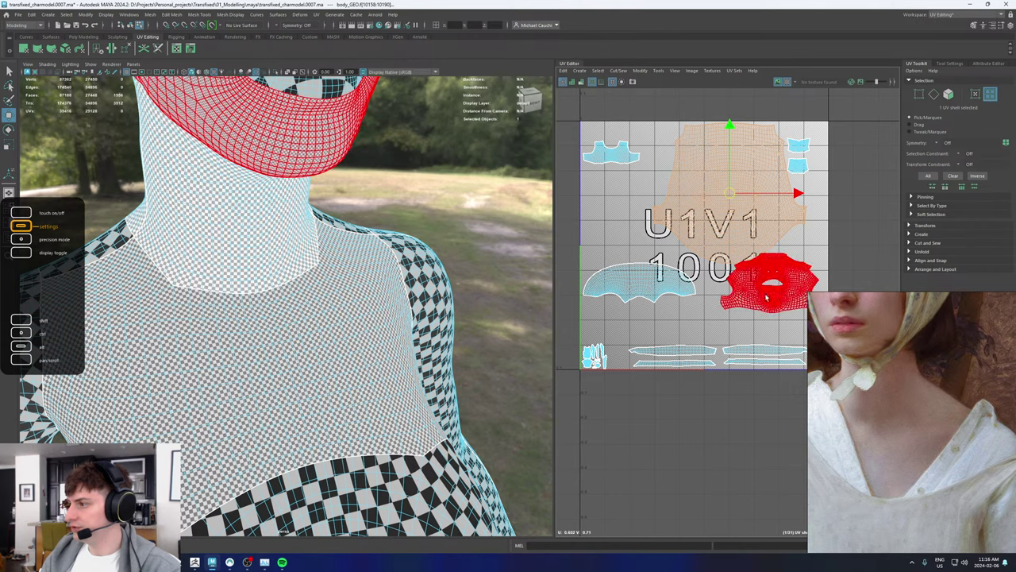
Step: Lower the face and forehead shells toward the thin strip shells along the base of tile 1001
alt+middle_drag(753, 277, 713, 232)
click(733, 236)
drag(731, 239, 732, 262)
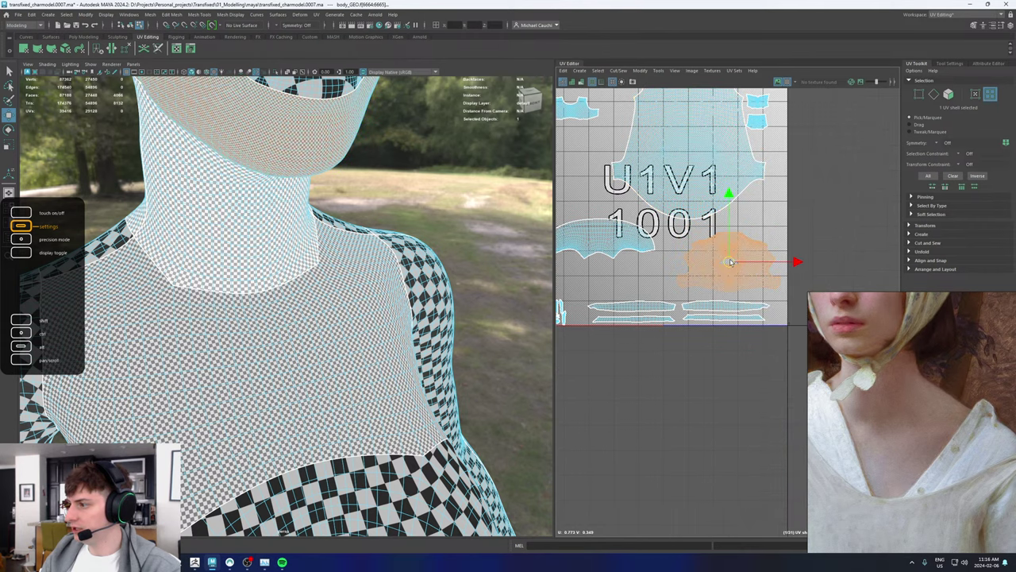
alt+middle_drag(730, 261, 782, 254)
click(657, 241)
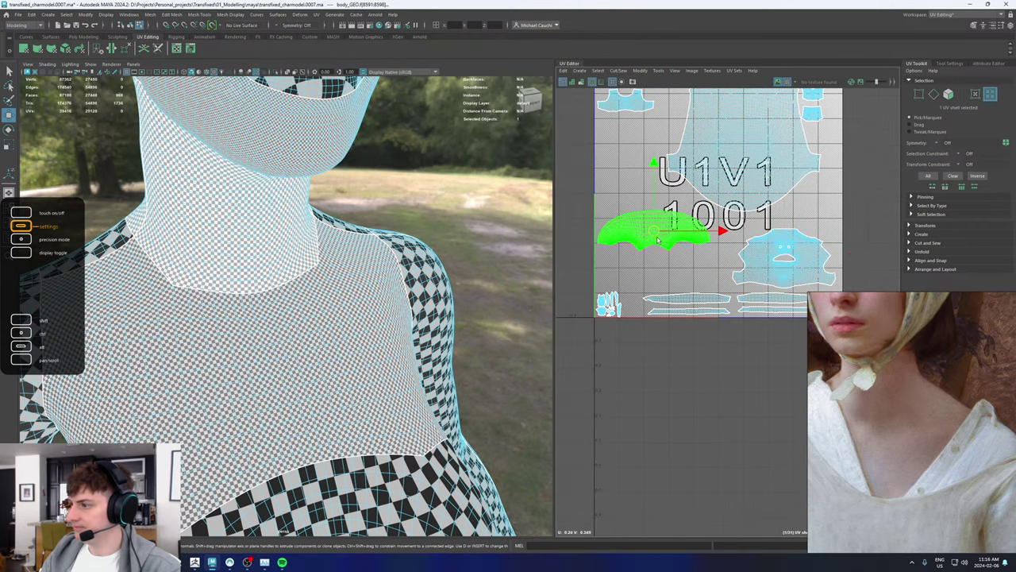
drag(657, 240, 663, 273)
Step: Move both neck shells together out of tile 1001, past its U=0 edge
alt+middle_drag(737, 198, 693, 251)
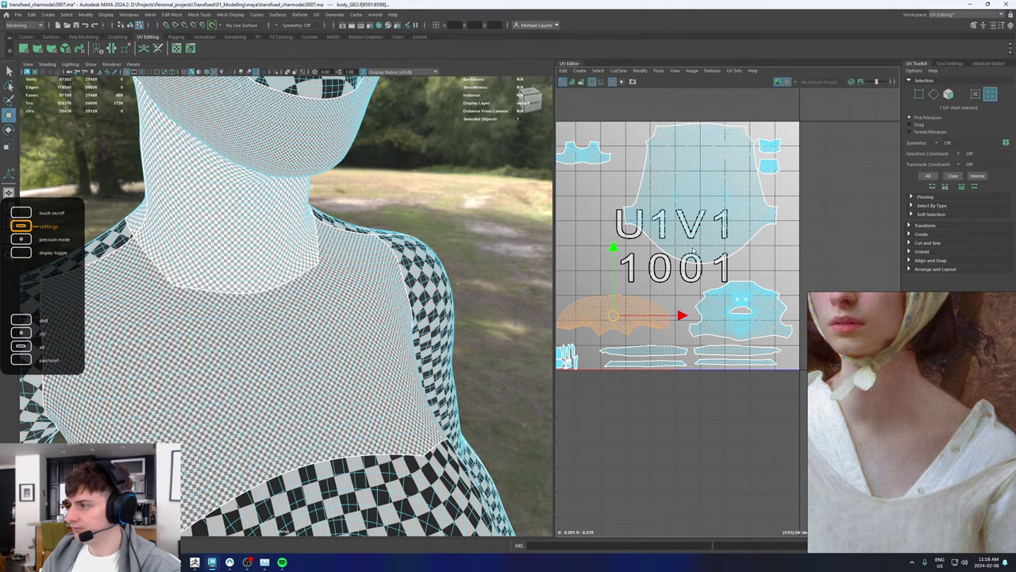
click(769, 154)
drag(770, 155, 601, 265)
alt+middle_drag(601, 265, 680, 254)
drag(681, 254, 568, 257)
Step: Scale up the scalp shell, move it toward the tile's middle, and set its U position to 0.5
click(776, 193)
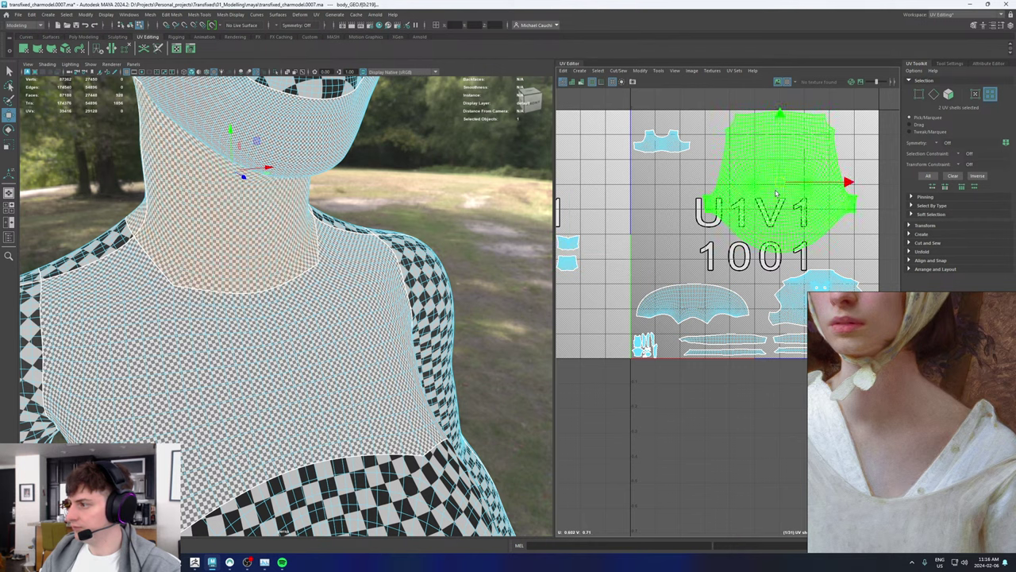
key(r)
drag(780, 184, 755, 198)
key(w)
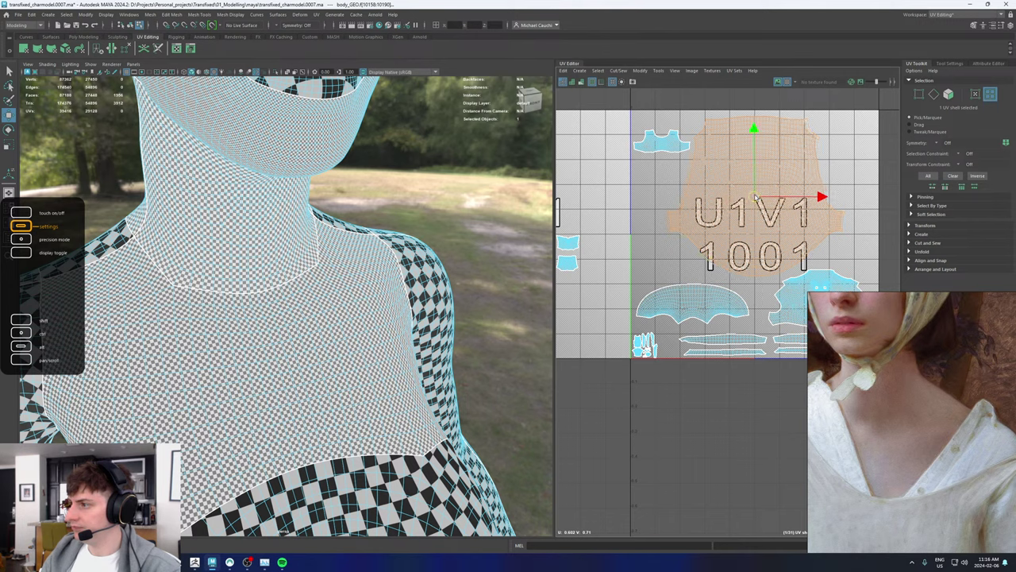
click(923, 226)
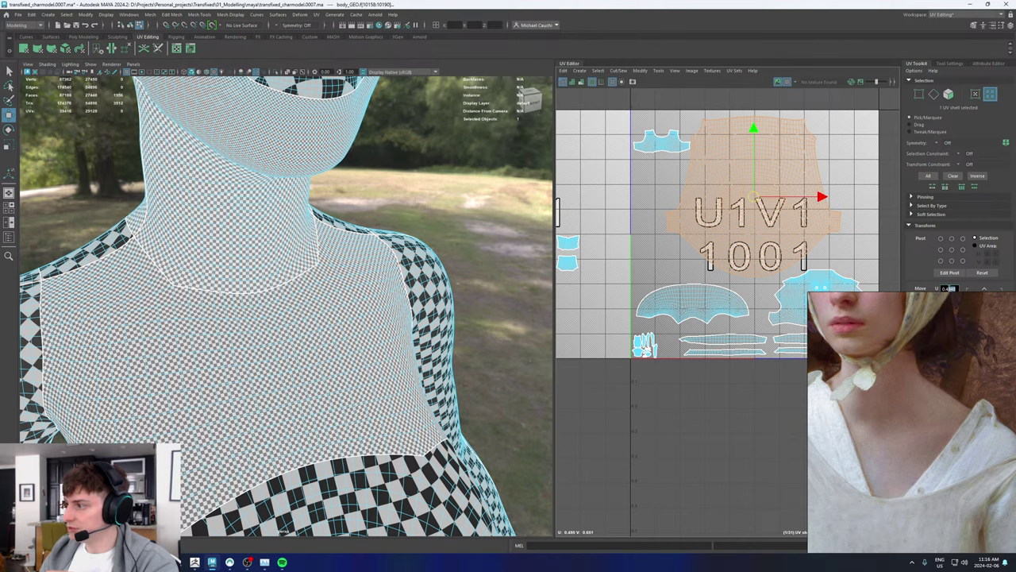
text(5)
key(Return)
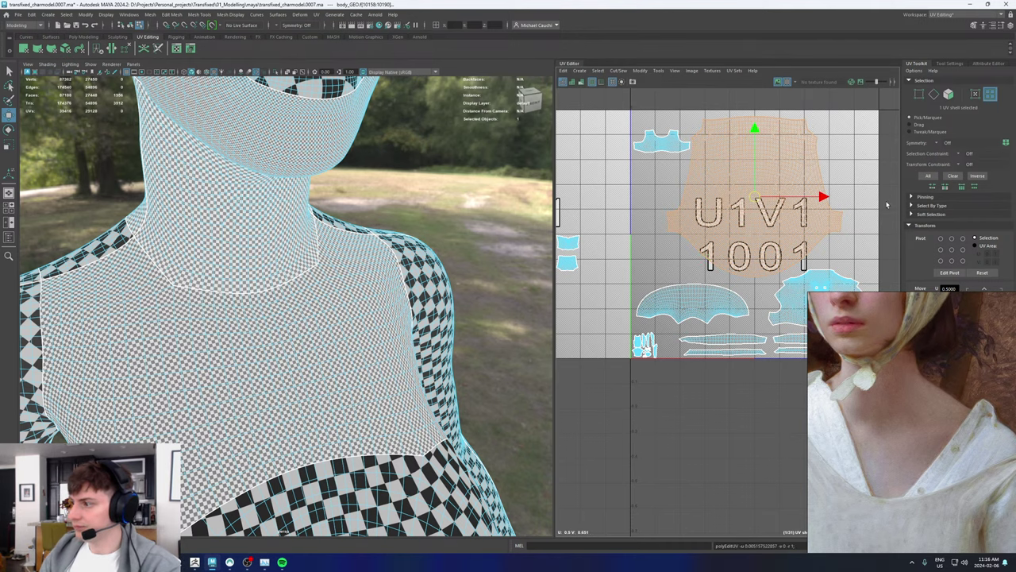
Step: Move the chest shell down to just above the forehead shell in tile 1001 and scale it up
click(662, 141)
drag(658, 142, 680, 270)
key(r)
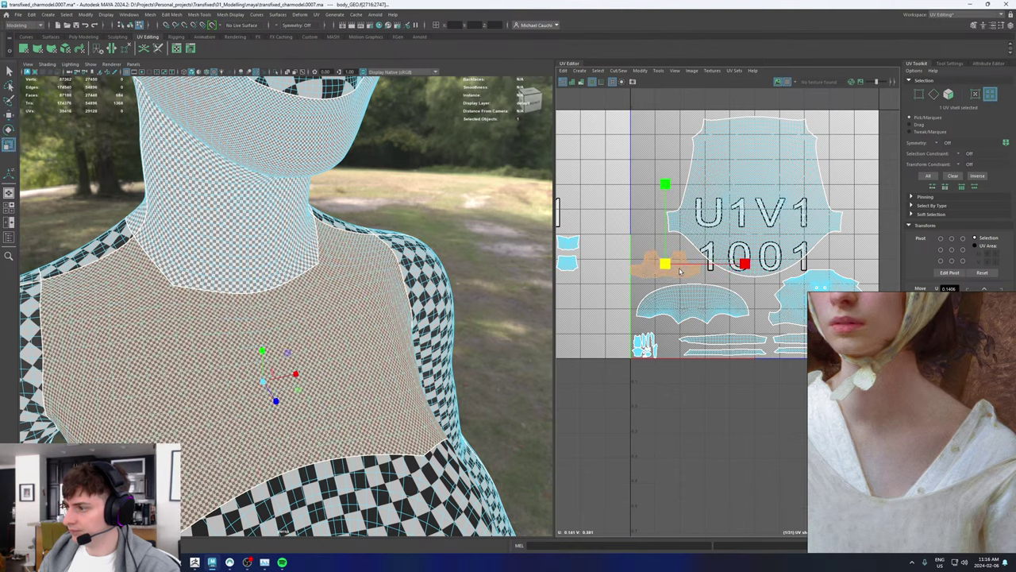
key(w)
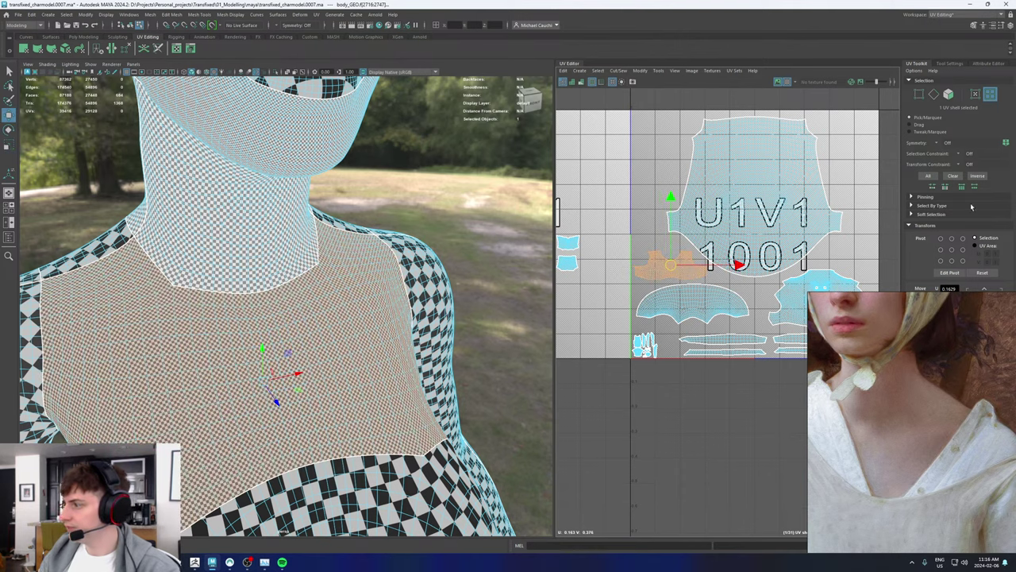
Step: Scale up both neck shells together and move them back into tile 1001, into the upper corner beside the scalp shell
click(569, 249)
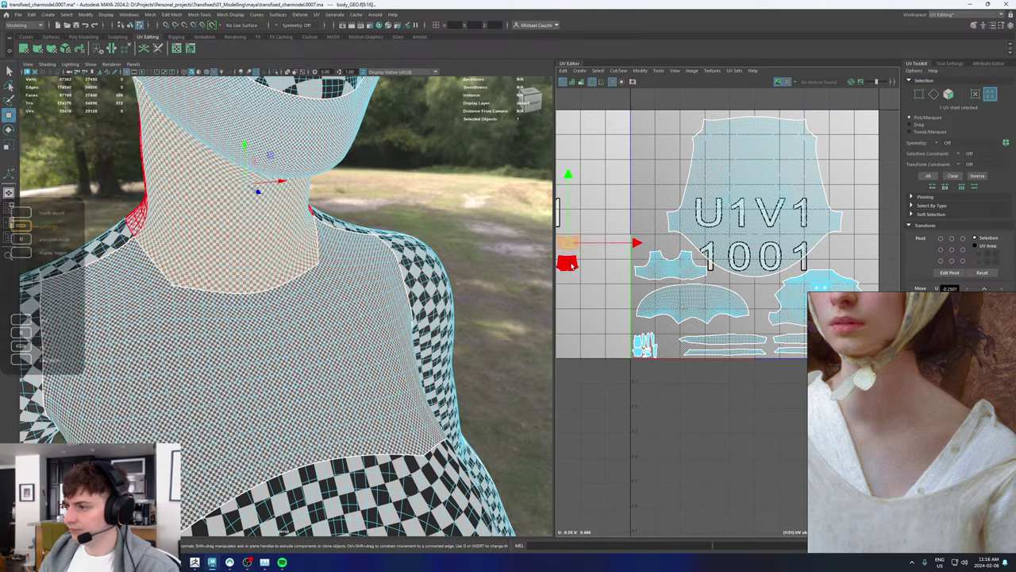
key(e)
key(r)
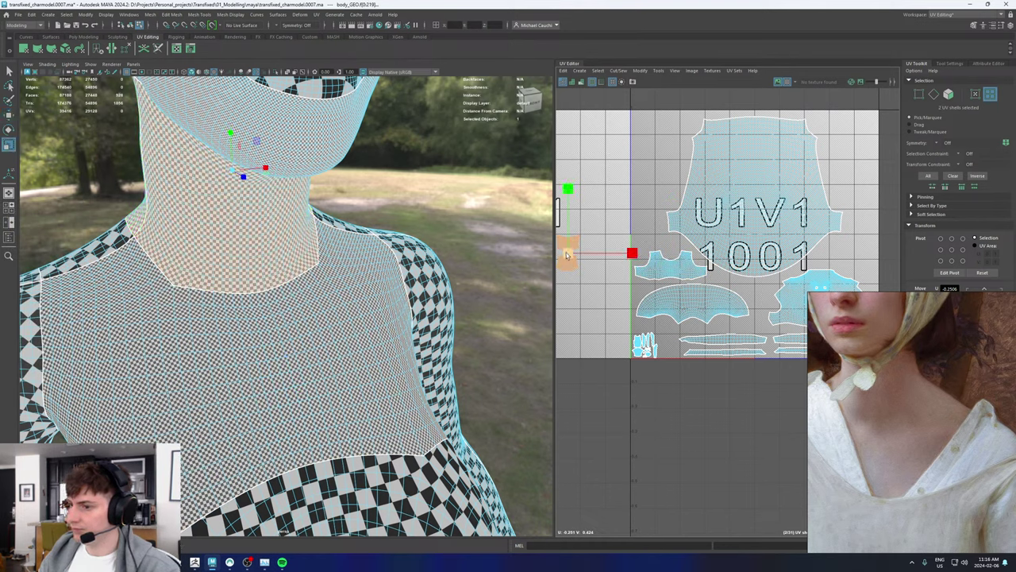
drag(567, 254, 633, 256)
key(w)
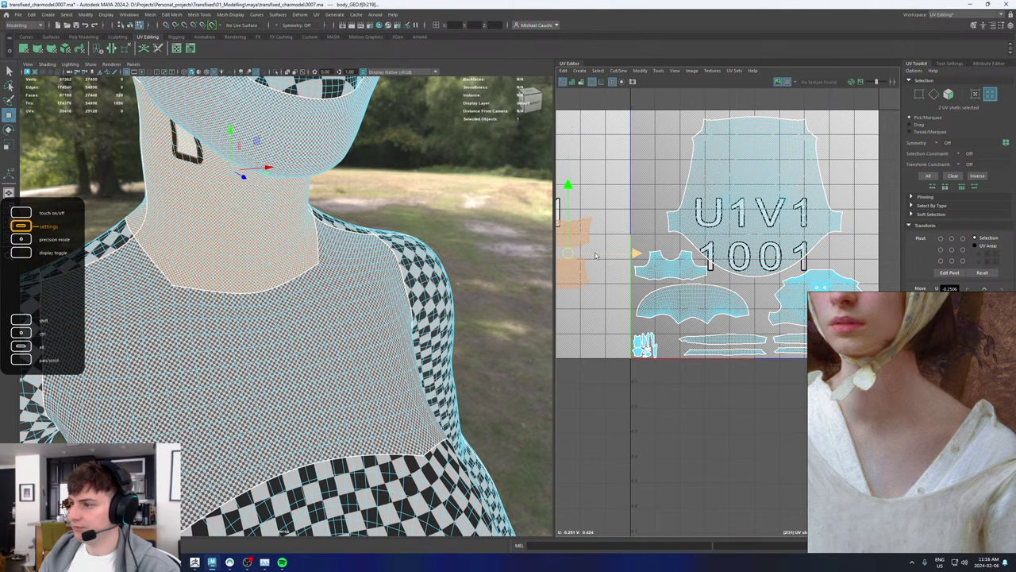
drag(571, 254, 663, 158)
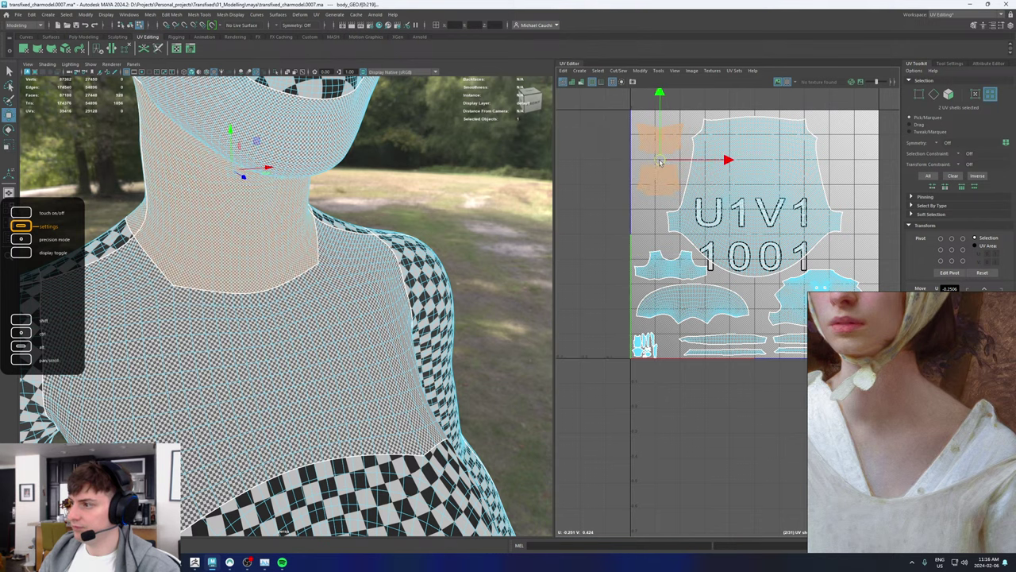
Step: Enlarge the face shell slightly and raise it toward the scalp shell
click(843, 155)
scroll(839, 157, down, 4)
scroll(854, 196, up, 4)
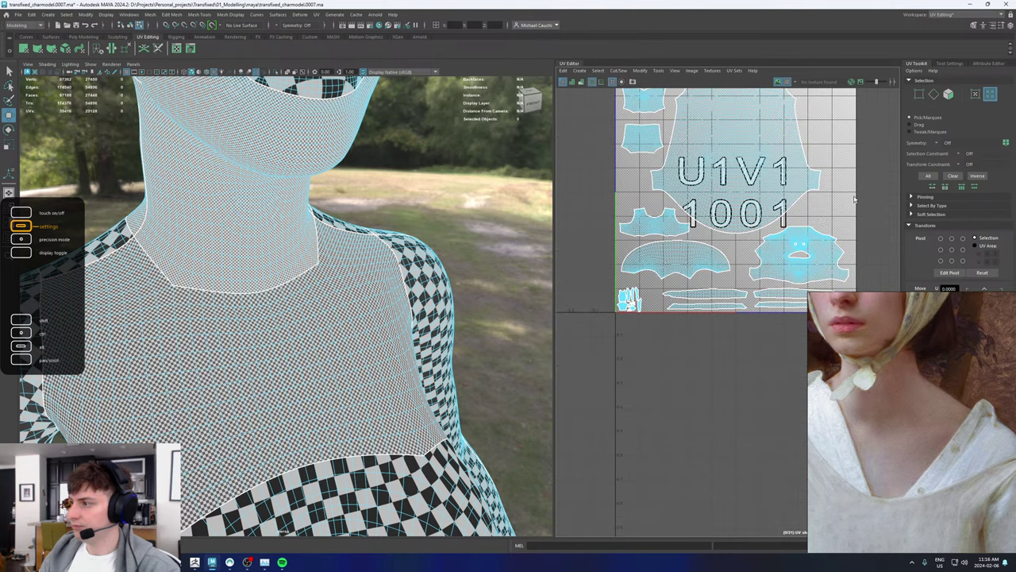
alt+middle_drag(815, 220, 771, 184)
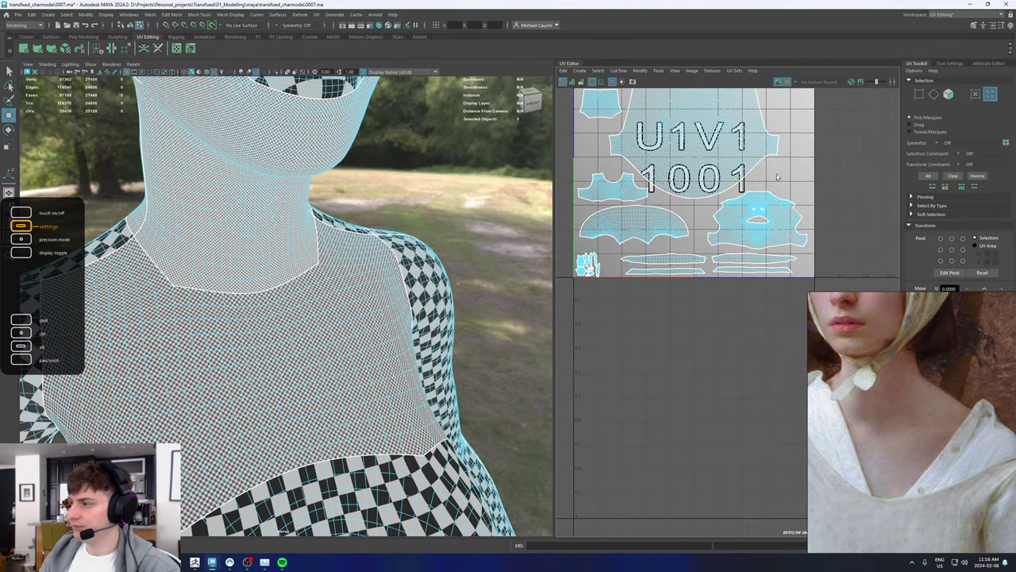
click(757, 217)
key(r)
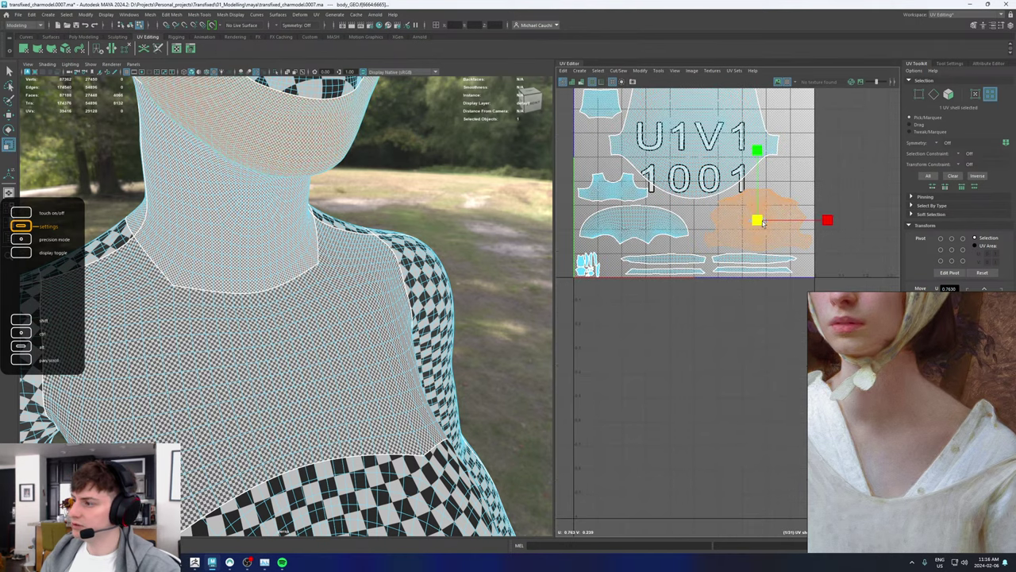
key(w)
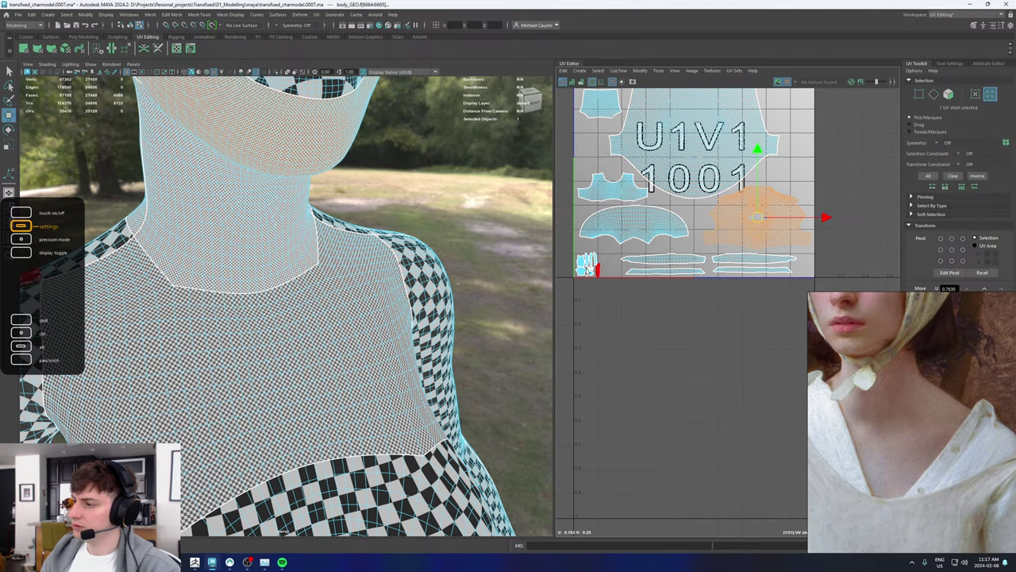
Step: Scale up the cluster of small body shells together and fit it into the lower corner of tile 1001
scroll(589, 267, up, 4)
alt+middle_drag(620, 214, 650, 212)
drag(594, 216, 667, 308)
key(r)
mouse_move(631, 256)
mouse_down()
mouse_move(652, 256)
mouse_move(644, 244)
mouse_up()
key(w)
key(r)
key(w)
Step: Shift the forehead shell sideways to leave space from the cluster of small body shells
scroll(677, 223, down, 3)
alt+middle_drag(716, 188, 639, 207)
click(667, 198)
drag(654, 201, 660, 199)
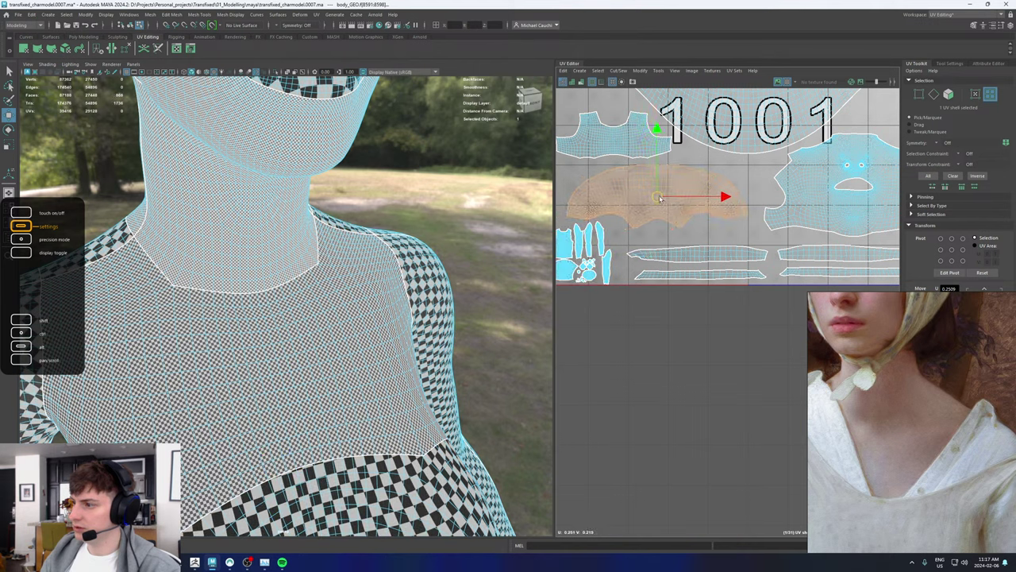
Step: Examine the checker density on the neck, chest and back of the body against the shell layout
alt+middle_drag(643, 166, 692, 219)
scroll(692, 219, down, 3)
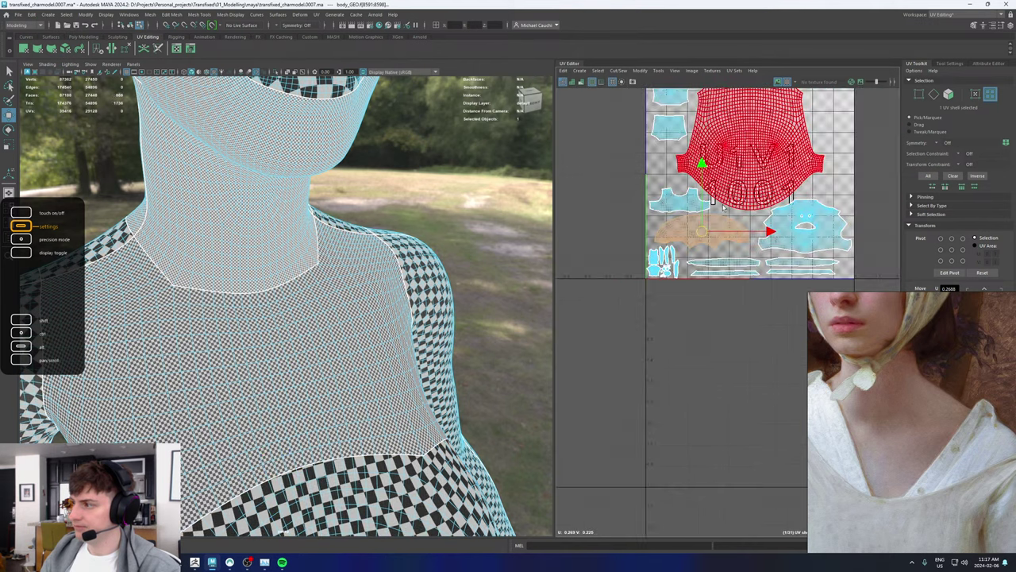
scroll(684, 256, up, 1)
scroll(689, 259, up, 2)
scroll(731, 236, down, 3)
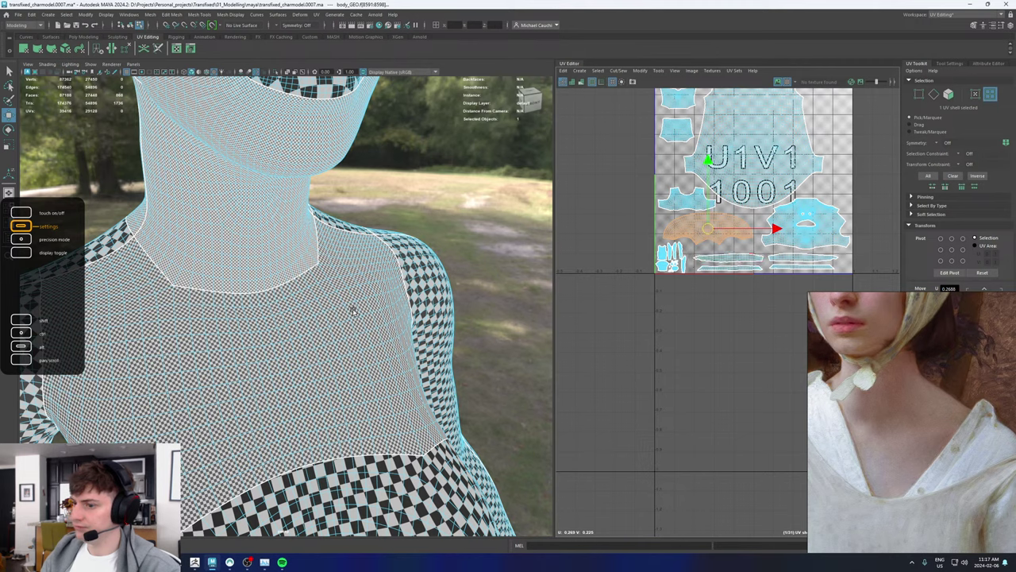
scroll(353, 312, down, 4)
scroll(263, 286, up, 1)
alt+drag(262, 286, 370, 296)
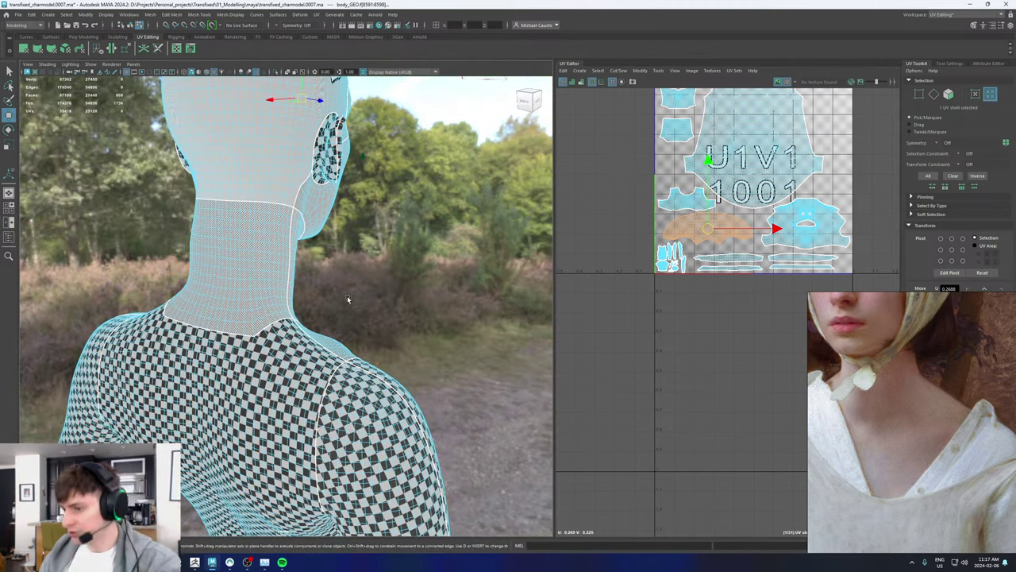
alt+drag(343, 319, 213, 295)
click(295, 242)
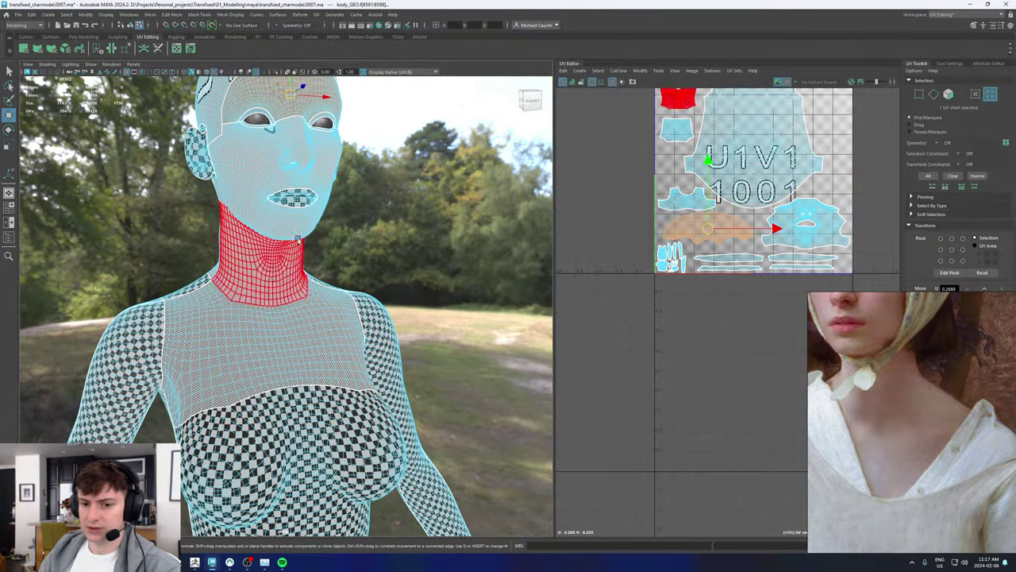
click(335, 256)
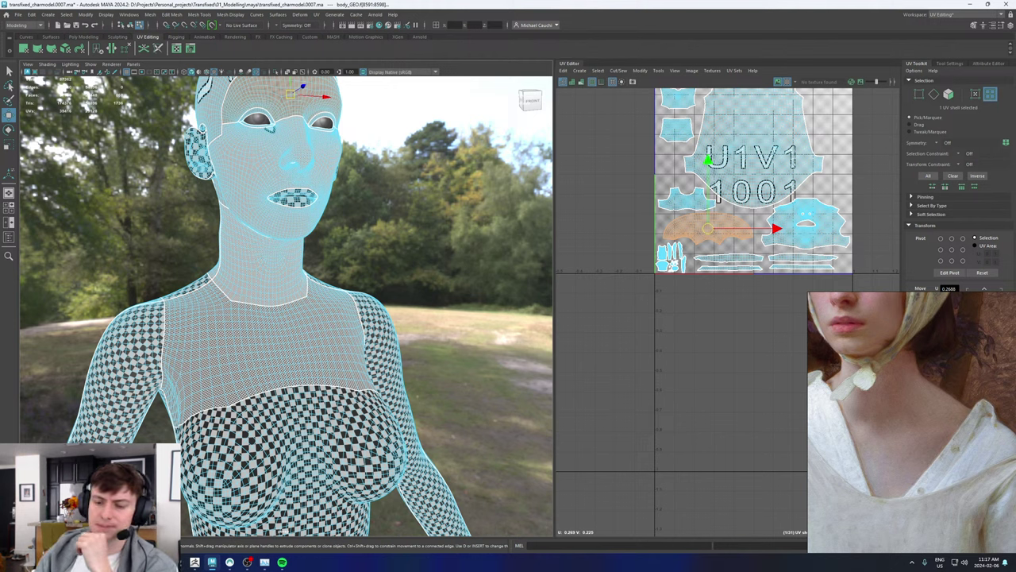
Step: Fine-tune the forehead shell's position between the chest shell and the thin strip shells
scroll(747, 225, up, 3)
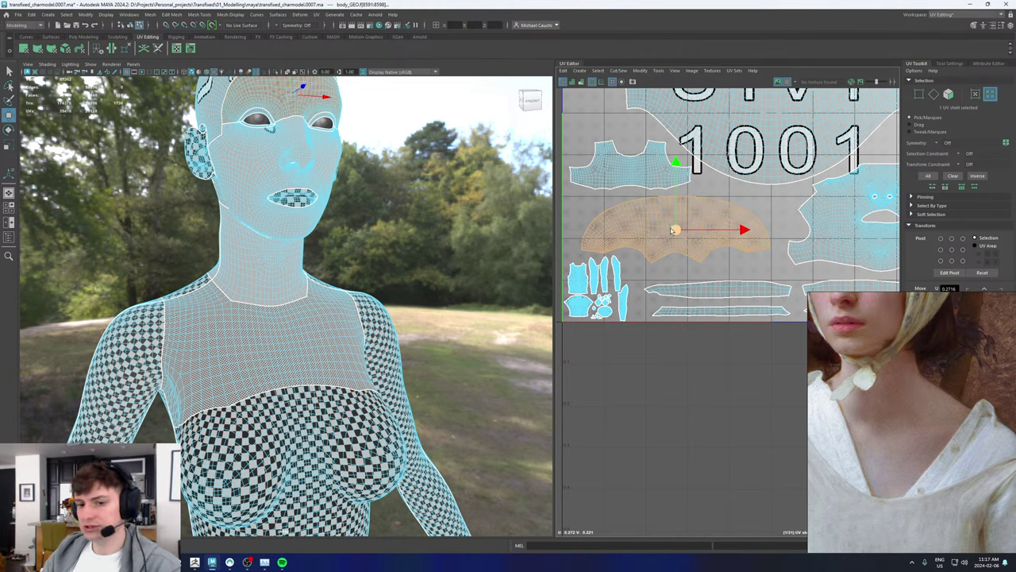
drag(675, 231, 677, 228)
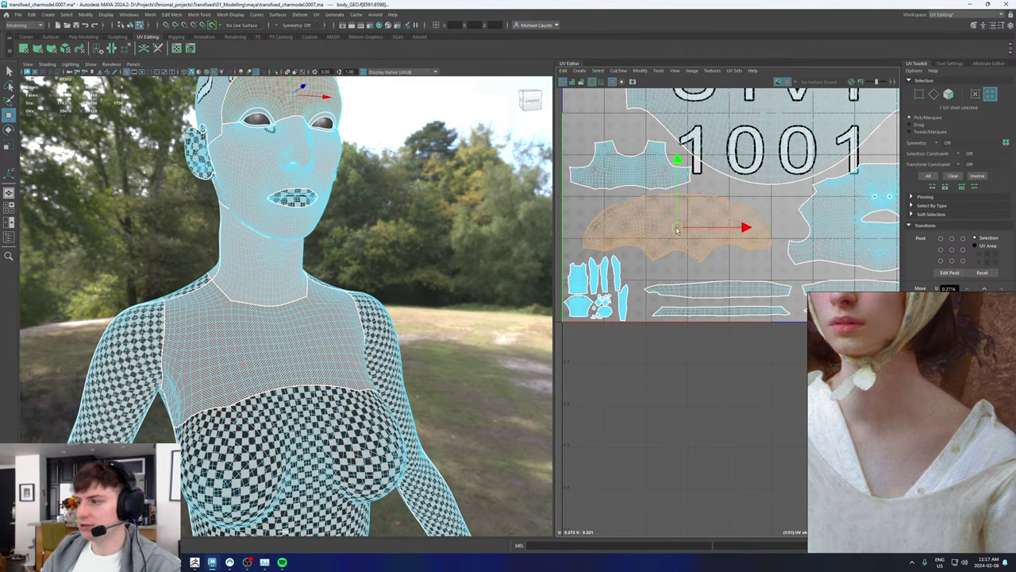
scroll(675, 174, down, 3)
Step: Bring the two neck shells closer together and scale both up slightly beside the scalp shell
alt+middle_drag(663, 205, 621, 346)
click(608, 193)
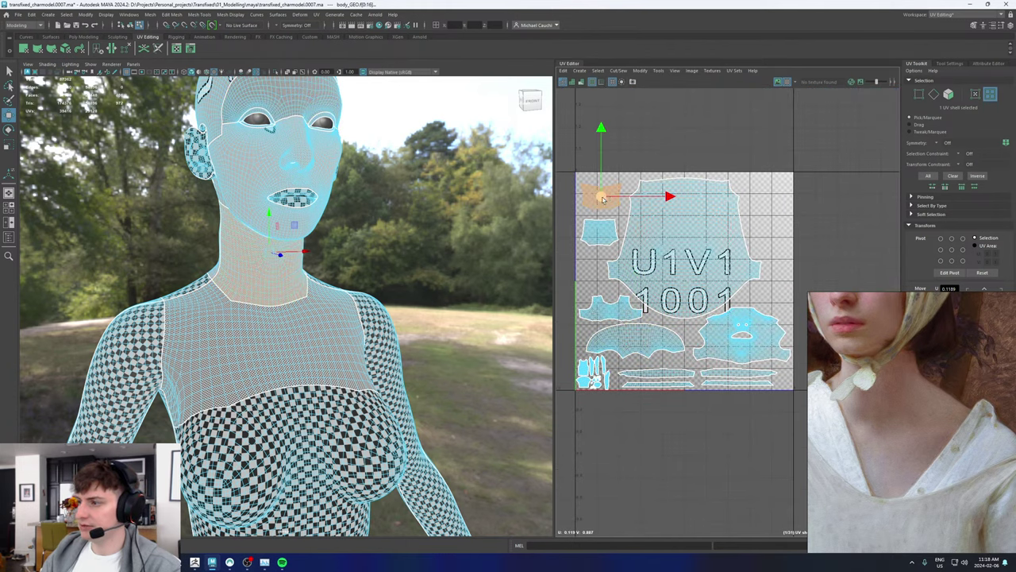
click(600, 228)
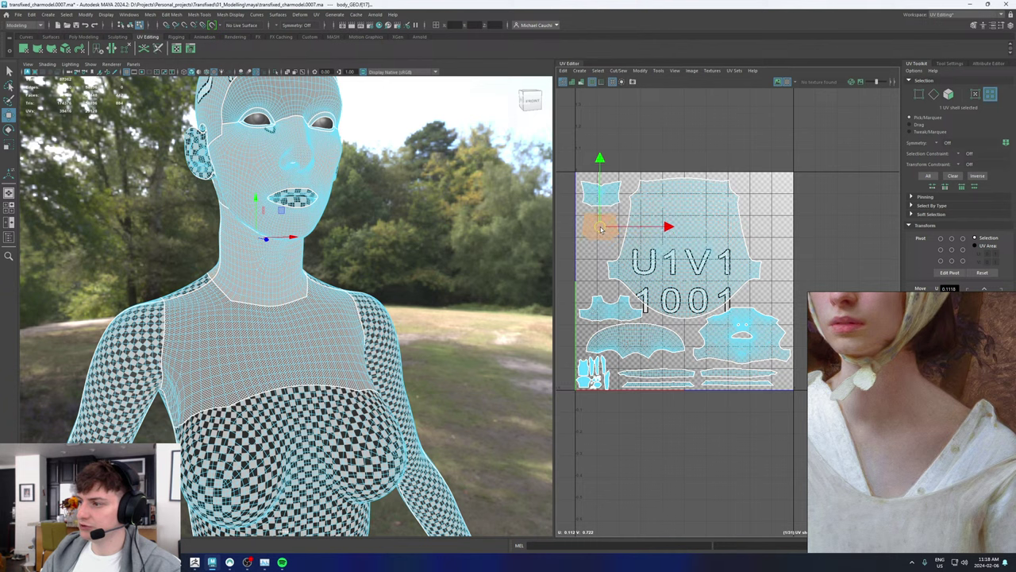
shift+click(601, 195)
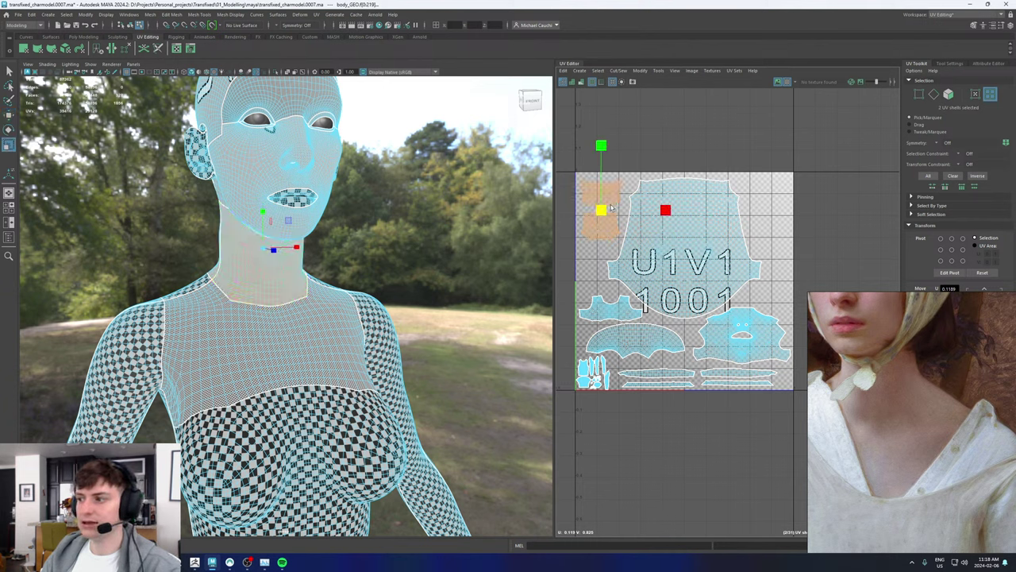
click(611, 208)
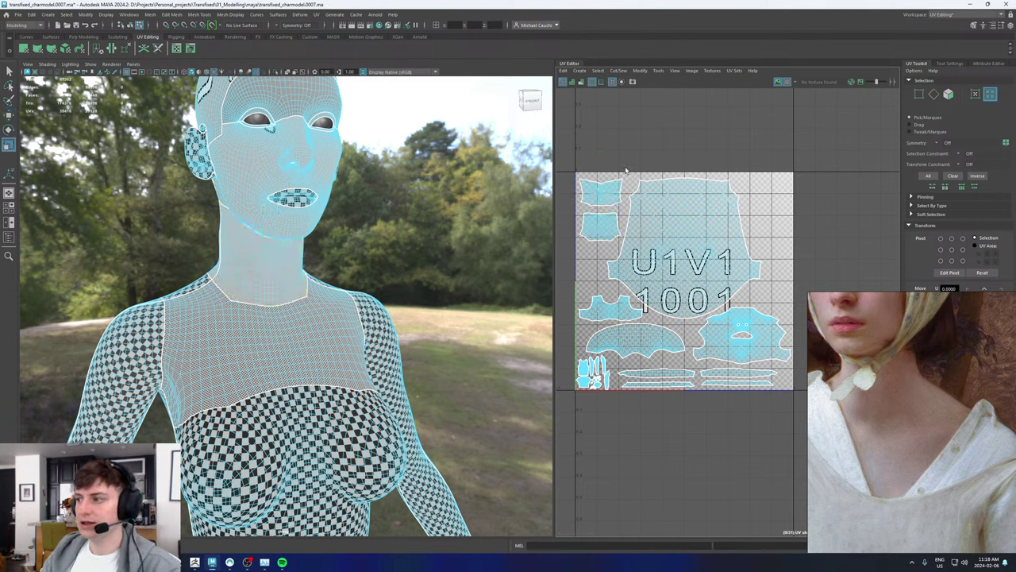
Step: Turn off the checker map and shell shading, return to object mode and select the body mesh
click(779, 84)
click(787, 82)
right_drag(301, 234, 367, 153)
key(w)
click(367, 151)
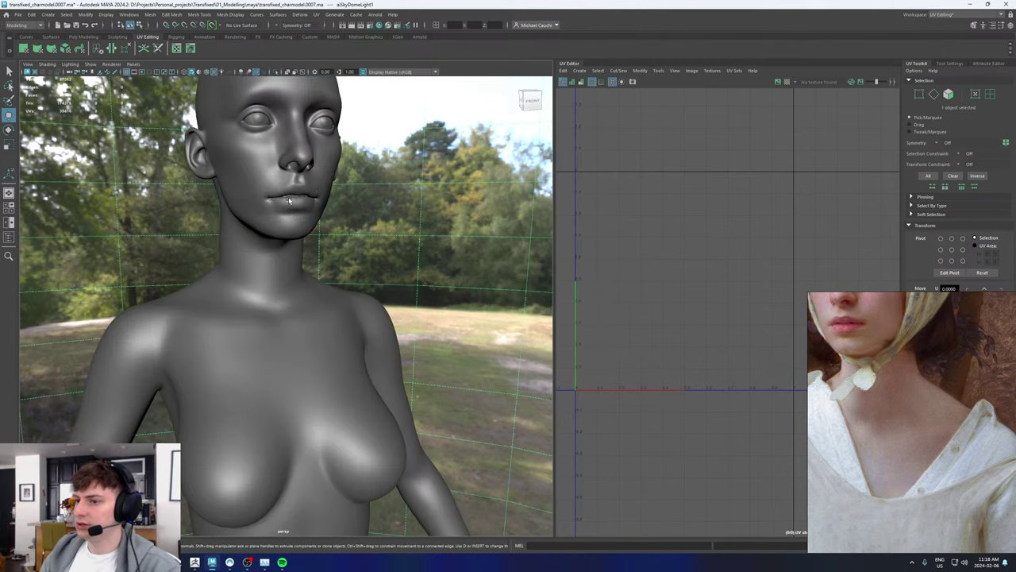
click(289, 201)
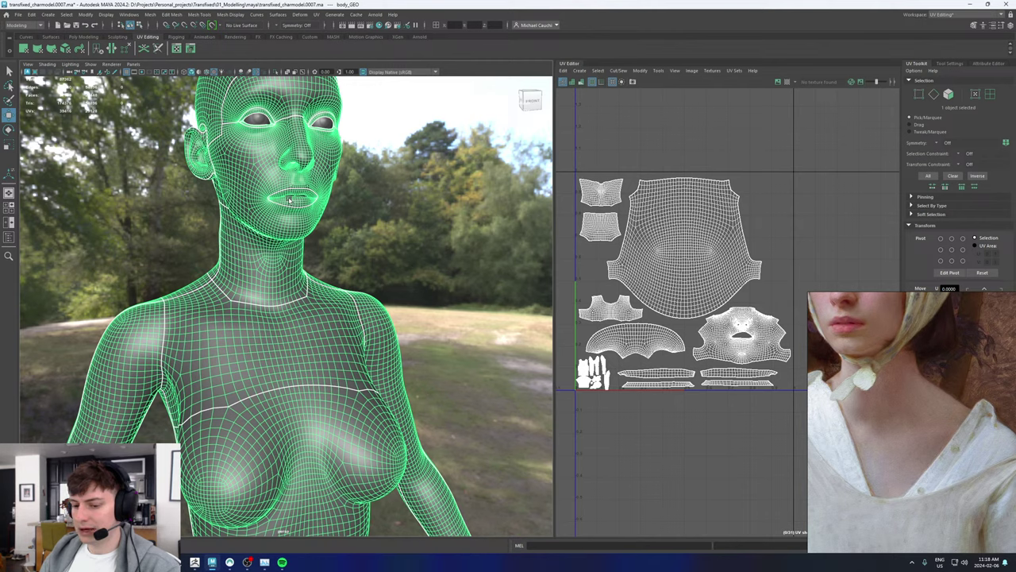
Step: Show the body mesh in smooth preview and save the scene
key(3)
key(ctrl+s)
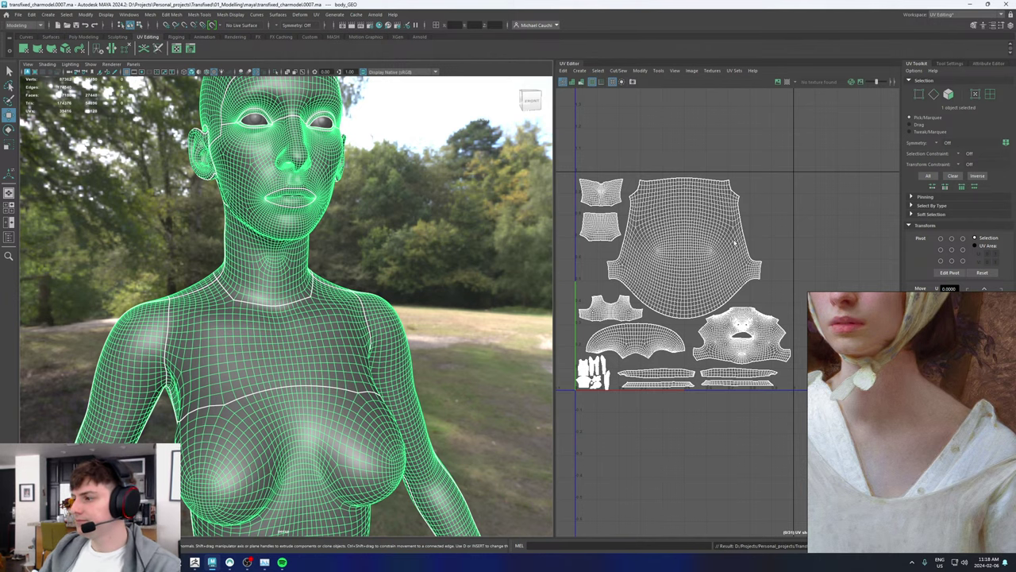
alt+drag(295, 339, 282, 291)
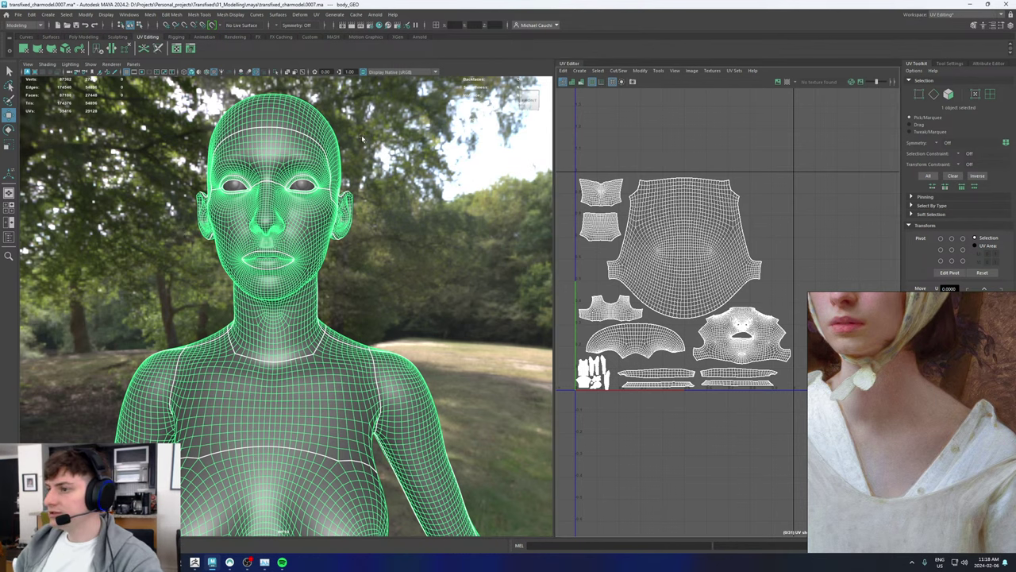
click(712, 70)
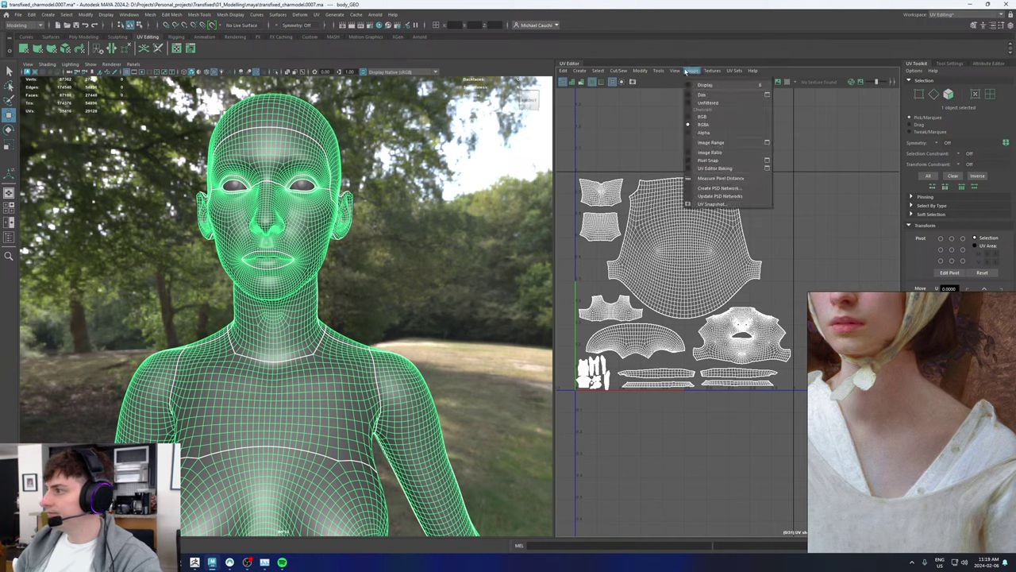
mouse_move(655, 71)
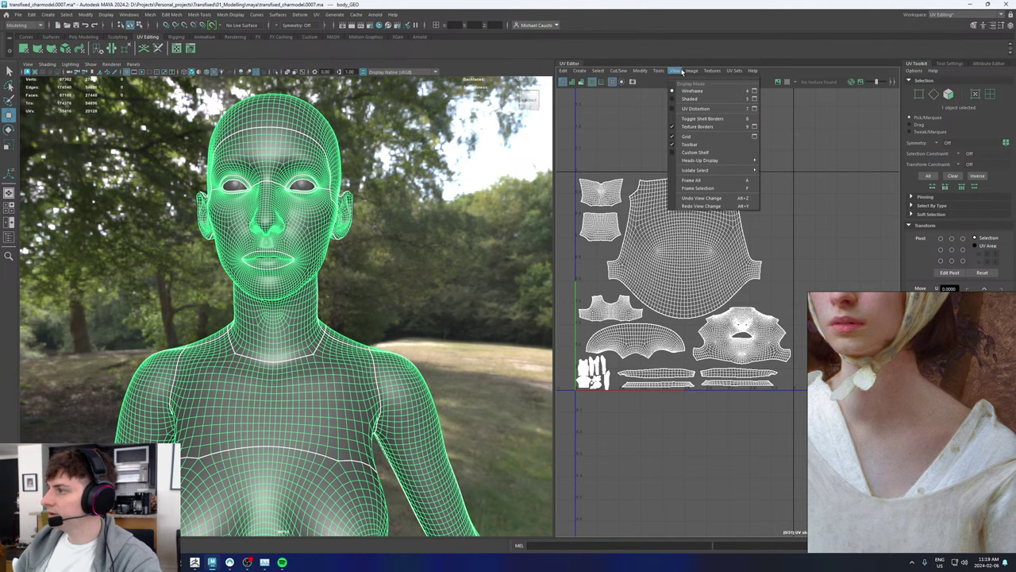
mouse_move(737, 72)
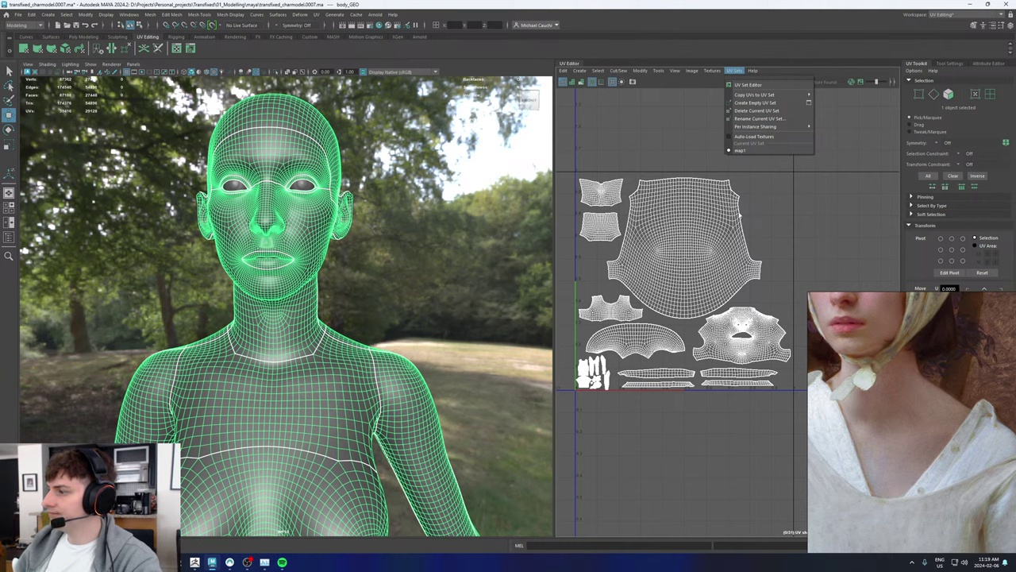
right_drag(940, 338, 0, 321)
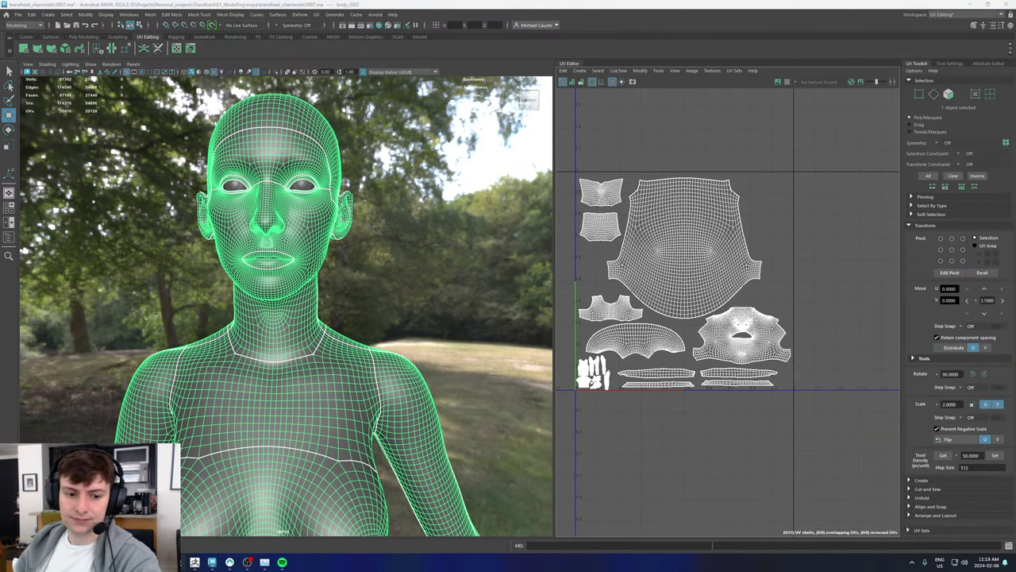
Step: Save the scene incrementally as transfixed_charmodel.0008.ma
middle_drag(813, 203, 801, 200)
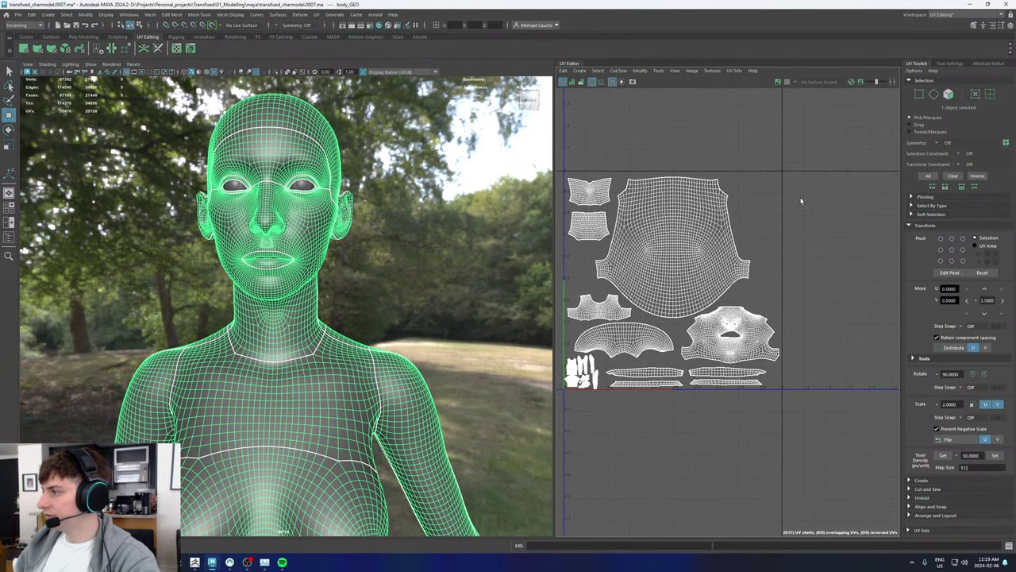
key(ctrl+alt+s)
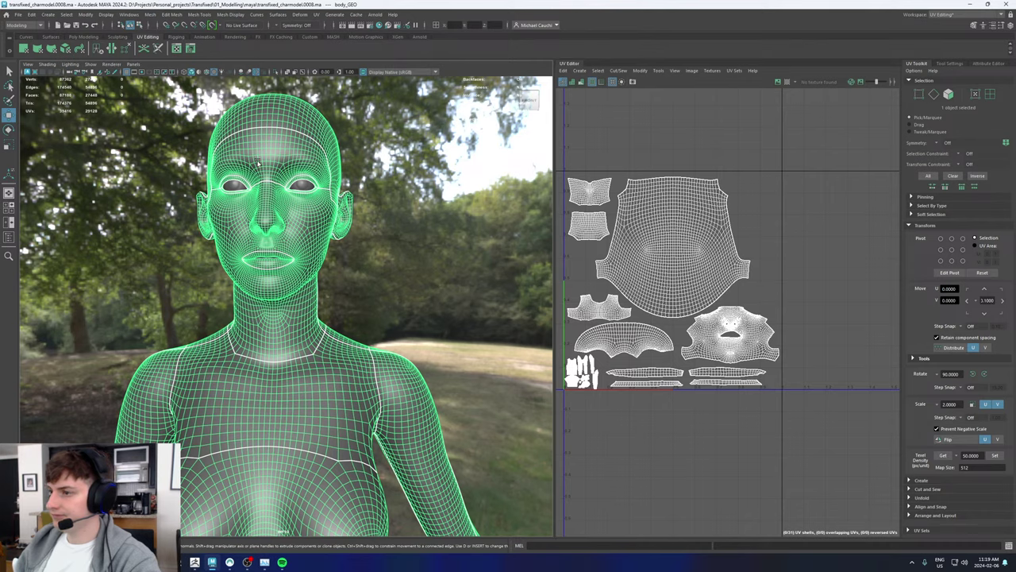
Step: Open the UV Set Editor and add a new UV set to the body mesh
alt+middle_drag(257, 163, 319, 189)
alt+drag(319, 189, 420, 194)
alt+right_drag(420, 194, 508, 206)
alt+middle_drag(508, 206, 492, 250)
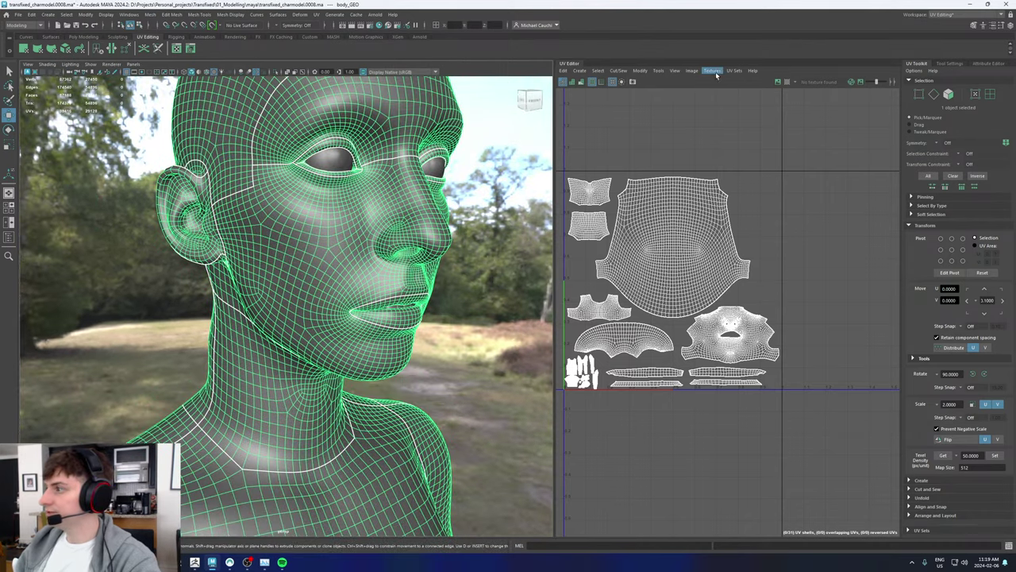
click(732, 70)
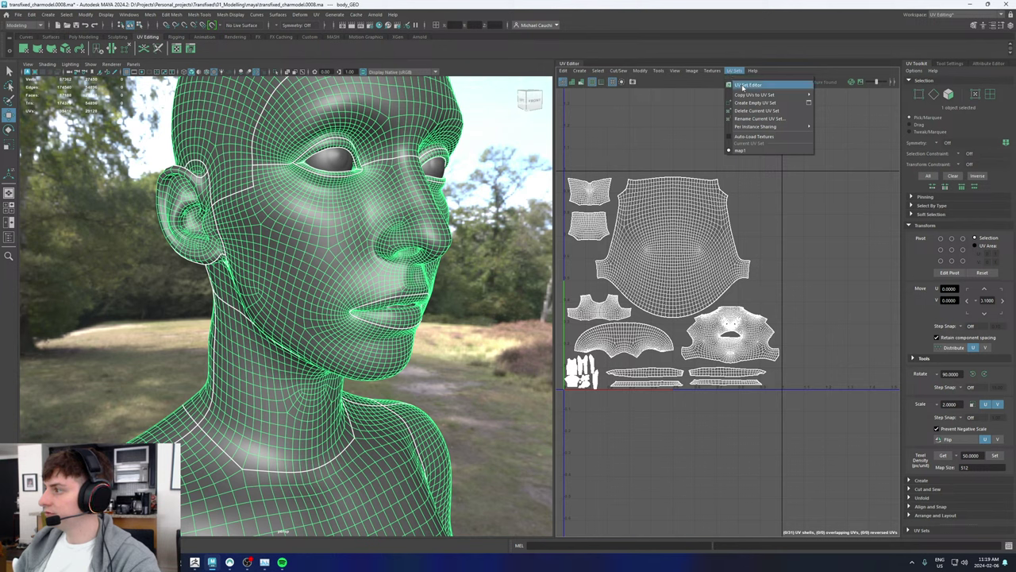
click(748, 84)
click(641, 305)
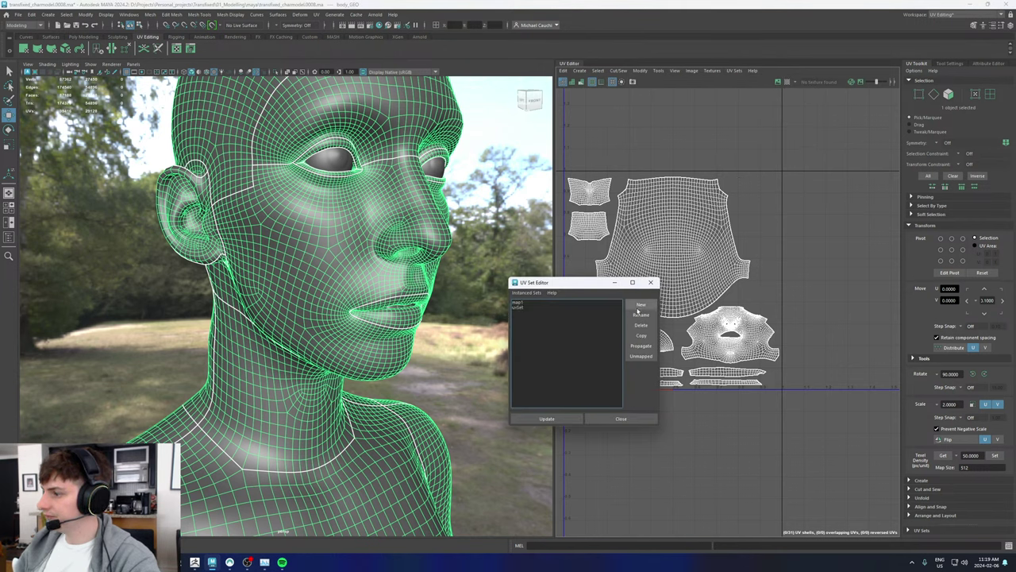
Step: Rename the new UV set to TextureUVs, make it the current set and close the UV Set Editor
double_click(520, 307)
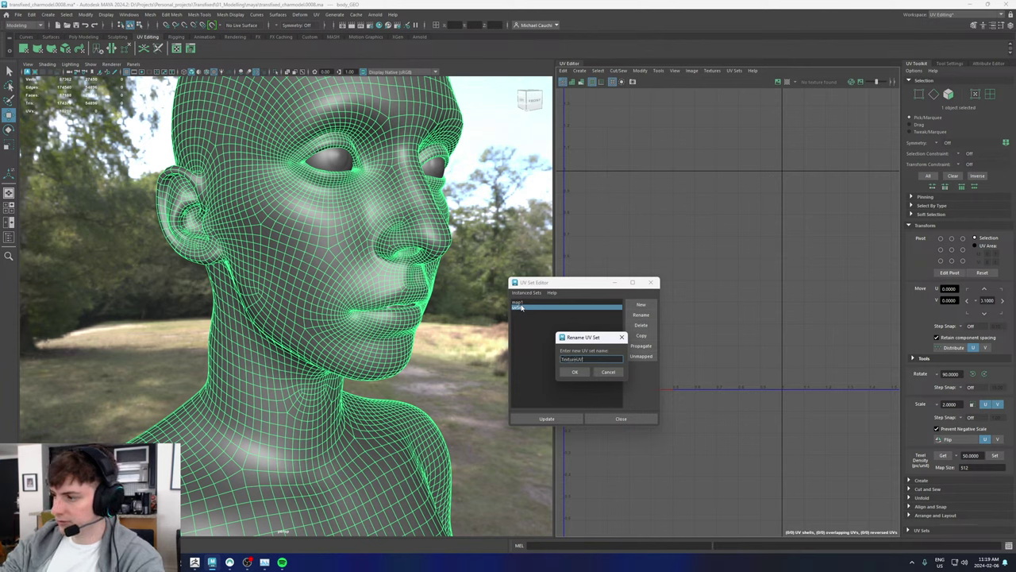
key(Return)
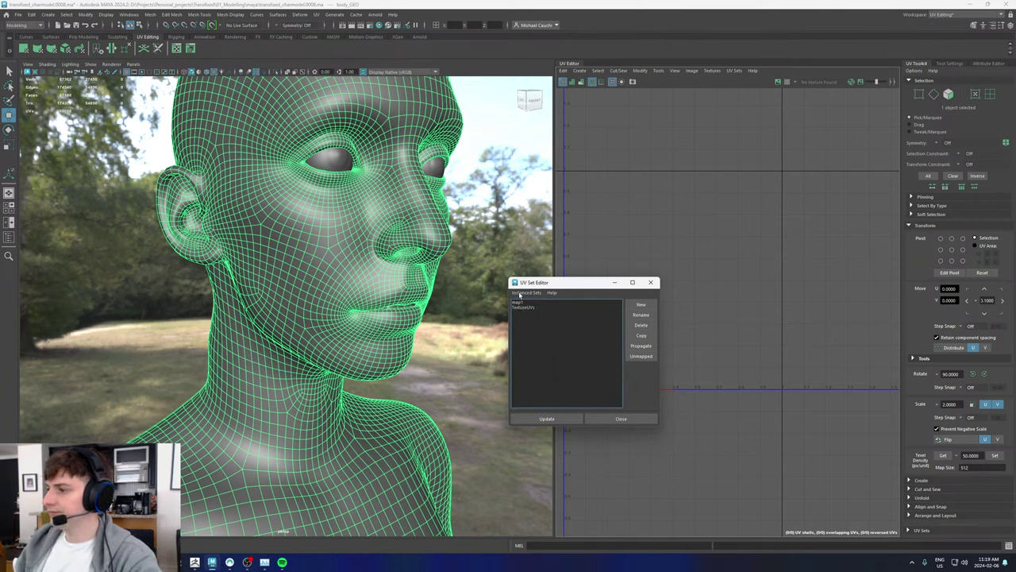
click(520, 309)
click(651, 282)
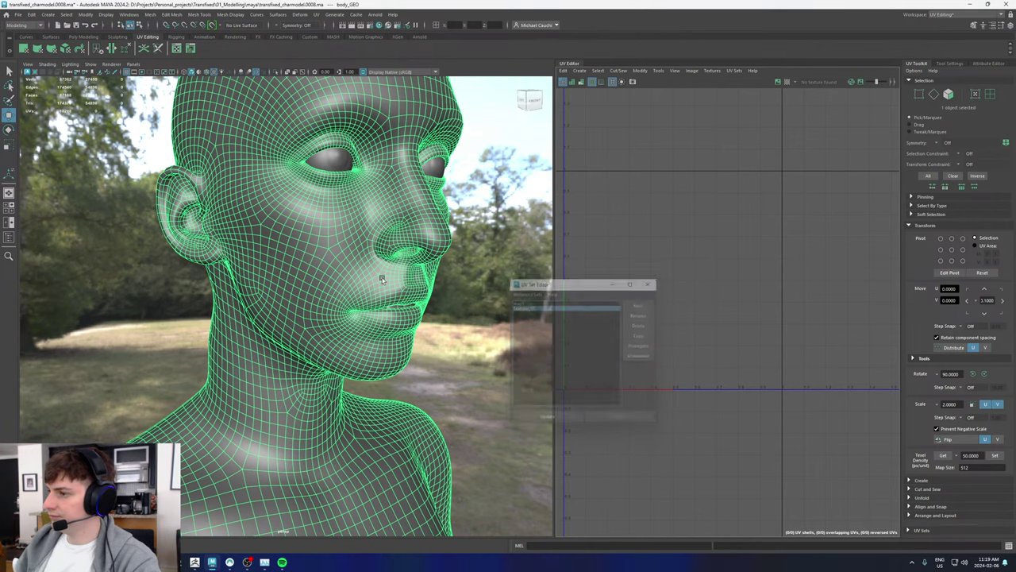
Step: Apply a planar UV projection to the whole body mesh from the front
alt+drag(159, 275, 156, 259)
scroll(157, 261, down, 5)
alt+drag(349, 256, 266, 258)
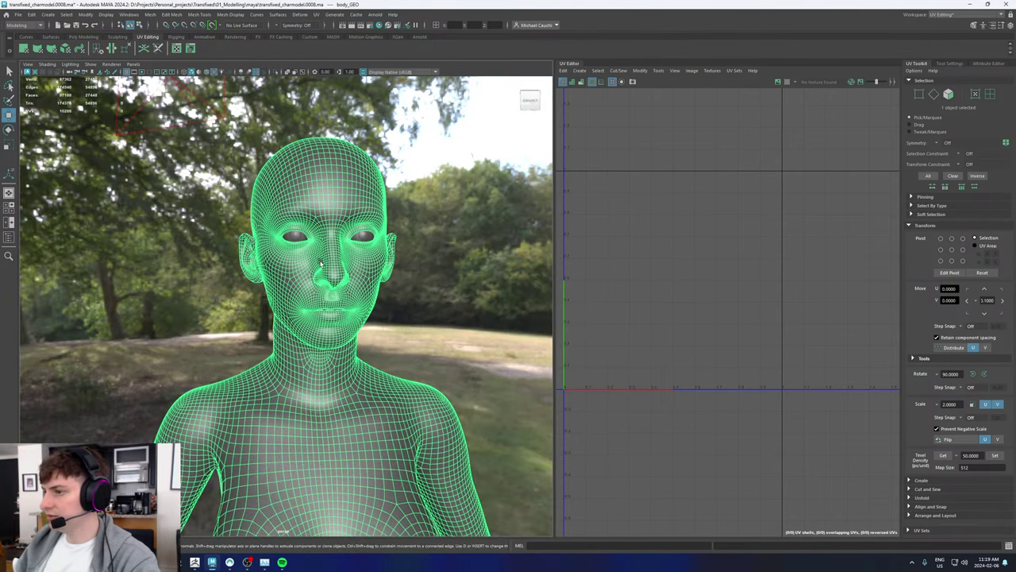
scroll(657, 262, down, 5)
shift+right_drag(334, 279, 409, 412)
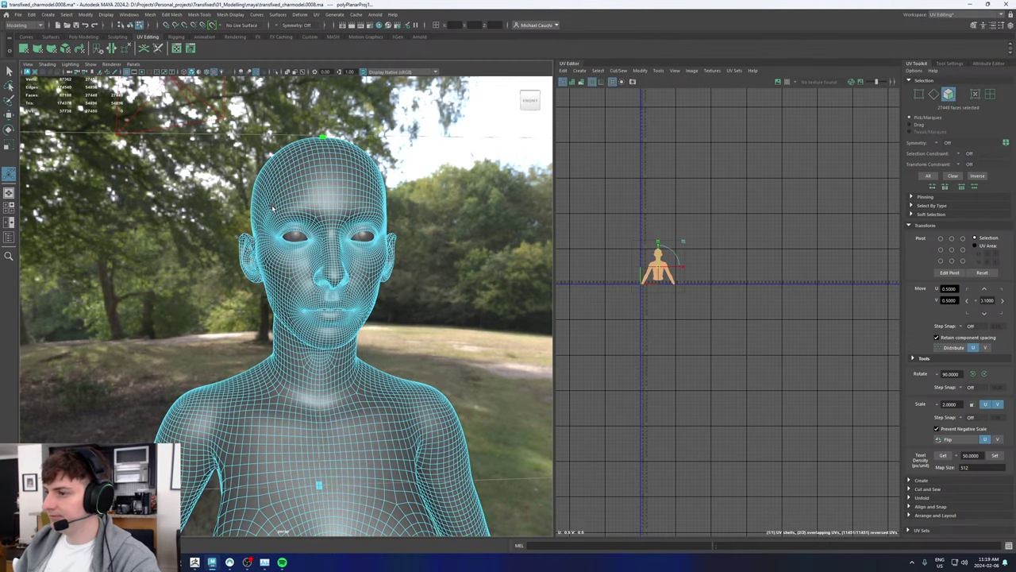
Step: Switch the body mesh to edge selection and set the symmetry to World X
alt+drag(272, 208, 291, 333)
key(w)
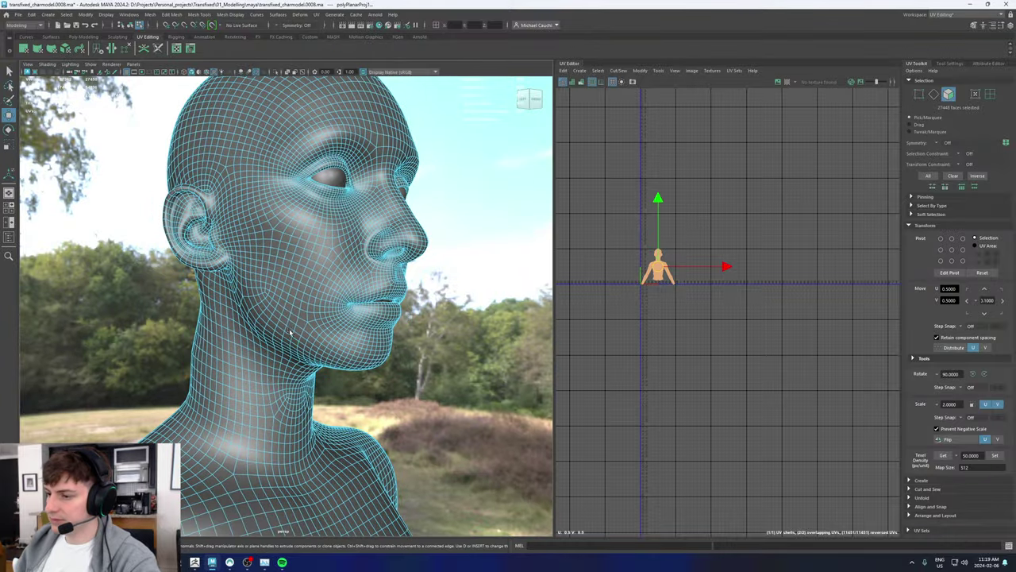
alt+middle_drag(291, 333, 299, 237)
right_drag(243, 363, 244, 230)
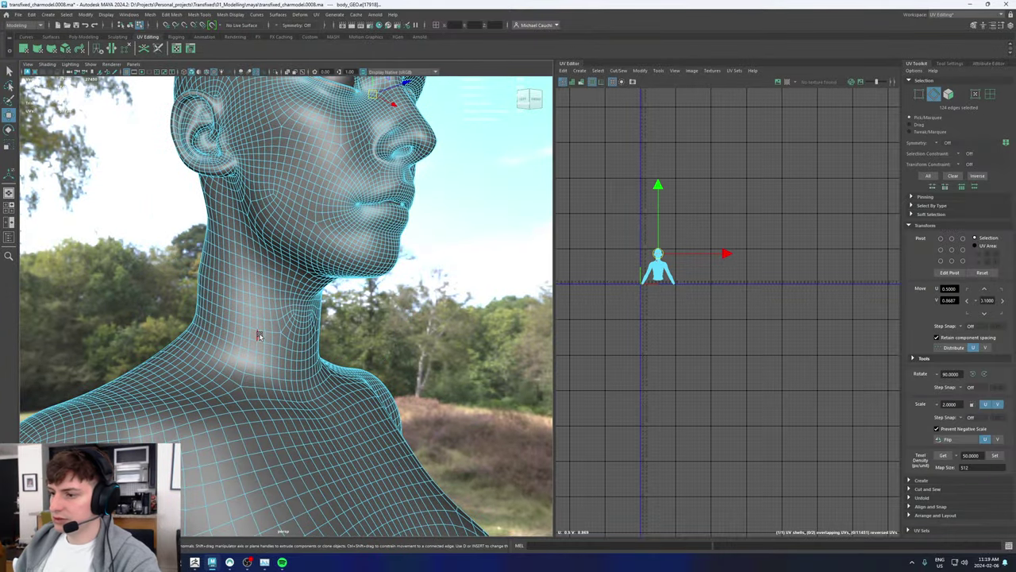
alt+middle_drag(261, 342, 267, 270)
alt+right_drag(341, 325, 266, 332)
alt+drag(266, 332, 309, 292)
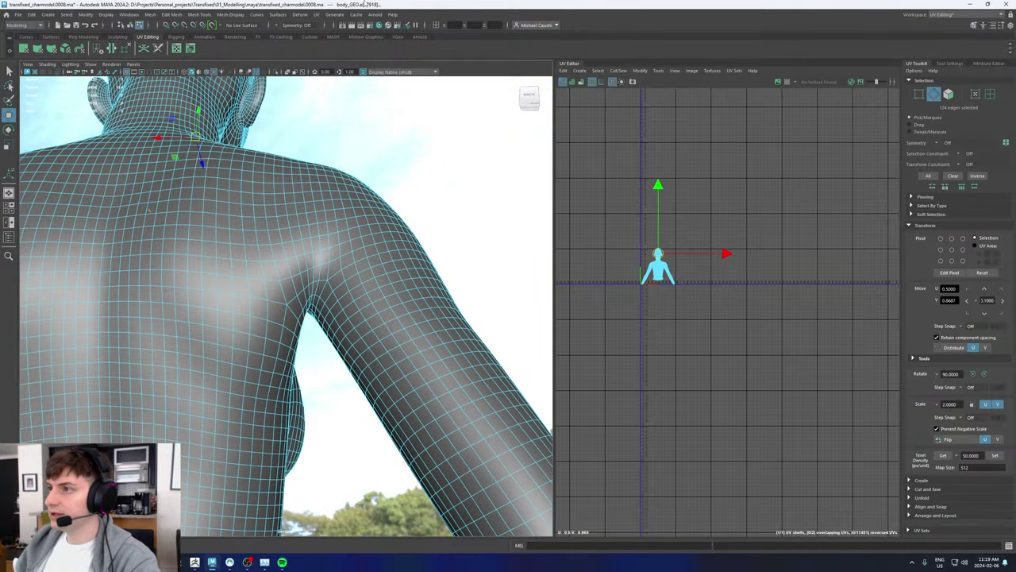
click(278, 25)
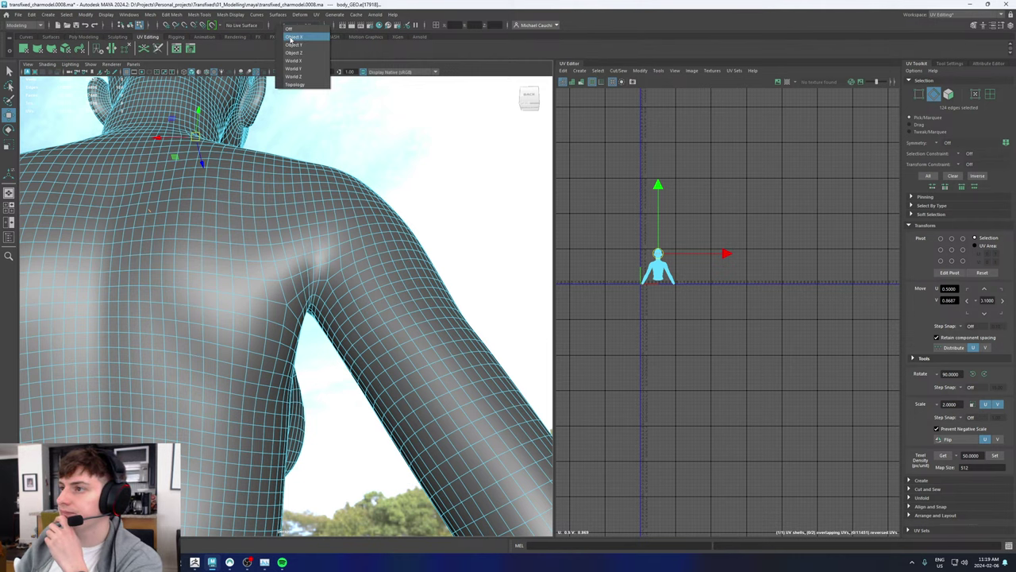
click(293, 61)
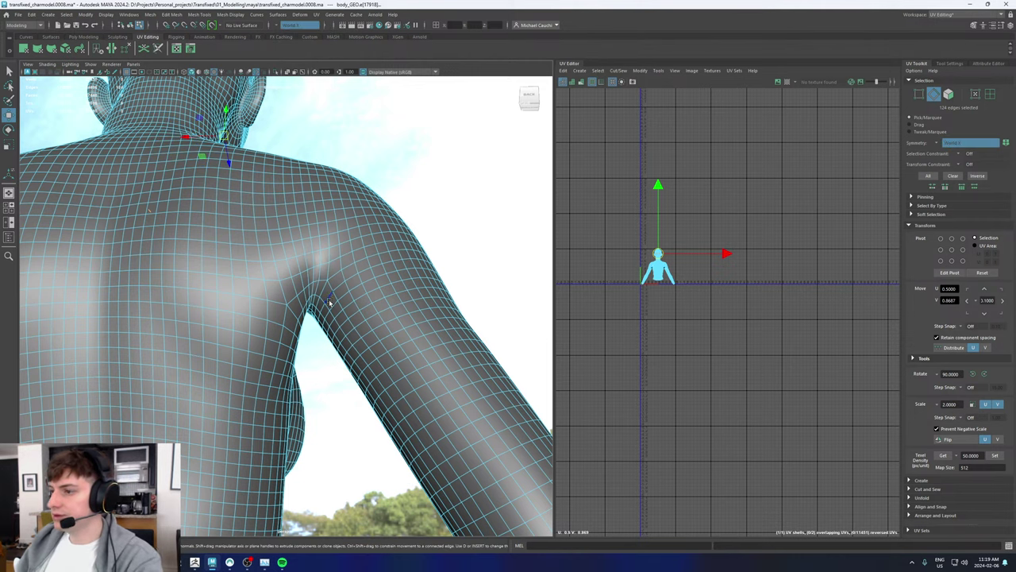
Step: Select the edge loop running around the shoulder through the armpit and cut the UVs along it
alt+drag(318, 273, 288, 289)
alt+right_drag(288, 289, 361, 319)
scroll(298, 364, down, 3)
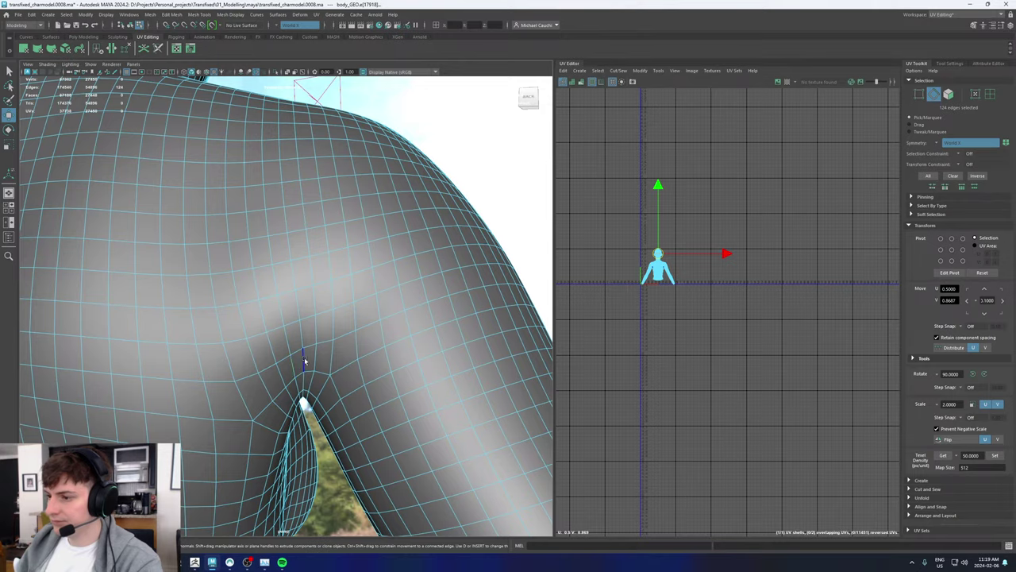
double_click(303, 356)
shift+right_drag(682, 204, 653, 220)
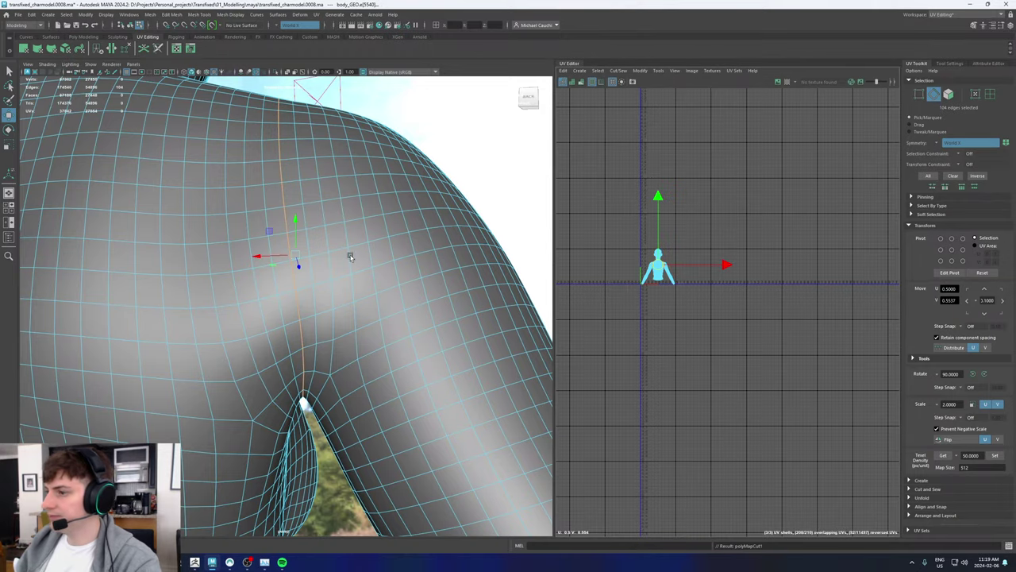
Step: Select the long side edge loop running down the neck, over the shoulders and along the arms, and cut the UVs there
scroll(348, 254, down, 8)
alt+drag(327, 250, 208, 238)
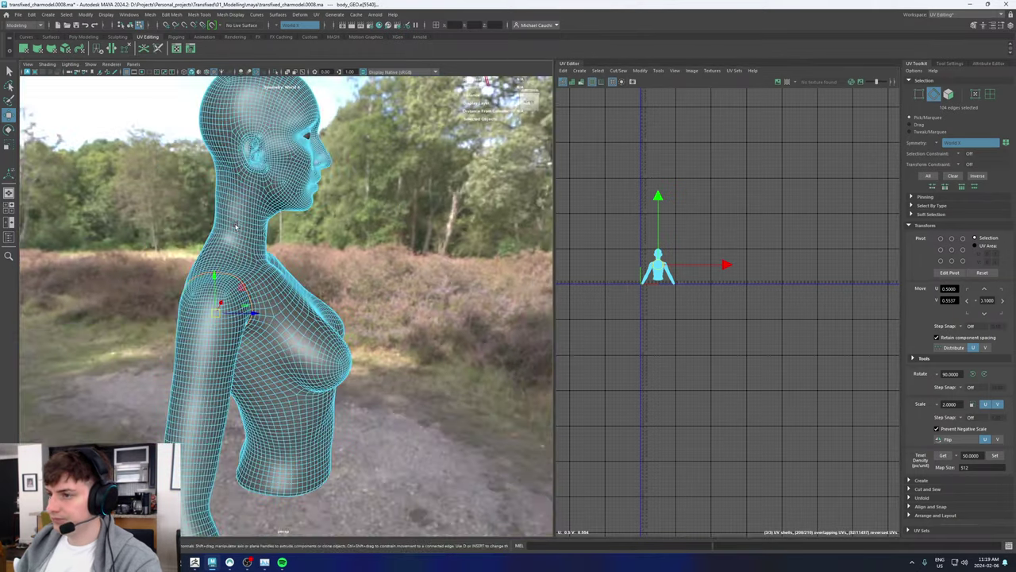
scroll(198, 216, up, 6)
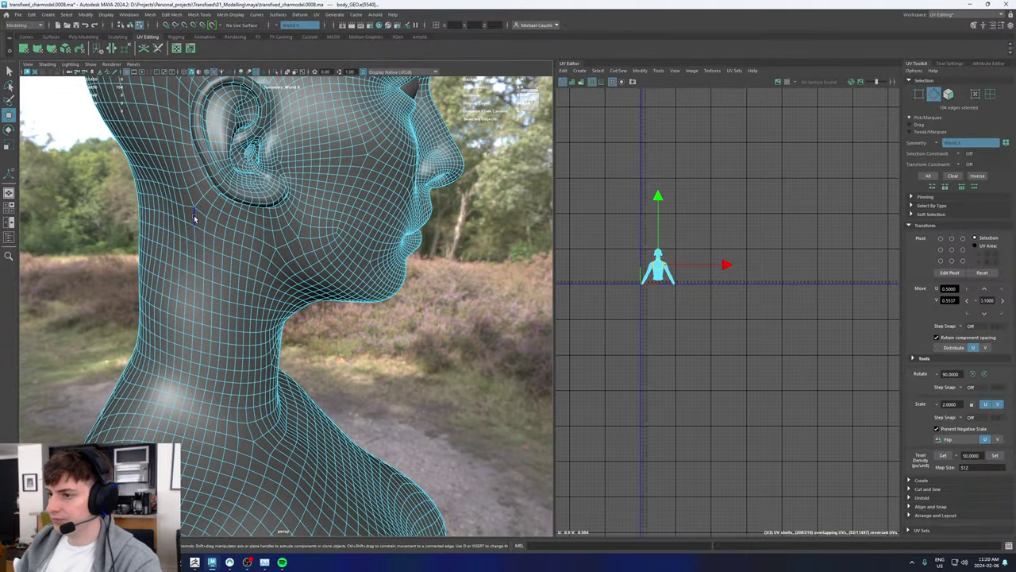
double_click(199, 218)
scroll(199, 294, down, 5)
alt+drag(266, 304, 128, 303)
scroll(128, 303, down, 6)
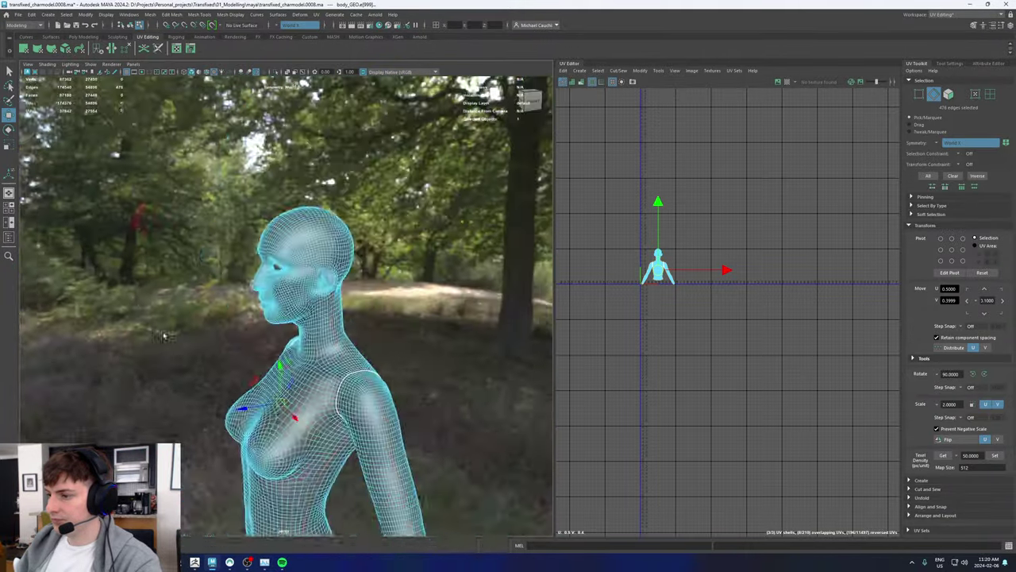
alt+drag(270, 381, 285, 327)
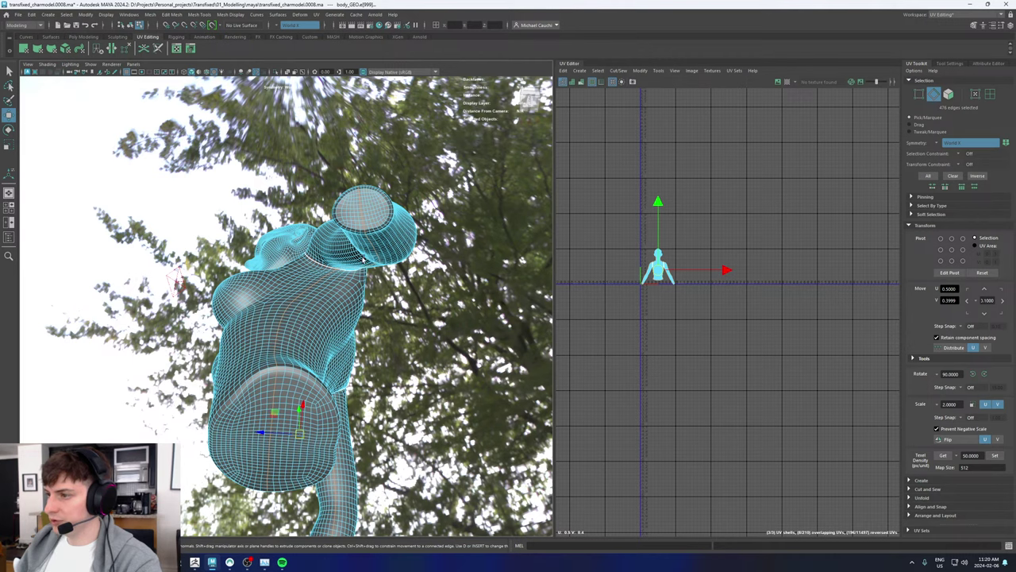
shift+right_drag(682, 240, 651, 250)
Step: Select the edge loop around the upper neck beneath the jaw and cut the UVs to separate the head
alt+drag(293, 262, 368, 314)
alt+middle_drag(368, 314, 355, 226)
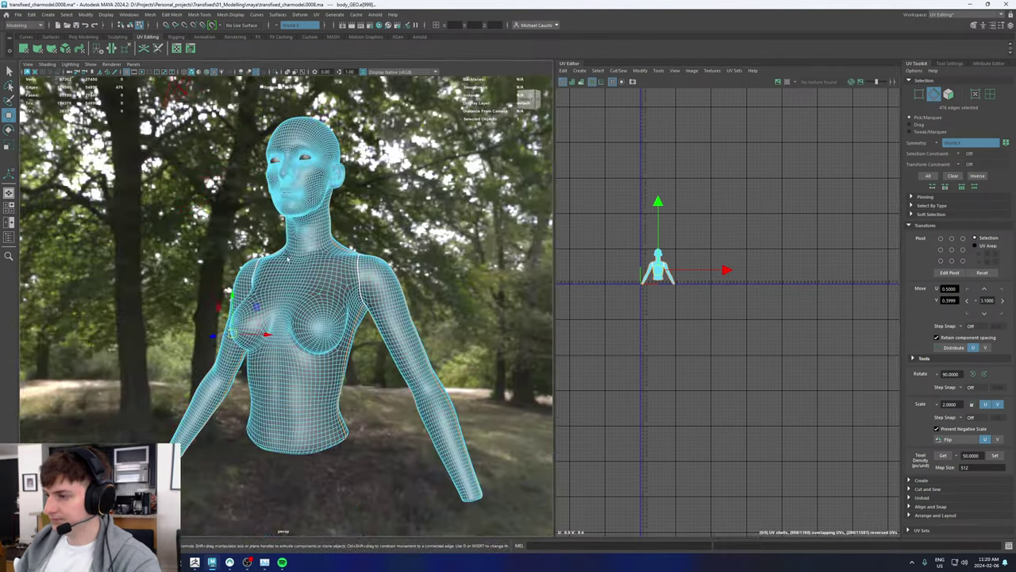
scroll(355, 227, up, 5)
alt+drag(355, 226, 312, 235)
alt+middle_drag(312, 236, 295, 334)
alt+drag(296, 334, 193, 279)
scroll(230, 267, up, 6)
double_click(198, 279)
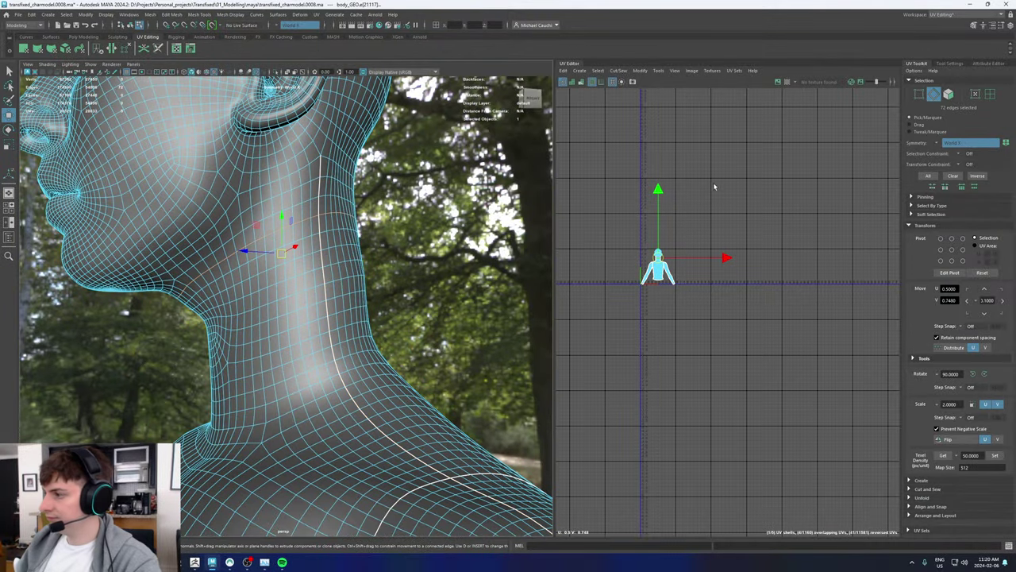
shift+right_drag(714, 187, 664, 222)
Step: Select the center edges on the back of the head down to the neck seam and cut the UVs along them
alt+drag(206, 292, 253, 288)
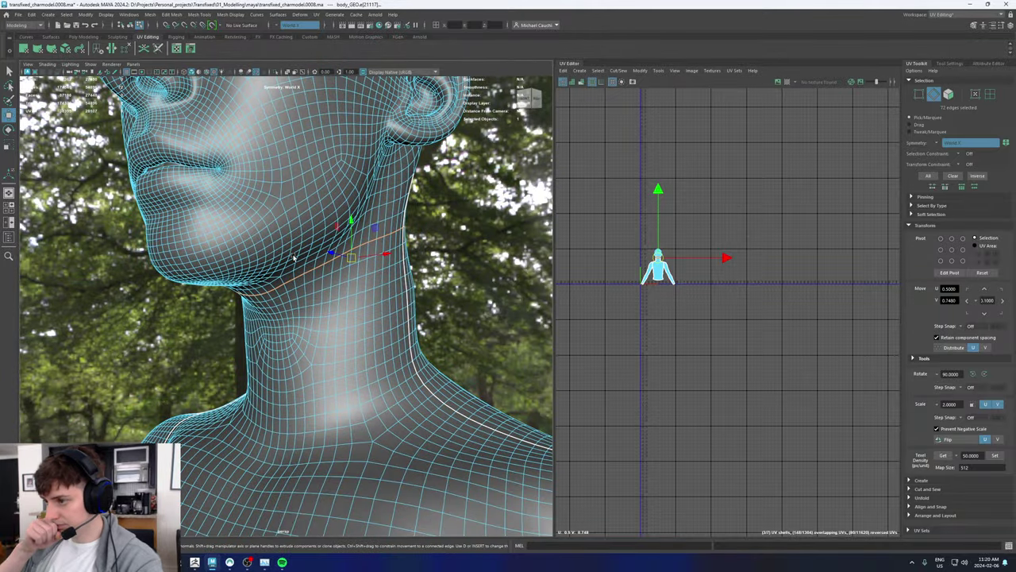
alt+drag(293, 257, 253, 200)
click(309, 170)
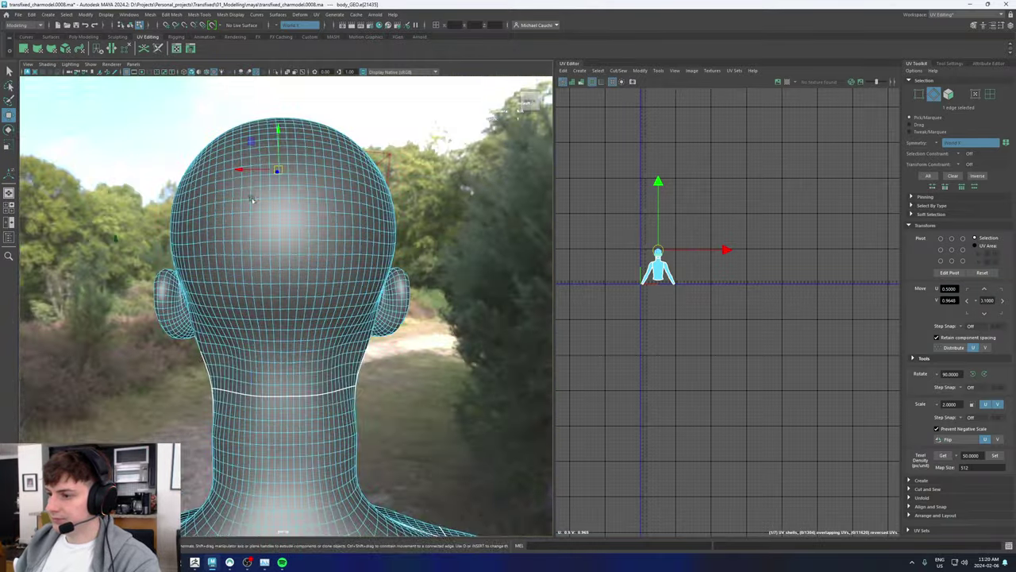
shift+double_click(287, 391)
shift+right_drag(735, 222, 695, 233)
Step: Select the edge loop encircling the base of the ear and cut the UVs along it
alt+drag(280, 219, 278, 290)
alt+right_drag(278, 290, 378, 293)
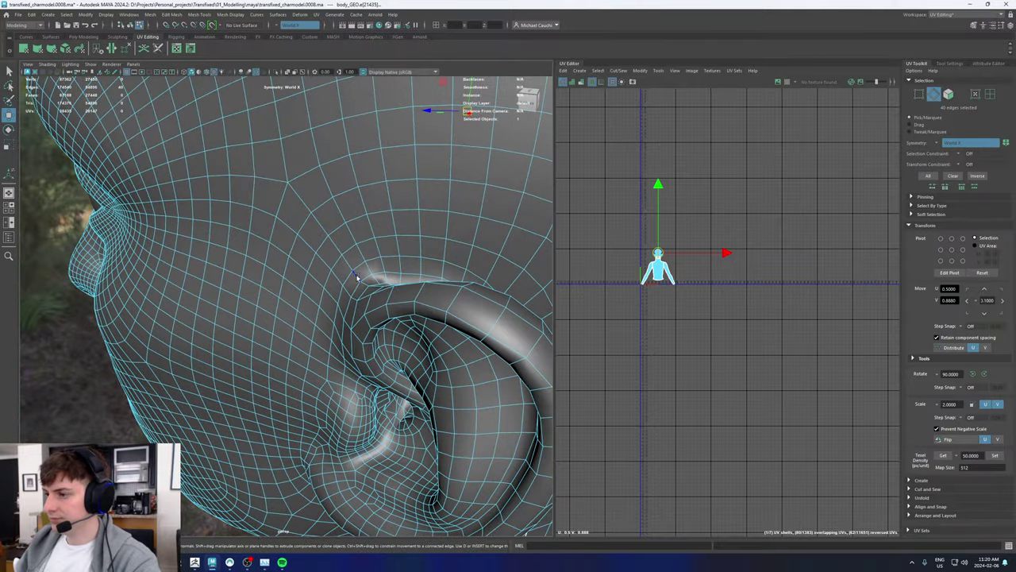
double_click(319, 323)
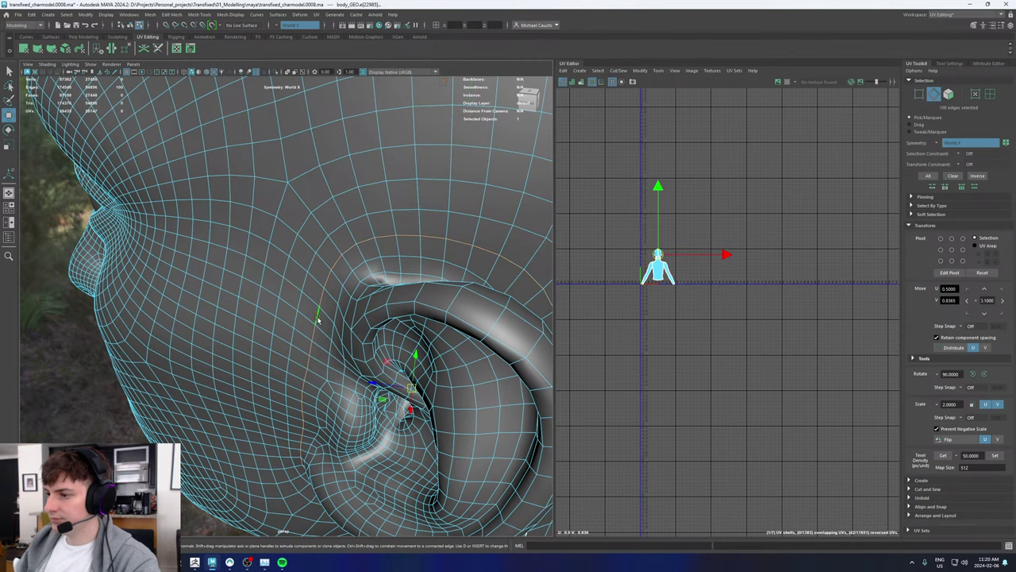
shift+right_drag(725, 214, 687, 227)
Step: Select the edges along the ear's outer rim, from its upper front to the earlobe, and cut the UVs there
alt+drag(424, 306, 278, 320)
alt+right_drag(278, 320, 309, 331)
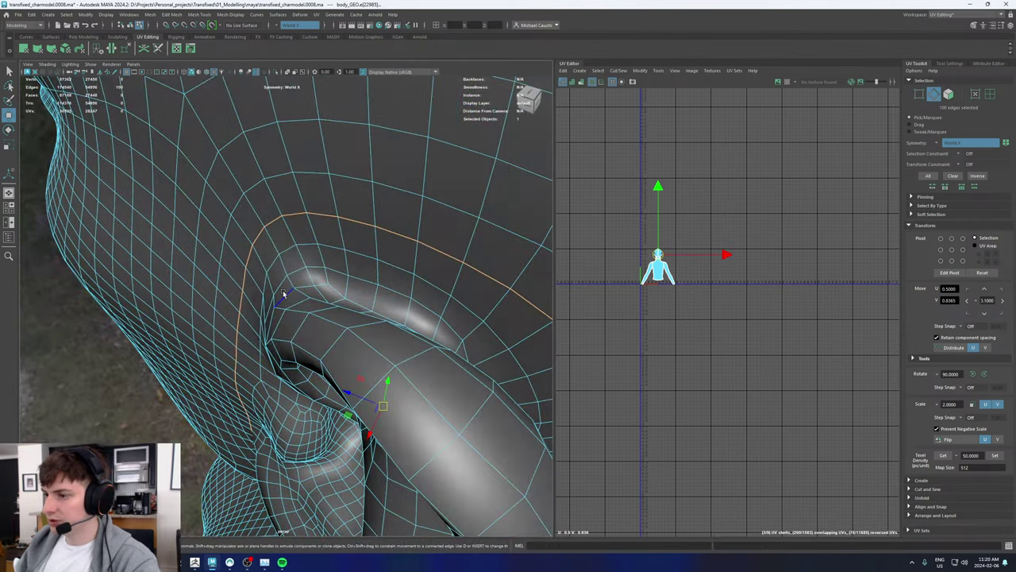
alt+drag(302, 309, 320, 304)
click(348, 248)
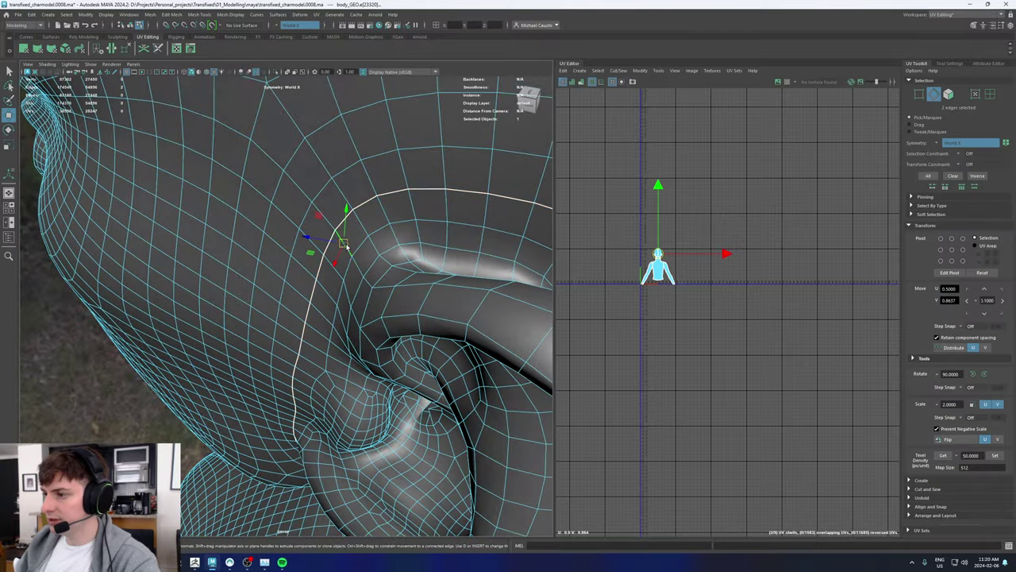
shift+double_click(533, 306)
alt+drag(526, 315, 352, 213)
alt+middle_drag(352, 213, 261, 231)
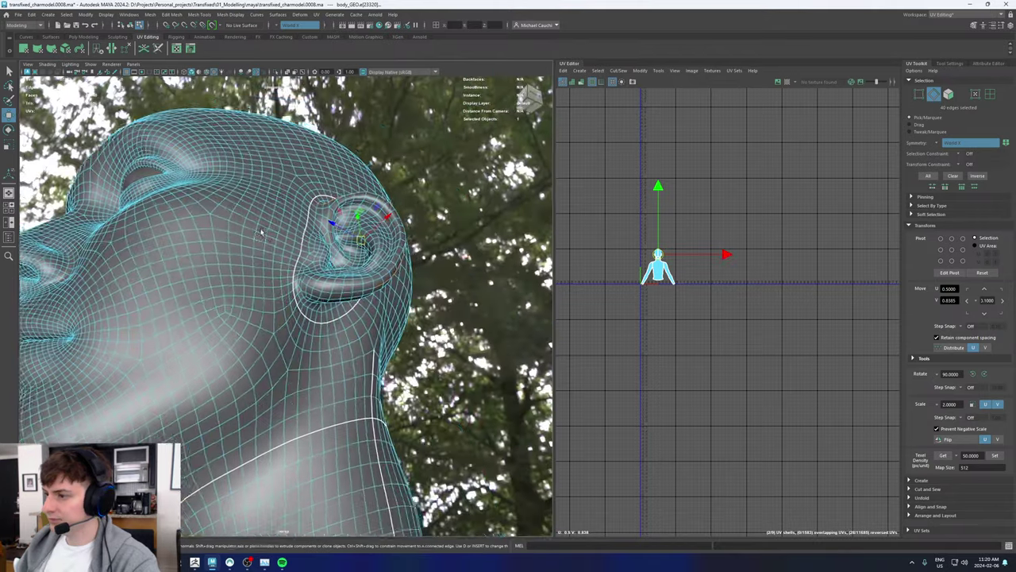
alt+right_drag(262, 231, 346, 263)
shift+double_click(306, 244)
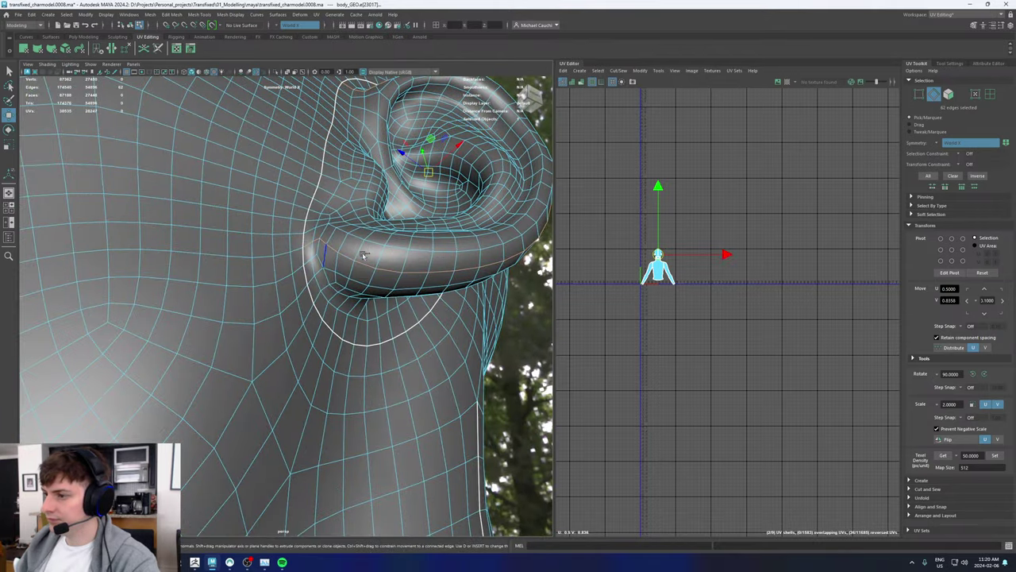
shift+right_drag(713, 204, 678, 212)
Step: Select the edge loop around the ear canal opening and cut the UVs along it
alt+drag(459, 220, 359, 245)
alt+right_drag(358, 245, 423, 283)
alt+drag(394, 226, 376, 281)
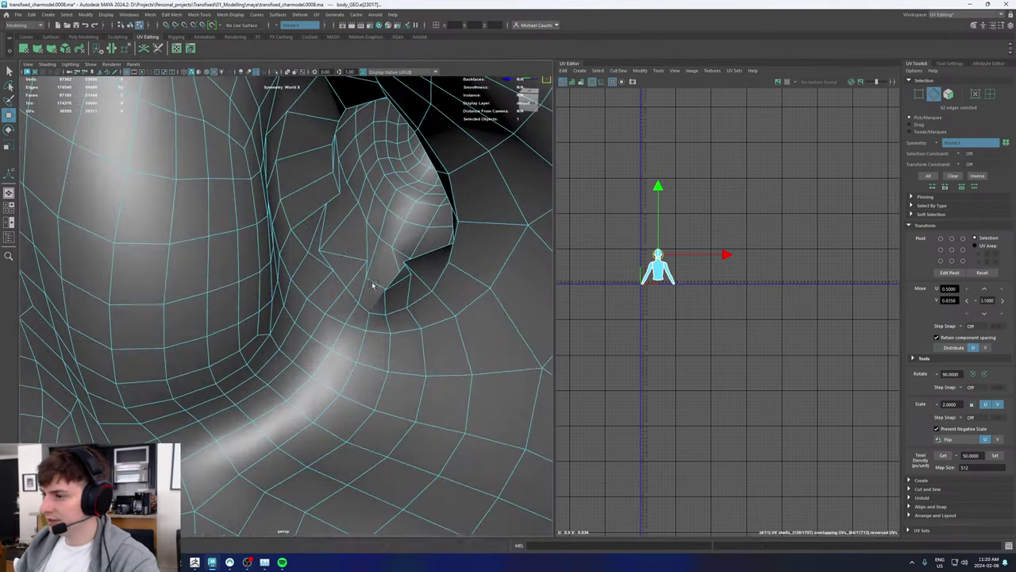
double_click(336, 183)
shift+right_drag(754, 177, 712, 190)
Step: Select the edge loop along the inner eyelids around the eyeball and cut the UVs along it
scroll(378, 216, down, 8)
alt+drag(314, 250, 405, 247)
alt+right_drag(405, 247, 226, 237)
alt+drag(212, 241, 233, 234)
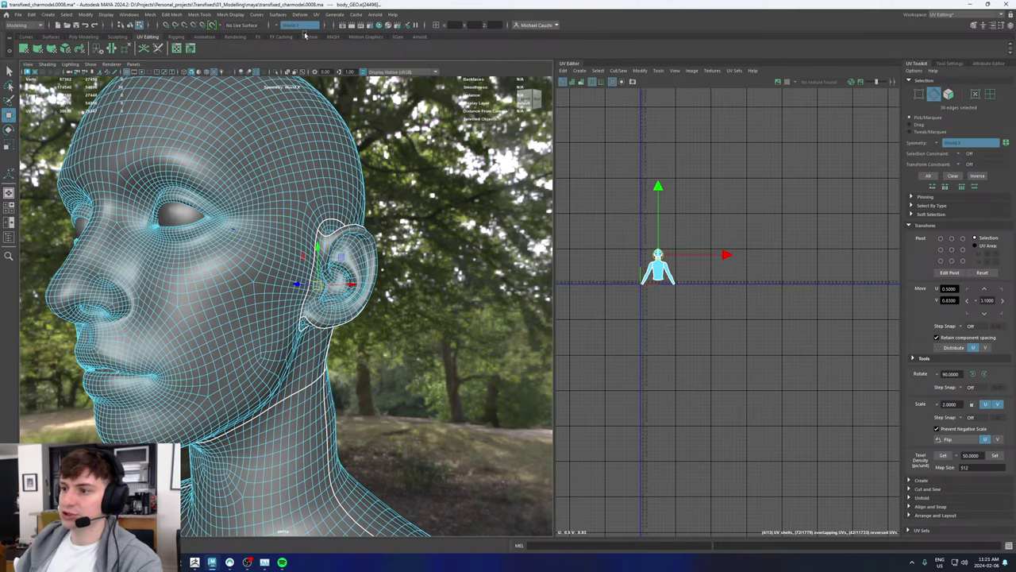
alt+drag(279, 206, 301, 234)
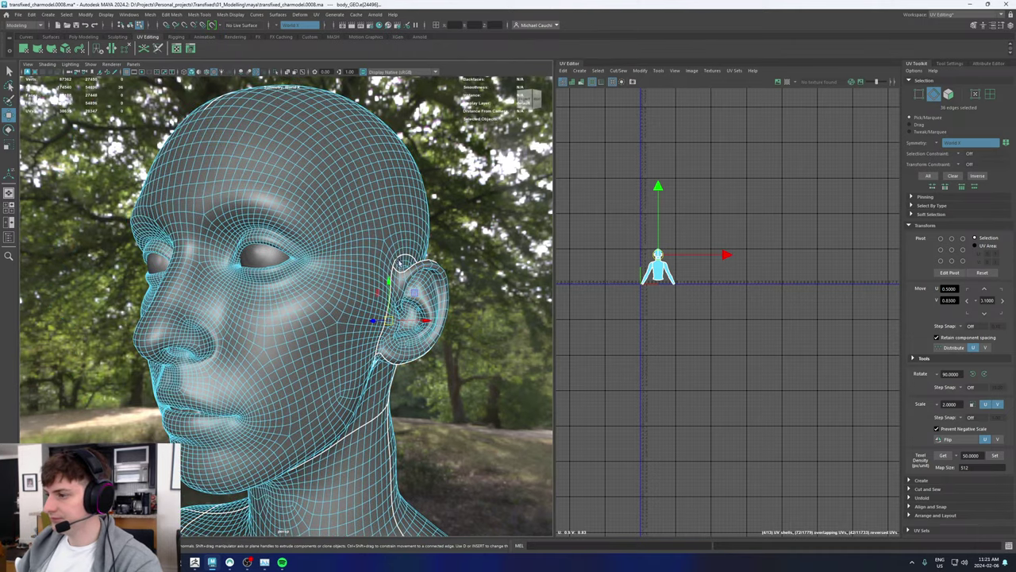
alt+drag(400, 262, 413, 280)
alt+right_drag(413, 302, 532, 345)
alt+middle_drag(532, 344, 287, 278)
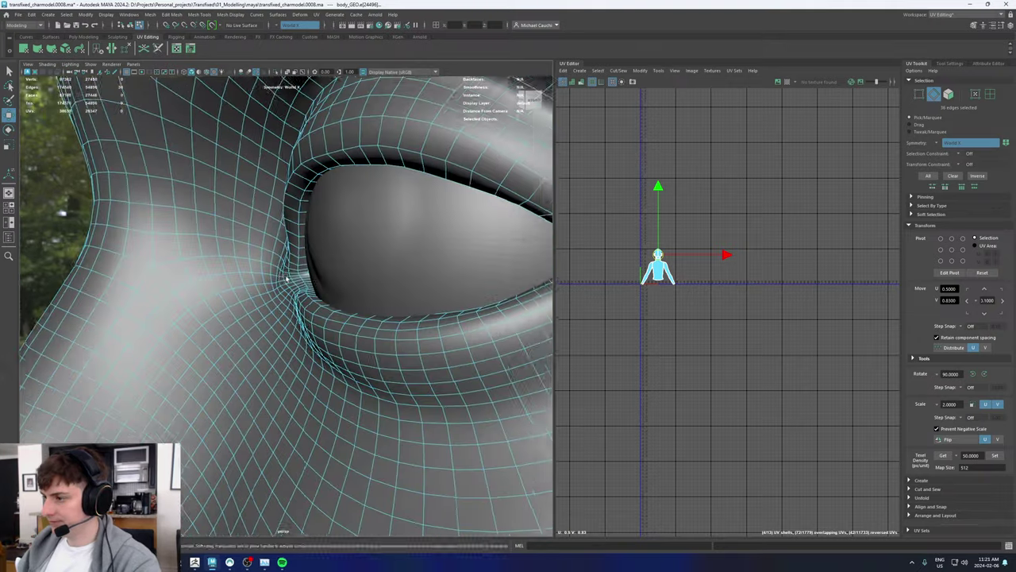
alt+right_drag(287, 278, 378, 284)
alt+drag(379, 284, 362, 261)
double_click(388, 216)
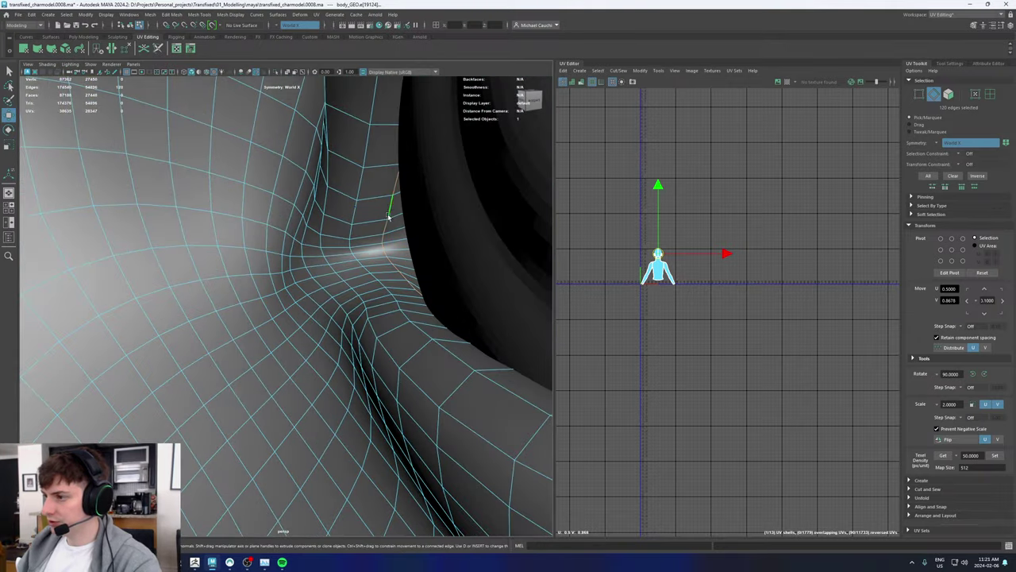
scroll(374, 283, down, 10)
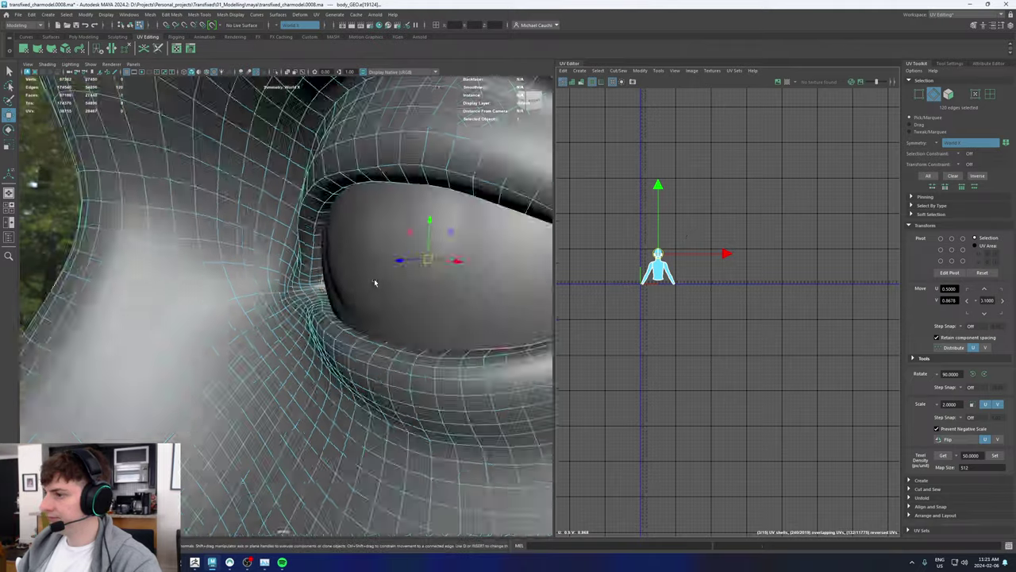
Step: Select the edge loop inside the nostril opening and cut the UVs along it
alt+drag(202, 302, 309, 254)
alt+right_drag(310, 254, 445, 381)
alt+drag(445, 381, 281, 289)
alt+right_drag(281, 289, 330, 313)
double_click(335, 312)
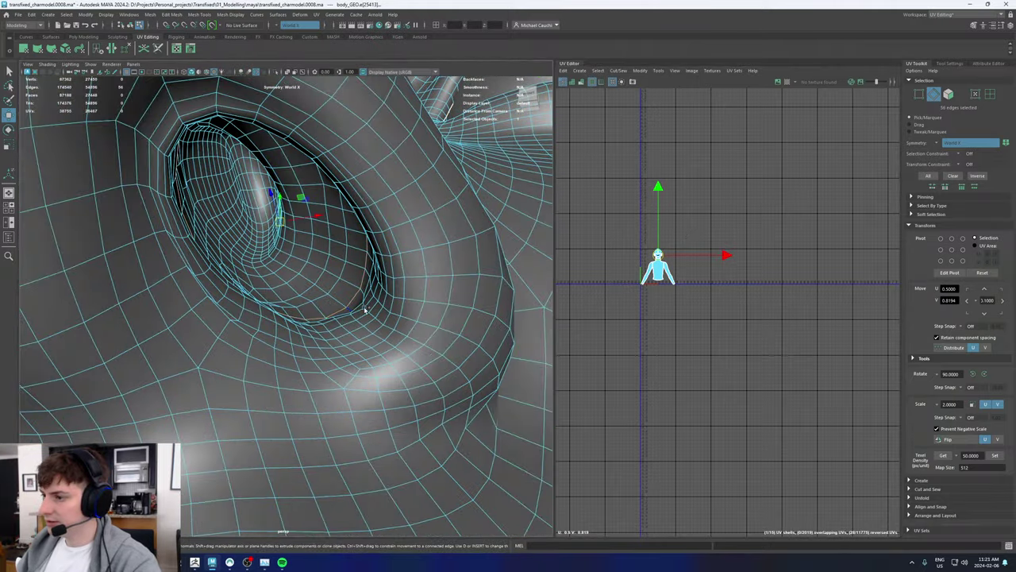
shift+right_drag(741, 221, 672, 248)
Step: Select the edge loop inside the mouth opening behind the lips and cut the UVs along it
scroll(251, 267, down, 10)
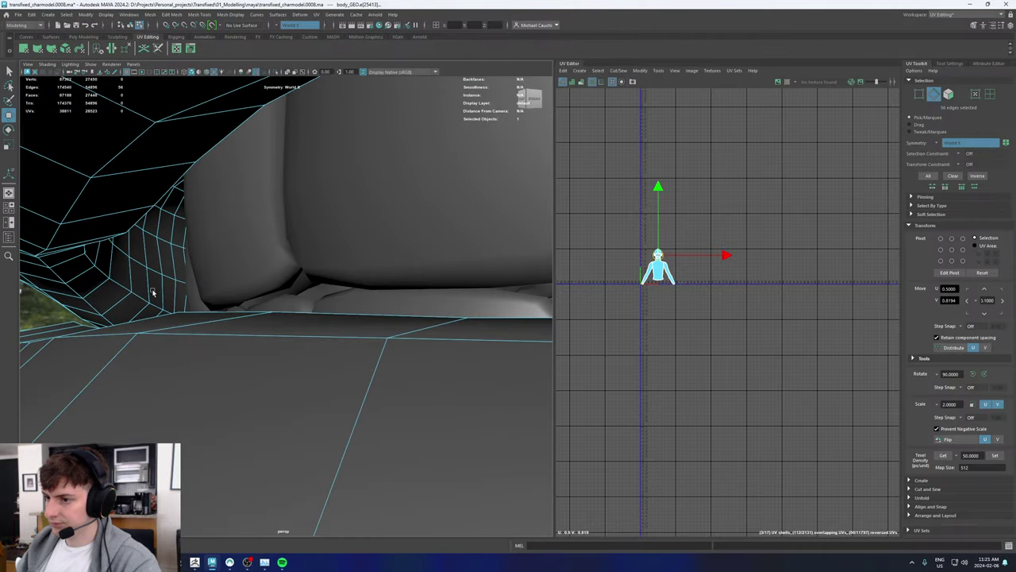
double_click(136, 294)
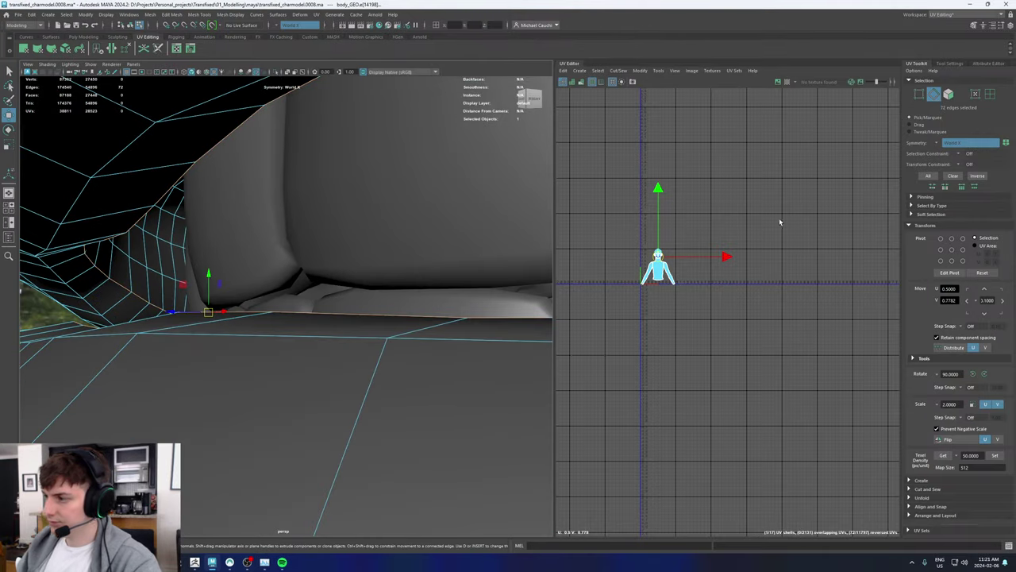
shift+right_drag(710, 212, 679, 224)
alt+right_drag(262, 297, 22, 289)
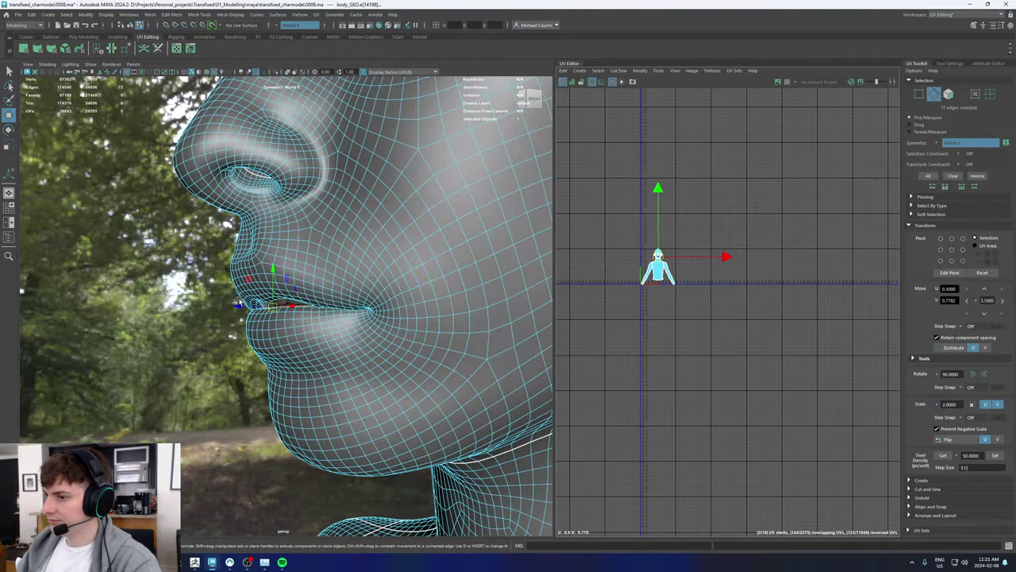
alt+drag(21, 288, 358, 303)
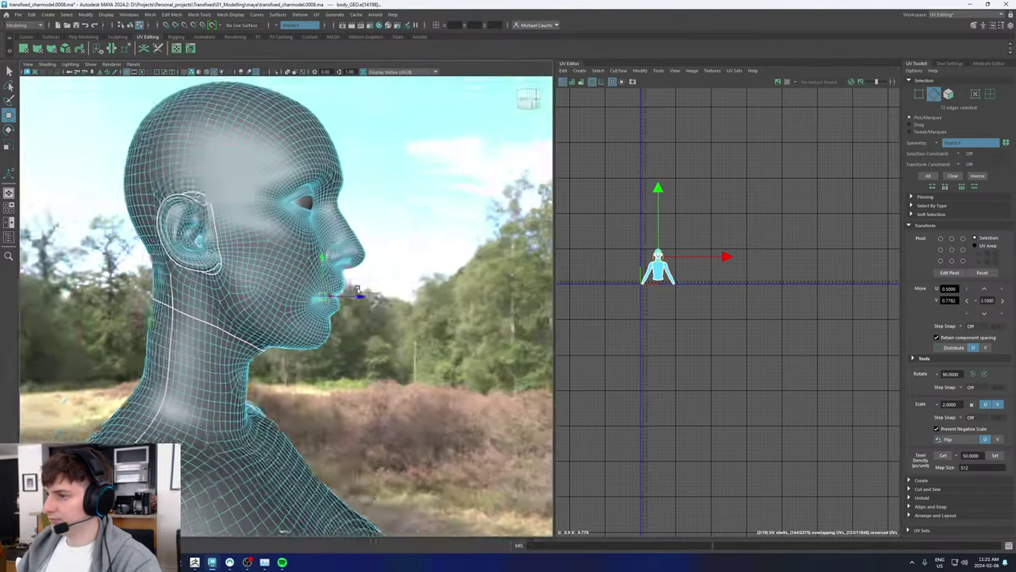
Step: Select the leftover seam edges running from the neck cut up behind the ear and sew their UVs
scroll(195, 268, up, 3)
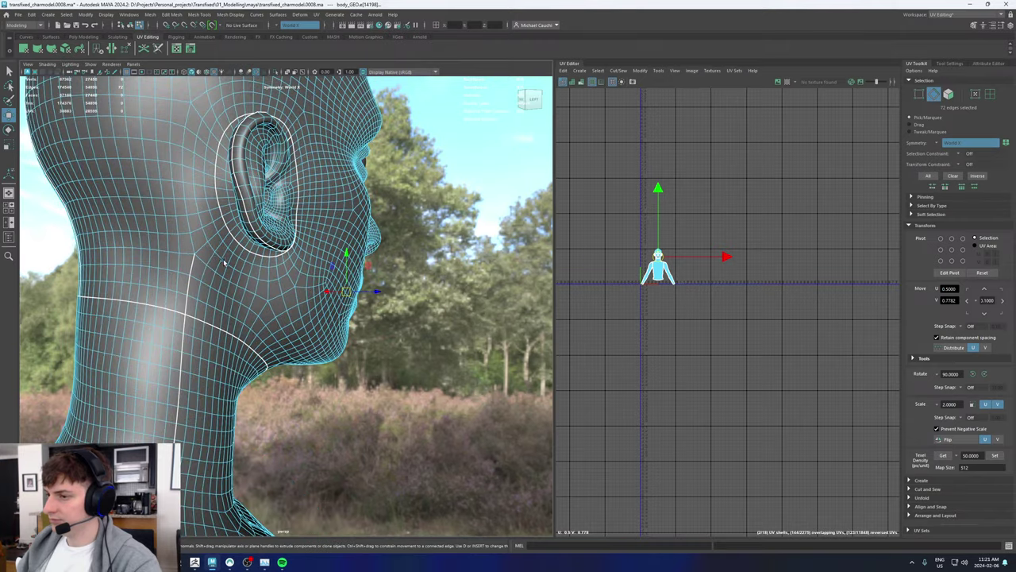
alt+drag(209, 274, 282, 262)
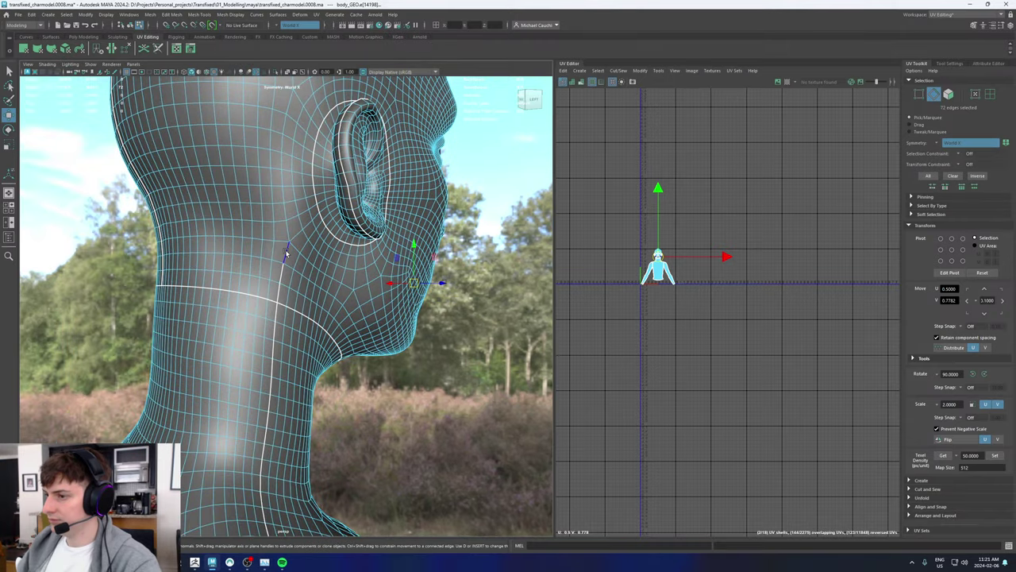
double_click(286, 253)
shift+right_drag(669, 248, 673, 218)
scroll(278, 254, down, 5)
alt+drag(270, 254, 502, 267)
alt+middle_drag(280, 349, 270, 242)
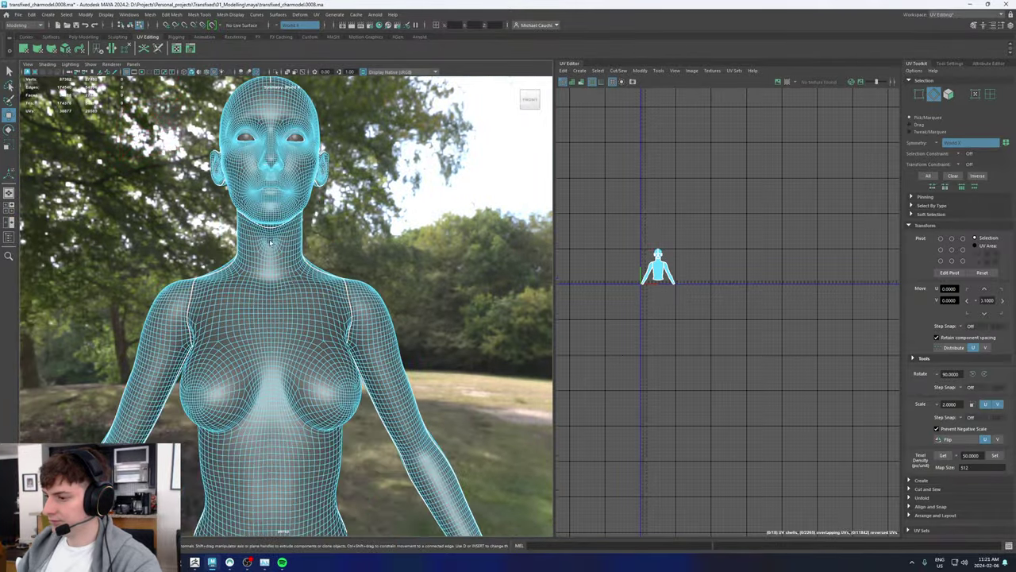
Step: Select the edge loop around the torso's lower rim and cut the UVs to separate the bottom cap
scroll(270, 242, down, 5)
alt+drag(270, 246, 197, 220)
alt+middle_drag(284, 461, 280, 379)
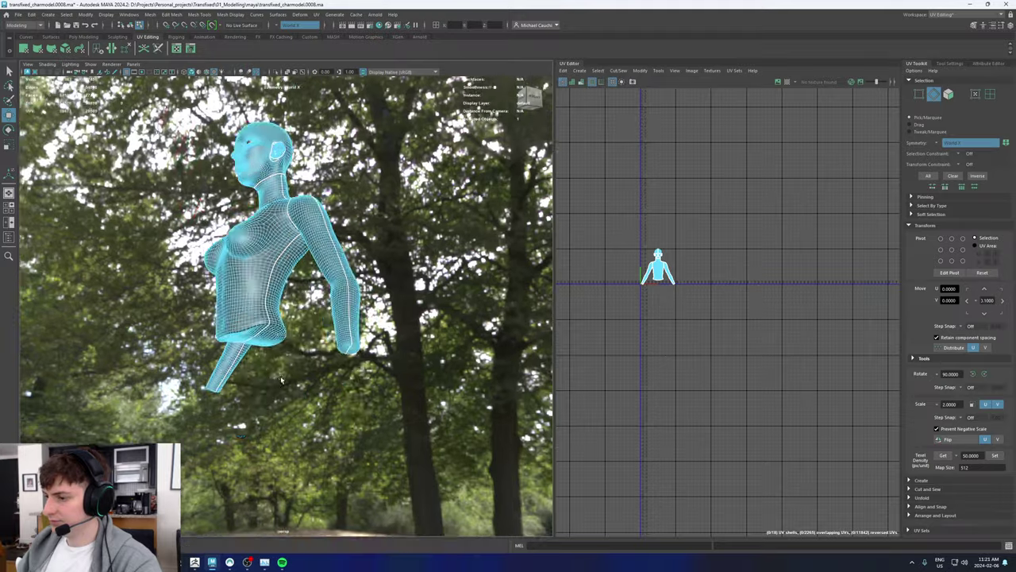
scroll(280, 380, up, 8)
alt+middle_drag(199, 392, 302, 272)
scroll(302, 272, down, 3)
double_click(330, 200)
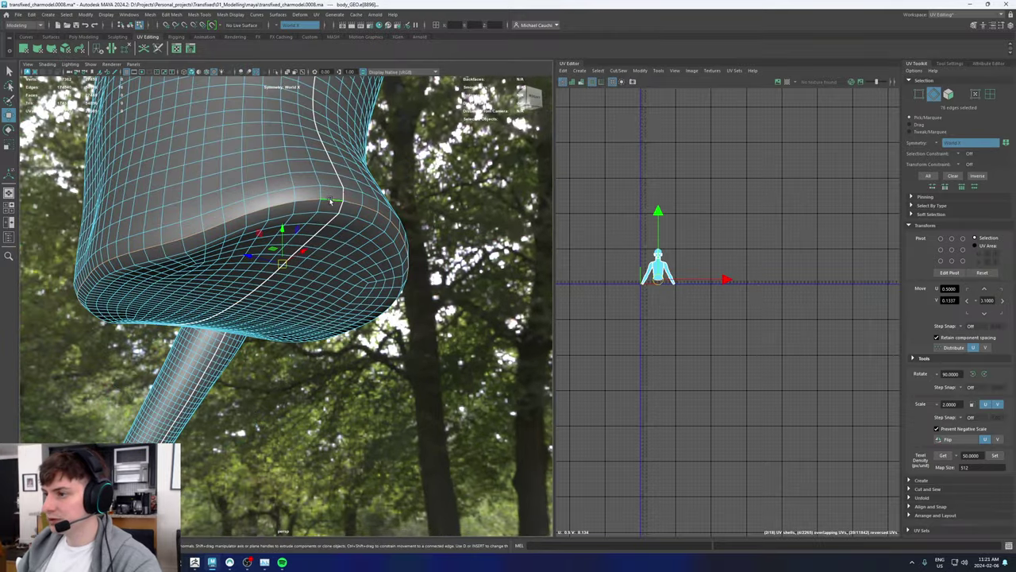
alt+drag(324, 218, 302, 242)
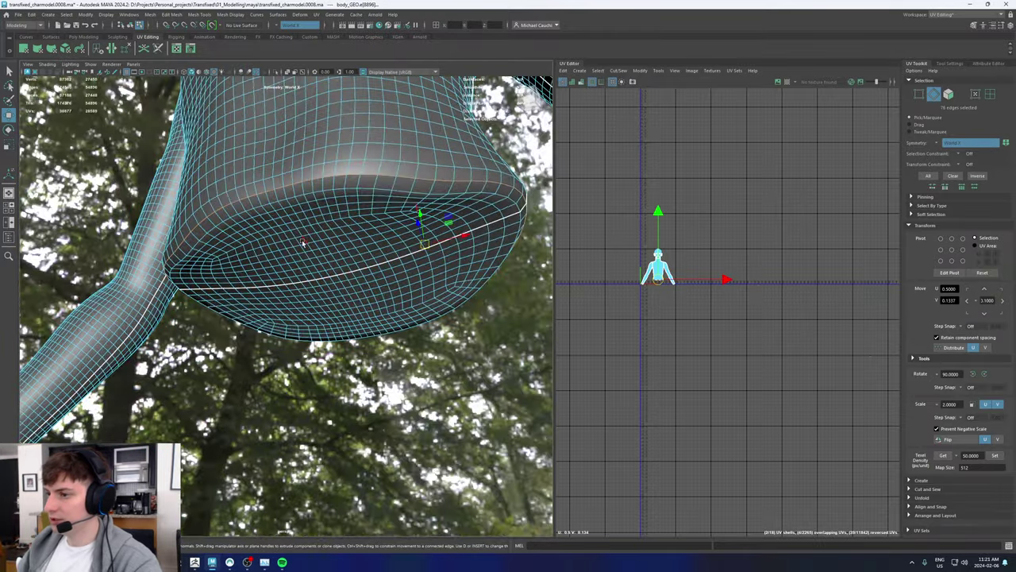
shift+right_drag(761, 229, 728, 242)
Step: Select the seam edges crossing the torso's bottom cap and sew them to join its halves
alt+drag(330, 240, 385, 245)
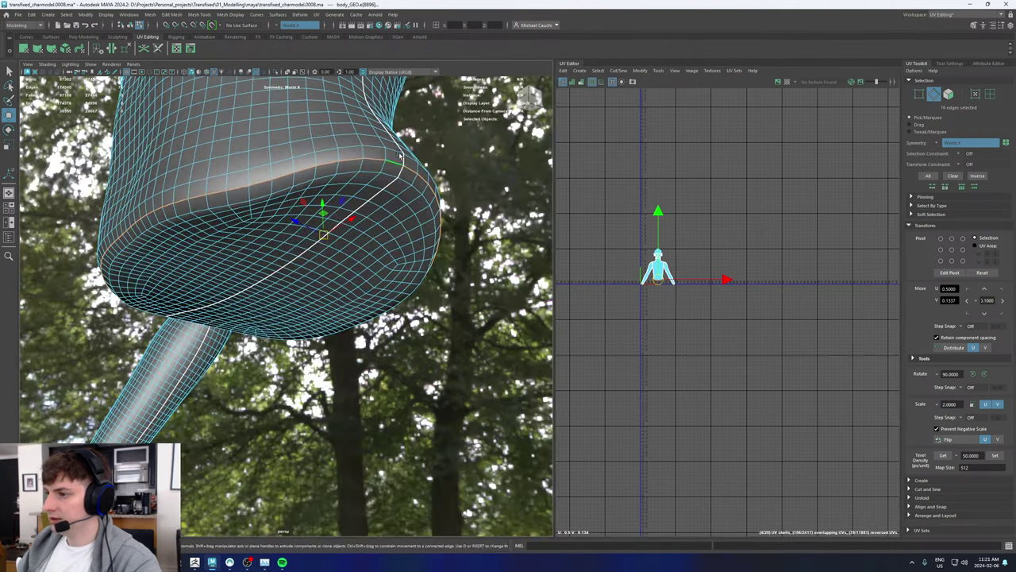
click(401, 168)
alt+drag(314, 258, 355, 224)
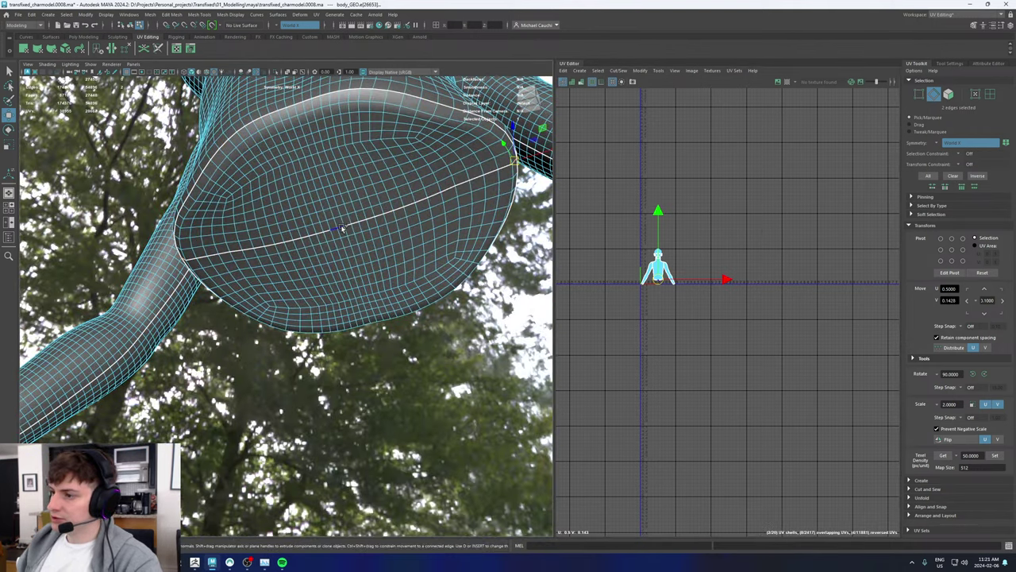
double_click(345, 226)
shift+right_drag(723, 229, 659, 232)
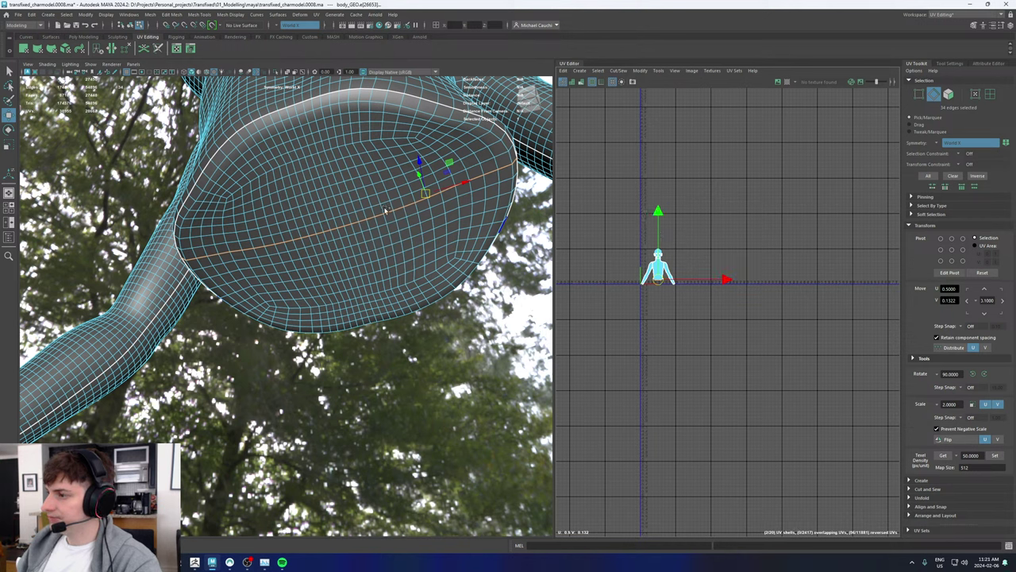
shift+right_drag(389, 213, 391, 214)
shift+right_drag(785, 250, 784, 230)
Step: Select the edge loop around the end of the arm and cut the UVs to separate the wrist cap
scroll(365, 246, down, 5)
alt+drag(357, 242, 182, 259)
scroll(318, 258, up, 6)
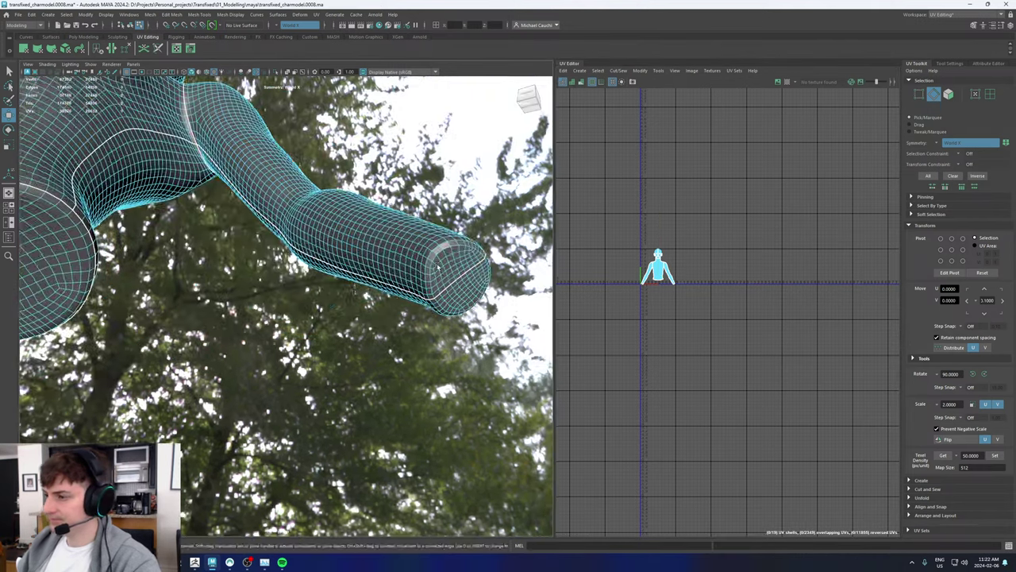
alt+drag(468, 252, 308, 257)
scroll(308, 257, up, 4)
key(ctrl+z)
double_click(249, 215)
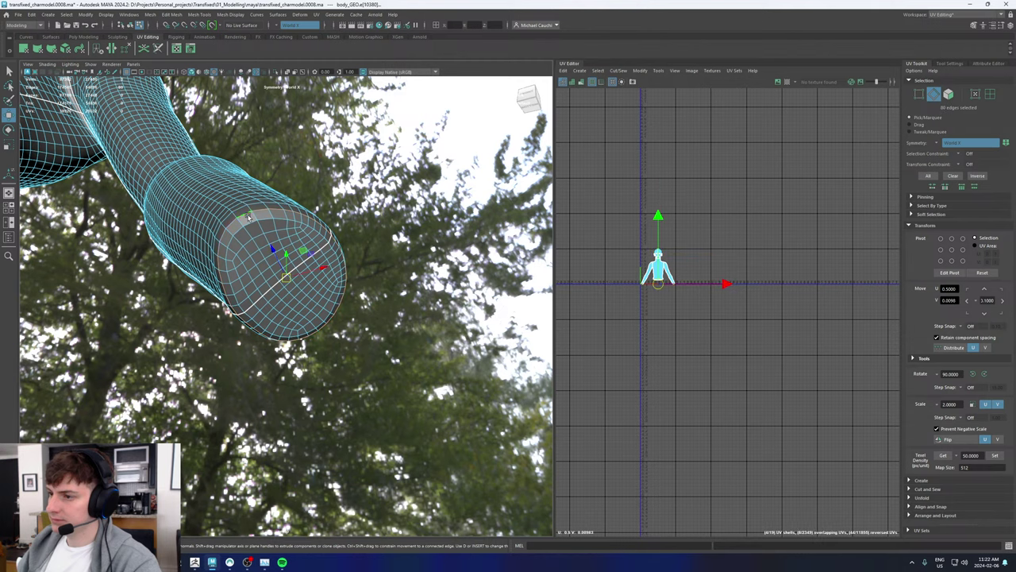
shift+right_drag(793, 231, 759, 240)
Step: Select the seam edges crossing the arm's end cap and sew their UVs together
alt+drag(307, 254, 246, 342)
click(363, 278)
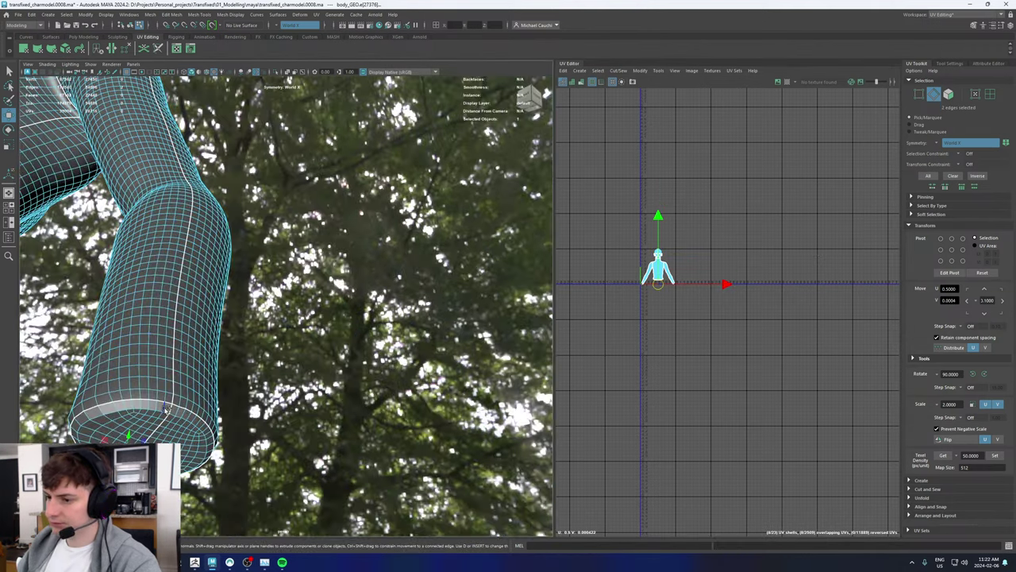
double_click(169, 411)
shift+right_drag(674, 217, 676, 197)
Step: Return to object selection, check the seams around the body, and reselect the body mesh
alt+right_drag(193, 307, 34, 295)
alt+middle_drag(213, 232, 310, 242)
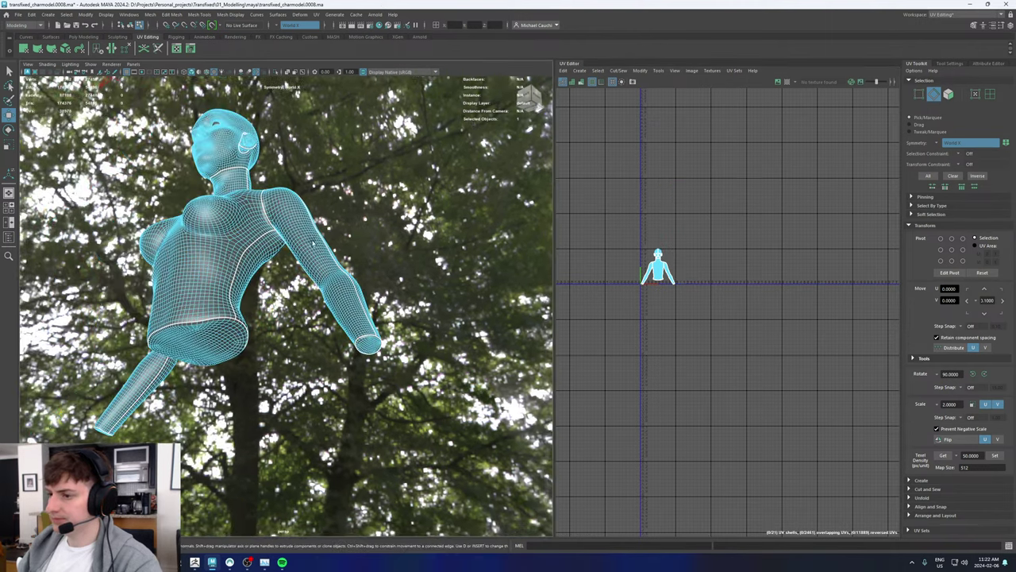
alt+drag(214, 258, 261, 287)
key(F8)
alt+middle_drag(194, 231, 268, 291)
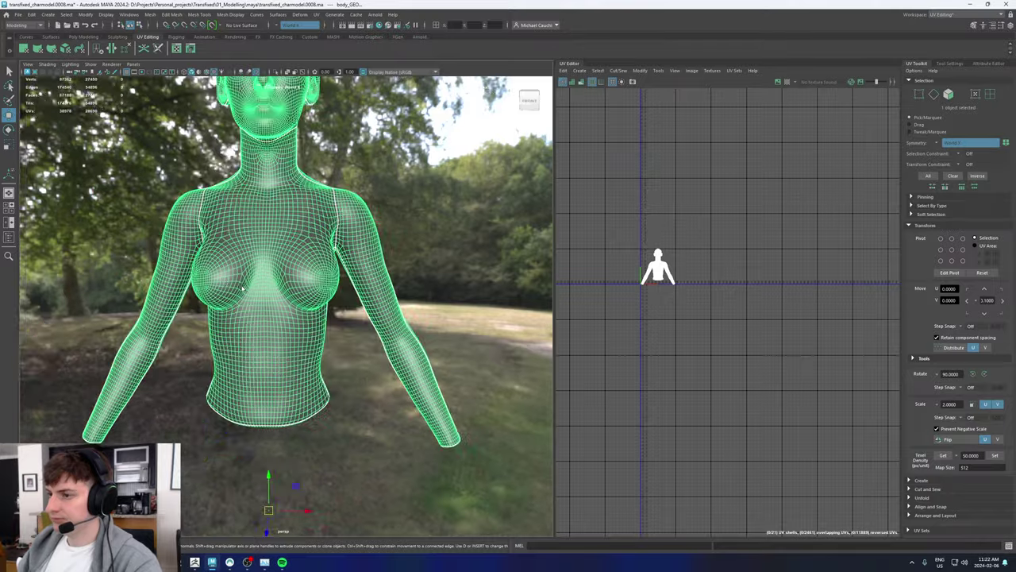
alt+drag(195, 281, 260, 278)
click(436, 244)
click(289, 286)
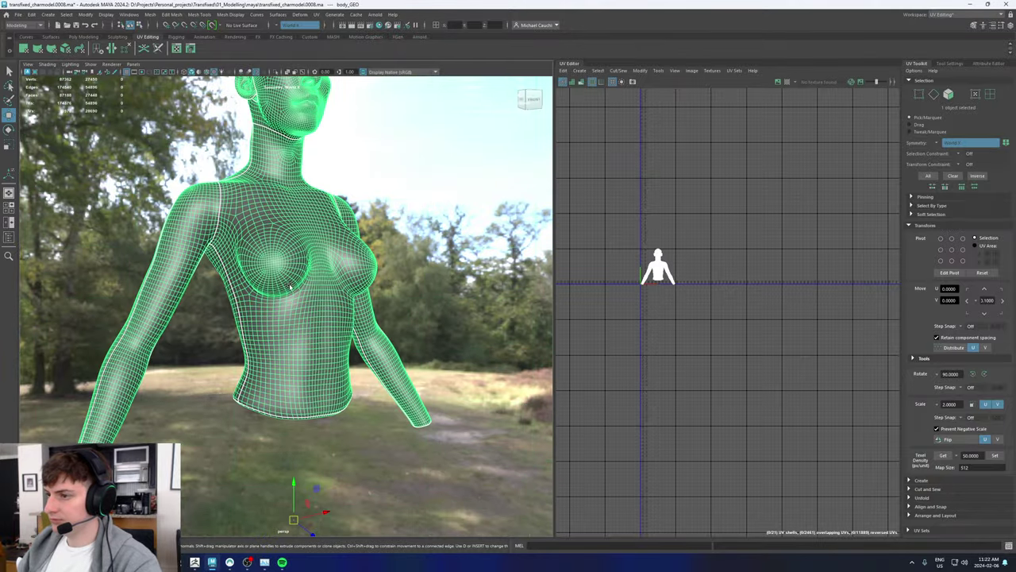
click(424, 213)
alt+middle_drag(326, 204, 338, 335)
alt+drag(339, 336, 293, 310)
click(294, 310)
Step: Switch to UV shell selection, select all of the body's UV shells and unfold them
right_drag(675, 258, 647, 246)
drag(611, 218, 703, 307)
shift+right_click(690, 249)
mouse_move(651, 248)
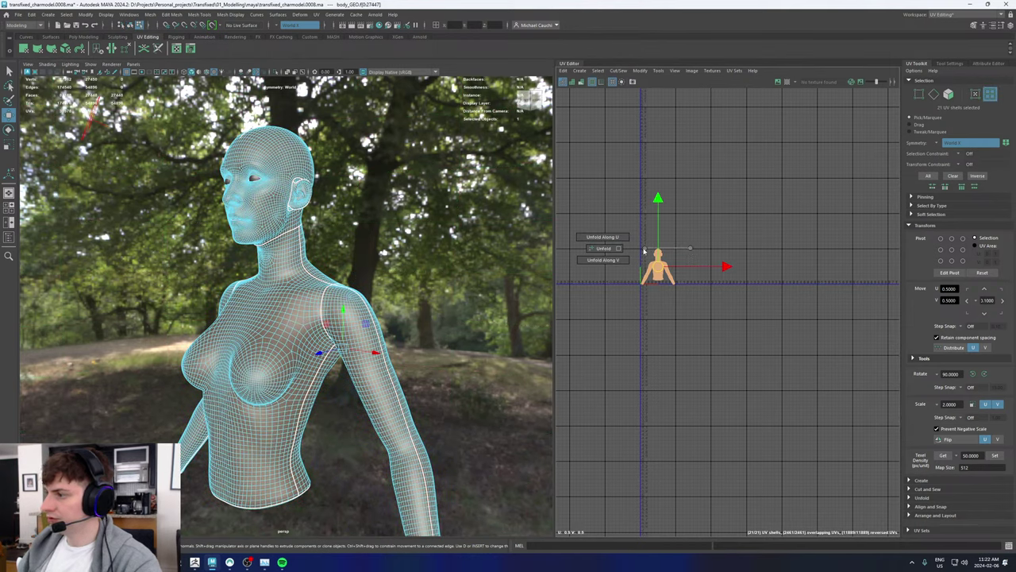
click(596, 248)
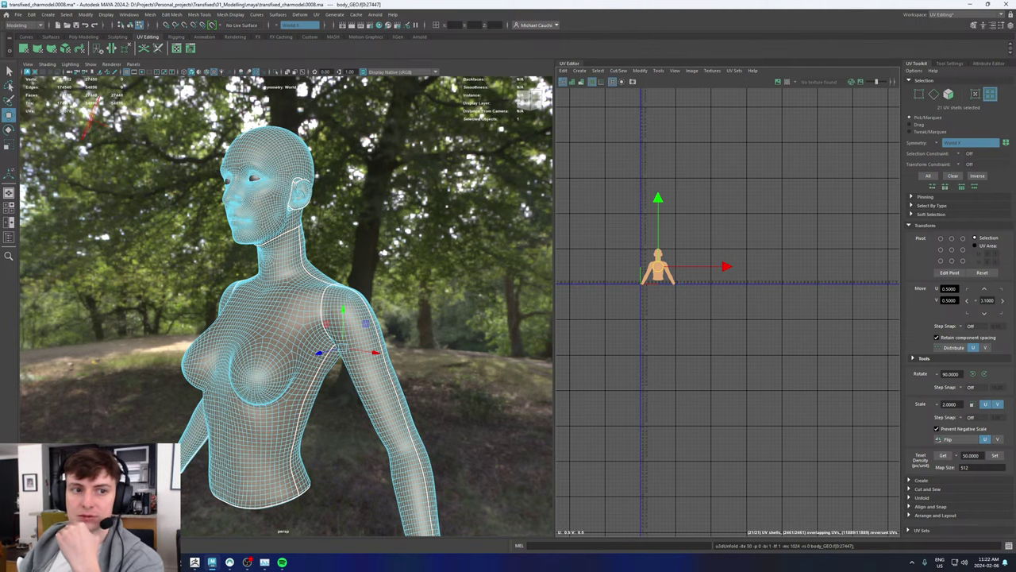
key(ctrl+s)
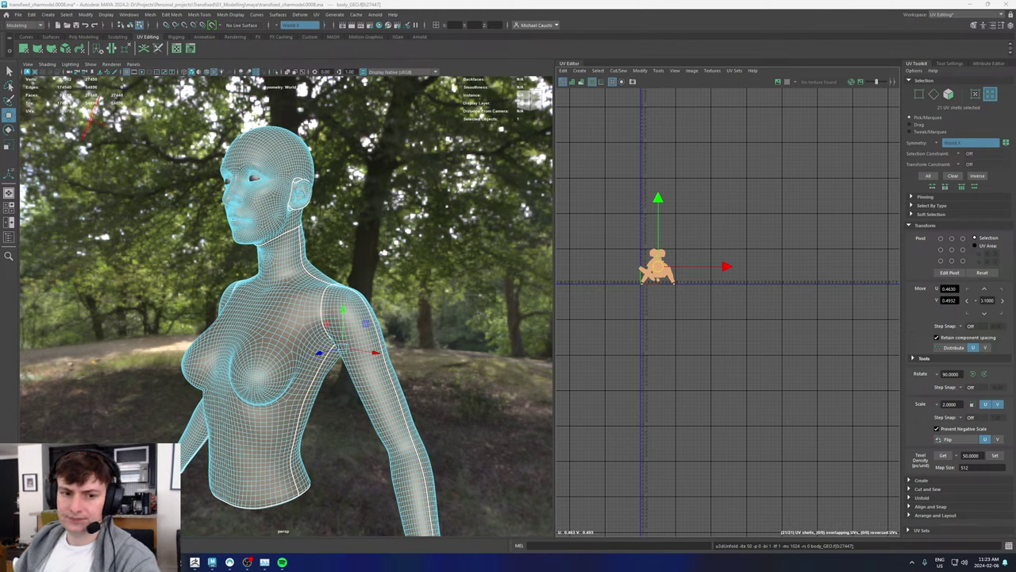
Step: Select the head's UV shell and move it upward, clear of the ear, eye and mouth shells
scroll(656, 250, up, 10)
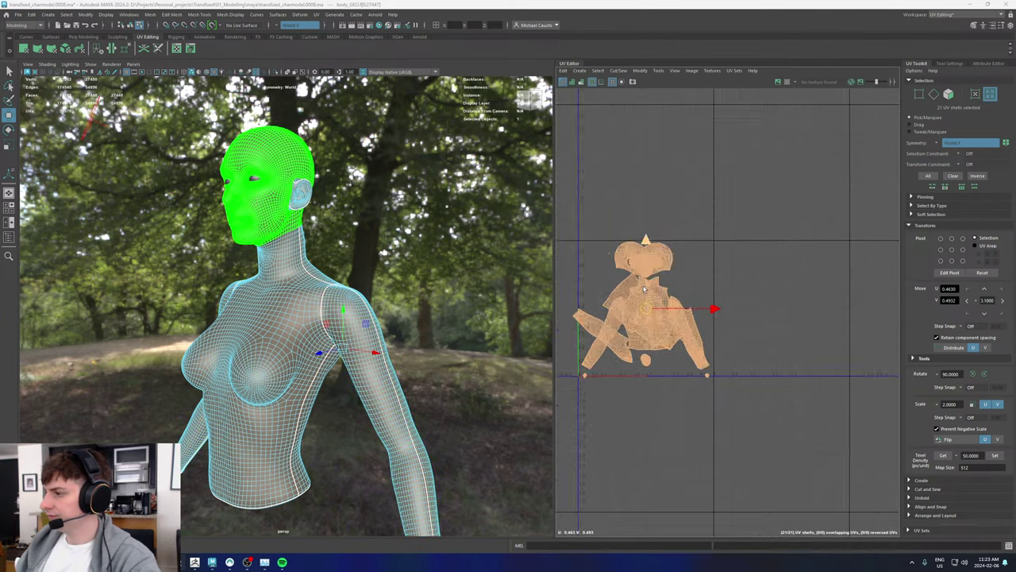
click(635, 248)
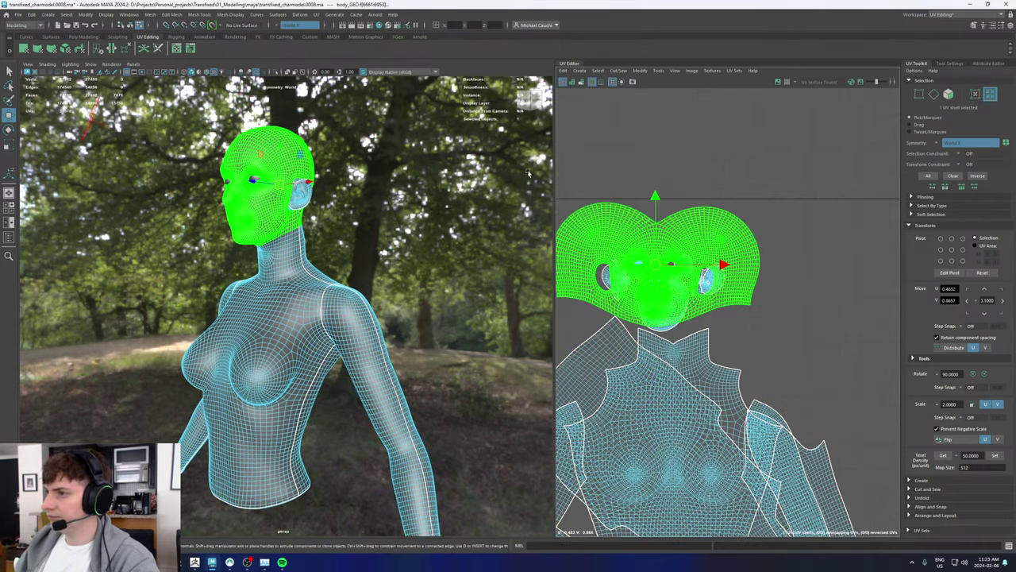
scroll(691, 292, up, 8)
scroll(688, 302, down, 4)
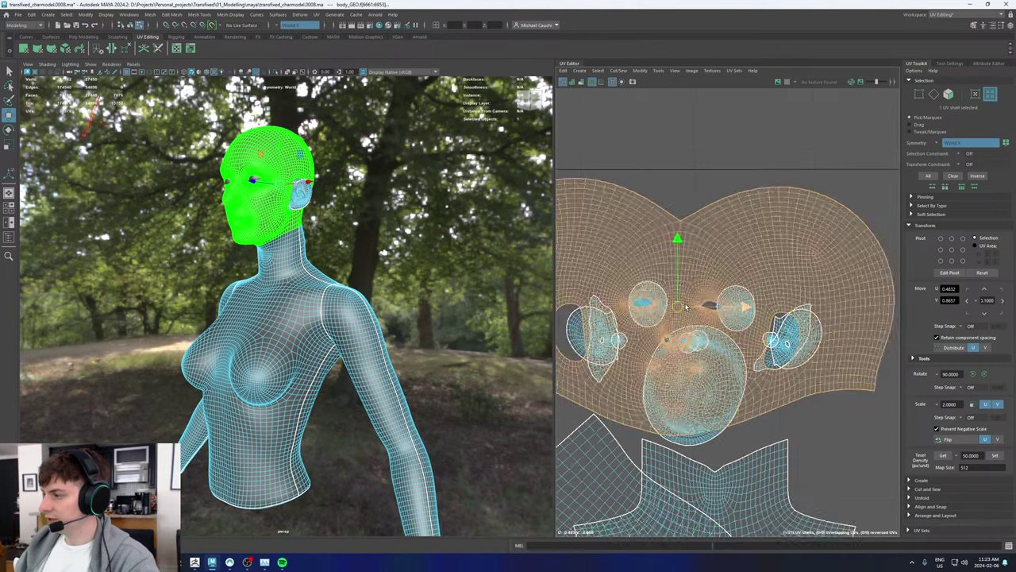
drag(680, 314, 693, 174)
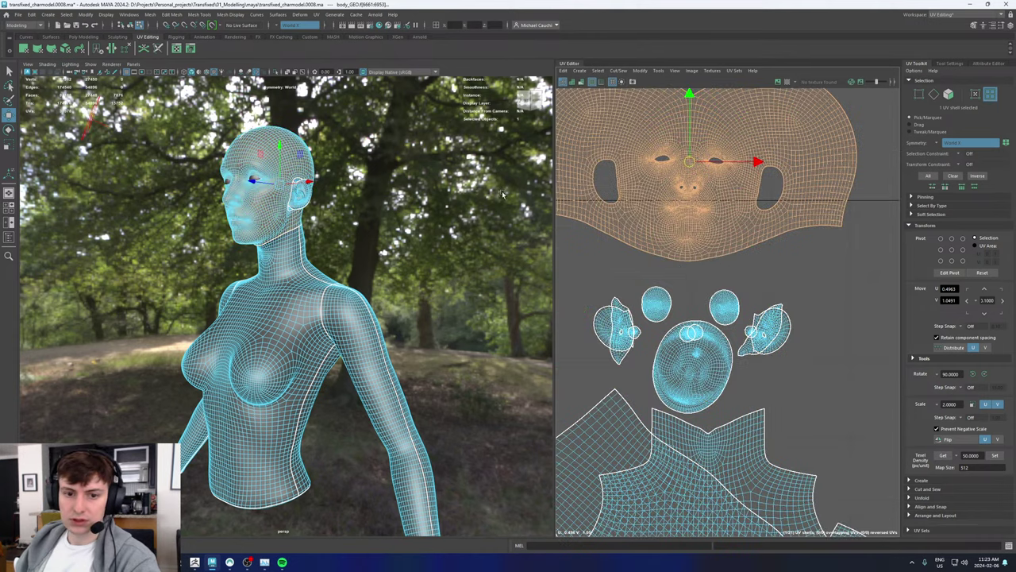
Step: Examine the face and eyelid seams on the model and compare them with the openings in the unfolded head shell
alt+drag(284, 208, 333, 205)
alt+middle_drag(333, 204, 334, 291)
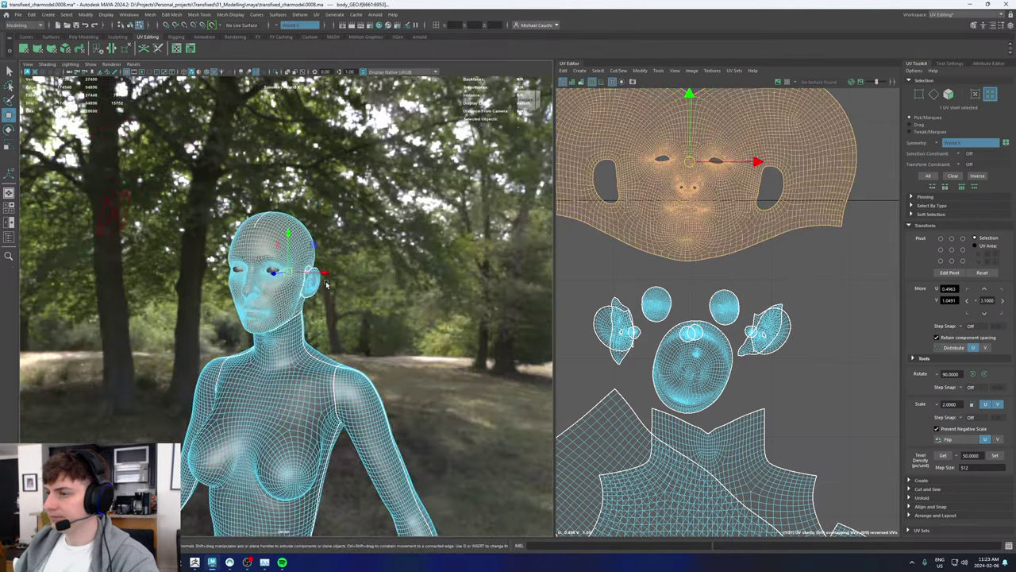
alt+right_drag(333, 291, 423, 311)
alt+drag(262, 262, 308, 249)
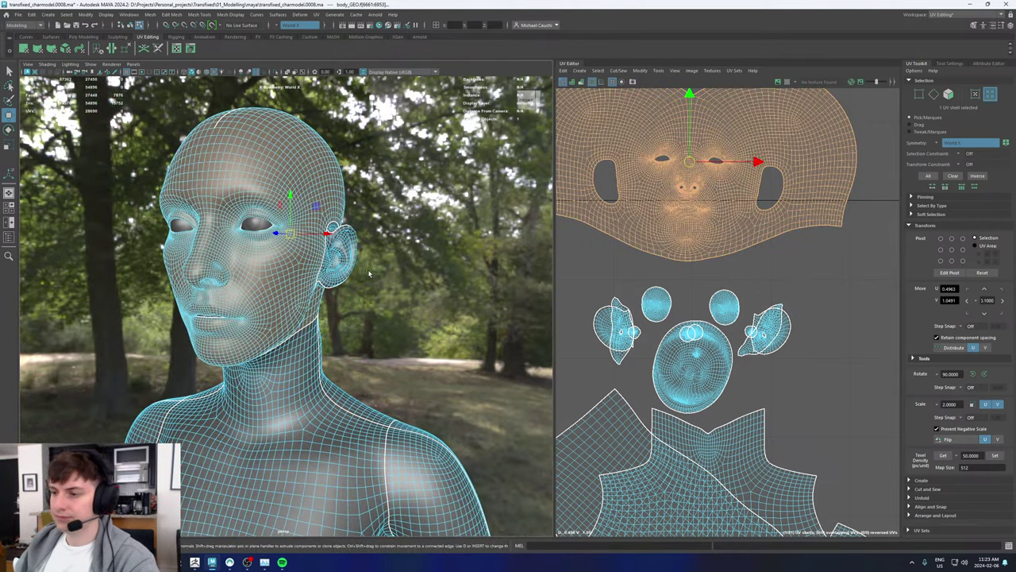
alt+drag(387, 294, 409, 294)
alt+middle_drag(281, 244, 287, 298)
alt+right_drag(288, 299, 428, 280)
alt+middle_drag(307, 240, 247, 273)
alt+middle_drag(105, 310, 267, 268)
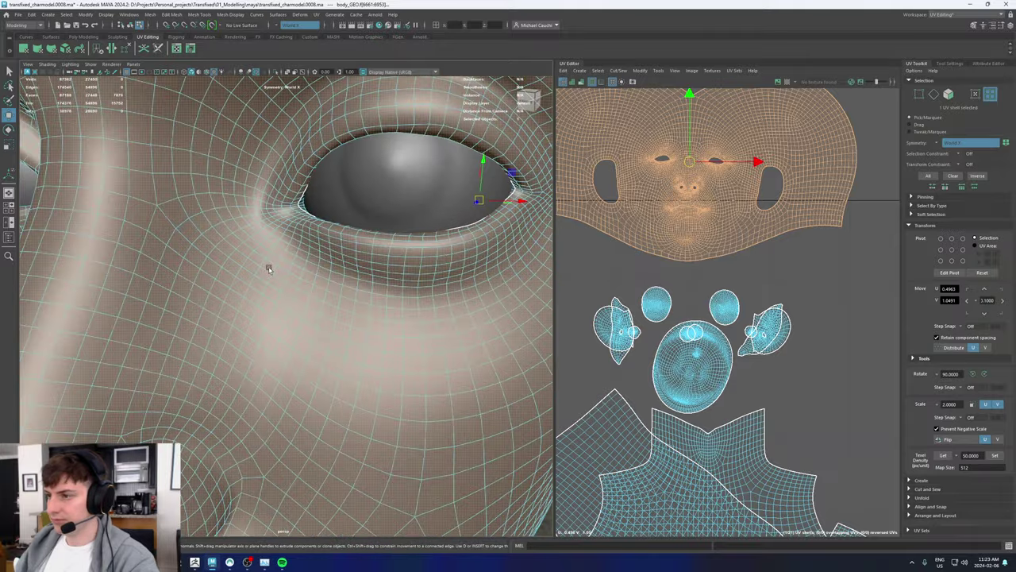
alt+right_drag(366, 256, 205, 268)
scroll(754, 198, up, 10)
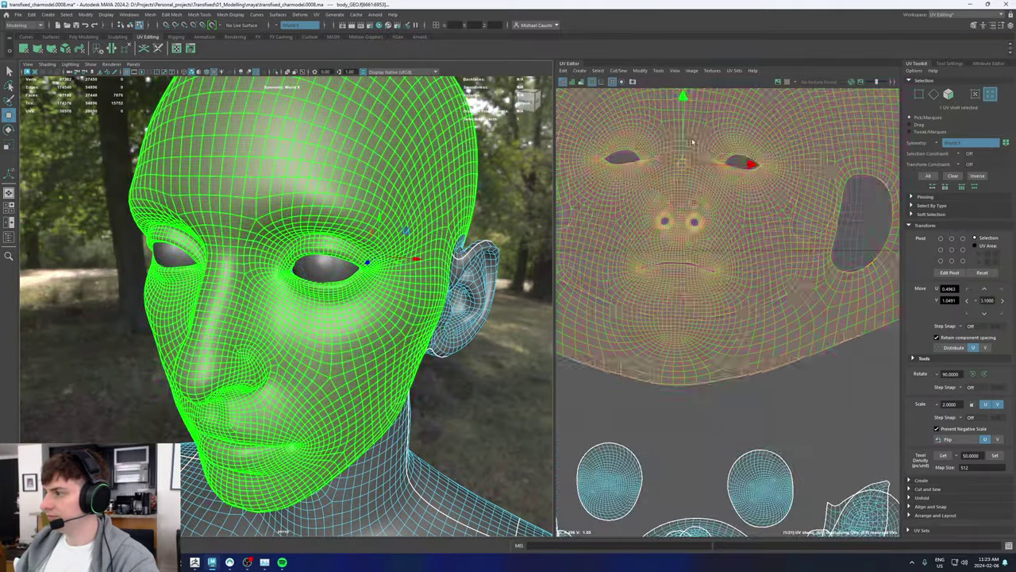
scroll(755, 198, down, 10)
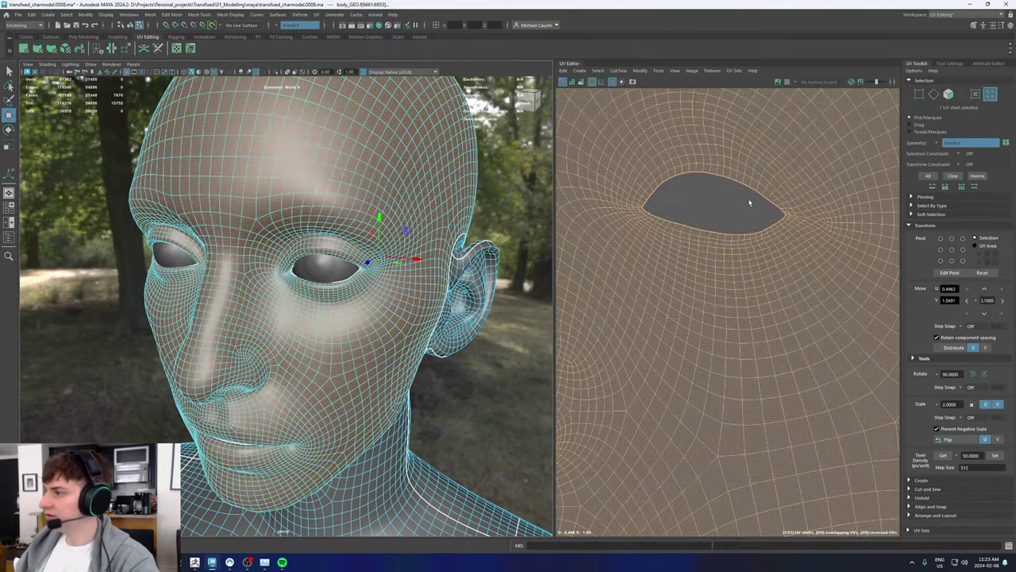
click(720, 208)
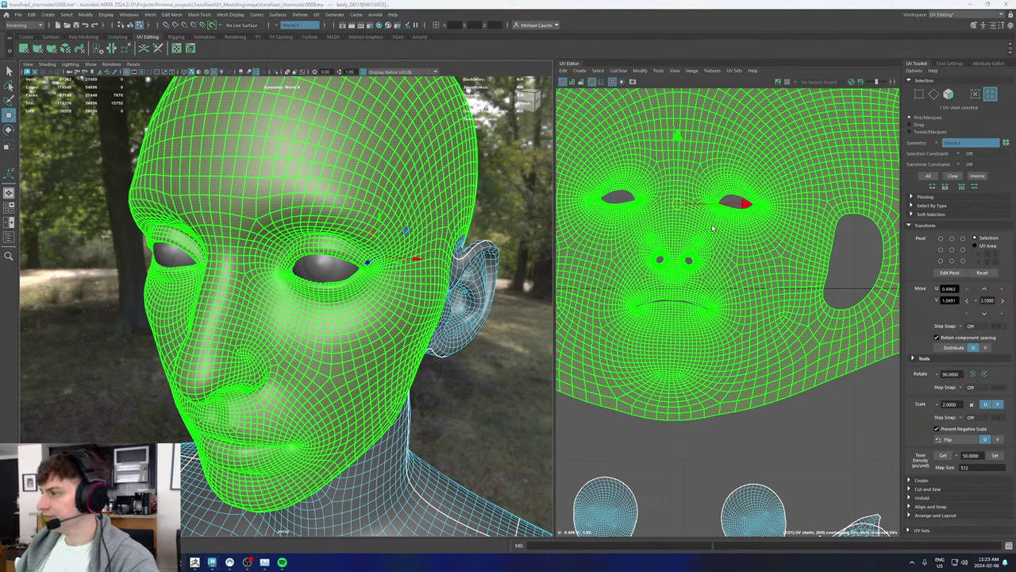
alt+drag(312, 272, 425, 179)
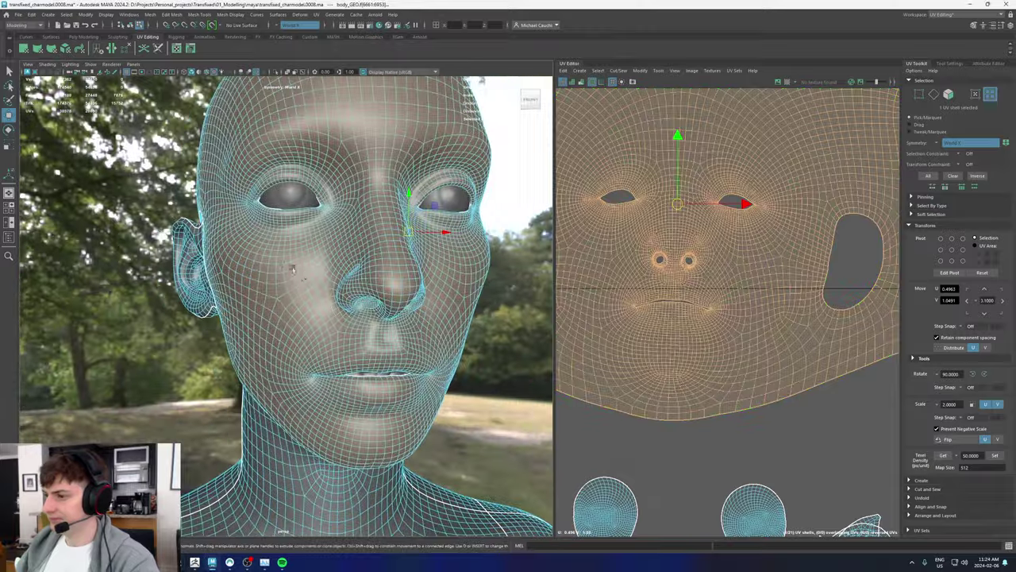
Step: Display the checker map on the model and UV layout to check the texture distribution across head and torso
click(777, 83)
alt+drag(270, 208, 300, 194)
scroll(787, 279, down, 6)
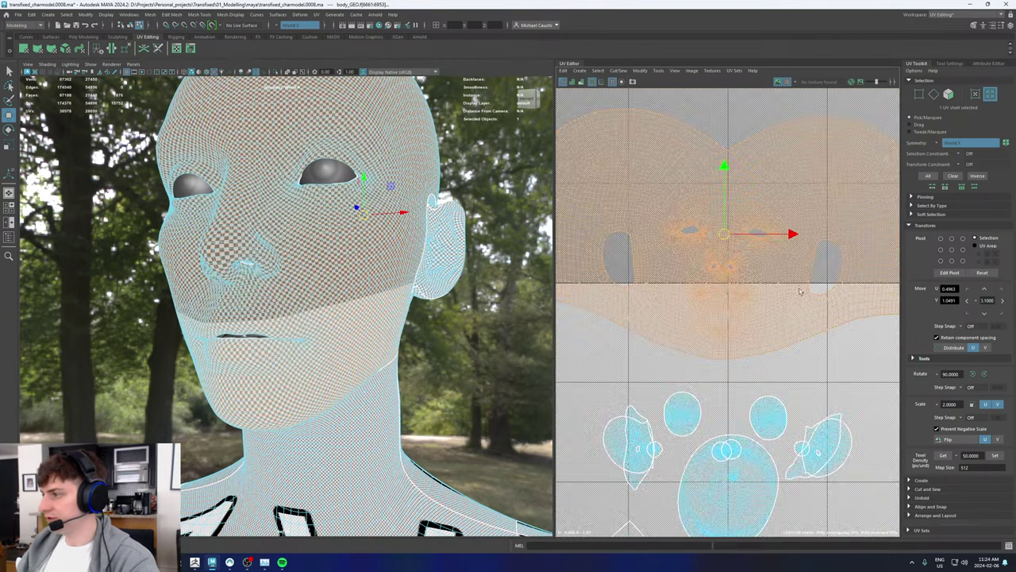
scroll(270, 298, down, 5)
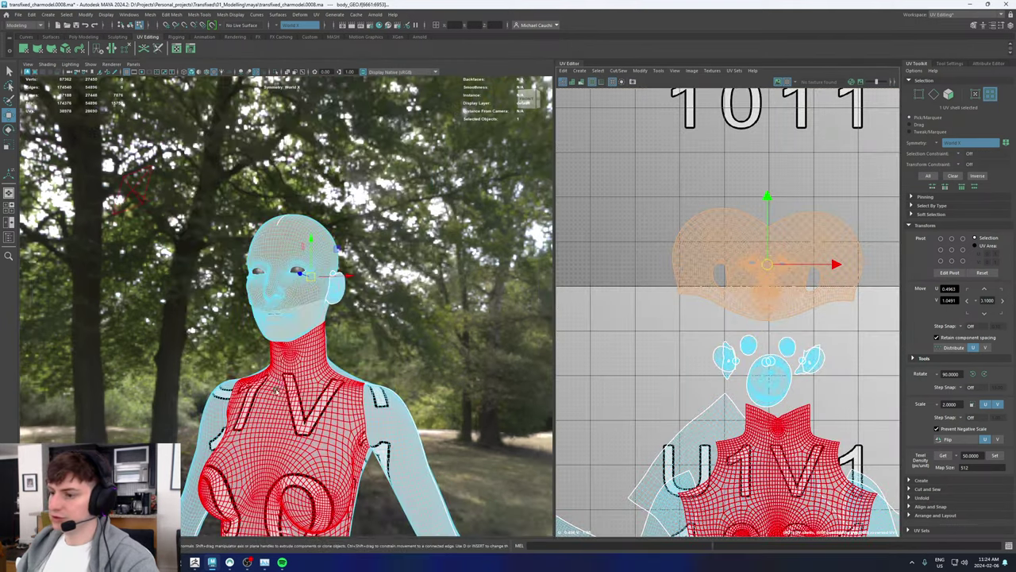
Step: Select the mouth interior's UV shell, isolate it in the viewport and examine its checker pattern around the mouth corner
alt+middle_drag(779, 335, 757, 263)
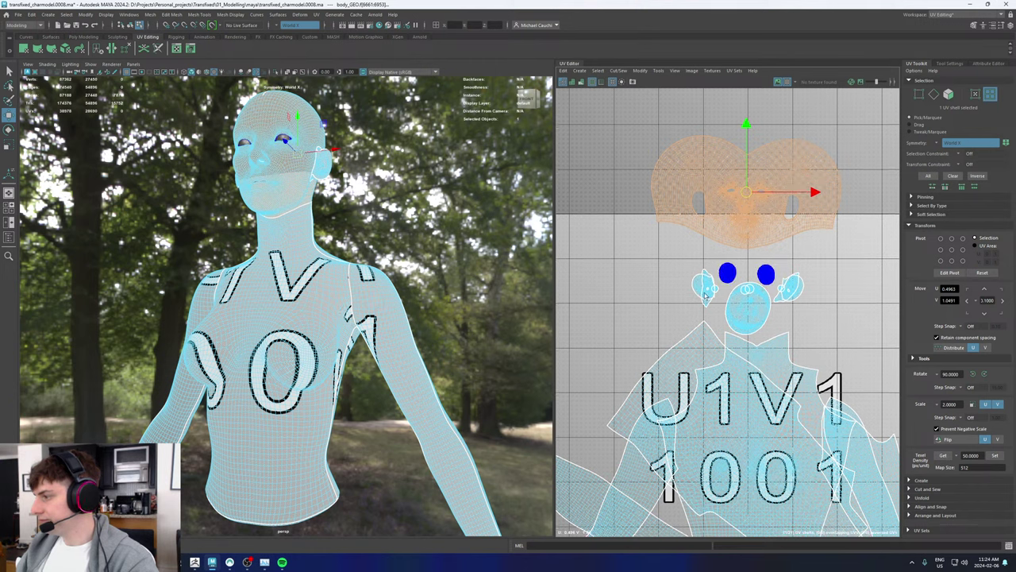
click(724, 275)
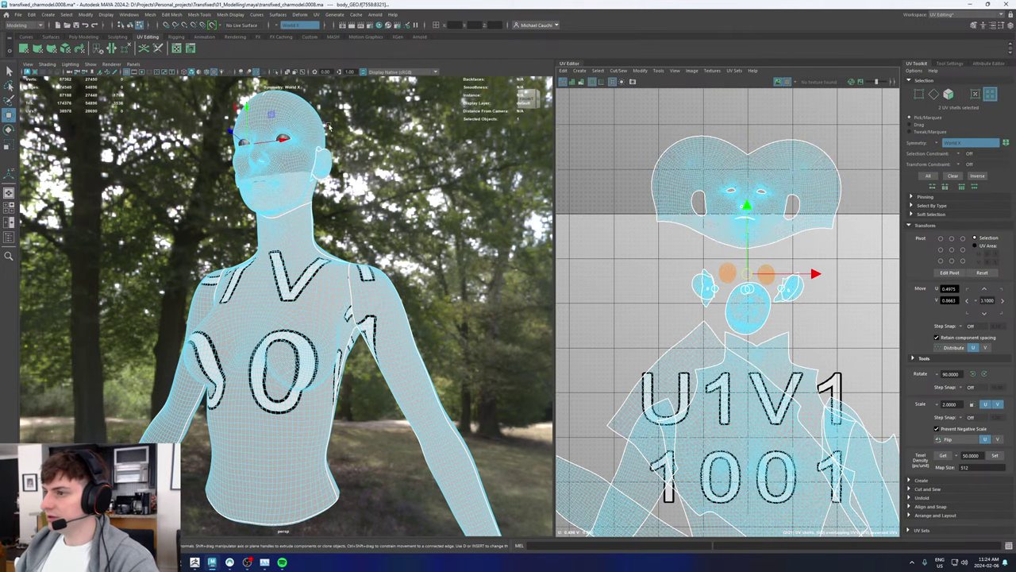
click(747, 318)
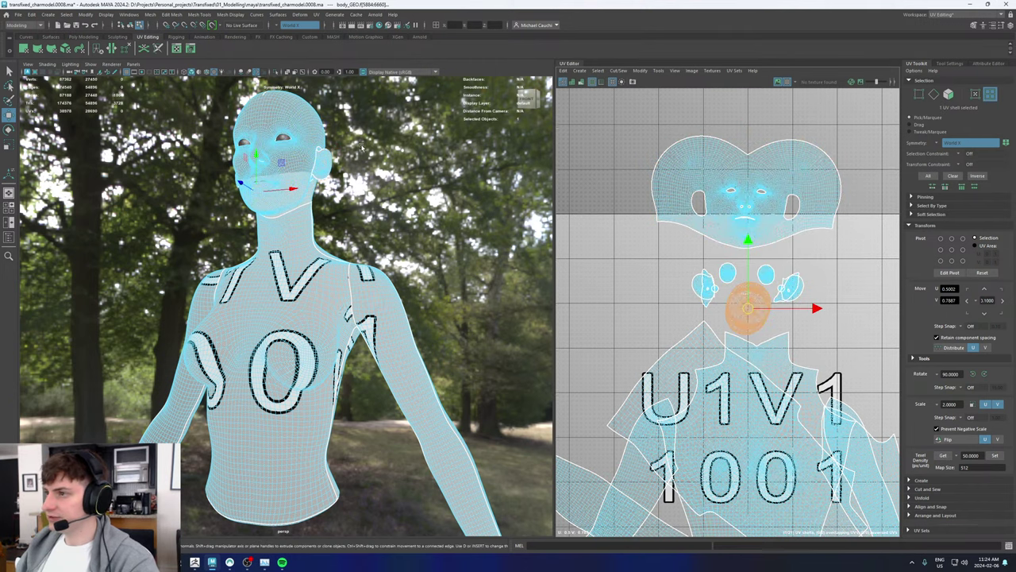
click(277, 72)
alt+middle_drag(209, 182, 204, 257)
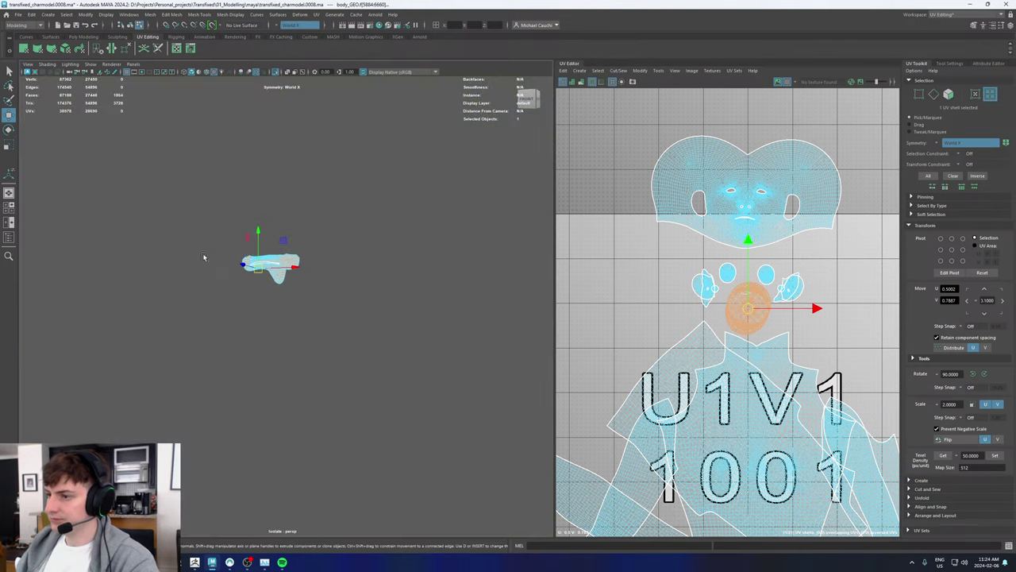
alt+right_drag(204, 256, 326, 192)
alt+middle_drag(326, 192, 346, 296)
alt+drag(345, 297, 337, 346)
alt+drag(262, 238, 176, 230)
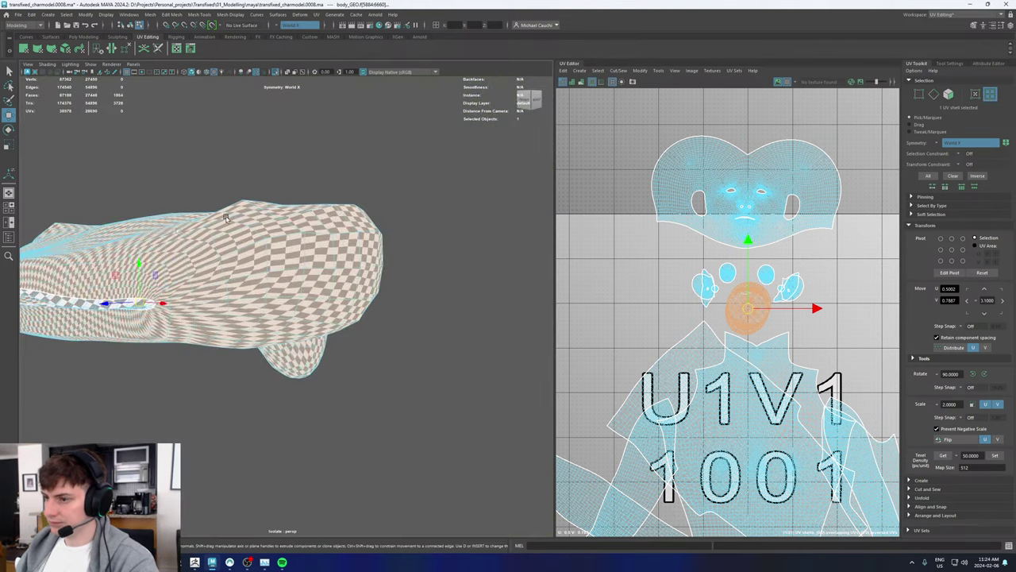
alt+middle_drag(224, 216, 306, 193)
alt+right_drag(206, 246, 295, 167)
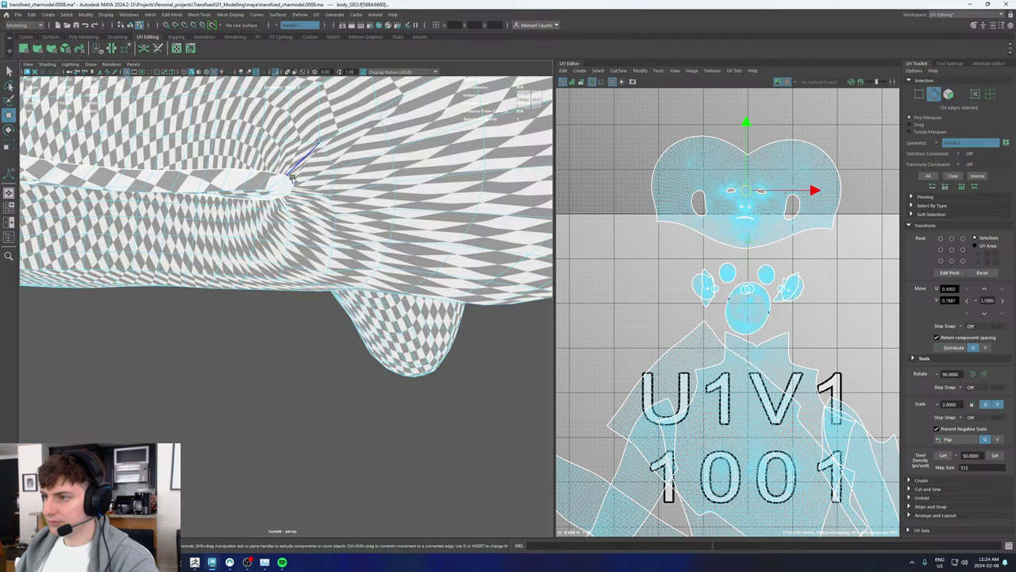
Step: Select the edge loop running from the mouth corner back around the mouth interior, then show the whole model again
double_click(285, 187)
alt+drag(445, 214, 326, 221)
alt+drag(246, 218, 158, 248)
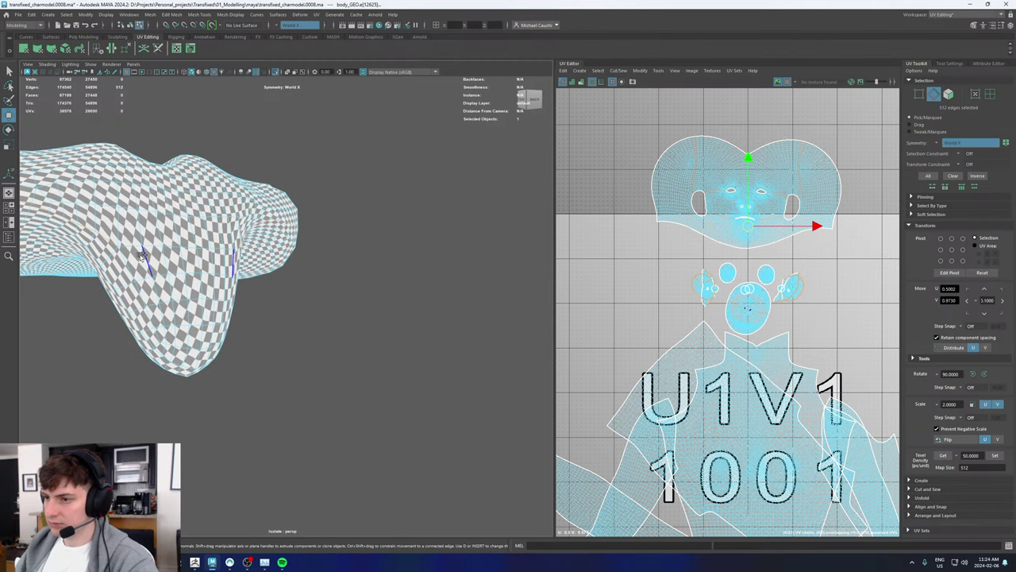
shift+double_click(126, 258)
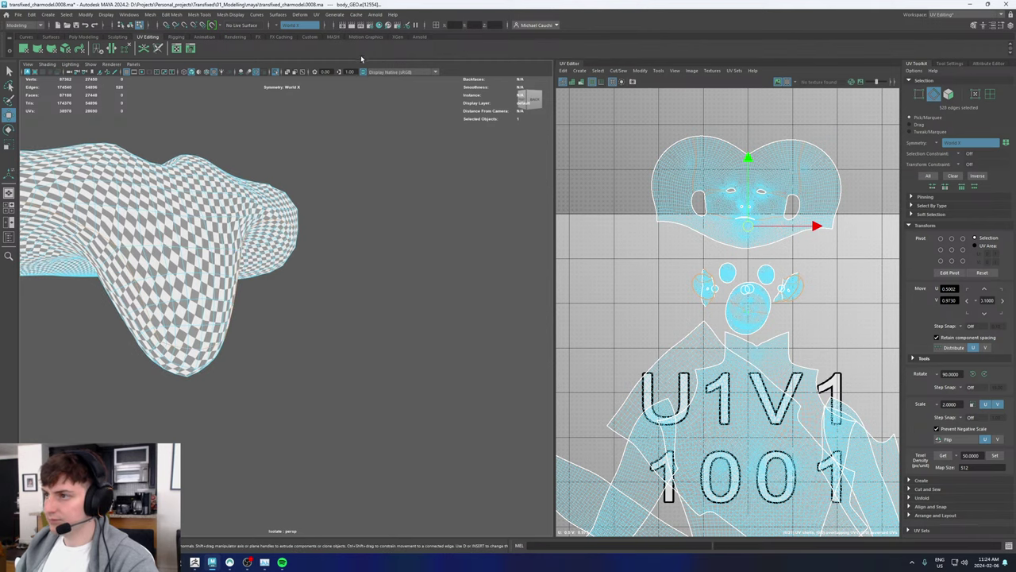
click(276, 72)
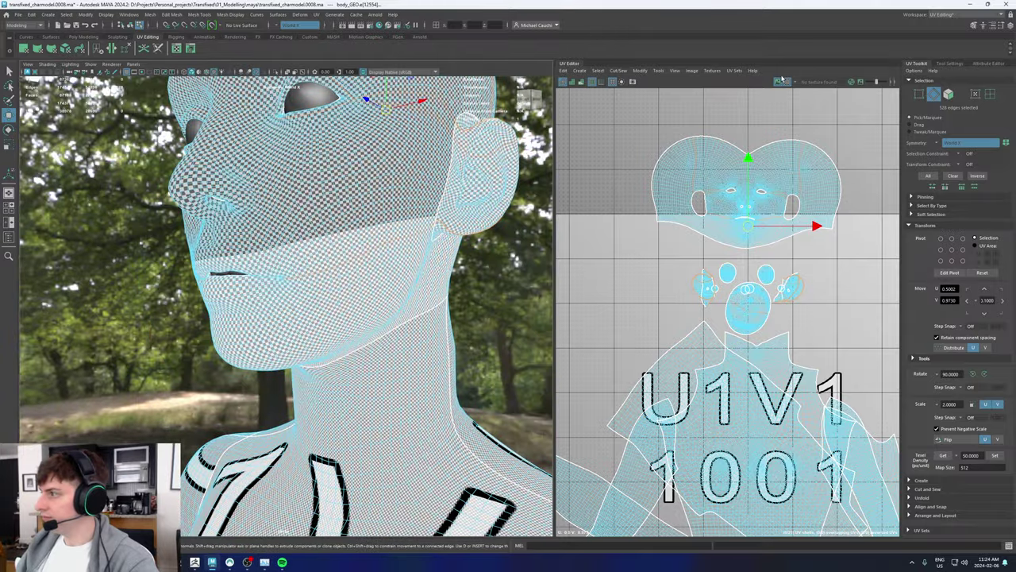
Step: Turn off the checker map and trace the selected edge loop from the mouth corner across the cheek to the ear
click(782, 80)
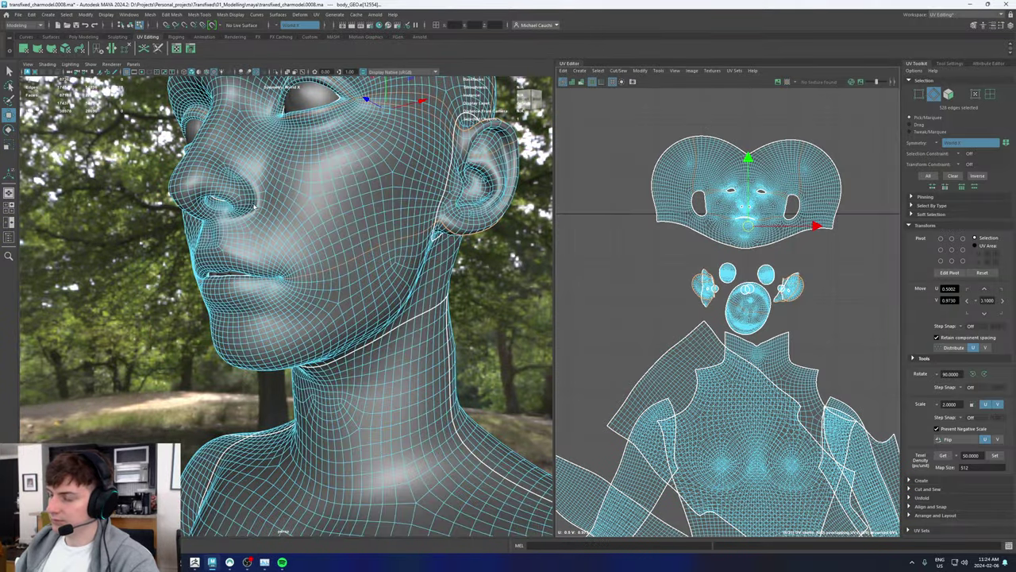
scroll(381, 229, up, 10)
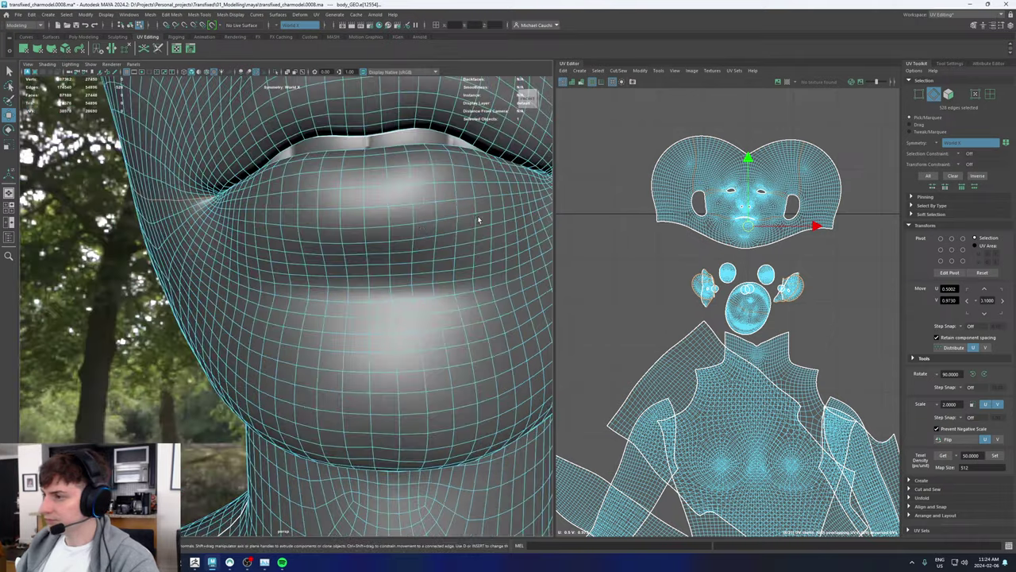
alt+drag(477, 215, 317, 251)
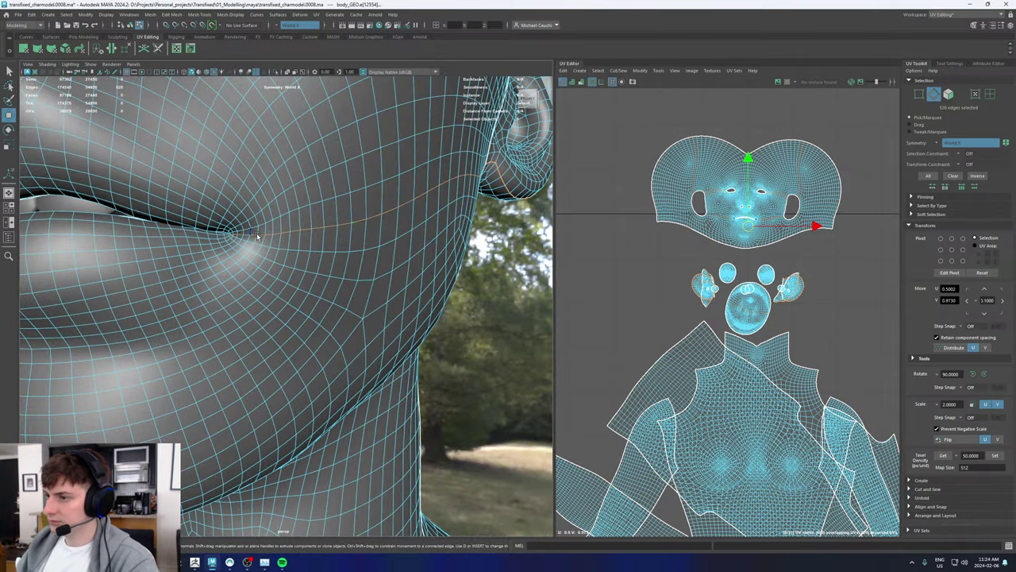
alt+drag(363, 220, 339, 225)
alt+right_drag(340, 225, 317, 208)
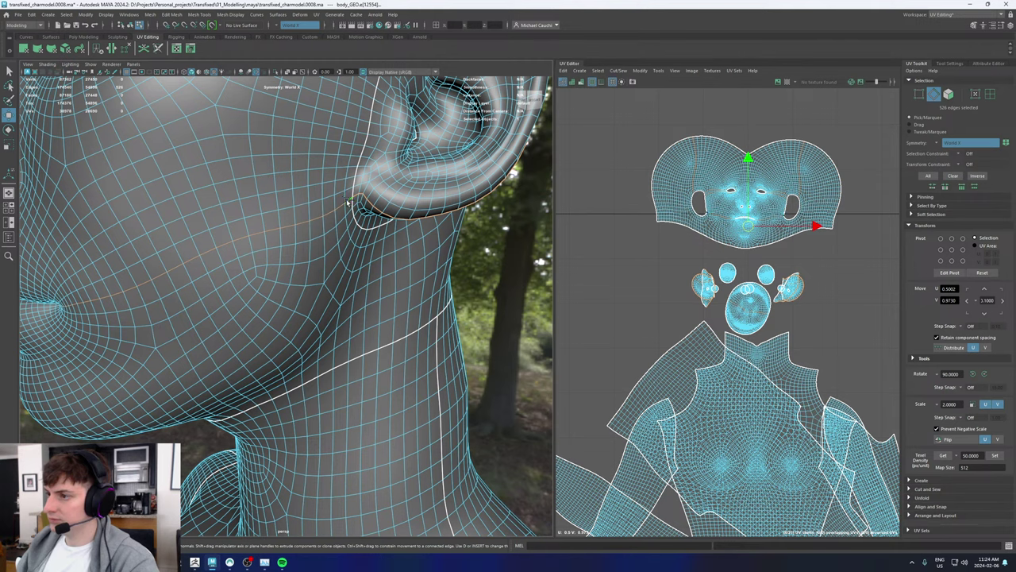
Step: In wireframe view, deselect the loop's edges on the head and body, keeping only those at the sides of the mouth interior
key(f)
key(4)
alt+drag(231, 241, 297, 245)
ctrl+drag(438, 293, 314, 132)
alt+middle_drag(331, 176, 338, 214)
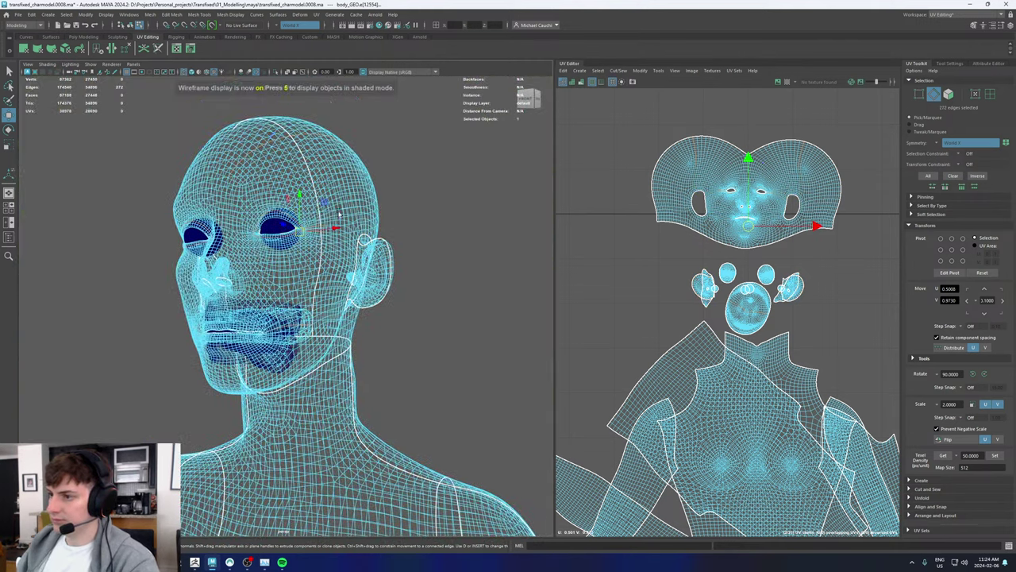
drag(167, 100, 447, 295)
alt+drag(336, 274, 298, 319)
alt+drag(569, 320, 394, 297)
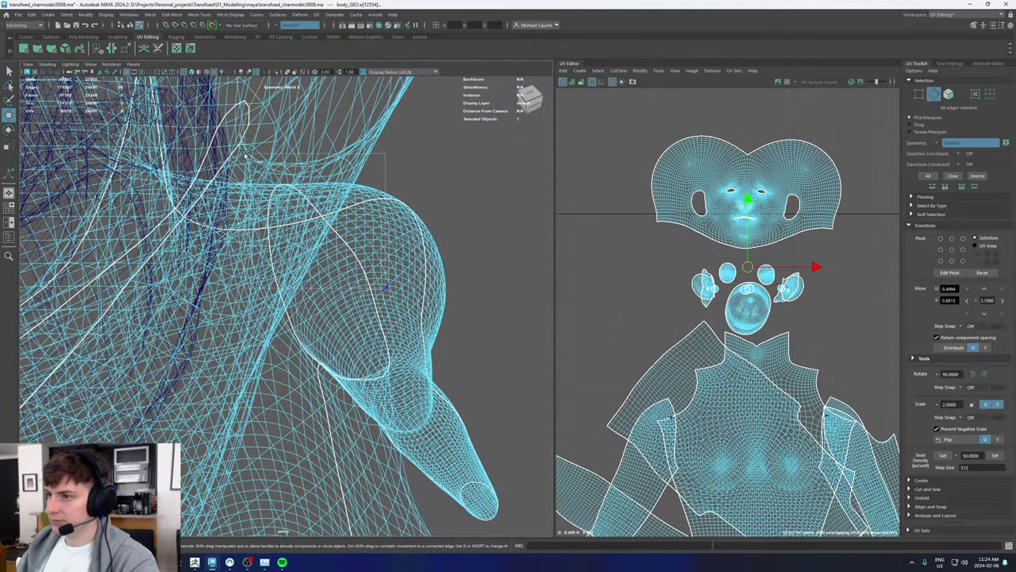
alt+drag(286, 173, 425, 163)
scroll(346, 149, down, 4)
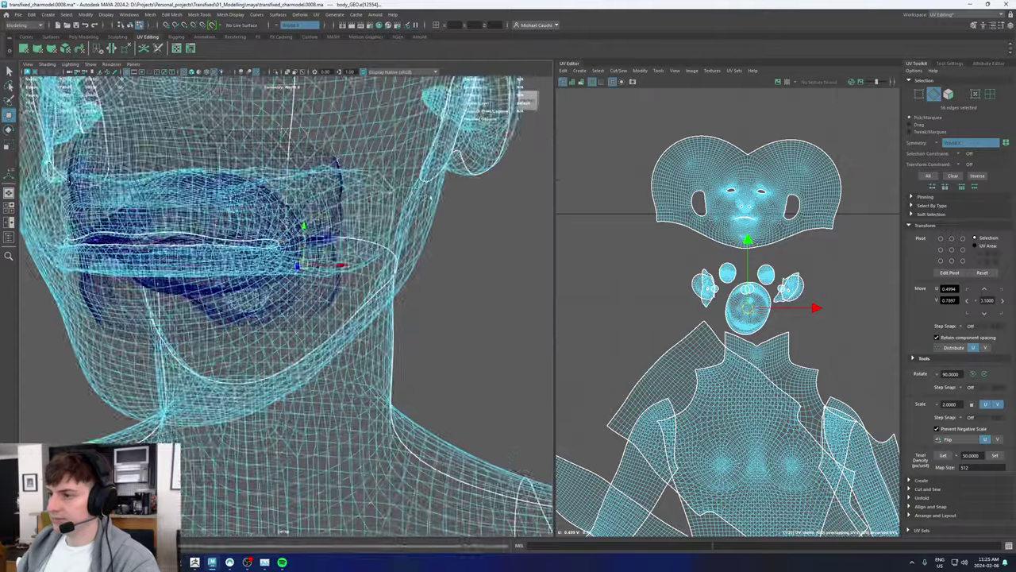
scroll(424, 162, down, 4)
Step: Cut the mouth interior's UV shell along the selected side edges and unfold the resulting upper and lower shells
shift+right_click(822, 316)
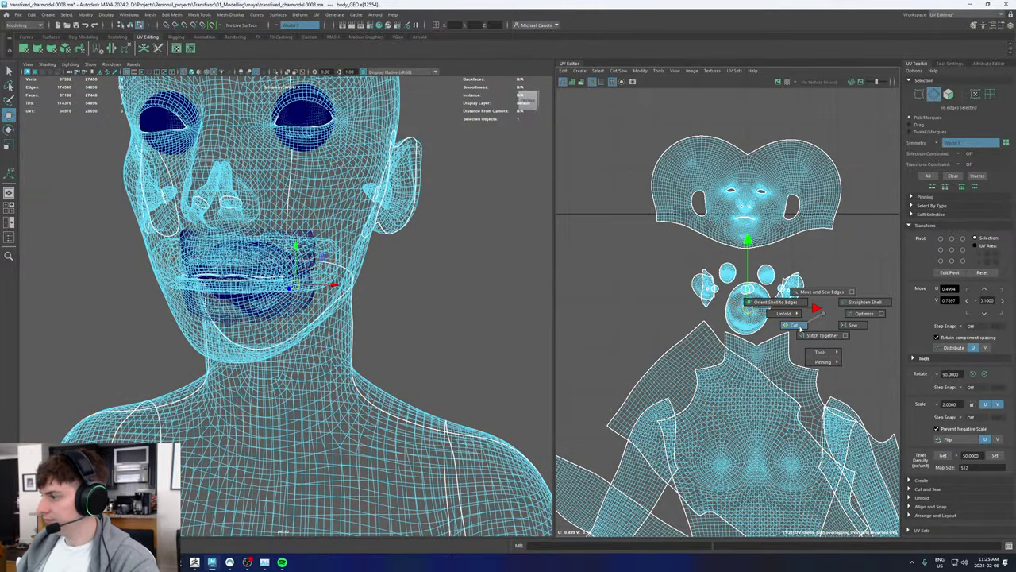
shift+right_drag(800, 328, 660, 324)
click(750, 296)
shift+click(753, 324)
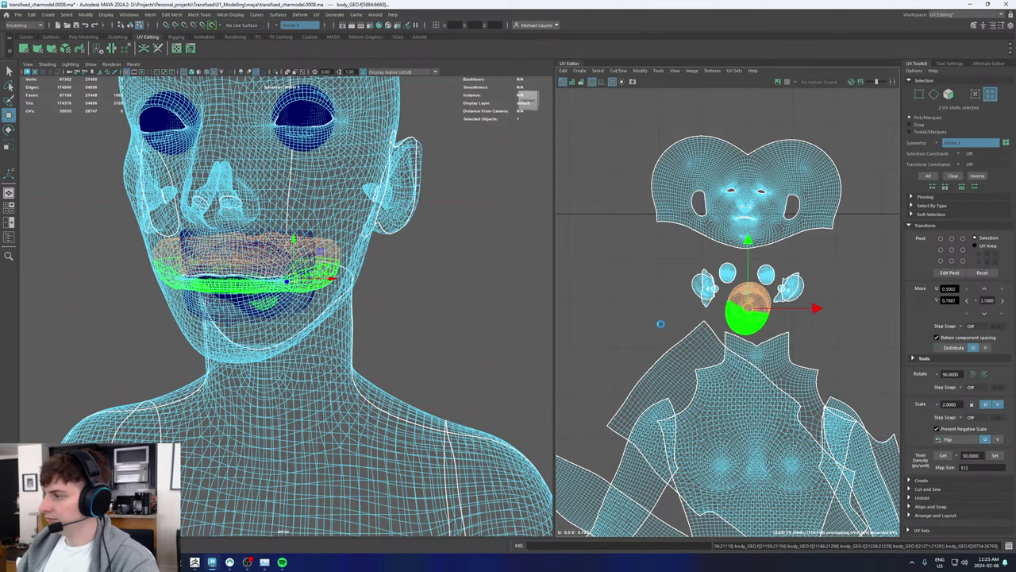
alt+drag(333, 238, 211, 225)
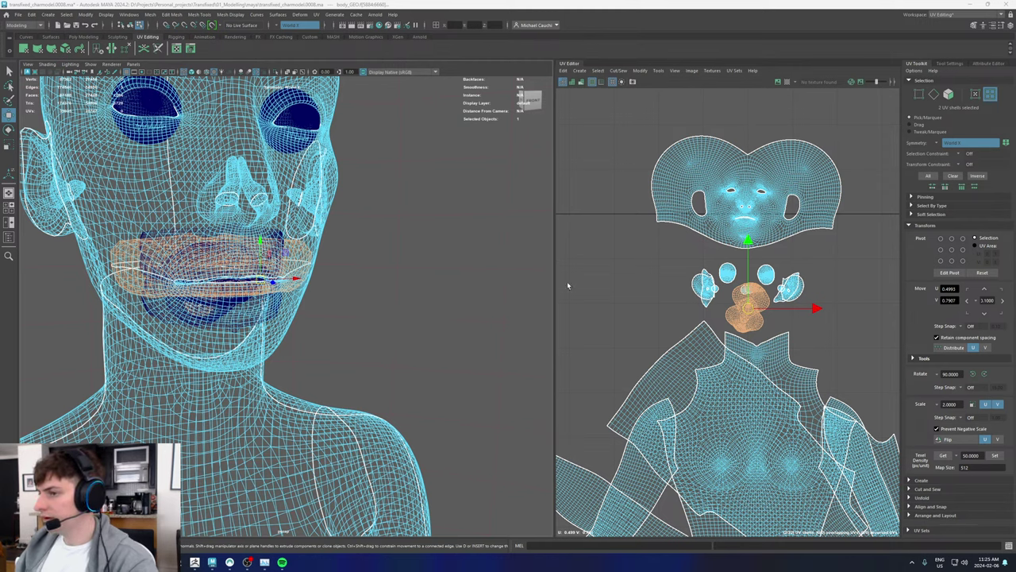
alt+drag(289, 242, 208, 238)
Step: Return to object selection, deselect the body and save the scene
right_drag(312, 177, 368, 150)
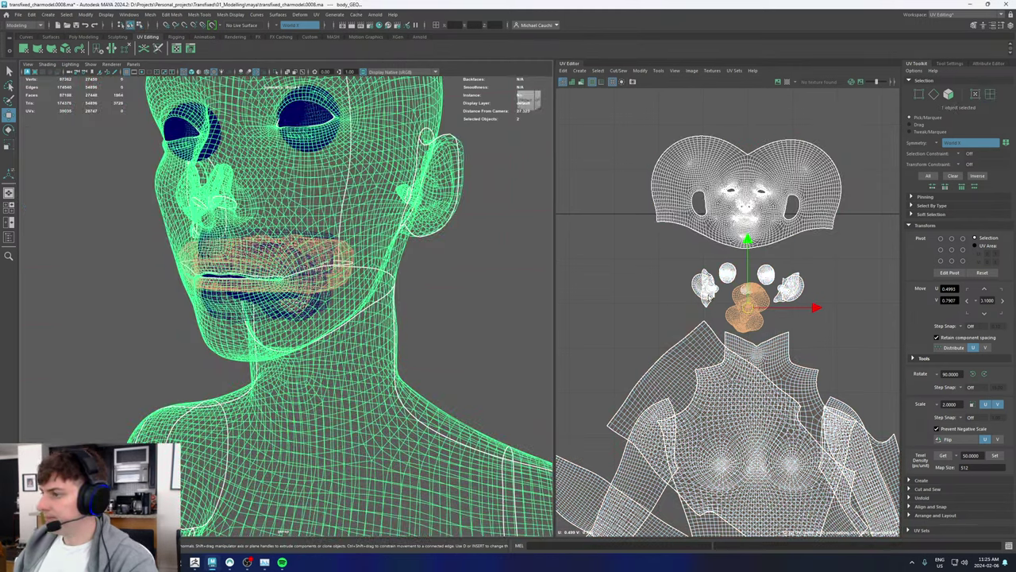
key(a)
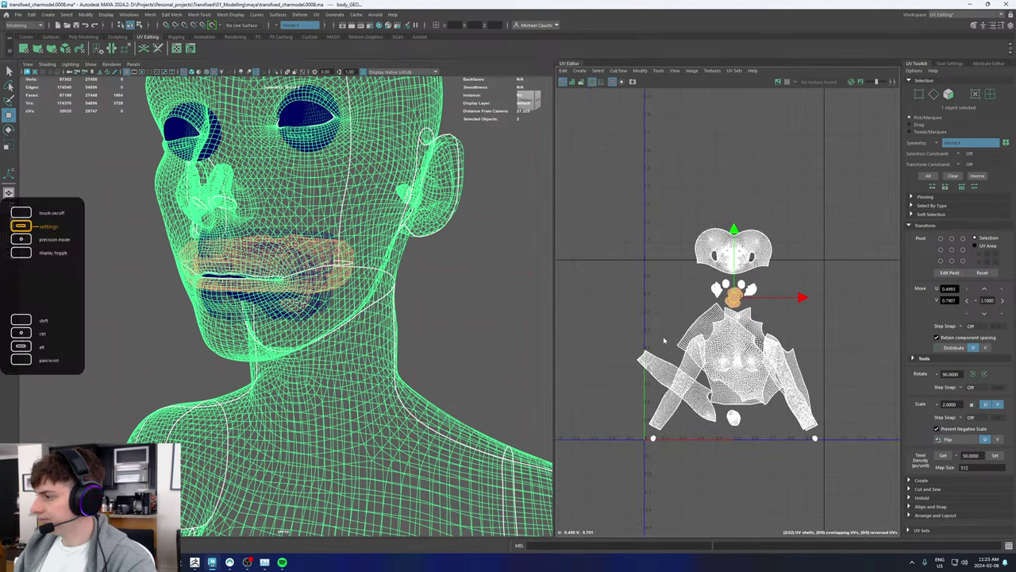
right_drag(664, 341, 627, 326)
click(659, 366)
alt+middle_drag(783, 362, 756, 293)
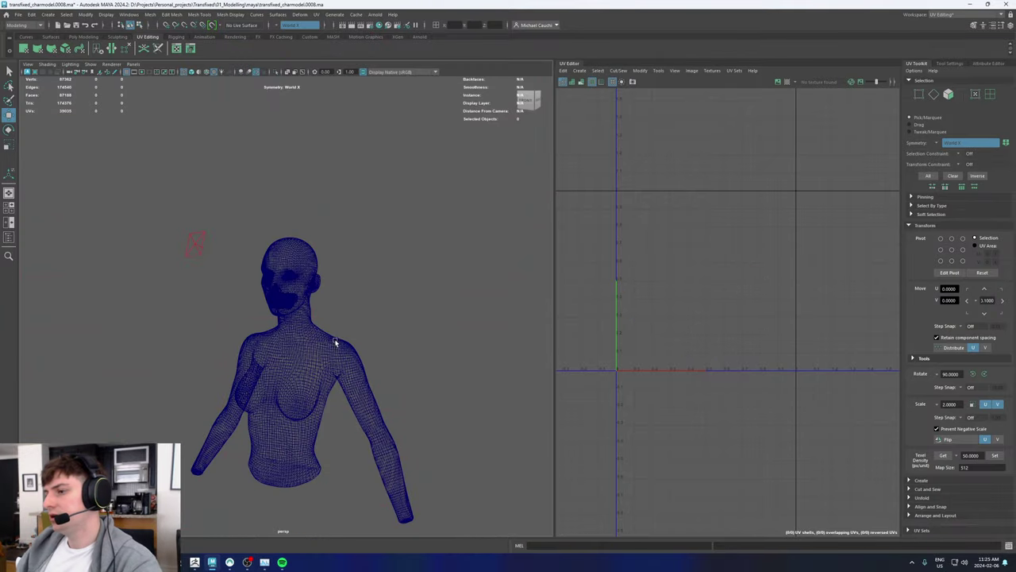
alt+drag(334, 341, 346, 340)
key(ctrl+s)
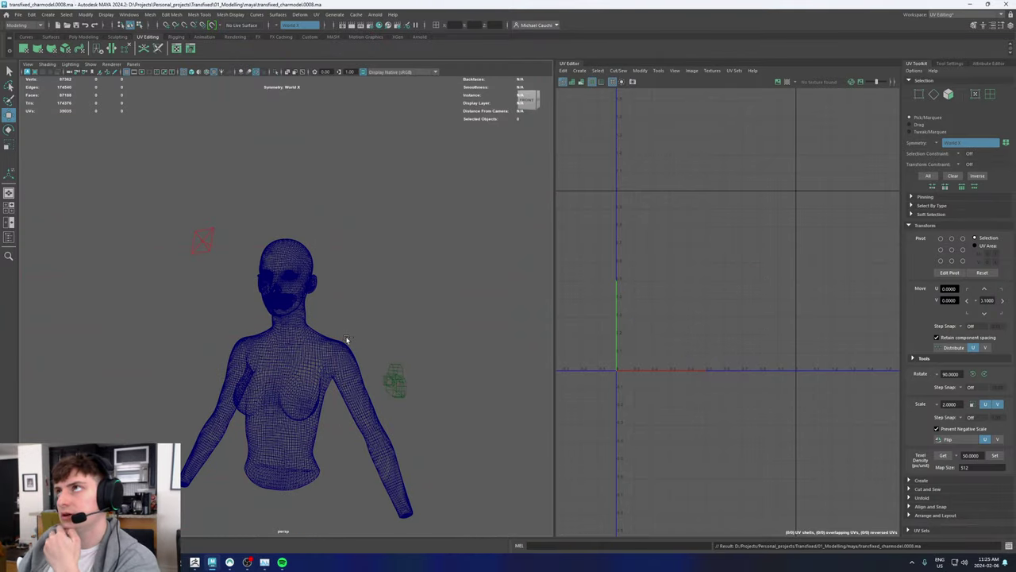
Step: Select all of the body's UV shells and move them outside the 0–1 tile, over its negative U side
click(294, 344)
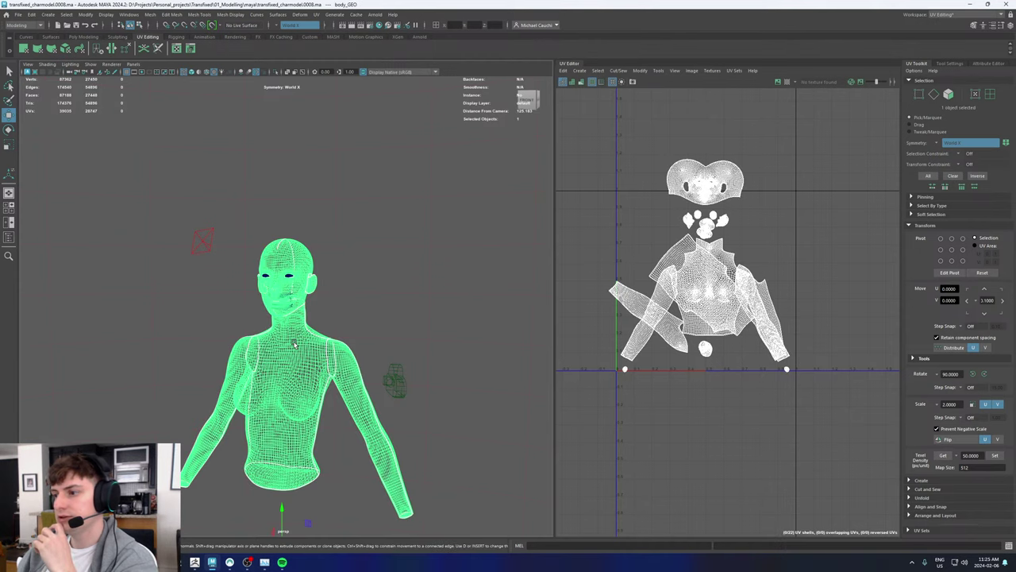
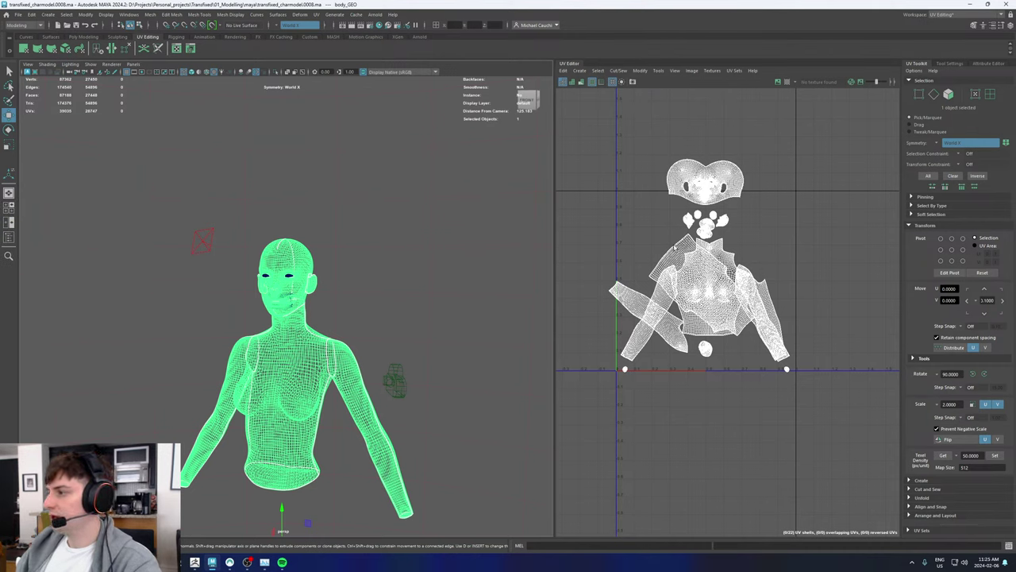
alt+middle_drag(748, 263, 745, 266)
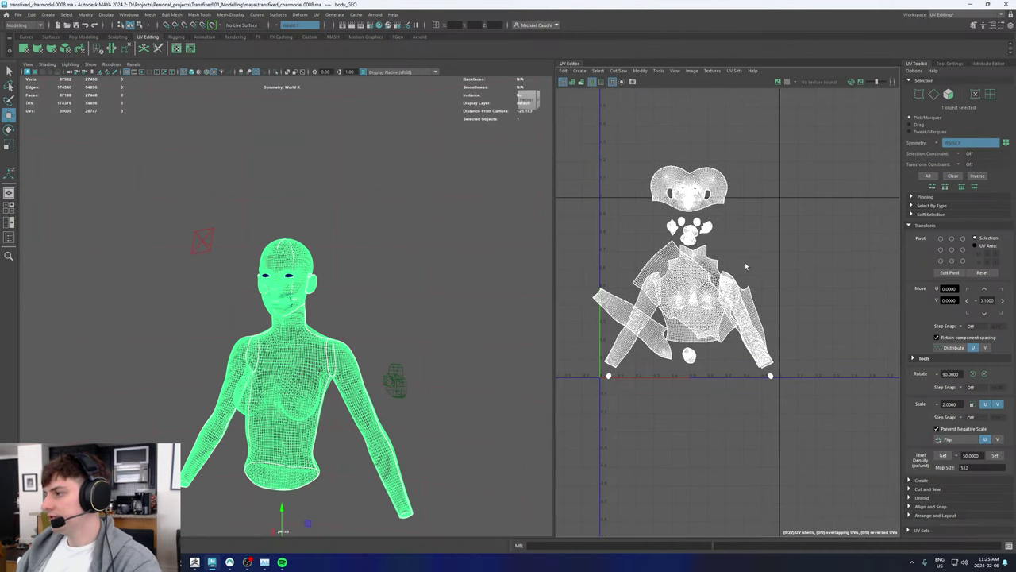
right_drag(697, 191, 668, 177)
click(697, 191)
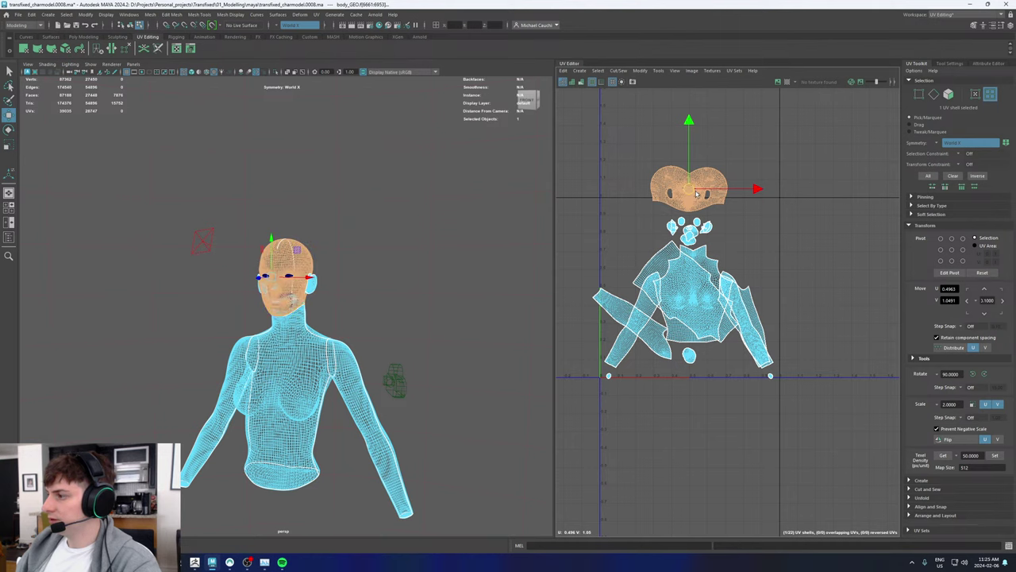
scroll(705, 250, down, 5)
drag(786, 376, 593, 139)
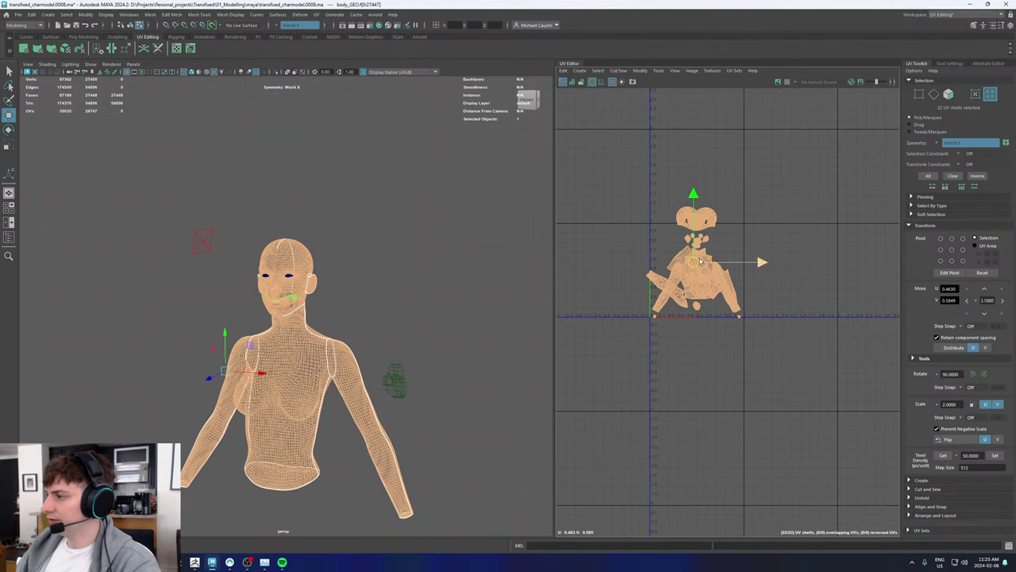
drag(699, 262, 578, 288)
Step: Lay out the head's UV shell on its own so it fills the width of the 0–1 tile
click(572, 242)
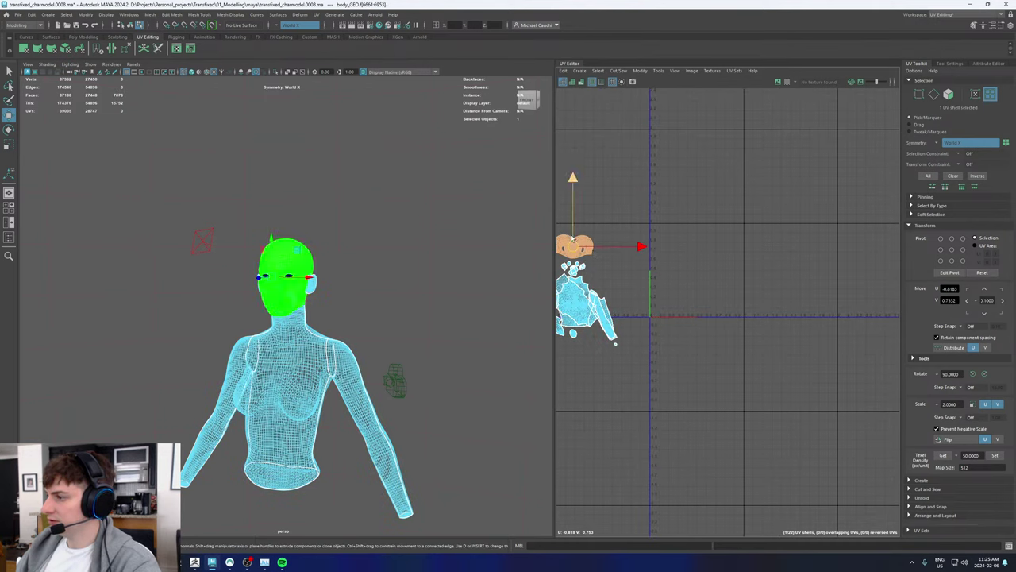
shift+right_drag(585, 242, 509, 266)
scroll(677, 284, up, 3)
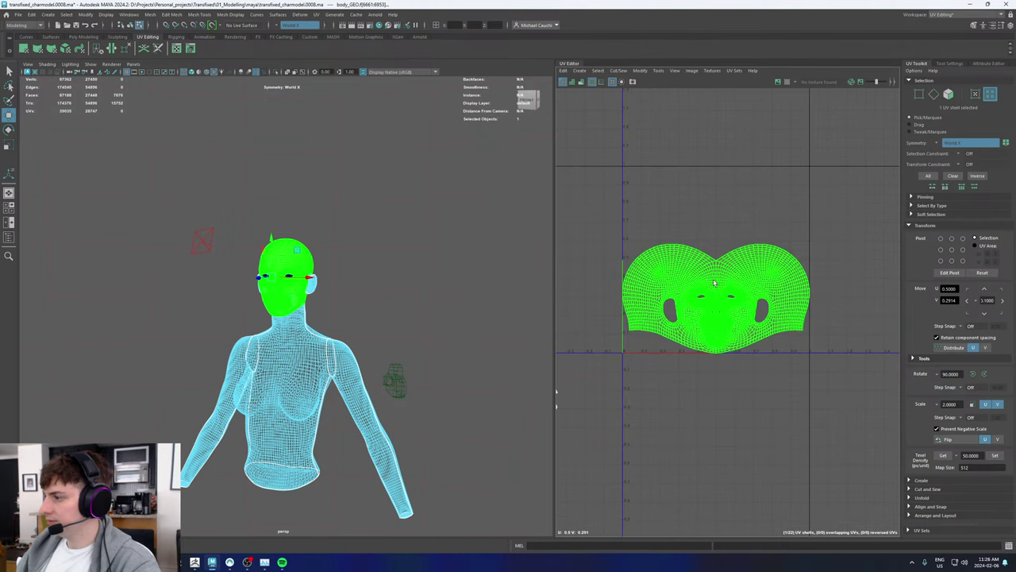
Step: Move the head shell up to about the middle of the tile and scale it down slightly to leave a margin
click(720, 281)
drag(717, 249, 717, 203)
key(r)
drag(714, 255, 711, 255)
alt+right_drag(787, 281, 666, 293)
Step: Select the ear, eye and mouth UV shells and move them into the tile, above the dip in the head shell
alt+middle_drag(600, 291, 704, 287)
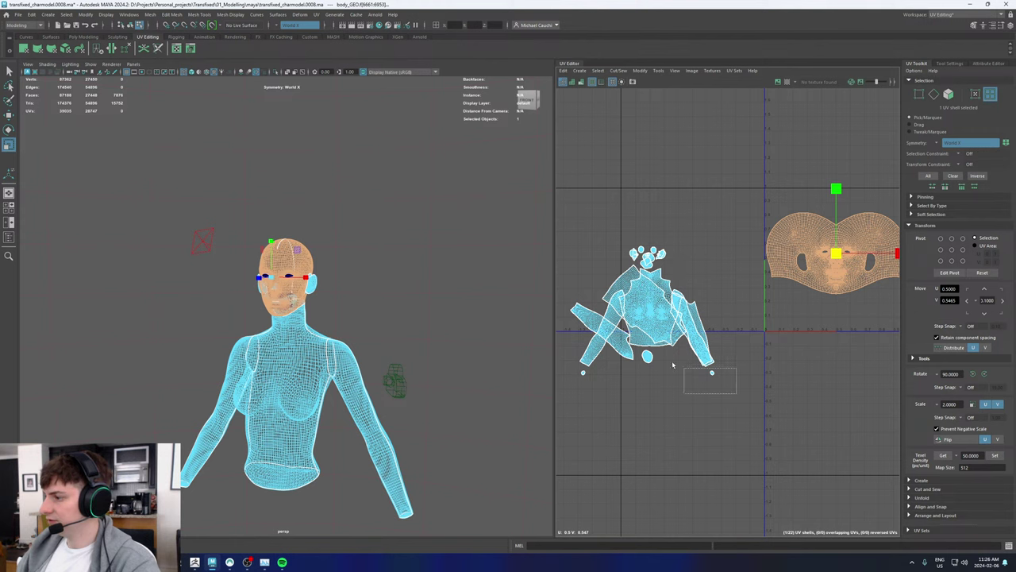
drag(672, 364, 564, 266)
key(w)
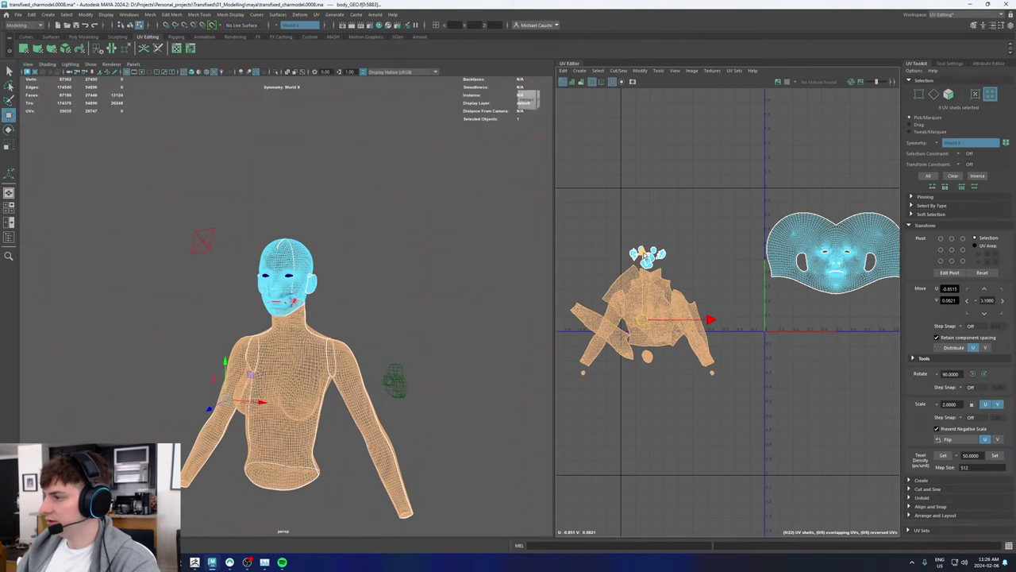
middle_drag(645, 253, 648, 290)
drag(697, 286, 841, 201)
scroll(848, 202, up, 5)
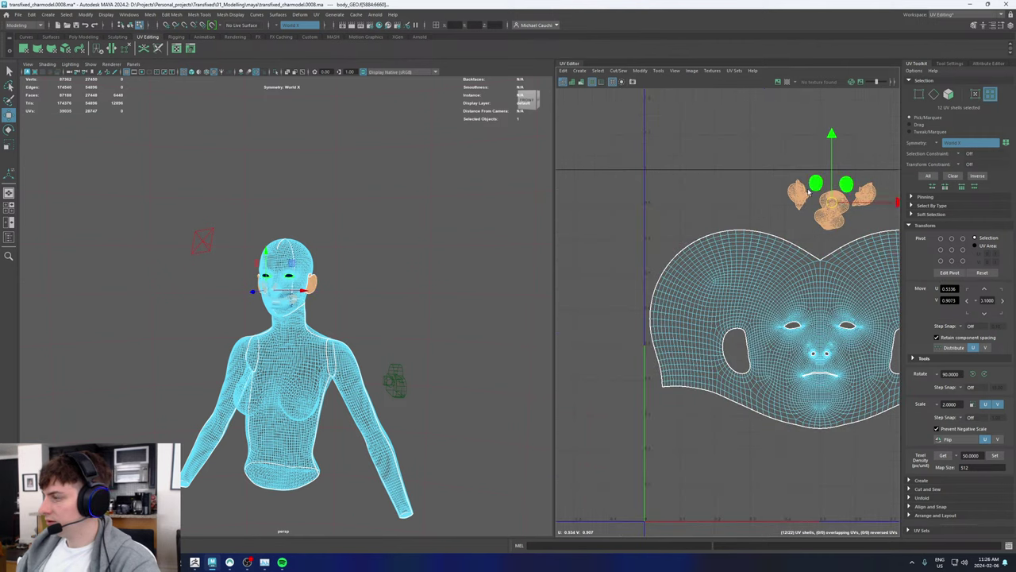
Step: Pick up the head shell's texel density of 12.3799 and apply it to the ear, eye and mouth shells
click(804, 290)
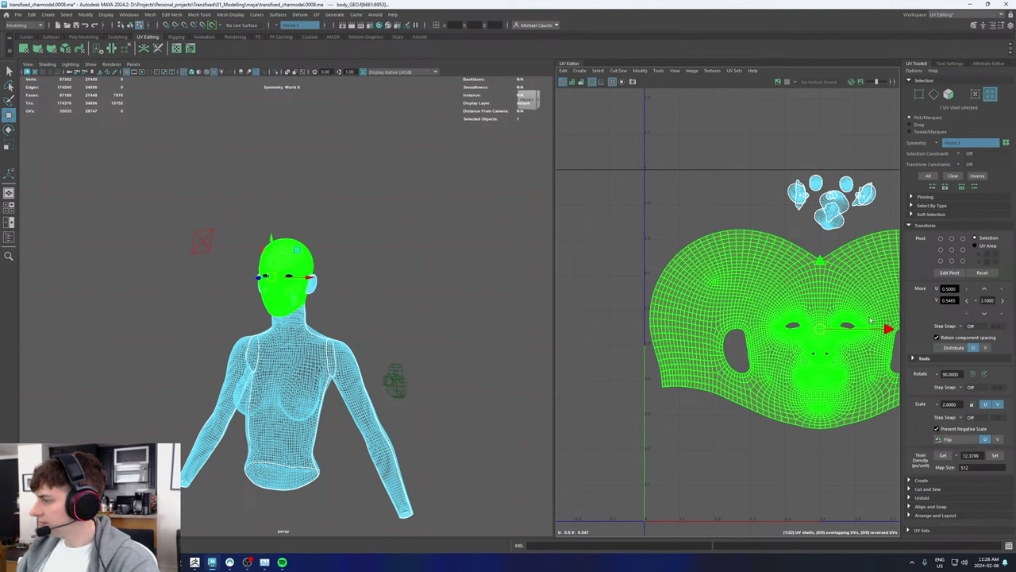
key(f)
drag(654, 153, 769, 227)
click(997, 455)
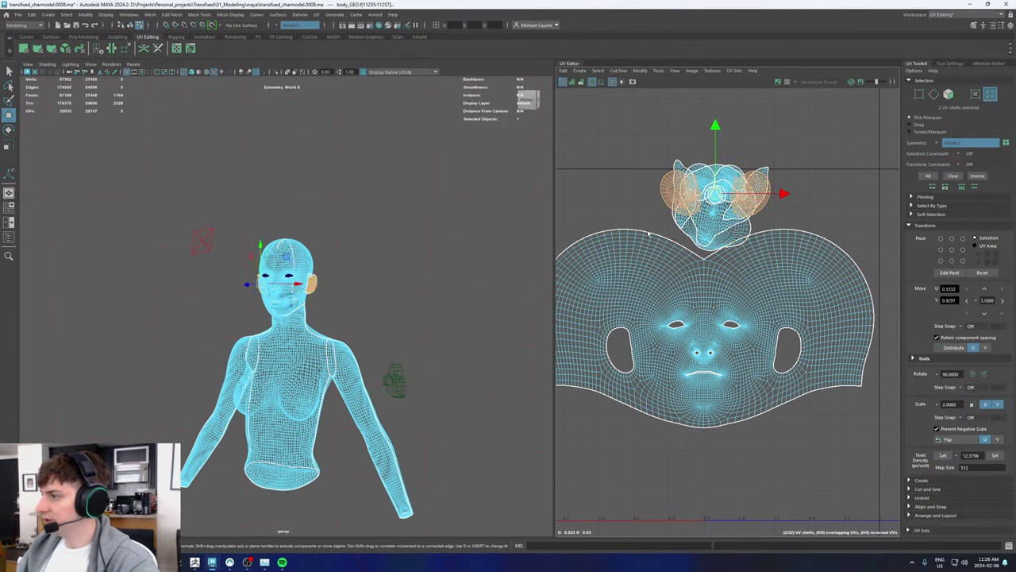
Step: Move the pair of rounded ear UV shells out of the overlapping cluster and turn symmetry off
alt+middle_drag(648, 233, 707, 235)
drag(774, 198, 674, 203)
click(281, 24)
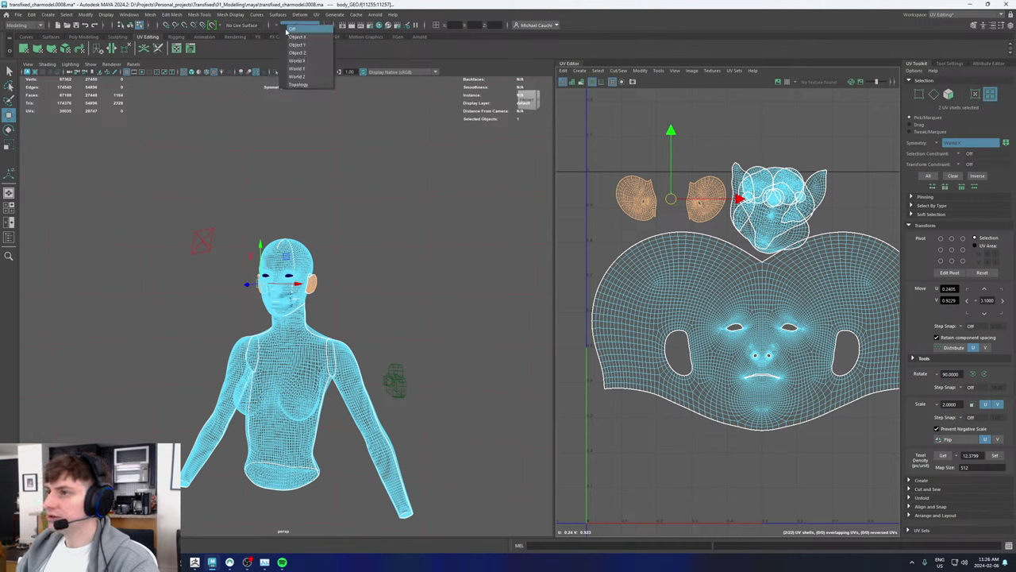
click(295, 33)
Step: Place the two rounded ear shells separately in the upper-left and upper-right corners of the tile, above the head shell
click(634, 203)
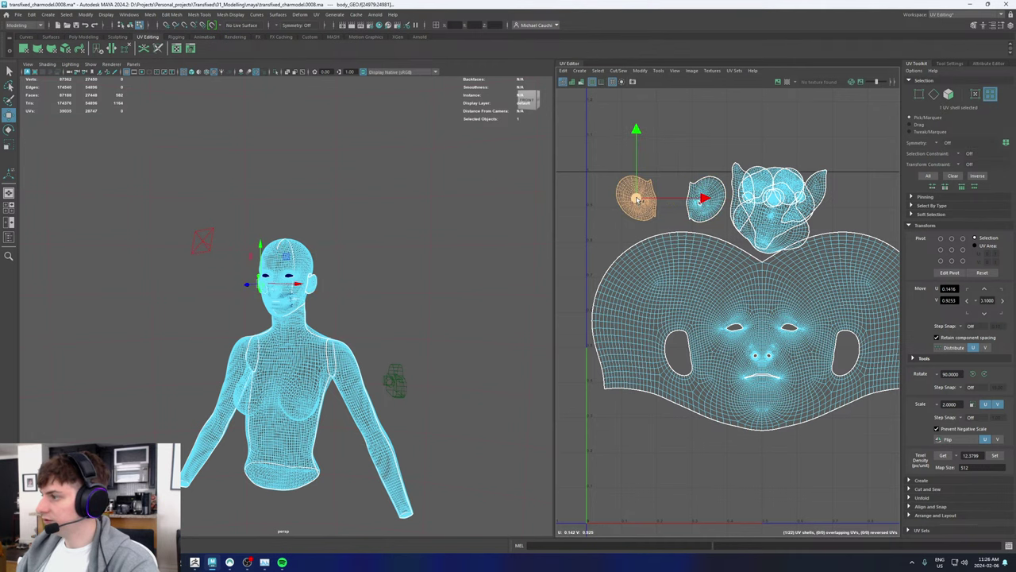
drag(635, 200, 618, 207)
click(704, 200)
alt+middle_drag(723, 195, 657, 188)
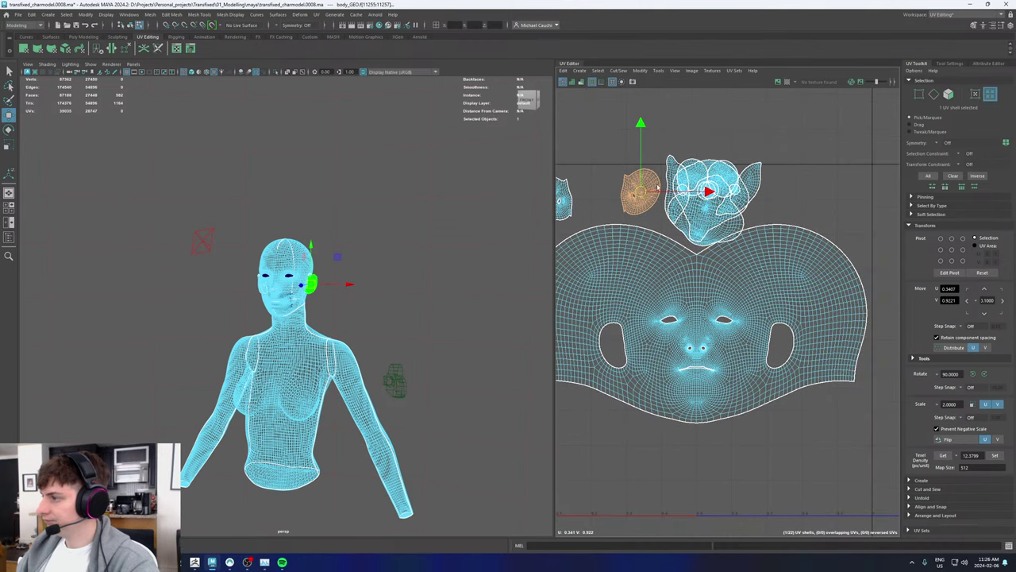
drag(642, 194, 847, 201)
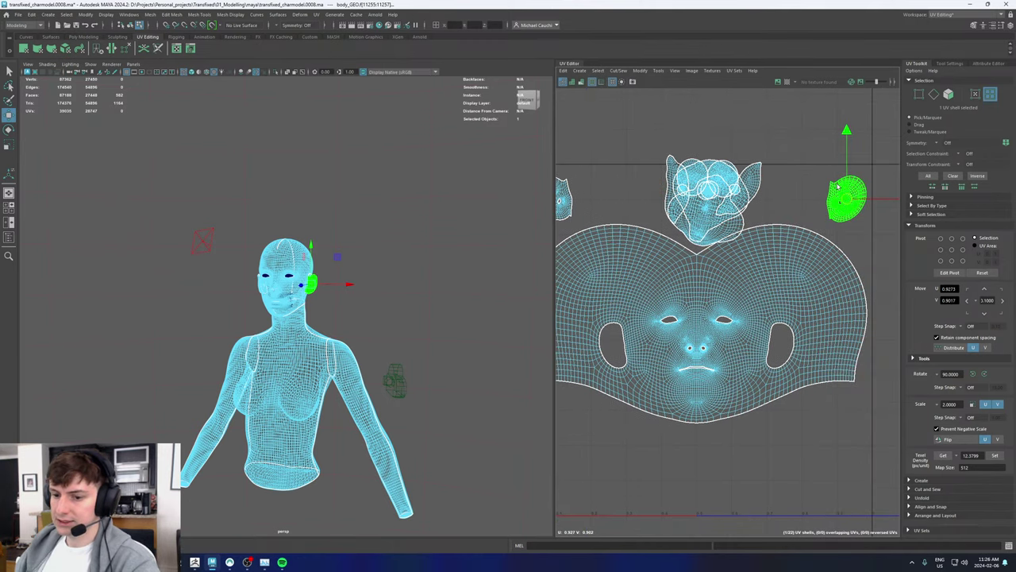
Step: Move the lower mouth shell out of the cluster, rotate it upright and place it beneath the head shell's lower-right side
alt+middle_drag(705, 230, 731, 224)
click(731, 225)
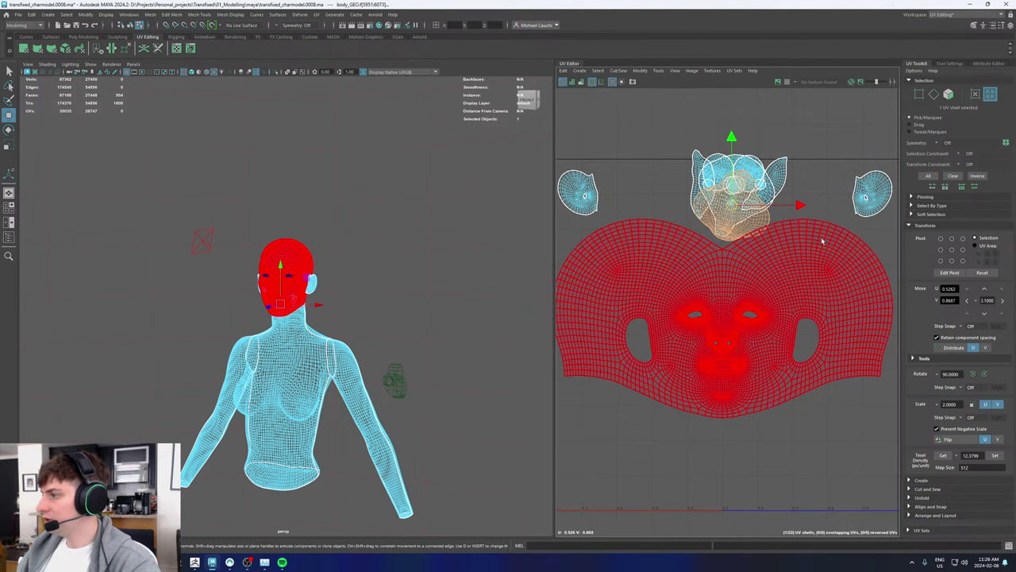
scroll(824, 240, down, 2)
alt+middle_drag(826, 274, 803, 245)
drag(732, 186, 726, 381)
key(e)
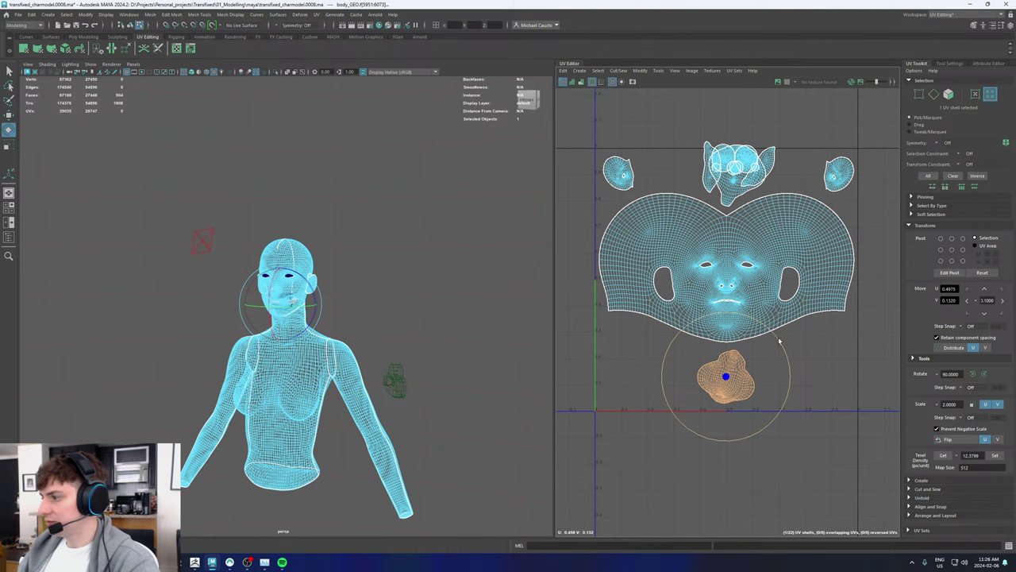
drag(779, 340, 765, 326)
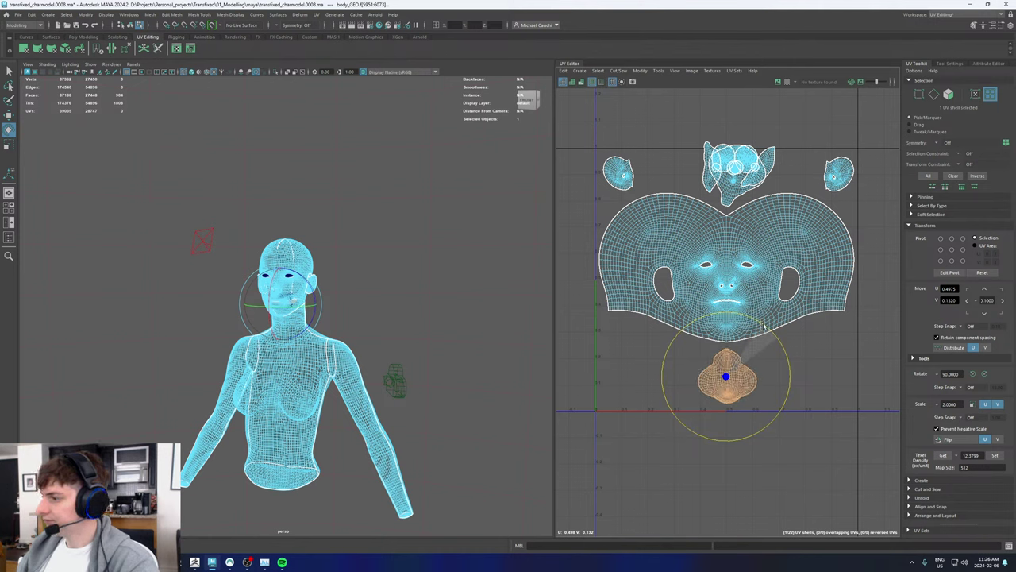
key(w)
drag(725, 376, 820, 361)
Step: Rotate the other mouth shell so its narrow end points up and place it beside the first one below the head shell
click(734, 168)
key(e)
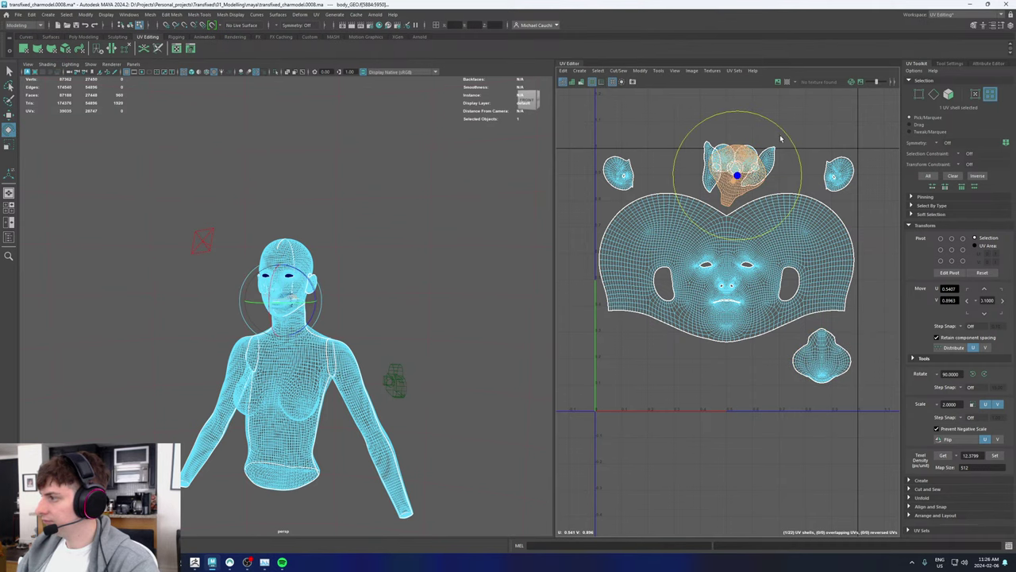
drag(789, 140, 604, 381)
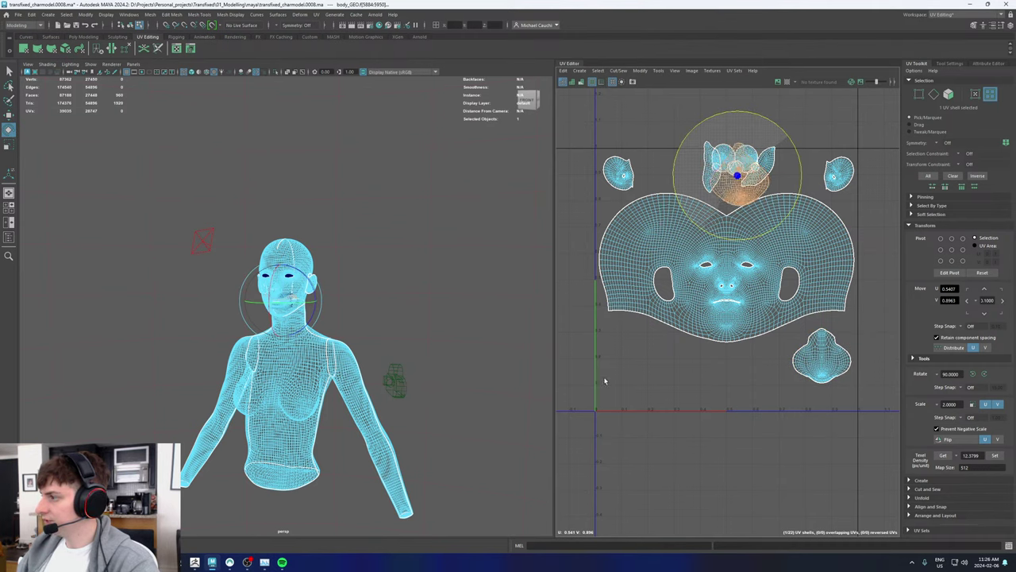
key(w)
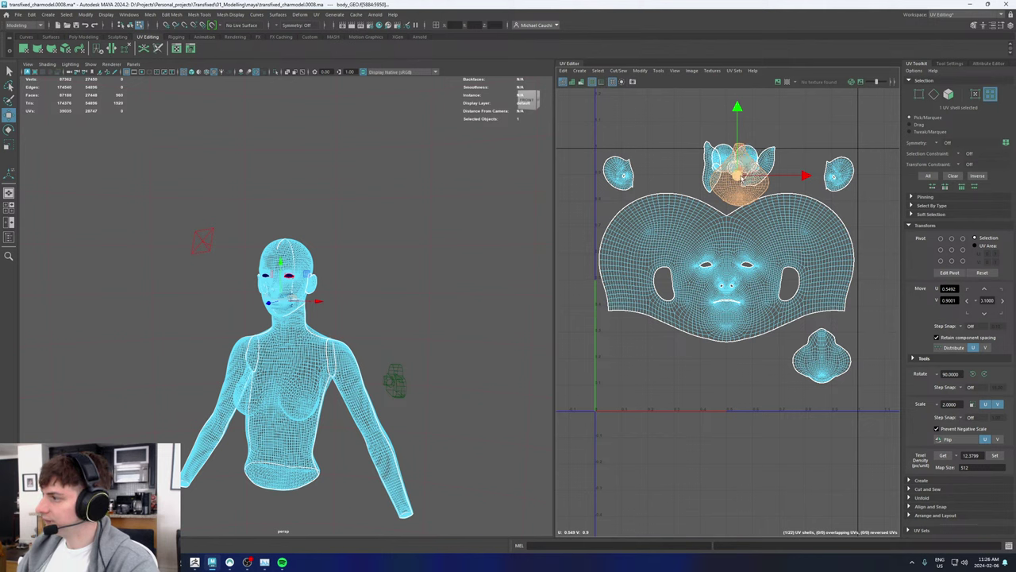
drag(737, 176, 765, 378)
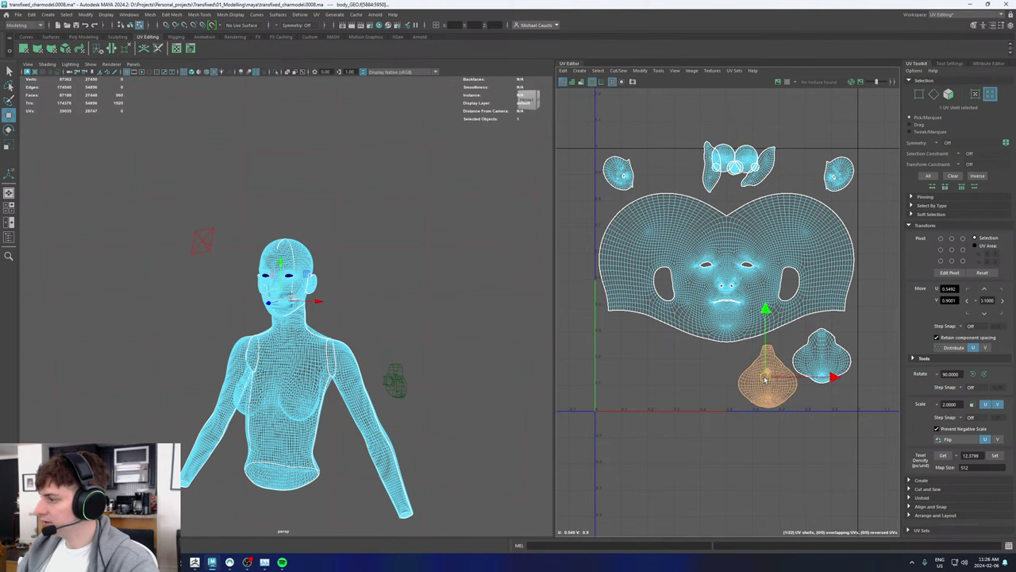
Step: Move the right narrow ear shell to the tile's upper-right edge, shift the rounded ear shell inward, and rotate the narrow one upright
click(756, 169)
drag(756, 170, 839, 176)
click(838, 174)
click(793, 185)
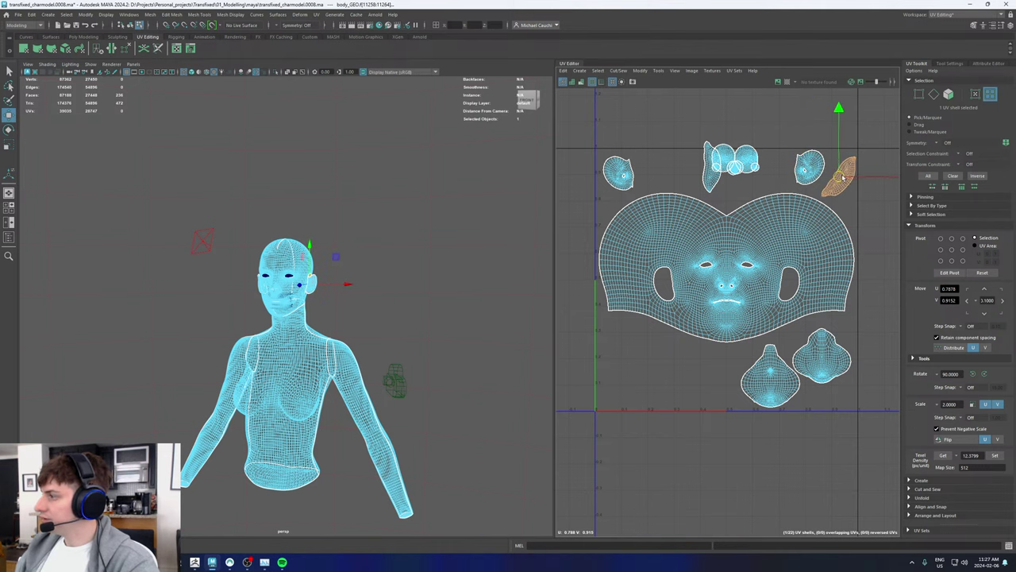
key(e)
drag(879, 127, 838, 111)
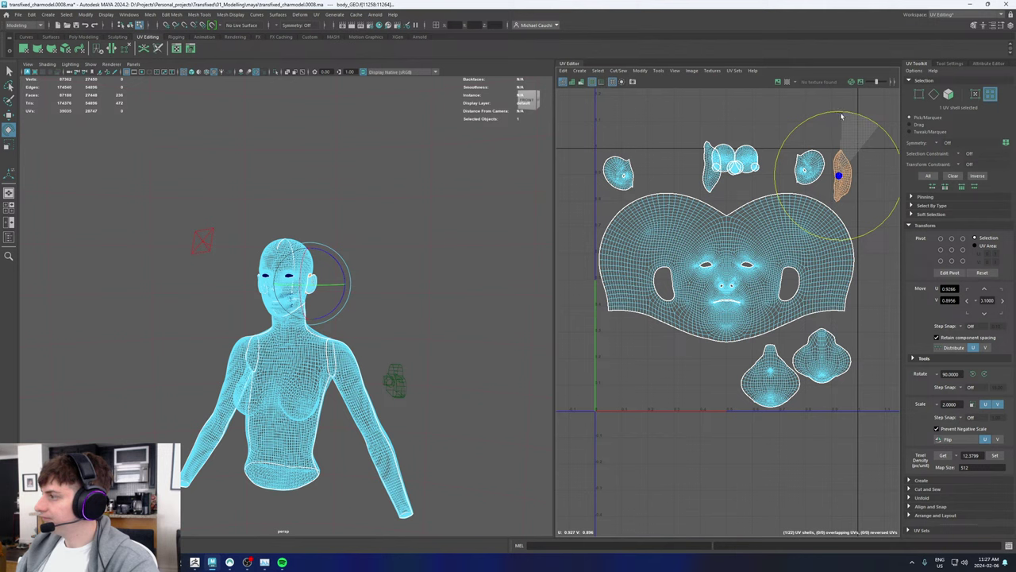
key(w)
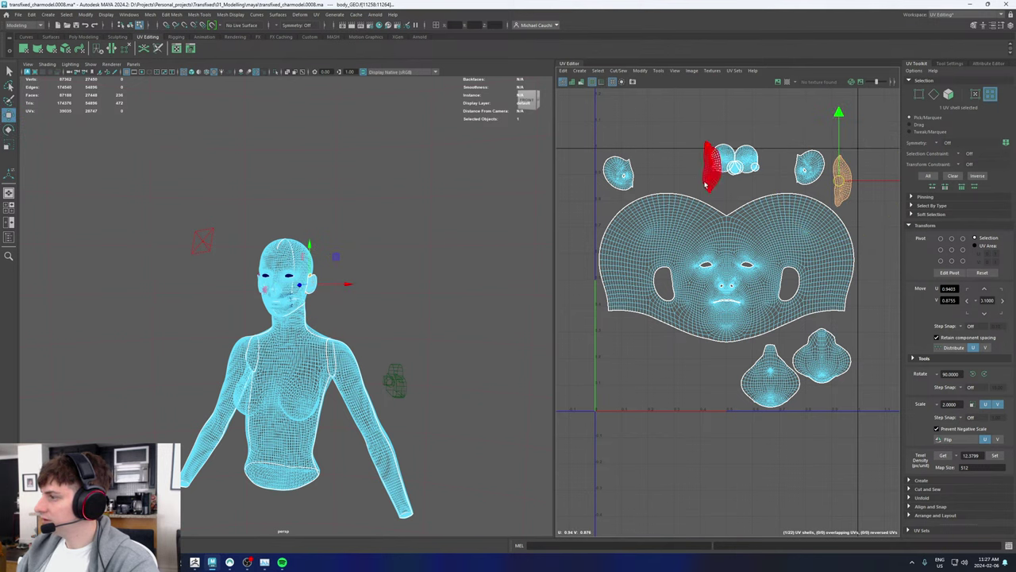
Step: Rearrange the ear shells left of the layout's centre, placing the narrow strip outermost and the rounded ear shell beside it
click(710, 167)
click(617, 171)
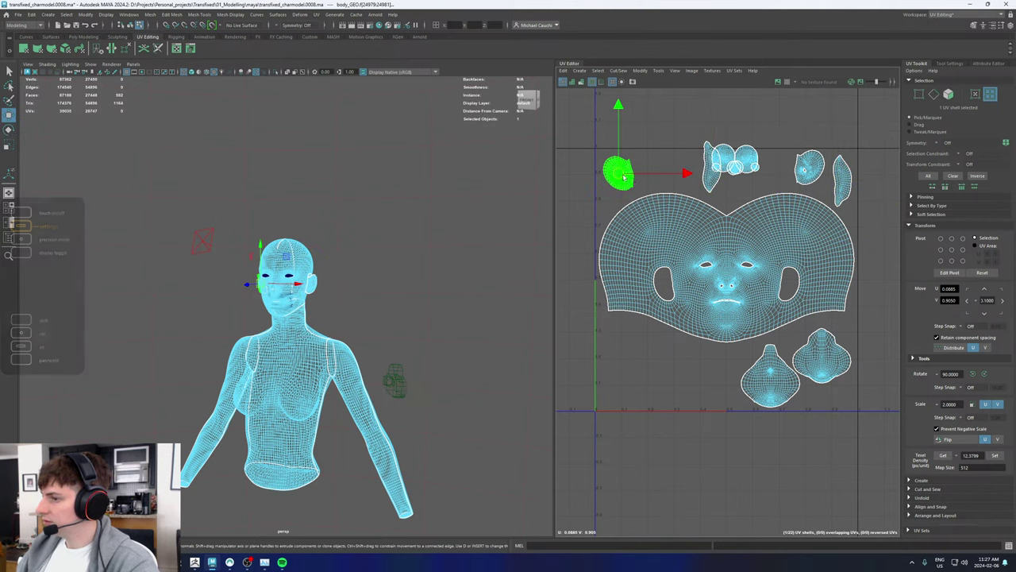
click(717, 165)
drag(710, 167, 643, 166)
click(627, 164)
Step: Spread the two oval eye socket shells apart, one to each side of the layout's centre line above the head shell
click(724, 158)
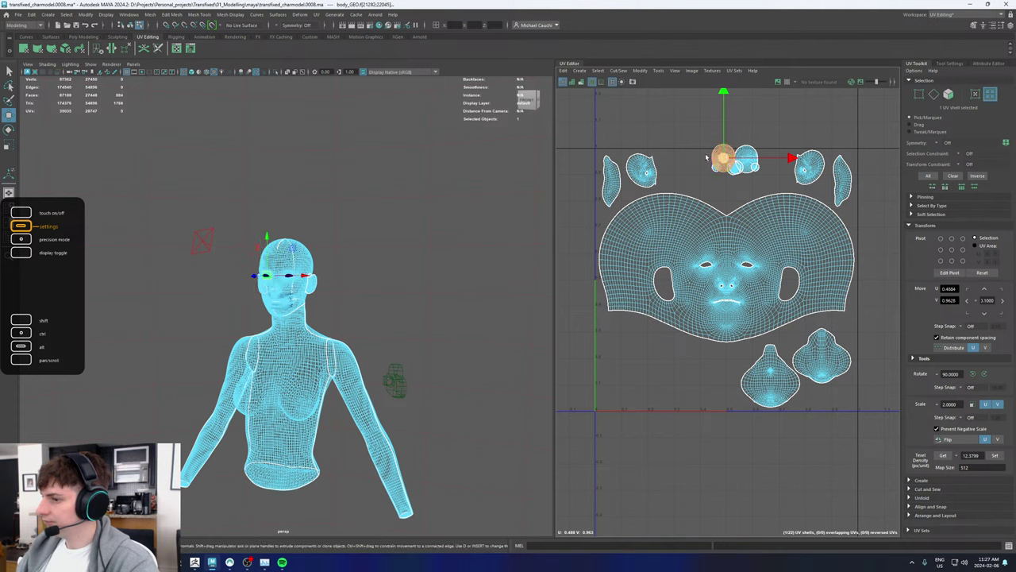
drag(724, 159, 685, 171)
click(746, 159)
drag(746, 159, 779, 174)
Step: Move the two round nostril shells down to opposite sides of the notch in the top of the head shell
scroll(734, 168, up, 3)
click(732, 168)
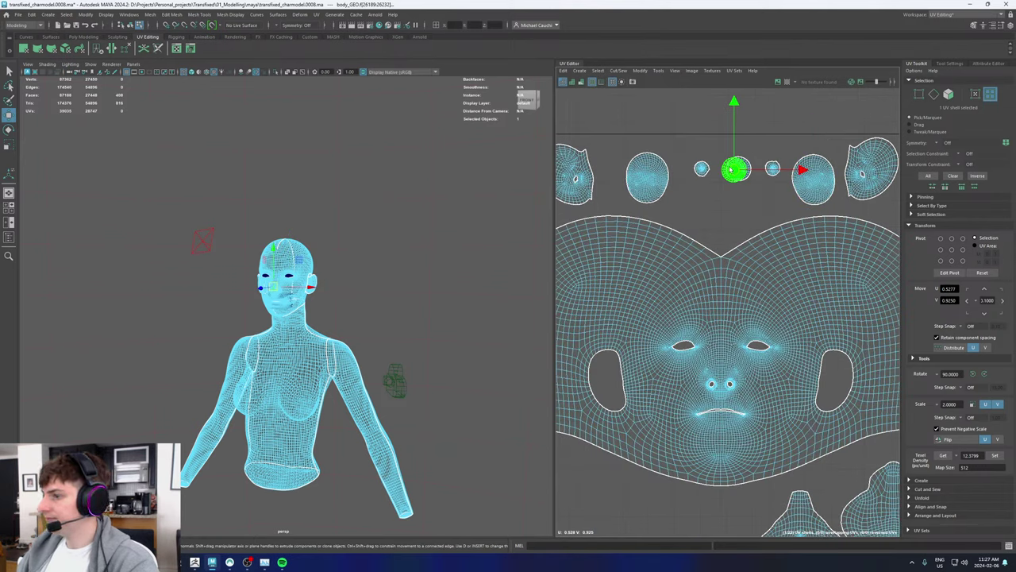
drag(737, 170, 687, 210)
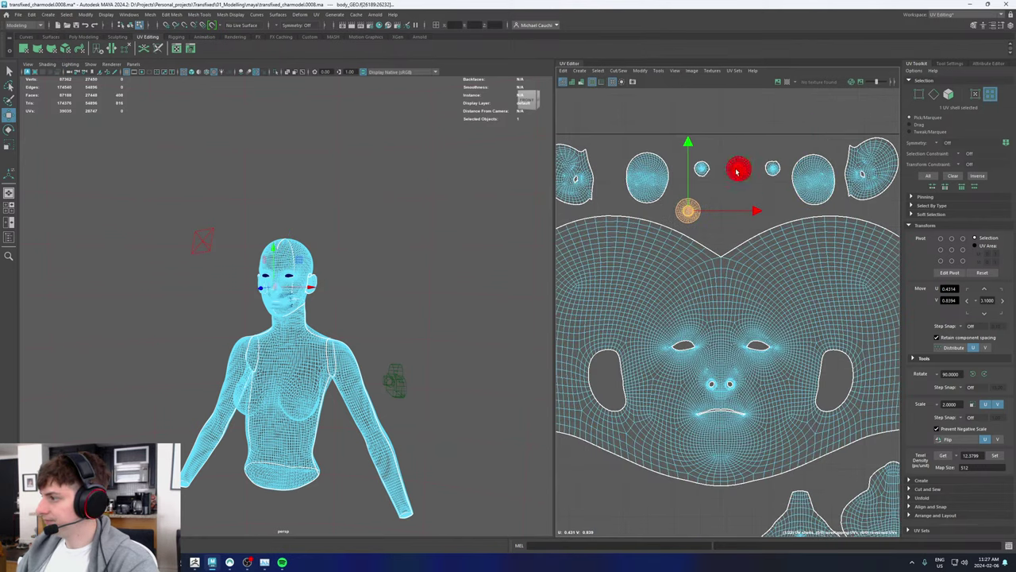
click(738, 170)
drag(744, 183, 753, 229)
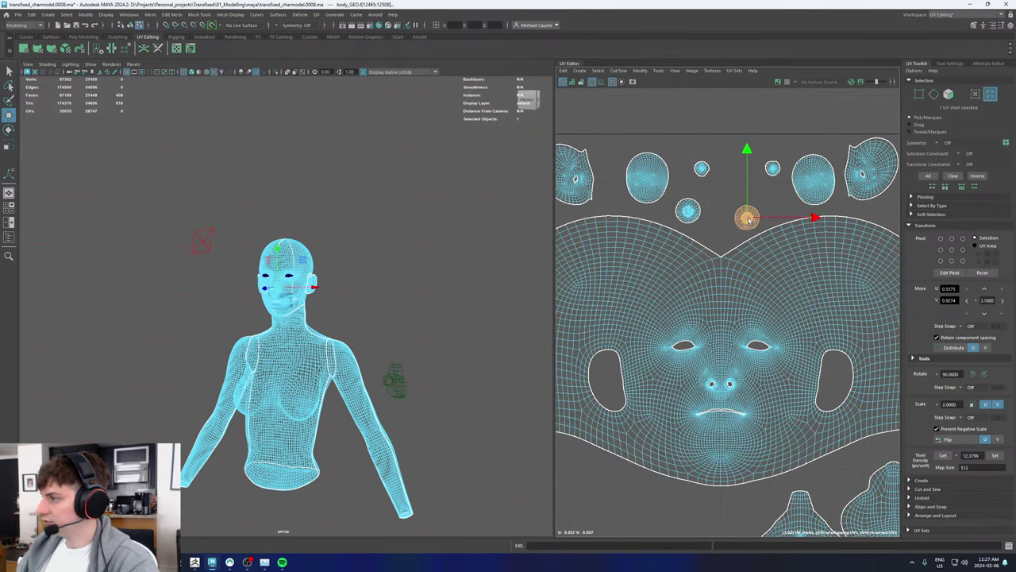
Step: Move the two smallest round ear canal shells outward, placing one near the ear shells on each side of the layout
click(704, 170)
scroll(701, 184, down, 2)
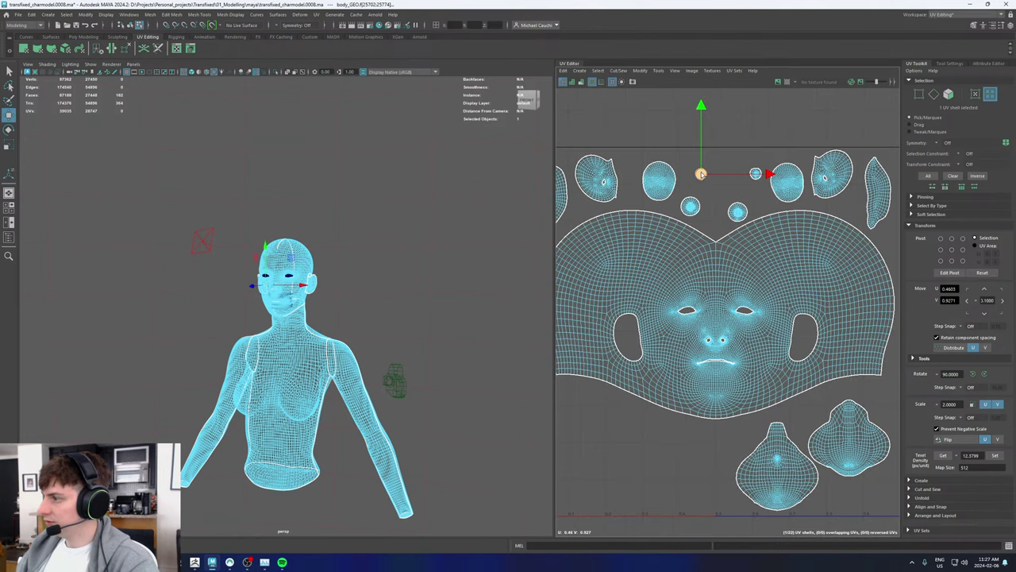
drag(701, 174, 580, 208)
click(757, 175)
drag(766, 182, 850, 206)
Step: Select the four small nostril and ear canal shells and isolate them in the 3D view
scroll(476, 306, up, 6)
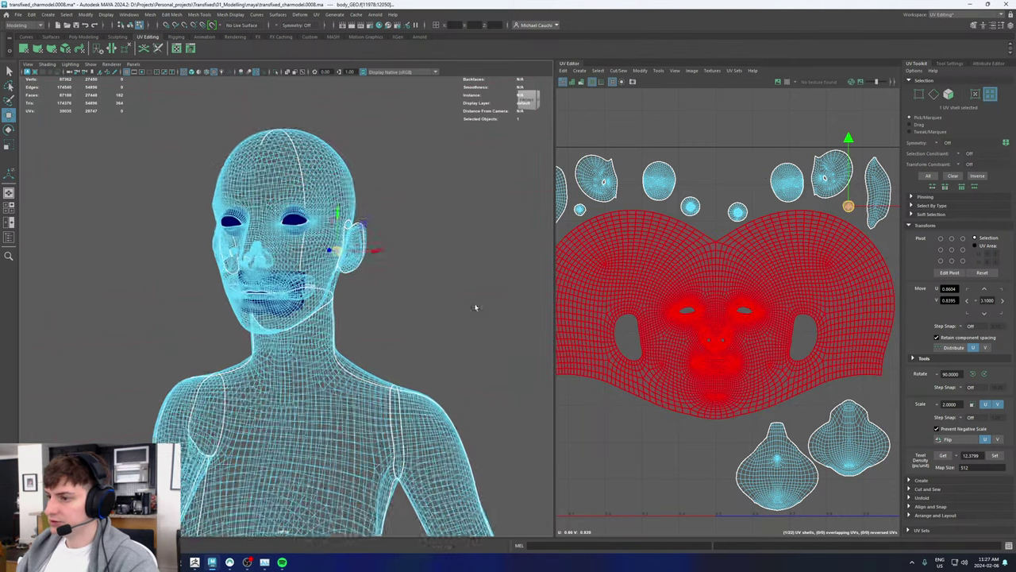
shift+click(737, 210)
shift+click(690, 206)
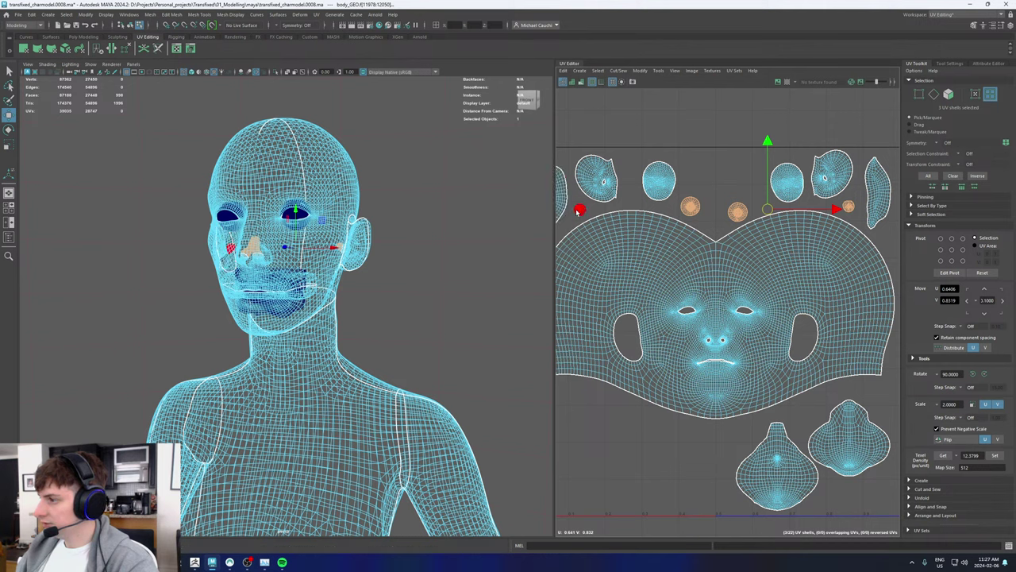
shift+click(580, 209)
click(276, 72)
scroll(292, 253, up, 6)
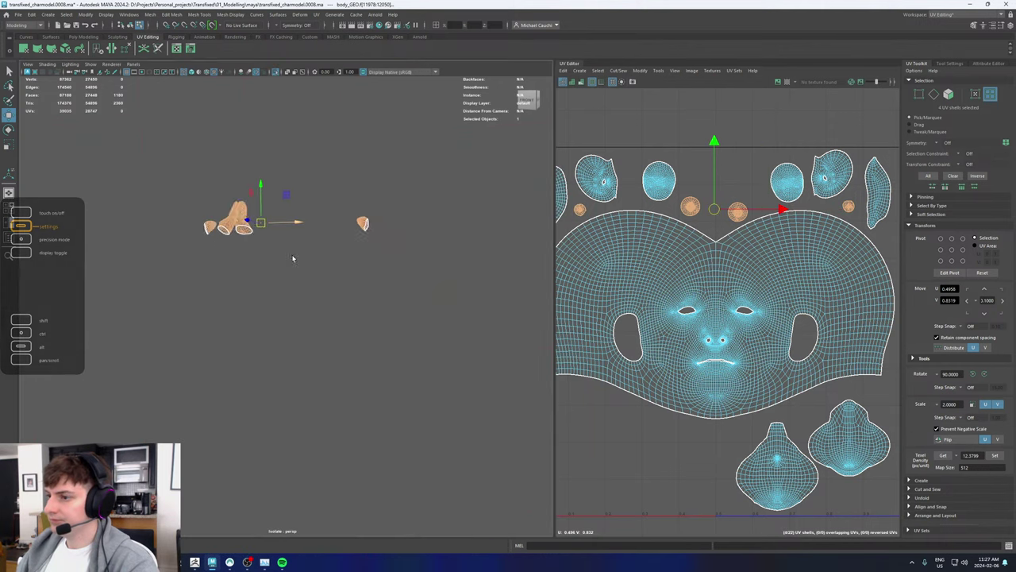
Step: Switch to edge selection on the nostril geometry and set symmetry to World X
click(204, 211)
alt+middle_drag(165, 214, 202, 266)
scroll(304, 175, up, 5)
alt+middle_drag(304, 175, 356, 291)
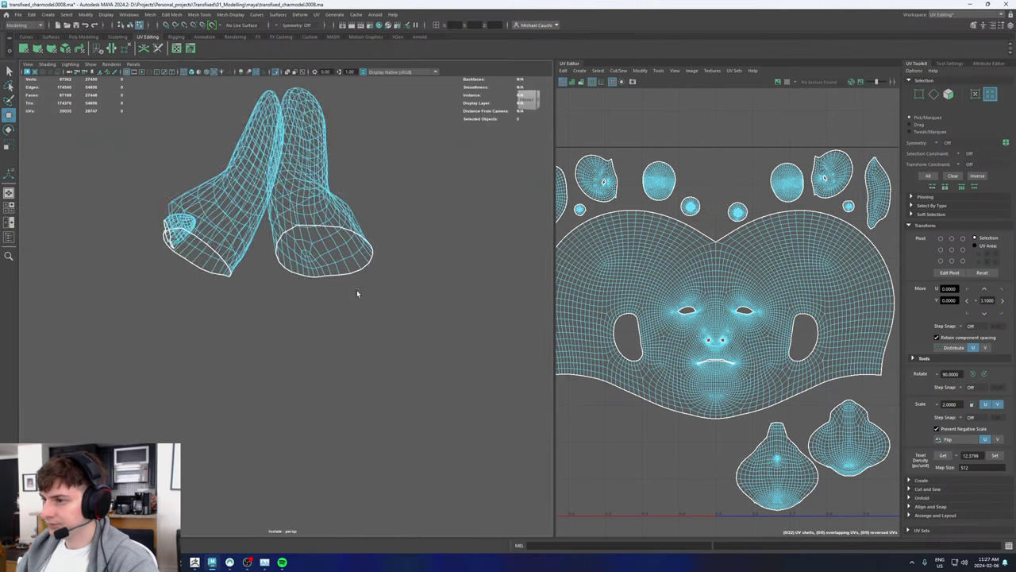
alt+drag(310, 237, 388, 220)
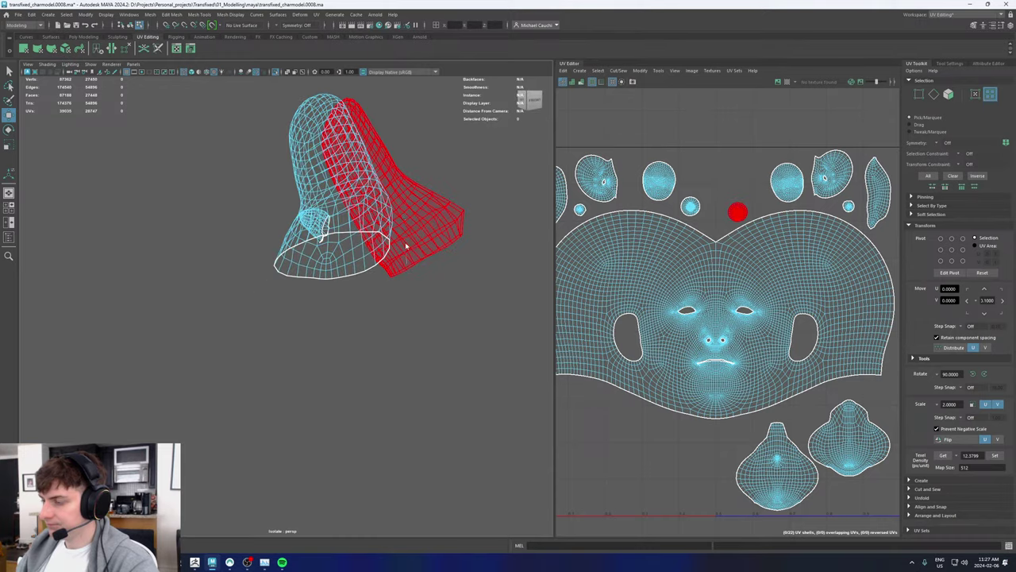
right_drag(406, 244, 405, 203)
alt+drag(405, 203, 413, 145)
click(277, 25)
click(290, 30)
click(279, 25)
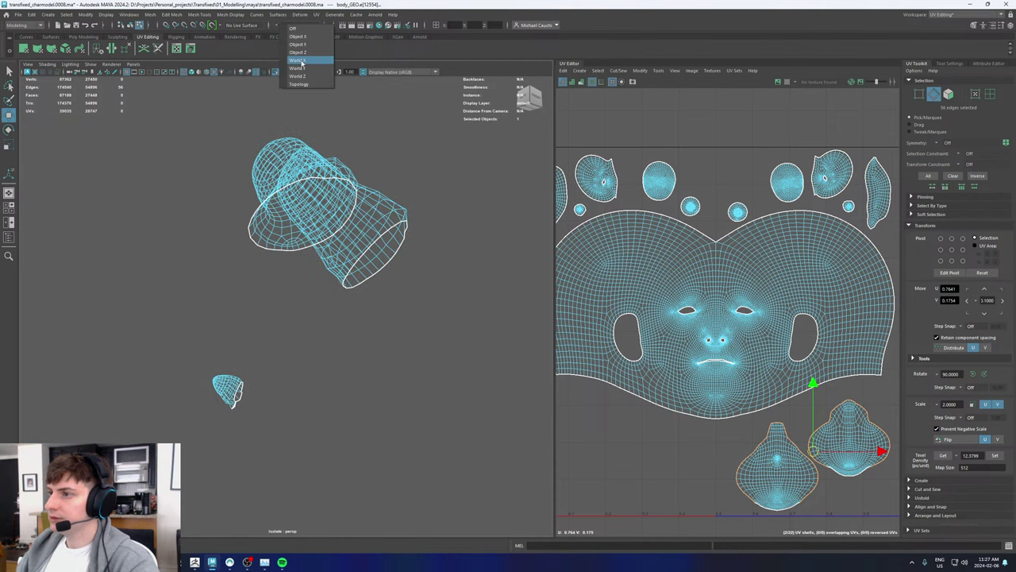
click(298, 62)
Step: Select a lengthwise line of edges on both nostril tubes, from the opening toward the inner end, and cut the UVs there
alt+drag(357, 226, 135, 302)
click(368, 236)
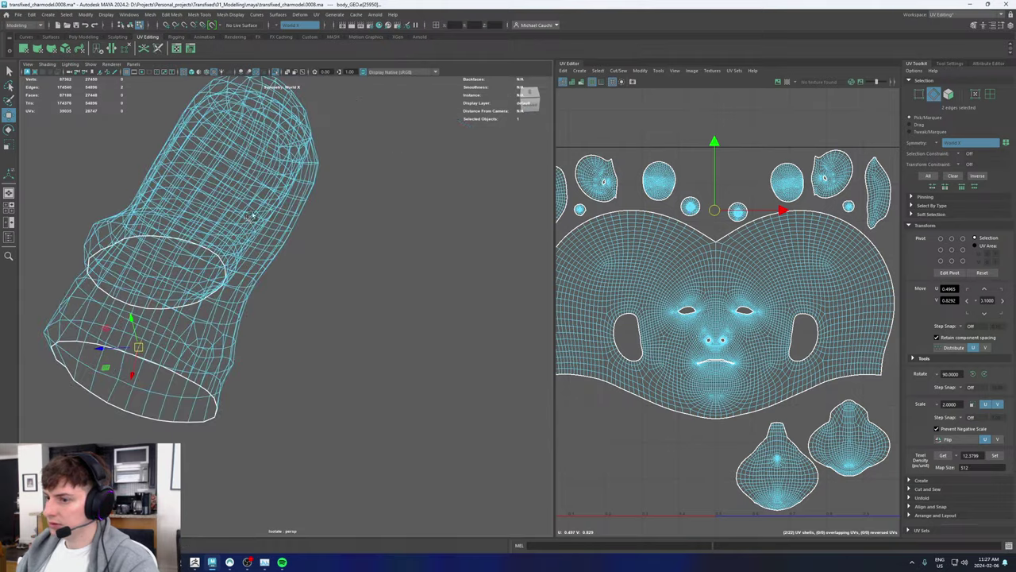
click(125, 397)
key(q)
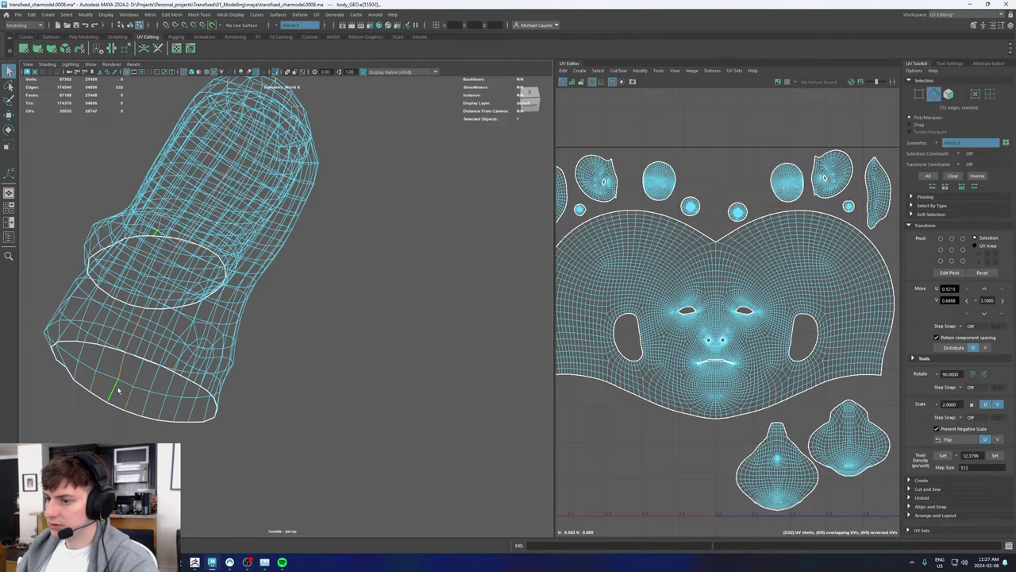
alt+drag(118, 389, 188, 391)
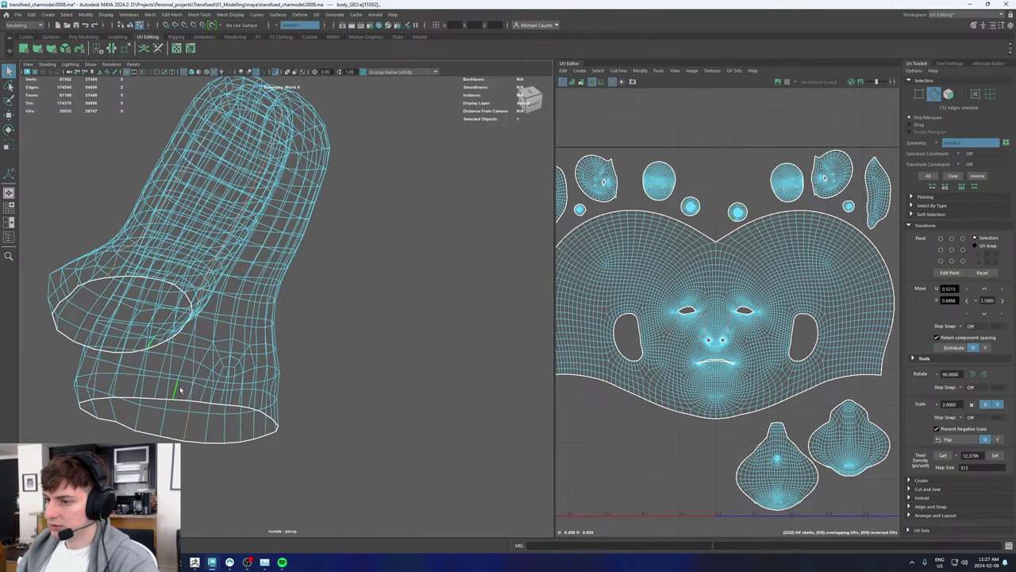
alt+drag(275, 241, 345, 259)
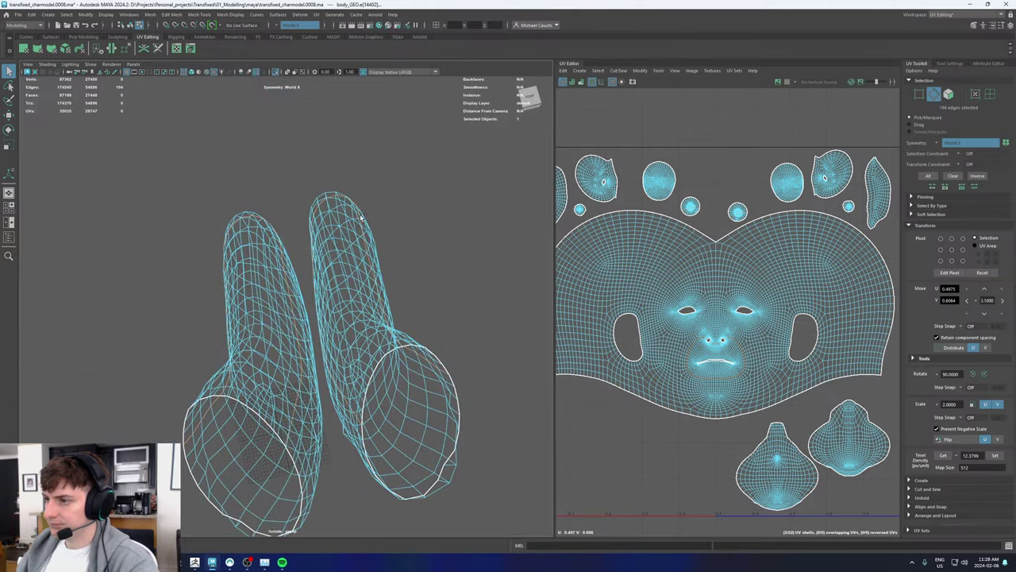
alt+drag(361, 218, 392, 276)
alt+drag(422, 353, 298, 101)
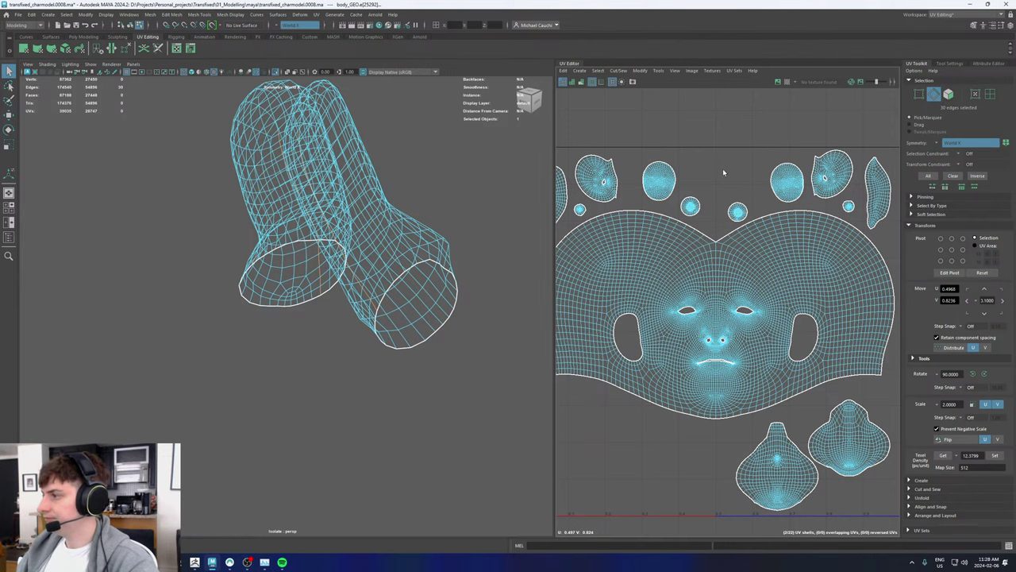
mouse_move(689, 172)
shift+right_down()
mouse_move(718, 170)
mouse_move(690, 182)
shift+right_up()
mouse_move(694, 176)
shift+right_down()
mouse_move(719, 172)
mouse_move(688, 185)
shift+right_up()
Step: Select edges across the closed inner ends of both nostril tubes and cut the UVs along them
scroll(294, 139, up, 6)
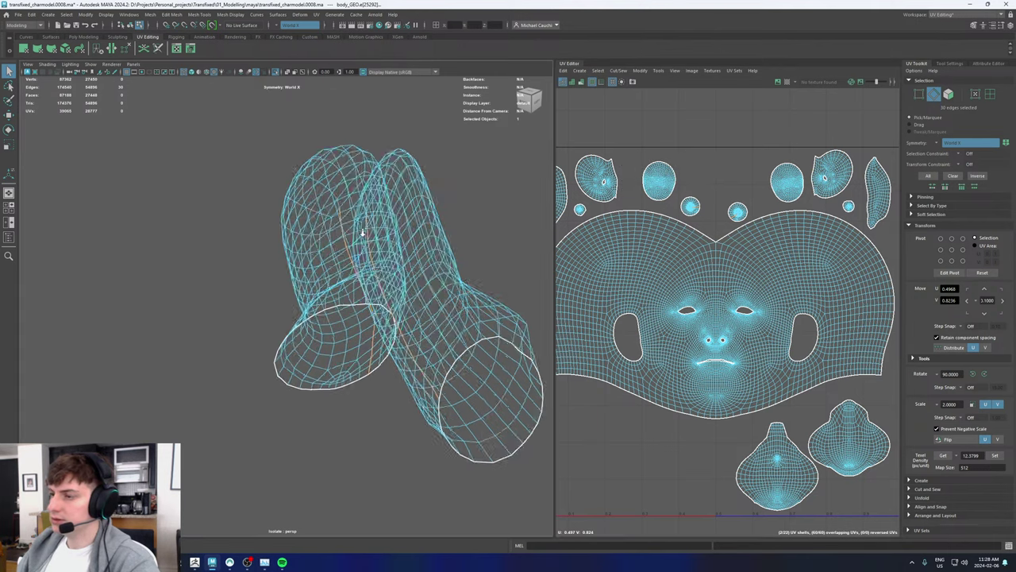
double_click(374, 202)
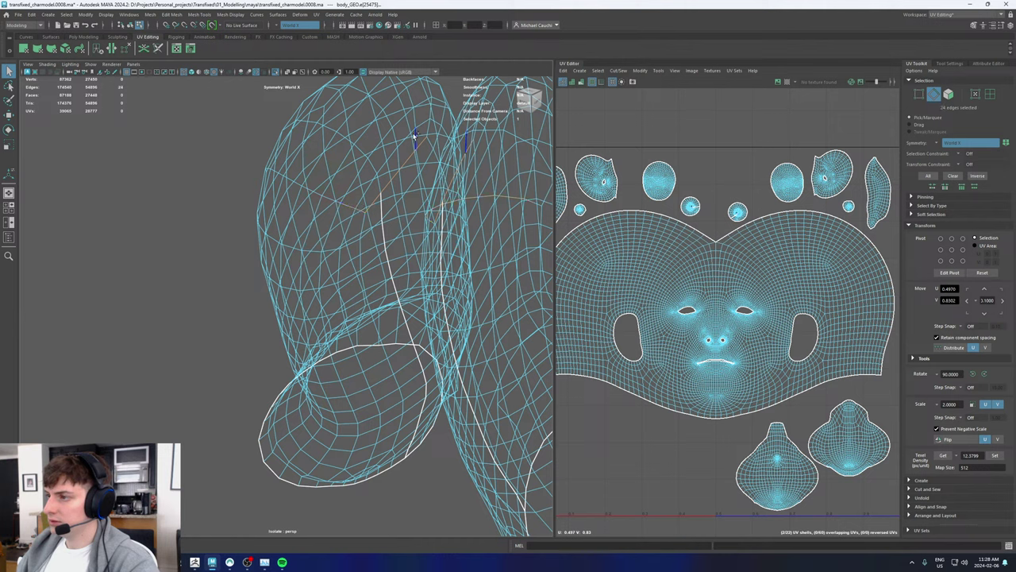
shift+right_drag(722, 145, 696, 160)
scroll(415, 213, down, 4)
Step: Select a lengthwise line of edges on the ear canal pieces, from the opening toward the tip, and cut the UVs there
click(847, 206)
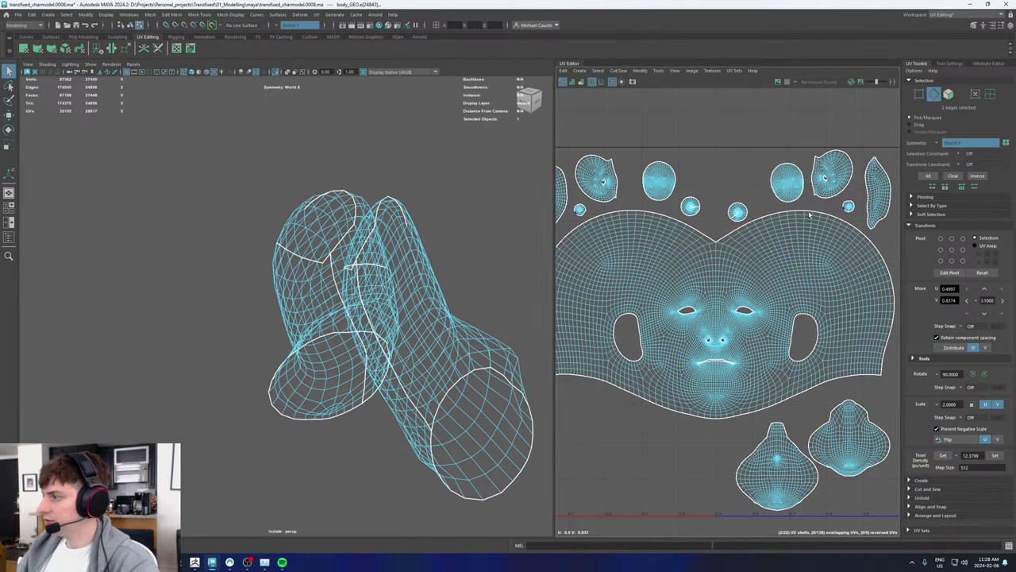
scroll(344, 210, down, 10)
scroll(267, 339, up, 10)
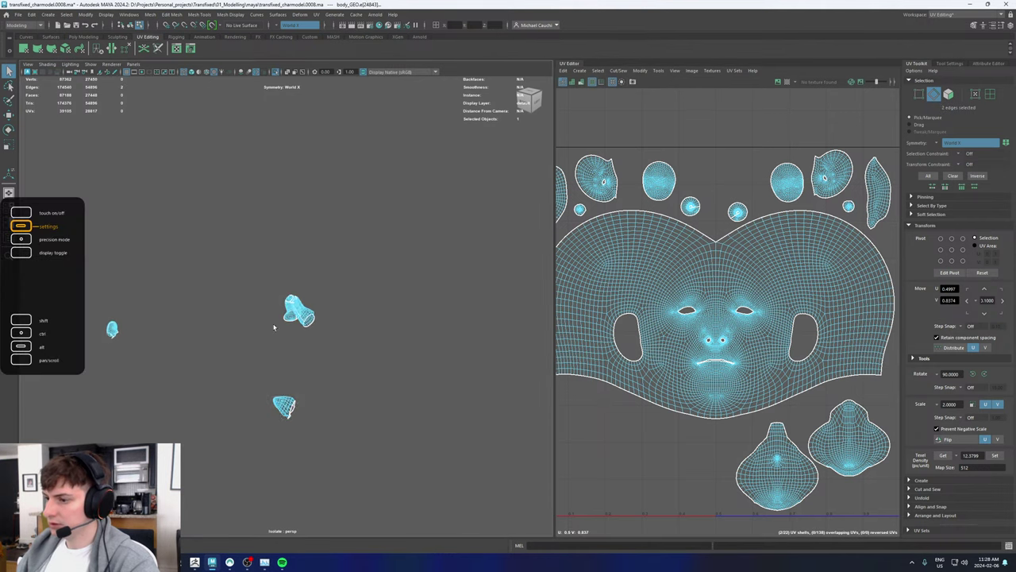
alt+drag(492, 331, 310, 247)
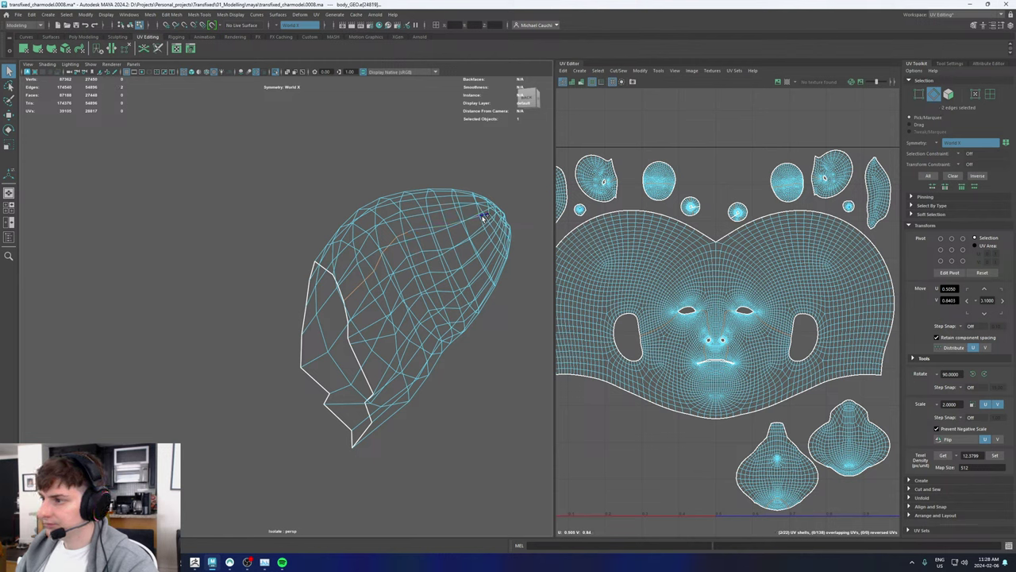
shift+right_drag(749, 150, 715, 162)
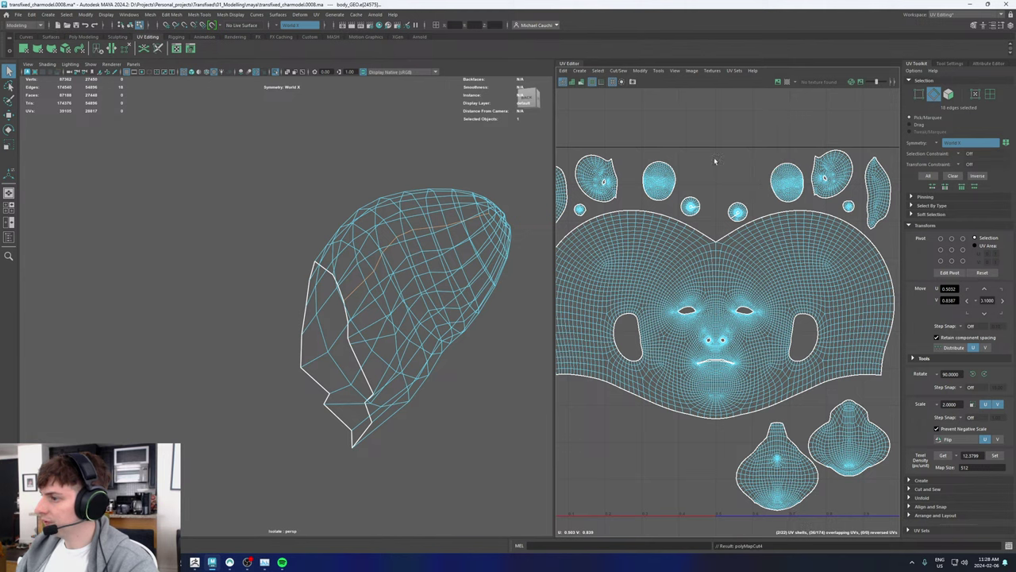
Step: Show the ear canal shaded and cut the UVs along a partial edge loop around its closed tip, meeting the lengthwise seam
alt+drag(477, 236, 175, 321)
key(f)
alt+right_drag(397, 238, 778, 367)
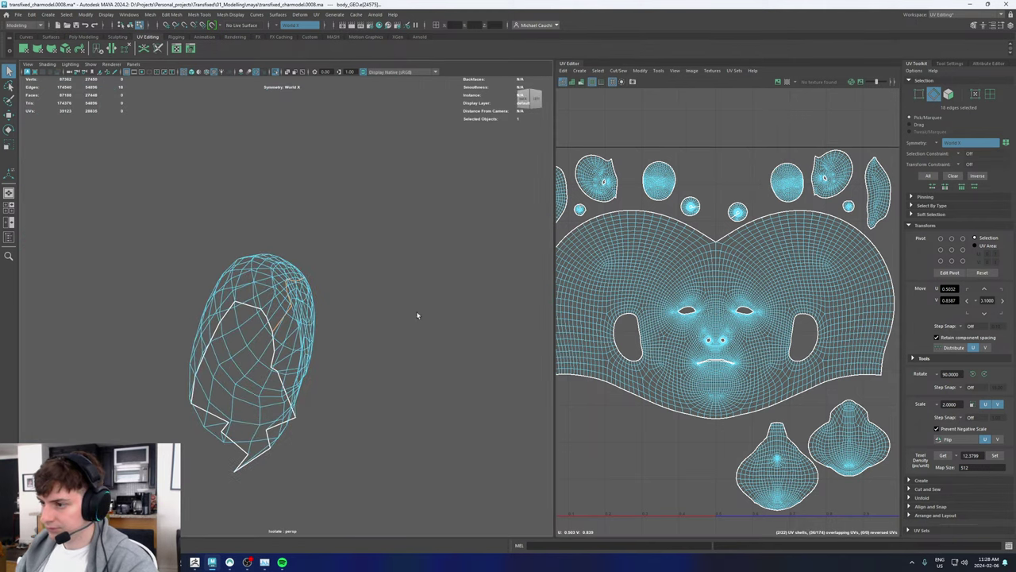
mouse_move(418, 315)
alt+mouse_down()
mouse_move(341, 318)
mouse_move(323, 326)
mouse_move(334, 340)
mouse_move(324, 329)
alt+mouse_up()
scroll(336, 352, up, 3)
key(5)
alt+drag(219, 292, 271, 300)
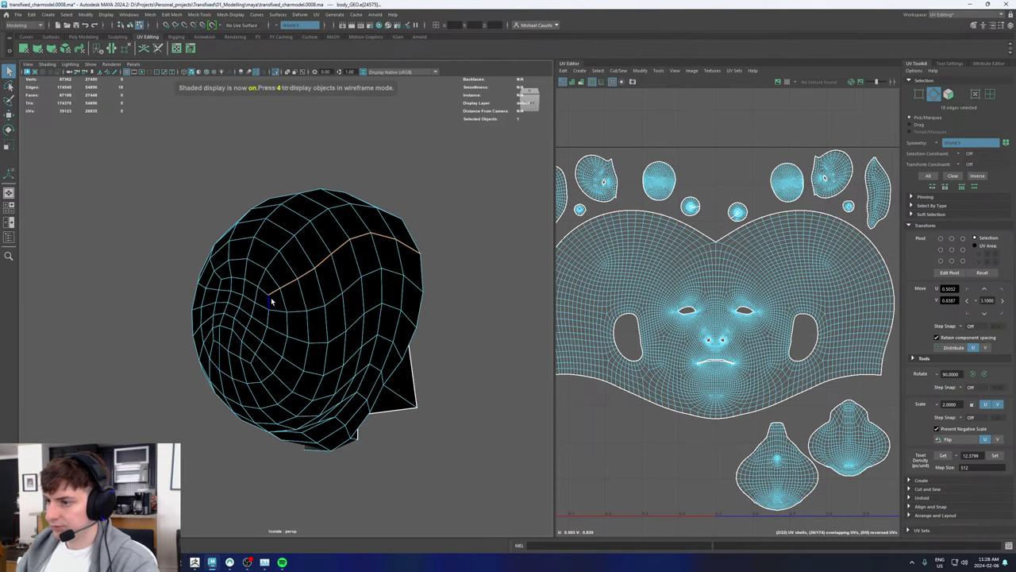
click(270, 302)
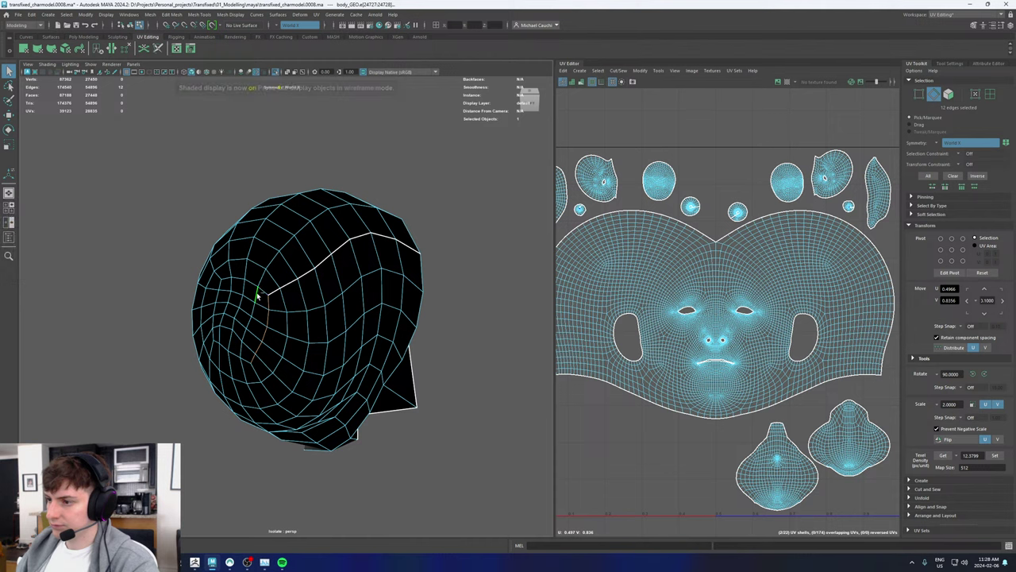
shift+click(265, 294)
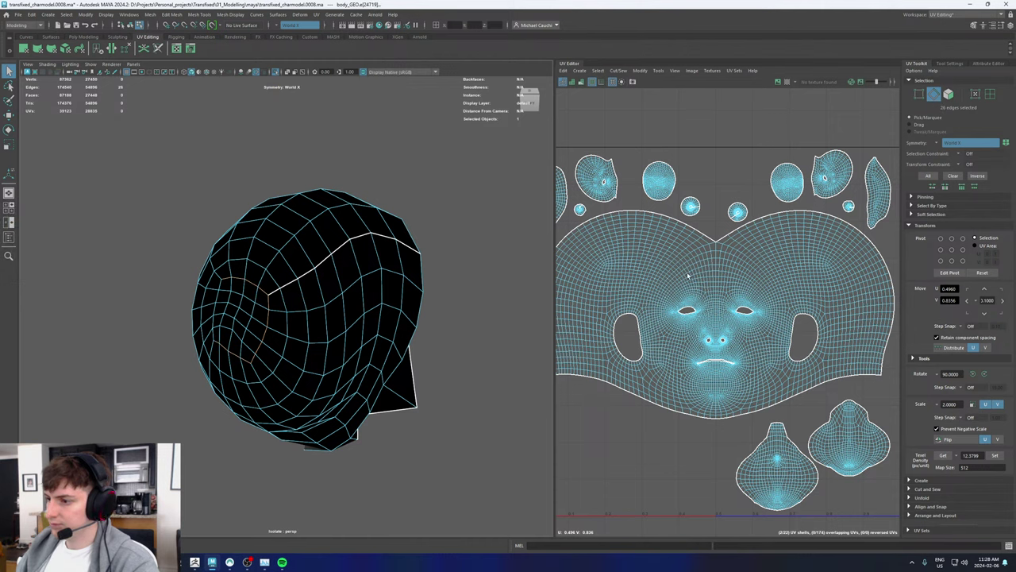
shift+right_drag(717, 170, 693, 181)
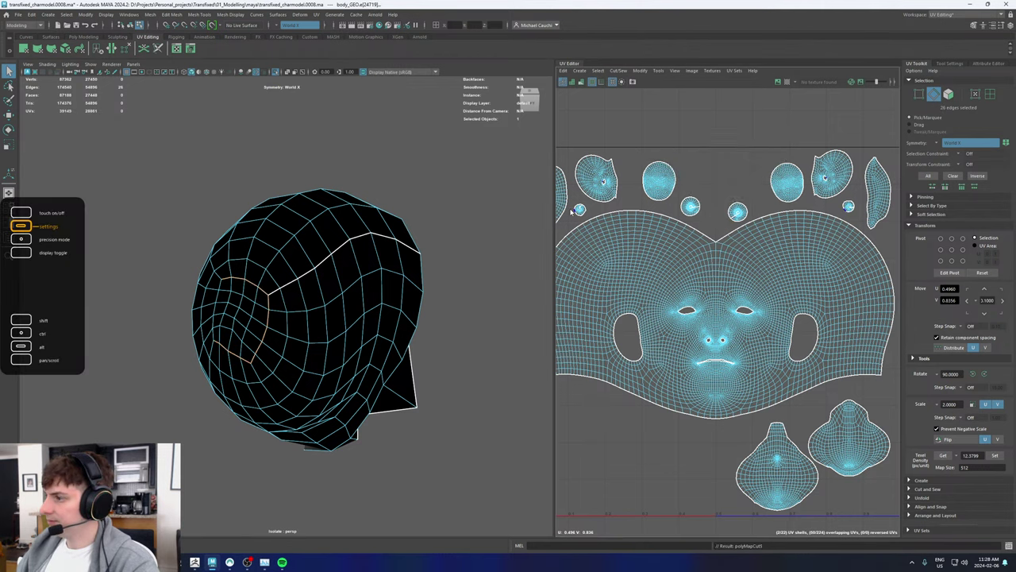
Step: Select the two nostril and two ear canal shells and unfold their UVs
right_drag(570, 209, 545, 195)
click(583, 211)
shift+click(690, 205)
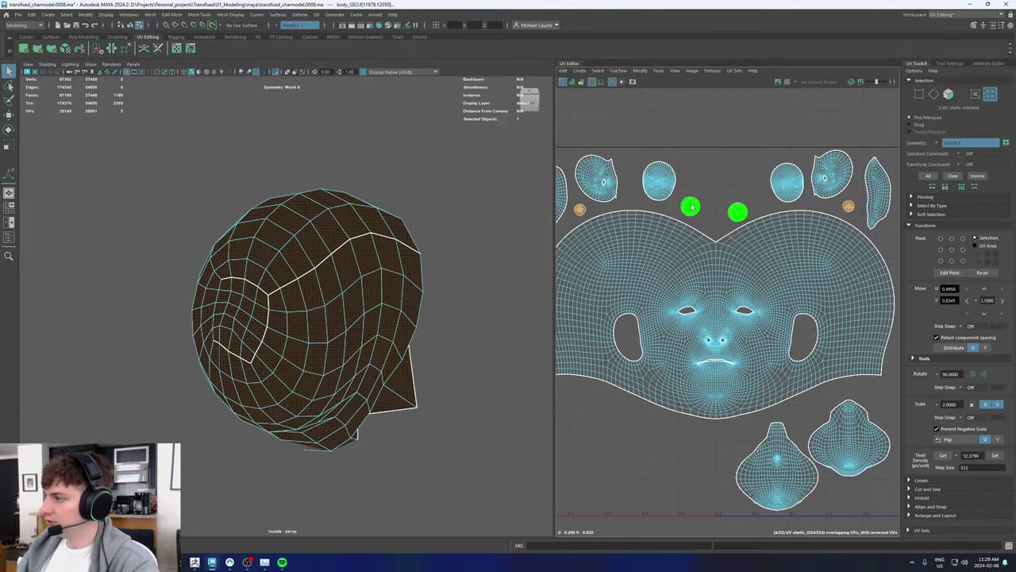
shift+right_drag(691, 205, 601, 202)
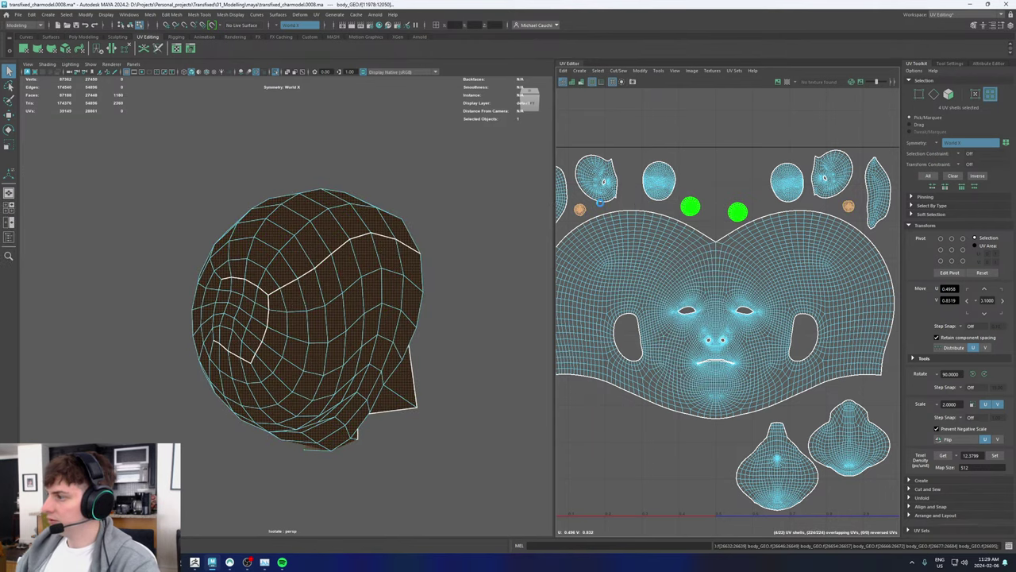
Step: Rotate the two unfolded nostril shells slightly in the UV layout
click(690, 211)
key(e)
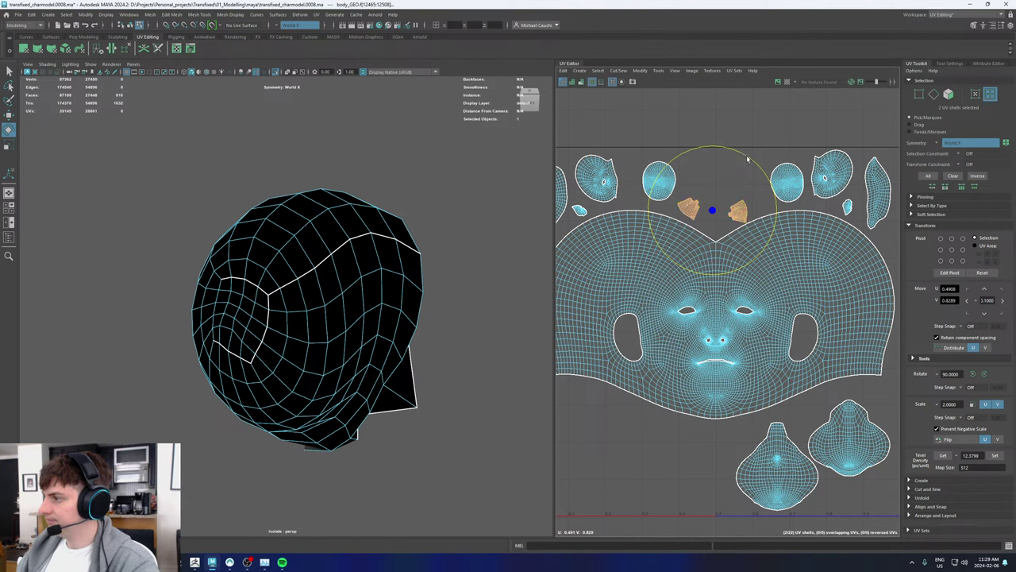
drag(747, 158, 731, 157)
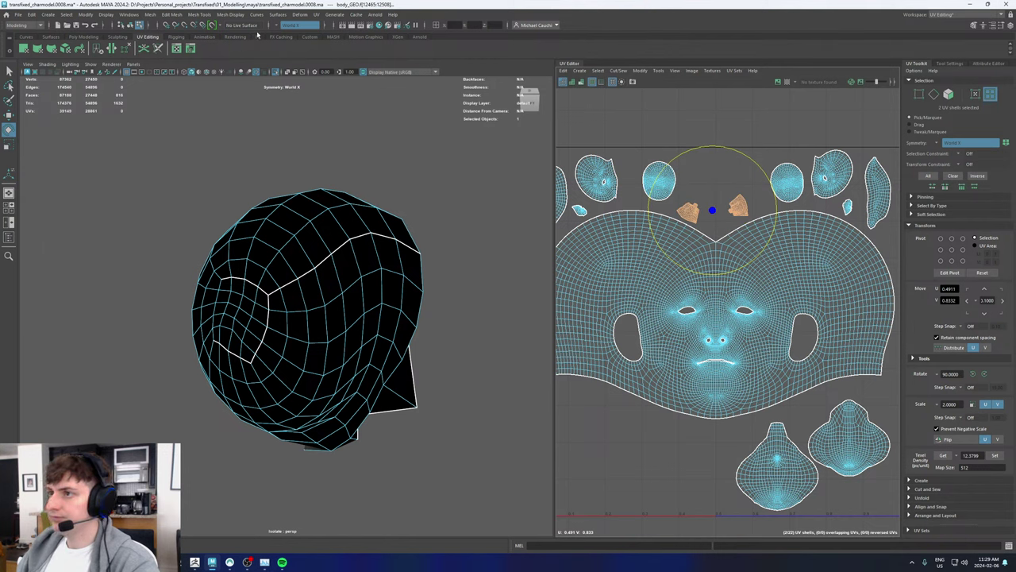
Step: Turn symmetry off and set the texel density of all four nostril and ear canal shells to 12.3799 at map size 512
click(281, 26)
click(295, 31)
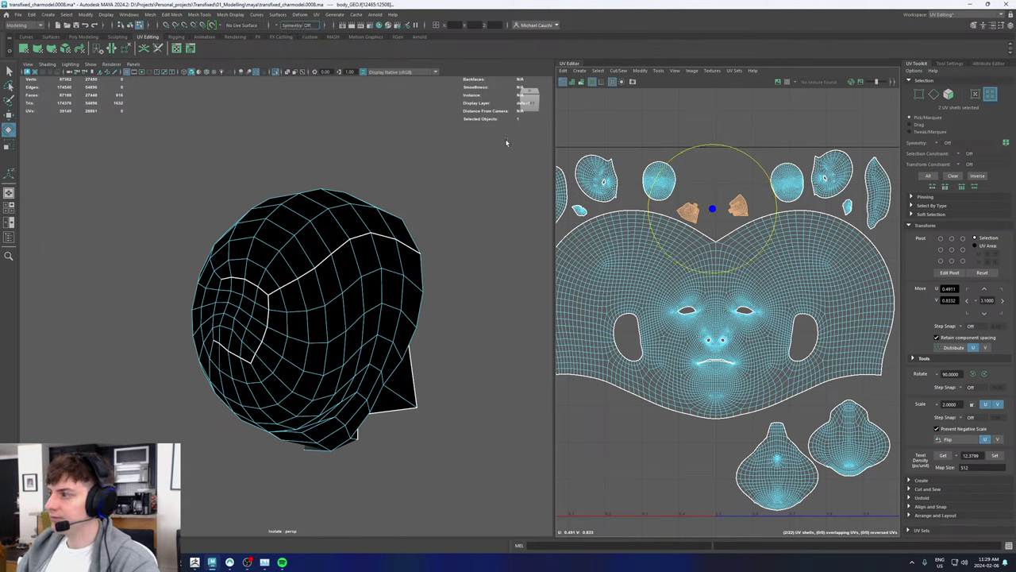
shift+click(581, 212)
shift+click(848, 205)
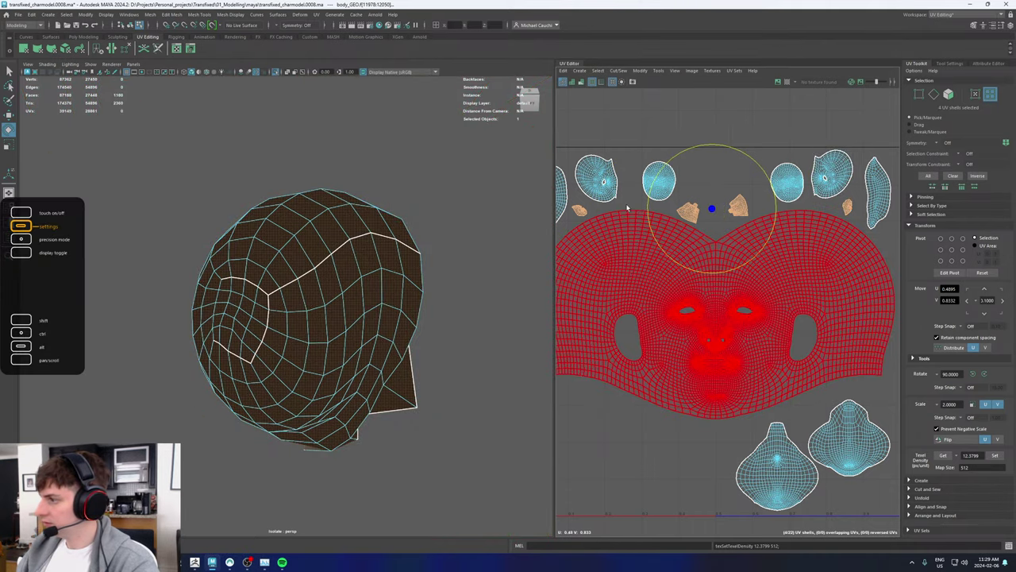
Step: Rotate the ear canal shell beside the ear pieces on the U-minimum side of the head layout to a flatter orientation
click(580, 210)
scroll(572, 208, up, 5)
scroll(572, 207, up, 4)
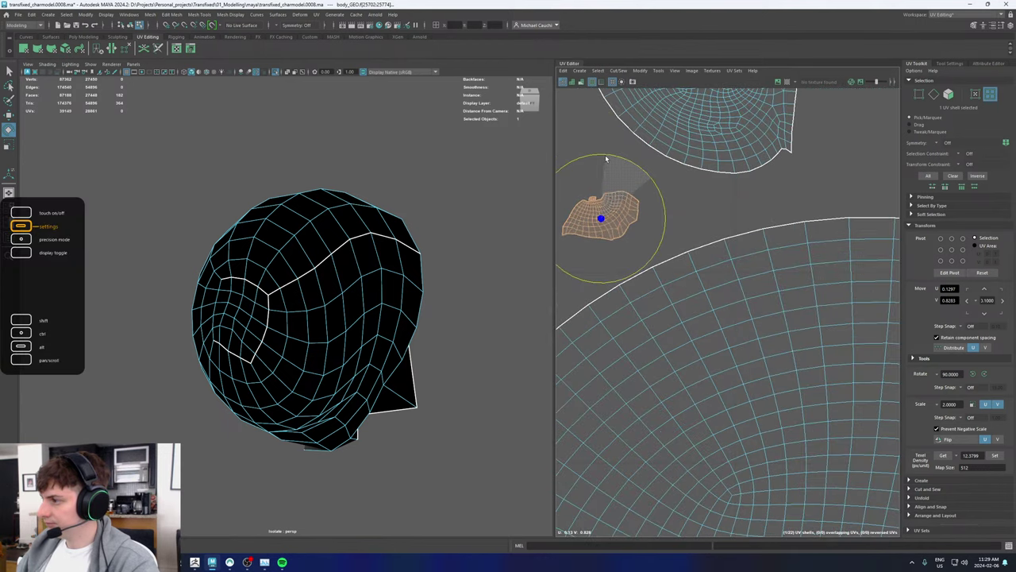
scroll(612, 163, down, 6)
alt+middle_drag(677, 175, 641, 179)
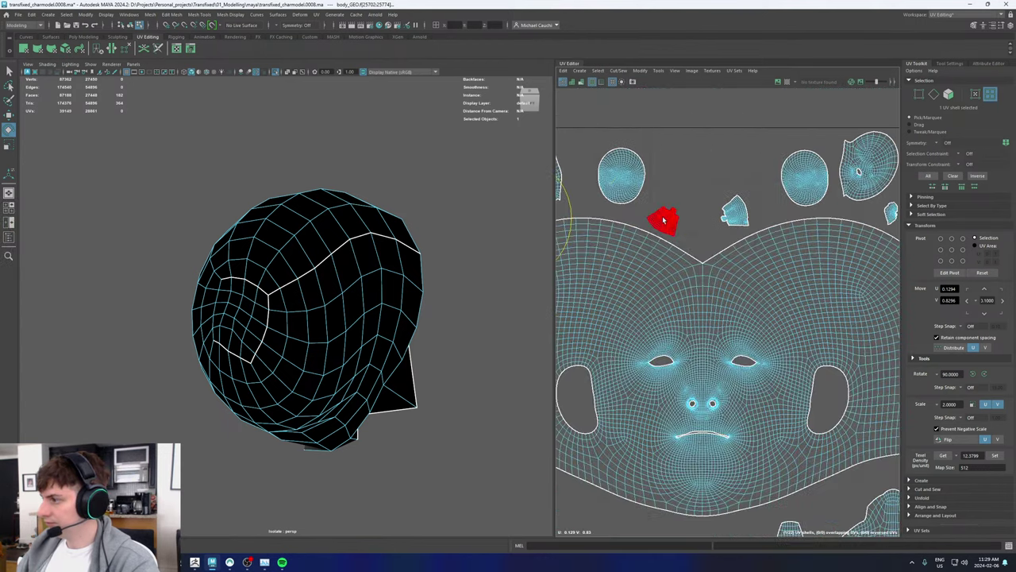
Step: Rotate the two nostril shells above the head shell upright so they mirror each other
click(664, 220)
drag(701, 171, 662, 153)
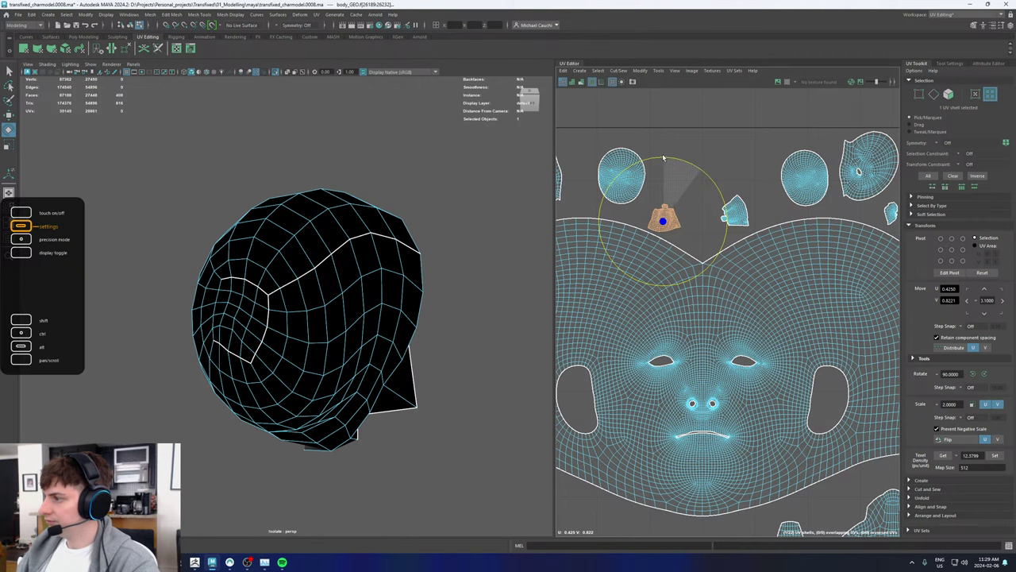
click(735, 210)
drag(766, 156, 796, 282)
Step: Rotate the other ear canal shell, below the opposite ear piece, so that it lies roughly horizontal
click(889, 215)
alt+middle_drag(888, 214, 759, 241)
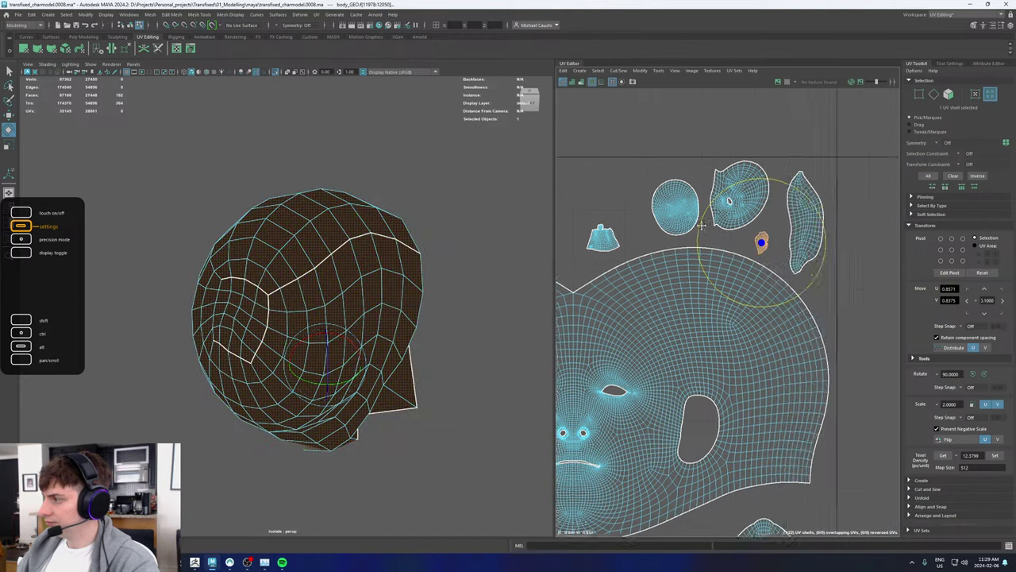
alt+right_drag(794, 230, 898, 303)
drag(752, 208, 640, 219)
alt+right_drag(634, 246, 613, 268)
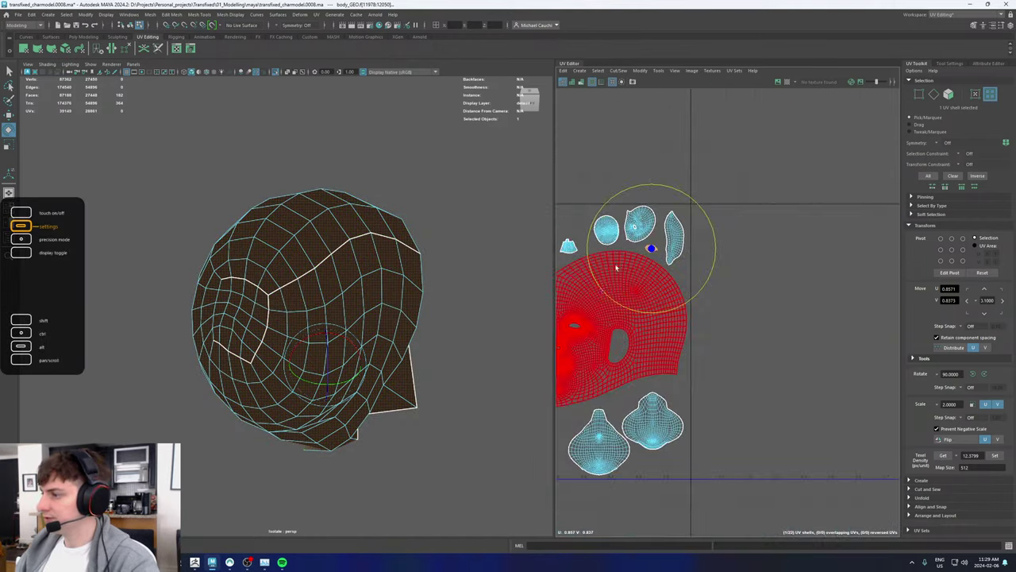
alt+middle_drag(614, 268, 765, 177)
Step: Return to object mode, turn off isolation to show the whole character, and select the body mesh
key(w)
right_drag(326, 290, 381, 239)
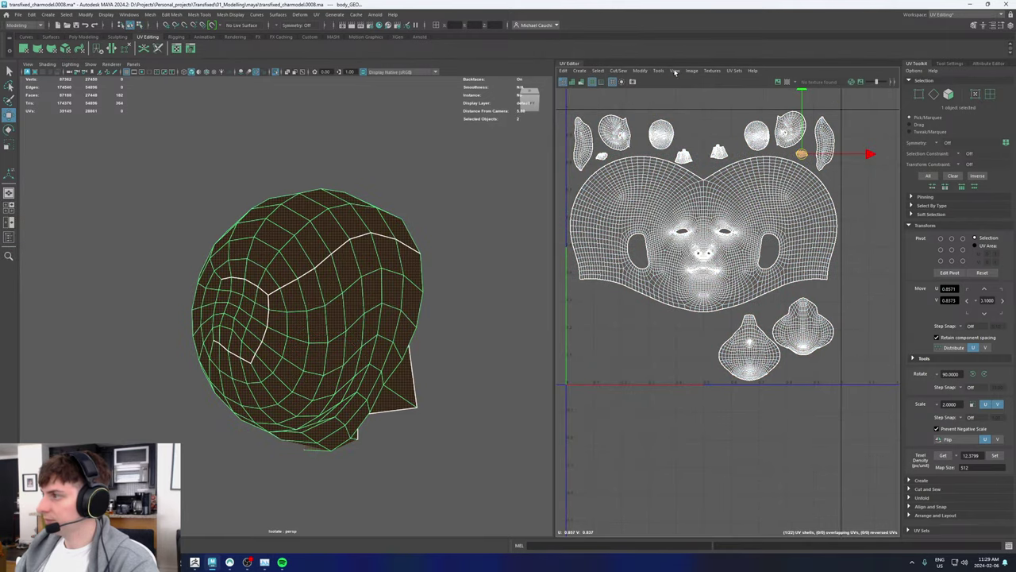
scroll(660, 246, down, 5)
click(271, 70)
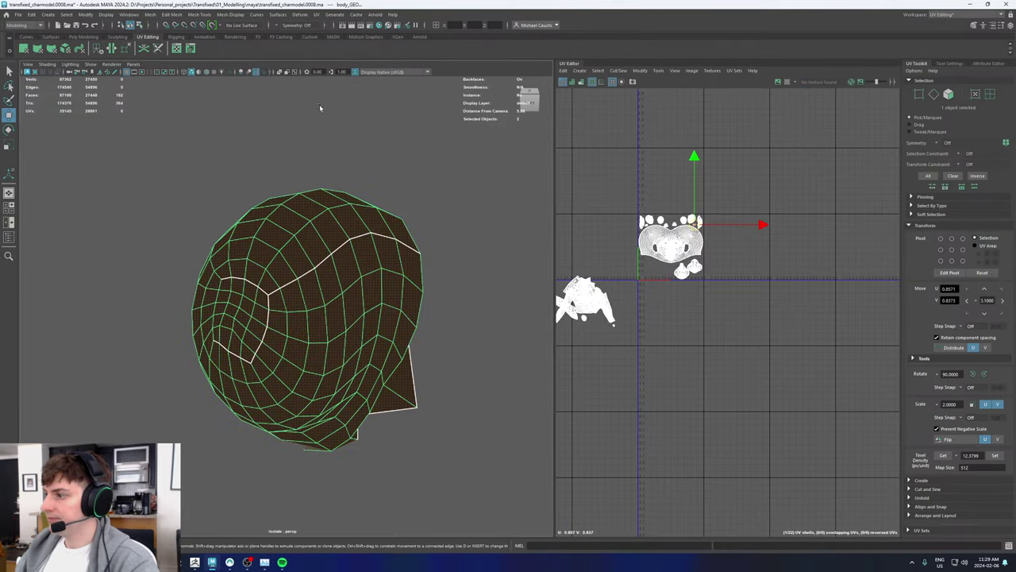
alt+middle_drag(598, 298, 631, 255)
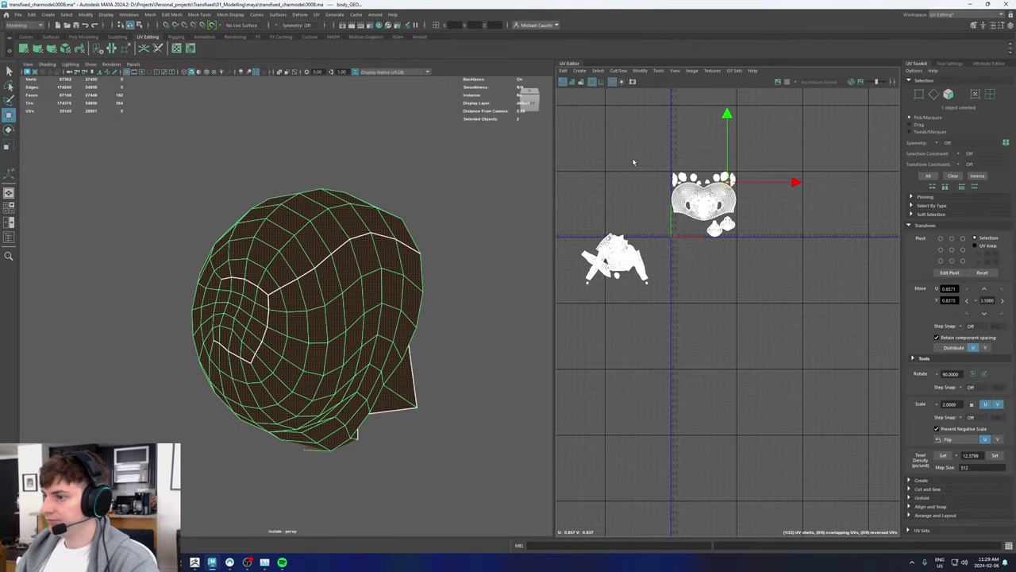
click(256, 70)
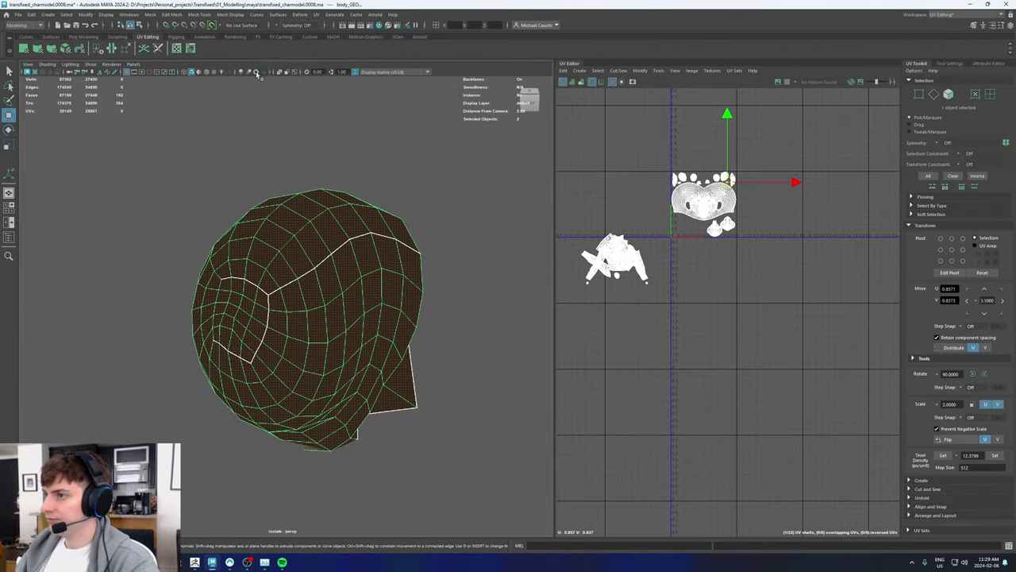
click(255, 70)
click(315, 109)
scroll(387, 200, down, 10)
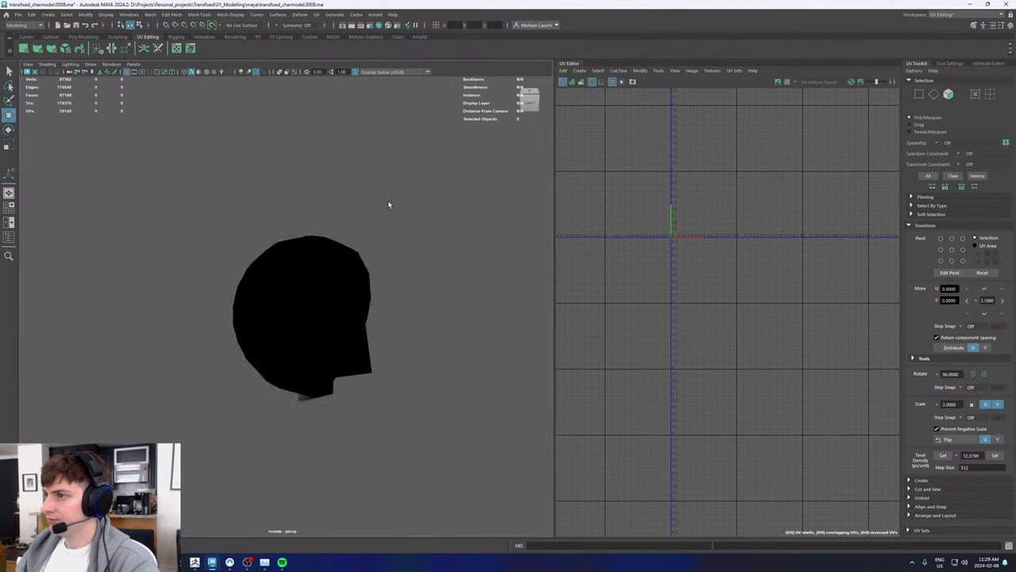
alt+drag(345, 317, 234, 304)
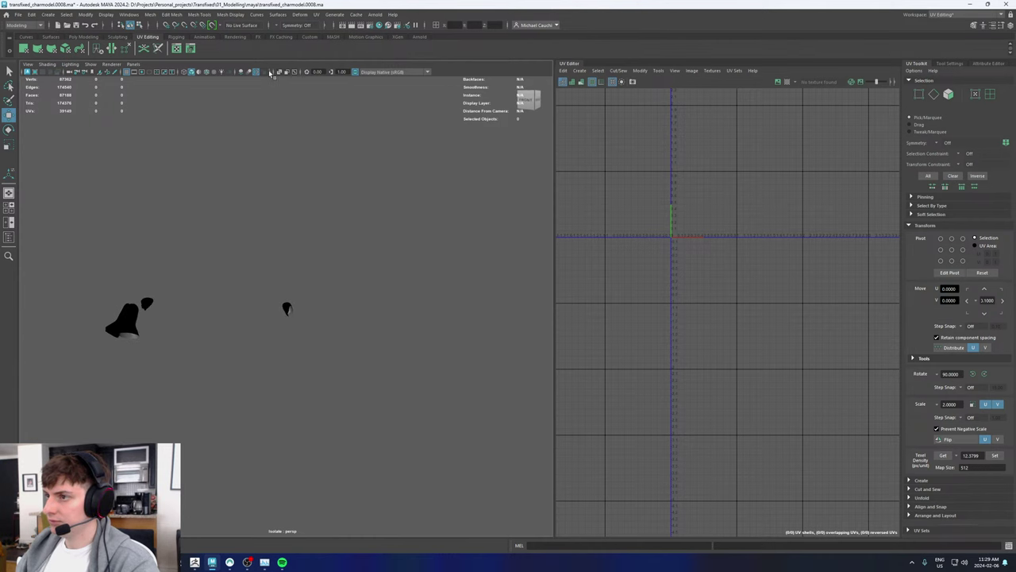
click(272, 72)
alt+drag(277, 253, 253, 323)
click(254, 324)
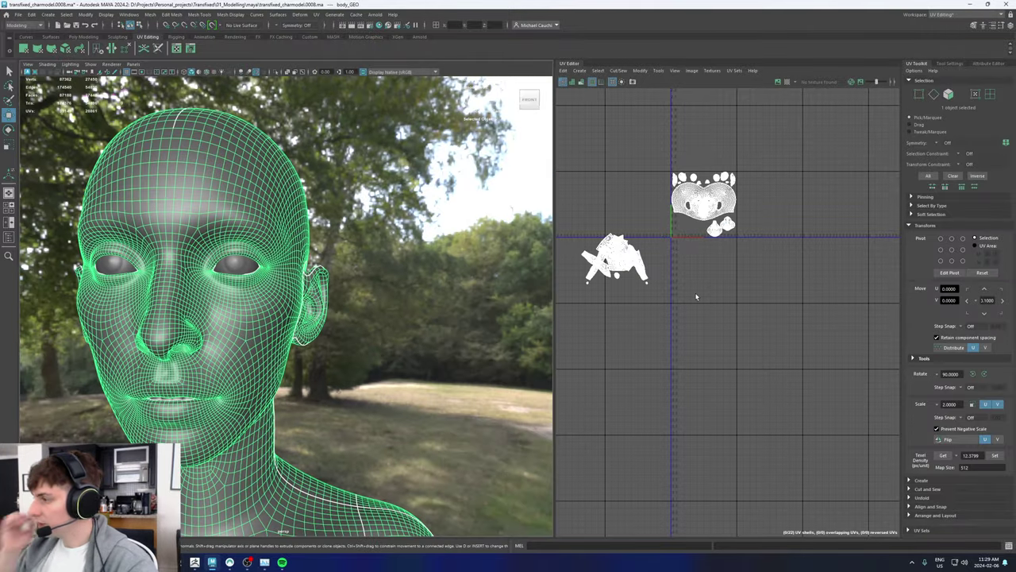
Step: Move the front torso UV shell out of the overlapping pile to the tile beside the head layout
scroll(608, 265, up, 2)
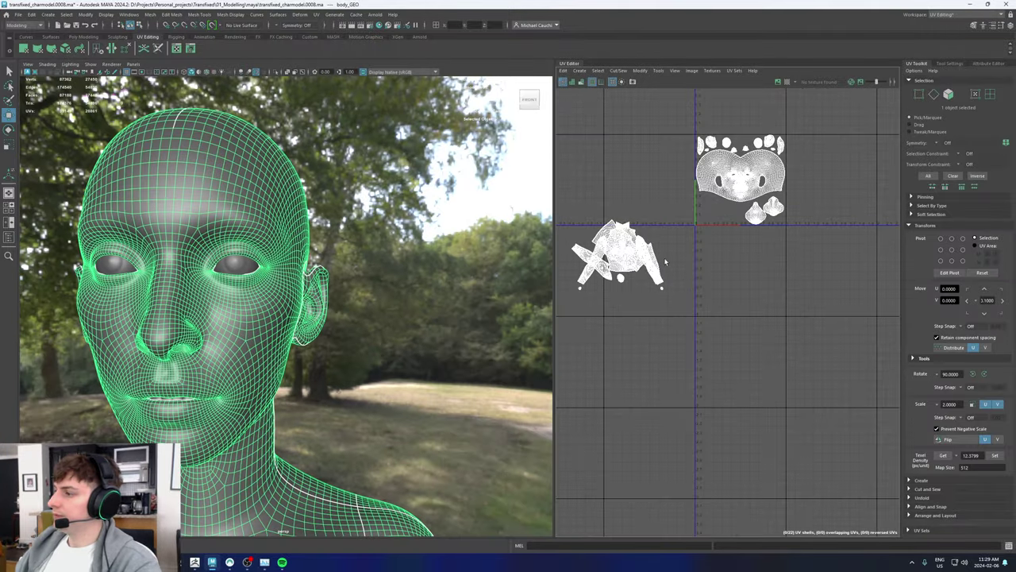
right_drag(611, 224, 595, 232)
click(624, 231)
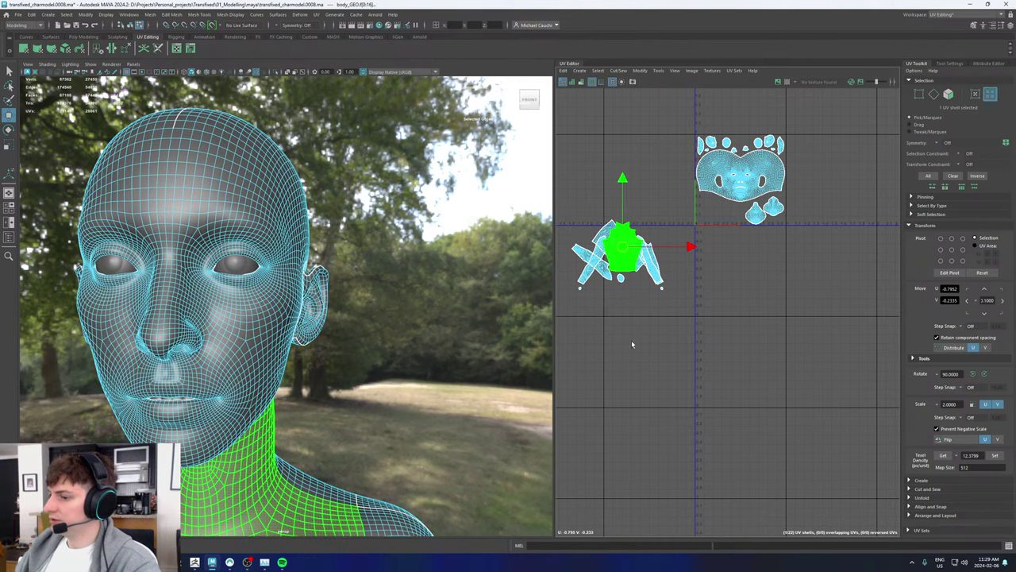
scroll(318, 353, down, 5)
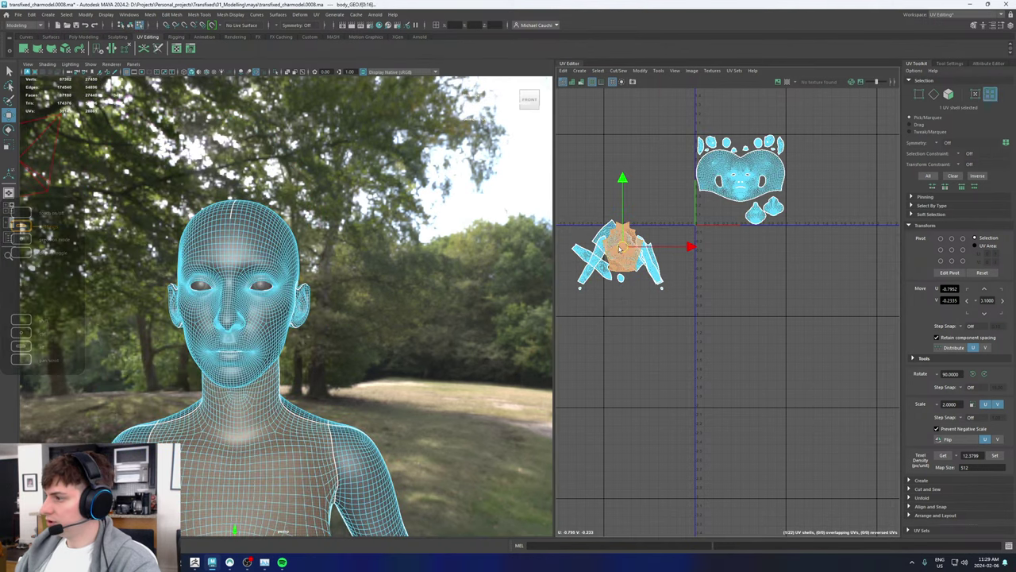
drag(619, 249, 817, 179)
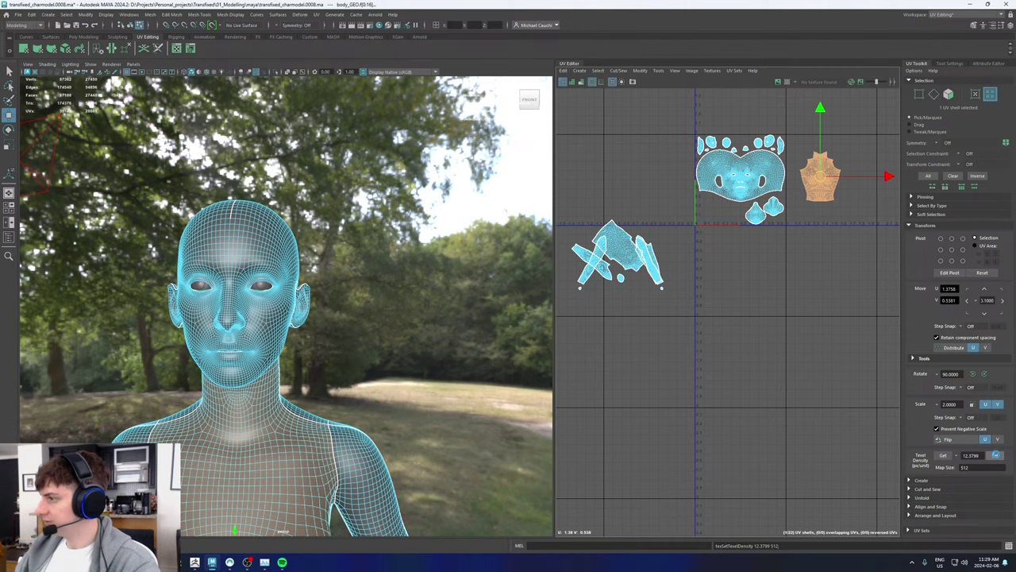
Step: Set the front torso shell's texel density to 12.3799 at map size 512 and align its neck edge with the second tile's upper border
click(996, 454)
scroll(806, 229, up, 4)
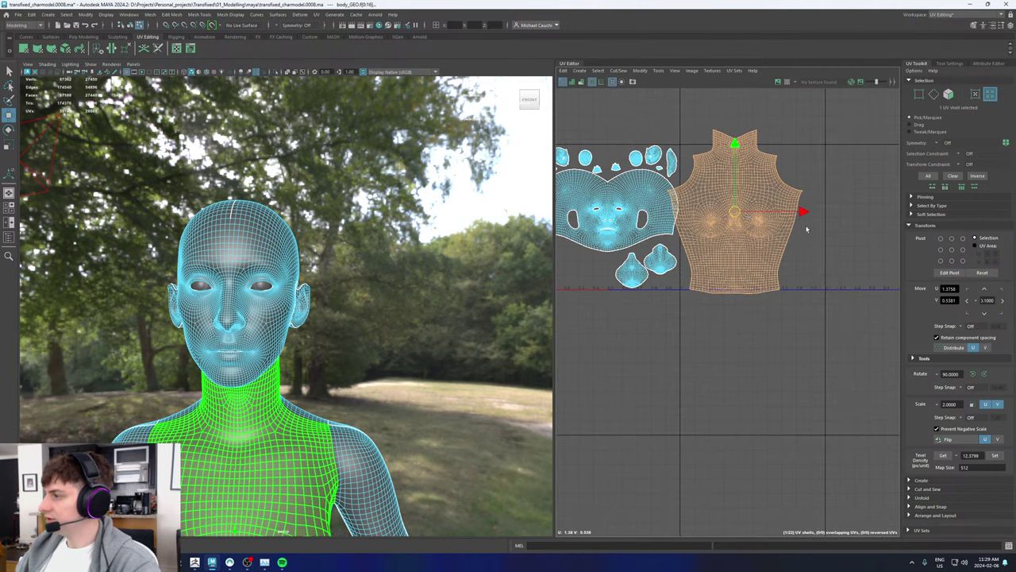
drag(736, 212, 752, 229)
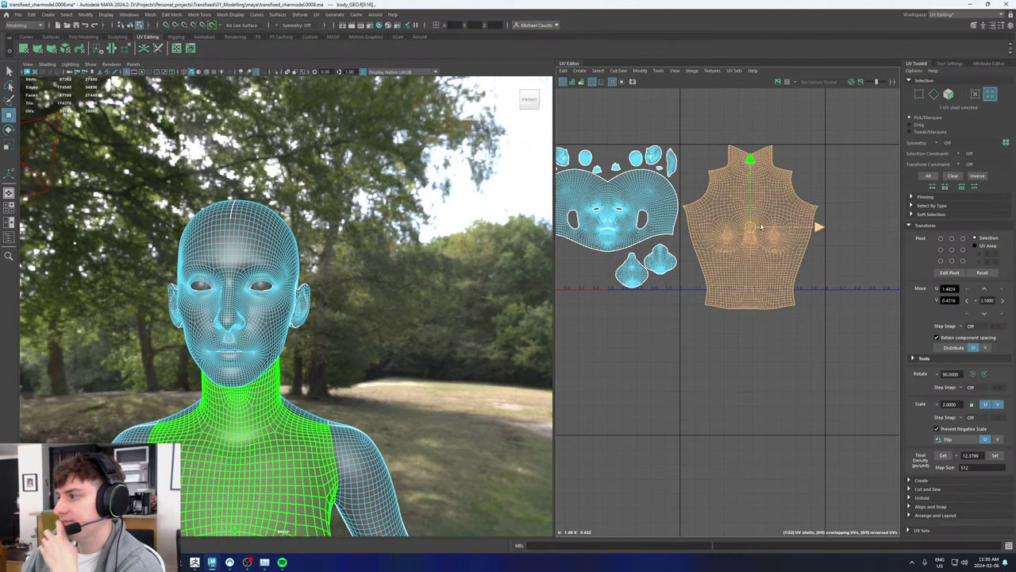
Step: Cut the front torso UVs along the horizontal edge loop beneath the breasts
alt+middle_drag(290, 405, 311, 259)
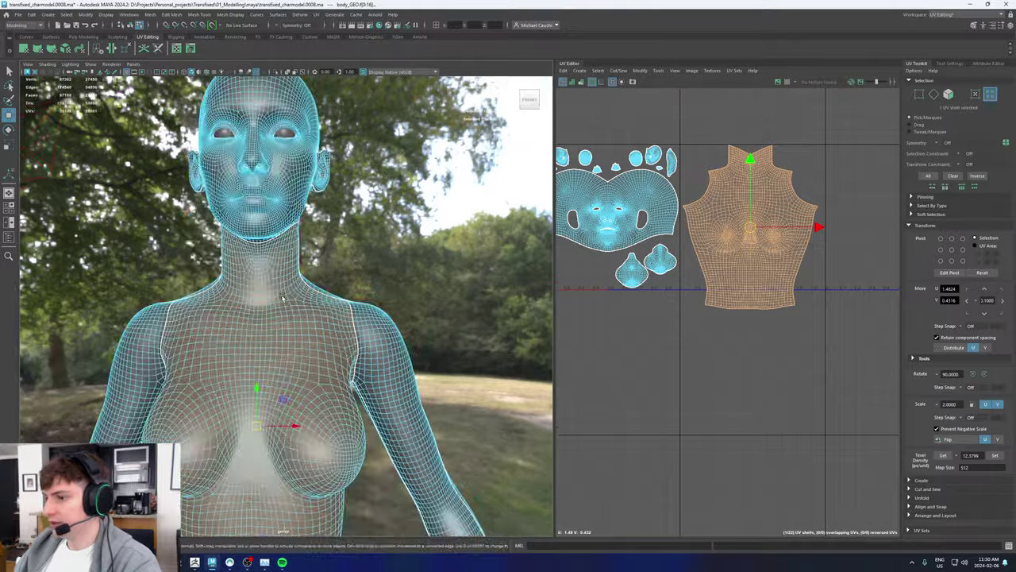
alt+right_drag(312, 259, 282, 502)
alt+middle_drag(282, 502, 320, 262)
alt+drag(321, 262, 231, 266)
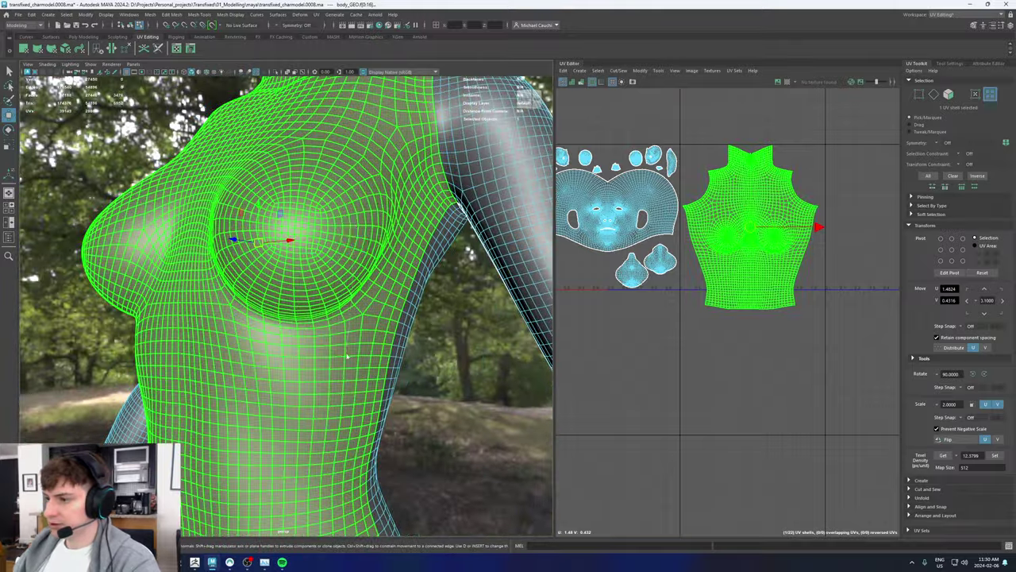
key(F10)
double_click(353, 336)
alt+drag(462, 294, 317, 306)
alt+right_drag(326, 341, 305, 288)
shift+right_drag(844, 167, 814, 180)
Step: Move the separated front waist shell below the second tile and unfold the chest shell
right_drag(772, 263, 646, 284)
click(738, 276)
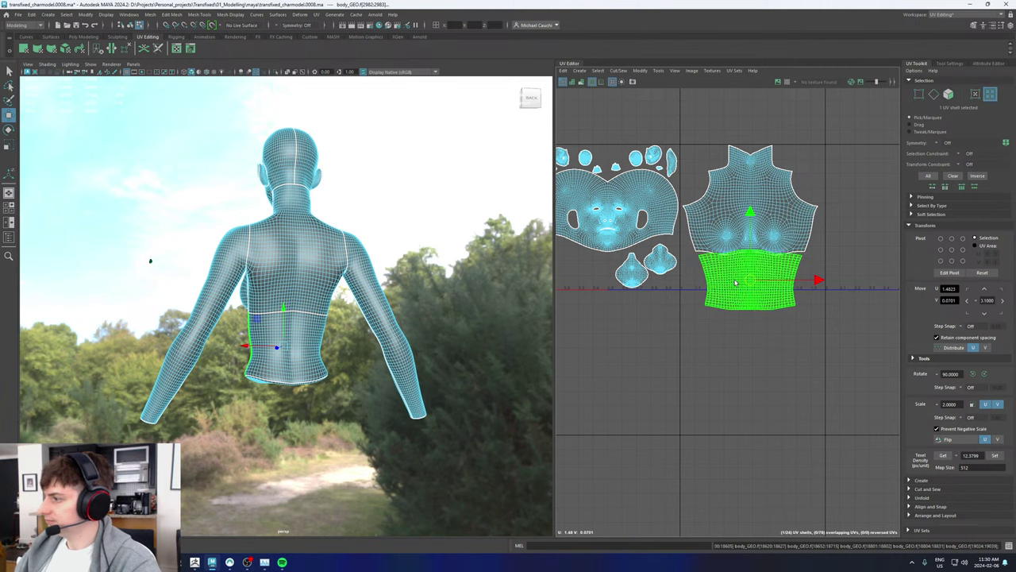
drag(749, 283, 747, 360)
click(752, 205)
shift+right_drag(752, 205, 673, 203)
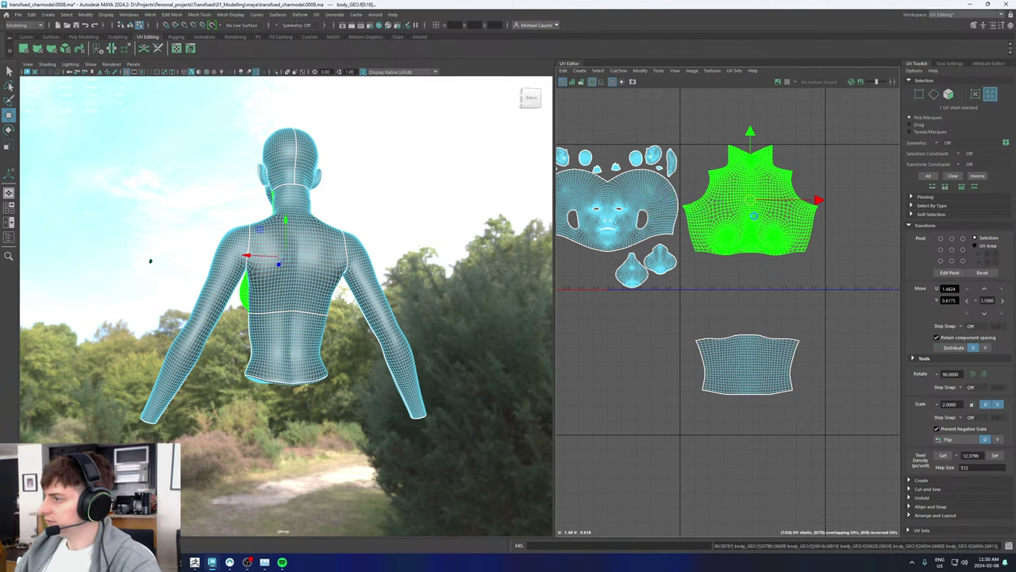
click(753, 204)
drag(753, 204, 757, 207)
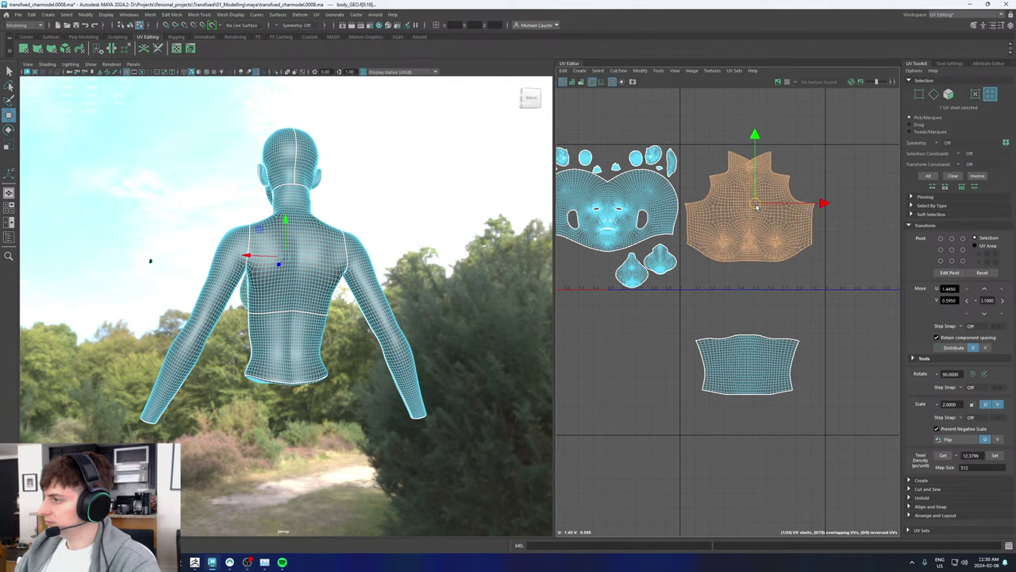
key(ctrl+z)
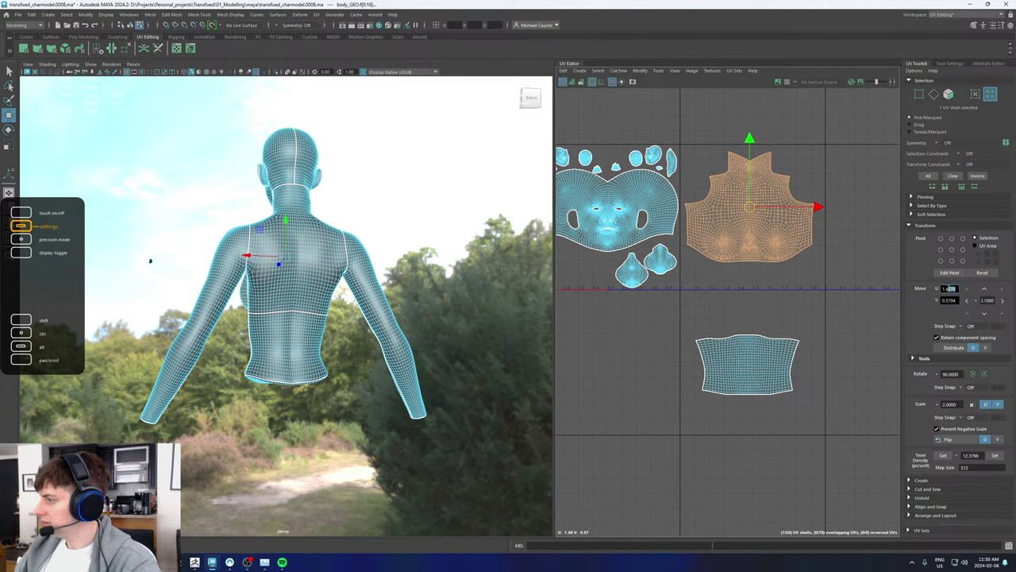
Step: Centre the chest shell horizontally in the second tile by setting its U position to 1.5
key(BackSpace)
key(BackSpace)
text(5)
key(Return)
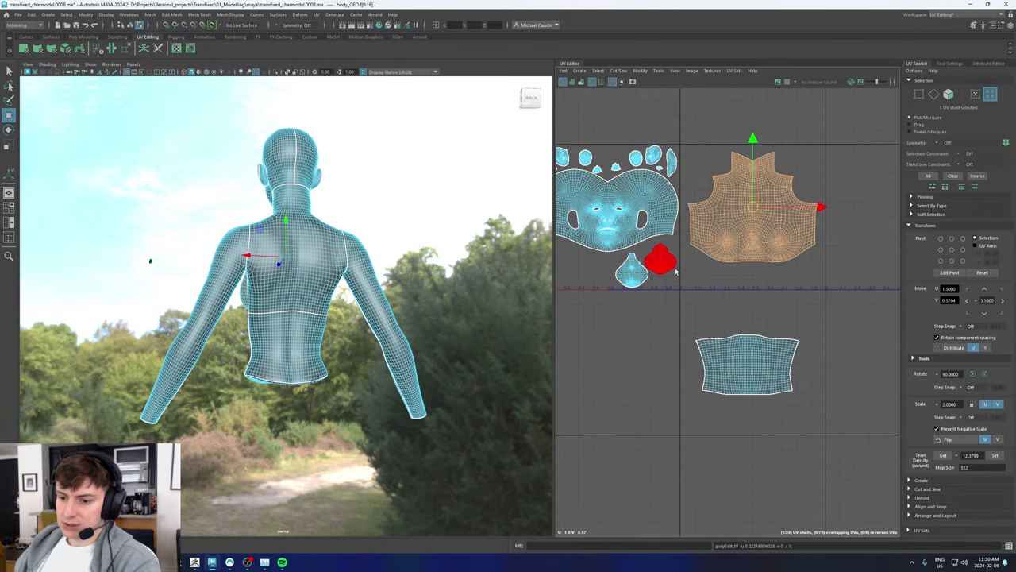
Step: Set the upper back shell's texel density to 12.3799 at map size 512 and move it from the pile towards the third tile
scroll(719, 247, down, 3)
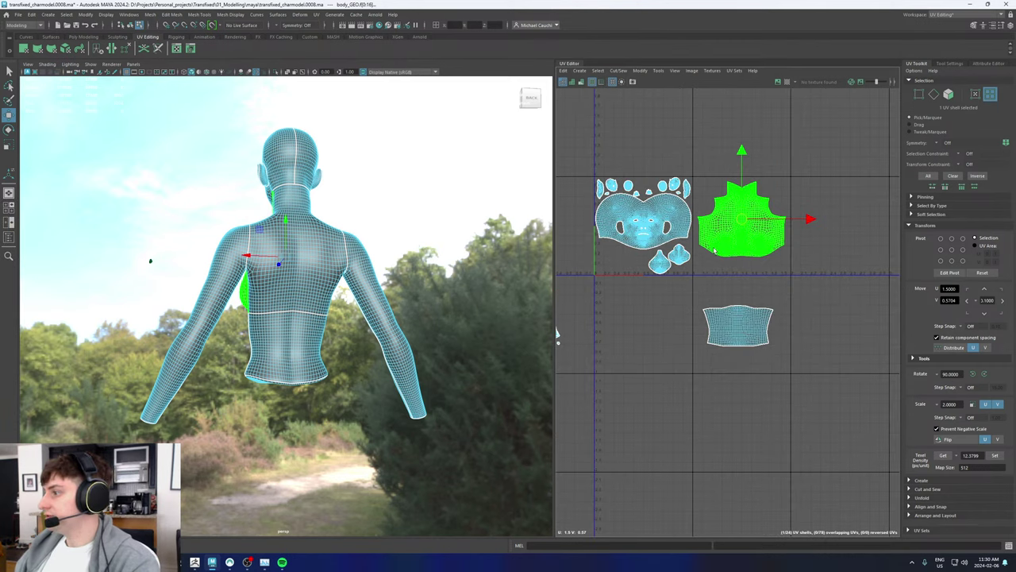
alt+middle_drag(684, 309, 764, 308)
click(603, 308)
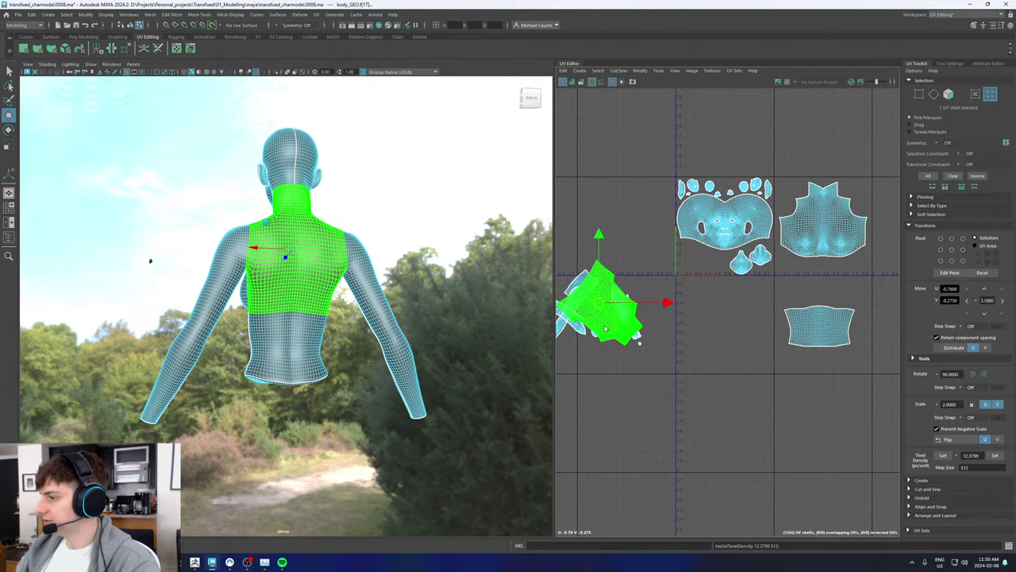
drag(600, 302, 867, 293)
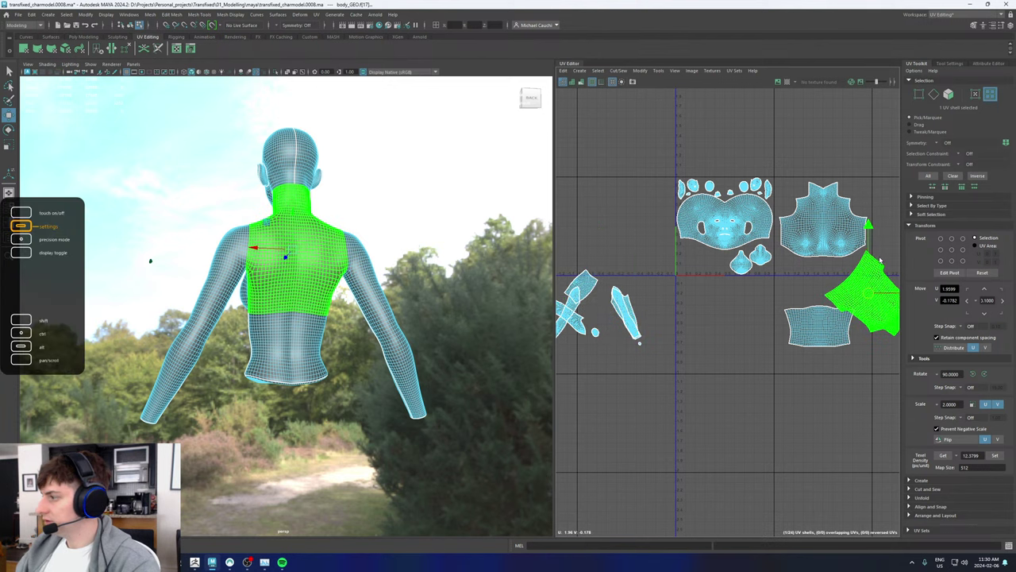
Step: Rotate the upper back shell so its neck points up, and lay it out in the 0–1 UV tile
alt+middle_drag(882, 250, 704, 290)
key(e)
drag(721, 278, 529, 377)
shift+right_click(698, 308)
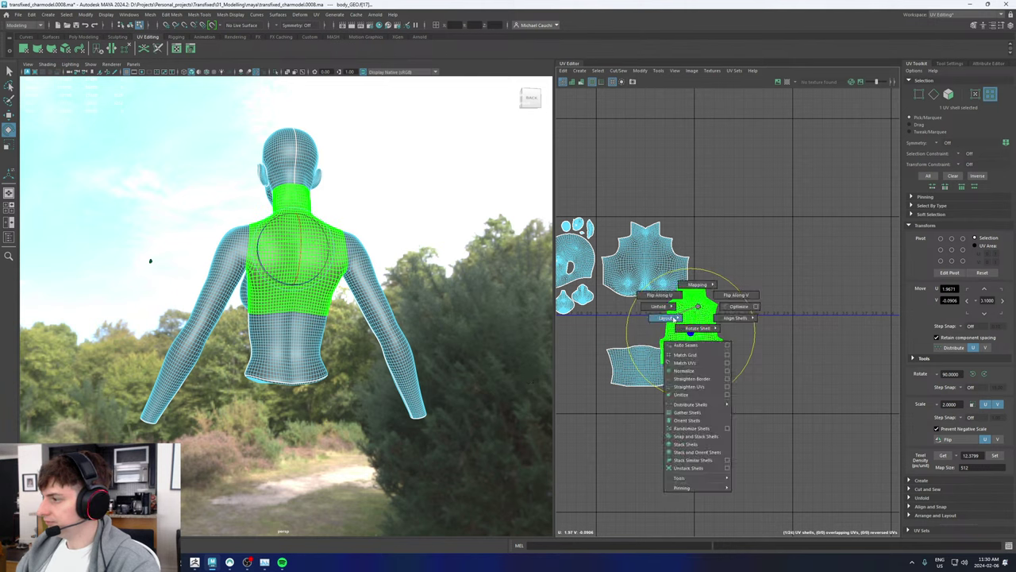
shift+right_drag(674, 320, 605, 309)
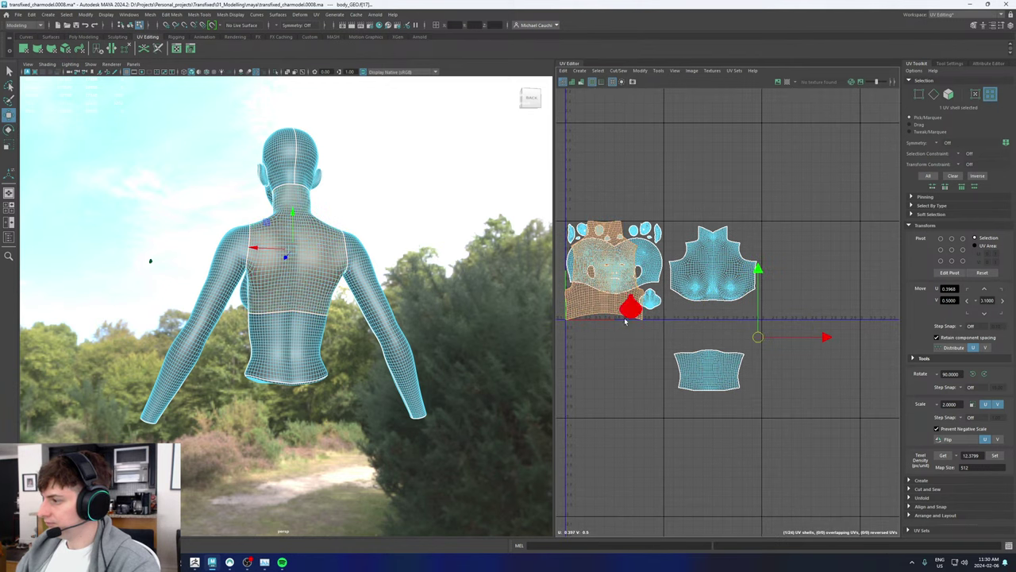
Step: Reapply the 12.3799 texel density to the upper back shell and place it in the third tile at about U 2.53, V 0.57
key(w)
drag(604, 268, 803, 270)
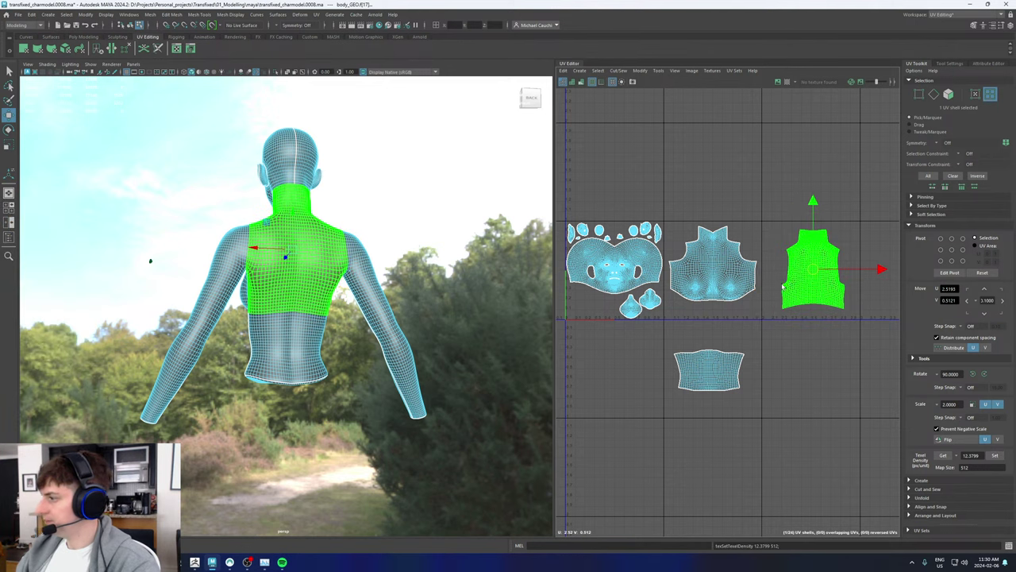
alt+middle_drag(859, 221, 776, 236)
scroll(742, 306, down, 3)
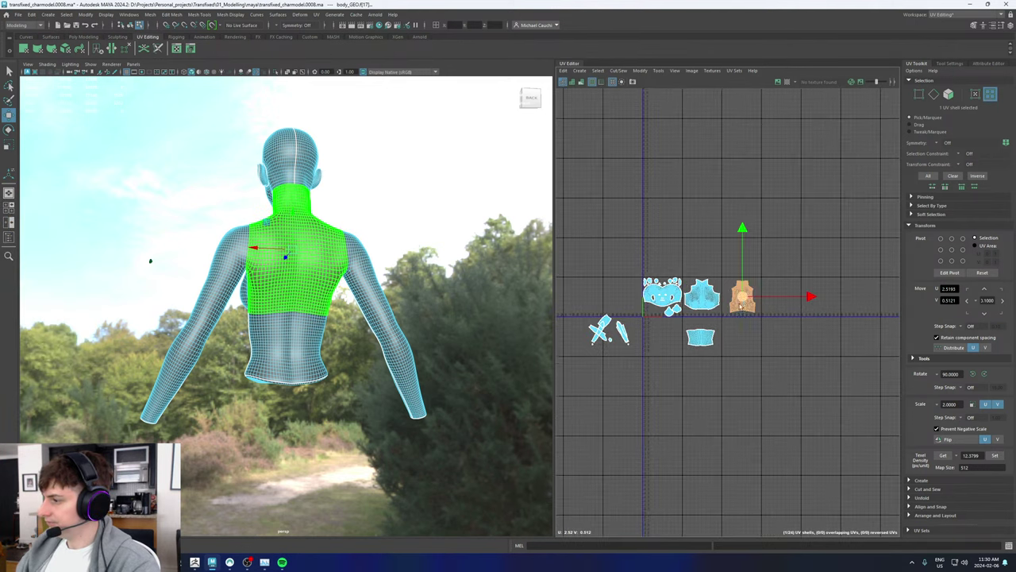
scroll(742, 302, up, 6)
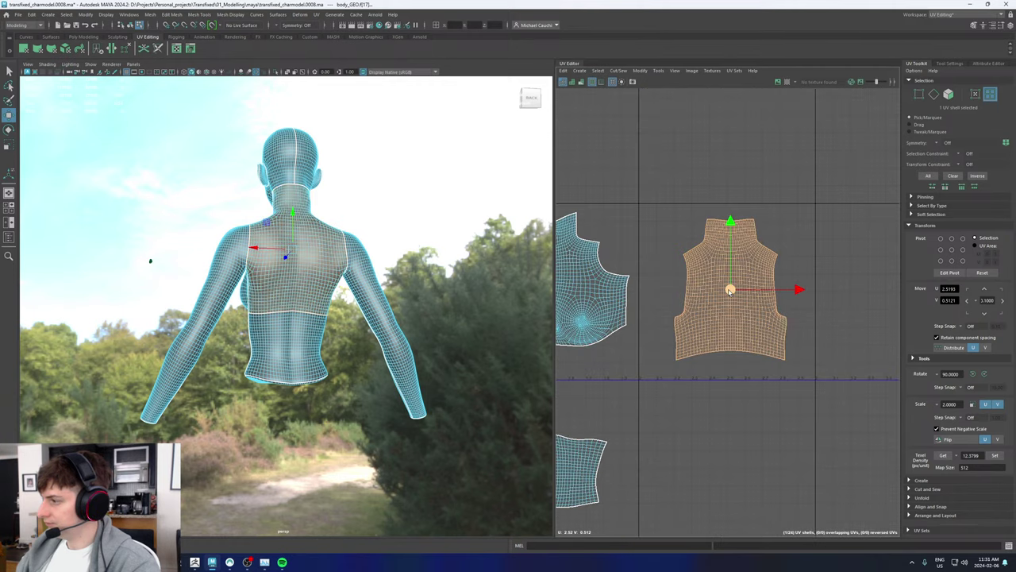
drag(730, 284, 731, 280)
scroll(658, 295, down, 3)
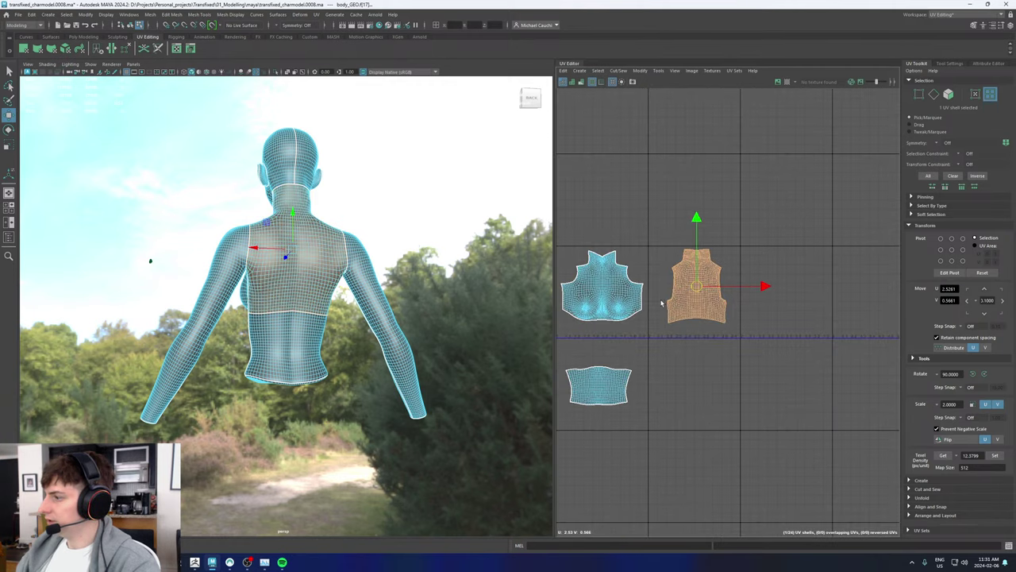
Step: Centre the upper back shell horizontally in the third tile by setting its U position to 2.5
alt+middle_drag(667, 294, 724, 294)
click(642, 289)
scroll(639, 289, up, 2)
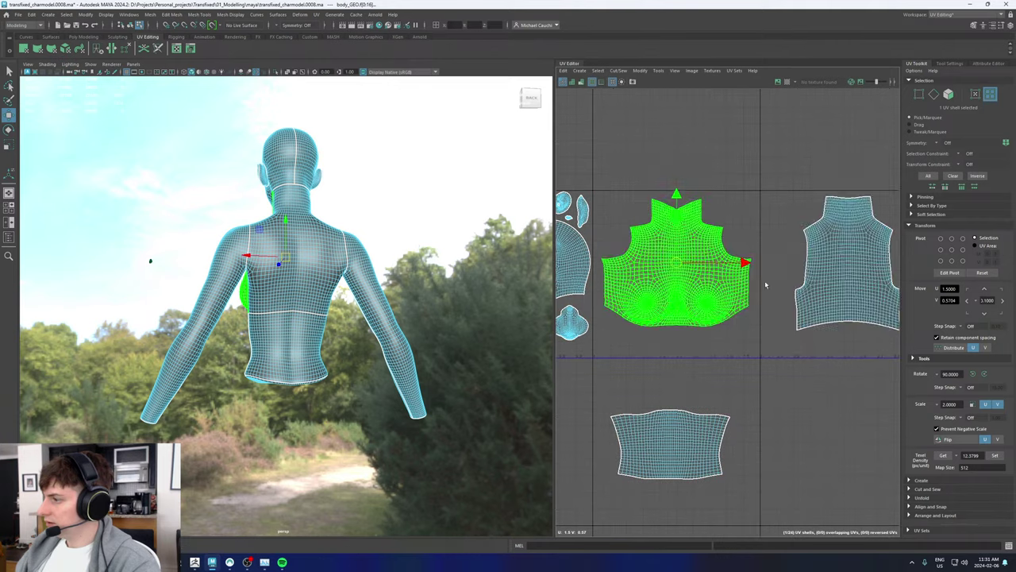
click(837, 283)
alt+middle_drag(790, 264, 689, 265)
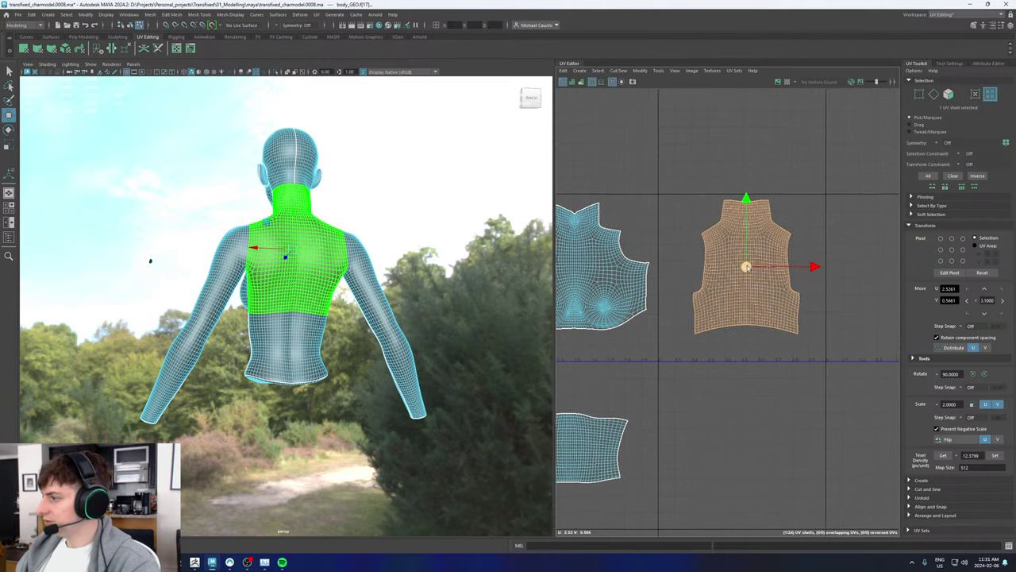
scroll(746, 260, up, 1)
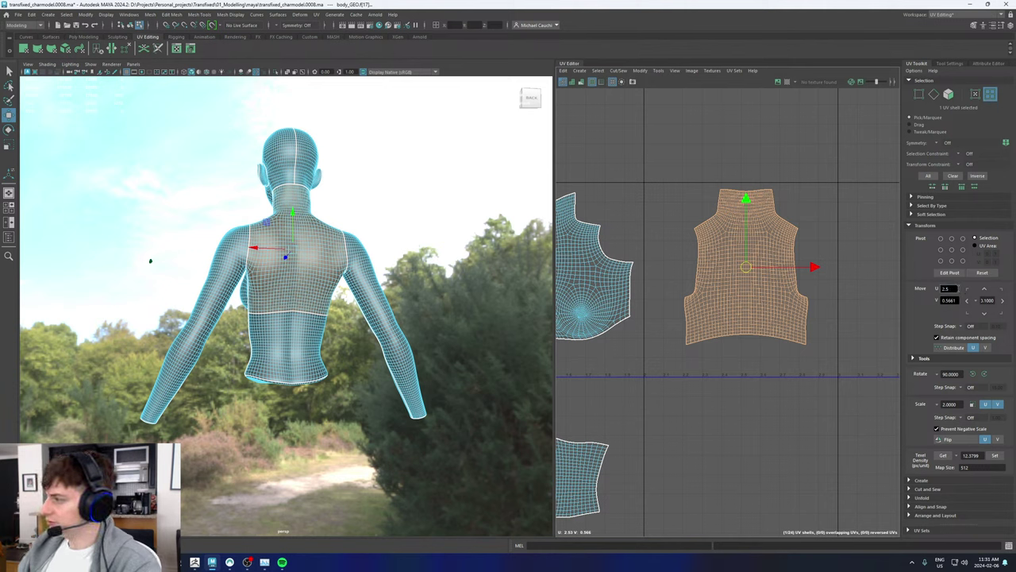
click(957, 289)
text(2.5)
key(Return)
scroll(715, 301, down, 6)
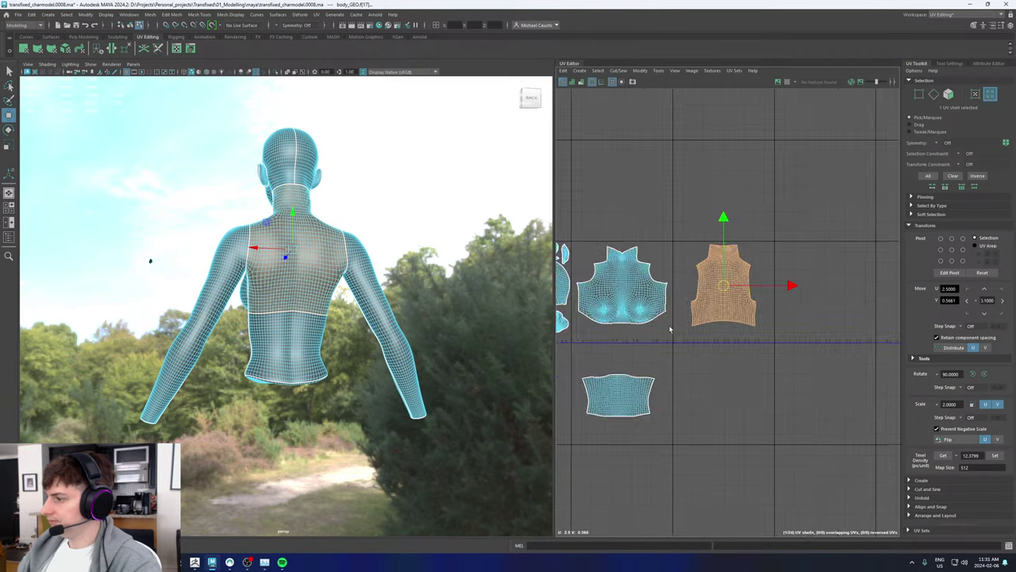
Step: Set the left arm's back-half shell to texel density 12.3799 and move it from the pile into the third tile at about U 2.32, V 0.52
alt+middle_drag(662, 339, 740, 320)
alt+middle_drag(570, 353, 666, 339)
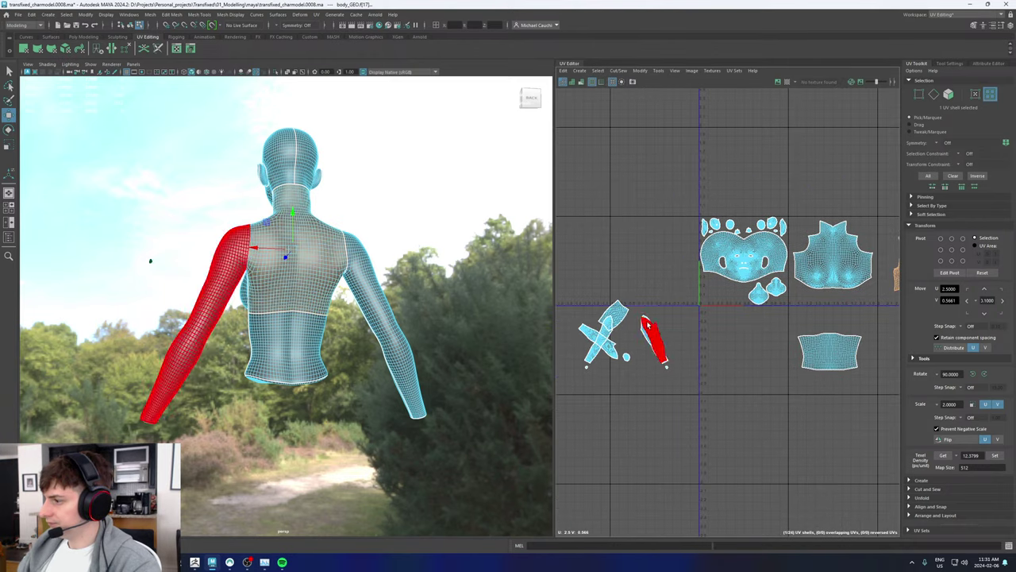
click(664, 340)
drag(667, 339, 851, 291)
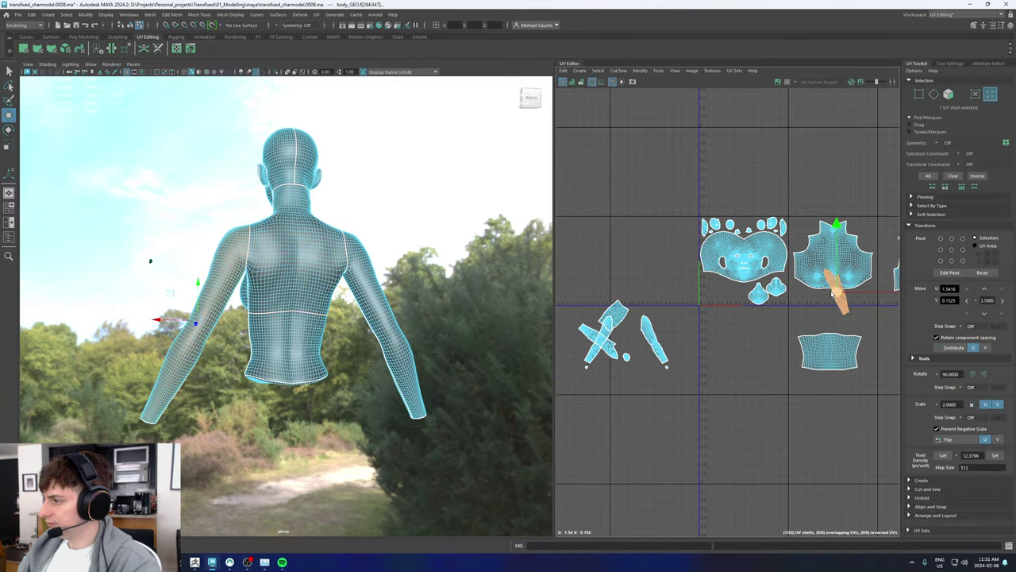
alt+middle_drag(865, 300, 736, 313)
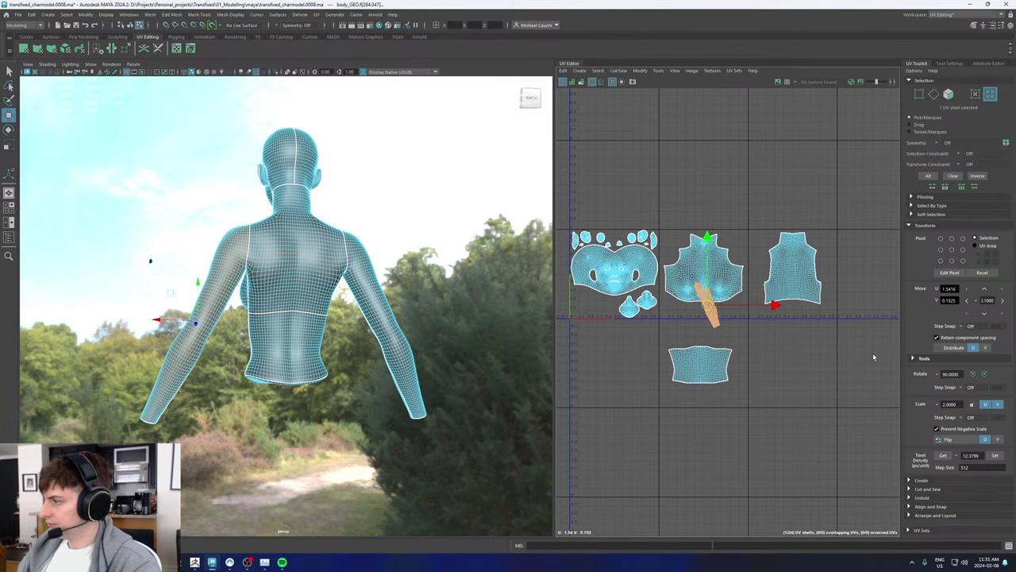
click(995, 455)
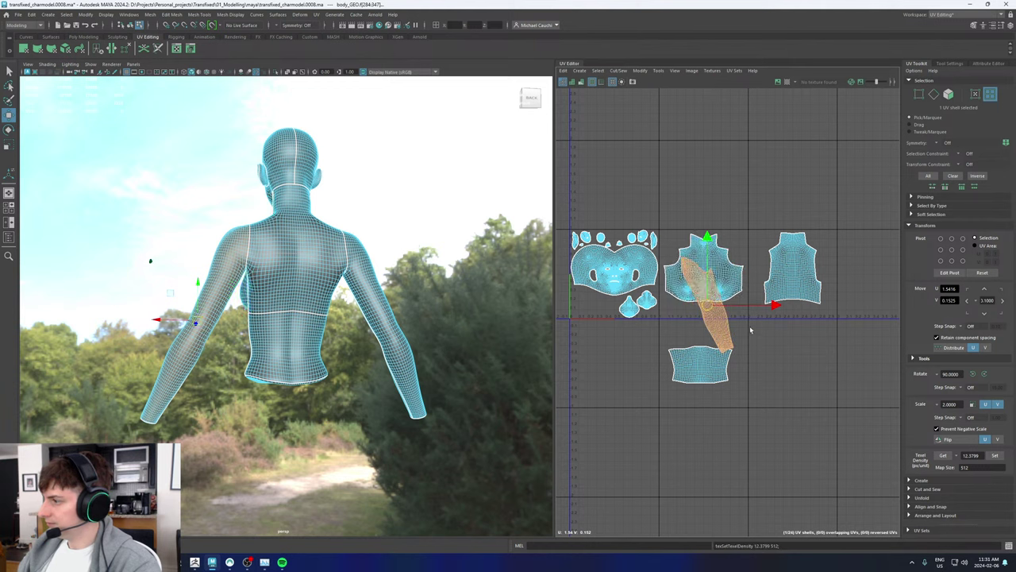
drag(709, 306, 778, 274)
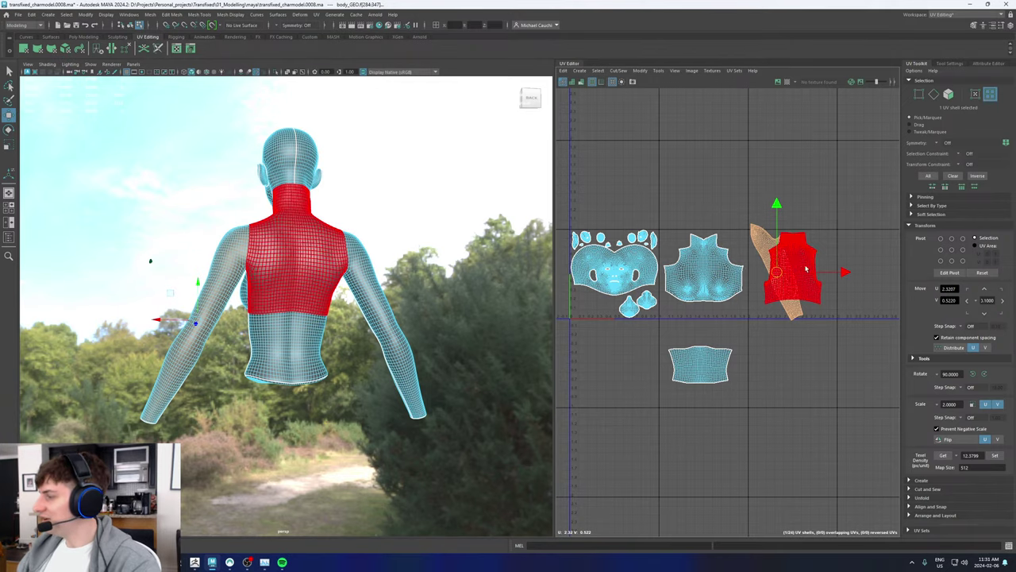
Step: Lay out the left arm's back-half shell in the 0–1 UV tile so that it fits the tile's width
alt+drag(219, 339, 431, 327)
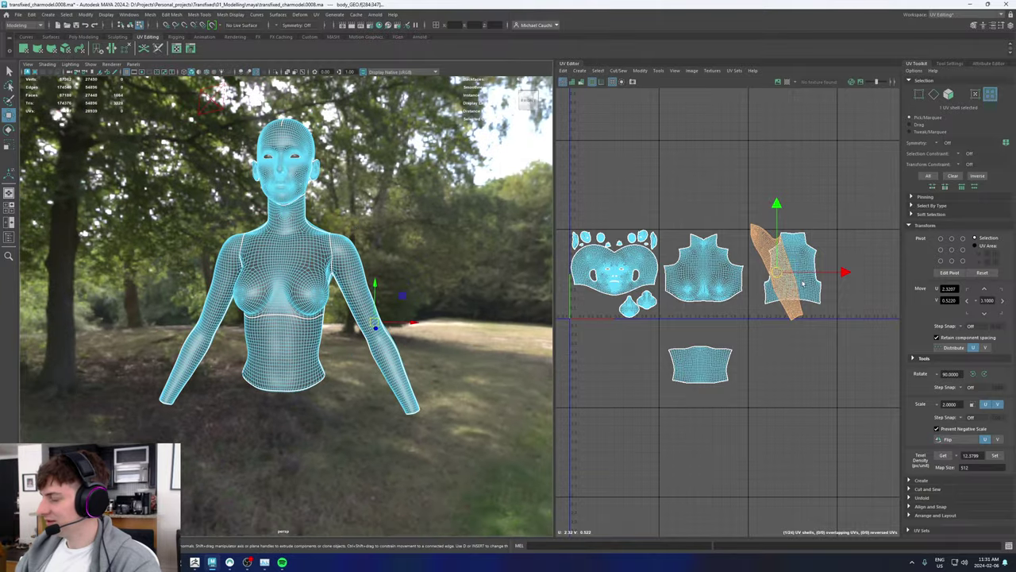
alt+middle_drag(802, 283, 735, 287)
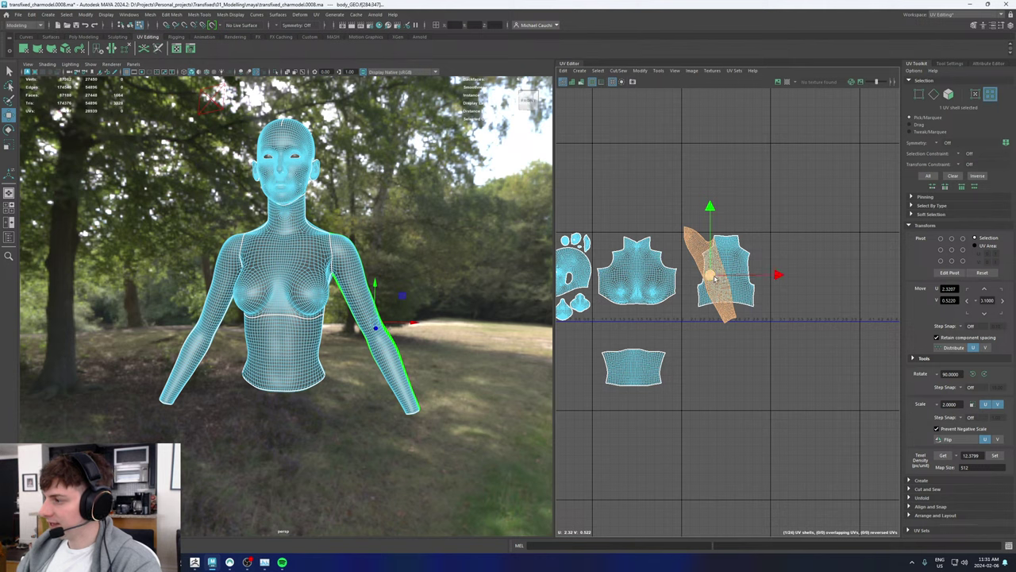
shift+right_click(728, 312)
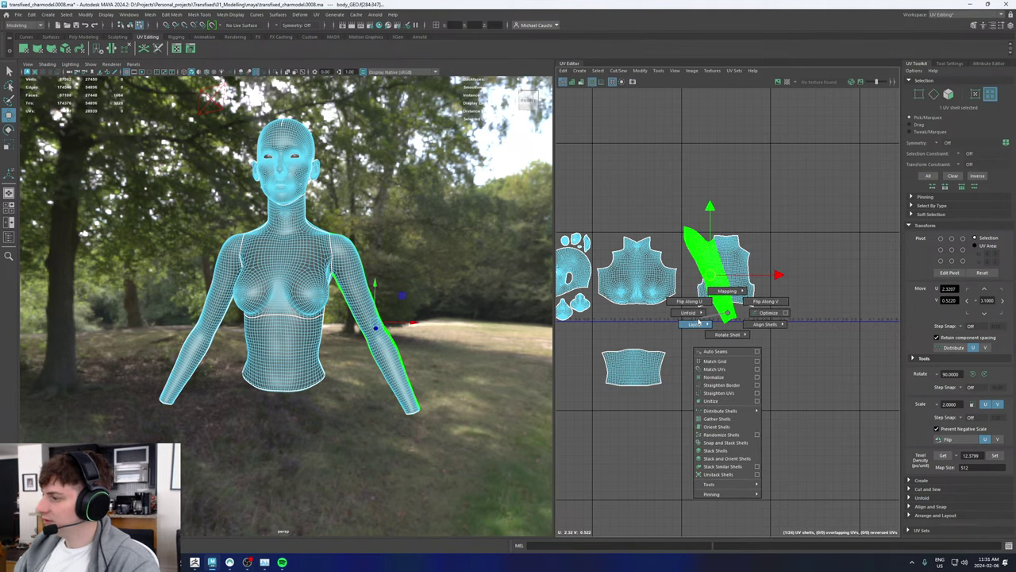
shift+right_drag(685, 327, 643, 338)
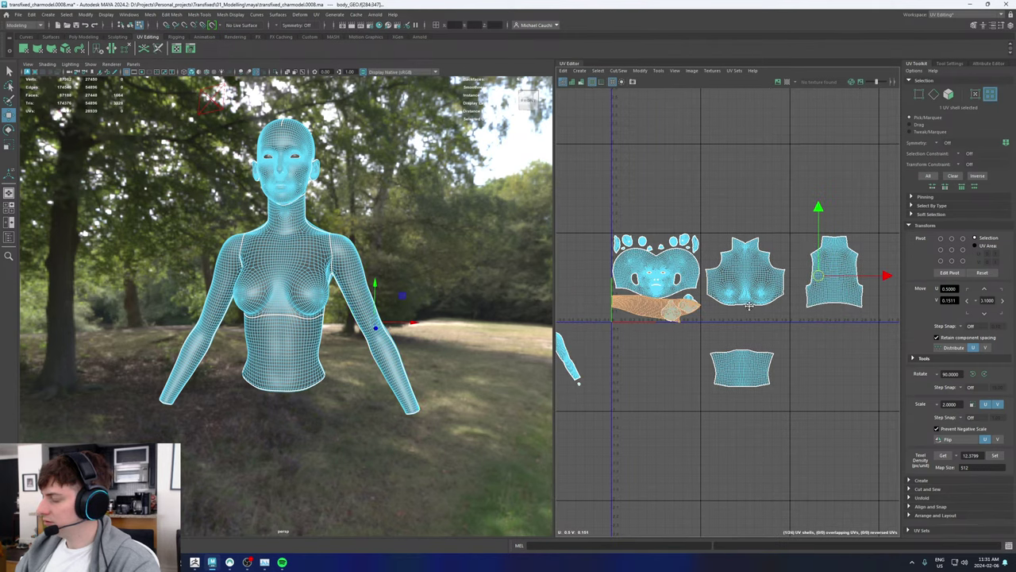
Step: Sample the laid-out arm shell's texel density and apply 10.5717 at map size 512 to it and the arm shells in the pile
alt+middle_drag(748, 306, 748, 312)
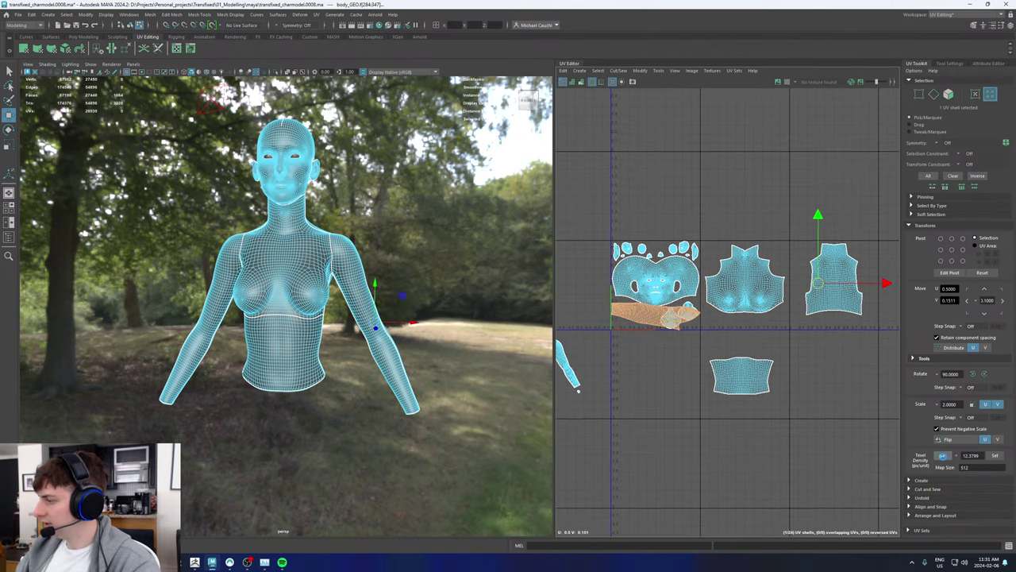
alt+right_drag(646, 354, 624, 358)
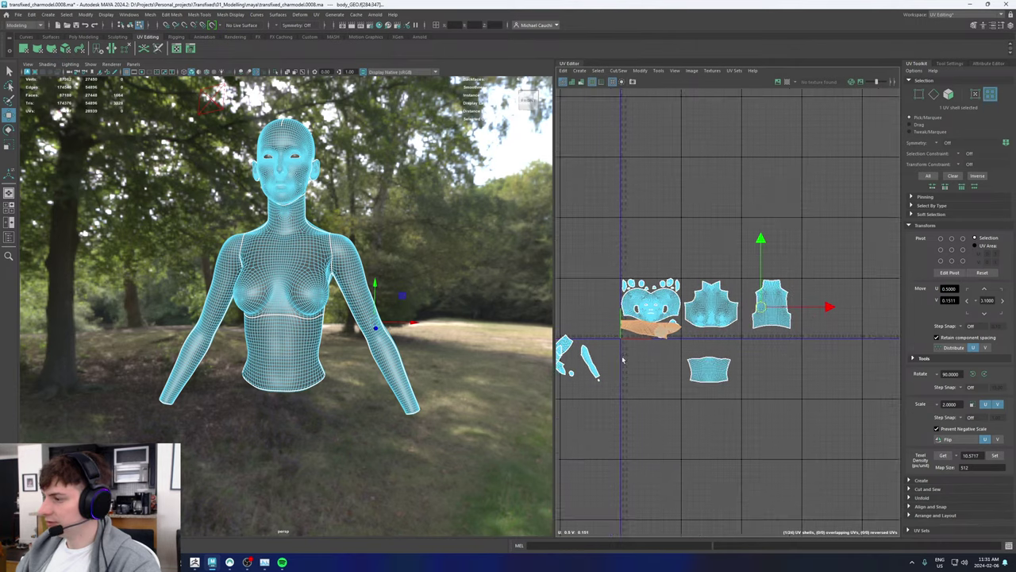
alt+middle_drag(624, 358, 670, 357)
click(637, 359)
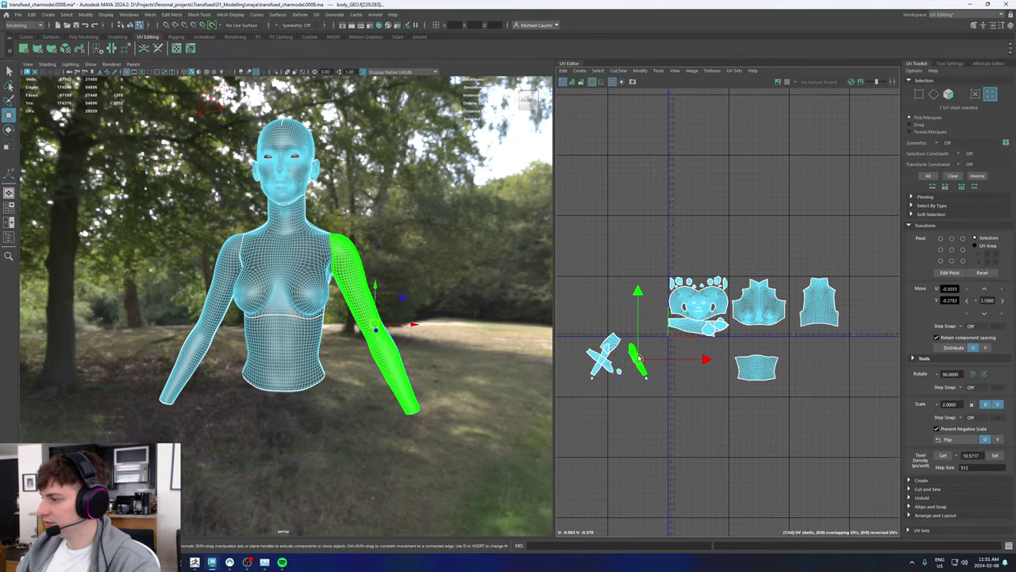
click(678, 331)
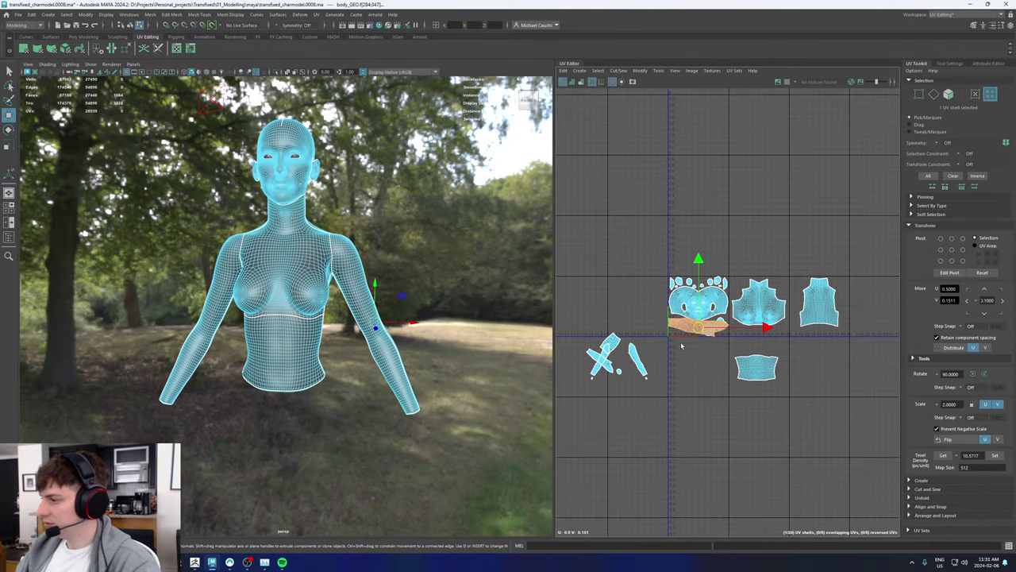
shift+click(634, 362)
shift+click(605, 358)
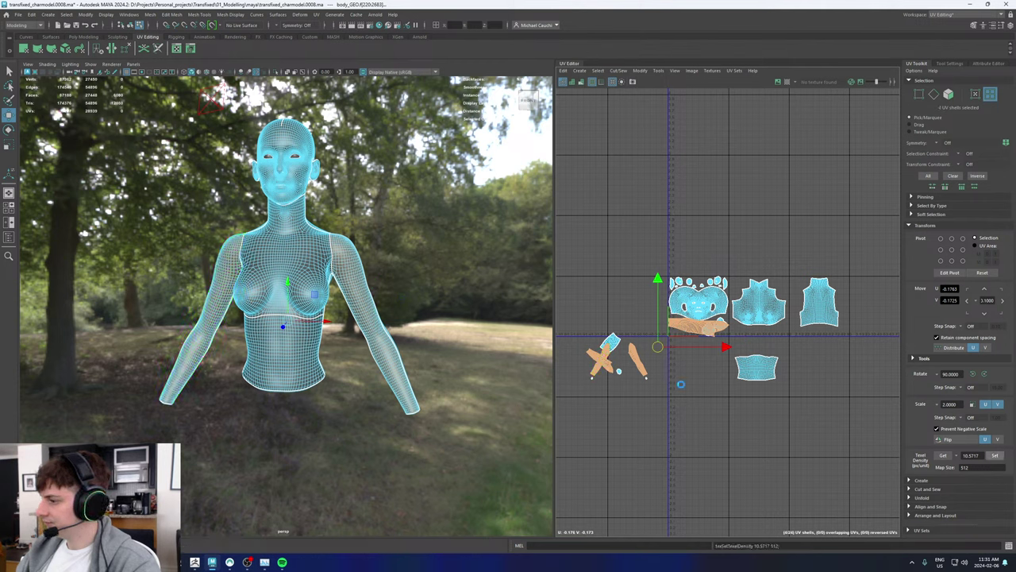
key(g)
Step: Rotate the left arm's back-half shell upright and move it to the third tile beside the upper back shell, at about U 2.14, V 0.50
click(688, 332)
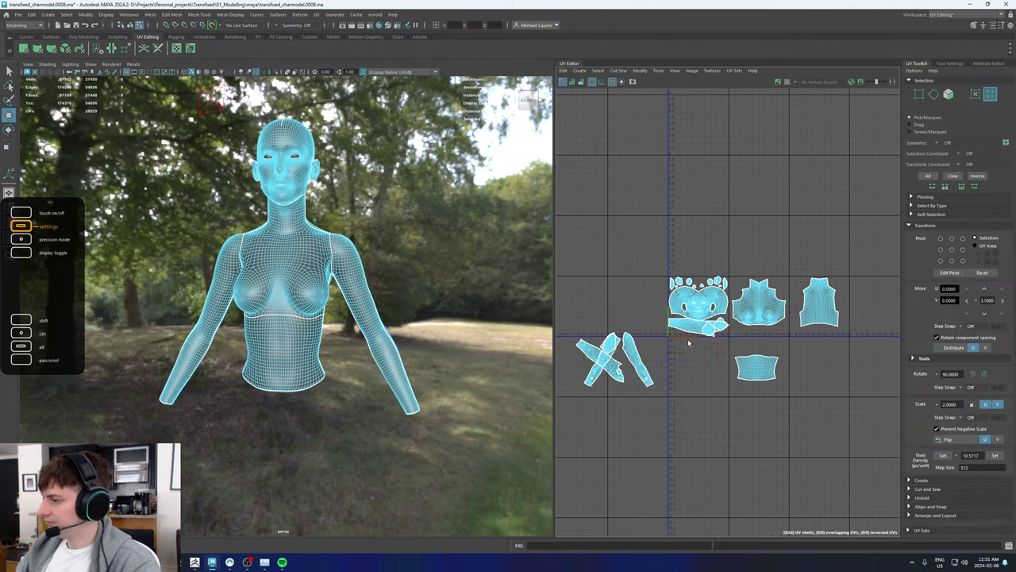
key(e)
drag(716, 268, 535, 300)
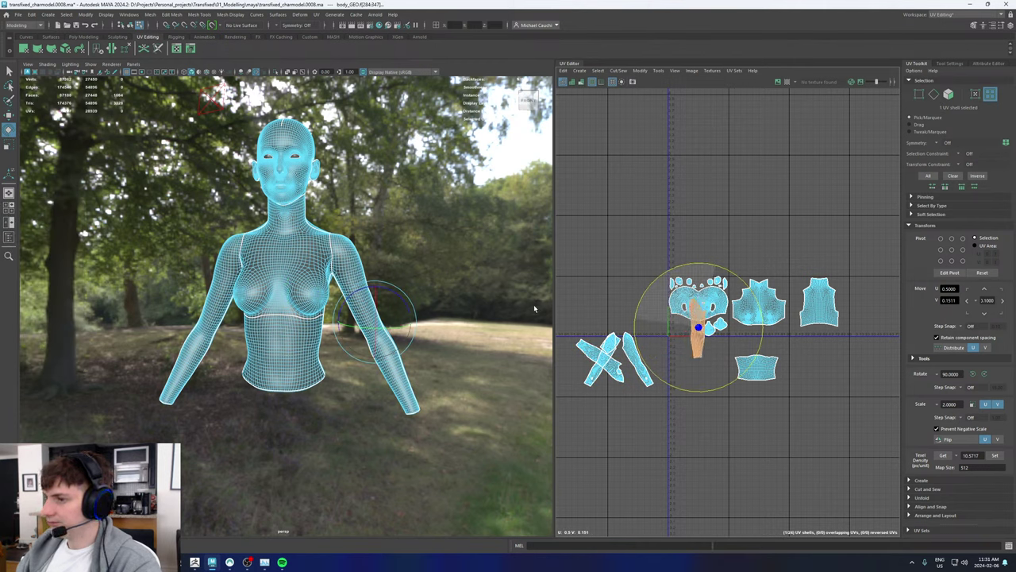
key(w)
drag(698, 325, 799, 302)
scroll(825, 314, up, 4)
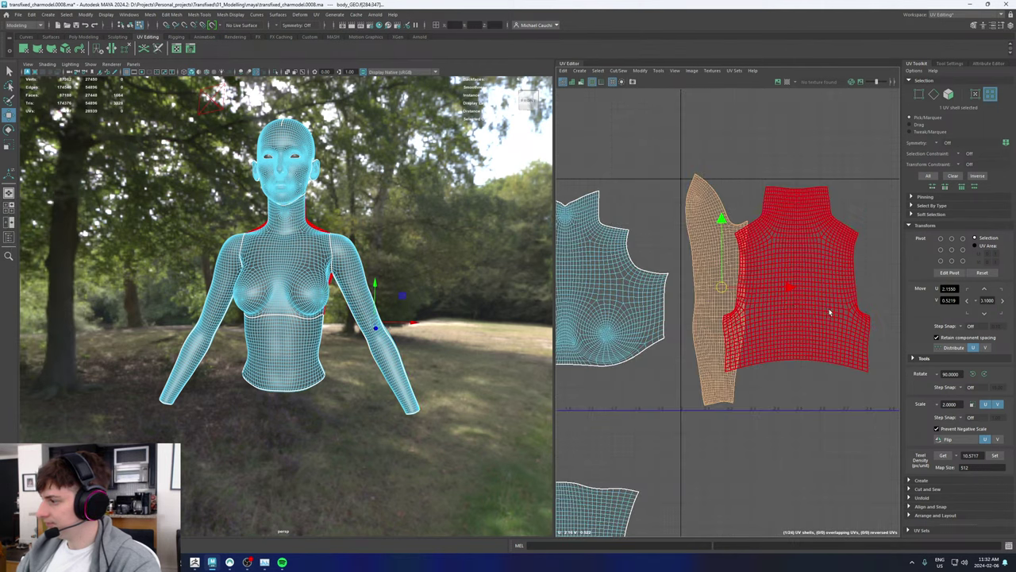
scroll(684, 278, down, 1)
drag(702, 300, 701, 312)
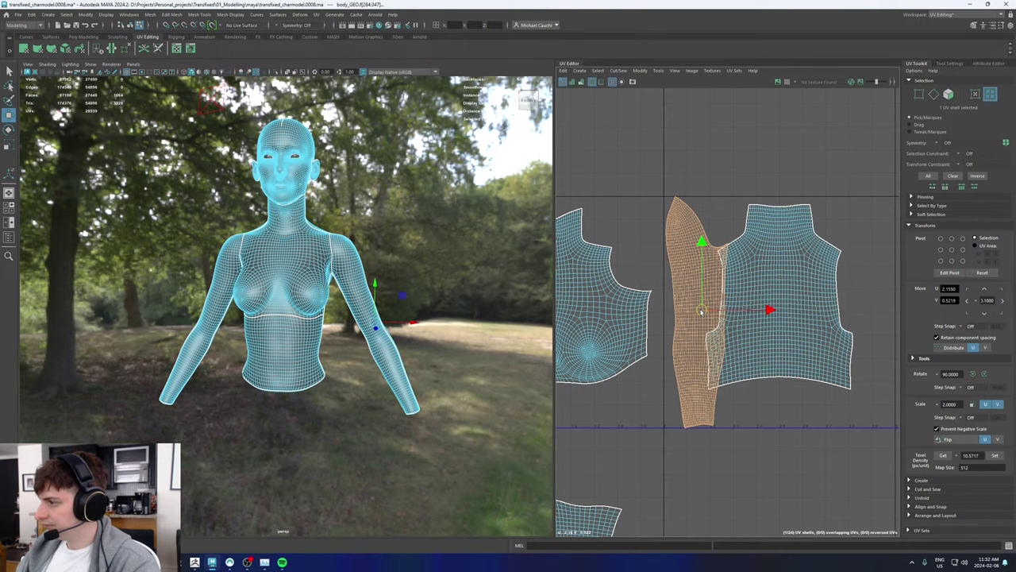
Step: Scale down the upright arm shell slightly and place it against the third tile's left border at about U 2.15, V 0.50
scroll(739, 312, down, 4)
scroll(774, 298, up, 5)
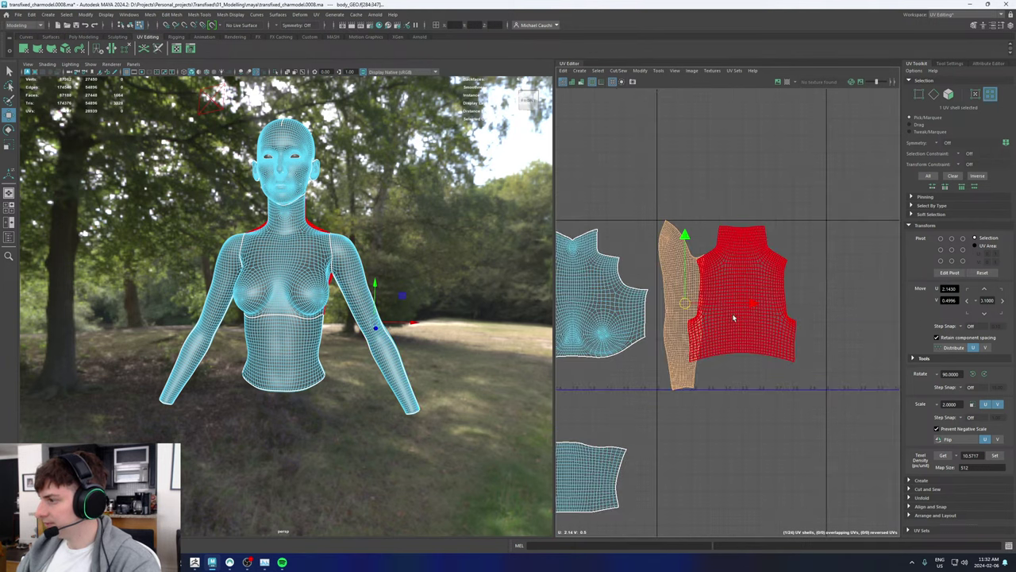
scroll(683, 304, down, 1)
drag(683, 304, 679, 302)
key(w)
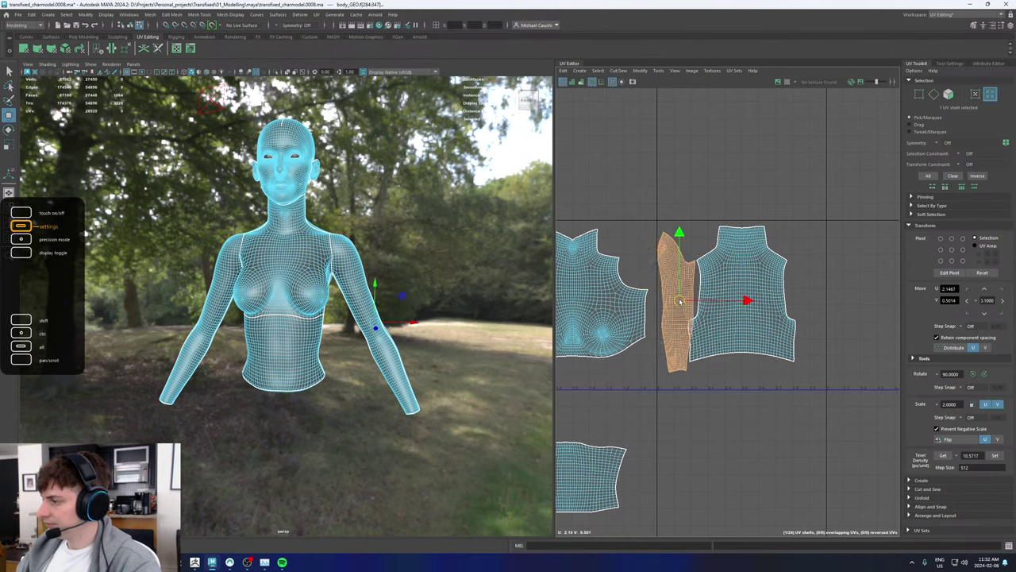
Step: Try moving the upper back shell away from the arm shell to about U 2.66, V 0.55
scroll(703, 321, down, 3)
click(724, 288)
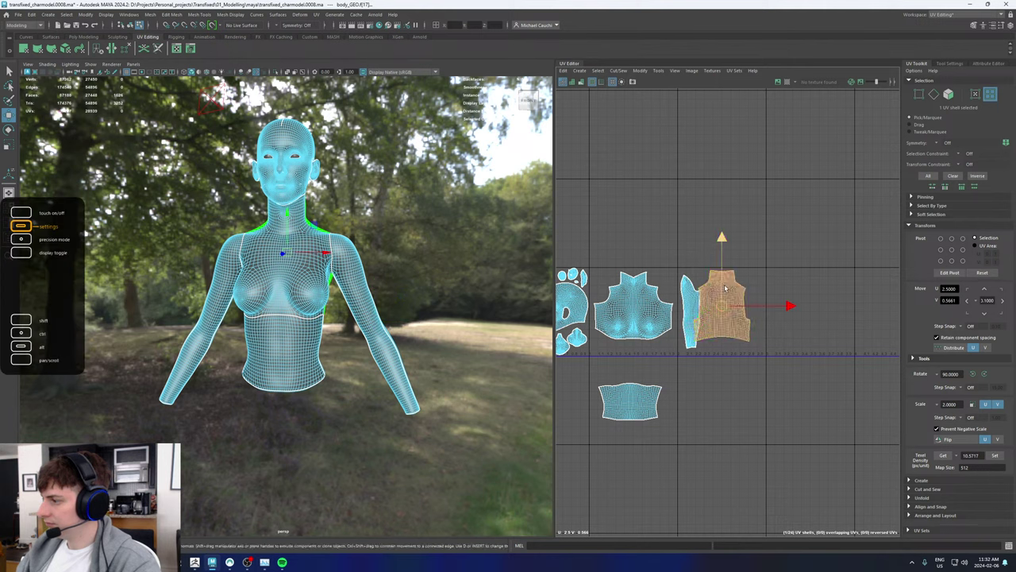
drag(722, 306, 736, 309)
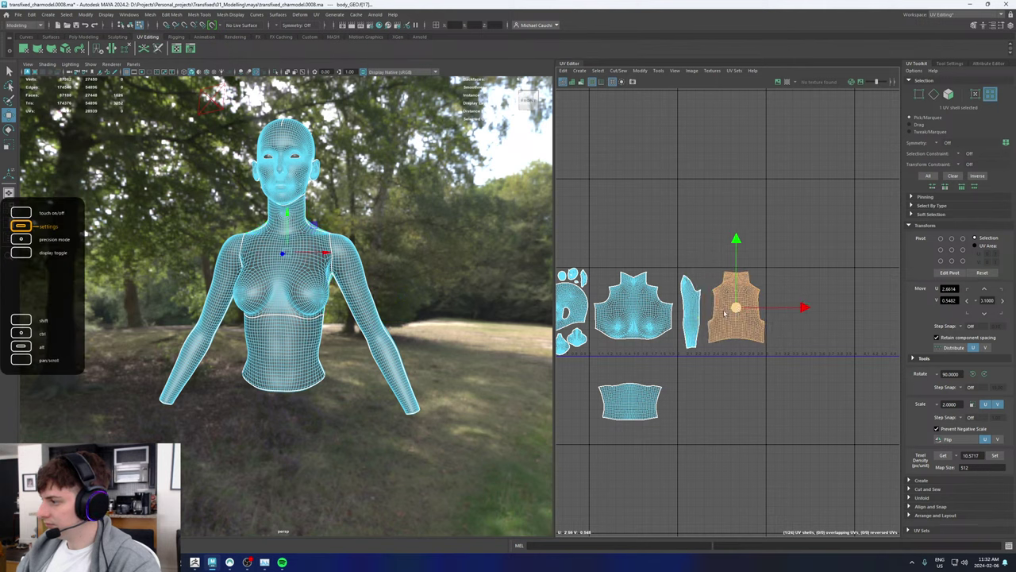
click(691, 314)
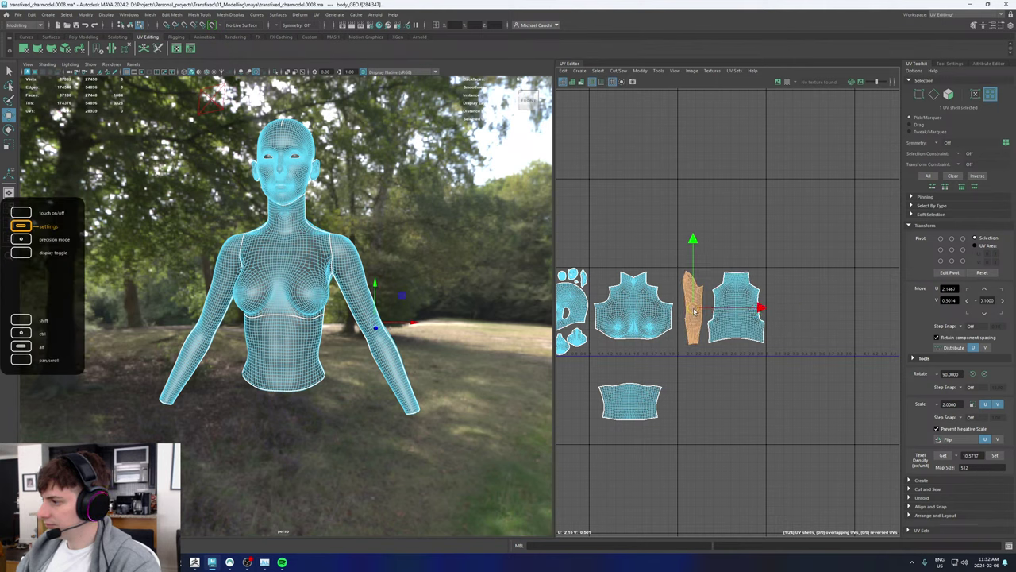
click(742, 300)
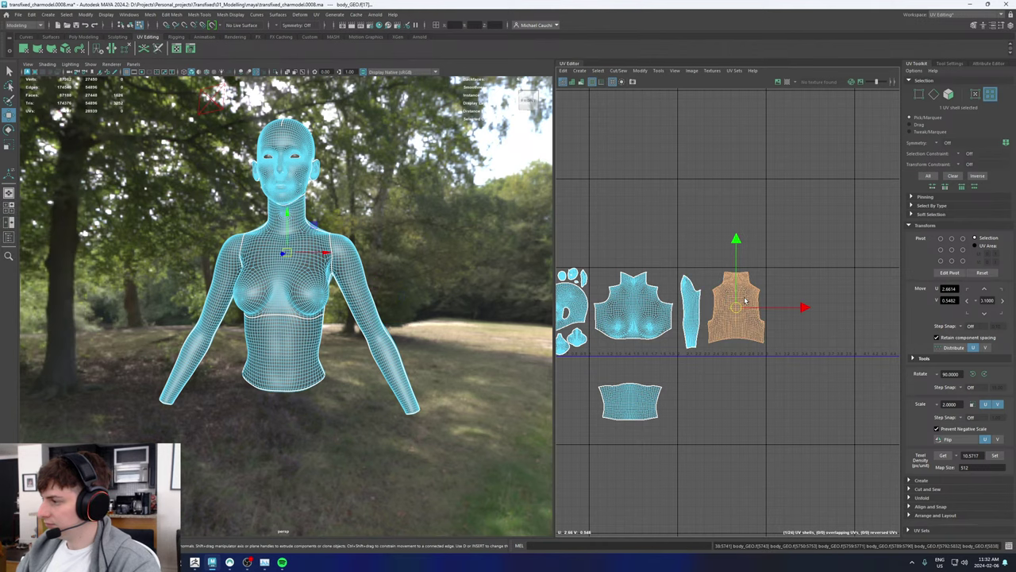
scroll(787, 321, down, 3)
scroll(761, 329, up, 4)
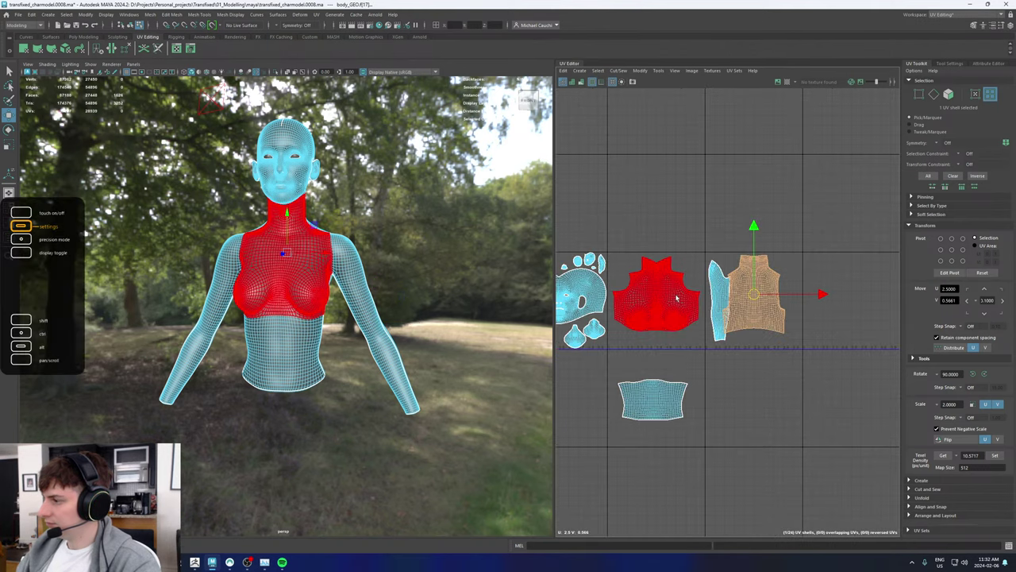
Step: Move the left arm's front-half shell from the pile to the area below the third tile, at about U 2.64, V -0.43
click(674, 296)
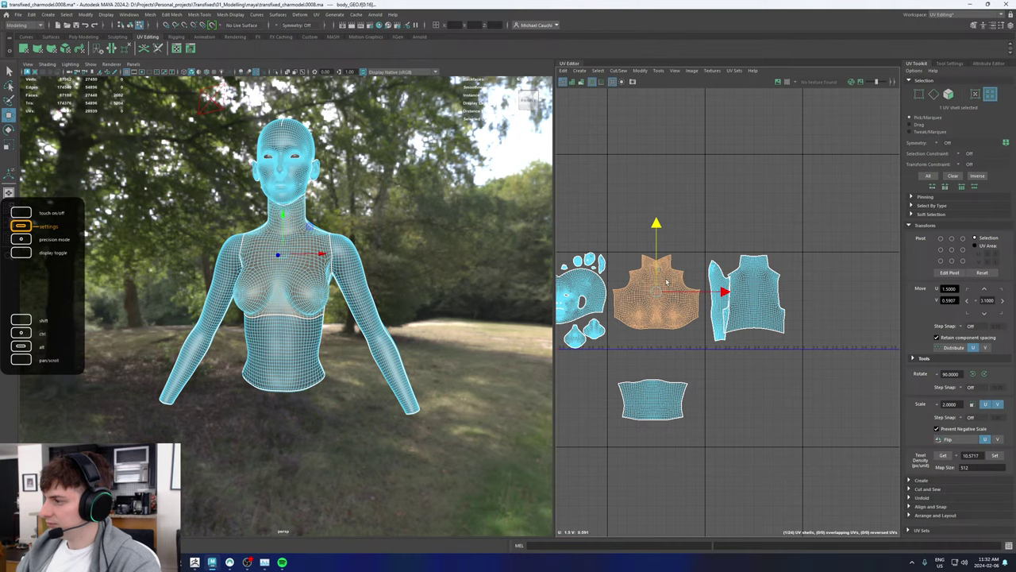
scroll(671, 309, down, 3)
alt+middle_drag(673, 325, 788, 309)
click(626, 353)
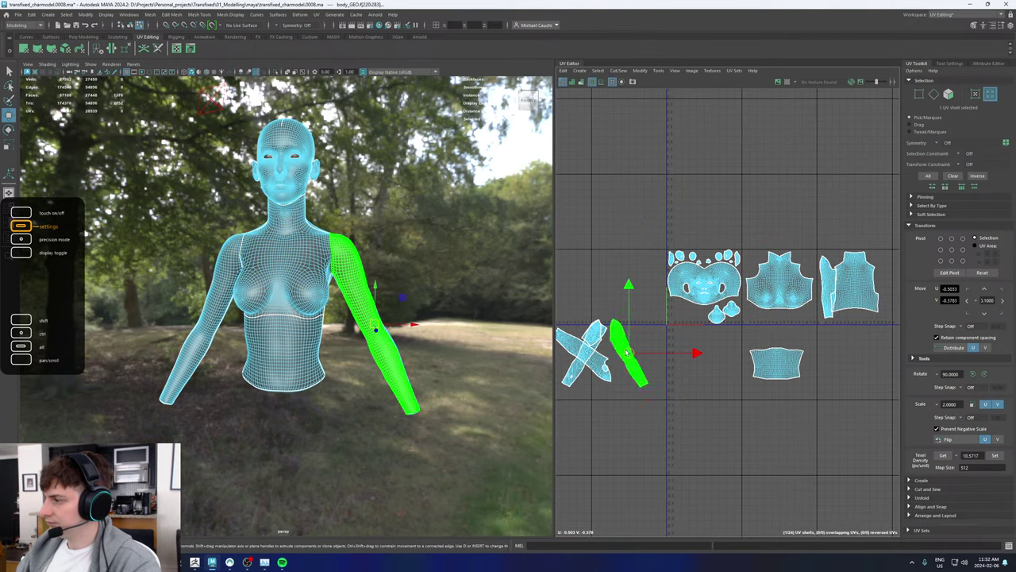
drag(628, 353, 865, 357)
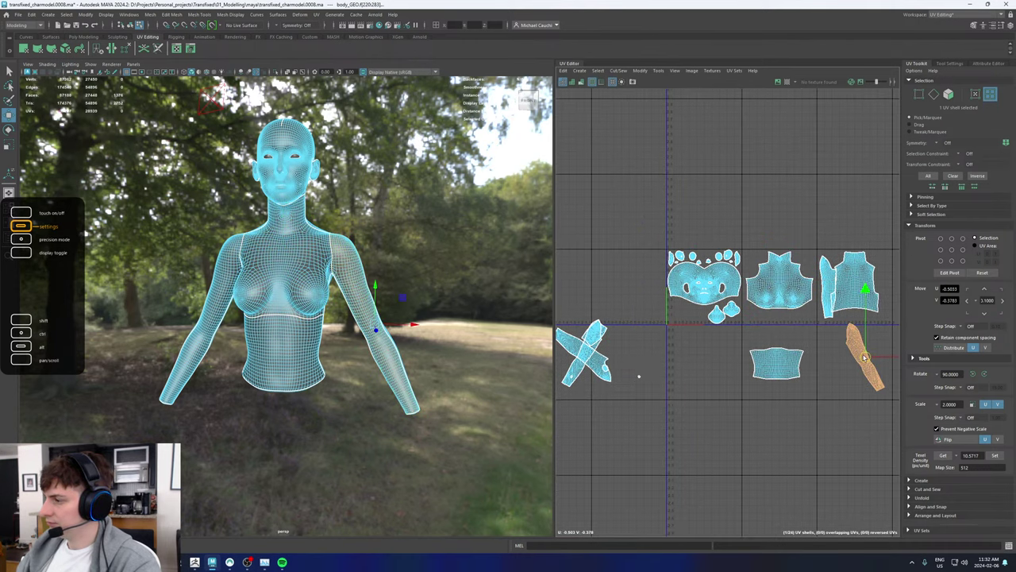
Step: Select the four arm half shells and lay them out together in the first UV tile
alt+drag(333, 238, 246, 213)
alt+right_drag(246, 212, 361, 226)
alt+middle_drag(363, 135, 367, 421)
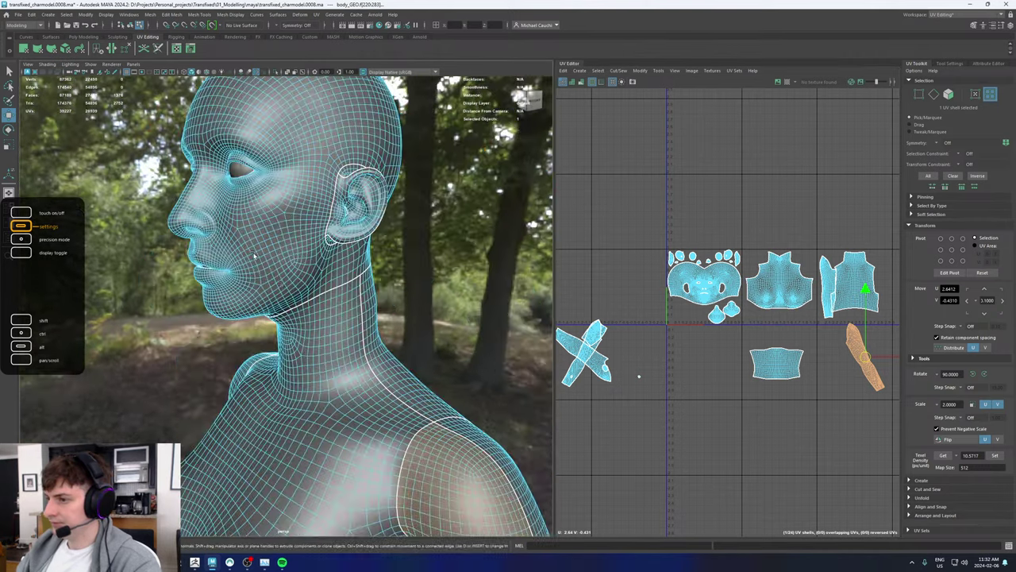
alt+right_drag(254, 254, 325, 273)
alt+middle_drag(829, 360, 824, 356)
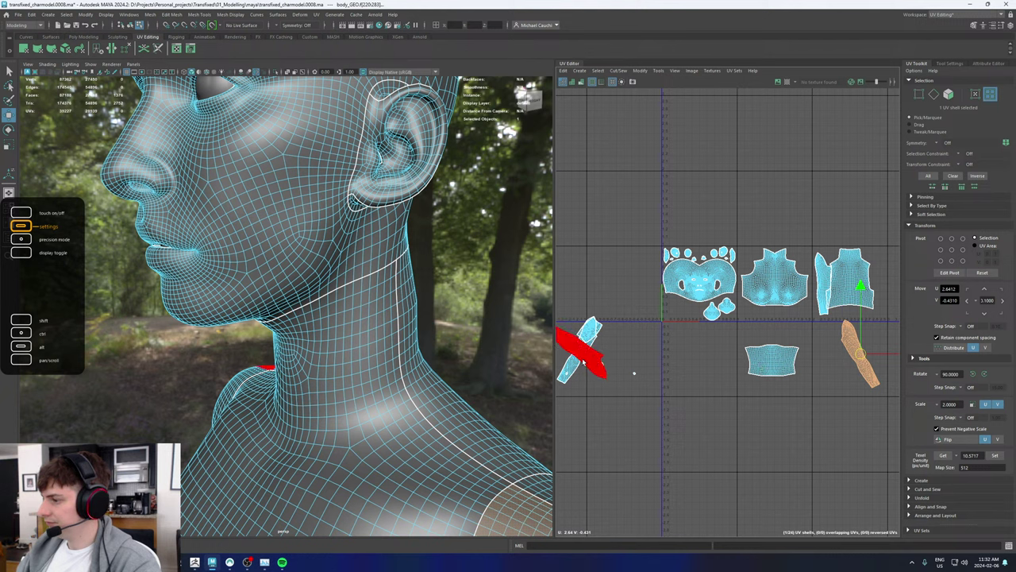
shift+click(820, 300)
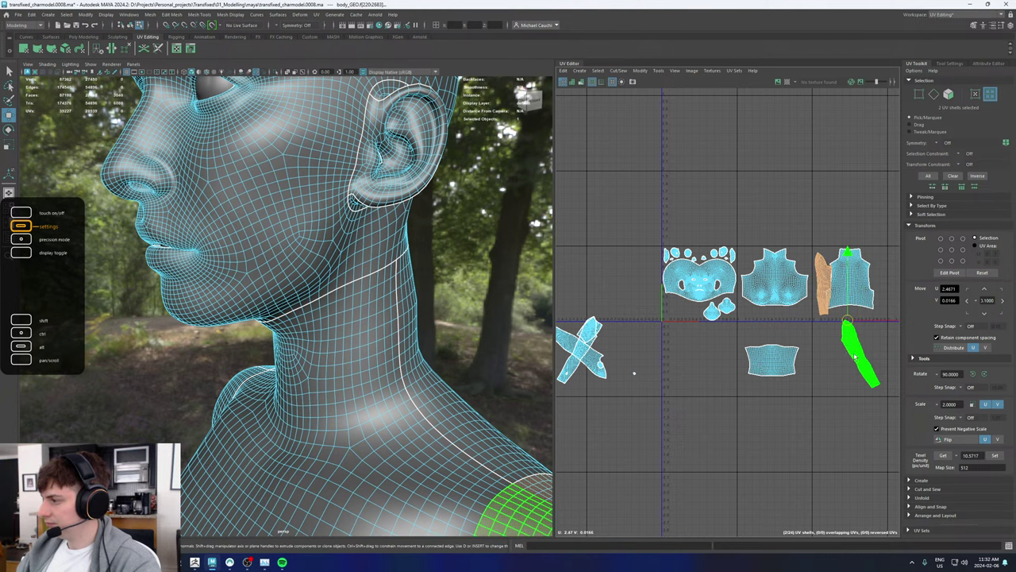
shift+click(579, 367)
shift+right_click(681, 357)
shift+right_drag(635, 371, 591, 375)
scroll(746, 274, down, 3)
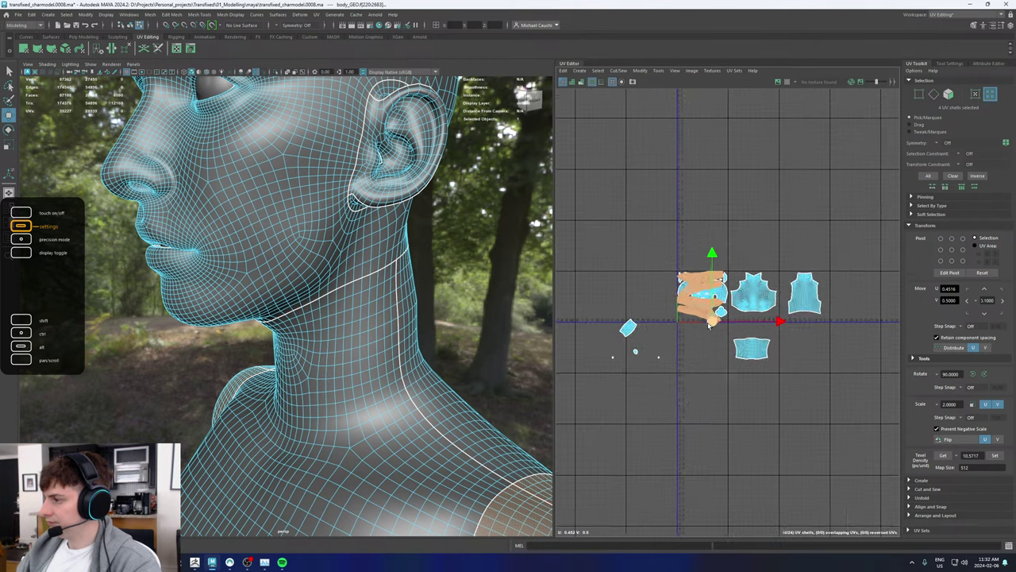
Step: Try laying out the four arm shells with Shell Pre-Rotation set to Align Y to V
alt+middle_drag(746, 274, 701, 274)
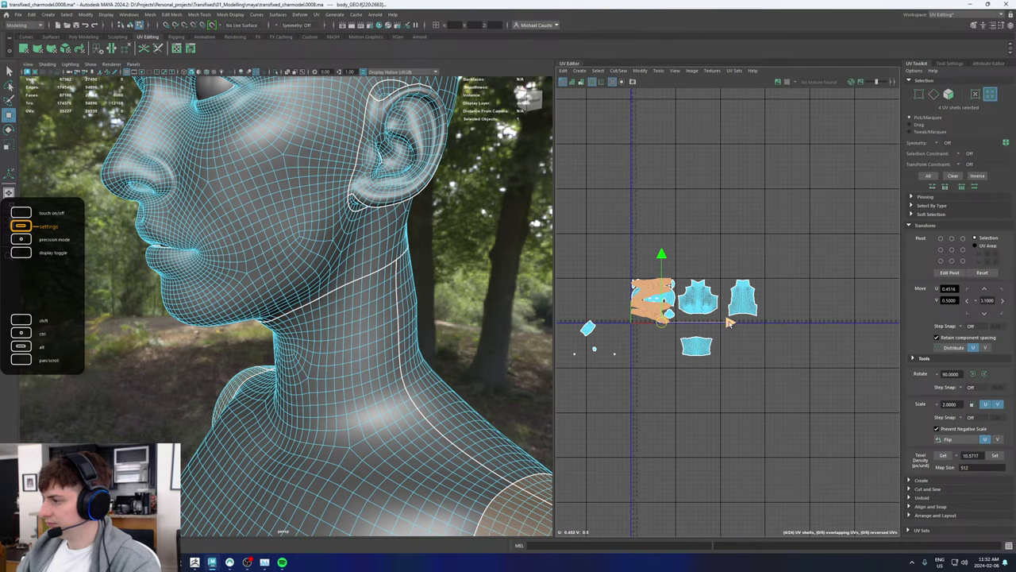
shift+right_drag(684, 251, 622, 272)
click(590, 299)
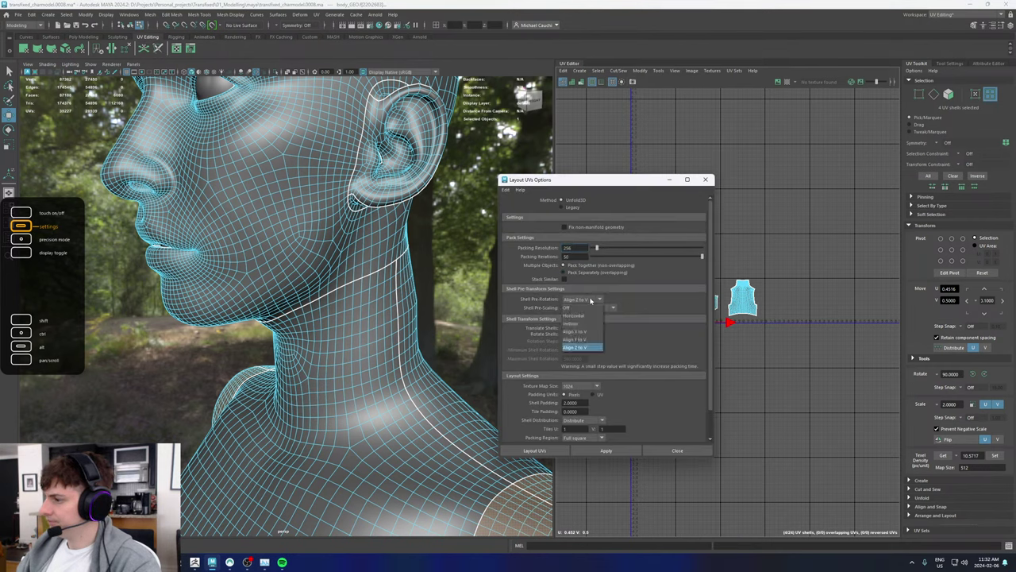
click(584, 340)
click(610, 450)
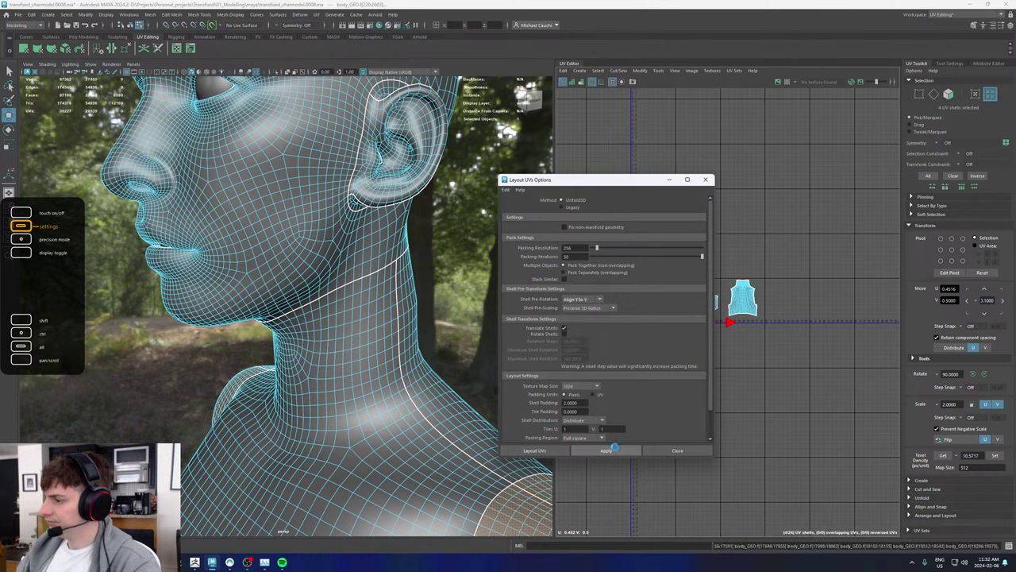
click(704, 181)
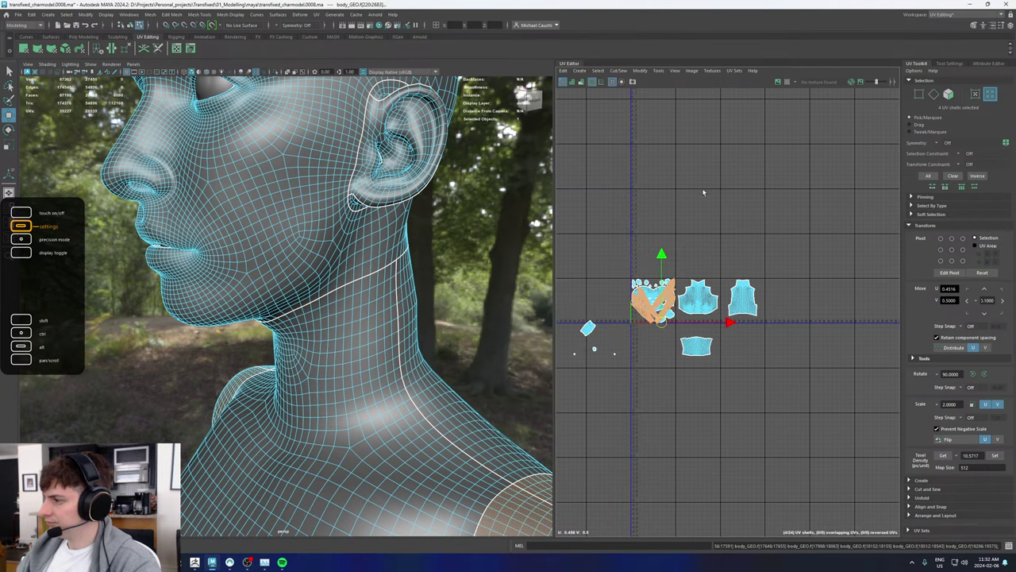
Step: Lay out the four arm shells with Shell Pre-Rotation set to Vertical
shift+right_click(683, 267)
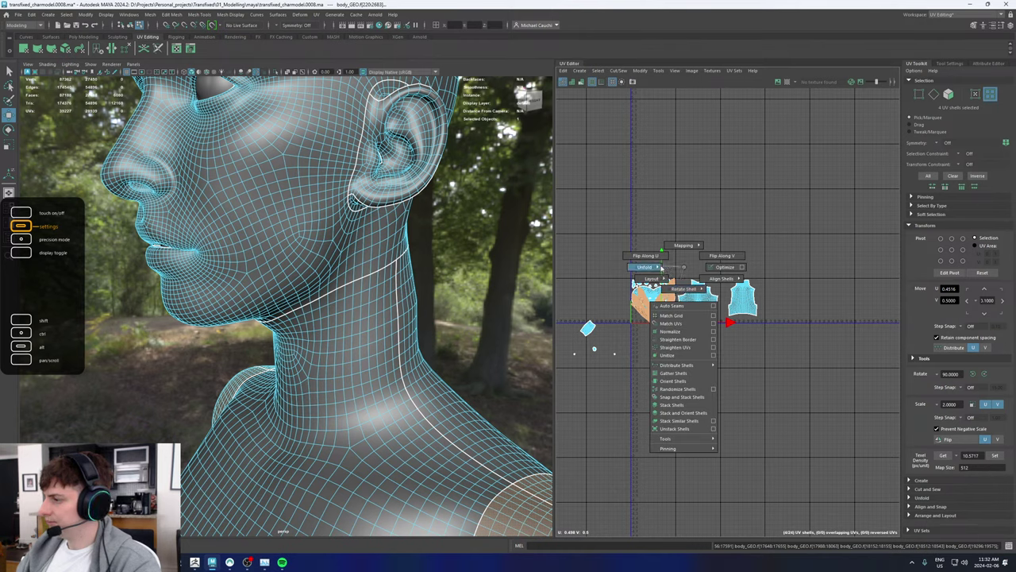
click(635, 288)
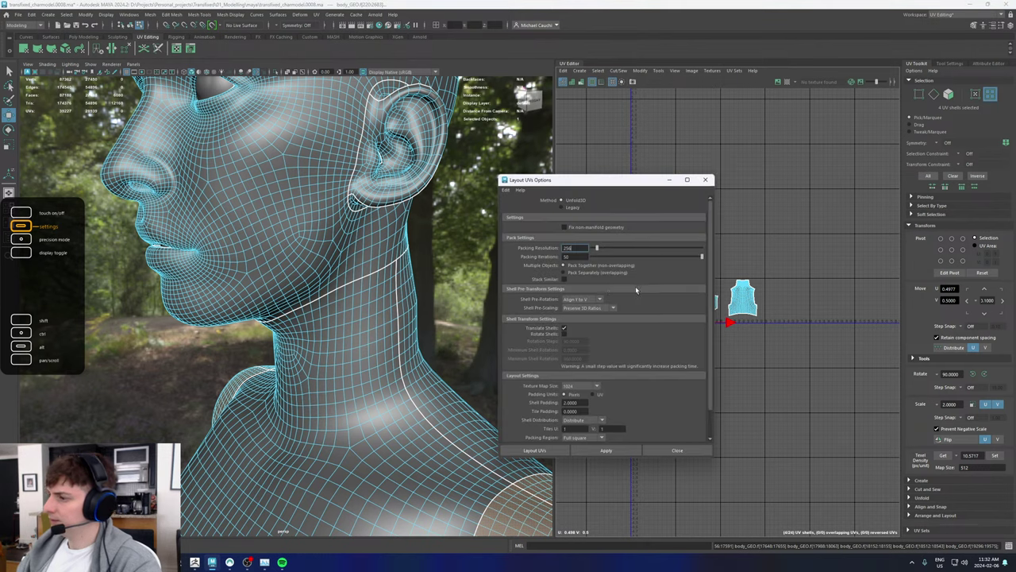
click(583, 300)
click(579, 323)
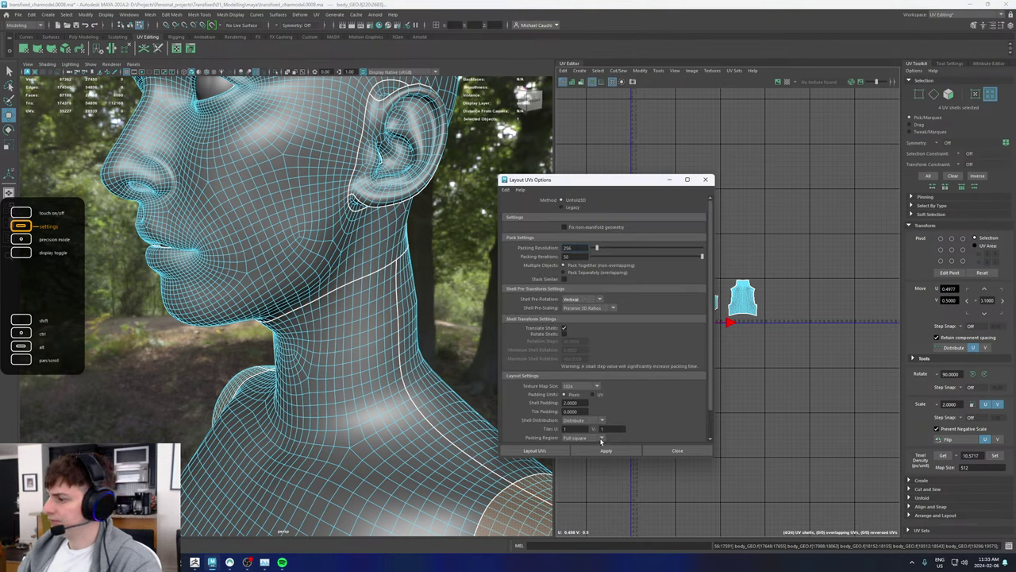
click(604, 450)
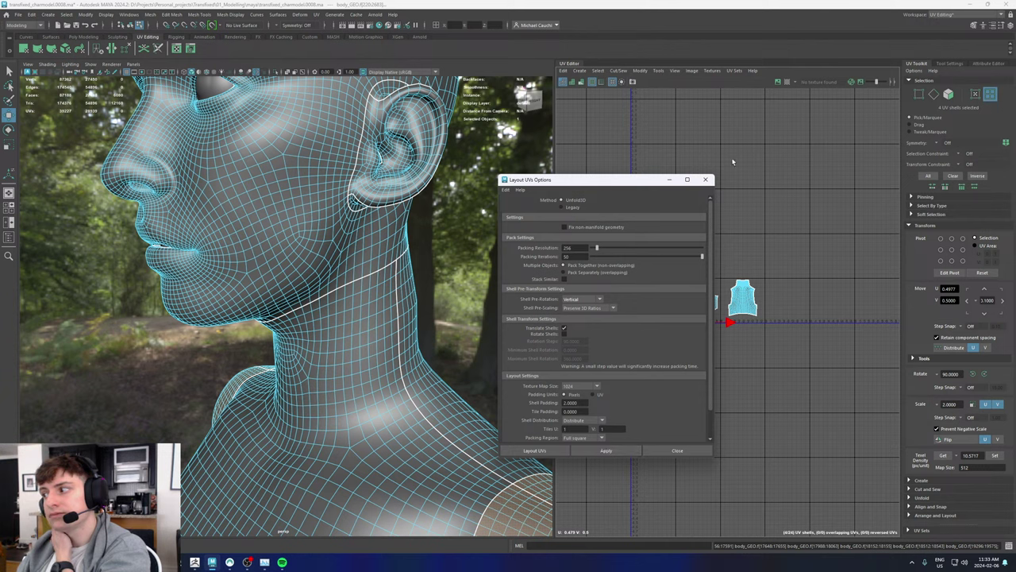
click(706, 180)
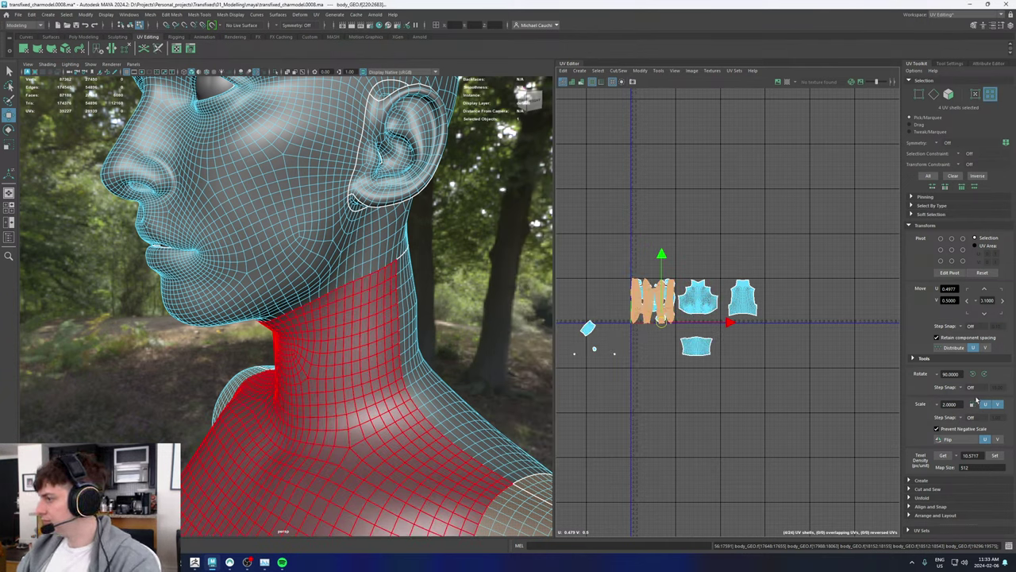
Step: Move the four arm shells along U in 1.0 increments into the empty fourth tile
click(1002, 301)
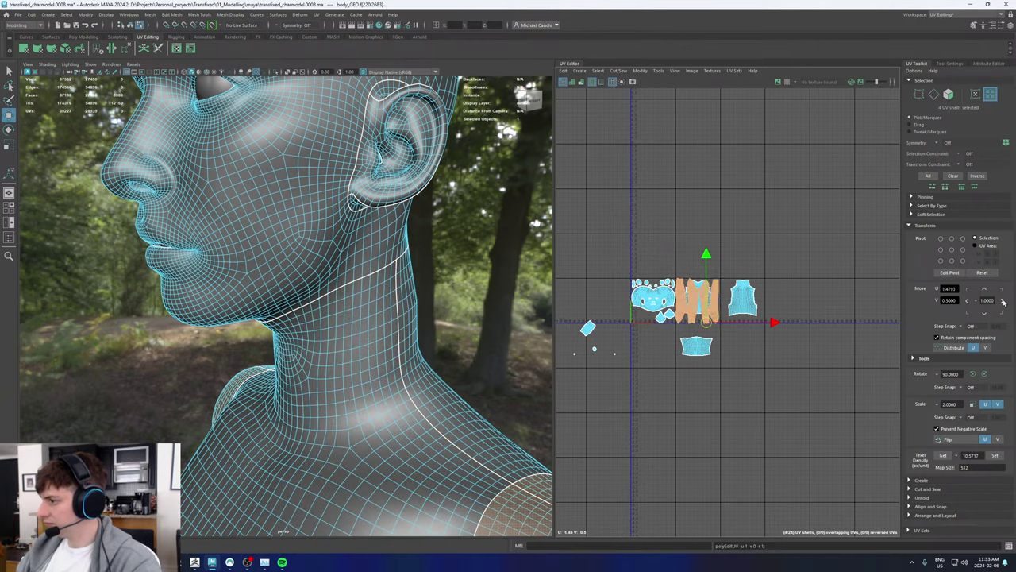
click(1002, 301)
click(1002, 301)
Step: Scale all four arm shells down slightly together so they leave a margin inside the fourth tile
scroll(810, 304, up, 3)
scroll(810, 305, up, 3)
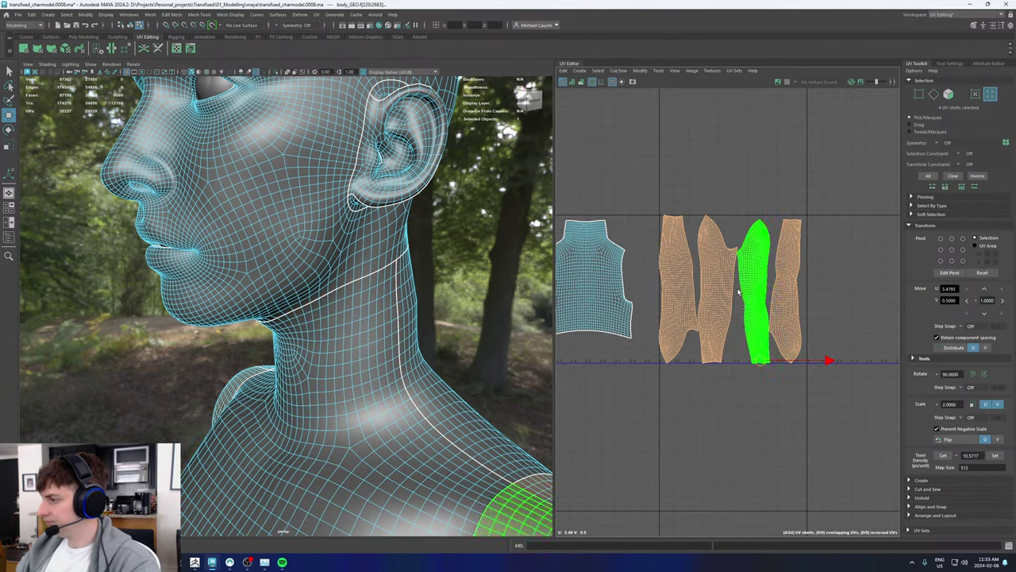
click(681, 269)
shift+click(706, 266)
shift+click(746, 260)
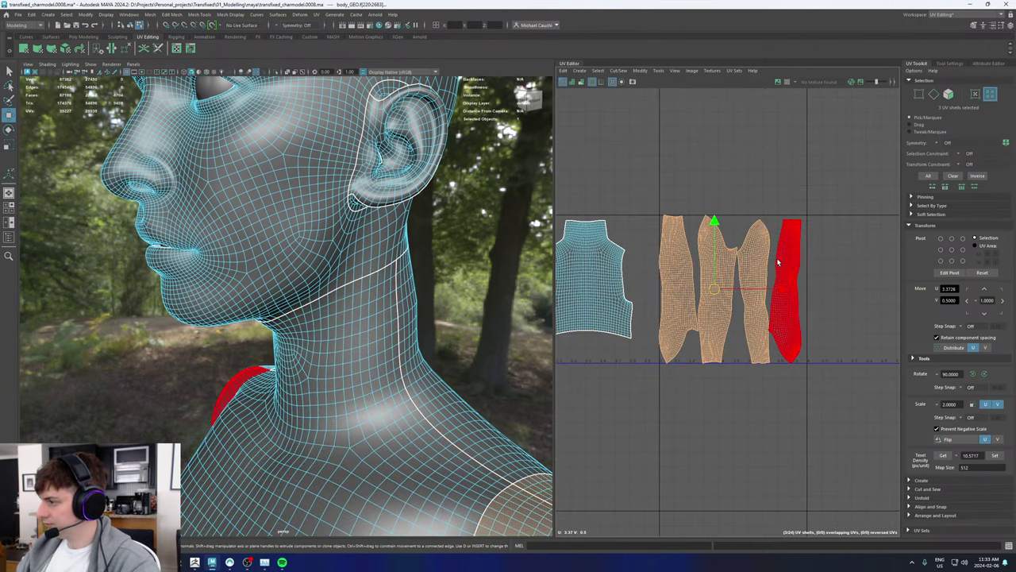
shift+click(786, 262)
drag(726, 288, 725, 290)
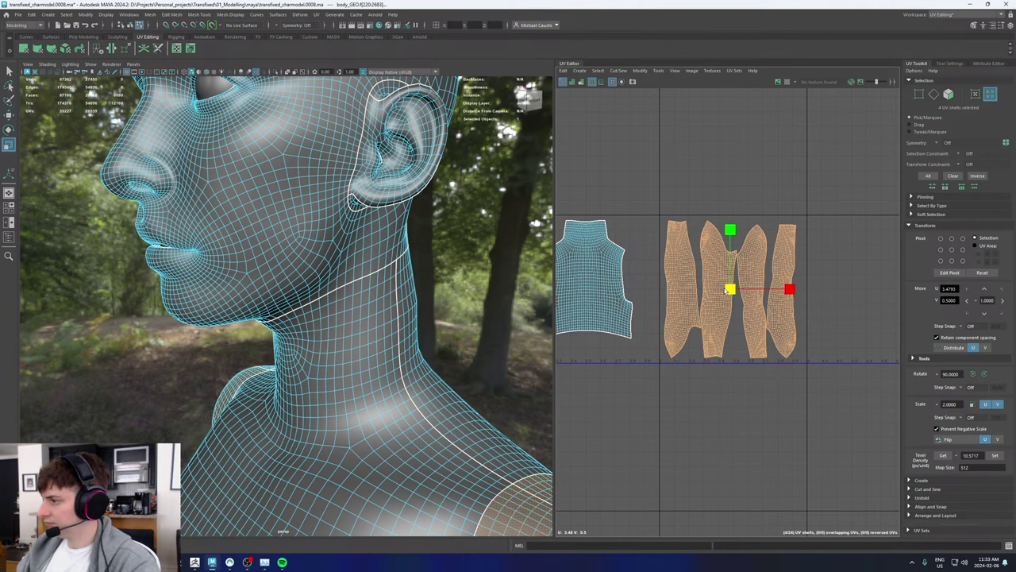
Step: Rotate the second arm shell in the fourth tile slightly counterclockwise
click(713, 200)
key(e)
click(725, 278)
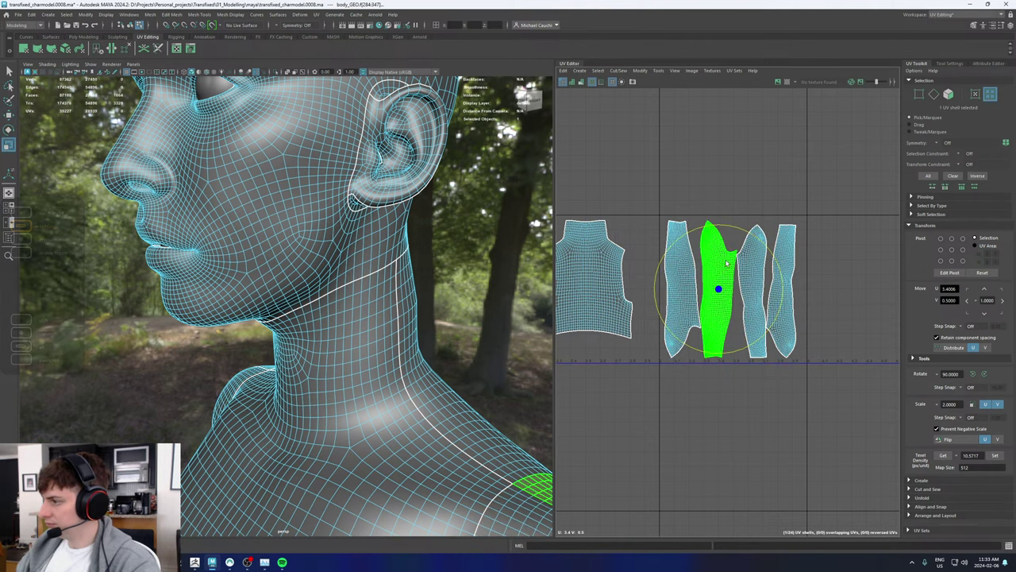
drag(733, 235, 728, 230)
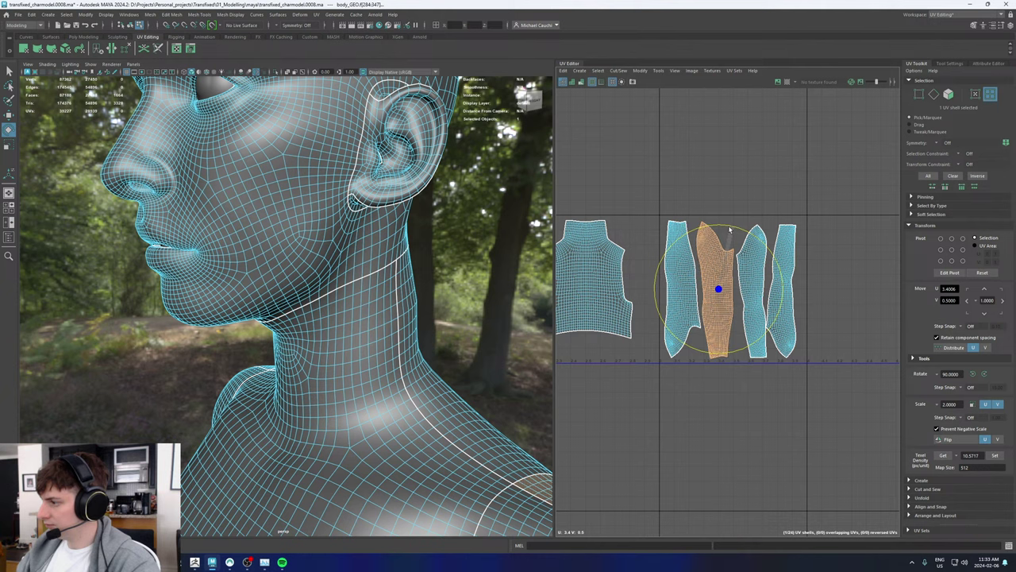
click(667, 346)
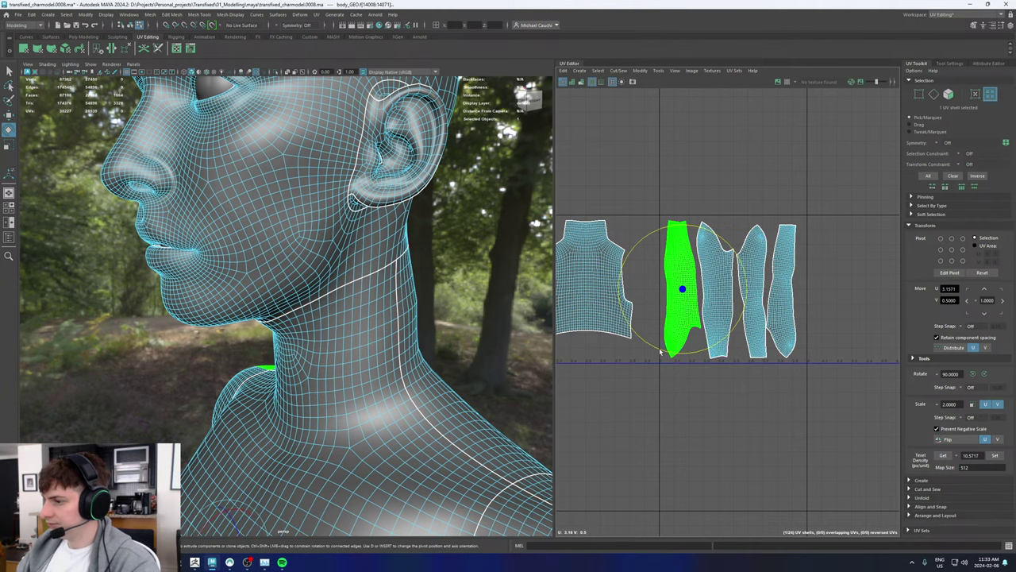
click(756, 296)
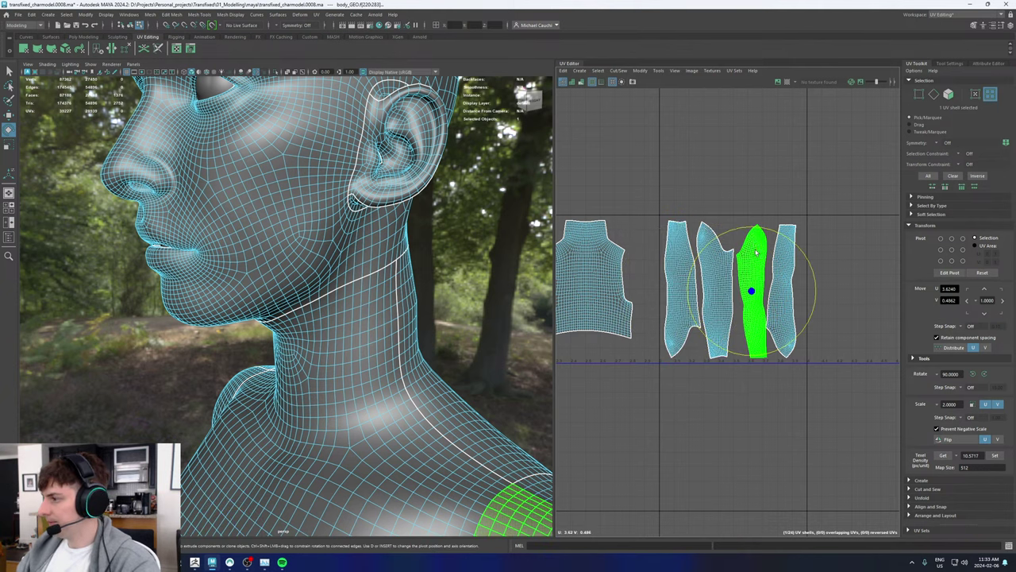
Step: Try turning the fourth and first arm shells upside down with free rotation, and undo the rotations
click(793, 274)
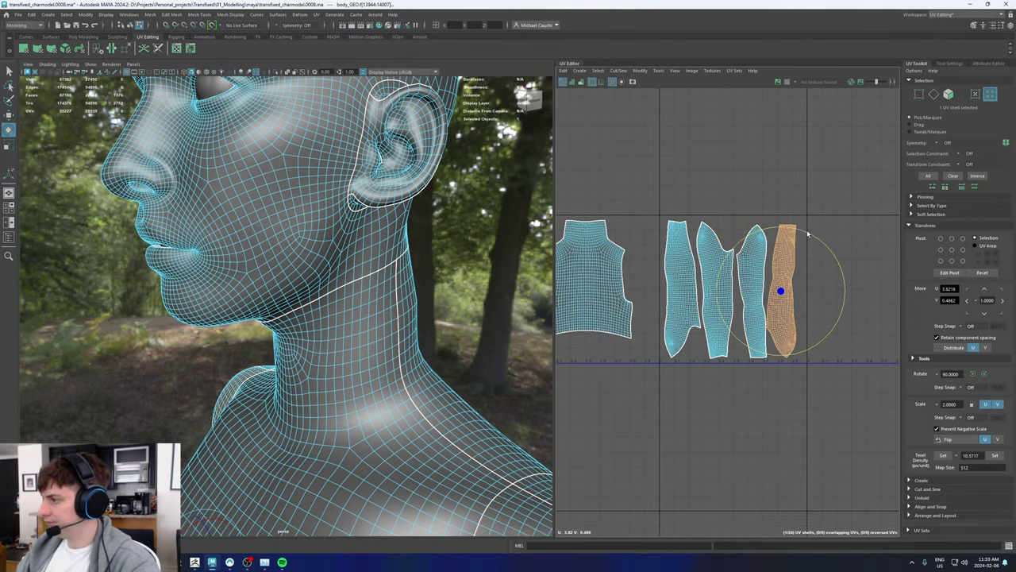
drag(781, 229, 708, 486)
click(675, 290)
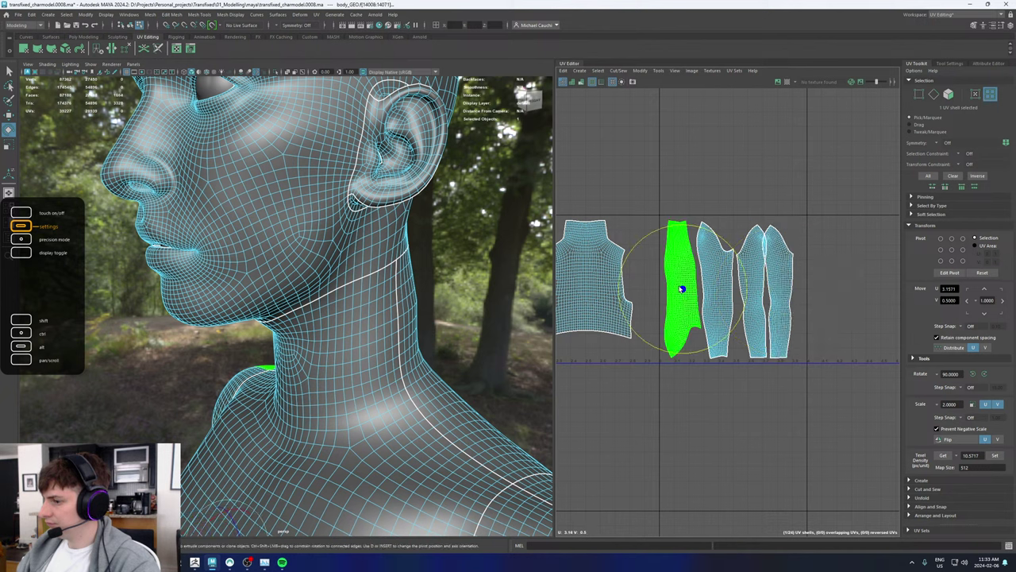
drag(694, 226, 649, 475)
key(ctrl+z)
Step: Turn the fourth and first arm shells upside down with 15-degree step snapping so their shoulder ends point up
click(782, 322)
drag(782, 321, 791, 325)
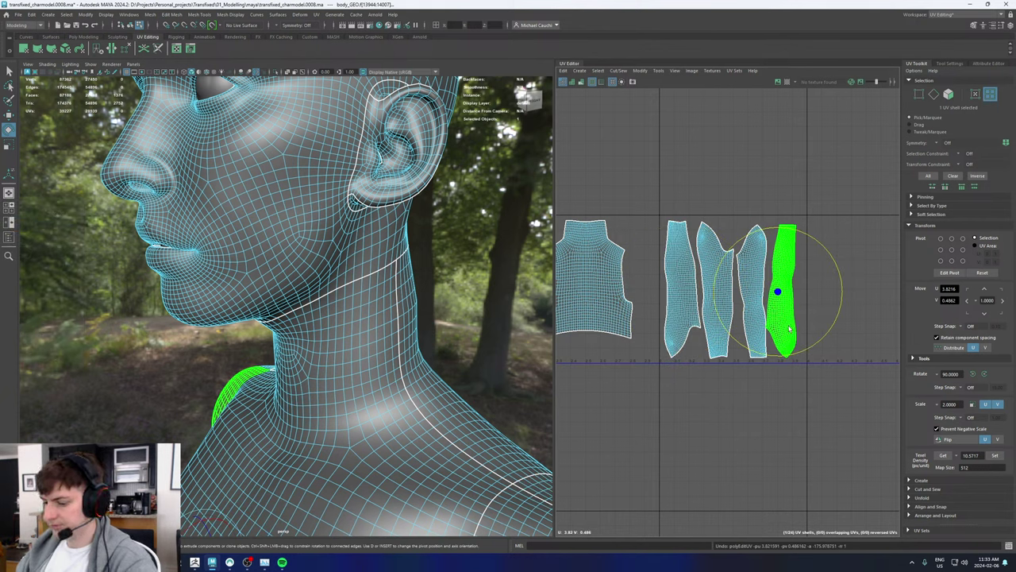
drag(815, 242, 651, 470)
click(675, 294)
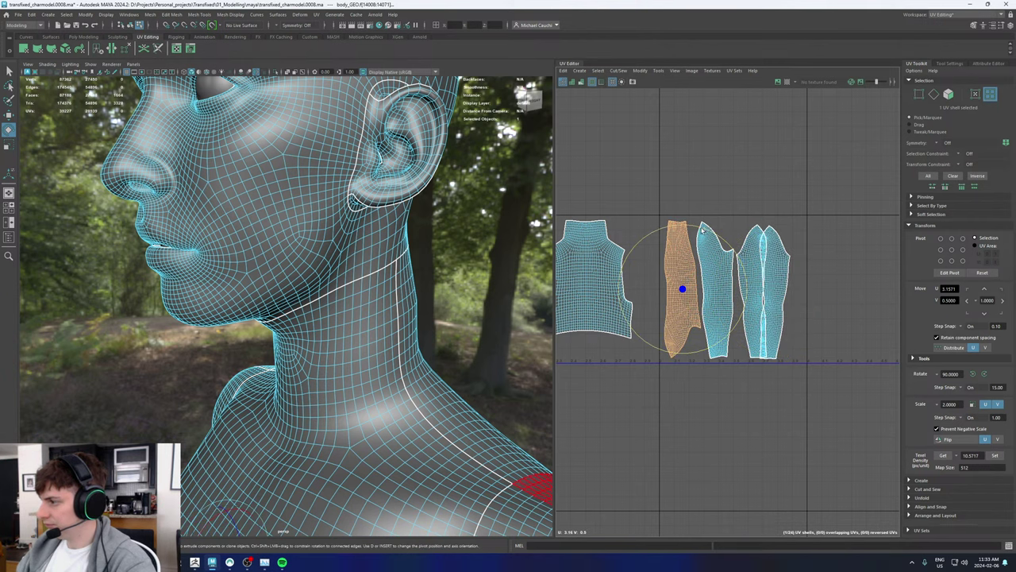
drag(705, 228, 647, 428)
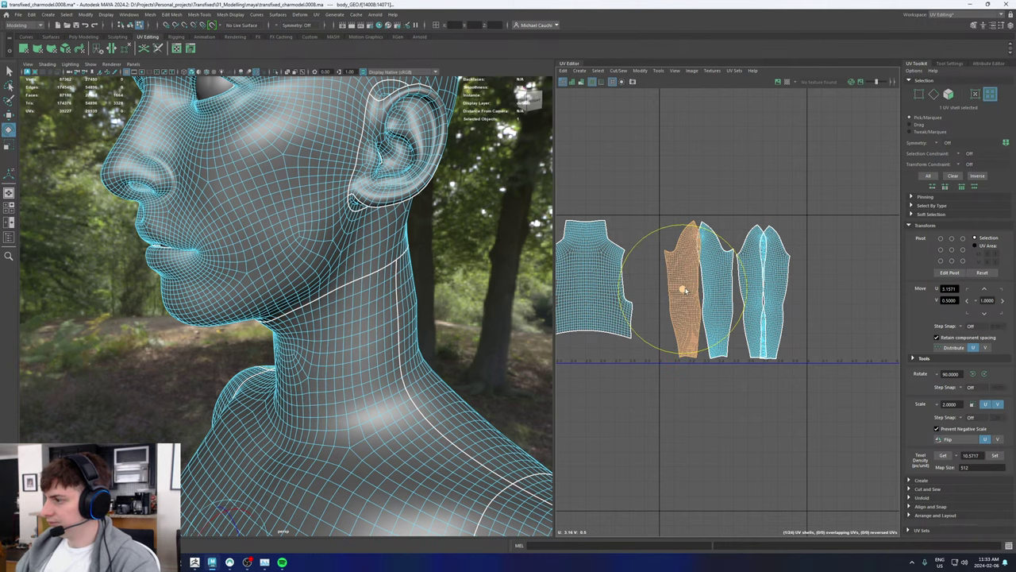
Step: Try the first arm shell beside the fourth, check the arms on the model, and place it near the tile's left border at about U 3.14, V 0.51
key(w)
drag(683, 290, 778, 292)
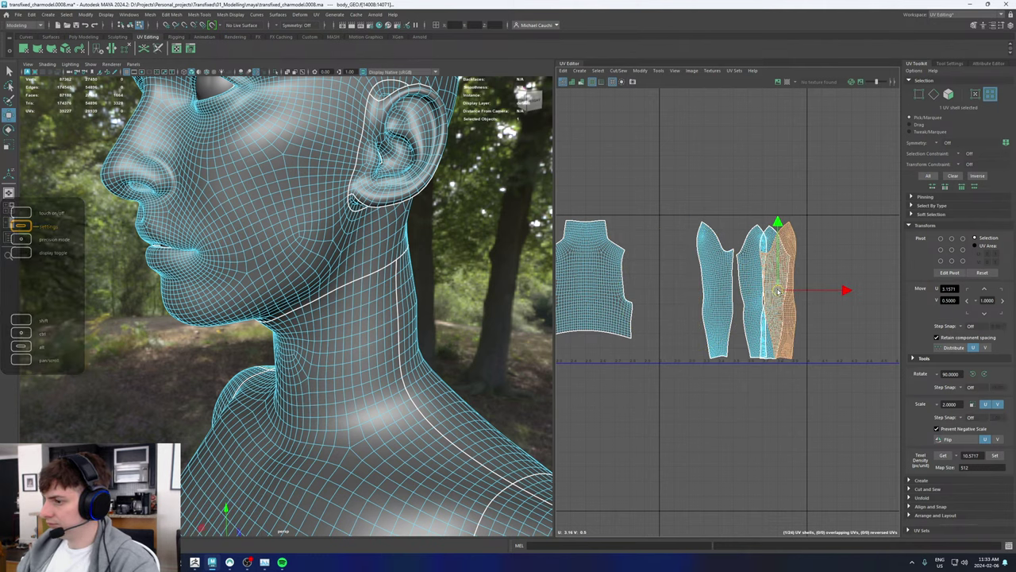
alt+right_drag(333, 341, 163, 353)
alt+middle_drag(262, 373, 248, 322)
alt+drag(258, 298, 366, 306)
drag(778, 290, 681, 291)
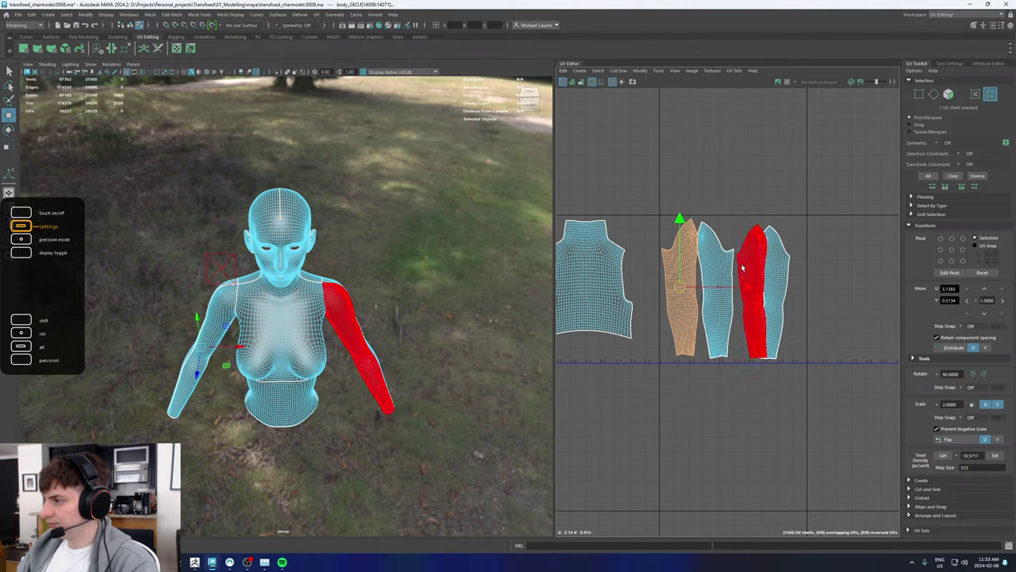
Step: Swap the second and fourth arm shells so both halves of each arm sit side by side in the fourth tile
click(746, 266)
click(777, 269)
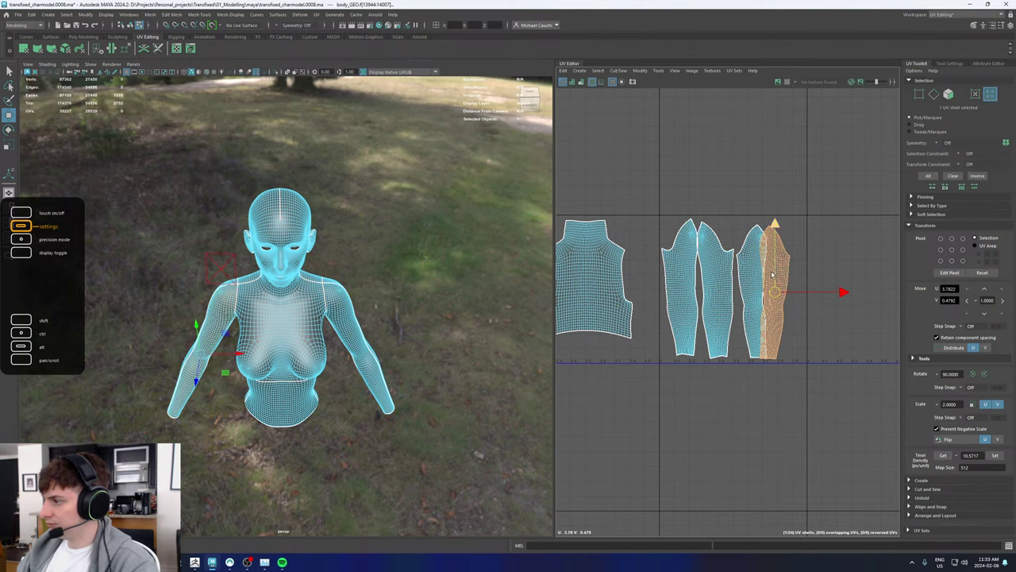
drag(773, 291, 793, 290)
click(726, 278)
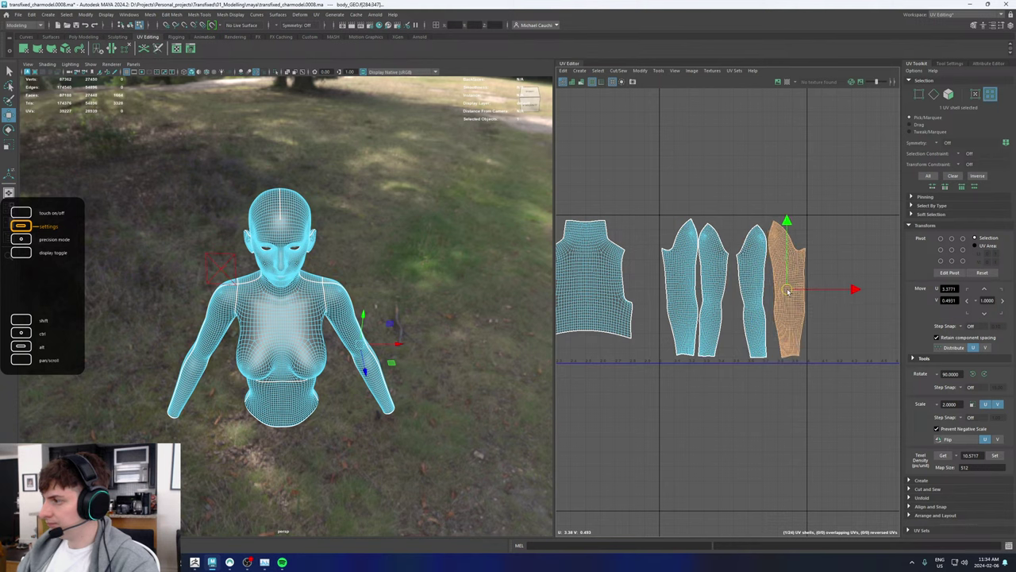
Step: Rotate the first arm shell slightly clockwise and place it against the tile's left border at about U 3.13, V 0.50
scroll(686, 280, up, 3)
click(678, 284)
key(e)
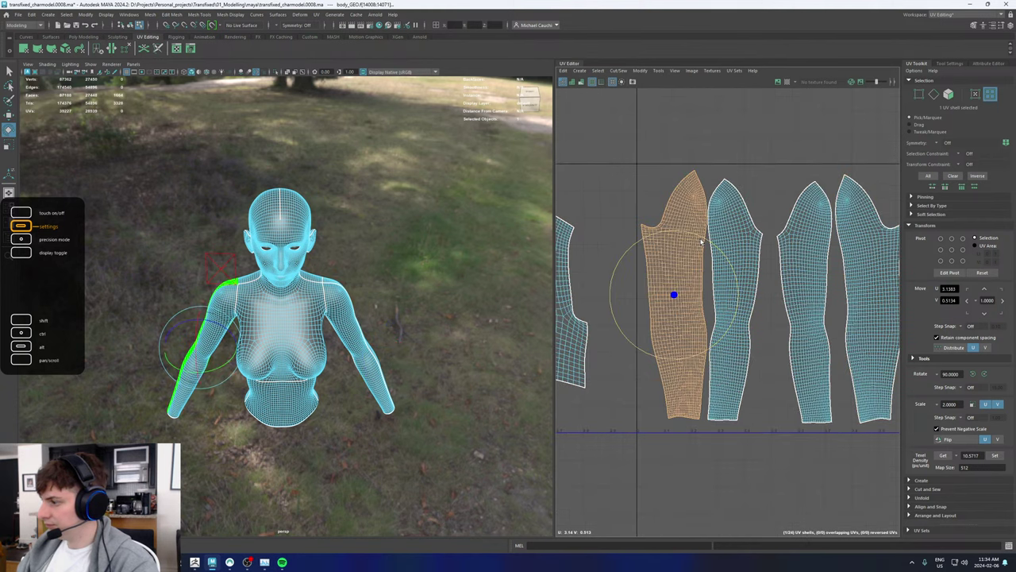
drag(700, 242, 705, 246)
key(w)
drag(674, 294, 669, 295)
Step: Rotate the second arm shell slightly clockwise and nudge it close beside the first one
click(743, 246)
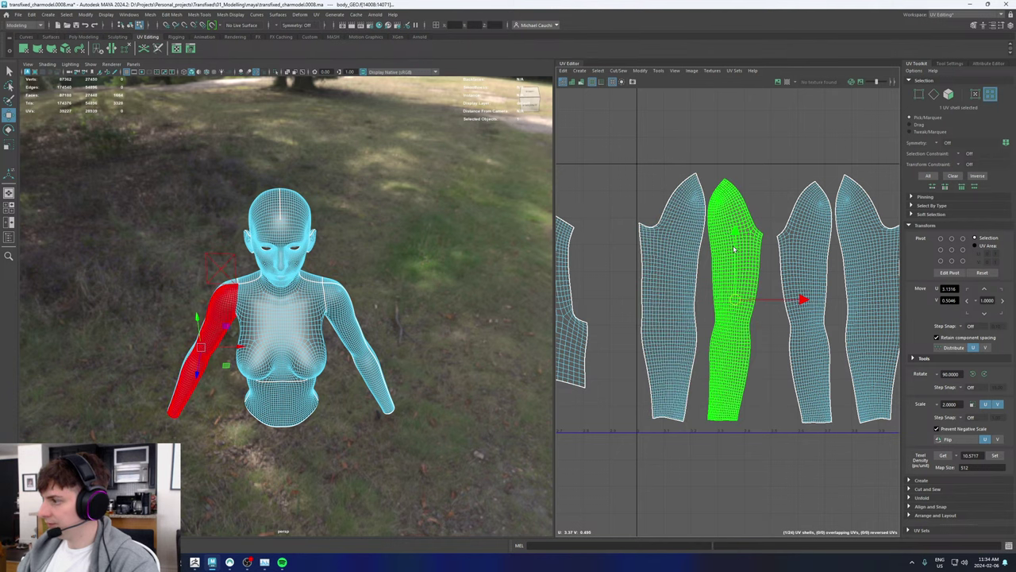
key(e)
drag(747, 238, 756, 240)
key(w)
drag(735, 298, 732, 298)
Step: Rotate the fourth arm shell slightly counterclockwise and place it against the tile's right border at about U 3.86, V 0.50
alt+middle_drag(776, 248, 705, 251)
click(793, 262)
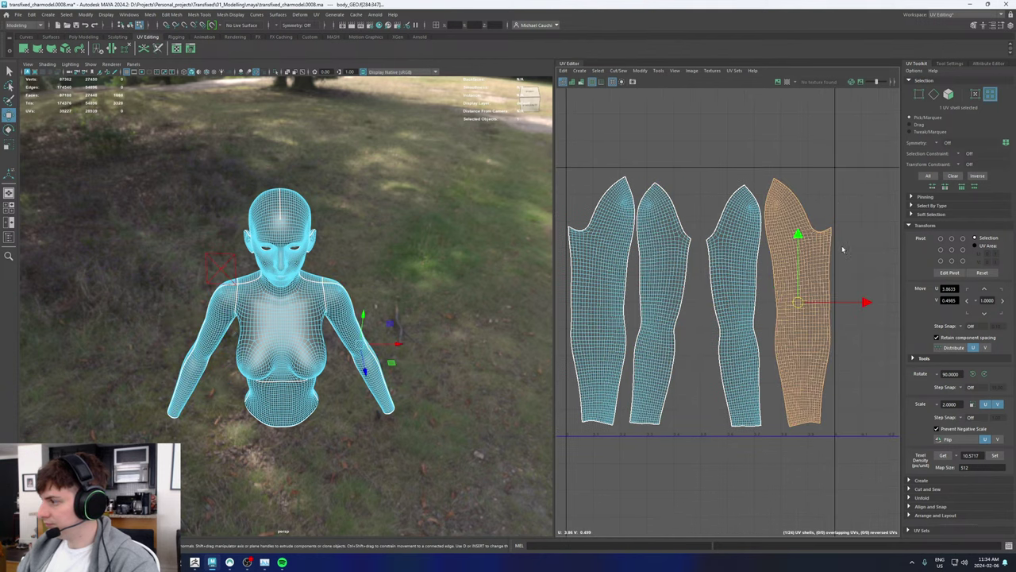
key(e)
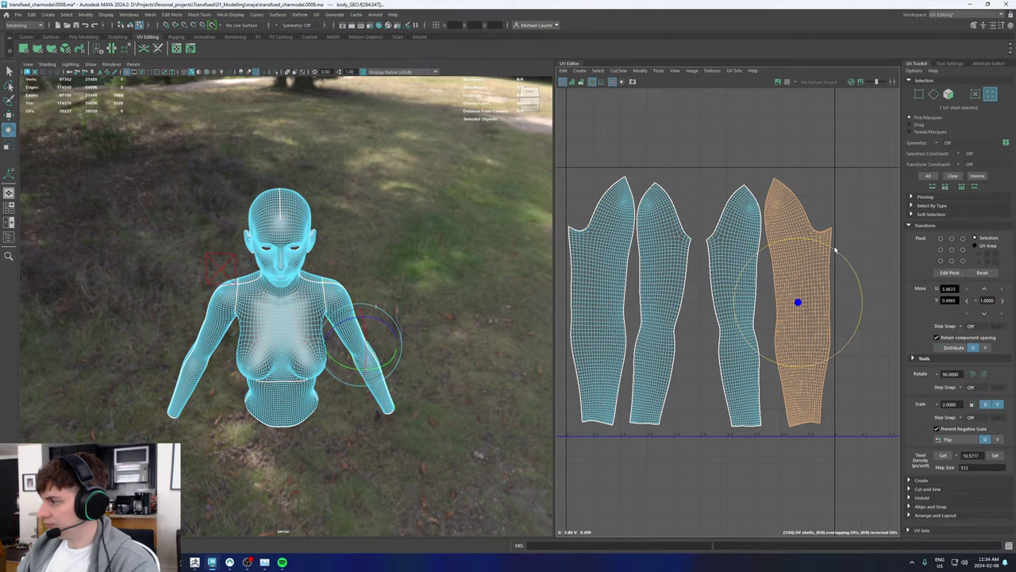
key(w)
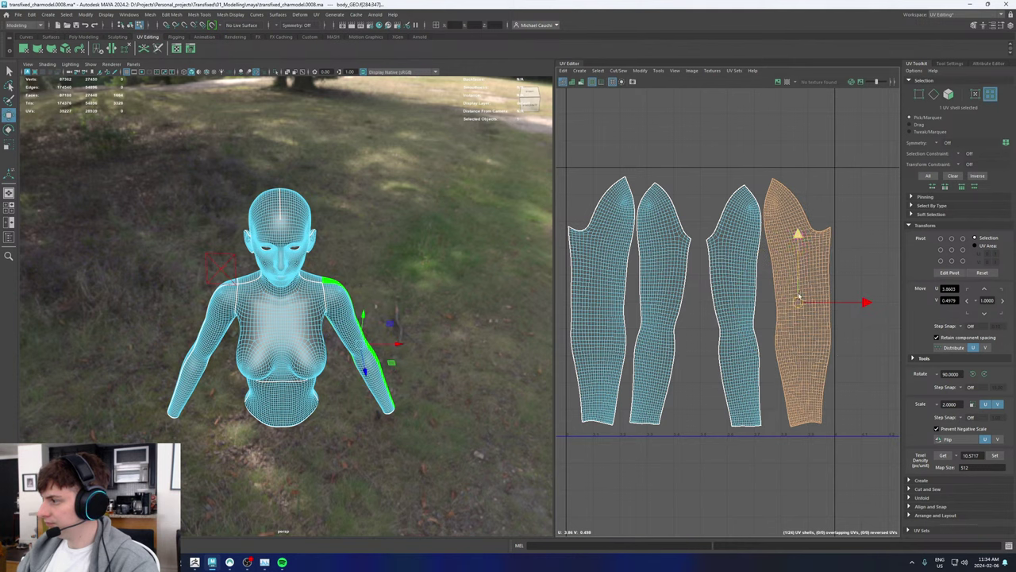
Step: Rotate the third arm shell slightly counterclockwise and place it close beside the fourth one at about U 3.65, V 0.49
click(737, 243)
key(e)
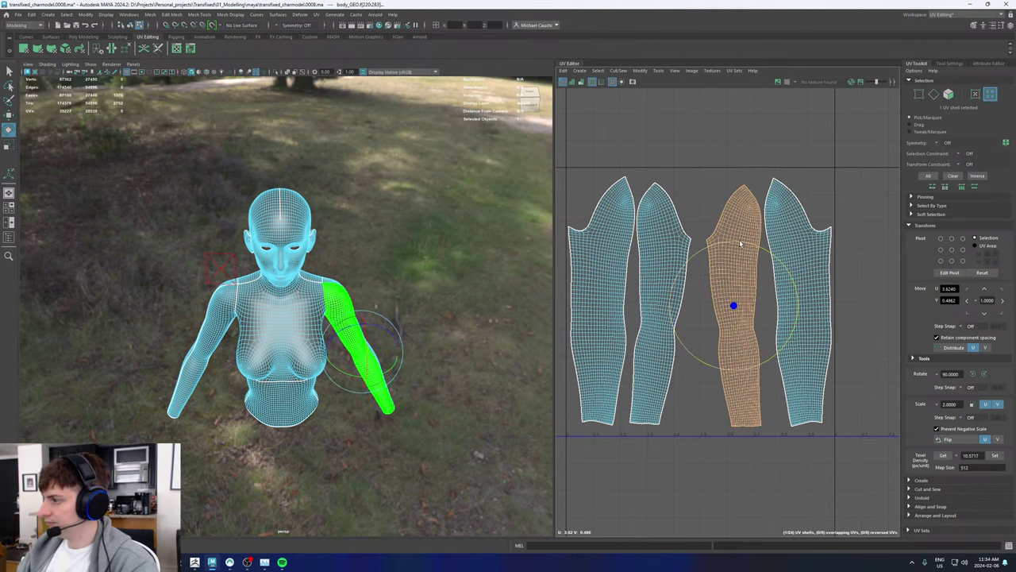
drag(737, 244, 737, 243)
key(w)
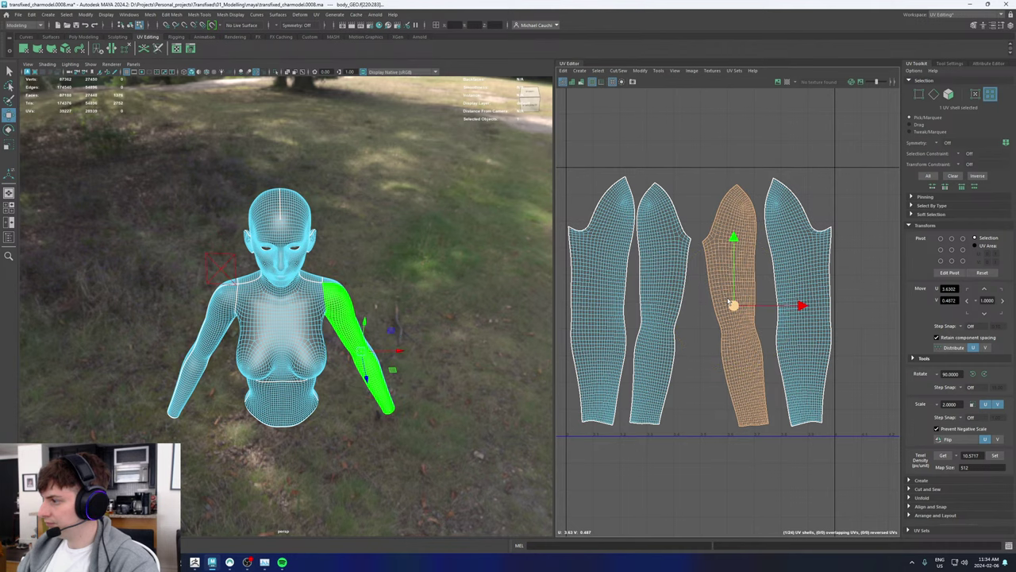
drag(732, 306, 738, 303)
scroll(680, 363, down, 10)
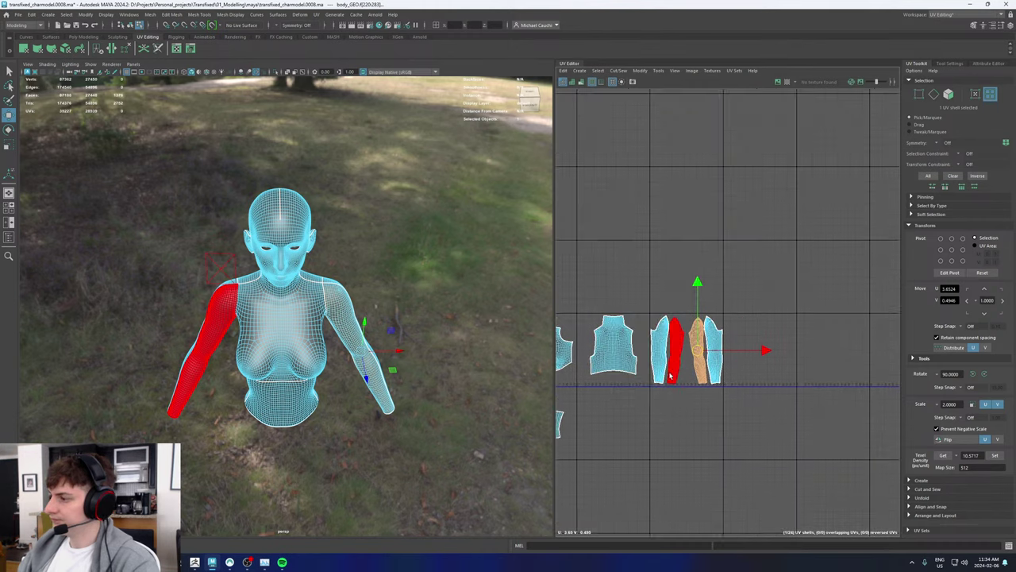
Step: Move the front waist shell from below the torso tile into the lower half of the fifth tile
click(656, 382)
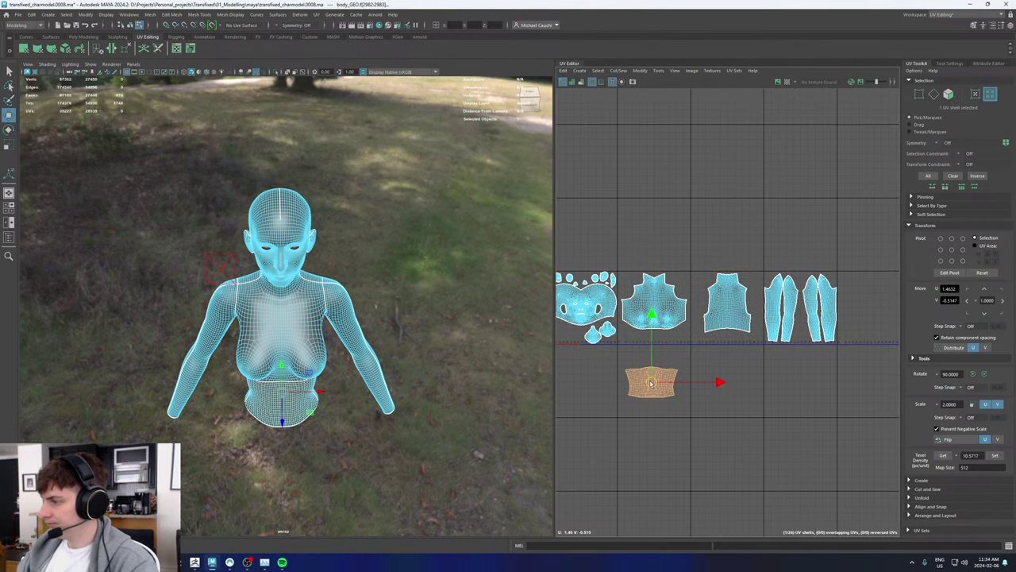
drag(651, 383, 869, 325)
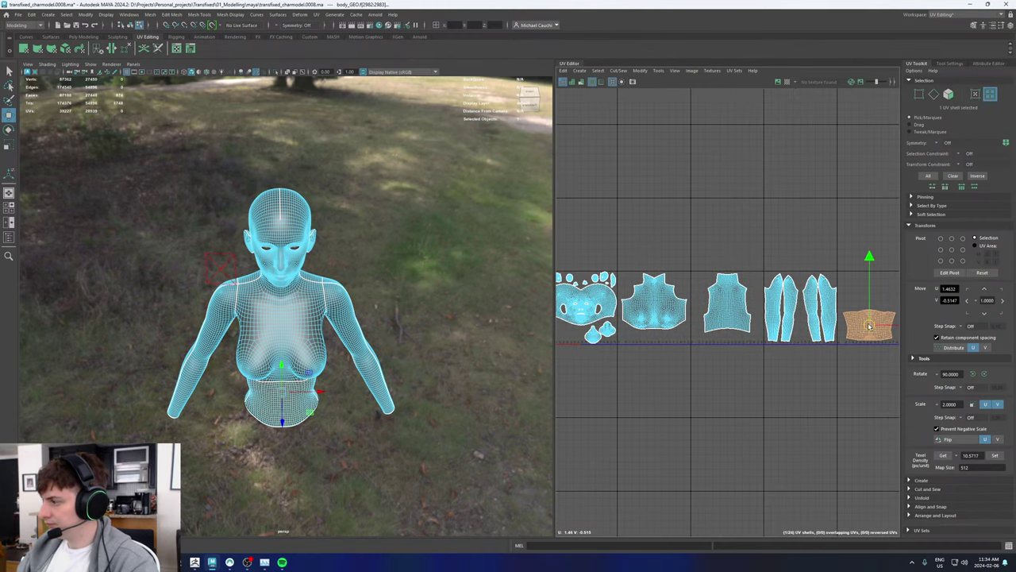
scroll(785, 322, down, 2)
Step: Match the back waist shell's texel density to the front one at 12.7995, and set it level above it in the fifth tile
click(574, 343)
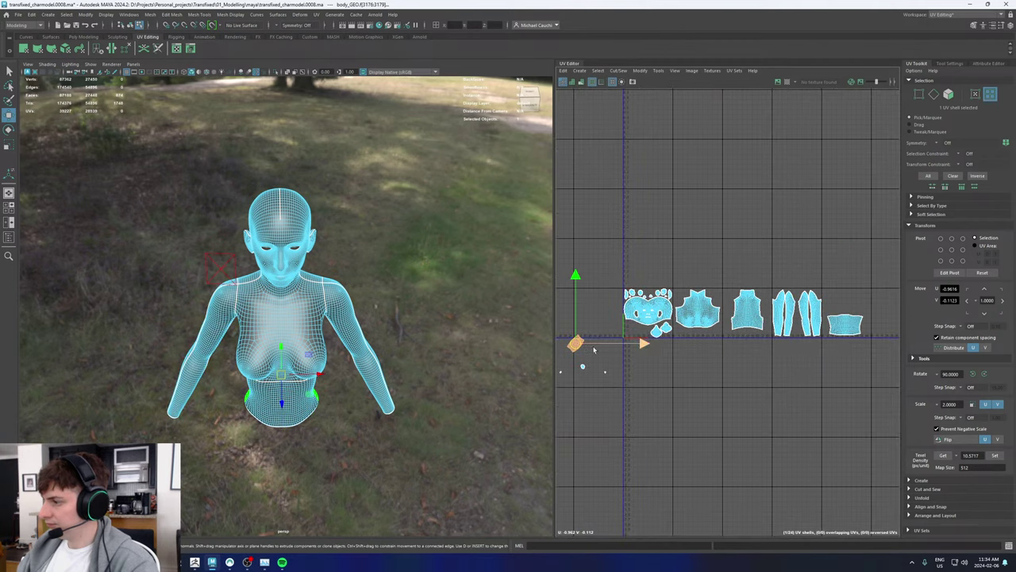
click(860, 324)
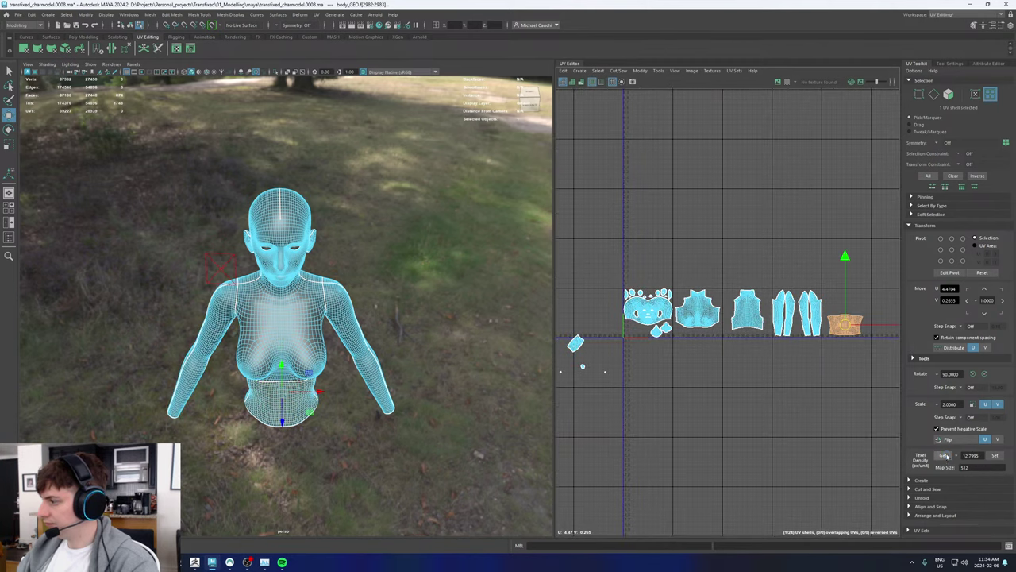
click(575, 343)
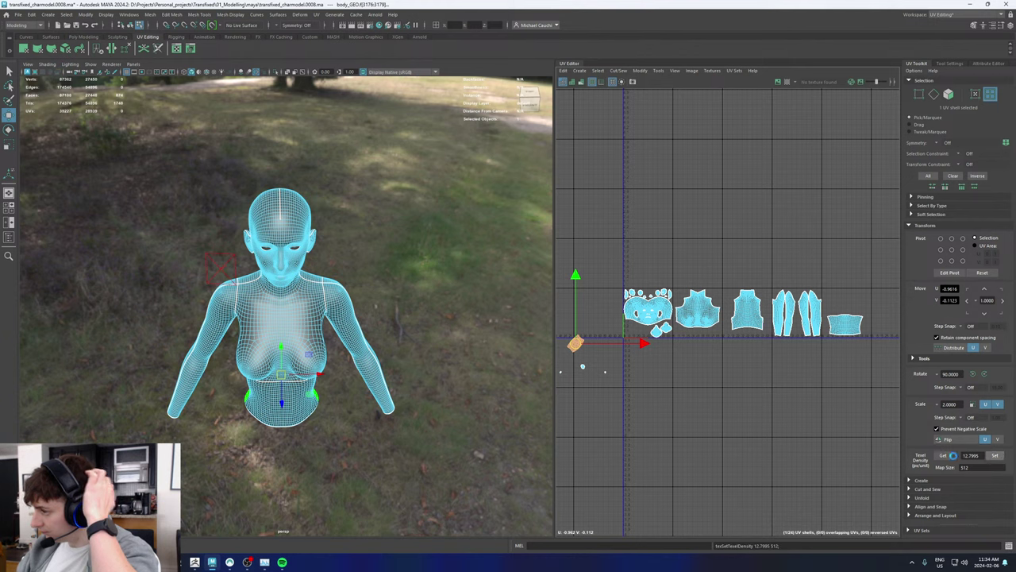
drag(574, 343, 843, 299)
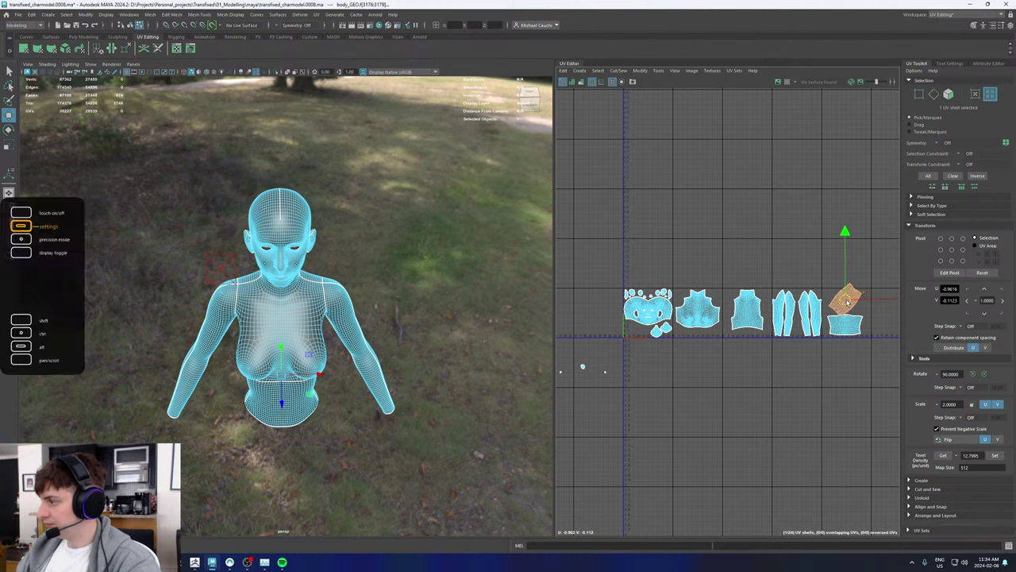
key(e)
drag(866, 242, 895, 294)
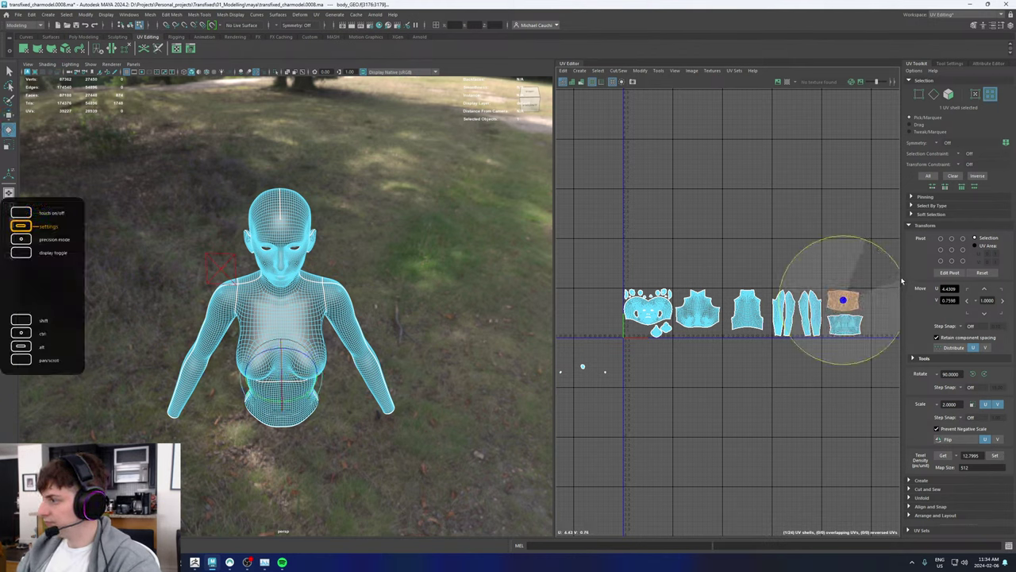
key(w)
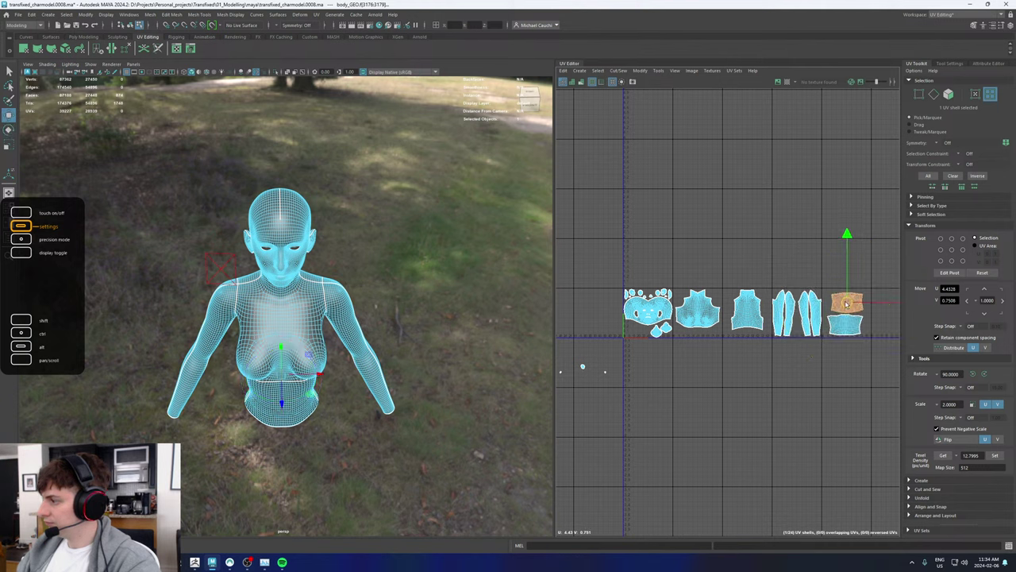
Step: Unfold the three small remaining shells and set their texel density to 12.7995
drag(561, 356, 561, 357)
shift+right_click(562, 369)
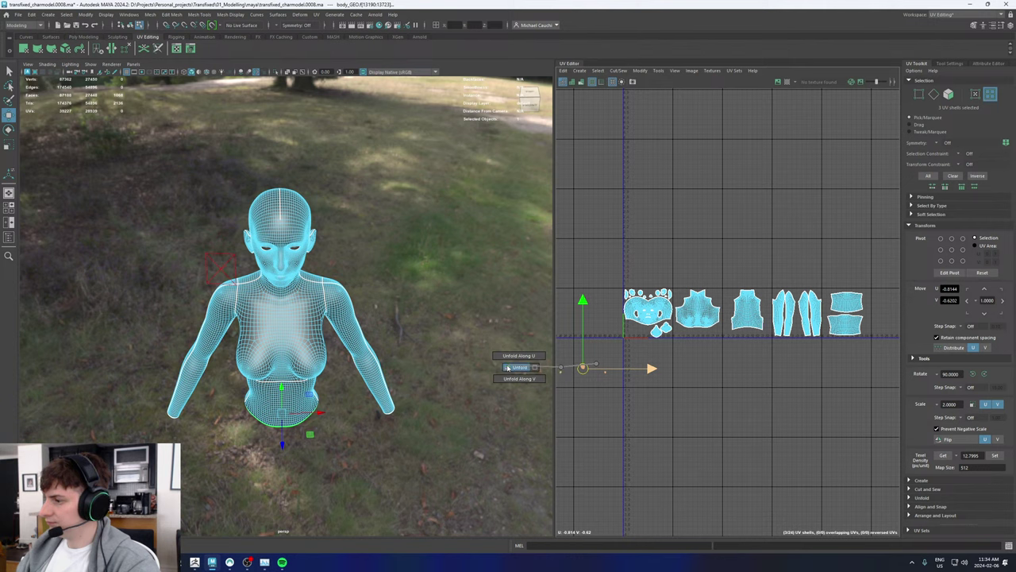
click(508, 367)
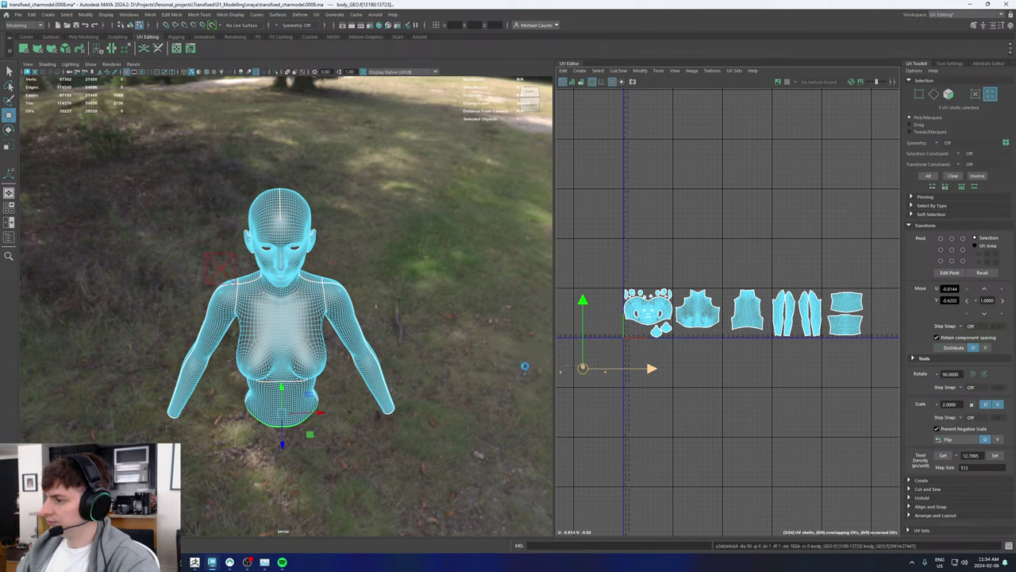
click(996, 455)
Step: Move the waist's bottom cap shell to the right of the waist shells, at about U 5.40, V 0.53
click(589, 375)
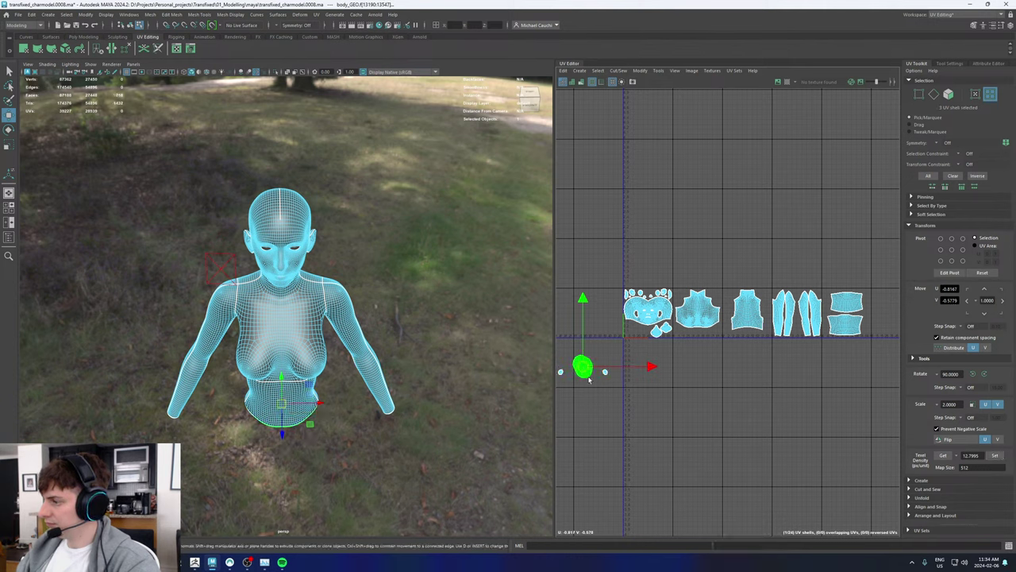
drag(584, 367, 870, 319)
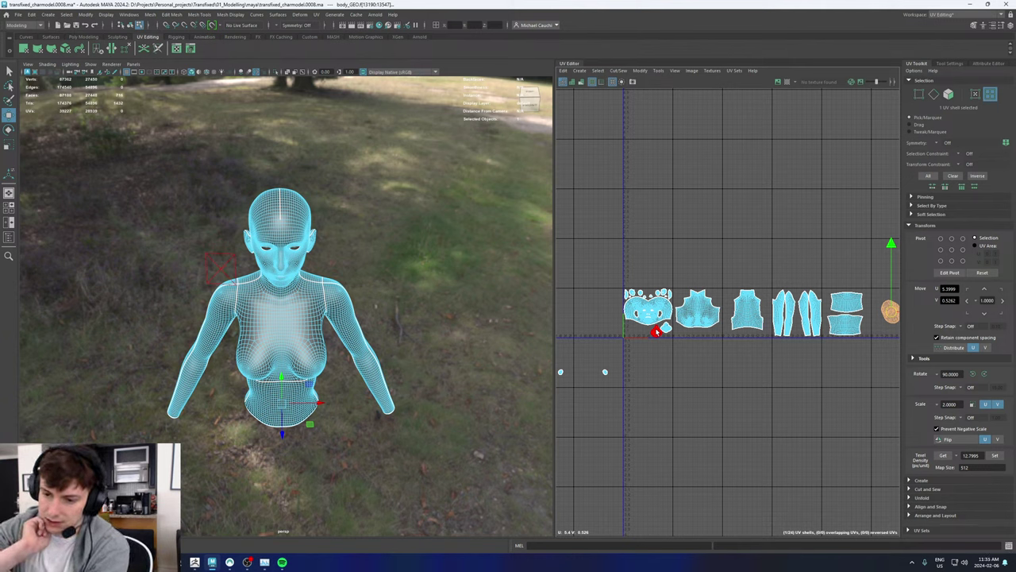
click(655, 331)
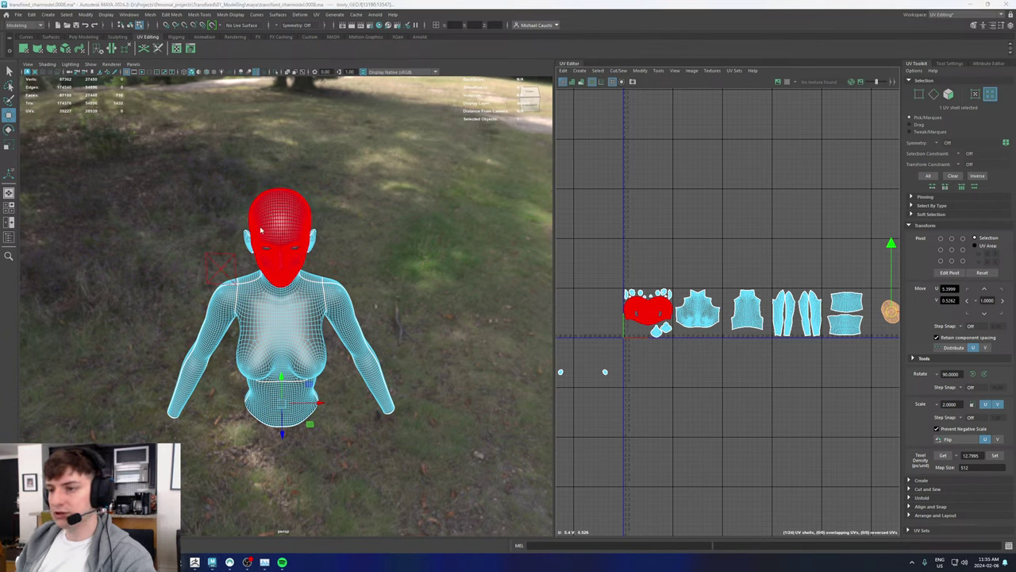
Step: Bring the painting reference over the workspace and examine the woman's clothing and the visible skin areas
mouse_move(0, 349)
right_down()
mouse_move(369, 279)
mouse_move(461, 243)
right_up()
scroll(460, 242, up, 3)
scroll(474, 268, down, 4)
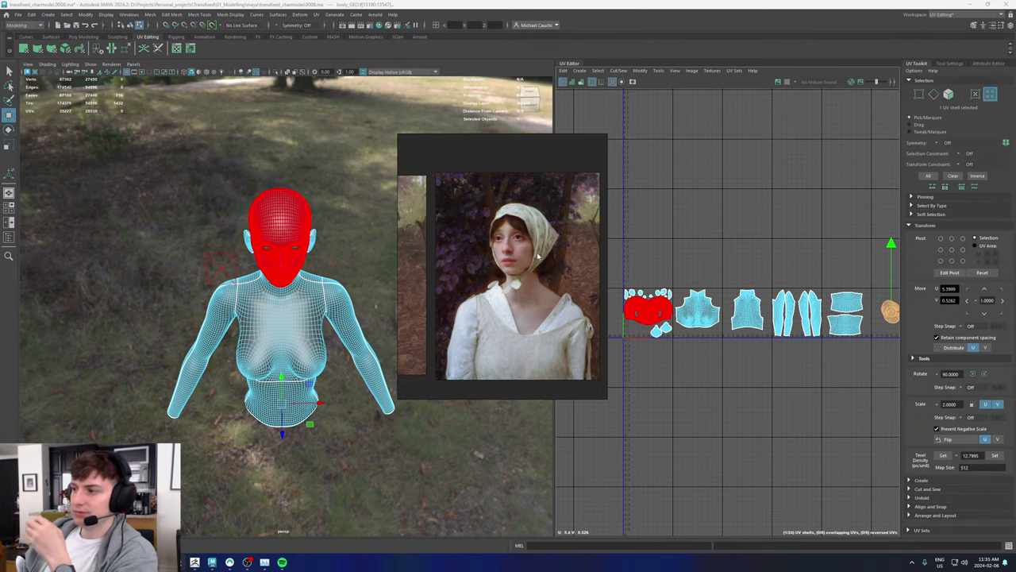
middle_drag(538, 255, 442, 270)
scroll(482, 241, up, 4)
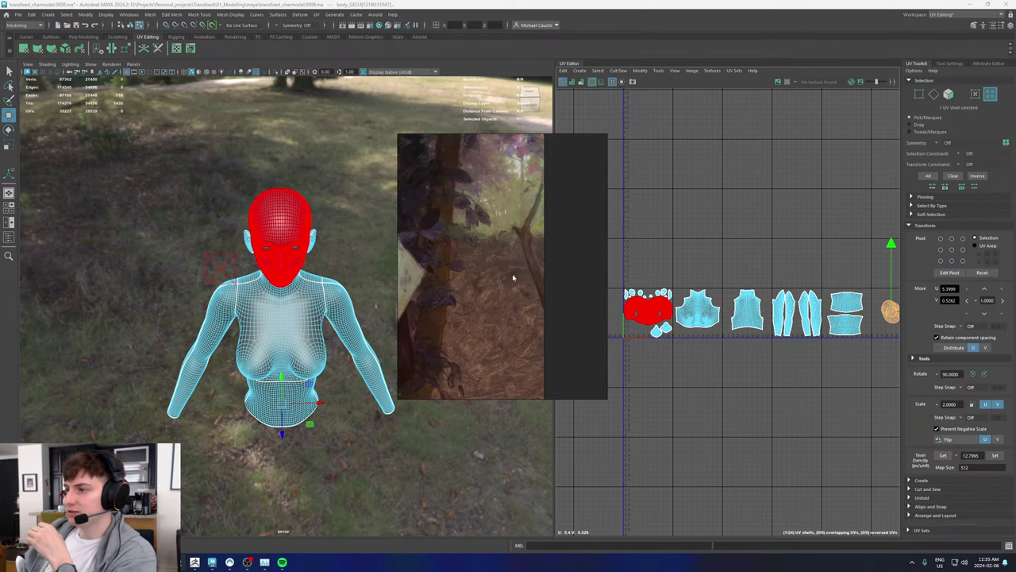
scroll(503, 284, down, 5)
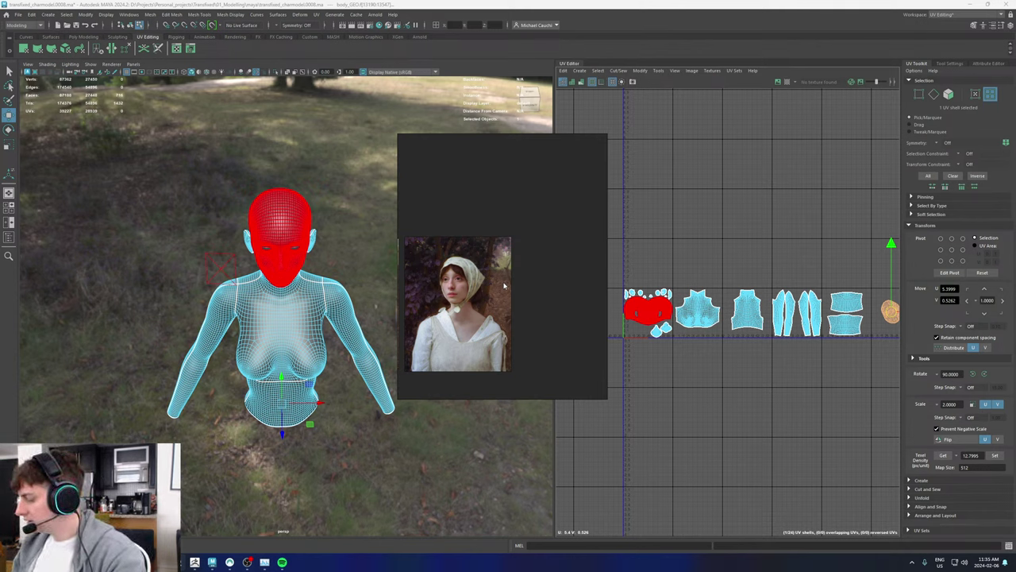
click(460, 123)
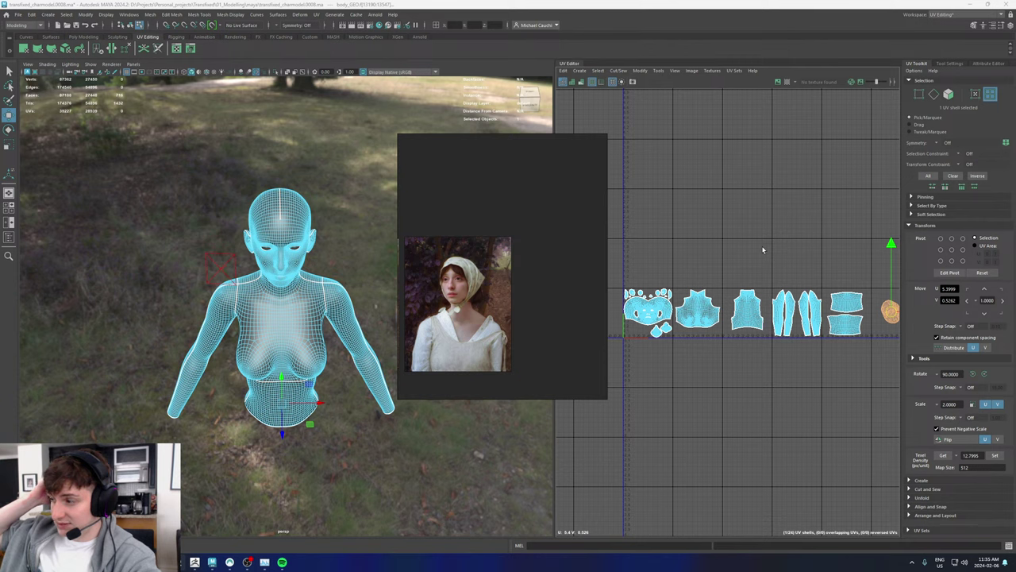
Step: Rotate and scale down the waist's bottom cap shell, and tuck it into the fifth tile's upper-left corner beside the waist shells
alt+drag(242, 308, 243, 287)
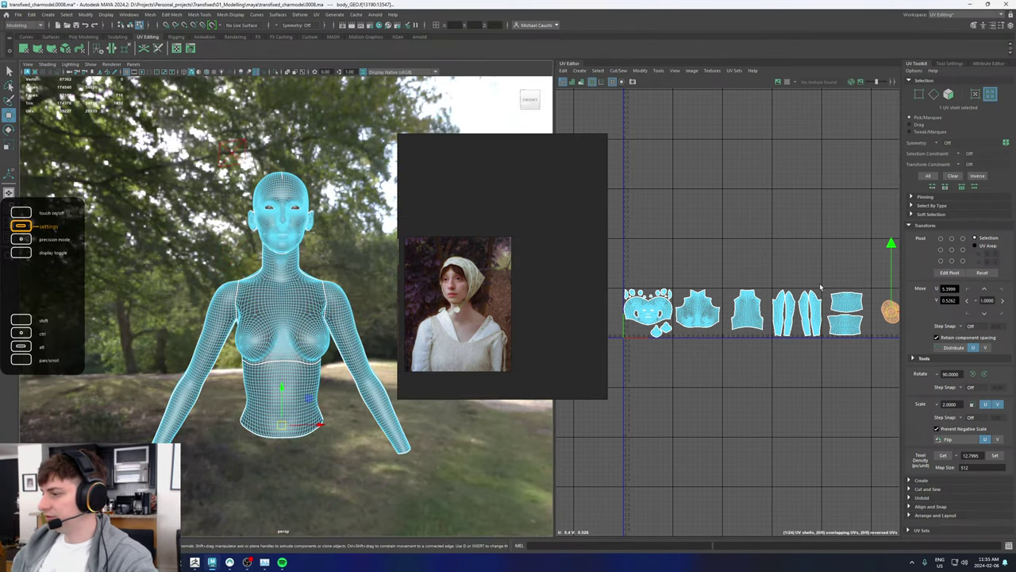
scroll(811, 287, down, 4)
scroll(849, 301, up, 9)
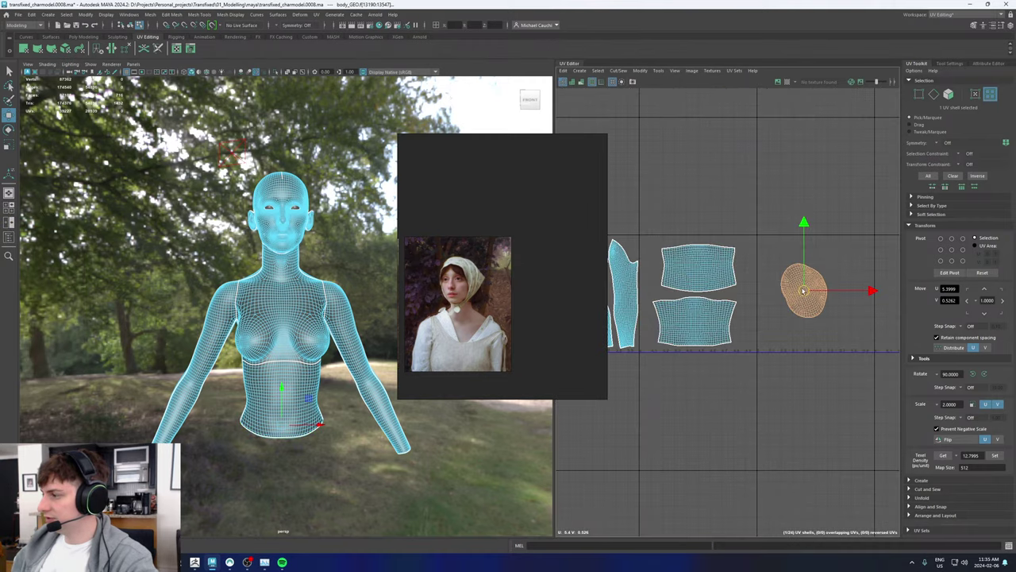
drag(803, 290, 783, 268)
key(e)
drag(823, 218, 830, 244)
key(w)
drag(784, 270, 649, 229)
scroll(650, 265, up, 3)
key(r)
key(w)
Step: Move the two small wrist cap shells together to just below the fourth and fifth tiles
scroll(667, 247, down, 8)
alt+middle_drag(673, 300, 850, 325)
alt+middle_drag(667, 371, 783, 361)
drag(748, 369, 881, 341)
alt+middle_drag(881, 341, 718, 365)
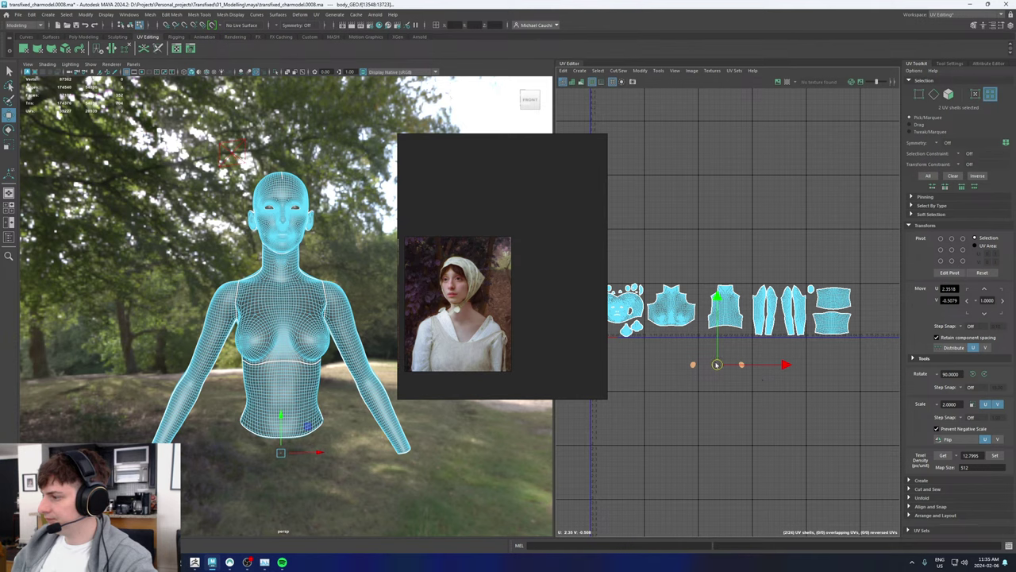
drag(717, 364, 781, 265)
Step: Stack the two wrist cap shells between the arm pairs, at about U 3.51, V 0.32 and U 3.51, V 0.15
scroll(779, 348, up, 5)
click(785, 340)
alt+middle_drag(899, 338, 817, 341)
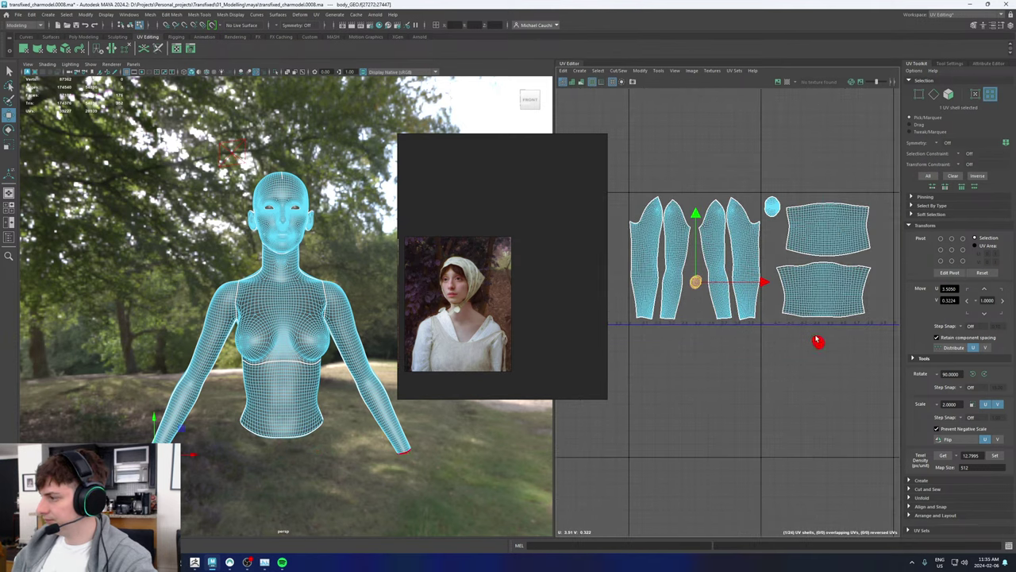
click(817, 342)
drag(819, 344, 697, 307)
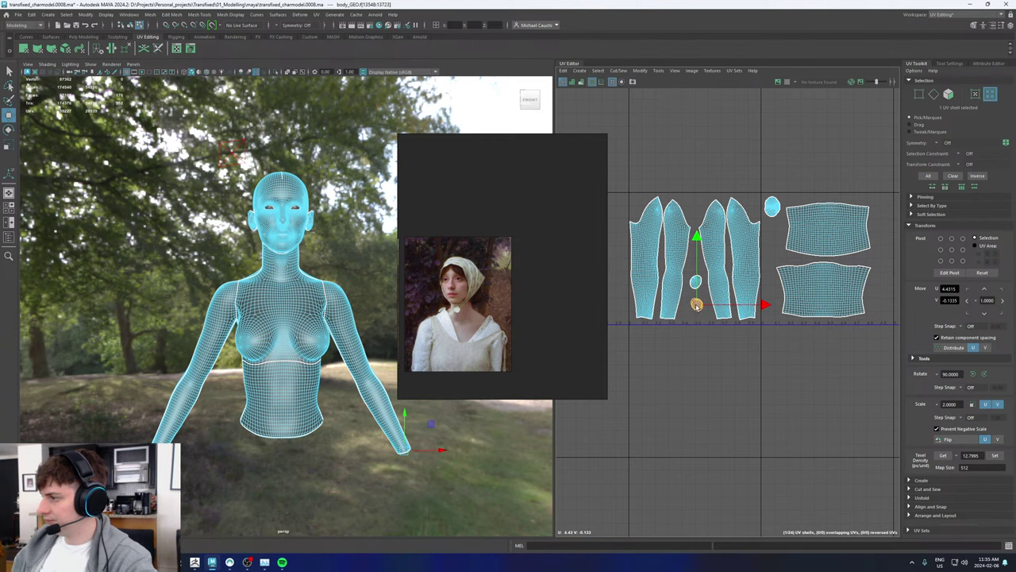
scroll(770, 333, down, 6)
alt+middle_drag(668, 283, 702, 276)
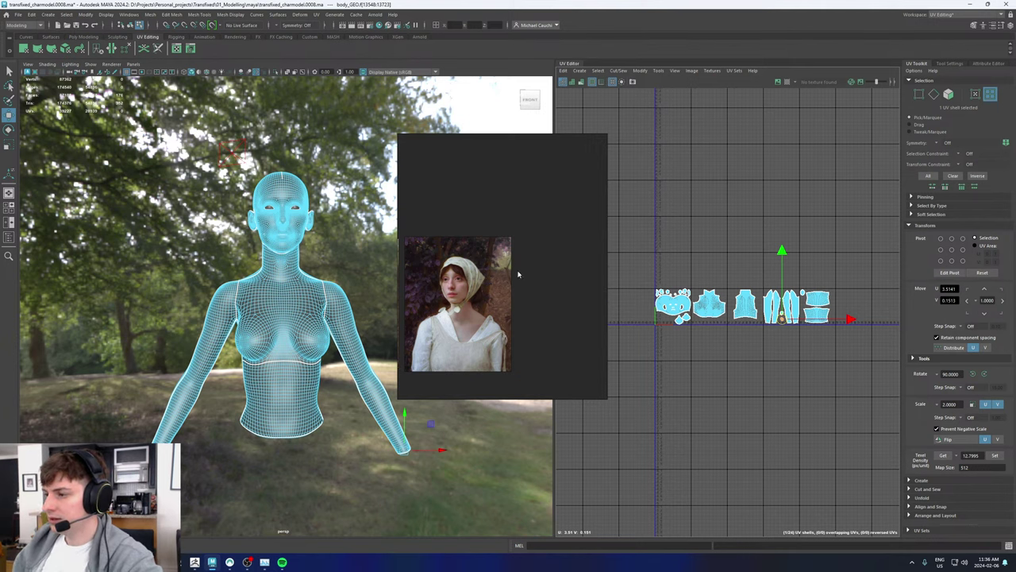
Step: Examine the face and neckline in the painting reference and compare them with the model's head and shoulders
scroll(458, 318, up, 6)
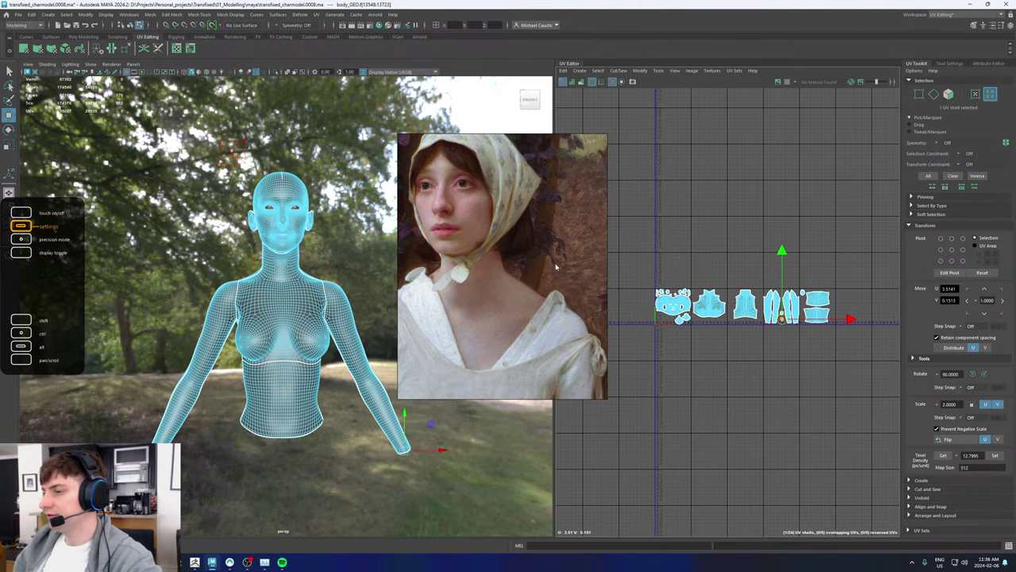
scroll(499, 311, down, 6)
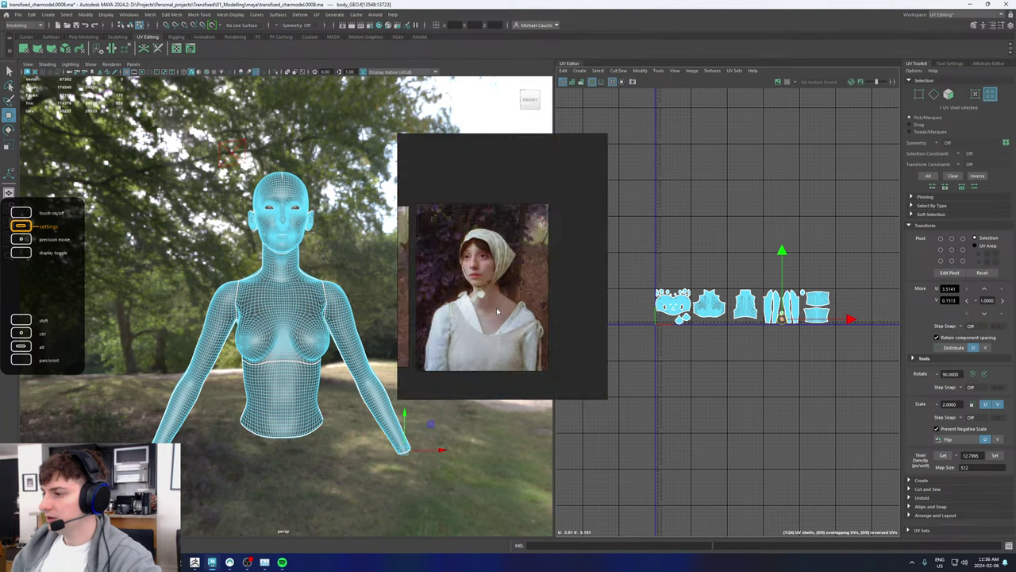
scroll(494, 311, up, 6)
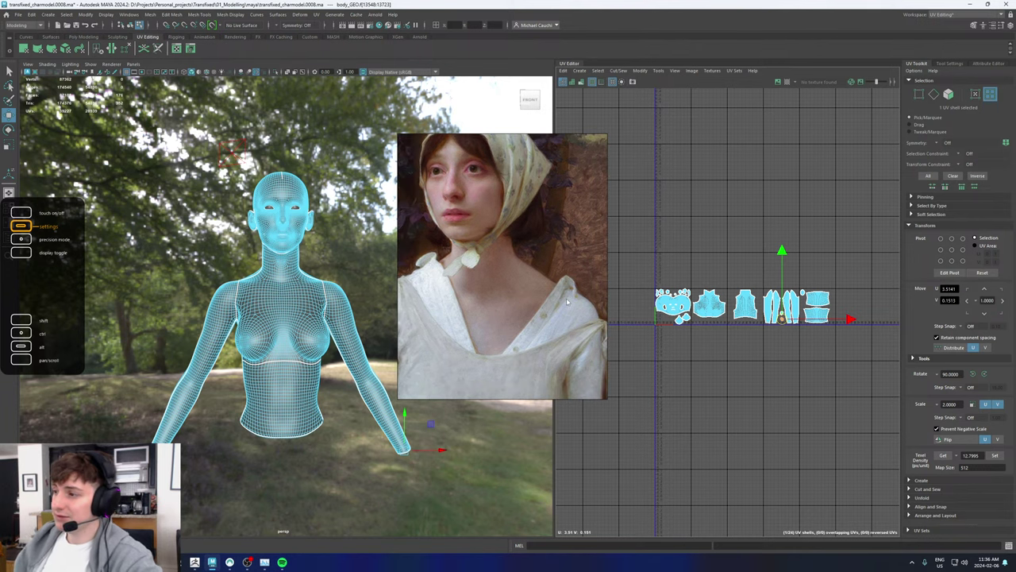
alt+drag(272, 196, 272, 230)
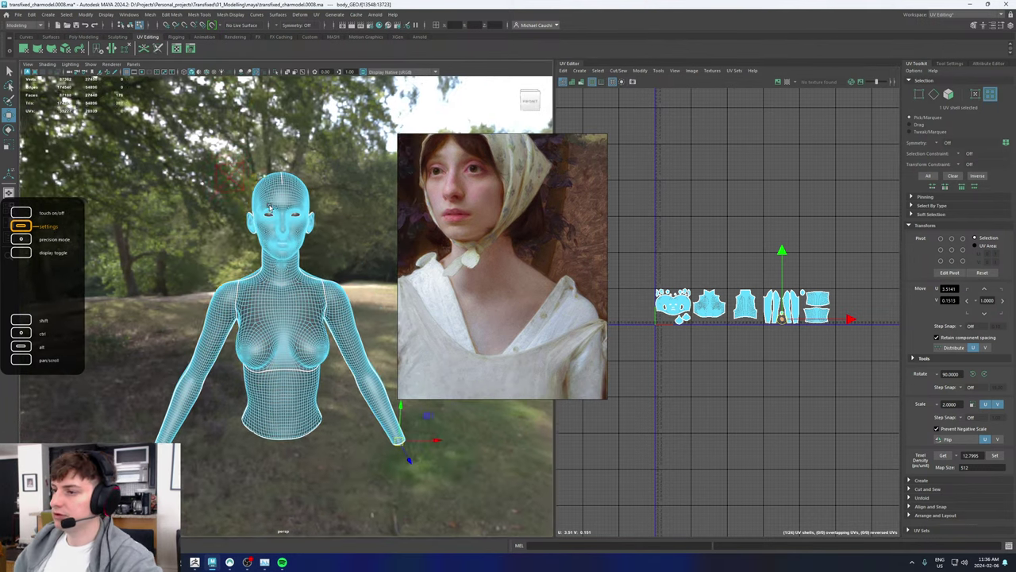
alt+middle_drag(272, 230, 287, 335)
alt+right_drag(287, 334, 457, 357)
alt+drag(458, 357, 432, 327)
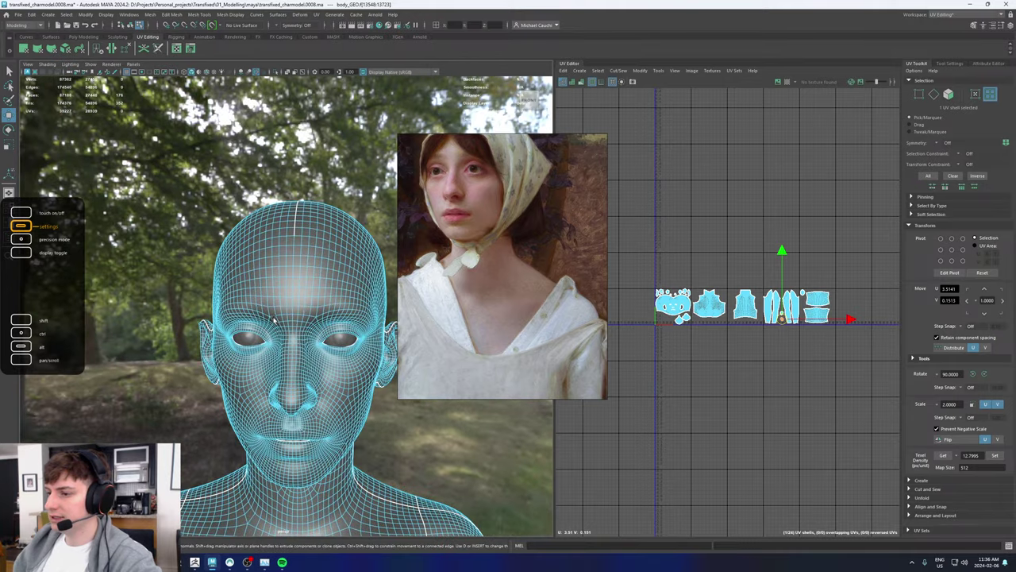
alt+middle_drag(405, 333, 391, 266)
alt+drag(390, 266, 380, 248)
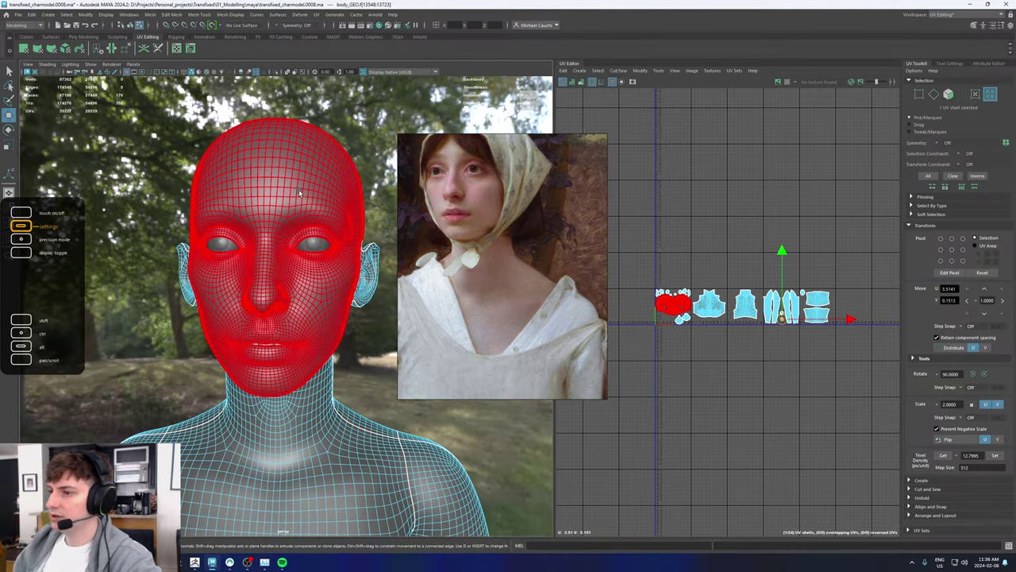
Step: Centre the lower waist shell horizontally in the fifth tile by setting its U position to 4.5
key(F8)
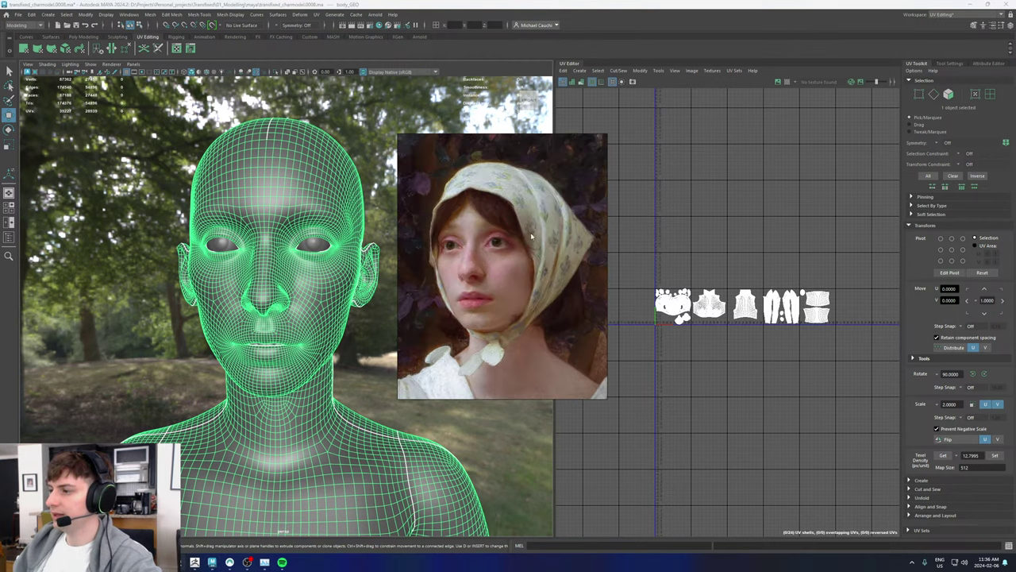
alt+drag(227, 288, 262, 289)
scroll(736, 309, up, 8)
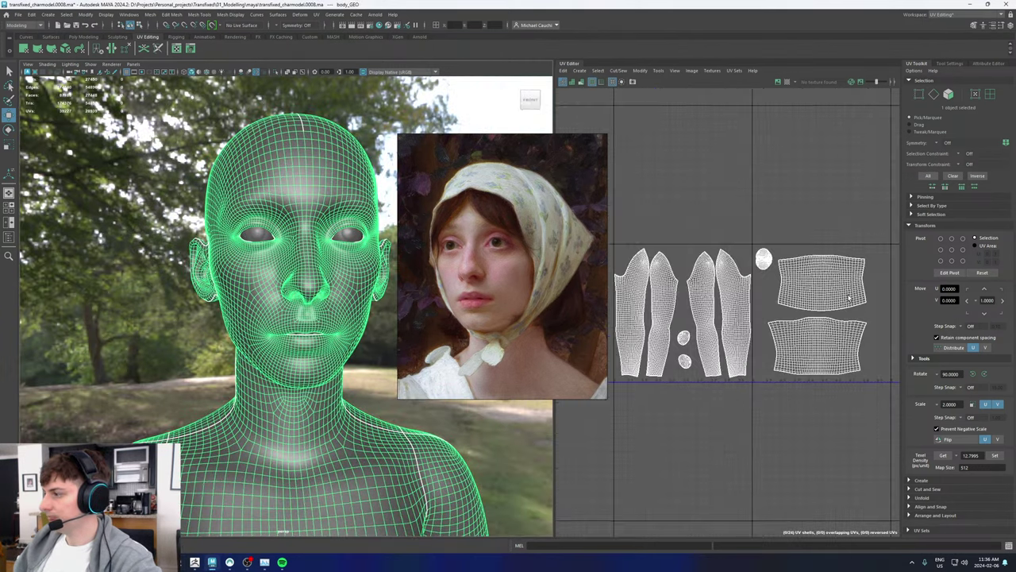
scroll(797, 301, down, 4)
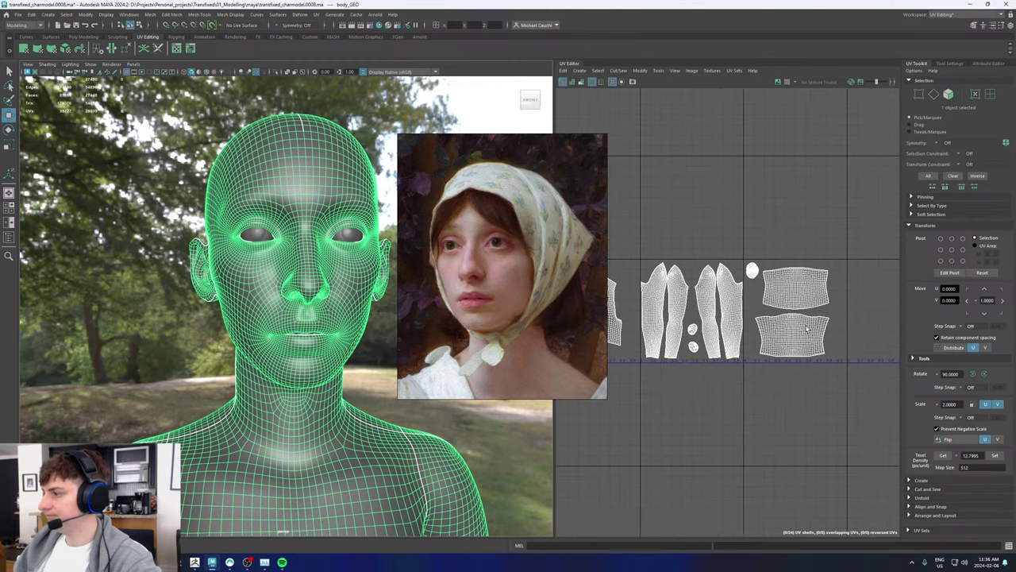
right_drag(799, 335, 765, 312)
click(782, 327)
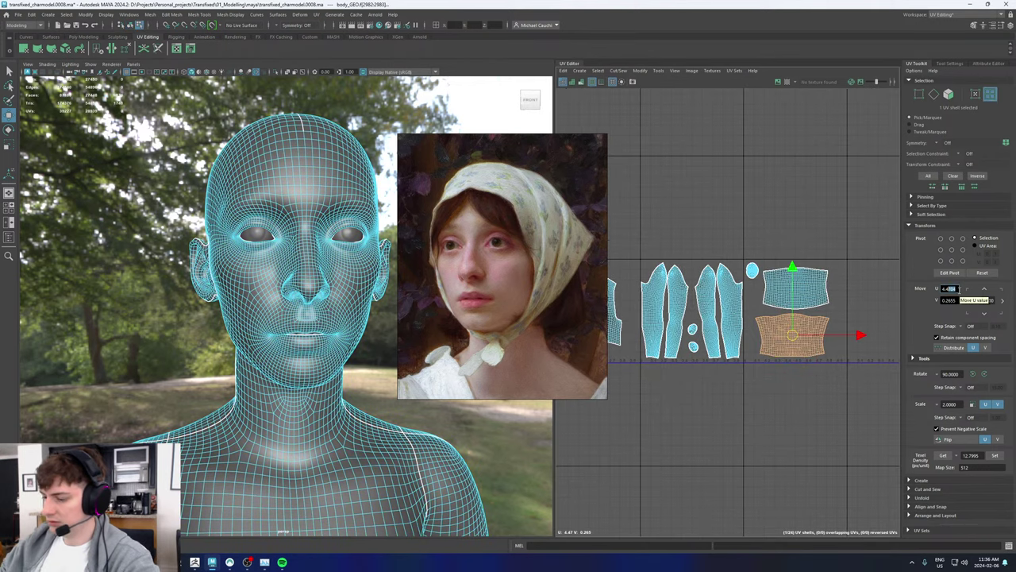
text(4.5)
key(Return)
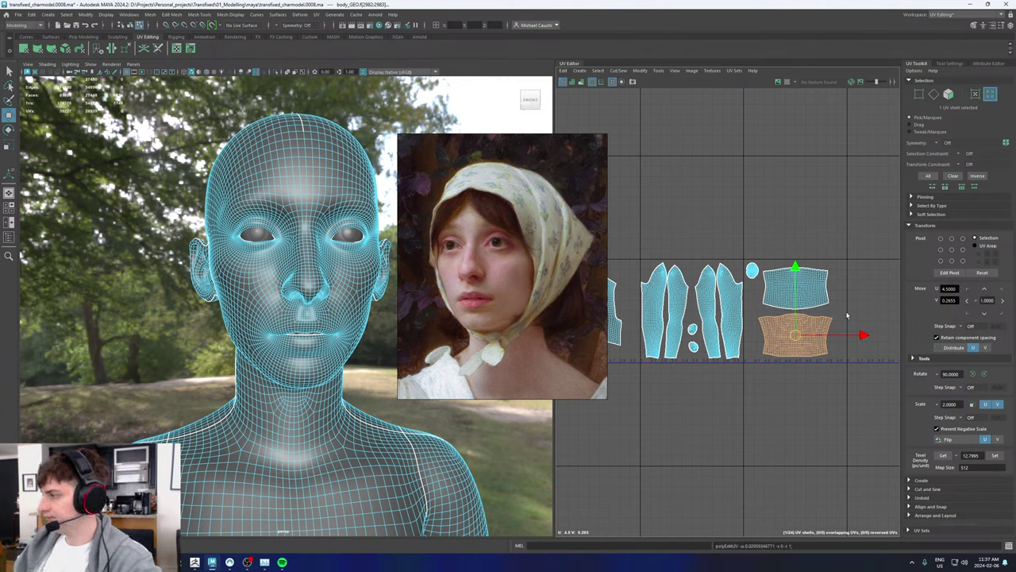
Step: Set the upper waist shell's U position to 4.5 to line it up with the lower one
click(796, 290)
double_click(953, 289)
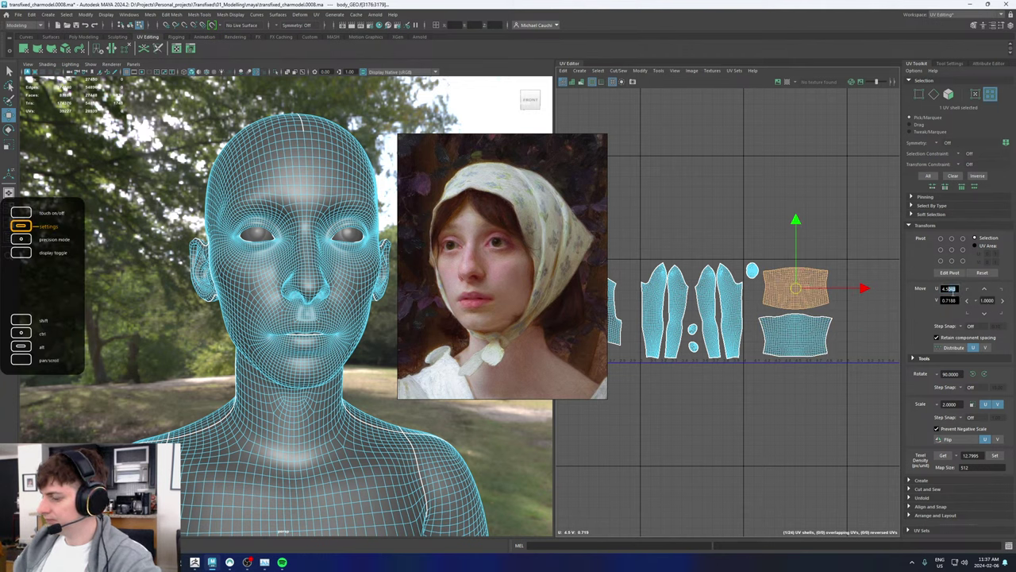
text(4.5)
key(Return)
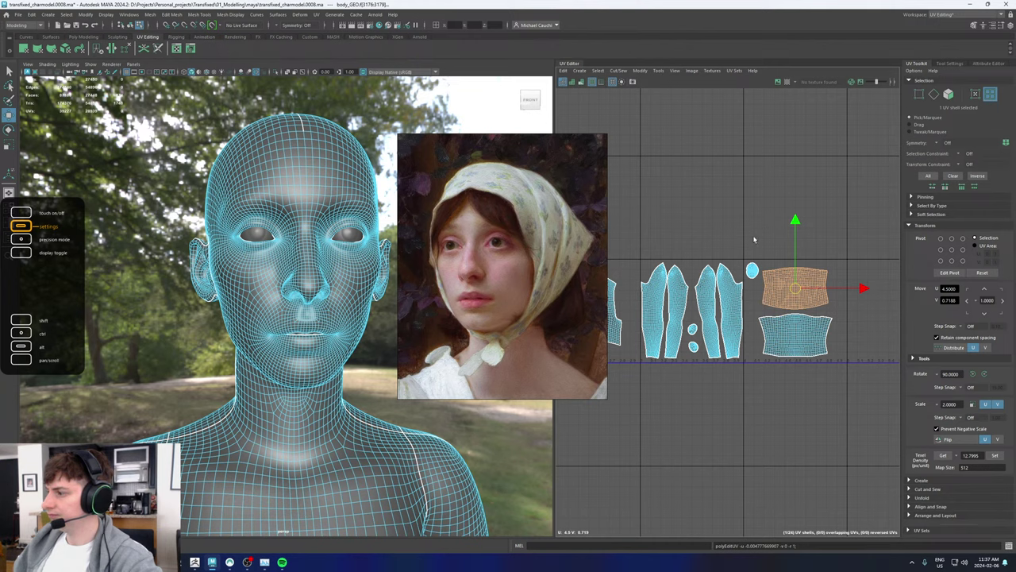
scroll(738, 316, up, 3)
scroll(737, 312, down, 2)
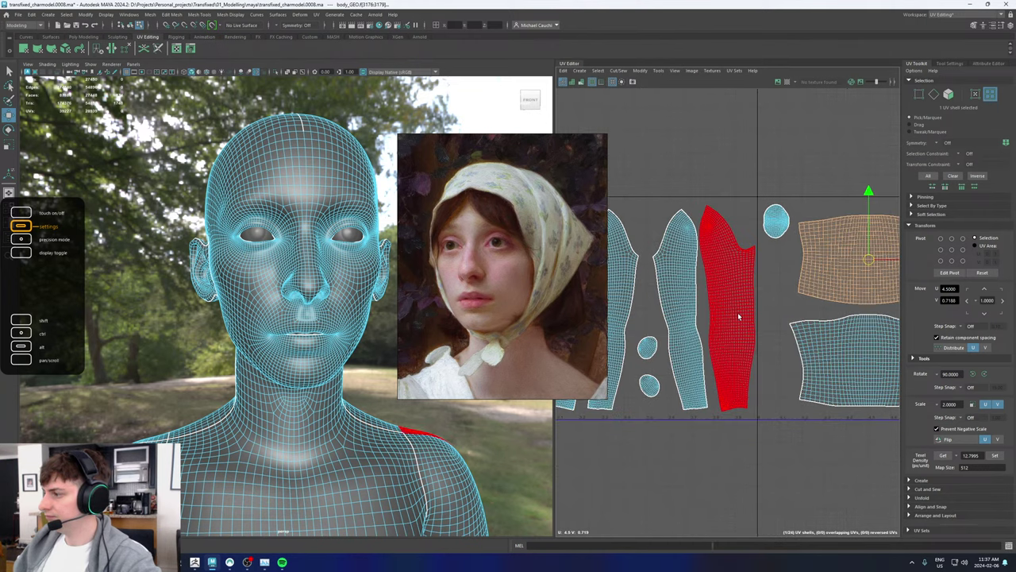
click(738, 312)
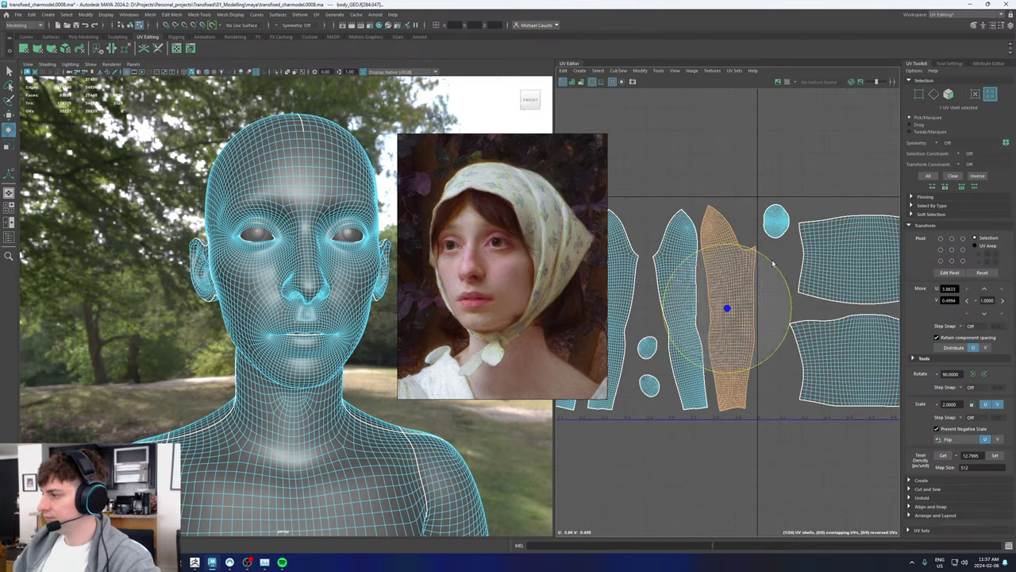
click(791, 288)
scroll(754, 317, down, 2)
scroll(755, 317, down, 2)
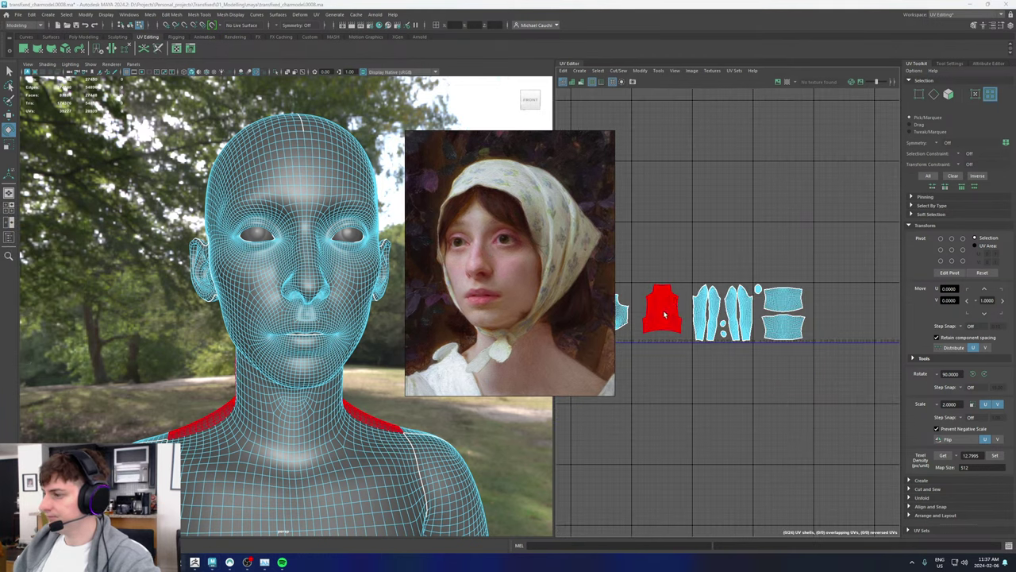
Step: Return to object selection, show the Outliner, select Inner_Mouth_GRP, and frame its UVs
right_drag(237, 271, 270, 261)
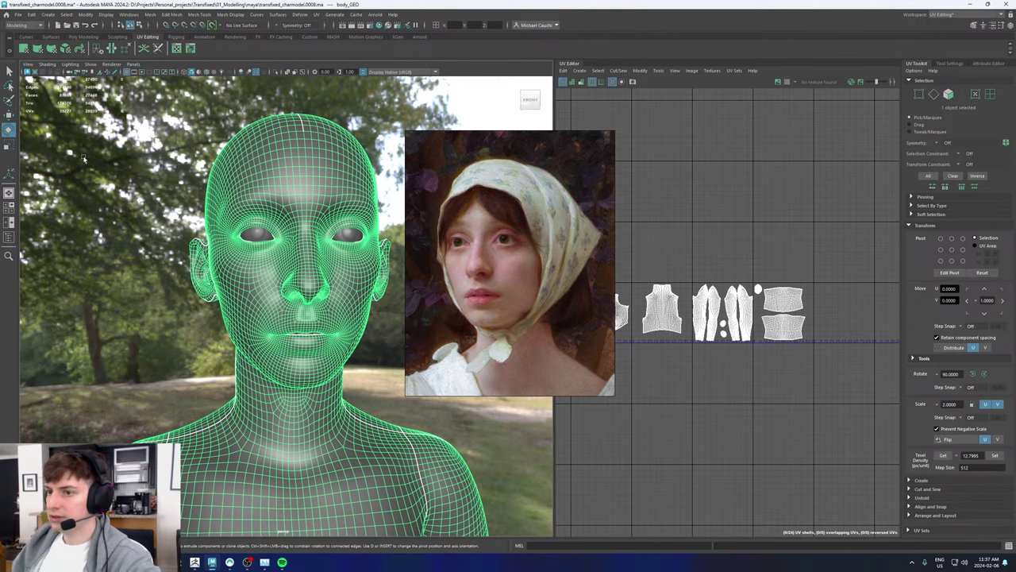
click(9, 236)
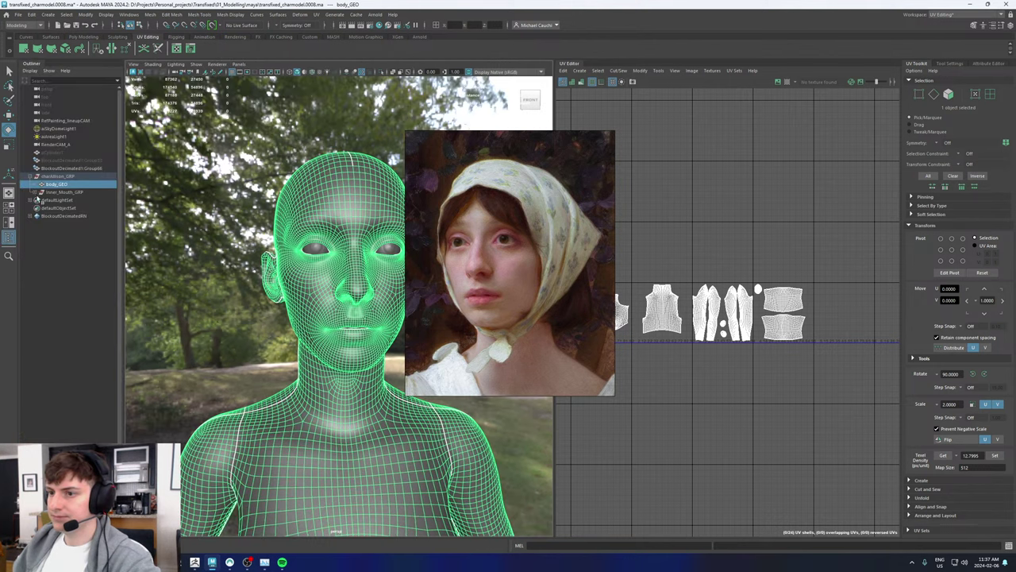
click(36, 192)
click(57, 194)
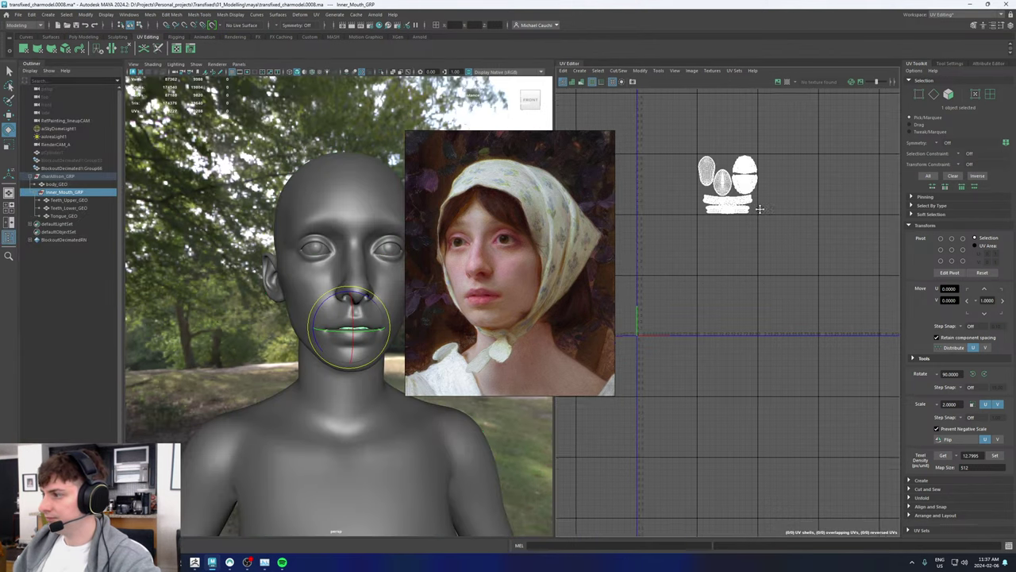
key(f)
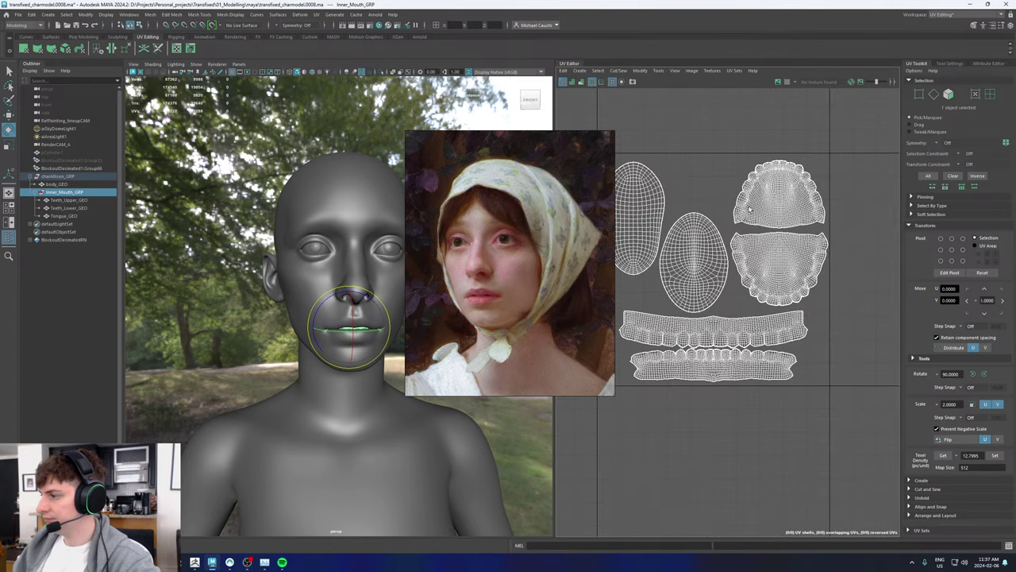
Step: Get the texel density of the upper teeth's palate shell, and select all six inner-mouth UV shells
right_drag(748, 208, 766, 262)
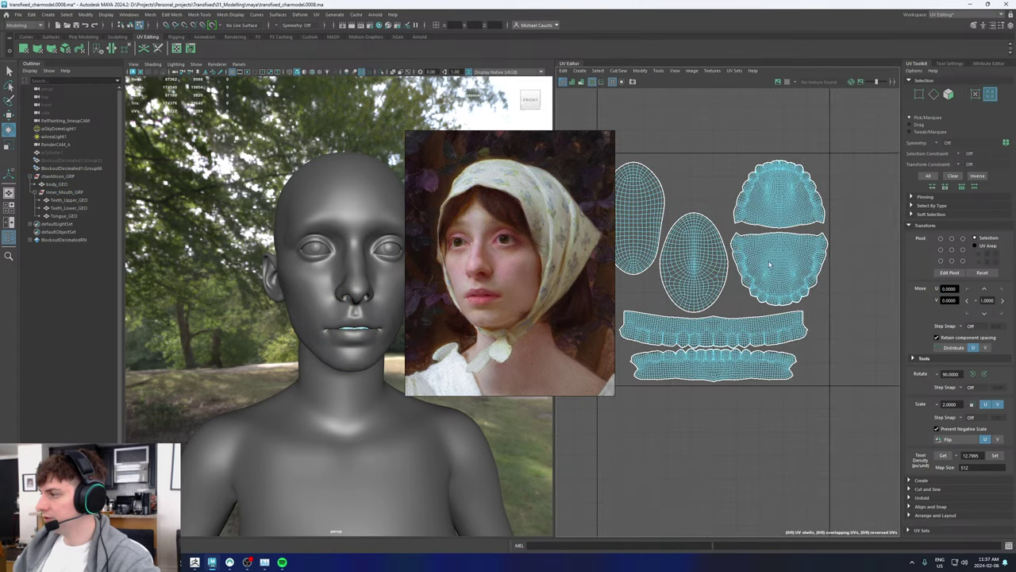
click(779, 268)
click(942, 455)
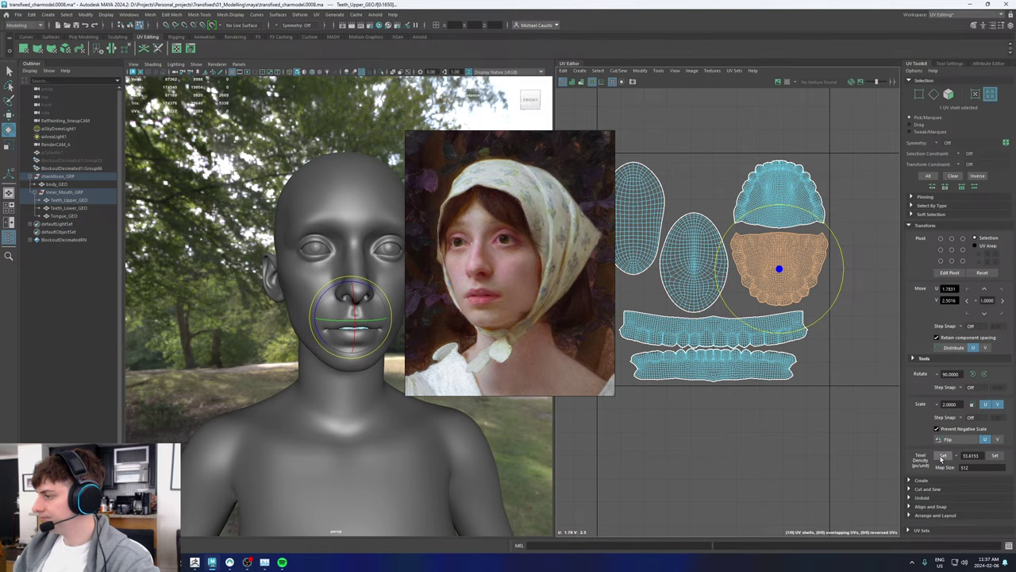
scroll(735, 274, down, 3)
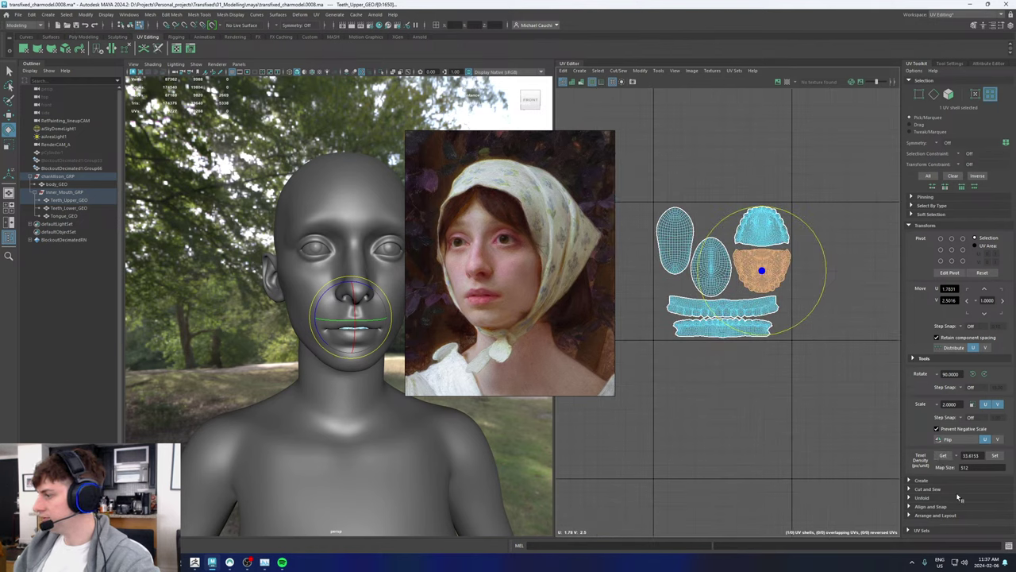
drag(641, 182, 825, 397)
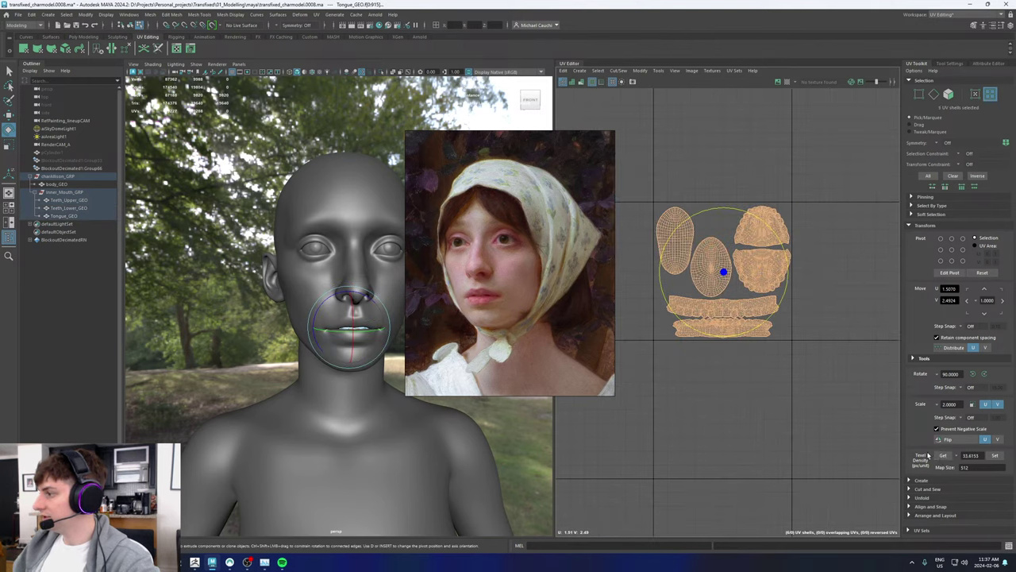
Step: Try setting the six inner-mouth shells' texel density to 12 and moving a tongue shell inward, and undo both changes
click(943, 455)
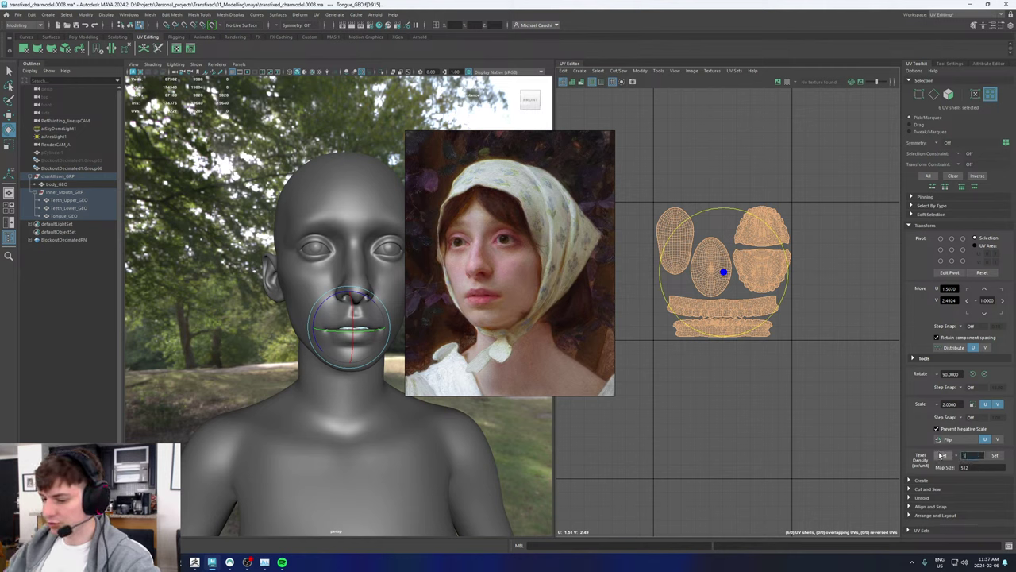
click(994, 455)
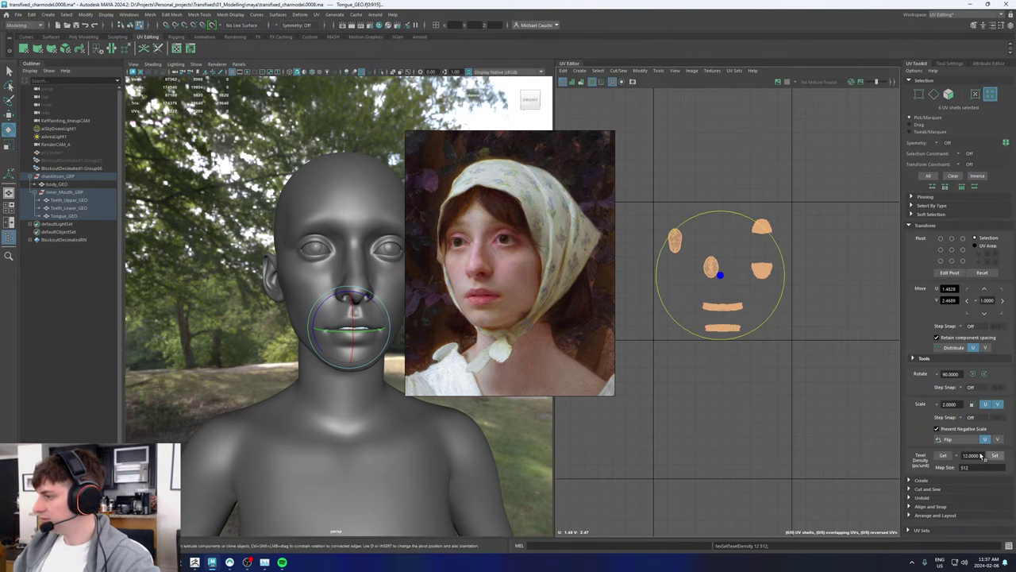
click(783, 300)
click(673, 241)
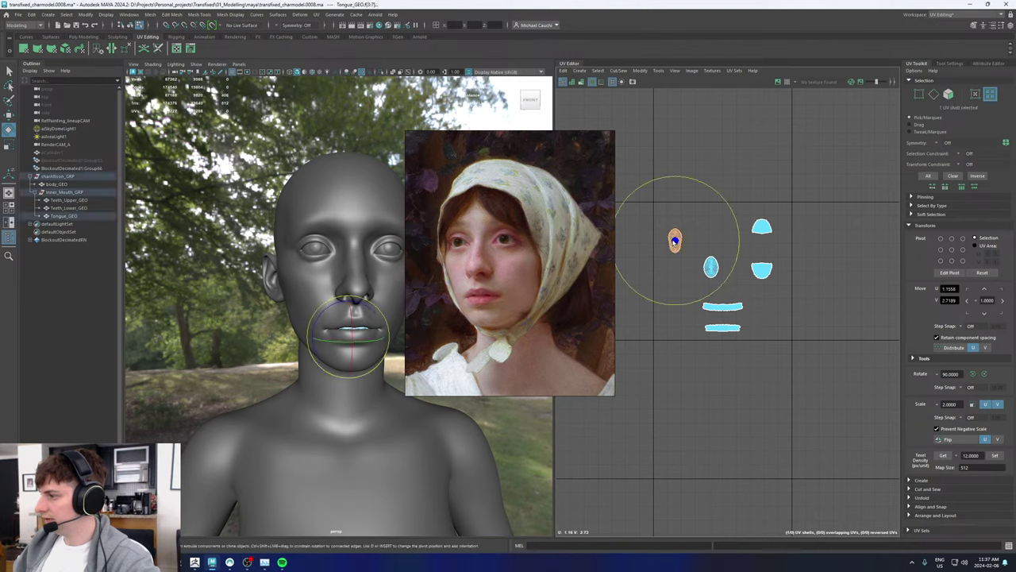
key(w)
drag(674, 240, 698, 262)
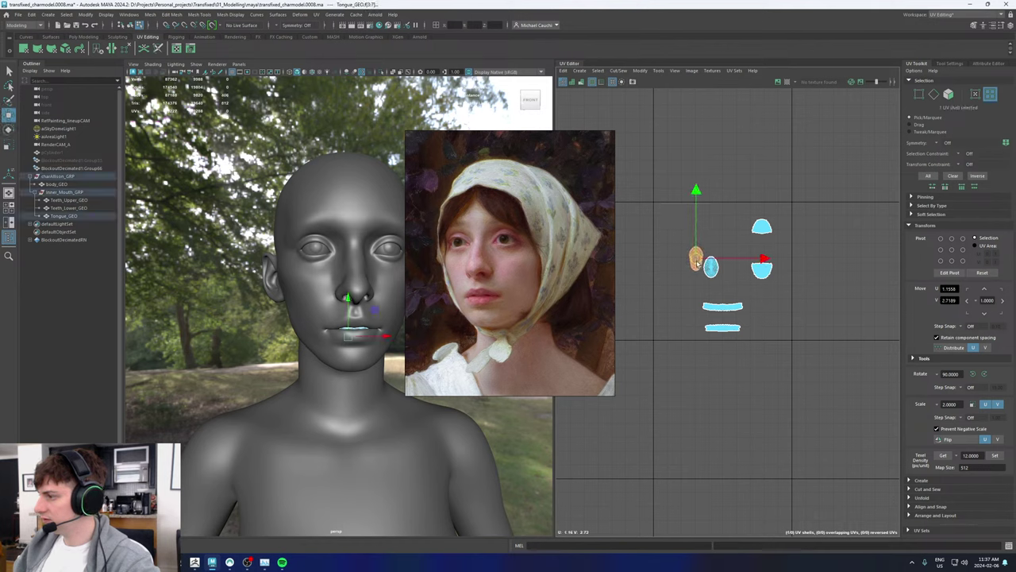
key(ctrl+z)
key(ctrl+z)
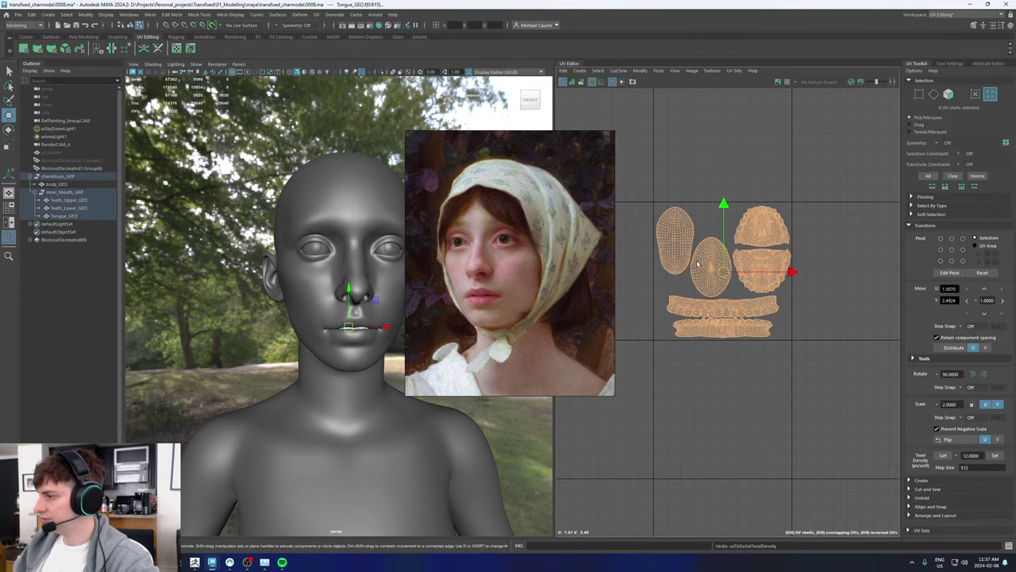
Step: Scale the six inner-mouth shells down together to a texel density of about 12.5
key(r)
drag(724, 273, 680, 276)
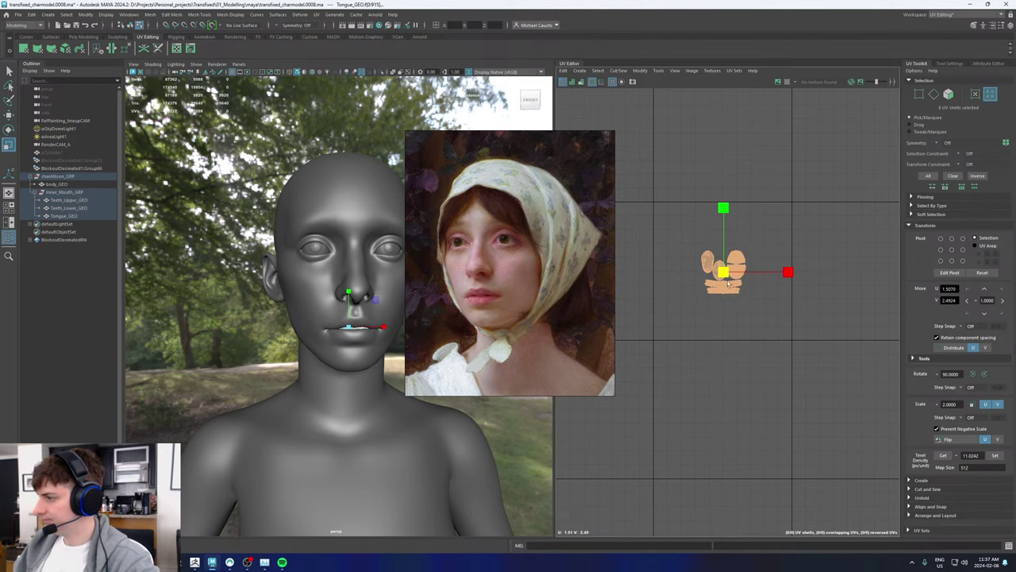
click(943, 455)
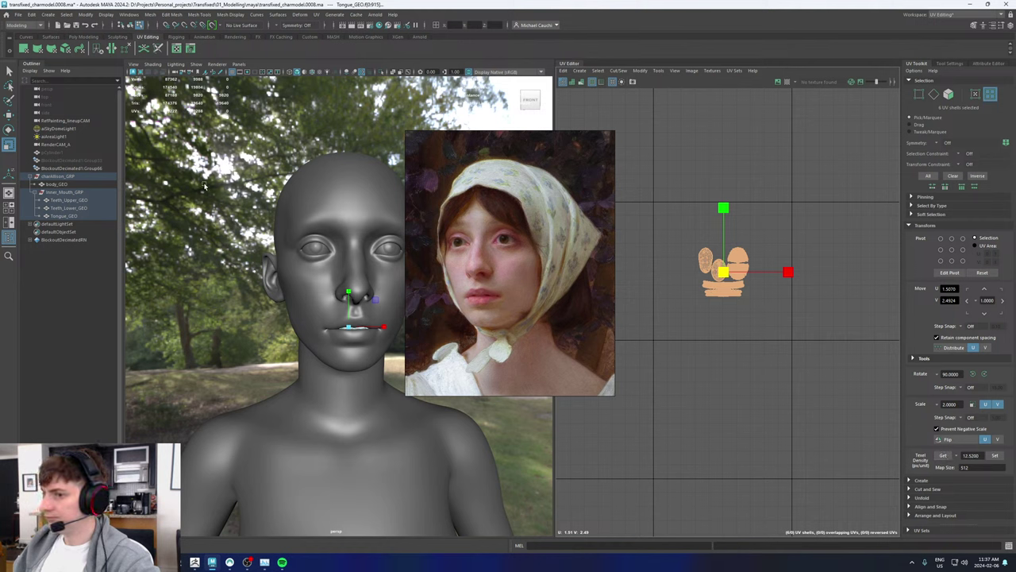
Step: Show the body's UVs alongside and move the six inner-mouth shells into the first tile's lower-left corner, at about U 0.21, V 0.16
click(397, 240)
alt+right_drag(731, 314, 687, 238)
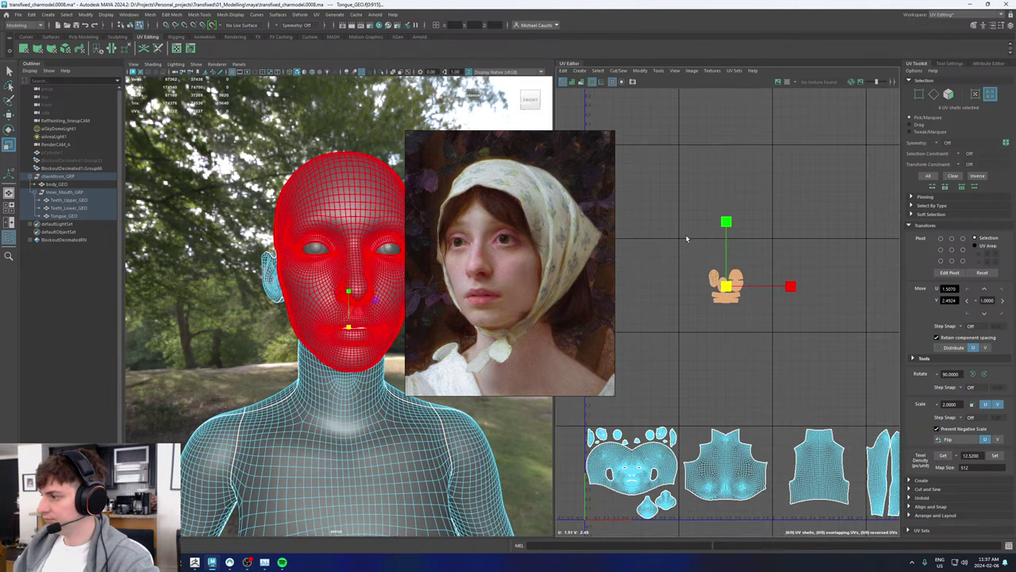
alt+middle_drag(740, 327, 784, 277)
key(w)
drag(783, 246, 664, 465)
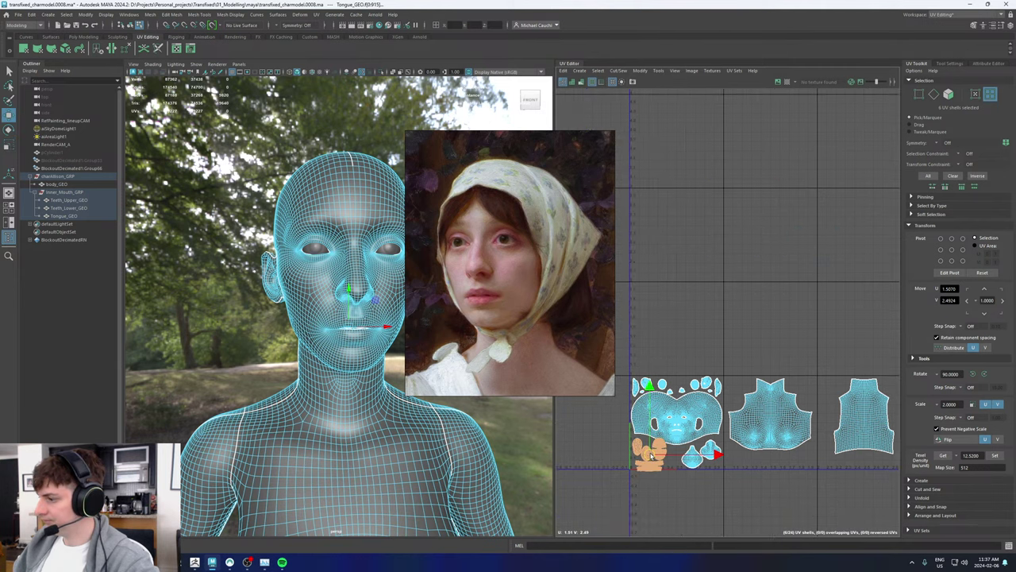
scroll(667, 475, up, 2)
alt+middle_drag(713, 459, 791, 446)
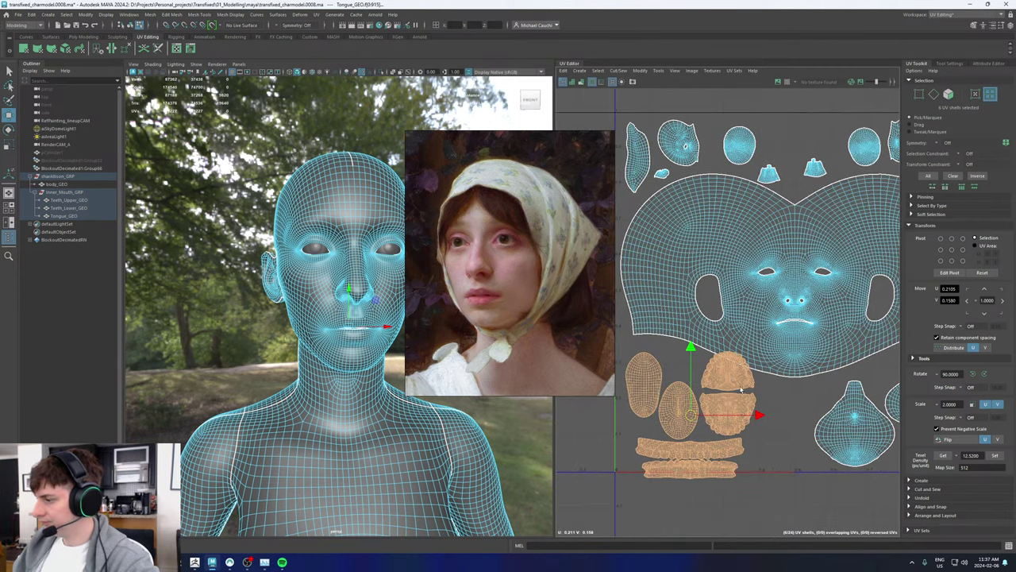
Step: Move the lower teeth's palate shell under the chin of the face shell, beside the neck-shaped ear shell
click(731, 378)
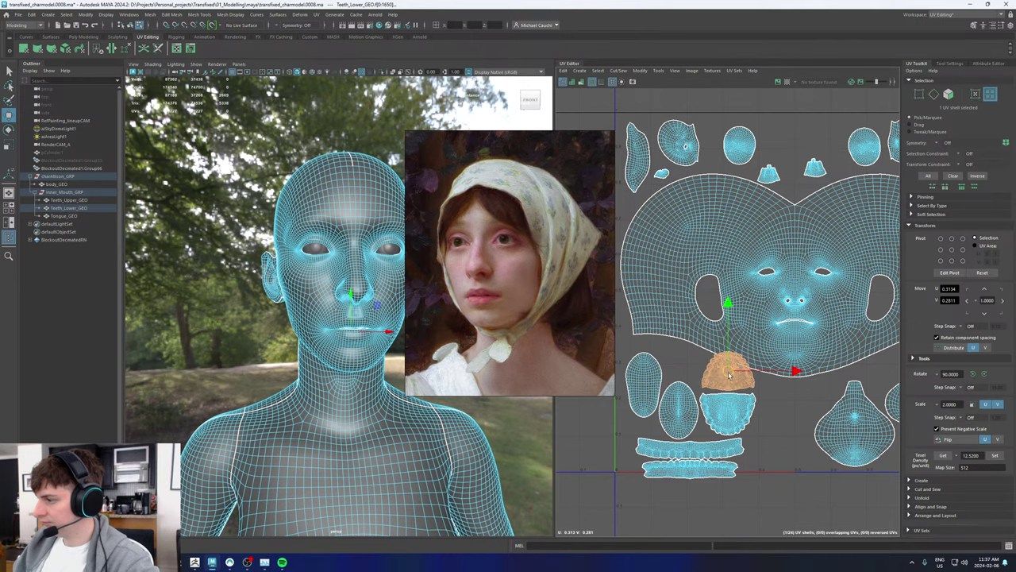
drag(731, 377, 782, 411)
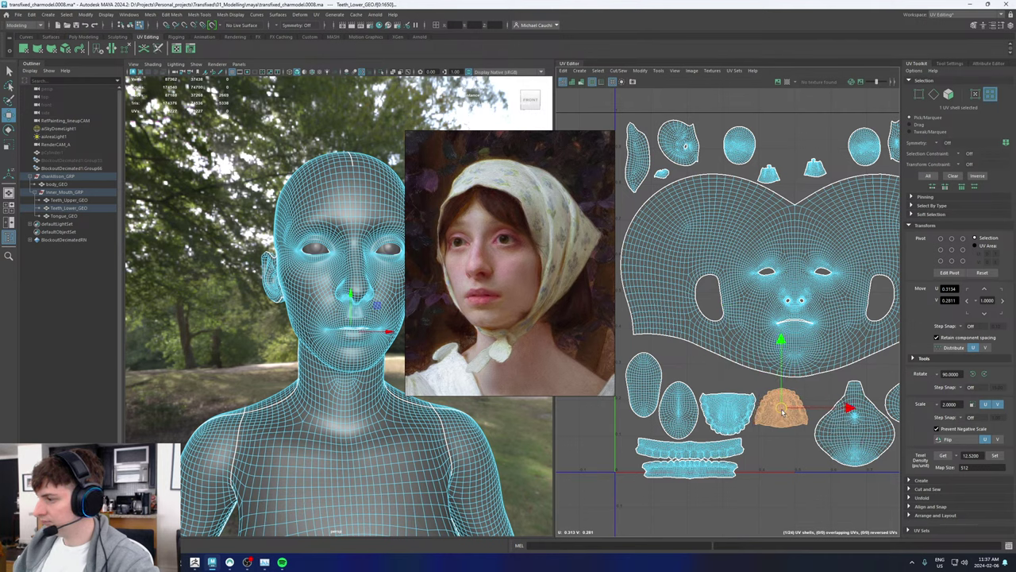
scroll(782, 411, up, 5)
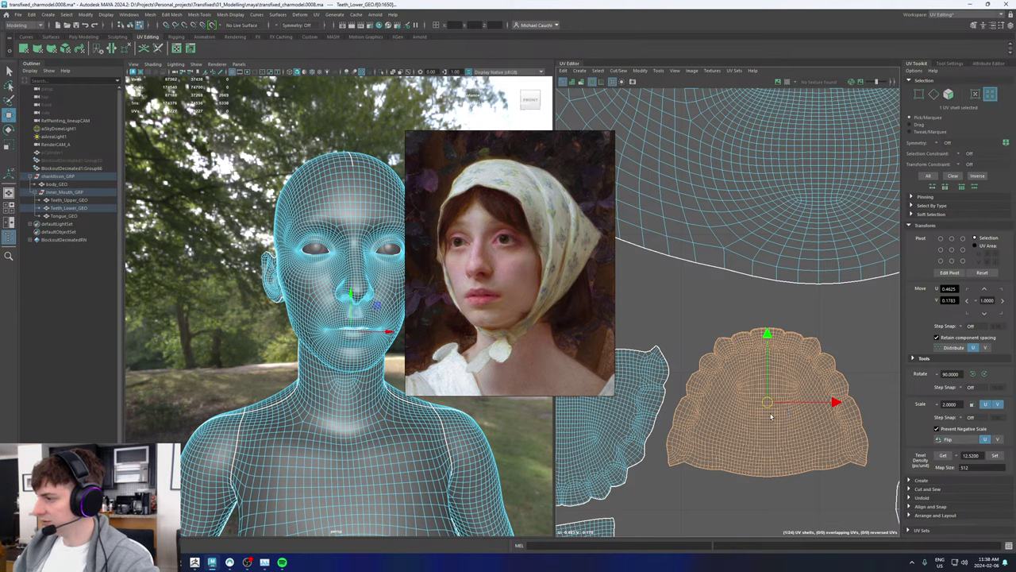
alt+middle_drag(685, 445, 739, 329)
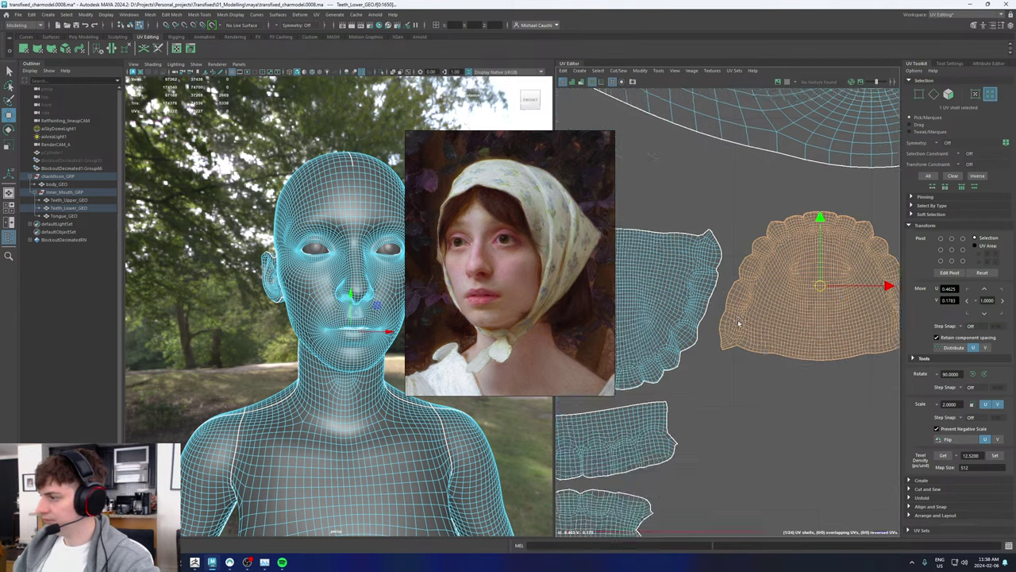
scroll(739, 328, down, 5)
drag(776, 316, 774, 303)
Step: Move the upper teeth's palate shell directly below the lower teeth's palate shell, at about U 0.46, V 0.07
click(689, 321)
drag(689, 320, 770, 371)
alt+middle_drag(691, 341, 779, 355)
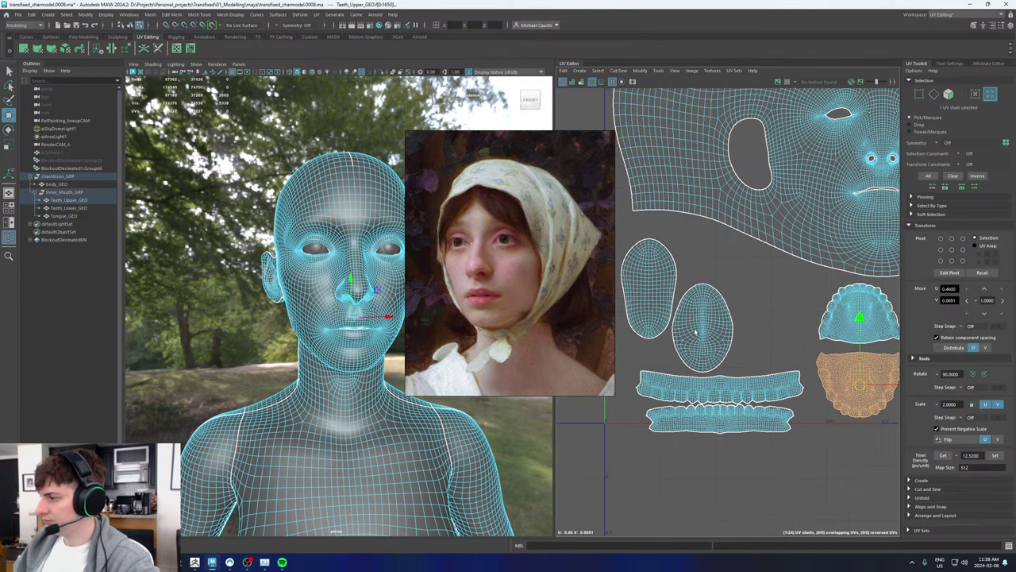
Step: Move the two tongue shells up side by side, just beneath the face shell's lower-left edge
click(700, 340)
drag(702, 332, 717, 288)
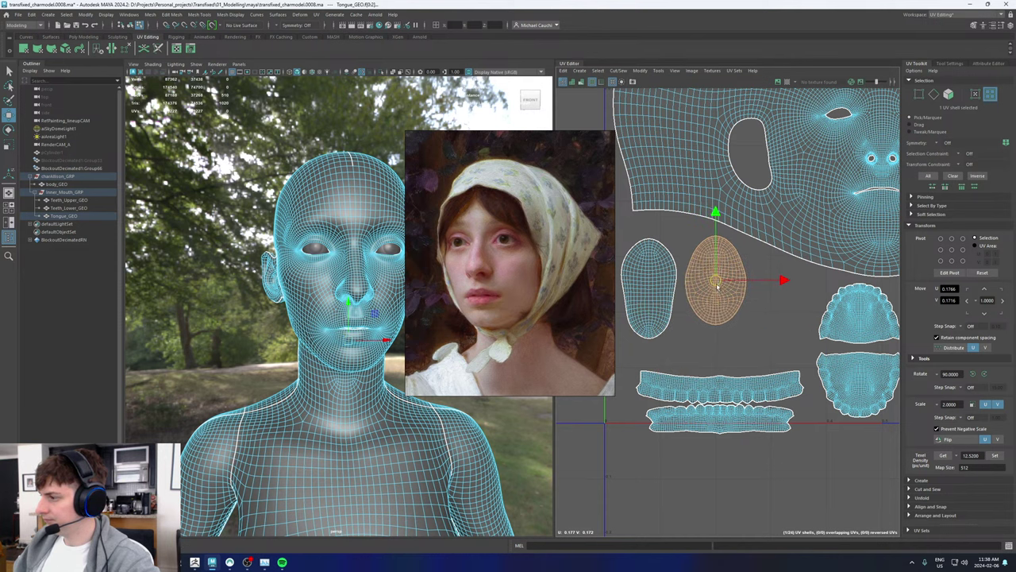
click(648, 287)
Step: Move the upper teeth's row shell up beneath the tongue shells and the lower teeth's row shell below it, at about U 0.19, V 0.06
click(710, 401)
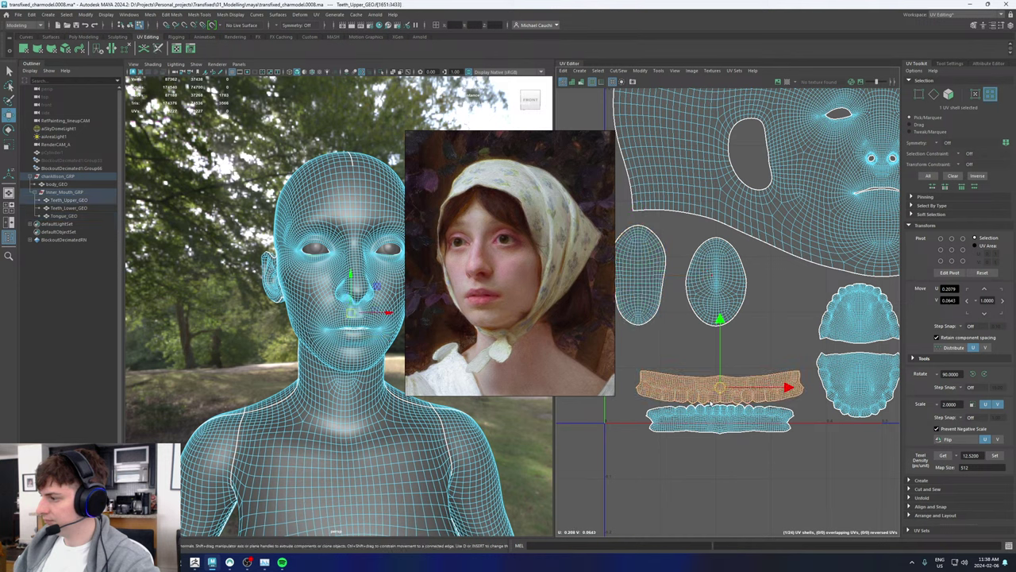
drag(720, 387, 712, 355)
click(715, 406)
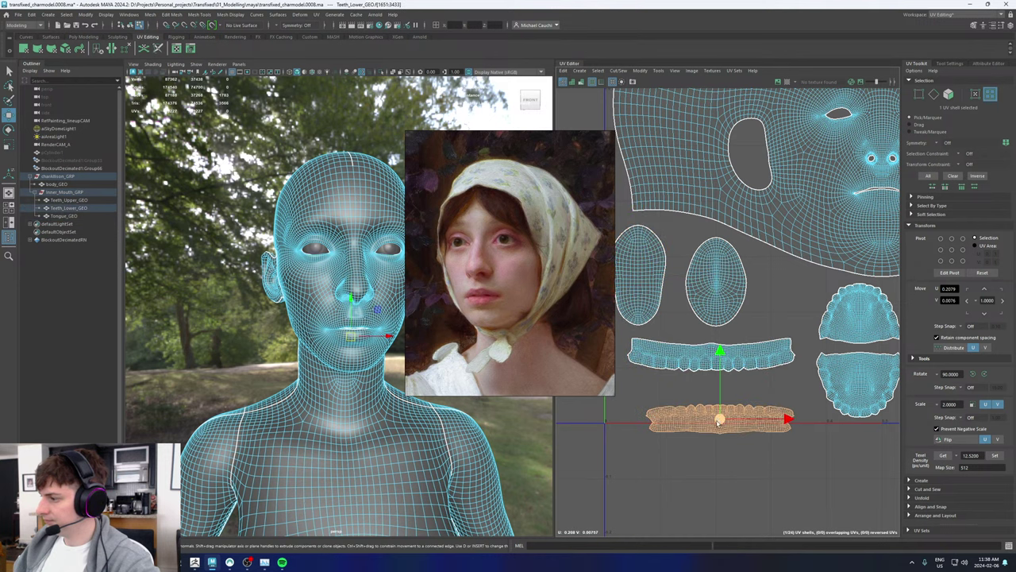
drag(717, 417, 707, 395)
scroll(763, 402, down, 5)
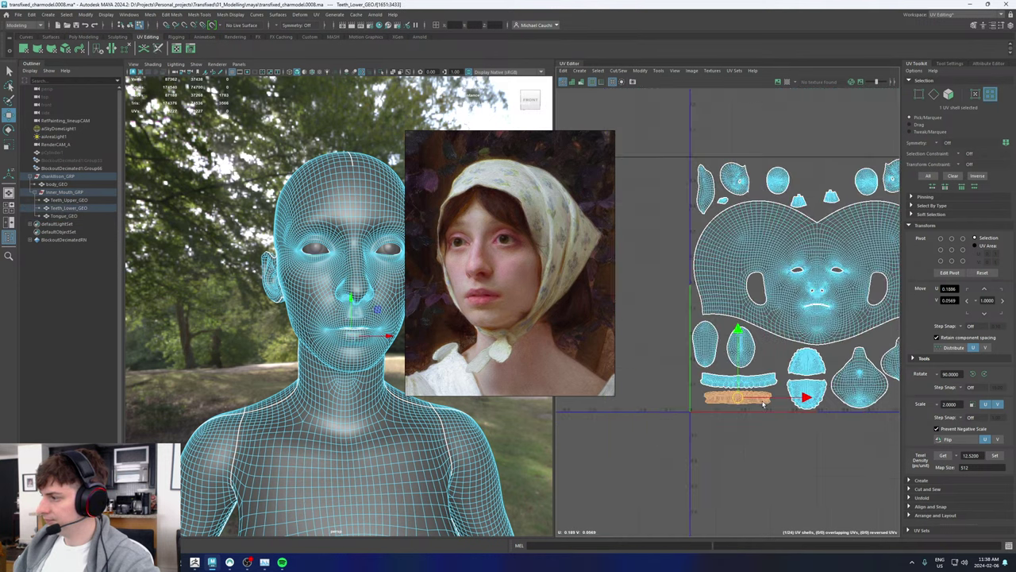
scroll(842, 414, up, 1)
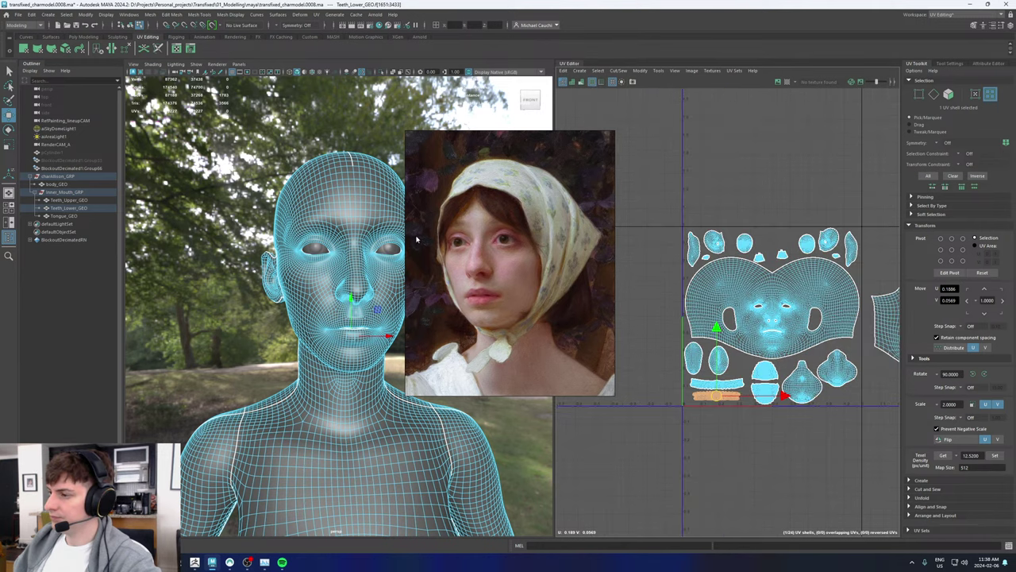
Step: Return to object selection and select the body, both teeth meshes and the tongue without the blockout group, showing all their UVs together
right_drag(311, 292, 357, 258)
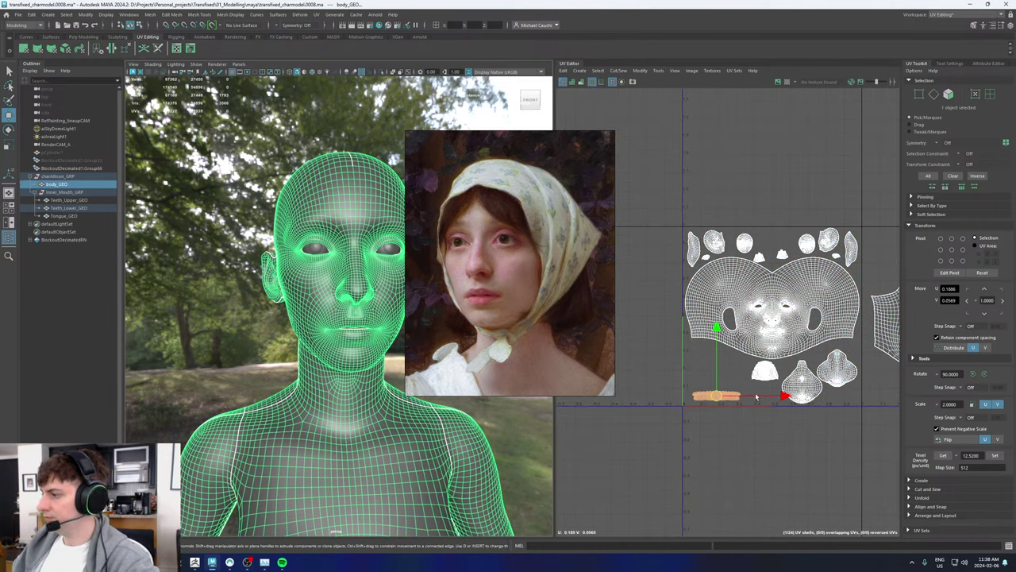
key(q)
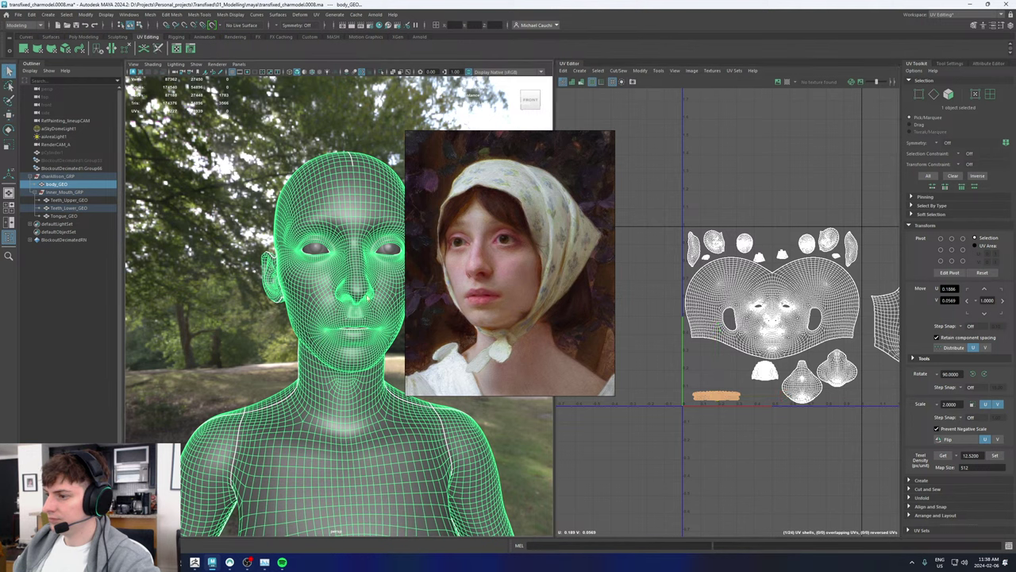
alt+right_drag(773, 362, 663, 363)
click(211, 153)
click(344, 224)
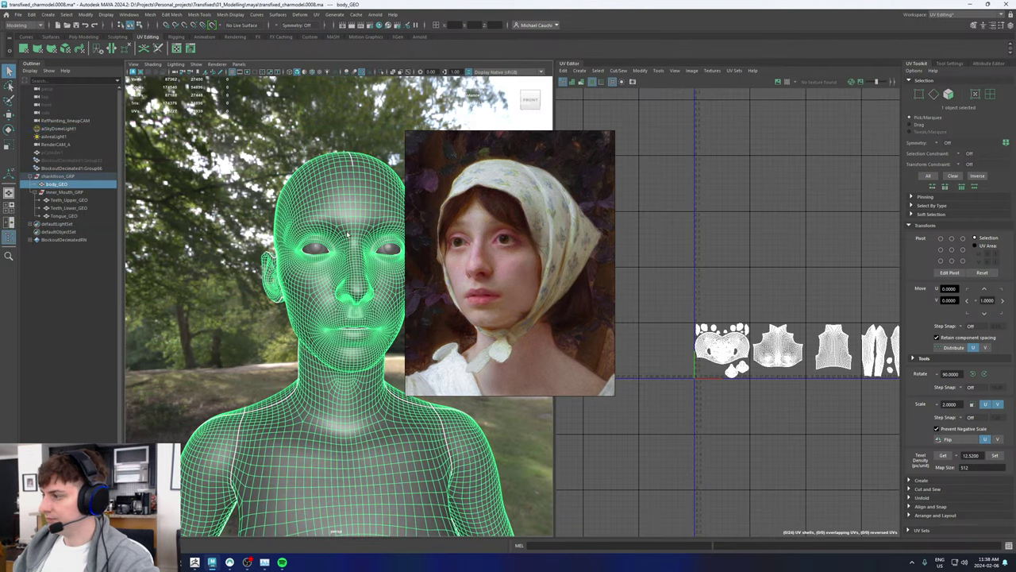
drag(223, 230, 363, 394)
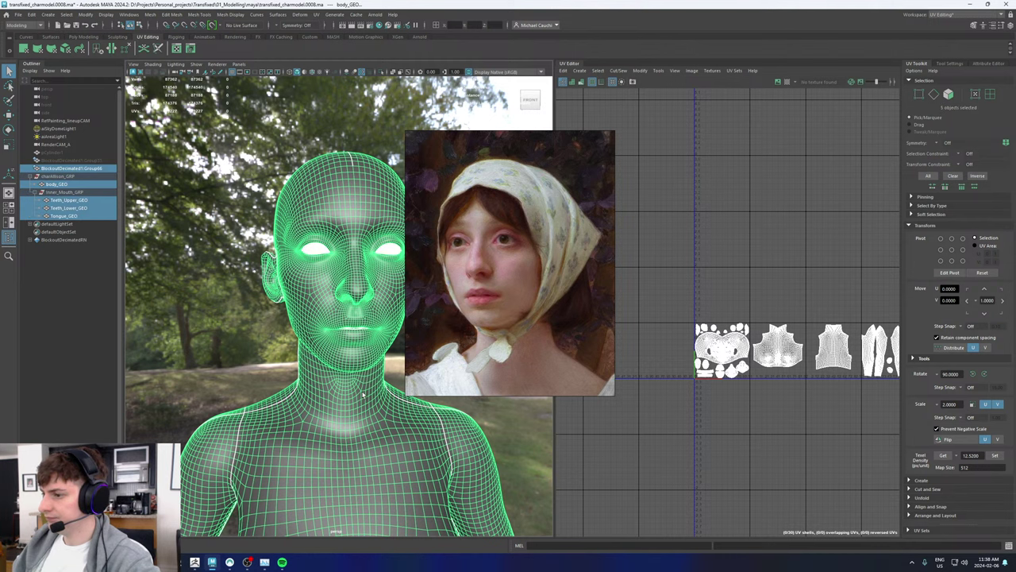
ctrl+click(318, 251)
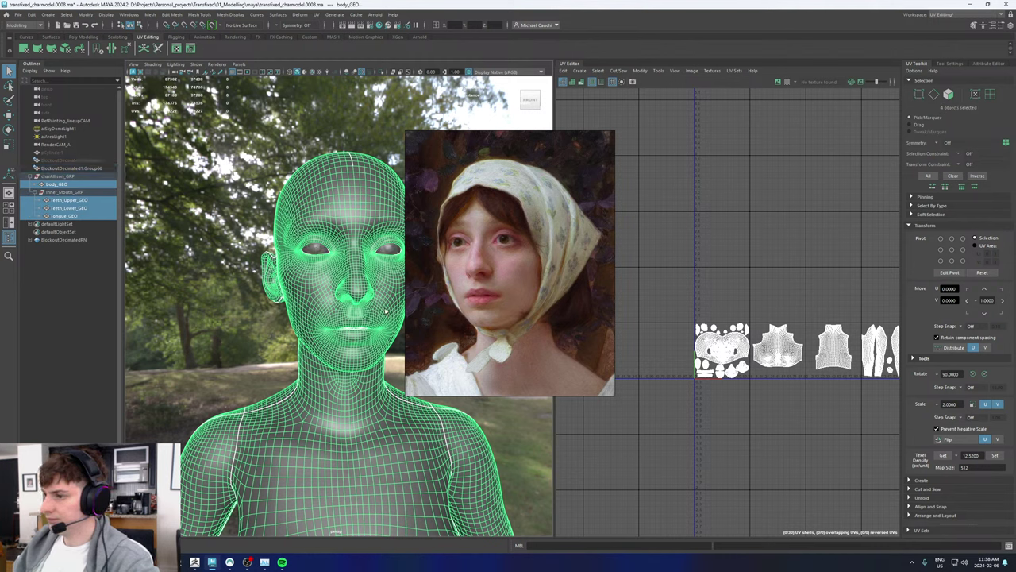
Step: Move the painting reference image out of the way so the whole head is visible
middle_drag(546, 217, 508, 235)
scroll(508, 235, down, 5)
right_drag(509, 232, 0, 261)
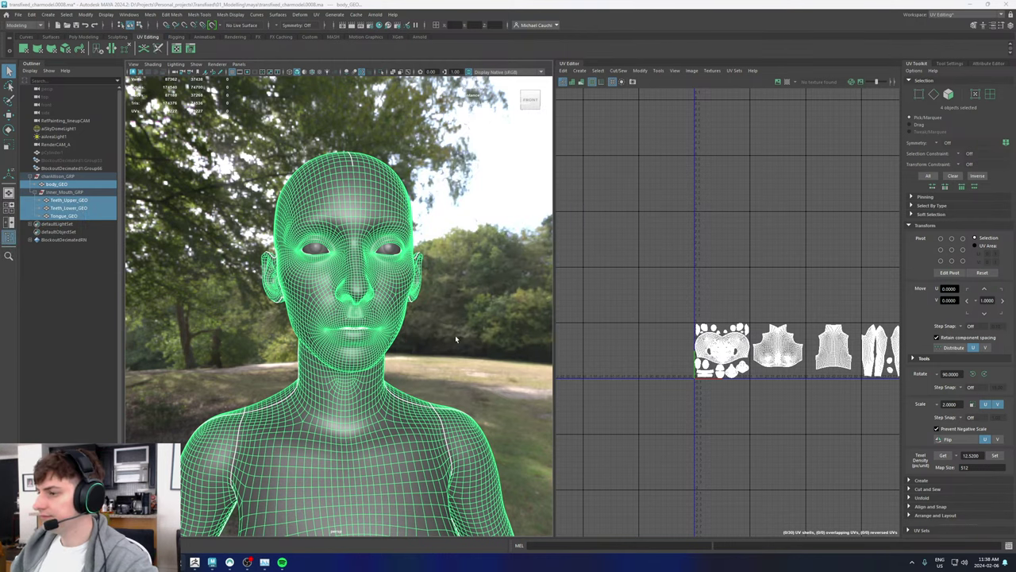
Step: Check the mouth area up close, select only the body mesh and save the scene
alt+drag(457, 339, 405, 339)
alt+right_drag(405, 339, 508, 317)
alt+drag(349, 314, 433, 288)
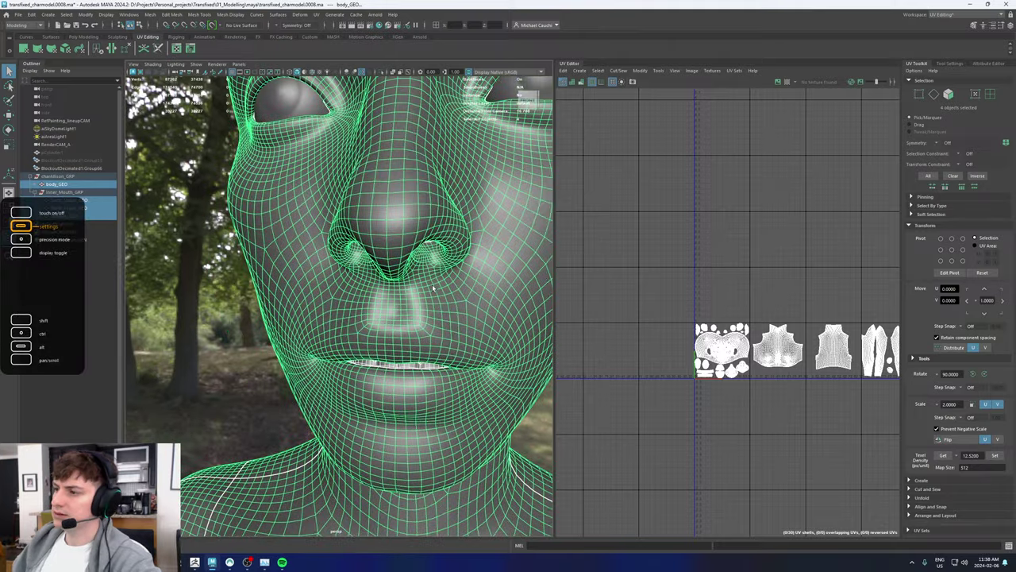
scroll(470, 300, down, 8)
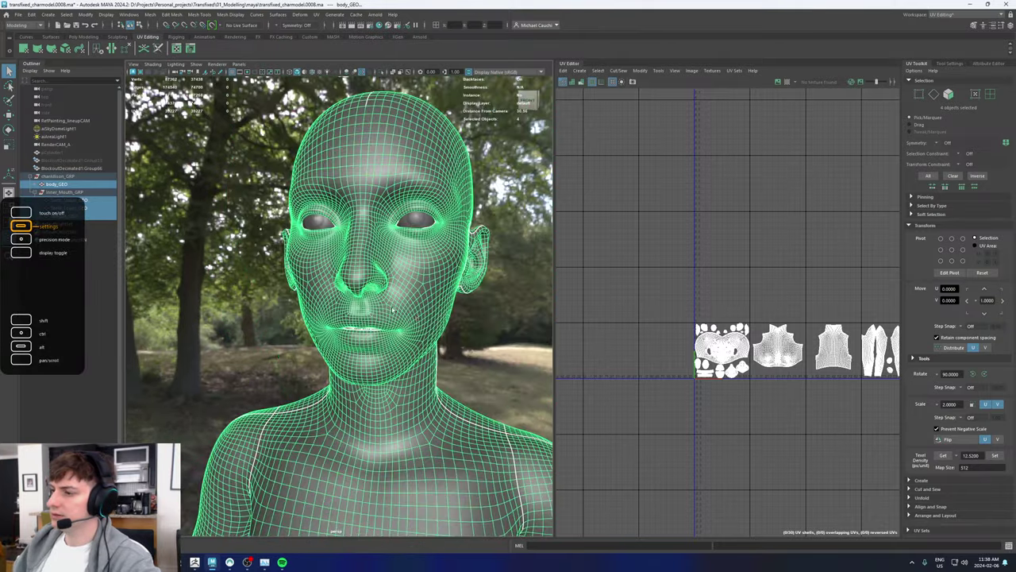
click(422, 280)
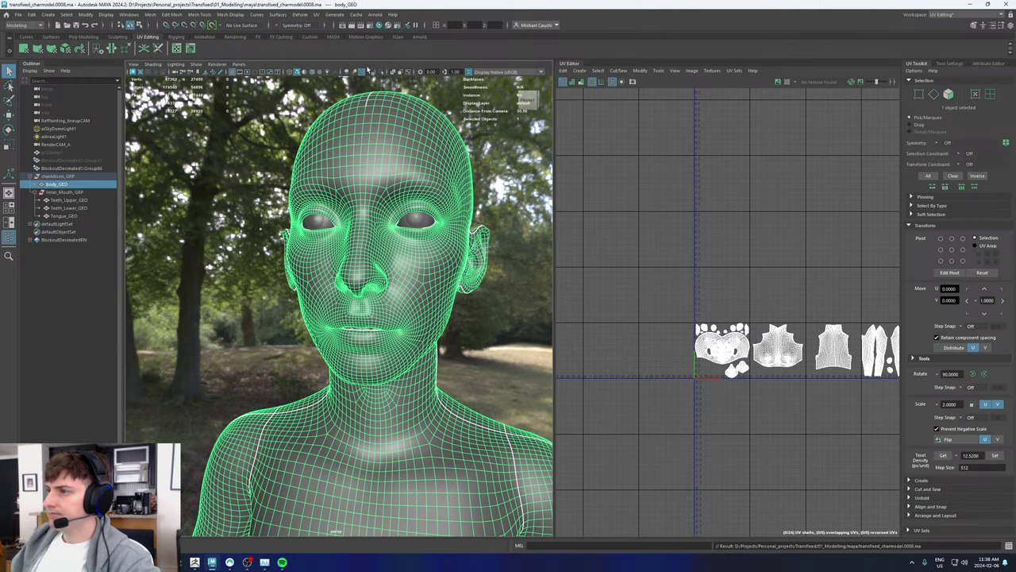
Step: Clear the body's selection wireframe and examine the shaded head and slightly open mouth from the front and side
click(490, 205)
scroll(489, 205, down, 6)
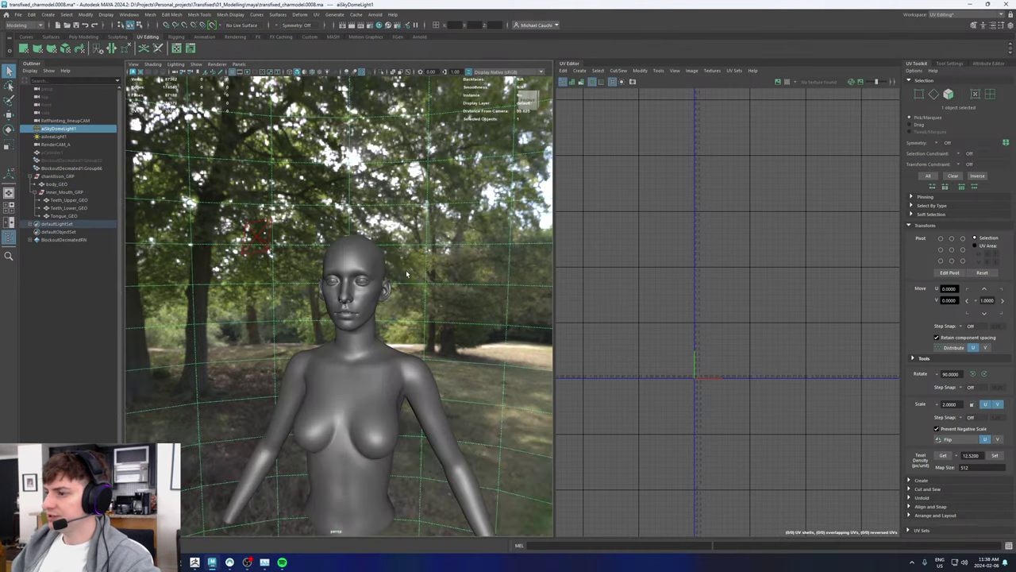
alt+drag(333, 282, 366, 284)
scroll(465, 337, up, 3)
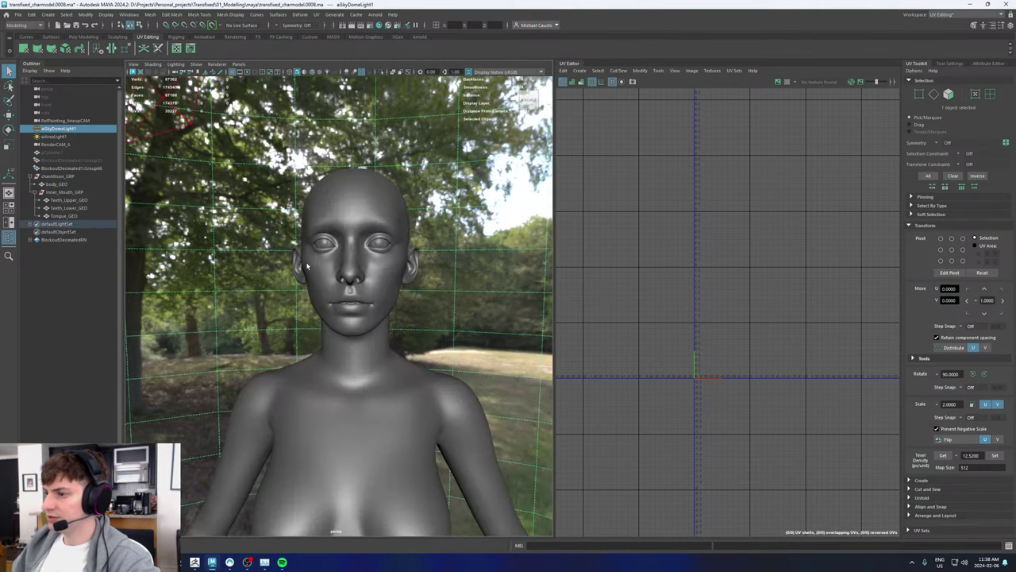
alt+drag(307, 266, 390, 272)
alt+middle_drag(390, 273, 305, 308)
alt+right_drag(305, 308, 391, 332)
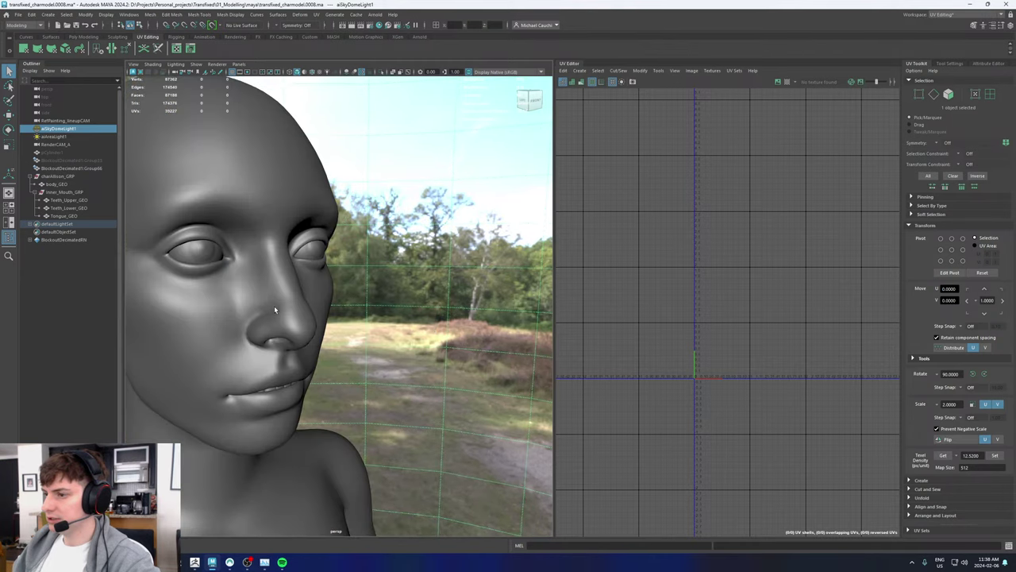
mouse_move(274, 306)
alt+mouse_down()
mouse_move(262, 304)
mouse_move(270, 301)
alt+mouse_up()
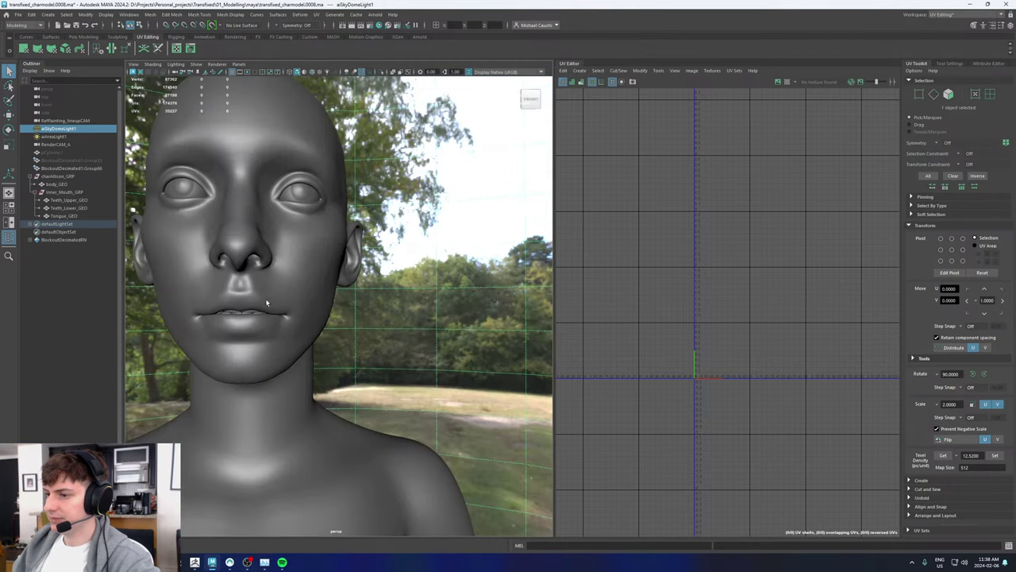
Step: Hide the body mesh so only the eyeballs, teeth and tongue remain in view
click(259, 281)
key(h)
alt+right_drag(383, 293, 311, 294)
alt+drag(312, 295, 290, 304)
alt+middle_drag(291, 304, 342, 316)
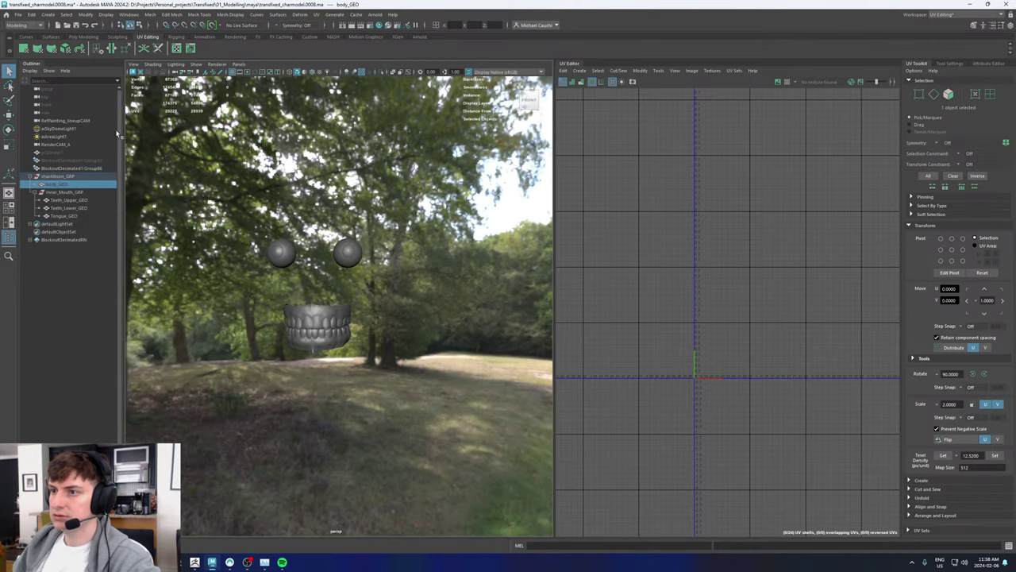
Step: Switch to the General workspace and start an interactive Arnold render of the perspective view
click(945, 15)
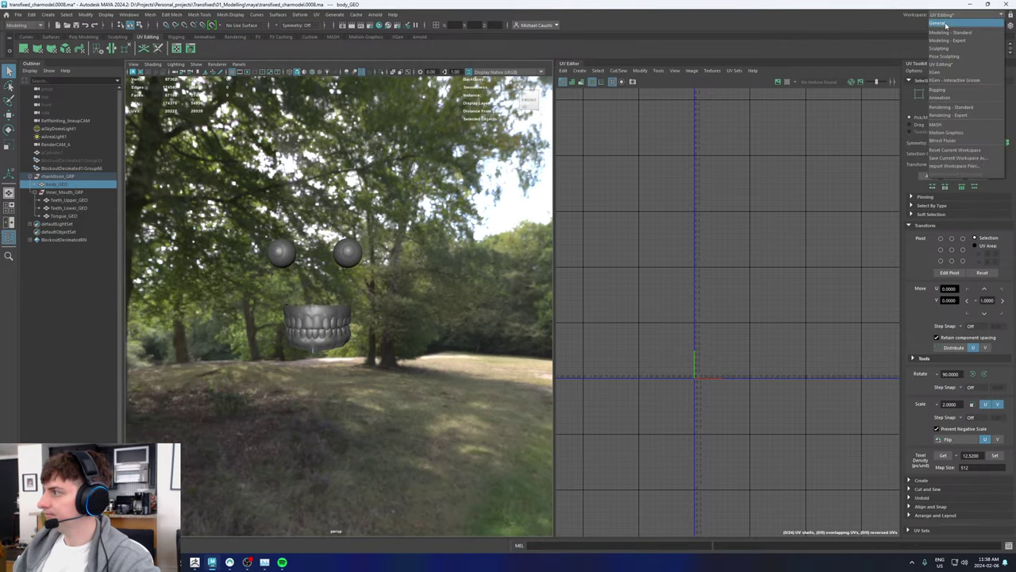
click(945, 24)
alt+drag(483, 242, 481, 249)
alt+right_drag(480, 248, 452, 248)
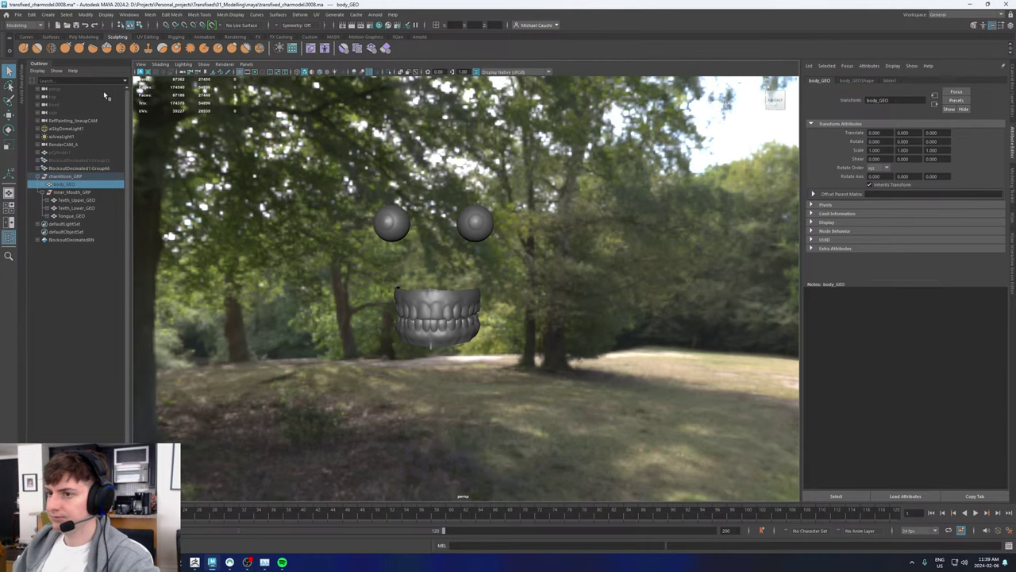
click(23, 99)
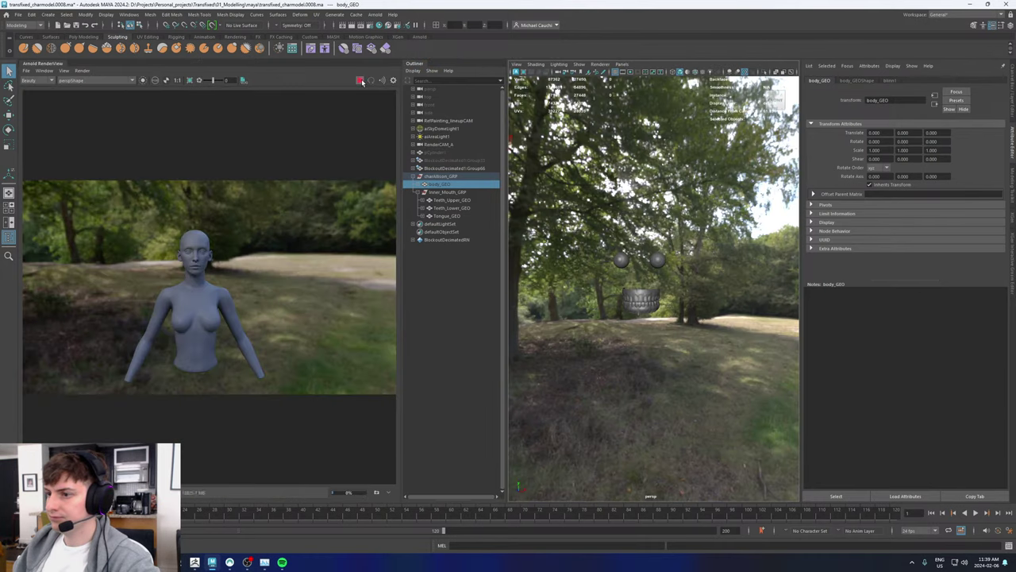
Step: Examine the rendered teeth and tongue from the front and side, including a close-up of the gap between the tooth rows
scroll(182, 304, up, 4)
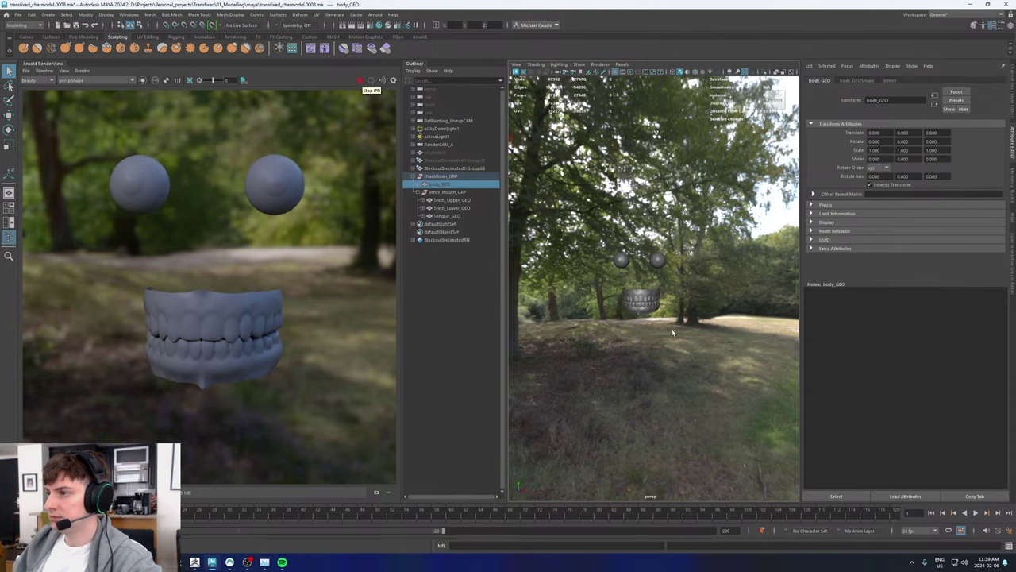
alt+drag(641, 292, 577, 291)
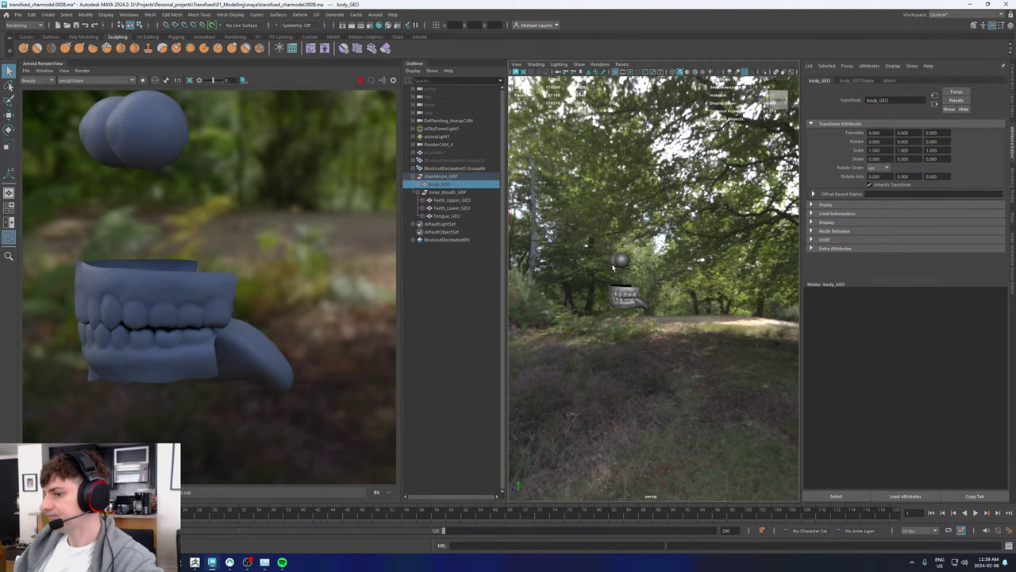
mouse_move(614, 292)
alt+mouse_down()
mouse_move(638, 291)
mouse_move(625, 296)
alt+mouse_up()
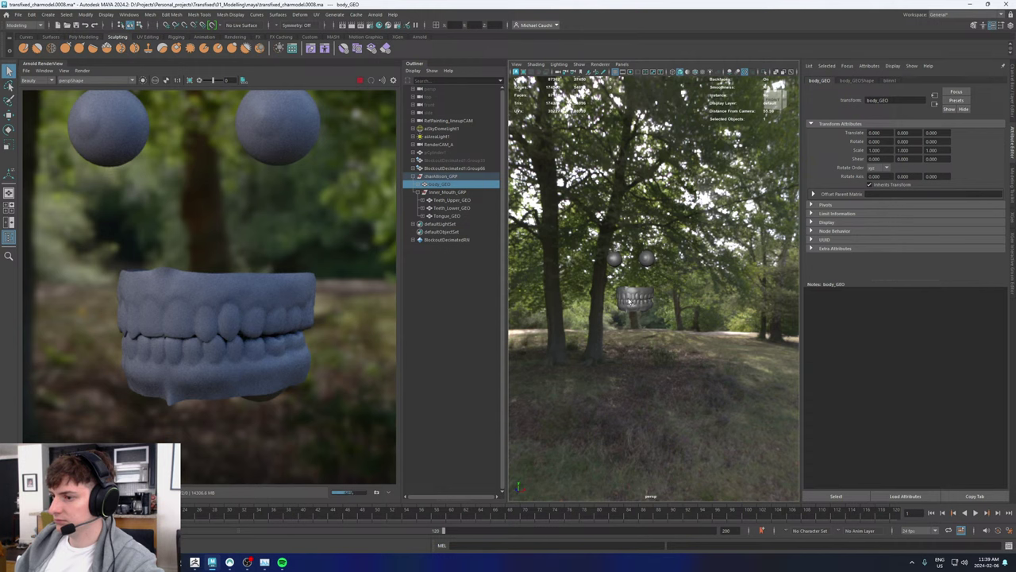
scroll(630, 301, up, 5)
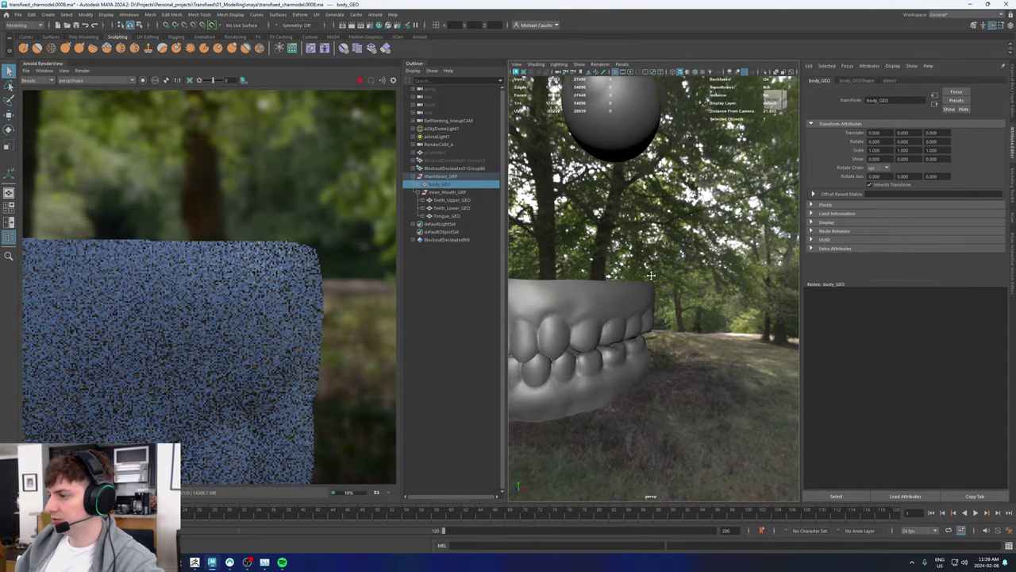
key(f)
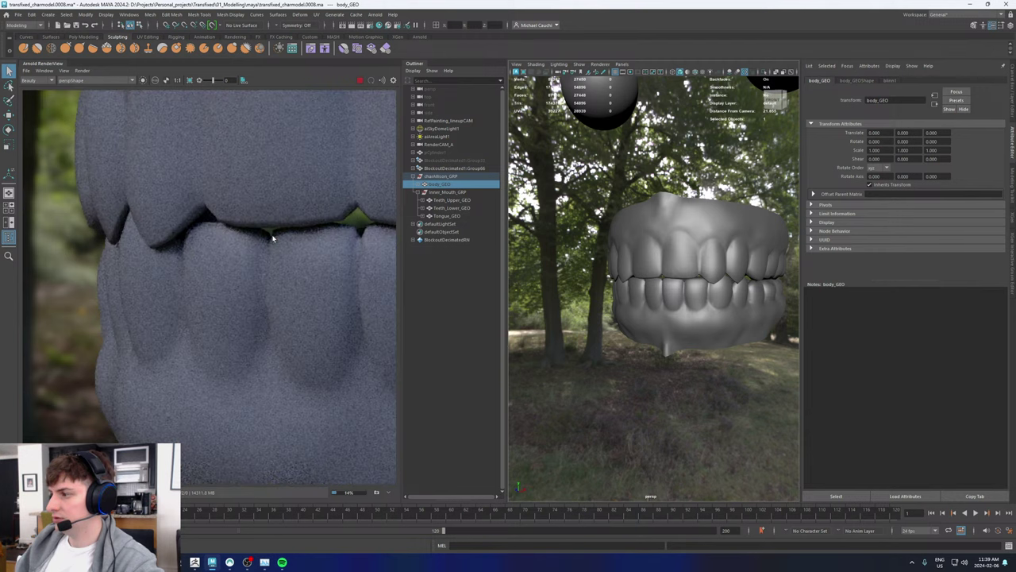
scroll(274, 238, down, 5)
scroll(337, 202, down, 2)
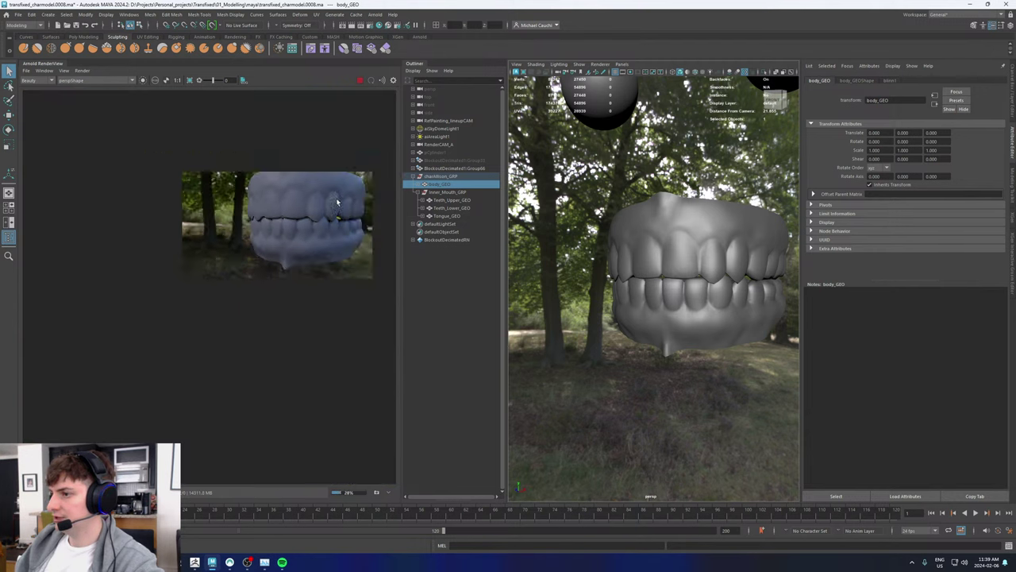
scroll(340, 203, up, 3)
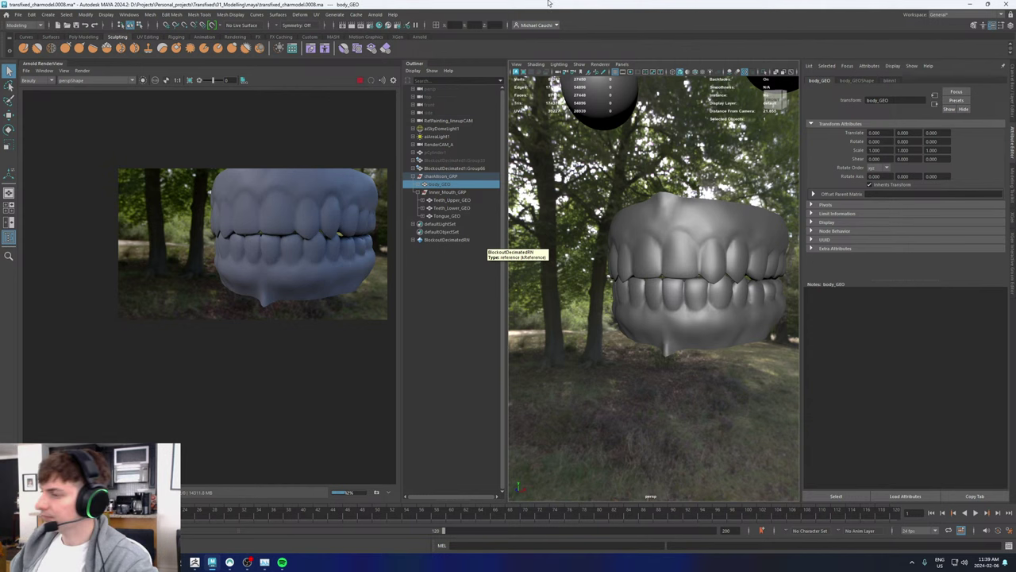
Step: Show the body mesh again, frame its head and shoulders, and refresh the Arnold render
key(h)
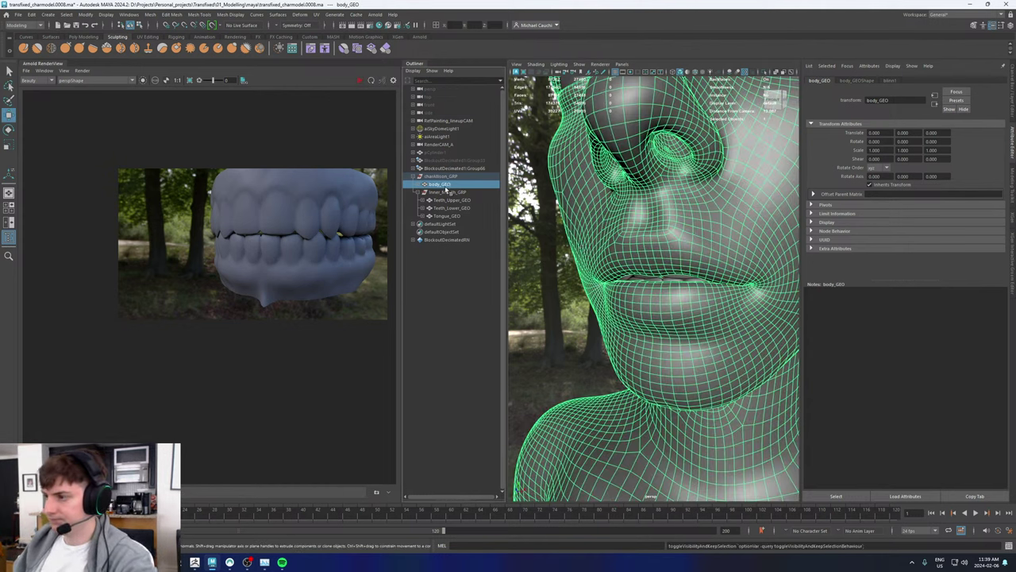
key(f)
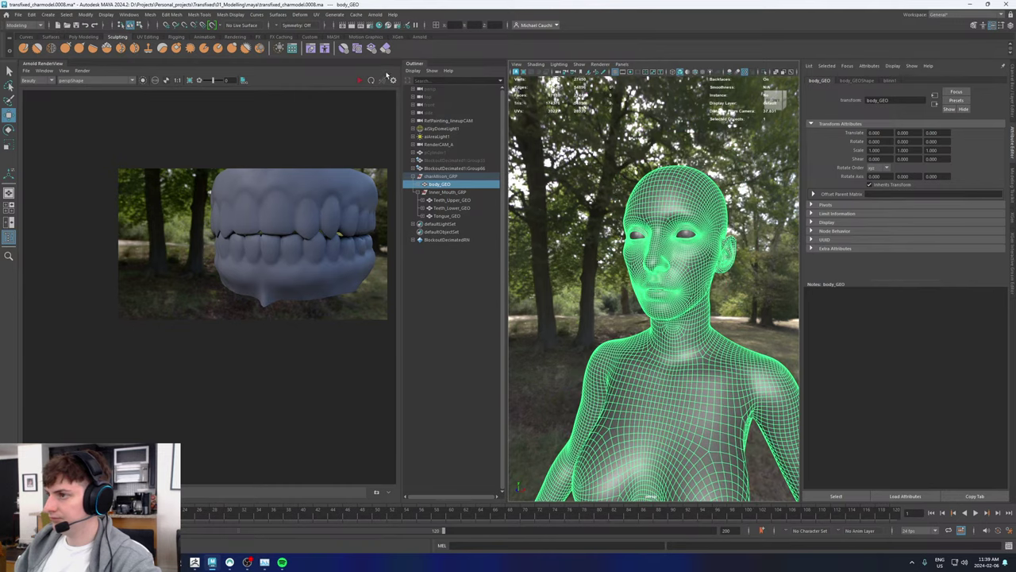
click(371, 80)
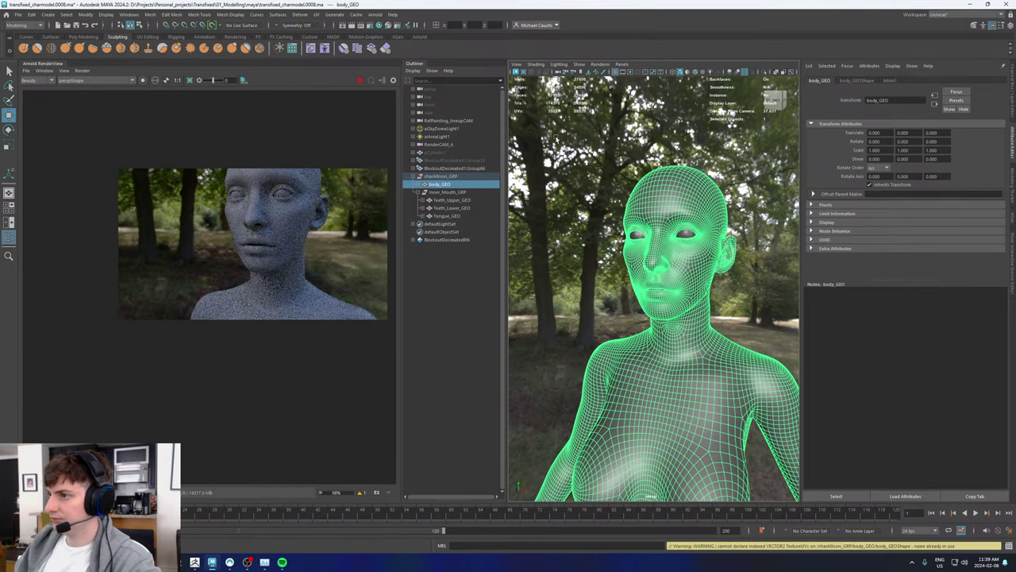
Step: Set the perspective camera's focal length to 85
click(559, 73)
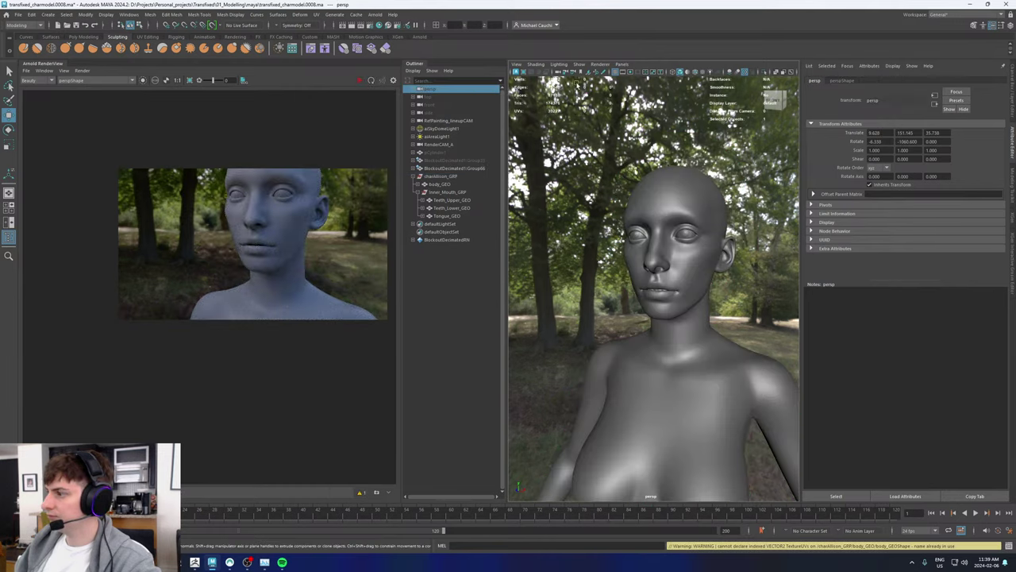
click(842, 81)
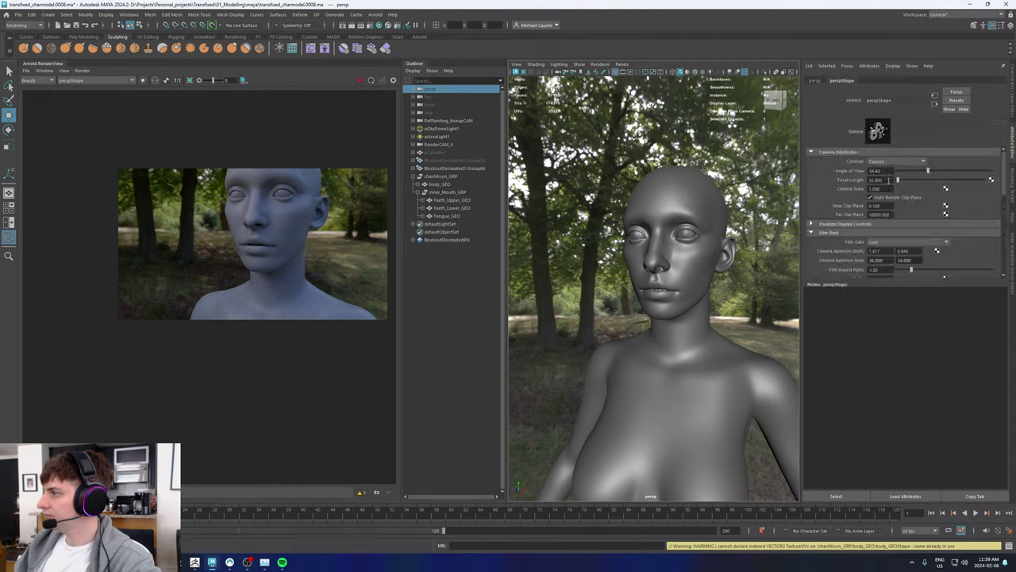
double_click(885, 180)
text(85)
key(Return)
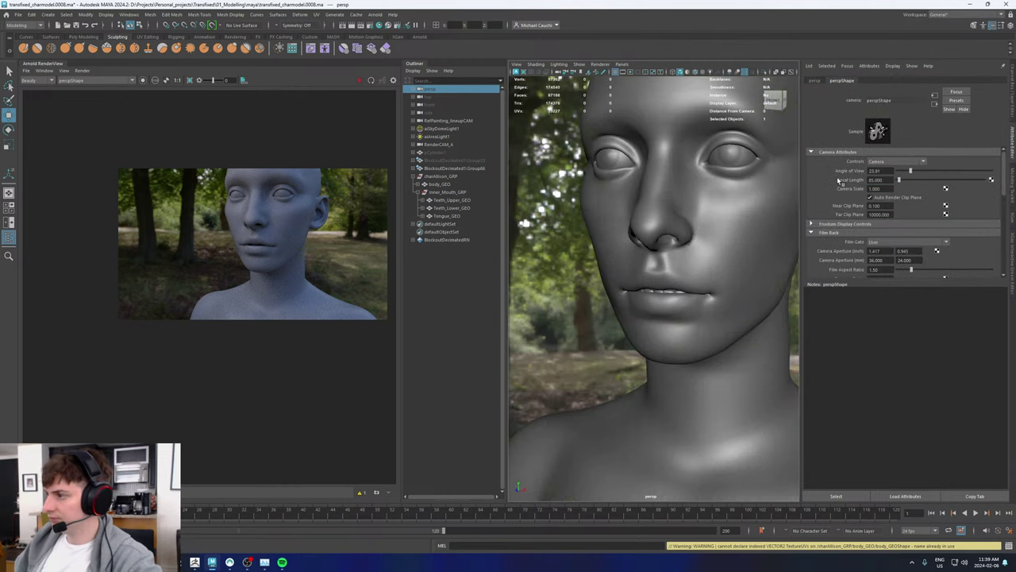
Step: Display the resolution gate in the perspective view and pull the camera back so the head and shoulders fit inside it
alt+right_drag(744, 201, 615, 138)
click(630, 71)
alt+right_drag(673, 167, 649, 187)
alt+drag(650, 186, 652, 185)
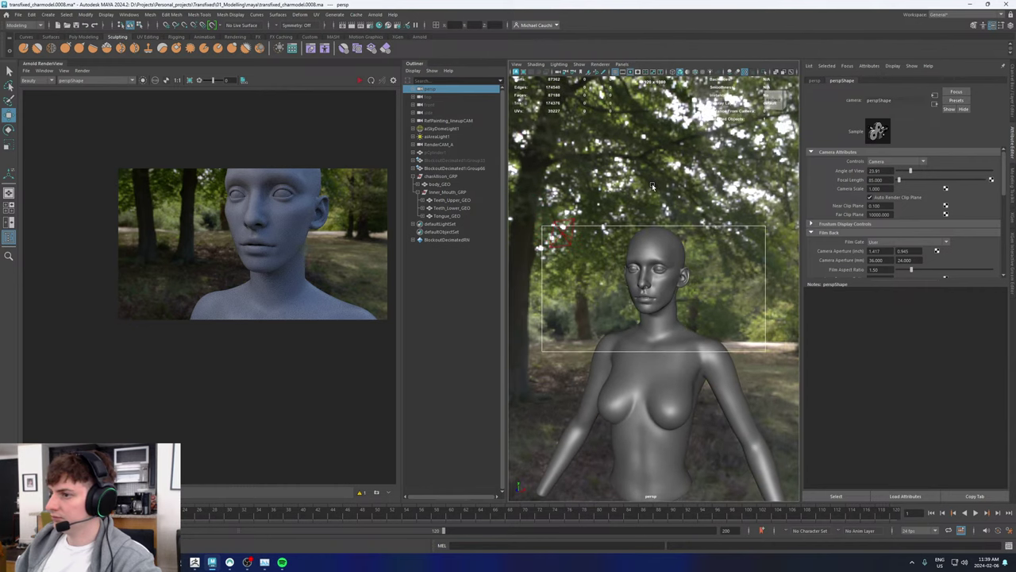
Step: Render the head and shoulders in Arnold through the reframed 85 mm camera and inspect the face up close
click(361, 81)
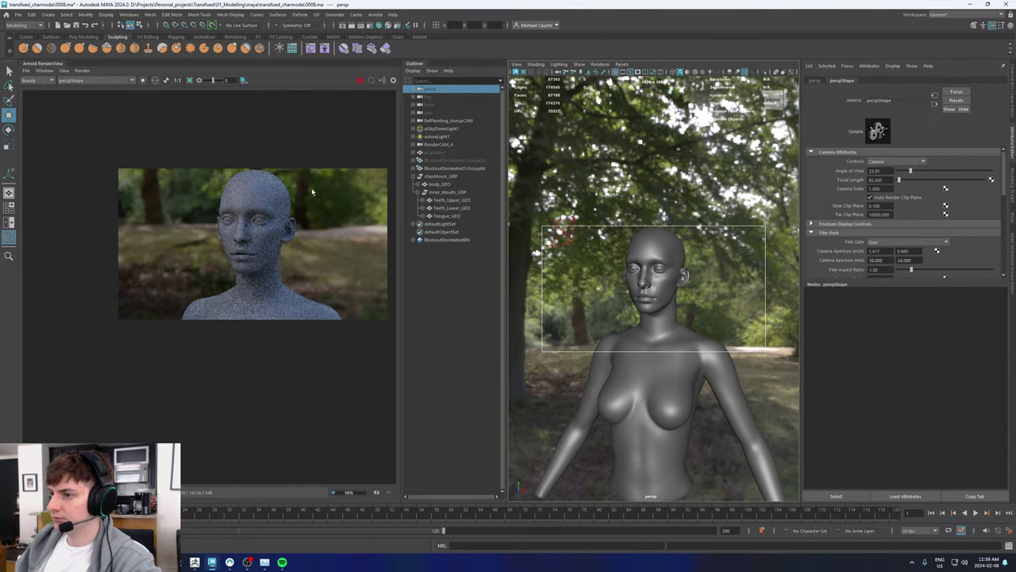
scroll(269, 249, up, 5)
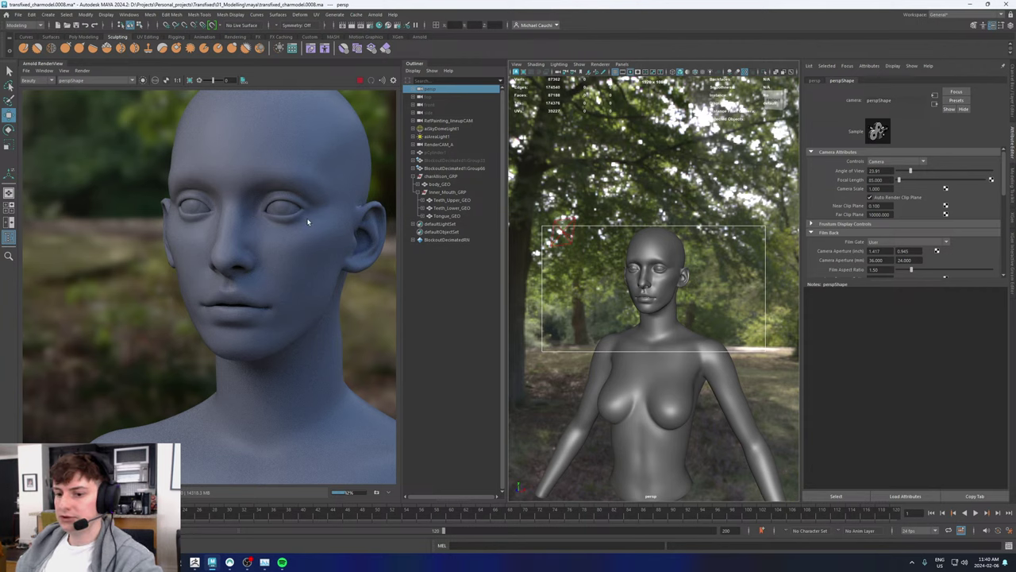
click(360, 82)
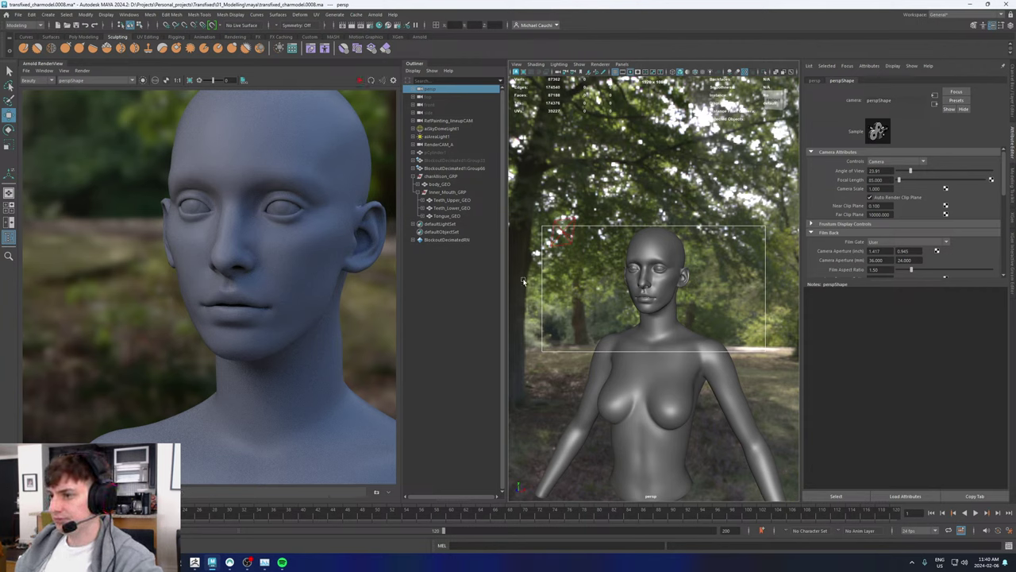
Step: Save the scene as an incremented version and set the body mesh's Arnold subdivision iterations to 2
click(674, 276)
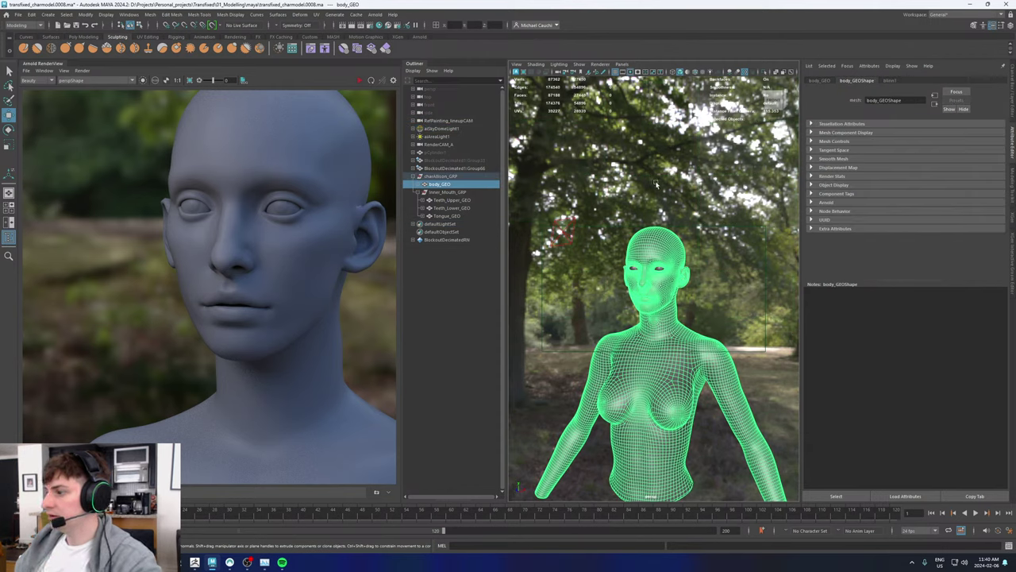
key(ctrl+alt+s)
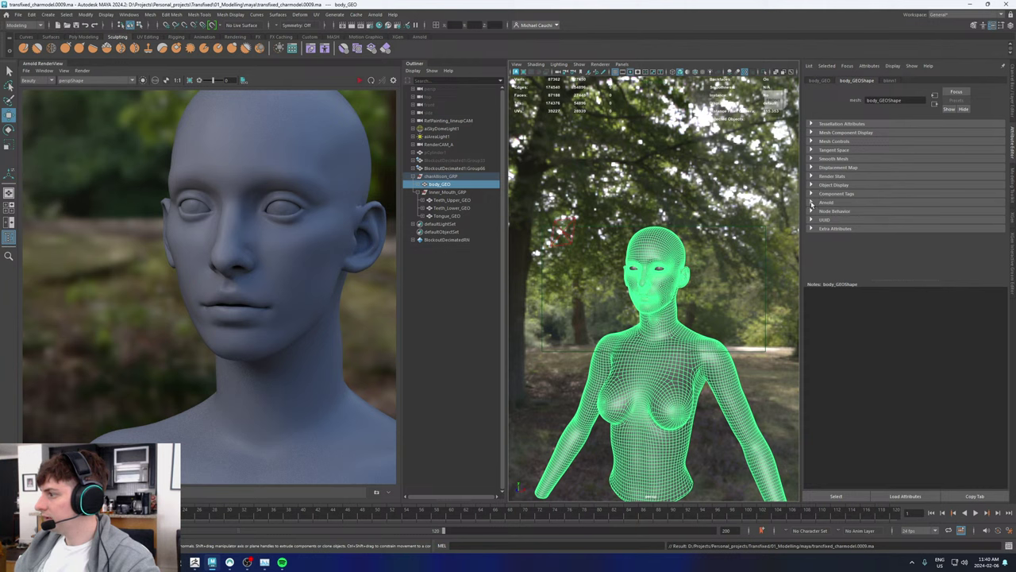
click(811, 203)
scroll(841, 230, down, 3)
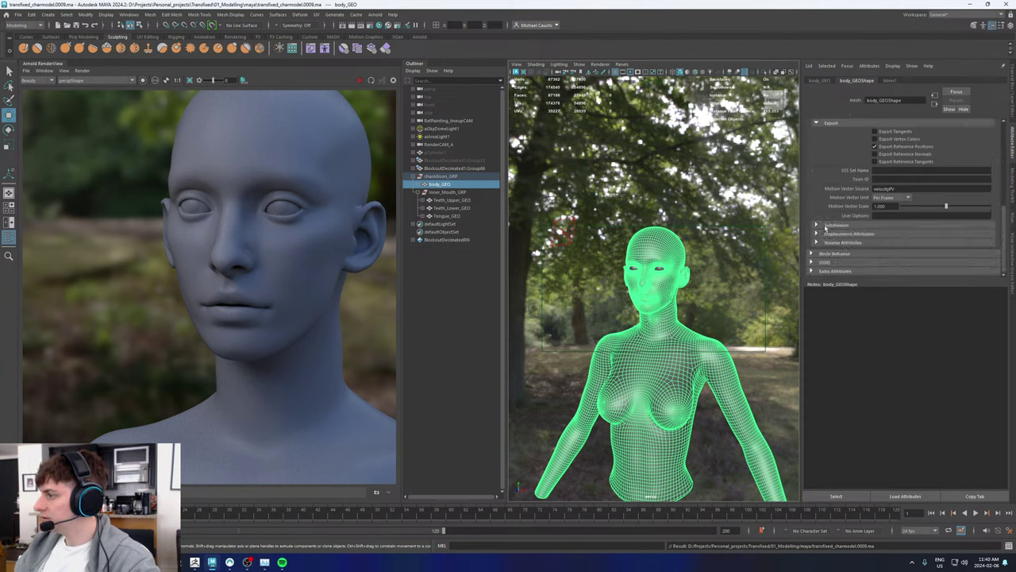
click(826, 227)
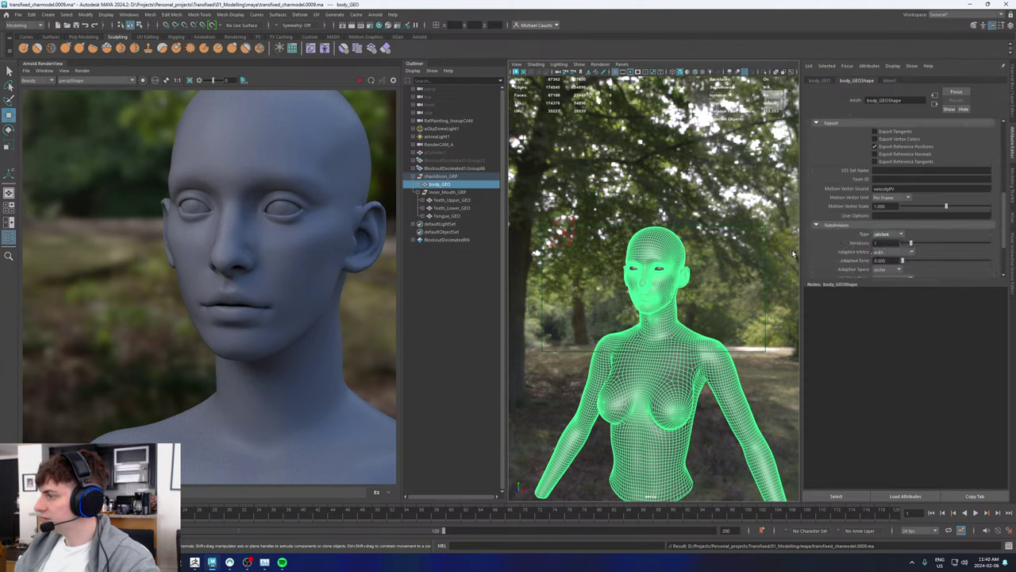
drag(897, 243, 852, 242)
text(2)
key(Return)
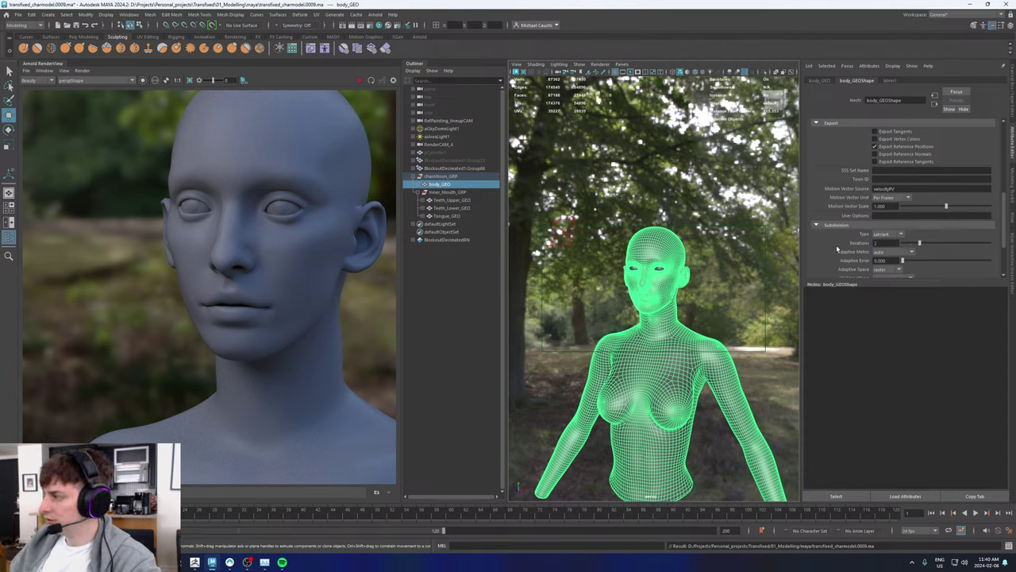
Step: Render the smoother body mesh again and examine the temple area beside the ear up close
click(360, 81)
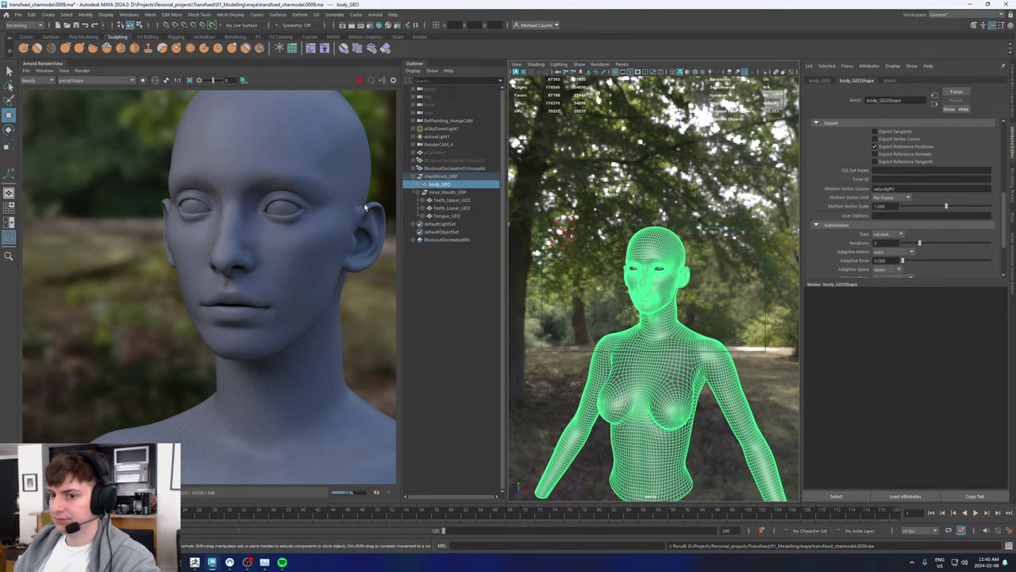
scroll(366, 207, up, 4)
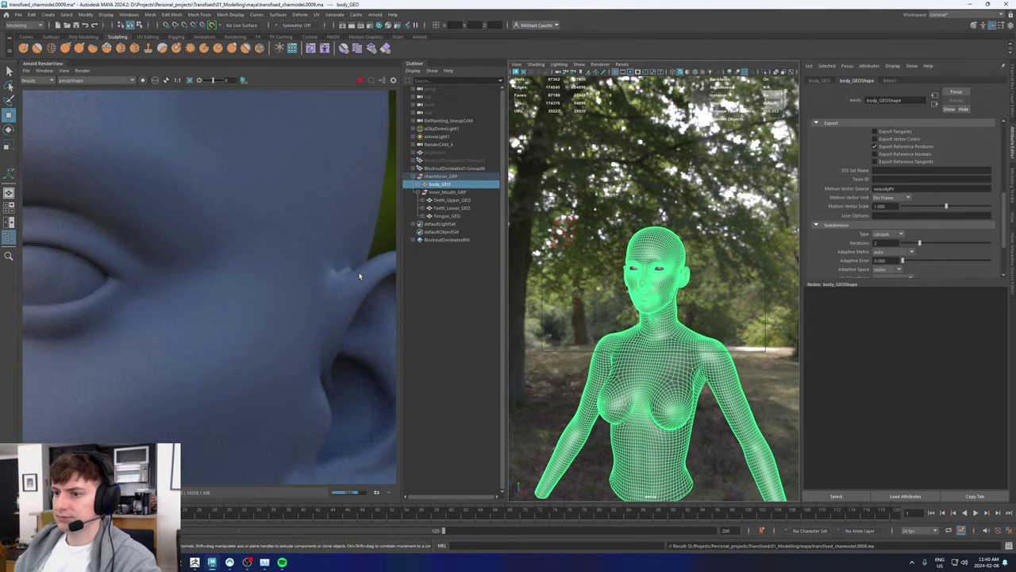
scroll(358, 276, down, 4)
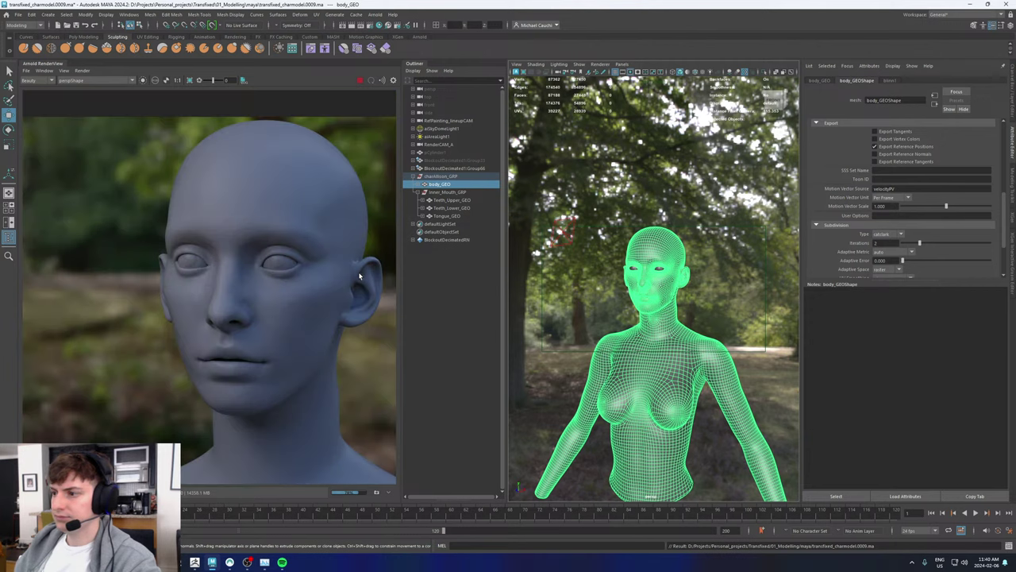
click(360, 81)
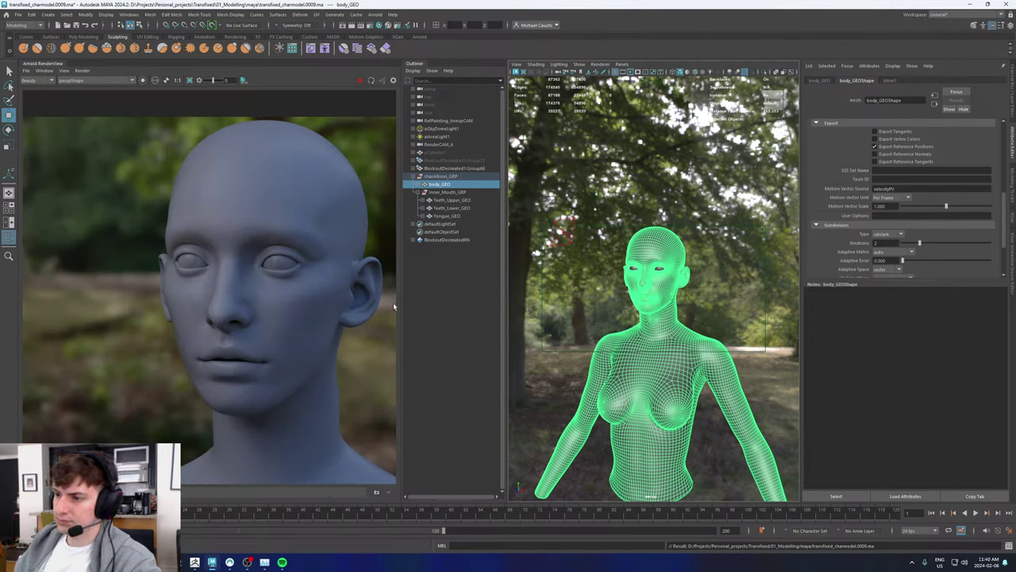
Step: Show the hidden hood mesh pCylinder1 around the head and render it in Arnold from a three-quarter angle
click(442, 151)
key(h)
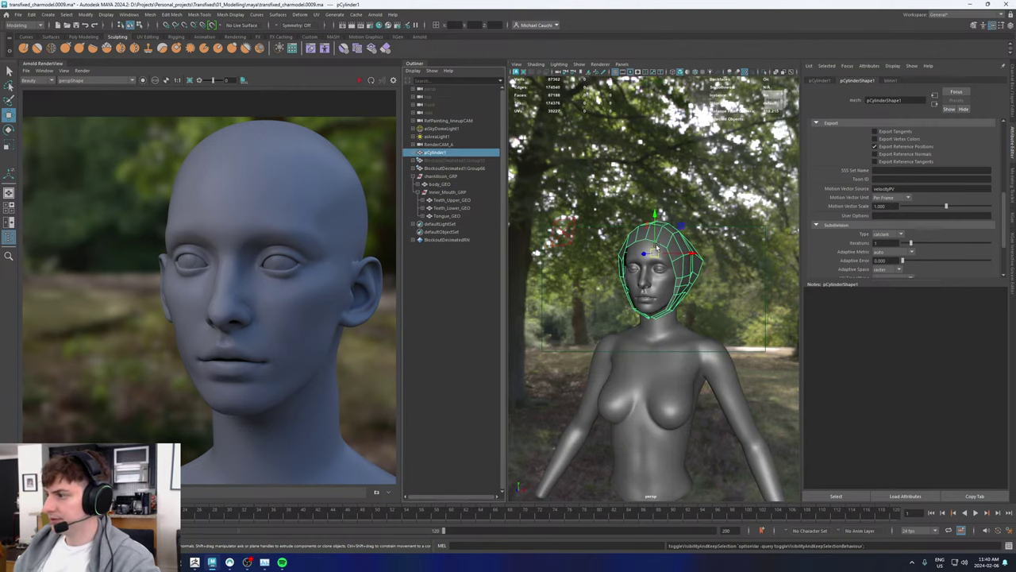
alt+drag(657, 248, 608, 238)
click(360, 80)
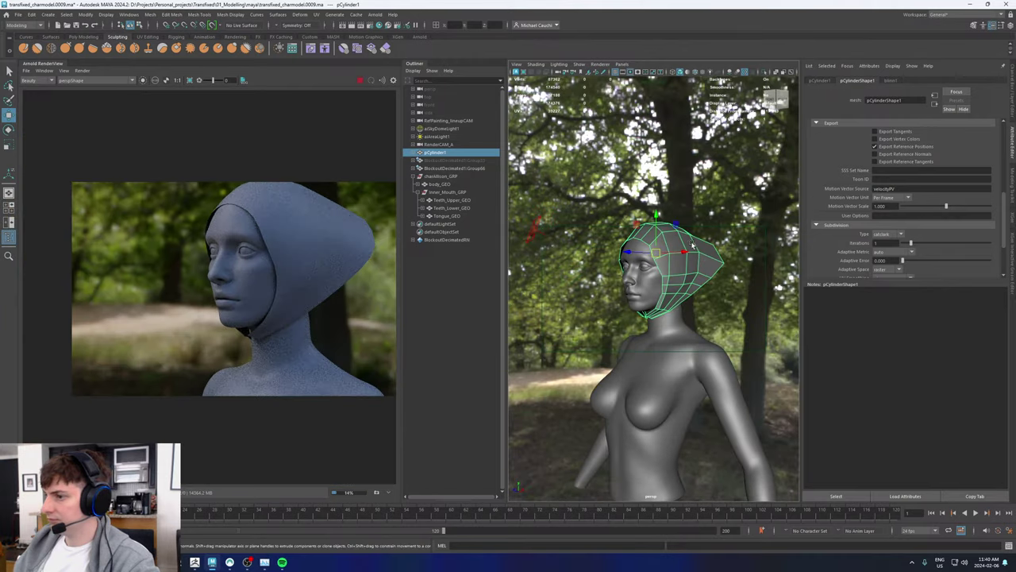
alt+drag(693, 244, 693, 245)
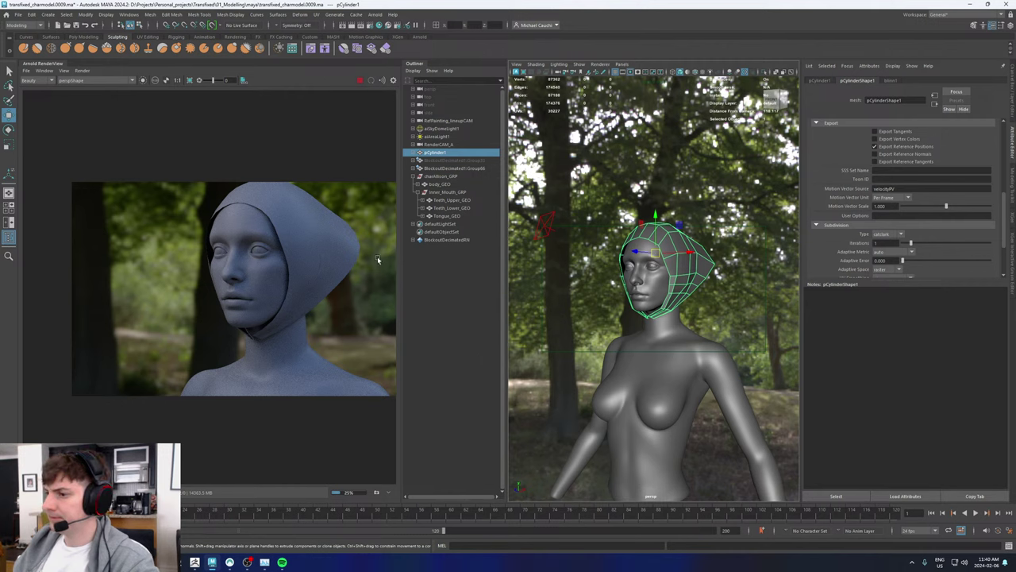
click(360, 80)
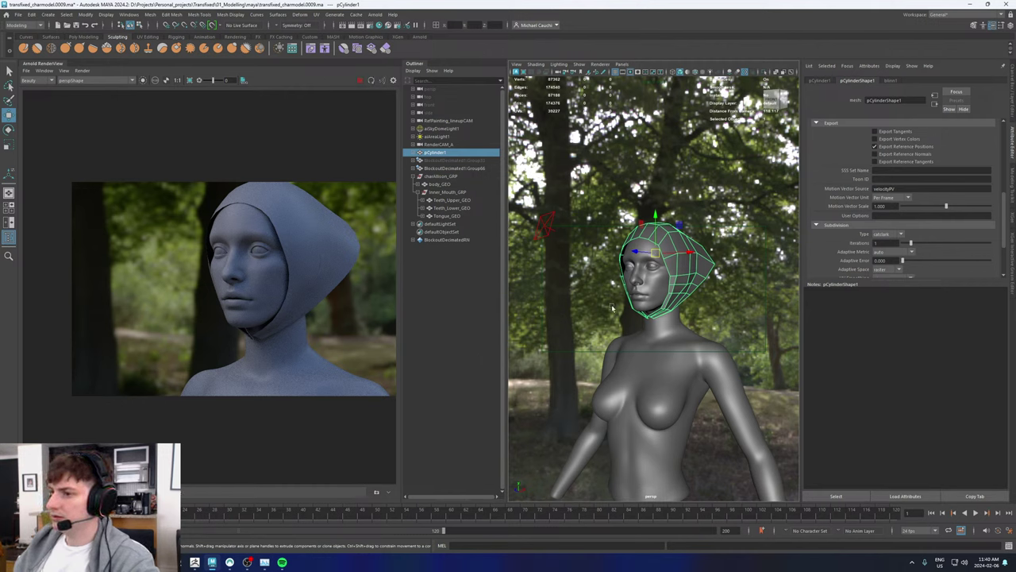
Step: Save the scene and export only the body mesh as body_geo.obj into the 01_Modelling\maya\exports folder
alt+drag(663, 261, 664, 272)
key(ctrl+s)
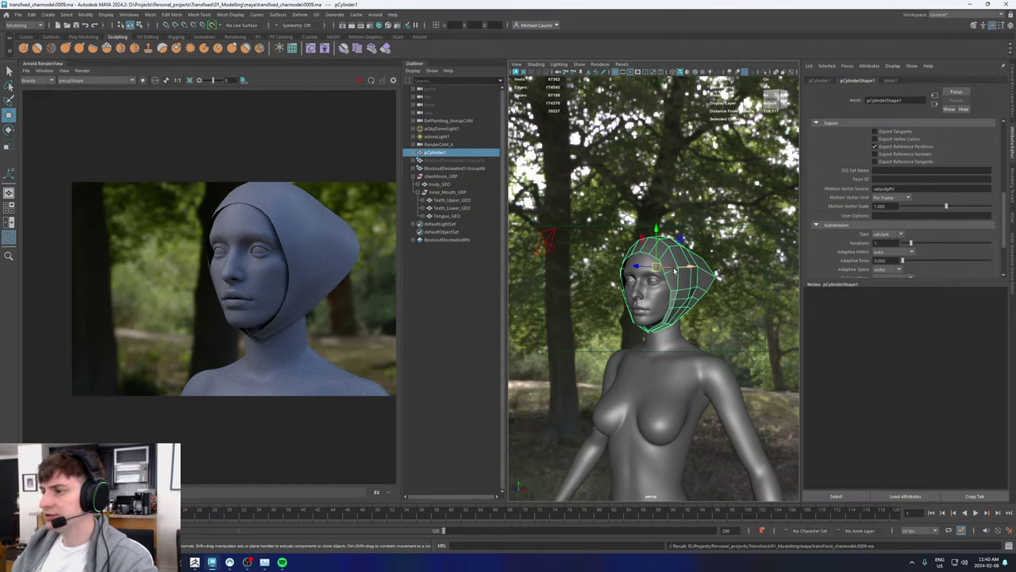
click(661, 309)
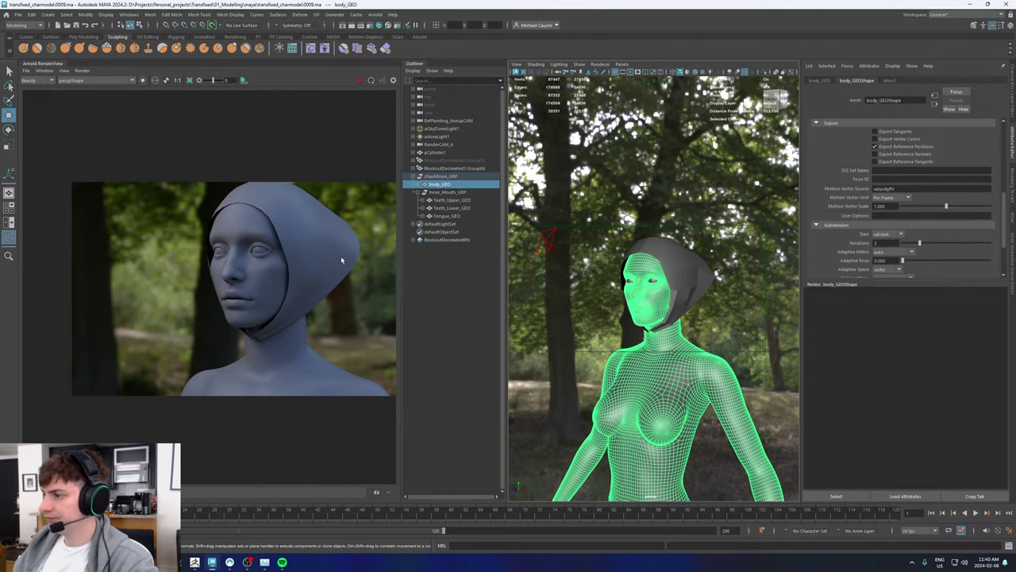
click(17, 14)
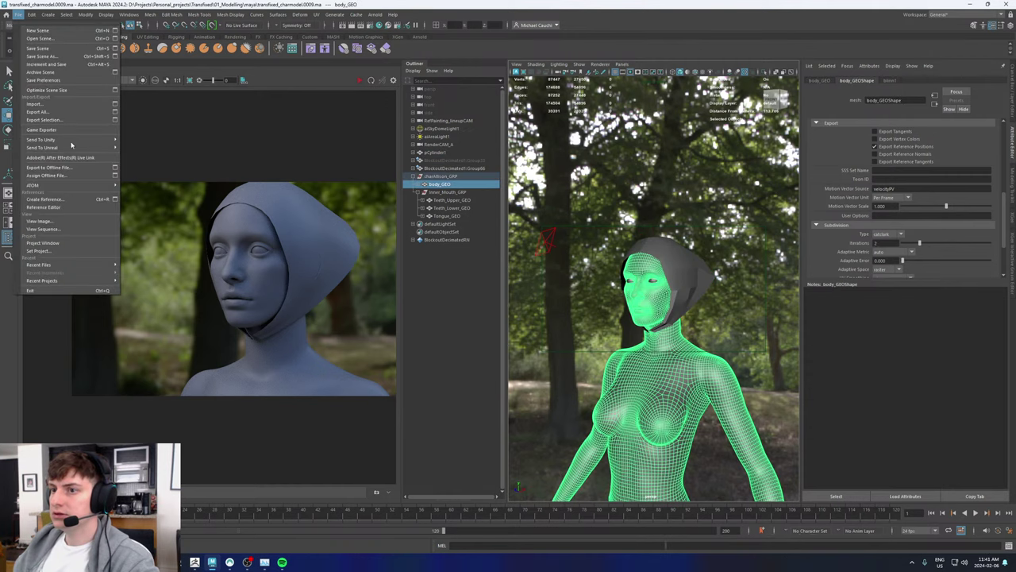
click(48, 120)
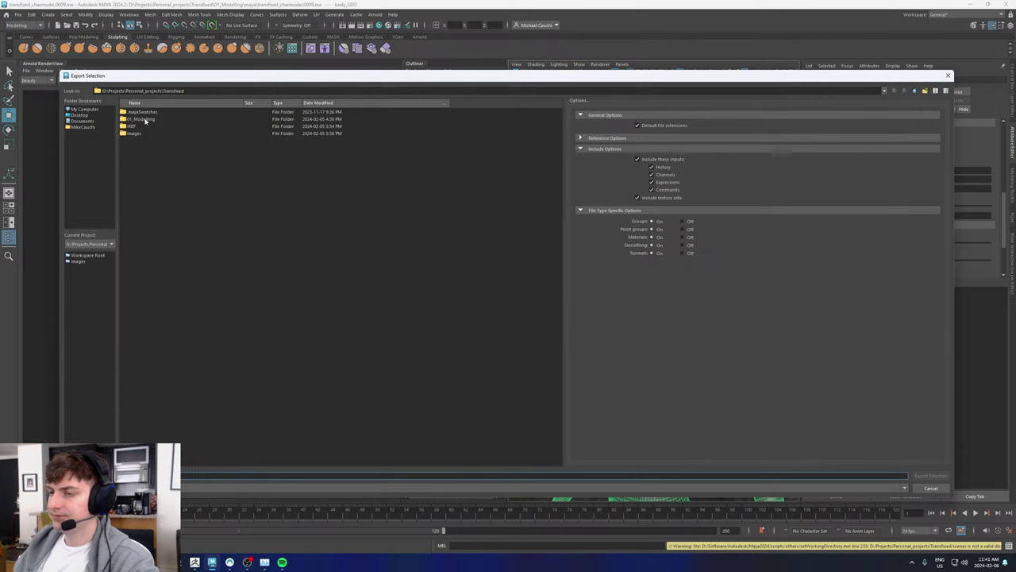
double_click(142, 118)
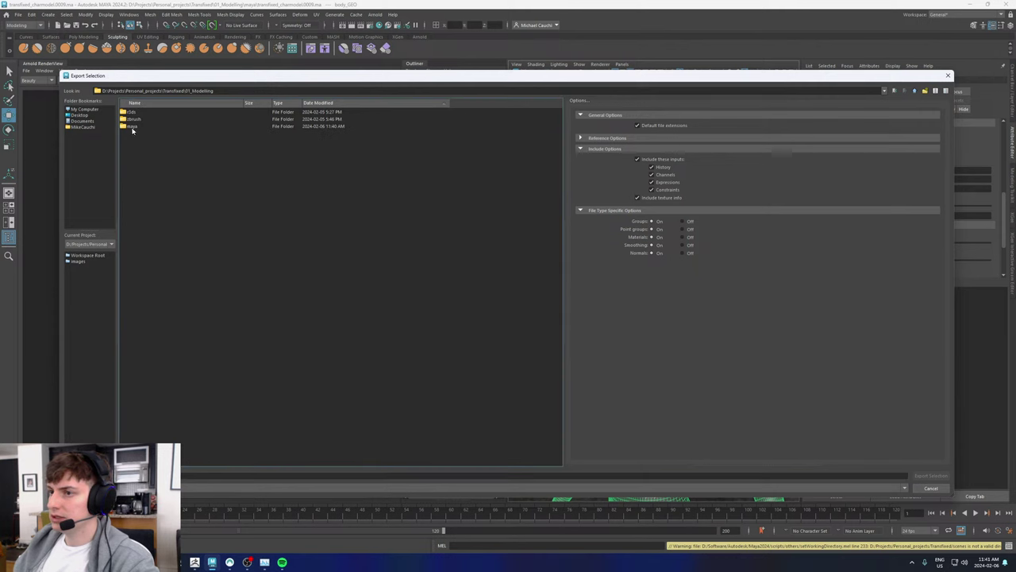
double_click(132, 127)
double_click(136, 113)
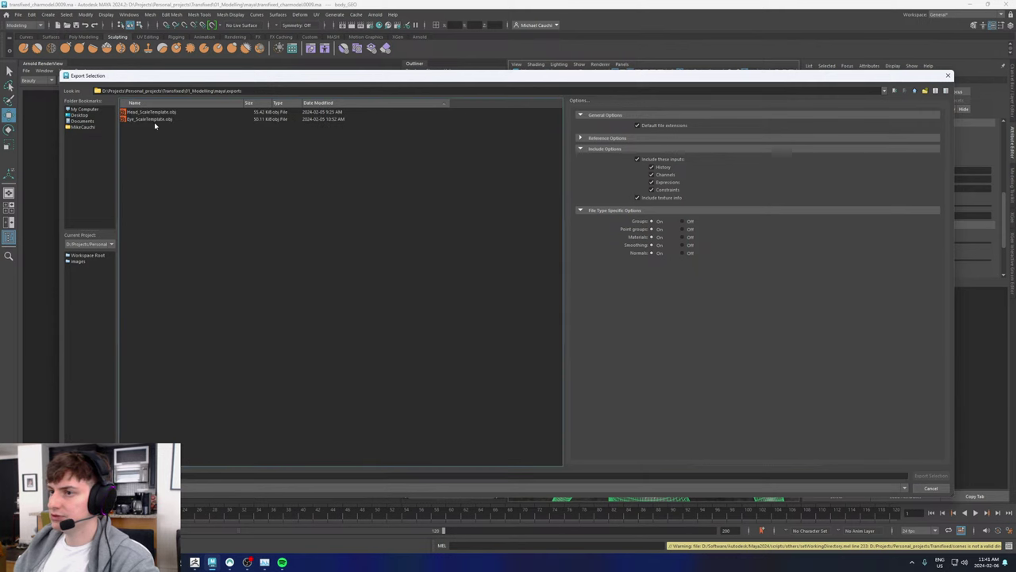
click(151, 475)
text(B)
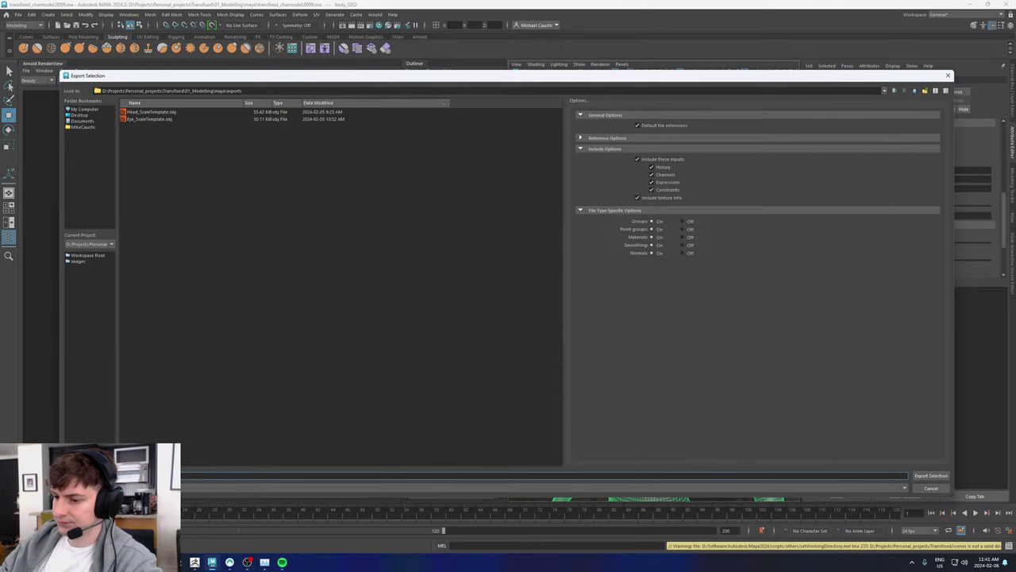
key(Return)
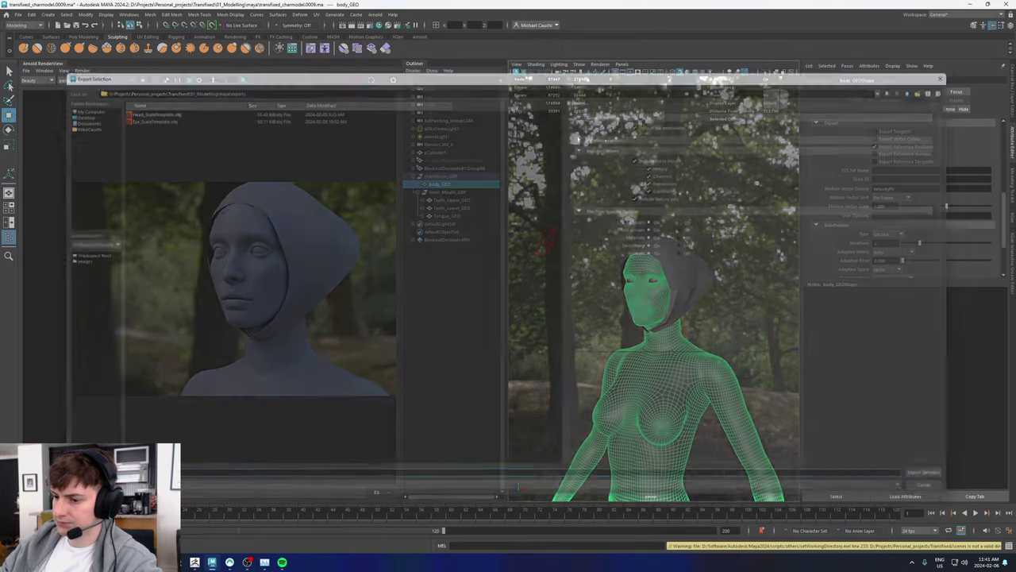
Step: Switch to ZBrush and rename the Body_GEO subtool as Body_GEO_OLD
click(193, 562)
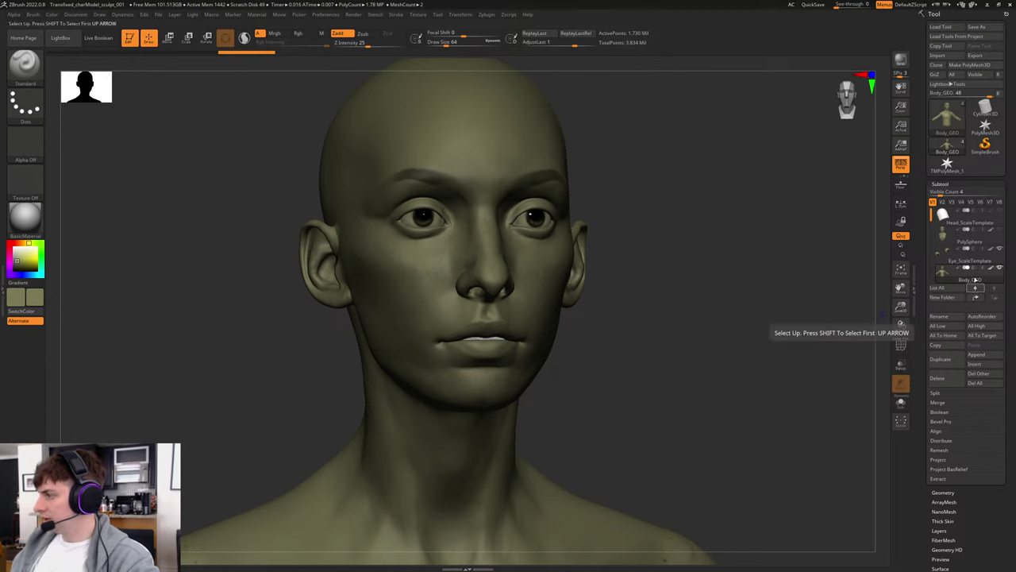
click(939, 316)
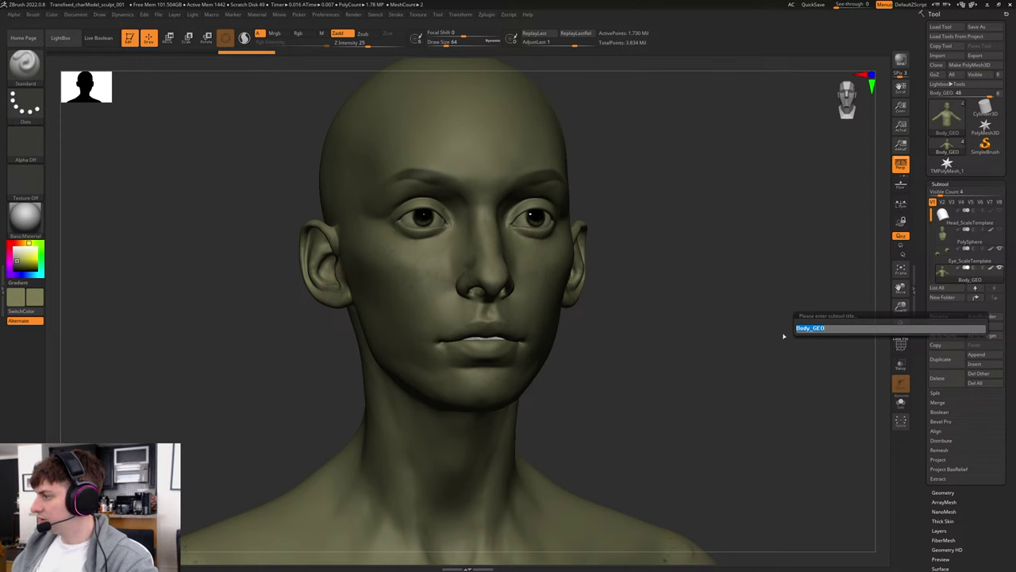
text(_)
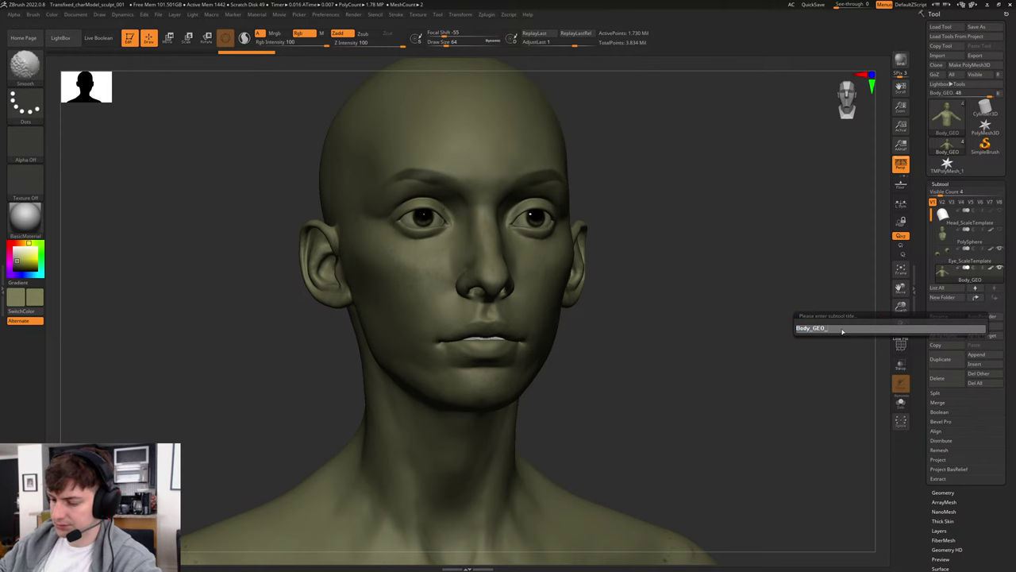
text(OLD)
key(Return)
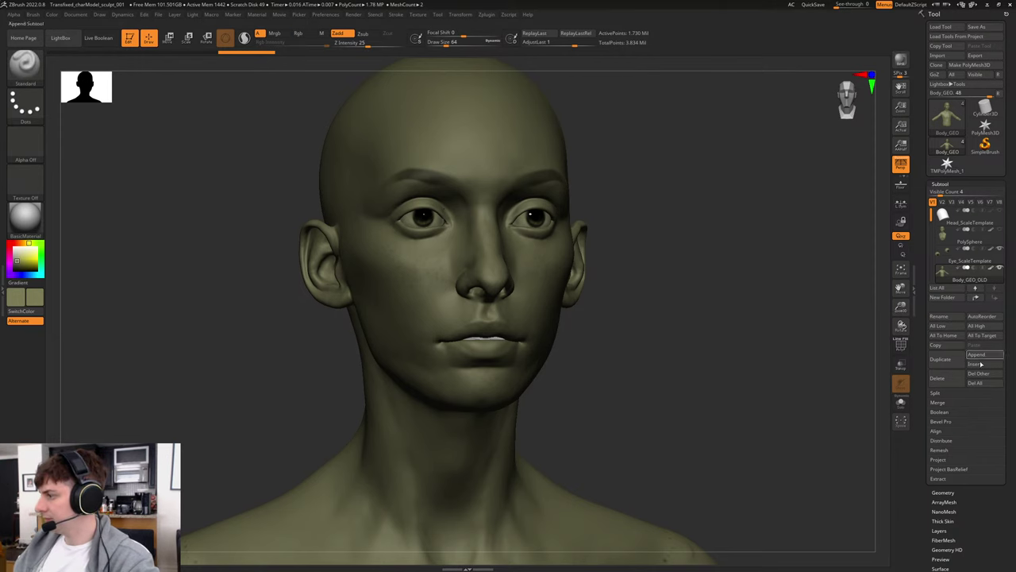
Step: Append a sphere as a placeholder subtool below Body_GEO_OLD and make it the active subtool
click(982, 357)
click(634, 403)
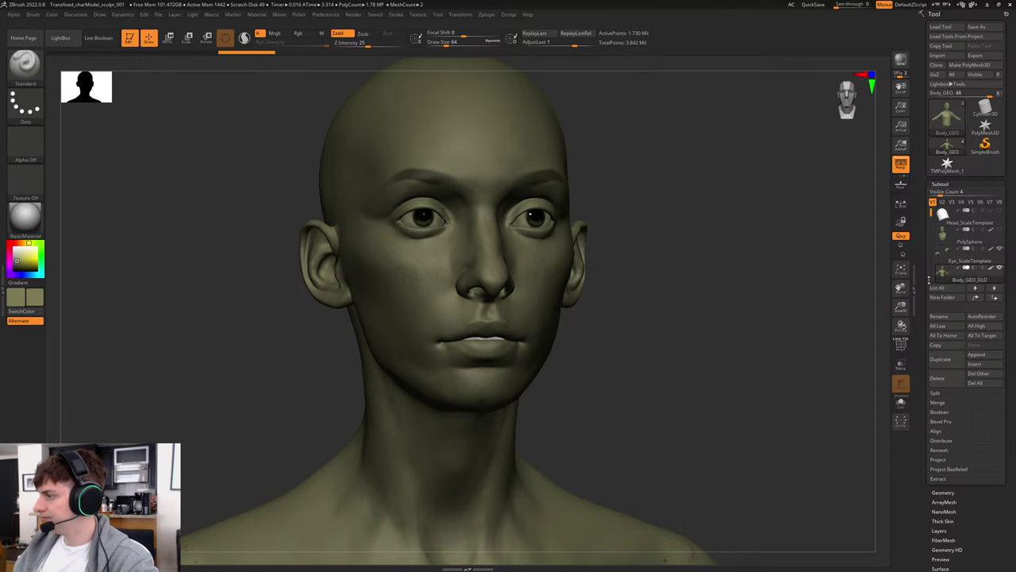
drag(929, 279, 932, 201)
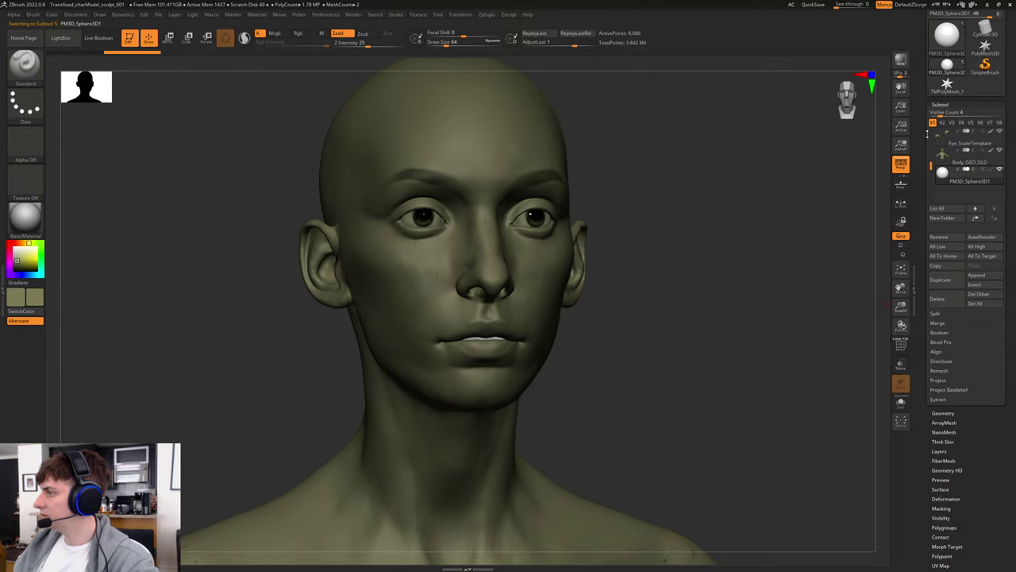
drag(931, 163, 931, 164)
scroll(910, 34, up, 4)
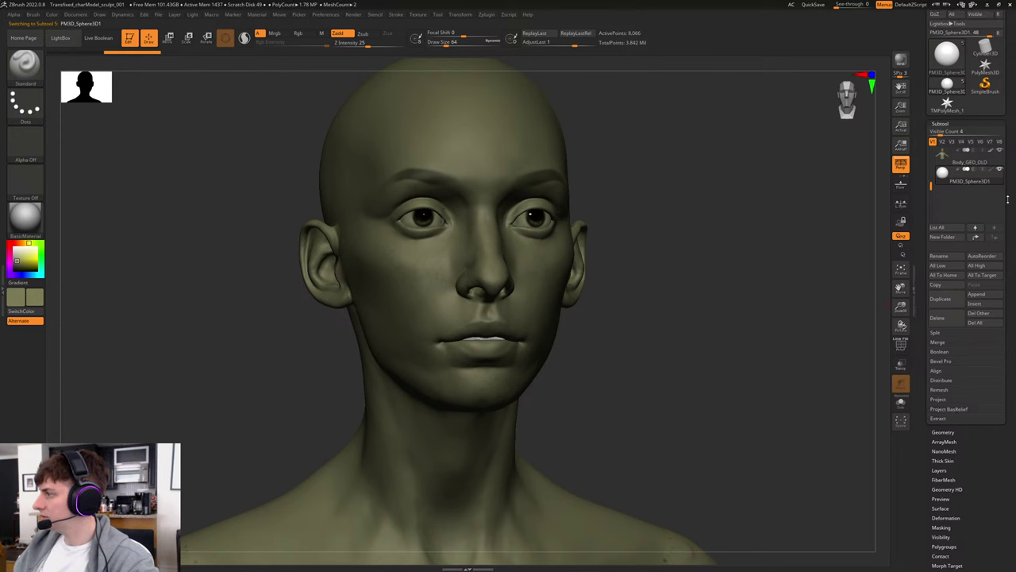
Step: Import body_geo.obj from the 01_Modelling\maya\exports folder to replace the placeholder sphere
click(939, 56)
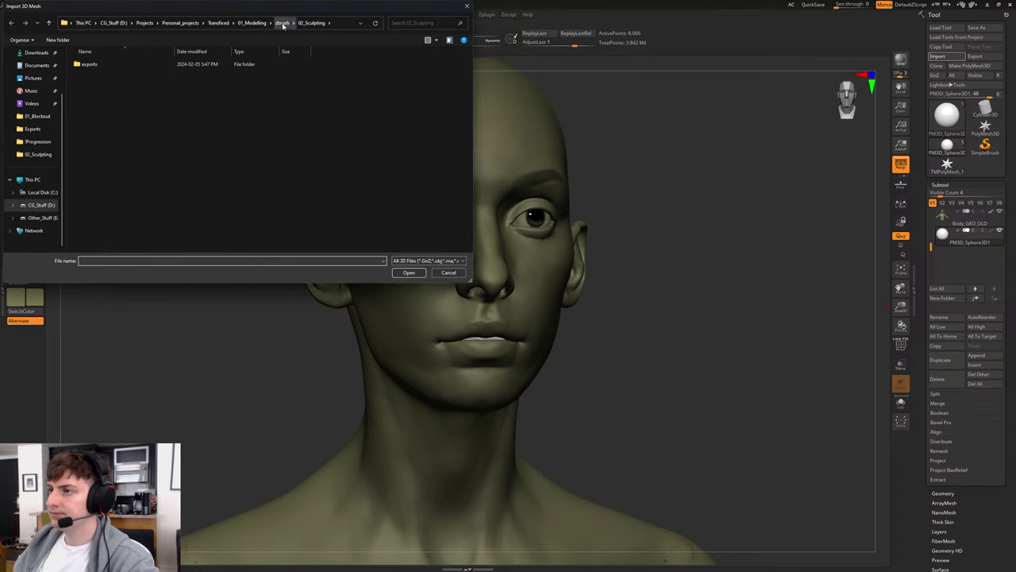
click(250, 22)
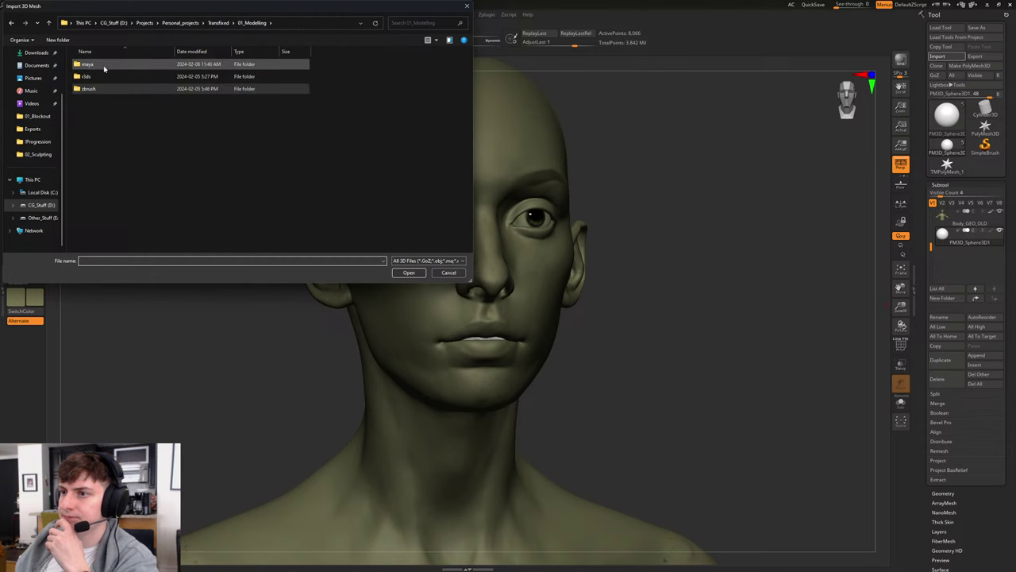
double_click(93, 75)
double_click(93, 76)
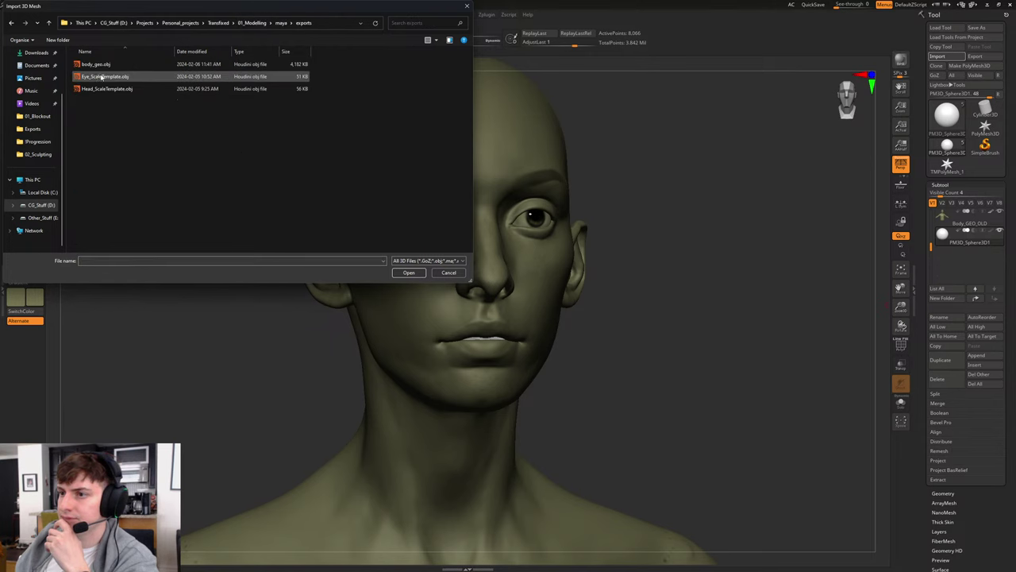
double_click(105, 65)
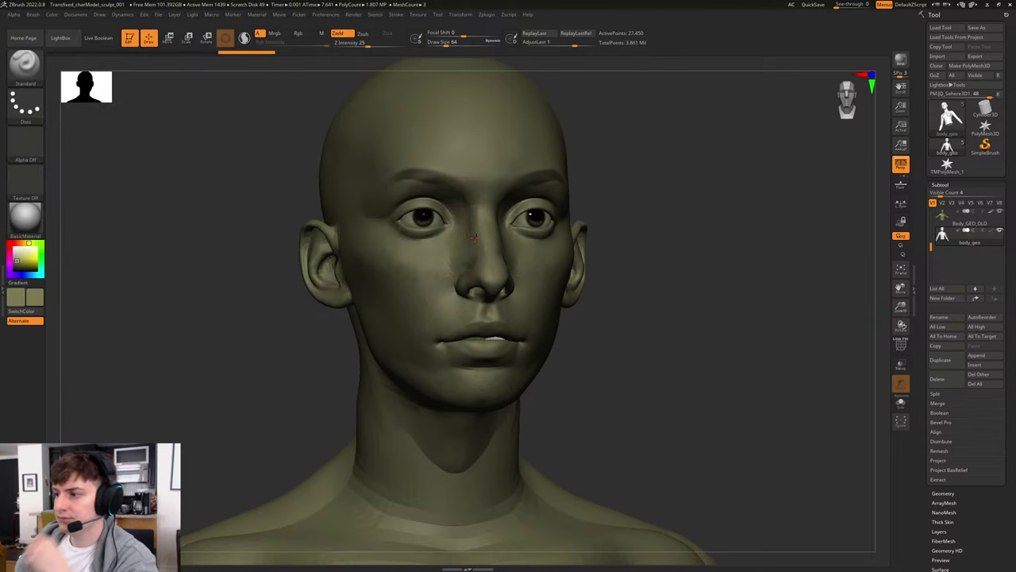
Step: Compare the imported body_geo with the old sculpt by briefly isolating it in Solo mode and framing the whole figure
mouse_move(705, 329)
alt+mouse_down()
mouse_move(678, 297)
mouse_move(710, 320)
alt+mouse_up()
key(shift+f)
key(shift+f)
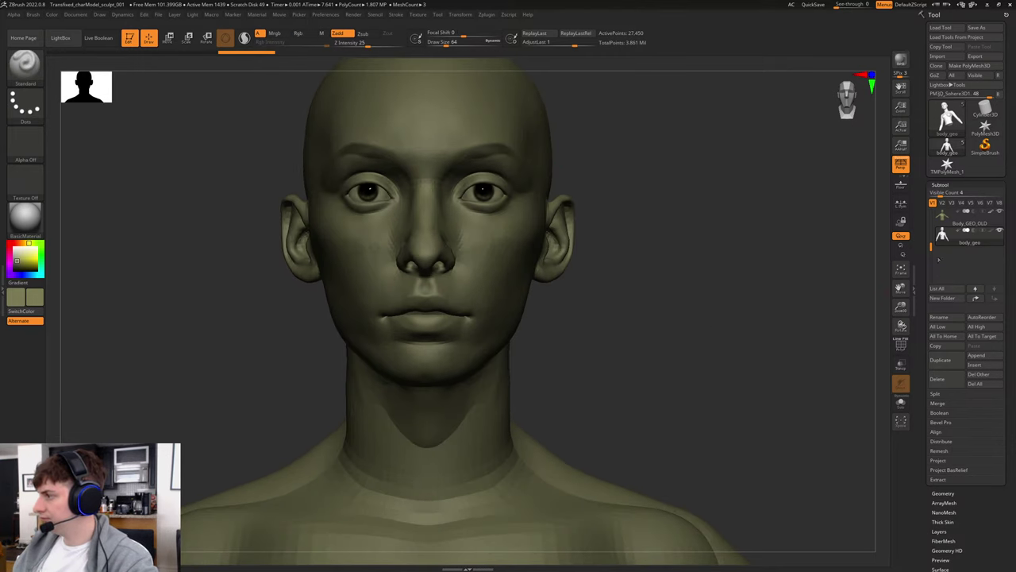
click(900, 403)
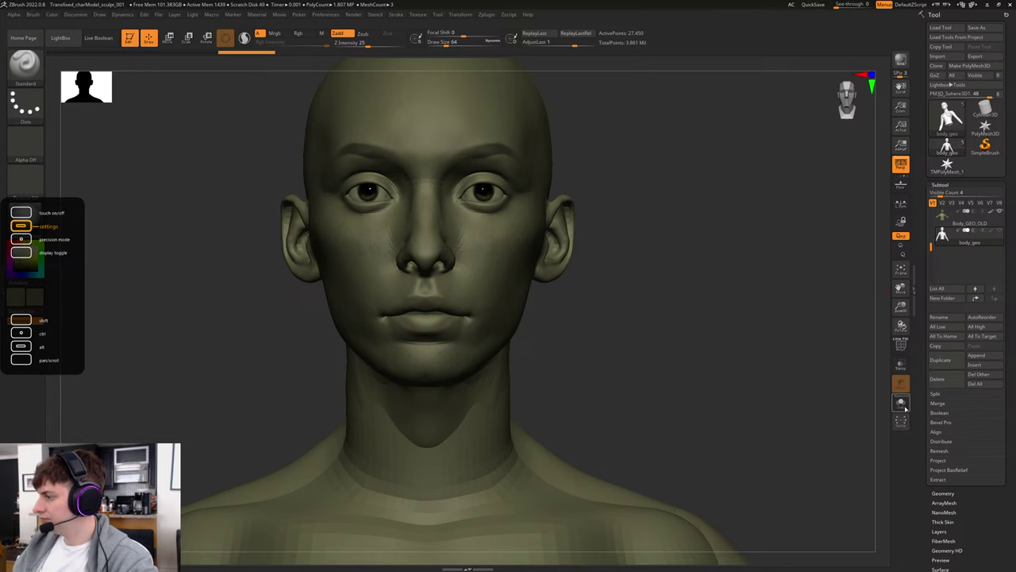
key(f)
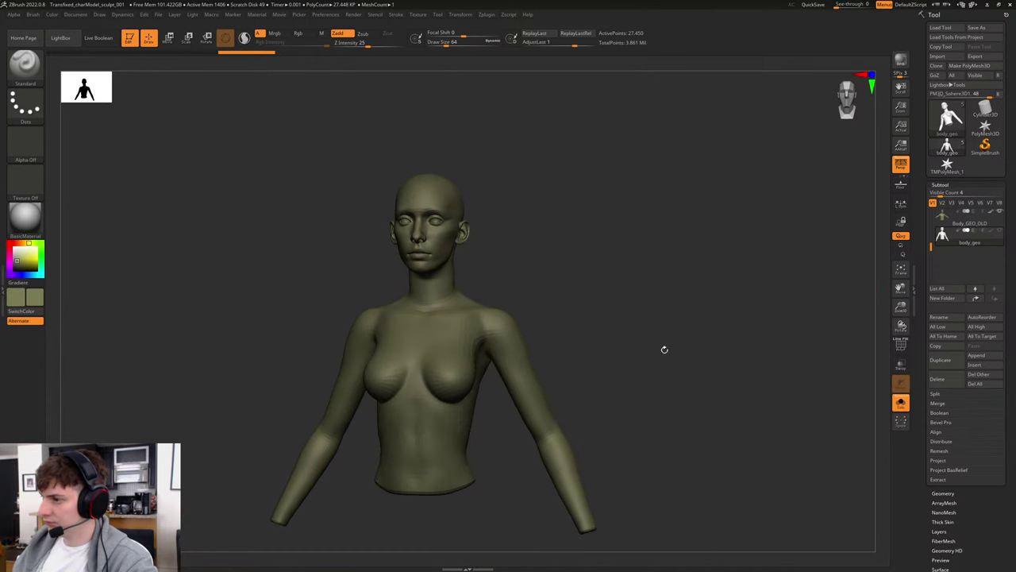
click(900, 402)
mouse_move(640, 344)
mouse_down()
mouse_move(630, 336)
mouse_move(651, 336)
mouse_move(544, 336)
mouse_move(637, 340)
mouse_move(590, 336)
mouse_move(627, 340)
mouse_up()
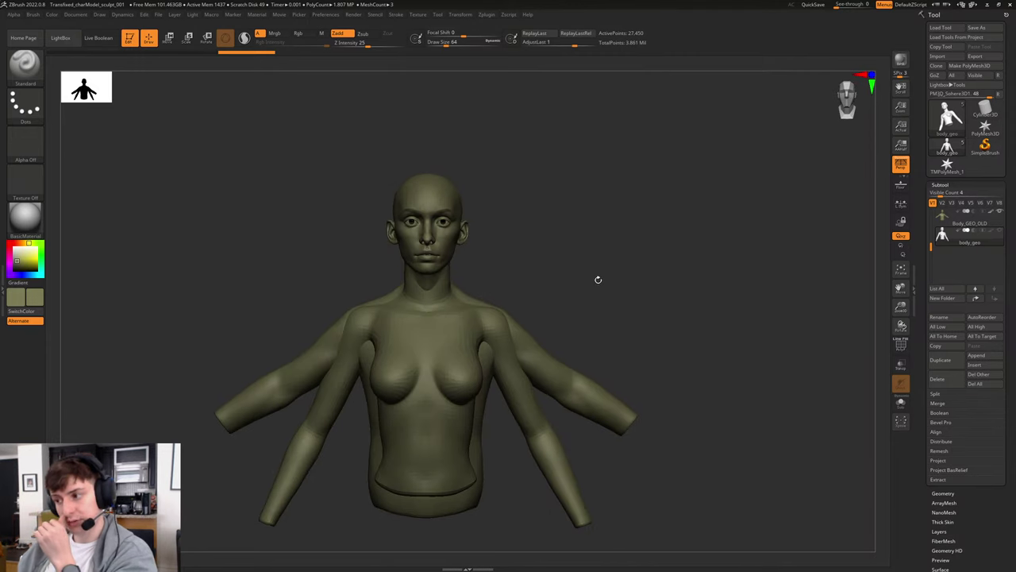
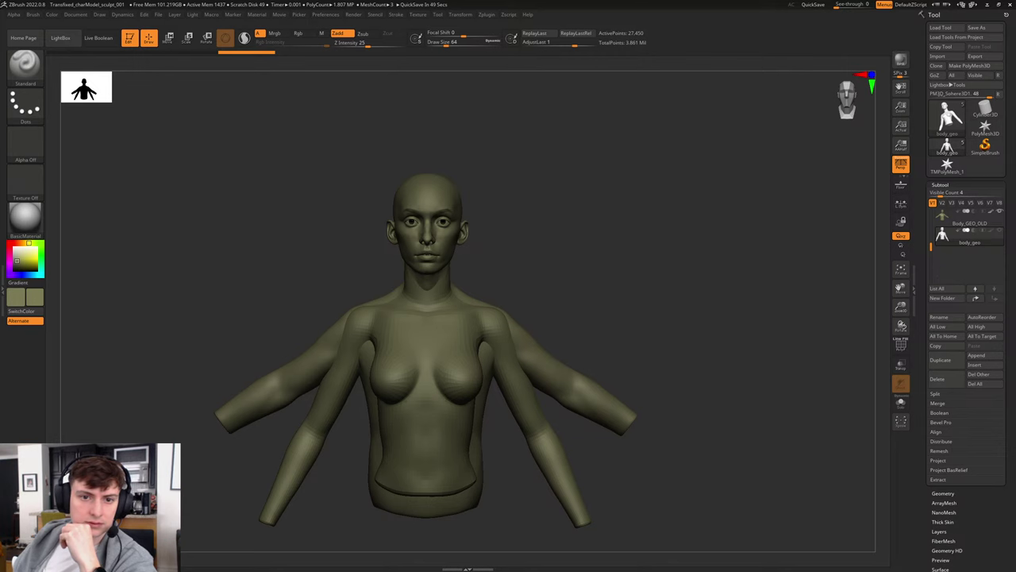
Step: Switch to the browser and browse 3D Scan Store's anatomy reference poses filtered by Female, Young and White
drag(0, 58, 354, 61)
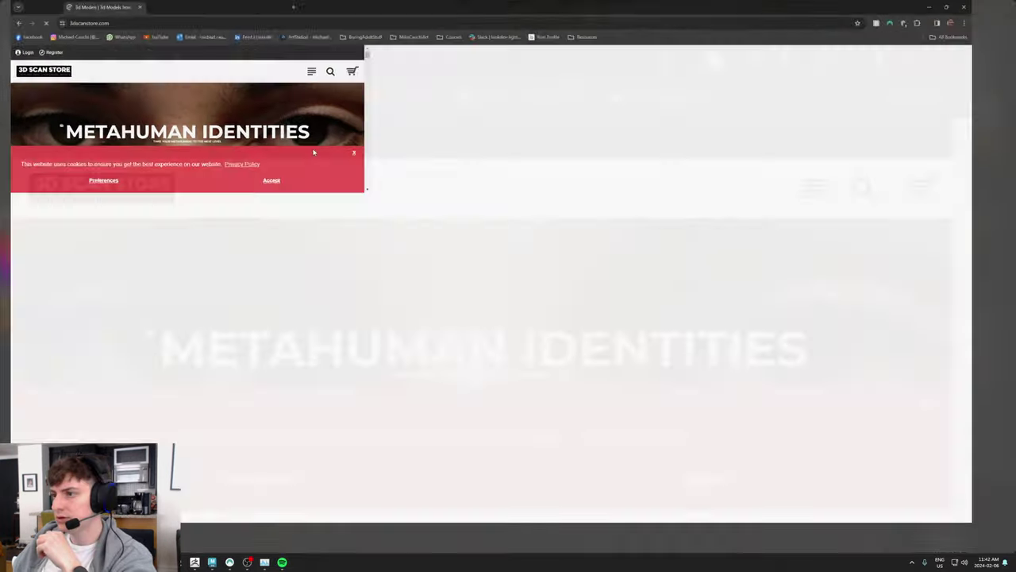
mouse_move(243, 114)
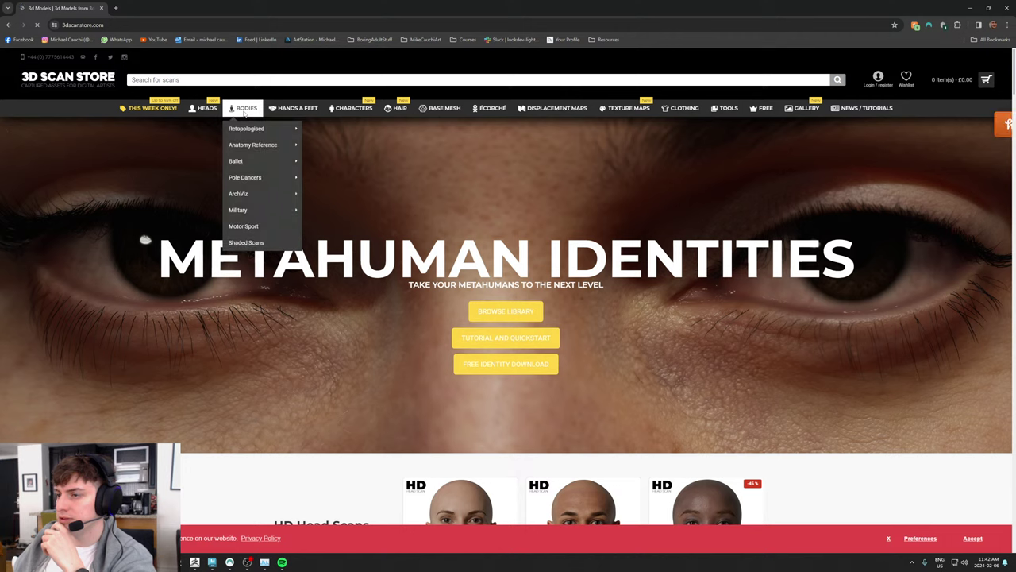
mouse_move(247, 147)
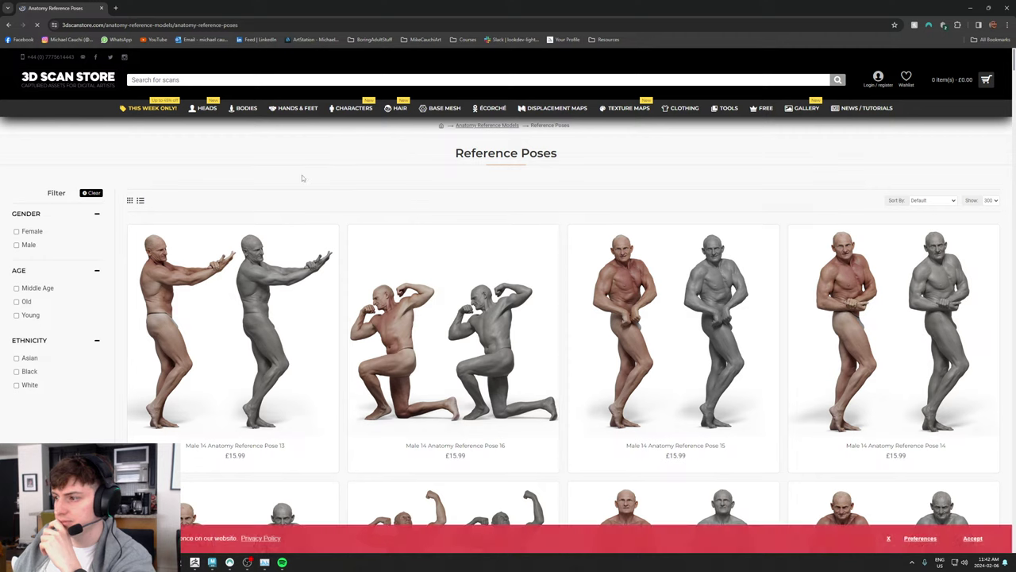
click(16, 231)
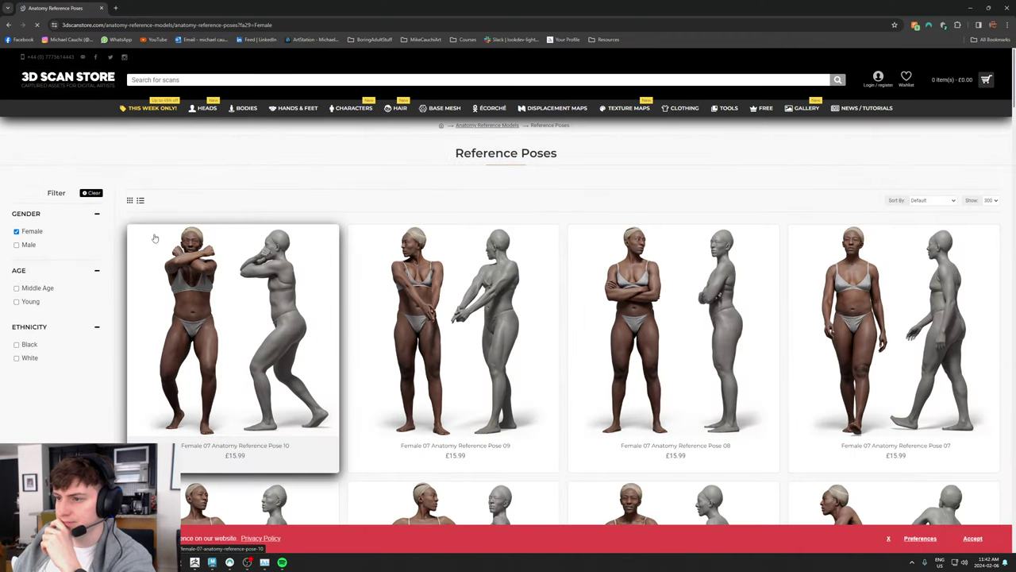
click(17, 302)
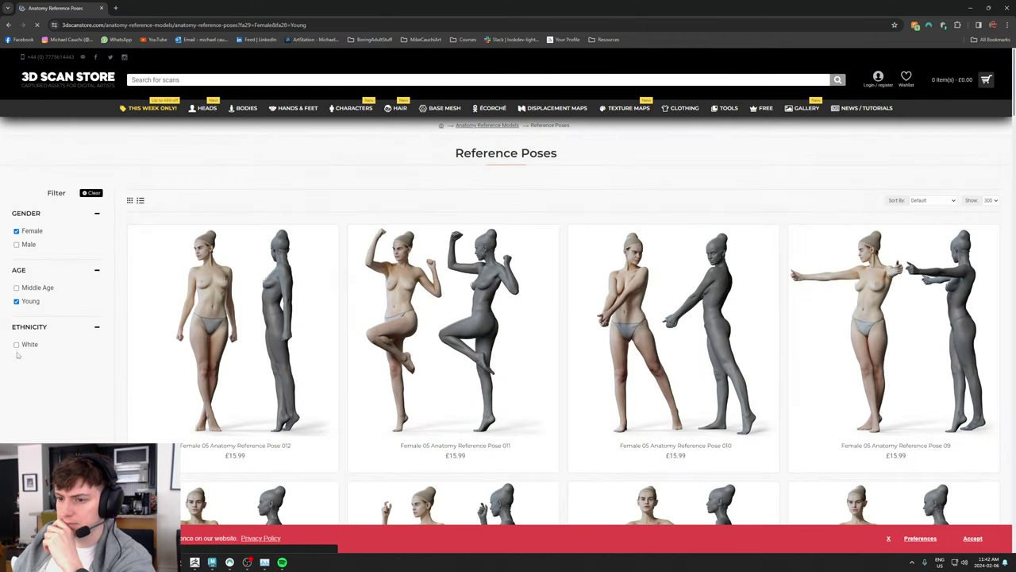
click(17, 344)
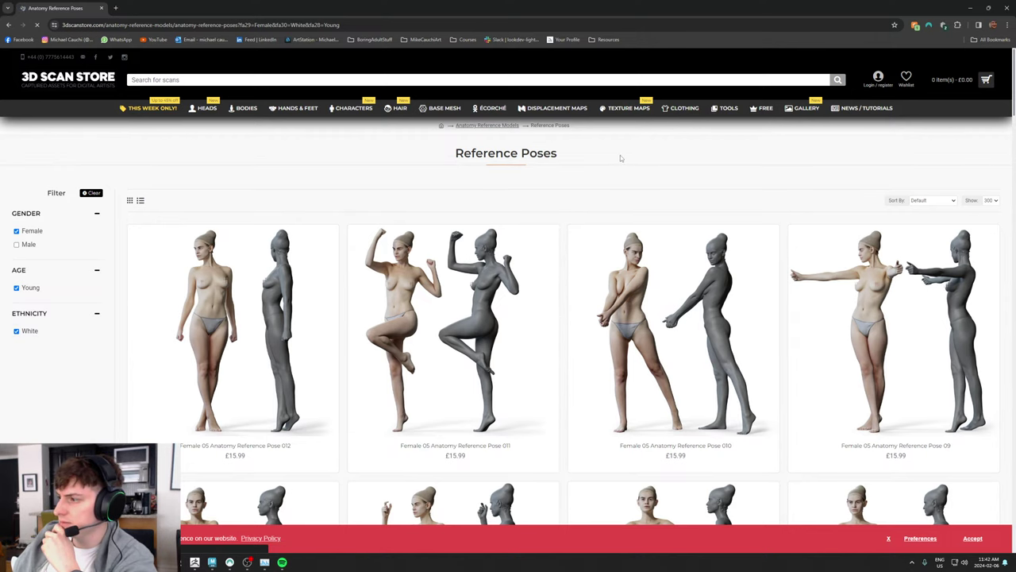
scroll(623, 158, down, 2)
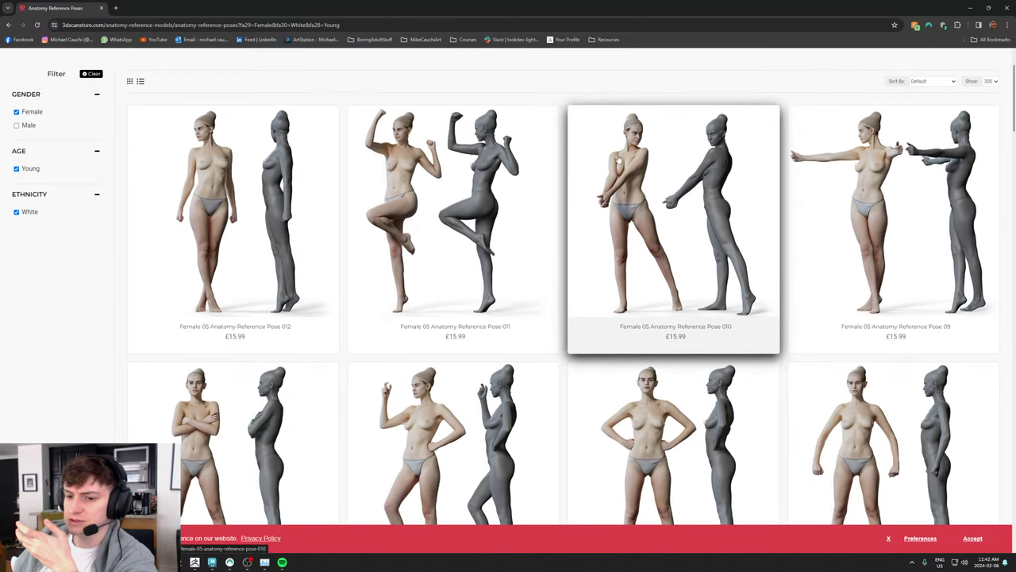
scroll(611, 189, down, 2)
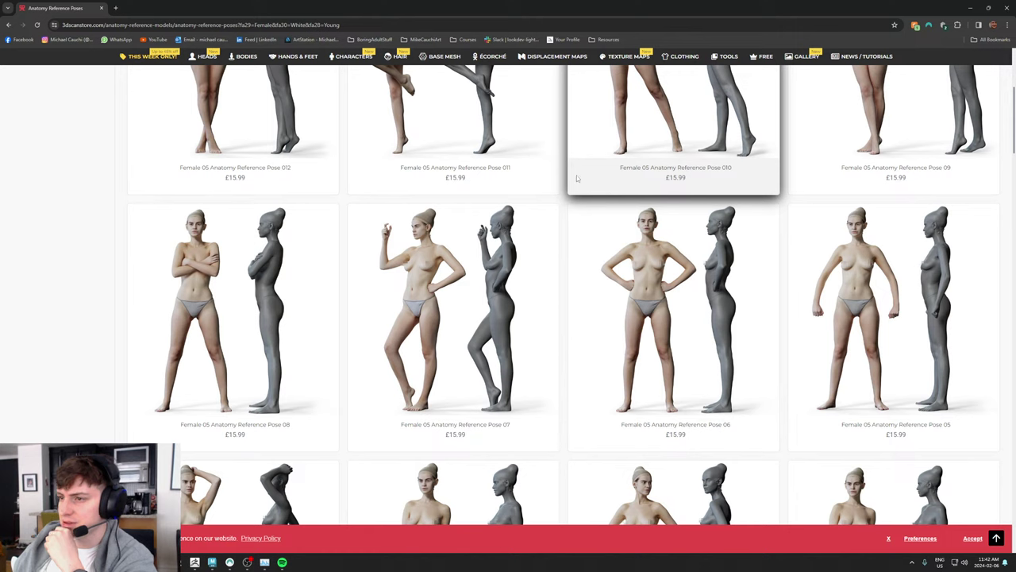
drag(54, 8, 0, 262)
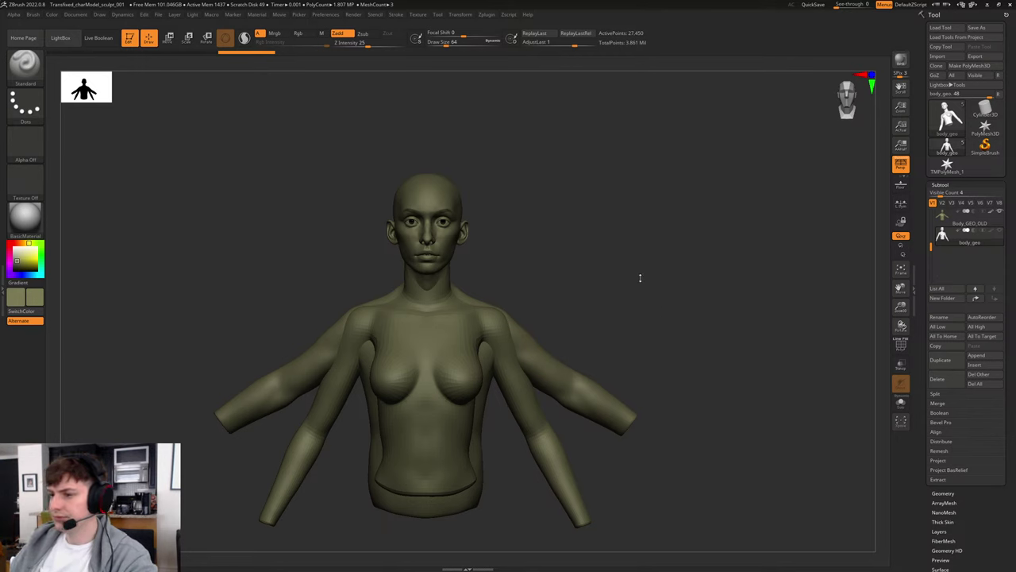
Step: Switch back to ZBrush and isolate the body_geo subtool in Solo mode, viewed from the front
mouse_move(647, 288)
mouse_down()
mouse_move(610, 308)
mouse_move(612, 281)
mouse_move(614, 291)
mouse_move(592, 293)
mouse_move(612, 311)
mouse_move(598, 286)
mouse_move(555, 292)
mouse_up()
click(906, 408)
key(shift+f)
key(shift+f)
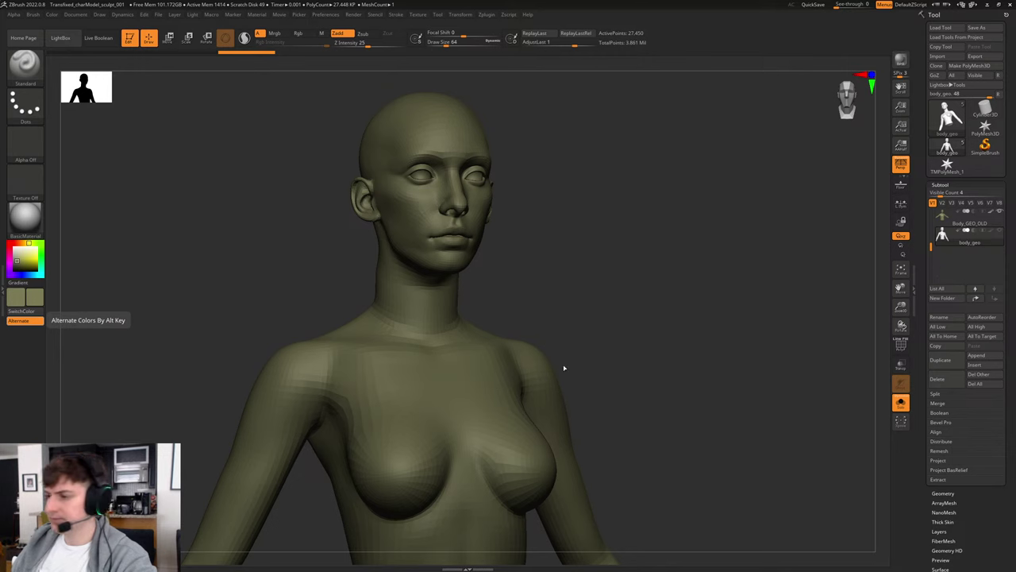
shift+drag(613, 354, 660, 342)
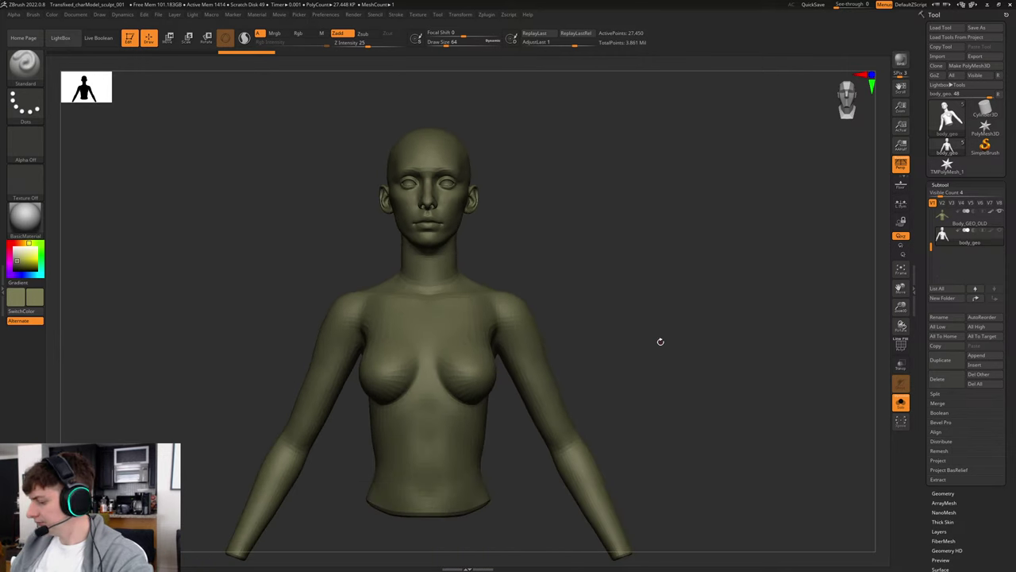
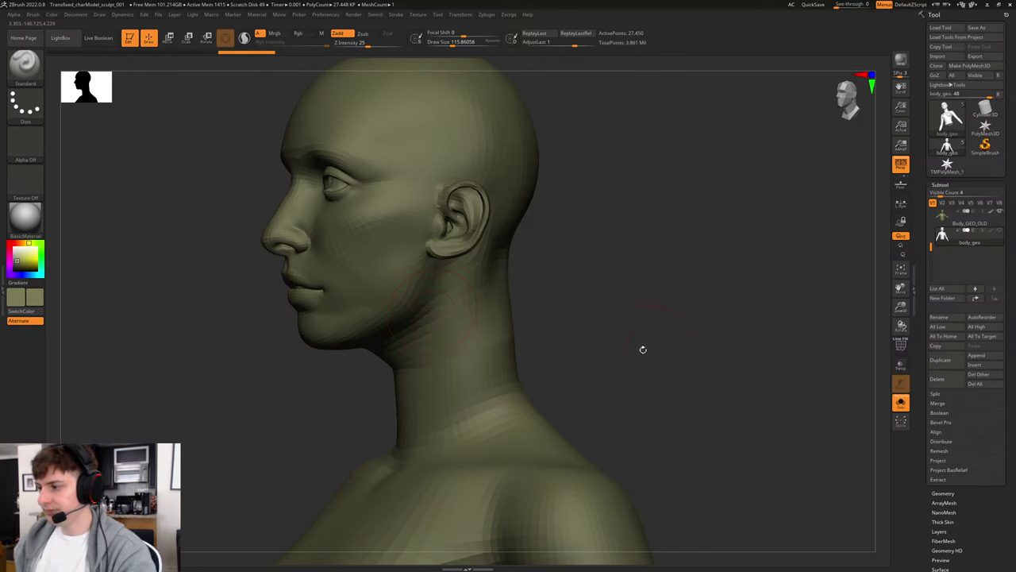
Step: Try smoothing the side and back of the neck with a brush draw size of about 163
mouse_move(643, 349)
mouse_down()
mouse_move(409, 339)
mouse_move(459, 339)
mouse_up()
key(s)
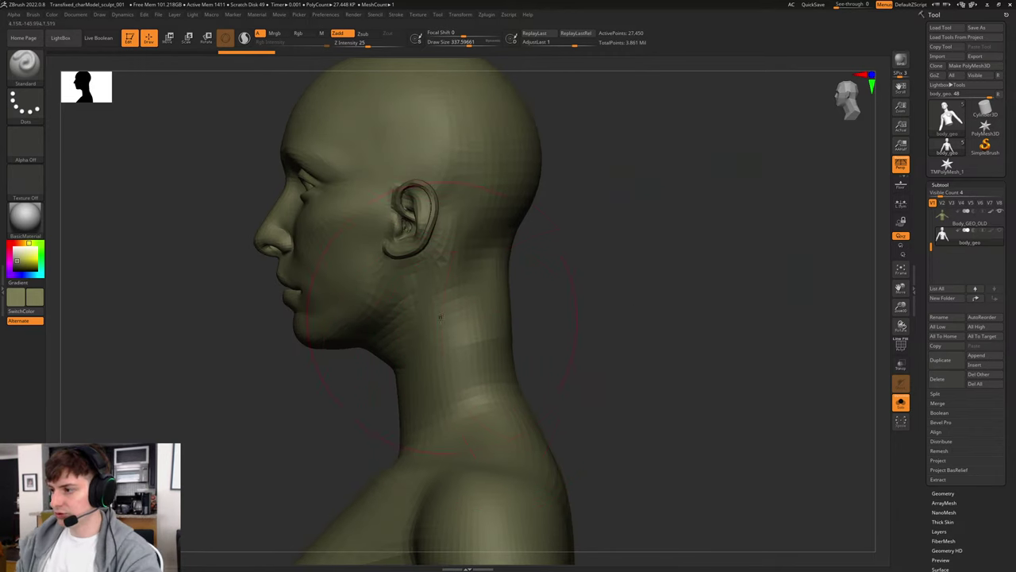
key(s)
drag(487, 348, 476, 343)
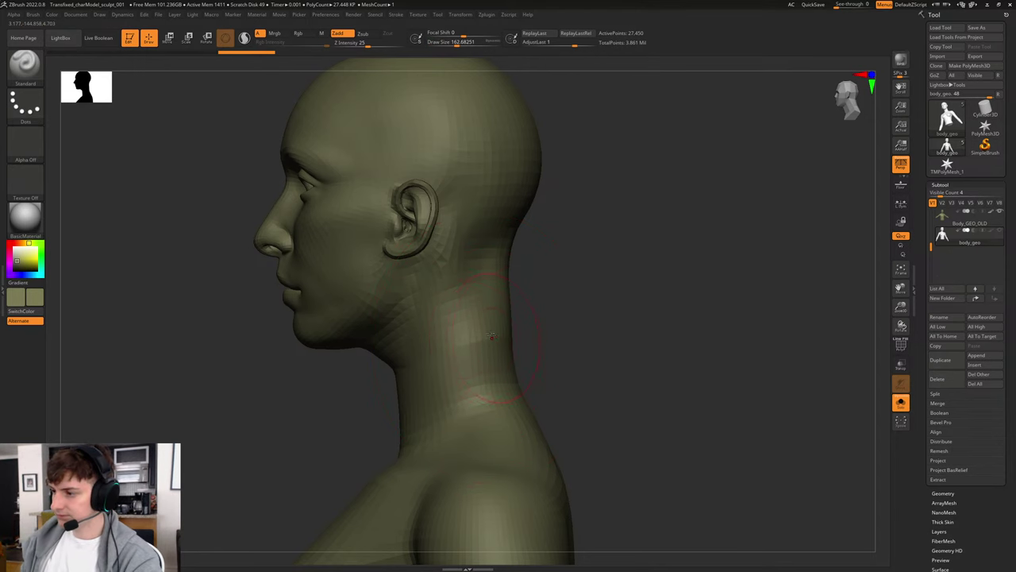
key(shift)
drag(537, 324, 510, 341)
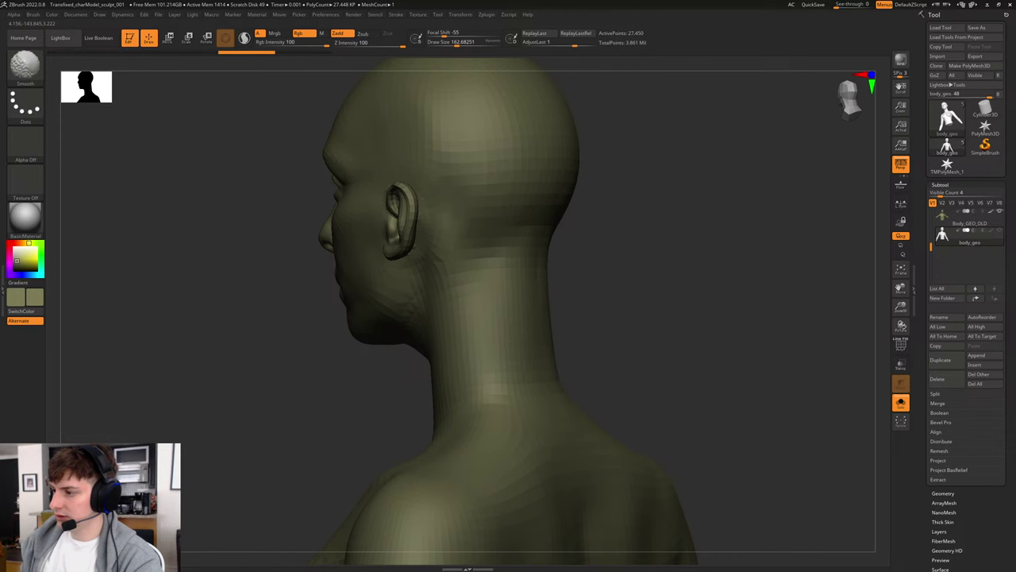
Step: Switch to the ClayBuildup brush and set its draw size to about 132 for the neck and shoulder area
mouse_move(580, 283)
mouse_down()
mouse_move(628, 291)
mouse_move(596, 338)
mouse_move(579, 297)
mouse_move(529, 340)
mouse_up()
key(b)
key(c)
key(b)
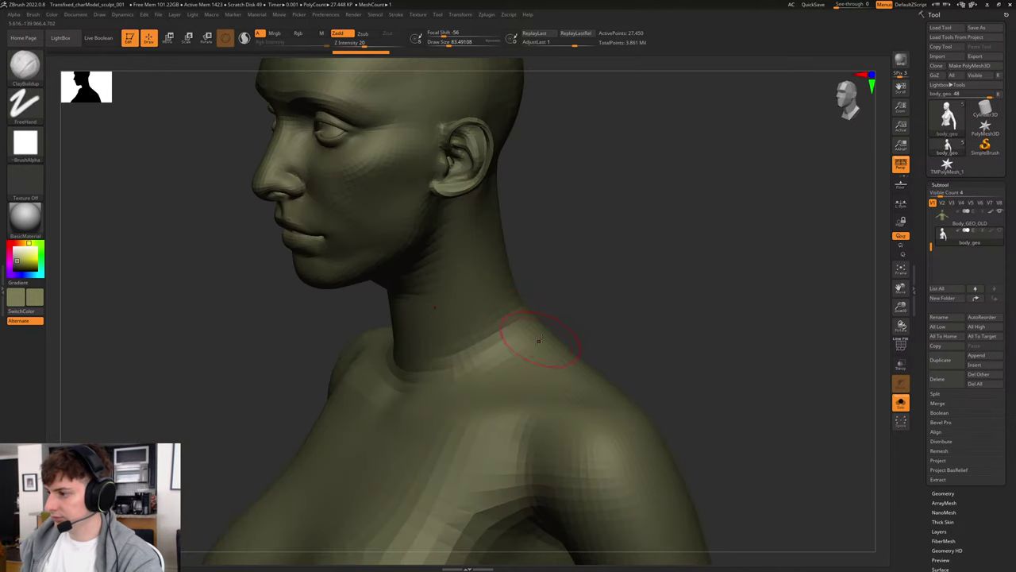
mouse_move(533, 302)
mouse_down()
mouse_move(559, 303)
mouse_move(552, 315)
mouse_up()
key(s)
drag(552, 313, 567, 289)
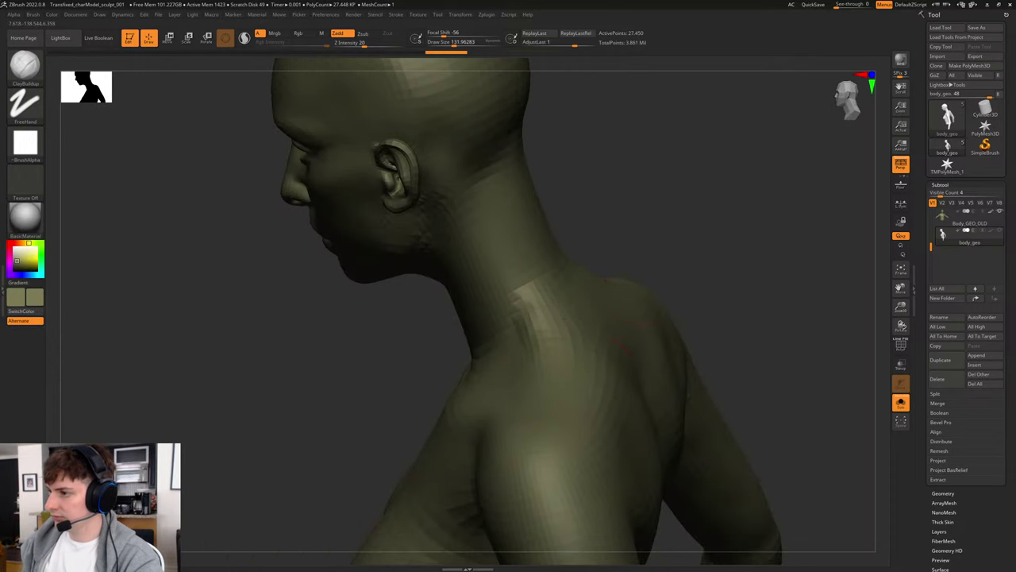
mouse_move(658, 262)
mouse_down()
mouse_move(675, 256)
mouse_move(721, 277)
mouse_move(710, 285)
mouse_up()
Step: Subdivide the body_geo mesh three times
key(ctrl)
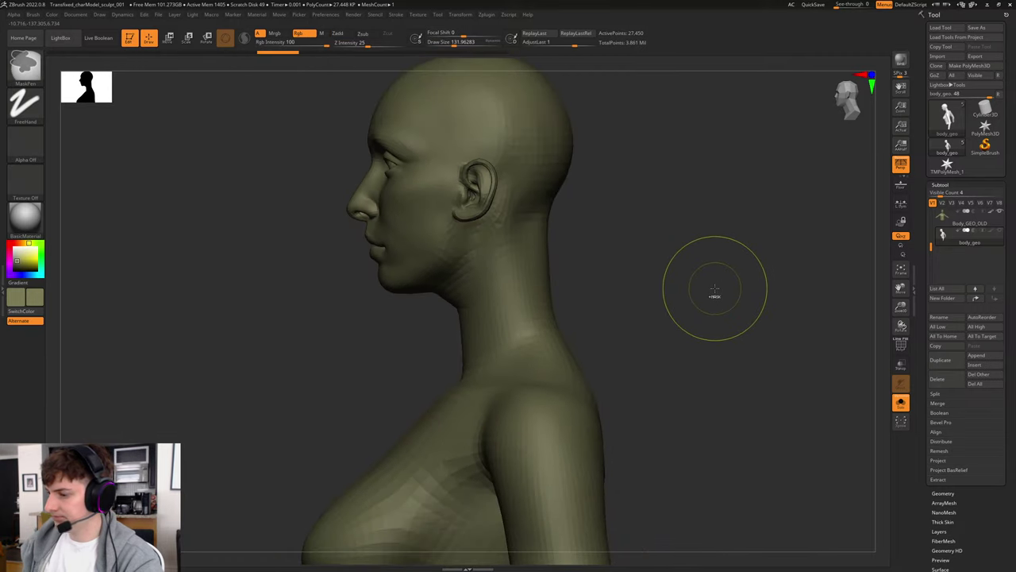
key(ctrl+d)
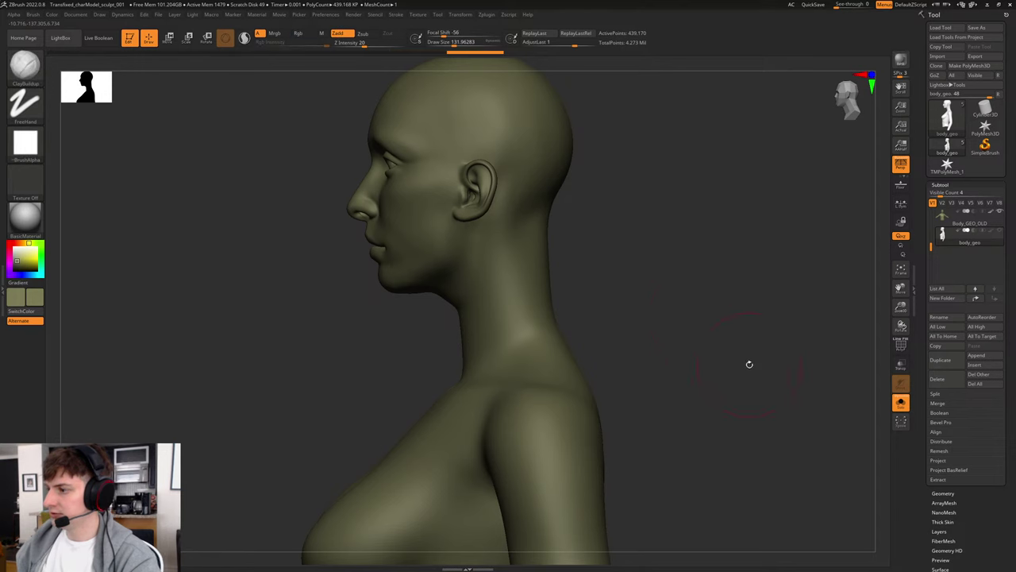
drag(715, 292, 747, 294)
shift+drag(669, 290, 687, 292)
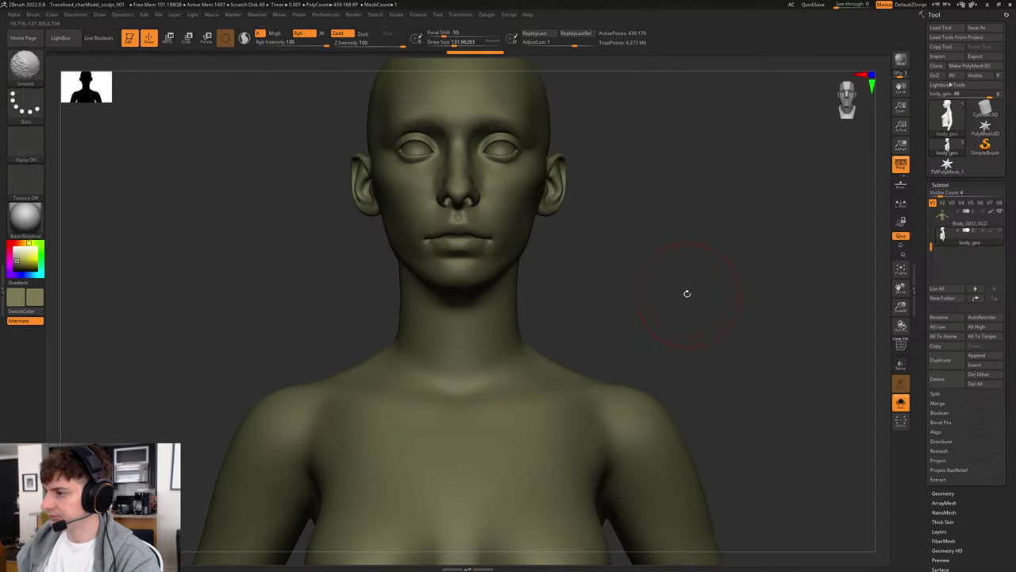
key(ctrl)
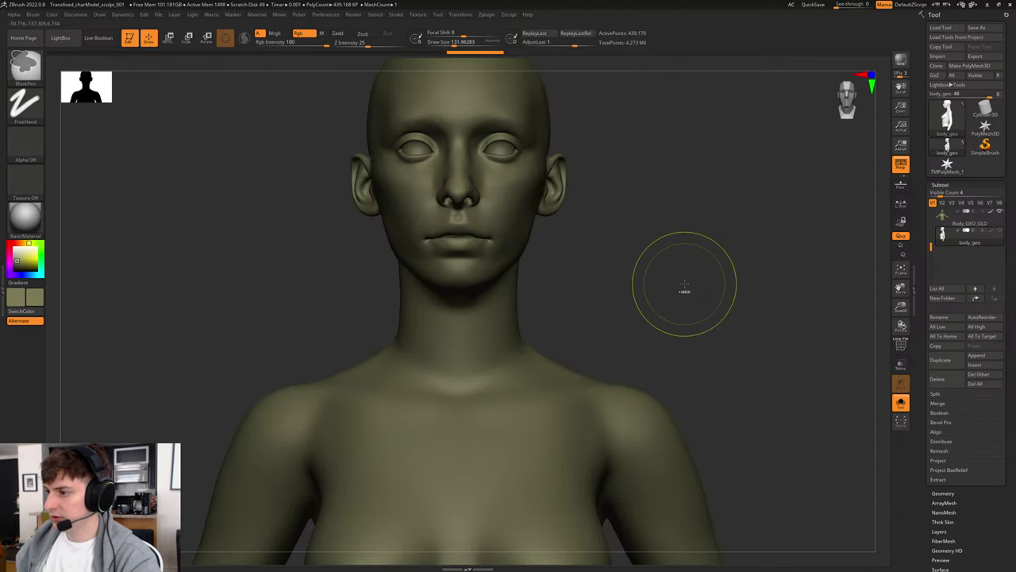
mouse_move(699, 283)
mouse_down()
mouse_move(714, 287)
mouse_move(703, 291)
mouse_up()
key(ctrl+d)
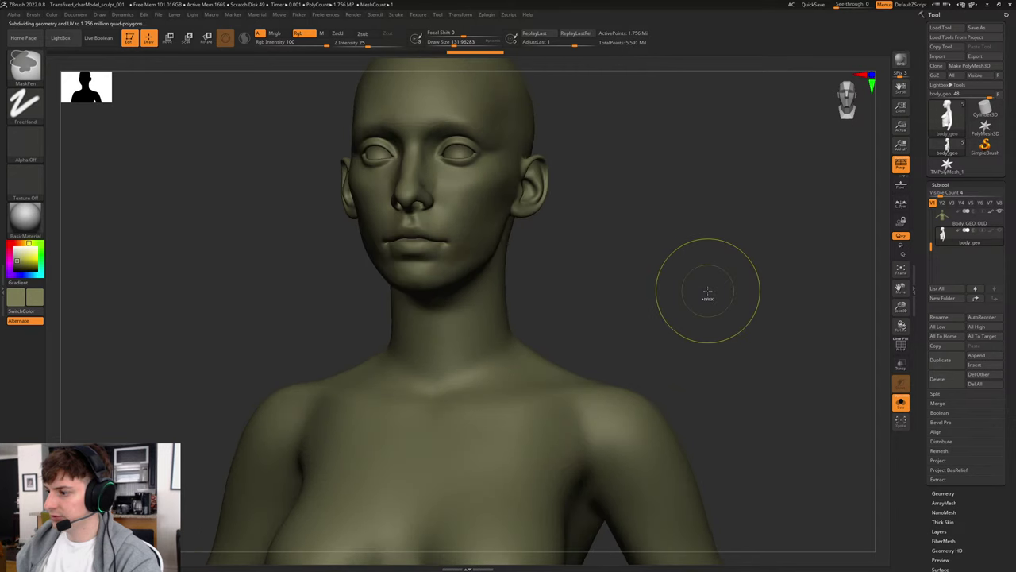
Step: Return body_geo to its lowest subdivision level and reimport body_geo.obj from the 01_Modelling\maya\exports folder onto it
key(shift+d)
key(shift+d)
key(shift+d)
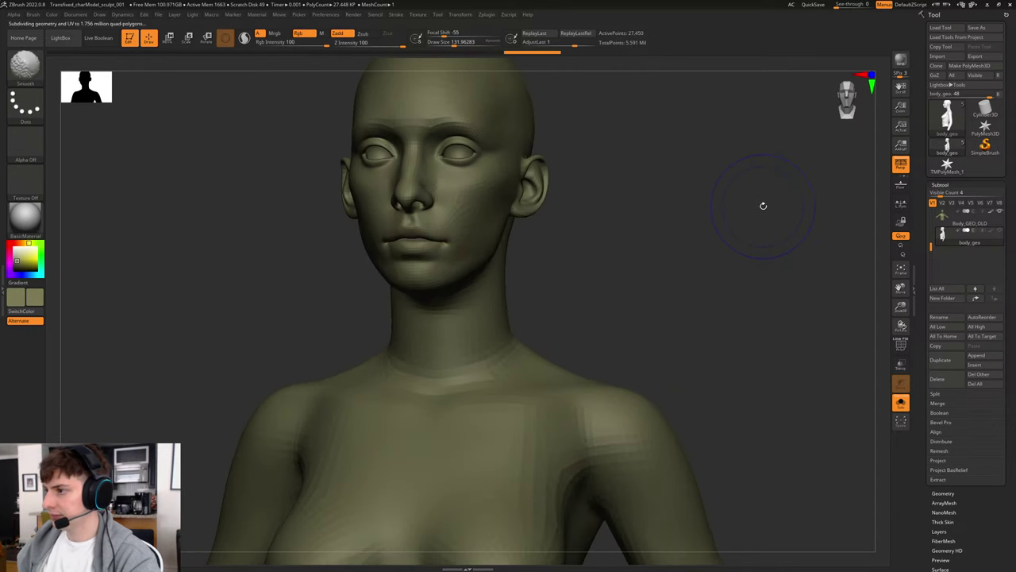
click(937, 56)
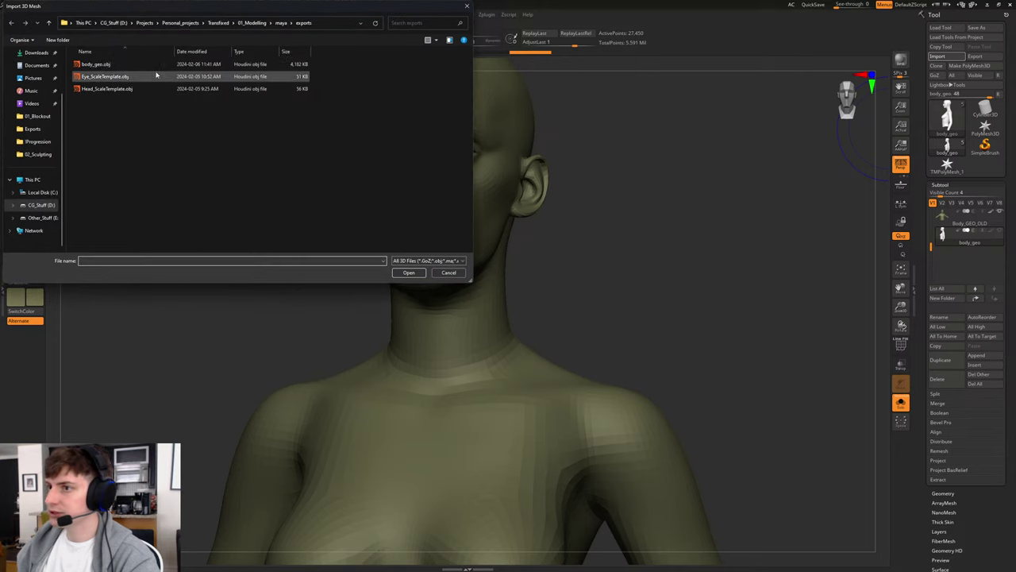
double_click(119, 64)
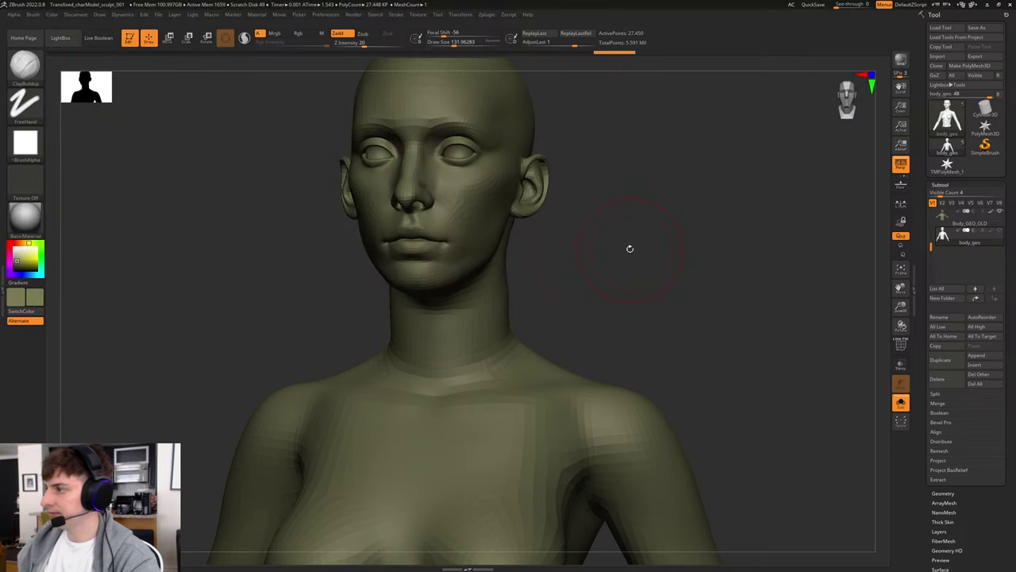
Step: Smooth the side and back of the neck below the ear
key(shift)
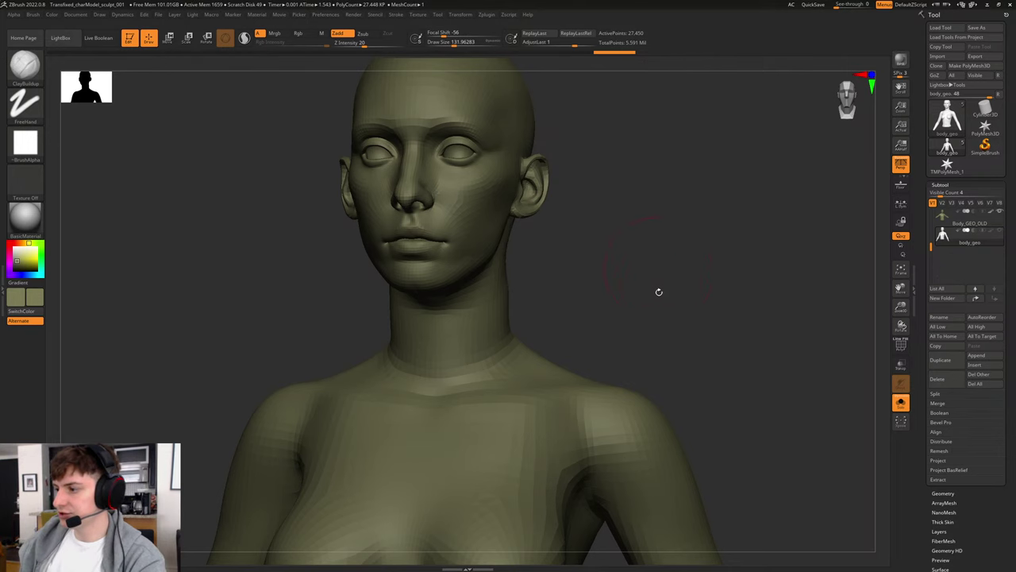
drag(695, 315, 557, 286)
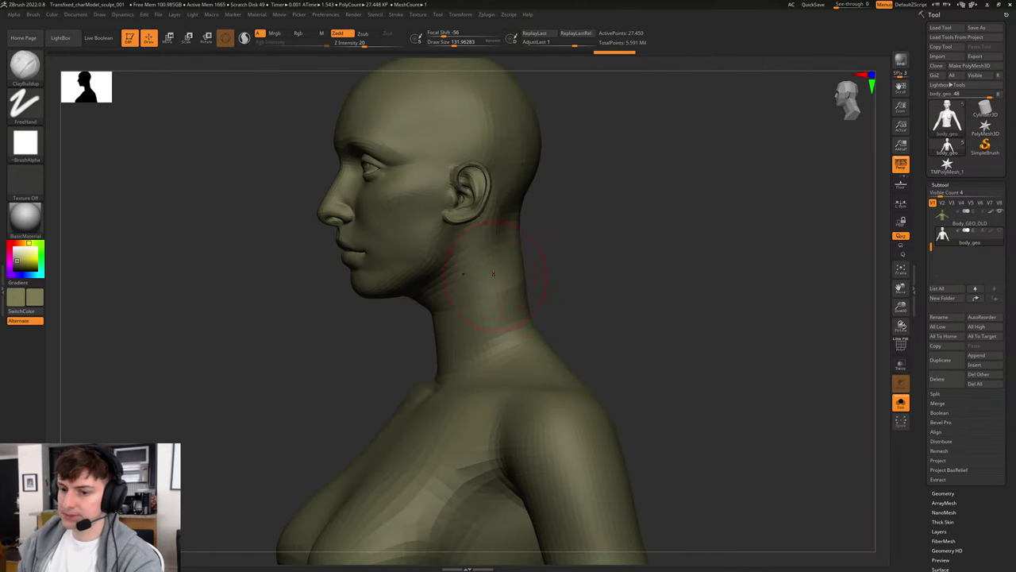
key(shift)
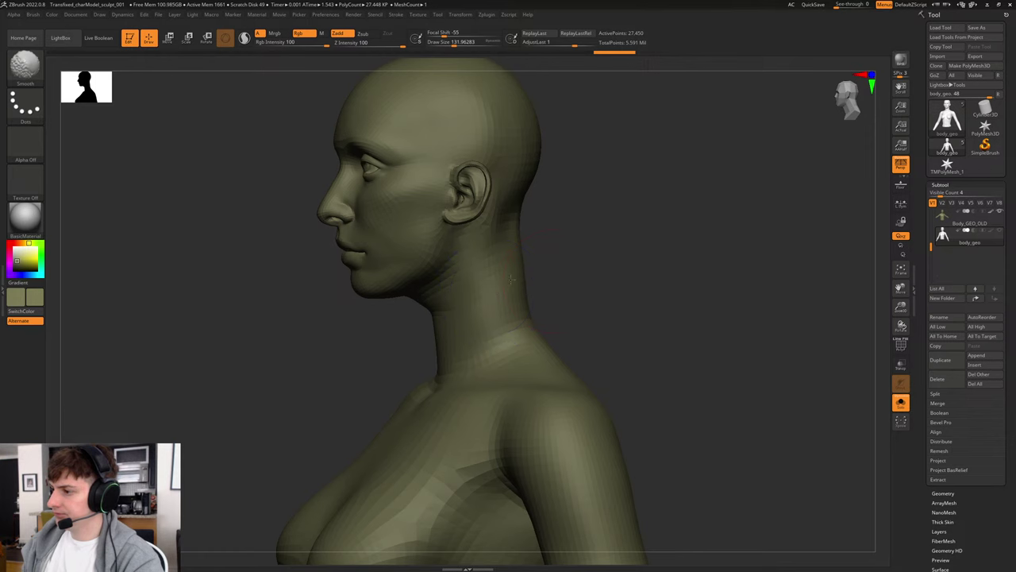
drag(616, 279, 567, 282)
key(shift)
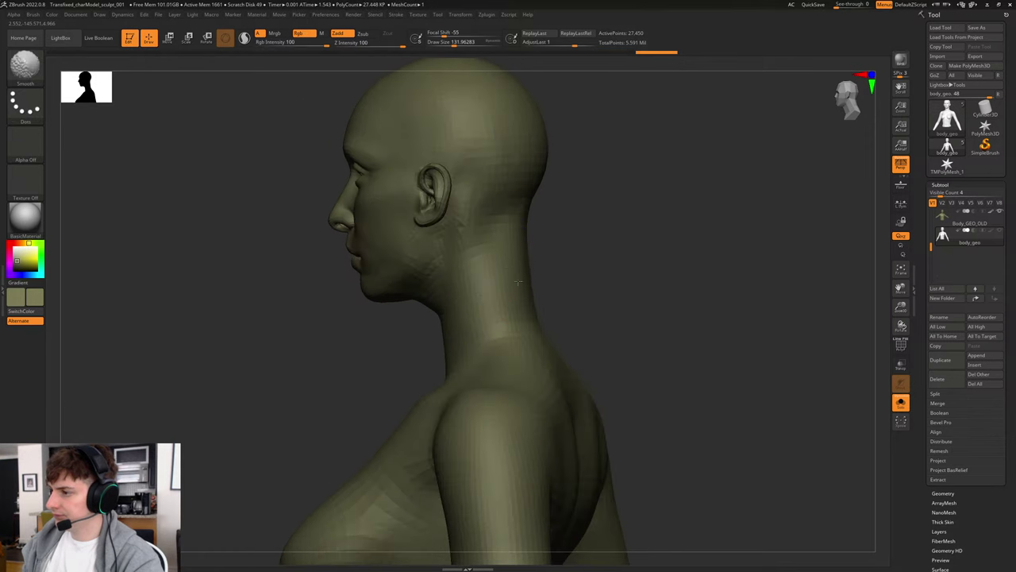
shift+drag(489, 290, 494, 274)
drag(644, 279, 698, 279)
Step: Set the ClayBuildup draw size to about 77 and smooth the side of the neck behind the ear
key(s)
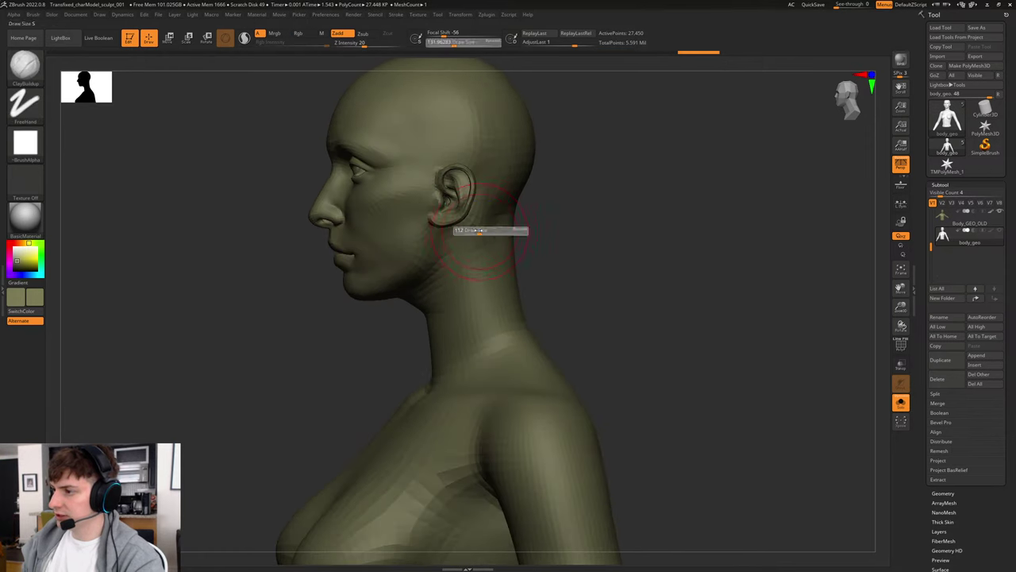
drag(481, 232, 476, 232)
shift+drag(478, 231, 476, 228)
mouse_move(565, 262)
mouse_down()
mouse_move(616, 254)
mouse_move(616, 288)
mouse_move(565, 245)
mouse_move(611, 255)
mouse_move(614, 287)
mouse_up()
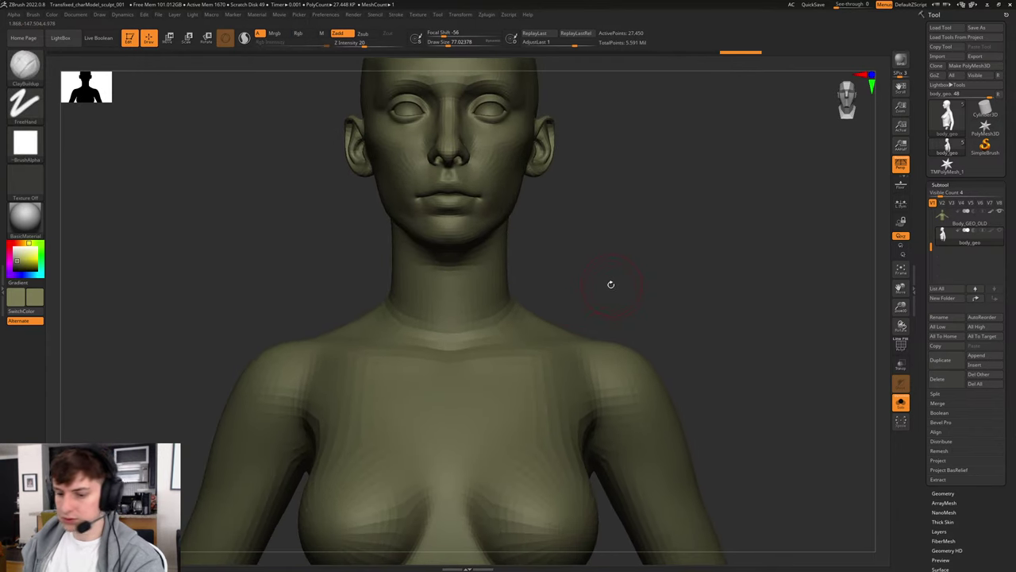
Step: Reshape the side contour of the neck with the Move brush, using a draw size of about 268 and a focal shift of 51
key(b)
key(m)
key(v)
key(s)
drag(494, 277, 510, 276)
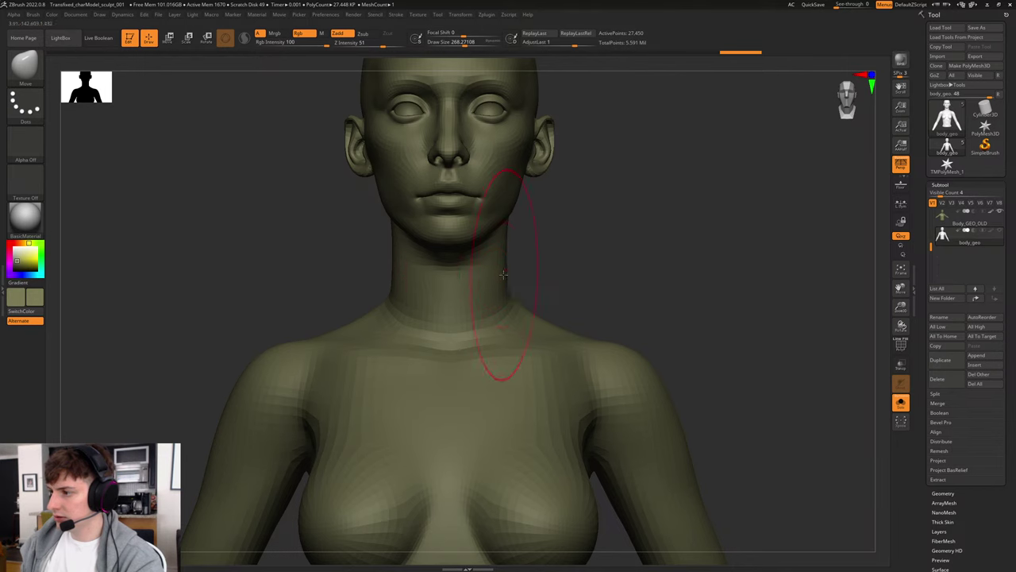
key(s)
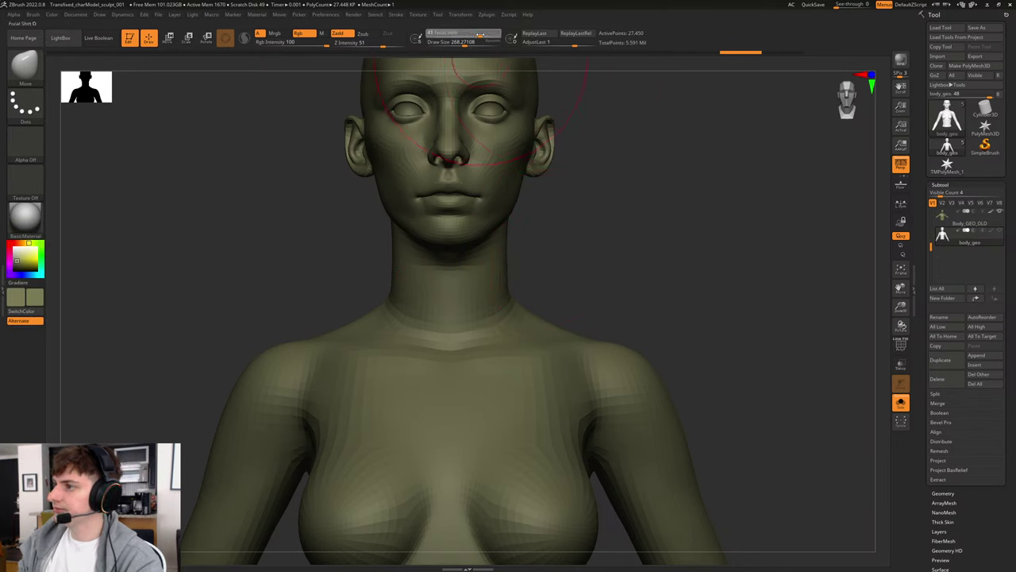
click(481, 35)
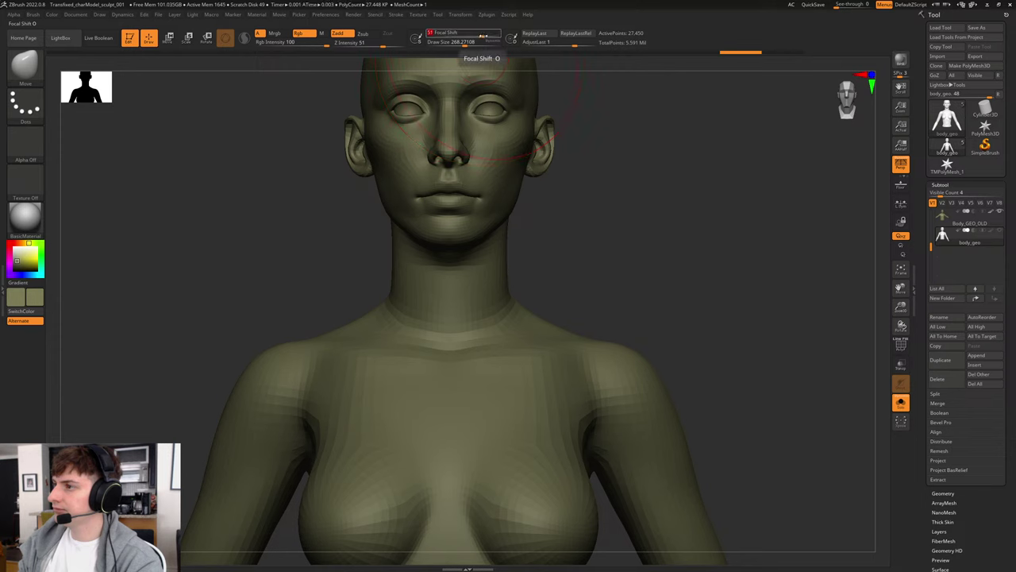
drag(501, 279, 500, 287)
key(s)
click(507, 282)
mouse_move(632, 285)
mouse_down()
mouse_move(635, 243)
mouse_move(608, 211)
mouse_move(633, 239)
mouse_move(659, 240)
mouse_up()
Step: Build up the slope between the neck and shoulder with ClayBuildup at a draw size of about 59
key(b)
key(c)
key(b)
key(s)
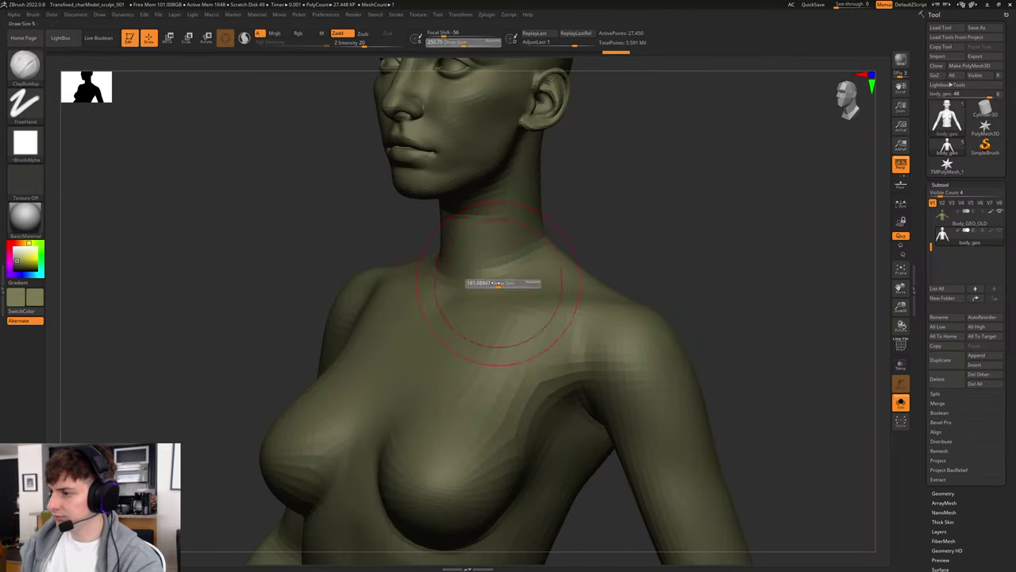
click(496, 283)
key(s)
click(535, 267)
drag(587, 243, 571, 245)
key(s)
click(572, 247)
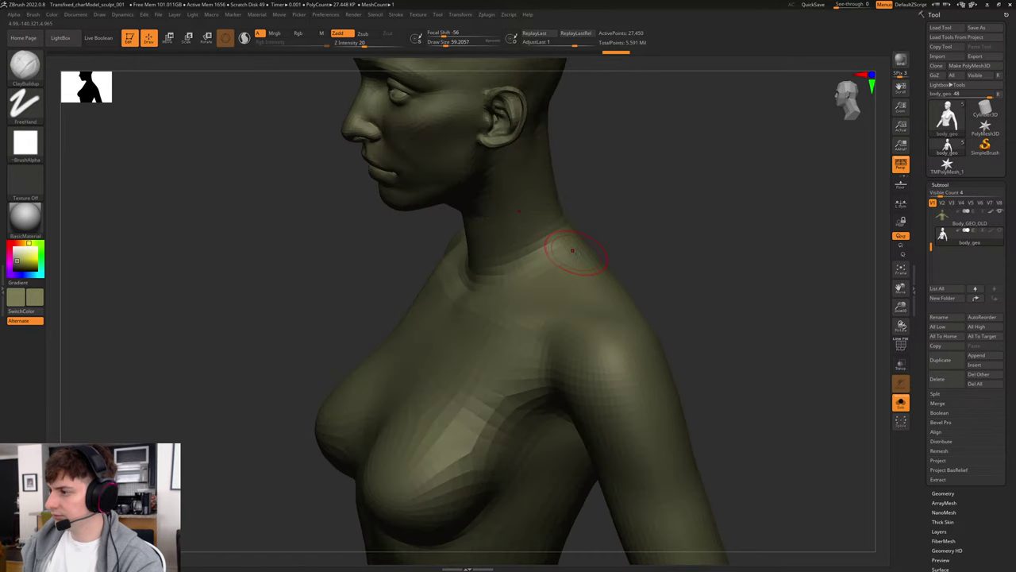
right_drag(624, 220, 580, 229)
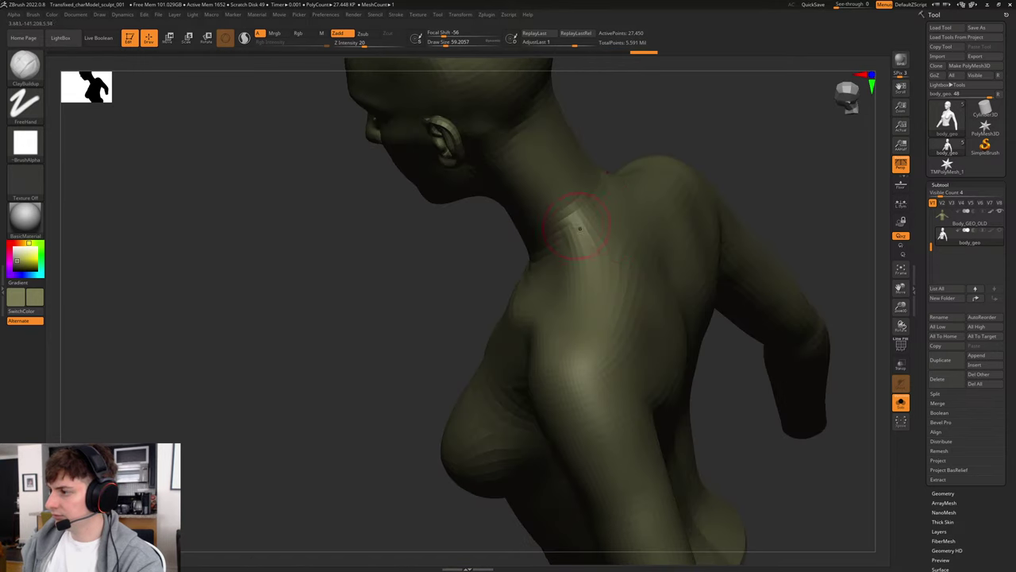
Step: Sculpt the trapezius with ClayBuildup at a draw size of about 94, Alpha Off and Z Intensity 13
key(s)
click(577, 211)
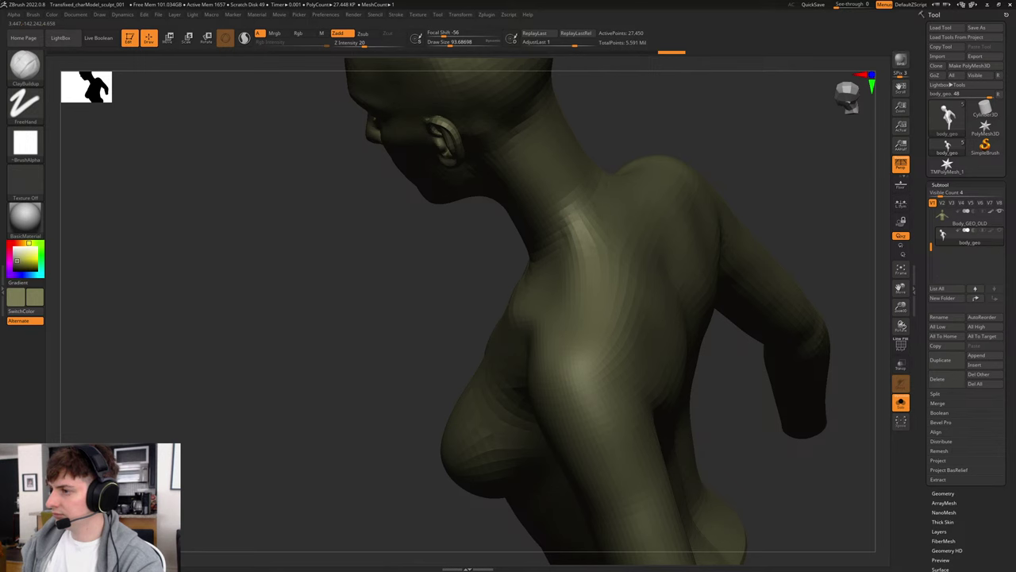
click(26, 143)
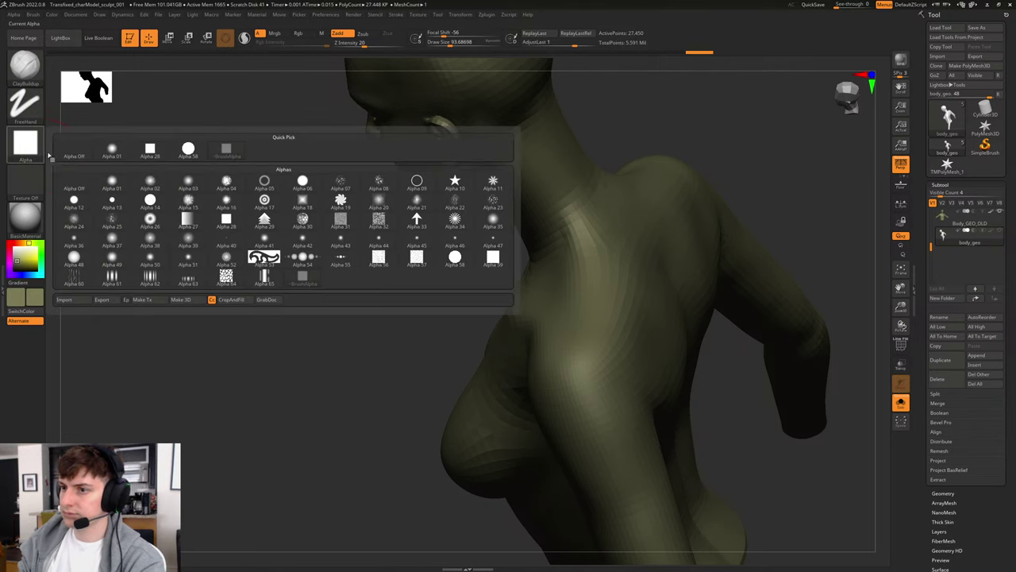
click(73, 183)
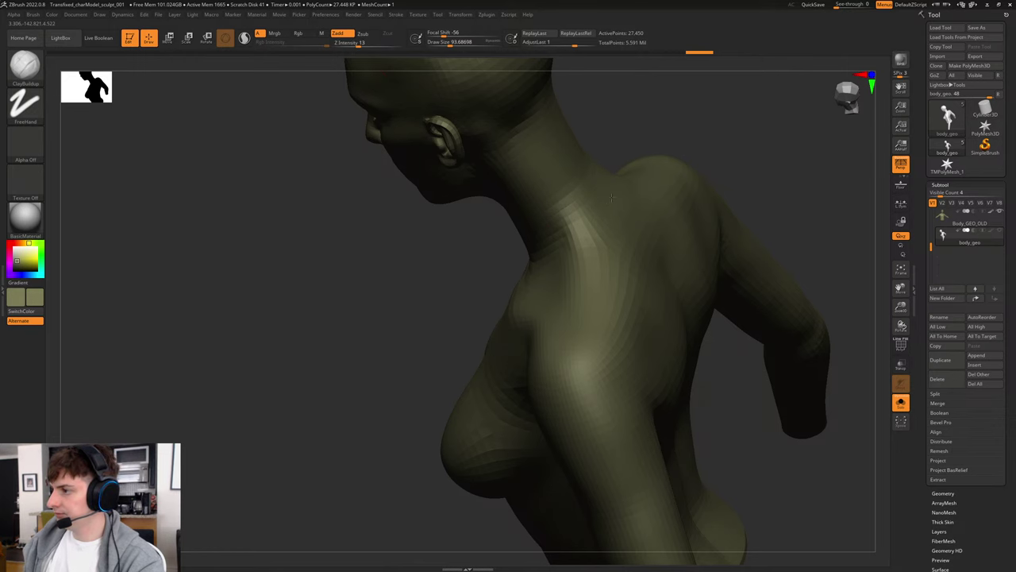
drag(600, 262, 601, 265)
drag(727, 179, 791, 159)
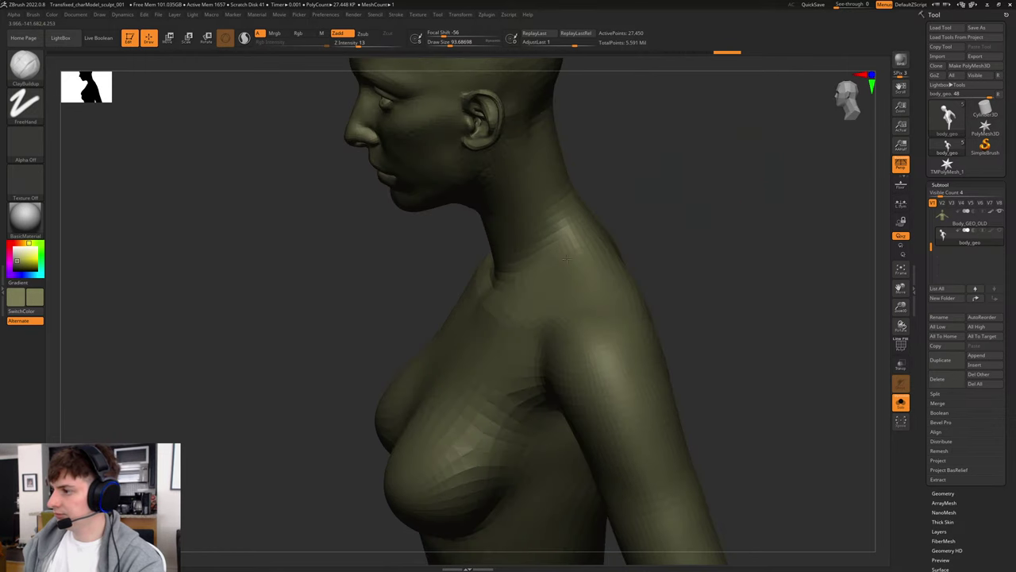
mouse_move(679, 240)
mouse_down()
mouse_move(696, 227)
mouse_move(722, 275)
mouse_move(674, 281)
mouse_move(714, 281)
mouse_move(682, 252)
mouse_move(699, 272)
mouse_move(613, 264)
mouse_up()
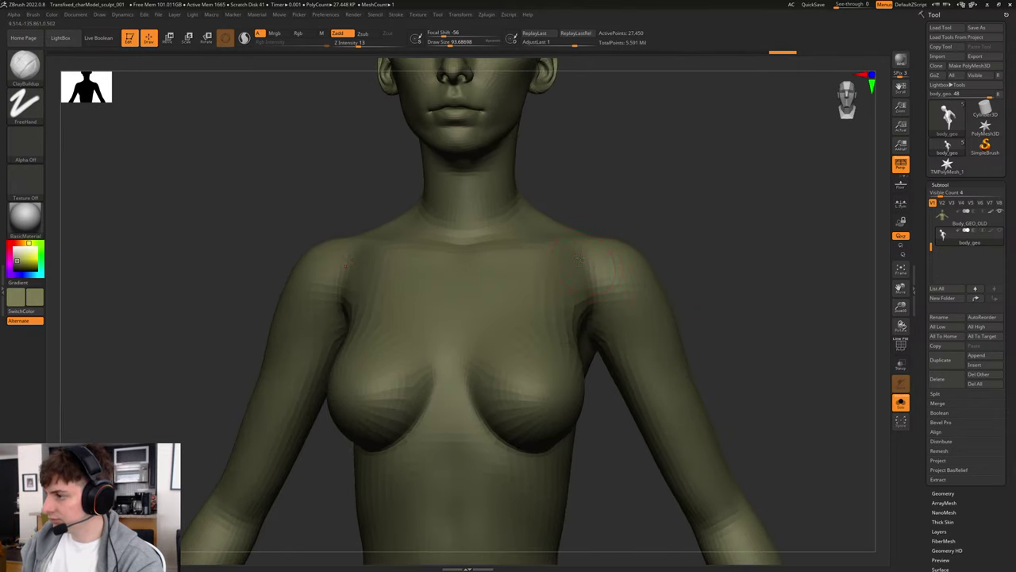
Step: Refine the front of the shoulder with a draw size of about 136
drag(636, 319, 675, 271)
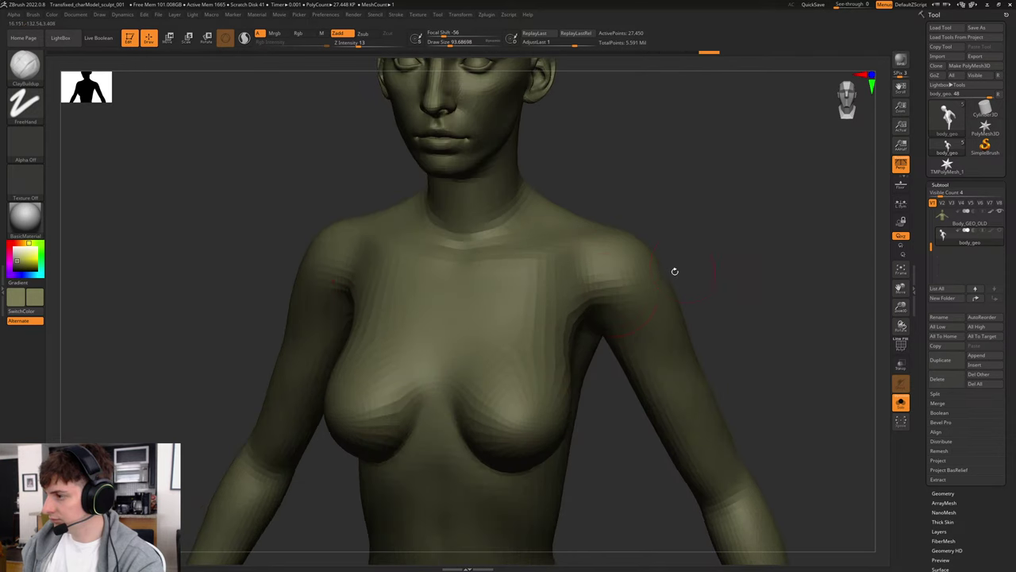
key(])
drag(606, 281, 601, 271)
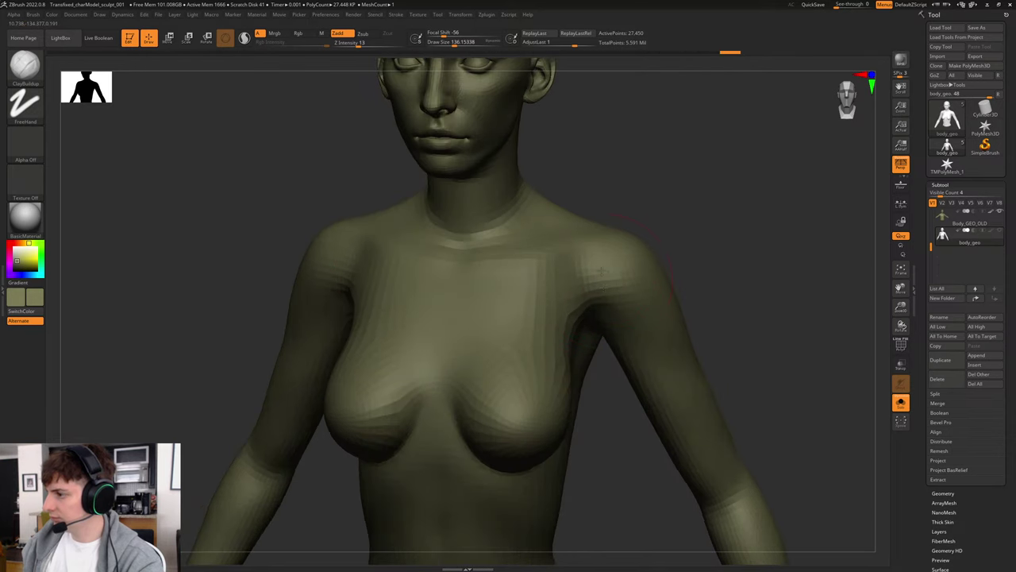
drag(748, 301, 690, 297)
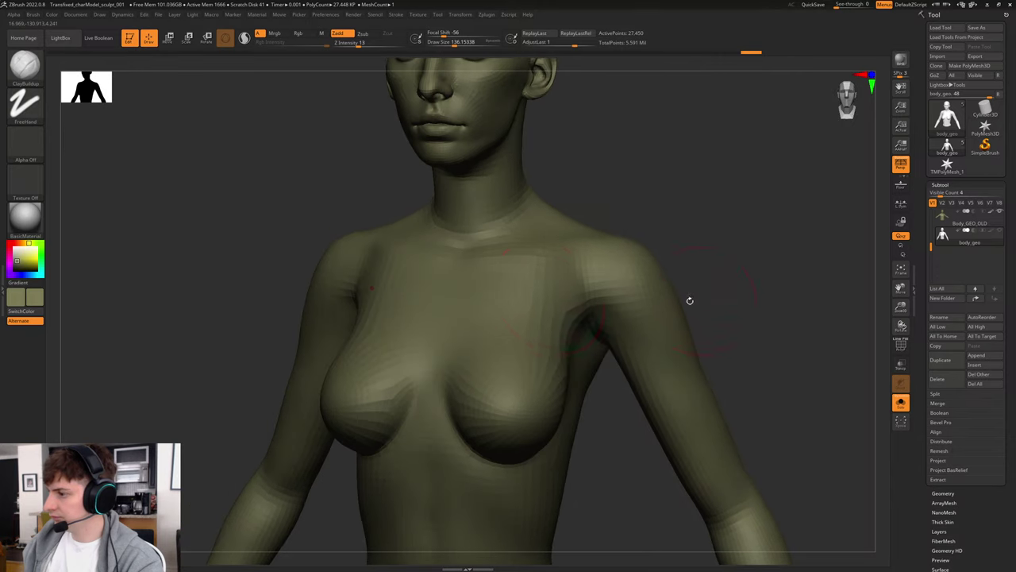
Step: Try smoothing the front surface of the breast with a resized brush
key([)
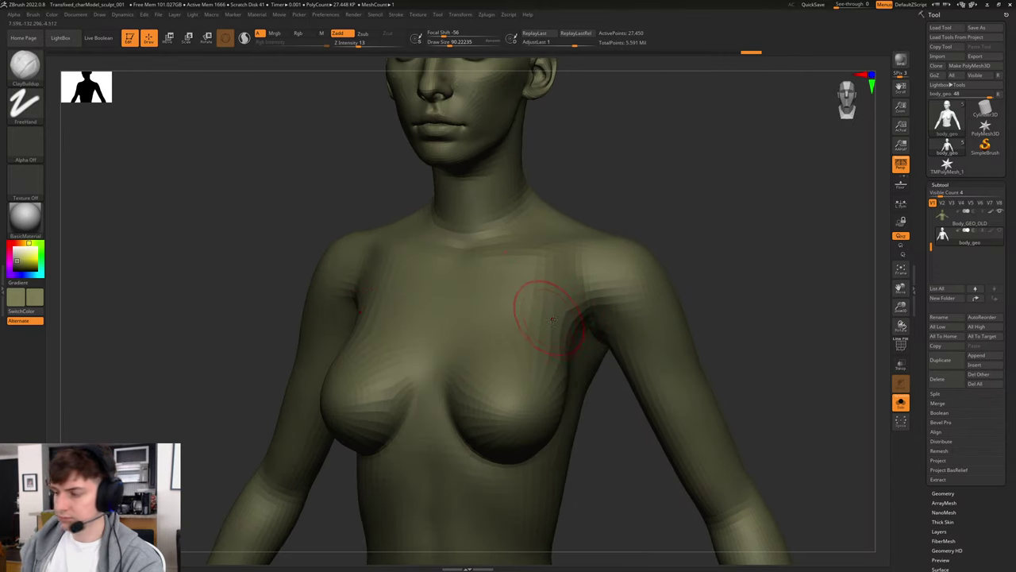
mouse_move(735, 268)
alt+mouse_down()
mouse_move(721, 228)
mouse_move(674, 231)
alt+mouse_up()
key(s)
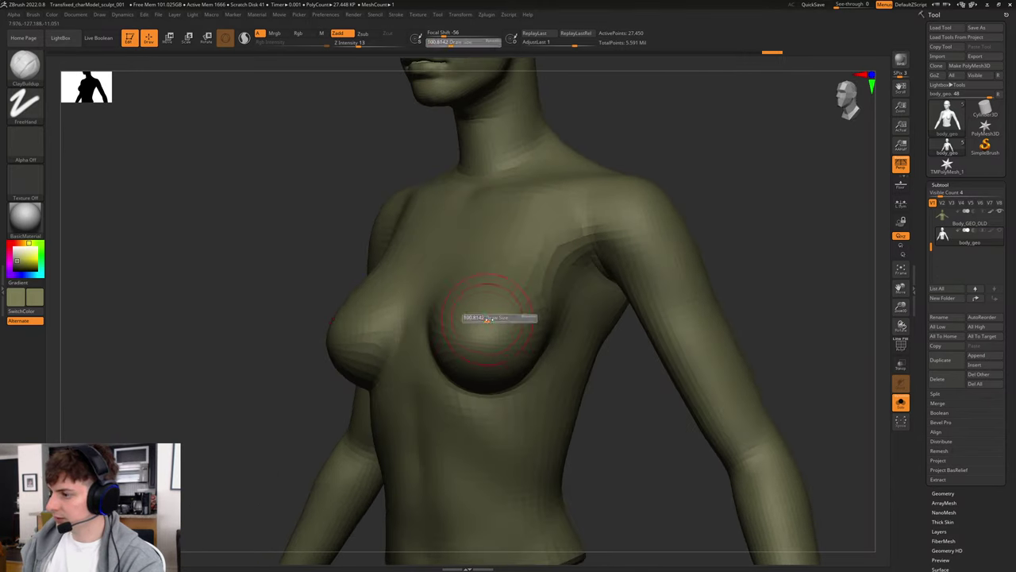
click(500, 317)
shift+drag(487, 338, 485, 324)
mouse_move(699, 243)
mouse_down()
mouse_move(741, 243)
mouse_move(675, 252)
mouse_up()
key(ctrl+z)
key(ctrl+z)
Step: Add volume to the upper part of the breast with ClayBuildup at a draw size of about 192
key(b)
key(c)
key(b)
key(s)
mouse_move(490, 336)
mouse_down()
mouse_move(476, 341)
mouse_move(525, 355)
mouse_up()
drag(736, 237, 794, 238)
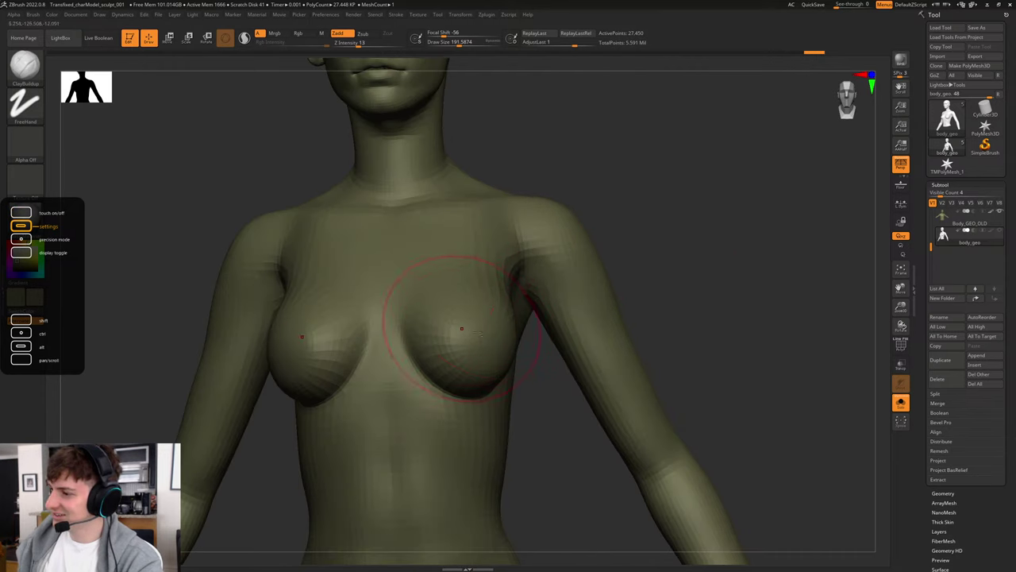
drag(462, 329, 465, 309)
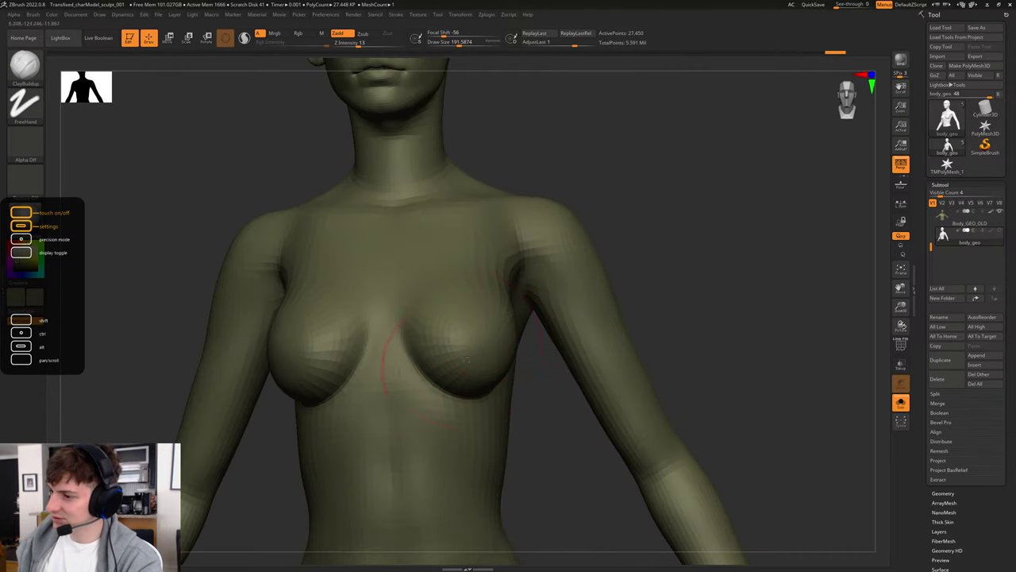
mouse_move(680, 252)
mouse_down()
mouse_move(691, 233)
mouse_move(477, 254)
mouse_move(506, 253)
mouse_up()
Step: Round out the upper and outer breast with ClayBuildup at a draw size of about 149
drag(738, 238, 681, 241)
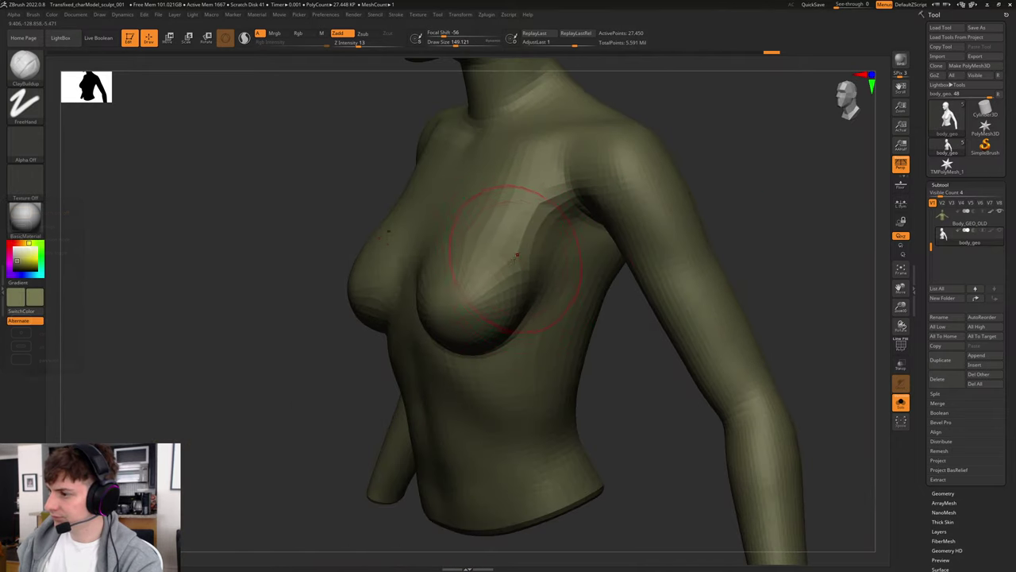
mouse_move(494, 296)
mouse_down()
mouse_move(515, 296)
mouse_move(508, 303)
mouse_up()
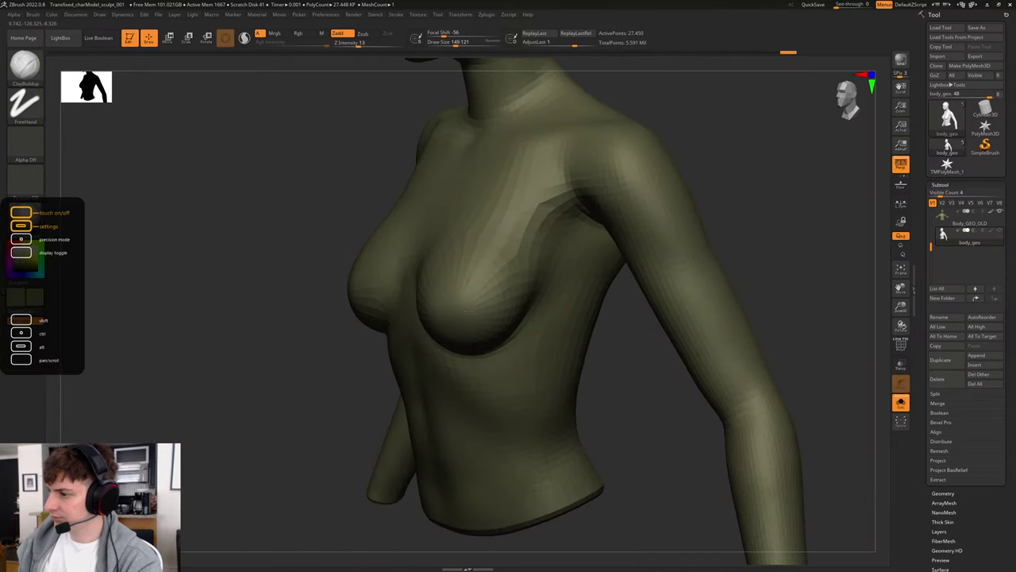
mouse_move(684, 228)
mouse_down()
mouse_move(704, 225)
mouse_move(701, 209)
mouse_move(475, 298)
mouse_up()
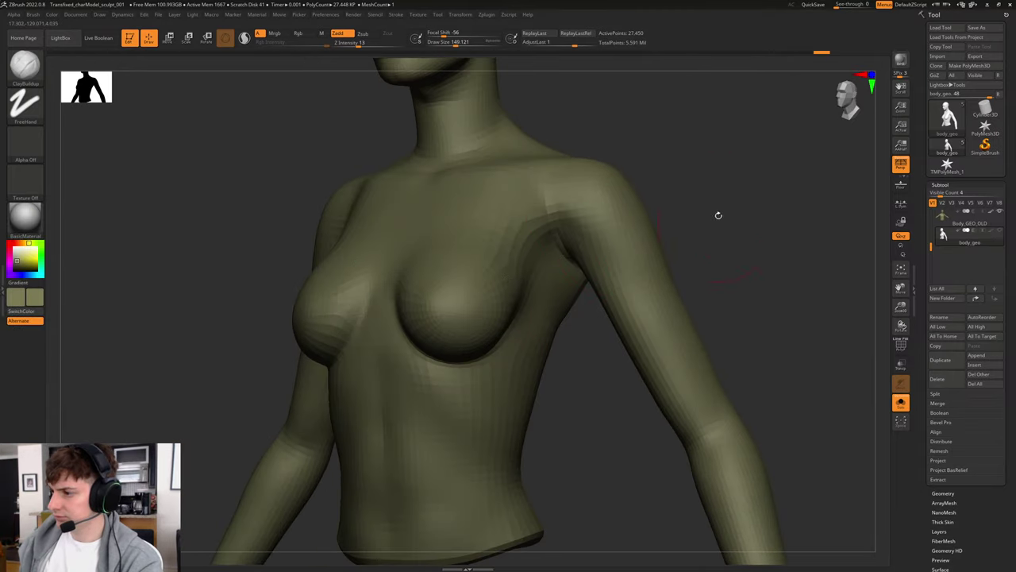
drag(706, 196, 588, 221)
drag(441, 318, 443, 322)
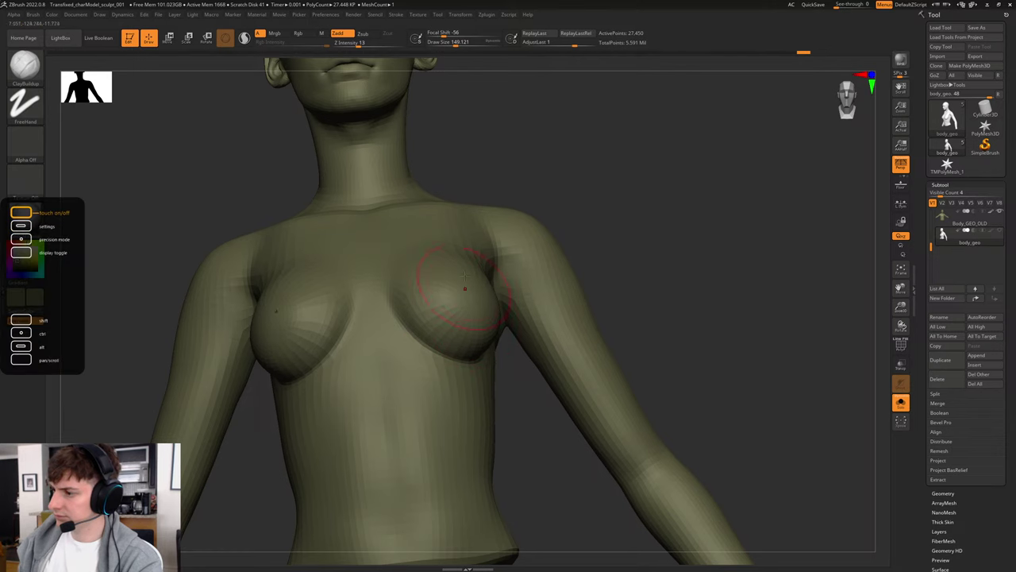
drag(440, 262, 454, 269)
Step: Smooth the outer breast where it meets the chest and armpit
mouse_move(680, 168)
mouse_down()
mouse_move(683, 218)
mouse_move(600, 230)
mouse_up()
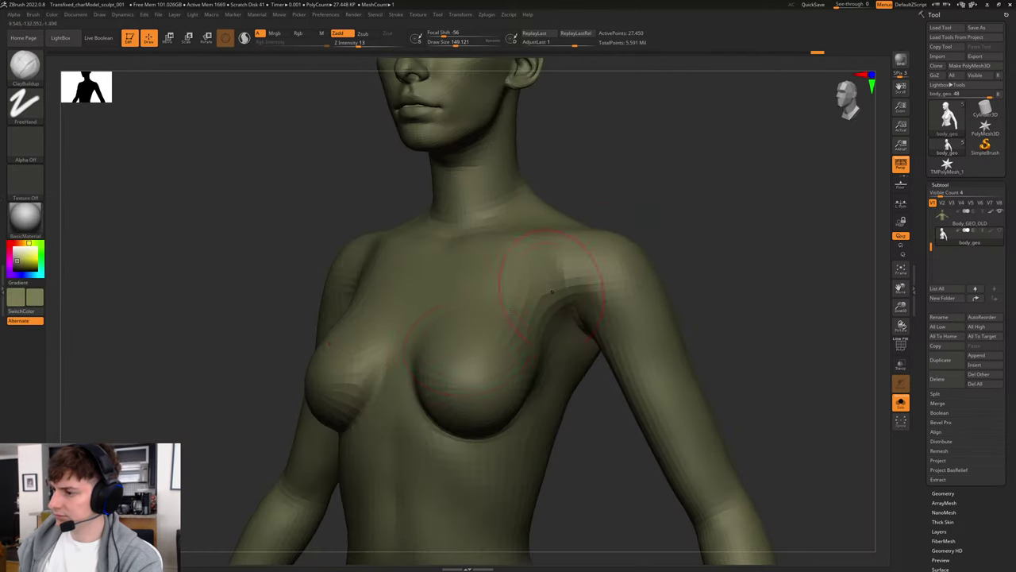
mouse_move(489, 326)
shift+mouse_down()
mouse_move(476, 401)
mouse_move(514, 387)
shift+mouse_up()
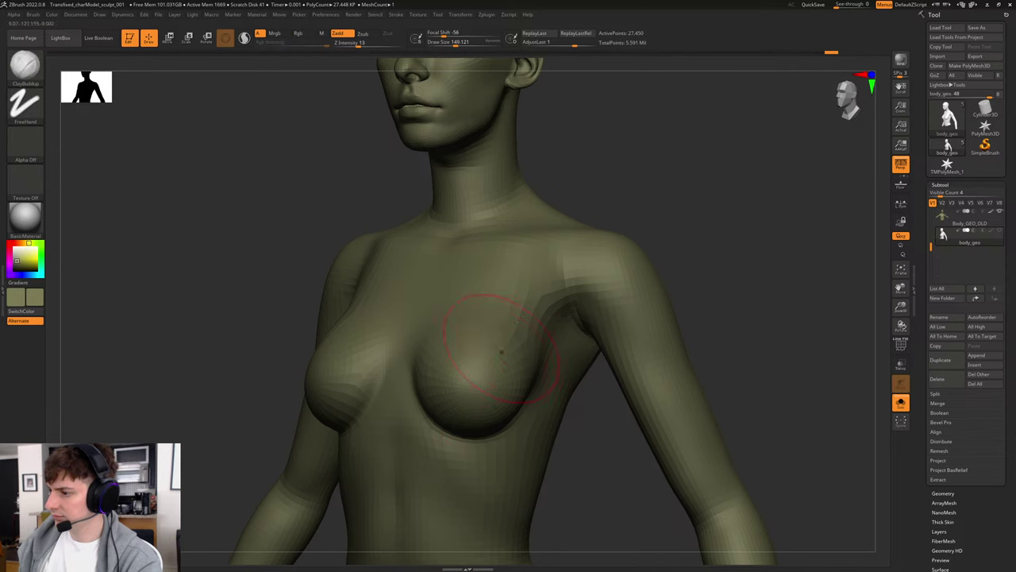
mouse_move(712, 262)
alt+mouse_down()
mouse_move(708, 232)
mouse_move(680, 248)
alt+mouse_up()
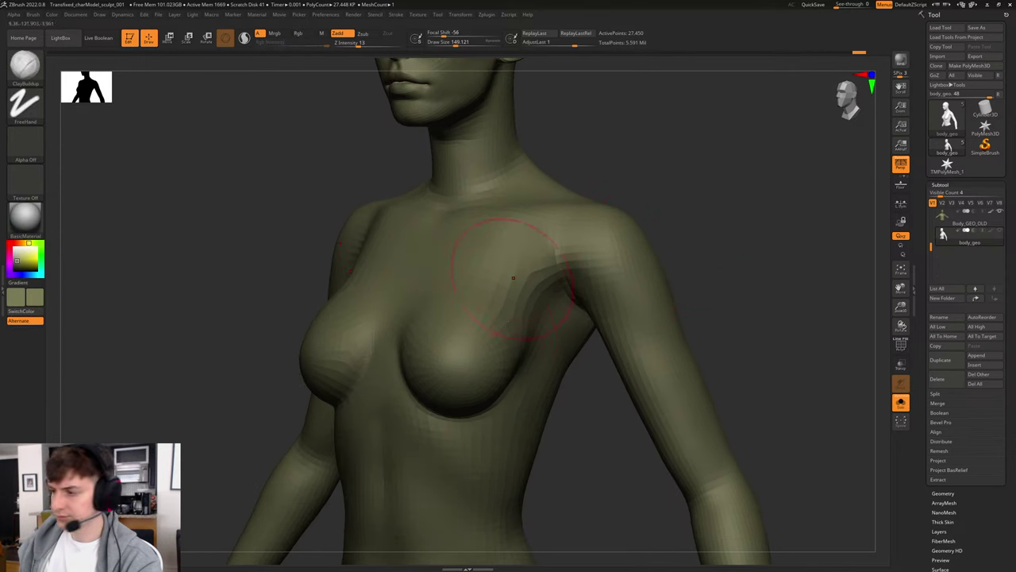
Step: Check the wireframe and rework the fold between the outer breast and armpit with a draw size of about 83
key([)
key(s)
drag(531, 329, 545, 324)
key(shift+f)
mouse_move(739, 252)
mouse_down()
mouse_move(524, 326)
mouse_move(590, 291)
mouse_up()
key(shift+f)
mouse_move(671, 229)
mouse_down()
mouse_move(740, 236)
mouse_move(673, 244)
mouse_up()
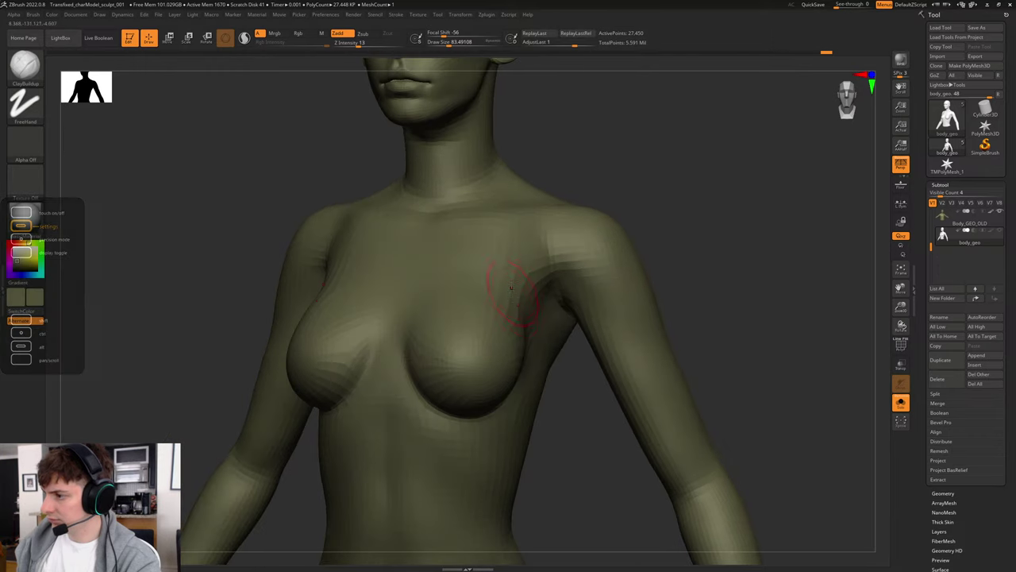
drag(517, 290, 544, 242)
drag(544, 242, 527, 335)
drag(675, 245, 725, 258)
Step: Blend the upper breast into the chest muscle with a draw size of about 124
key(s)
drag(501, 292, 506, 292)
drag(483, 290, 486, 304)
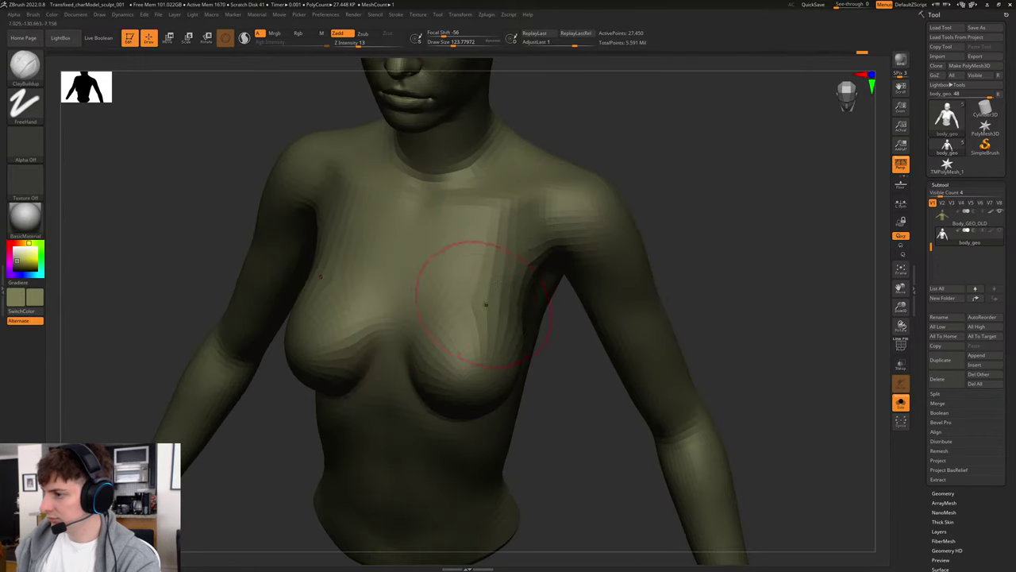
drag(658, 254, 470, 312)
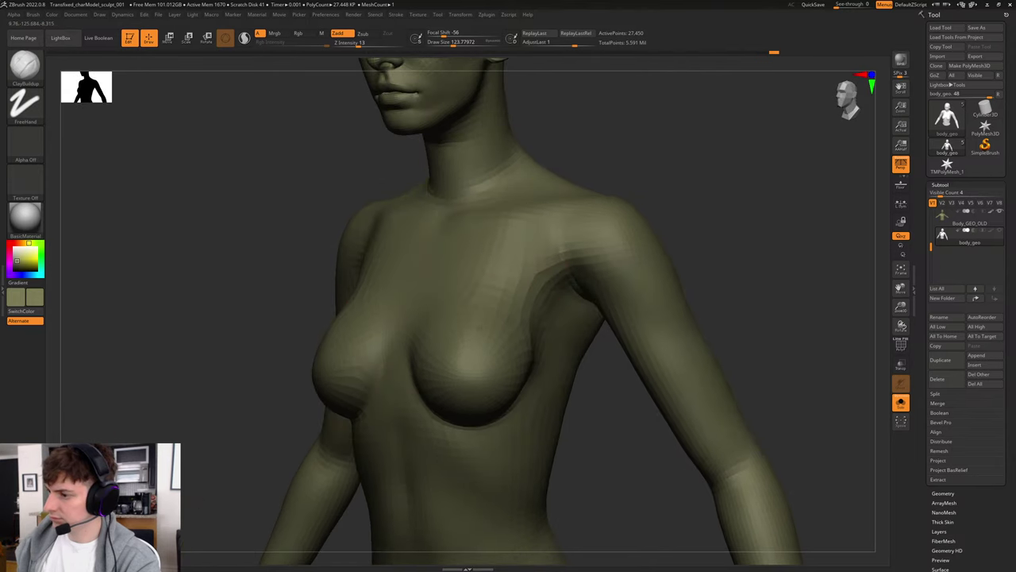
drag(655, 186, 769, 191)
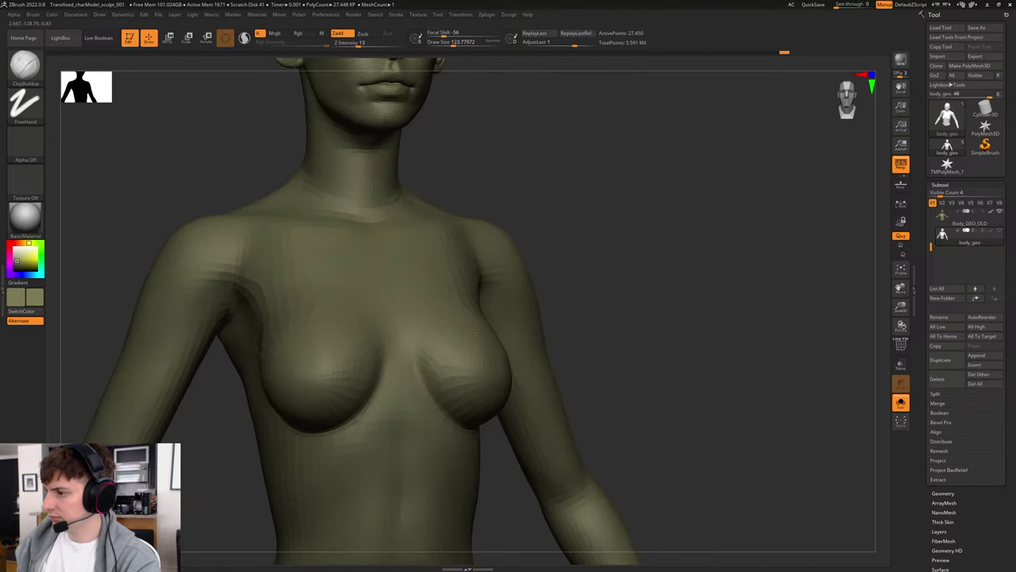
Step: Refine the fold between the outer breast and the armpit with ClayBuildup at a draw size of about 90
drag(694, 278, 584, 295)
drag(686, 284, 631, 297)
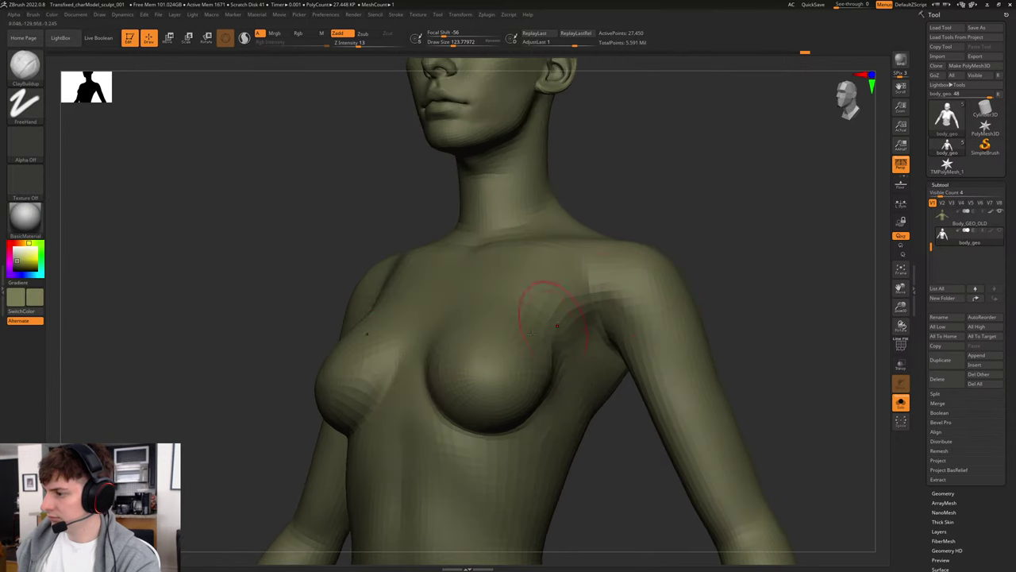
mouse_move(530, 334)
mouse_down()
mouse_move(578, 341)
mouse_move(560, 348)
mouse_move(568, 351)
mouse_up()
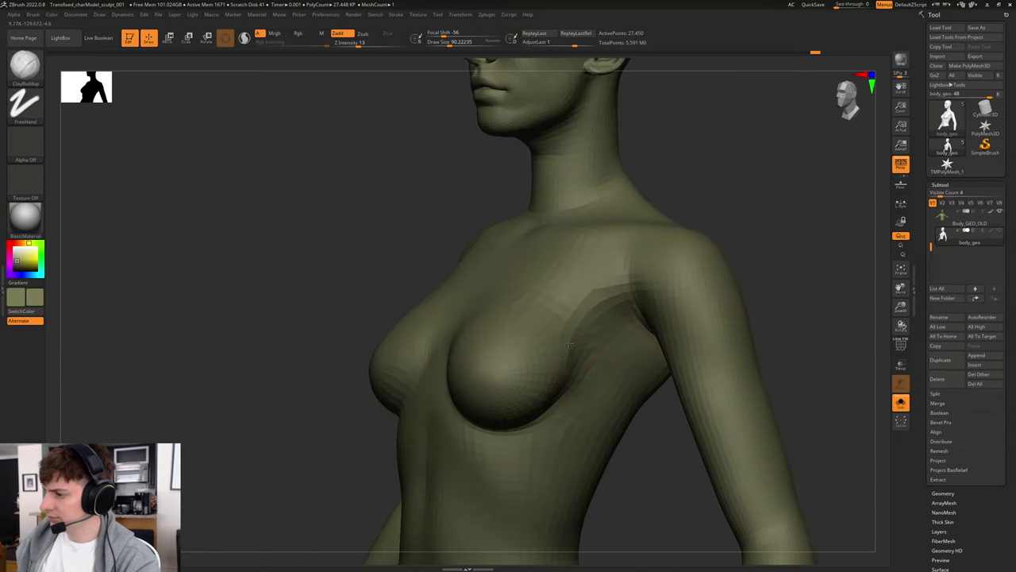
mouse_move(782, 213)
mouse_down()
mouse_move(696, 274)
mouse_move(710, 257)
mouse_up()
mouse_move(609, 191)
mouse_down()
mouse_move(623, 266)
mouse_move(671, 278)
mouse_up()
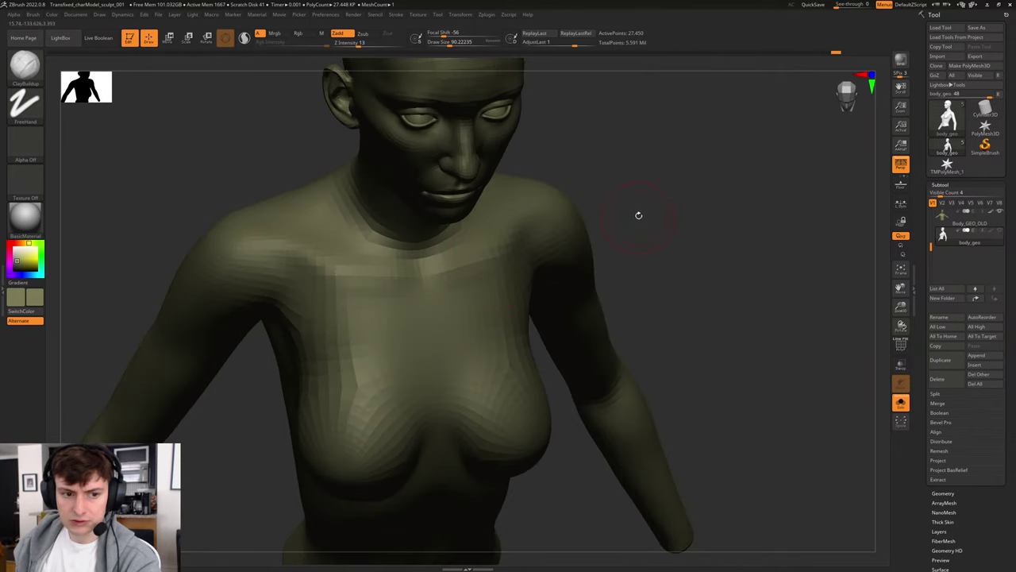
drag(645, 205, 650, 212)
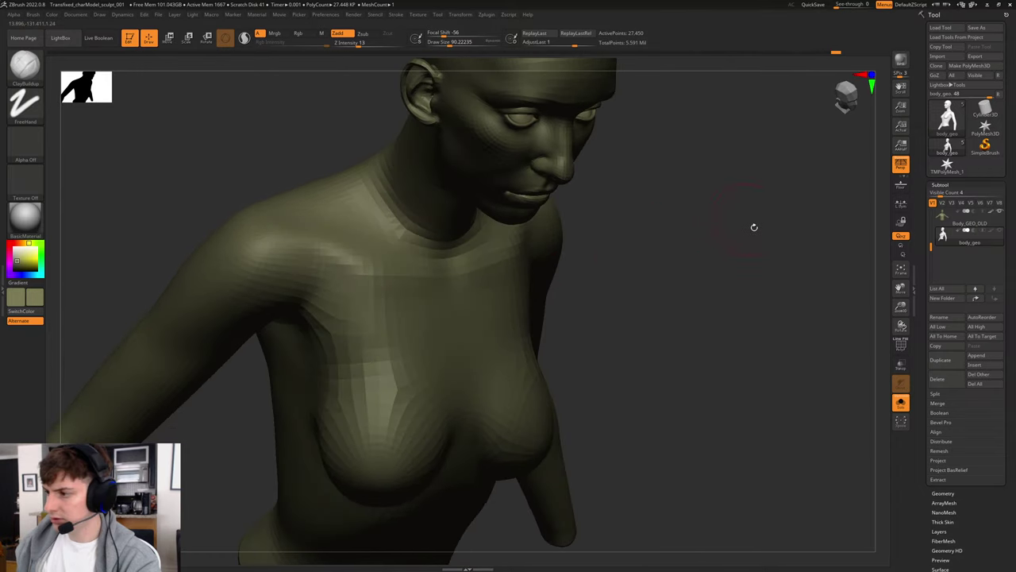
Step: Build up and soften the transition from the chest into the upper breast with a draw size of about 104
drag(754, 227, 524, 261)
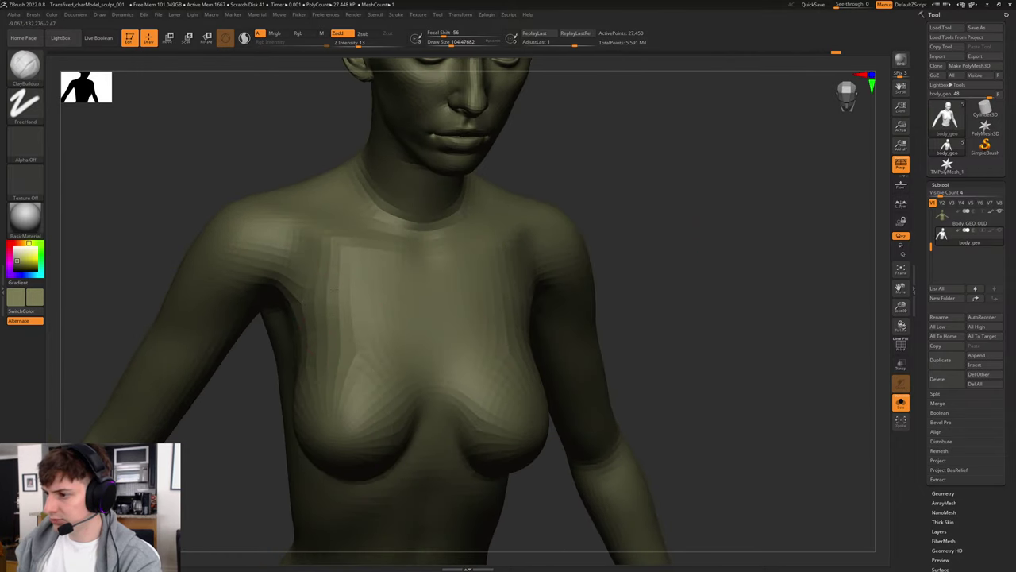
drag(762, 235, 587, 262)
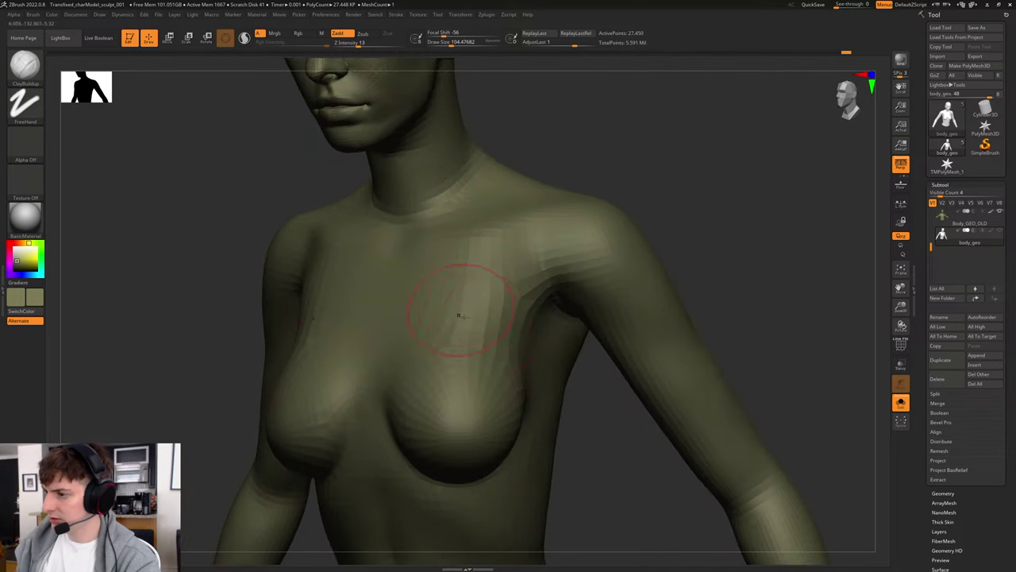
mouse_move(686, 216)
mouse_down()
mouse_move(746, 200)
mouse_move(694, 215)
mouse_move(691, 242)
mouse_up()
drag(698, 244, 618, 251)
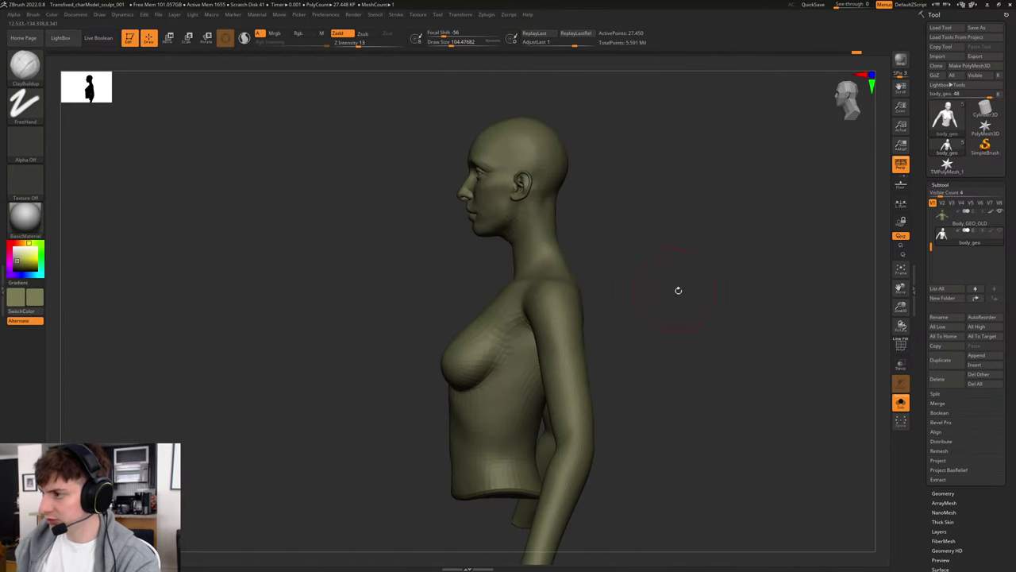
Step: Switch to the Move brush and enlarge its draw size to about 460 for adjusting the torso's profile
mouse_move(678, 291)
mouse_down()
mouse_move(664, 277)
mouse_move(675, 290)
mouse_move(667, 291)
mouse_move(728, 266)
mouse_up()
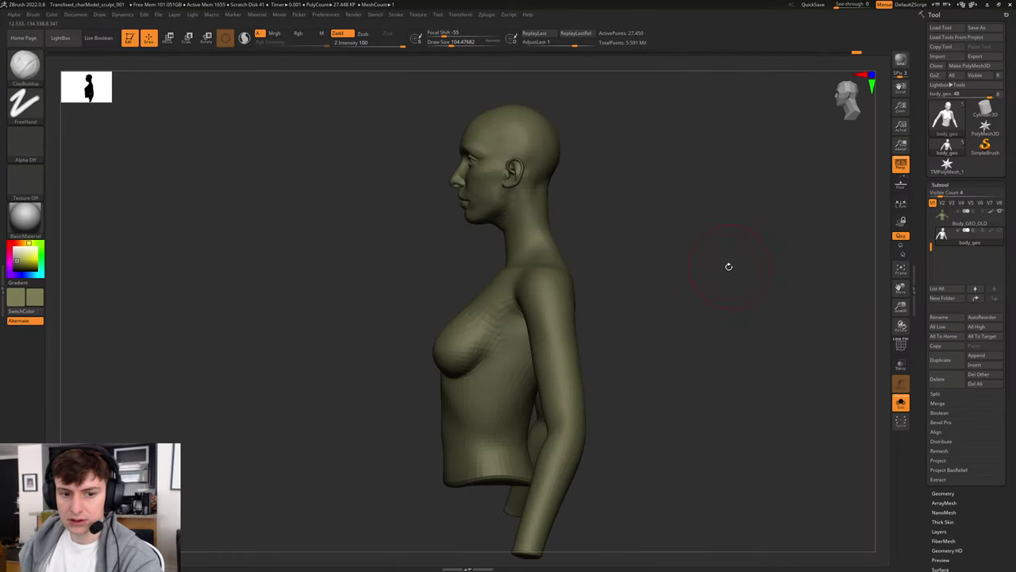
key(b)
key(m)
key(v)
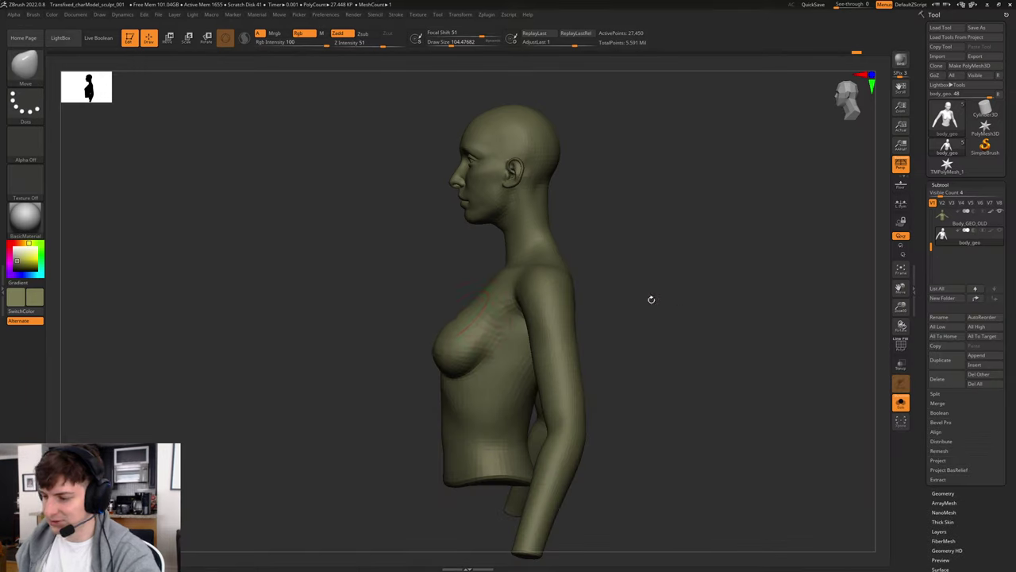
key(s)
drag(451, 320, 466, 327)
key(s)
mouse_move(639, 272)
mouse_down()
mouse_move(664, 281)
mouse_move(667, 295)
mouse_move(635, 294)
mouse_move(622, 274)
mouse_up()
Step: Show the wireframe and mask both arms, leaving the torso free to edit
key(ctrl)
key(shift+f)
ctrl+drag(634, 509, 475, 163)
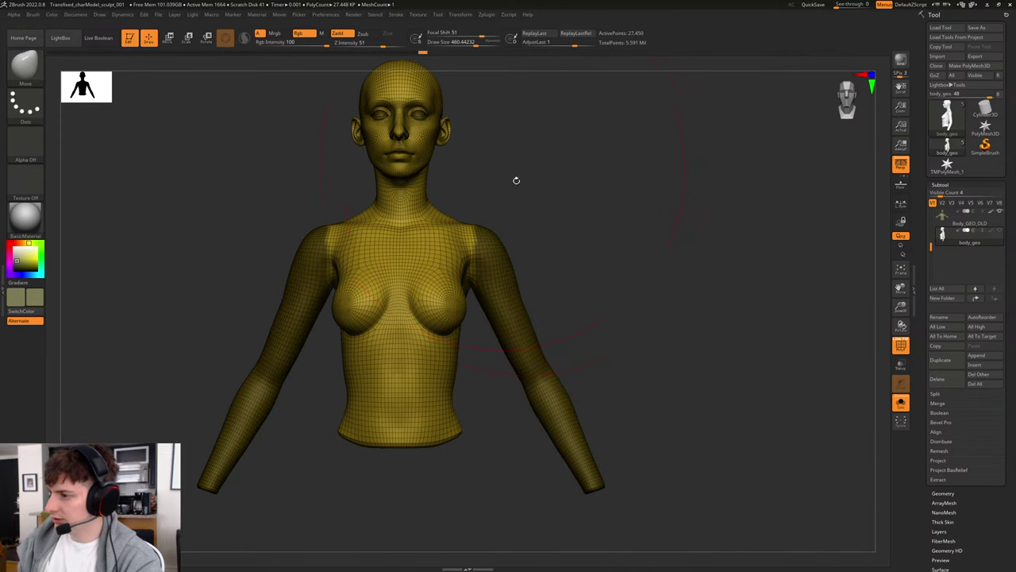
ctrl+click(576, 239)
shift+drag(624, 240, 610, 240)
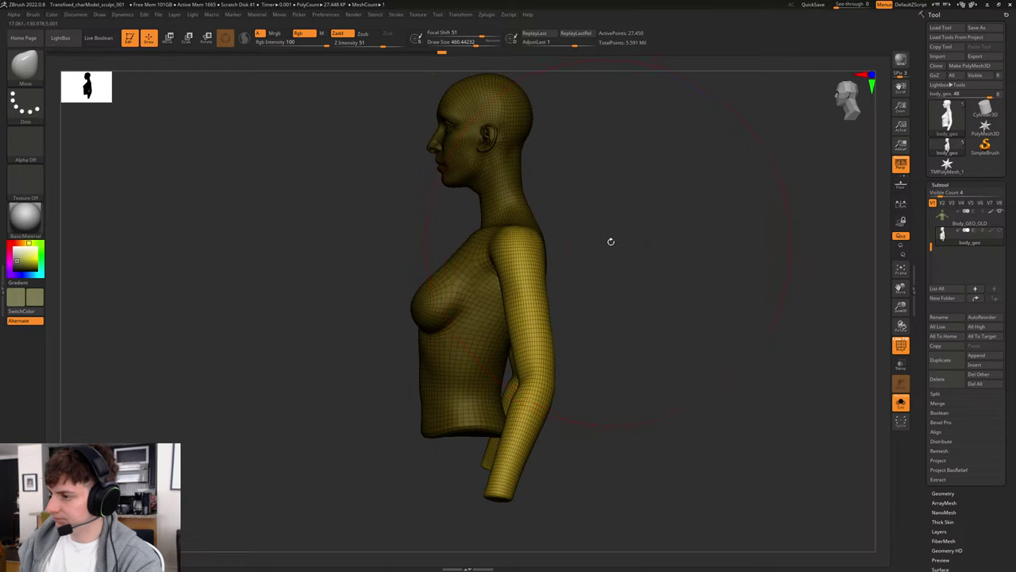
ctrl+click(641, 259)
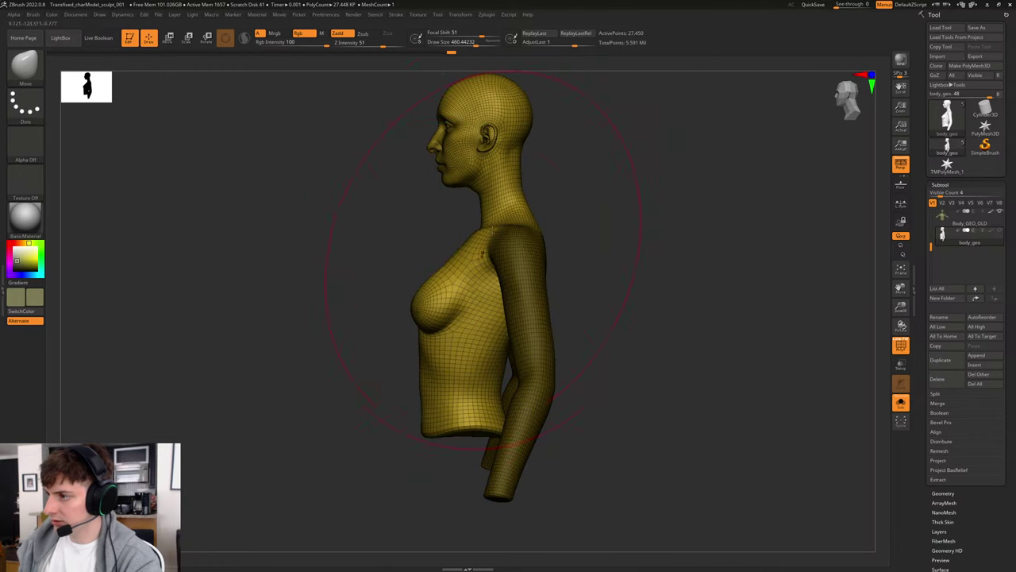
Step: Add the head and upper neck to the mask so only the torso can be moved
alt+drag(637, 157, 601, 269)
ctrl+drag(358, 136, 531, 308)
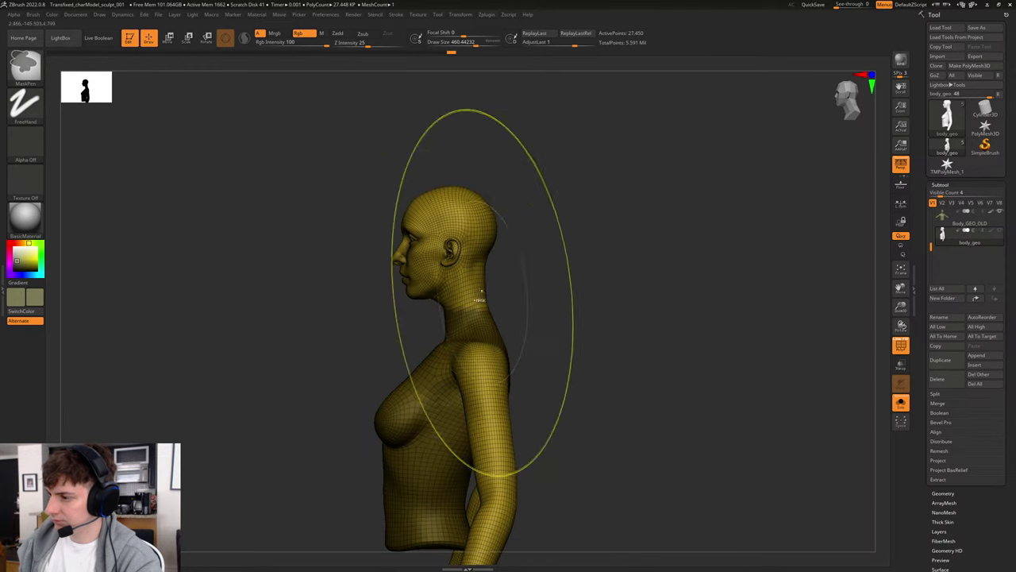
alt+drag(576, 327, 611, 245)
Step: Push the breasts back toward the rib cage in side view with the Move brush at a draw size of about 559
key(b)
key(m)
key(v)
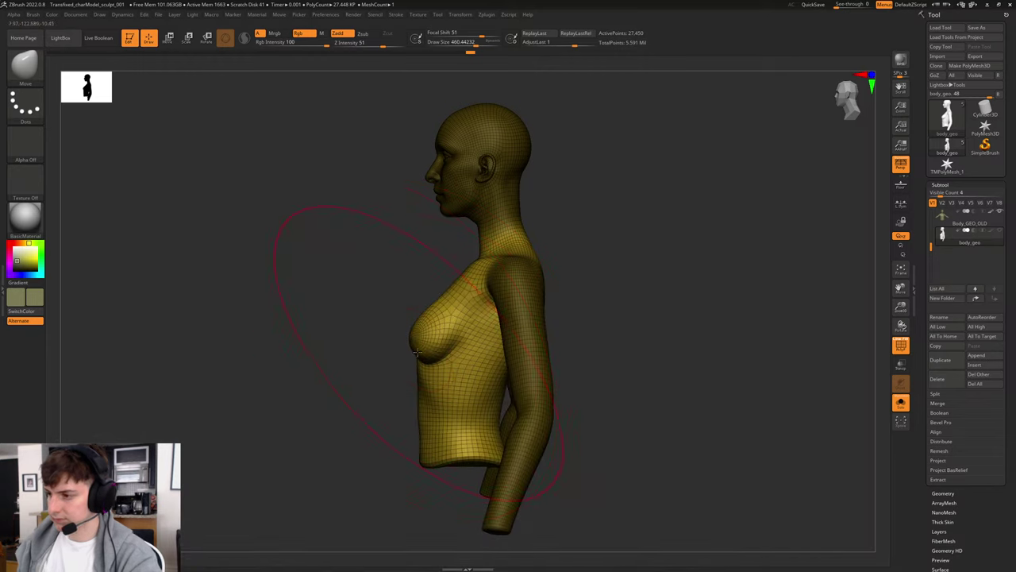
key(s)
mouse_move(417, 351)
mouse_down()
mouse_move(453, 353)
mouse_move(437, 348)
mouse_move(441, 324)
mouse_up()
key(ctrl+z)
key(s)
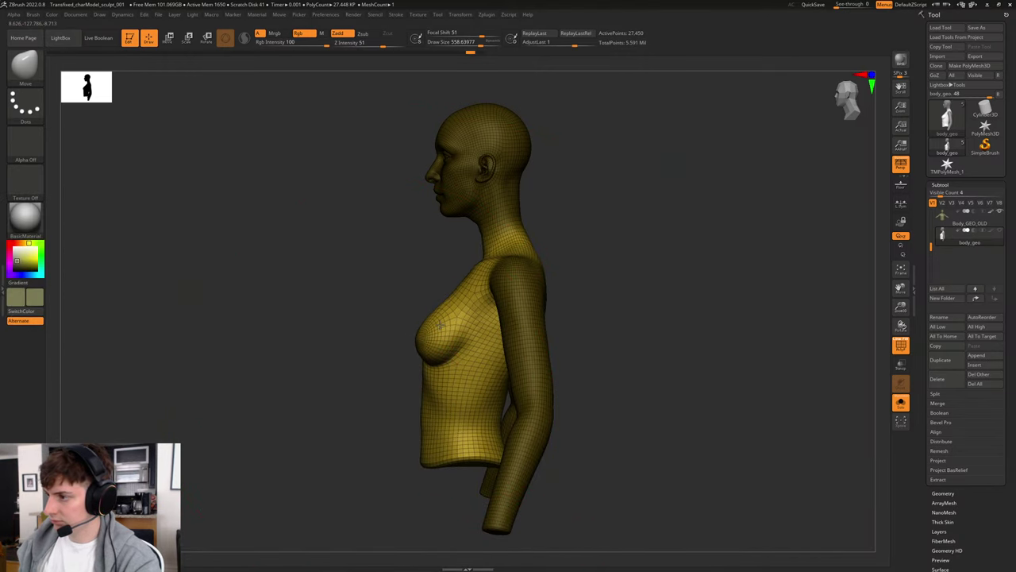
Step: Push the front of the abdomen slightly back with Move at a draw size of about 358 and hide the wireframe
mouse_move(586, 264)
mouse_down()
mouse_move(635, 261)
mouse_move(699, 174)
mouse_up()
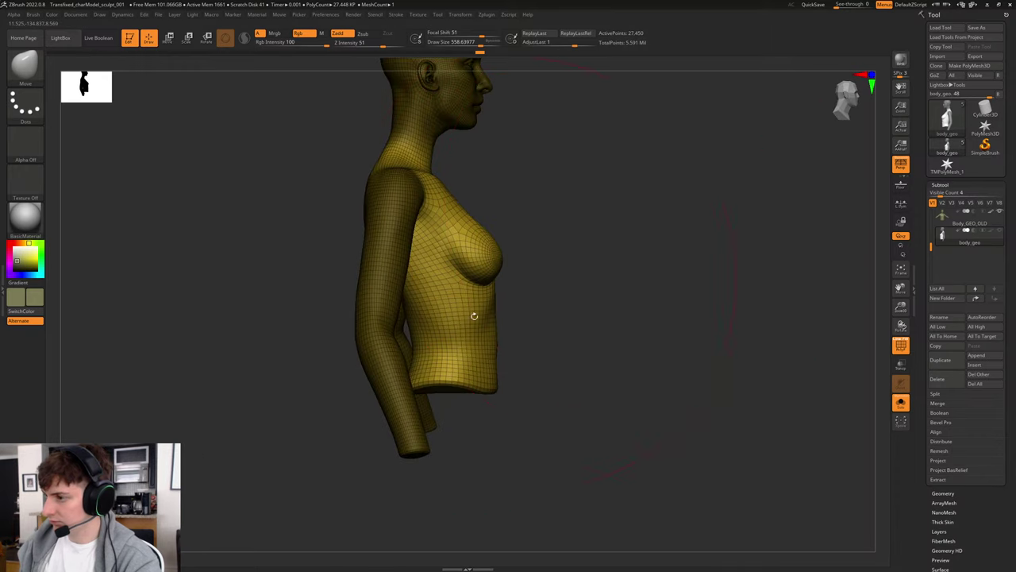
key(s)
mouse_move(450, 351)
mouse_down()
mouse_move(439, 351)
mouse_move(469, 357)
mouse_up()
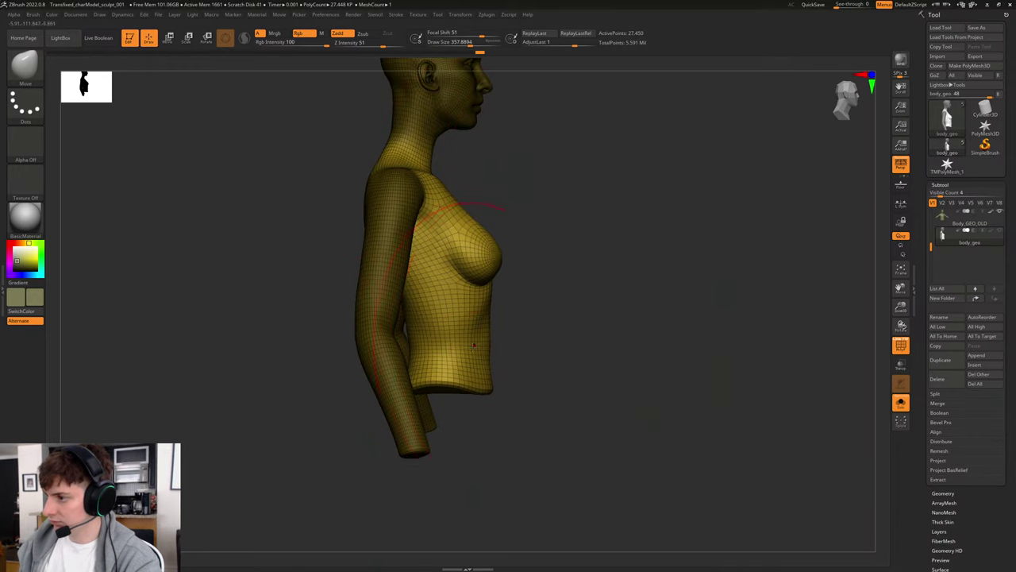
drag(606, 298, 476, 305)
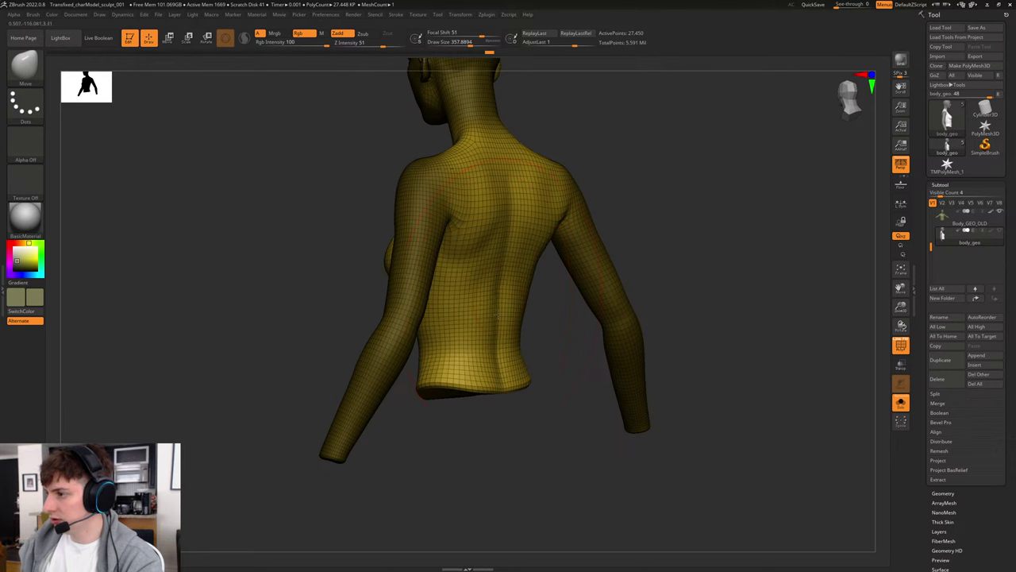
mouse_move(631, 233)
mouse_down()
mouse_move(667, 227)
mouse_move(603, 290)
mouse_move(635, 250)
mouse_move(628, 311)
mouse_move(685, 356)
mouse_up()
key(shift+f)
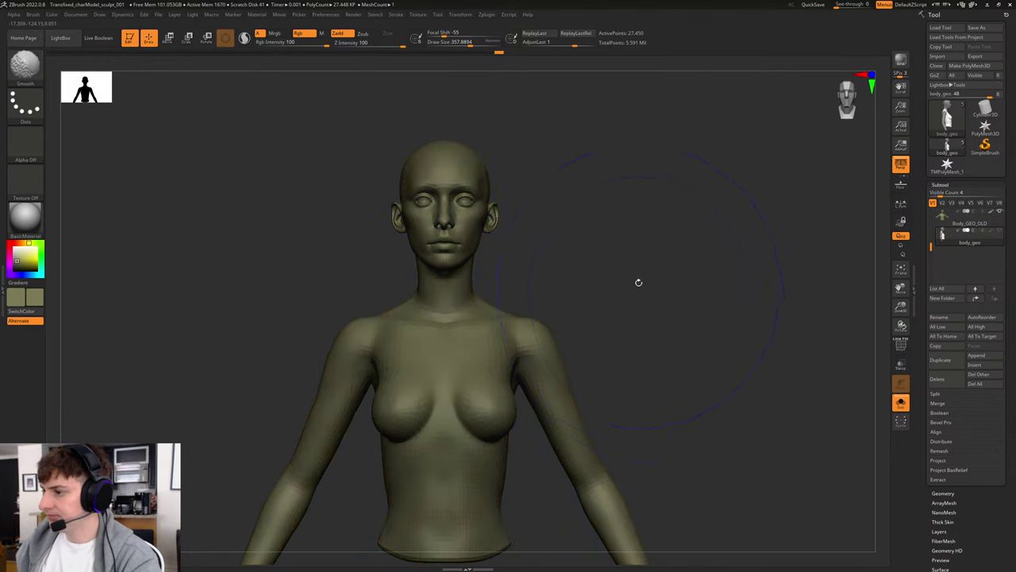
mouse_move(683, 300)
mouse_down()
mouse_move(656, 307)
mouse_move(667, 233)
mouse_up()
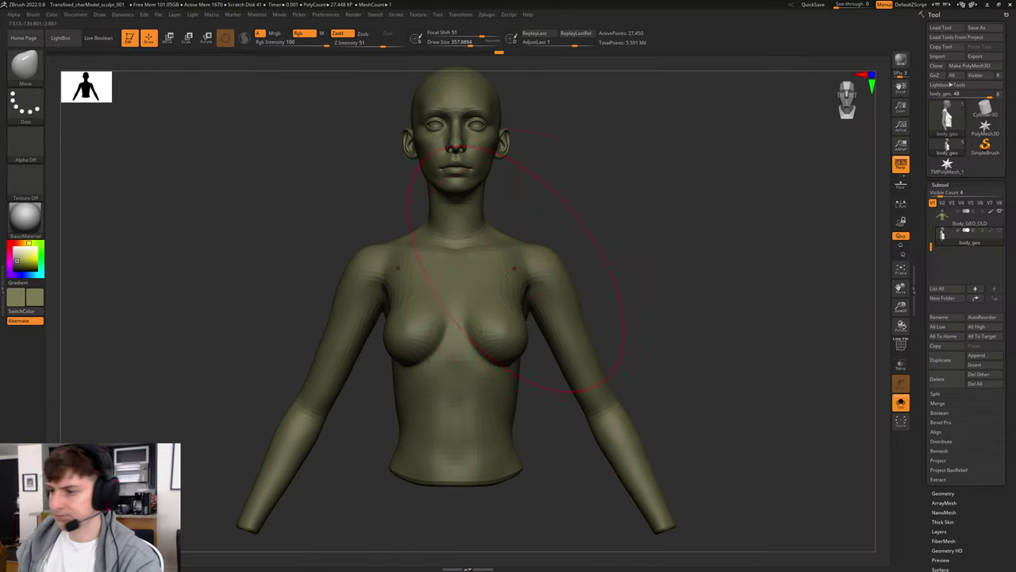
Step: Adjust the outer chest and shoulder contour in front view with Move at a draw size of about 223
key(bracketleft)
key(s)
drag(522, 287, 535, 273)
key(s)
key(s)
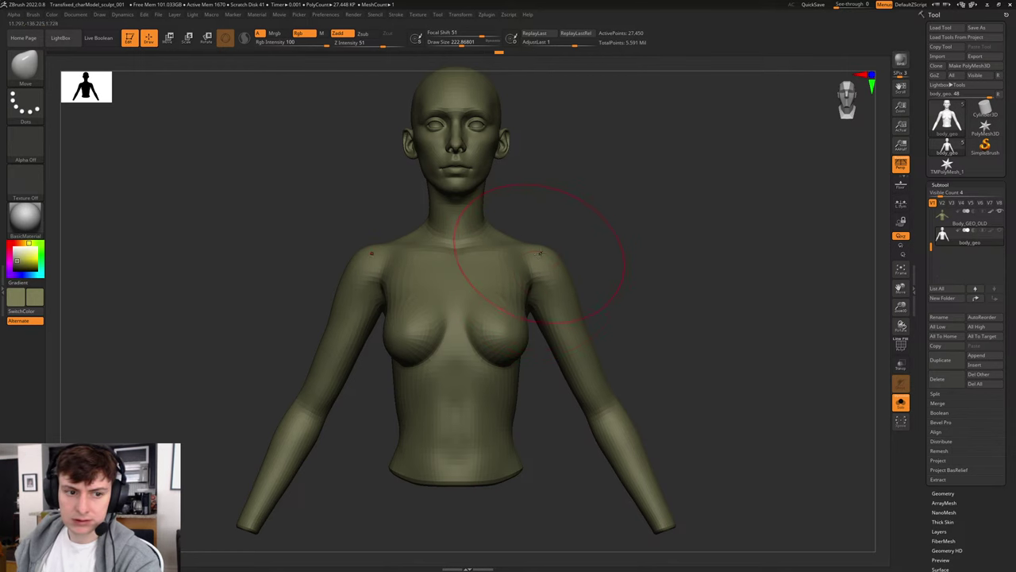
Step: Reshape the top of the shoulders where they meet the neck slope with Move at a draw size of about 154
key(bracketleft)
key(bracketleft)
key(bracketleft)
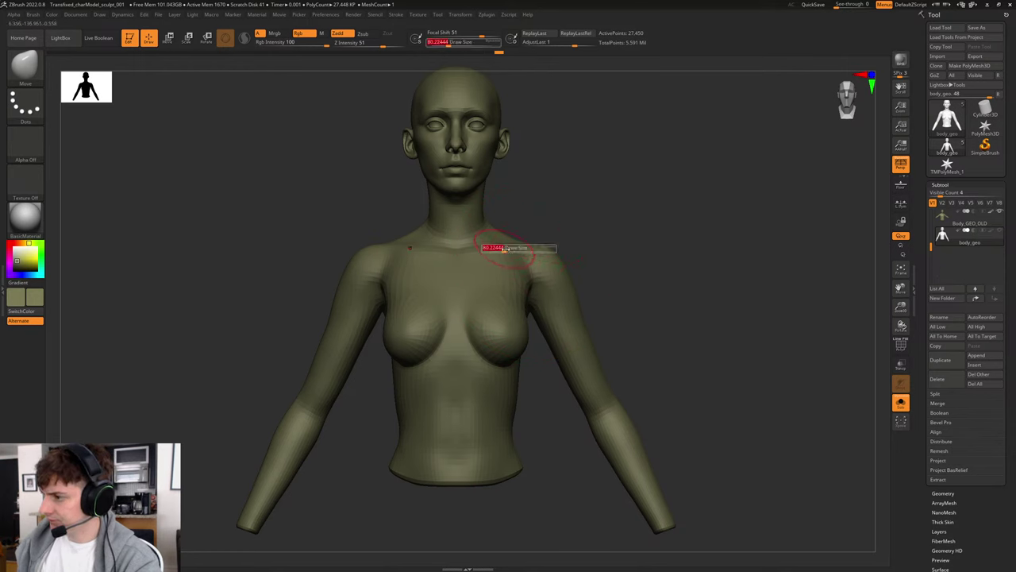
key(s)
drag(529, 247, 527, 247)
drag(535, 248, 538, 242)
drag(619, 223, 583, 234)
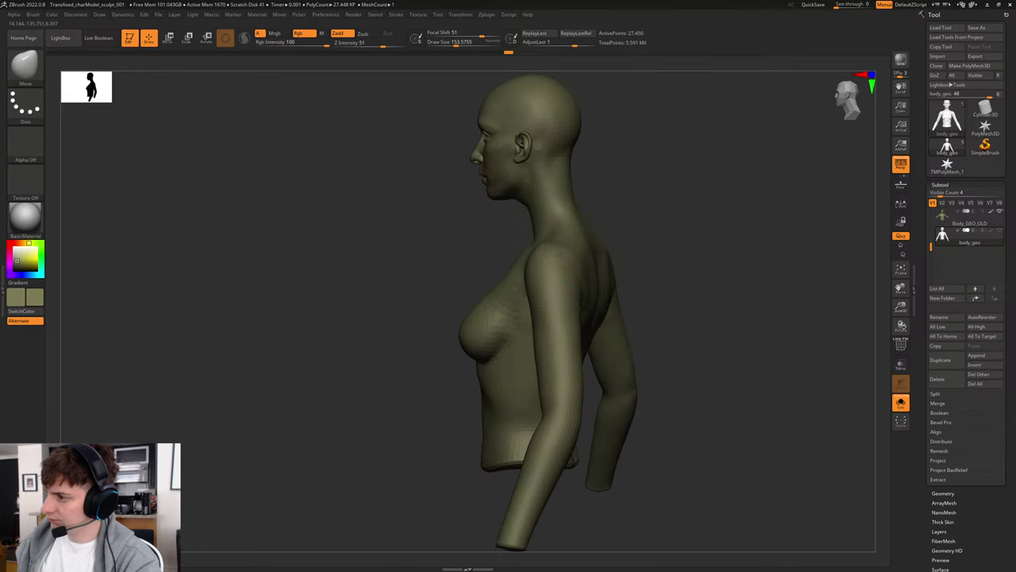
drag(658, 229, 655, 268)
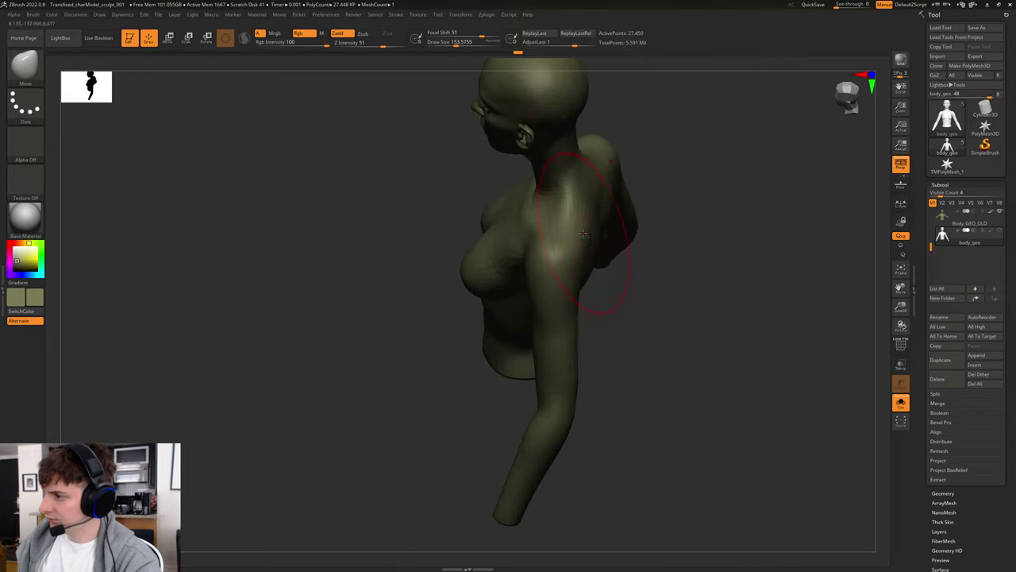
Step: Sculpt the rib area beneath the breasts with ClayBuildup at a draw size of about 71
mouse_move(722, 205)
mouse_down()
mouse_move(696, 217)
mouse_move(725, 226)
mouse_move(667, 229)
mouse_move(645, 195)
mouse_up()
key(b)
key(c)
key(b)
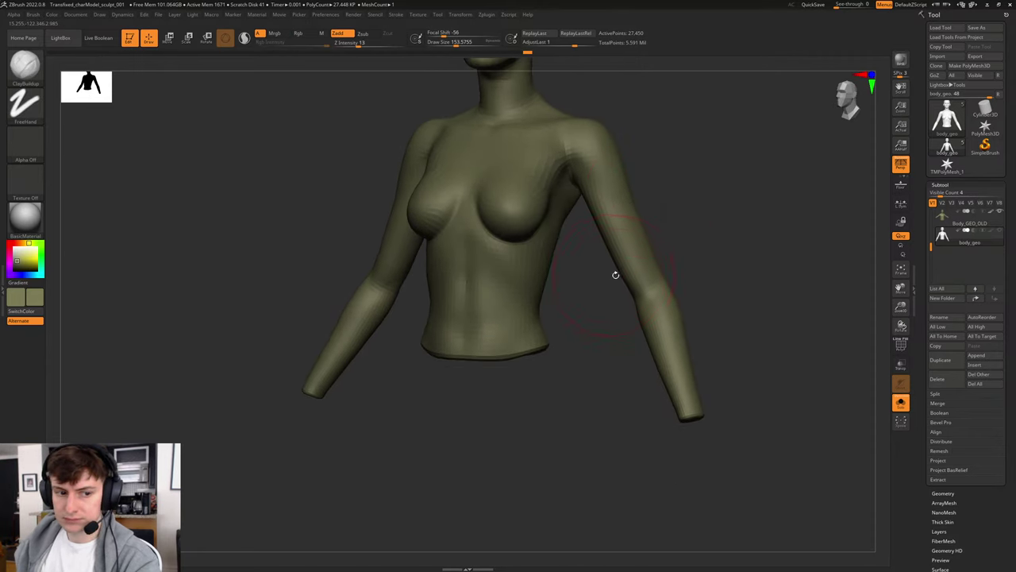
key(s)
drag(616, 275, 605, 276)
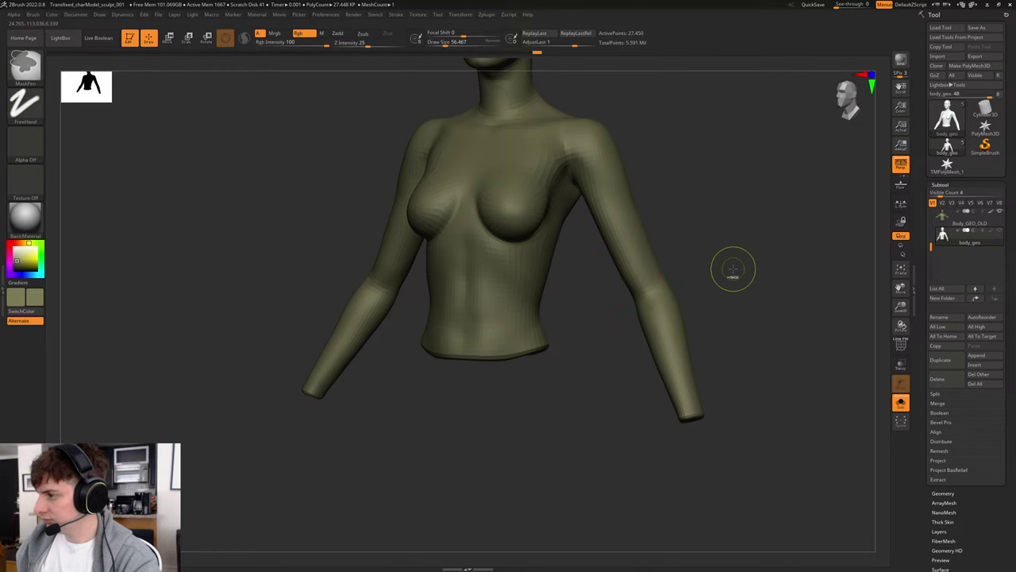
mouse_move(733, 270)
mouse_down()
mouse_move(654, 295)
mouse_move(663, 282)
mouse_move(666, 303)
mouse_move(751, 243)
mouse_move(714, 227)
mouse_move(718, 257)
mouse_move(667, 257)
mouse_up()
key(s)
key(bracketleft)
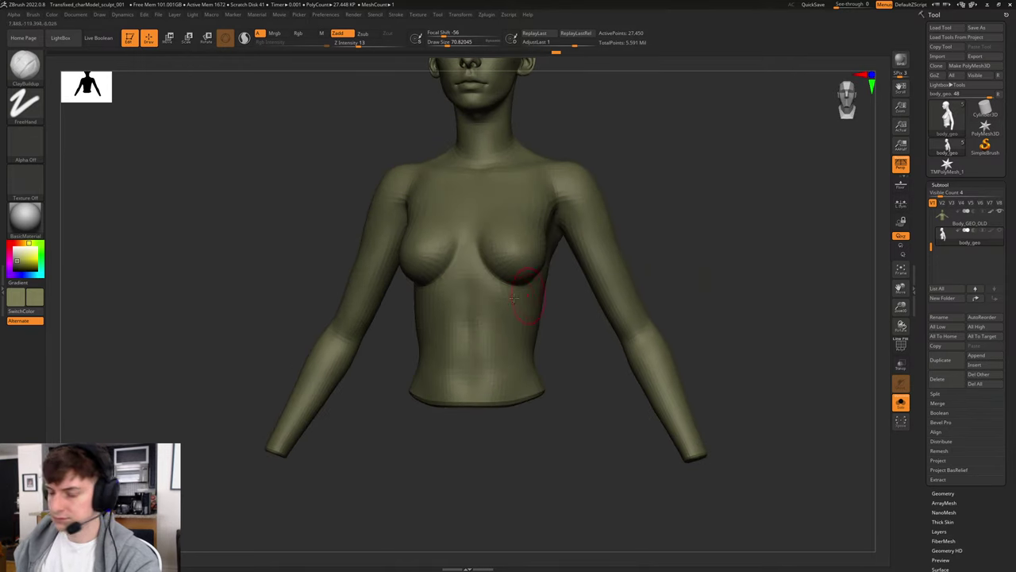
Step: Define the abdomen's midline and the muscles beside it with a draw size of about 94
key(s)
drag(482, 311, 486, 311)
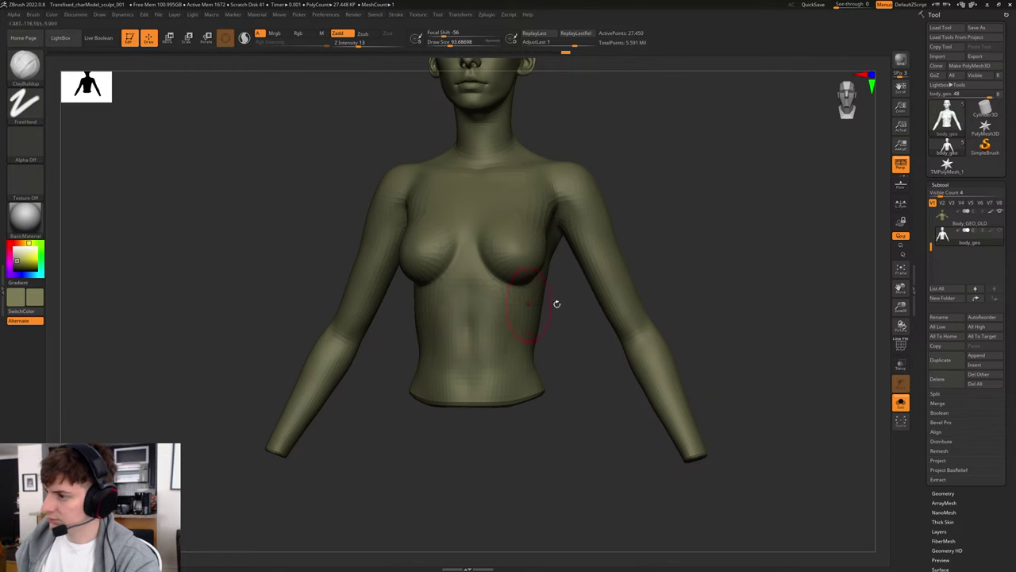
drag(691, 229, 580, 258)
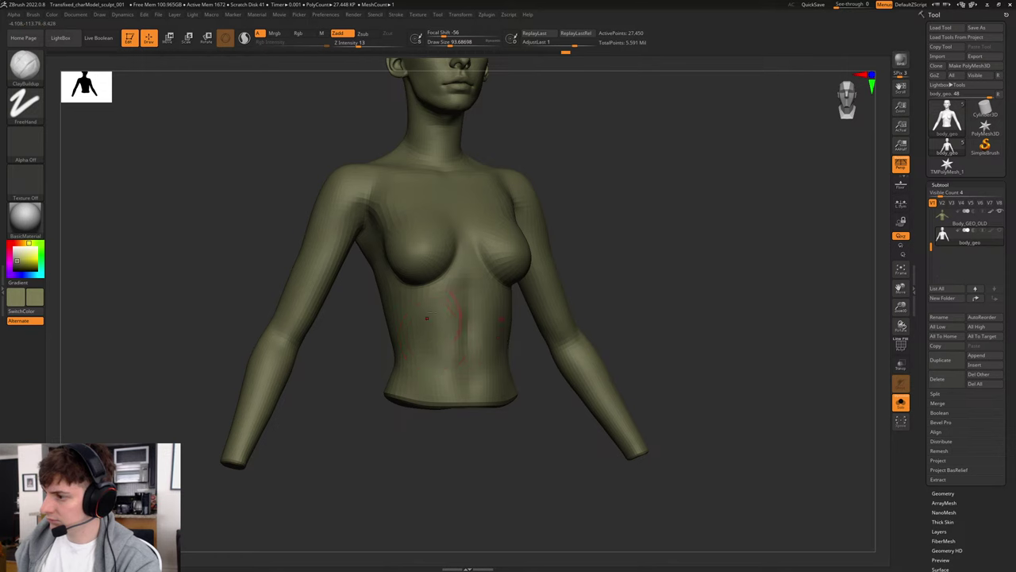
drag(601, 254, 770, 236)
Step: Shape the side of the abdomen and the waist with a draw size of about 62
drag(768, 191, 732, 240)
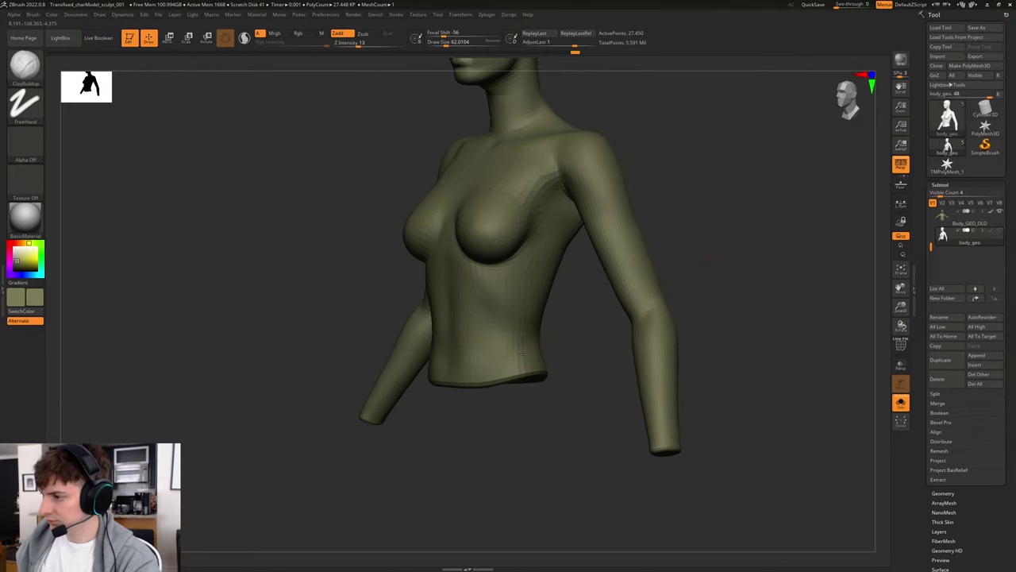
drag(605, 265, 511, 333)
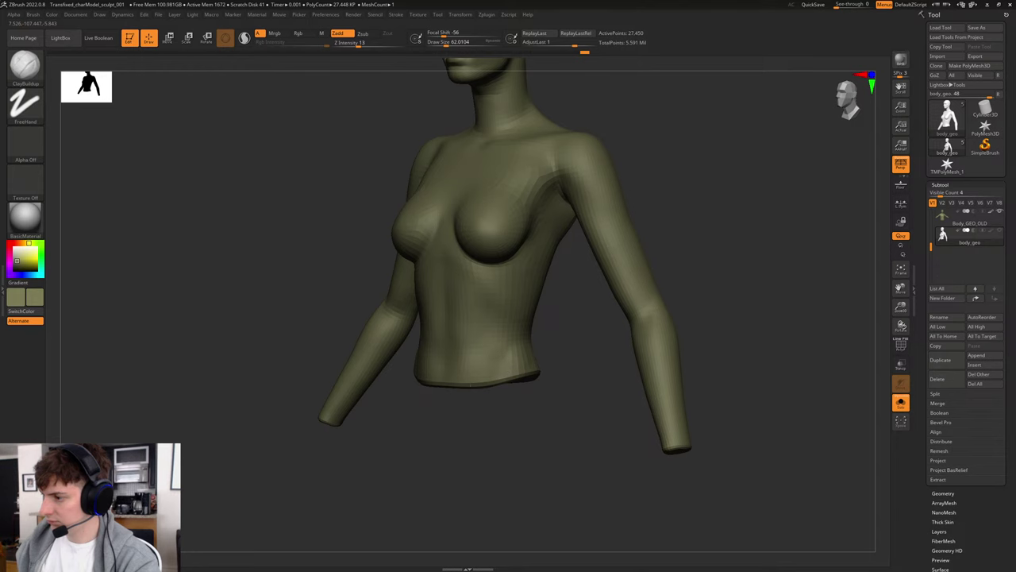
mouse_move(683, 240)
mouse_down()
mouse_move(712, 241)
mouse_move(673, 251)
mouse_up()
Step: Soften the forms of the lower abdomen with a draw size of about 104
key(s)
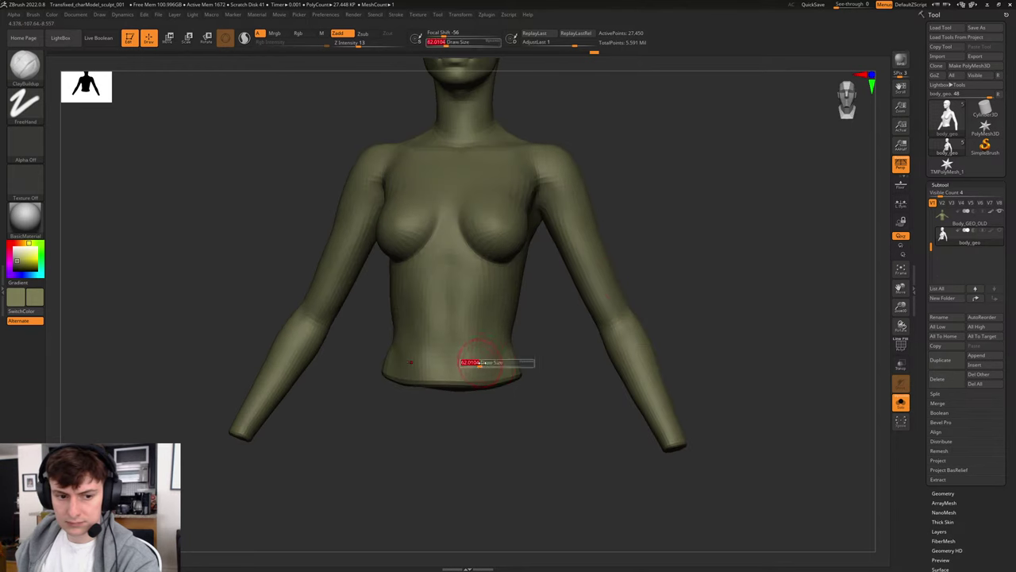
drag(481, 363, 471, 360)
key(s)
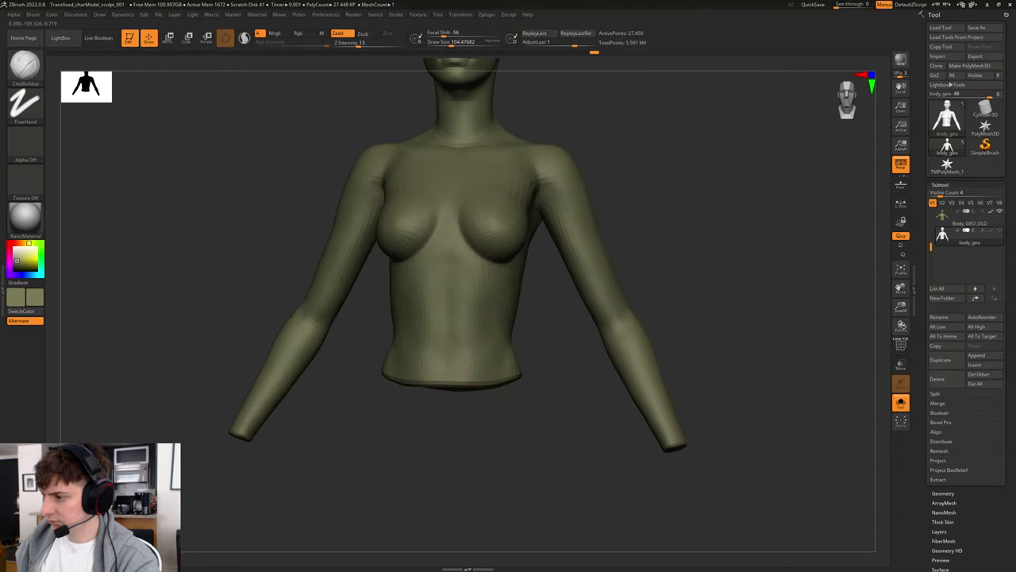
Step: Sculpt the side of the ribcage beneath the armpit with ClayBuildup at a draw size of about 77
drag(678, 252, 647, 275)
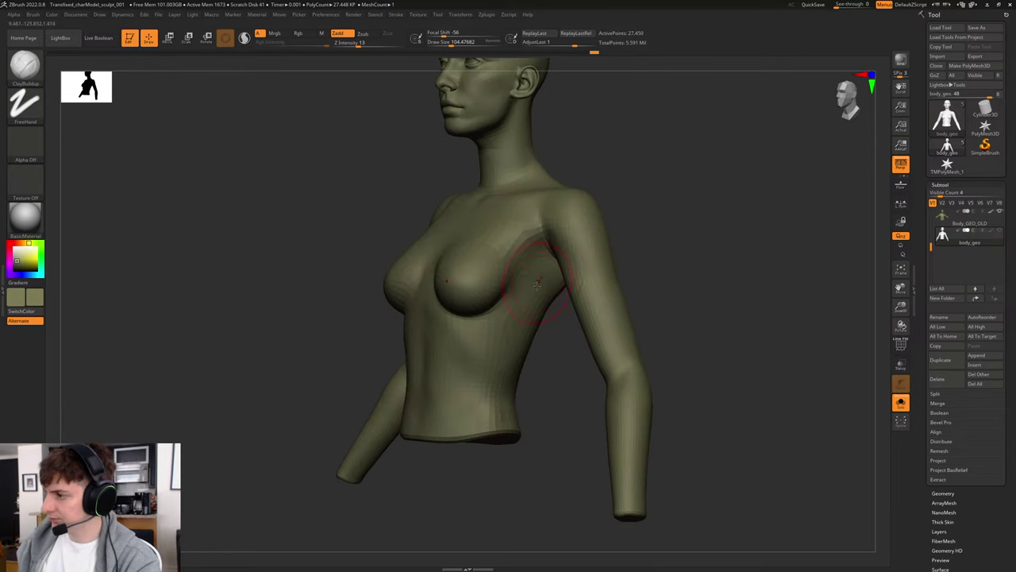
key([)
drag(679, 241, 604, 244)
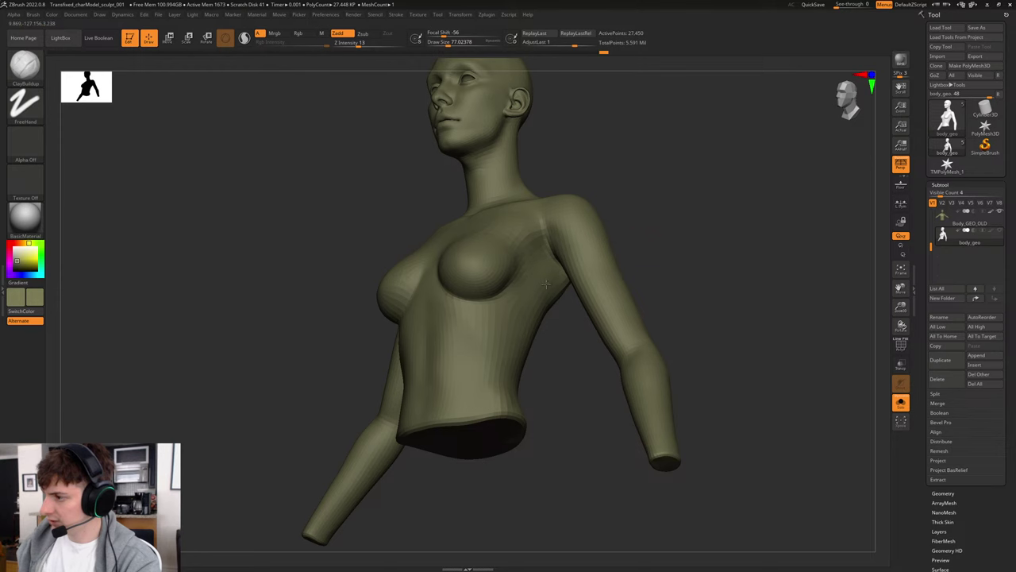
drag(557, 277, 560, 292)
Step: Build up the back muscle between the armpit and the shoulder blade with a draw size of about 128
mouse_move(684, 237)
mouse_down()
mouse_move(586, 230)
mouse_move(605, 203)
mouse_up()
key(])
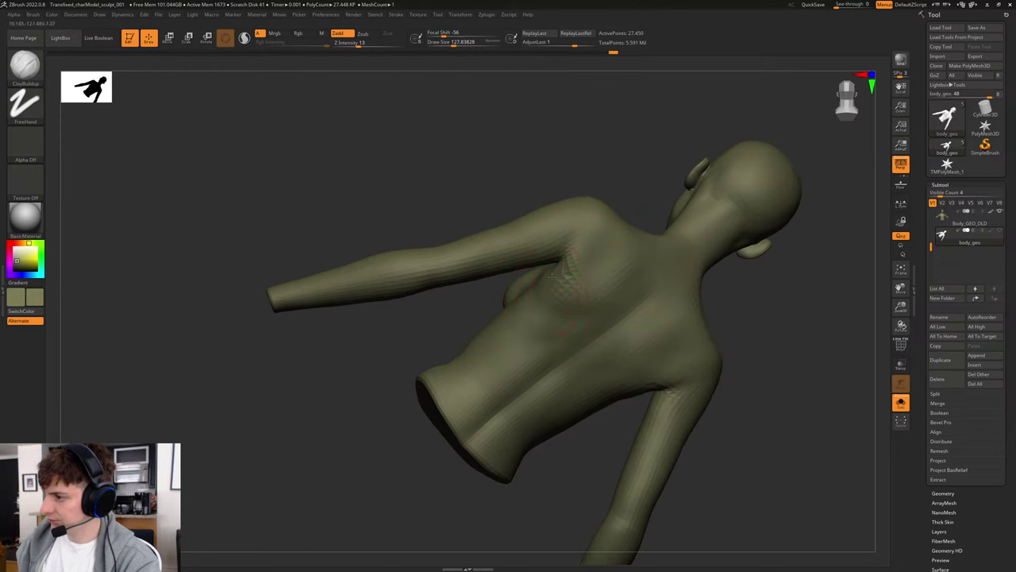
drag(537, 363, 624, 381)
key(])
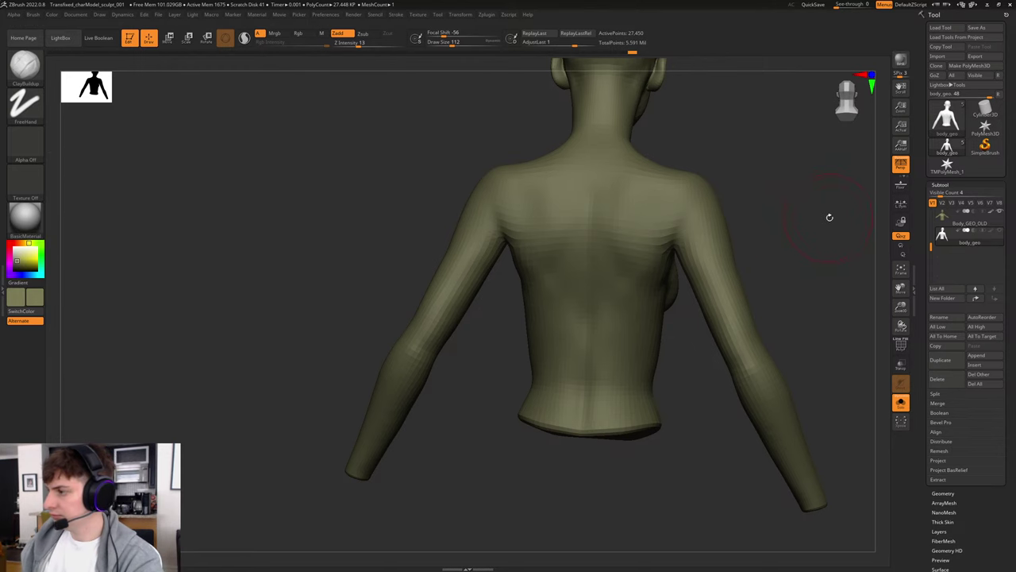
Step: Adjust the outline of the upper back below the armpit using the Move brush at a draw size of about 268
drag(828, 220, 754, 230)
key(b)
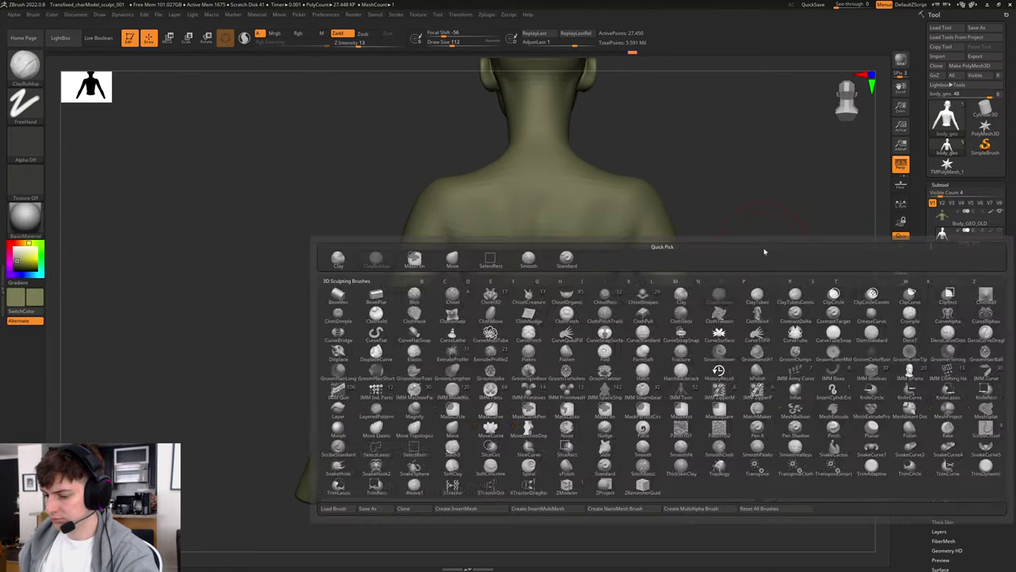
key(m)
key(v)
key(s)
drag(591, 262, 602, 272)
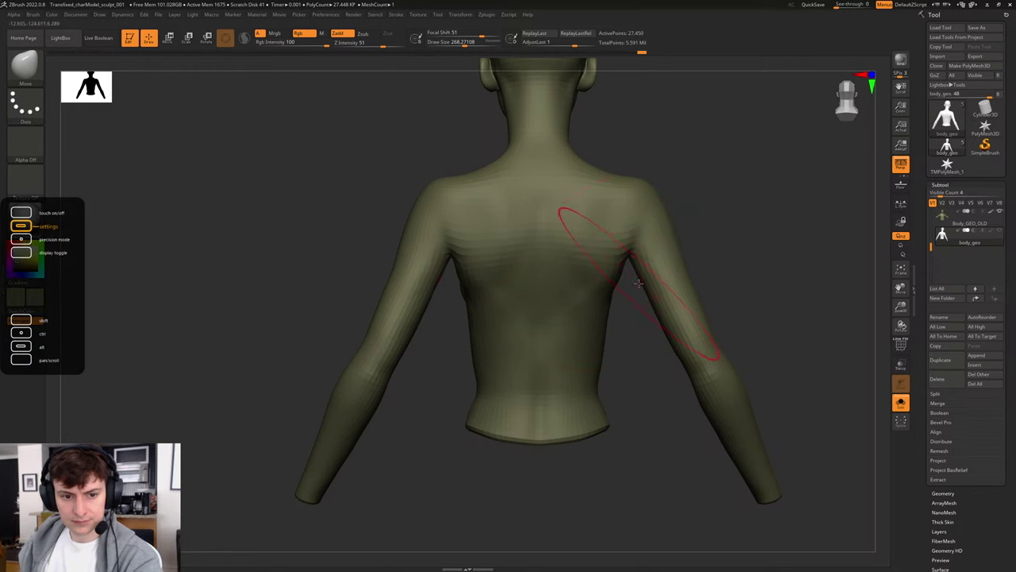
key(b)
key(c)
key(b)
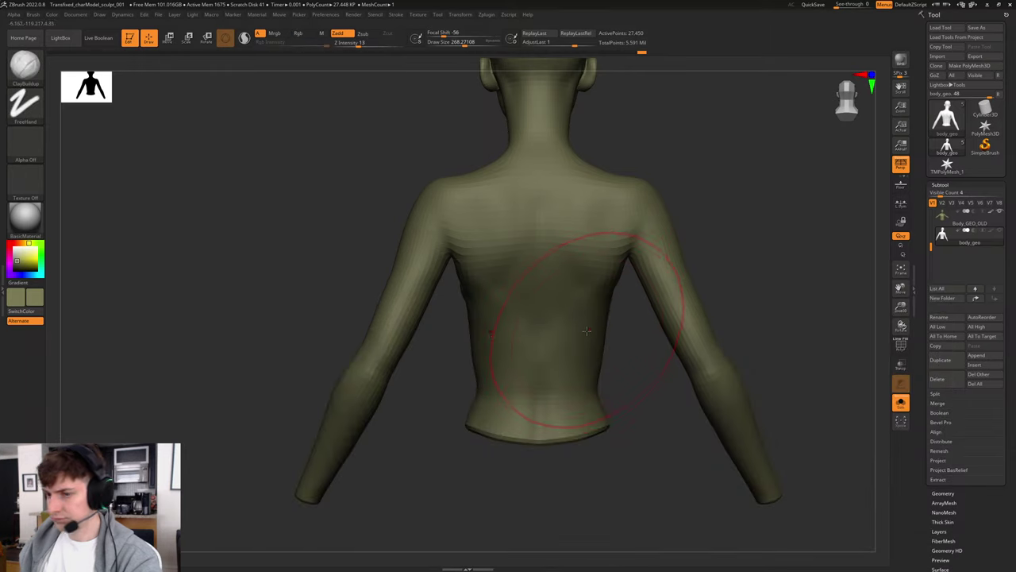
Step: Reshape the waist and the side of the abdomen using the Move brush at a draw size of about 268
right_drag(701, 280, 727, 238)
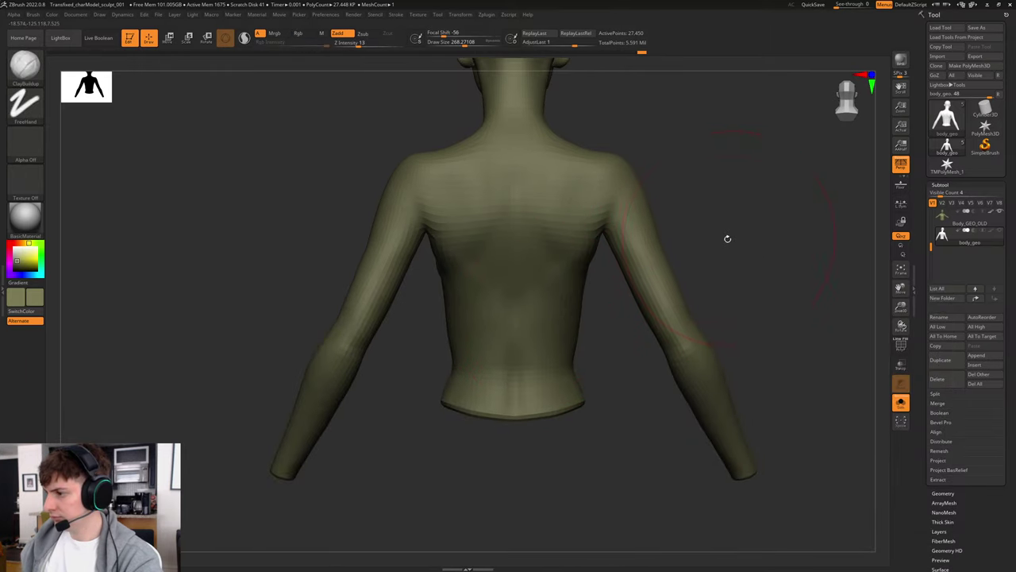
drag(745, 248, 795, 222)
right_drag(794, 222, 721, 236)
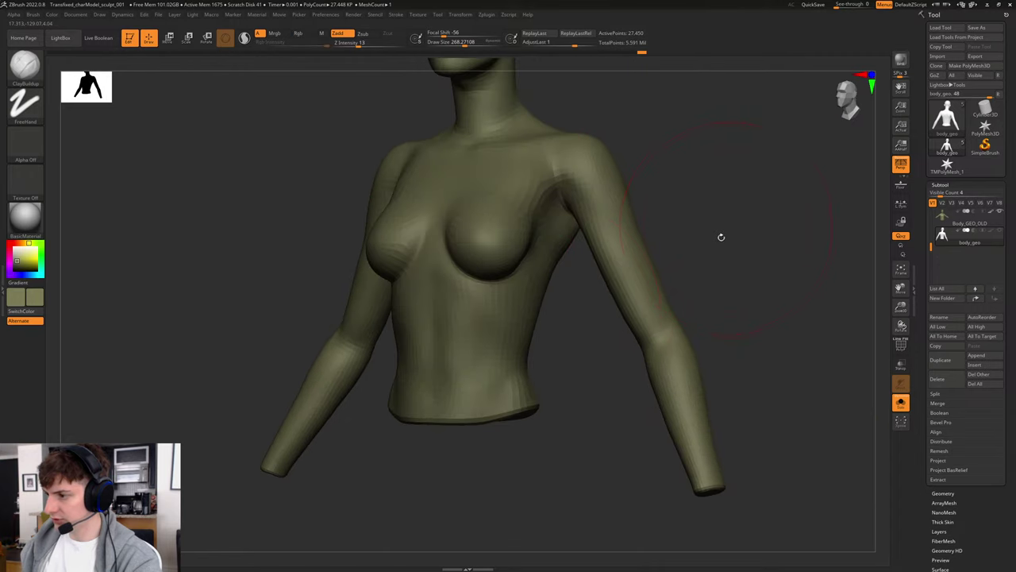
key(b)
key(m)
key(v)
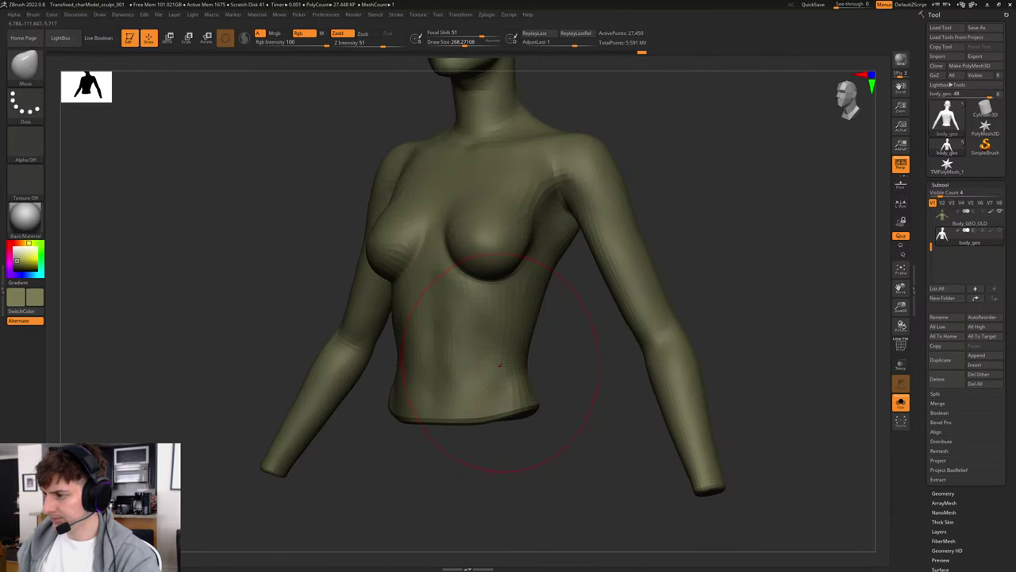
drag(481, 374, 453, 369)
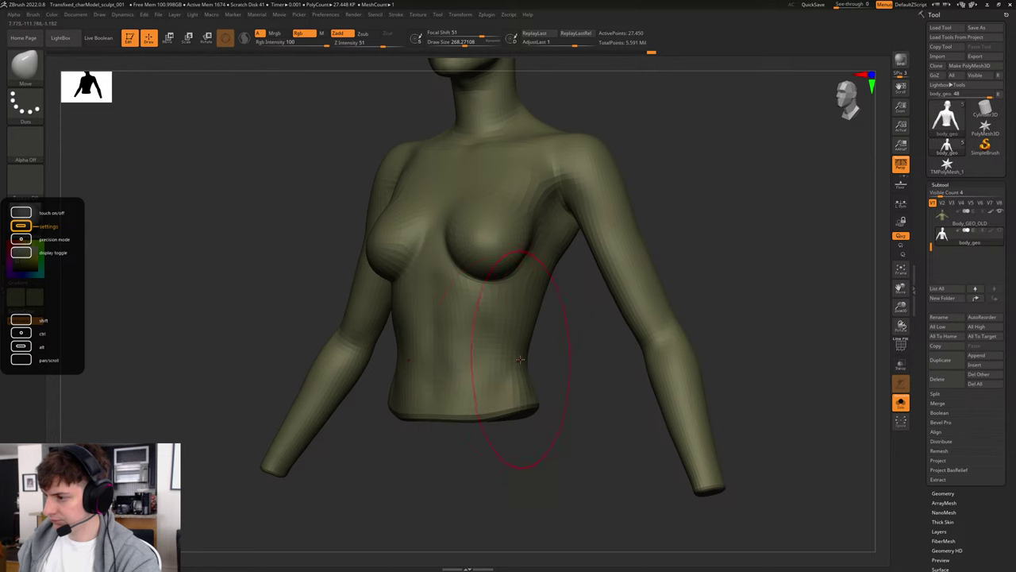
key(ctrl+z)
drag(521, 362, 523, 348)
drag(450, 362, 451, 370)
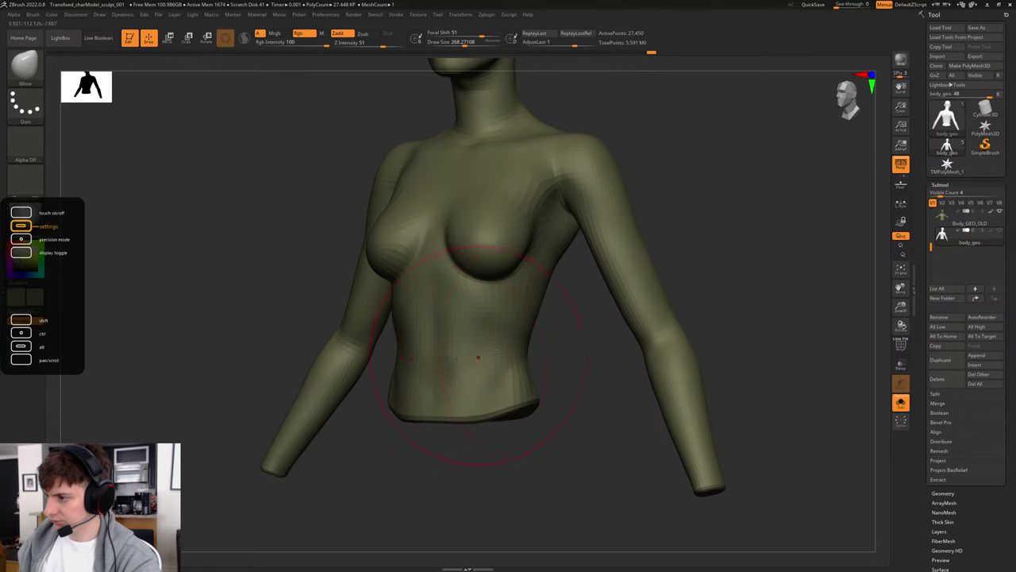
right_drag(566, 335, 397, 351)
drag(449, 361, 492, 357)
Step: Sculpt the lower back beside the spine with ClayBuildup at a draw size of about 87
ctrl+right_drag(708, 277, 696, 273)
key(b)
key(c)
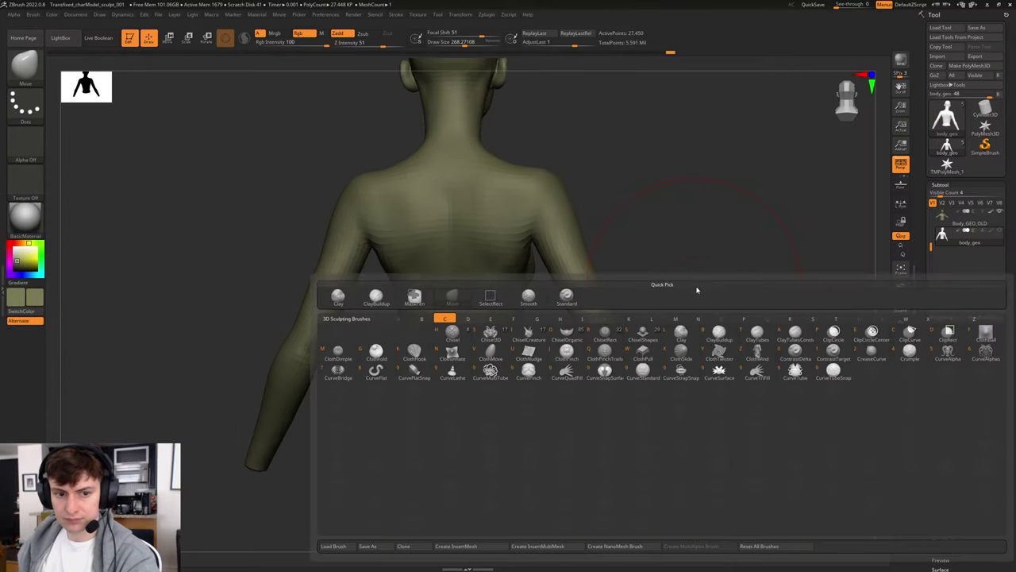
key(b)
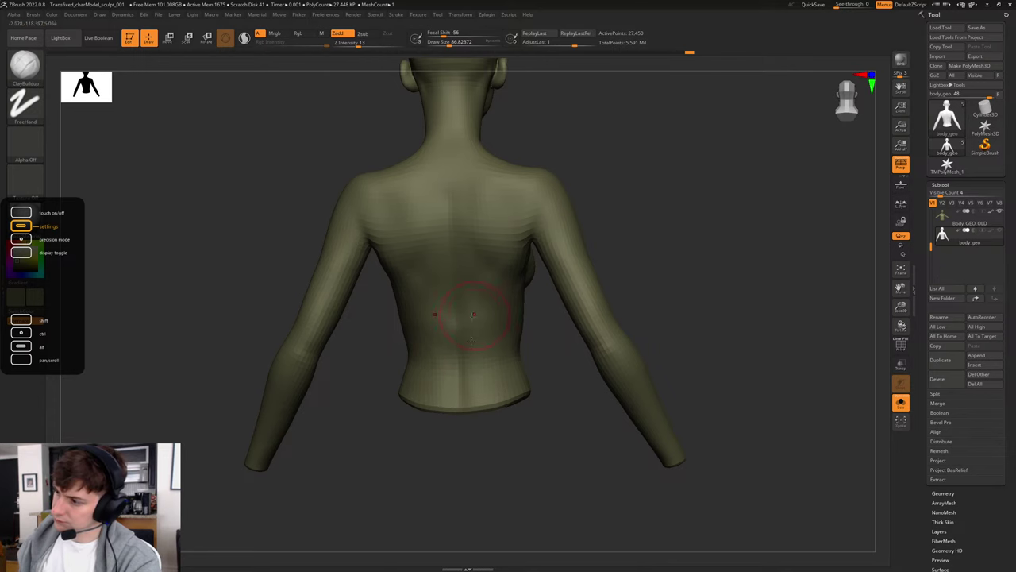
Step: Build up the muscle forms of the mid and lower back with the ClayBuildup brush, raising the draw size to about 97
drag(474, 315, 492, 329)
mouse_move(723, 254)
mouse_down()
mouse_move(669, 290)
mouse_move(628, 294)
mouse_up()
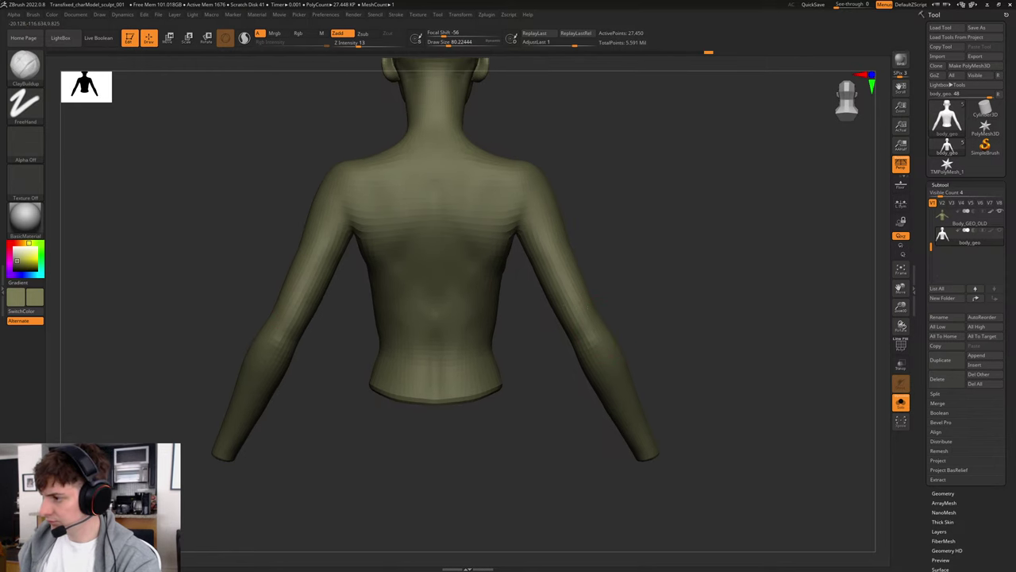
drag(594, 234, 669, 226)
key(s)
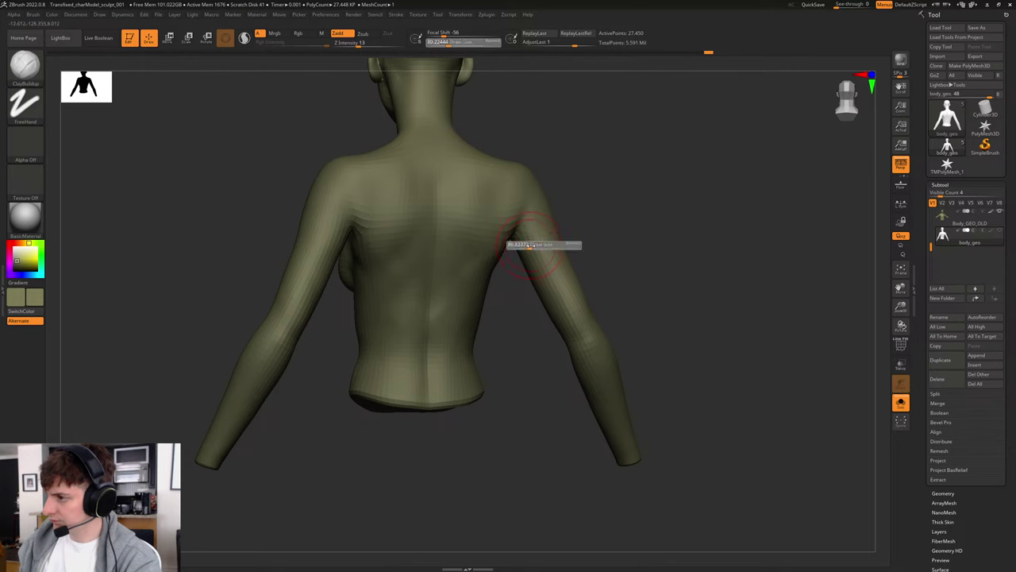
click(530, 246)
Step: Switch to the Inflat brush and add volume to the back around the shoulder blades, flanks and rear armpits
key(b)
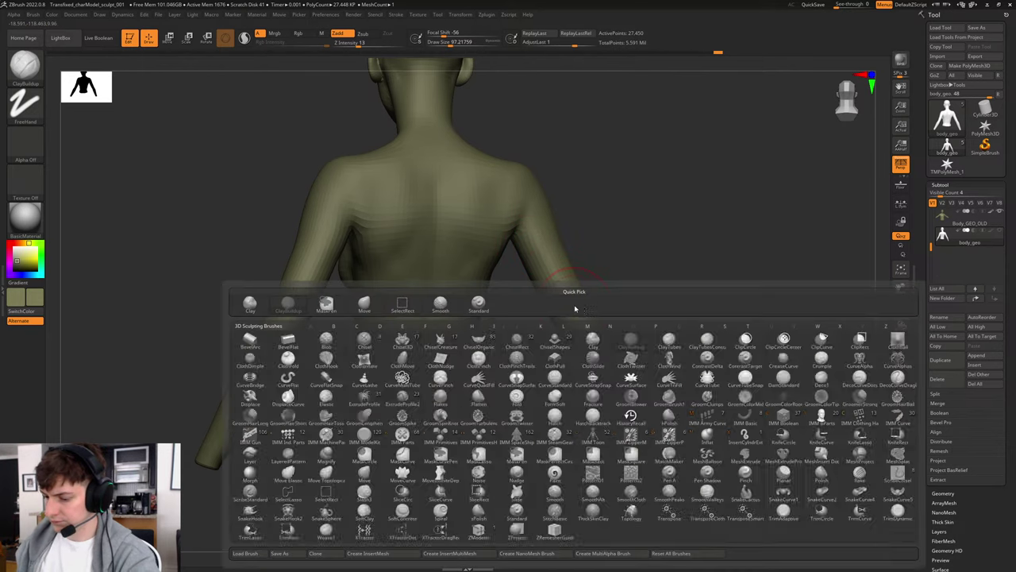
key(i)
key(n)
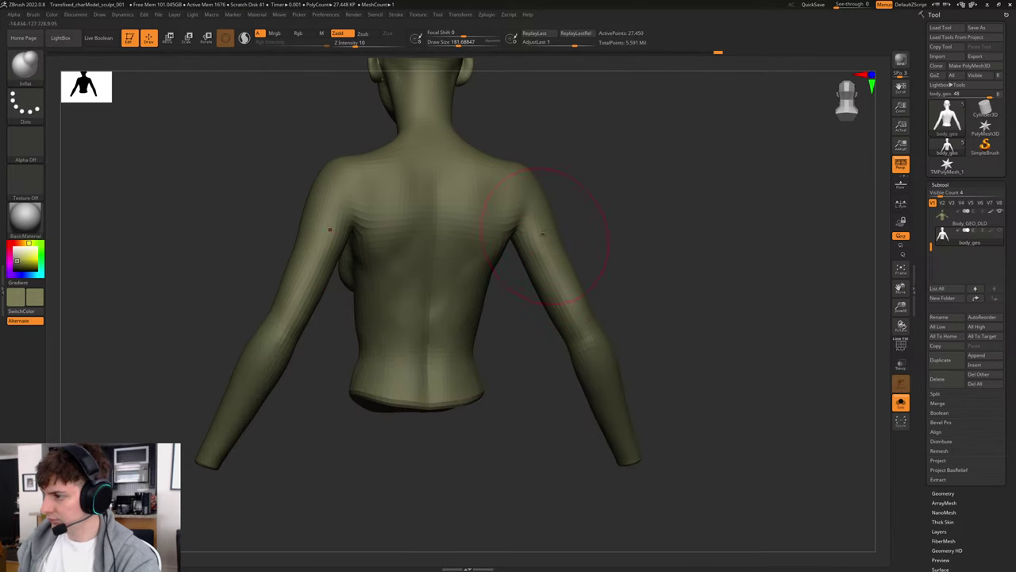
drag(658, 267, 573, 253)
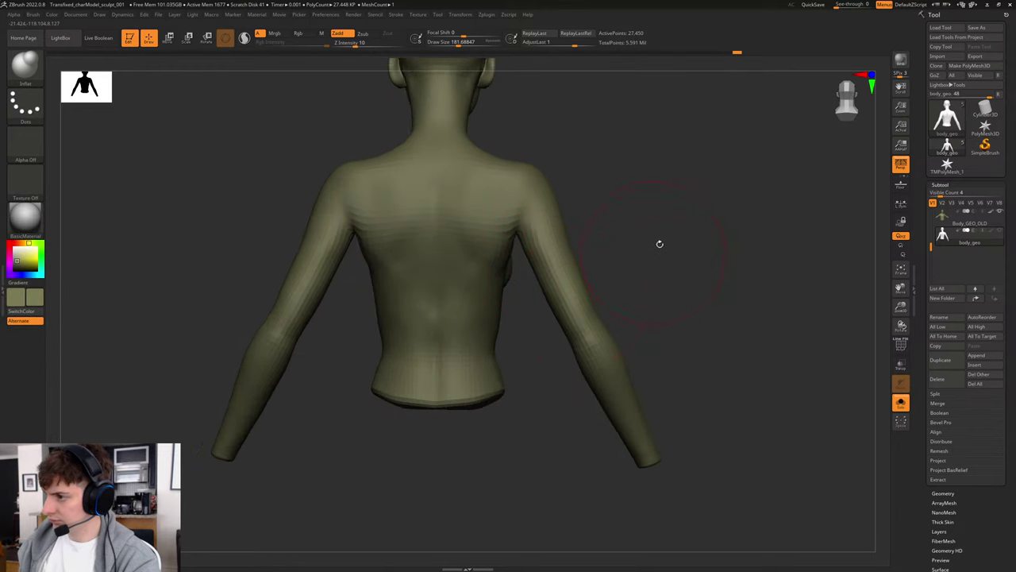
drag(659, 244, 538, 250)
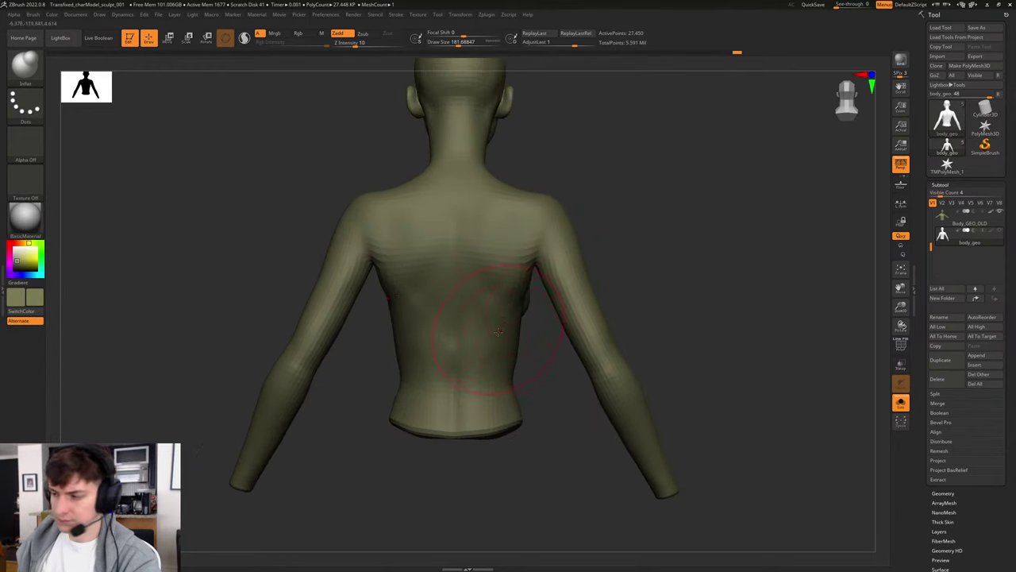
drag(683, 268, 509, 346)
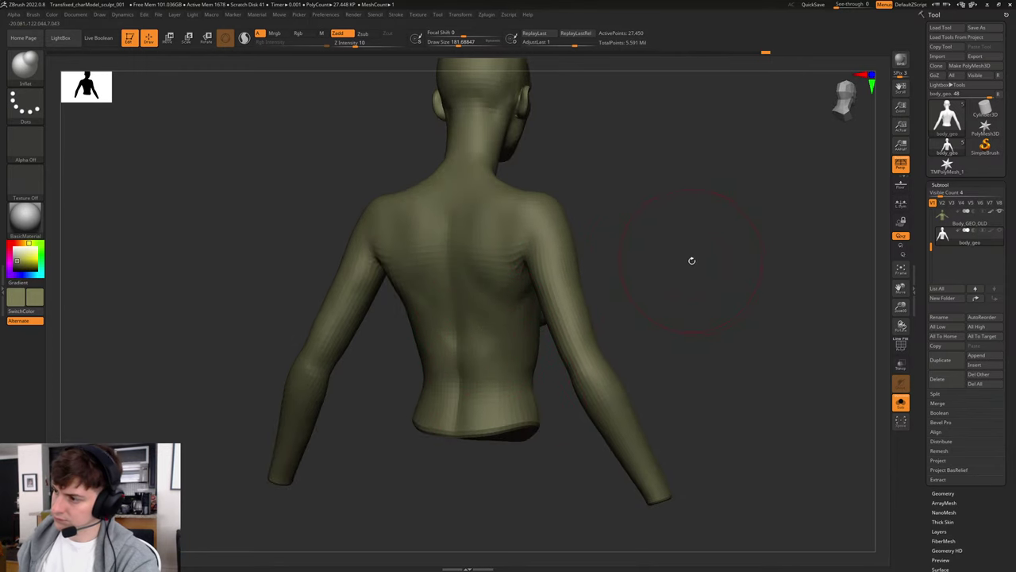
drag(691, 260, 684, 241)
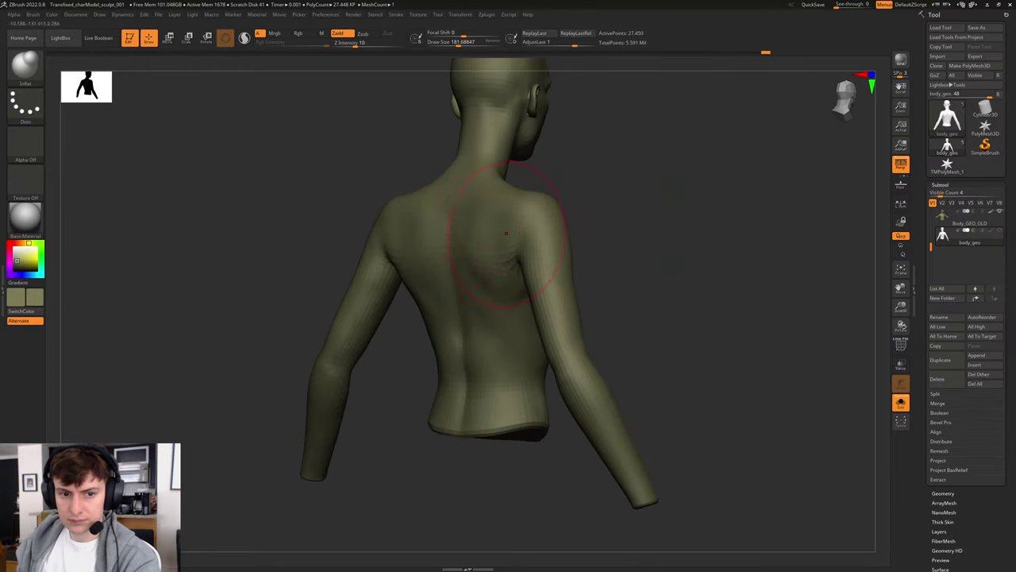
mouse_move(645, 202)
shift+mouse_down()
mouse_move(673, 187)
mouse_move(651, 222)
mouse_move(588, 245)
shift+mouse_up()
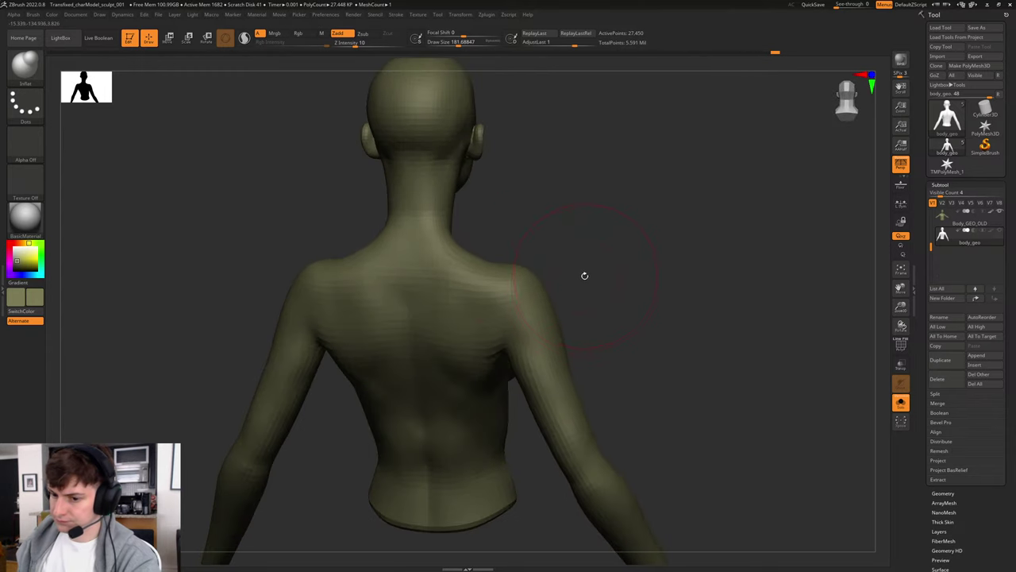
Step: Switch back to the ClayBuildup brush and build up the upper back and rear shoulder at a draw size of about 51
key(b)
key(c)
key(b)
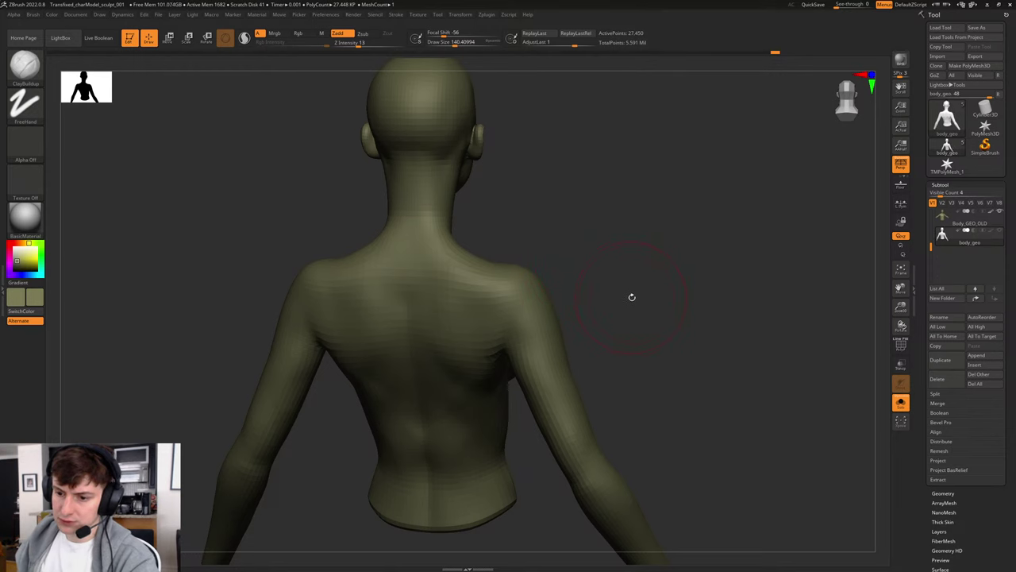
drag(612, 274, 617, 272)
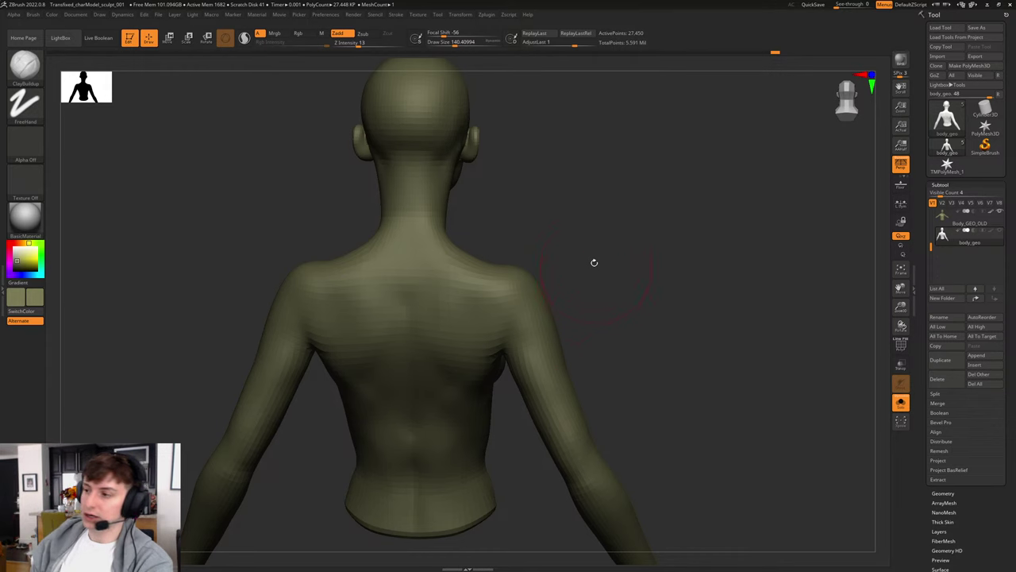
mouse_move(605, 272)
mouse_down()
mouse_move(612, 241)
mouse_move(601, 259)
mouse_move(621, 268)
mouse_move(591, 273)
mouse_up()
key(bracketleft)
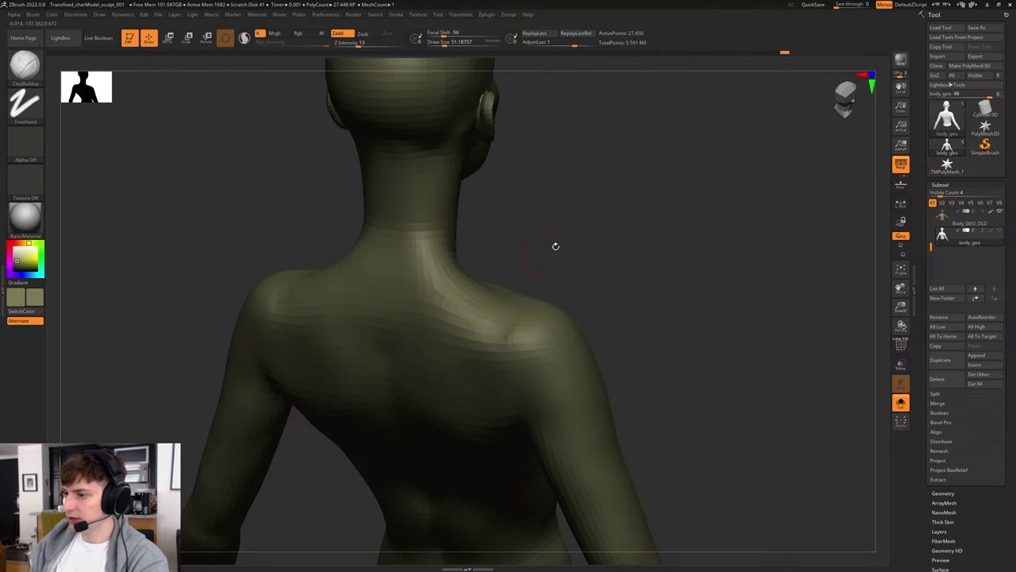
drag(556, 246, 540, 342)
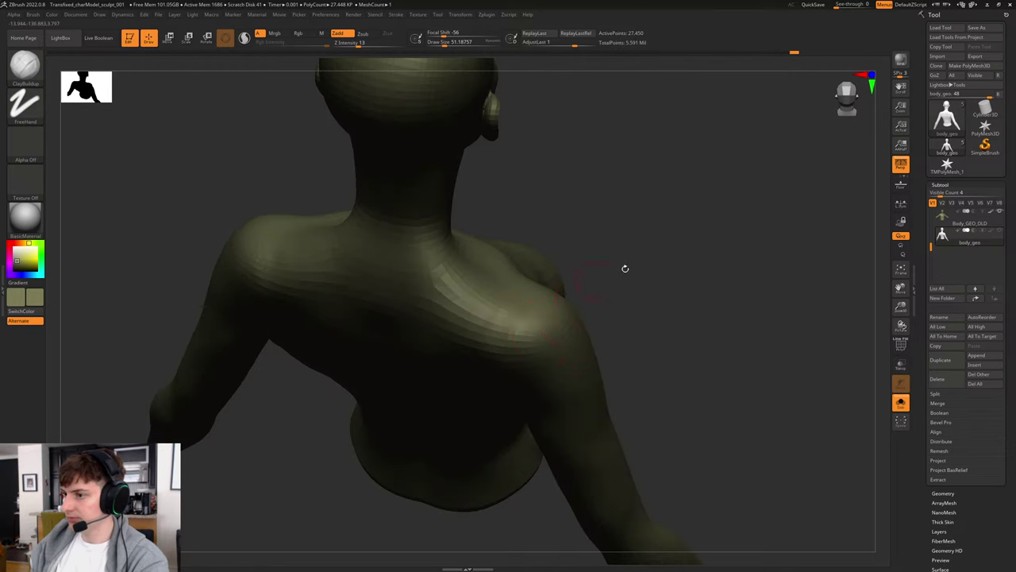
Step: Round out the back of the shoulder cap with ClayBuildup strokes, enlarging the draw size to about 77 and up to about 101
mouse_move(625, 268)
mouse_down()
mouse_move(513, 334)
mouse_move(539, 327)
mouse_move(557, 298)
mouse_up()
key(bracketright)
key(bracketright)
key(bracketleft)
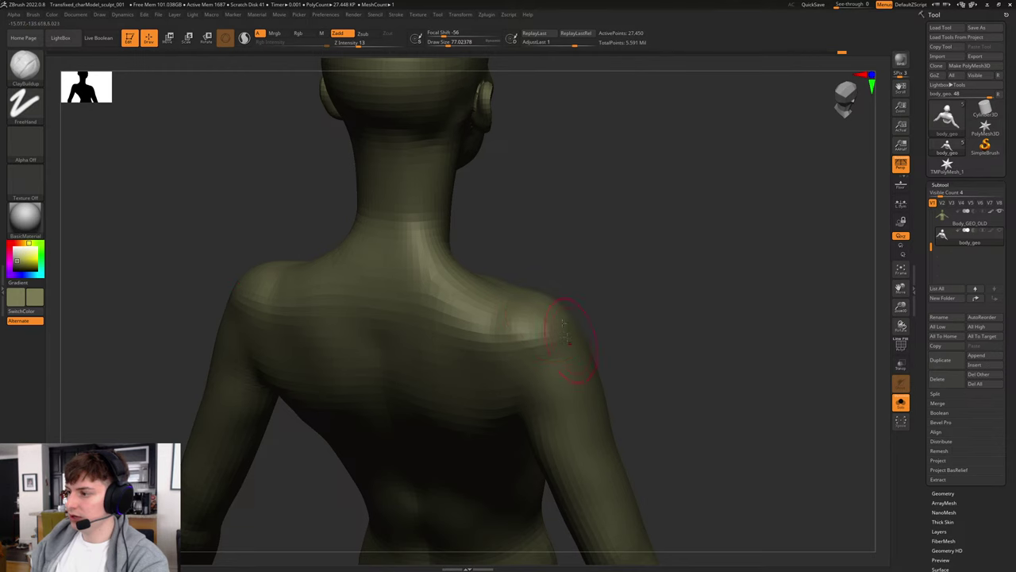
right_drag(564, 325, 556, 332)
key(bracketright)
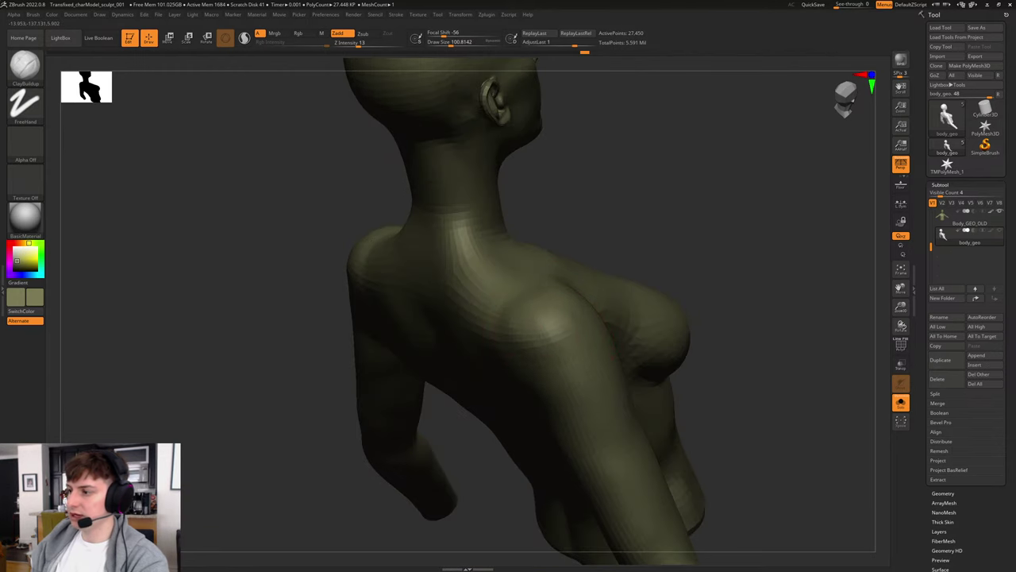
Step: Sculpt and smooth the shoulder cap where it meets the upper arm and front armpit, working from above and from the side
right_drag(719, 243, 533, 321)
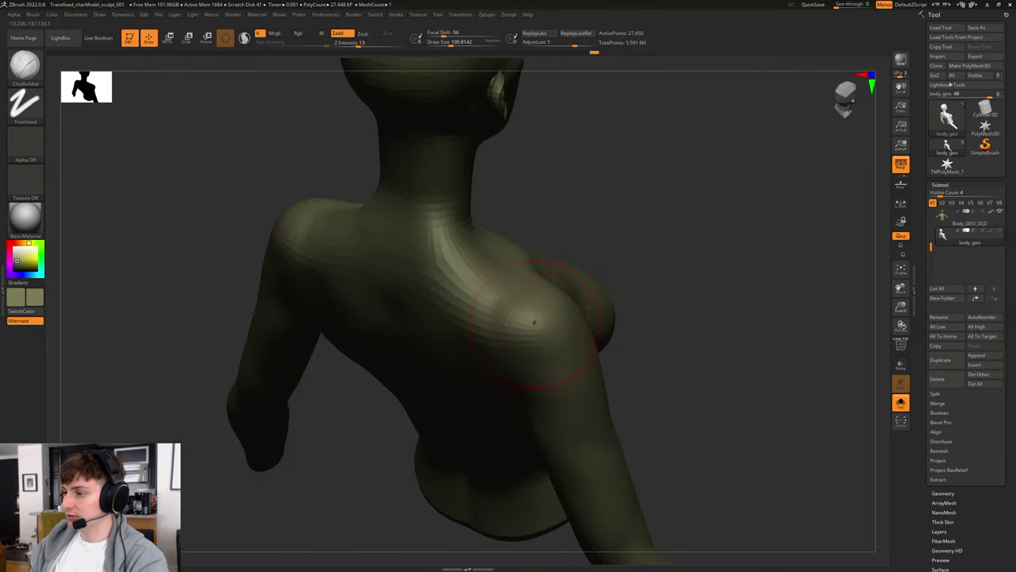
right_drag(680, 288, 566, 328)
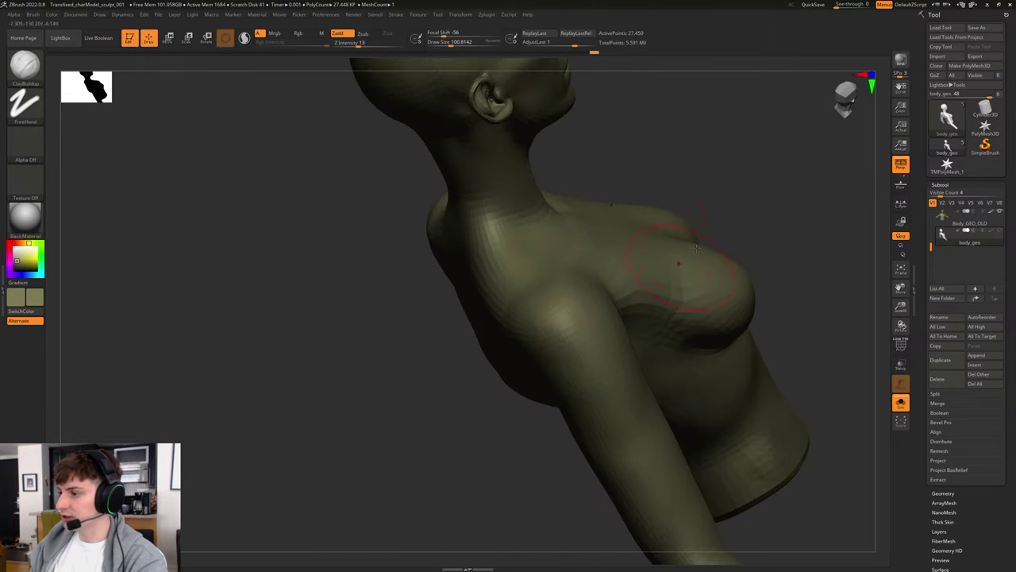
right_drag(679, 264, 590, 317)
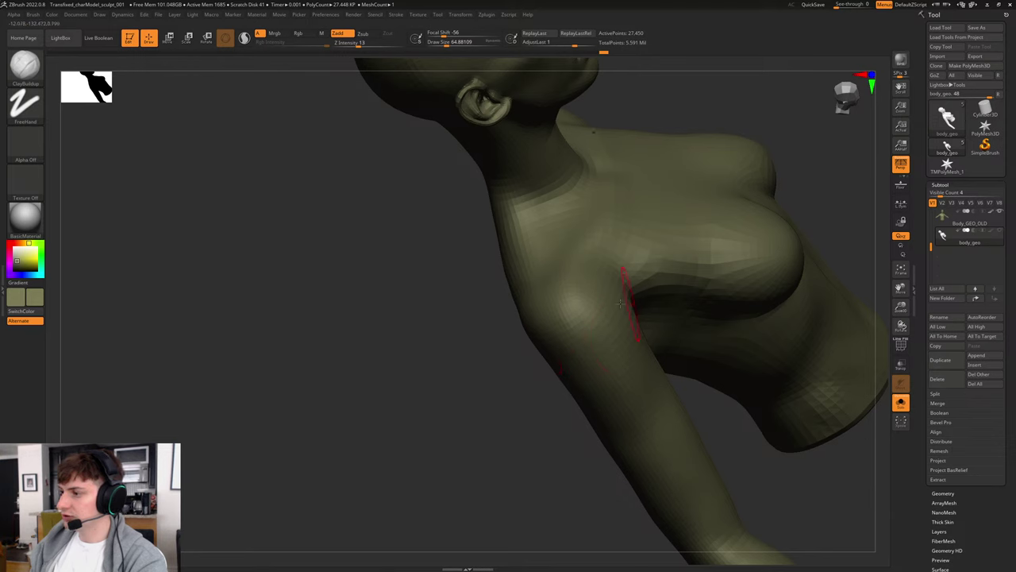
shift+right_drag(496, 389, 543, 341)
right_drag(766, 277, 692, 286)
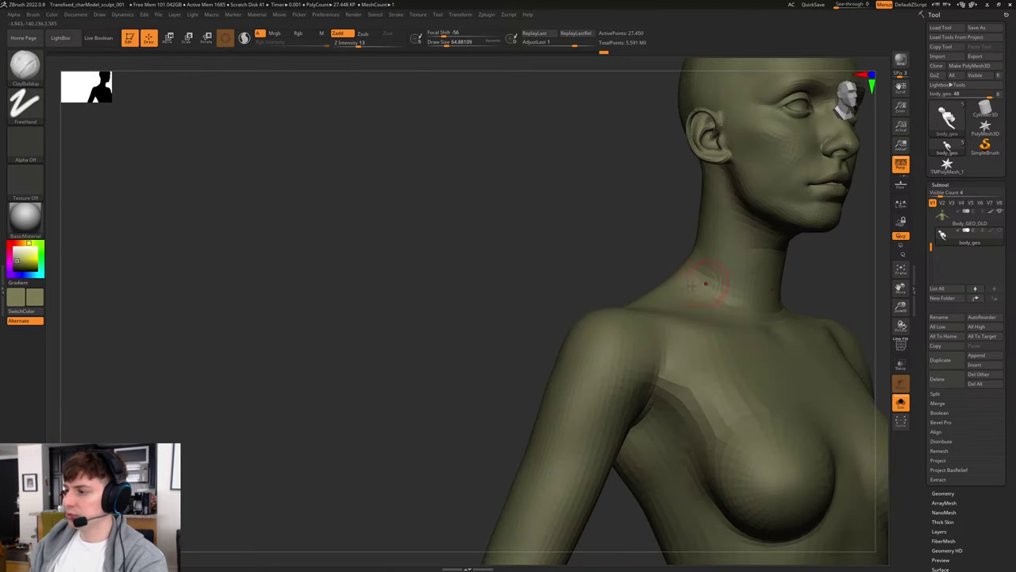
right_drag(540, 315, 575, 310)
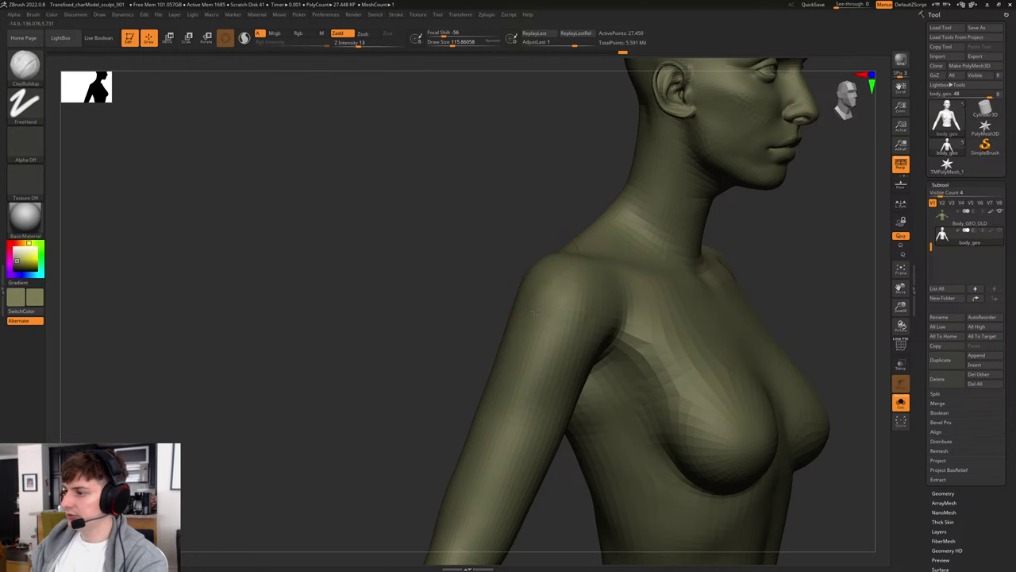
Step: Refine the front of the deltoid and its transition into the upper chest with the brush at draw sizes of about 90 to 128
mouse_move(534, 312)
mouse_down()
mouse_move(551, 297)
mouse_move(469, 297)
mouse_up()
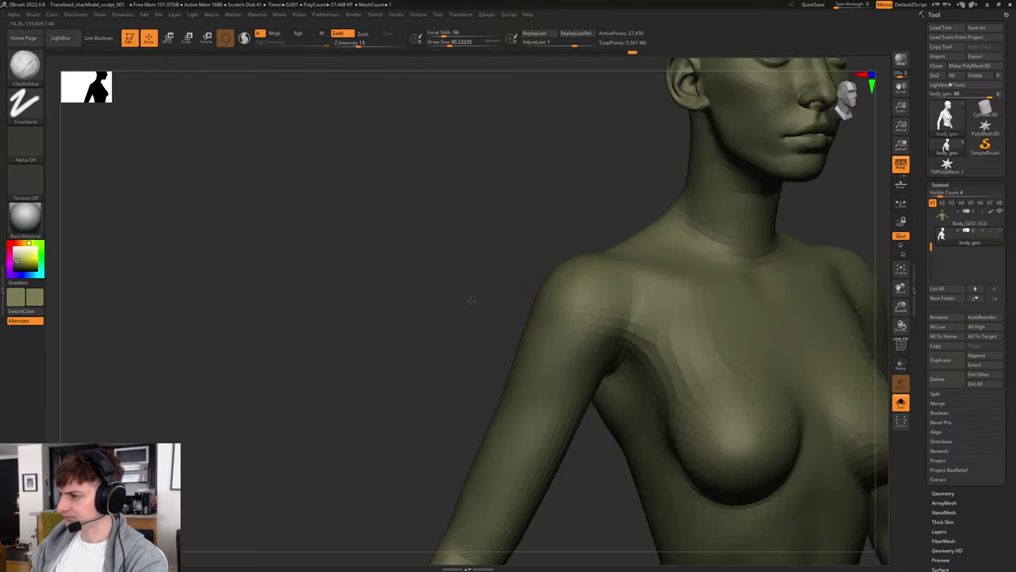
alt+drag(506, 243, 422, 222)
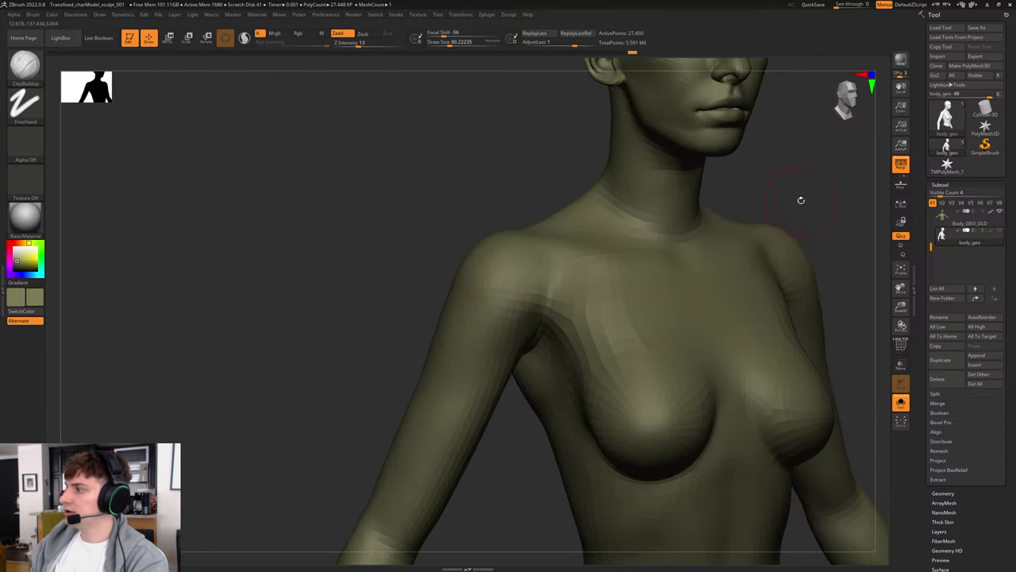
mouse_move(801, 200)
alt+mouse_down()
mouse_move(762, 205)
mouse_move(792, 216)
alt+mouse_up()
key(s)
drag(545, 284, 570, 304)
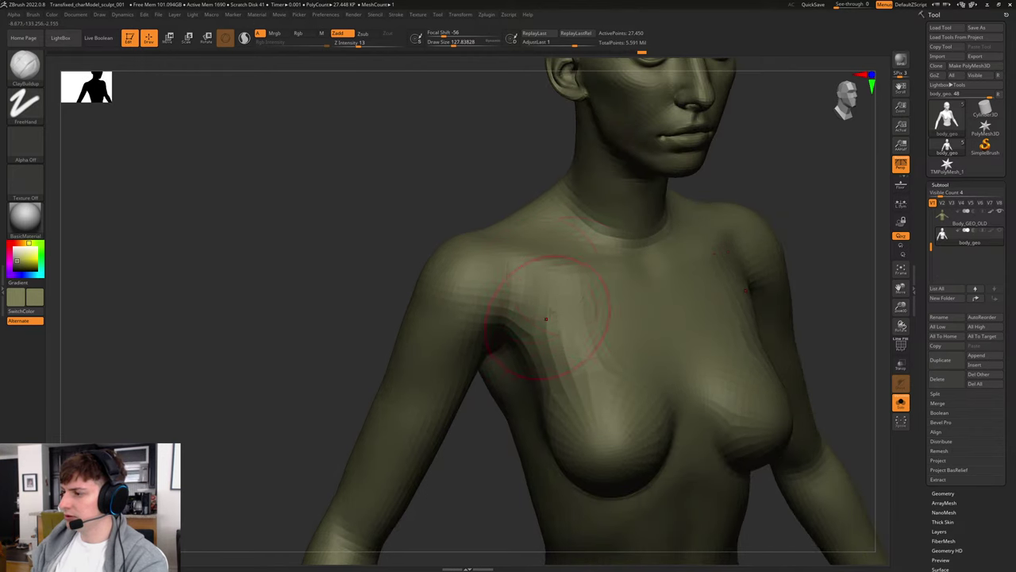
alt+drag(820, 211, 710, 258)
mouse_move(764, 184)
mouse_down()
mouse_move(769, 204)
mouse_move(446, 277)
mouse_up()
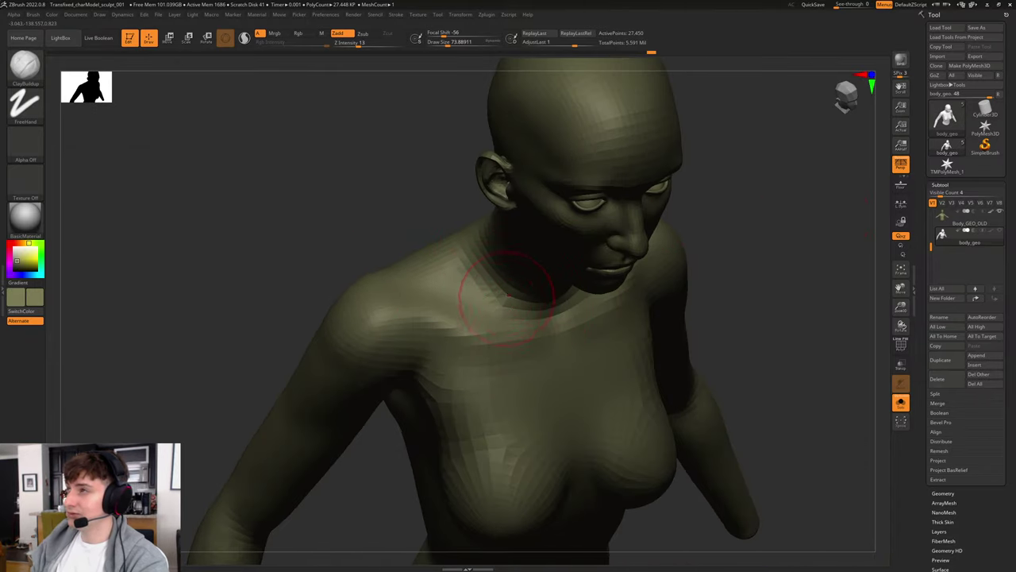
Step: Sculpt the trapezius slope between neck and shoulder from above, reducing the draw size to about 51 and down to about 44
key(s)
drag(477, 296, 429, 291)
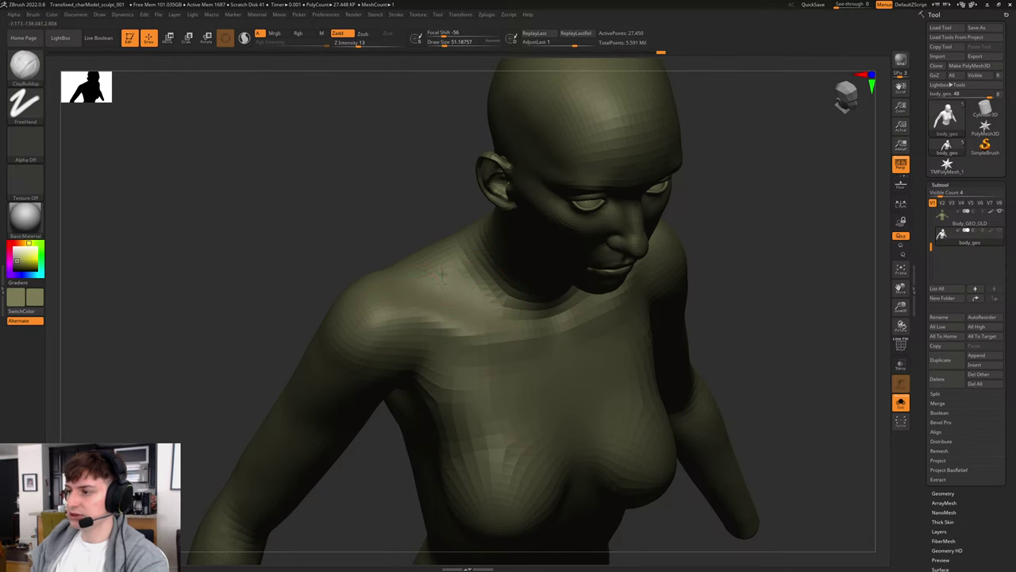
drag(749, 243, 778, 270)
key(s)
drag(419, 278, 421, 283)
key(s)
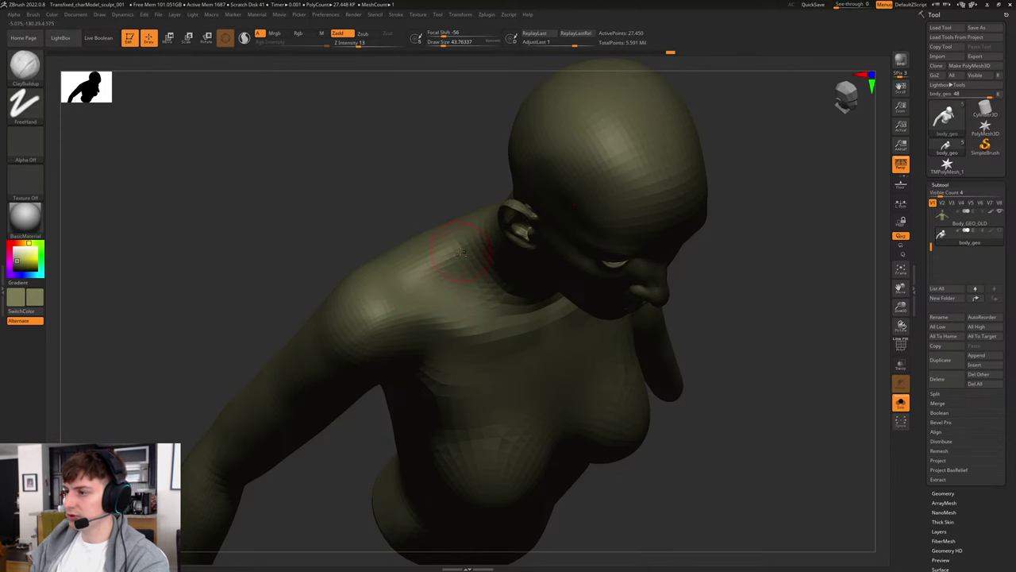
mouse_move(749, 324)
shift+mouse_down()
mouse_move(737, 304)
mouse_move(669, 306)
mouse_move(677, 297)
mouse_move(667, 321)
mouse_move(655, 300)
mouse_move(627, 298)
mouse_move(626, 262)
shift+mouse_up()
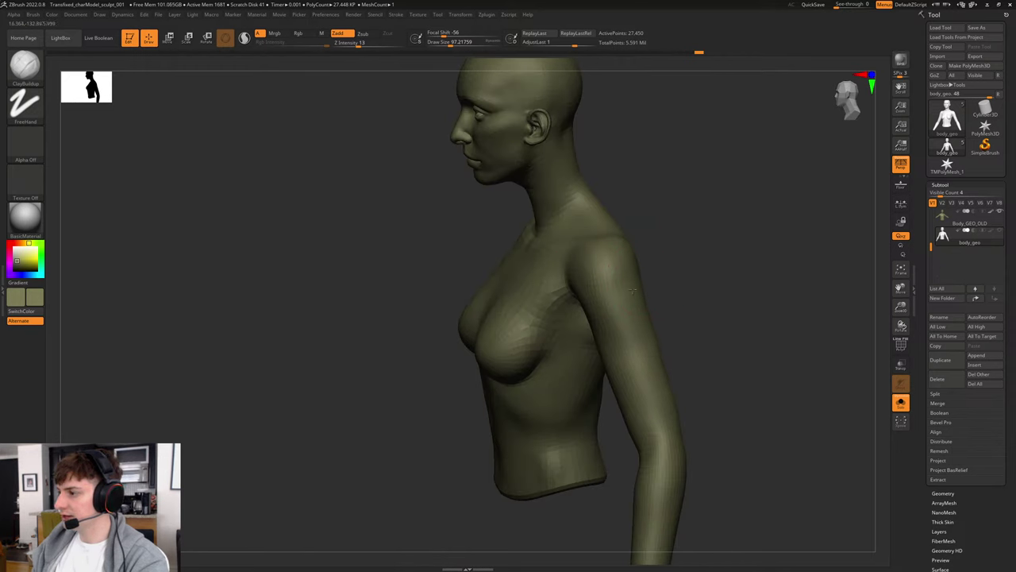
Step: Shape the outer and front deltoid on the character's left shoulder from the side, back and front at draw sizes of about 90 to 101
drag(707, 272, 624, 284)
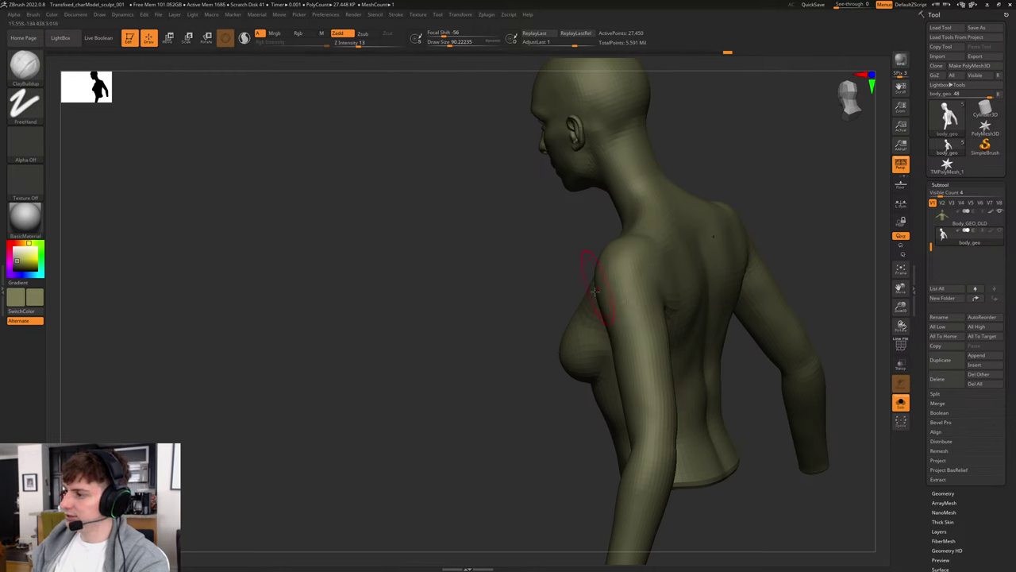
drag(532, 294, 655, 262)
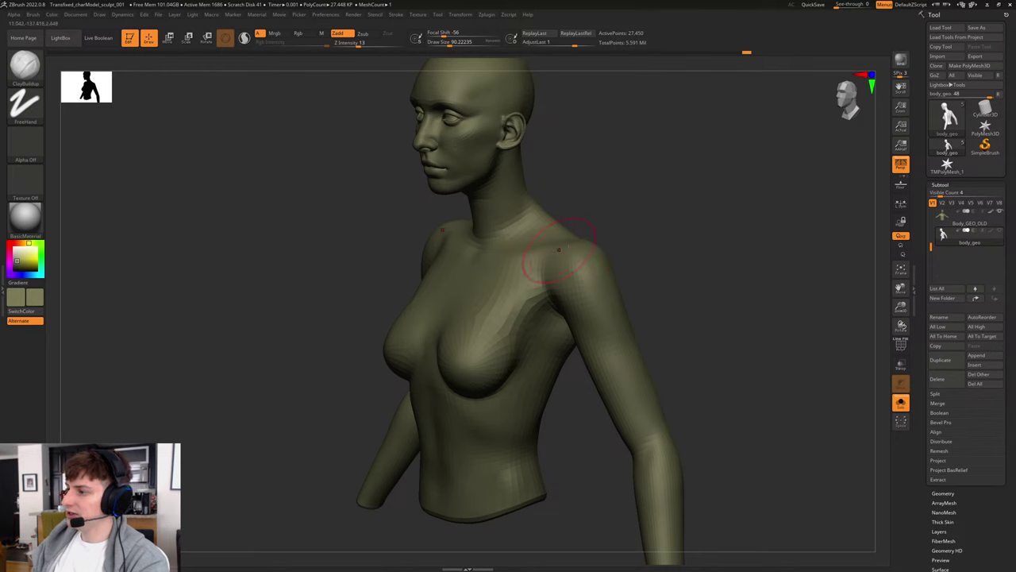
drag(645, 258, 705, 241)
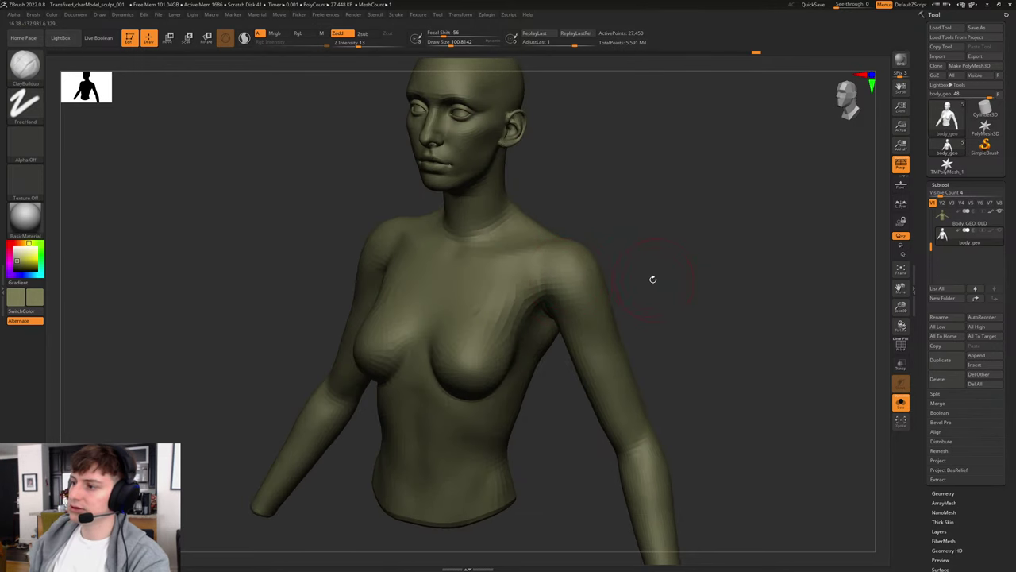
drag(653, 279, 672, 300)
drag(658, 236, 671, 294)
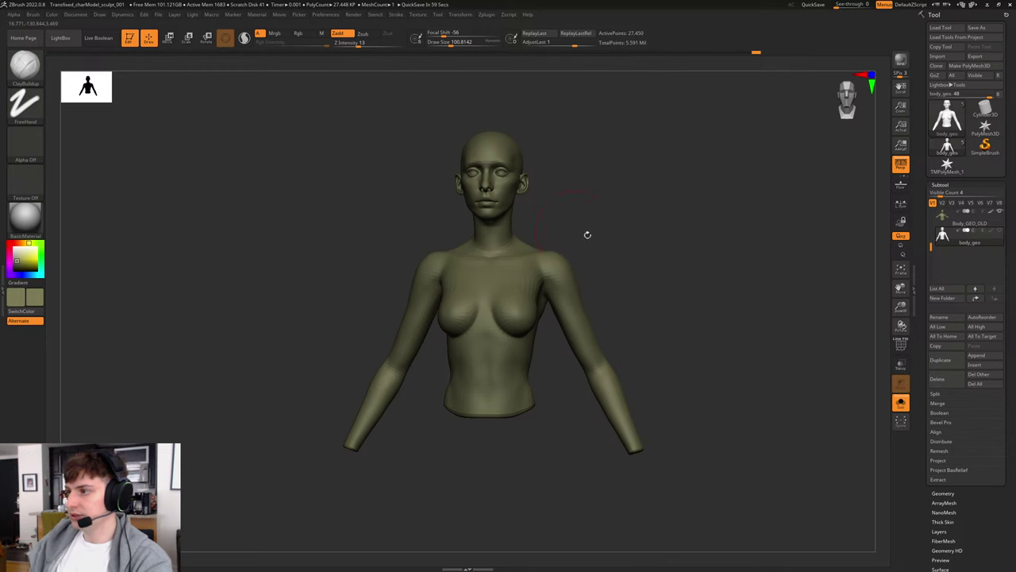
Step: Switch to the Move brush, enlarge the draw size to about 234, and adjust the shoulder silhouette from the front
mouse_move(624, 266)
shift+mouse_down()
mouse_move(640, 272)
mouse_move(628, 268)
shift+mouse_up()
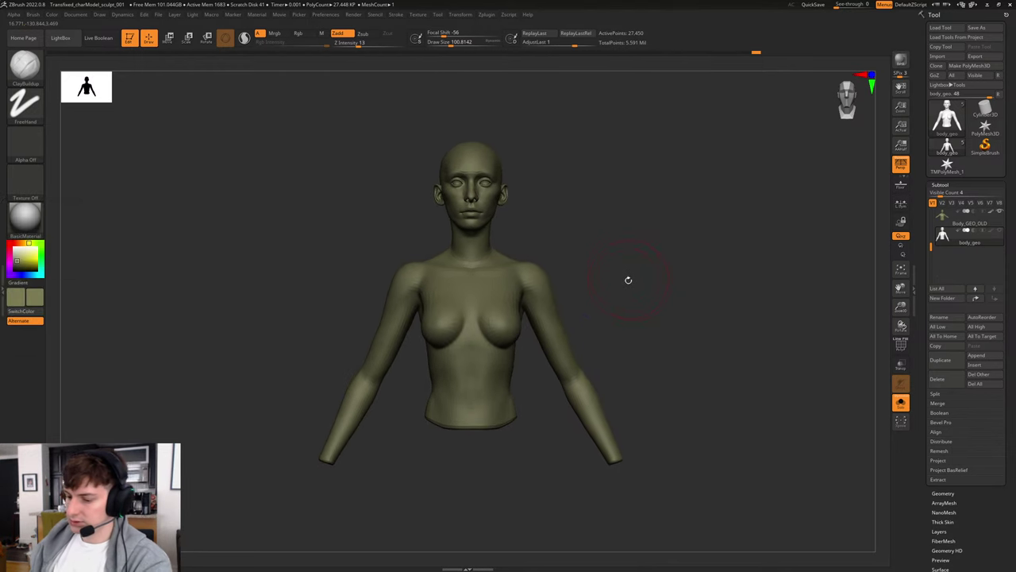
key(b)
key(m)
key(v)
key(s)
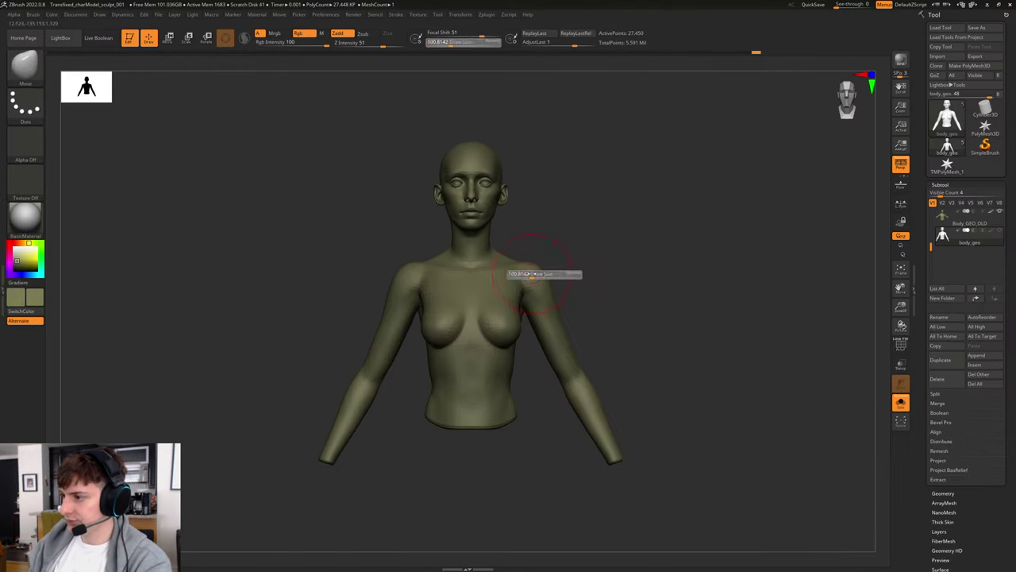
drag(532, 274, 544, 274)
drag(541, 230, 535, 286)
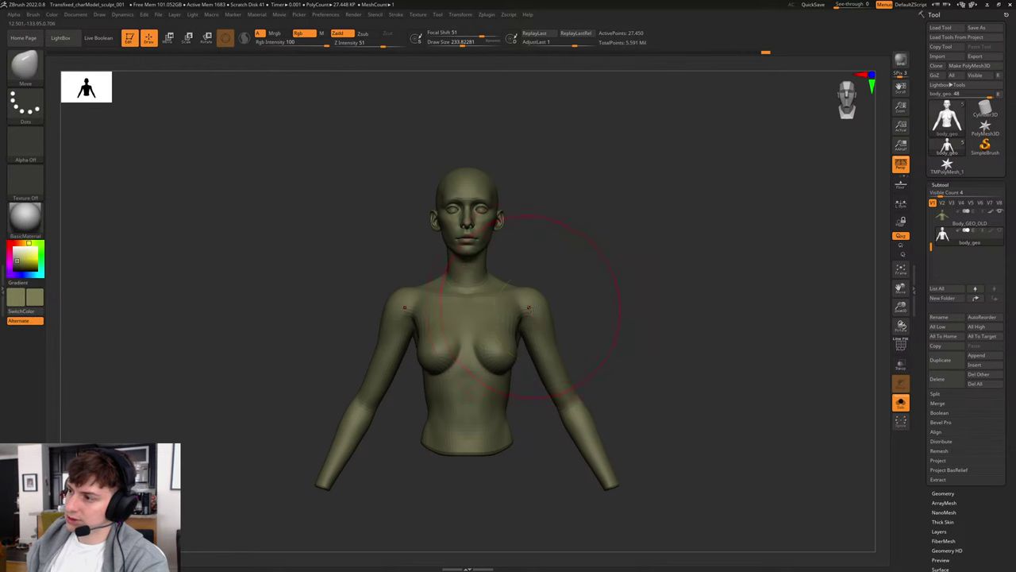
key(s)
drag(530, 312, 527, 328)
key(bracketleft)
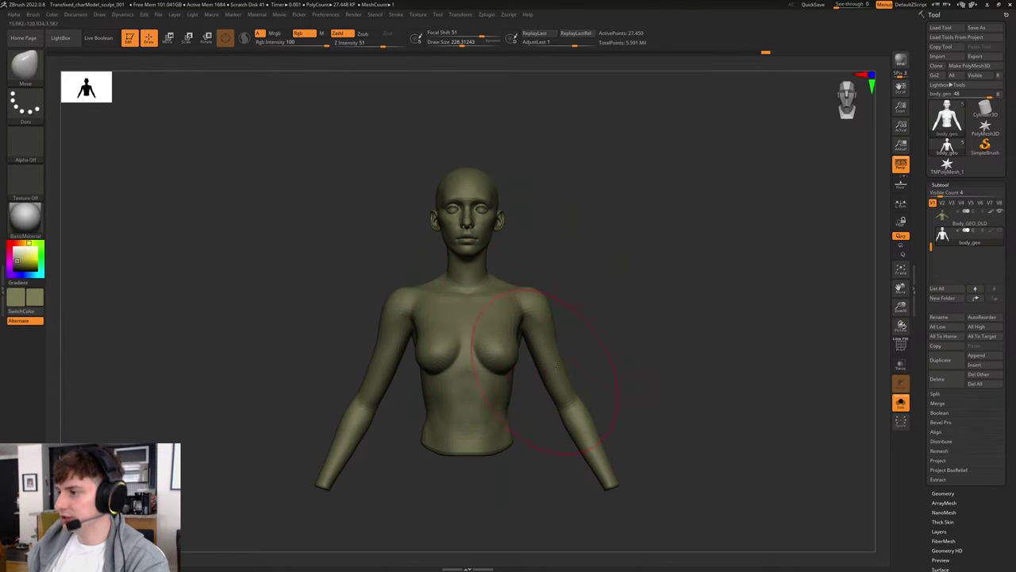
Step: Reduce the Move brush's draw size to about 145 and adjust the chest and shoulder form from front and side views
mouse_move(644, 304)
mouse_down()
mouse_move(590, 283)
mouse_move(627, 299)
mouse_move(652, 262)
mouse_up()
key(s)
key(s)
drag(476, 281, 467, 281)
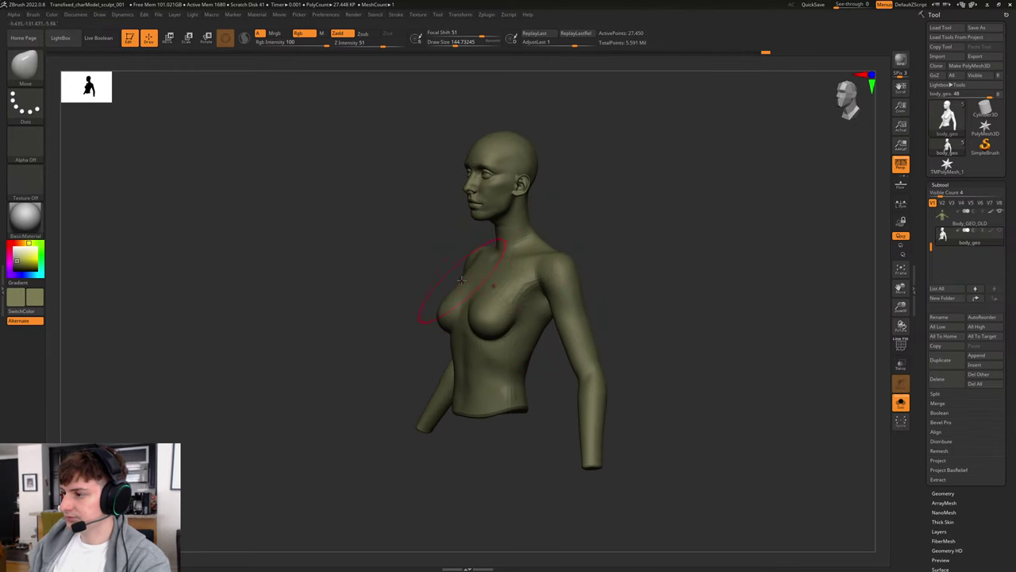
mouse_move(585, 249)
mouse_down()
mouse_move(649, 239)
mouse_move(638, 259)
mouse_up()
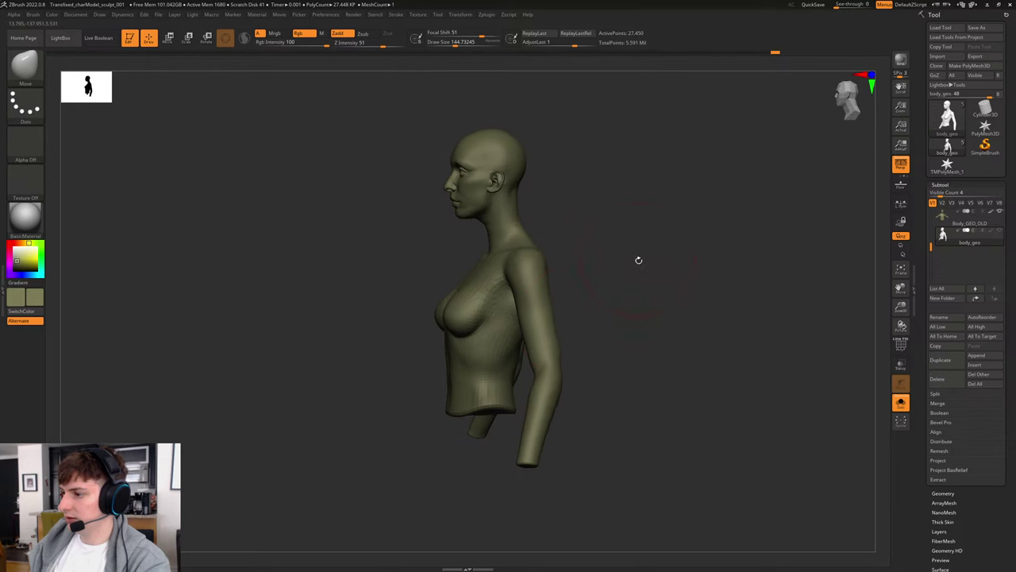
drag(605, 310, 691, 313)
Step: Raise the body mesh to a higher subdivision level and switch to the ClayBuildup brush
key(ctrl+d)
key(ctrl+d)
key(ctrl+d)
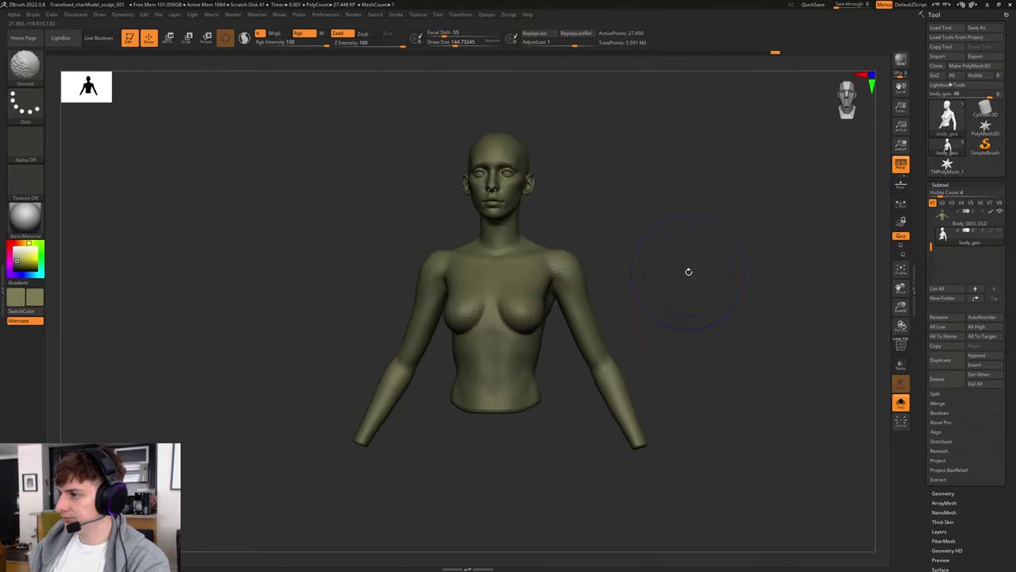
mouse_move(656, 255)
mouse_down()
mouse_move(694, 277)
mouse_move(672, 268)
mouse_move(722, 341)
mouse_up()
key(b)
key(c)
key(b)
key(shift+f)
key(shift+f)
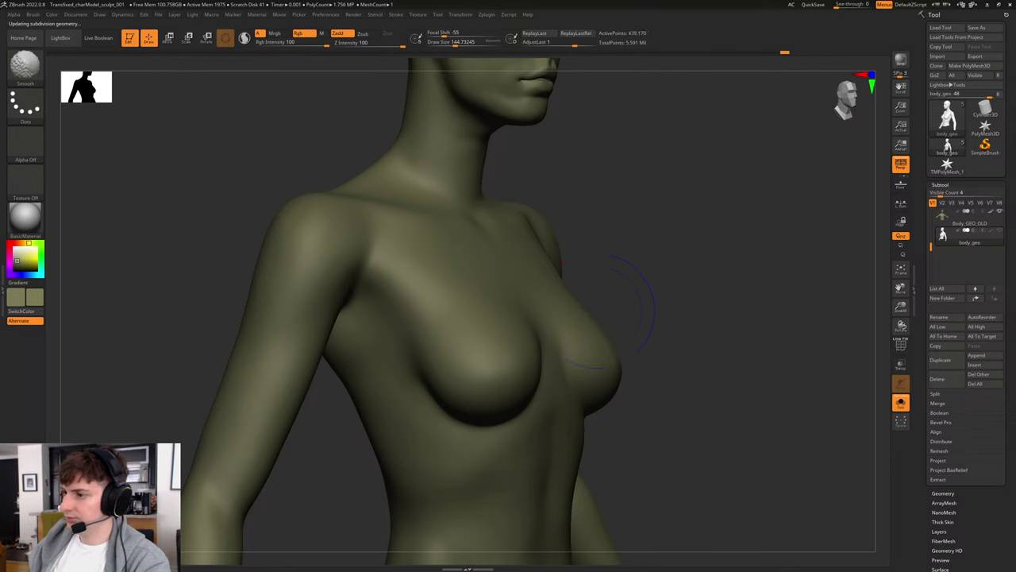
Step: Sculpt the deltoid and upper arm on the character's right side at draw sizes of about 97 and 87
key(s)
drag(315, 257, 312, 258)
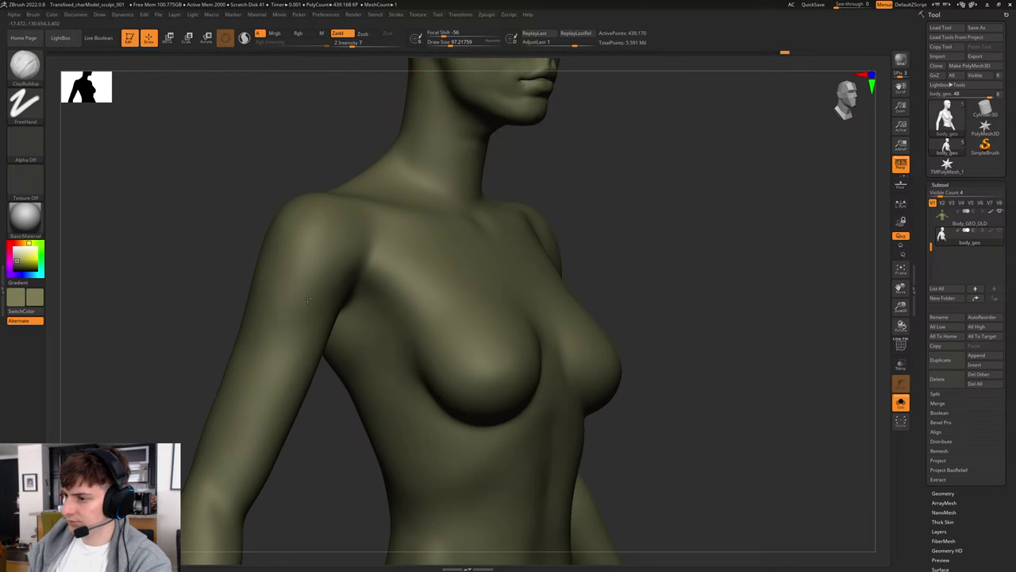
drag(264, 314, 260, 290)
drag(236, 209, 252, 236)
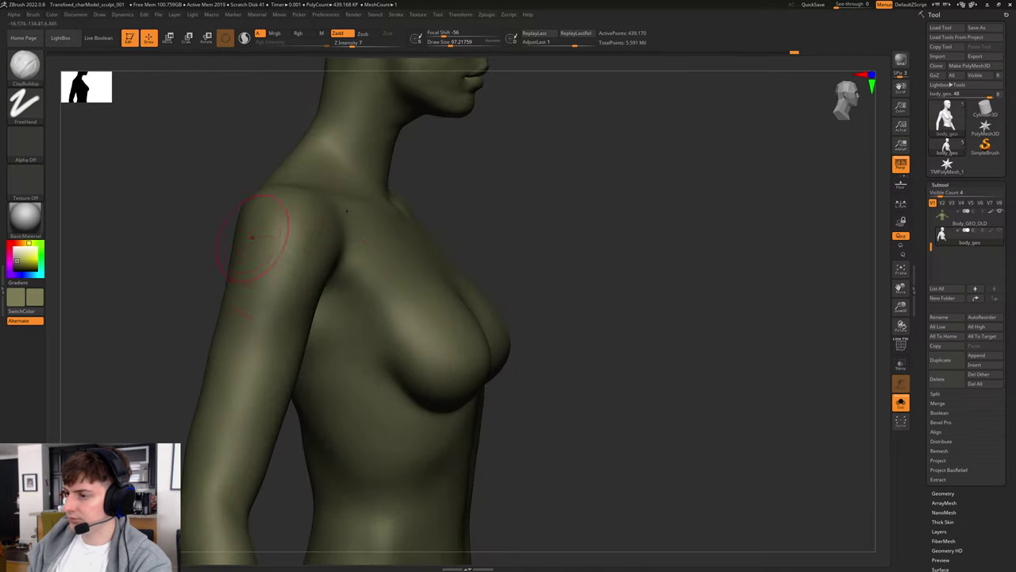
key(s)
drag(253, 275, 286, 285)
key(s)
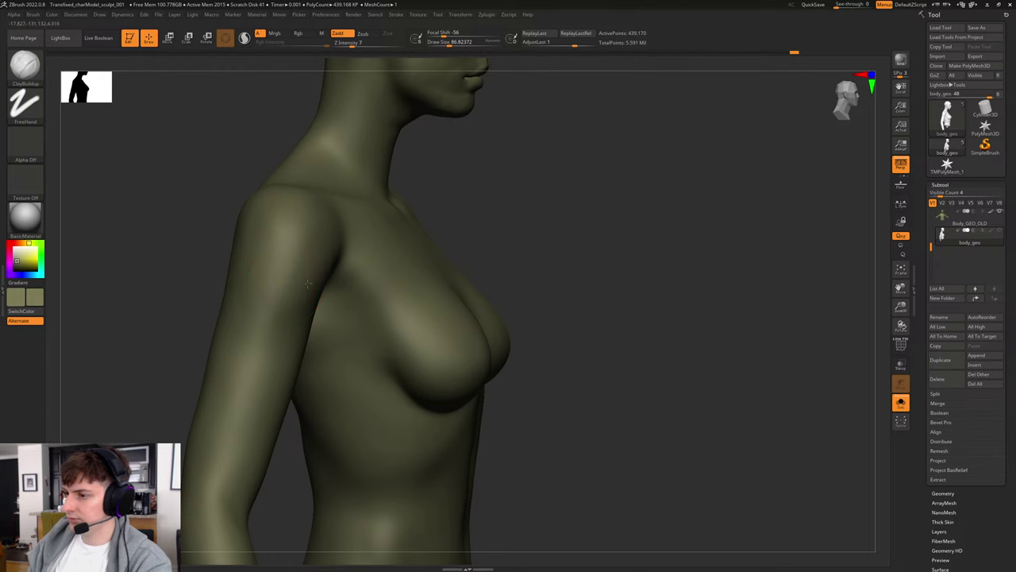
drag(479, 195, 405, 210)
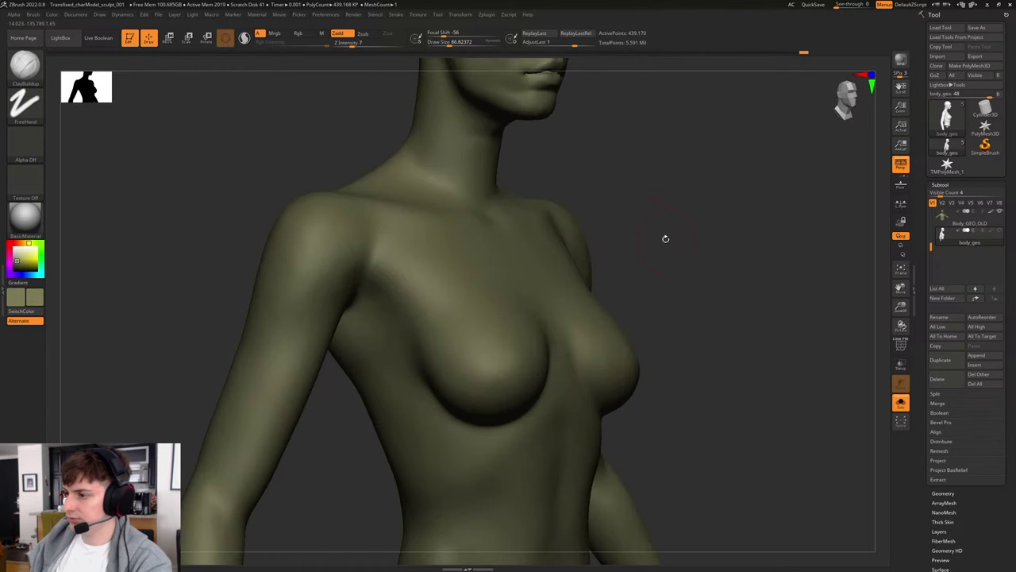
right_drag(665, 236, 652, 243)
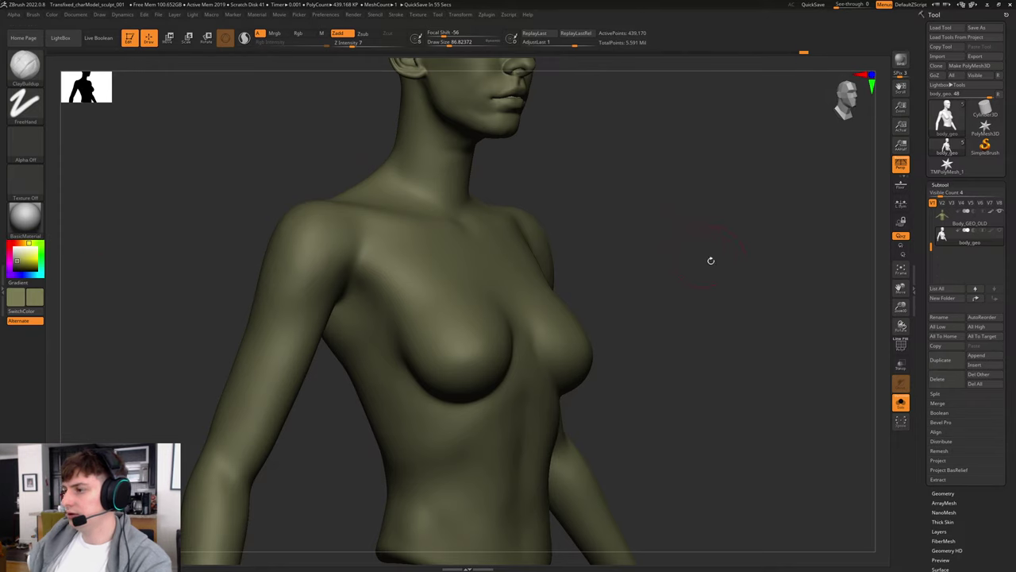
Step: Refine the top of the character's right shoulder near the outer collarbone from above at a draw size of about 54
right_drag(709, 261, 748, 268)
alt+drag(749, 268, 659, 256)
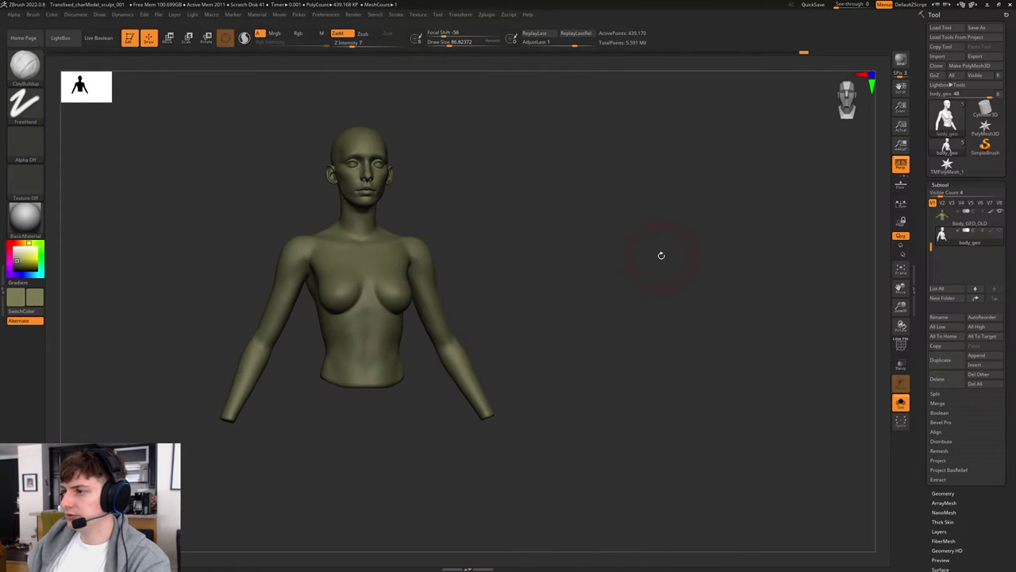
alt+right_drag(661, 255, 659, 306)
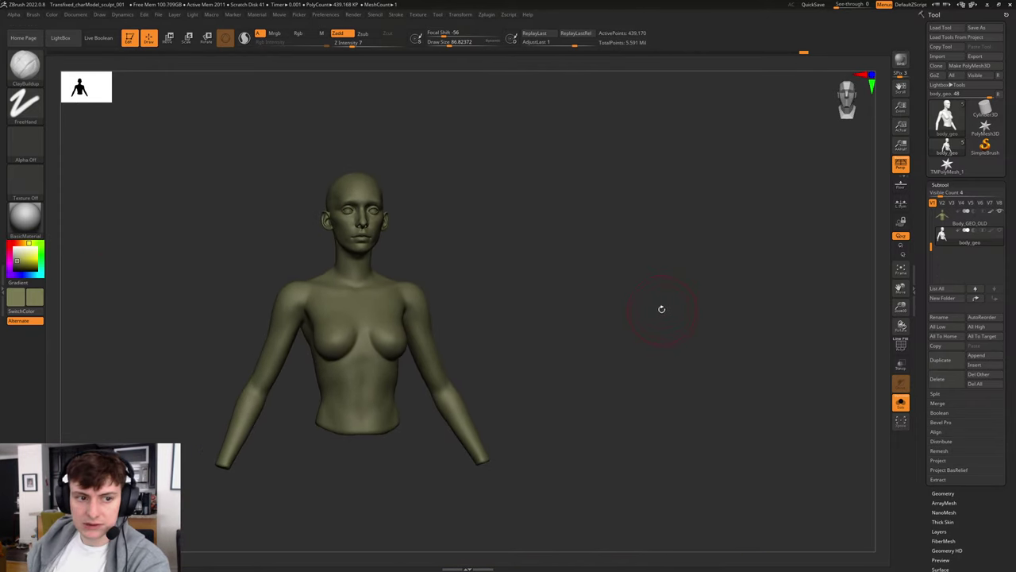
ctrl+right_drag(642, 270, 699, 356)
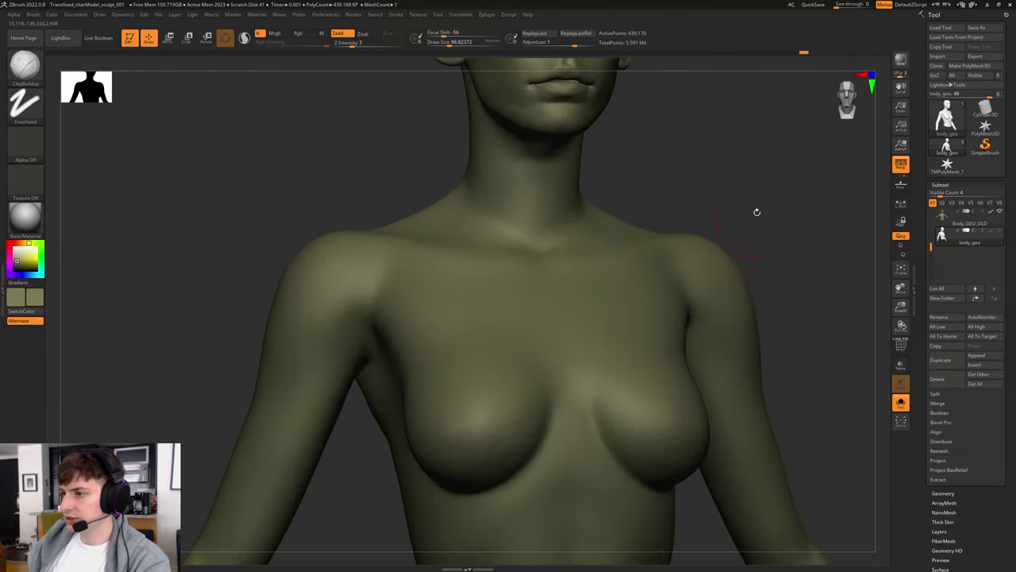
right_drag(757, 198, 768, 273)
key([)
key([)
key([)
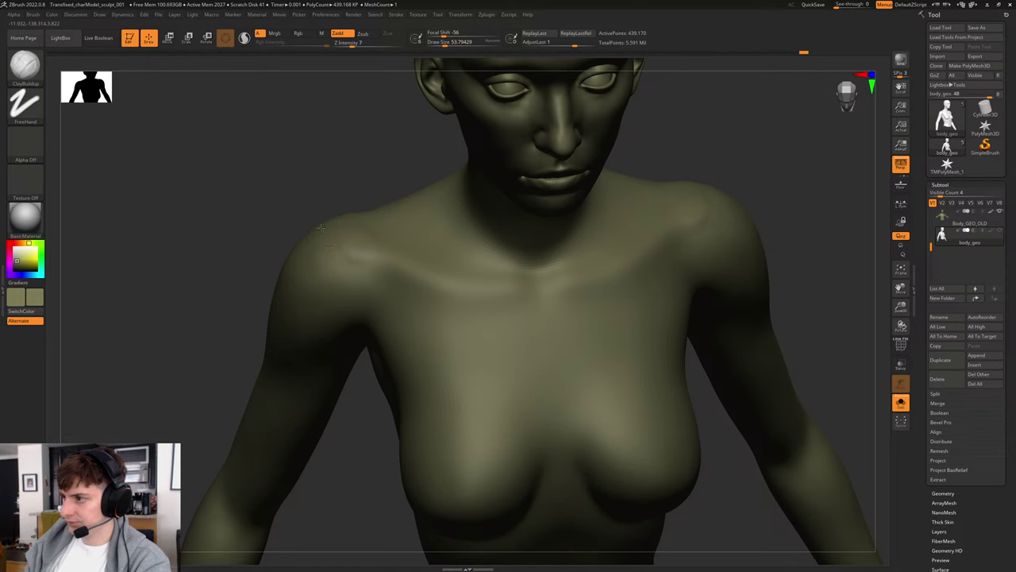
right_drag(325, 188, 324, 227)
shift+right_drag(353, 181, 357, 143)
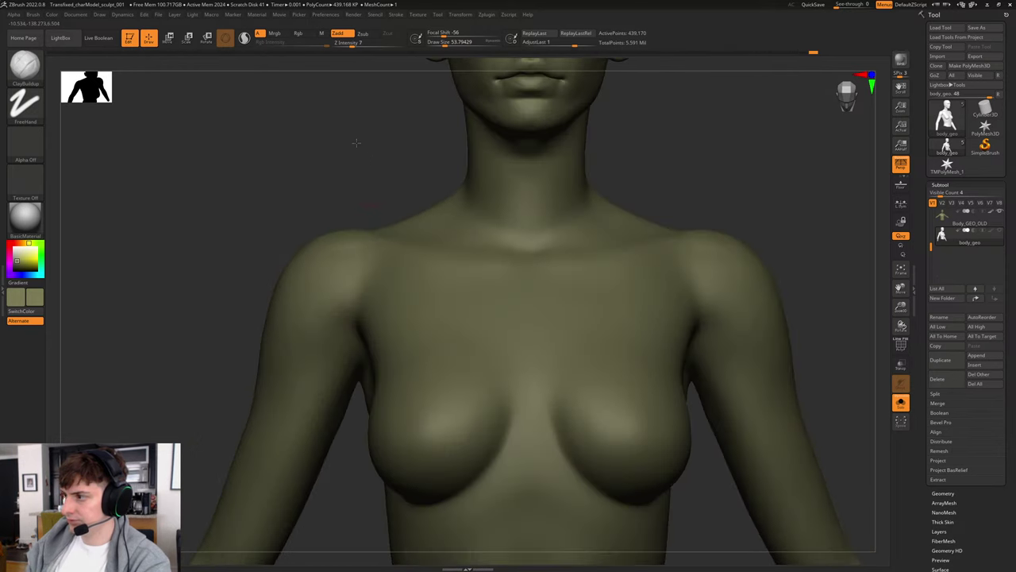
mouse_move(388, 174)
ctrl+right_down()
mouse_move(304, 182)
mouse_move(315, 178)
mouse_move(358, 245)
mouse_move(495, 265)
ctrl+right_up()
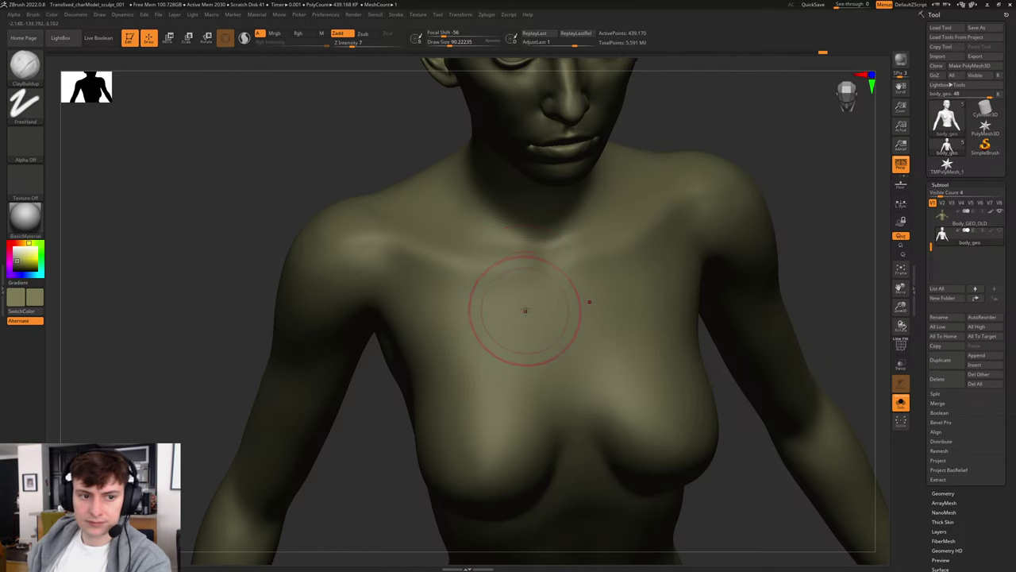
Step: Build up the upper chest below the collarbones at a draw size of about 90
key(s)
drag(532, 307, 526, 307)
mouse_move(805, 200)
shift+right_down()
mouse_move(810, 170)
mouse_move(760, 241)
mouse_move(659, 258)
shift+right_up()
Step: Sculpt the neck muscle attachments at the inner collarbones and pit of the neck at a draw size of about 46
key(s)
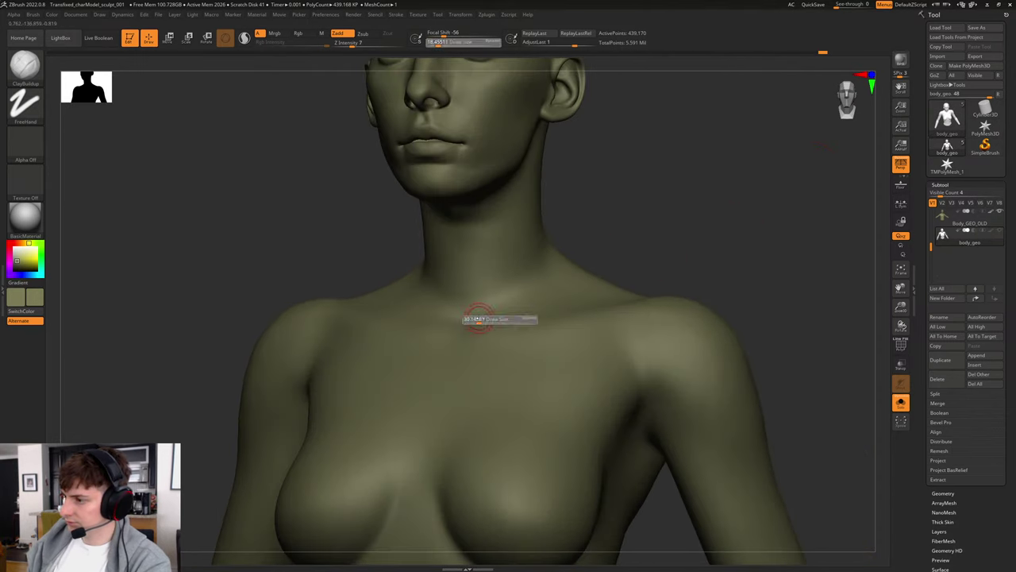
drag(476, 319, 481, 318)
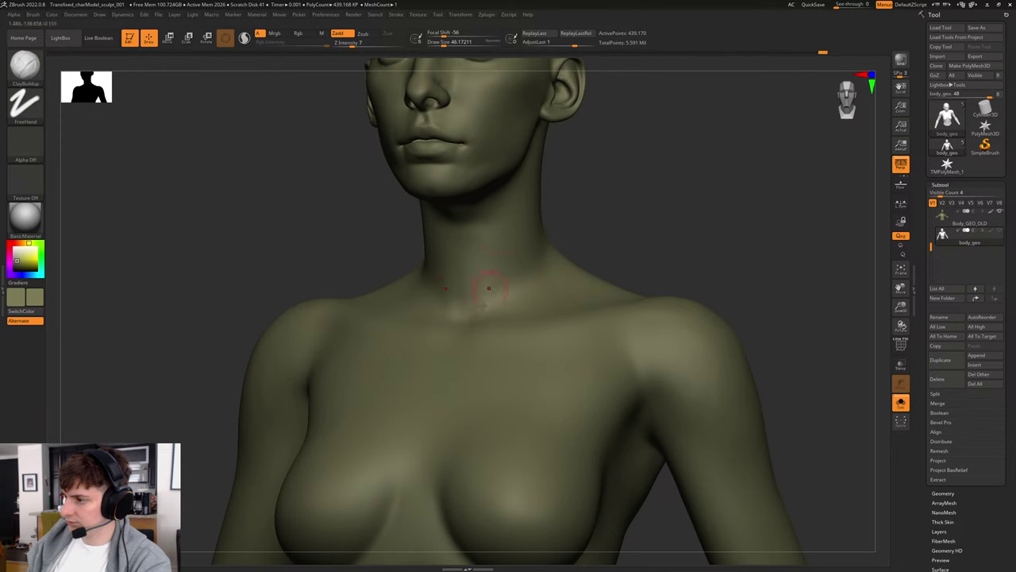
right_drag(552, 192, 540, 140)
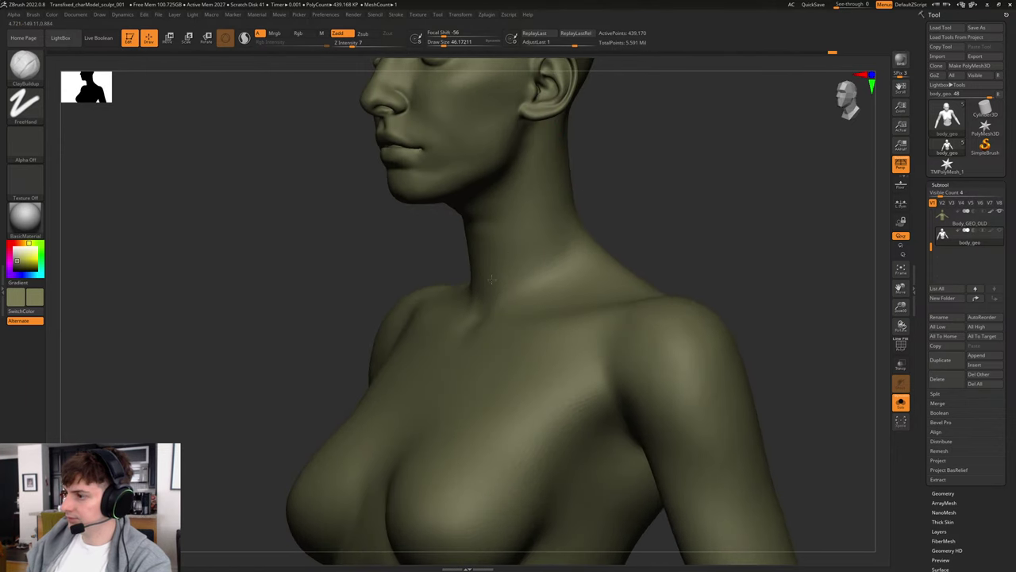
right_drag(498, 294, 606, 213)
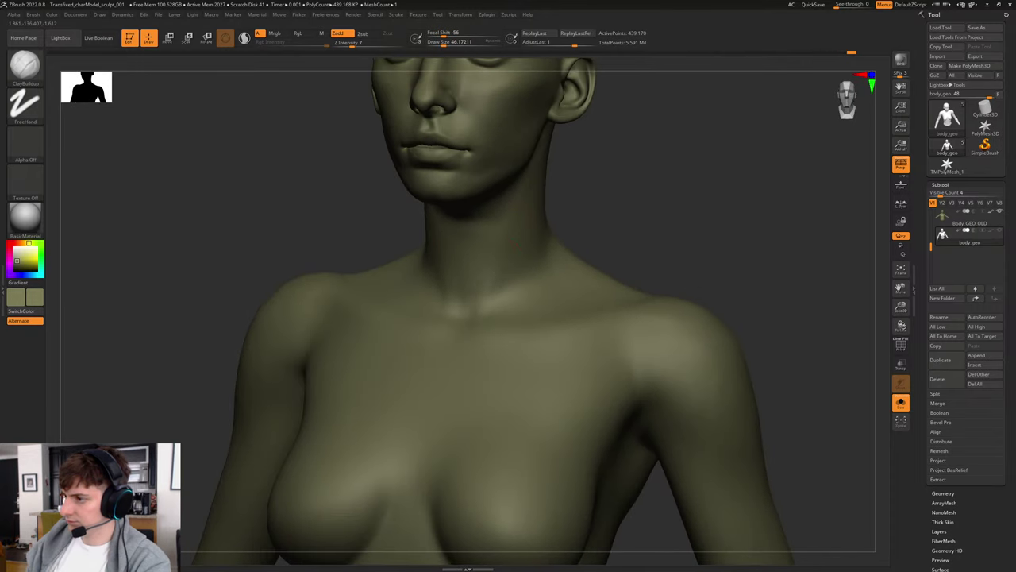
right_drag(657, 175, 701, 183)
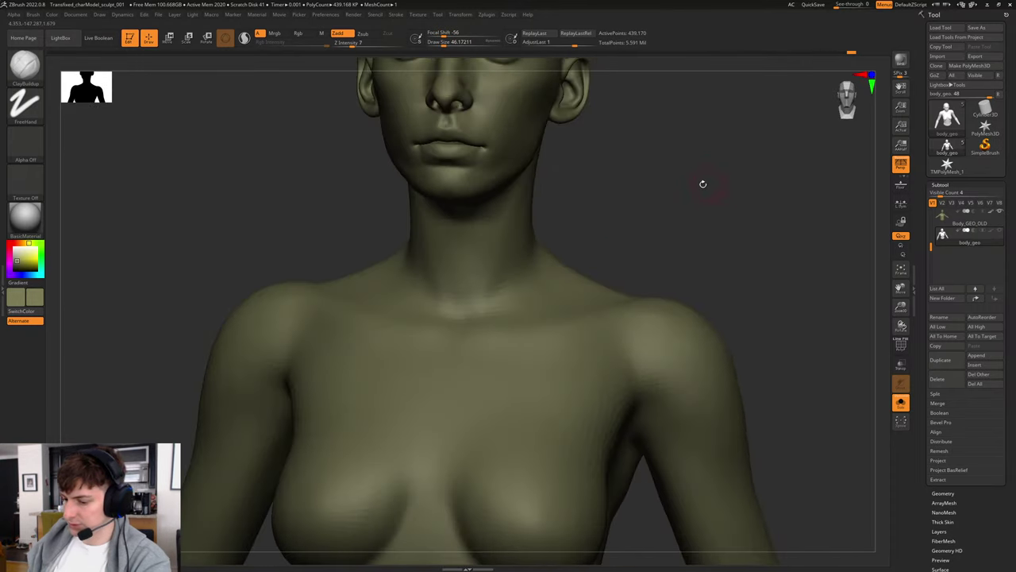
Step: Switch to the Standard brush and define the neck muscles and throat hollow at draw sizes of about 49 and 77
key(b)
key(t)
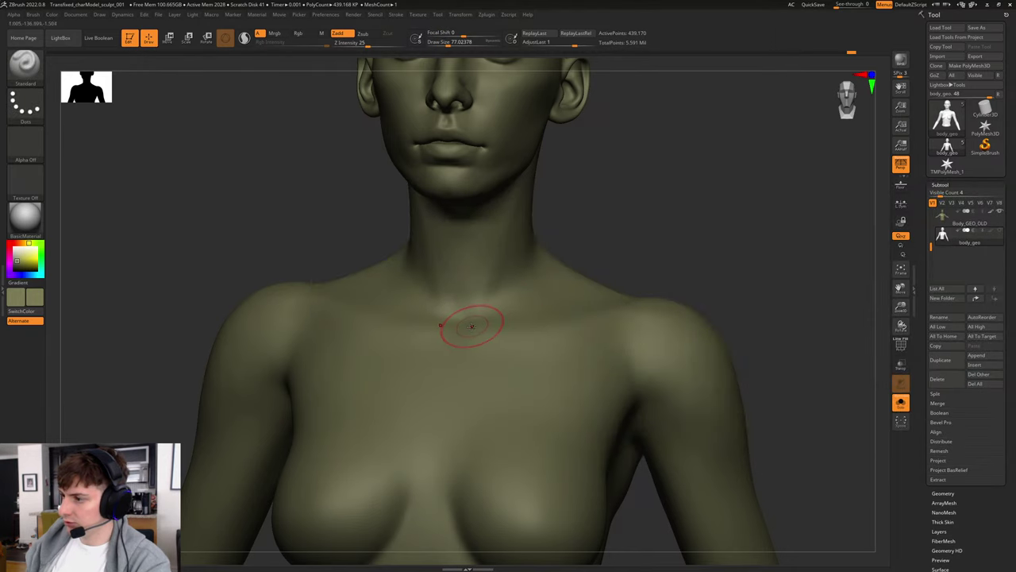
right_drag(635, 154, 675, 238)
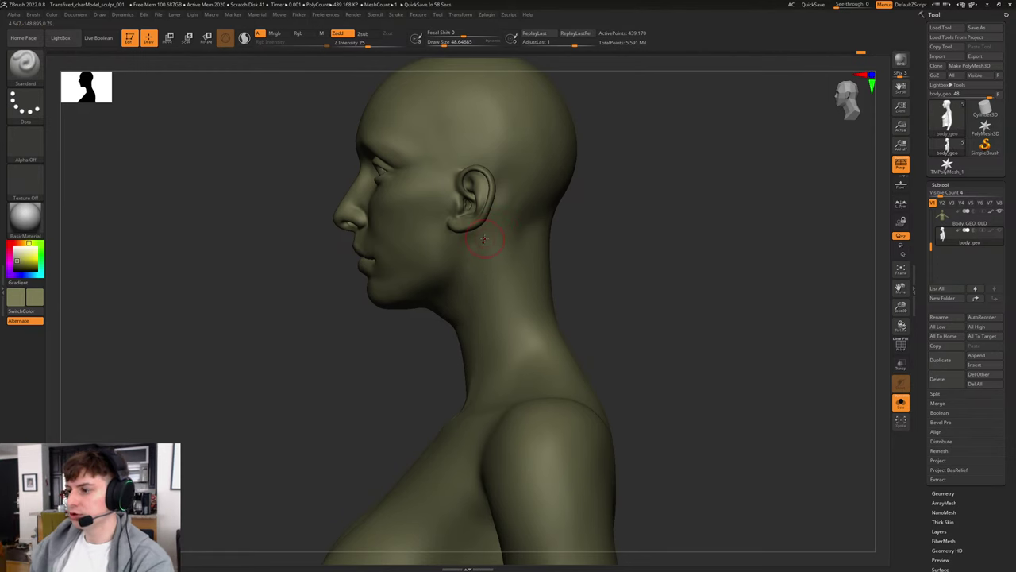
right_drag(631, 247, 593, 269)
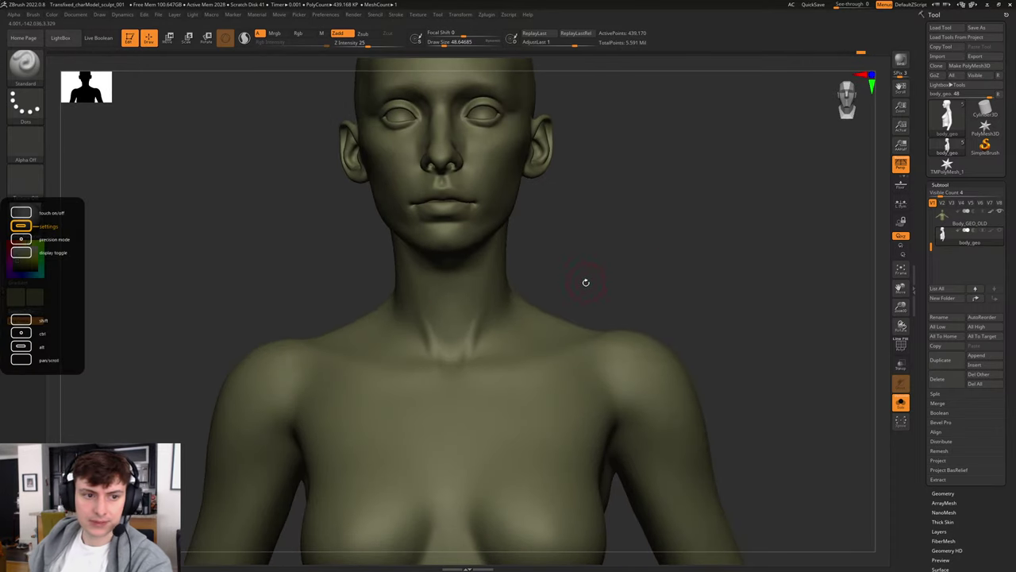
key(s)
drag(436, 325, 441, 325)
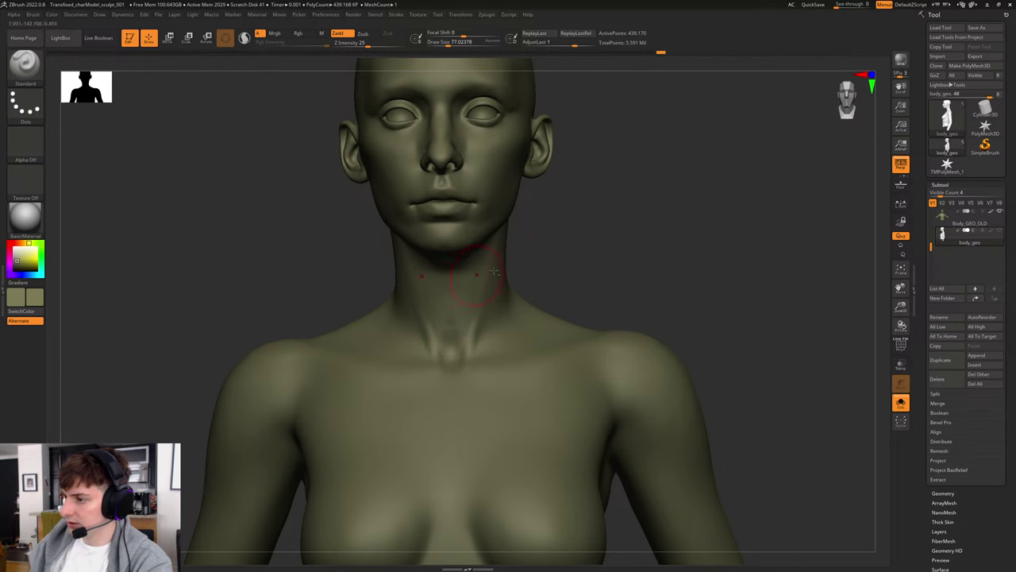
right_drag(494, 272, 561, 272)
Step: Refine the throat with ClayBuildup at draw sizes of about 41 and 46, and smooth the neck at up to about 54
key(b)
key(c)
key(b)
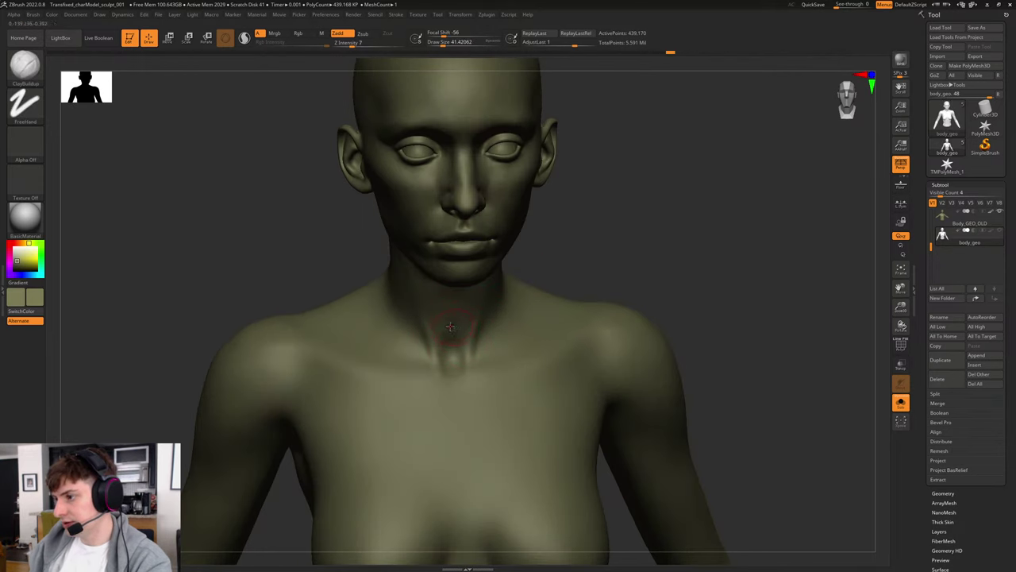
key(s)
drag(450, 327, 444, 323)
key(s)
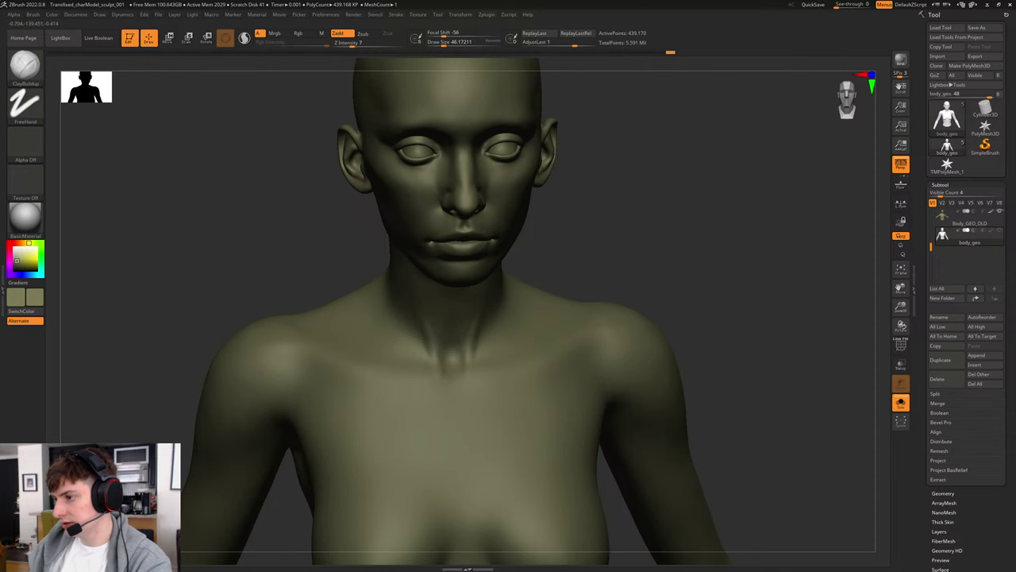
right_drag(547, 297, 506, 271)
shift+drag(462, 343, 470, 294)
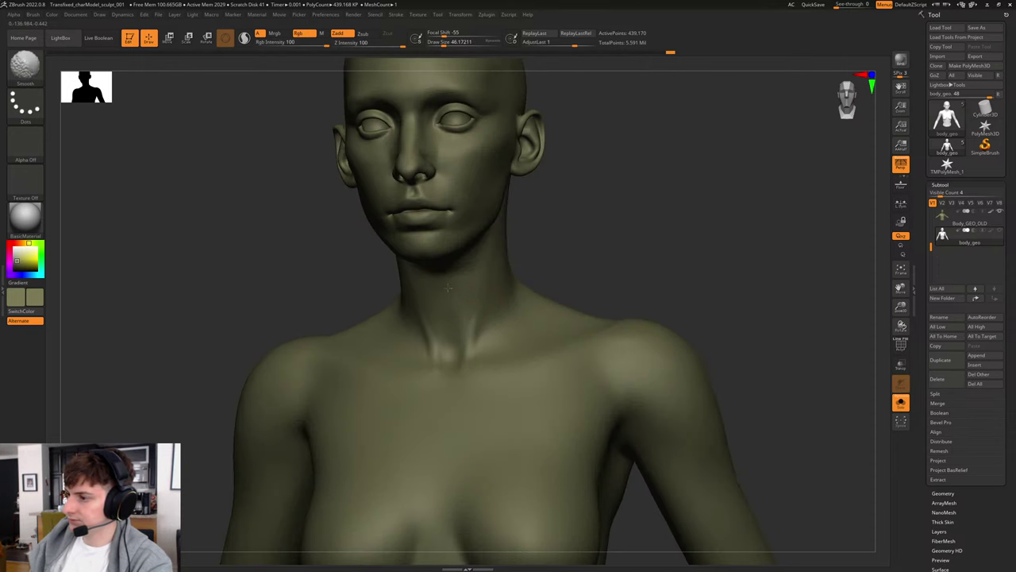
mouse_move(656, 265)
alt+right_down()
mouse_move(629, 230)
mouse_move(487, 286)
mouse_move(608, 190)
mouse_move(612, 211)
alt+right_up()
key(bracketright)
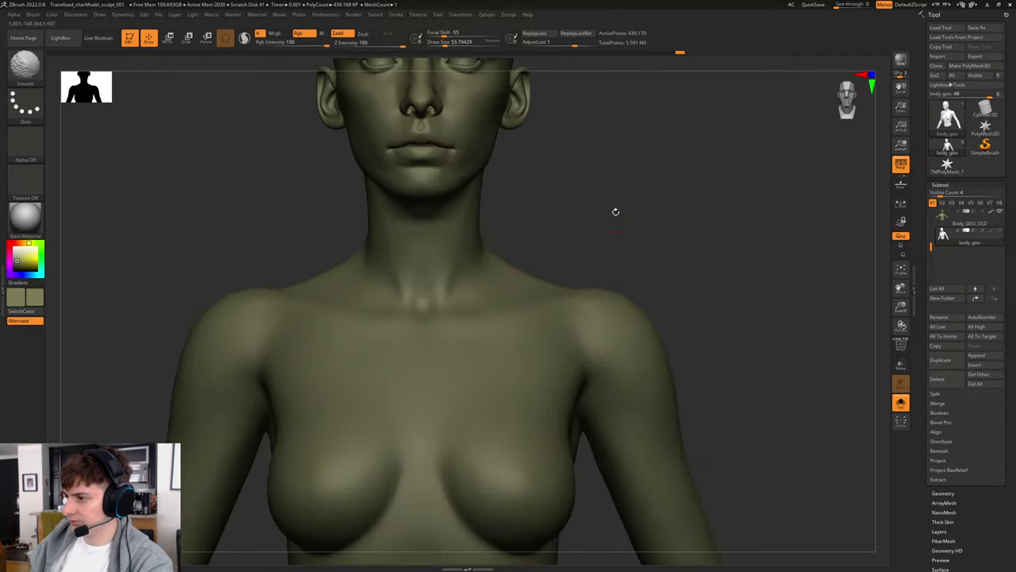
Step: Sculpt the upper chest and sternum area with ClayBuildup at draw sizes of about 80 to 101
key(f)
right_drag(639, 282, 632, 275)
mouse_move(632, 274)
alt+right_down()
mouse_move(624, 243)
mouse_move(662, 288)
mouse_move(677, 236)
alt+right_up()
key(s)
drag(477, 300, 481, 299)
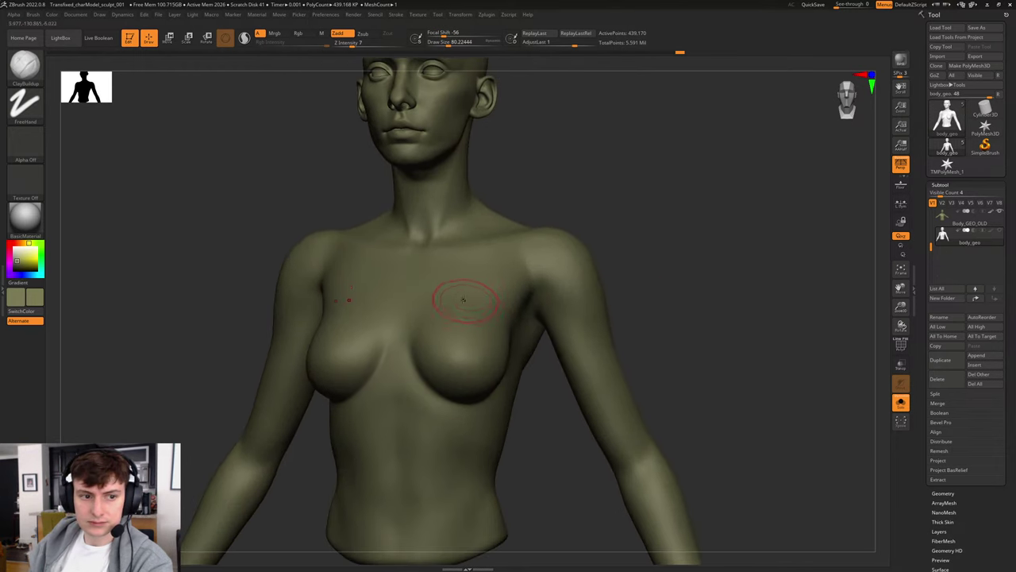
key(bracketright)
key(bracketleft)
key(bracketleft)
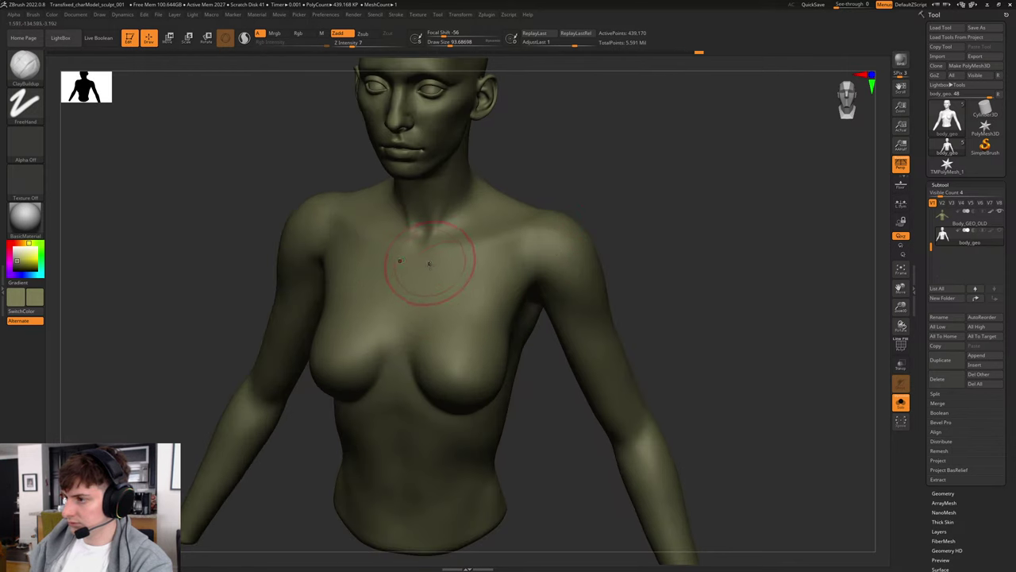
drag(595, 180, 624, 282)
alt+right_drag(625, 281, 644, 290)
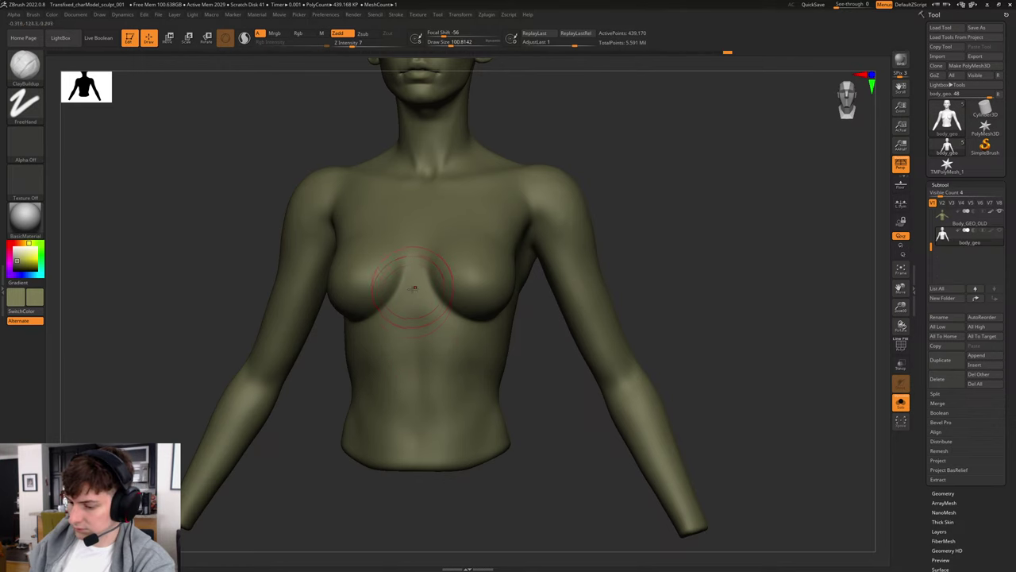
Step: Switch to the Standard brush and shape the torso midline below the breasts at draw sizes of about 136 and 101
key(b)
key(s)
key(t)
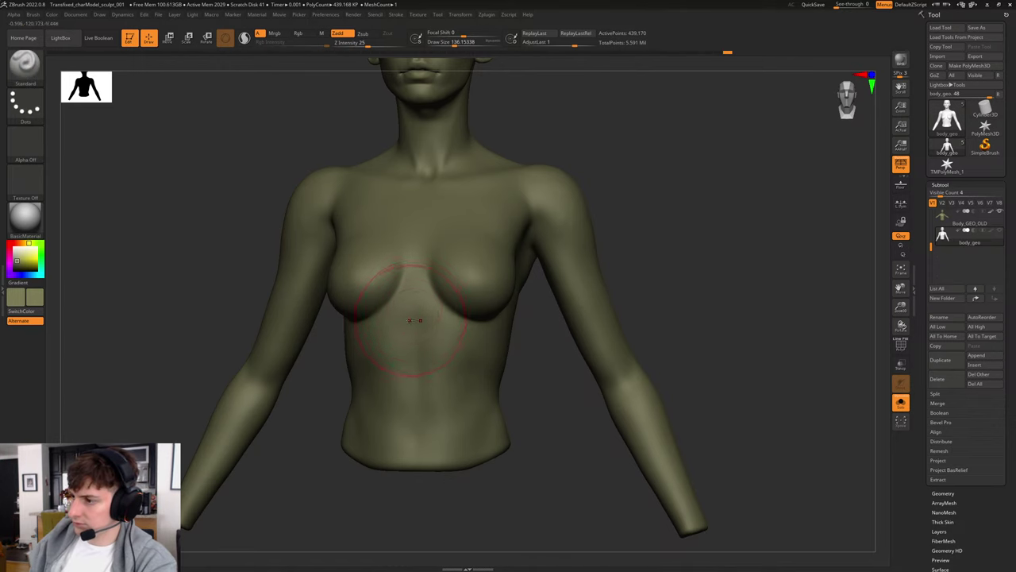
drag(684, 205, 696, 204)
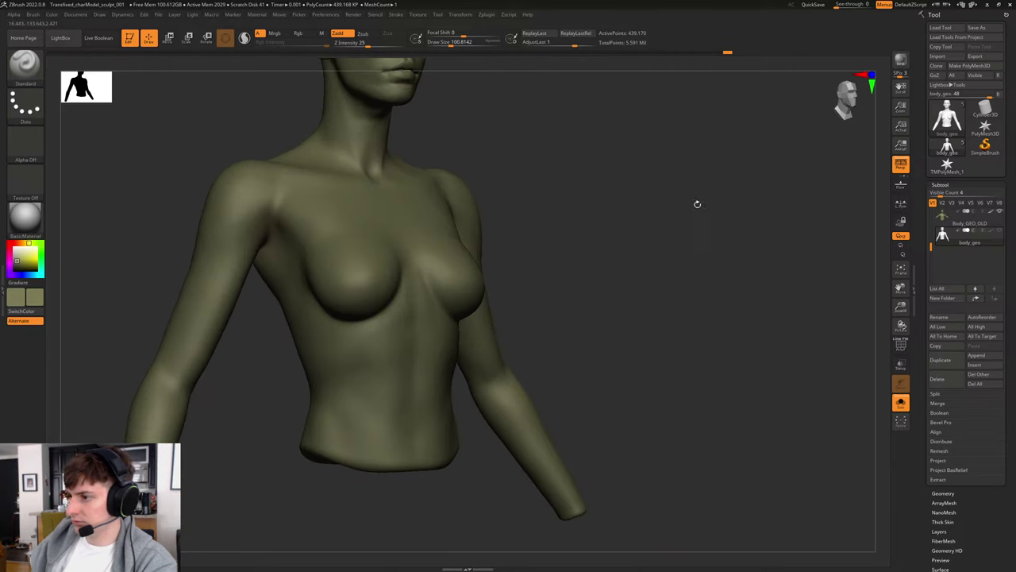
Step: Switch back to ClayBuildup and refine the sternum and inner breast edges, reducing the draw size from about 74 to about 46
key(b)
key(c)
key(b)
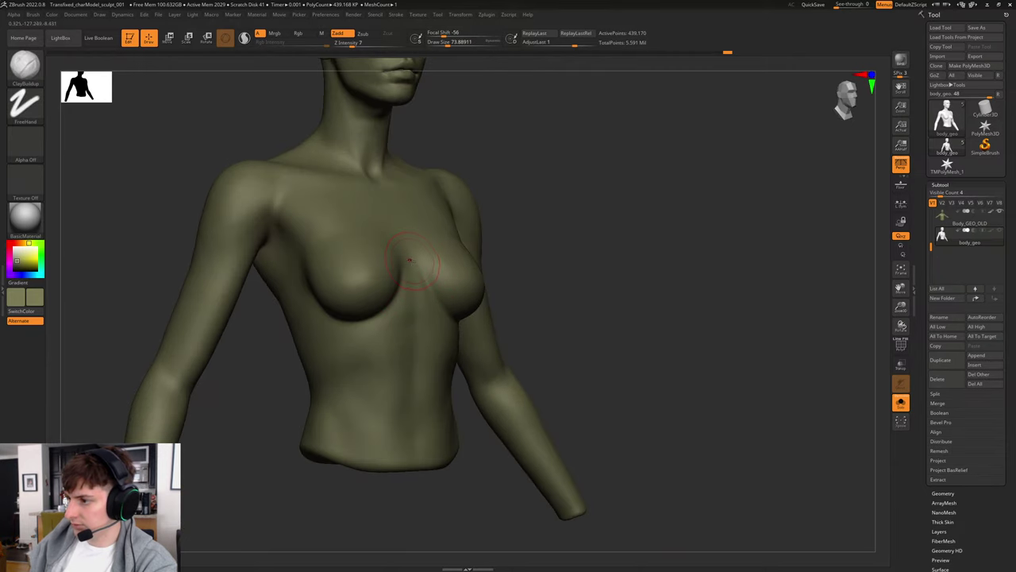
alt+drag(630, 281, 616, 341)
alt+drag(653, 247, 612, 267)
mouse_move(665, 224)
alt+mouse_down()
mouse_move(640, 252)
mouse_move(658, 254)
mouse_move(547, 283)
alt+mouse_up()
key(s)
drag(378, 332, 381, 328)
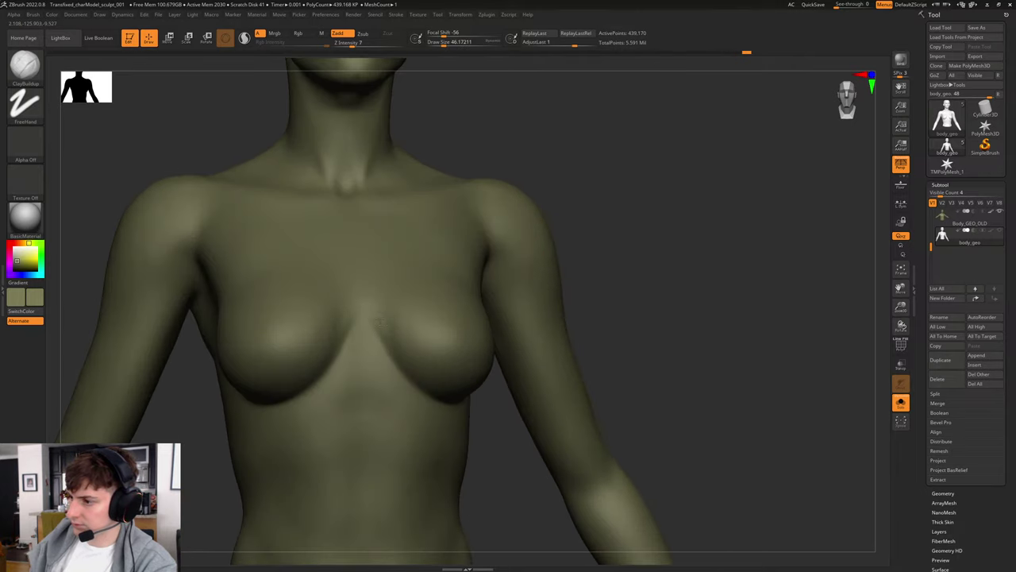
Step: Refine the sternum and the outer side of the breast with ClayBuildup at draw sizes of about 59 and 83
drag(588, 229, 580, 231)
key(s)
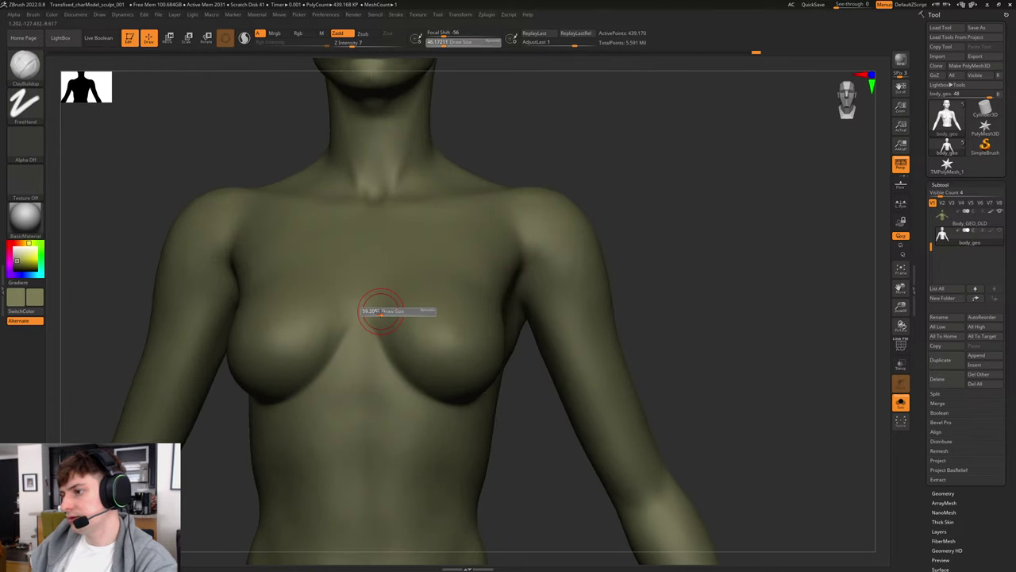
drag(376, 311, 397, 357)
mouse_move(683, 219)
mouse_down()
mouse_move(665, 224)
mouse_move(653, 252)
mouse_up()
mouse_move(757, 249)
mouse_down()
mouse_move(748, 252)
mouse_move(763, 267)
mouse_up()
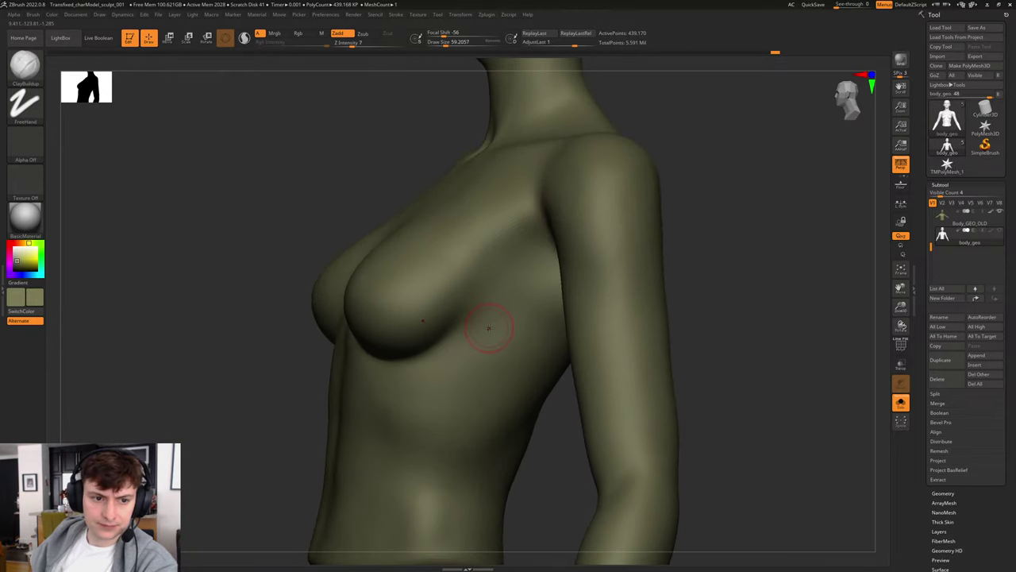
key(bracketright)
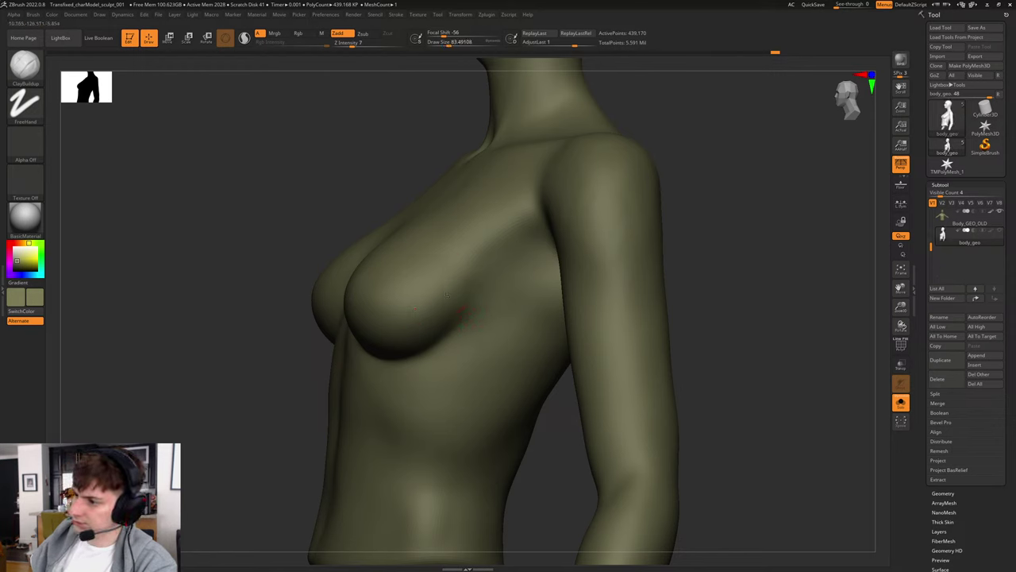
Step: Refine the upper chest between collarbones and breasts with ClayBuildup at draw sizes of about 49 and 87
mouse_move(706, 262)
mouse_down()
mouse_move(730, 265)
mouse_move(725, 278)
mouse_move(603, 276)
mouse_move(616, 294)
mouse_move(586, 289)
mouse_move(603, 281)
mouse_move(599, 269)
mouse_move(590, 294)
mouse_move(601, 282)
mouse_move(637, 318)
mouse_move(623, 292)
mouse_move(431, 363)
mouse_move(510, 329)
mouse_up()
key(f)
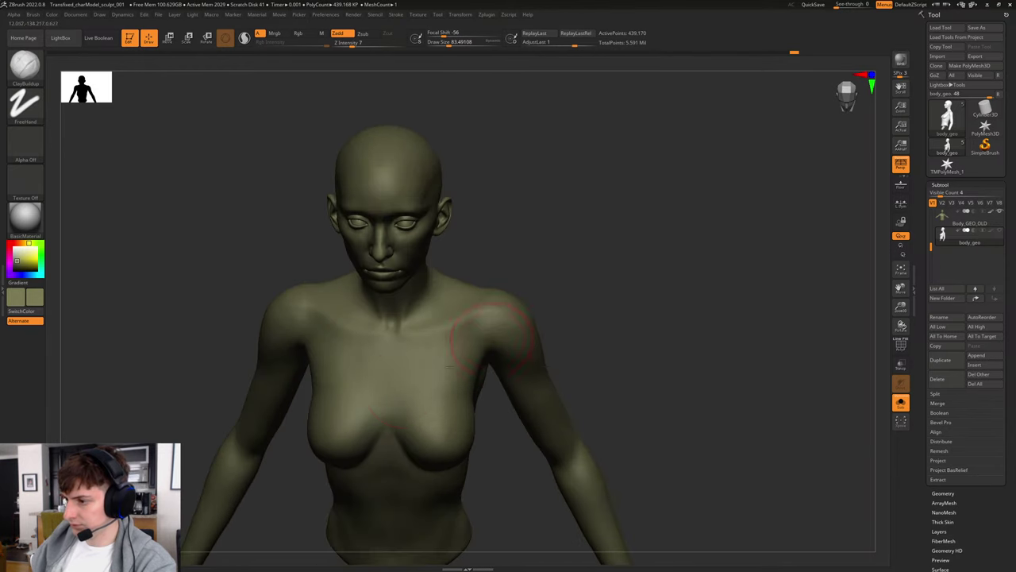
key(s)
drag(400, 395, 392, 394)
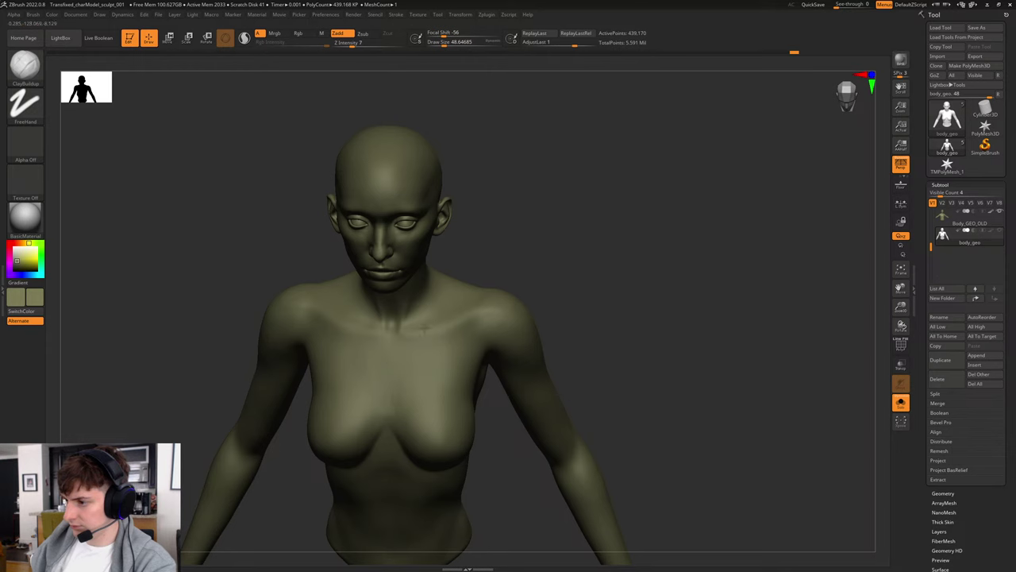
drag(595, 258, 607, 287)
key(s)
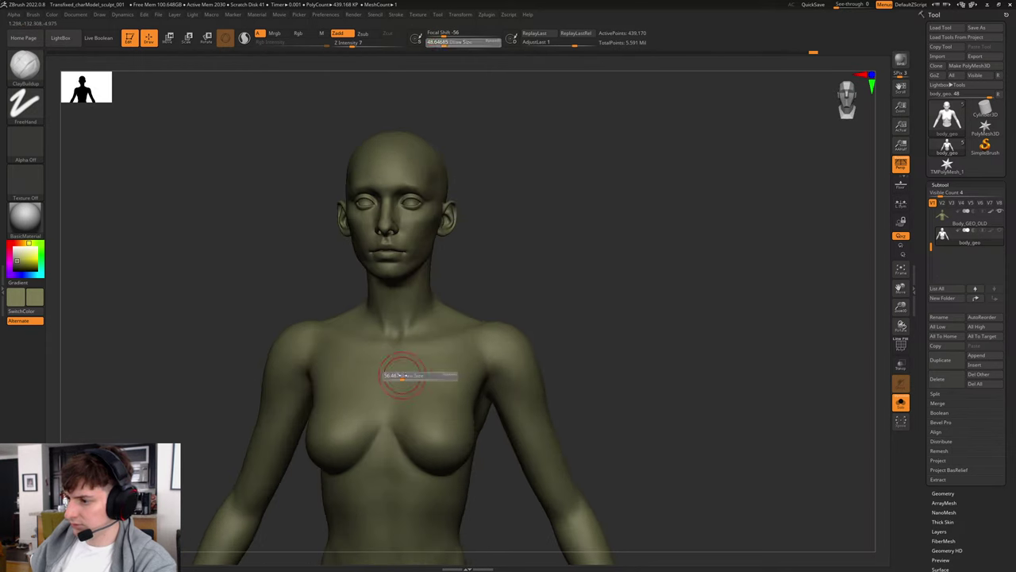
drag(387, 377, 393, 377)
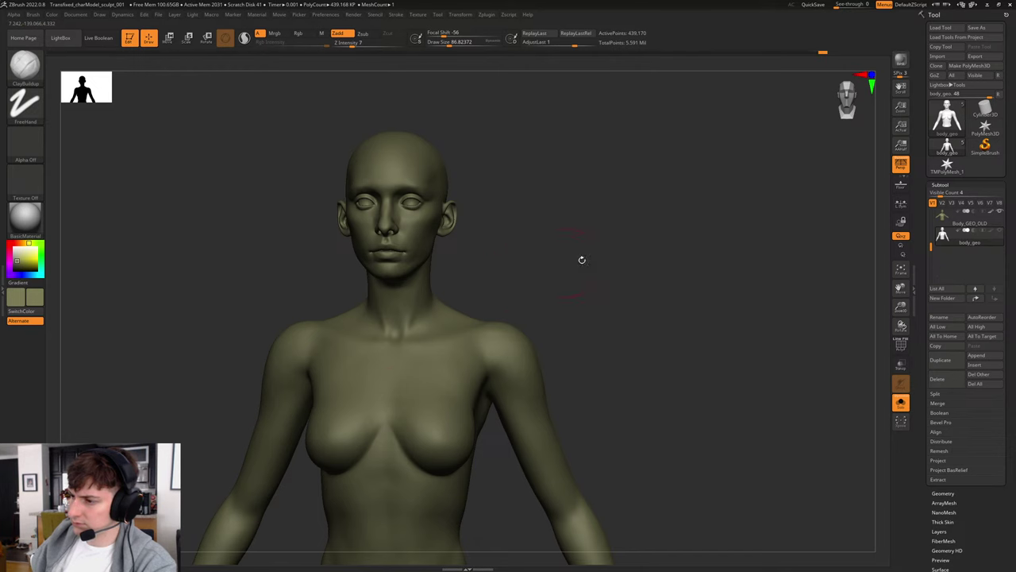
Step: Sculpt the outer chest where it meets the front of the armpit at draw sizes of about 71 and 108
drag(580, 259, 608, 341)
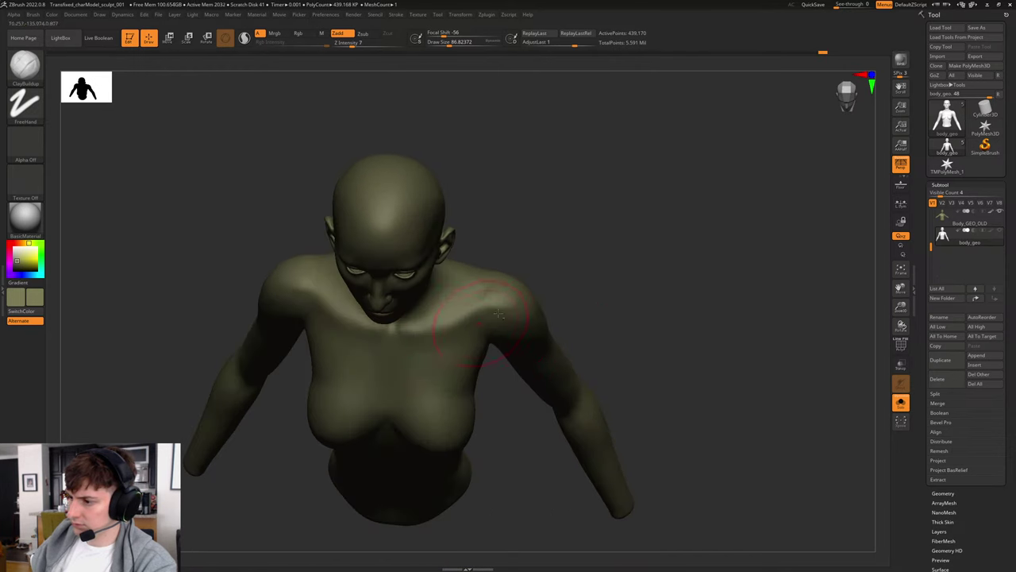
shift+drag(632, 289, 643, 251)
alt+drag(680, 302, 594, 319)
alt+drag(594, 319, 658, 310)
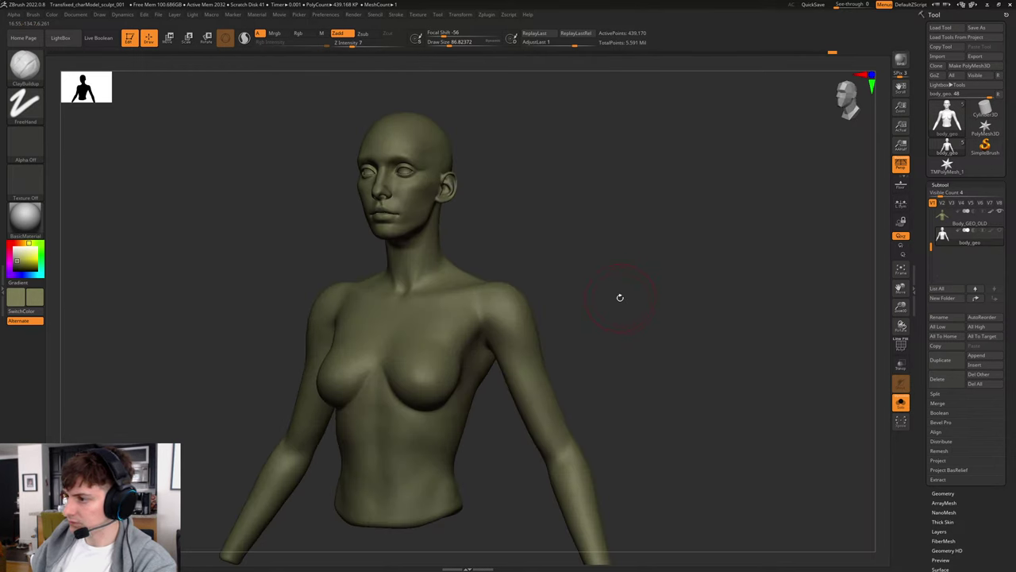
mouse_move(604, 274)
mouse_down()
mouse_move(620, 272)
mouse_move(647, 301)
mouse_move(680, 263)
mouse_move(644, 267)
mouse_move(708, 270)
mouse_move(778, 291)
mouse_move(622, 227)
mouse_up()
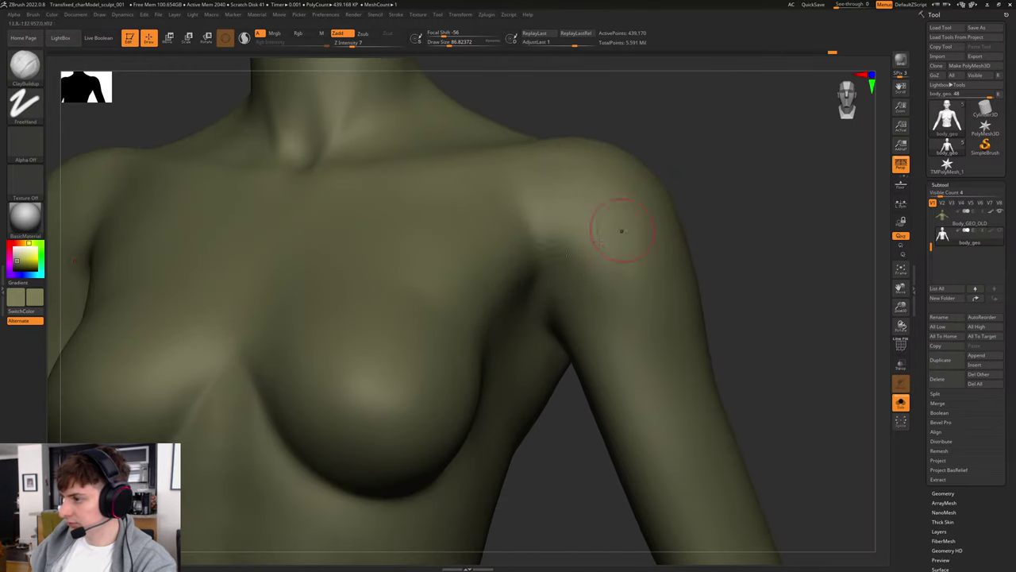
mouse_move(704, 247)
mouse_down()
mouse_move(664, 259)
mouse_move(624, 225)
mouse_move(596, 245)
mouse_move(624, 274)
mouse_move(596, 271)
mouse_move(607, 238)
mouse_up()
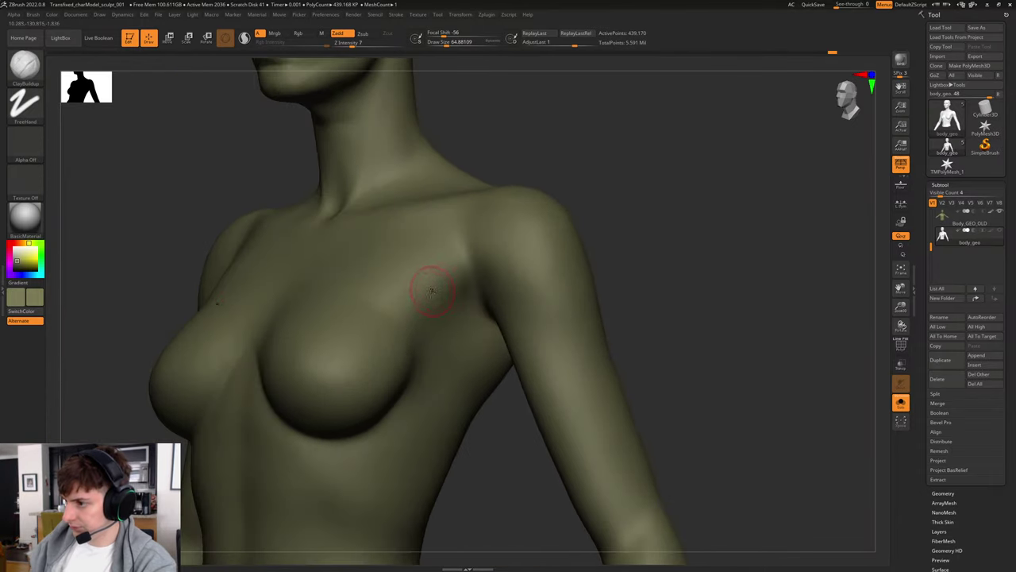
key(s)
drag(418, 322, 424, 307)
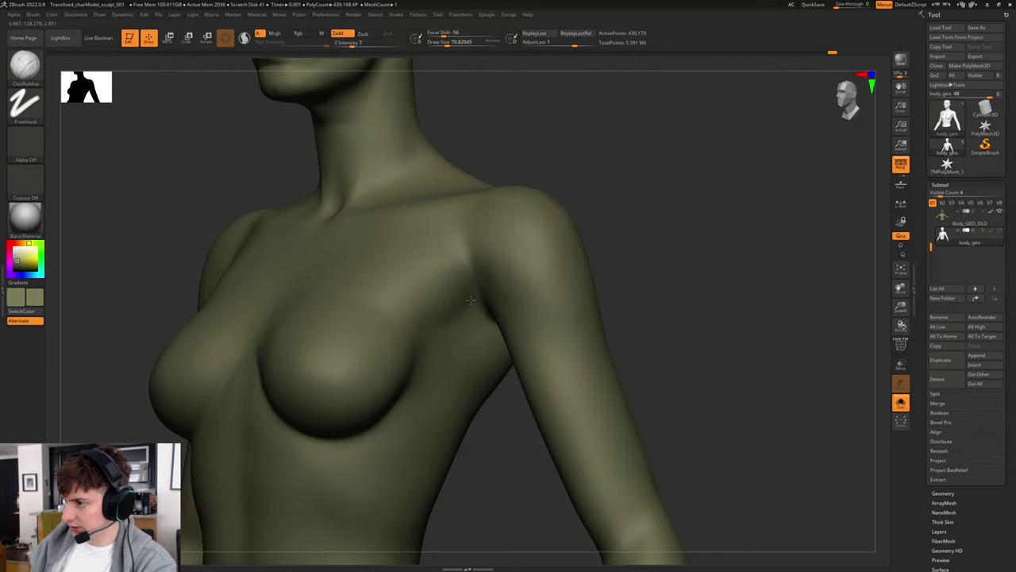
key(s)
click(426, 279)
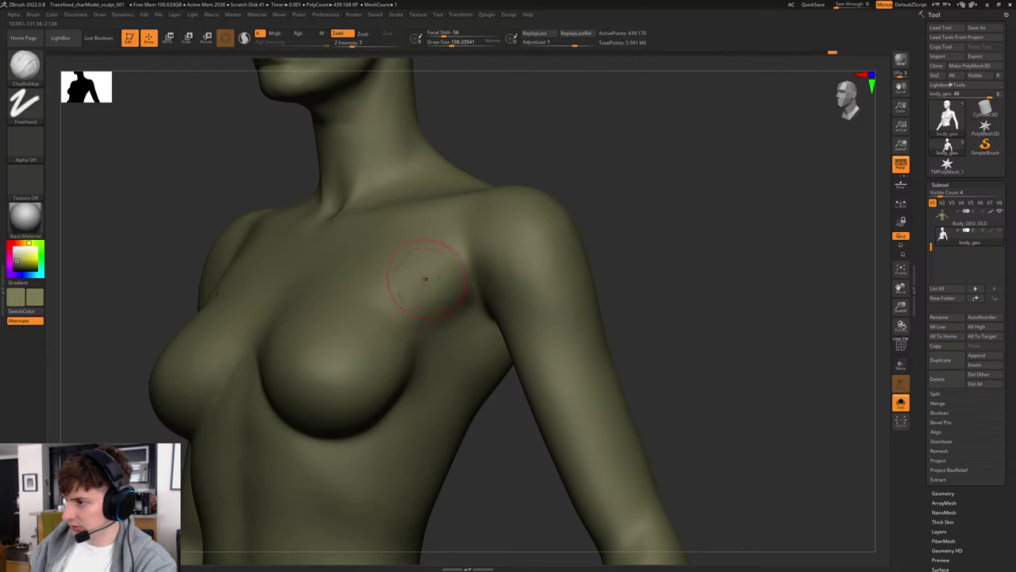
Step: Smooth the outer chest beside the armpit and reduce the ClayBuildup draw size to about 74 and 49
mouse_move(647, 201)
mouse_down()
mouse_move(667, 207)
mouse_move(654, 223)
mouse_move(527, 231)
mouse_up()
mouse_move(459, 252)
shift+mouse_down()
mouse_move(427, 277)
mouse_move(441, 273)
shift+mouse_up()
mouse_move(635, 259)
mouse_down()
mouse_move(667, 258)
mouse_move(651, 272)
mouse_move(570, 259)
mouse_up()
key(bracketleft)
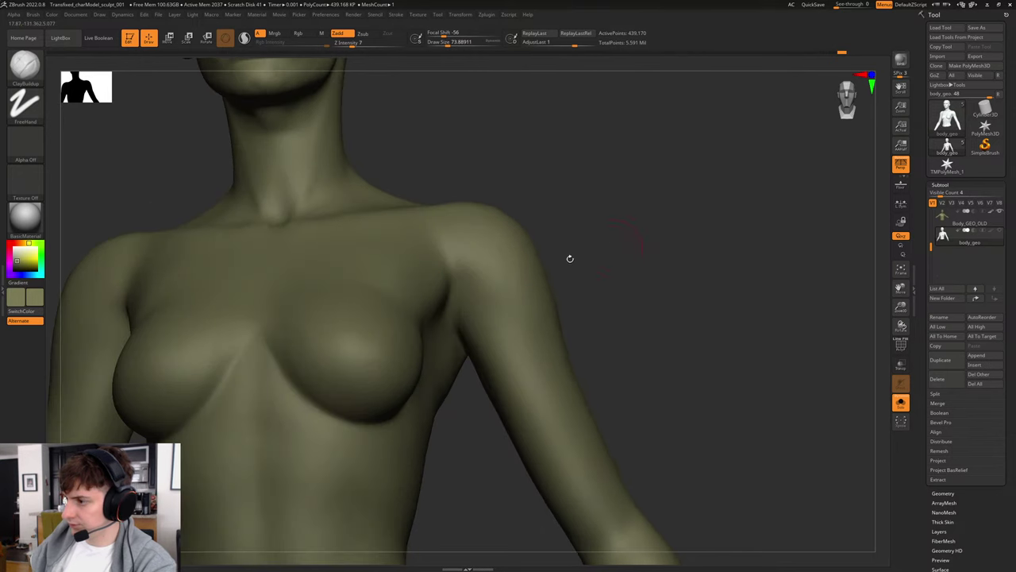
key(bracketleft)
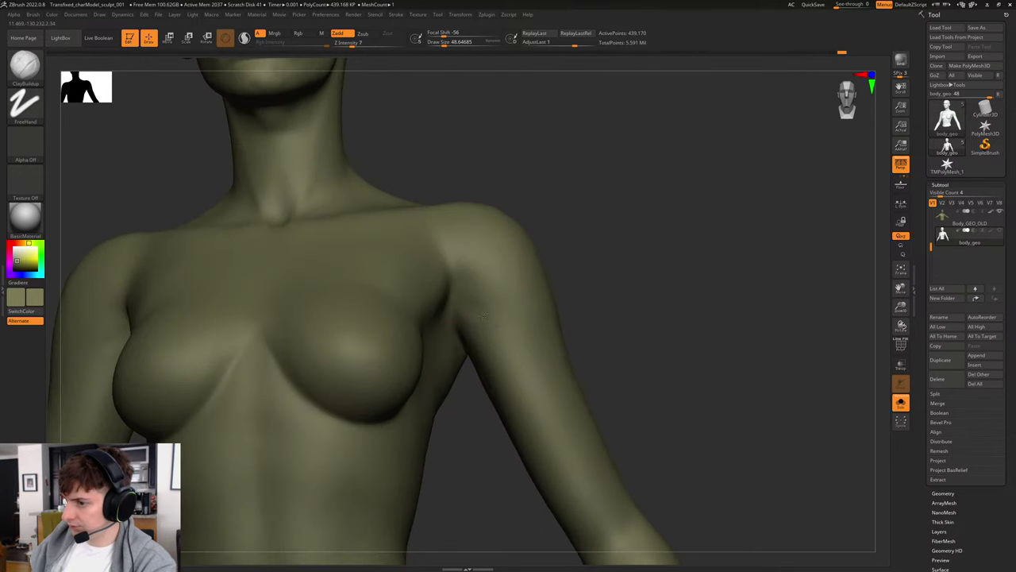
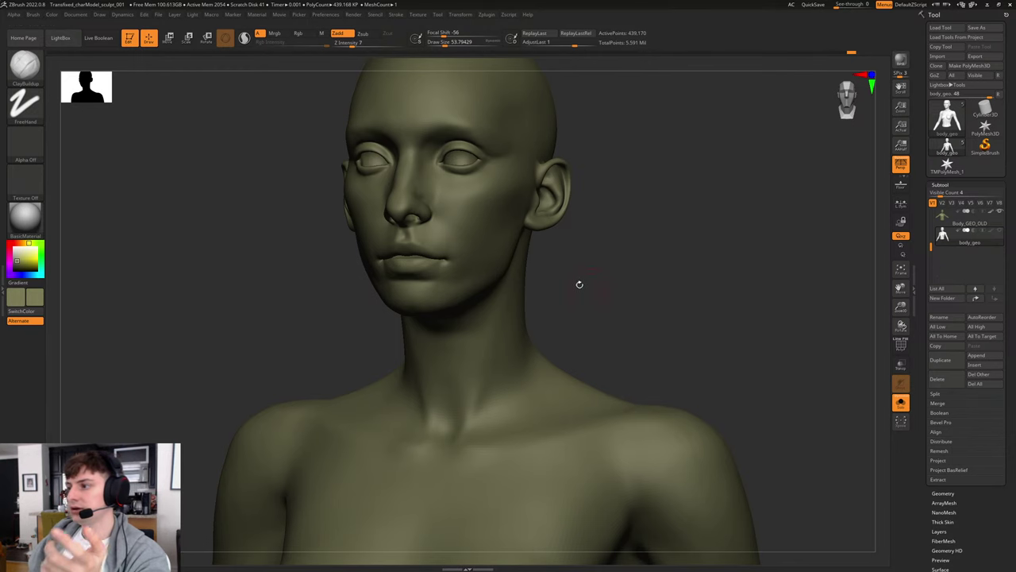
Step: Refine the lower neck beside the throat with ClayBuildup at a draw size of about 59
drag(585, 302, 581, 306)
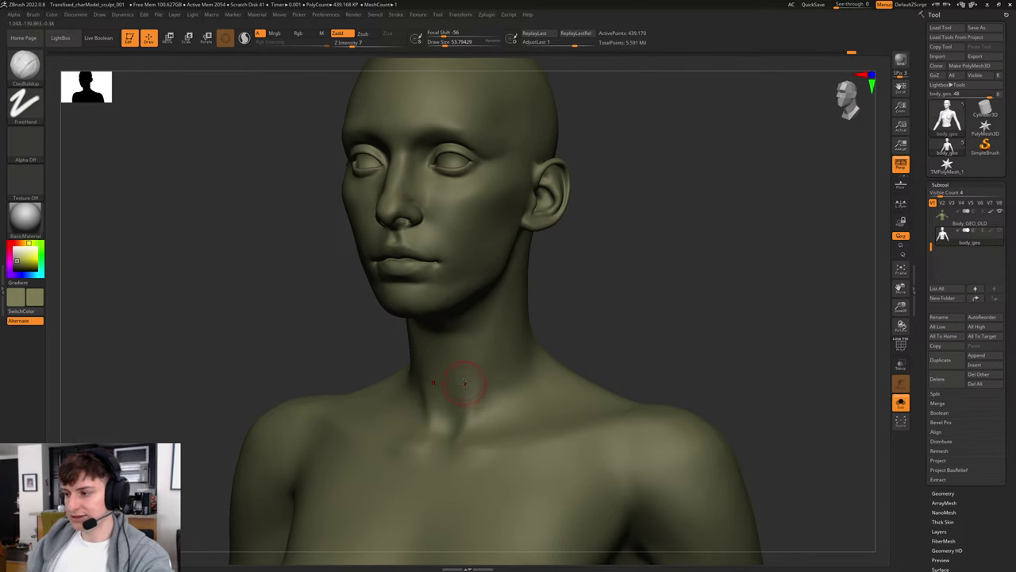
key(s)
drag(466, 386, 468, 383)
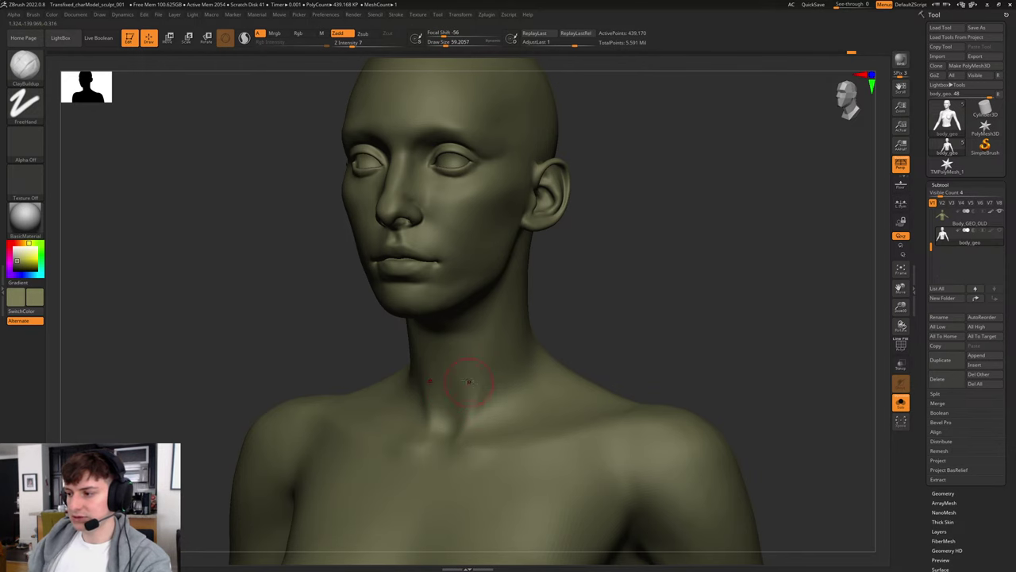
mouse_move(664, 274)
shift+mouse_down()
mouse_move(646, 297)
mouse_move(667, 299)
shift+mouse_up()
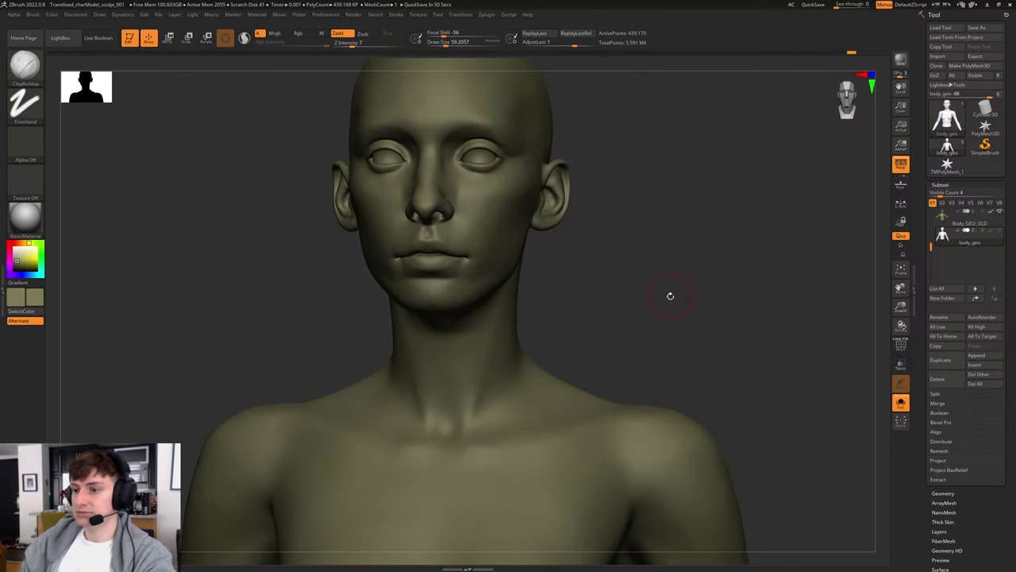
Step: Check the wireframe and refine the front of the neck below the chin at draw sizes of about 112 and 120
drag(622, 326, 629, 352)
key(shift+f)
key(shift+f)
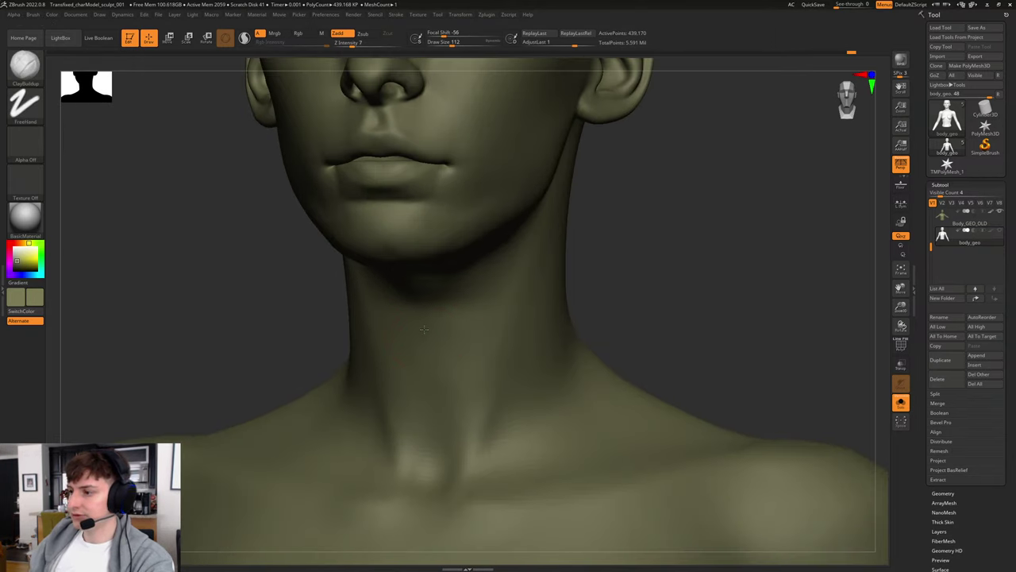
key(s)
drag(421, 333, 413, 336)
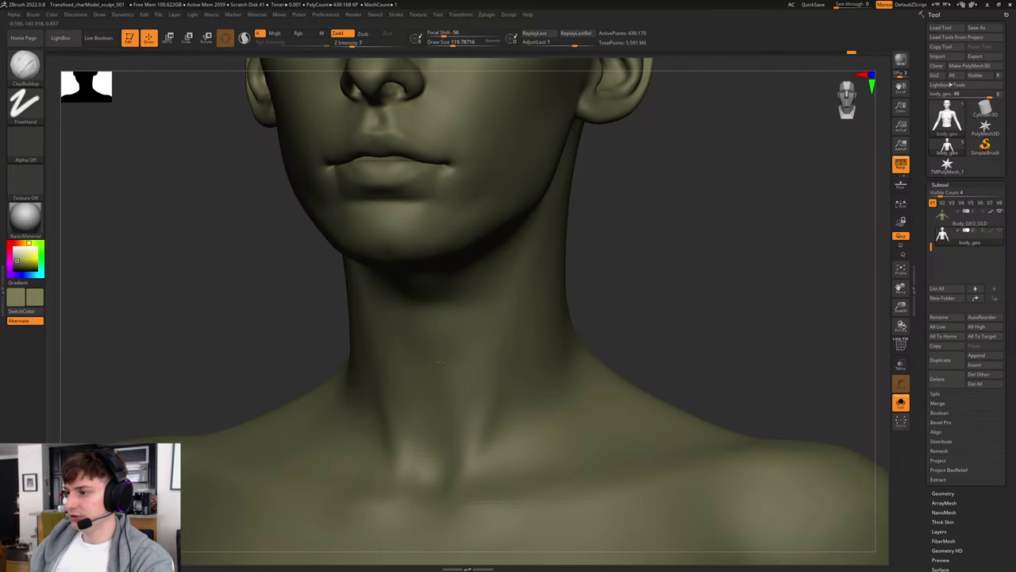
drag(607, 252, 655, 261)
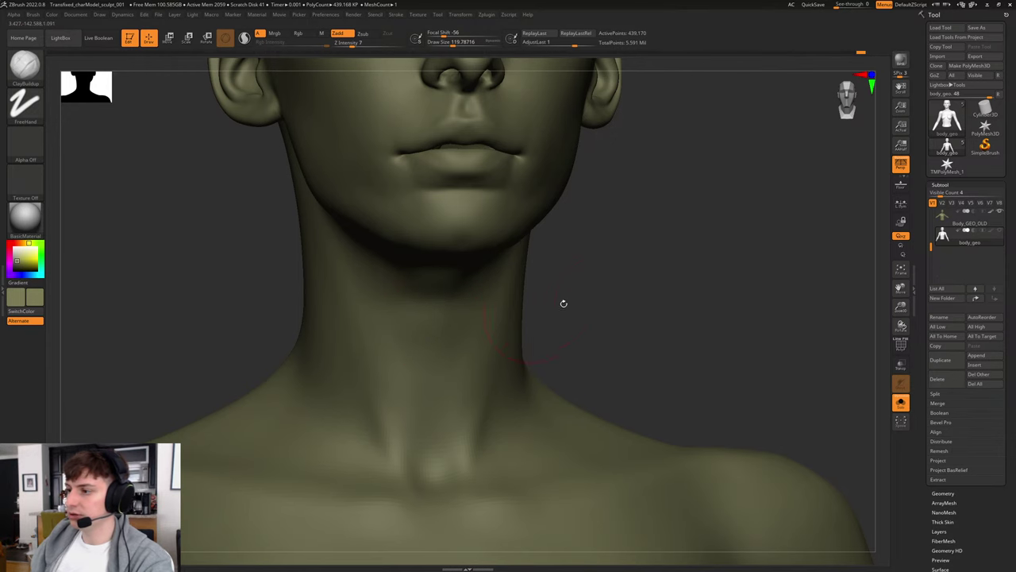
mouse_move(563, 302)
mouse_down()
mouse_move(651, 323)
mouse_move(697, 286)
mouse_move(586, 311)
mouse_move(604, 284)
mouse_up()
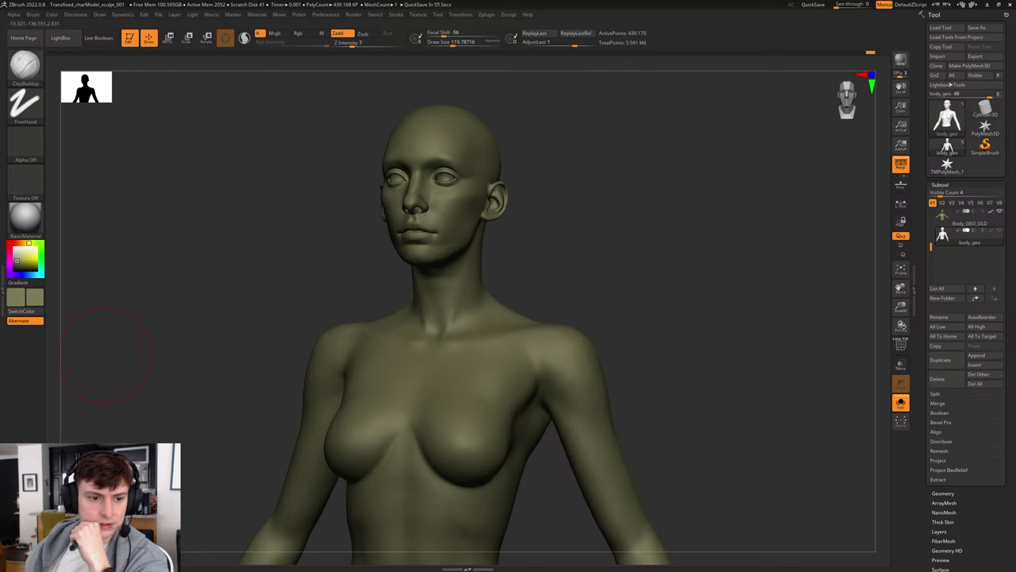
Step: Inspect the head's wireframe and lower the body mesh by two subdivision levels
mouse_move(220, 331)
mouse_down()
mouse_move(493, 294)
mouse_move(585, 234)
mouse_move(601, 254)
mouse_move(565, 257)
mouse_move(633, 288)
mouse_move(617, 266)
mouse_move(626, 263)
mouse_up()
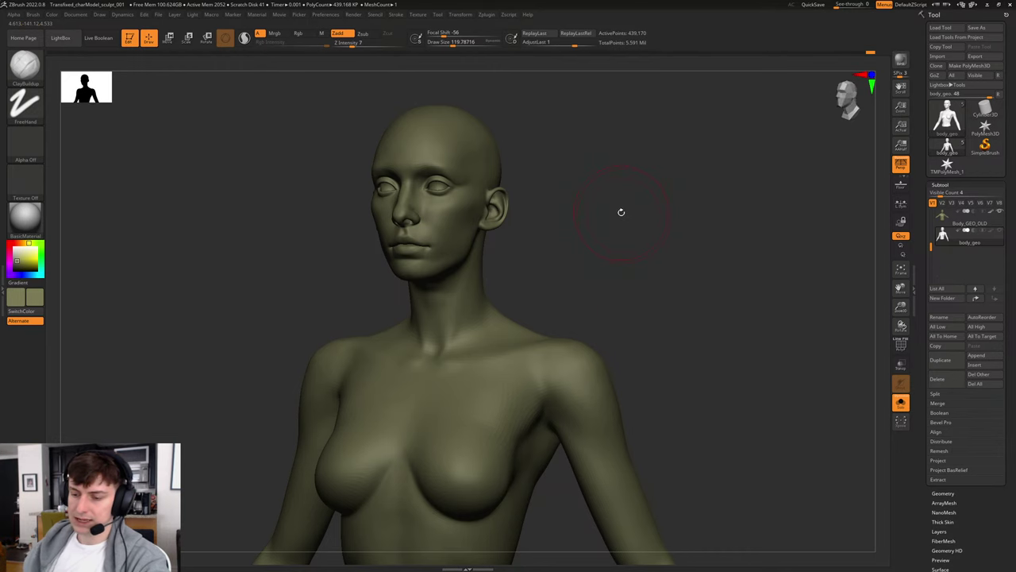
mouse_move(599, 222)
shift+mouse_down()
mouse_move(601, 322)
mouse_move(590, 281)
mouse_move(674, 254)
mouse_move(689, 283)
shift+mouse_up()
key(shift+f)
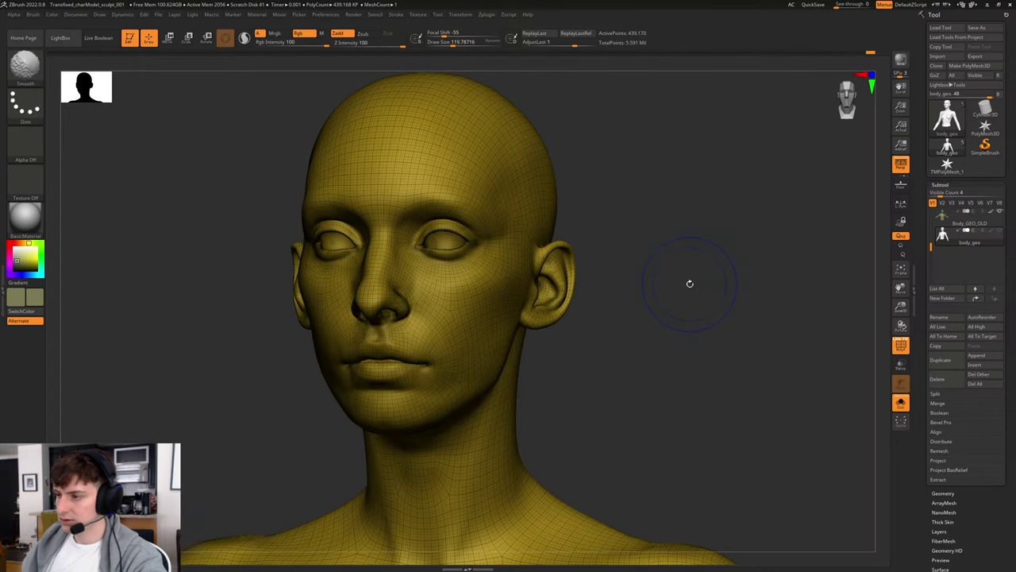
key(shift+f)
key(shift+d)
key(shift+d)
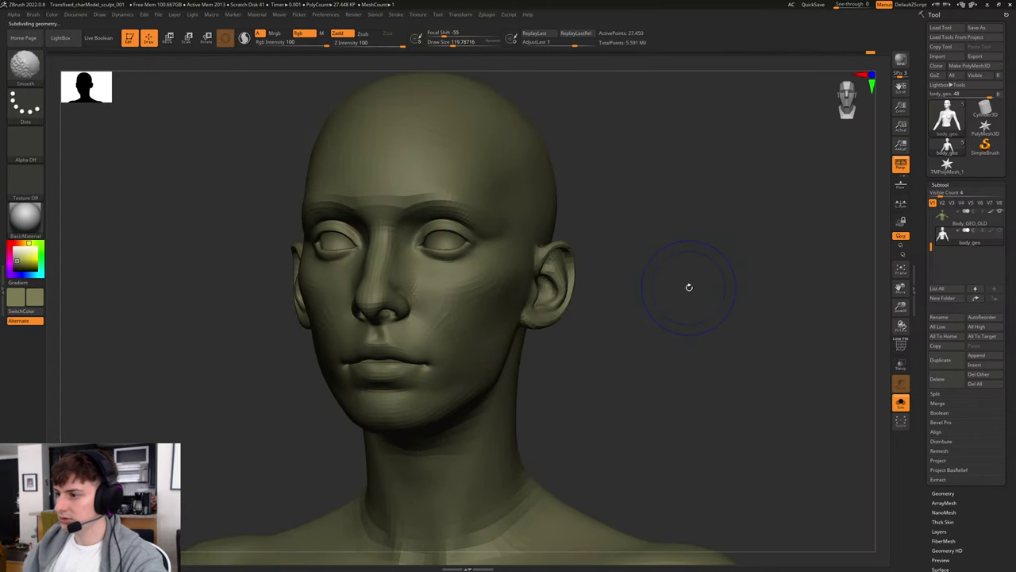
key(shift+f)
key(shift+f)
Step: Raise the body mesh by three subdivision levels and check the wireframe density on the face
drag(667, 329, 721, 305)
alt+drag(723, 266, 735, 381)
alt+drag(747, 337, 733, 360)
key(d)
key(d)
key(d)
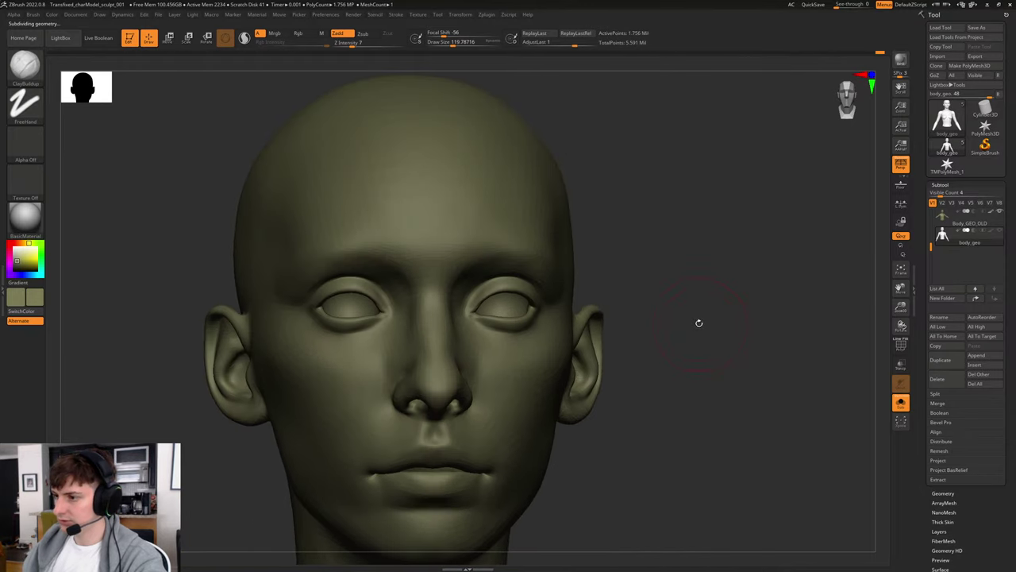
drag(699, 323, 710, 320)
key(shift+f)
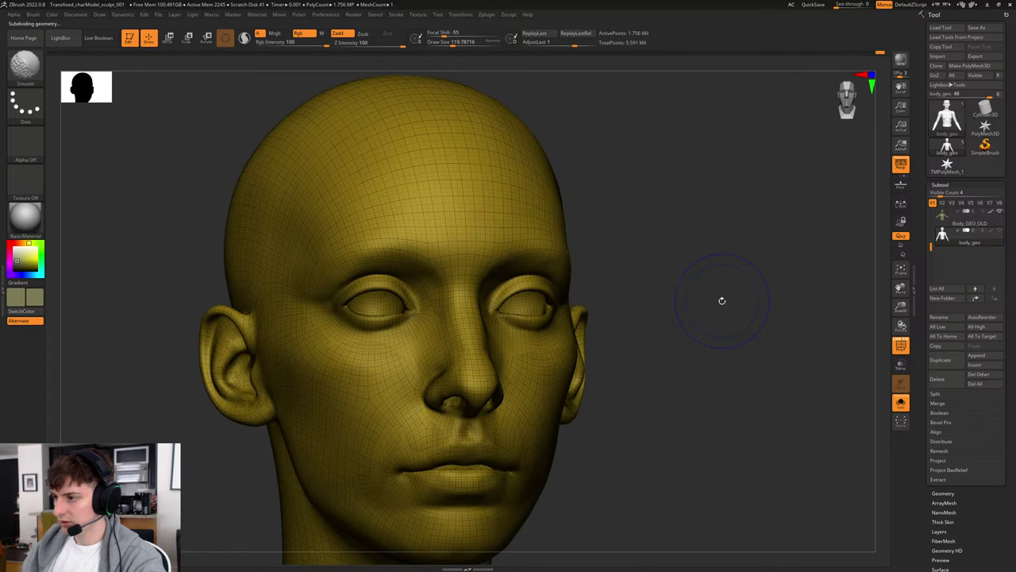
key(shift+f)
shift+drag(716, 300, 716, 307)
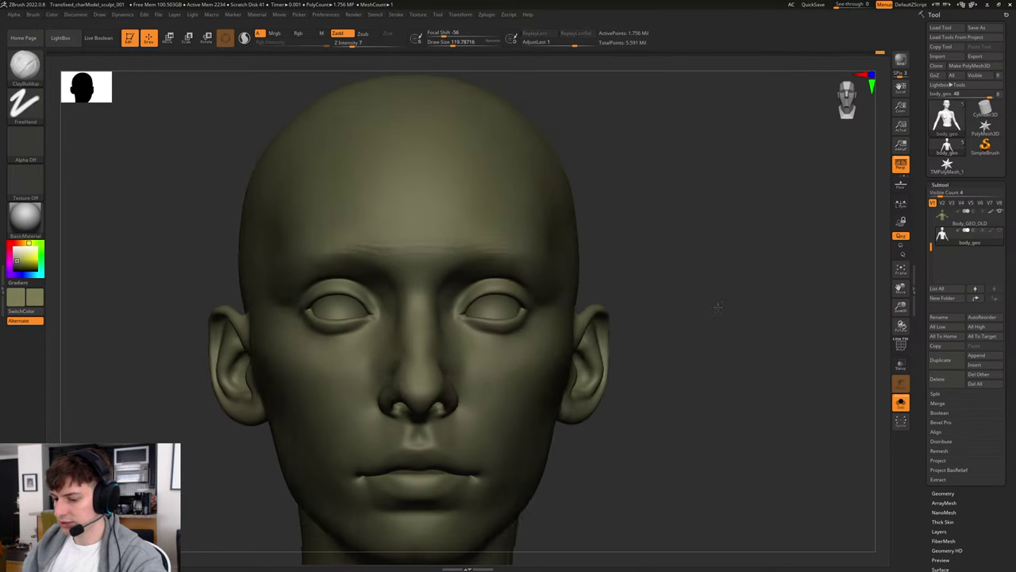
Step: Save the project as a new version named Transfixed_charModel_sculpt_002.ZPR in the 02_Sculpting folder
key(ctrl+s)
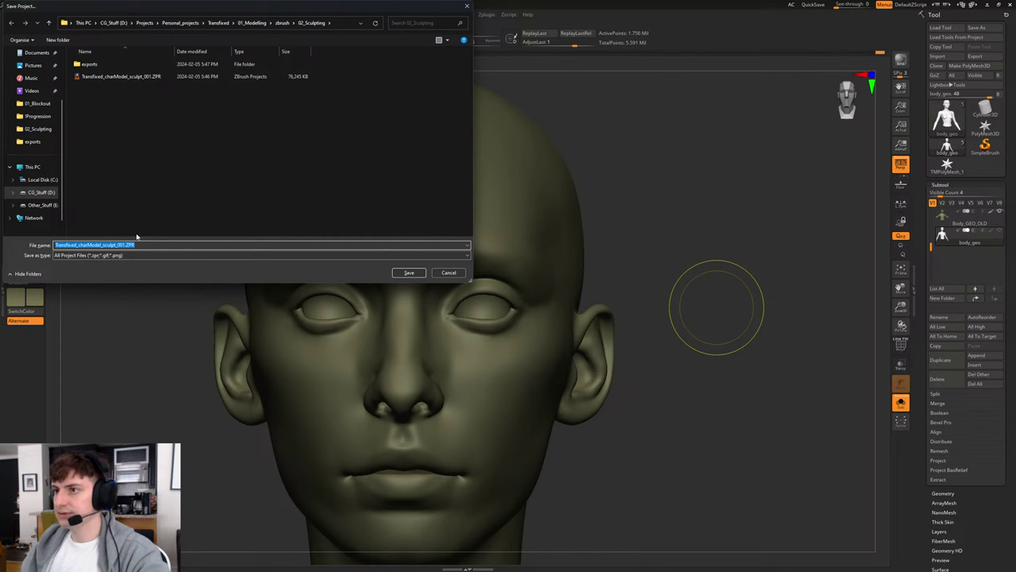
click(123, 244)
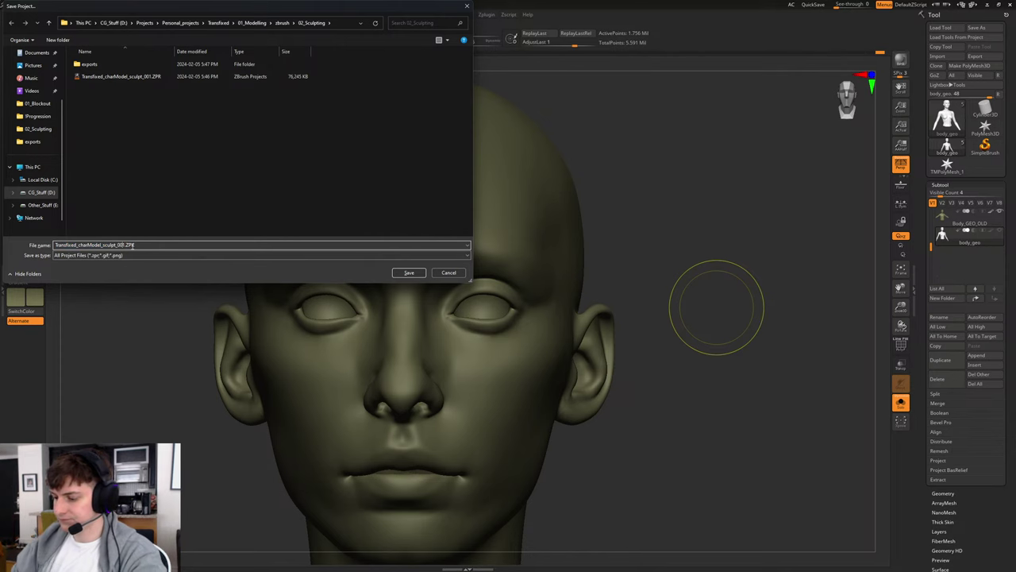
key(BackSpace)
text(2)
key(Return)
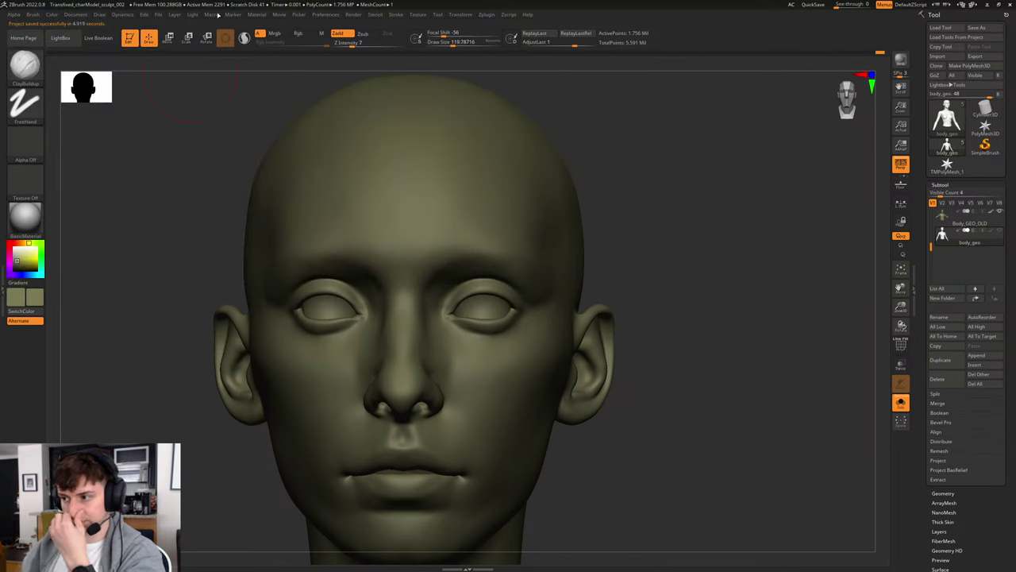
Step: Turn off Solo mode to show the Eye_ScaleTemplate eyes with the body mesh, and frame the bust
drag(927, 247, 927, 284)
mouse_move(1002, 239)
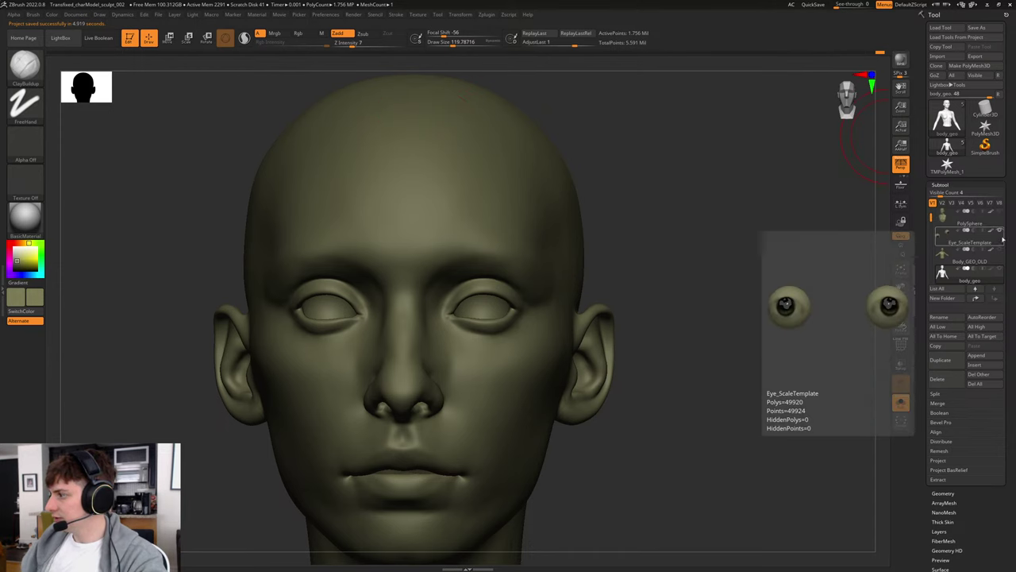
click(900, 402)
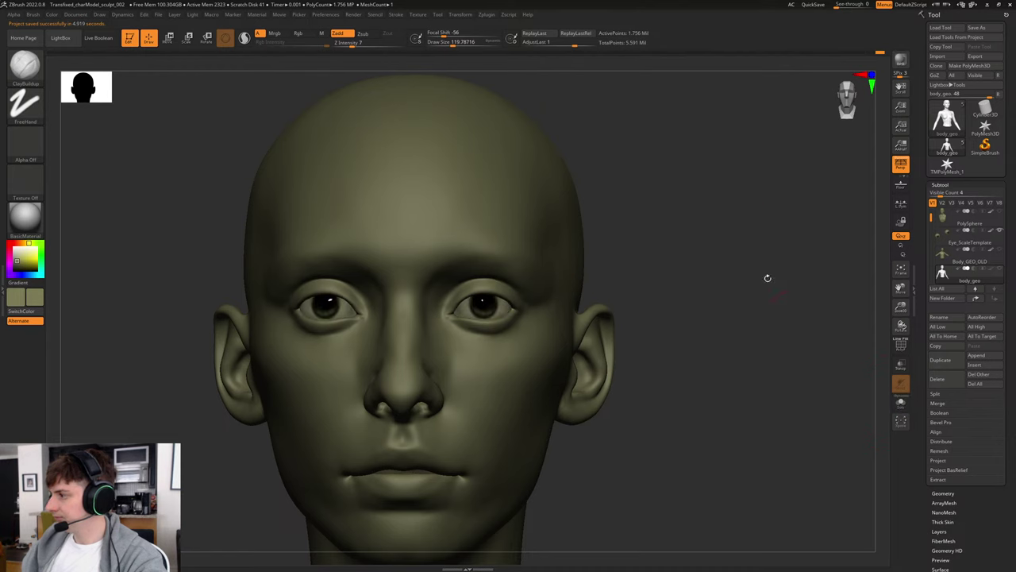
drag(714, 261, 606, 158)
alt+drag(533, 254, 601, 310)
key(f)
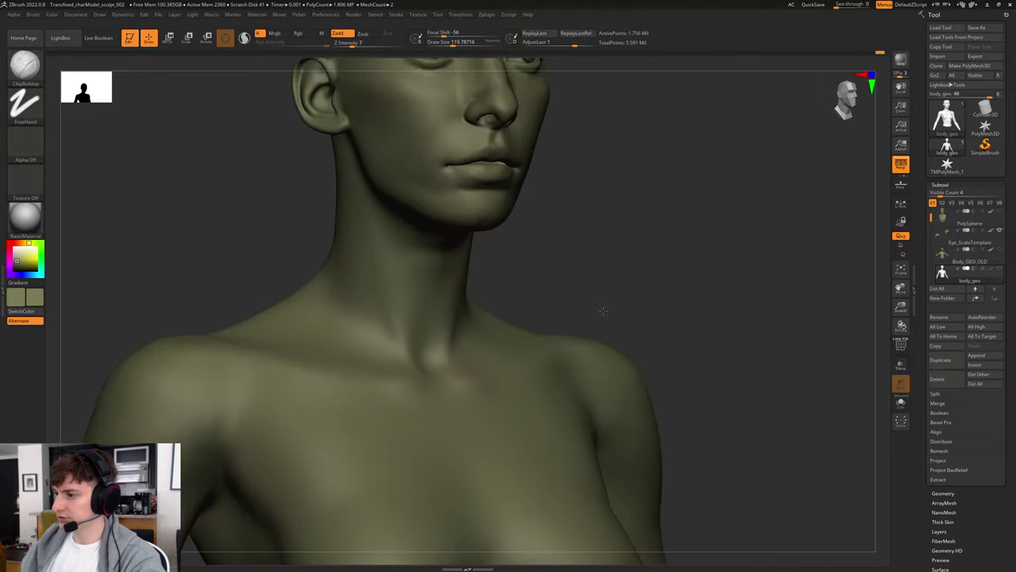
Step: Frame the head of the bust and check the wireframe on the face
alt+drag(603, 211, 585, 404)
mouse_move(621, 272)
mouse_down()
mouse_move(609, 270)
mouse_move(628, 271)
mouse_up()
key(shift+f)
key(shift+f)
key(shift+f)
key(shift+f)
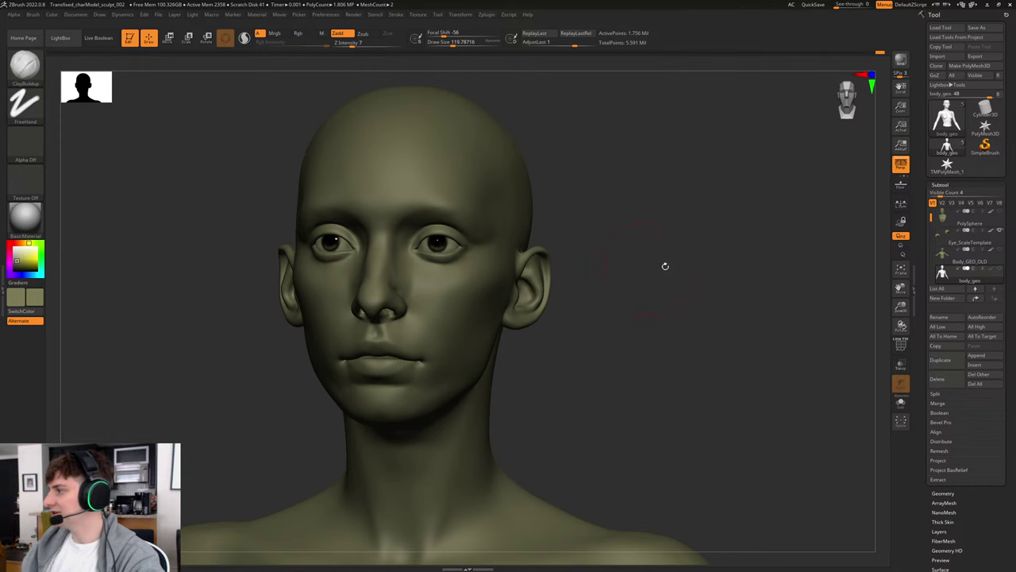
Step: Append a Sphere3D as a new subtool and make it the active subtool
drag(932, 219, 932, 255)
click(985, 364)
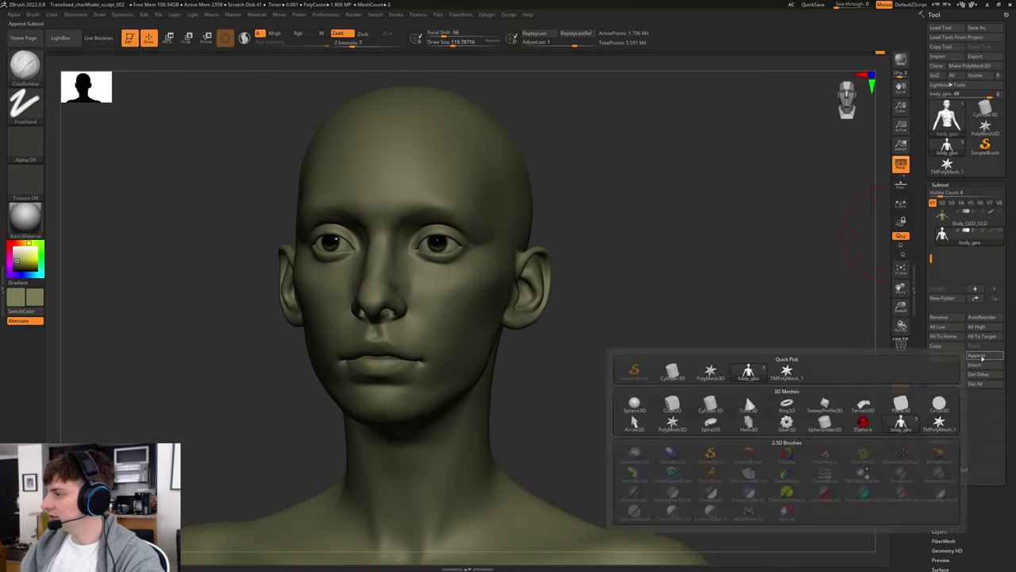
click(634, 404)
click(946, 255)
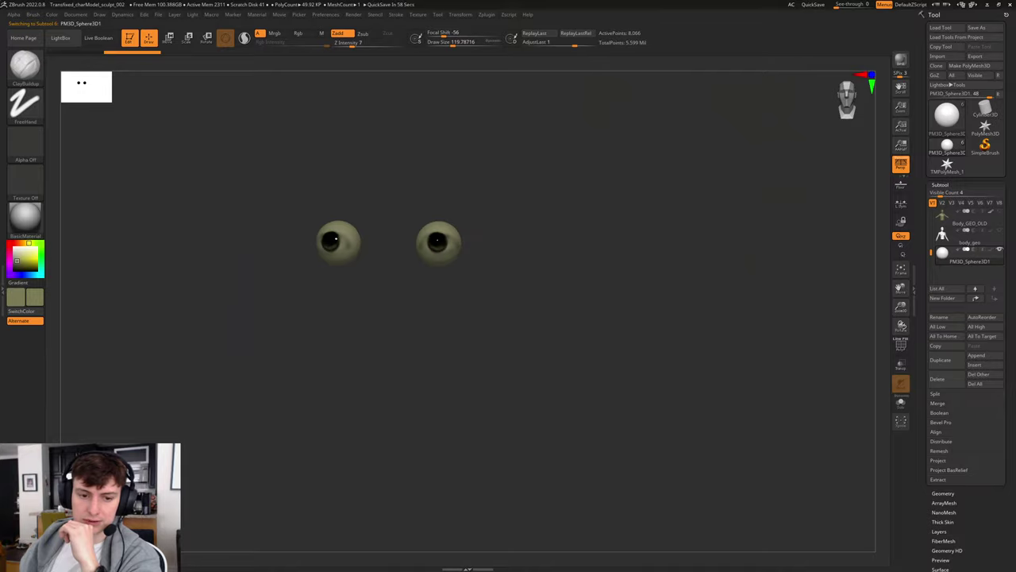
Step: Switch to Maya and freeze the transformations of the Inner_Mouth_GRP group
key(alt+Tab)
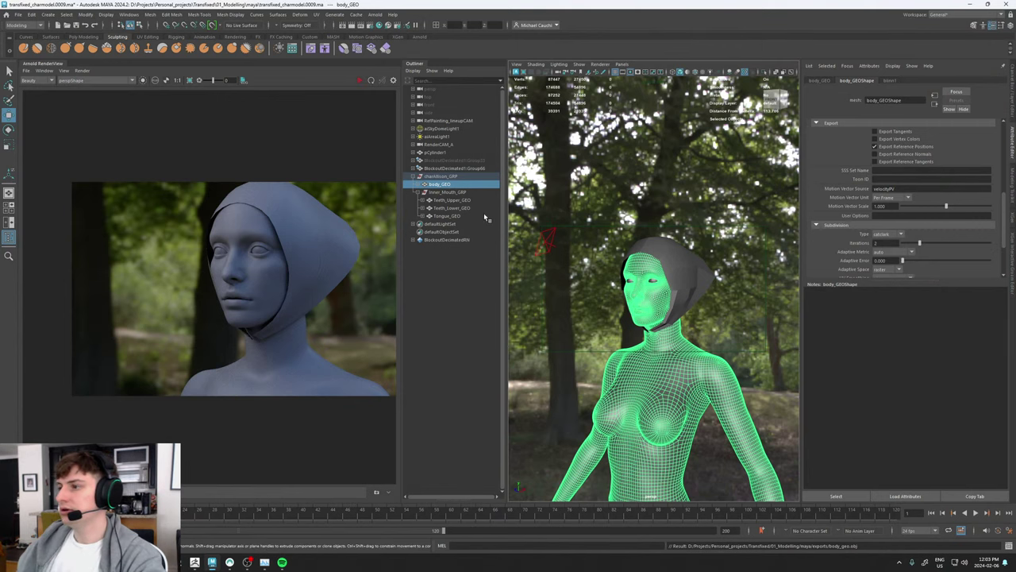
click(447, 192)
key(f)
alt+drag(680, 286, 641, 307)
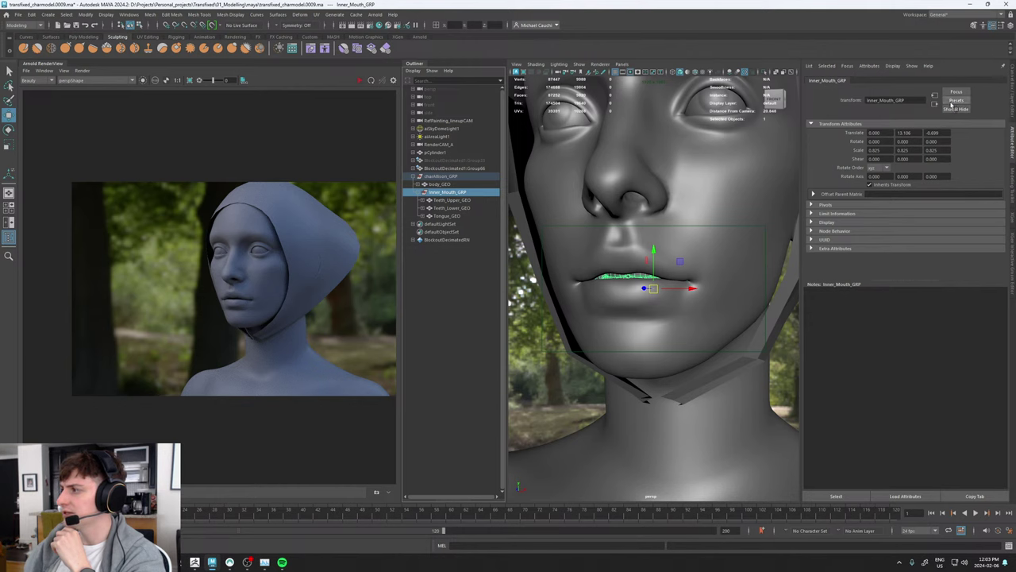
click(1009, 86)
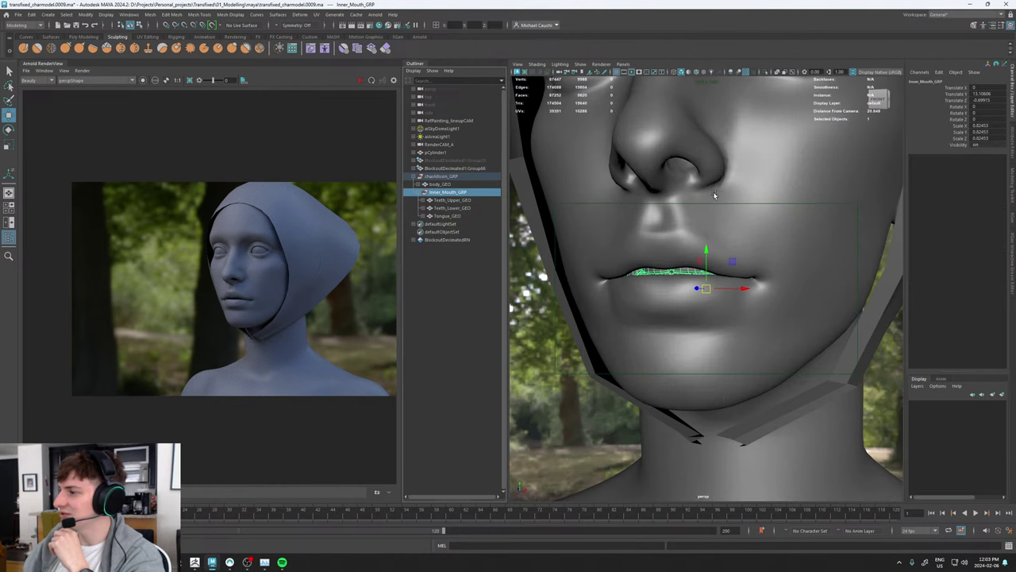
click(86, 14)
click(110, 50)
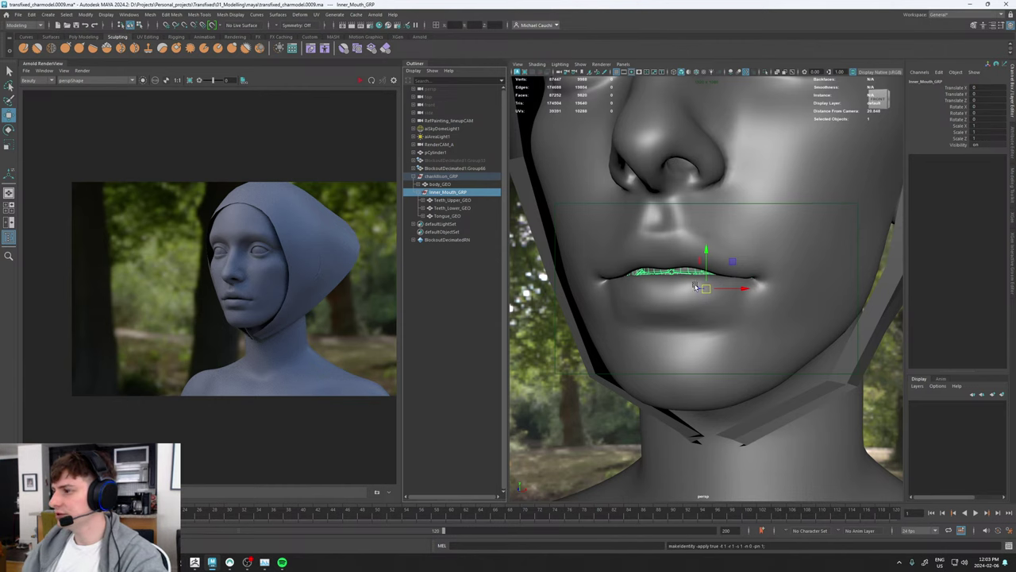
Step: Export the selected Inner_Mouth_GRP as InnerMouth_Template.obj in the maya exports folder
click(18, 14)
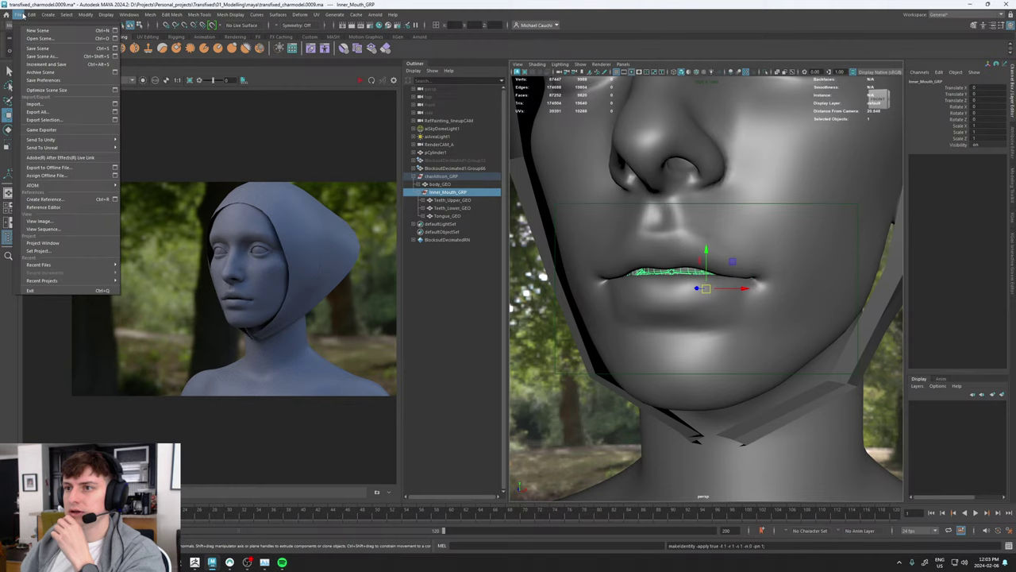
click(36, 119)
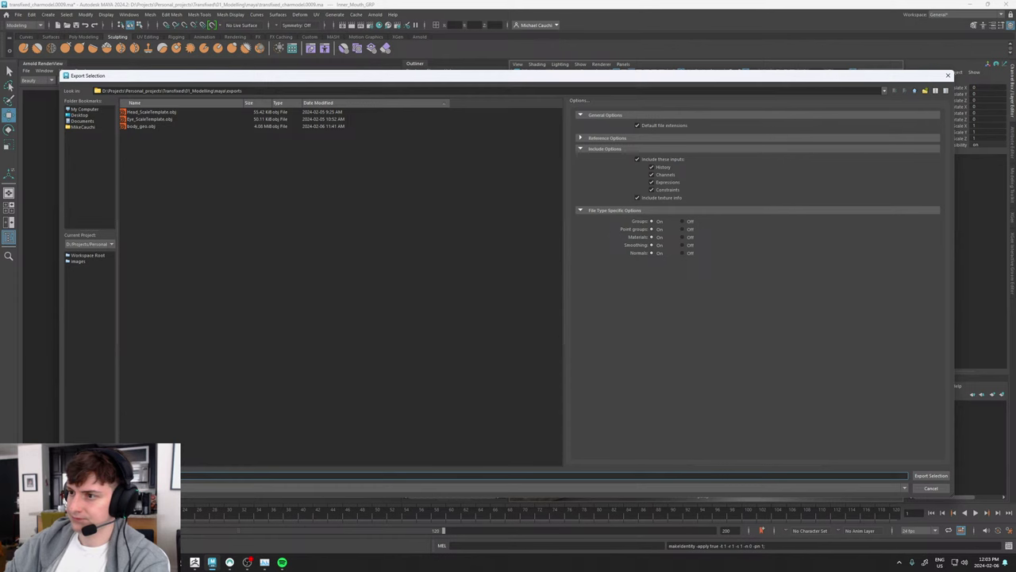
key(Return)
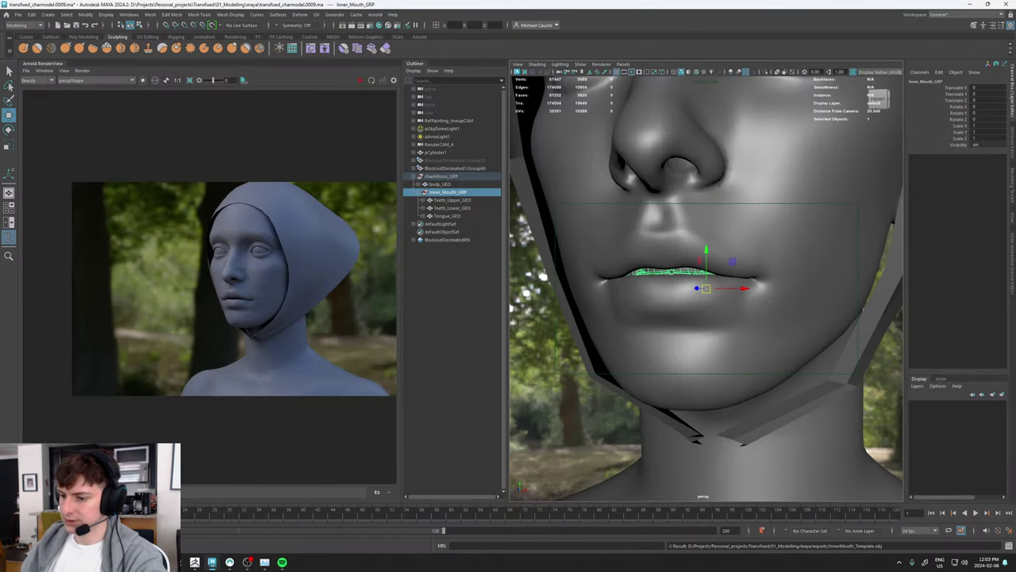
Step: Quit the VPN app running in the background and return to ZBrush
mouse_move(211, 562)
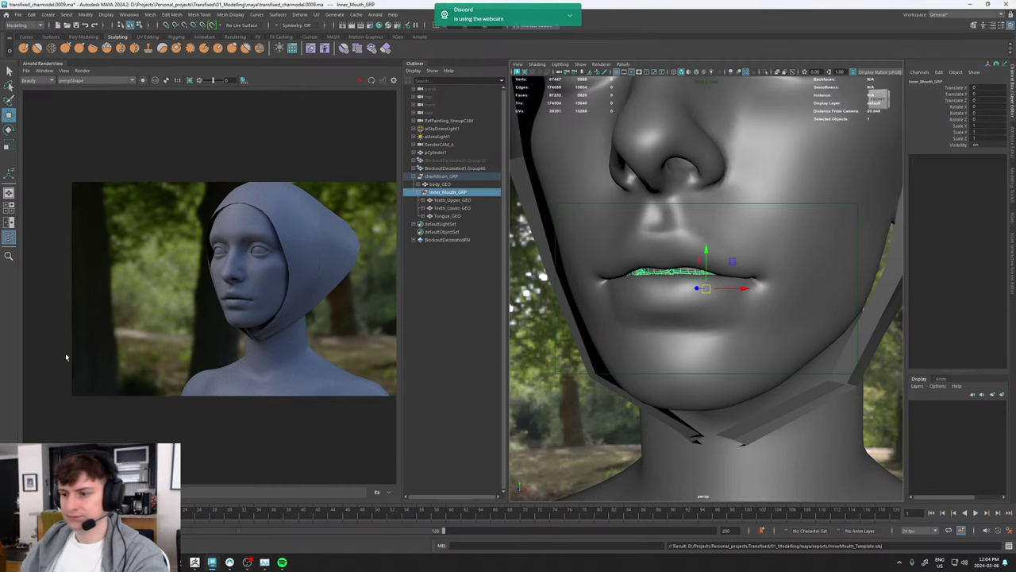
key(super)
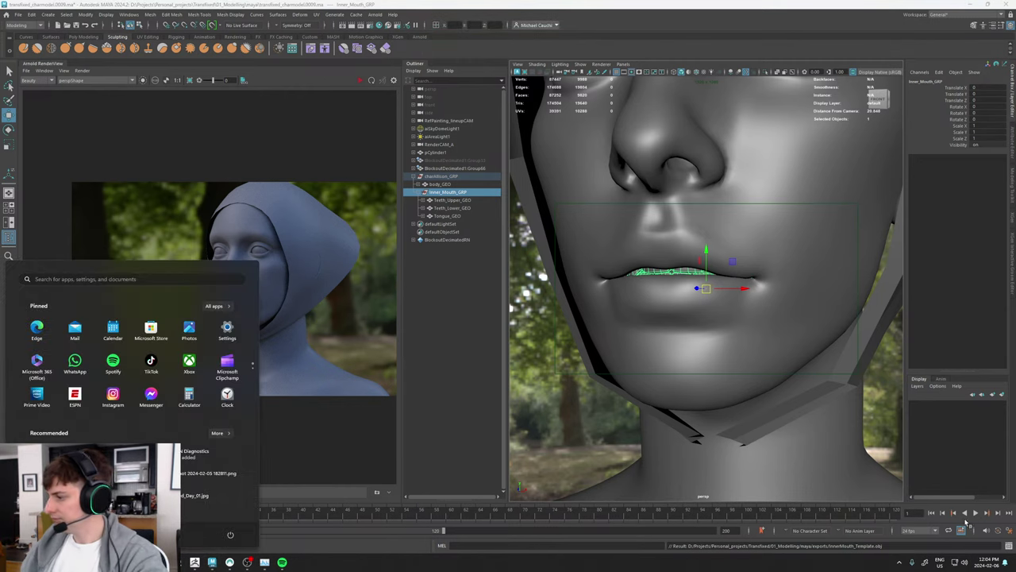
click(900, 562)
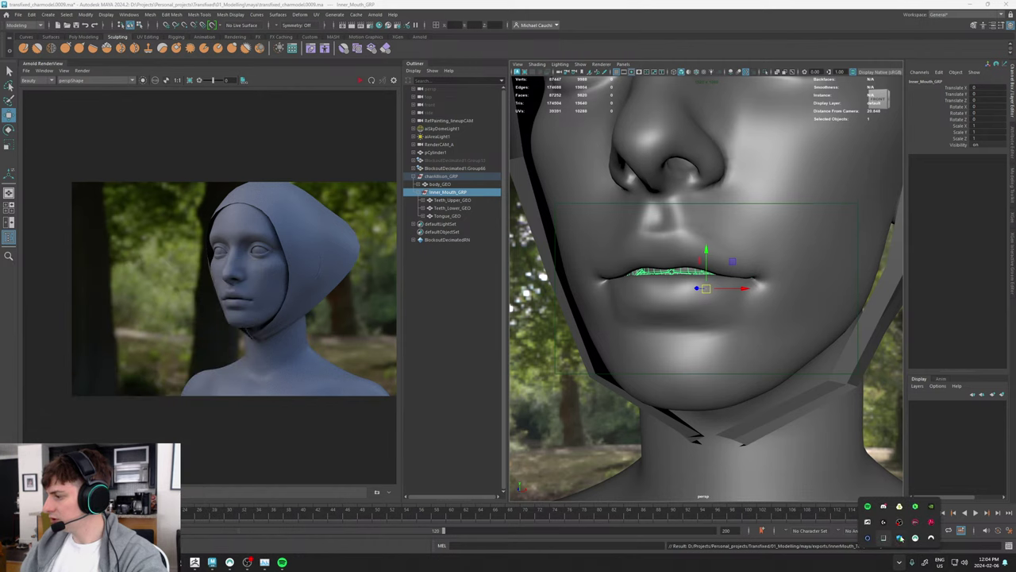
right_click(932, 540)
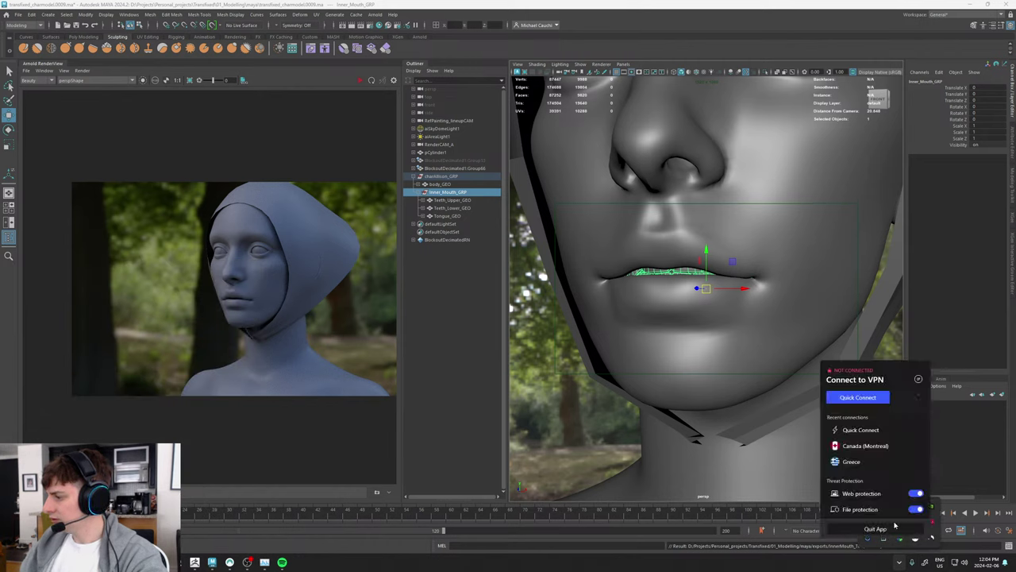
click(891, 529)
right_click(883, 506)
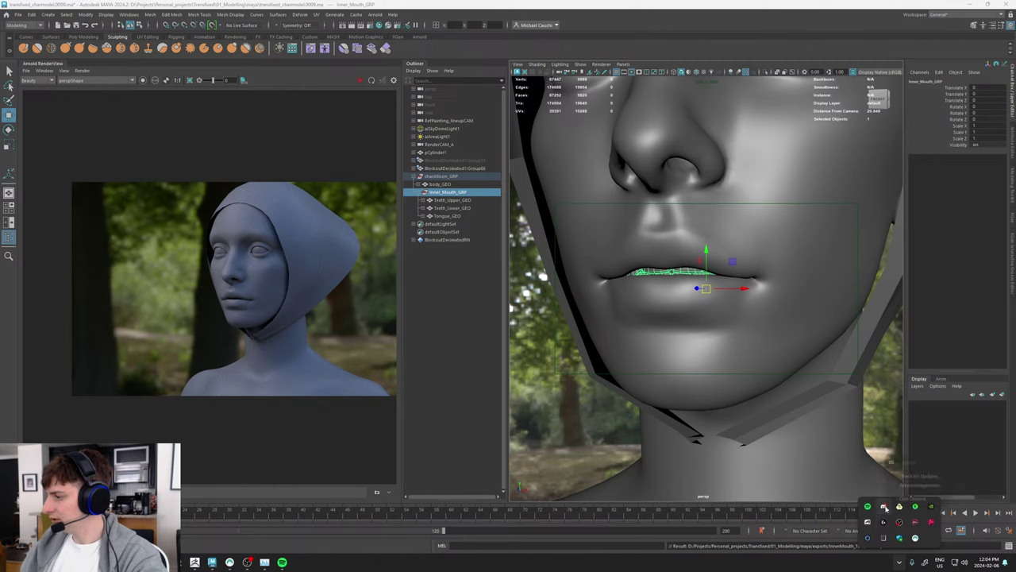
click(910, 501)
click(680, 349)
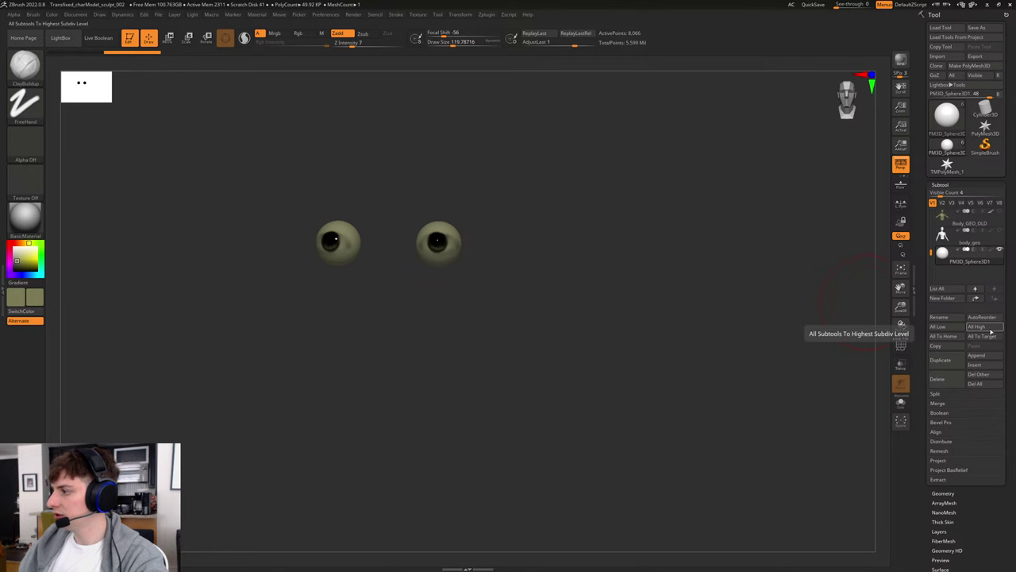
Step: Import InnerMouth_Template.obj from the 01_Modelling maya exports folder to replace the appended sphere
click(942, 58)
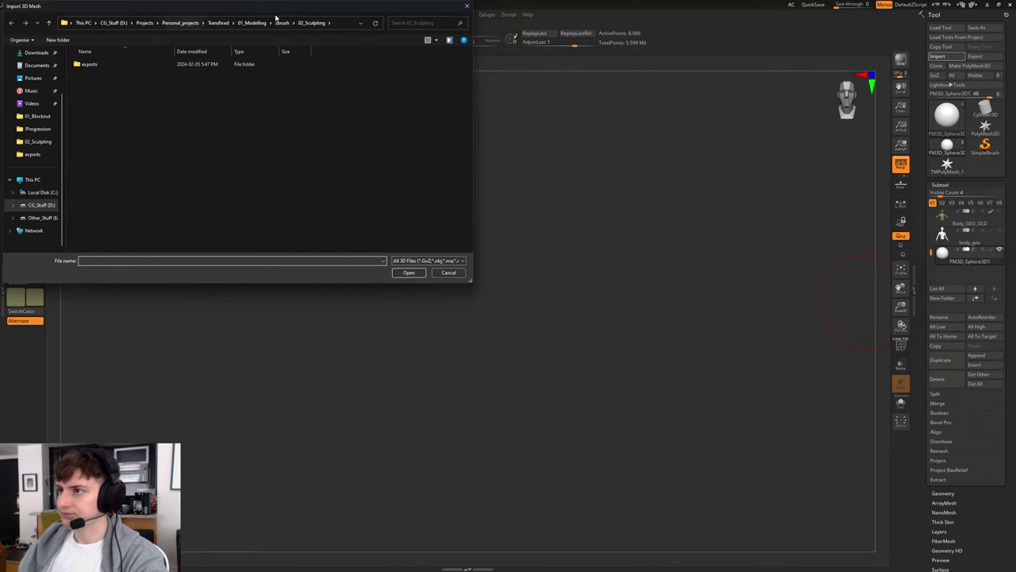
click(286, 23)
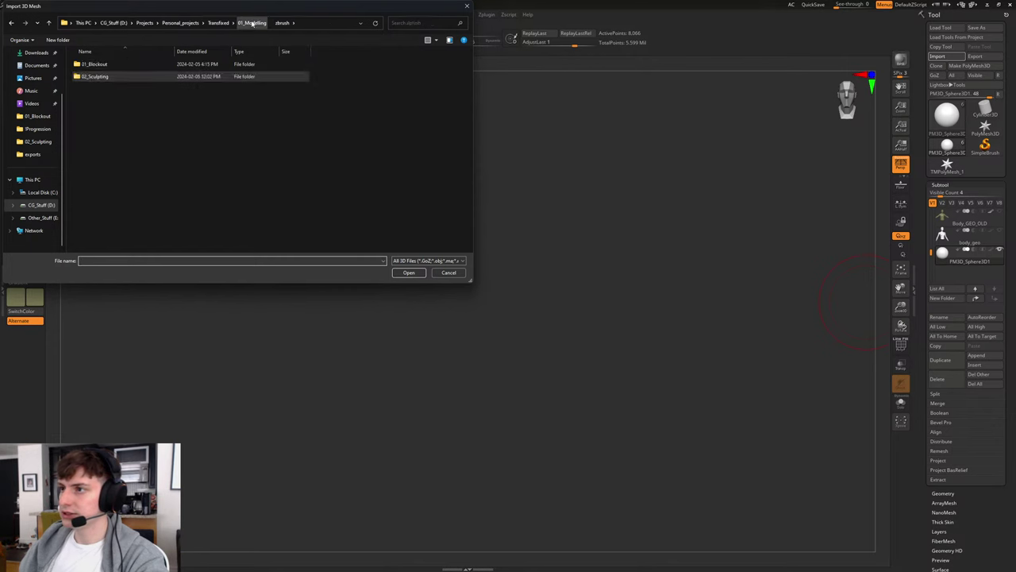
click(251, 23)
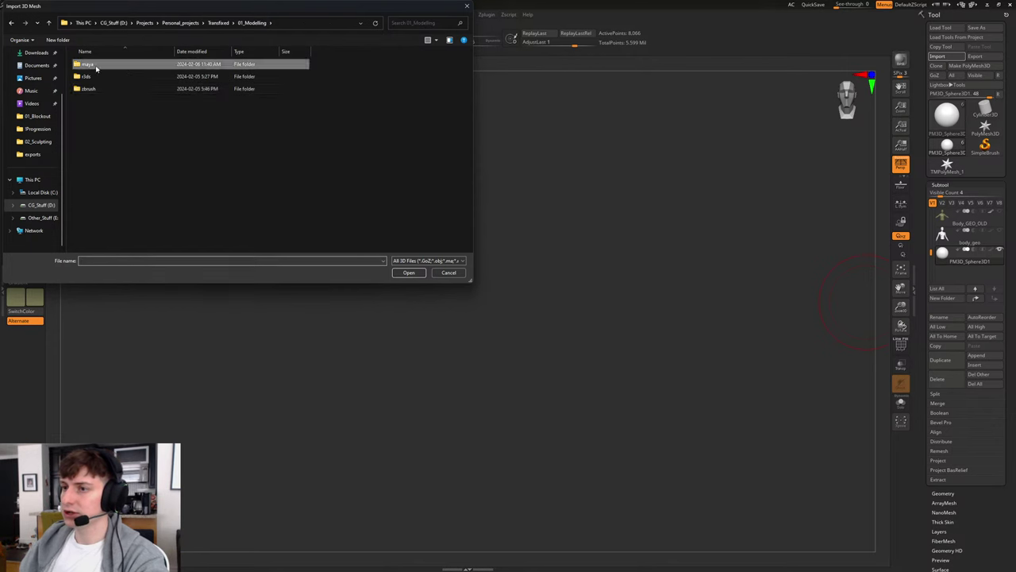
double_click(85, 64)
double_click(97, 76)
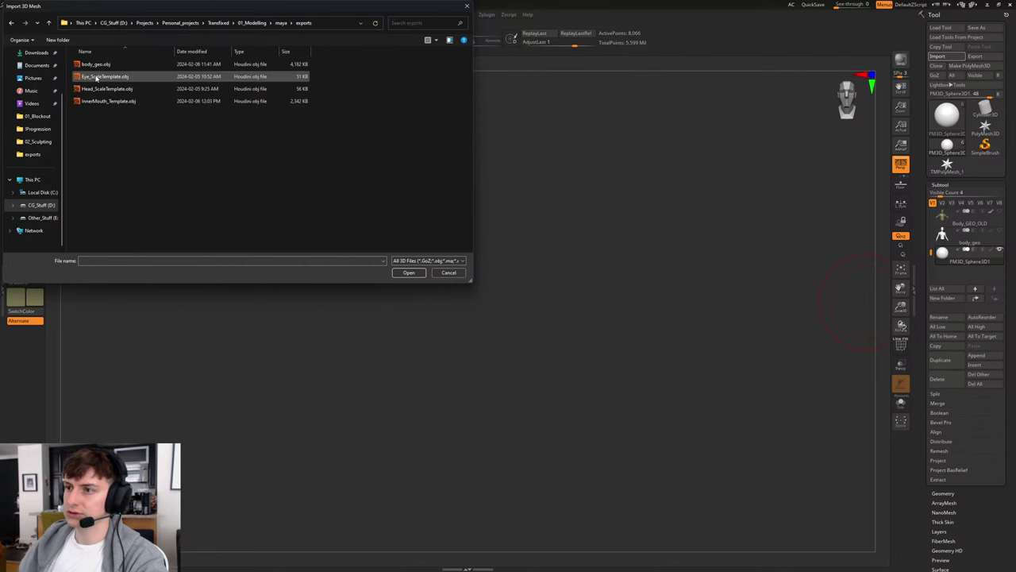
click(119, 101)
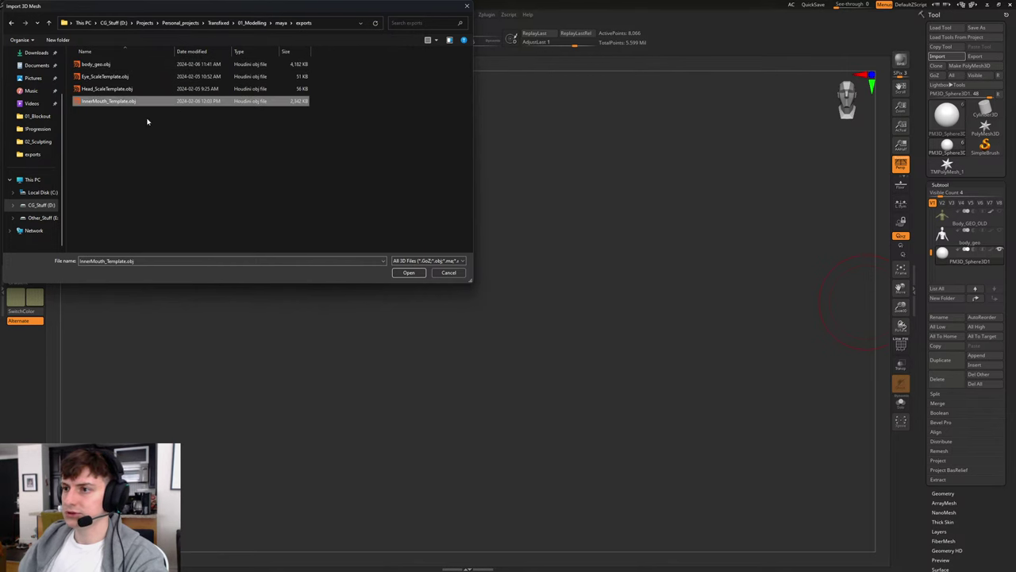
click(407, 273)
drag(566, 320, 576, 325)
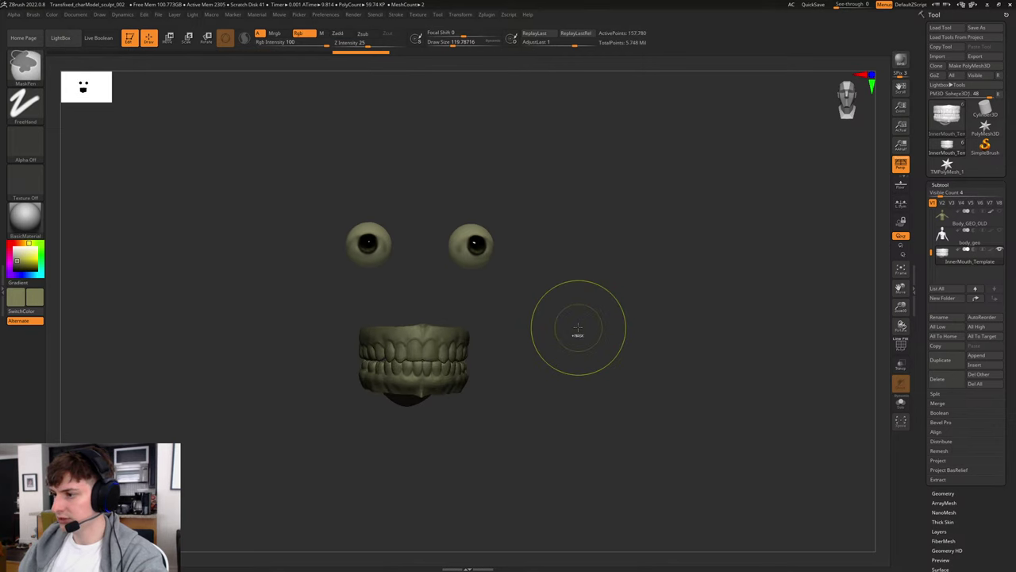
Step: Drop the inner mouth to its lowest subdivision level and import InnerMouth_Template.obj into it again
key(shift)
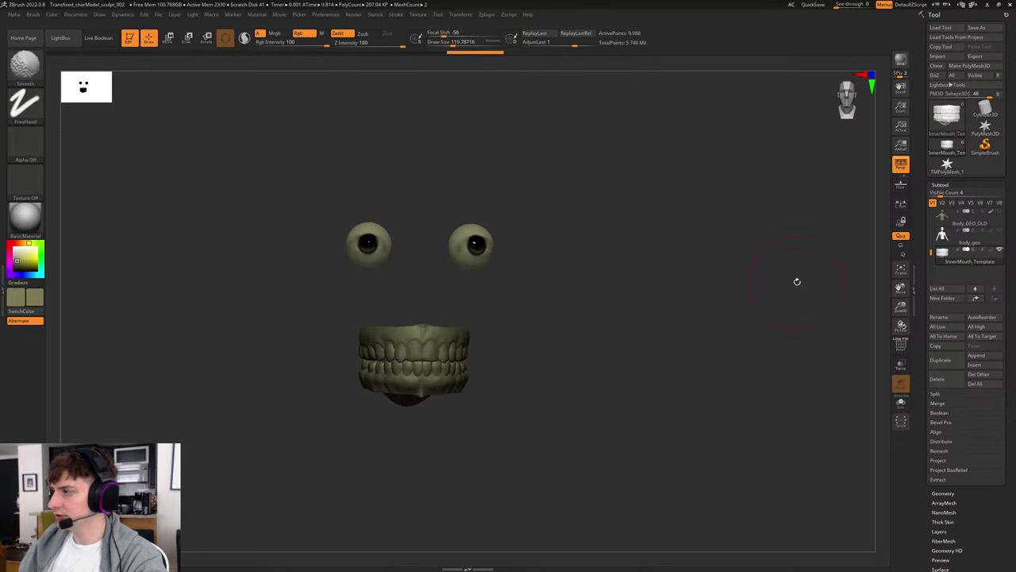
click(938, 56)
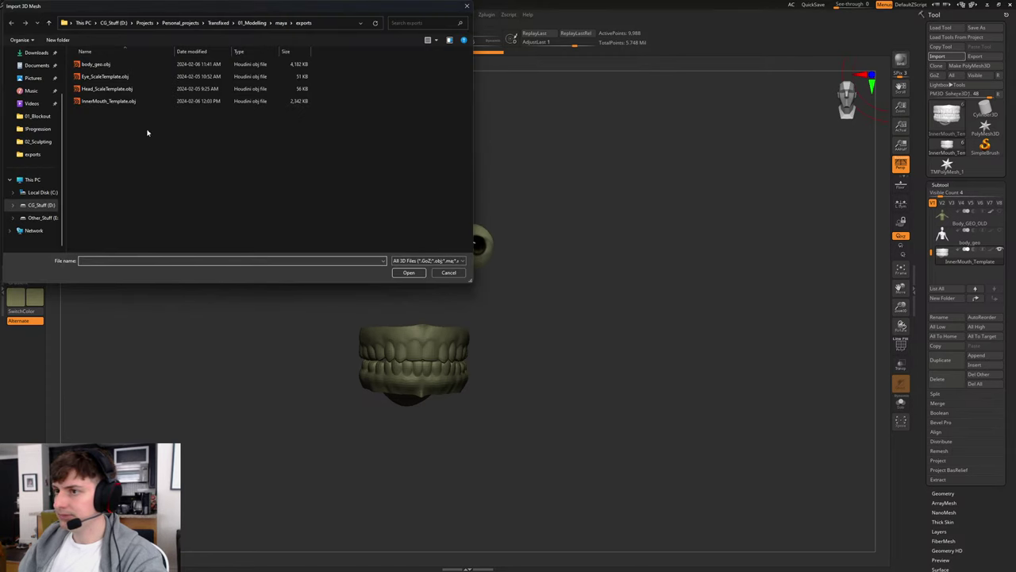
double_click(102, 102)
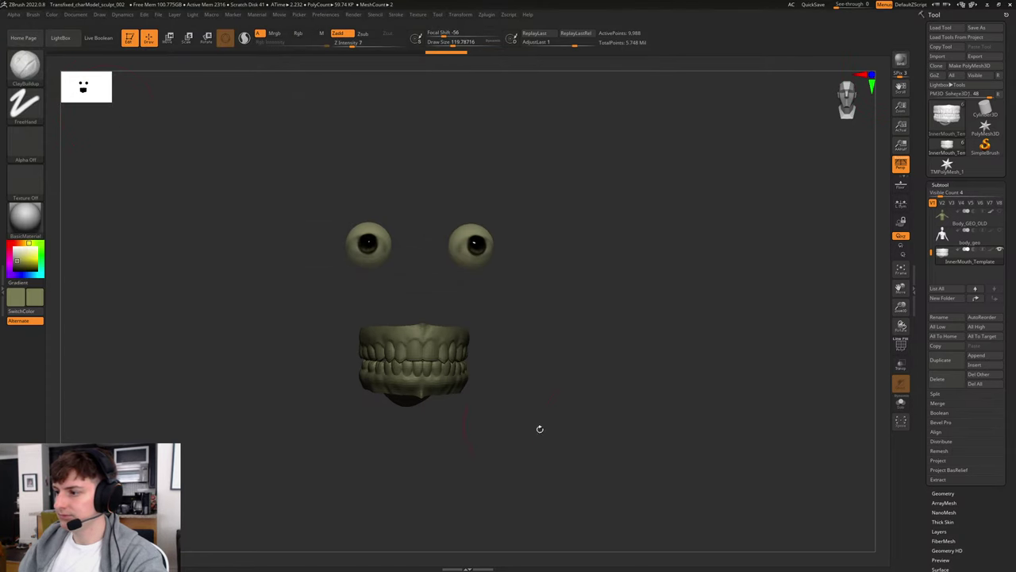
alt+drag(588, 402, 582, 342)
key(f)
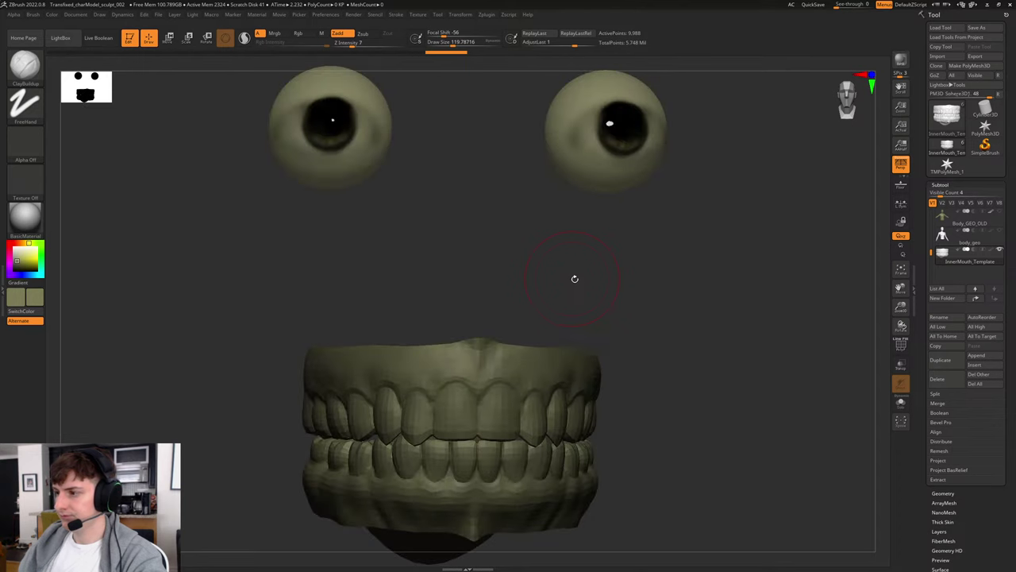
Step: Step the inner mouth's subdivision up and back down to the lowest level, and delete its higher levels
key(ctrl+d)
key(ctrl+d)
alt+drag(684, 366, 654, 272)
key(shift+d)
key(shift+d)
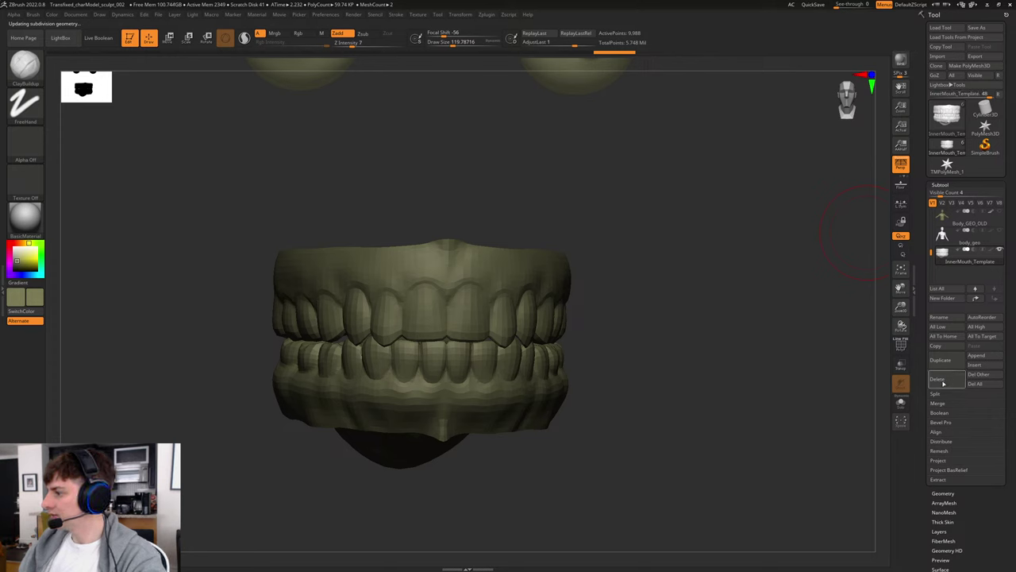
click(943, 493)
click(978, 223)
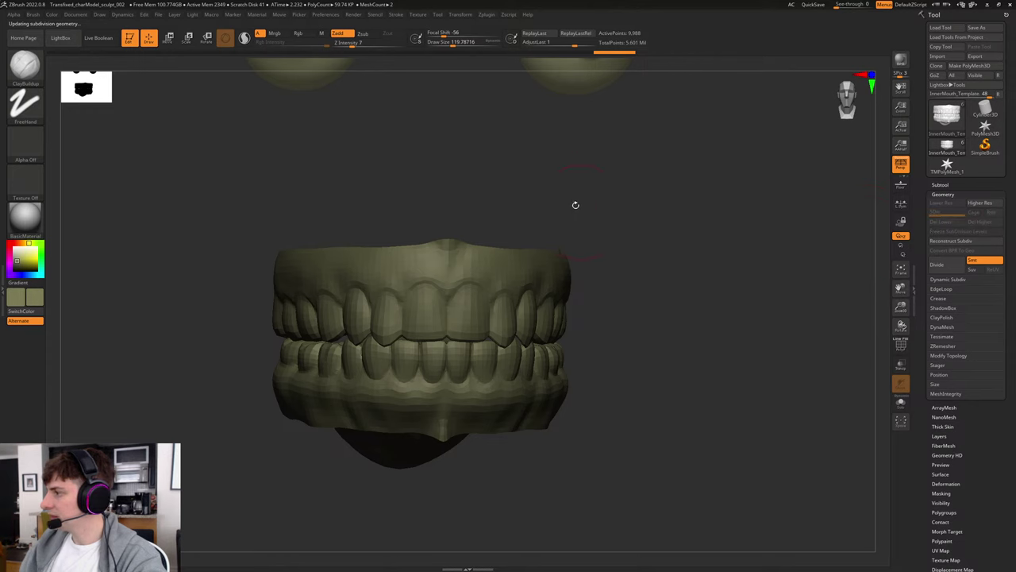
Step: Leave a canvas snapshot of the undivided inner mouth beside the live mesh for comparison
mouse_move(589, 207)
alt+mouse_down()
mouse_move(640, 196)
mouse_move(606, 200)
alt+mouse_up()
key(f)
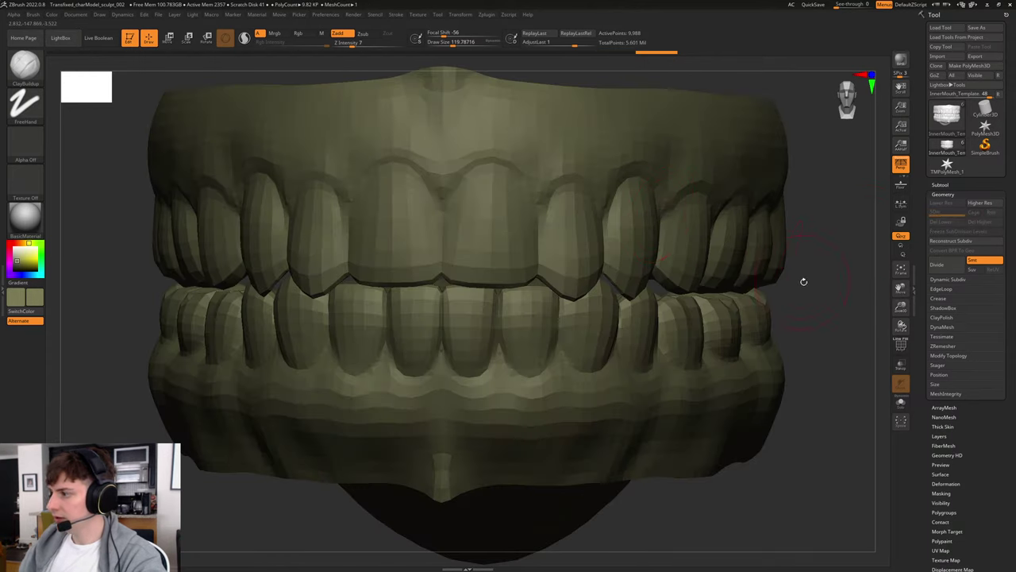
alt+drag(804, 282, 644, 283)
mouse_move(720, 281)
alt+mouse_down()
mouse_move(578, 288)
mouse_move(578, 276)
mouse_move(787, 275)
alt+mouse_up()
key(shift+s)
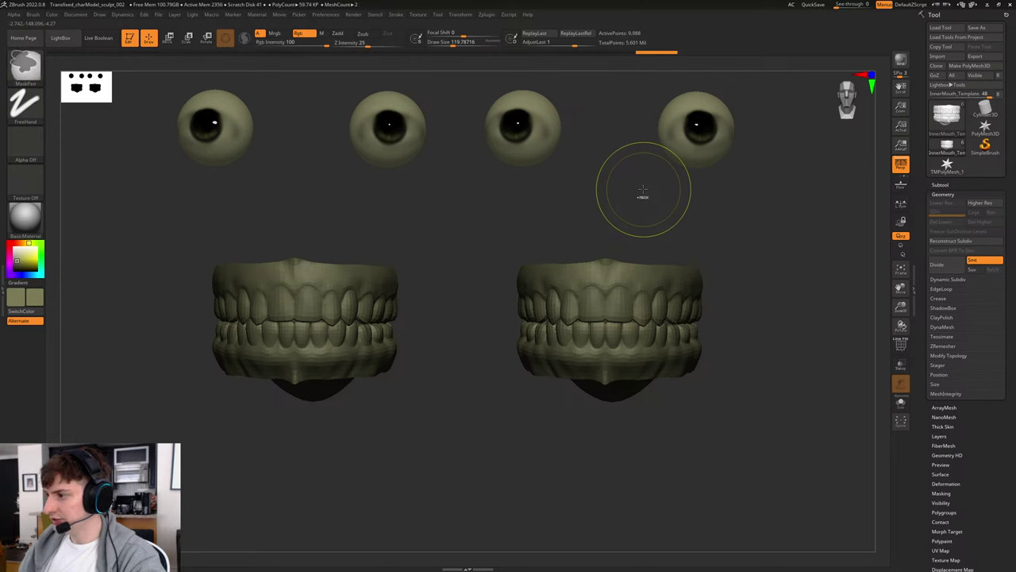
Step: Divide the inner mouth mesh twice with smoothing, and return it to subdivision level 1
key(ctrl+d)
key(ctrl+d)
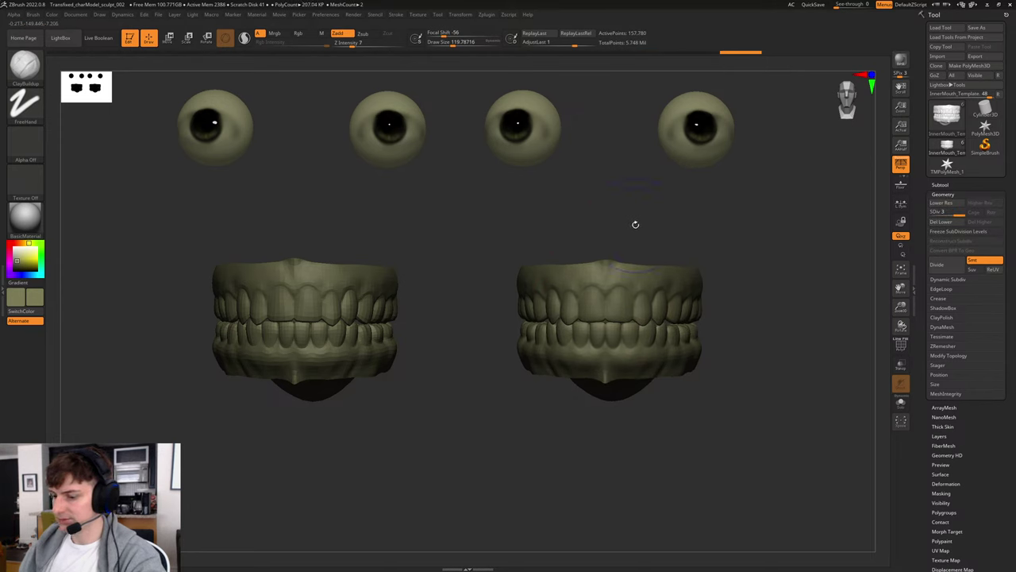
key(shift+d)
key(shift+d)
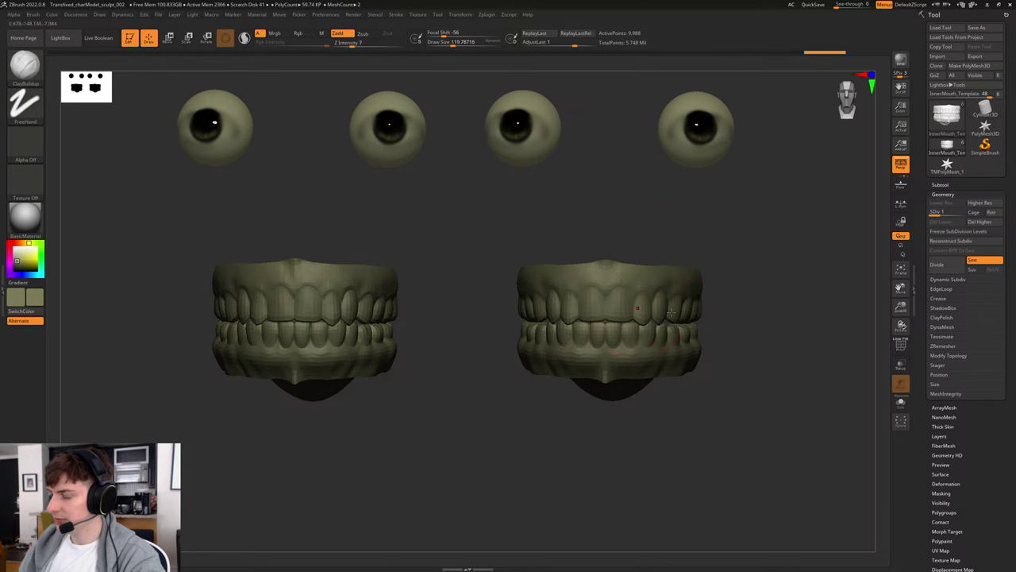
Step: Leave a second canvas snapshot of the inner mouth at subdivision level 1, and compare it with level 3 of the live mesh
alt+drag(802, 300, 940, 307)
key(shift+s)
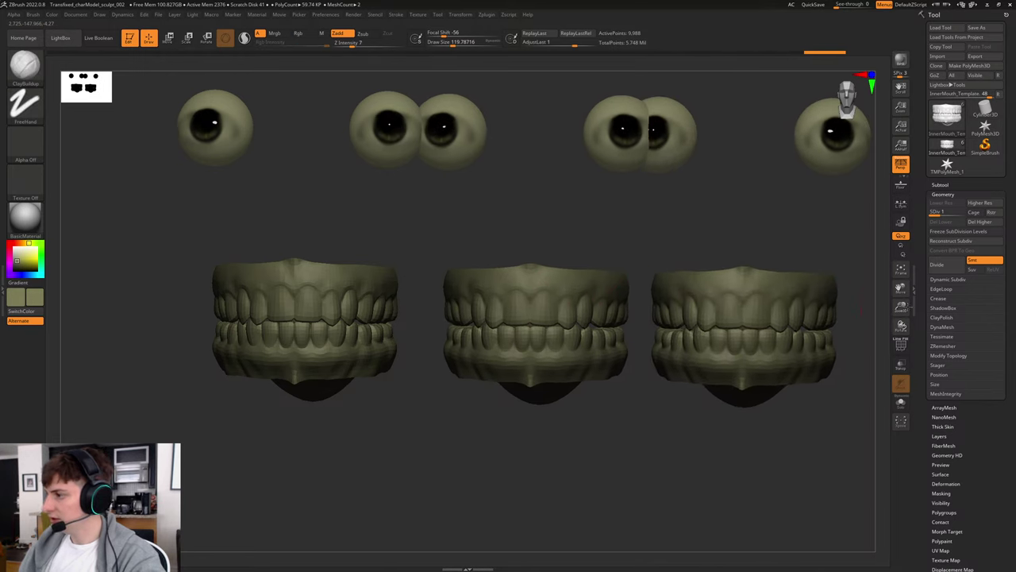
key(d)
key(d)
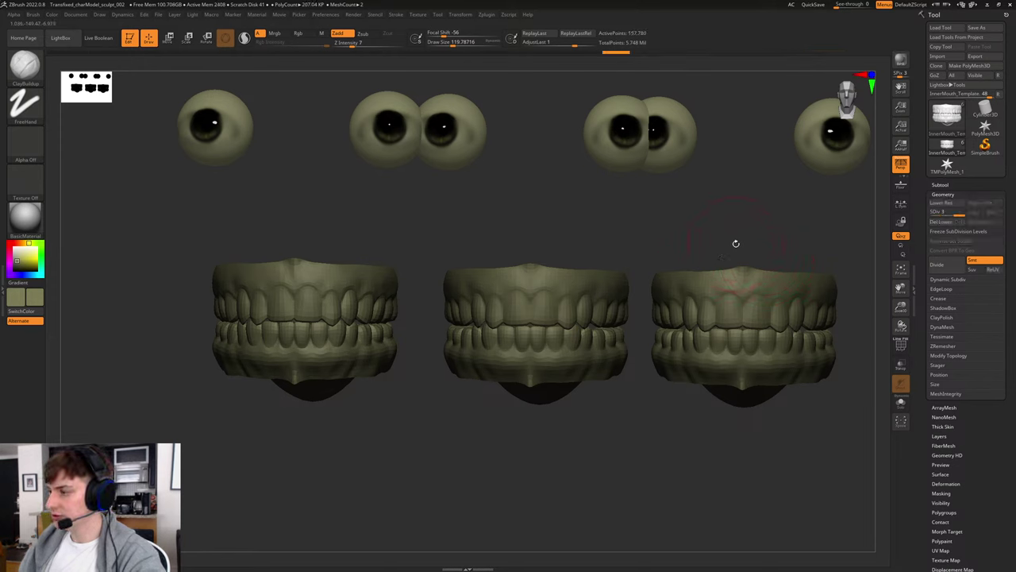
key(shift)
key(shift+d)
key(shift+d)
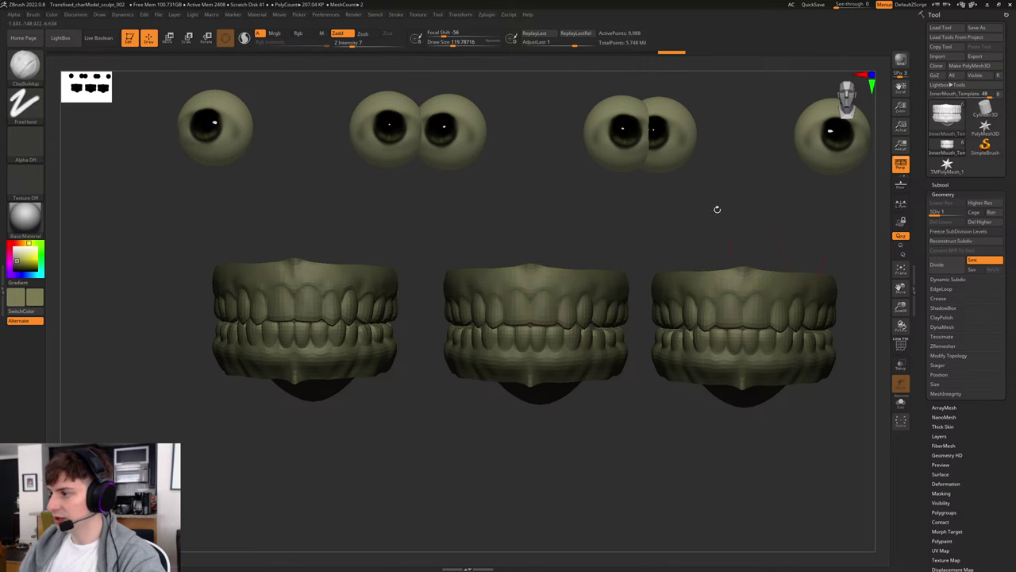
Step: Open the 3D mesh import at the Maya exports folder
click(939, 57)
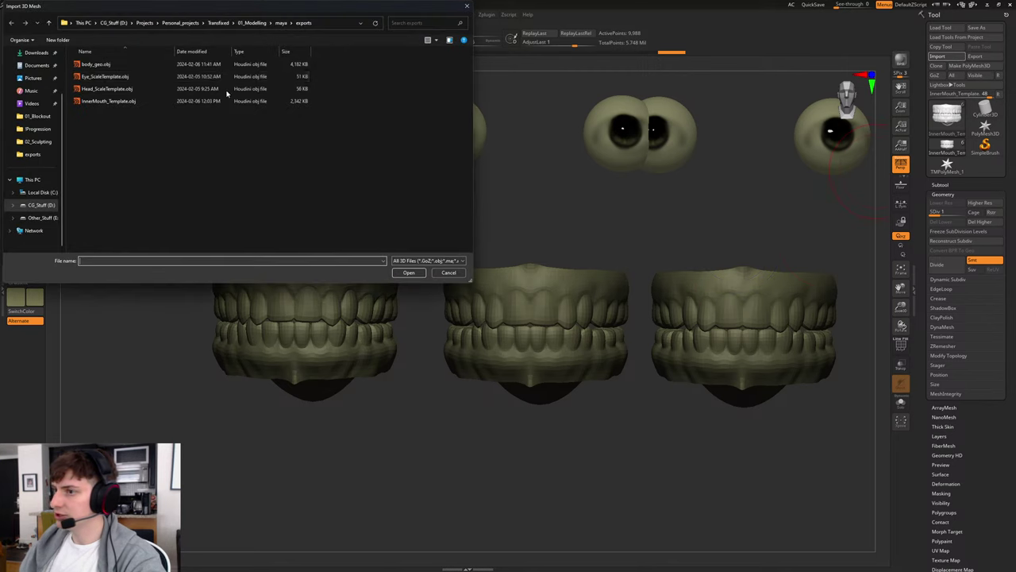
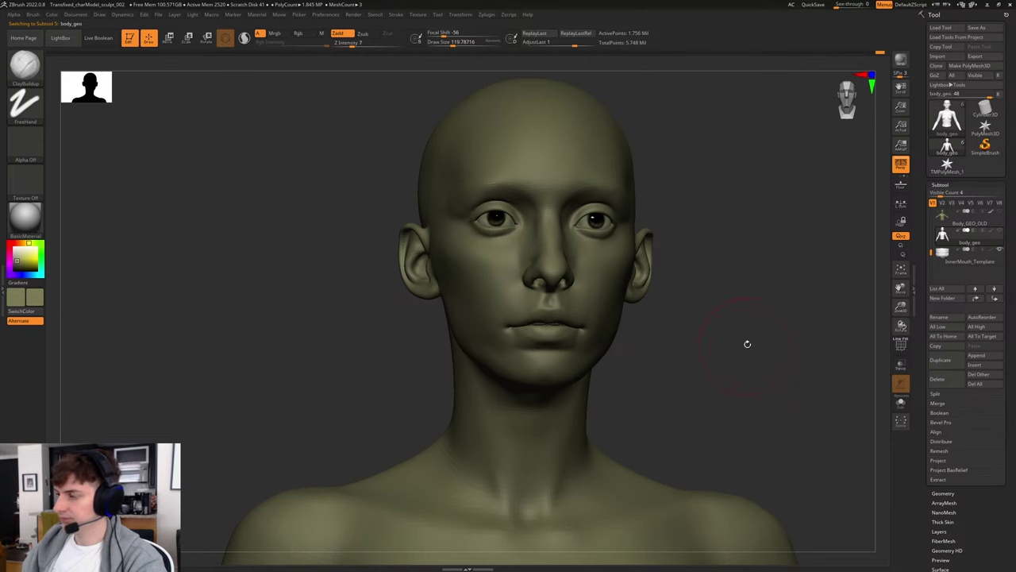
Step: Examine the face, mouth opening and eyes up close, with and without the body mesh's wireframe
mouse_move(747, 344)
mouse_down()
mouse_move(707, 332)
mouse_move(681, 348)
mouse_up()
mouse_move(757, 316)
alt+mouse_down()
mouse_move(732, 373)
mouse_move(762, 406)
alt+mouse_up()
key(shift+f)
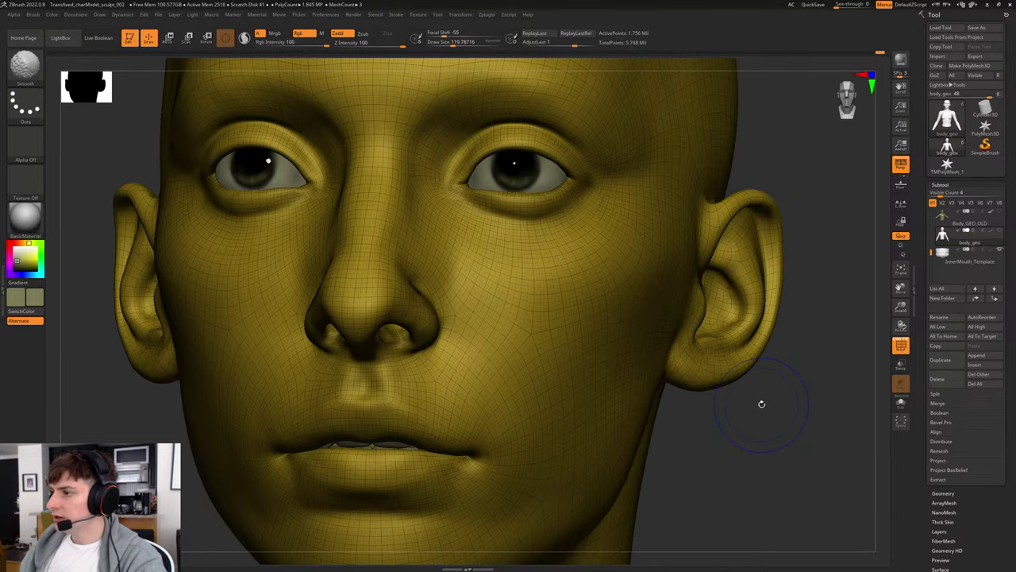
key(shift+f)
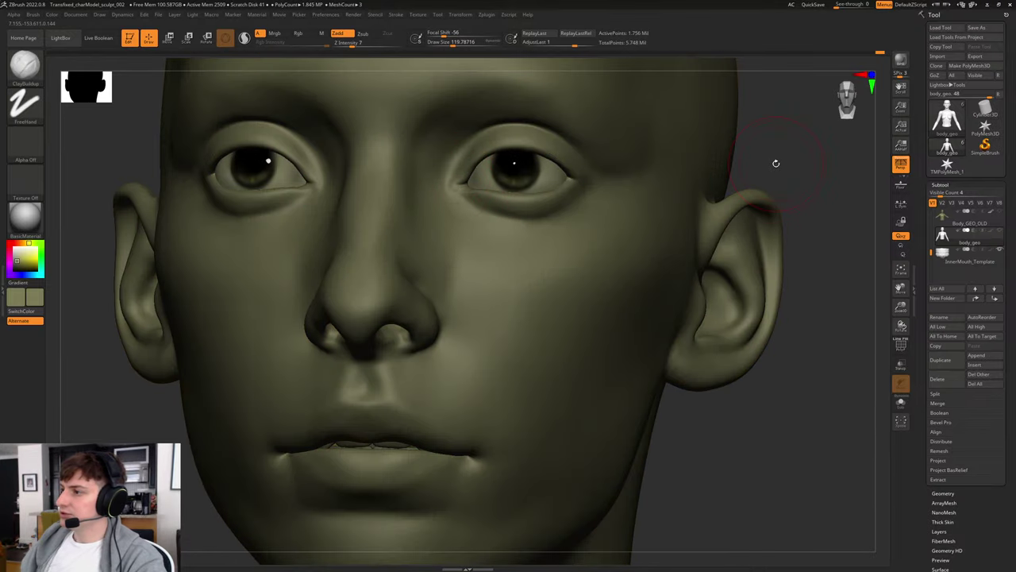
drag(775, 163, 848, 164)
key(shift+f)
key(shift+f)
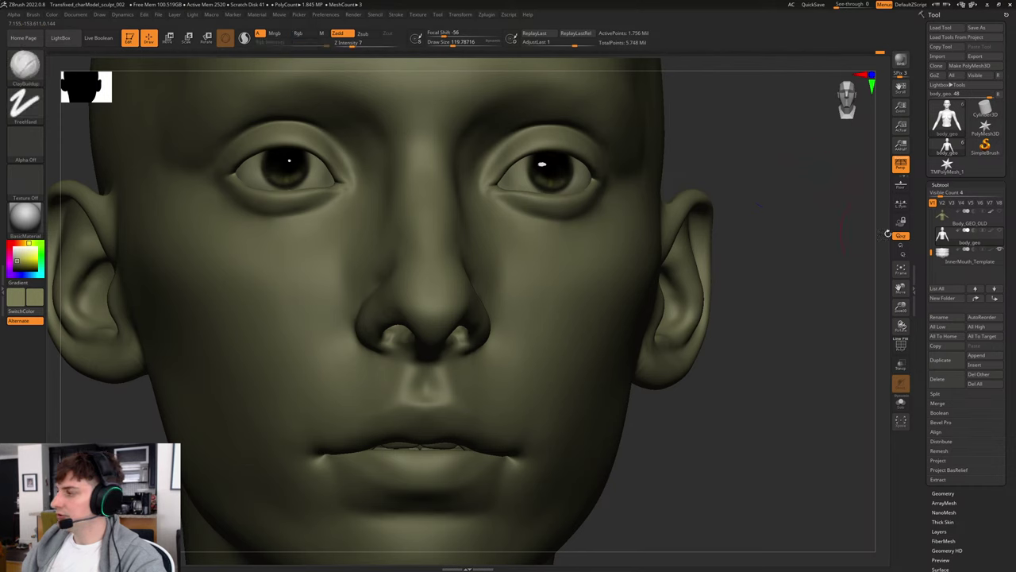
Step: Append a sphere as a new subtool of the character
click(984, 357)
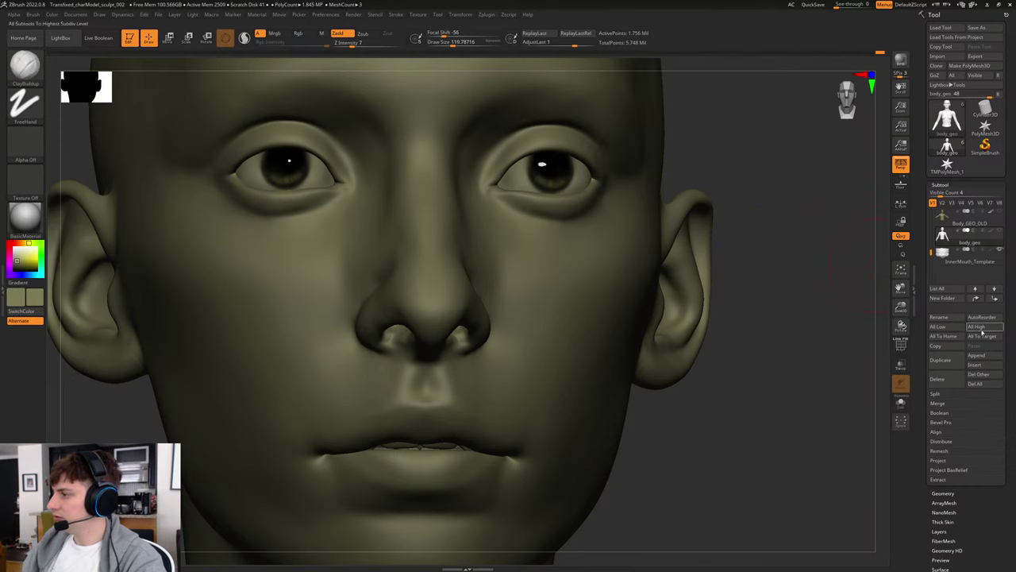
click(981, 357)
click(711, 371)
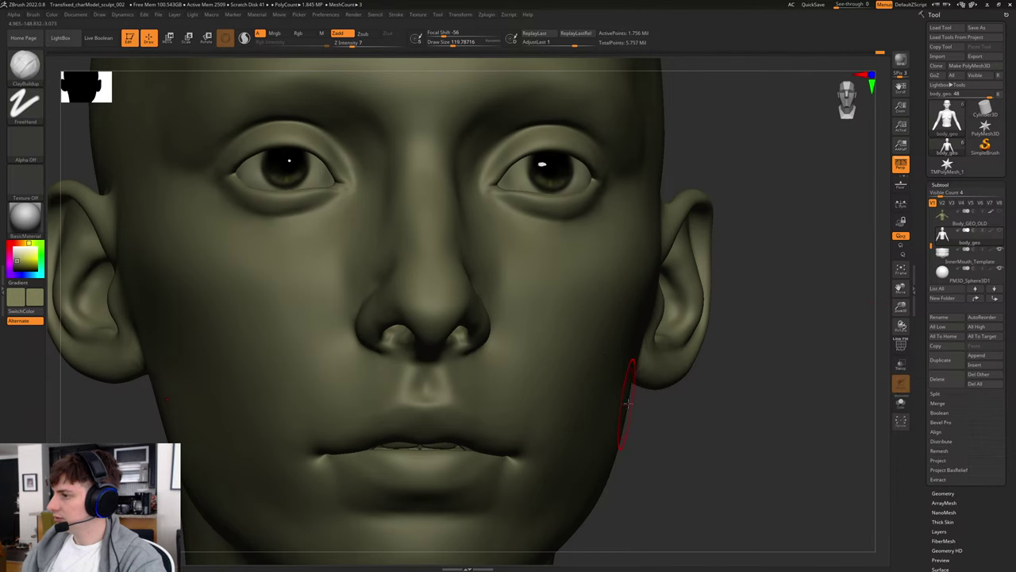
Step: Make the appended sphere the active subtool and move it up to the height of the character's head
alt+drag(798, 267, 442, 277)
alt+drag(655, 408, 529, 407)
alt+drag(551, 453, 670, 259)
ctrl+right_drag(669, 258, 649, 261)
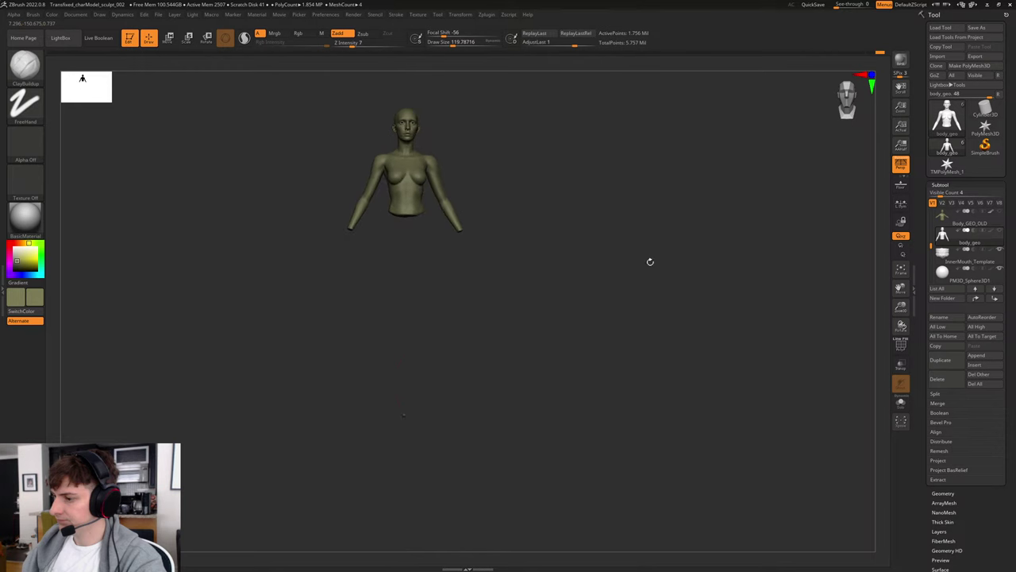
key(w)
drag(401, 367, 396, 348)
key(ctrl+z)
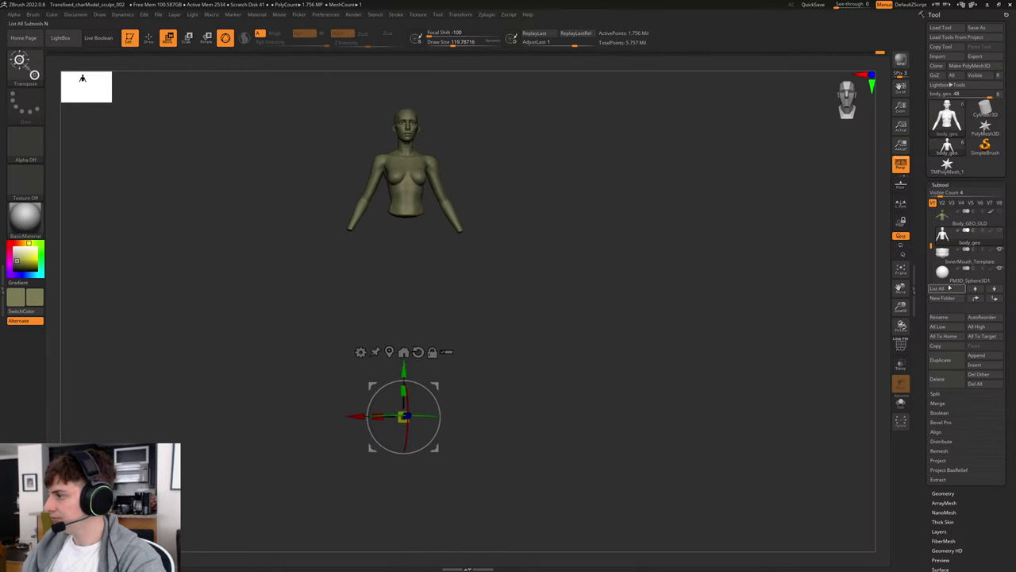
click(955, 278)
drag(400, 372, 405, 77)
Step: Move the sphere forward to the front of the face at eye level
click(999, 230)
alt+drag(503, 147, 513, 220)
key(f)
mouse_move(647, 233)
alt+mouse_down()
mouse_move(689, 271)
mouse_move(652, 289)
mouse_move(638, 244)
alt+mouse_up()
drag(518, 191, 573, 211)
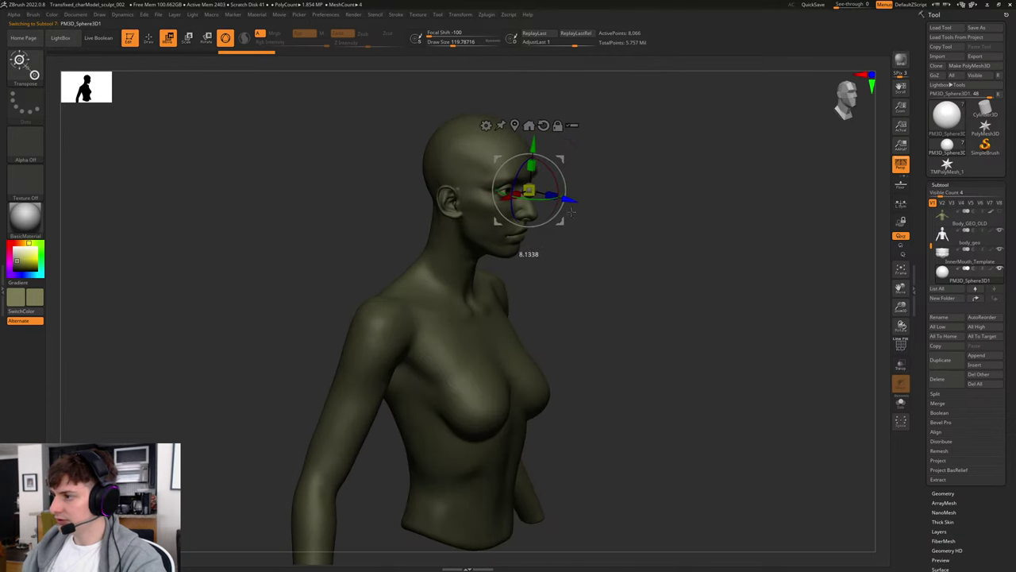
Step: Scale the sphere down to tear duct size and position it at the inner corner of the character's left eye
key(f)
alt+drag(800, 322, 625, 307)
mouse_move(626, 307)
mouse_down()
mouse_move(538, 308)
mouse_move(638, 300)
mouse_move(620, 308)
mouse_up()
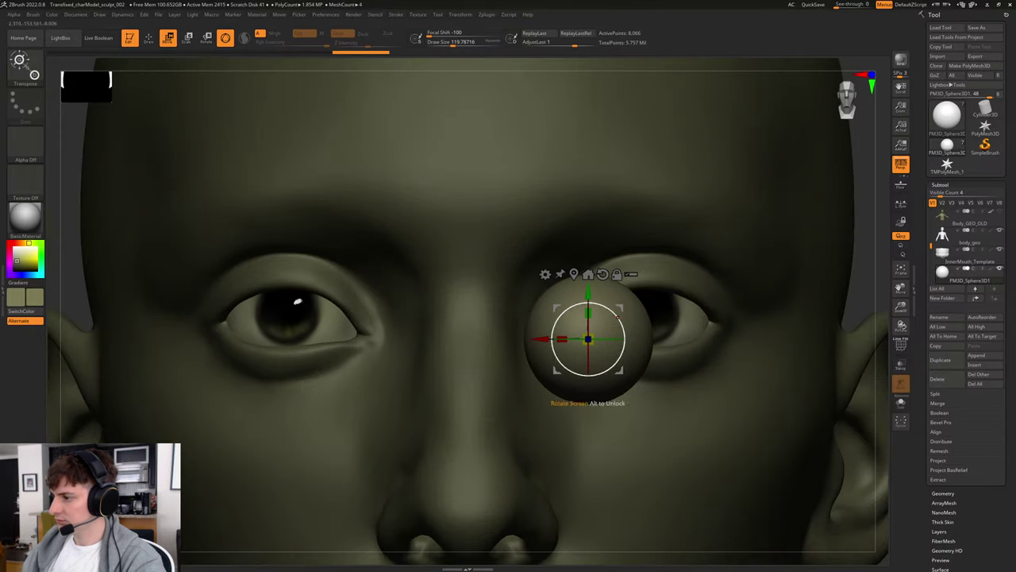
drag(589, 339, 550, 339)
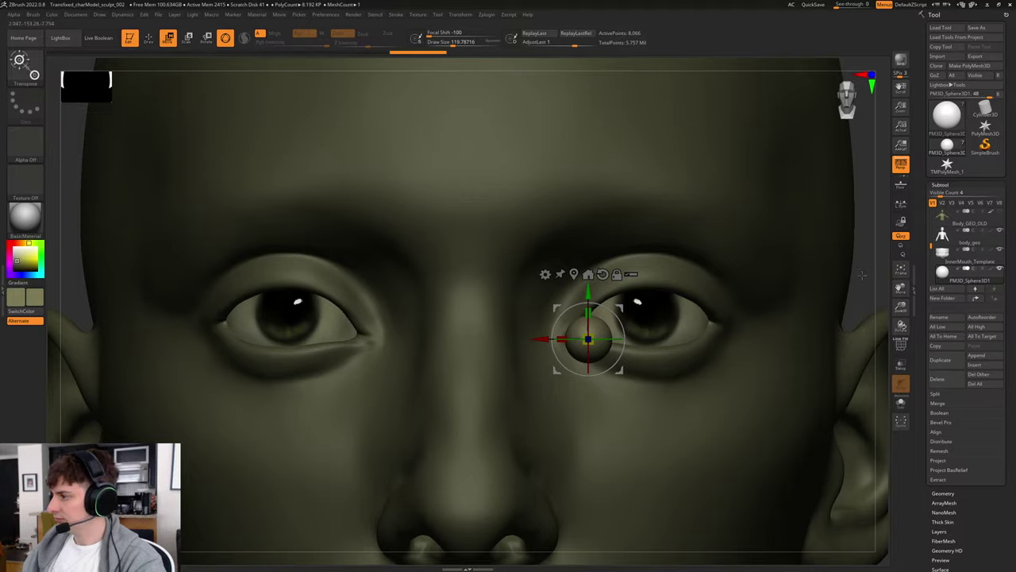
shift+drag(863, 274, 805, 277)
key(q)
mouse_move(521, 251)
mouse_down()
mouse_move(565, 321)
mouse_move(532, 341)
mouse_move(646, 338)
mouse_up()
key(w)
key(f)
drag(310, 268, 354, 267)
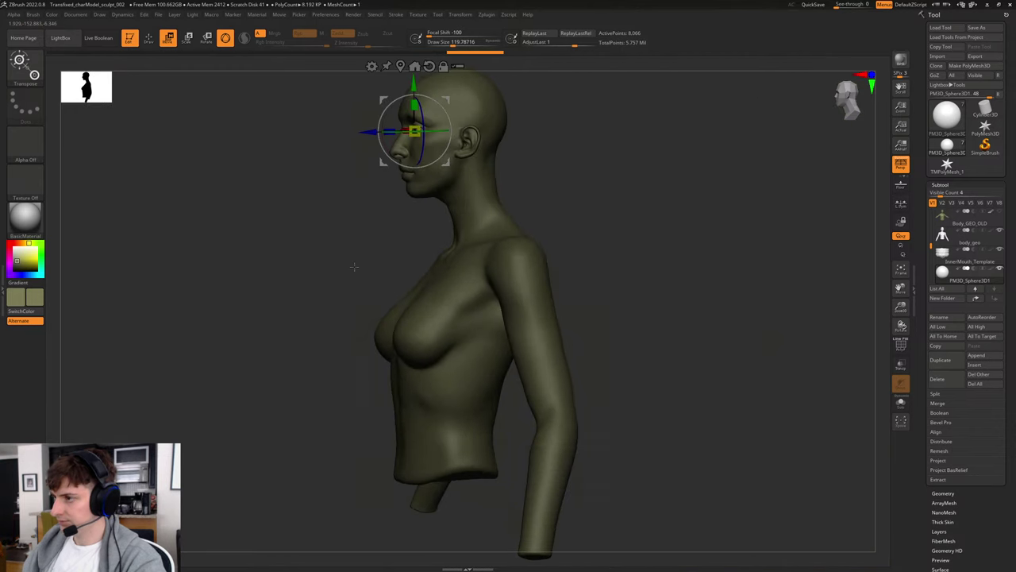
key(f)
drag(887, 408, 628, 315)
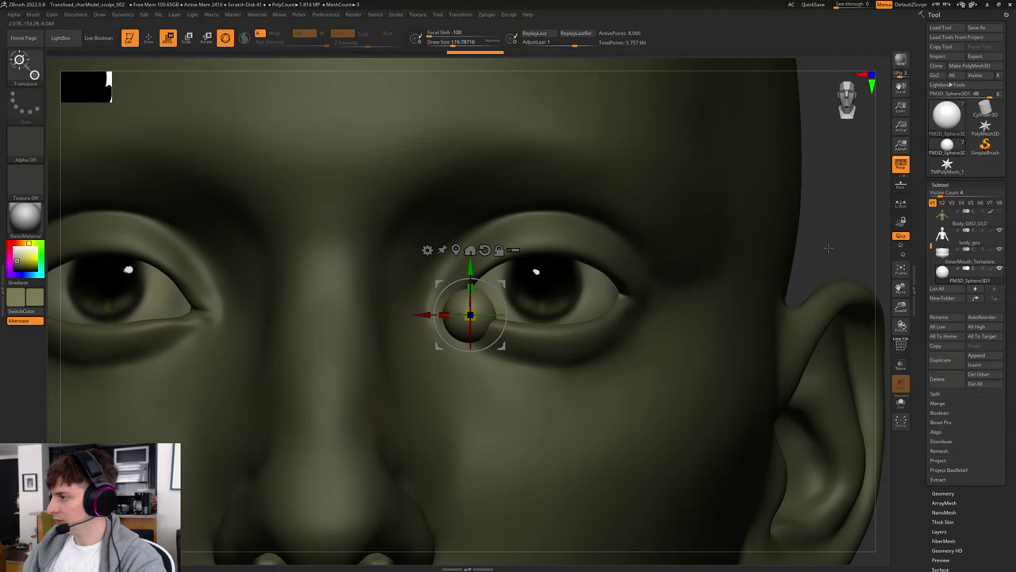
Step: Push the sphere into the inner eye corner with the Move brush, shaping it to fit between the eyelids
key(b)
key(m)
key(v)
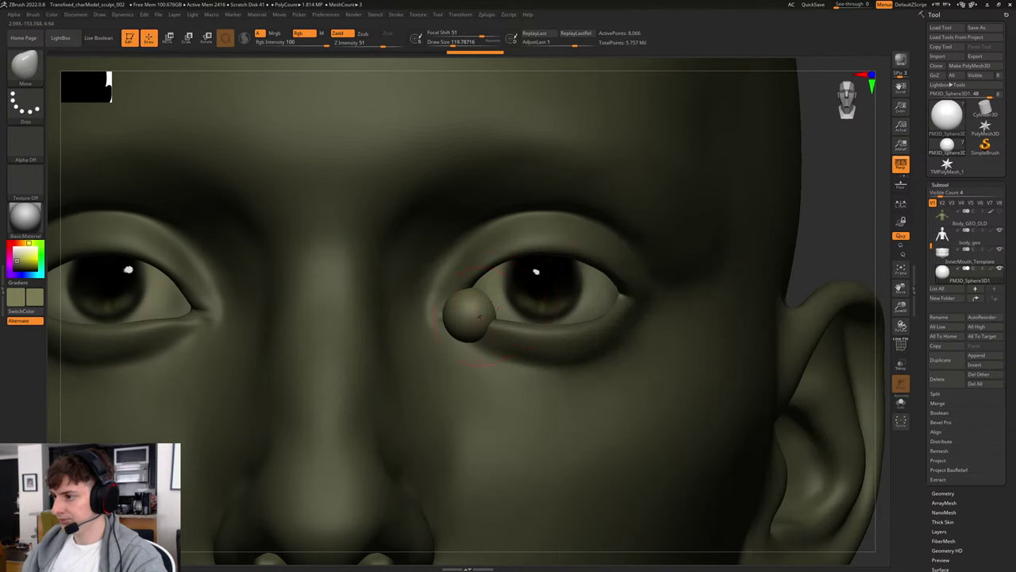
alt+drag(831, 241, 809, 219)
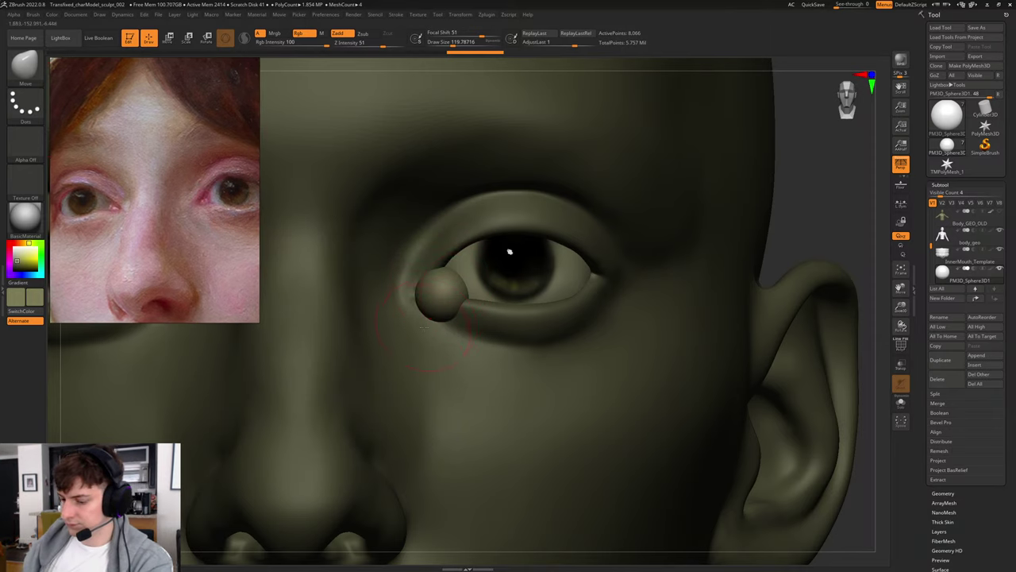
key(b)
key(m)
key(v)
key(s)
mouse_move(421, 283)
mouse_down()
mouse_move(441, 304)
mouse_move(433, 292)
mouse_move(443, 269)
mouse_move(429, 292)
mouse_up()
key(s)
mouse_move(449, 293)
mouse_down()
mouse_move(455, 299)
mouse_move(463, 286)
mouse_move(448, 276)
mouse_move(430, 295)
mouse_up()
mouse_move(780, 216)
mouse_down()
mouse_move(771, 210)
mouse_move(798, 244)
mouse_move(786, 248)
mouse_up()
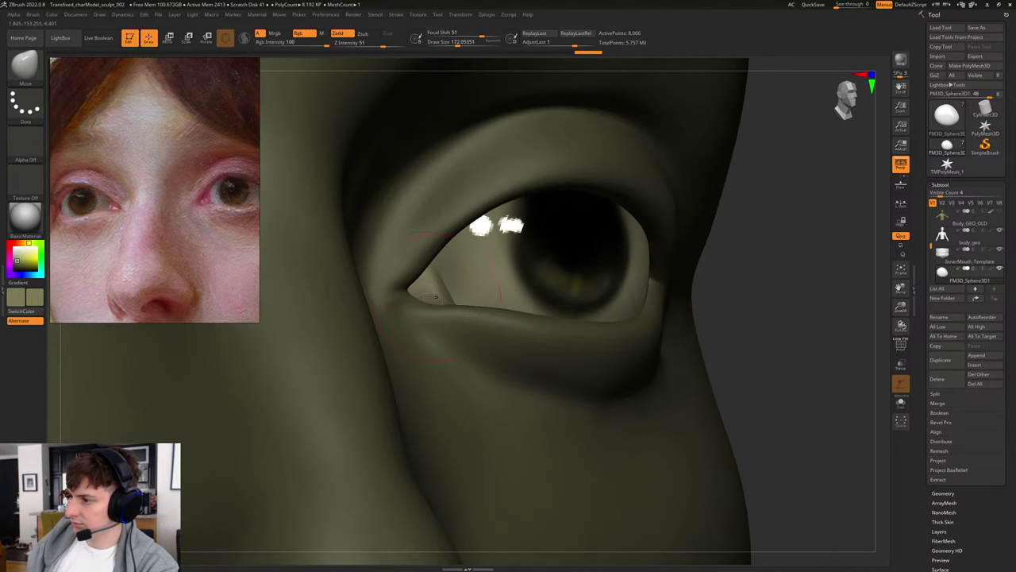
Step: Refine the tear duct's outline against the eyelids and eyeball with a smaller Move brush, undoing an unwanted stroke
drag(804, 306, 764, 325)
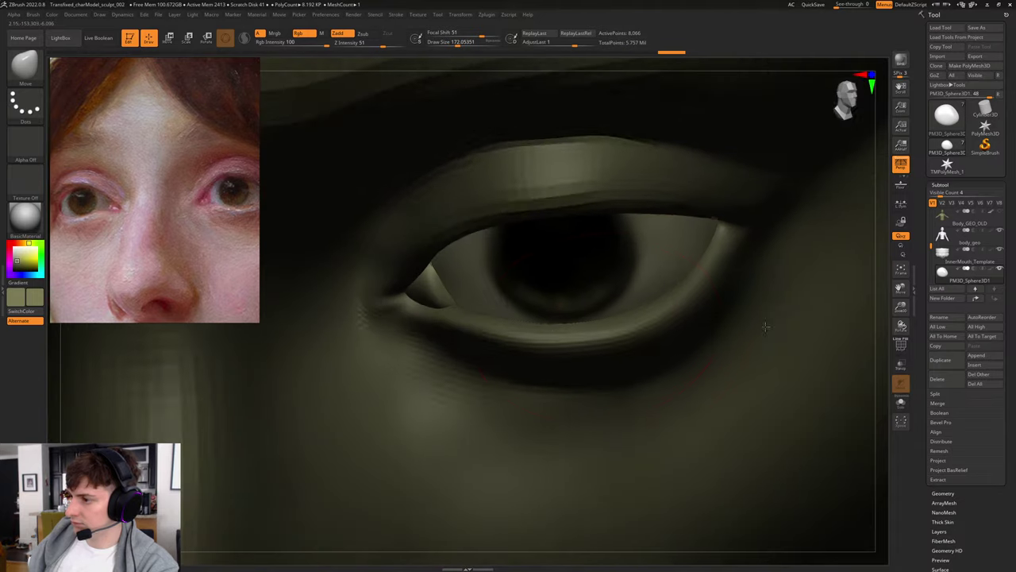
key(s)
click(406, 294)
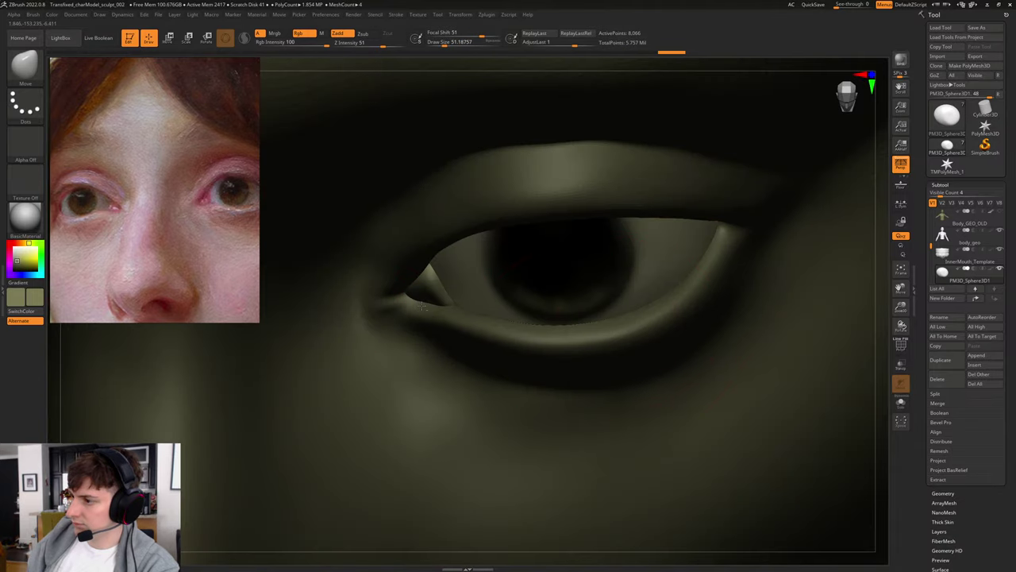
drag(422, 305, 484, 290)
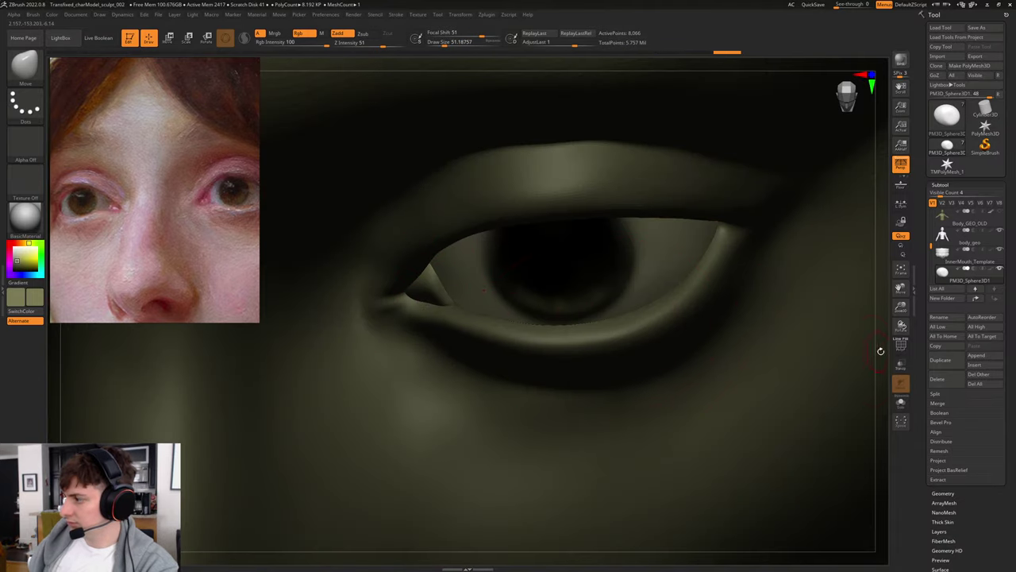
drag(880, 351, 875, 308)
key(ctrl+z)
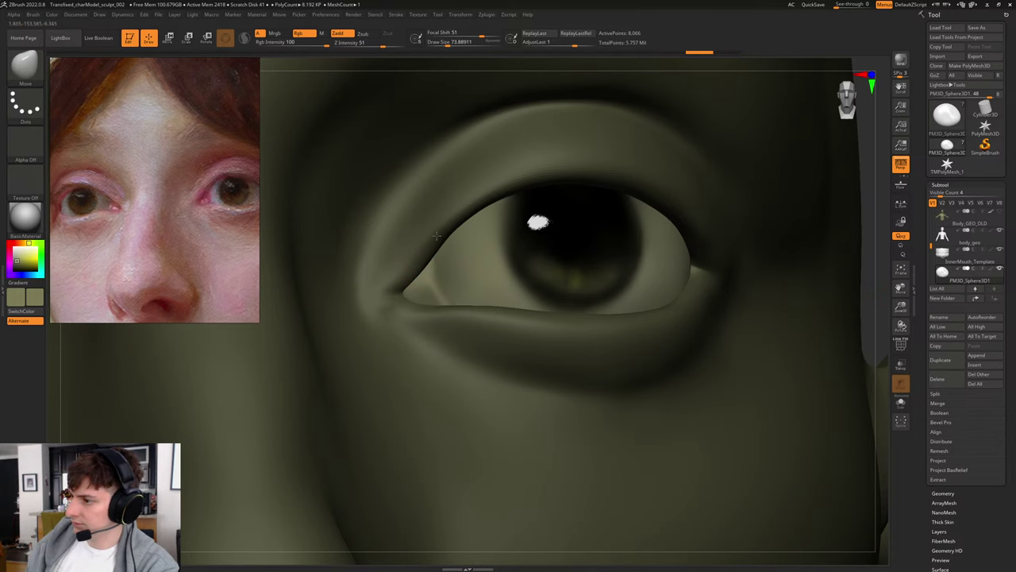
drag(436, 235, 434, 243)
key(])
key(])
key(])
key(])
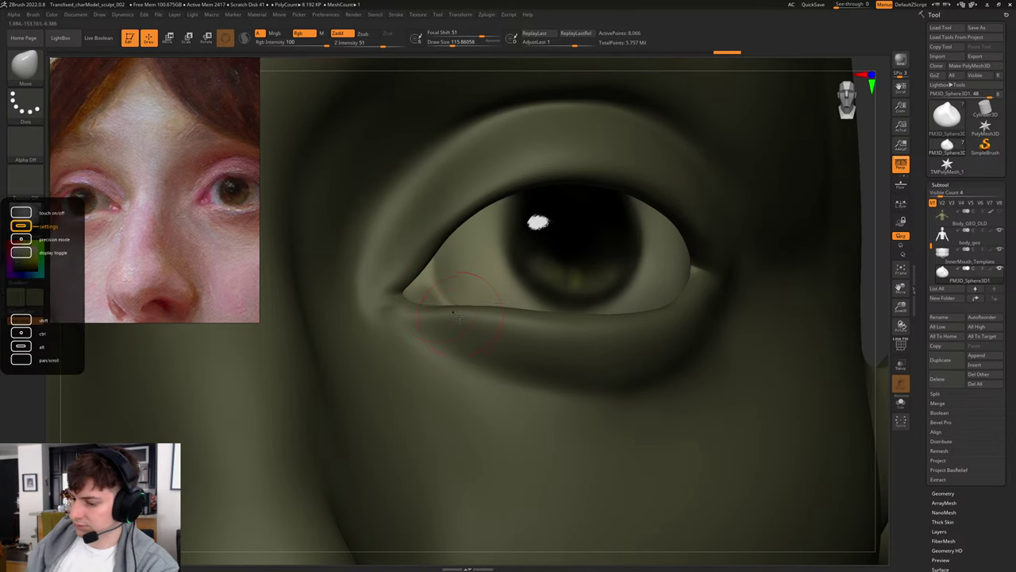
Step: Build up the fleshy volume of the tear duct in the inner eye corner with the ClayBuildup brush
key(b)
key(c)
key(b)
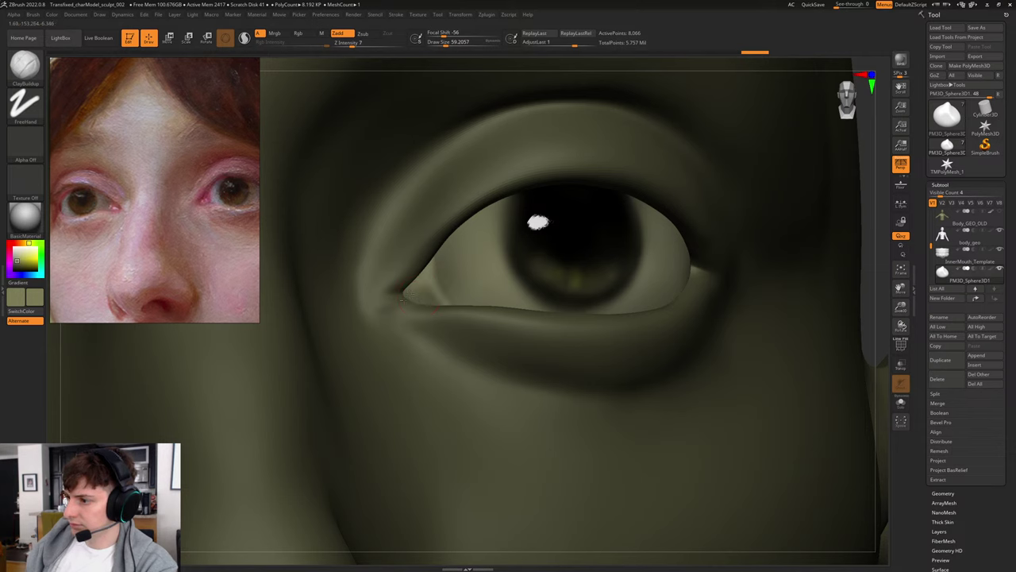
drag(420, 298, 423, 294)
mouse_move(424, 294)
mouse_down()
mouse_move(431, 286)
mouse_move(435, 298)
mouse_move(429, 274)
mouse_move(433, 298)
mouse_move(444, 300)
mouse_up()
key(s)
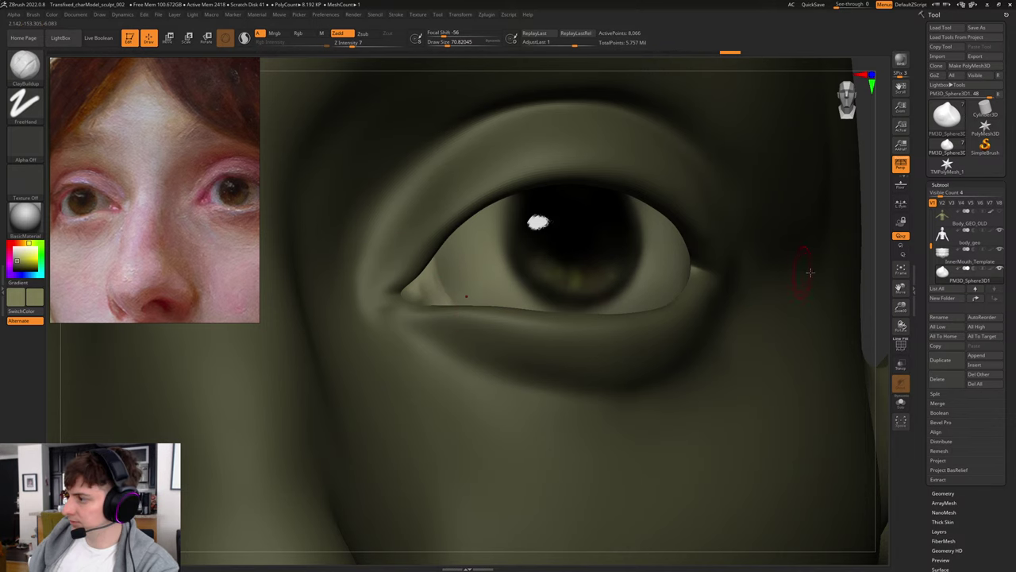
mouse_move(874, 287)
mouse_down()
mouse_move(865, 309)
mouse_move(892, 308)
mouse_up()
key(s)
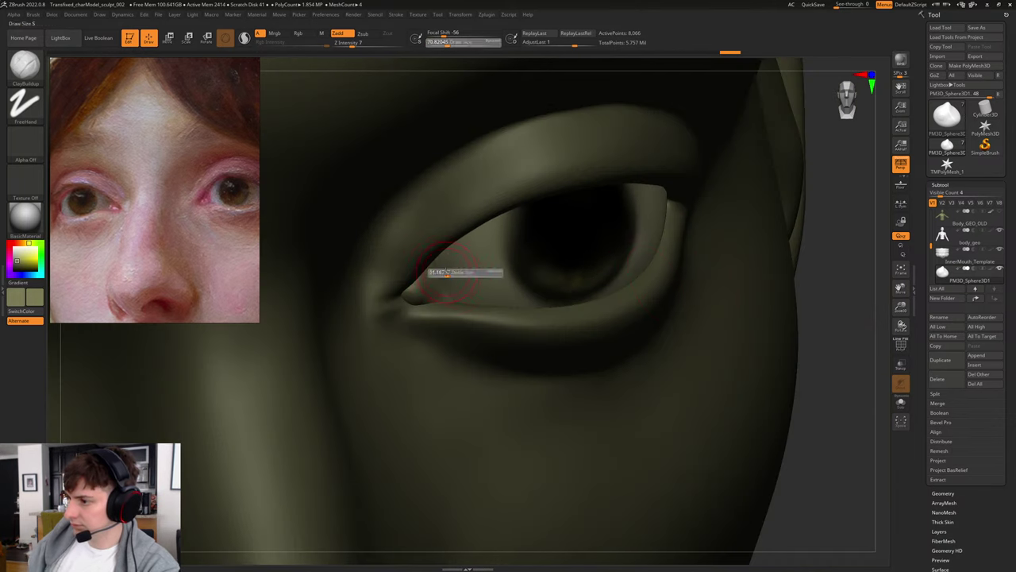
mouse_move(448, 274)
mouse_down()
mouse_move(445, 303)
mouse_move(442, 290)
mouse_up()
key(s)
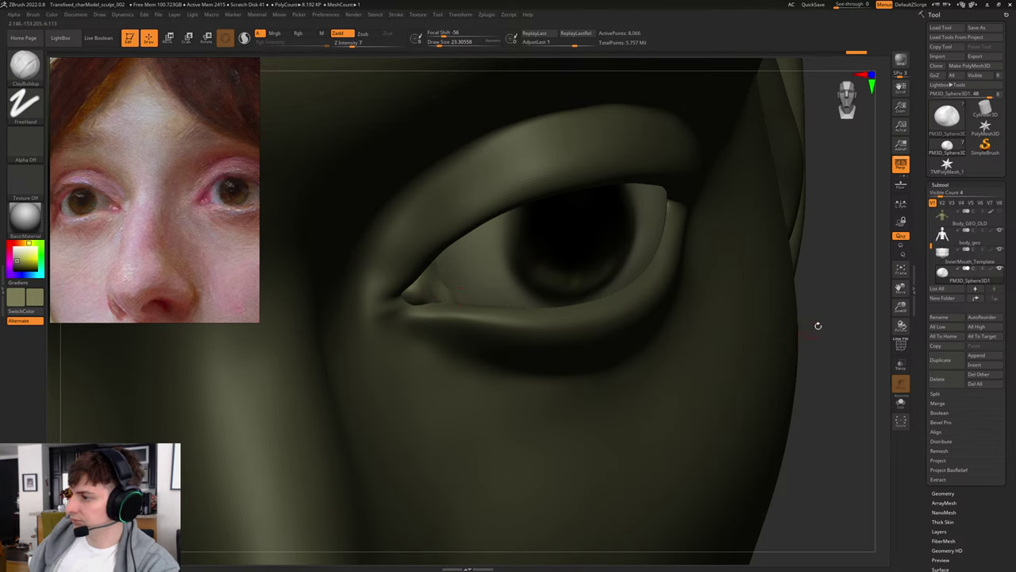
Step: Sculpt the tear duct's edge where it meets the eyeball with ClayBuildup, and smooth the surface
drag(819, 325, 817, 292)
key(s)
mouse_move(442, 261)
mouse_down()
mouse_move(452, 262)
mouse_move(440, 257)
mouse_move(472, 300)
mouse_up()
key(s)
drag(859, 232, 607, 233)
shift+drag(436, 274, 457, 292)
mouse_move(792, 178)
mouse_down()
mouse_move(798, 170)
mouse_move(777, 181)
mouse_up()
Step: Try building up the tear duct's edge along the eyeball with a small ClayBuildup brush, and undo the strokes
key(b)
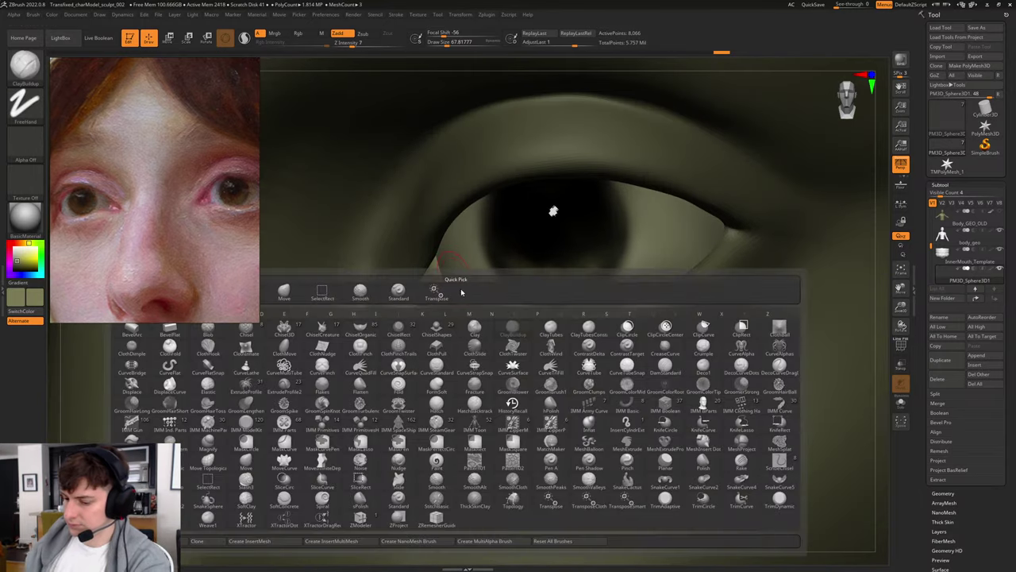
key(c)
key(b)
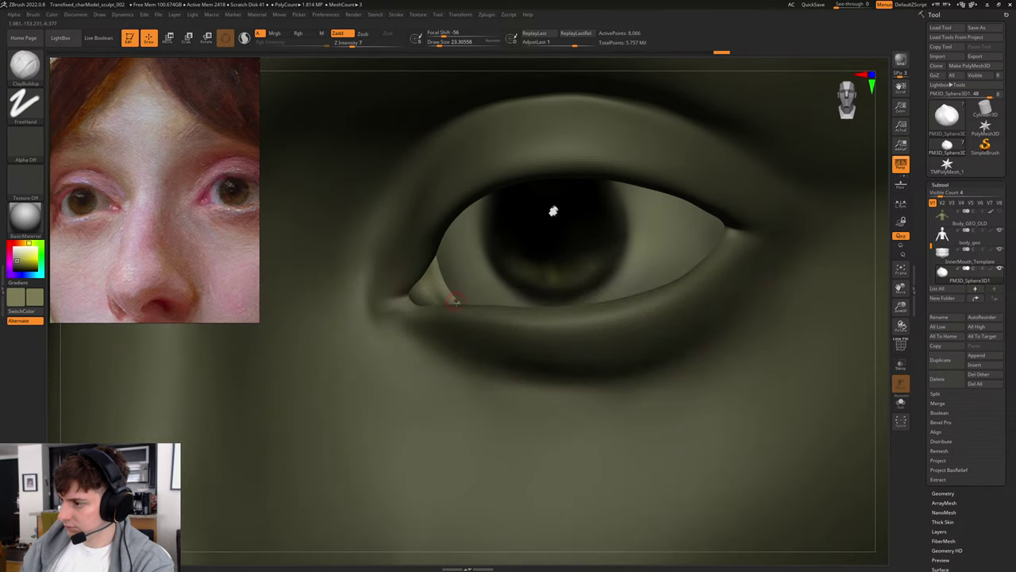
mouse_move(438, 256)
mouse_down()
mouse_move(458, 307)
mouse_move(454, 293)
mouse_up()
key(ctrl+z)
key(ctrl+z)
key(ctrl+z)
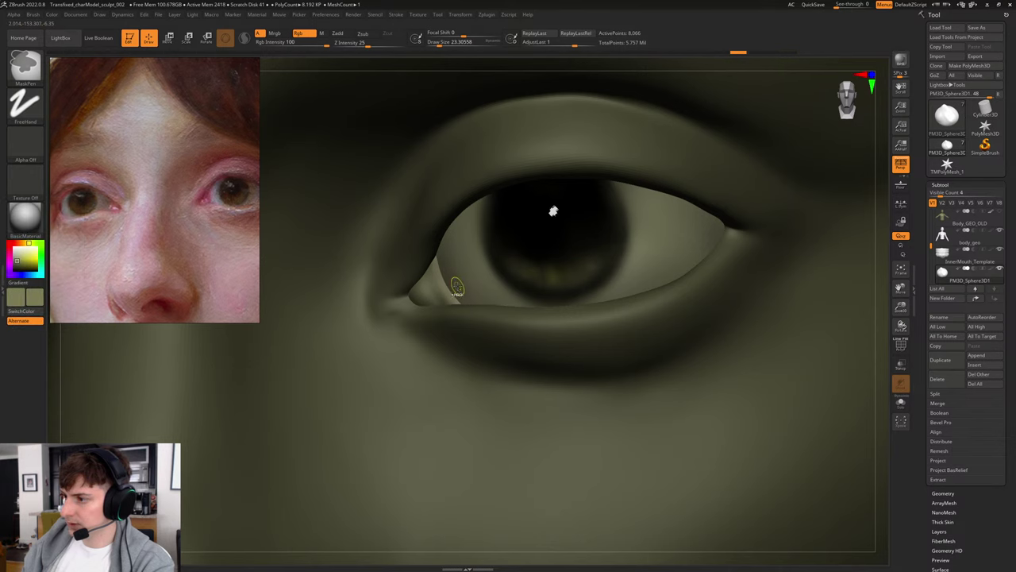
Step: Add raised folds to the tear duct with the Standard brush at Z intensity 12, and smooth them
key(b)
key(s)
key(t)
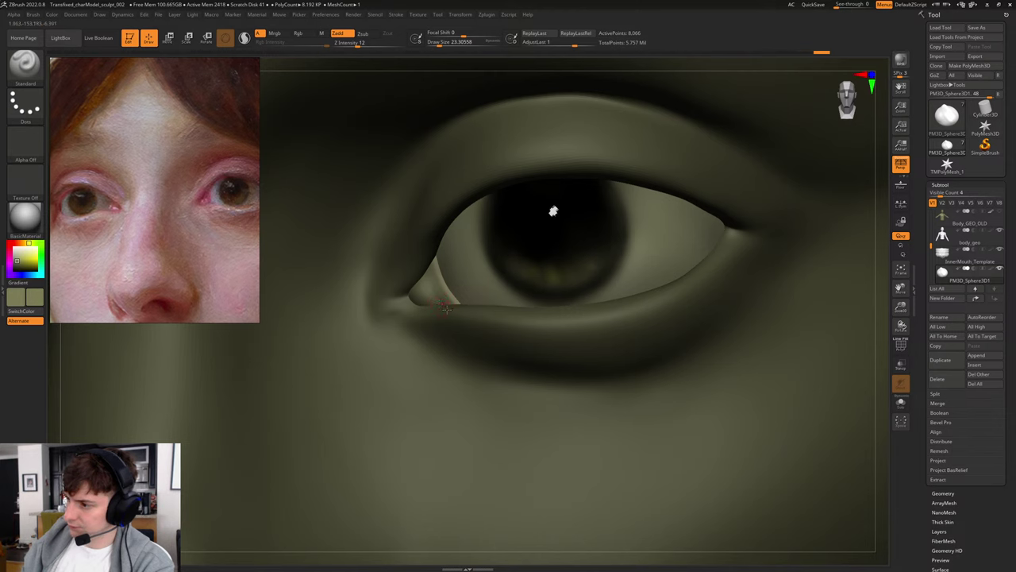
drag(446, 307, 432, 281)
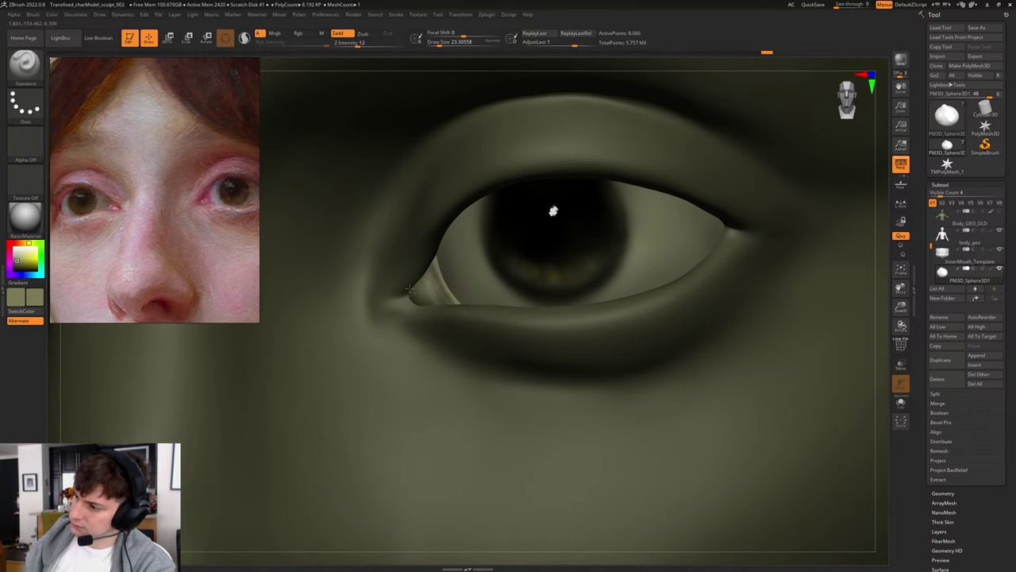
drag(410, 299, 422, 304)
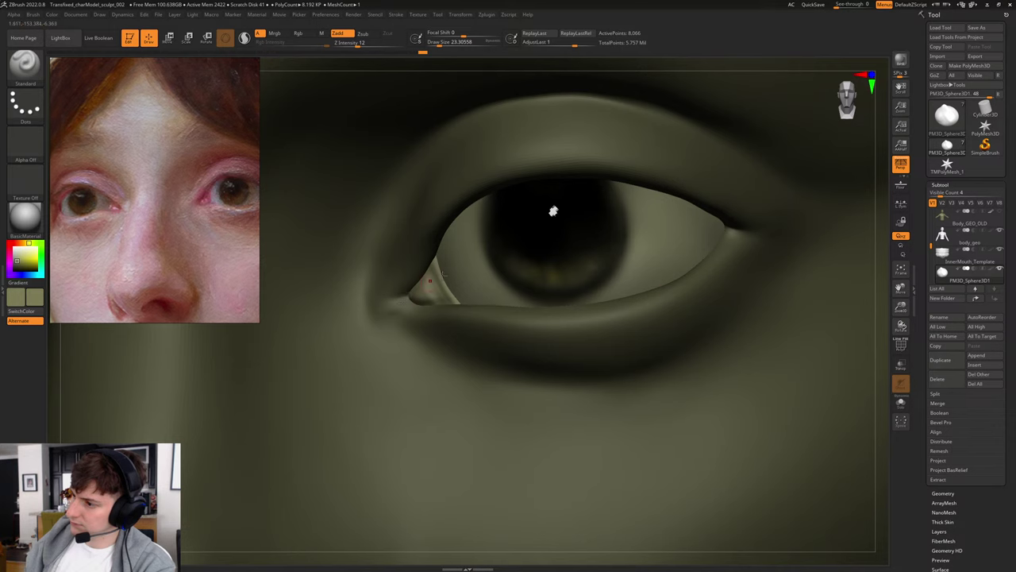
drag(886, 330, 838, 321)
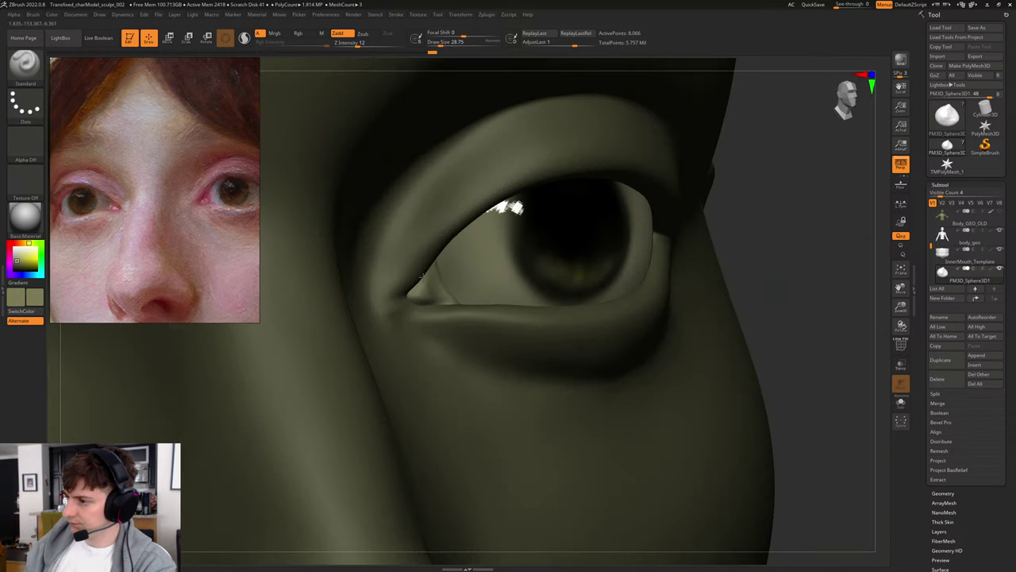
shift+drag(423, 291, 429, 301)
key(s)
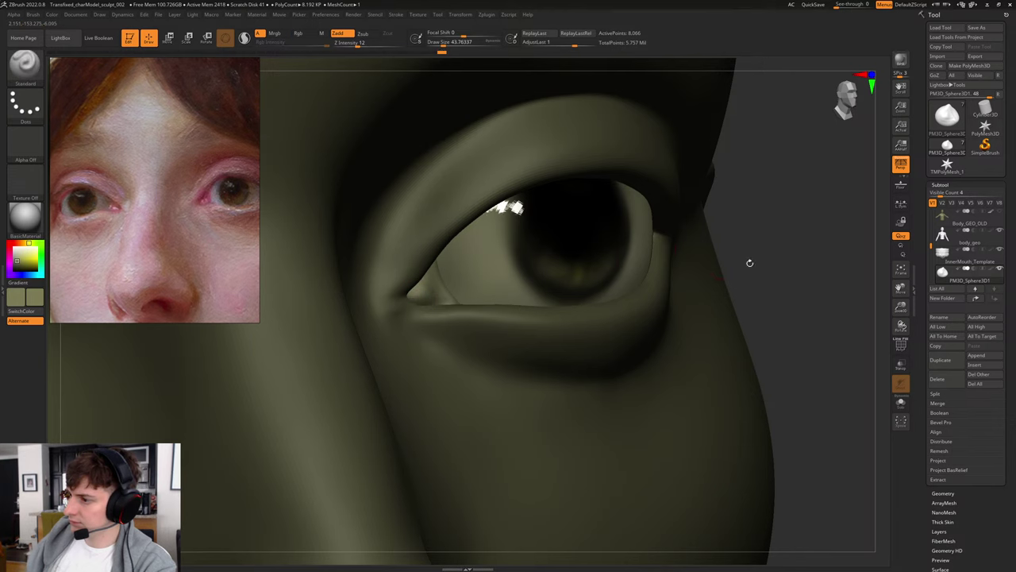
Step: Carve a fine crease into the tear duct with the DamStandard brush at a draw size of about 25
drag(749, 263, 780, 252)
key(b)
key(d)
key(s)
key(s)
drag(447, 287, 437, 290)
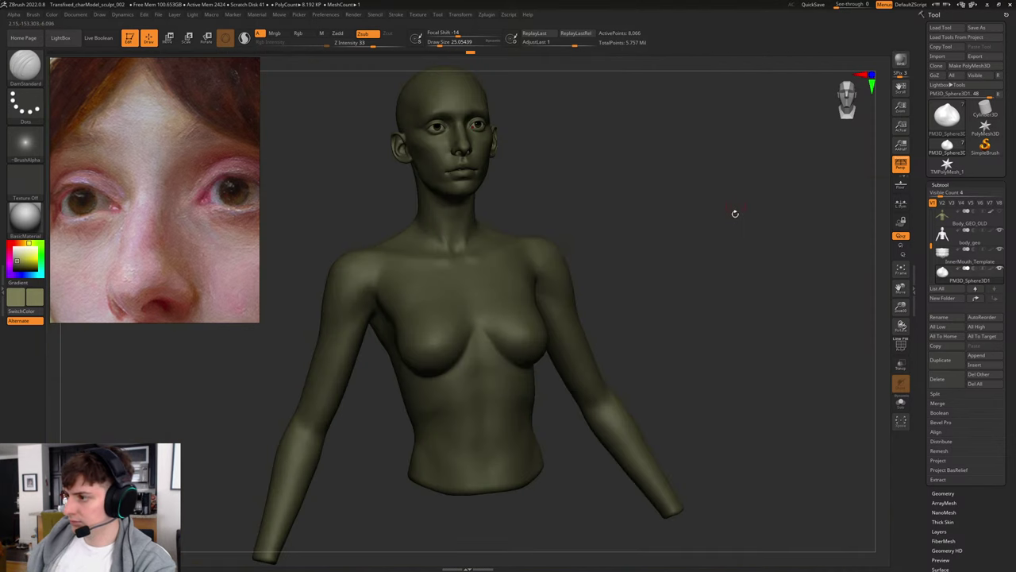
Step: Nudge the tear duct into the inner eye corner with the Move brush at a draw size of about 74
shift+drag(733, 211, 701, 257)
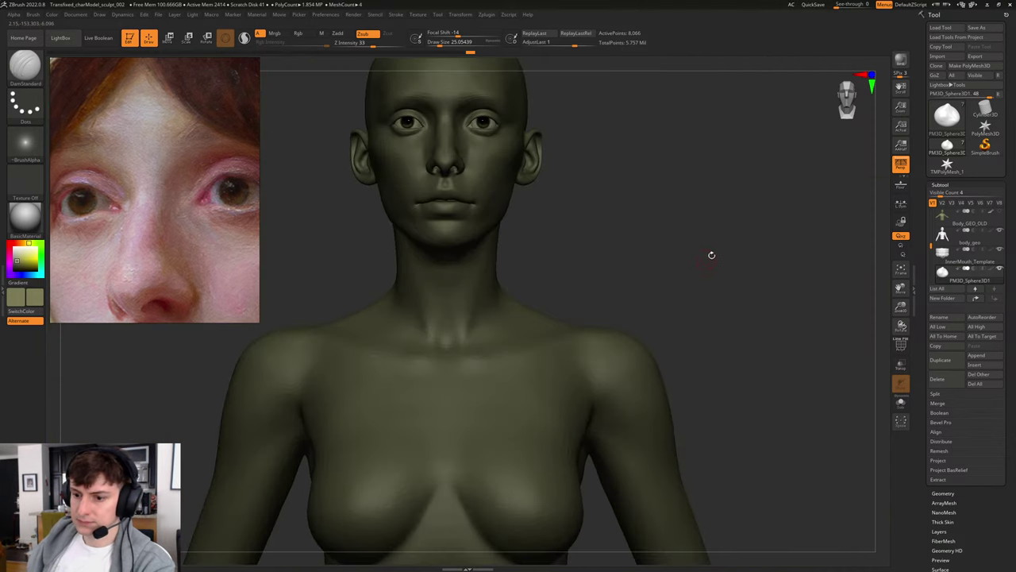
alt+drag(733, 208, 727, 336)
alt+drag(725, 231, 803, 283)
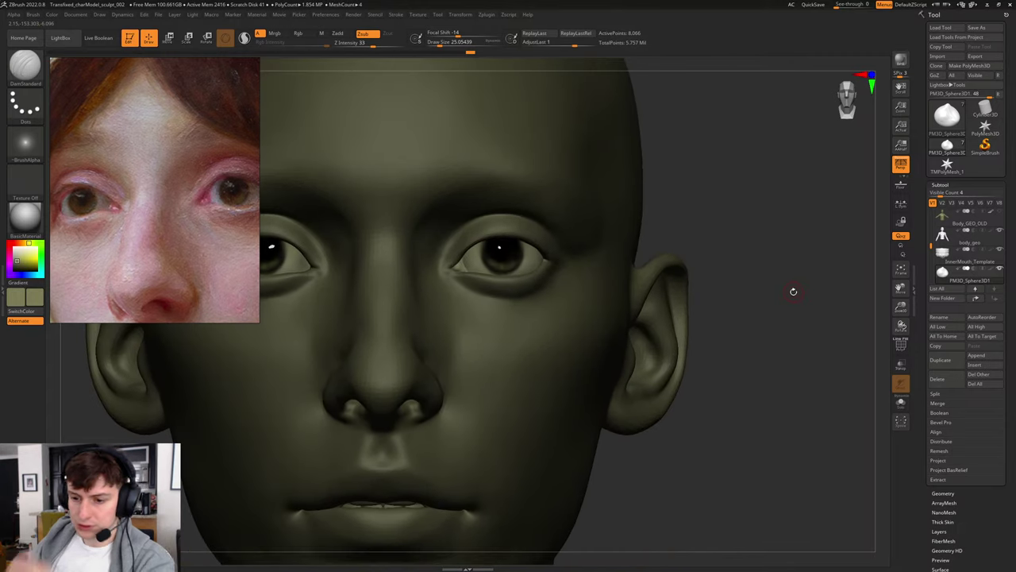
alt+drag(763, 230, 793, 230)
key(b)
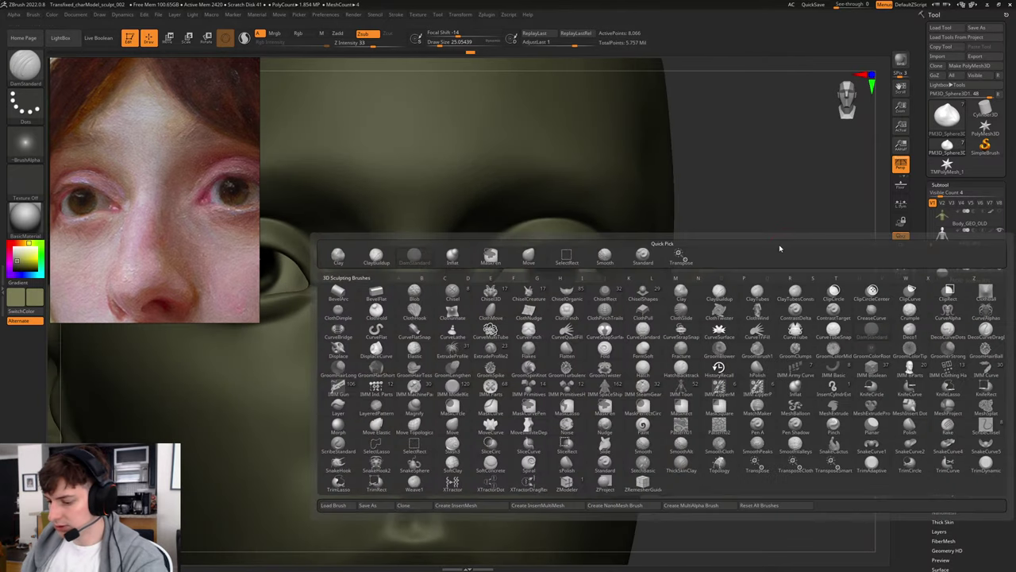
key(m)
key(v)
key(bracketright)
key(bracketright)
key(bracketright)
key(bracketright)
key(bracketright)
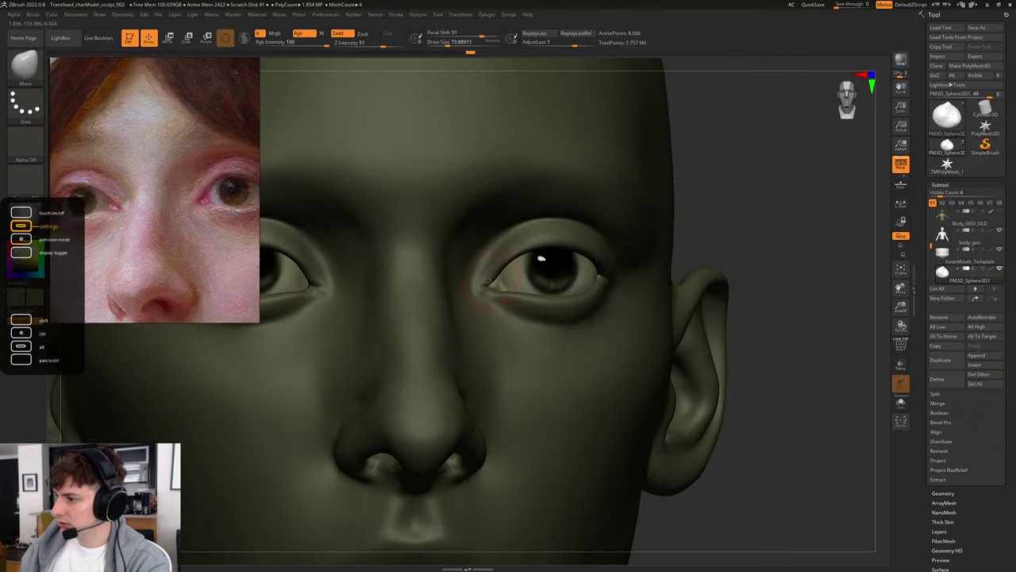
drag(489, 292, 488, 290)
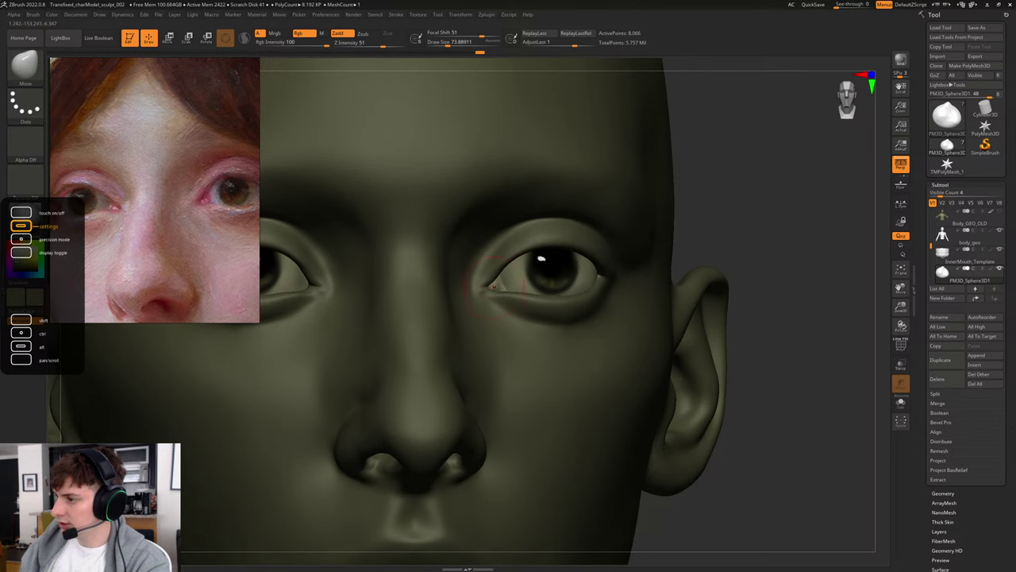
mouse_move(772, 254)
alt+mouse_down()
mouse_move(782, 247)
mouse_move(744, 266)
mouse_move(748, 240)
mouse_move(760, 261)
alt+mouse_up()
Step: Mirror and weld the tear duct so that the opposite eye gets a matching one
key(shift+f)
key(shift+f)
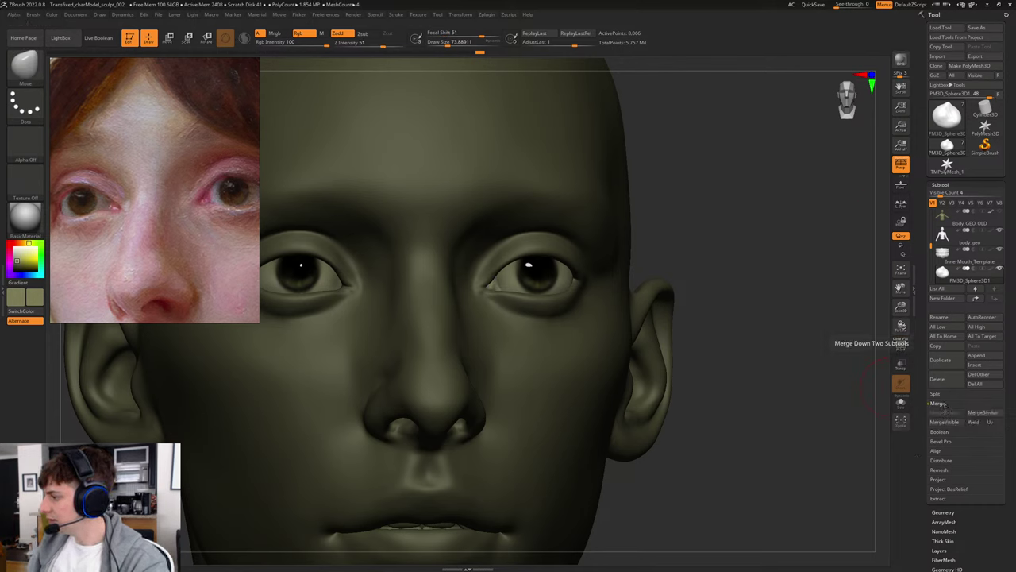
click(943, 493)
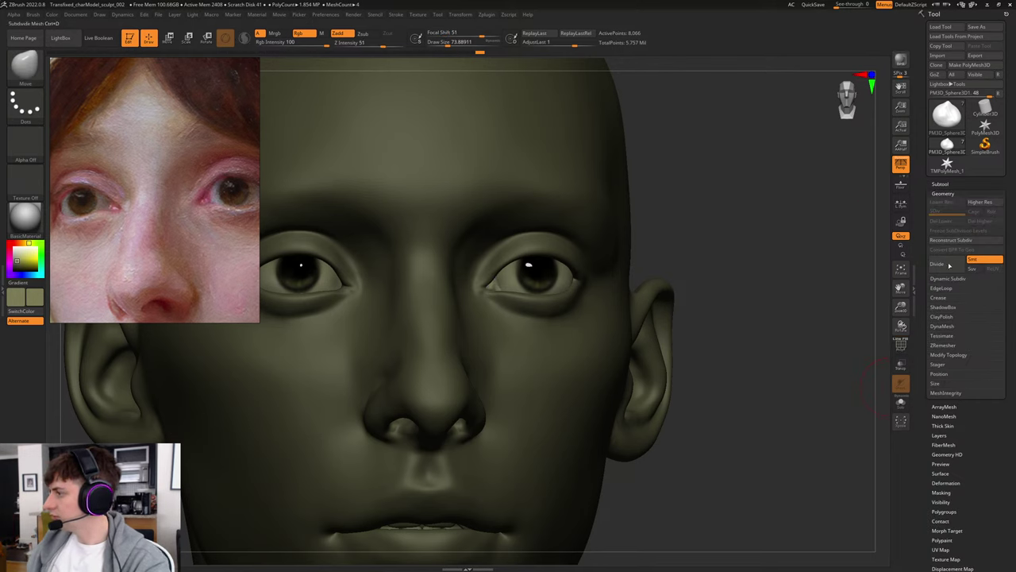
click(947, 356)
click(952, 384)
drag(767, 313, 700, 282)
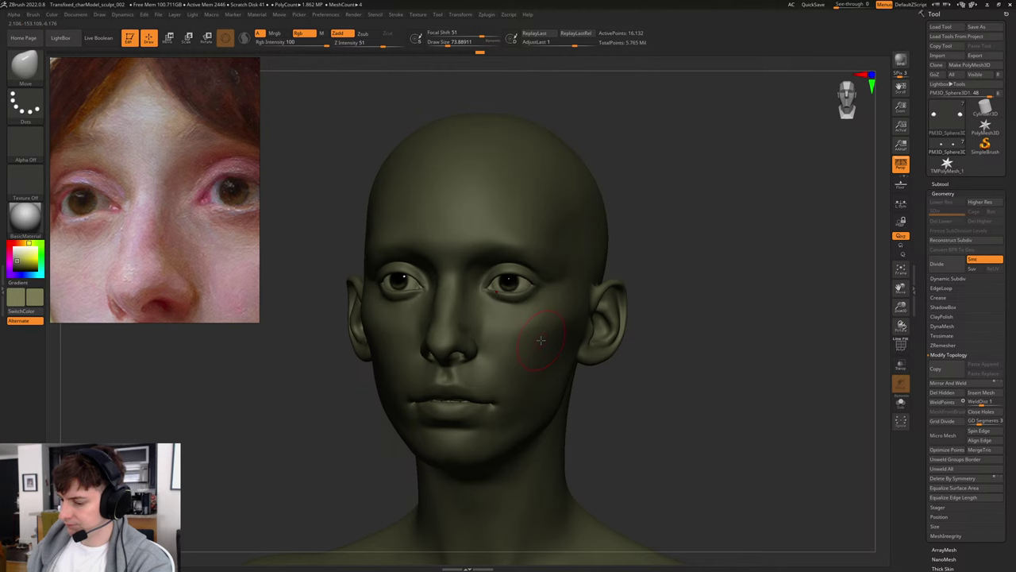
Step: Fill the tear ducts with colour R 93, G 92, B 65 in Rgb mode, and reposition the reference image away from the colour palette
key(c)
alt+drag(704, 280, 794, 330)
key(b)
key(s)
key(t)
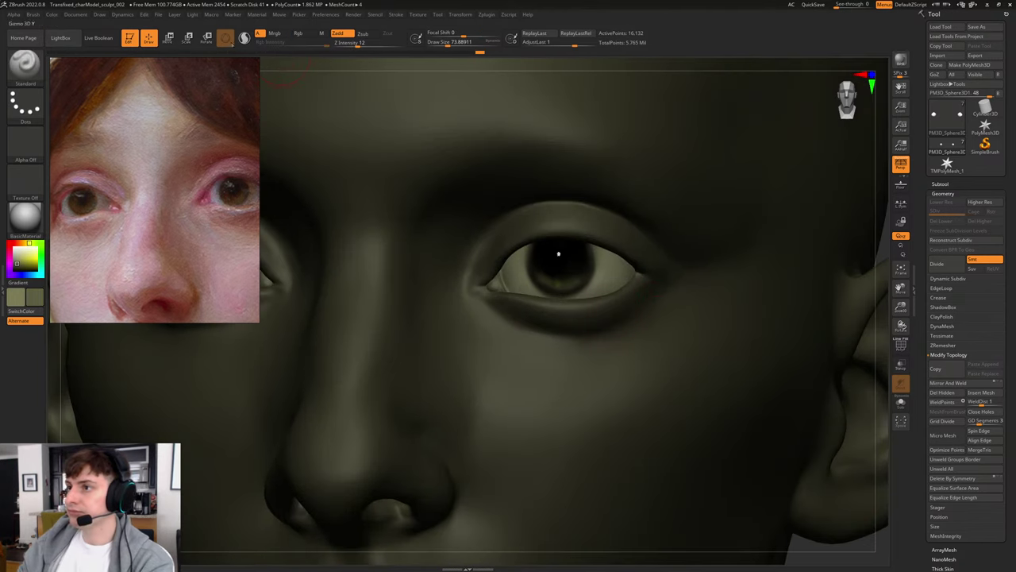
click(298, 34)
click(58, 18)
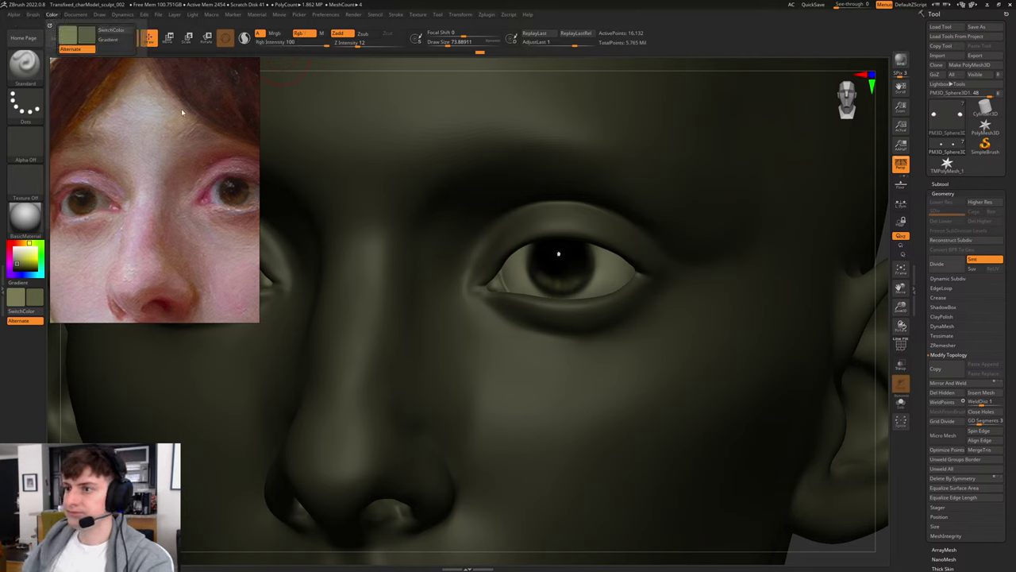
middle_drag(181, 109, 199, 316)
right_drag(167, 215, 306, 439)
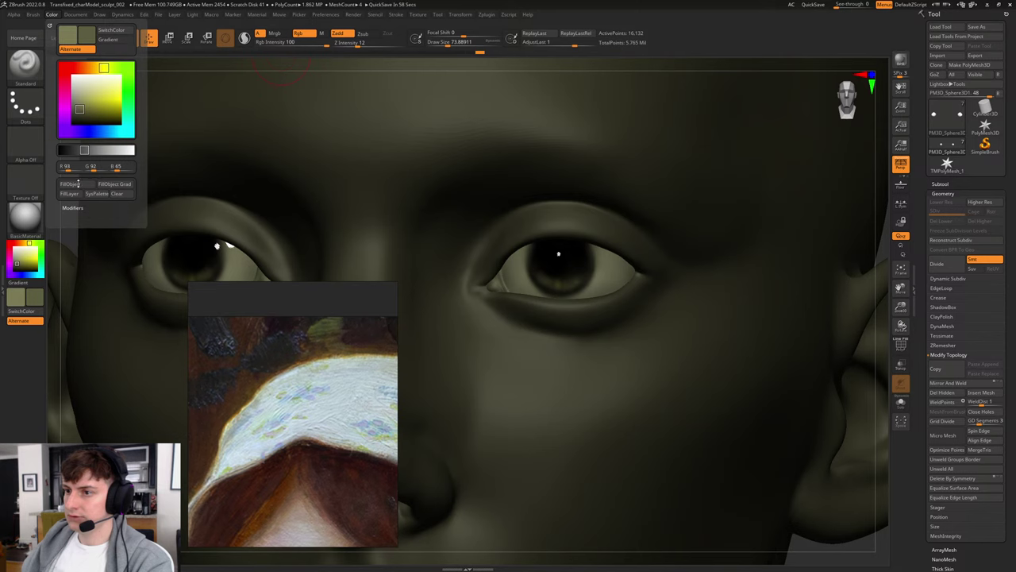
drag(233, 295, 184, 209)
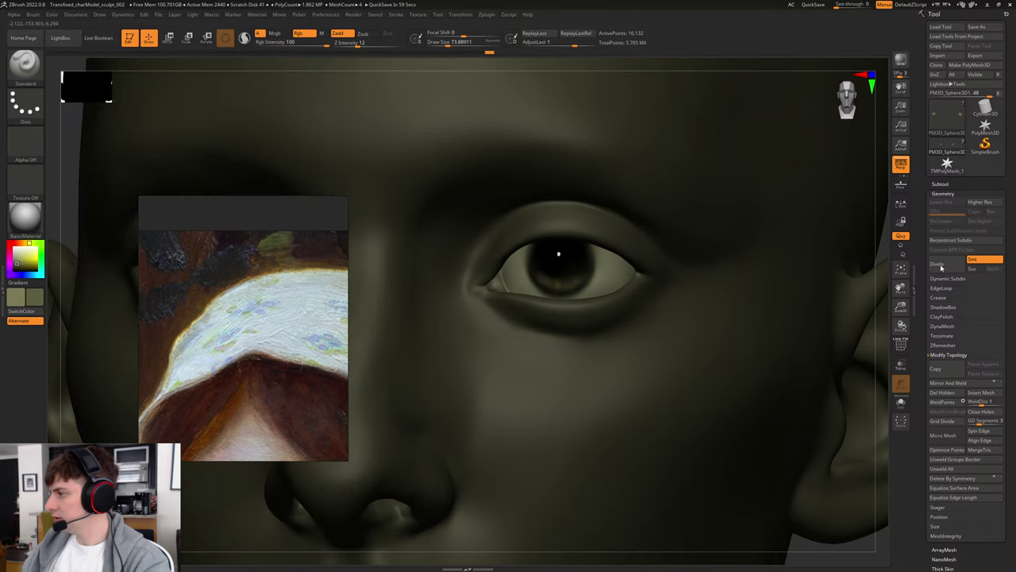
Step: Activate the body_geo subtool and fill it with the colour R 121, G 119, B 86
click(940, 184)
click(965, 220)
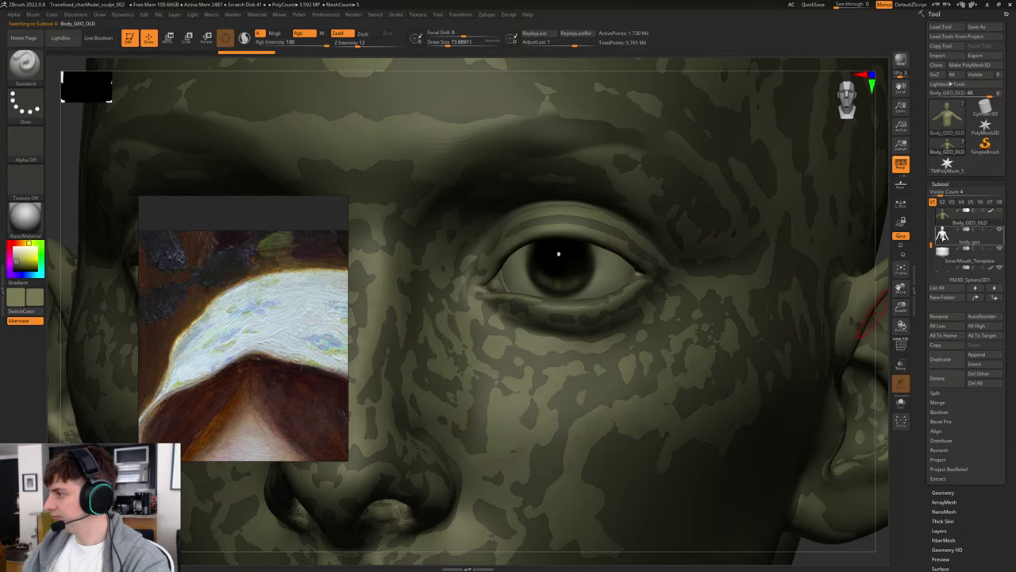
click(952, 240)
click(970, 224)
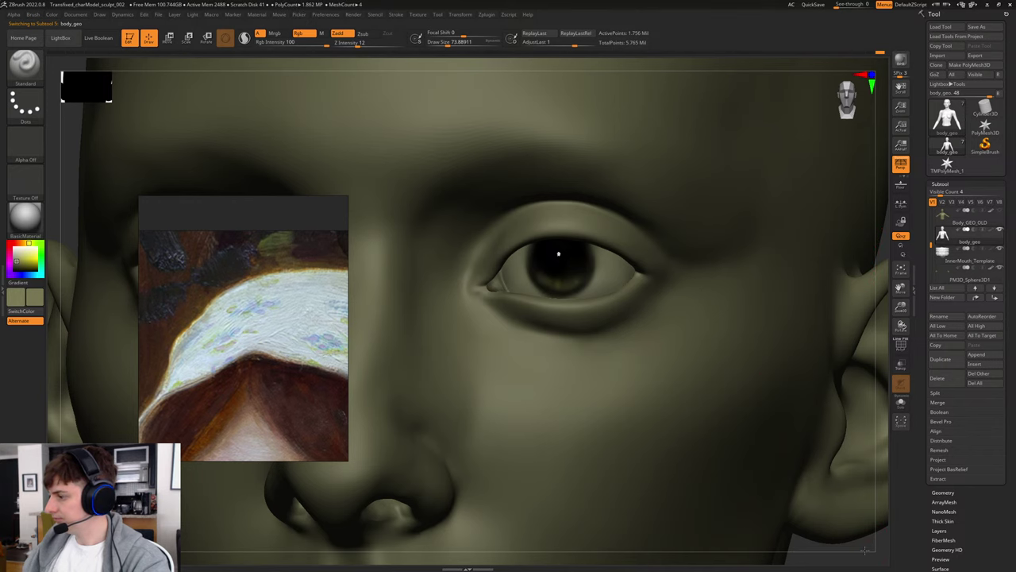
alt+drag(865, 550, 744, 418)
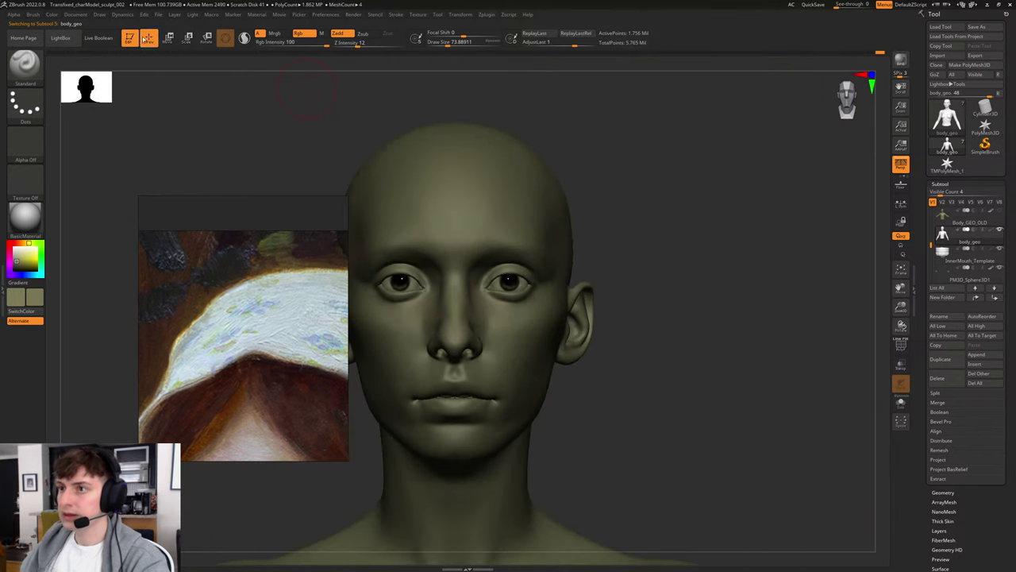
click(51, 16)
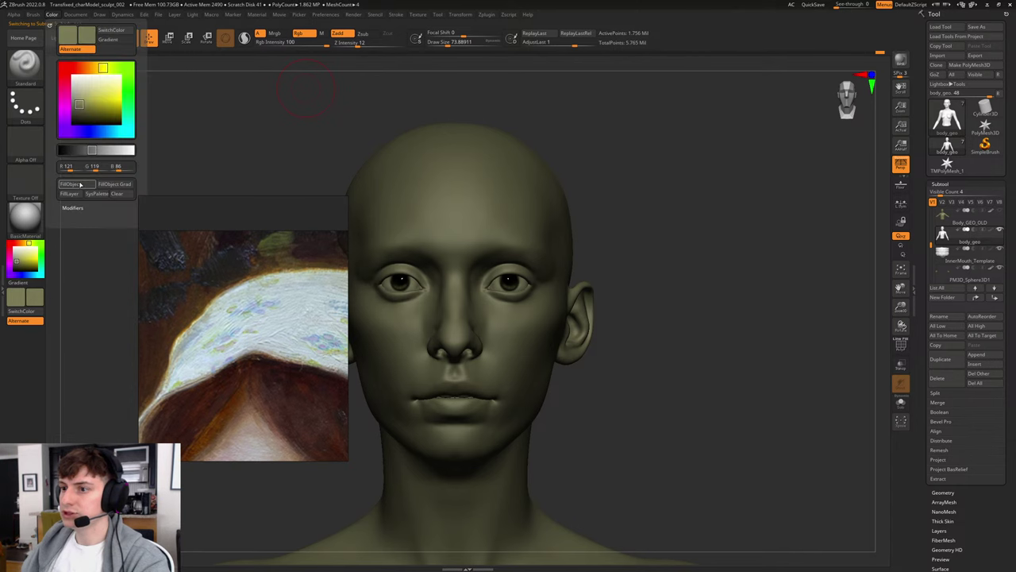
click(80, 184)
Step: Sample a darker olive from a temporary mask patch on the cheek, and fill the tear ducts with R 61, G 60, B 44
alt+drag(648, 225, 707, 295)
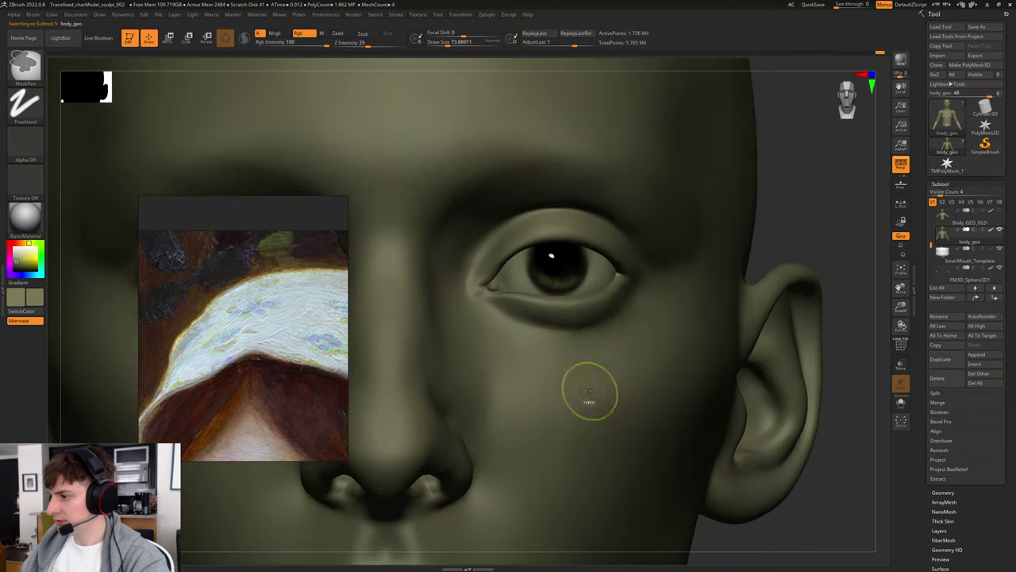
drag(590, 395, 586, 377)
key(c)
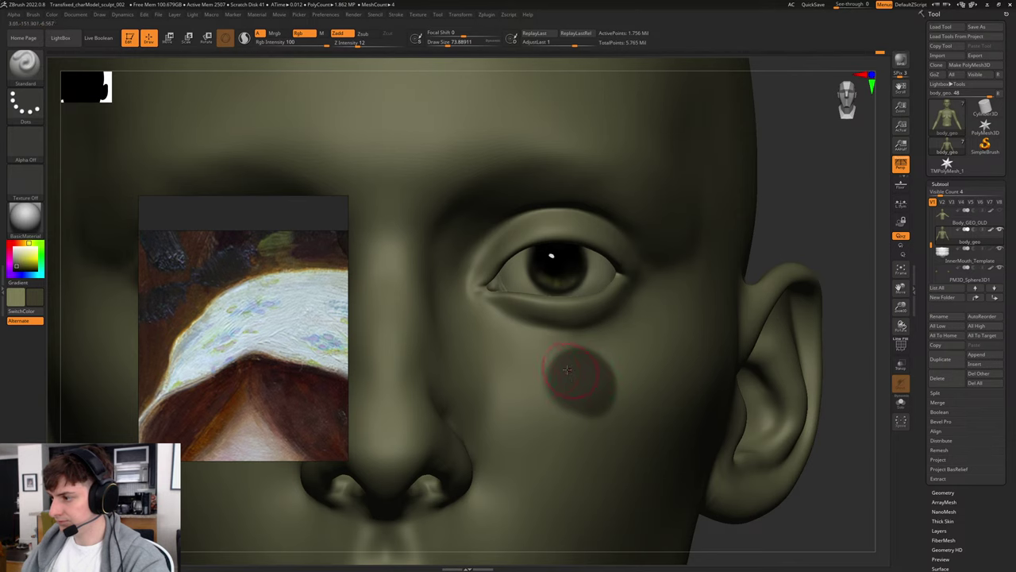
ctrl+click(834, 225)
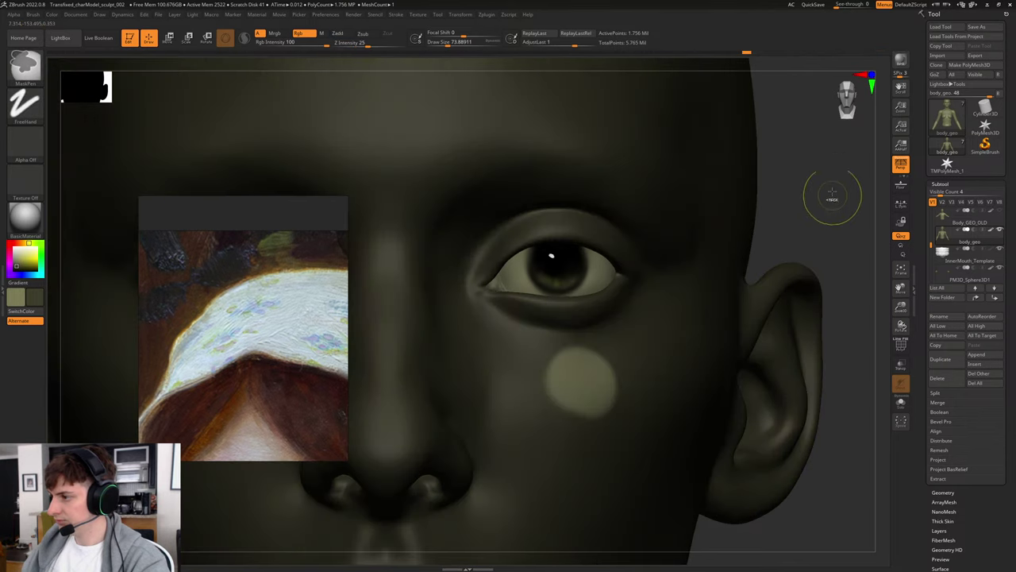
ctrl+drag(833, 186, 846, 208)
alt+click(510, 281)
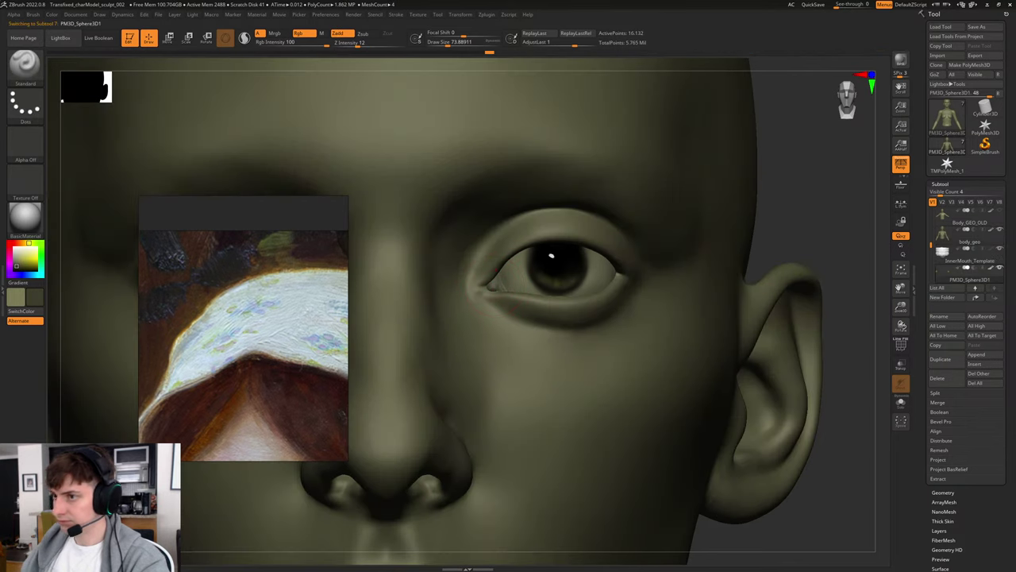
click(53, 15)
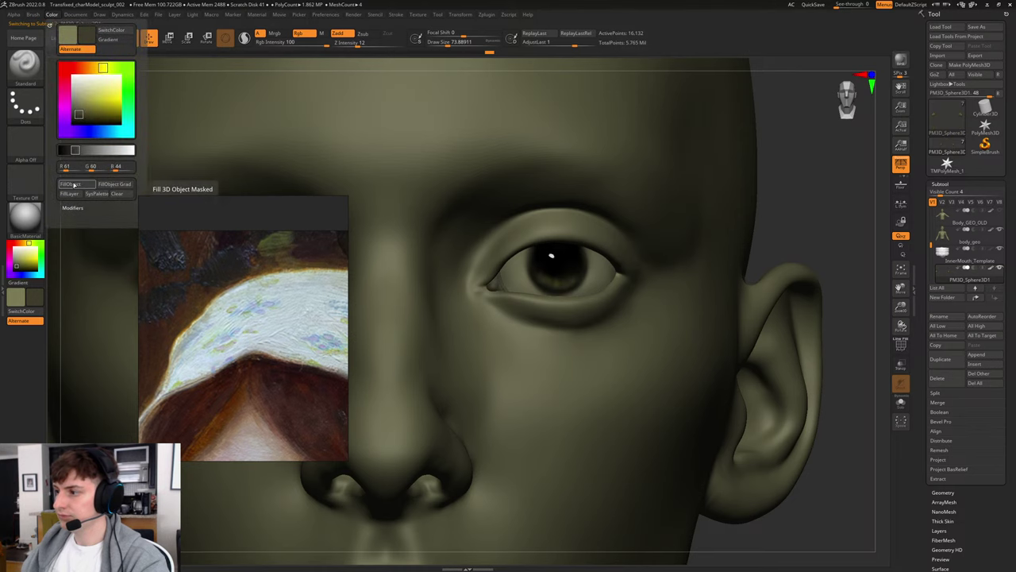
drag(841, 209, 786, 204)
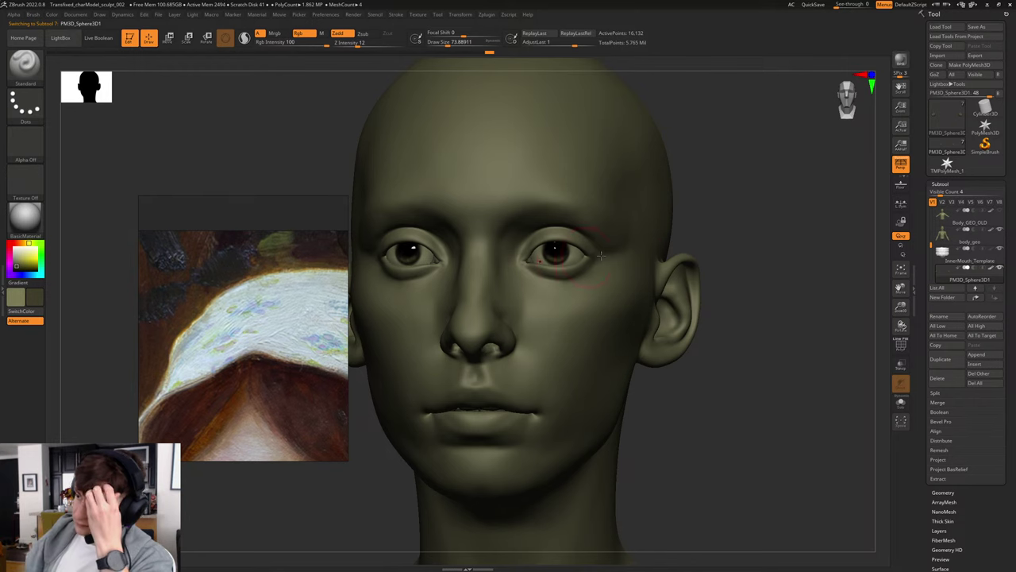
Step: Reframe the reference painting to show the face with the headscarf, and compare the sculpted head with it from several angles
right_drag(731, 234, 675, 258)
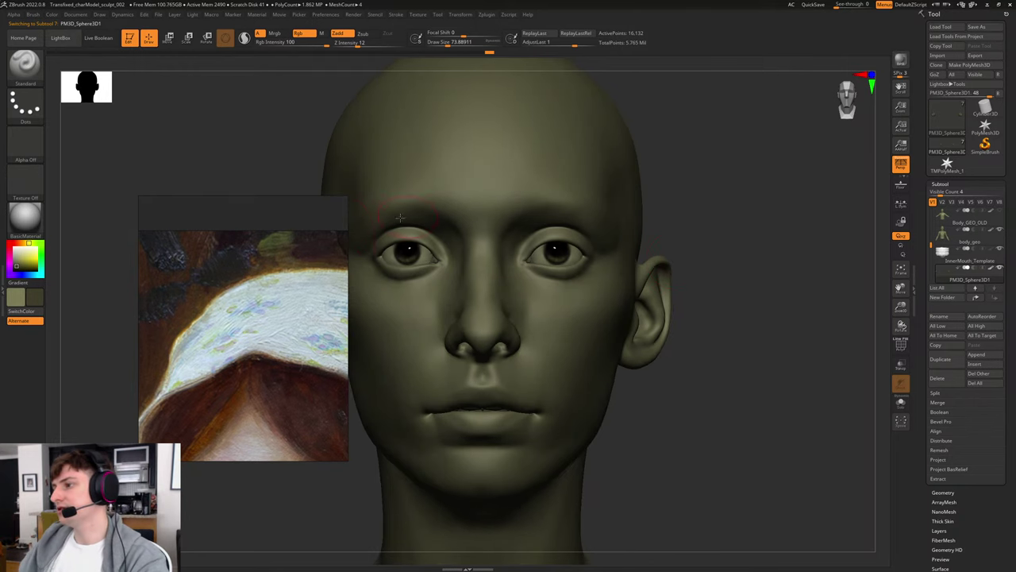
middle_drag(273, 397, 266, 321)
scroll(301, 371, down, 5)
right_drag(302, 372, 201, 241)
drag(802, 274, 753, 278)
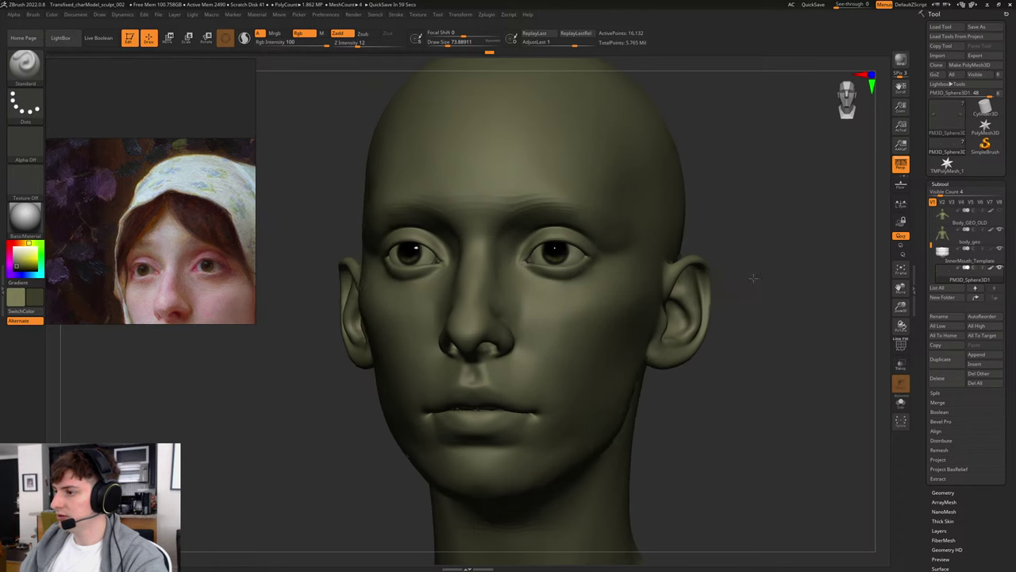
right_drag(753, 278, 794, 280)
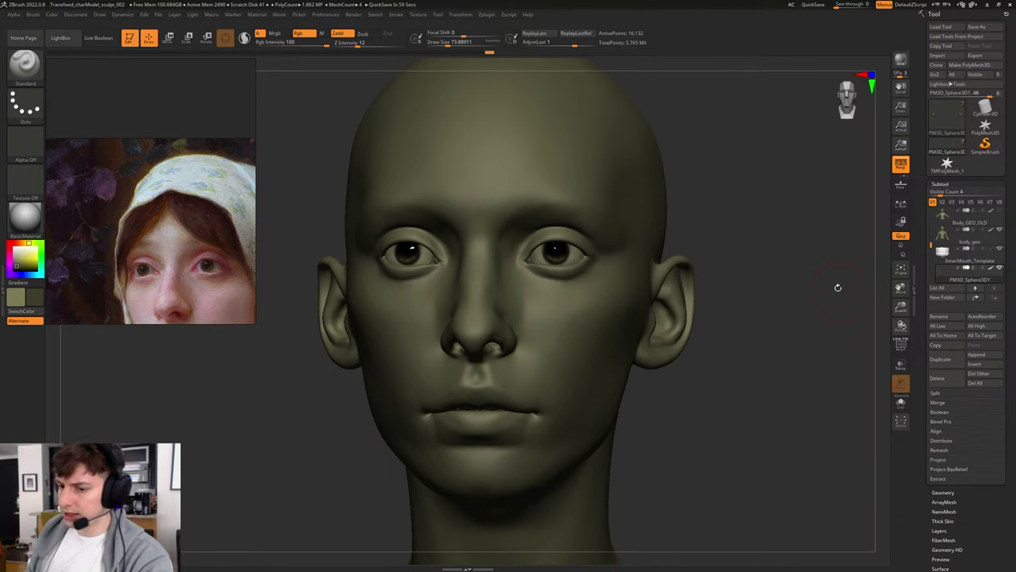
drag(838, 287, 812, 243)
Step: Activate the body_geo subtool and choose the ClayBuildup brush with a draw size of about 136
key(b)
drag(792, 302, 704, 323)
key(c)
key(b)
key(s)
drag(581, 286, 587, 285)
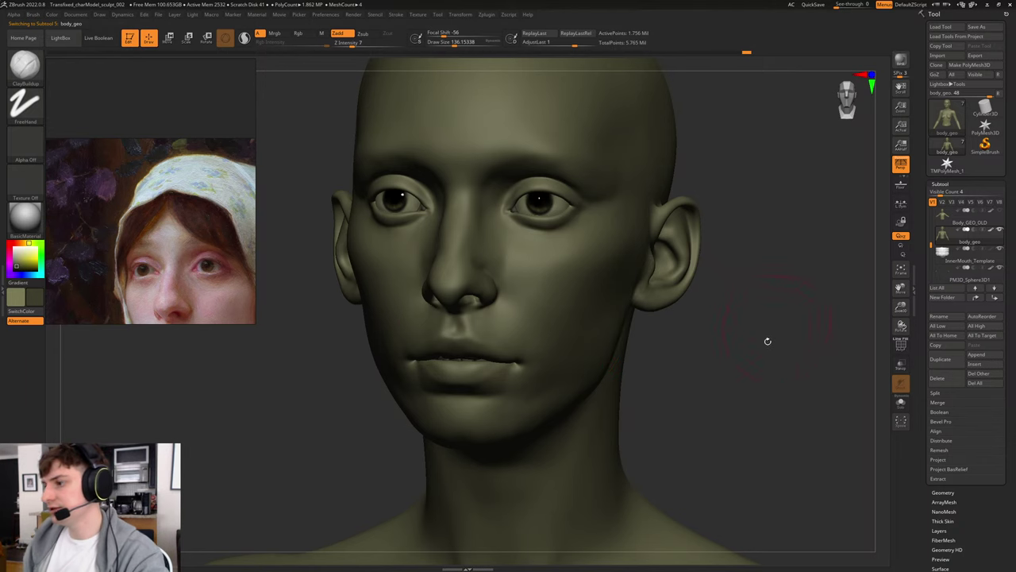
Step: Try masking the nose tip and the area above the upper lip at a draw size of about 51, and clear the mask
right_drag(767, 340, 581, 331)
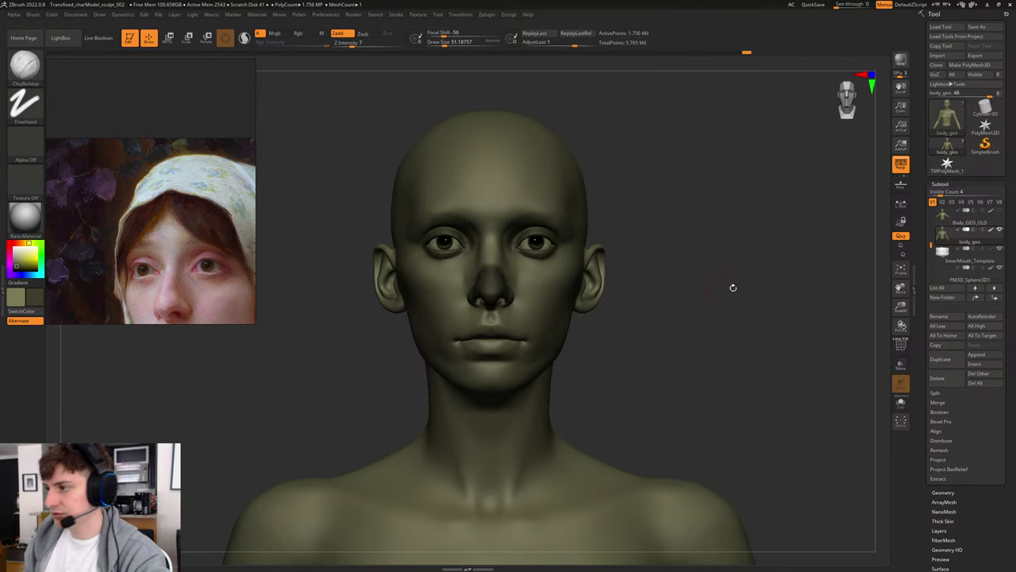
right_drag(730, 286, 664, 285)
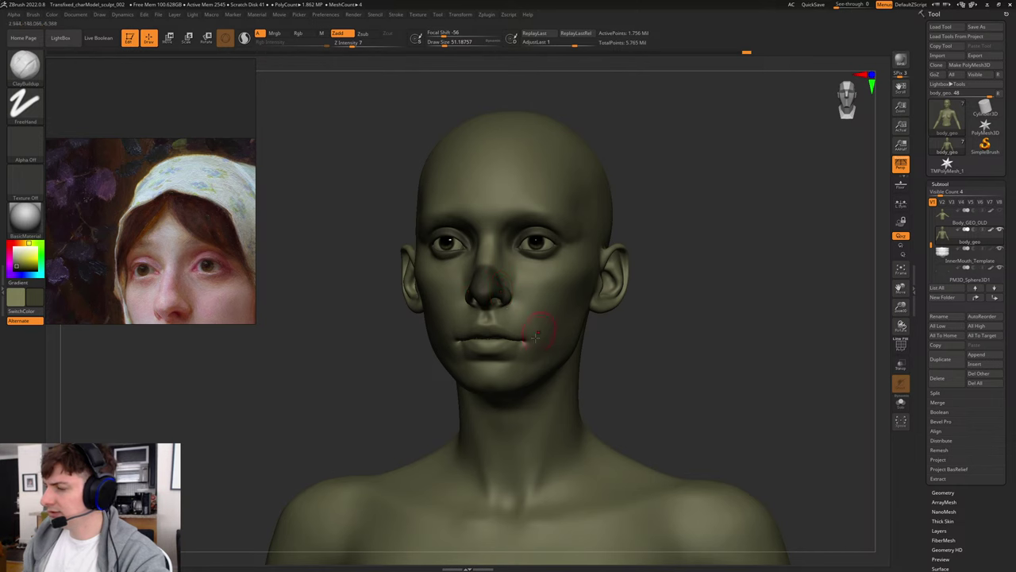
mouse_move(483, 331)
ctrl+mouse_down()
mouse_move(502, 333)
mouse_move(490, 336)
ctrl+mouse_up()
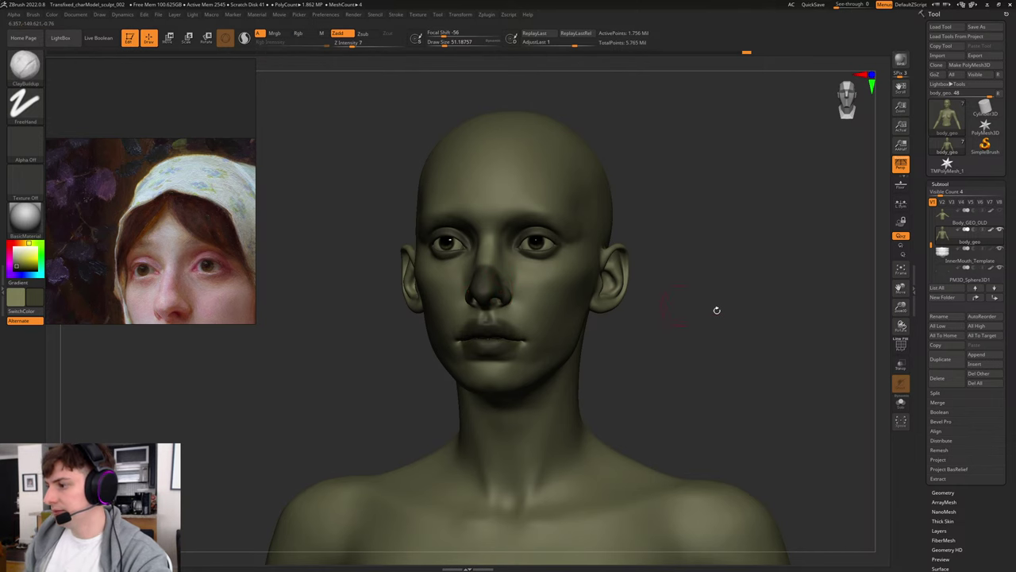
ctrl+drag(717, 311, 862, 358)
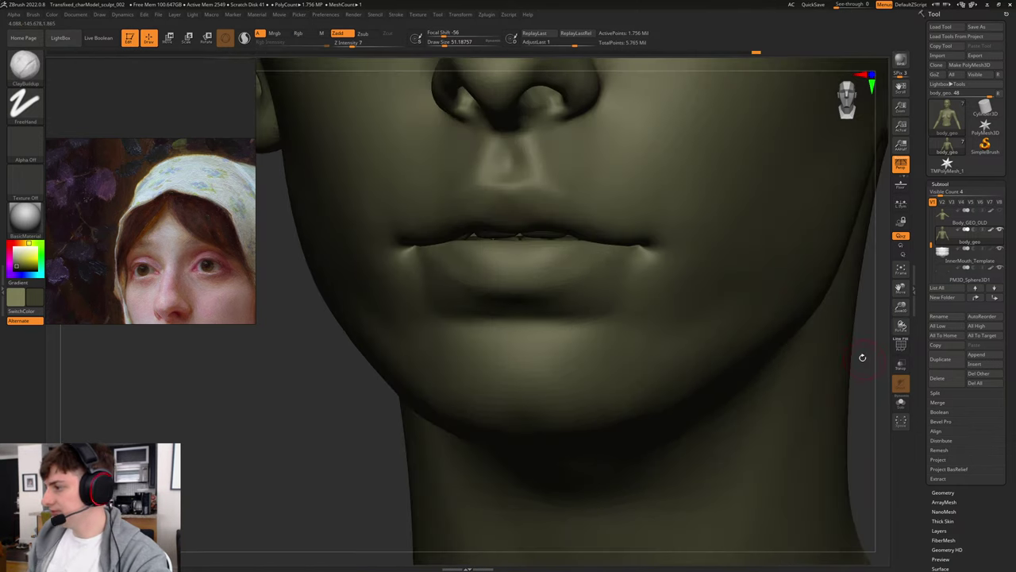
Step: Mask guide lines below the lower lip, from the nostrils to the mouth corners, and around the outer mouth corners
right_drag(862, 358, 684, 321)
right_drag(809, 333, 601, 290)
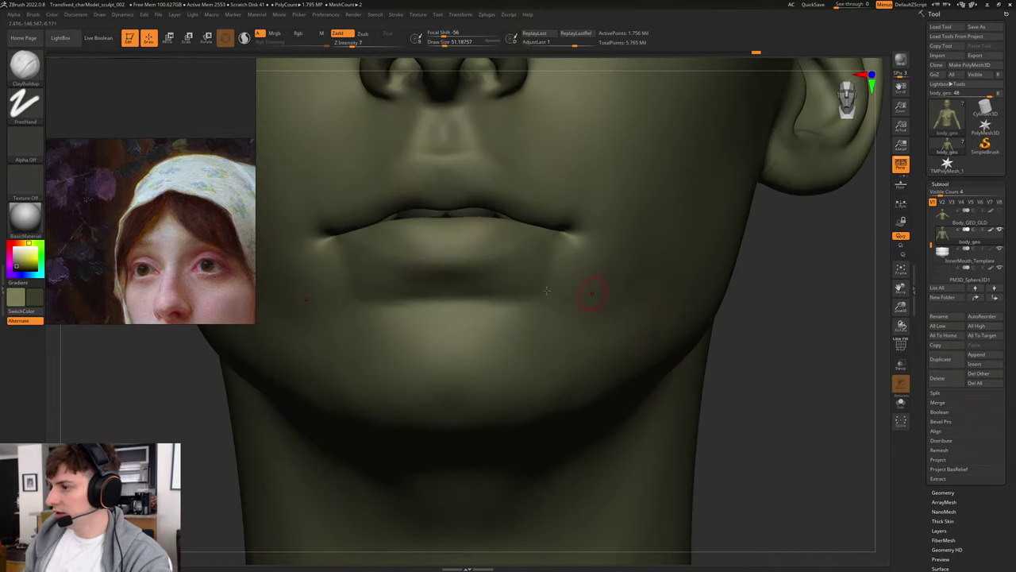
mouse_move(482, 295)
ctrl+mouse_down()
mouse_move(529, 295)
mouse_move(544, 243)
ctrl+mouse_up()
drag(765, 344, 667, 325)
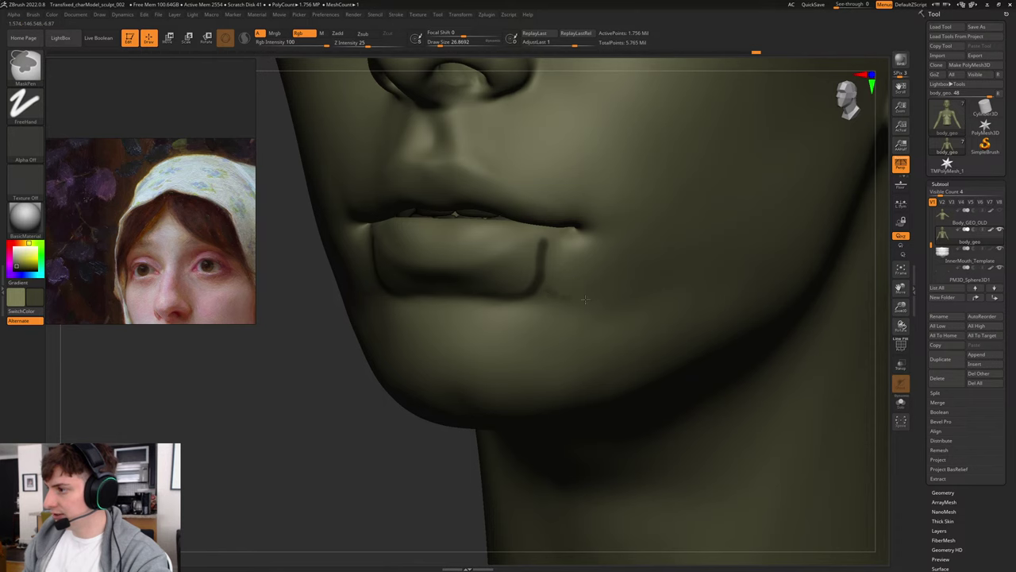
mouse_move(576, 295)
ctrl+mouse_down()
mouse_move(645, 205)
mouse_move(573, 164)
mouse_move(579, 222)
mouse_move(478, 101)
ctrl+mouse_up()
right_drag(415, 399, 285, 458)
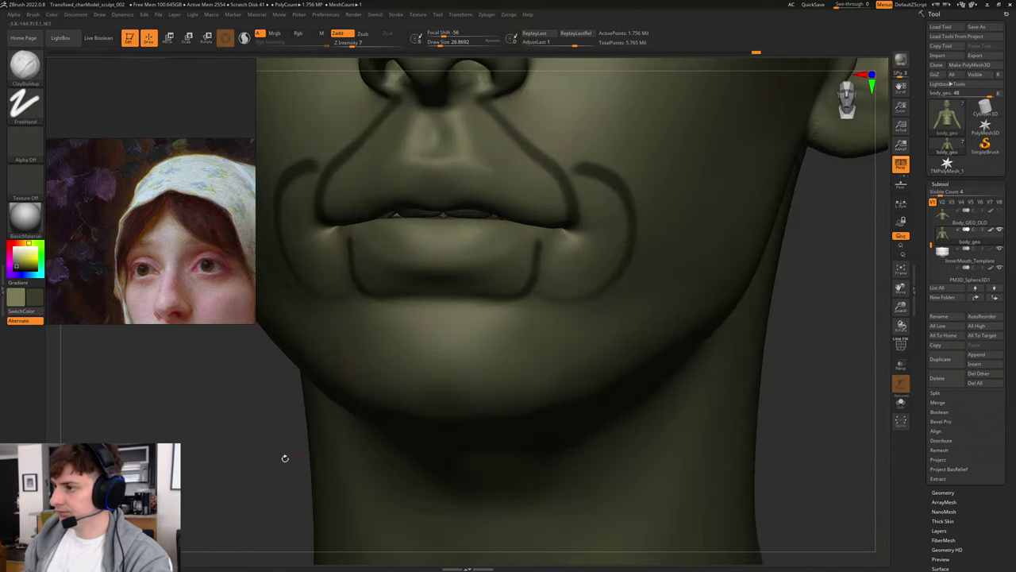
Step: Mask a curved guide line along the lower lip's lower border up to the mouth corner
ctrl+right_drag(767, 376, 696, 352)
mouse_move(737, 264)
alt+right_down()
mouse_move(700, 364)
mouse_move(728, 333)
mouse_move(759, 381)
alt+right_up()
right_drag(226, 441, 450, 354)
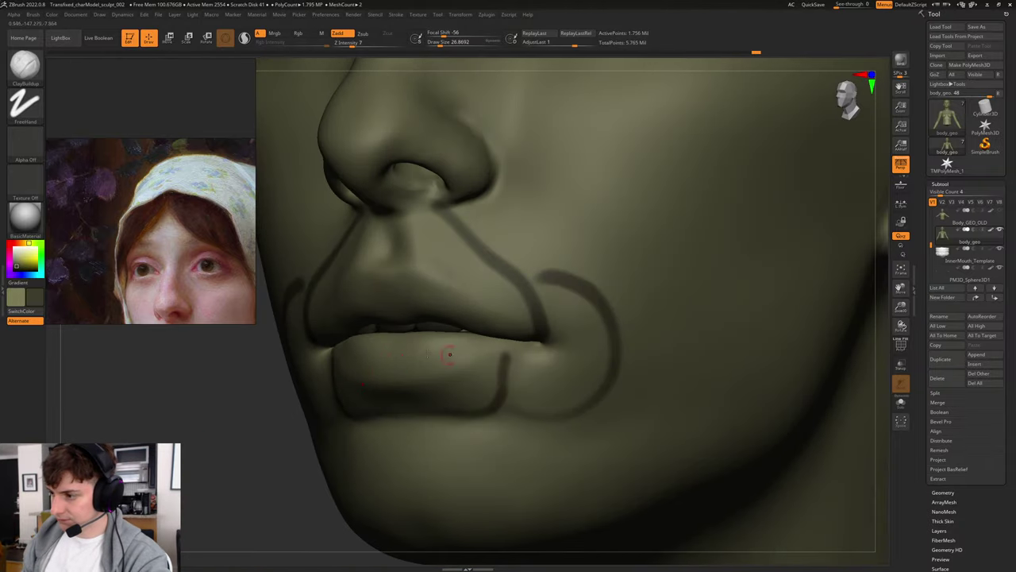
ctrl+drag(394, 389, 497, 343)
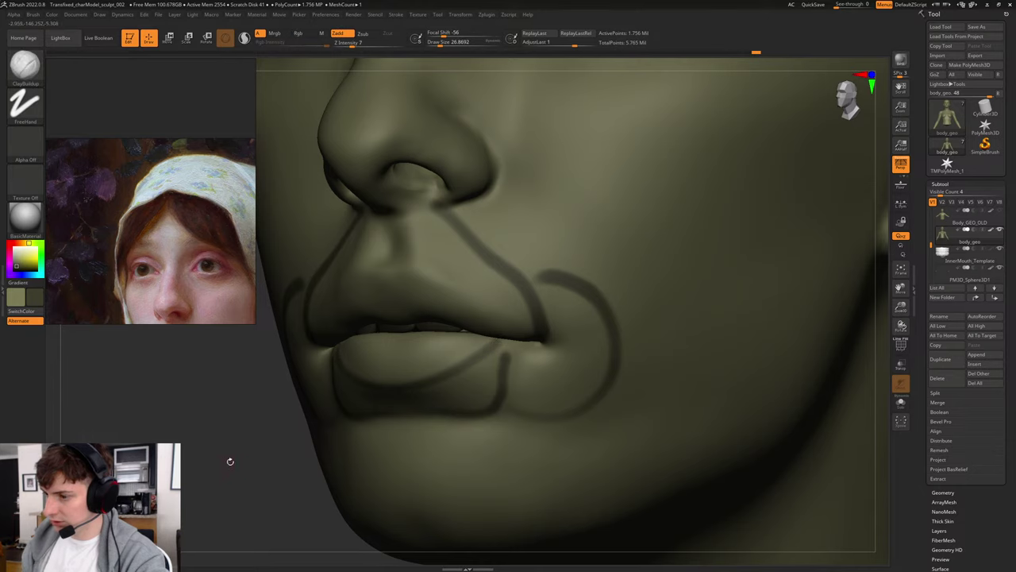
Step: Mask guide lines arching beneath the lower lip, around the outer mouth corners up to the nostrils, and along the upper lip's border
drag(229, 461, 297, 433)
mouse_move(407, 406)
ctrl+mouse_down()
mouse_move(350, 417)
mouse_move(353, 404)
mouse_move(383, 395)
ctrl+mouse_up()
drag(783, 439, 803, 441)
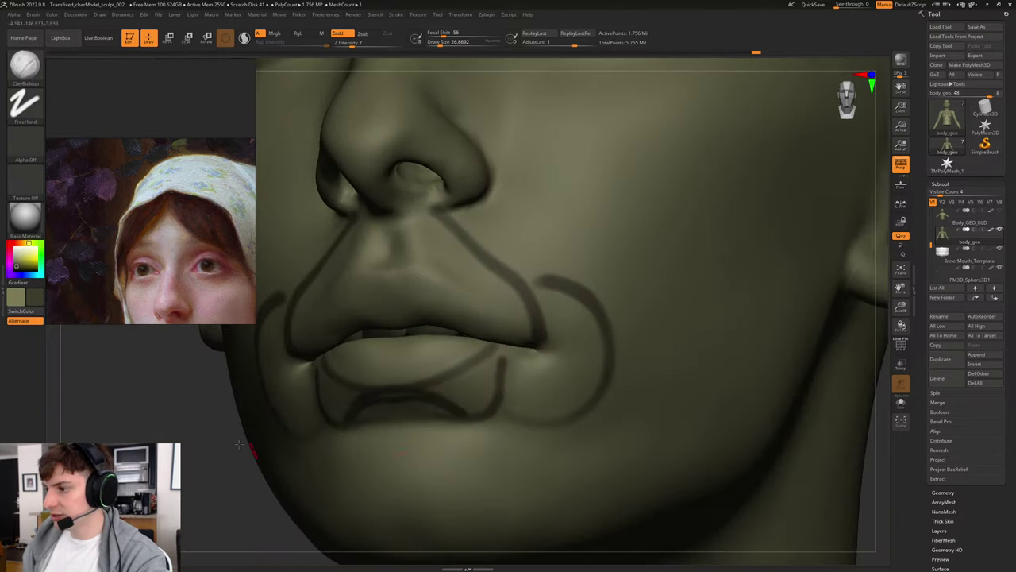
mouse_move(462, 417)
ctrl+mouse_down()
mouse_move(545, 424)
mouse_move(602, 385)
ctrl+mouse_up()
ctrl+drag(587, 302, 470, 206)
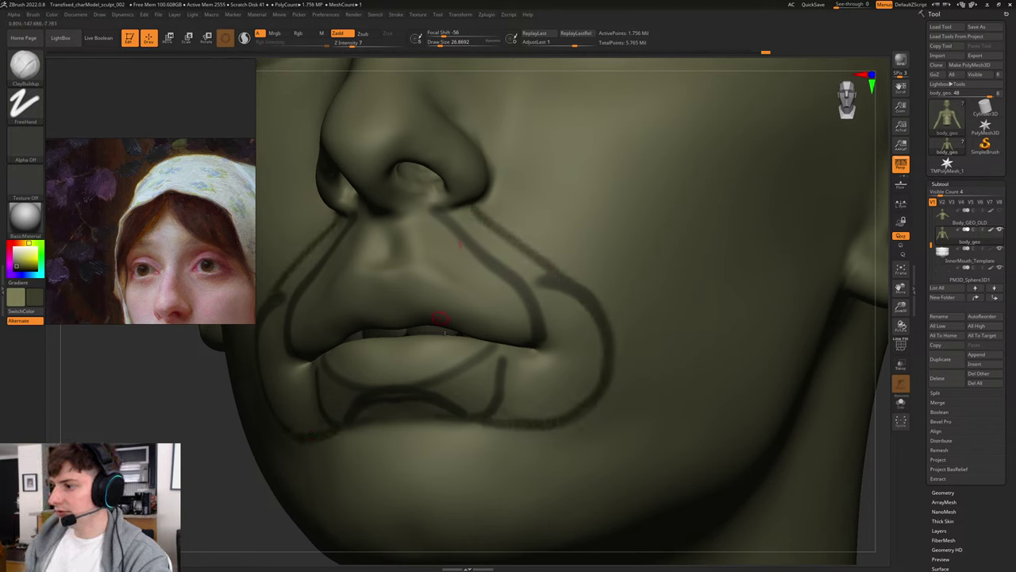
mouse_move(385, 274)
ctrl+mouse_down()
mouse_move(421, 263)
mouse_move(520, 335)
ctrl+mouse_up()
mouse_move(208, 405)
mouse_down()
mouse_move(199, 443)
mouse_move(254, 445)
mouse_up()
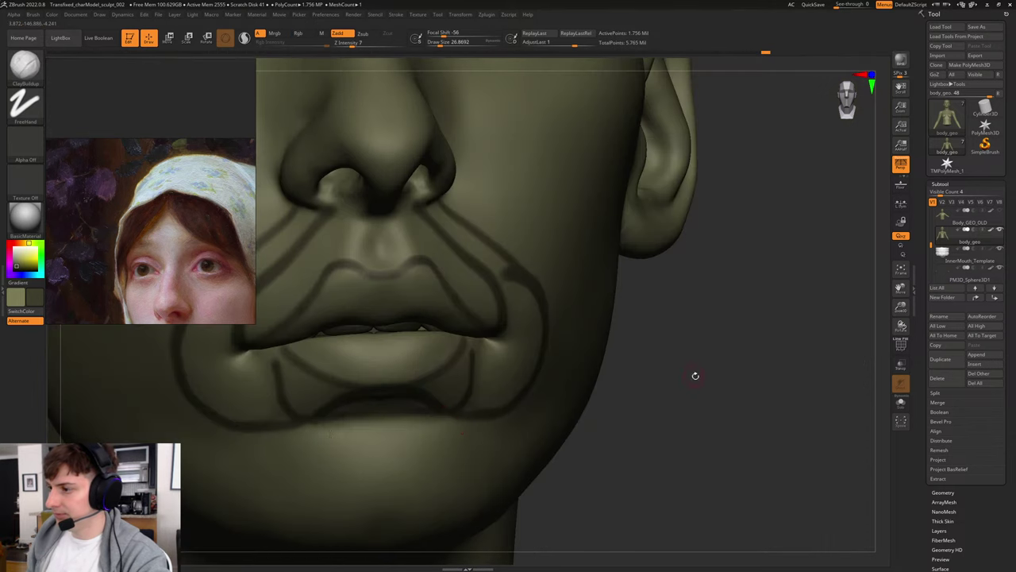
Step: Remove the masked guide lines around the mouth
mouse_move(694, 377)
alt+mouse_down()
mouse_move(565, 324)
mouse_move(516, 332)
alt+mouse_up()
ctrl+click(568, 339)
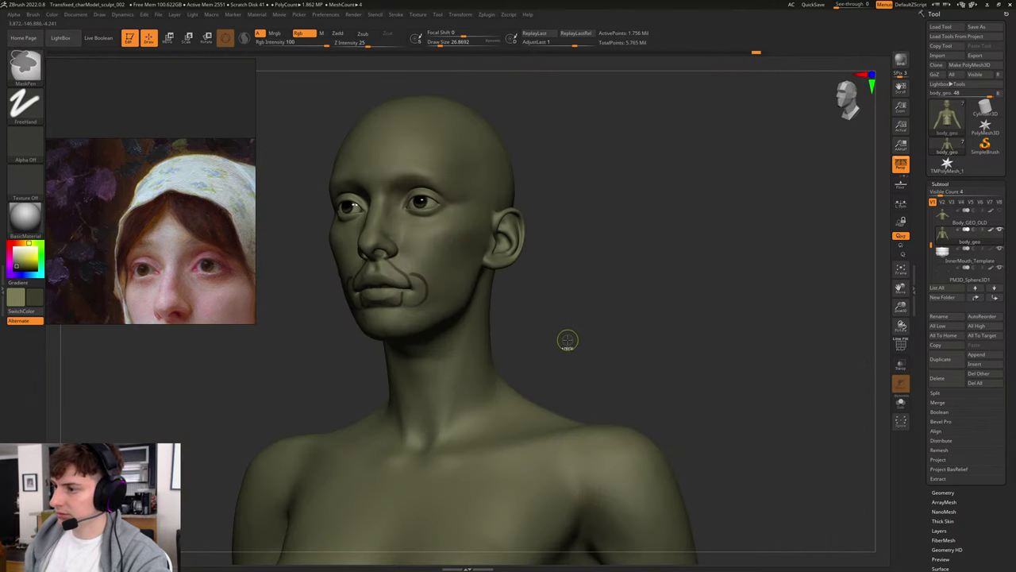
key(ctrl+z)
key(ctrl+z)
key(ctrl+z)
alt+drag(589, 310, 624, 340)
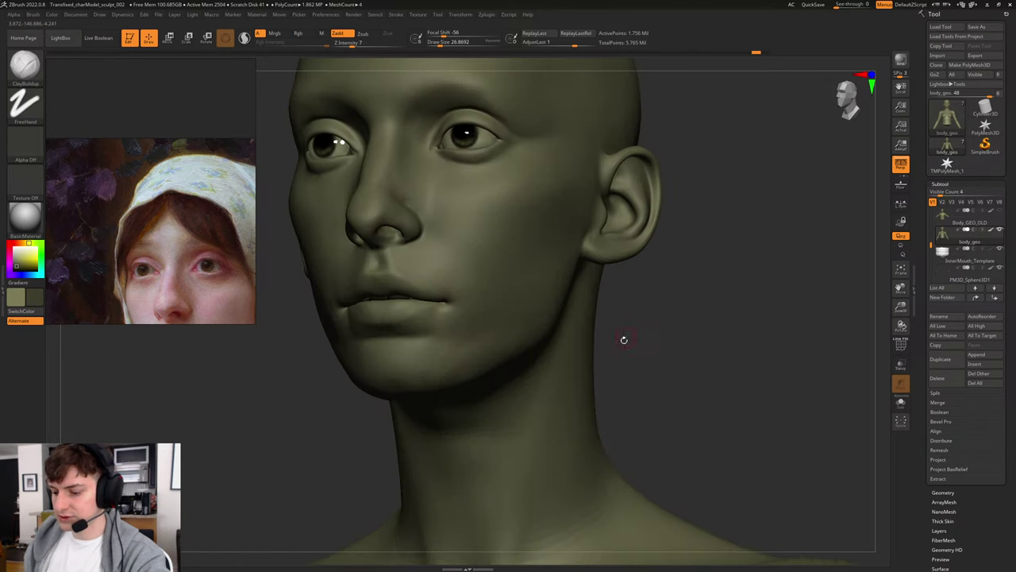
Step: Choose the ClayBuildup brush and set its draw size to about 101
key(b)
key(c)
key(b)
mouse_move(686, 344)
mouse_down()
mouse_move(730, 342)
mouse_move(685, 312)
mouse_move(710, 347)
mouse_move(748, 360)
mouse_move(721, 350)
mouse_move(706, 371)
mouse_move(697, 357)
mouse_move(738, 352)
mouse_up()
key(s)
key(s)
drag(754, 394, 750, 362)
key(s)
drag(433, 281, 435, 281)
key(s)
click(429, 281)
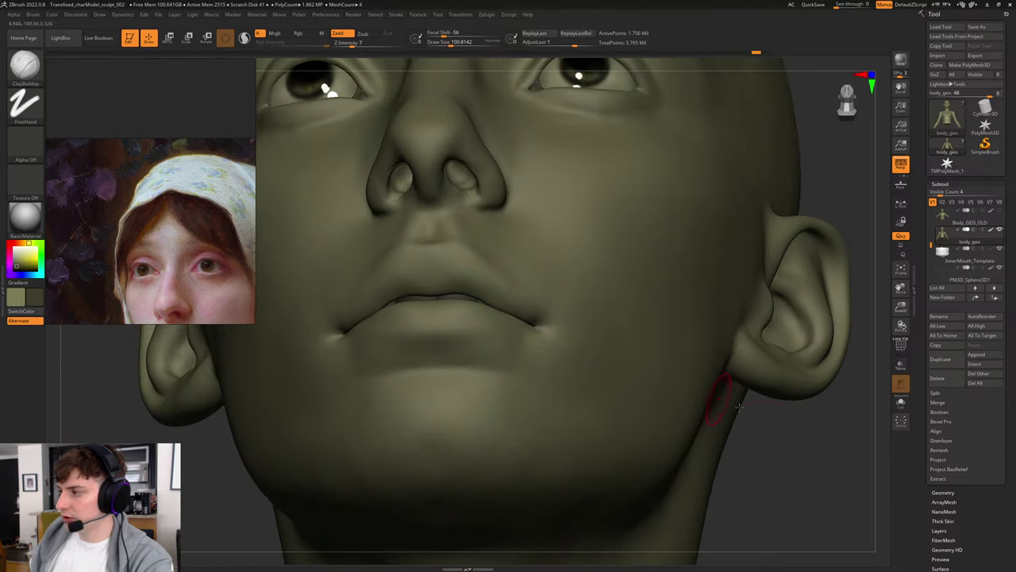
Step: Try building up the forms beneath the lower lip's outer ends at a draw size of about 77, and undo the strokes
right_drag(738, 406, 713, 401)
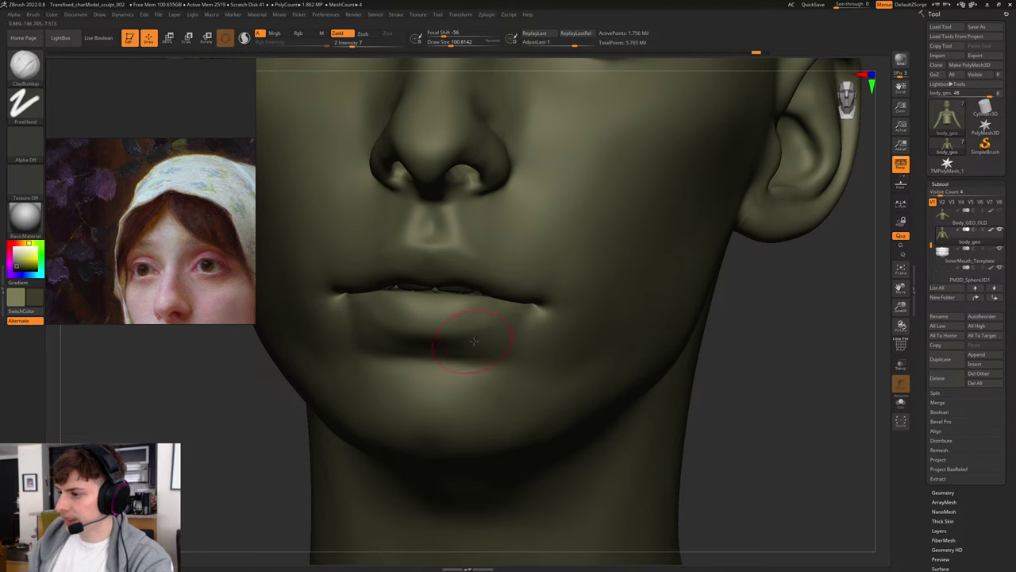
mouse_move(481, 346)
mouse_down()
mouse_move(470, 347)
mouse_move(519, 321)
mouse_up()
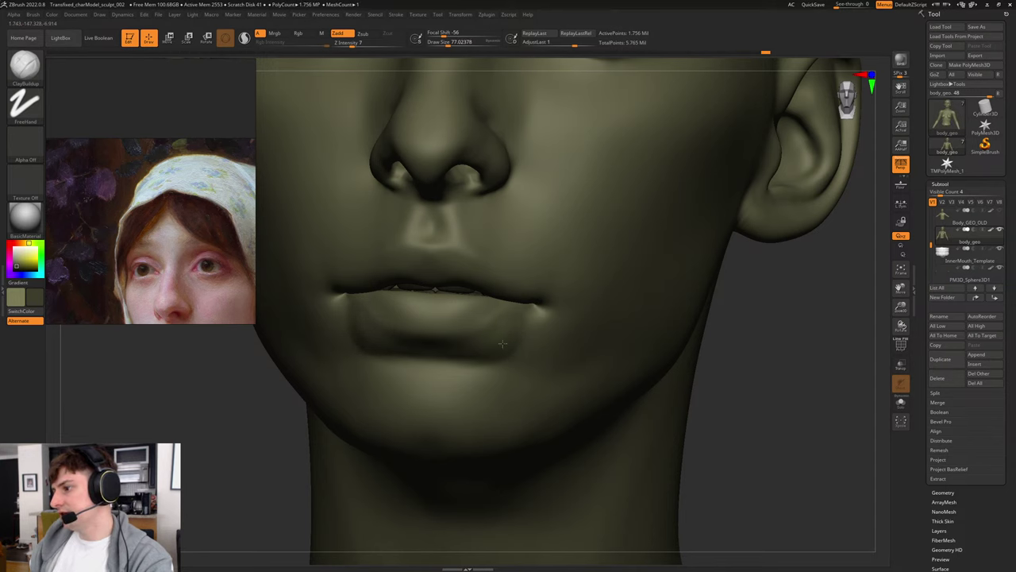
key(bracketright)
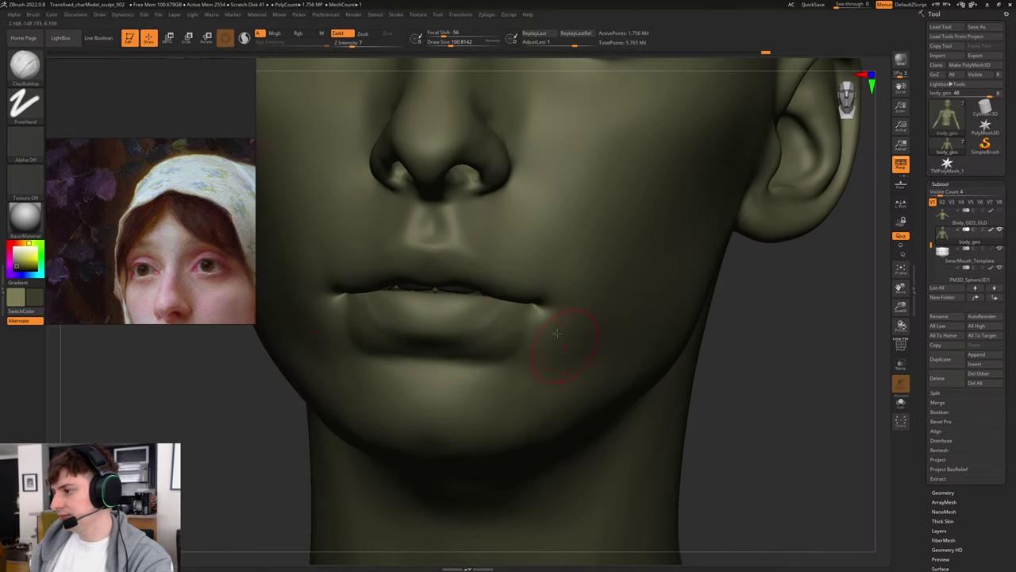
ctrl+right_drag(787, 400, 700, 335)
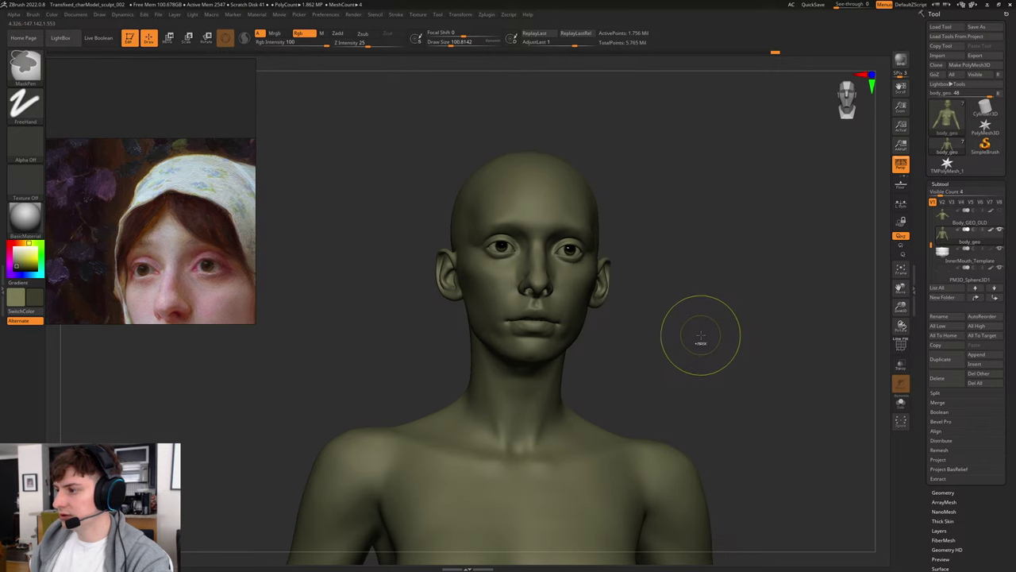
key(ctrl+z)
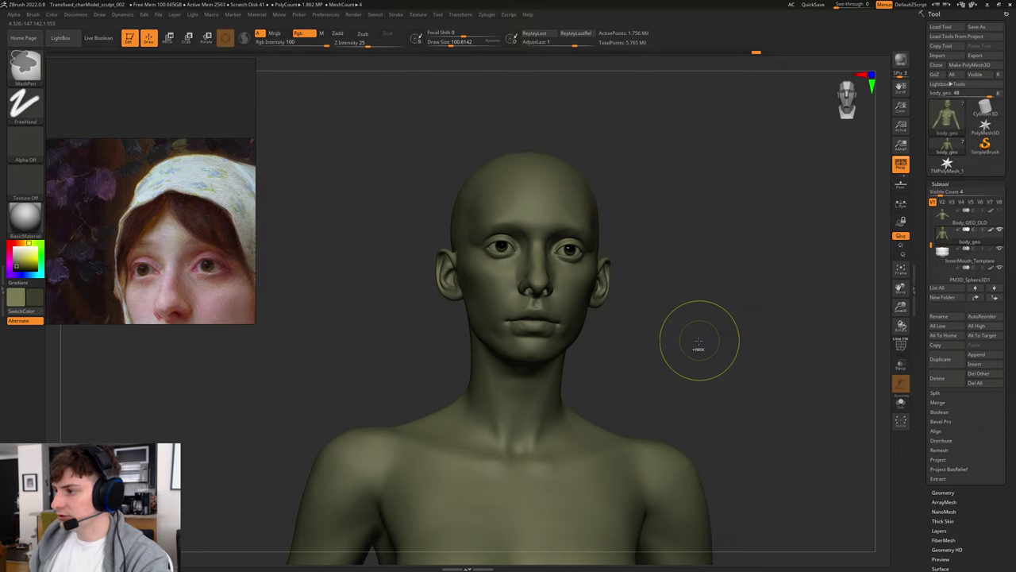
key(ctrl+z)
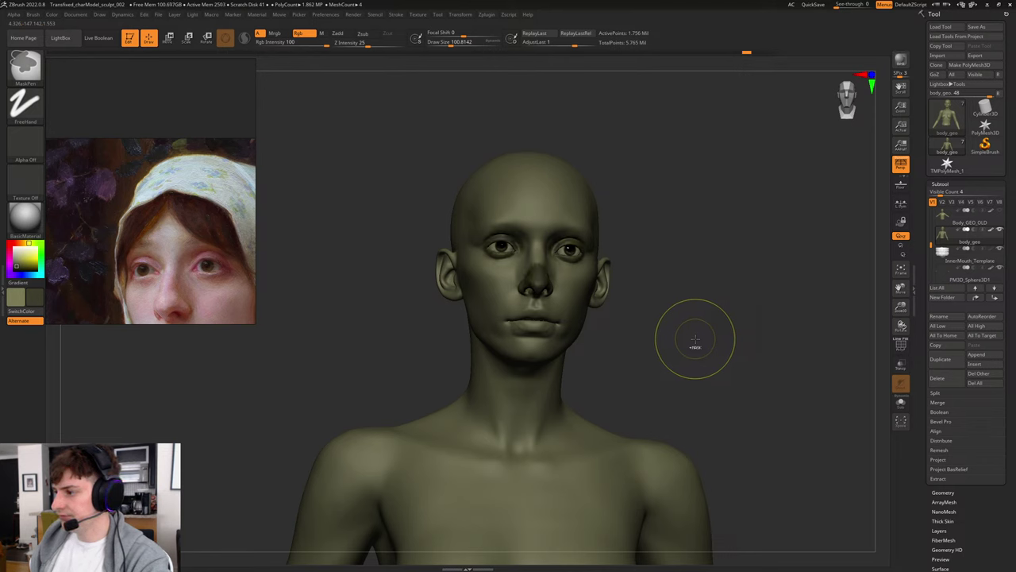
key(ctrl+z)
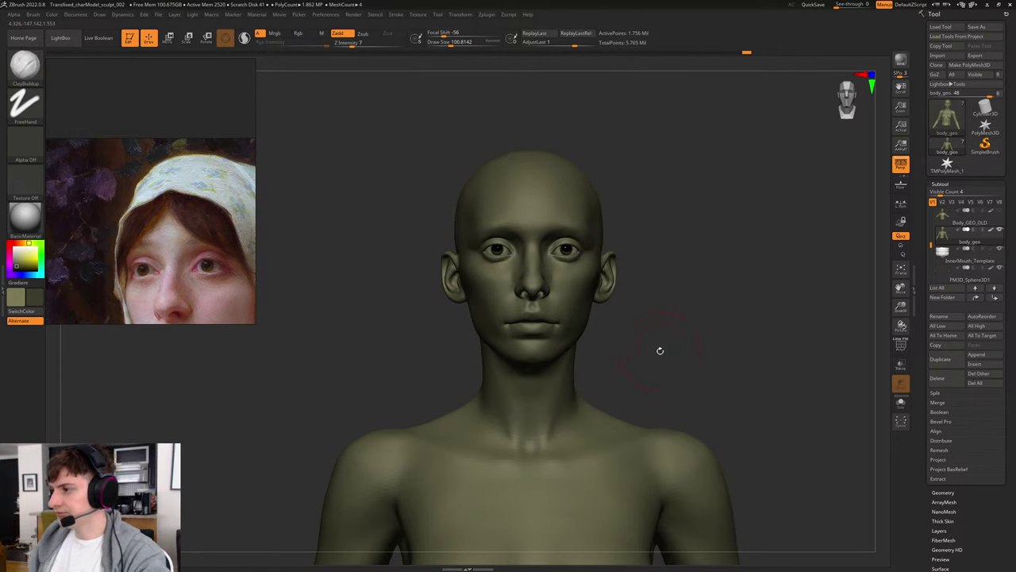
Step: Examine the reference portraits' mouth and cheek forms against the front view of the sculpted face
scroll(169, 204, down, 8)
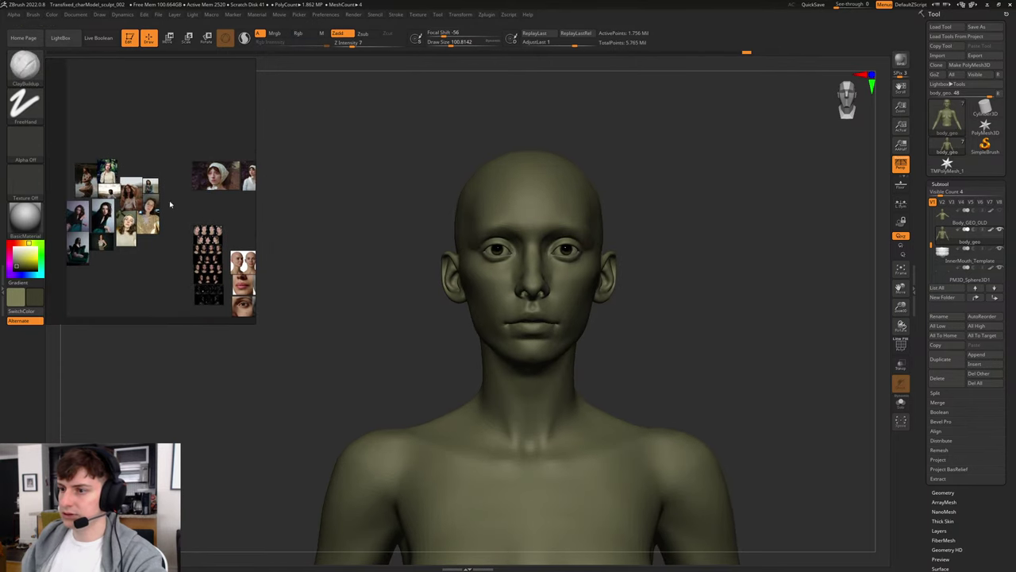
scroll(114, 237, up, 10)
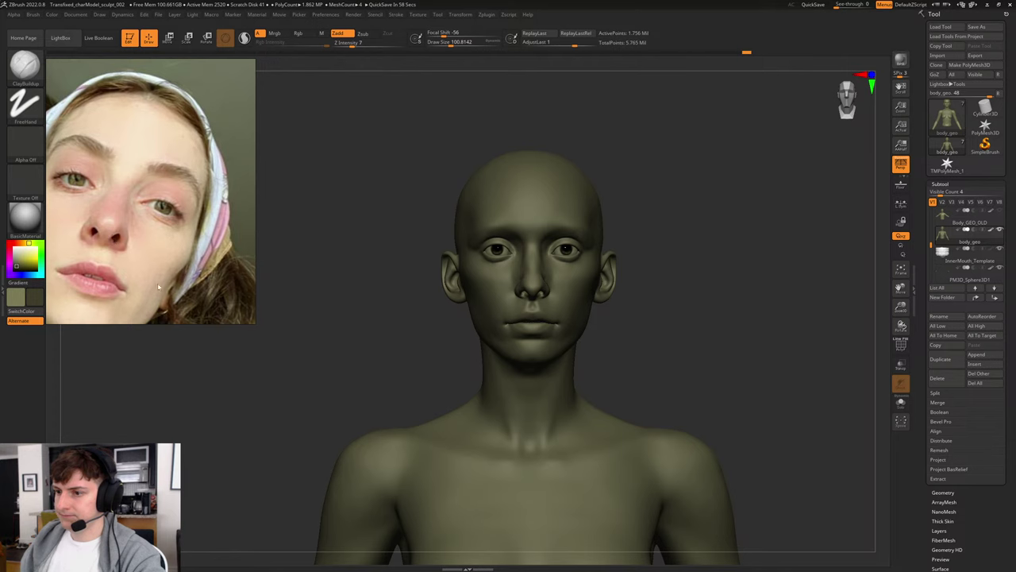
shift+drag(729, 310, 751, 367)
scroll(171, 259, down, 3)
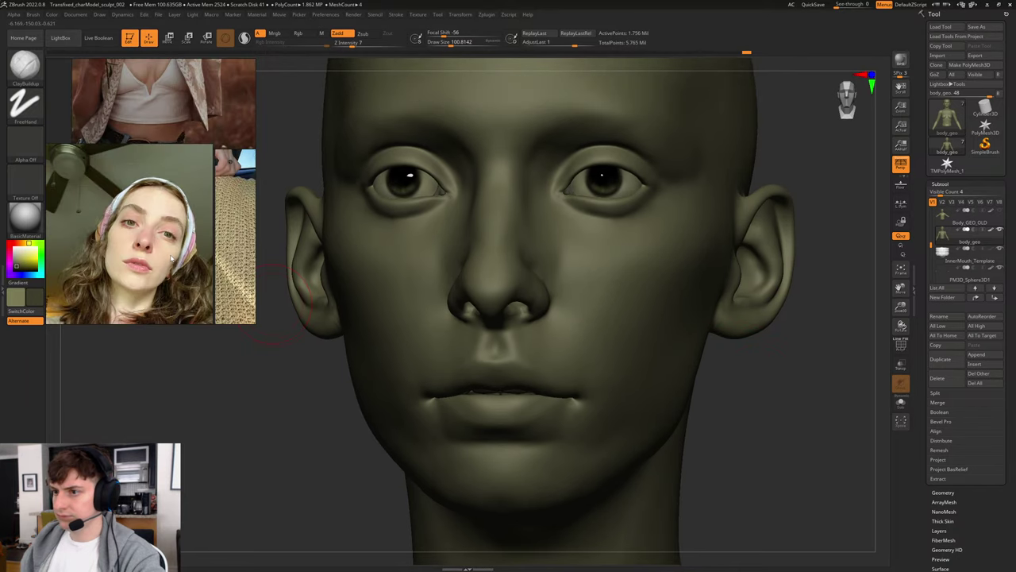
shift+drag(776, 363, 762, 390)
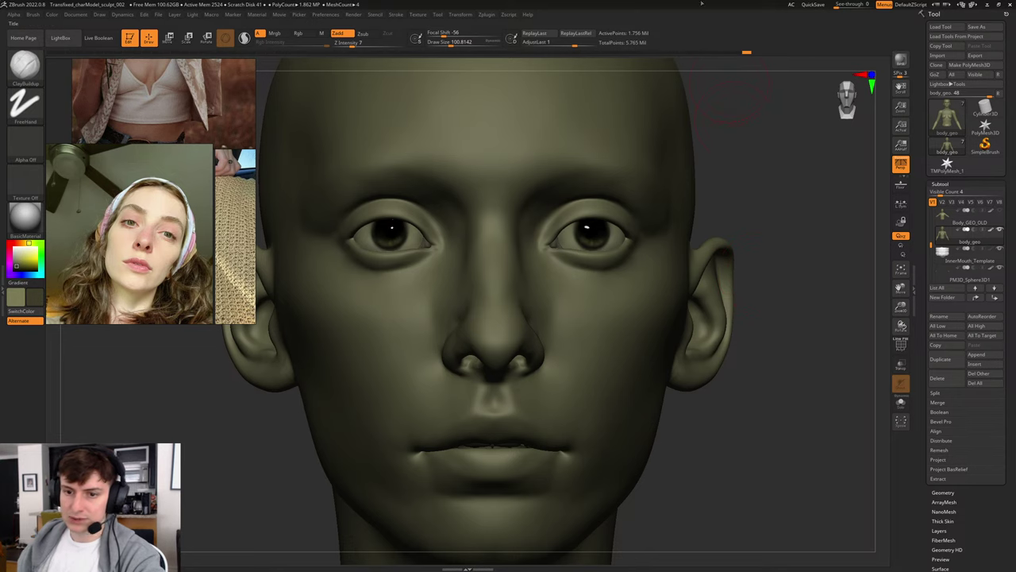
drag(774, 254, 271, 191)
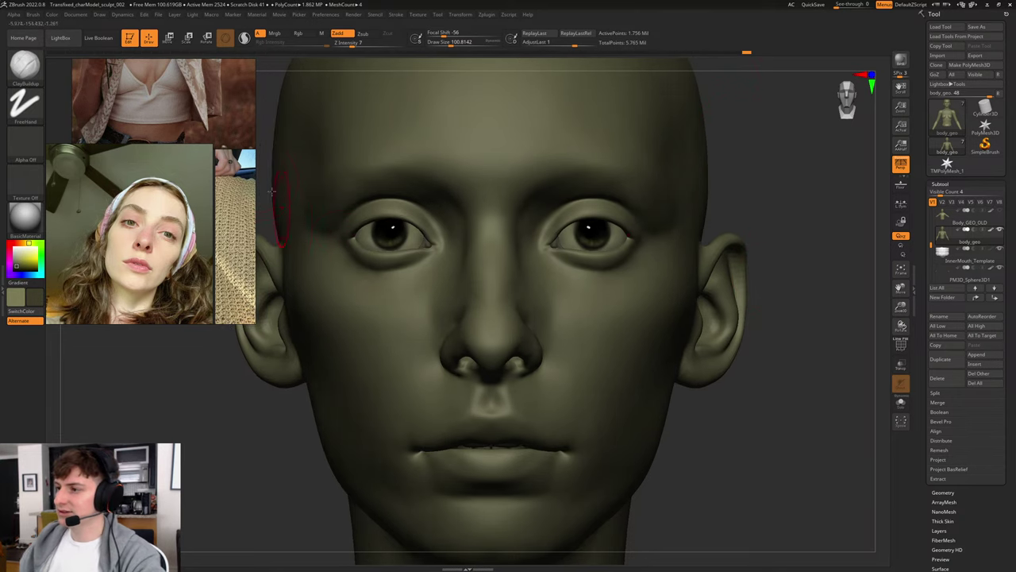
scroll(173, 213, down, 6)
middle_drag(128, 143, 173, 213)
scroll(191, 204, up, 6)
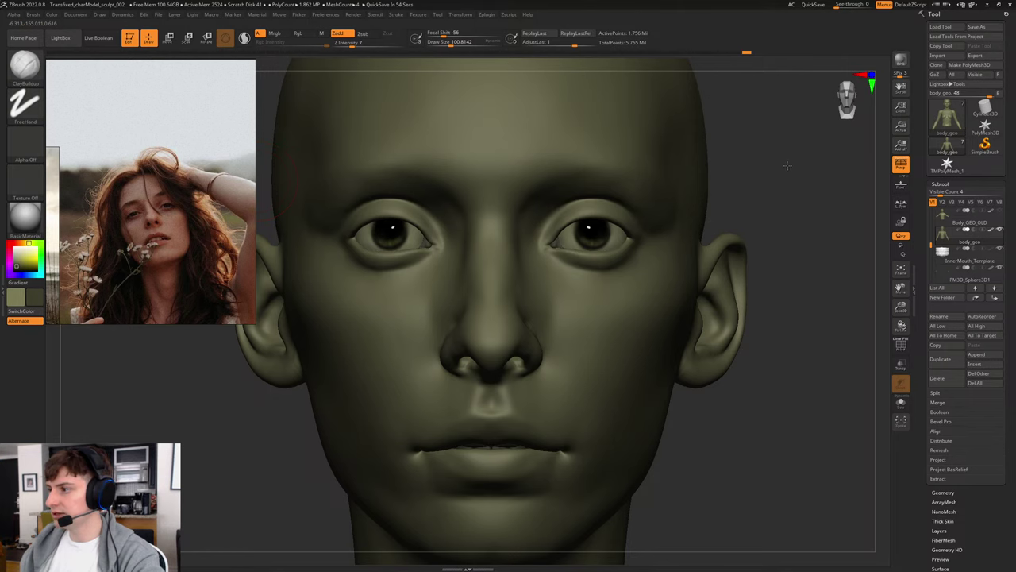
Step: Build up the cheek below the eye with ClayBuildup at Z Intensity 5 and a draw size of about 132
drag(787, 166, 758, 148)
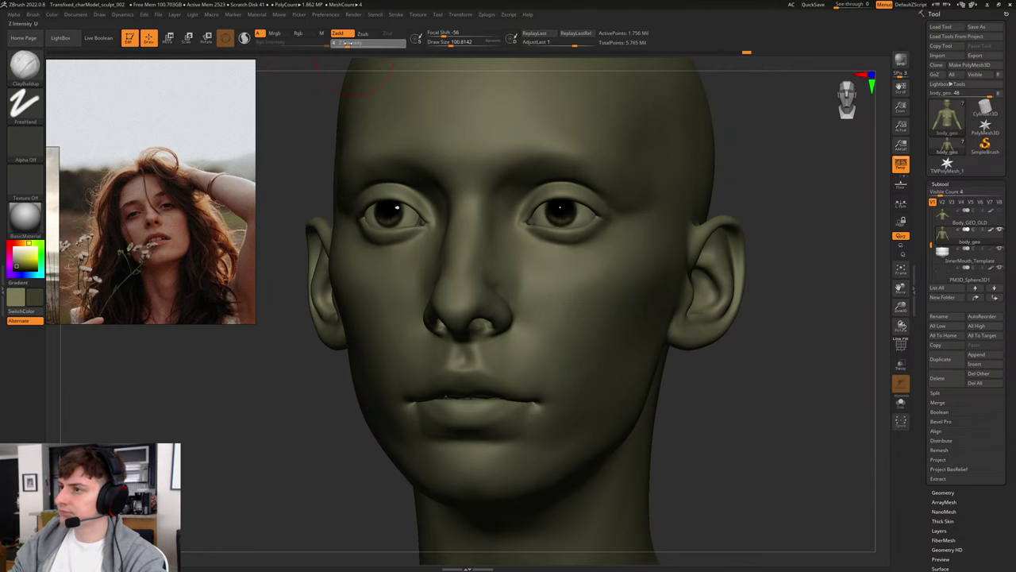
key(])
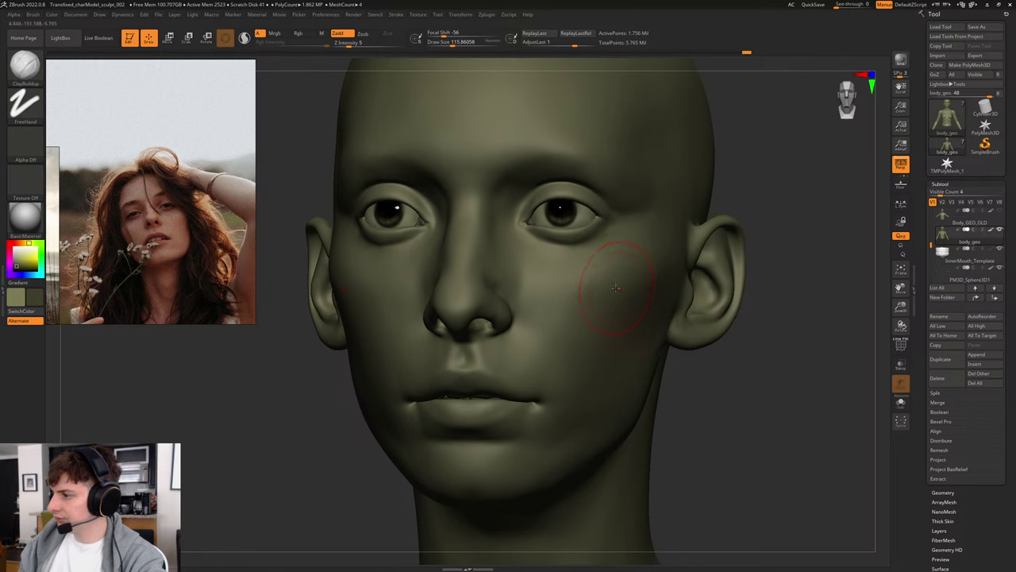
drag(833, 295, 784, 300)
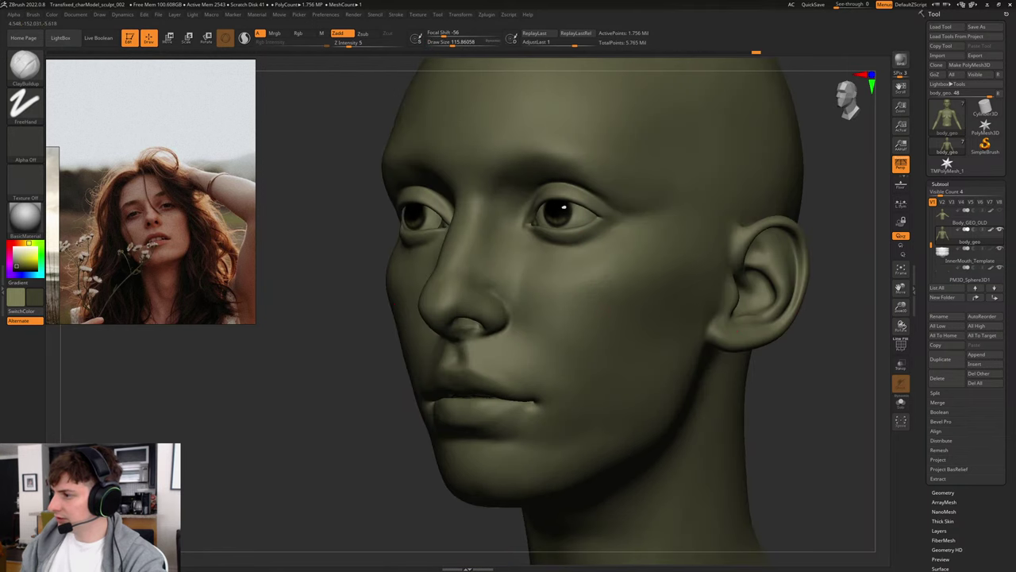
key(bracketright)
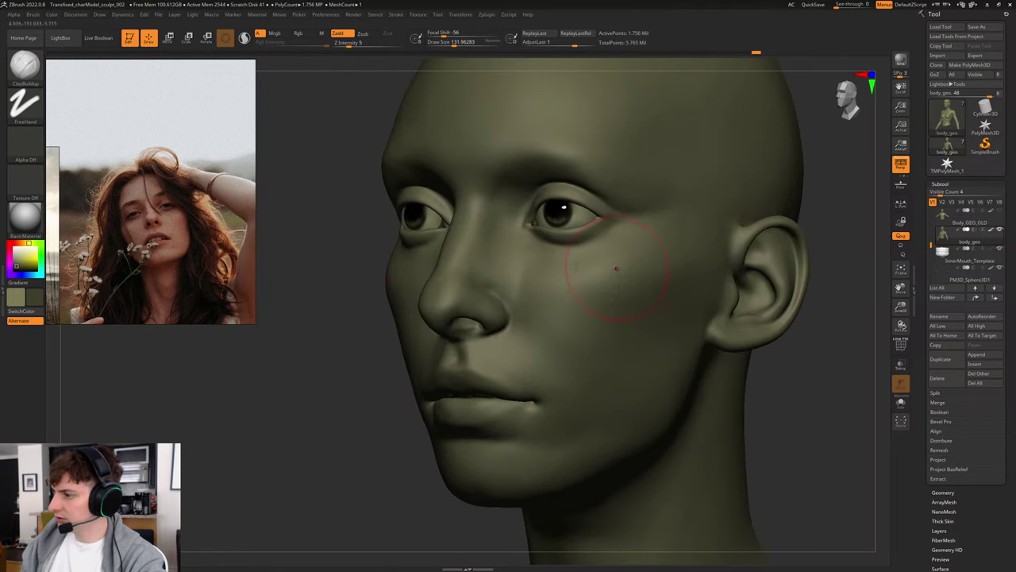
drag(384, 399, 361, 358)
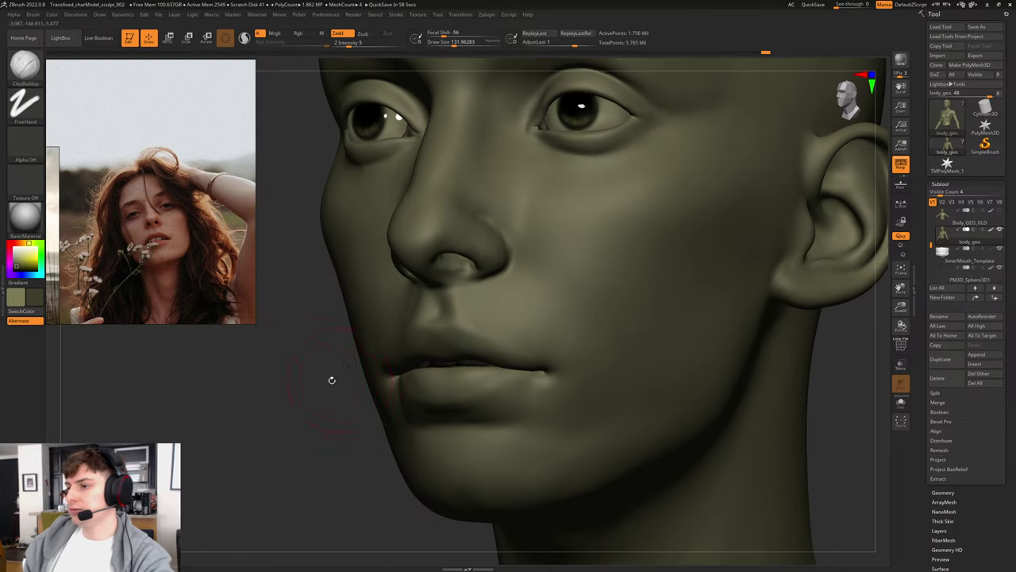
Step: Examine the proportions of the whole bust from the front
mouse_move(316, 375)
alt+mouse_down()
mouse_move(331, 413)
mouse_move(238, 403)
alt+mouse_up()
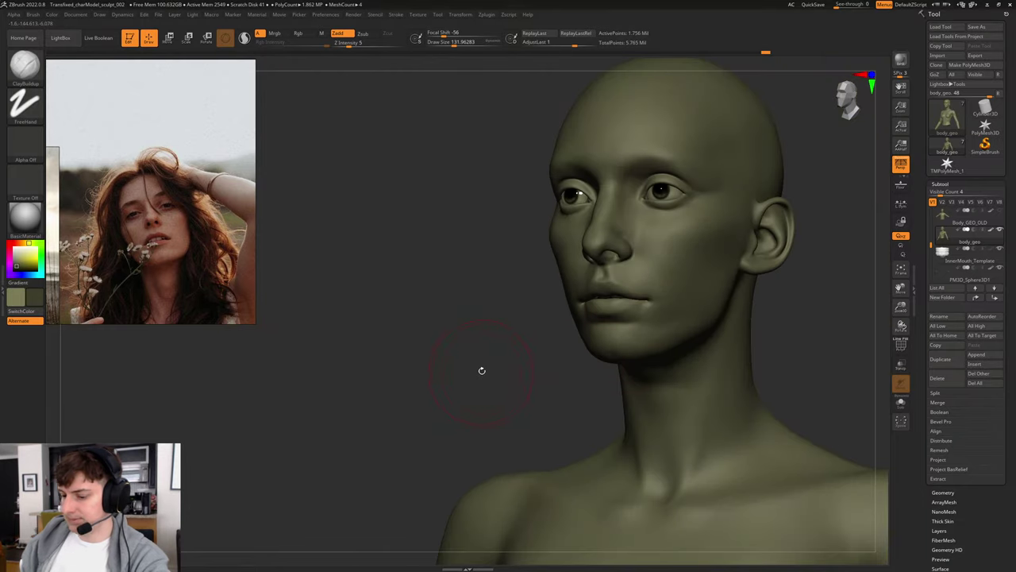
key(f)
drag(648, 258, 485, 231)
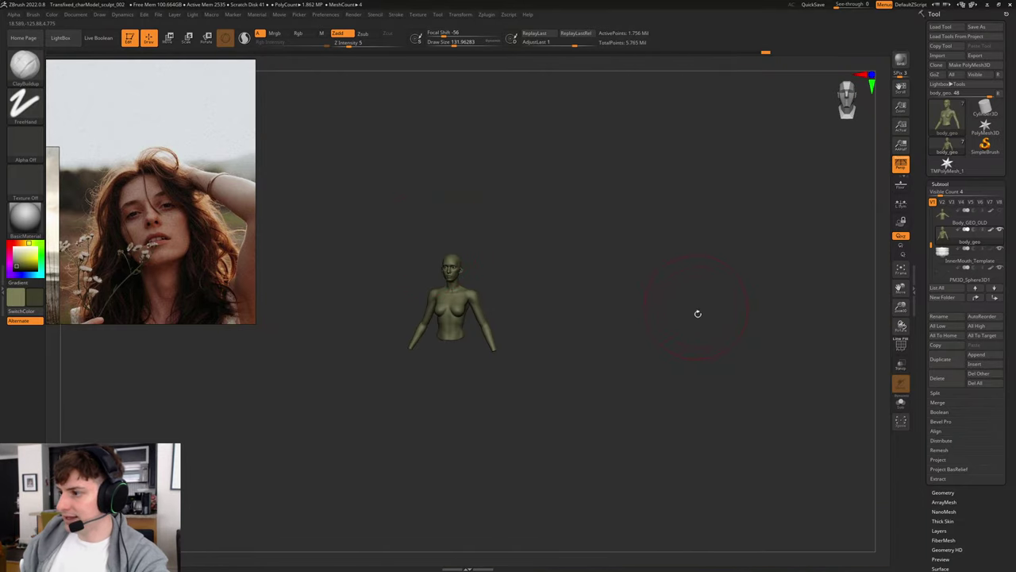
alt+drag(643, 335, 633, 325)
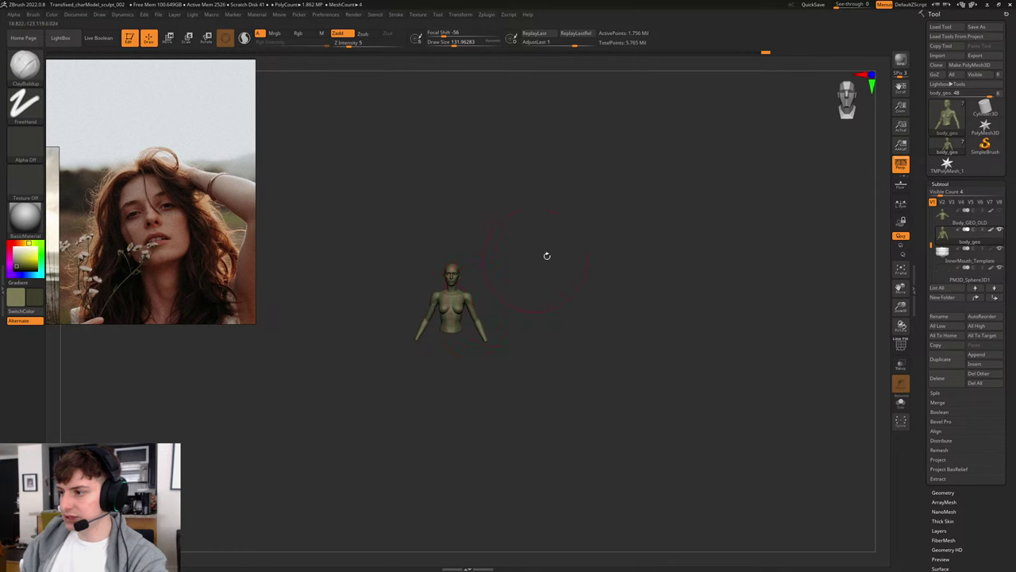
alt+drag(508, 273, 733, 345)
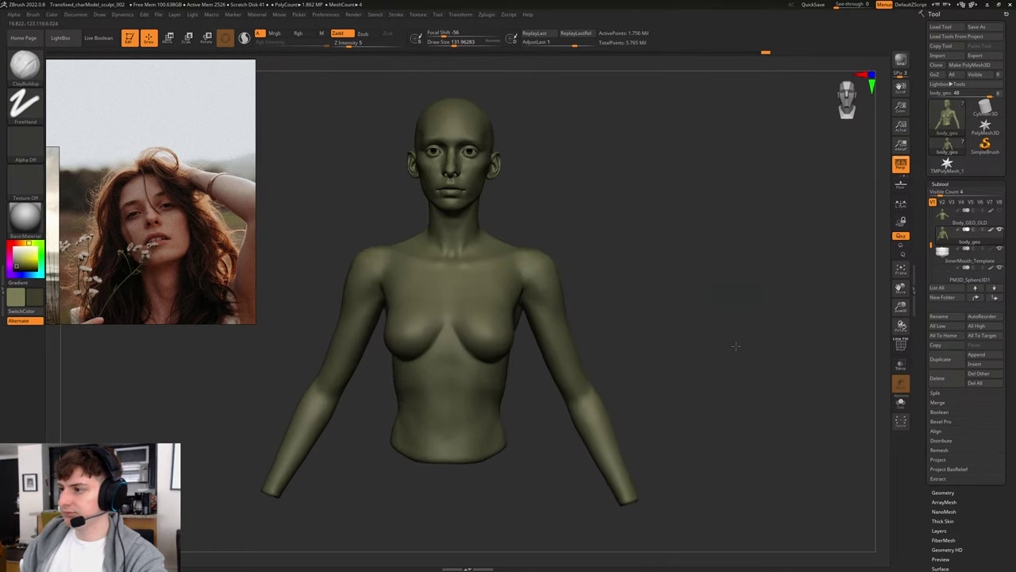
alt+drag(619, 228, 613, 377)
alt+drag(614, 329, 631, 339)
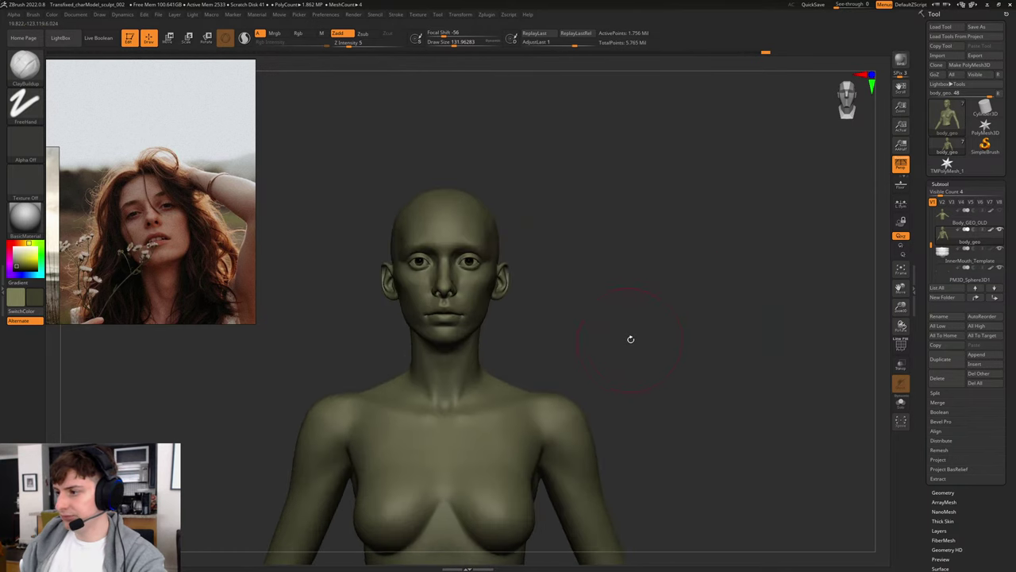
Step: Try carving small marks into the cheek with the DamStandard brush at a draw size of about 68
mouse_move(607, 262)
alt+mouse_down()
mouse_move(597, 372)
mouse_move(760, 308)
alt+mouse_up()
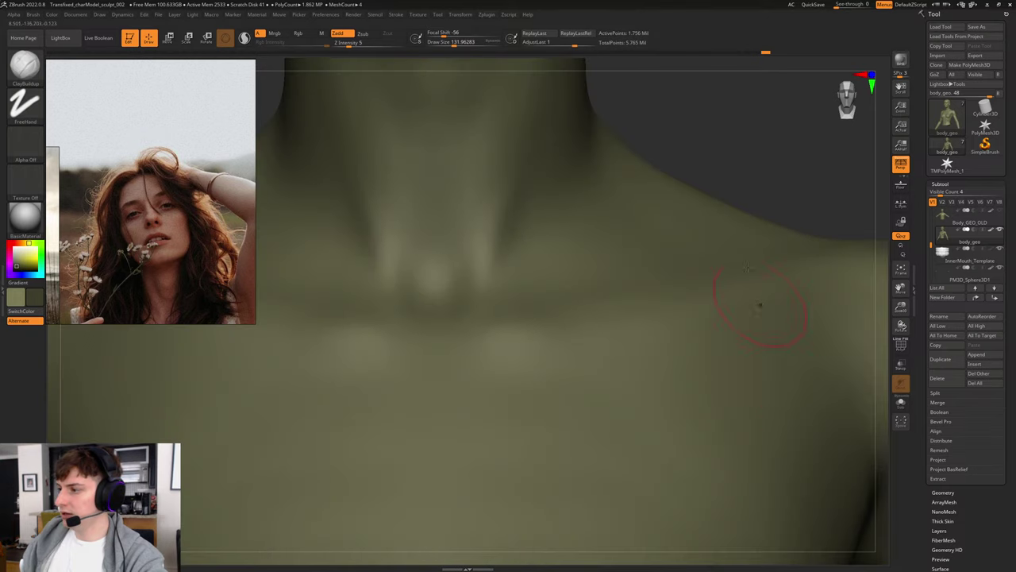
alt+drag(706, 198, 708, 462)
mouse_move(758, 171)
alt+mouse_down()
mouse_move(704, 380)
mouse_move(825, 341)
alt+mouse_up()
alt+drag(750, 306, 707, 435)
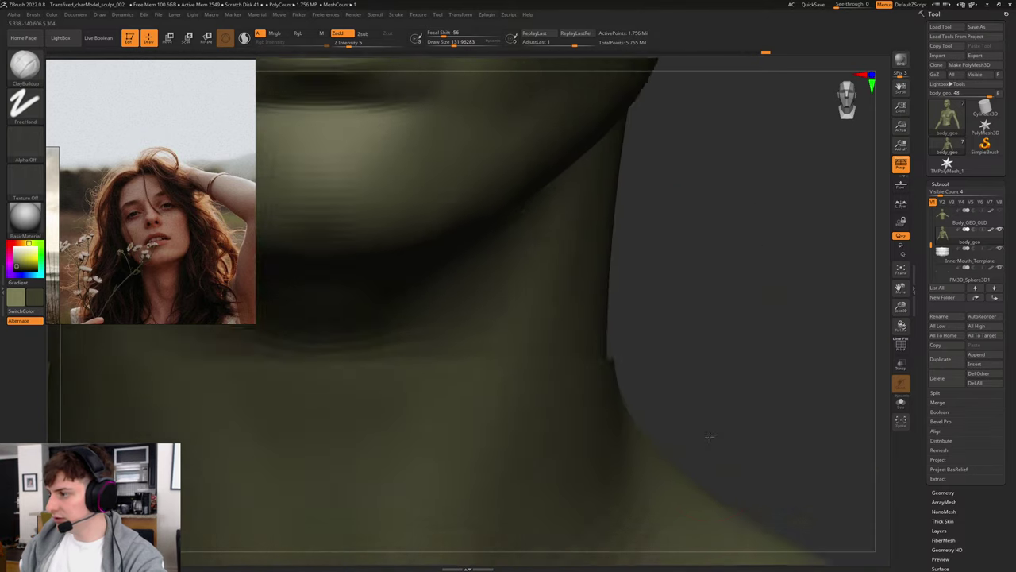
alt+drag(767, 167, 717, 510)
alt+drag(745, 258, 723, 343)
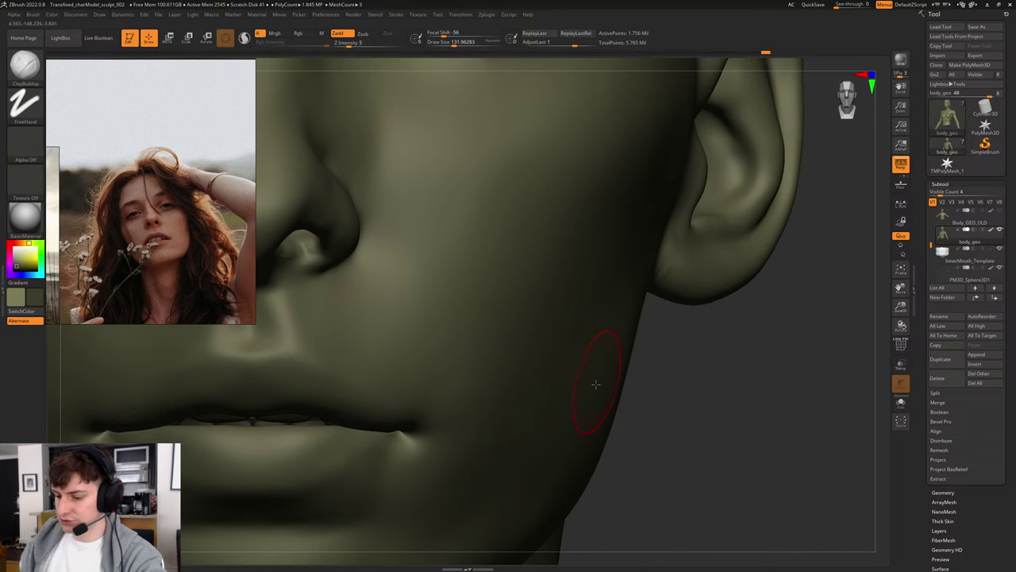
key(b)
key(d)
key(s)
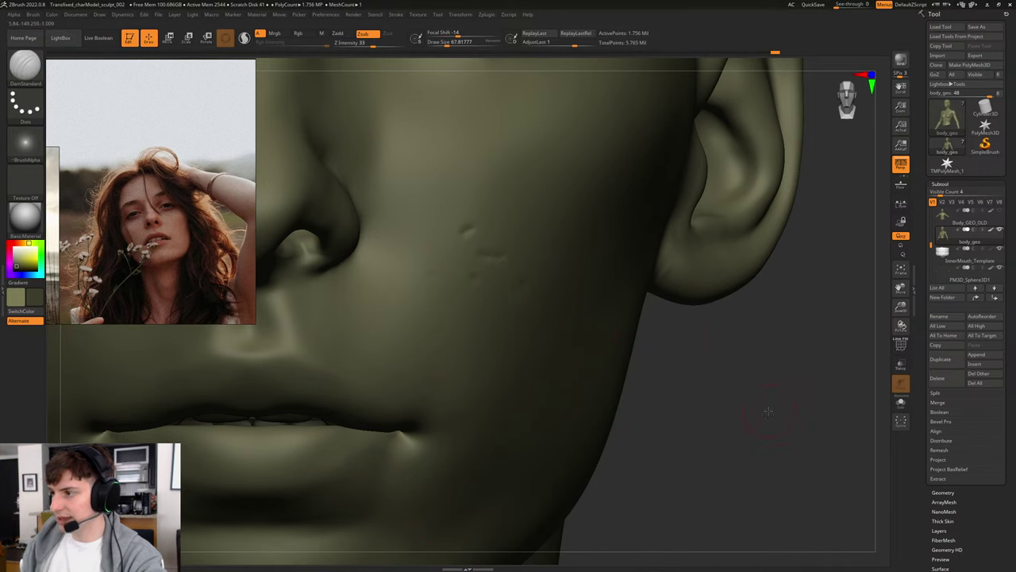
drag(769, 410, 640, 396)
Step: Undo the small DamStandard marks on the cheek and check the head in three-quarter view
key(ctrl+z)
key(ctrl+z)
key(ctrl+z)
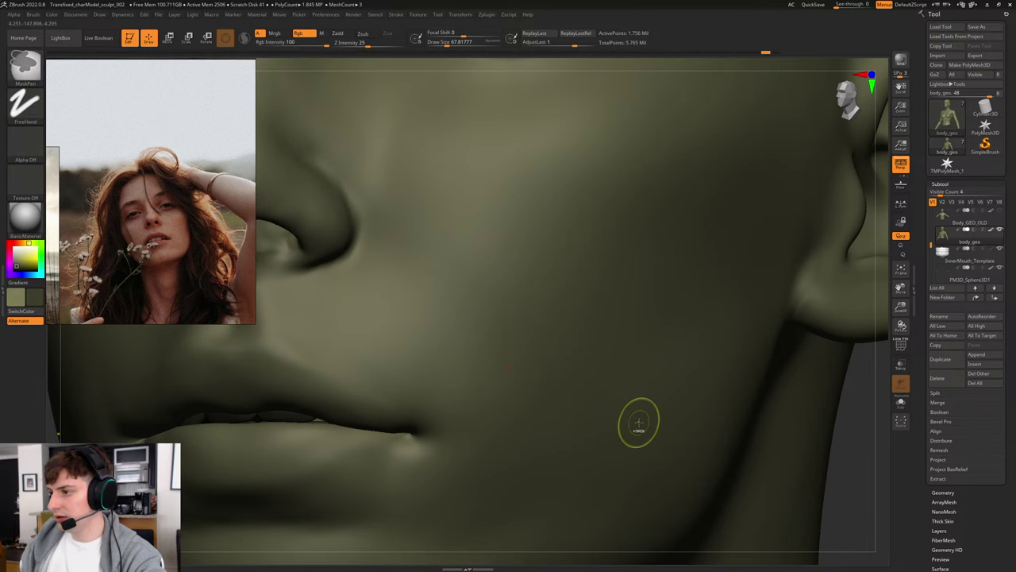
key(f)
shift+drag(673, 254, 655, 392)
alt+drag(640, 297, 692, 357)
key(ctrl+z)
key(ctrl+z)
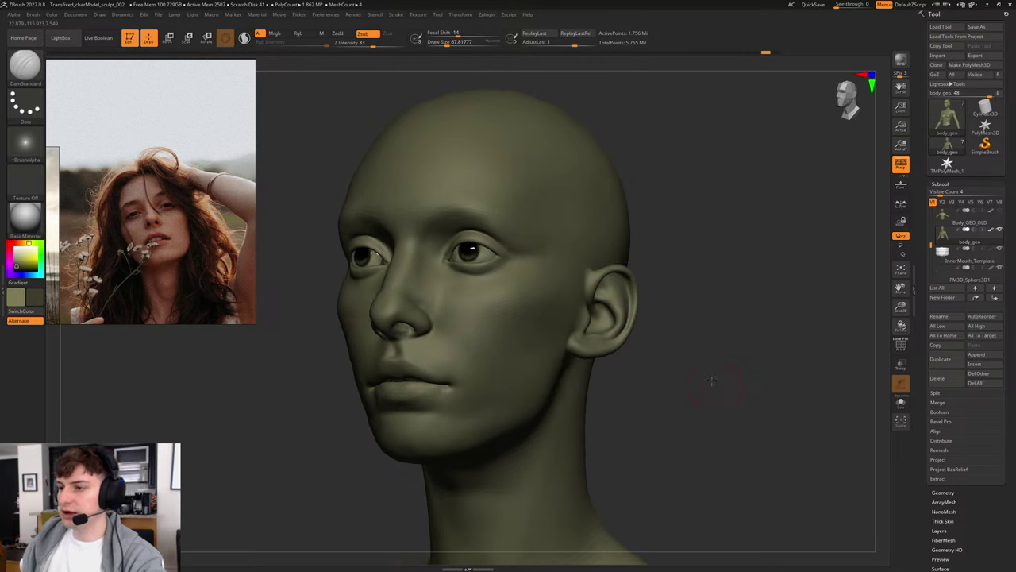
Step: Undo the last two strokes and work the front of the neck with ClayBuildup at a draw size of about 94
key(b)
key(c)
key(b)
key(ctrl+z)
key(ctrl+z)
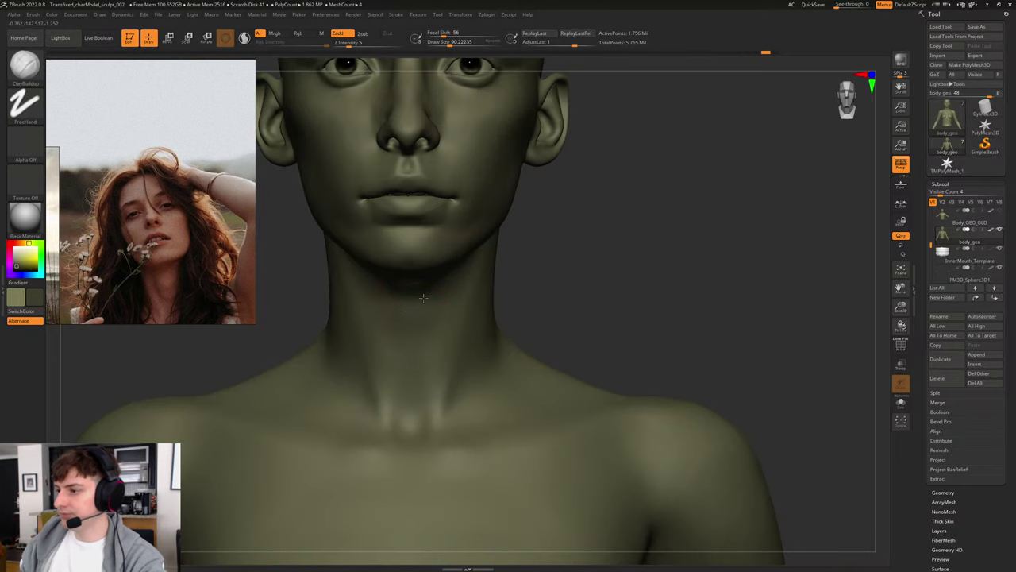
drag(409, 334, 427, 347)
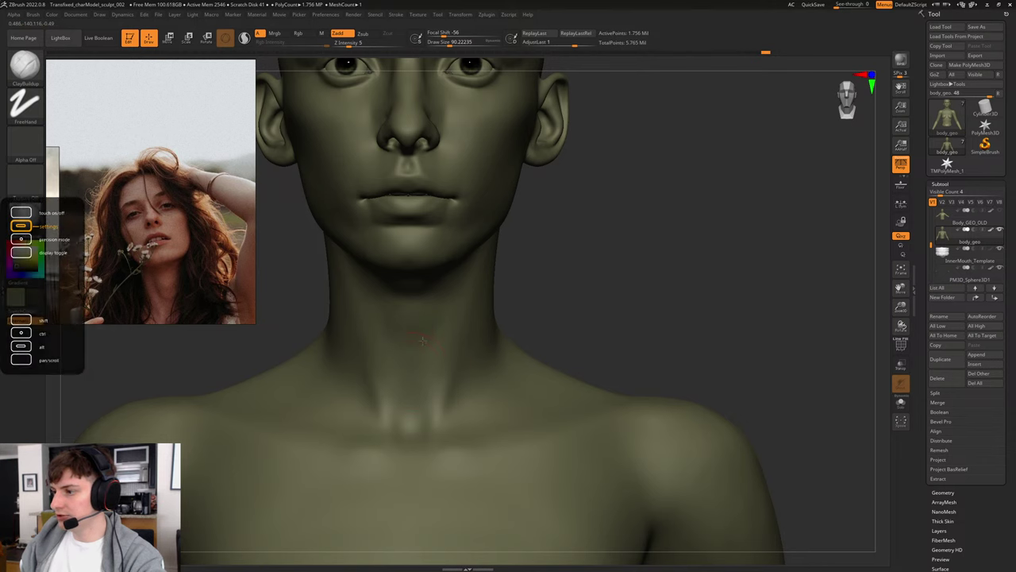
key(s)
click(421, 323)
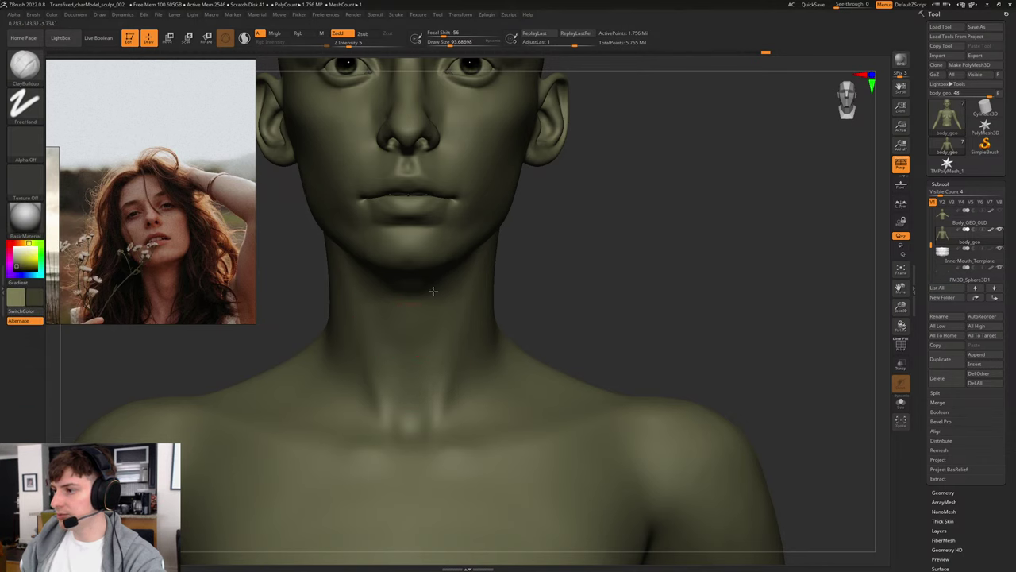
mouse_move(537, 304)
mouse_down()
mouse_move(659, 304)
mouse_move(644, 290)
mouse_move(387, 312)
mouse_up()
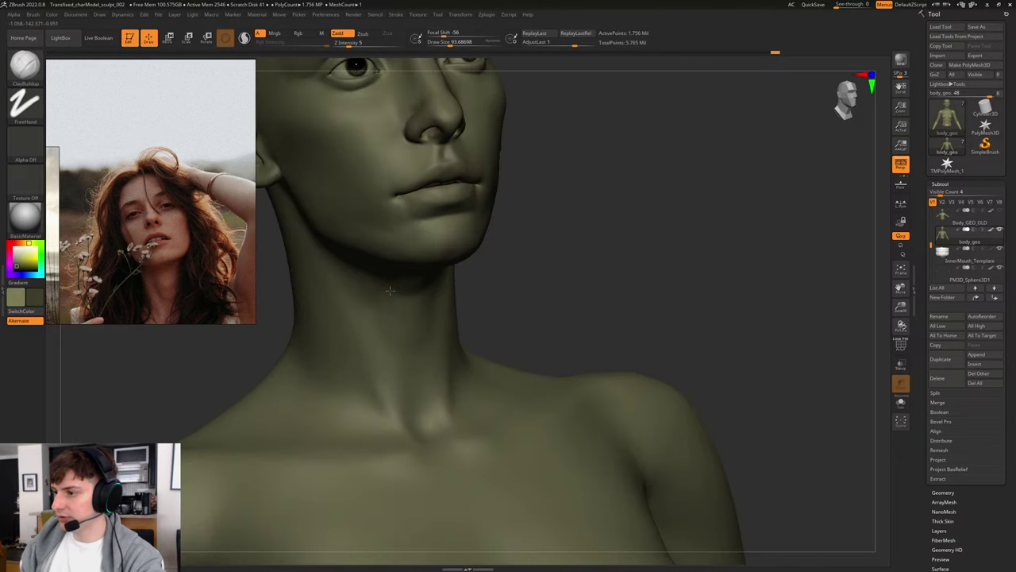
Step: Touch up the jawline below the ear with ClayBuildup at a draw size of about 74
mouse_move(677, 294)
alt+mouse_down()
mouse_move(530, 290)
mouse_move(627, 315)
alt+mouse_up()
scroll(627, 315, up, 4)
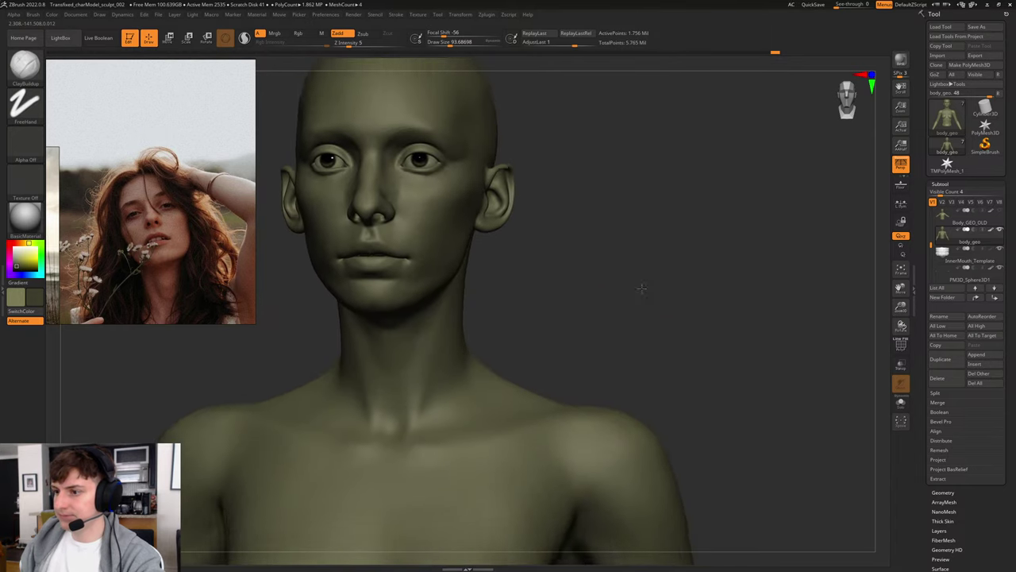
scroll(647, 306, up, 2)
drag(647, 306, 601, 307)
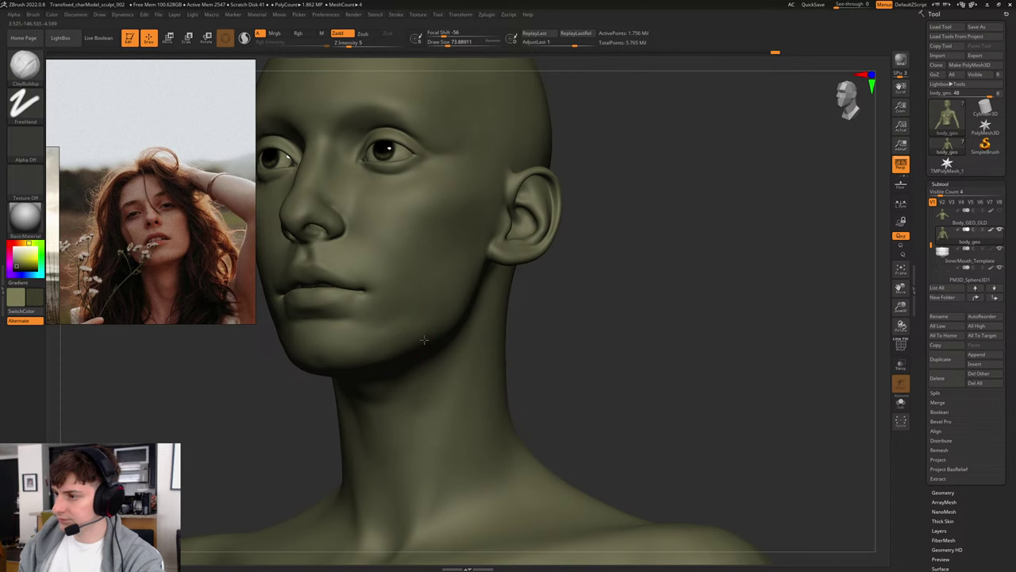
drag(443, 337, 454, 329)
Step: Lower the body mesh by three subdivision levels at the nostril and set the draw size to about 65
mouse_move(647, 284)
alt+mouse_down()
mouse_move(696, 291)
mouse_move(641, 243)
mouse_move(667, 319)
mouse_move(664, 302)
mouse_move(704, 332)
mouse_move(723, 300)
mouse_move(656, 347)
mouse_move(603, 315)
alt+mouse_up()
scroll(671, 278, up, 3)
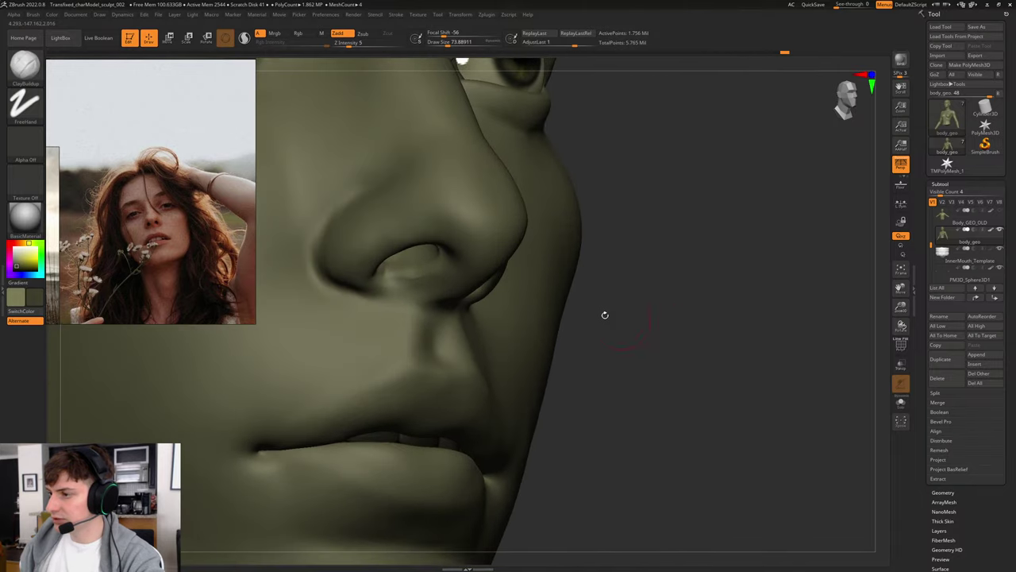
key(shift+d)
key(shift+d)
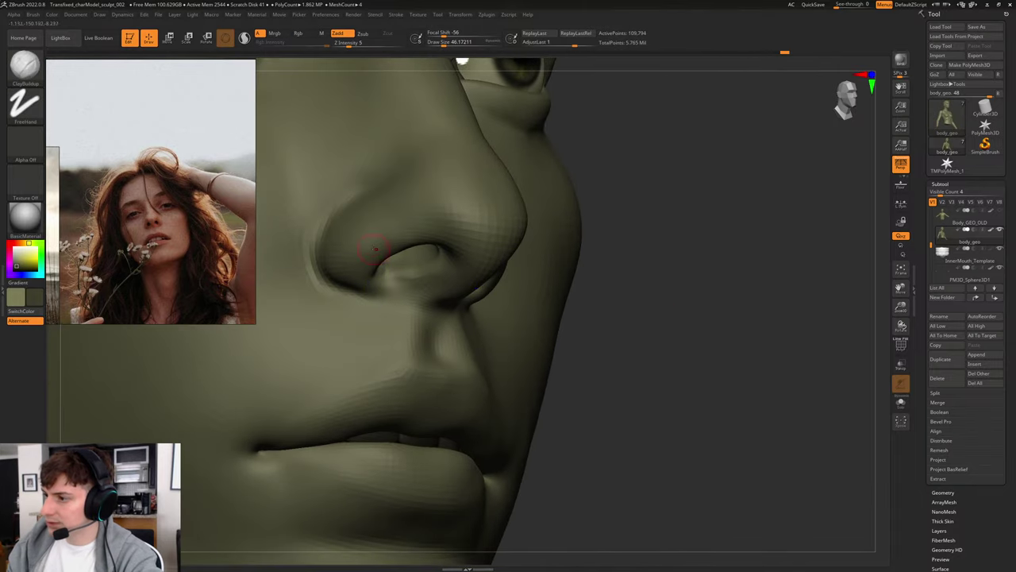
mouse_move(619, 242)
mouse_down()
mouse_move(664, 238)
mouse_move(614, 242)
mouse_move(739, 281)
mouse_move(698, 346)
mouse_move(741, 314)
mouse_move(832, 362)
mouse_up()
key(shift+d)
key(s)
mouse_move(367, 264)
mouse_down()
mouse_move(376, 263)
mouse_move(368, 265)
mouse_move(375, 243)
mouse_up()
Step: Smooth the inside of the ear opening above the lobe at a draw size of about 39
mouse_move(833, 356)
mouse_down()
mouse_move(798, 342)
mouse_move(805, 317)
mouse_move(794, 298)
mouse_up()
drag(241, 421, 243, 419)
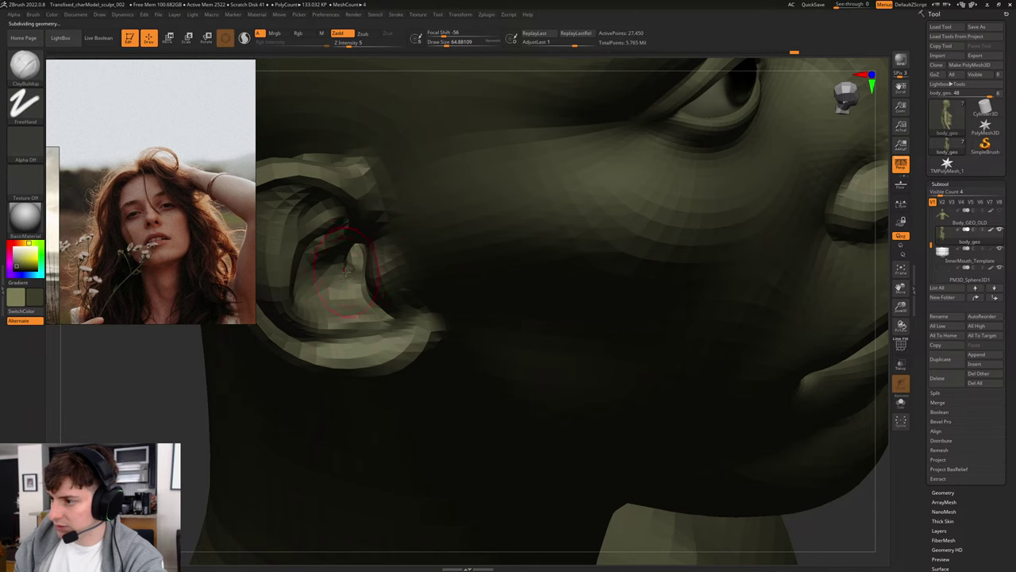
key(s)
drag(358, 264, 351, 266)
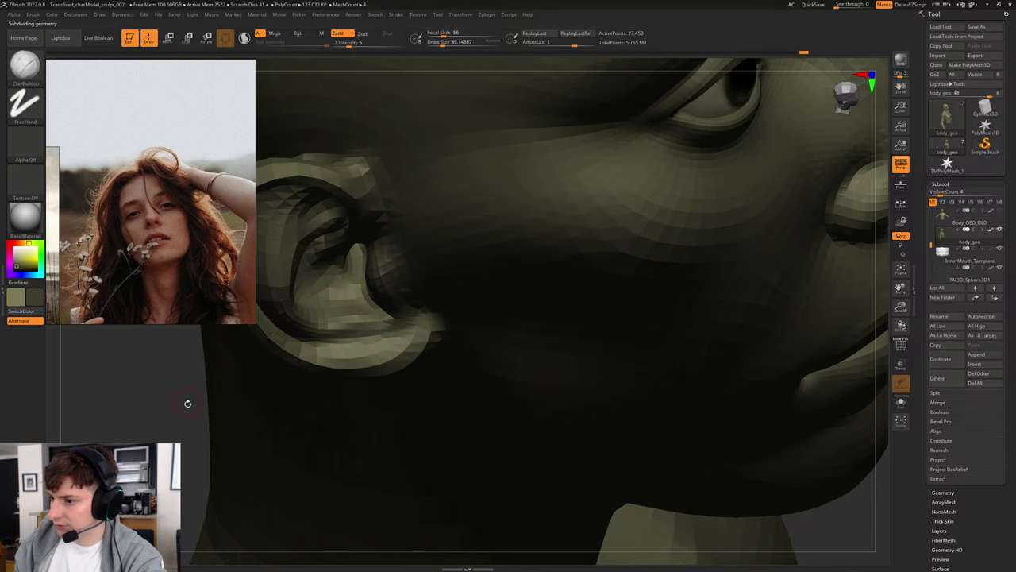
drag(146, 426, 218, 340)
drag(98, 405, 195, 345)
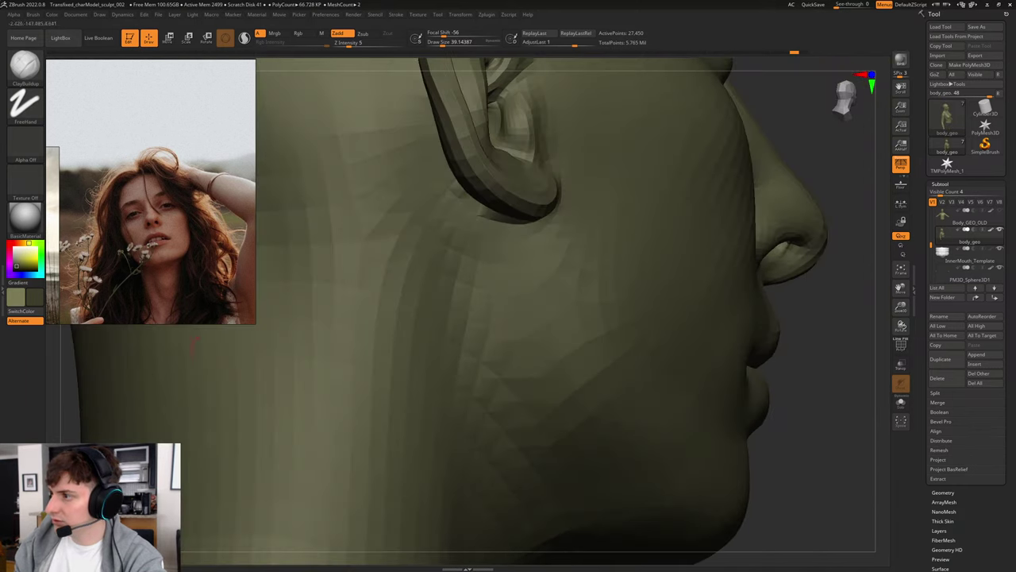
drag(819, 349, 758, 305)
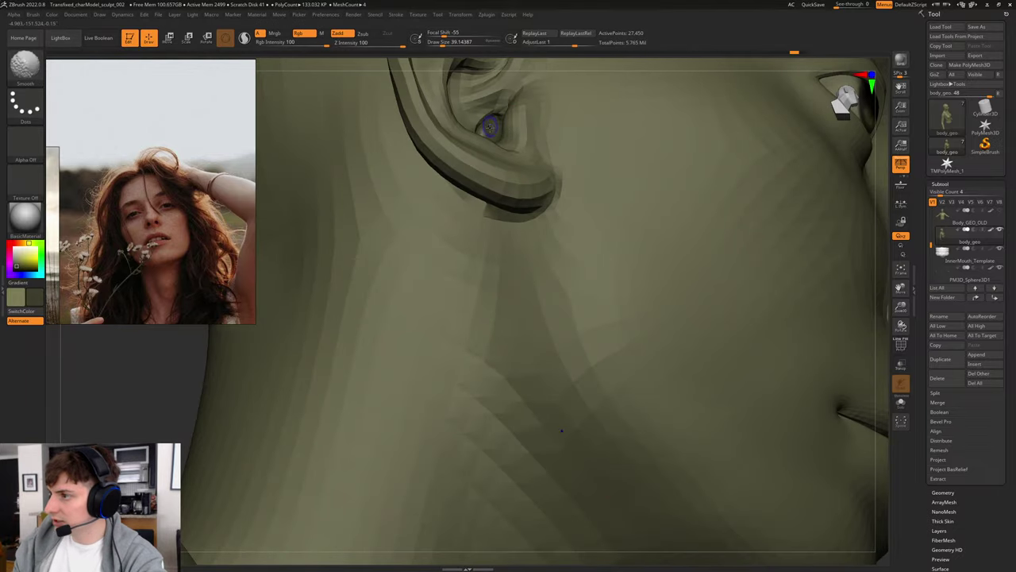
Step: Smooth the upper inner rim of the nostril from below at a draw size of about 65
alt+drag(169, 389, 75, 381)
drag(742, 258, 667, 342)
drag(713, 296, 681, 386)
drag(227, 468, 262, 452)
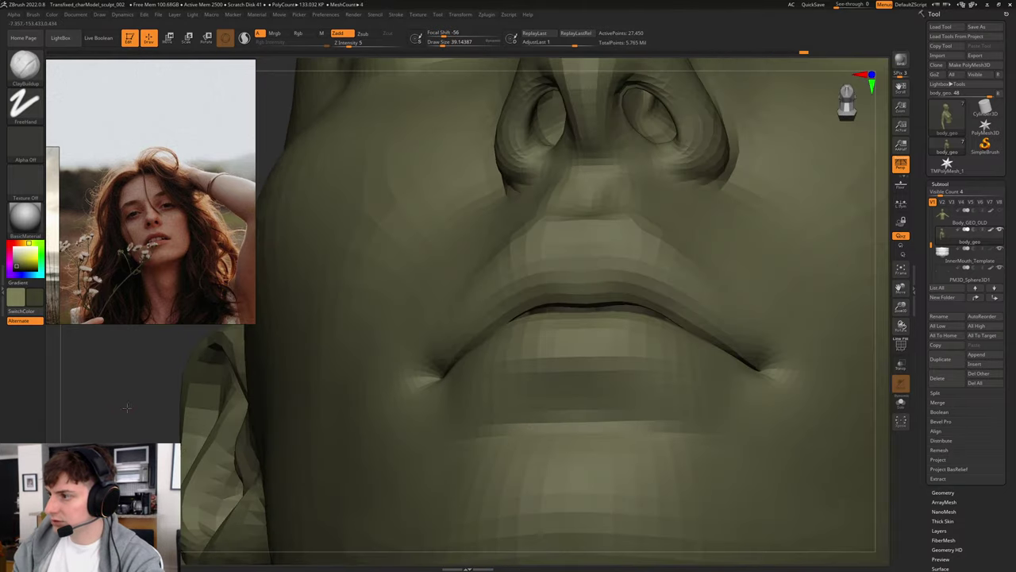
alt+drag(164, 377, 151, 464)
key(s)
drag(519, 211, 524, 187)
mouse_move(271, 147)
mouse_down()
mouse_move(287, 133)
mouse_move(374, 127)
mouse_up()
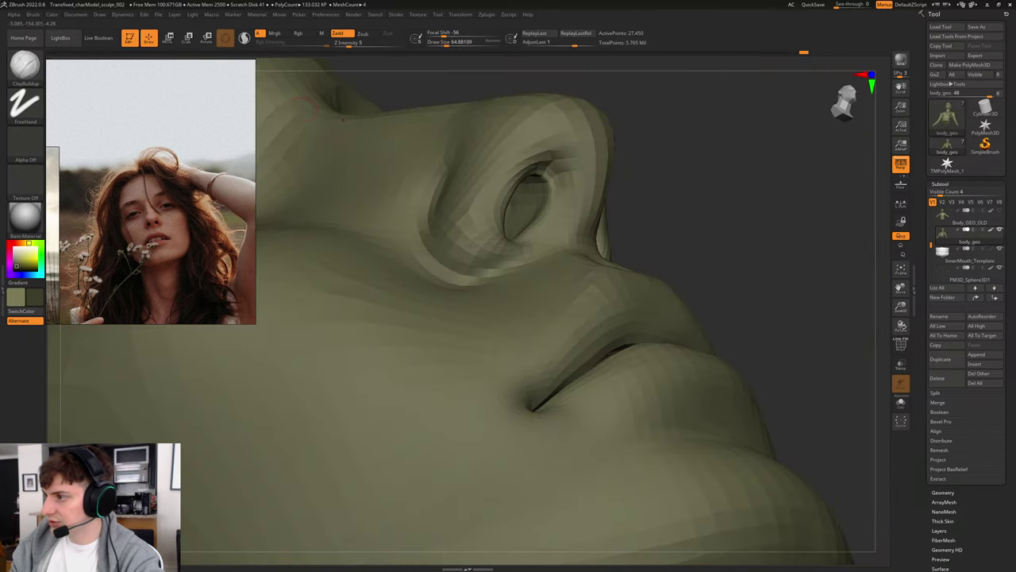
shift+drag(538, 189, 541, 179)
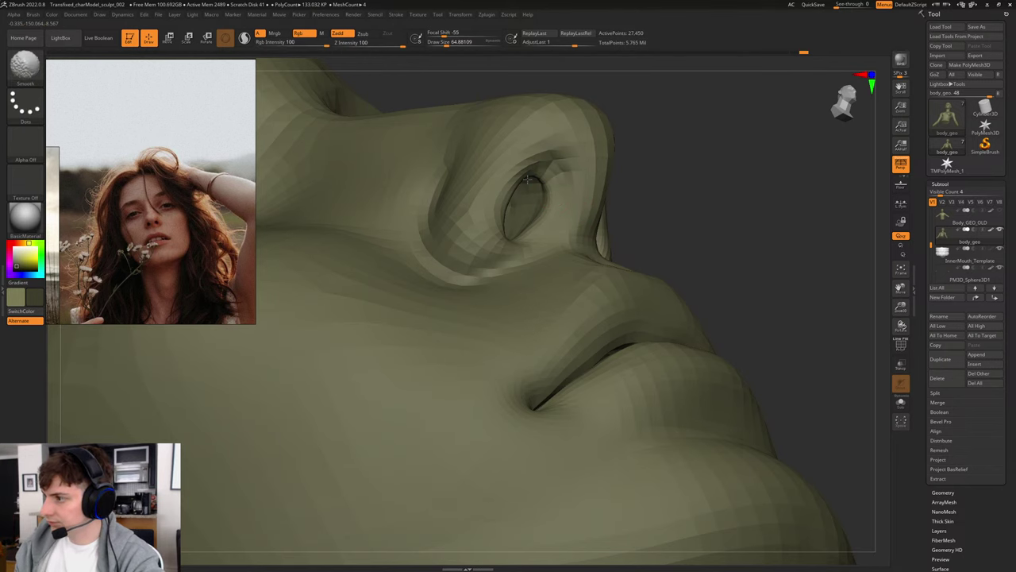
Step: Raise the mesh by one subdivision level and smooth the inner nostril edge
drag(691, 170, 633, 213)
key(ctrl+d)
mouse_move(459, 231)
shift+mouse_down()
mouse_move(475, 247)
mouse_move(464, 236)
shift+mouse_up()
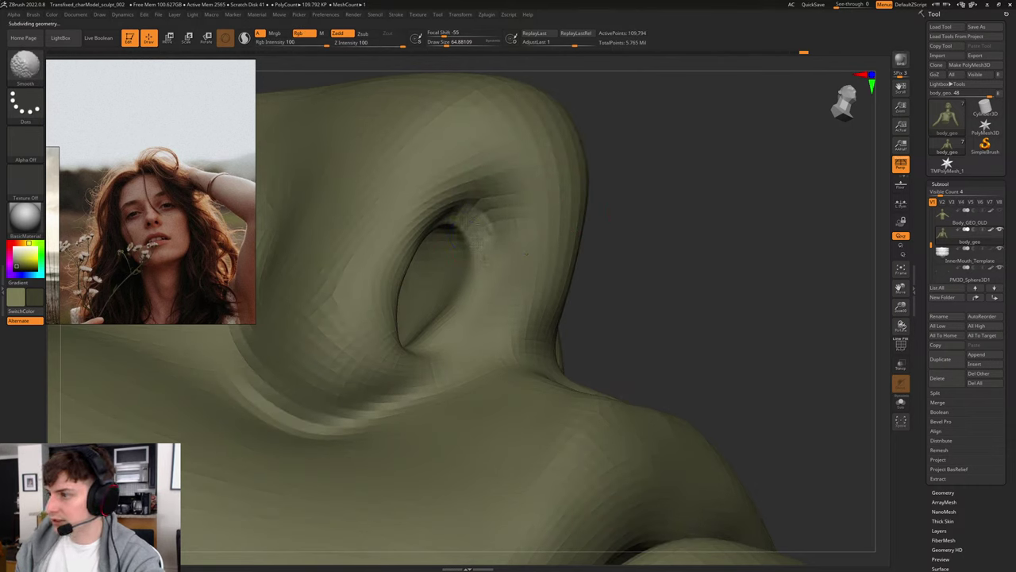
Step: Drop back one subdivision level and shape the inner nostril wall with ClayBuildup at a draw size of 112
key(shift+d)
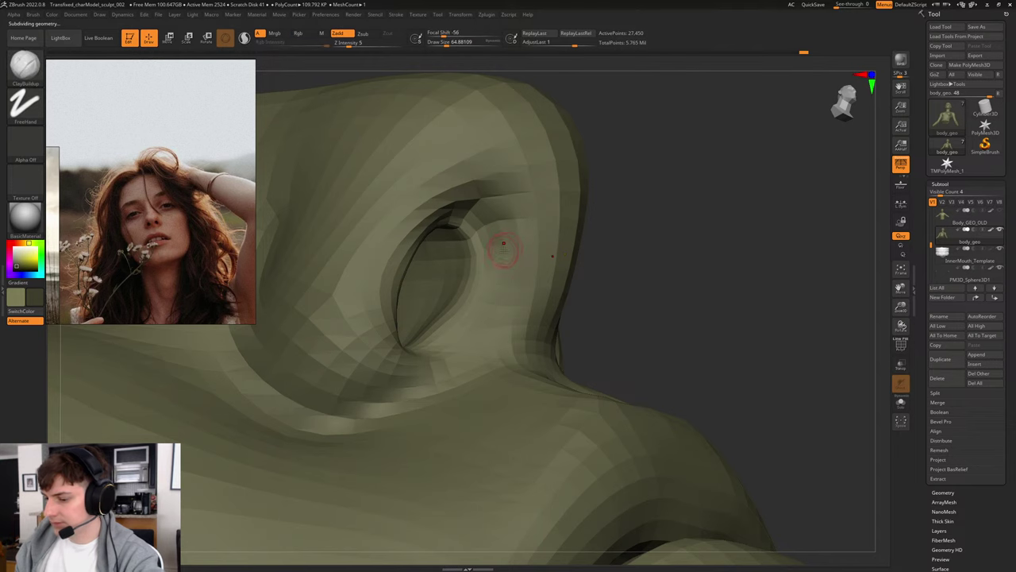
key(b)
key(c)
key(b)
key(s)
drag(467, 256, 474, 256)
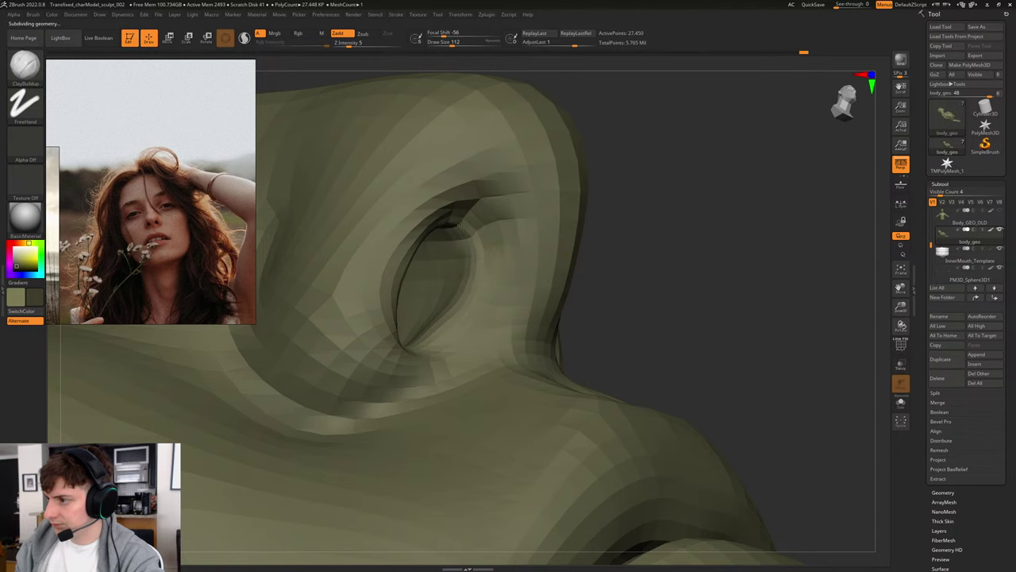
right_drag(468, 287, 441, 231)
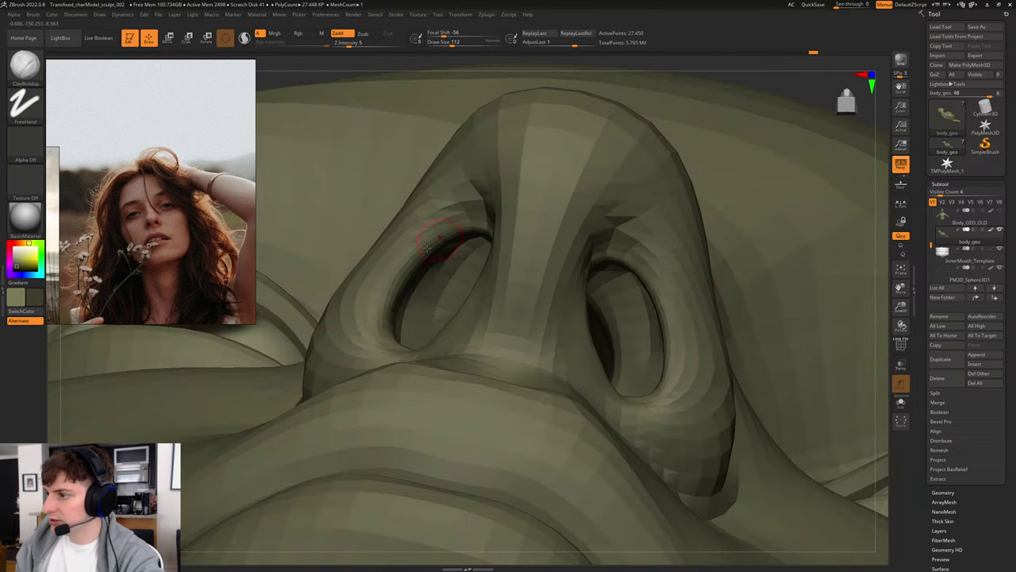
Step: Fill out the nostril's inner side next to the septum with ClayBuildup, enlarging the draw size to about 132
right_drag(783, 209, 738, 170)
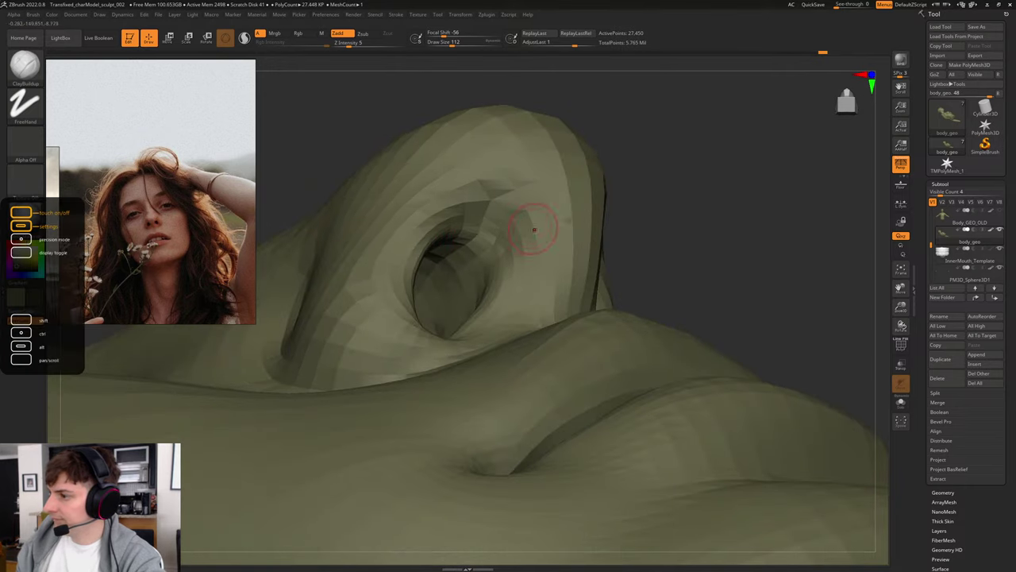
right_drag(534, 230, 489, 247)
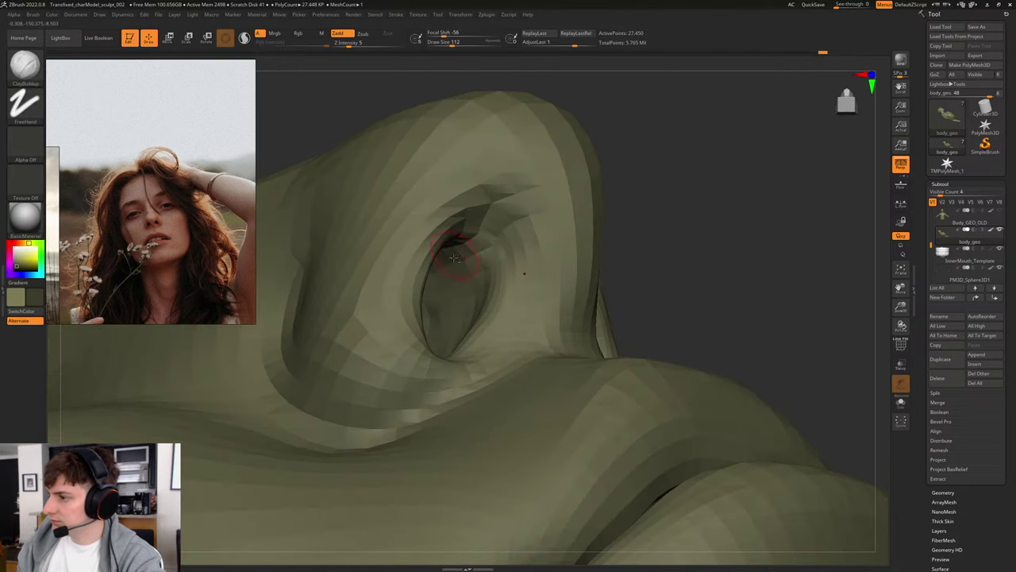
right_drag(575, 231, 481, 349)
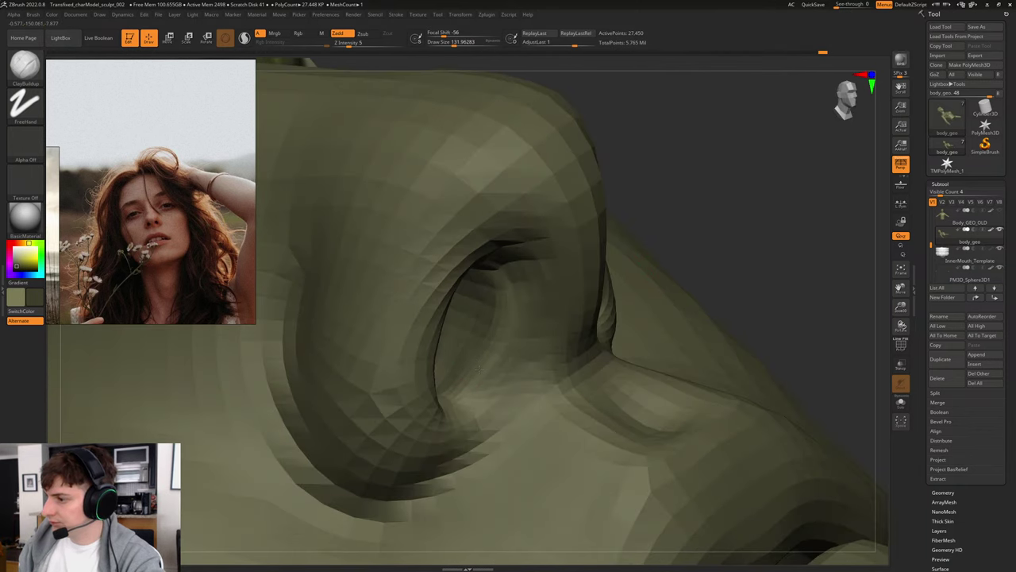
Step: Check both nostrils at higher subdivision levels and settle on the level with 109,794 points
right_drag(743, 226, 709, 228)
key(d)
key(d)
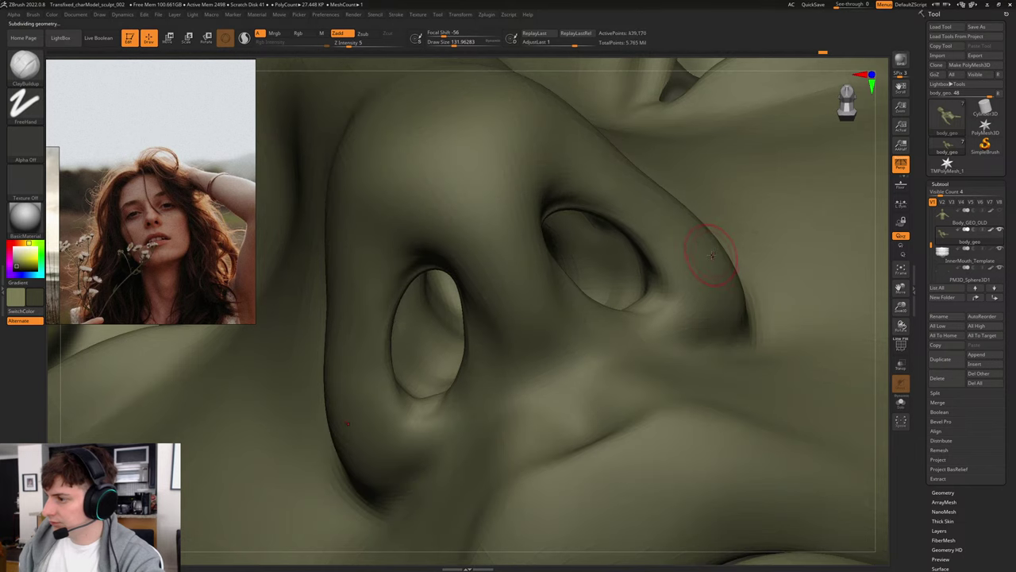
key(shift+d)
key(shift+d)
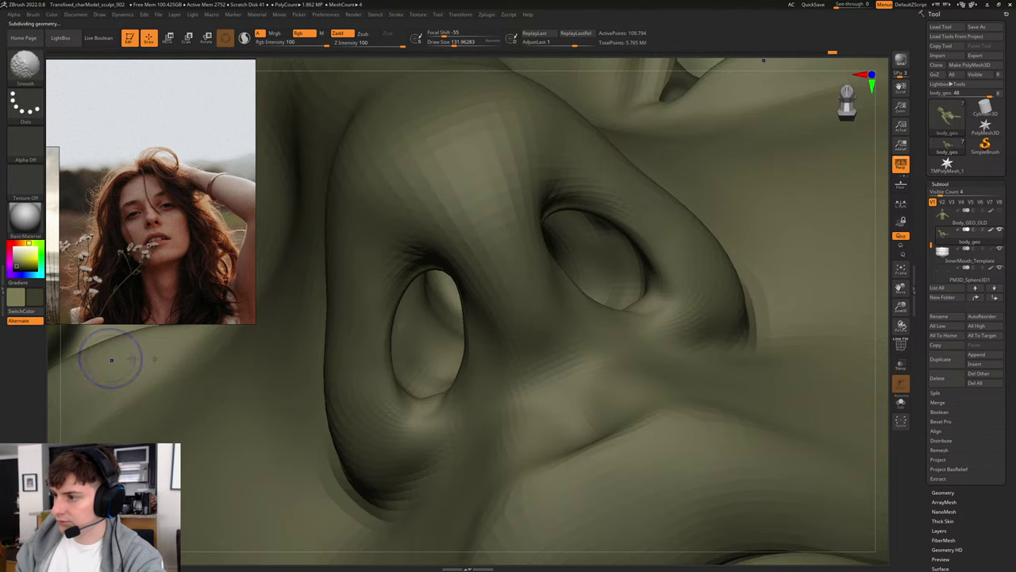
Step: Refine the upper inner edge of the nostril with ClayBuildup at a draw size of about 90
right_drag(79, 354, 238, 302)
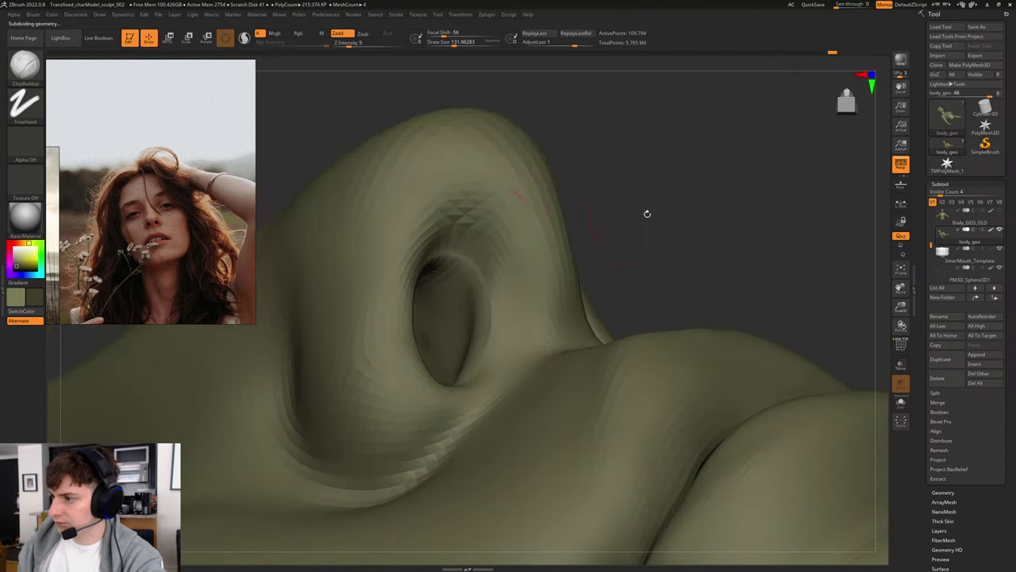
right_drag(646, 213, 615, 200)
key(shift)
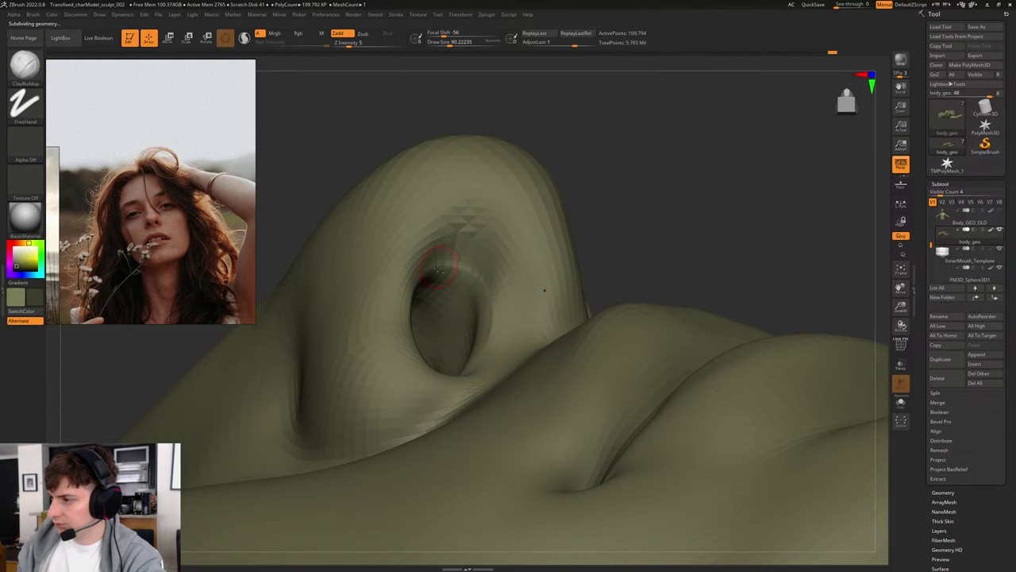
key(ctrl)
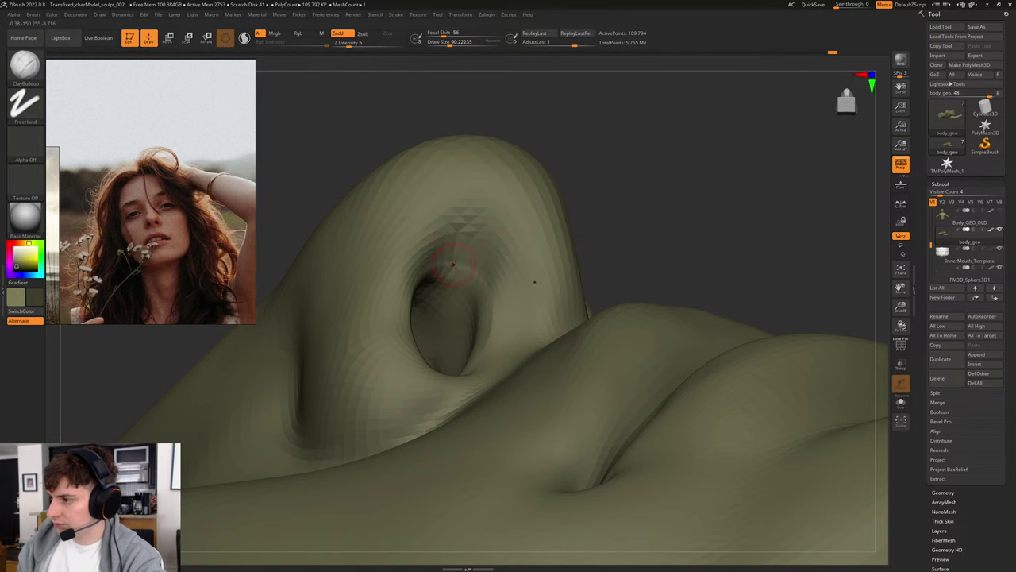
drag(659, 190, 508, 222)
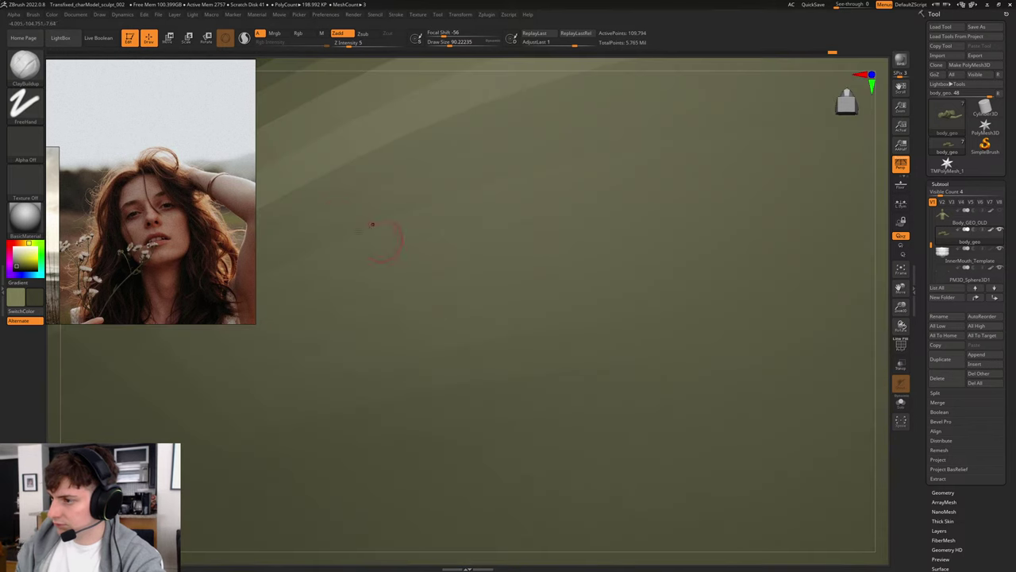
alt+drag(885, 245, 865, 262)
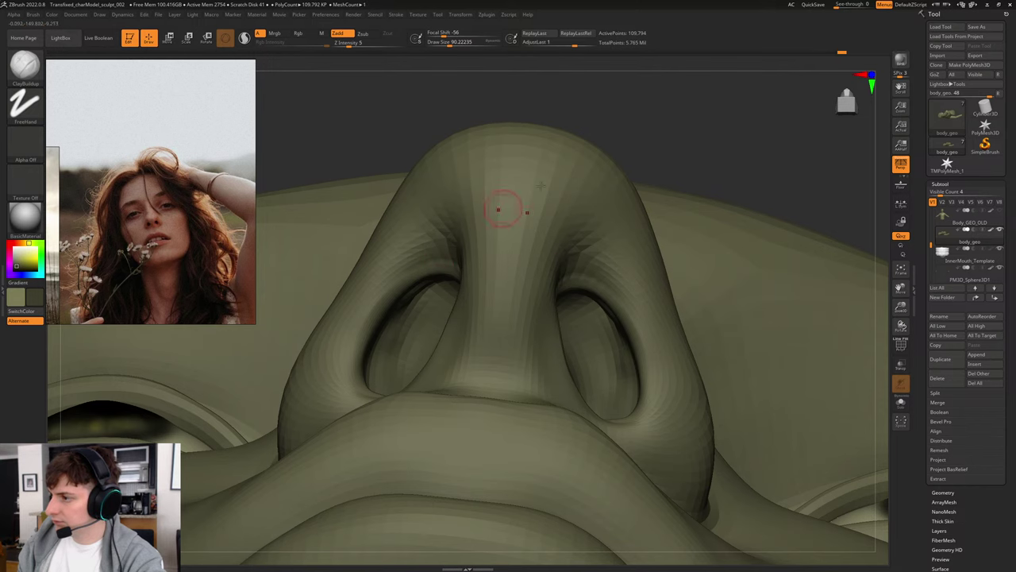
Step: Build up and smooth the nostril's inner wall down to its lower rim
right_drag(498, 210, 470, 293)
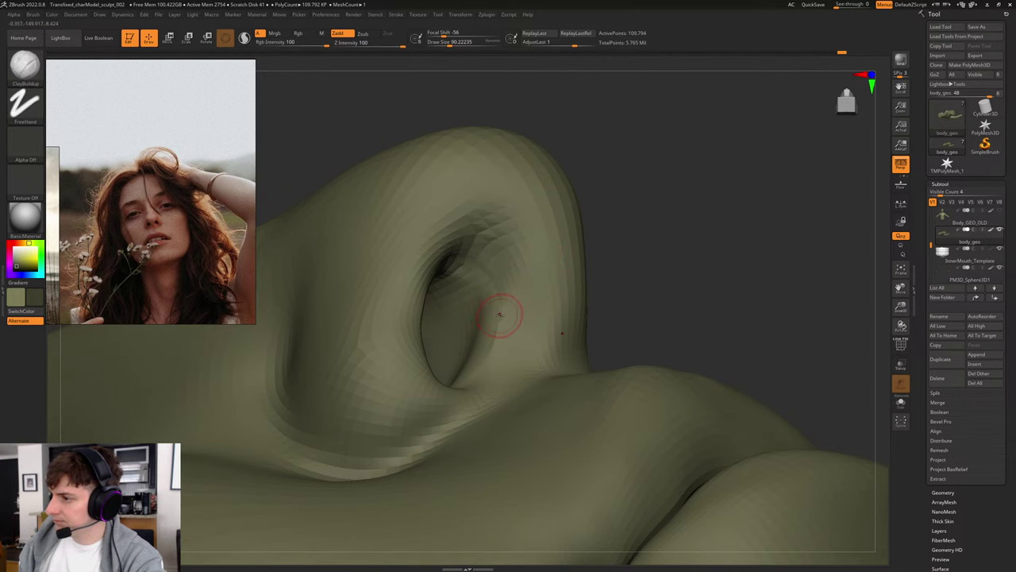
right_drag(500, 326, 643, 299)
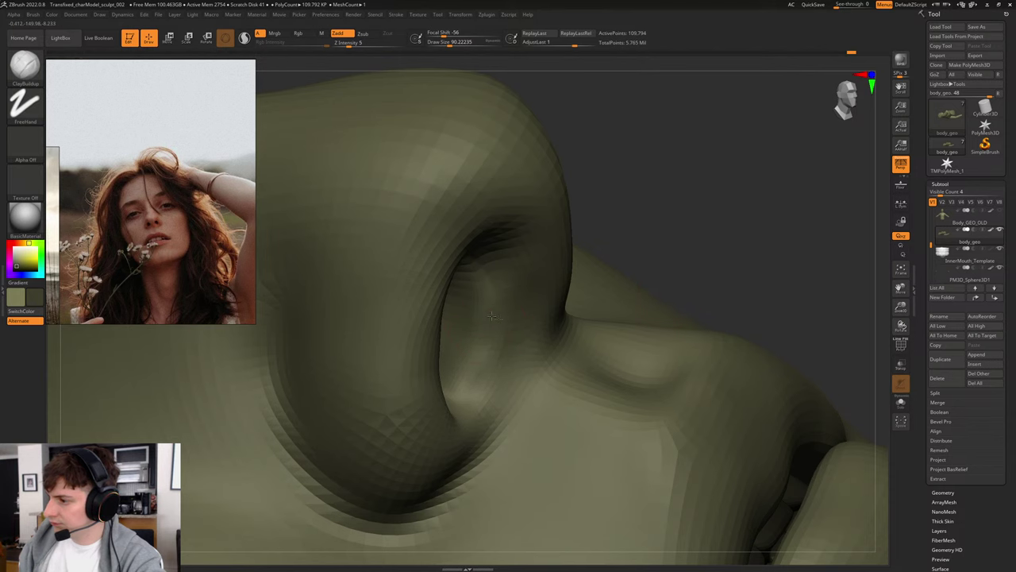
right_drag(489, 365, 524, 302)
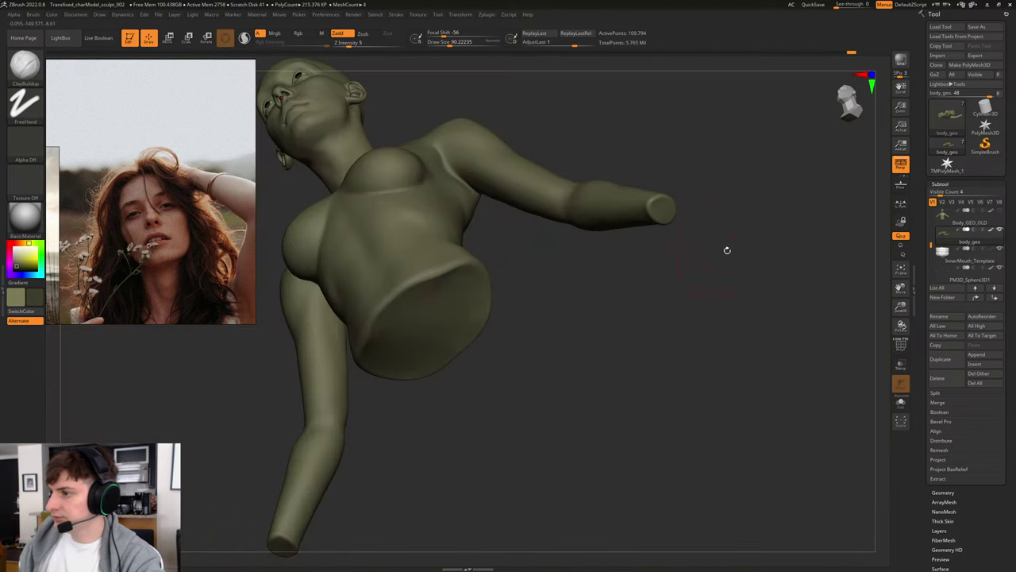
Step: Return the body mesh to the level with 1.756 million points and set the draw size to about 59 at the nostril
right_drag(726, 250, 700, 349)
key(d)
key(d)
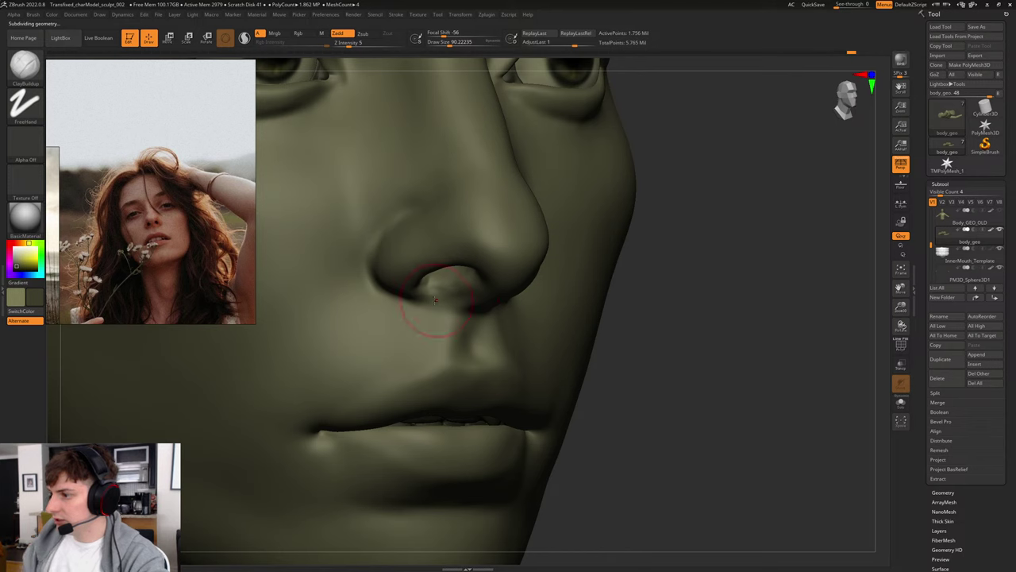
key(s)
drag(454, 291, 449, 290)
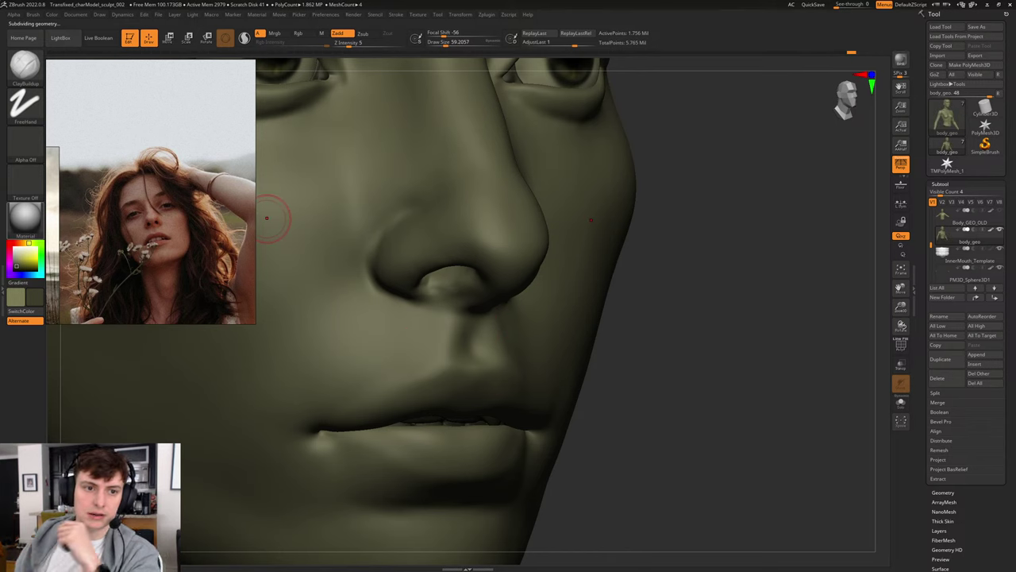
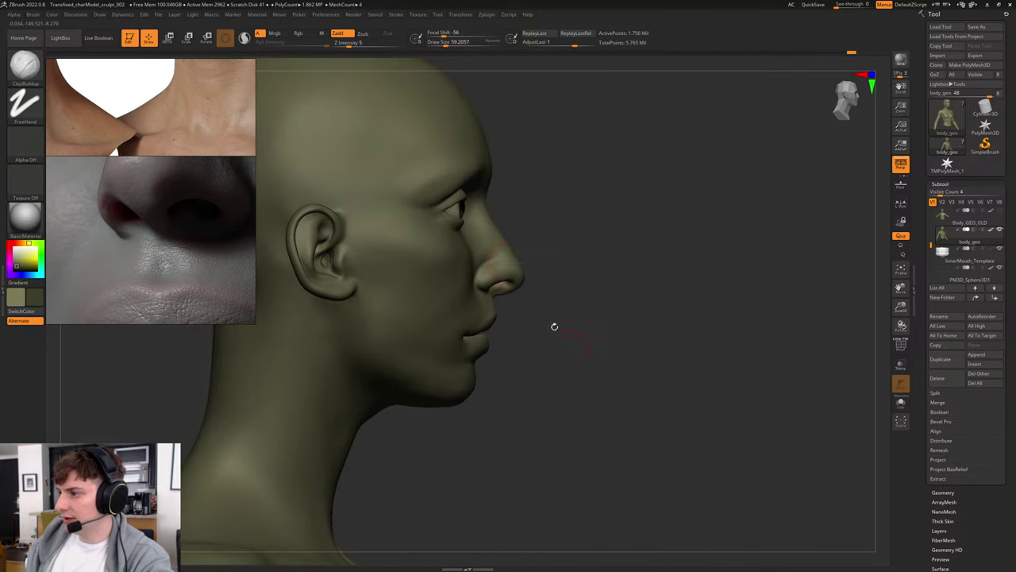
Step: Isolate the nose region of the body mesh and frame it from the side
ctrl+shift+drag(550, 319, 458, 240)
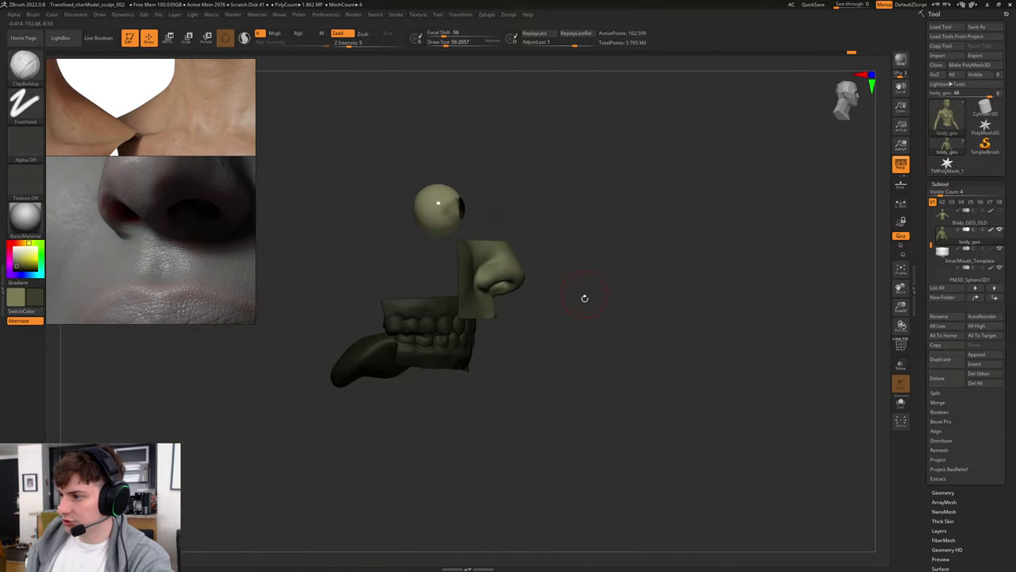
key(f)
key(f)
drag(735, 342, 781, 359)
Step: Build up the nostril's inner wall with ClayBuildup at a draw size of about 87
key(b)
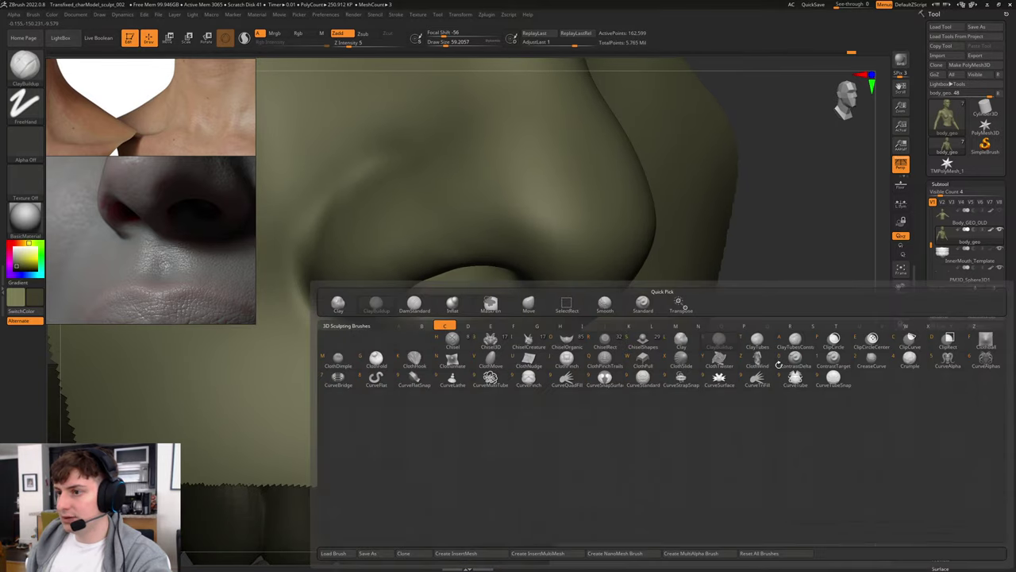
key(s)
drag(467, 317, 530, 305)
key(s)
drag(740, 311, 714, 297)
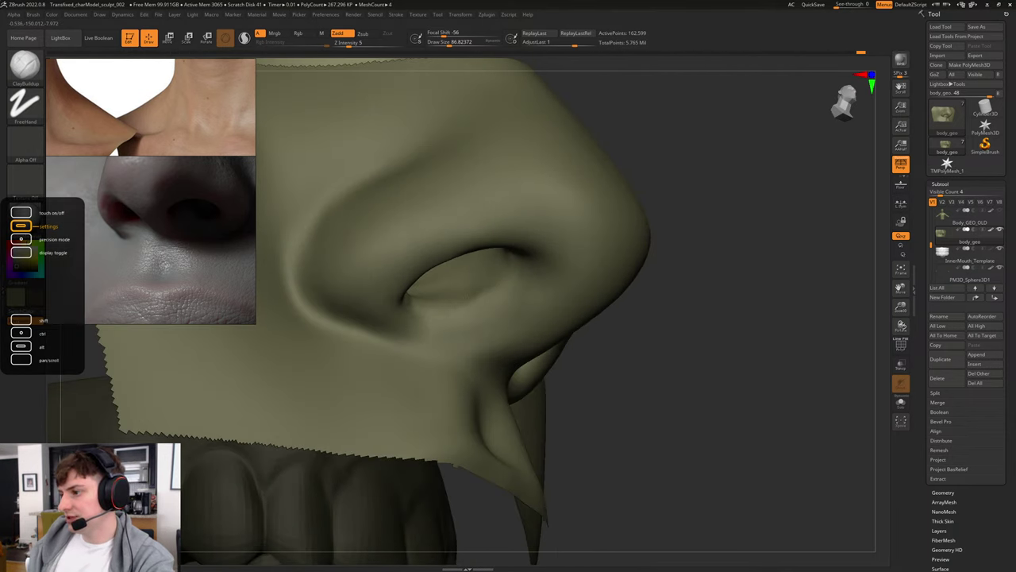
mouse_move(476, 301)
mouse_down()
mouse_move(497, 273)
mouse_move(527, 265)
mouse_up()
drag(692, 287, 685, 313)
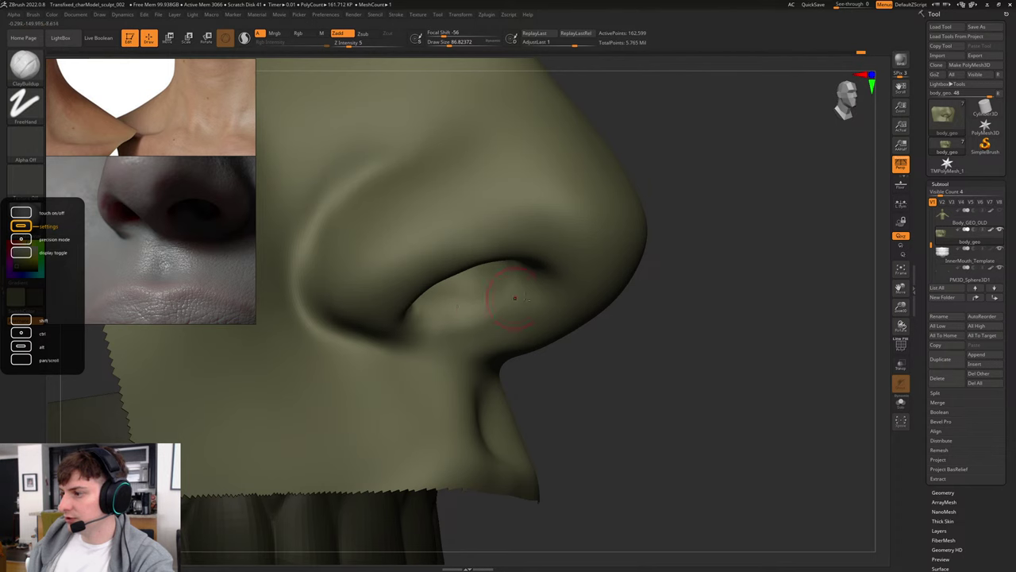
Step: Refine the nostril's lower rim and outer corner with ClayBuildup, using draw sizes of about 112 and 59
drag(648, 319, 637, 286)
key(s)
drag(439, 302, 444, 302)
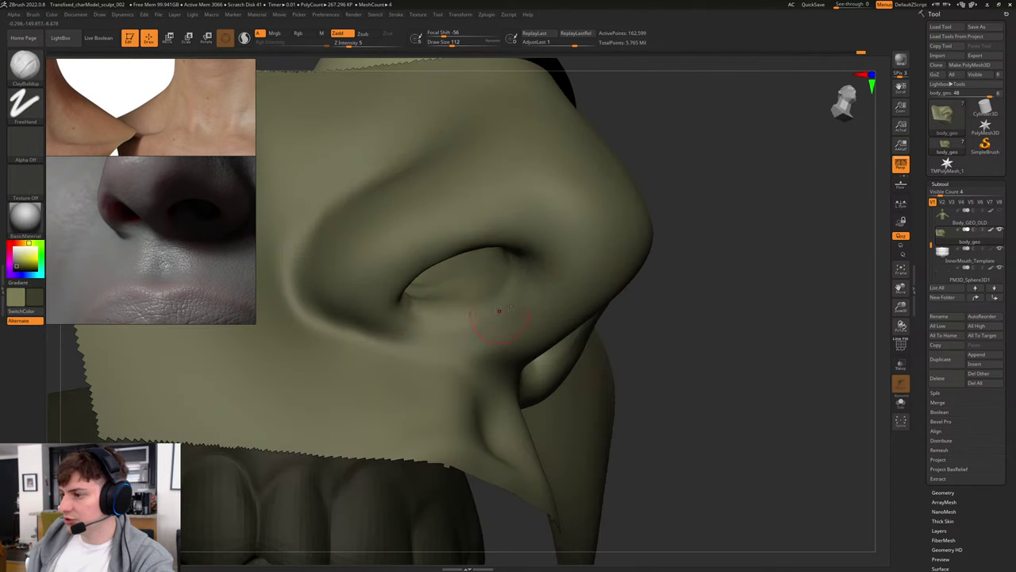
drag(675, 322, 592, 315)
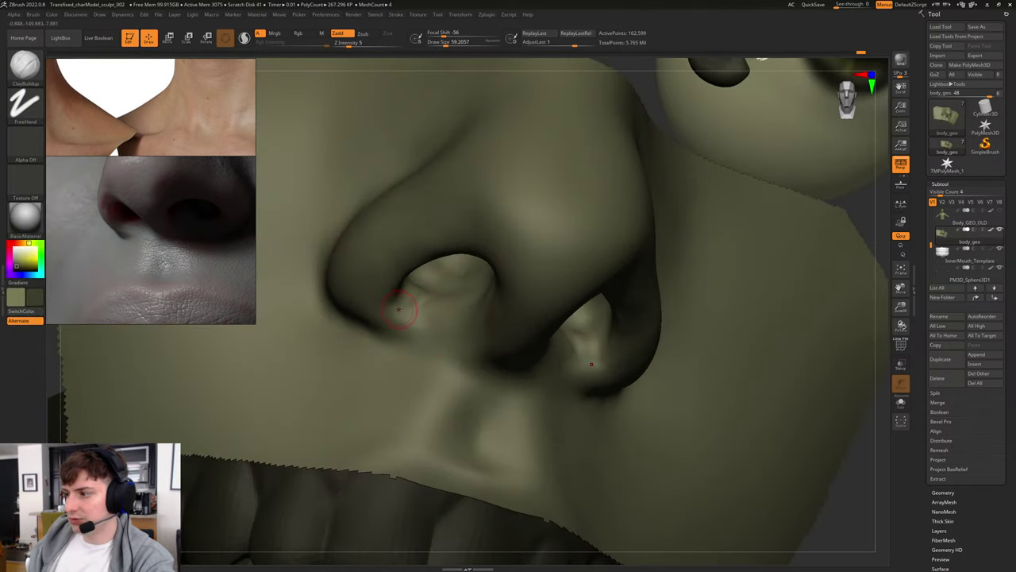
drag(403, 317, 412, 321)
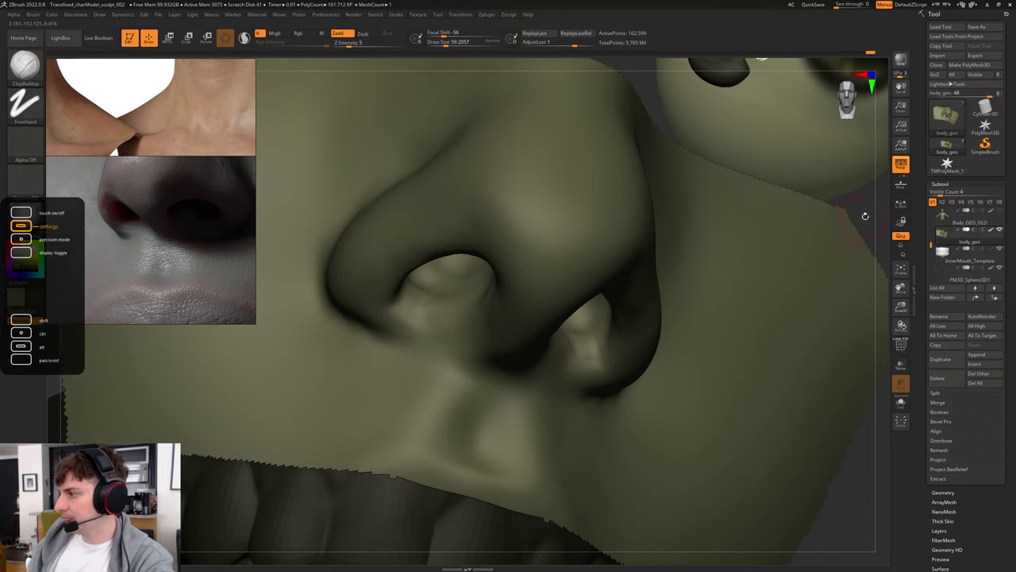
Step: Sculpt the front inner edge of the nostril from below with a draw size of about 128
drag(863, 215, 536, 273)
drag(651, 197, 558, 227)
key(s)
drag(486, 284, 497, 310)
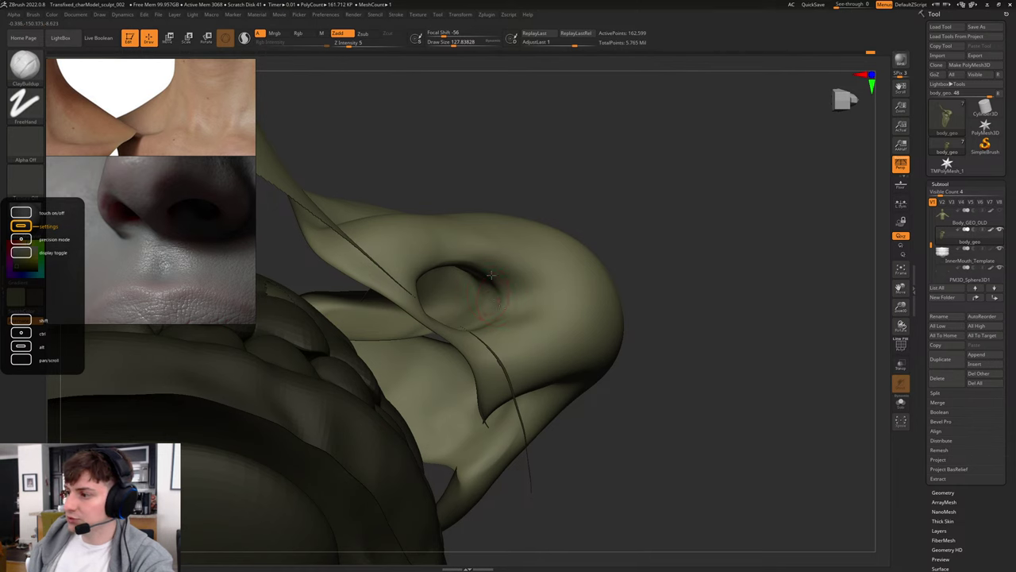
Step: Shape and smooth the inner wall beneath the nostril's upper rim, keeping the transition into the cavity soft
drag(629, 213, 612, 188)
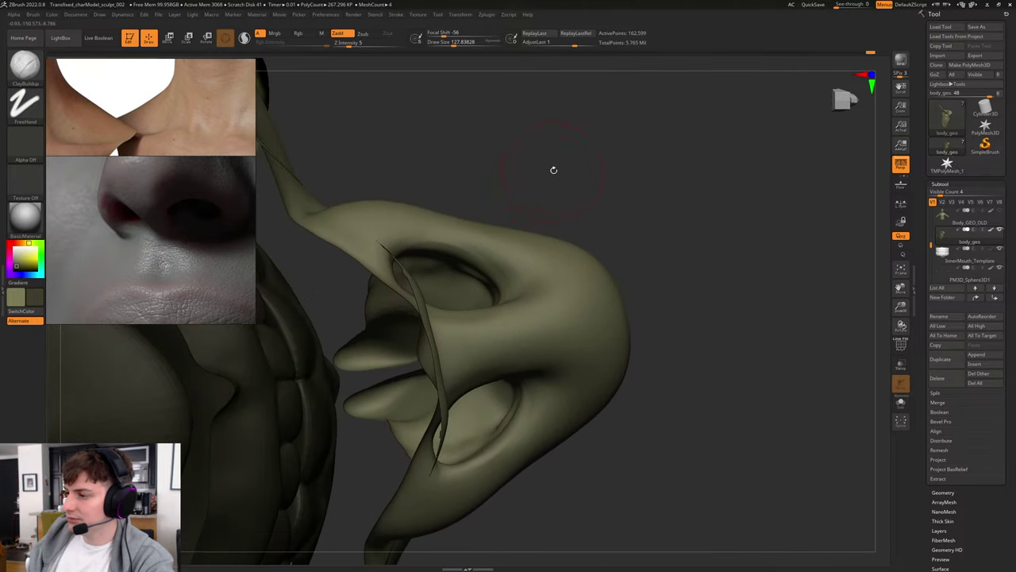
mouse_move(552, 169)
alt+mouse_down()
mouse_move(587, 182)
mouse_move(540, 154)
mouse_move(476, 207)
mouse_move(447, 255)
alt+mouse_up()
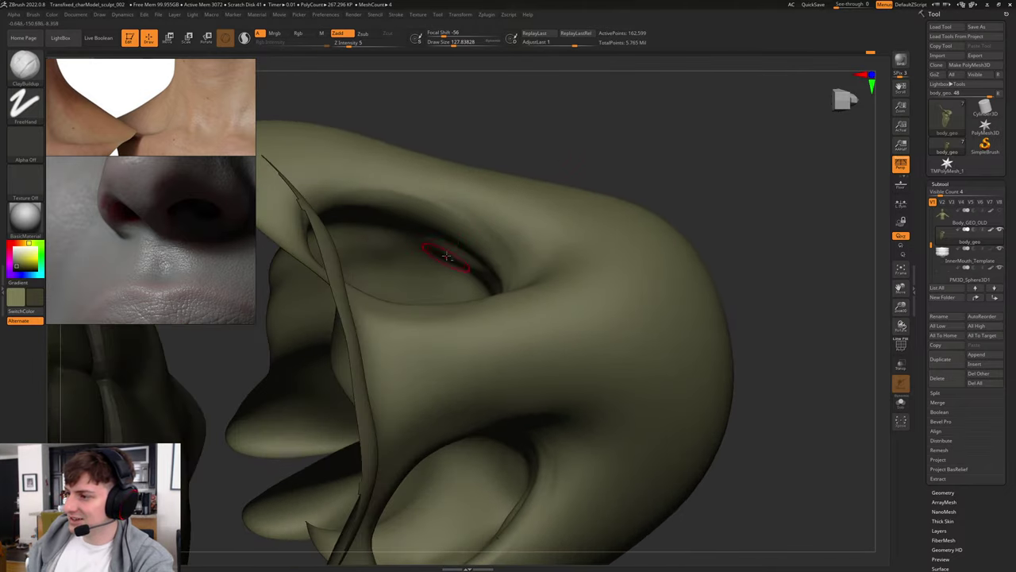
key(shift)
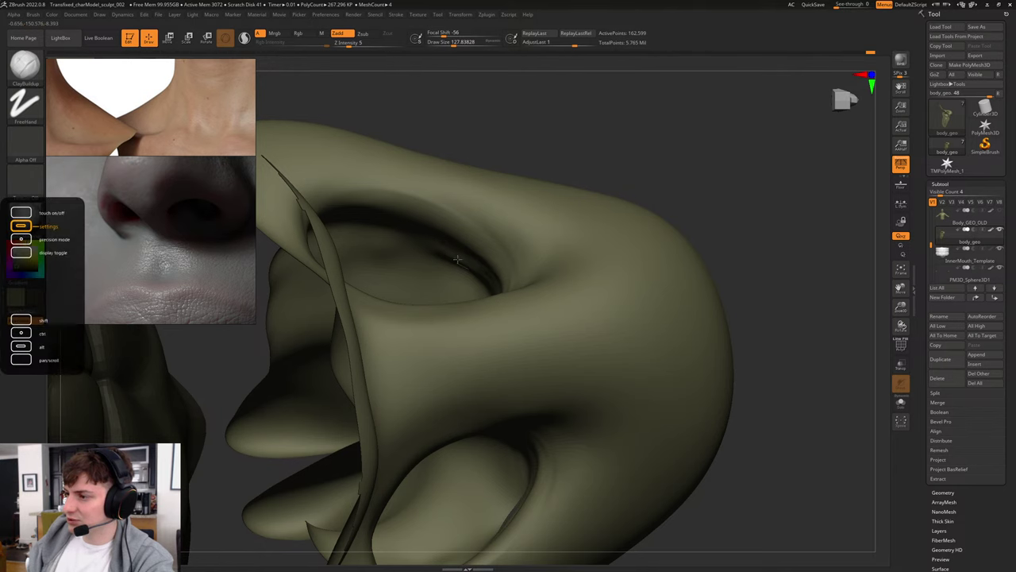
drag(498, 253, 553, 190)
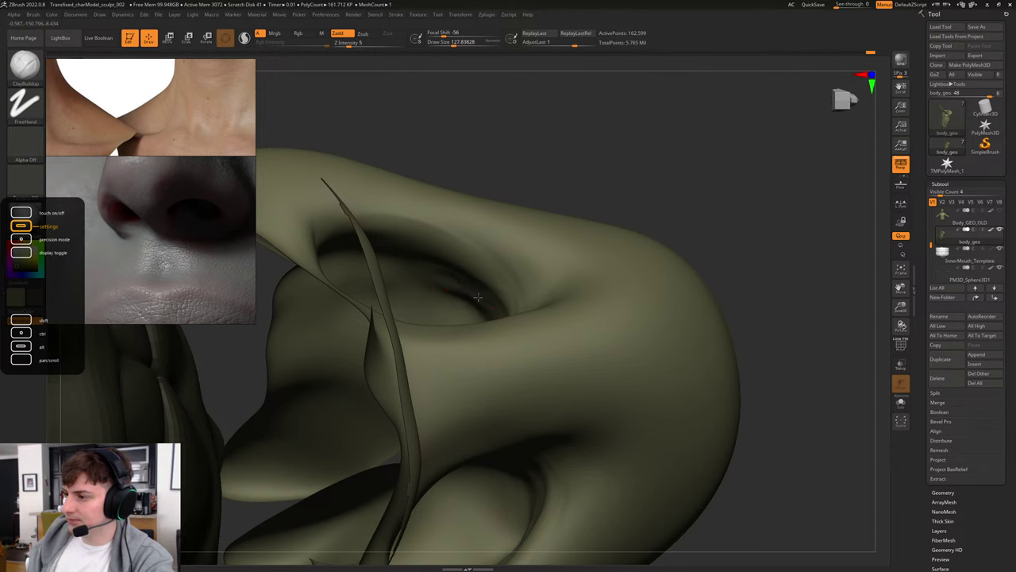
drag(478, 297, 471, 281)
drag(535, 190, 539, 184)
shift+drag(478, 297, 459, 287)
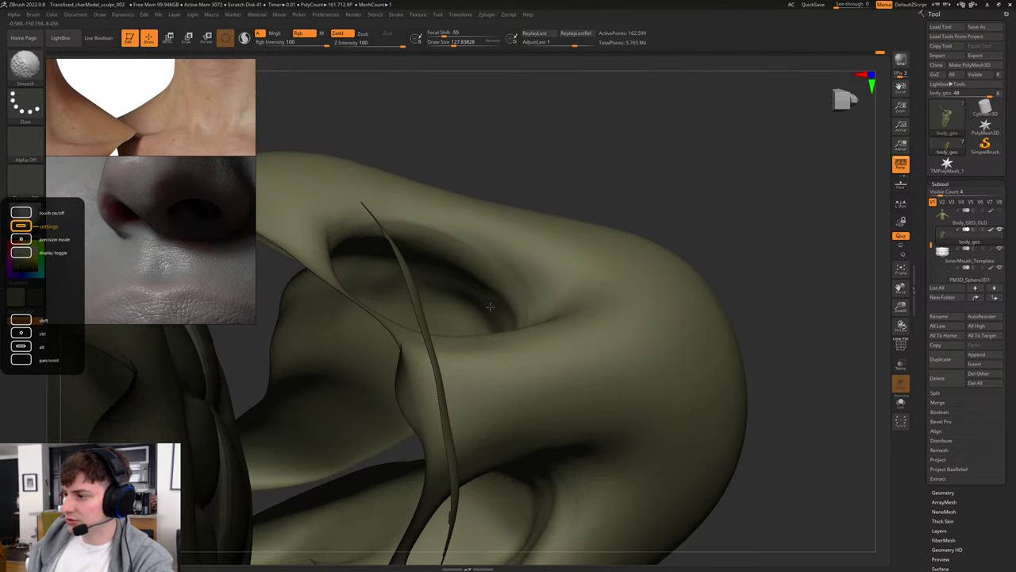
shift+drag(506, 308, 463, 269)
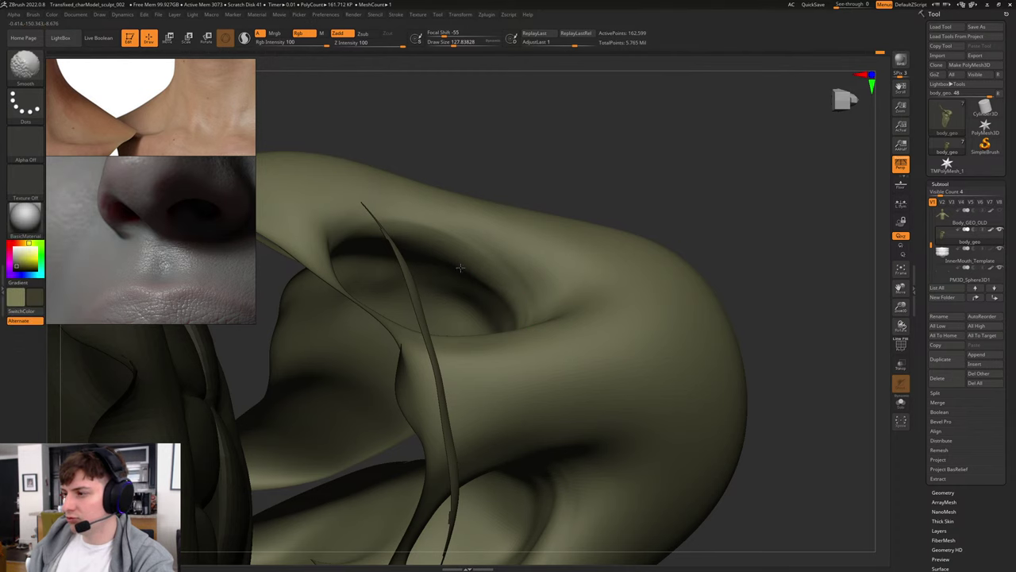
drag(608, 170, 599, 184)
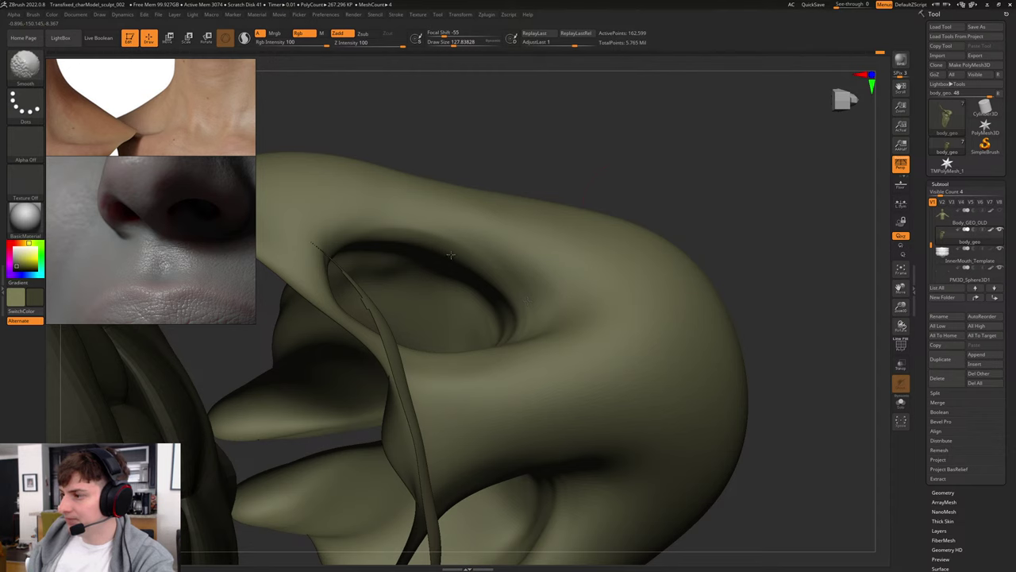
Step: Refine the lower edge and crease of the nostril wing with ClayBuildup at a draw size of about 59
drag(674, 168, 667, 253)
alt+drag(794, 296, 639, 260)
alt+drag(752, 235, 661, 324)
mouse_move(722, 300)
alt+mouse_down()
mouse_move(783, 322)
mouse_move(826, 321)
mouse_move(754, 319)
mouse_move(755, 291)
alt+mouse_up()
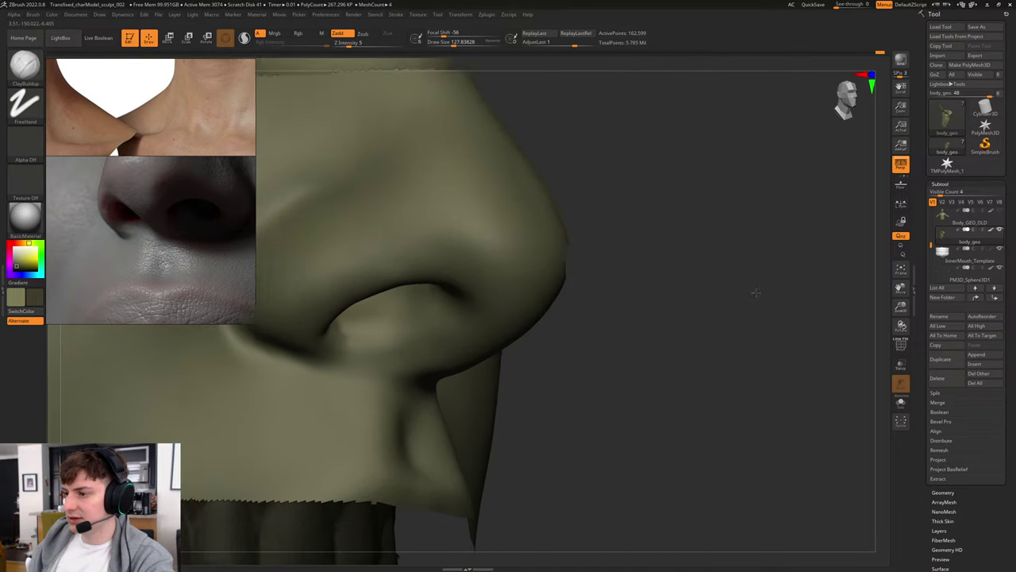
alt+drag(615, 291, 672, 264)
key(s)
drag(373, 260, 369, 260)
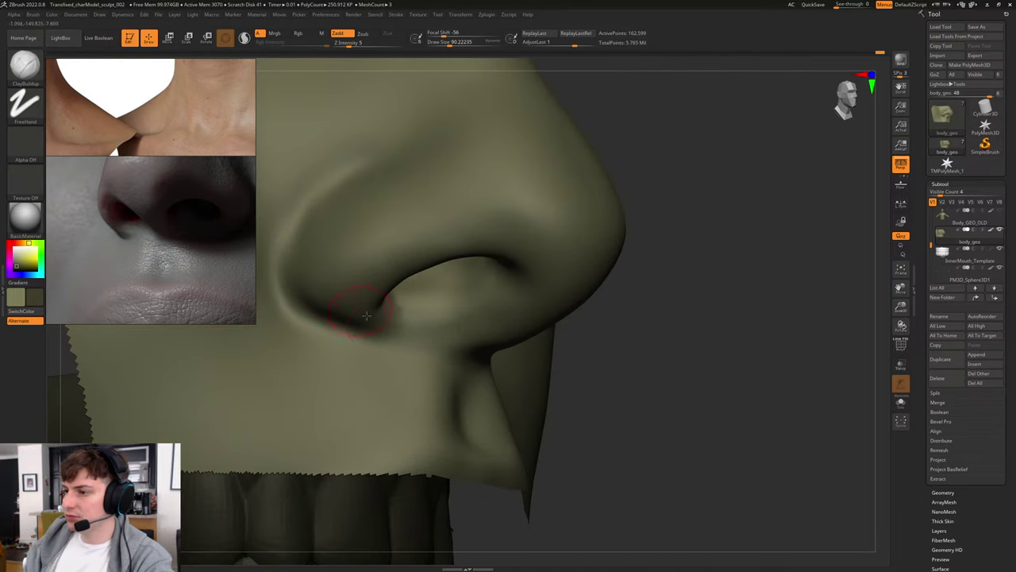
key(s)
drag(344, 297, 340, 297)
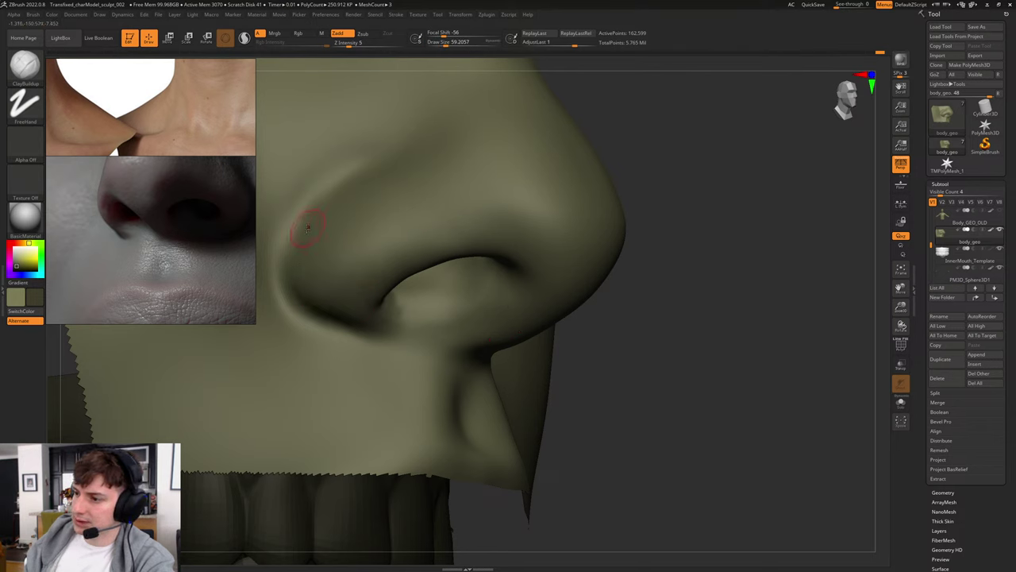
drag(310, 297, 351, 320)
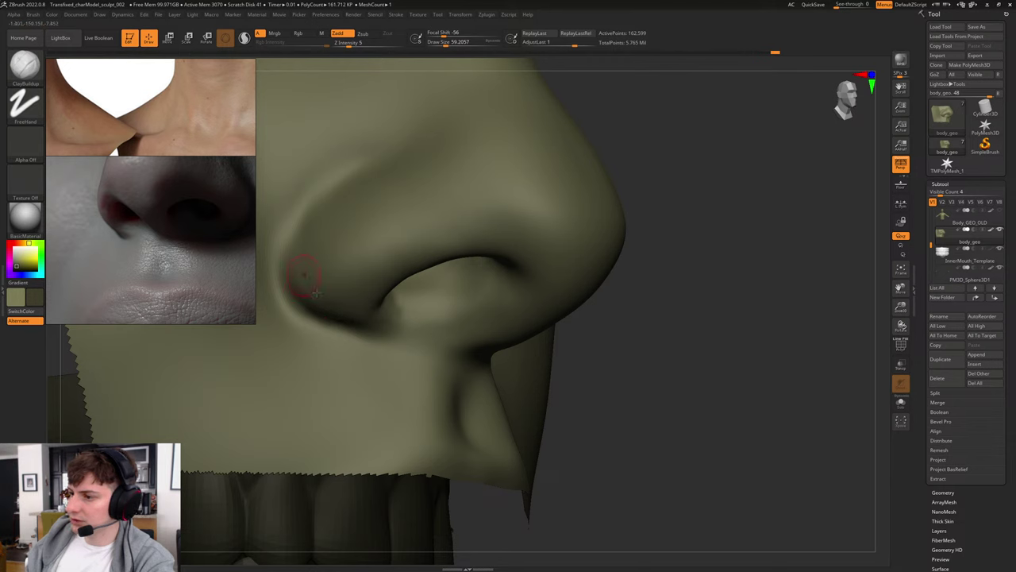
Step: Build up the outer side of the nostril wing along its crease with a draw size of about 94
key(bracketright)
mouse_move(312, 220)
mouse_down()
mouse_move(307, 274)
mouse_move(318, 264)
mouse_up()
key(s)
key(s)
drag(319, 299, 312, 297)
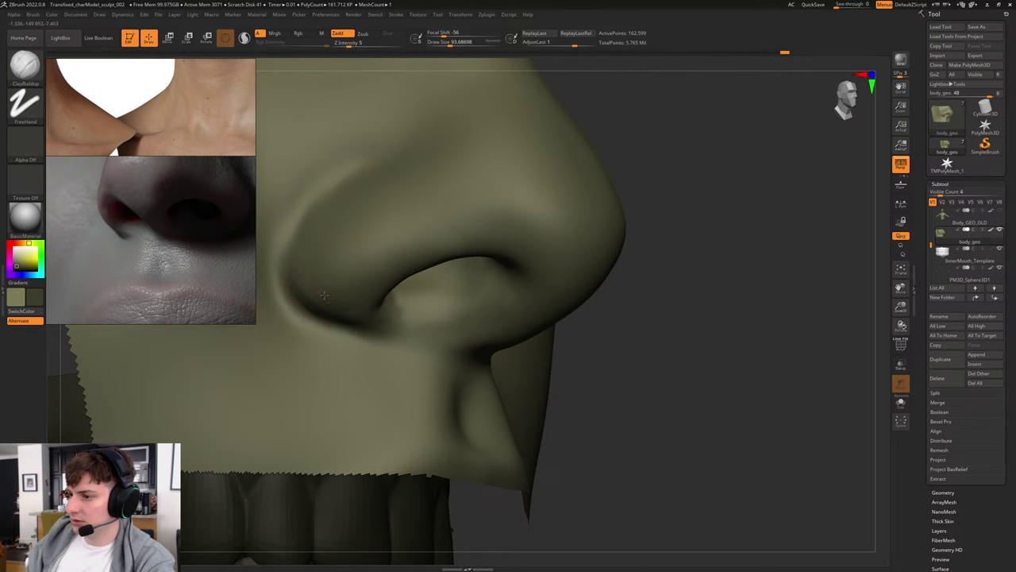
mouse_move(627, 333)
mouse_down()
mouse_move(691, 307)
mouse_move(644, 294)
mouse_up()
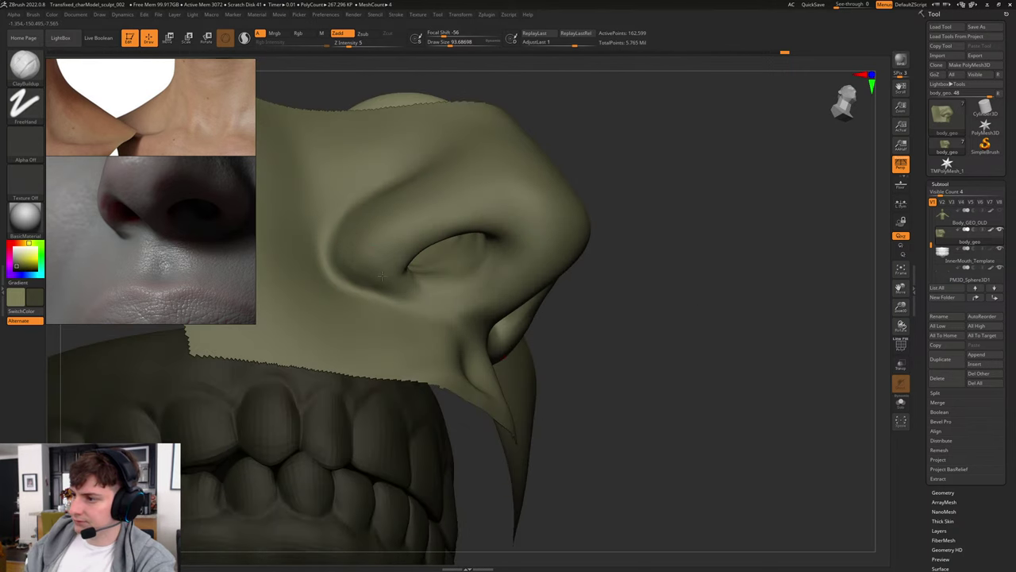
drag(341, 220, 355, 238)
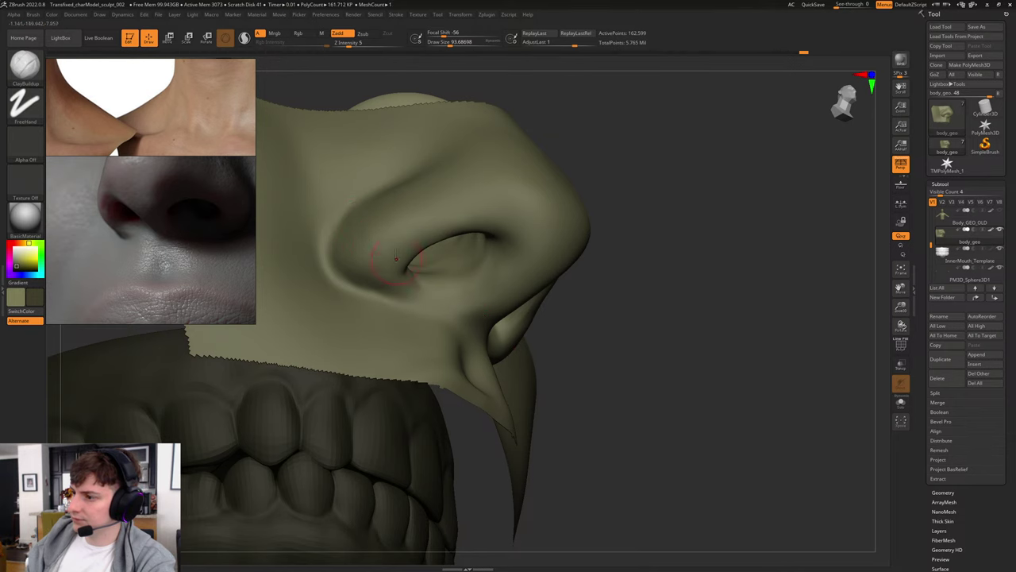
Step: Refine the nostril wing and the rim around the opening with a draw size of about 77
mouse_move(637, 236)
mouse_down()
mouse_move(683, 279)
mouse_move(551, 279)
mouse_move(581, 267)
mouse_move(605, 238)
mouse_move(707, 335)
mouse_up()
mouse_move(785, 241)
mouse_down()
mouse_move(800, 243)
mouse_move(349, 219)
mouse_move(337, 240)
mouse_up()
key(s)
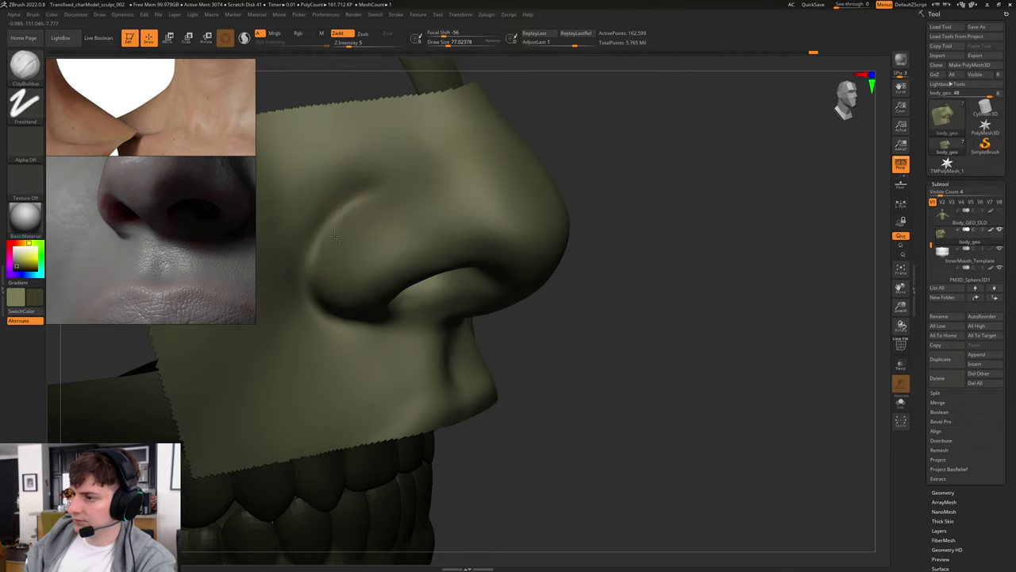
mouse_move(685, 246)
mouse_down()
mouse_move(732, 256)
mouse_move(692, 280)
mouse_up()
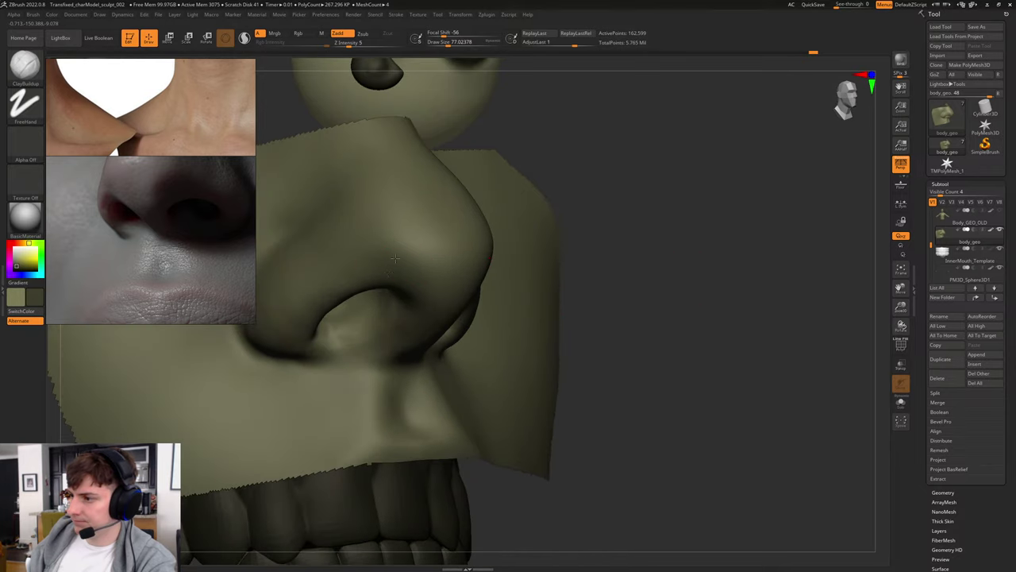
mouse_move(690, 249)
mouse_down()
mouse_move(709, 268)
mouse_move(698, 261)
mouse_up()
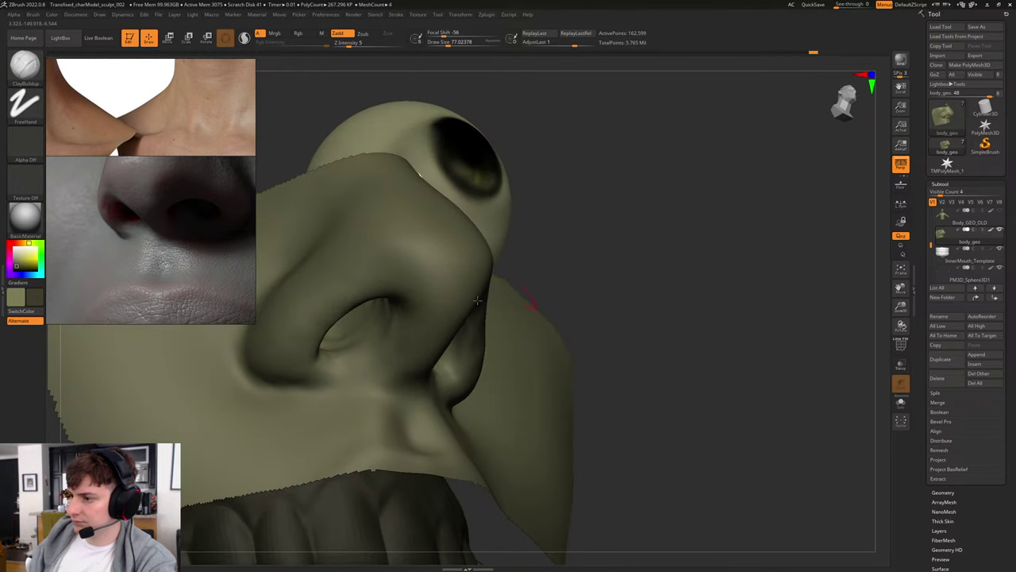
drag(601, 223, 625, 187)
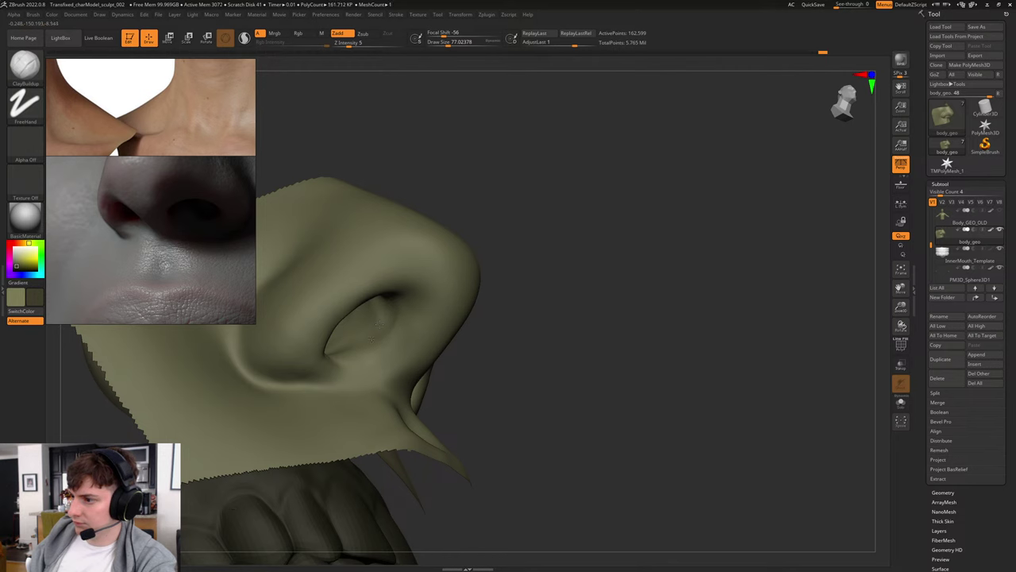
drag(570, 245, 608, 204)
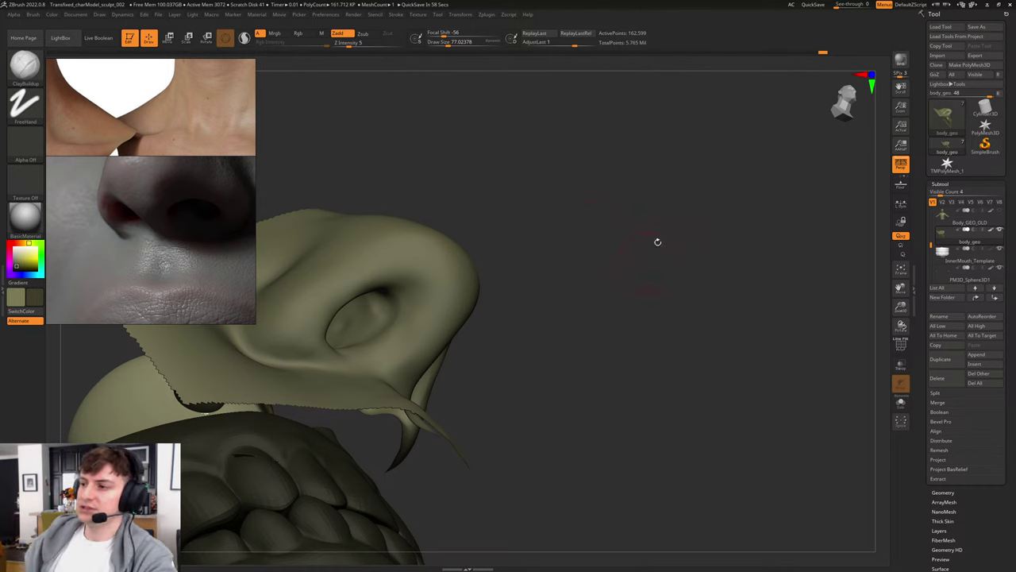
Step: Sculpt the nostril's deep inner surface from below with draw sizes of about 128 and 116
key(s)
mouse_move(364, 308)
mouse_down()
mouse_move(375, 308)
mouse_move(372, 298)
mouse_up()
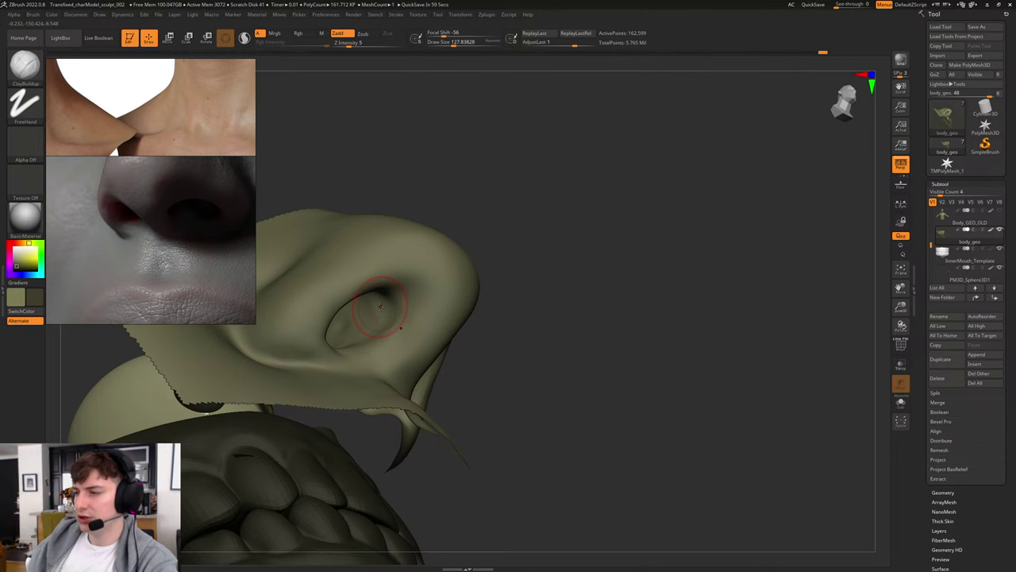
drag(547, 262, 594, 211)
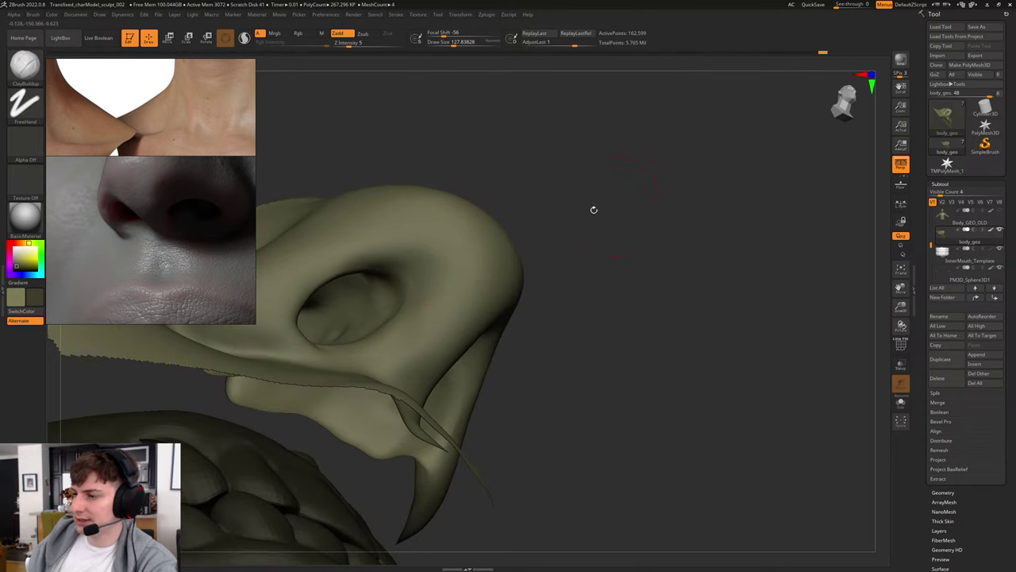
key(s)
drag(379, 285, 372, 277)
key(s)
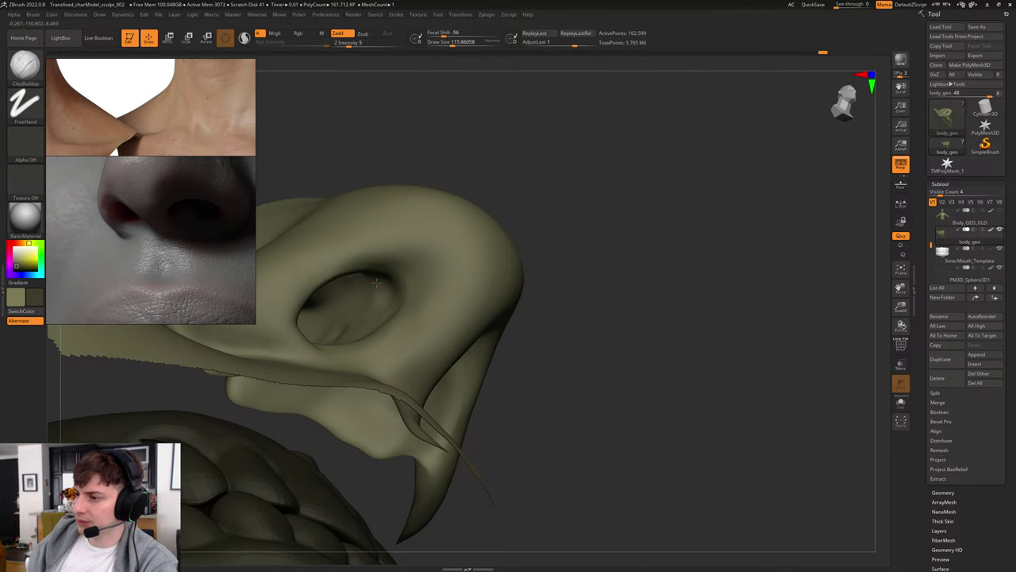
Step: Shape the upper interior of the nostril cavity with draw sizes of about 177 and 136
drag(603, 199, 535, 238)
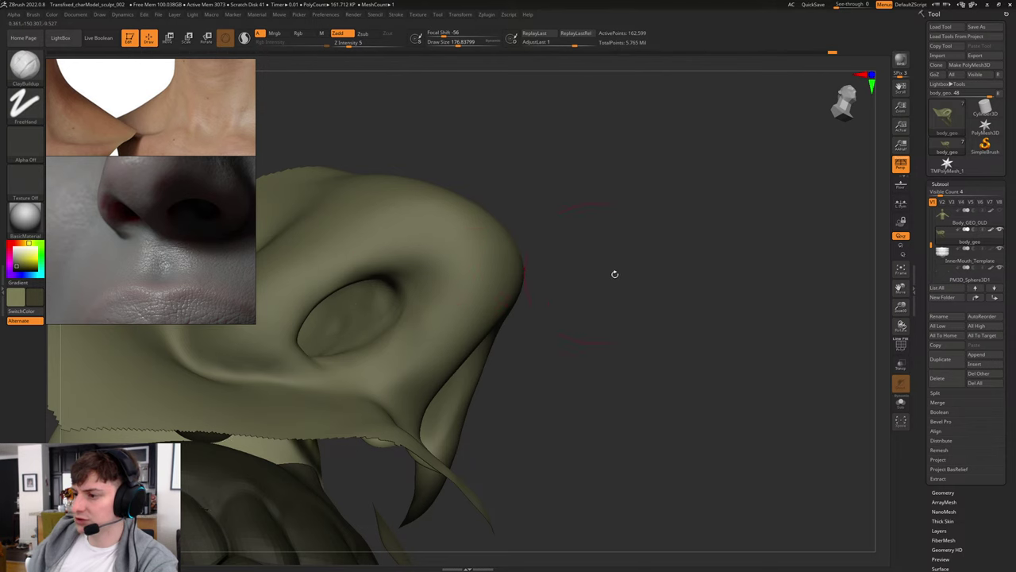
mouse_move(612, 273)
mouse_down()
mouse_move(662, 265)
mouse_move(651, 249)
mouse_up()
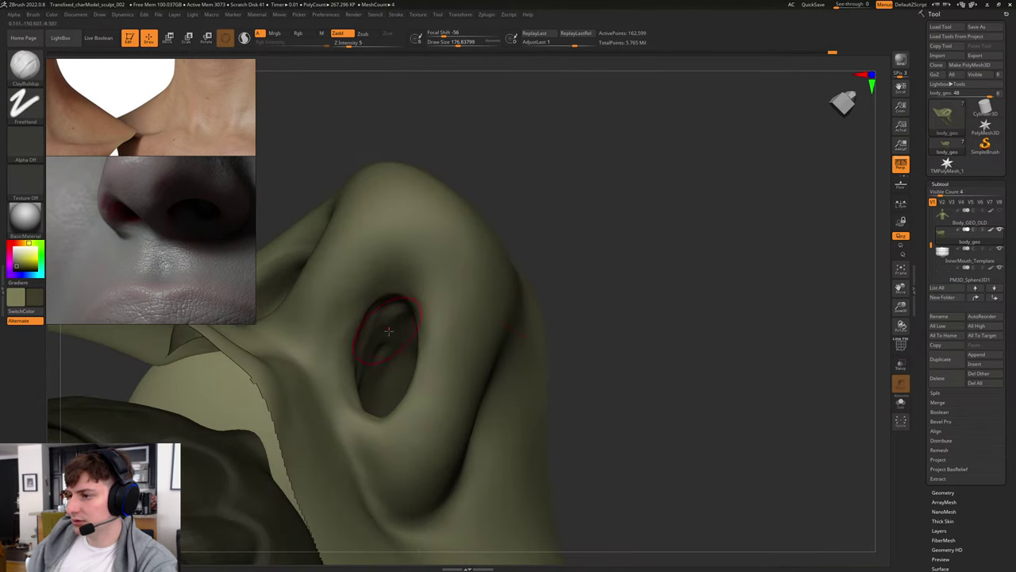
key(s)
drag(389, 332, 396, 316)
drag(611, 229, 594, 221)
key(s)
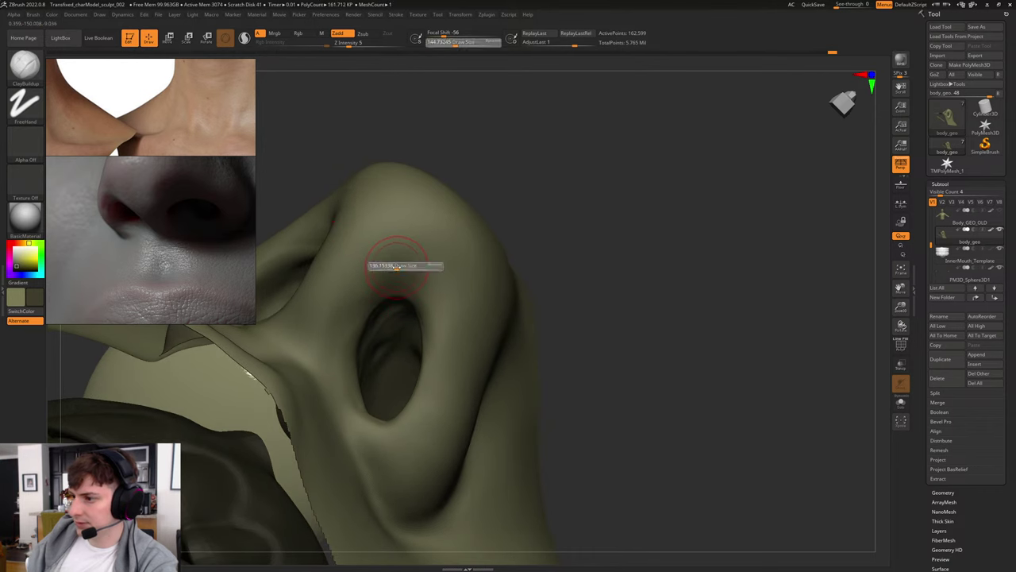
drag(396, 269, 414, 269)
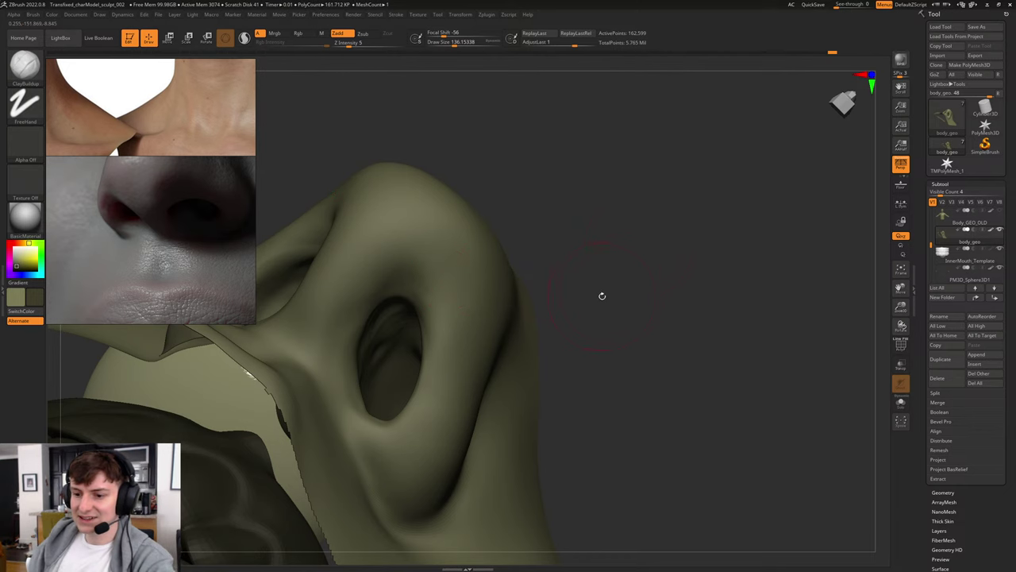
Step: Sculpt the lower rim of the nostril opening and the base of its wing with a draw size of about 97
mouse_move(632, 219)
mouse_down()
mouse_move(659, 198)
mouse_move(662, 238)
mouse_move(706, 173)
mouse_move(707, 215)
mouse_move(756, 365)
mouse_move(748, 277)
mouse_move(453, 274)
mouse_up()
mouse_move(635, 247)
mouse_down()
mouse_move(622, 222)
mouse_move(621, 232)
mouse_move(389, 332)
mouse_up()
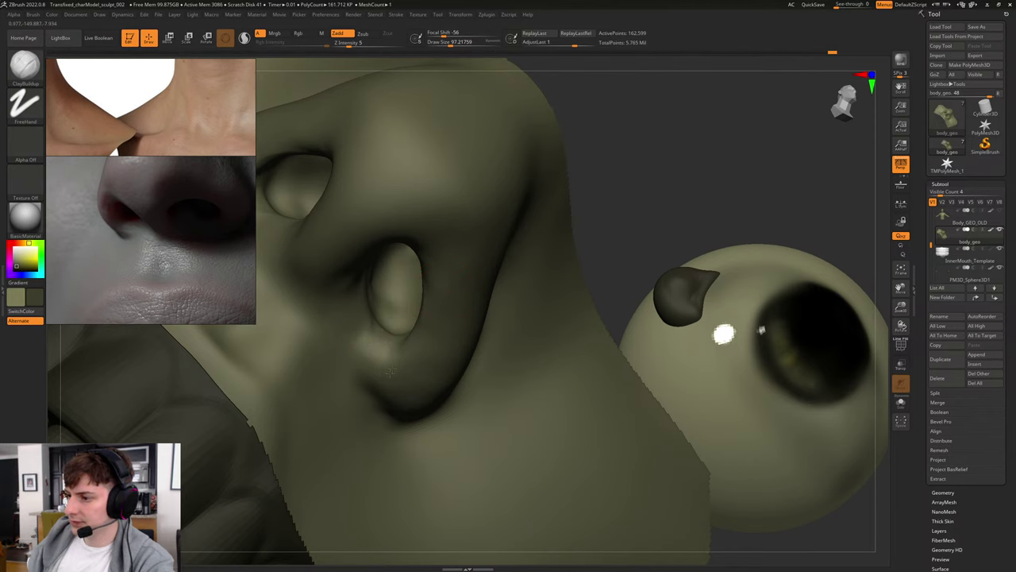
drag(624, 169, 599, 148)
drag(676, 228, 619, 216)
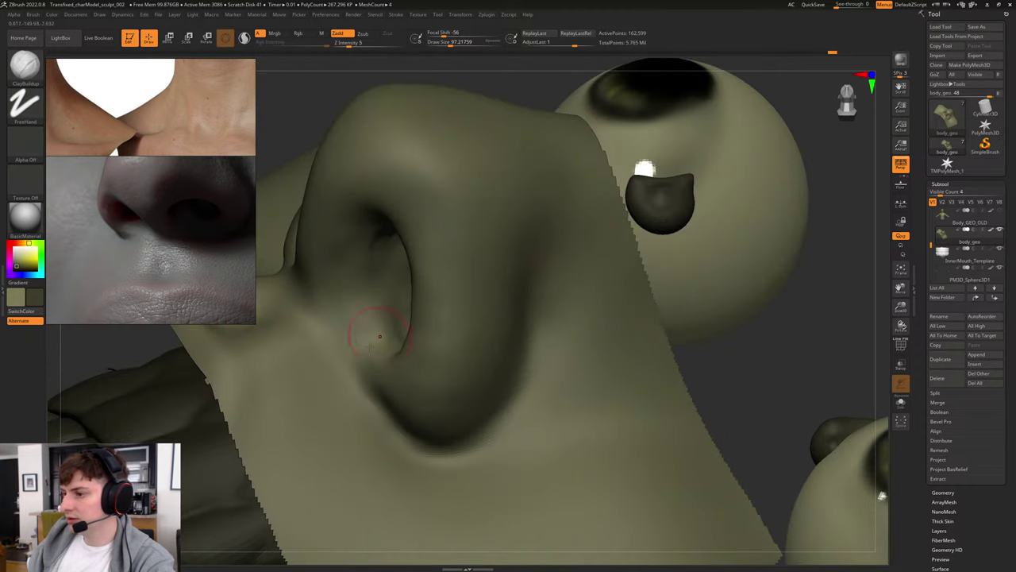
drag(292, 121, 442, 191)
drag(558, 221, 605, 246)
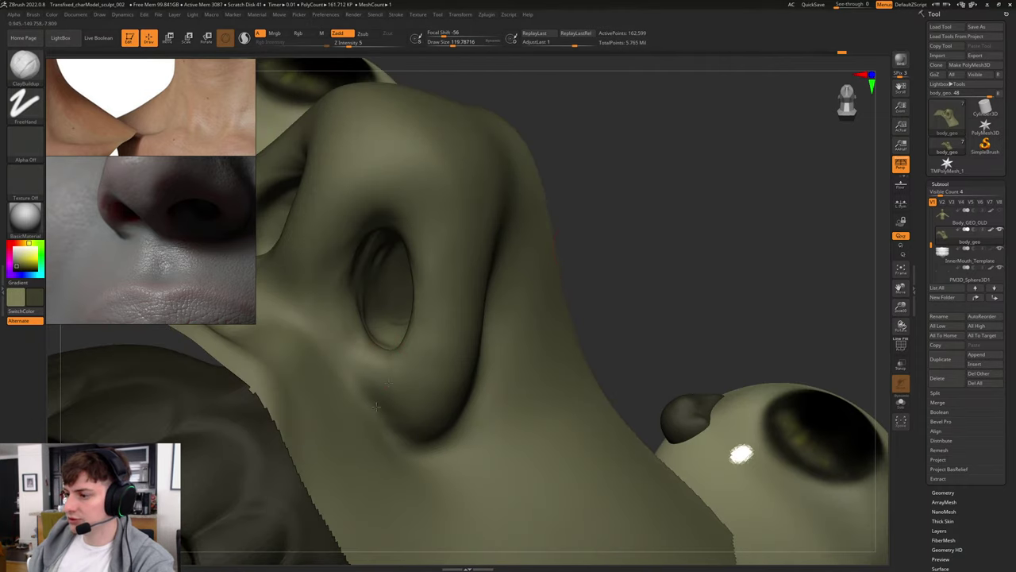
Step: Build up the lower end of the nostril wing with a draw size of about 177 and reduce the size to about 97
key(bracketright)
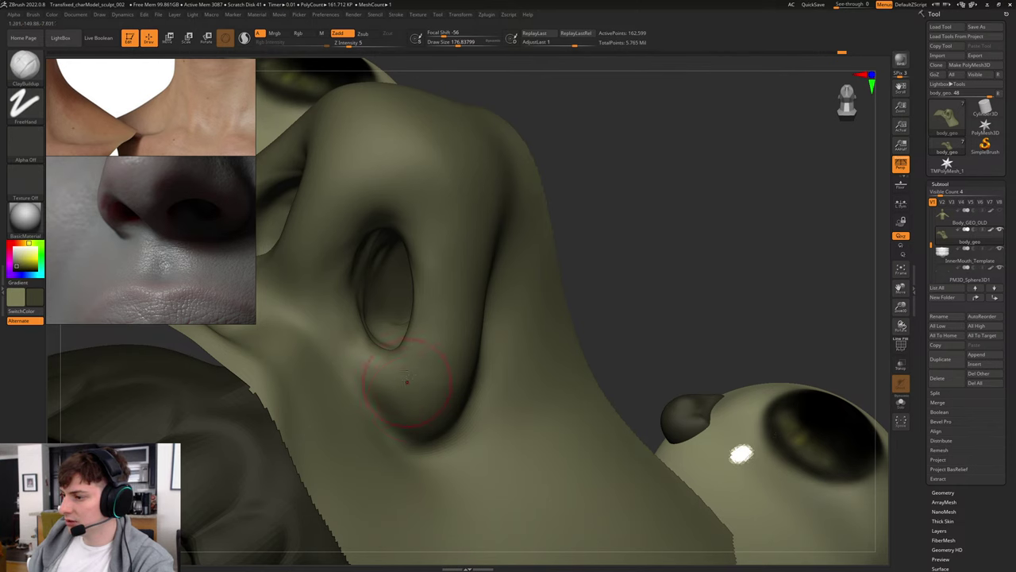
mouse_move(651, 217)
alt+mouse_down()
mouse_move(556, 186)
mouse_move(592, 255)
mouse_move(659, 289)
mouse_move(690, 336)
mouse_move(441, 293)
alt+mouse_up()
key(bracketleft)
key(bracketleft)
key(bracketleft)
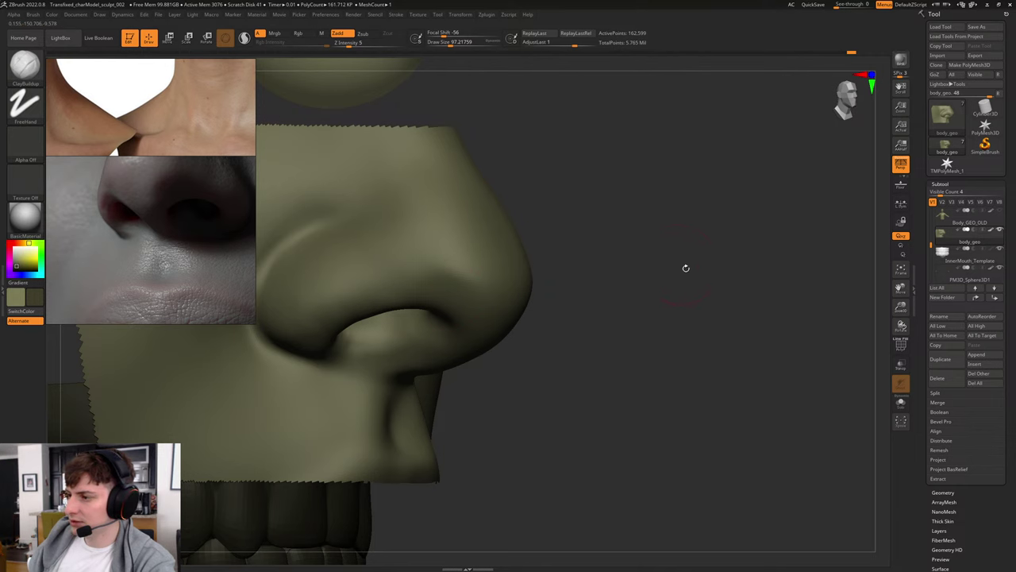
Step: Refine the side plane between the nose tip and bridge with draw sizes of about 77 and 101
mouse_move(686, 267)
mouse_down()
mouse_move(664, 291)
mouse_move(605, 247)
mouse_move(504, 233)
mouse_up()
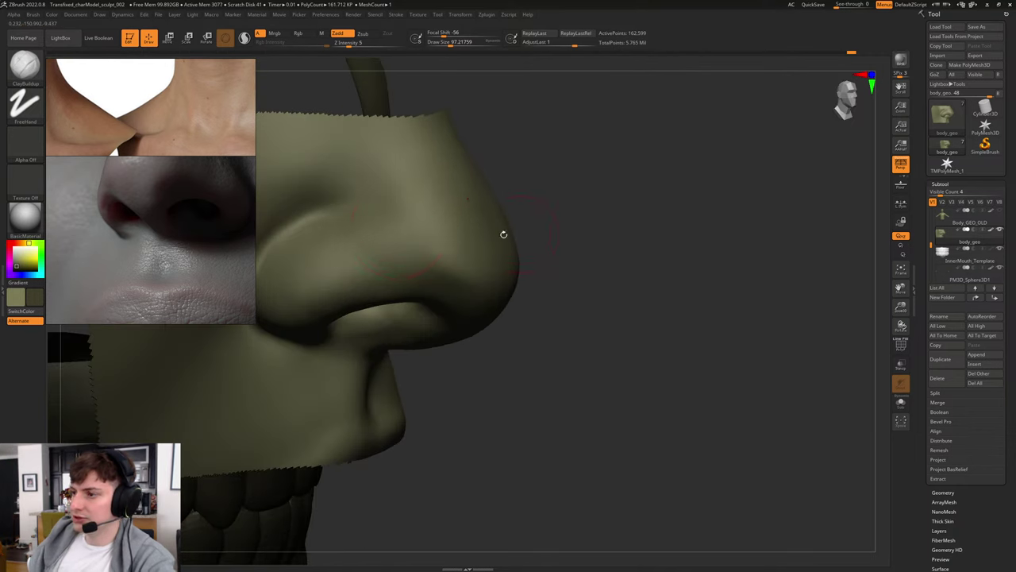
key(bracketleft)
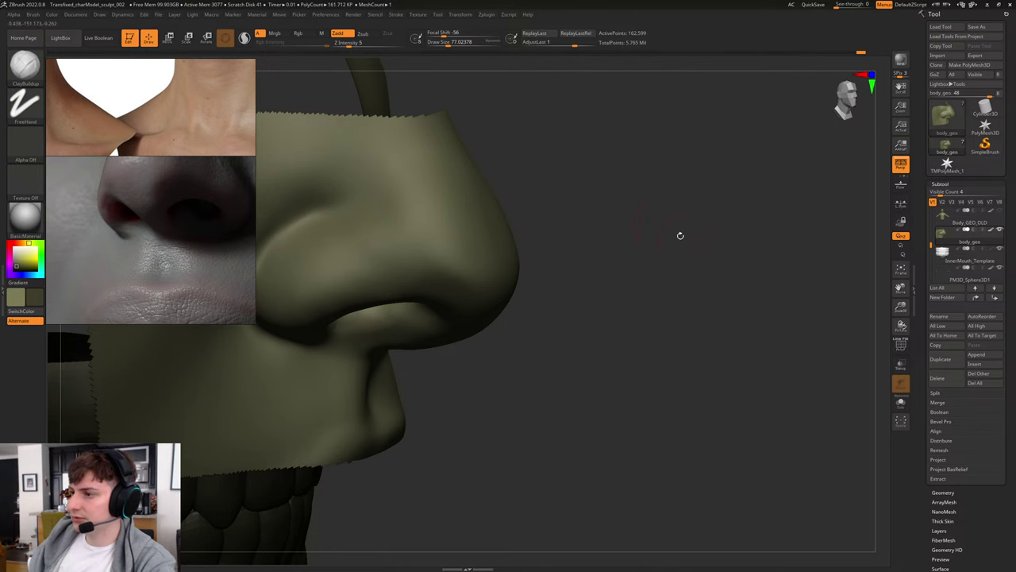
drag(678, 233, 665, 233)
key(bracketright)
key(bracketright)
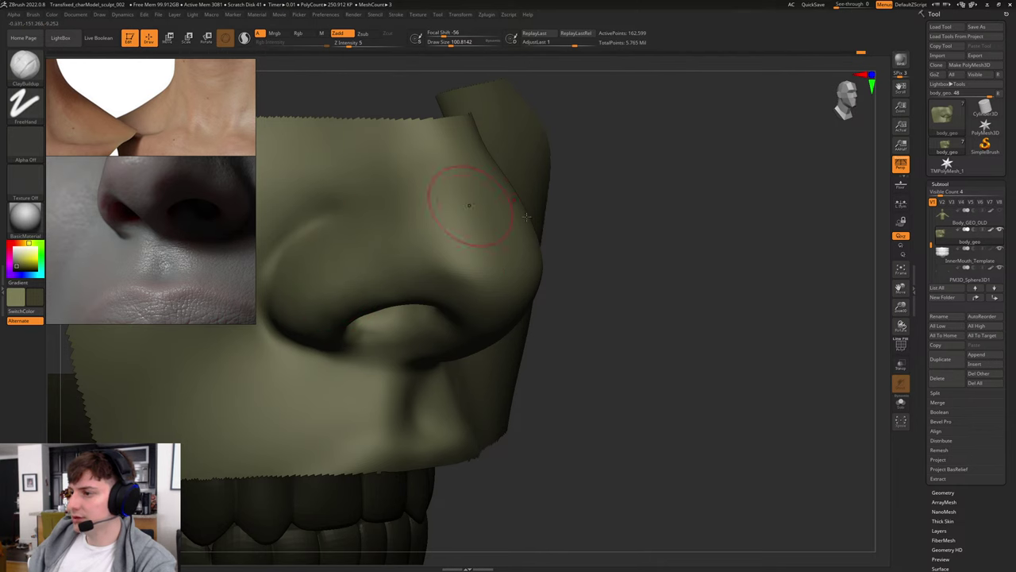
Step: Shape the rear end of the nostril wing beside the opening with a draw size of about 101
mouse_move(711, 299)
alt+mouse_down()
mouse_move(630, 265)
mouse_move(521, 257)
alt+mouse_up()
shift+drag(592, 292, 801, 304)
mouse_move(763, 289)
alt+mouse_down()
mouse_move(771, 306)
mouse_move(769, 276)
alt+mouse_up()
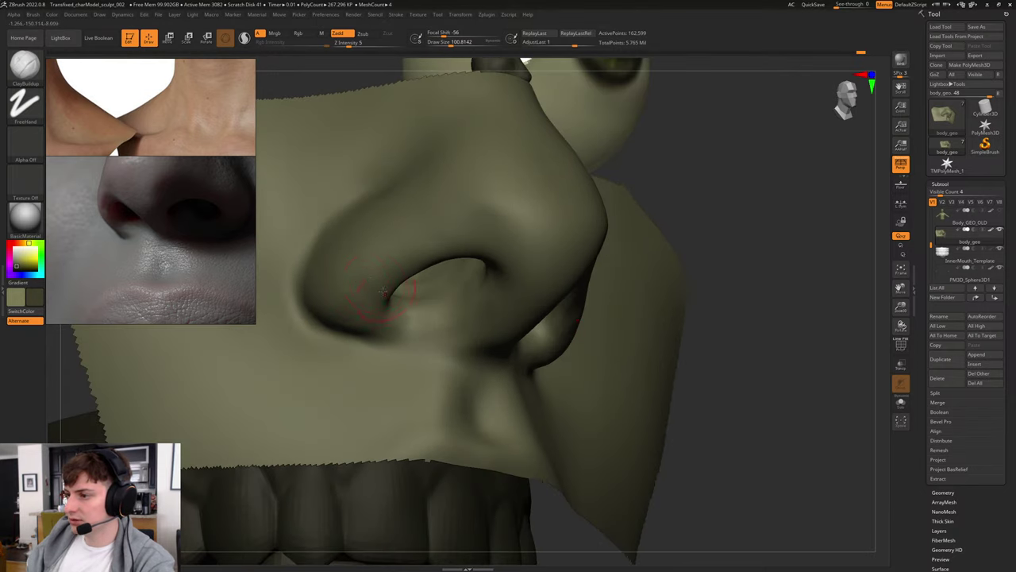
drag(386, 295, 365, 293)
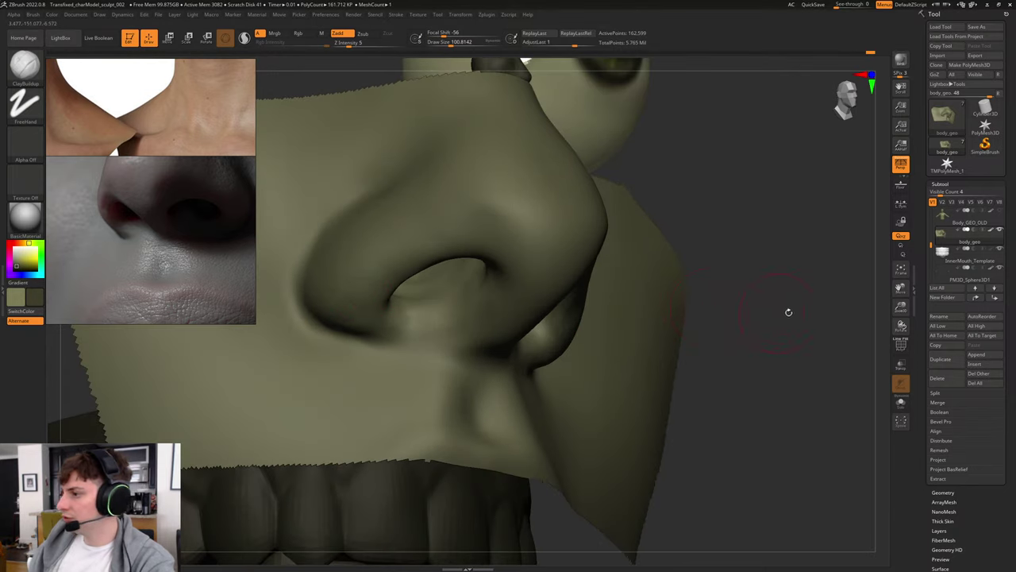
Step: Refine the nostril walls and rims from below with draw sizes of about 101 and 132
drag(788, 313, 733, 307)
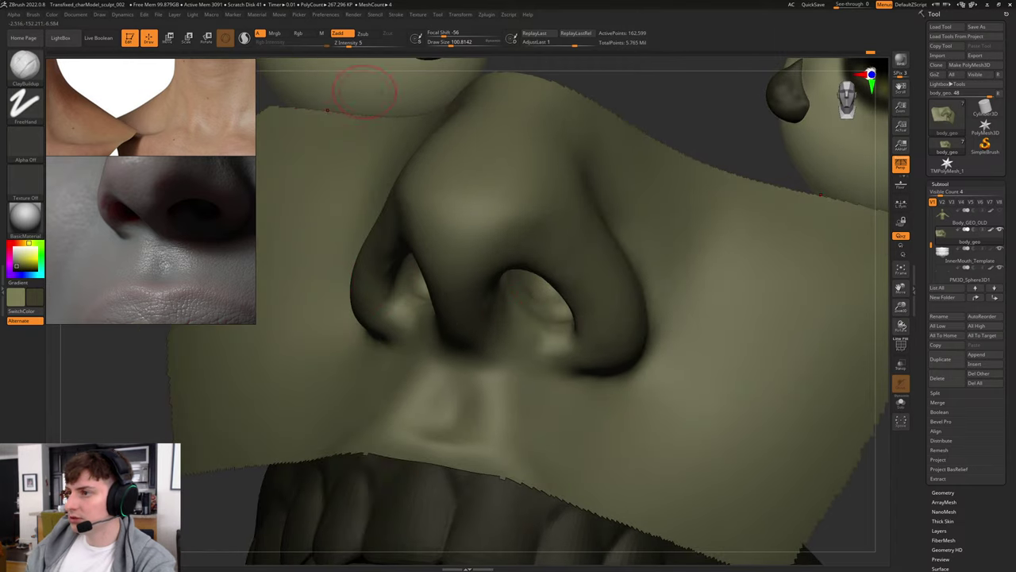
drag(655, 111, 666, 75)
drag(669, 131, 668, 97)
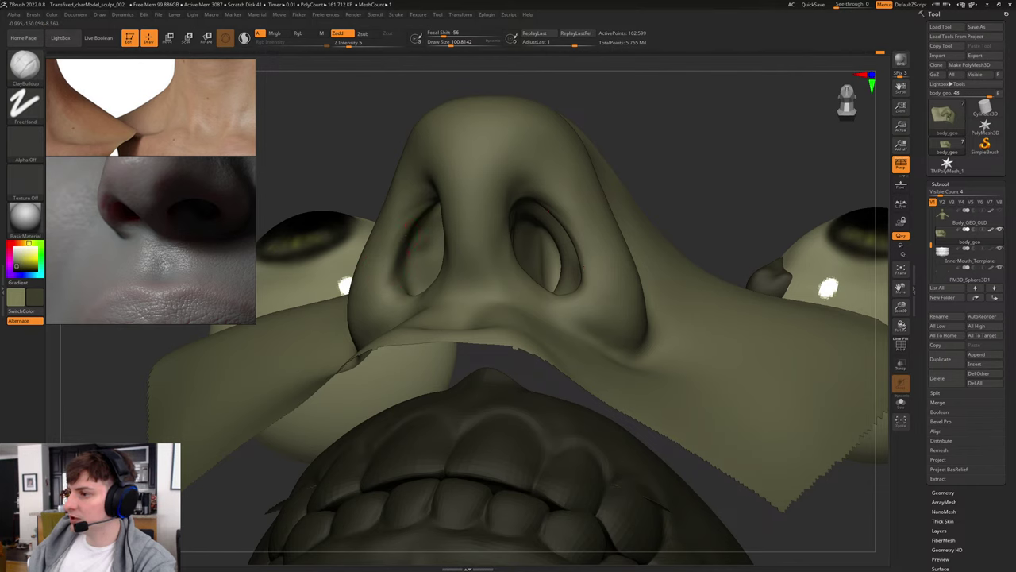
drag(587, 96, 619, 133)
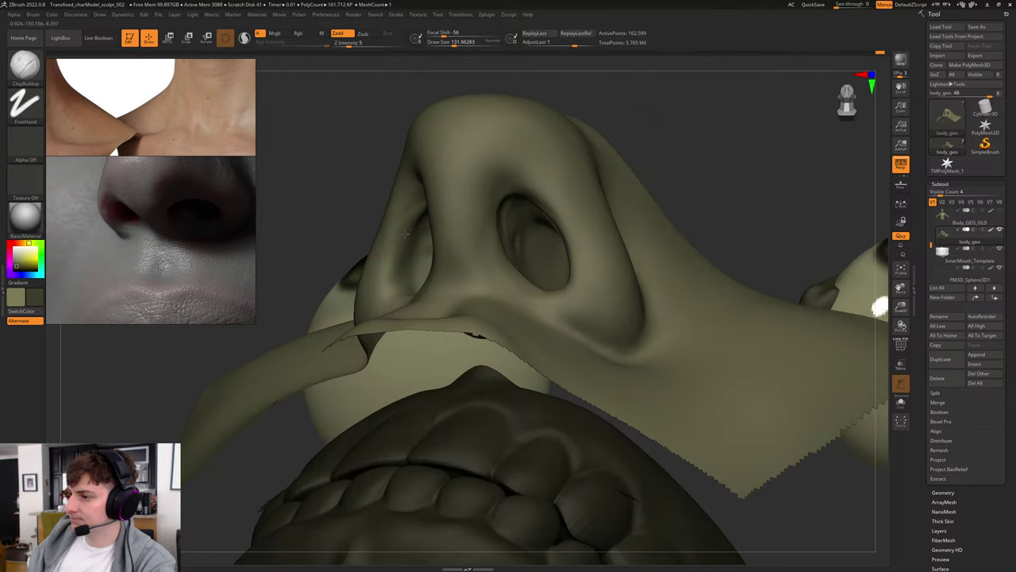
drag(644, 128, 726, 229)
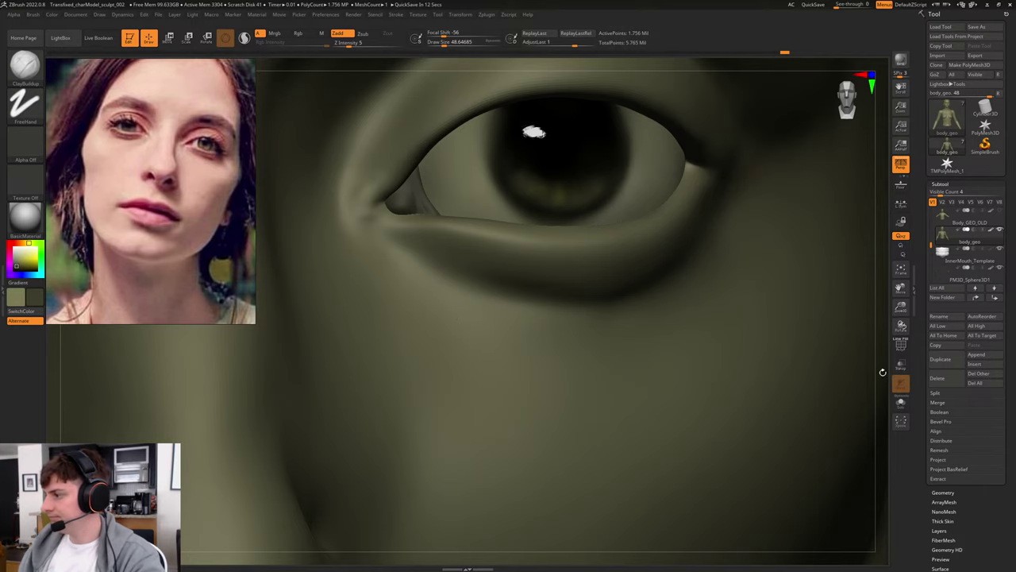
Step: Save the project as a new version named Transfixed_charModel_sculpt_003
mouse_move(882, 373)
mouse_down()
mouse_move(771, 351)
mouse_move(805, 286)
mouse_move(802, 308)
mouse_up()
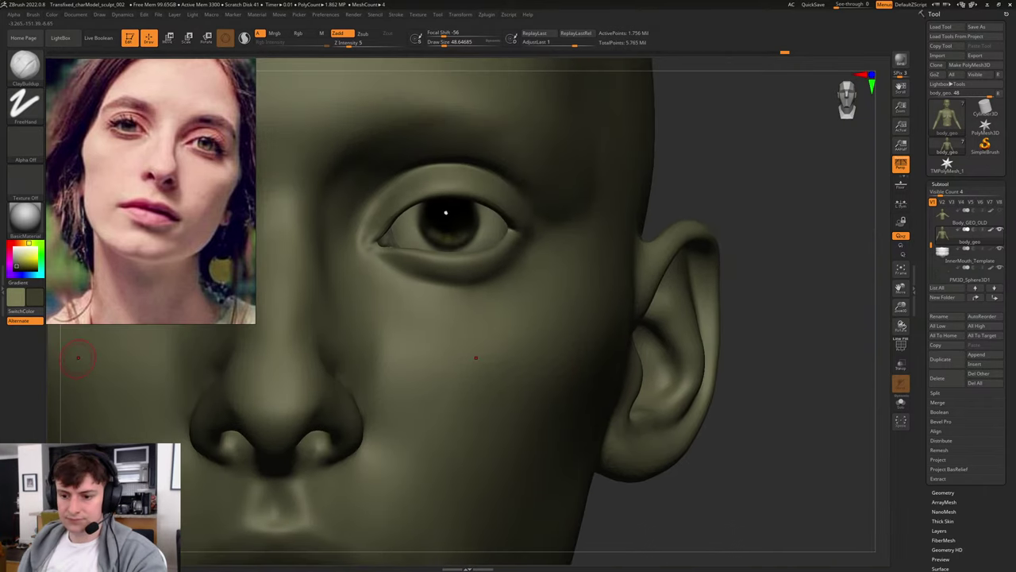
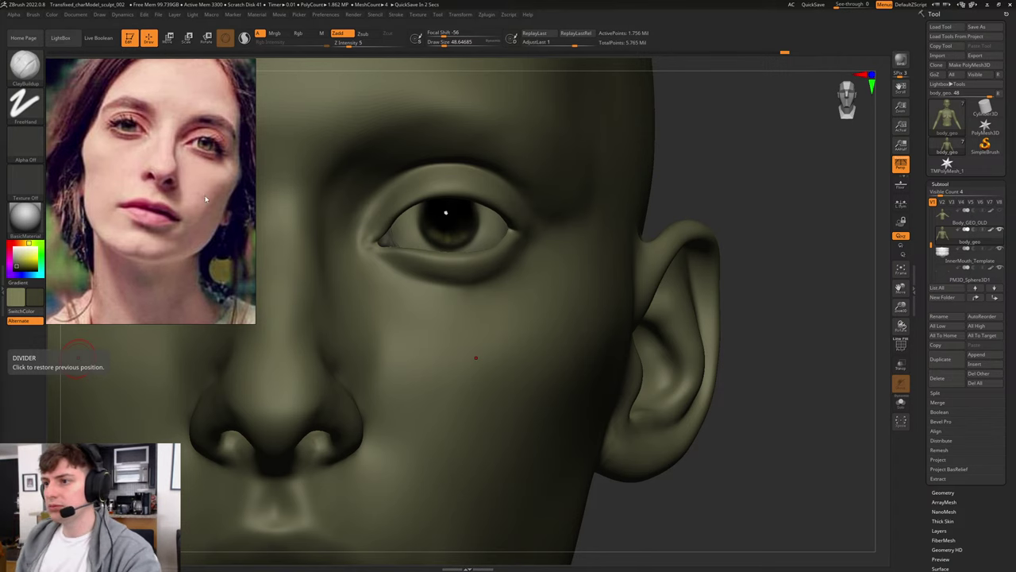
mouse_move(823, 195)
mouse_down()
mouse_move(731, 182)
mouse_move(725, 195)
mouse_up()
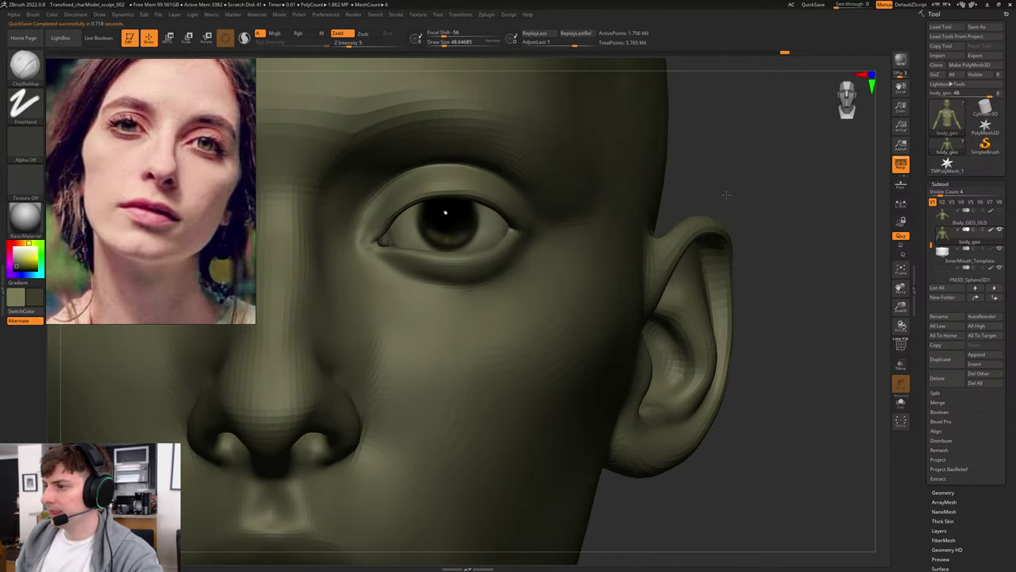
key(ctrl+s)
drag(312, 12, 401, 31)
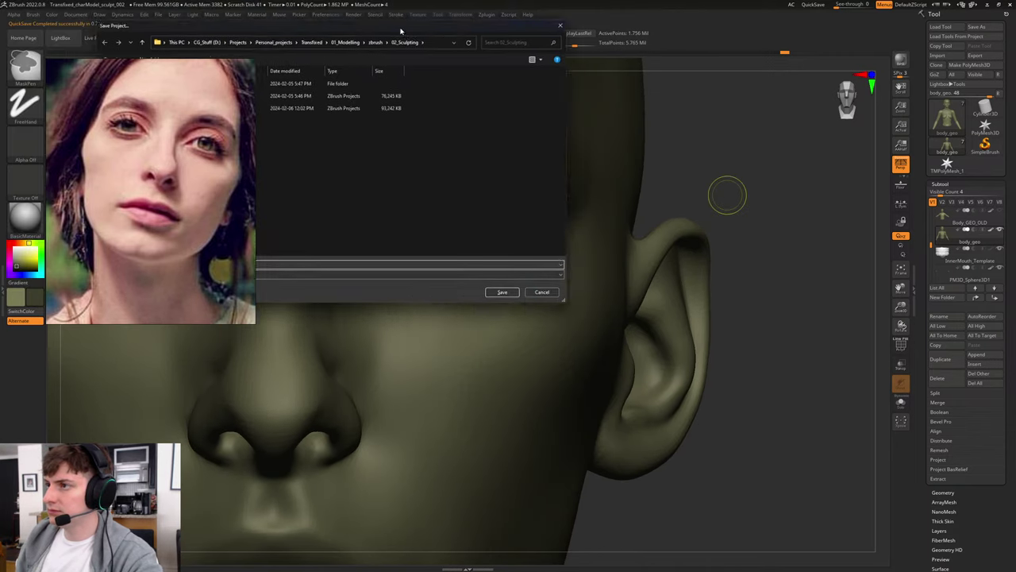
click(378, 294)
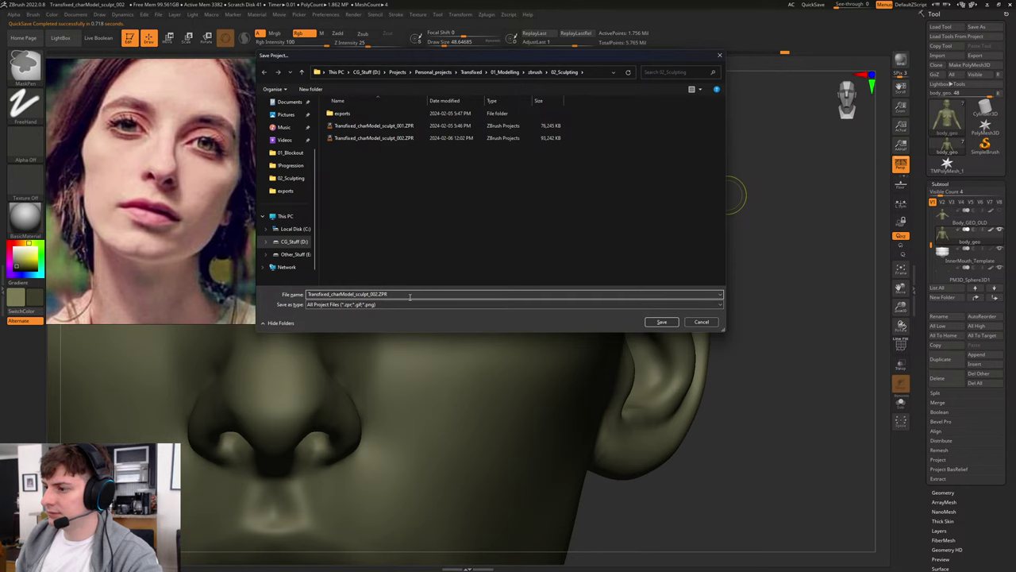
key(Return)
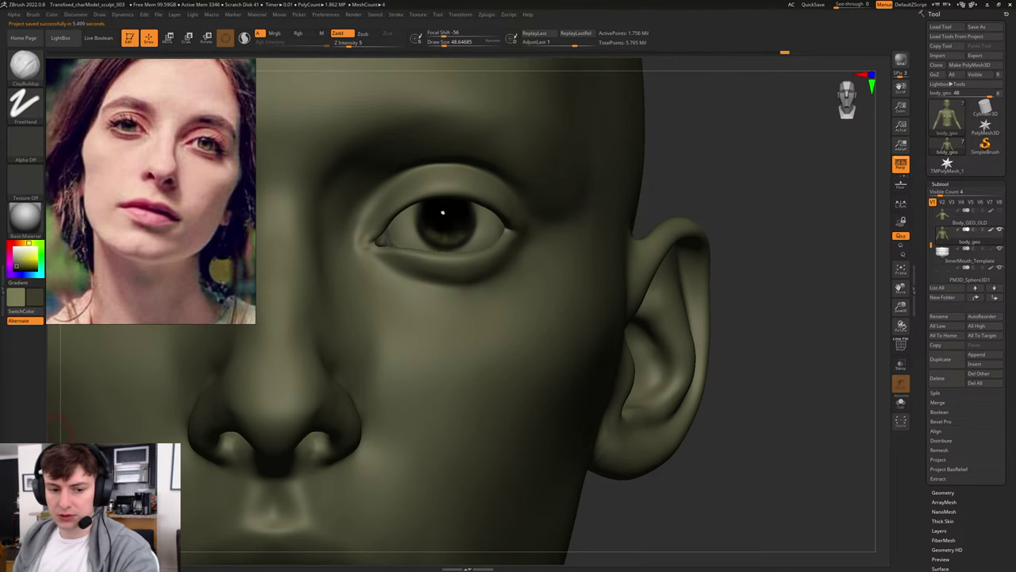
Step: Sculpt the inner eye corner and upper eyelid using the Standard brush with draw sizes of about 37 and 59
mouse_move(786, 222)
mouse_down()
mouse_move(798, 208)
mouse_move(679, 215)
mouse_up()
mouse_move(622, 192)
alt+mouse_down()
mouse_move(694, 212)
mouse_move(672, 213)
mouse_move(720, 243)
alt+mouse_up()
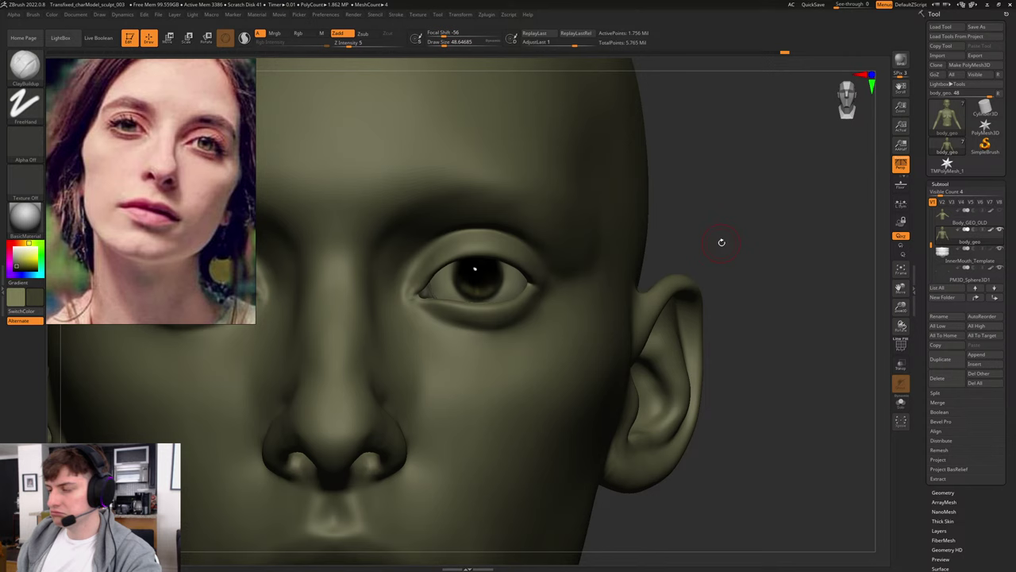
mouse_move(769, 240)
alt+right_down()
mouse_move(778, 227)
mouse_move(796, 238)
mouse_move(782, 228)
alt+right_up()
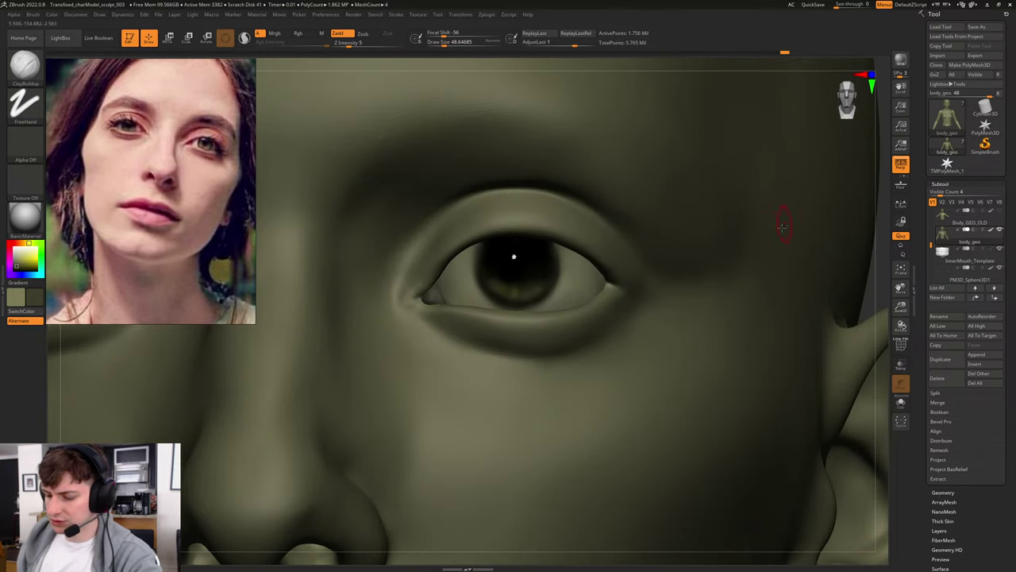
key(b)
key(s)
key(t)
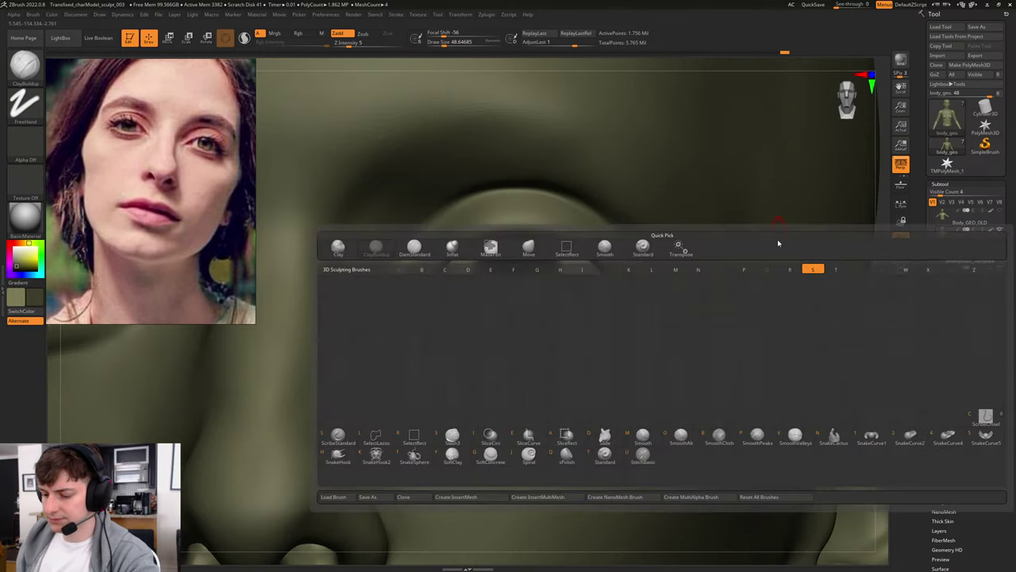
right_drag(872, 279, 880, 277)
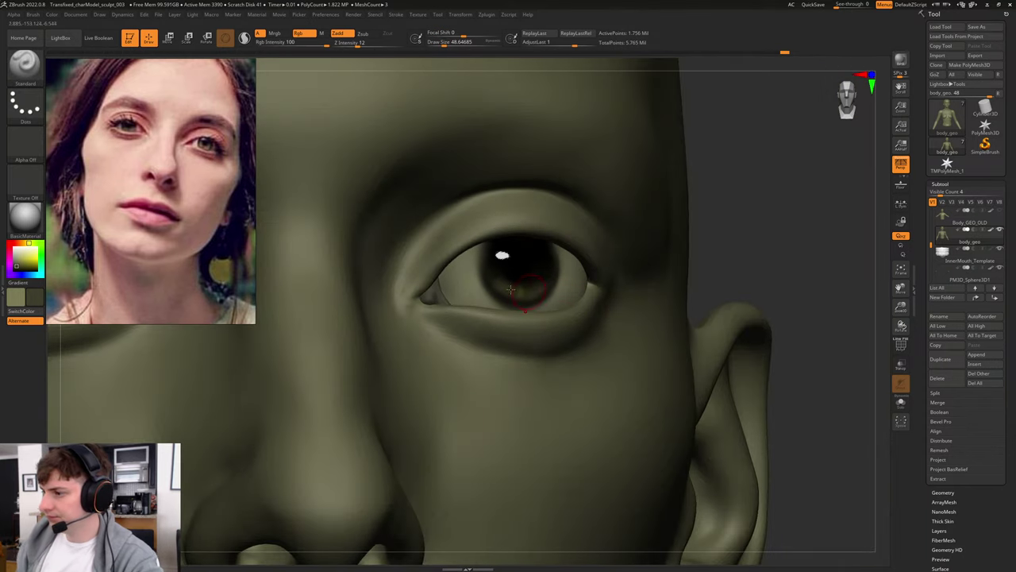
key(bracketleft)
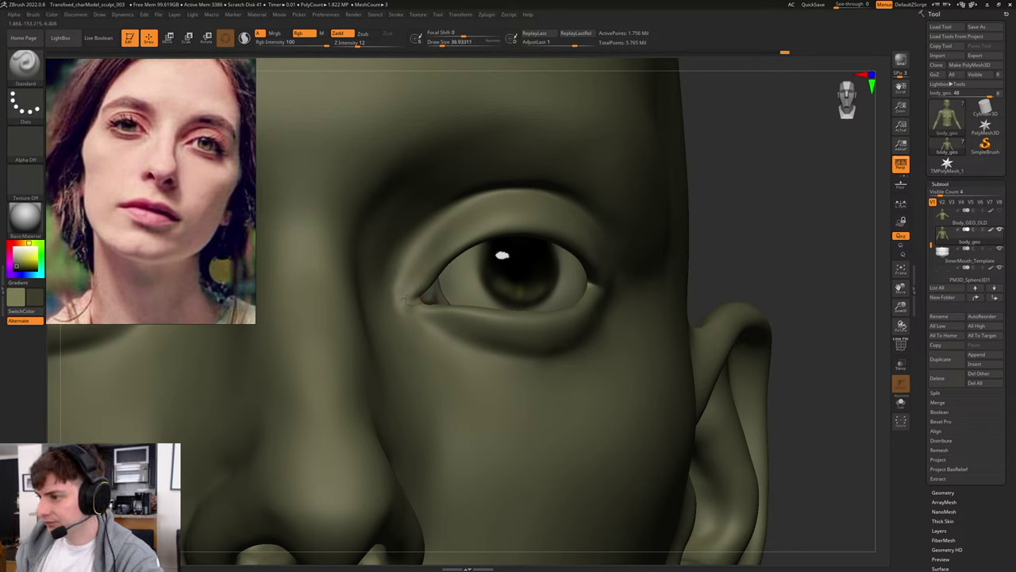
key(bracketright)
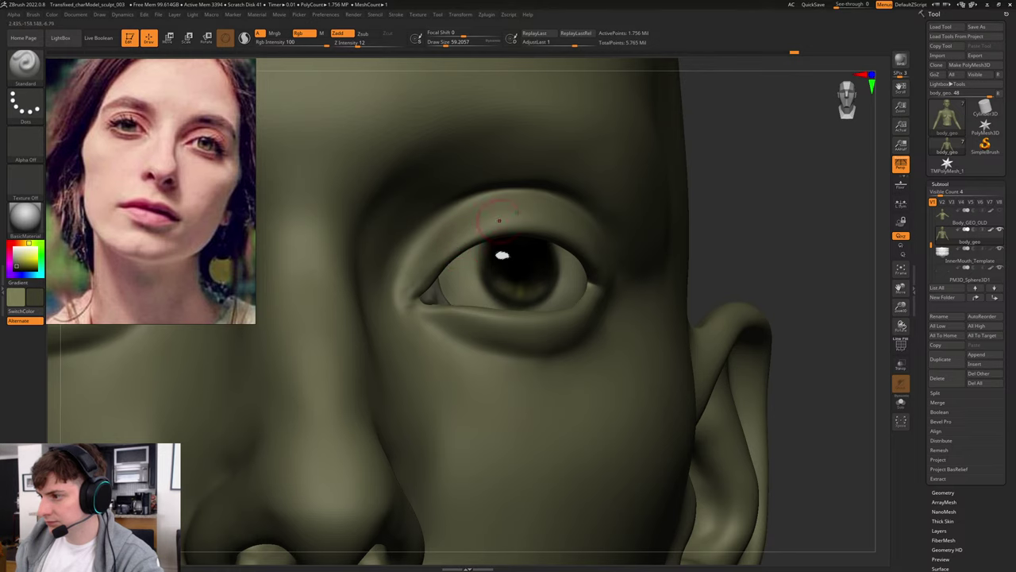
Step: Refine the inner eye corner and the lids around it with a draw size of about 39
mouse_move(740, 179)
mouse_down()
mouse_move(760, 211)
mouse_move(775, 215)
mouse_up()
key(bracketleft)
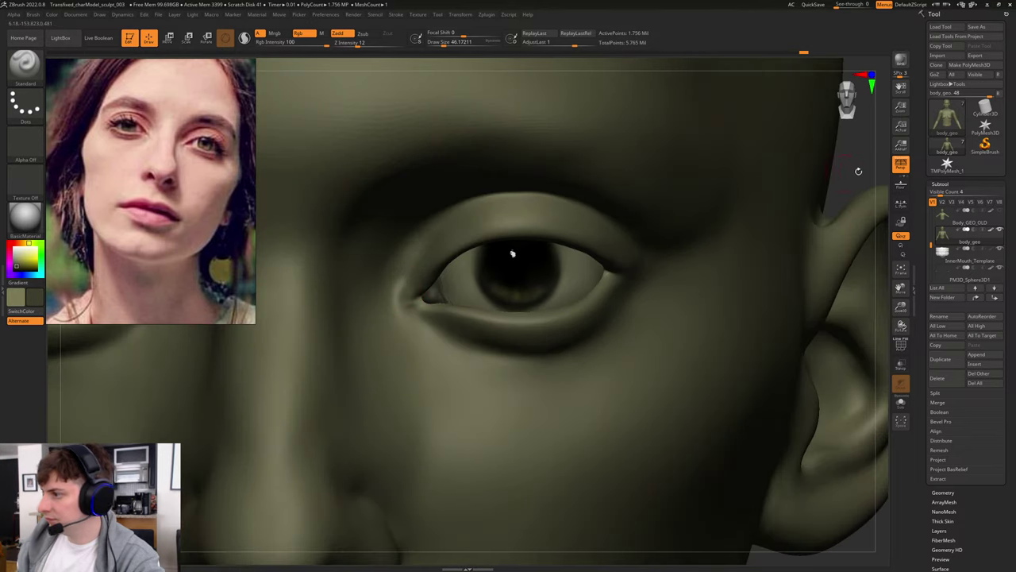
right_drag(858, 170, 725, 198)
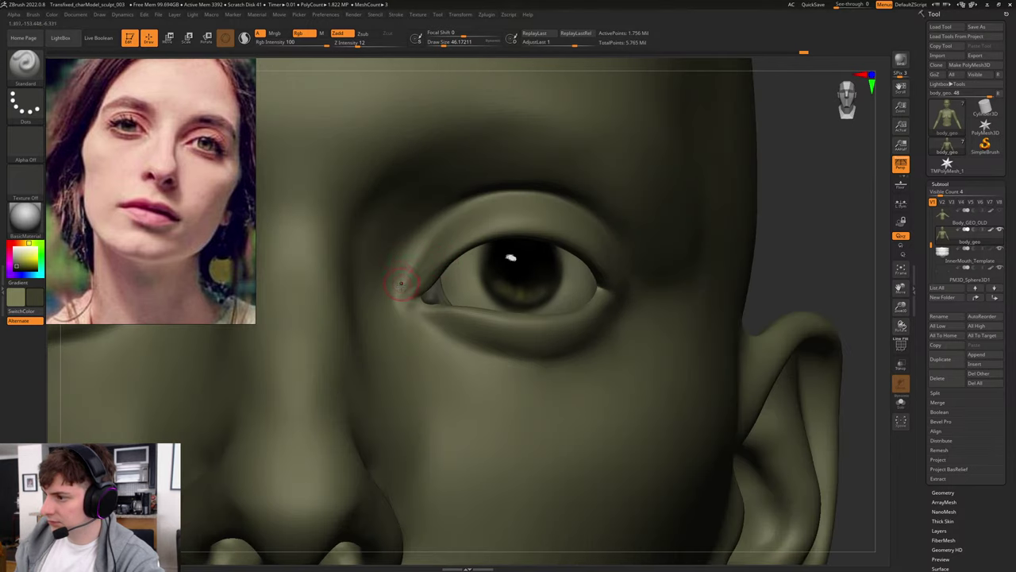
key(bracketleft)
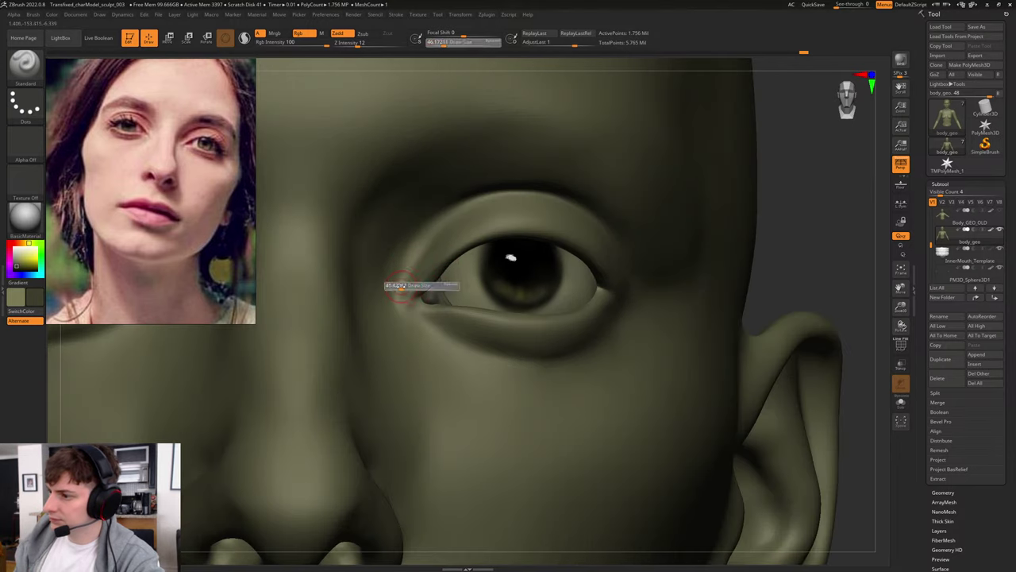
right_drag(800, 229, 783, 243)
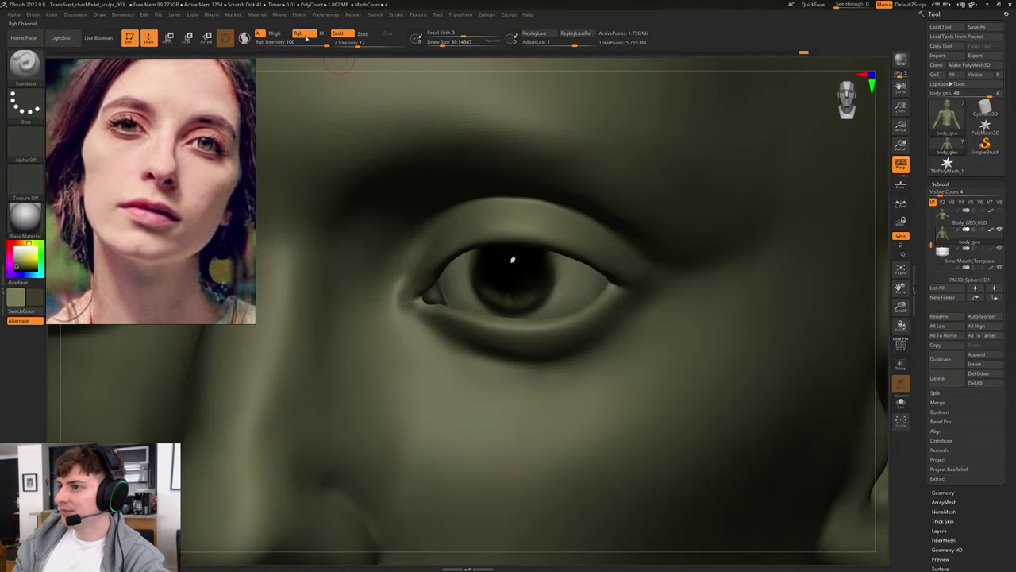
Step: Try the Standard brush in Rgb-only mode at a draw size of about 104, and return it to Zadd with Rgb off
click(299, 33)
drag(881, 275, 899, 270)
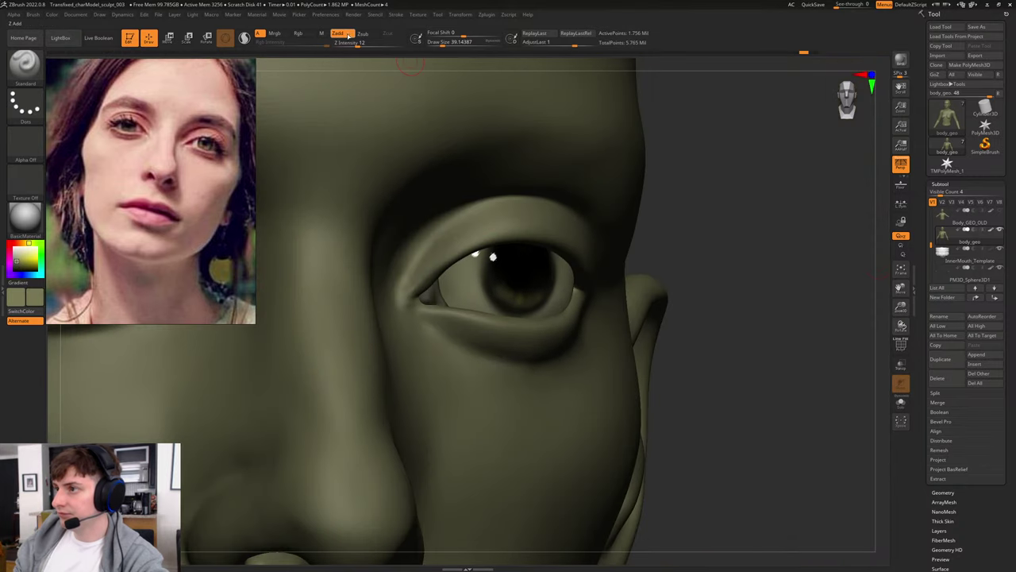
click(299, 33)
key(s)
drag(403, 275, 411, 275)
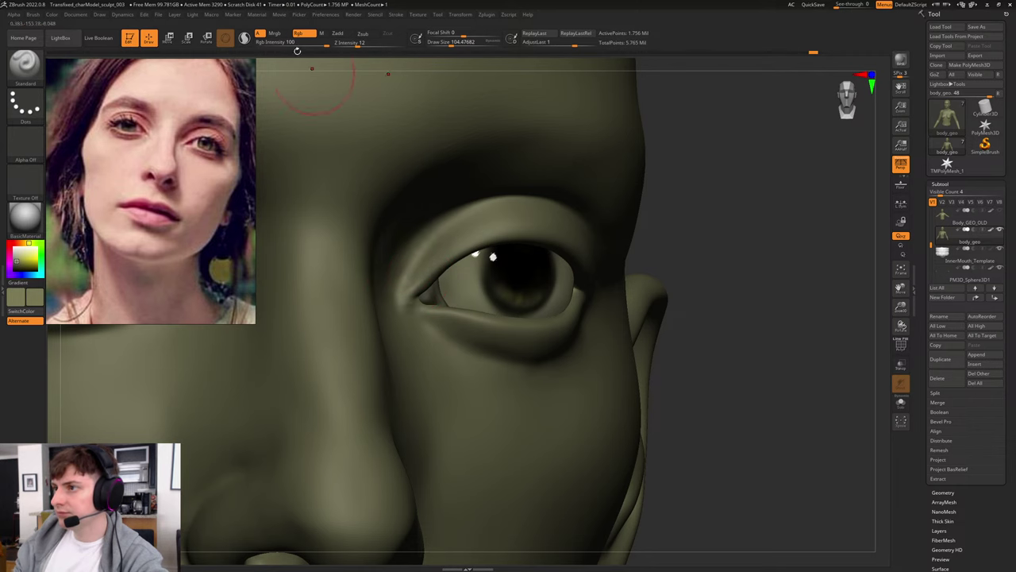
click(340, 33)
click(300, 33)
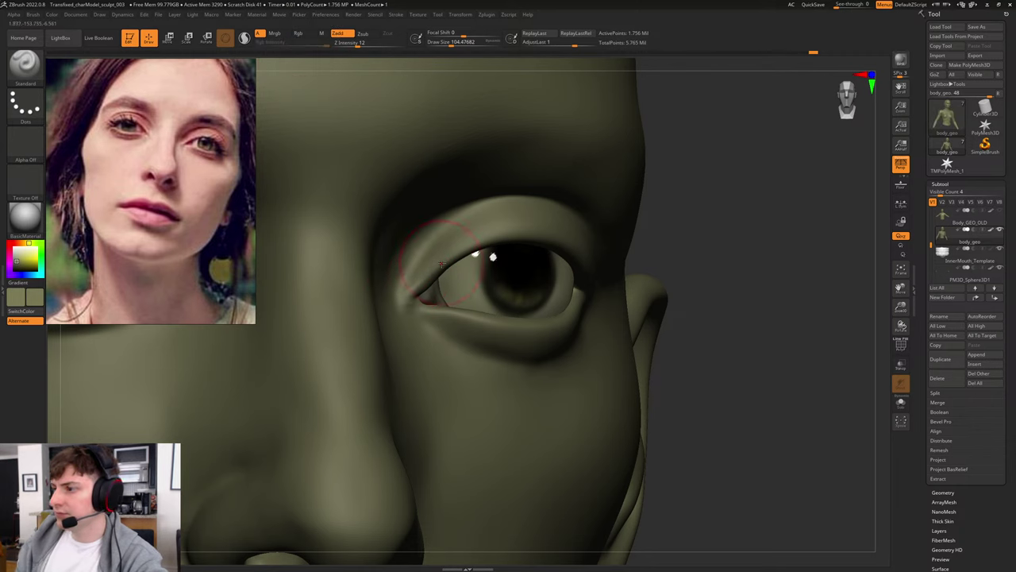
Step: Sculpt the upper eyelid and inner eye corner without colour, using draw sizes of about 49 and 37
key(s)
drag(415, 280, 409, 279)
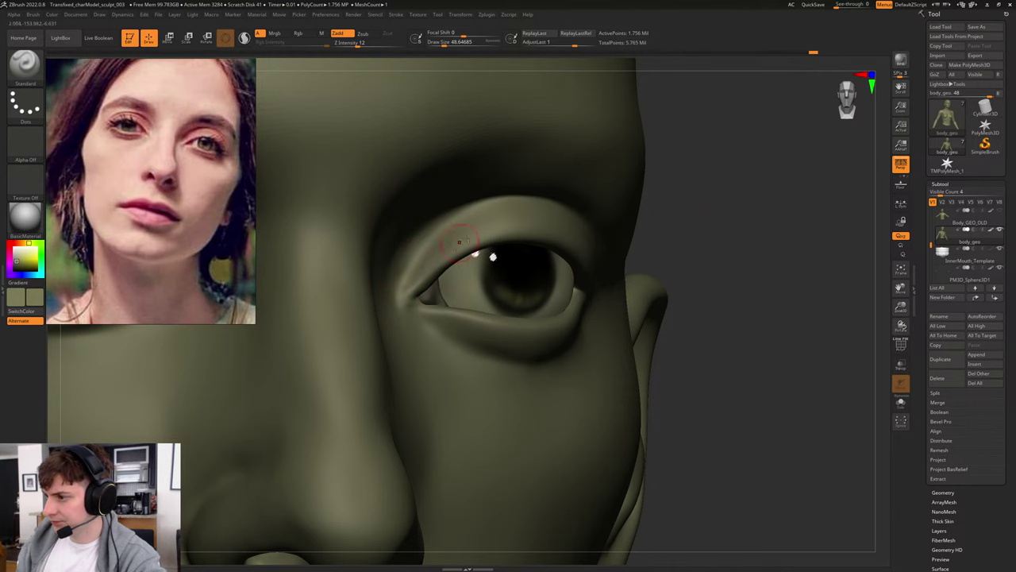
drag(742, 200, 703, 201)
key(s)
drag(410, 292, 406, 293)
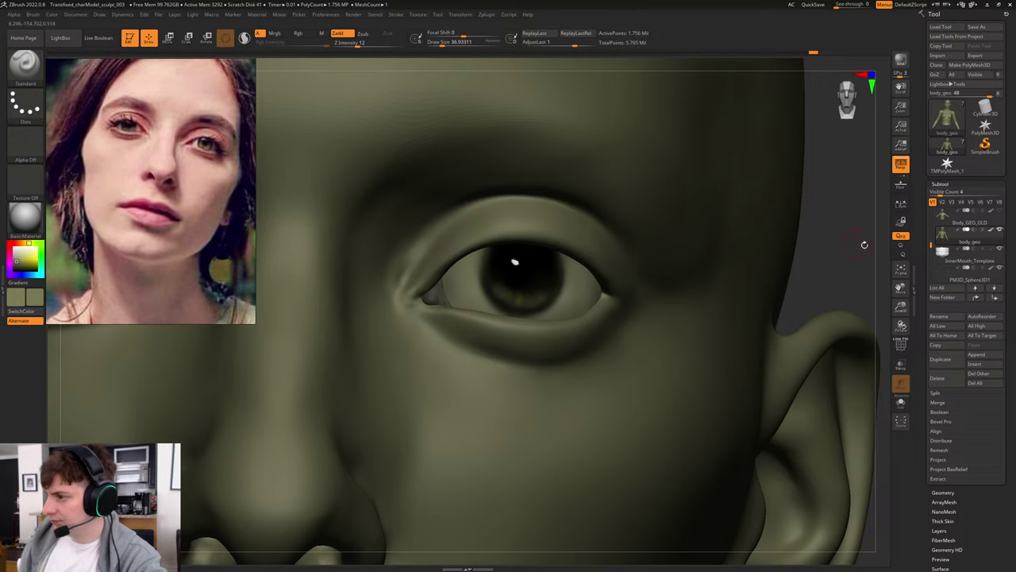
Step: Sculpt the inner eye corner and the start of the lower lid with the Standard brush at draw sizes of about 37, 54 and 62
right_drag(865, 245, 839, 243)
key(ctrl)
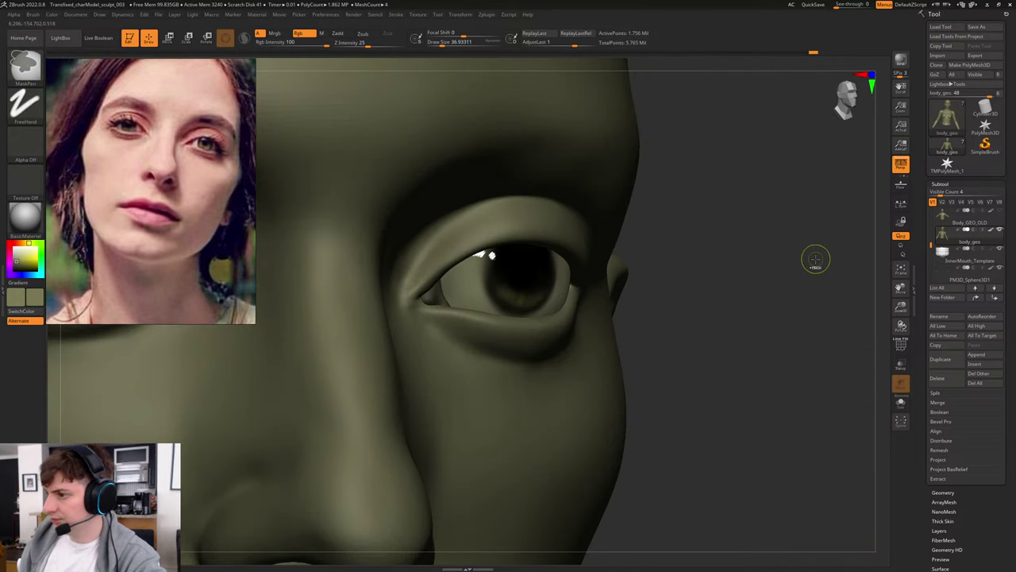
mouse_move(803, 273)
right_down()
mouse_move(770, 252)
mouse_move(798, 262)
mouse_move(820, 250)
right_up()
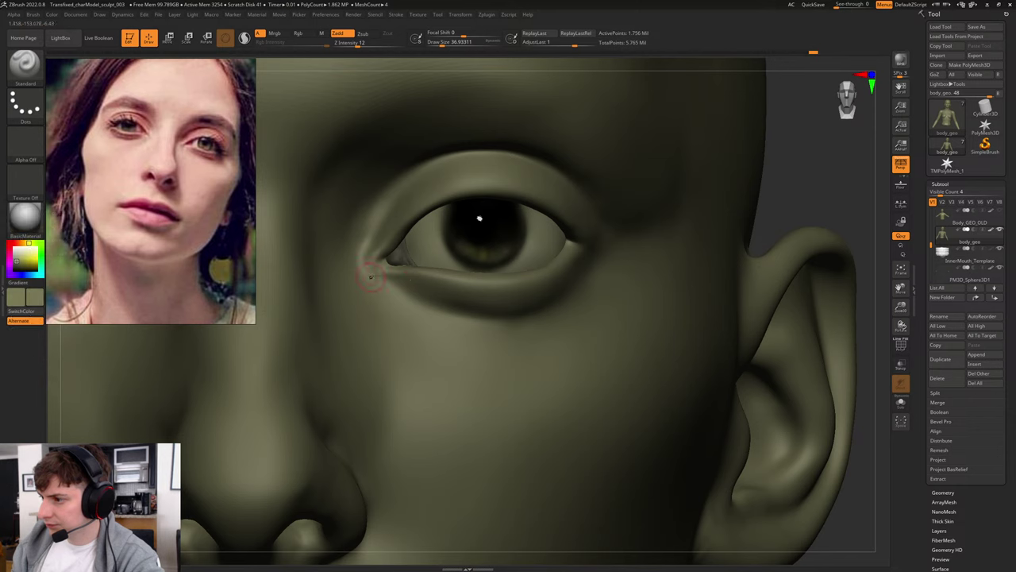
mouse_move(372, 276)
mouse_down()
mouse_move(368, 264)
mouse_move(375, 270)
mouse_up()
key(bracketright)
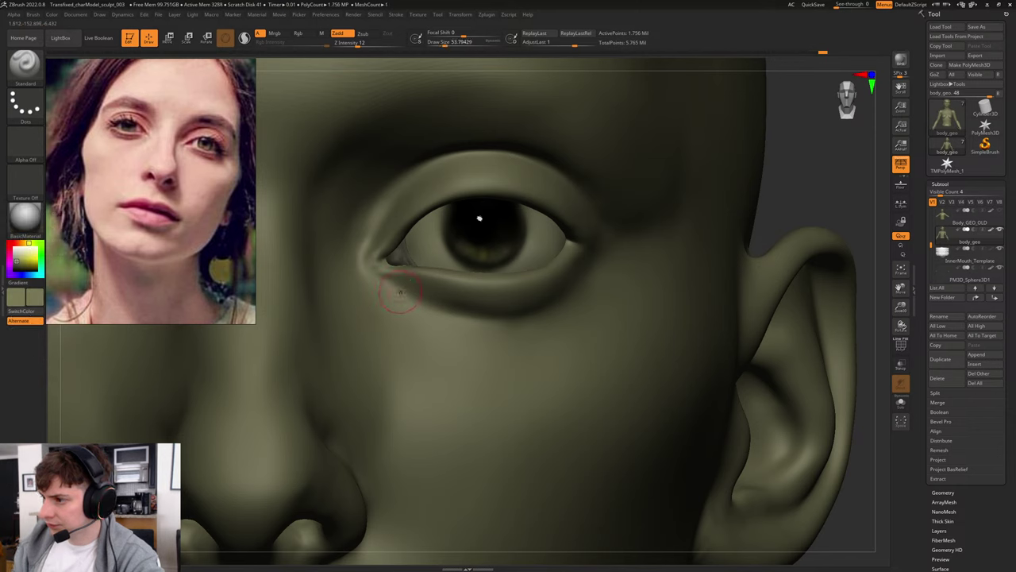
key(])
key(])
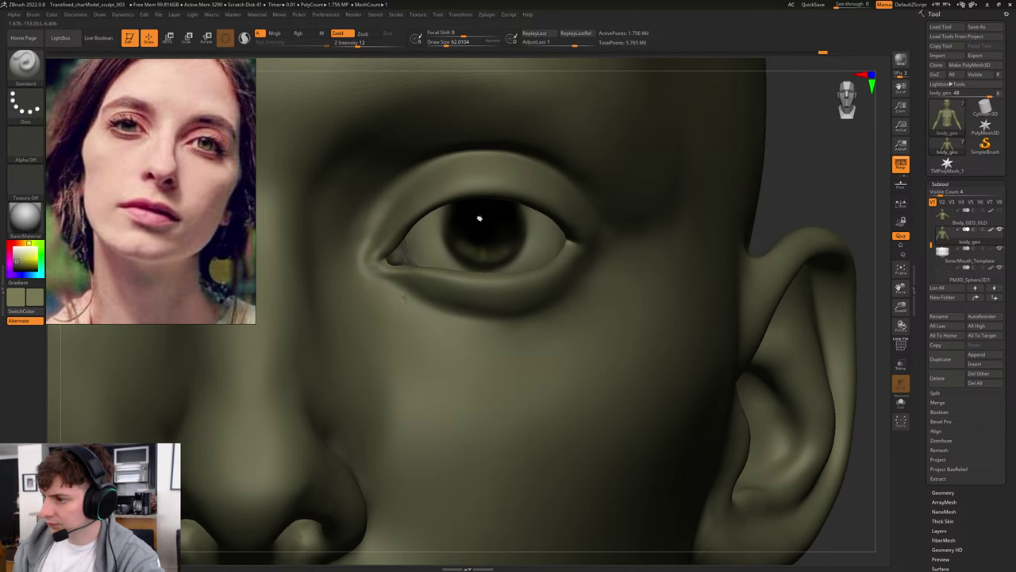
Step: Check the eye shape on the whole head from the front, and return to a close view of the eye
drag(808, 195, 569, 240)
drag(683, 261, 641, 270)
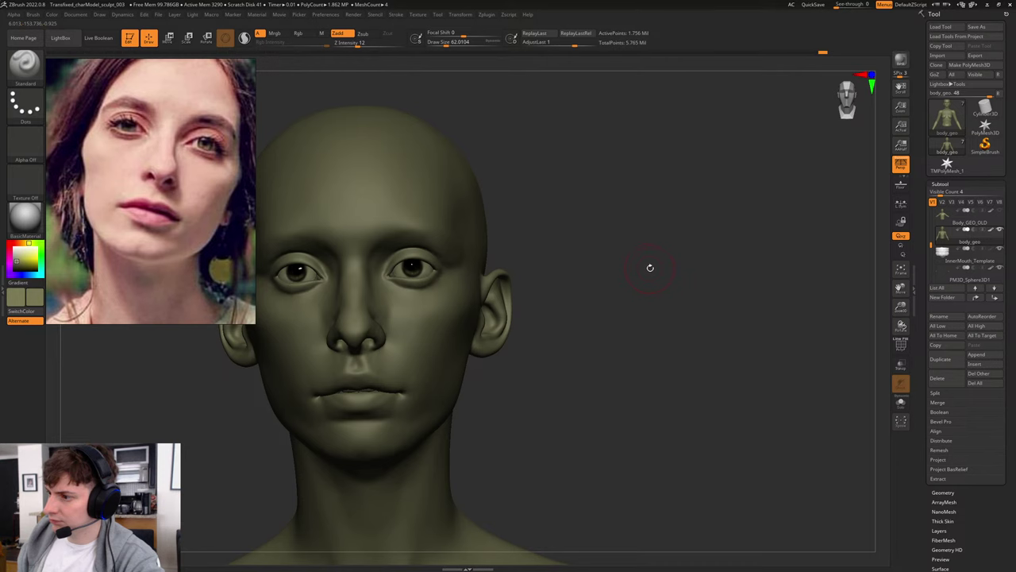
alt+right_drag(640, 297, 674, 269)
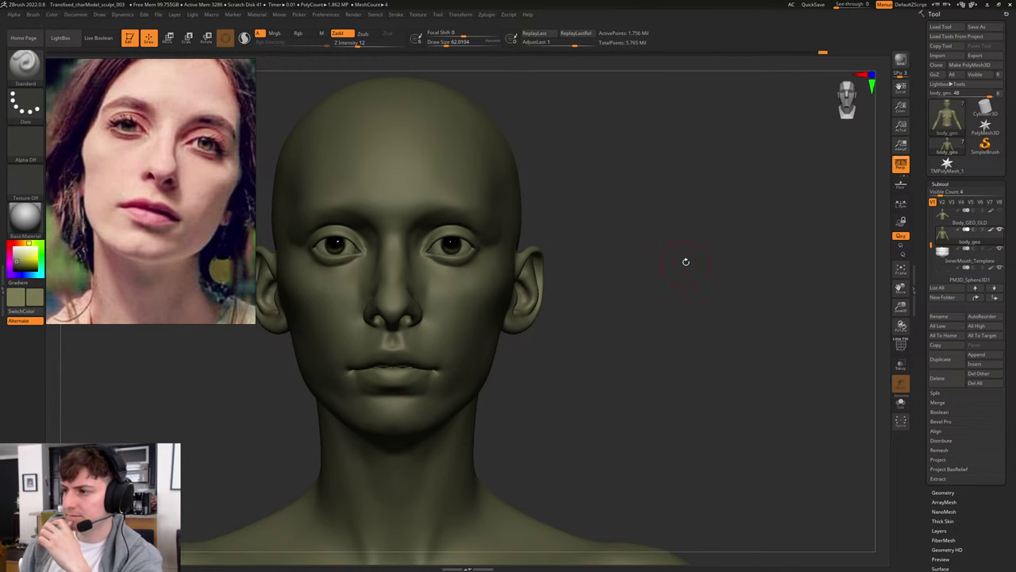
right_drag(671, 254, 668, 306)
mouse_move(734, 226)
alt+right_down()
mouse_move(685, 233)
mouse_move(743, 207)
alt+right_up()
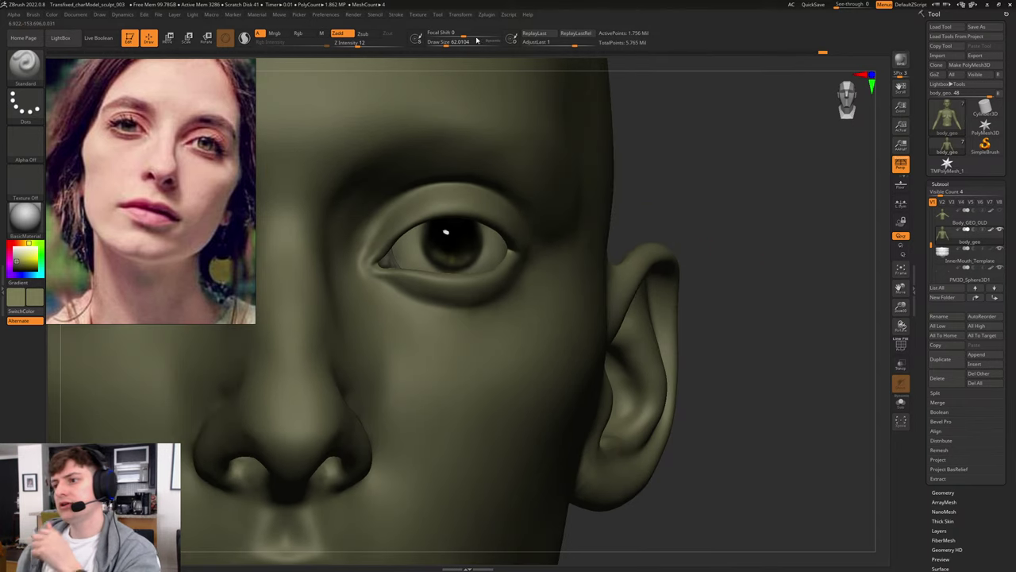
Step: Examine the inner eye corners and eyelids in the close-up selfie and headscarf reference photos and compare them with the sculpt
scroll(208, 256, down, 8)
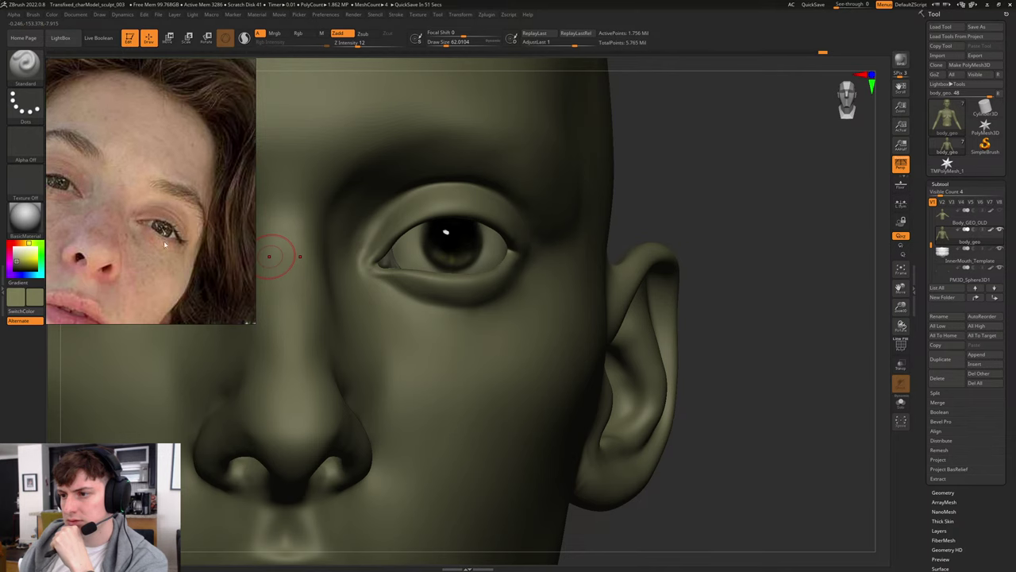
scroll(147, 231, up, 5)
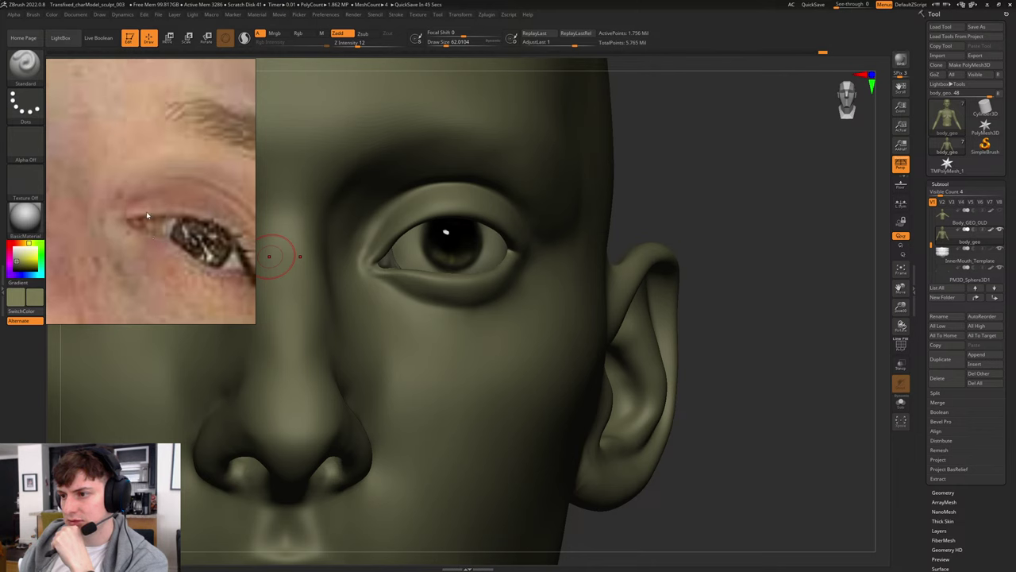
scroll(132, 219, down, 5)
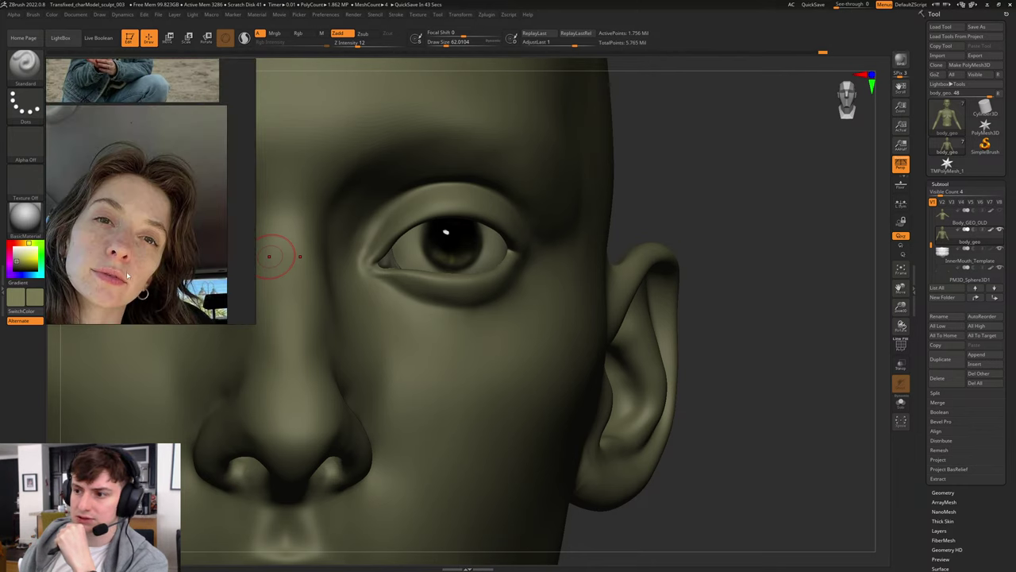
scroll(131, 245, up, 5)
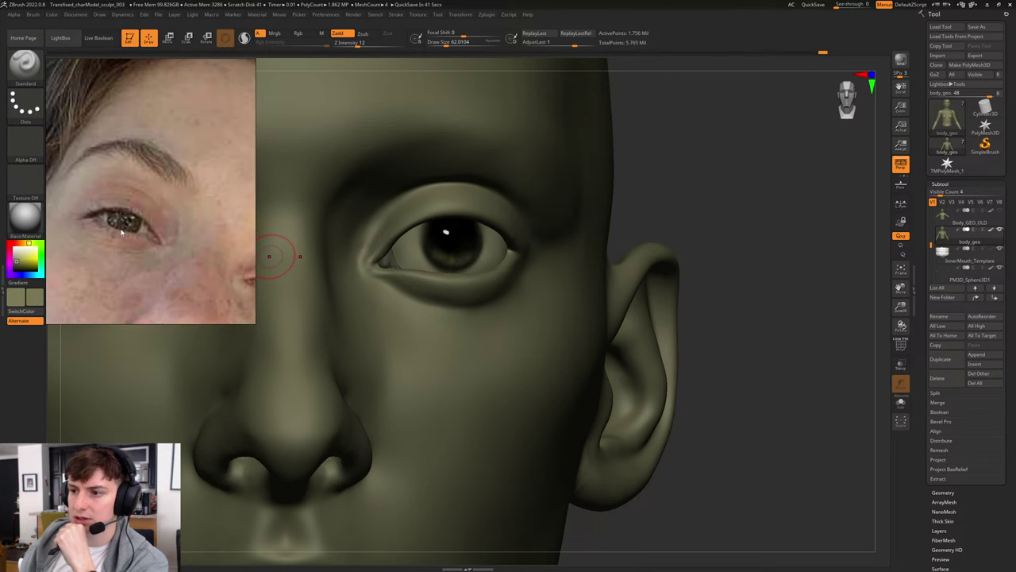
scroll(170, 238, down, 6)
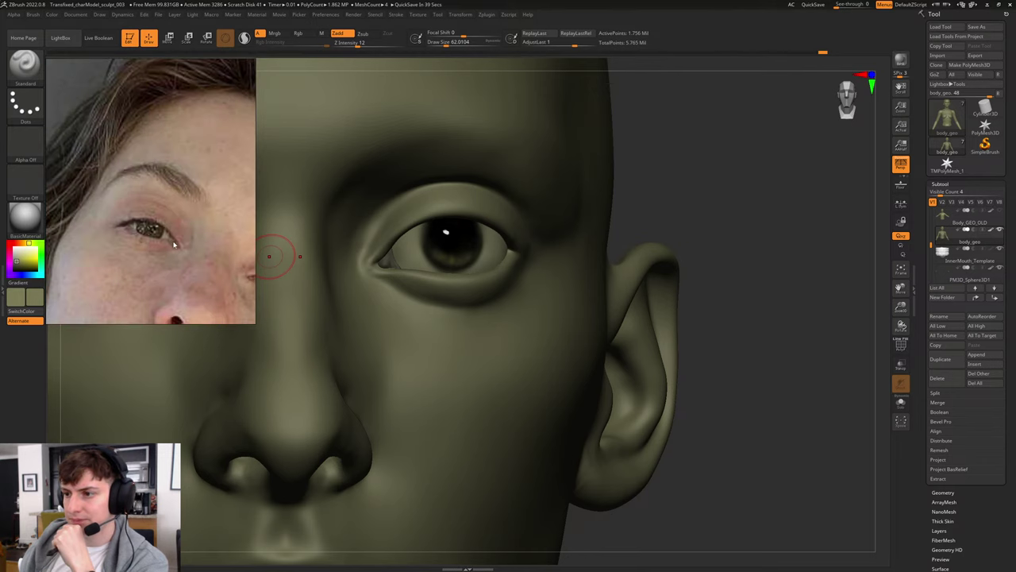
scroll(124, 210, up, 5)
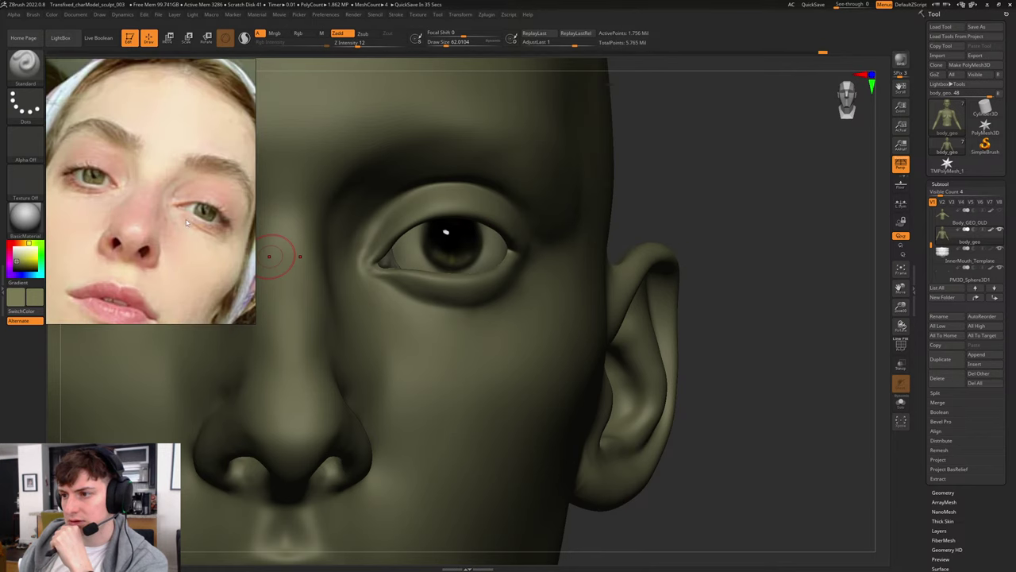
mouse_move(710, 220)
mouse_down()
mouse_move(703, 204)
mouse_move(715, 195)
mouse_move(678, 230)
mouse_up()
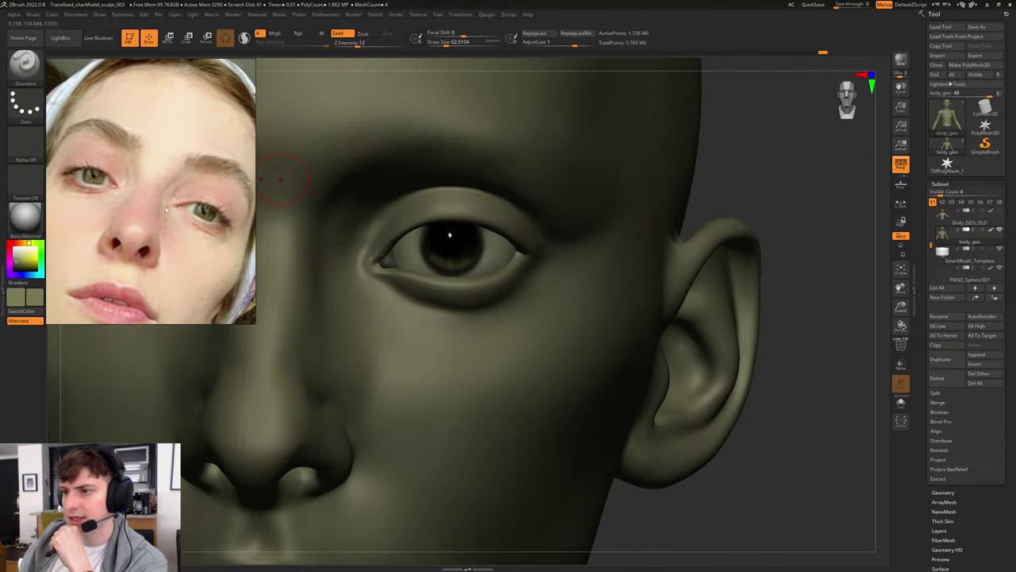
scroll(167, 207, down, 5)
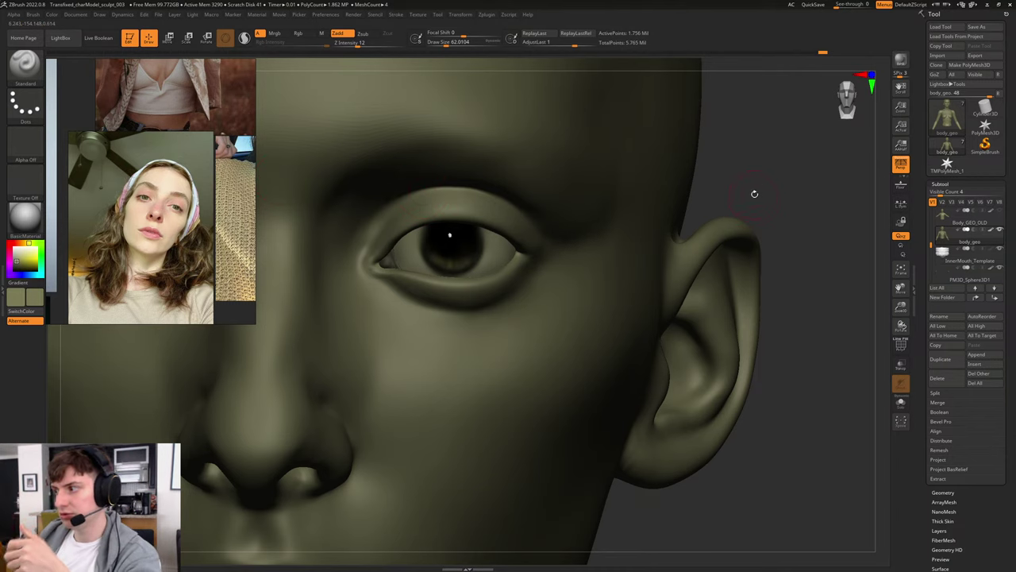
Step: Find the frontal dark-haired portrait on the reference board and compare its inner eye corners with the sculpted eye
drag(754, 193, 758, 189)
scroll(143, 233, down, 6)
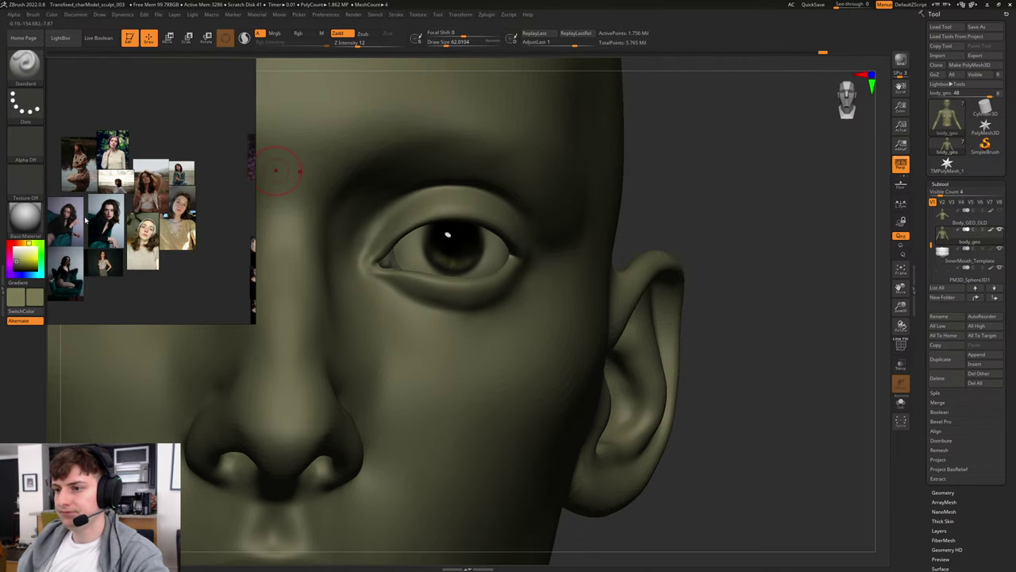
scroll(72, 263, up, 8)
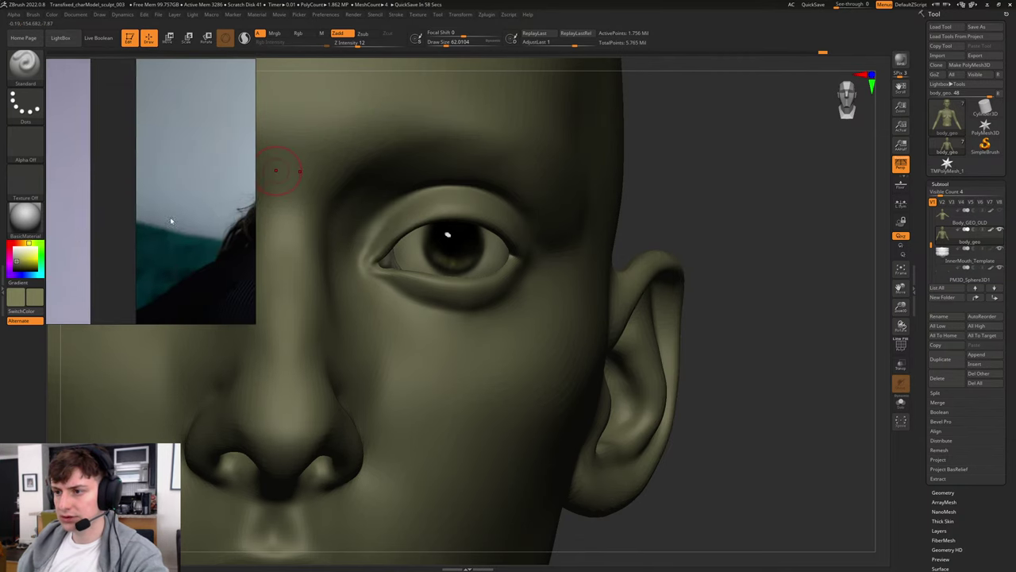
middle_drag(200, 201, 144, 207)
scroll(200, 205, up, 3)
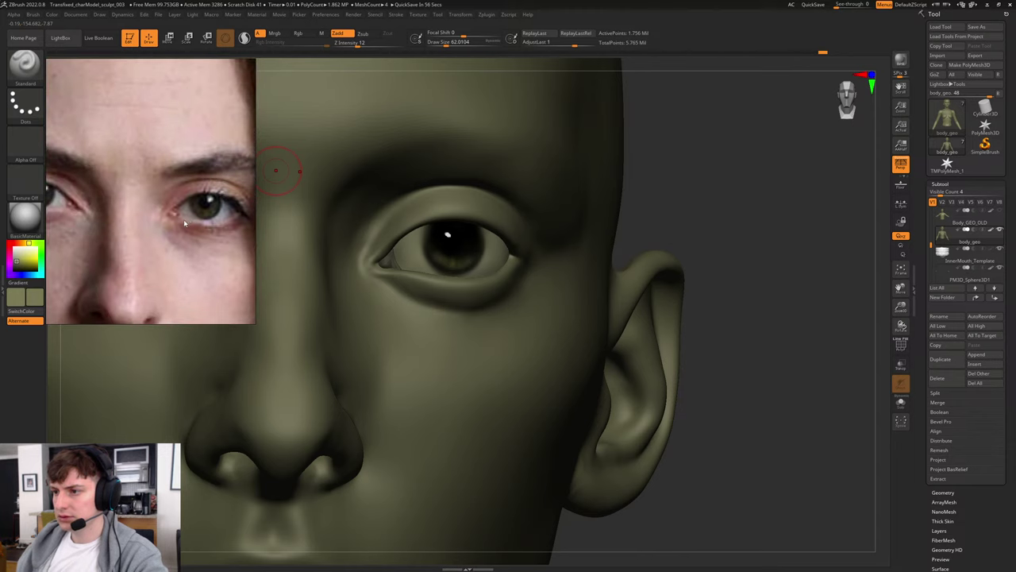
drag(715, 203, 338, 222)
scroll(175, 230, down, 3)
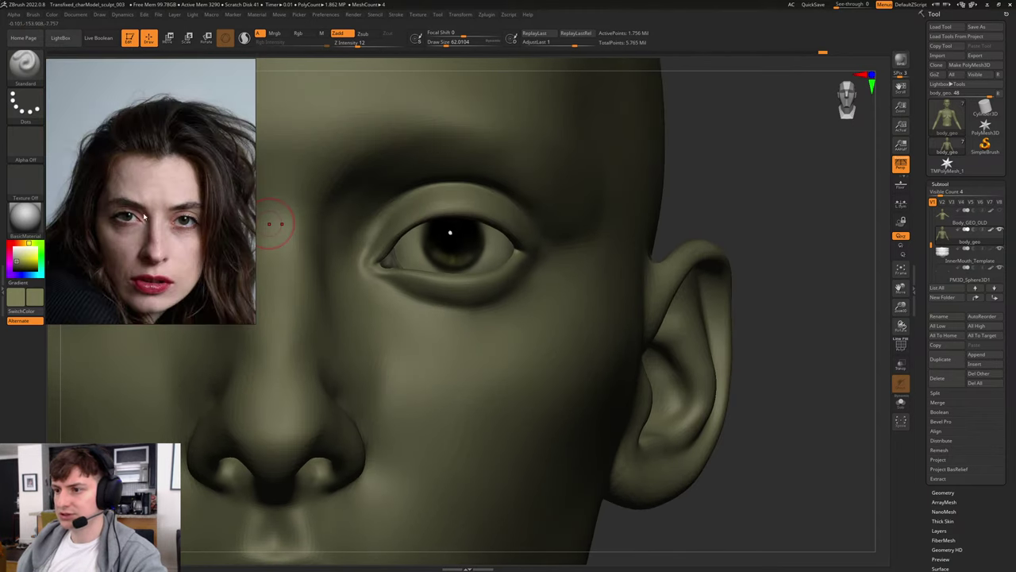
scroll(143, 215, up, 3)
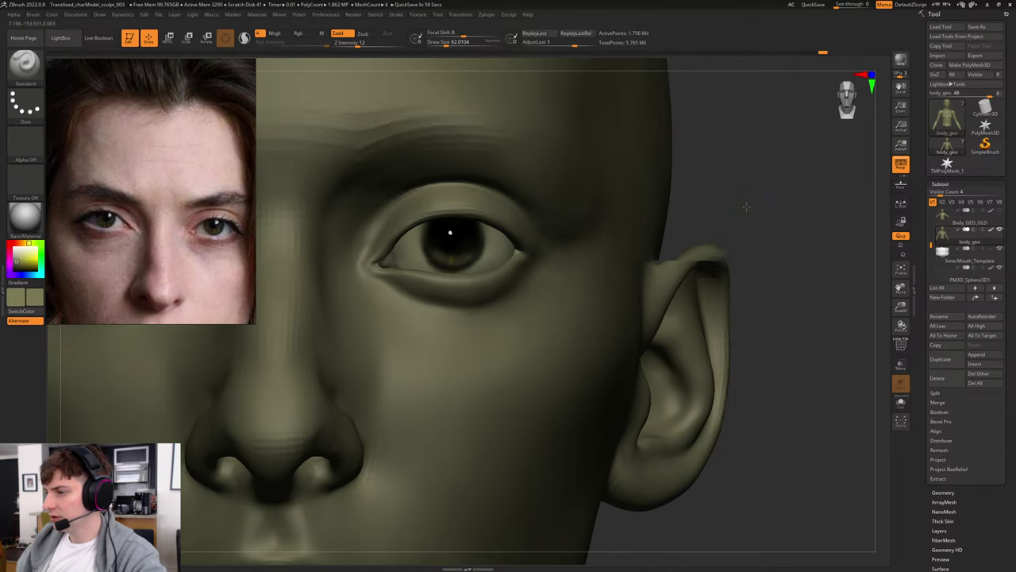
Step: Refine the fold around the inner eye corner with the Standard brush at draw sizes of about 44 and 25
mouse_move(746, 206)
mouse_down()
mouse_move(812, 186)
mouse_move(797, 208)
mouse_up()
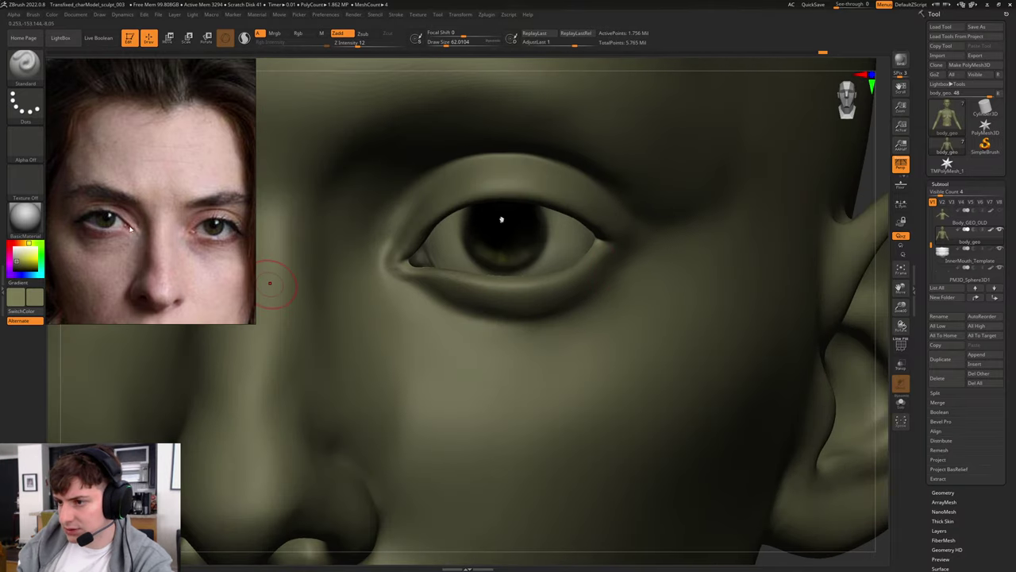
key(bracketleft)
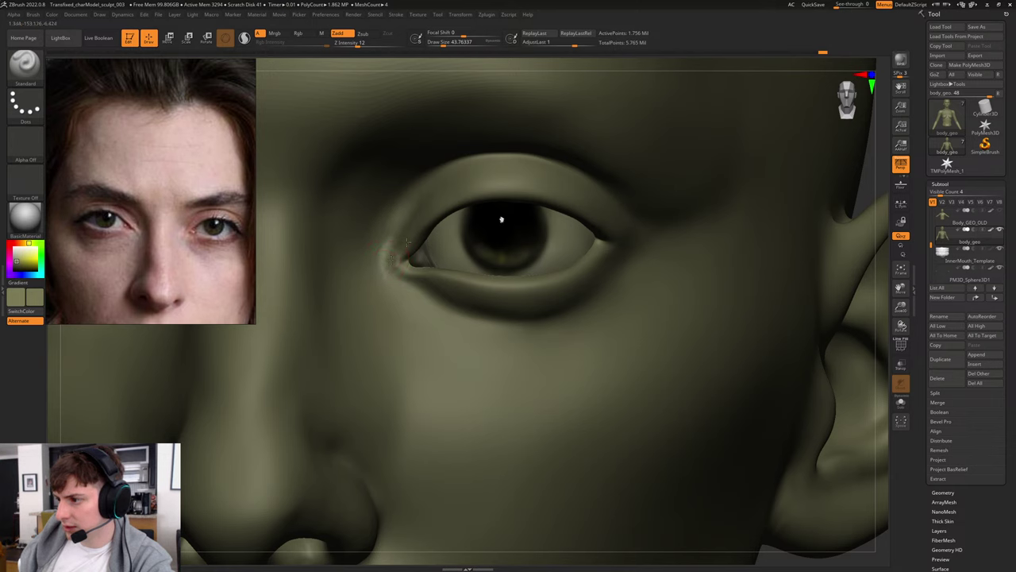
key([)
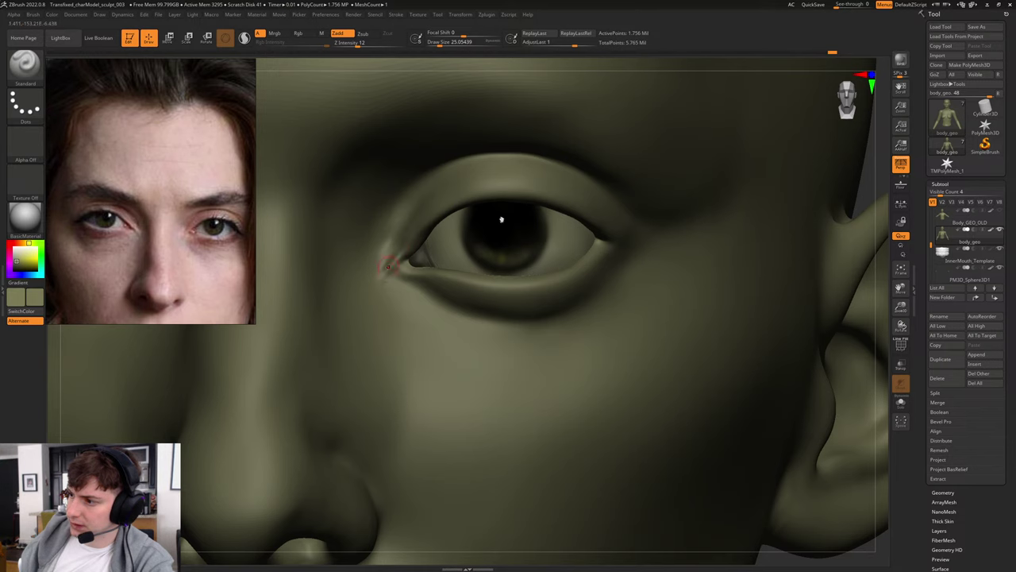
drag(866, 179, 690, 203)
key(])
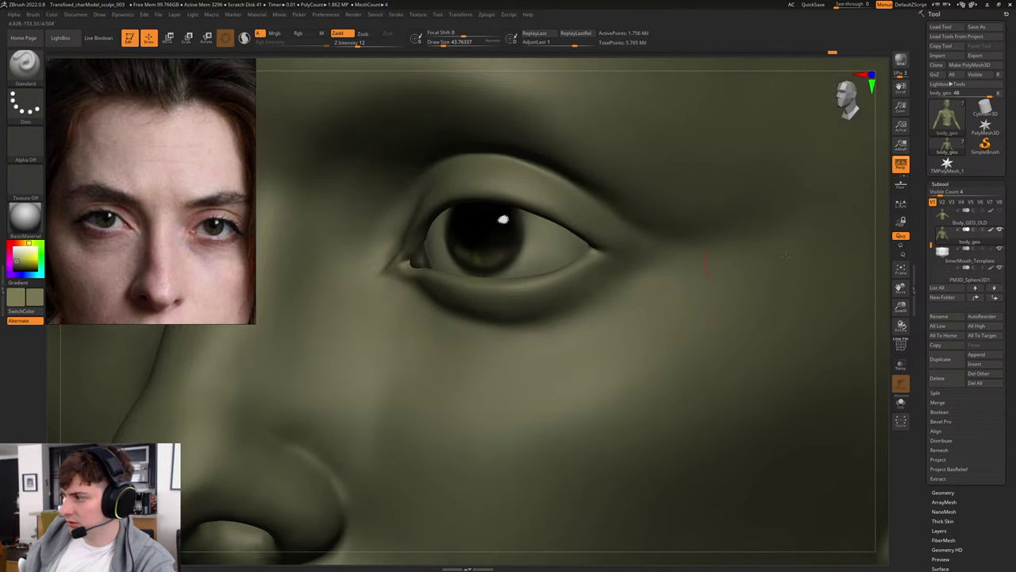
drag(880, 254, 890, 259)
Step: Build up the inner eye corner and adjoining lid folds with the ClayBuildup brush at draw sizes of about 51, 31 and 29
key(b)
key(c)
key(b)
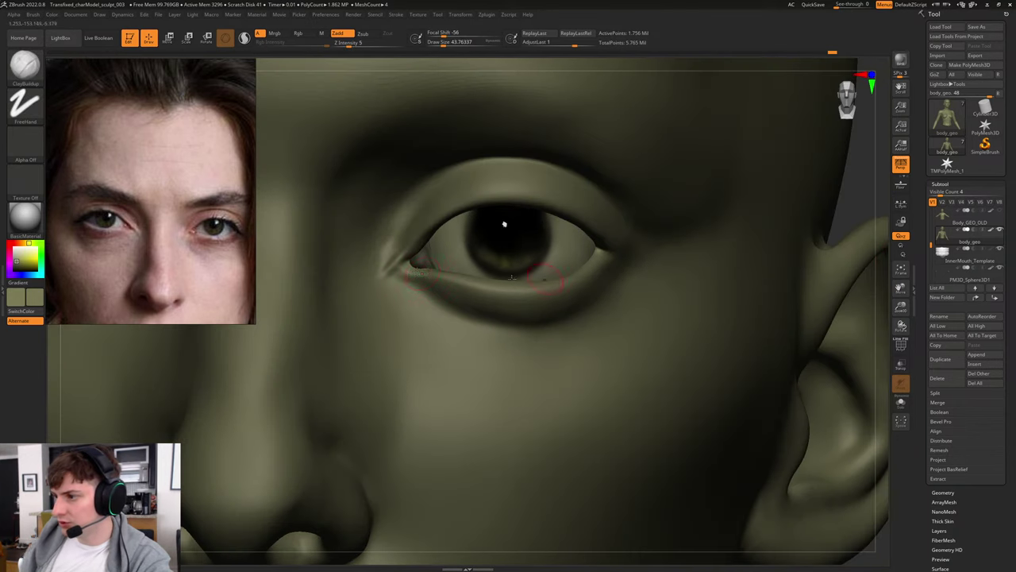
key(bracketright)
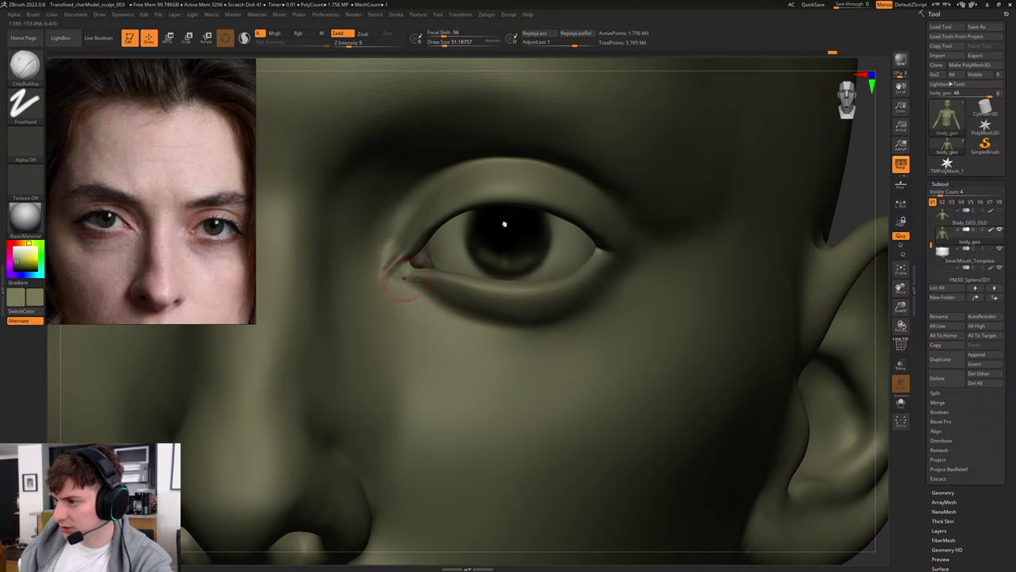
key(bracketleft)
key(bracketleft)
key(bracketleft)
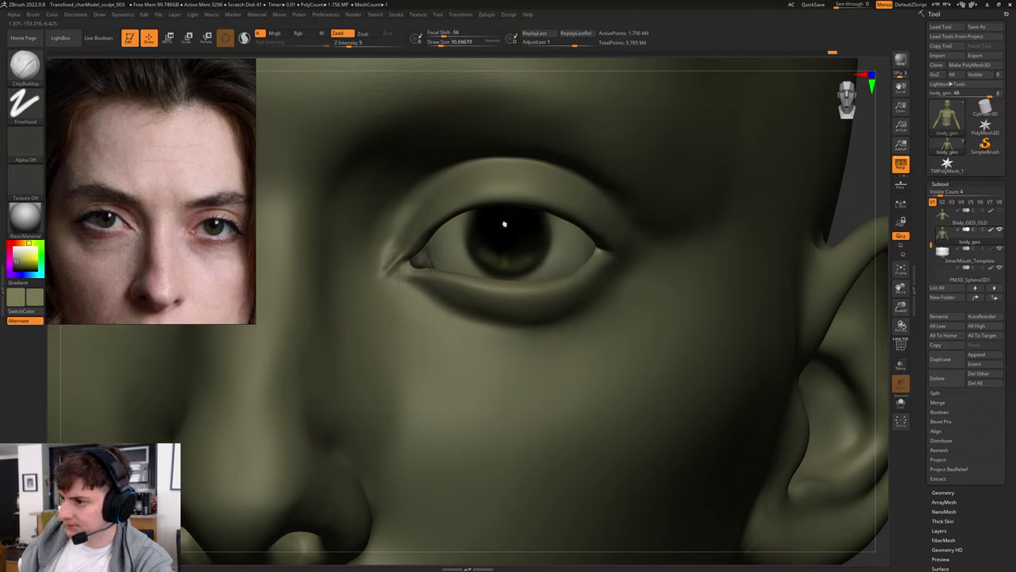
drag(395, 256, 404, 243)
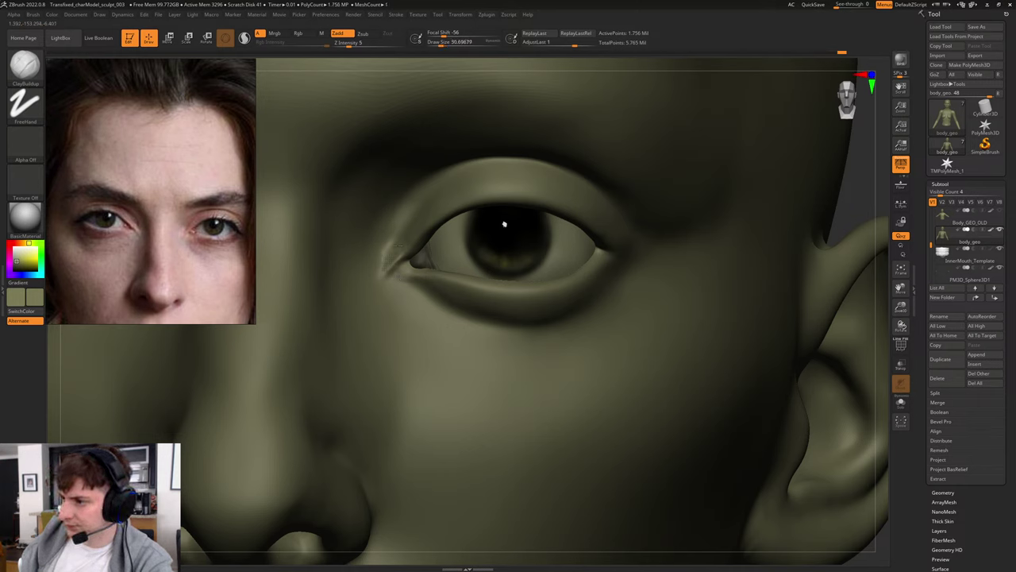
drag(851, 206, 725, 349)
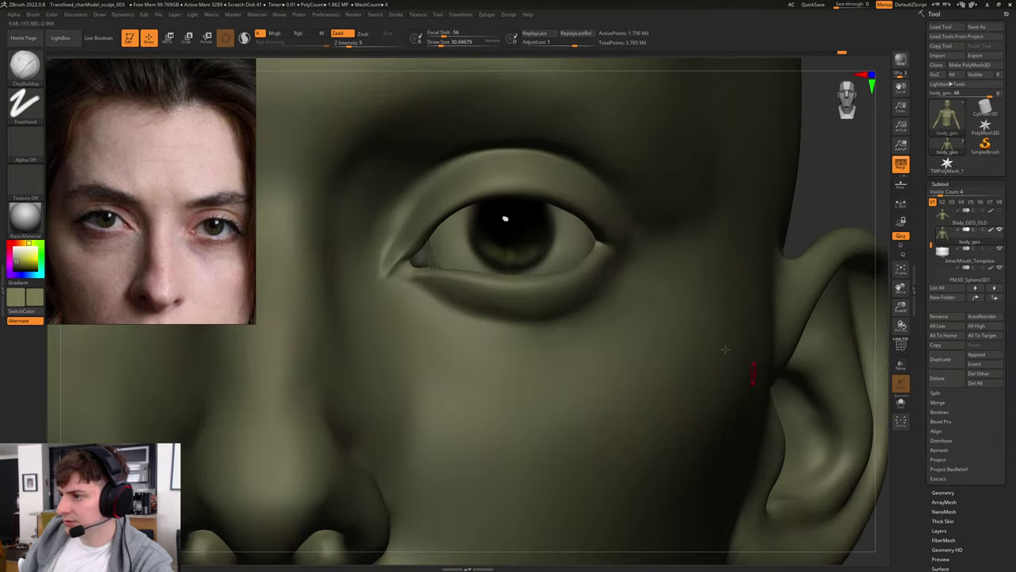
key(s)
drag(386, 266, 387, 271)
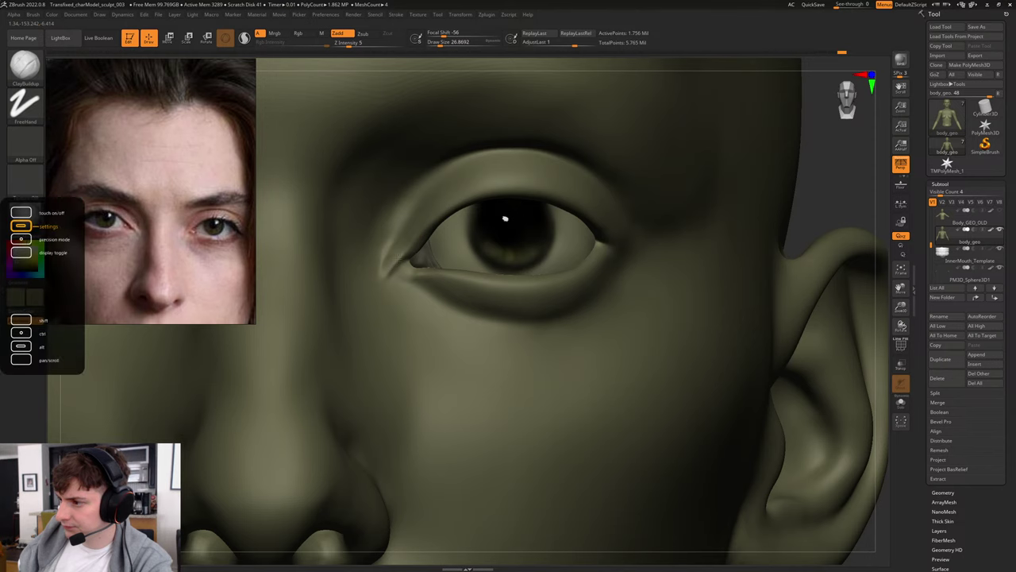
Step: Display the polygon wireframe around the inner eye corner and step the body mesh down three subdivision levels
key(shift+f)
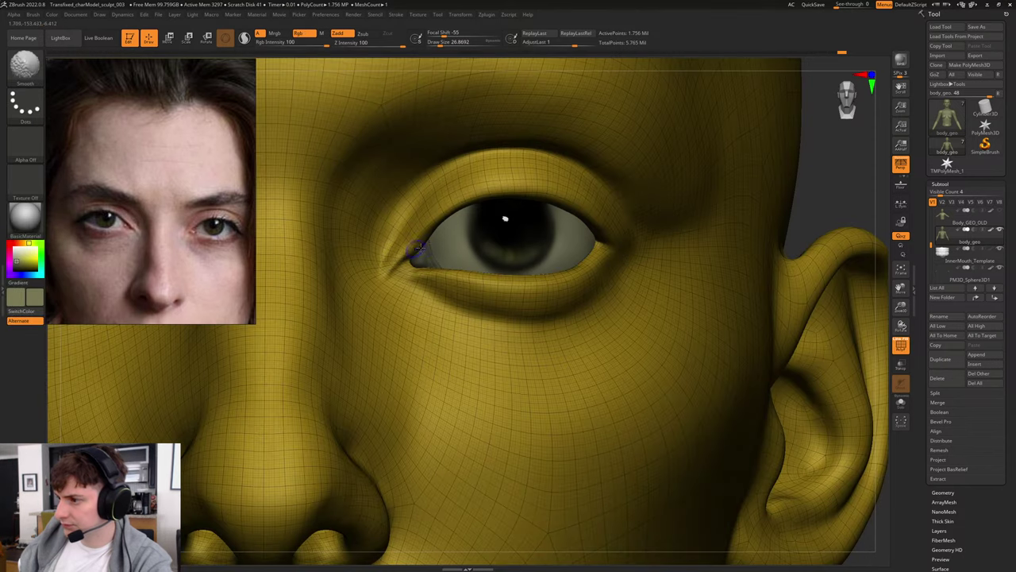
key(shift+f)
drag(832, 201, 786, 219)
key(shift+f)
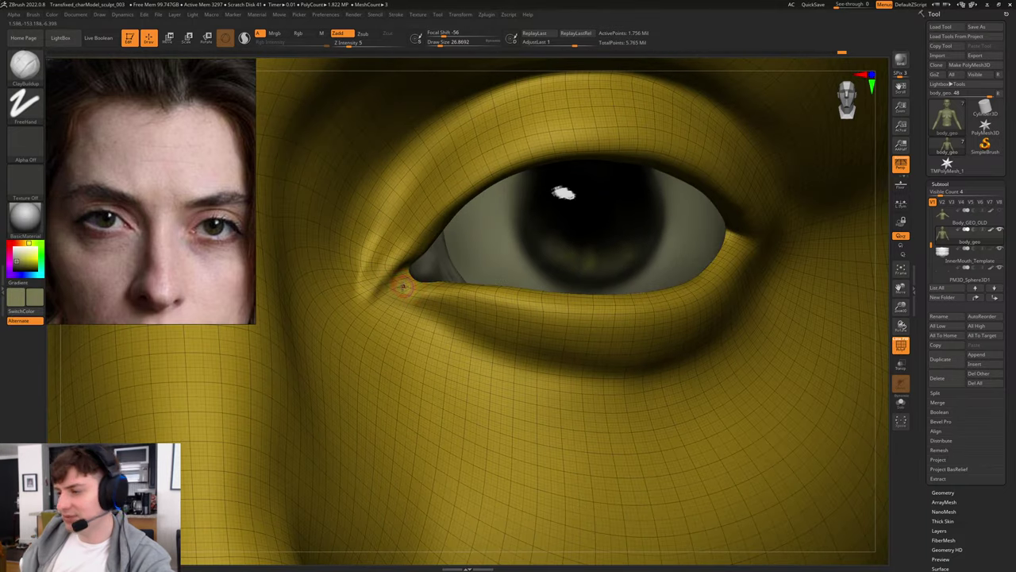
key(shift)
key(shift+d)
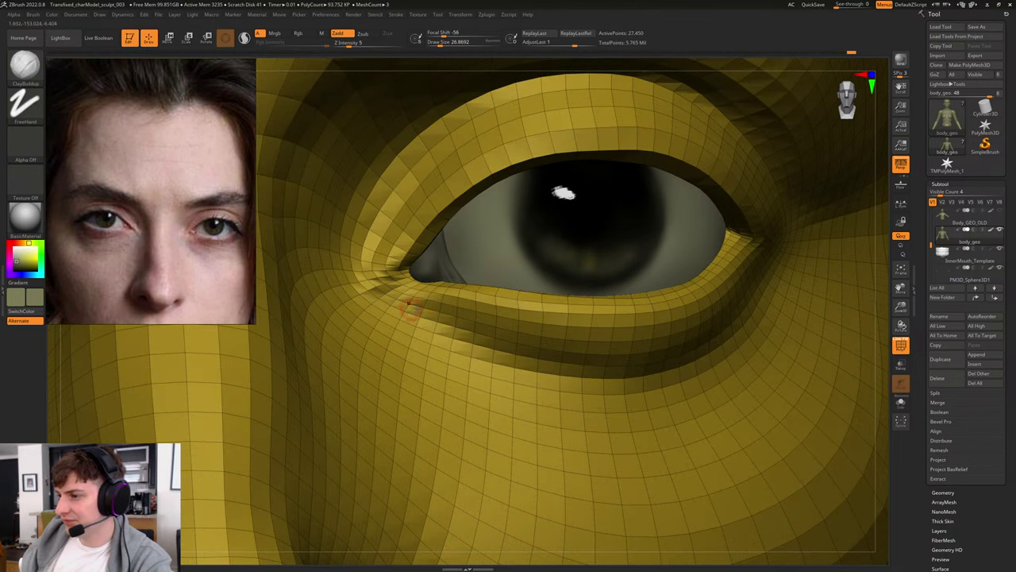
Step: Raise the head mesh by three subdivision levels and hide its wireframe overlay
drag(875, 276, 872, 281)
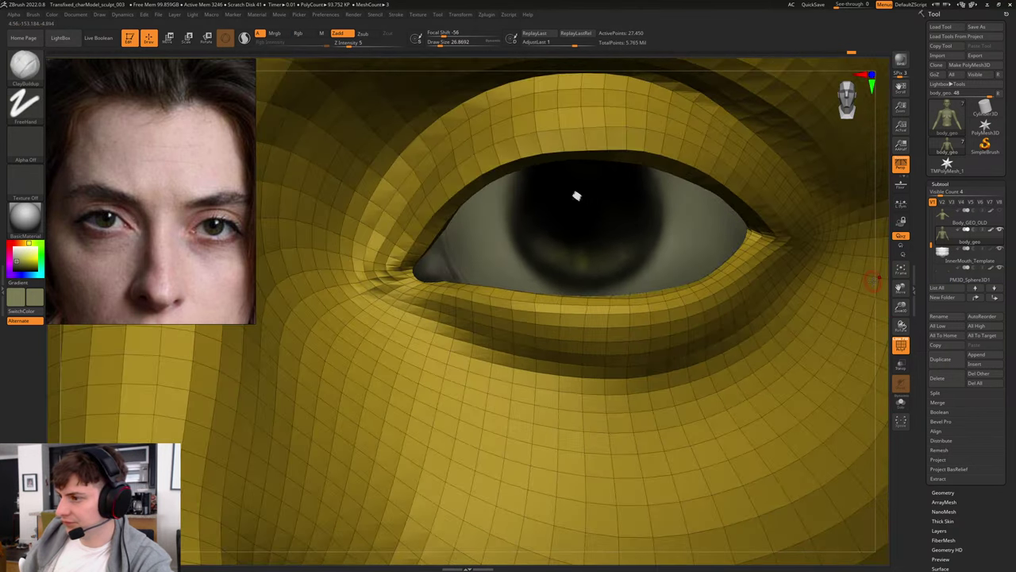
key(d)
key(d)
key(d)
key(shift+f)
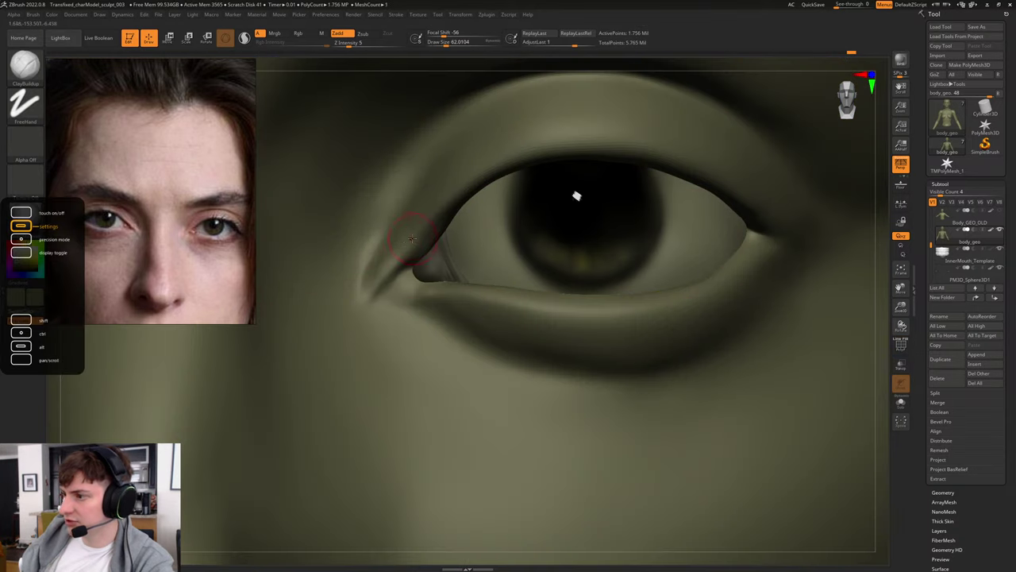
Step: Refine the fold at the inner eye corner with the Standard brush at a draw size of 28.75
key(s)
drag(375, 280, 381, 279)
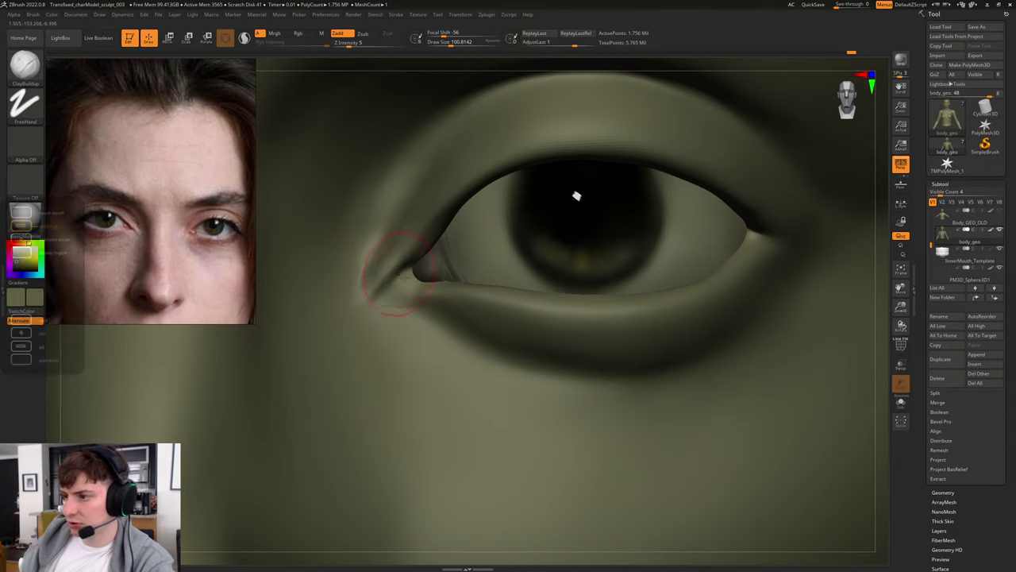
key(b)
key(d)
key(s)
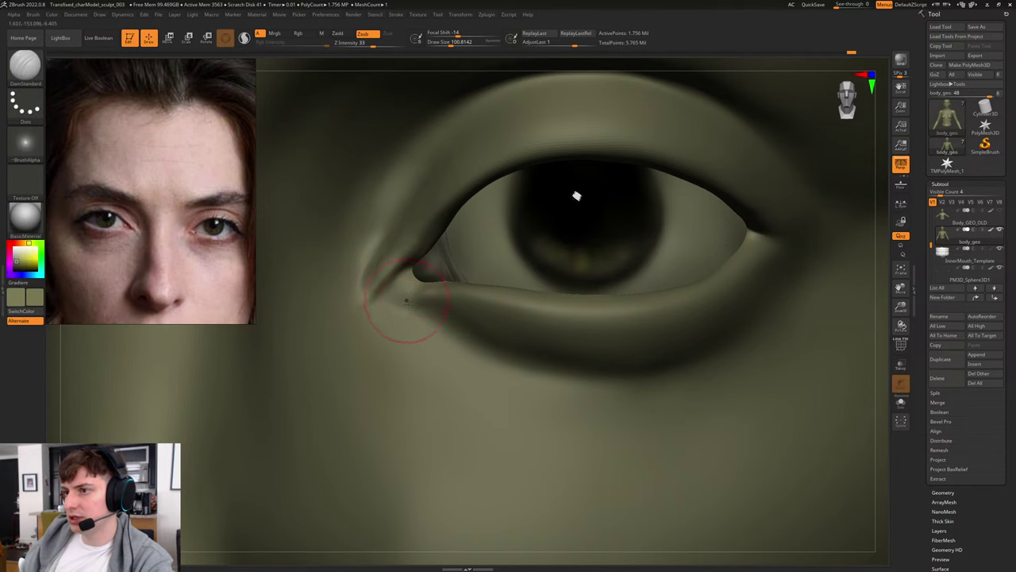
key(b)
key(s)
key(t)
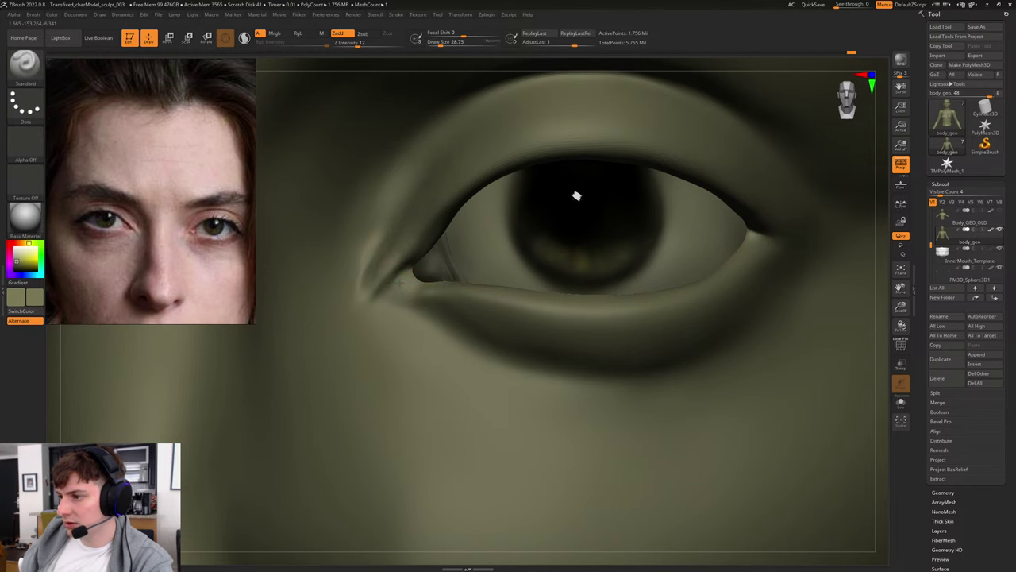
key(shift+f)
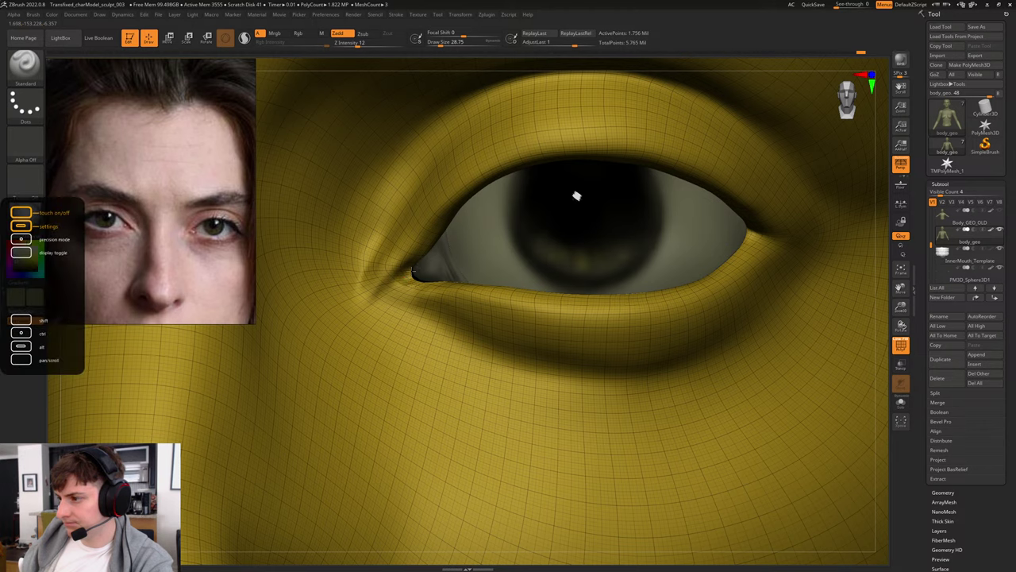
key(shift+f)
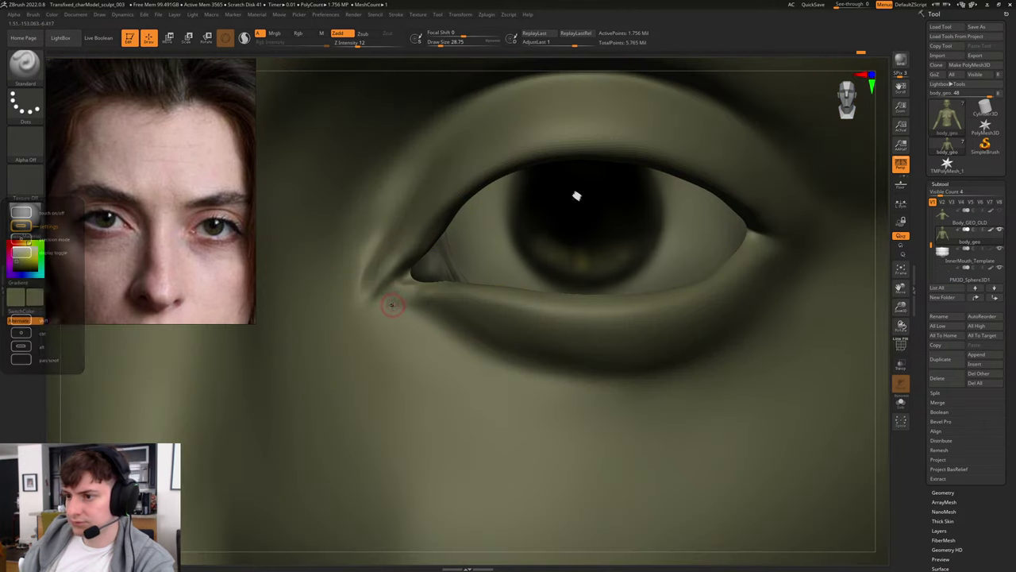
Step: Build up the skin beside the inner eye corner with the ClayBuildup brush at a draw size of about 54
key(b)
key(c)
key(b)
drag(361, 283, 369, 291)
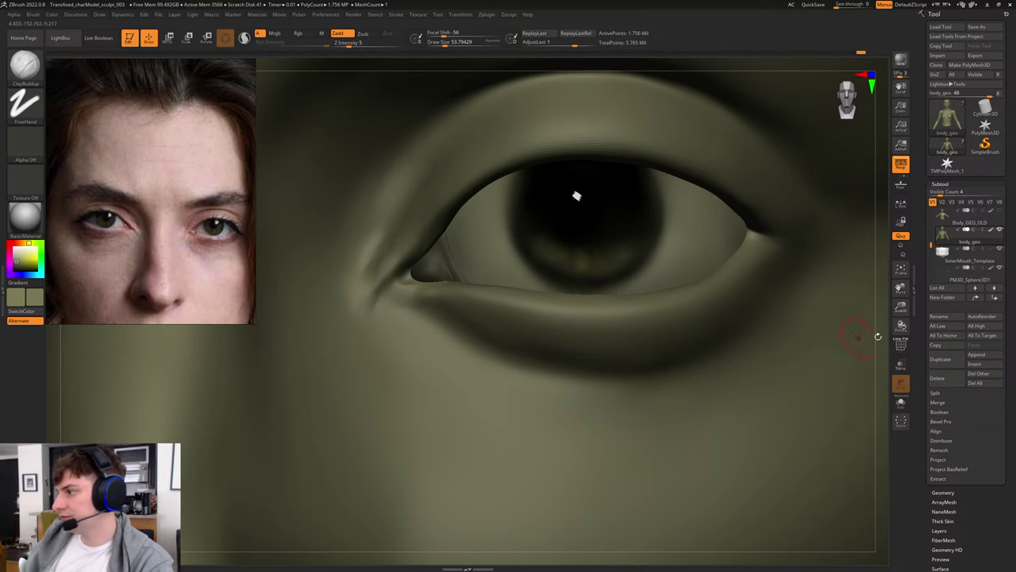
Step: Deepen the crease above the upper eyelid with the Standard brush at a draw size of about 54
drag(878, 332, 825, 335)
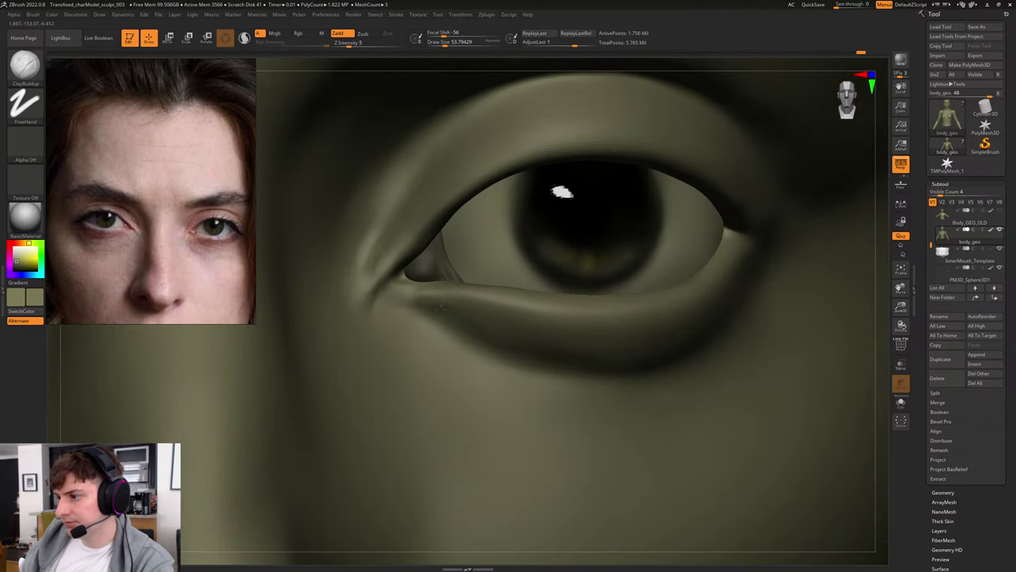
alt+drag(883, 324, 703, 262)
drag(698, 299, 785, 335)
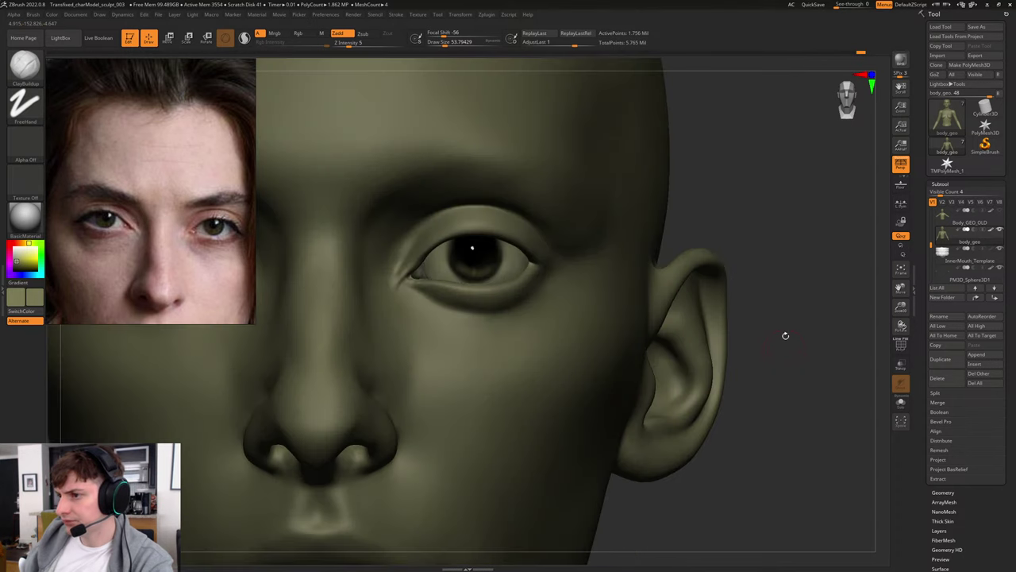
mouse_move(787, 285)
mouse_down()
mouse_move(787, 267)
mouse_move(778, 273)
mouse_move(783, 209)
mouse_move(636, 222)
mouse_up()
key(b)
key(s)
key(t)
mouse_move(474, 158)
alt+mouse_down()
mouse_move(517, 155)
mouse_move(493, 153)
alt+mouse_up()
drag(732, 166, 651, 167)
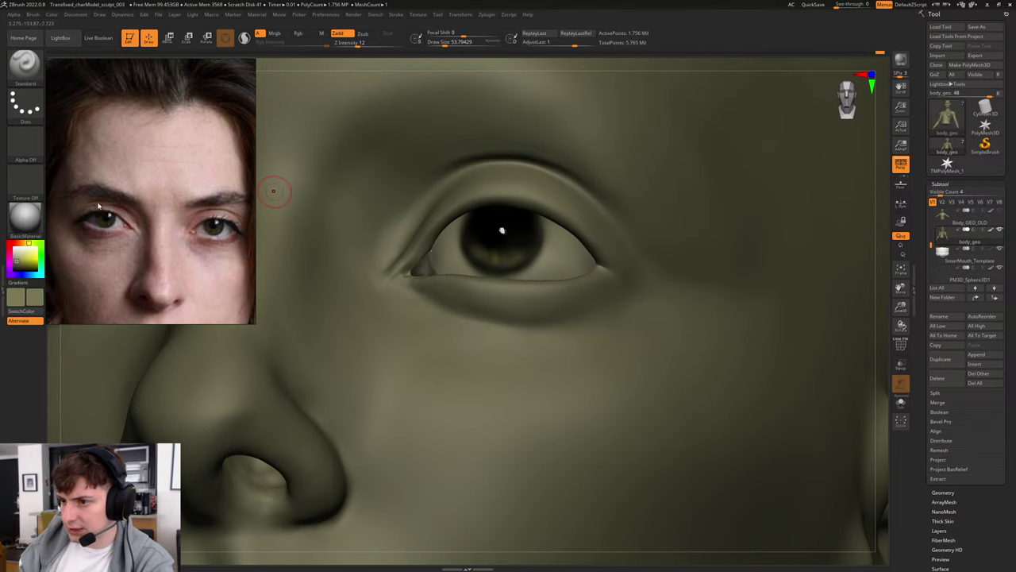
key(bracketright)
key(bracketright)
key(bracketright)
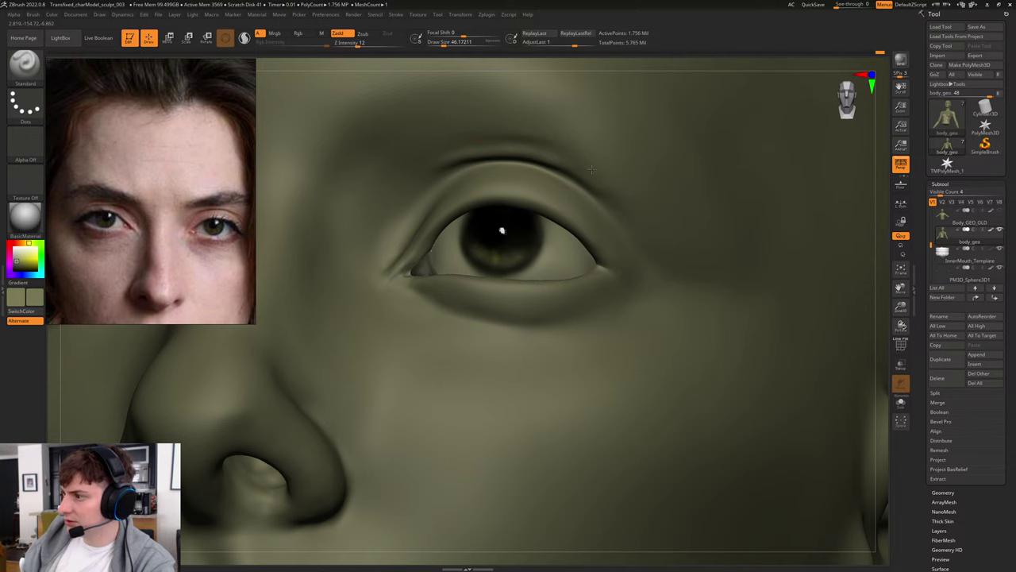
Step: Examine the eyelid shape and overall head proportions from the front, from a distance and from below
alt+drag(880, 298, 704, 274)
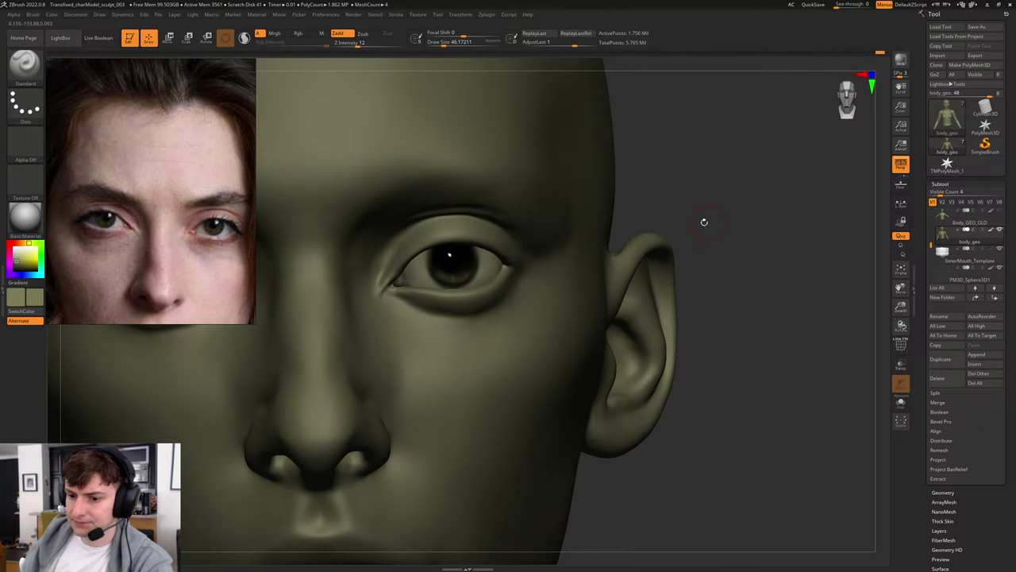
mouse_move(704, 221)
mouse_down()
mouse_move(749, 211)
mouse_move(590, 209)
mouse_up()
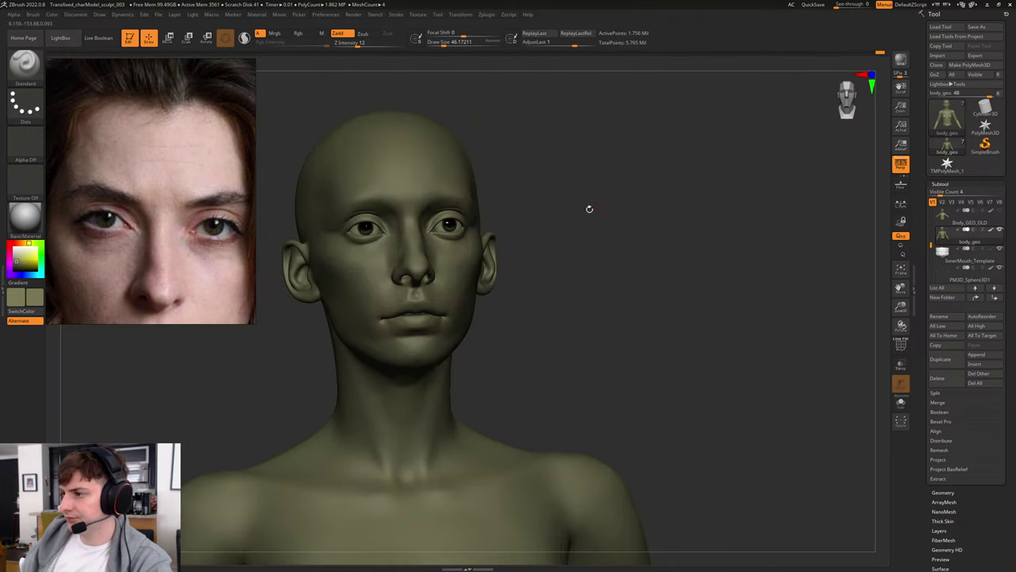
drag(655, 224, 648, 230)
key(ctrl)
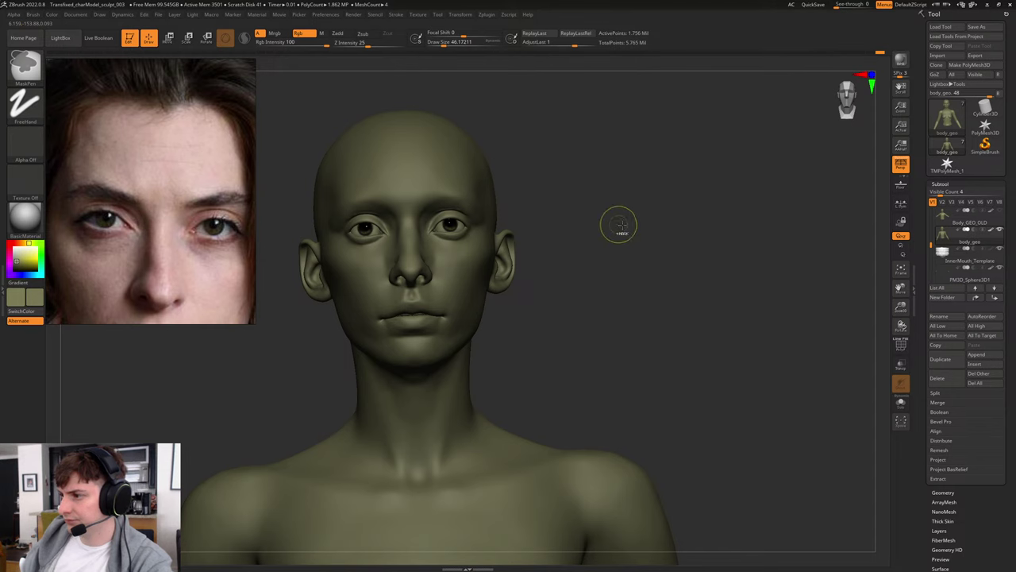
mouse_move(670, 239)
ctrl+right_down()
mouse_move(665, 221)
mouse_move(807, 224)
ctrl+right_up()
drag(806, 223, 725, 218)
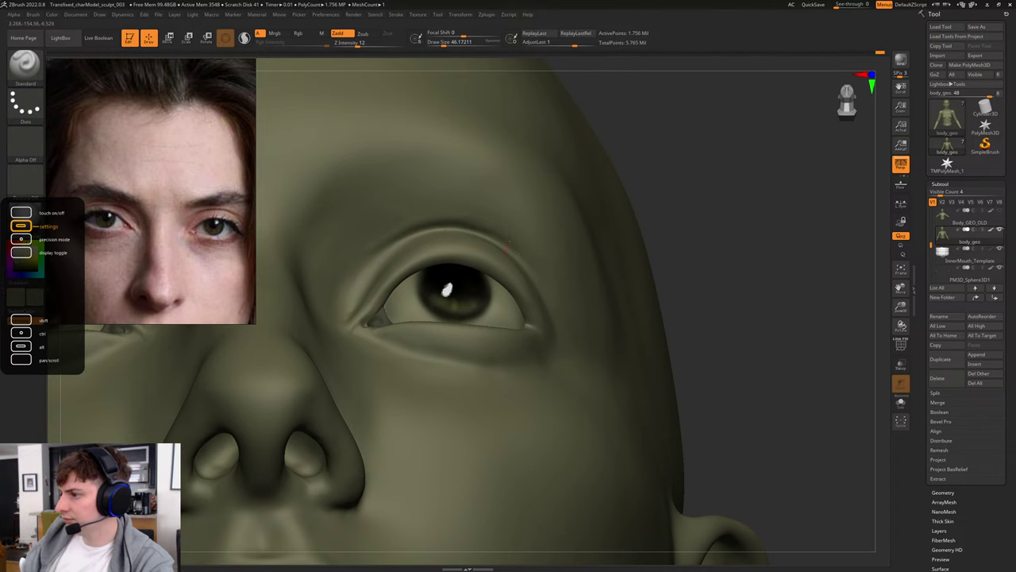
mouse_move(816, 212)
mouse_down()
mouse_move(801, 235)
mouse_move(738, 200)
mouse_up()
key(shift)
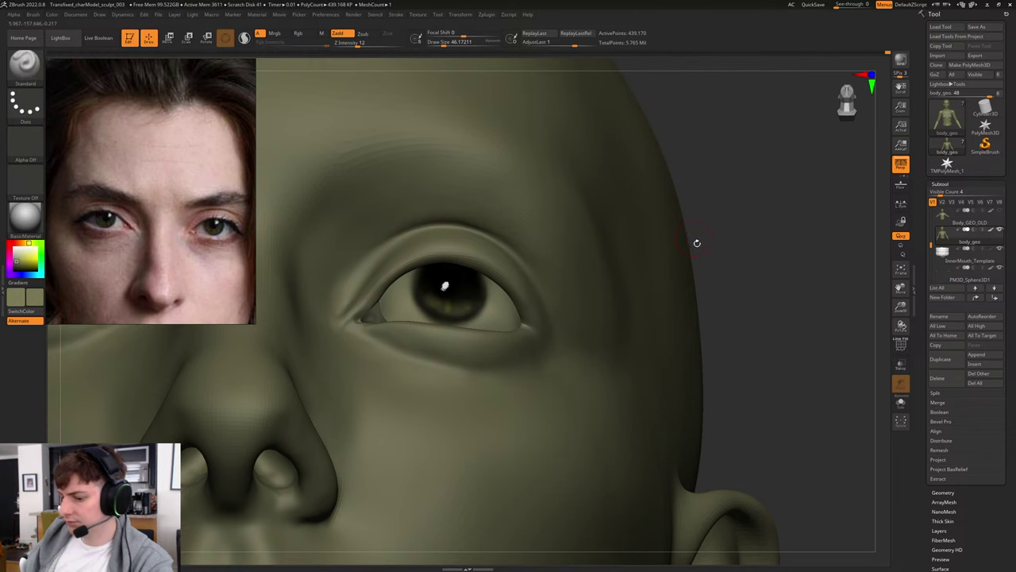
mouse_move(767, 215)
mouse_down()
mouse_move(784, 231)
mouse_move(726, 209)
mouse_move(613, 228)
mouse_move(706, 245)
mouse_up()
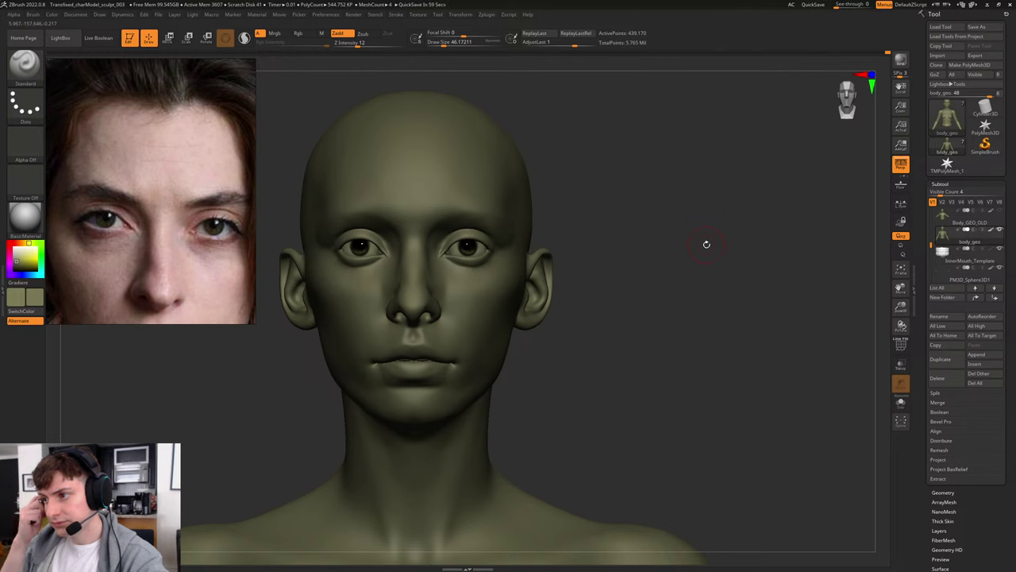
Step: Mask a small spot on the forehead and sample its dark shade as the paint colour for the Standard brush
key(b)
key(s)
key(t)
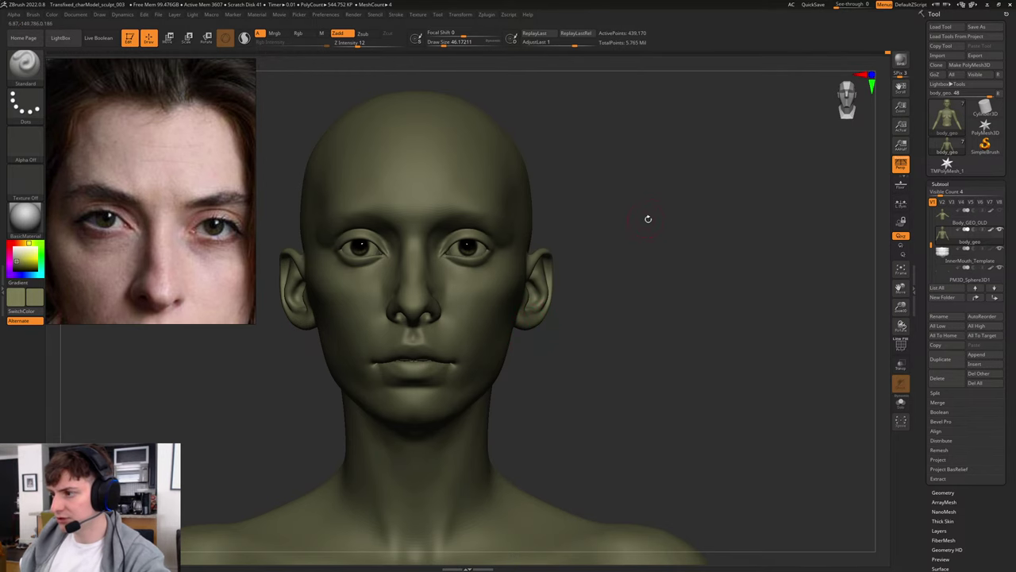
alt+drag(647, 220, 647, 259)
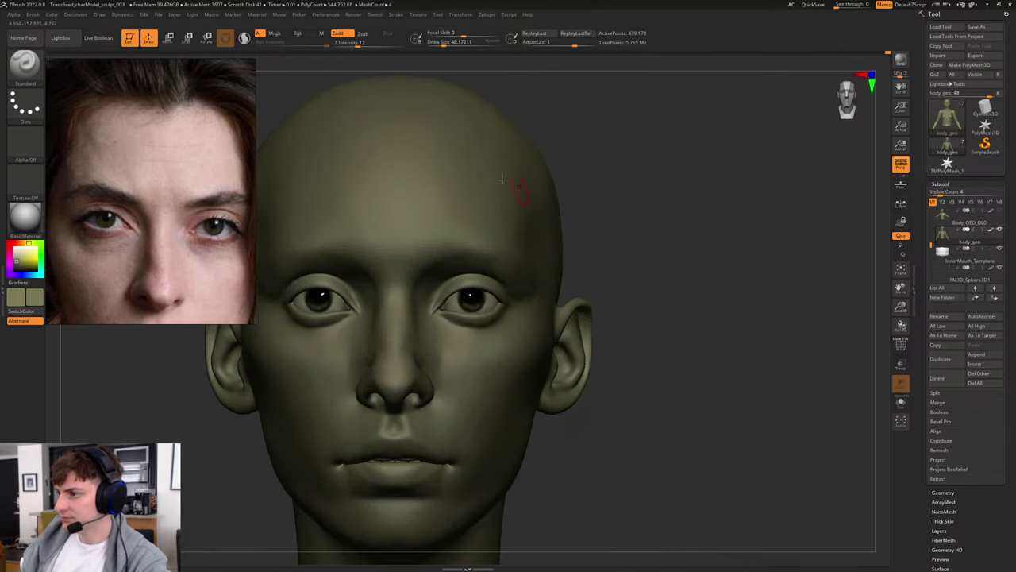
ctrl+drag(436, 154, 445, 160)
ctrl+click(439, 156)
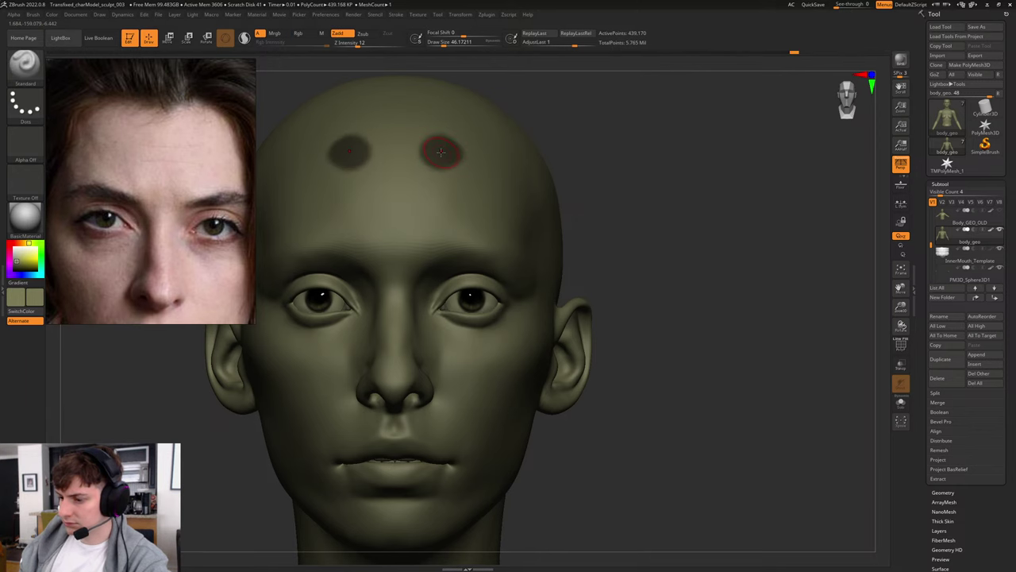
key(c)
key(b)
key(s)
key(t)
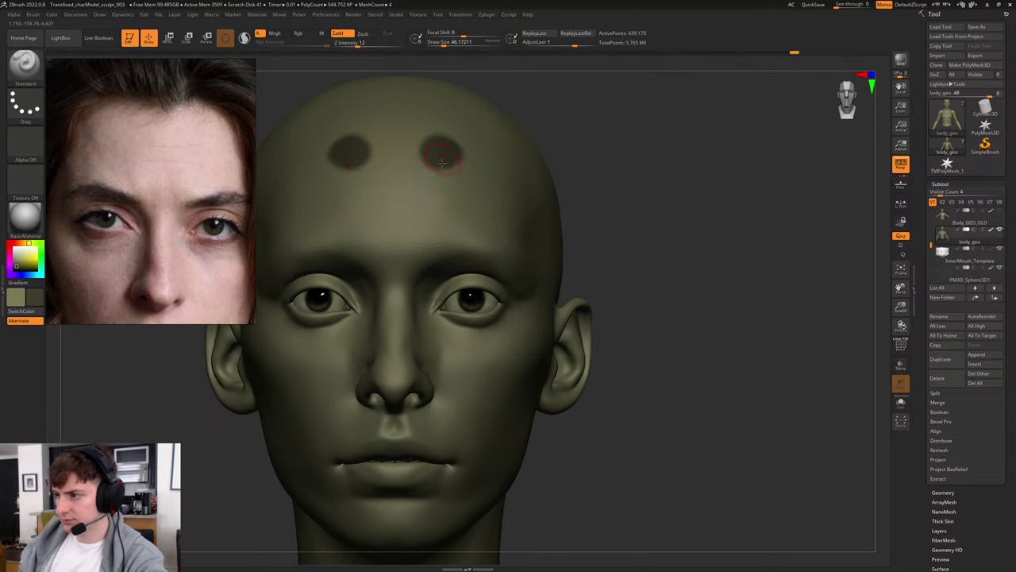
Step: Clear the forehead mask and set the Standard brush to paint Rgb colour only, with Zadd off
ctrl+drag(714, 220, 685, 230)
click(297, 33)
click(338, 32)
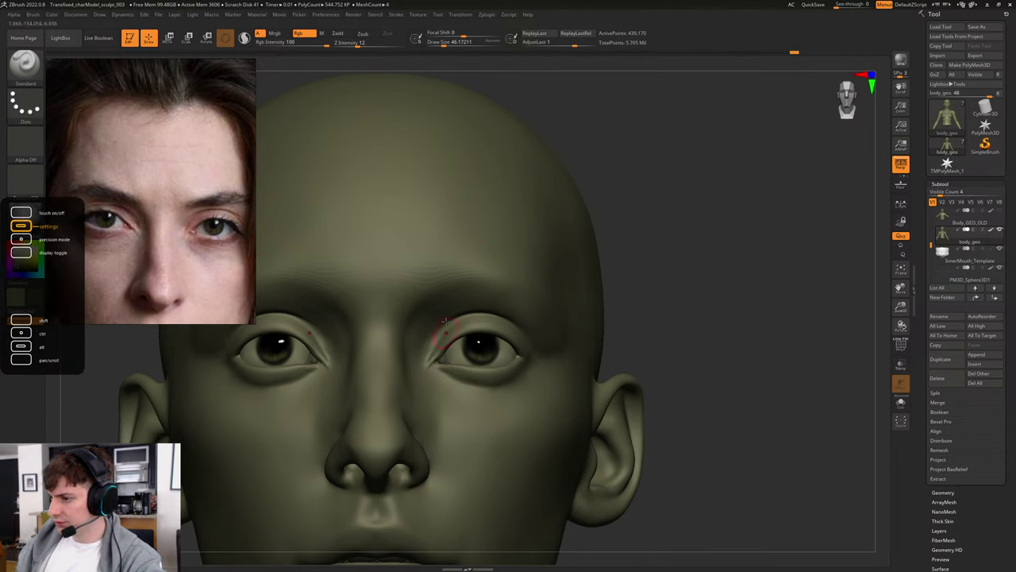
Step: Mark the inner ends of both eyebrows with dark dots at a higher subdivision level, using a draw size of about 35
click(438, 271)
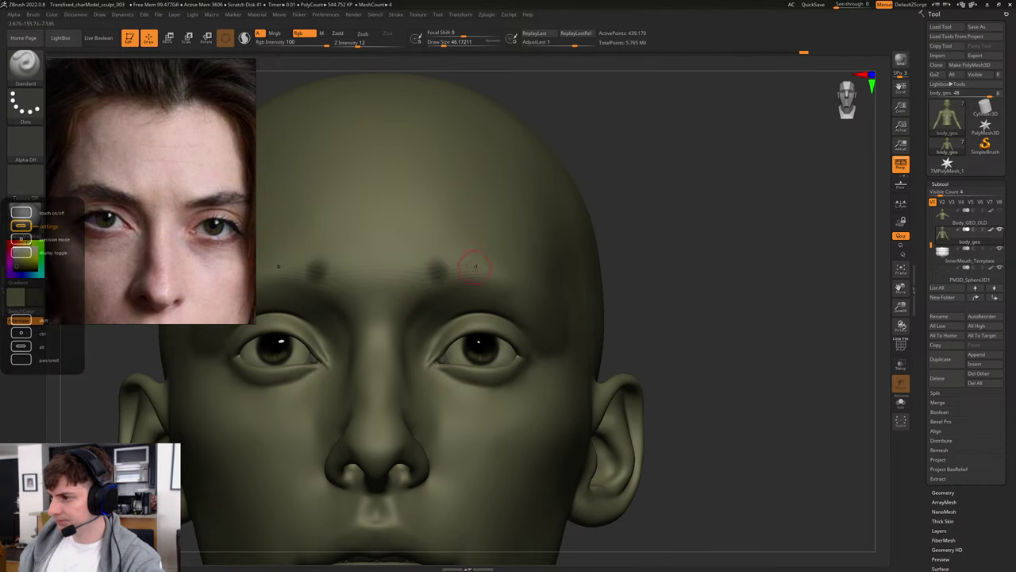
key(ctrl+z)
key(d)
key(s)
drag(432, 278, 430, 278)
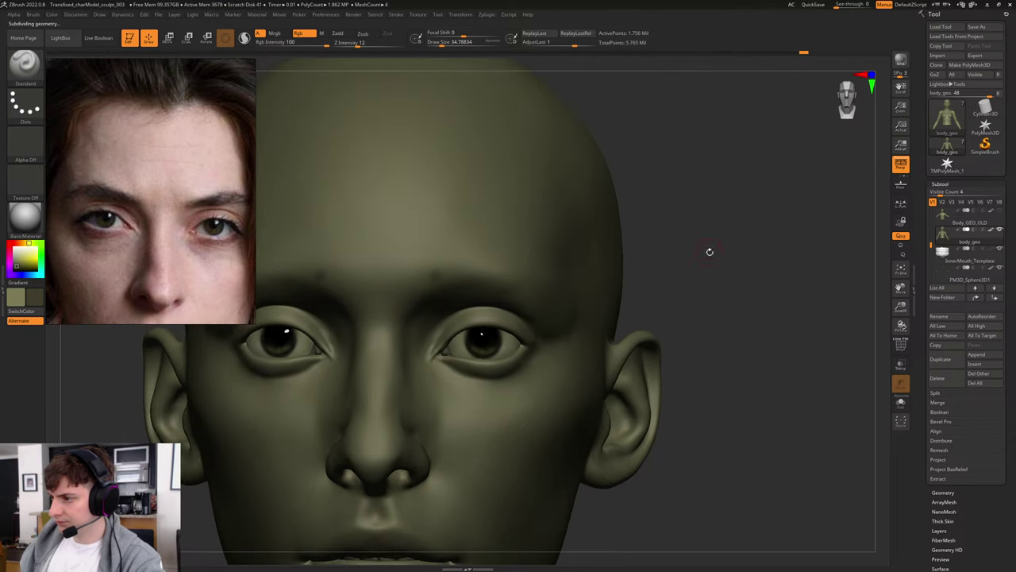
Step: Mark the peaks of both eyebrow arches with small dark dots at a draw size of about 22
key(f)
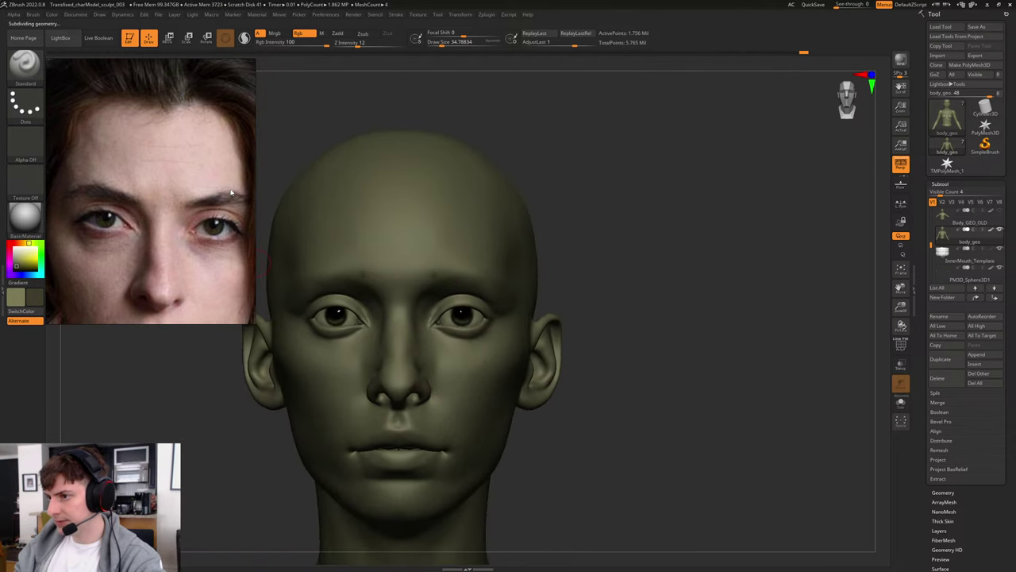
key(s)
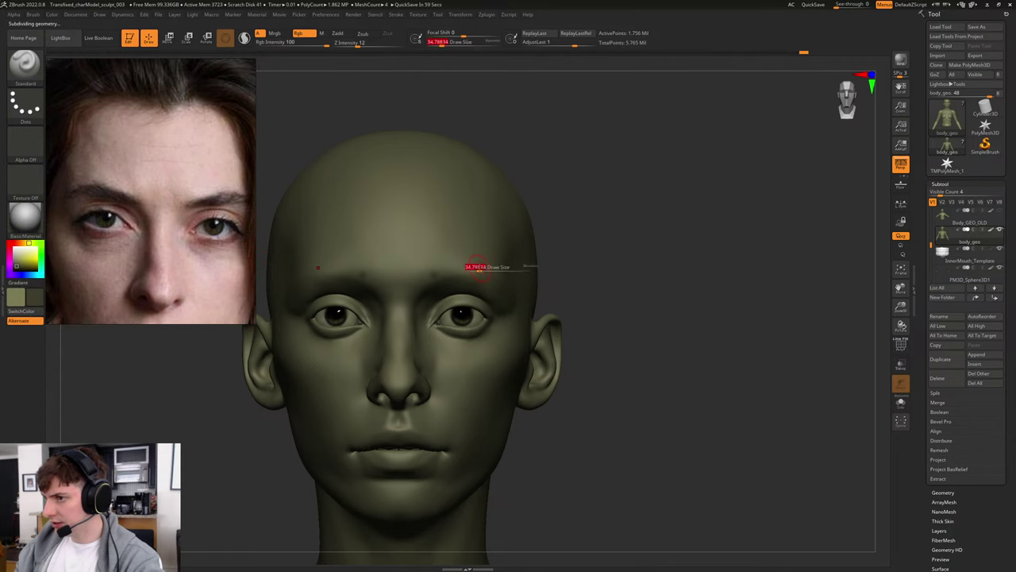
click(476, 266)
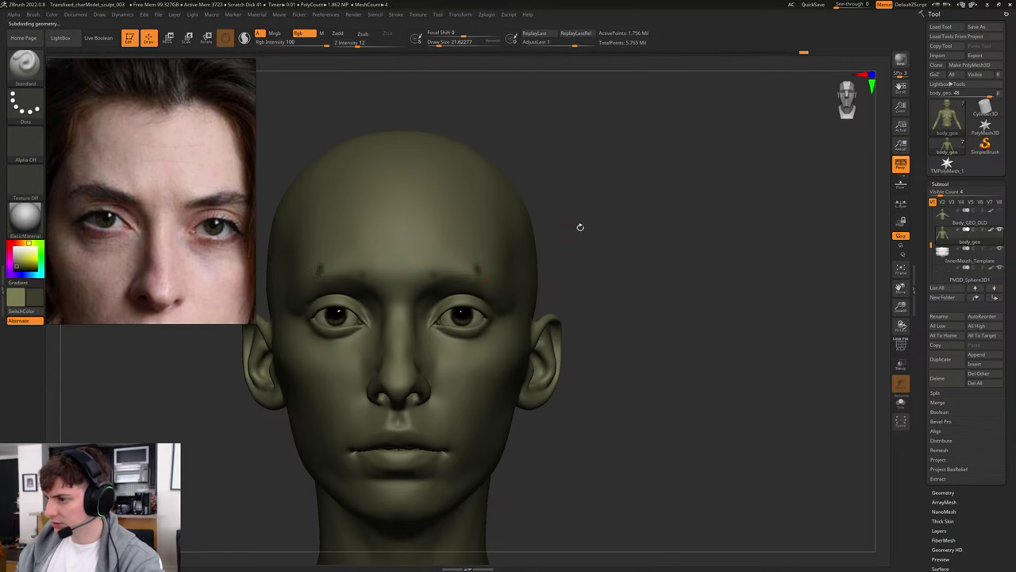
Step: Mark the outer tail ends of the eyebrows with tiny dots at a draw size of about 12
drag(580, 227, 472, 256)
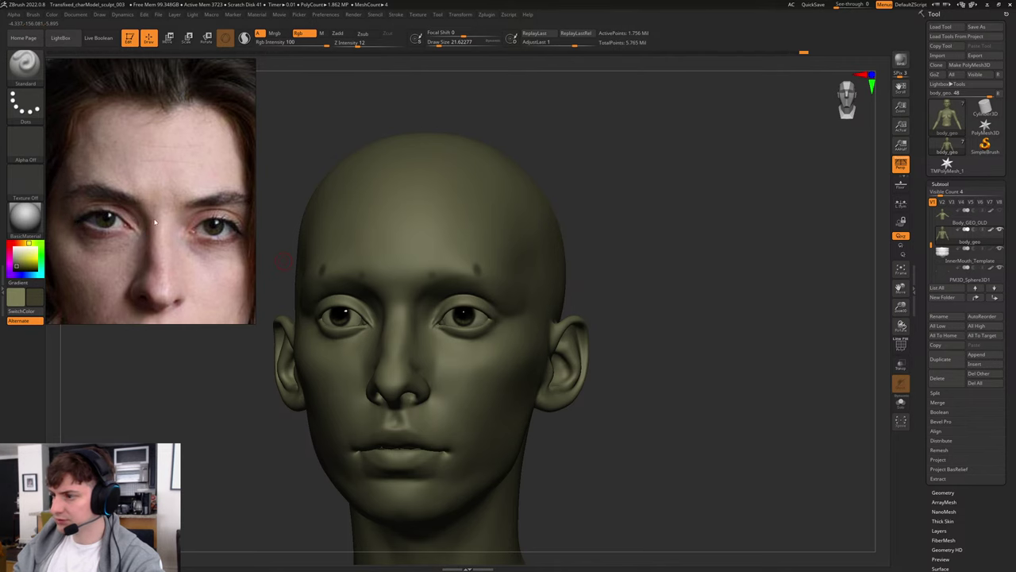
drag(662, 227, 624, 243)
key(s)
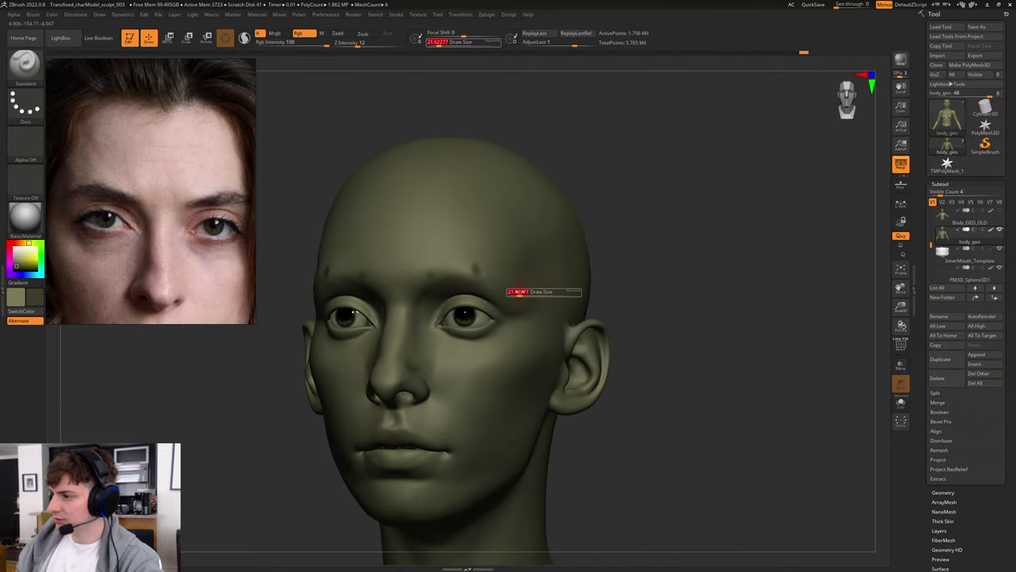
click(519, 292)
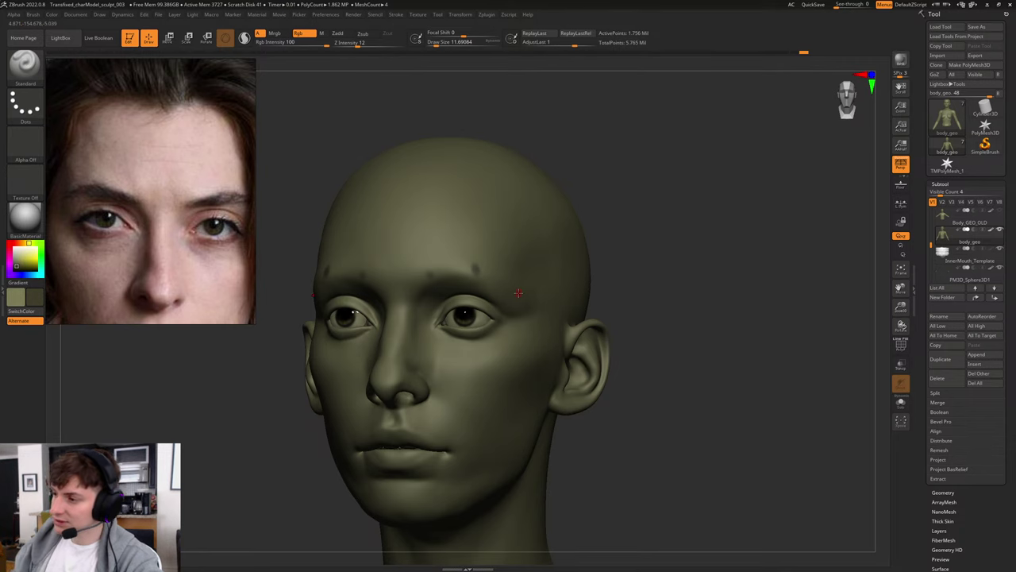
drag(714, 293, 727, 290)
drag(610, 278, 585, 279)
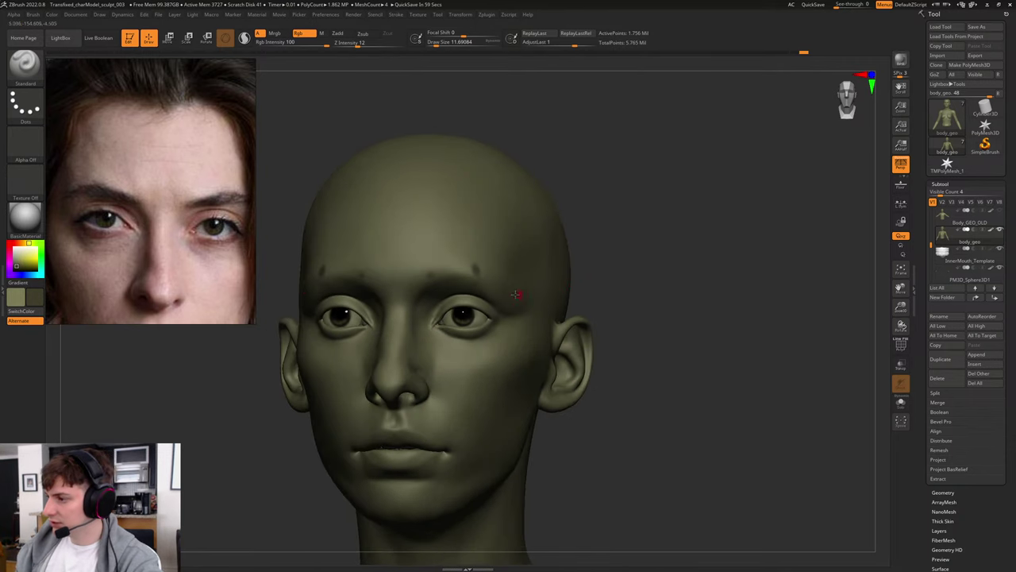
Step: Paint a thin guide line from the inner eyebrow mark to the arch peak mark at a draw size of about 4.3
mouse_move(663, 249)
mouse_down()
mouse_move(623, 247)
mouse_move(741, 233)
mouse_move(718, 235)
mouse_up()
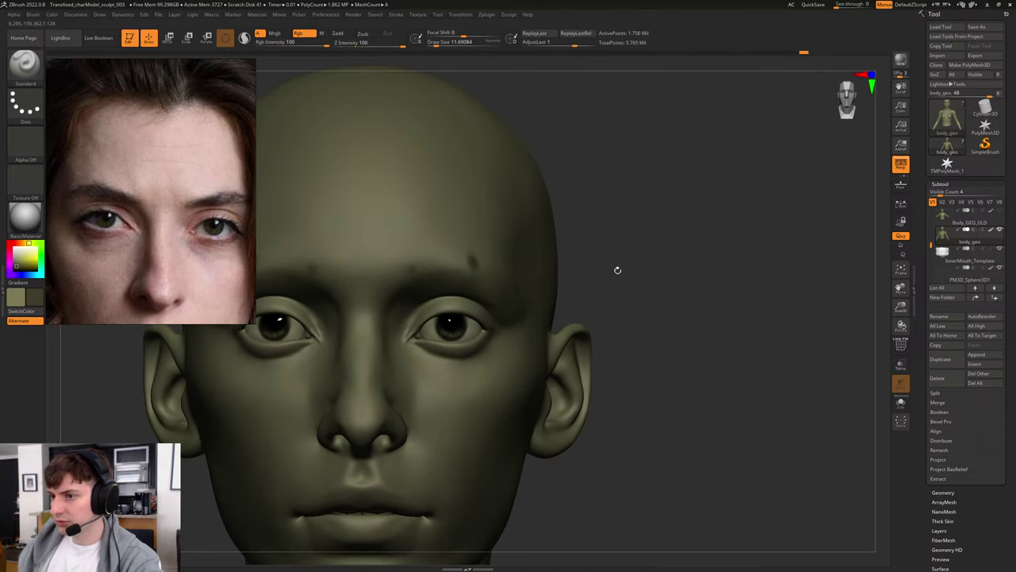
key(s)
click(412, 273)
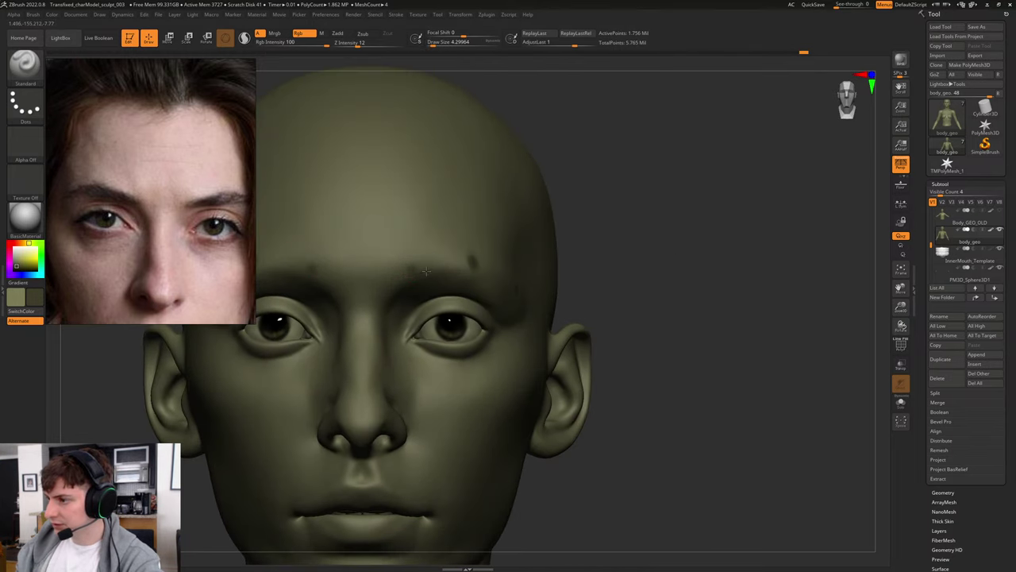
drag(432, 270, 474, 265)
key(ctrl+z)
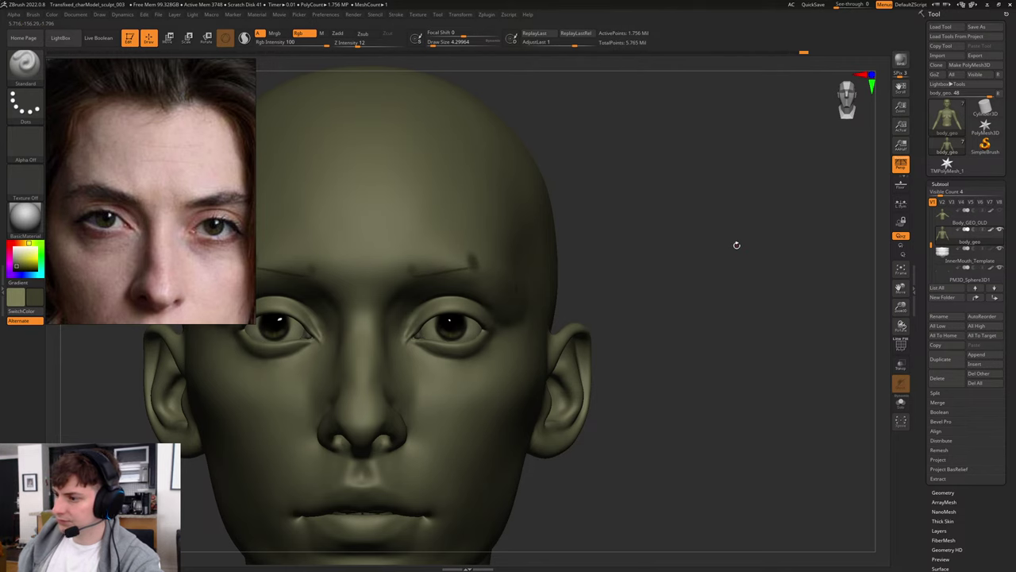
Step: Paint the thin lower eyebrow guide line from the arch peak to the outer tail mark
drag(736, 245, 738, 247)
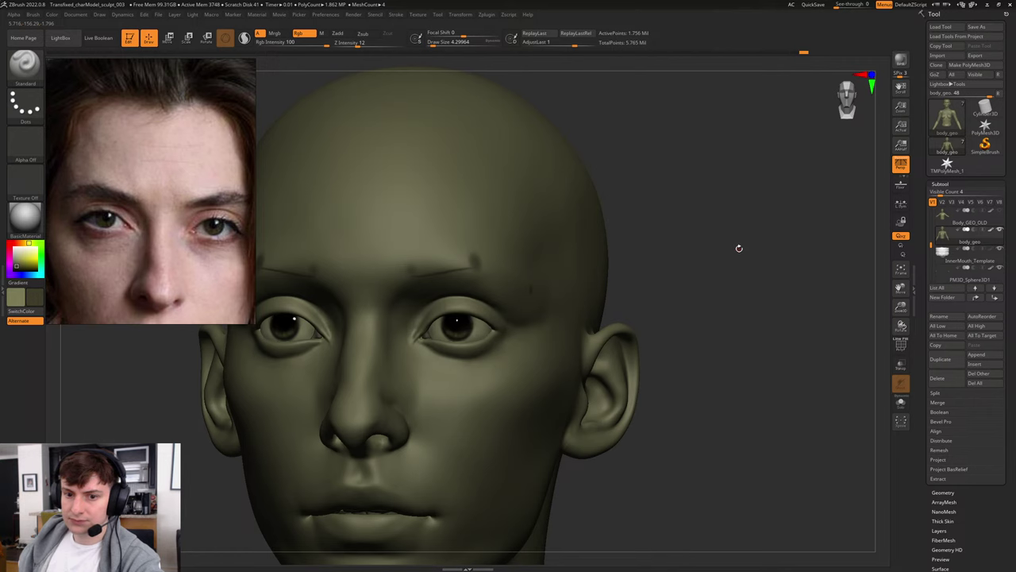
drag(737, 247, 687, 243)
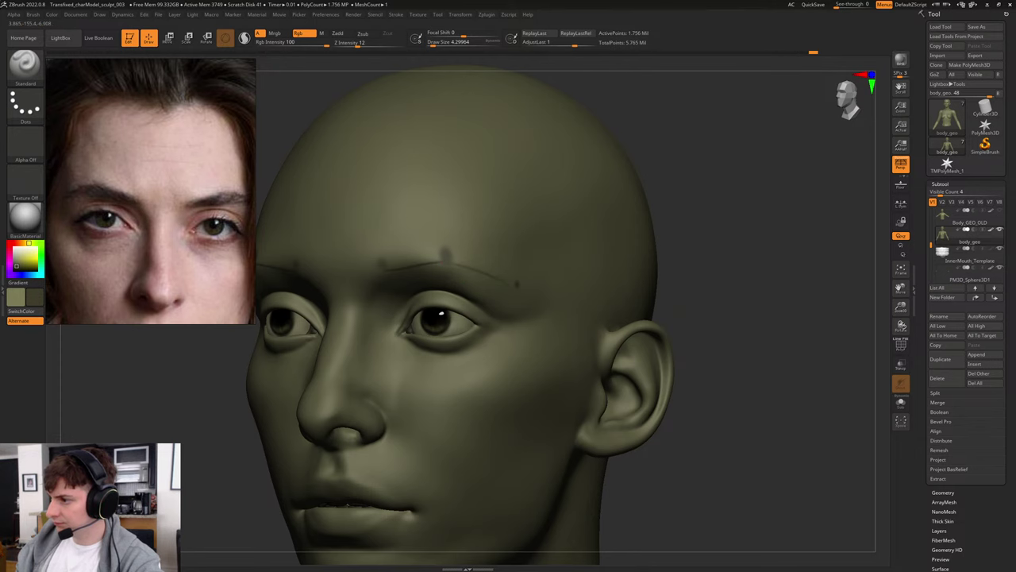
drag(712, 249, 754, 248)
Step: Outline the rounded inner end of the eyebrow and its upper edge up to the arch peak
alt+drag(754, 247, 688, 321)
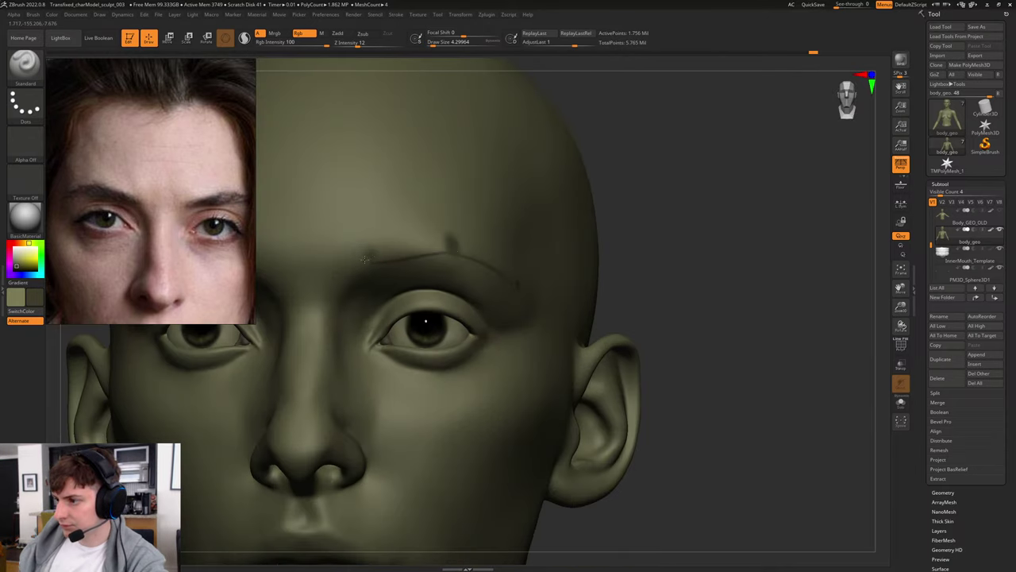
drag(373, 246, 392, 258)
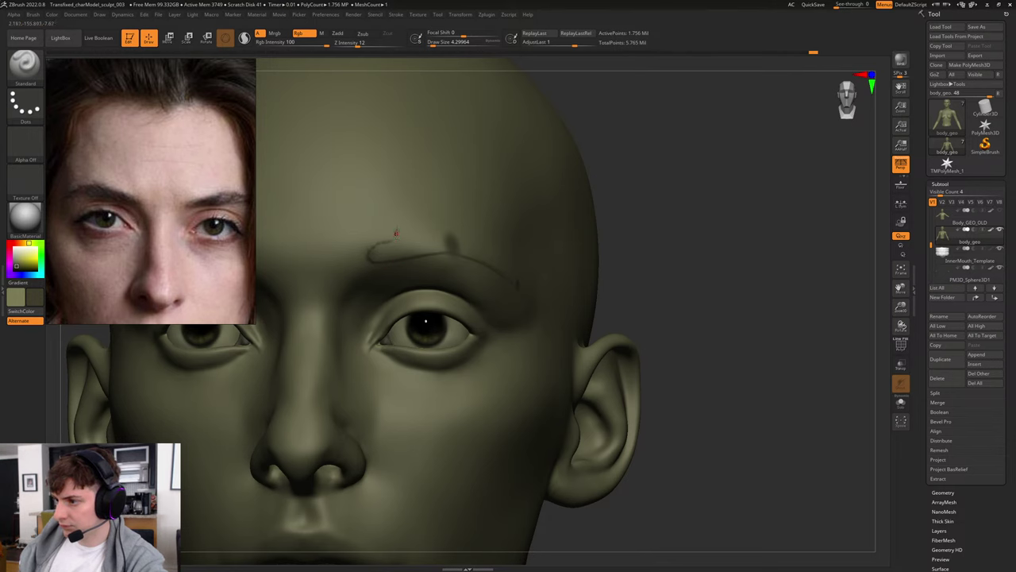
drag(633, 207, 511, 252)
mouse_move(561, 232)
mouse_down()
mouse_move(379, 258)
mouse_move(438, 228)
mouse_up()
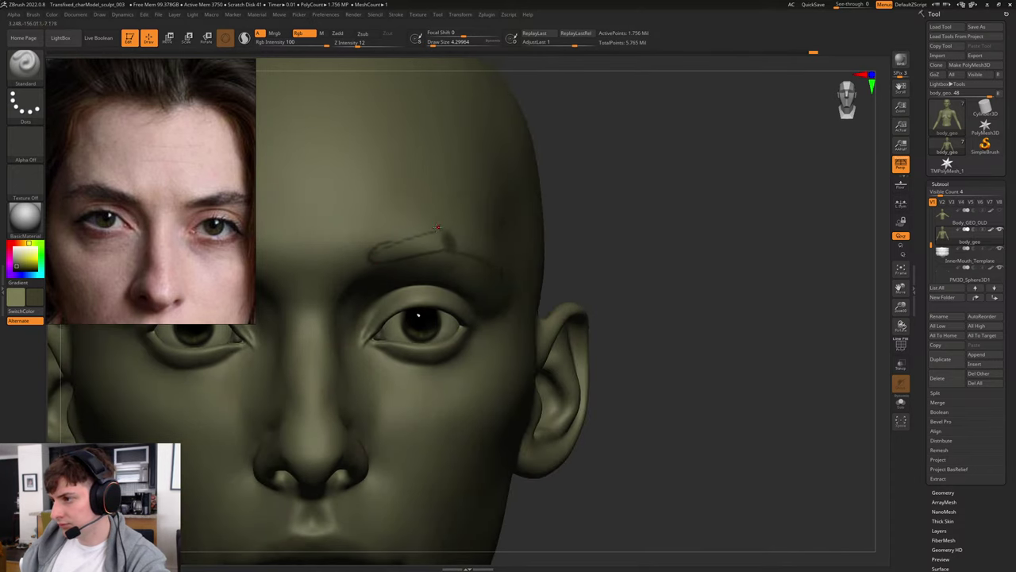
drag(373, 250, 366, 255)
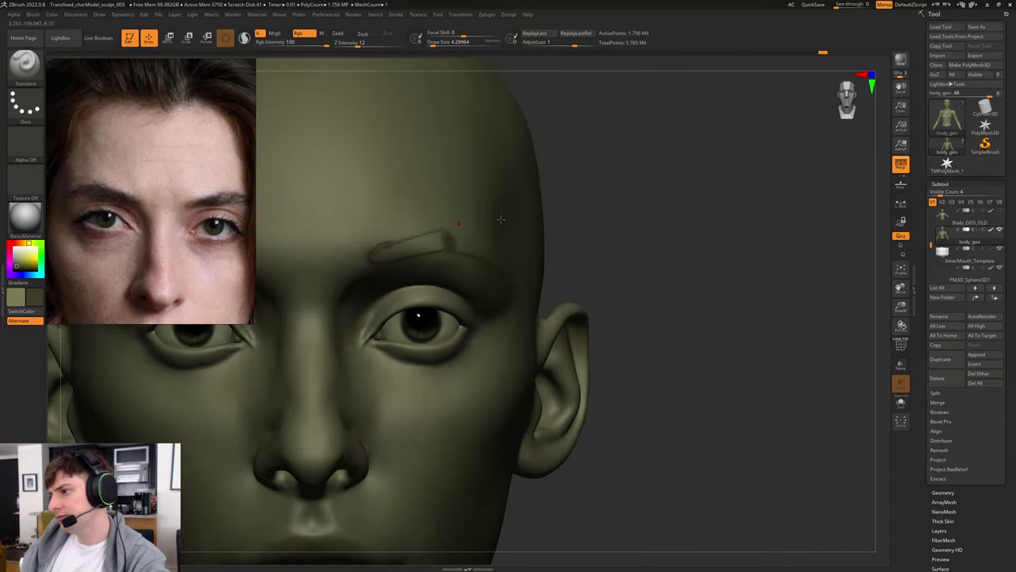
Step: Paint the upper eyebrow edge from the arch peak down to the outer tail, closing the outline
drag(705, 235, 672, 229)
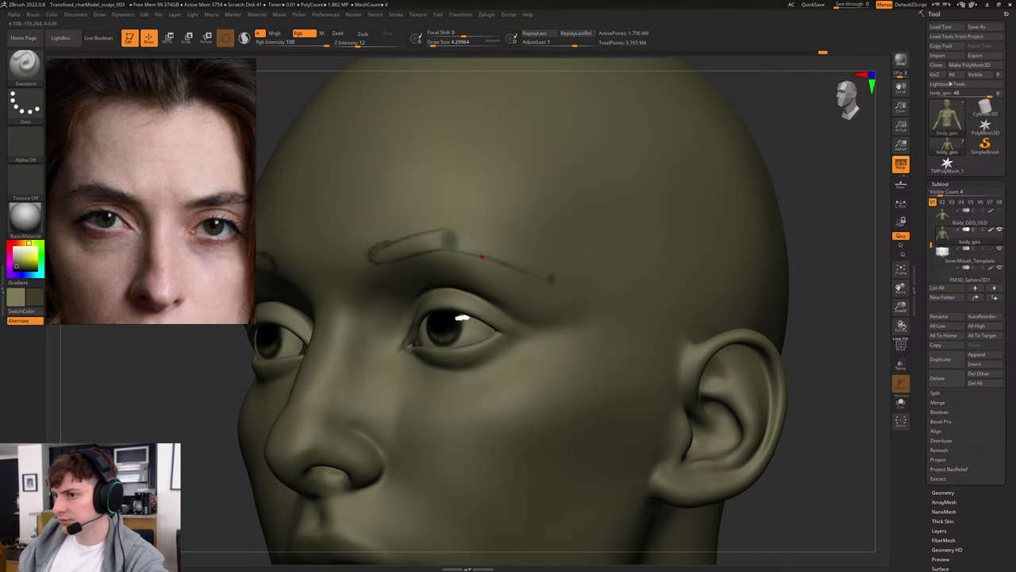
drag(447, 235, 519, 263)
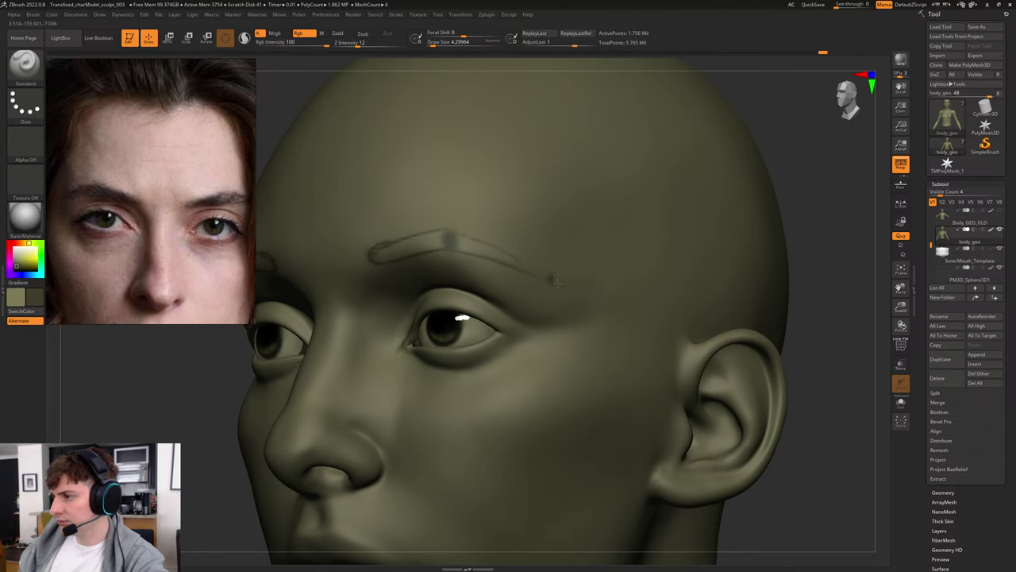
shift+drag(807, 206, 770, 260)
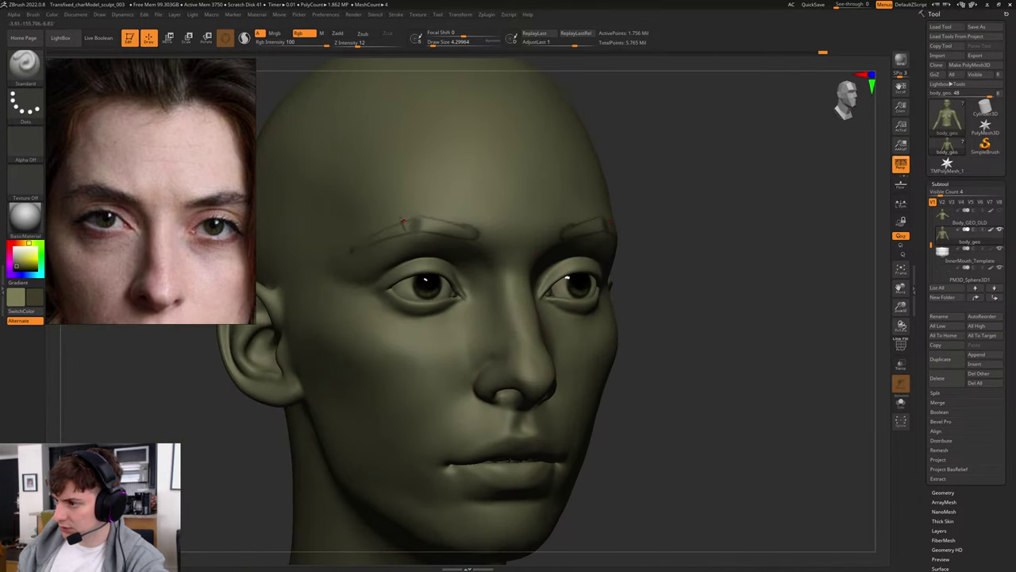
right_drag(397, 216, 362, 234)
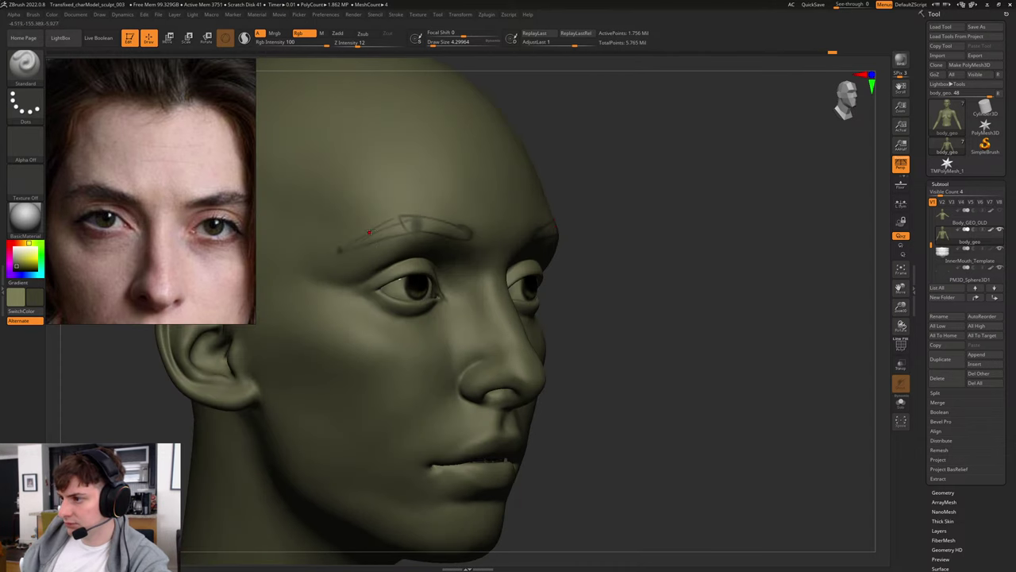
drag(398, 219, 349, 246)
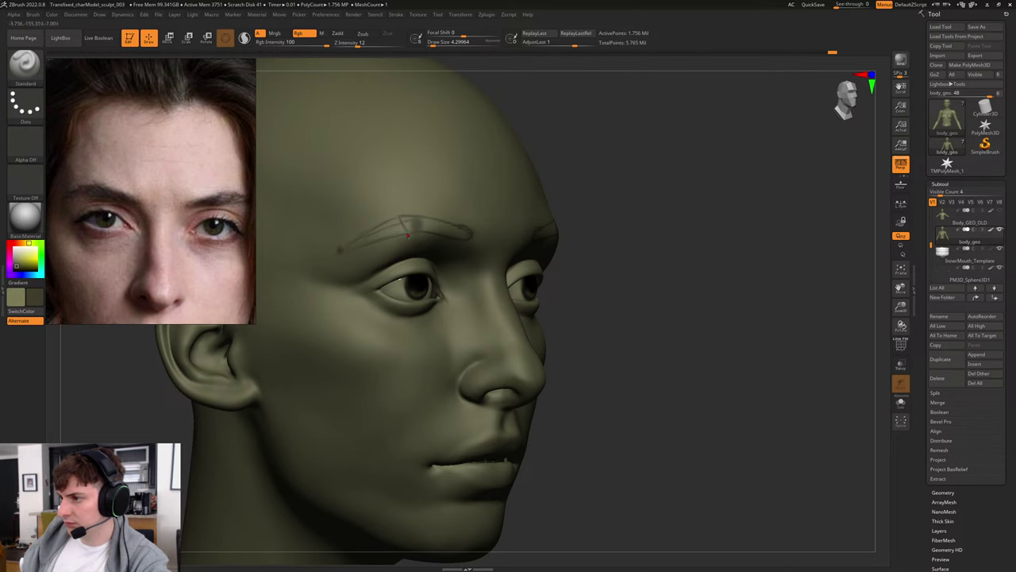
right_drag(496, 240, 628, 225)
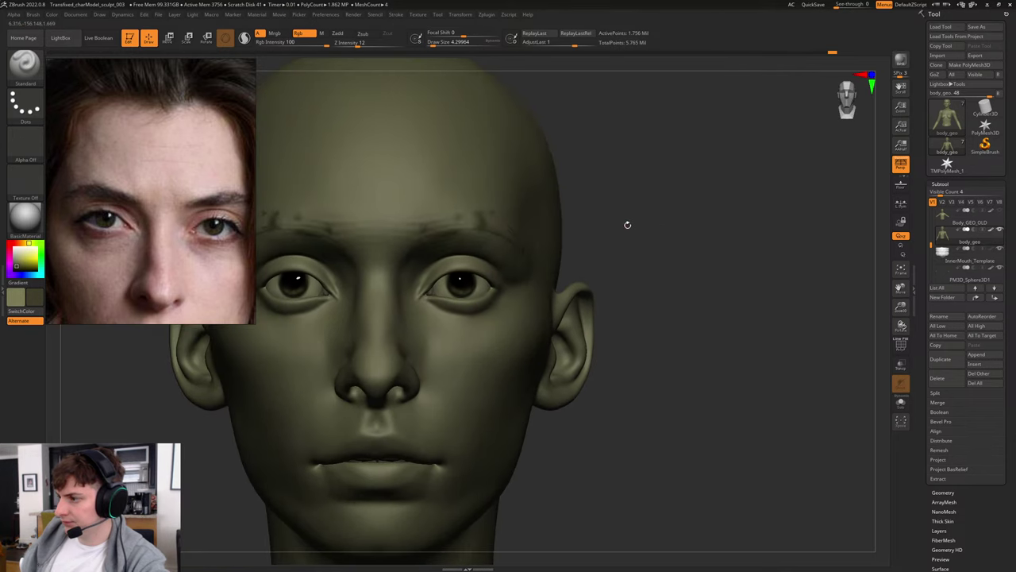
Step: Fill the inner half of the eyebrow outlines with the dark colour at a draw size of about 41
key(s)
drag(429, 229, 431, 229)
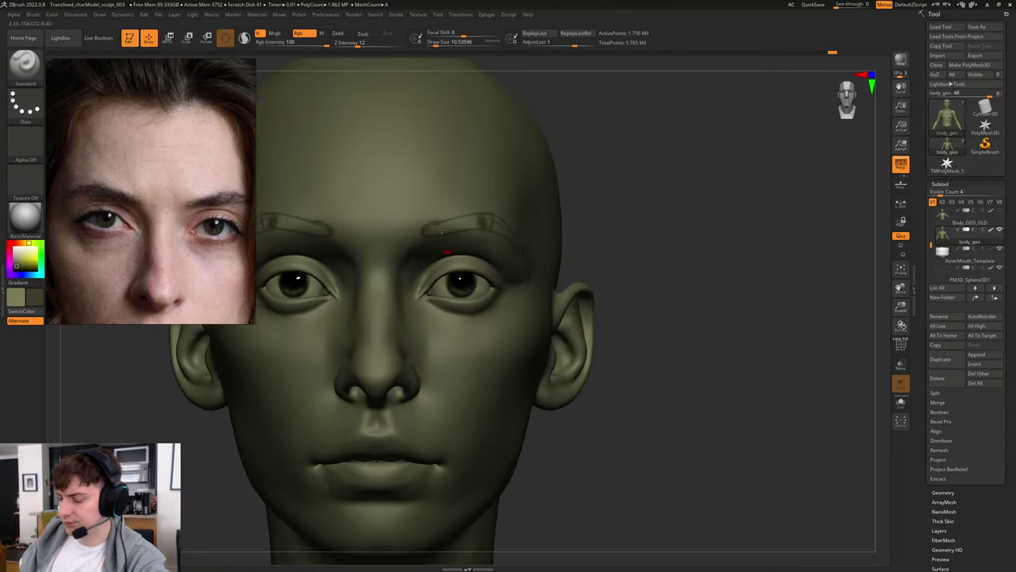
key(bracketright)
key(bracketright)
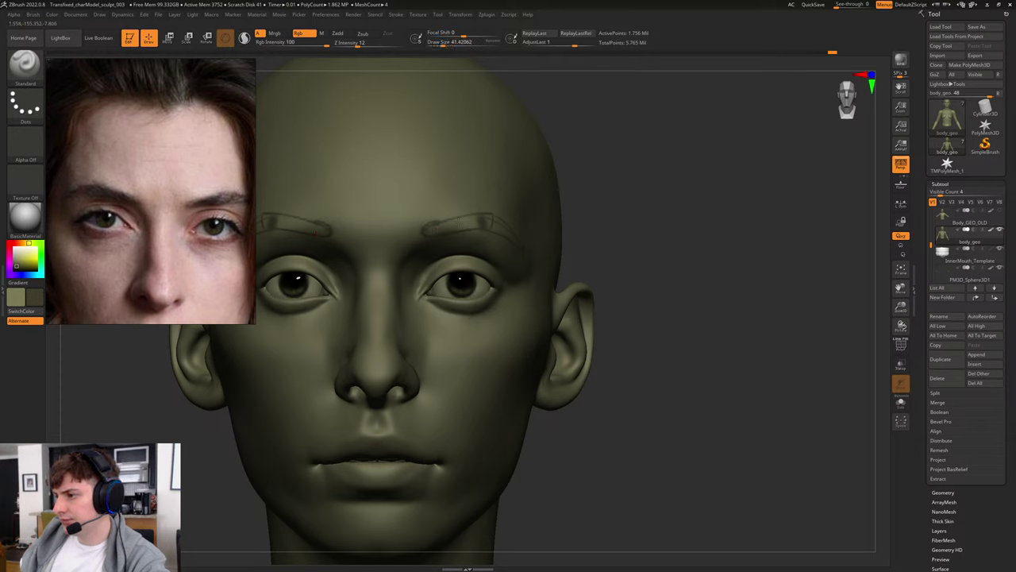
mouse_move(458, 223)
mouse_down()
mouse_move(504, 220)
mouse_move(460, 226)
mouse_up()
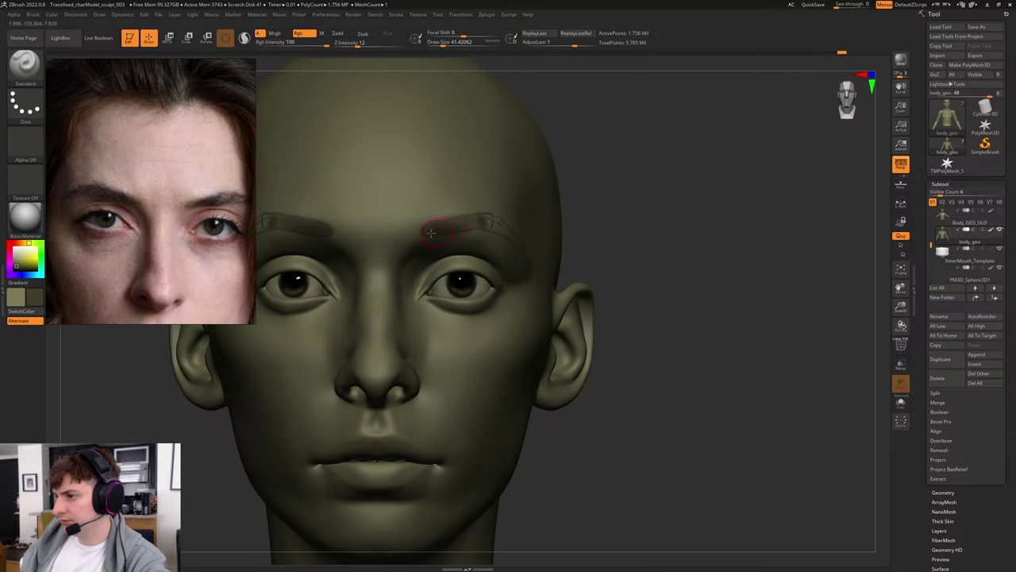
Step: Fill the eyebrow arches and tapering tails with the dark colour at draw sizes of about 39 and 46
drag(589, 205, 580, 204)
key(s)
click(483, 224)
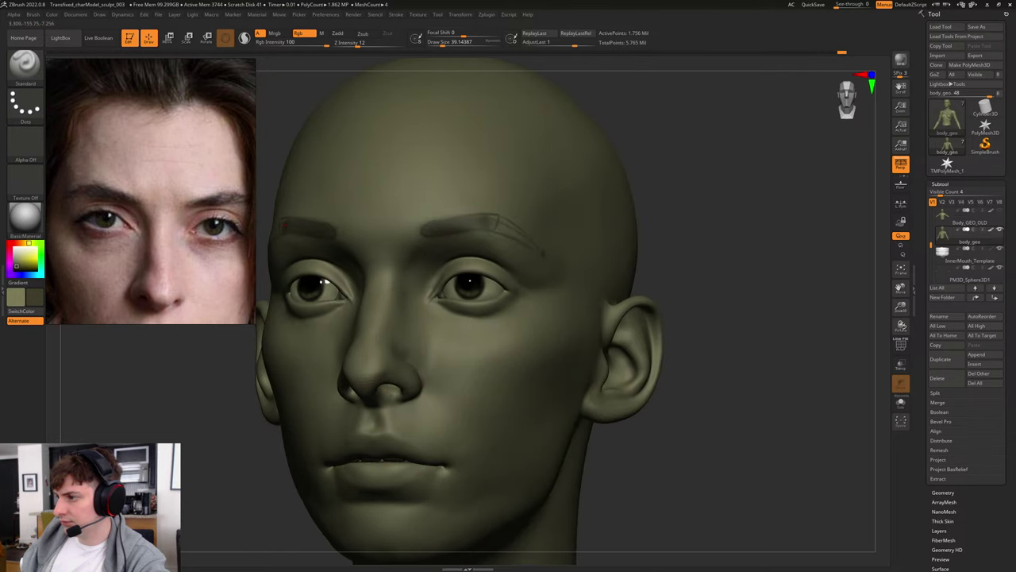
drag(492, 220, 531, 241)
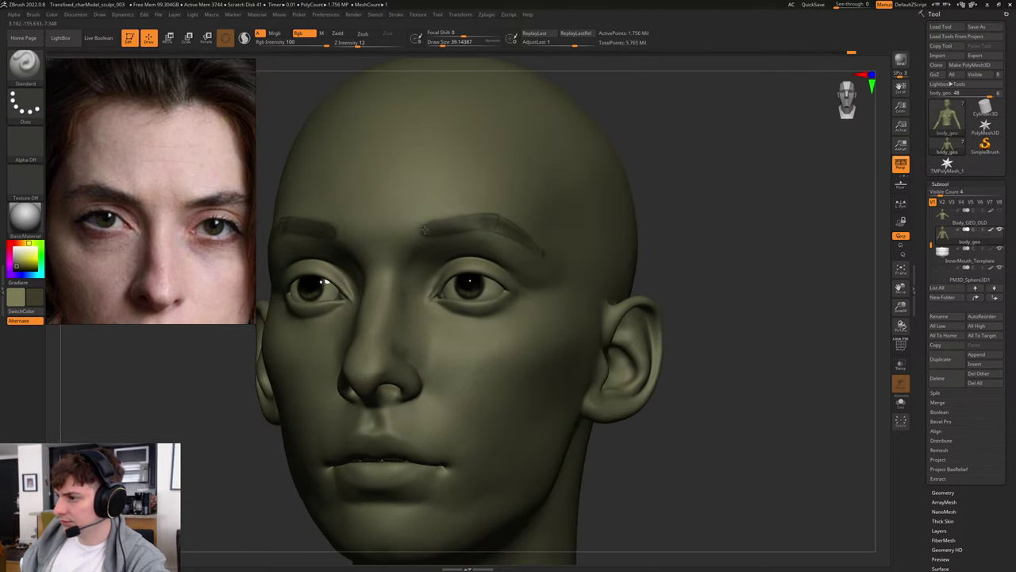
right_drag(595, 182, 603, 218)
drag(479, 218, 516, 235)
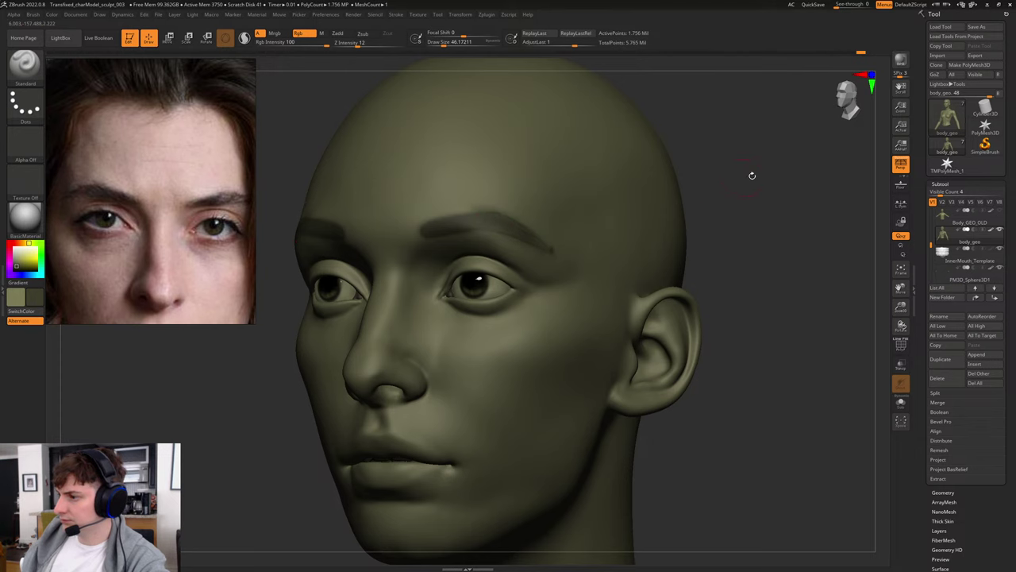
Step: Switch to the lighter skin colour and soften the eyebrow ends and edges at draw sizes of about 104 and 71
drag(751, 176, 818, 178)
key(v)
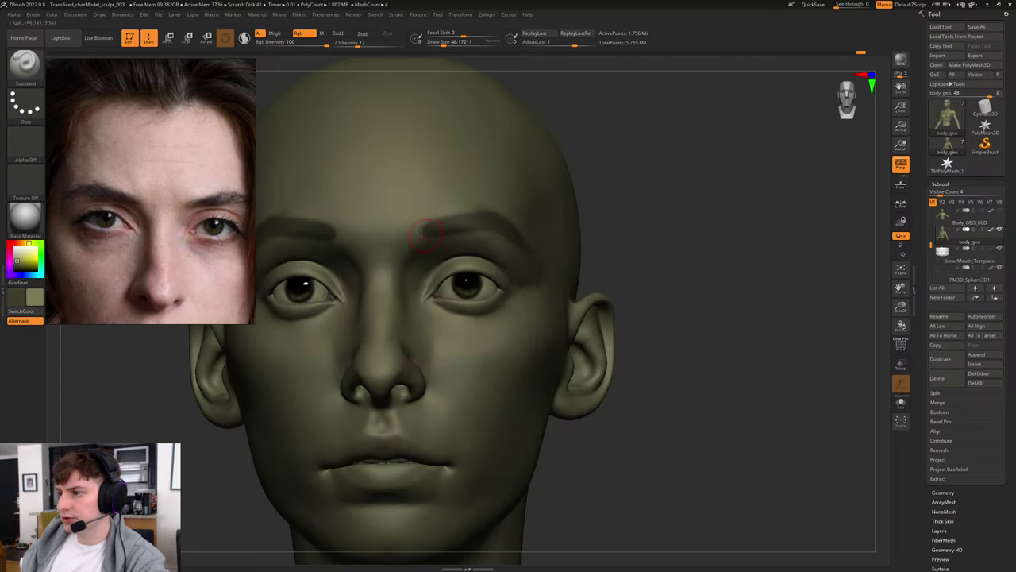
key(s)
click(422, 222)
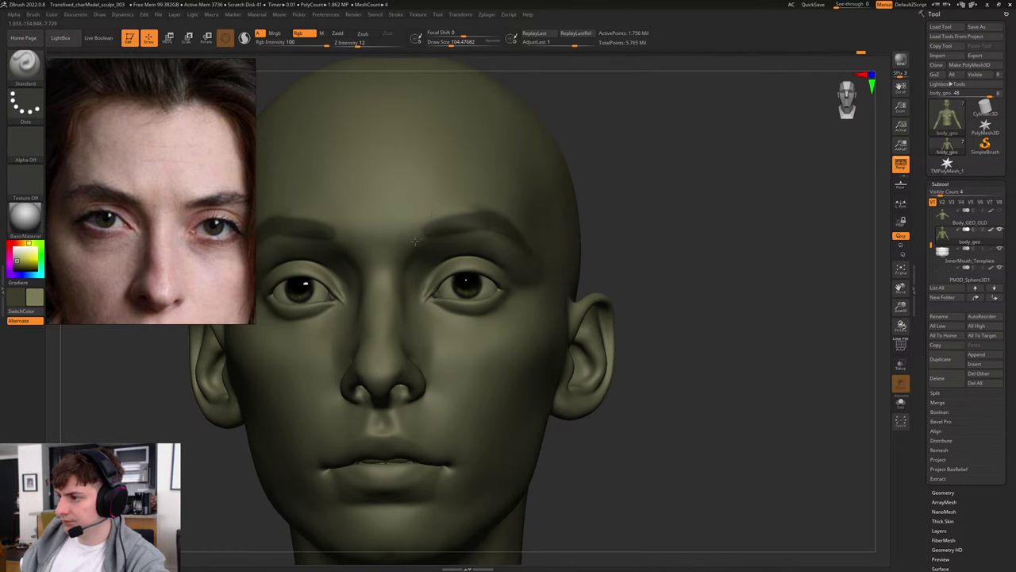
drag(575, 156, 543, 232)
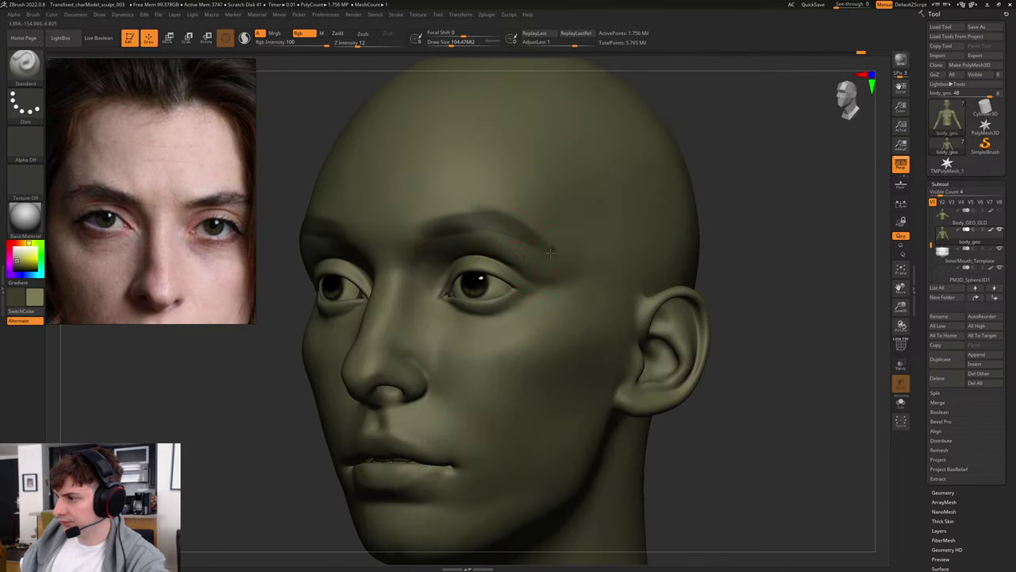
drag(474, 250, 520, 262)
shift+drag(755, 203, 696, 204)
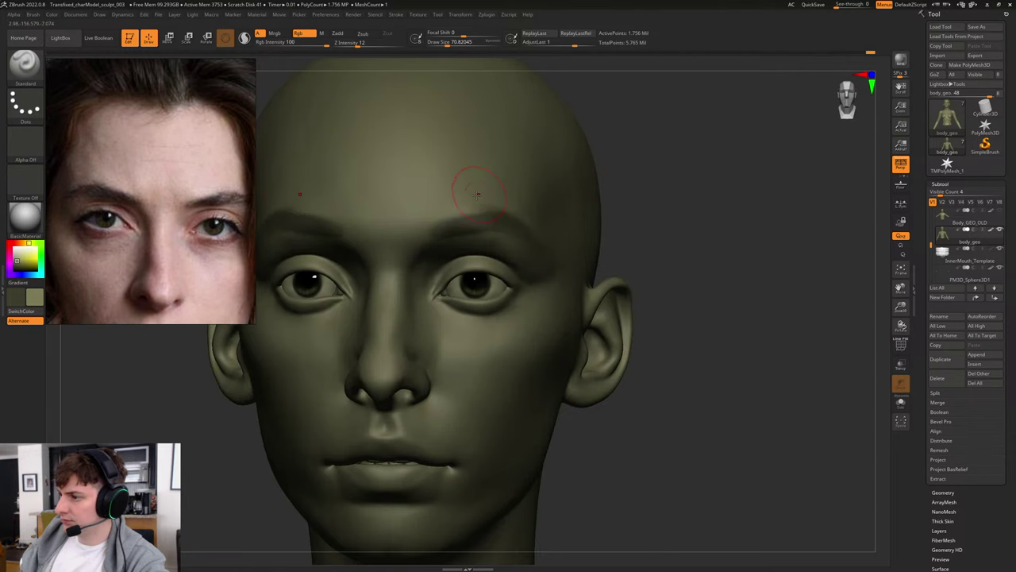
drag(511, 199, 534, 224)
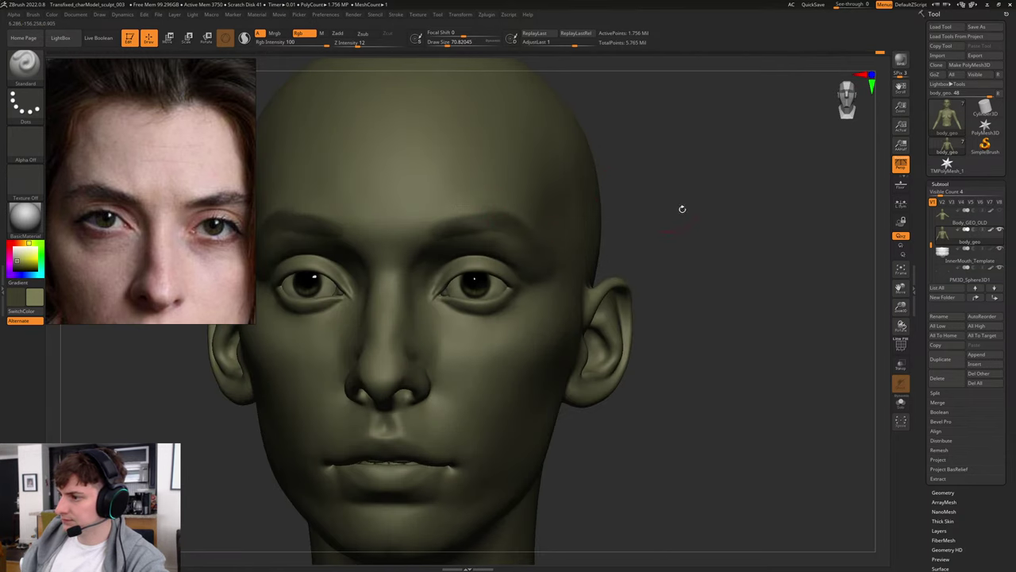
Step: Paint fine dark hair strokes along the eyebrow from inner end to tail at a draw size of about 11.7
mouse_move(681, 209)
mouse_down()
mouse_move(691, 204)
mouse_move(710, 227)
mouse_move(653, 225)
mouse_up()
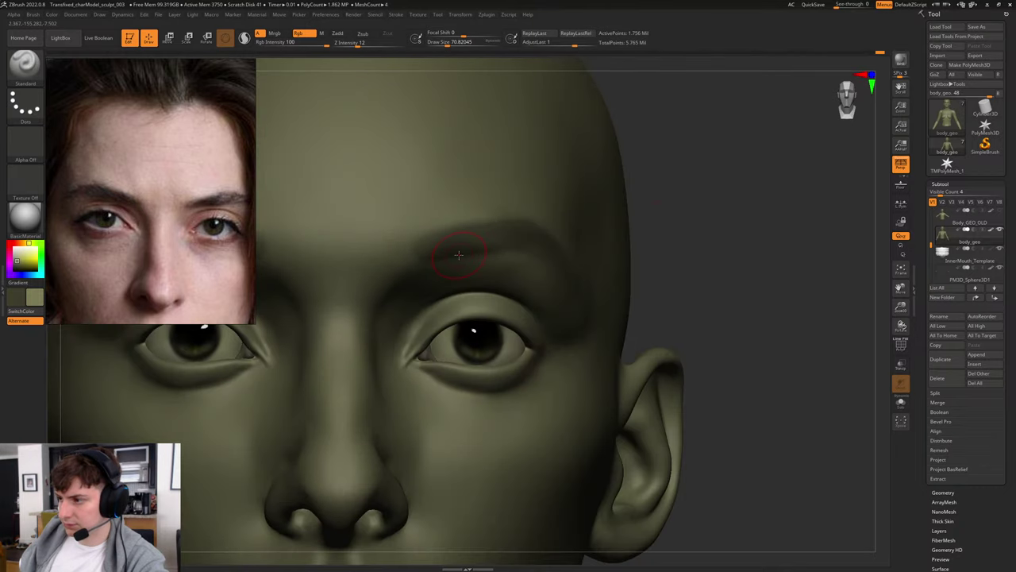
key(s)
drag(429, 244, 439, 253)
key(s)
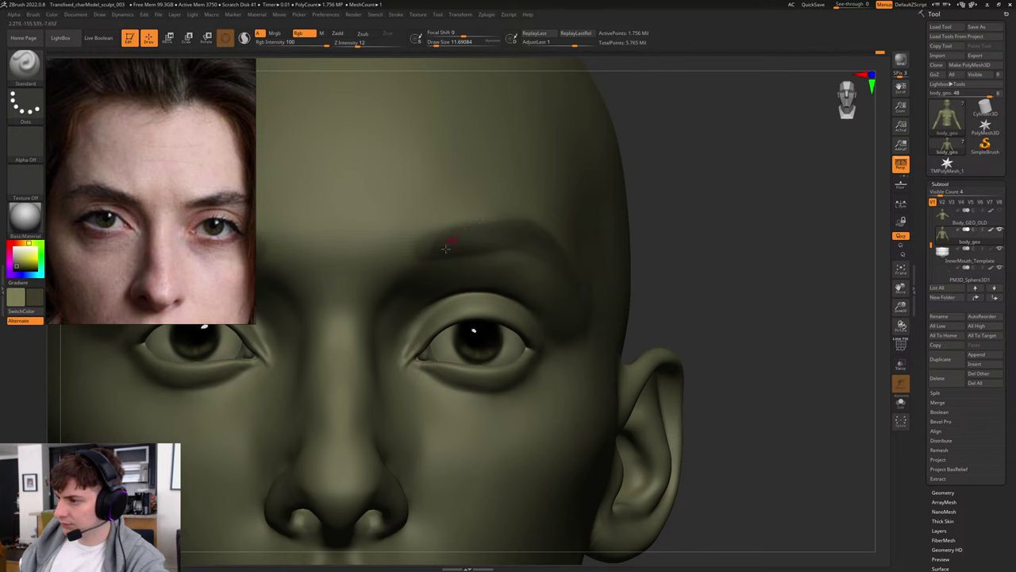
drag(693, 190, 677, 188)
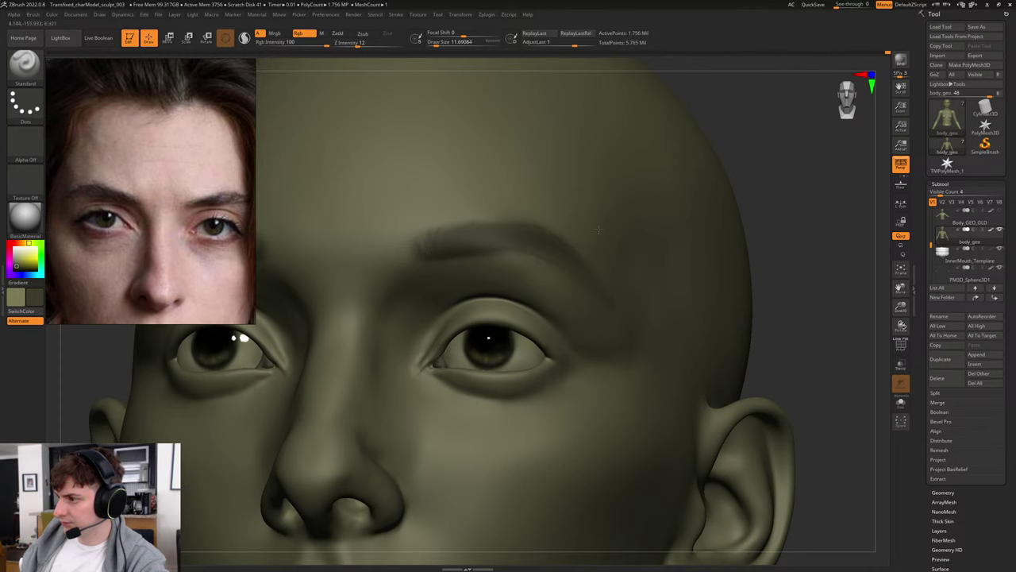
right_drag(598, 230, 628, 246)
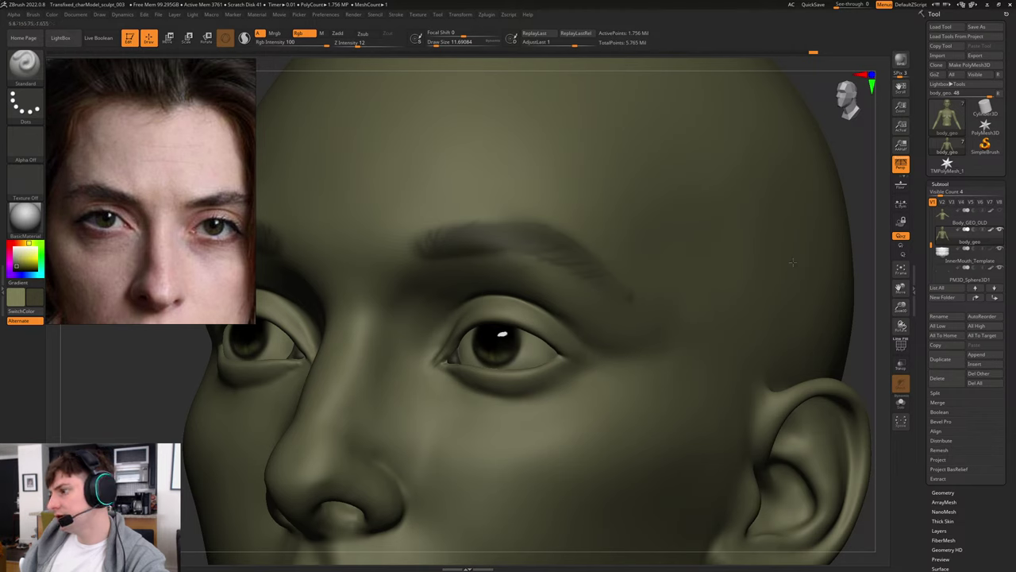
Step: Break up the eyebrow shape and edges with fine strokes in the lighter skin colour at a draw size of about 11.7
drag(856, 192, 693, 217)
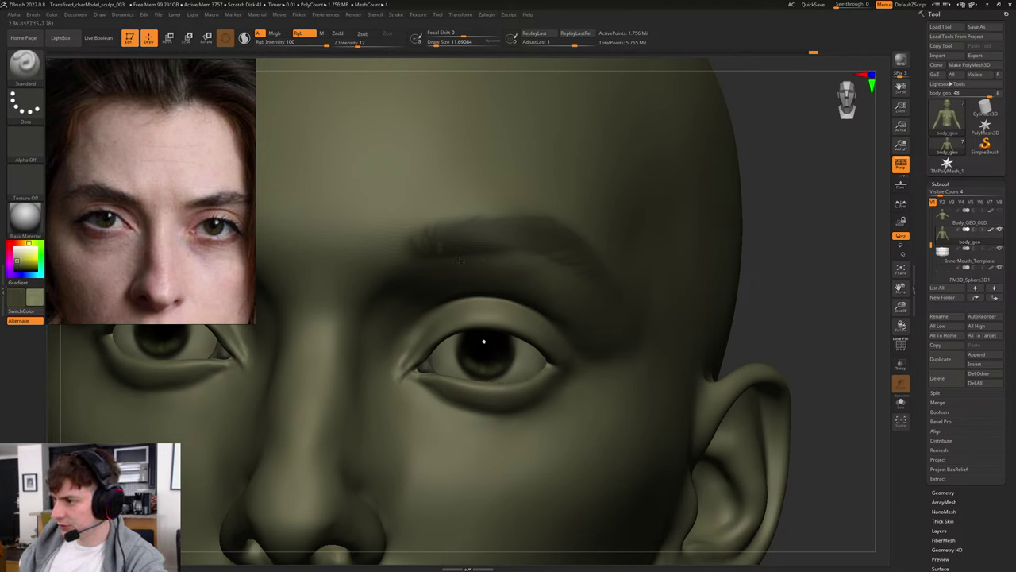
drag(804, 212, 745, 214)
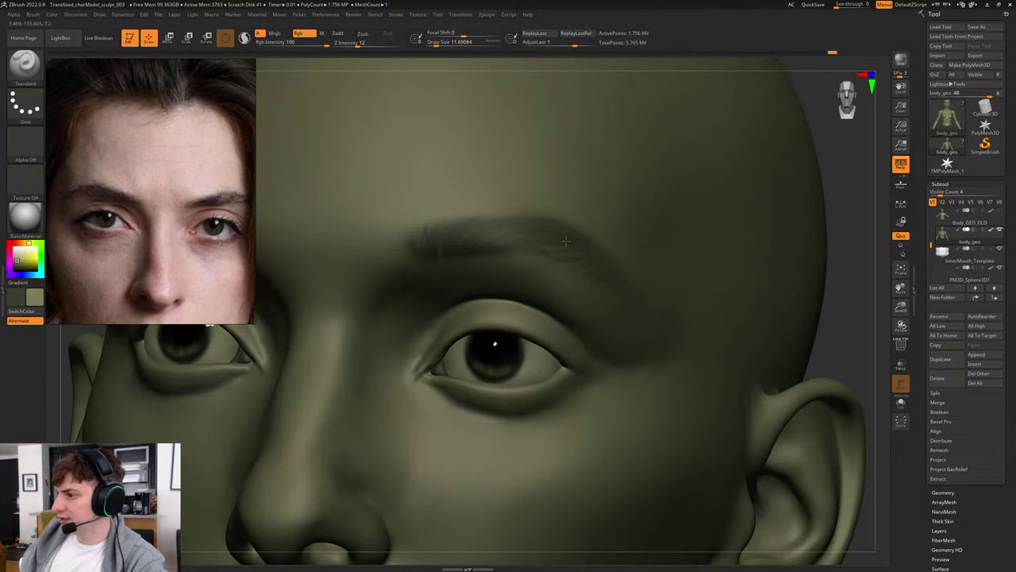
alt+drag(847, 231, 711, 259)
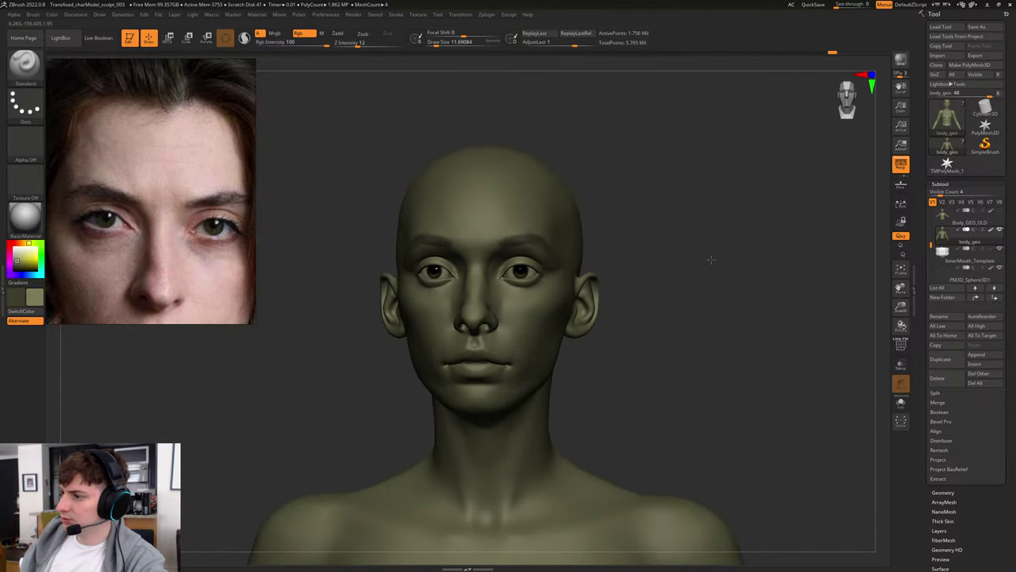
alt+right_drag(701, 283, 680, 231)
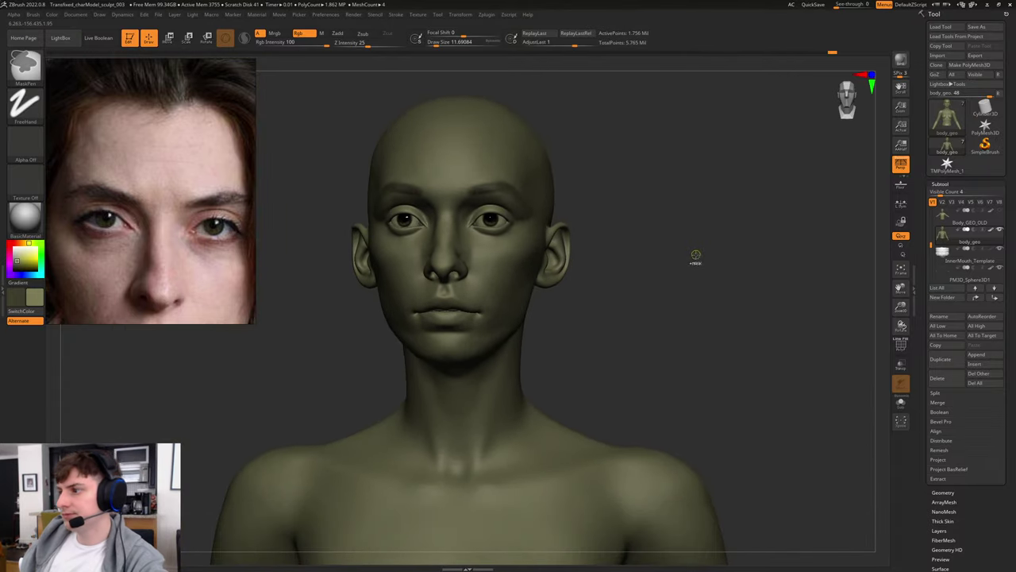
Step: Save the project as a new version named Transfixed_charModel_sculpt_004.ZPR in the 02_Sculpting folder
key(ctrl+s)
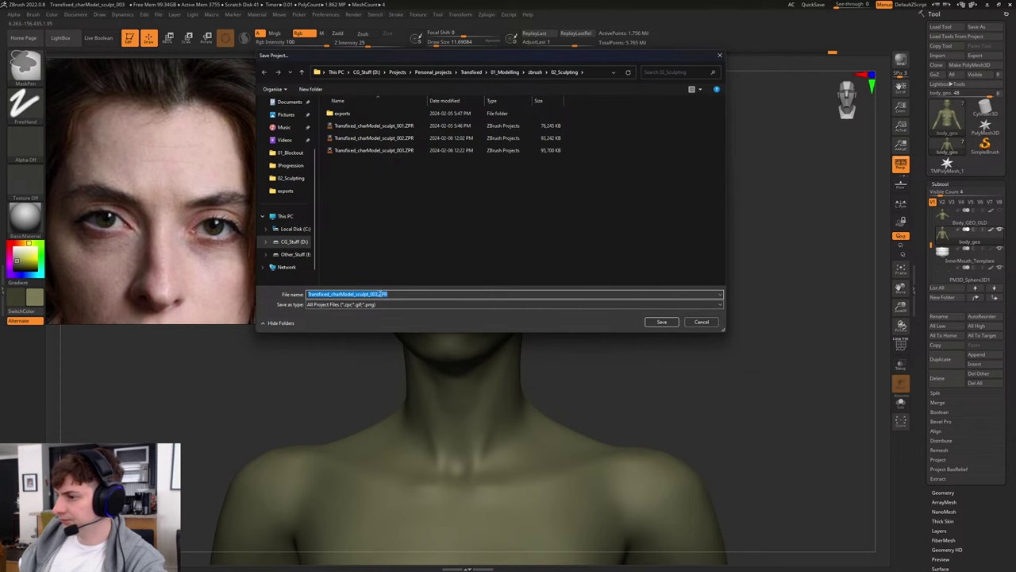
click(380, 293)
key(BackSpace)
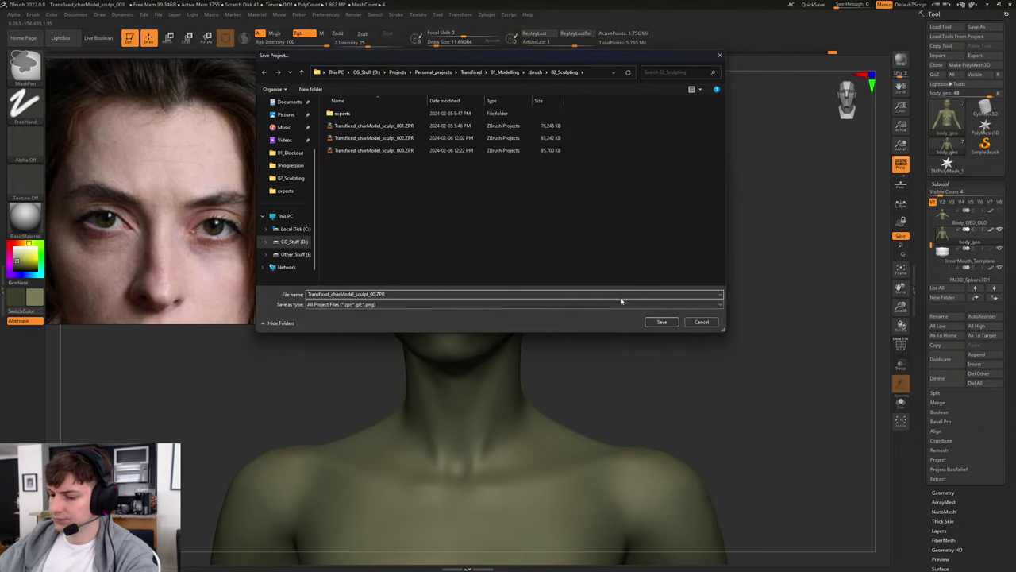
text(4)
key(Return)
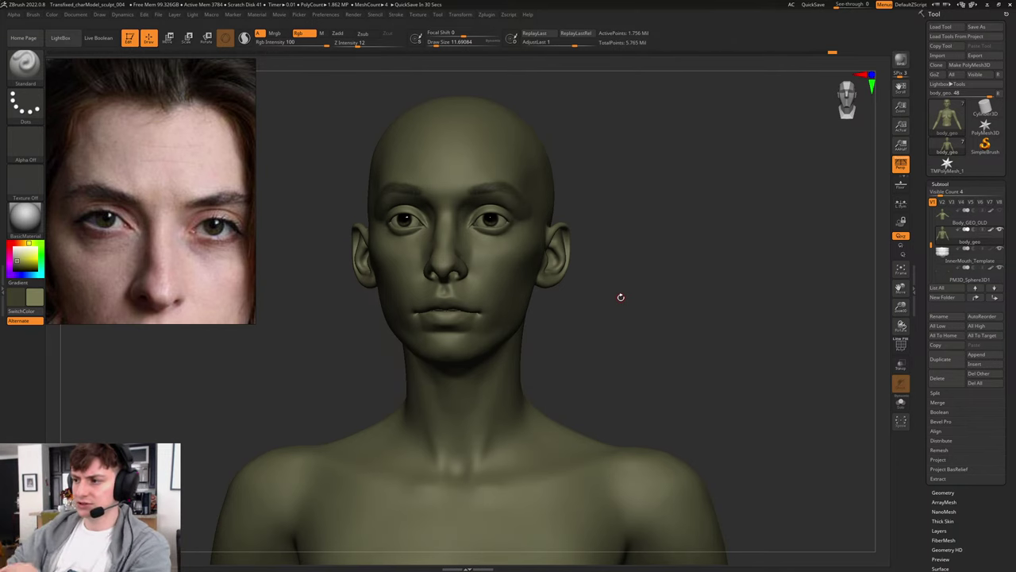
mouse_move(678, 286)
mouse_down()
mouse_move(694, 306)
mouse_move(691, 296)
mouse_move(704, 298)
mouse_move(691, 278)
mouse_move(719, 319)
mouse_move(706, 309)
mouse_move(673, 319)
mouse_move(728, 320)
mouse_up()
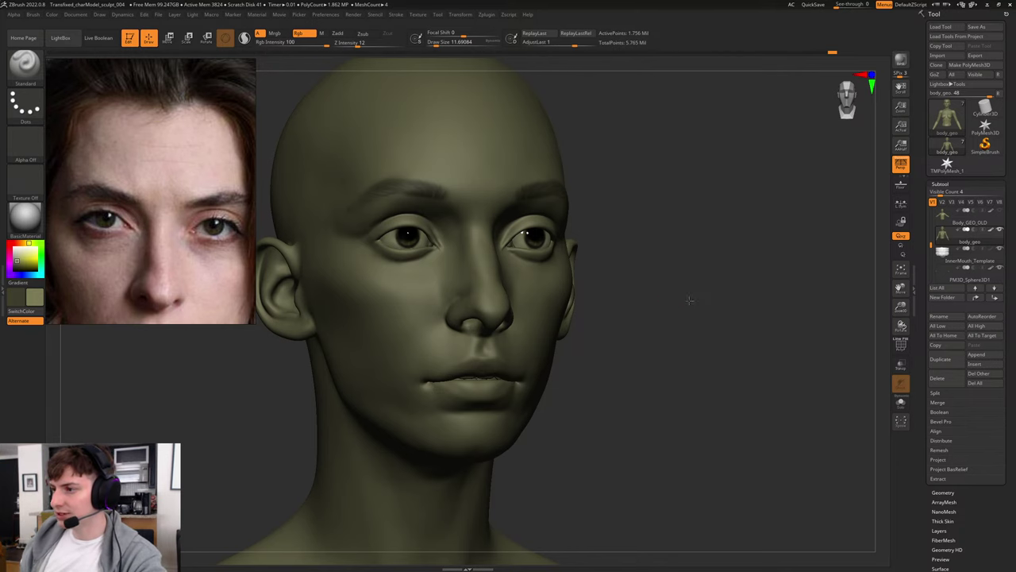
Step: Soften the eyebrow's outer tail with the lighter skin colour at draw sizes of about 36.9 and 67.8
drag(691, 297, 774, 297)
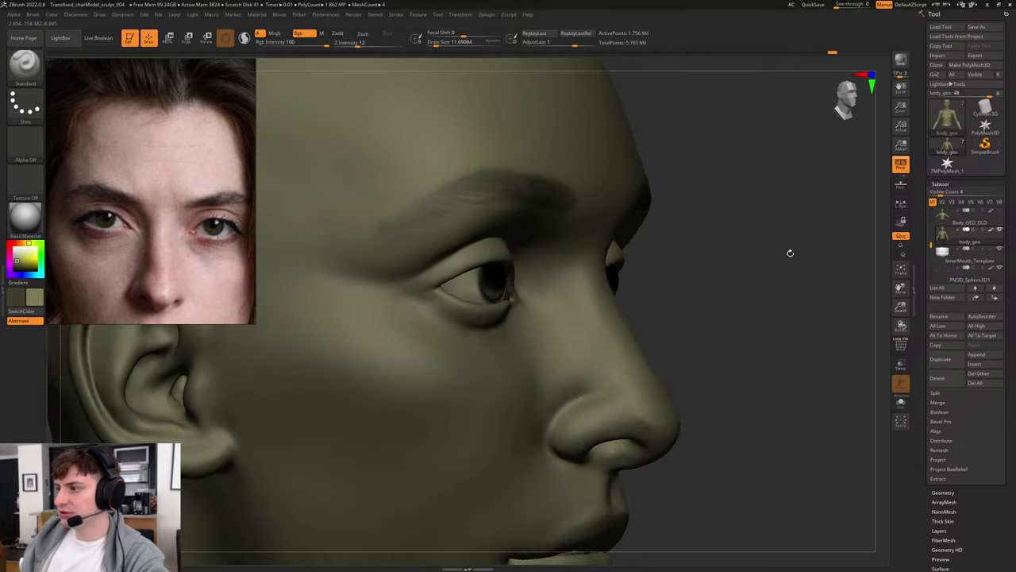
drag(789, 252, 795, 242)
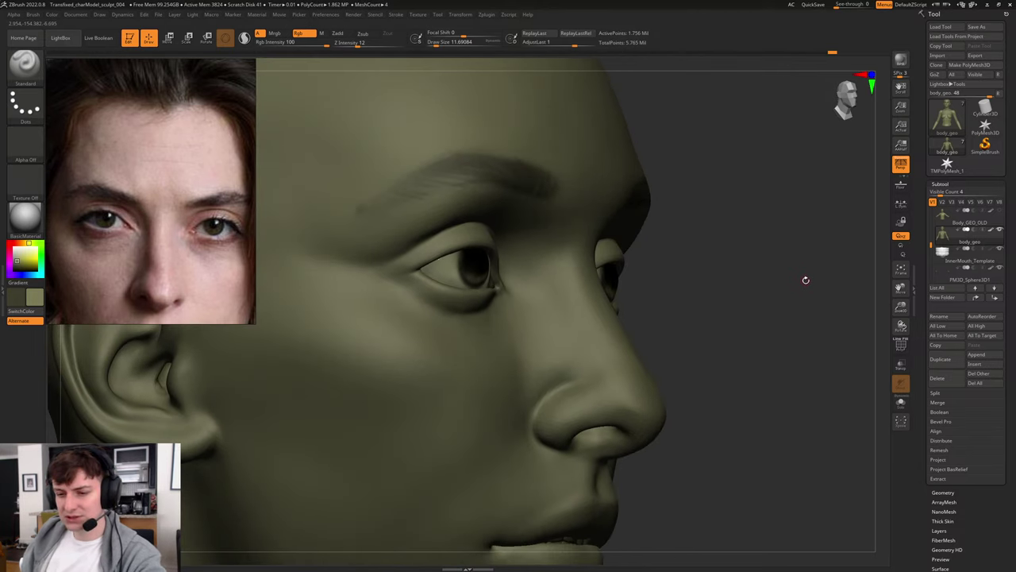
key(s)
drag(777, 228, 782, 231)
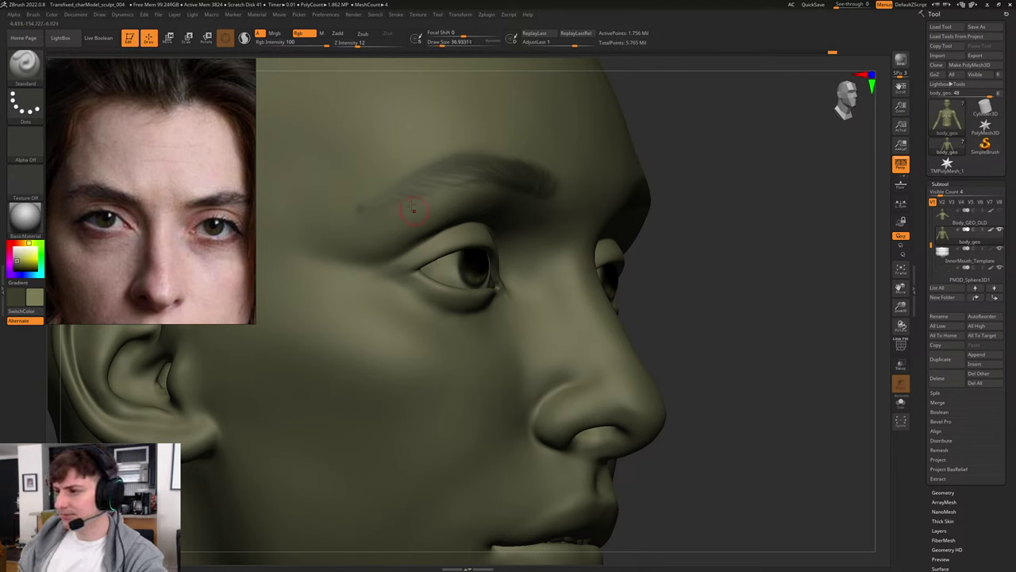
key(s)
drag(351, 213, 357, 213)
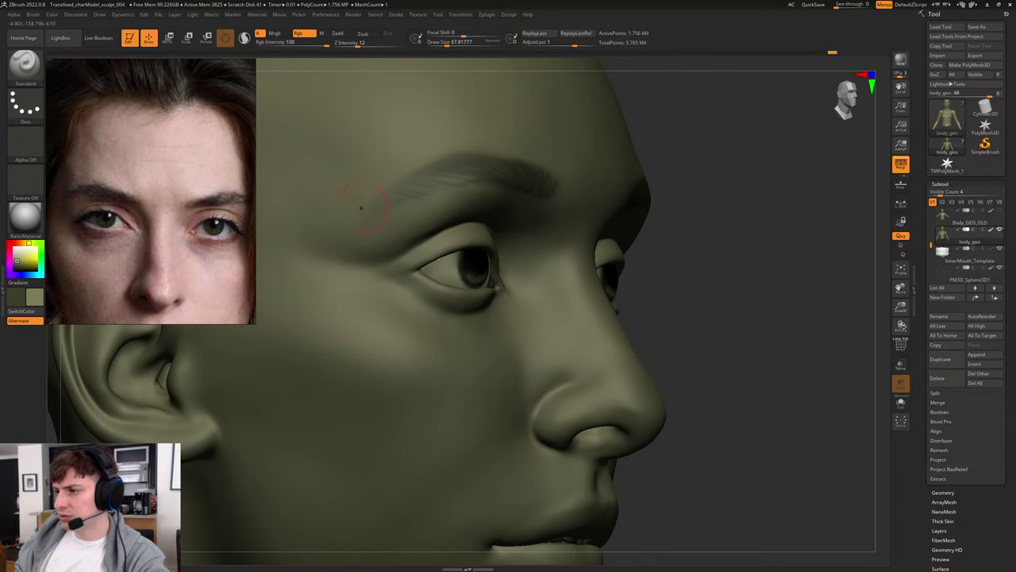
Step: Switch to the ClayBuildup brush and lightly build up the sides of the nose at draw sizes of about 59 and 68
drag(777, 247, 698, 245)
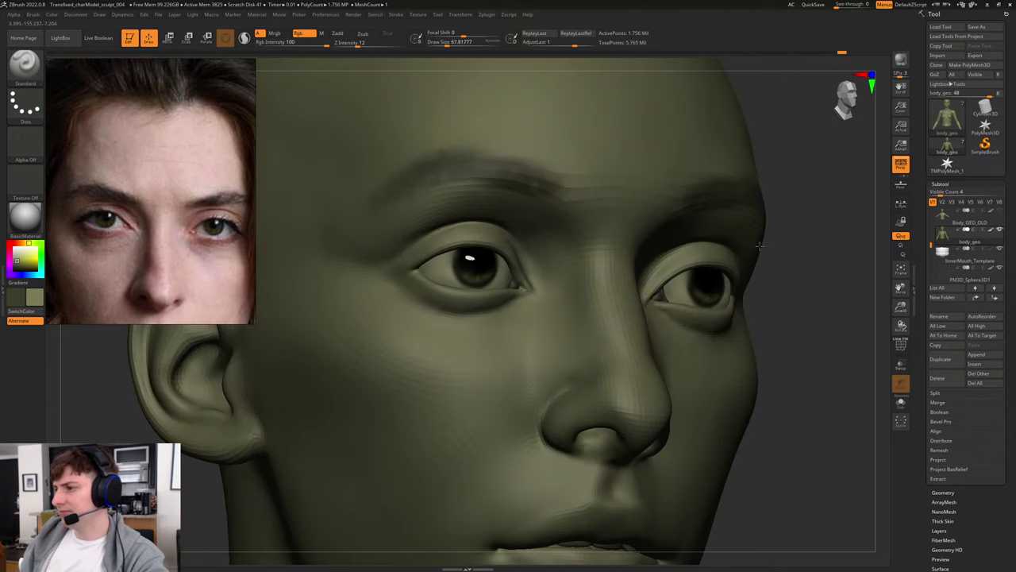
mouse_move(796, 238)
alt+mouse_down()
mouse_move(699, 247)
mouse_move(776, 238)
mouse_move(736, 243)
alt+mouse_up()
mouse_move(657, 266)
alt+mouse_down()
mouse_move(723, 263)
mouse_move(696, 288)
alt+mouse_up()
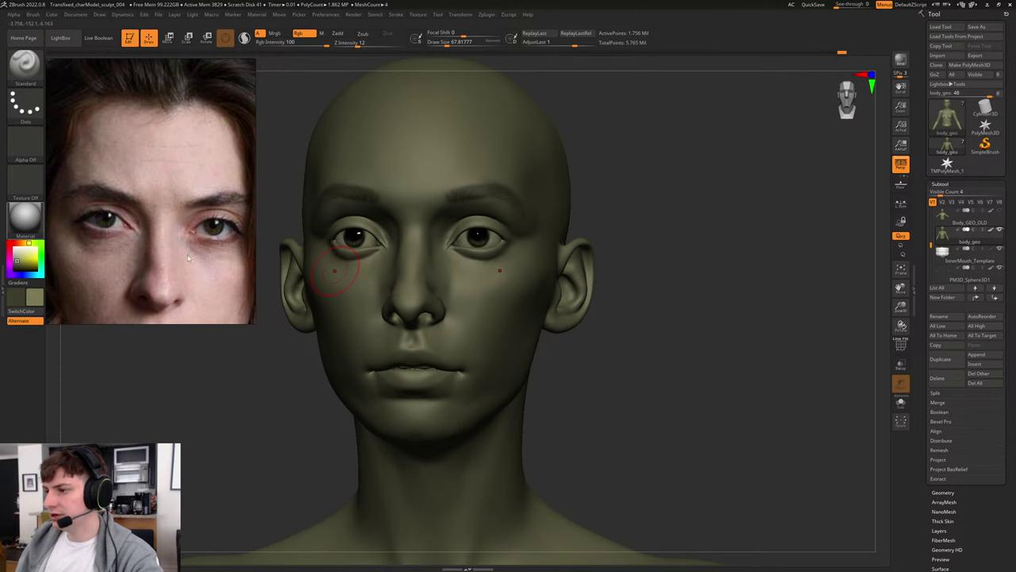
drag(708, 240, 753, 294)
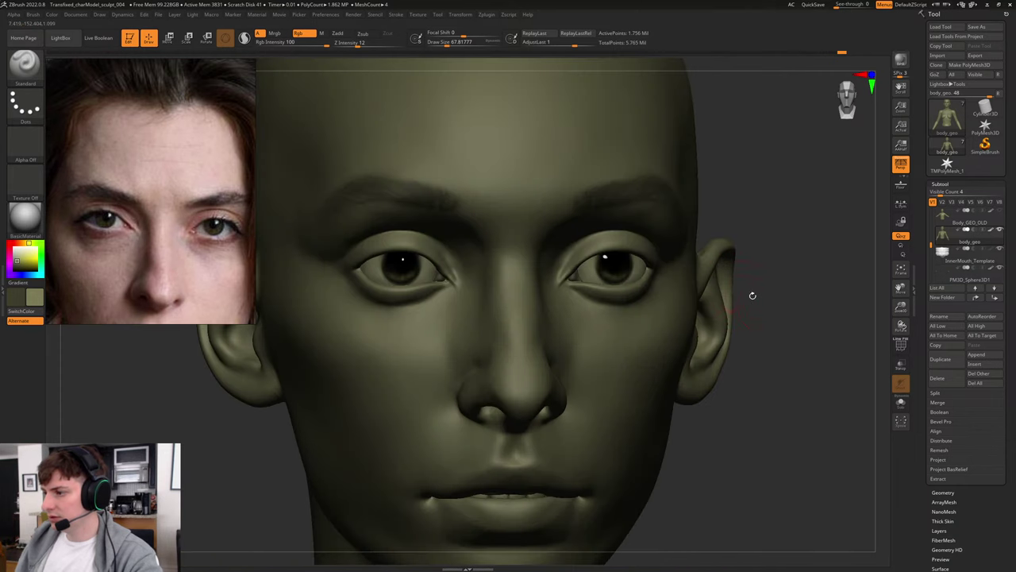
alt+drag(797, 342, 692, 241)
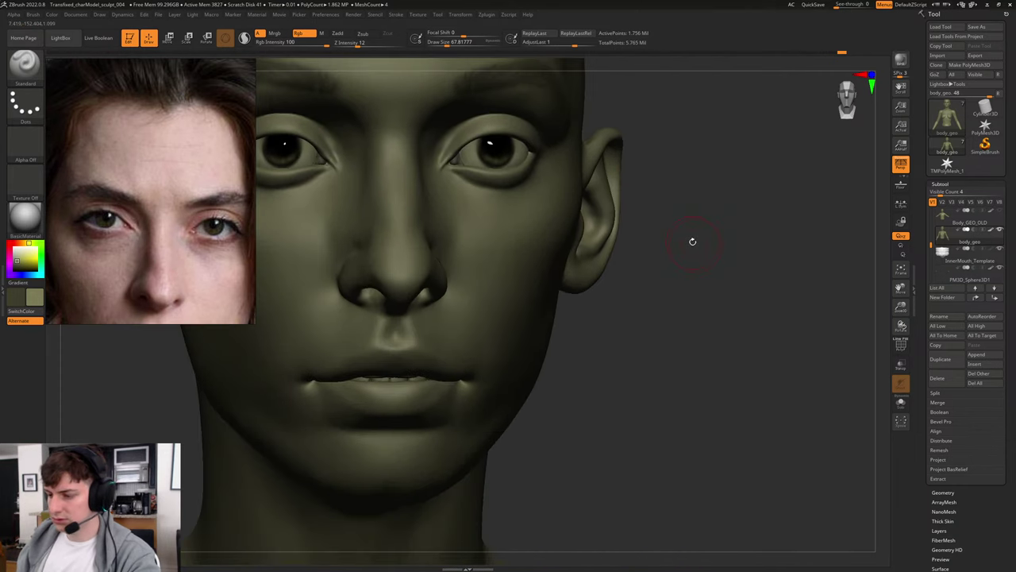
key(b)
key(c)
key(b)
alt+drag(696, 315, 728, 341)
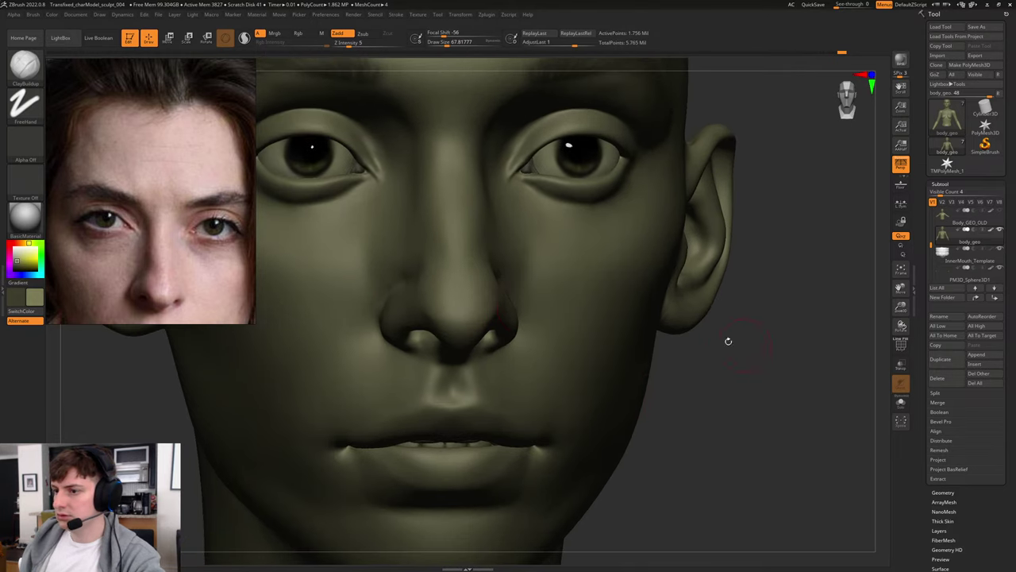
key(bracketleft)
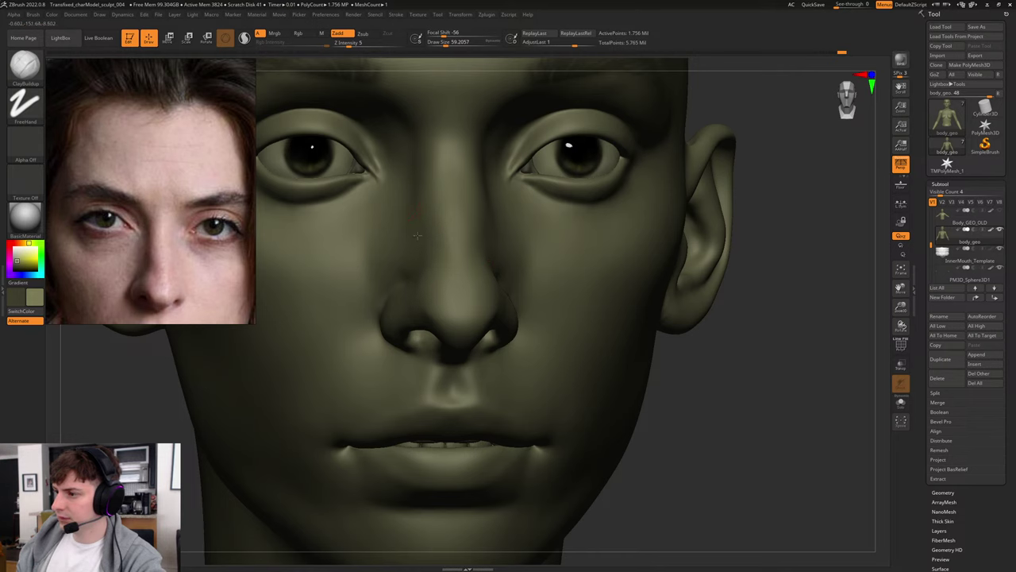
drag(755, 347, 711, 357)
key(])
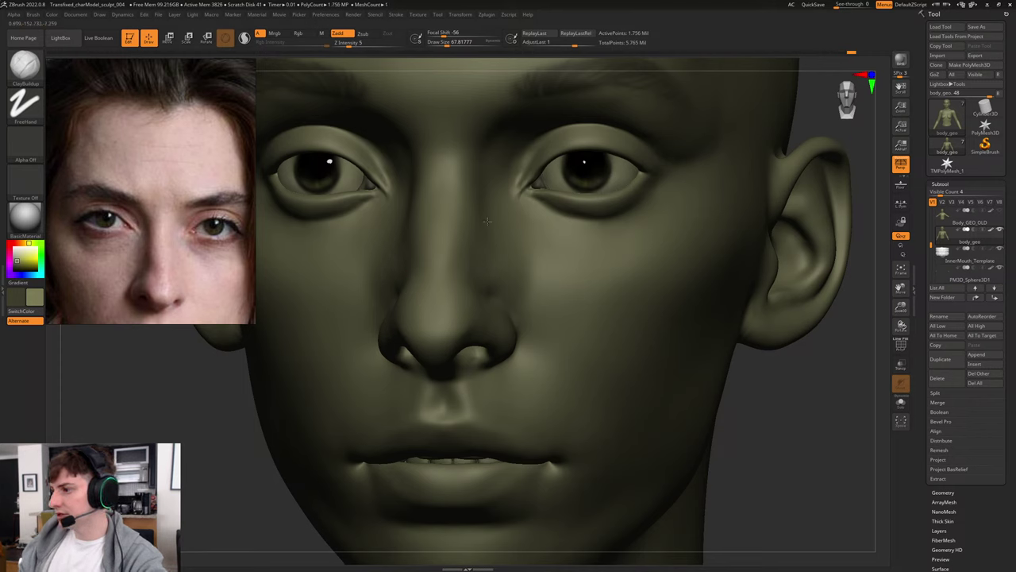
Step: Continue shaping the nose and adjoining cheek areas with ClayBuildup at draw sizes of about 68 and 62
drag(782, 397, 754, 386)
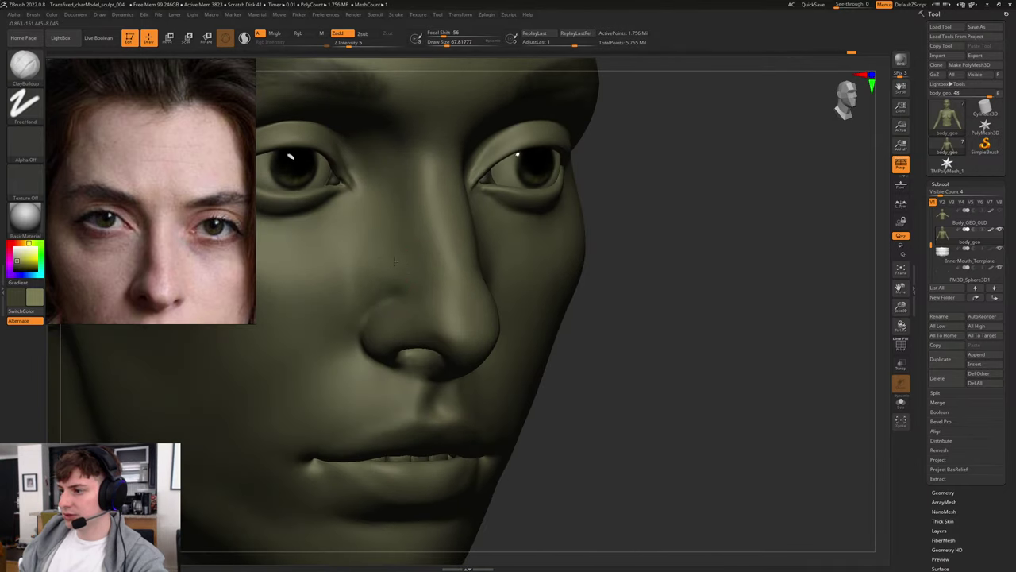
drag(763, 323, 750, 357)
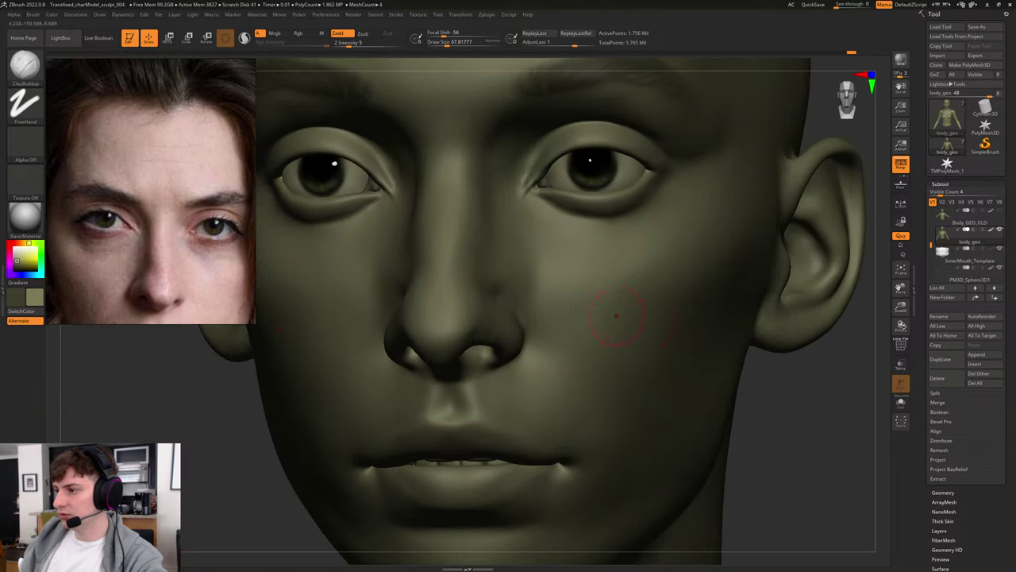
key(bracketleft)
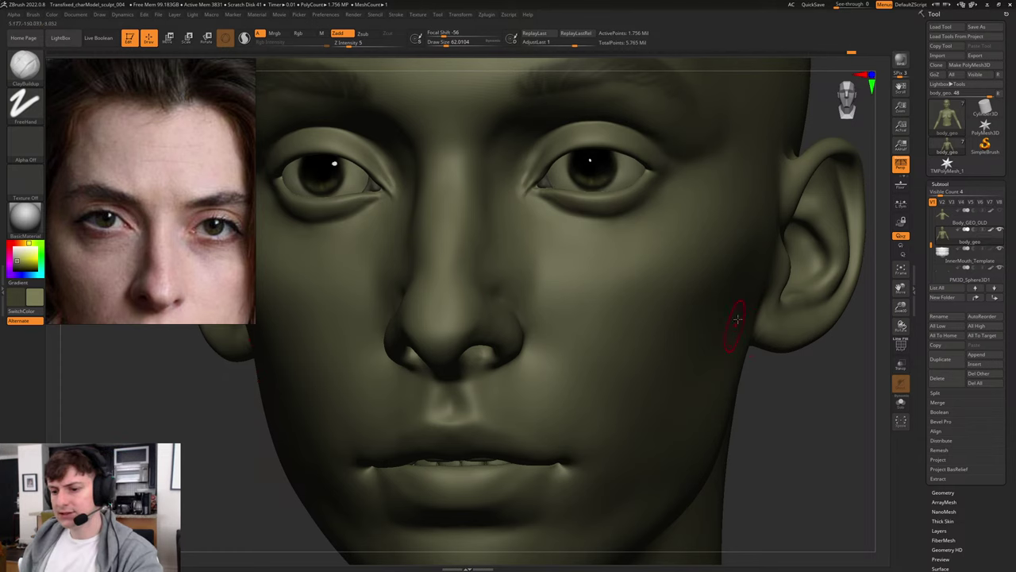
drag(789, 418, 694, 357)
scroll(694, 357, up, 5)
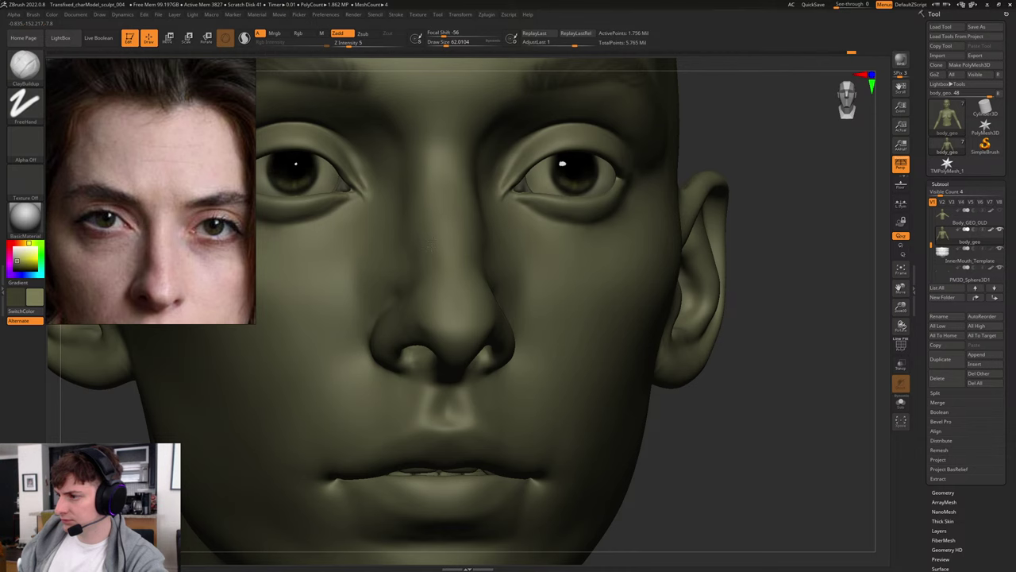
scroll(753, 408, down, 5)
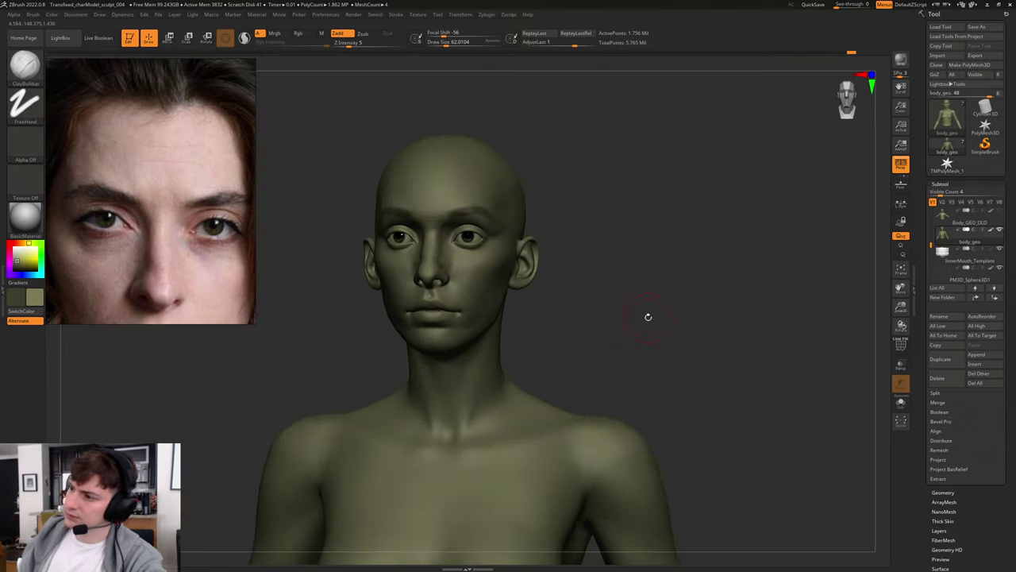
Step: Step back through the undo history to before the last nose sculpting and eyebrow tail softening
drag(647, 318, 648, 310)
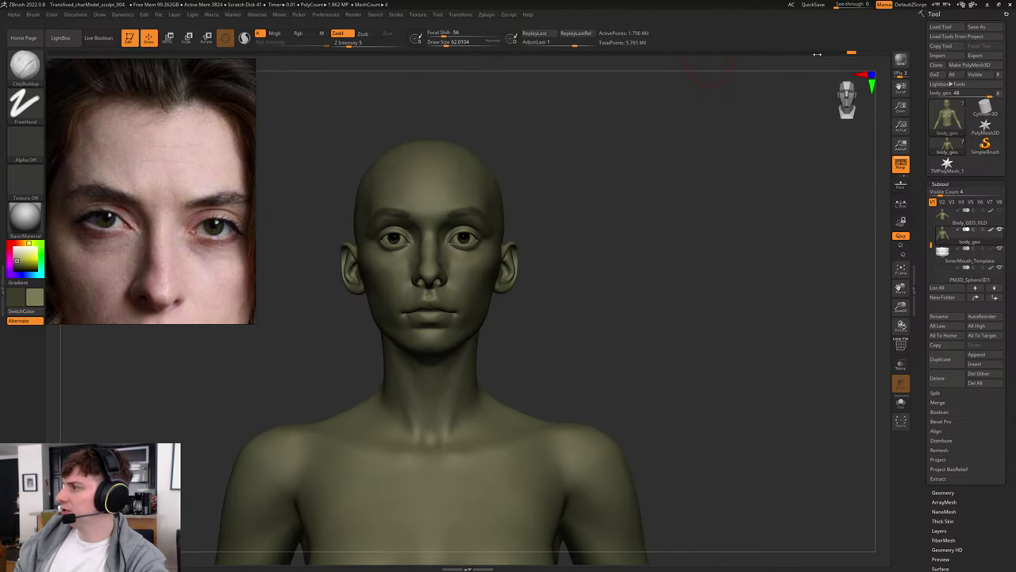
drag(848, 56, 846, 57)
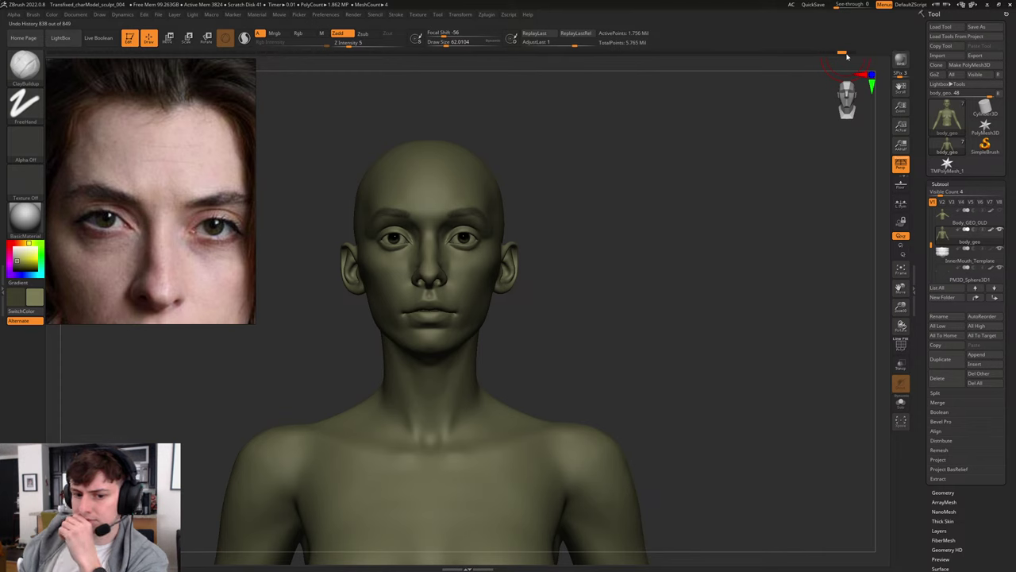
mouse_move(846, 56)
mouse_down()
mouse_move(807, 55)
mouse_move(832, 58)
mouse_up()
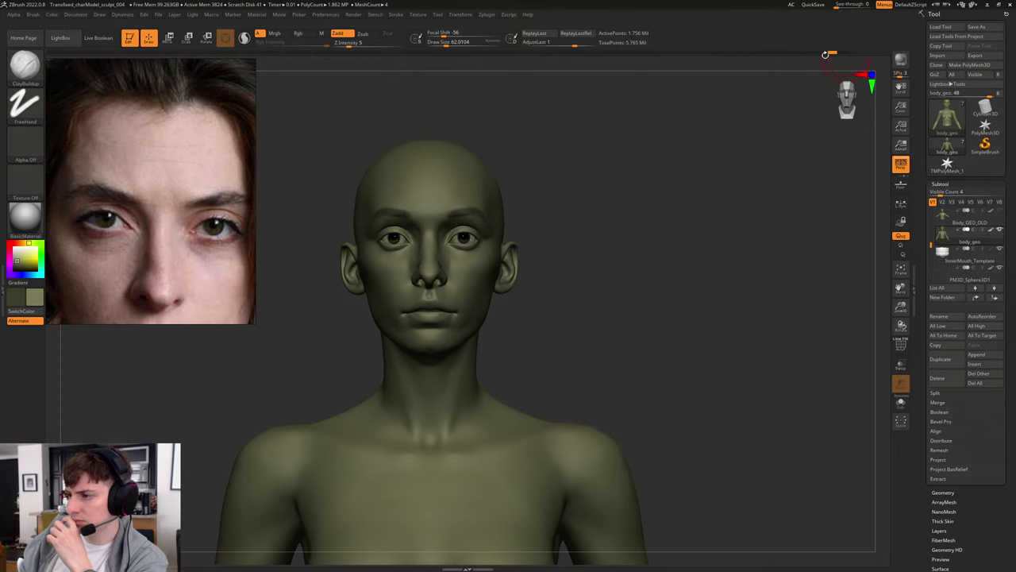
Step: Start painting the upper eyelid edge with the Standard brush at a draw size of about 21.6, accepting removal of the newer undo history
drag(674, 302, 670, 301)
ctrl+right_drag(669, 302, 698, 326)
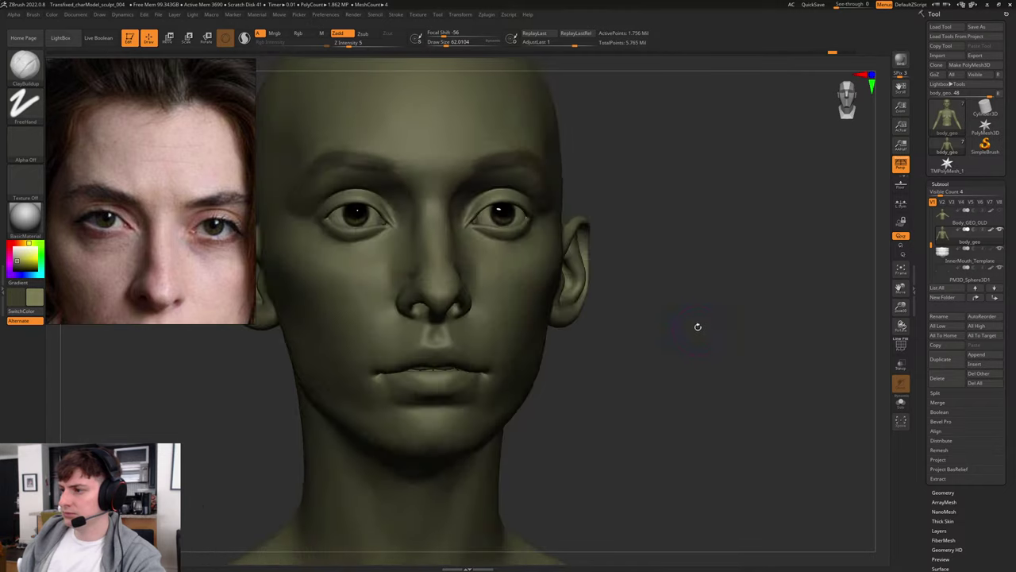
mouse_move(698, 326)
shift+mouse_down()
mouse_move(712, 289)
mouse_move(717, 300)
shift+mouse_up()
key(b)
key(s)
key(t)
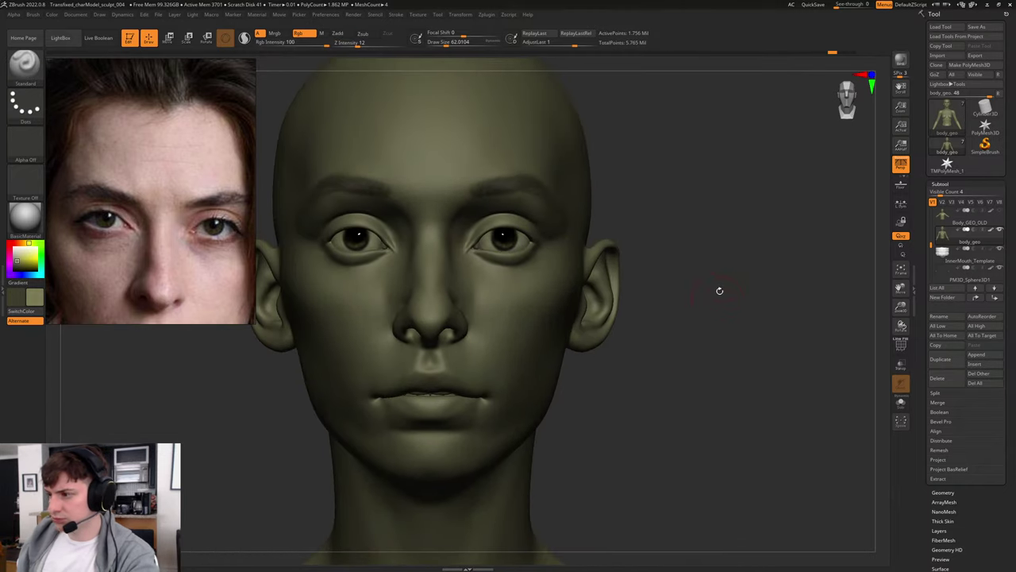
ctrl+right_drag(717, 247, 755, 279)
key(s)
drag(570, 168, 562, 167)
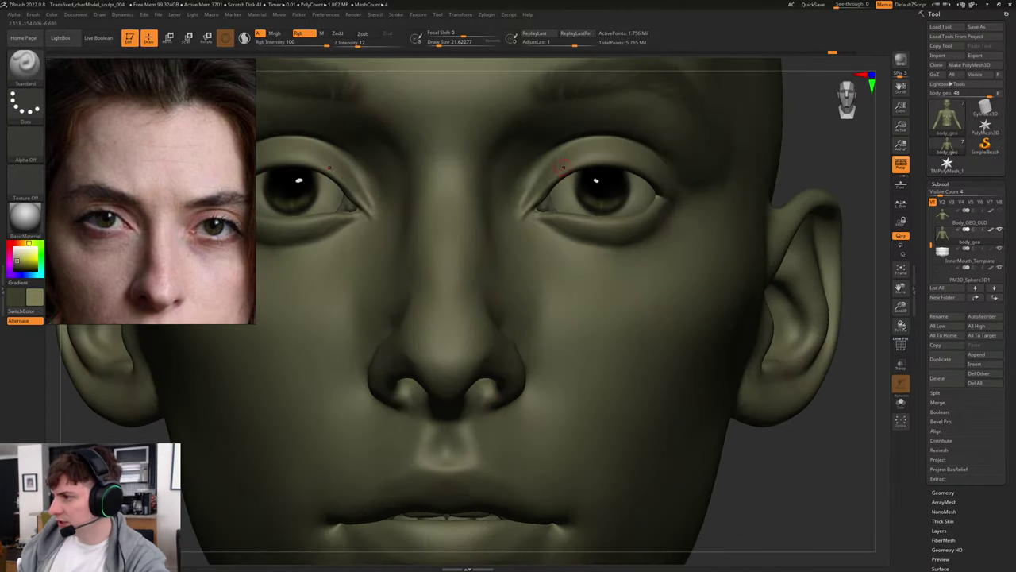
click(562, 168)
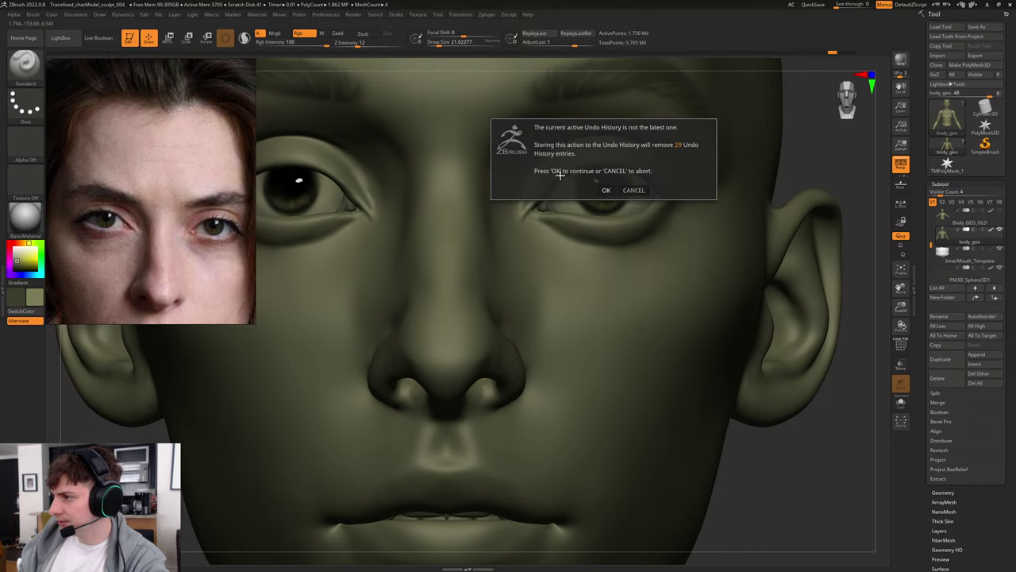
click(607, 188)
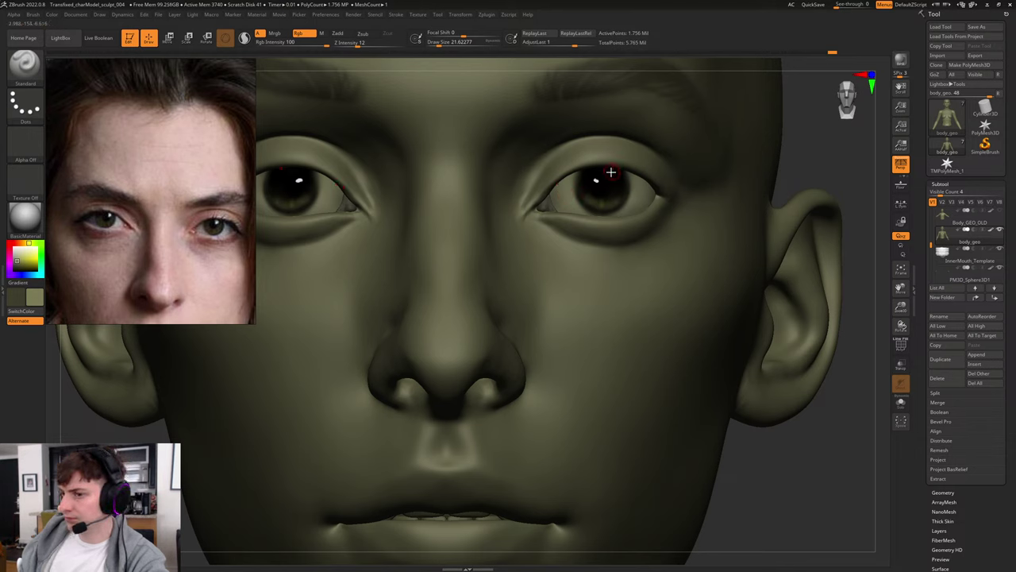
Step: Switch to the dark colour and paint a lash line along the upper eyelid edge at a draw size of about 21.6
key(v)
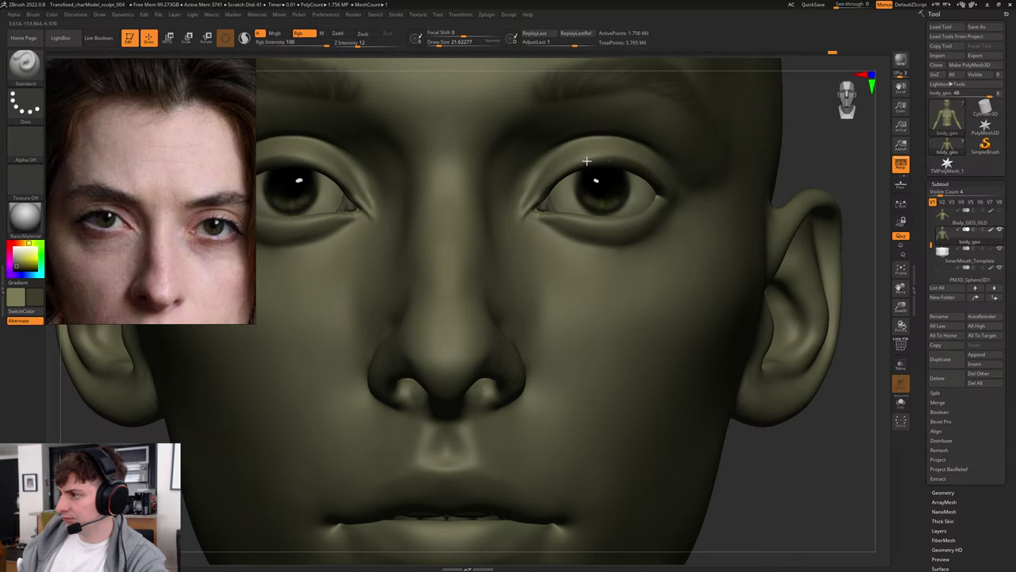
mouse_move(614, 164)
mouse_down()
mouse_move(563, 177)
mouse_move(570, 169)
mouse_up()
mouse_move(814, 151)
alt+mouse_down()
mouse_move(774, 208)
mouse_move(703, 220)
alt+mouse_up()
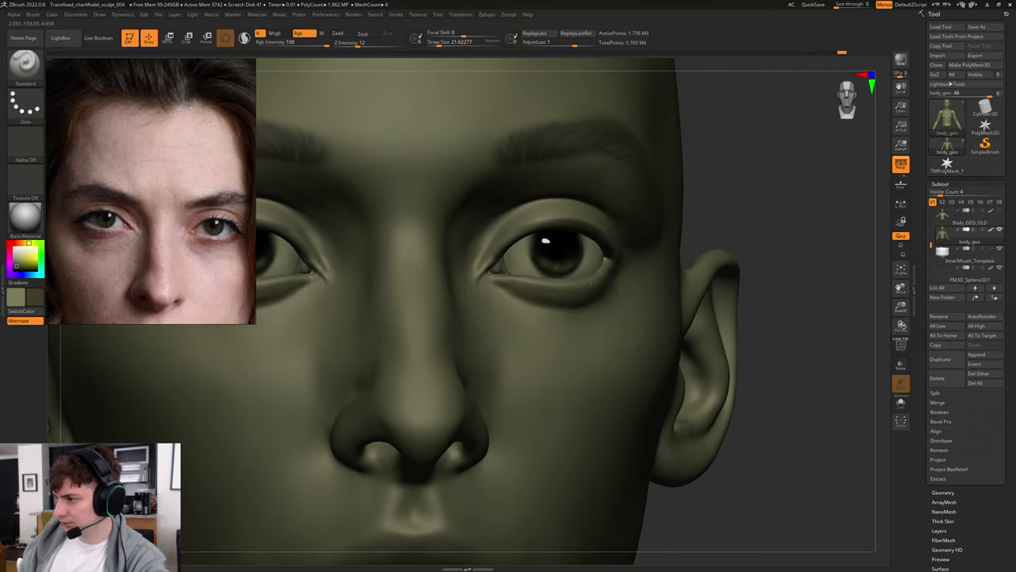
drag(743, 199, 592, 271)
drag(847, 184, 537, 229)
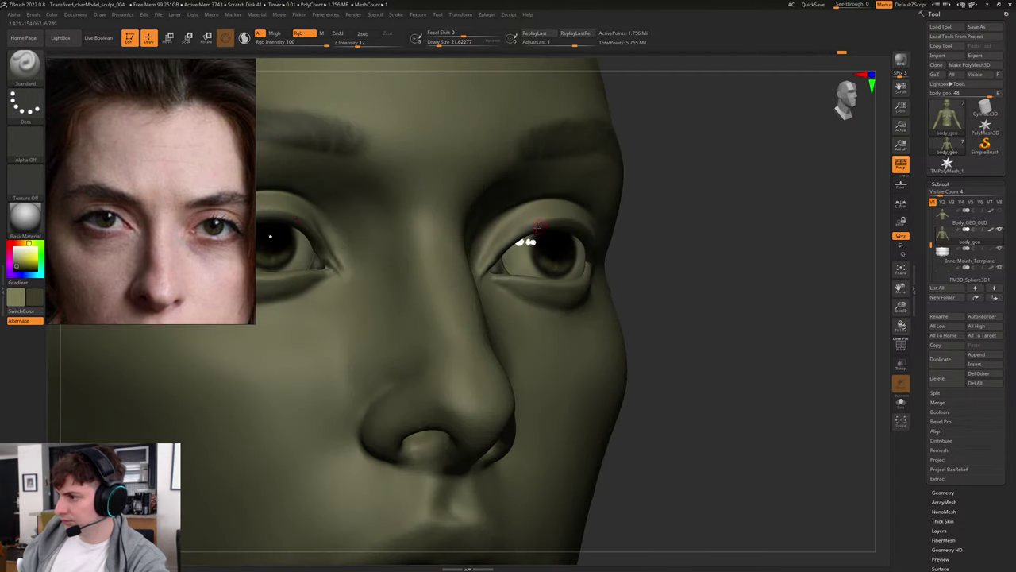
drag(750, 190, 575, 227)
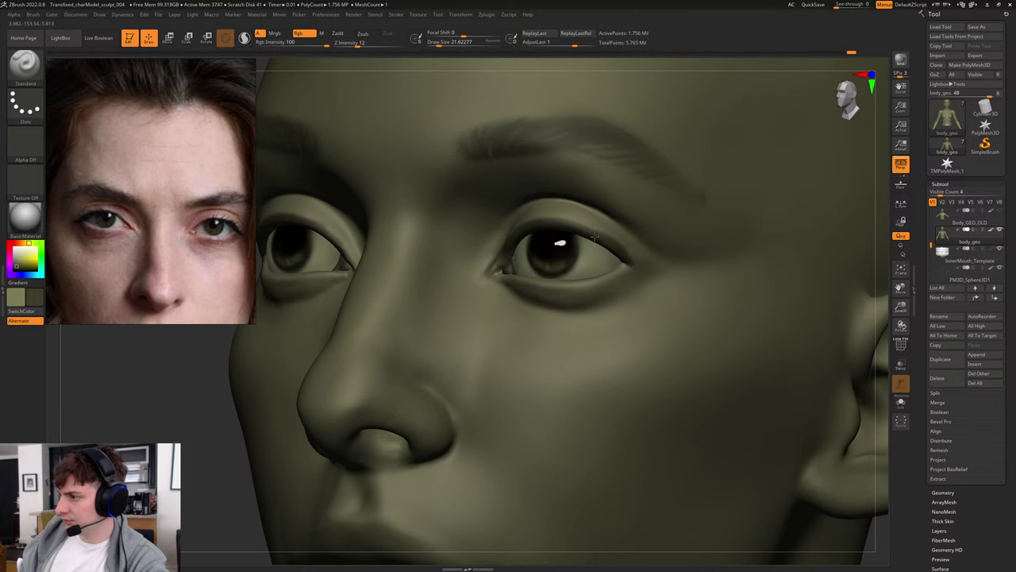
Step: Refine the dark upper lash line from the inner to the outer eye corner at a draw size of about 17
drag(163, 411, 328, 381)
alt+drag(773, 244, 628, 238)
drag(701, 227, 794, 259)
drag(788, 222, 797, 213)
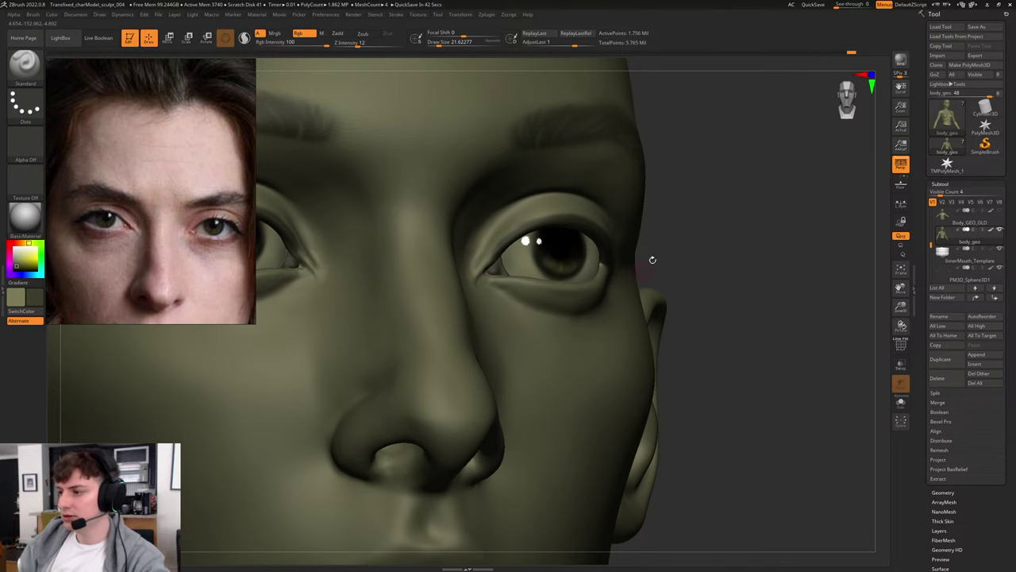
shift+drag(767, 239, 820, 201)
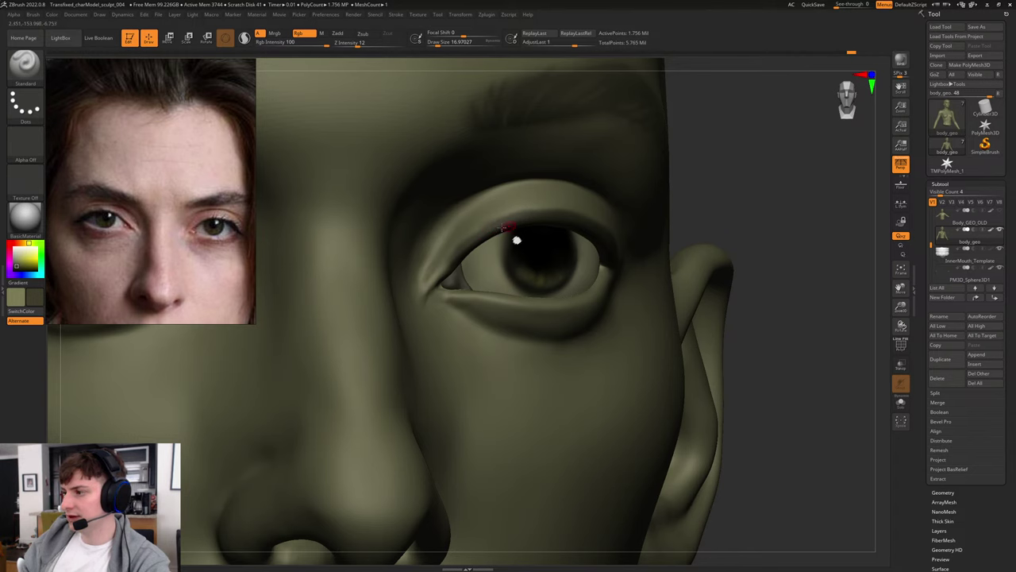
drag(846, 178, 520, 214)
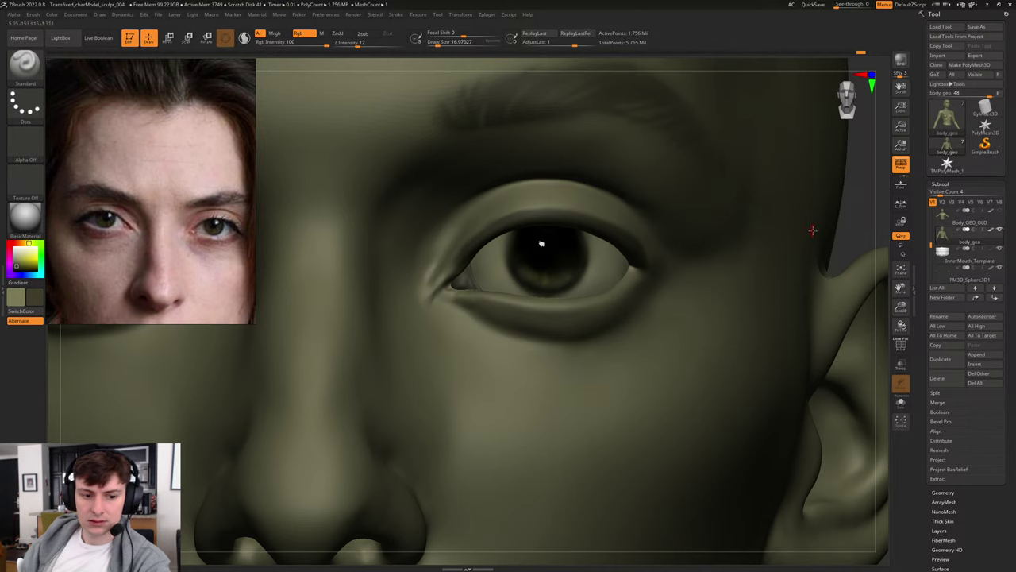
drag(863, 224, 704, 233)
drag(885, 217, 617, 220)
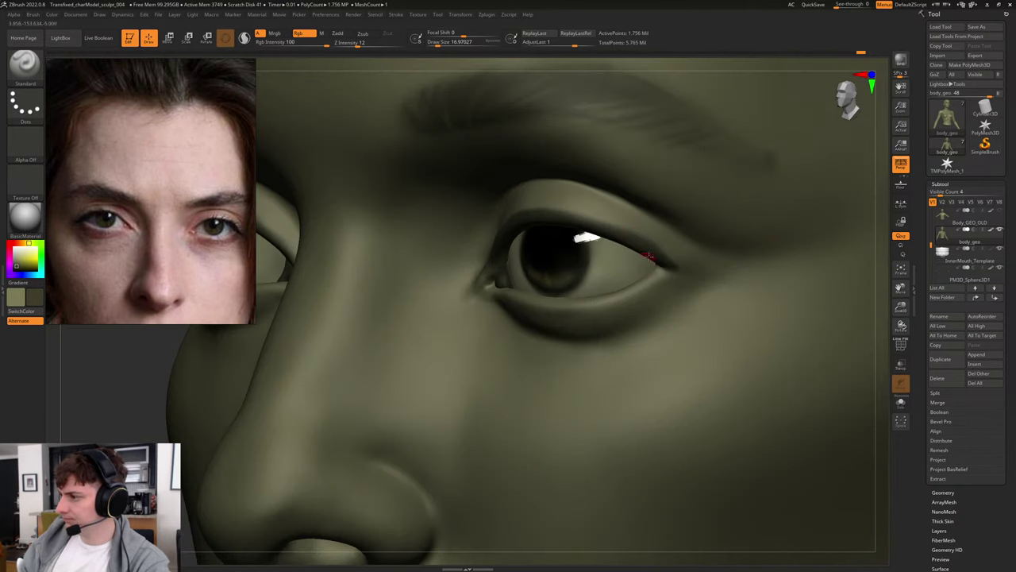
Step: Switch back to the lighter skin colour and review the painted lash line against the whole face
key(v)
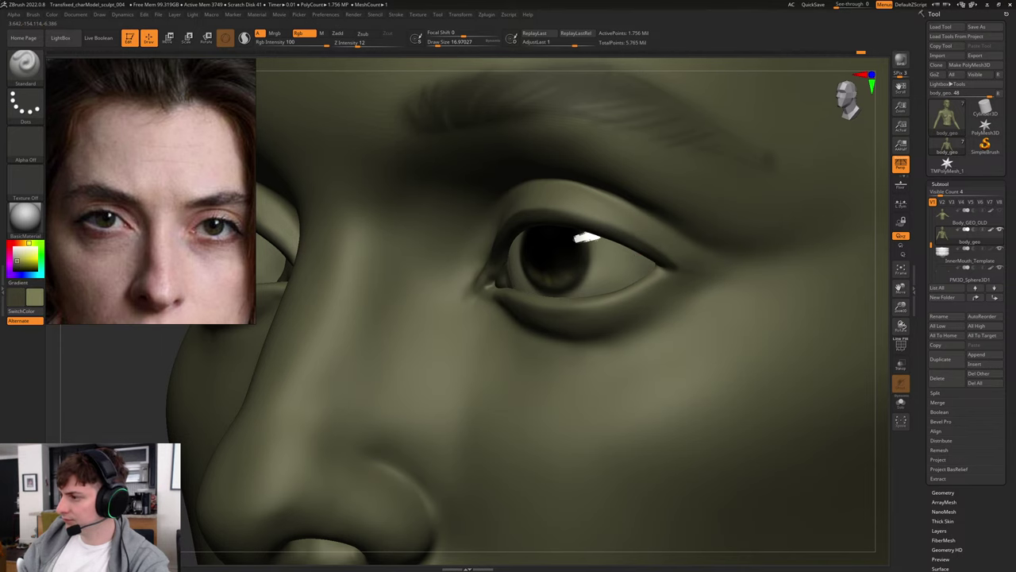
drag(131, 393, 350, 377)
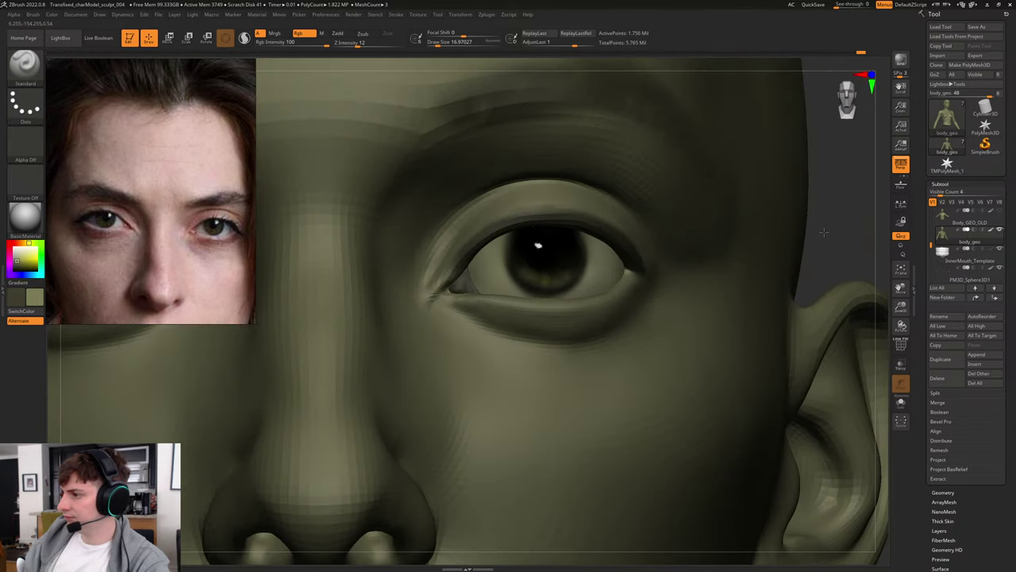
mouse_move(823, 232)
alt+mouse_down()
mouse_move(749, 225)
mouse_move(759, 242)
mouse_move(780, 243)
mouse_move(745, 228)
mouse_move(765, 254)
mouse_move(771, 239)
mouse_move(725, 252)
mouse_move(754, 266)
alt+mouse_up()
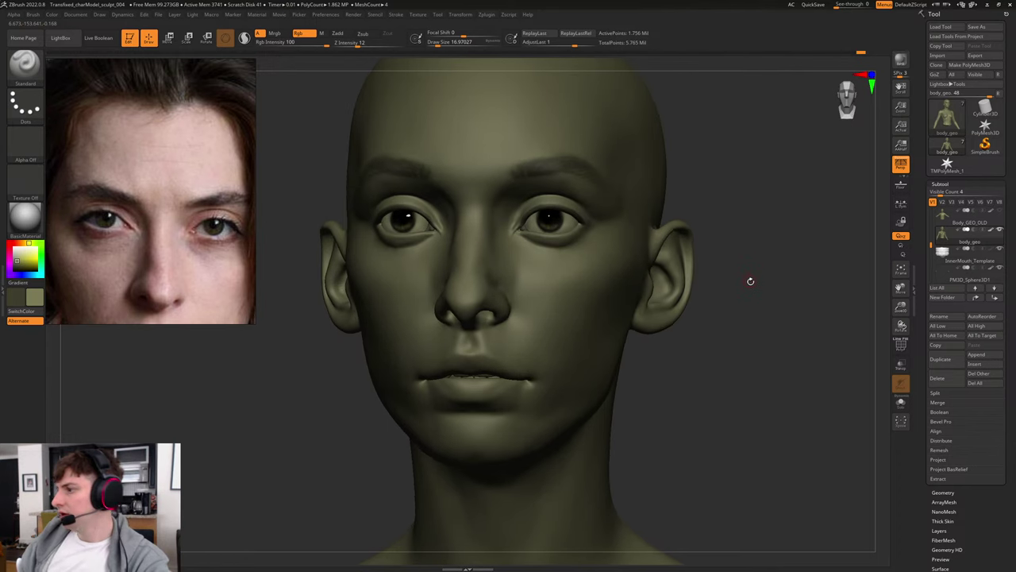
Step: Examine the painted brows and eyes on the whole head from several angles against the close-up reference portrait
drag(749, 231, 755, 233)
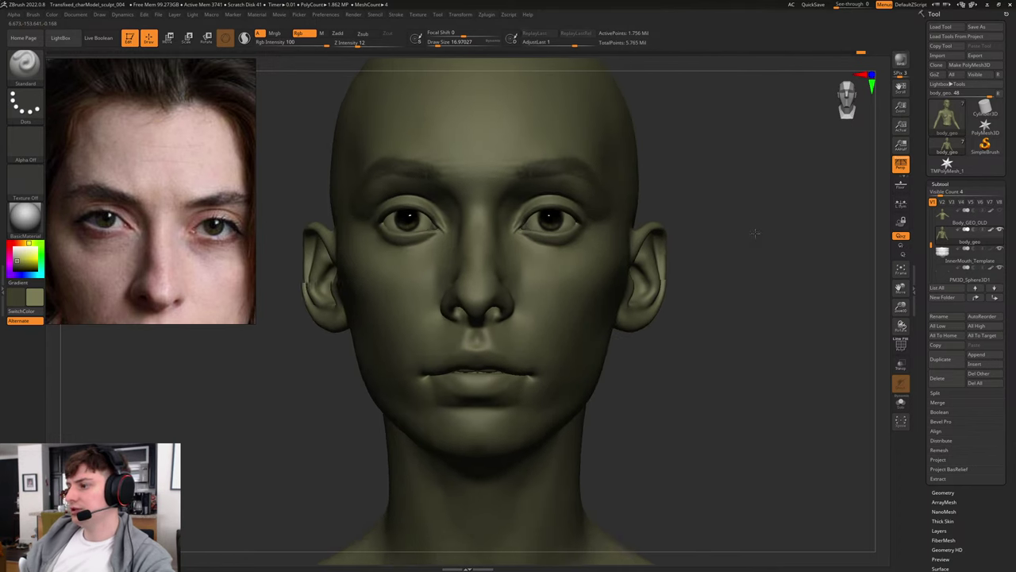
key(f)
key(shift+f)
key(shift+f)
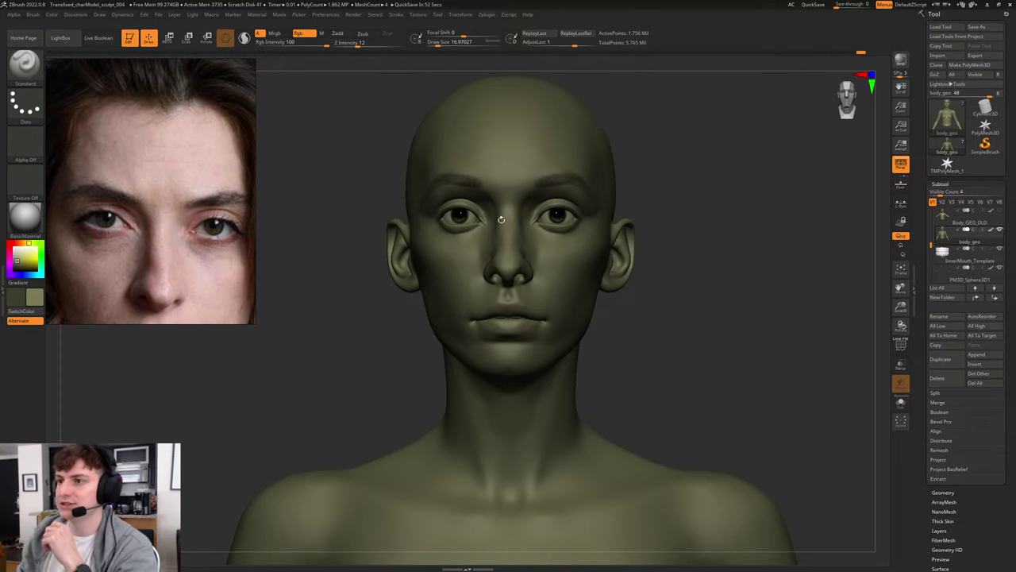
scroll(162, 159, down, 5)
scroll(189, 188, up, 5)
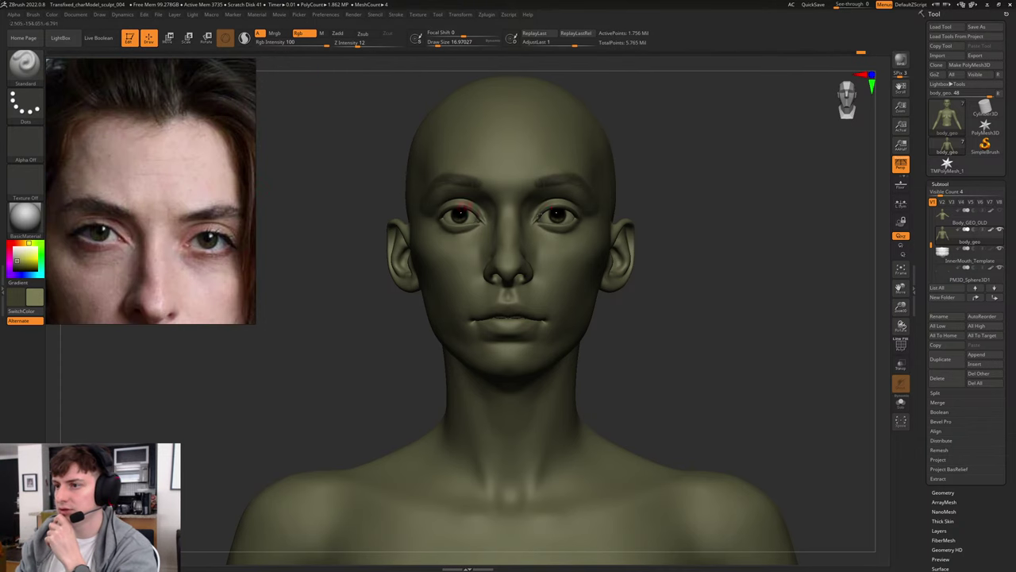
drag(756, 201, 738, 274)
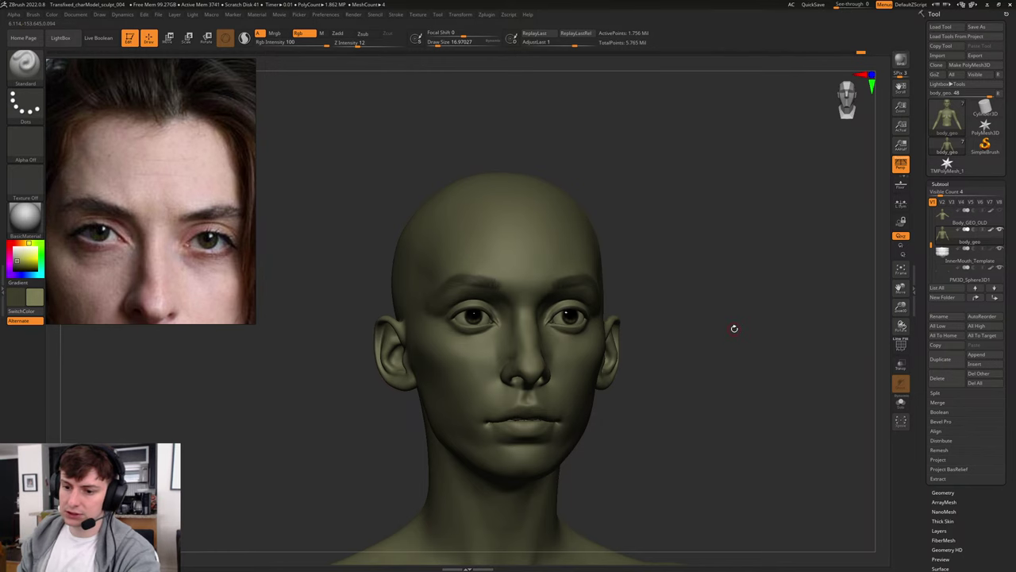
mouse_move(683, 284)
mouse_down()
mouse_move(696, 272)
mouse_move(707, 316)
mouse_move(619, 306)
mouse_up()
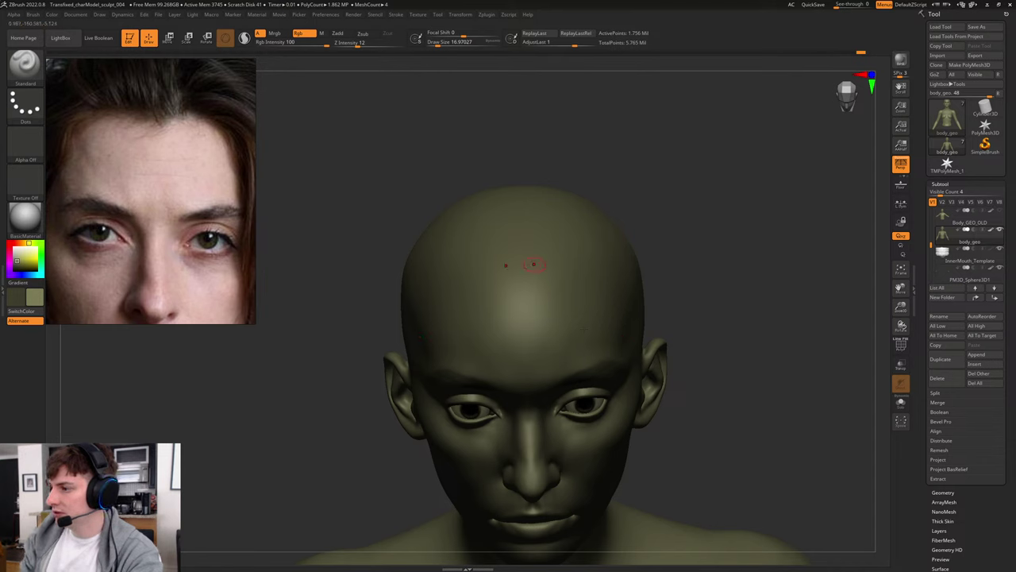
Step: Switch to the dark colour and paint a hairline across the upper forehead at a draw size of about 17
key(v)
drag(501, 276, 546, 268)
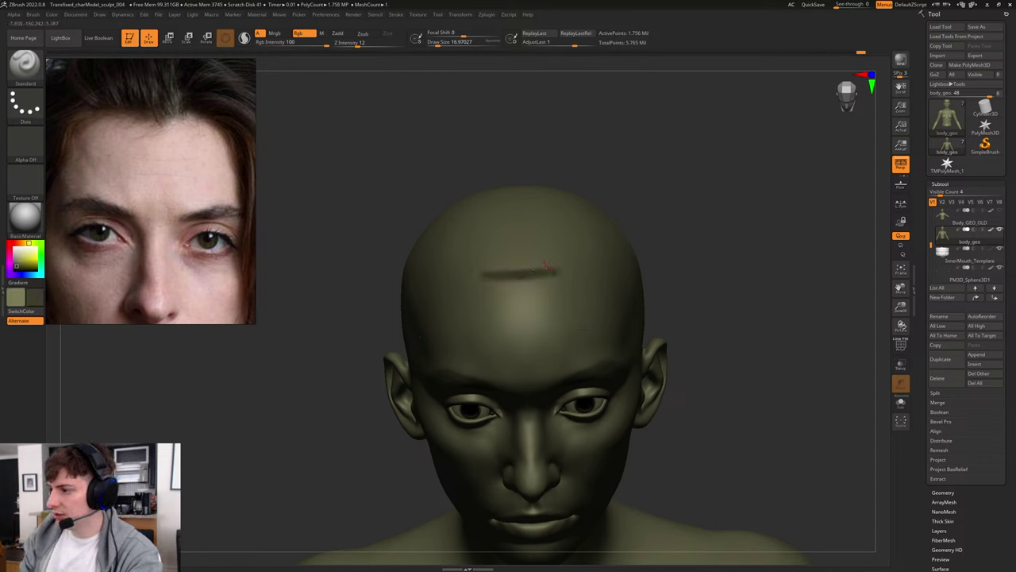
mouse_move(477, 270)
mouse_down()
mouse_move(461, 268)
mouse_move(482, 273)
mouse_up()
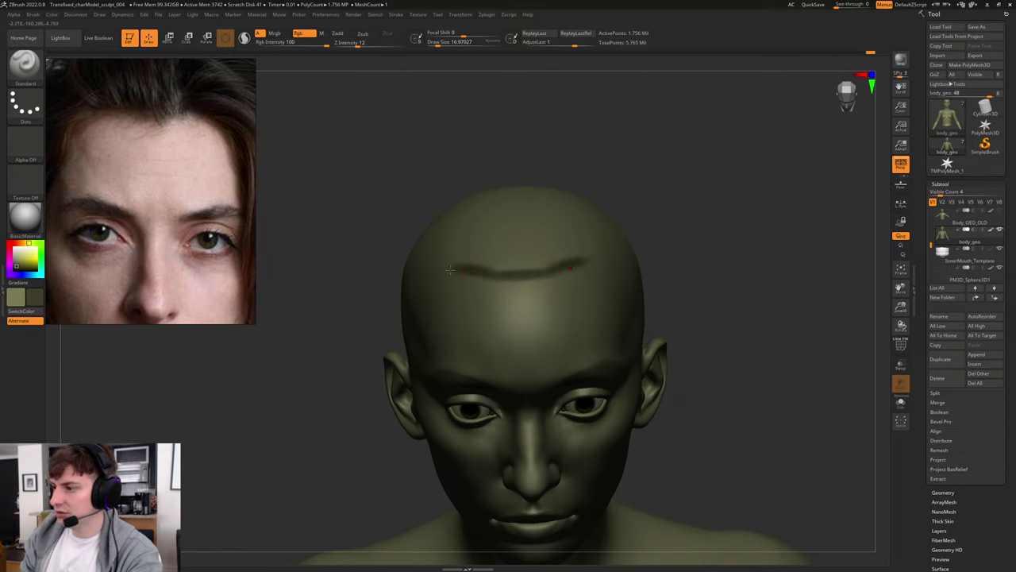
drag(612, 219, 645, 214)
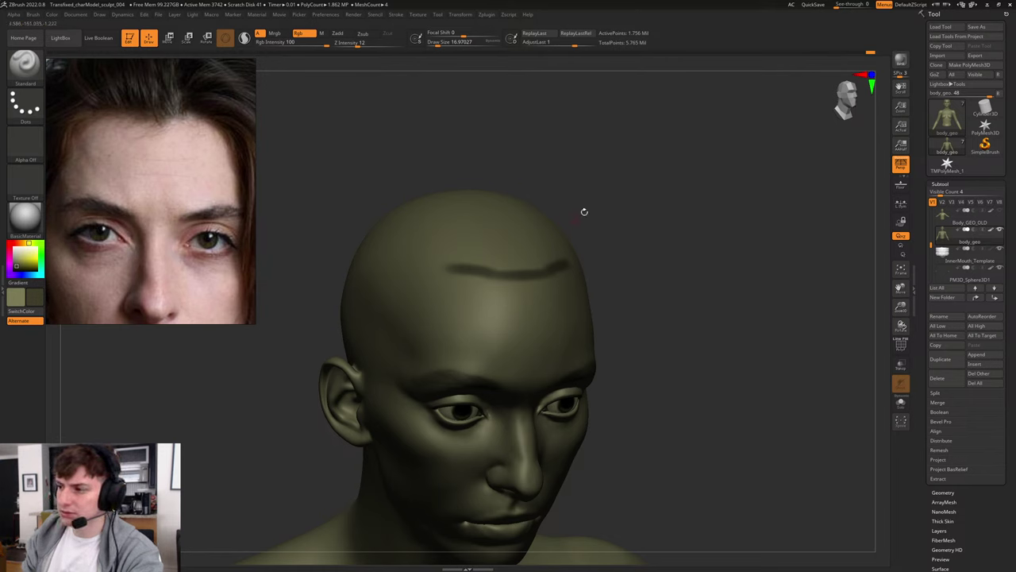
Step: Extend the hairline and fill the scalp behind it with the dark colour at a draw size of about 30.7
drag(583, 211, 586, 248)
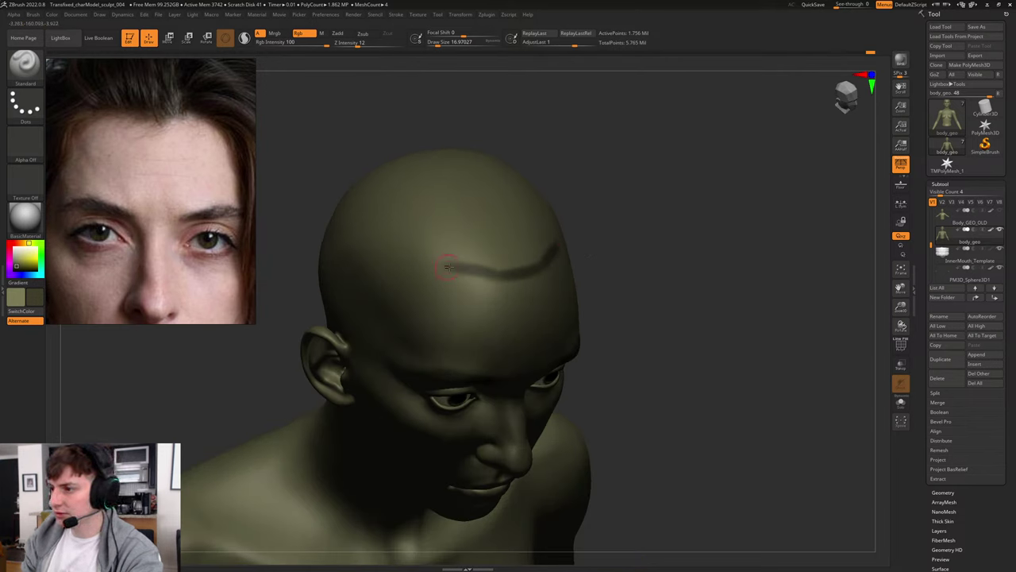
mouse_move(448, 267)
mouse_down()
mouse_move(413, 274)
mouse_move(476, 235)
mouse_move(523, 238)
mouse_move(508, 270)
mouse_up()
key(s)
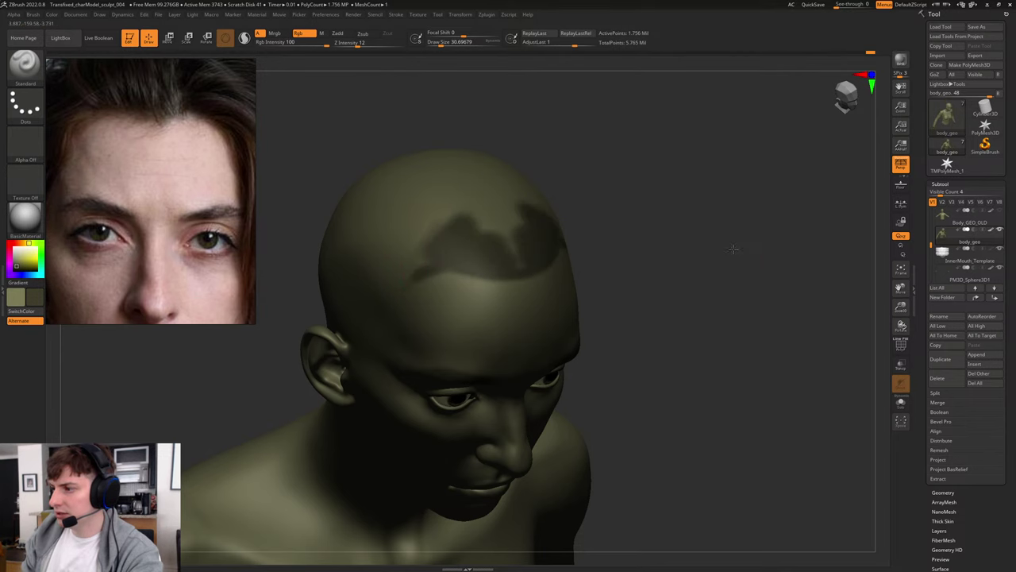
mouse_move(733, 249)
shift+mouse_down()
mouse_move(760, 268)
mouse_move(714, 274)
mouse_move(723, 238)
mouse_move(716, 246)
shift+mouse_up()
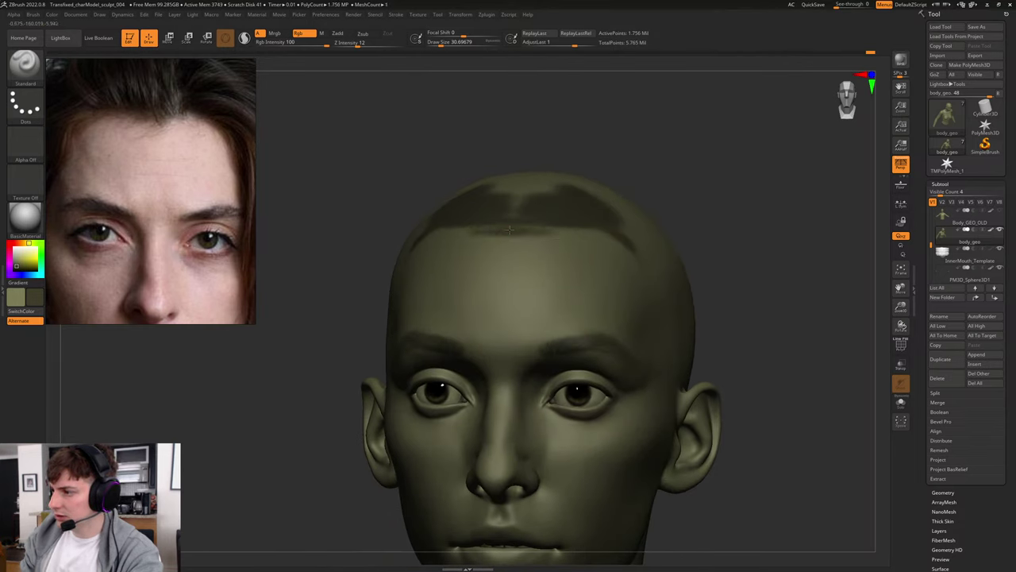
mouse_move(510, 229)
mouse_down()
mouse_move(580, 232)
mouse_move(453, 233)
mouse_move(595, 234)
mouse_up()
drag(694, 219, 736, 233)
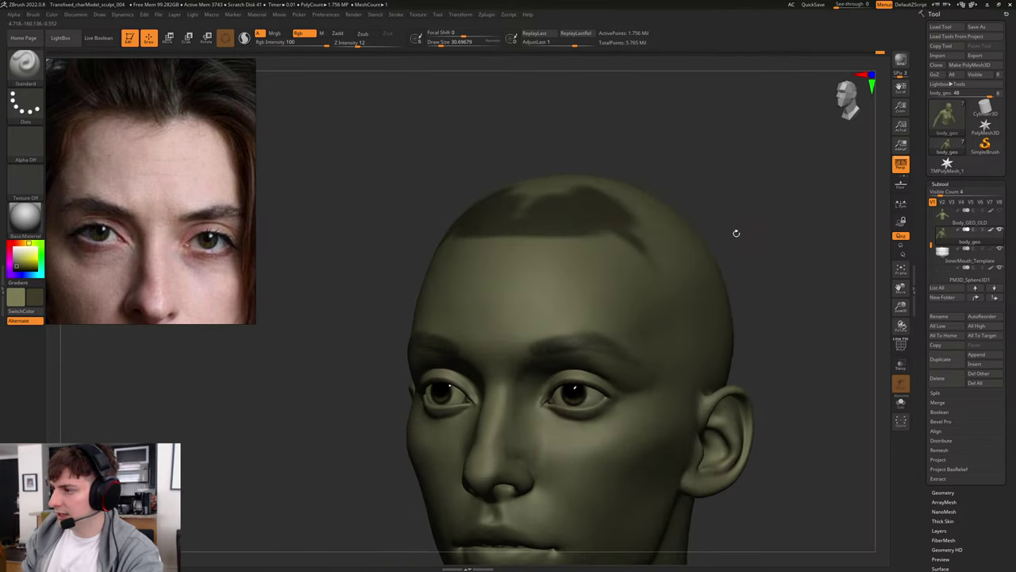
drag(517, 214, 538, 193)
mouse_move(717, 225)
alt+mouse_down()
mouse_move(681, 216)
mouse_move(697, 270)
mouse_move(675, 242)
mouse_move(665, 251)
mouse_move(668, 241)
mouse_move(702, 246)
alt+mouse_up()
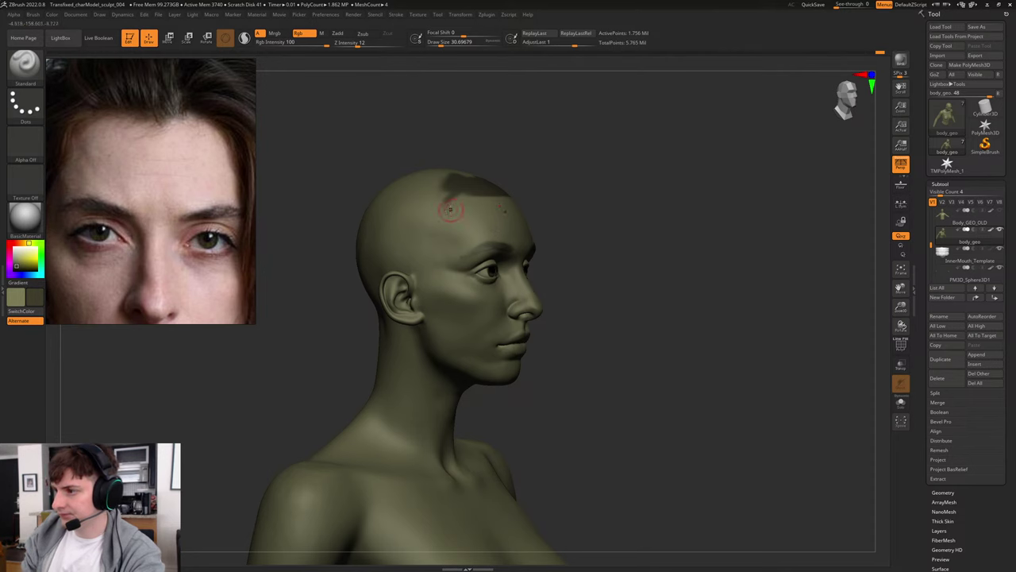
Step: Paint the dark hairline down the temple towards the ear
drag(445, 198, 413, 256)
drag(585, 222, 762, 252)
drag(762, 252, 778, 265)
alt+drag(744, 208, 706, 265)
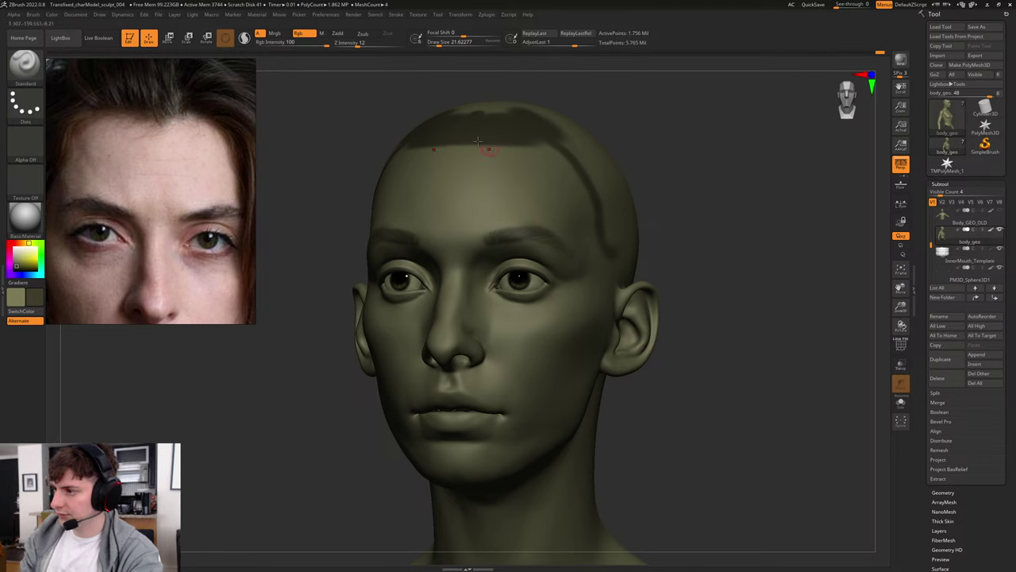
Step: Switch back to the lighter skin colour and paint over the hairline and scalp patch at a draw size of about 149
key(v)
key(s)
mouse_move(485, 152)
mouse_down()
mouse_move(496, 151)
mouse_move(479, 137)
mouse_move(485, 118)
mouse_move(555, 155)
mouse_move(600, 202)
mouse_up()
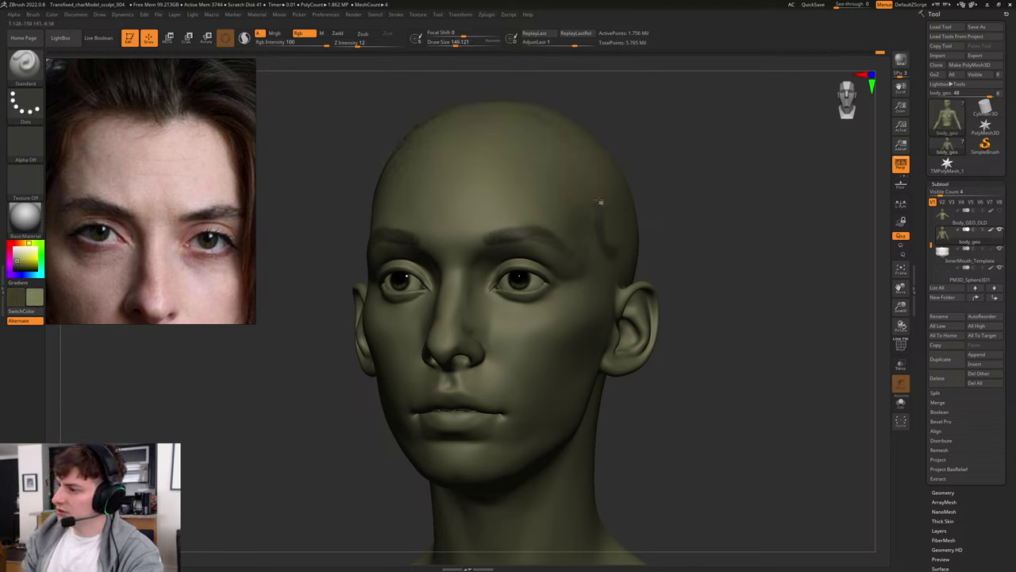
right_drag(611, 257, 575, 147)
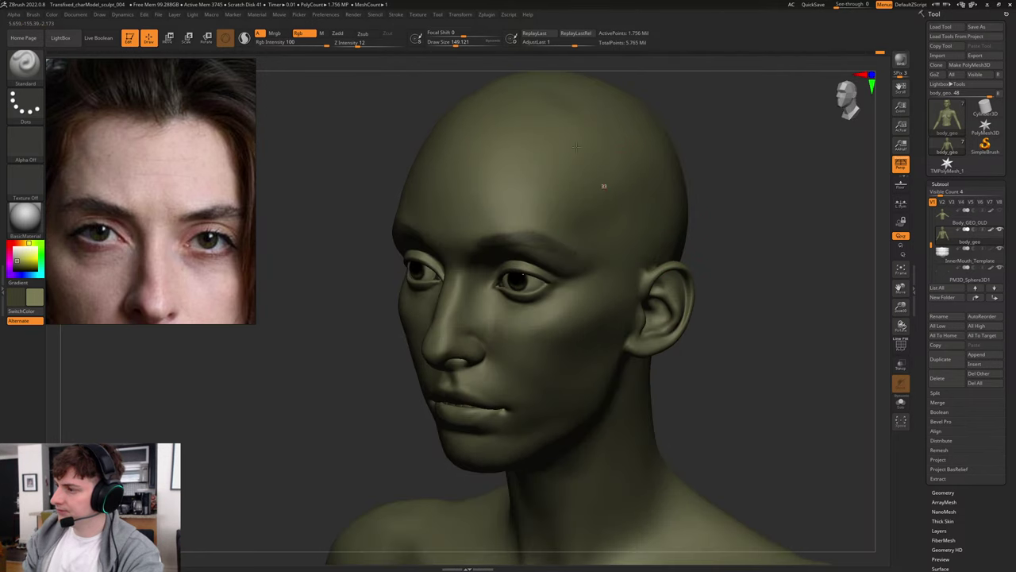
shift+right_drag(753, 227, 729, 264)
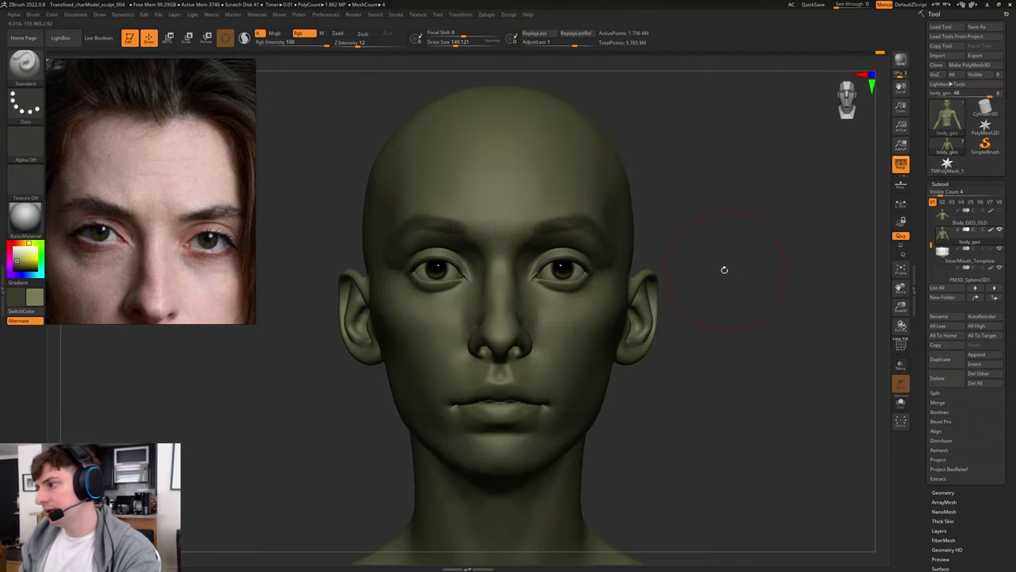
Step: Switch to the ClayBuildup brush and turn the head to a three-quarter view
key(b)
key(c)
key(b)
drag(741, 247, 728, 263)
drag(766, 216, 767, 225)
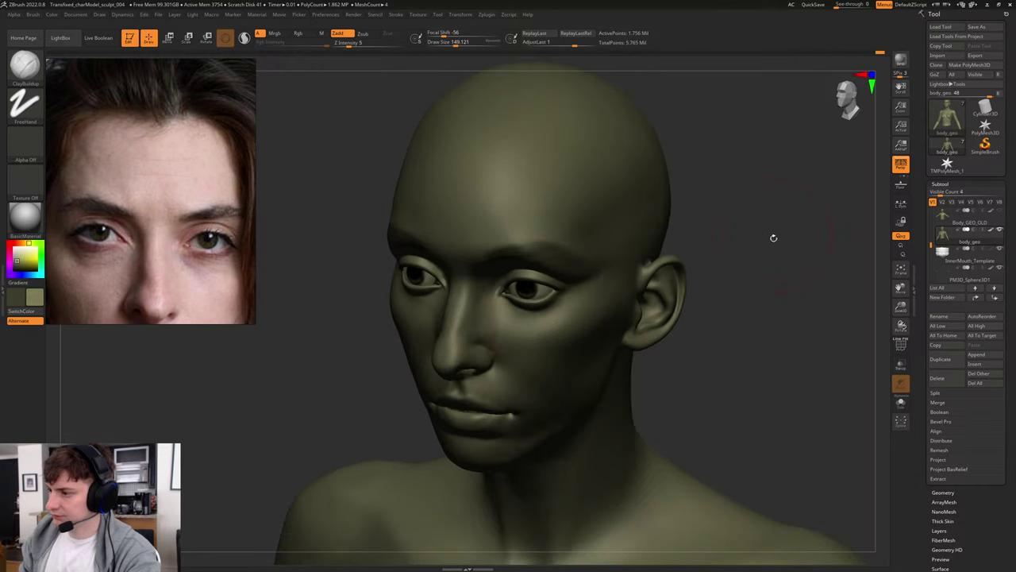
right_drag(773, 238, 753, 261)
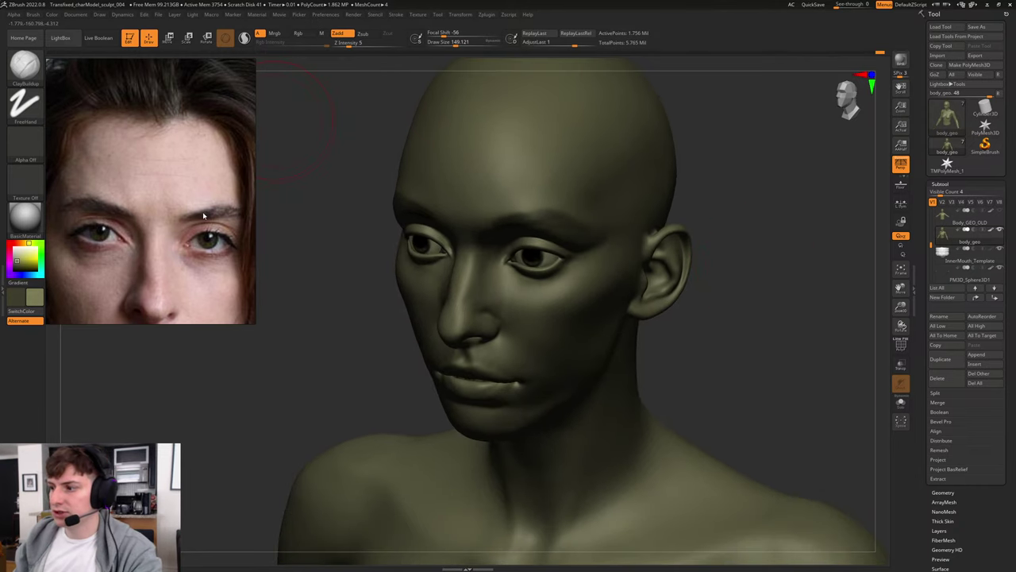
Step: Bring up the three-quarter portrait on the reference board and match the head's viewing angle to it
scroll(203, 215, down, 5)
scroll(143, 282, up, 2)
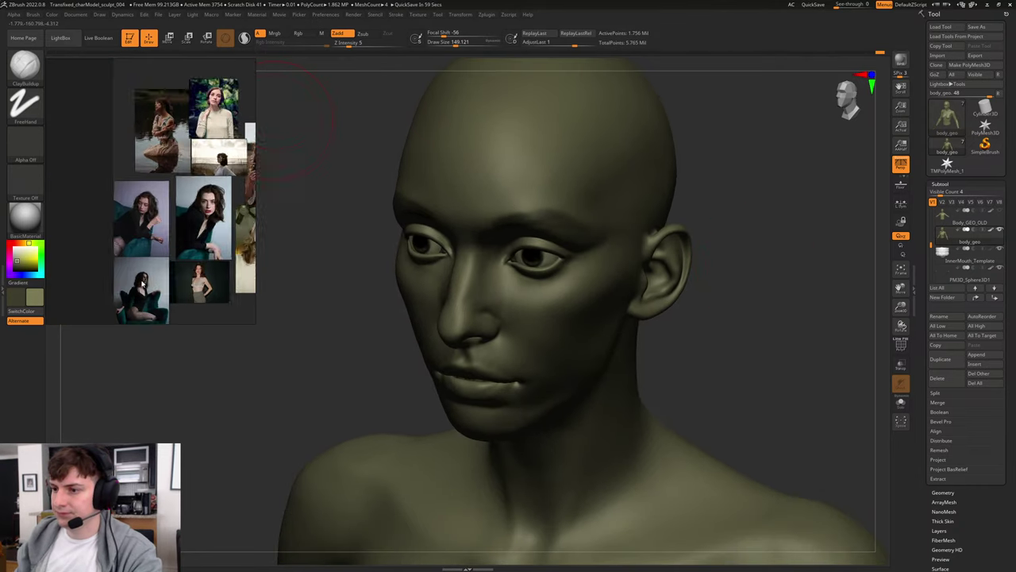
scroll(143, 282, up, 3)
right_drag(646, 209, 728, 193)
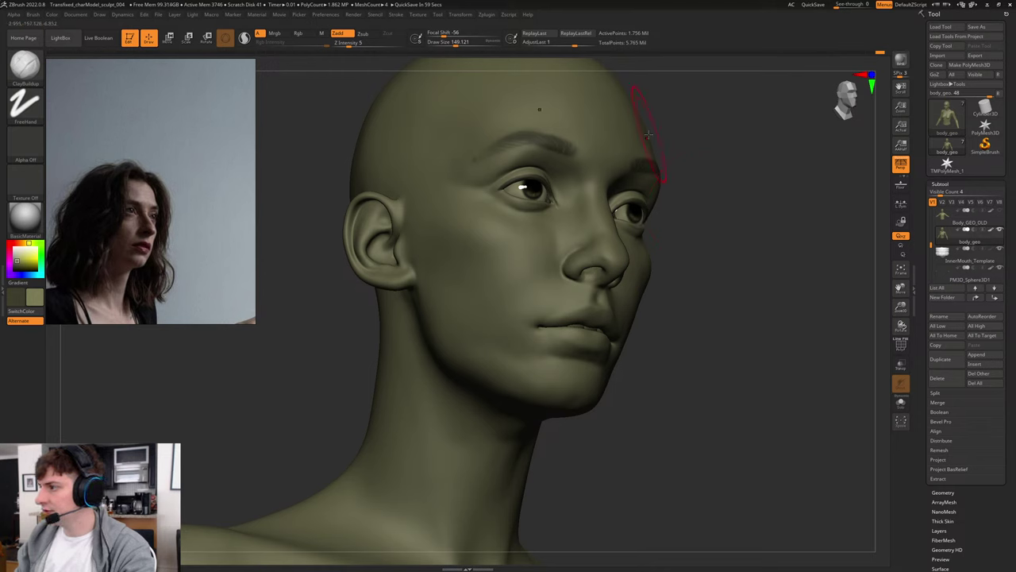
drag(723, 133, 653, 224)
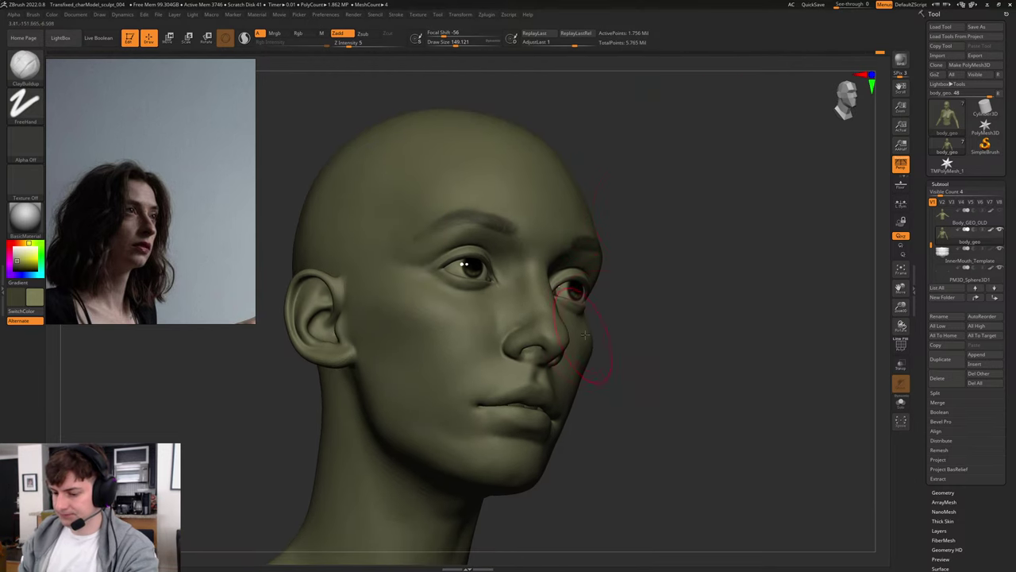
Step: Set the brush's draw size to about 140 and examine the facial proportions from three-quarter angles against the reference
key(s)
click(472, 187)
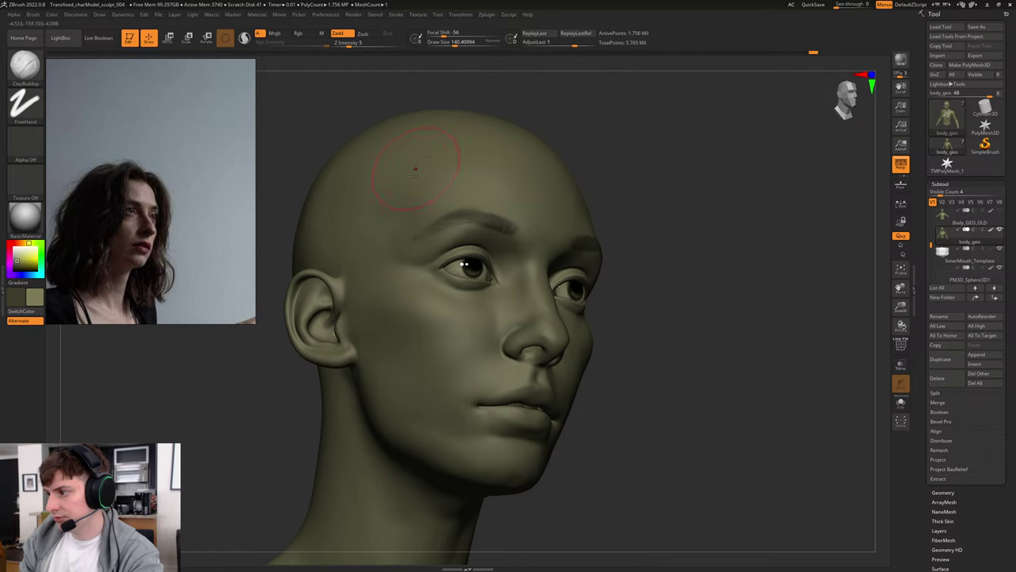
drag(798, 226, 783, 189)
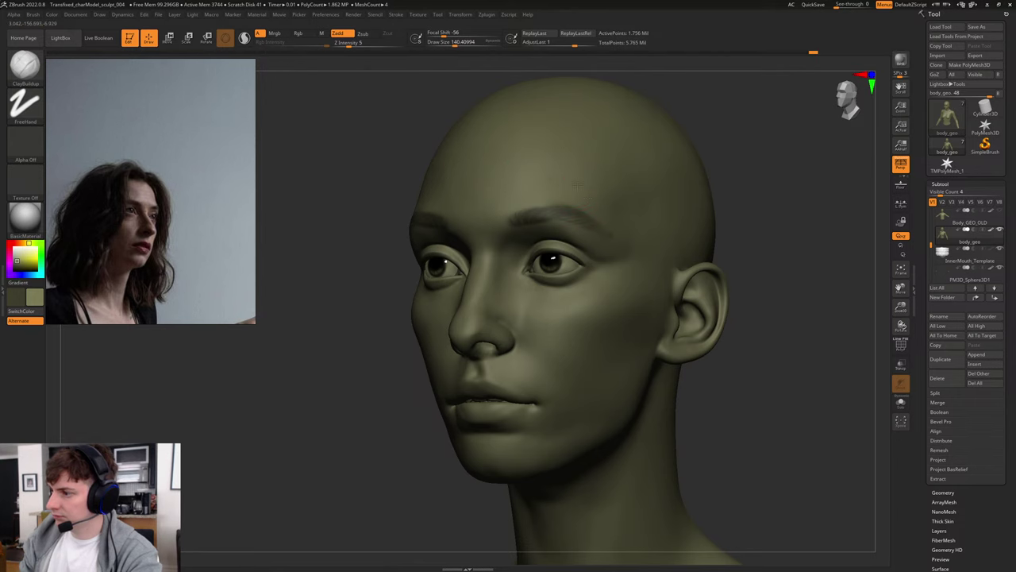
drag(770, 192, 755, 201)
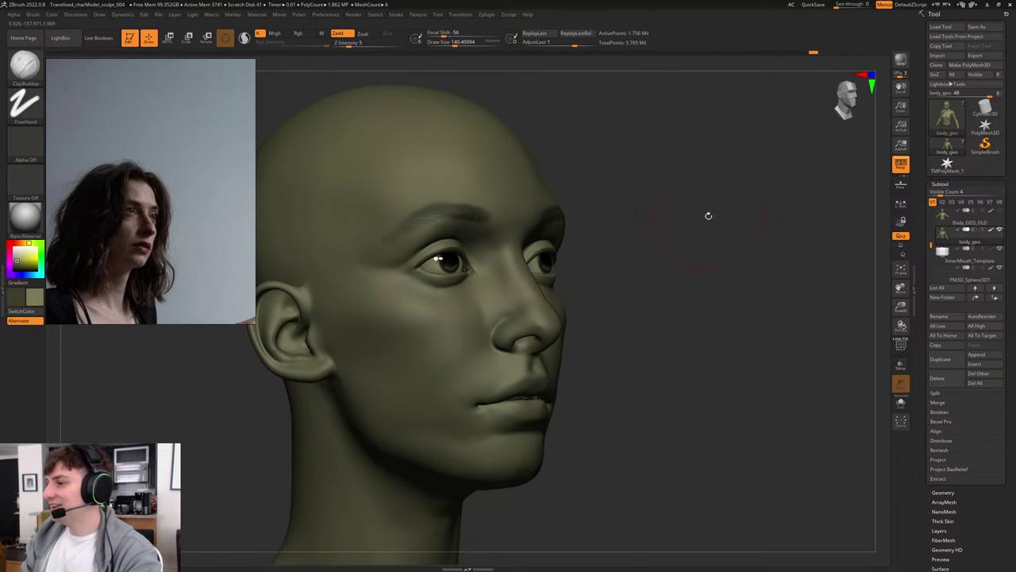
mouse_move(707, 218)
shift+mouse_down()
mouse_move(739, 213)
mouse_move(724, 212)
mouse_move(780, 235)
mouse_move(757, 230)
shift+mouse_up()
drag(734, 270, 739, 241)
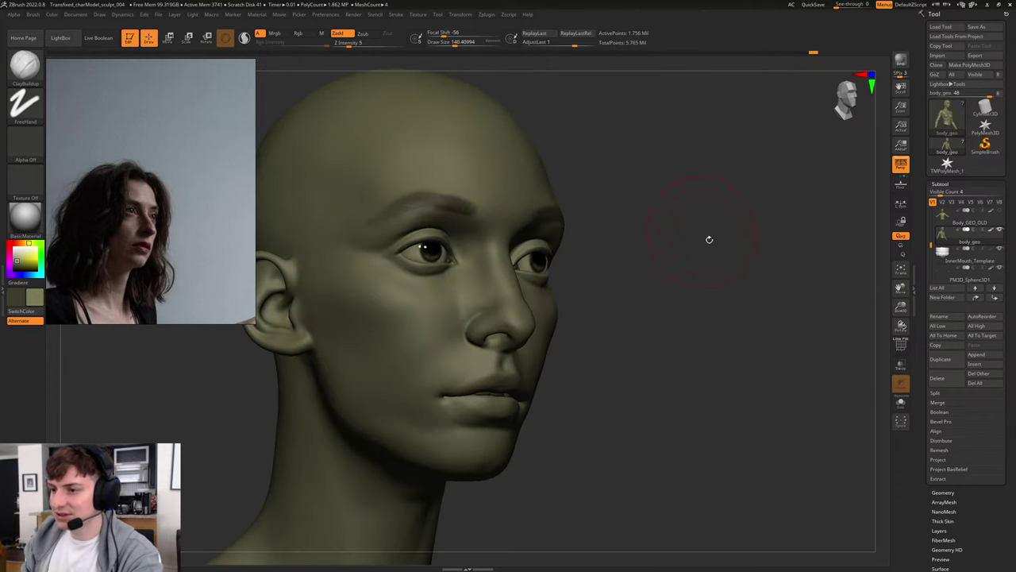
drag(680, 268, 734, 204)
mouse_move(703, 238)
alt+mouse_down()
mouse_move(728, 287)
mouse_move(699, 235)
mouse_move(689, 246)
mouse_move(733, 241)
mouse_move(712, 246)
mouse_move(726, 246)
mouse_move(724, 273)
alt+mouse_up()
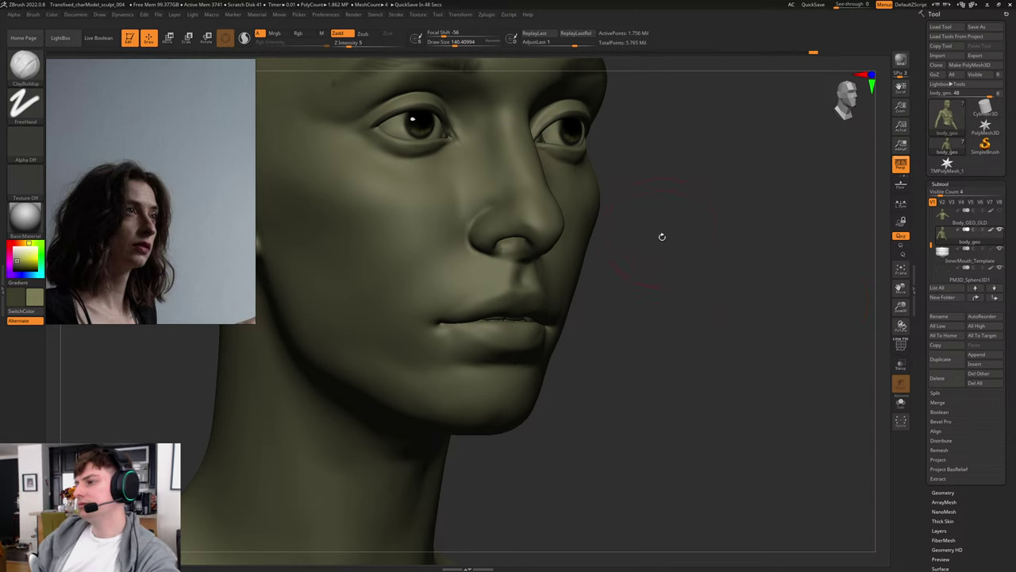
drag(688, 311, 699, 338)
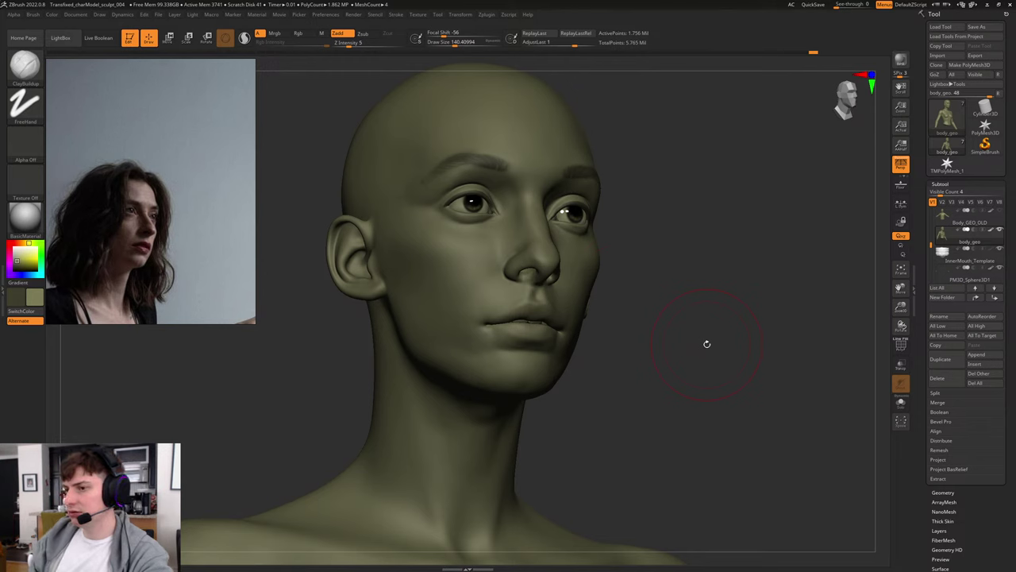
Step: Sculpt the side of the chin below the mouth corner with the ClayBuildup brush, reducing the draw size to about 97
mouse_move(679, 360)
alt+mouse_down()
mouse_move(665, 374)
mouse_move(658, 302)
alt+mouse_up()
key(b)
key(c)
key(b)
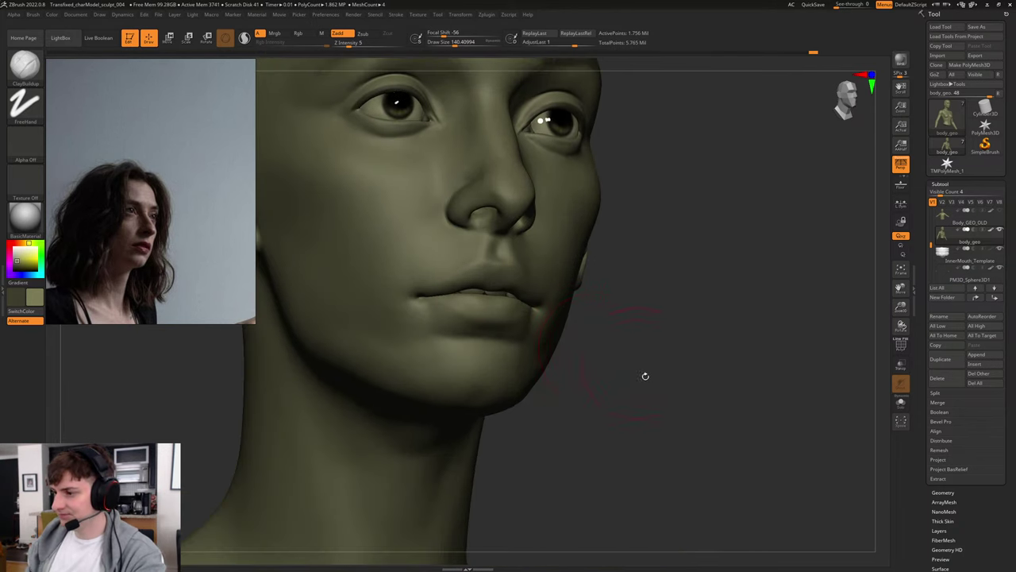
drag(646, 377, 621, 338)
key([)
key([)
key([)
key([)
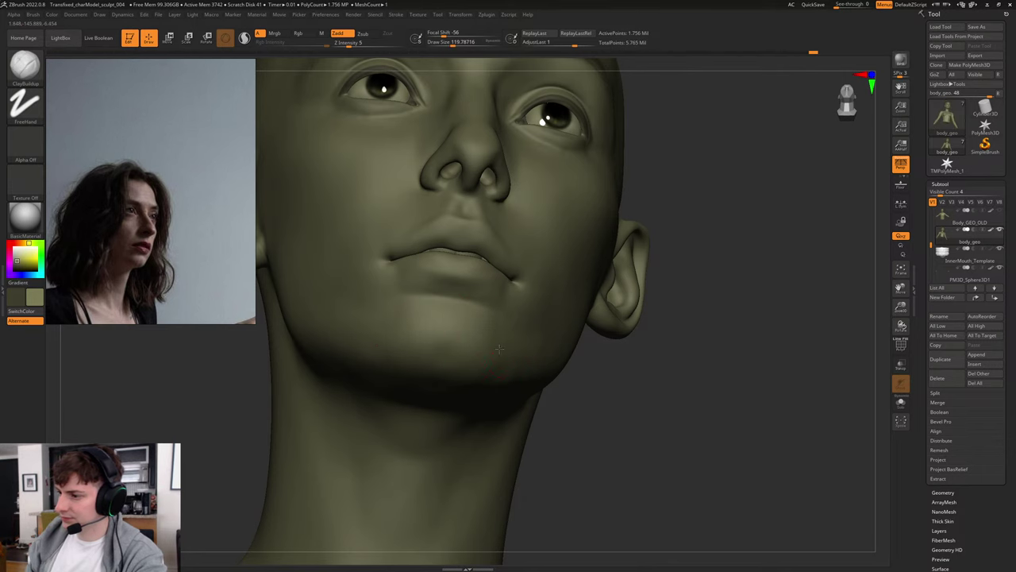
drag(682, 398, 551, 342)
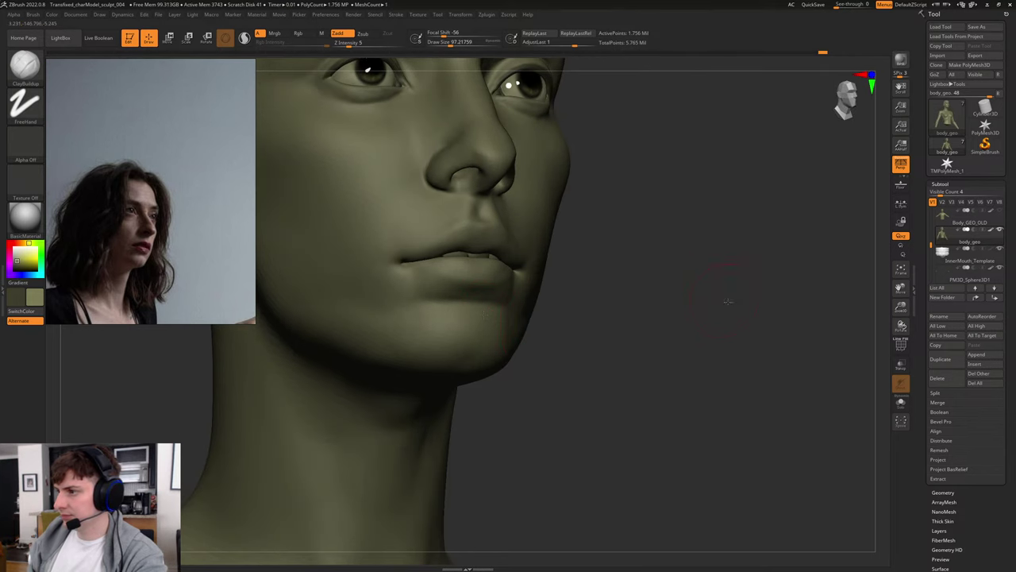
mouse_move(728, 301)
alt+mouse_down()
mouse_move(658, 259)
mouse_move(677, 282)
alt+mouse_up()
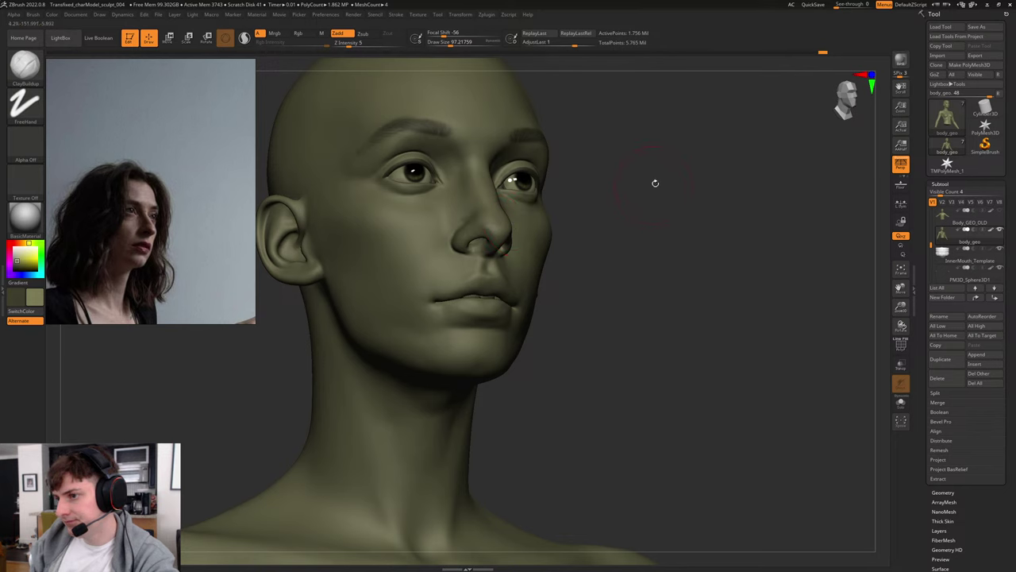
Step: Bring up the front-facing portrait with the dark background on the reference board and compare the cheek and jaw with it
drag(655, 181, 677, 260)
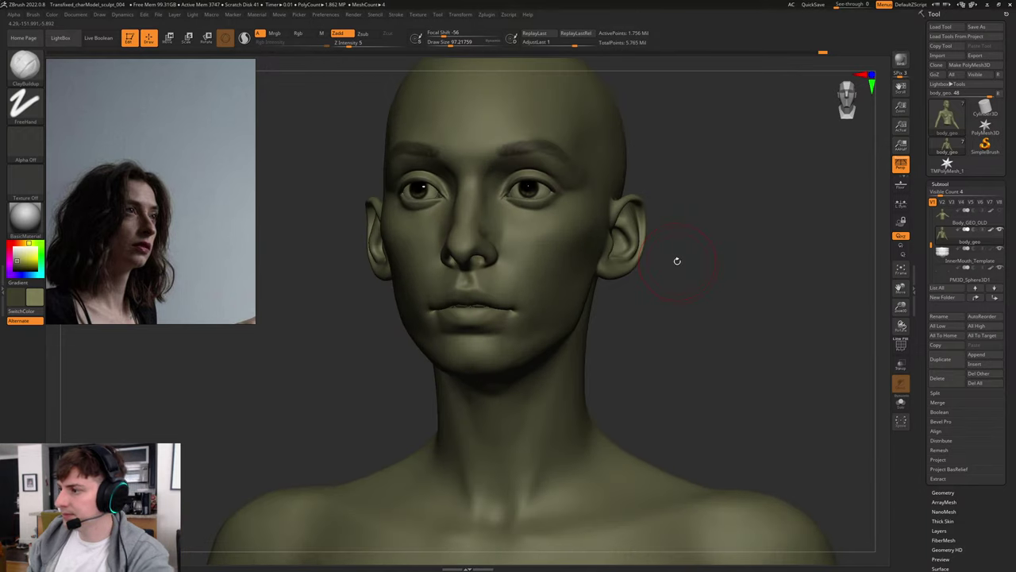
scroll(144, 202, down, 6)
middle_drag(200, 220, 96, 236)
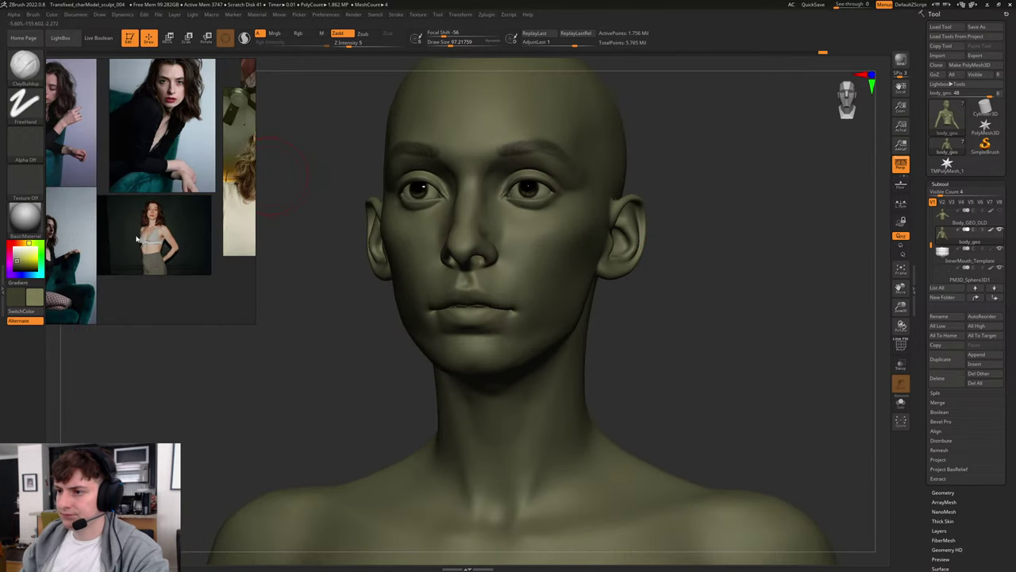
scroll(151, 212, up, 6)
scroll(152, 212, up, 3)
drag(675, 275, 573, 314)
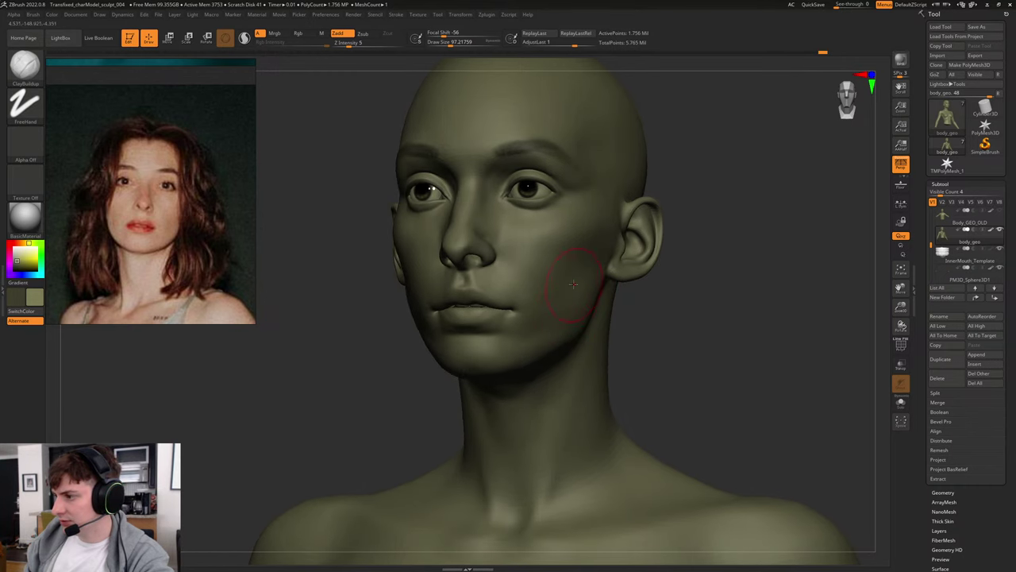
Step: Examine the cheek and jaw from three-quarter and front views, and bring up the close-up headband portrait on the reference board
mouse_move(613, 328)
mouse_down()
mouse_move(691, 318)
mouse_move(608, 318)
mouse_up()
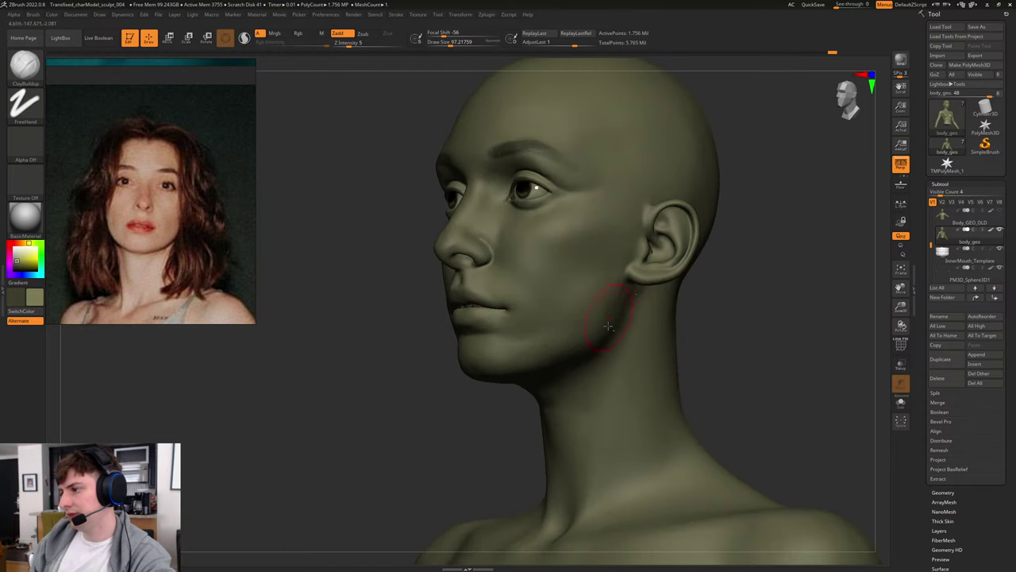
drag(713, 283, 635, 290)
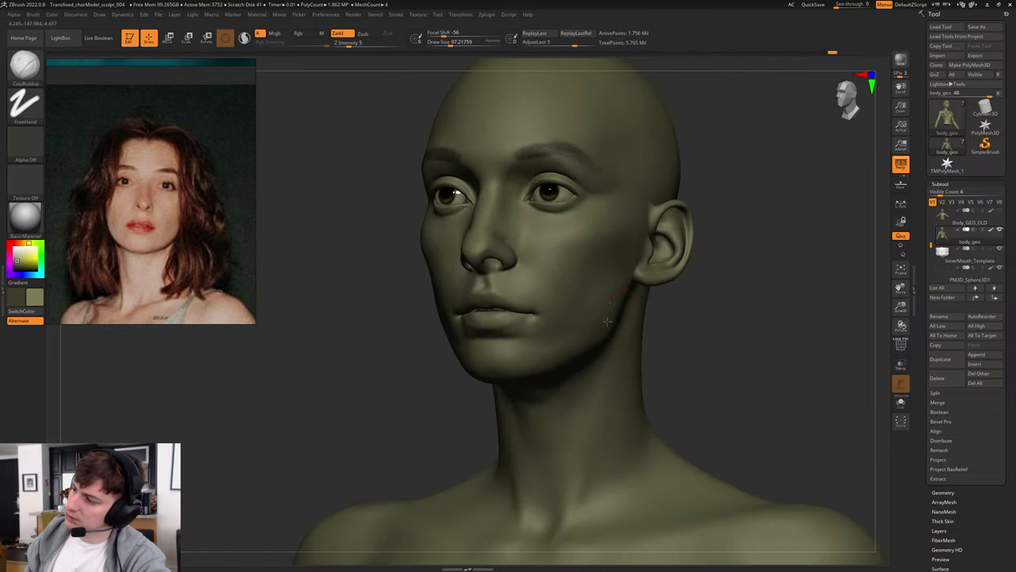
drag(712, 261, 775, 300)
alt+drag(780, 257, 695, 289)
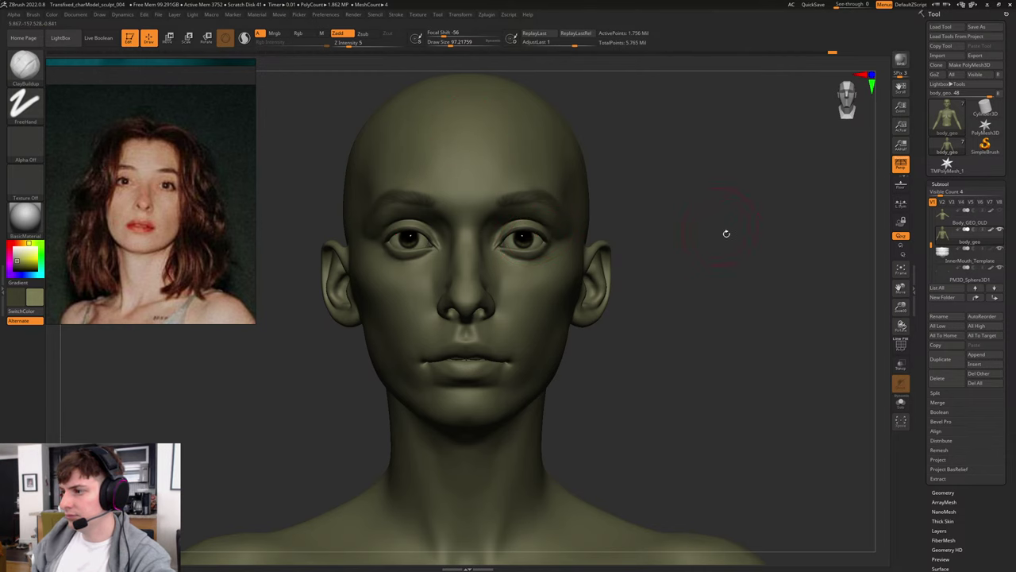
mouse_move(723, 229)
mouse_down()
mouse_move(733, 234)
mouse_move(709, 227)
mouse_move(716, 238)
mouse_up()
scroll(162, 223, down, 10)
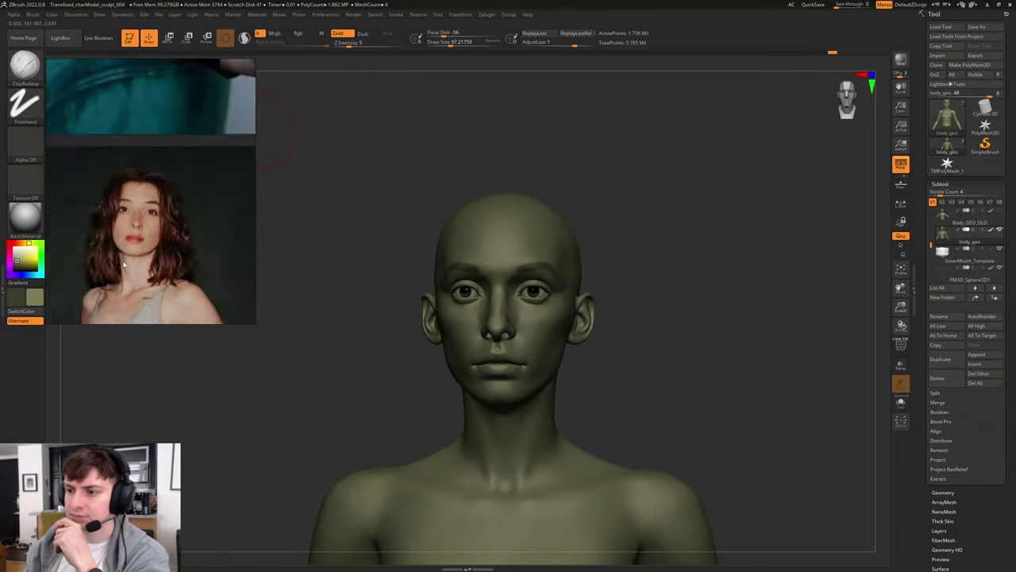
scroll(226, 183, up, 3)
scroll(227, 184, up, 5)
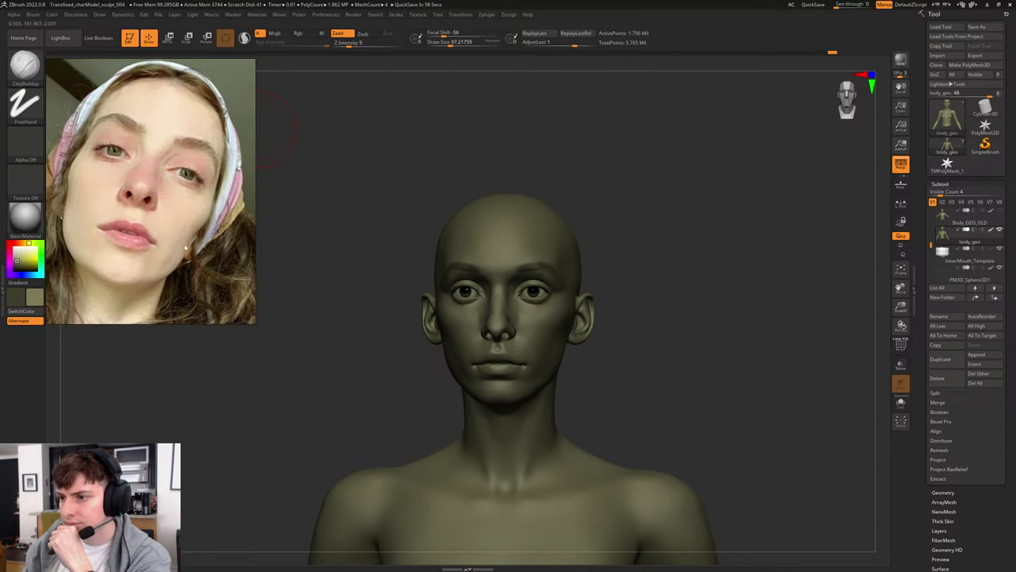
Step: Step back through the recent face edits in the undo history and check the mouth and chin up close
mouse_move(647, 365)
mouse_down()
mouse_move(656, 362)
mouse_move(635, 377)
mouse_up()
key(ctrl+z)
key(ctrl+z)
key(ctrl+z)
key(ctrl+z)
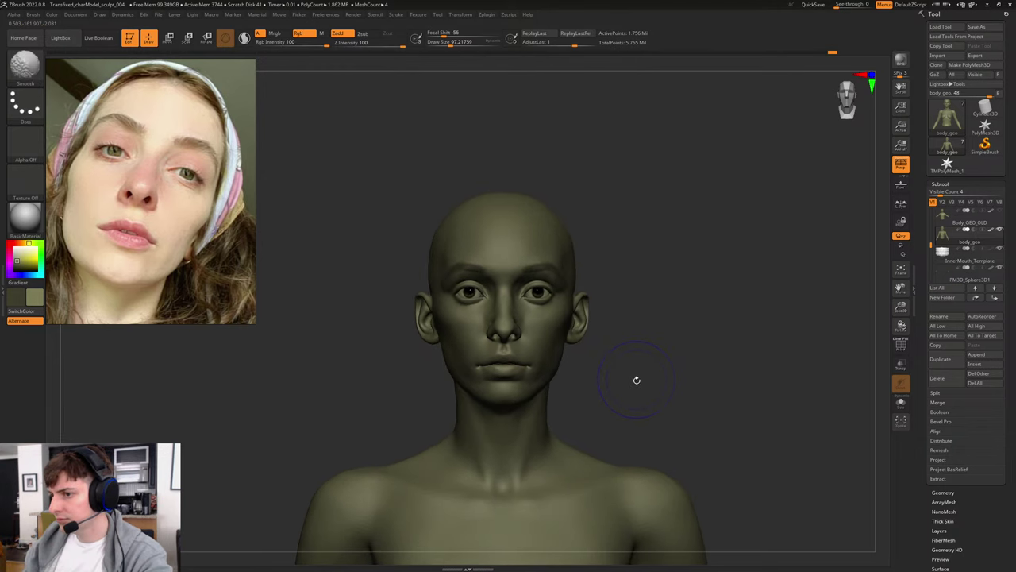
mouse_move(612, 271)
alt+mouse_down()
mouse_move(760, 294)
mouse_move(764, 334)
mouse_move(711, 329)
mouse_move(756, 347)
alt+mouse_up()
key(ctrl+z)
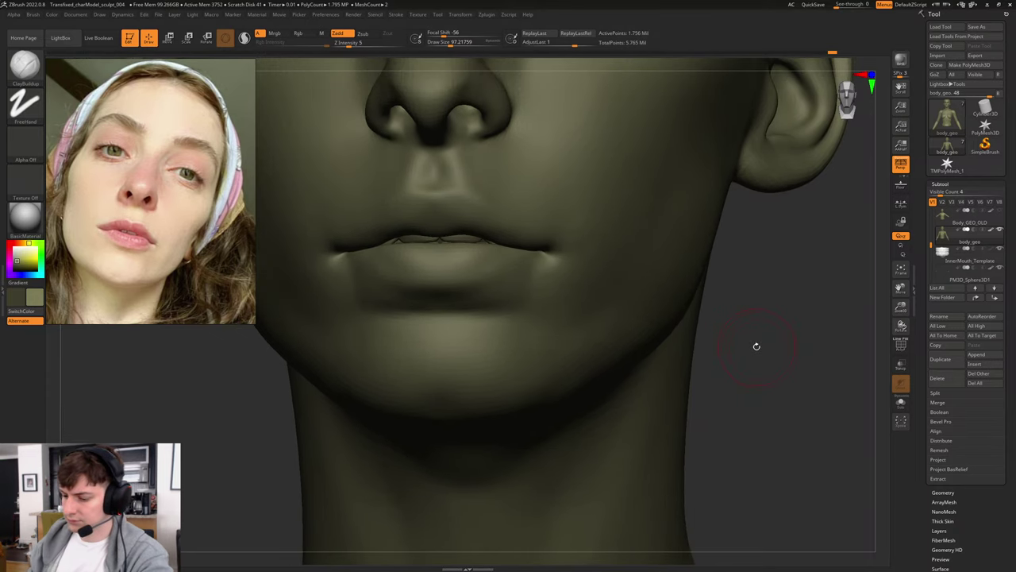
Step: Ready the Move brush at a draw size of about 80 and inspect the lips and mouth corners from a three-quarter angle
key(b)
key(m)
key(v)
key(bracketleft)
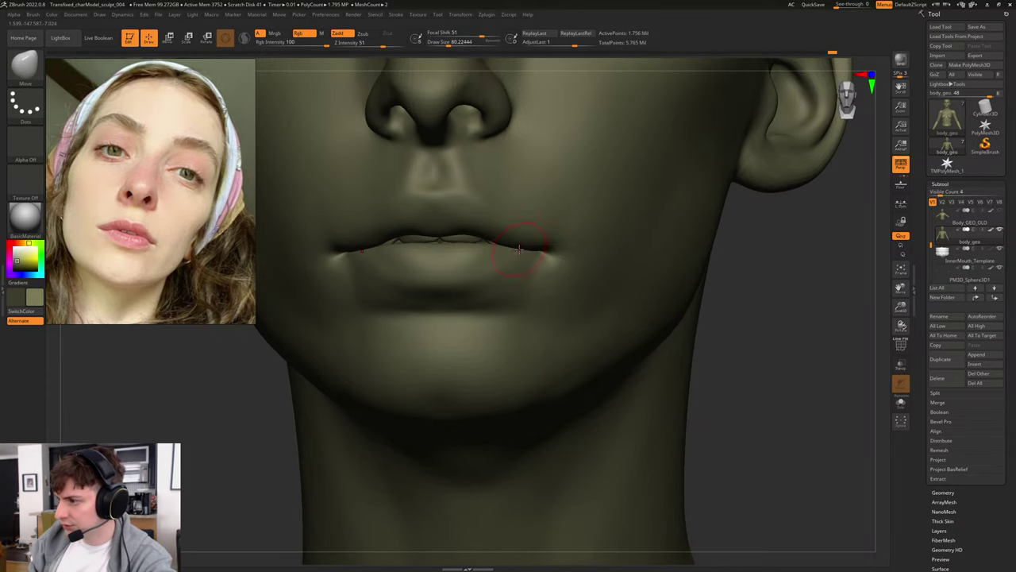
mouse_move(730, 304)
mouse_down()
mouse_move(763, 310)
mouse_move(705, 263)
mouse_move(722, 317)
mouse_move(750, 300)
mouse_move(742, 295)
mouse_move(813, 317)
mouse_move(803, 317)
mouse_up()
key(shift+f)
key(shift+f)
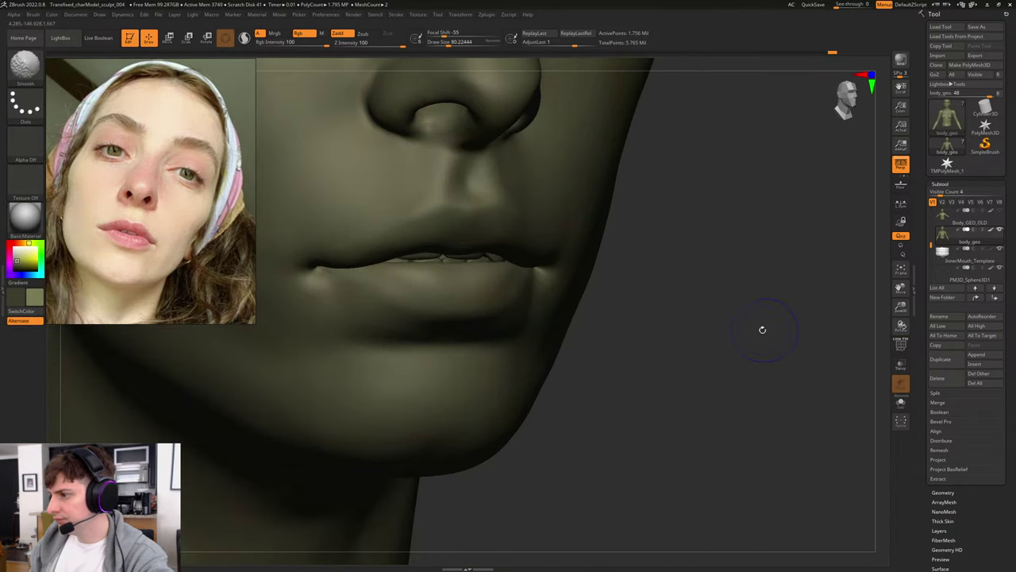
Step: Switch to the Inflat brush at a draw size of about 338 and show the low-subdivision wireframe inside the mouth corner
mouse_move(719, 324)
mouse_down()
mouse_move(746, 316)
mouse_move(732, 306)
mouse_move(755, 358)
mouse_move(626, 342)
mouse_move(633, 331)
mouse_move(624, 333)
mouse_move(659, 332)
mouse_move(667, 304)
mouse_move(714, 290)
mouse_move(725, 312)
mouse_up()
key(b)
key(i)
key(n)
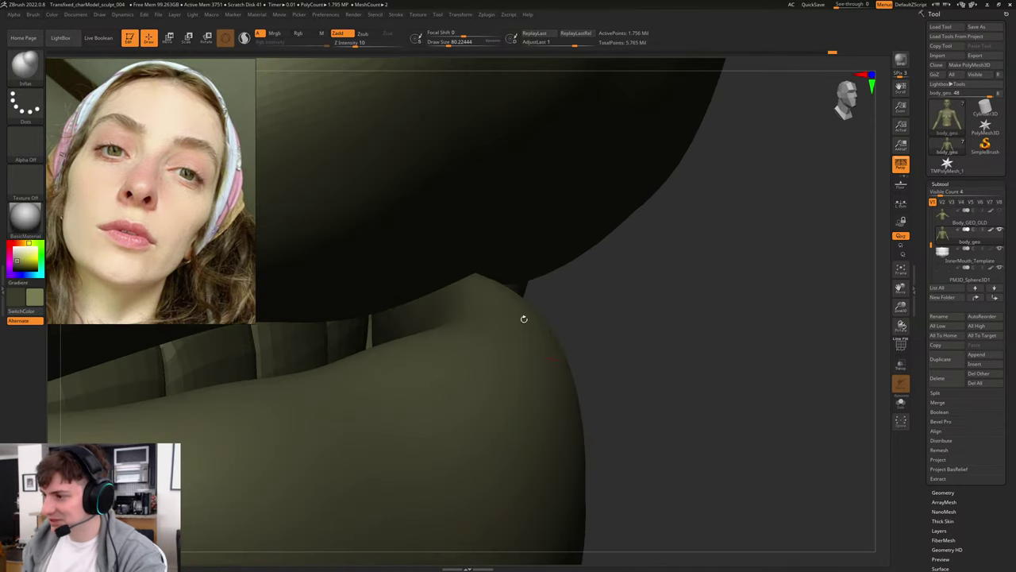
key(s)
drag(432, 299, 446, 300)
key(shift+f)
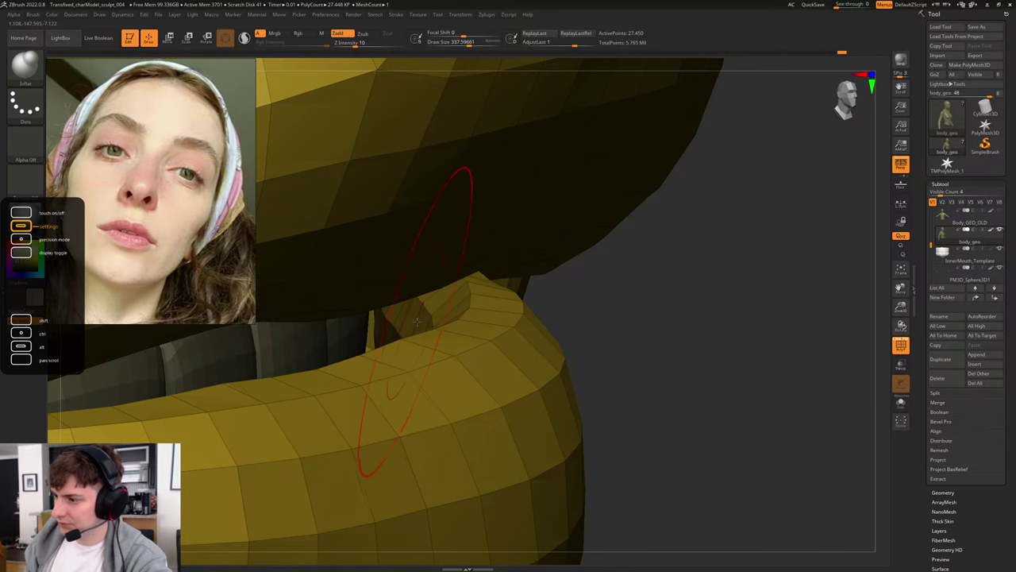
drag(609, 300, 652, 298)
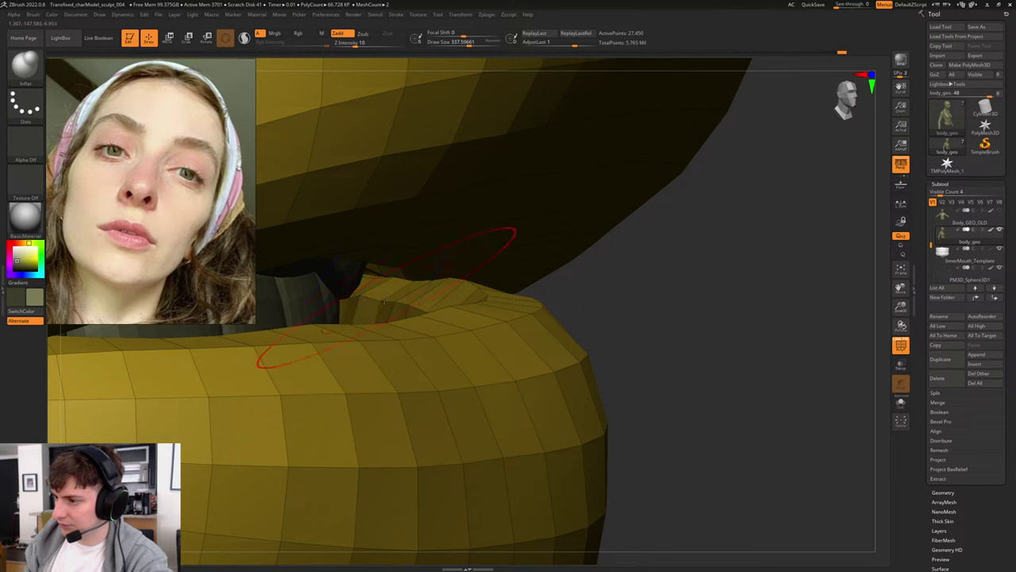
Step: Inflate the inner mouth wall beside the teeth, using draw sizes of about 116 and 251
key(bracketleft)
key(bracketleft)
key(bracketleft)
key(bracketleft)
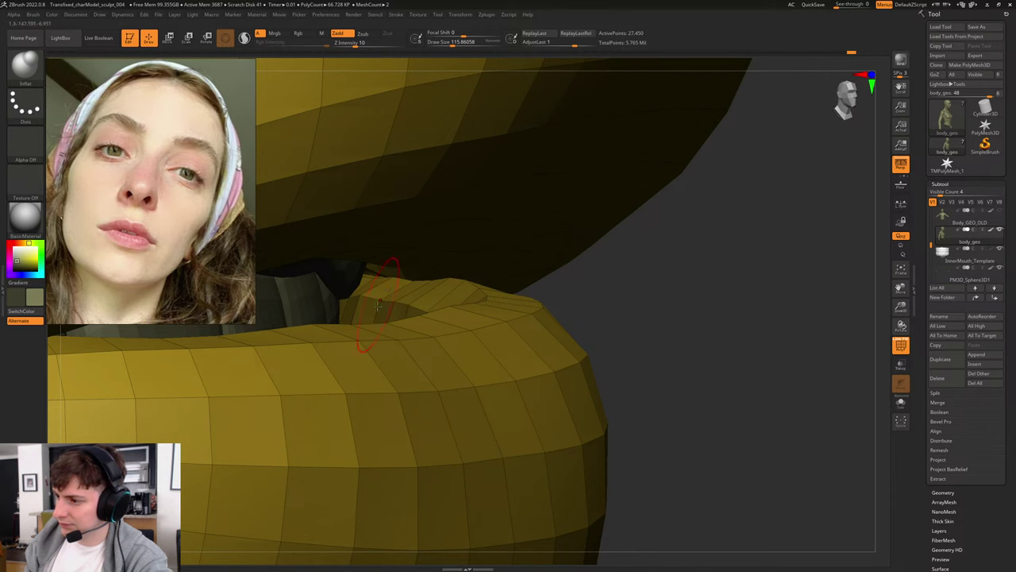
mouse_move(660, 310)
mouse_down()
mouse_move(767, 347)
mouse_move(637, 311)
mouse_move(663, 321)
mouse_move(680, 297)
mouse_move(660, 283)
mouse_move(683, 315)
mouse_move(704, 220)
mouse_move(651, 343)
mouse_move(662, 326)
mouse_up()
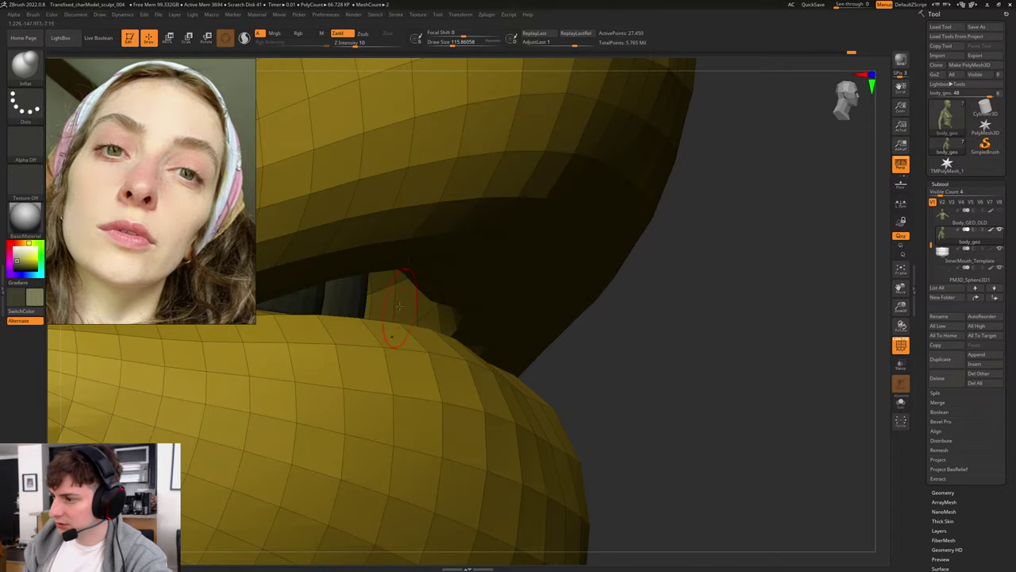
key(bracketright)
key(bracketright)
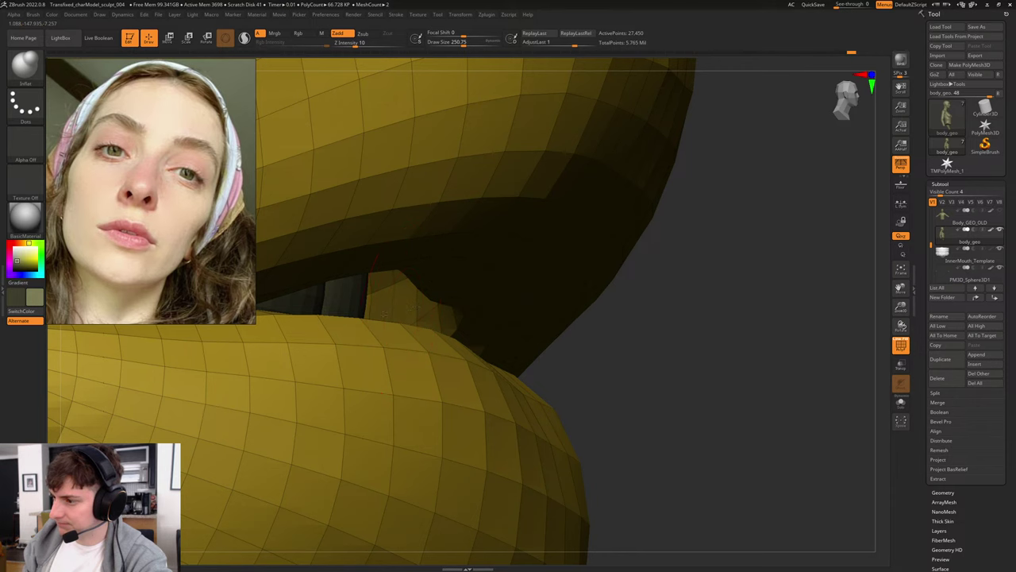
Step: Hide the wireframe, restore the body mesh to its high subdivision level and check the whole face from the front
mouse_move(661, 319)
mouse_down()
mouse_move(648, 324)
mouse_move(740, 367)
mouse_up()
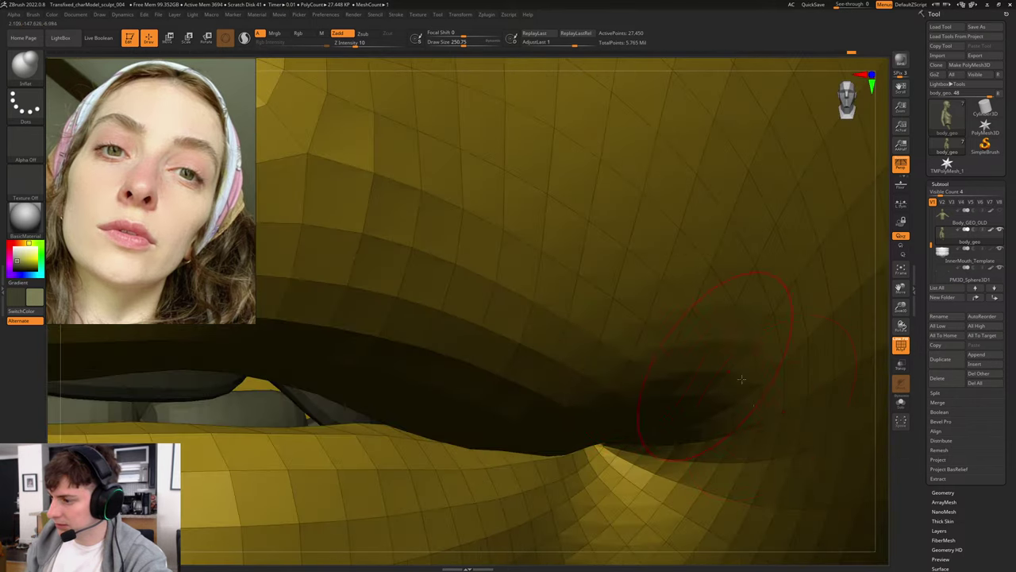
key(f)
alt+drag(712, 289, 718, 424)
key(shift+f)
key(d)
key(d)
key(d)
key(d)
scroll(719, 314, down, 3)
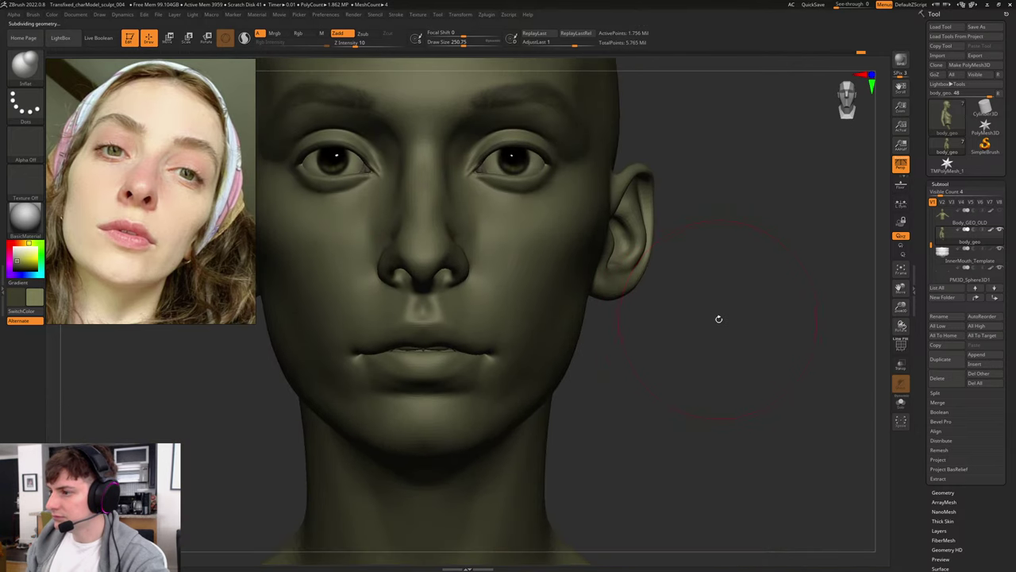
mouse_move(717, 317)
mouse_down()
mouse_move(726, 297)
mouse_move(735, 311)
mouse_up()
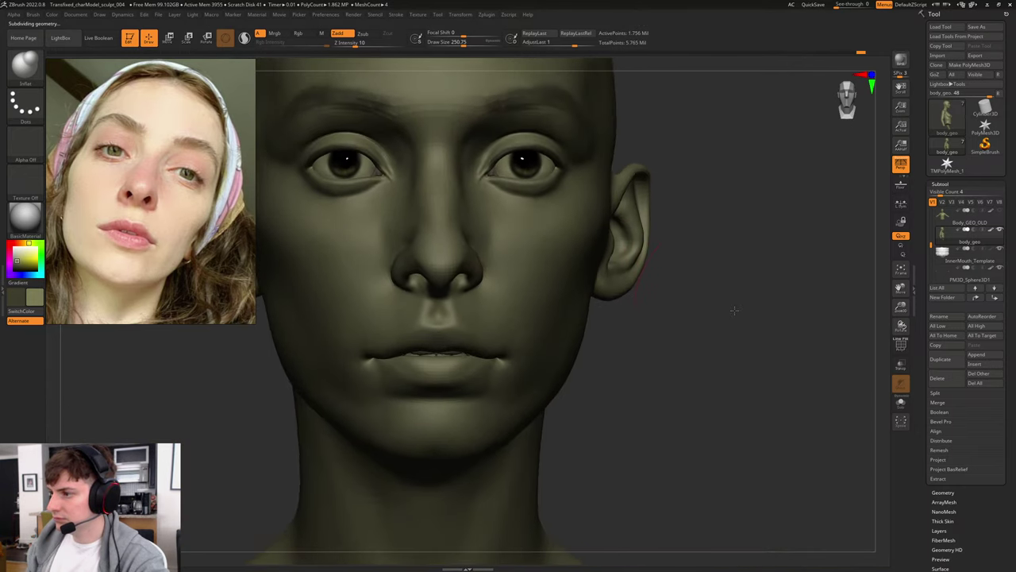
key(shift)
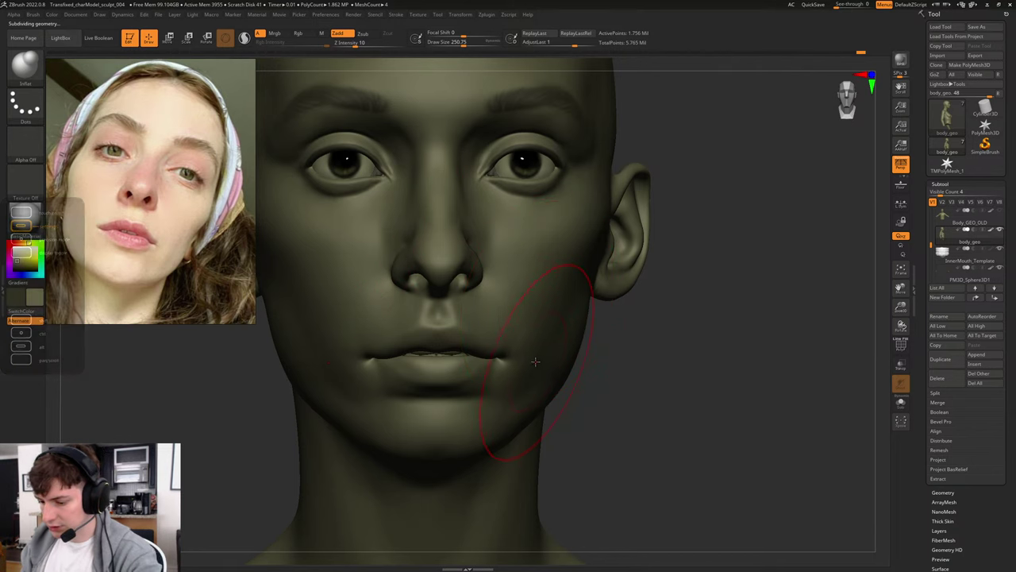
Step: Adjust the cheeks beside the nose wings with the Move brush, reducing its draw size to about 56
key(b)
key(m)
key(v)
key(s)
drag(376, 260, 362, 257)
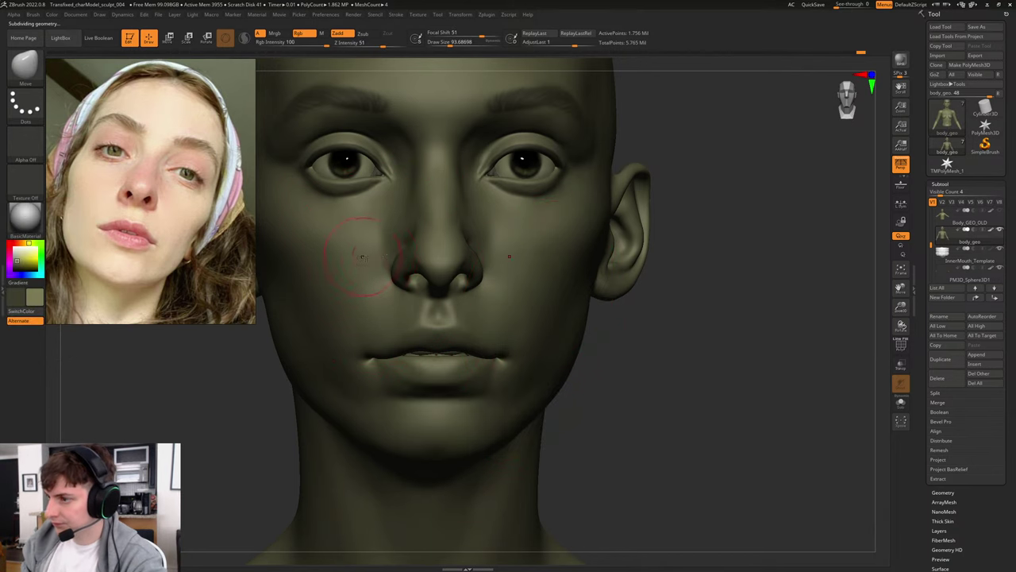
key(bracketleft)
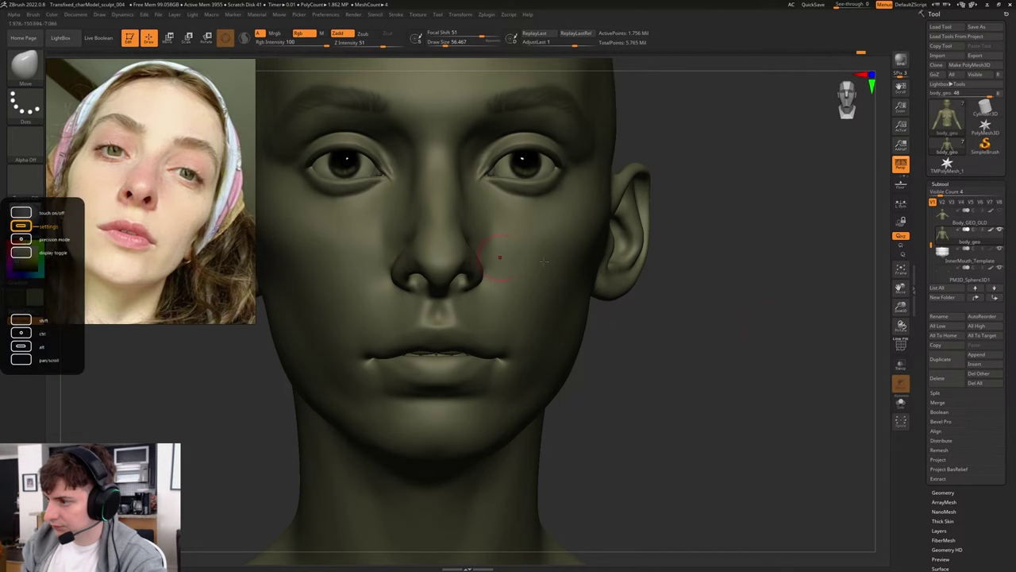
mouse_move(774, 328)
mouse_down()
mouse_move(783, 340)
mouse_move(764, 336)
mouse_move(798, 347)
mouse_move(664, 290)
mouse_move(693, 313)
mouse_move(696, 331)
mouse_up()
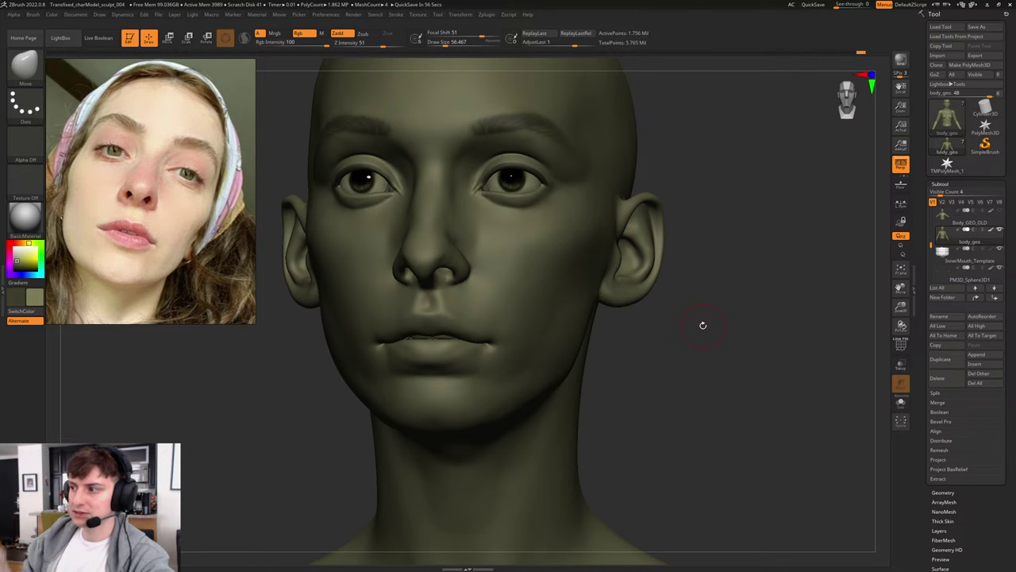
Step: Sculpt the area beneath the lower lip with the ClayBuildup brush, reducing its draw size to about 59
shift+drag(672, 348, 731, 360)
mouse_move(757, 394)
alt+mouse_down()
mouse_move(725, 328)
mouse_move(741, 350)
mouse_move(743, 385)
alt+mouse_up()
key(b)
key(c)
key(b)
key(s)
drag(486, 333, 494, 333)
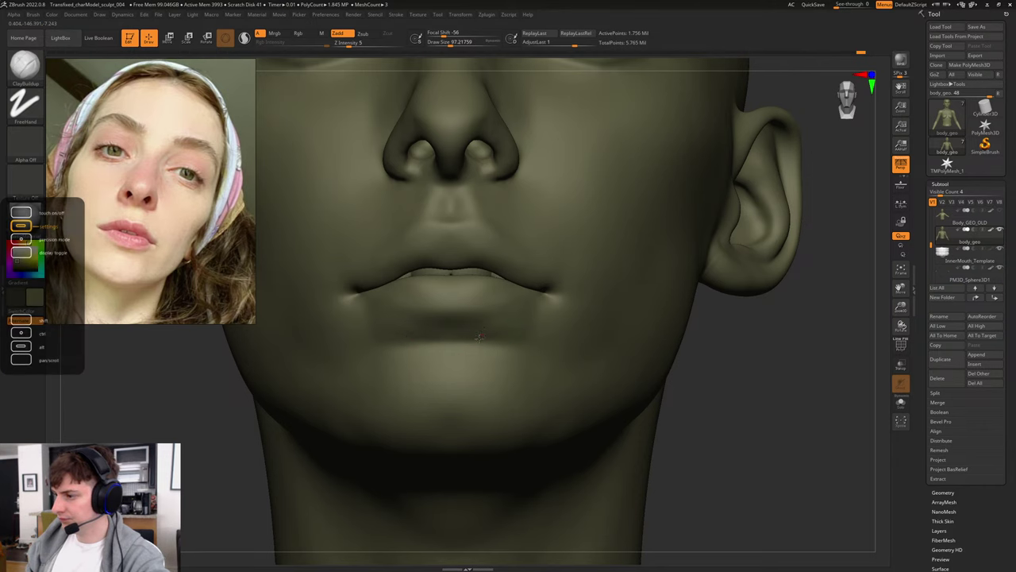
key(bracketleft)
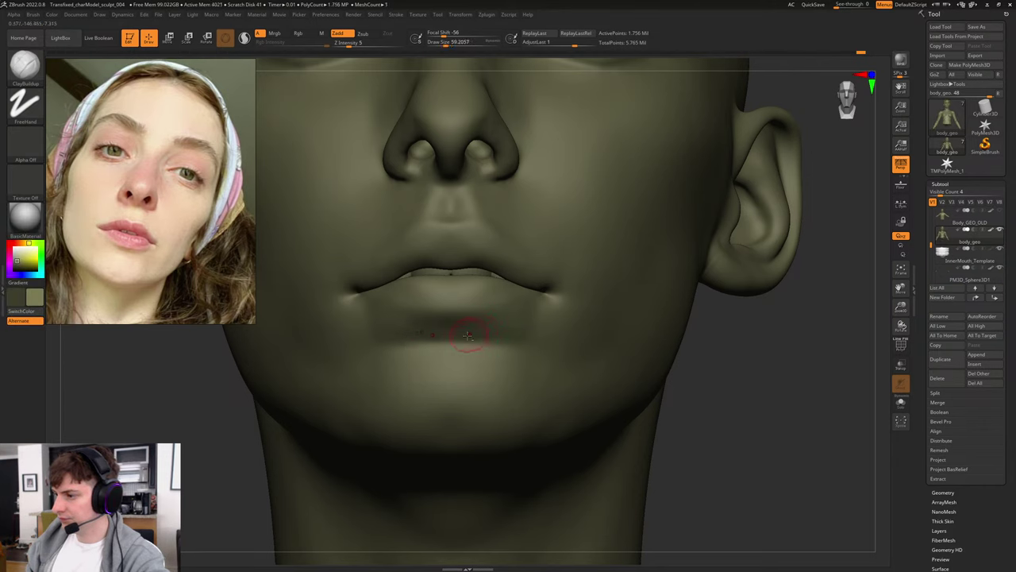
Step: Frame the eye and cheek up close and select the DamStandard brush
alt+drag(782, 340, 634, 309)
drag(721, 333, 715, 365)
key(b)
key(d)
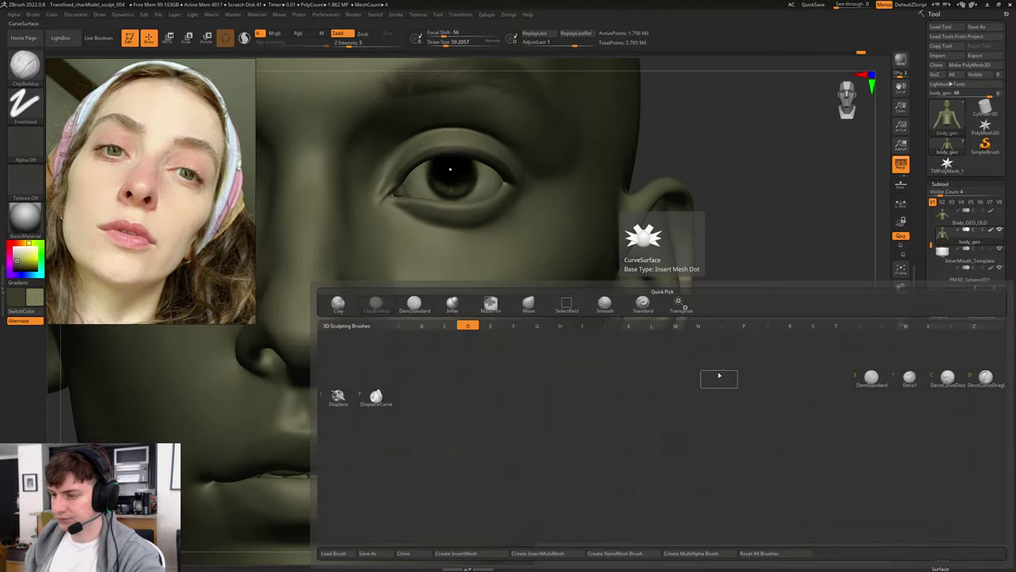
key(s)
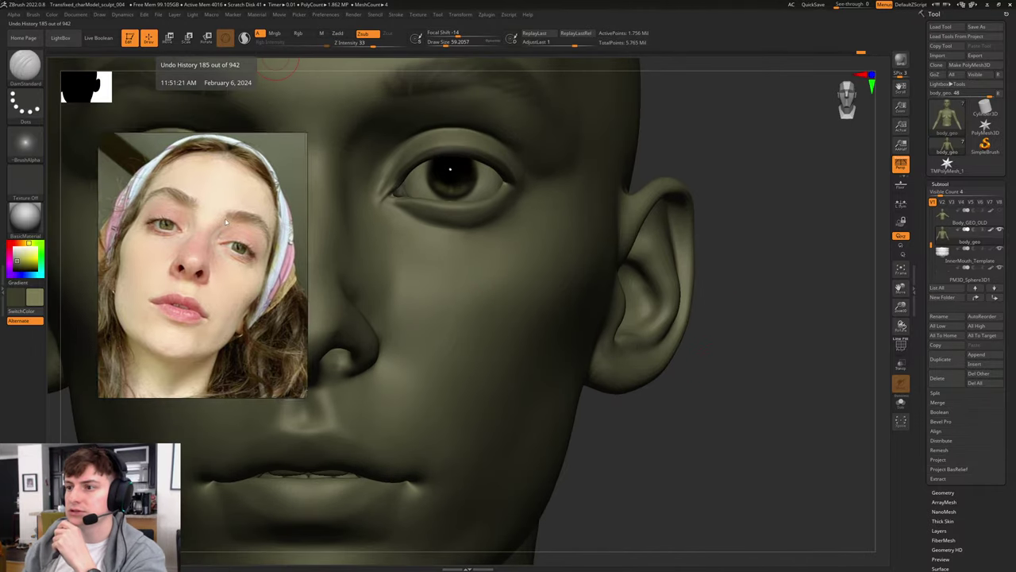
Step: Open the DamStandard brush's modifiers to look through them, and reposition the reference portrait beside the face
click(100, 17)
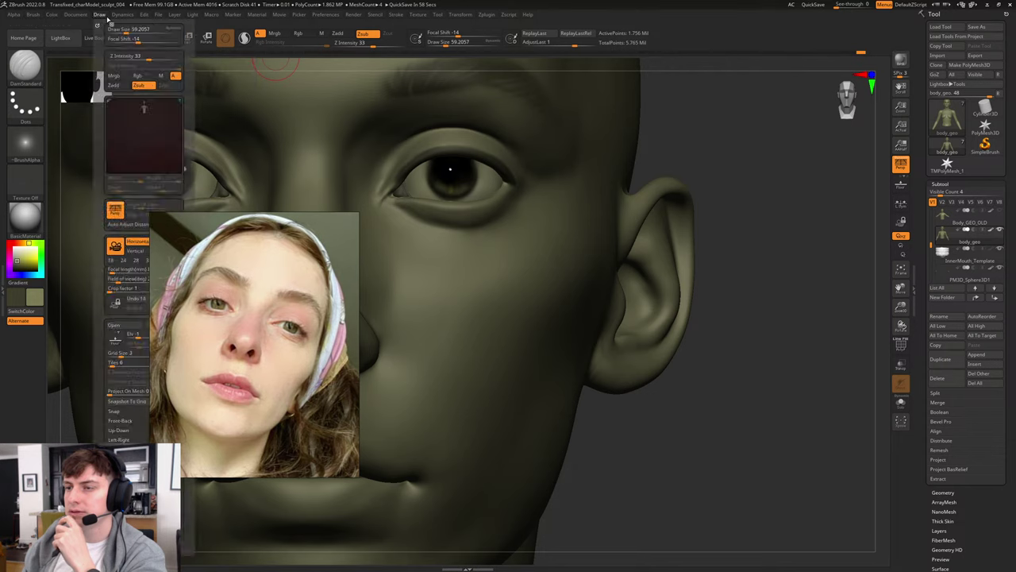
mouse_move(42, 16)
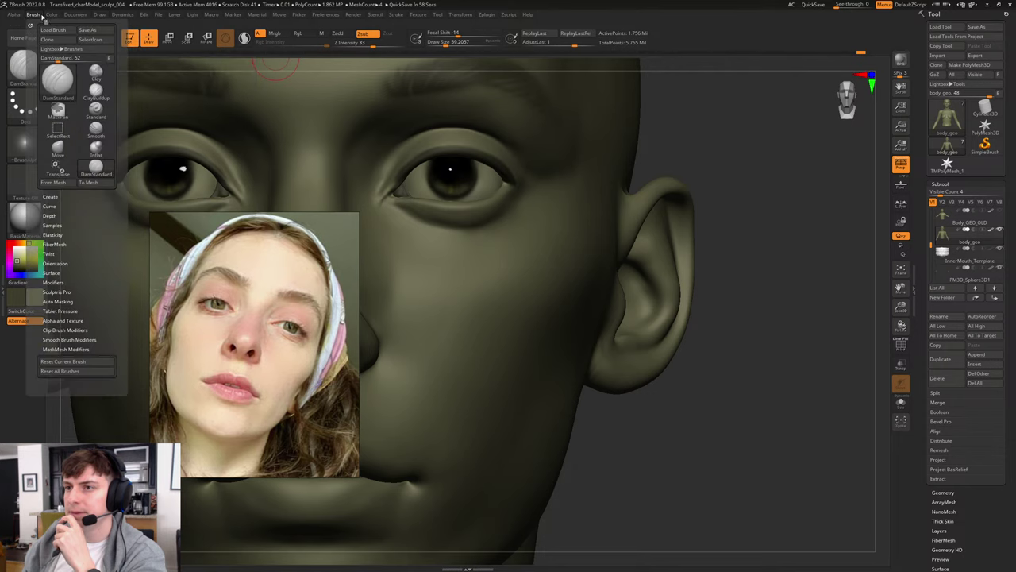
click(53, 282)
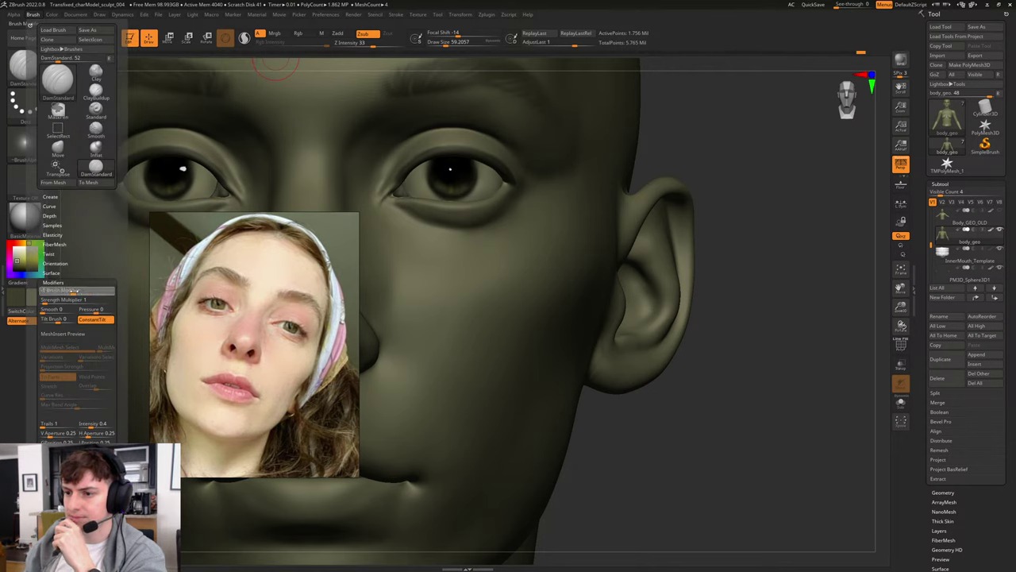
drag(229, 279, 127, 127)
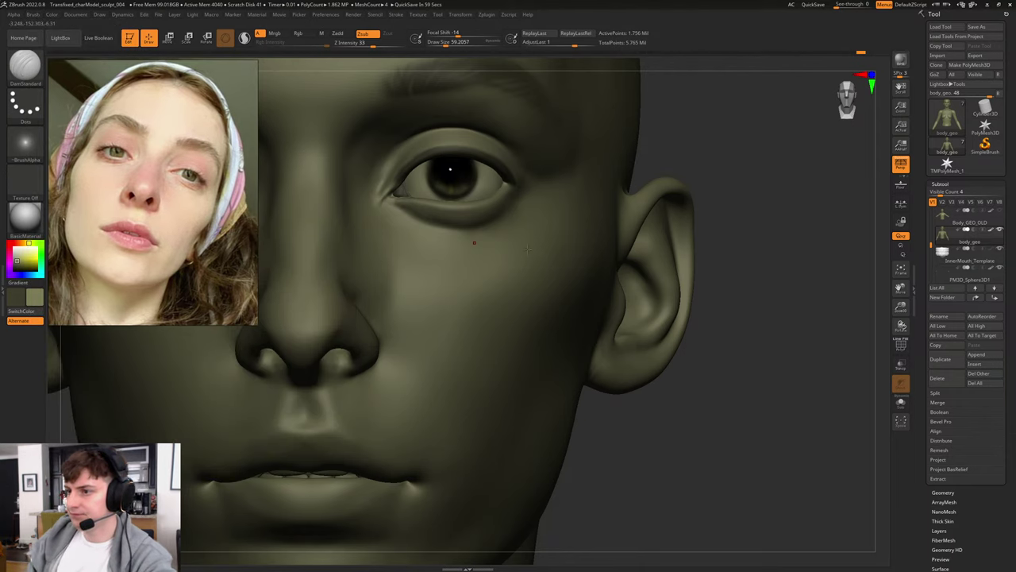
Step: Define the crease under the lower eyelid with the DamStandard brush at a draw size of about 23, and check the eye from several angles
drag(770, 262, 767, 262)
key(bracketleft)
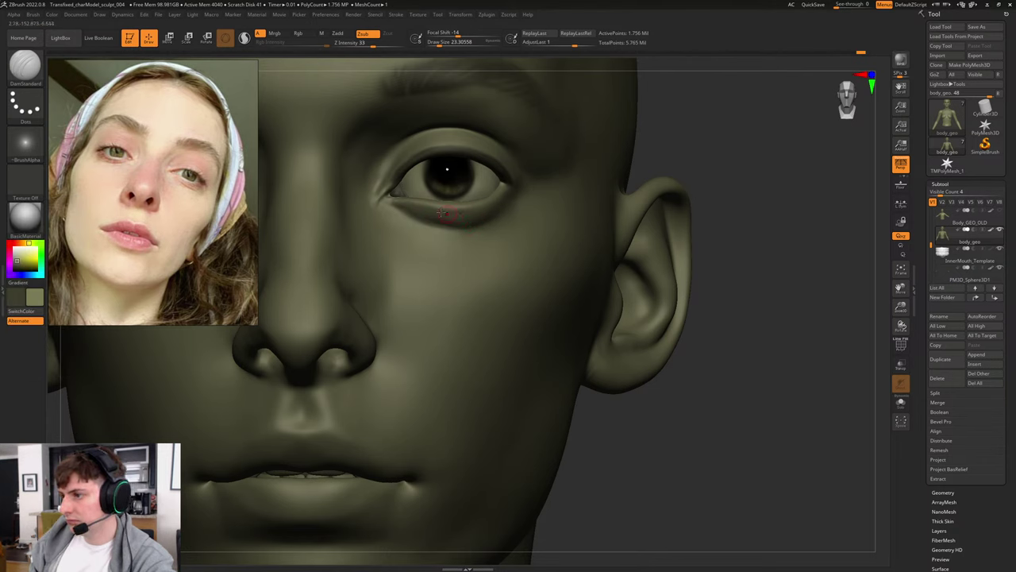
key(shift)
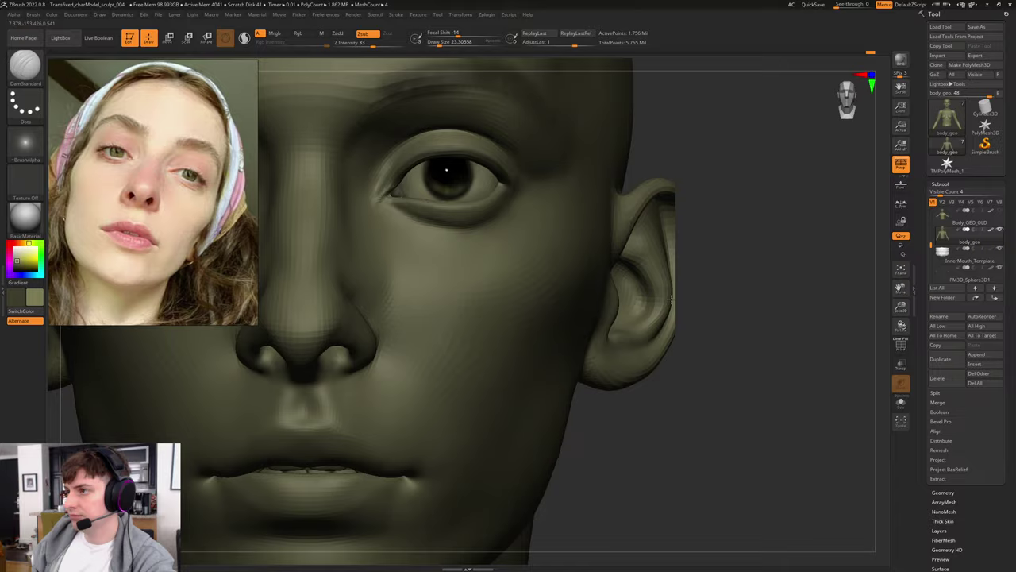
ctrl+right_drag(671, 299, 771, 472)
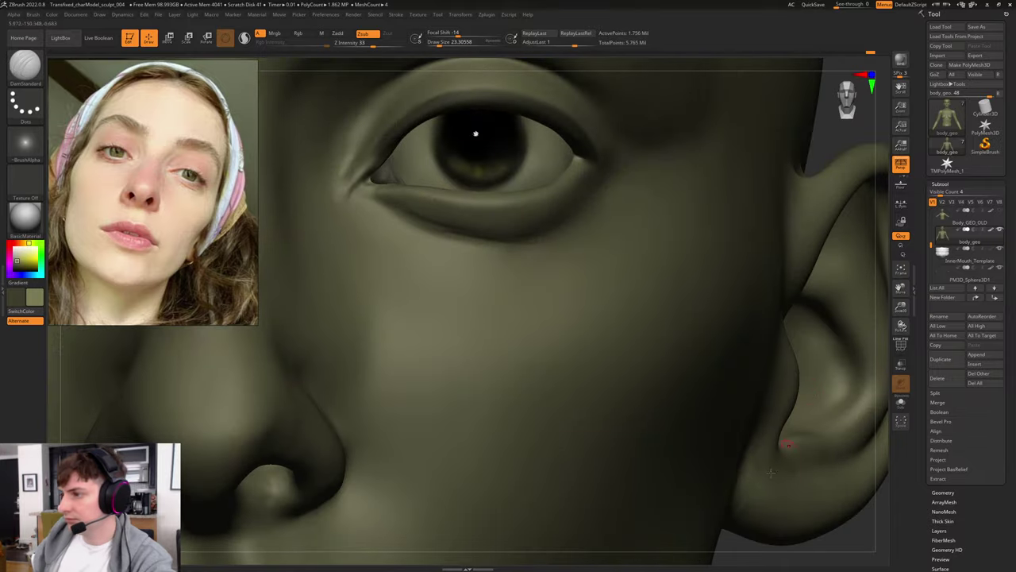
right_drag(807, 524, 806, 206)
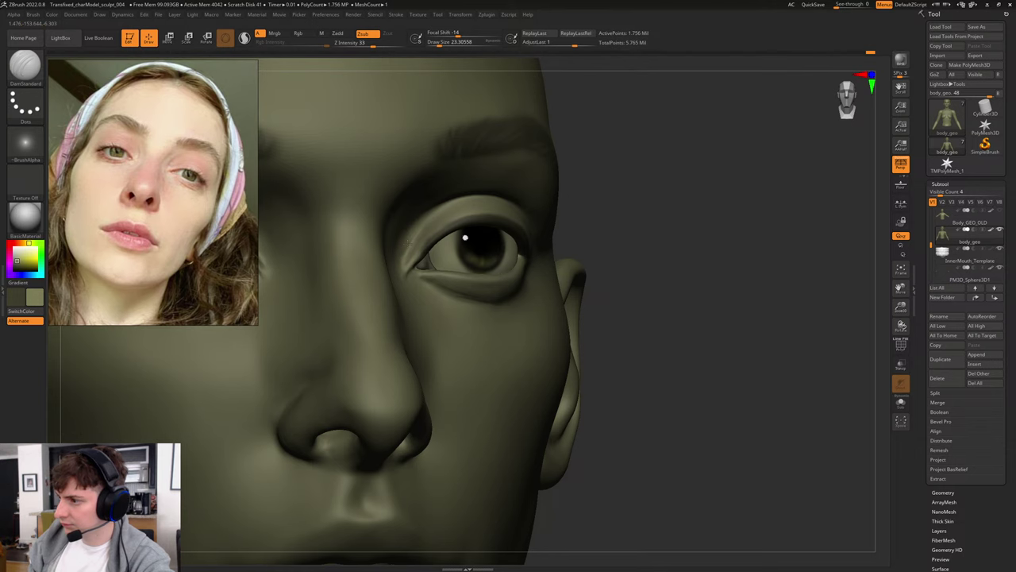
shift+drag(738, 199, 691, 204)
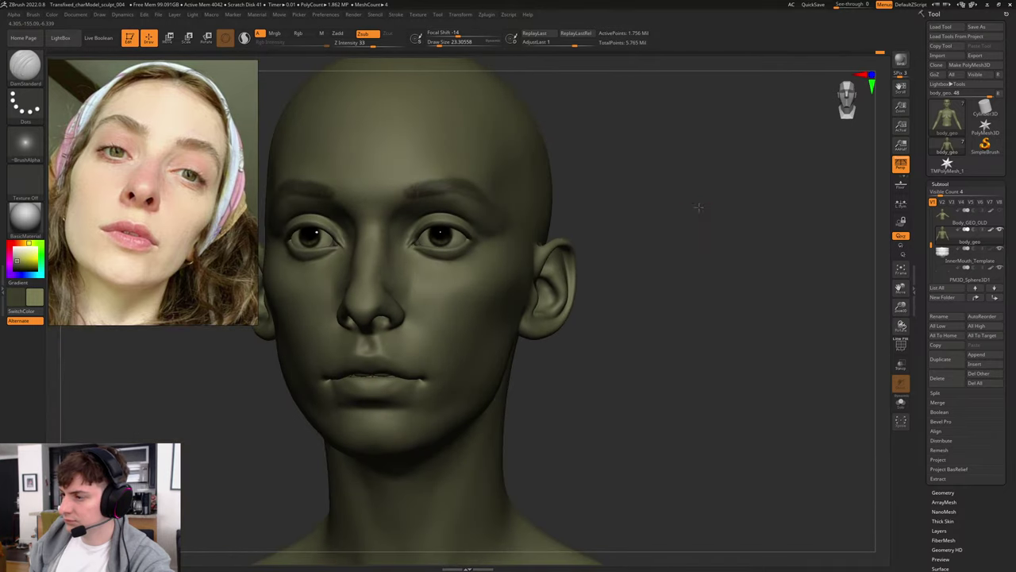
Step: Examine the face and shoulders from several angles, finishing with a close front view of the eye
ctrl+right_drag(705, 210, 494, 196)
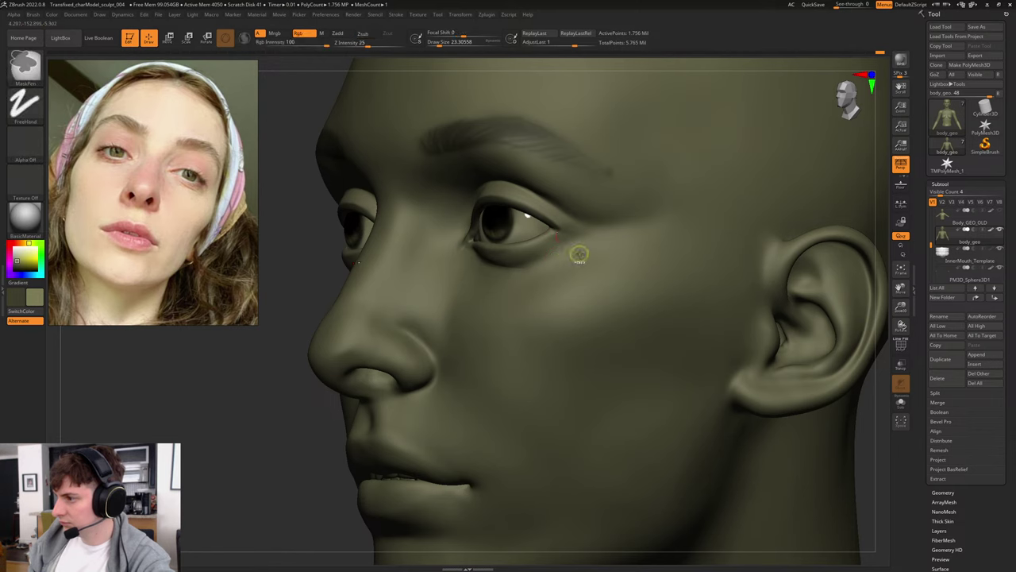
right_drag(545, 251, 730, 281)
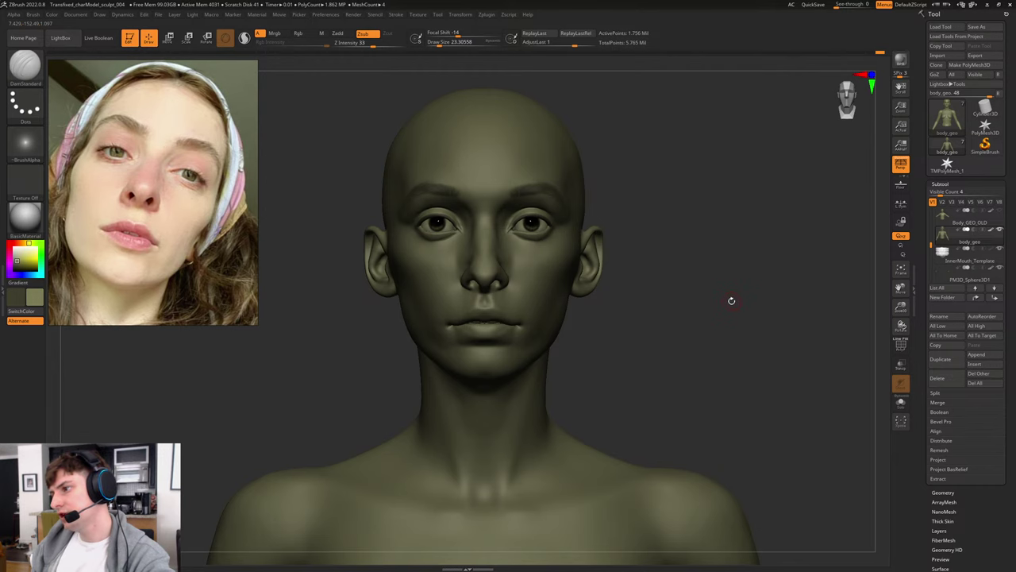
mouse_move(730, 300)
right_down()
mouse_move(726, 331)
mouse_move(736, 297)
right_up()
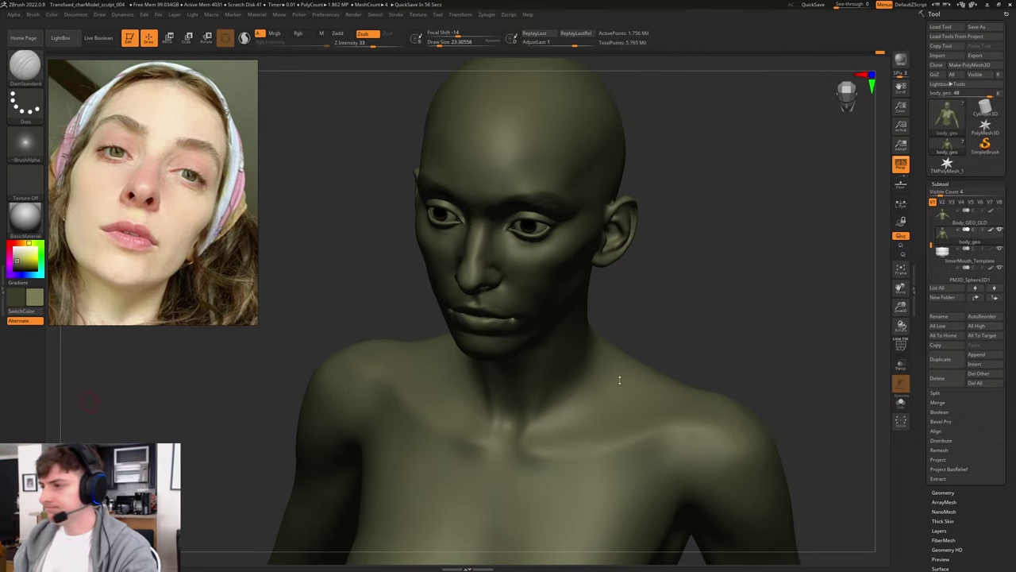
shift+drag(742, 267, 832, 402)
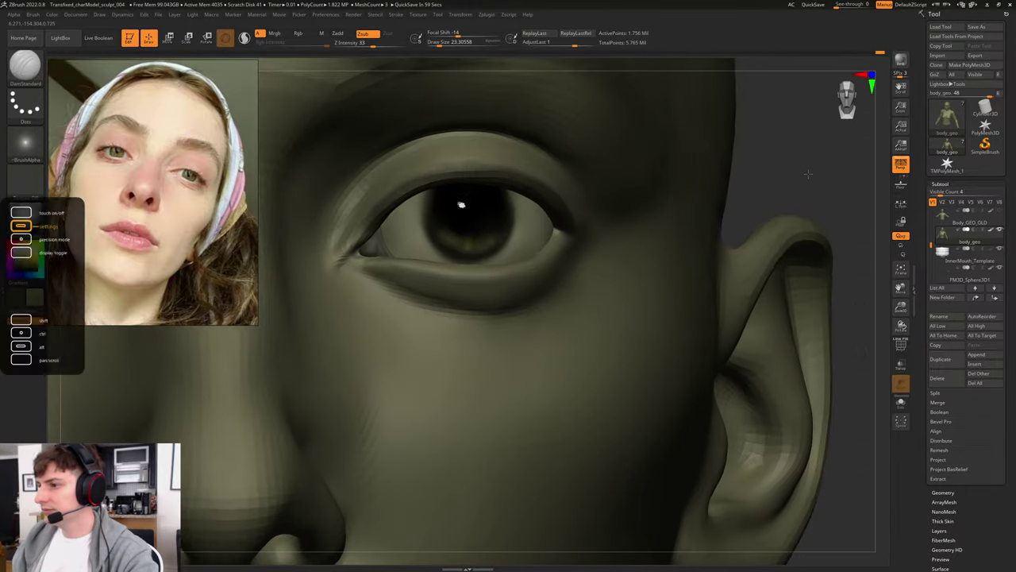
drag(770, 165, 803, 173)
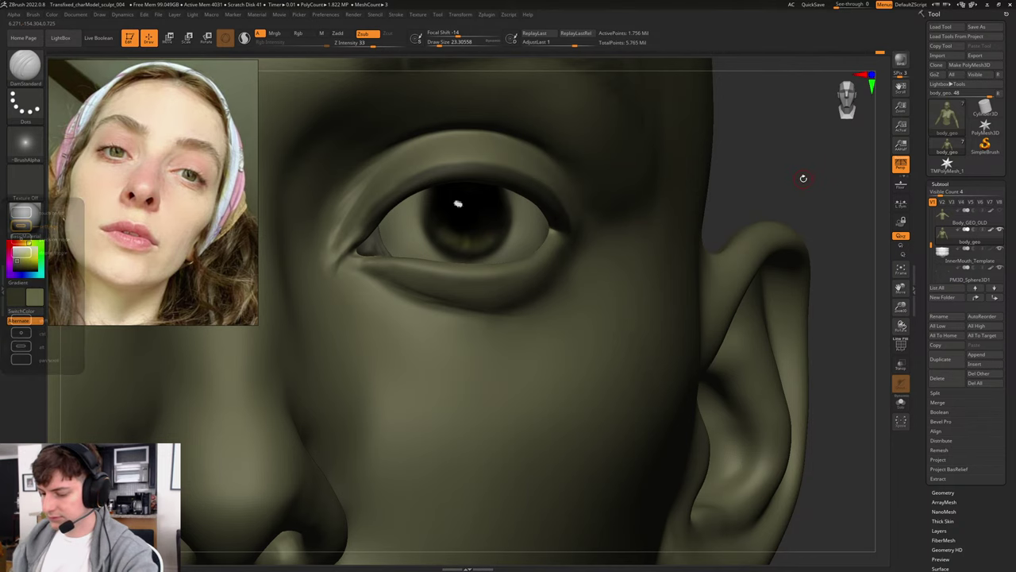
Step: Activate the Move brush on the small mesh in the inner eye corner and reduce its draw size to about 54
key(b)
key(m)
key(v)
alt+click(367, 249)
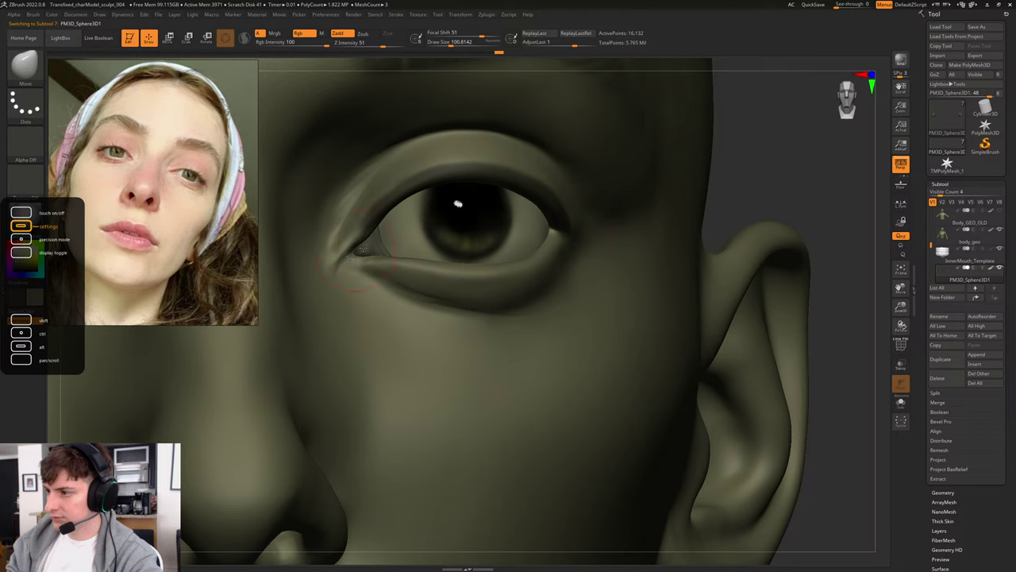
alt+drag(765, 169, 744, 216)
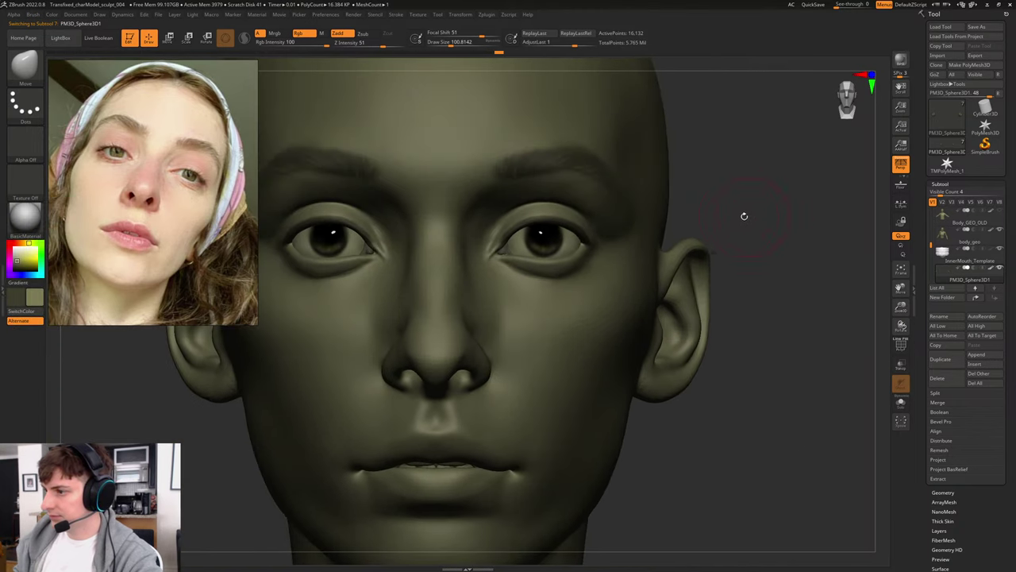
key(s)
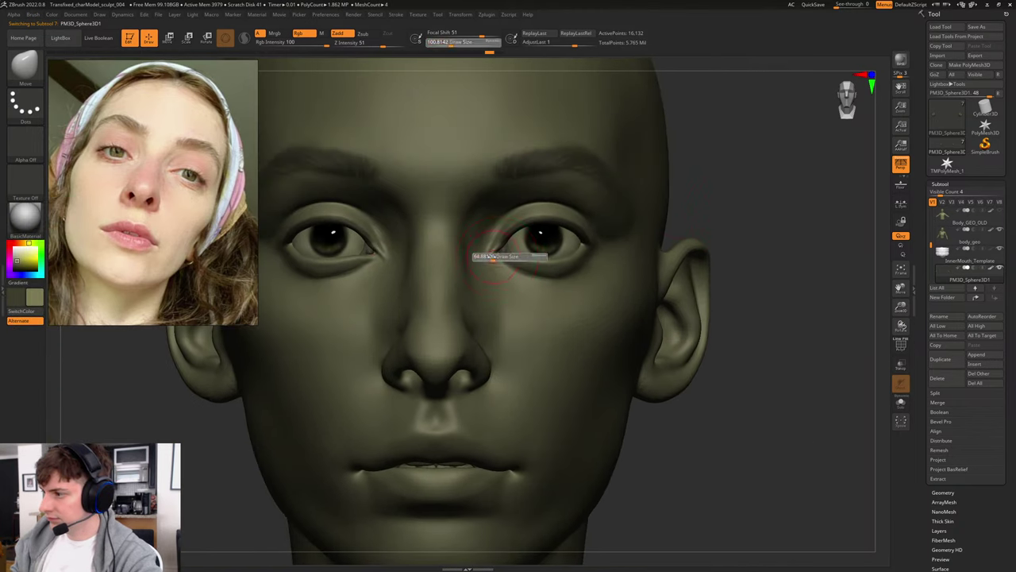
drag(491, 256, 490, 256)
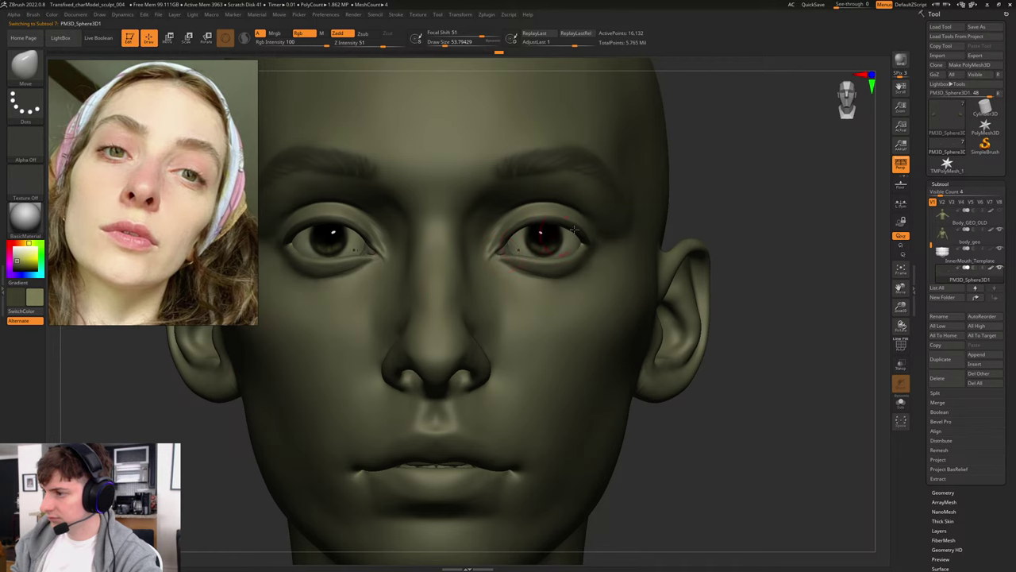
Step: Adjust the inner eye corner mesh up close with the Move brush at a draw size of about 149, declining Dynamic Subdiv
alt+drag(764, 171, 816, 103)
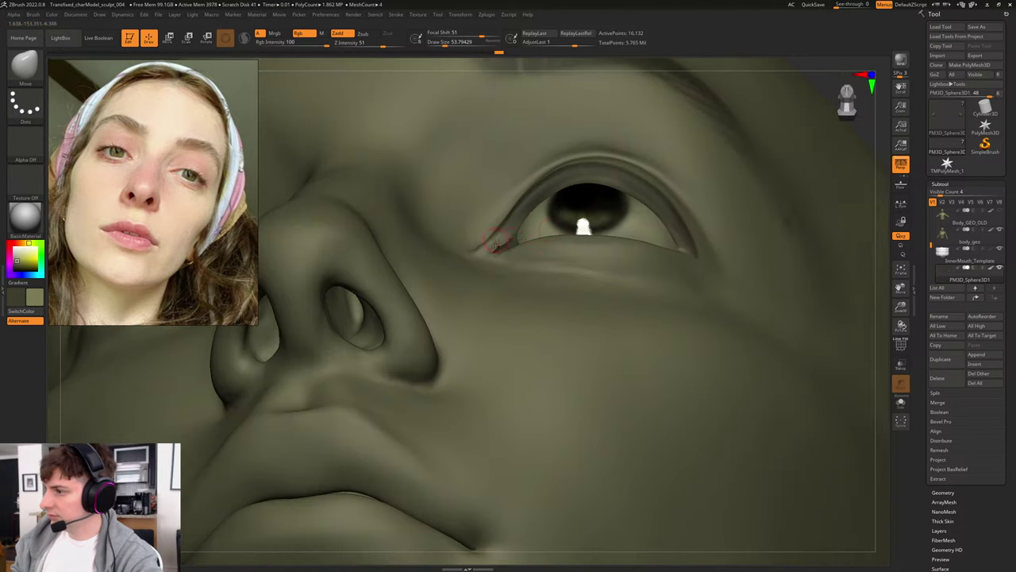
key(s)
drag(496, 244, 500, 245)
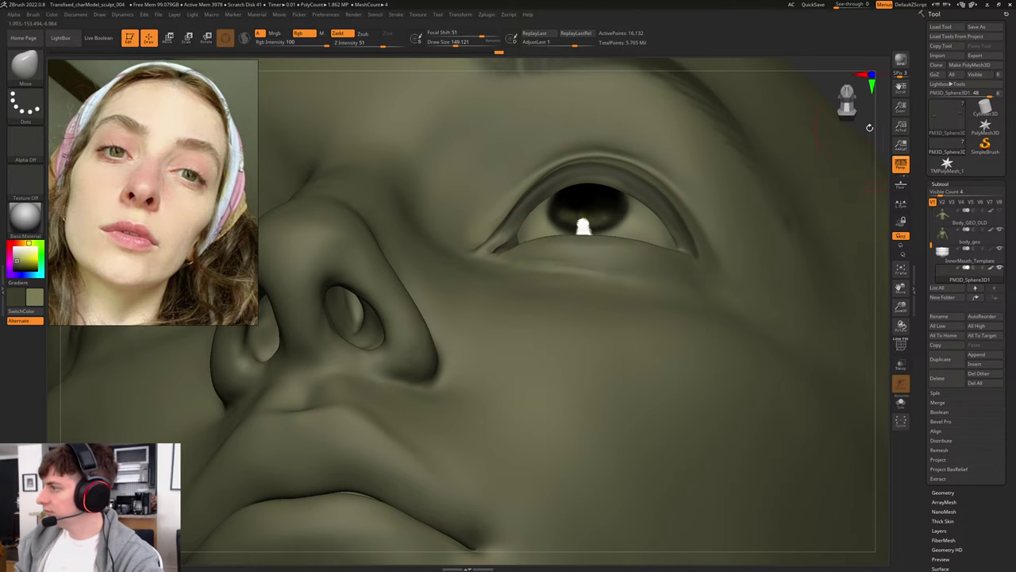
mouse_move(869, 127)
right_down()
mouse_move(810, 158)
mouse_move(787, 136)
right_up()
mouse_move(773, 177)
right_down()
mouse_move(710, 215)
mouse_move(768, 243)
right_up()
key(shift)
key(d)
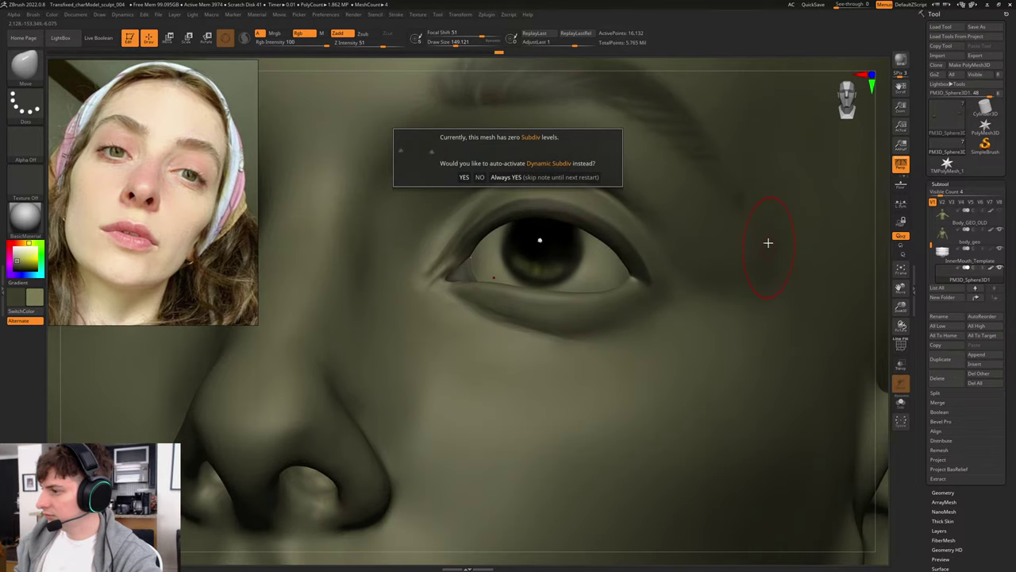
click(480, 177)
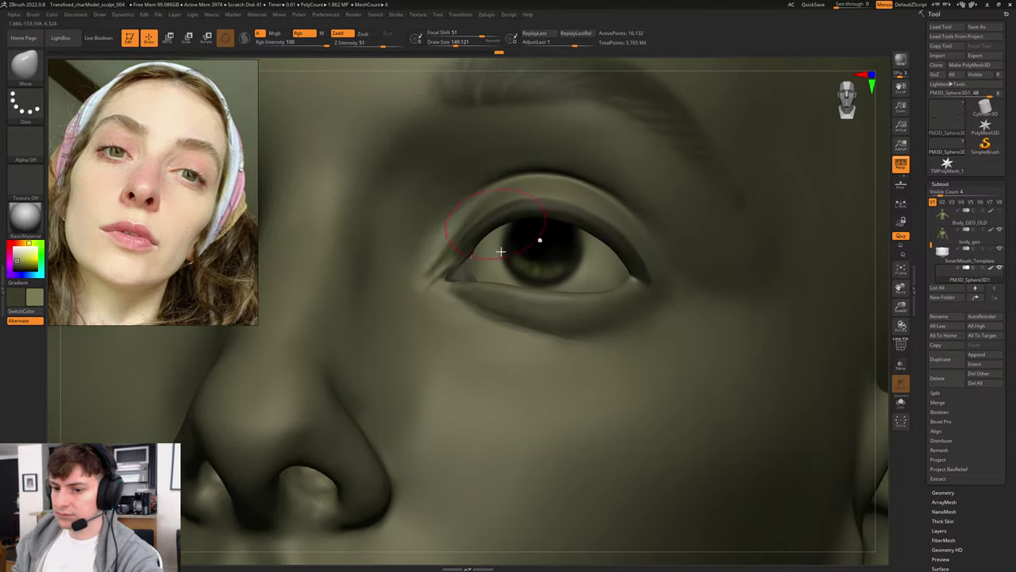
Step: Switch back to the body mesh, frame the head from below and select the ClayBuildup brush
alt+click(587, 382)
key(f)
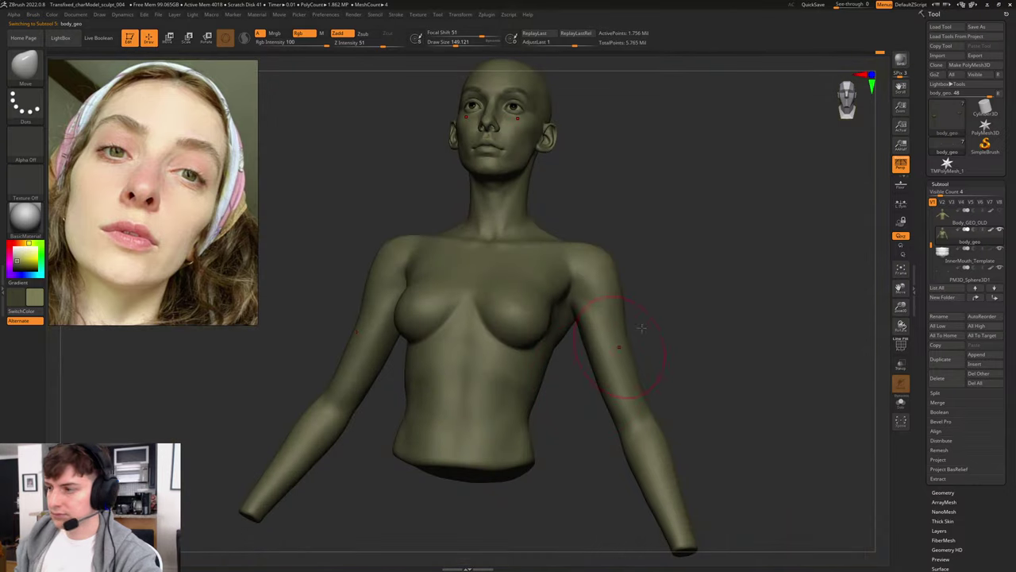
mouse_move(743, 225)
shift+right_down()
mouse_move(708, 374)
mouse_move(725, 311)
mouse_move(721, 279)
mouse_move(710, 286)
mouse_move(721, 283)
shift+right_up()
mouse_move(703, 317)
alt+right_down()
mouse_move(710, 277)
mouse_move(715, 304)
alt+right_up()
key(b)
key(c)
key(b)
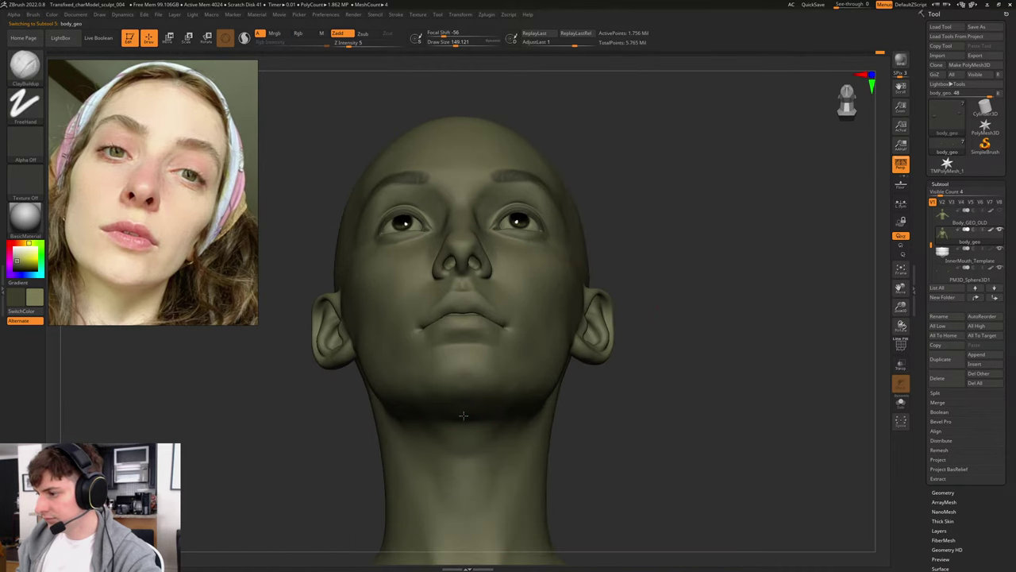
Step: Compare the head with the reference portraits from the front and from slightly below
right_drag(739, 324, 744, 341)
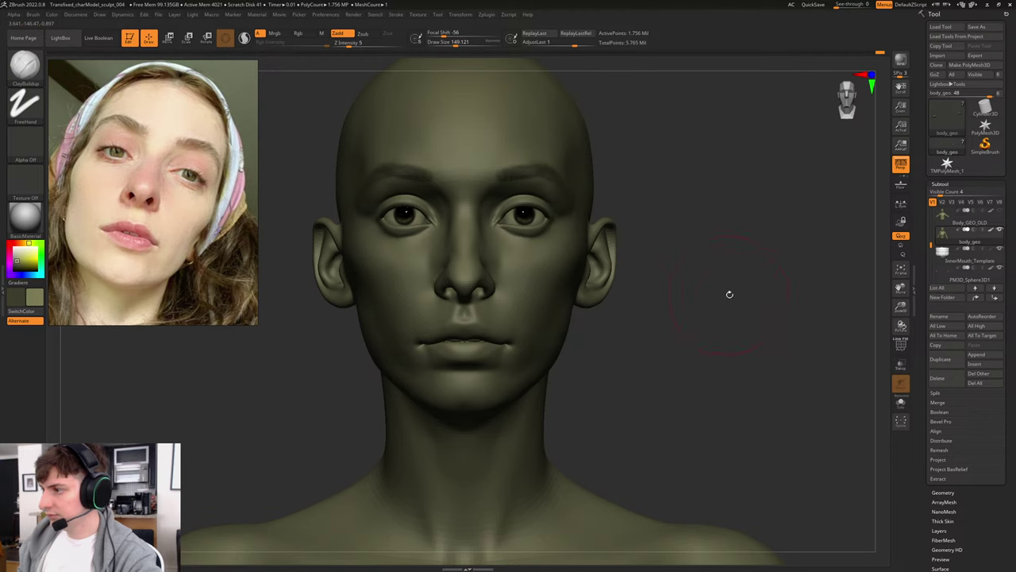
mouse_move(728, 293)
right_down()
mouse_move(743, 308)
mouse_move(736, 293)
right_up()
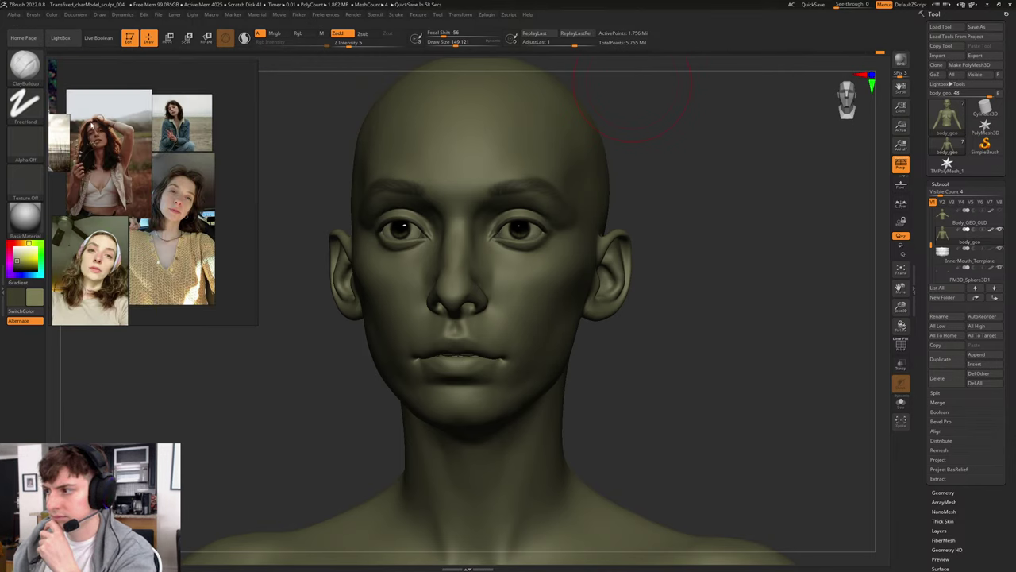
drag(751, 295, 764, 279)
alt+drag(735, 243, 748, 310)
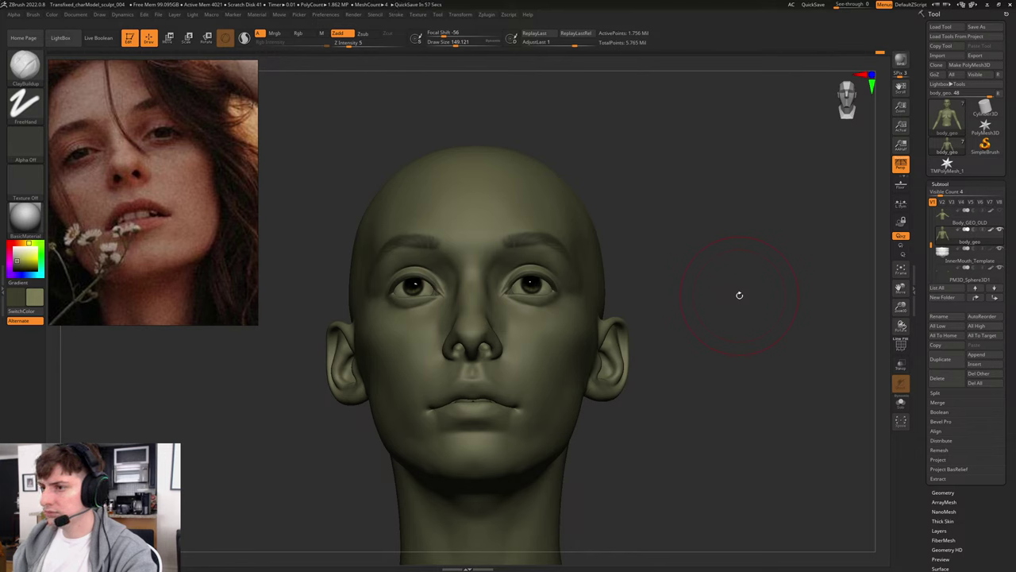
Step: Refine the nostril area with the Move brush, starting at a draw size of about 31 and enlarging it to about 49
key(b)
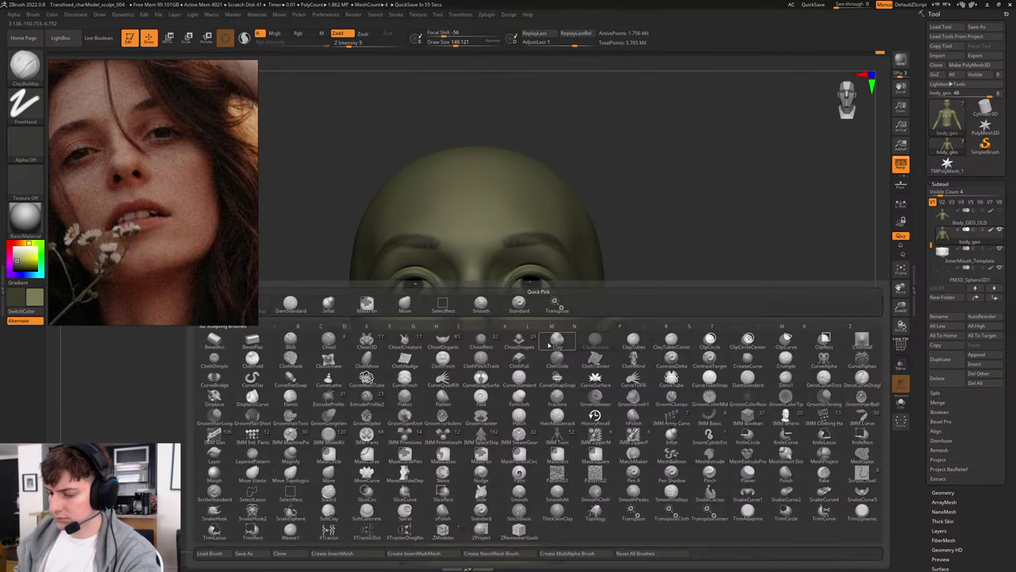
key(m)
key(v)
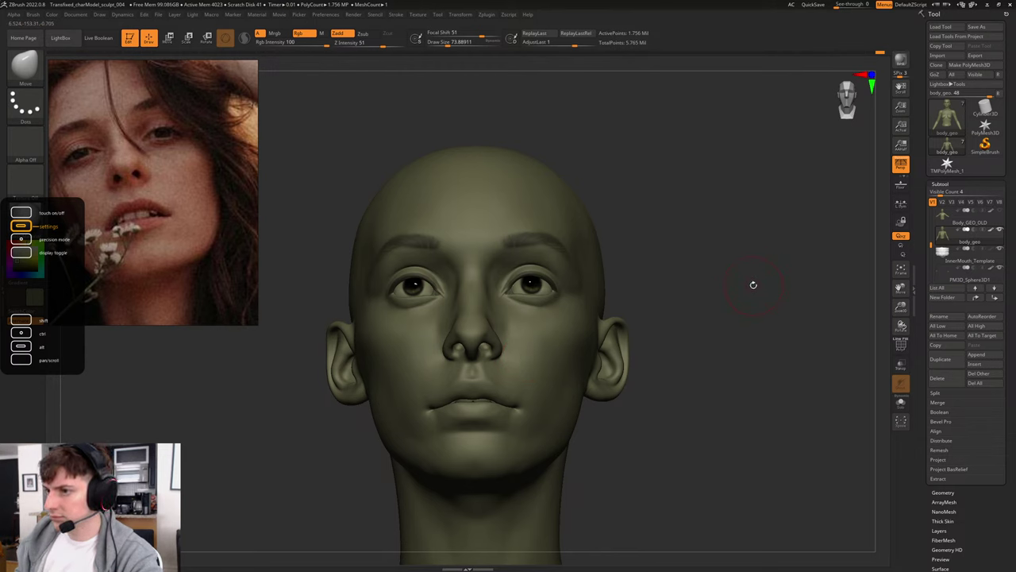
key(s)
drag(502, 340, 481, 340)
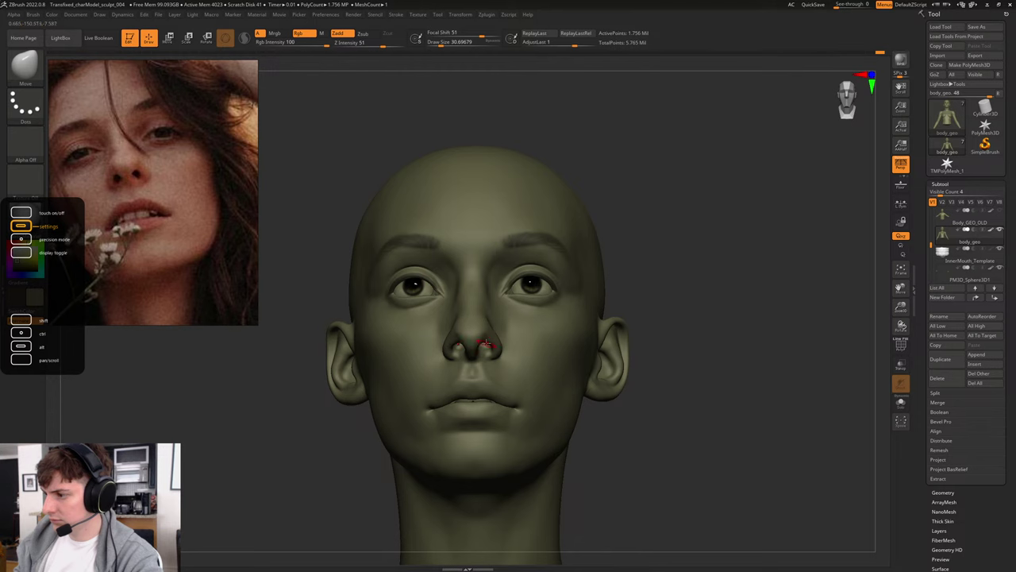
key(])
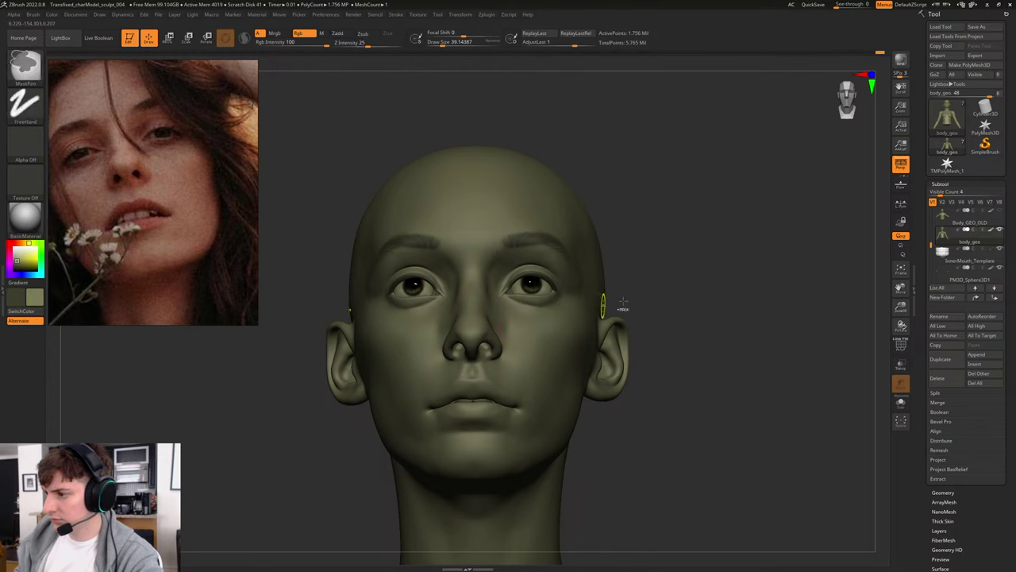
drag(746, 305, 726, 179)
key(])
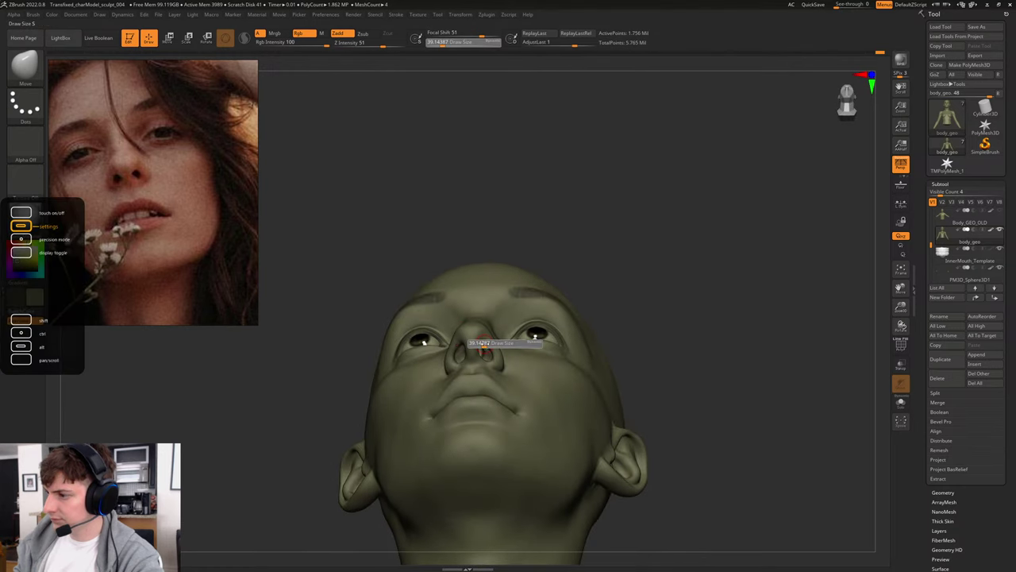
shift+drag(695, 223, 734, 284)
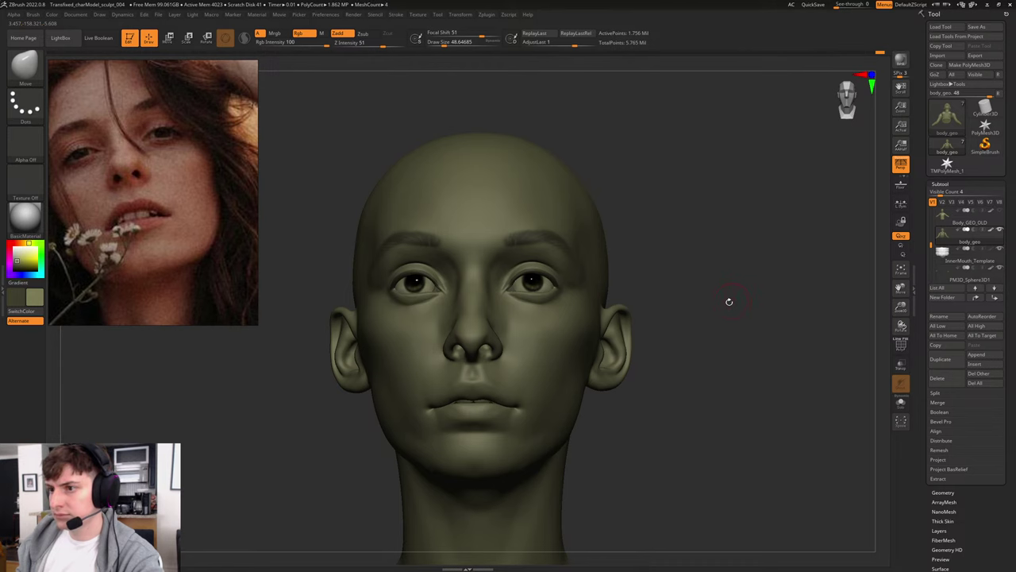
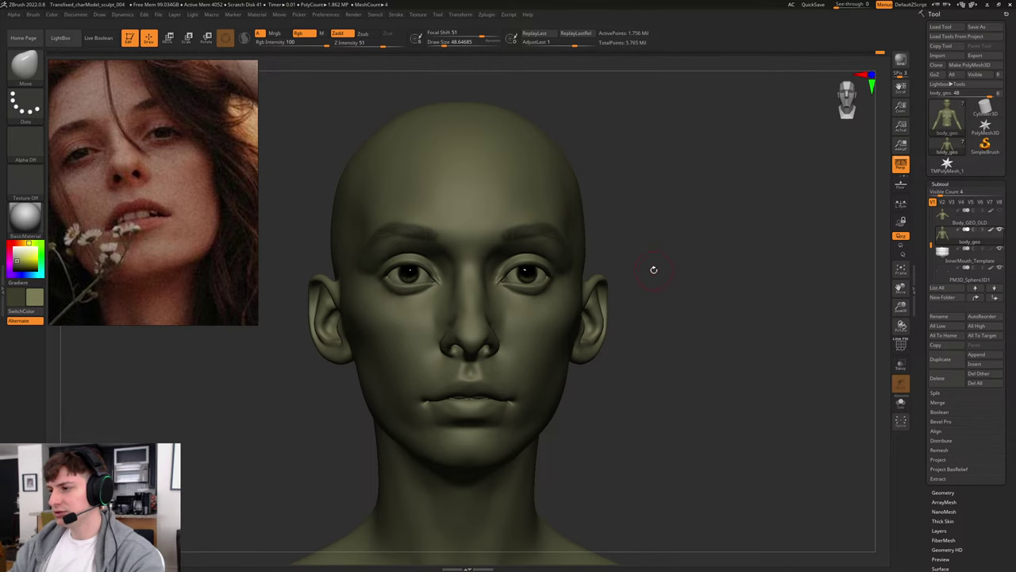
Step: Examine the eyes, nose and mouth up close from below, three-quarter and front angles
drag(687, 213, 769, 246)
drag(832, 157, 719, 99)
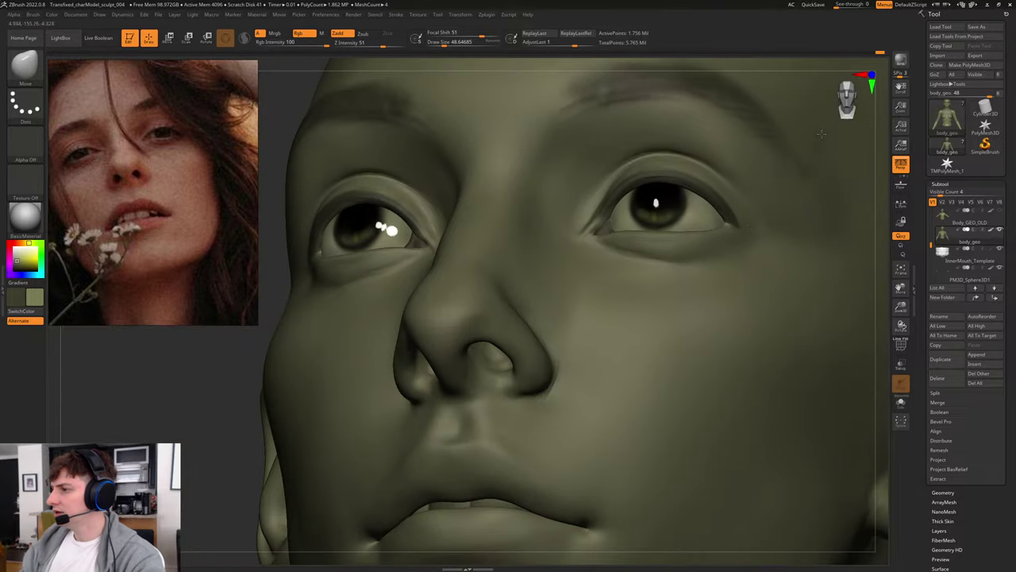
alt+drag(232, 362, 487, 335)
mouse_move(766, 273)
mouse_down()
mouse_move(766, 256)
mouse_move(730, 275)
mouse_up()
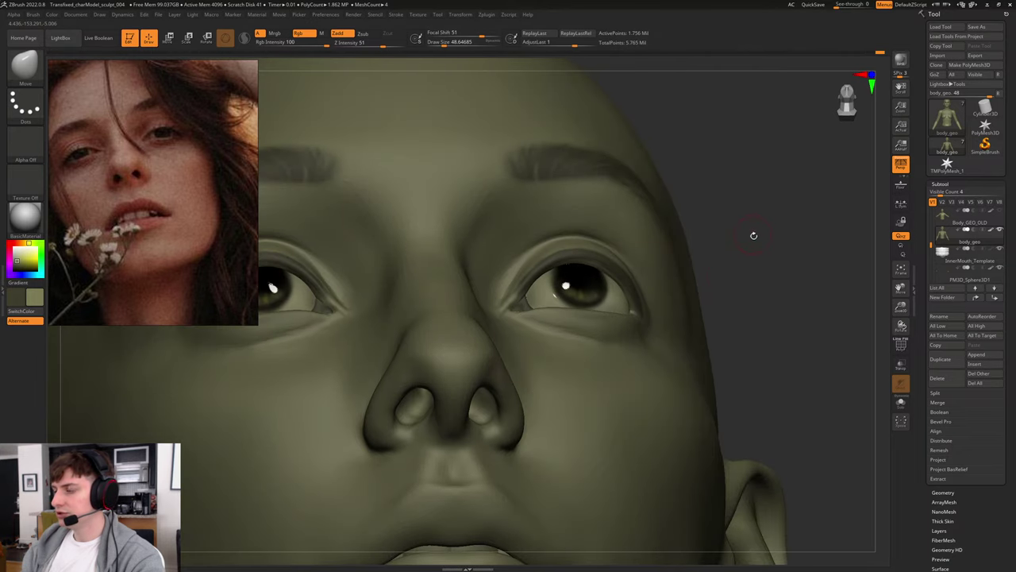
mouse_move(753, 234)
mouse_down()
mouse_move(753, 245)
mouse_move(754, 190)
mouse_move(736, 189)
mouse_move(812, 184)
mouse_move(771, 191)
mouse_up()
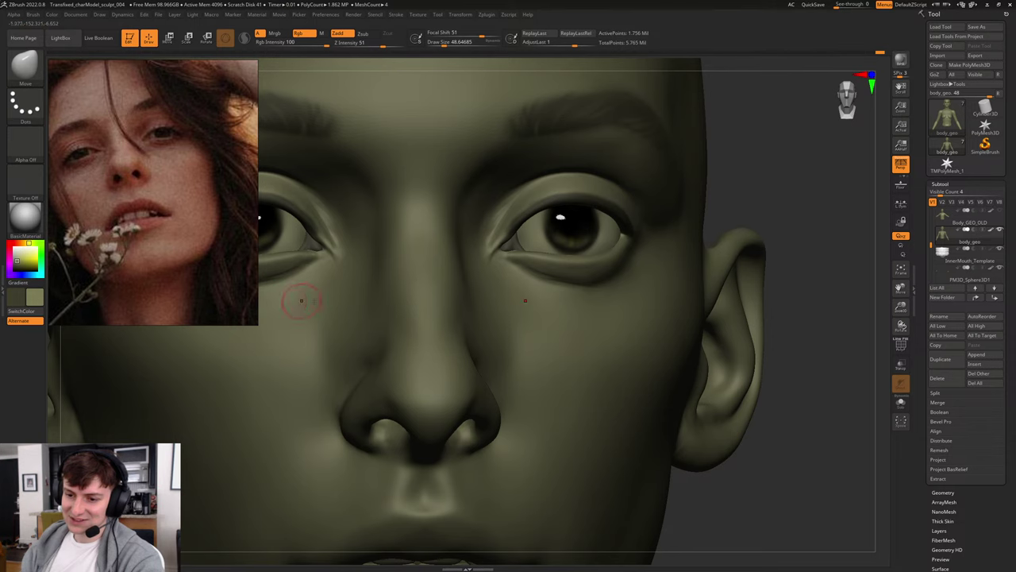
shift+drag(814, 187, 696, 209)
drag(699, 255, 709, 256)
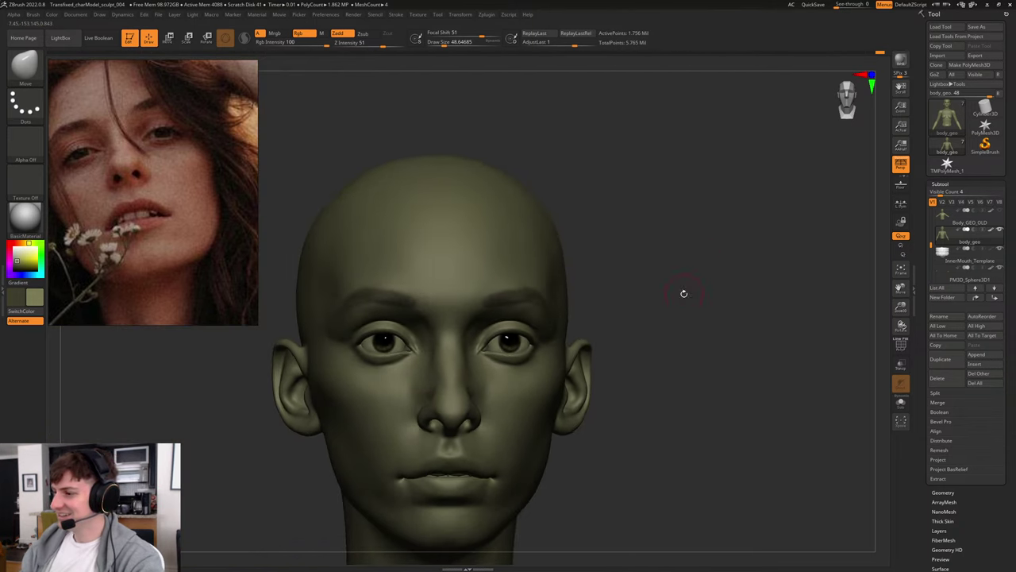
Step: Browse the reference portraits and compare them with the head and upper body in front and three-quarter views
alt+drag(684, 294, 712, 161)
scroll(176, 225, down, 5)
scroll(176, 225, down, 3)
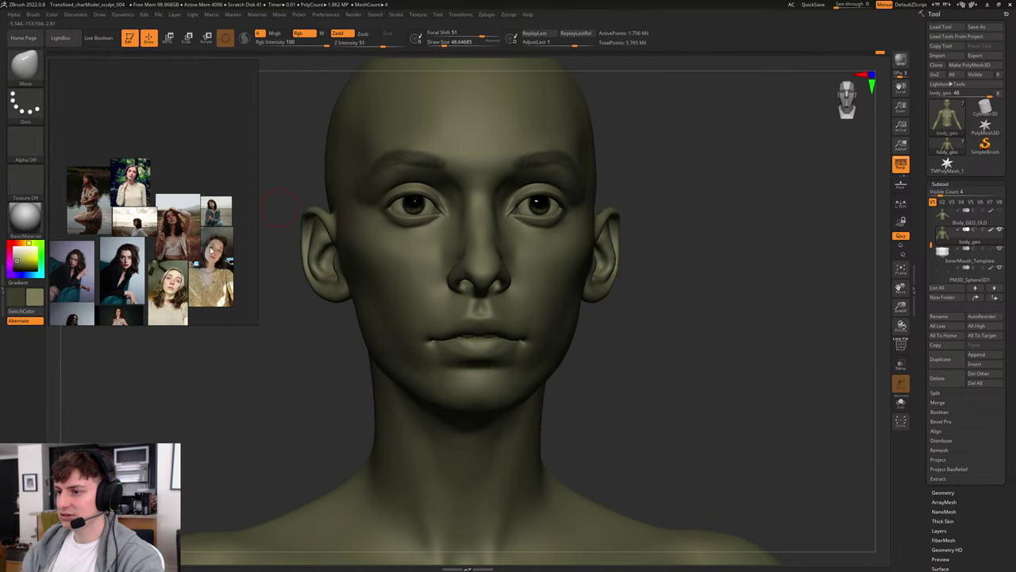
scroll(226, 251, up, 4)
drag(708, 217, 719, 209)
alt+drag(719, 210, 762, 262)
alt+drag(842, 270, 721, 268)
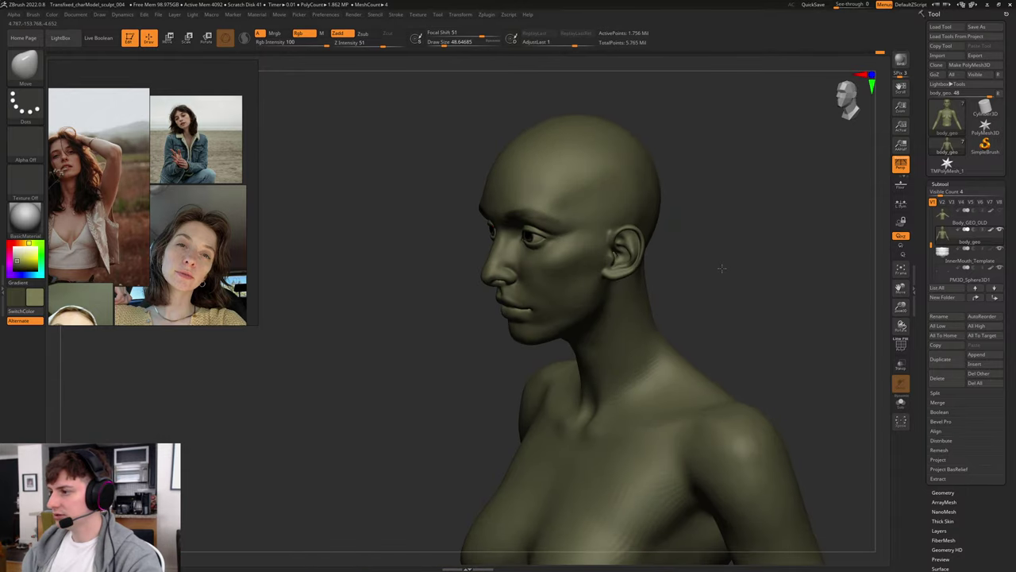
drag(776, 249, 772, 245)
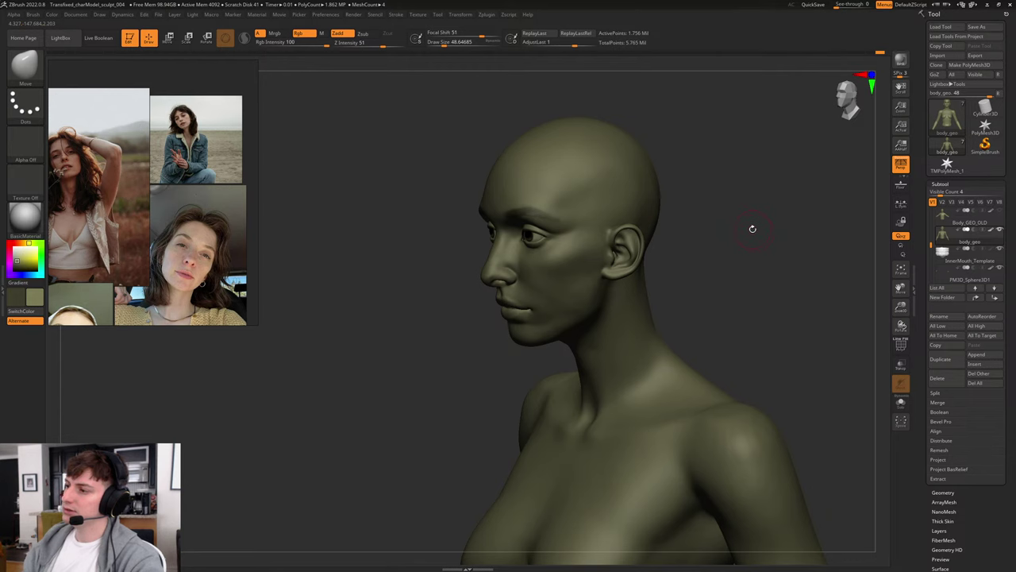
Step: Return the bust to a front view and save the project as Transfixed_charModel_sculpt_004.ZPR
shift+drag(735, 232, 750, 232)
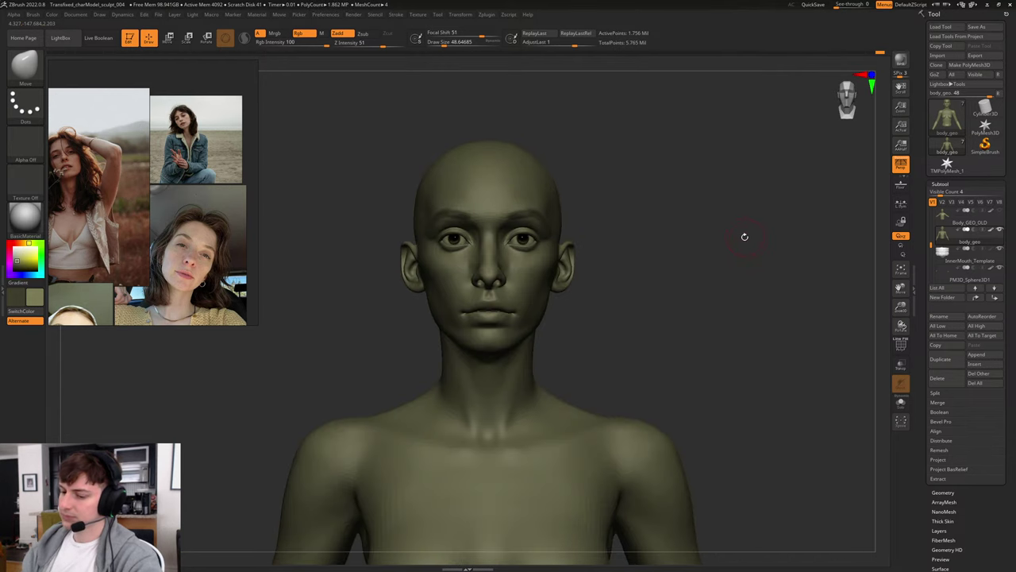
key(ctrl+s)
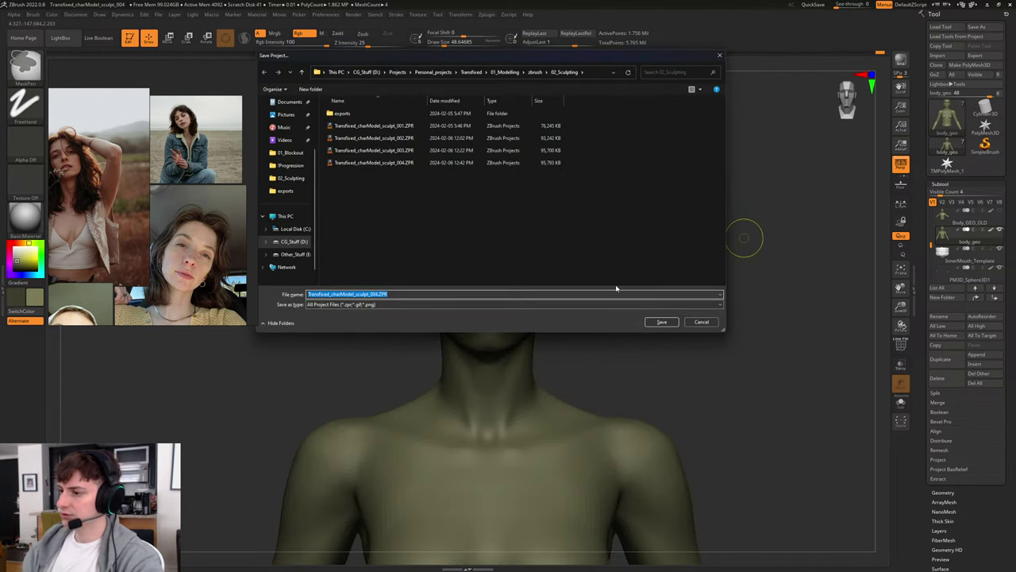
click(655, 323)
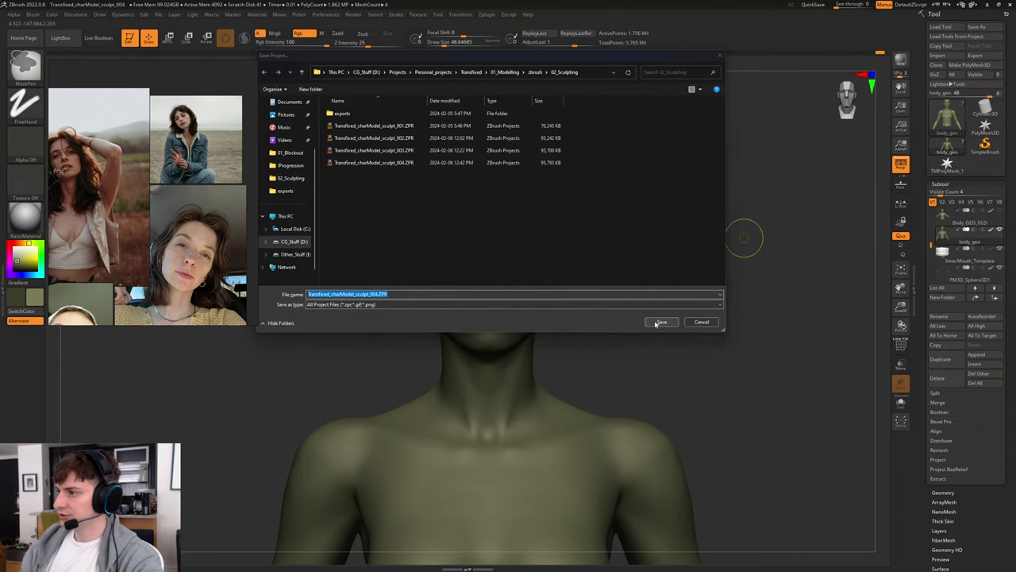
Step: Confirm overwriting the saved project, then drop the body mesh three subdivision levels and check its polygroup wireframe
click(524, 280)
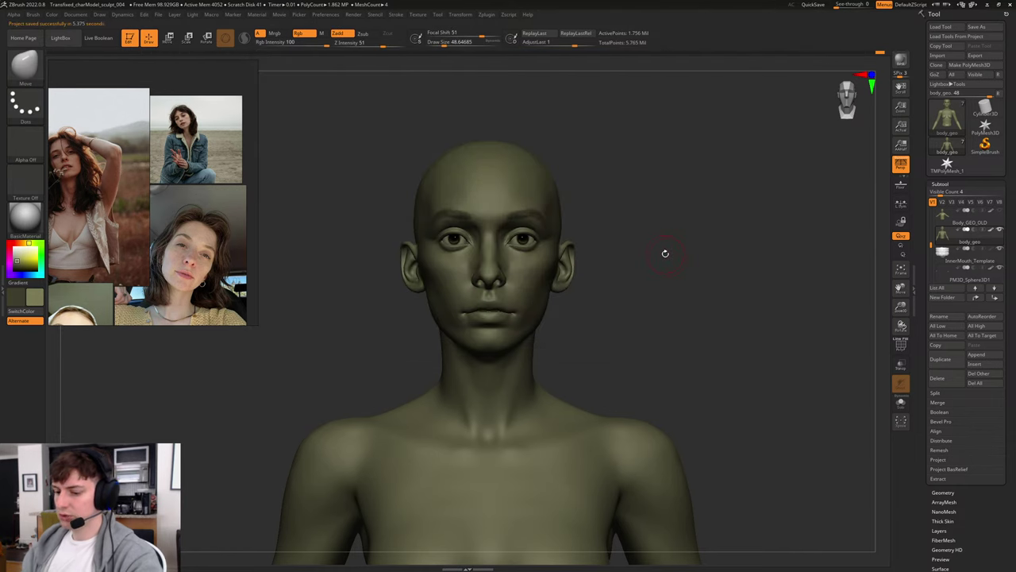
key(shift+d)
key(shift+d)
key(shift+d)
key(shift+f)
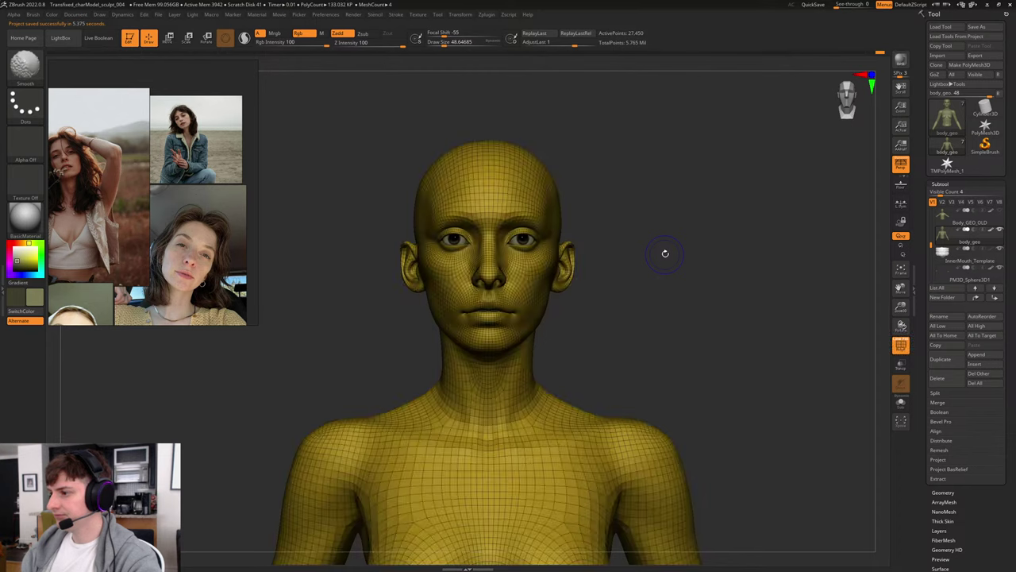
key(shift+f)
Step: Export the body mesh as Body_GEO_subD0.obj to zbrush\02_Sculpting\exports, replacing the existing file
click(976, 56)
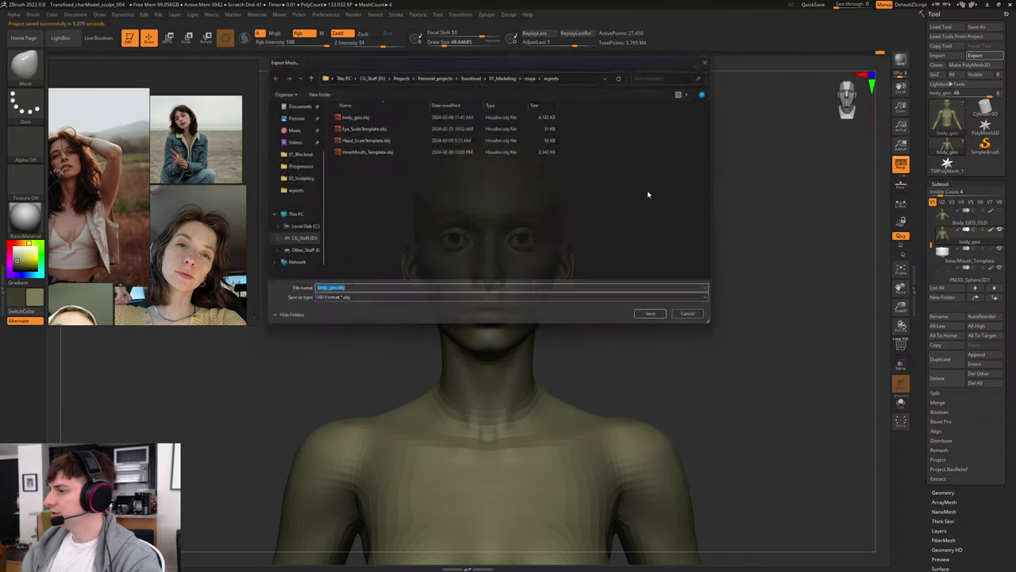
click(373, 114)
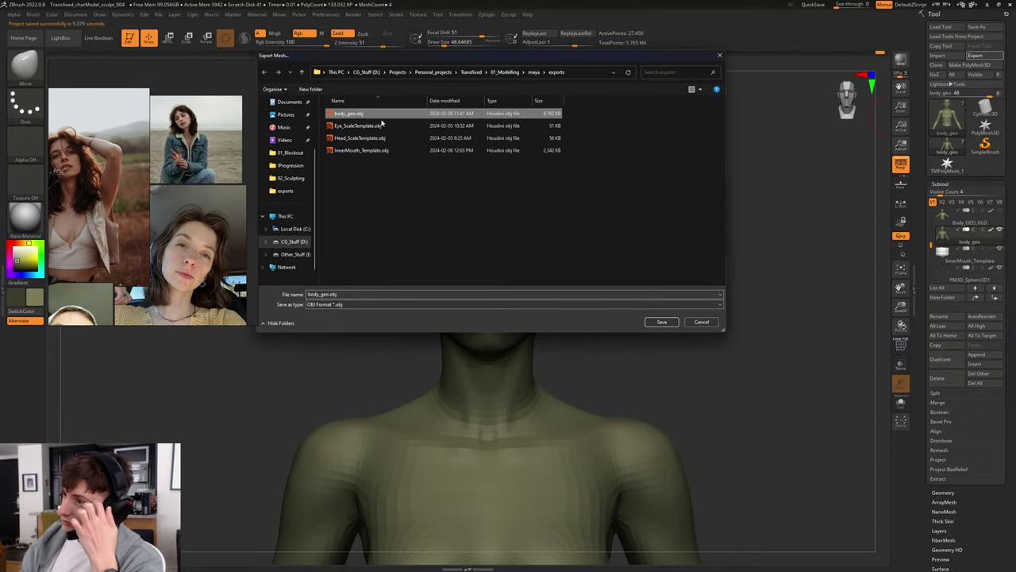
click(505, 73)
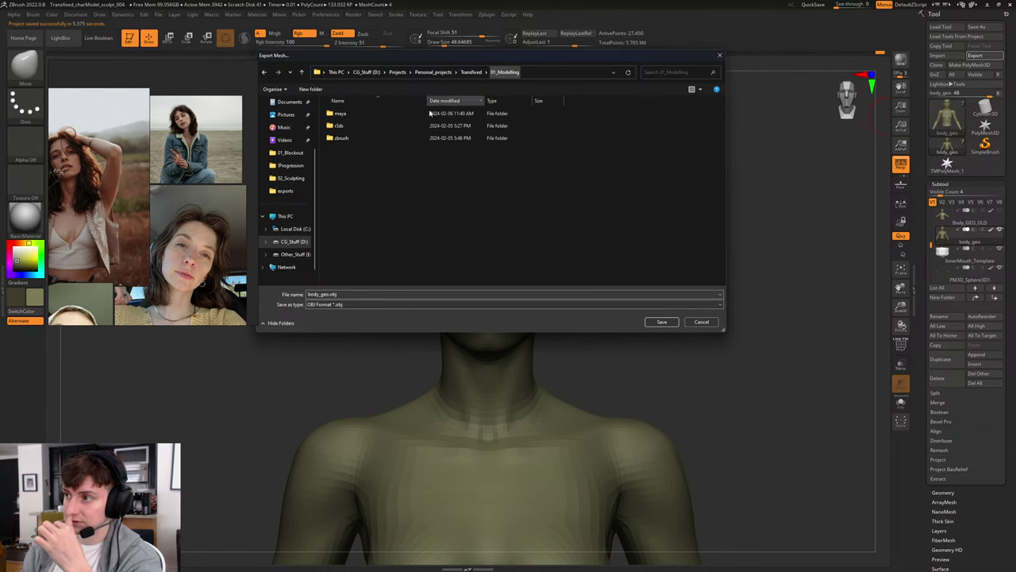
double_click(349, 137)
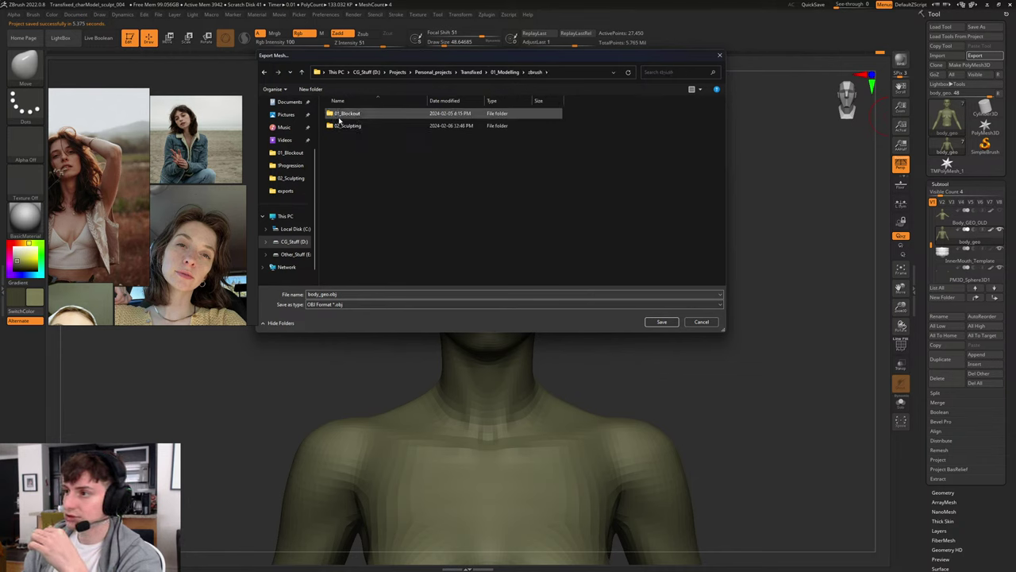
double_click(343, 125)
double_click(343, 115)
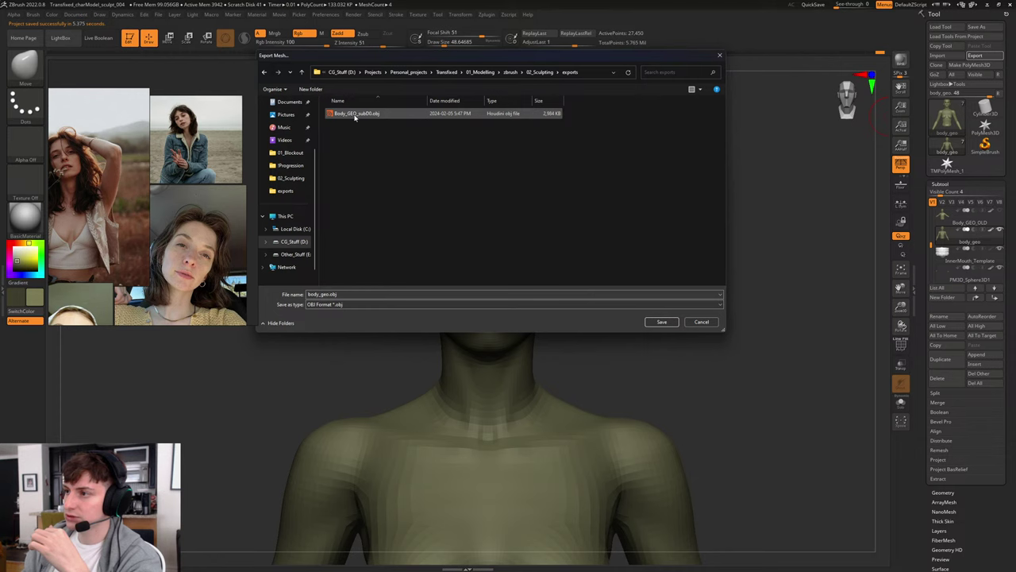
click(354, 115)
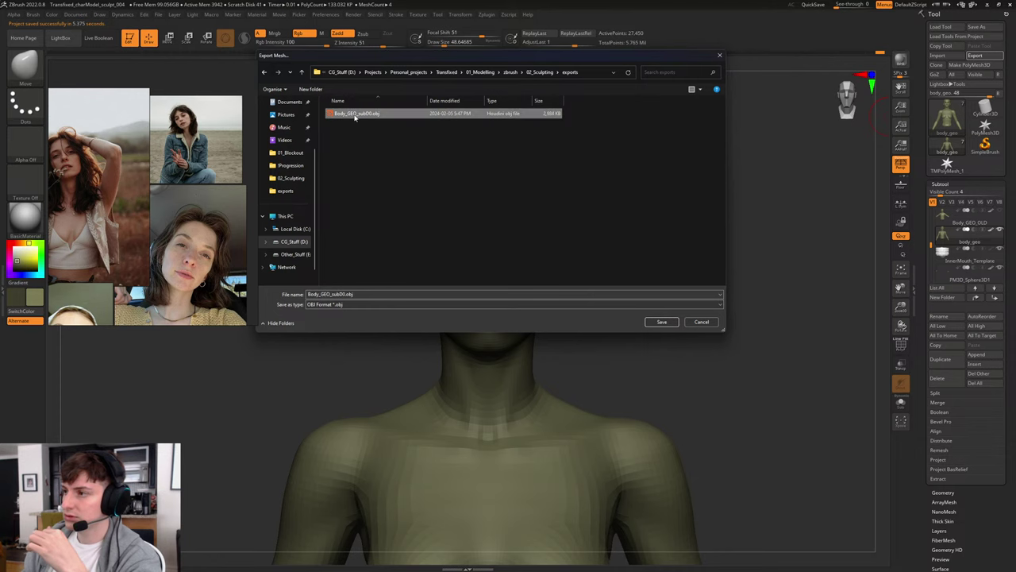
click(671, 324)
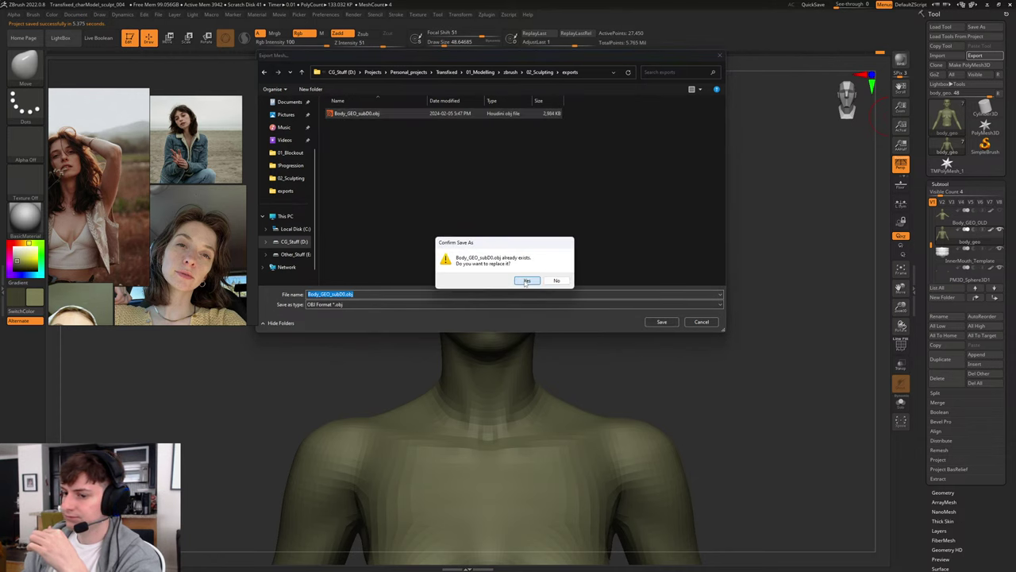
click(527, 281)
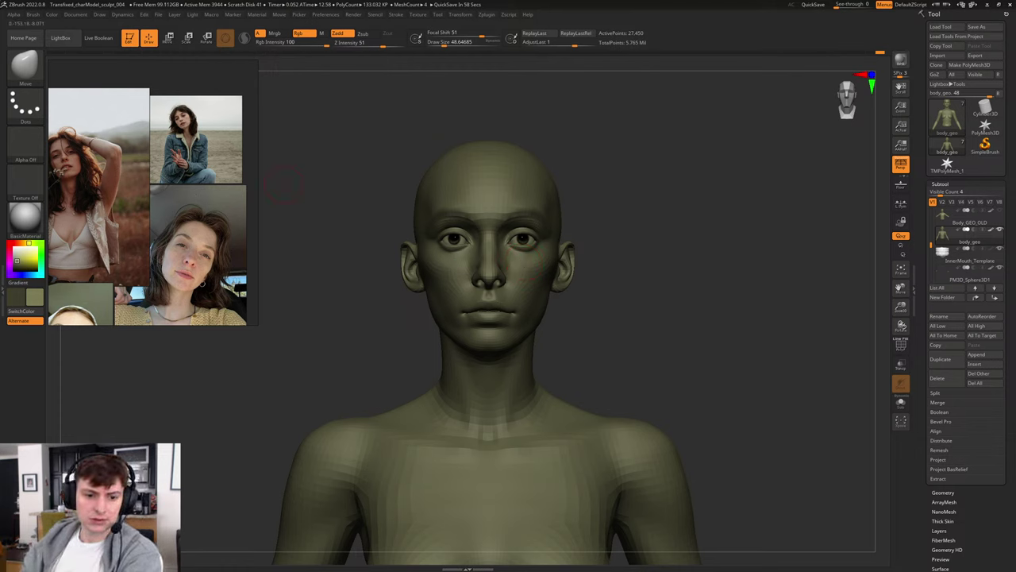
Step: Switch to Maya and frame the whole upper-body model in the perspective view
drag(705, 315, 691, 319)
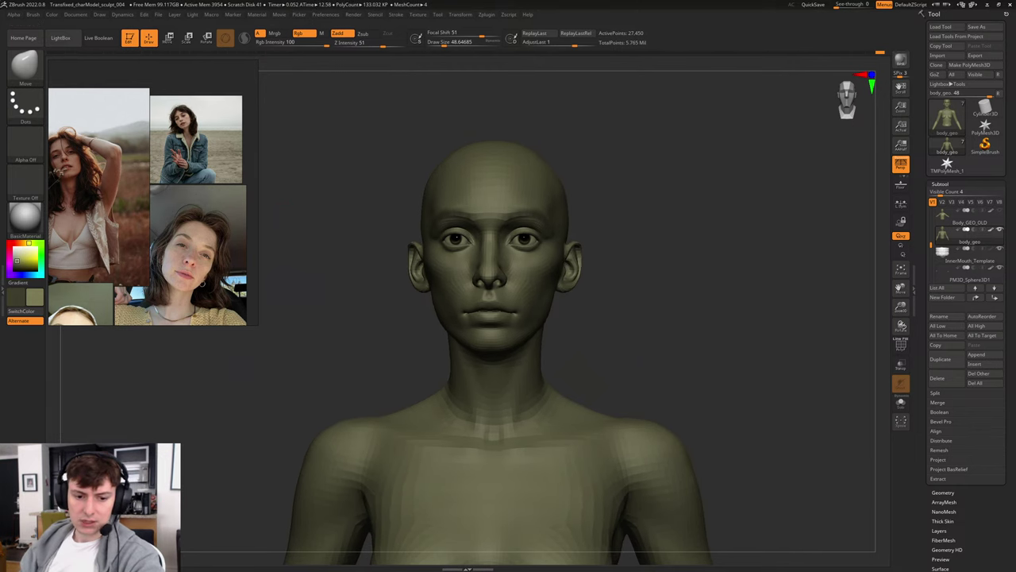
key(alt+Tab)
scroll(609, 345, down, 10)
scroll(613, 354, down, 6)
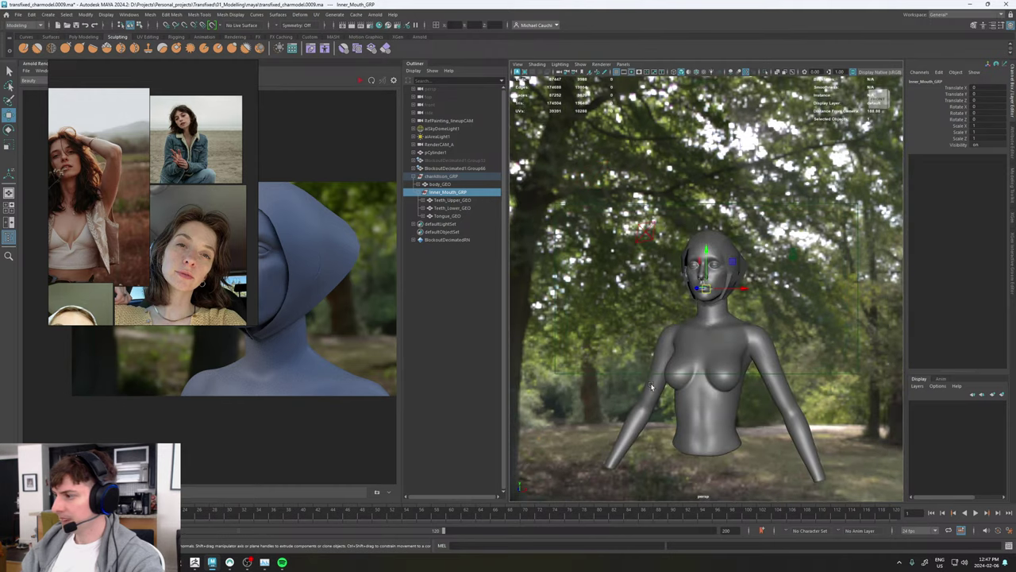
right_click(172, 79)
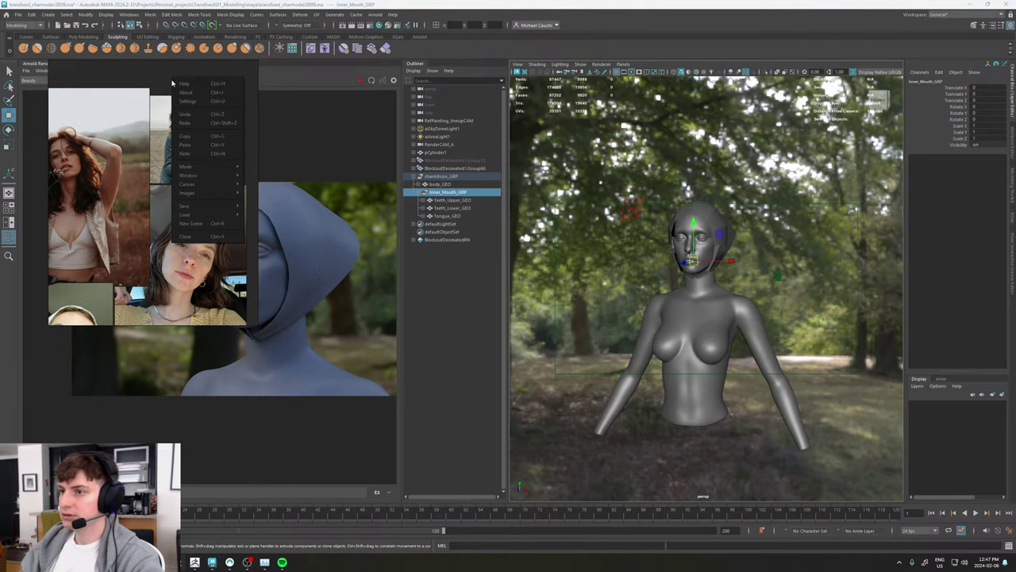
click(312, 134)
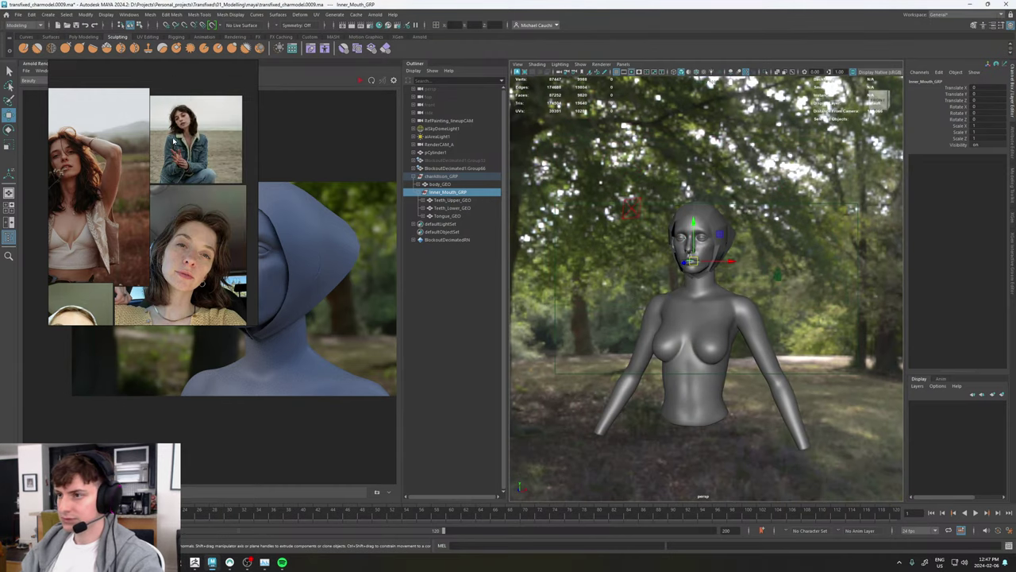
right_click(176, 84)
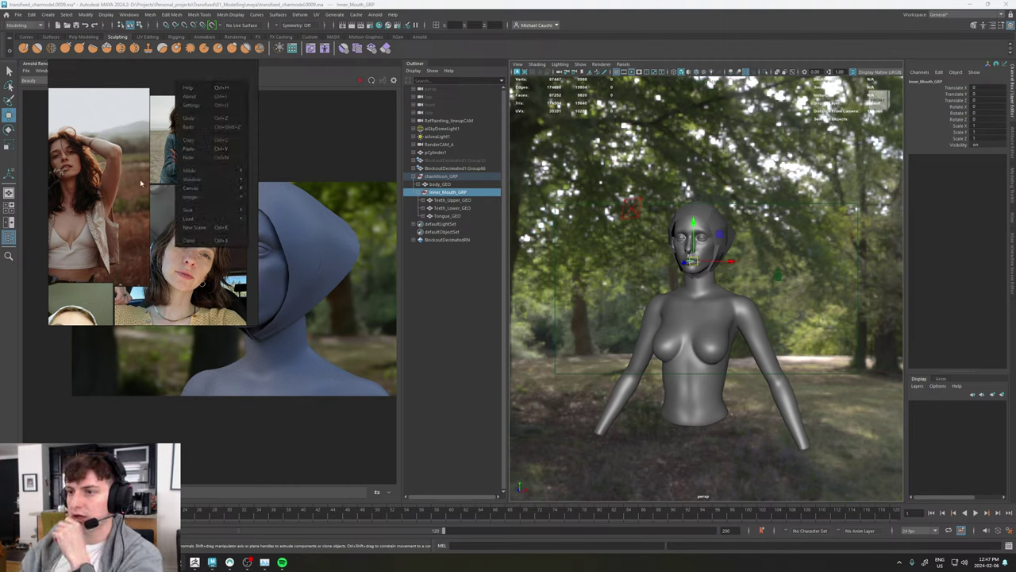
click(147, 86)
scroll(151, 146, down, 5)
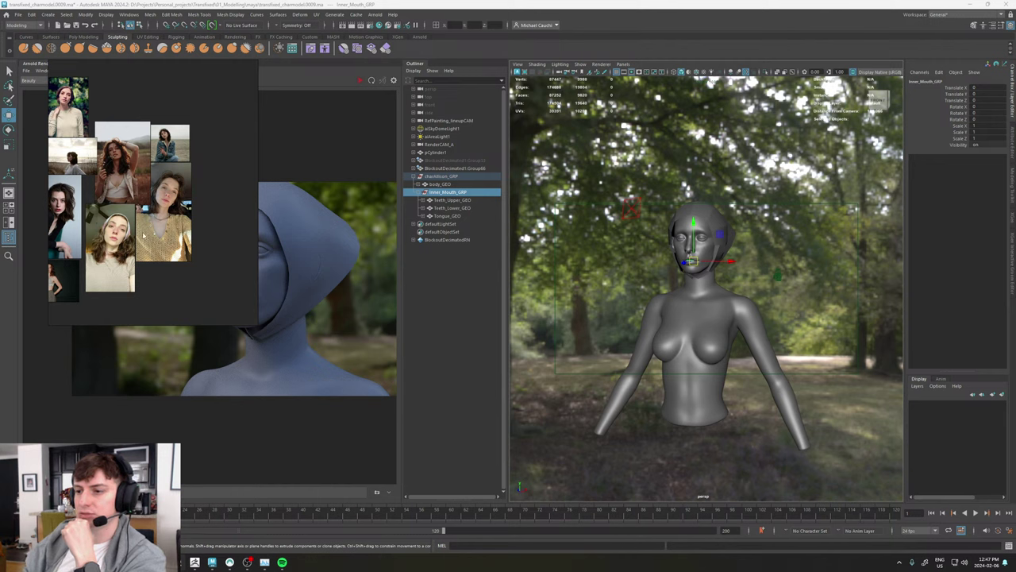
scroll(114, 166, up, 3)
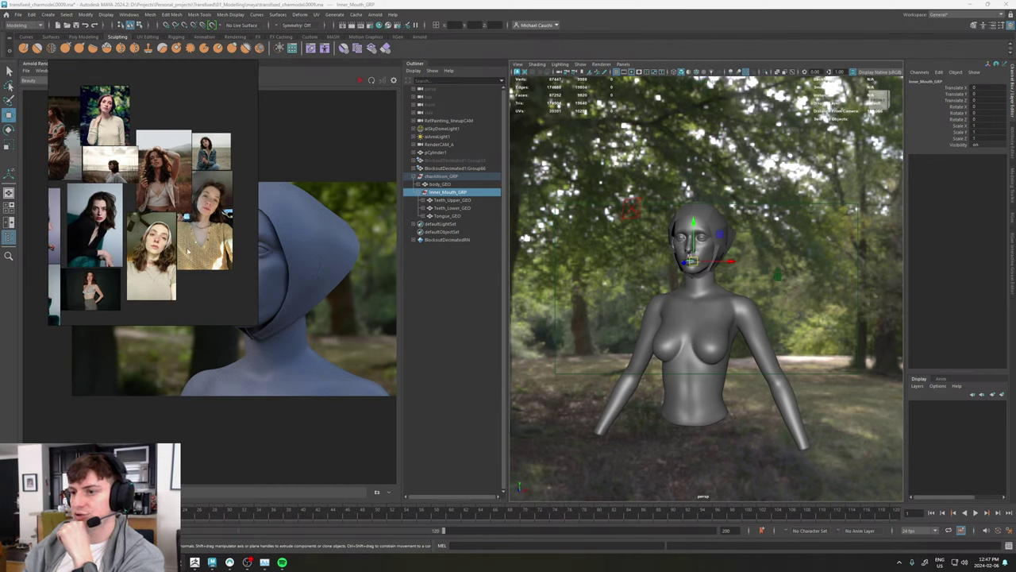
click(151, 242)
right_click(148, 242)
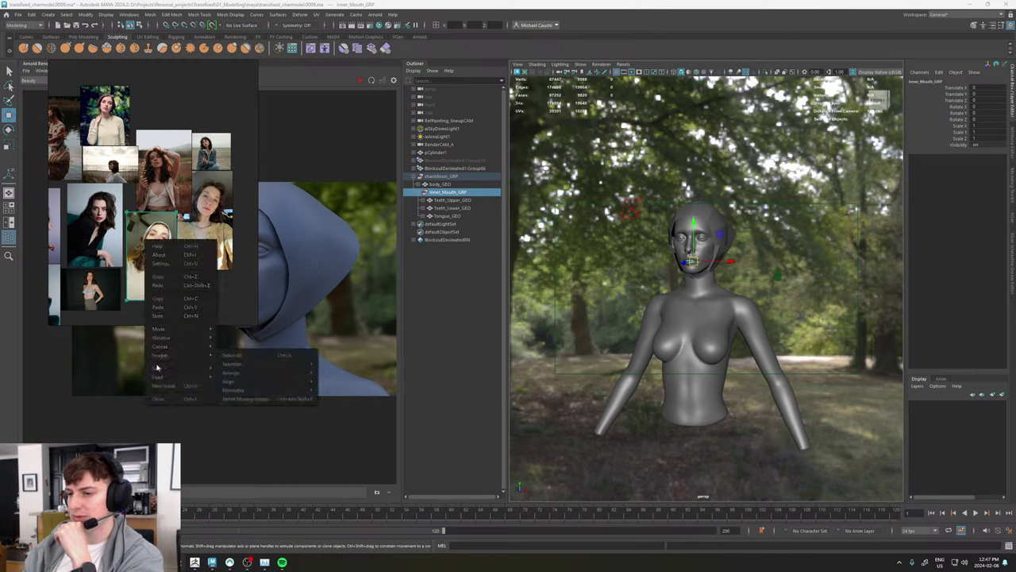
mouse_move(156, 369)
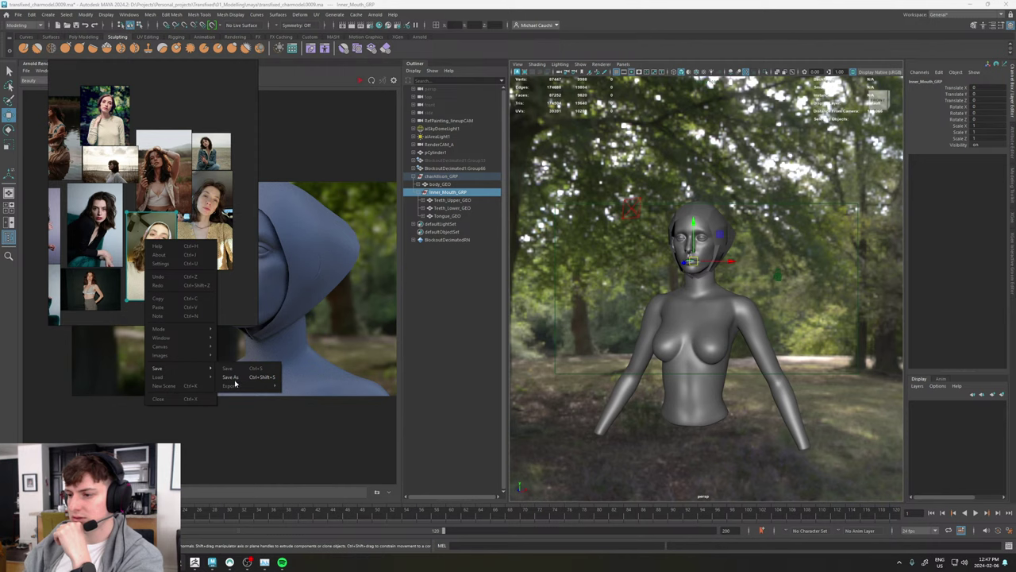
mouse_move(230, 386)
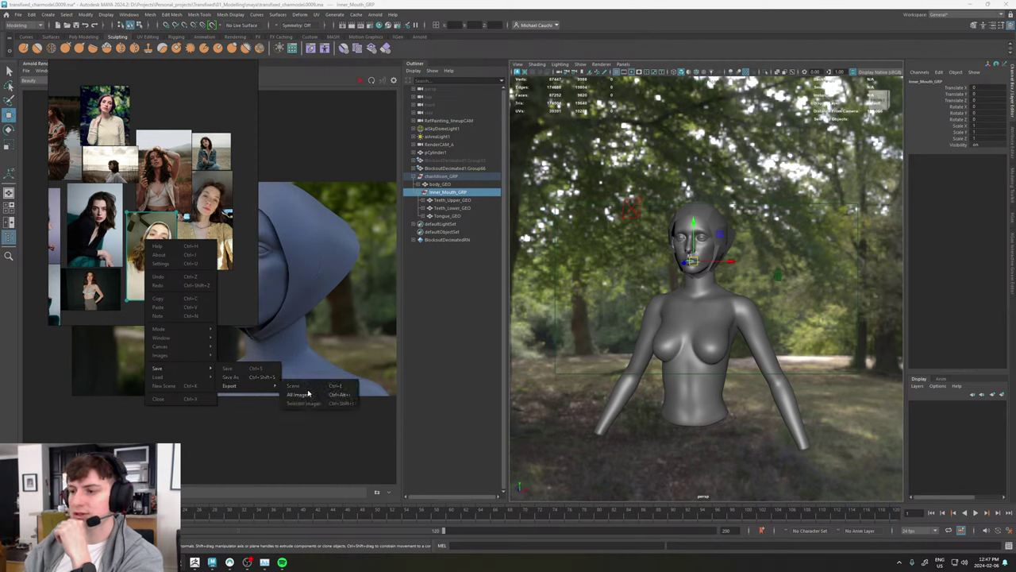
click(197, 116)
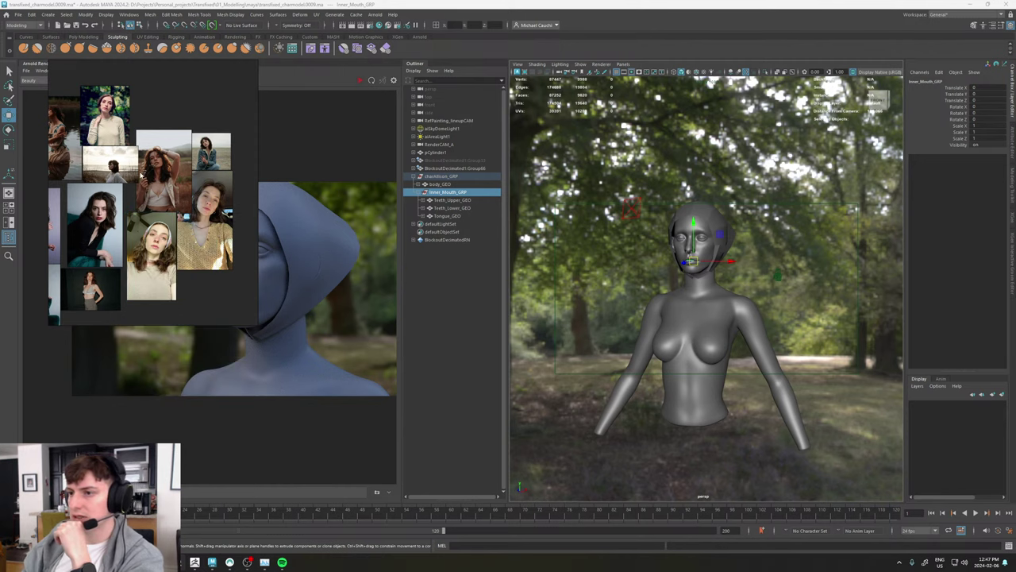
Step: Look over the full reference board and move it out of the way to uncover the Maya workspace
scroll(142, 176, down, 2)
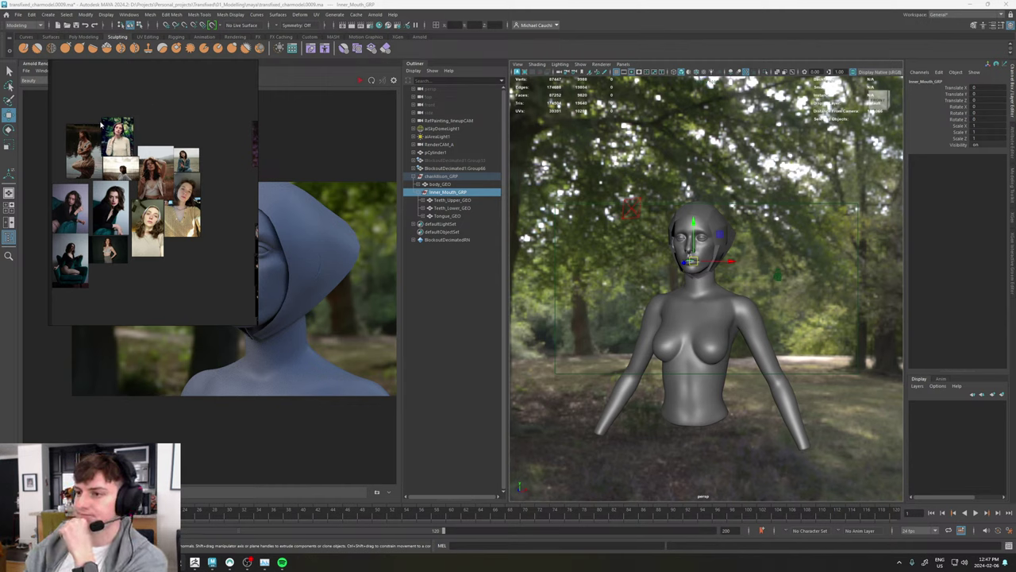
scroll(190, 129, down, 2)
middle_drag(198, 119, 165, 121)
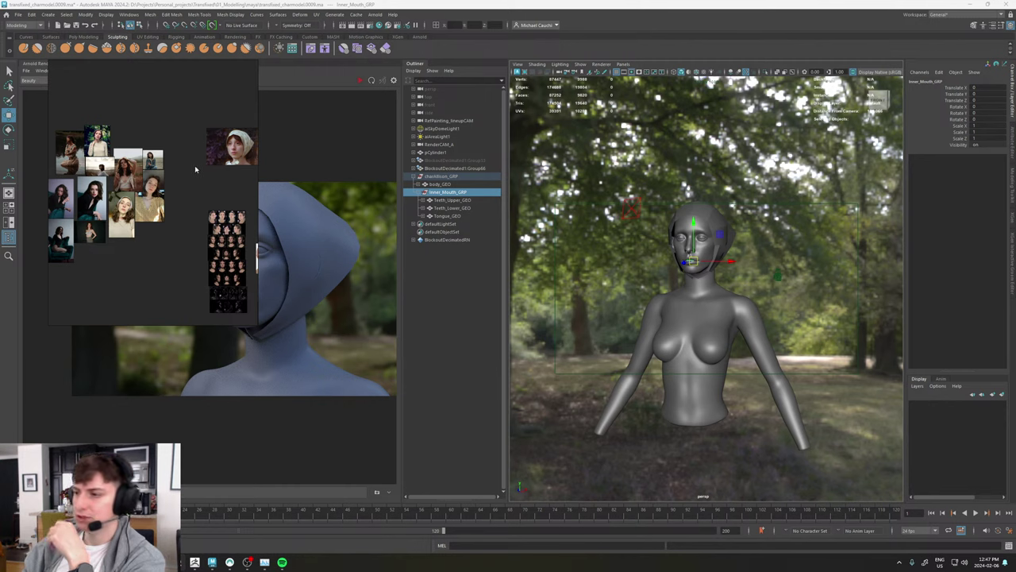
right_drag(182, 101, 0, 195)
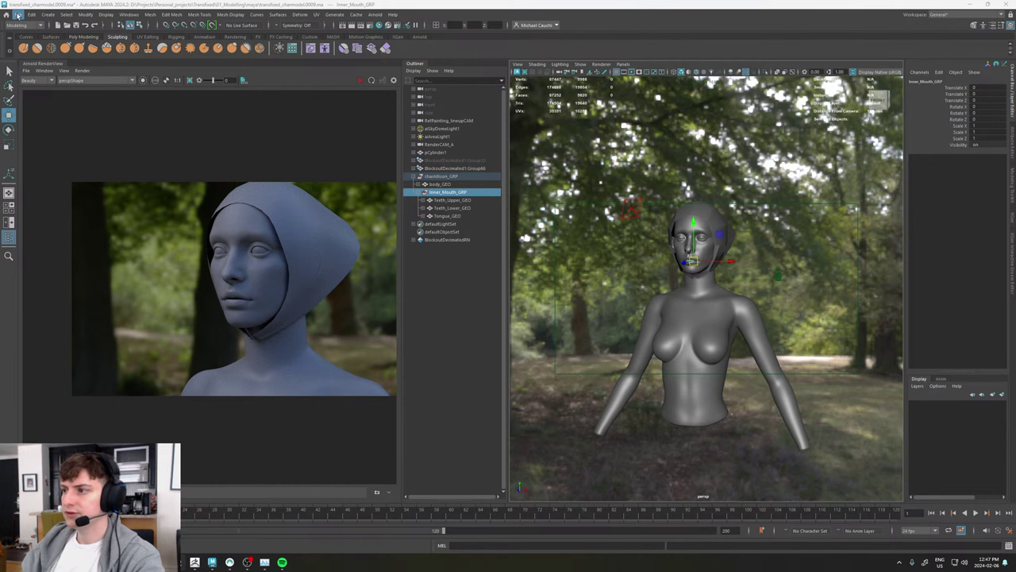
Step: Start a file import and go up from the Mona project's PUBLISH folder to 01_Modelling
click(16, 15)
click(34, 107)
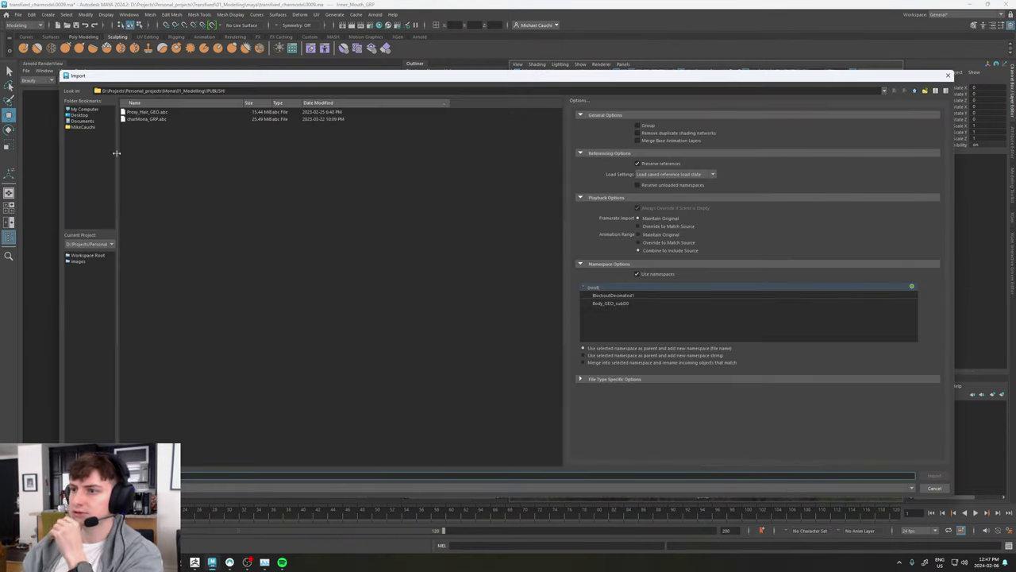
click(914, 91)
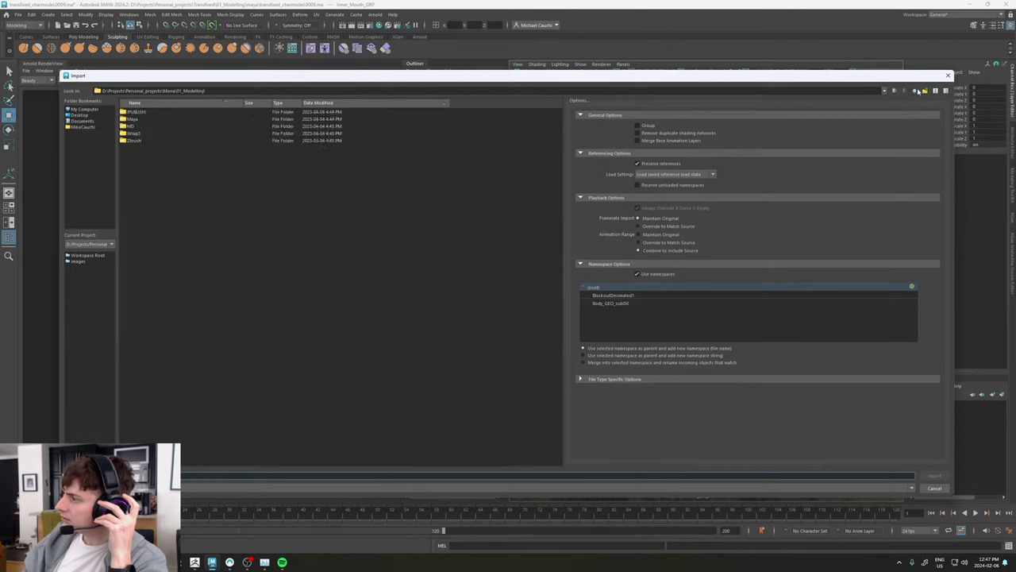
double_click(133, 141)
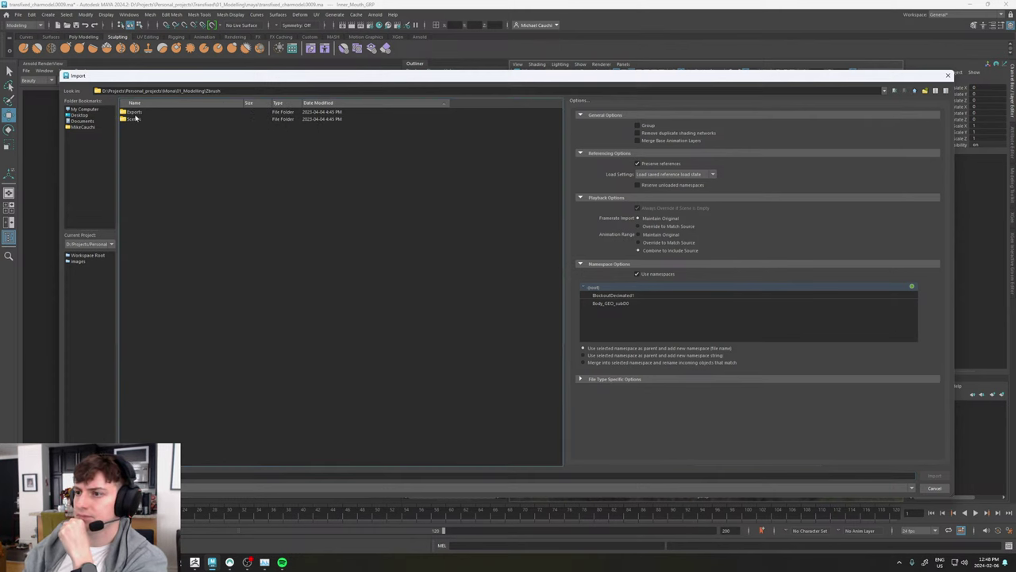
click(135, 119)
double_click(135, 121)
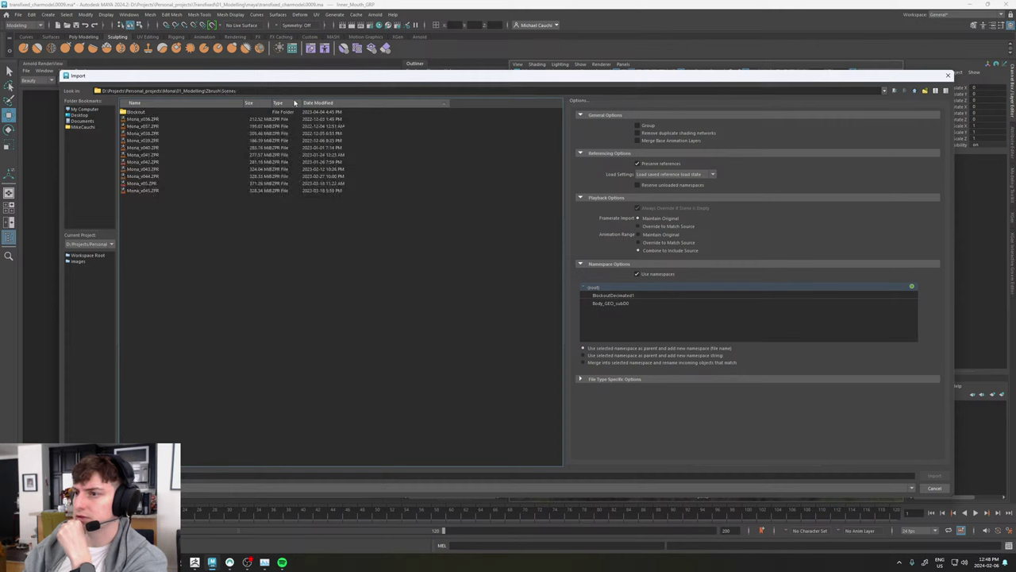
click(914, 93)
double_click(133, 112)
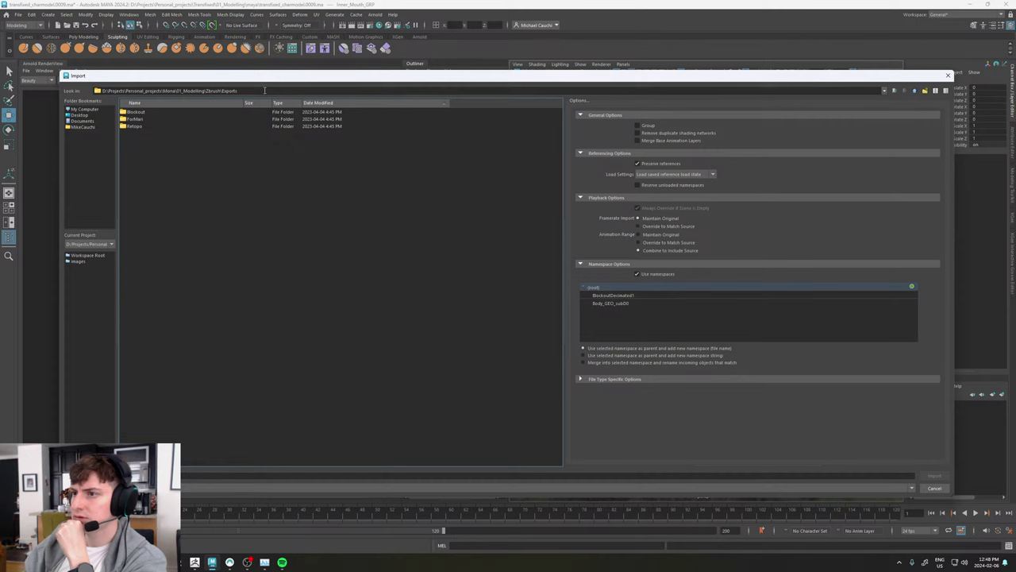
click(915, 91)
click(914, 92)
Step: Import Body_GEO_subD0.obj from the Transfixed project's 01_Modelling\zbrush\02_Sculpting\exports folder
click(915, 91)
click(914, 91)
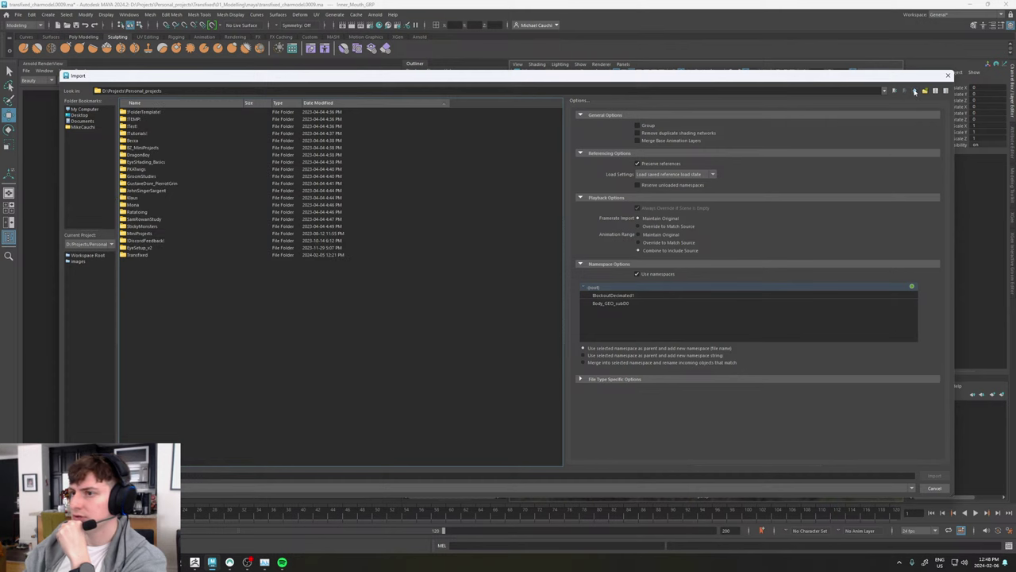
double_click(147, 253)
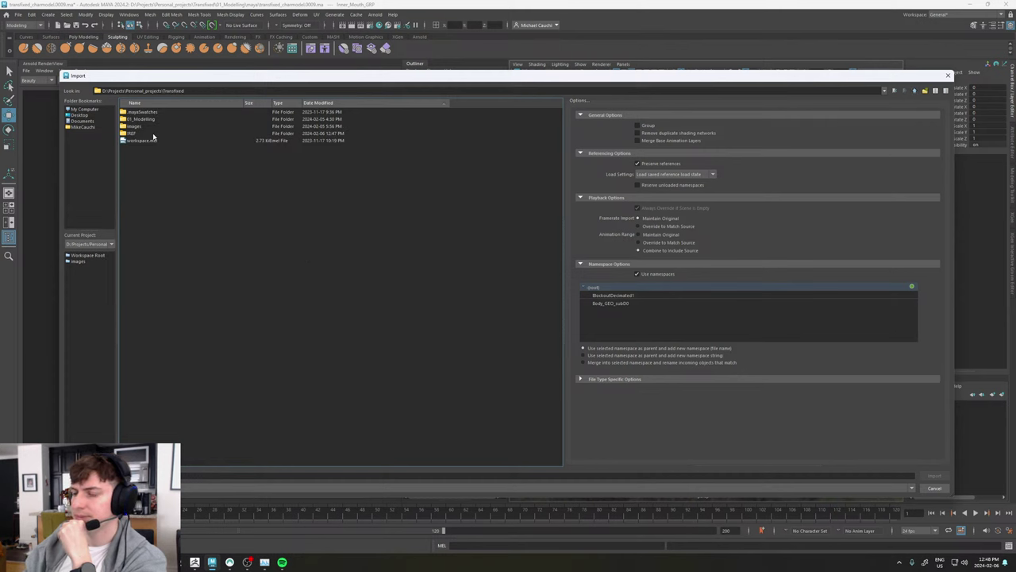
double_click(129, 119)
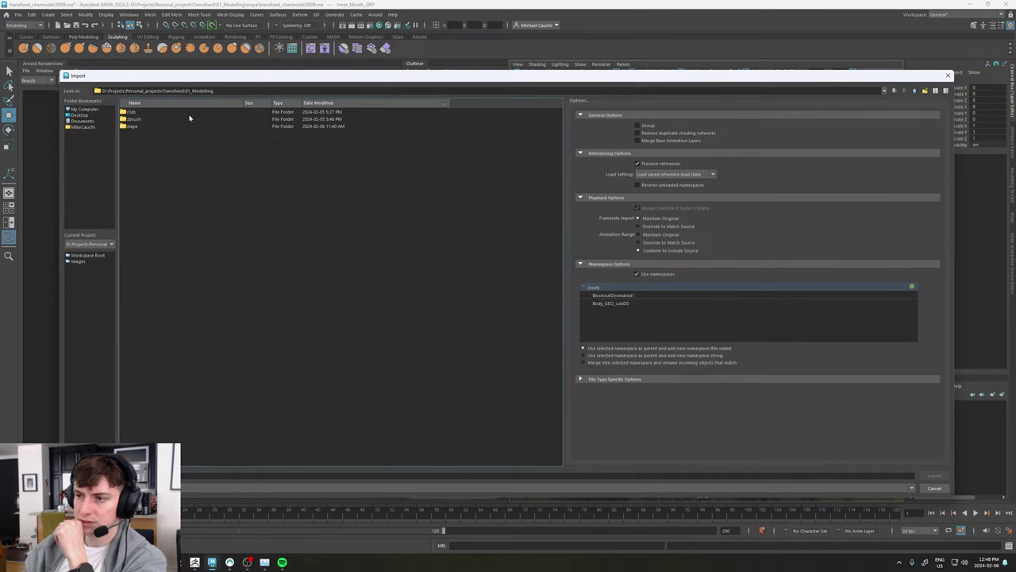
double_click(136, 119)
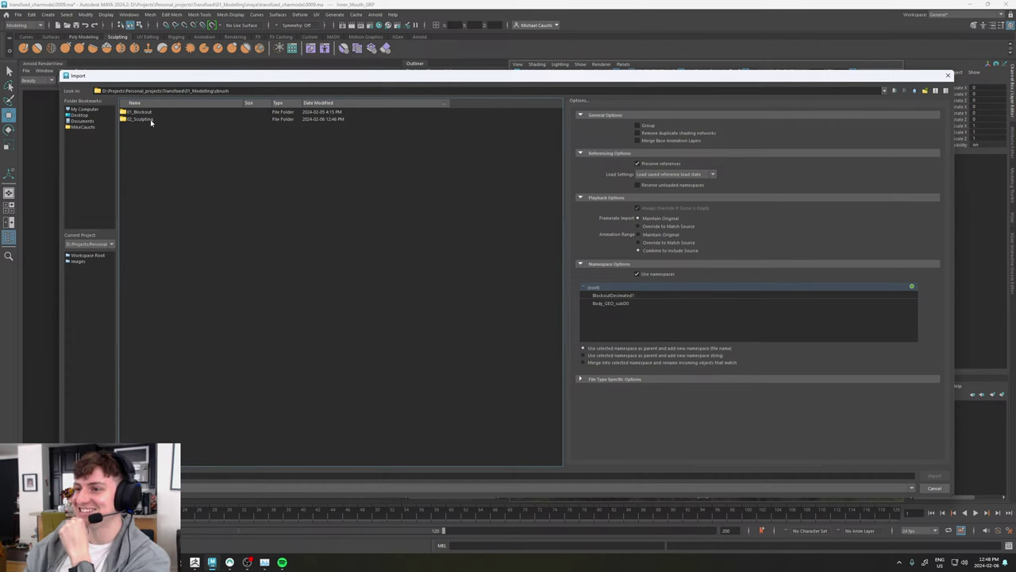
double_click(153, 120)
double_click(142, 113)
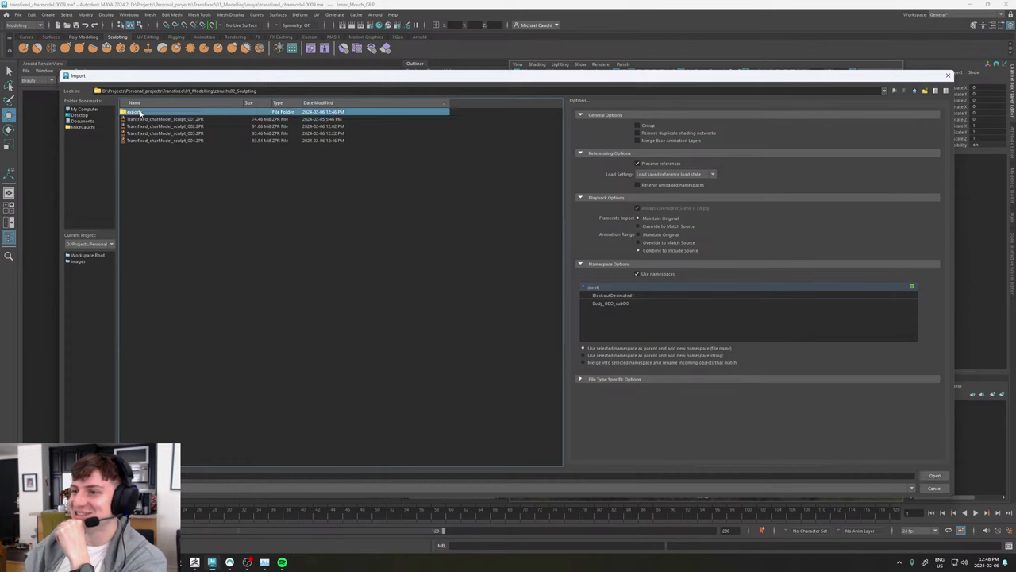
click(163, 119)
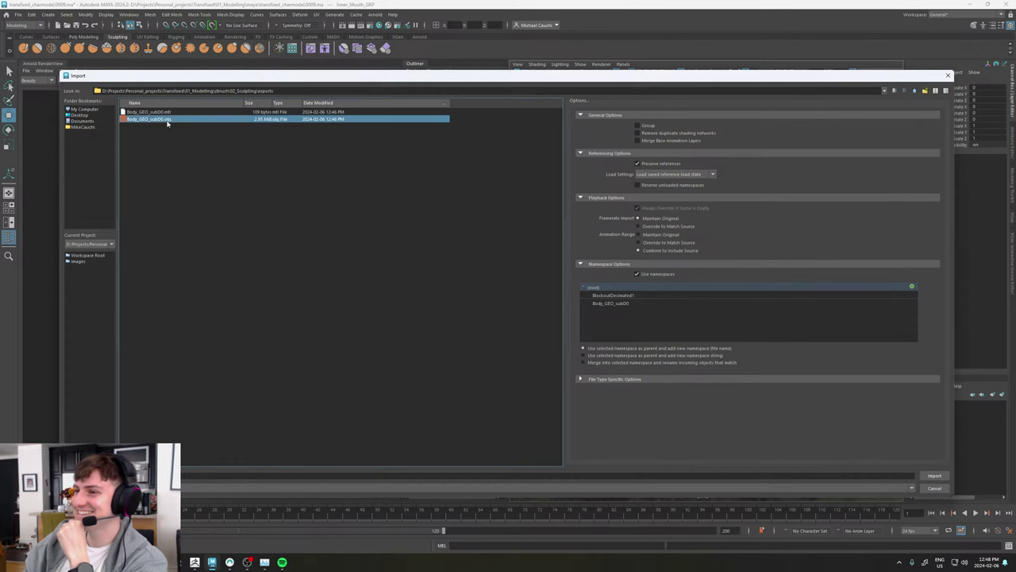
click(934, 474)
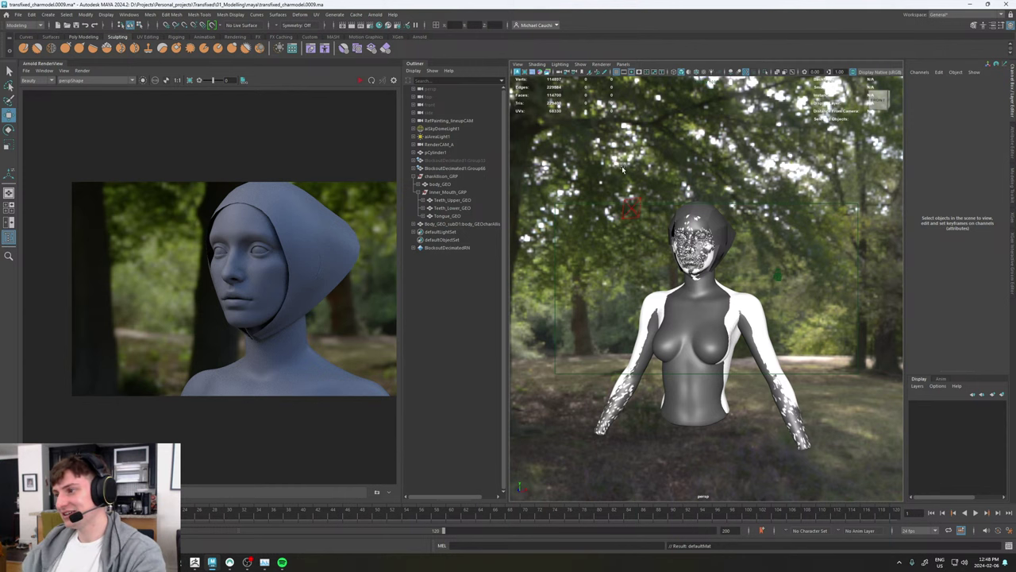
Step: Select the imported body mesh and isolate it in the perspective view
scroll(702, 313, up, 5)
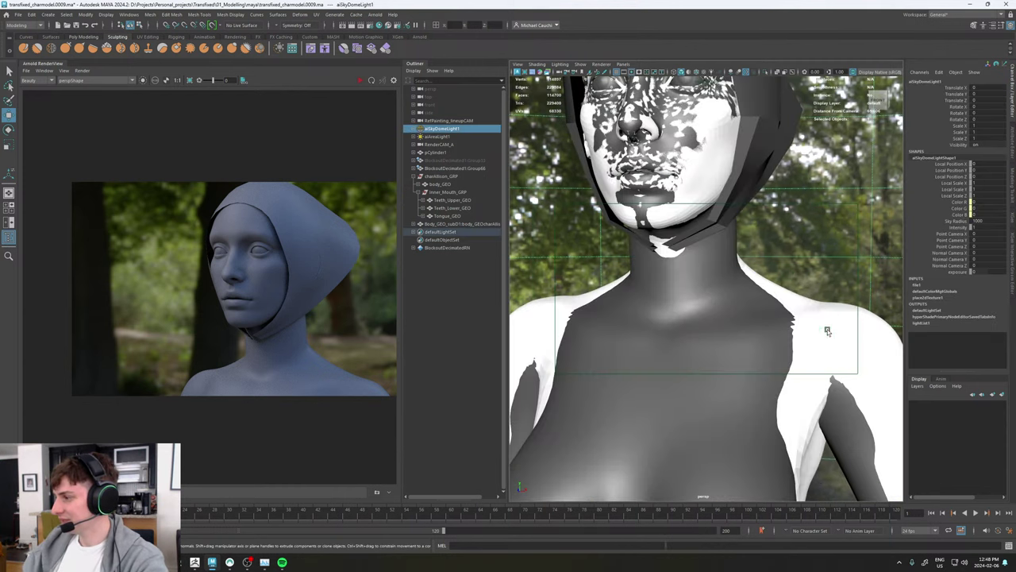
click(450, 224)
alt+right_drag(808, 284, 664, 290)
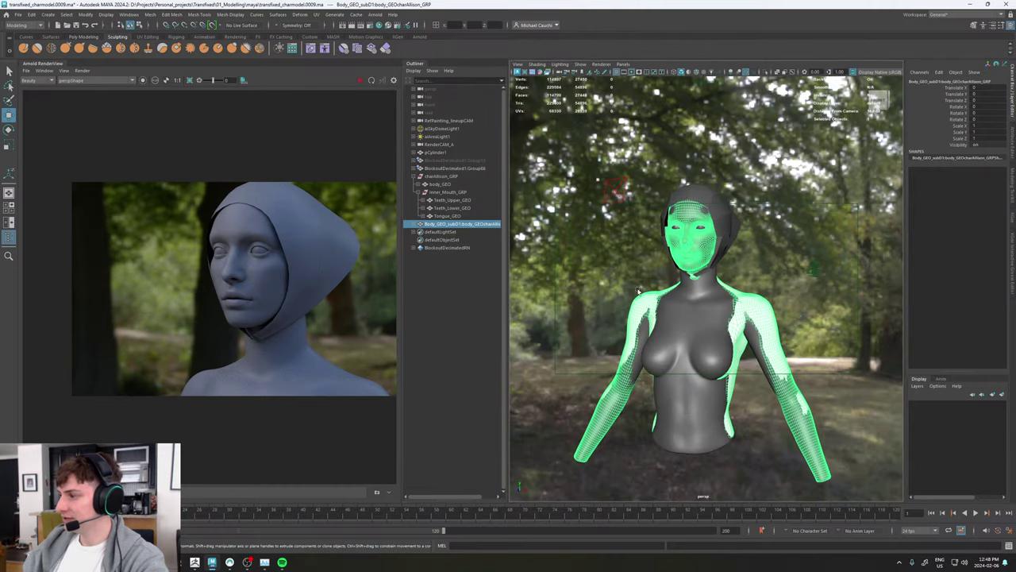
alt+drag(638, 291, 655, 294)
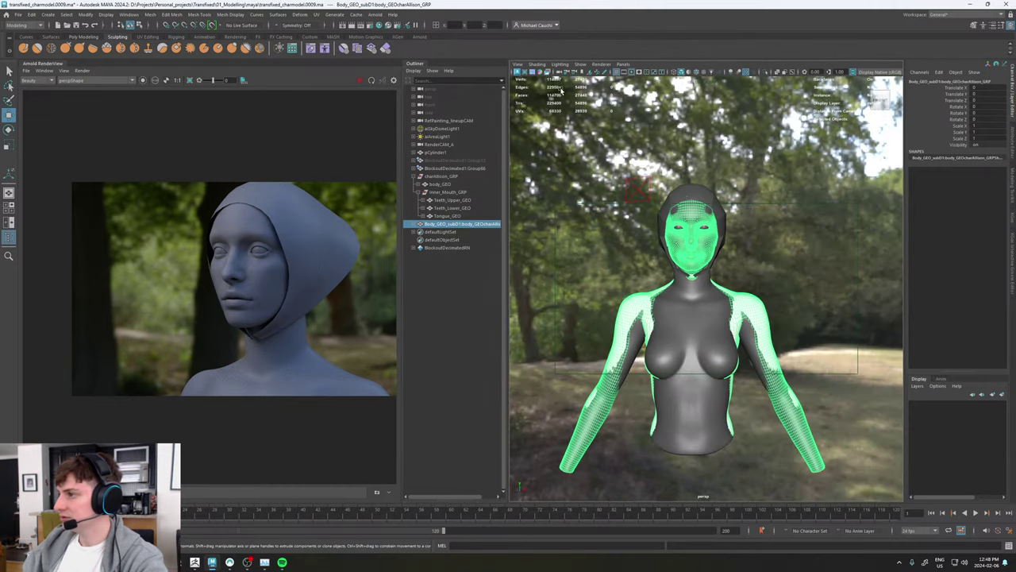
click(768, 73)
click(794, 230)
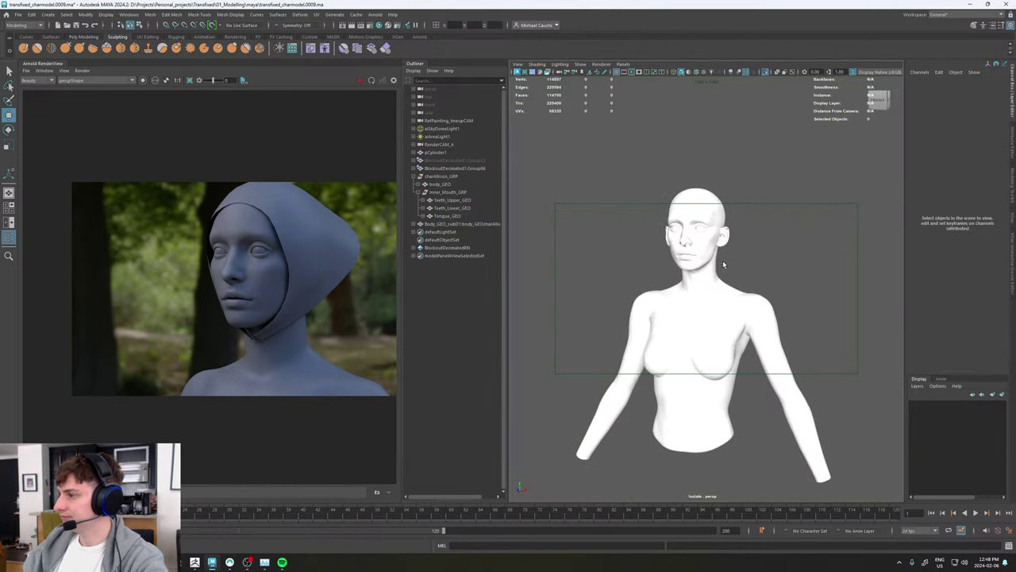
Step: Assign an existing grey material to the imported body mesh and bring the rest of the scene back into view
click(691, 312)
right_drag(692, 312, 786, 520)
click(807, 311)
alt+drag(697, 262, 721, 251)
scroll(720, 249, up, 5)
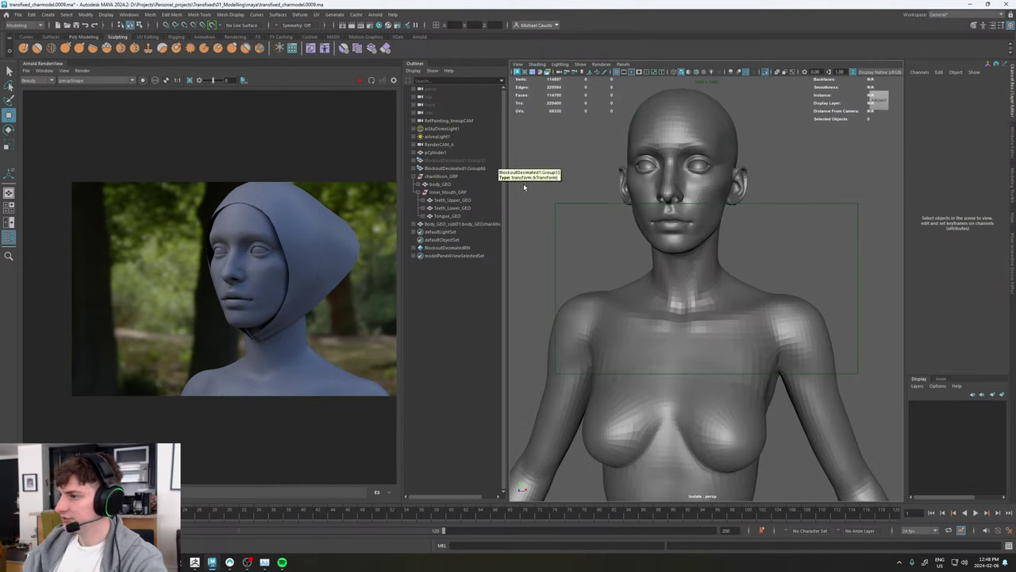
click(766, 72)
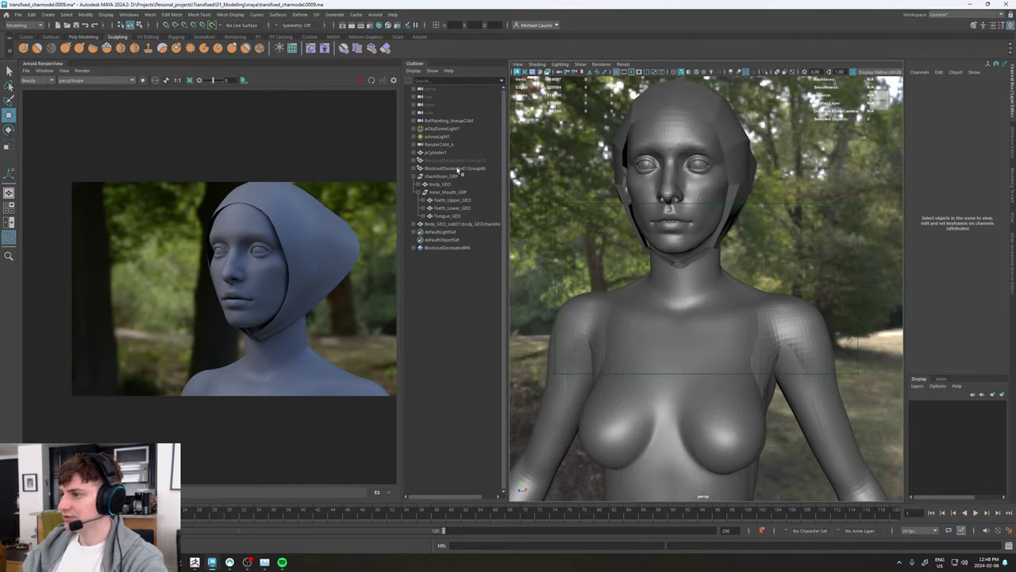
Step: Try to create a blend shape on the imported body mesh with body_GEO as its target
click(439, 185)
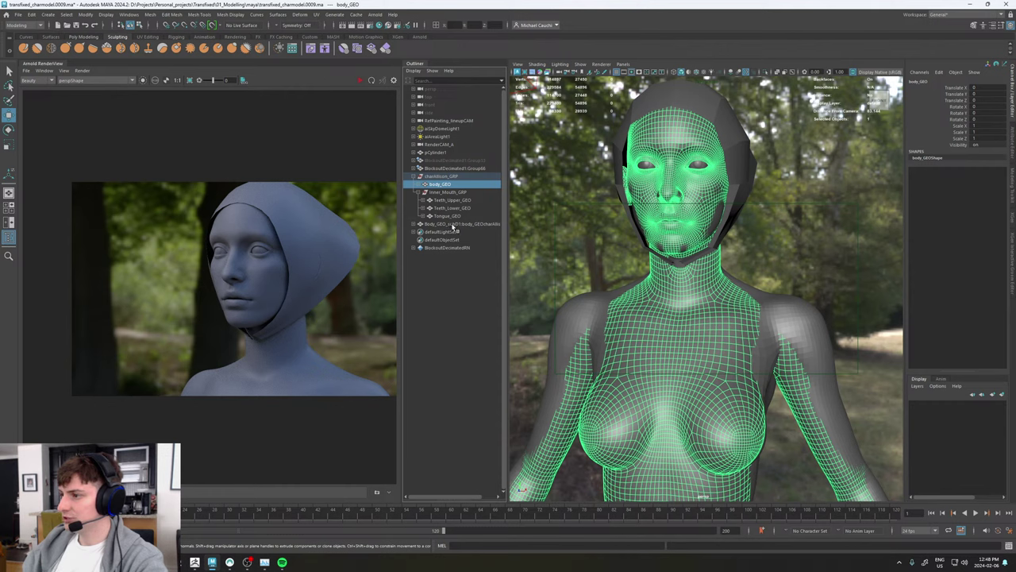
ctrl+click(453, 225)
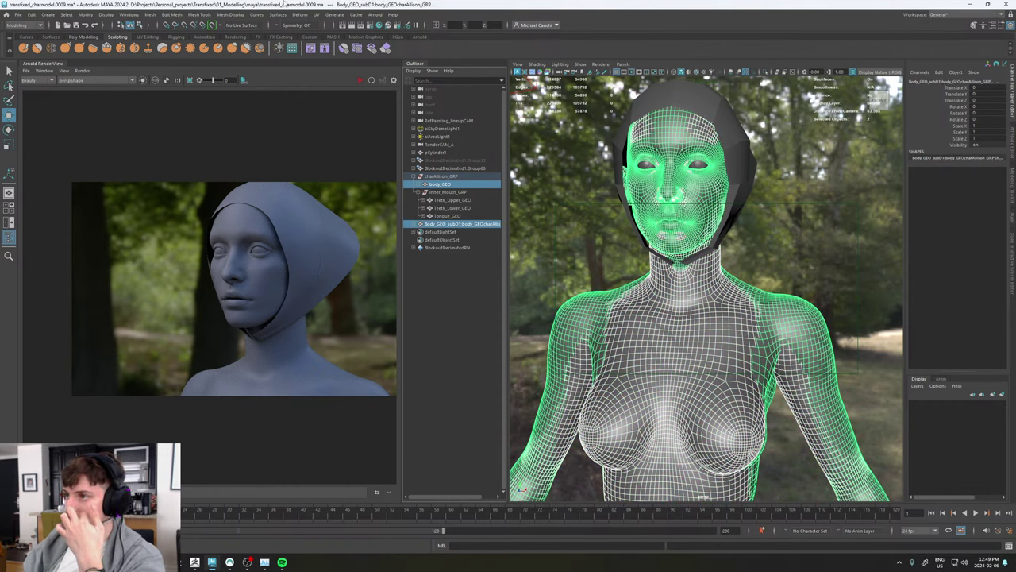
click(300, 16)
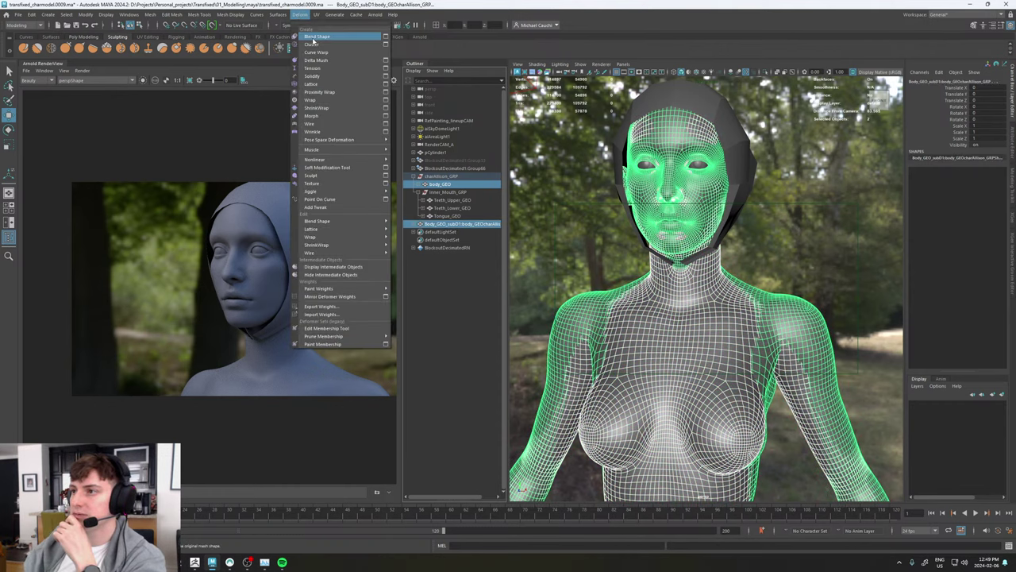
click(318, 36)
Step: Test the blend shape weight from body_GEO's attributes and undo the blend shape
click(449, 184)
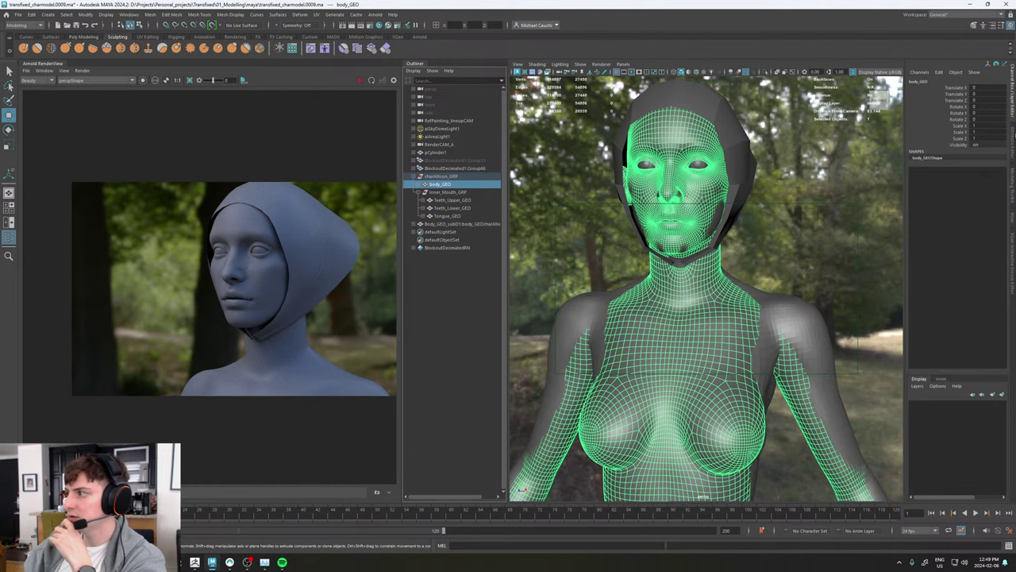
click(1014, 248)
click(1013, 213)
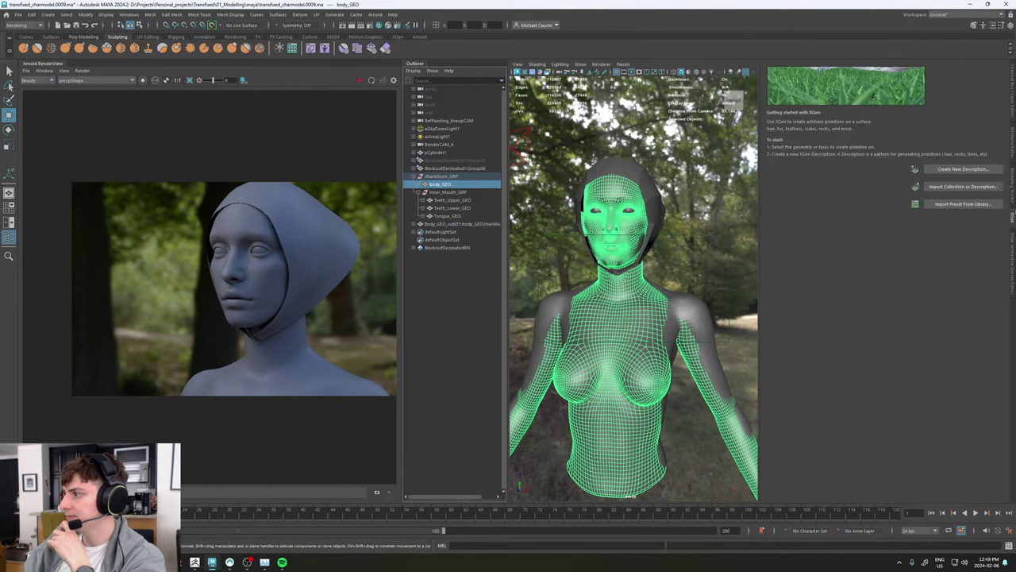
click(1012, 184)
click(1011, 144)
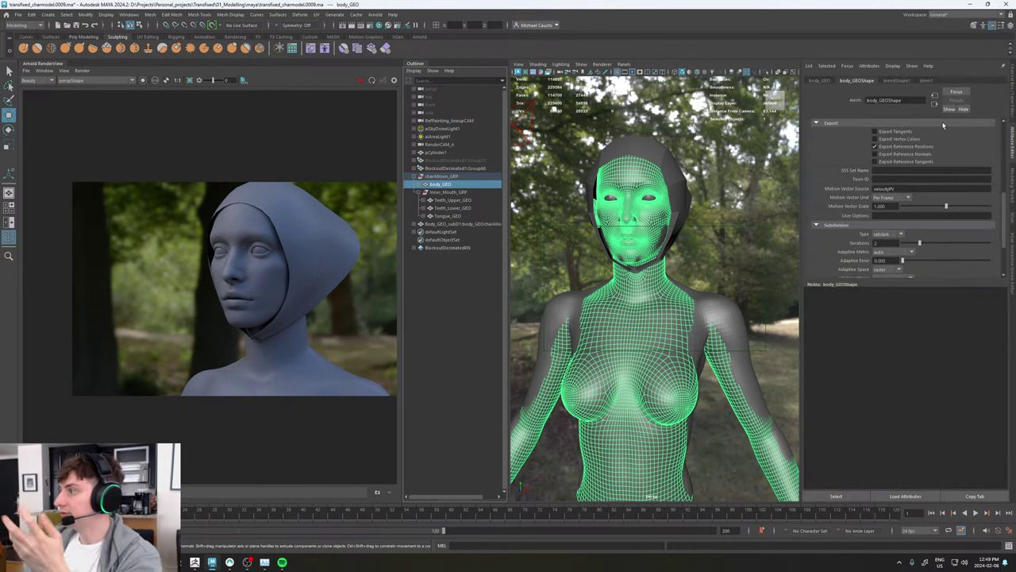
click(899, 80)
drag(898, 151, 931, 151)
key(ctrl+z)
key(ctrl+z)
key(ctrl+z)
key(ctrl+z)
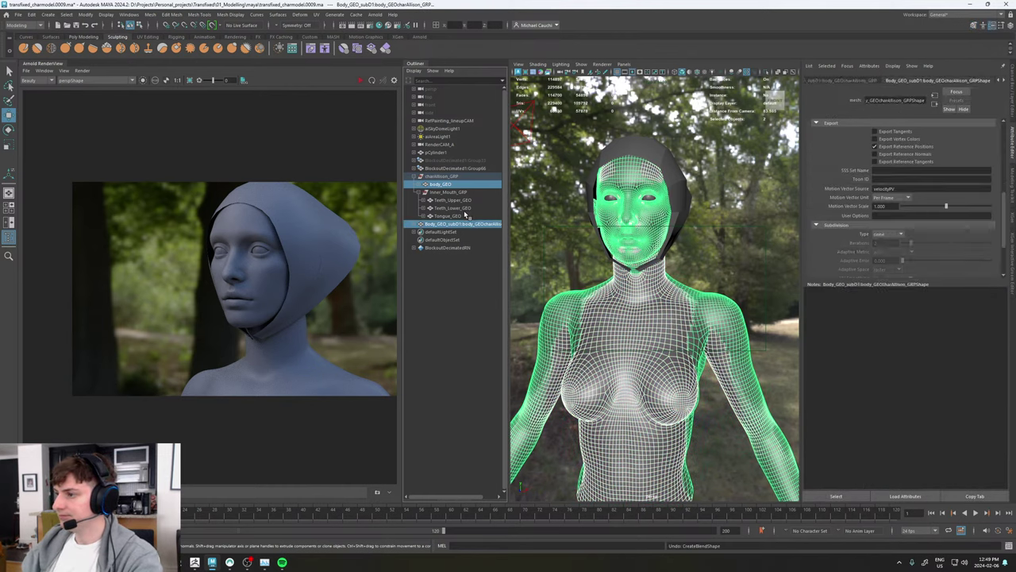
Step: Create a blend shape on body_GEO with the imported mesh as its target and set the weight to 1
click(463, 224)
ctrl+click(441, 183)
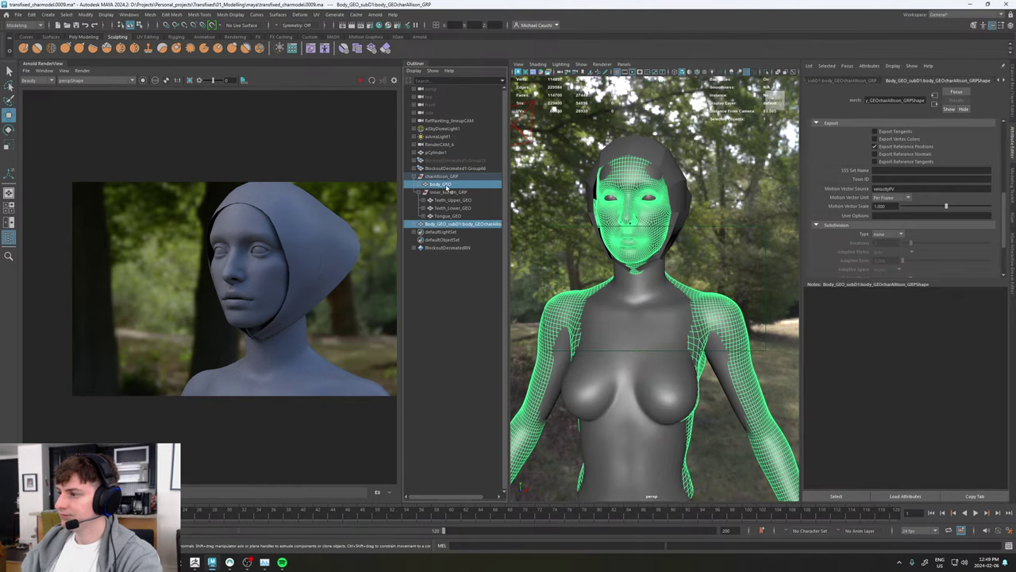
click(336, 15)
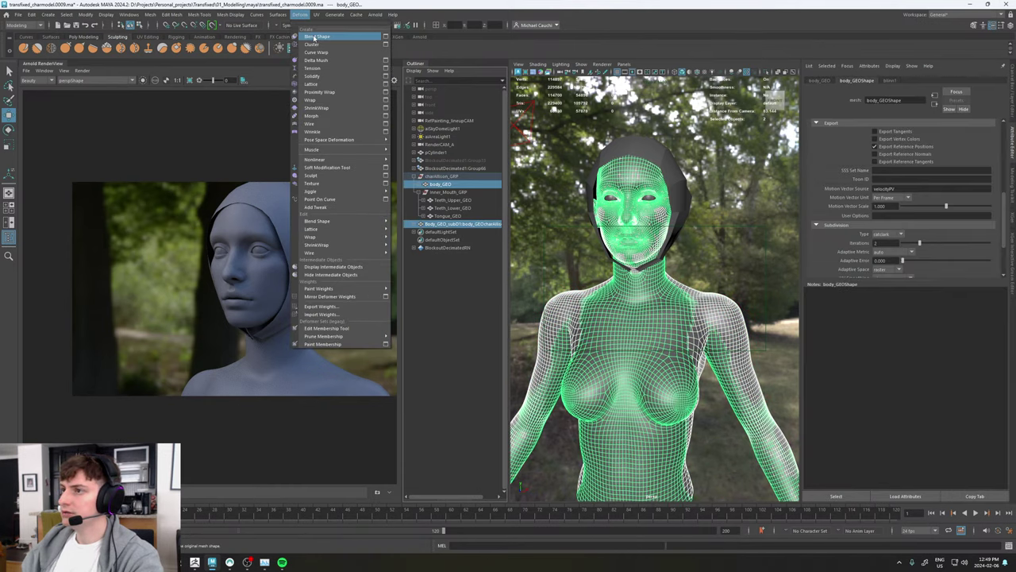
click(318, 37)
click(957, 81)
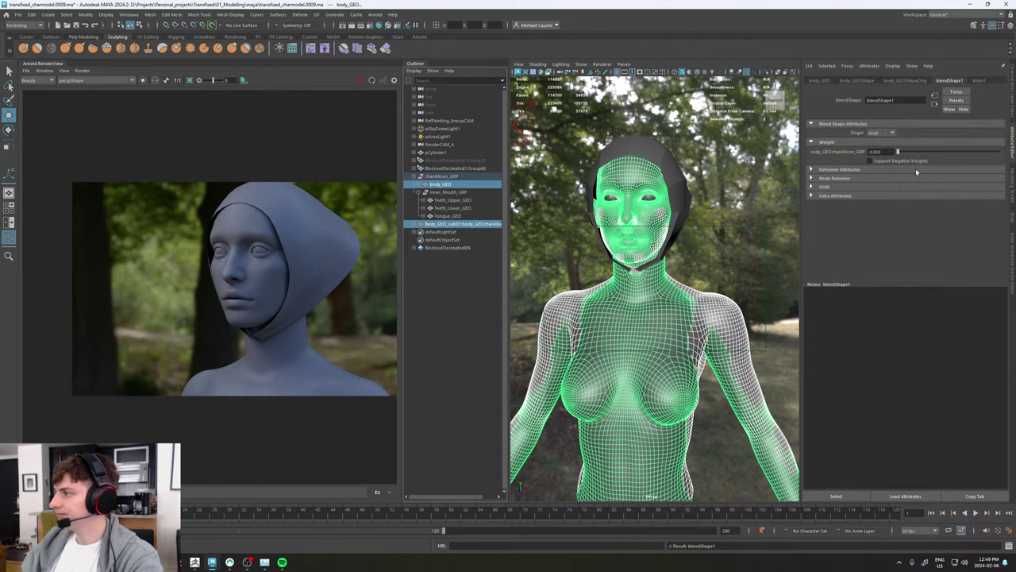
drag(899, 152, 1003, 152)
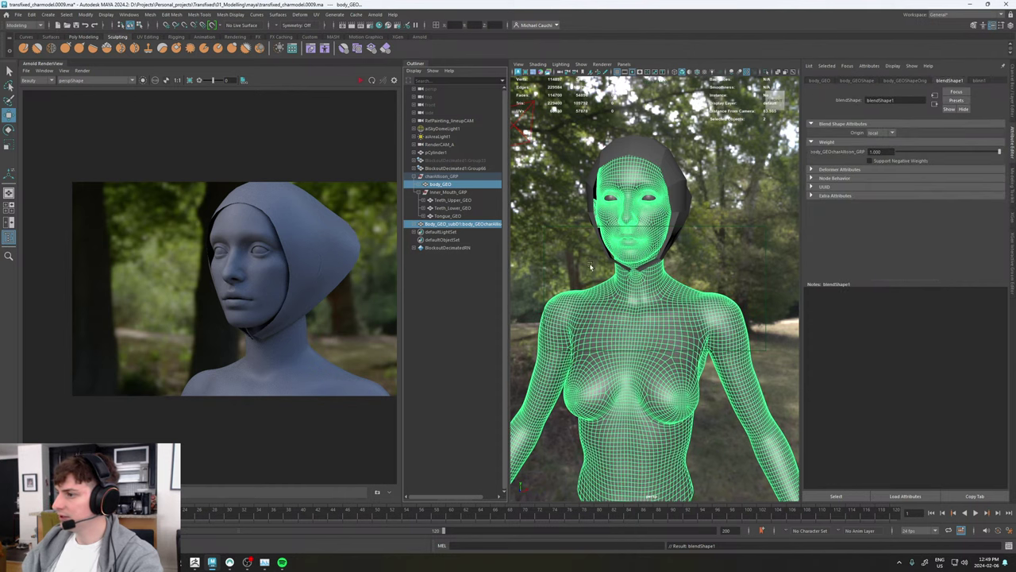
Step: Delete the construction history to bake the blended shape and remove the imported body mesh from the scene
key(alt+shift+d)
click(471, 224)
key(Delete)
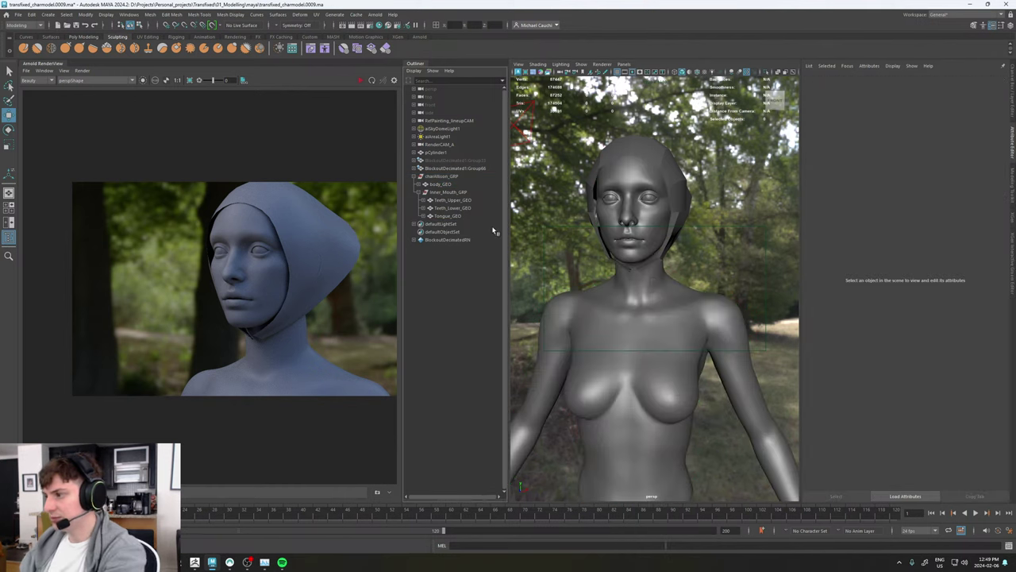
Step: Examine the updated body_GEO topology around the neck and face, and its overall fit inside the hood
click(647, 313)
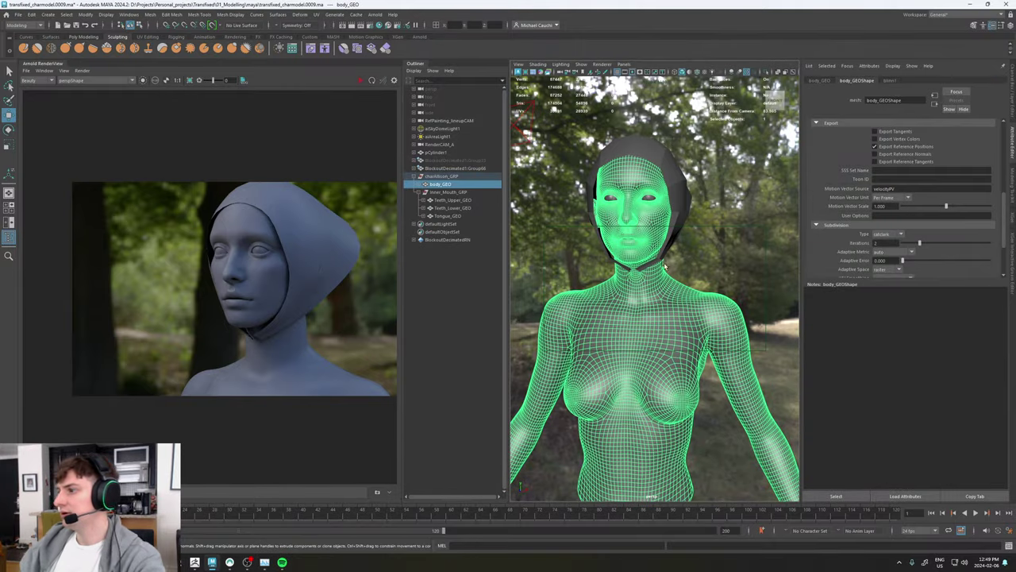
alt+drag(692, 243, 664, 263)
alt+right_drag(664, 264, 732, 294)
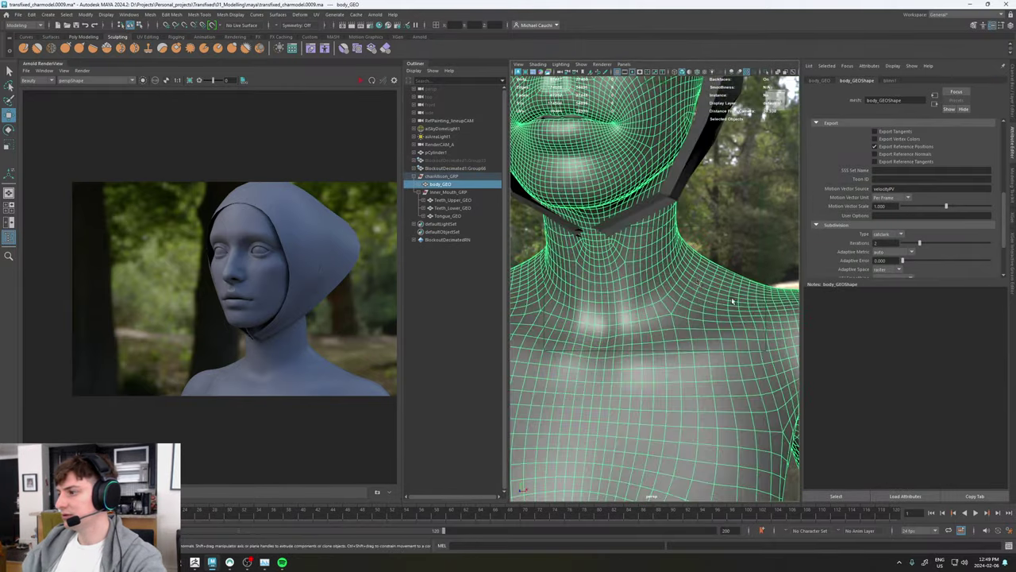
alt+drag(697, 278, 649, 284)
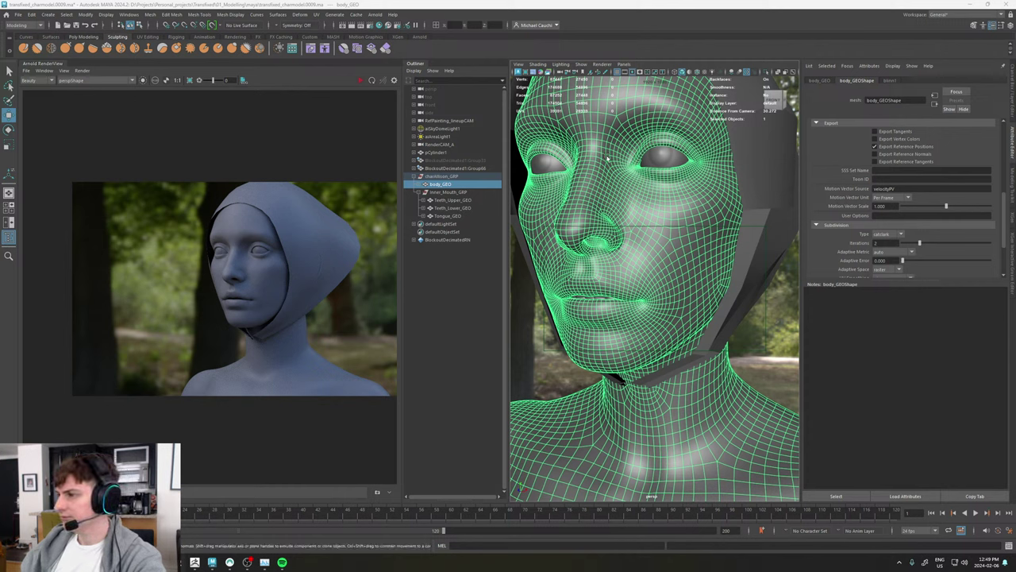
alt+drag(666, 232, 694, 237)
alt+right_drag(762, 288, 580, 289)
click(687, 289)
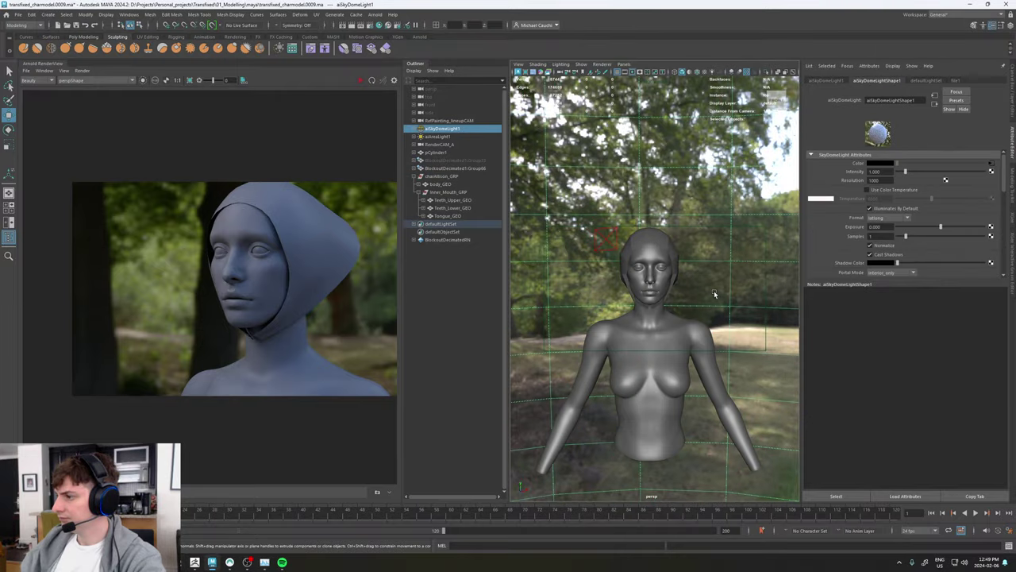
alt+drag(715, 295, 704, 292)
Step: Hide the hood mesh pCylinder1 and parent it under the main character group
click(675, 245)
click(668, 247)
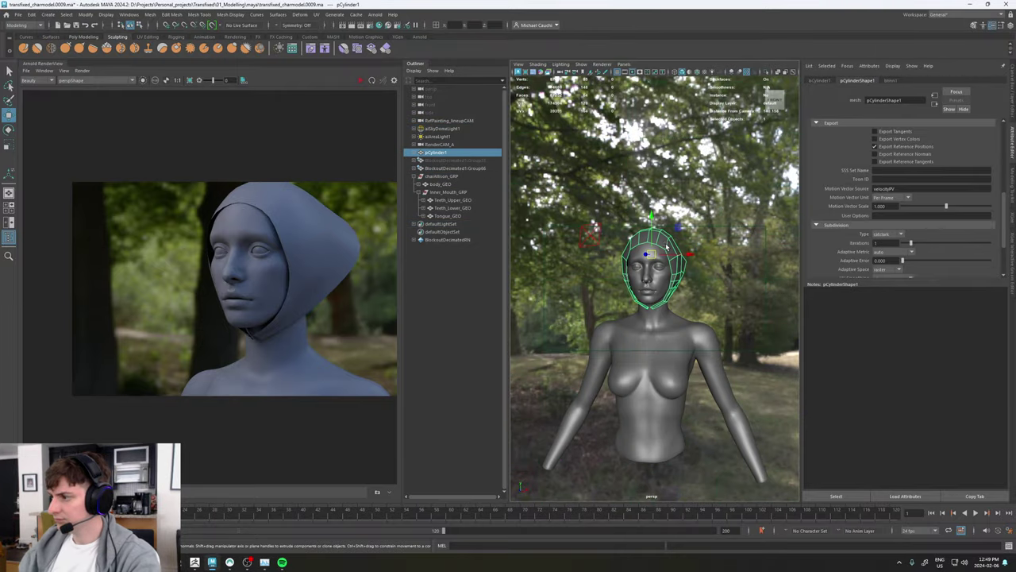
scroll(712, 290, down, 4)
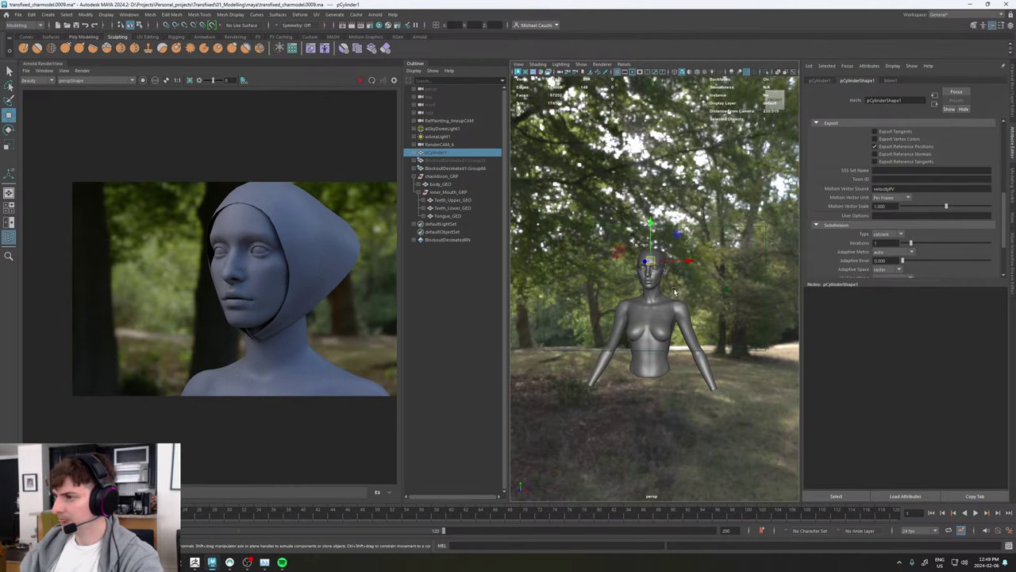
middle_drag(436, 157, 441, 177)
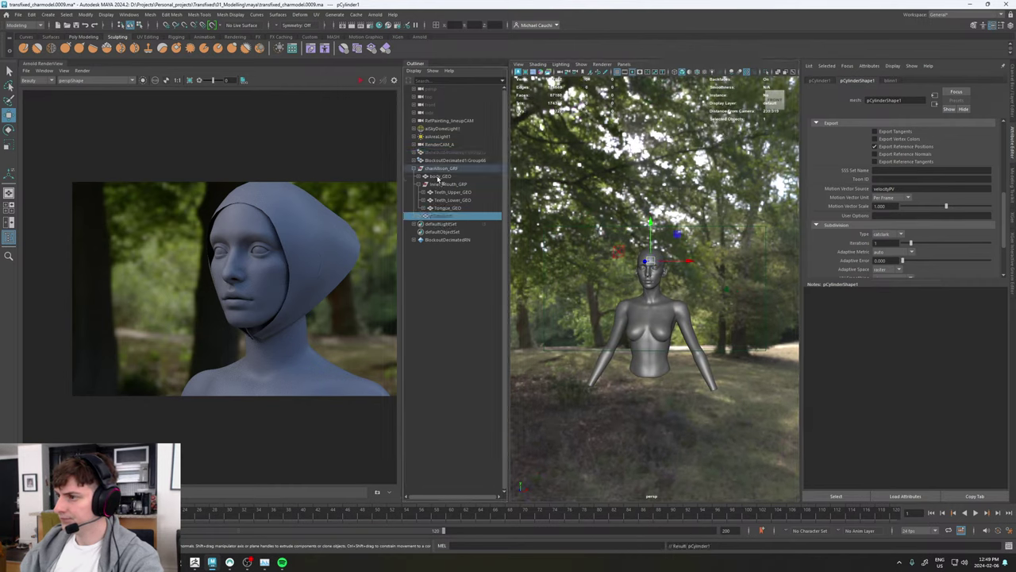
Step: Group body_GEO with Inner_Mouth_GRP inside the main character group and name the new group Body
click(439, 185)
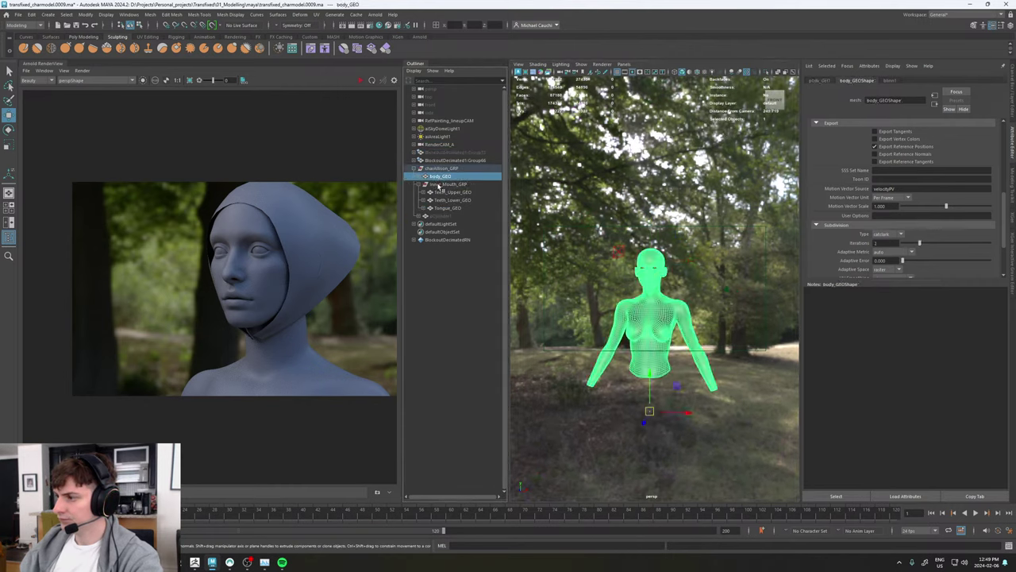
ctrl+click(439, 176)
key(ctrl+g)
double_click(439, 184)
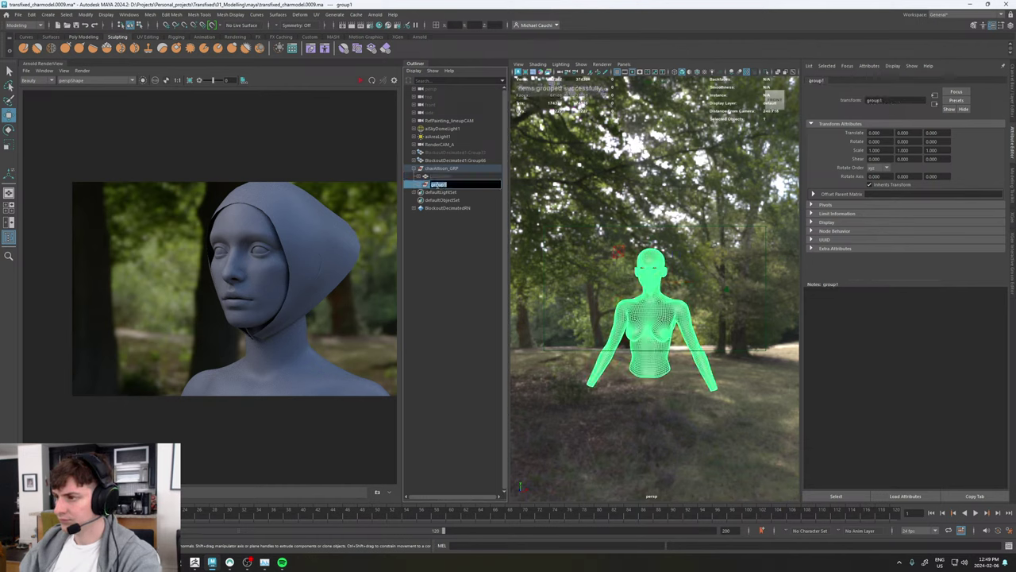
text(Body)
key(Return)
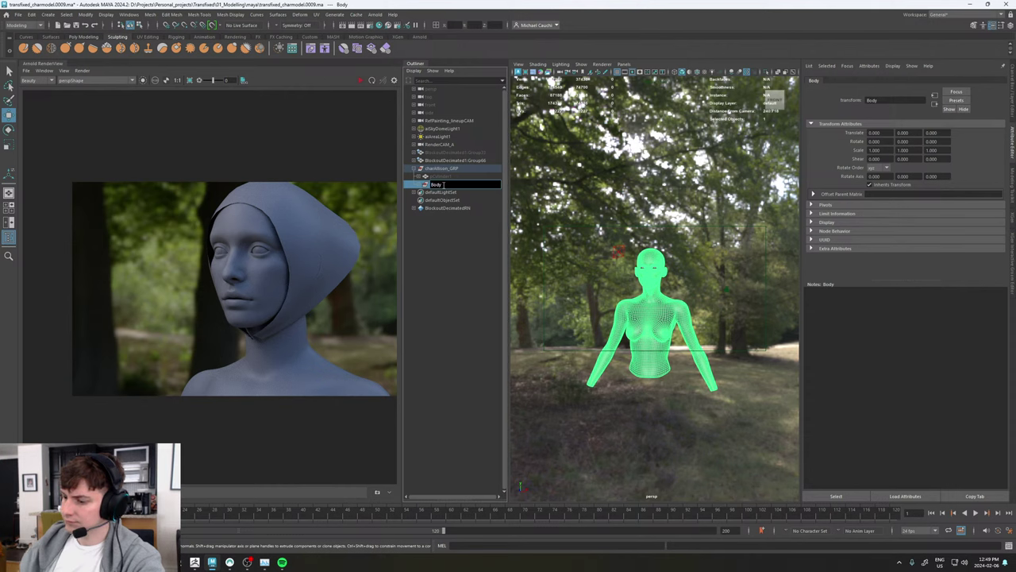
Step: Complete the body group's name as Body_GRP and group the hood mesh pCylinder1 into a new group named Clothing_GRP
text(_GRP)
key(Return)
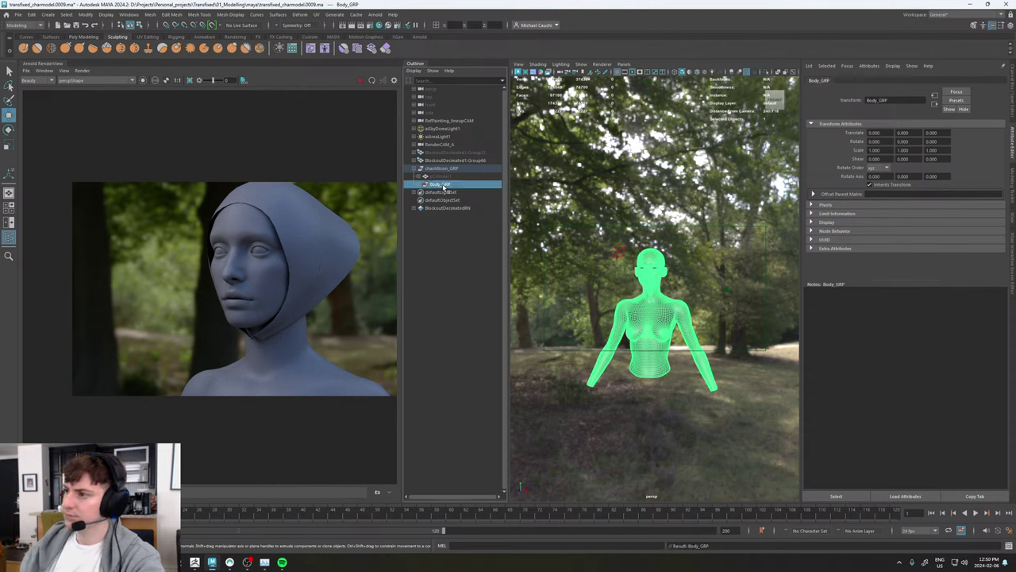
click(442, 177)
key(ctrl+g)
double_click(441, 185)
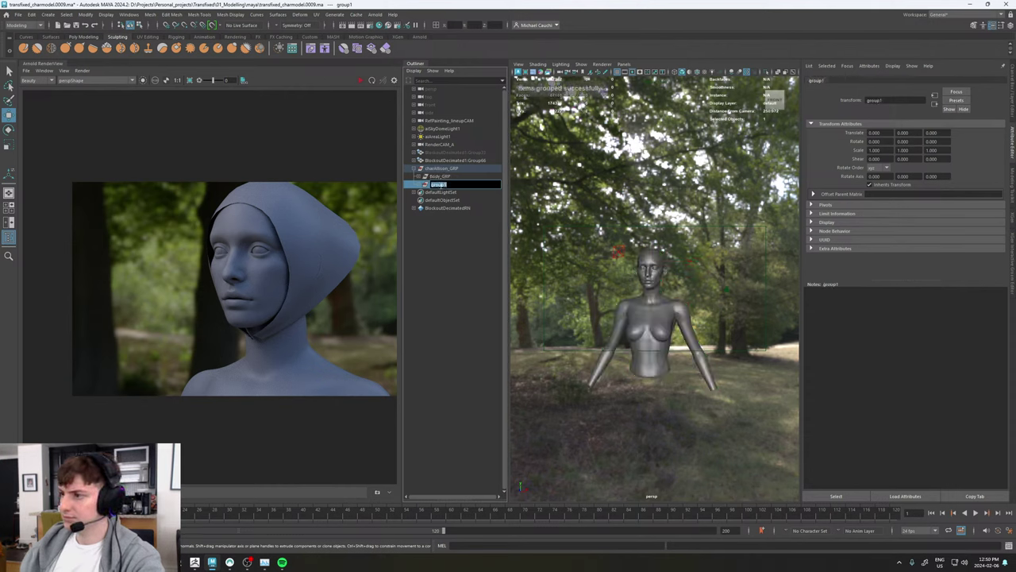
text(Clothing)
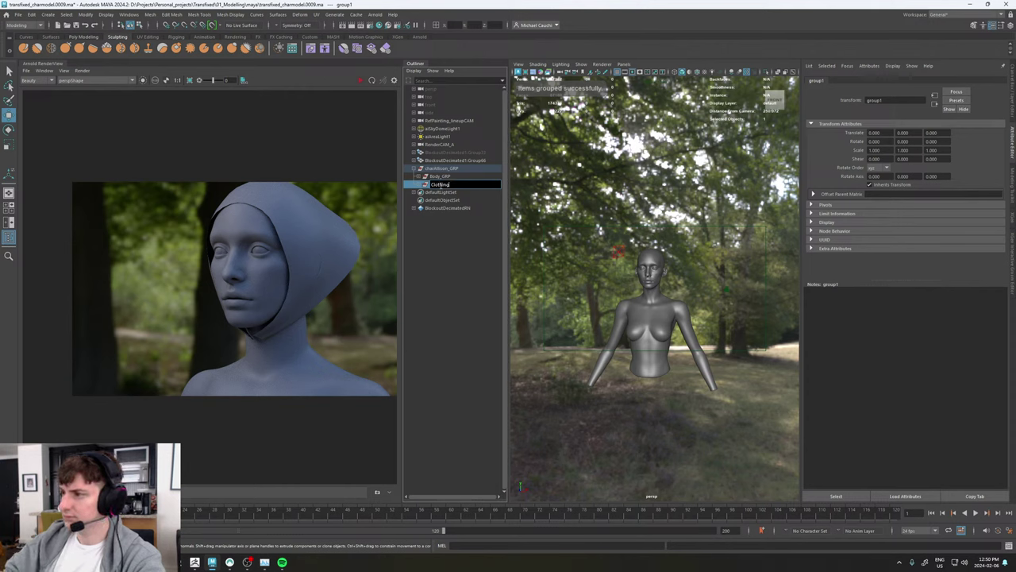
text(_)
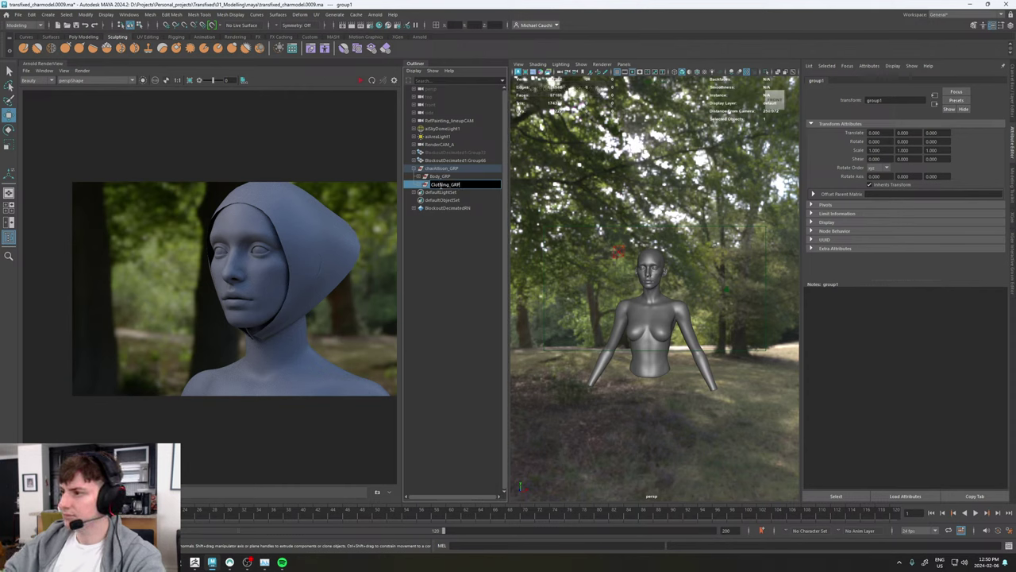
text(GRP)
key(Return)
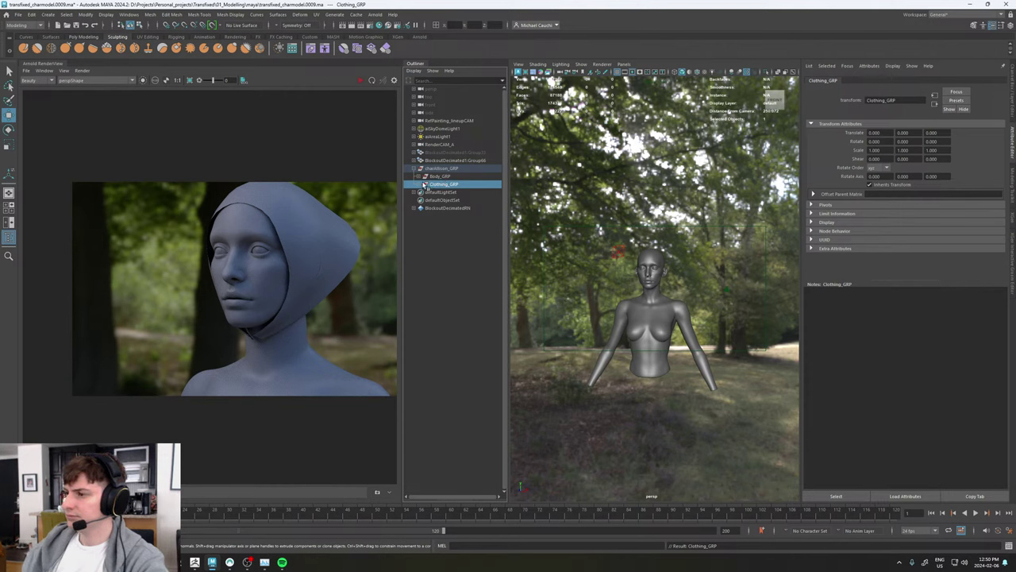
Step: Unhide pCylinder1 inside Clothing_GRP and hide the whole Clothing_GRP group instead
click(424, 184)
click(441, 193)
key(h)
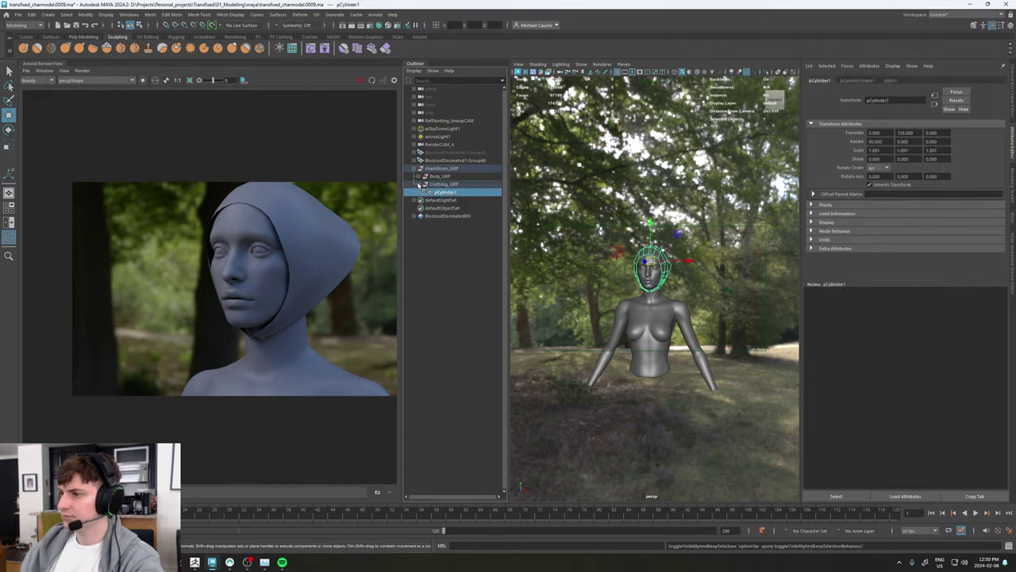
click(425, 184)
click(443, 184)
click(441, 177)
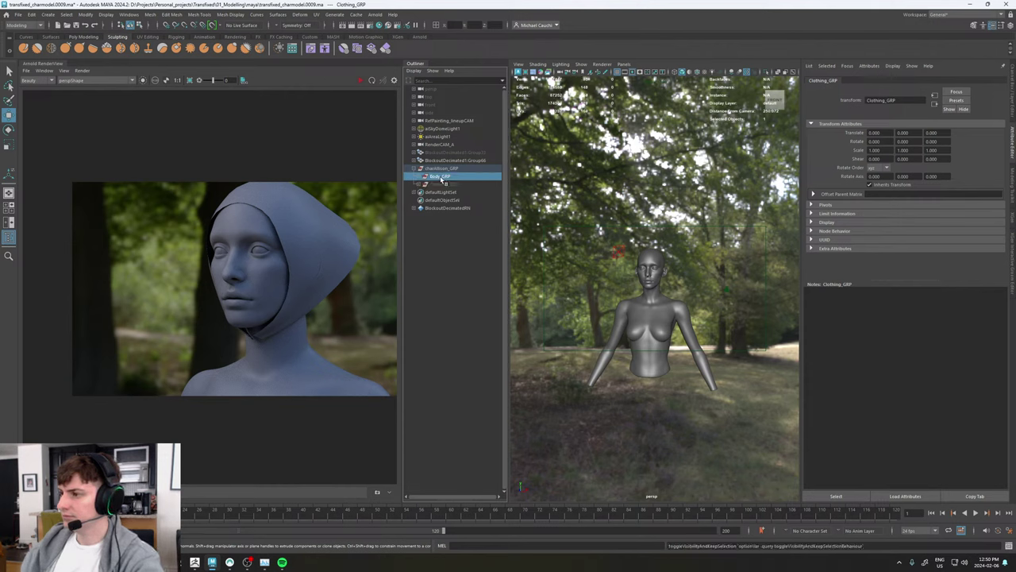
Step: Run an interactive Arnold render of the bare body from the perspective camera, check it closer, and stop the render
click(715, 264)
click(363, 80)
click(366, 80)
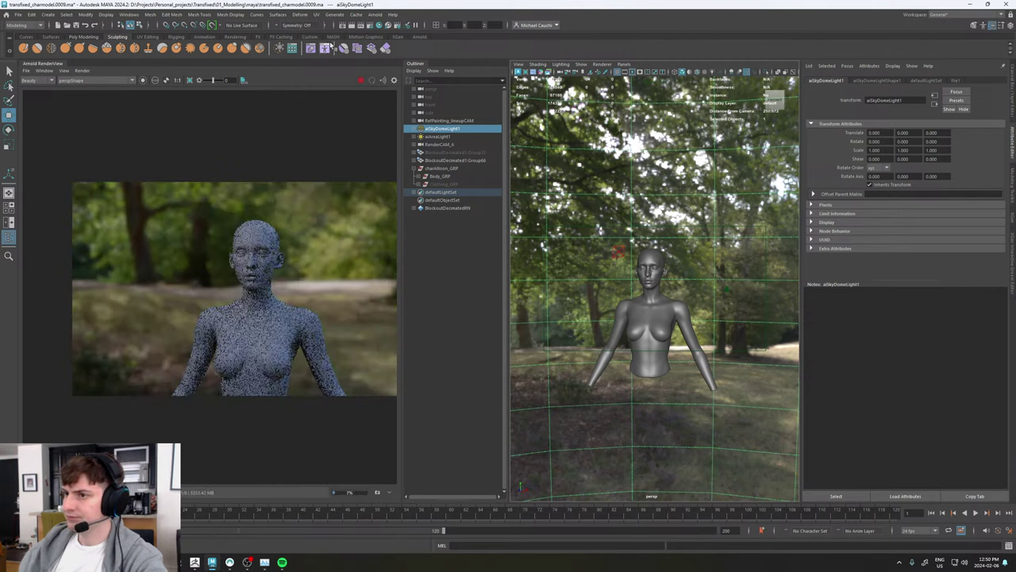
scroll(262, 259, up, 2)
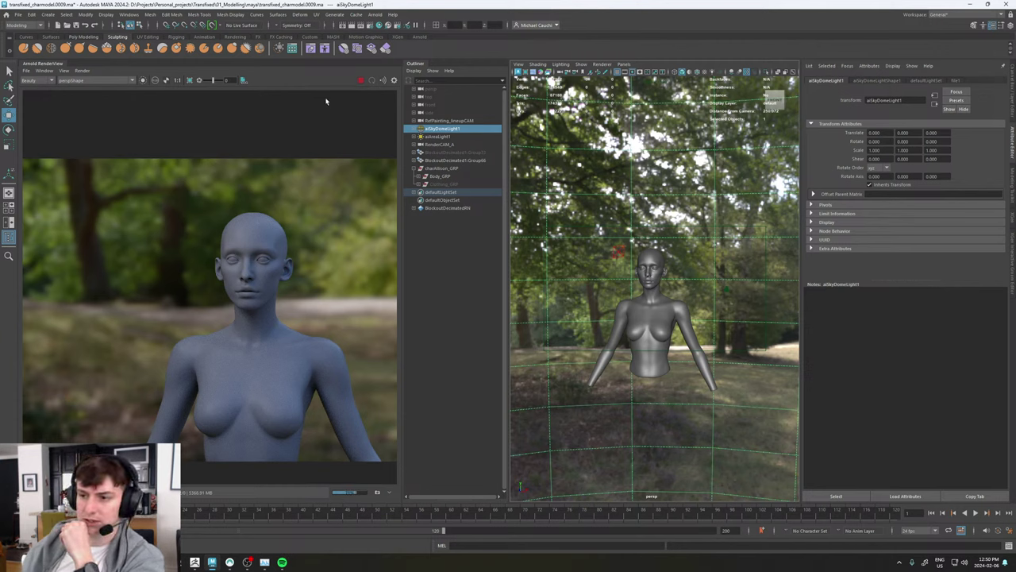
click(360, 81)
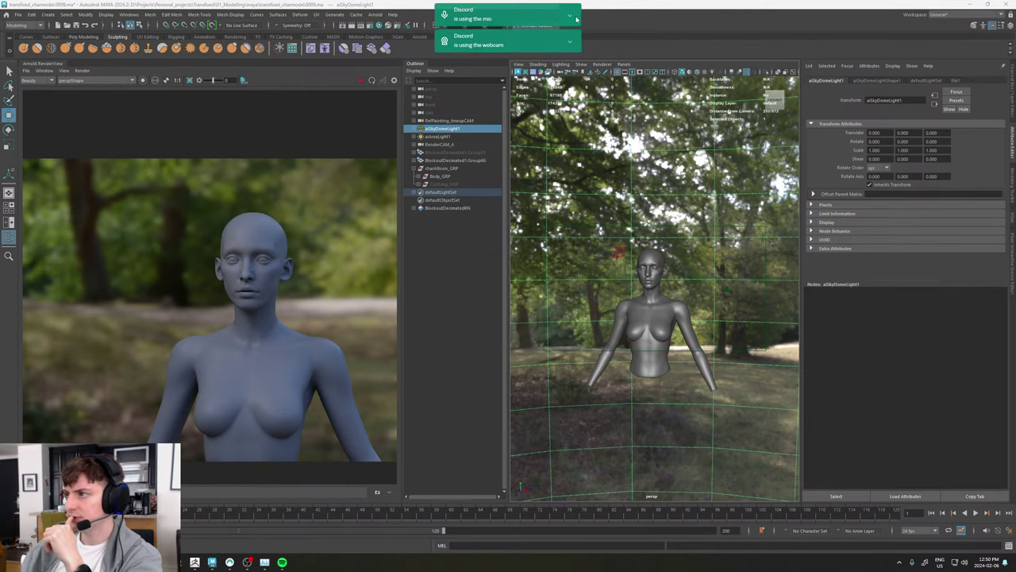
Step: Dismiss the Discord microphone and webcam notifications
click(575, 17)
click(576, 40)
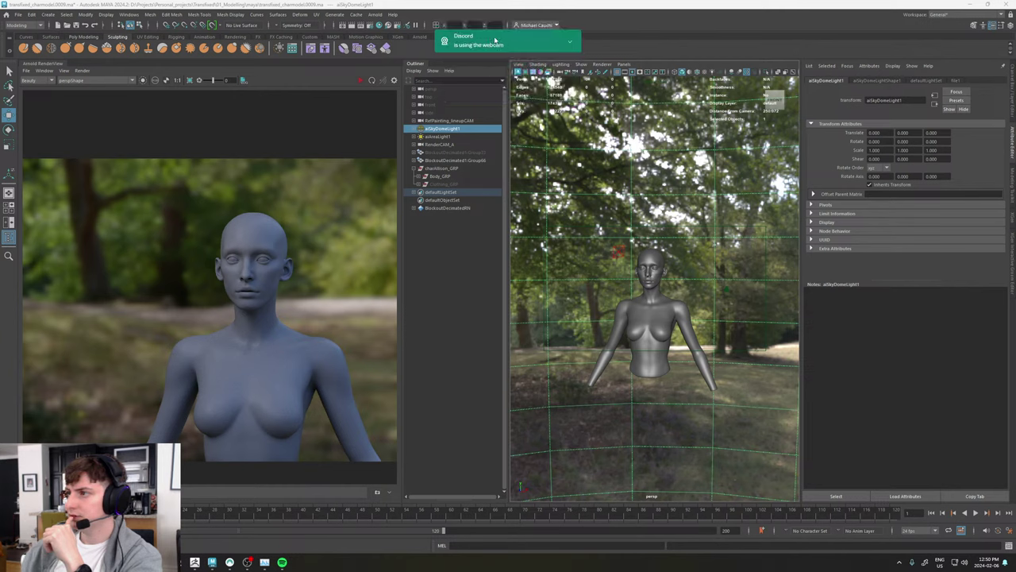
click(577, 42)
click(497, 63)
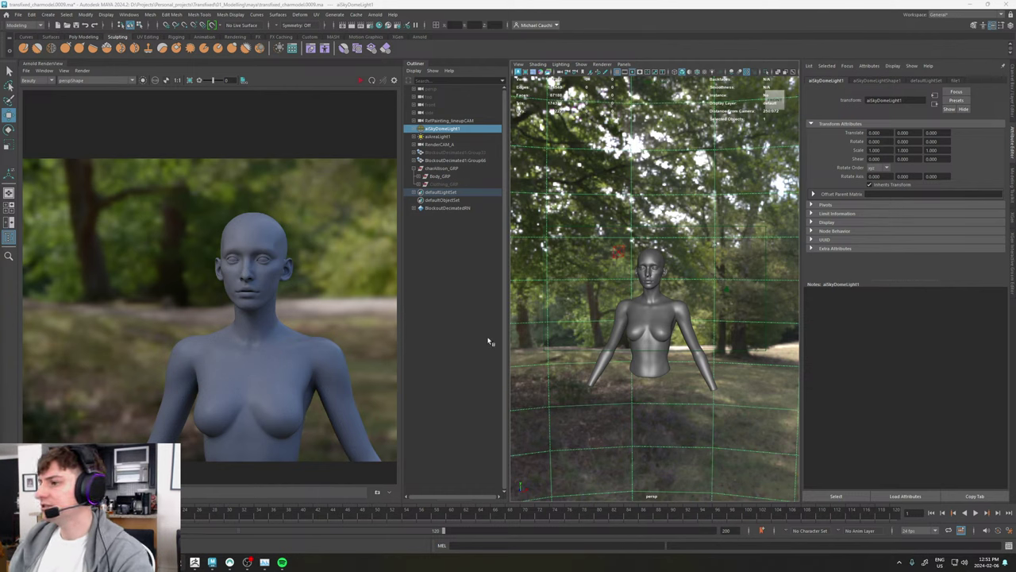
Step: Render the character through RenderCAM_AShape and examine the eyes, nose and mouth up close
click(94, 81)
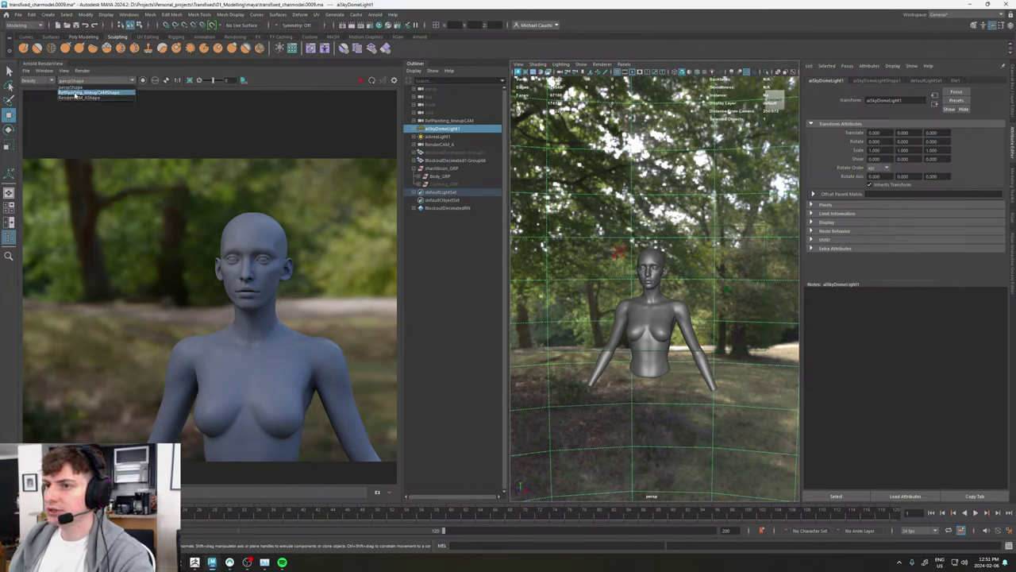
click(77, 96)
click(360, 81)
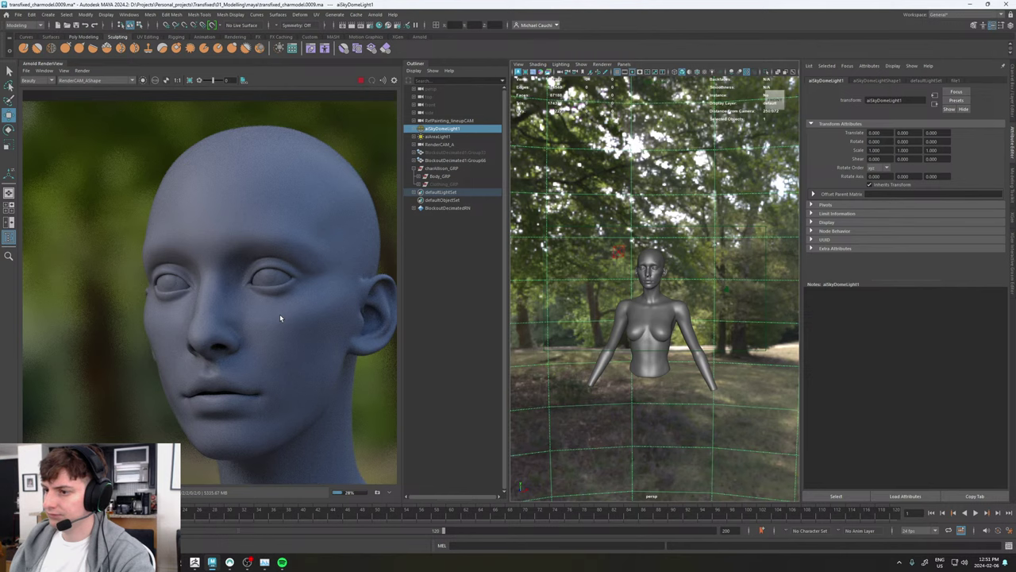
scroll(158, 279, up, 2)
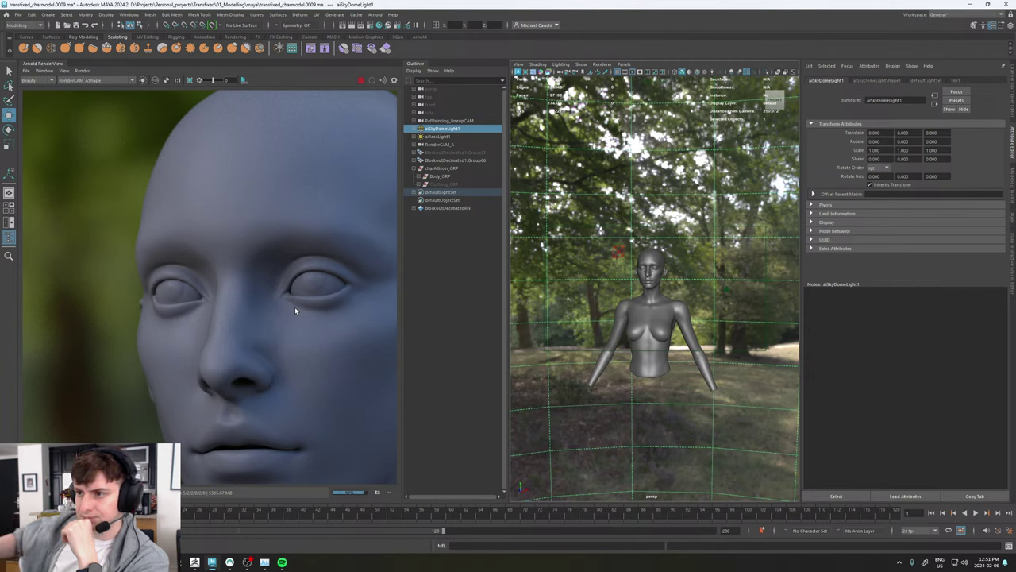
scroll(262, 306, down, 2)
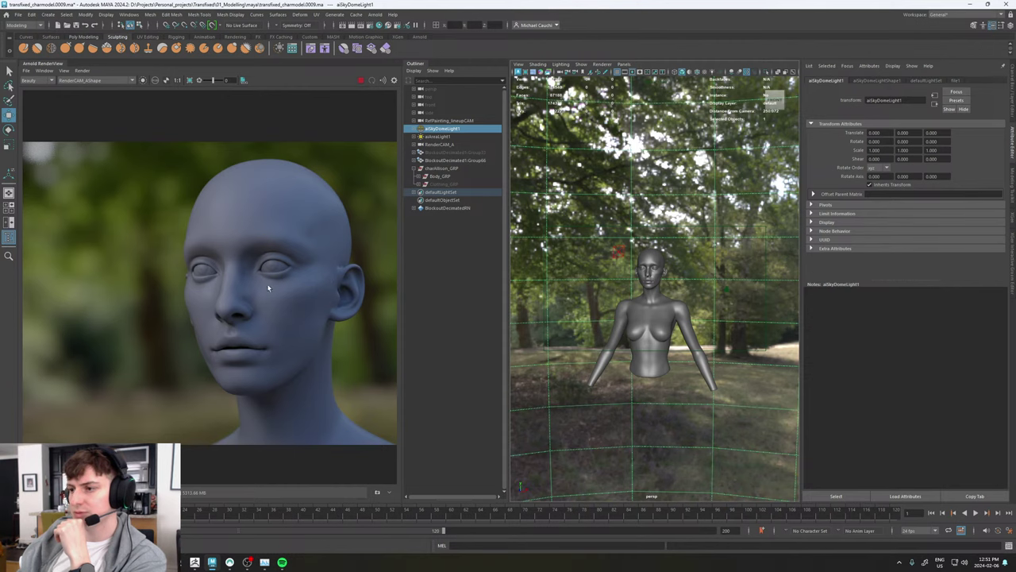
scroll(315, 287, up, 3)
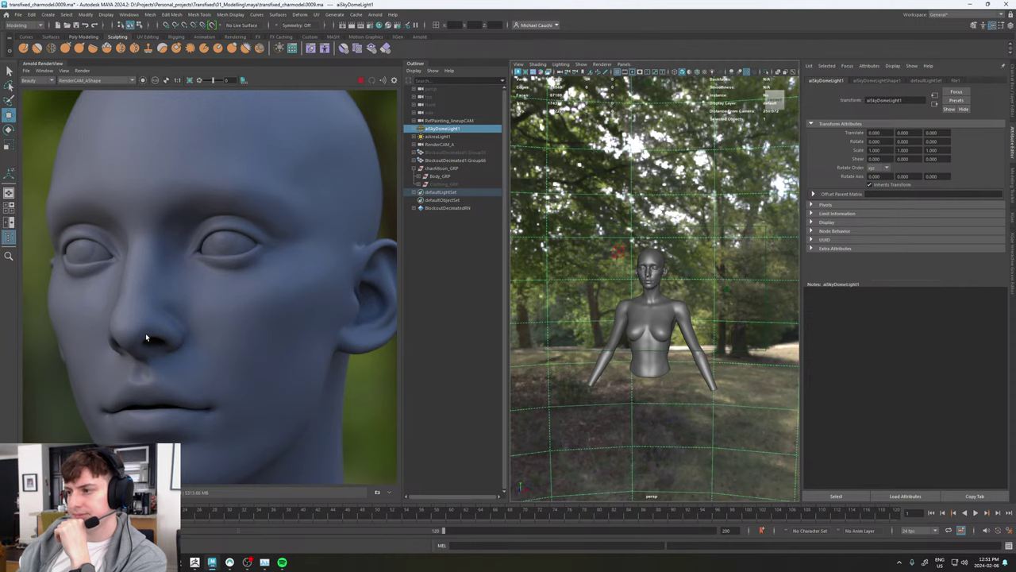
scroll(212, 325, down, 2)
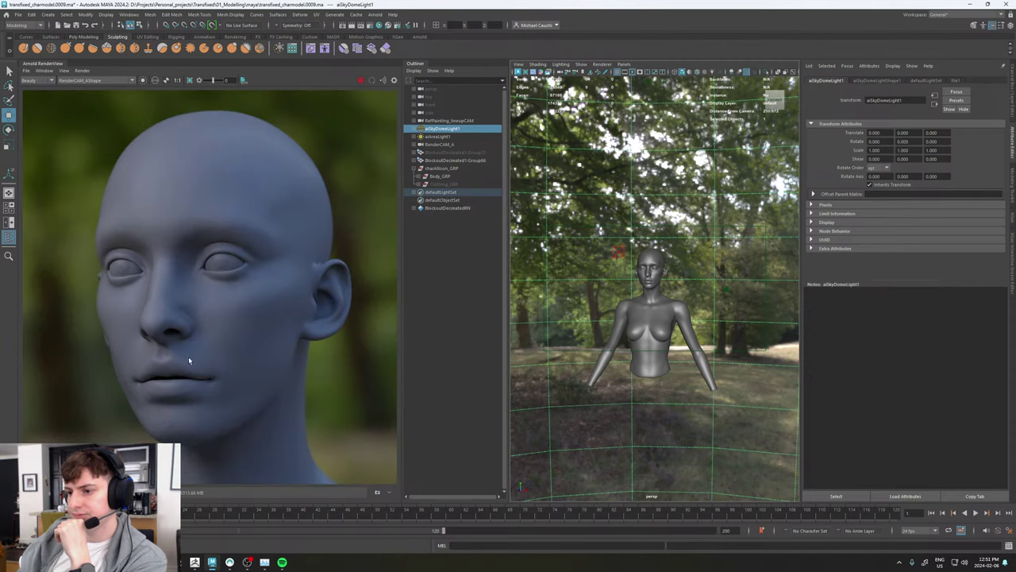
scroll(118, 349, up, 2)
scroll(127, 360, down, 2)
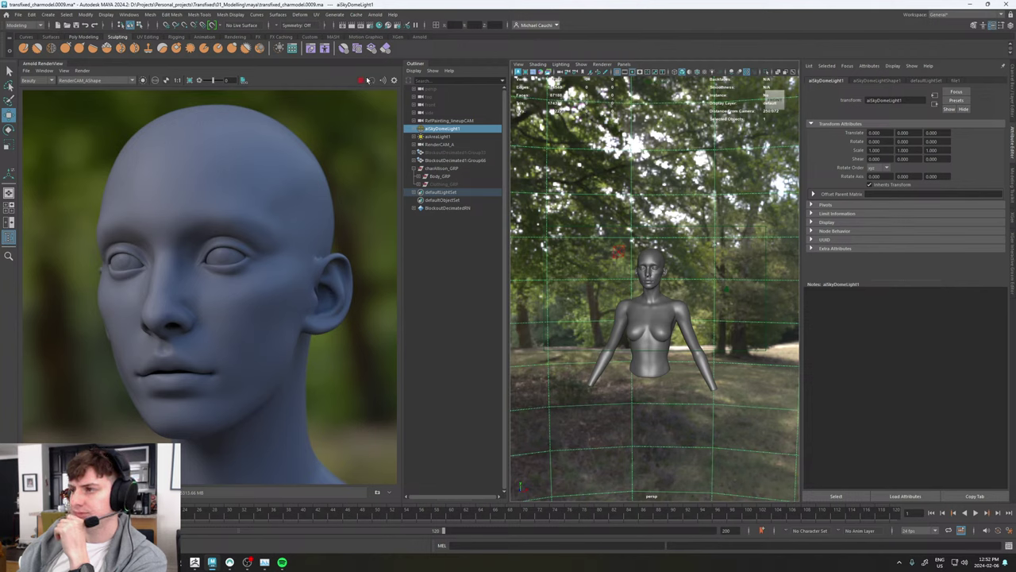
Step: Save the scene, assign the existing random-walk subsurface material to body_GEO, and stop the interactive render
click(656, 259)
key(ctrl+s)
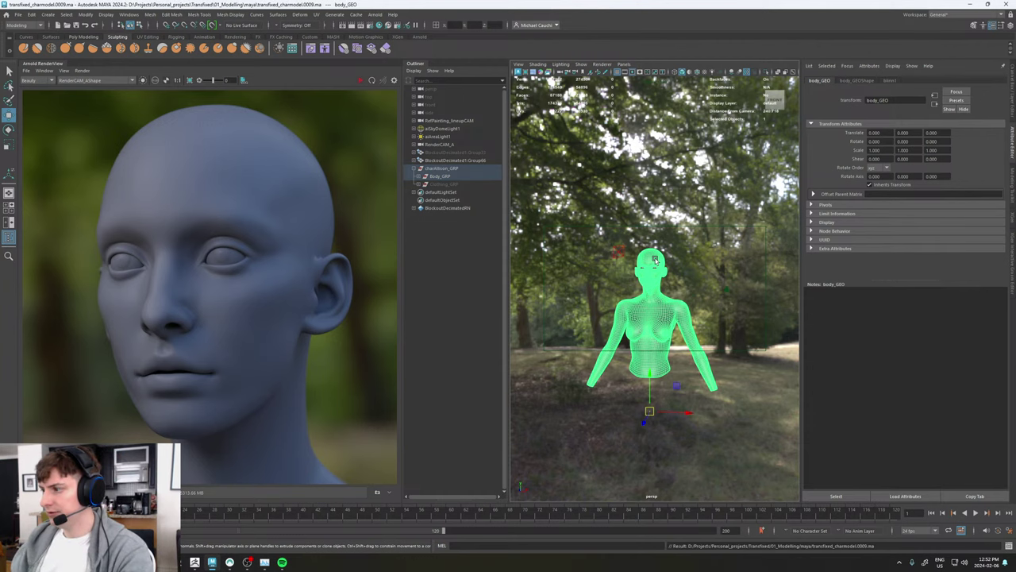
right_click(656, 259)
mouse_move(663, 478)
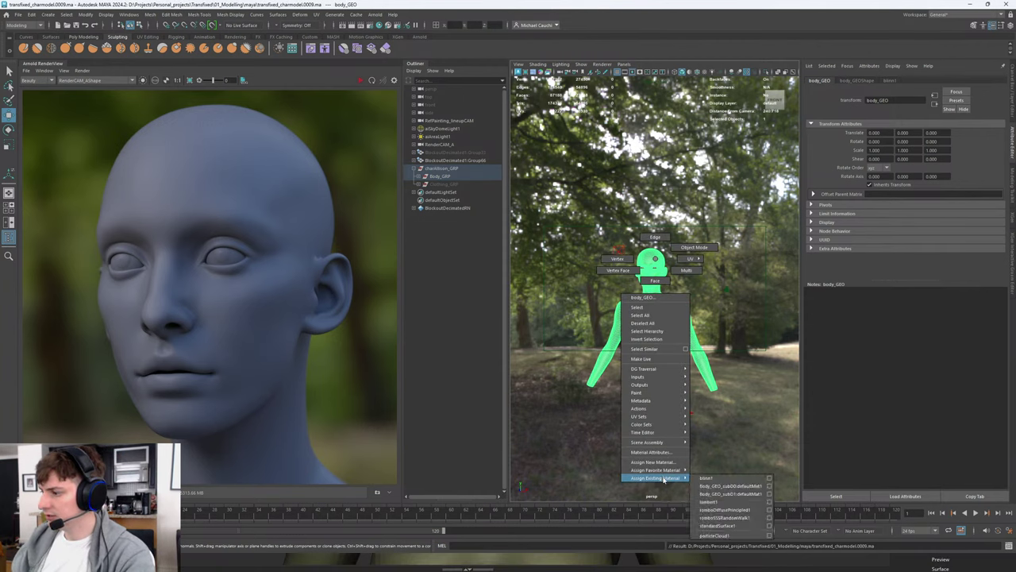
click(736, 517)
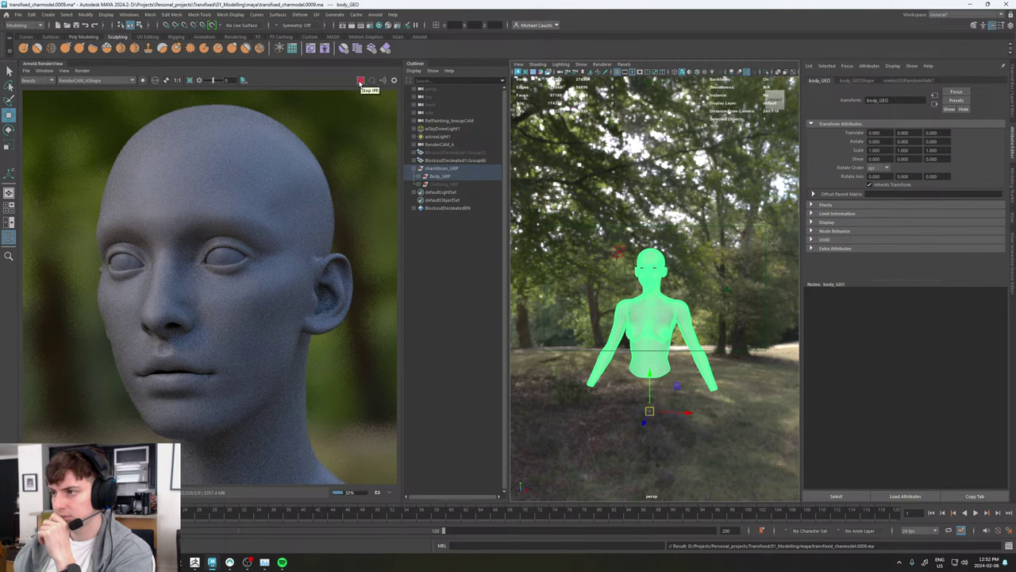
click(361, 83)
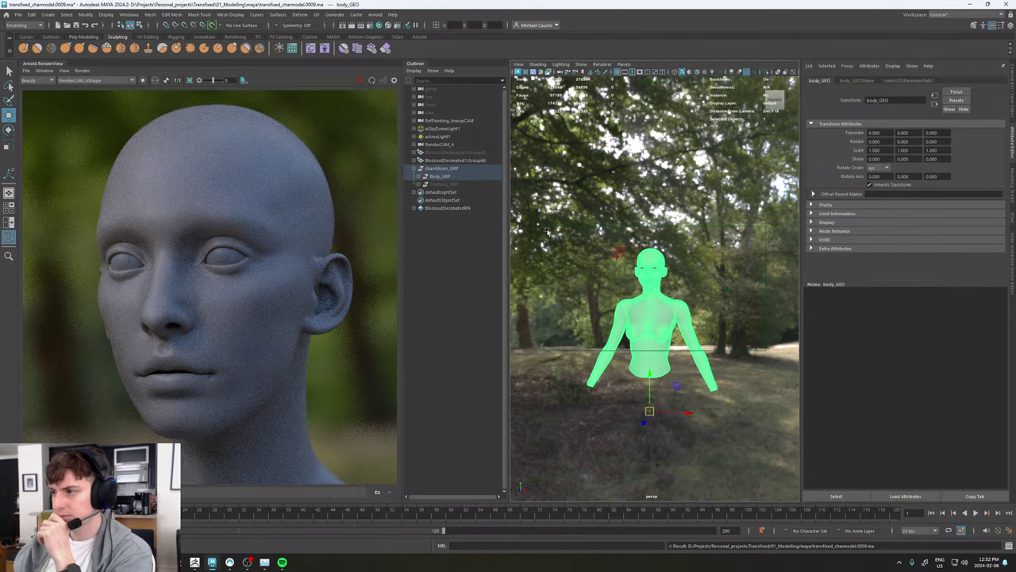
Step: Duplicate aiAreaLight1, move the copy behind the character's head and rotate it towards the character
alt+drag(695, 255, 652, 265)
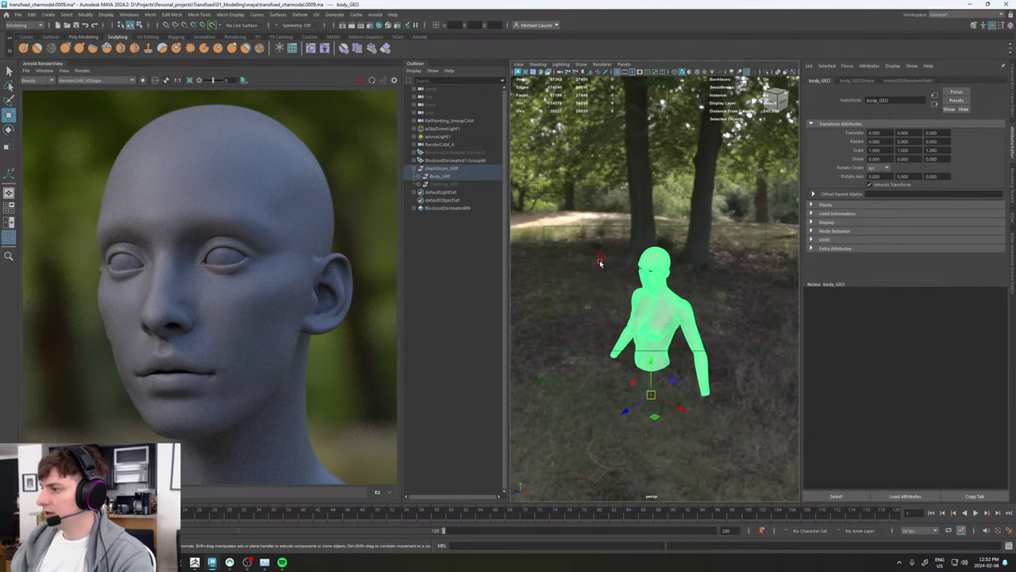
click(600, 261)
alt+drag(725, 254, 663, 256)
key(ctrl+d)
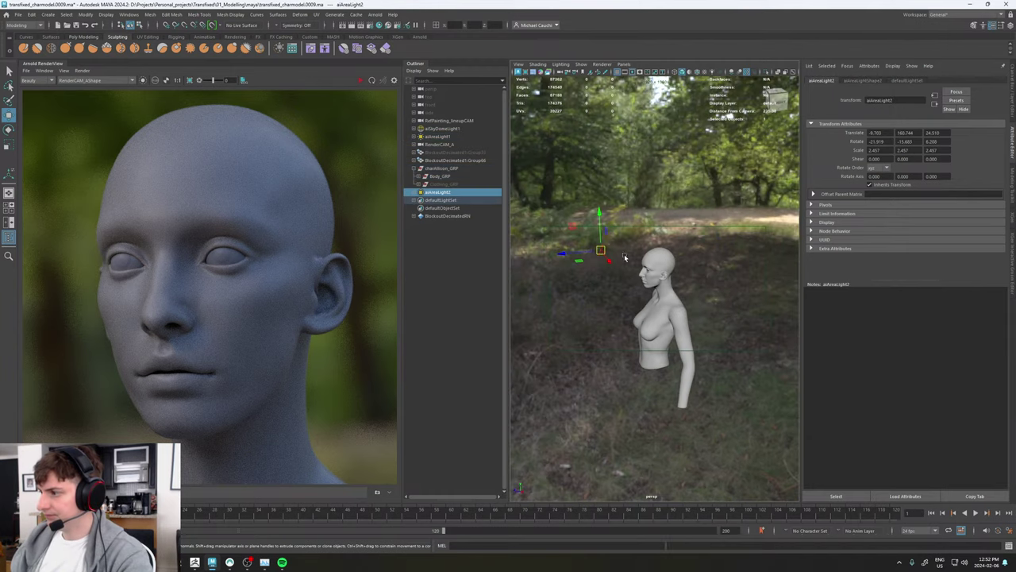
drag(601, 250, 647, 258)
key(e)
key(w)
key(e)
Step: Set the duplicated area light's exposure to 12 while rendering interactively, and stop the render
click(371, 80)
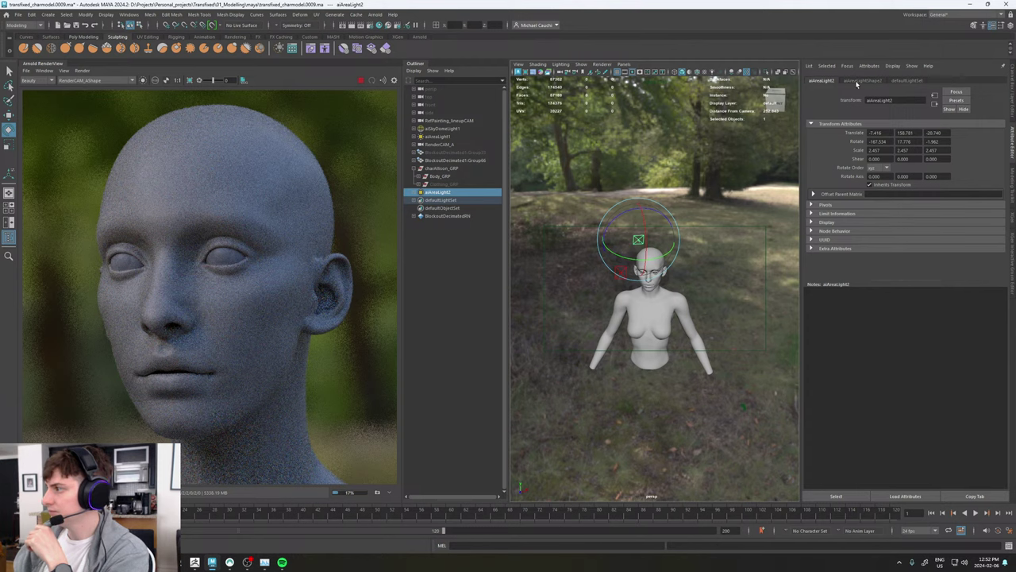
click(857, 82)
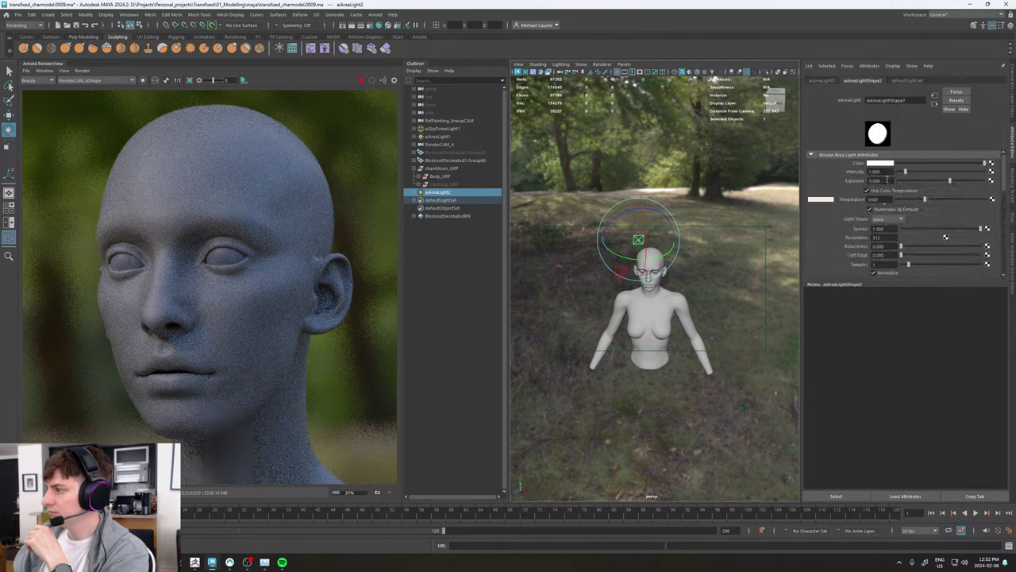
drag(887, 180, 828, 178)
text(12)
key(Return)
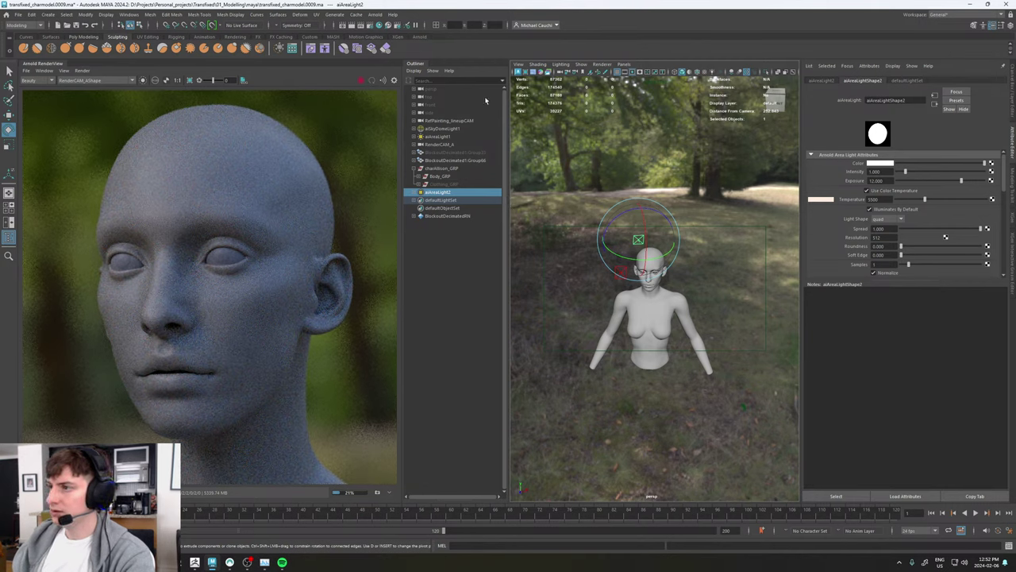
click(360, 81)
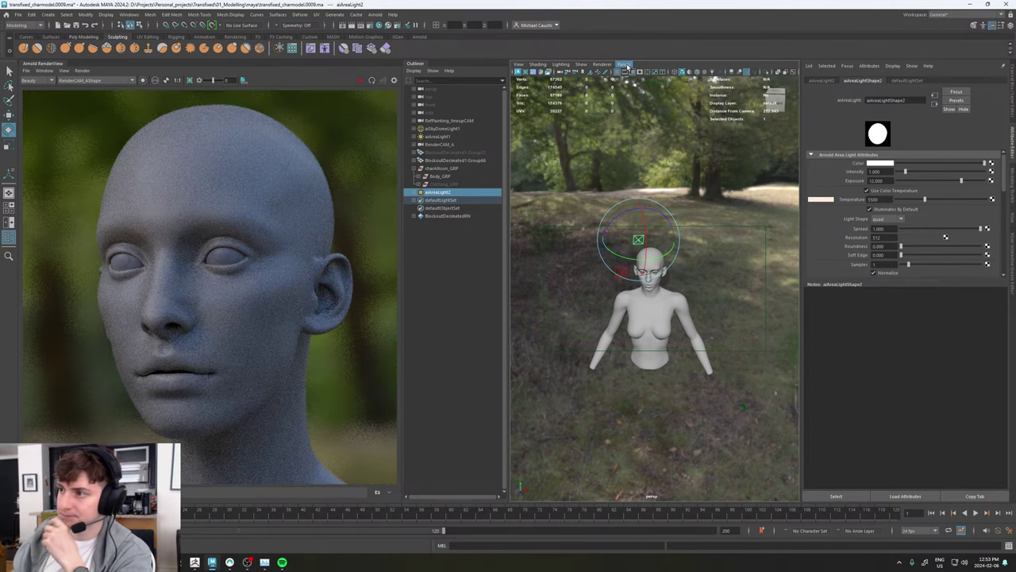
Step: Look through aiAreaLight2 and aim it upright at the back of the character's head and shoulders
click(626, 65)
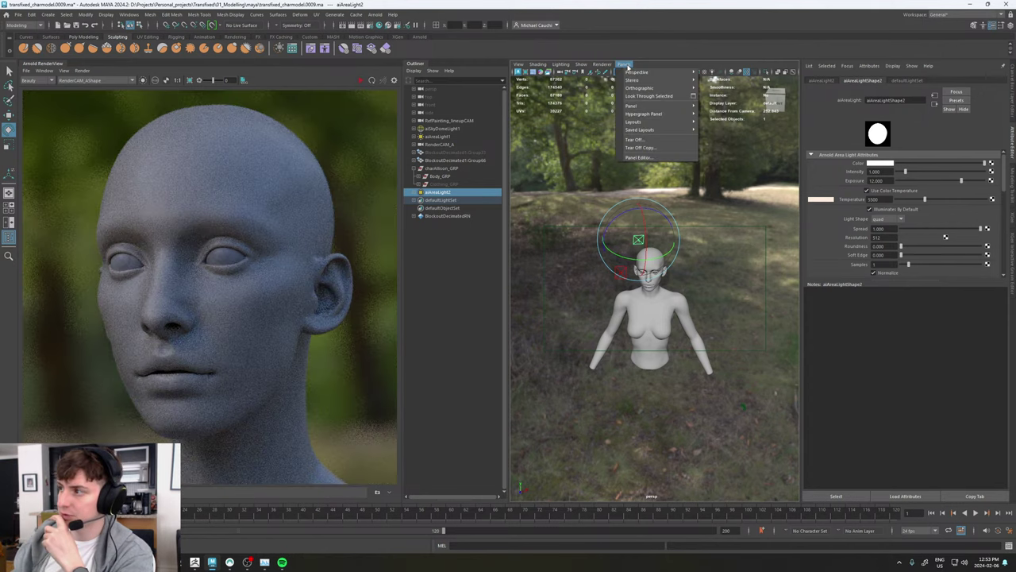
click(658, 99)
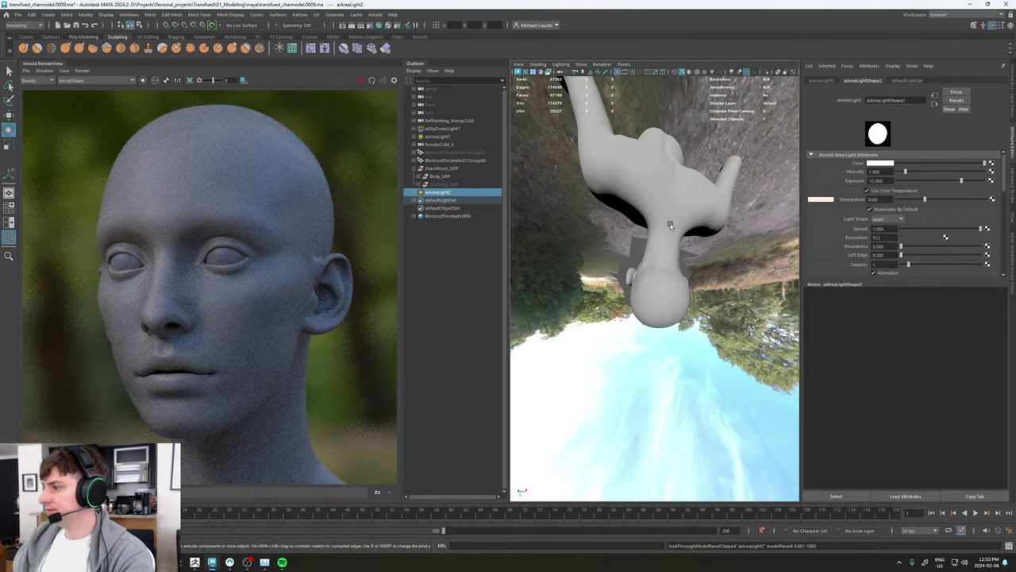
alt+drag(666, 225, 821, 145)
alt+drag(711, 210, 770, 196)
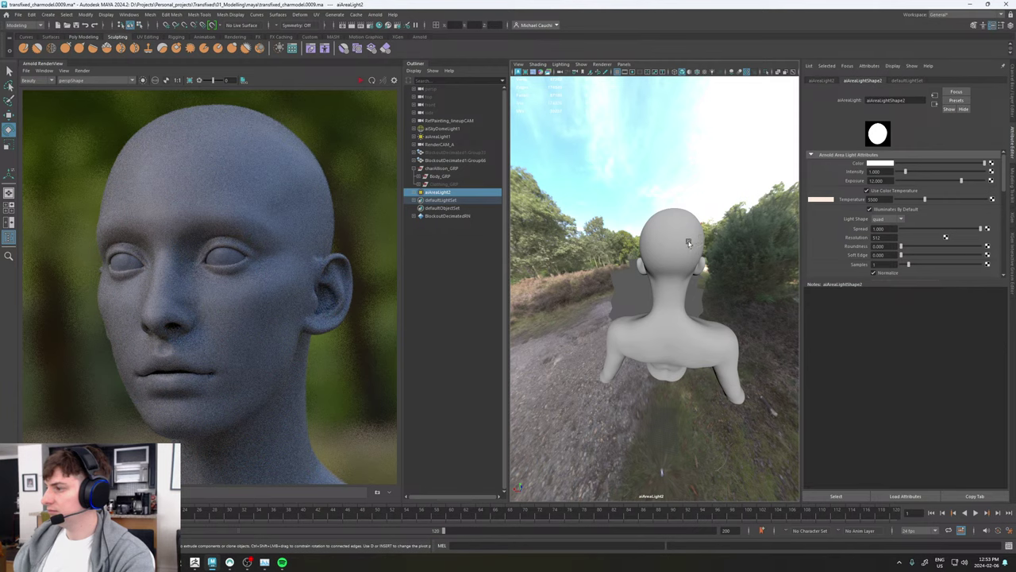
alt+drag(690, 244, 647, 264)
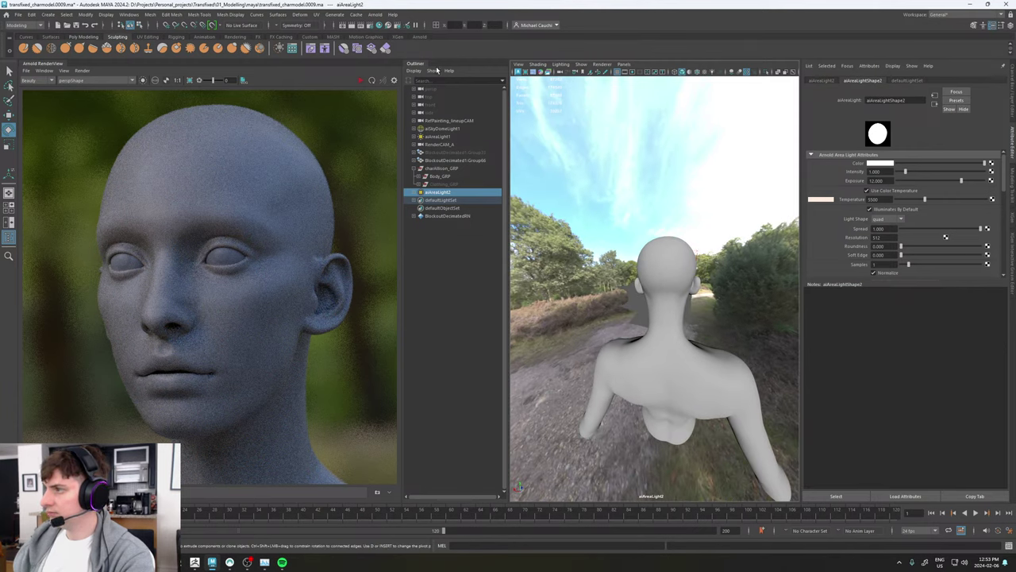
Step: Switch the viewport to the RenderCAM_A camera
click(624, 64)
mouse_move(645, 72)
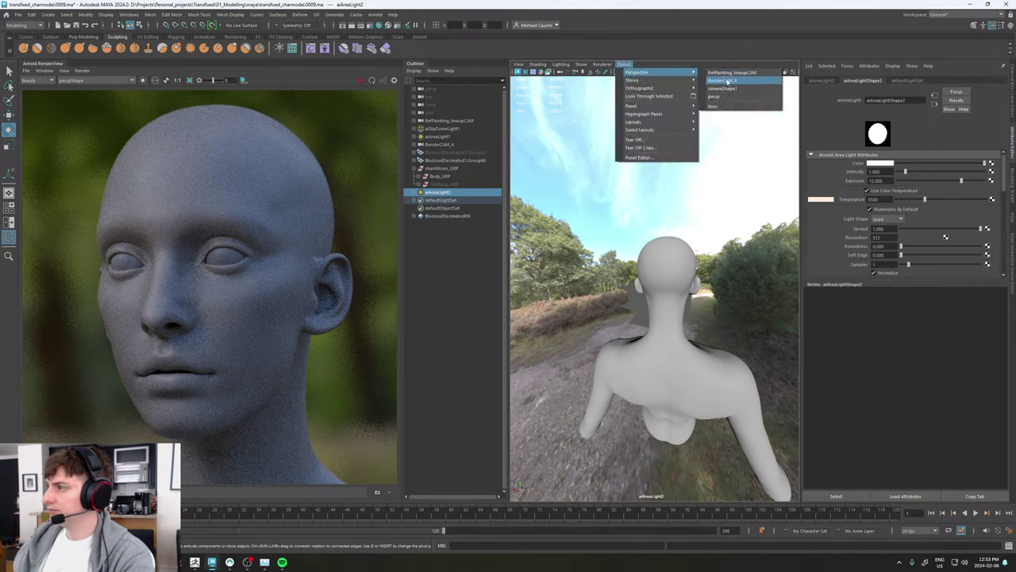
click(721, 80)
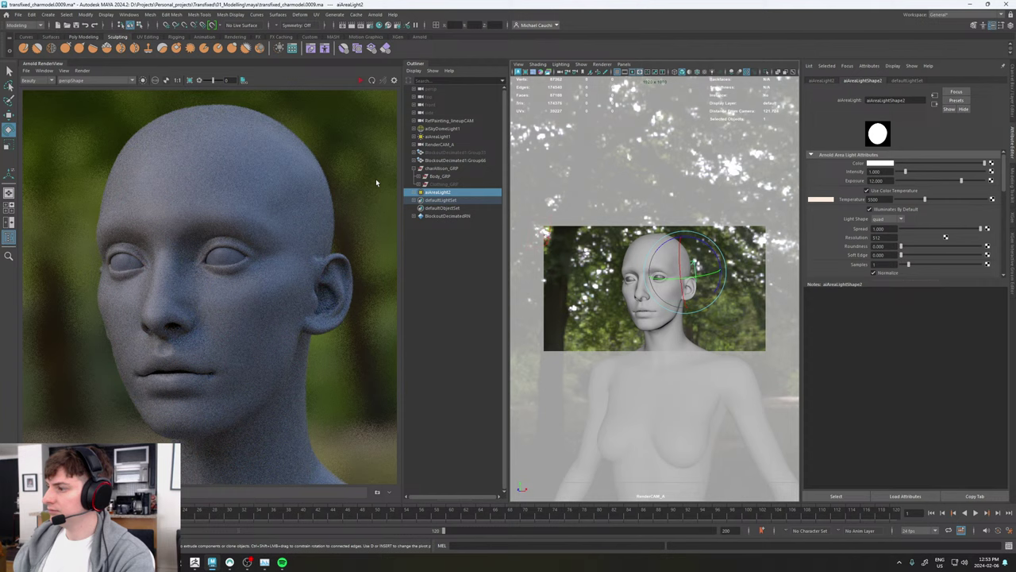
Step: Start the interactive render, select the body mesh and set the scattering scale of its romboSSSRandomWalk1 material to 10
click(358, 79)
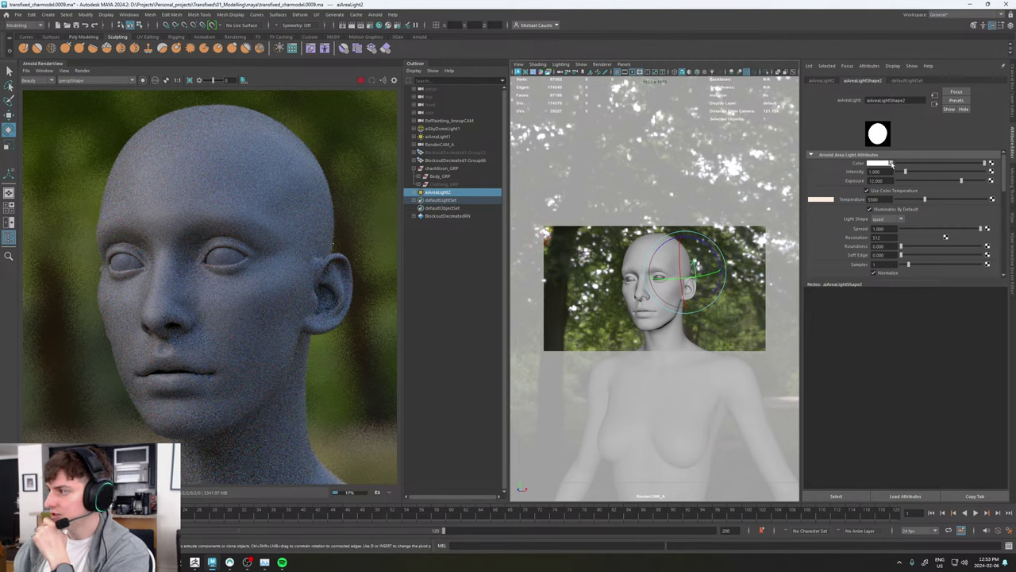
click(678, 322)
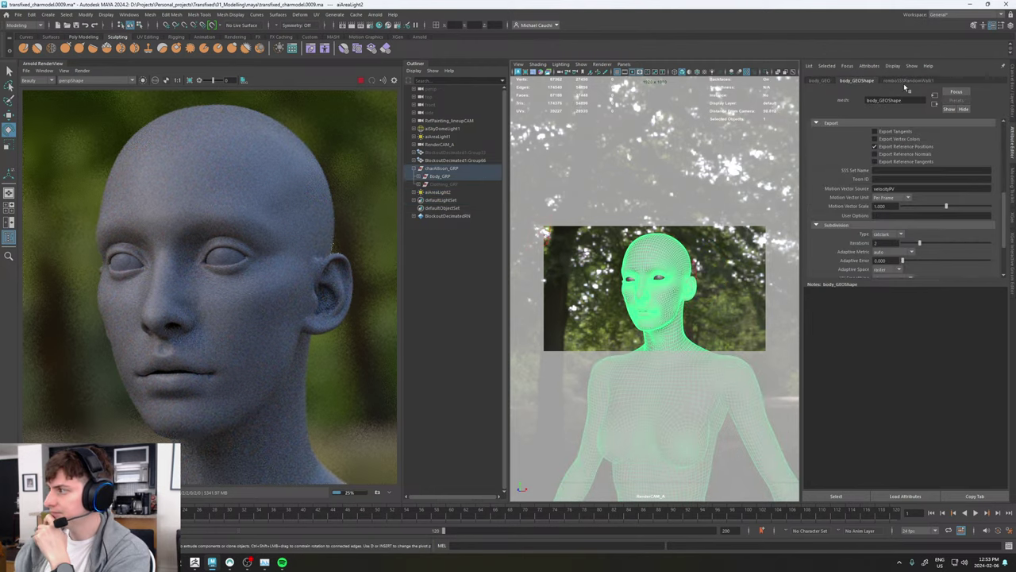
click(906, 81)
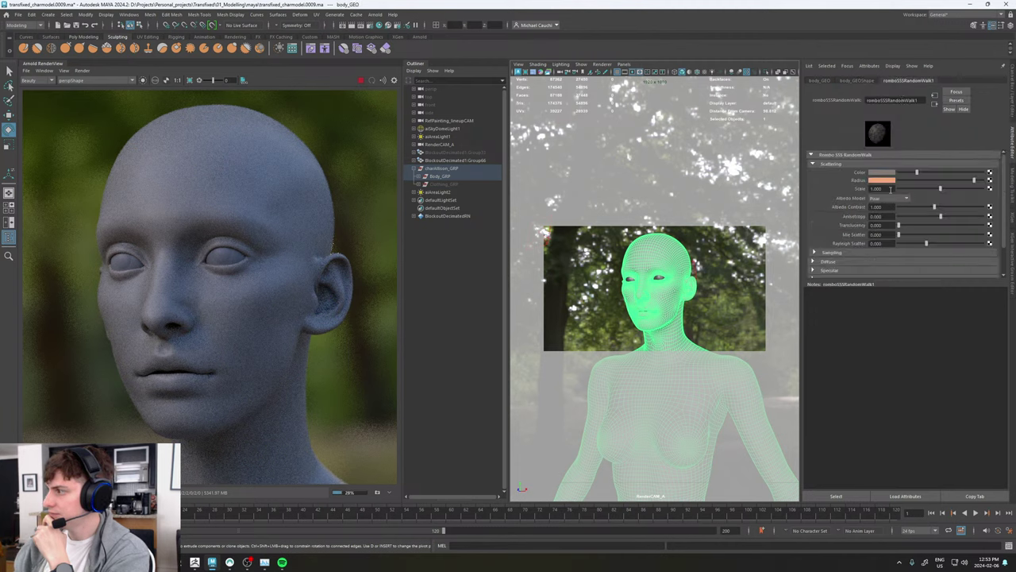
click(891, 189)
drag(890, 189, 861, 193)
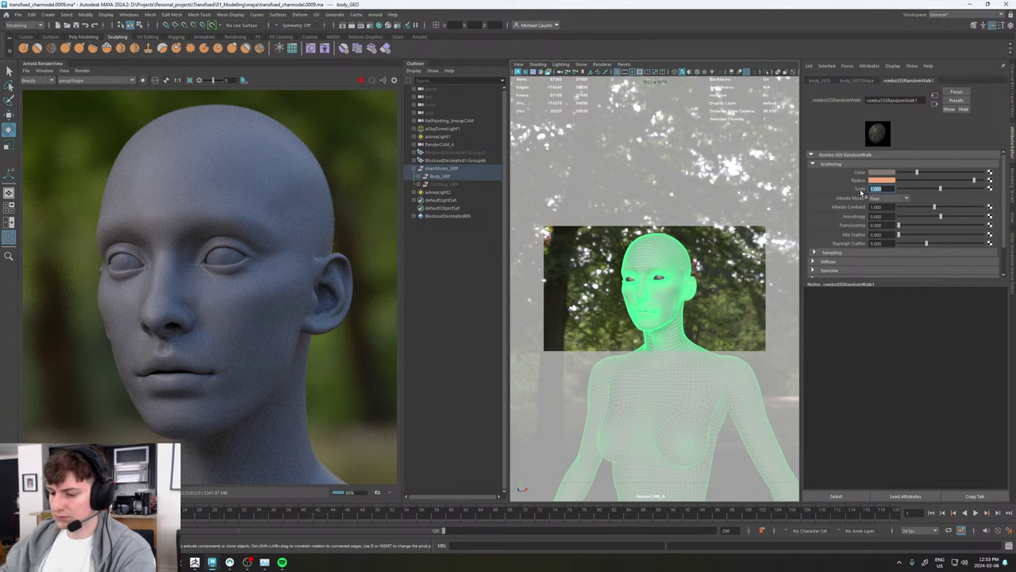
text(10)
key(Return)
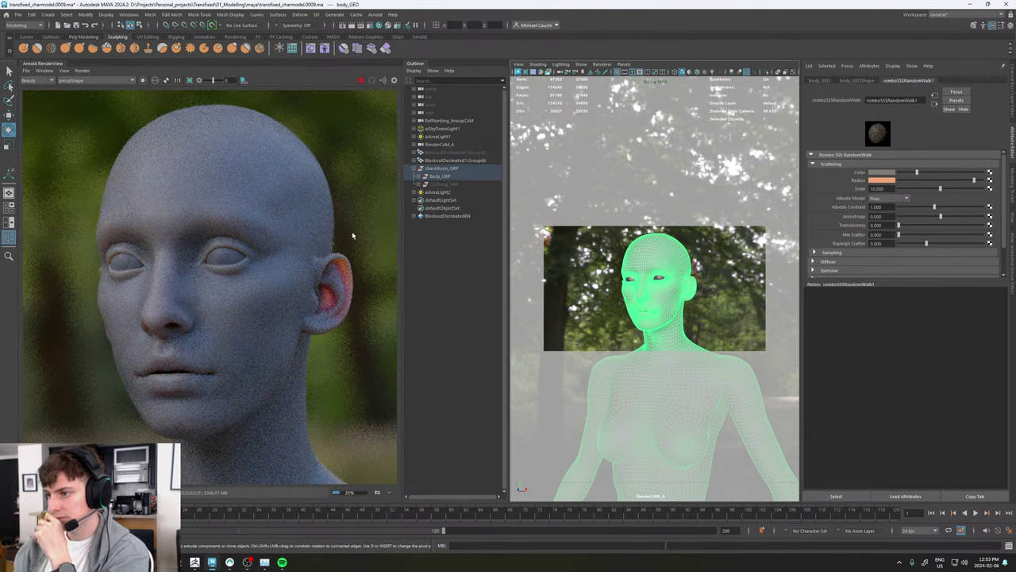
Step: Try the Imageworks albedo model on the body's subsurface material, and switch it to Disney
click(883, 200)
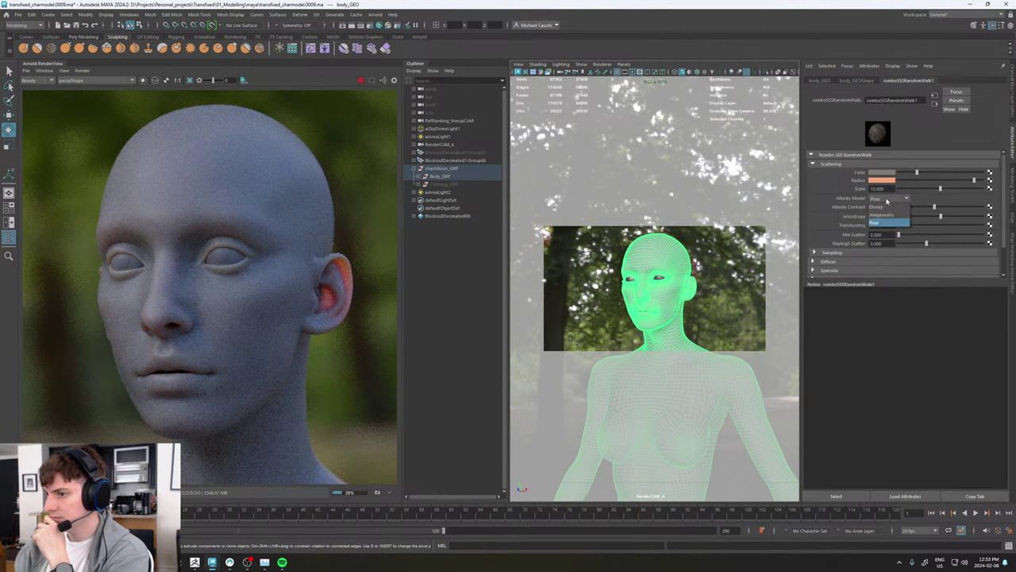
click(884, 217)
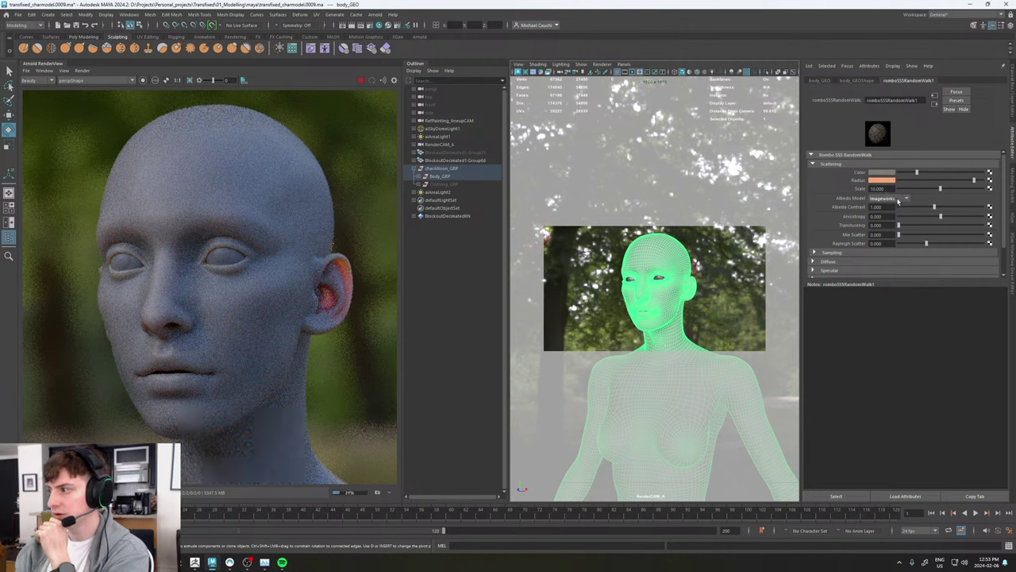
click(898, 201)
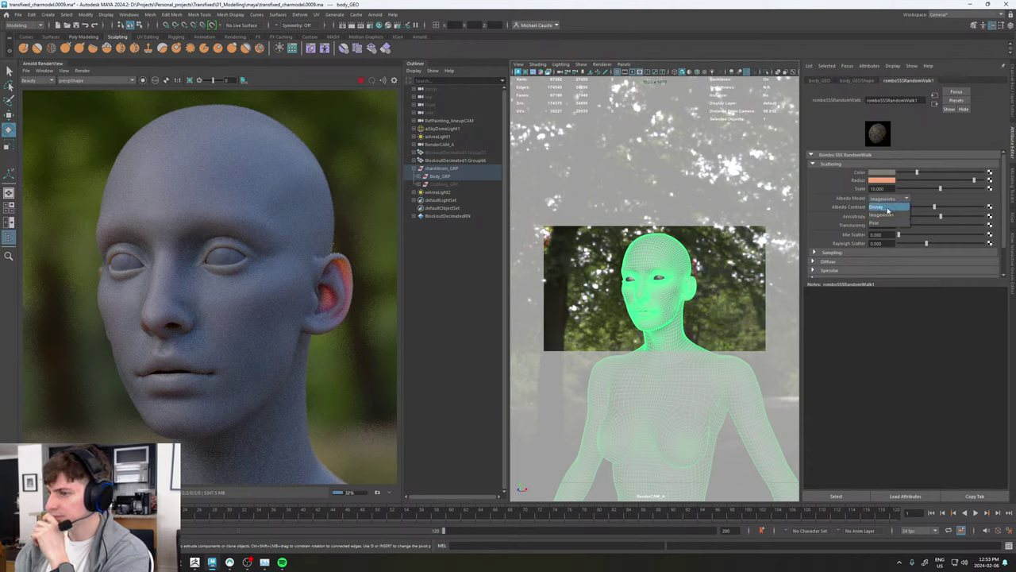
click(888, 208)
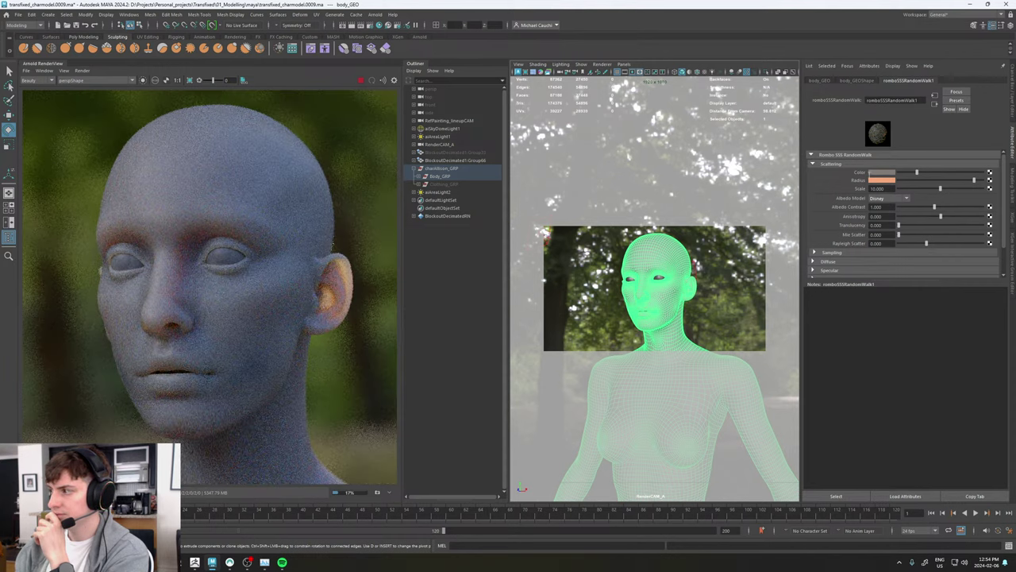
Step: Set the subsurface material's scattering scale to 1 and raise its translucency to about 0.43
double_click(877, 188)
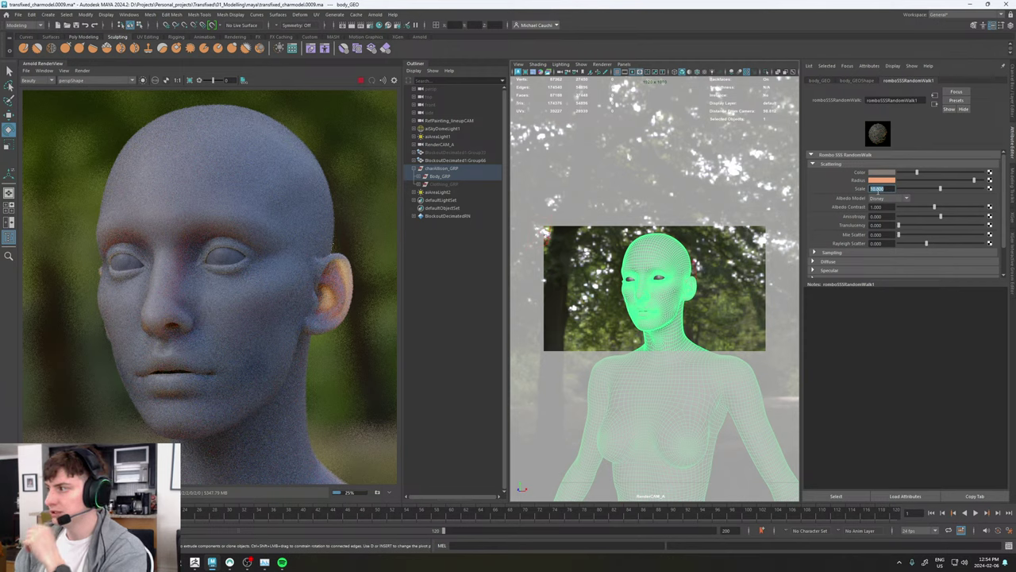
text(1)
key(Return)
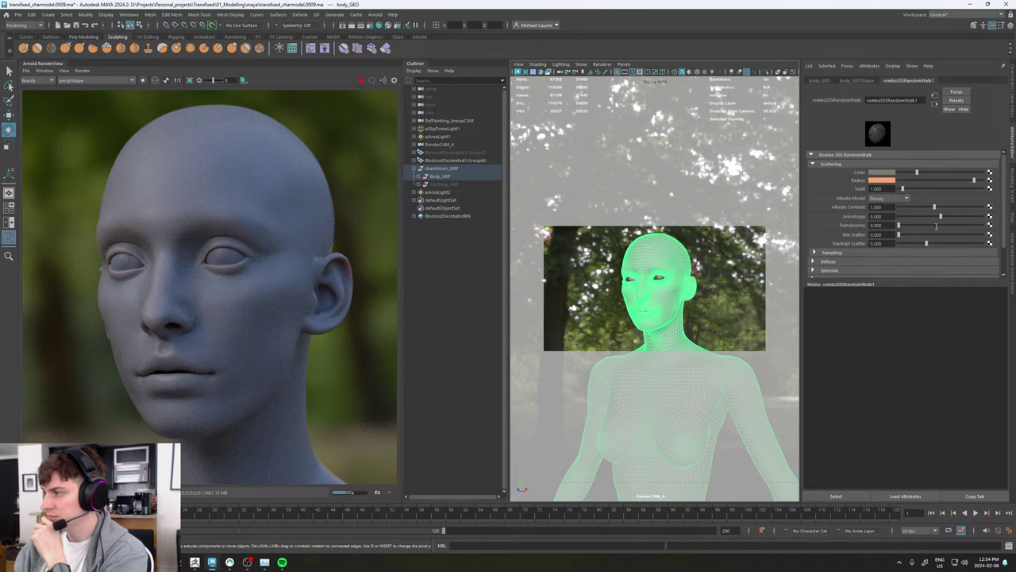
click(936, 226)
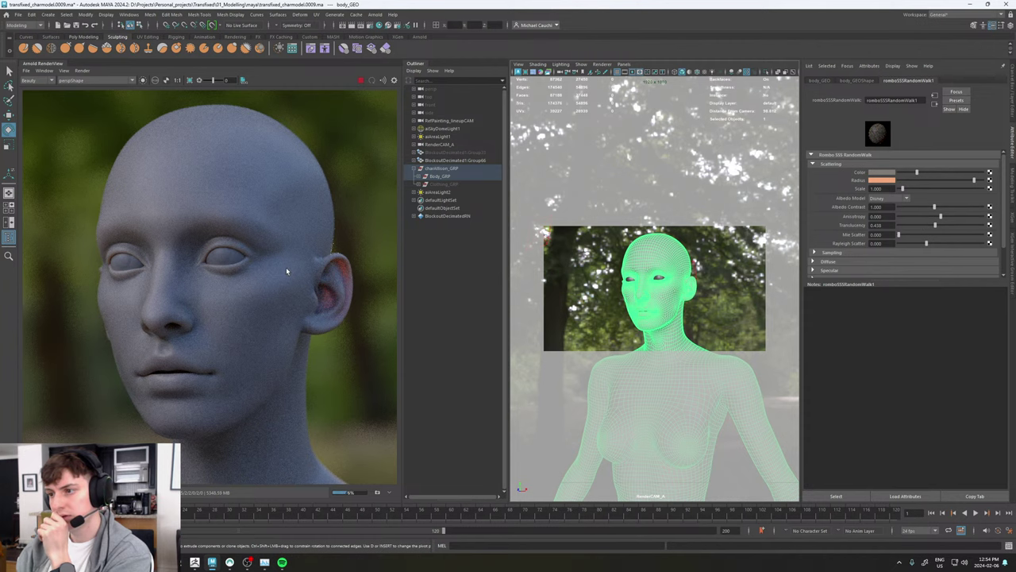
Step: Lower the translucency to about 0.157 and the anisotropy to about -0.846 with the render stopped, and restart the render
scroll(288, 271, down, 2)
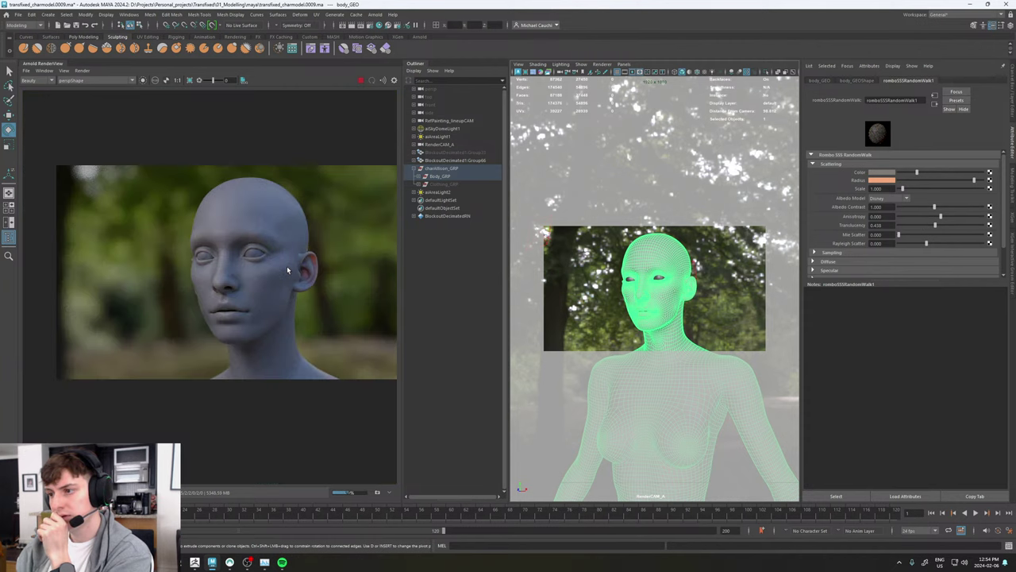
scroll(288, 270, down, 2)
scroll(291, 270, up, 1)
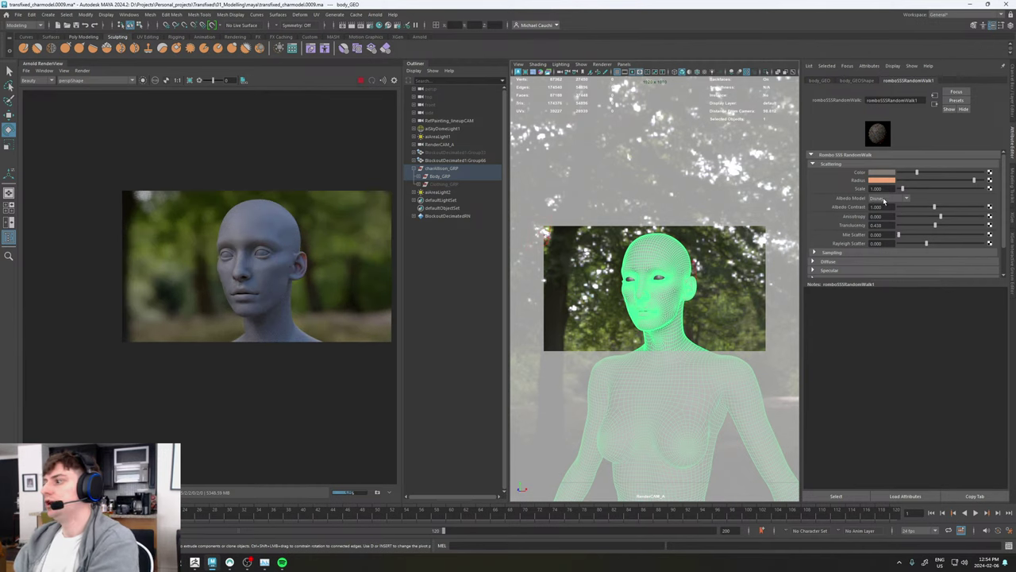
scroll(291, 250, up, 1)
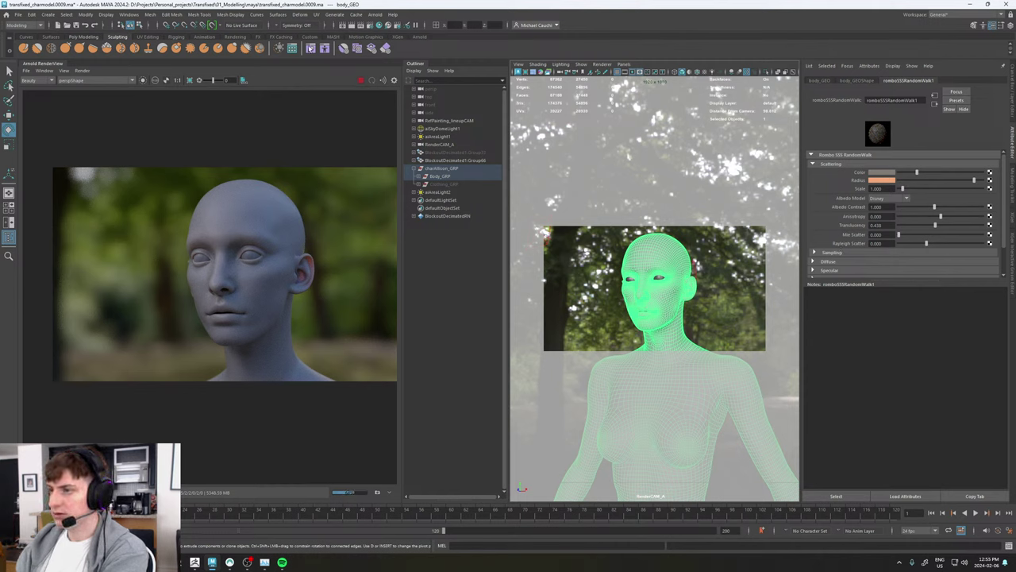
click(361, 81)
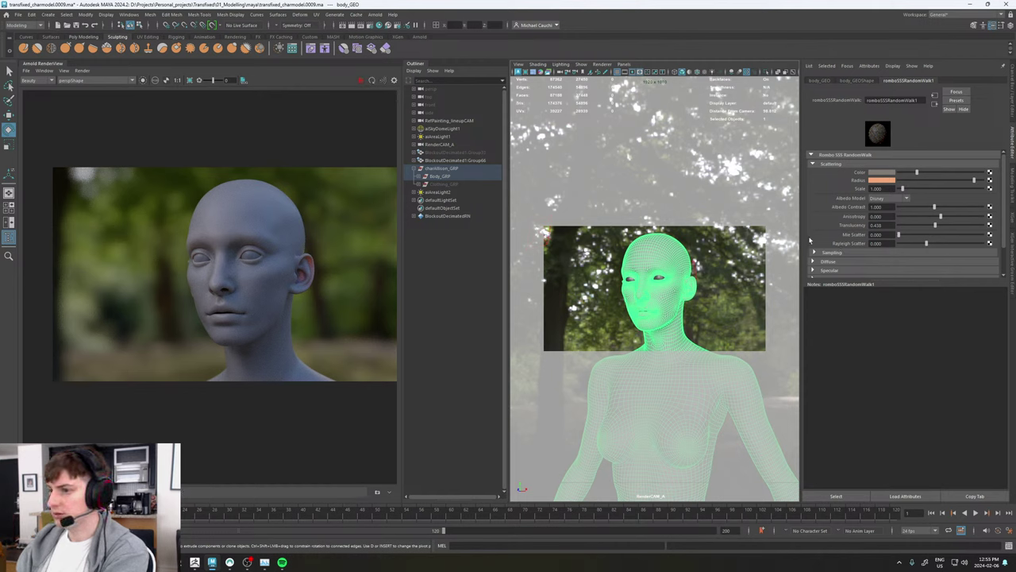
click(910, 226)
drag(910, 228, 891, 219)
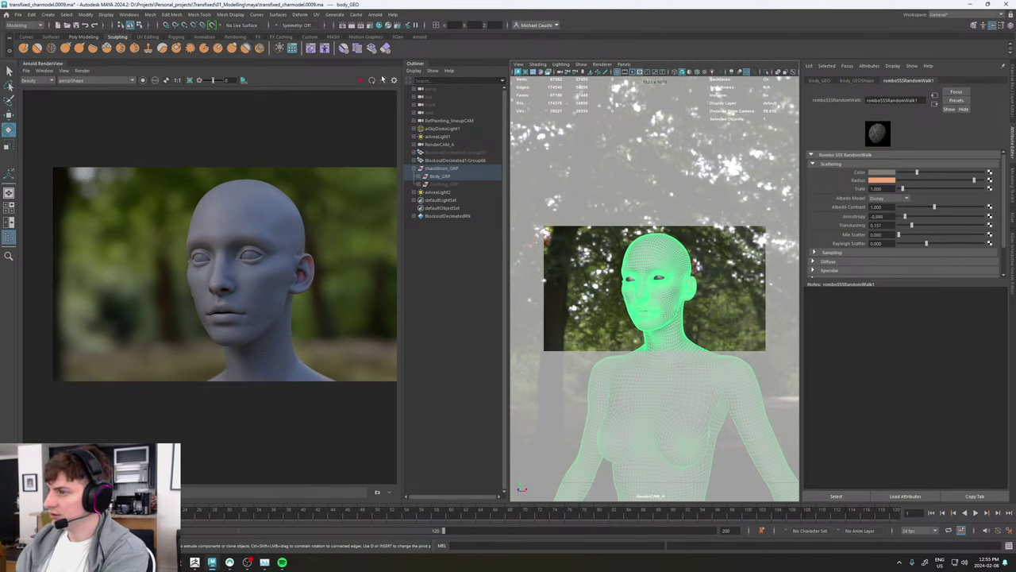
click(361, 80)
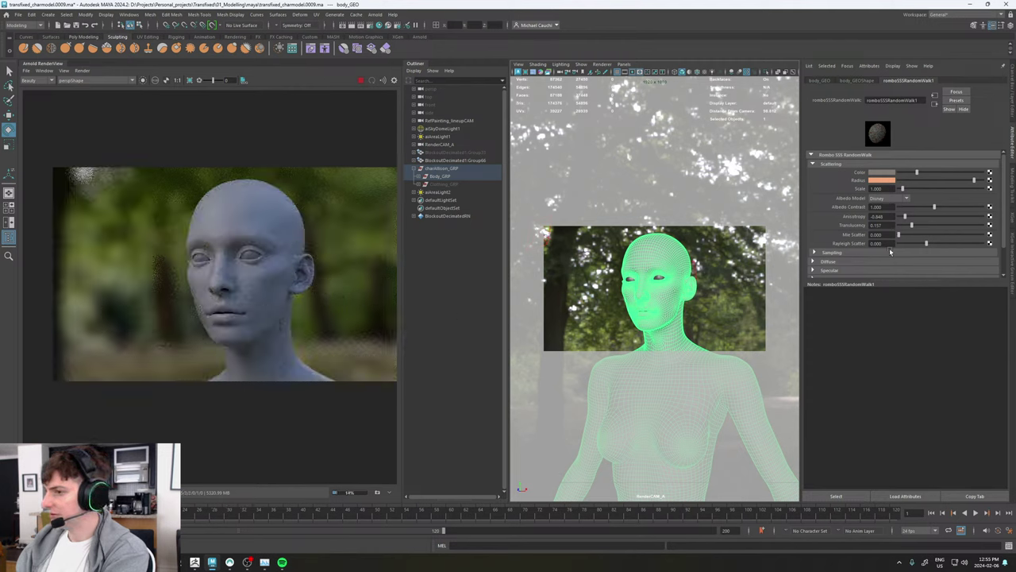
Step: Try an anisotropy of about 0.743 on the subsurface material, and reset it to 0
click(971, 217)
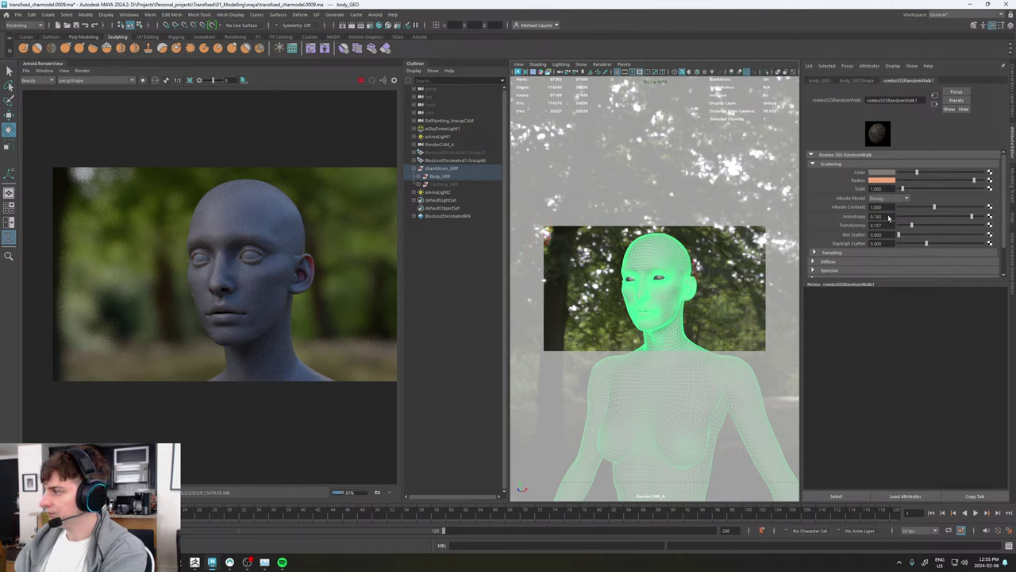
drag(889, 217, 861, 215)
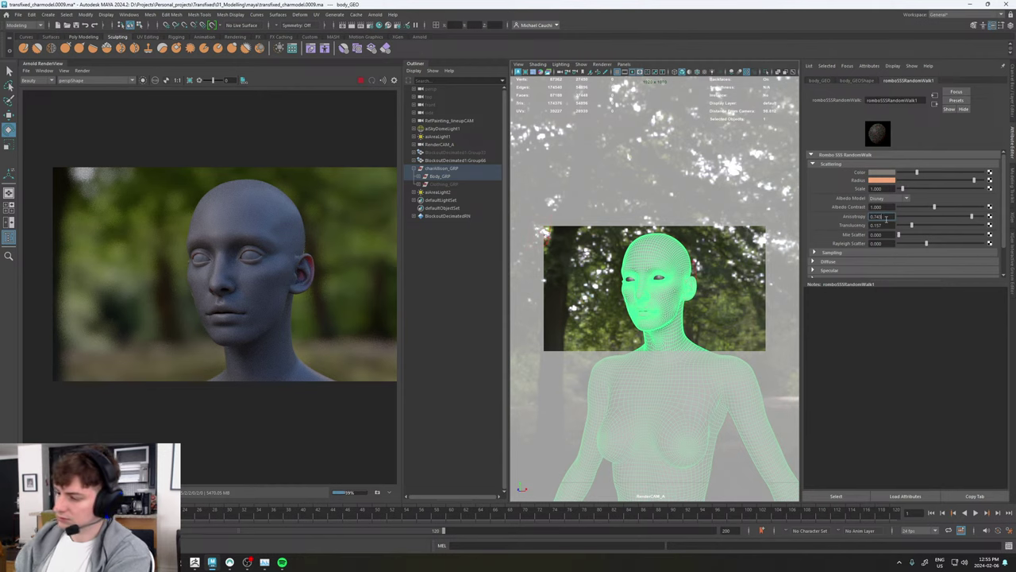
double_click(886, 219)
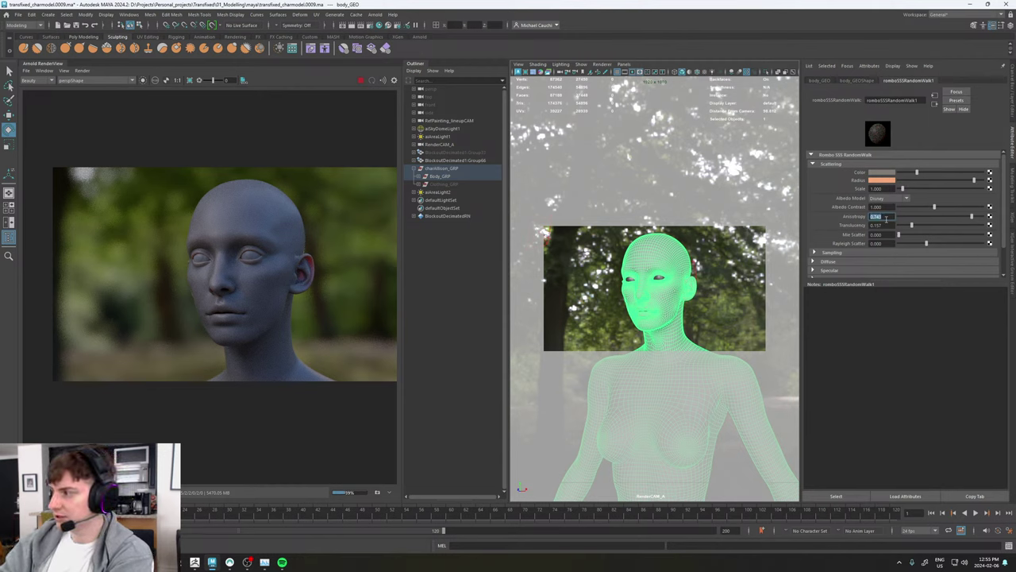
text(0)
key(Return)
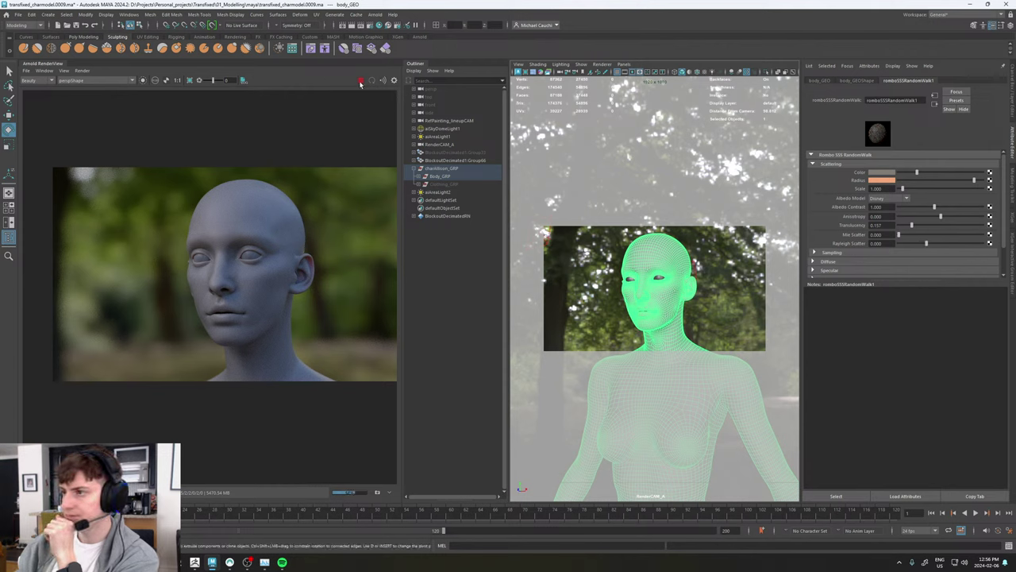
Step: Assign the existing lambert1 material to the body mesh, render it for comparison, and stop the render
right_click(657, 251)
mouse_move(659, 469)
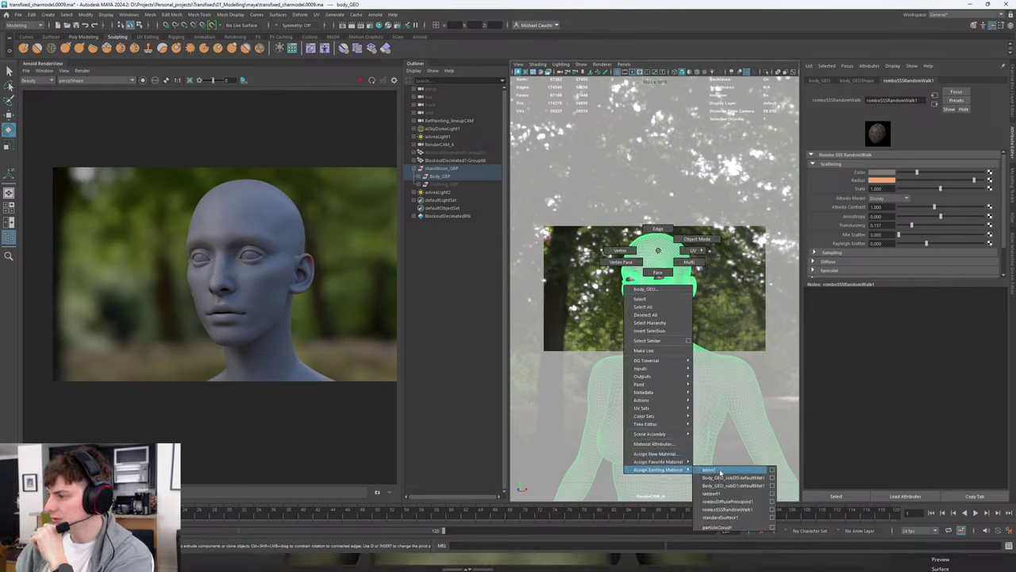
click(723, 496)
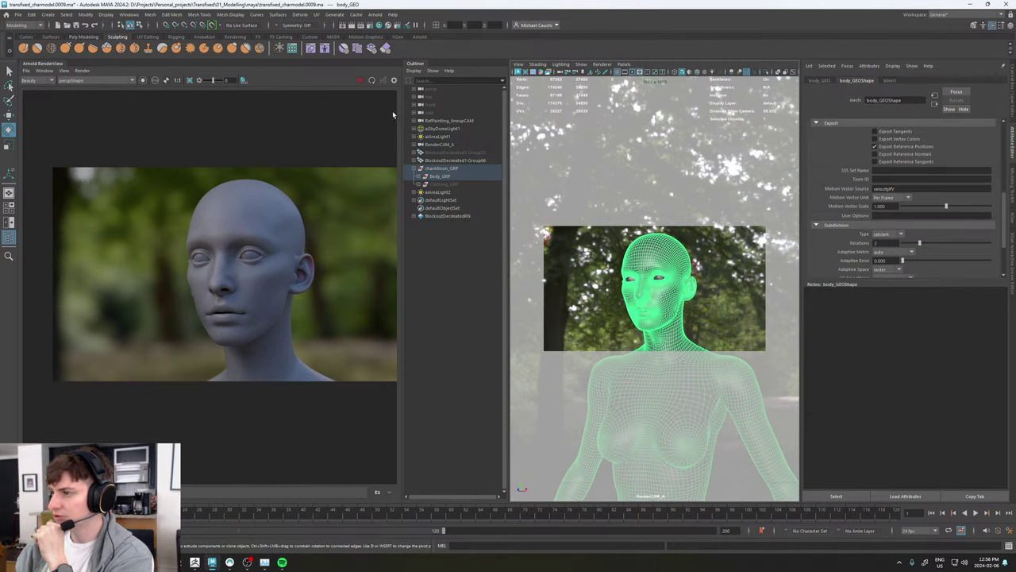
click(361, 80)
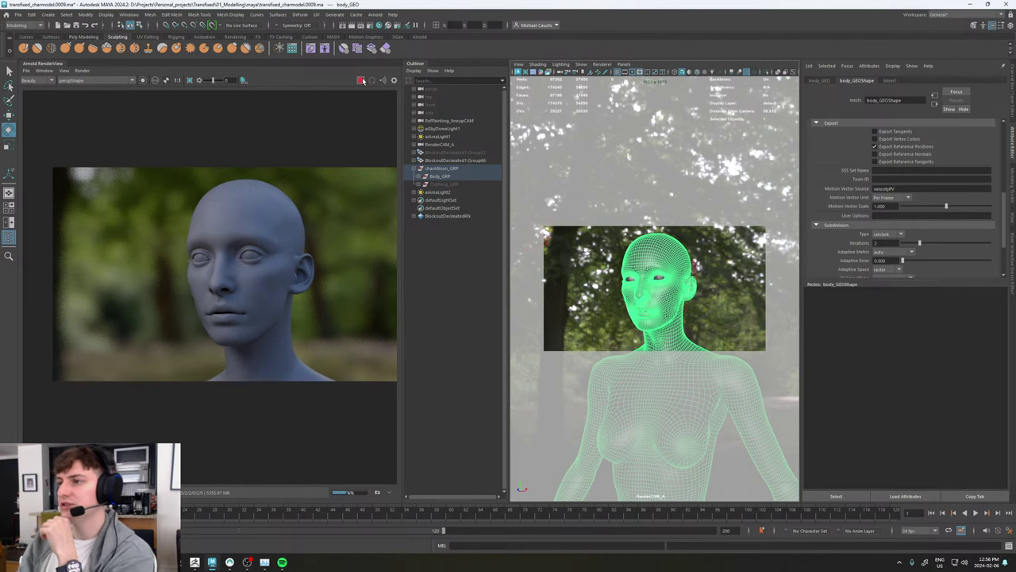
click(360, 80)
Step: Assign a new romboSkinLayers material from the Arnold shaders to the body mesh and start the render
right_drag(660, 252, 658, 454)
click(531, 347)
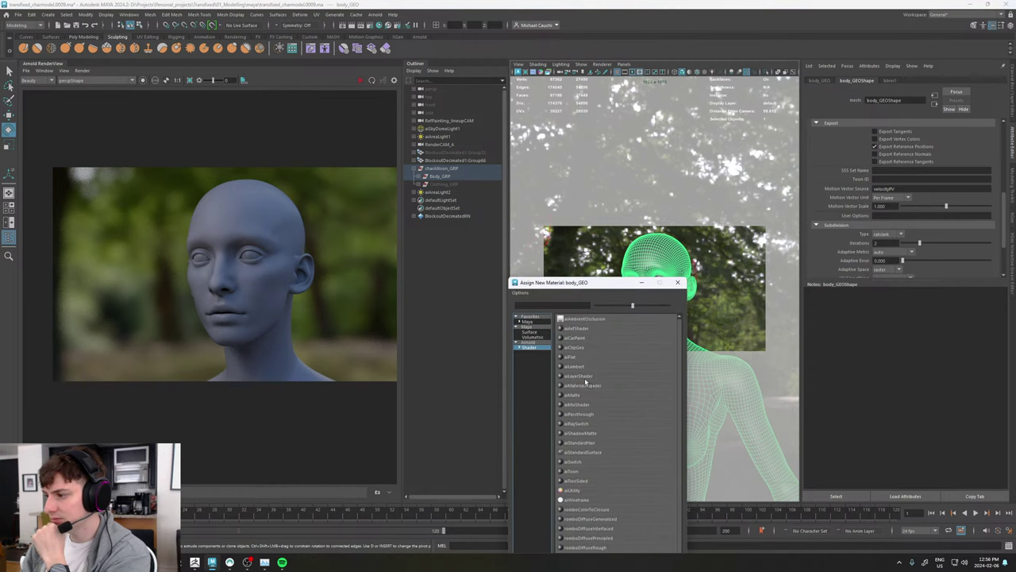
scroll(598, 431, down, 3)
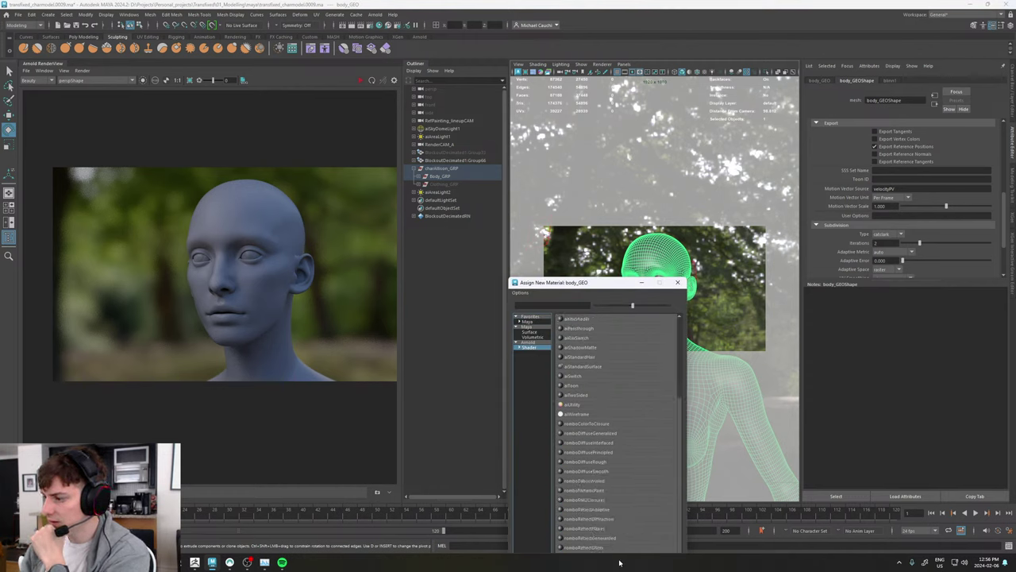
drag(598, 282, 631, 120)
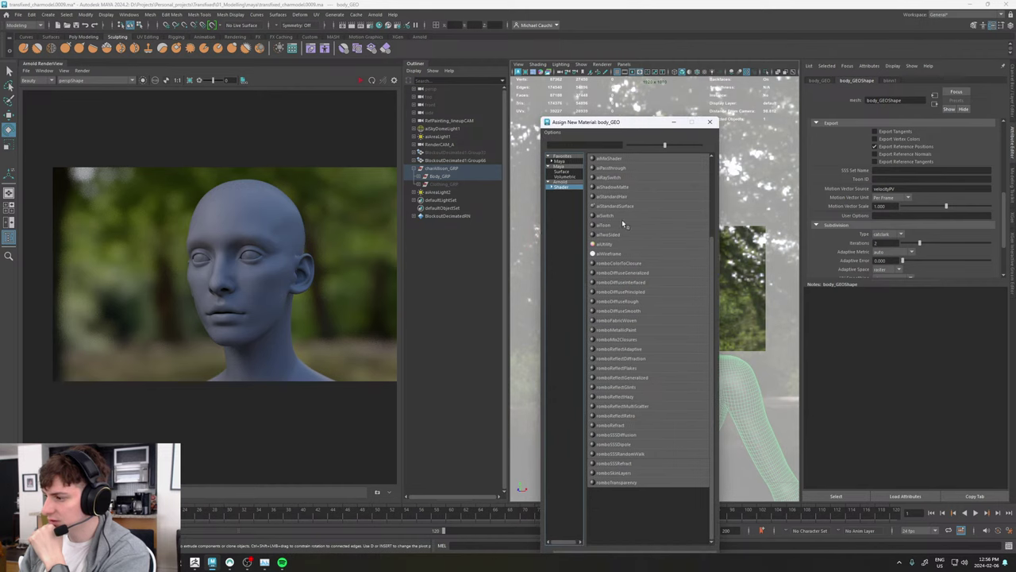
click(625, 472)
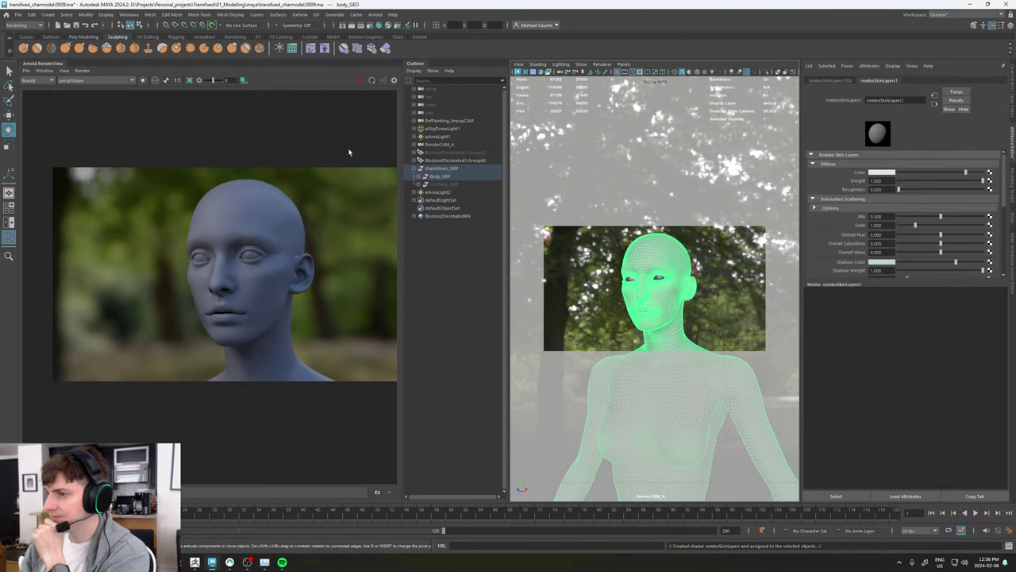
click(361, 81)
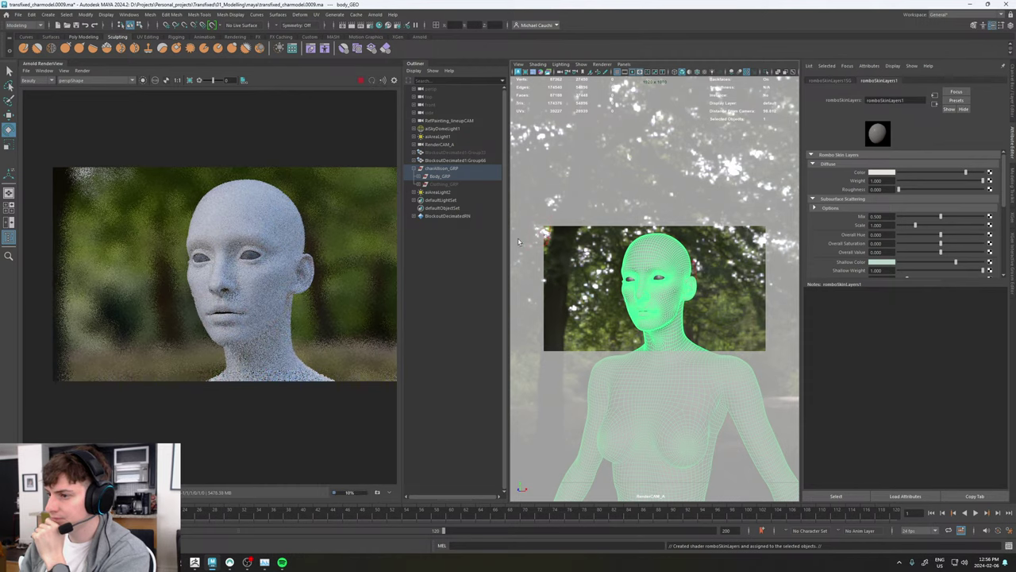
Step: Set the value (V) of the skin material's diffuse color to 0.5
click(880, 173)
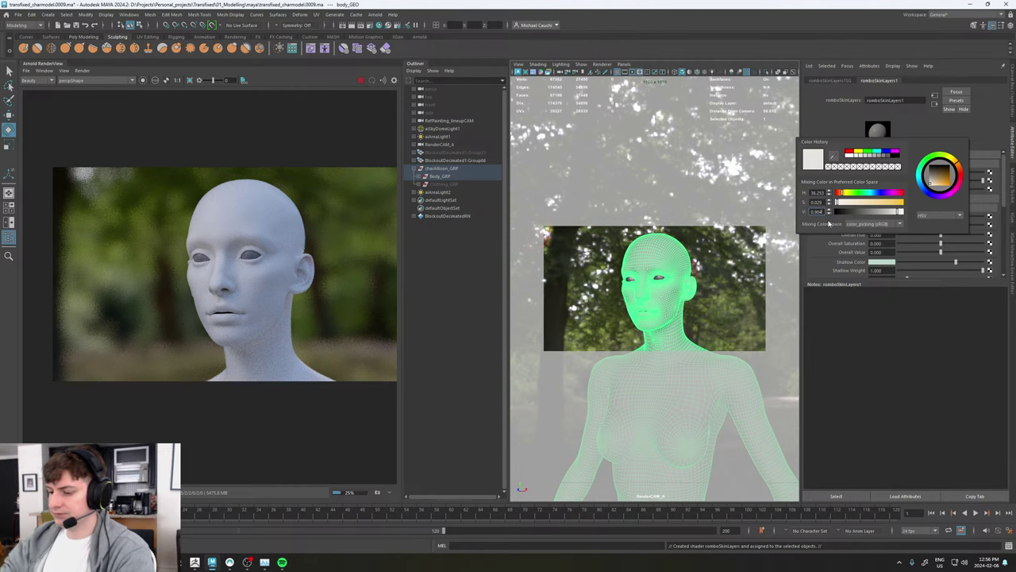
key(shift+Left)
key(shift+Left)
key(shift+Left)
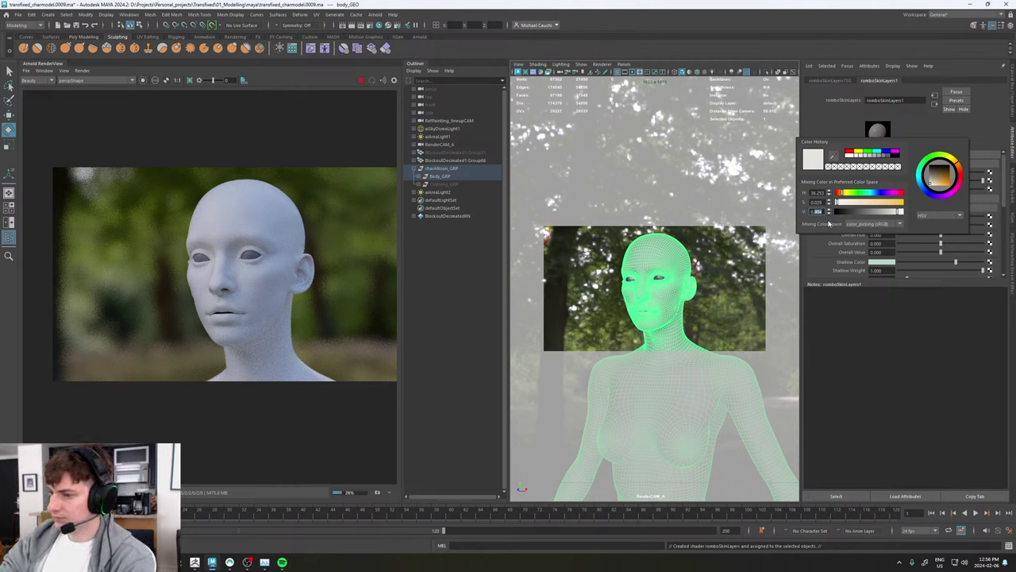
text(5)
key(Return)
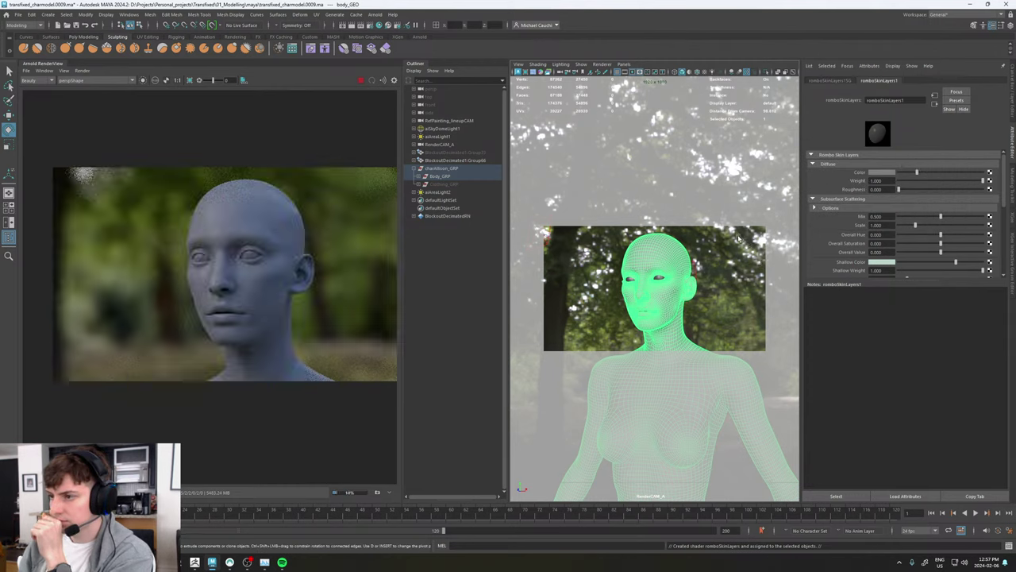
Step: Set the subsurface scattering mix of the skin material to 0.8
click(886, 216)
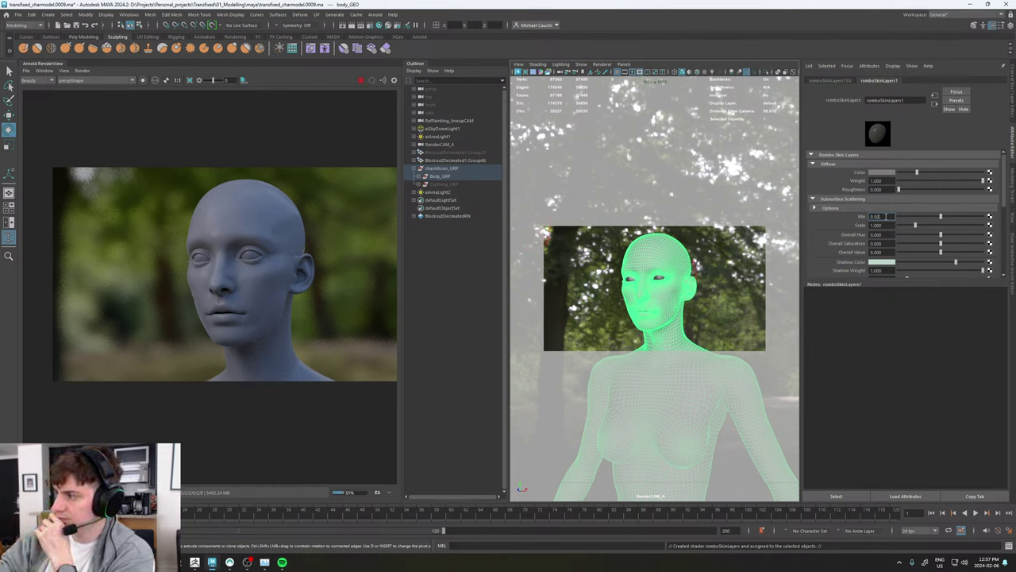
key(BackSpace)
key(BackSpace)
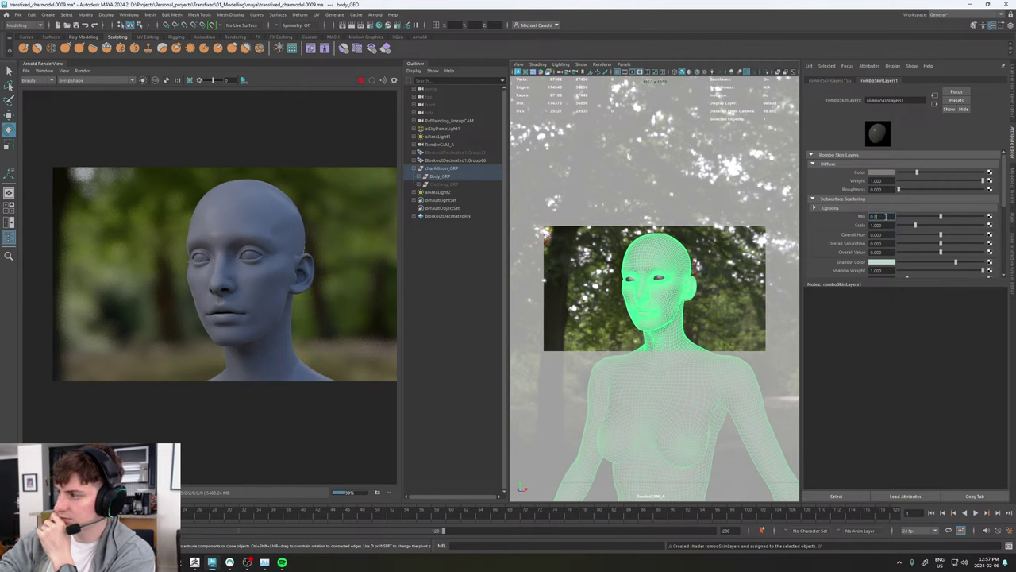
text(.8)
key(Return)
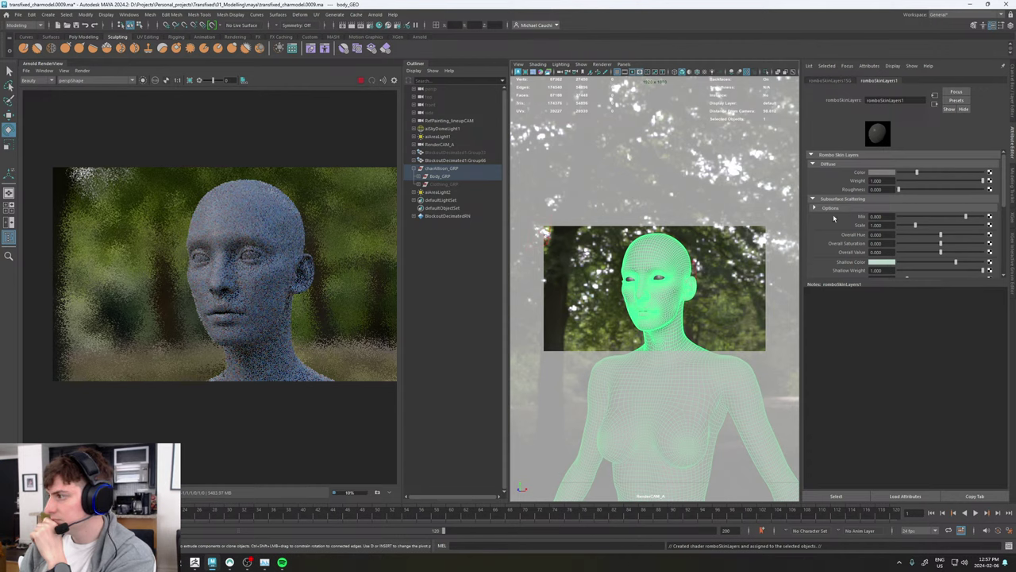
Step: Set the subsurface scattering scale of the skin material to 10
scroll(828, 238, down, 2)
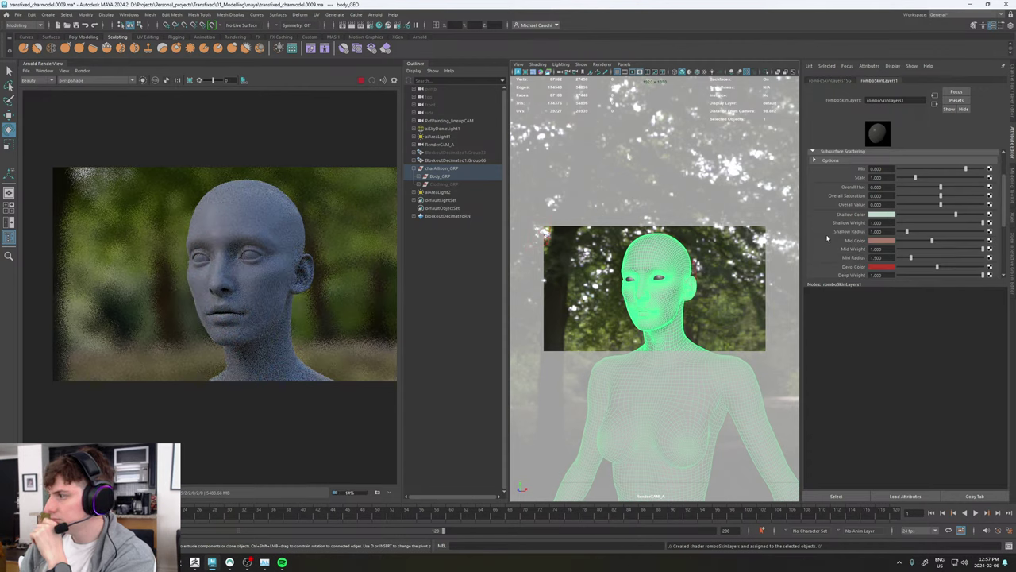
scroll(826, 236, down, 3)
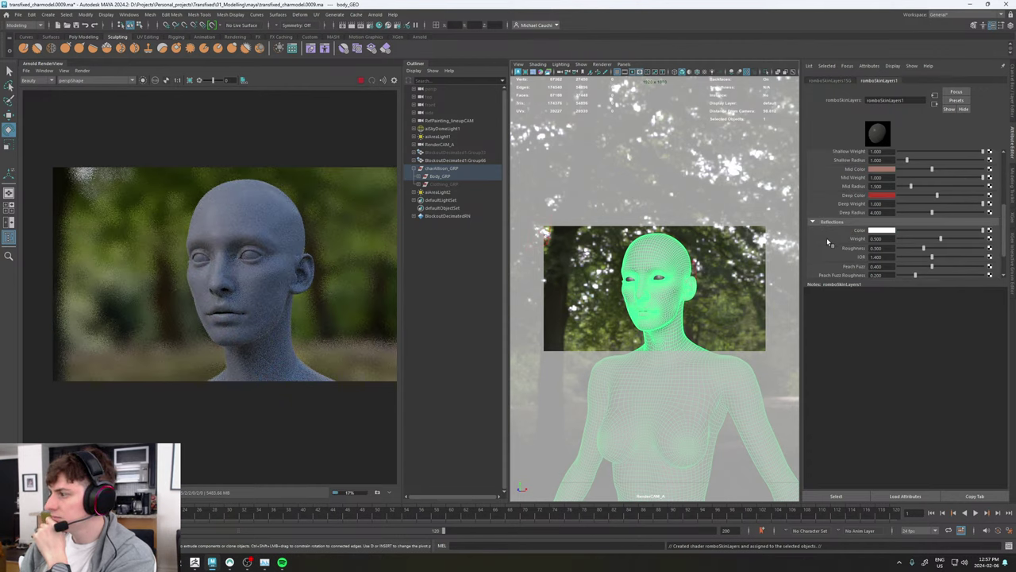
scroll(827, 241, down, 1)
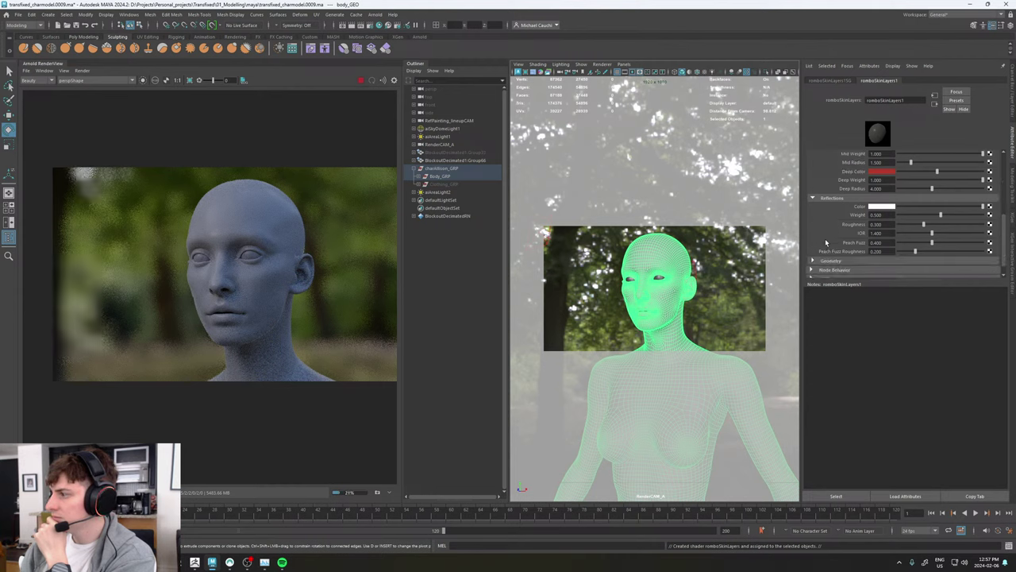
scroll(825, 238, up, 6)
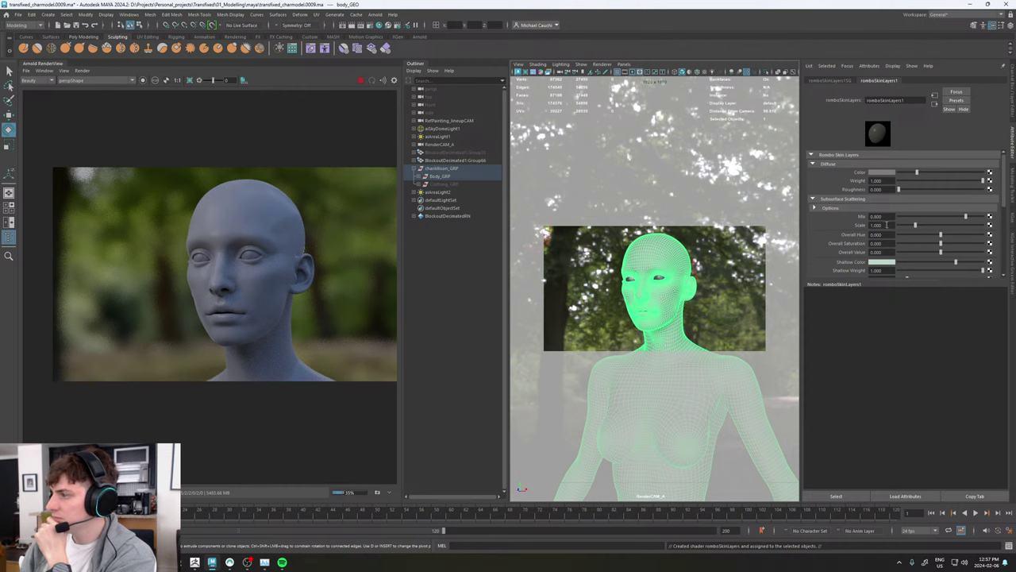
click(874, 226)
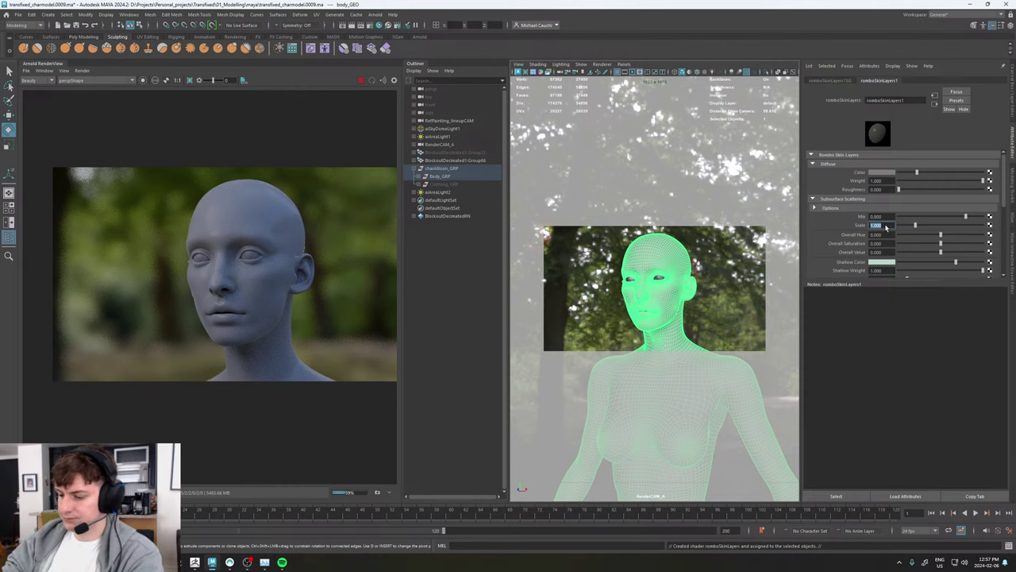
text(10)
key(Return)
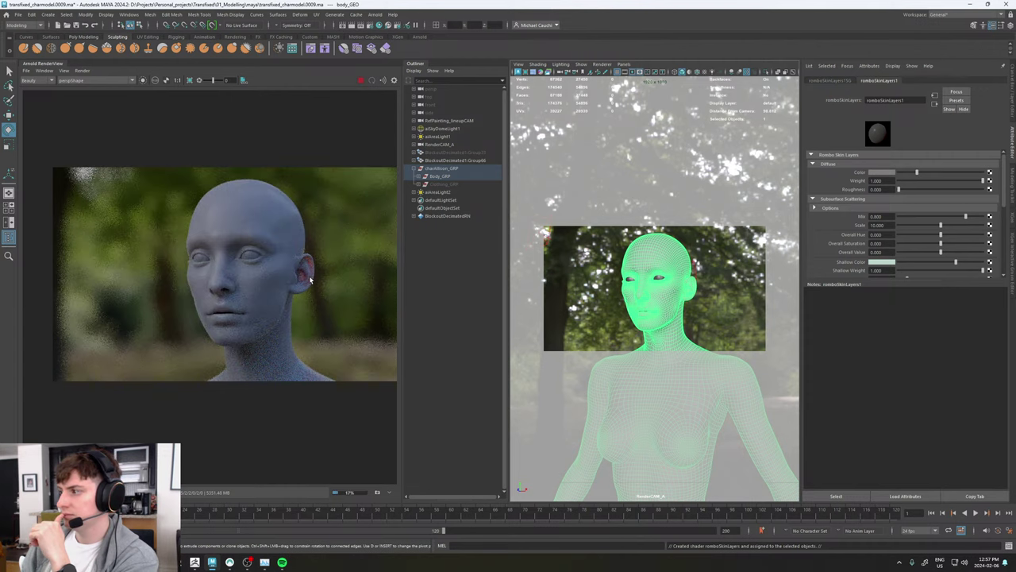
Step: Examine the rendered face up close and review the skin material's subsurface layer, reflection and geometry settings
scroll(309, 280, up, 2)
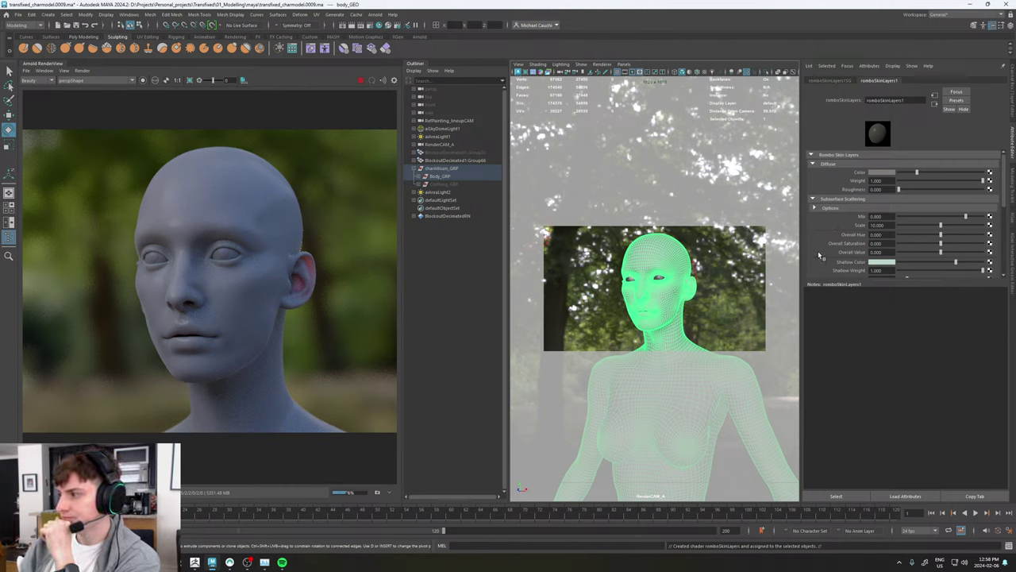
scroll(817, 251, down, 3)
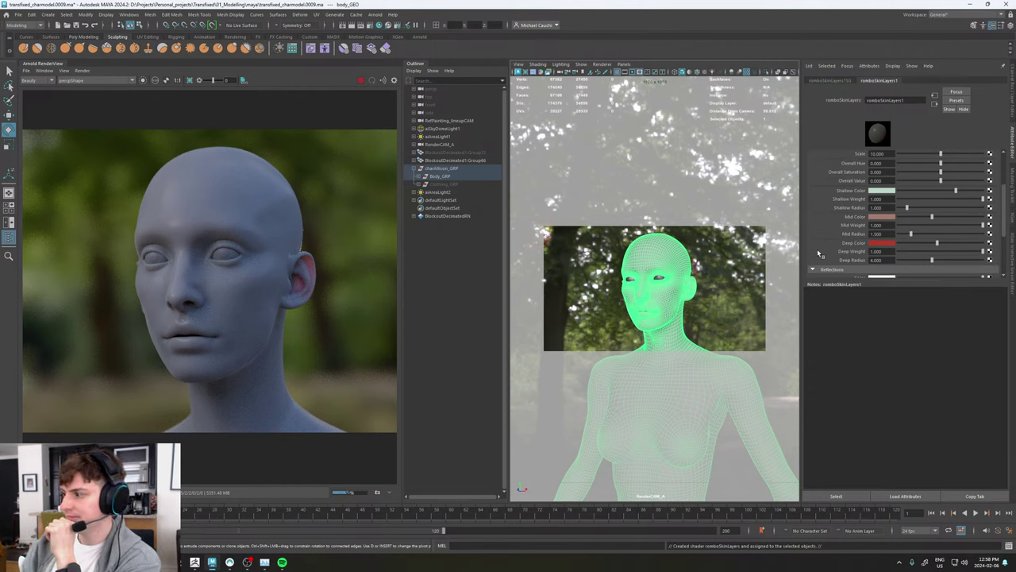
scroll(818, 252, down, 3)
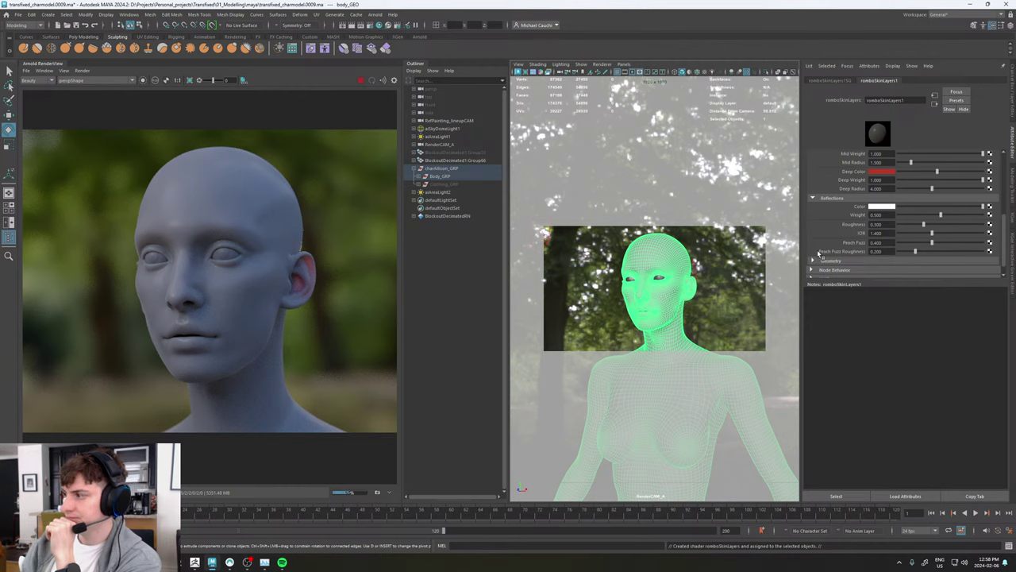
scroll(818, 252, up, 3)
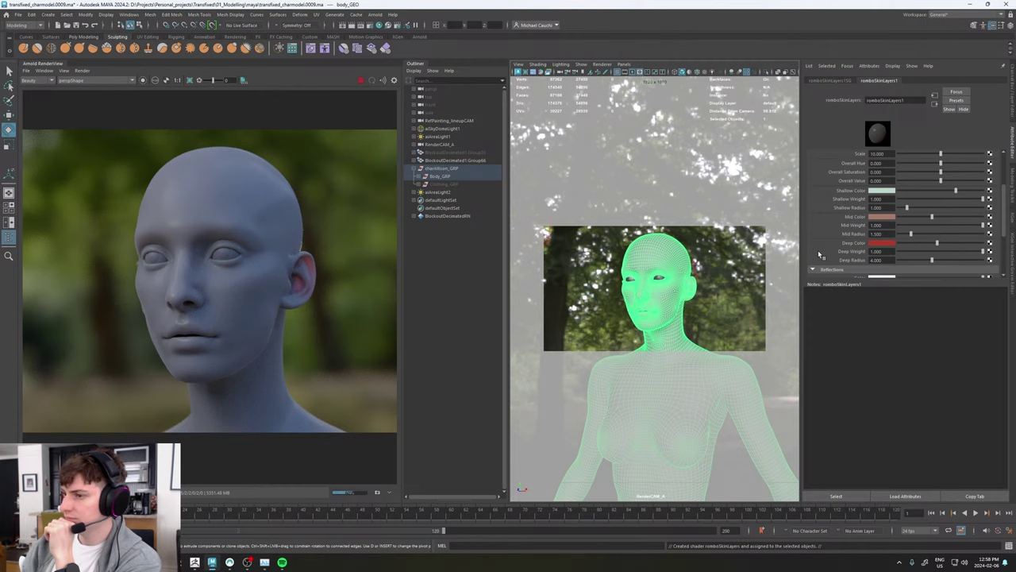
scroll(817, 250, down, 1)
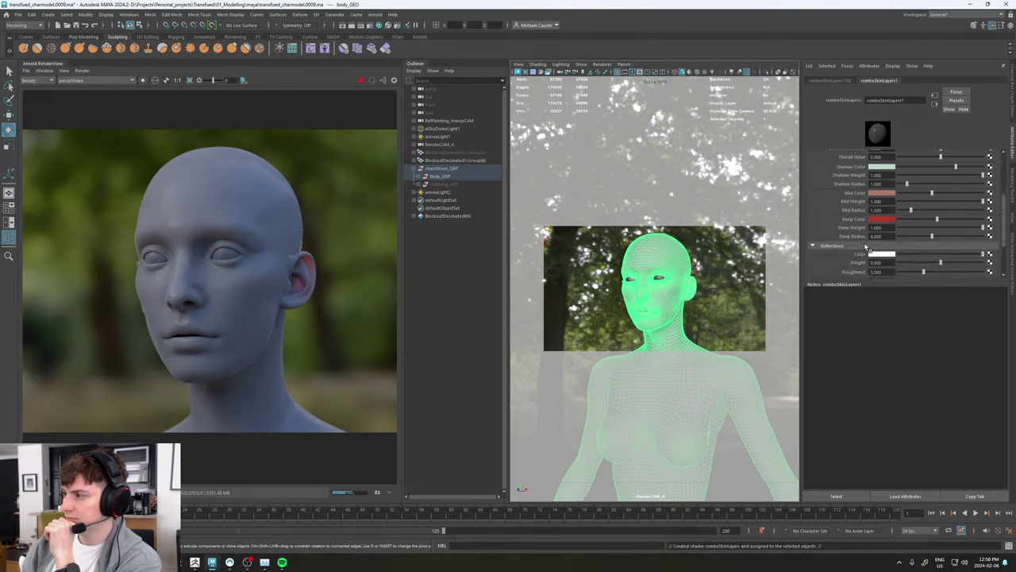
scroll(846, 238, down, 1)
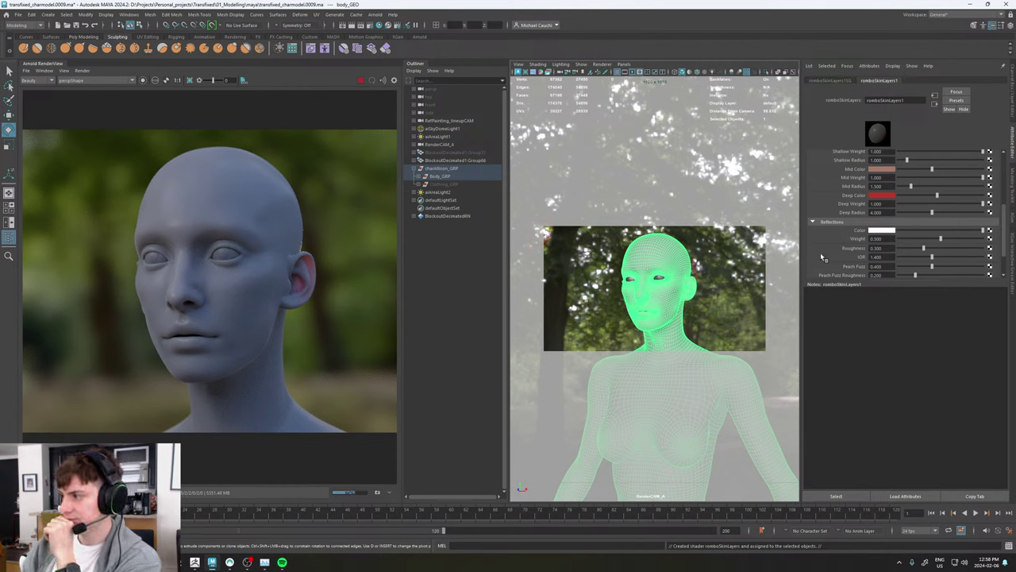
scroll(820, 253, down, 2)
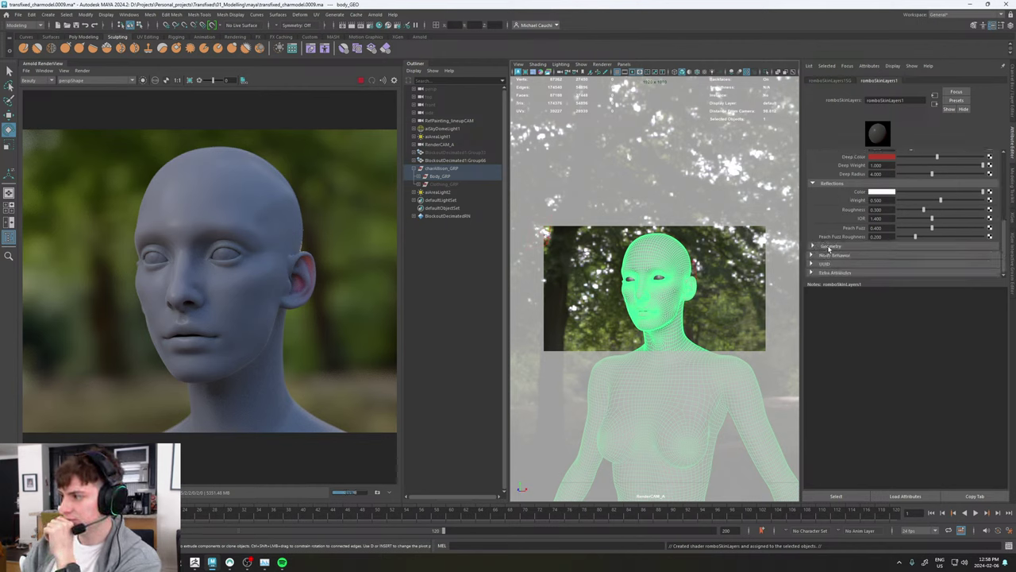
click(829, 247)
scroll(830, 249, down, 2)
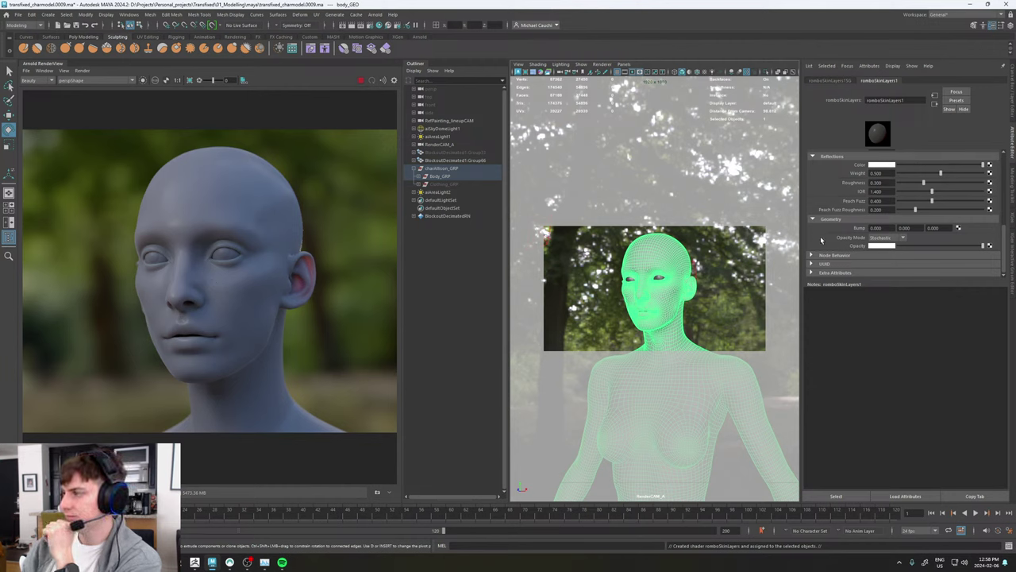
Step: Set the subsurface scattering mix of the skin material to 0.75
scroll(821, 240, up, 10)
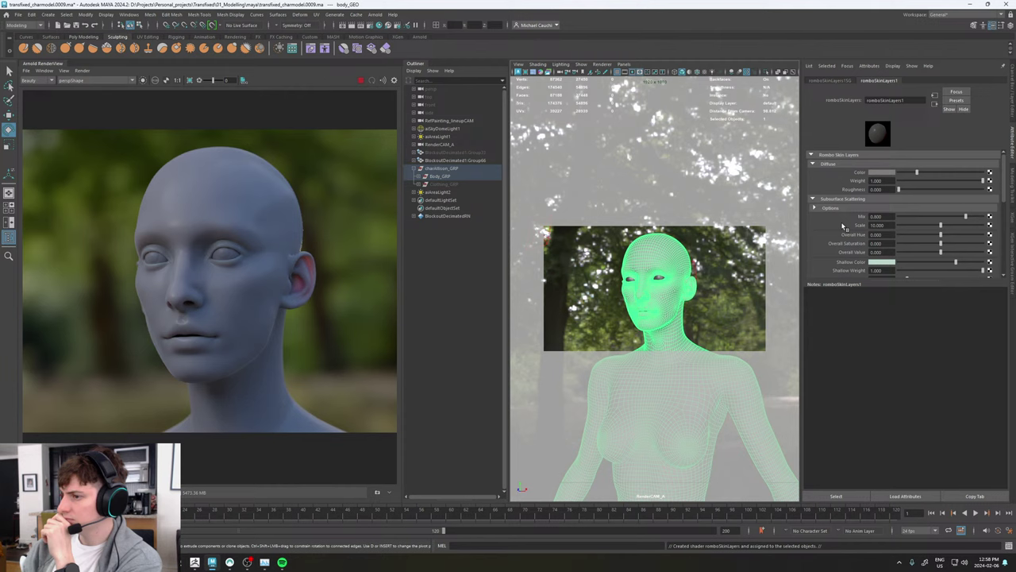
click(877, 216)
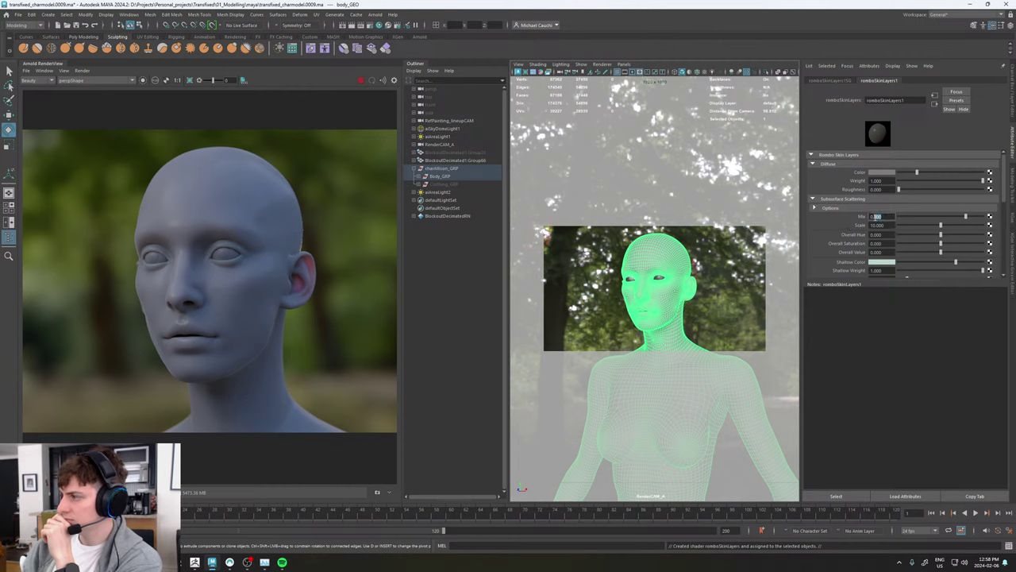
text(0.75)
key(Return)
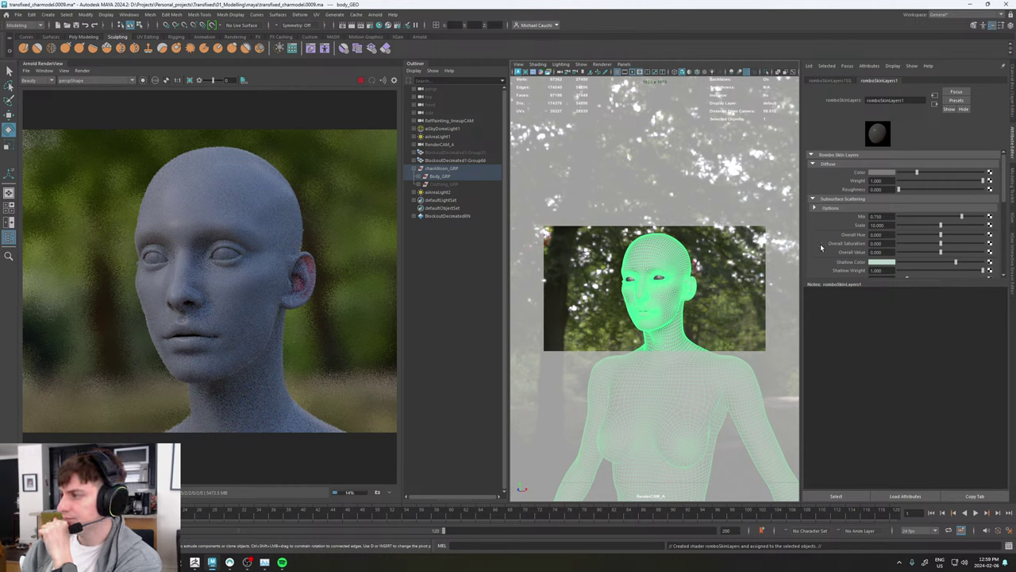
Step: Try strongly negative and positive overall hue values on the skin material's subsurface scattering, including about -0.524 and -0.952, and return it to about 0.01
scroll(822, 244, down, 3)
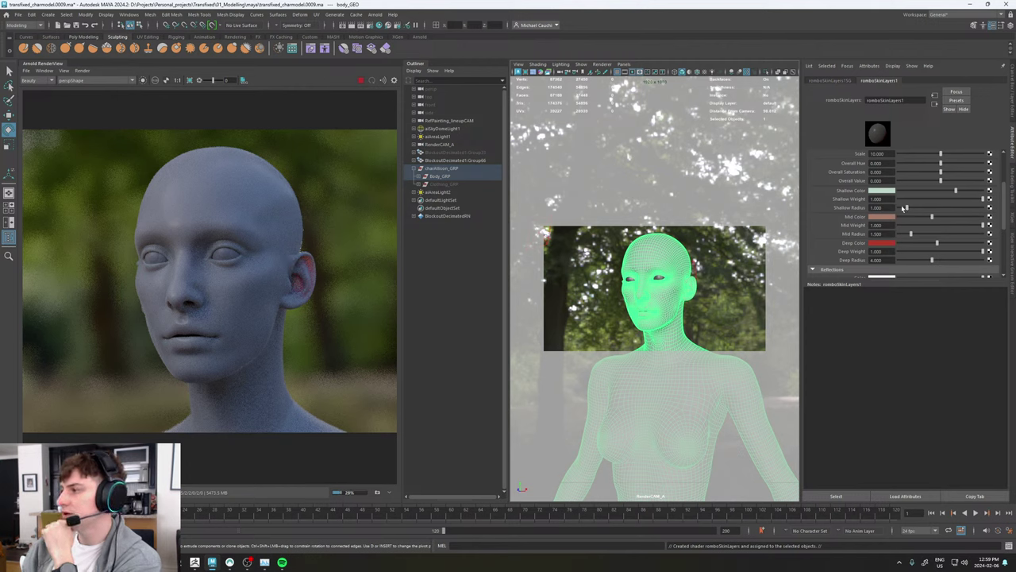
scroll(829, 190, up, 2)
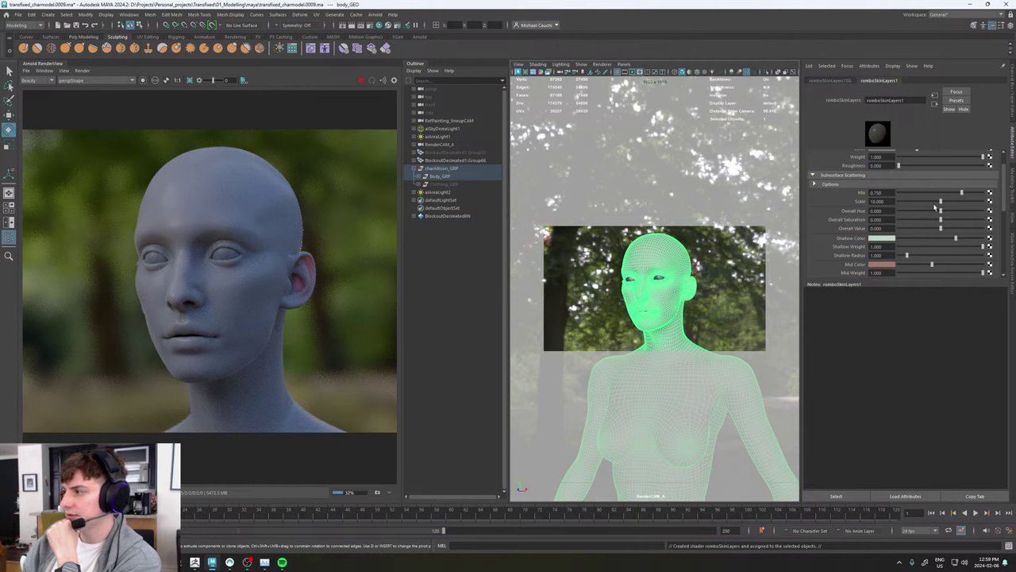
drag(941, 211, 954, 210)
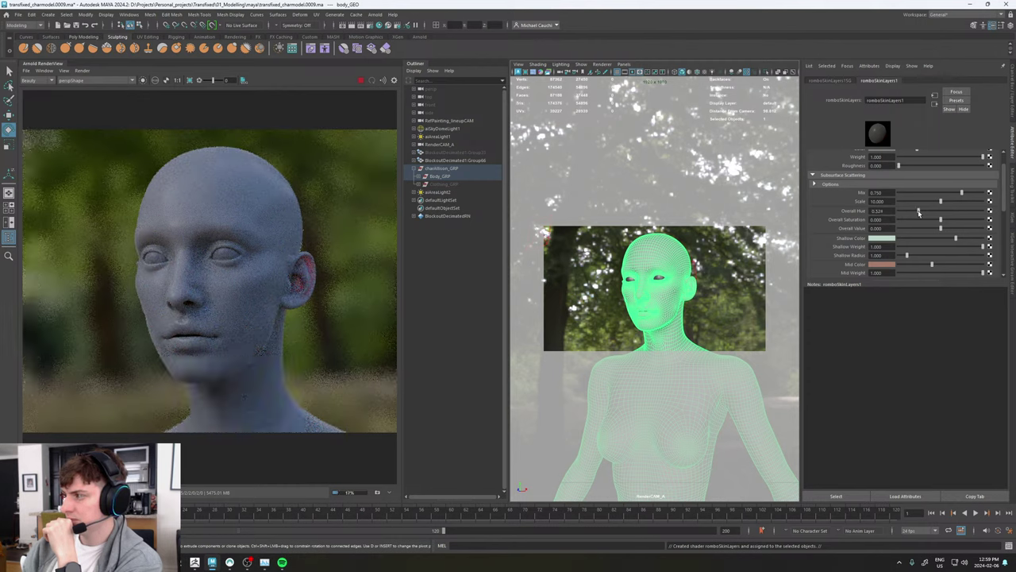
click(919, 212)
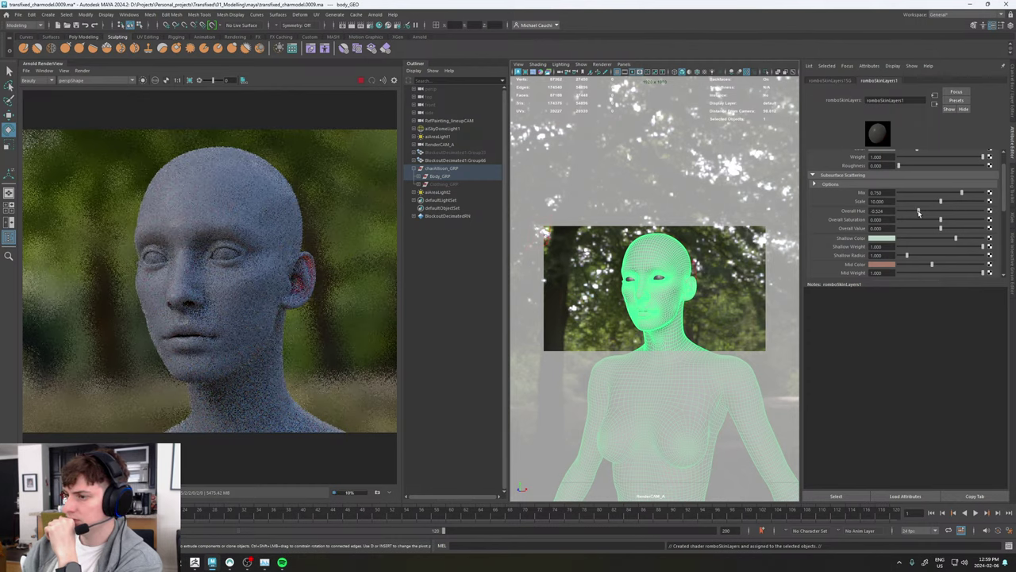
drag(920, 212, 901, 212)
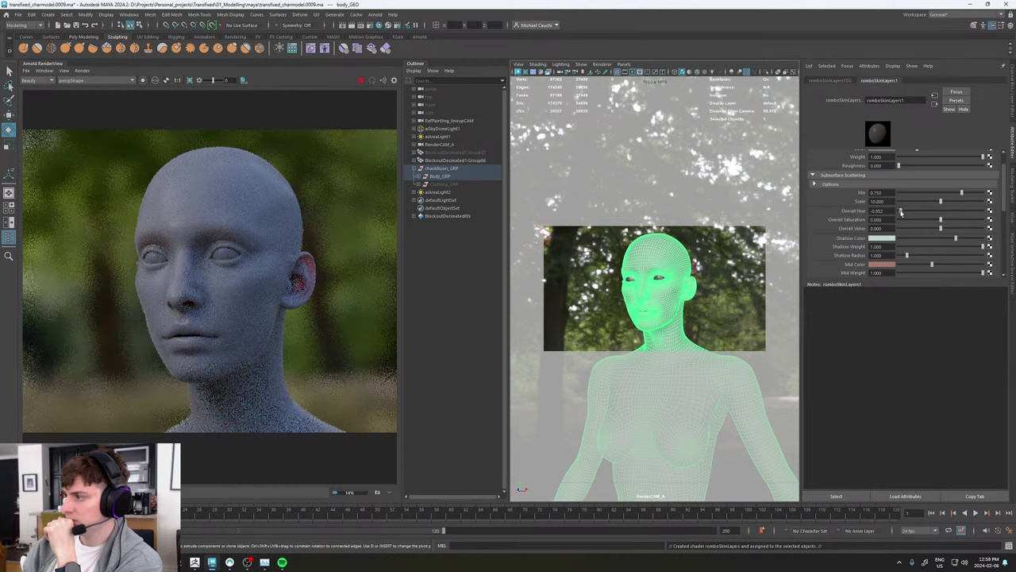
click(980, 211)
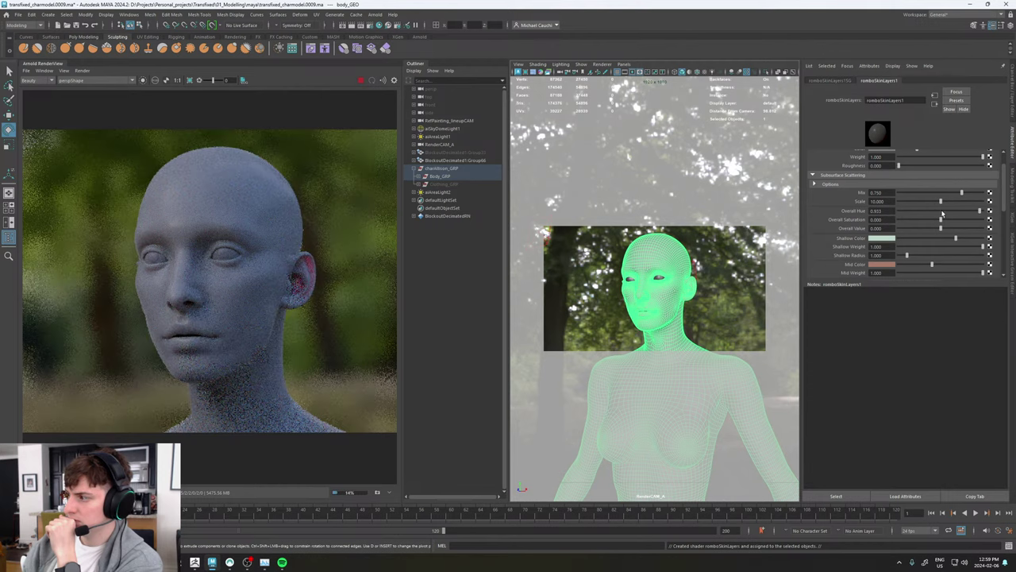
click(886, 212)
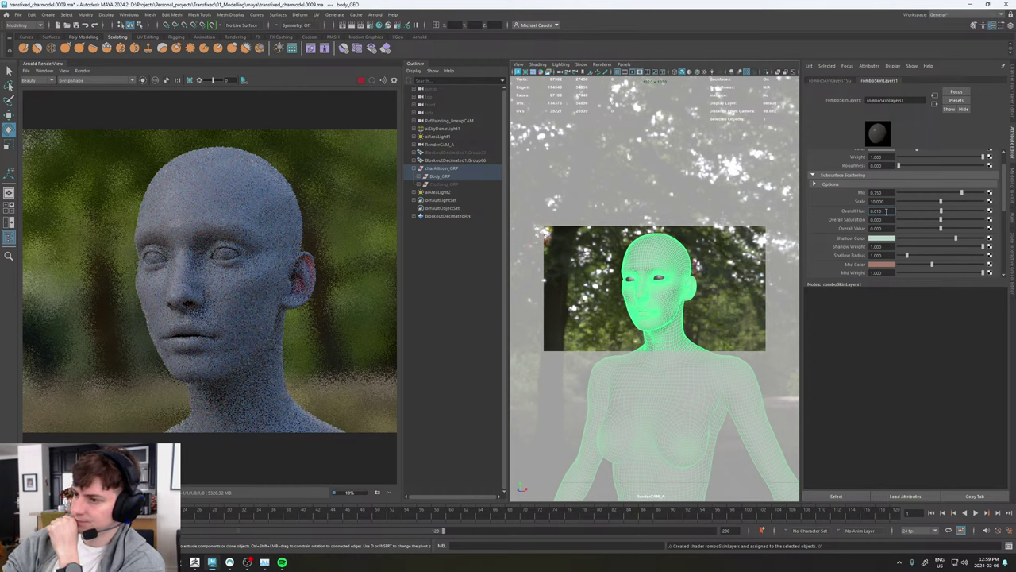
Step: Stop the render and check the Arnold sampling values in the render settings
scroll(897, 212, down, 3)
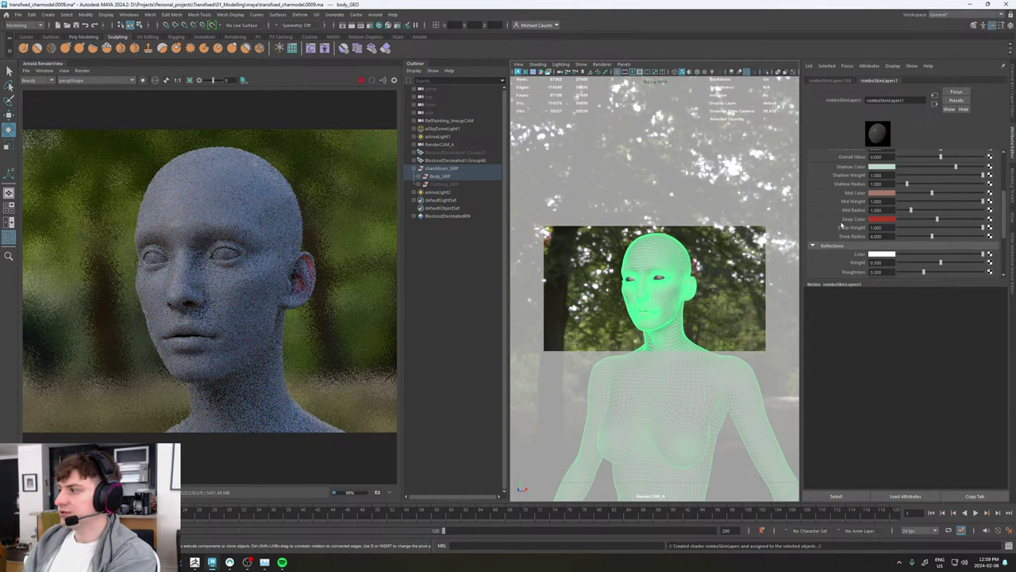
click(361, 82)
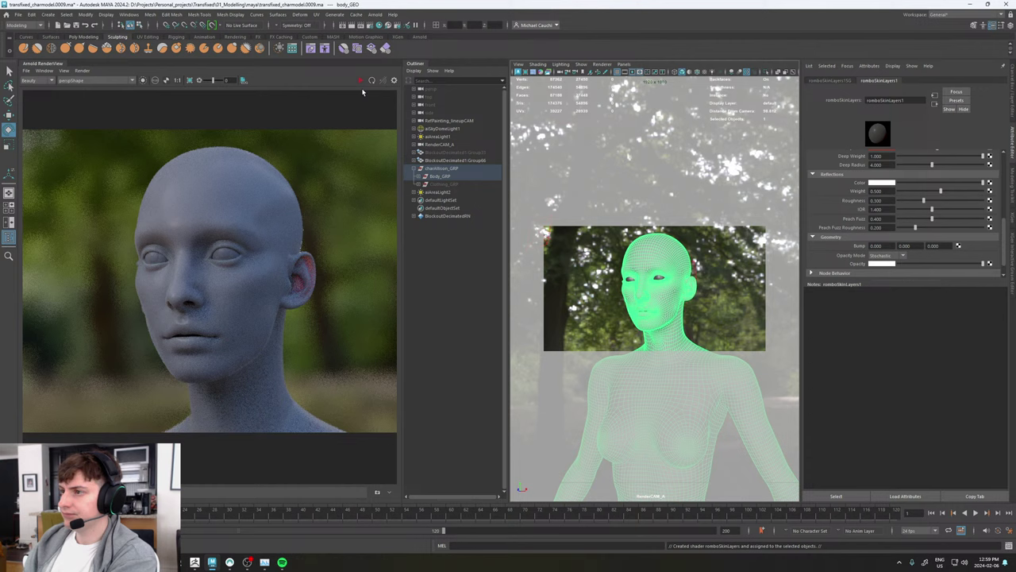
click(370, 25)
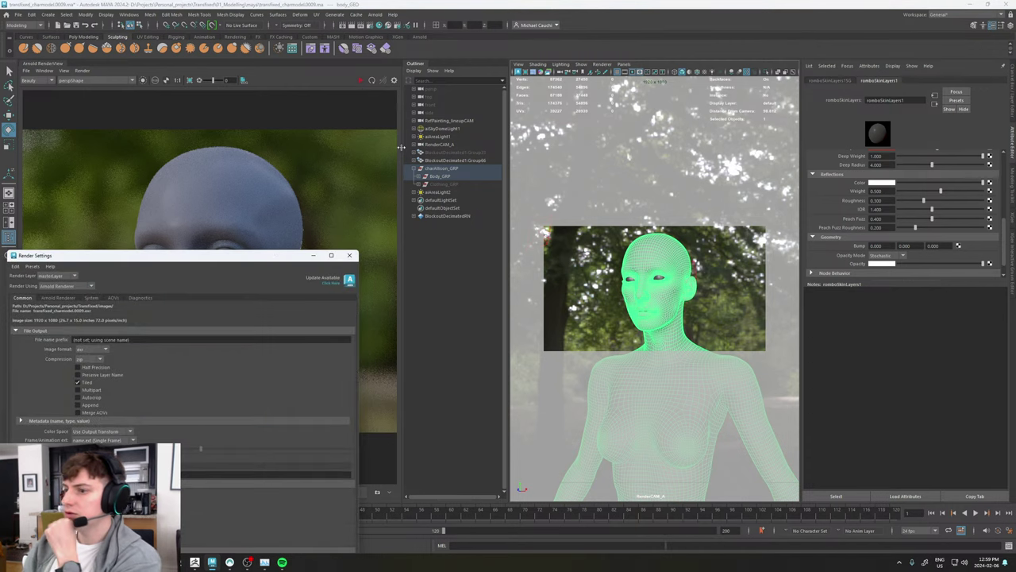
click(65, 298)
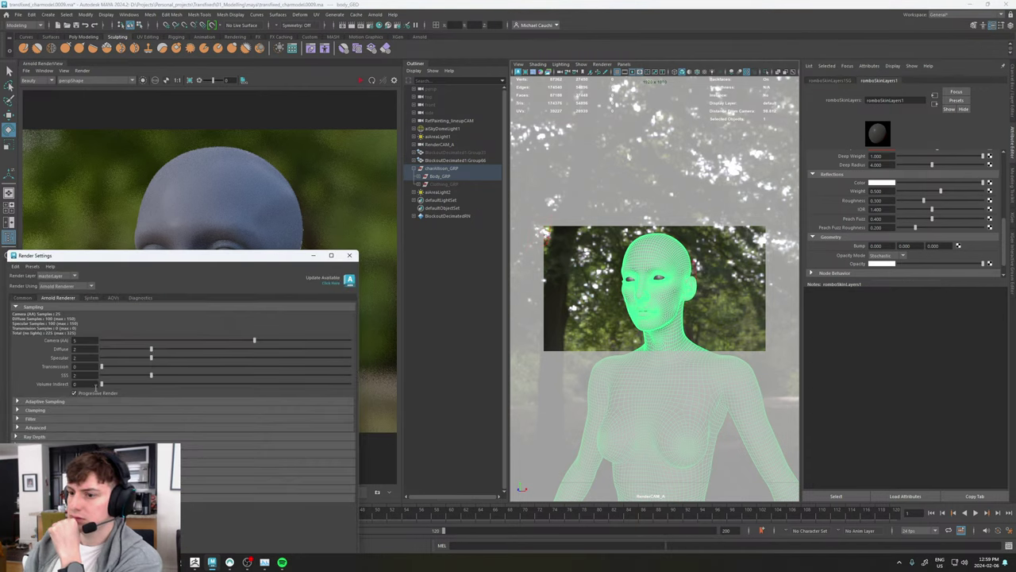
click(350, 255)
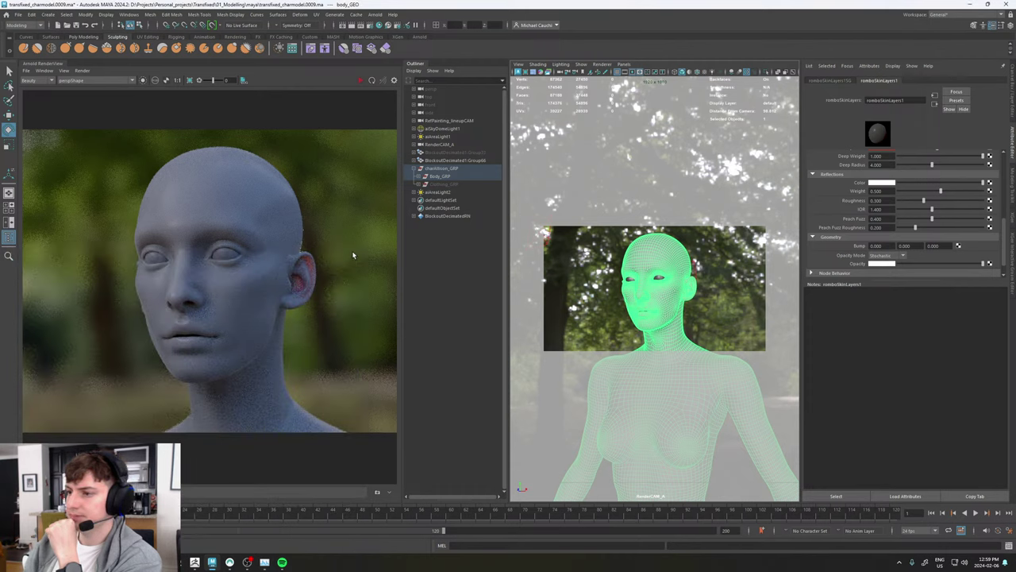
Step: Assign the existing rombo diffuse material to the body mesh and close the Arnold render view
right_click(655, 248)
mouse_move(665, 468)
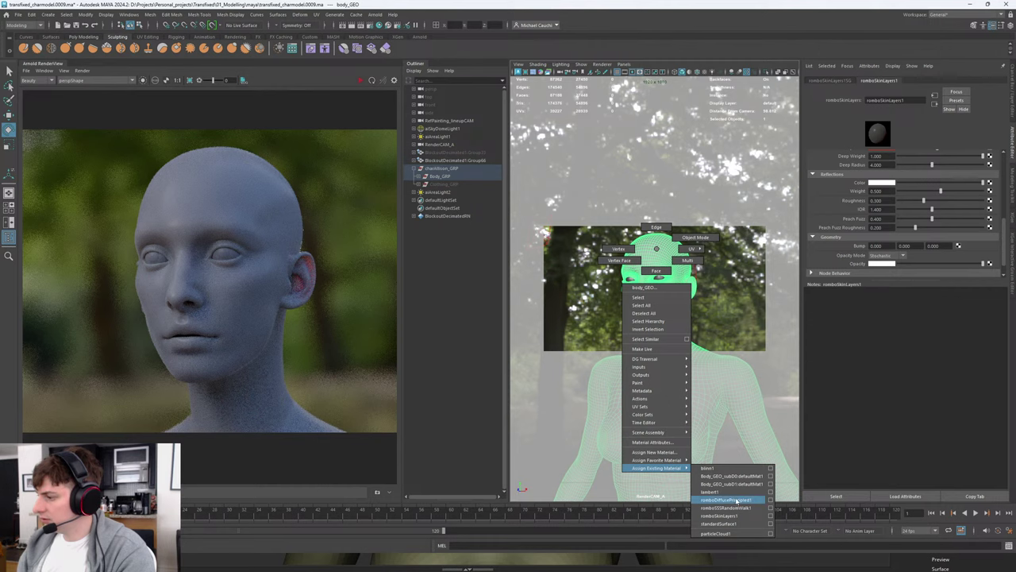
click(735, 499)
click(714, 278)
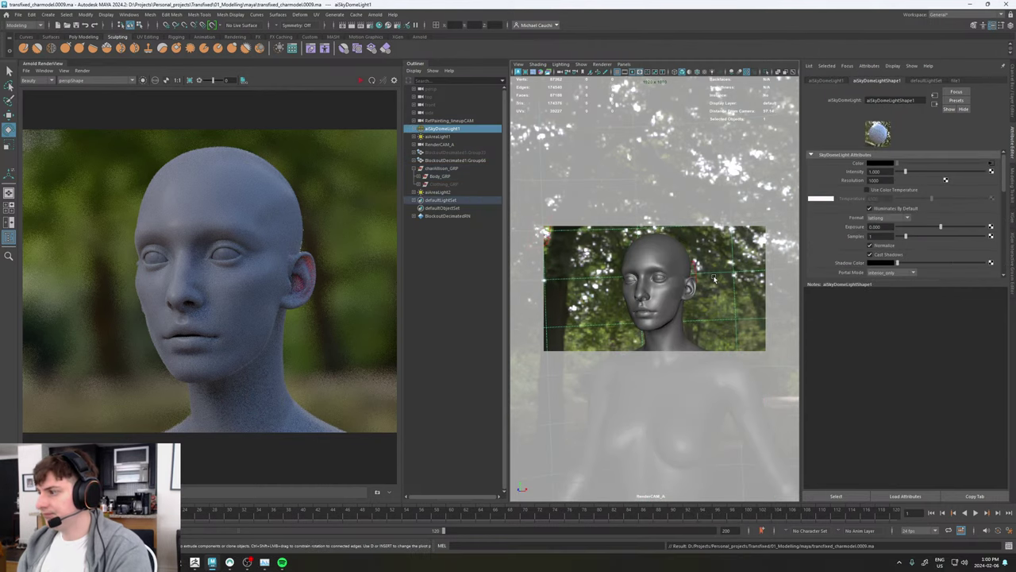
click(70, 65)
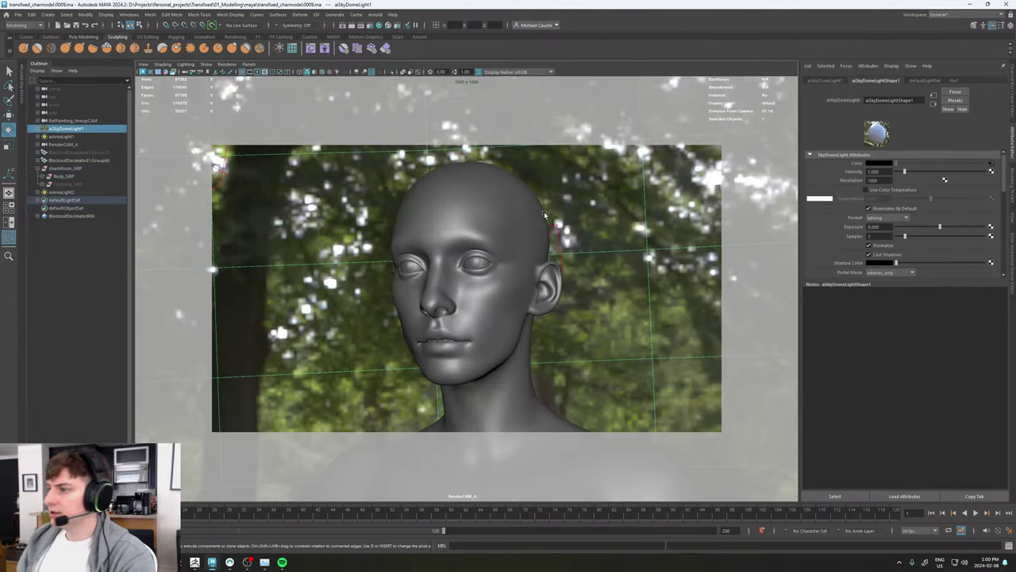
Step: Switch the viewport from the render camera to the persp camera and examine the character's face from the front at close range
key(space)
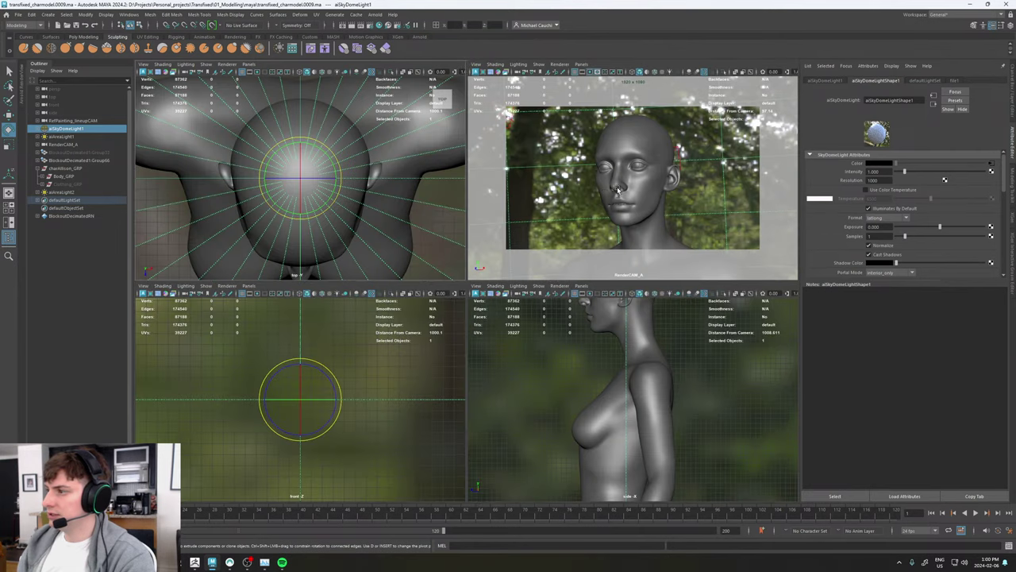
key(space)
click(248, 64)
mouse_move(270, 73)
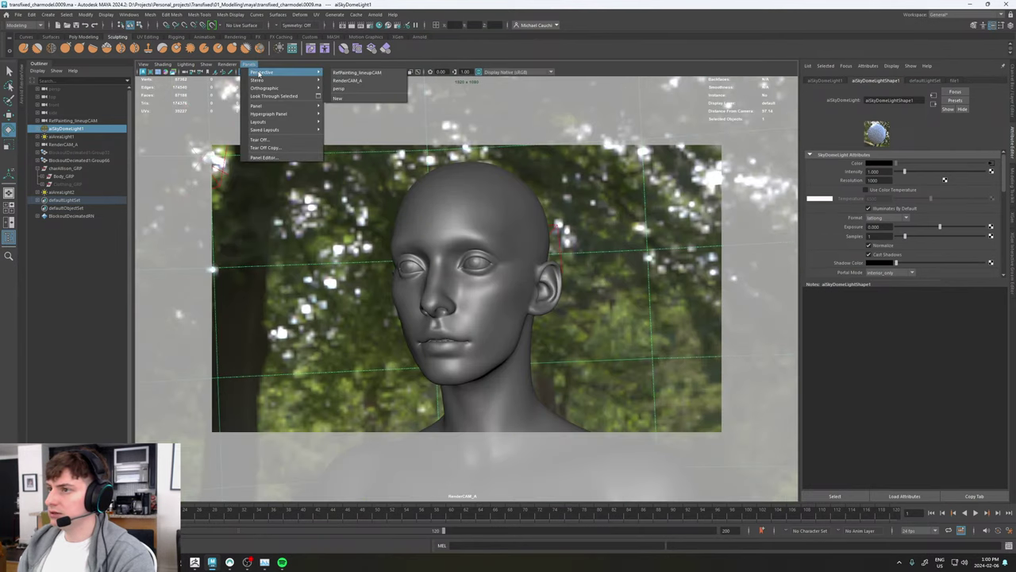
click(357, 90)
alt+drag(452, 274, 460, 187)
alt+right_drag(477, 222, 714, 349)
alt+drag(482, 198, 488, 181)
alt+middle_drag(488, 181, 485, 281)
alt+drag(485, 281, 534, 282)
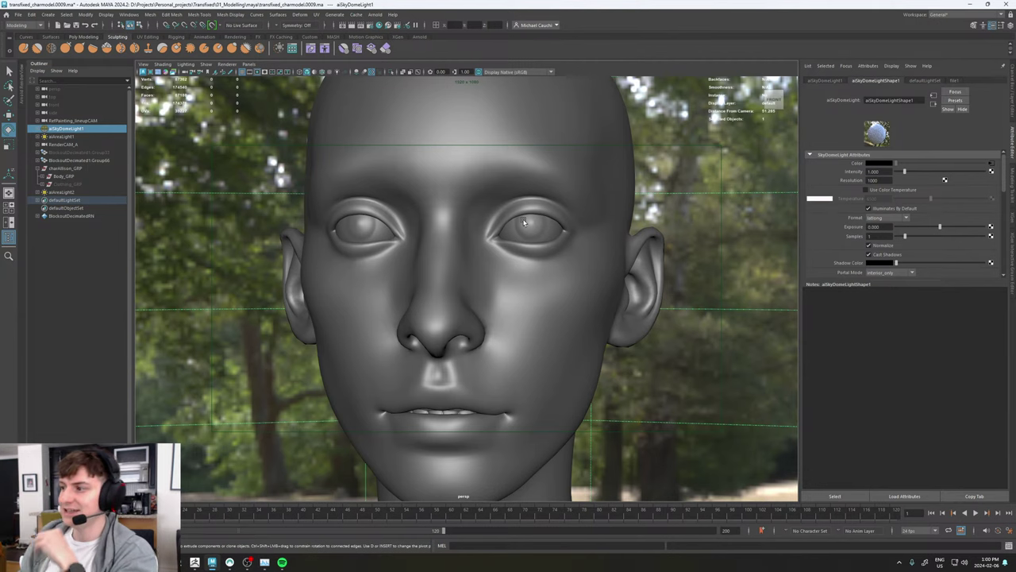
Step: Save the scene as the next incremental version, transfixed_charmodel.0010.ma
scroll(541, 261, down, 5)
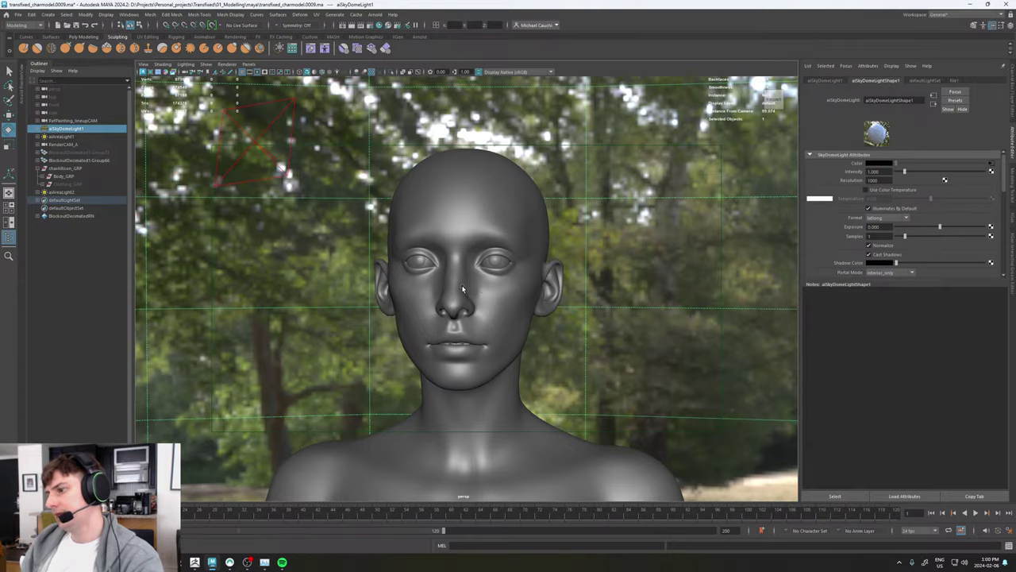
mouse_move(465, 291)
alt+mouse_down()
mouse_move(508, 284)
mouse_move(477, 285)
alt+mouse_up()
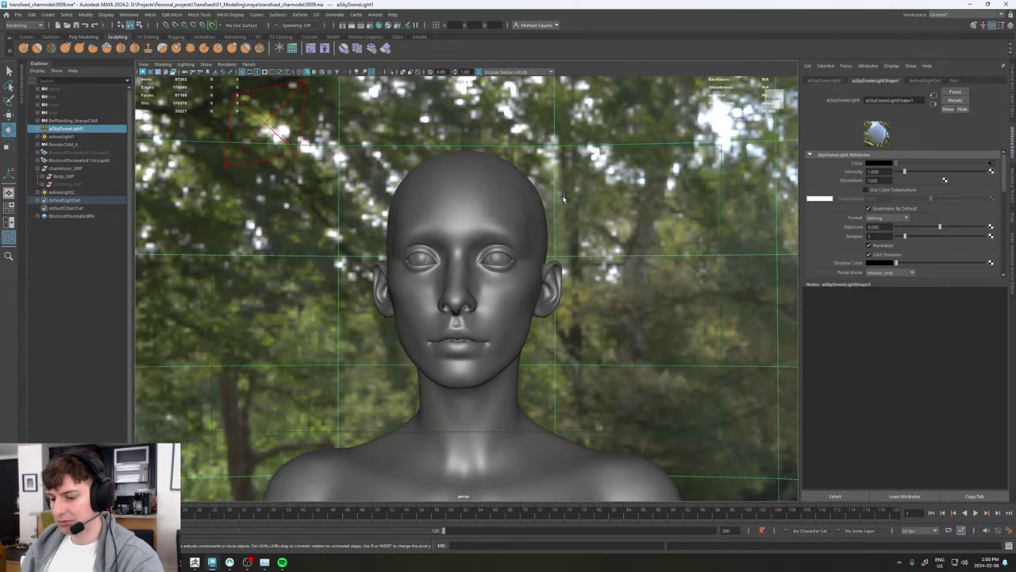
key(ctrl+alt+s)
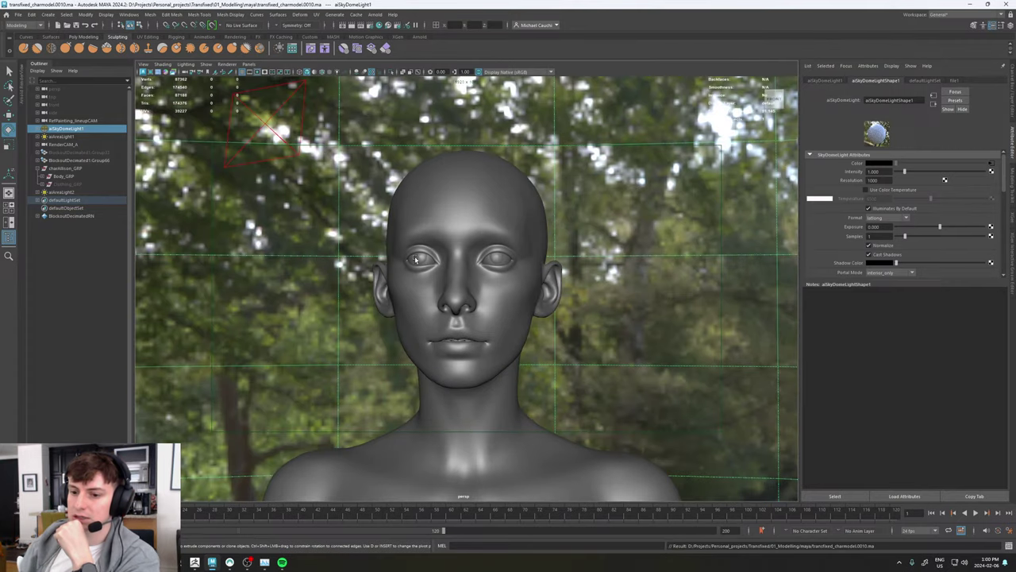